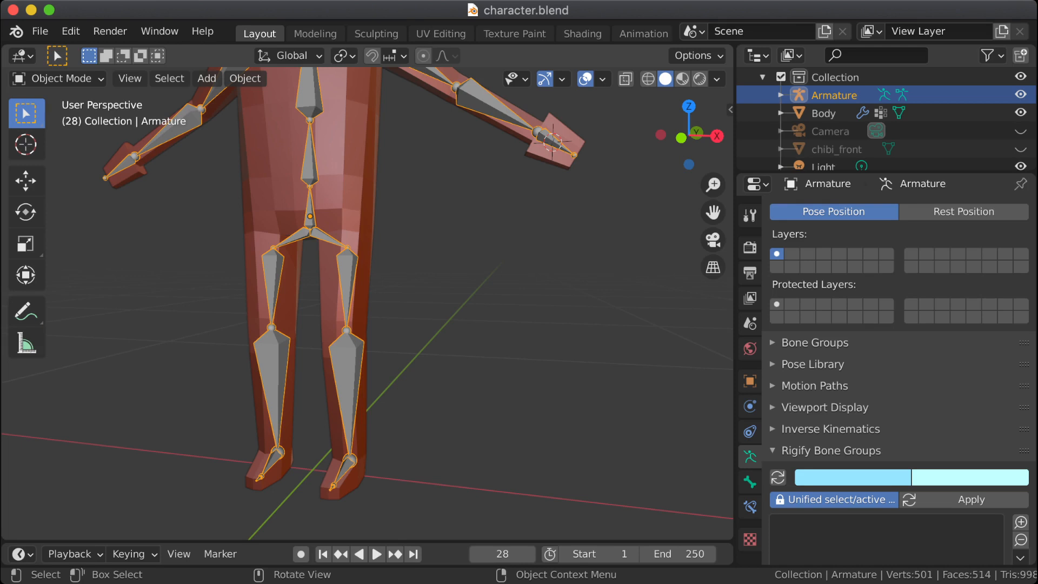
Step: Look over the rigged character's torso and legs, and display the viewport in wireframe shading
{"action": "middle_click_drag", "start_coordinate": [368, 217], "coordinate": [389, 479], "text": "shift"}
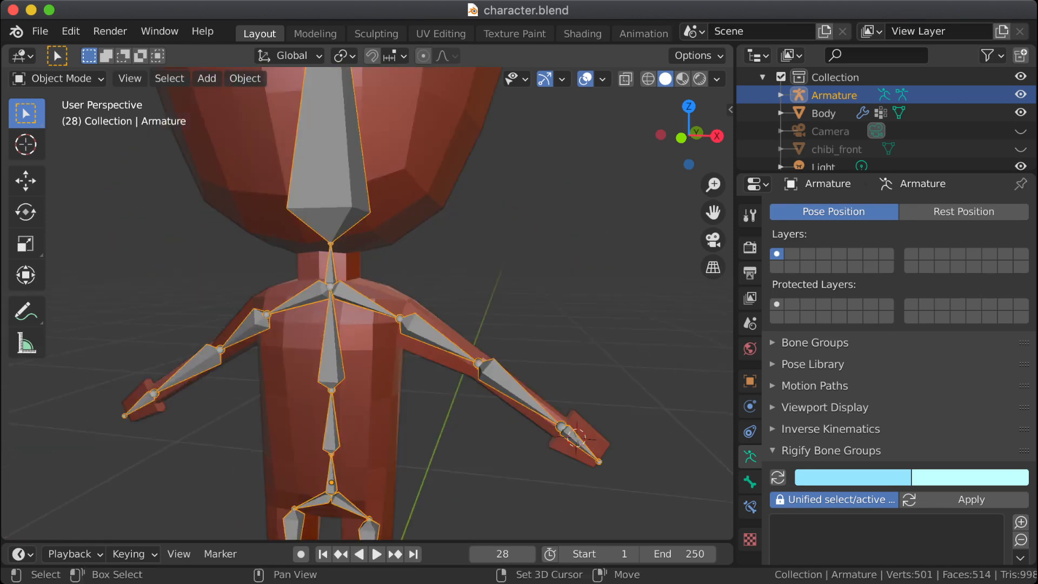
{"action": "middle_click_drag", "start_coordinate": [347, 243], "coordinate": [401, 333], "text": "shift"}
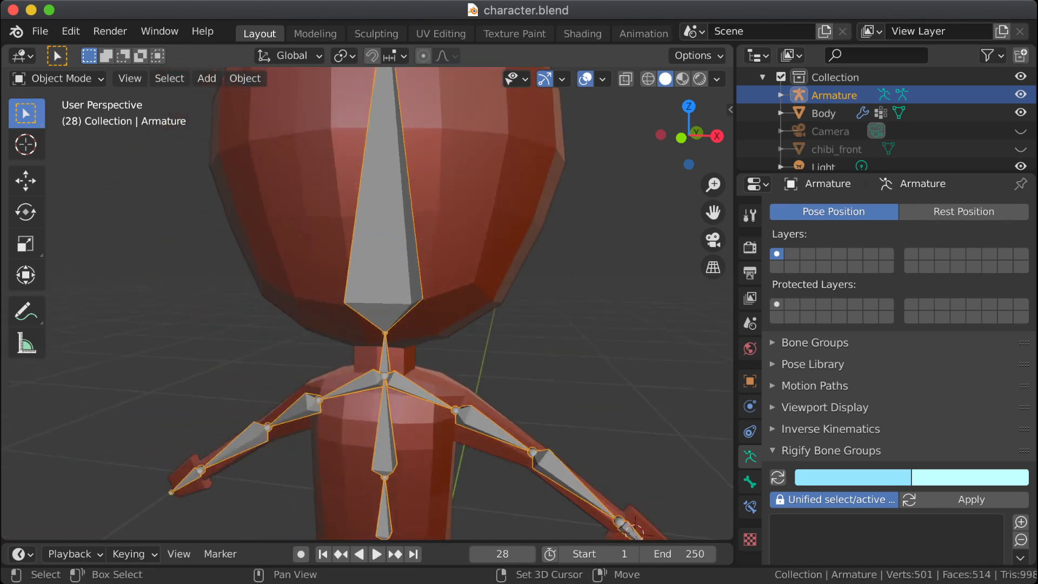
{"action": "middle_click_drag", "start_coordinate": [379, 243], "coordinate": [359, 226], "text": "shift"}
{"action": "middle_click_drag", "start_coordinate": [362, 378], "coordinate": [373, 152], "text": "shift"}
{"action": "middle_click_drag", "start_coordinate": [422, 260], "coordinate": [352, 254]}
{"action": "middle_click_drag", "start_coordinate": [367, 346], "coordinate": [295, 250], "text": "shift"}
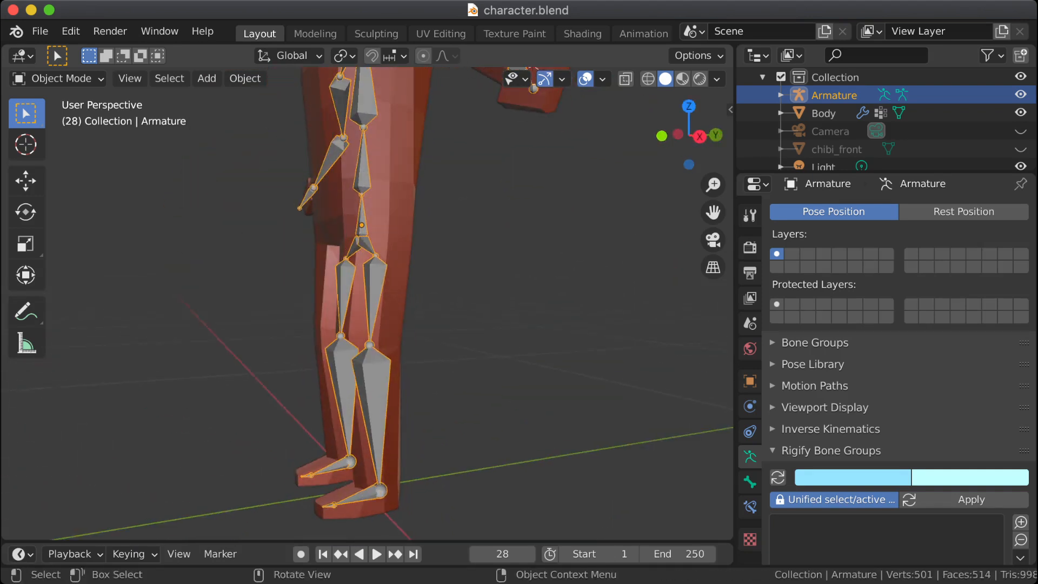
{"action": "left_click", "coordinate": [648, 79]}
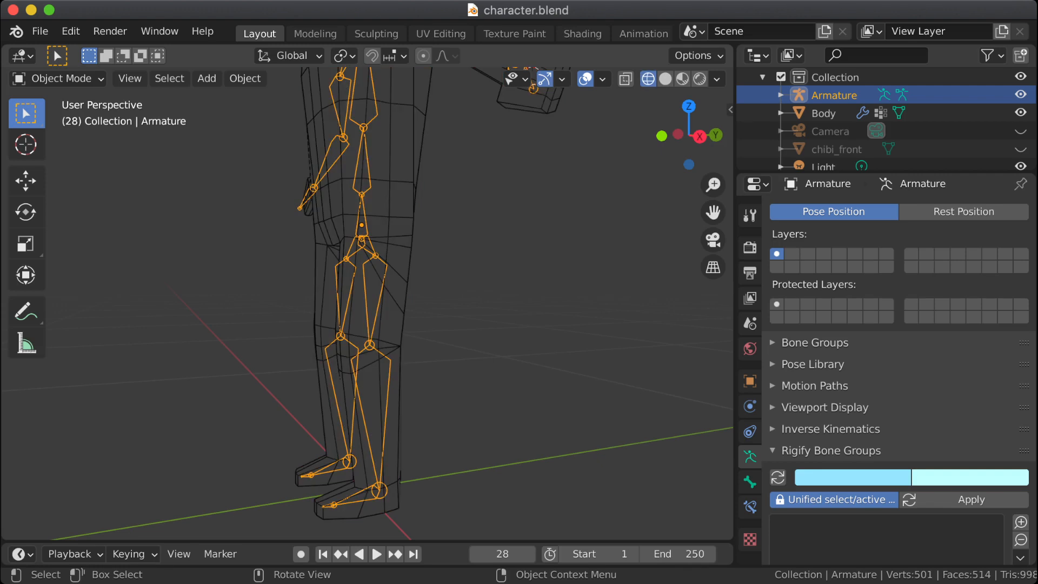
{"action": "middle_click_drag", "start_coordinate": [295, 250], "coordinate": [398, 249]}
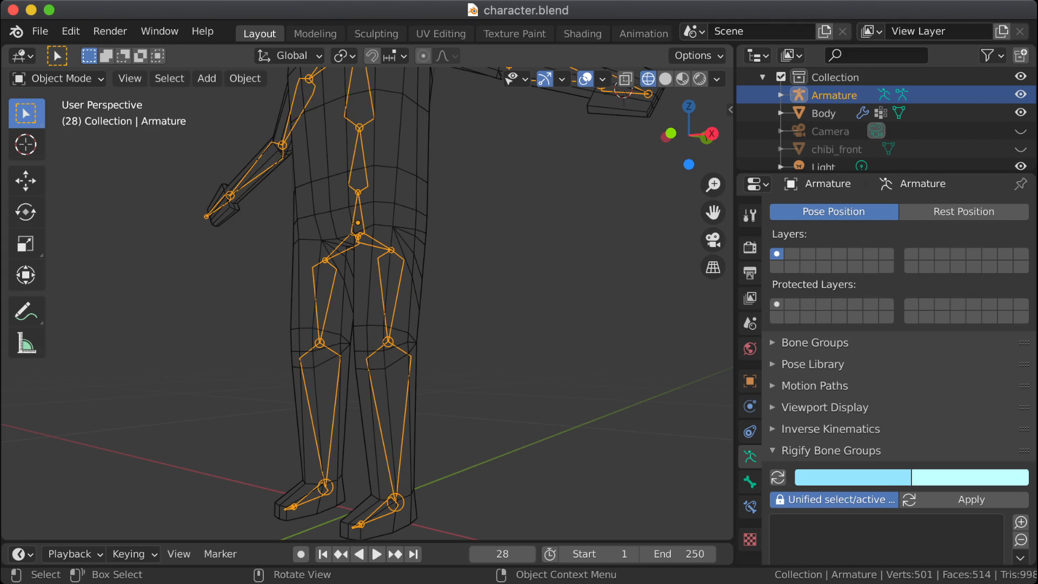
{"action": "scroll", "coordinate": [398, 250], "scroll_direction": "up", "scroll_amount": 1}
{"action": "middle_click_drag", "start_coordinate": [398, 250], "coordinate": [364, 269], "text": "shift"}
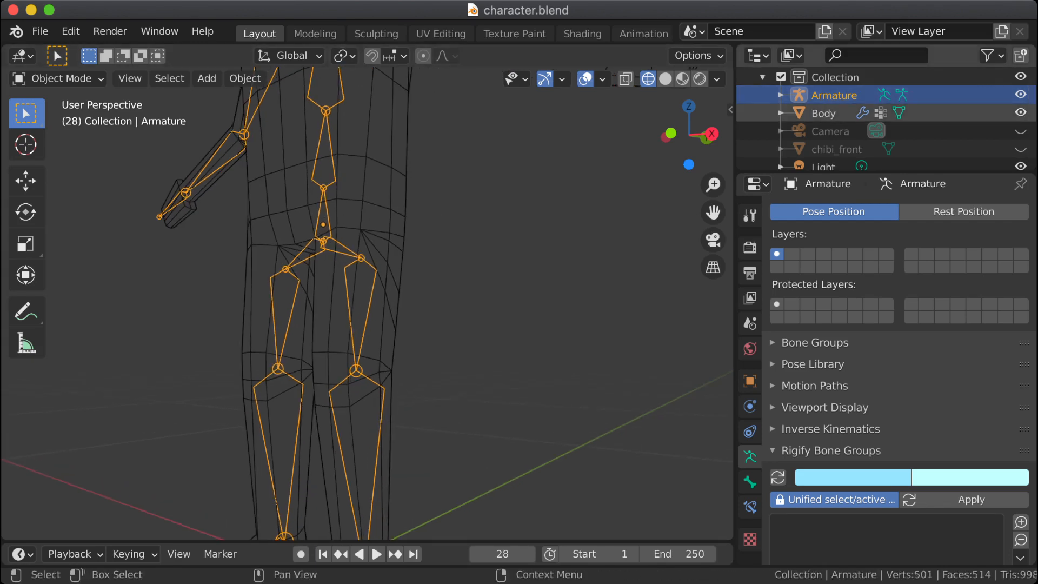
Step: Hide the armature and enter Edit Mode on the Body mesh
{"action": "left_click", "coordinate": [1020, 94]}
{"action": "middle_click_drag", "start_coordinate": [422, 254], "coordinate": [316, 264]}
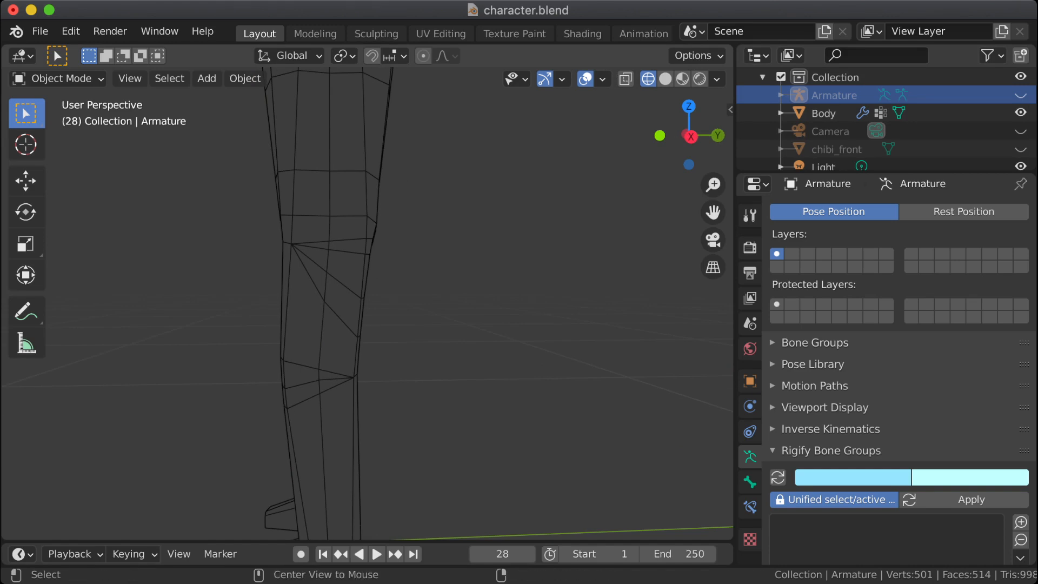
{"action": "left_click", "coordinate": [327, 249], "text": "alt"}
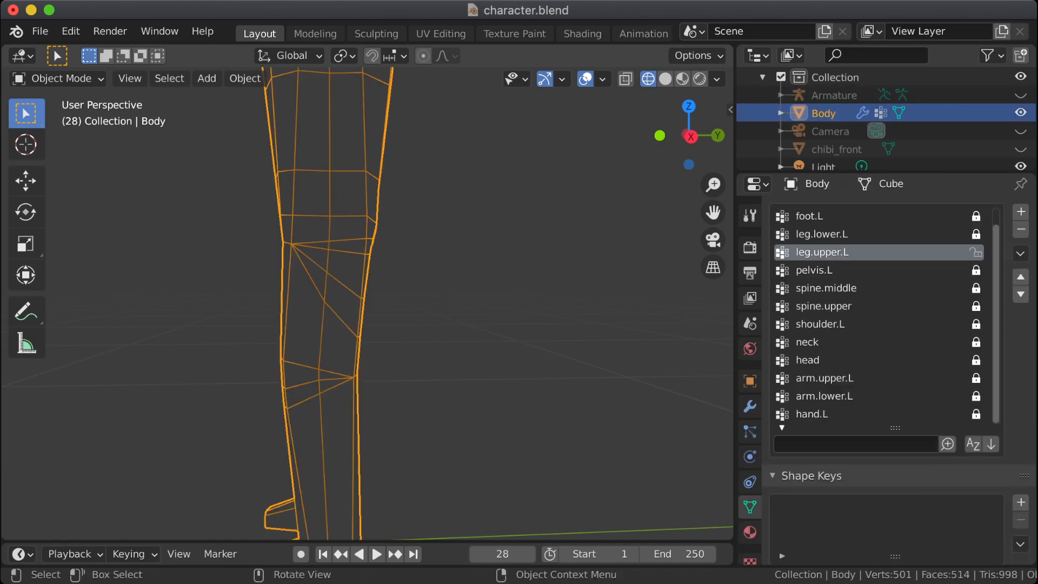
{"action": "key", "text": "Tab"}
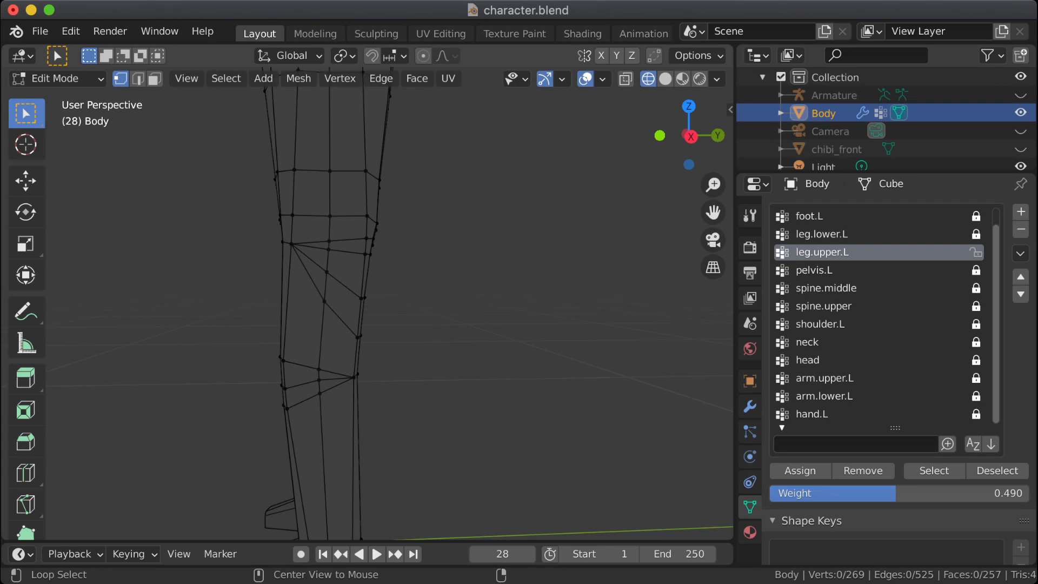
Step: Dissolve the topmost edge loop that fans out from the outer hip vertex across the upper thigh
{"action": "left_click", "coordinate": [354, 239], "text": "alt"}
{"action": "middle_click_drag", "start_coordinate": [354, 239], "coordinate": [335, 259]}
{"action": "key", "text": "x"}
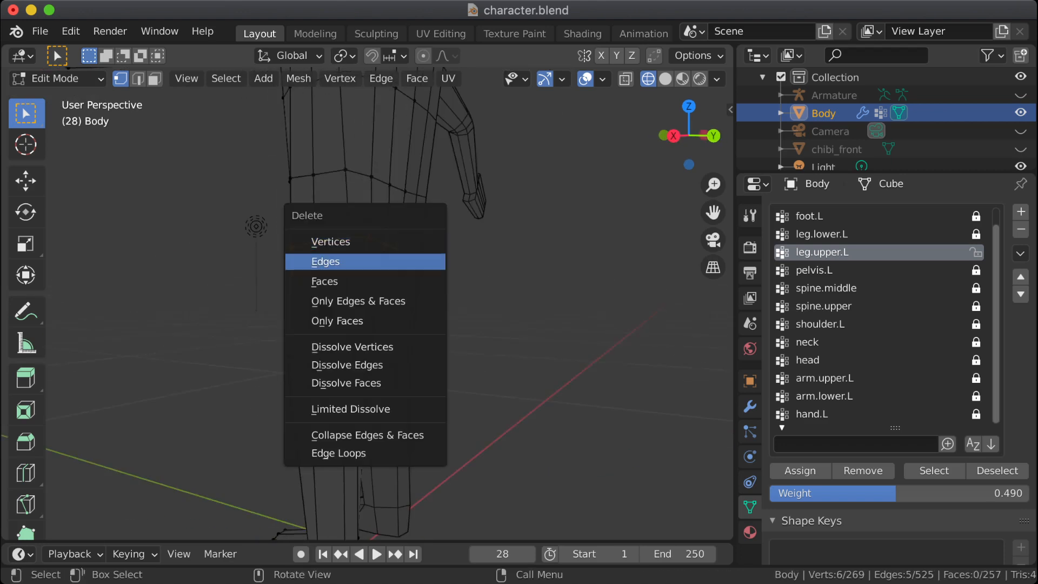
{"action": "left_click", "coordinate": [347, 365]}
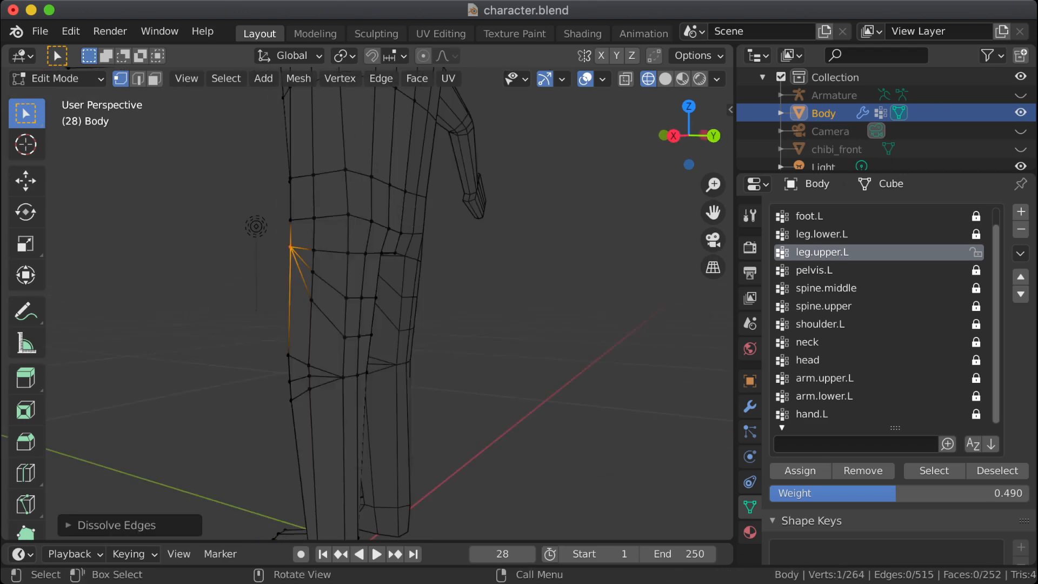
Step: Dissolve the two remaining diagonal edge loops that run from the outer hip vertex across the upper thigh
{"action": "mouse_move", "coordinate": [292, 248]}
{"action": "middle_mouse_down"}
{"action": "mouse_move", "coordinate": [351, 250]}
{"action": "mouse_move", "coordinate": [277, 247]}
{"action": "middle_mouse_up"}
{"action": "scroll", "coordinate": [277, 247], "scroll_direction": "up", "scroll_amount": 1}
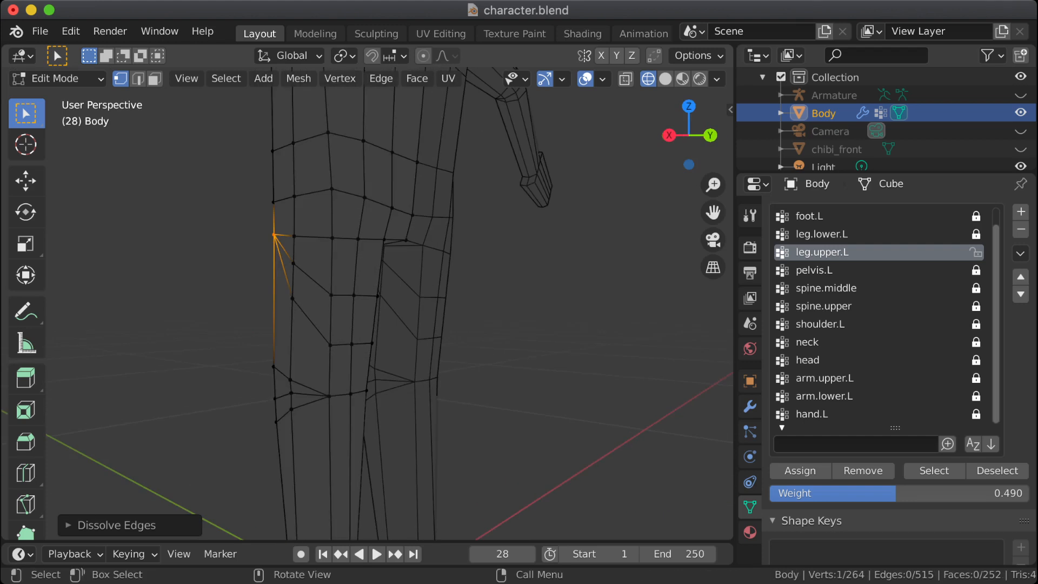
{"action": "left_click", "coordinate": [311, 278], "text": "alt"}
{"action": "left_click", "coordinate": [302, 311], "text": "alt"}
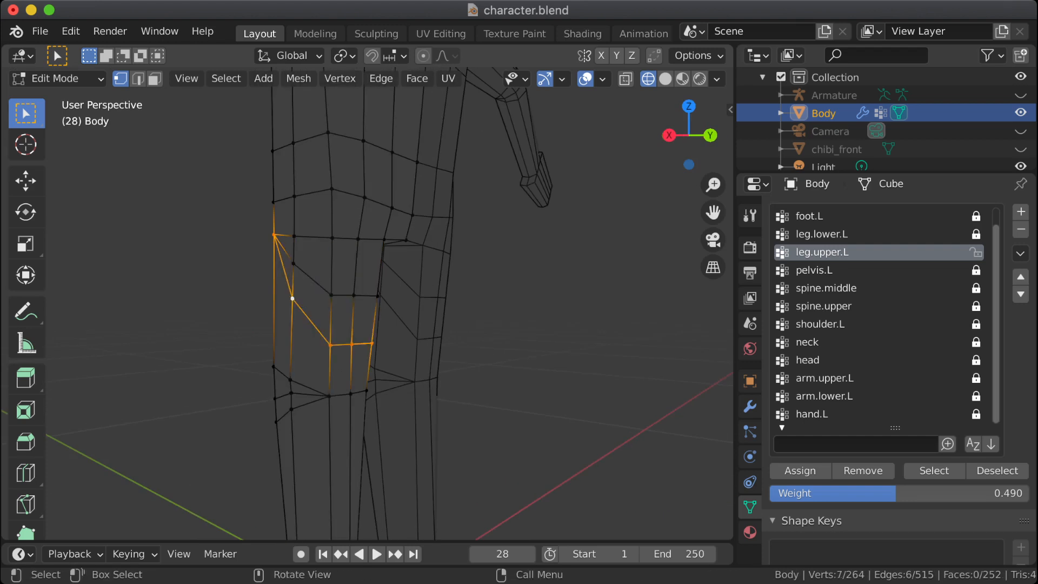
{"action": "left_click", "coordinate": [331, 296]}
{"action": "left_click", "coordinate": [319, 285], "text": "alt"}
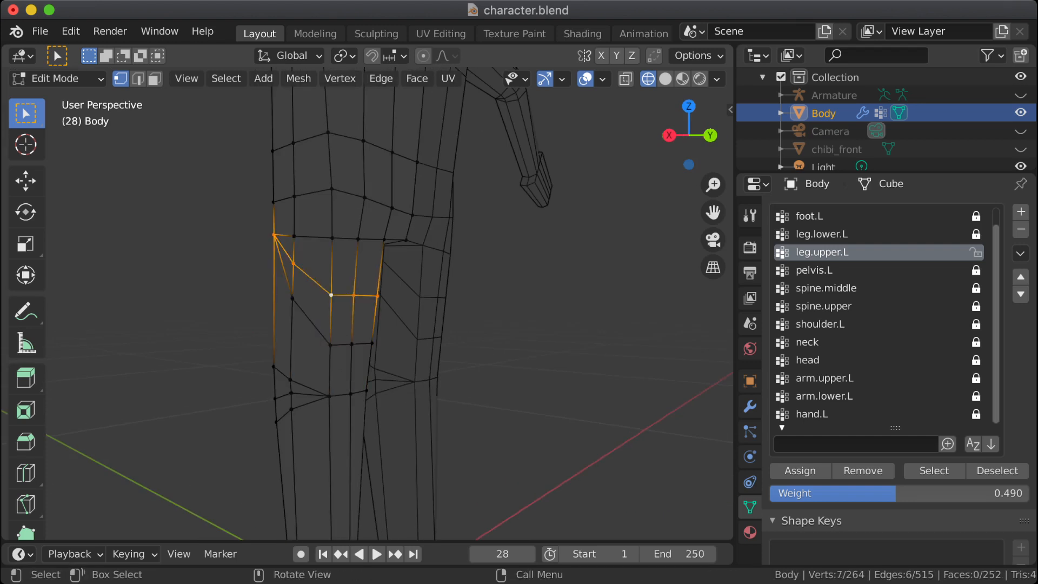
{"action": "middle_click_drag", "start_coordinate": [319, 285], "coordinate": [400, 282]}
{"action": "key", "text": "x"}
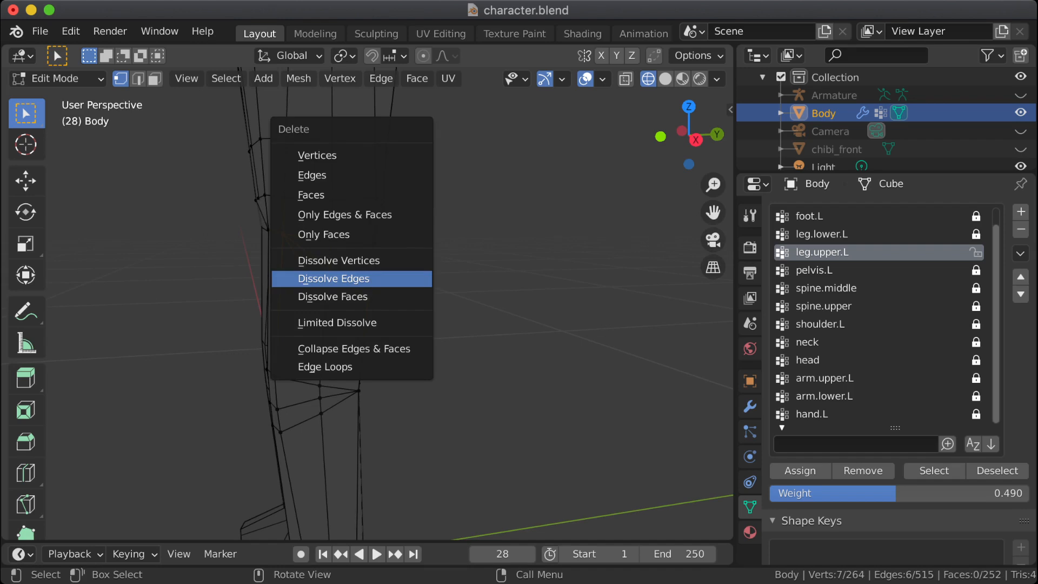
{"action": "key", "text": "Return"}
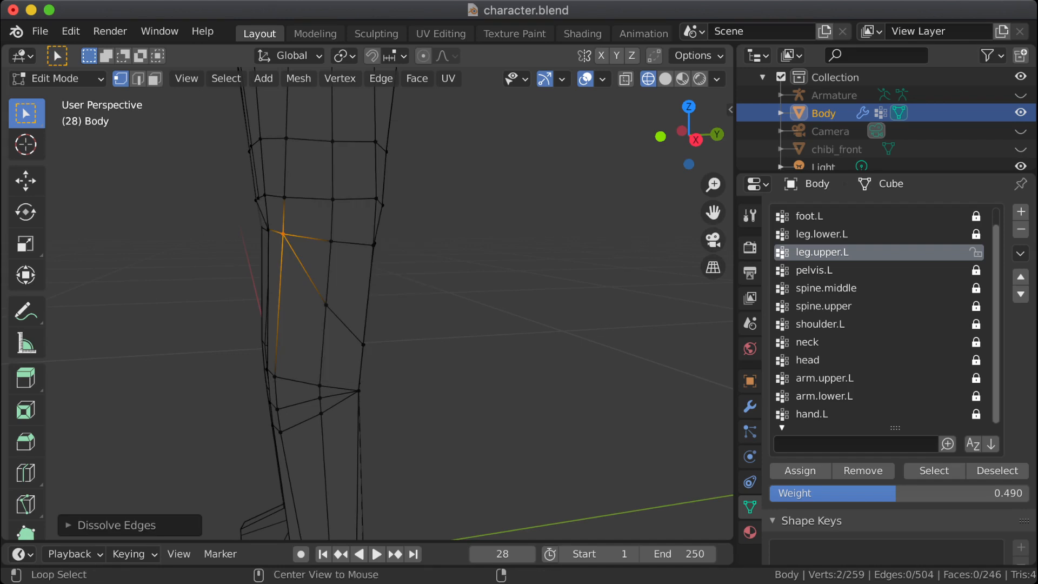
{"action": "left_click", "coordinate": [349, 329], "text": "alt"}
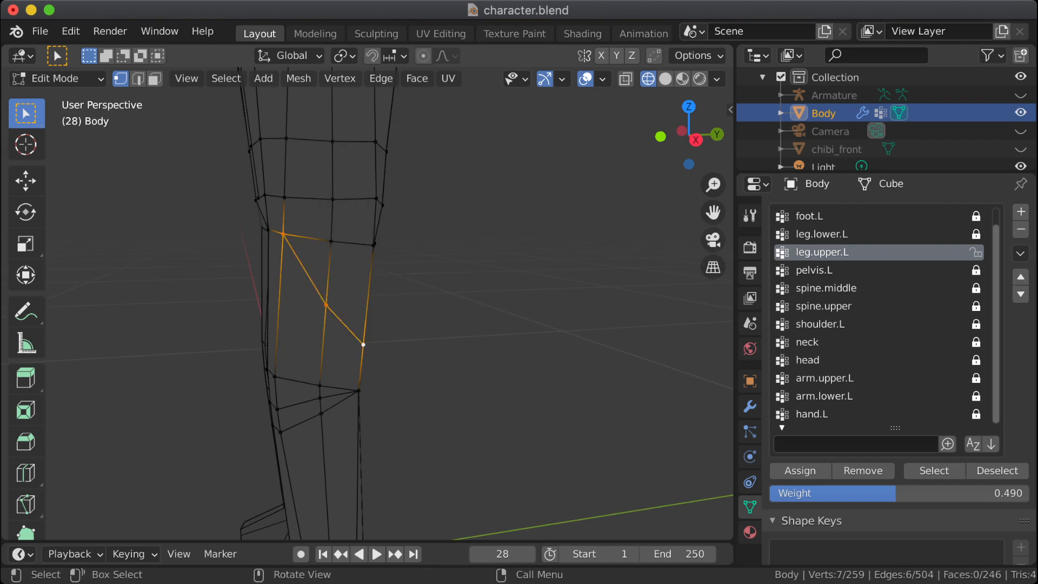
{"action": "key", "text": "x"}
{"action": "key", "text": "Return"}
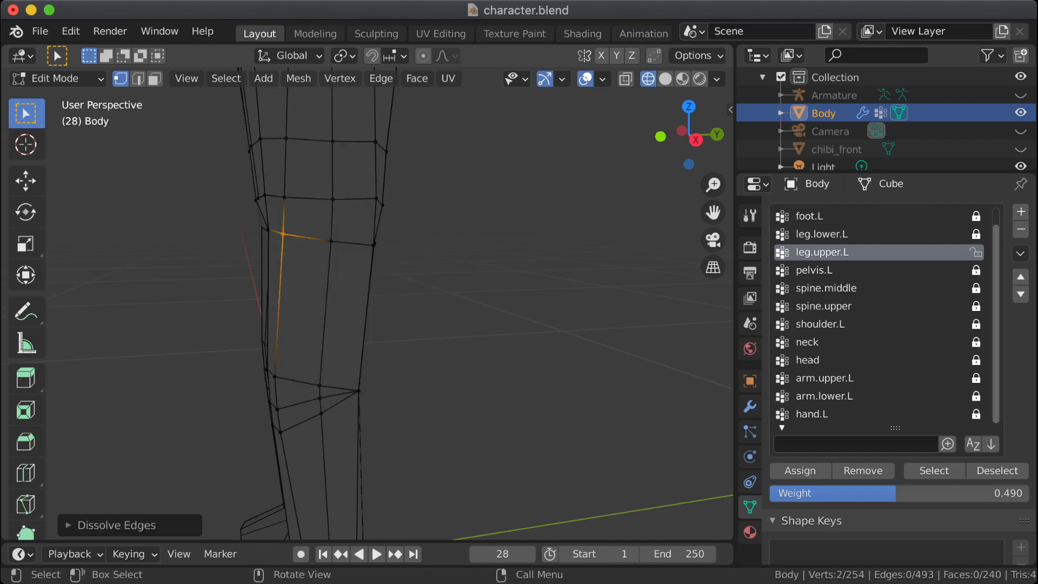
Step: Dissolve the upper and lower edge loops at the knee, keeping only the middle one
{"action": "middle_click_drag", "start_coordinate": [346, 324], "coordinate": [426, 217]}
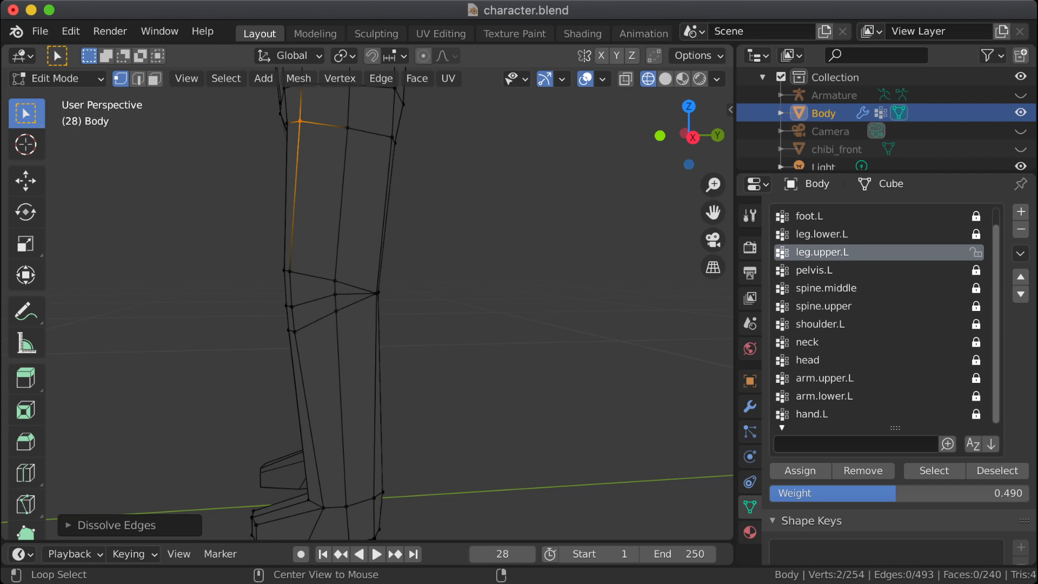
{"action": "left_click", "coordinate": [306, 275], "text": "alt"}
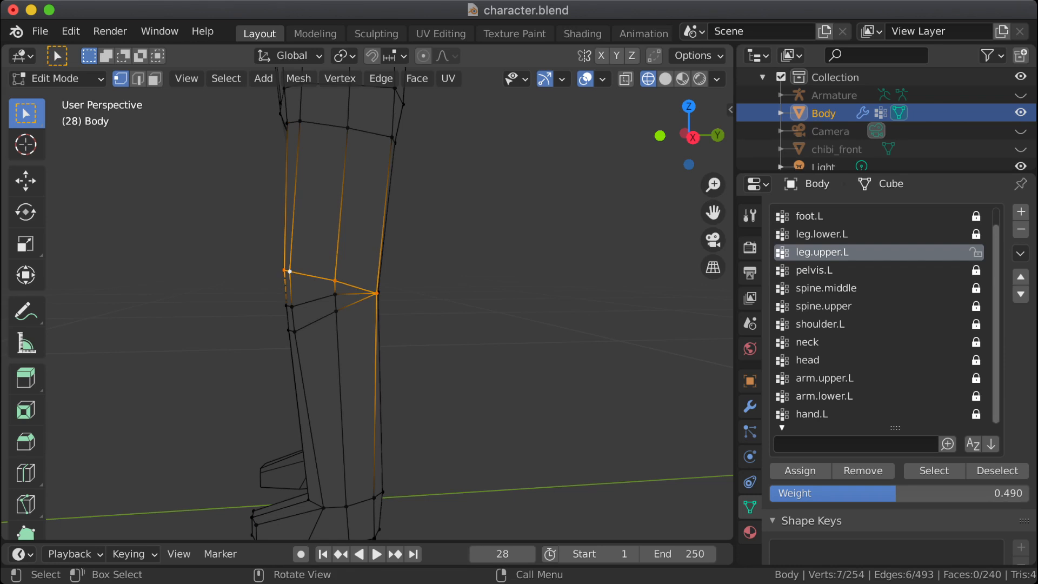
{"action": "key", "text": "x"}
{"action": "left_click", "coordinate": [301, 304]}
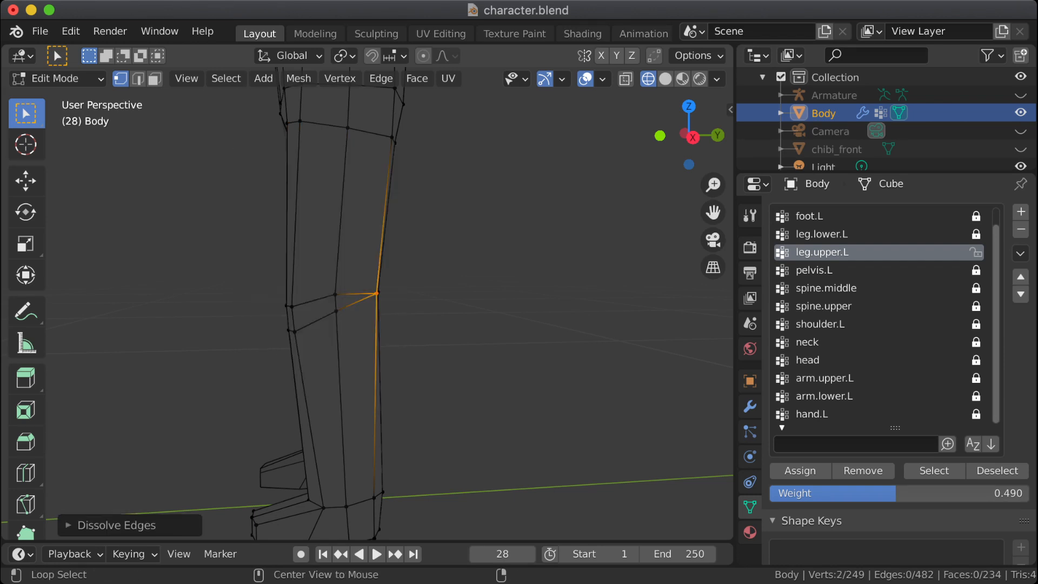
{"action": "left_click", "coordinate": [327, 317], "text": "alt"}
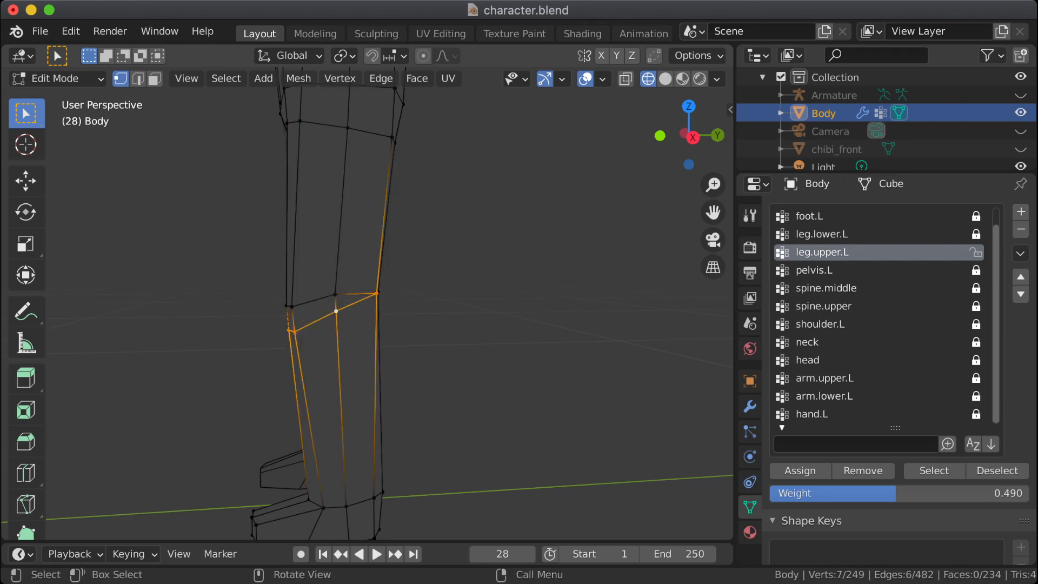
{"action": "key", "text": "x"}
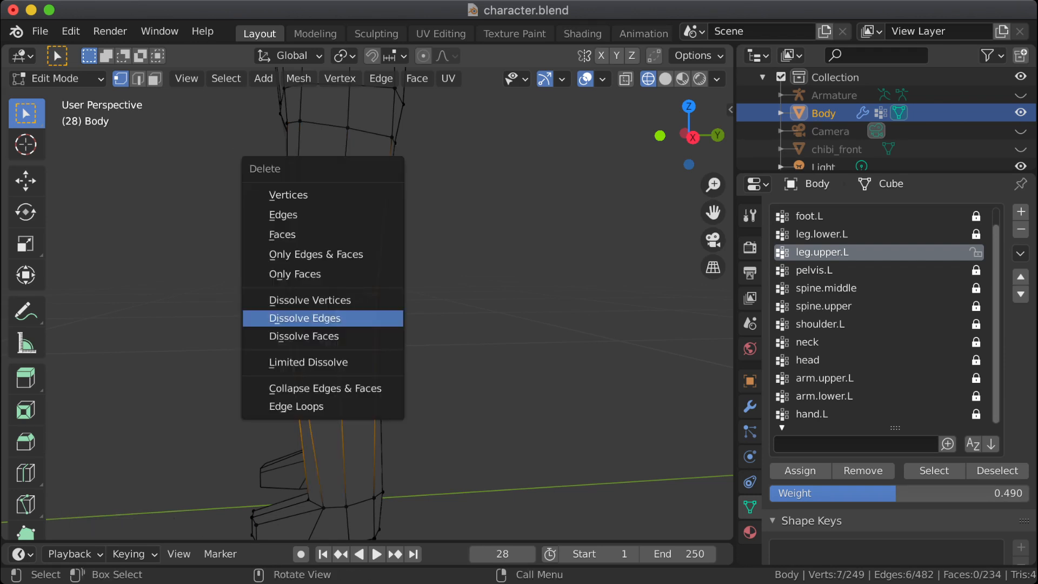
{"action": "left_click", "coordinate": [324, 318]}
Step: Add a loop cut around the hips, roughly midway between the two lowest pelvis edge loops
{"action": "middle_click_drag", "start_coordinate": [326, 316], "coordinate": [465, 351]}
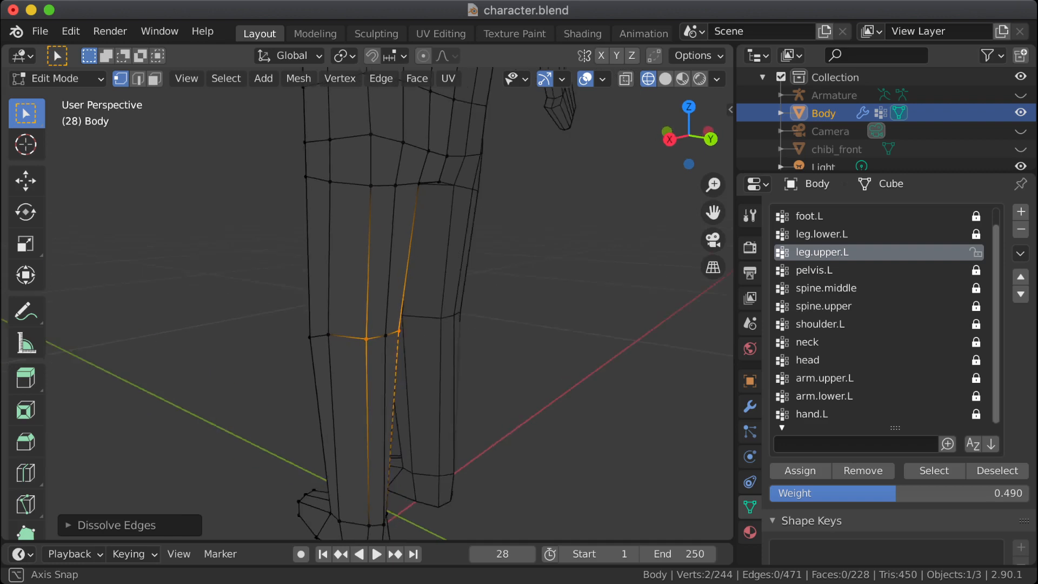
{"action": "left_click", "coordinate": [514, 346]}
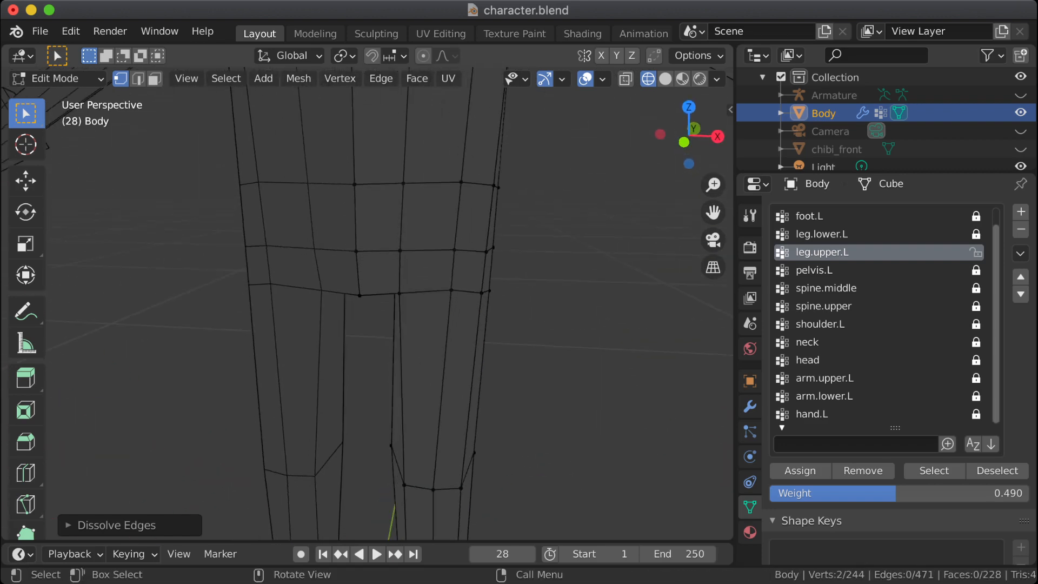
{"action": "key", "text": "ctrl+r"}
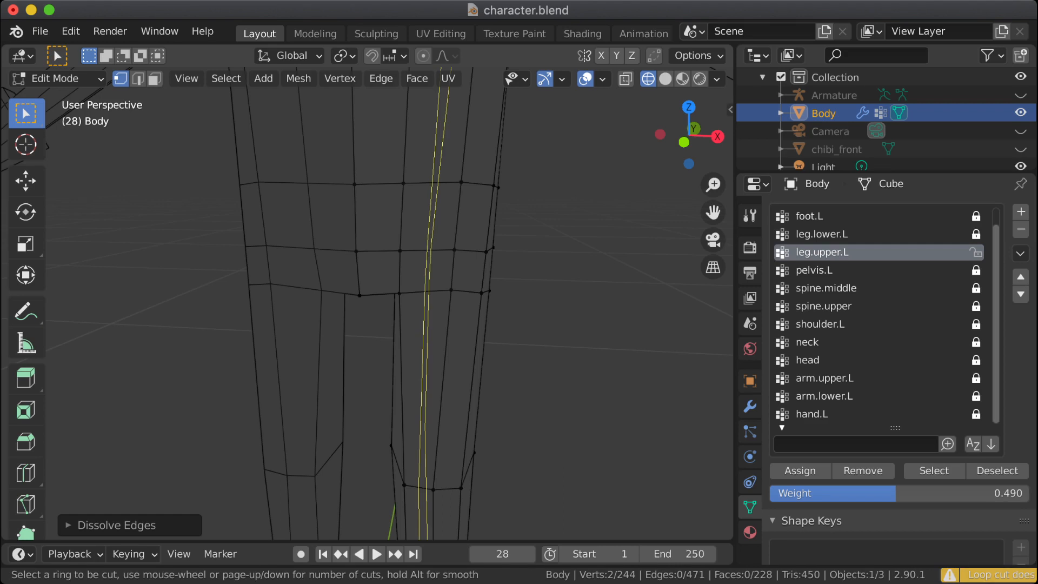
{"action": "left_click", "coordinate": [427, 271]}
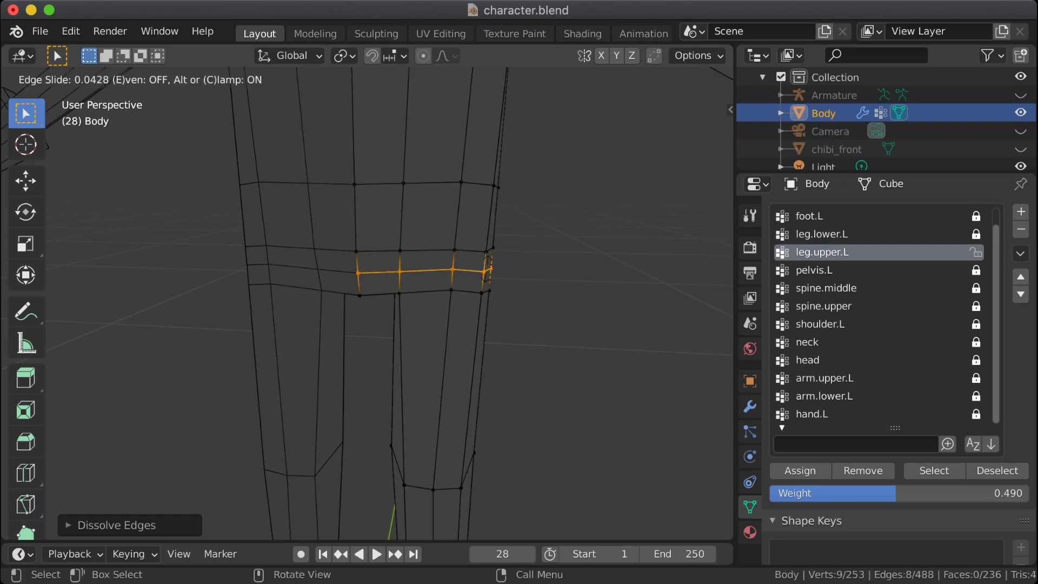
{"action": "left_click", "coordinate": [427, 270]}
Step: Add two loop cuts around the upper thigh, sliding both up to sit evenly spaced just below the hip loops
{"action": "middle_click_drag", "start_coordinate": [427, 270], "coordinate": [162, 270]}
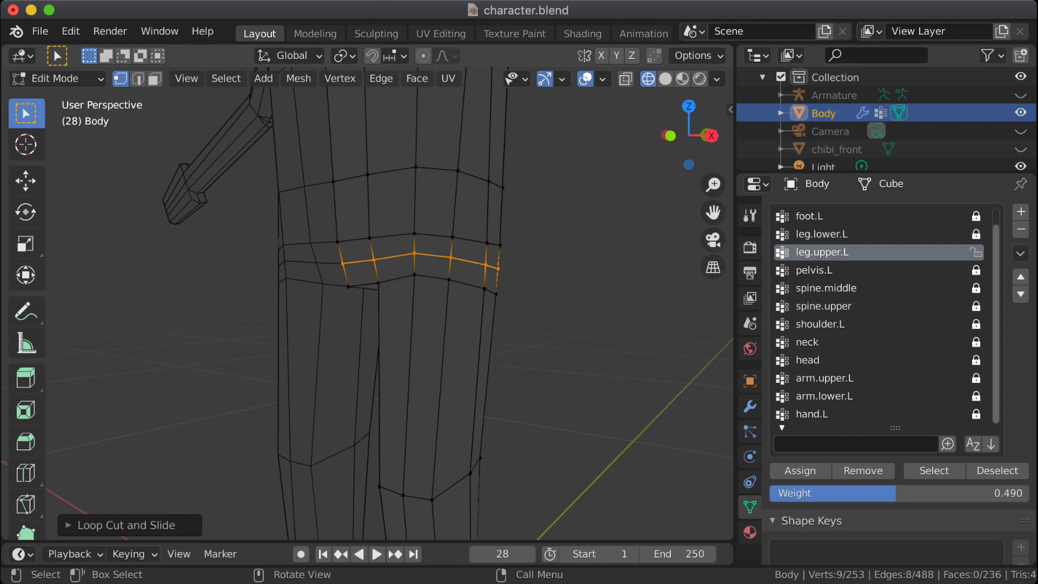
{"action": "key", "text": "ctrl+r"}
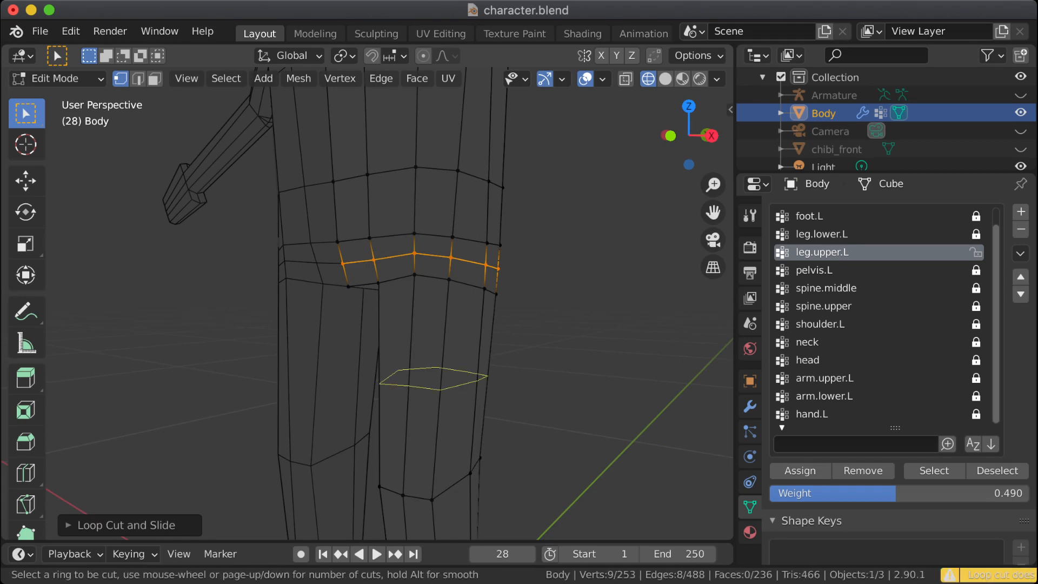
{"action": "left_click", "coordinate": [438, 346]}
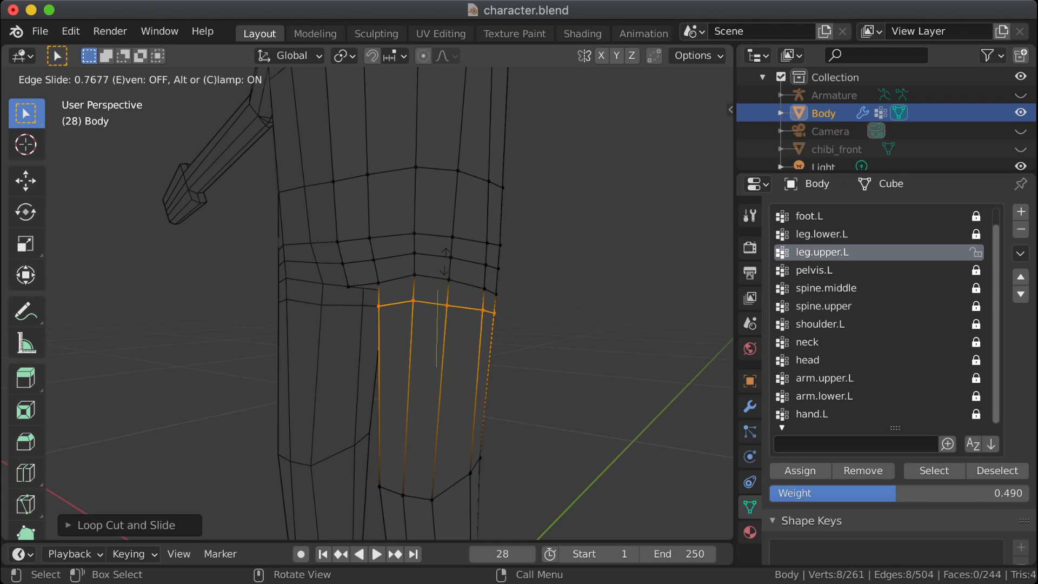
{"action": "left_click", "coordinate": [446, 273]}
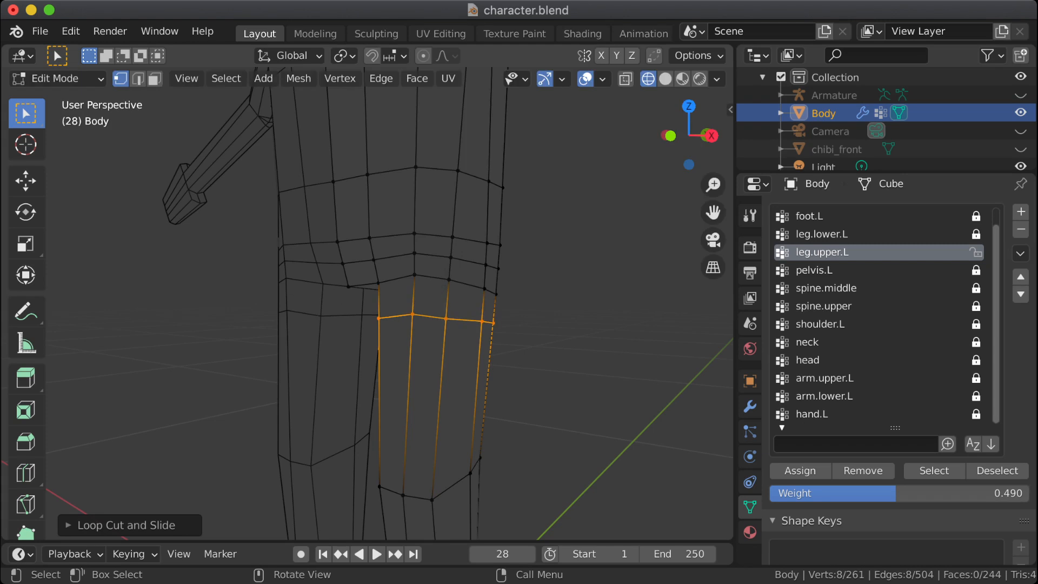
{"action": "key", "text": "ctrl+r"}
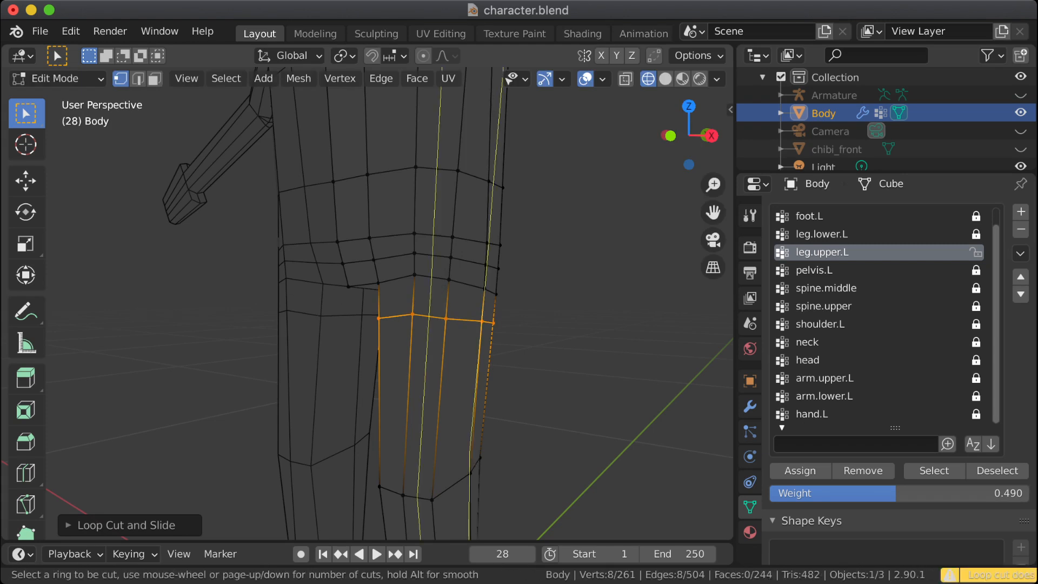
{"action": "left_click", "coordinate": [466, 390]}
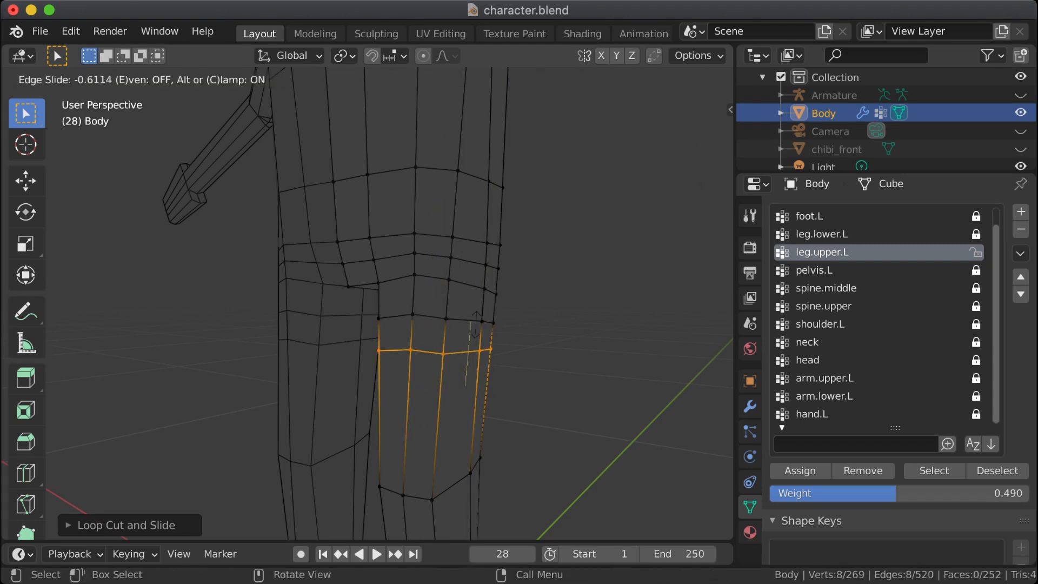
{"action": "left_click", "coordinate": [476, 325]}
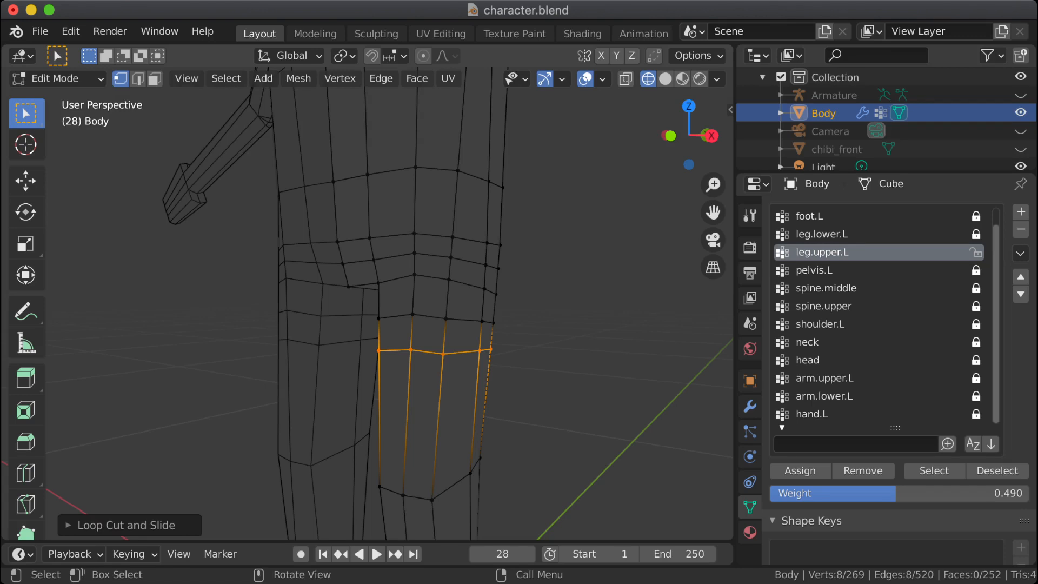
Step: Add a loop cut around the leg and slide it down to just above the knee loop
{"action": "middle_click_drag", "start_coordinate": [475, 324], "coordinate": [459, 141], "text": "shift"}
{"action": "scroll", "coordinate": [400, 292], "scroll_direction": "up", "scroll_amount": 5}
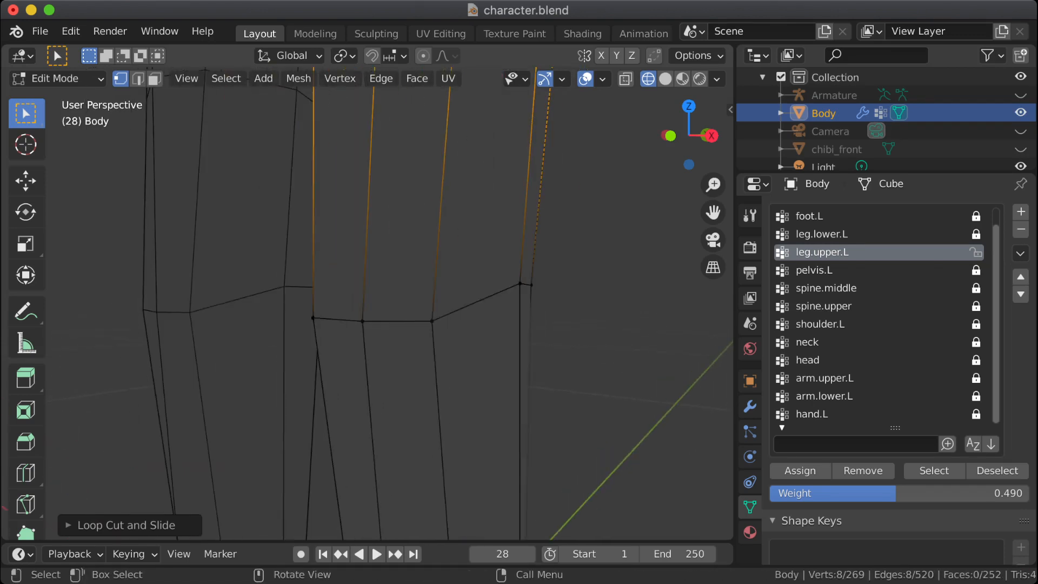
{"action": "key", "text": "ctrl+r"}
{"action": "left_click", "coordinate": [386, 270]}
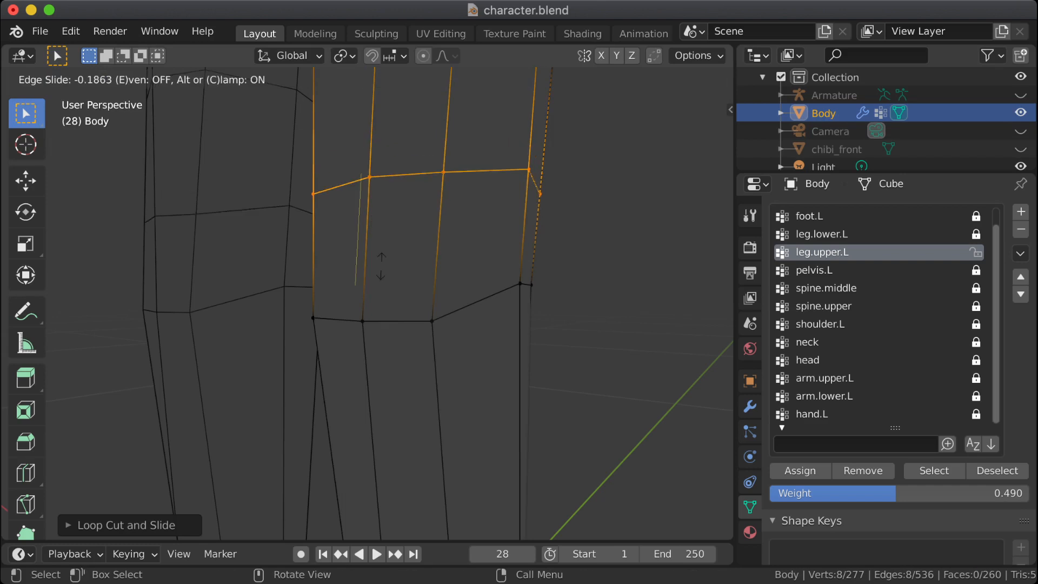
{"action": "left_click", "coordinate": [385, 313]}
Step: Add a loop cut around the lower leg and slide it up to just below the knee loop
{"action": "middle_click_drag", "start_coordinate": [400, 325], "coordinate": [373, 180], "text": "shift"}
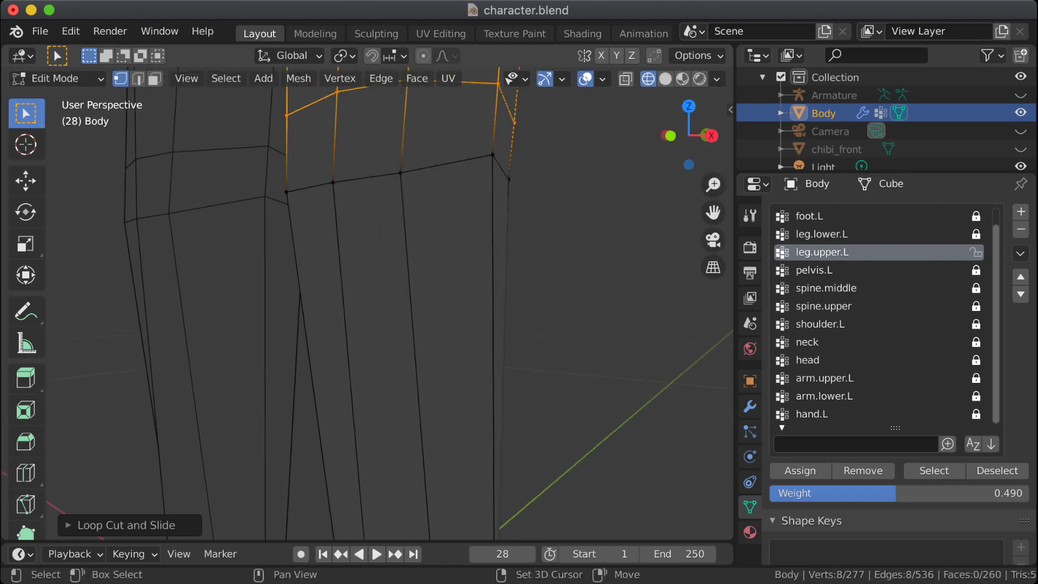
{"action": "key", "text": "ctrl+r"}
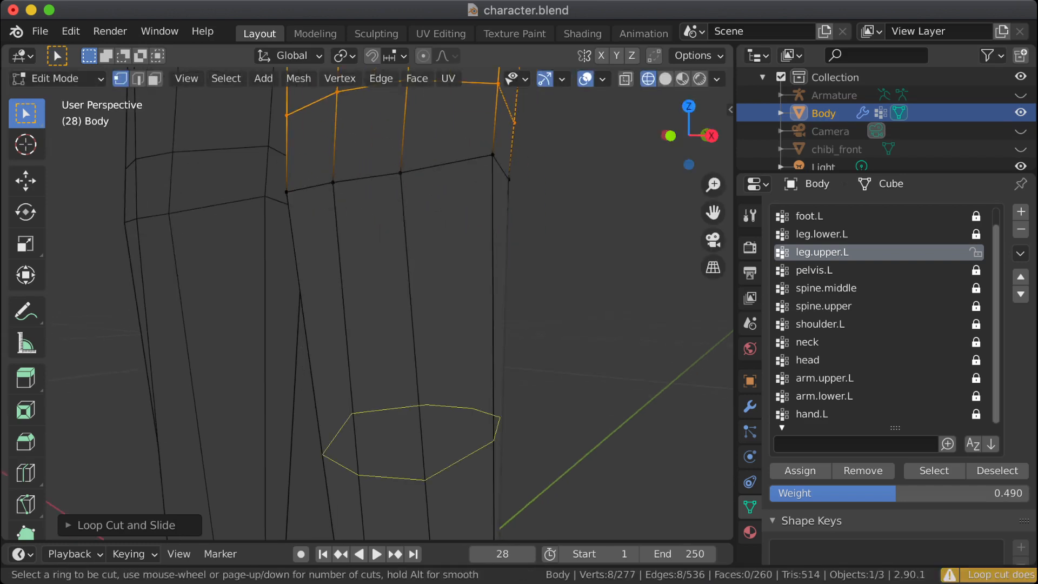
{"action": "left_click", "coordinate": [380, 235]}
{"action": "left_click", "coordinate": [376, 140]}
{"action": "middle_click_drag", "start_coordinate": [376, 144], "coordinate": [259, 203]}
{"action": "scroll", "coordinate": [389, 303], "scroll_direction": "down", "scroll_amount": 2}
{"action": "middle_click_drag", "start_coordinate": [335, 281], "coordinate": [239, 401]}
{"action": "scroll", "coordinate": [390, 303], "scroll_direction": "down", "scroll_amount": 4}
{"action": "middle_click_drag", "start_coordinate": [336, 303], "coordinate": [238, 202]}
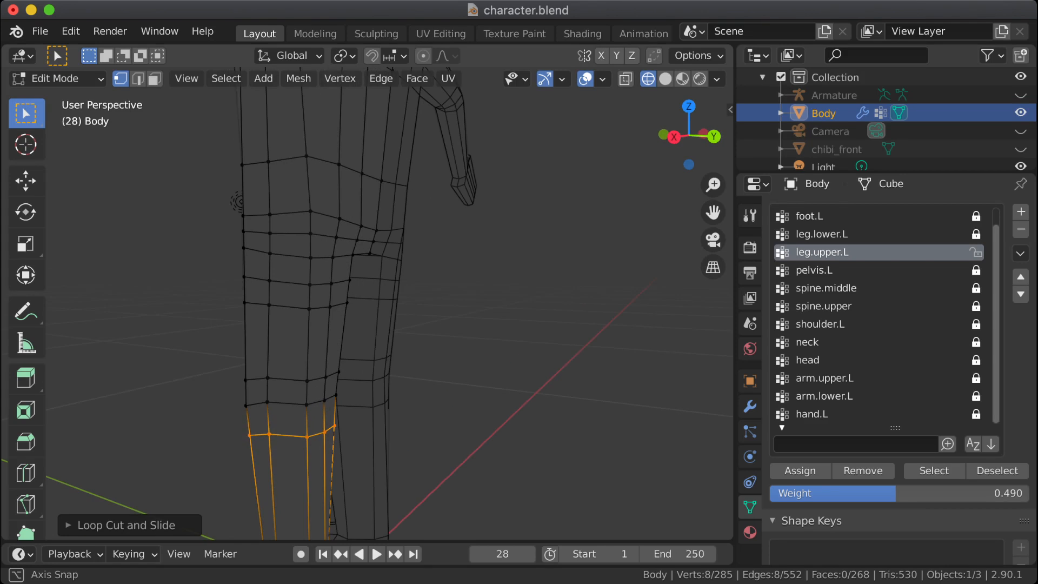
Step: Slide the edge loop just below the lower torso loop up the hips to widen the gap beneath it
{"action": "middle_click_drag", "start_coordinate": [238, 201], "coordinate": [362, 210]}
{"action": "left_click", "coordinate": [481, 248], "text": "alt"}
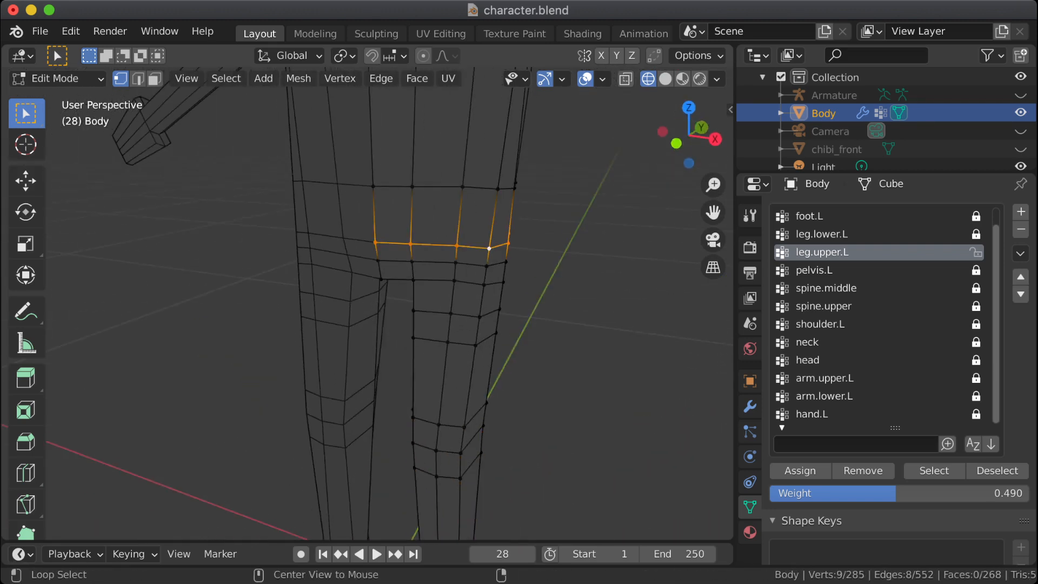
{"action": "key", "text": "g"}
{"action": "key", "text": "g"}
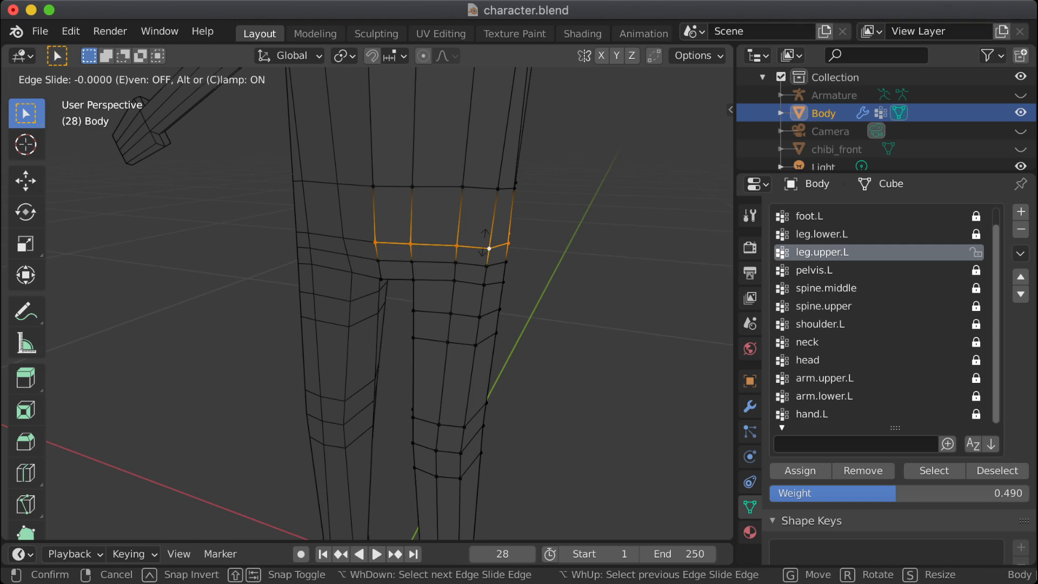
{"action": "key", "text": "Return"}
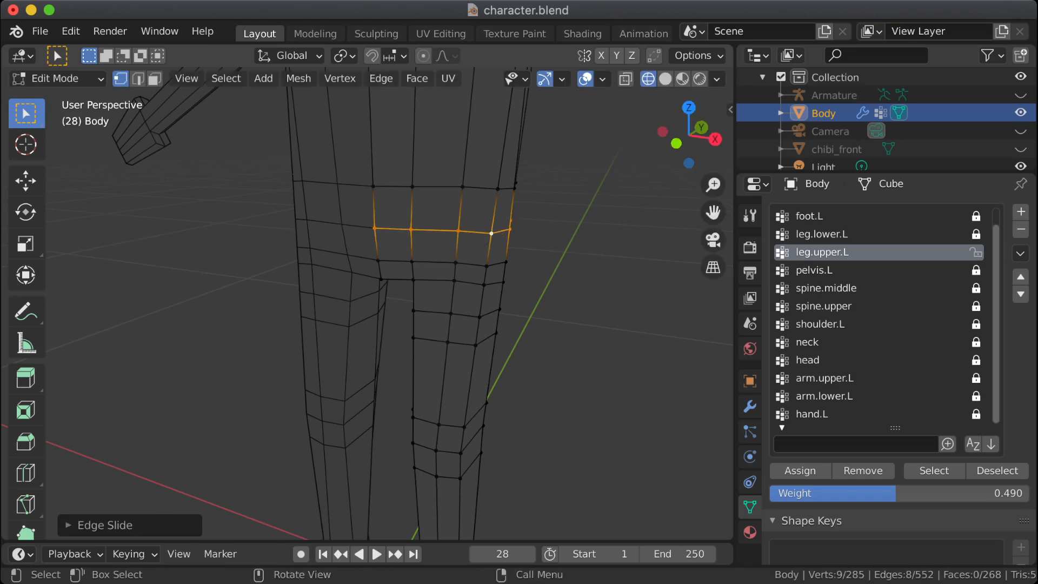
Step: Slide the edge loop directly above the crotch loop slightly upward
{"action": "left_click", "coordinate": [486, 266]}
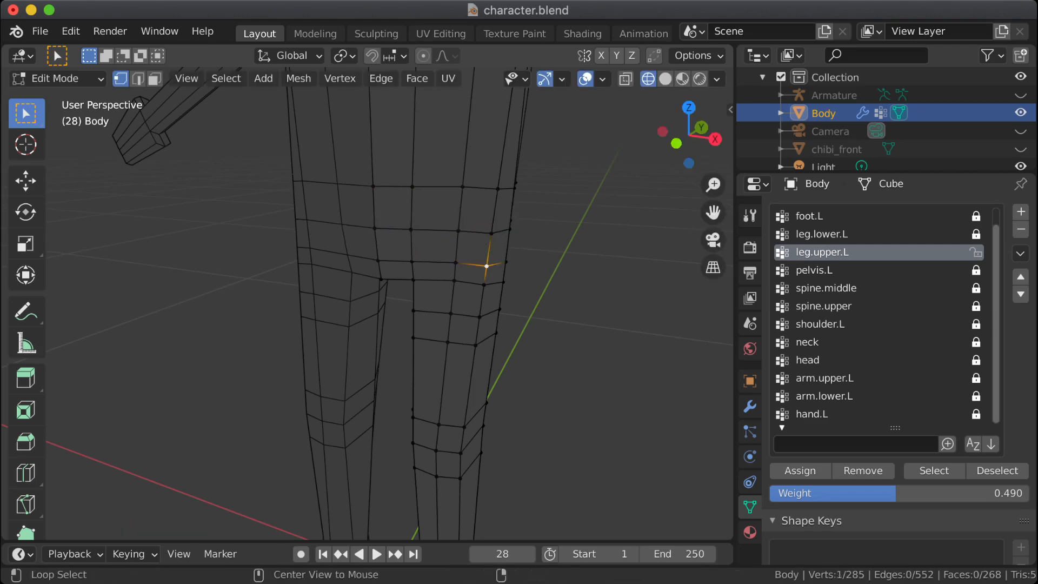
{"action": "key", "text": "g"}
{"action": "key", "text": "g"}
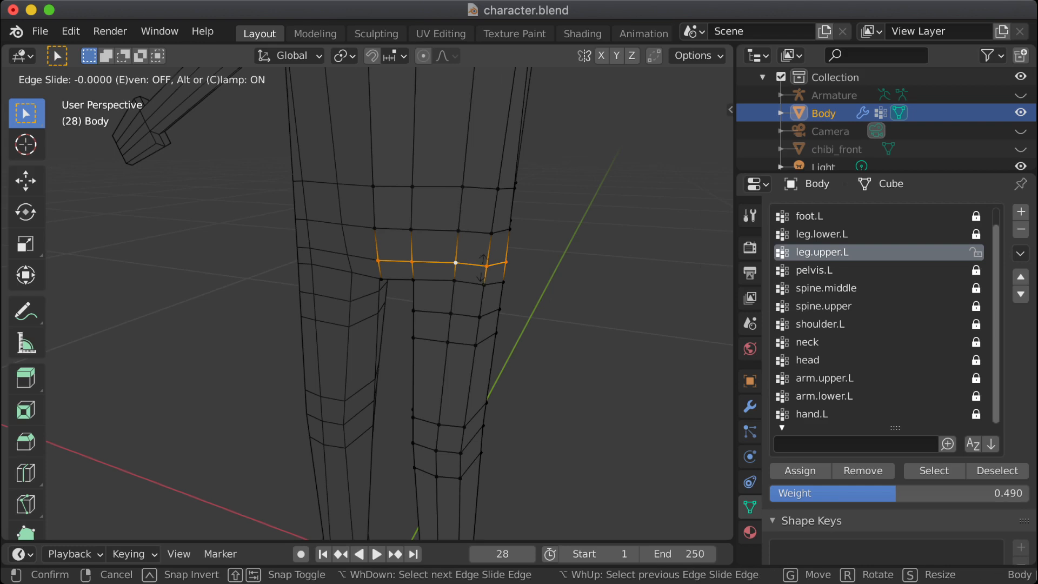
{"action": "left_click", "coordinate": [475, 262]}
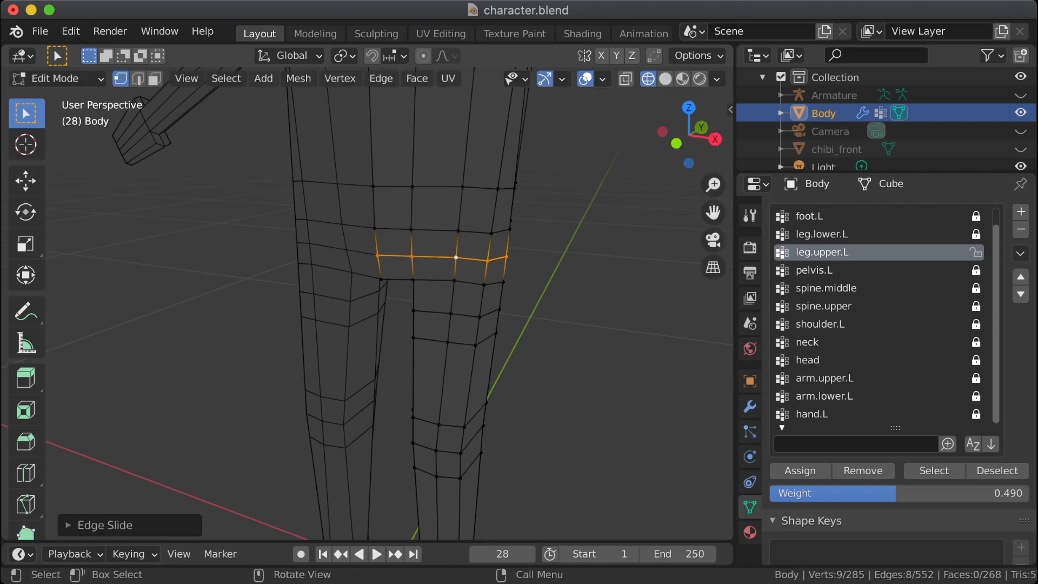
Step: Deselect everything and inspect the hip and leg loops on the body in both Object Mode and Edit Mode
{"action": "key", "text": "alt+a"}
{"action": "middle_click_drag", "start_coordinate": [475, 262], "coordinate": [293, 237]}
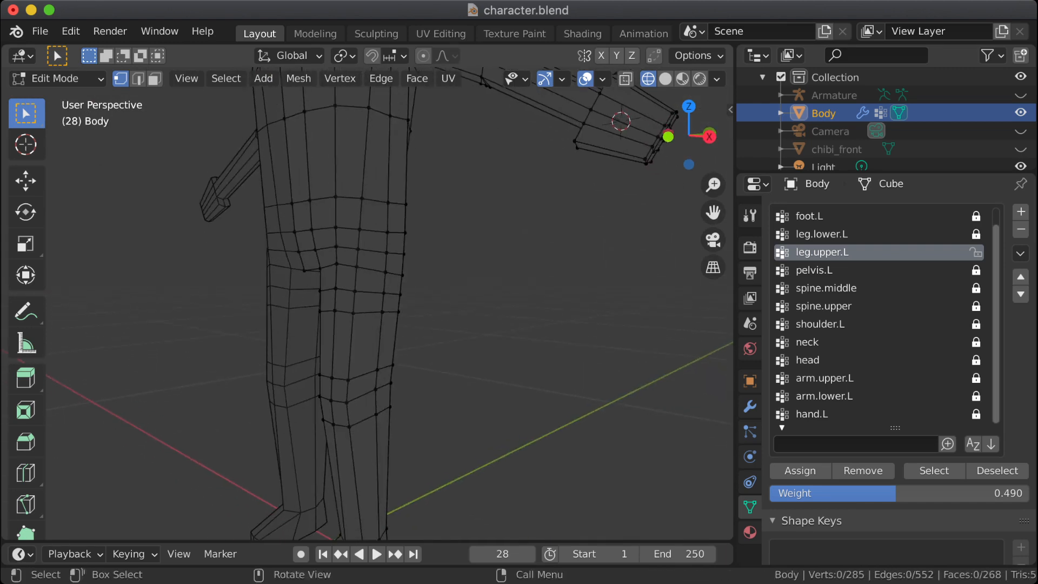
{"action": "key", "text": "Tab"}
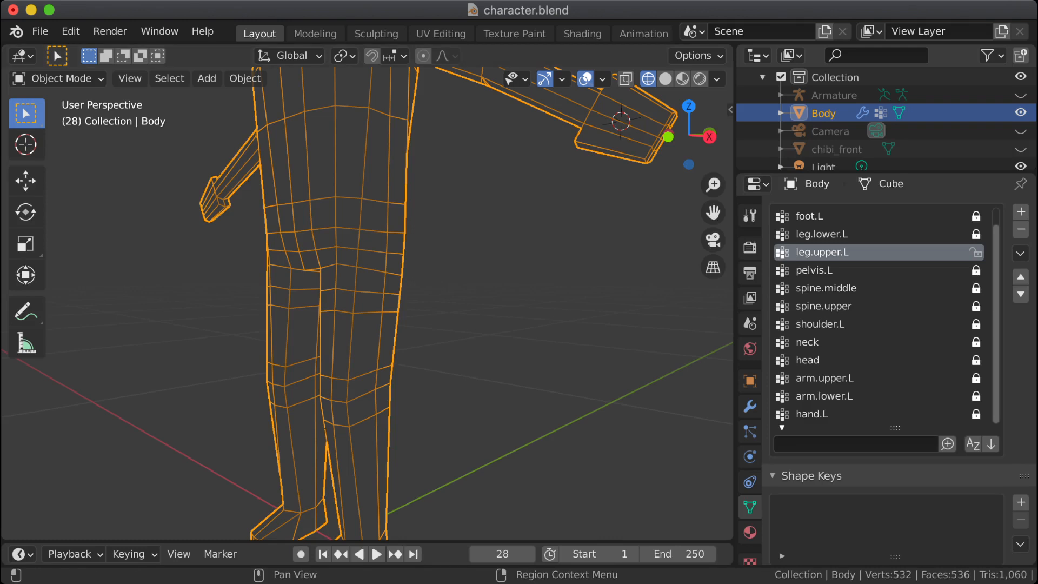
{"action": "middle_click_drag", "start_coordinate": [460, 302], "coordinate": [487, 302]}
{"action": "key", "text": "Tab"}
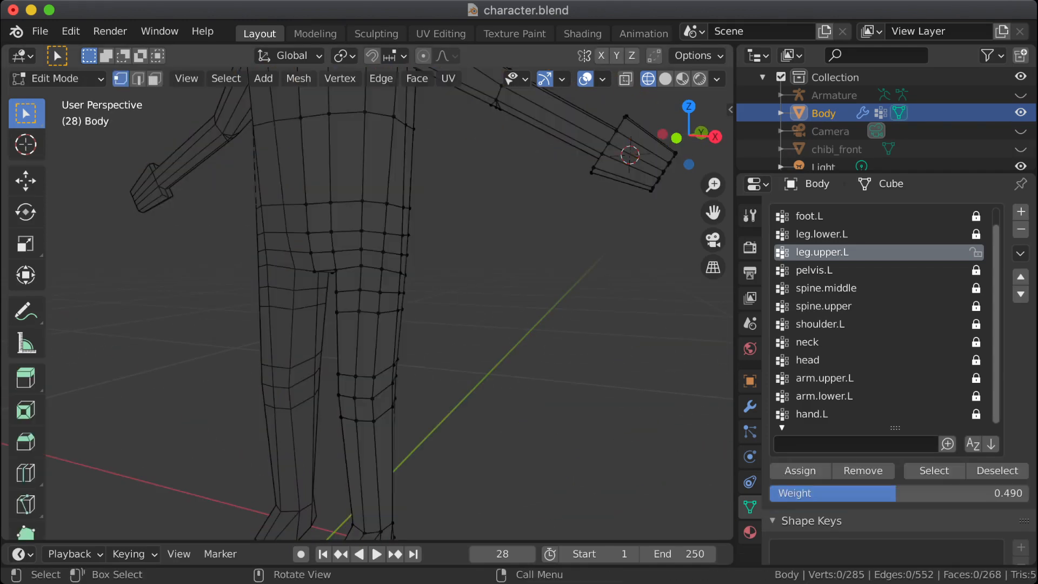
{"action": "middle_click_drag", "start_coordinate": [433, 303], "coordinate": [464, 319]}
{"action": "scroll", "coordinate": [403, 319], "scroll_direction": "up", "scroll_amount": 4}
{"action": "scroll", "coordinate": [295, 318], "scroll_direction": "down", "scroll_amount": 3}
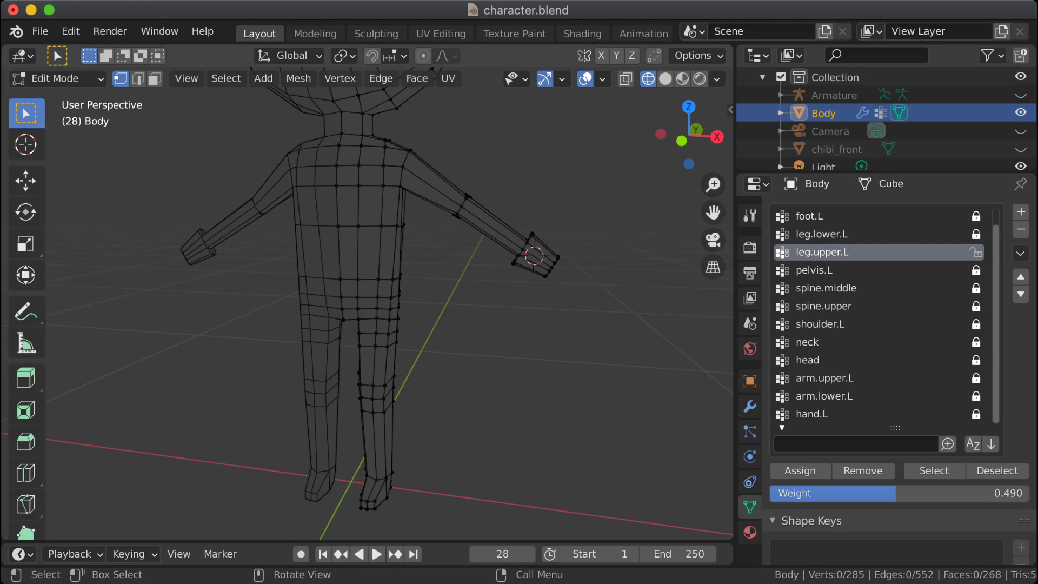
Step: Select the upper of the two hip loops above the crotch and edge-slide it slightly upward toward the lower torso loop
{"action": "left_click", "coordinate": [348, 279], "text": "alt"}
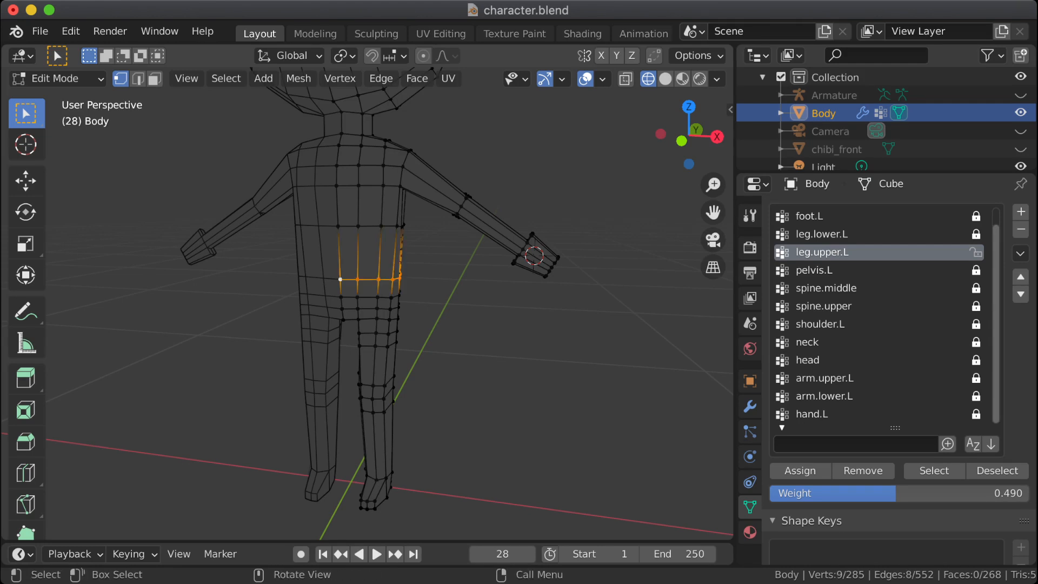
{"action": "middle_click_drag", "start_coordinate": [347, 279], "coordinate": [383, 265]}
{"action": "scroll", "coordinate": [370, 306], "scroll_direction": "up", "scroll_amount": 5}
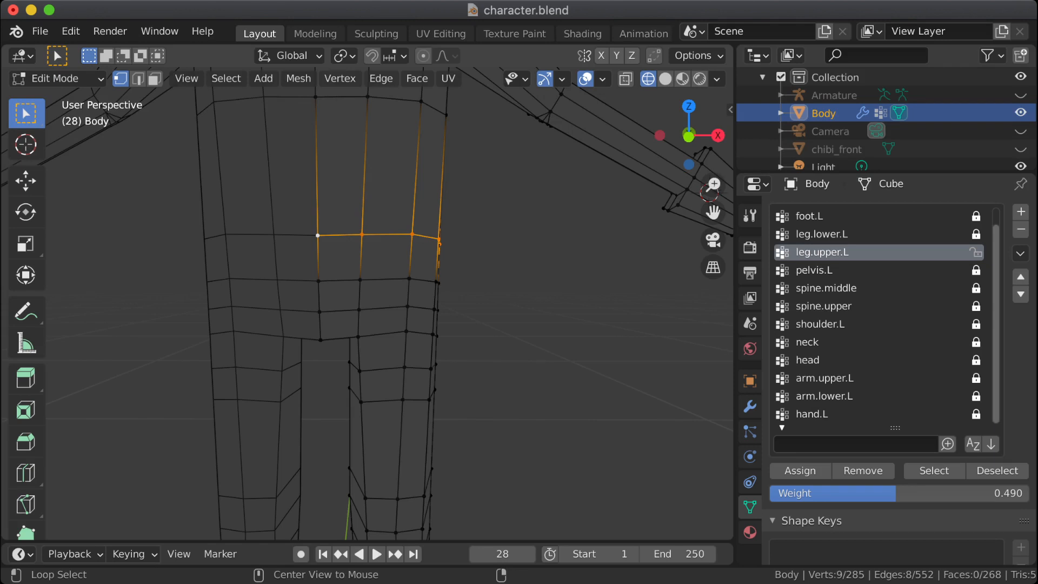
{"action": "left_click", "coordinate": [396, 279], "text": "alt"}
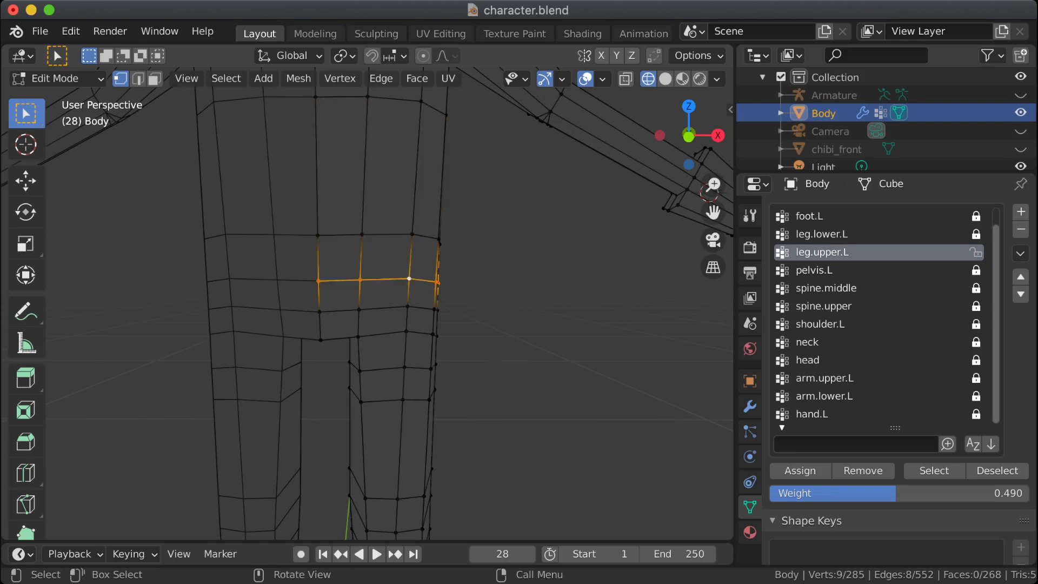
{"action": "key", "text": "g"}
{"action": "key", "text": "g"}
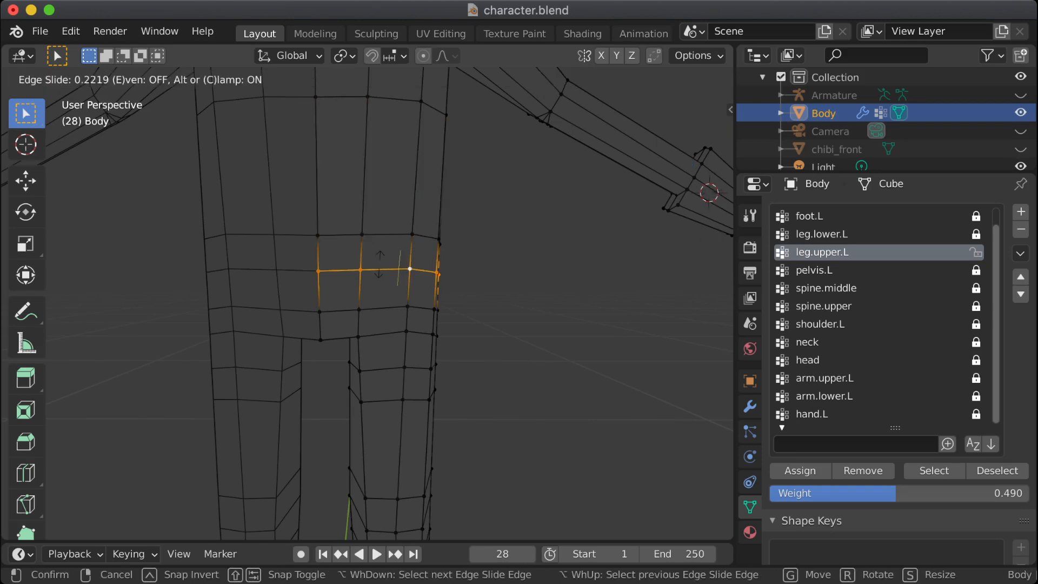
{"action": "left_click", "coordinate": [380, 269]}
Step: Edge-slide the lower of the two hip loops above the crotch slightly upward, by a factor of about -0.077
{"action": "left_click", "coordinate": [390, 309], "text": "alt"}
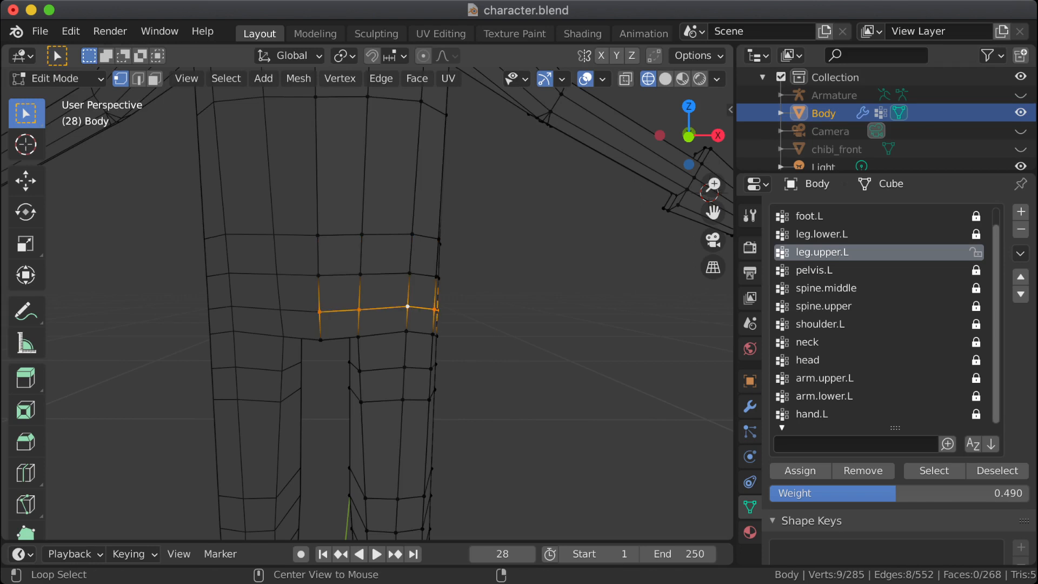
{"action": "key", "text": "g"}
{"action": "key", "text": "g"}
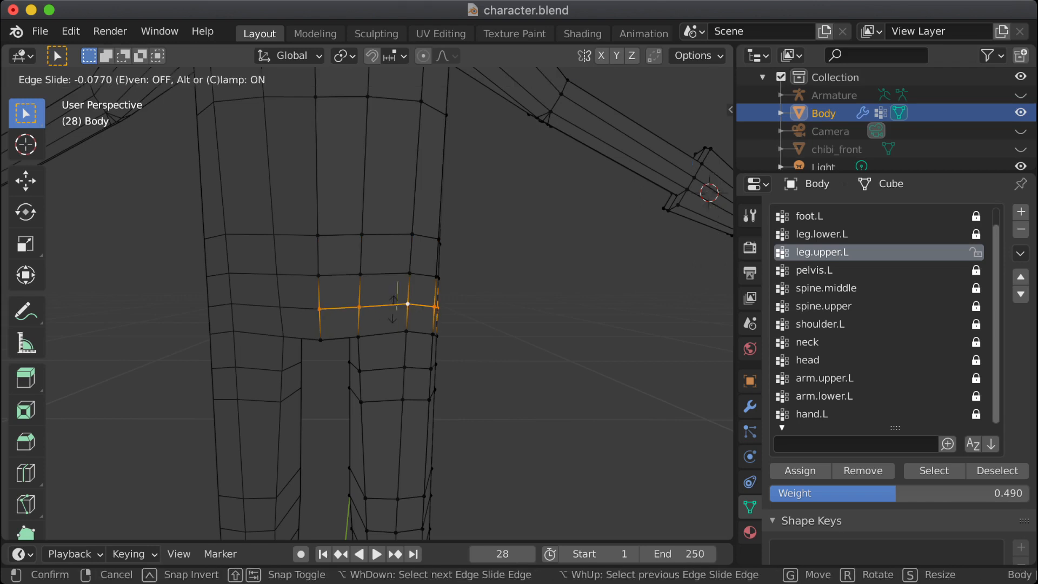
{"action": "key", "text": "Return"}
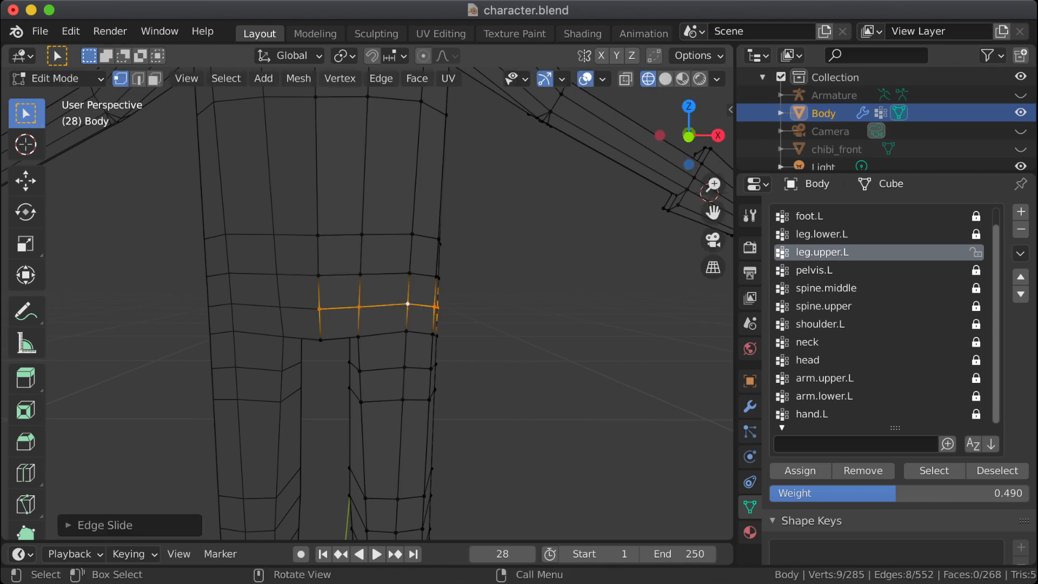
Step: Select the buttock vertices on the two hip loops and move them outward along the Y axis to round out the backside
{"action": "left_click", "coordinate": [438, 277]}
{"action": "middle_click_drag", "start_coordinate": [439, 278], "coordinate": [112, 239]}
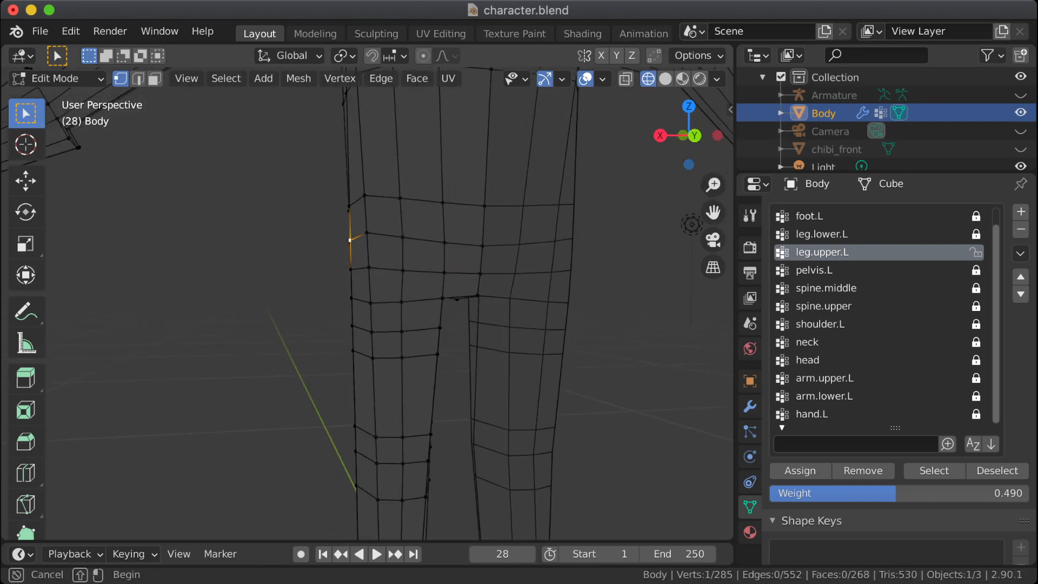
{"action": "left_click_drag", "start_coordinate": [389, 213], "coordinate": [464, 276]}
{"action": "middle_click_drag", "start_coordinate": [463, 276], "coordinate": [584, 273]}
{"action": "key", "text": "g"}
{"action": "key", "text": "y"}
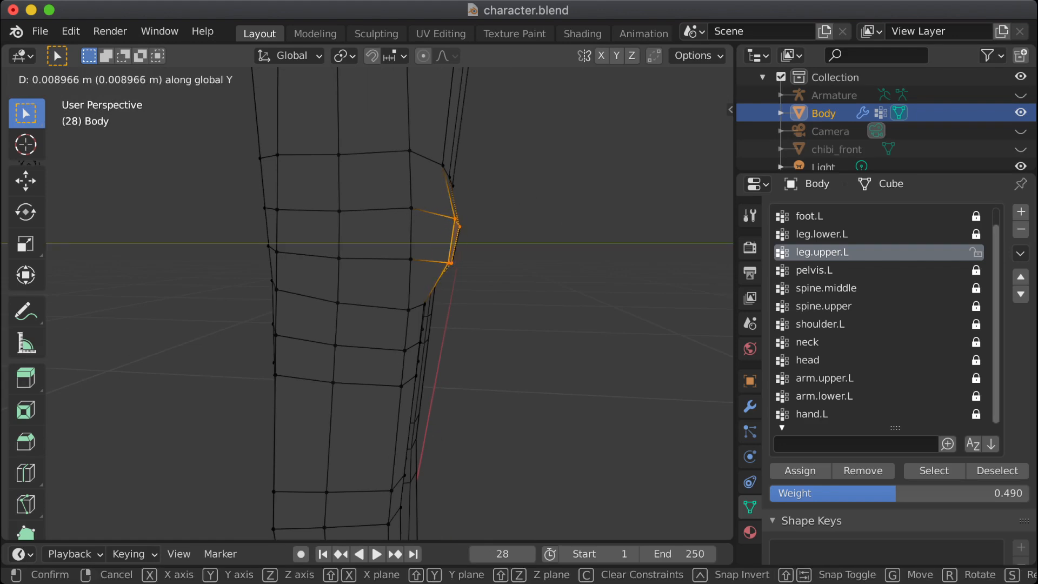
{"action": "left_click", "coordinate": [584, 273]}
Step: Select the two back vertices on the loop under the buttock and move them slightly outward along the Y axis
{"action": "middle_click_drag", "start_coordinate": [584, 273], "coordinate": [698, 258]}
{"action": "key", "text": "alt+a"}
{"action": "middle_click_drag", "start_coordinate": [478, 284], "coordinate": [541, 258]}
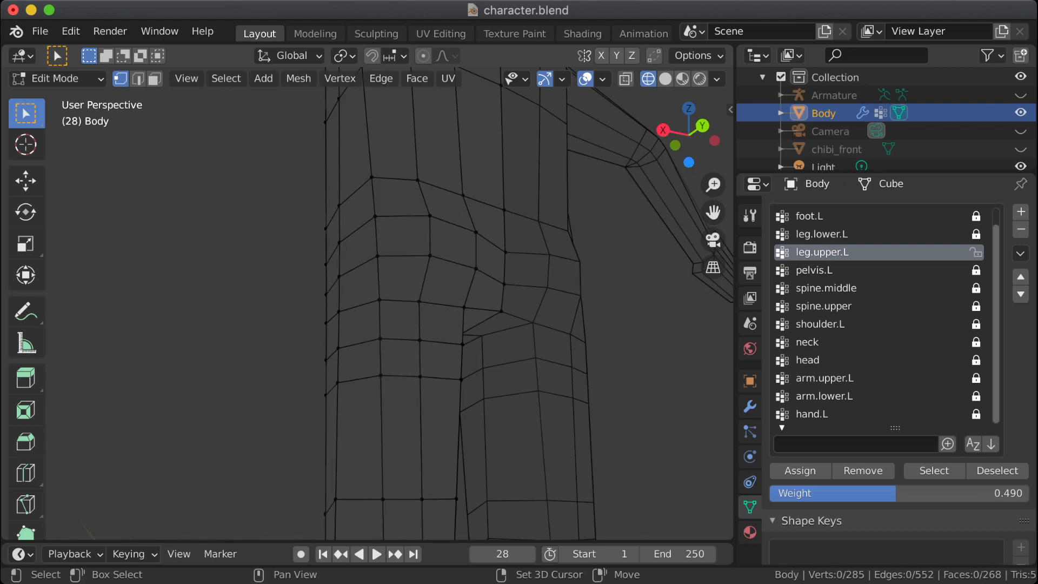
{"action": "left_click_drag", "start_coordinate": [400, 289], "coordinate": [472, 311]}
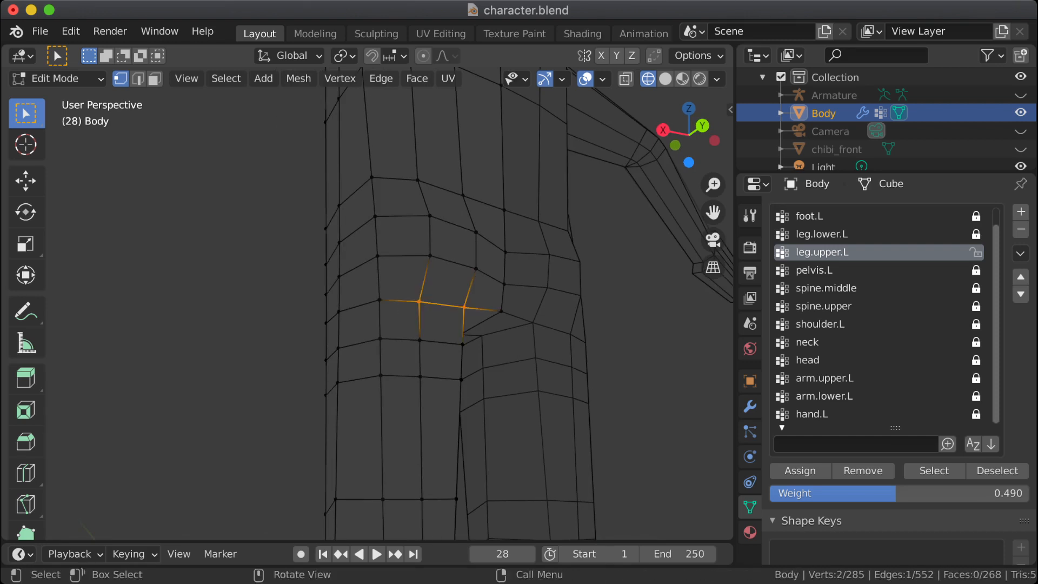
{"action": "key", "text": "g"}
{"action": "key", "text": "y"}
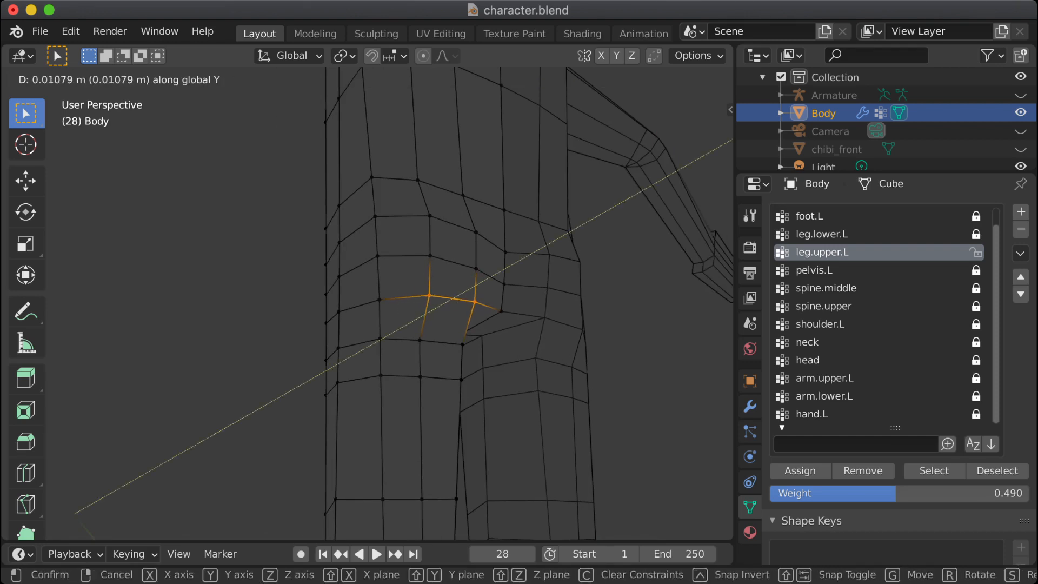
{"action": "left_click", "coordinate": [466, 321]}
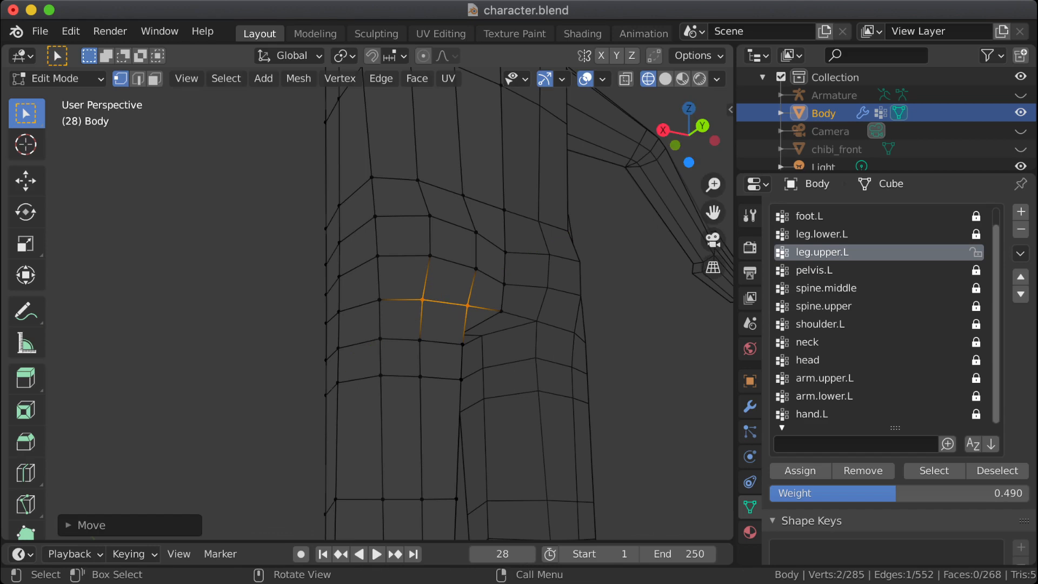
{"action": "middle_click_drag", "start_coordinate": [466, 321], "coordinate": [576, 297]}
{"action": "left_click", "coordinate": [576, 297]}
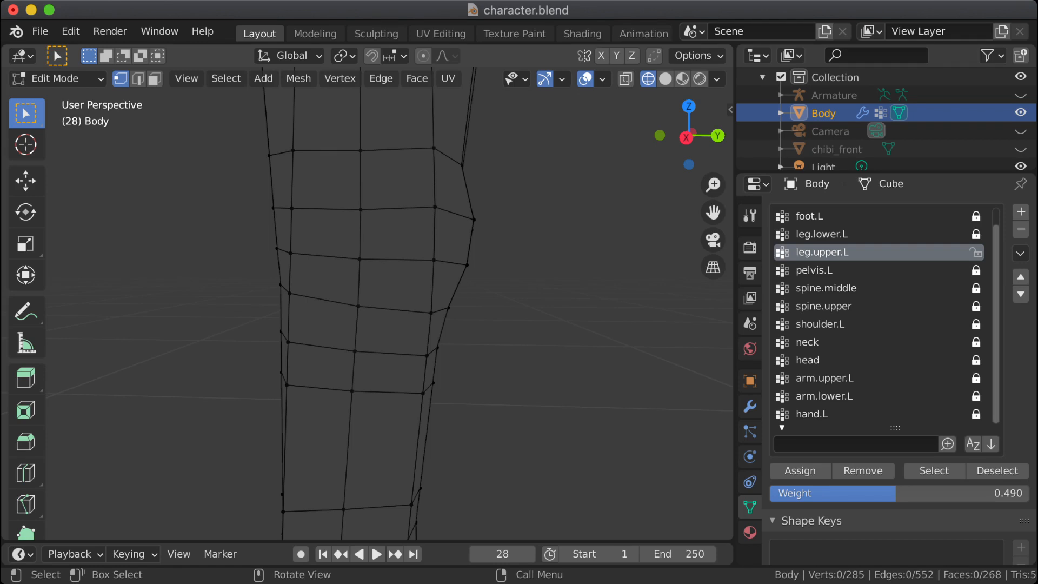
Step: Switch the viewport from wireframe to solid shading
{"action": "middle_click_drag", "start_coordinate": [378, 303], "coordinate": [81, 145]}
{"action": "mouse_move", "coordinate": [363, 346]}
{"action": "middle_mouse_down"}
{"action": "mouse_move", "coordinate": [370, 227]}
{"action": "mouse_move", "coordinate": [240, 239]}
{"action": "mouse_move", "coordinate": [334, 240]}
{"action": "mouse_move", "coordinate": [361, 223]}
{"action": "mouse_move", "coordinate": [336, 215]}
{"action": "mouse_move", "coordinate": [359, 209]}
{"action": "mouse_move", "coordinate": [395, 223]}
{"action": "mouse_move", "coordinate": [365, 219]}
{"action": "mouse_move", "coordinate": [351, 326]}
{"action": "mouse_move", "coordinate": [449, 322]}
{"action": "mouse_move", "coordinate": [335, 325]}
{"action": "middle_mouse_up"}
{"action": "key", "text": "shift+z"}
Step: Inspect the knee loops from the side, briefly showing the armature to compare them with its knee joint
{"action": "scroll", "coordinate": [370, 227], "scroll_direction": "down", "scroll_amount": 2}
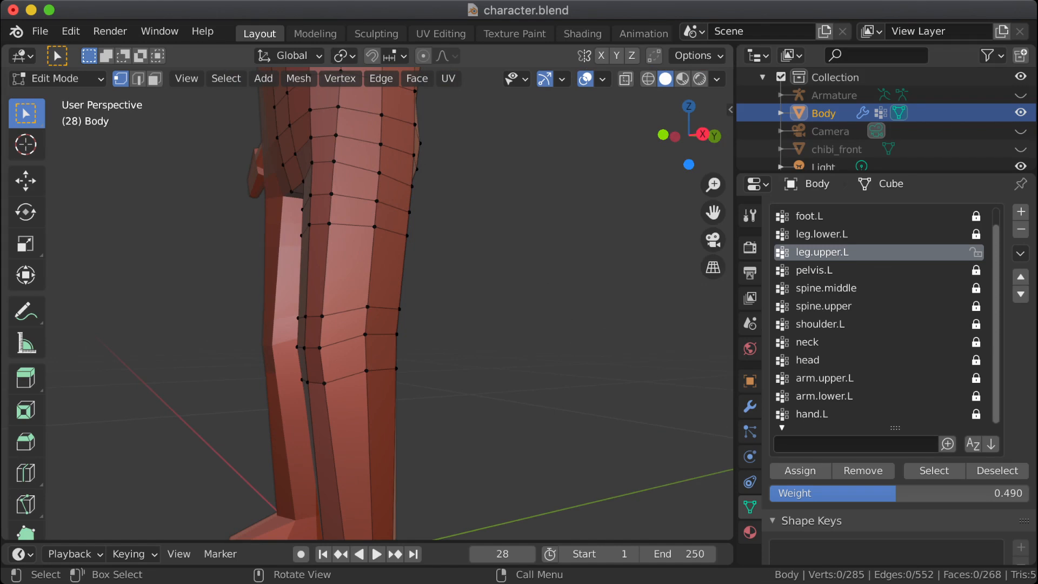
{"action": "middle_click_drag", "start_coordinate": [368, 319], "coordinate": [330, 320]}
{"action": "scroll", "coordinate": [343, 319], "scroll_direction": "up", "scroll_amount": 4}
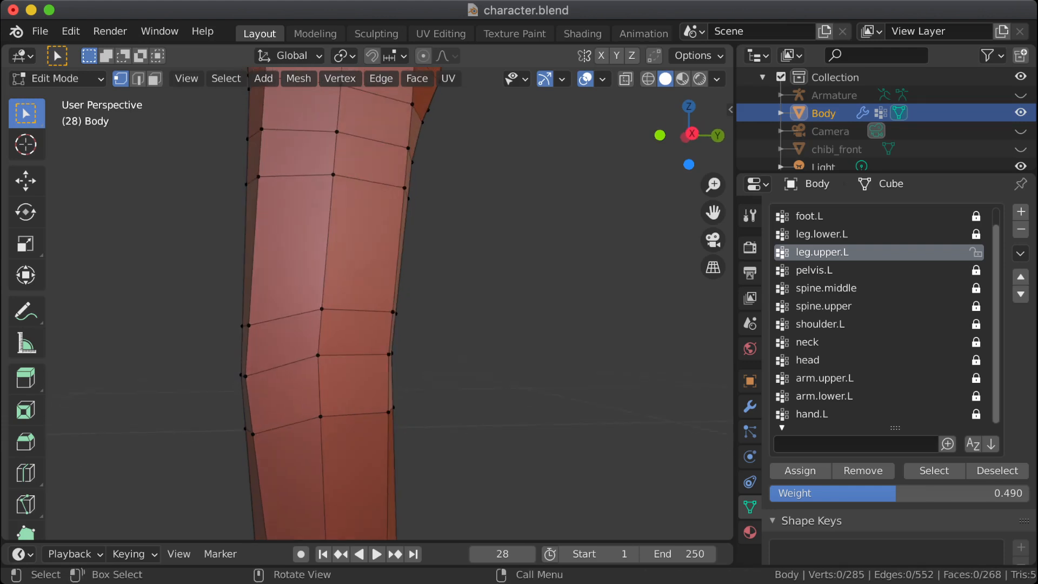
{"action": "scroll", "coordinate": [346, 311], "scroll_direction": "down", "scroll_amount": 2}
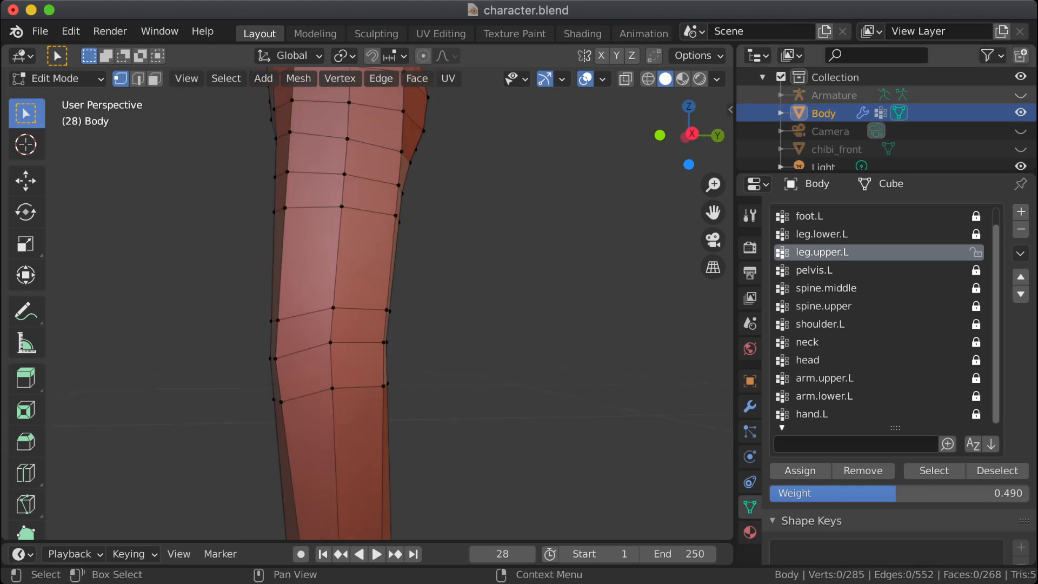
{"action": "left_click", "coordinate": [1021, 94]}
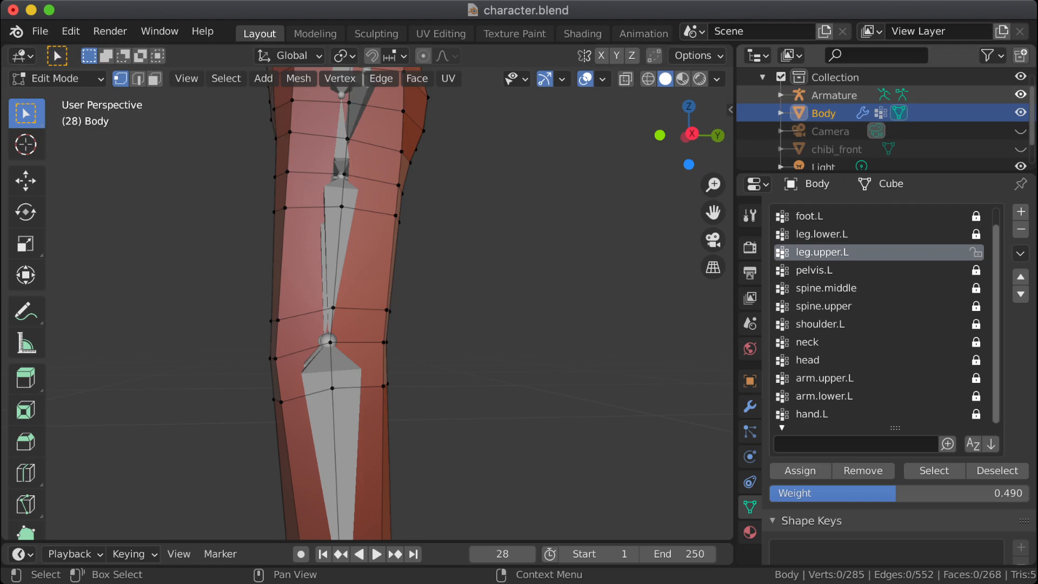
{"action": "left_click", "coordinate": [1020, 95]}
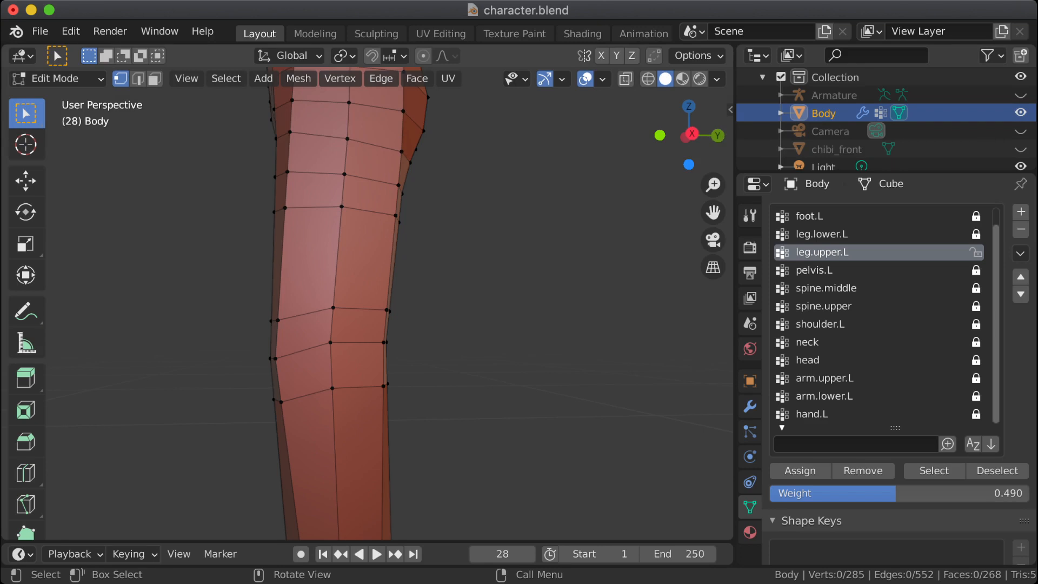
Step: Select the three back vertices on the loop above the knee and edge-slide them down to just above the middle knee loop
{"action": "middle_click_drag", "start_coordinate": [422, 303], "coordinate": [244, 304]}
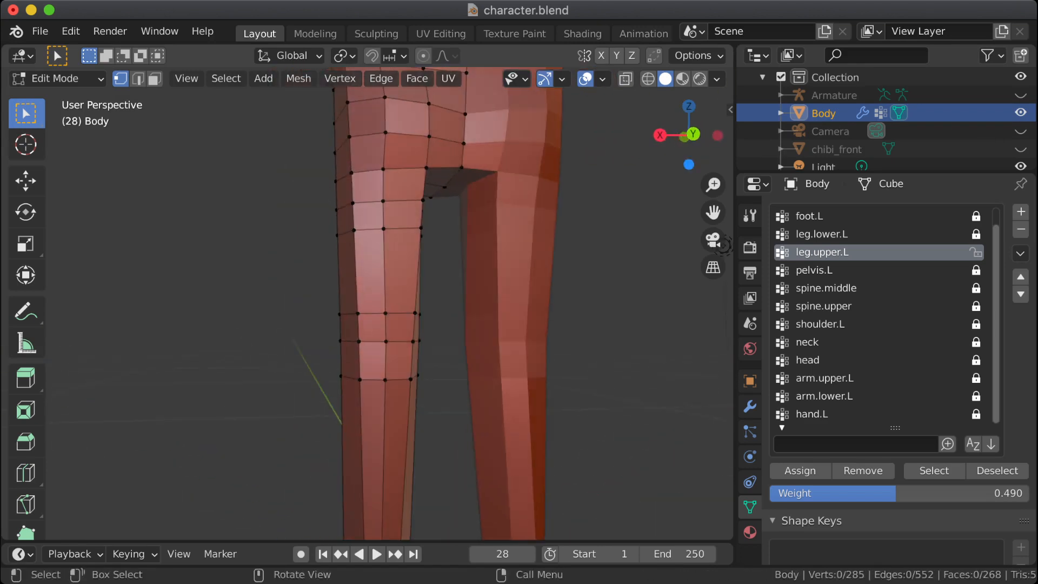
{"action": "left_click_drag", "start_coordinate": [344, 298], "coordinate": [415, 321]}
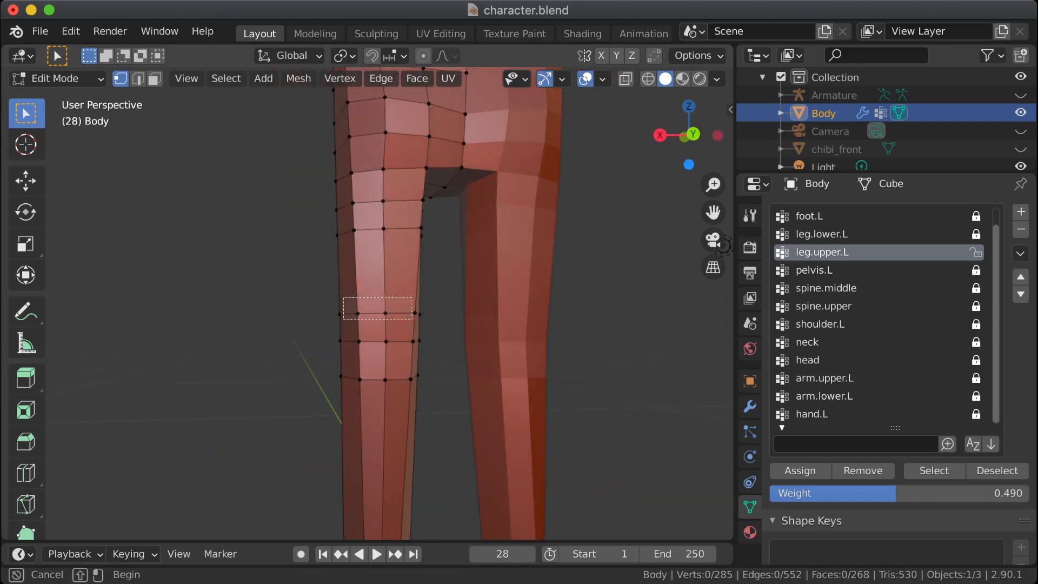
{"action": "key", "text": "Escape"}
{"action": "middle_click_drag", "start_coordinate": [412, 319], "coordinate": [364, 285]}
{"action": "scroll", "coordinate": [400, 319], "scroll_direction": "up", "scroll_amount": 1}
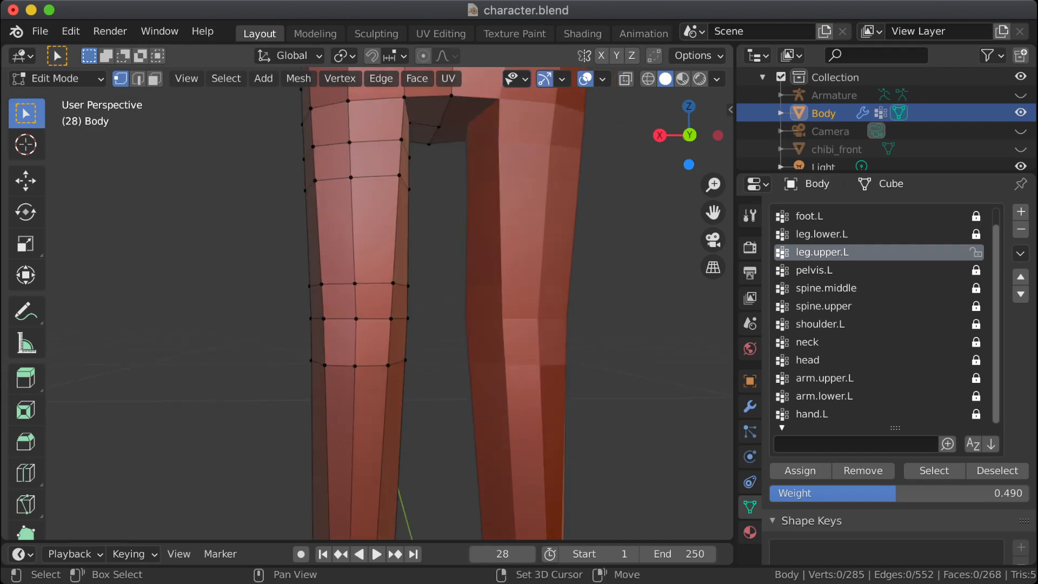
{"action": "scroll", "coordinate": [364, 285], "scroll_direction": "up", "scroll_amount": 2}
{"action": "left_click_drag", "start_coordinate": [301, 265], "coordinate": [406, 294]}
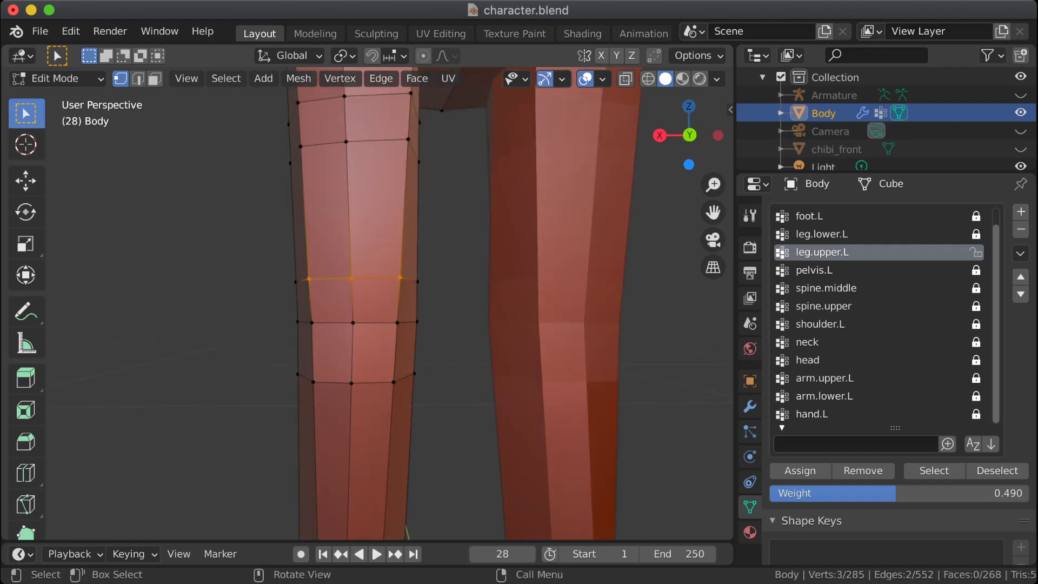
{"action": "key", "text": "g"}
{"action": "key", "text": "g"}
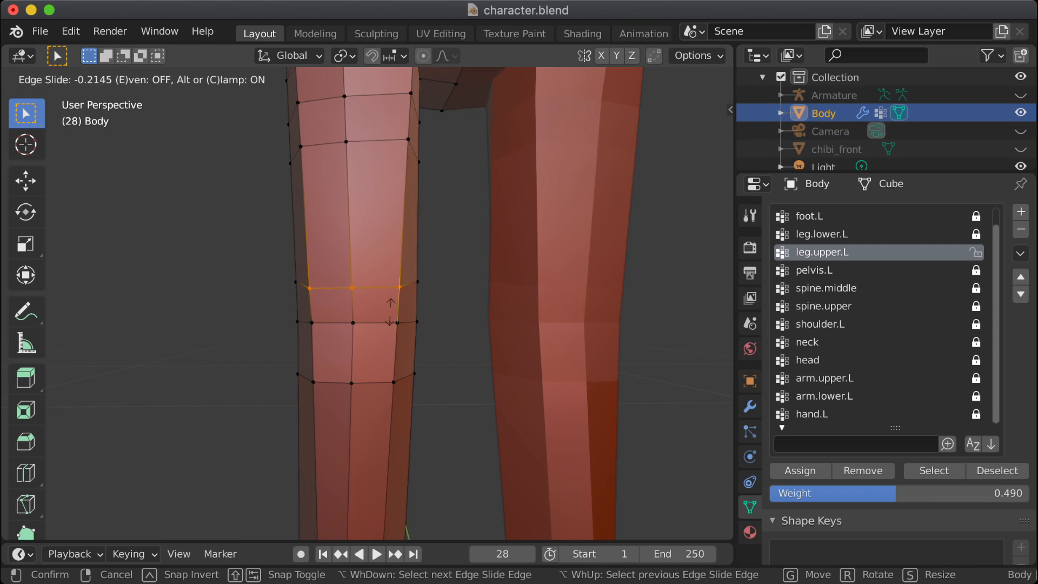
{"action": "left_click", "coordinate": [389, 346]}
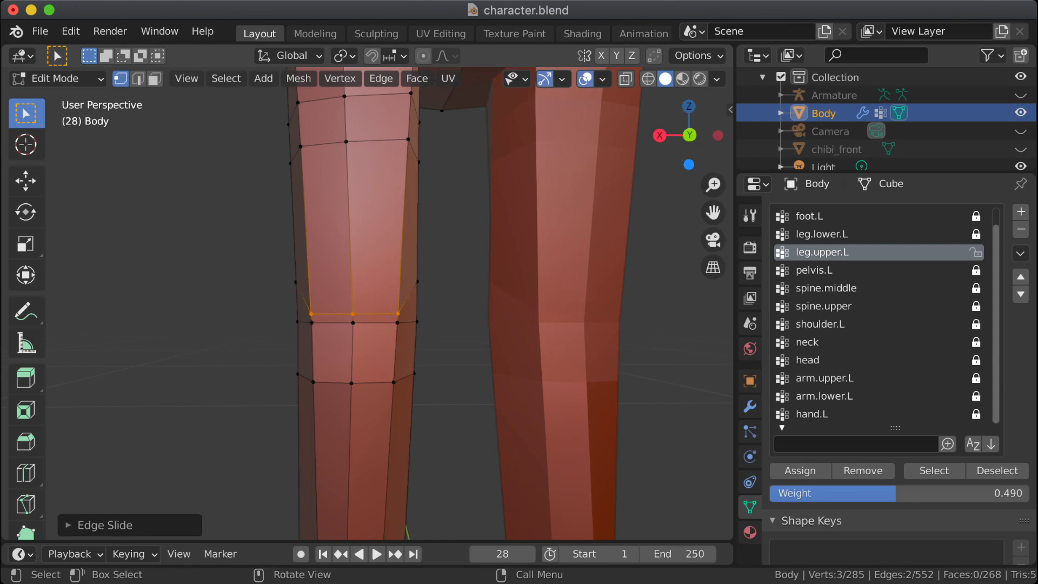
Step: Select the three back vertices on the loop below the knee and edge-slide them up to just under the middle knee loop
{"action": "left_click_drag", "start_coordinate": [309, 371], "coordinate": [403, 398]}
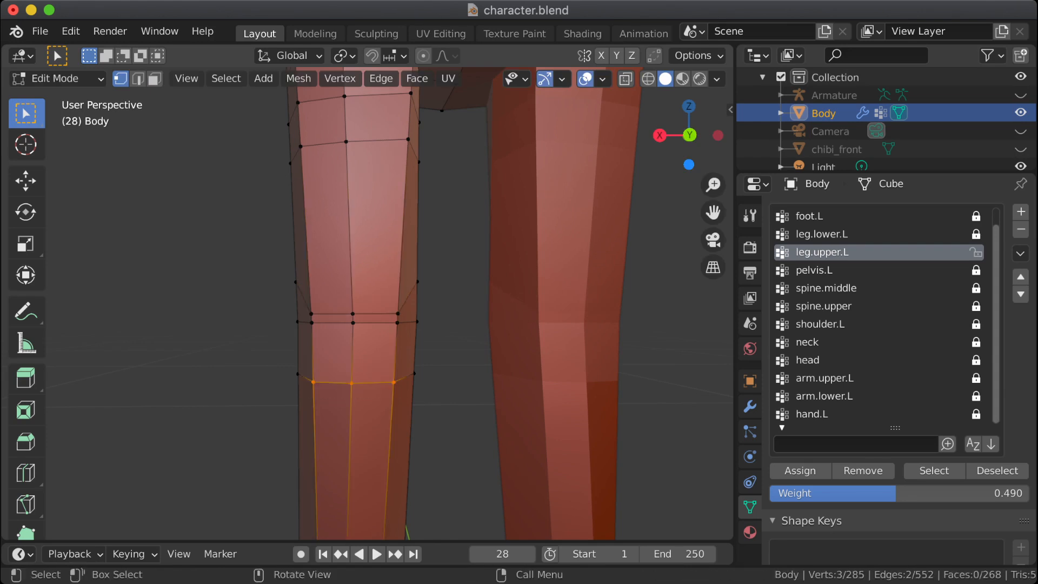
{"action": "key", "text": "g"}
{"action": "key", "text": "g"}
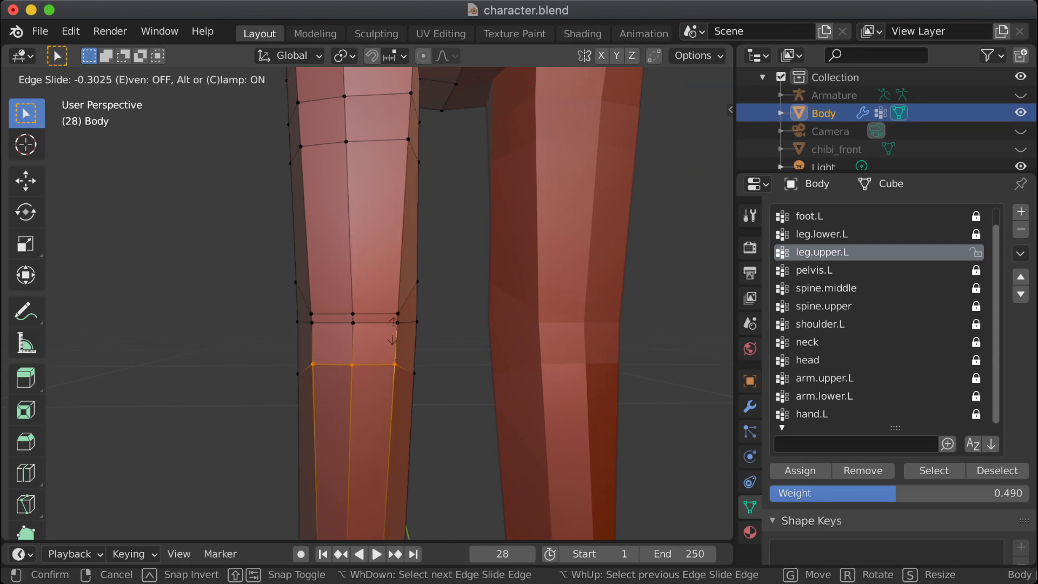
{"action": "left_click", "coordinate": [414, 257]}
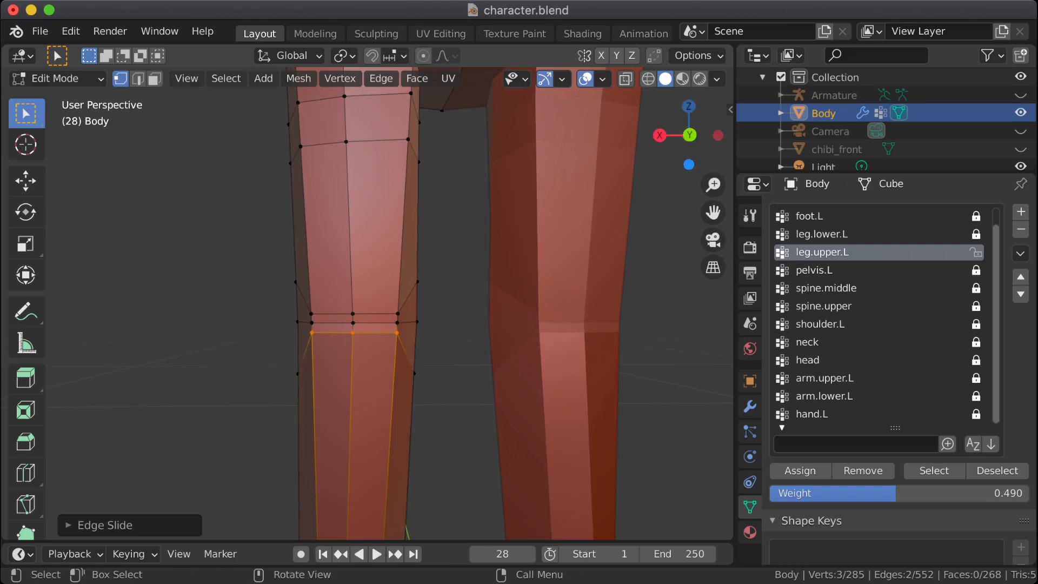
Step: On the outer side of the knee, vertex-slide the lower loop's vertex up and the upper loop's vertex down toward the middle loop
{"action": "middle_click_drag", "start_coordinate": [415, 256], "coordinate": [534, 258]}
{"action": "left_click_drag", "start_coordinate": [253, 378], "coordinate": [300, 410]}
{"action": "key", "text": "g"}
{"action": "key", "text": "g"}
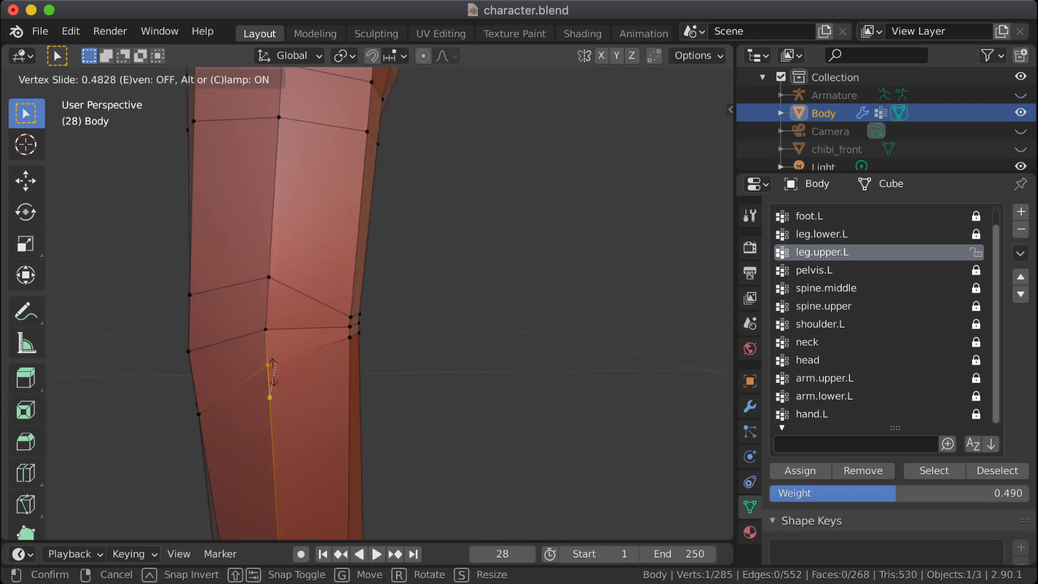
{"action": "left_click", "coordinate": [275, 378]}
{"action": "key", "text": "g"}
{"action": "key", "text": "g"}
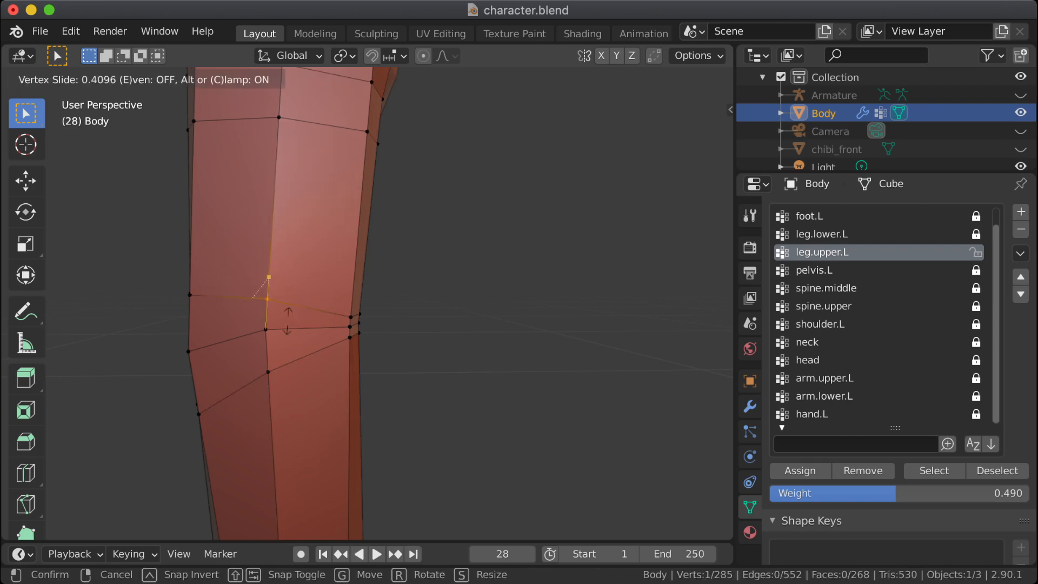
{"action": "left_click", "coordinate": [301, 327]}
Step: Vertex-slide the inner-side vertex of the loop below the knee up toward the middle loop
{"action": "middle_click_drag", "start_coordinate": [301, 326], "coordinate": [173, 319]}
{"action": "middle_click_drag", "start_coordinate": [422, 373], "coordinate": [376, 365]}
{"action": "left_click_drag", "start_coordinate": [376, 405], "coordinate": [391, 428]}
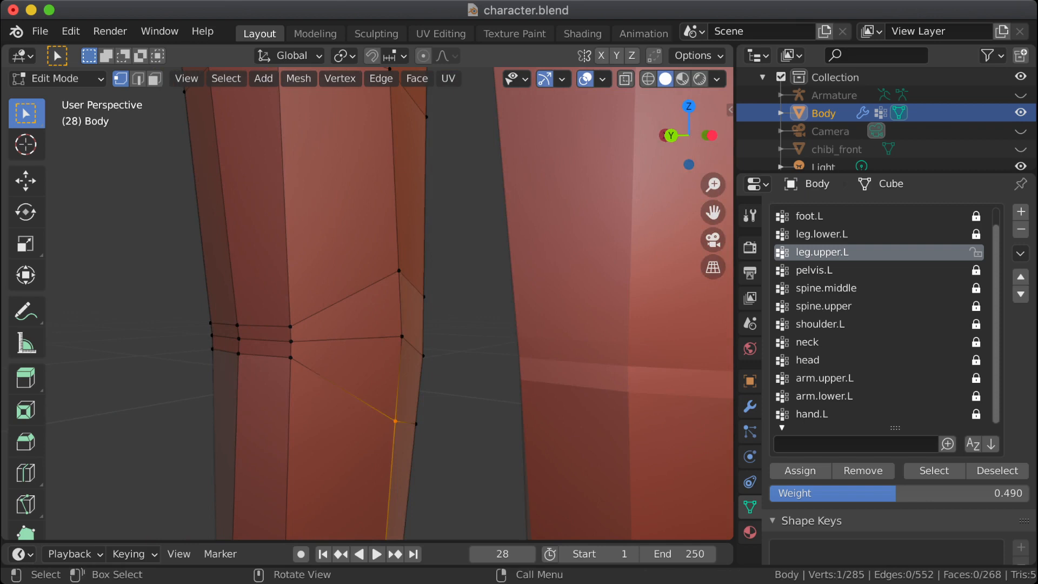
{"action": "key", "text": "g"}
{"action": "key", "text": "g"}
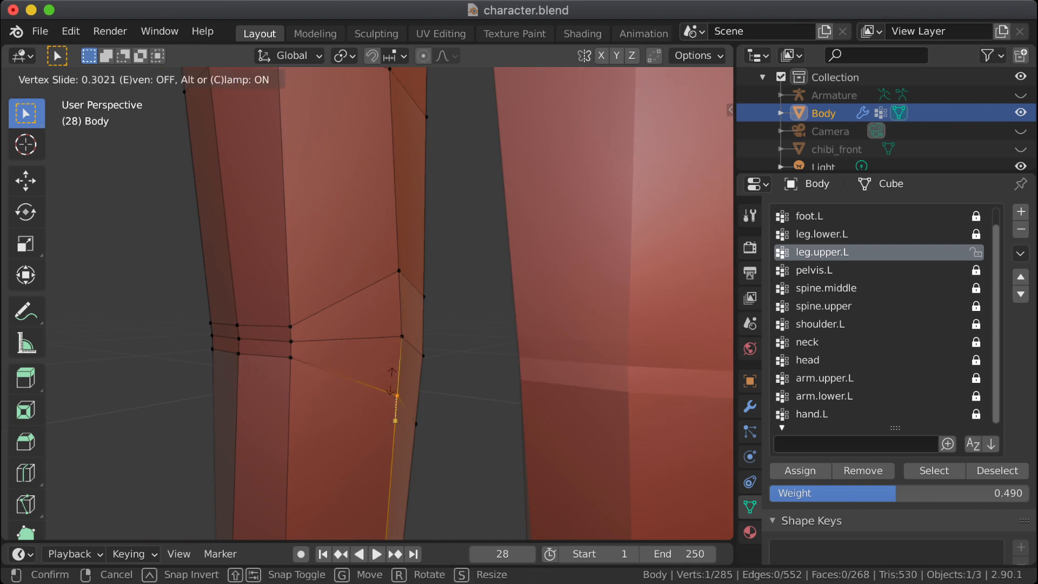
{"action": "left_click", "coordinate": [392, 382]}
Step: Vertex-slide the inner-side vertex of the loop above the knee down toward the middle loop
{"action": "middle_click_drag", "start_coordinate": [392, 382], "coordinate": [364, 409]}
{"action": "left_click_drag", "start_coordinate": [391, 267], "coordinate": [412, 292]}
{"action": "key", "text": "g"}
{"action": "key", "text": "g"}
{"action": "key", "text": "Return"}
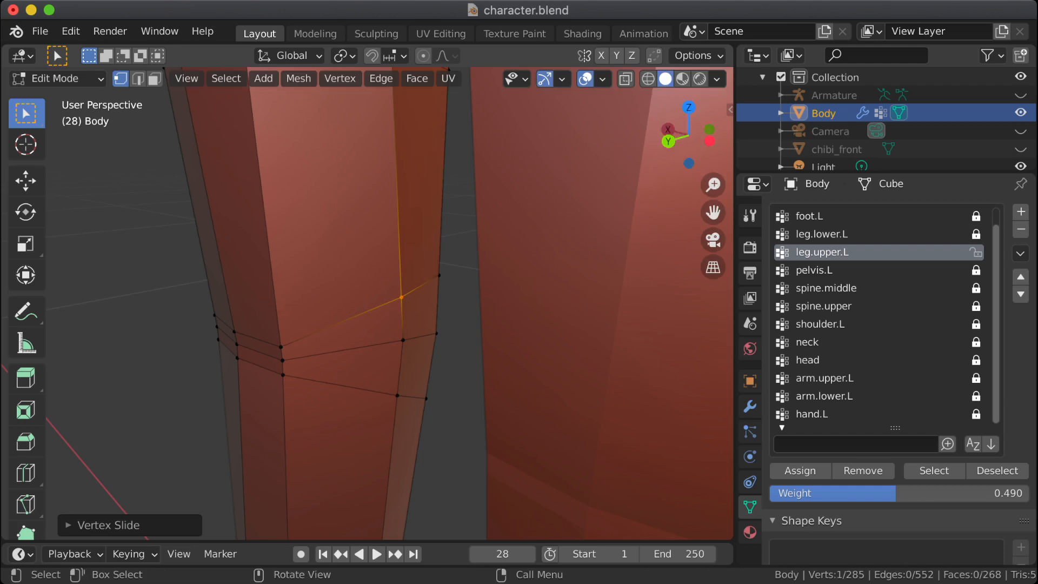
{"action": "middle_click_drag", "start_coordinate": [410, 319], "coordinate": [428, 282]}
{"action": "scroll", "coordinate": [427, 282], "scroll_direction": "up", "scroll_amount": 2}
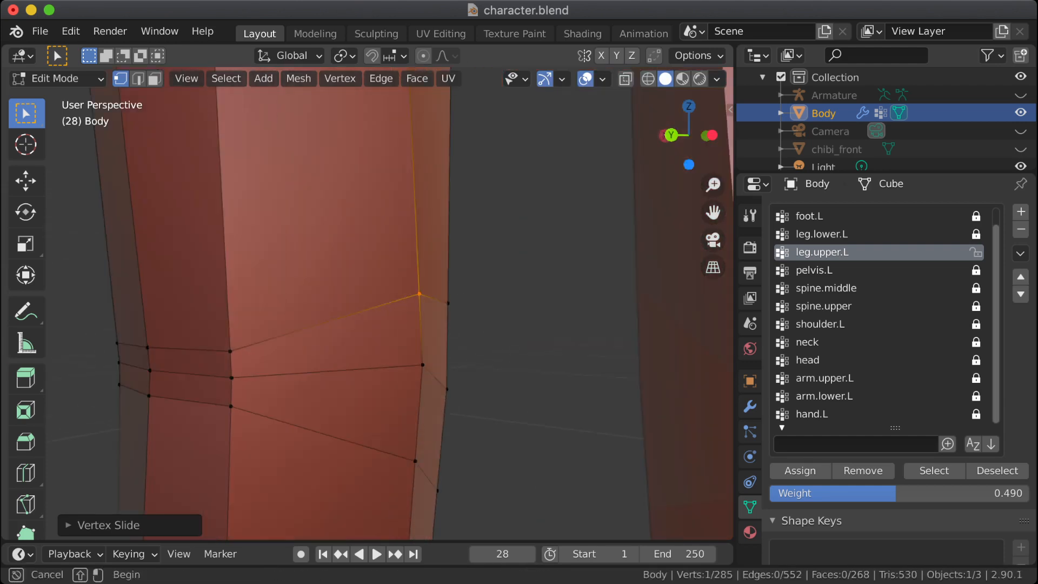
{"action": "key", "text": "g"}
{"action": "key", "text": "g"}
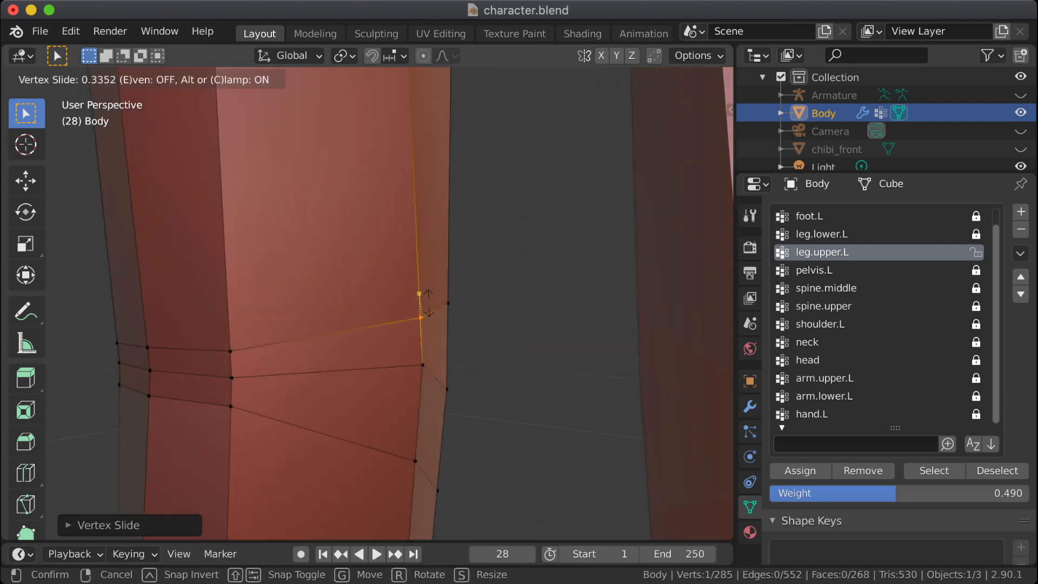
{"action": "left_click", "coordinate": [428, 303]}
Step: Vertex-slide the inner-side vertex of the middle knee loop slightly down so the three loops are evenly spaced
{"action": "mouse_move", "coordinate": [429, 302]}
{"action": "middle_mouse_down"}
{"action": "mouse_move", "coordinate": [386, 302]}
{"action": "mouse_move", "coordinate": [409, 302]}
{"action": "middle_mouse_up"}
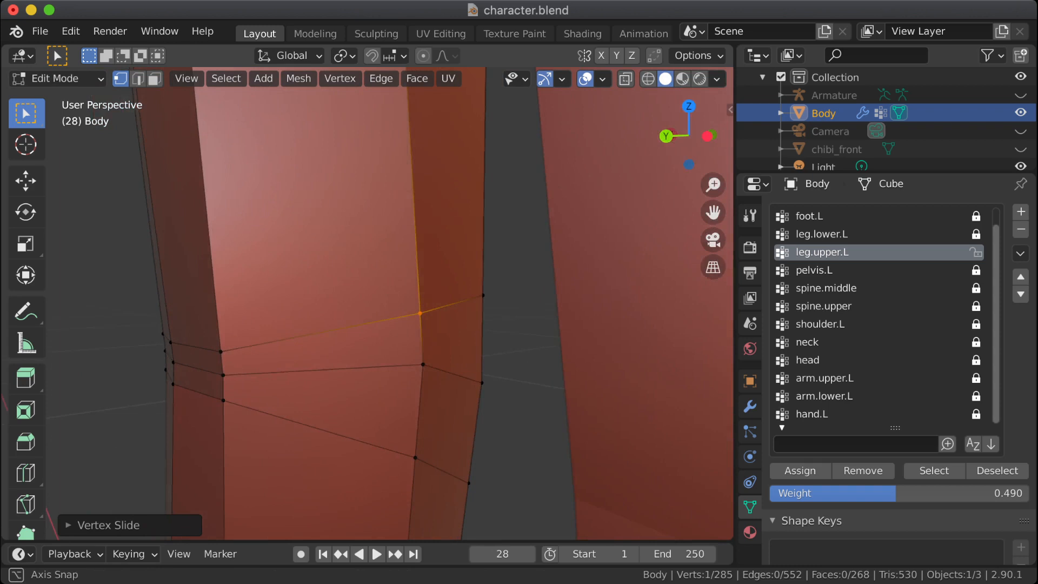
{"action": "left_click", "coordinate": [423, 365]}
{"action": "key", "text": "g"}
{"action": "key", "text": "g"}
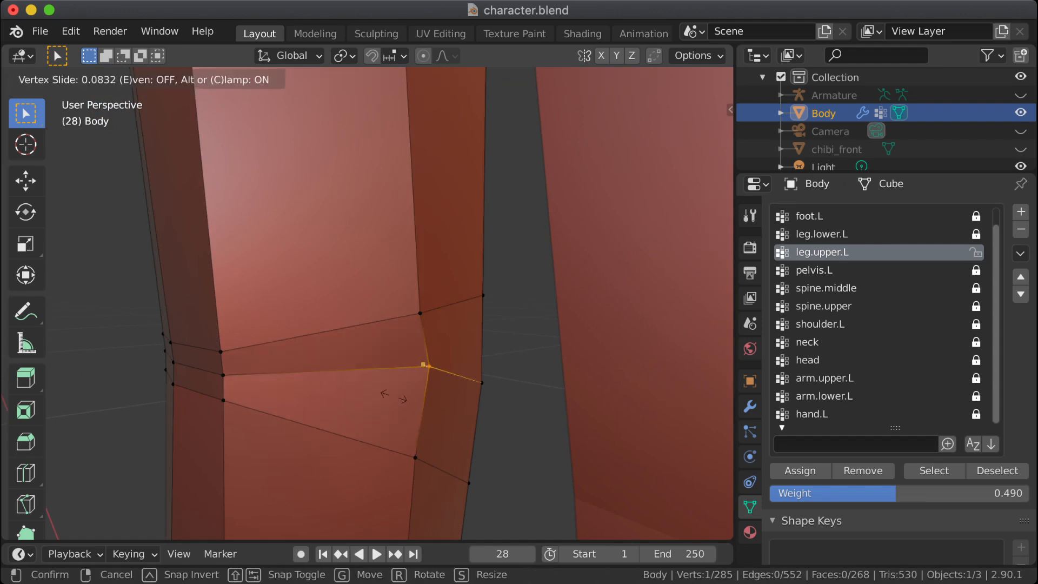
{"action": "left_click", "coordinate": [388, 415]}
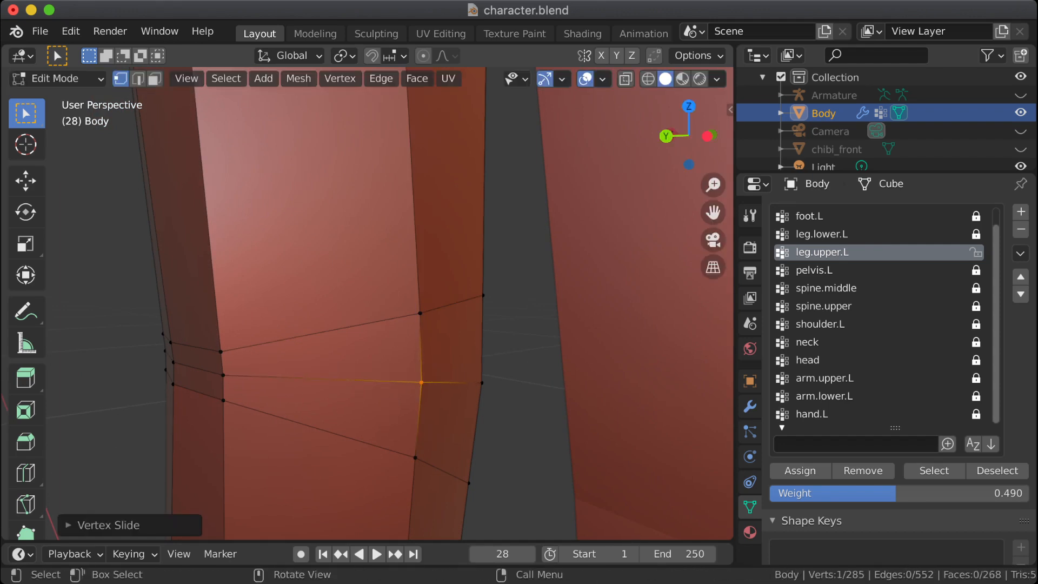
Step: Vertex-slide the outer-side vertex of the middle knee loop slightly down, and clear the selection
{"action": "middle_click_drag", "start_coordinate": [389, 415], "coordinate": [516, 417]}
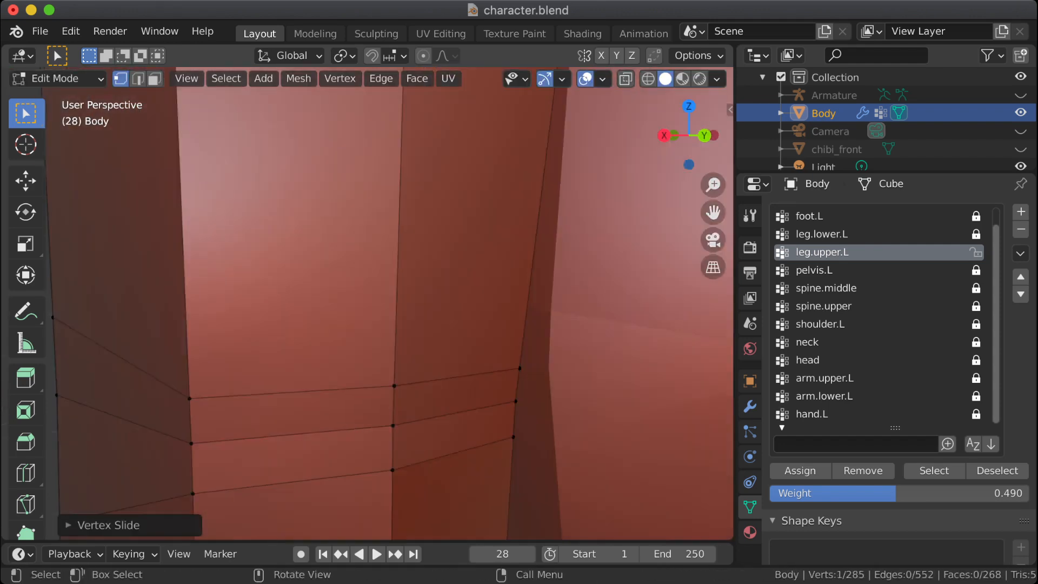
{"action": "scroll", "coordinate": [389, 303], "scroll_direction": "down", "scroll_amount": 7}
{"action": "middle_click_drag", "start_coordinate": [389, 304], "coordinate": [478, 304]}
{"action": "left_click", "coordinate": [403, 336]}
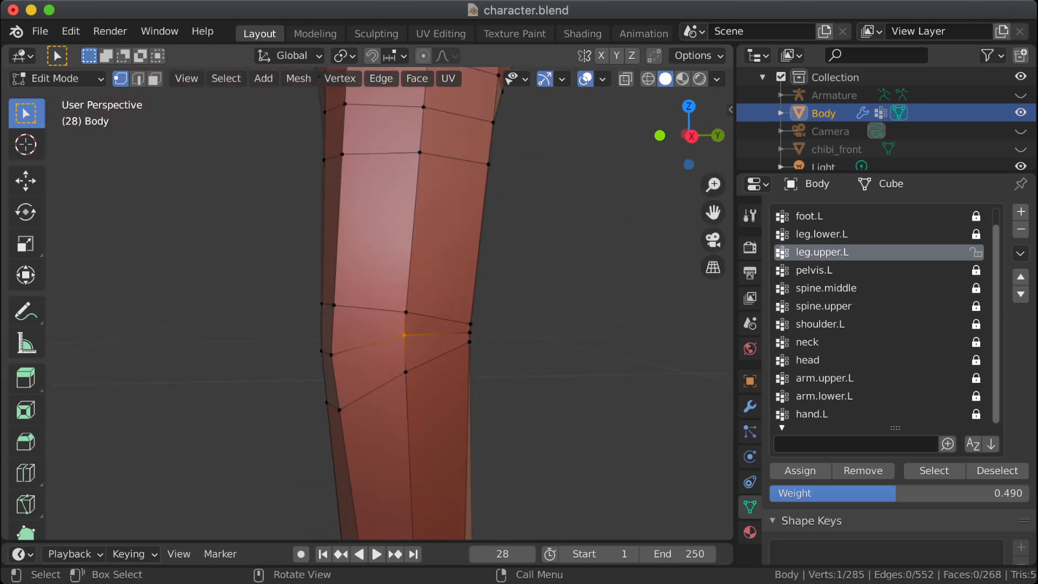
{"action": "key", "text": "shift+v"}
{"action": "key", "text": "Return"}
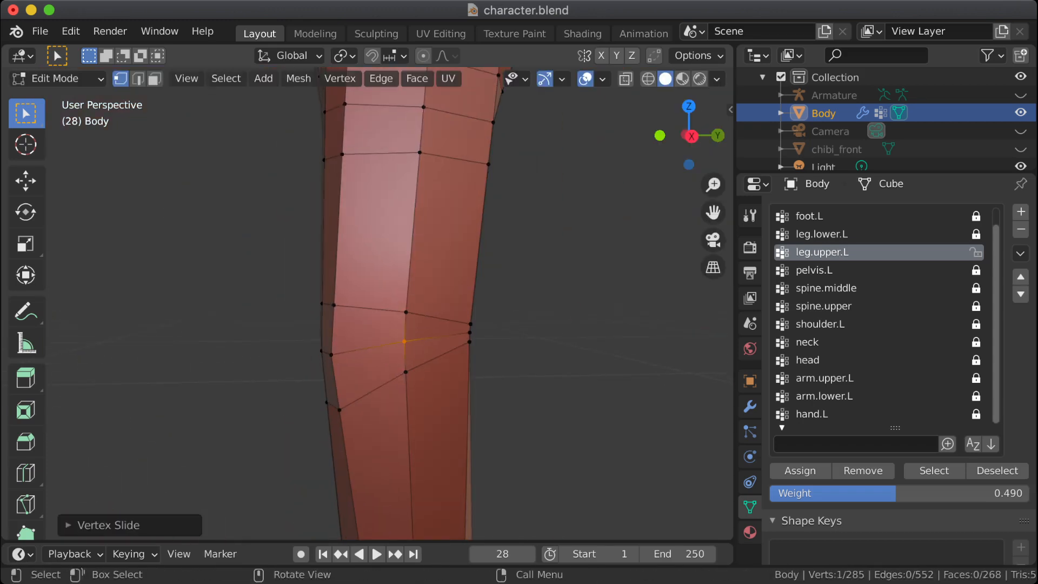
{"action": "key", "text": "alt+a"}
Step: Show the armature over the body mesh and compare its left hip joint with the surrounding hip loops
{"action": "middle_click_drag", "start_coordinate": [403, 341], "coordinate": [483, 225]}
{"action": "middle_click_drag", "start_coordinate": [482, 224], "coordinate": [388, 282]}
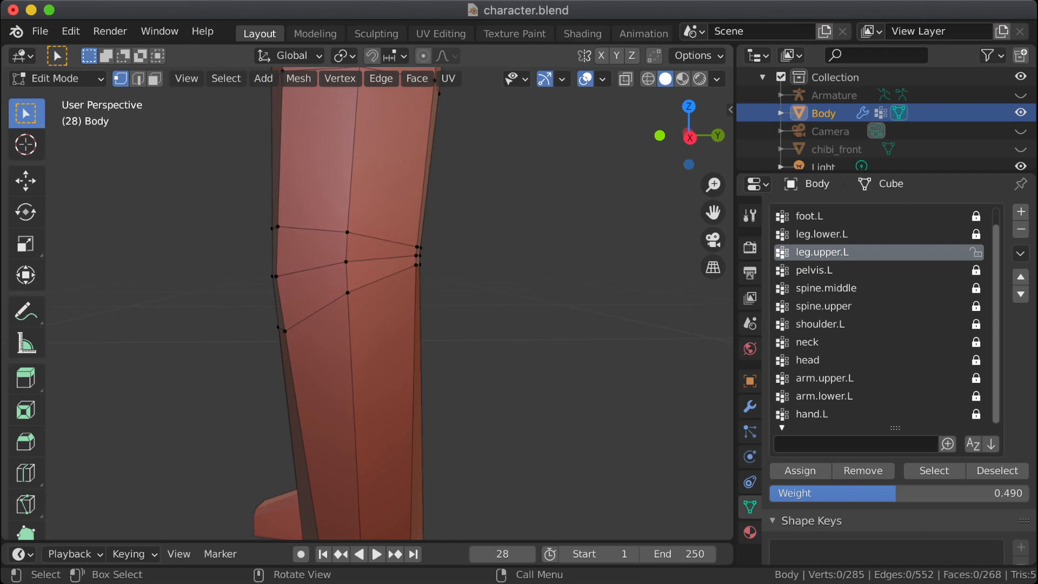
{"action": "middle_click_drag", "start_coordinate": [387, 197], "coordinate": [394, 520], "text": "shift"}
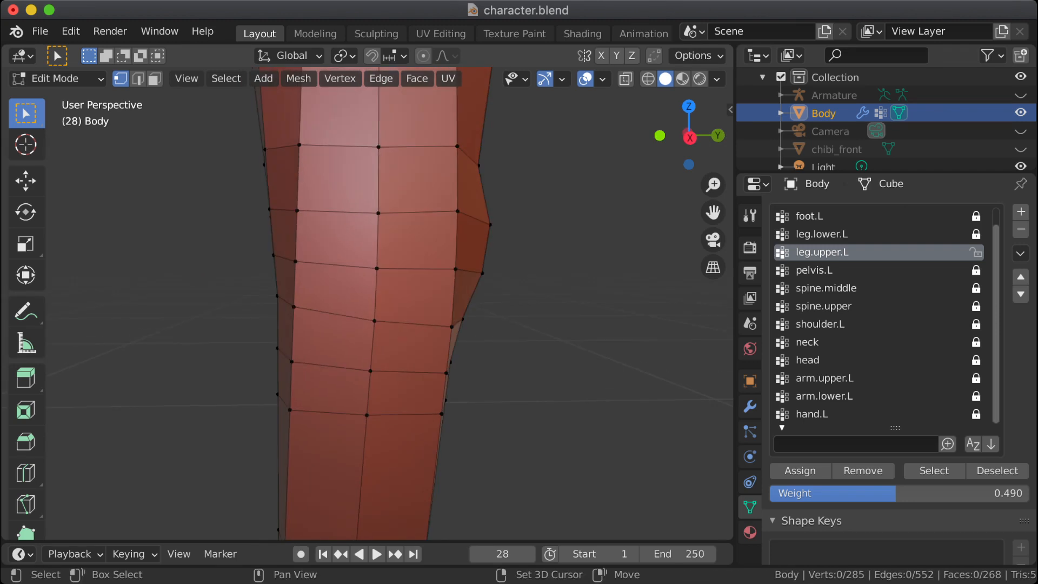
{"action": "middle_click_drag", "start_coordinate": [475, 303], "coordinate": [591, 238], "text": "shift"}
{"action": "left_click", "coordinate": [1020, 95]}
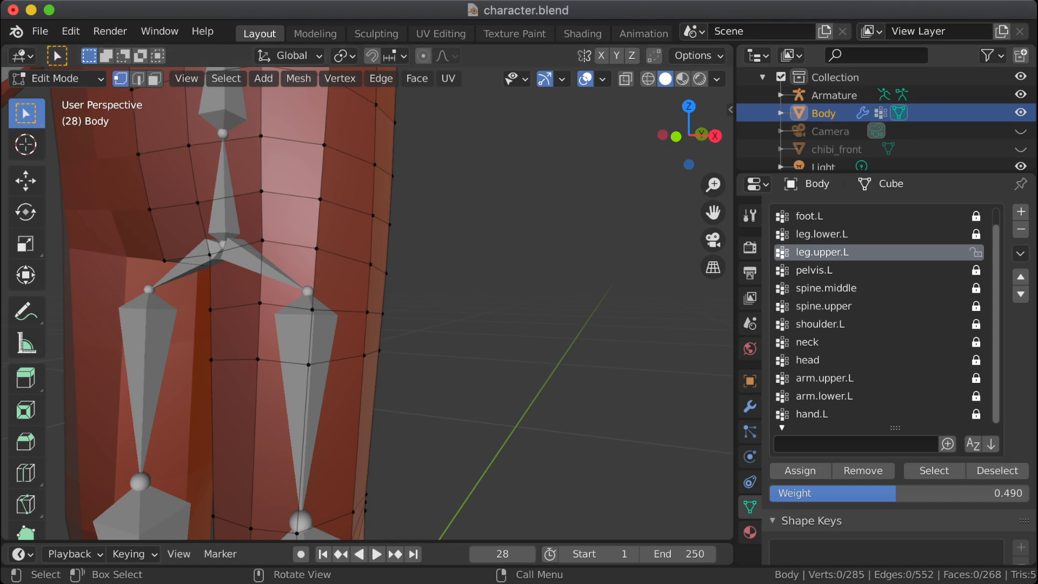
{"action": "left_click", "coordinate": [312, 310]}
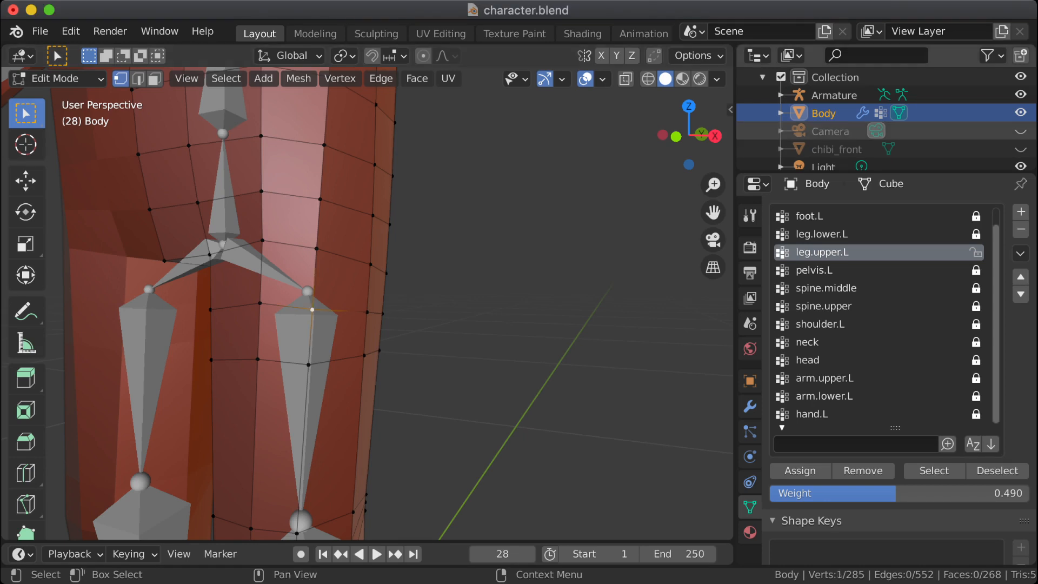
Step: In the armature's Edit Mode, move the joint between pelvis.L and leg.upper.L up about 0.033 m along Z
{"action": "key", "text": "Tab"}
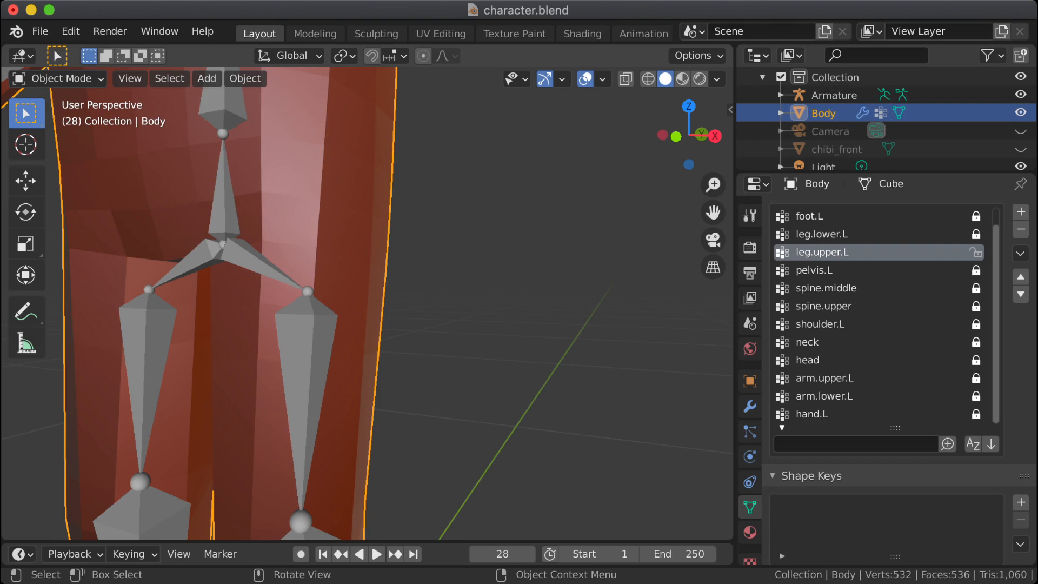
{"action": "left_click", "coordinate": [306, 351]}
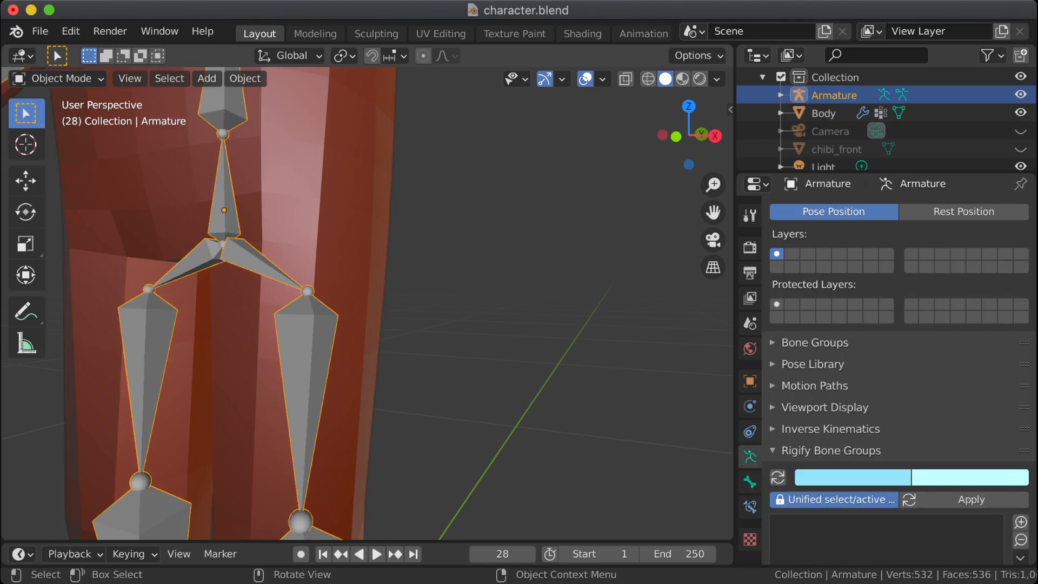
{"action": "key", "text": "Tab"}
{"action": "left_click", "coordinate": [307, 292]}
{"action": "middle_click_drag", "start_coordinate": [307, 292], "coordinate": [369, 293]}
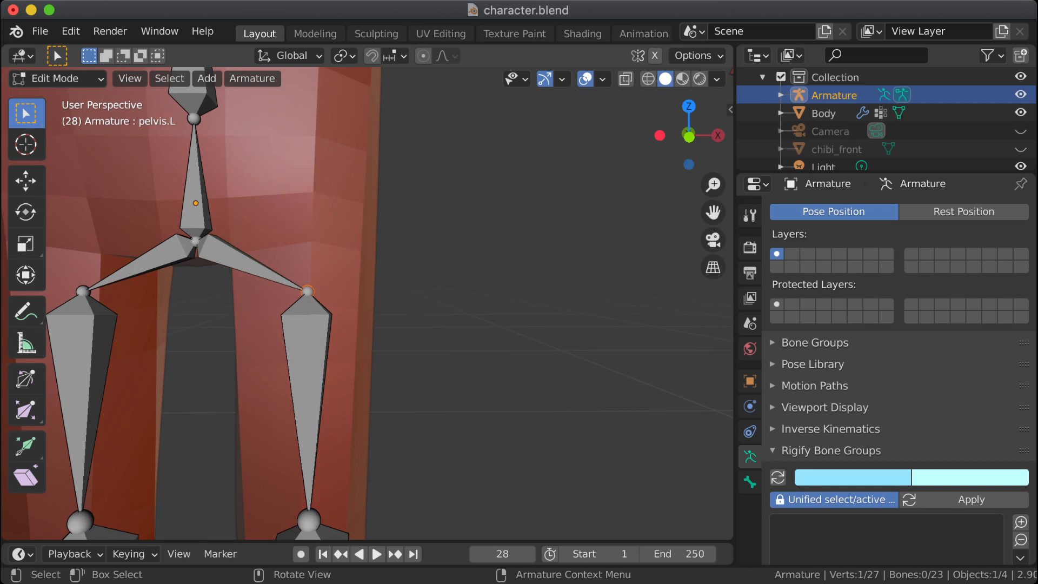
{"action": "key", "text": "g"}
{"action": "key", "text": "z"}
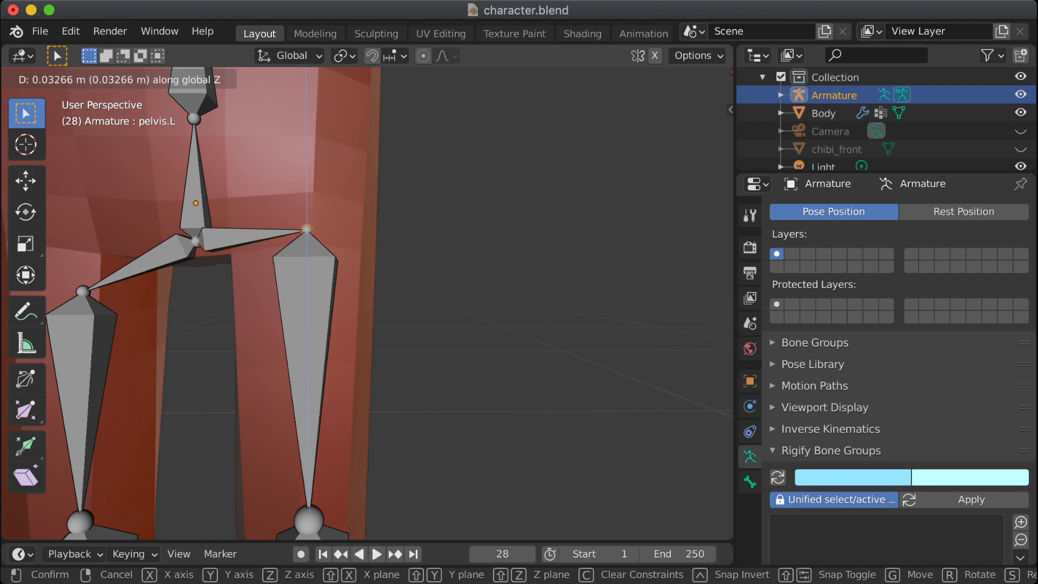
{"action": "key", "text": "Return"}
{"action": "middle_click_drag", "start_coordinate": [411, 303], "coordinate": [321, 304]}
{"action": "middle_click_drag", "start_coordinate": [308, 134], "coordinate": [266, 140]}
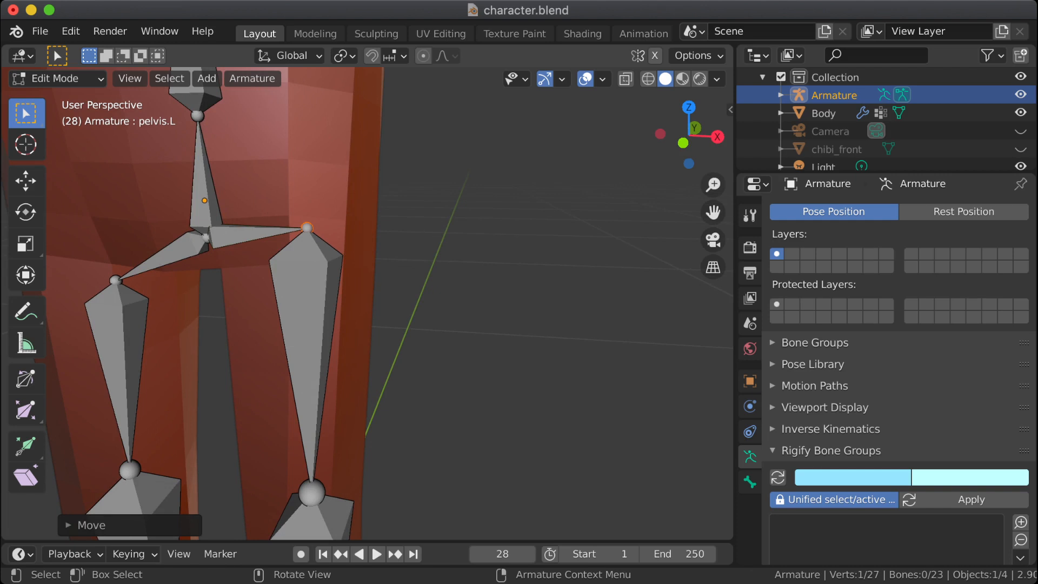
{"action": "key", "text": "a"}
{"action": "right_click", "coordinate": [379, 227]}
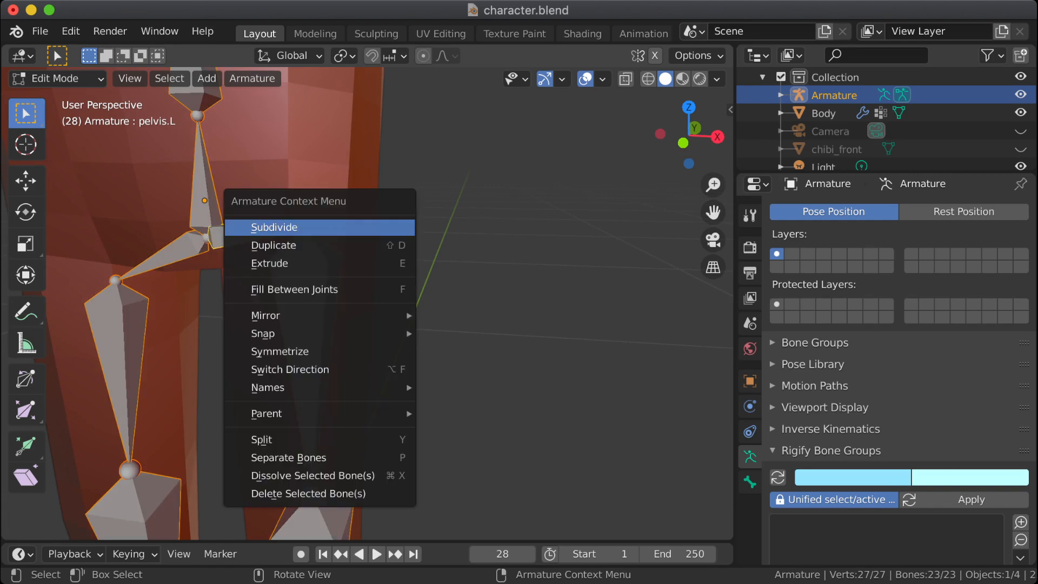
{"action": "key", "text": "Escape"}
{"action": "key", "text": "alt+a"}
Step: Try to mirror the raised left hip joint across the global X axis
{"action": "mouse_move", "coordinate": [263, 195]}
{"action": "left_mouse_down"}
{"action": "mouse_move", "coordinate": [282, 228]}
{"action": "mouse_move", "coordinate": [331, 251]}
{"action": "left_mouse_up"}
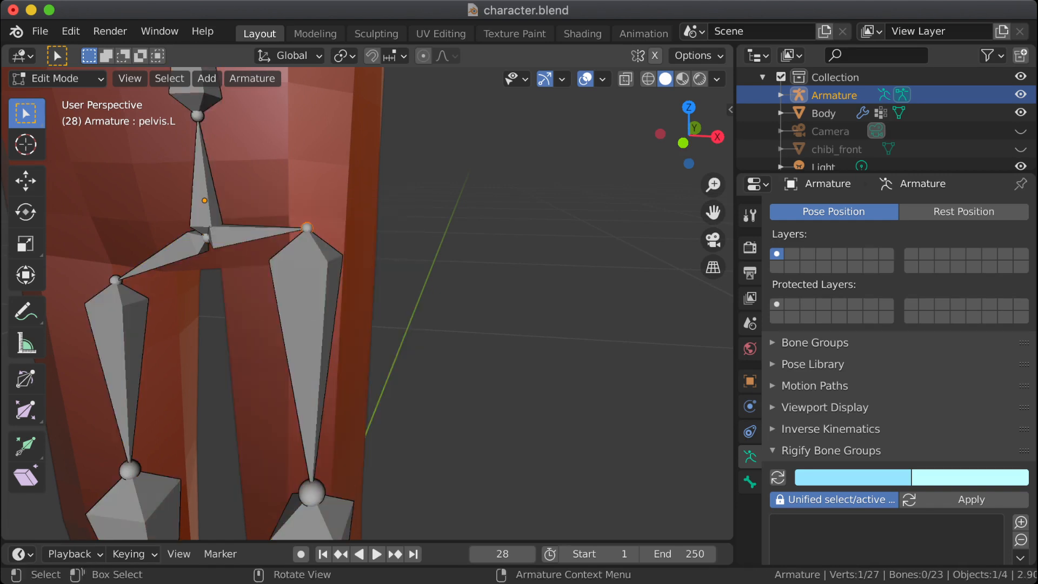
{"action": "right_click", "coordinate": [320, 230]}
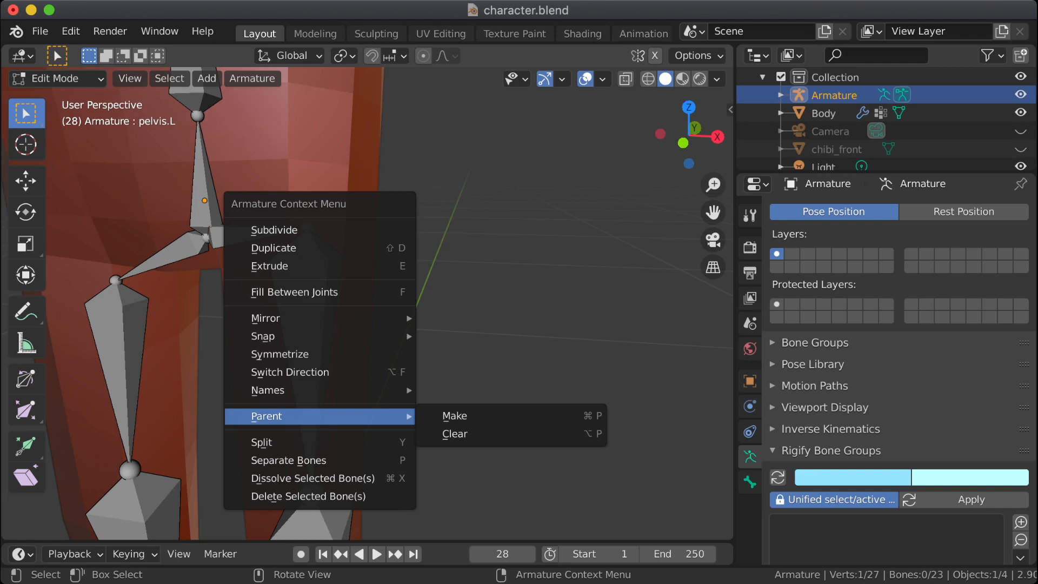
{"action": "mouse_move", "coordinate": [324, 318]}
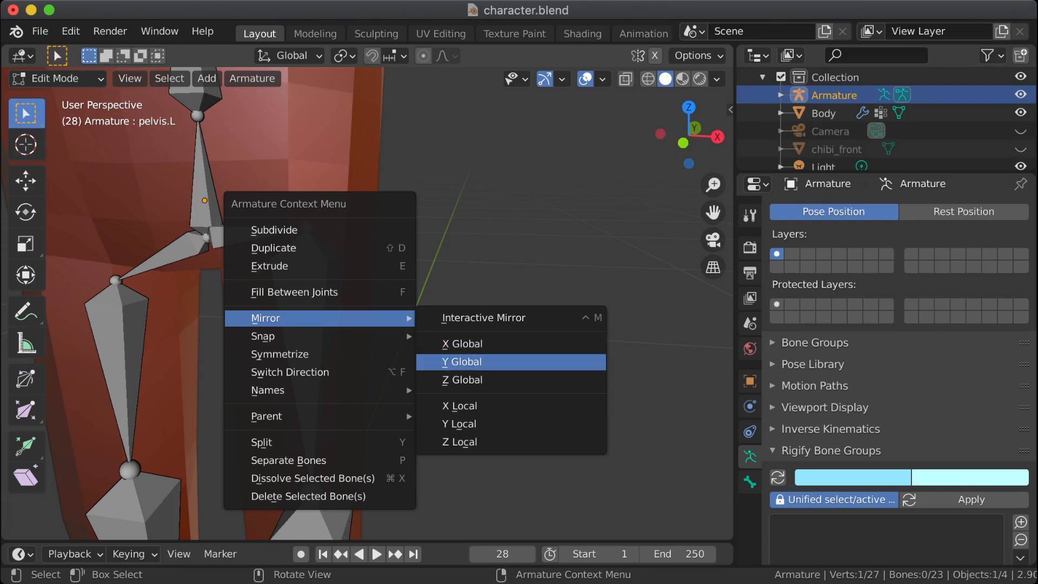
{"action": "left_click", "coordinate": [467, 344]}
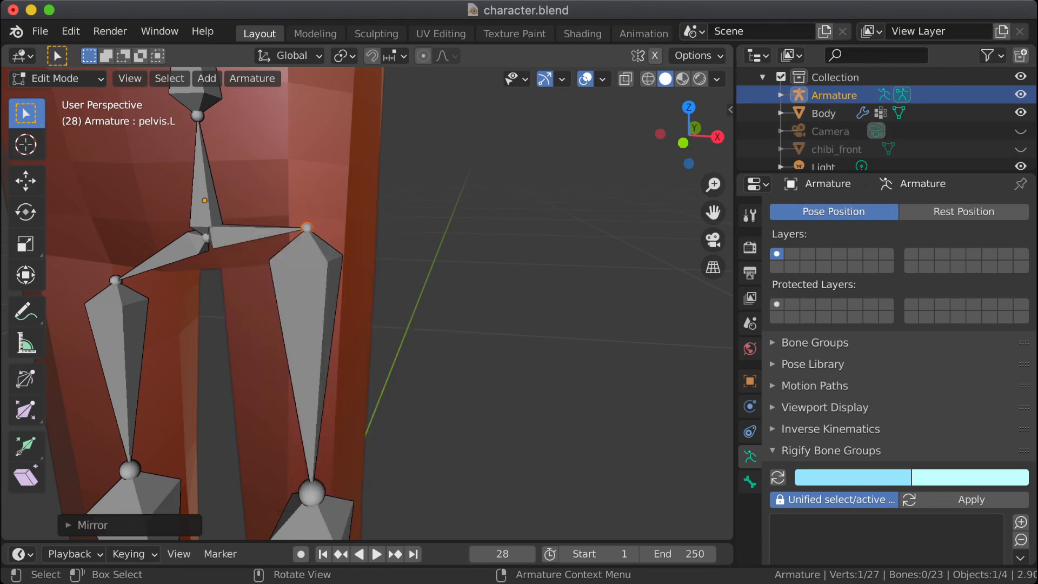
Step: Symmetrize the leg.upper.L and pelvis.L bones to the right side of the armature, and clear the selection
{"action": "left_click", "coordinate": [307, 319]}
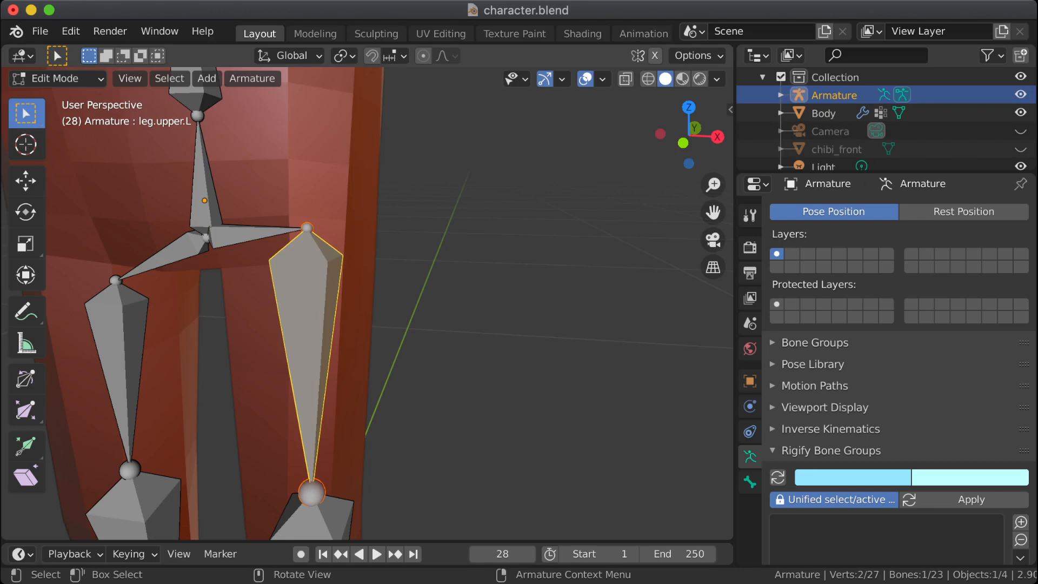
{"action": "left_click", "coordinate": [254, 235]}
{"action": "right_click", "coordinate": [330, 310]}
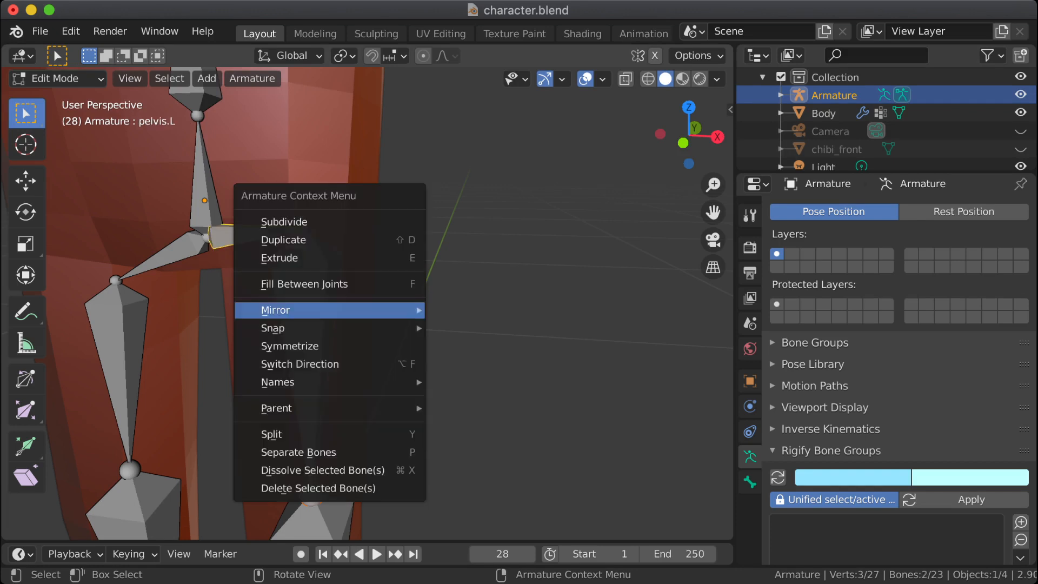
{"action": "mouse_move", "coordinate": [330, 309]}
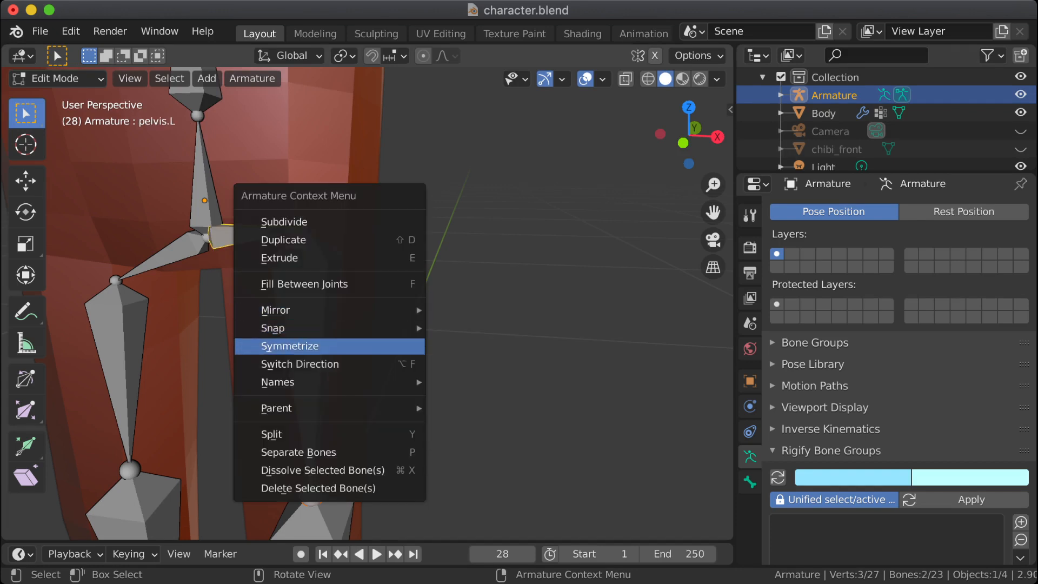
{"action": "left_click", "coordinate": [290, 346]}
{"action": "left_click", "coordinate": [465, 324]}
Step: Check the hip bones on both sides from several angles and return the armature to Object Mode
{"action": "middle_click_drag", "start_coordinate": [465, 325], "coordinate": [471, 208]}
{"action": "middle_click_drag", "start_coordinate": [411, 303], "coordinate": [454, 301]}
{"action": "scroll", "coordinate": [367, 303], "scroll_direction": "down", "scroll_amount": 5}
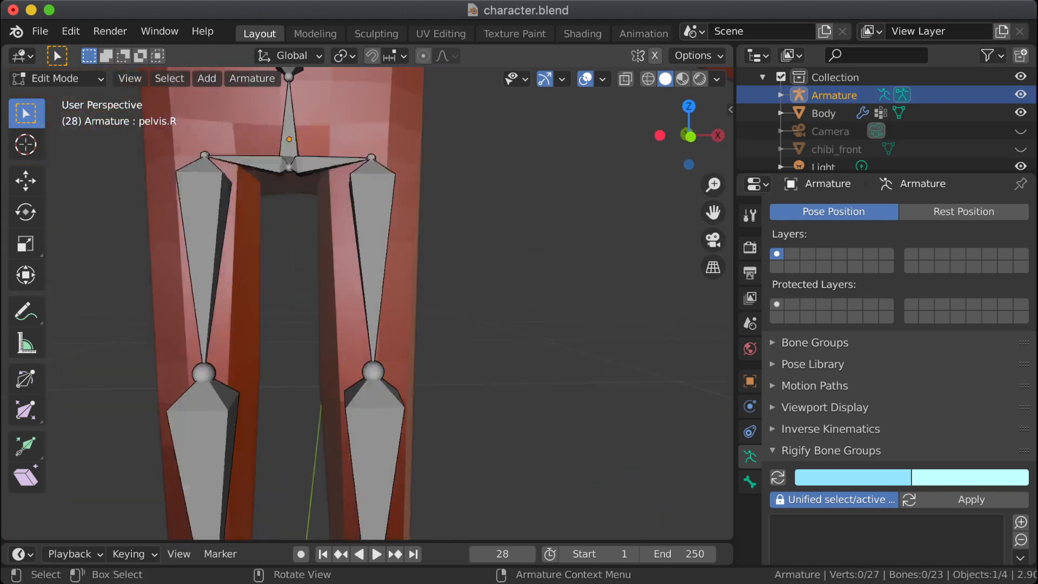
{"action": "middle_click_drag", "start_coordinate": [368, 302], "coordinate": [308, 325]}
{"action": "key", "text": "Tab"}
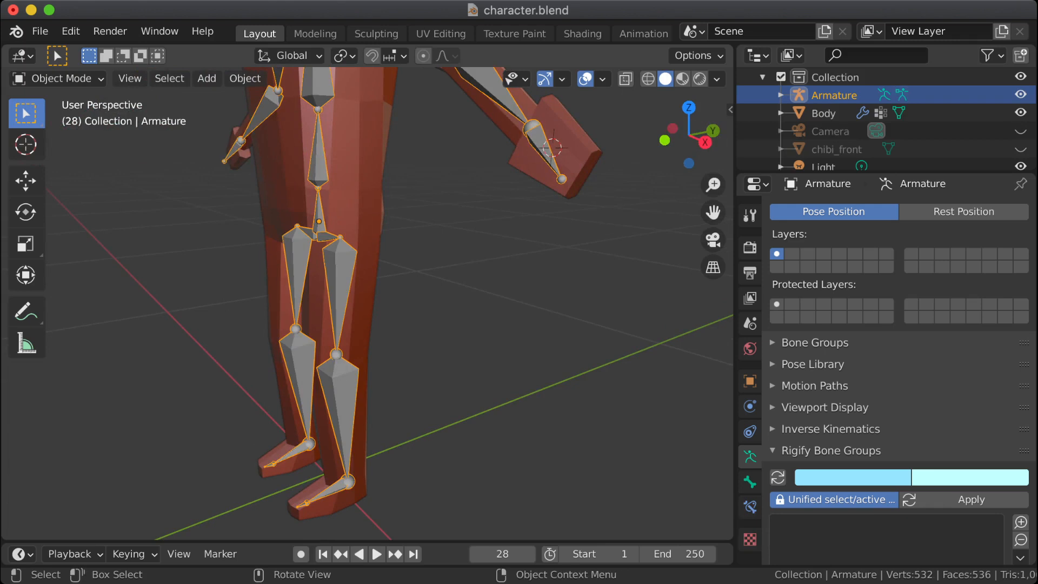
Step: Select the Body mesh, make leg.lower.L its active vertex group and enter Edit Mode
{"action": "left_click", "coordinate": [824, 113]}
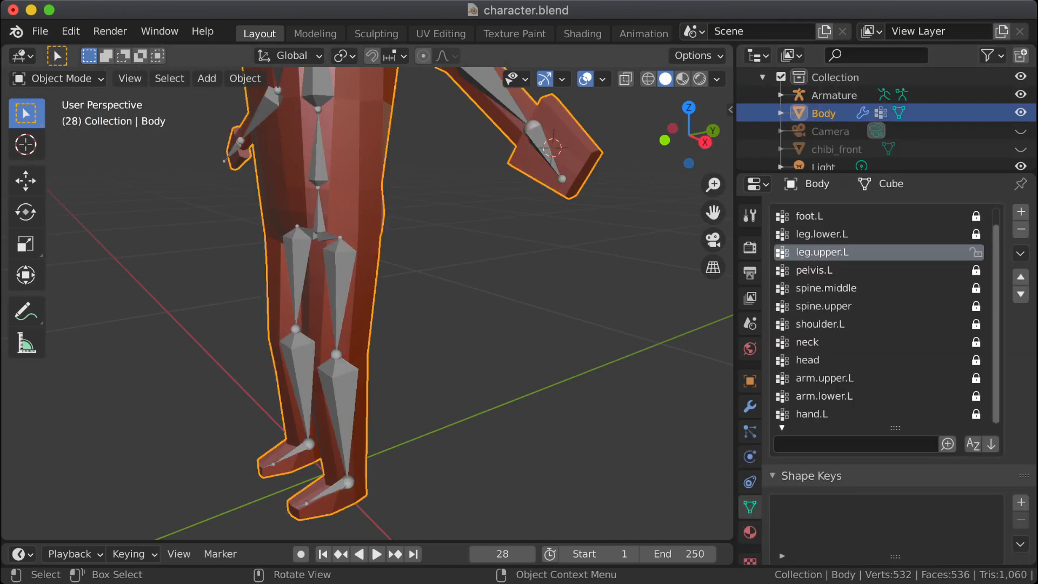
{"action": "middle_click_drag", "start_coordinate": [373, 303], "coordinate": [432, 285]}
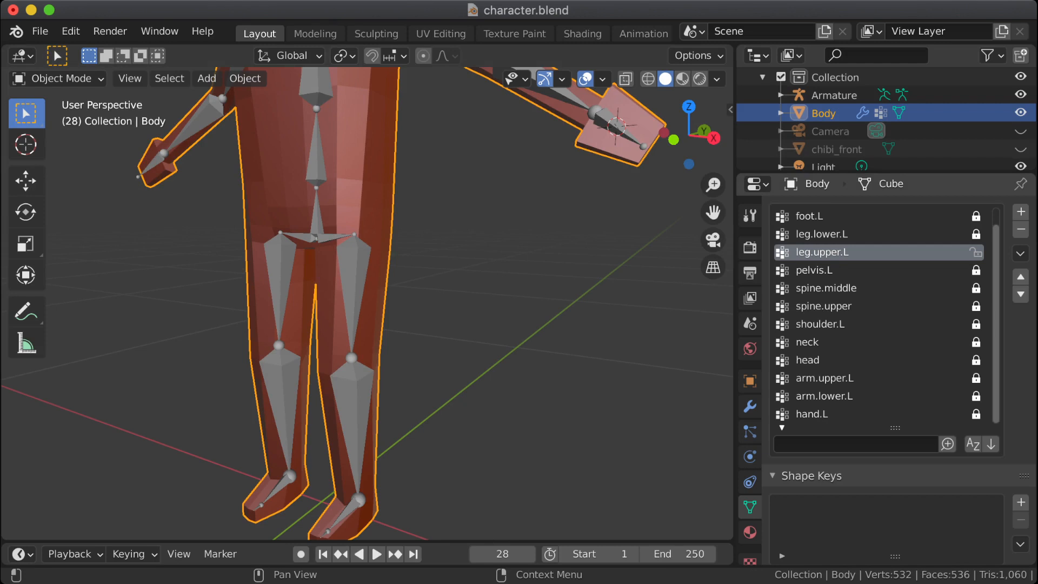
{"action": "left_click", "coordinate": [822, 234]}
{"action": "key", "text": "Tab"}
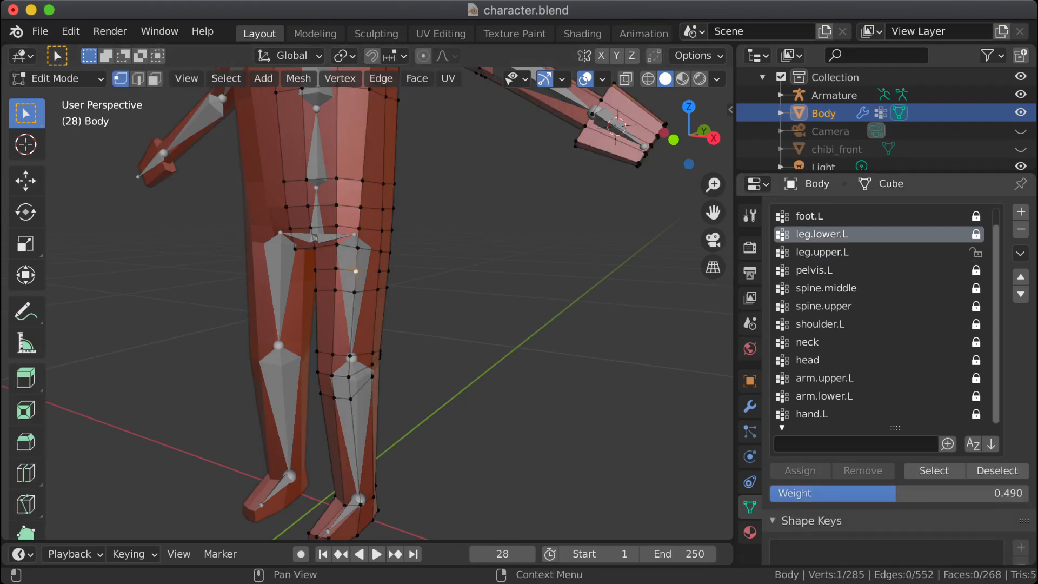
Step: Check which vertices belong to the toes.L vertex group, and deselect them again
{"action": "scroll", "coordinate": [876, 314], "scroll_direction": "up", "scroll_amount": 1}
{"action": "left_click", "coordinate": [832, 217]}
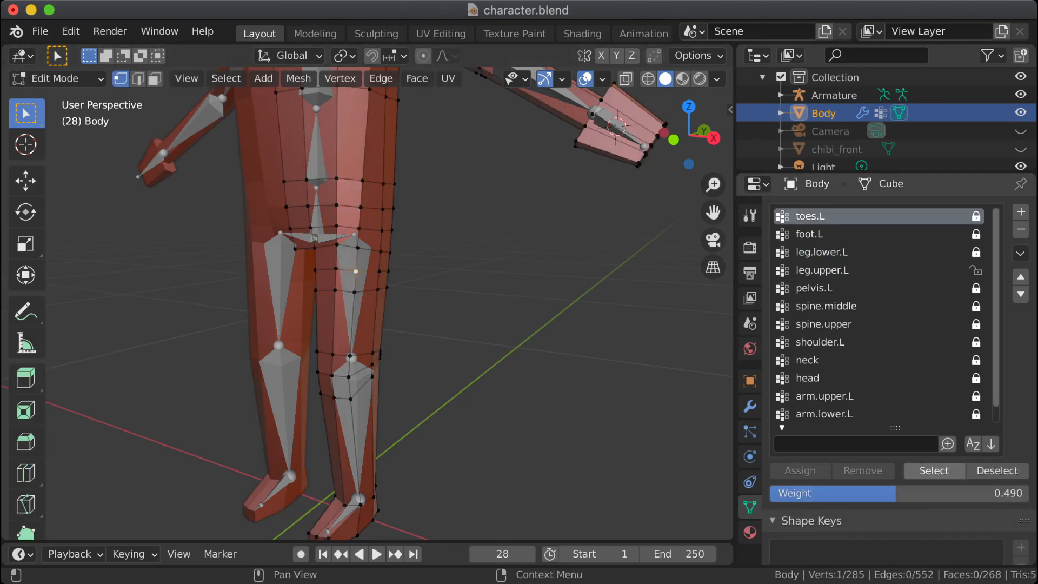
{"action": "left_click", "coordinate": [934, 471]}
{"action": "middle_click_drag", "start_coordinate": [622, 351], "coordinate": [623, 289], "text": "shift"}
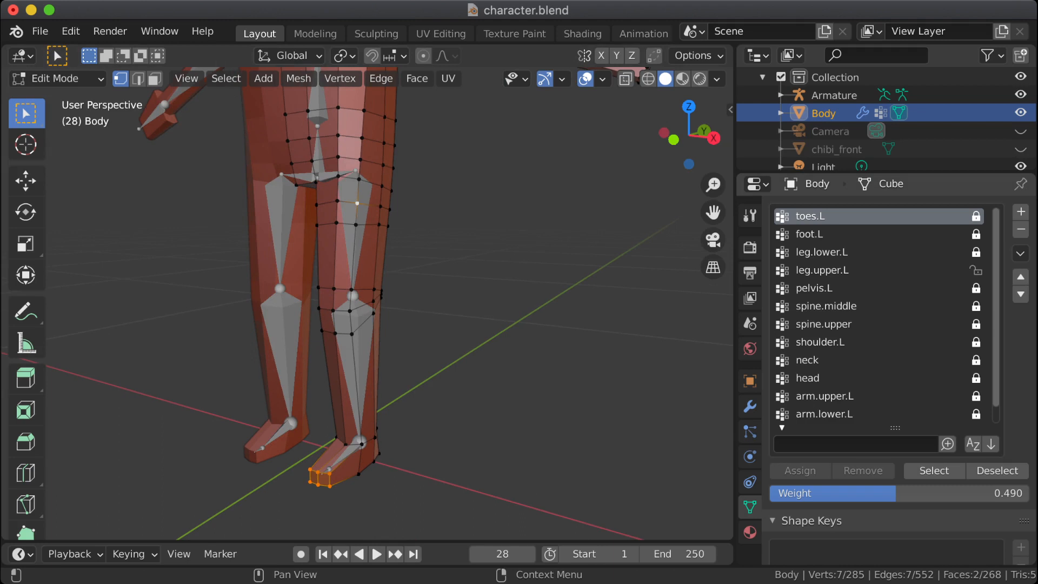
{"action": "left_click", "coordinate": [997, 471]}
Step: Select the vertices of the foot.L vertex group, then lock leg.upper.L and unlock foot.L
{"action": "left_click", "coordinate": [833, 234]}
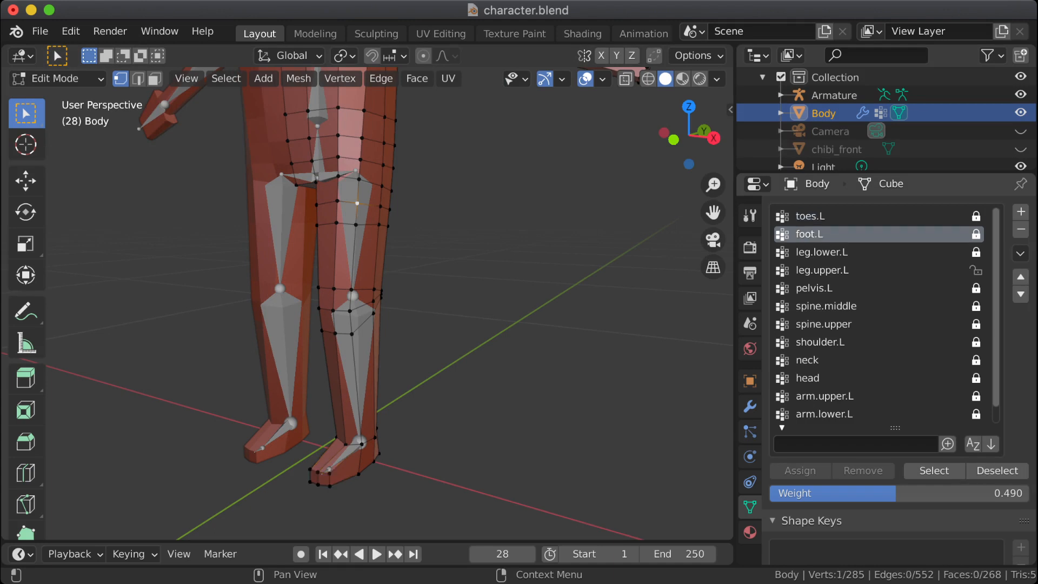
{"action": "left_click", "coordinate": [934, 470]}
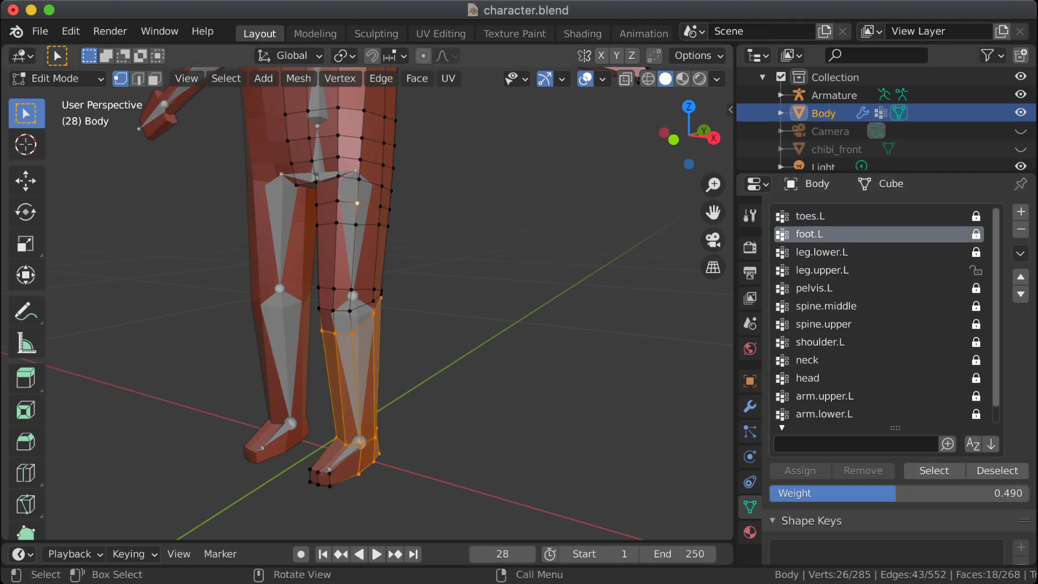
{"action": "middle_click_drag", "start_coordinate": [605, 346], "coordinate": [725, 304]}
{"action": "scroll", "coordinate": [533, 342], "scroll_direction": "up", "scroll_amount": 3}
{"action": "scroll", "coordinate": [389, 303], "scroll_direction": "down", "scroll_amount": 3}
{"action": "middle_click_drag", "start_coordinate": [389, 303], "coordinate": [373, 252], "text": "shift"}
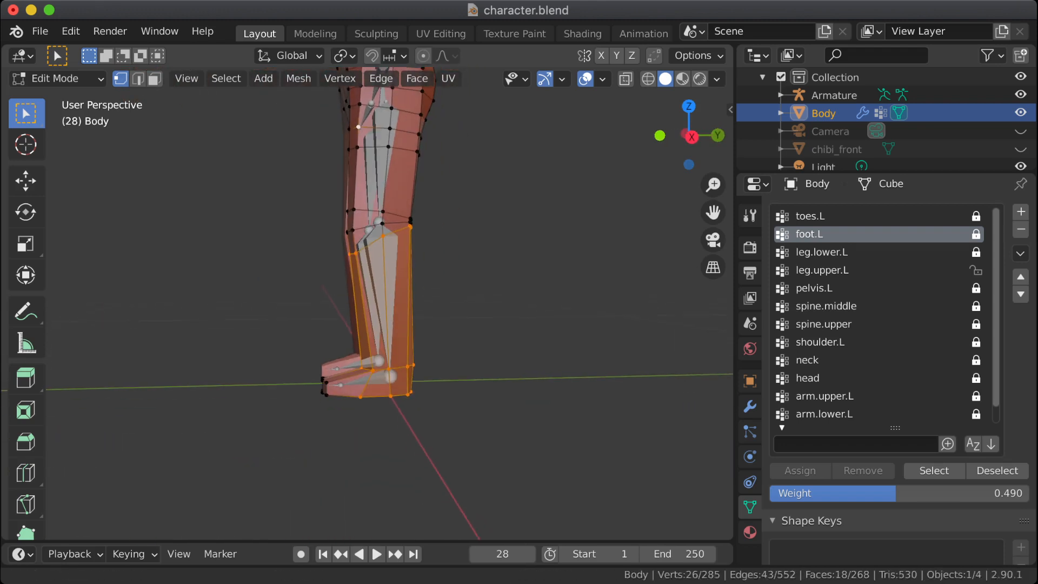
{"action": "left_click", "coordinate": [976, 270]}
{"action": "left_click", "coordinate": [976, 235]}
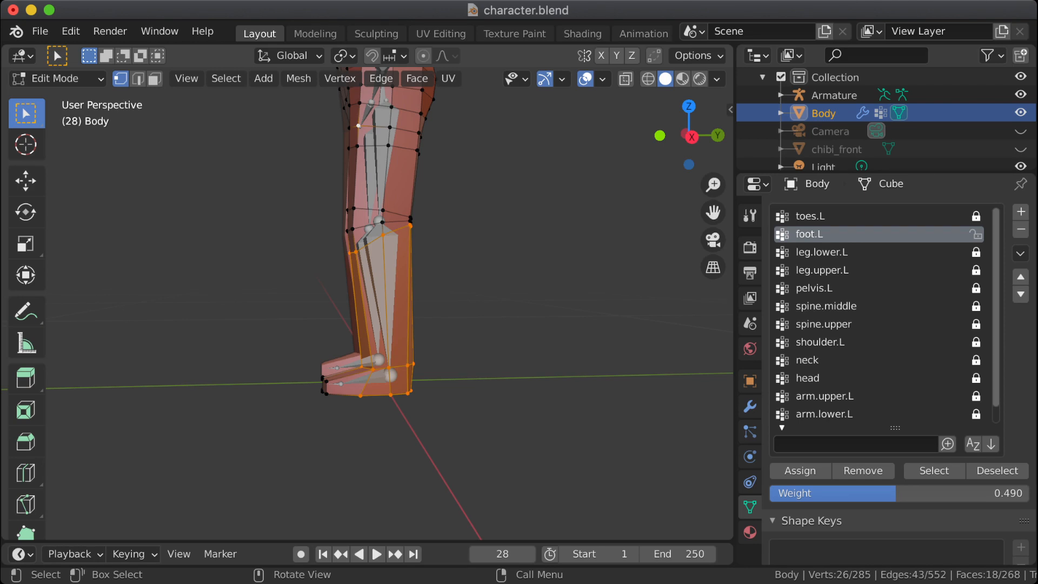
Step: Turn on X-ray for the side view of the leg and deselect the foot.L vertices
{"action": "middle_click_drag", "start_coordinate": [384, 292], "coordinate": [390, 315], "text": "shift"}
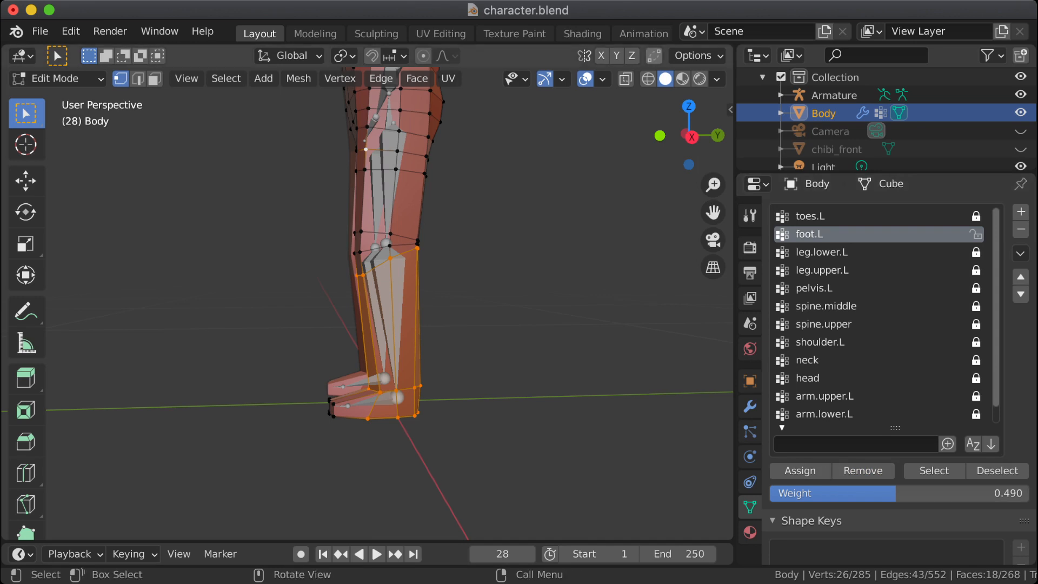
{"action": "left_click", "coordinate": [626, 79]}
{"action": "scroll", "coordinate": [367, 304], "scroll_direction": "up", "scroll_amount": 1}
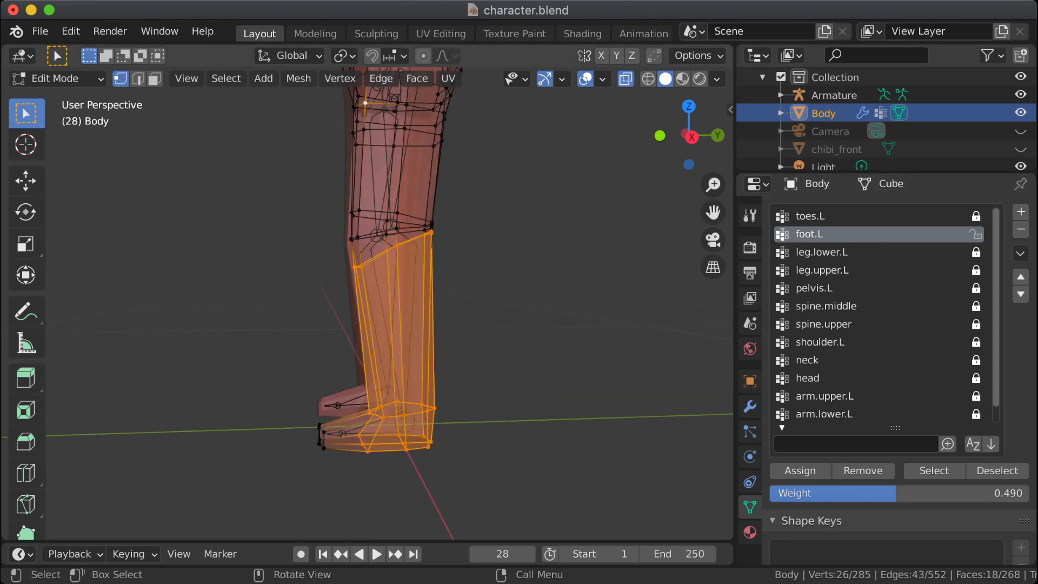
{"action": "middle_click_drag", "start_coordinate": [367, 304], "coordinate": [351, 300]}
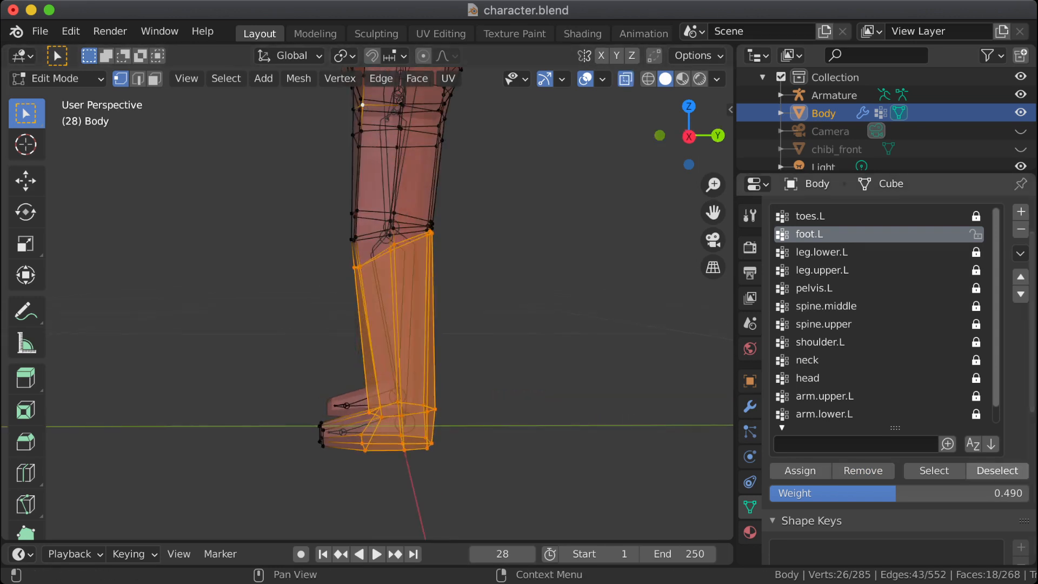
{"action": "left_click", "coordinate": [997, 471]}
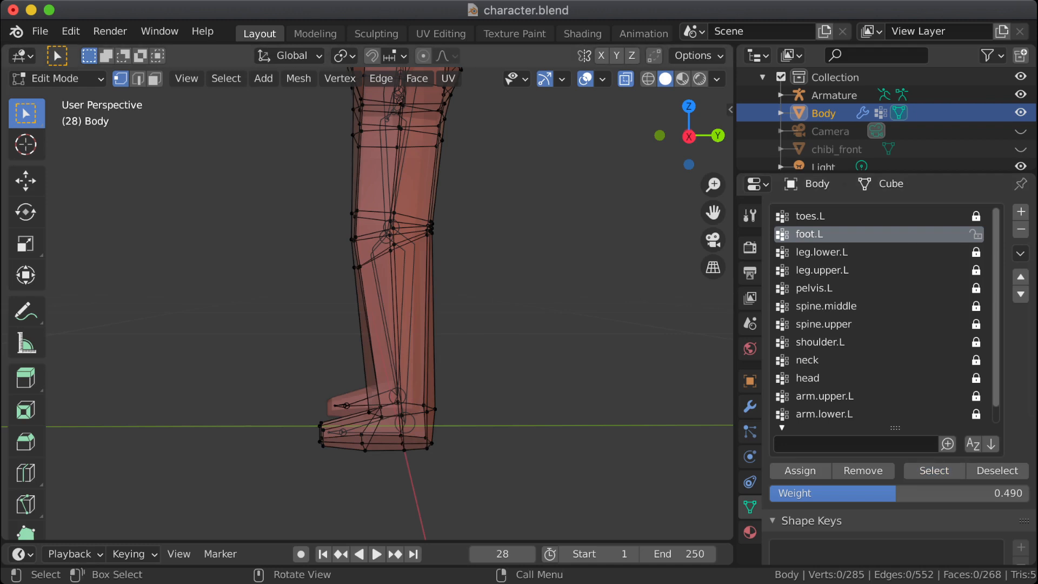
Step: Assign the left foot's vertices up to the ankle, excluding the toes, to foot.L, lock that group and clear the selection
{"action": "scroll", "coordinate": [367, 303], "scroll_direction": "up", "scroll_amount": 1}
{"action": "left_click_drag", "start_coordinate": [313, 427], "coordinate": [487, 503]}
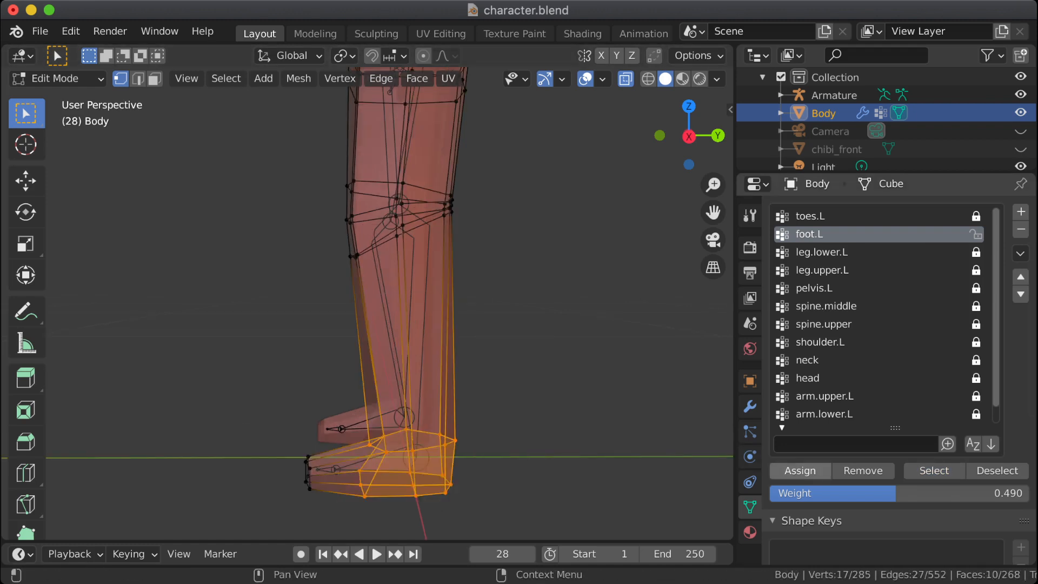
{"action": "left_click", "coordinate": [976, 233]}
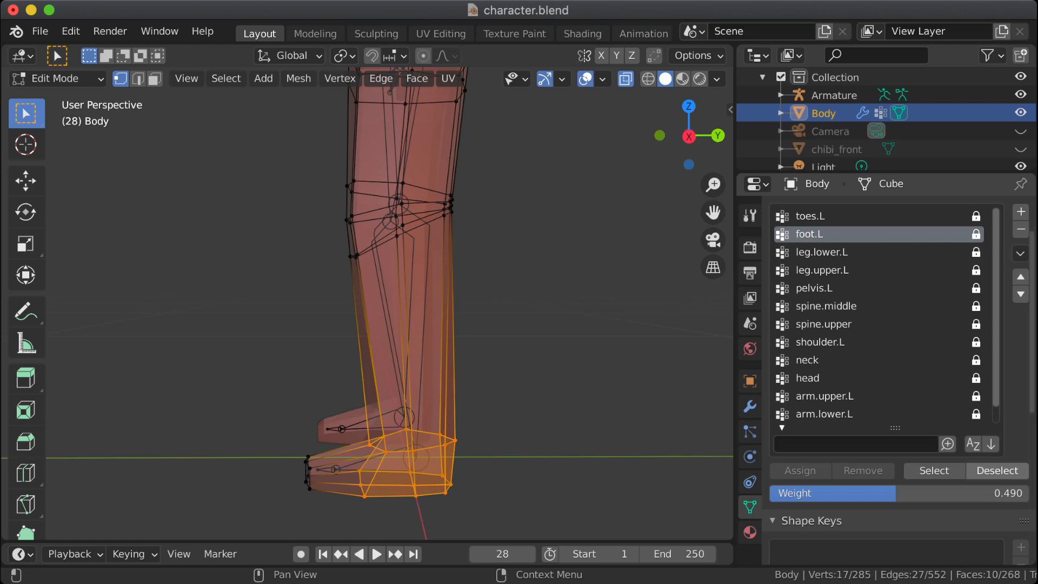
{"action": "left_click", "coordinate": [997, 471]}
{"action": "left_click", "coordinate": [935, 471]}
{"action": "left_click", "coordinate": [997, 471]}
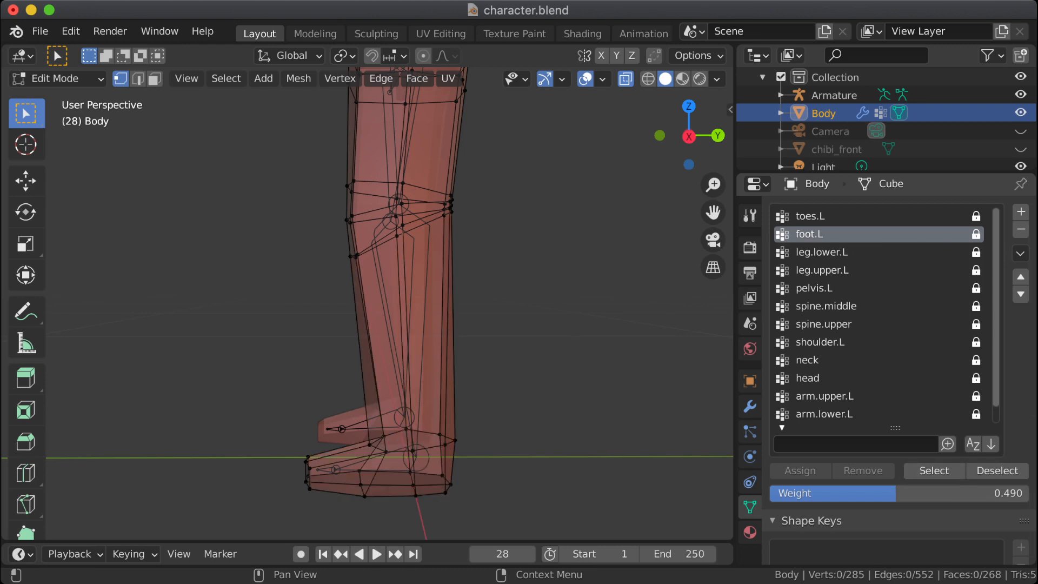
Step: Select the vertices of leg.lower.L to inspect their extent, unlock that vertex group and clear the selection
{"action": "left_click", "coordinate": [844, 252]}
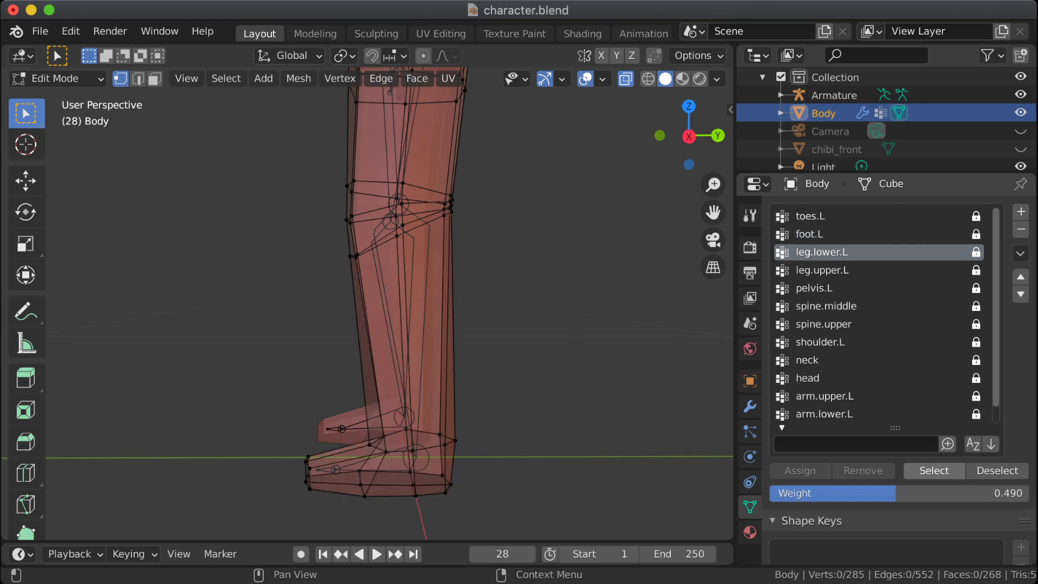
{"action": "left_click", "coordinate": [934, 471]}
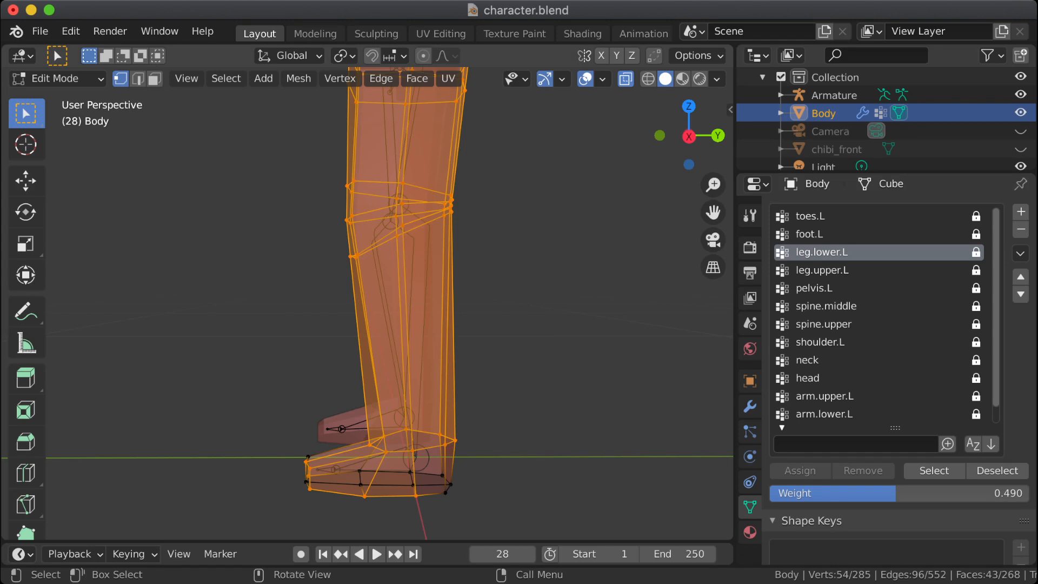
{"action": "middle_click_drag", "start_coordinate": [389, 244], "coordinate": [392, 203], "text": "shift"}
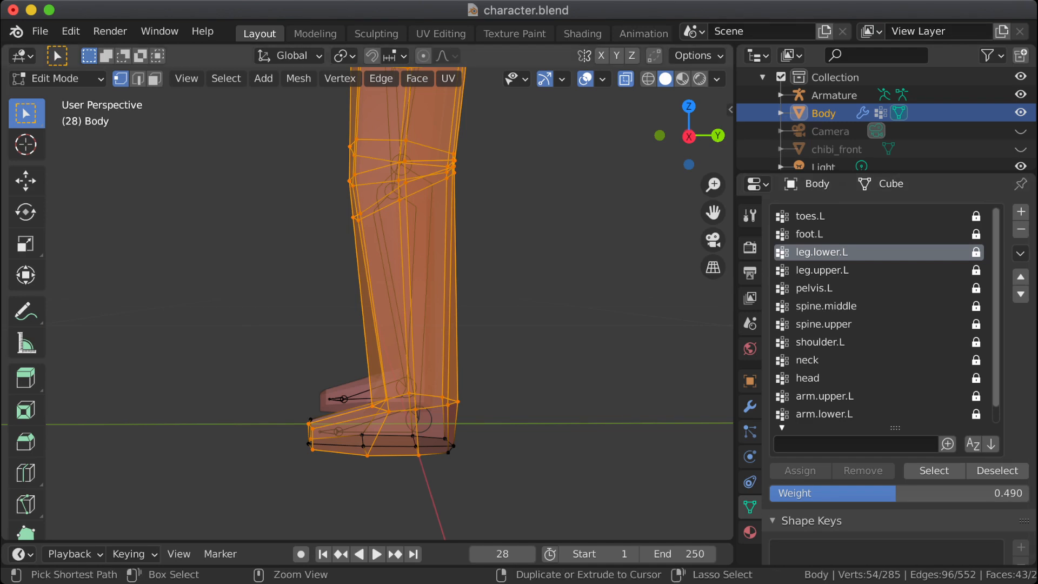
{"action": "key", "text": "ctrl+Right"}
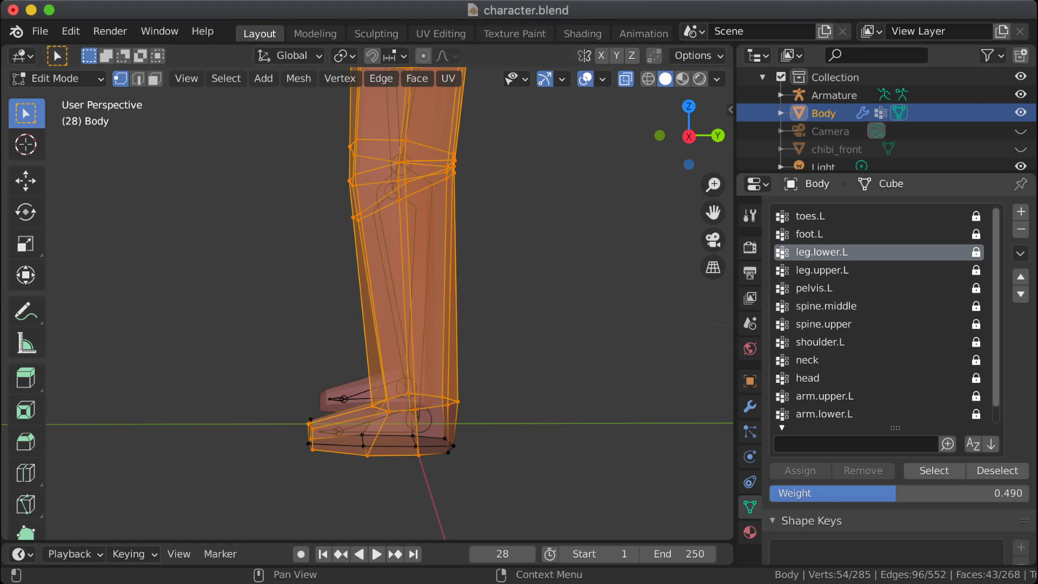
{"action": "middle_click_drag", "start_coordinate": [406, 243], "coordinate": [360, 271], "text": "shift"}
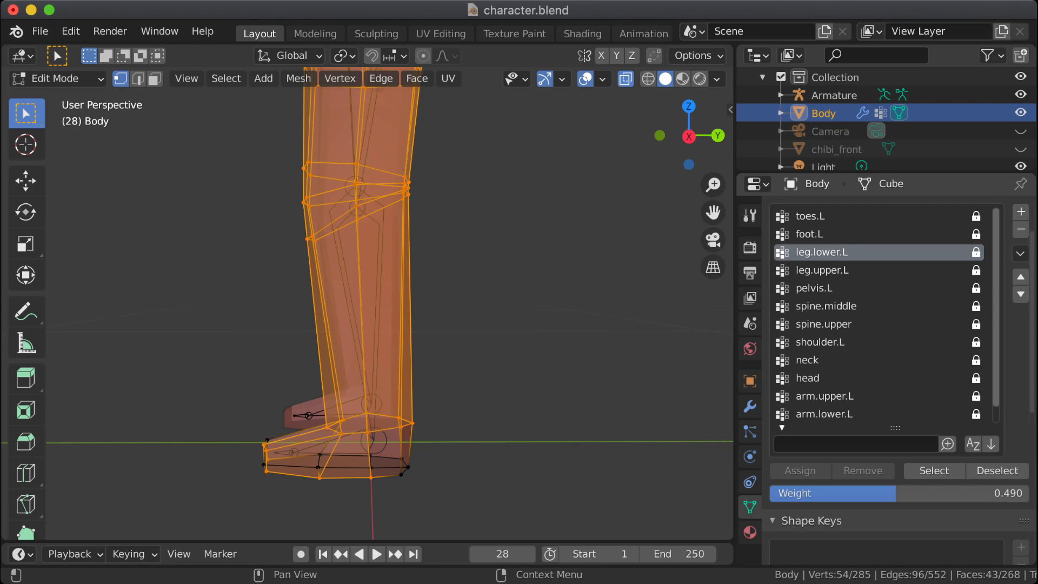
{"action": "left_click", "coordinate": [976, 252]}
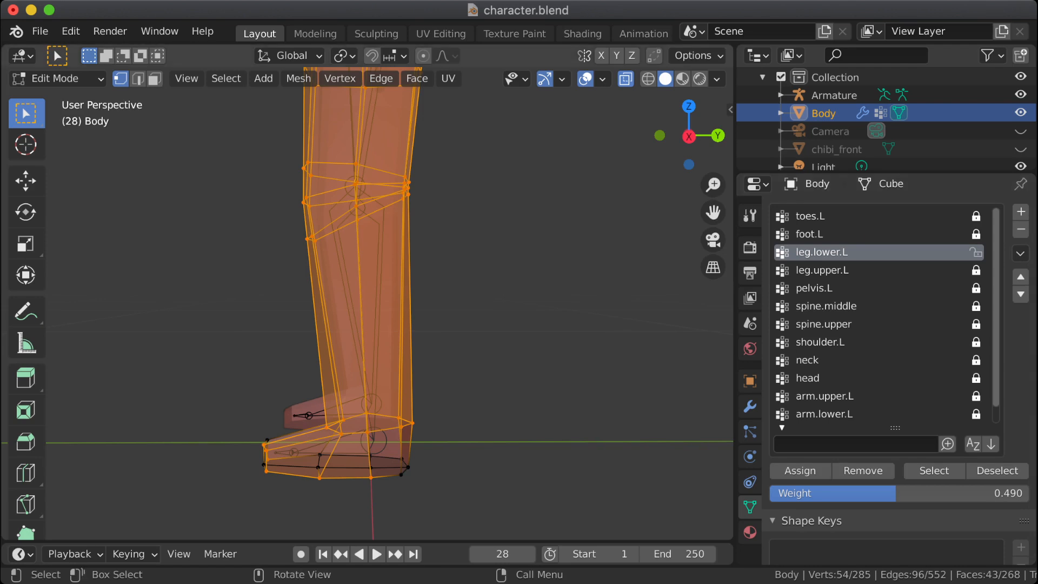
{"action": "scroll", "coordinate": [389, 303], "scroll_direction": "down", "scroll_amount": 5}
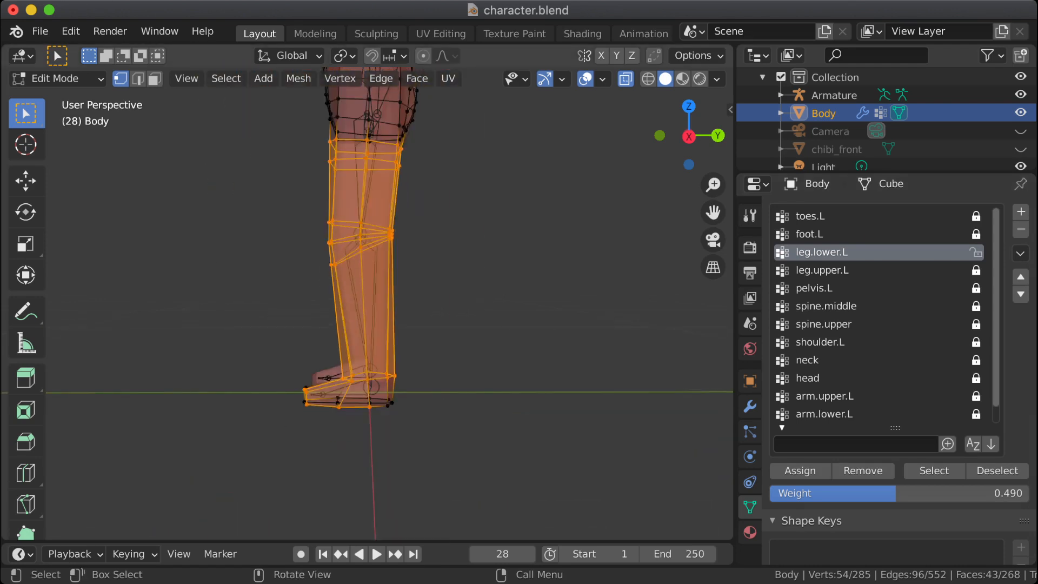
{"action": "scroll", "coordinate": [389, 302], "scroll_direction": "up", "scroll_amount": 2}
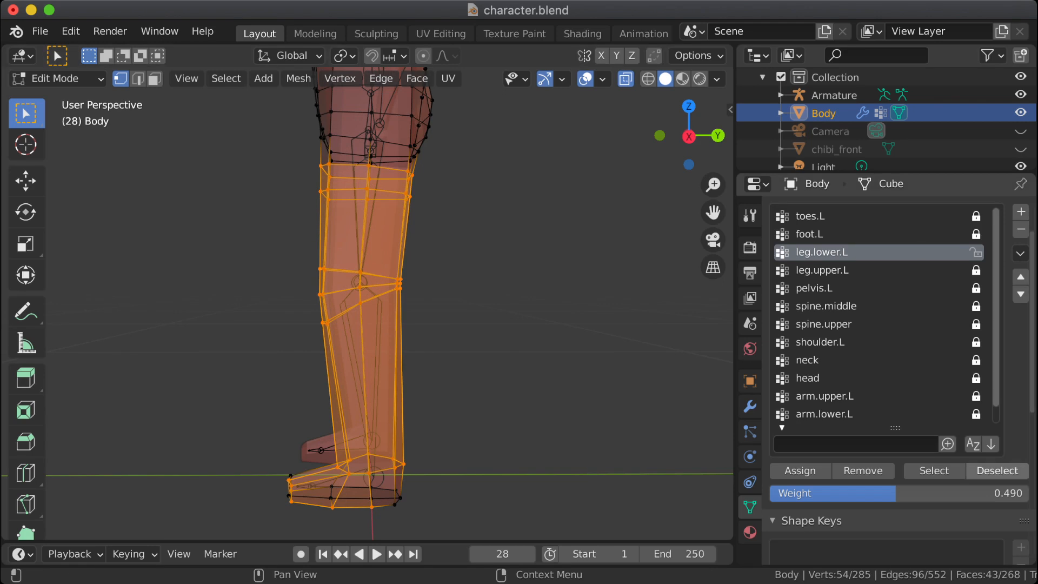
{"action": "key", "text": "alt+a"}
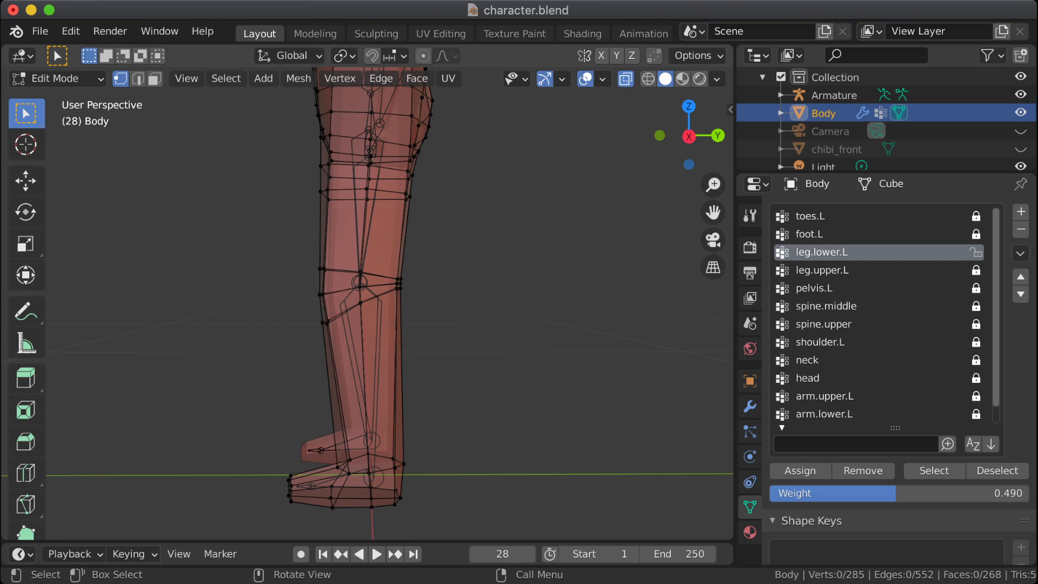
Step: In the right orthographic view, assign the left shin's vertices from the ankle loop to the lower knee loops to leg.lower.L and lock the group
{"action": "key", "text": "KP_1"}
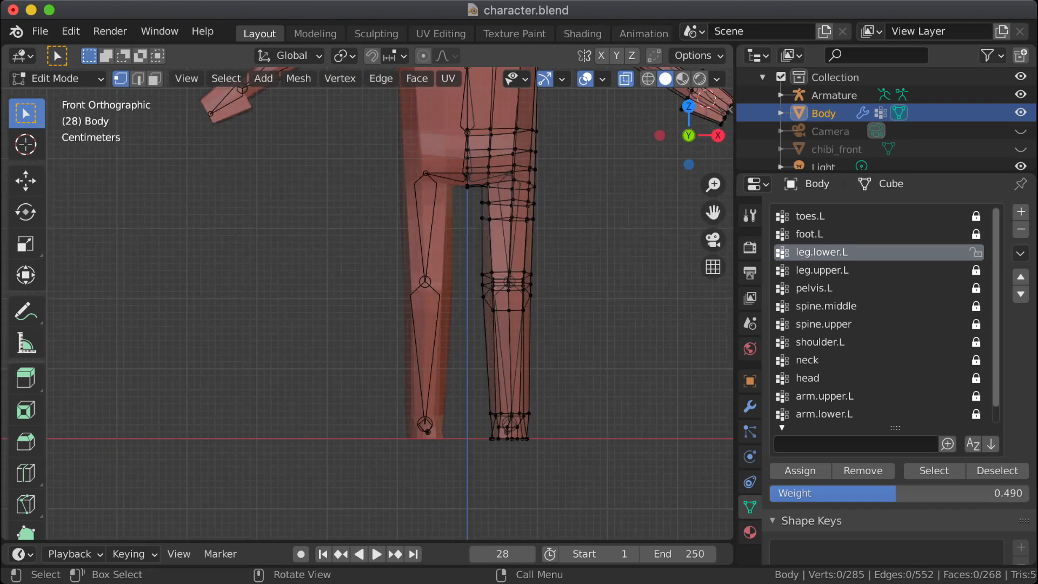
{"action": "scroll", "coordinate": [370, 303], "scroll_direction": "up", "scroll_amount": 1}
{"action": "key", "text": "KP_3"}
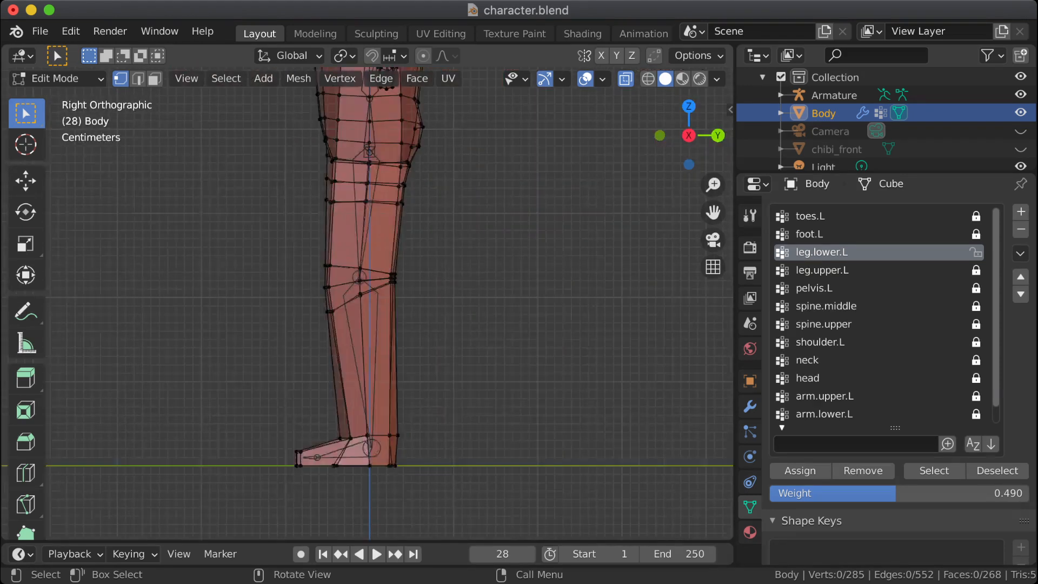
{"action": "scroll", "coordinate": [370, 303], "scroll_direction": "up", "scroll_amount": 1}
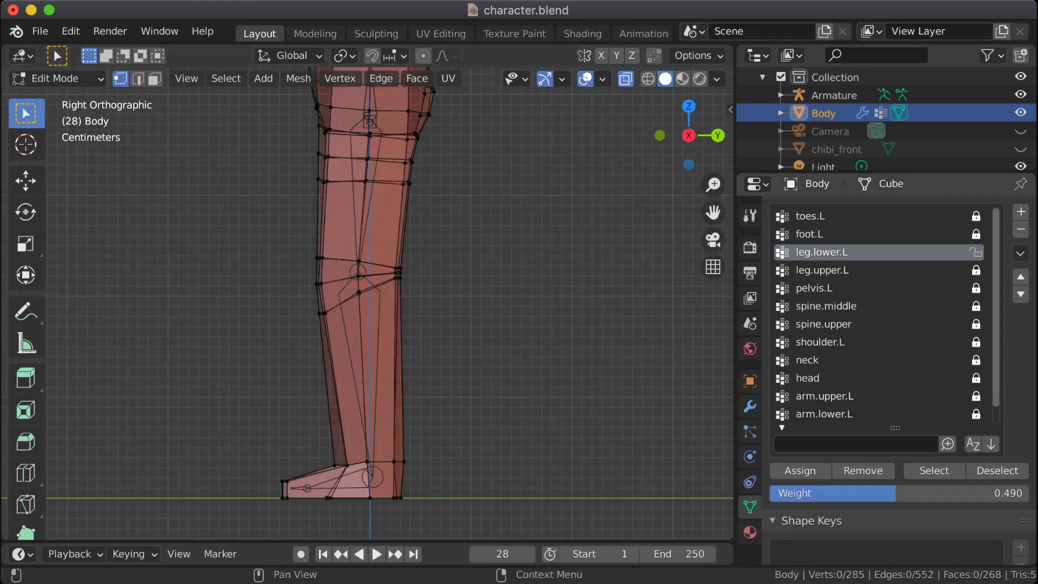
{"action": "left_click_drag", "start_coordinate": [315, 447], "coordinate": [436, 476], "text": "shift"}
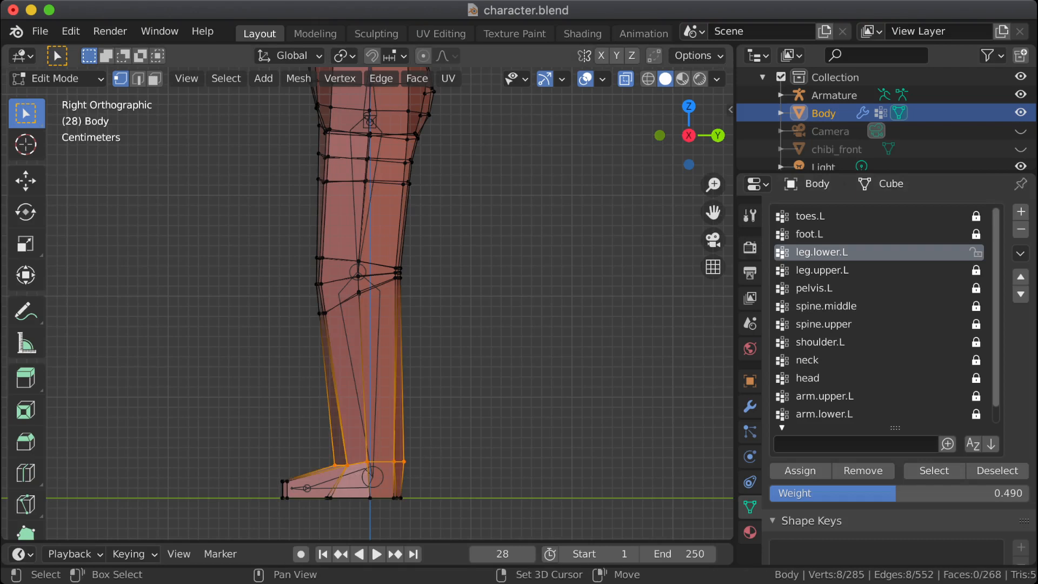
{"action": "key", "text": "b"}
{"action": "left_click_drag", "start_coordinate": [289, 356], "coordinate": [463, 272]}
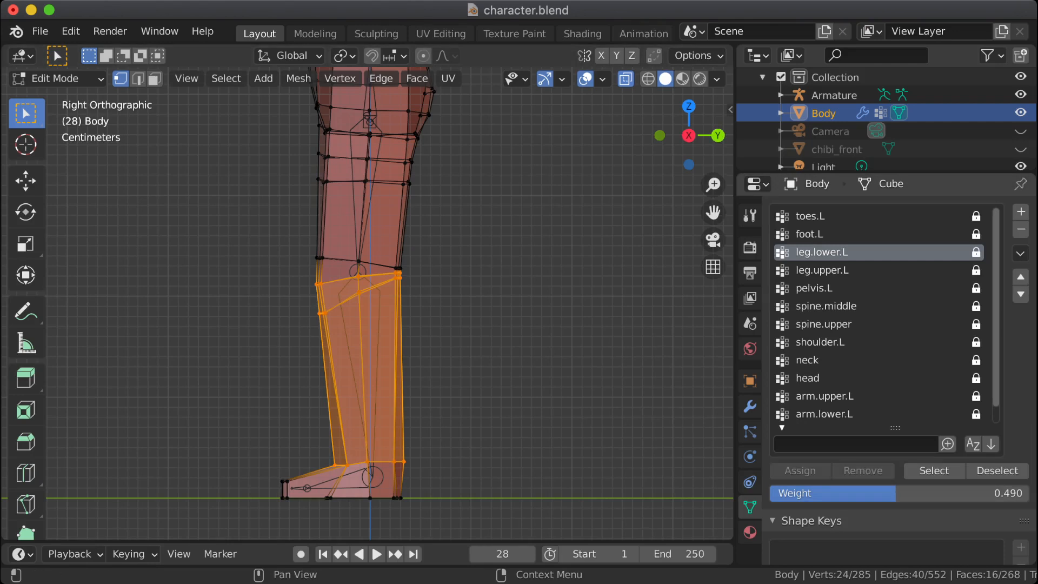
Step: Select only the vertices of the leg.upper.L group and examine its extent around the hip and belly
{"action": "left_click", "coordinate": [822, 269]}
{"action": "left_click", "coordinate": [934, 471]}
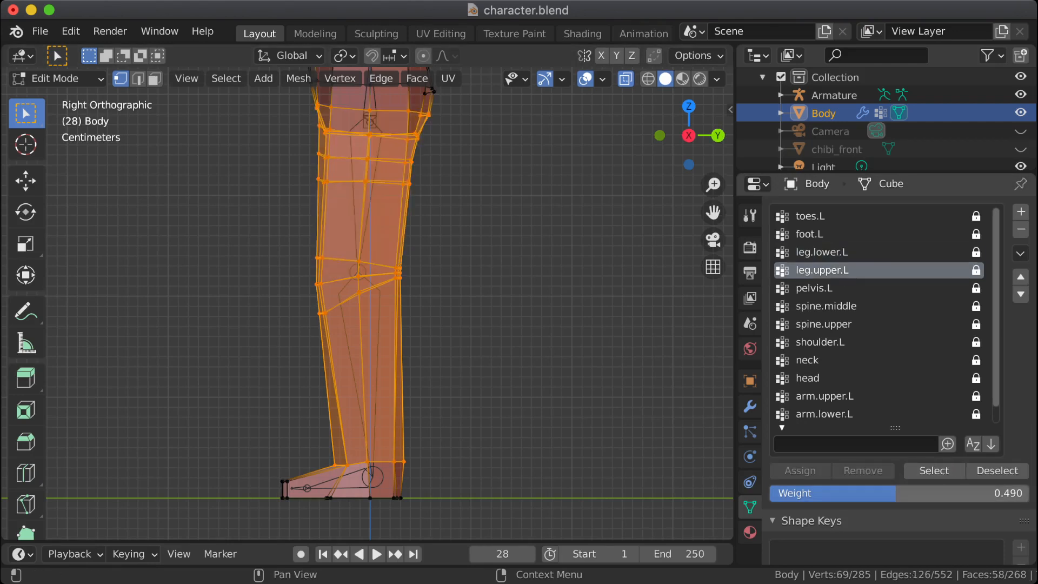
{"action": "left_click", "coordinate": [998, 470]}
{"action": "left_click", "coordinate": [933, 471]}
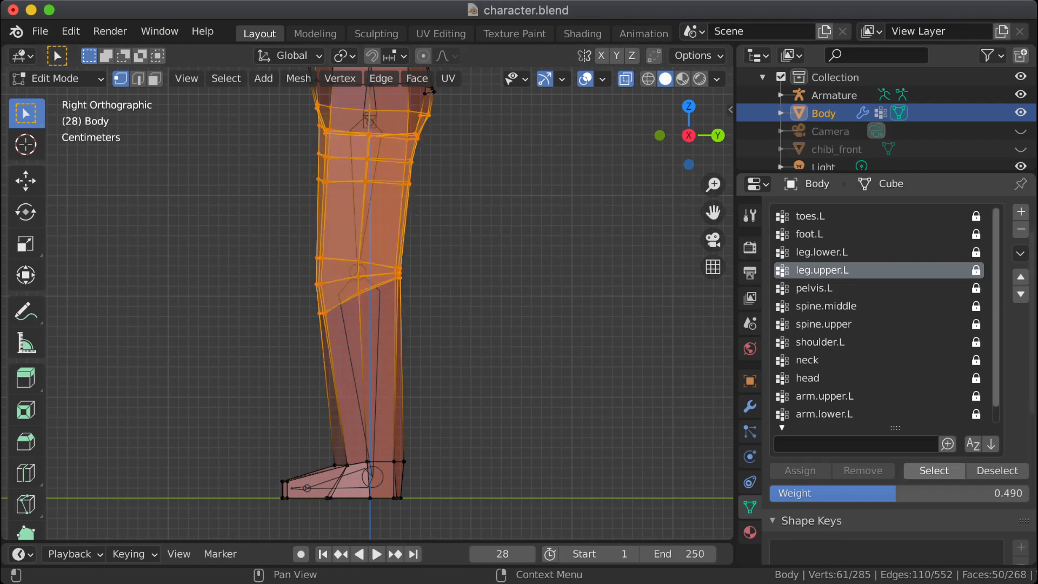
{"action": "middle_click_drag", "start_coordinate": [487, 243], "coordinate": [488, 326], "text": "shift"}
{"action": "middle_click_drag", "start_coordinate": [476, 271], "coordinate": [521, 270]}
{"action": "middle_click_drag", "start_coordinate": [522, 271], "coordinate": [542, 373], "text": "shift"}
{"action": "middle_click_drag", "start_coordinate": [543, 302], "coordinate": [535, 372], "text": "shift"}
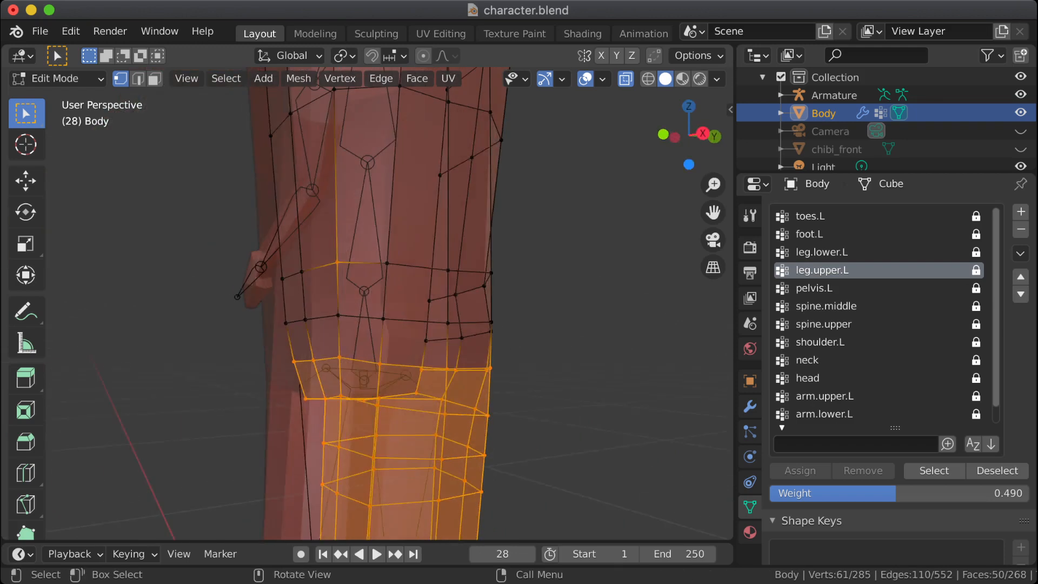
Step: Unlock the leg.upper.L vertex group, remove the stray belly vertex from it and clear the selection
{"action": "left_click", "coordinate": [976, 270]}
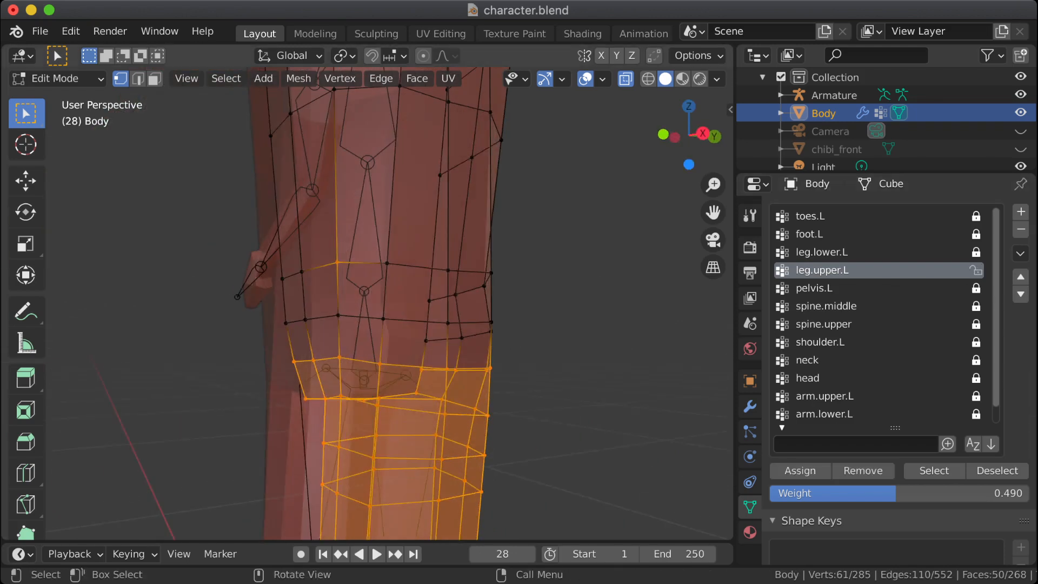
{"action": "left_click", "coordinate": [338, 262]}
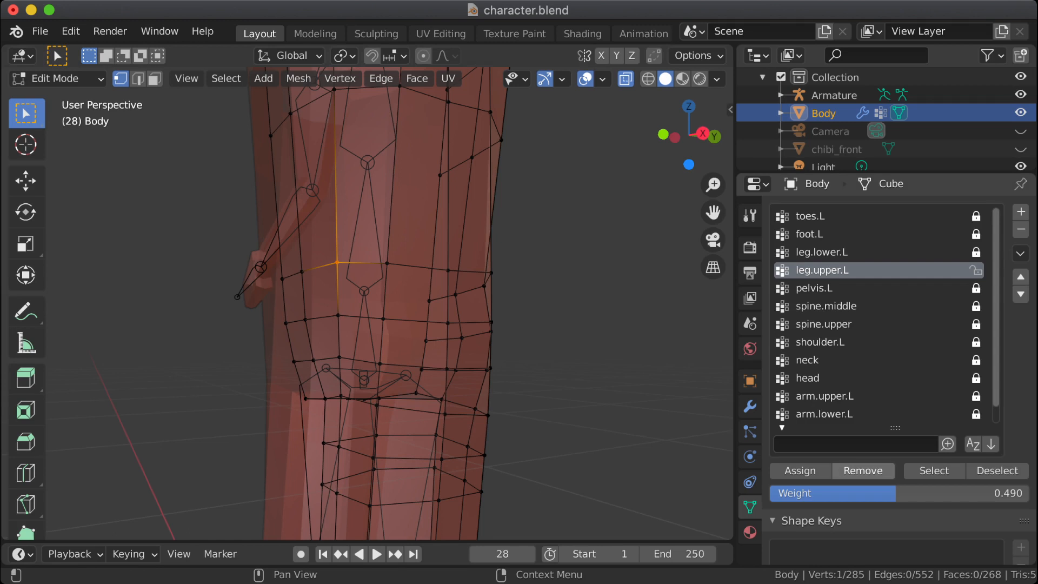
{"action": "left_click", "coordinate": [863, 471]}
{"action": "key", "text": "alt+a"}
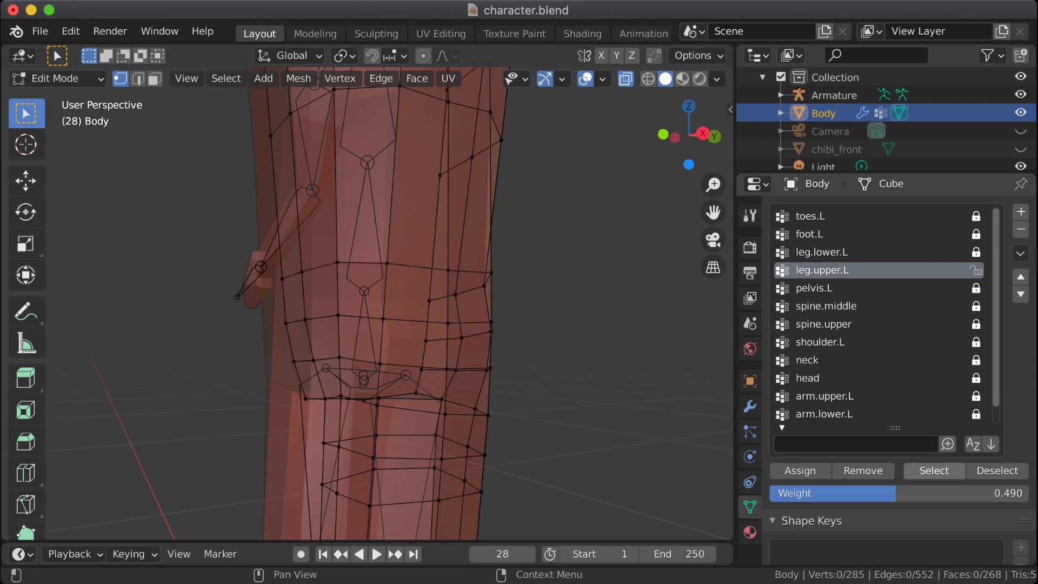
Step: In the right orthographic view, remove the loops below the top of the knee from leg.upper.L and clear the selection
{"action": "left_click", "coordinate": [934, 471]}
{"action": "middle_click_drag", "start_coordinate": [486, 346], "coordinate": [524, 179]}
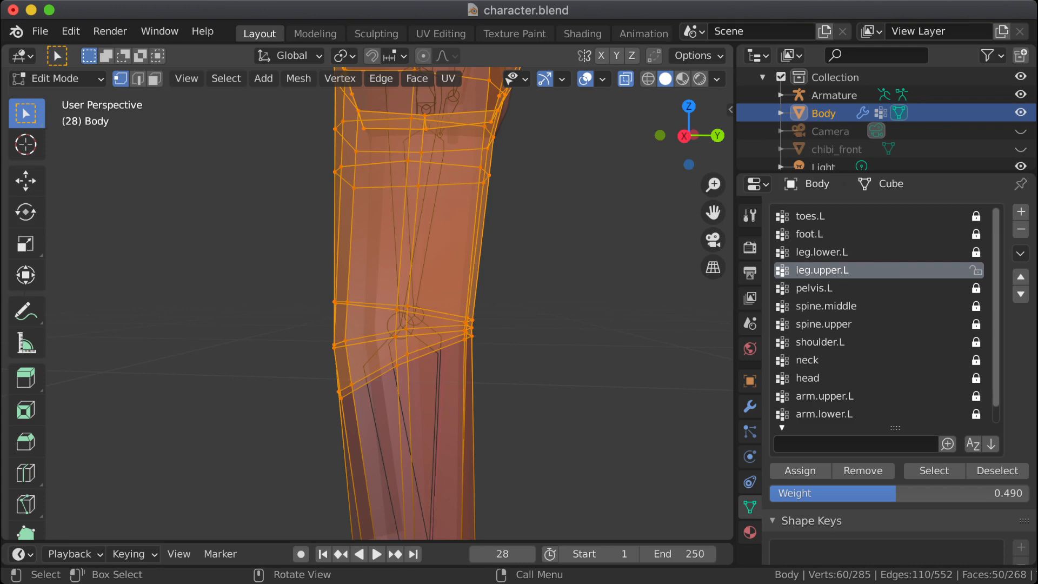
{"action": "left_click_drag", "start_coordinate": [544, 452], "coordinate": [470, 318]}
{"action": "key", "text": "KP_3"}
{"action": "left_click", "coordinate": [863, 471]}
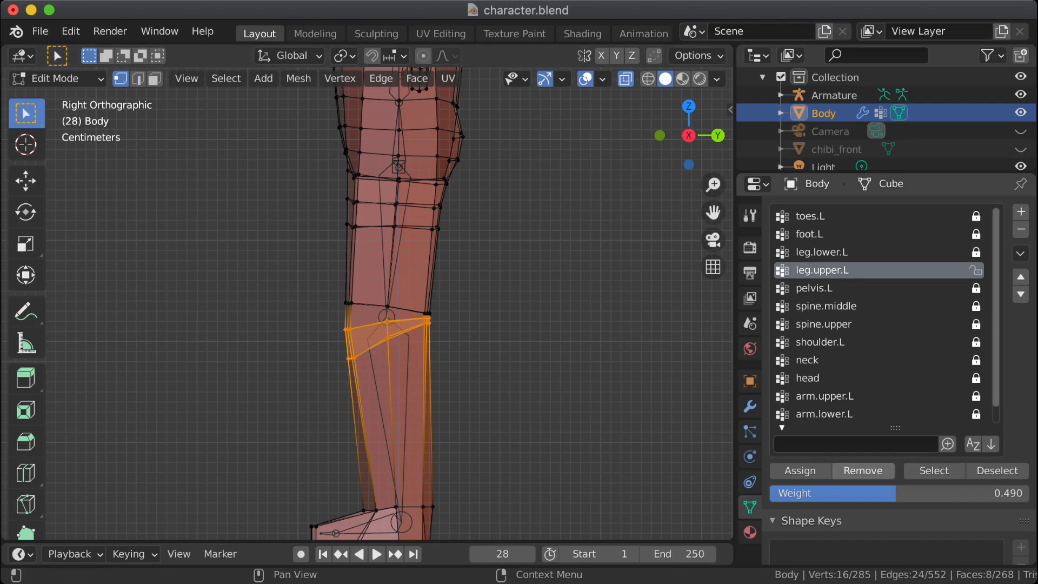
{"action": "key", "text": "alt+a"}
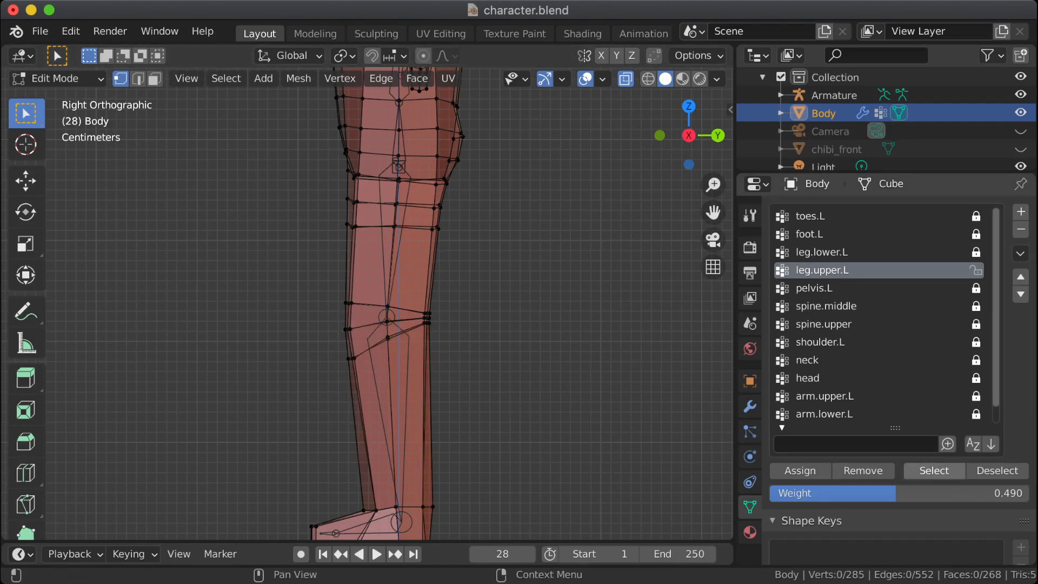
Step: Select the leg.upper.L vertices to check the thigh's coverage and lock that group
{"action": "left_click", "coordinate": [934, 471]}
{"action": "middle_click_drag", "start_coordinate": [541, 303], "coordinate": [532, 339], "text": "shift"}
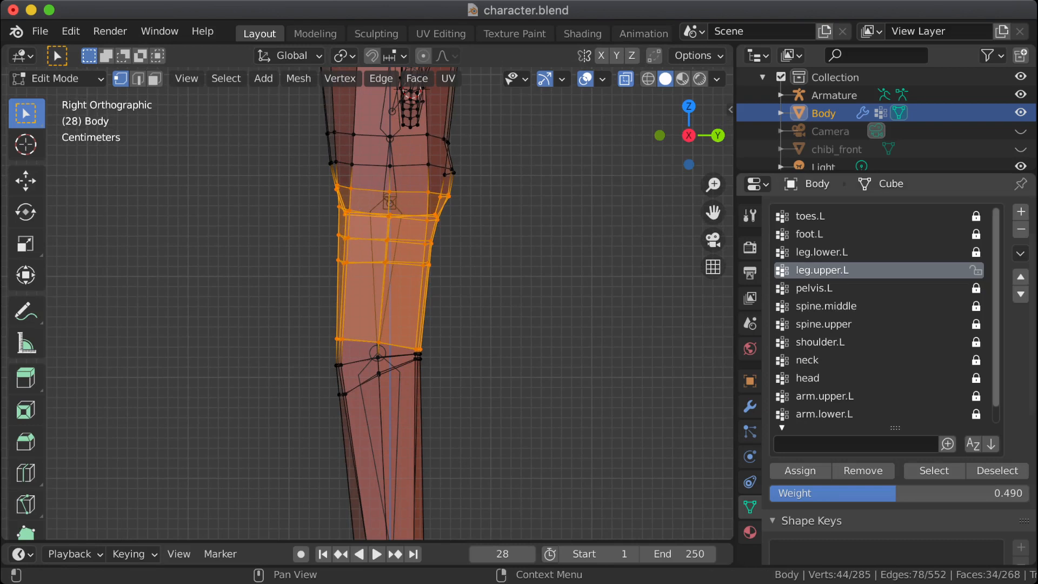
{"action": "left_click", "coordinate": [976, 270]}
Step: Inspect the extent of the pelvis.L vertices in the right and front orthographic views, unlock that group and clear the selection
{"action": "left_click", "coordinate": [849, 289]}
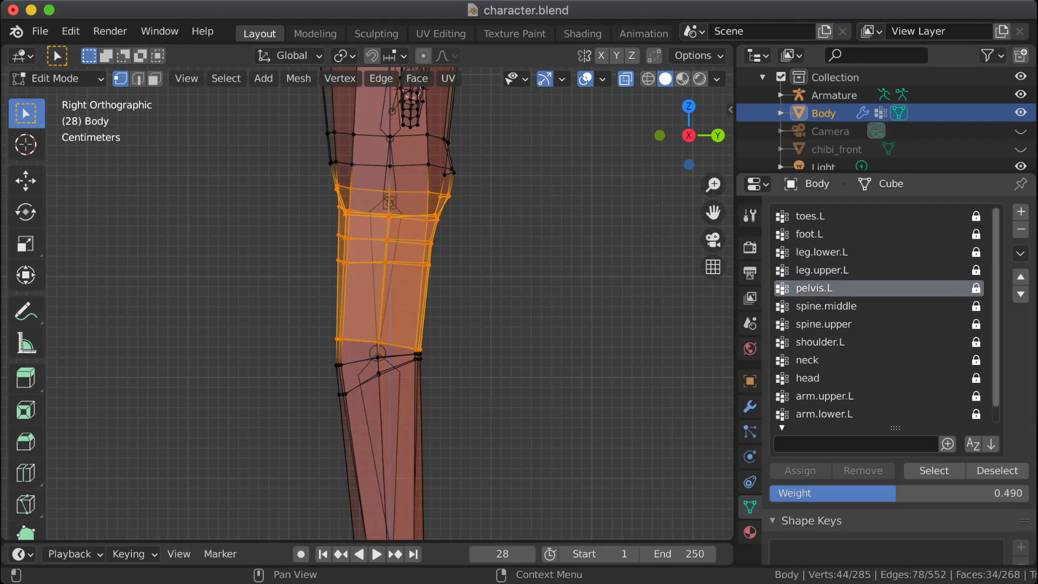
{"action": "left_click", "coordinate": [934, 471]}
{"action": "key", "text": "alt+a"}
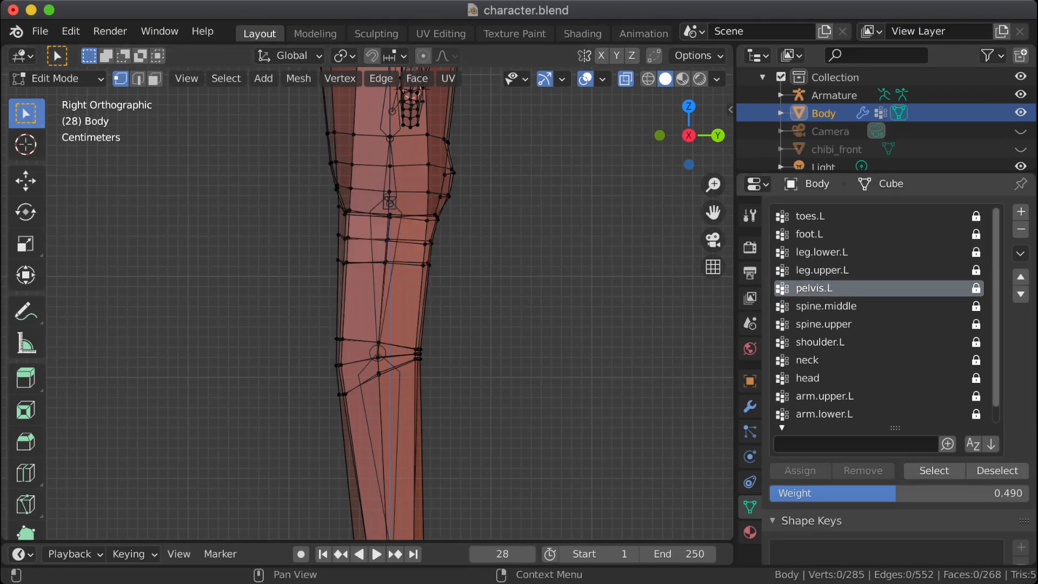
{"action": "left_click", "coordinate": [934, 471]}
{"action": "middle_click_drag", "start_coordinate": [536, 303], "coordinate": [523, 326], "text": "shift"}
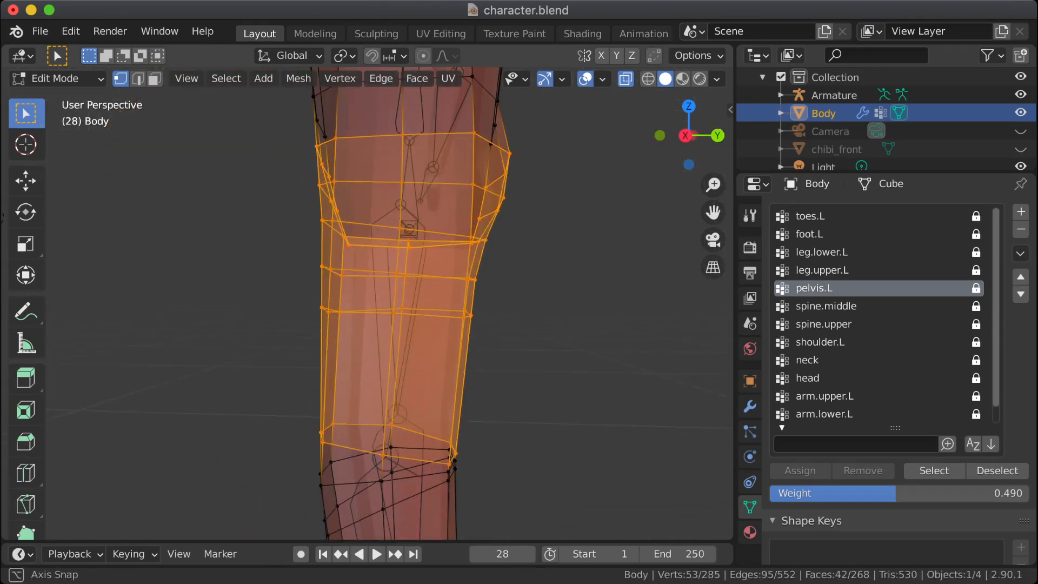
{"action": "key", "text": "KP_3"}
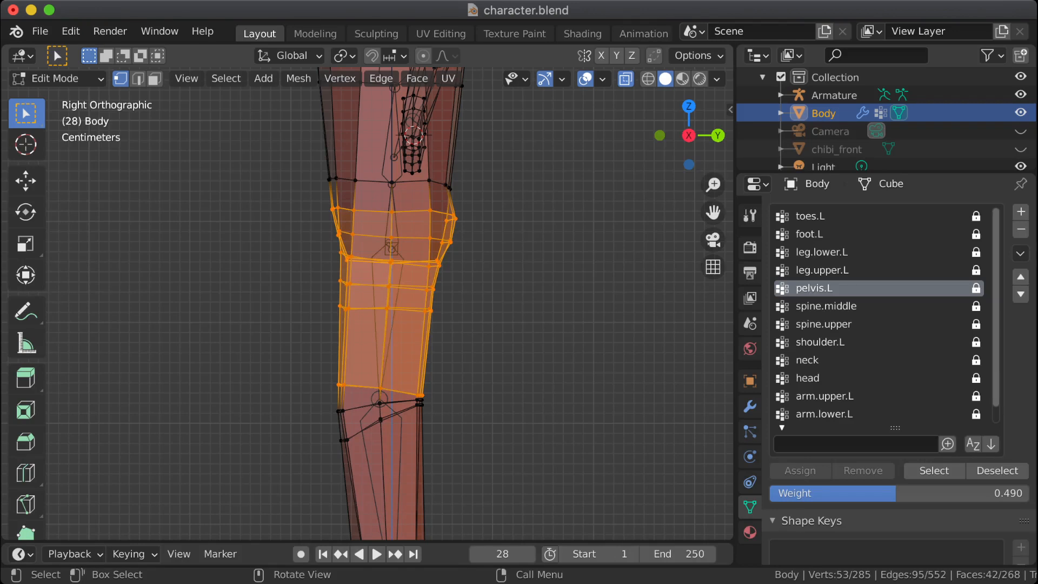
{"action": "key", "text": "KP_1"}
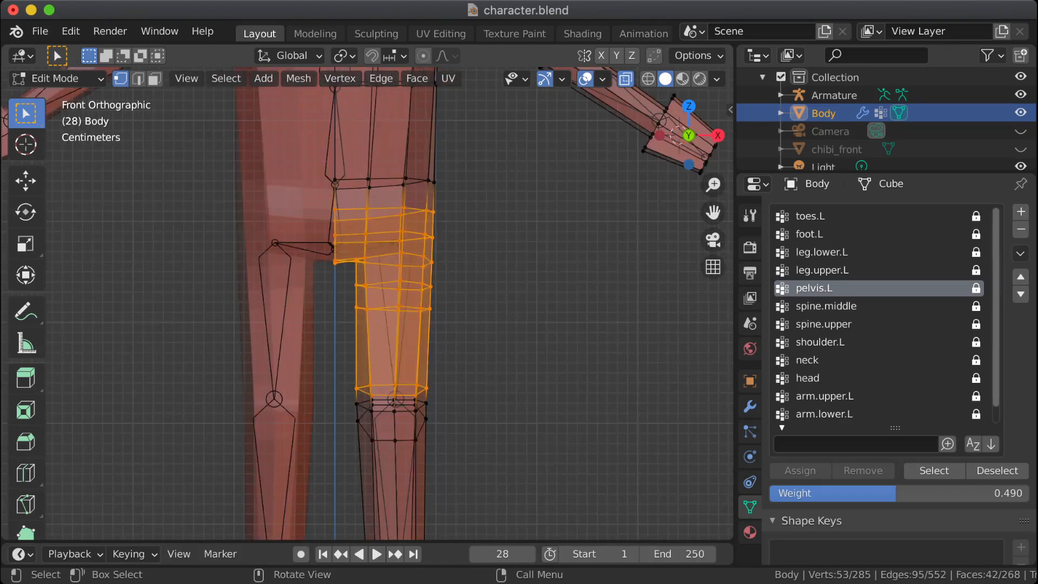
{"action": "key", "text": "ctrl+shift+z"}
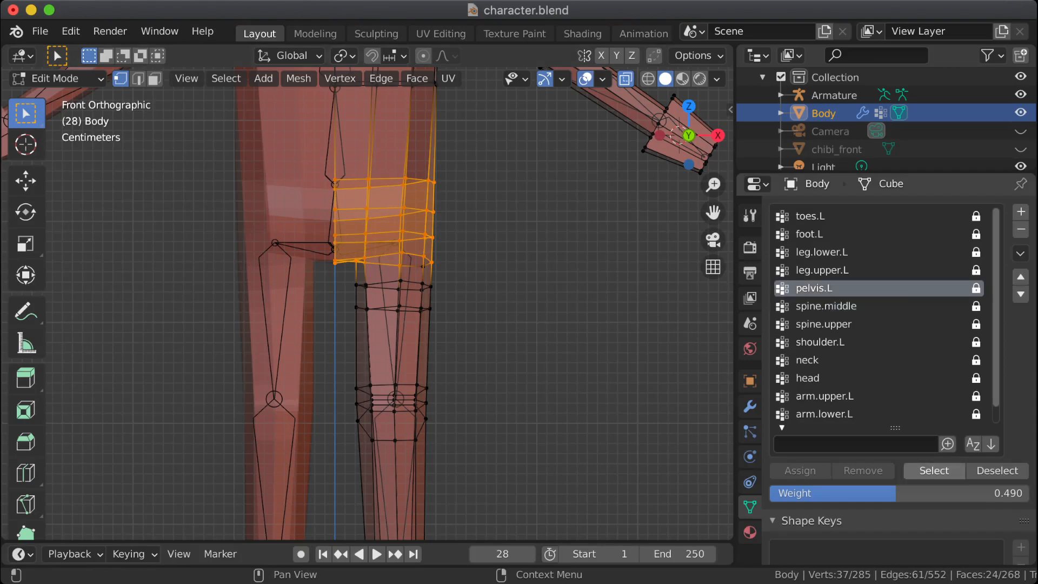
{"action": "left_click", "coordinate": [934, 470]}
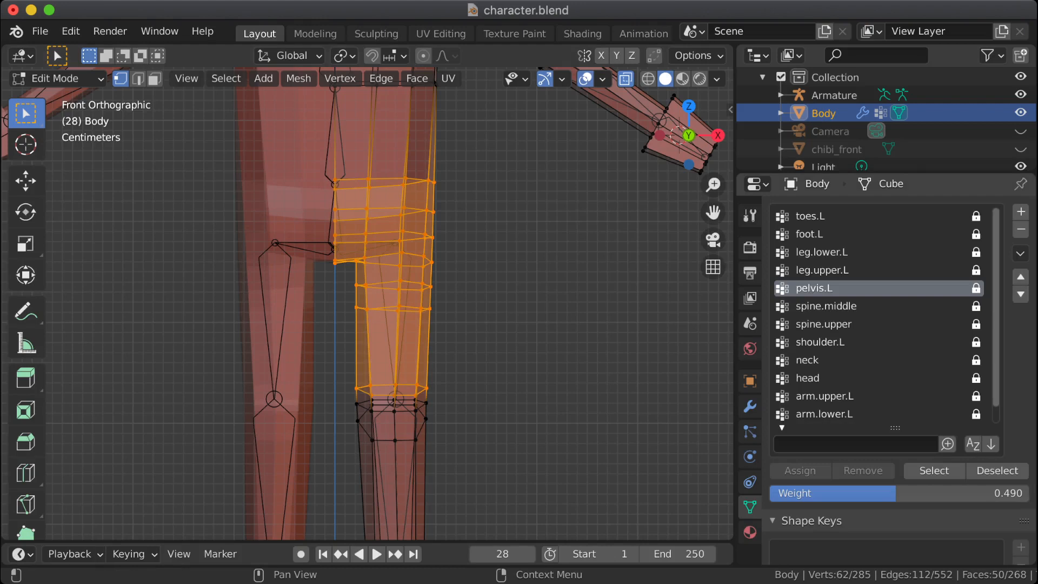
{"action": "left_click", "coordinate": [976, 289]}
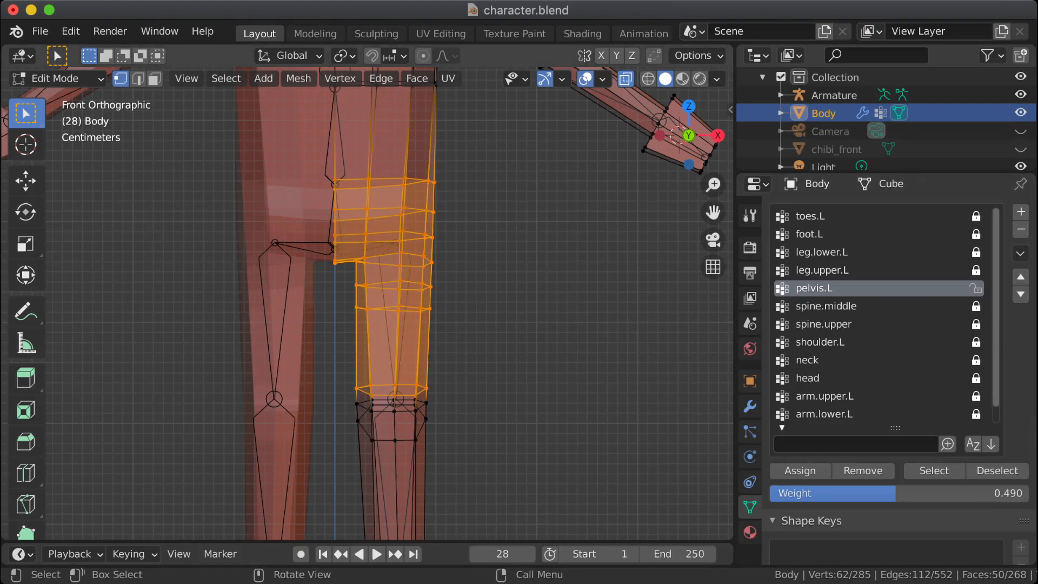
{"action": "key", "text": "alt+a"}
Step: In the front orthographic view, select the two edge loops around the left hip between the waist loop and the crotch
{"action": "scroll", "coordinate": [368, 303], "scroll_direction": "up", "scroll_amount": 1}
{"action": "middle_click_drag", "start_coordinate": [367, 259], "coordinate": [393, 362], "text": "shift"}
{"action": "scroll", "coordinate": [410, 383], "scroll_direction": "up", "scroll_amount": 2}
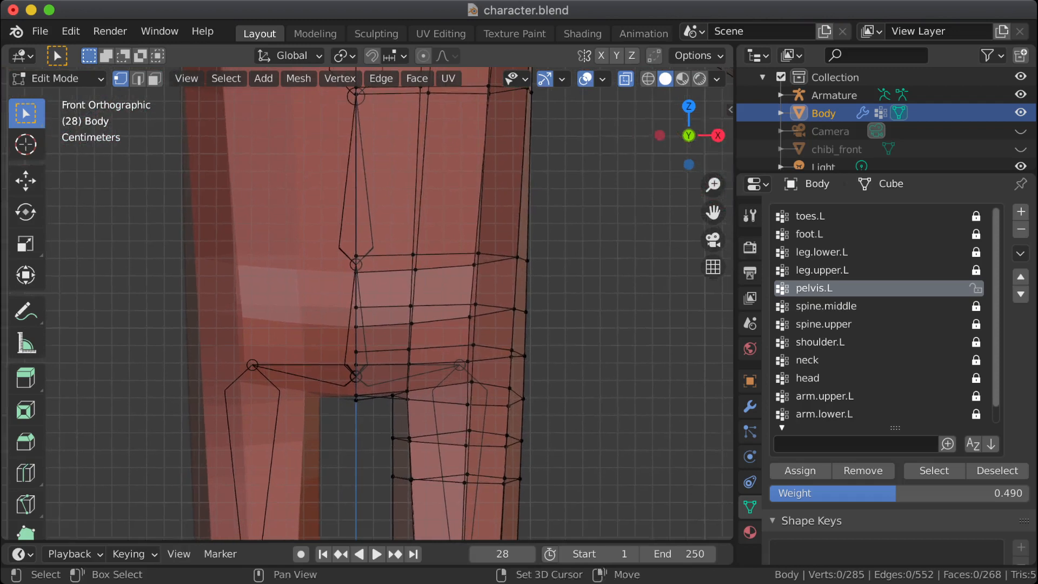
{"action": "scroll", "coordinate": [393, 361], "scroll_direction": "up", "scroll_amount": 1}
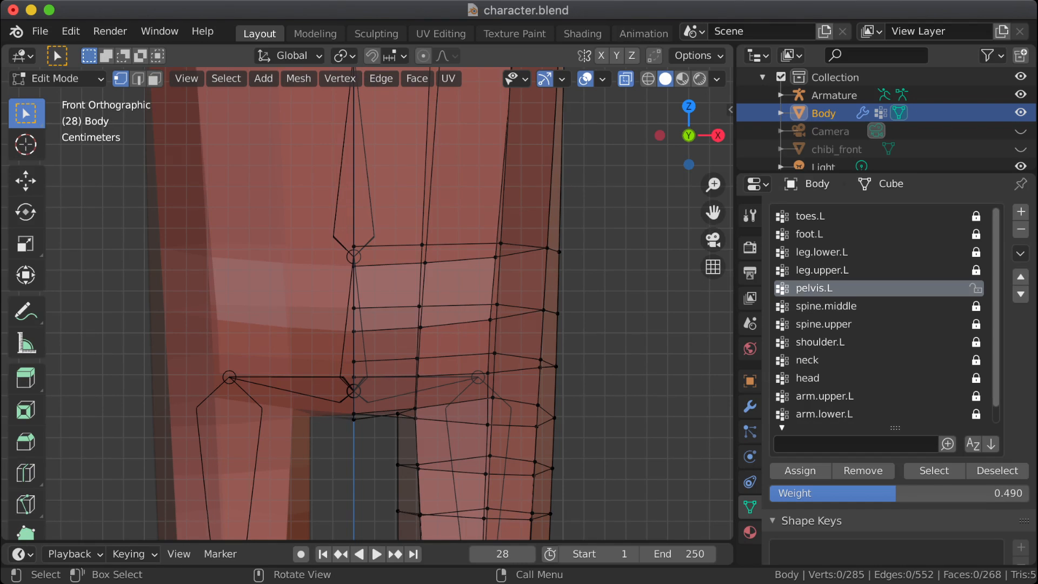
{"action": "left_click_drag", "start_coordinate": [340, 297], "coordinate": [566, 382]}
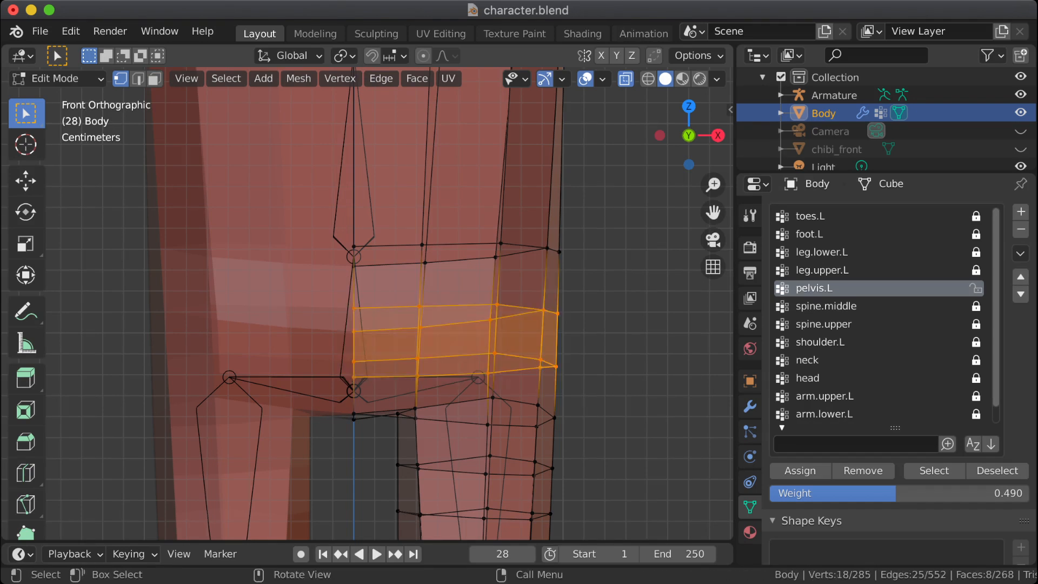
{"action": "middle_click_drag", "start_coordinate": [566, 382], "coordinate": [365, 389]}
{"action": "scroll", "coordinate": [565, 373], "scroll_direction": "down", "scroll_amount": 9}
{"action": "scroll", "coordinate": [389, 303], "scroll_direction": "up", "scroll_amount": 4}
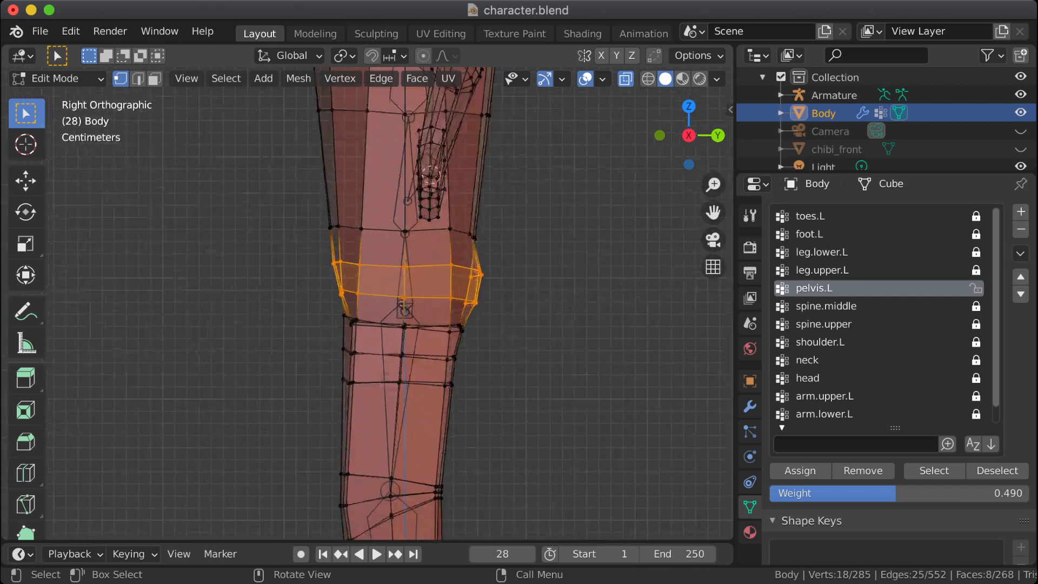
Step: Try including the crotch-level loop in the hip selection in the right orthographic view
{"action": "key", "text": "b"}
{"action": "left_click_drag", "start_coordinate": [318, 297], "coordinate": [529, 354]}
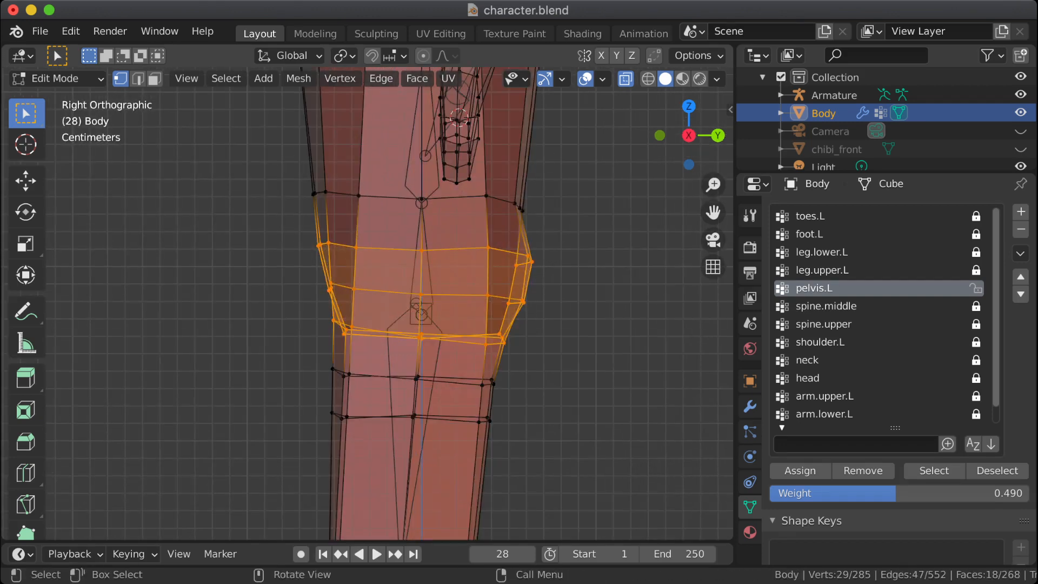
{"action": "key", "text": "b"}
{"action": "left_click_drag", "start_coordinate": [314, 313], "coordinate": [530, 371]}
{"action": "left_click", "coordinate": [491, 379]}
{"action": "key", "text": "b"}
{"action": "left_click_drag", "start_coordinate": [294, 219], "coordinate": [534, 316]}
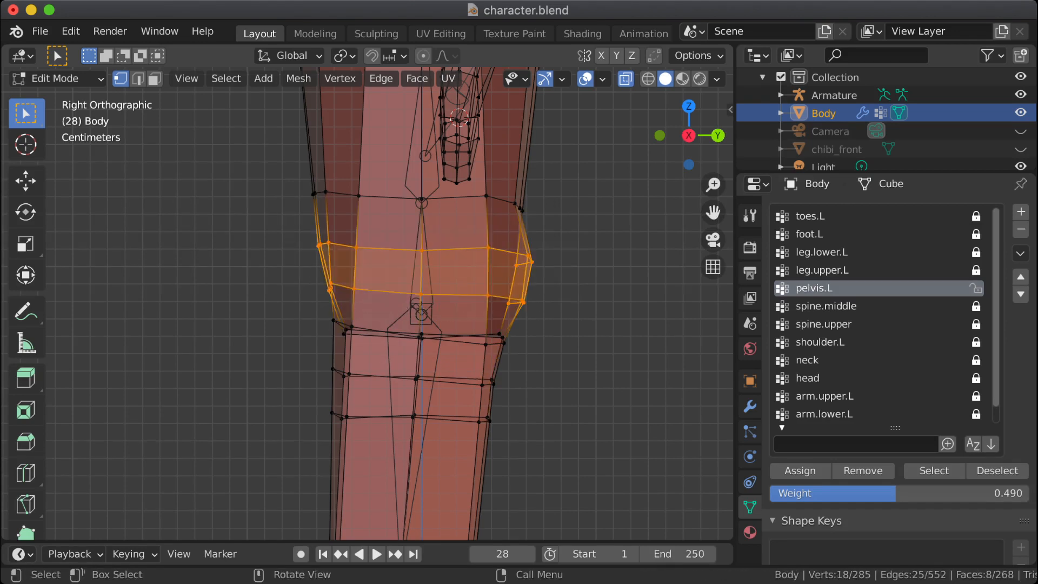
Step: Assign the two selected hip loops to pelvis.L, clear the selection and lock the group
{"action": "middle_click_drag", "start_coordinate": [535, 316], "coordinate": [709, 358]}
{"action": "scroll", "coordinate": [706, 344], "scroll_direction": "down", "scroll_amount": 4}
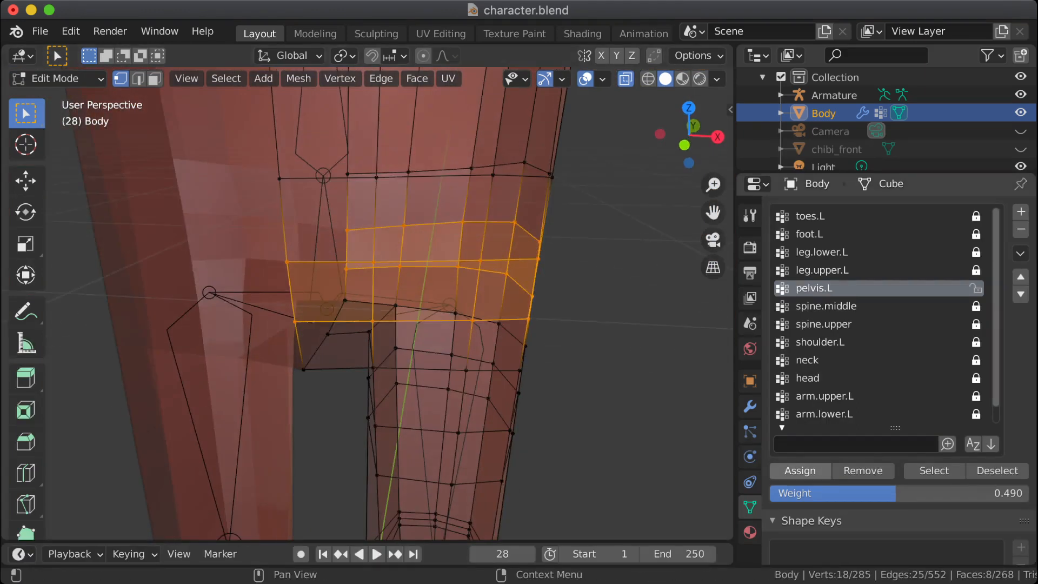
{"action": "left_click", "coordinate": [833, 306]}
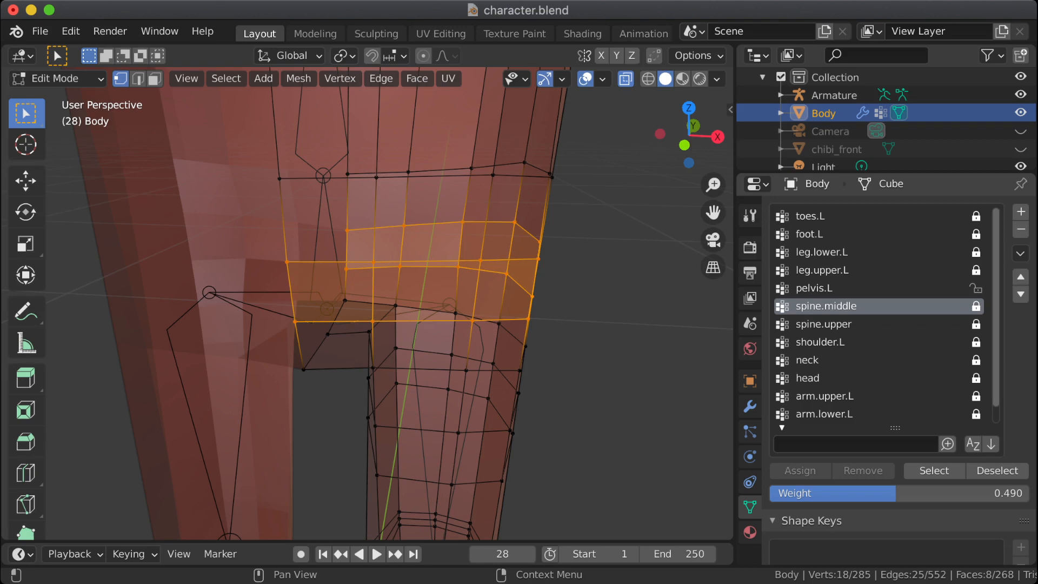
{"action": "key", "text": "alt+a"}
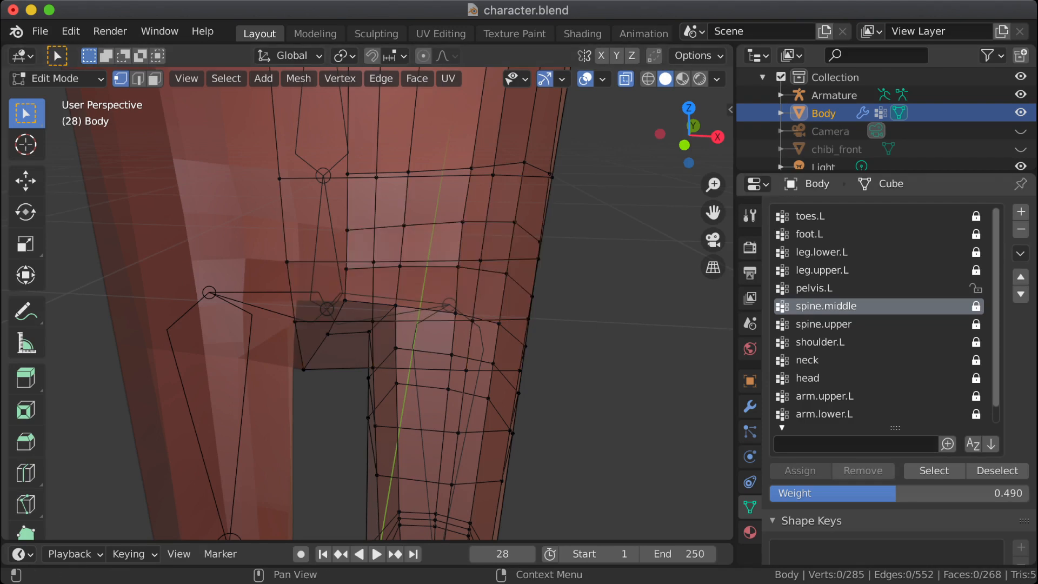
{"action": "left_click", "coordinate": [976, 288]}
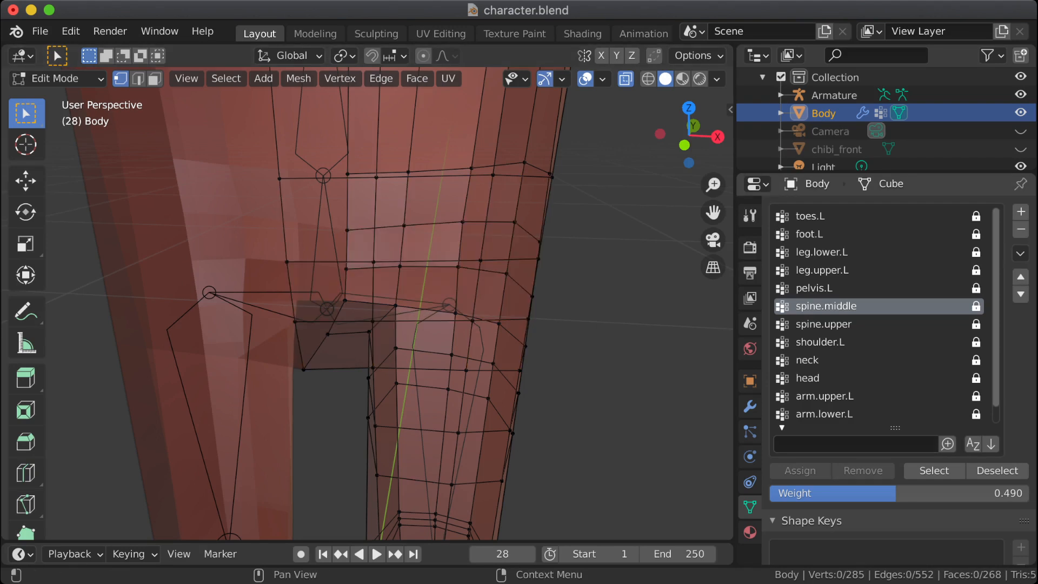
Step: Check which torso vertices belong to the spine.middle and spine.upper groups, deselecting each group after inspection
{"action": "left_click", "coordinate": [833, 323]}
{"action": "left_click", "coordinate": [832, 306]}
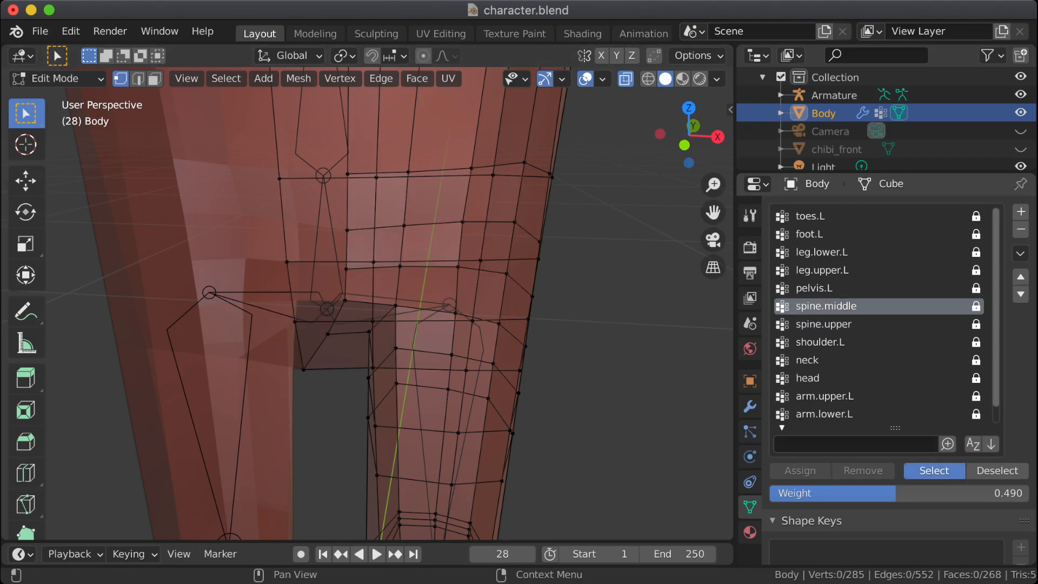
{"action": "left_click", "coordinate": [934, 470]}
{"action": "scroll", "coordinate": [378, 298], "scroll_direction": "down", "scroll_amount": 6}
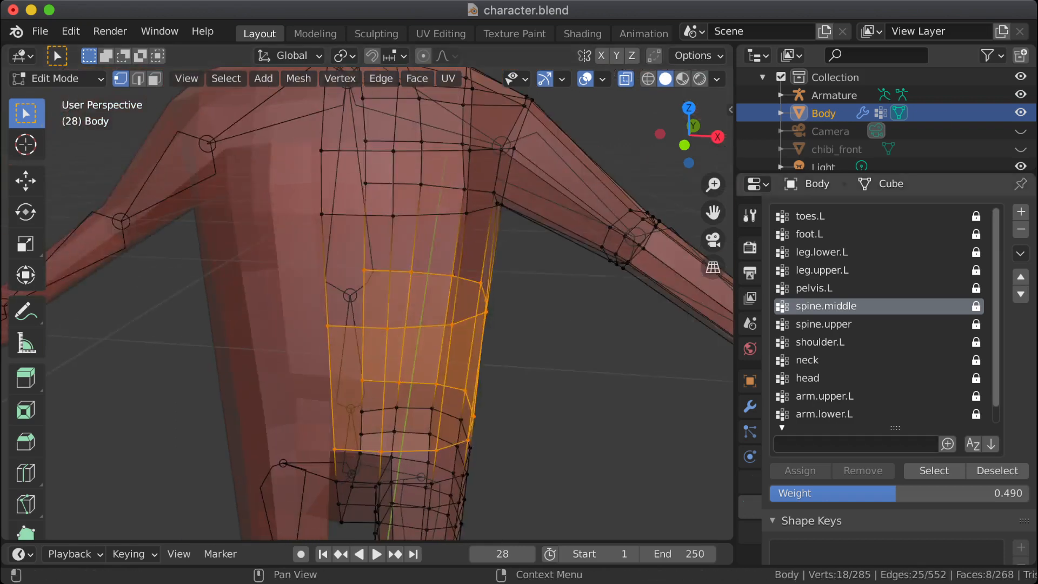
{"action": "left_click", "coordinate": [997, 471]}
{"action": "left_click", "coordinate": [833, 324]}
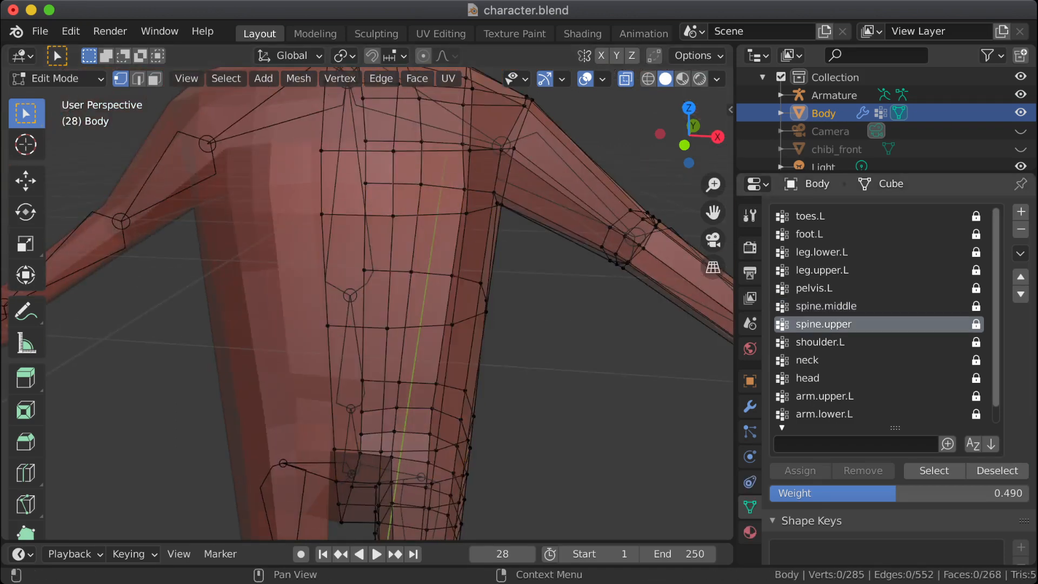
{"action": "left_click", "coordinate": [934, 470]}
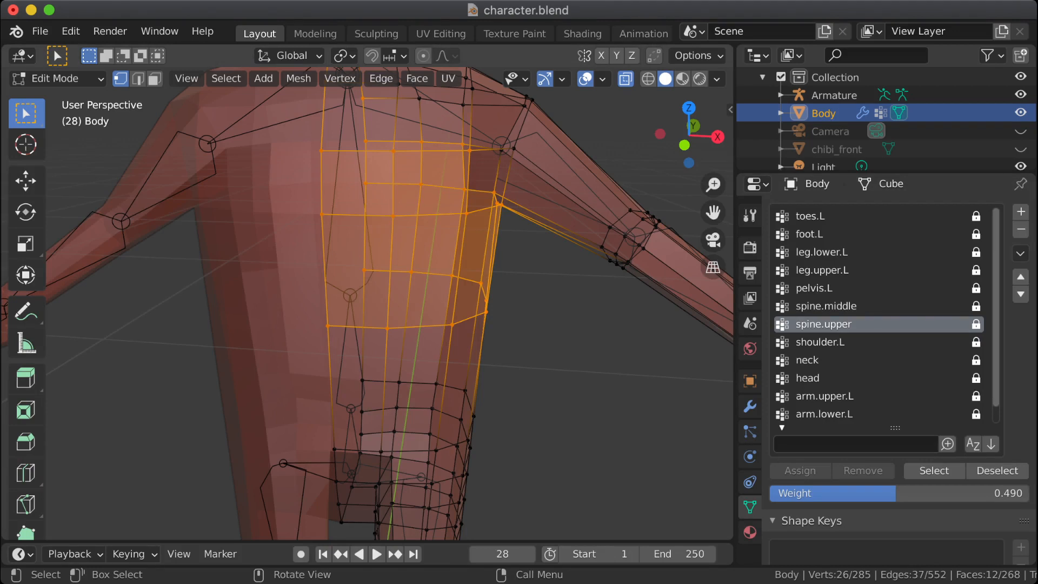
{"action": "left_click", "coordinate": [997, 470]}
Step: Examine the left leg's loops against the hip and knee bones in the right orthographic view
{"action": "middle_click_drag", "start_coordinate": [433, 298], "coordinate": [460, 276]}
{"action": "middle_click_drag", "start_coordinate": [460, 276], "coordinate": [444, 81], "text": "shift"}
{"action": "middle_click_drag", "start_coordinate": [443, 135], "coordinate": [395, 124]}
{"action": "key", "text": "KP_3"}
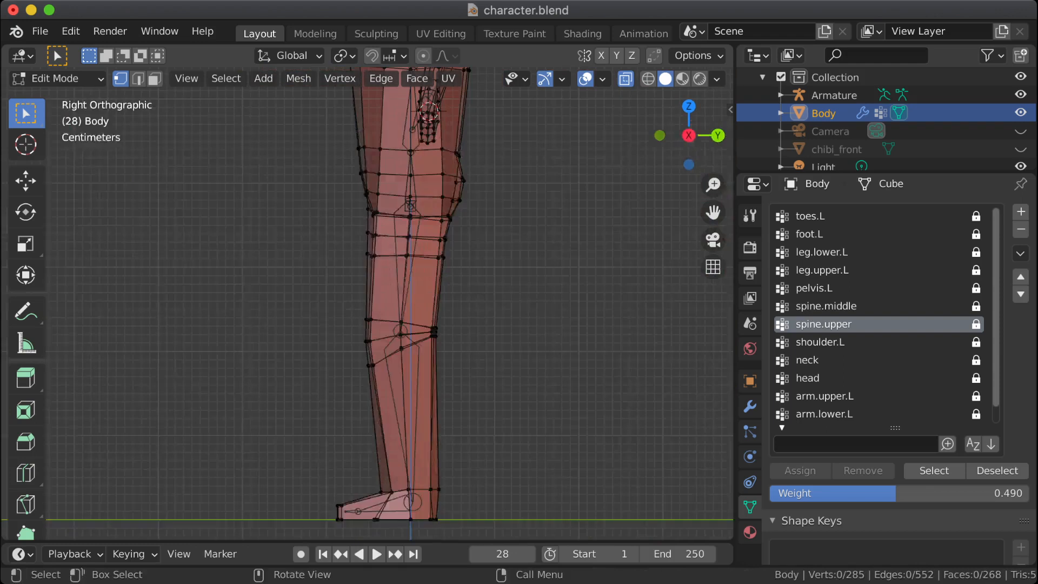
{"action": "scroll", "coordinate": [364, 300], "scroll_direction": "up", "scroll_amount": 2}
{"action": "middle_click_drag", "start_coordinate": [365, 300], "coordinate": [358, 351], "text": "shift"}
{"action": "scroll", "coordinate": [358, 351], "scroll_direction": "up", "scroll_amount": 1}
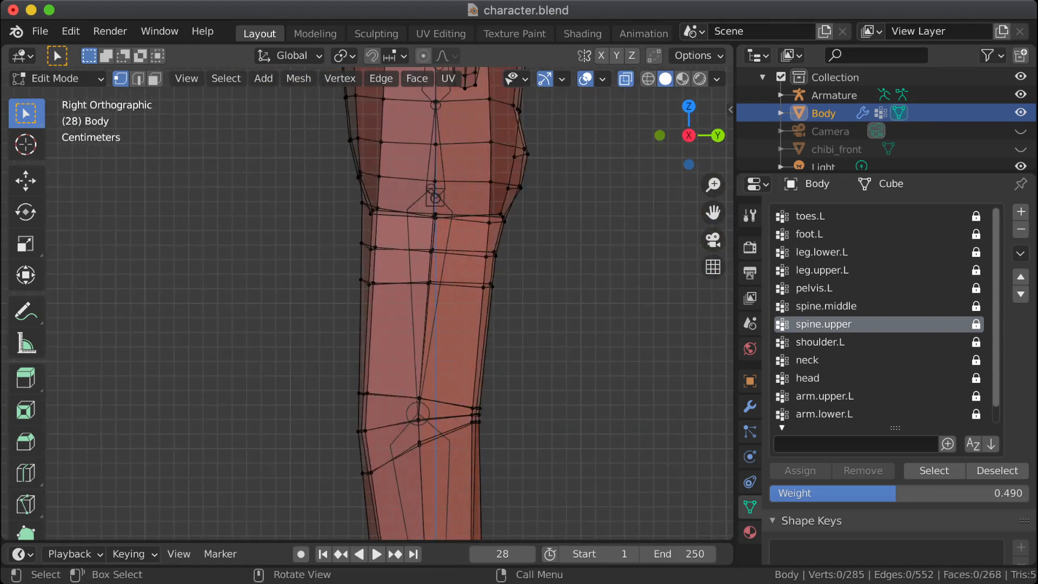
{"action": "key", "text": "ctrl"}
{"action": "mouse_move", "coordinate": [367, 542]}
{"action": "left_mouse_down"}
{"action": "mouse_move", "coordinate": [368, 395]}
{"action": "mouse_move", "coordinate": [368, 542]}
{"action": "left_mouse_up"}
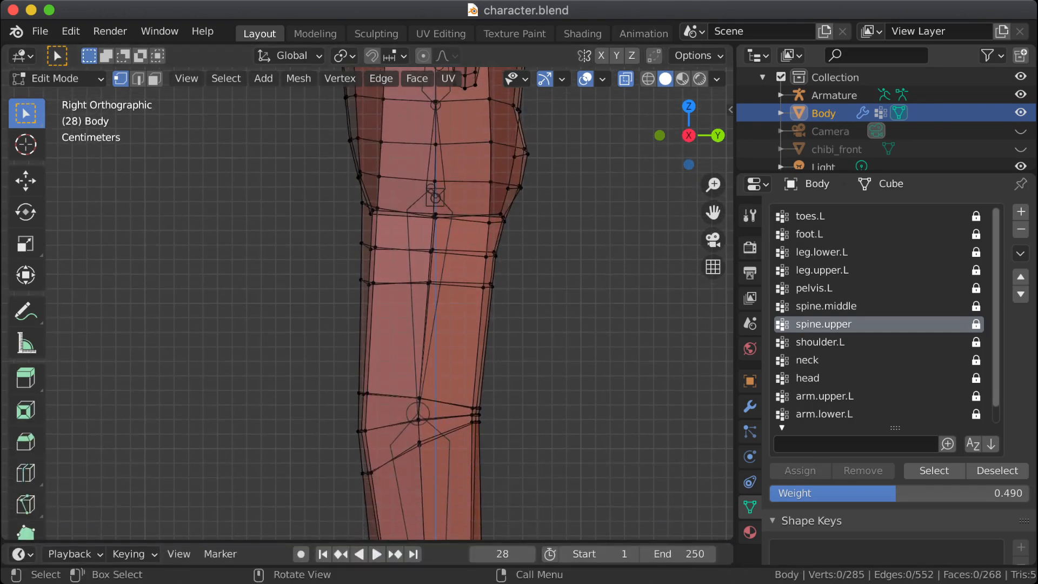
Step: Return the Body mesh to Object Mode and select the Armature object
{"action": "key", "text": "Tab"}
{"action": "scroll", "coordinate": [897, 513], "scroll_direction": "down", "scroll_amount": 2}
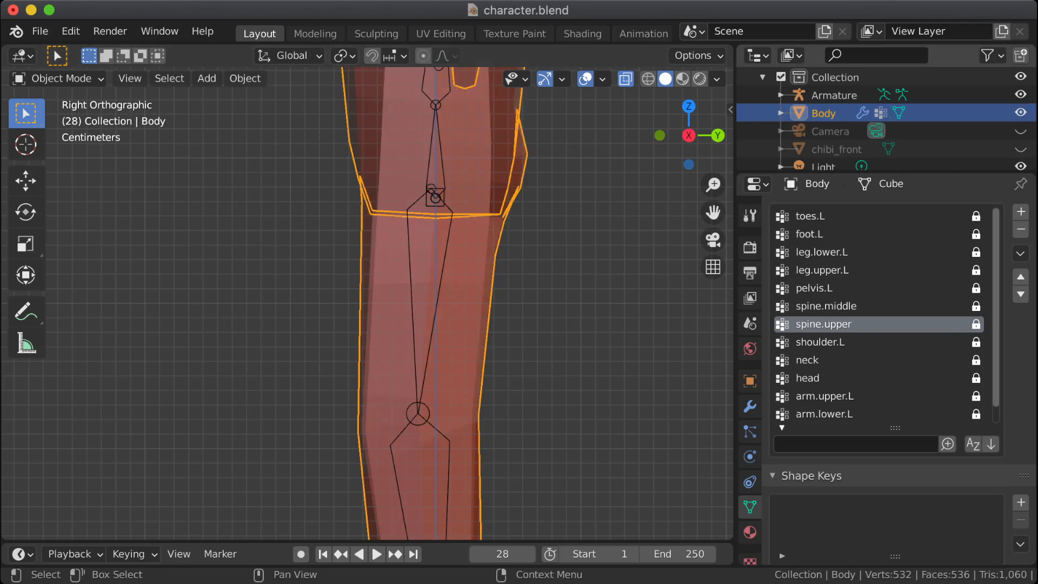
{"action": "left_click", "coordinate": [835, 95]}
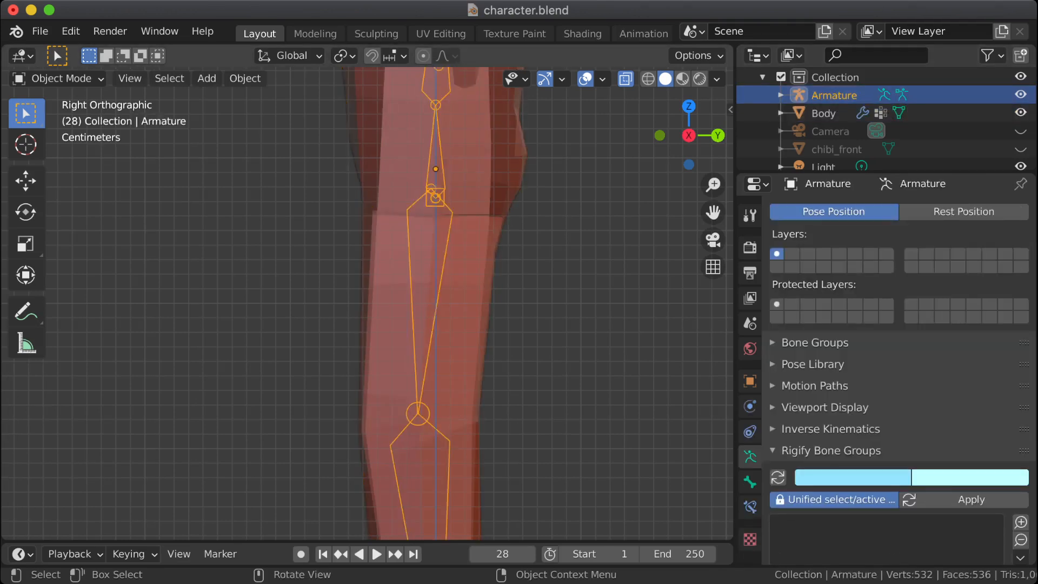
{"action": "scroll", "coordinate": [368, 303], "scroll_direction": "down", "scroll_amount": 4}
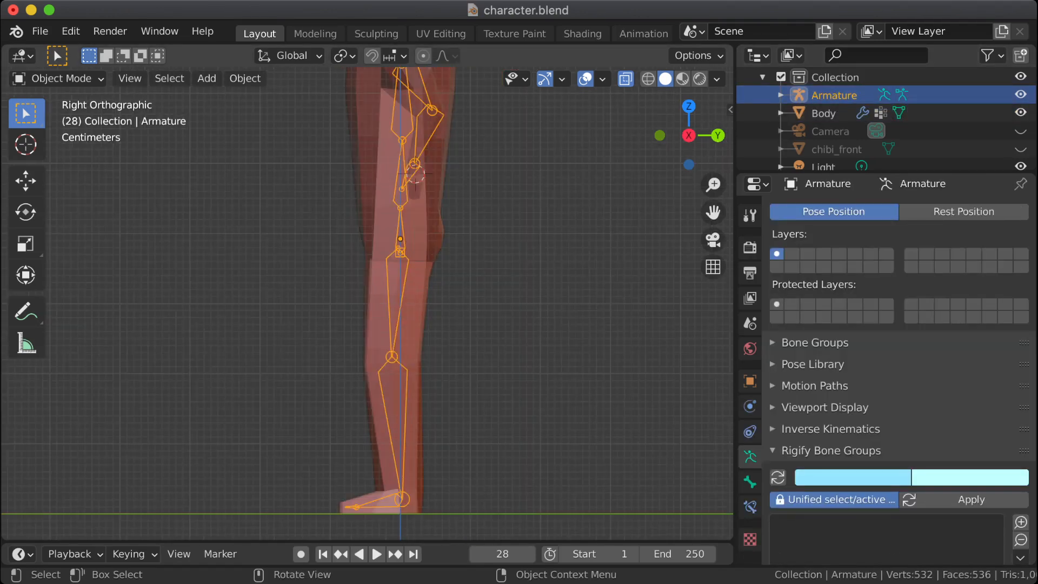
Step: Reselect the Armature object and switch it to Pose Mode
{"action": "left_click", "coordinate": [381, 314]}
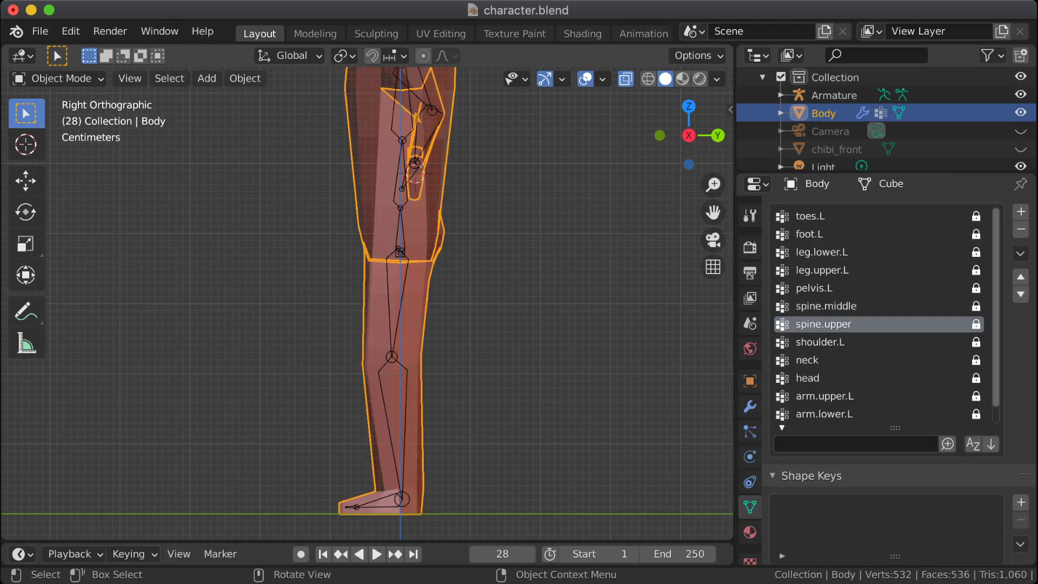
{"action": "left_click", "coordinate": [834, 95]}
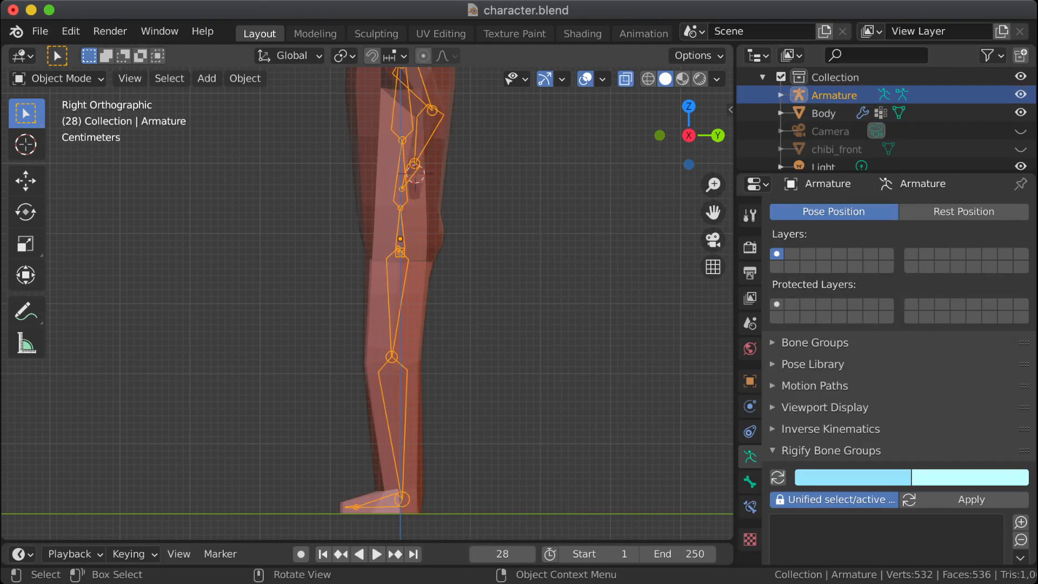
{"action": "key", "text": "Tab"}
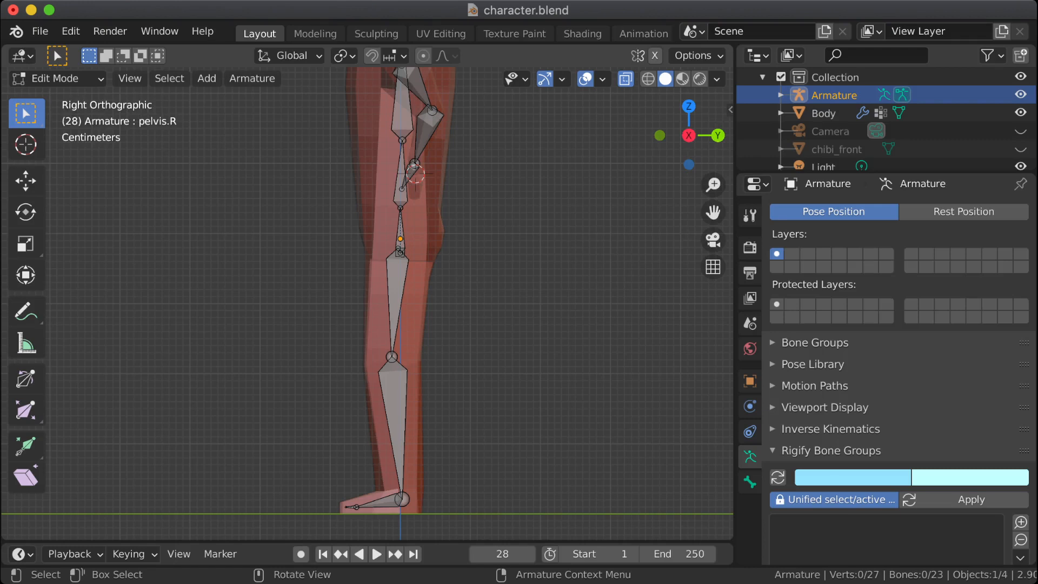
{"action": "left_click", "coordinate": [59, 79]}
{"action": "left_click", "coordinate": [60, 139]}
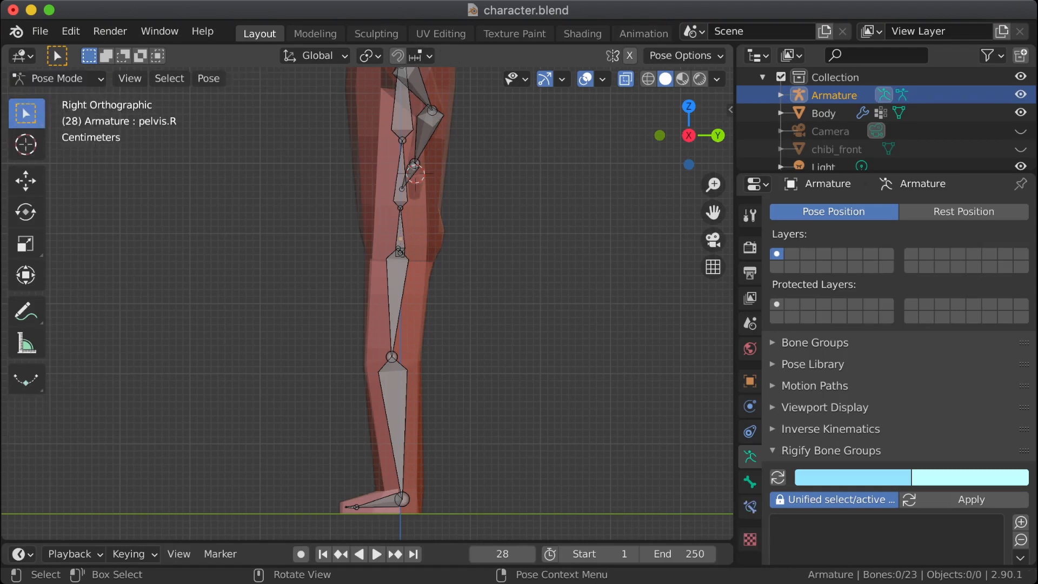
Step: Rotate the leg.upper.L bone forward to about horizontal, and bend leg.lower.L down at the knee to about vertical
{"action": "left_click", "coordinate": [396, 297]}
{"action": "key", "text": "r"}
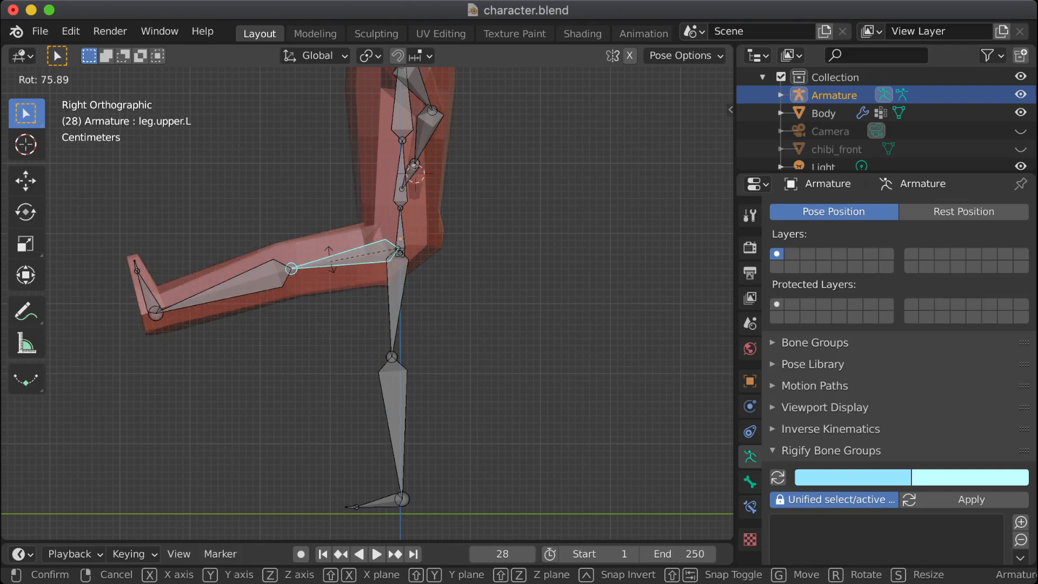
{"action": "key", "text": "Return"}
{"action": "left_click", "coordinate": [216, 259]}
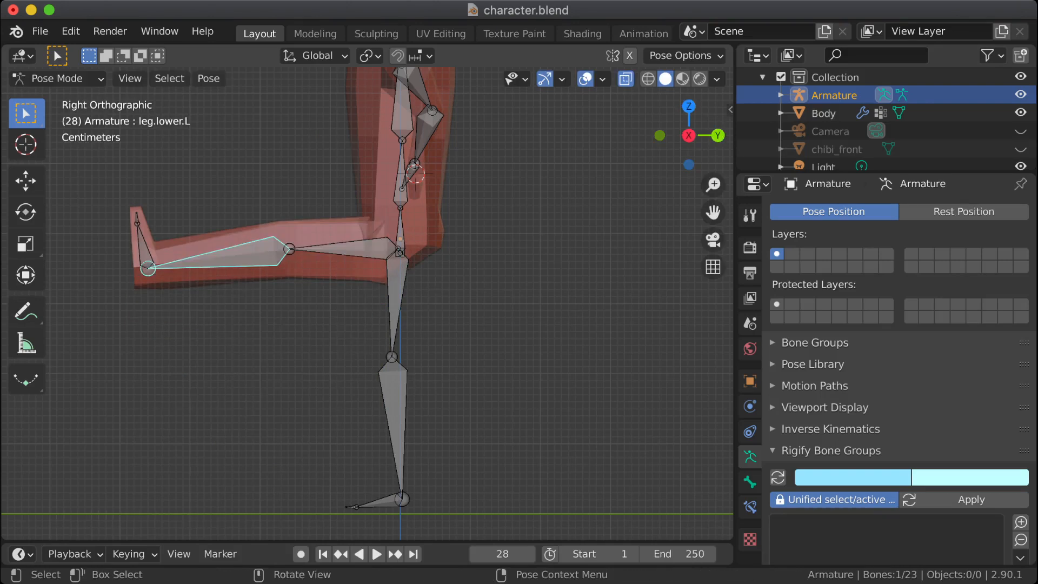
{"action": "key", "text": "r"}
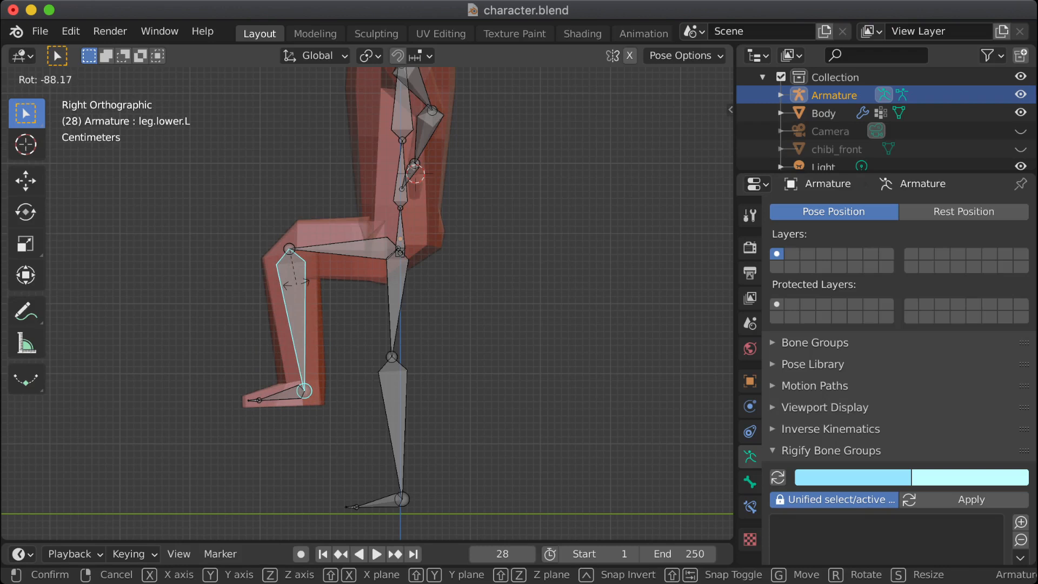
{"action": "key", "text": "Return"}
Step: Rotate the foot.L bone slightly upward at the ankle
{"action": "left_click", "coordinate": [285, 394]}
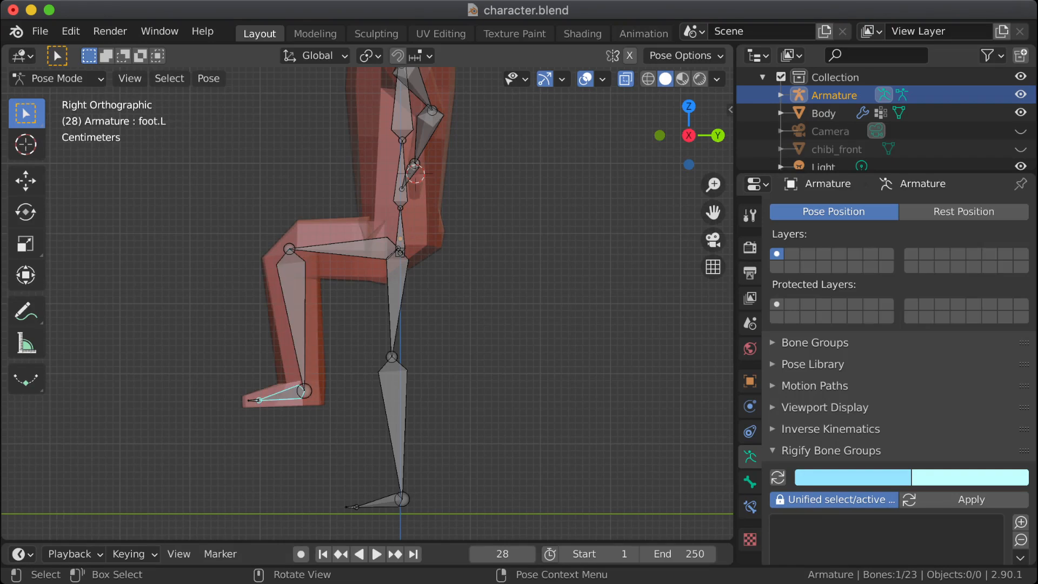
{"action": "key", "text": "r"}
{"action": "key", "text": "Return"}
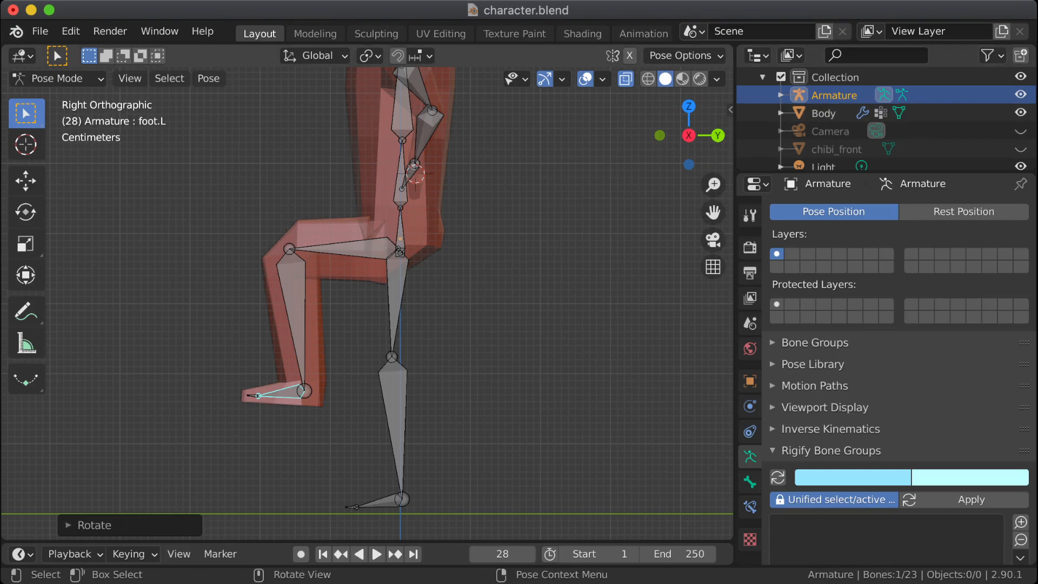
Step: Return the armature to Object Mode with the leg still posed, and select the Body mesh
{"action": "middle_click_drag", "start_coordinate": [368, 302], "coordinate": [374, 354], "text": "shift"}
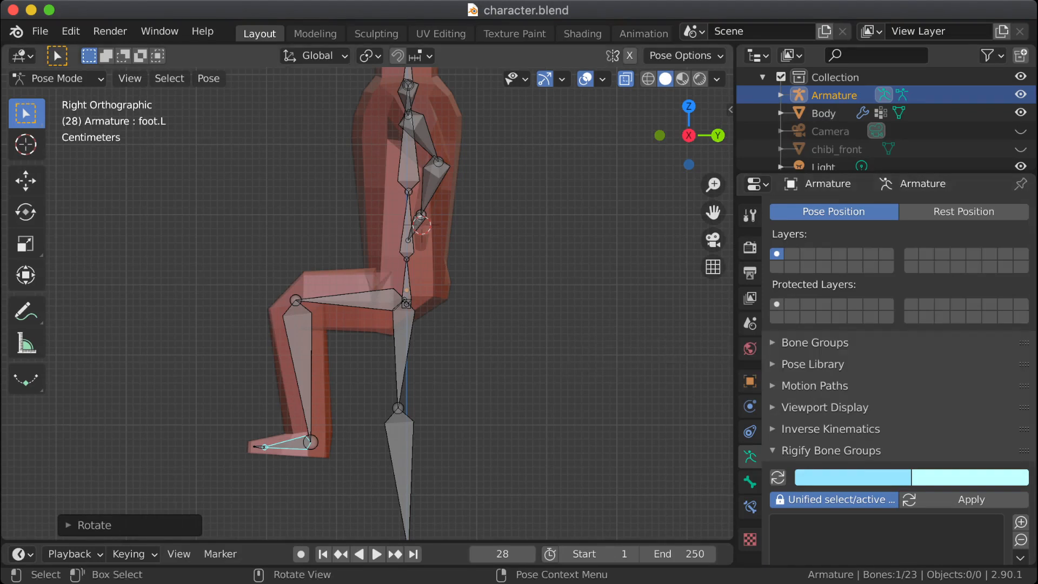
{"action": "left_click", "coordinate": [541, 346]}
{"action": "left_click", "coordinate": [824, 113]}
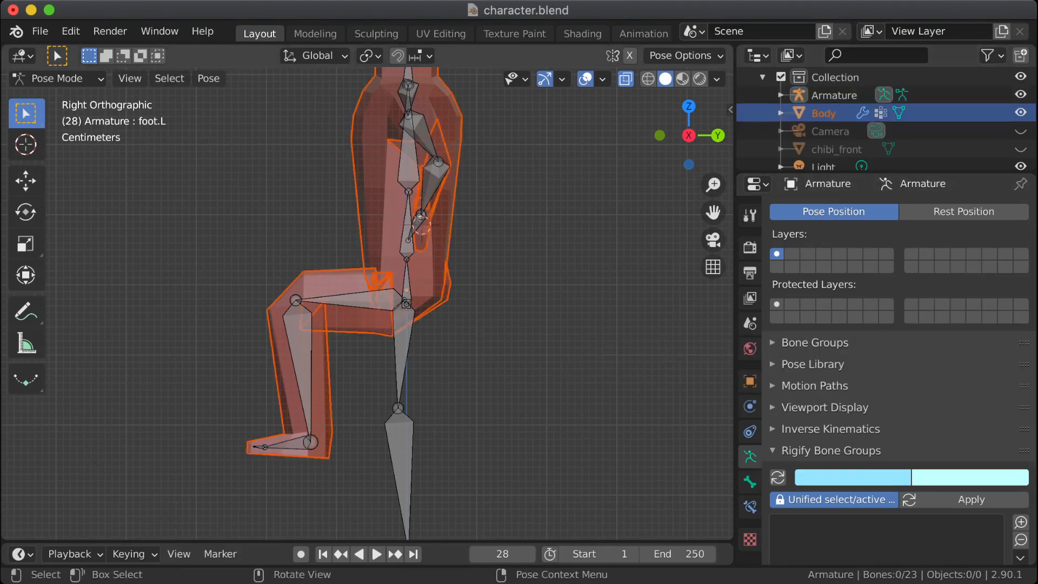
{"action": "left_click", "coordinate": [57, 78]}
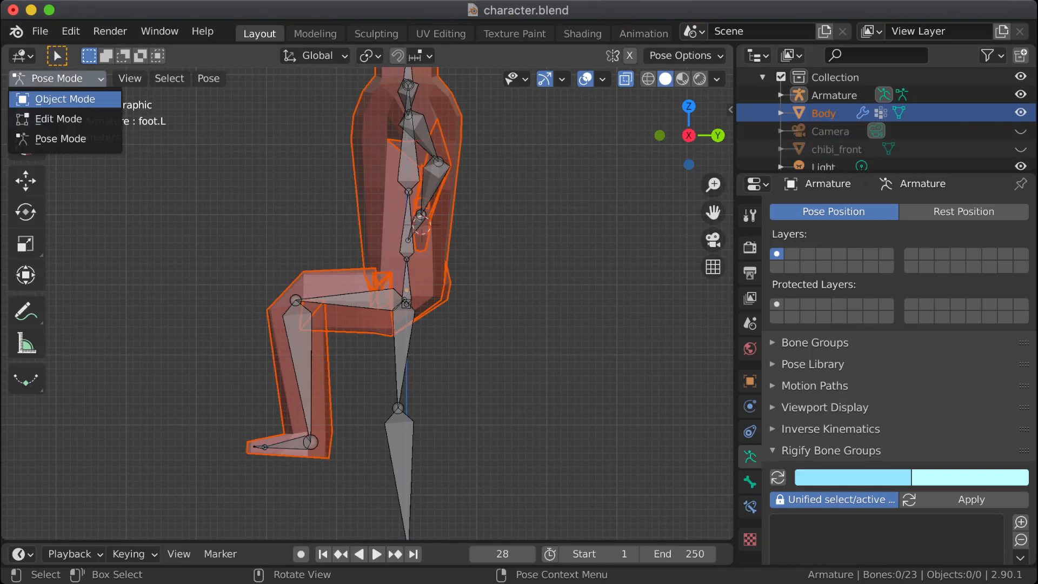
{"action": "left_click", "coordinate": [55, 99]}
{"action": "left_click", "coordinate": [541, 227]}
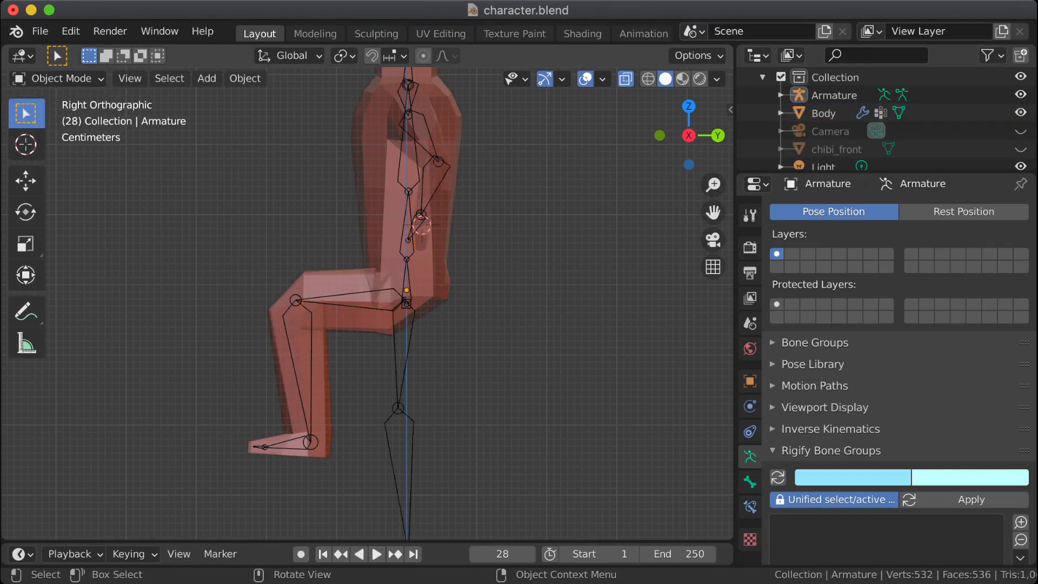
{"action": "left_click", "coordinate": [439, 243]}
{"action": "scroll", "coordinate": [368, 303], "scroll_direction": "up", "scroll_amount": 1}
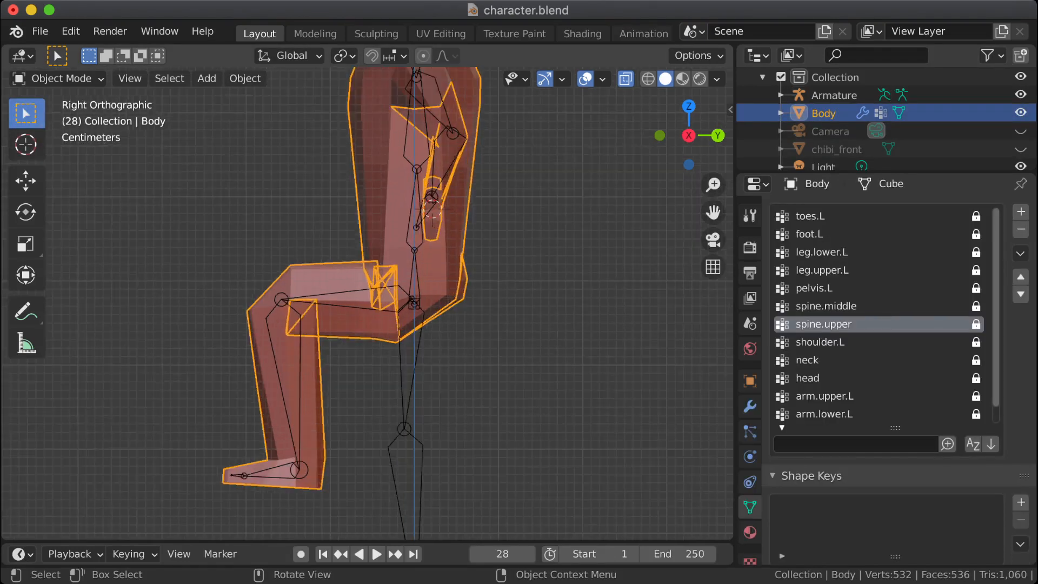
Step: Switch the Body mesh to Weight Paint mode
{"action": "key", "text": "Tab"}
{"action": "key", "text": "Tab"}
{"action": "left_click", "coordinate": [54, 78]}
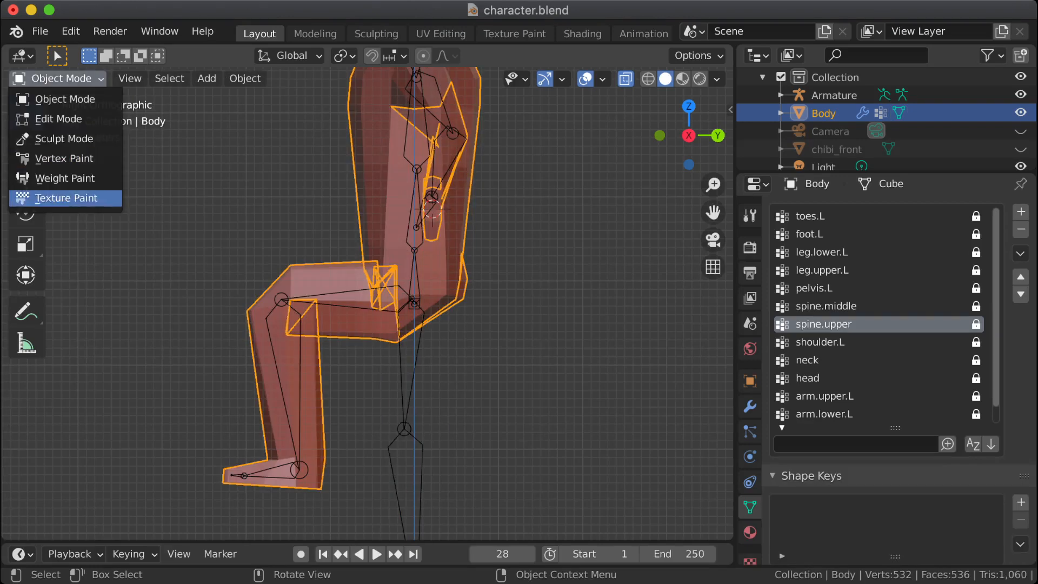
{"action": "left_click", "coordinate": [54, 179]}
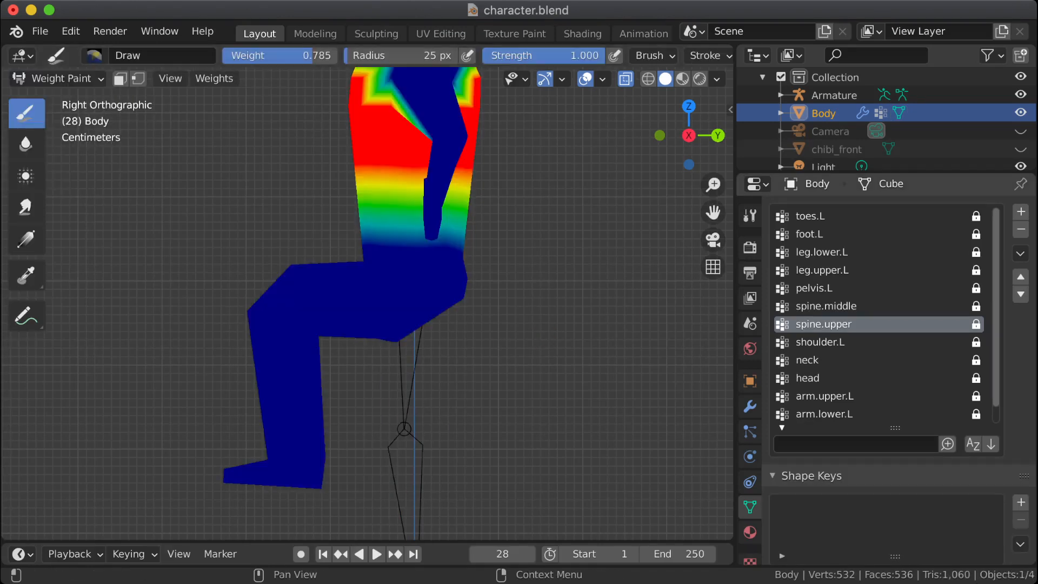
Step: Display the leg.upper.L group's weights with wireframe viewport shading in the right orthographic view
{"action": "left_click", "coordinate": [822, 270]}
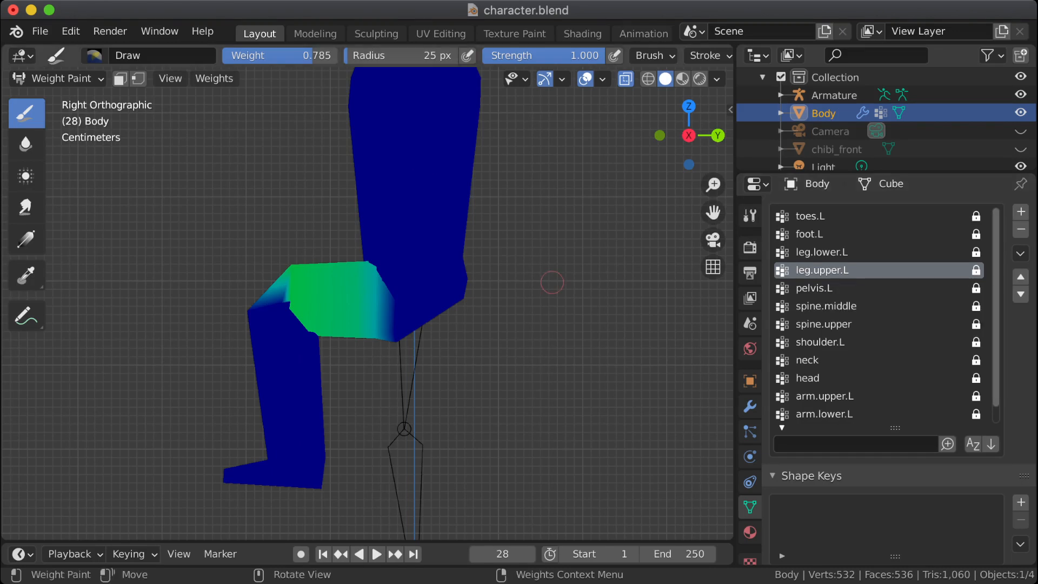
{"action": "left_click", "coordinate": [648, 79]}
{"action": "mouse_move", "coordinate": [595, 190]}
{"action": "middle_mouse_down"}
{"action": "mouse_move", "coordinate": [664, 246]}
{"action": "mouse_move", "coordinate": [606, 203]}
{"action": "middle_mouse_up"}
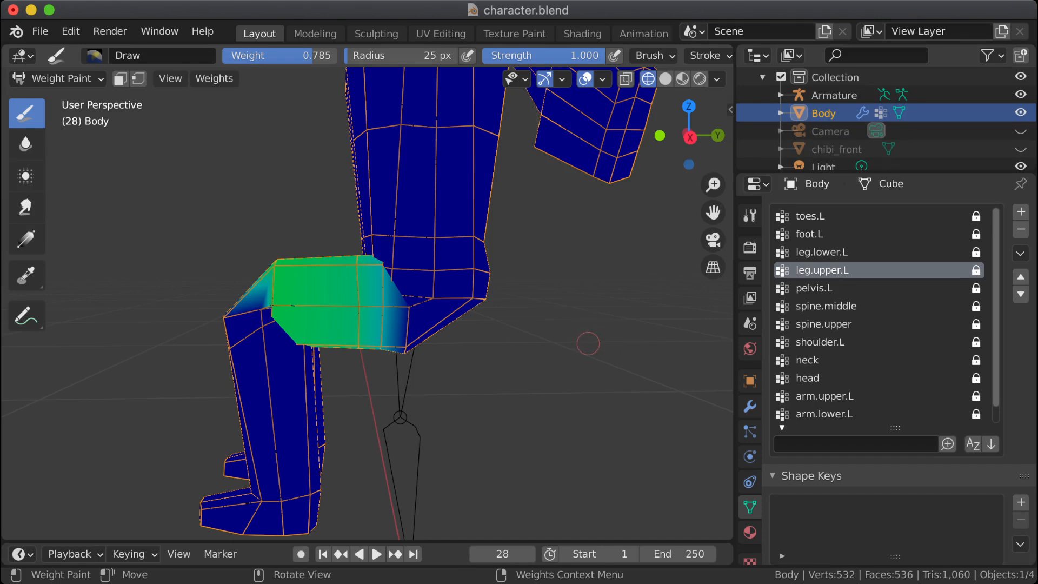
{"action": "middle_click_drag", "start_coordinate": [592, 327], "coordinate": [585, 255], "text": "shift"}
{"action": "key", "text": "KP_3"}
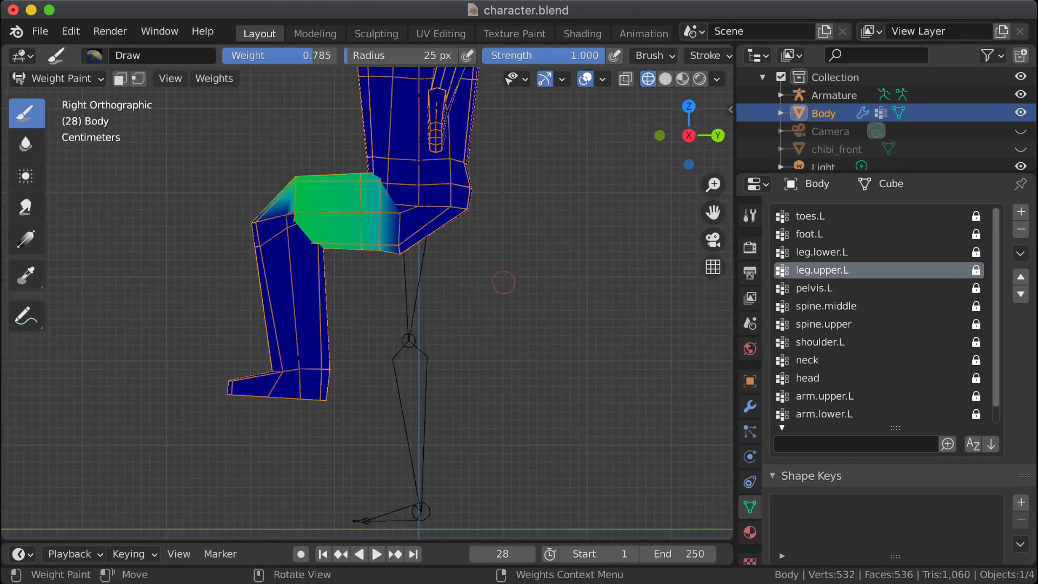
{"action": "scroll", "coordinate": [284, 372], "scroll_direction": "up", "scroll_amount": 3}
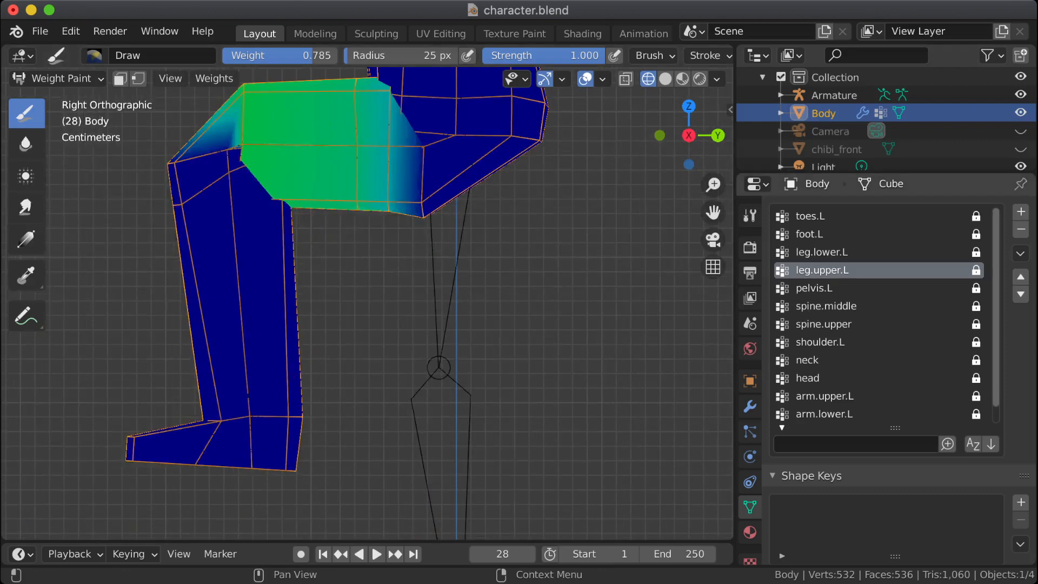
Step: Inspect the toes.L, foot.L and leg.lower.L weights in turn, examining the leg.lower.L falloff around the knee from the side and front
{"action": "left_click", "coordinate": [810, 215]}
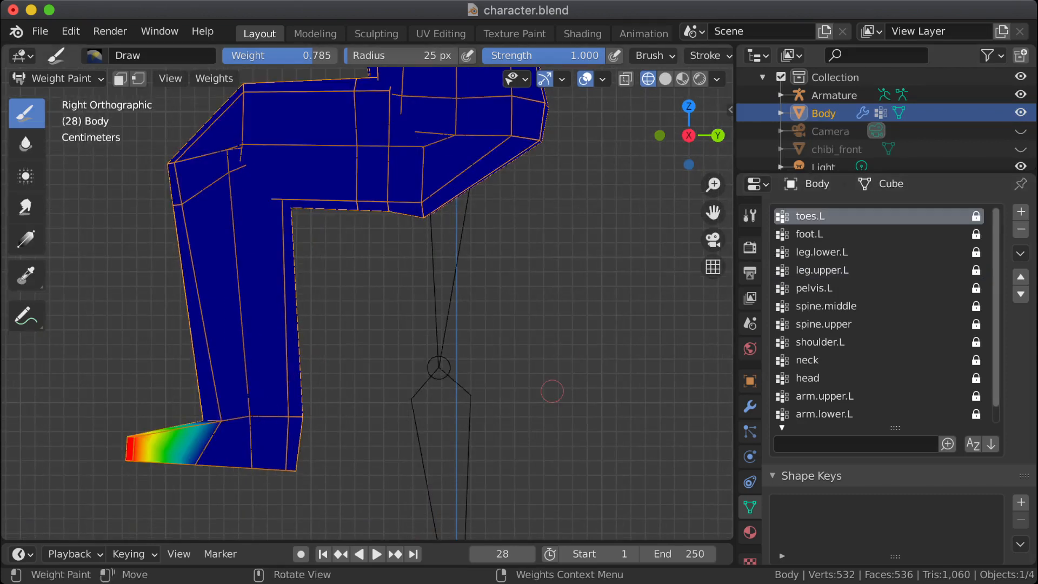
{"action": "left_click", "coordinate": [809, 234]}
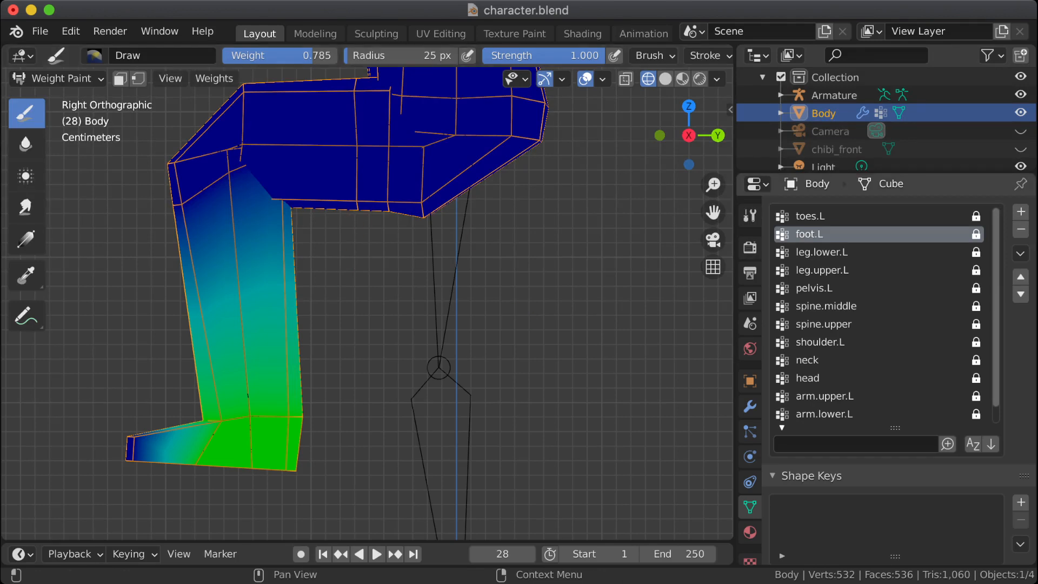
{"action": "left_click", "coordinate": [821, 252]}
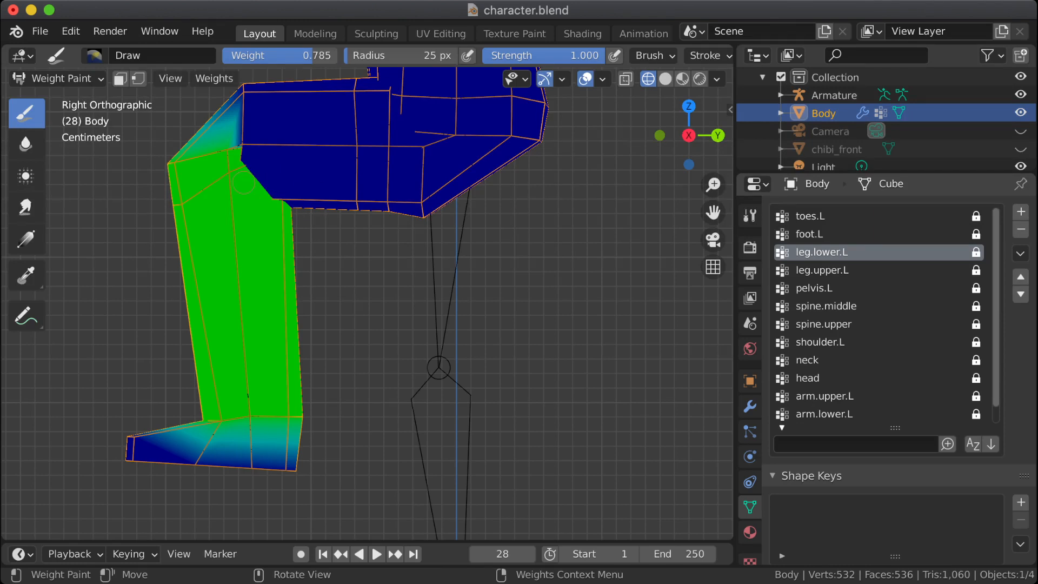
{"action": "middle_click_drag", "start_coordinate": [252, 183], "coordinate": [329, 235], "text": "shift"}
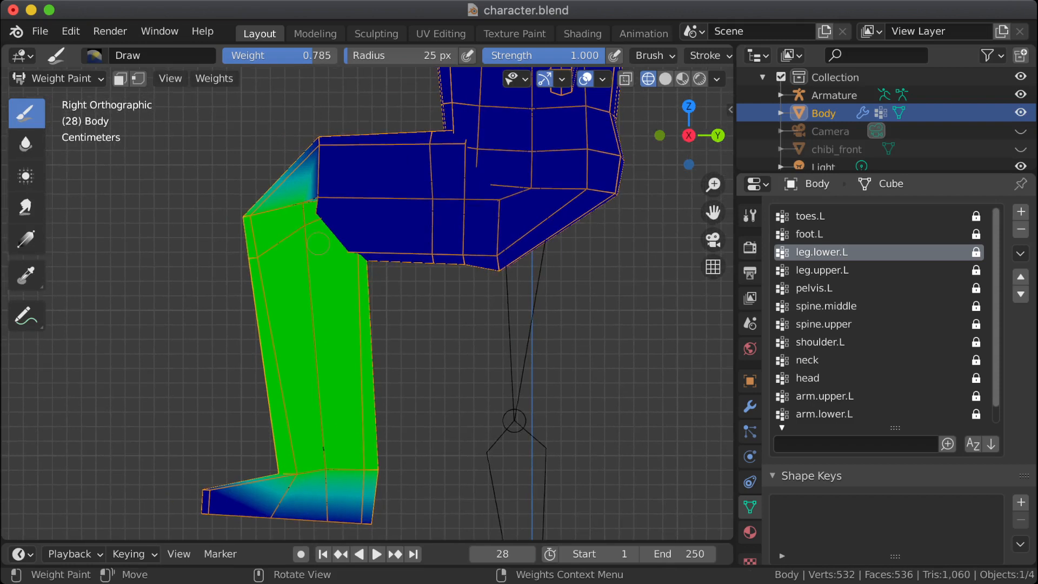
{"action": "scroll", "coordinate": [328, 234], "scroll_direction": "up", "scroll_amount": 1}
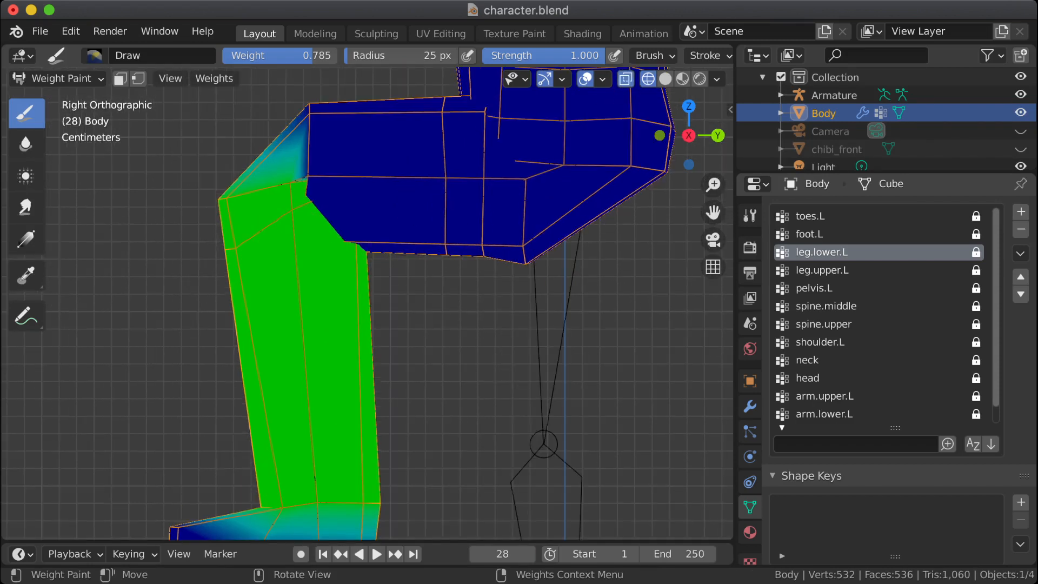
{"action": "scroll", "coordinate": [344, 190], "scroll_direction": "down", "scroll_amount": 2}
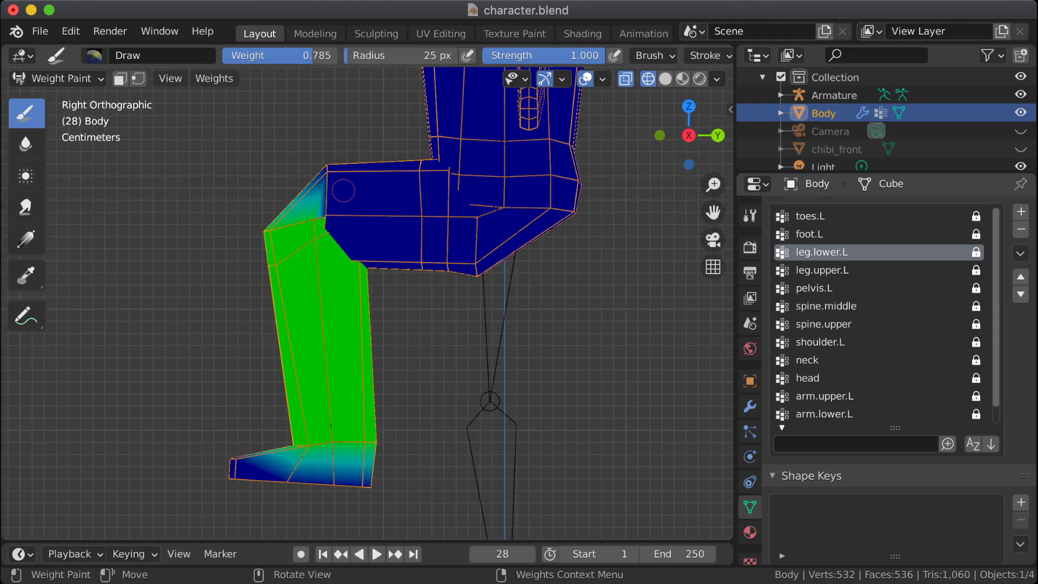
{"action": "scroll", "coordinate": [343, 190], "scroll_direction": "up", "scroll_amount": 3}
{"action": "middle_click_drag", "start_coordinate": [344, 191], "coordinate": [404, 260], "text": "shift"}
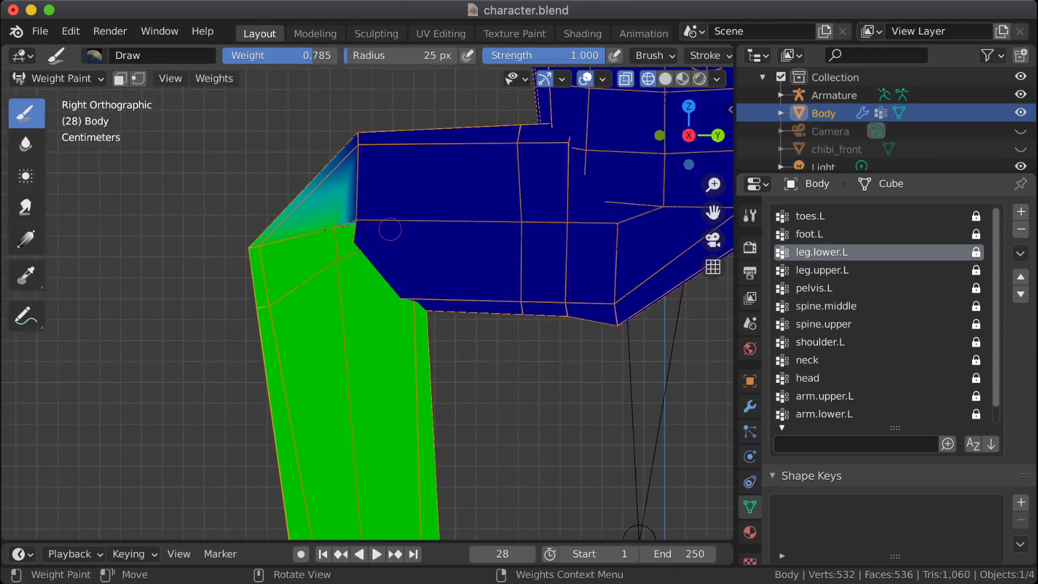
{"action": "middle_click_drag", "start_coordinate": [459, 234], "coordinate": [359, 279], "text": "shift"}
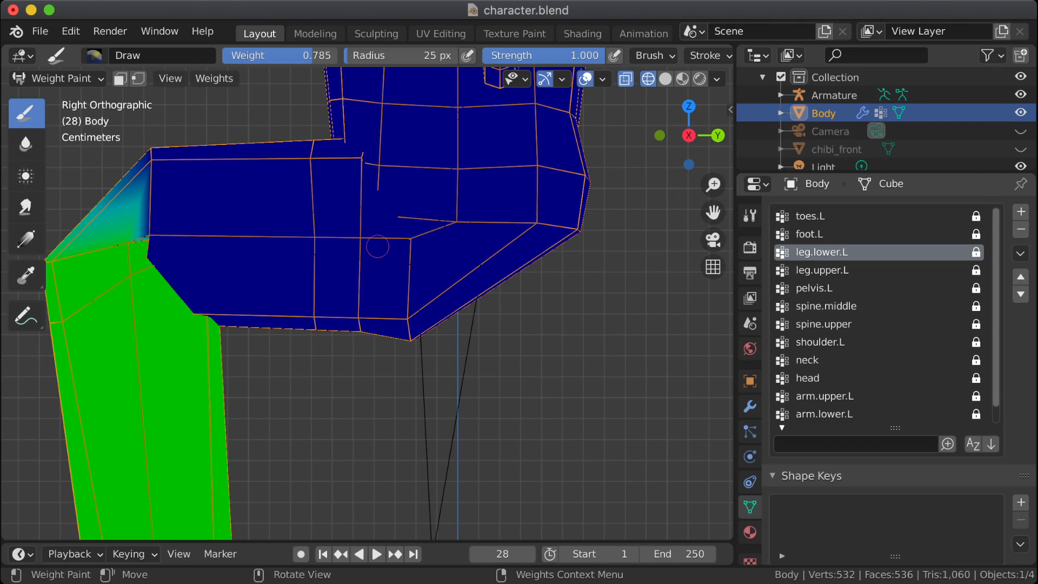
{"action": "mouse_move", "coordinate": [241, 241]}
{"action": "middle_mouse_down", "text": "shift"}
{"action": "mouse_move", "coordinate": [387, 266]}
{"action": "mouse_move", "coordinate": [385, 295]}
{"action": "mouse_move", "coordinate": [410, 330]}
{"action": "mouse_move", "coordinate": [397, 347]}
{"action": "mouse_move", "coordinate": [357, 336]}
{"action": "mouse_move", "coordinate": [393, 328]}
{"action": "middle_mouse_up", "text": "shift"}
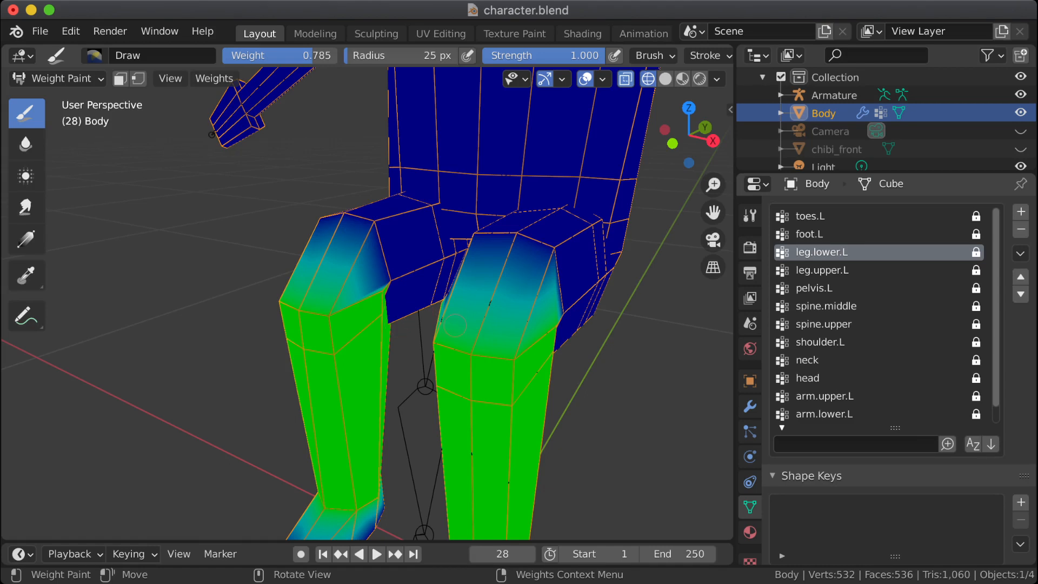
Step: Set the Draw brush's weight to 0.5 for the left knee area of the leg.lower.L group
{"action": "right_click", "coordinate": [397, 326]}
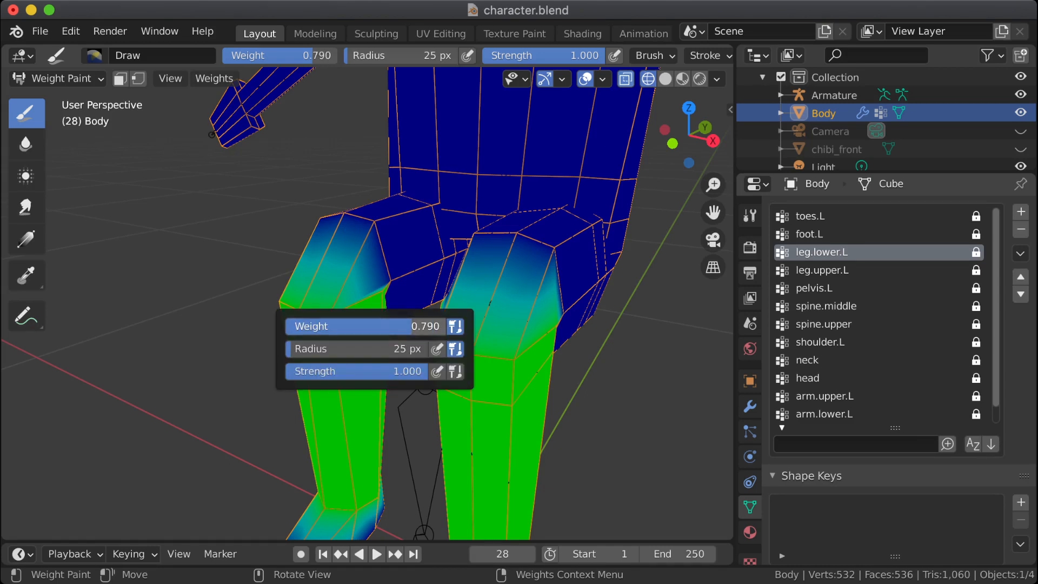
{"action": "double_click", "coordinate": [433, 326]}
{"action": "type", "text": "0.5"}
{"action": "key", "text": "Return"}
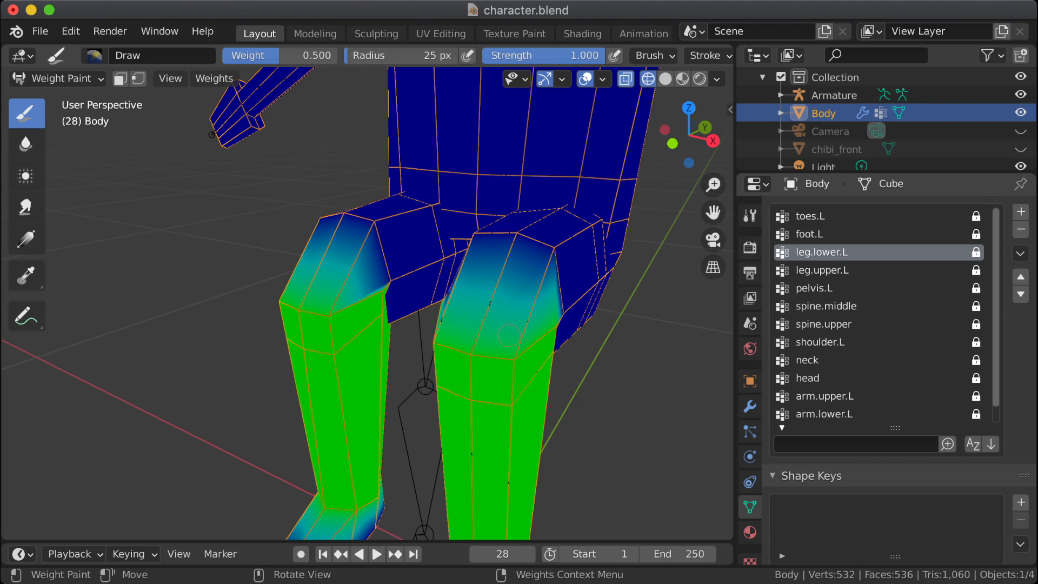
{"action": "left_click", "coordinate": [506, 366]}
{"action": "middle_click_drag", "start_coordinate": [506, 365], "coordinate": [438, 270]}
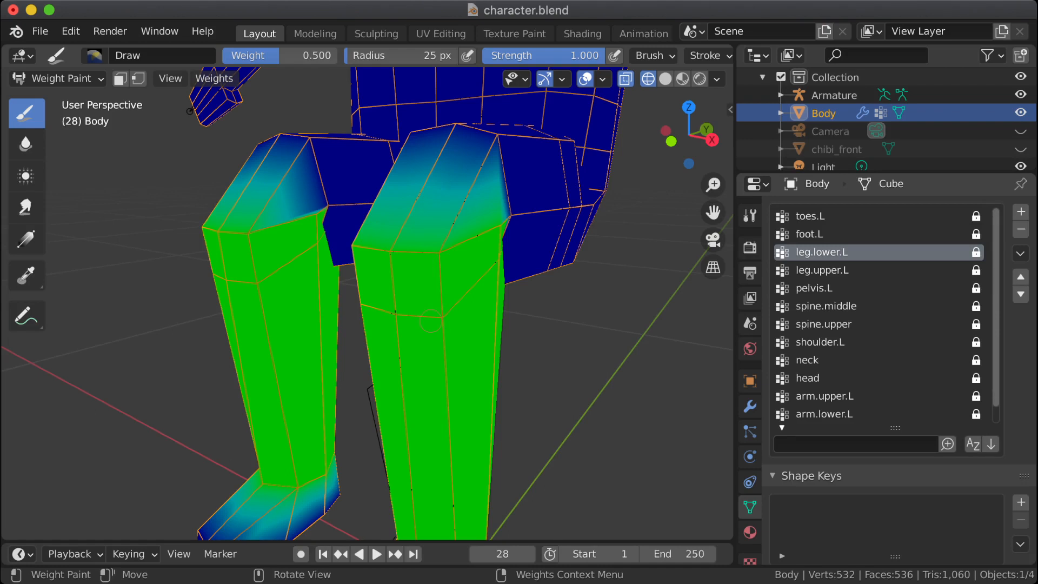
{"action": "middle_click_drag", "start_coordinate": [431, 321], "coordinate": [474, 313]}
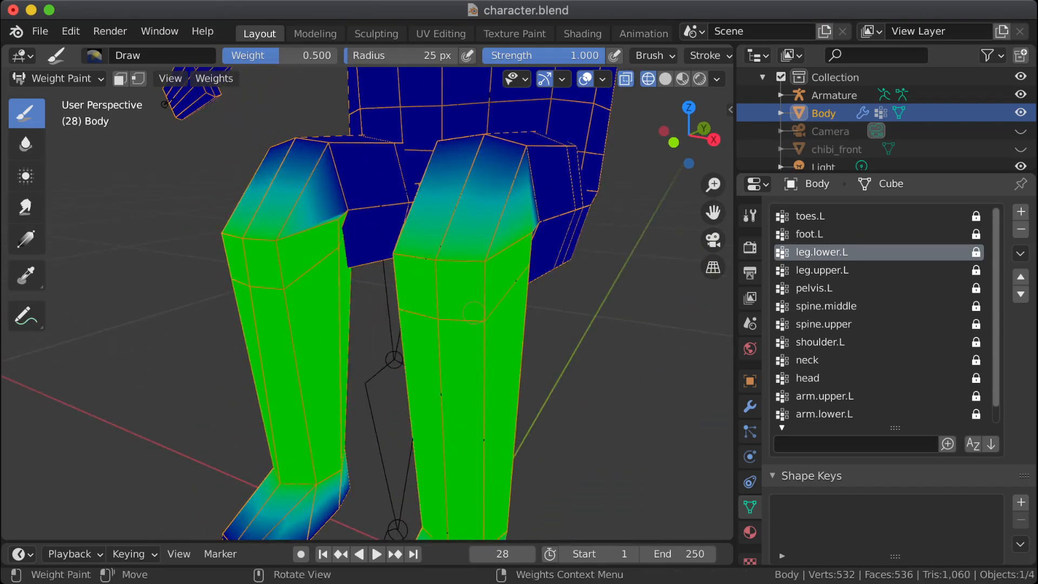
Step: Set the Draw brush's weight to 1.0
{"action": "right_click", "coordinate": [483, 320]}
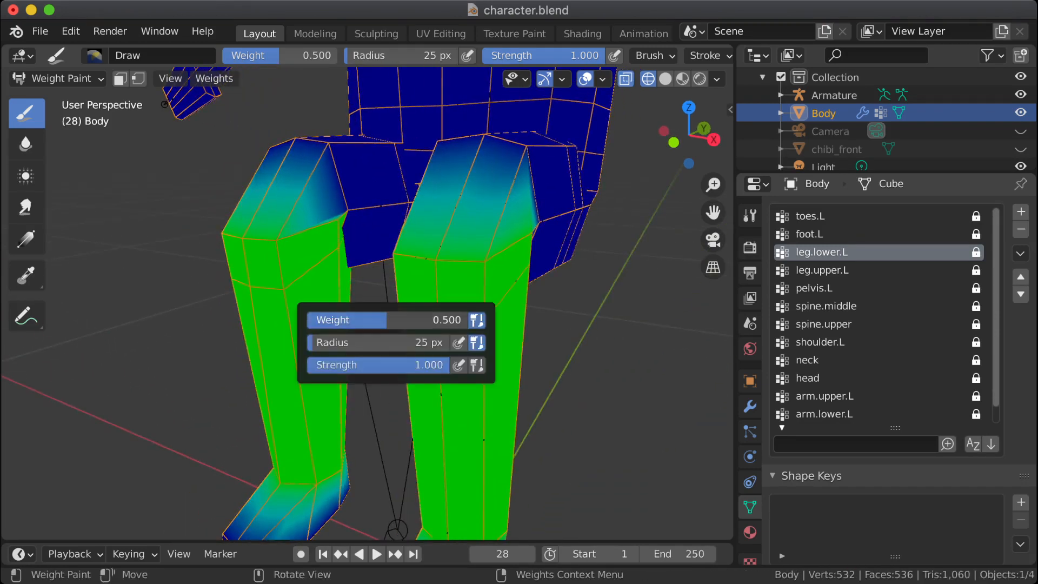
{"action": "left_click_drag", "start_coordinate": [411, 320], "coordinate": [469, 319]}
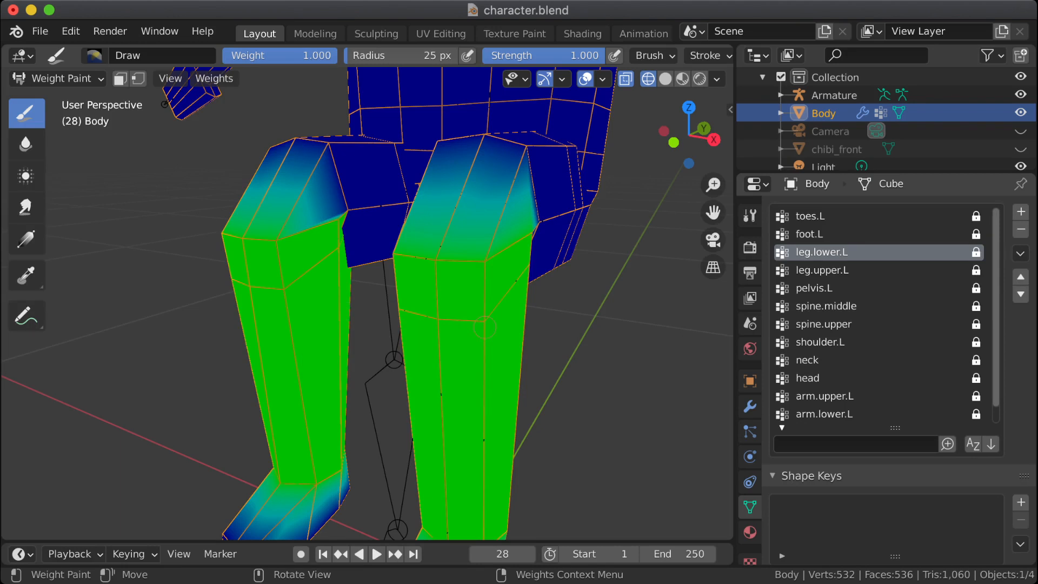
Step: Try painting below the left knee with the leg.lower.L group locked and unlock that vertex group
{"action": "scroll", "coordinate": [437, 316], "scroll_direction": "up", "scroll_amount": 1}
{"action": "left_click", "coordinate": [465, 317]}
{"action": "middle_click_drag", "start_coordinate": [509, 318], "coordinate": [477, 286], "text": "shift"}
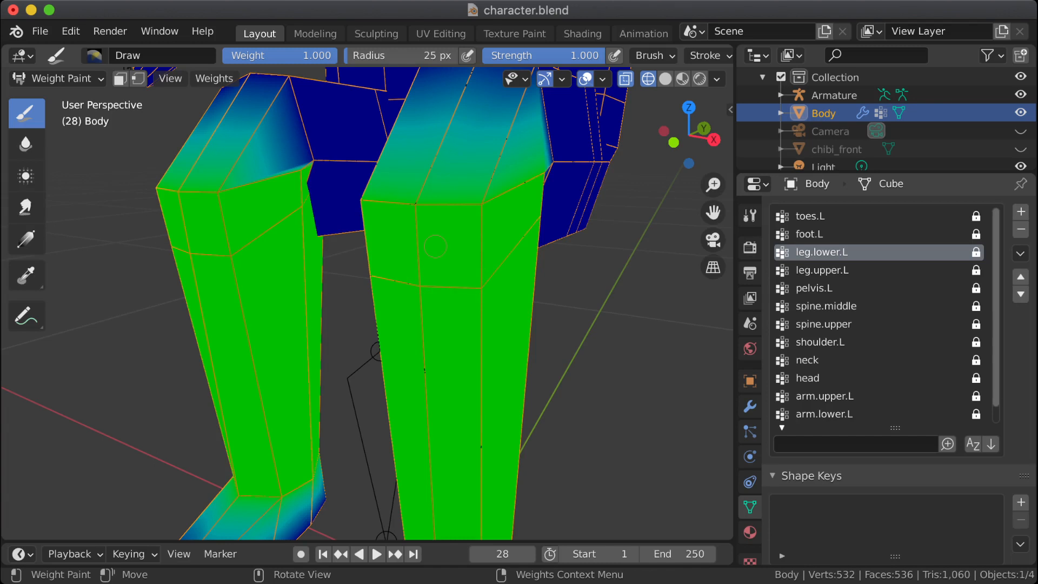
{"action": "scroll", "coordinate": [459, 296], "scroll_direction": "down", "scroll_amount": 2}
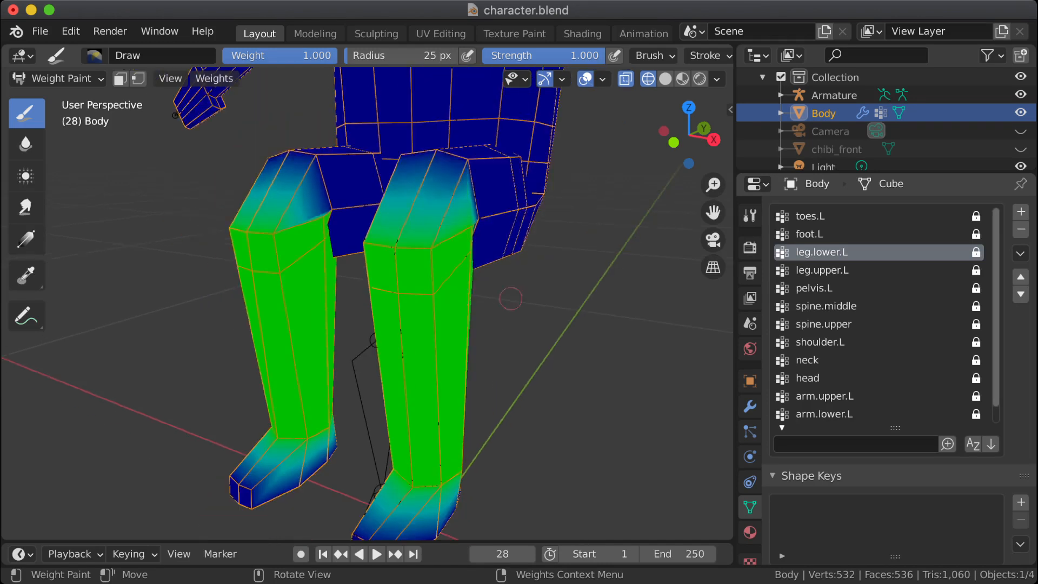
{"action": "left_click", "coordinate": [976, 252]}
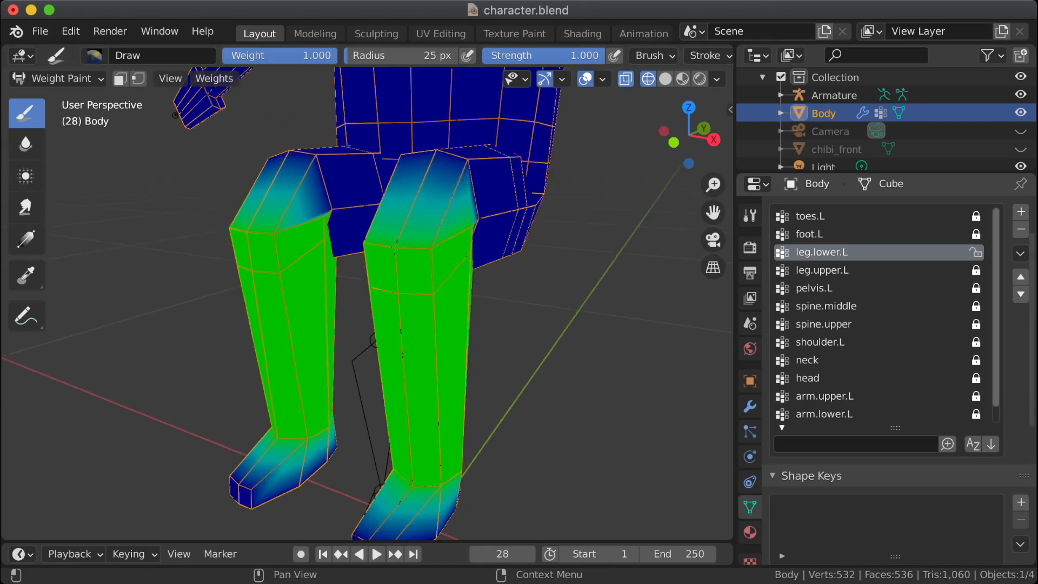
Step: Paint the front vertices of the edge loop just below the left knee at weight 1.0 in the leg.lower.L group
{"action": "left_click", "coordinate": [434, 294]}
{"action": "left_click", "coordinate": [434, 295]}
{"action": "left_click", "coordinate": [401, 294]}
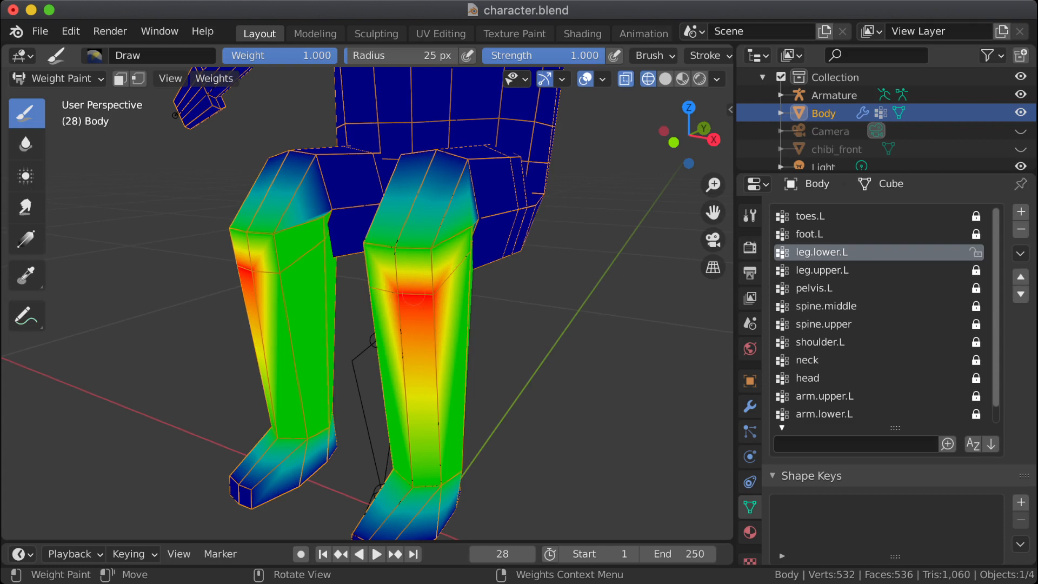
{"action": "left_click", "coordinate": [373, 286]}
{"action": "left_click", "coordinate": [373, 285]}
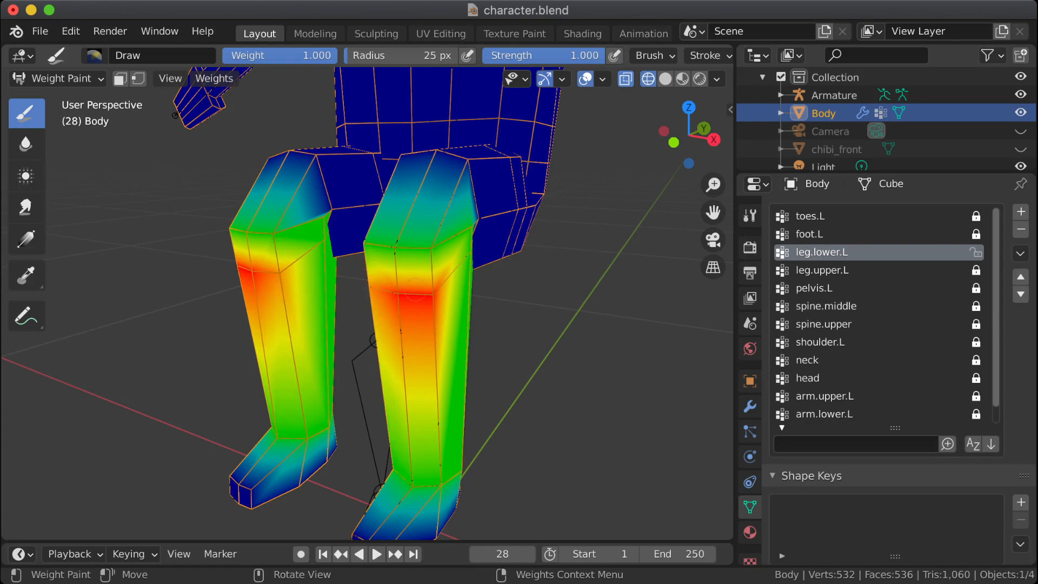
{"action": "middle_click_drag", "start_coordinate": [420, 304], "coordinate": [289, 290]}
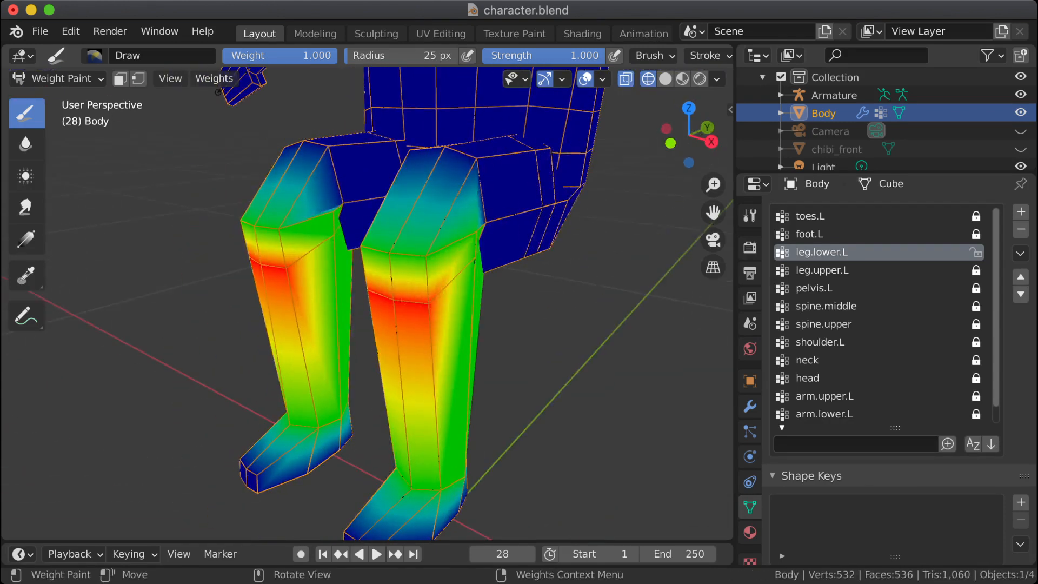
{"action": "middle_click_drag", "start_coordinate": [436, 319], "coordinate": [364, 312]}
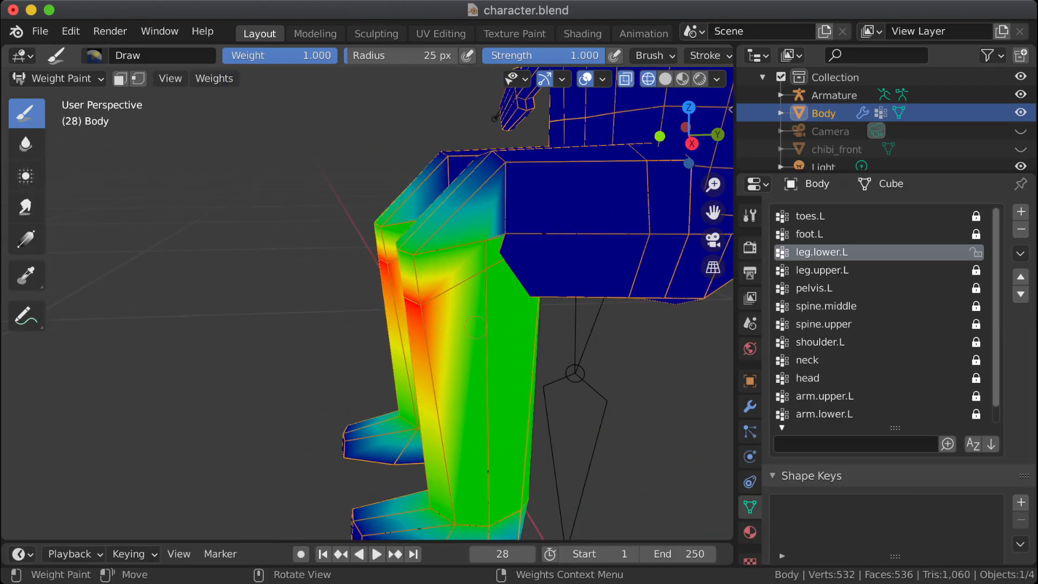
{"action": "middle_click_drag", "start_coordinate": [373, 233], "coordinate": [260, 172]}
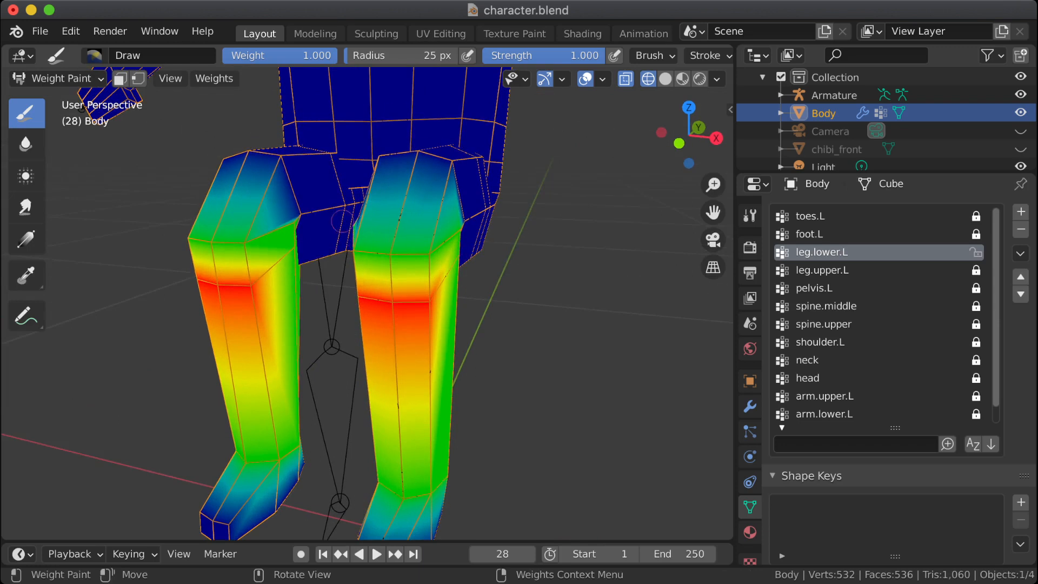
Step: Set the Draw brush's weight to 0.5 and check the knee falloff from the side and front
{"action": "right_click", "coordinate": [343, 221]}
{"action": "left_click", "coordinate": [325, 243]}
{"action": "type", "text": ".5"}
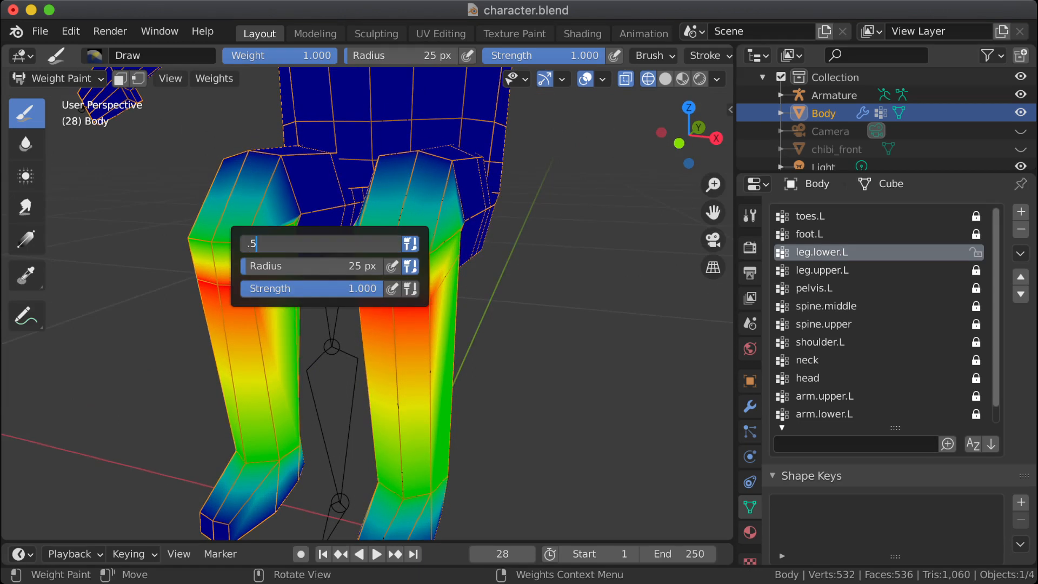
{"action": "key", "text": "Return"}
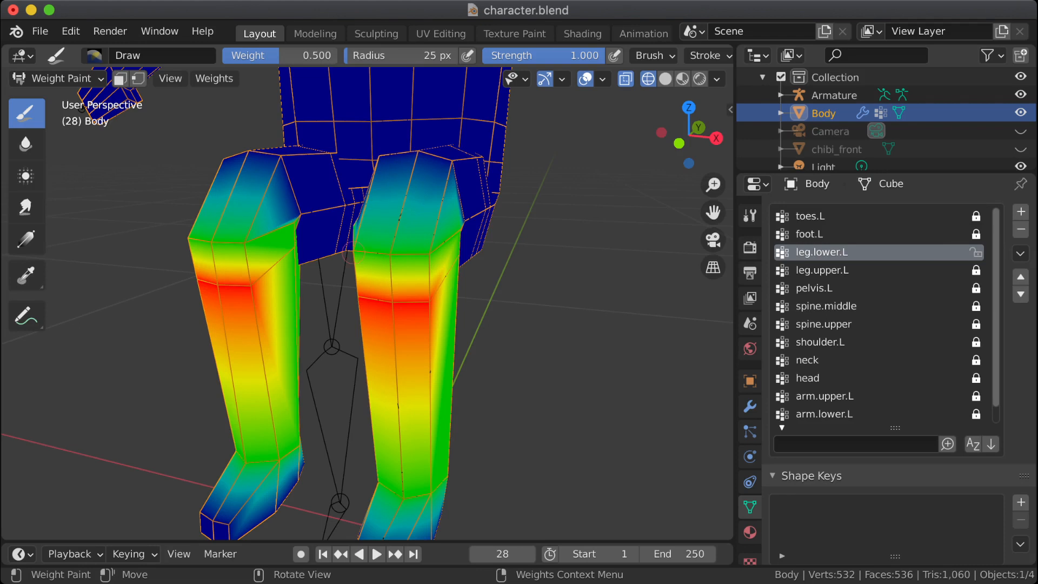
{"action": "middle_click_drag", "start_coordinate": [352, 252], "coordinate": [222, 256]}
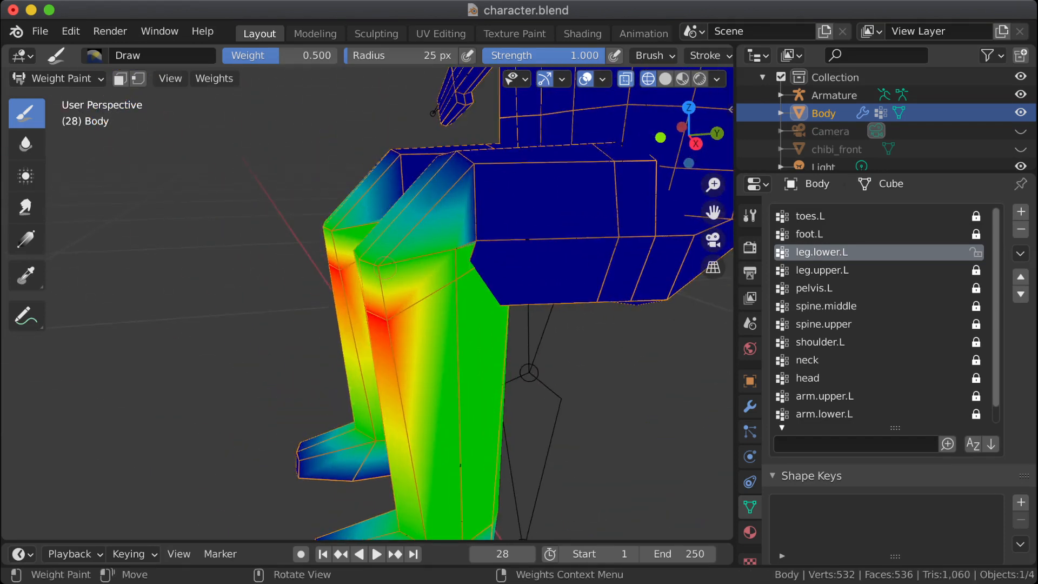
{"action": "middle_click_drag", "start_coordinate": [416, 229], "coordinate": [511, 307], "text": "shift"}
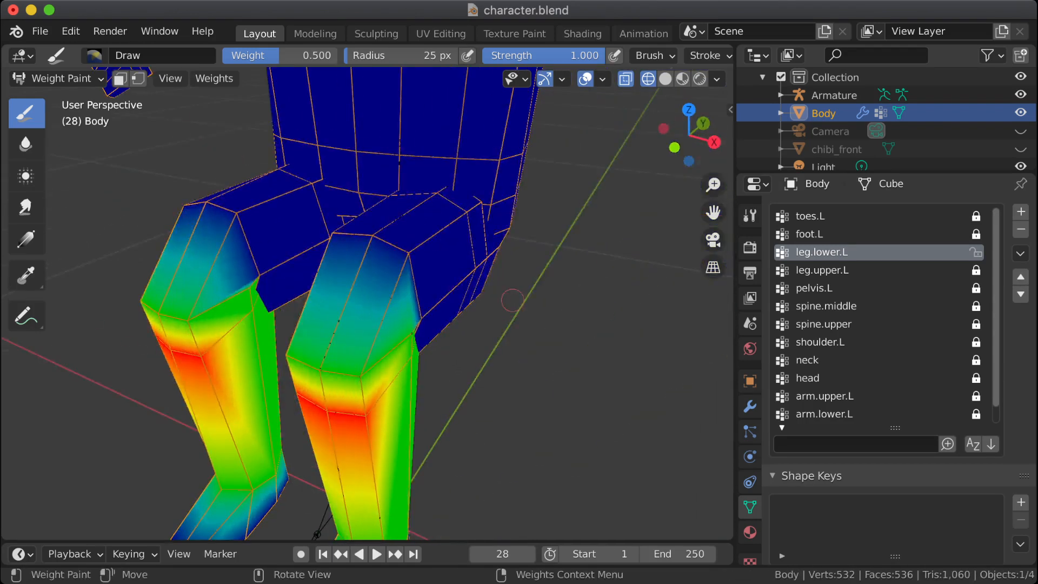
Step: Paint the front thigh vertices just above the left knee at weight 0.2 in the leg.lower.L group
{"action": "right_click", "coordinate": [512, 300]}
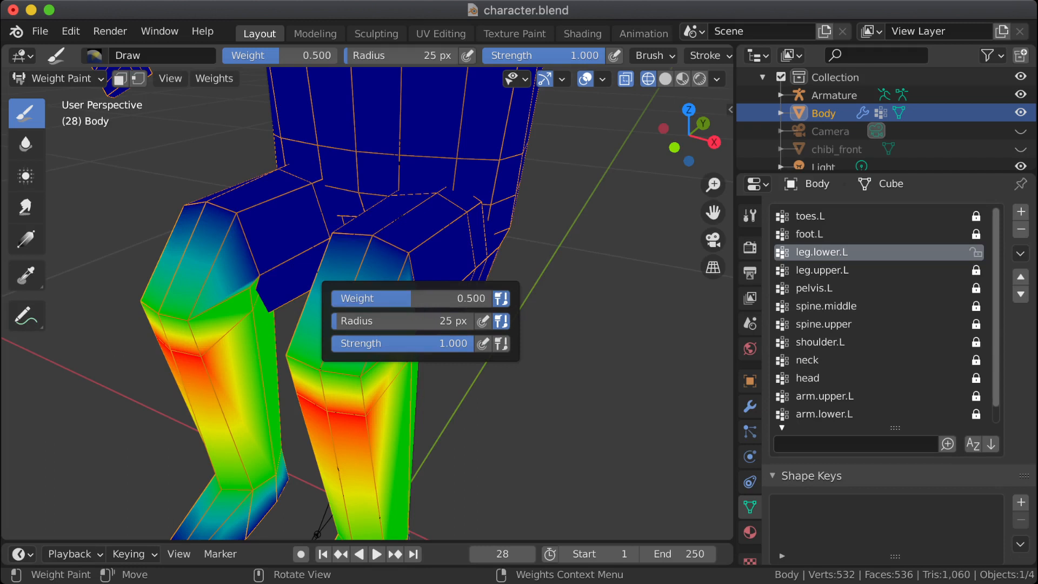
{"action": "left_click", "coordinate": [433, 298]}
{"action": "type", "text": "0.2"}
{"action": "key", "text": "Return"}
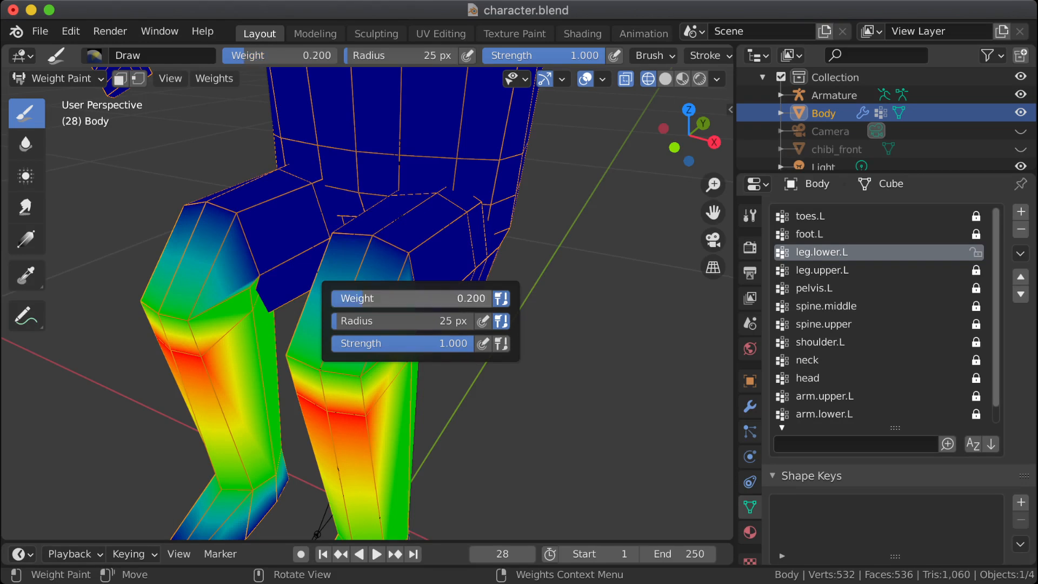
{"action": "middle_click_drag", "start_coordinate": [342, 246], "coordinate": [385, 298]}
{"action": "left_click", "coordinate": [369, 240]}
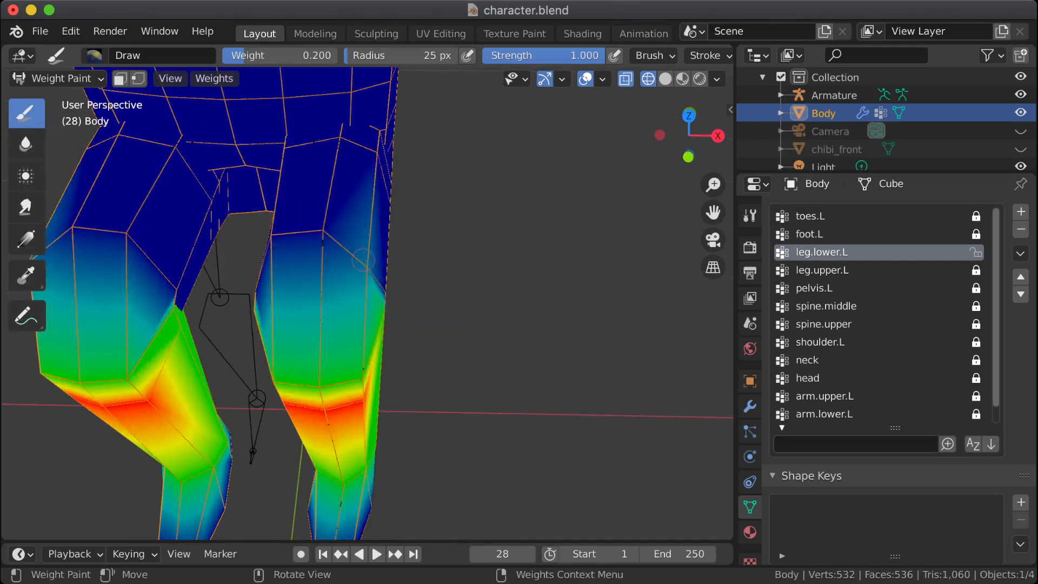
{"action": "left_click", "coordinate": [326, 234]}
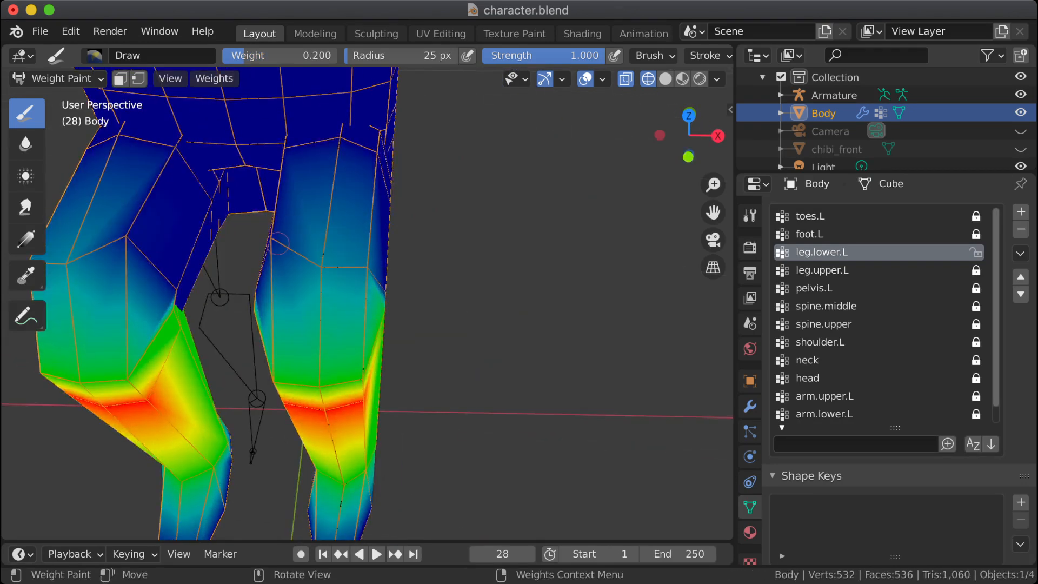
{"action": "middle_click_drag", "start_coordinate": [279, 247], "coordinate": [284, 250]}
{"action": "left_click_drag", "start_coordinate": [286, 250], "coordinate": [270, 257]}
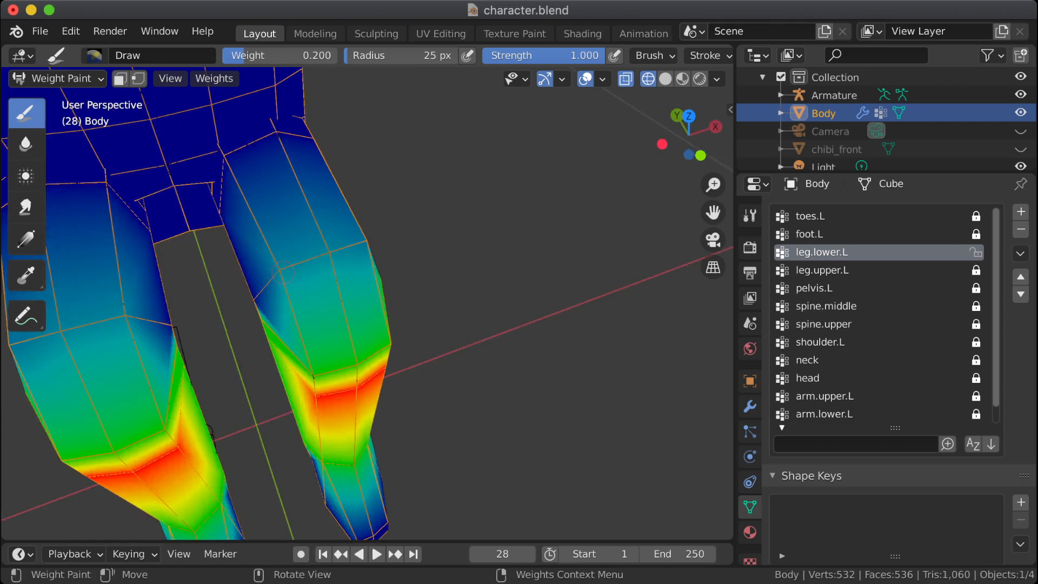
{"action": "middle_click_drag", "start_coordinate": [330, 258], "coordinate": [385, 246]}
{"action": "middle_click_drag", "start_coordinate": [201, 368], "coordinate": [205, 271]}
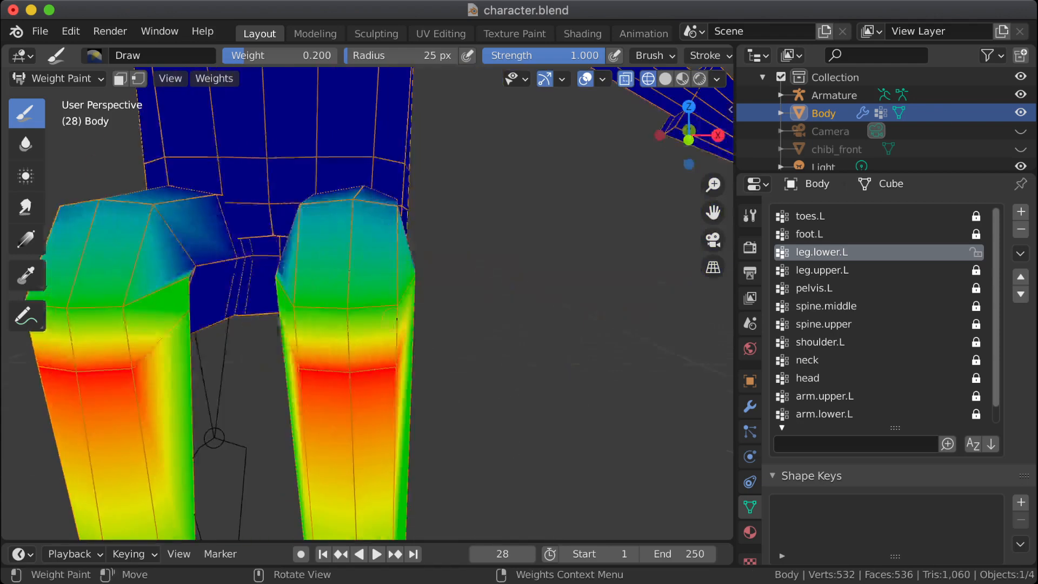
Step: Paint the front vertices of the left knee's middle edge loop at weight 0.3 in the leg.lower.L group
{"action": "right_click", "coordinate": [335, 308]}
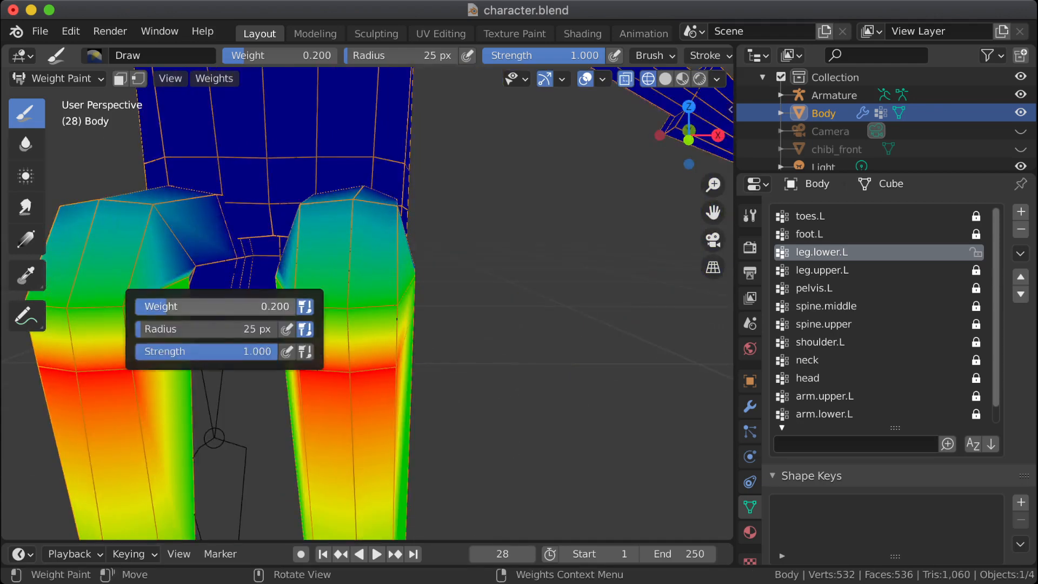
{"action": "left_click", "coordinate": [225, 306]}
{"action": "type", "text": "."}
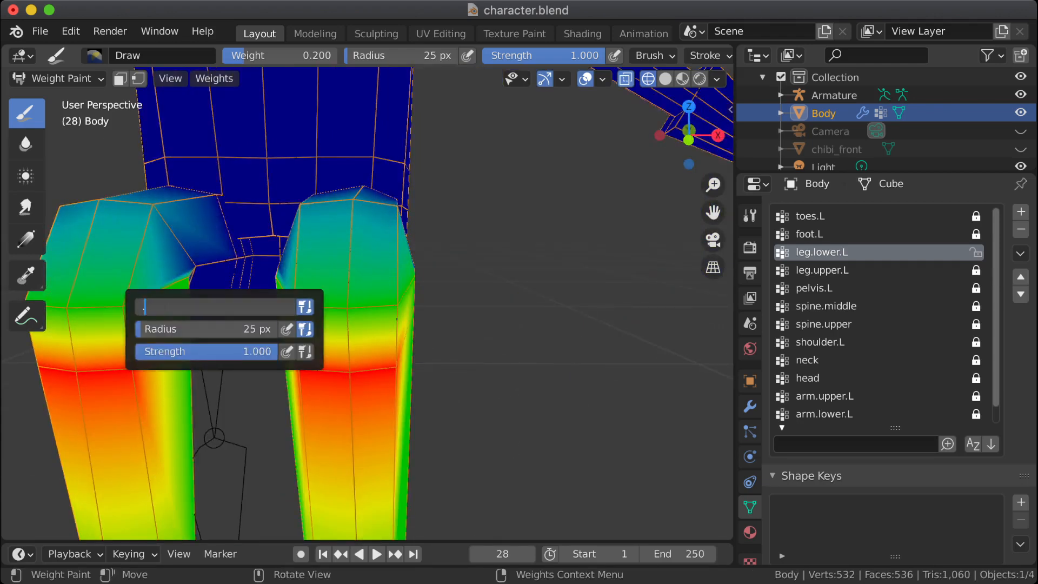
{"action": "type", "text": "3"}
{"action": "key", "text": "Return"}
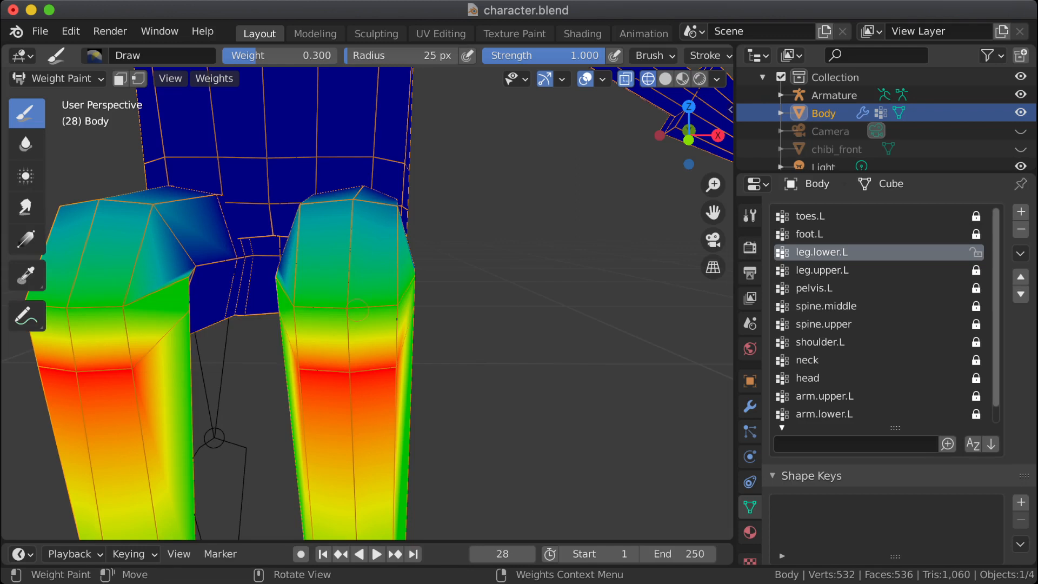
{"action": "left_click_drag", "start_coordinate": [345, 308], "coordinate": [347, 303]}
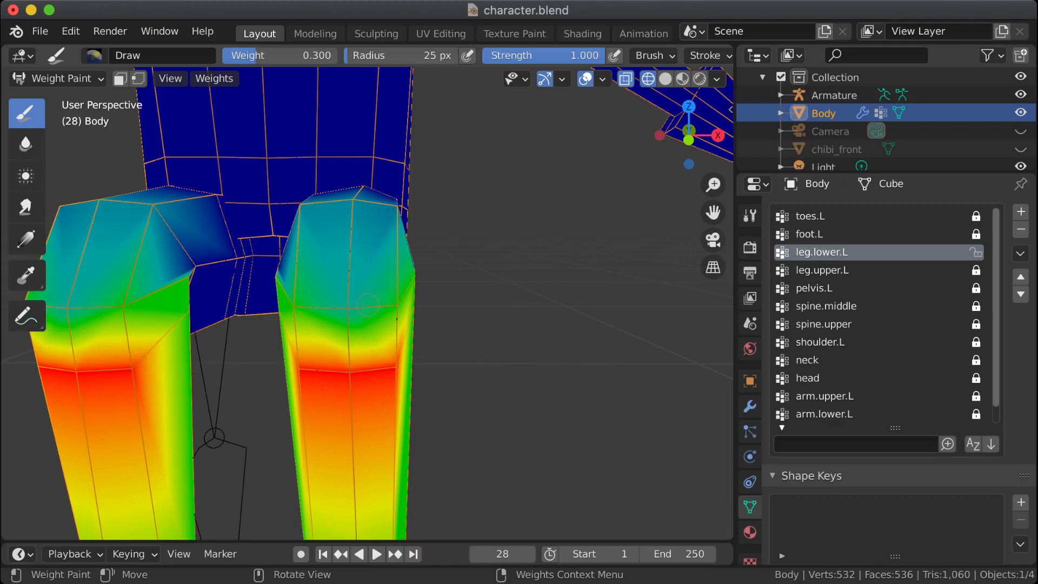
{"action": "middle_click_drag", "start_coordinate": [367, 305], "coordinate": [395, 319]}
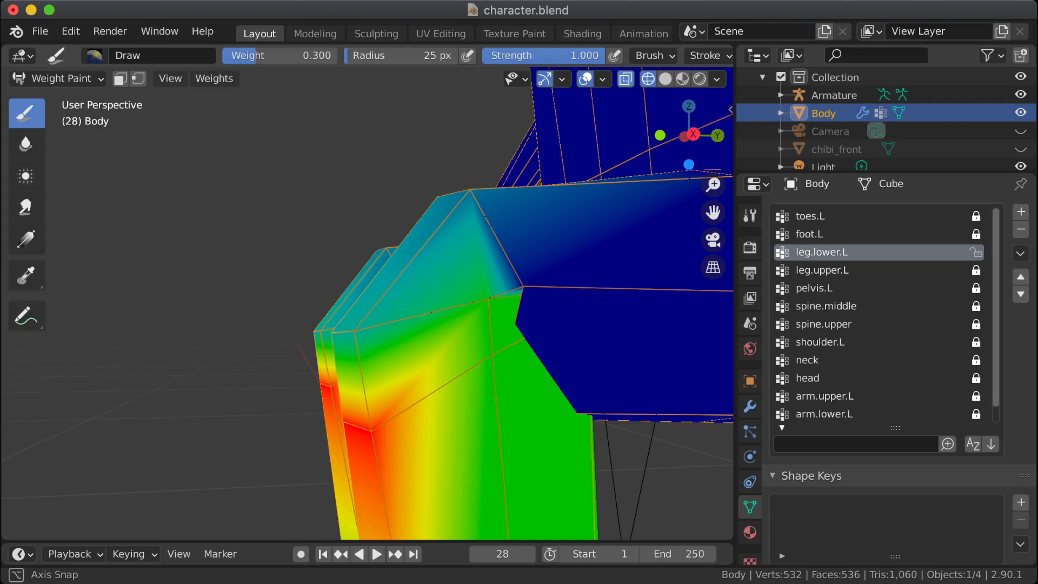
{"action": "middle_click_drag", "start_coordinate": [302, 317], "coordinate": [357, 326]}
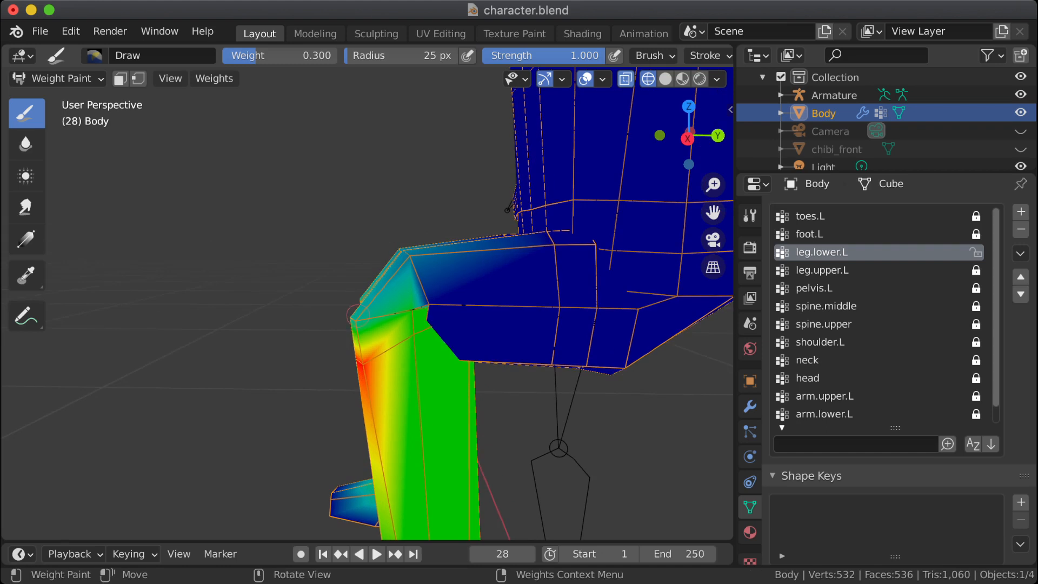
Step: Switch the Body mesh to Edit Mode and turn off X-ray display
{"action": "key", "text": "Tab"}
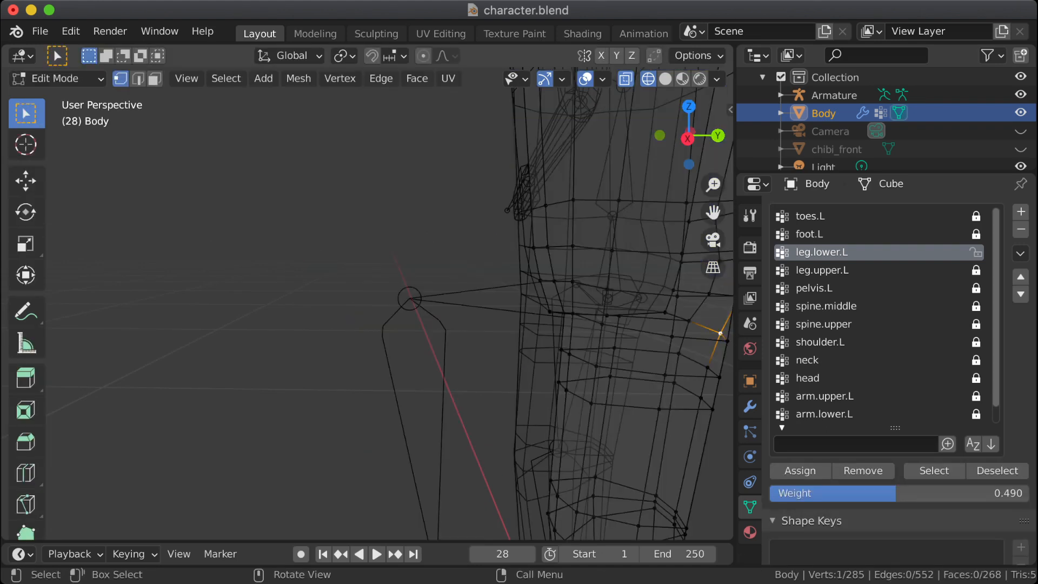
{"action": "middle_click_drag", "start_coordinate": [540, 351], "coordinate": [435, 146], "text": "shift"}
{"action": "key", "text": "KP_1"}
{"action": "key", "text": "alt+z"}
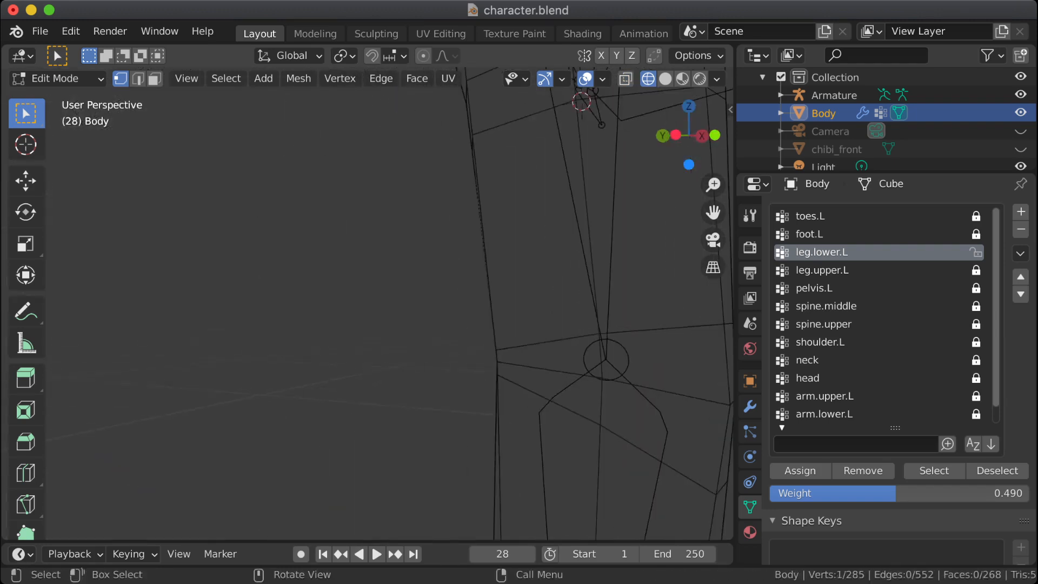
{"action": "key", "text": "Tab"}
{"action": "key", "text": "Tab"}
{"action": "scroll", "coordinate": [389, 315], "scroll_direction": "down", "scroll_amount": 3}
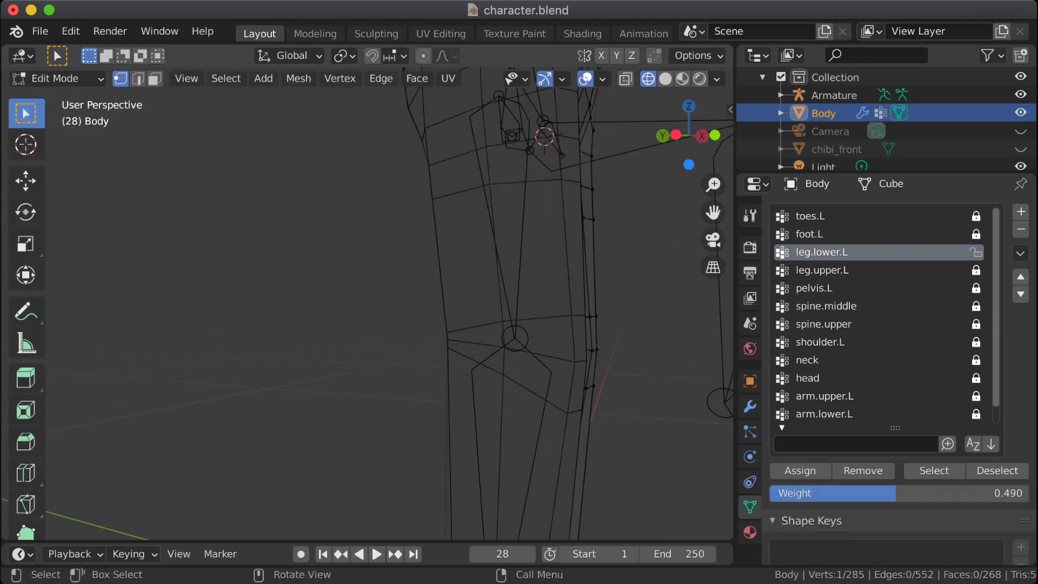
Step: Select all of the Body mesh's vertices and show the knee topology close up in the right orthographic view
{"action": "scroll", "coordinate": [390, 315], "scroll_direction": "down", "scroll_amount": 3}
{"action": "key", "text": "a"}
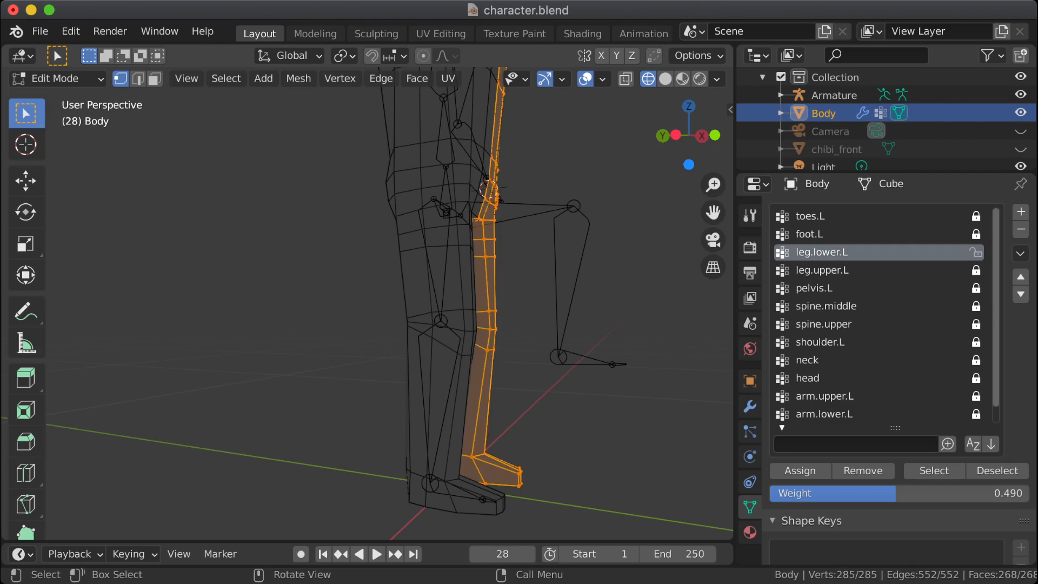
{"action": "key", "text": "KP_3"}
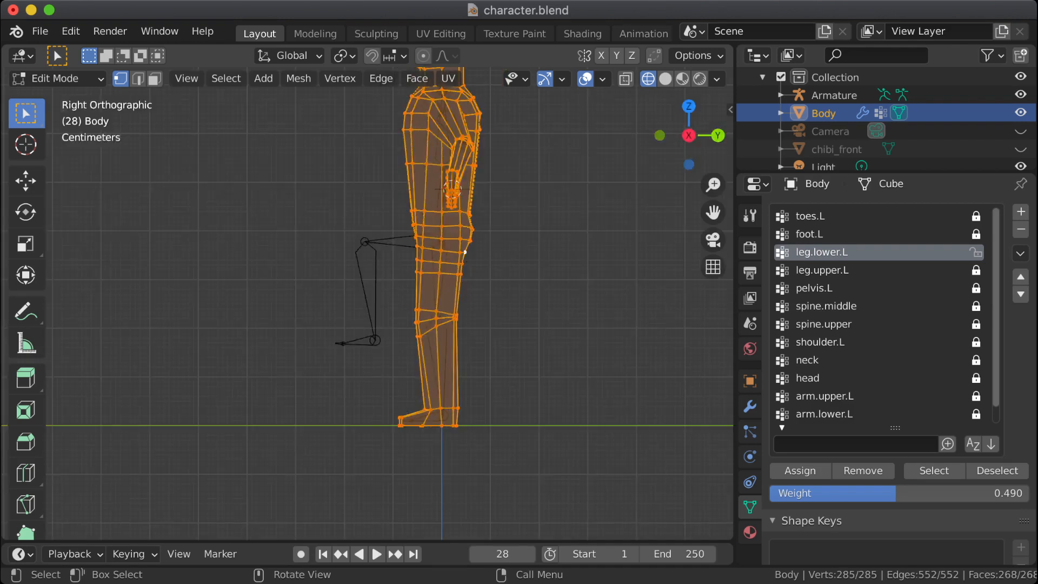
{"action": "key", "text": "KP_Decimal"}
{"action": "scroll", "coordinate": [368, 303], "scroll_direction": "up", "scroll_amount": 3}
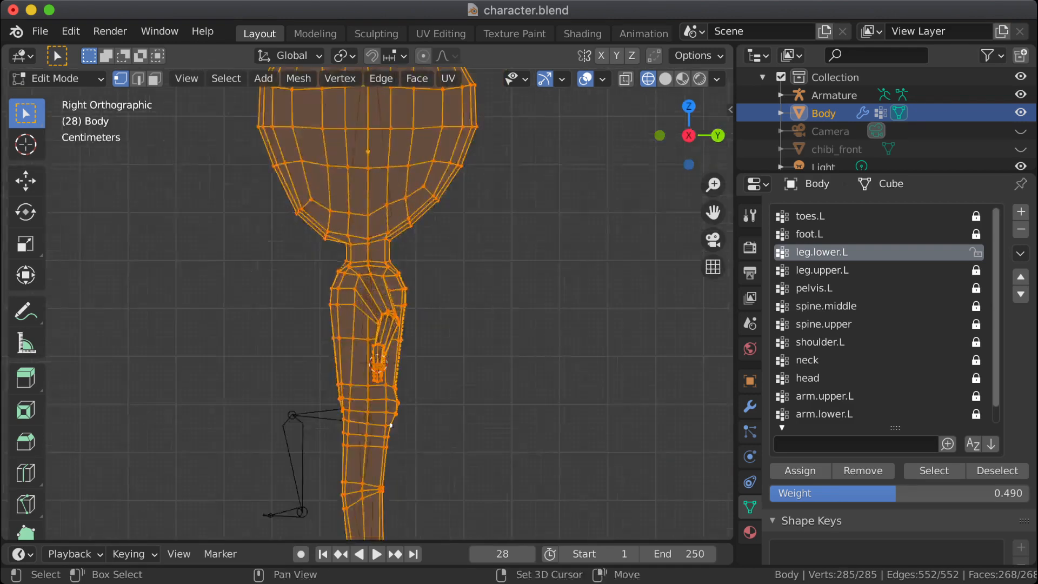
{"action": "middle_click_drag", "start_coordinate": [378, 411], "coordinate": [427, 299], "text": "shift"}
{"action": "scroll", "coordinate": [389, 303], "scroll_direction": "up", "scroll_amount": 6}
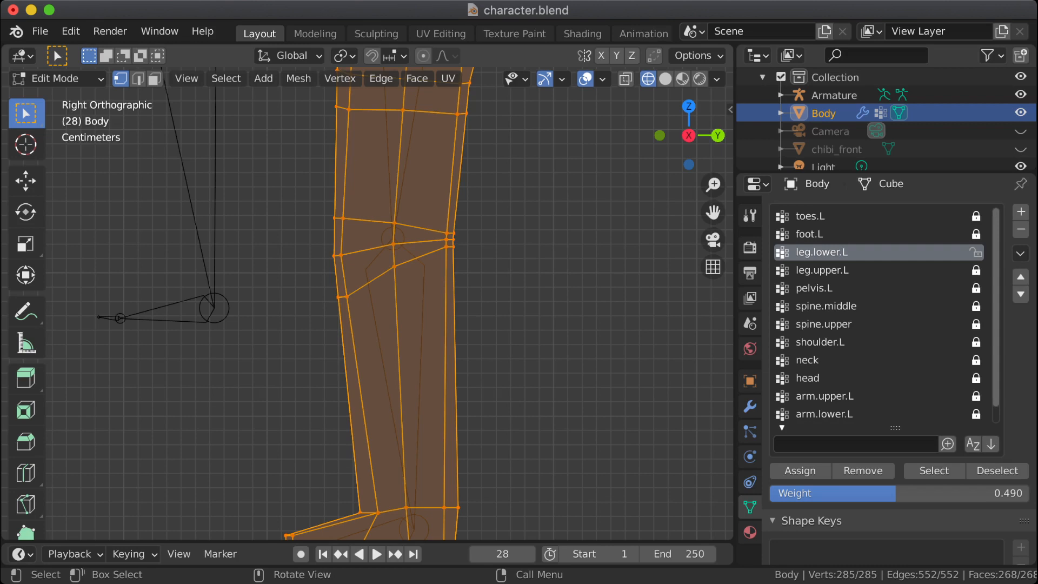
Step: With X-ray display on, edge-slide the front and side vertices of the left knee's upper loop down by about 0.53
{"action": "left_click", "coordinate": [357, 219], "text": "alt"}
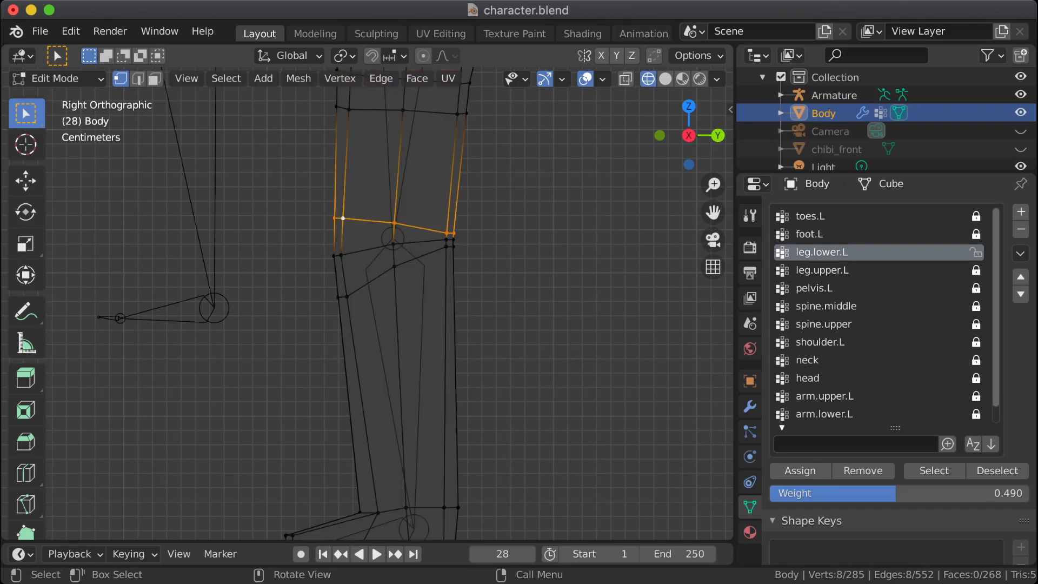
{"action": "key", "text": "alt+z"}
{"action": "left_click_drag", "start_coordinate": [310, 200], "coordinate": [401, 229]}
{"action": "key", "text": "g"}
{"action": "key", "text": "g"}
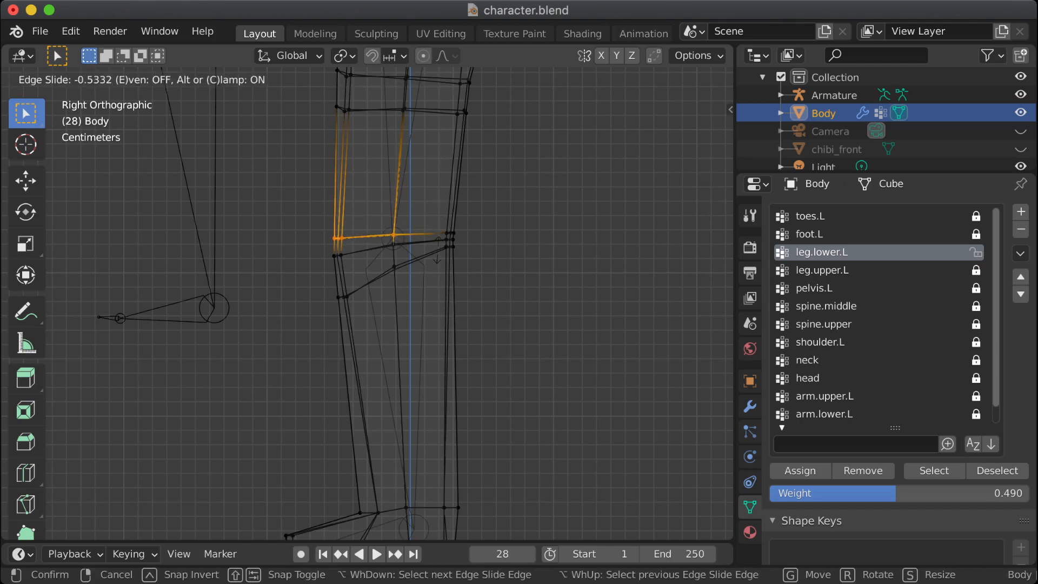
{"action": "key", "text": "Return"}
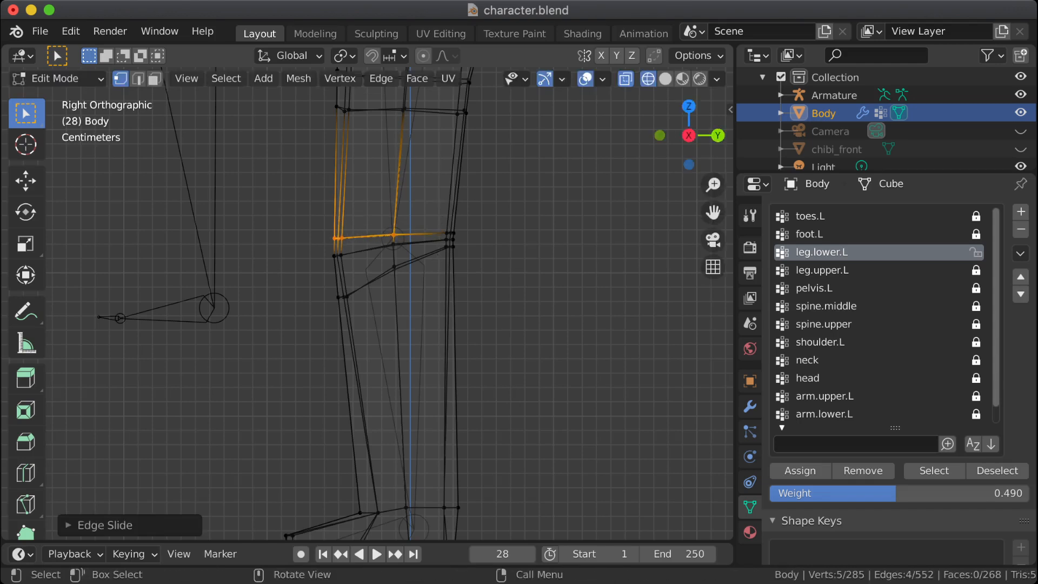
Step: Edge-slide only the front and side vertices of the left knee's middle loop down toward the lower loop
{"action": "left_click_drag", "start_coordinate": [326, 264], "coordinate": [401, 243], "text": "shift"}
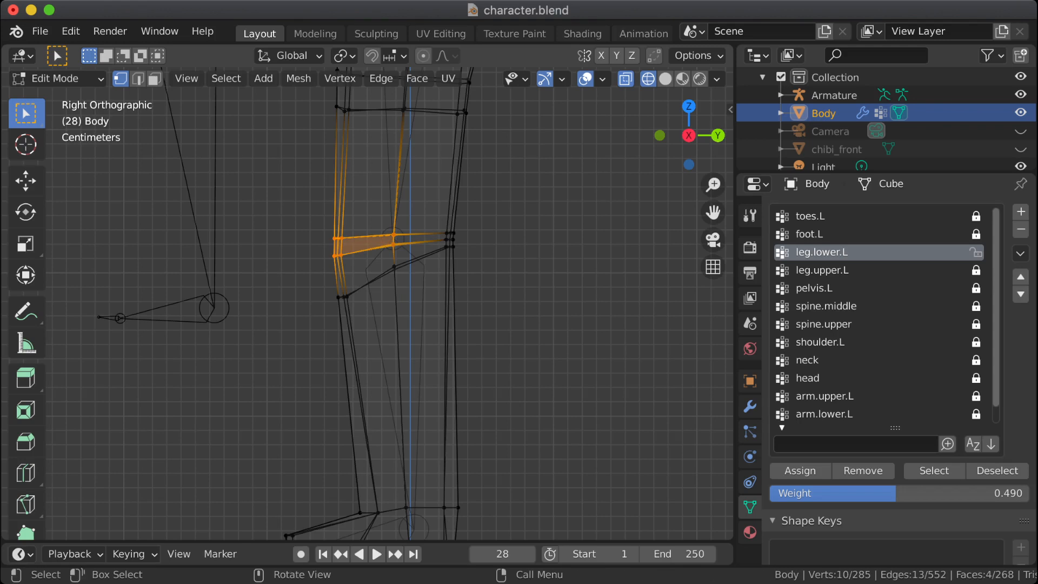
{"action": "key", "text": "alt+a"}
{"action": "left_click_drag", "start_coordinate": [391, 241], "coordinate": [405, 252]}
{"action": "left_click_drag", "start_coordinate": [318, 275], "coordinate": [358, 251]}
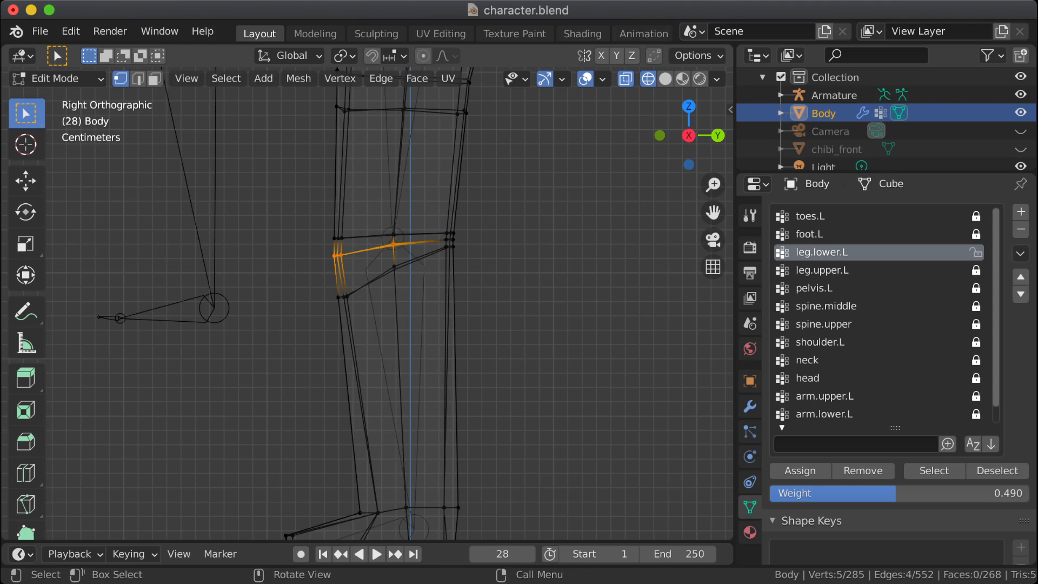
{"action": "key", "text": "g"}
{"action": "key", "text": "g"}
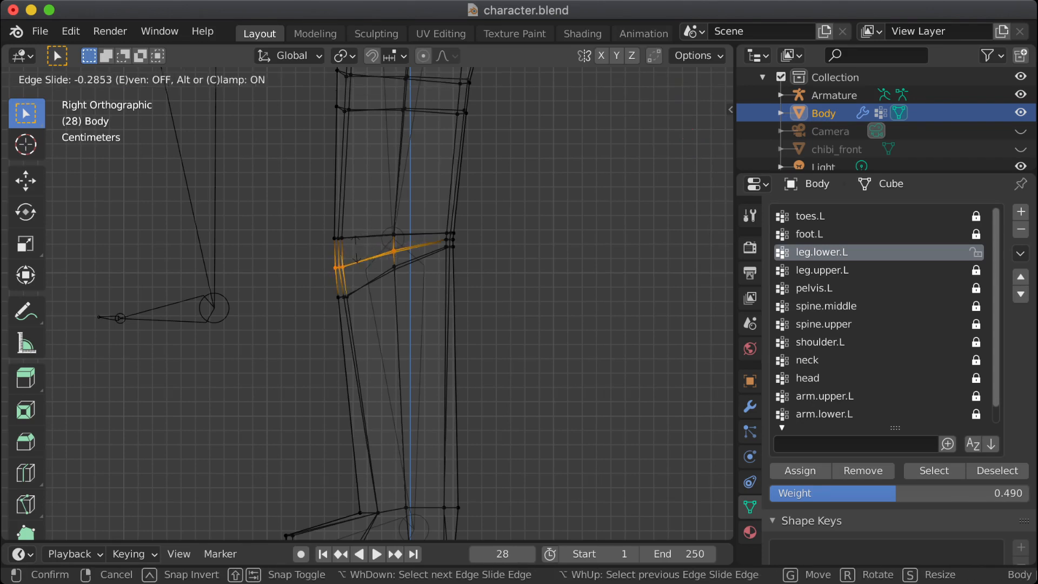
{"action": "key", "text": "Return"}
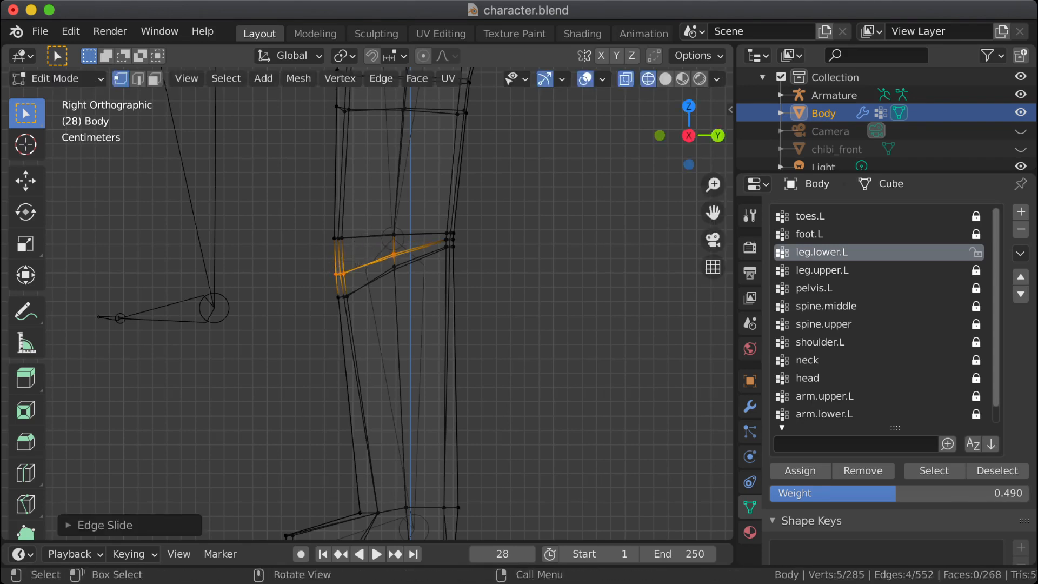
Step: Edge-slide the front and side vertices of the knee's lower loop about 0.10 down the shin, deselect everything and switch to Weight Paint mode
{"action": "left_click_drag", "start_coordinate": [385, 261], "coordinate": [312, 316]}
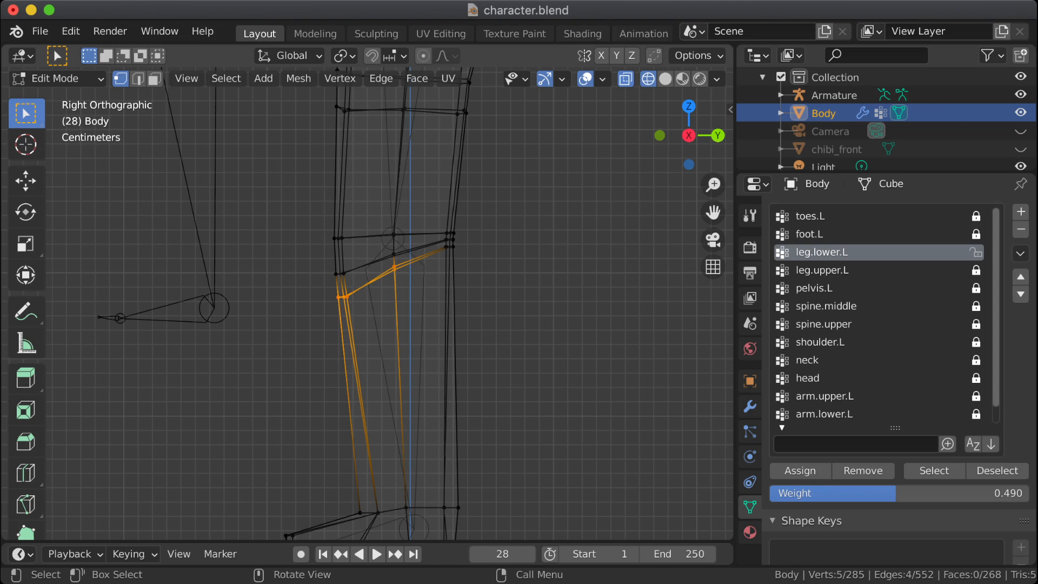
{"action": "key", "text": "g"}
{"action": "key", "text": "g"}
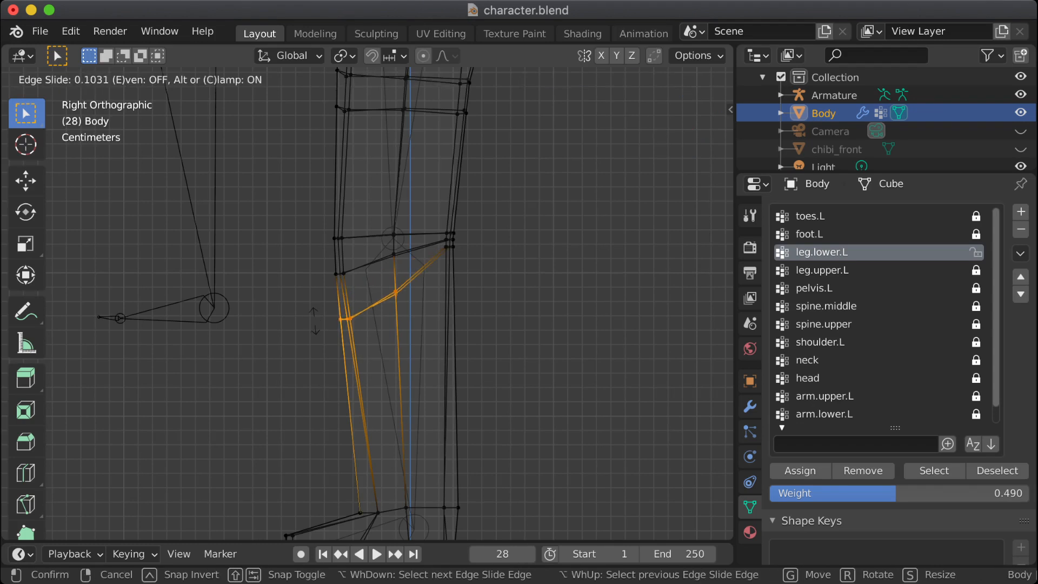
{"action": "key", "text": "Return"}
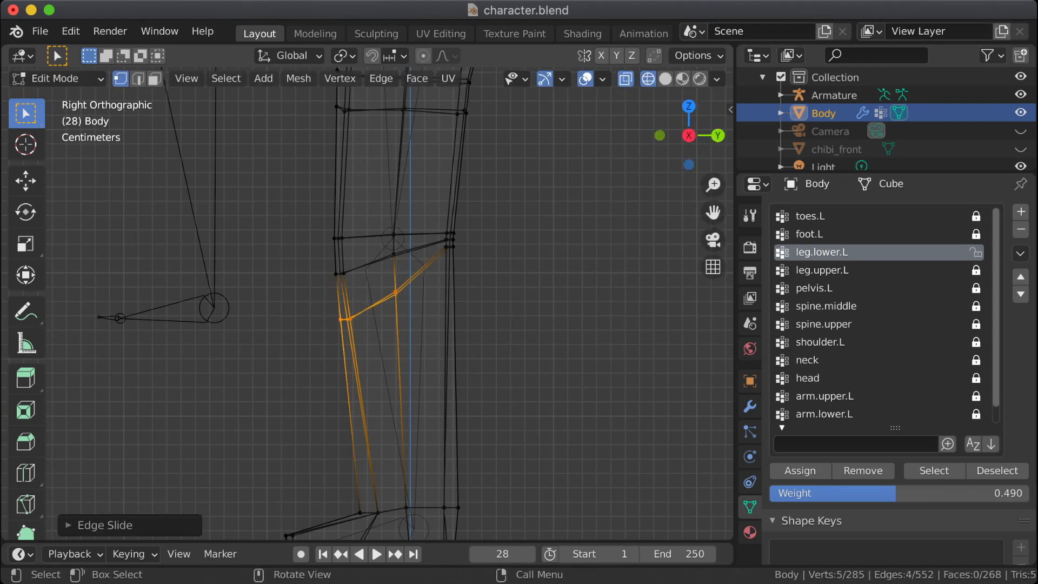
{"action": "key", "text": "alt+a"}
{"action": "key", "text": "Tab"}
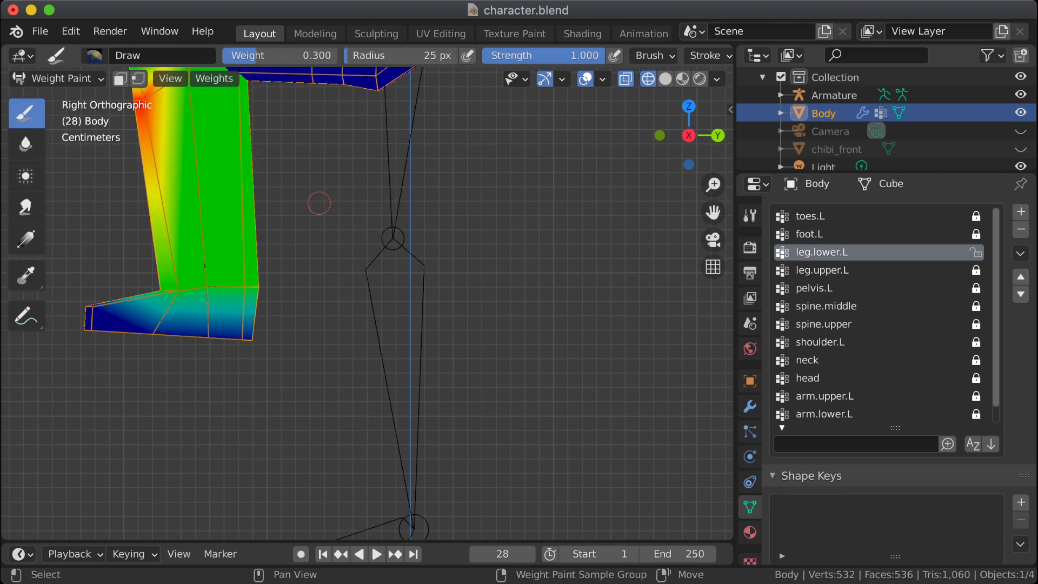
Step: Try painting the front of the left knee's middle loop with a brush weight of 0.183
{"action": "mouse_move", "coordinate": [320, 204]}
{"action": "middle_mouse_down", "text": "shift"}
{"action": "mouse_move", "coordinate": [401, 414]}
{"action": "mouse_move", "coordinate": [402, 397]}
{"action": "mouse_move", "coordinate": [423, 431]}
{"action": "mouse_move", "coordinate": [441, 427]}
{"action": "middle_mouse_up", "text": "shift"}
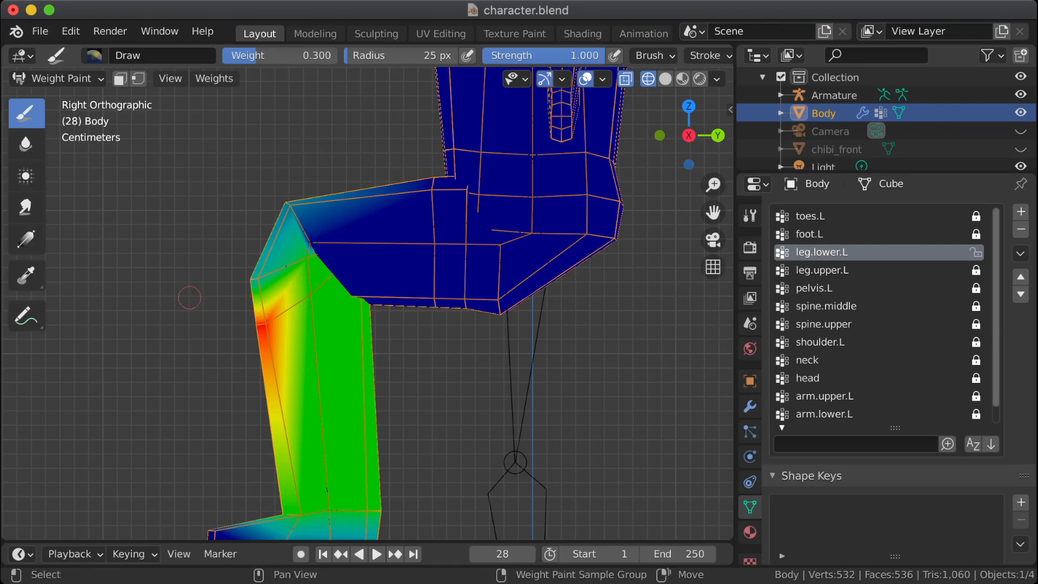
{"action": "middle_click_drag", "start_coordinate": [189, 298], "coordinate": [326, 297], "text": "shift"}
{"action": "scroll", "coordinate": [420, 283], "scroll_direction": "up", "scroll_amount": 3}
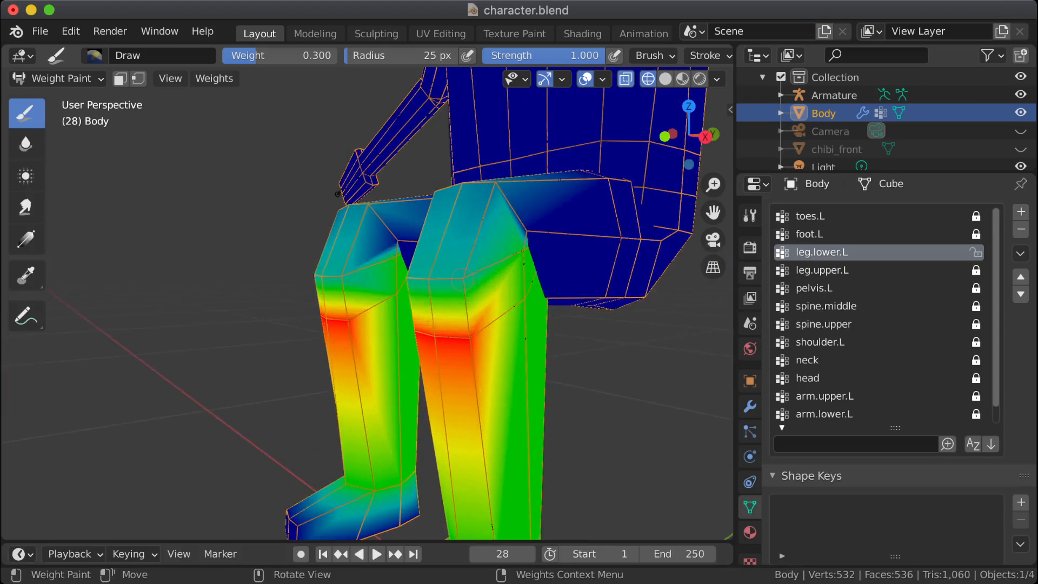
{"action": "right_click", "coordinate": [441, 274]}
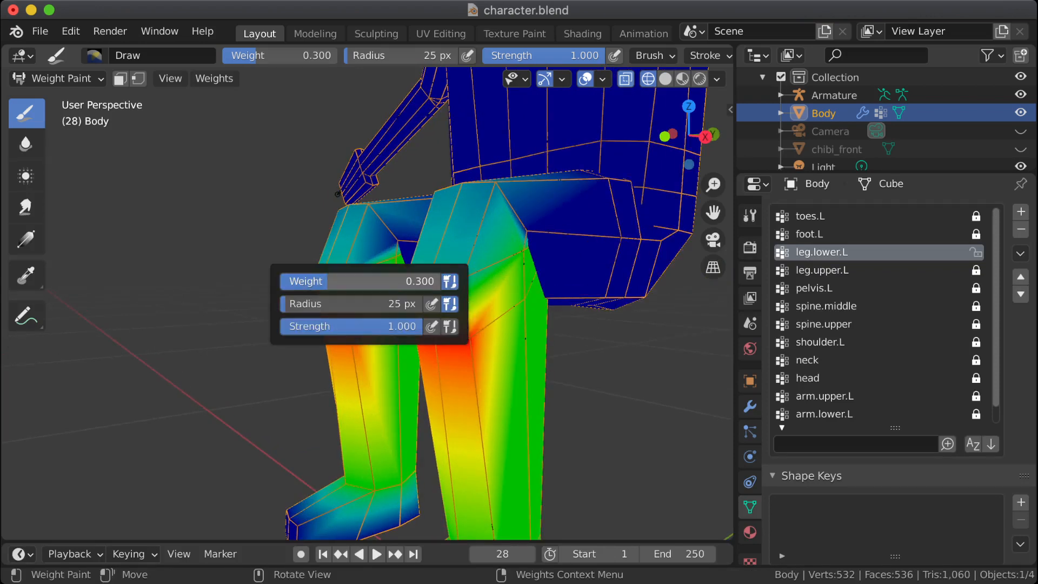
{"action": "left_click_drag", "start_coordinate": [379, 281], "coordinate": [360, 281]}
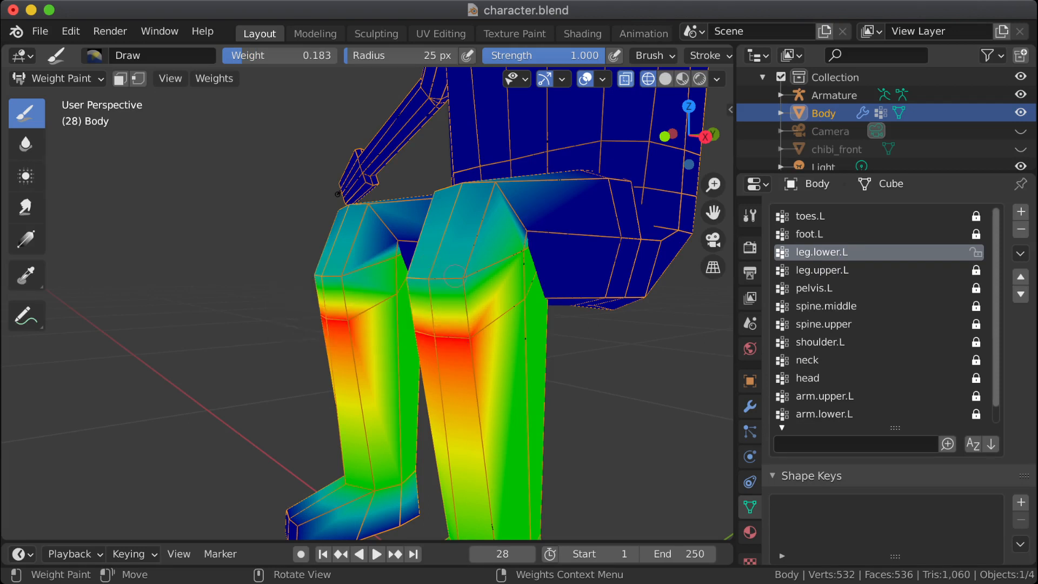
{"action": "left_click", "coordinate": [464, 279]}
{"action": "left_click", "coordinate": [427, 282]}
{"action": "middle_click_drag", "start_coordinate": [453, 277], "coordinate": [416, 284]}
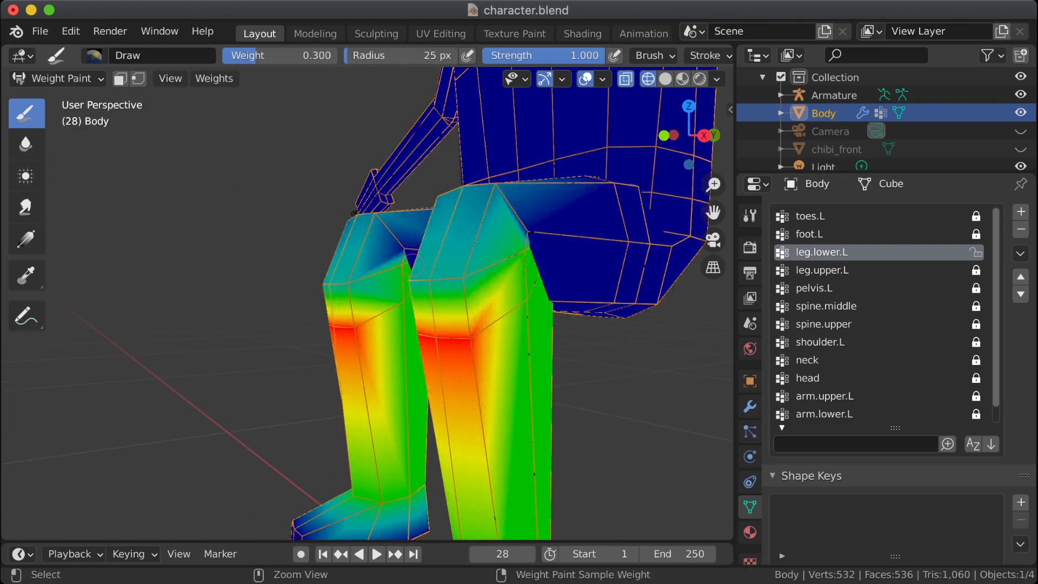
Step: Return the Body mesh to Edit Mode and frame its legs in the right orthographic view
{"action": "key", "text": "Tab"}
{"action": "key", "text": "Tab"}
{"action": "key", "text": "Tab"}
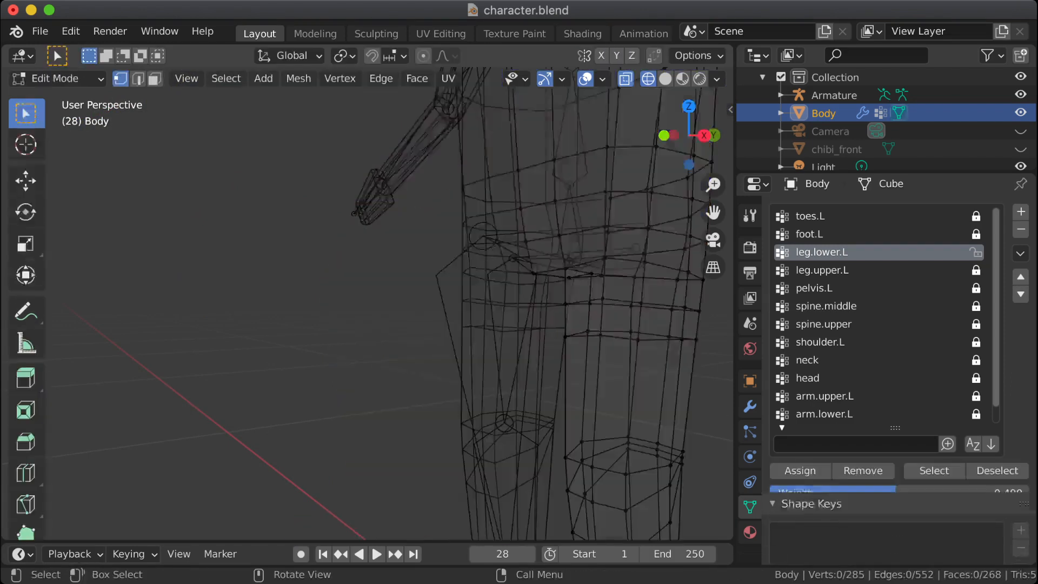
{"action": "key", "text": "KP_3"}
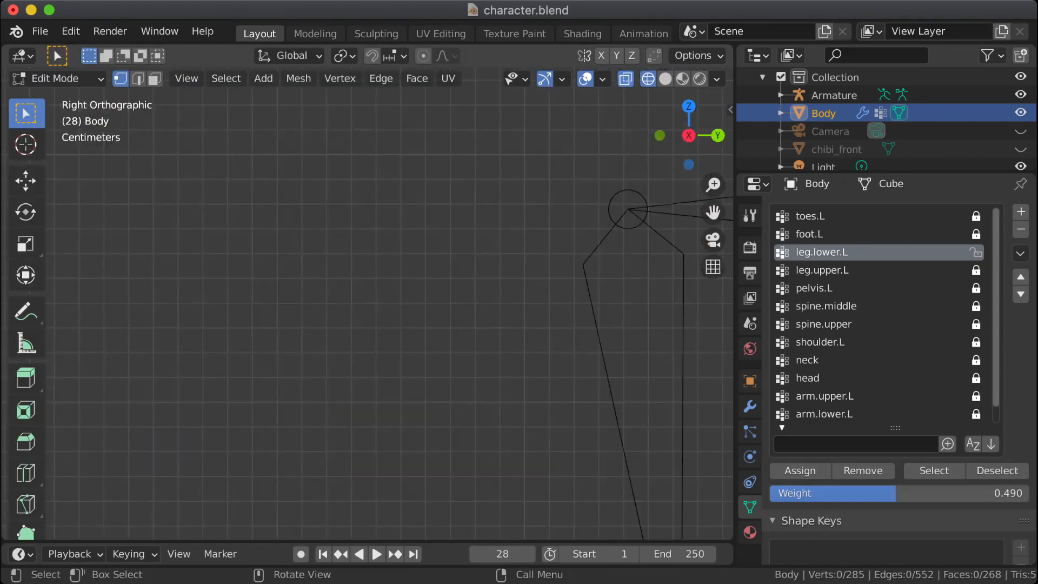
{"action": "key", "text": "a"}
{"action": "key", "text": "KP_Decimal"}
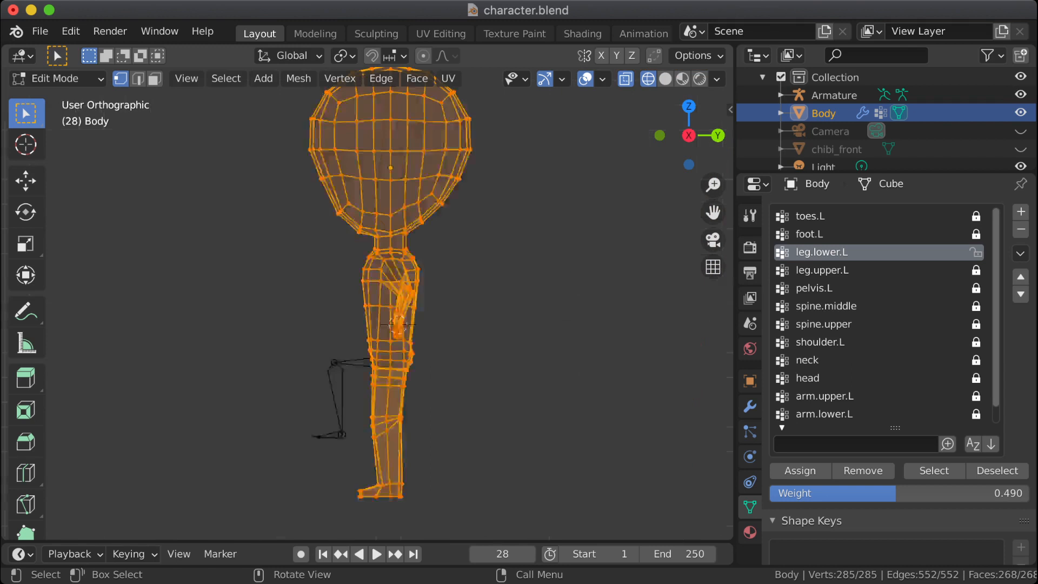
{"action": "scroll", "coordinate": [368, 303], "scroll_direction": "up", "scroll_amount": 6}
{"action": "middle_click_drag", "start_coordinate": [378, 427], "coordinate": [361, 129], "text": "shift"}
{"action": "left_click", "coordinate": [310, 372]}
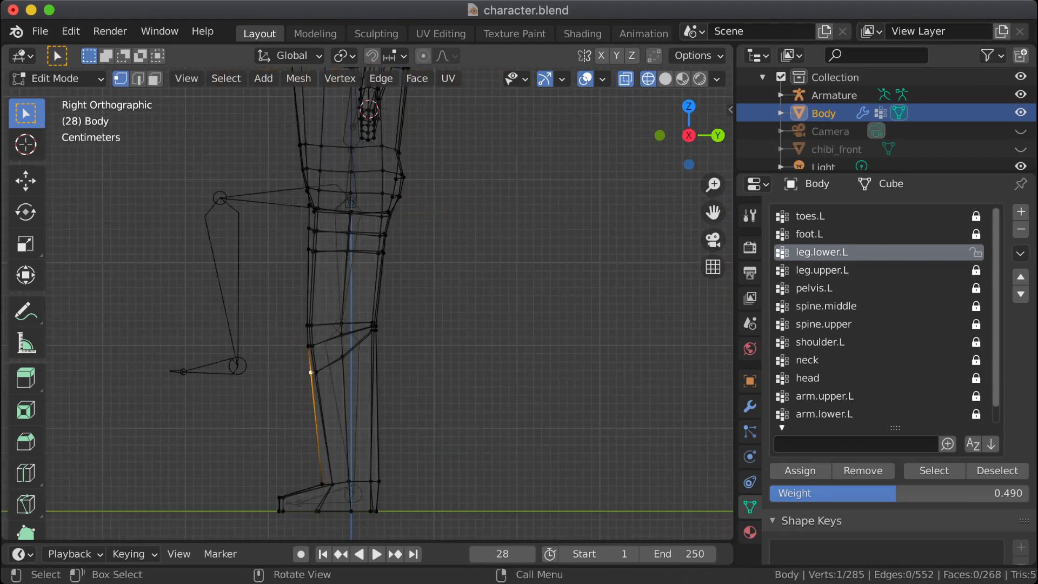
Step: Edge-slide the front and side vertices of the knee's middle loop slightly up, and inspect the bent knee in Weight Paint mode
{"action": "left_click_drag", "start_coordinate": [298, 339], "coordinate": [324, 349]}
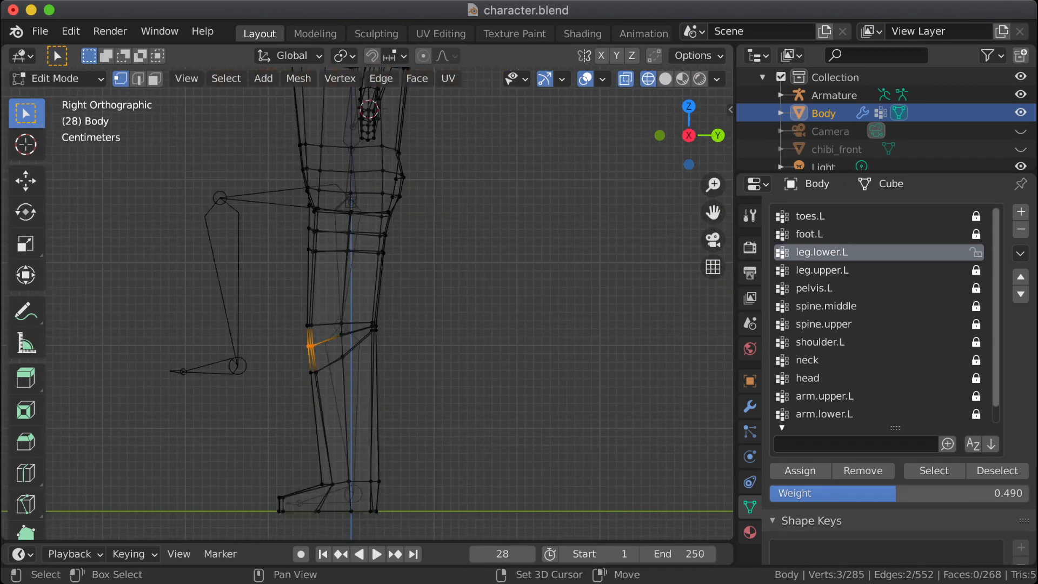
{"action": "left_click", "coordinate": [342, 335], "text": "shift"}
{"action": "left_click", "coordinate": [374, 327], "text": "shift"}
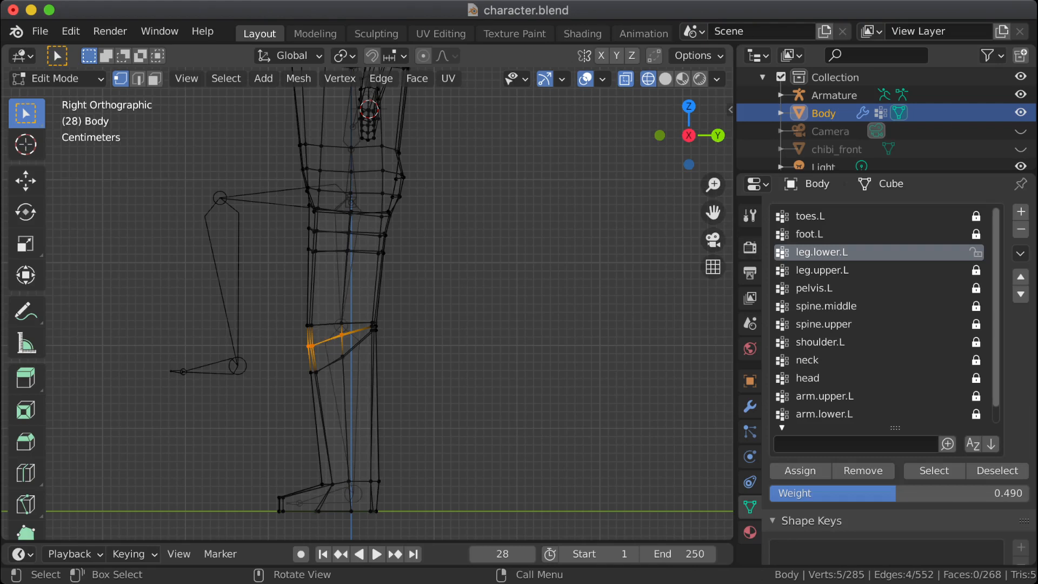
{"action": "key", "text": "g"}
{"action": "key", "text": "g"}
{"action": "key", "text": "Return"}
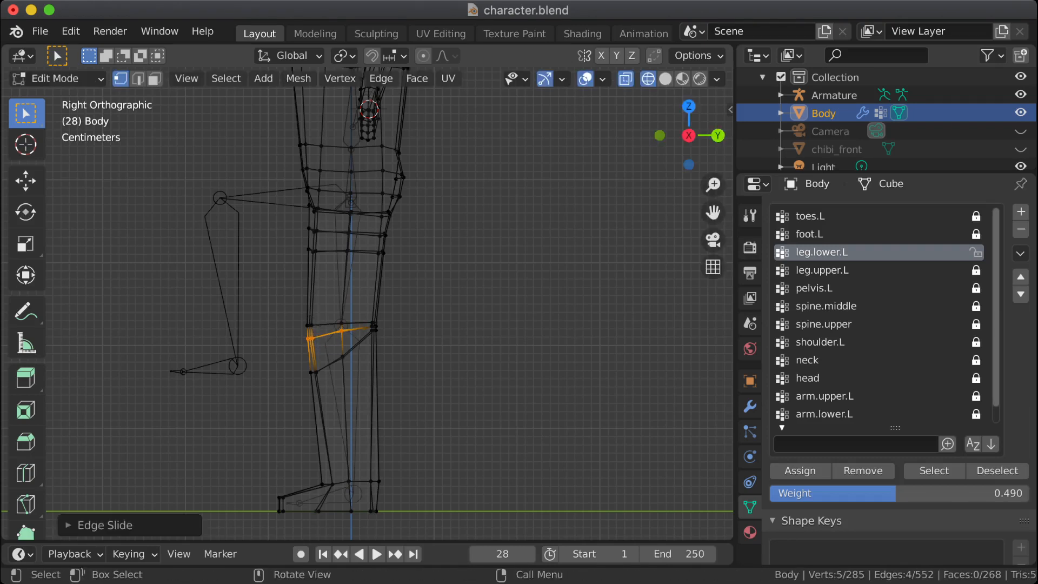
{"action": "key", "text": "Tab"}
{"action": "mouse_move", "coordinate": [266, 328]}
{"action": "middle_mouse_down", "text": "shift"}
{"action": "mouse_move", "coordinate": [367, 398]}
{"action": "mouse_move", "coordinate": [306, 339]}
{"action": "middle_mouse_up", "text": "shift"}
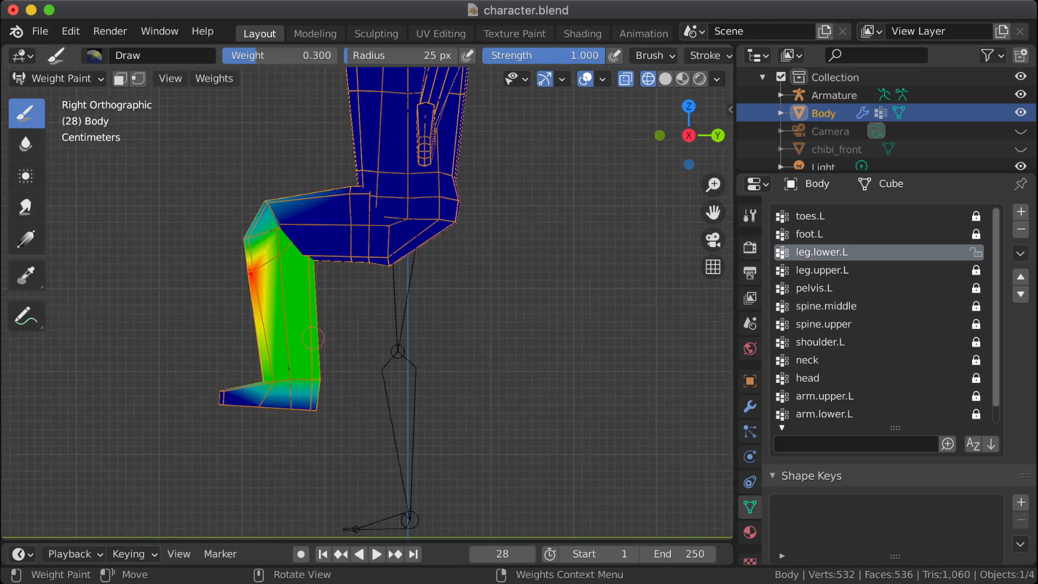
Step: Back in Edit Mode, edge-slide just the three front vertices of the knee's middle loop up toward the upper loop
{"action": "key", "text": "Tab"}
{"action": "left_click_drag", "start_coordinate": [346, 374], "coordinate": [407, 364]}
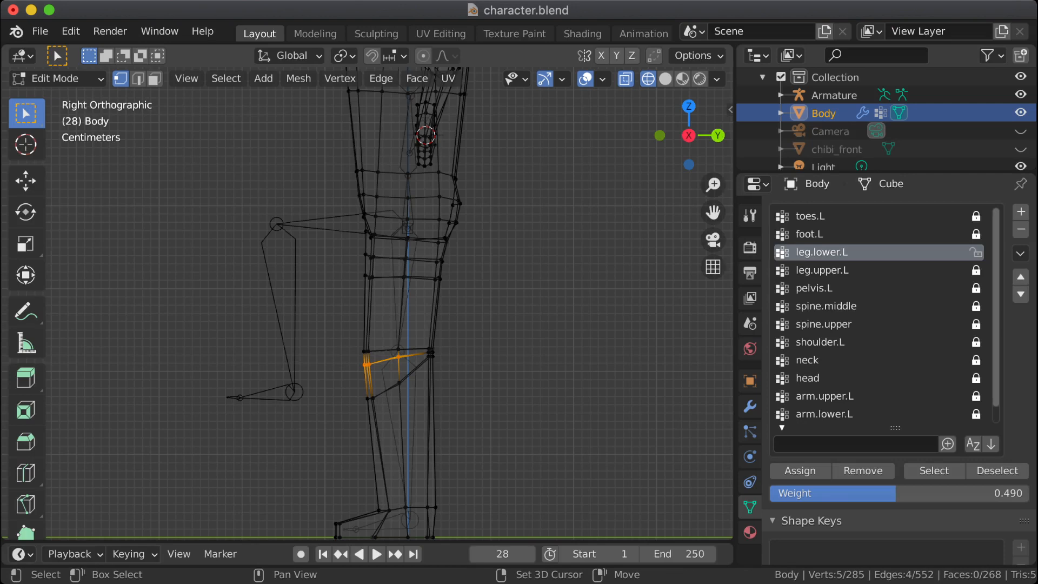
{"action": "left_click", "coordinate": [434, 357]}
{"action": "key", "text": "Tab"}
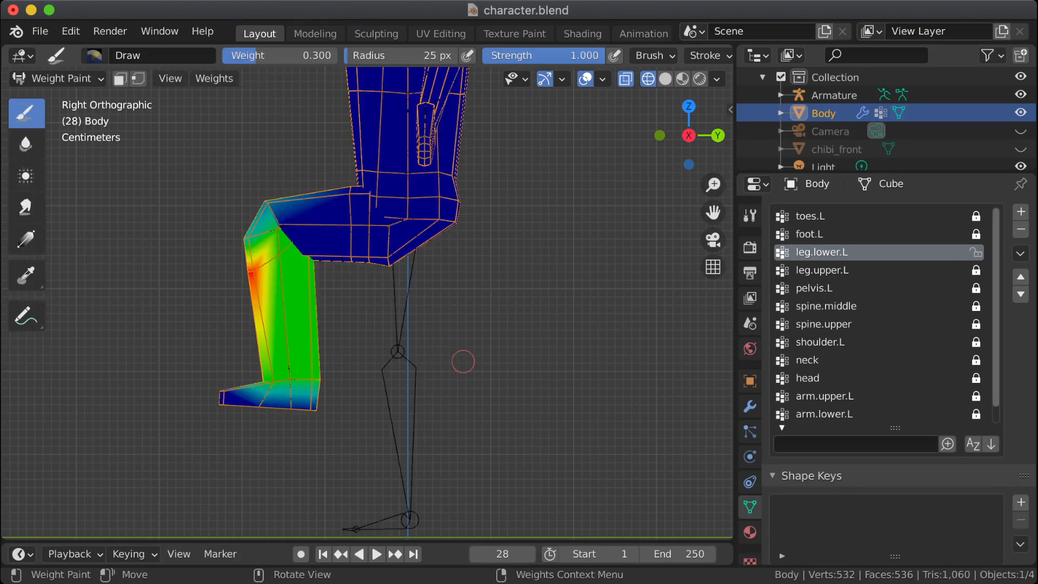
{"action": "key", "text": "Tab"}
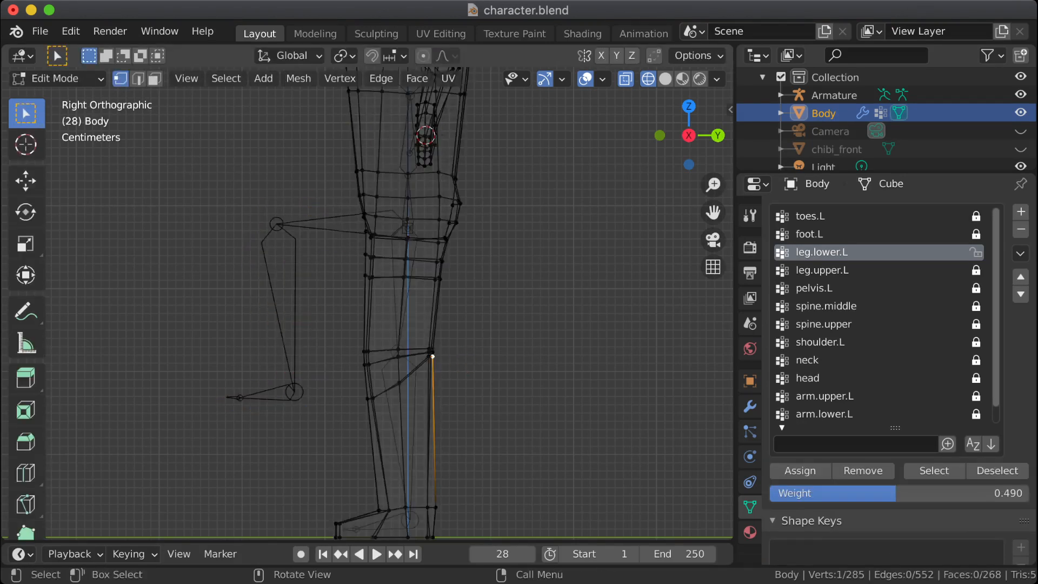
{"action": "left_click_drag", "start_coordinate": [355, 357], "coordinate": [380, 377]}
{"action": "key", "text": "g"}
{"action": "key", "text": "g"}
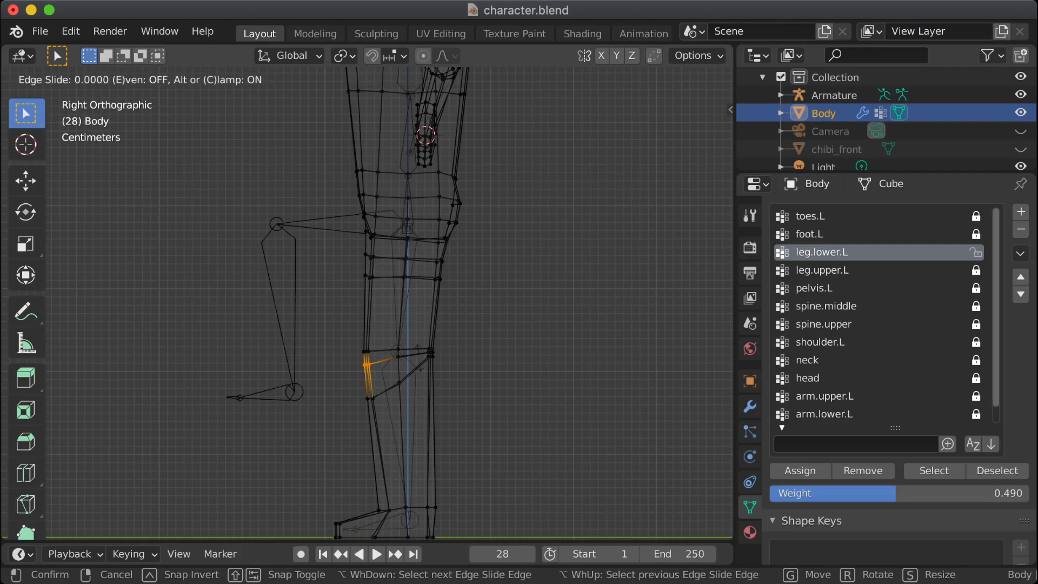
{"action": "left_click", "coordinate": [425, 337]}
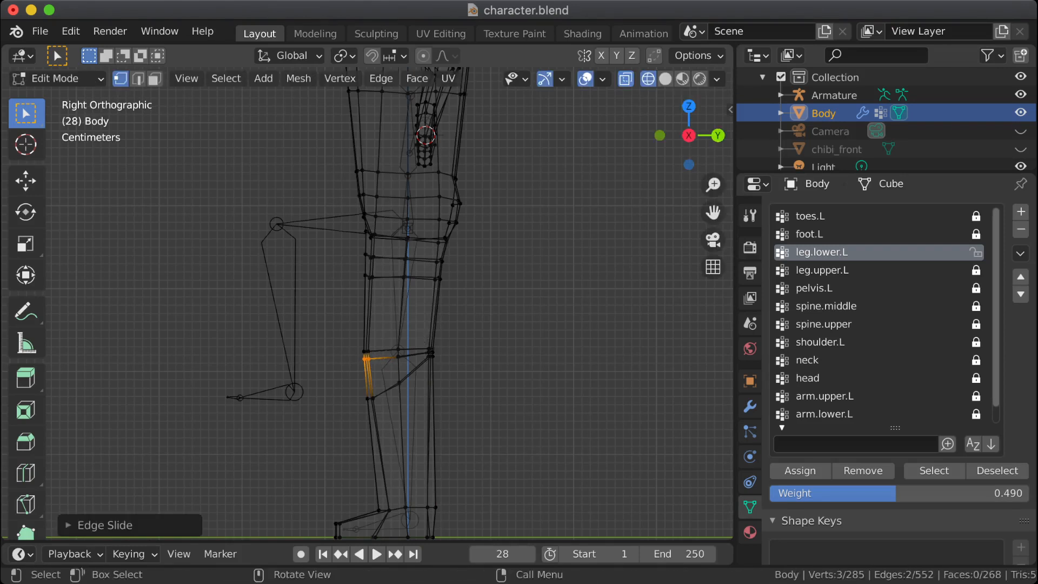
Step: Clear the vertex selection and compare the bent knee's shape in Weight Paint mode with its loops in Edit Mode
{"action": "key", "text": "Tab"}
{"action": "key", "text": "Tab"}
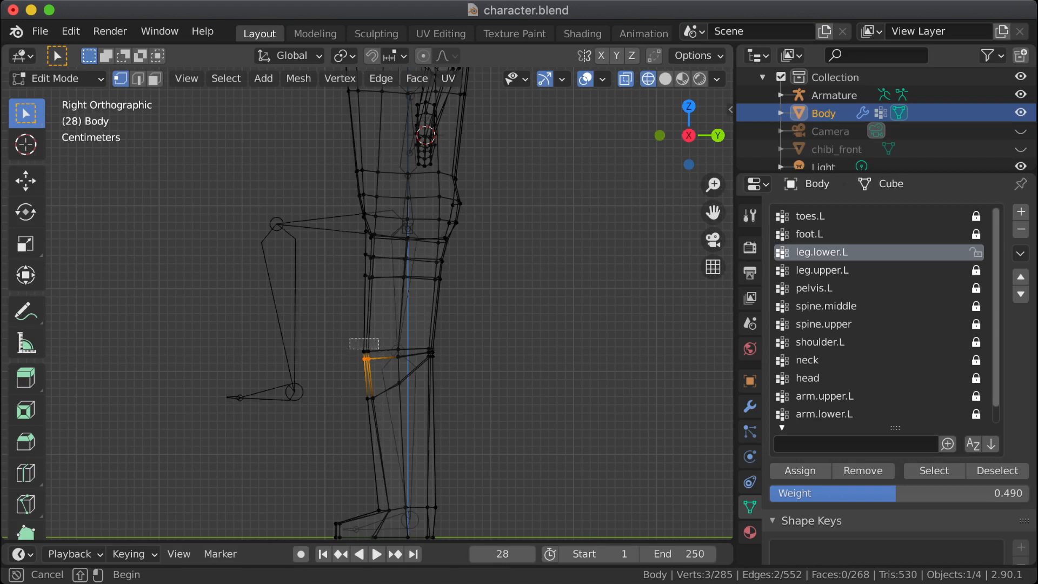
{"action": "key", "text": "Tab"}
{"action": "mouse_move", "coordinate": [349, 327]}
{"action": "middle_mouse_down"}
{"action": "mouse_move", "coordinate": [459, 312]}
{"action": "mouse_move", "coordinate": [463, 346]}
{"action": "middle_mouse_up"}
{"action": "key", "text": "Tab"}
{"action": "key", "text": "Tab"}
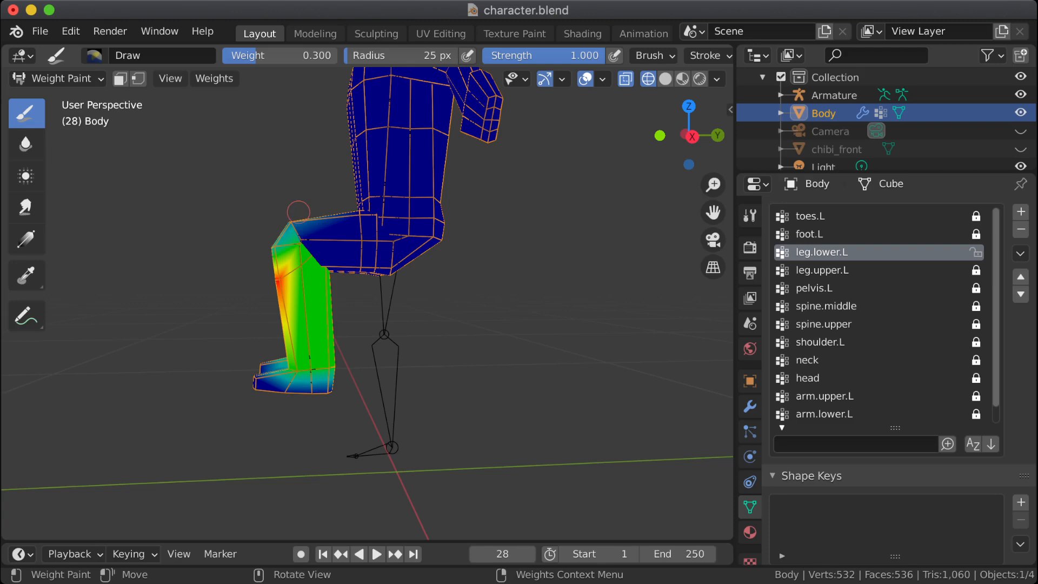
{"action": "key", "text": "Tab"}
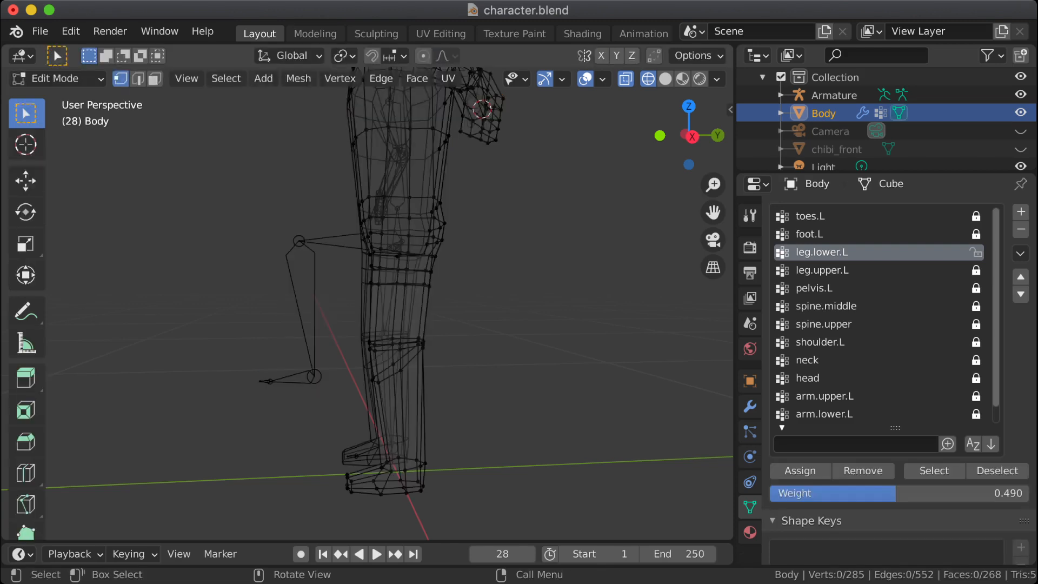
Step: In the right orthographic view, edge-slide the three front vertices of the knee's middle loop slightly down toward the lower loop
{"action": "scroll", "coordinate": [390, 304], "scroll_direction": "up", "scroll_amount": 3}
{"action": "middle_click_drag", "start_coordinate": [390, 303], "coordinate": [375, 248], "text": "shift"}
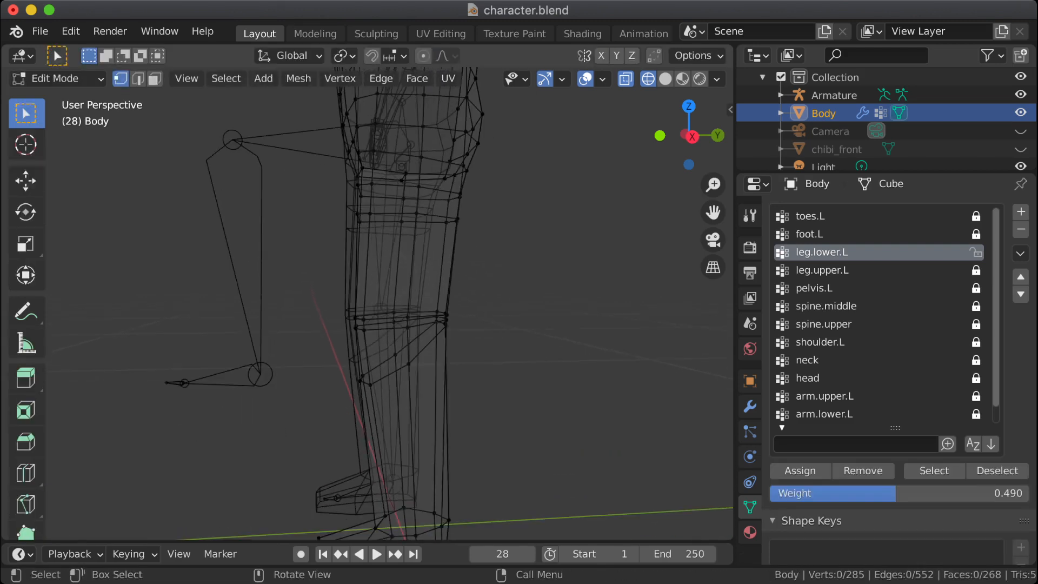
{"action": "key", "text": "KP_3"}
{"action": "middle_click_drag", "start_coordinate": [389, 303], "coordinate": [328, 229], "text": "shift"}
{"action": "left_click_drag", "start_coordinate": [311, 275], "coordinate": [353, 289]}
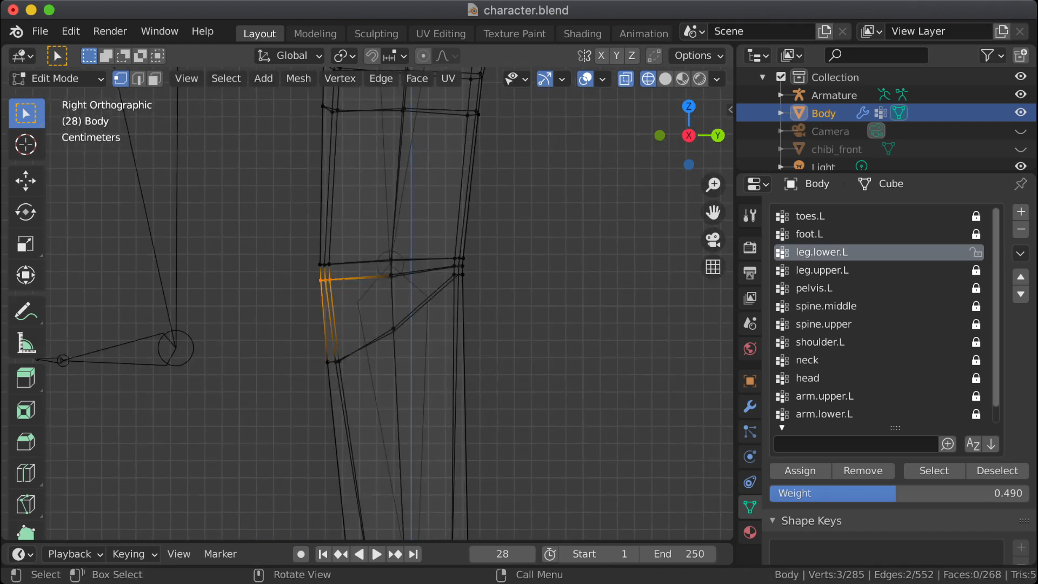
{"action": "key", "text": "g"}
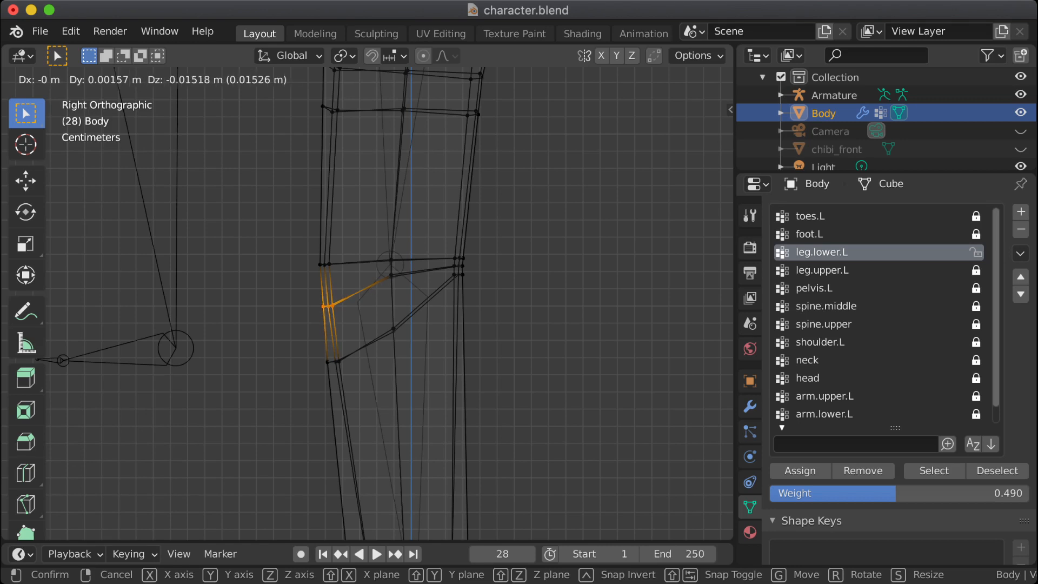
{"action": "key", "text": "Return"}
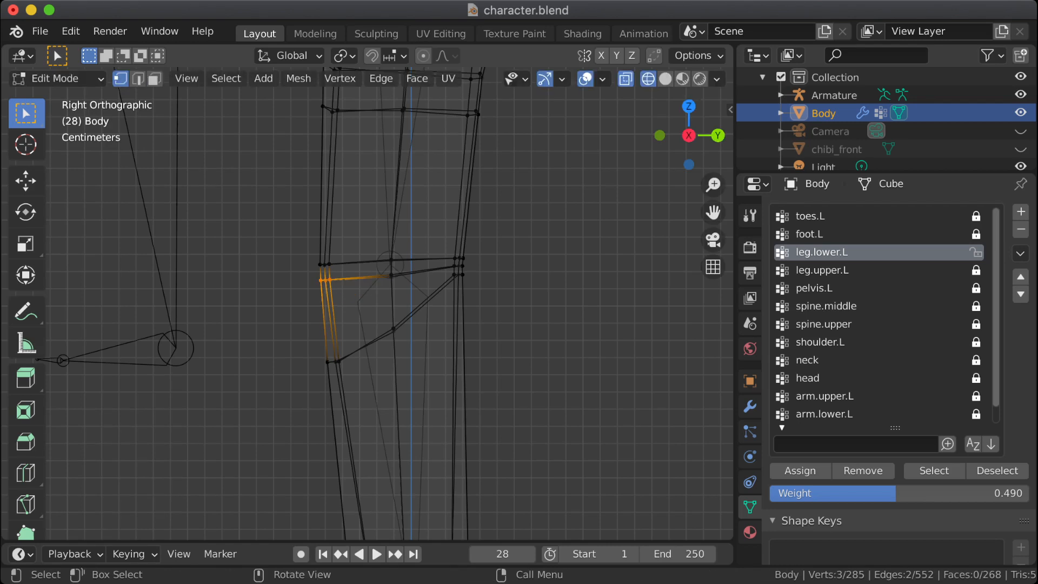
{"action": "key", "text": "g"}
{"action": "key", "text": "g"}
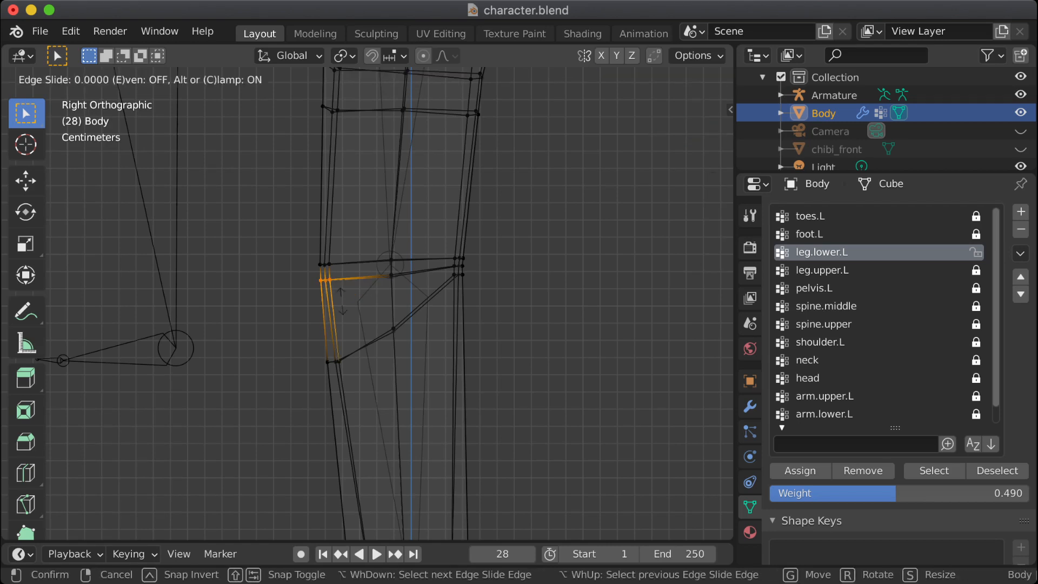
{"action": "left_click", "coordinate": [343, 314]}
Step: Slide the front vertices and the side vertices of the knee's upper loop slightly up along the thigh
{"action": "left_click_drag", "start_coordinate": [309, 257], "coordinate": [340, 265]}
{"action": "key", "text": "g"}
{"action": "key", "text": "g"}
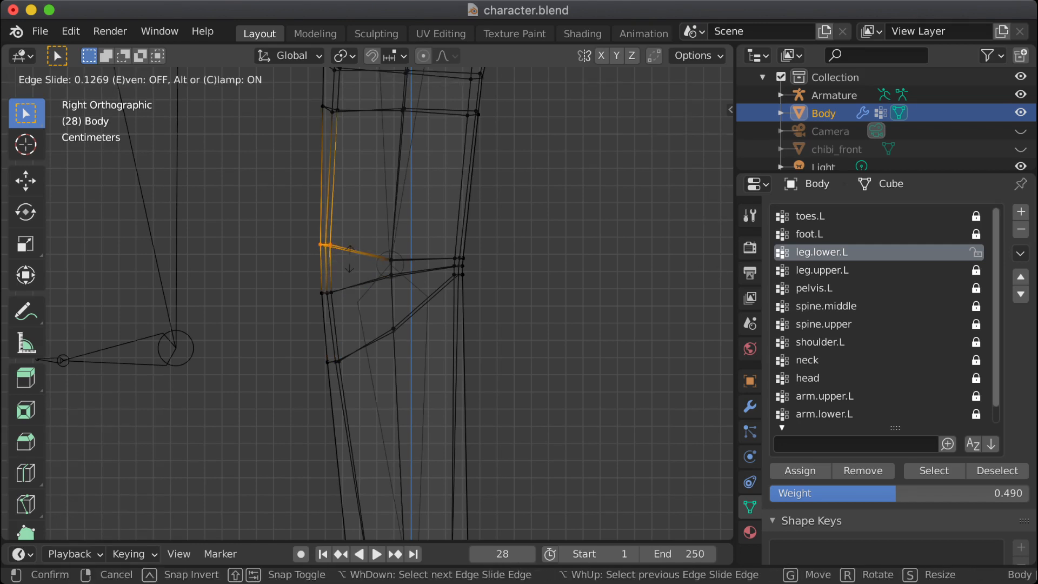
{"action": "left_click", "coordinate": [392, 257]}
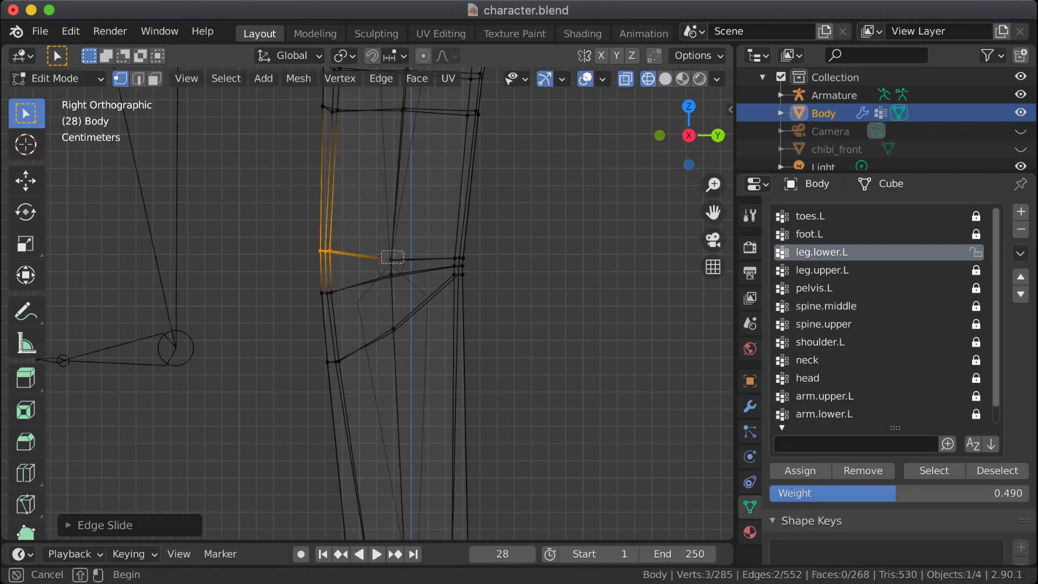
{"action": "left_click_drag", "start_coordinate": [381, 251], "coordinate": [403, 263]}
{"action": "key", "text": "g"}
{"action": "key", "text": "g"}
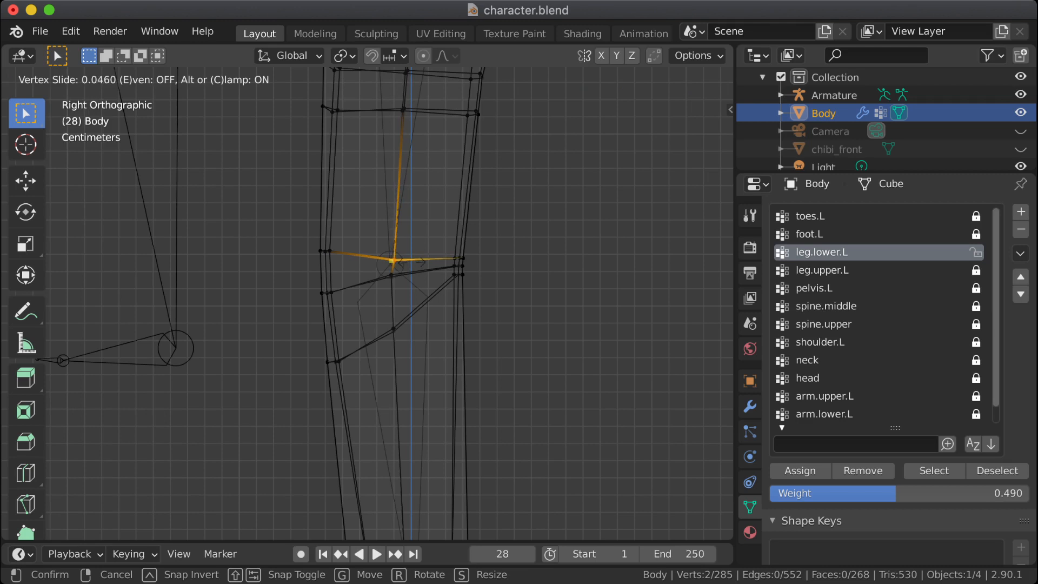
{"action": "left_click", "coordinate": [392, 250]}
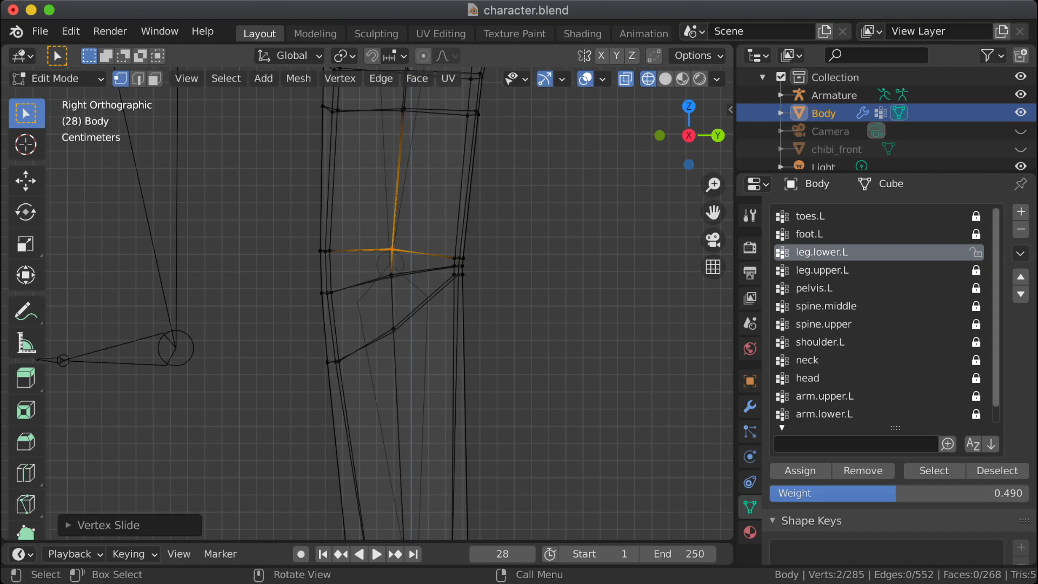
Step: Vertex-slide the side vertices of the knee's middle loop slightly down, and clear the selection
{"action": "left_click_drag", "start_coordinate": [384, 287], "coordinate": [402, 268]}
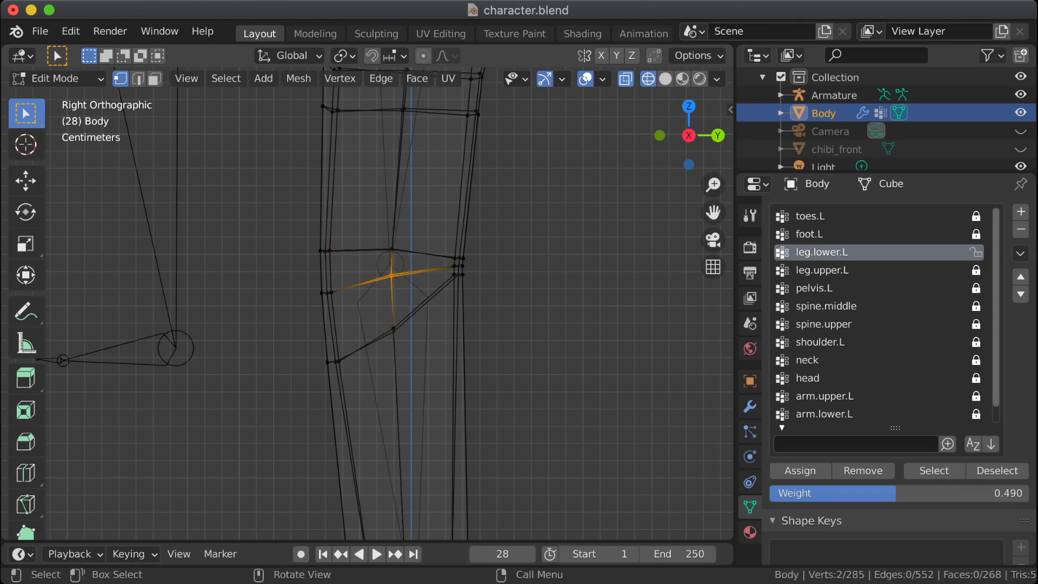
{"action": "key", "text": "g"}
{"action": "key", "text": "g"}
{"action": "key", "text": "Return"}
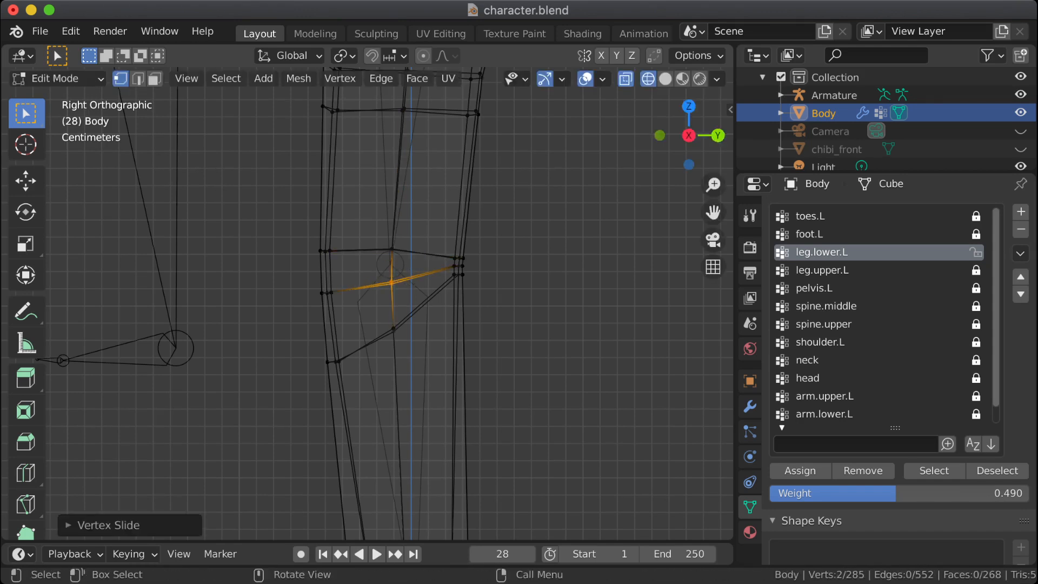
{"action": "left_click", "coordinate": [530, 296]}
Step: Inspect the bent knee's shape in Weight Paint mode from the side and from the front
{"action": "key", "text": "Tab"}
{"action": "middle_click_drag", "start_coordinate": [455, 273], "coordinate": [557, 442], "text": "shift"}
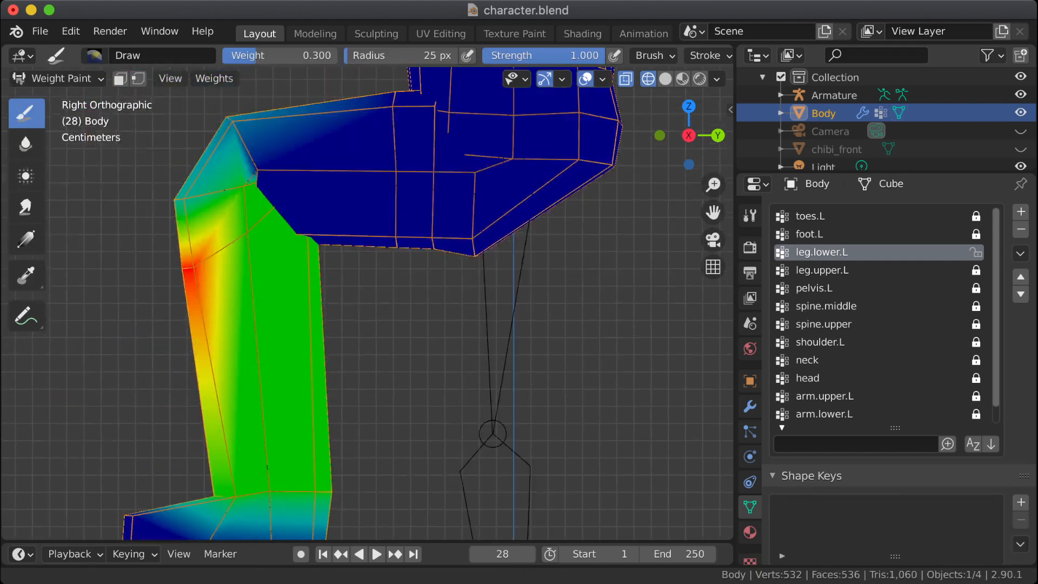
{"action": "middle_click_drag", "start_coordinate": [400, 344], "coordinate": [416, 367], "text": "shift"}
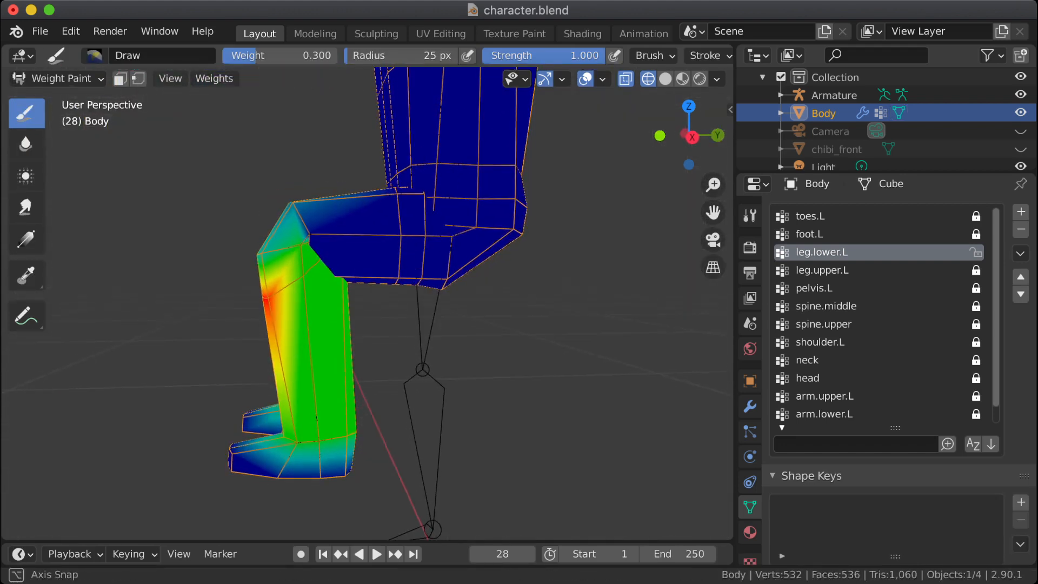
{"action": "middle_click_drag", "start_coordinate": [416, 366], "coordinate": [317, 253]}
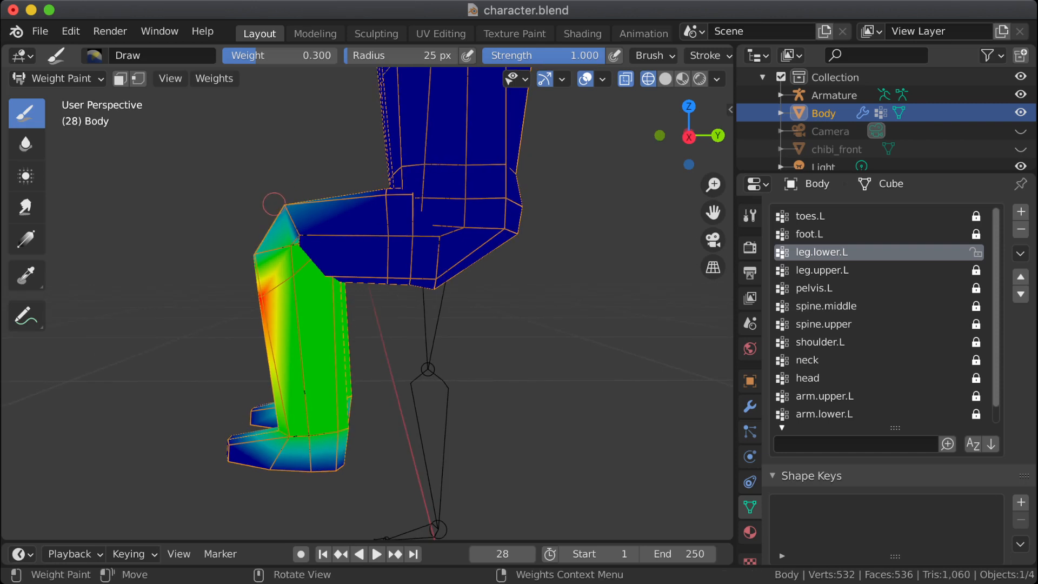
{"action": "middle_click_drag", "start_coordinate": [273, 204], "coordinate": [330, 207]}
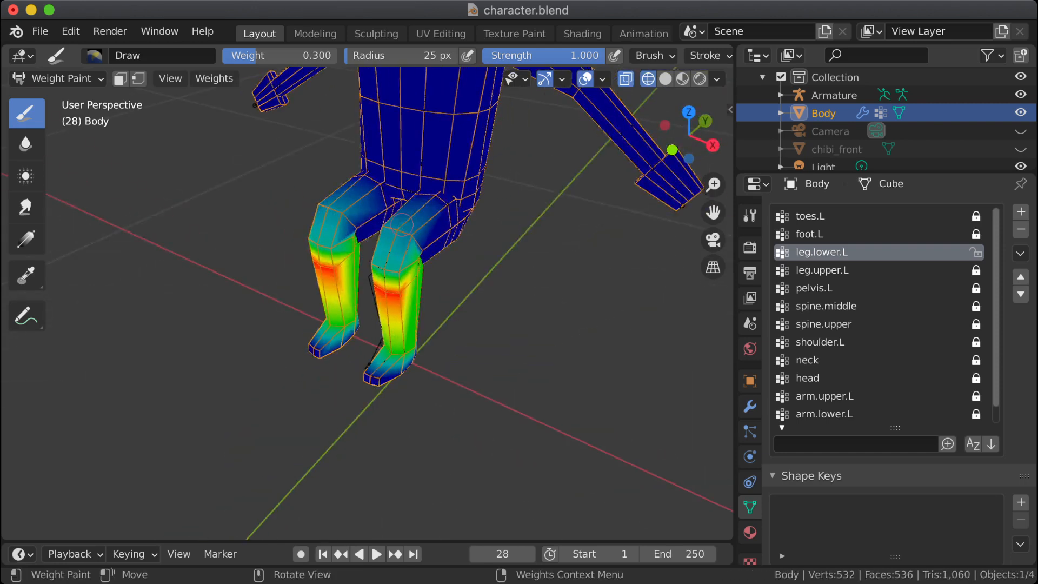
{"action": "middle_click_drag", "start_coordinate": [442, 256], "coordinate": [378, 254]}
Step: Return to Edit Mode in the right orthographic view and select the three front vertices of the knee's upper loop
{"action": "key", "text": "Tab"}
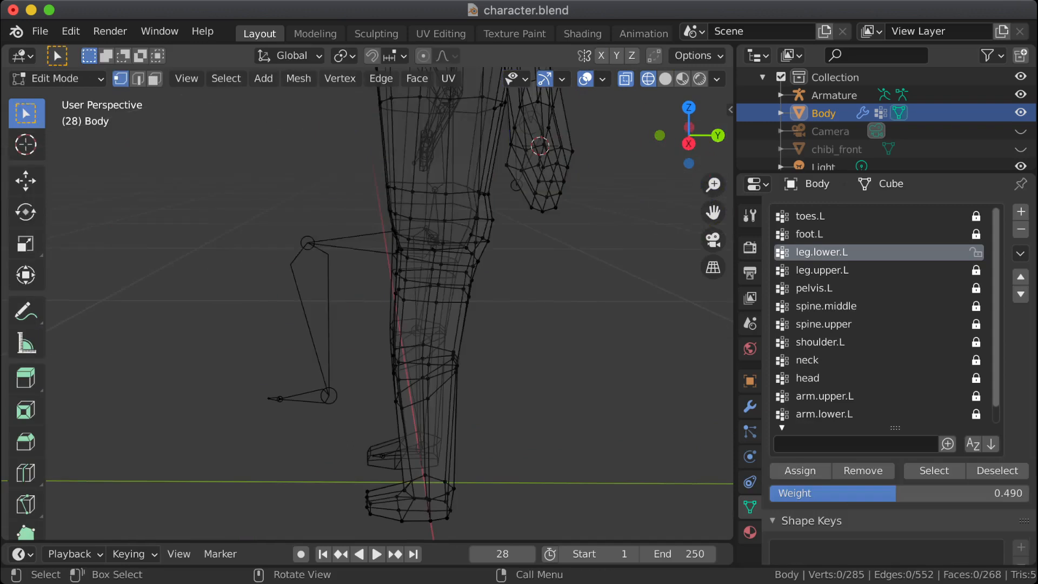
{"action": "key", "text": "KP_3"}
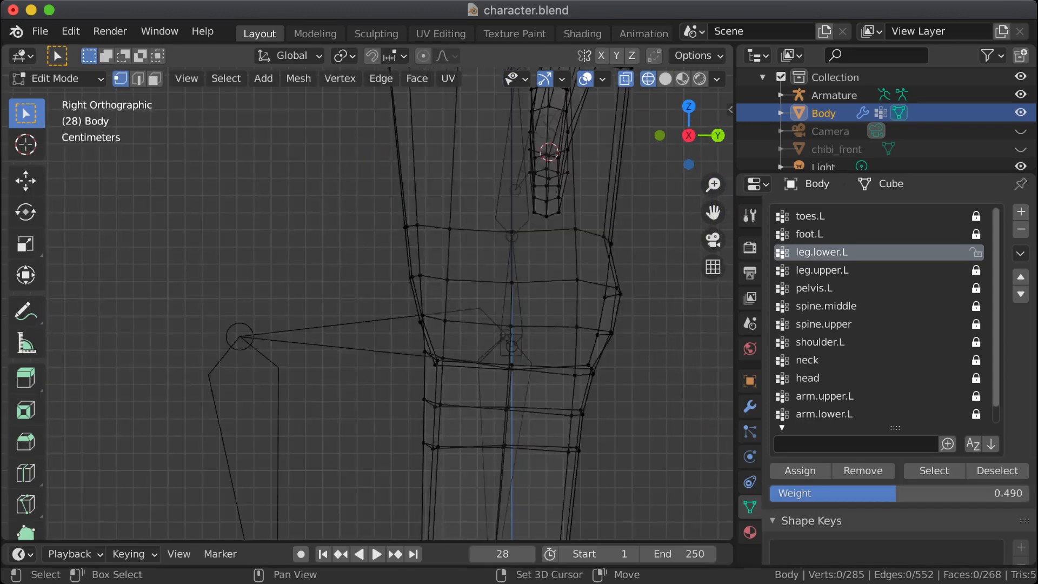
{"action": "middle_click_drag", "start_coordinate": [433, 379], "coordinate": [382, 177], "text": "shift"}
{"action": "left_click_drag", "start_coordinate": [350, 378], "coordinate": [396, 396]}
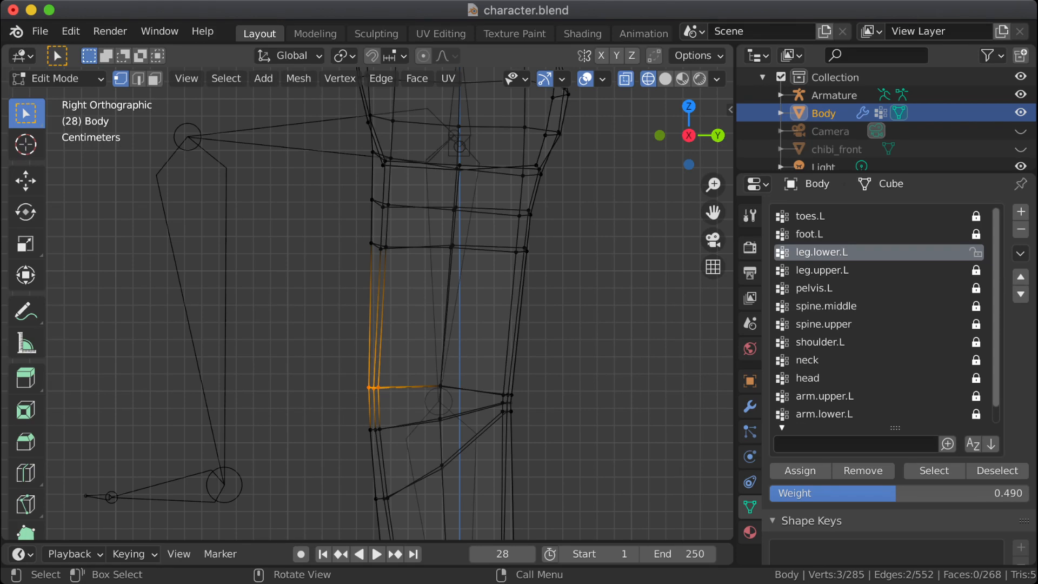
Step: In Weight Paint mode, set the Draw brush weight to 0.450 and dab it onto the front of the left knee for leg.lower.L
{"action": "key", "text": "Tab"}
{"action": "mouse_move", "coordinate": [270, 306]}
{"action": "middle_mouse_down", "text": "shift"}
{"action": "mouse_move", "coordinate": [373, 475]}
{"action": "mouse_move", "coordinate": [438, 492]}
{"action": "middle_mouse_up", "text": "shift"}
{"action": "scroll", "coordinate": [374, 475], "scroll_direction": "down", "scroll_amount": 5}
{"action": "middle_click_drag", "start_coordinate": [466, 354], "coordinate": [498, 367]}
{"action": "mouse_move", "coordinate": [460, 330]}
{"action": "middle_mouse_down"}
{"action": "mouse_move", "coordinate": [472, 345]}
{"action": "mouse_move", "coordinate": [453, 343]}
{"action": "middle_mouse_up"}
{"action": "scroll", "coordinate": [473, 345], "scroll_direction": "down", "scroll_amount": 1}
{"action": "right_click", "coordinate": [399, 276]}
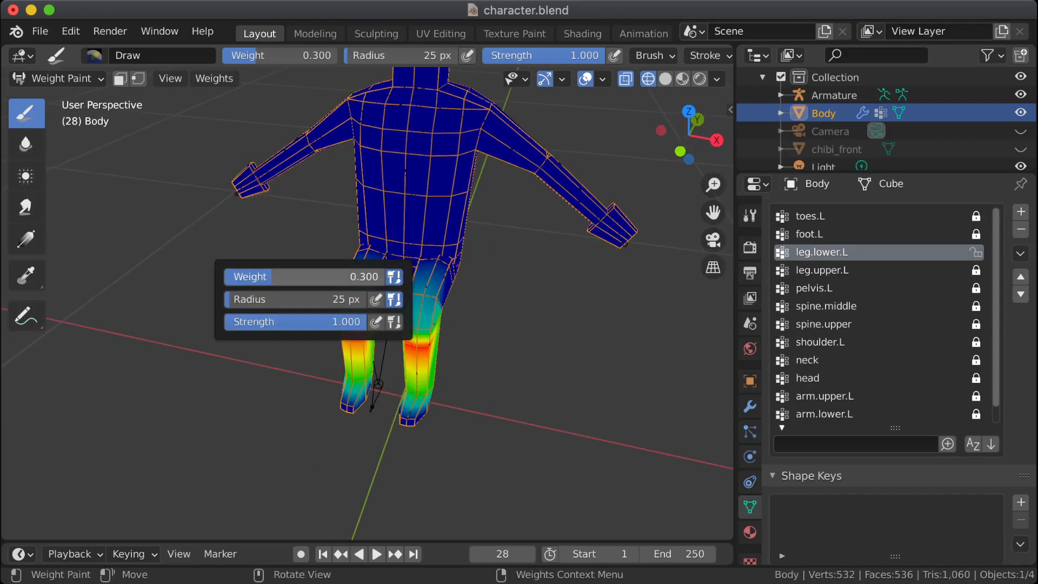
{"action": "left_click_drag", "start_coordinate": [326, 277], "coordinate": [350, 277]}
{"action": "left_click", "coordinate": [425, 291]}
{"action": "left_click", "coordinate": [426, 294]}
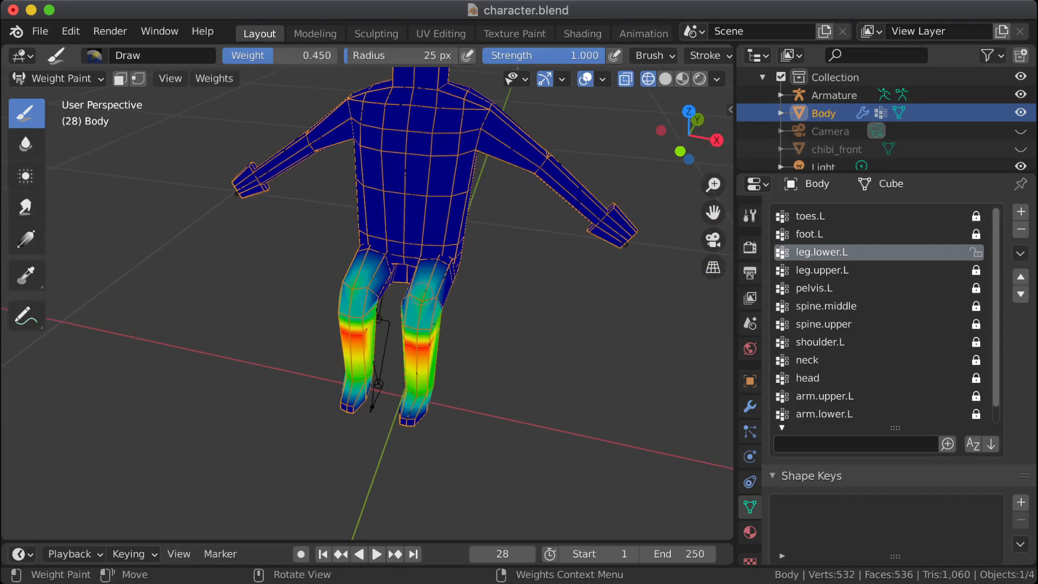
Step: Paint the 0.450 leg.lower.L weight across the front of the knee's upper loop, checking the bend from the side
{"action": "scroll", "coordinate": [426, 301], "scroll_direction": "up", "scroll_amount": 1}
{"action": "scroll", "coordinate": [427, 301], "scroll_direction": "up", "scroll_amount": 2}
{"action": "middle_click_drag", "start_coordinate": [528, 317], "coordinate": [493, 325], "text": "shift"}
{"action": "scroll", "coordinate": [472, 308], "scroll_direction": "up", "scroll_amount": 2}
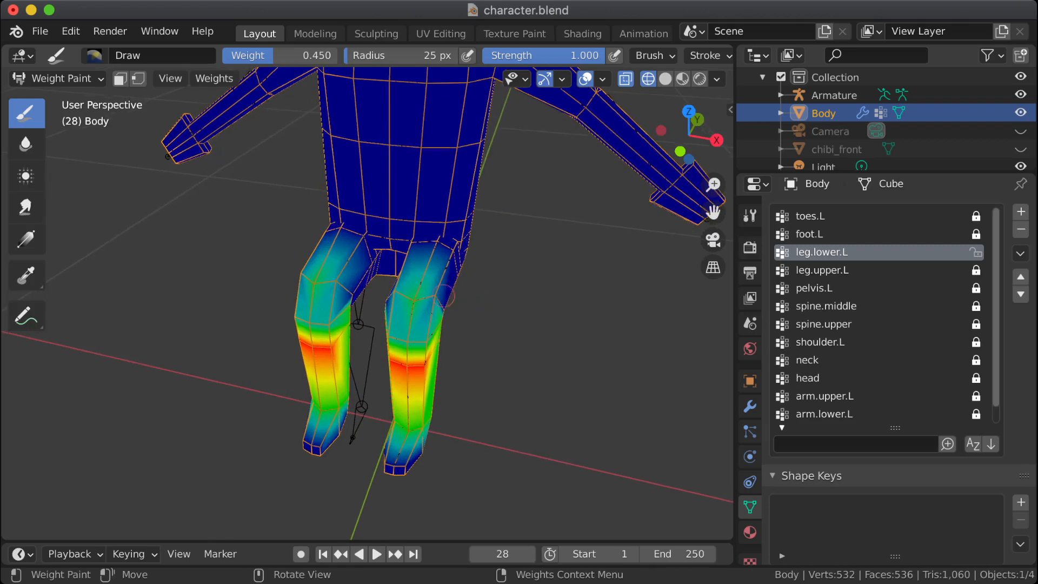
{"action": "left_click", "coordinate": [426, 301]}
{"action": "middle_click_drag", "start_coordinate": [428, 300], "coordinate": [357, 315]}
{"action": "left_click", "coordinate": [398, 304]}
{"action": "left_click_drag", "start_coordinate": [425, 326], "coordinate": [419, 335]}
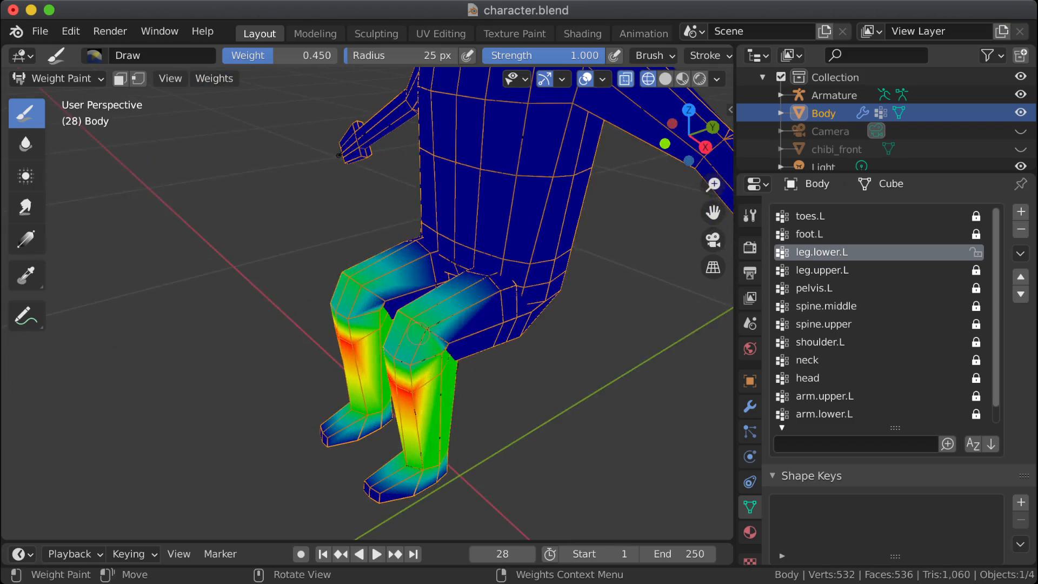
{"action": "middle_click_drag", "start_coordinate": [409, 320], "coordinate": [449, 321]}
{"action": "left_click_drag", "start_coordinate": [411, 366], "coordinate": [427, 354]}
{"action": "middle_click_drag", "start_coordinate": [395, 357], "coordinate": [324, 360]}
{"action": "left_click", "coordinate": [389, 360]}
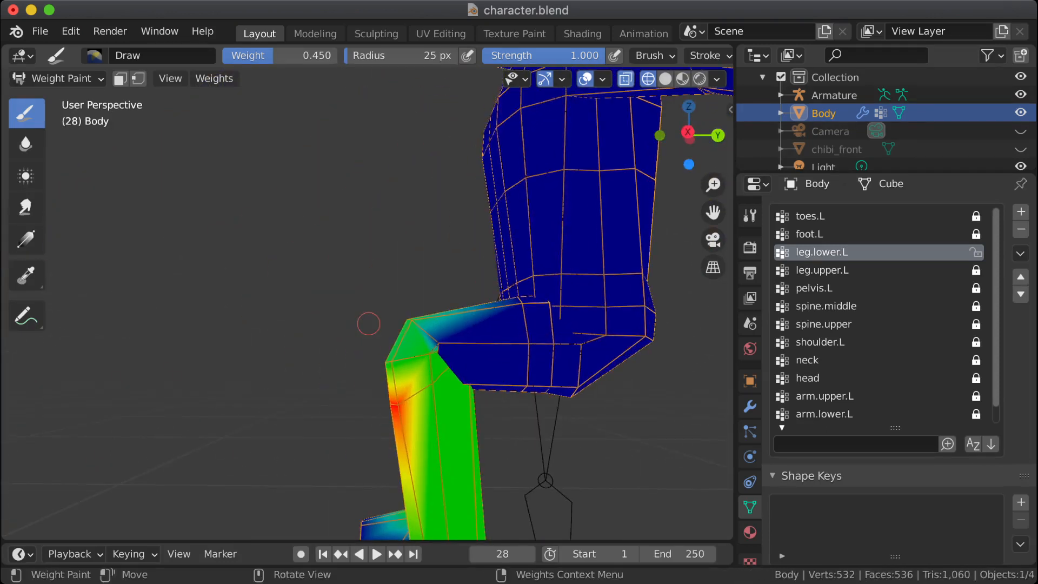
{"action": "middle_click_drag", "start_coordinate": [369, 323], "coordinate": [354, 326]}
{"action": "middle_click_drag", "start_coordinate": [396, 373], "coordinate": [409, 391]}
{"action": "middle_click_drag", "start_coordinate": [474, 393], "coordinate": [235, 241], "text": "shift"}
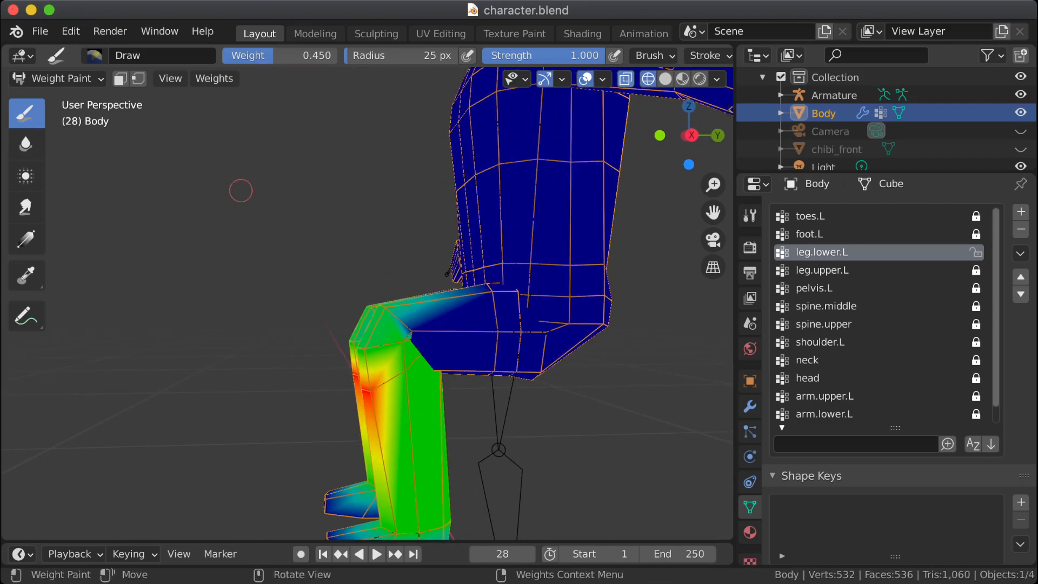
Step: Box-select the left leg's vertices in Edit Mode, frame them, and return to Weight Paint mode for a close side view of the bent leg
{"action": "key", "text": "Tab"}
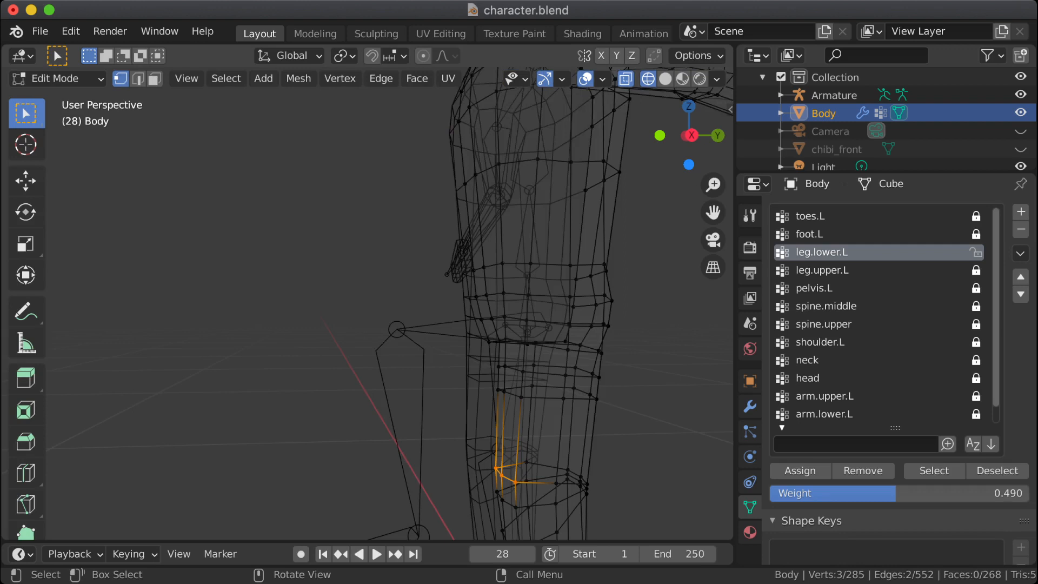
{"action": "scroll", "coordinate": [367, 302], "scroll_direction": "down", "scroll_amount": 6}
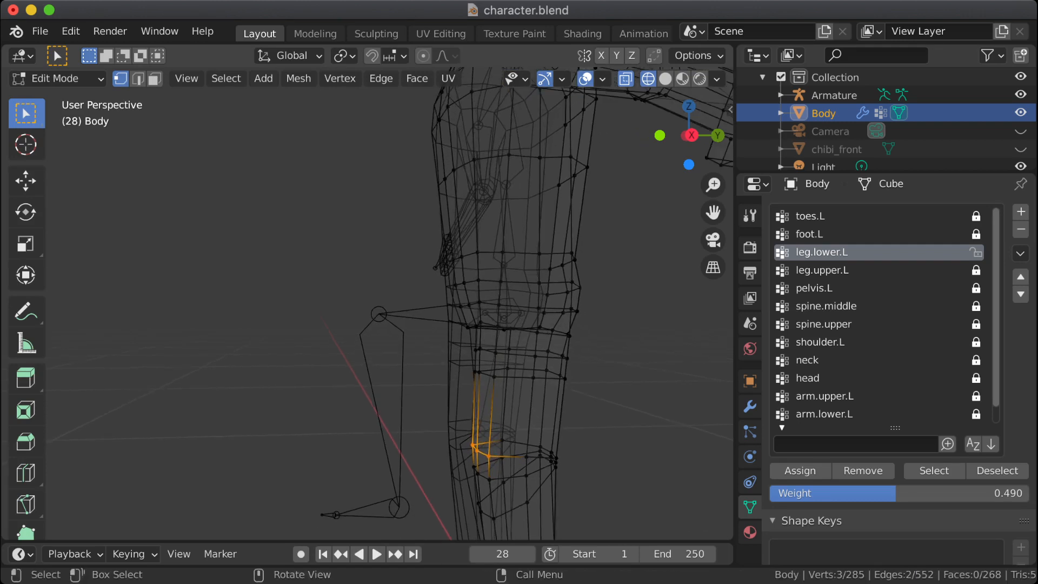
{"action": "scroll", "coordinate": [367, 303], "scroll_direction": "down", "scroll_amount": 1}
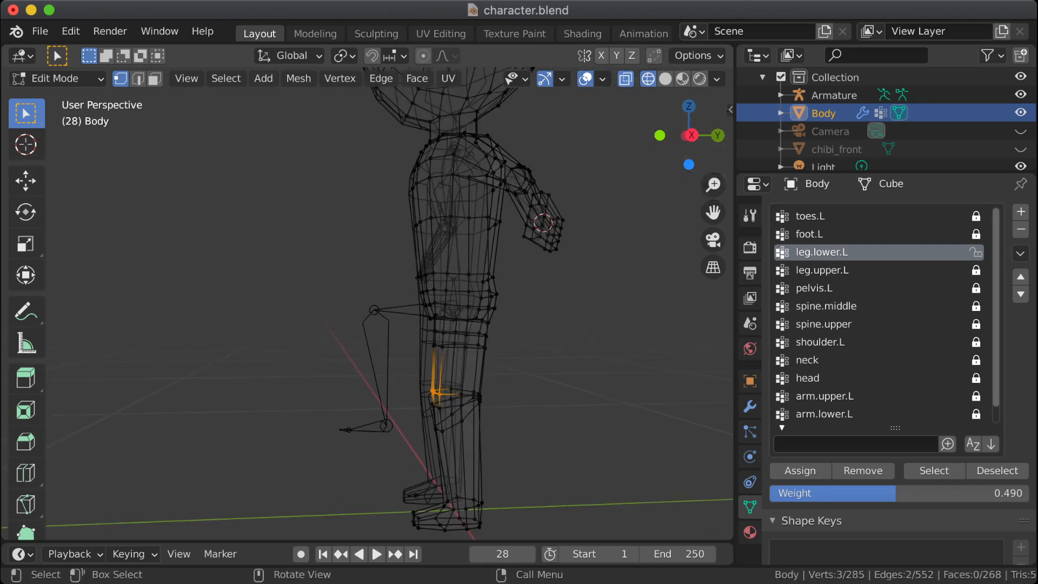
{"action": "left_click_drag", "start_coordinate": [378, 323], "coordinate": [605, 541]}
{"action": "key", "text": "KP_Decimal"}
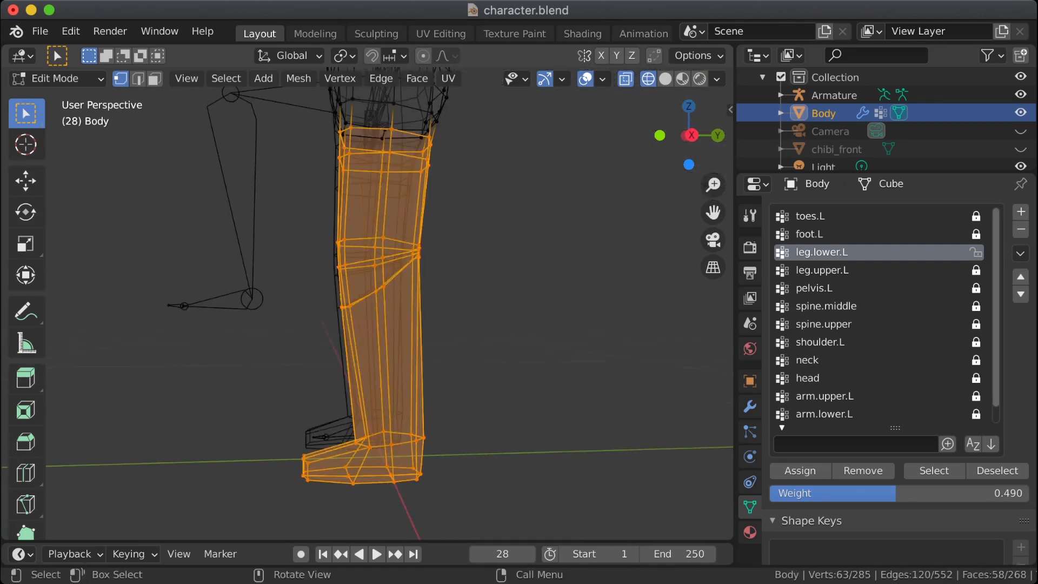
{"action": "mouse_move", "coordinate": [532, 175]}
{"action": "middle_mouse_down"}
{"action": "mouse_move", "coordinate": [515, 201]}
{"action": "mouse_move", "coordinate": [516, 370]}
{"action": "mouse_move", "coordinate": [494, 371]}
{"action": "mouse_move", "coordinate": [507, 354]}
{"action": "mouse_move", "coordinate": [495, 350]}
{"action": "middle_mouse_up"}
{"action": "key", "text": "Tab"}
{"action": "scroll", "coordinate": [493, 383], "scroll_direction": "up", "scroll_amount": 2}
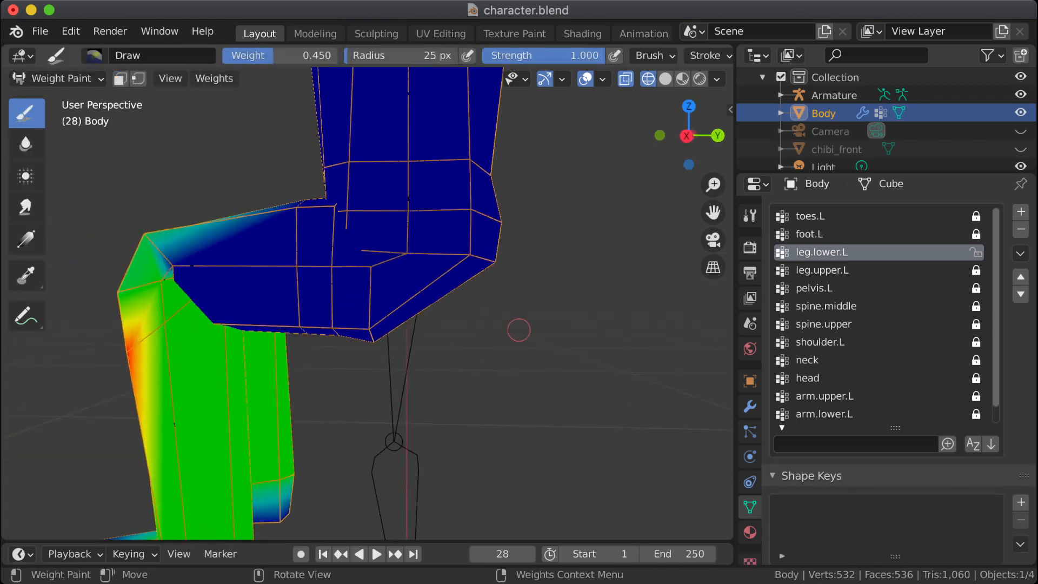
Step: Lock leg.lower.L, make leg.upper.L the active unlocked vertex group, and examine its weights on the bent leg against the Edit Mode mesh
{"action": "left_click", "coordinate": [843, 270]}
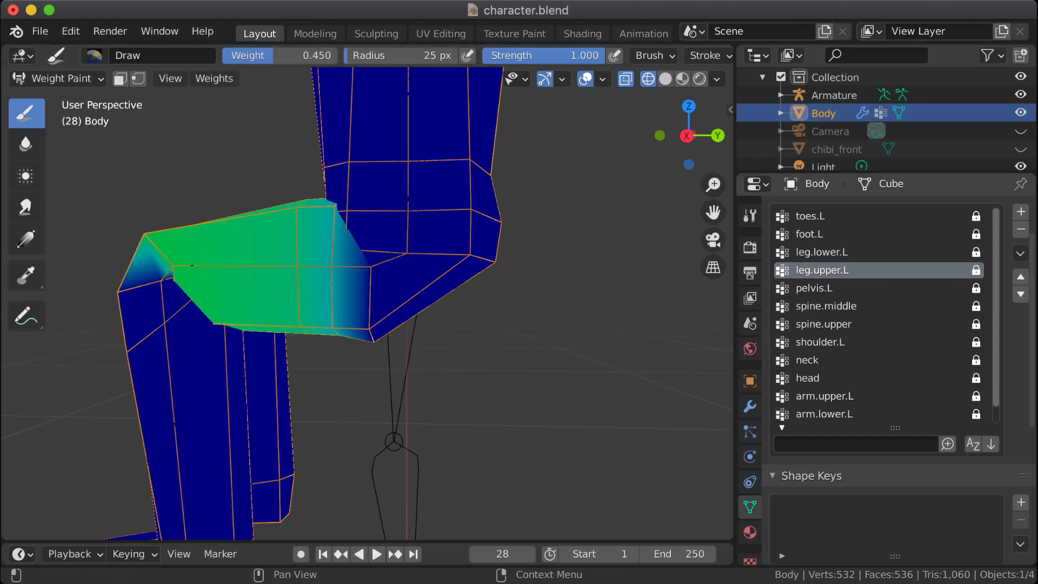
{"action": "left_click", "coordinate": [976, 270]}
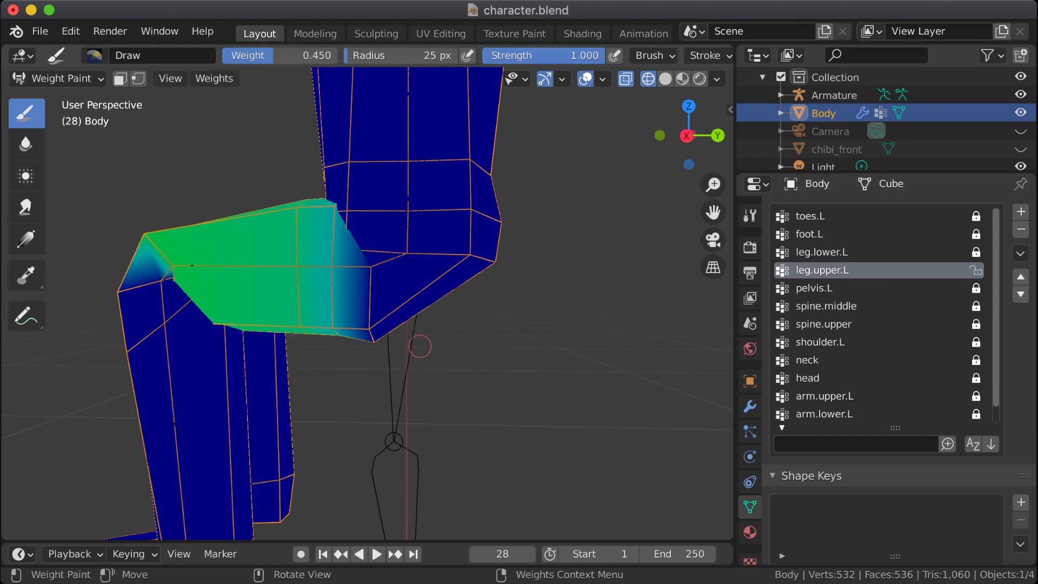
{"action": "key", "text": "Tab"}
{"action": "key", "text": "Tab"}
{"action": "key", "text": "Tab"}
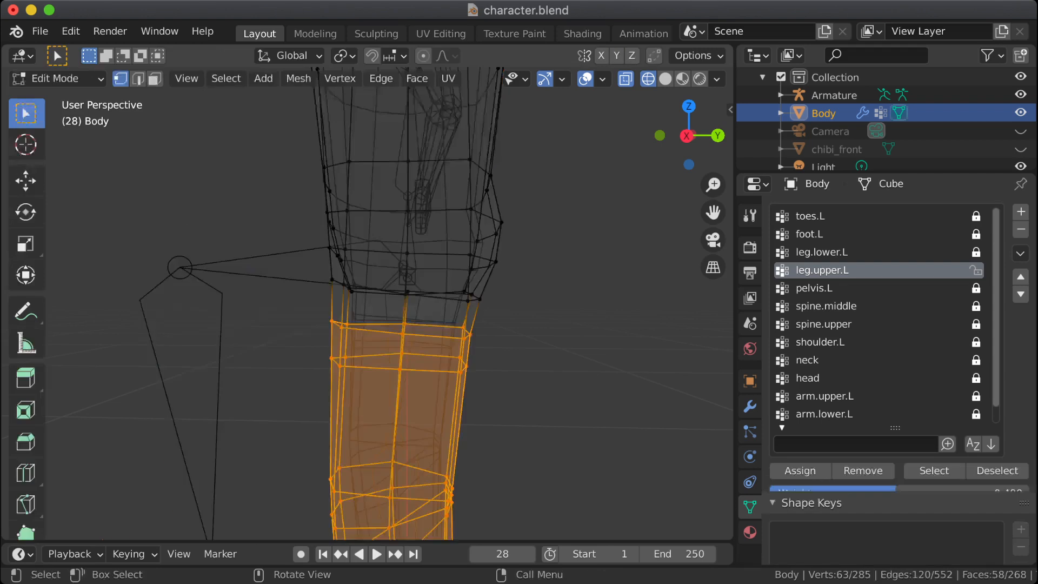
{"action": "key", "text": "Tab"}
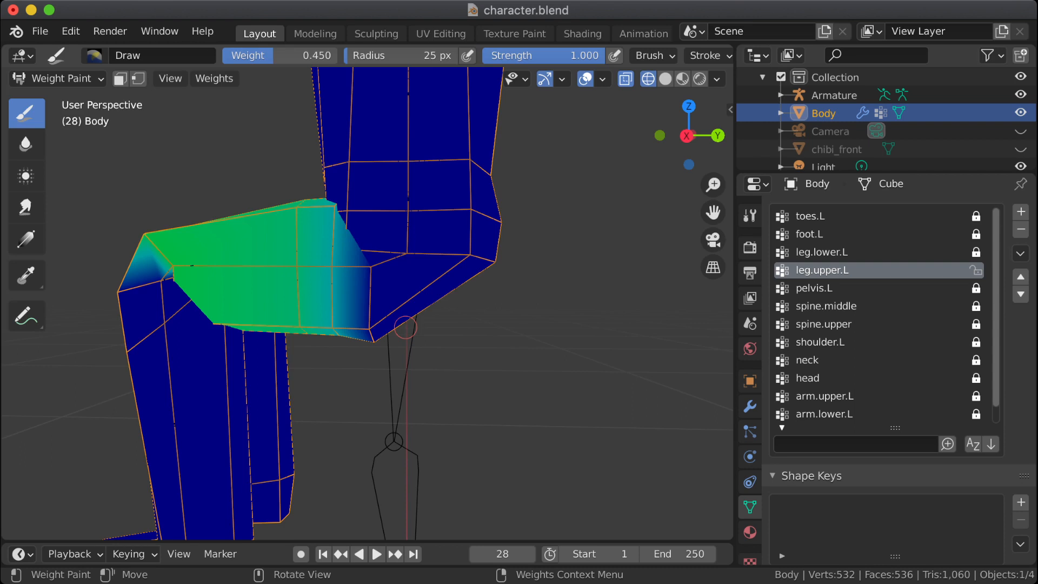
{"action": "mouse_move", "coordinate": [514, 355]}
{"action": "middle_mouse_down"}
{"action": "mouse_move", "coordinate": [485, 354]}
{"action": "mouse_move", "coordinate": [500, 290]}
{"action": "mouse_move", "coordinate": [493, 336]}
{"action": "mouse_move", "coordinate": [509, 395]}
{"action": "middle_mouse_up"}
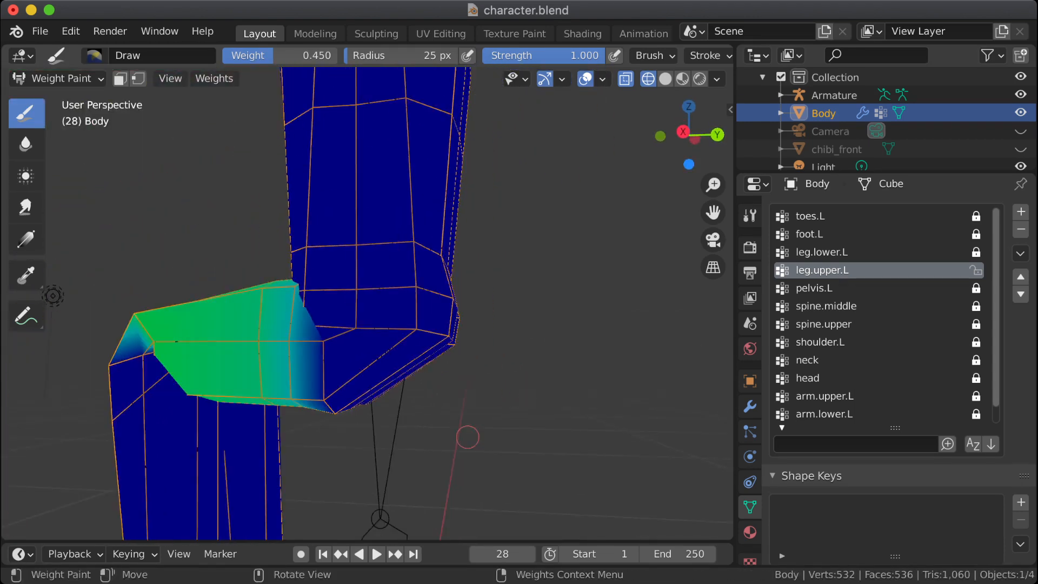
{"action": "middle_click_drag", "start_coordinate": [53, 296], "coordinate": [71, 316]}
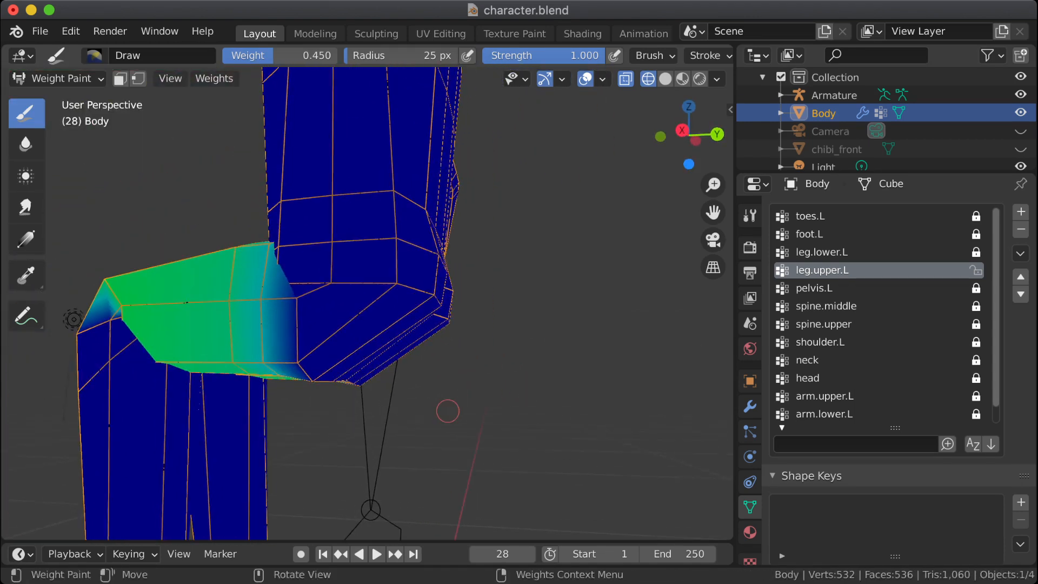
Step: Select the rear vertices of the left thigh's upper loop in Edit Mode and compare that area with the leg.upper.L weights on the bent leg
{"action": "middle_click_drag", "start_coordinate": [452, 409], "coordinate": [484, 414]}
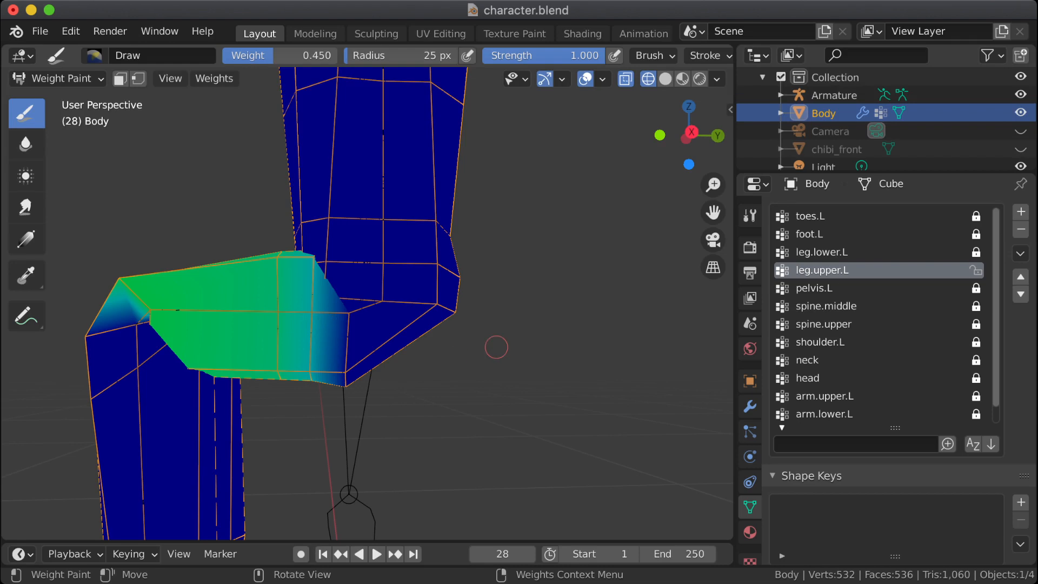
{"action": "key", "text": "Tab"}
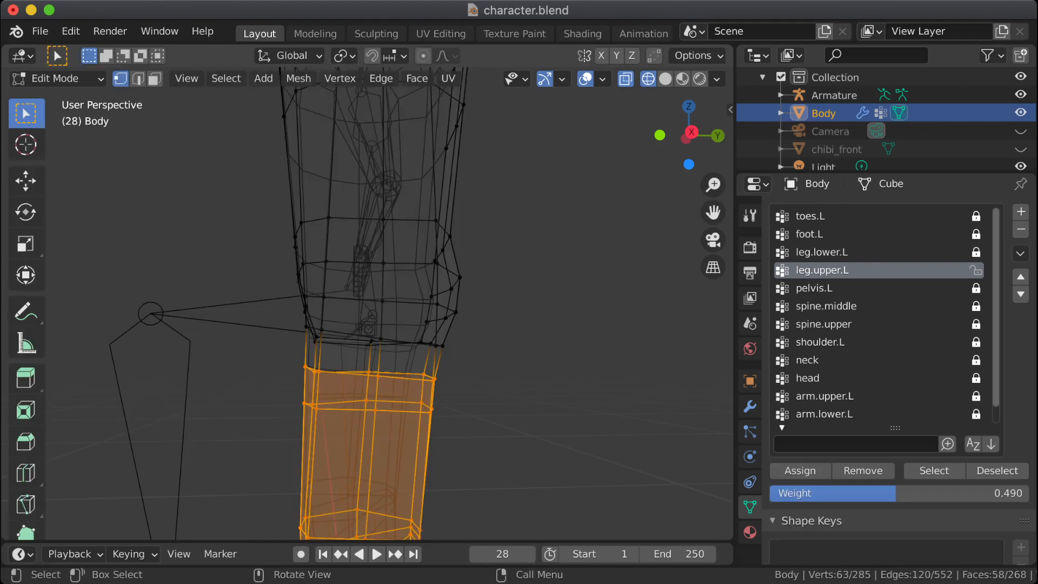
{"action": "left_click", "coordinate": [433, 380]}
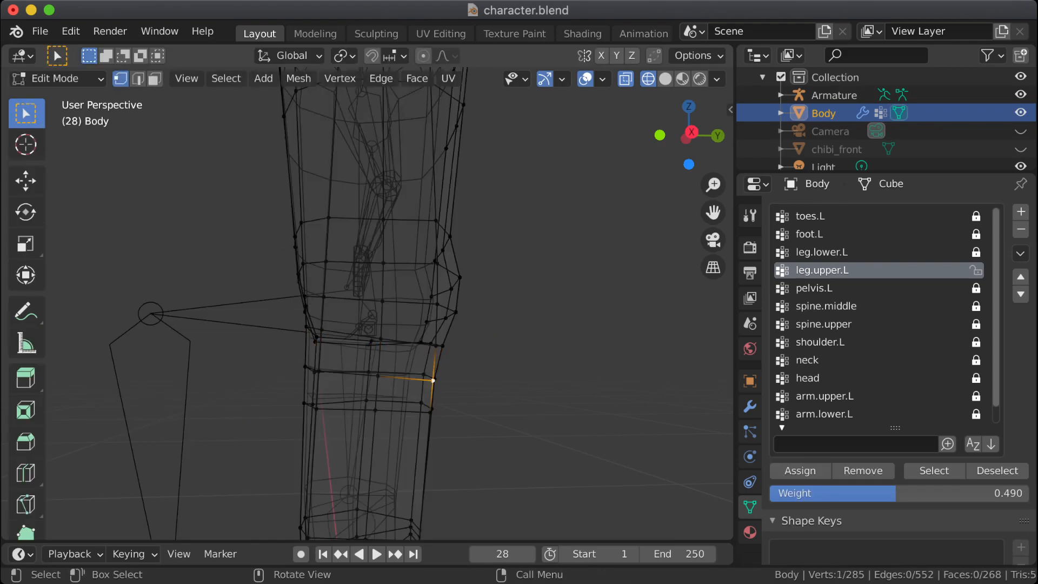
{"action": "mouse_move", "coordinate": [457, 372]}
{"action": "left_mouse_down"}
{"action": "mouse_move", "coordinate": [447, 381]}
{"action": "mouse_move", "coordinate": [474, 369]}
{"action": "mouse_move", "coordinate": [421, 385]}
{"action": "left_mouse_up"}
{"action": "key", "text": "Tab"}
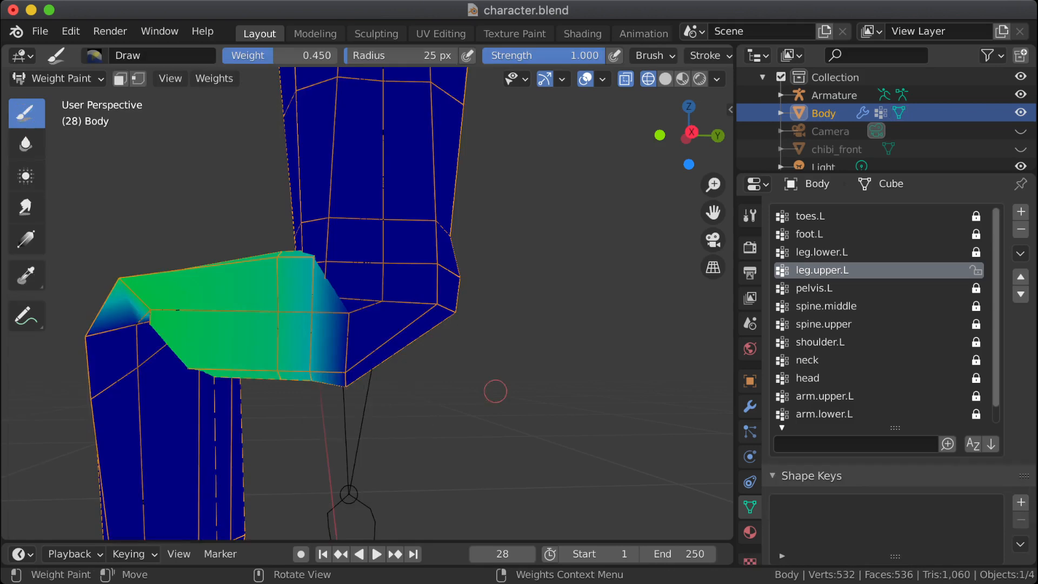
{"action": "key", "text": "Tab"}
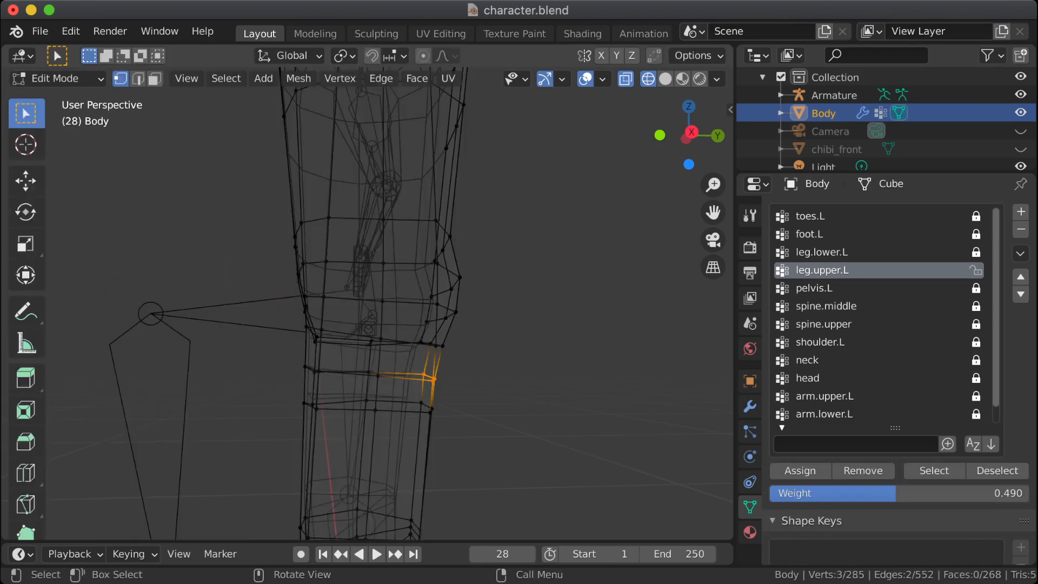
{"action": "key", "text": "Tab"}
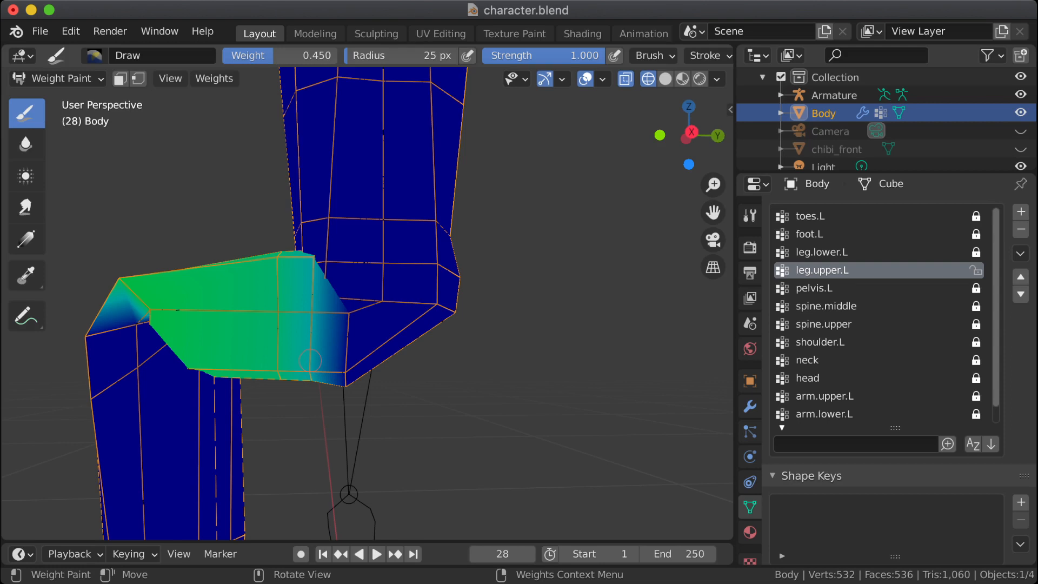
{"action": "key", "text": "Tab"}
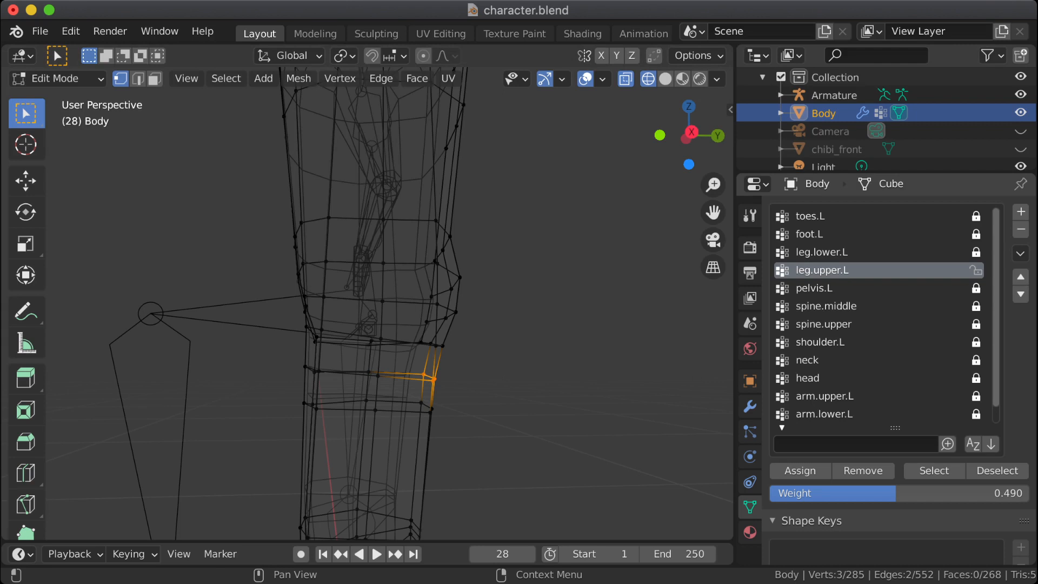
Step: Select the vertices assigned to pelvis.L, make leg.upper.L the active vertex group again, and return to Weight Paint mode
{"action": "left_click", "coordinate": [814, 289]}
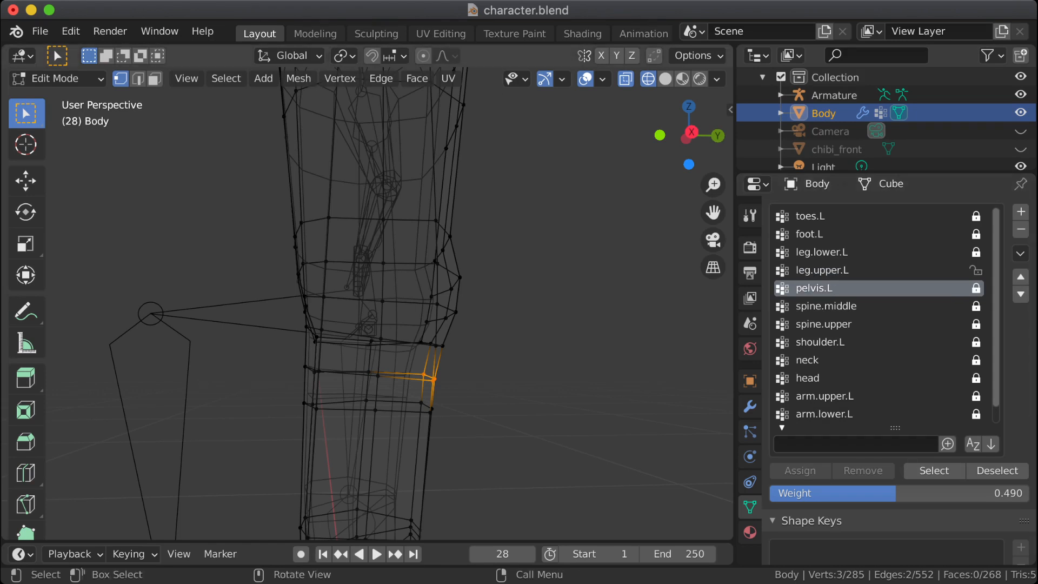
{"action": "left_click", "coordinate": [933, 471]}
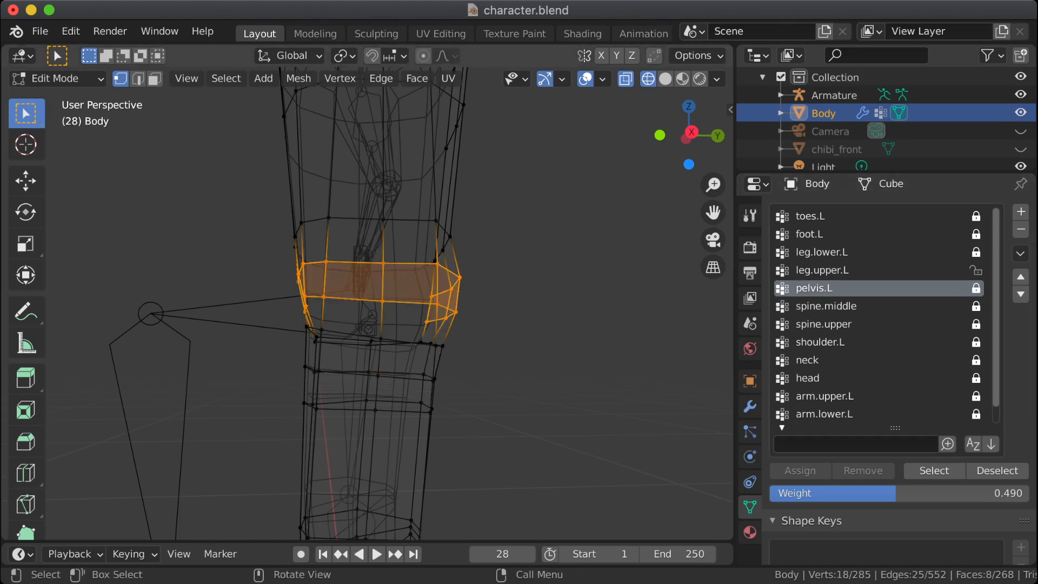
{"action": "middle_click_drag", "start_coordinate": [541, 324], "coordinate": [513, 332]}
{"action": "left_click", "coordinate": [843, 270]}
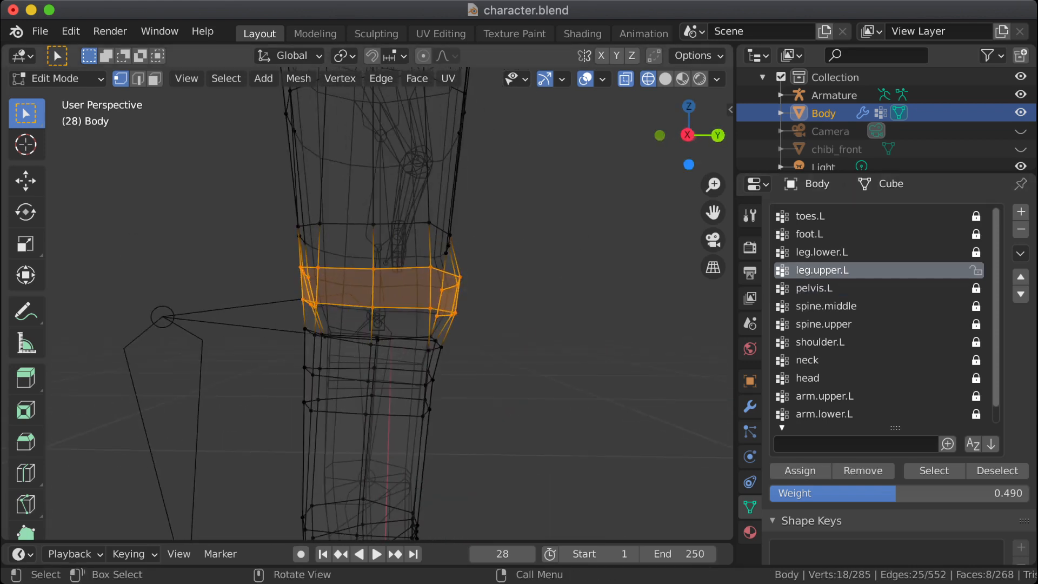
{"action": "key", "text": "Tab"}
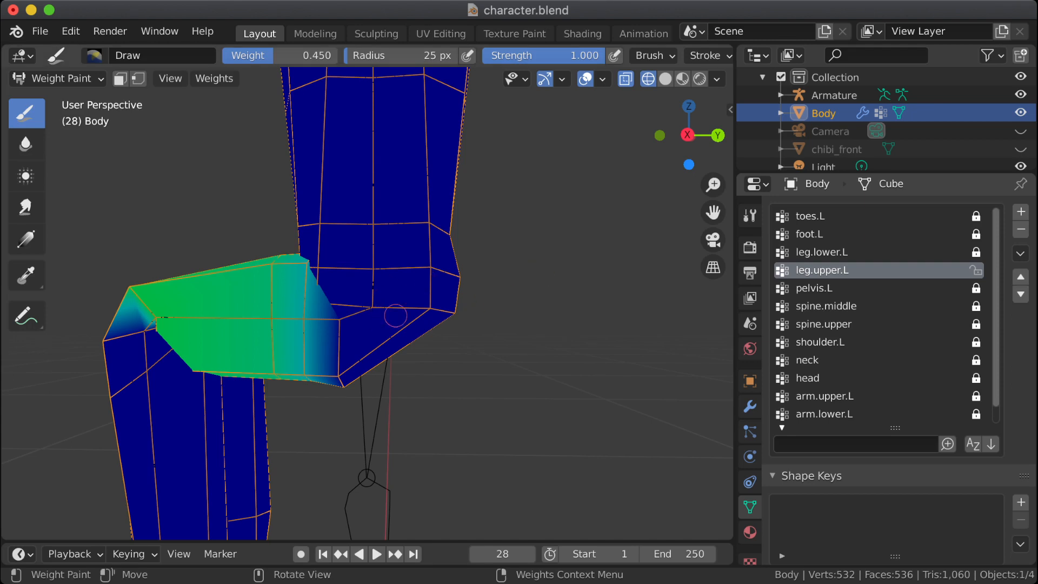
Step: Set the Draw brush weight to 0.200 with the back of the hips in view
{"action": "middle_click_drag", "start_coordinate": [418, 355], "coordinate": [336, 360]}
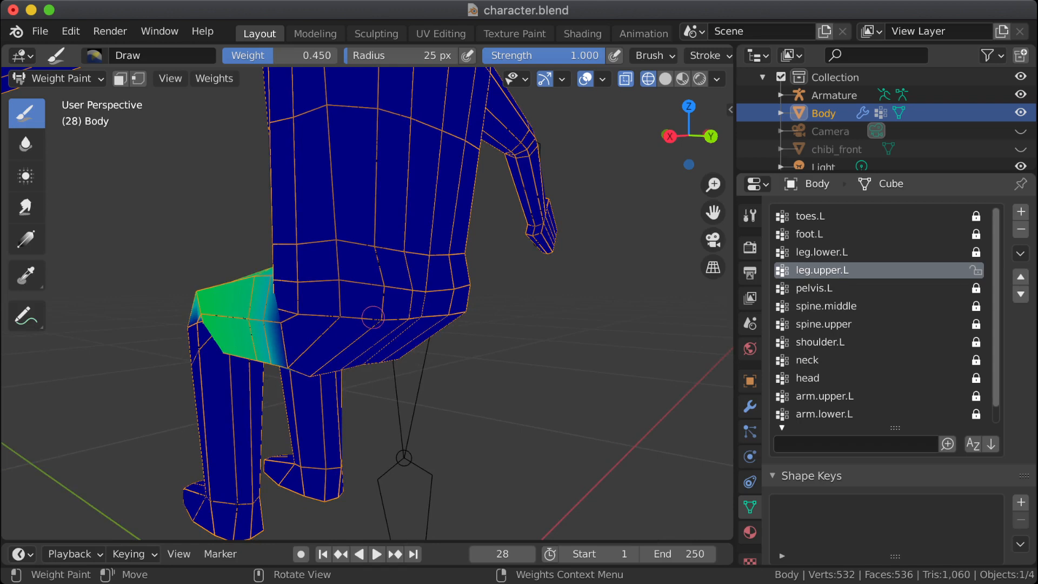
{"action": "middle_click_drag", "start_coordinate": [376, 318], "coordinate": [411, 330]}
{"action": "right_click", "coordinate": [334, 327]}
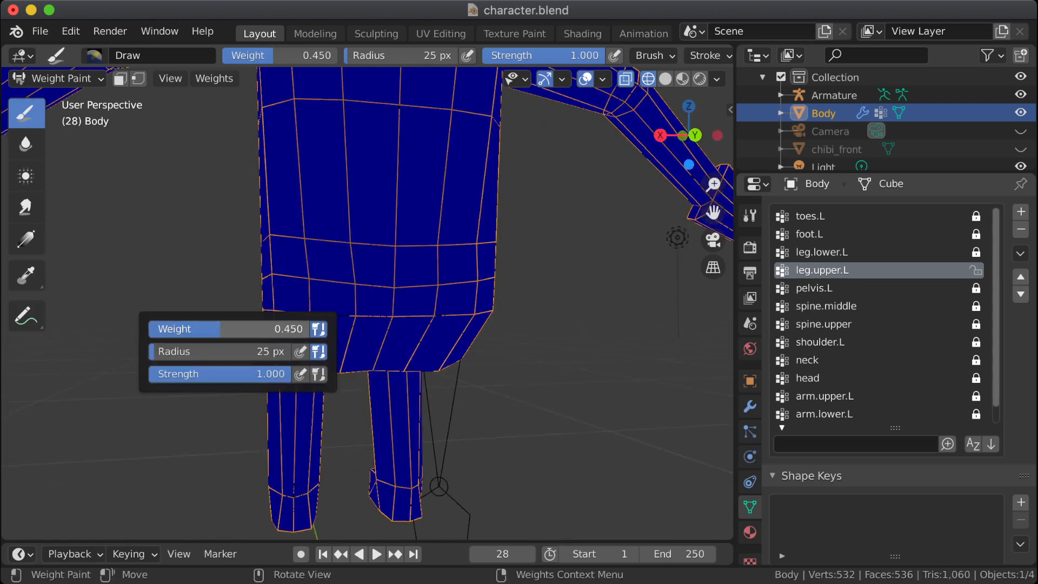
{"action": "left_click_drag", "start_coordinate": [270, 329], "coordinate": [235, 329]}
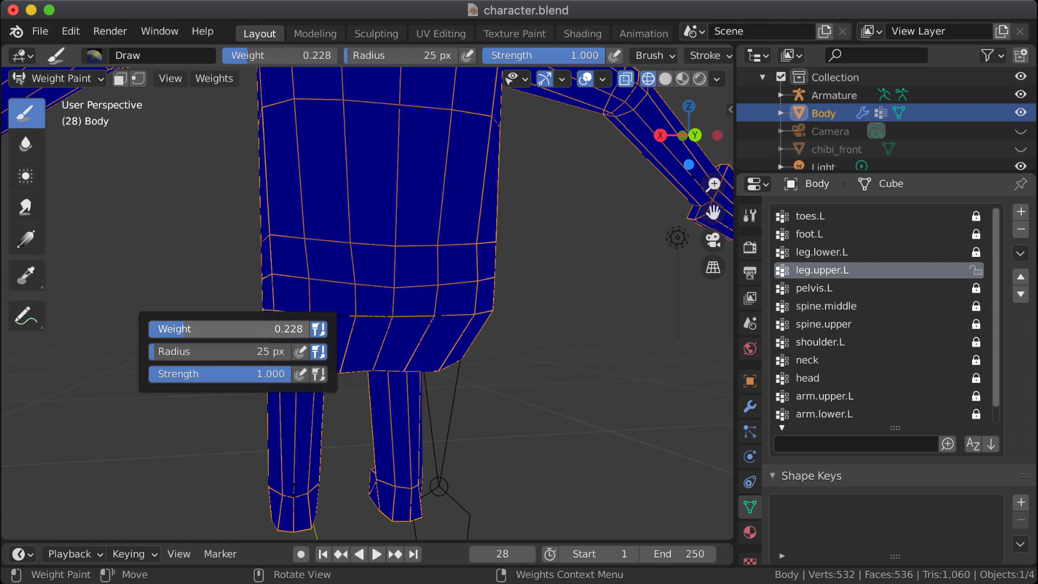
{"action": "left_click", "coordinate": [236, 329]}
{"action": "type", "text": ".2"}
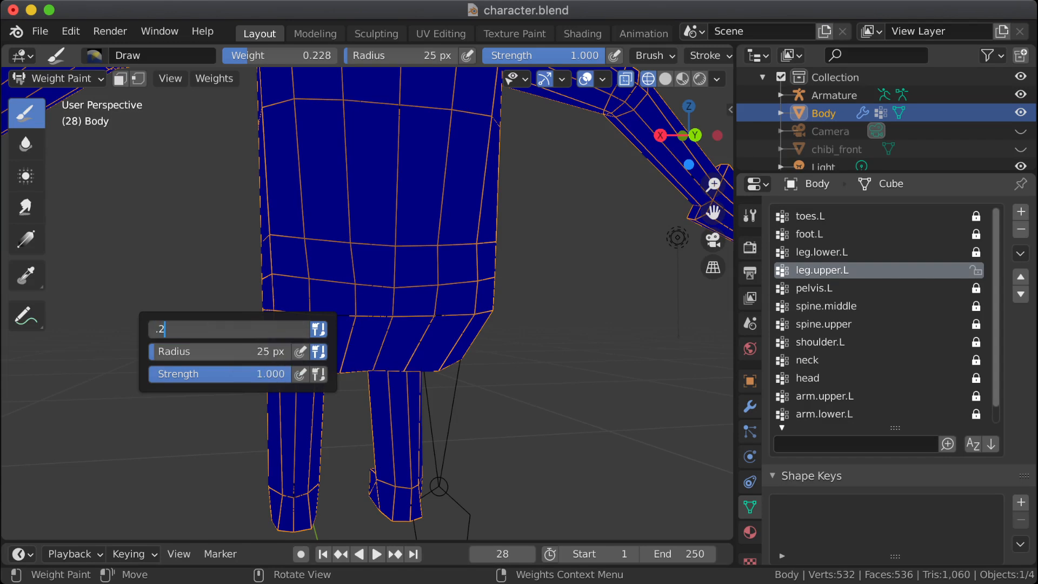
{"action": "key", "text": "Return"}
{"action": "right_click", "coordinate": [398, 353]}
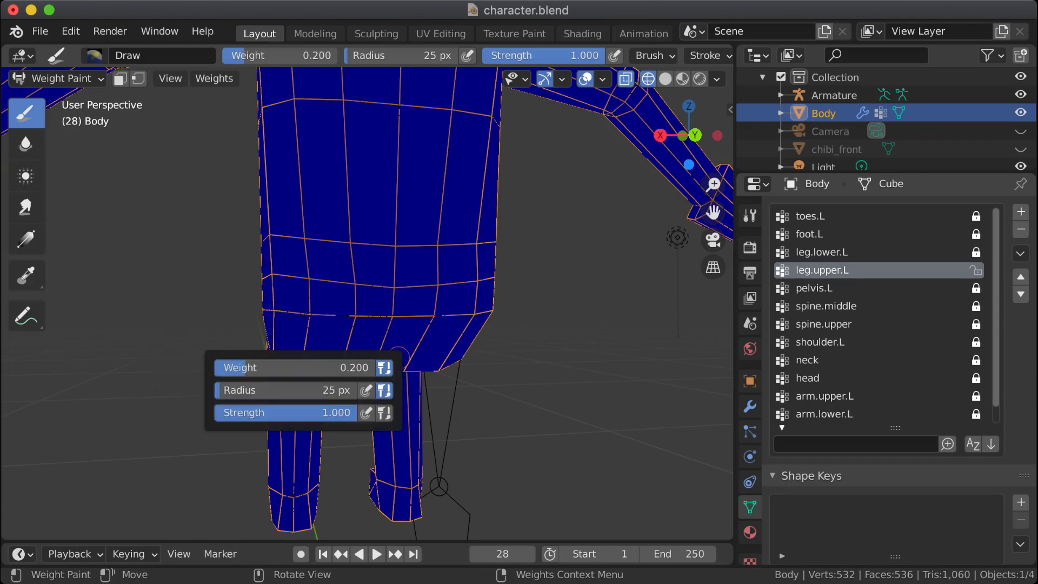
Step: Paint the 0.200 leg.upper.L weight along the lower loop on the back of the hips
{"action": "middle_click_drag", "start_coordinate": [412, 303], "coordinate": [448, 308]}
{"action": "left_click_drag", "start_coordinate": [364, 335], "coordinate": [379, 316]}
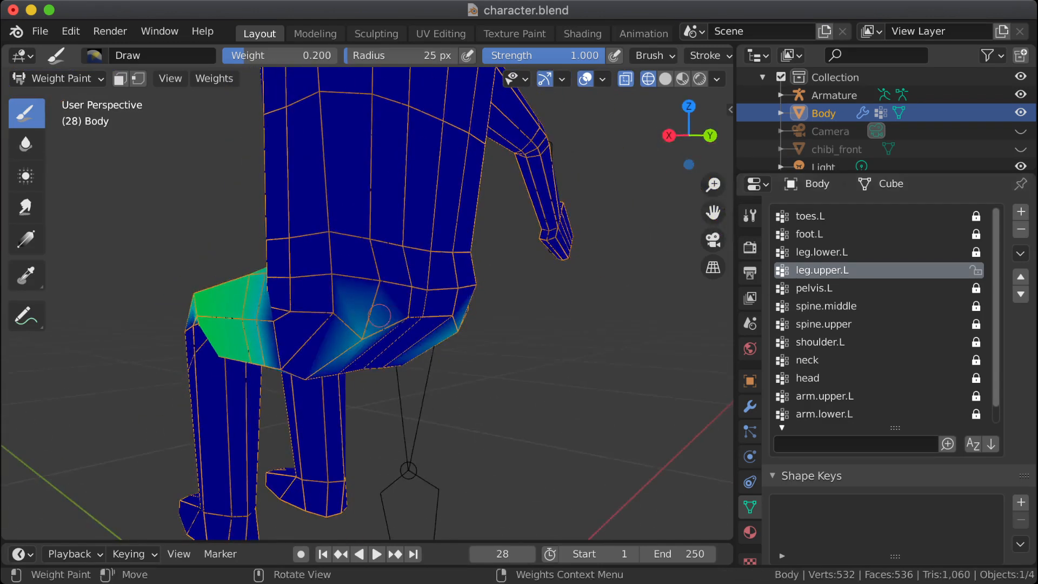
{"action": "mouse_move", "coordinate": [460, 321]}
{"action": "middle_mouse_down"}
{"action": "mouse_move", "coordinate": [412, 318]}
{"action": "mouse_move", "coordinate": [420, 317]}
{"action": "middle_mouse_up"}
{"action": "left_click", "coordinate": [425, 317]}
{"action": "left_click", "coordinate": [362, 314]}
{"action": "mouse_move", "coordinate": [353, 318]}
{"action": "middle_mouse_down"}
{"action": "mouse_move", "coordinate": [384, 316]}
{"action": "mouse_move", "coordinate": [393, 352]}
{"action": "middle_mouse_up"}
Step: Extend the 0.200 leg.upper.L weight over the buttocks and underside of the pelvis down to the top of the thighs
{"action": "middle_click_drag", "start_coordinate": [360, 384], "coordinate": [346, 329]}
{"action": "mouse_move", "coordinate": [320, 283]}
{"action": "middle_mouse_down"}
{"action": "mouse_move", "coordinate": [324, 301]}
{"action": "mouse_move", "coordinate": [277, 287]}
{"action": "mouse_move", "coordinate": [326, 288]}
{"action": "mouse_move", "coordinate": [323, 307]}
{"action": "middle_mouse_up"}
{"action": "left_click", "coordinate": [273, 266]}
{"action": "left_click", "coordinate": [277, 293]}
{"action": "left_click", "coordinate": [323, 307]}
{"action": "left_click", "coordinate": [280, 294]}
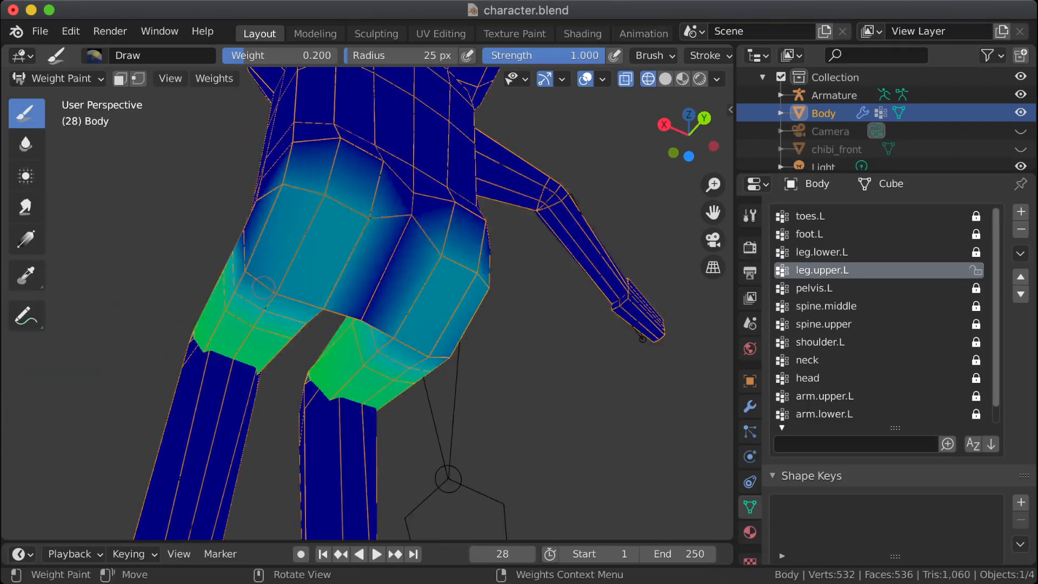
{"action": "left_click", "coordinate": [249, 272]}
{"action": "mouse_move", "coordinate": [249, 271]}
{"action": "middle_mouse_down"}
{"action": "mouse_move", "coordinate": [363, 336]}
{"action": "mouse_move", "coordinate": [337, 289]}
{"action": "middle_mouse_up"}
{"action": "mouse_move", "coordinate": [340, 239]}
{"action": "middle_mouse_down", "text": "shift"}
{"action": "mouse_move", "coordinate": [385, 390]}
{"action": "mouse_move", "coordinate": [378, 347]}
{"action": "middle_mouse_up", "text": "shift"}
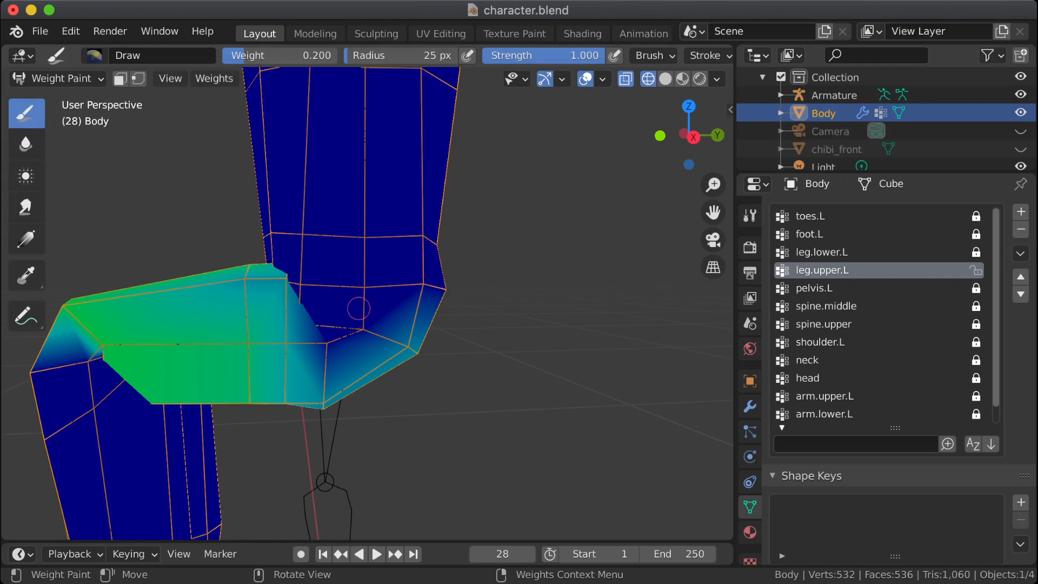
Step: Dab the leg.upper.L weight onto the side of the left hip where the thigh meets the pelvis
{"action": "left_click", "coordinate": [227, 262]}
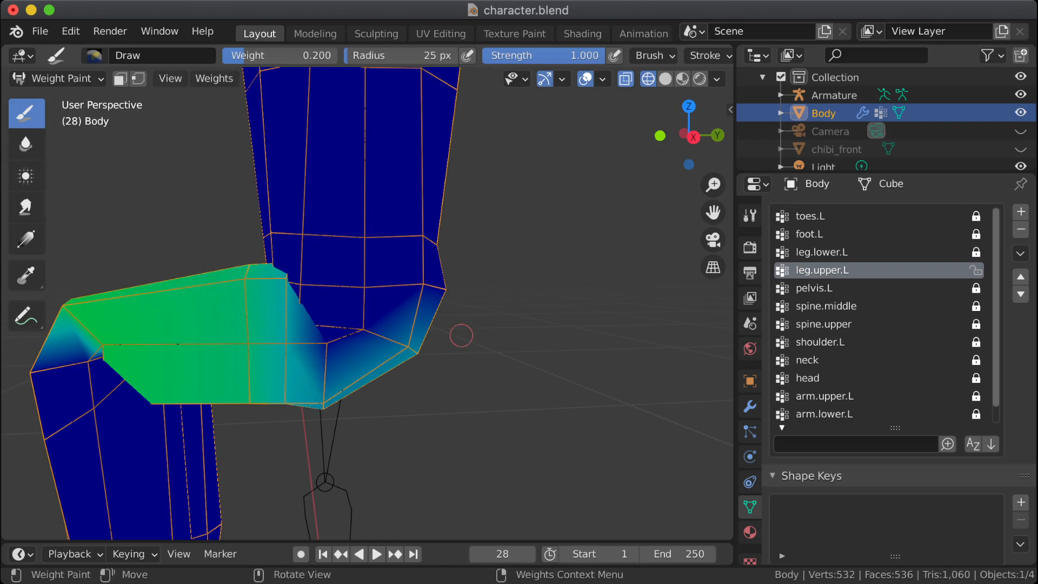
{"action": "mouse_move", "coordinate": [366, 327]}
{"action": "left_mouse_down"}
{"action": "mouse_move", "coordinate": [329, 341]}
{"action": "mouse_move", "coordinate": [372, 325]}
{"action": "left_mouse_up"}
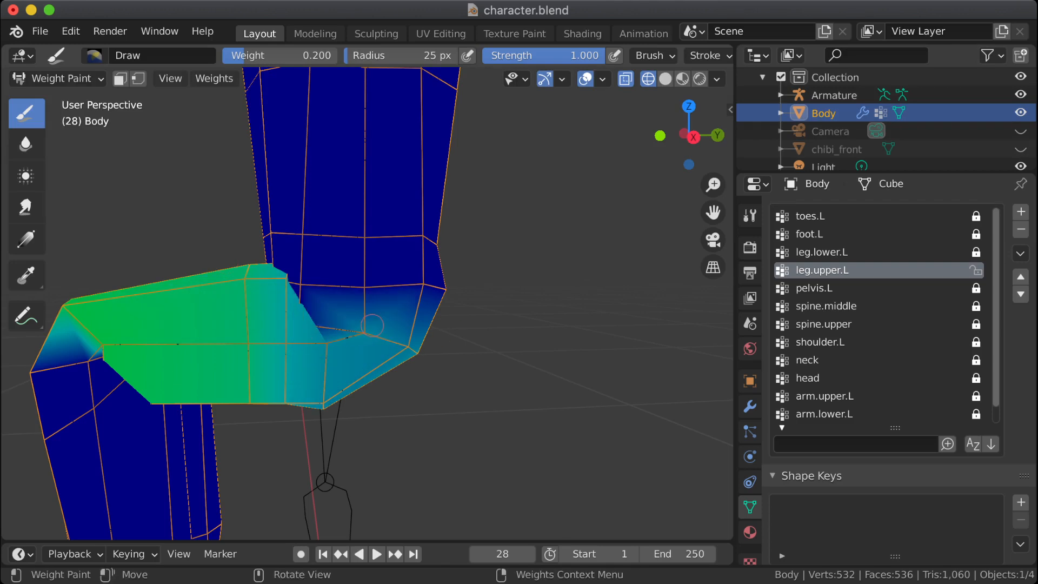
{"action": "mouse_move", "coordinate": [370, 326]}
{"action": "middle_mouse_down"}
{"action": "mouse_move", "coordinate": [440, 322]}
{"action": "mouse_move", "coordinate": [395, 339]}
{"action": "mouse_move", "coordinate": [365, 330]}
{"action": "middle_mouse_up"}
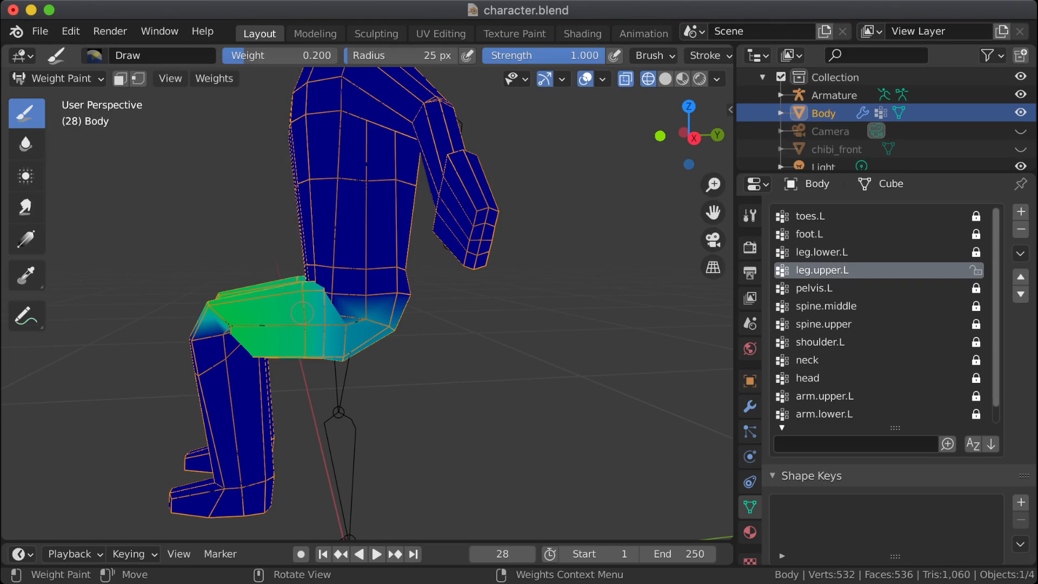
Step: Lock leg.upper.L, then unlock pelvis.L and make it the active vertex group
{"action": "scroll", "coordinate": [303, 313], "scroll_direction": "up", "scroll_amount": 3}
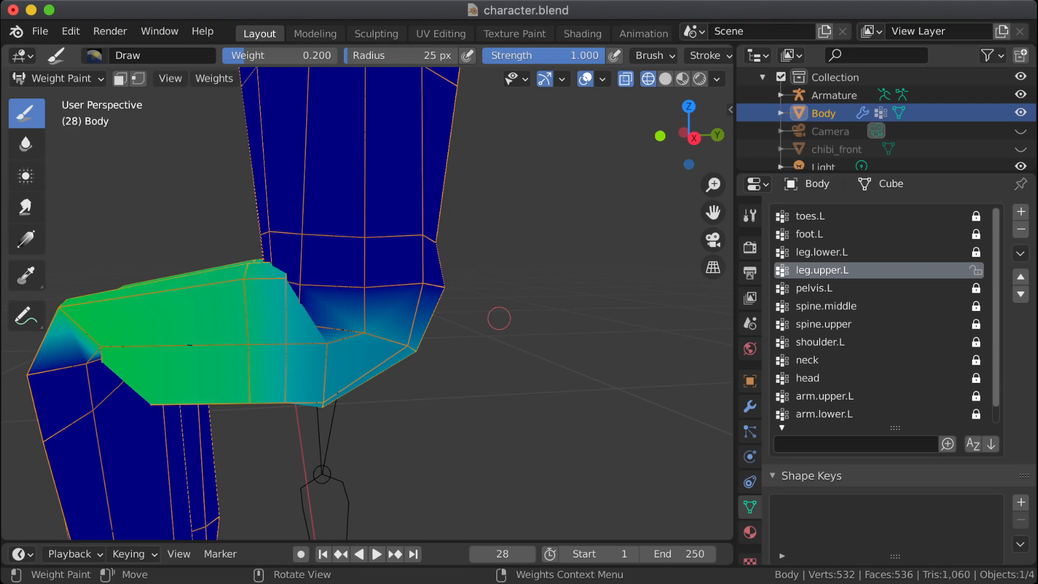
{"action": "left_click", "coordinate": [976, 270]}
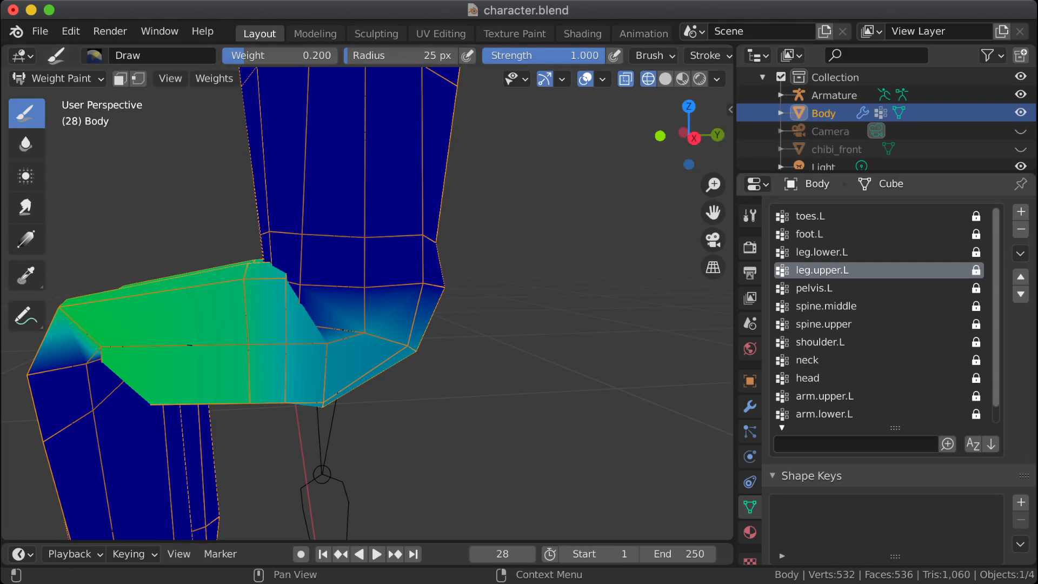
{"action": "left_click", "coordinate": [976, 287]}
{"action": "left_click", "coordinate": [827, 288]}
{"action": "mouse_move", "coordinate": [494, 364]}
{"action": "middle_mouse_down"}
{"action": "mouse_move", "coordinate": [134, 246]}
{"action": "mouse_move", "coordinate": [128, 326]}
{"action": "mouse_move", "coordinate": [113, 333]}
{"action": "mouse_move", "coordinate": [344, 388]}
{"action": "mouse_move", "coordinate": [361, 425]}
{"action": "middle_mouse_up"}
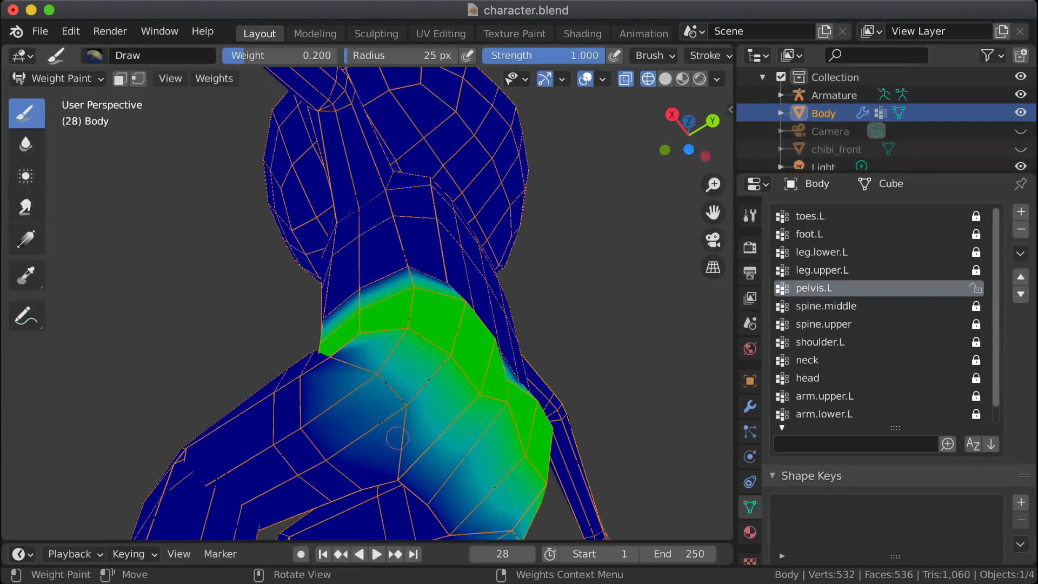
Step: Paint the 0.200 pelvis.L weight on the underside of the hips around the crotch and upper thigh
{"action": "middle_click_drag", "start_coordinate": [381, 374], "coordinate": [465, 435]}
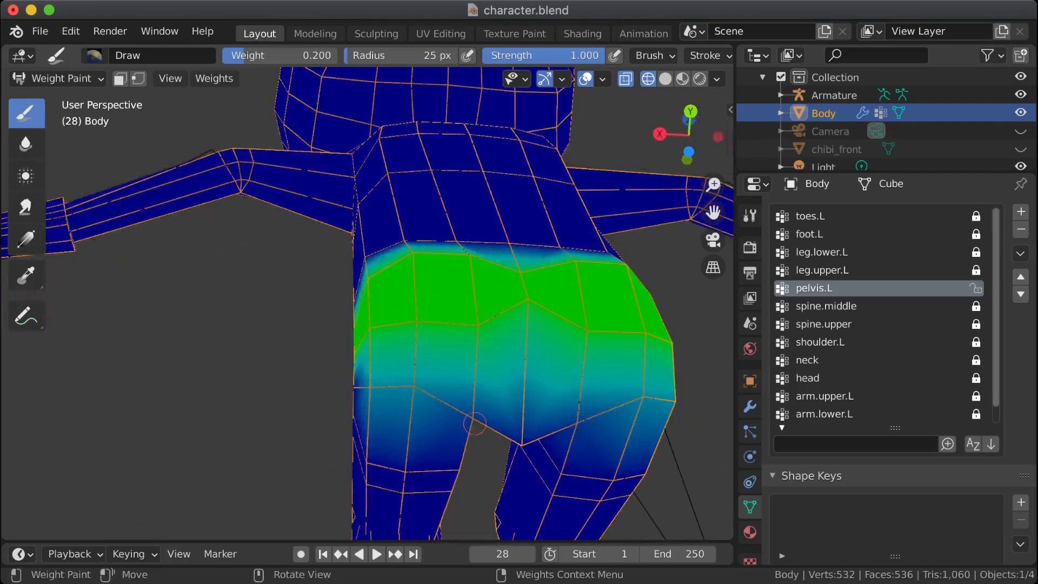
{"action": "left_click", "coordinate": [476, 407]}
{"action": "middle_click_drag", "start_coordinate": [469, 387], "coordinate": [614, 429]}
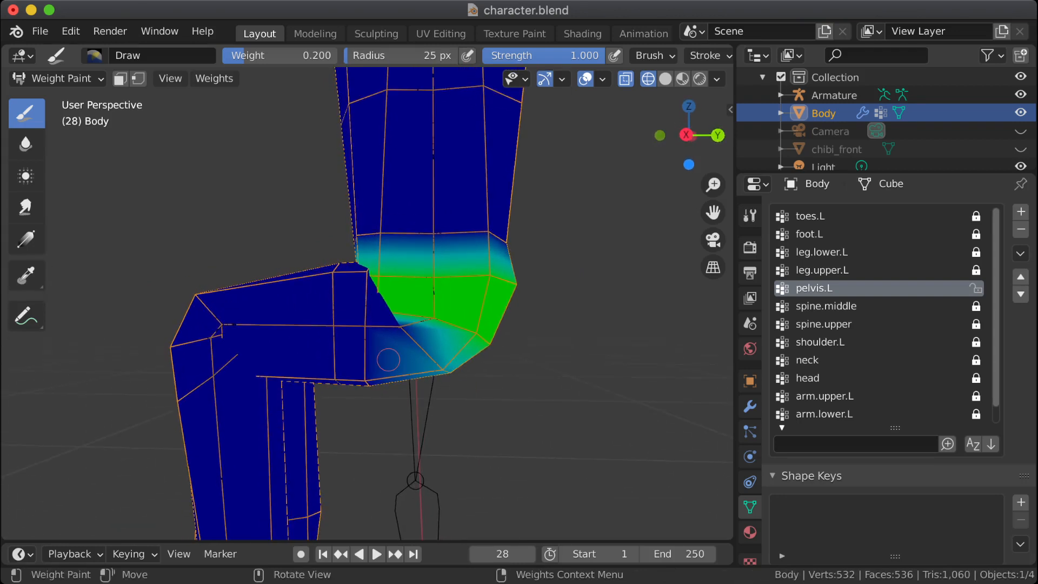
{"action": "middle_click_drag", "start_coordinate": [385, 374], "coordinate": [213, 210]}
{"action": "middle_click_drag", "start_coordinate": [354, 326], "coordinate": [354, 327]}
{"action": "right_click", "coordinate": [354, 328]}
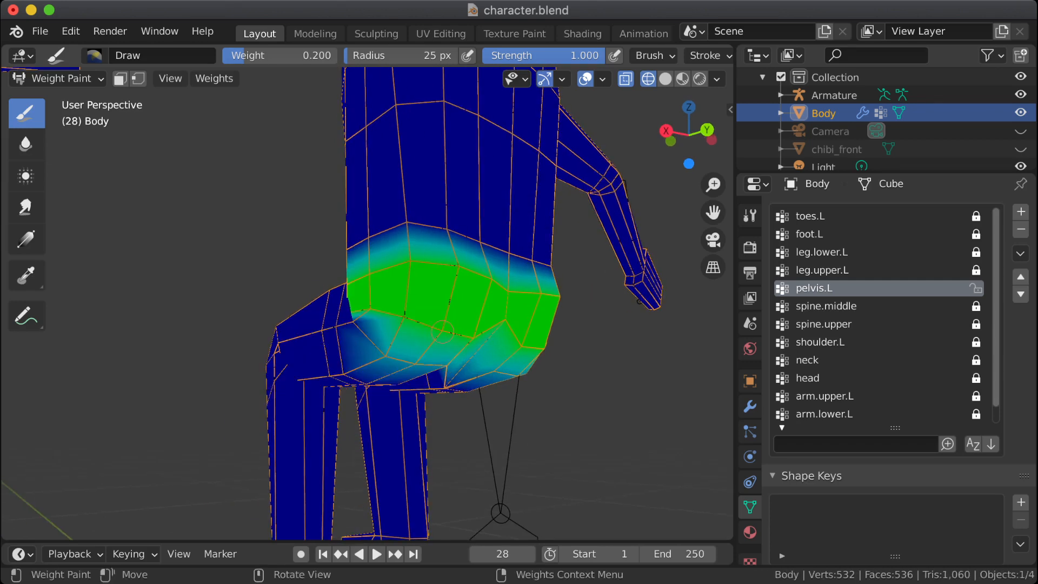
Step: Paint the 0.200 pelvis.L weight across the lower back of the hips to reduce its influence there
{"action": "left_click_drag", "start_coordinate": [442, 331], "coordinate": [401, 324]}
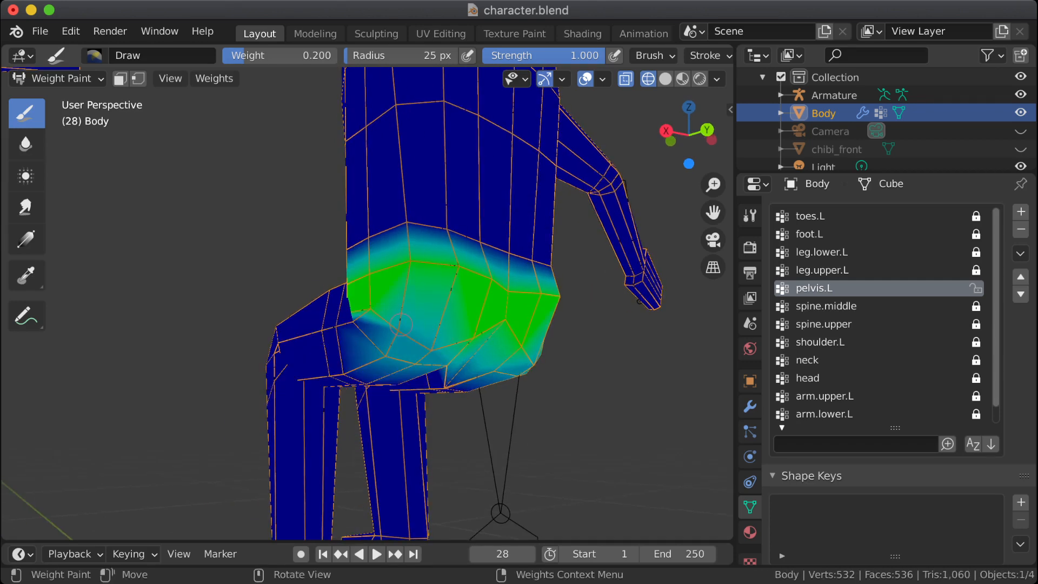
{"action": "middle_click_drag", "start_coordinate": [401, 327], "coordinate": [394, 340]}
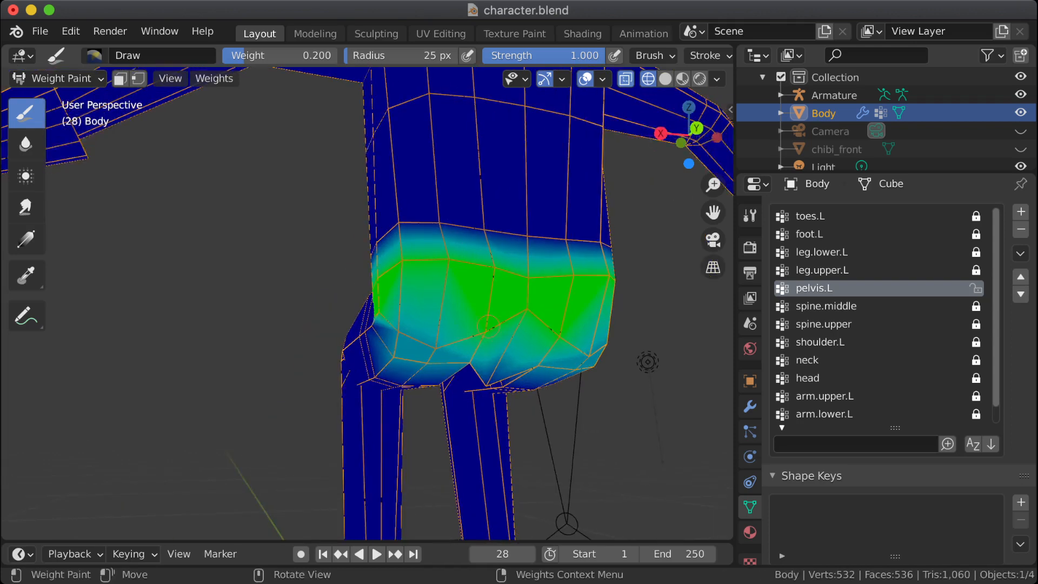
{"action": "left_click_drag", "start_coordinate": [488, 326], "coordinate": [478, 333]}
Step: Set the brush weight to 0.300 and paint pelvis.L over the lower loop on the back of the hips
{"action": "right_click", "coordinate": [433, 339]}
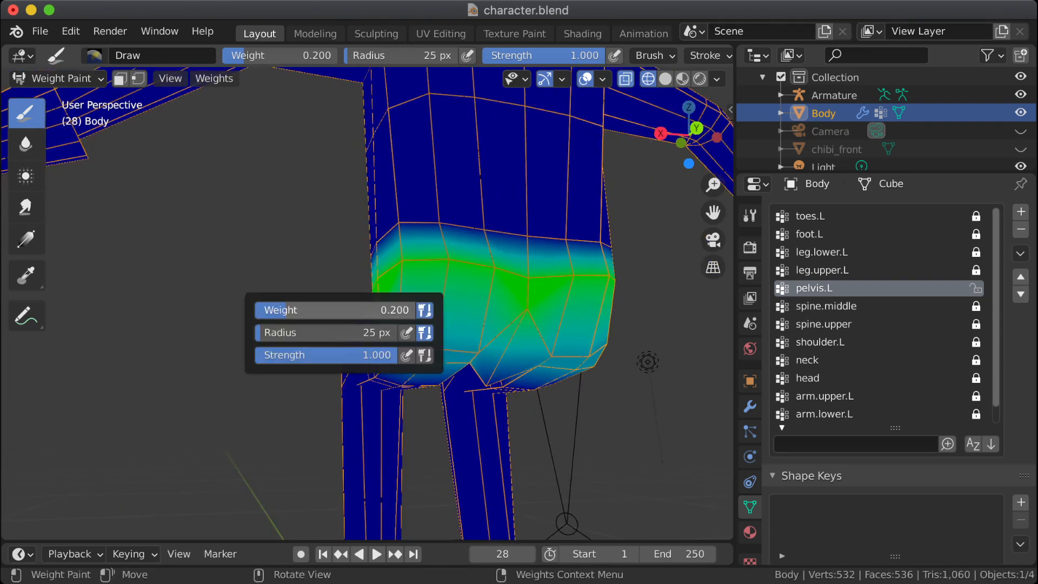
{"action": "left_click", "coordinate": [346, 310]}
{"action": "type", "text": ".3"}
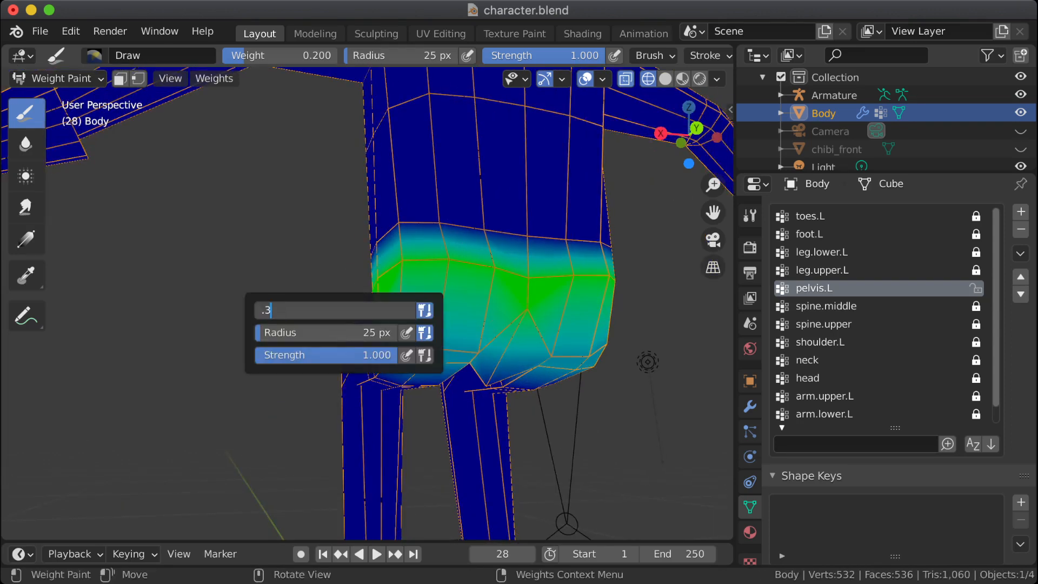
{"action": "key", "text": "Return"}
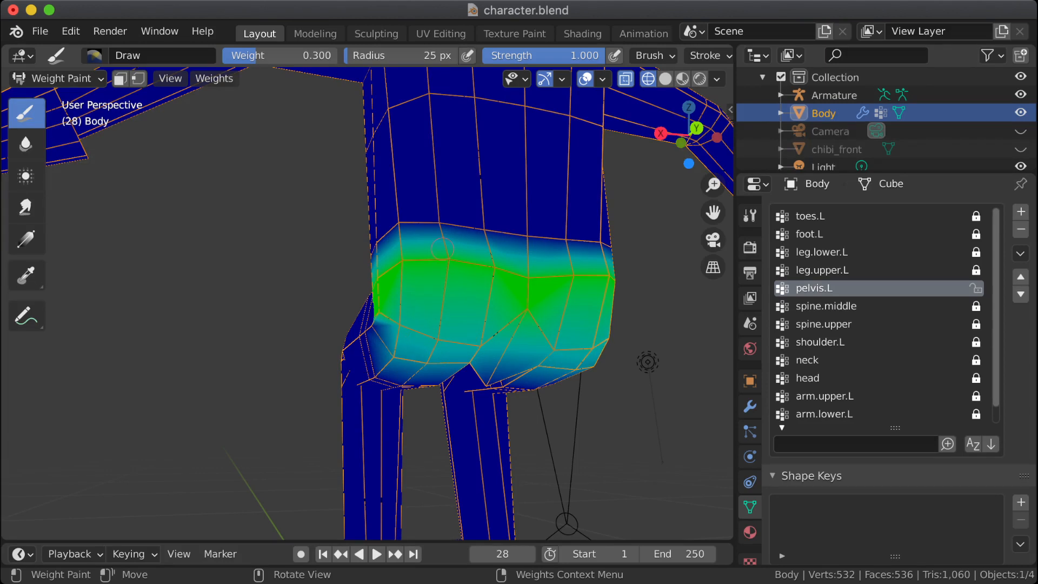
Step: Make leg.upper.L the active vertex group and unlock it, then lock pelvis.L
{"action": "middle_click_drag", "start_coordinate": [416, 286], "coordinate": [509, 319]}
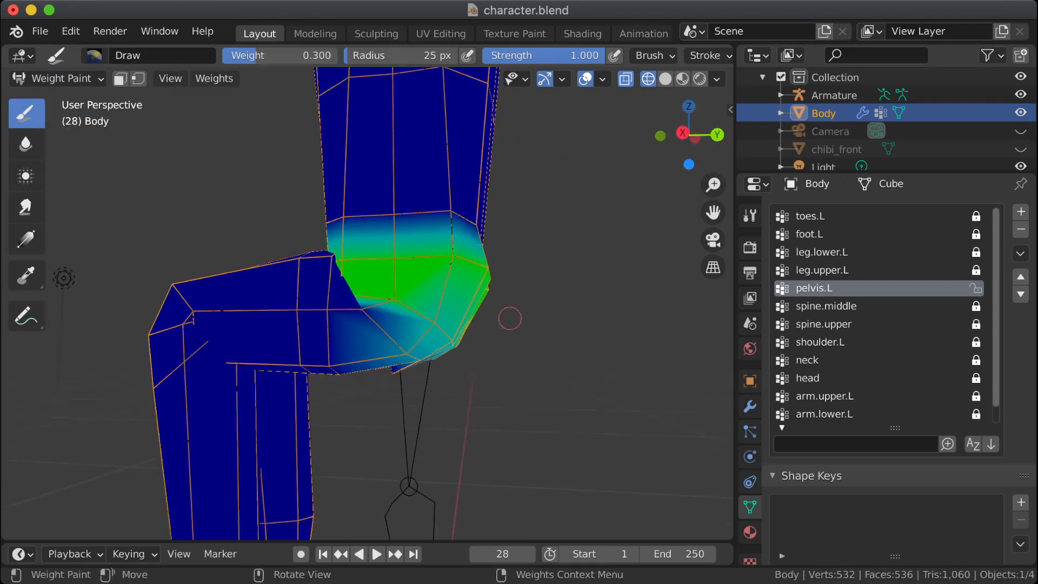
{"action": "left_click", "coordinate": [822, 270]}
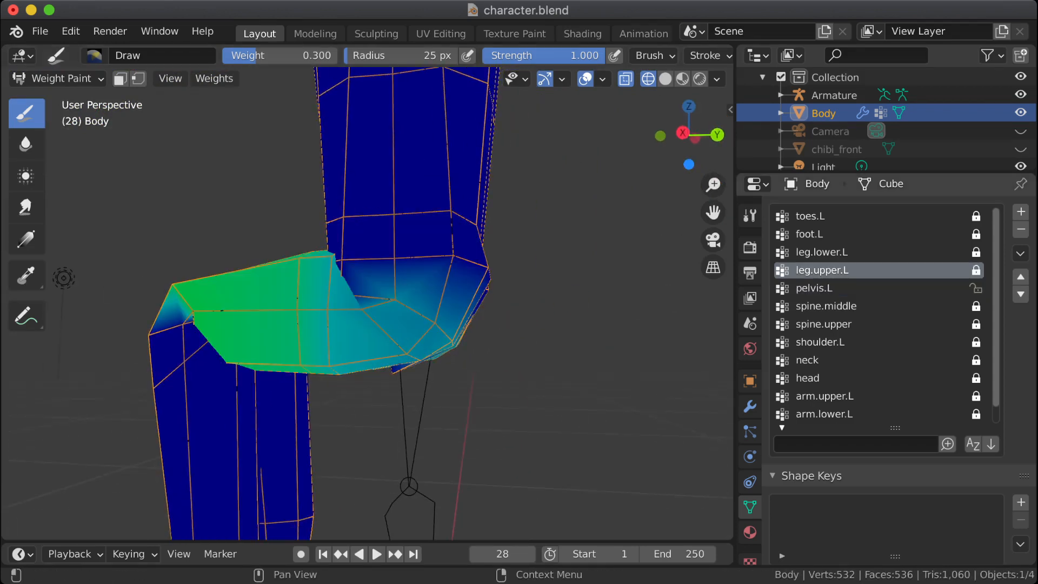
{"action": "left_click", "coordinate": [976, 270]}
{"action": "middle_click_drag", "start_coordinate": [506, 298], "coordinate": [384, 261]}
Step: Set the brush weight to 0.100 and paint leg.upper.L along the upper loop on the back of the hips
{"action": "right_click", "coordinate": [422, 278]}
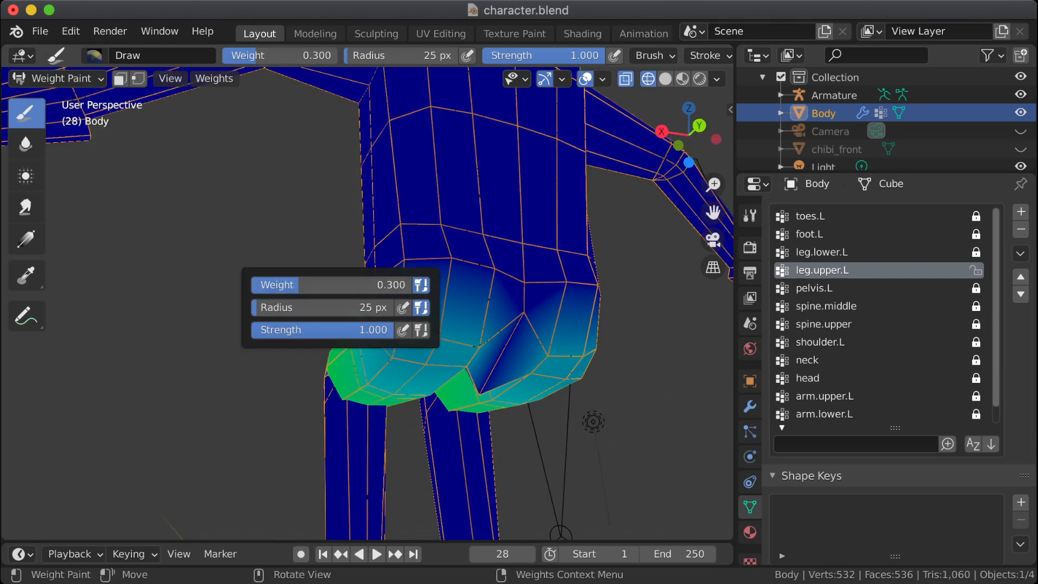
{"action": "left_click", "coordinate": [332, 284]}
{"action": "type", "text": ".1"}
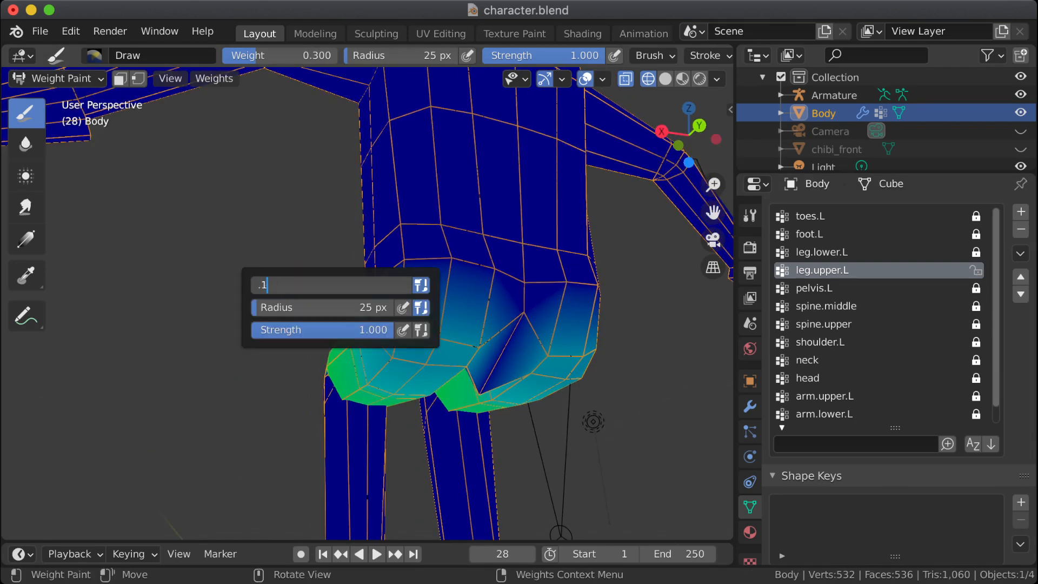
{"action": "key", "text": "Return"}
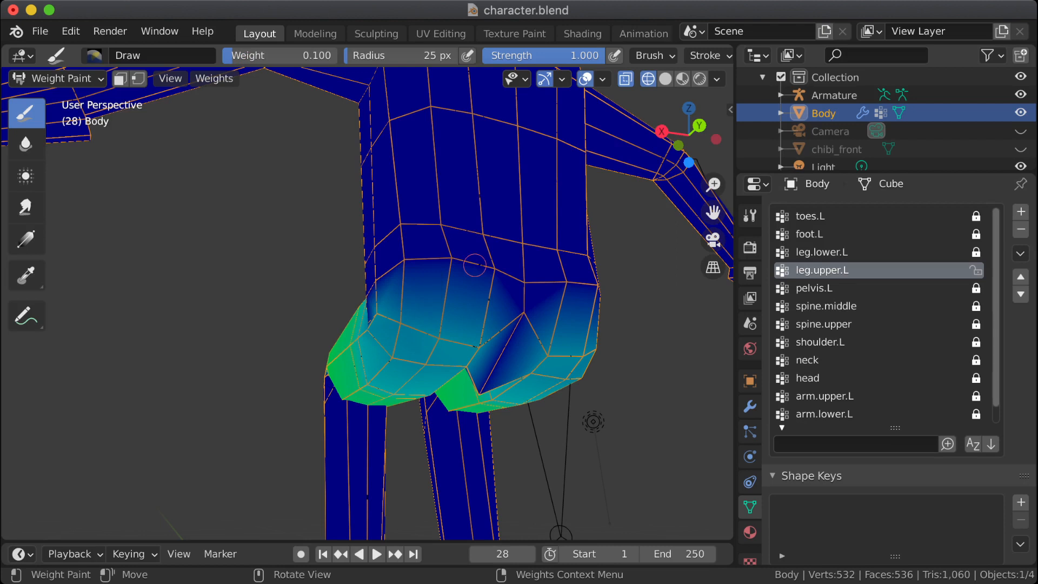
{"action": "left_click_drag", "start_coordinate": [501, 268], "coordinate": [402, 264]}
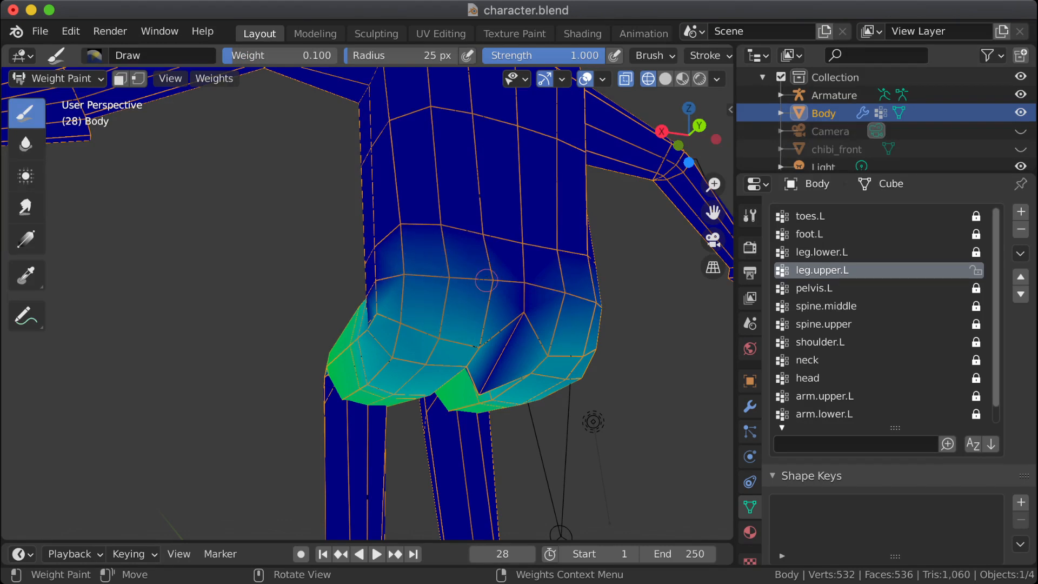
{"action": "middle_click_drag", "start_coordinate": [453, 290], "coordinate": [362, 297]}
{"action": "middle_click_drag", "start_coordinate": [552, 346], "coordinate": [561, 348]}
Step: Check the bent hip's shape from the side and save character.blend
{"action": "scroll", "coordinate": [561, 348], "scroll_direction": "down", "scroll_amount": 2}
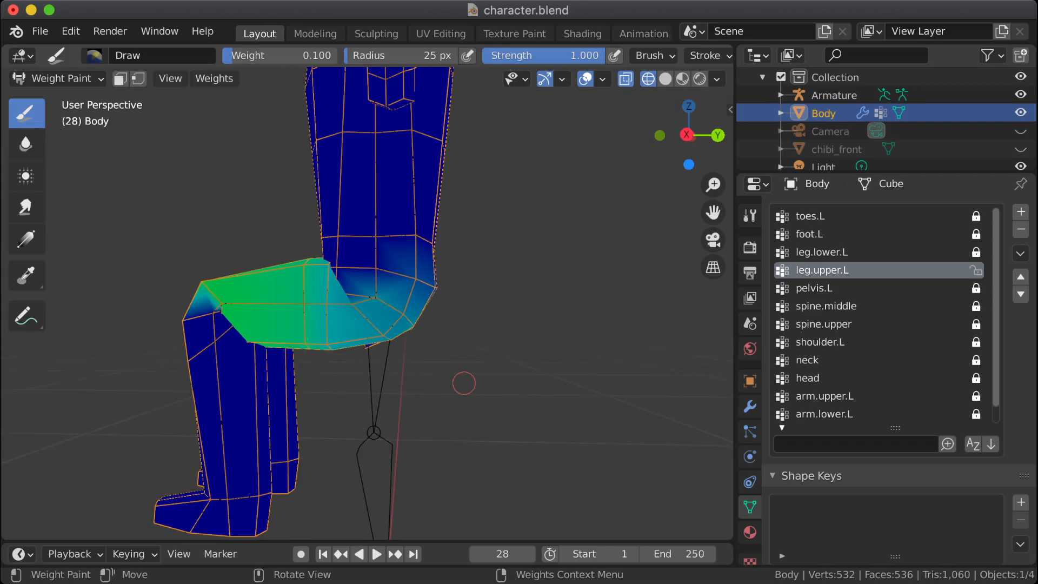
{"action": "mouse_move", "coordinate": [463, 384]}
{"action": "middle_mouse_down"}
{"action": "mouse_move", "coordinate": [455, 366]}
{"action": "mouse_move", "coordinate": [467, 357]}
{"action": "middle_mouse_up"}
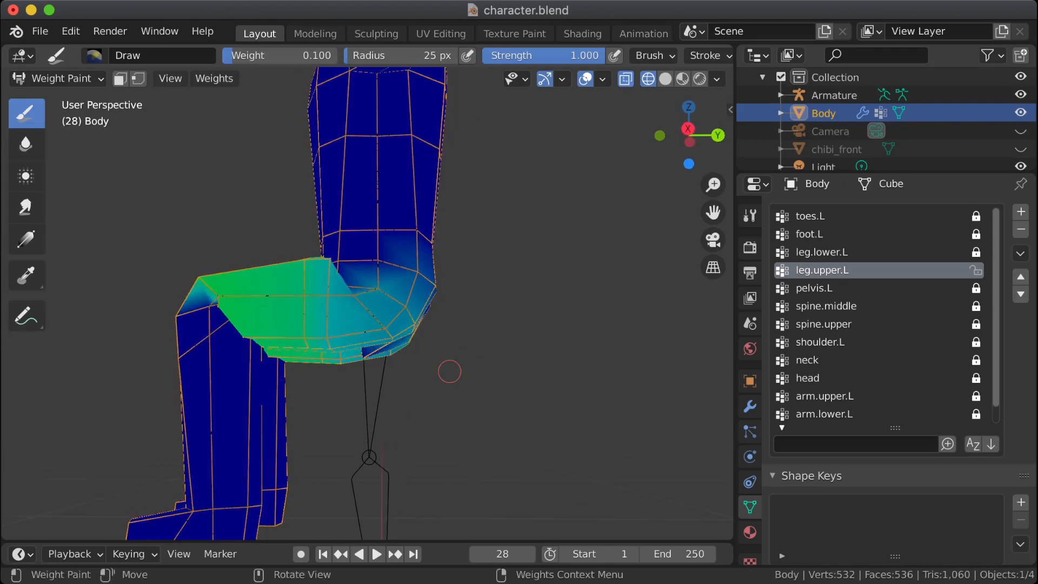
{"action": "scroll", "coordinate": [449, 371], "scroll_direction": "down", "scroll_amount": 2}
{"action": "middle_click_drag", "start_coordinate": [470, 292], "coordinate": [474, 301]}
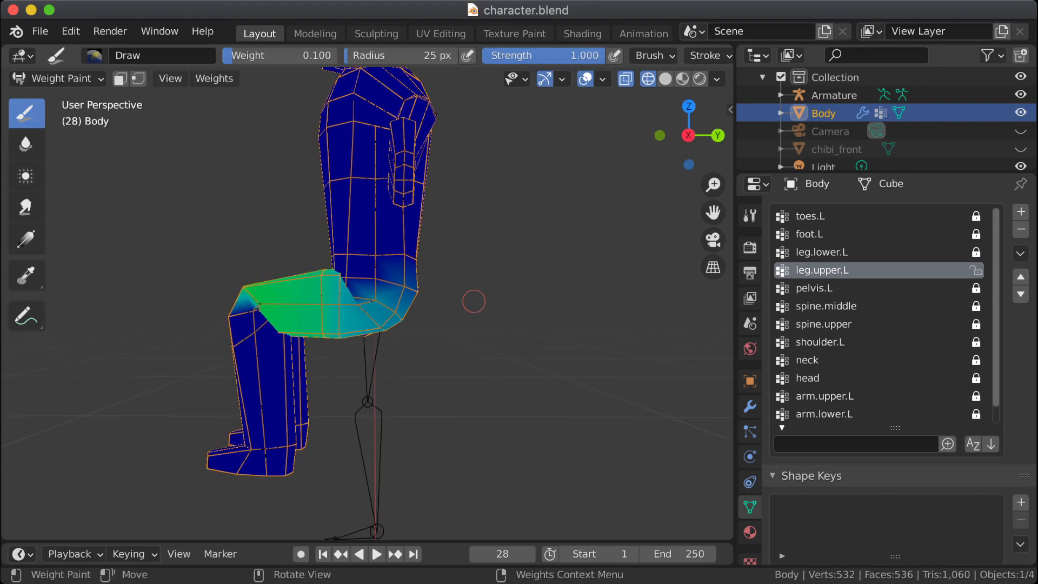
{"action": "key", "text": "ctrl+s"}
{"action": "mouse_move", "coordinate": [277, 333]}
{"action": "middle_mouse_down"}
{"action": "mouse_move", "coordinate": [301, 309]}
{"action": "mouse_move", "coordinate": [292, 257]}
{"action": "mouse_move", "coordinate": [251, 229]}
{"action": "mouse_move", "coordinate": [263, 216]}
{"action": "mouse_move", "coordinate": [240, 259]}
{"action": "mouse_move", "coordinate": [247, 313]}
{"action": "mouse_move", "coordinate": [303, 178]}
{"action": "mouse_move", "coordinate": [307, 238]}
{"action": "mouse_move", "coordinate": [331, 254]}
{"action": "middle_mouse_up"}
{"action": "key", "text": "Tab"}
{"action": "scroll", "coordinate": [251, 229], "scroll_direction": "up", "scroll_amount": 6}
{"action": "scroll", "coordinate": [556, 296], "scroll_direction": "down", "scroll_amount": 6}
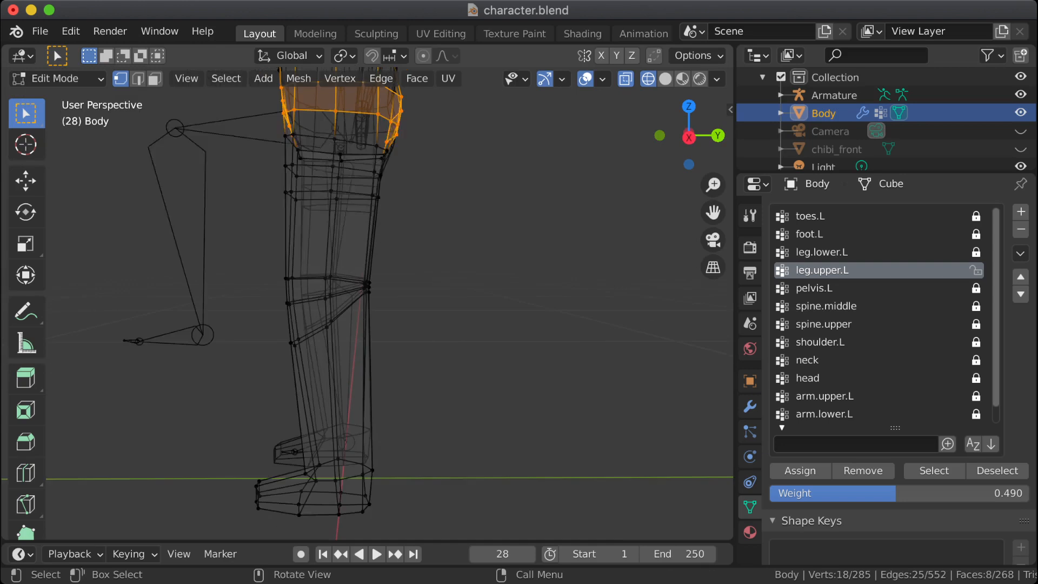
{"action": "key", "text": "Tab"}
{"action": "middle_click_drag", "start_coordinate": [559, 183], "coordinate": [553, 241], "text": "shift"}
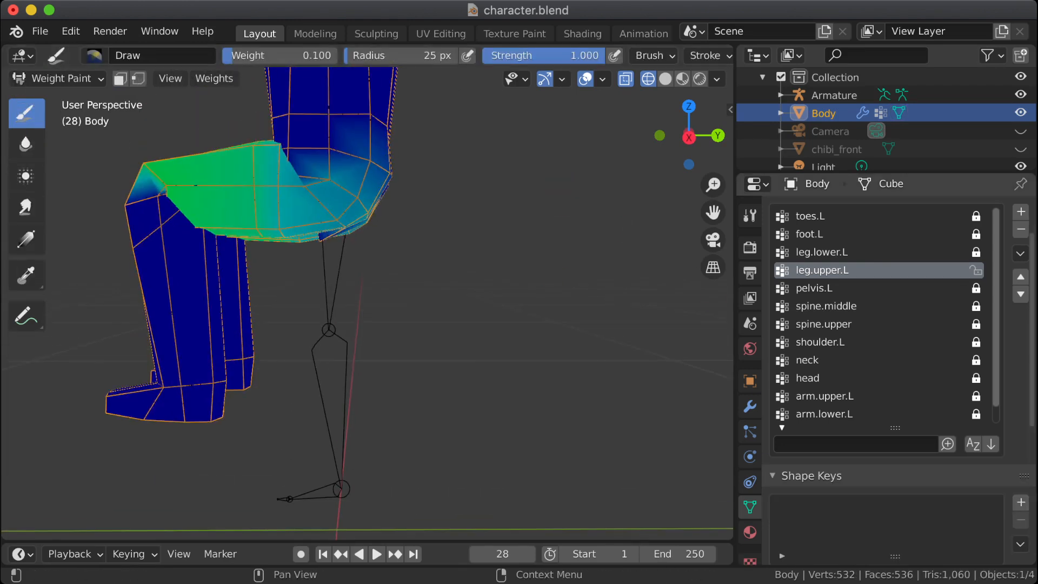
Step: Return to Object Mode, select the Armature and switch it to Pose Mode
{"action": "left_click", "coordinate": [834, 95]}
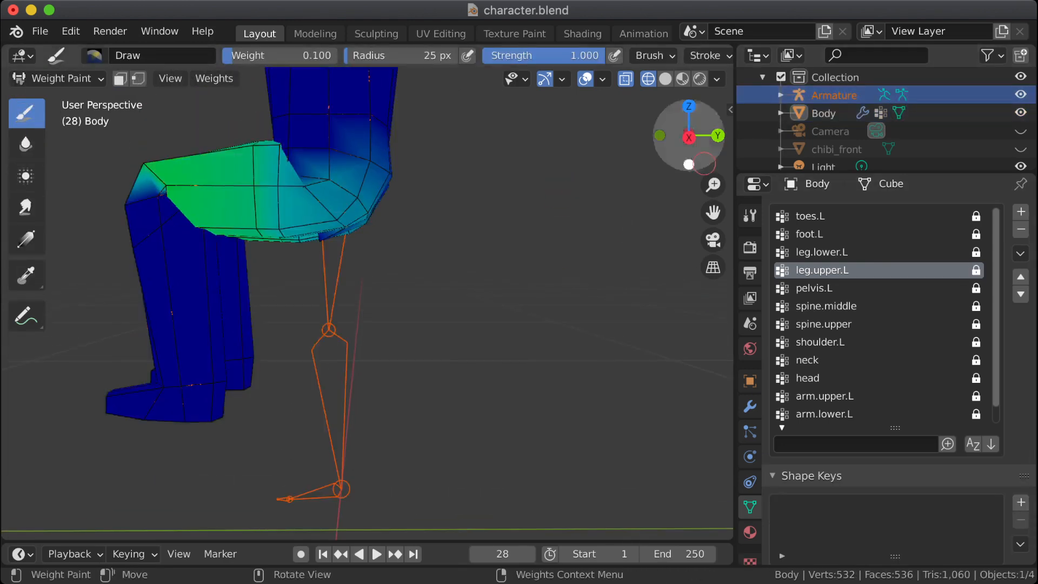
{"action": "key", "text": "Tab"}
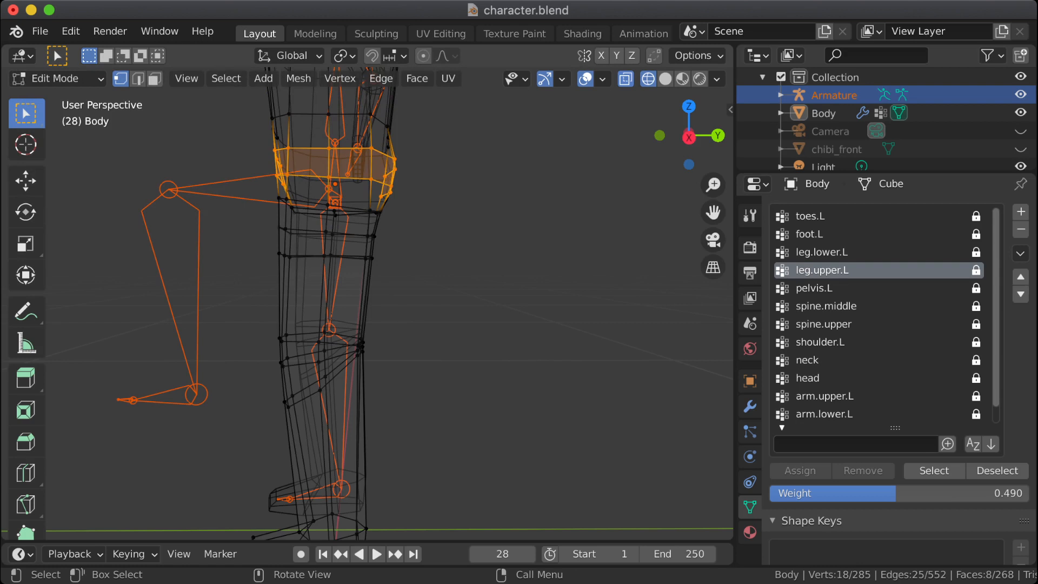
{"action": "left_click", "coordinate": [54, 78]}
{"action": "left_click", "coordinate": [54, 99]}
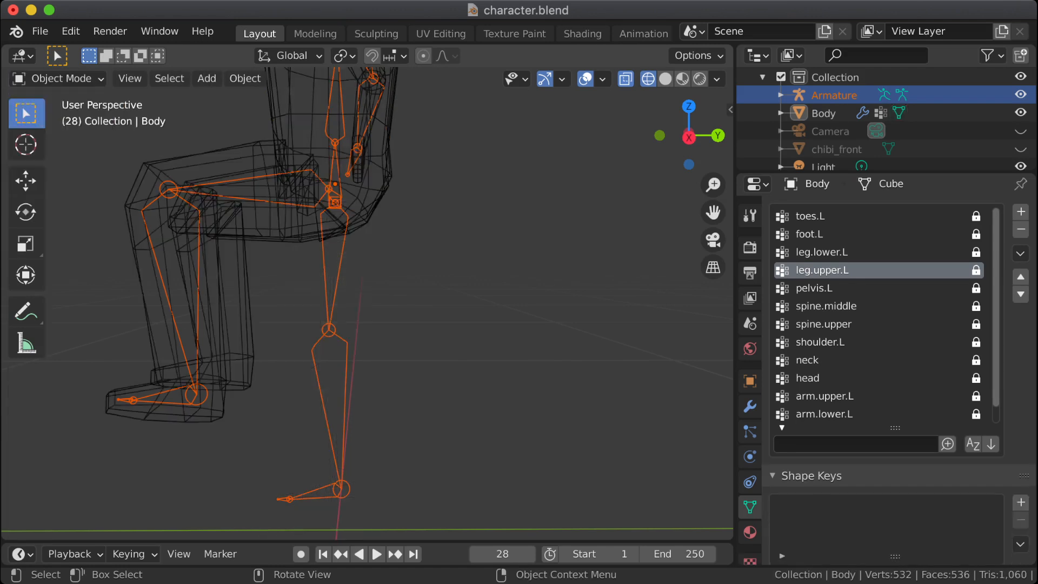
{"action": "left_click", "coordinate": [328, 330]}
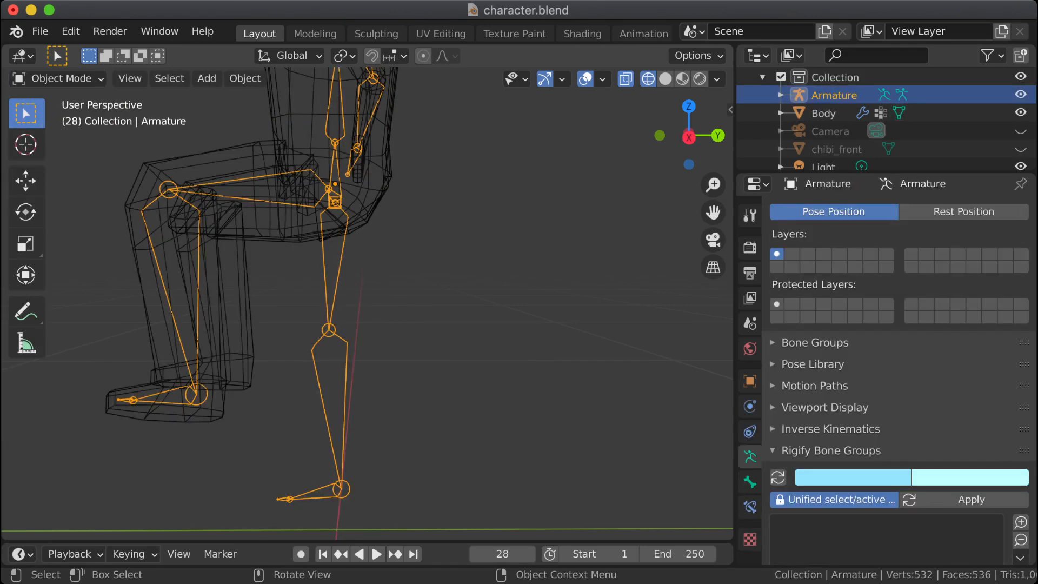
{"action": "left_click", "coordinate": [54, 78]}
{"action": "left_click", "coordinate": [54, 137]}
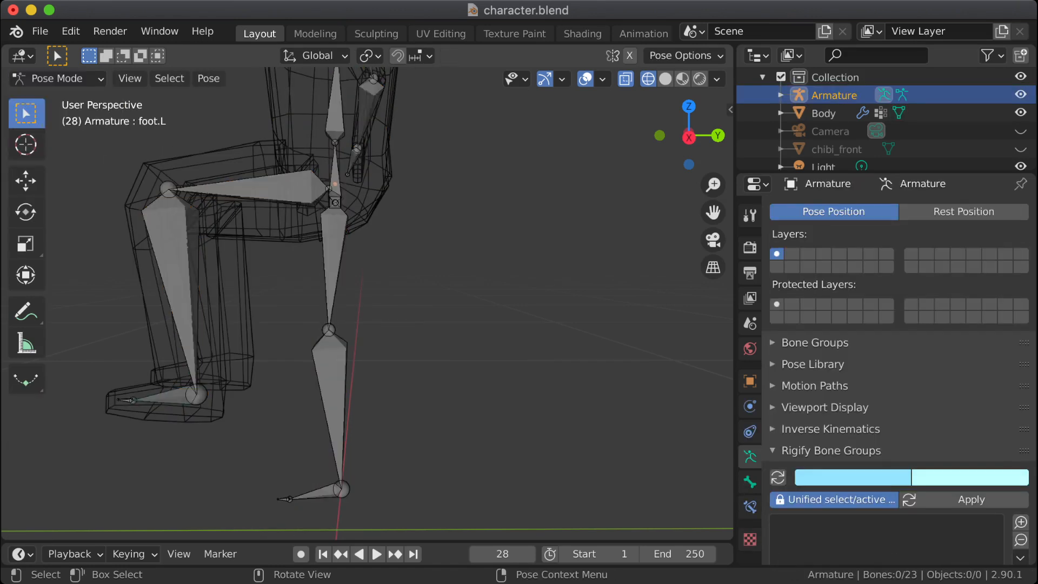
Step: Try rotating the leg.upper.L bone down to test the hip deformation
{"action": "left_click", "coordinate": [270, 188]}
{"action": "key", "text": "r"}
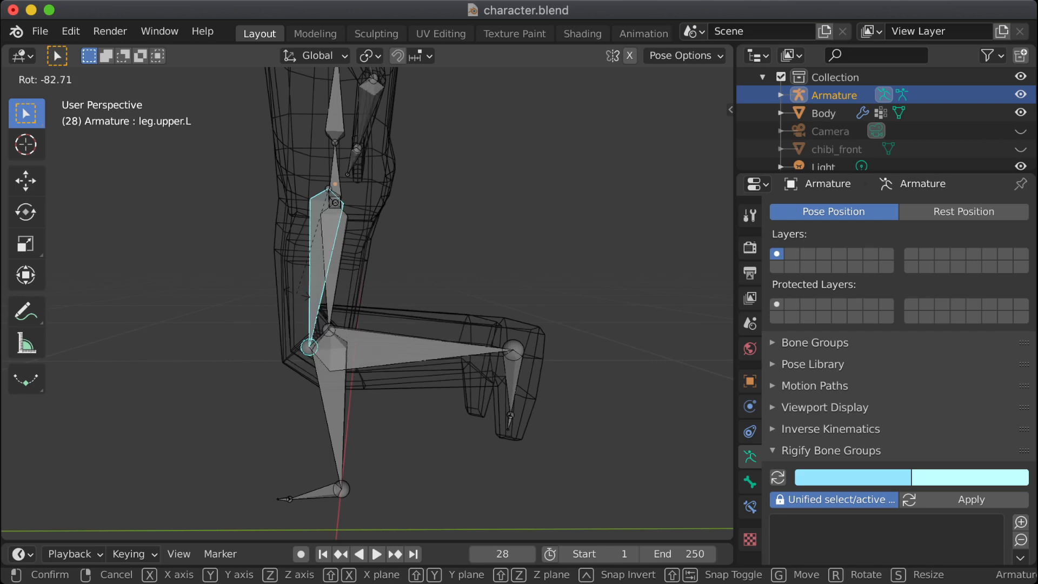
{"action": "right_click", "coordinate": [304, 297]}
Step: Select all bones of the armature and clear their rotation
{"action": "key", "text": "a"}
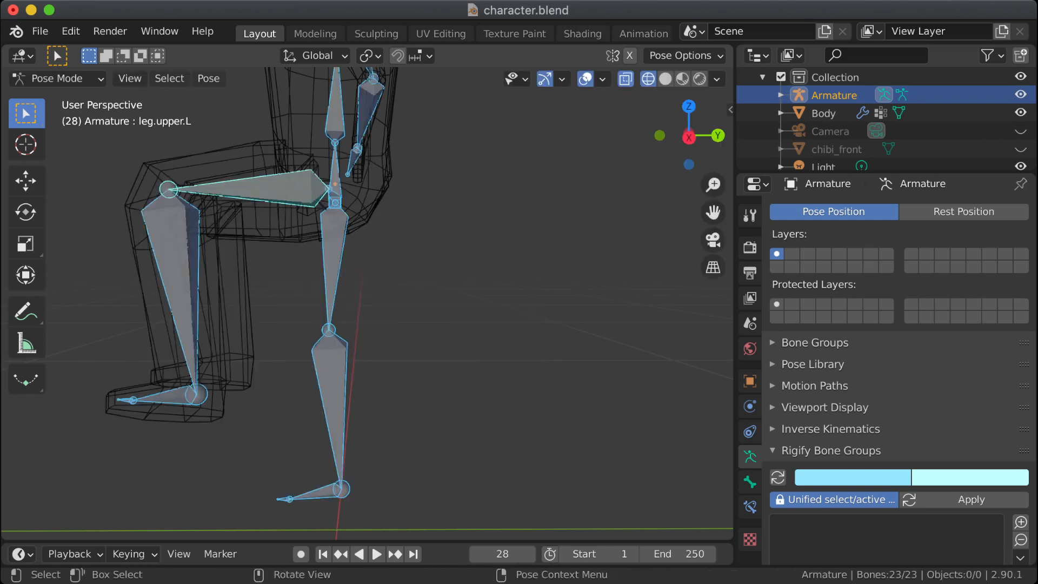
{"action": "key", "text": "alt+r"}
{"action": "middle_click_drag", "start_coordinate": [304, 325], "coordinate": [337, 162], "text": "shift"}
Step: Rotate the leg.lower.L bone slightly to test how the knee deforms
{"action": "left_click", "coordinate": [354, 232]}
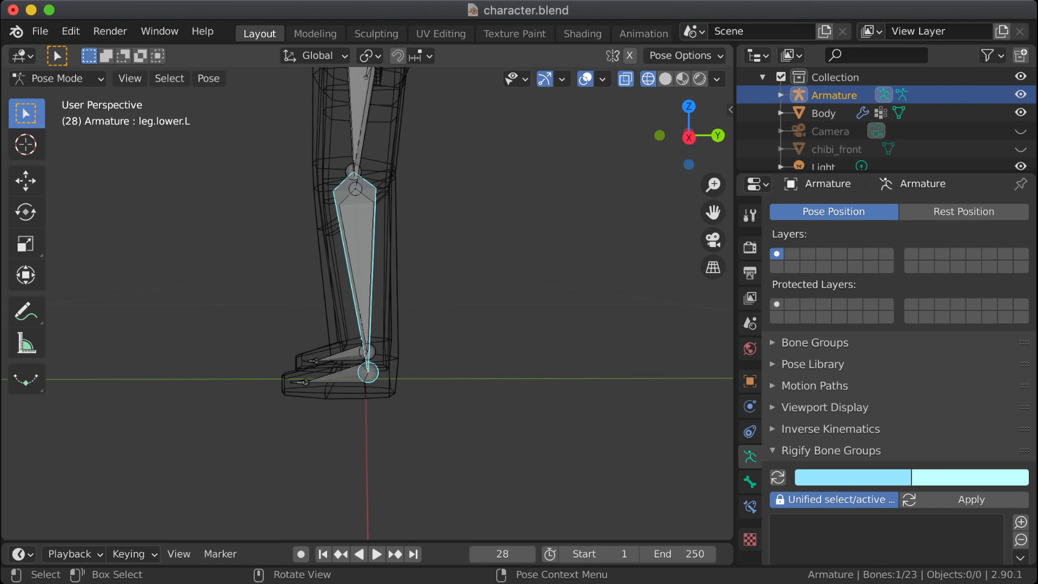
{"action": "middle_click_drag", "start_coordinate": [355, 233], "coordinate": [330, 340], "text": "shift"}
{"action": "key", "text": "r"}
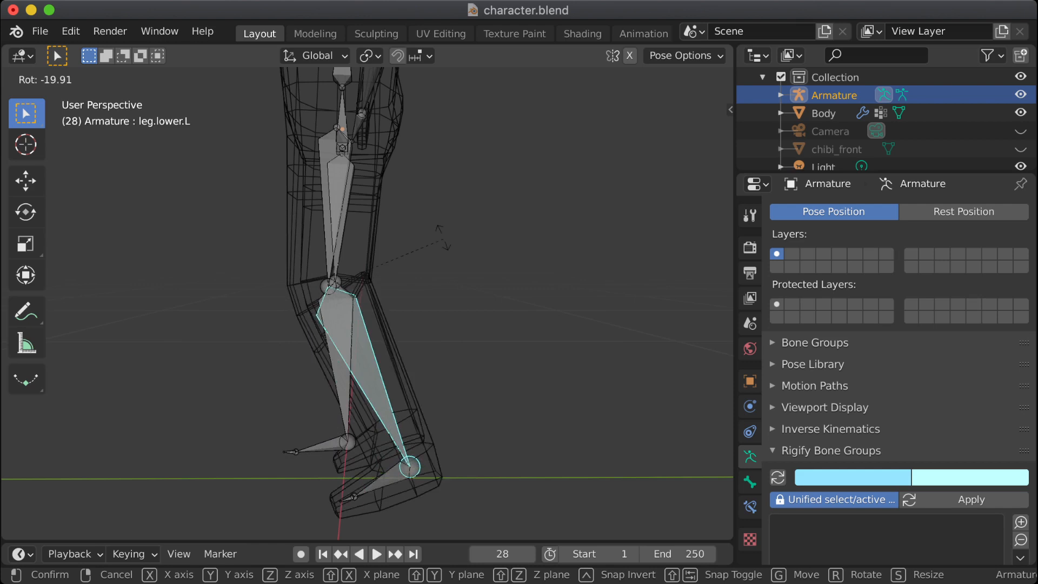
{"action": "left_click", "coordinate": [431, 283]}
Step: Switch the viewport to Solid shading and show the knees in Right Orthographic view
{"action": "scroll", "coordinate": [431, 283], "scroll_direction": "up", "scroll_amount": 7}
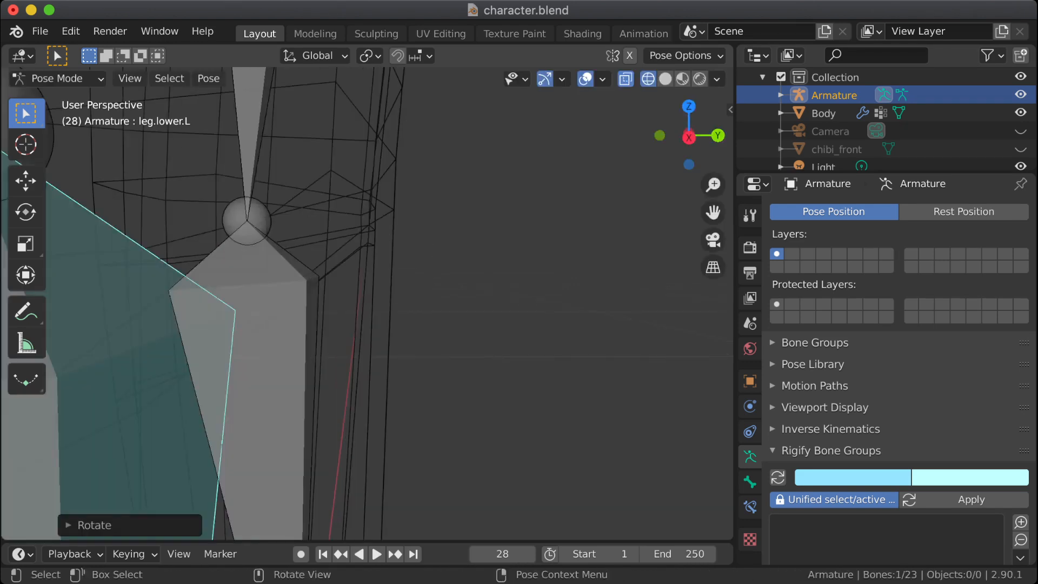
{"action": "left_click", "coordinate": [666, 79]}
{"action": "scroll", "coordinate": [190, 303], "scroll_direction": "down", "scroll_amount": 5}
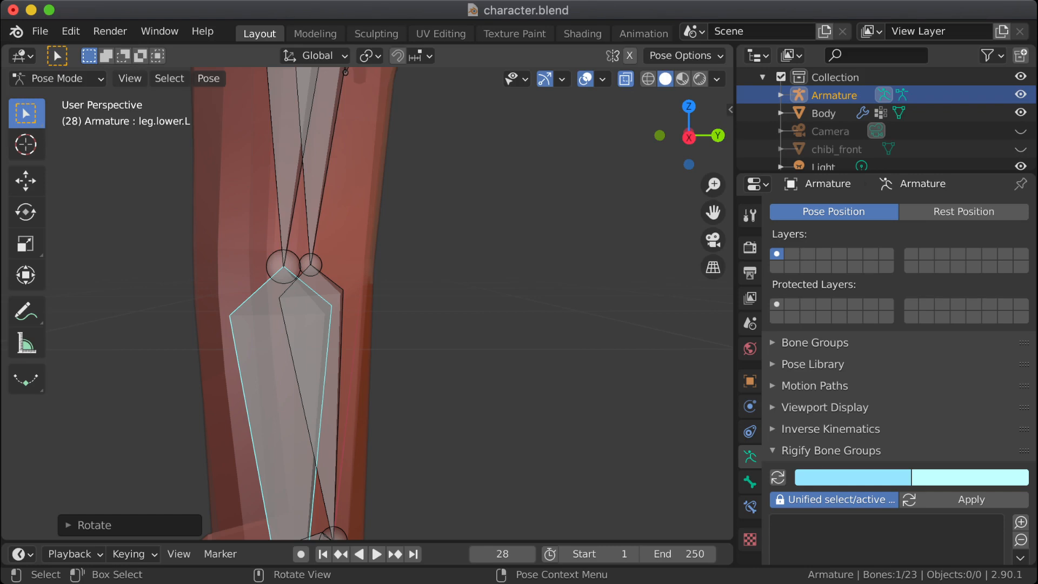
{"action": "key", "text": "Tab"}
{"action": "key", "text": "KP_3"}
{"action": "key", "text": "Tab"}
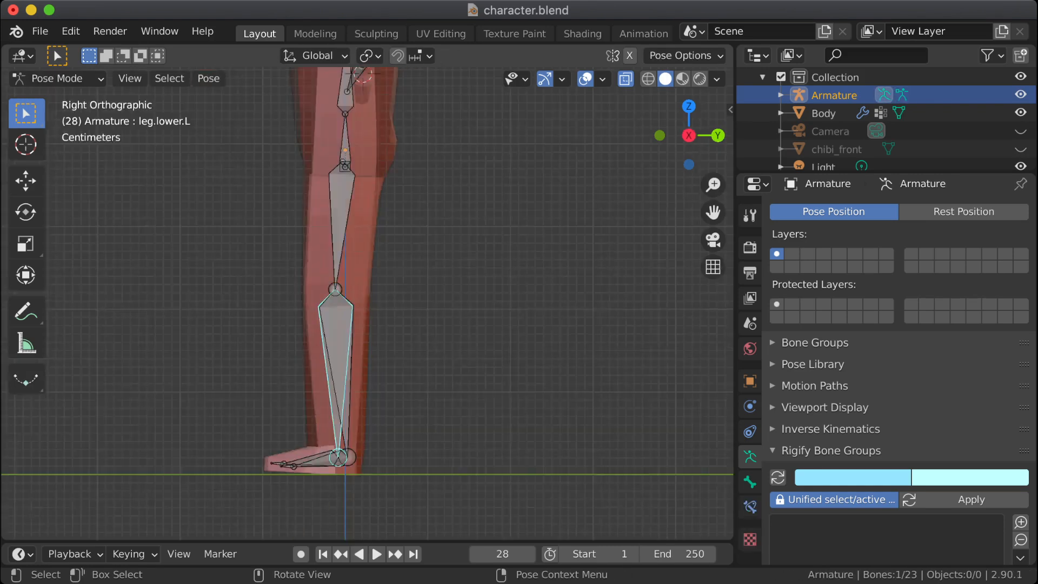
{"action": "scroll", "coordinate": [312, 279], "scroll_direction": "up", "scroll_amount": 4}
Step: Reset the rotation of every bone in the armature and leave them all deselected
{"action": "left_click", "coordinate": [318, 359]}
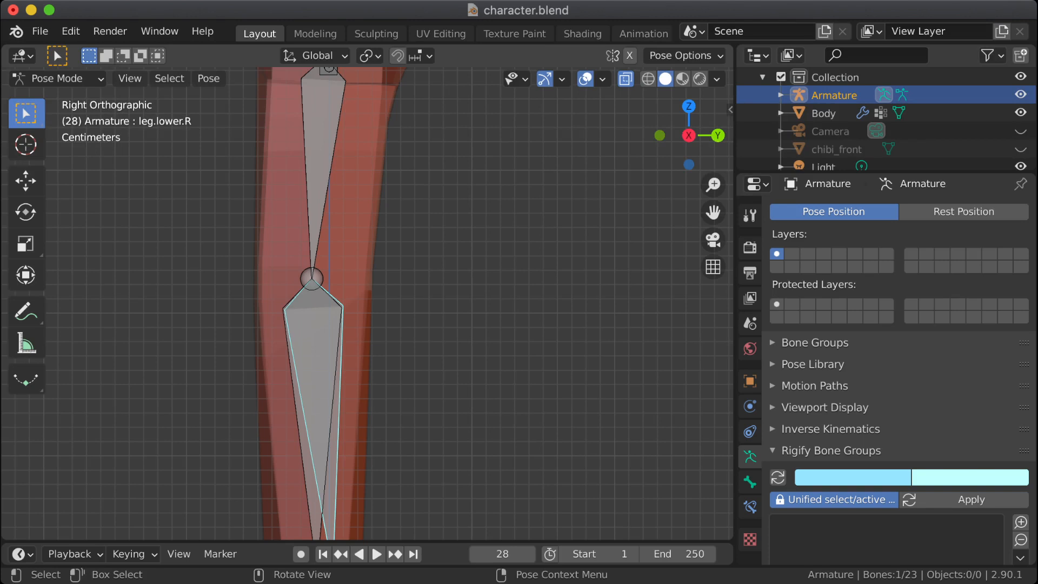
{"action": "left_click_drag", "start_coordinate": [300, 323], "coordinate": [335, 361]}
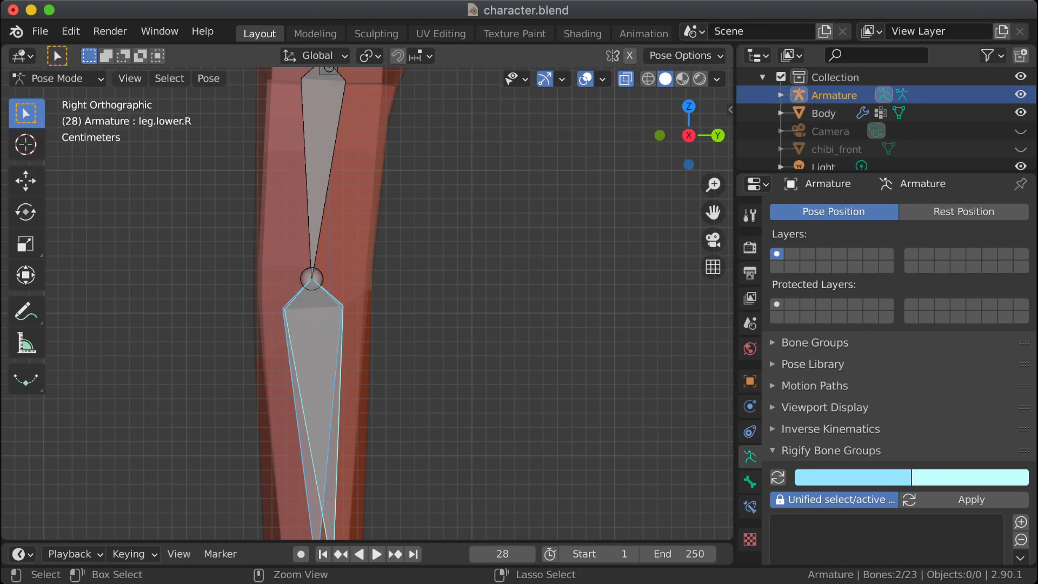
{"action": "key", "text": "ctrl+r"}
{"action": "key", "text": "Escape"}
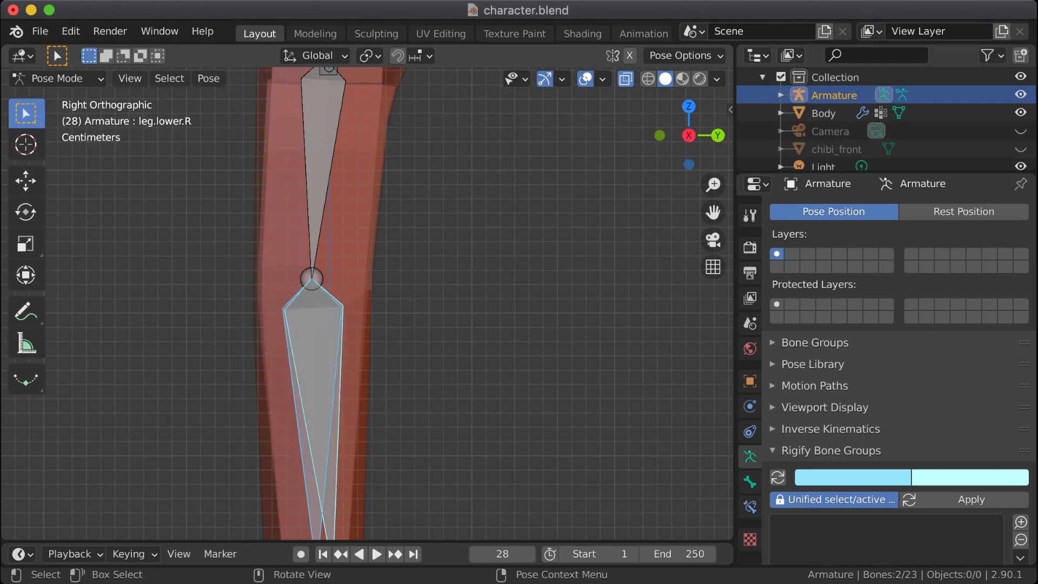
{"action": "key", "text": "a"}
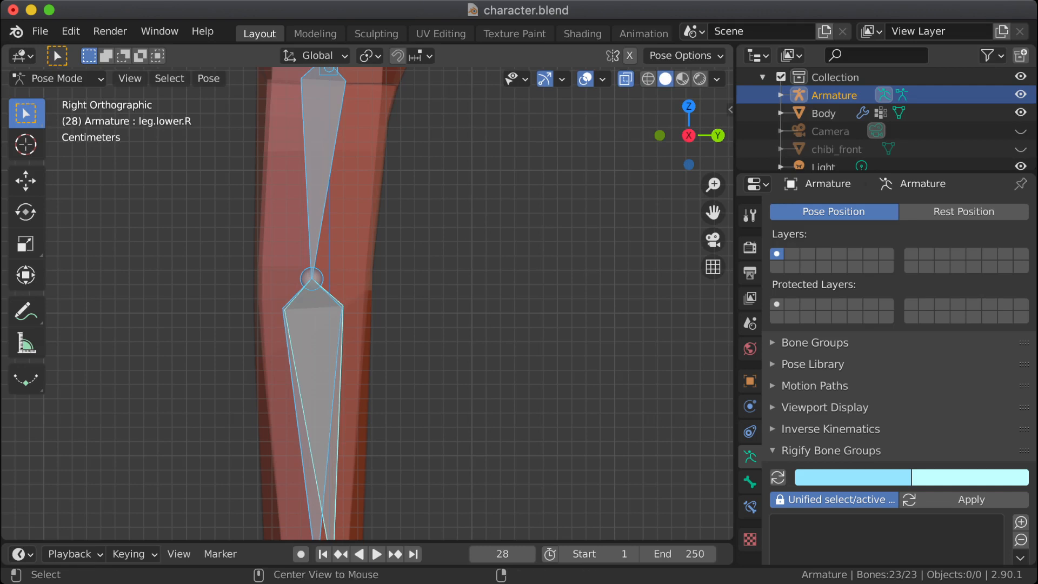
{"action": "key", "text": "alt+r"}
{"action": "key", "text": "alt+a"}
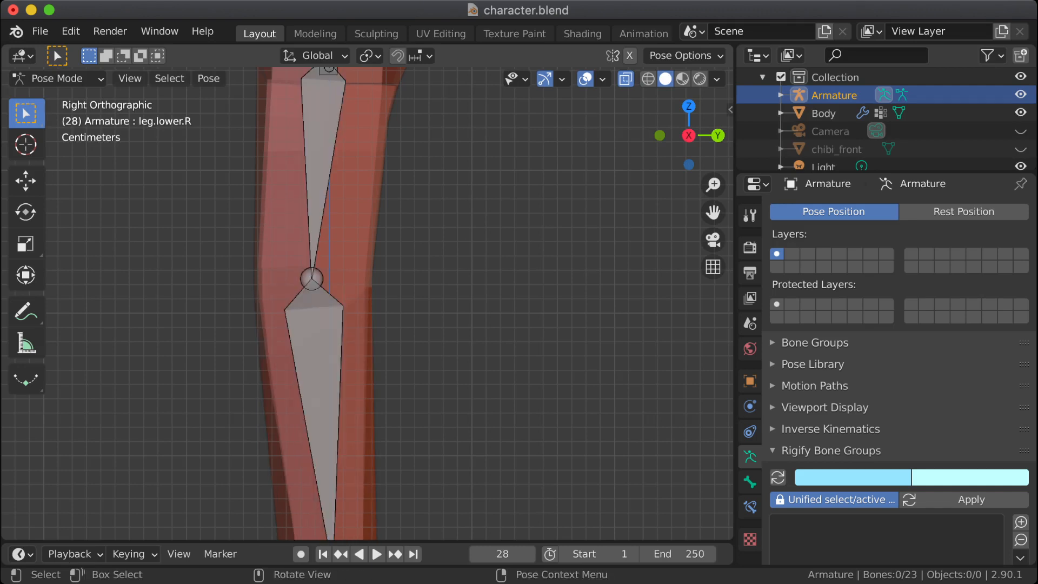
Step: Rotate the leg.lower.L bone about 20° backward and inspect the bent knee
{"action": "left_click", "coordinate": [319, 368]}
{"action": "key", "text": "r"}
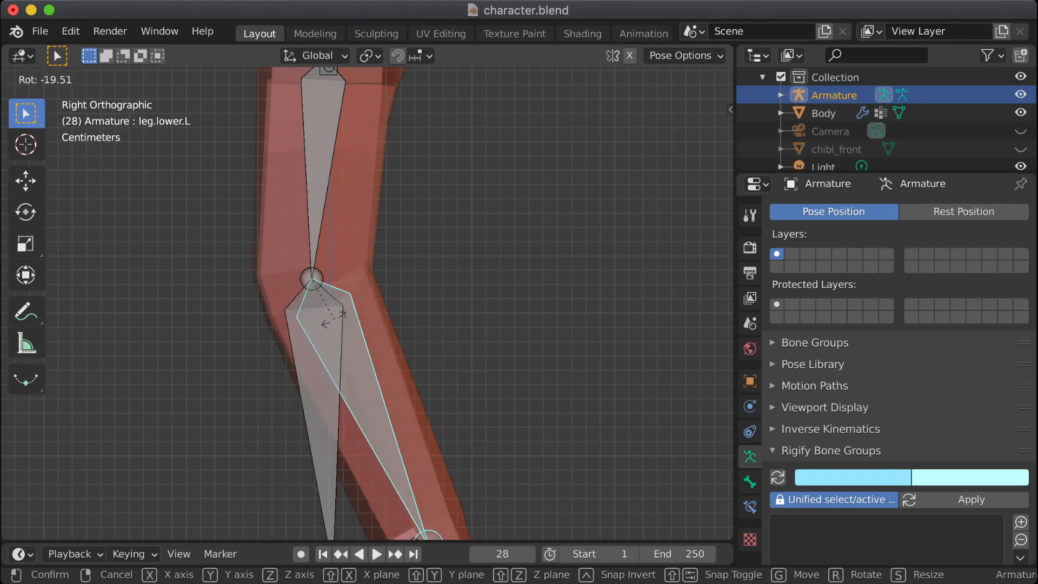
{"action": "left_click", "coordinate": [338, 318]}
{"action": "middle_click_drag", "start_coordinate": [338, 318], "coordinate": [294, 318]}
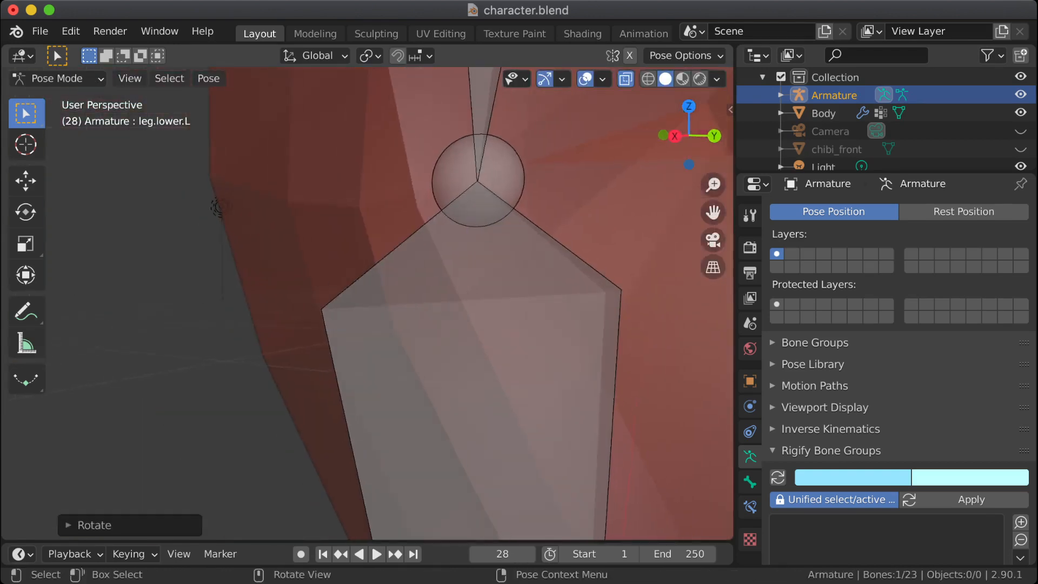
{"action": "scroll", "coordinate": [368, 303], "scroll_direction": "down", "scroll_amount": 8}
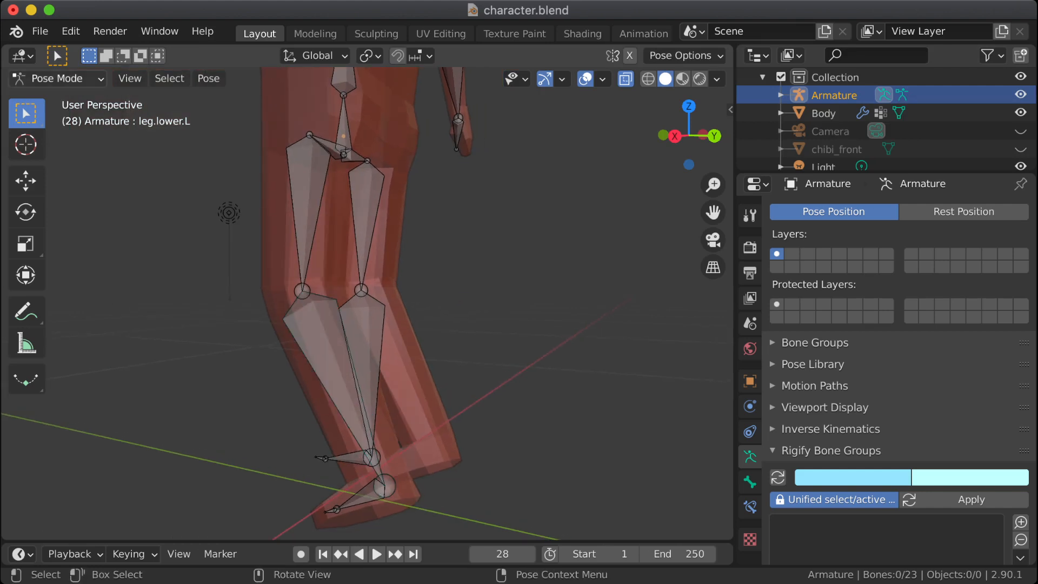
Step: Return to Object Mode, select the Body mesh in Solid shading and switch it to Edit Mode
{"action": "left_click", "coordinate": [57, 78]}
{"action": "left_click", "coordinate": [65, 100]}
{"action": "left_click", "coordinate": [349, 297]}
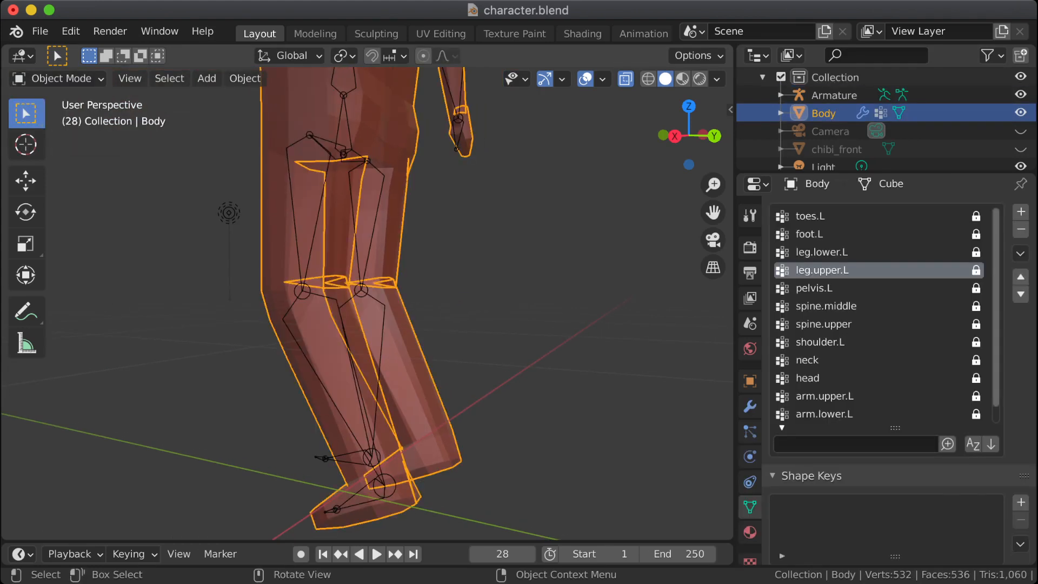
{"action": "key", "text": "shift+z"}
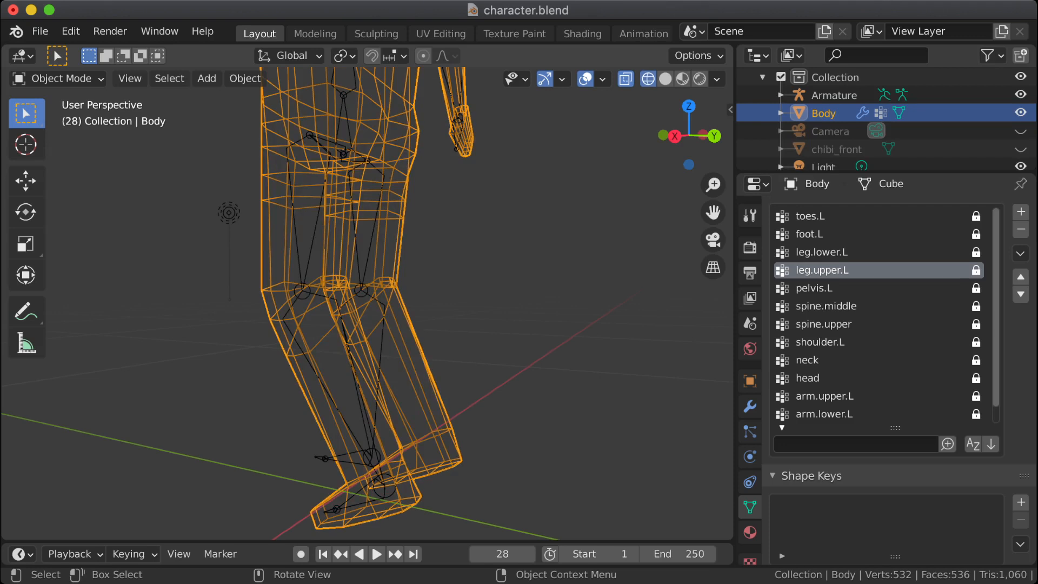
{"action": "left_click", "coordinate": [665, 79]}
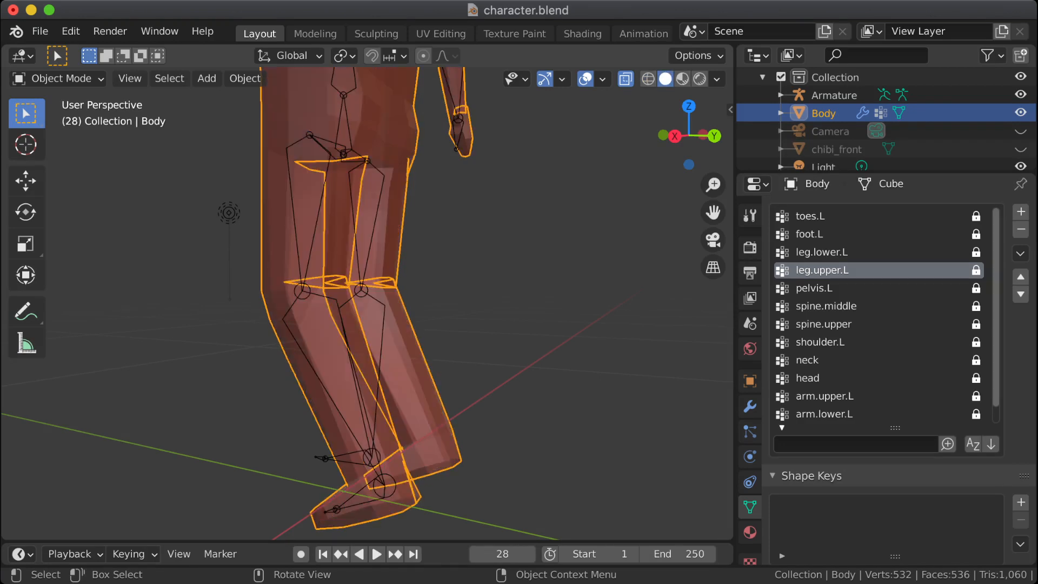
{"action": "left_click", "coordinate": [55, 79]}
{"action": "left_click", "coordinate": [32, 116]}
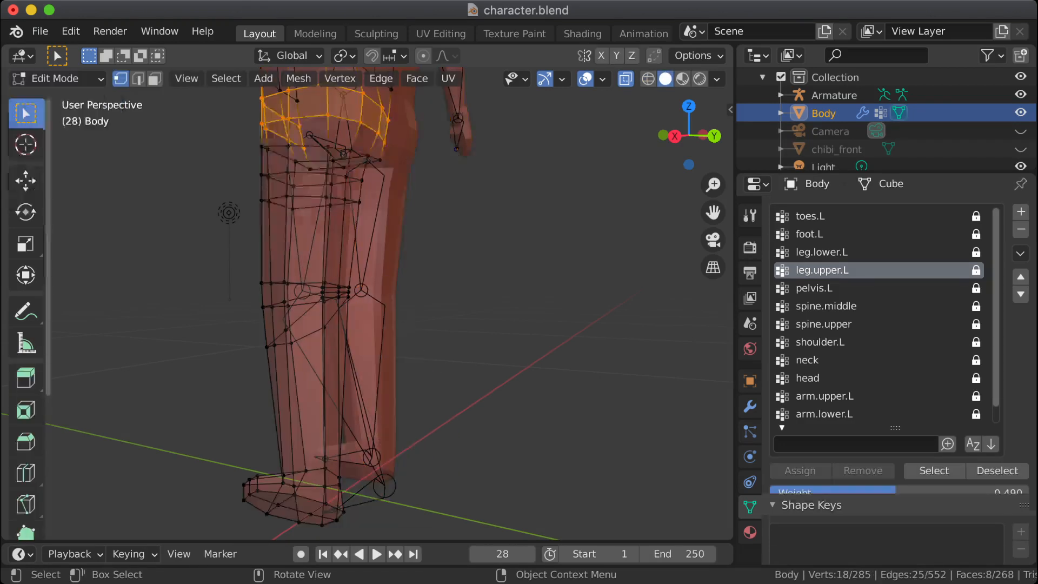
Step: Switch Body to Weight Paint with Wireframe shading and examine the leg.upper.L weights from behind the knees
{"action": "scroll", "coordinate": [389, 303], "scroll_direction": "down", "scroll_amount": 3}
{"action": "scroll", "coordinate": [389, 303], "scroll_direction": "up", "scroll_amount": 3}
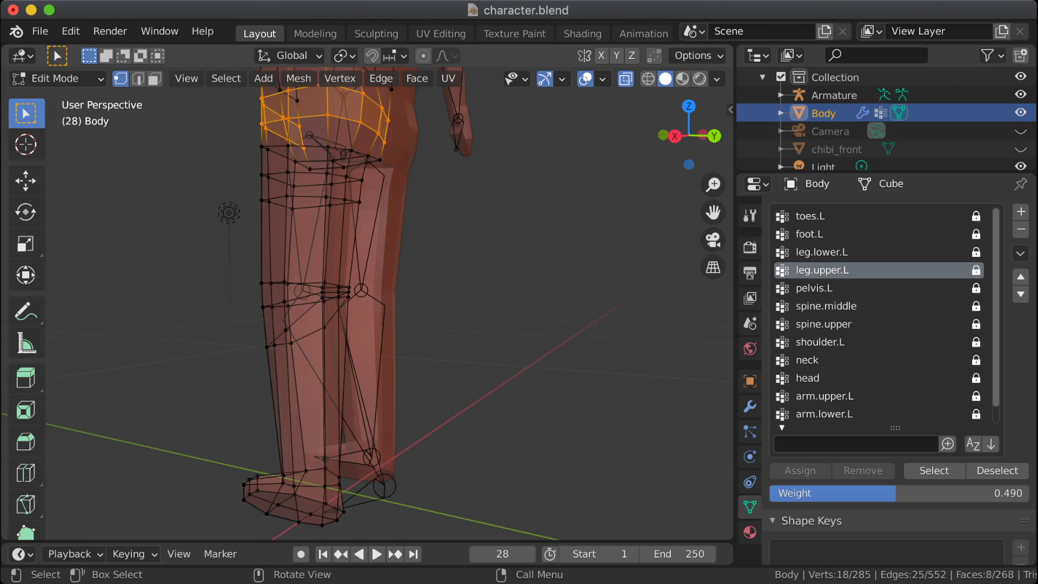
{"action": "scroll", "coordinate": [346, 271], "scroll_direction": "up", "scroll_amount": 3}
{"action": "left_click", "coordinate": [54, 78]}
{"action": "left_click", "coordinate": [43, 178]}
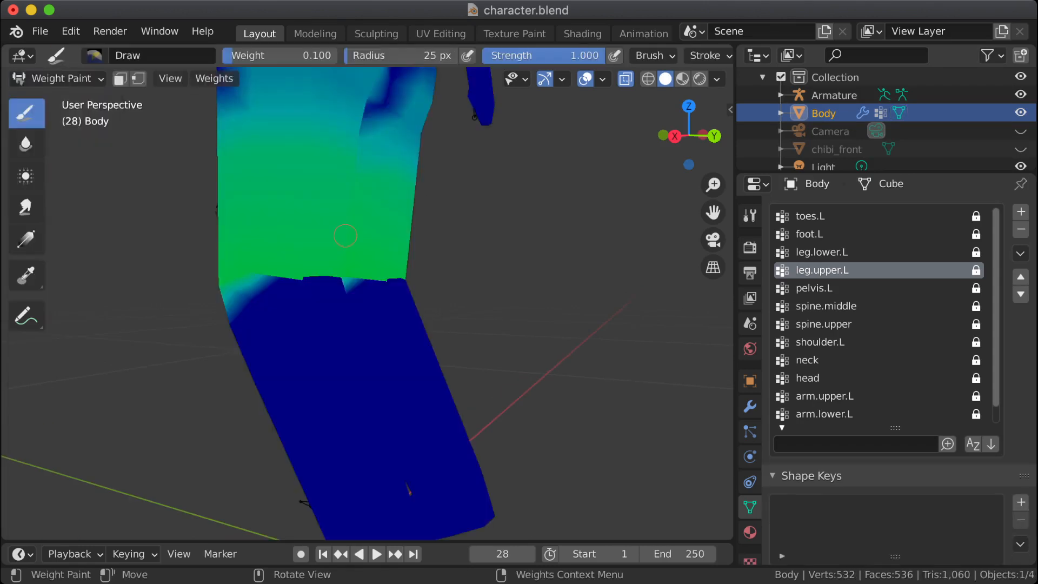
{"action": "left_click", "coordinate": [647, 79]}
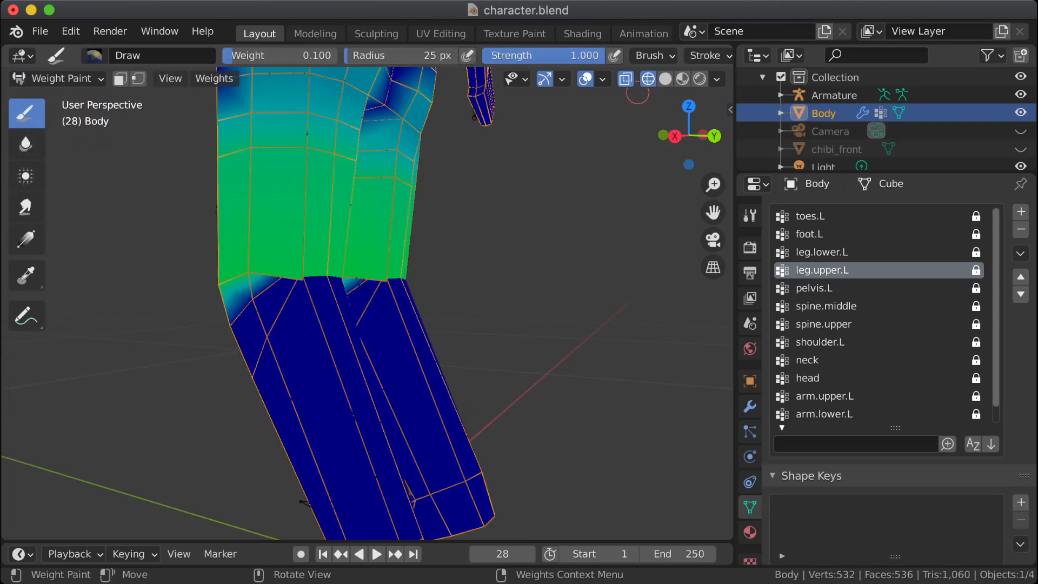
{"action": "middle_click_drag", "start_coordinate": [427, 222], "coordinate": [227, 224]}
{"action": "scroll", "coordinate": [227, 224], "scroll_direction": "down", "scroll_amount": 2}
{"action": "scroll", "coordinate": [282, 217], "scroll_direction": "up", "scroll_amount": 2}
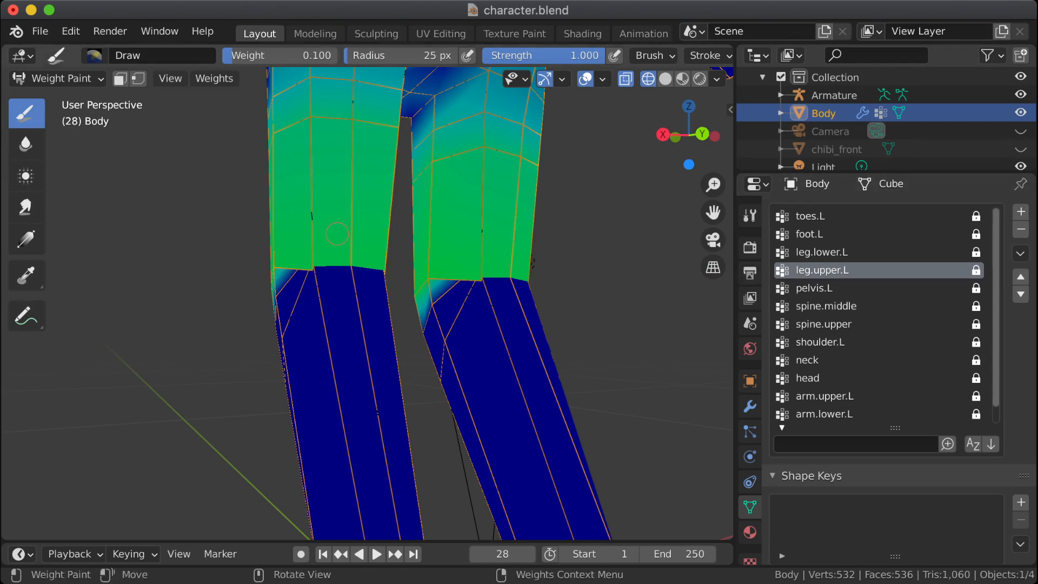
Step: Return to Edit Mode and select the vertices assigned to leg.upper.L to check where the group ends at the knee
{"action": "scroll", "coordinate": [334, 239], "scroll_direction": "up", "scroll_amount": 2}
{"action": "scroll", "coordinate": [314, 257], "scroll_direction": "down", "scroll_amount": 3}
{"action": "key", "text": "Tab"}
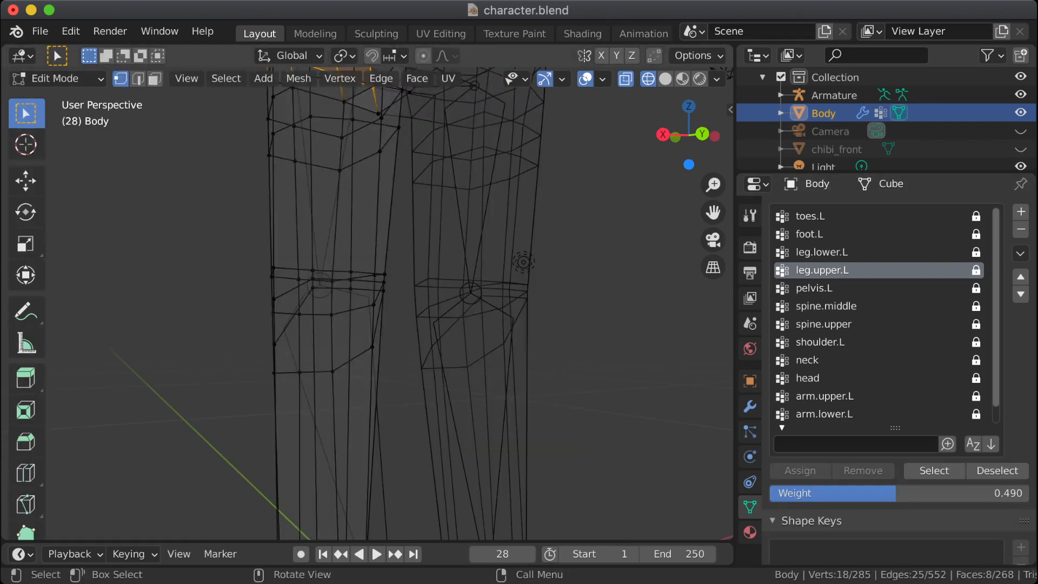
{"action": "left_click", "coordinate": [934, 470]}
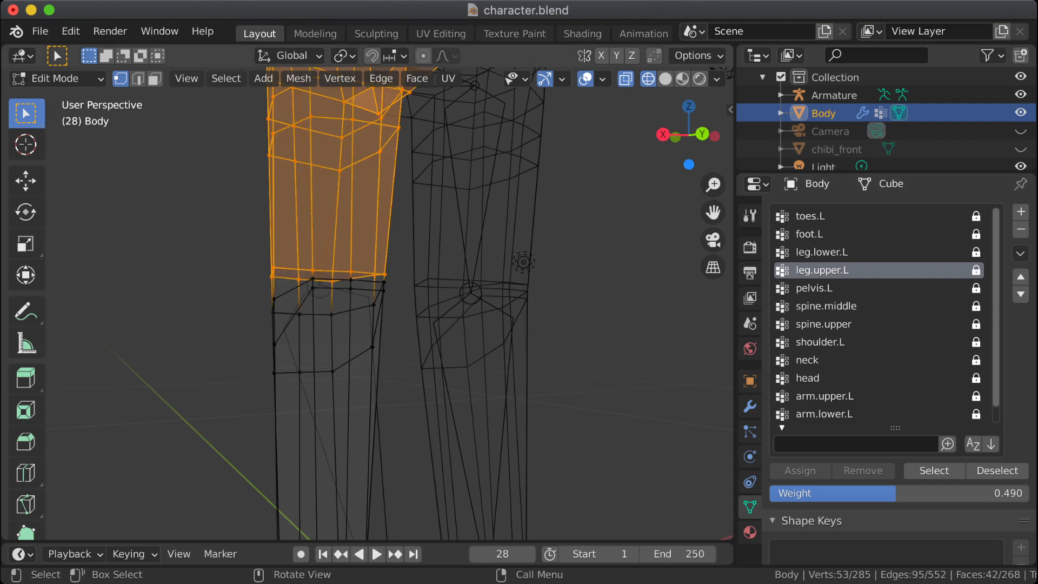
{"action": "middle_click_drag", "start_coordinate": [523, 263], "coordinate": [500, 186]}
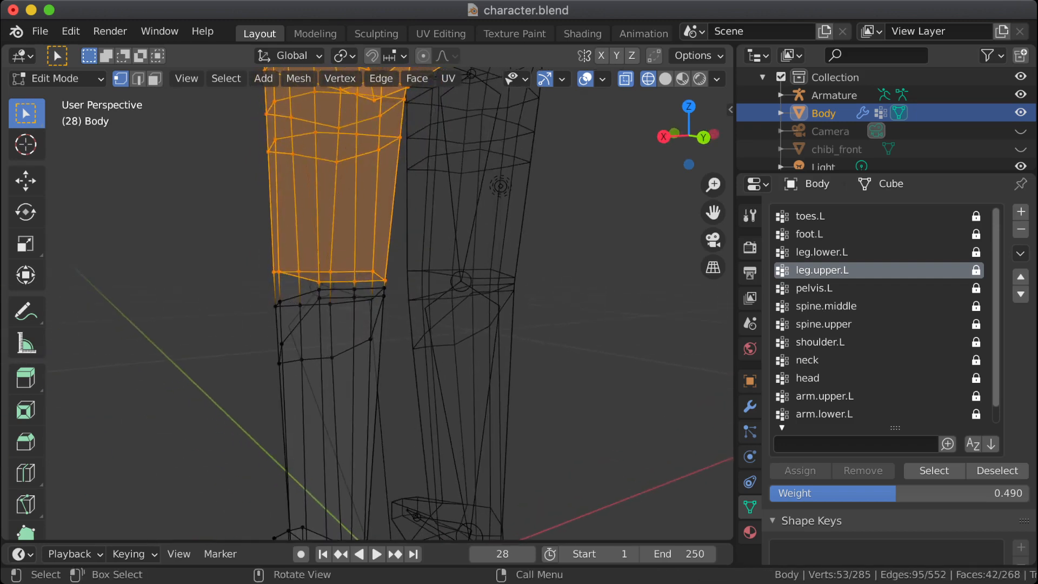
Step: Unlock leg.upper.L and assign a weight of 1.000 to the upper two vertex rows at the back of the knee, leaving nothing selected
{"action": "left_click_drag", "start_coordinate": [400, 276], "coordinate": [312, 294]}
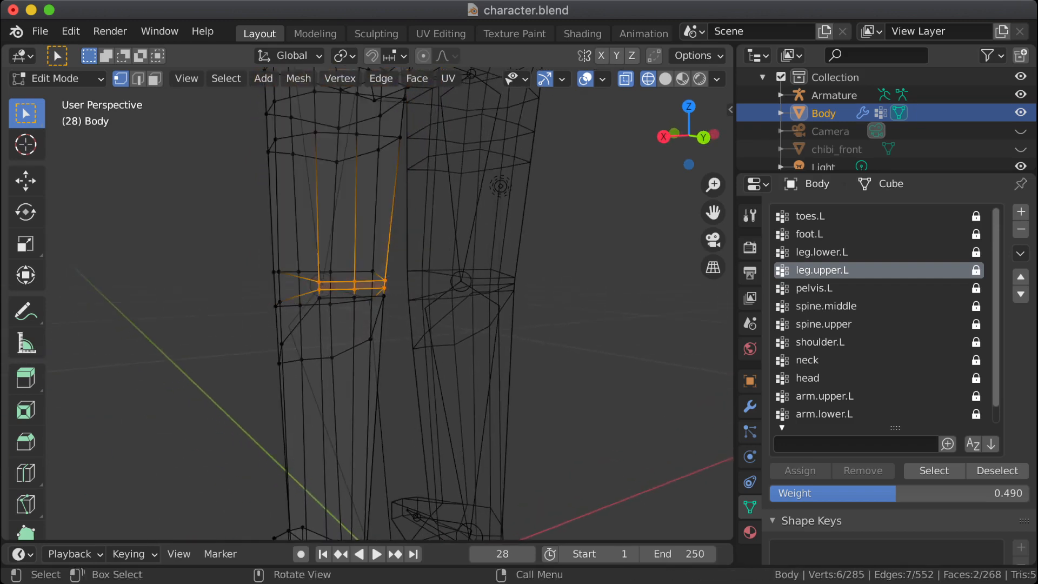
{"action": "left_click", "coordinate": [976, 270]}
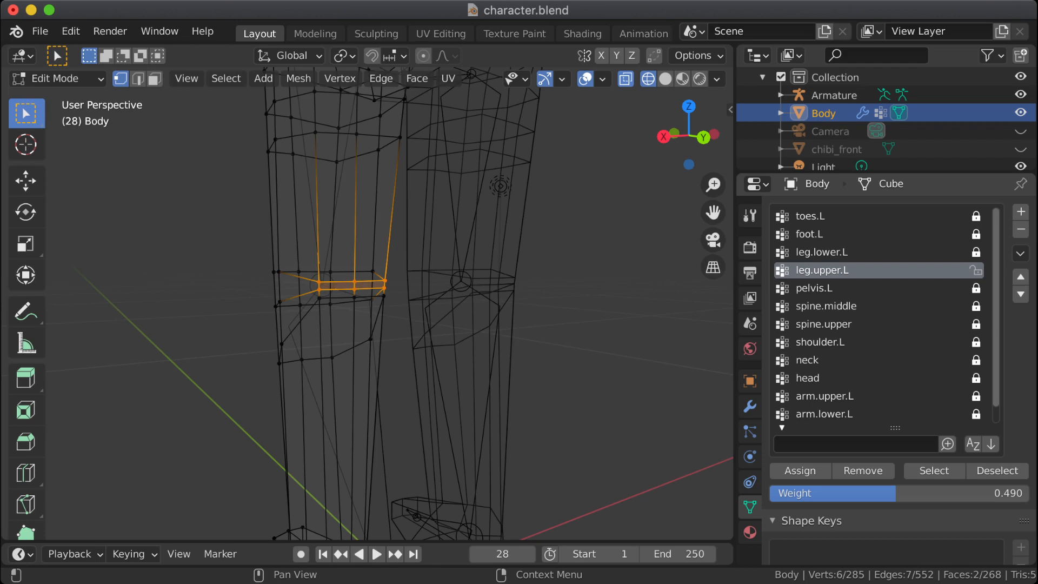
{"action": "left_click_drag", "start_coordinate": [896, 493], "coordinate": [1028, 494]}
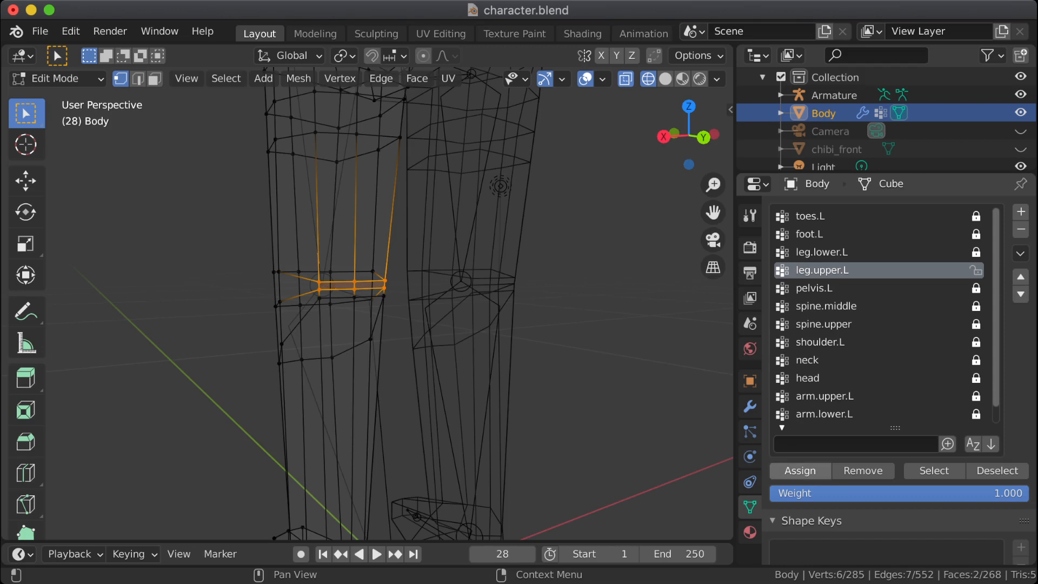
{"action": "key", "text": "alt+a"}
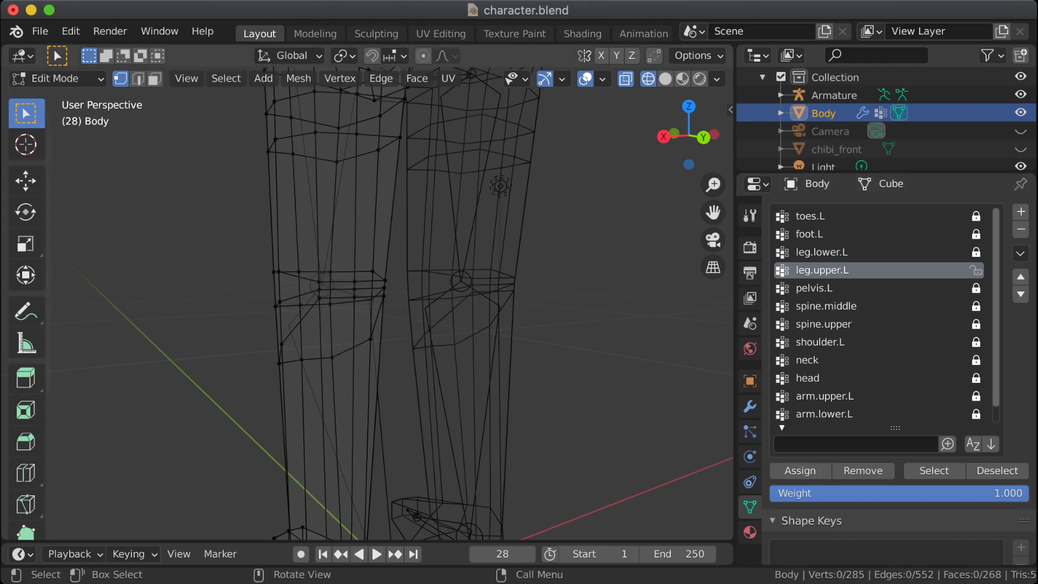
Step: Show Body in Weight Paint and examine the leg.upper.L weights around the back of the knees
{"action": "left_click", "coordinate": [56, 78]}
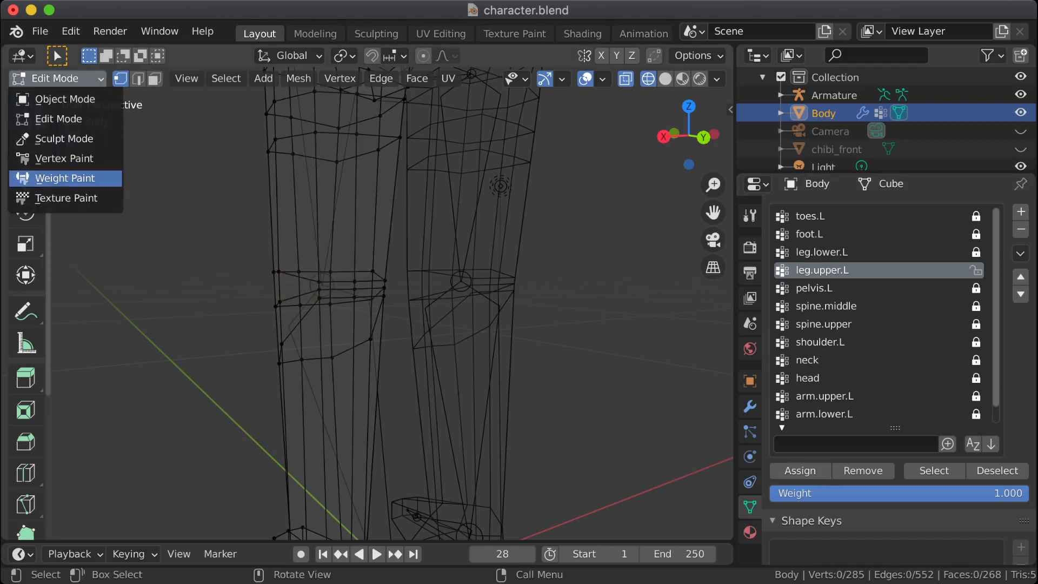
{"action": "left_click", "coordinate": [64, 178]}
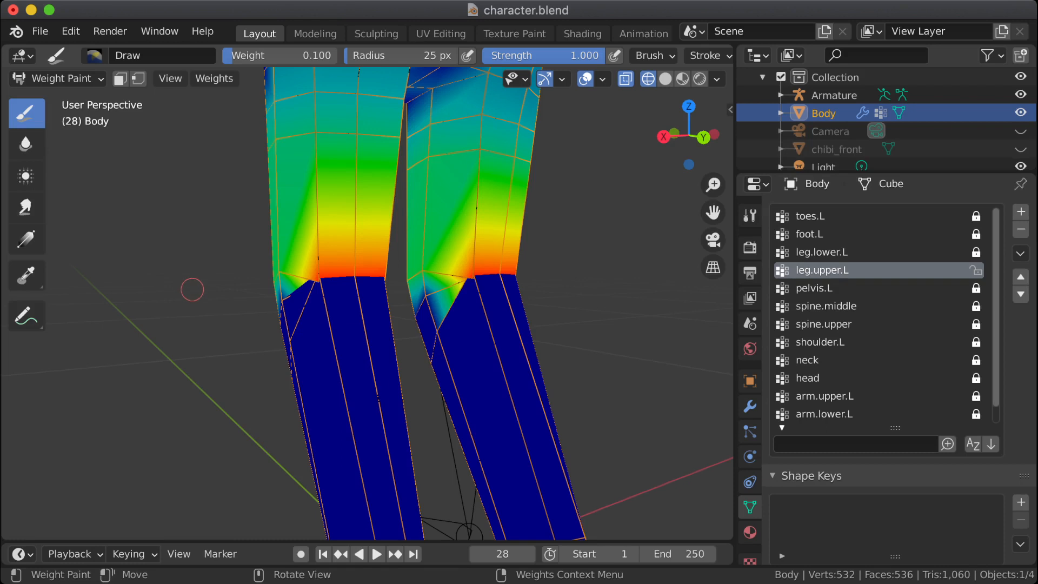
{"action": "middle_click_drag", "start_coordinate": [192, 290], "coordinate": [311, 166]}
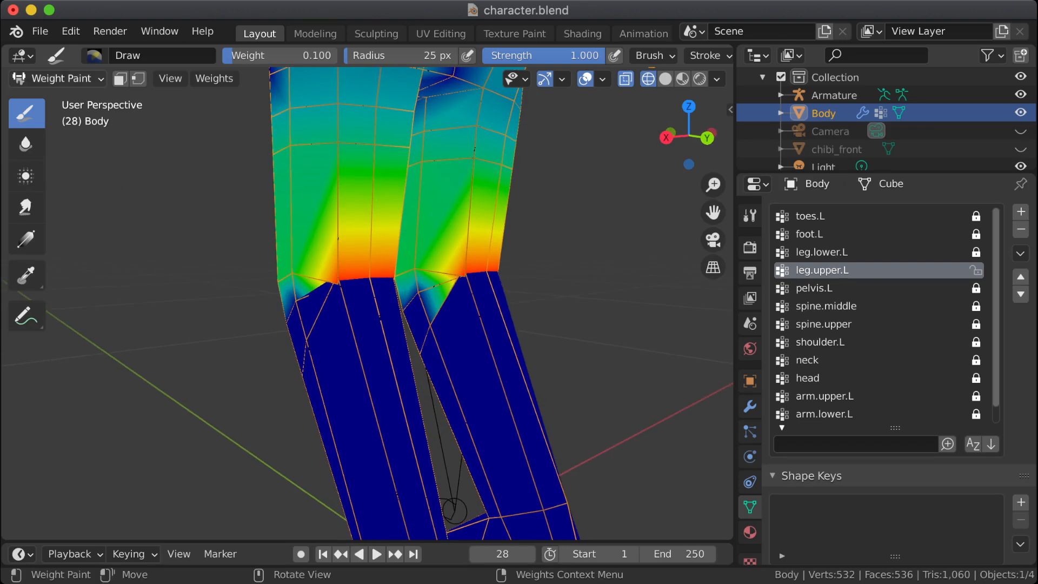
Step: Return to Object Mode and examine the bent knee's wireframe in Right Orthographic view
{"action": "left_click", "coordinate": [54, 78]}
{"action": "left_click", "coordinate": [60, 98]}
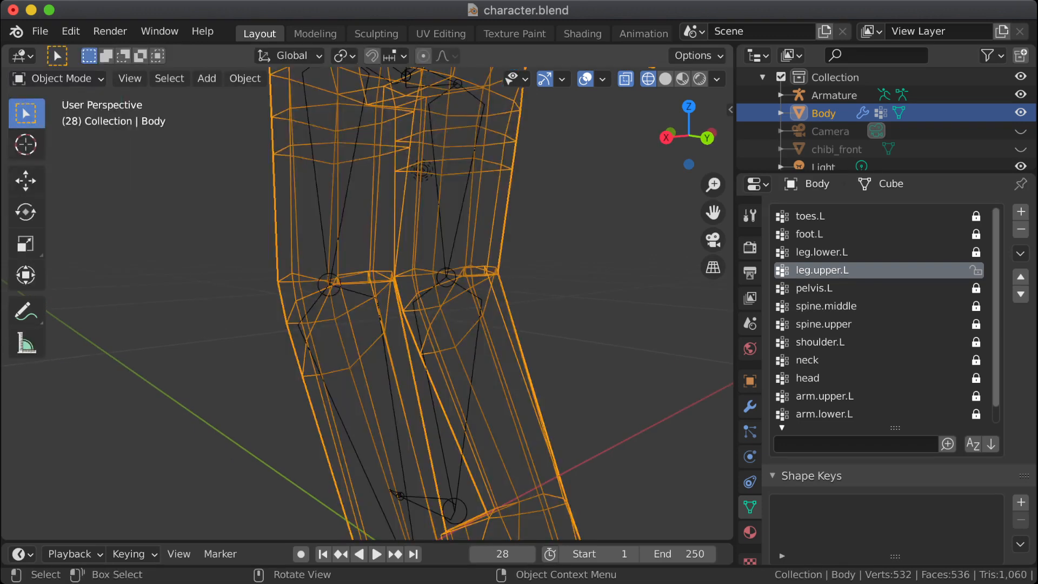
{"action": "scroll", "coordinate": [368, 302], "scroll_direction": "down", "scroll_amount": 1}
{"action": "scroll", "coordinate": [367, 303], "scroll_direction": "up", "scroll_amount": 2}
{"action": "mouse_move", "coordinate": [367, 303]}
{"action": "middle_mouse_down"}
{"action": "mouse_move", "coordinate": [376, 305]}
{"action": "mouse_move", "coordinate": [365, 308]}
{"action": "middle_mouse_up"}
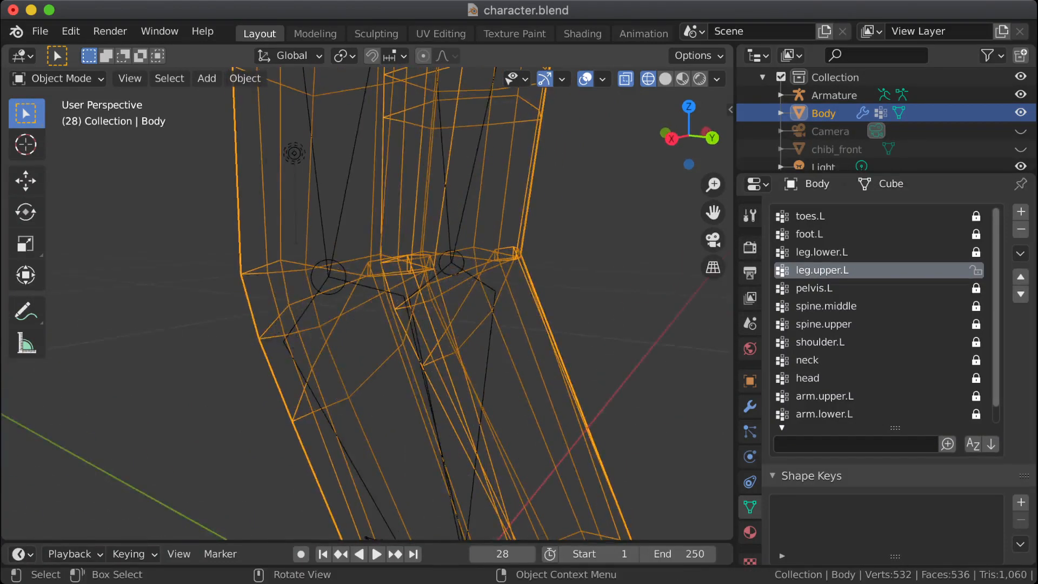
{"action": "key", "text": "KP_3"}
{"action": "scroll", "coordinate": [368, 303], "scroll_direction": "up", "scroll_amount": 5}
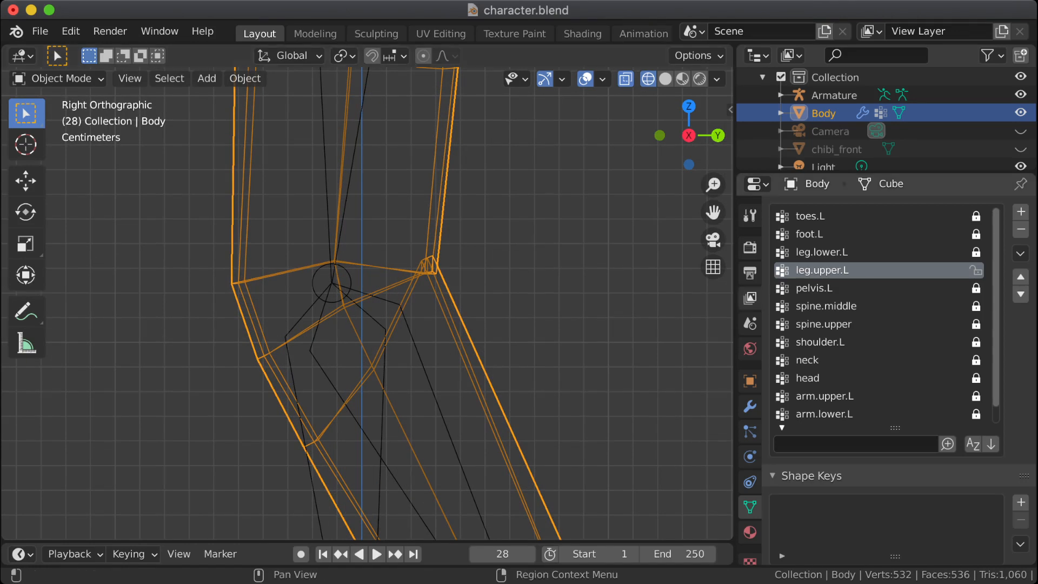
Step: In Edit Mode, assign the lowest vertex row at the back of the knee to leg.upper.L with weight 0.5, and check the deformation
{"action": "key", "text": "Tab"}
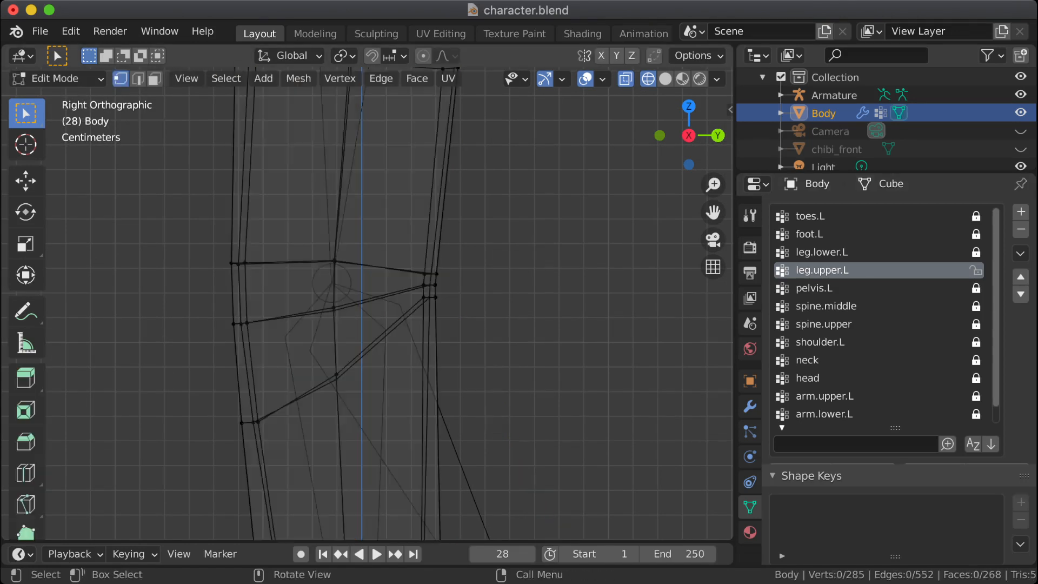
{"action": "left_click_drag", "start_coordinate": [412, 292], "coordinate": [451, 310]}
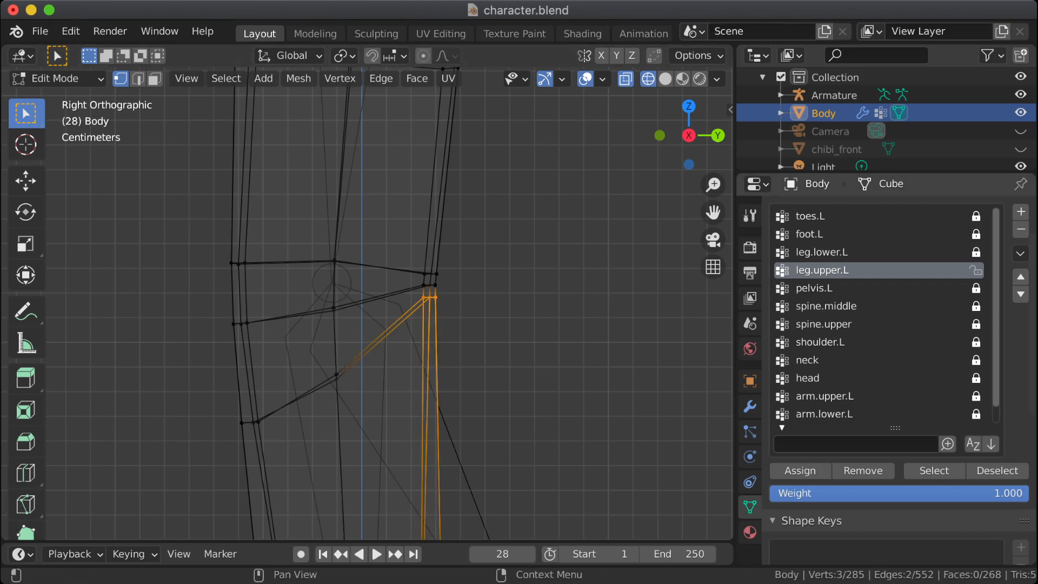
{"action": "left_click_drag", "start_coordinate": [1017, 493], "coordinate": [902, 493]}
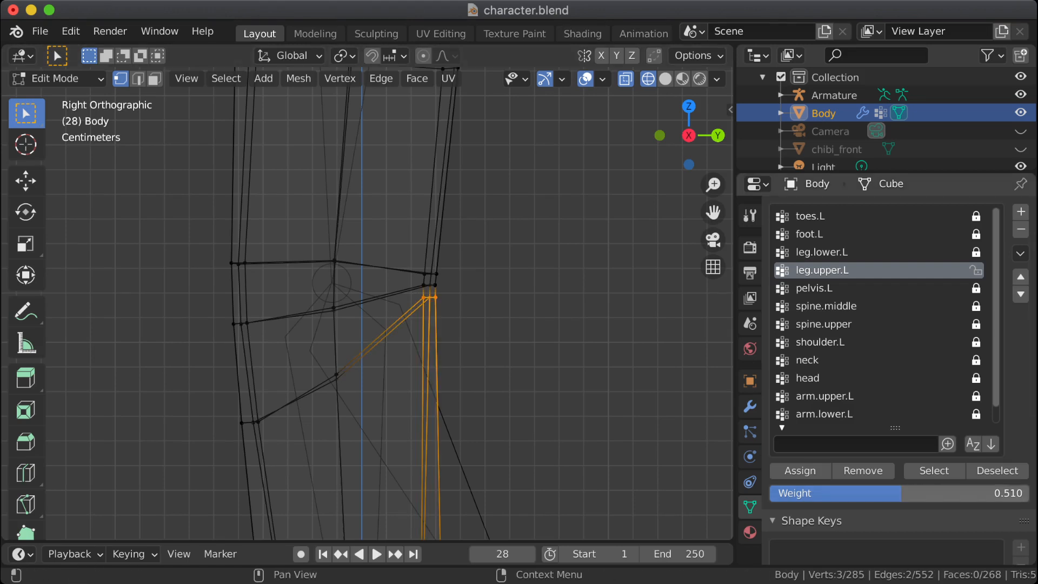
{"action": "left_click", "coordinate": [933, 493]}
{"action": "type", "text": ".5"}
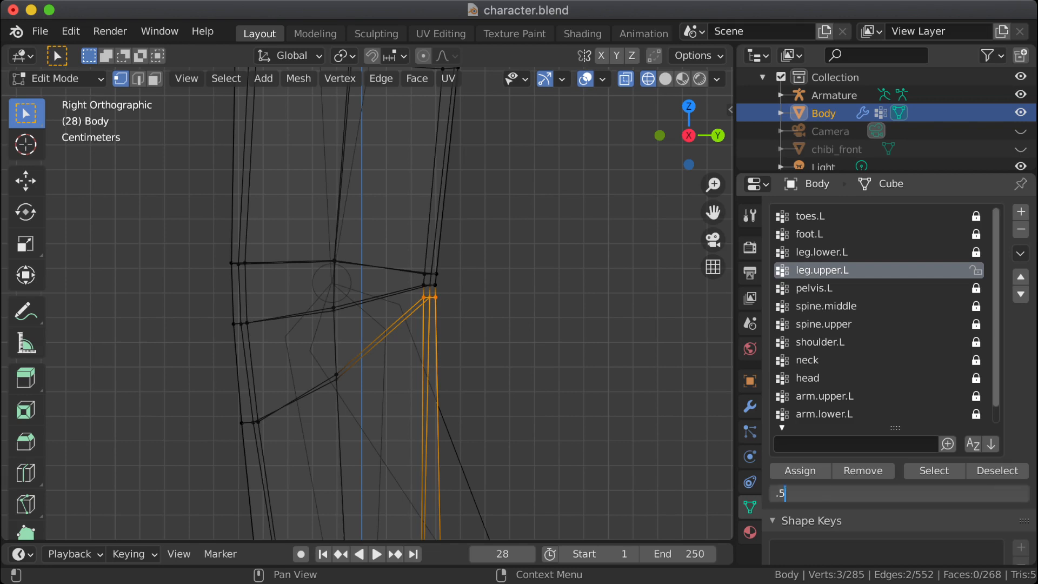
{"action": "key", "text": "Return"}
{"action": "left_click", "coordinate": [800, 471]}
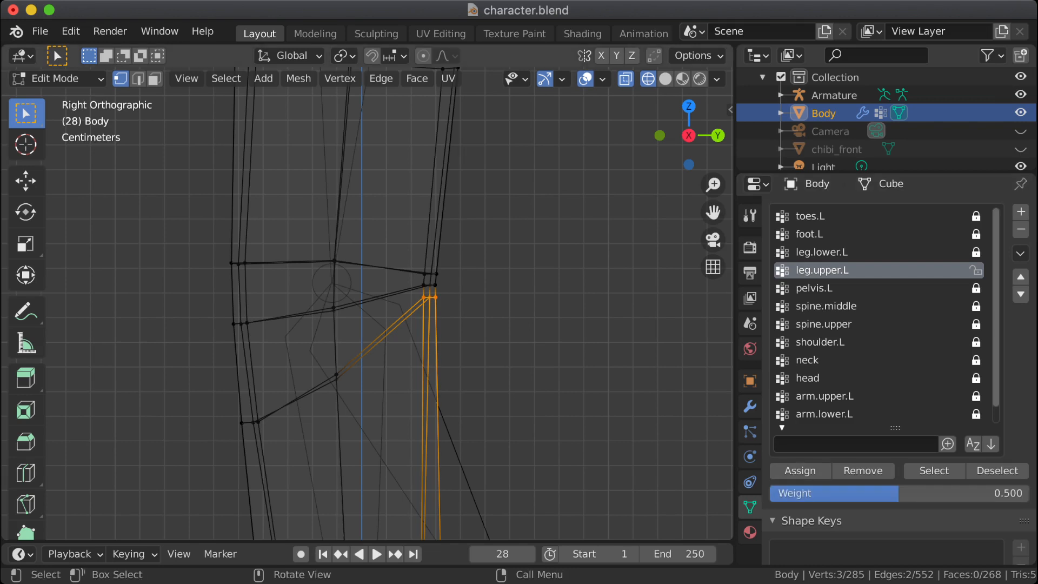
{"action": "key", "text": "alt+a"}
{"action": "key", "text": "Tab"}
{"action": "key", "text": "Tab"}
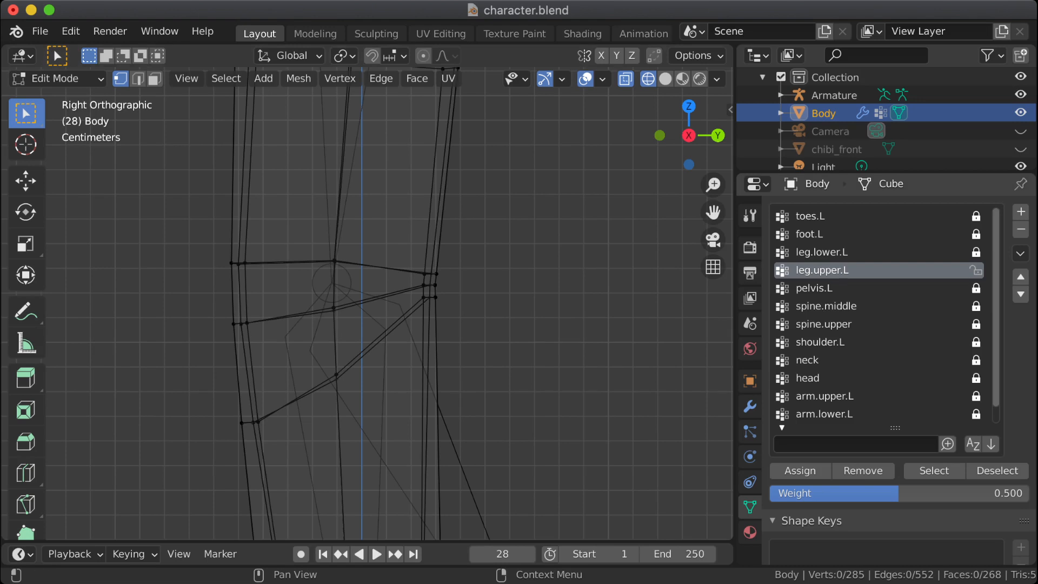
Step: Unlock leg.lower.L and assign it a weight of 0.500 on the middle vertex row at the back of the knee
{"action": "left_click", "coordinate": [822, 252]}
{"action": "left_click", "coordinate": [976, 253]}
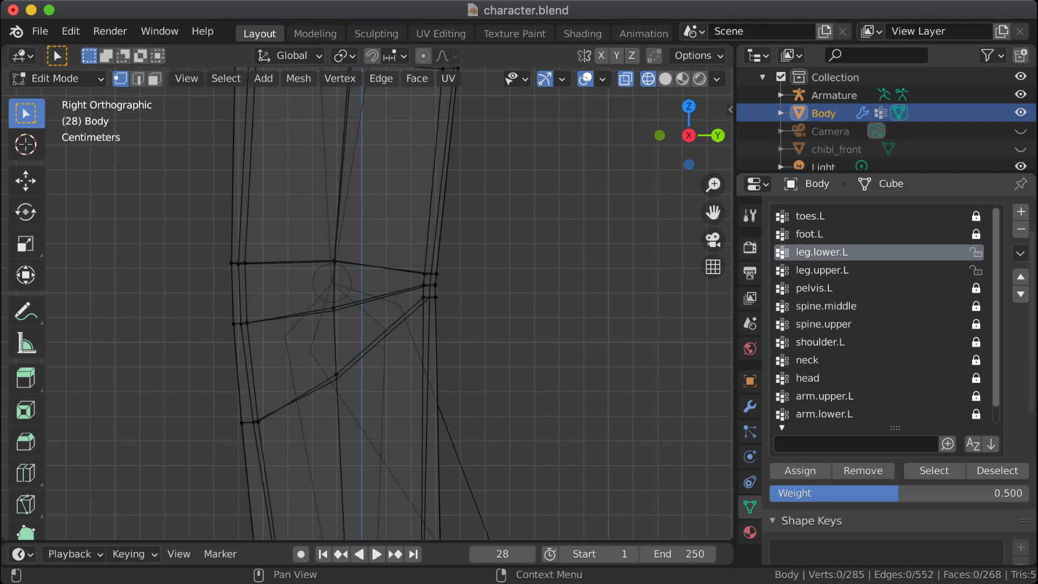
{"action": "left_click_drag", "start_coordinate": [414, 256], "coordinate": [451, 294]}
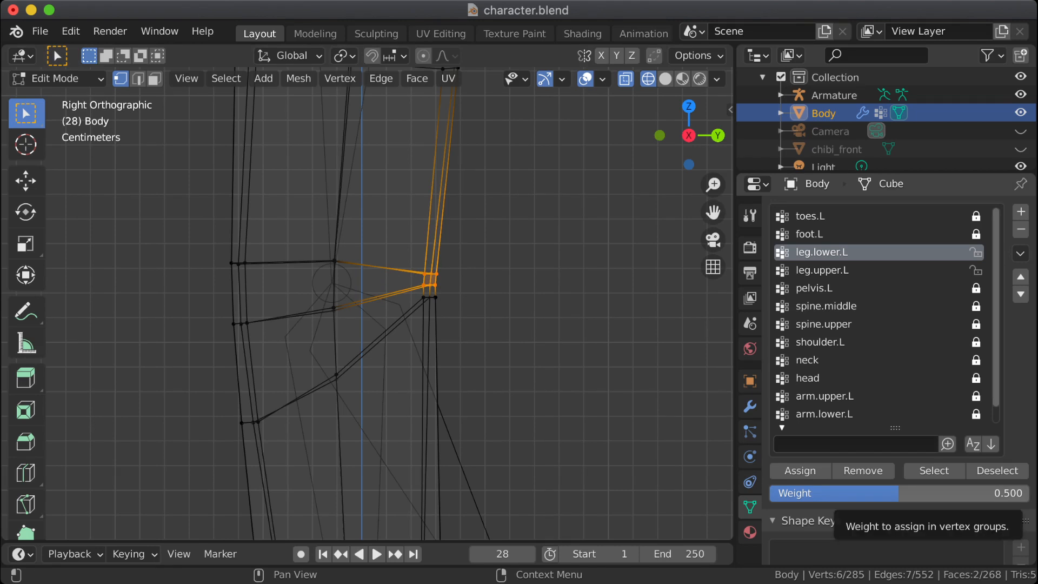
{"action": "left_click_drag", "start_coordinate": [455, 293], "coordinate": [412, 281]}
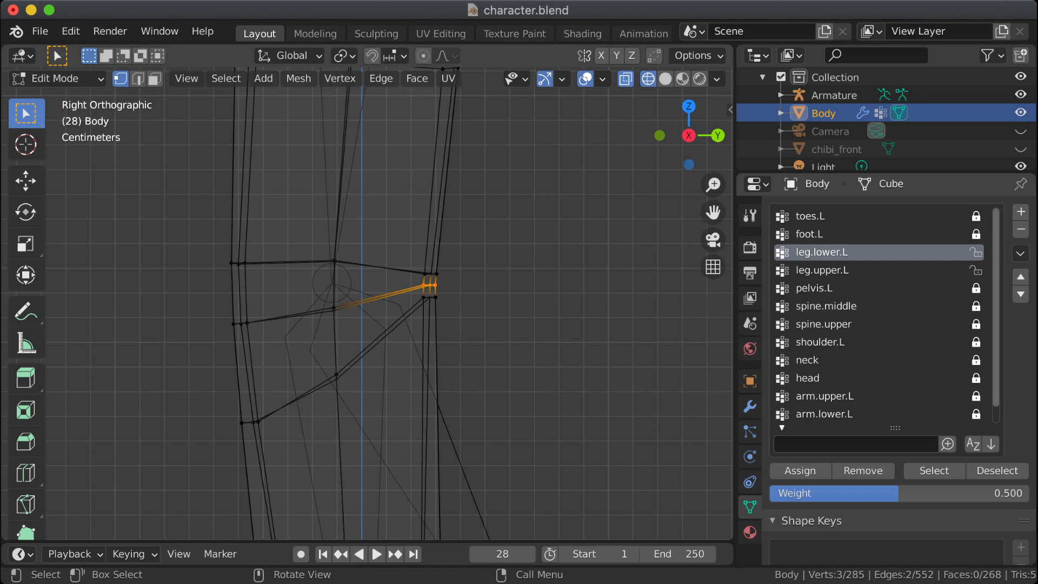
{"action": "mouse_move", "coordinate": [455, 307]}
{"action": "left_mouse_down"}
{"action": "mouse_move", "coordinate": [412, 292]}
{"action": "mouse_move", "coordinate": [415, 271]}
{"action": "mouse_move", "coordinate": [499, 294]}
{"action": "left_mouse_up"}
{"action": "left_click", "coordinate": [800, 471]}
{"action": "left_click", "coordinate": [489, 286]}
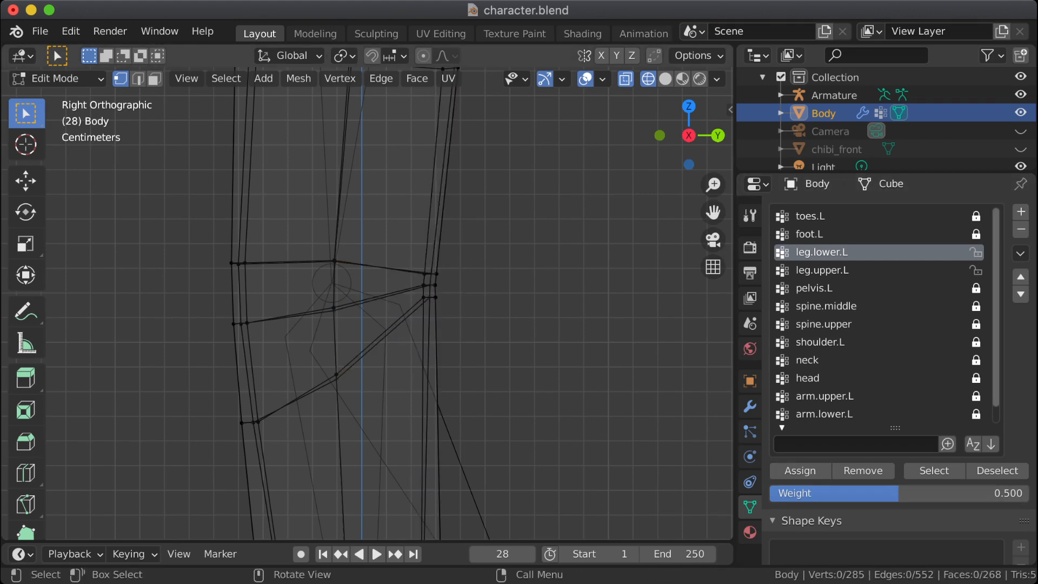
Step: Remove the top vertex row at the back of the knee from leg.lower.L and inspect the bend in Object Mode
{"action": "left_click_drag", "start_coordinate": [401, 262], "coordinate": [471, 279]}
{"action": "left_click", "coordinate": [863, 471]}
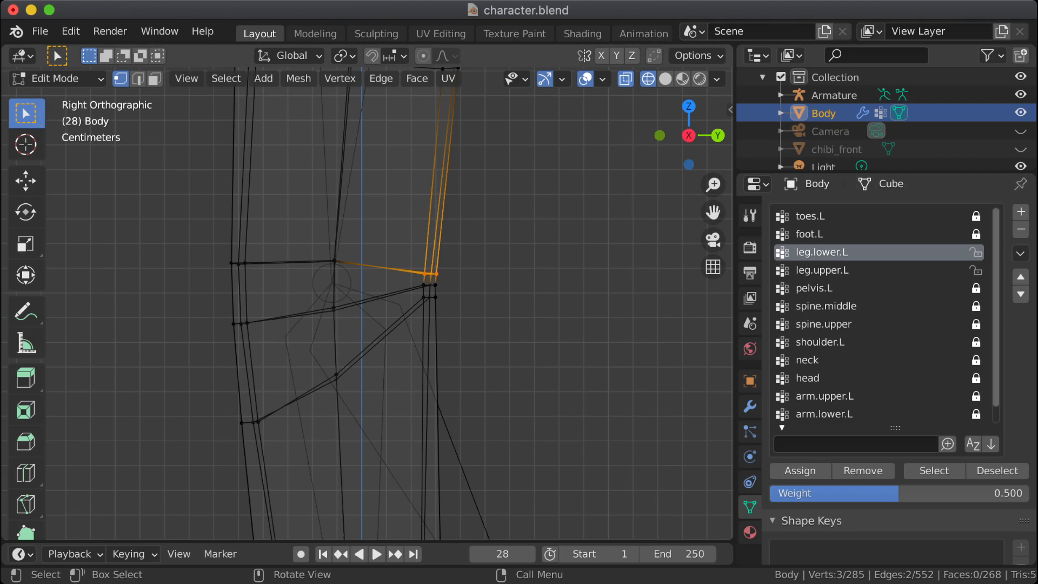
{"action": "key", "text": "Tab"}
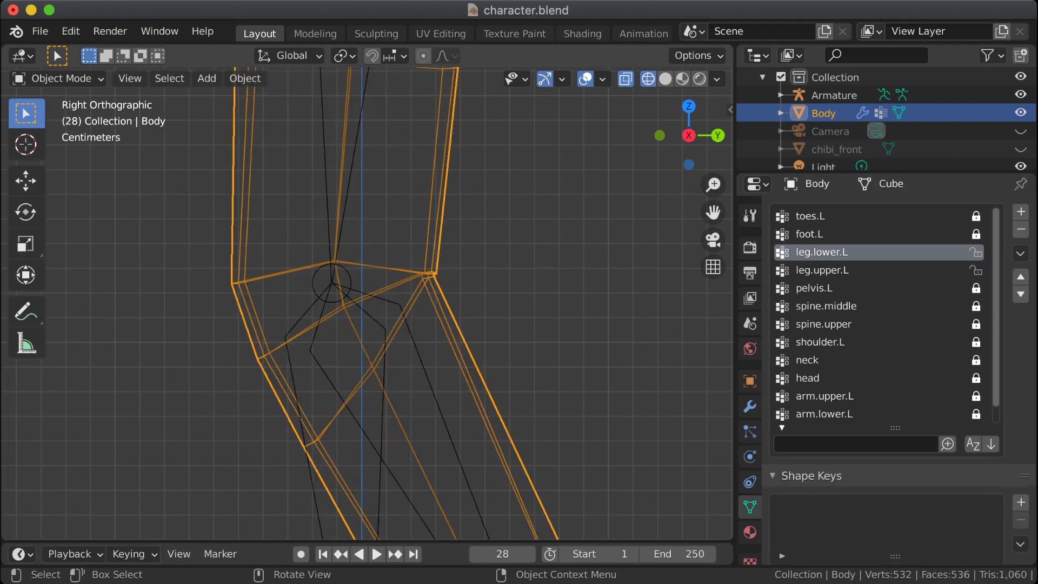
{"action": "scroll", "coordinate": [368, 303], "scroll_direction": "up", "scroll_amount": 1}
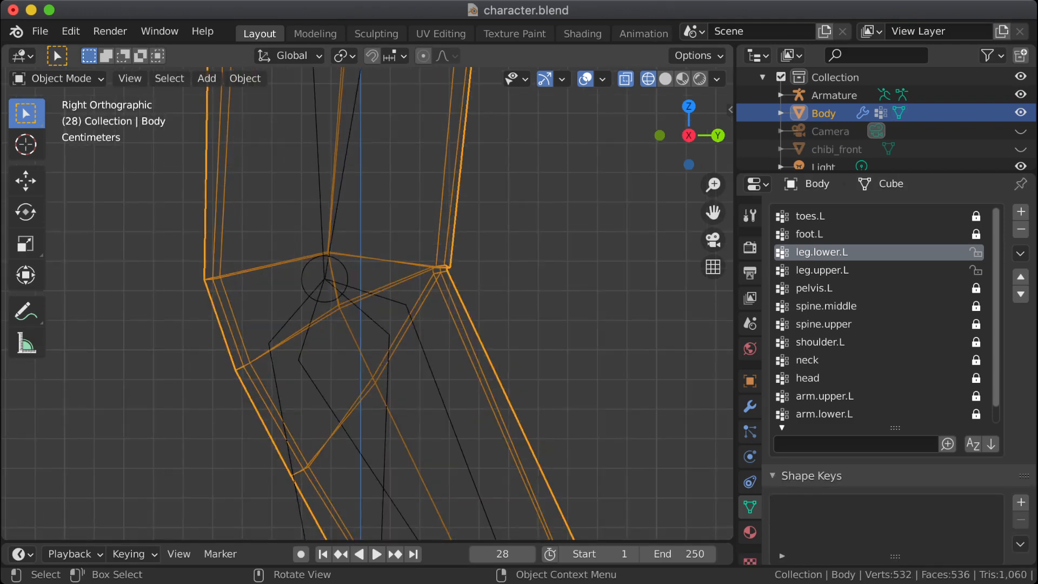
Step: Remove the middle vertex row at the back of the knee from leg.lower.L and check the bend in Object Mode
{"action": "key", "text": "Tab"}
{"action": "left_click_drag", "start_coordinate": [420, 275], "coordinate": [469, 289]}
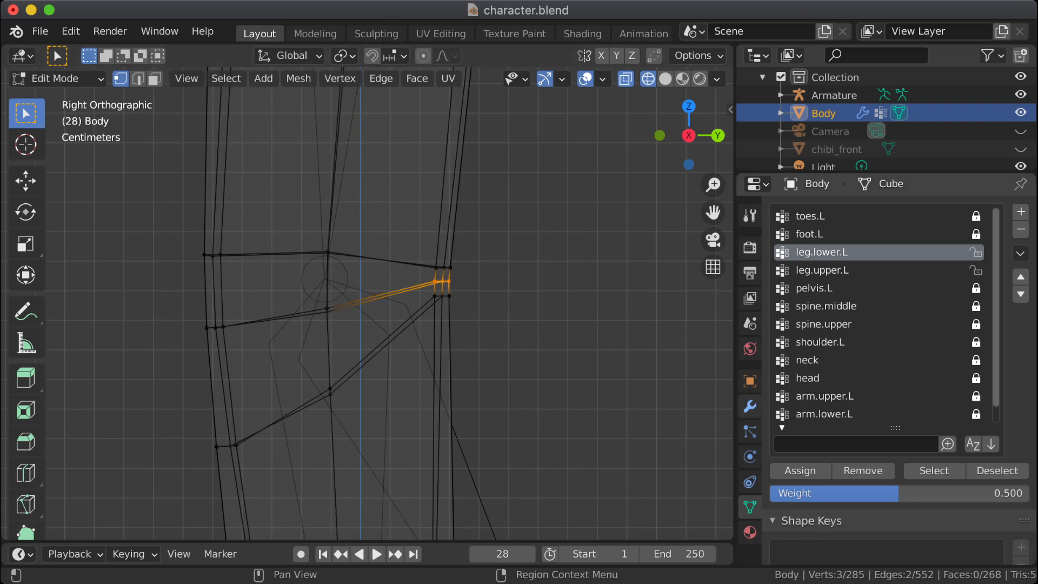
{"action": "left_click", "coordinate": [863, 471]}
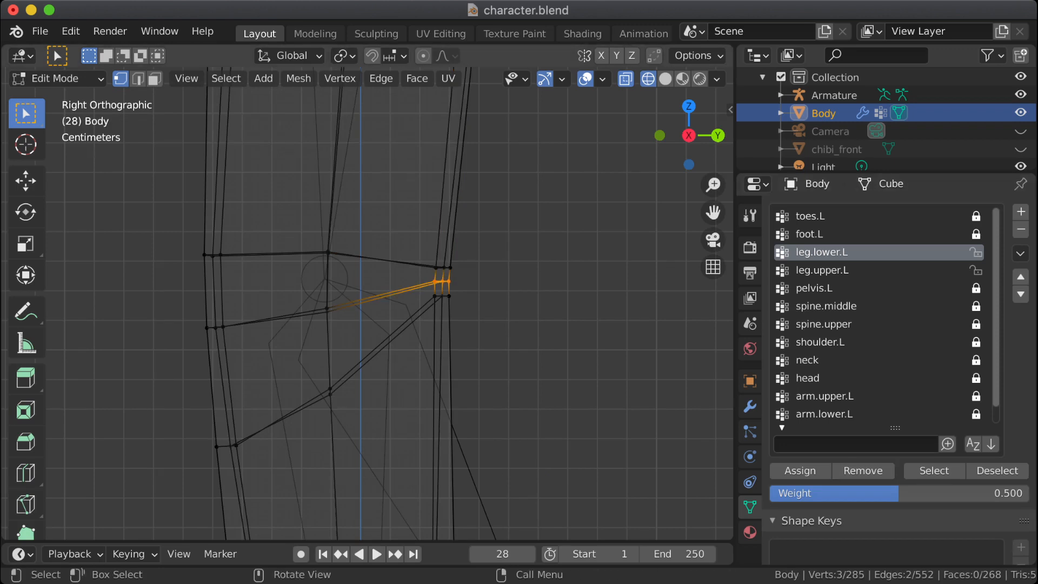
{"action": "key", "text": "Tab"}
{"action": "key", "text": "Tab"}
Step: Reassign the lowest vertex row at the back of the knee to leg.lower.L with weight 0.1 and check the bend in Object Mode
{"action": "left_click_drag", "start_coordinate": [423, 289], "coordinate": [465, 306]}
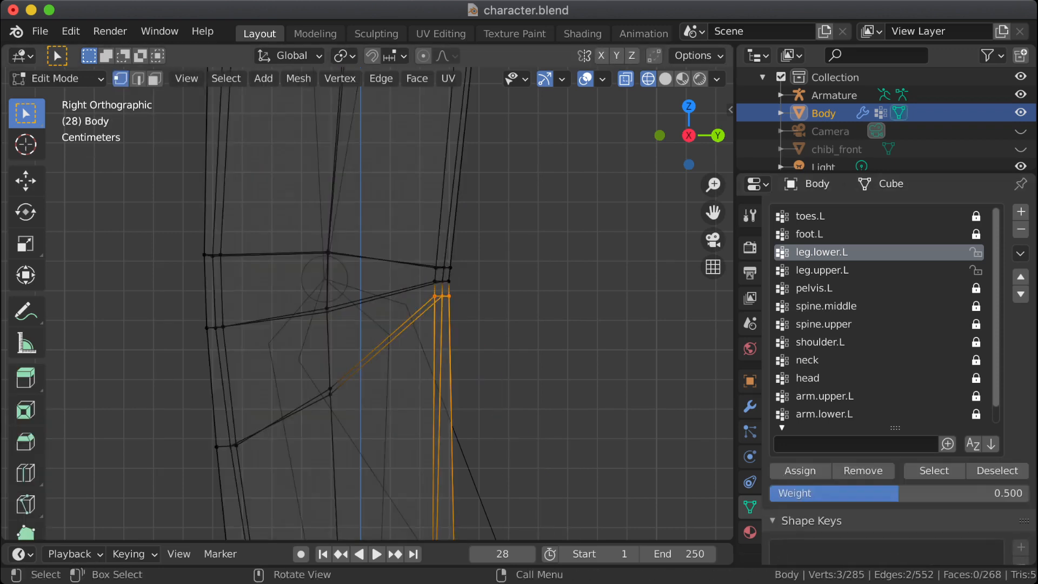
{"action": "left_click", "coordinate": [863, 470]}
{"action": "left_click", "coordinate": [898, 492]}
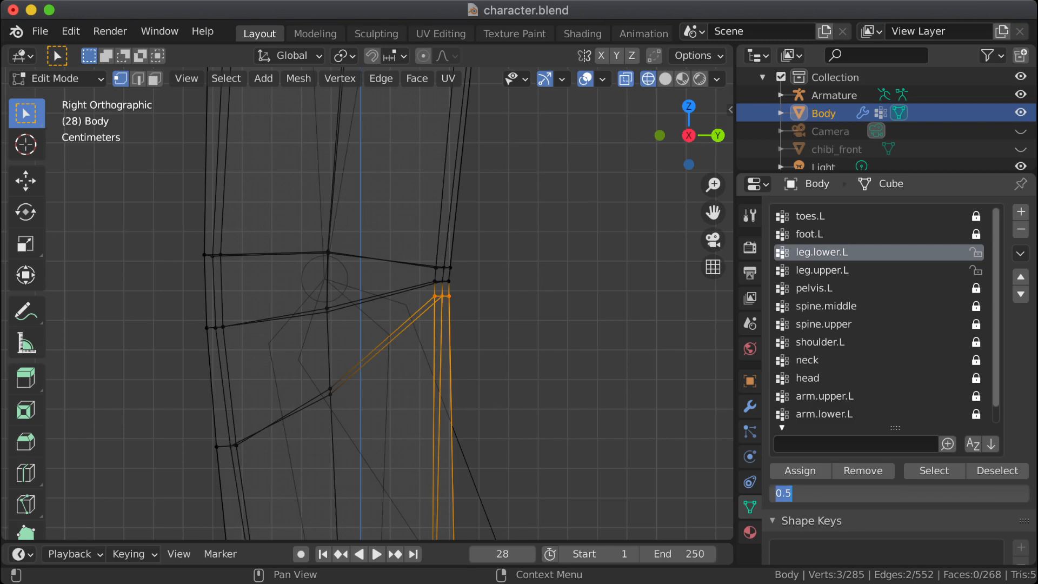
{"action": "type", "text": ".1"}
{"action": "key", "text": "Return"}
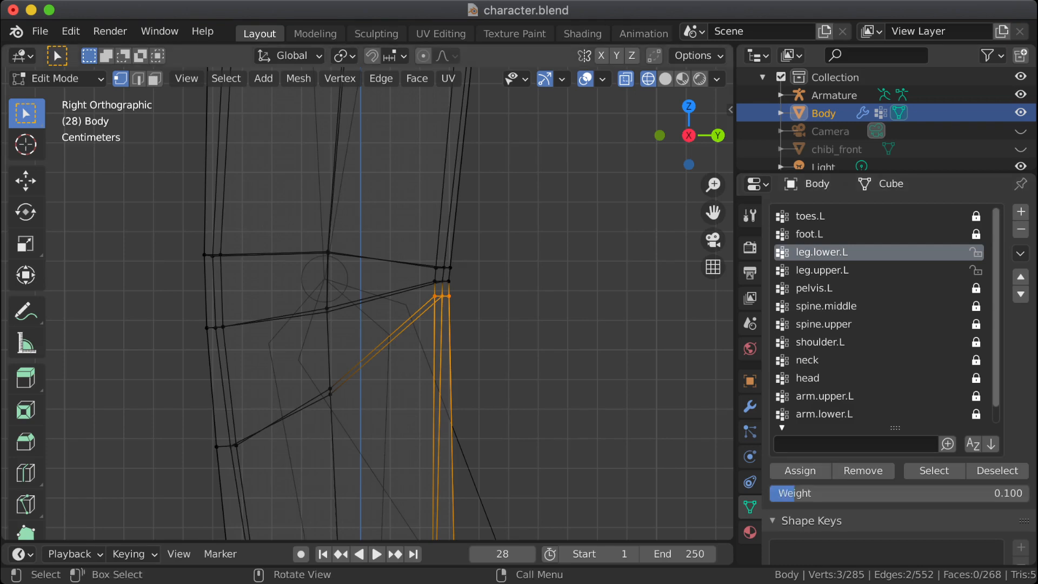
{"action": "left_click", "coordinate": [800, 471]}
{"action": "key", "text": "Tab"}
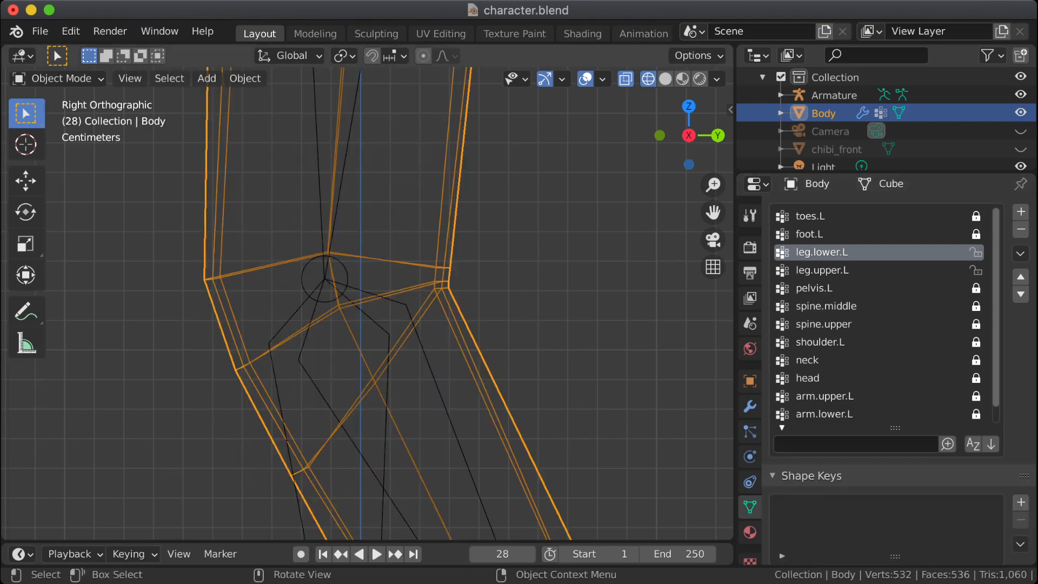
Step: Examine the back of the bent knee up close in the right orthographic view in Object Mode
{"action": "middle_click_drag", "start_coordinate": [389, 303], "coordinate": [311, 304]}
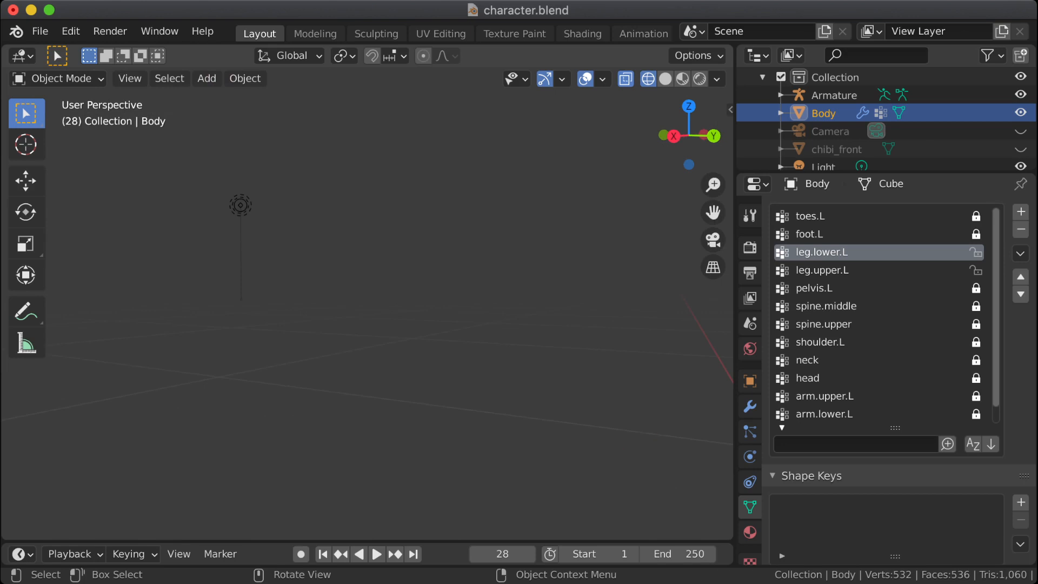
{"action": "key", "text": "Tab"}
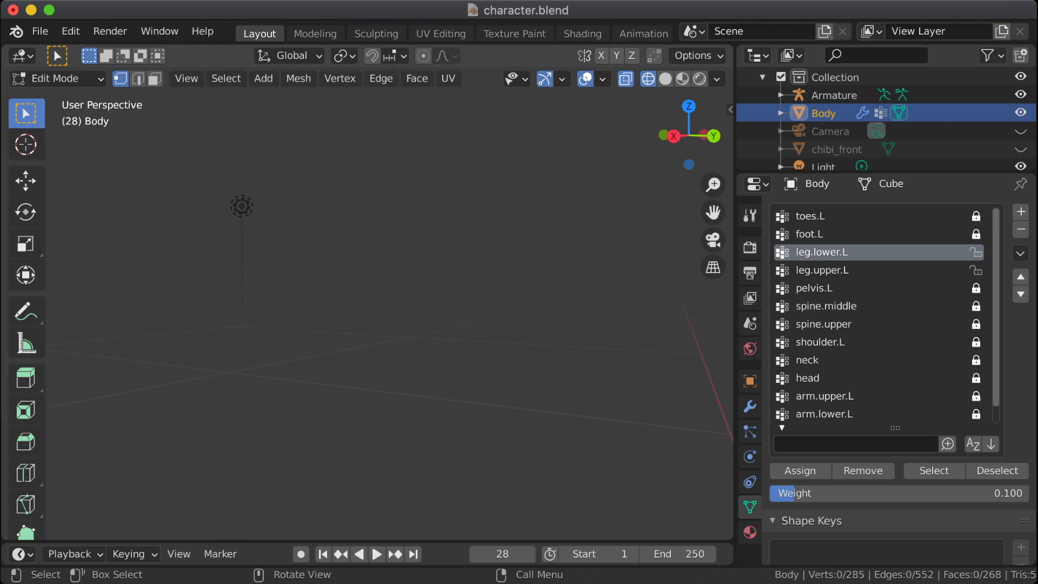
{"action": "key", "text": "KP_3"}
{"action": "key", "text": "Tab"}
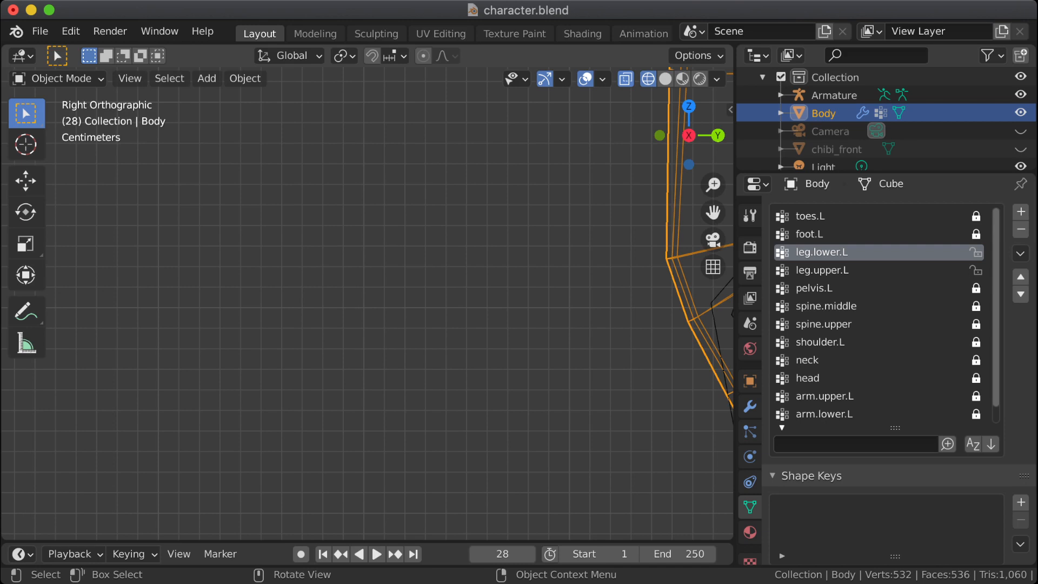
{"action": "key", "text": "KP_Decimal"}
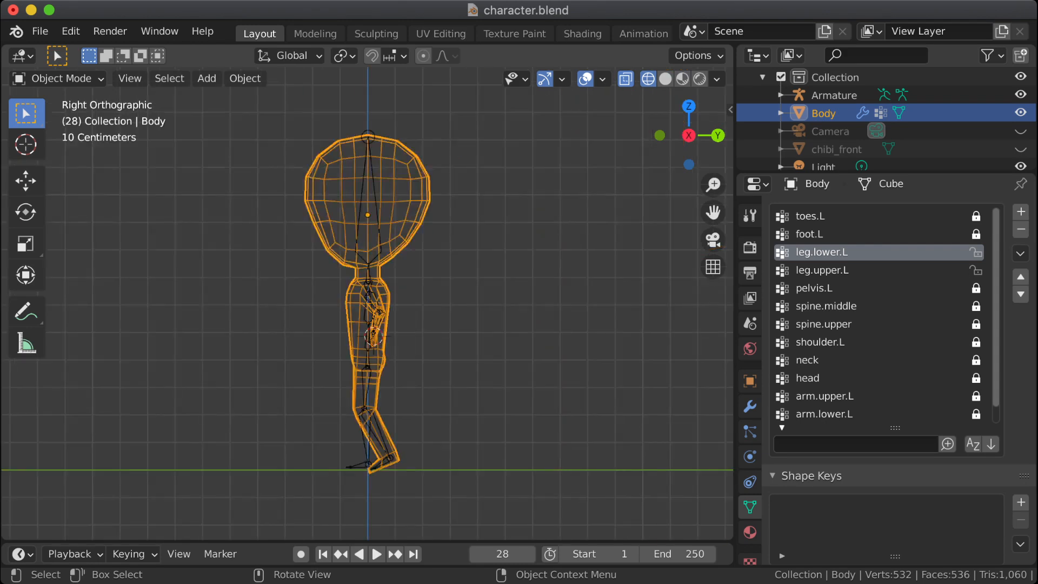
{"action": "scroll", "coordinate": [368, 303], "scroll_direction": "up", "scroll_amount": 6}
{"action": "middle_click_drag", "start_coordinate": [373, 433], "coordinate": [349, 265], "text": "shift"}
{"action": "middle_click_drag", "start_coordinate": [367, 379], "coordinate": [353, 277], "text": "shift"}
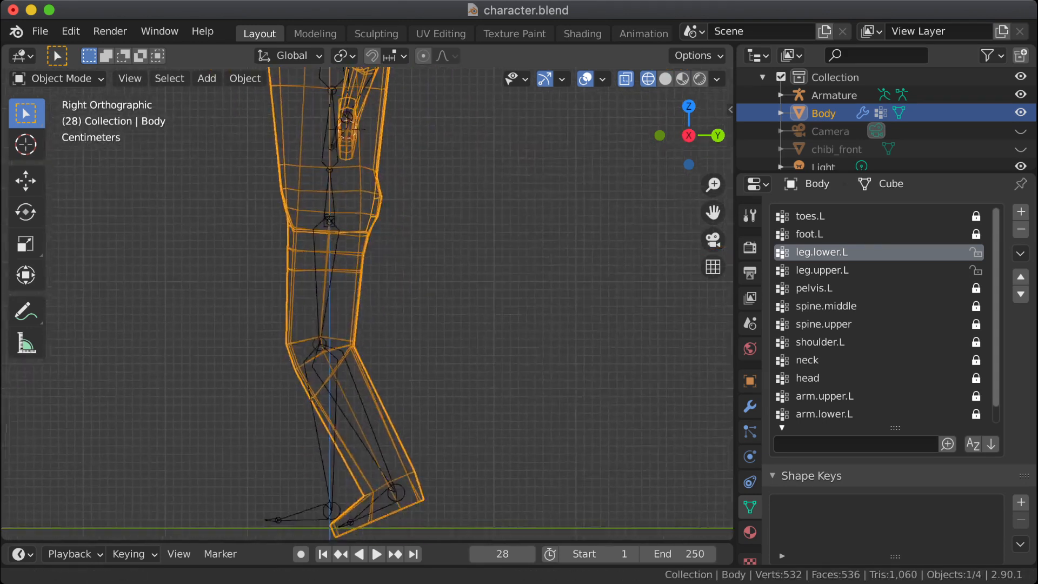
{"action": "scroll", "coordinate": [390, 384], "scroll_direction": "up", "scroll_amount": 5}
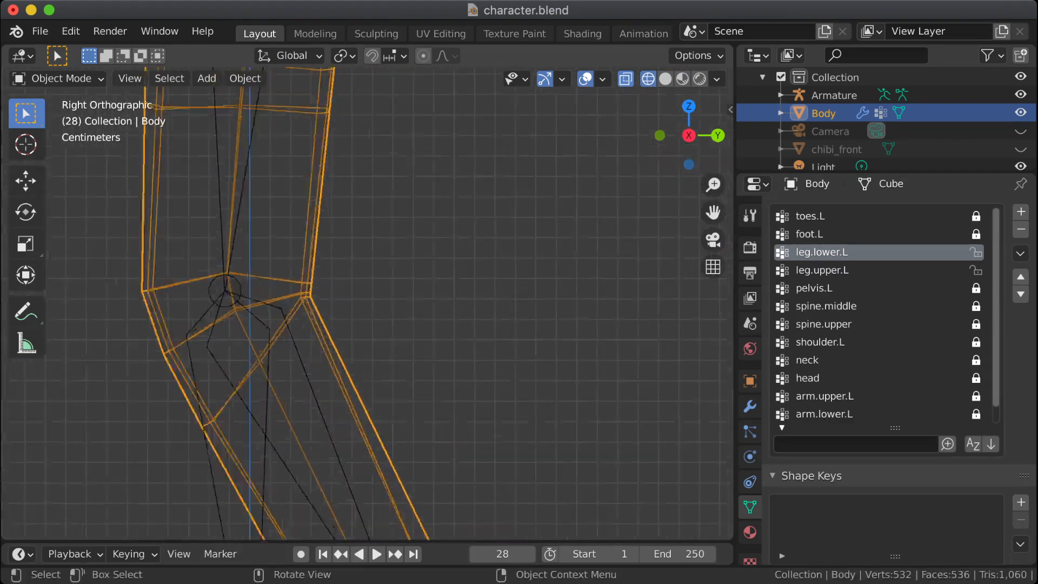
{"action": "scroll", "coordinate": [389, 384], "scroll_direction": "up", "scroll_amount": 4}
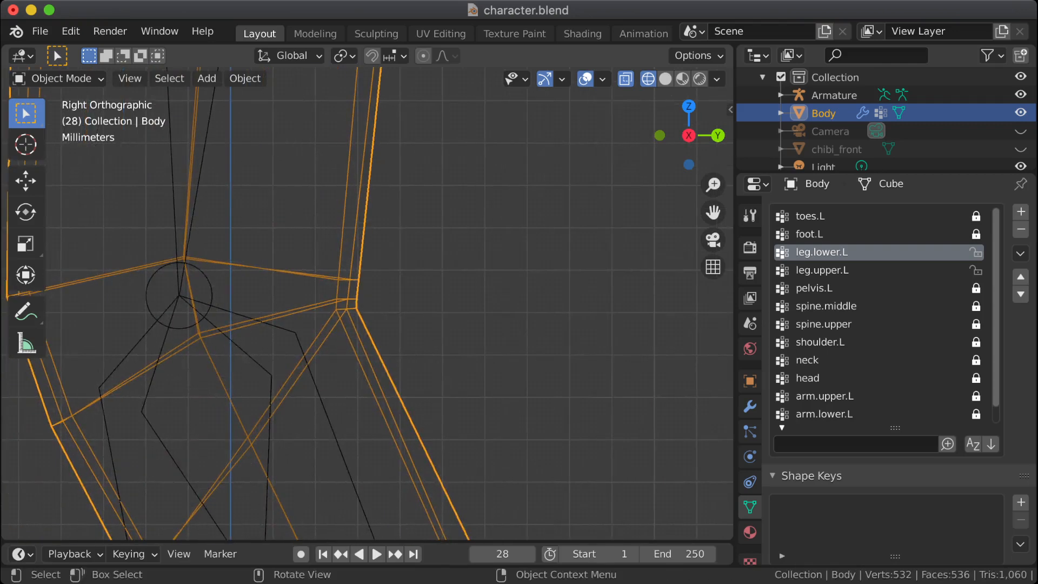
Step: Assign all three vertex rows at the back of the knee to leg.lower.L with weight 0.1 and compare rest and posed shapes
{"action": "key", "text": "Tab"}
{"action": "left_click_drag", "start_coordinate": [320, 253], "coordinate": [393, 344]}
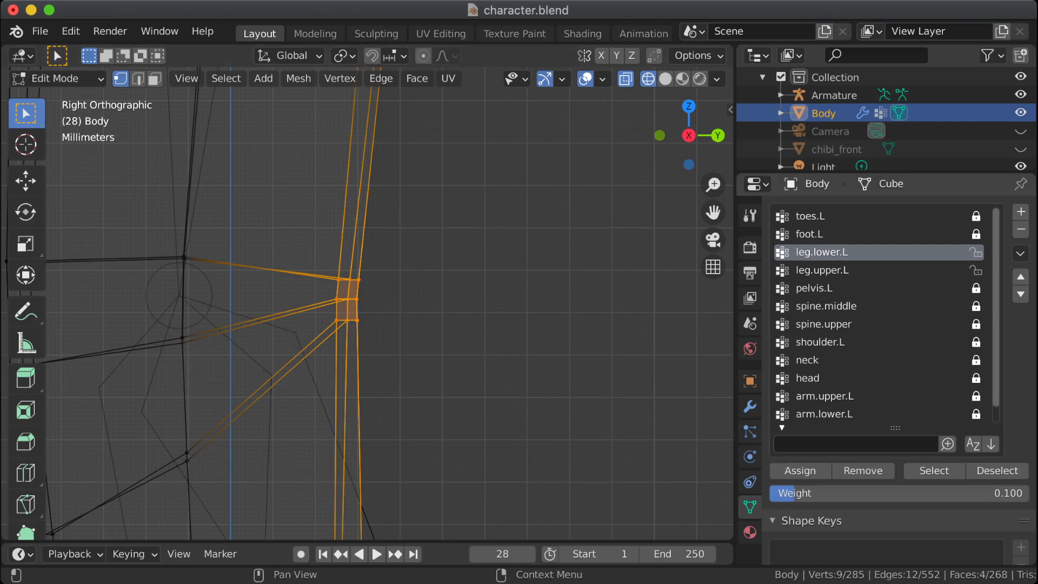
{"action": "key", "text": "Tab"}
{"action": "key", "text": "Tab"}
{"action": "key", "text": "Tab"}
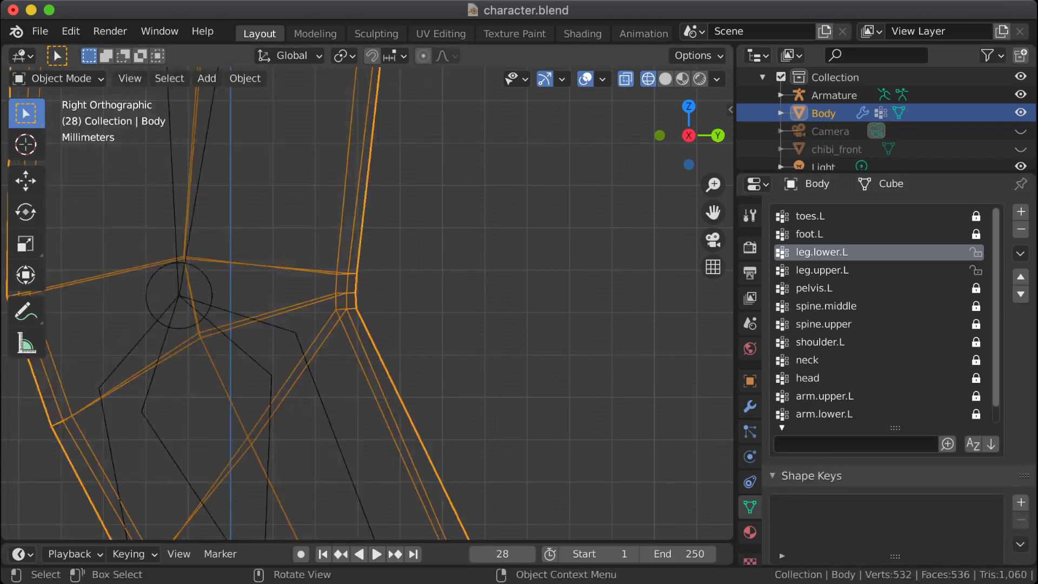
{"action": "key", "text": "Tab"}
{"action": "key", "text": "Tab"}
Step: Select the Armature's leg.lower.L bone and put the Armature into Pose Mode
{"action": "key", "text": "alt+a"}
{"action": "left_click", "coordinate": [834, 95]}
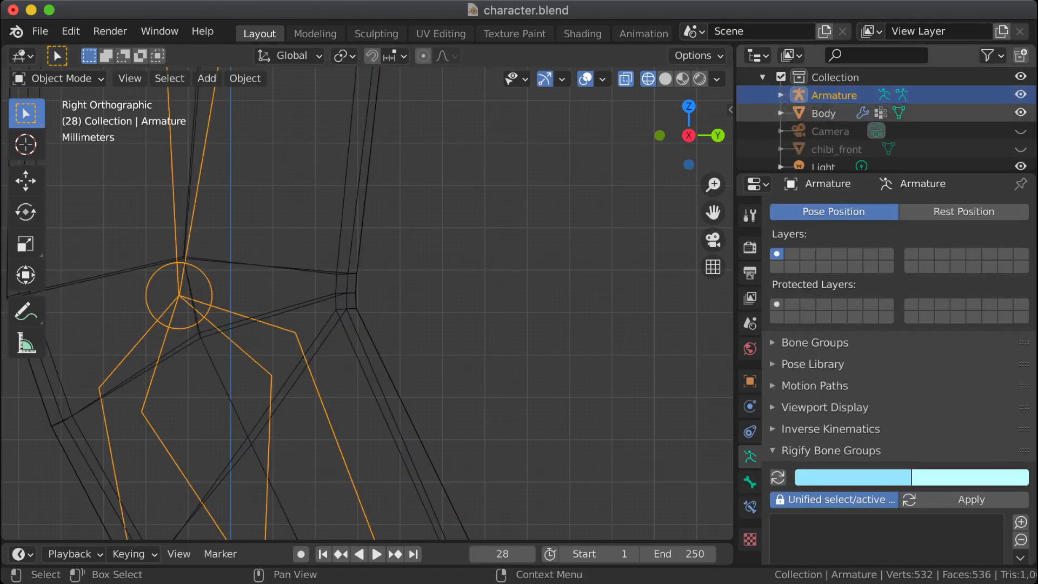
{"action": "key", "text": "Tab"}
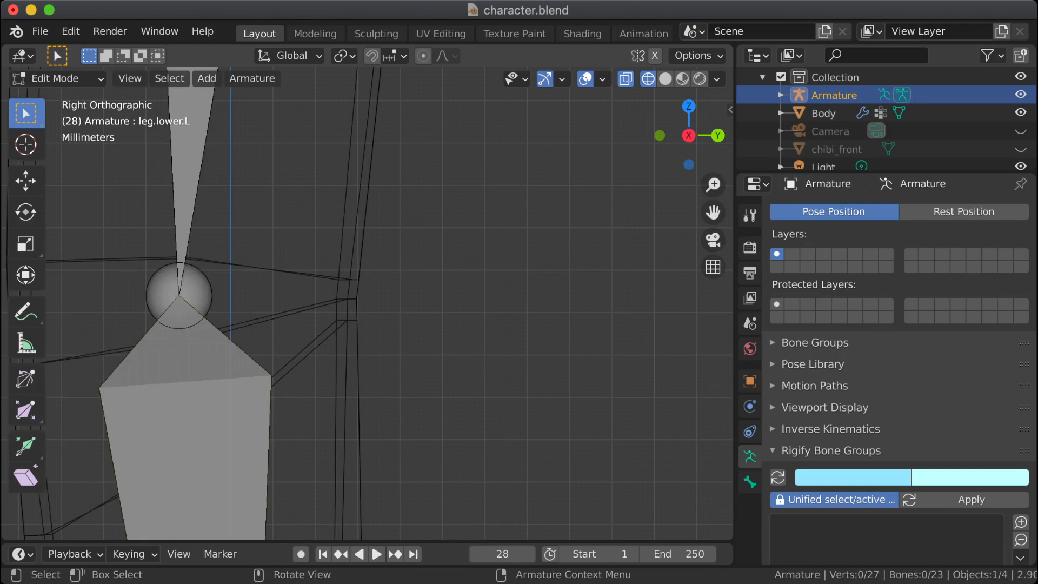
{"action": "left_click", "coordinate": [186, 422]}
{"action": "scroll", "coordinate": [368, 303], "scroll_direction": "down", "scroll_amount": 4}
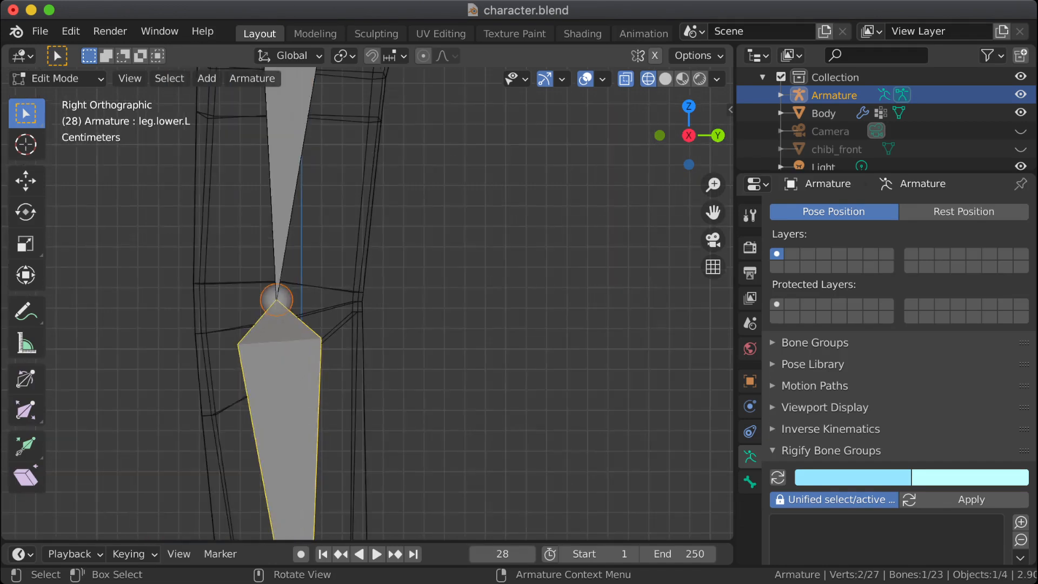
{"action": "left_click", "coordinate": [54, 78]}
{"action": "left_click", "coordinate": [52, 137]}
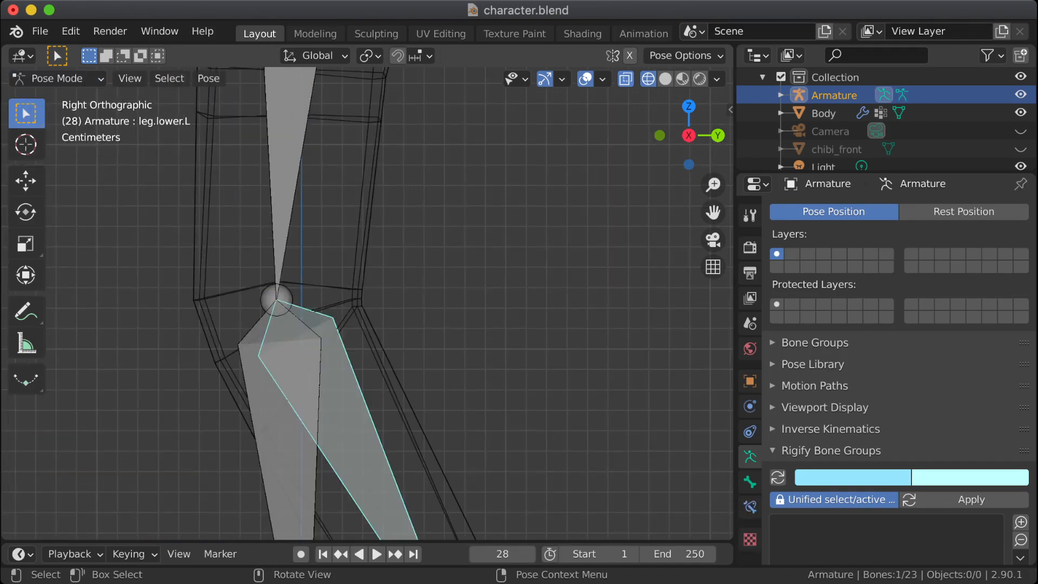
Step: Rotate the leg.lower.L bone backward until the knee is bent close to a right angle, then deselect the bones
{"action": "key", "text": "r"}
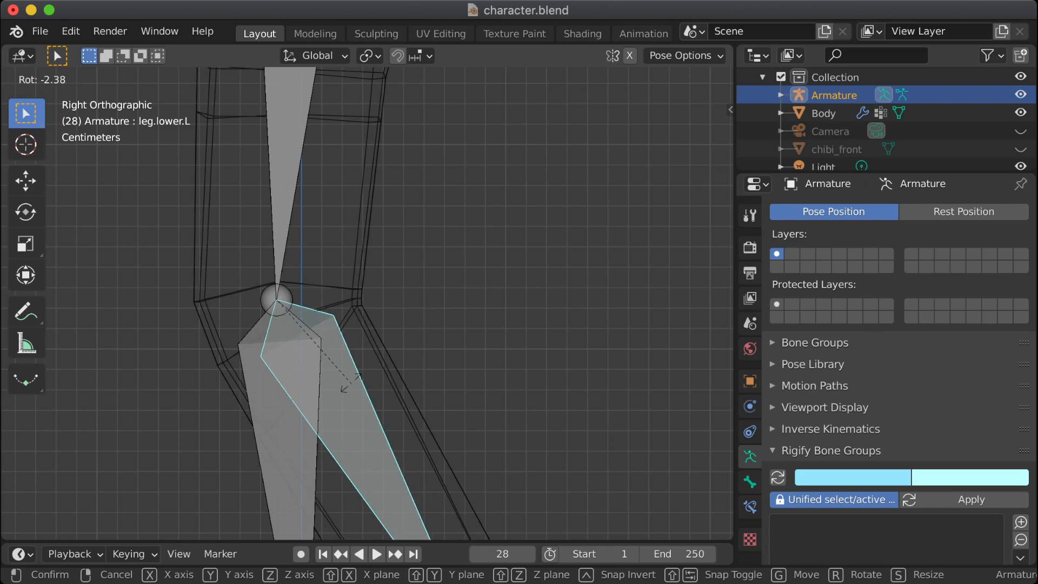
{"action": "left_click", "coordinate": [414, 339]}
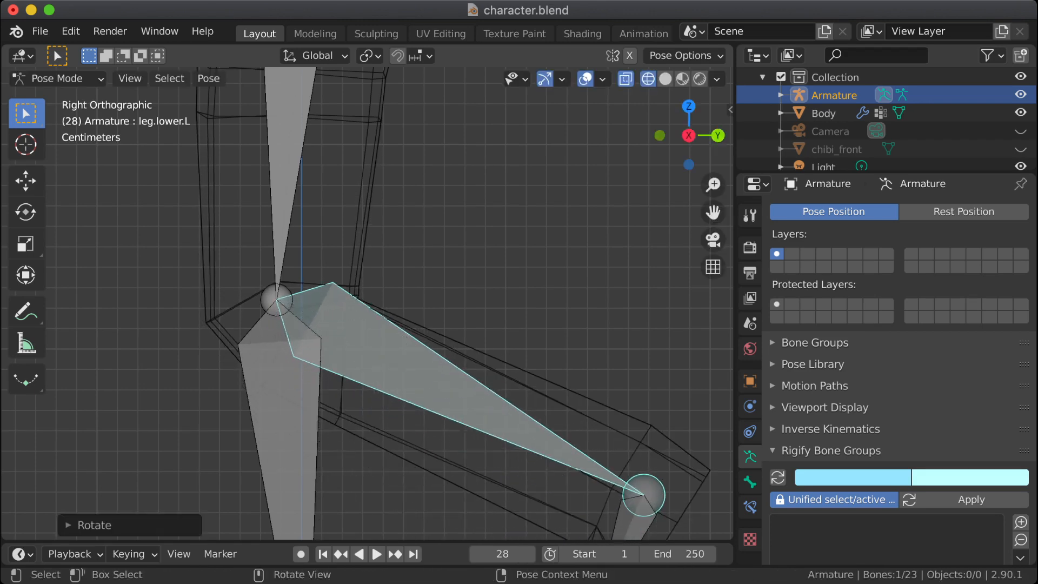
{"action": "middle_click_drag", "start_coordinate": [414, 339], "coordinate": [315, 304]}
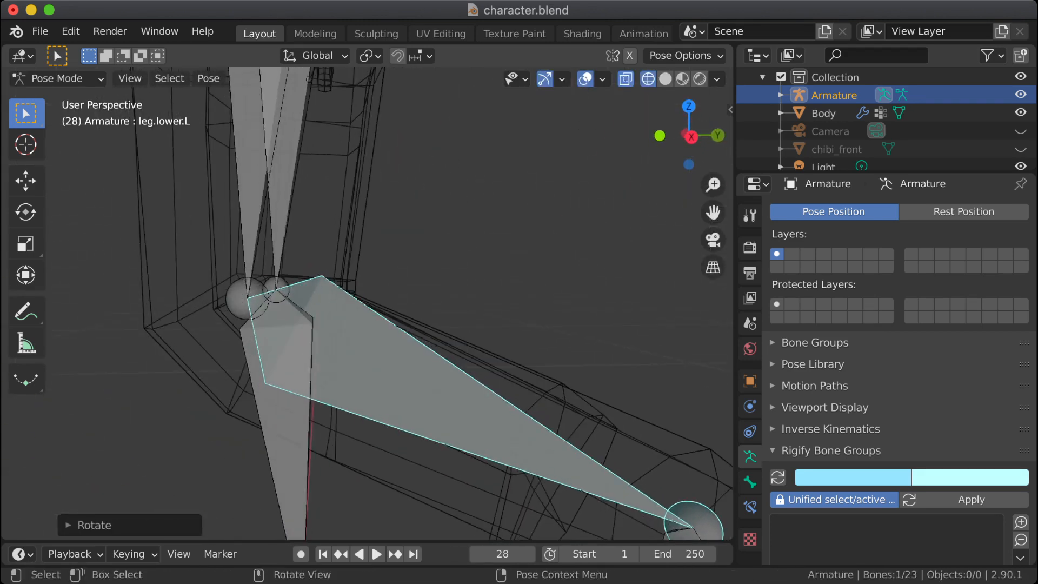
{"action": "key", "text": "r"}
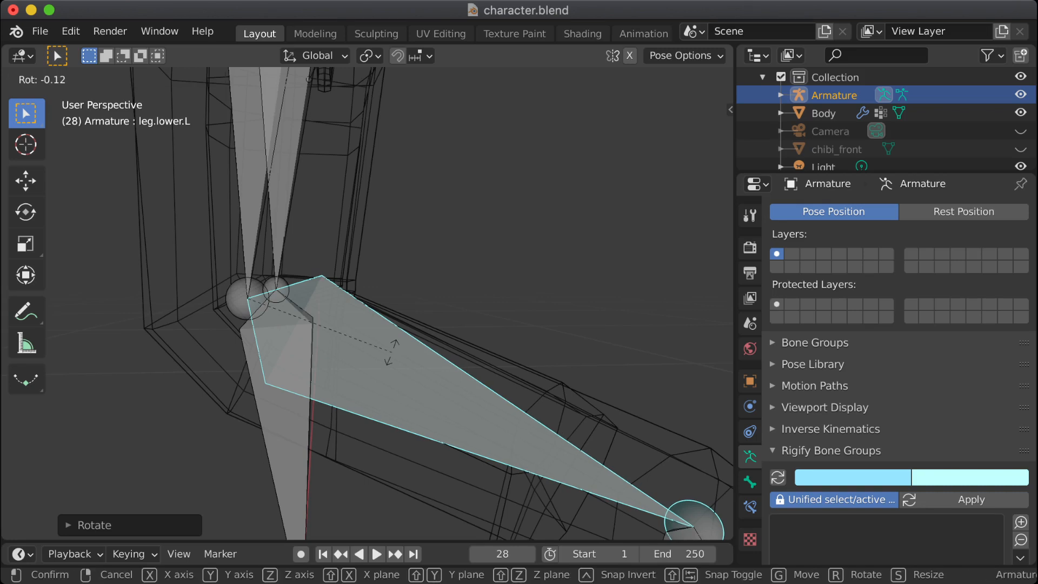
{"action": "left_click", "coordinate": [383, 315]}
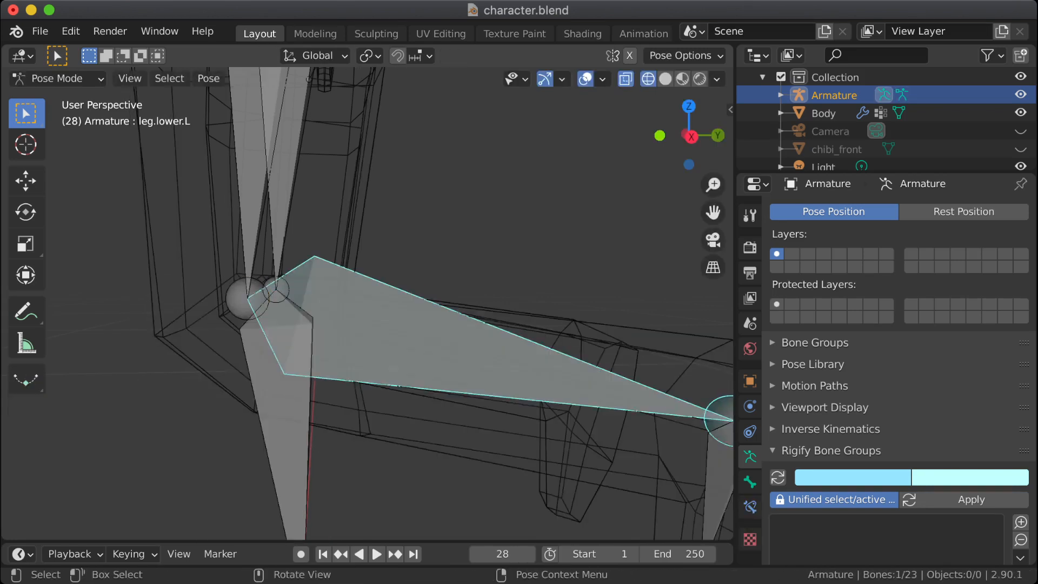
{"action": "key", "text": "alt+a"}
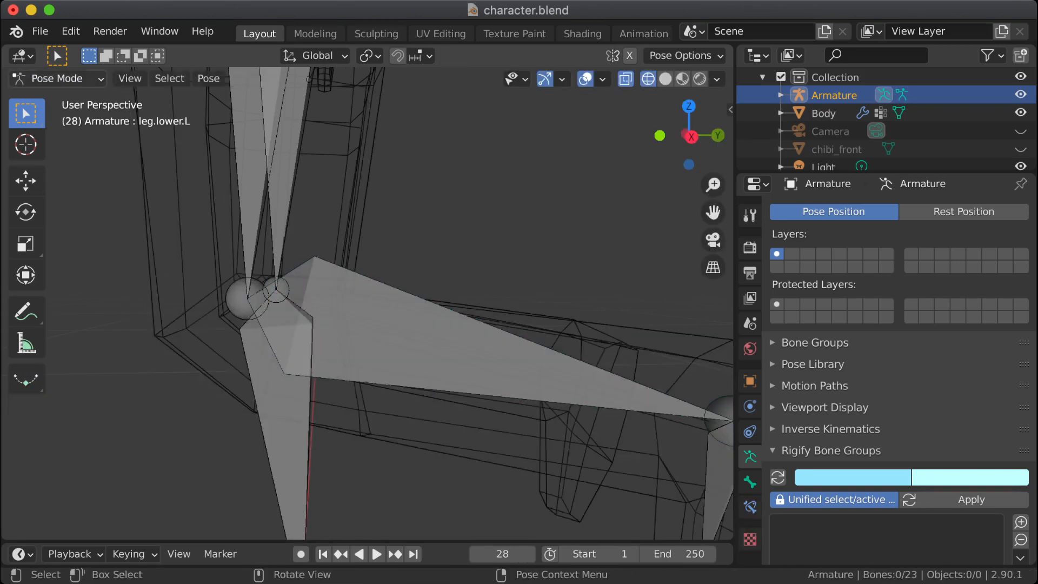
Step: Return to the Body mesh in Object Mode and examine the wireframe around the strongly bent knee
{"action": "left_click", "coordinate": [57, 78]}
{"action": "left_click", "coordinate": [57, 97]}
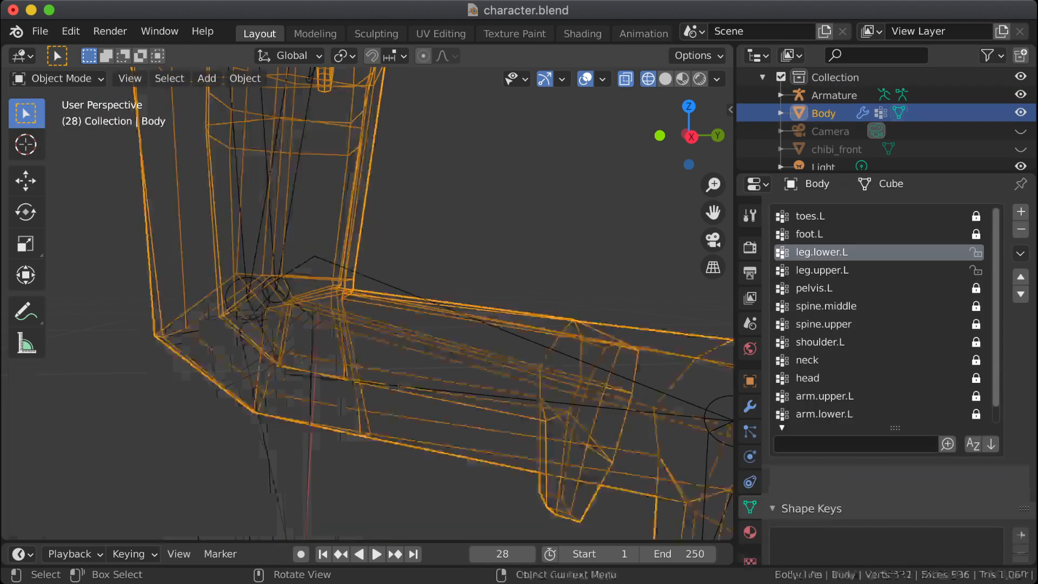
{"action": "mouse_move", "coordinate": [373, 308]}
{"action": "middle_mouse_down"}
{"action": "mouse_move", "coordinate": [432, 319]}
{"action": "mouse_move", "coordinate": [367, 306]}
{"action": "mouse_move", "coordinate": [394, 309]}
{"action": "middle_mouse_up"}
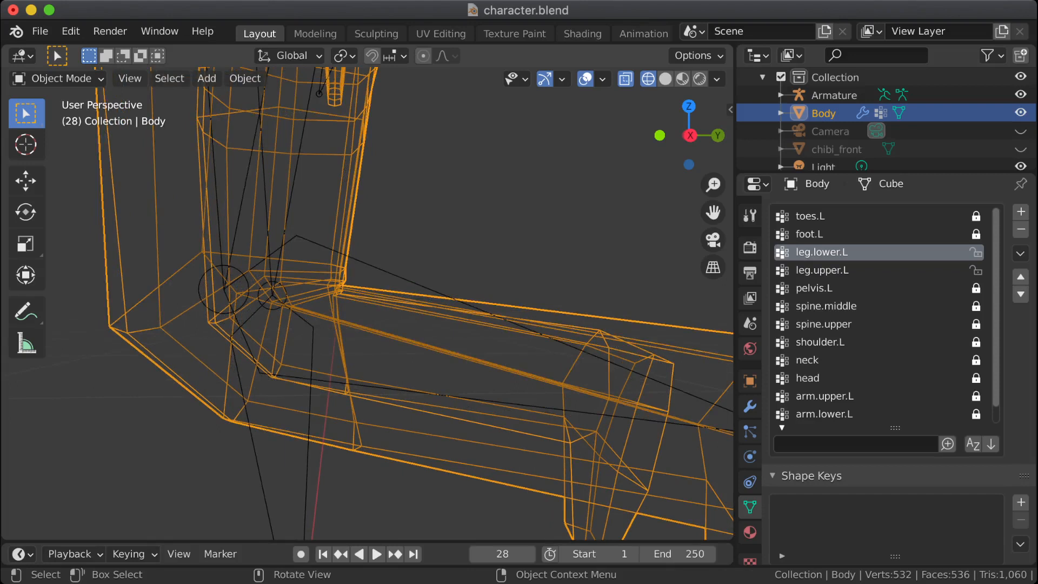
{"action": "scroll", "coordinate": [371, 303], "scroll_direction": "up", "scroll_amount": 1}
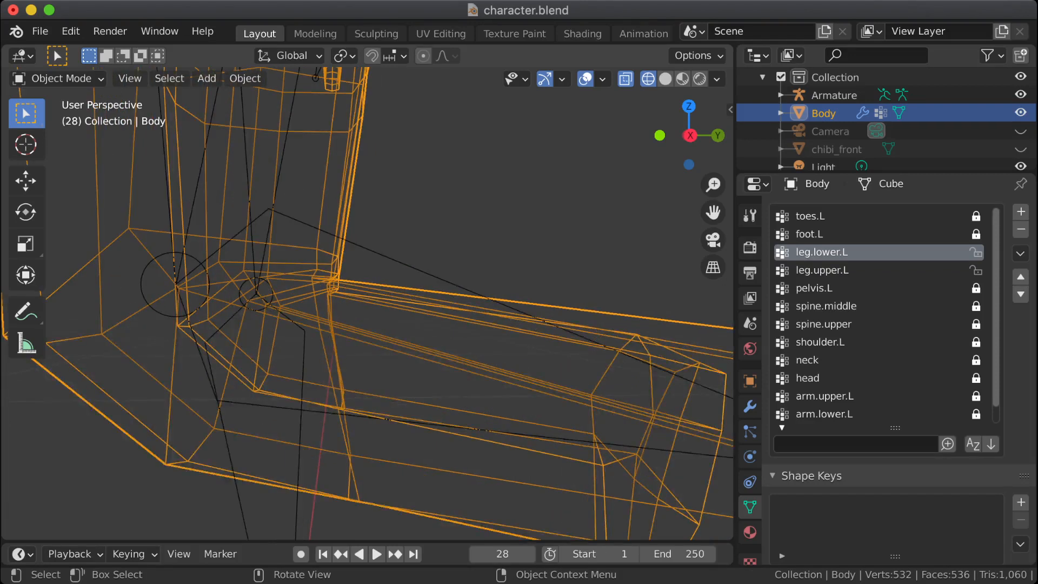
{"action": "scroll", "coordinate": [371, 303], "scroll_direction": "down", "scroll_amount": 3}
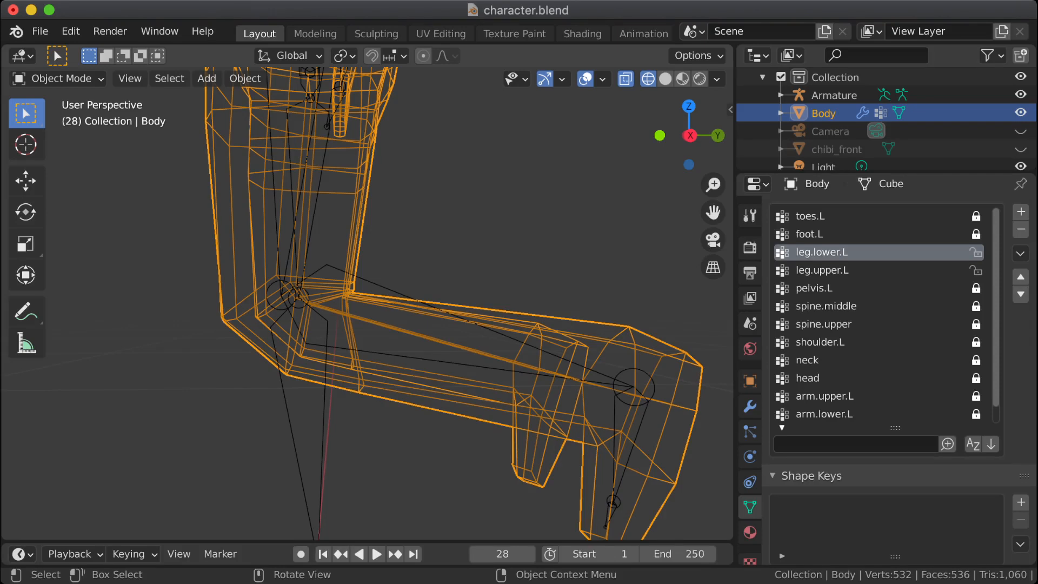
{"action": "scroll", "coordinate": [371, 304], "scroll_direction": "up", "scroll_amount": 1}
Step: Show the Body in solid shading without X-ray and hide the Armature to examine the crease behind the knee
{"action": "key", "text": "shift+z"}
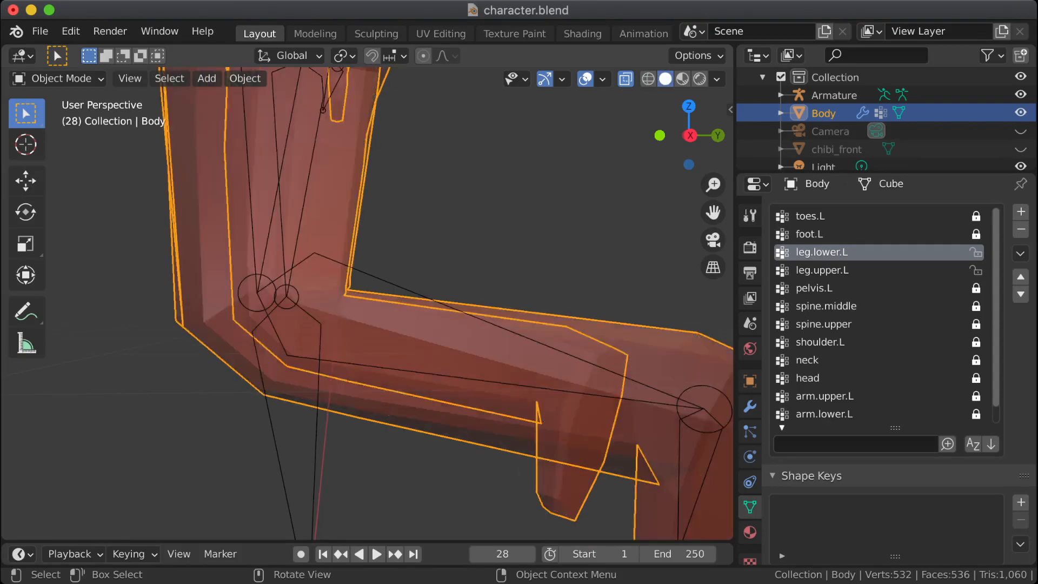
{"action": "scroll", "coordinate": [371, 303], "scroll_direction": "up", "scroll_amount": 3}
{"action": "mouse_move", "coordinate": [371, 304]}
{"action": "middle_mouse_down"}
{"action": "mouse_move", "coordinate": [352, 299]}
{"action": "mouse_move", "coordinate": [359, 319]}
{"action": "mouse_move", "coordinate": [366, 313]}
{"action": "middle_mouse_up"}
{"action": "scroll", "coordinate": [355, 298], "scroll_direction": "down", "scroll_amount": 2}
{"action": "scroll", "coordinate": [354, 299], "scroll_direction": "down", "scroll_amount": 2}
{"action": "scroll", "coordinate": [366, 313], "scroll_direction": "up", "scroll_amount": 1}
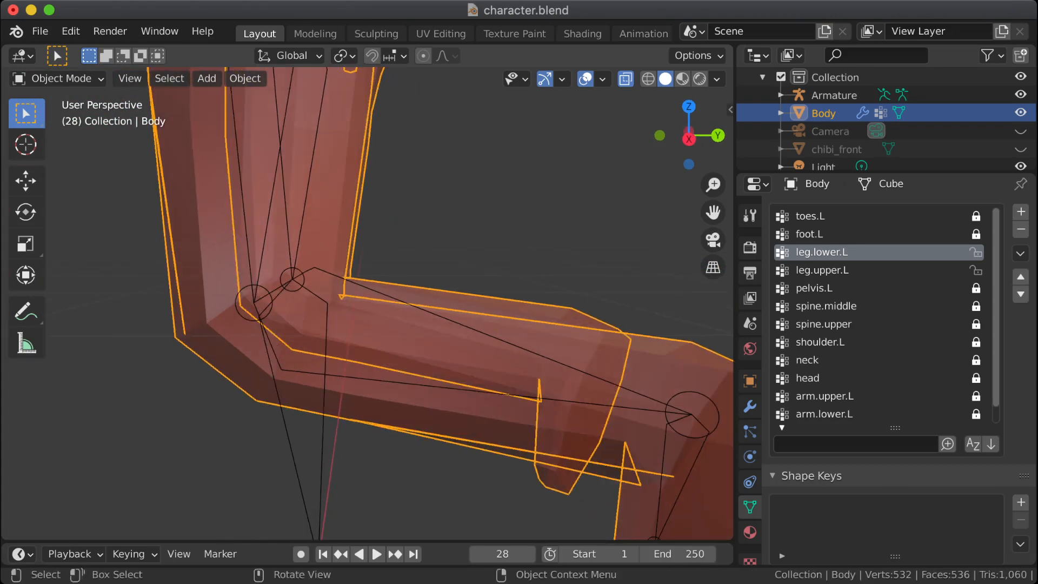
{"action": "left_click", "coordinate": [626, 79]}
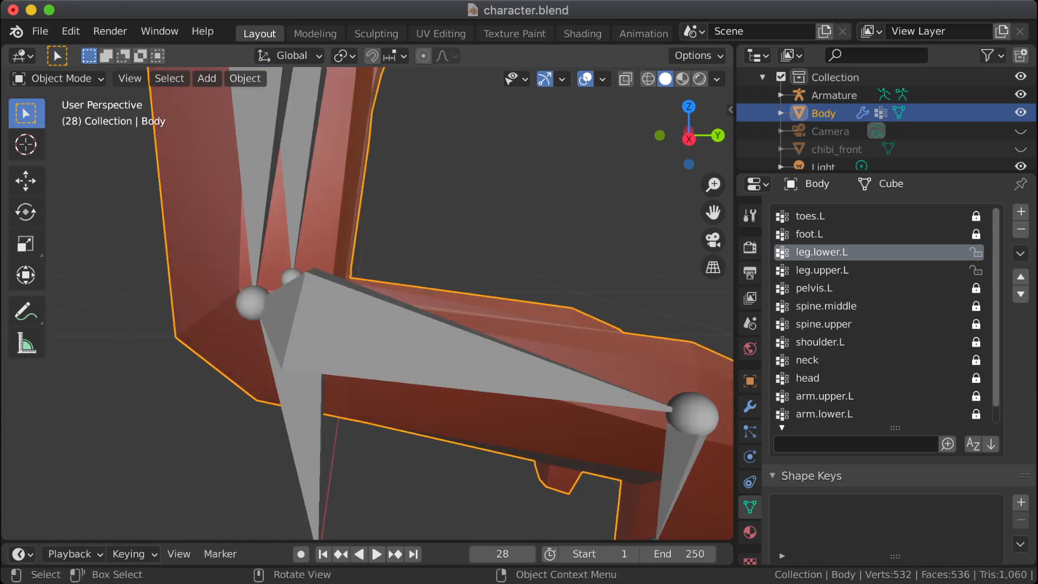
{"action": "left_click", "coordinate": [1021, 94]}
{"action": "middle_click_drag", "start_coordinate": [412, 292], "coordinate": [393, 286]}
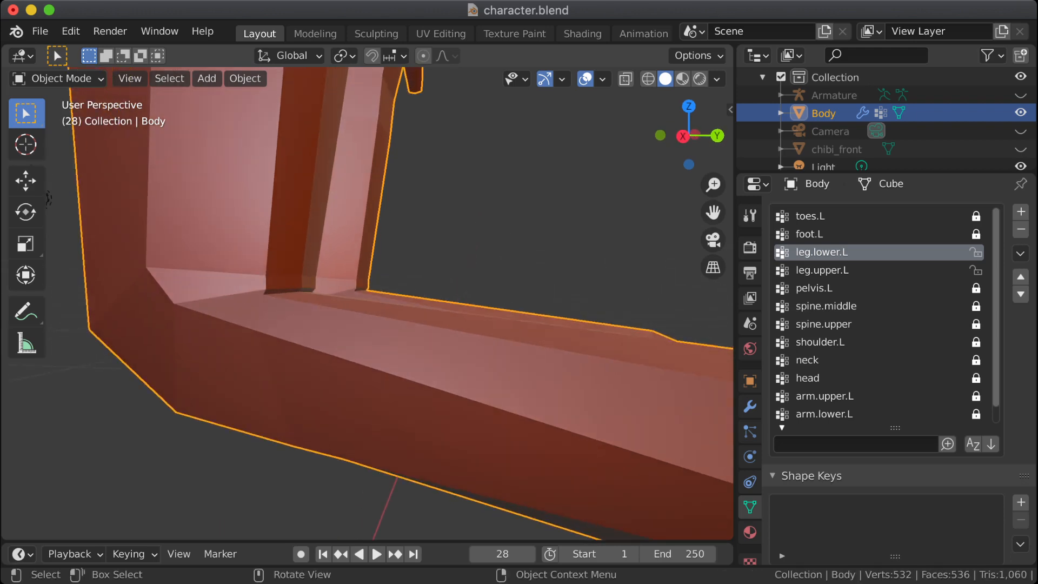
Step: In the Body's Edit Mode, assign a leg.lower.L weight of 0.125 to the middle row of three vertices behind the knee
{"action": "key", "text": "Tab"}
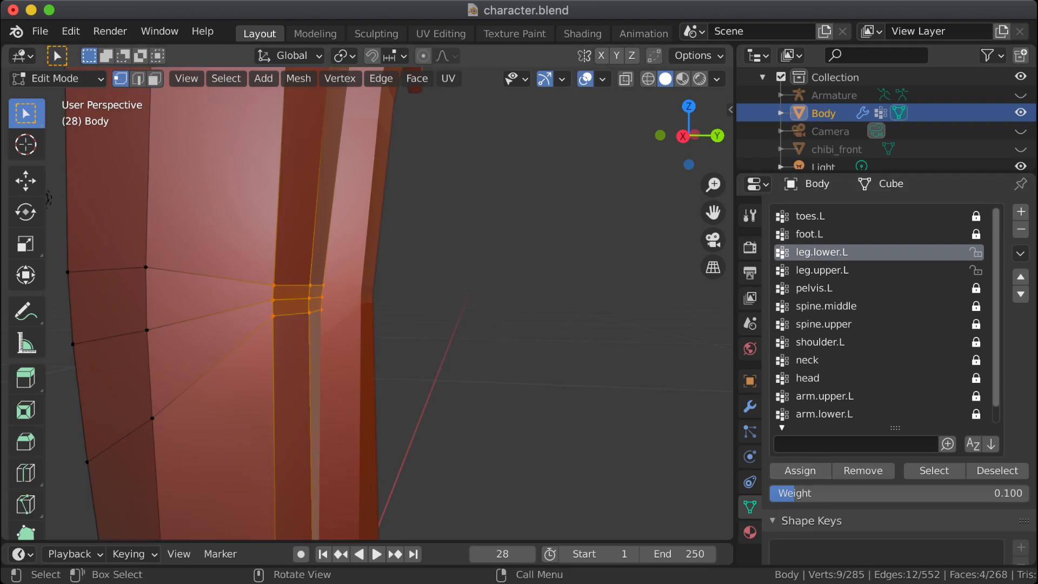
{"action": "left_click_drag", "start_coordinate": [268, 276], "coordinate": [335, 290]}
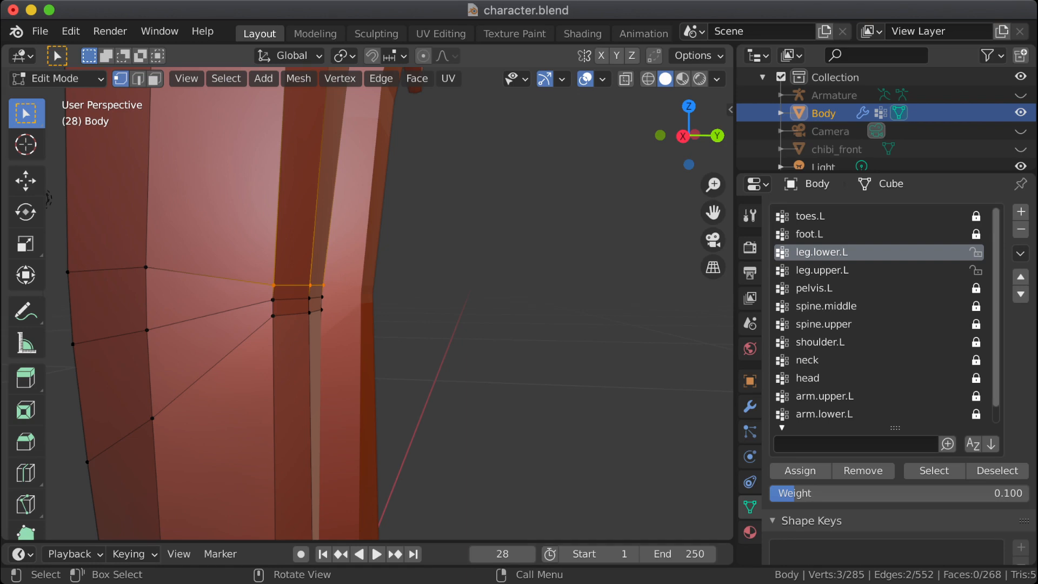
{"action": "left_click_drag", "start_coordinate": [262, 290], "coordinate": [333, 302]}
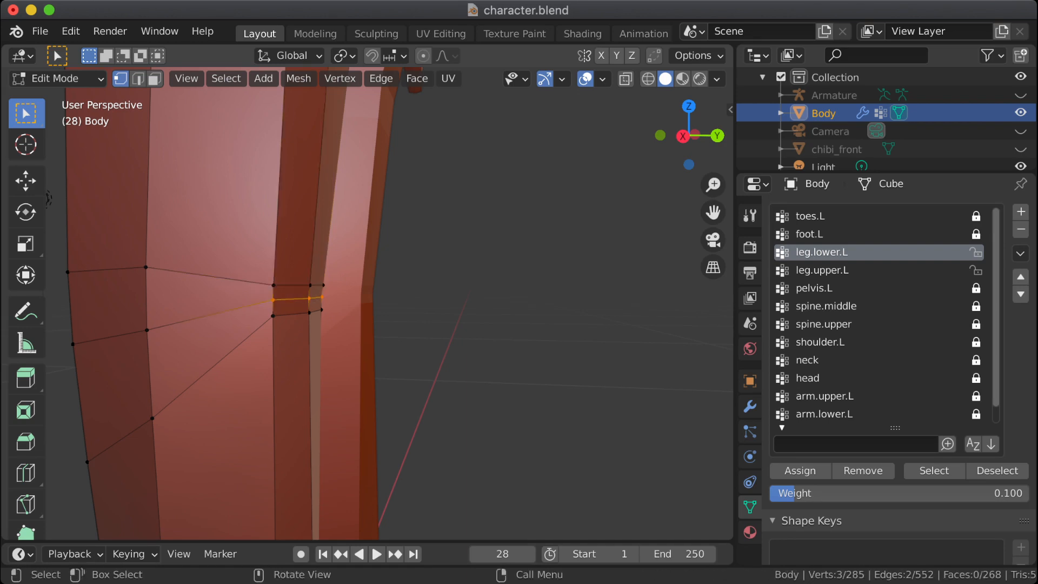
{"action": "left_click", "coordinate": [816, 493]}
{"action": "type", "text": "."}
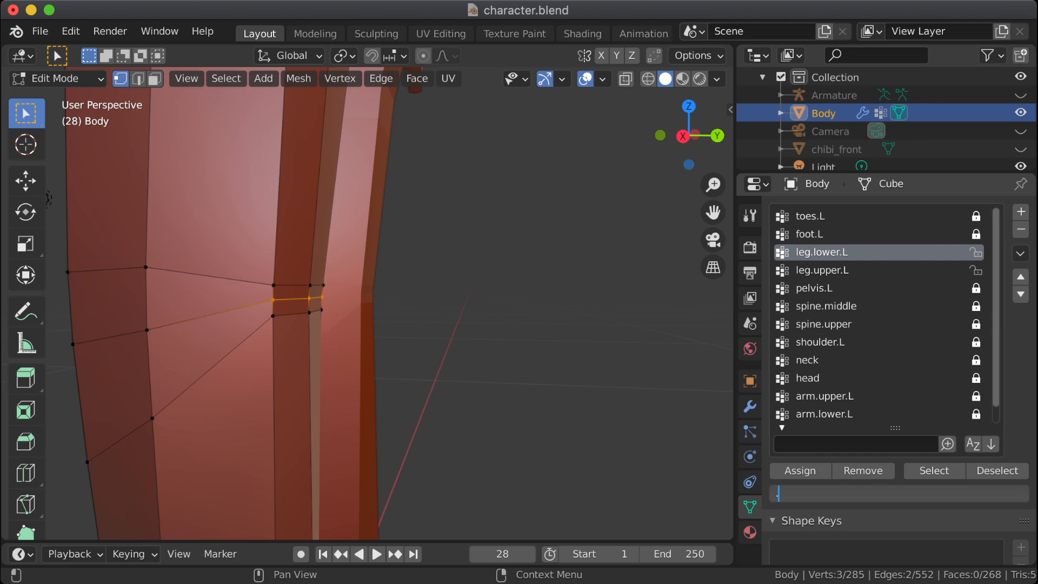
{"action": "type", "text": "125"}
{"action": "key", "text": "Return"}
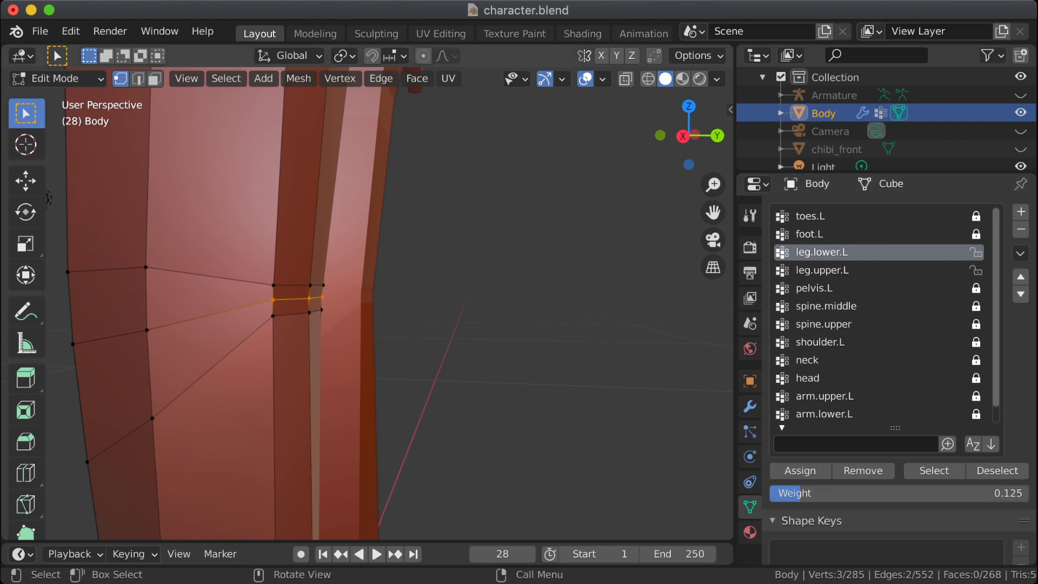
Step: Assign a leg.lower.L weight of 0.15 to the lowest row of three vertices behind the knee, then return to Object Mode
{"action": "left_click_drag", "start_coordinate": [263, 305], "coordinate": [332, 321]}
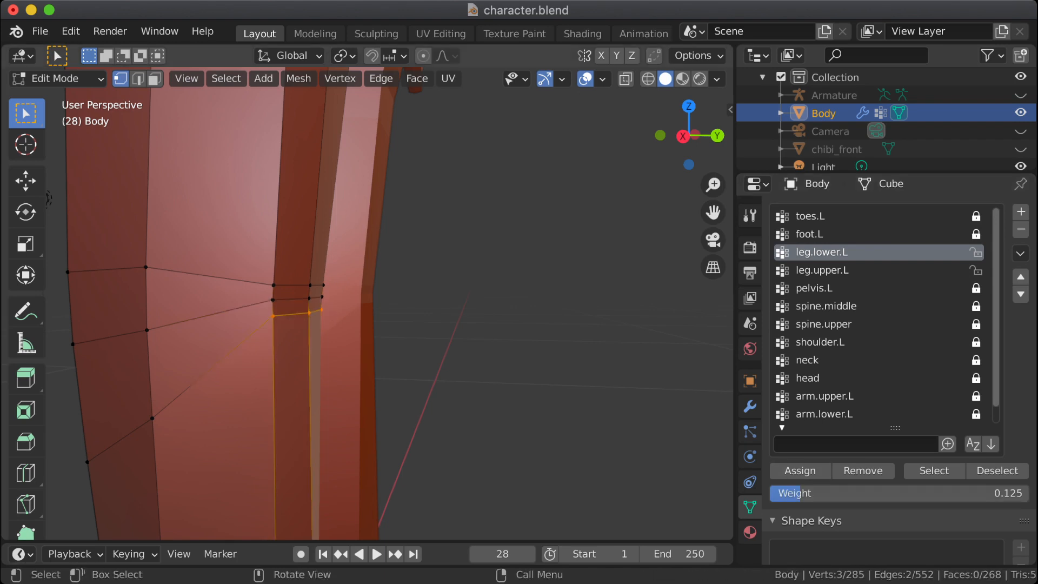
{"action": "double_click", "coordinate": [898, 493]}
{"action": "type", "text": ".15"}
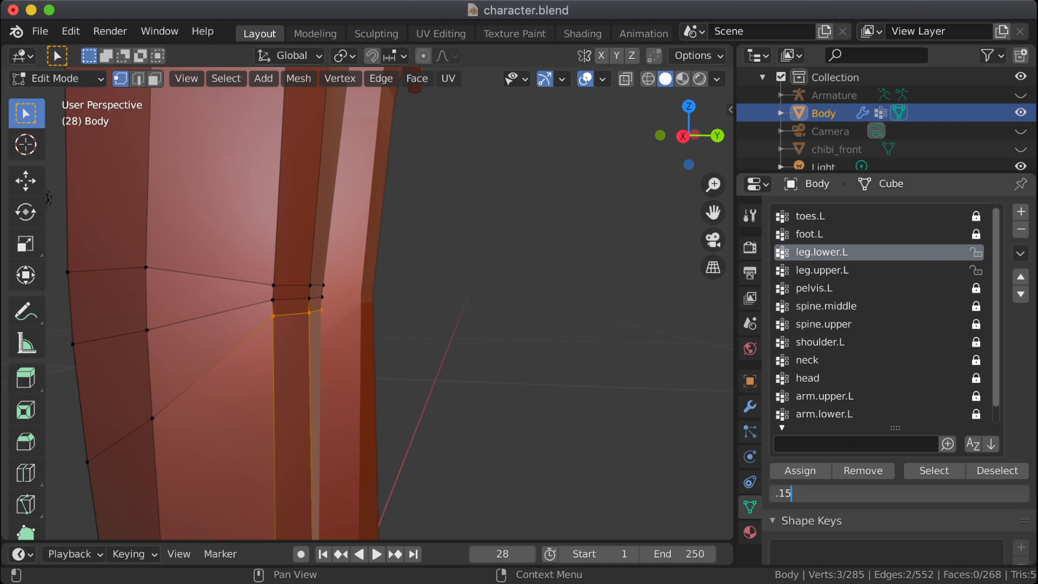
{"action": "key", "text": "Return"}
{"action": "key", "text": "Tab"}
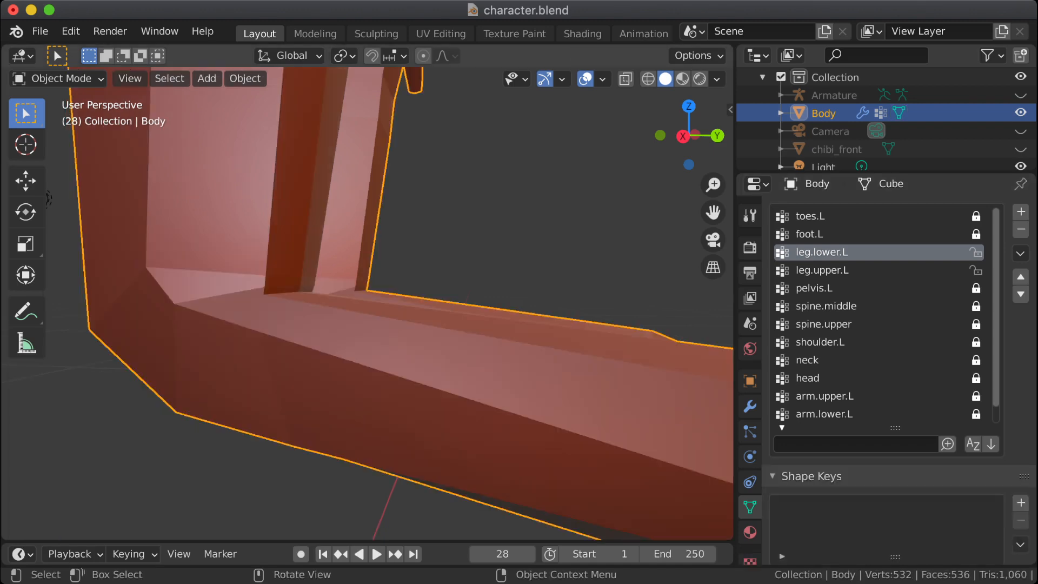
Step: Make leg.upper.L the active vertex group, select the upper row of vertices behind the knee and show their transform properties
{"action": "key", "text": "Tab"}
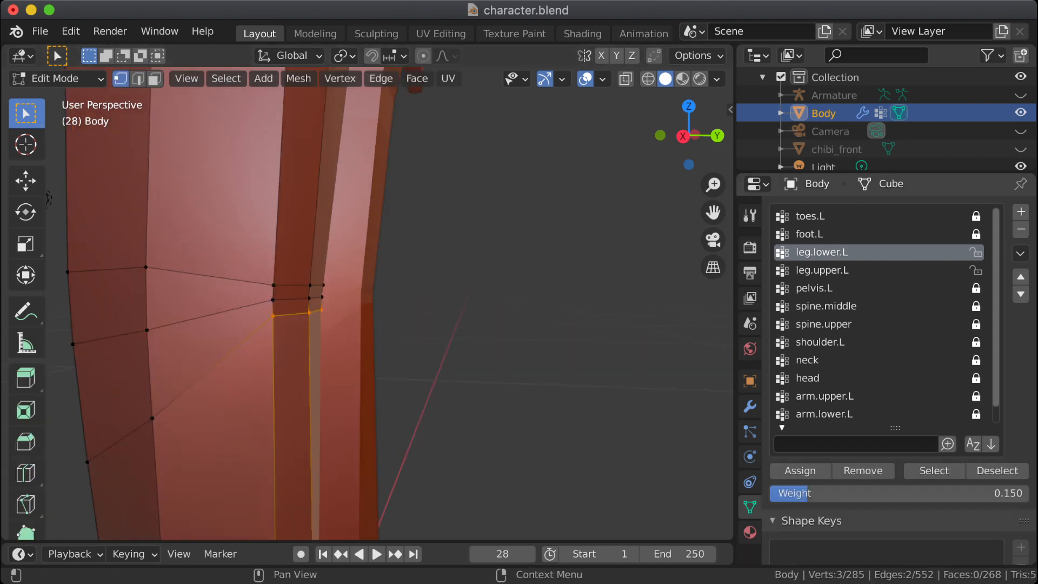
{"action": "left_click", "coordinate": [844, 271]}
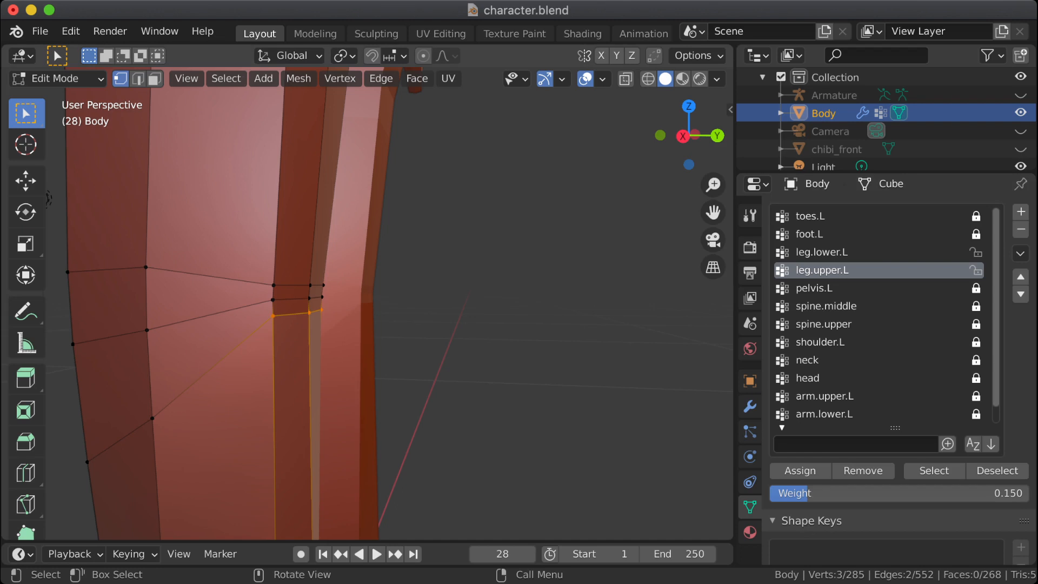
{"action": "left_click_drag", "start_coordinate": [252, 272], "coordinate": [331, 289]}
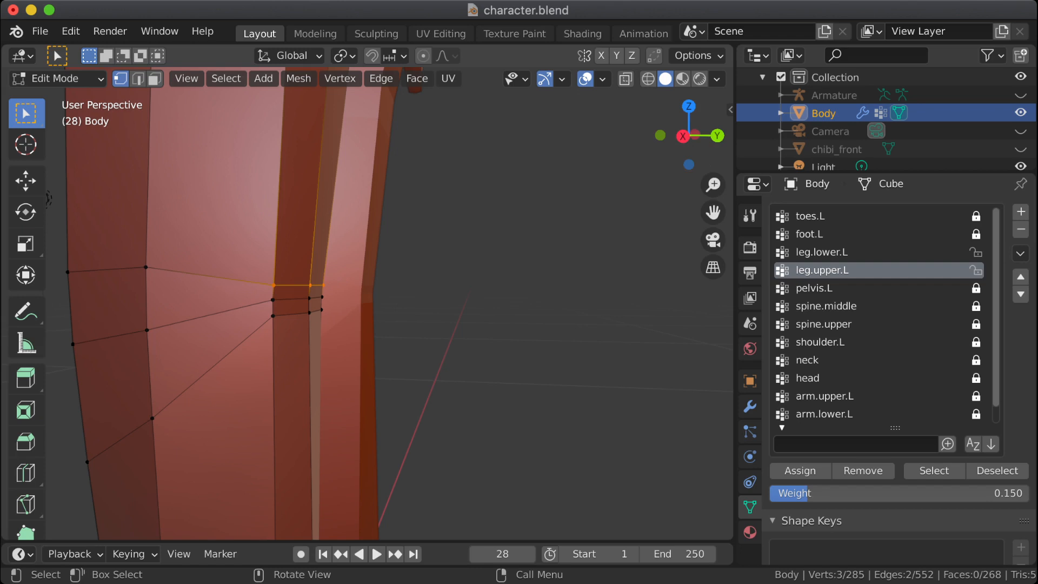
{"action": "key", "text": "n"}
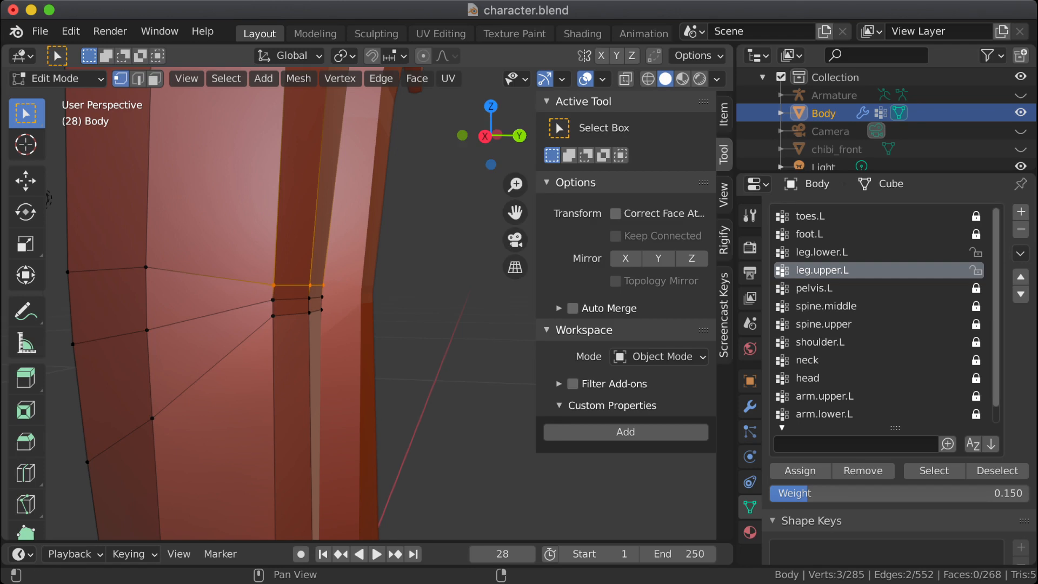
{"action": "left_click", "coordinate": [724, 115]}
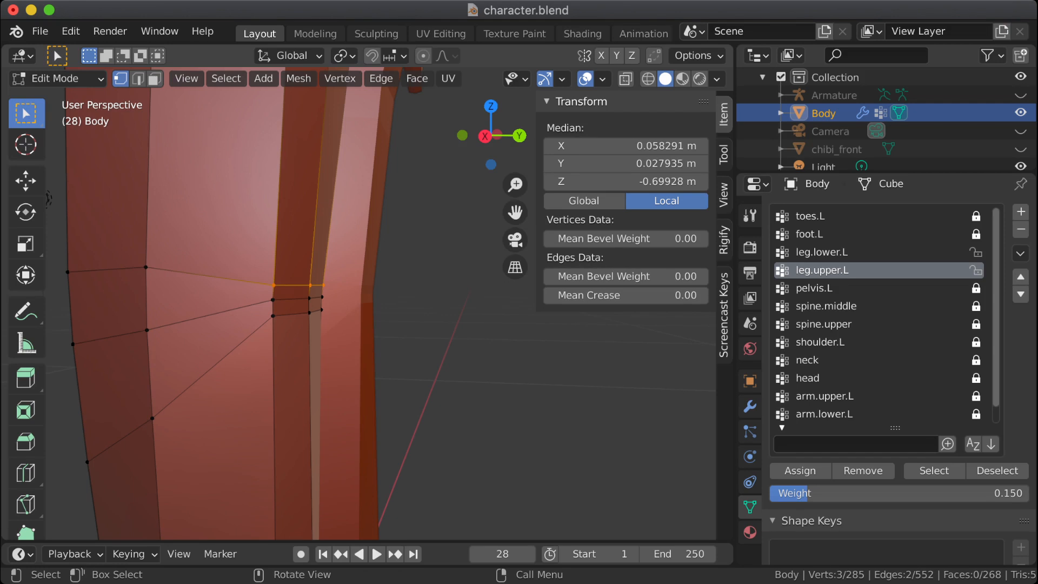
Step: Assign a leg.upper.L weight of 0.3 to all nine vertices behind the knee and return to Object Mode
{"action": "key", "text": "Tab"}
{"action": "key", "text": "Tab"}
{"action": "left_click_drag", "start_coordinate": [259, 263], "coordinate": [331, 336]}
{"action": "left_click", "coordinate": [899, 493]}
{"action": "type", "text": ".3"}
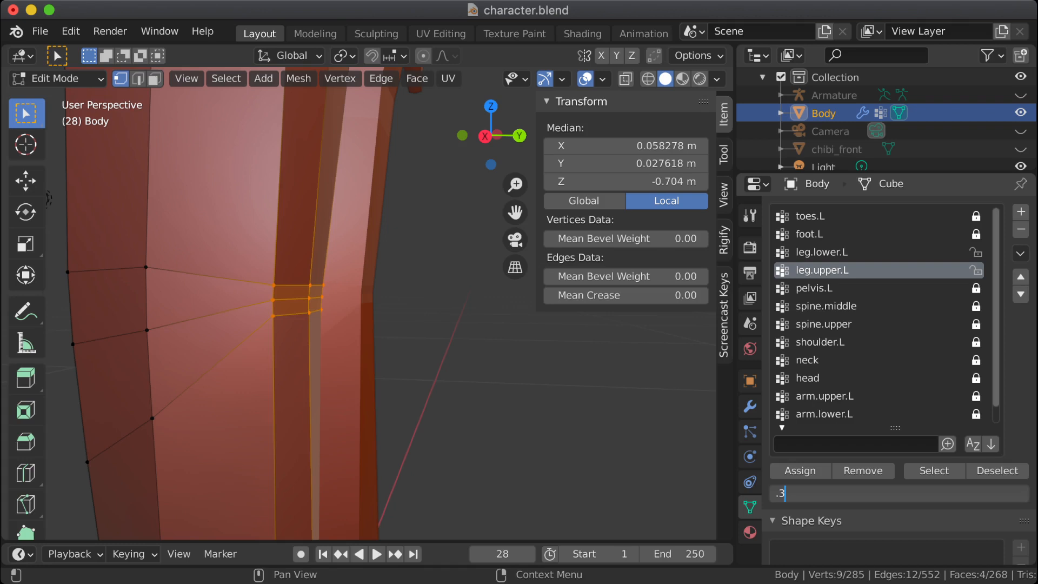
{"action": "key", "text": "Return"}
{"action": "key", "text": "Tab"}
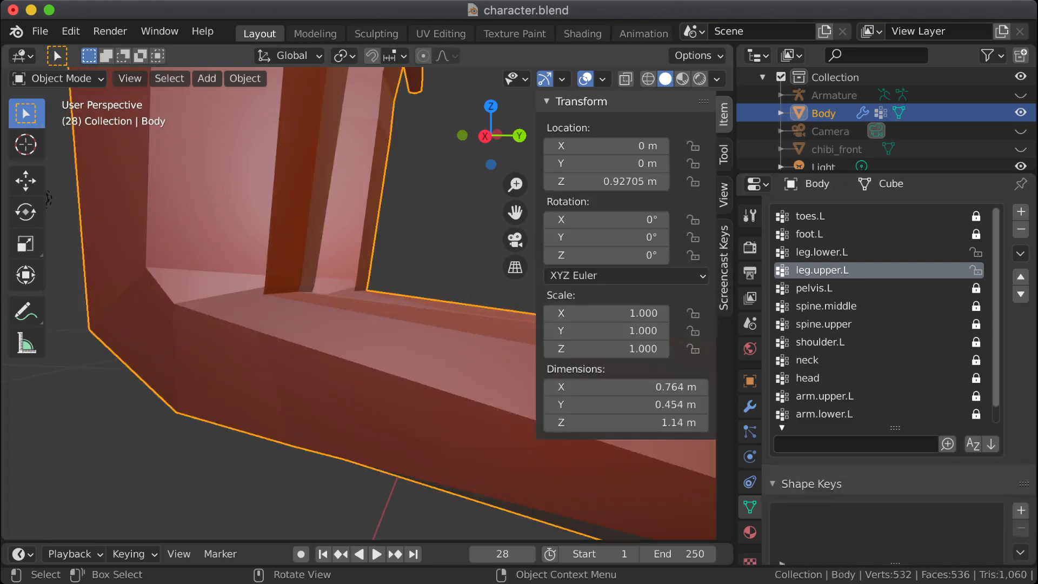
Step: Examine the deformation of the bent knee in Object Mode from several angles, with the transform properties hidden
{"action": "key", "text": "Tab"}
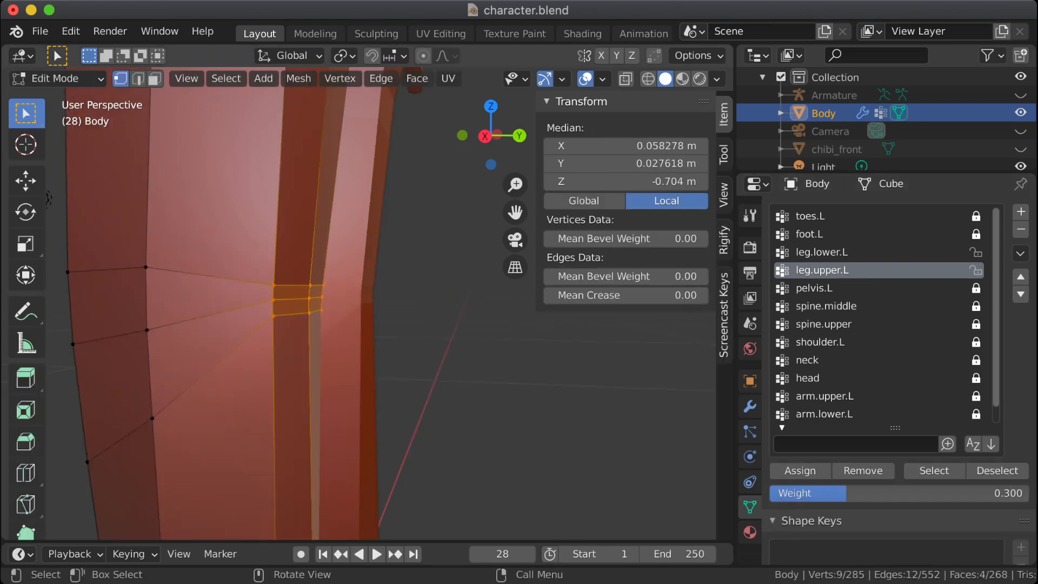
{"action": "key", "text": "Tab"}
{"action": "middle_click_drag", "start_coordinate": [347, 303], "coordinate": [380, 303]}
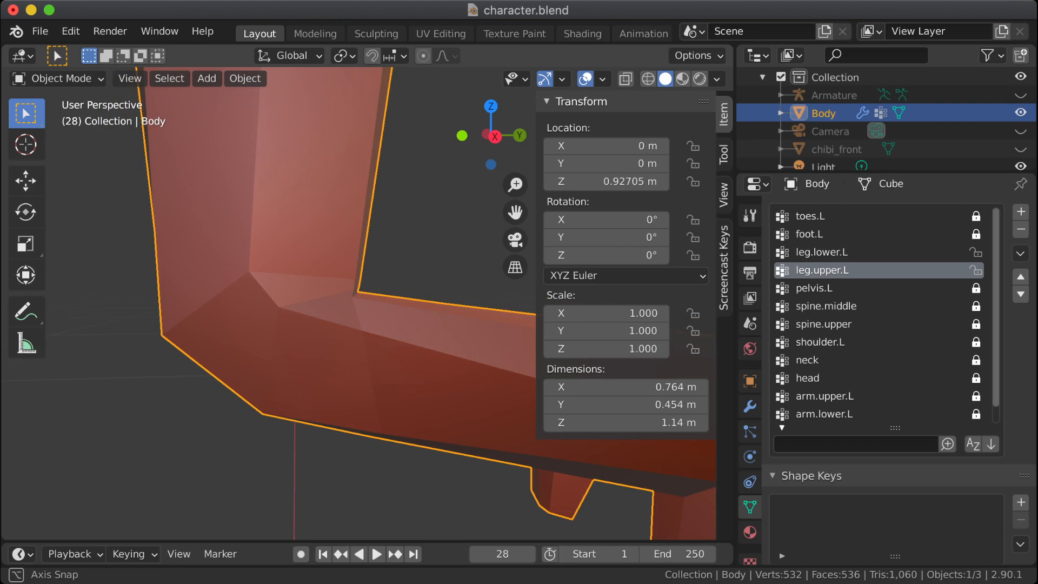
{"action": "scroll", "coordinate": [359, 303], "scroll_direction": "down", "scroll_amount": 2}
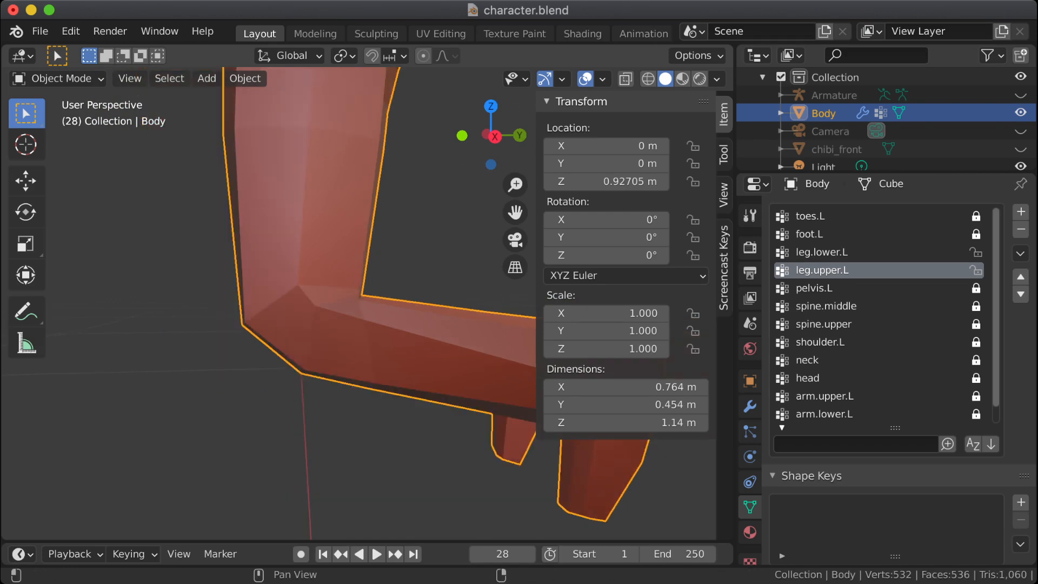
{"action": "key", "text": "n"}
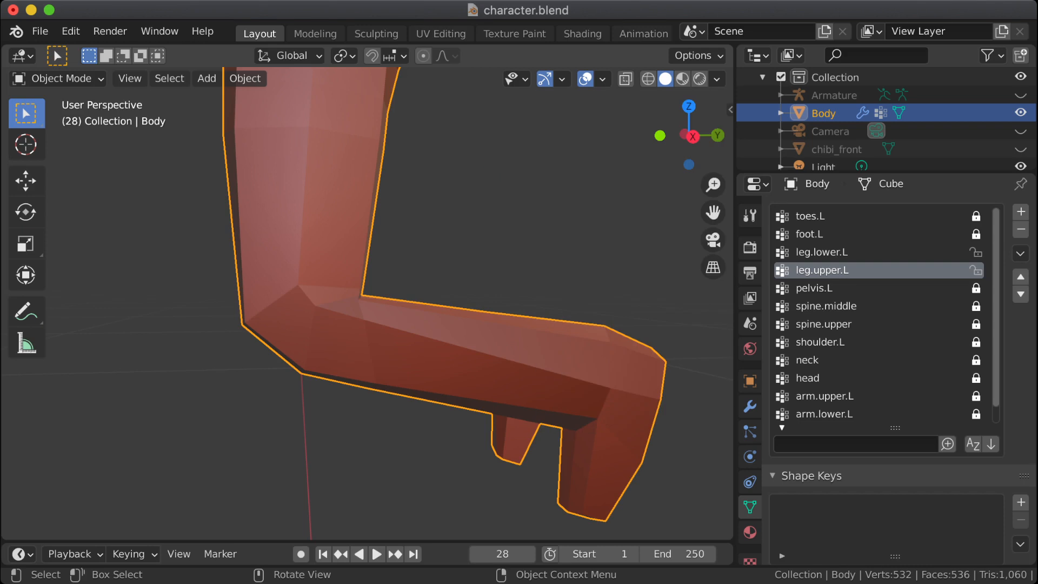
{"action": "scroll", "coordinate": [359, 303], "scroll_direction": "down", "scroll_amount": 1}
{"action": "middle_click_drag", "start_coordinate": [359, 302], "coordinate": [322, 304], "text": "shift"}
Step: Unhide the Armature, select it and put it into Pose Mode
{"action": "key", "text": "Tab"}
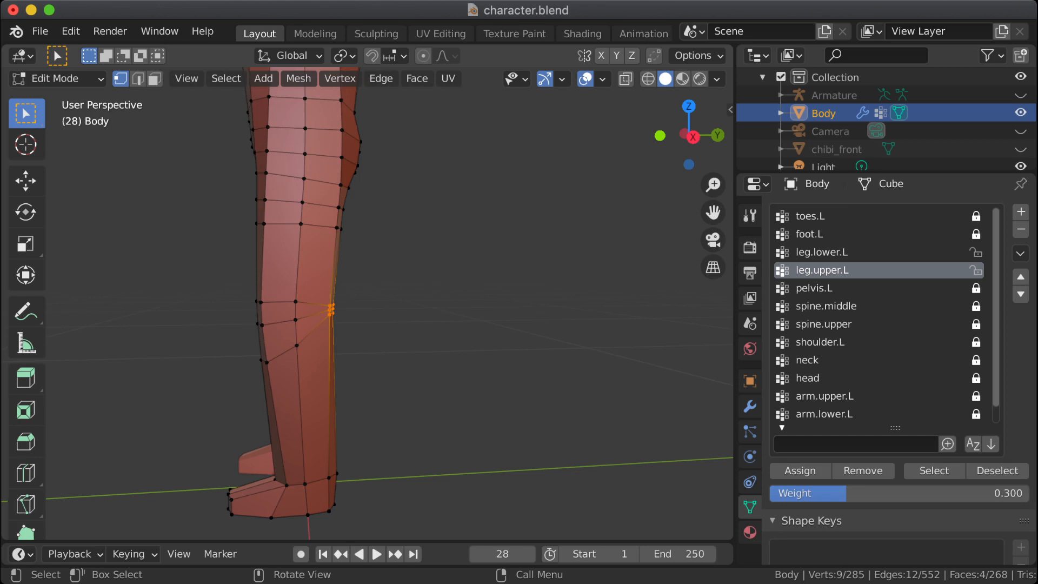
{"action": "left_click", "coordinate": [836, 96]}
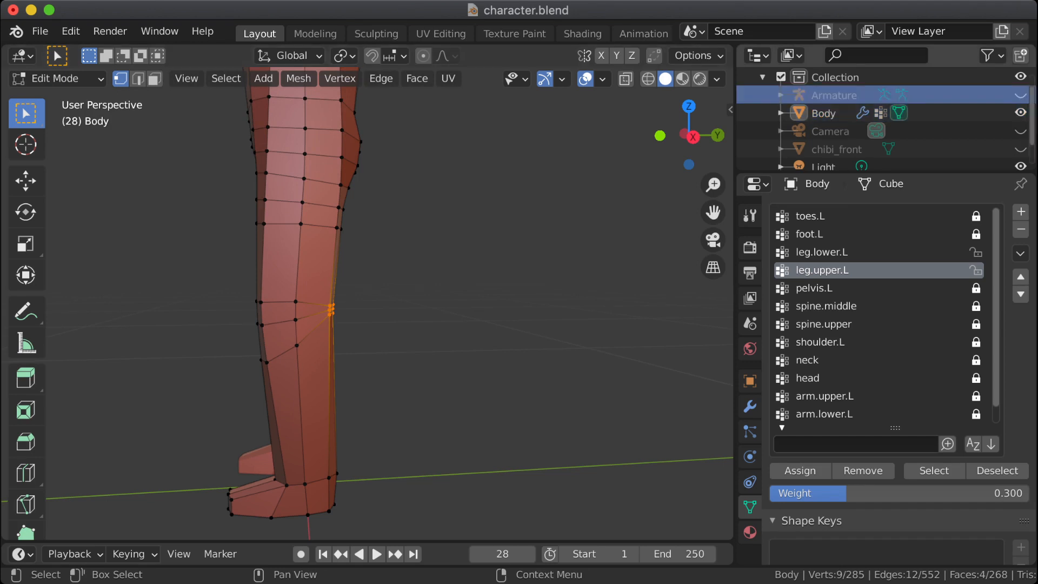
{"action": "left_click", "coordinate": [1020, 95]}
{"action": "key", "text": "Tab"}
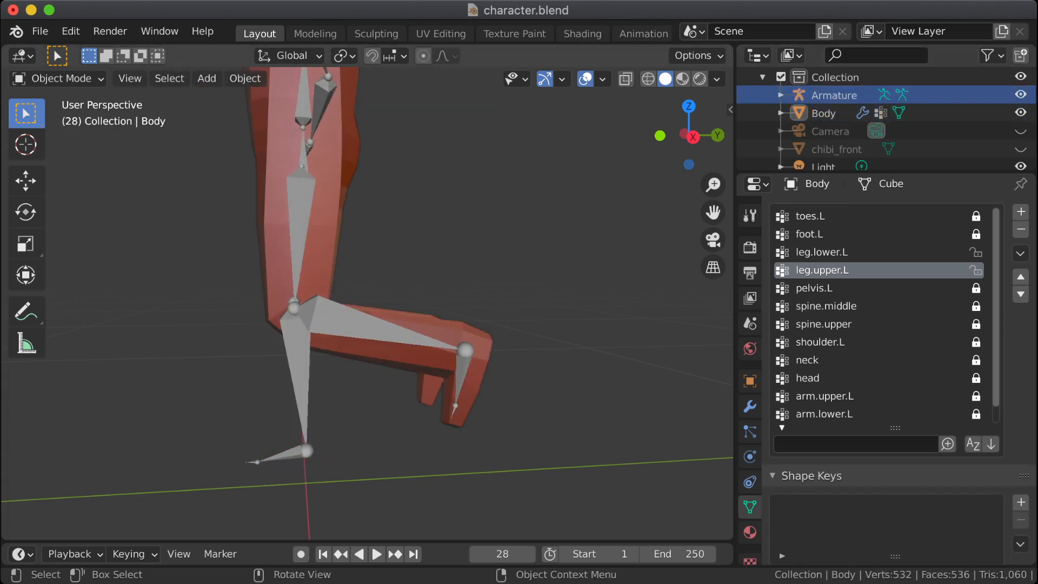
{"action": "left_click", "coordinate": [356, 325]}
{"action": "left_click", "coordinate": [57, 79]}
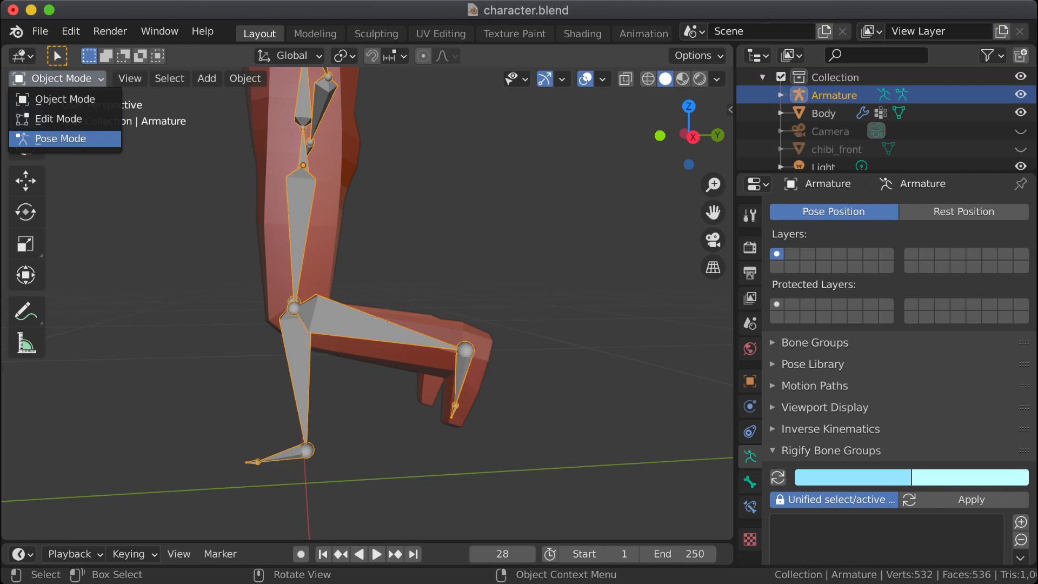
{"action": "left_click", "coordinate": [48, 138]}
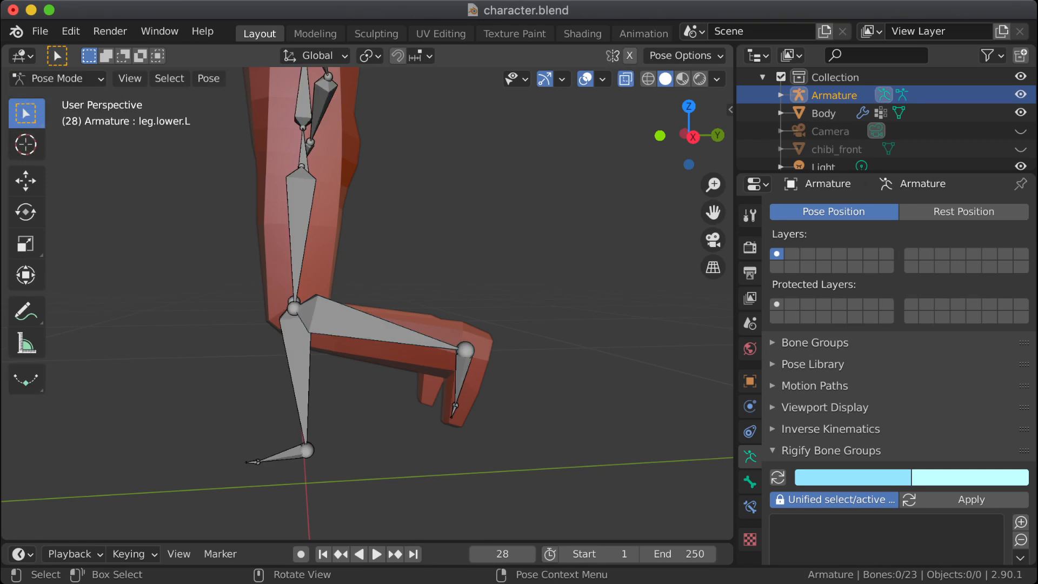
Step: In the right orthographic view, rotate the leg.upper.L bone forward by about 26°
{"action": "left_click", "coordinate": [299, 223]}
{"action": "scroll", "coordinate": [368, 303], "scroll_direction": "down", "scroll_amount": 2}
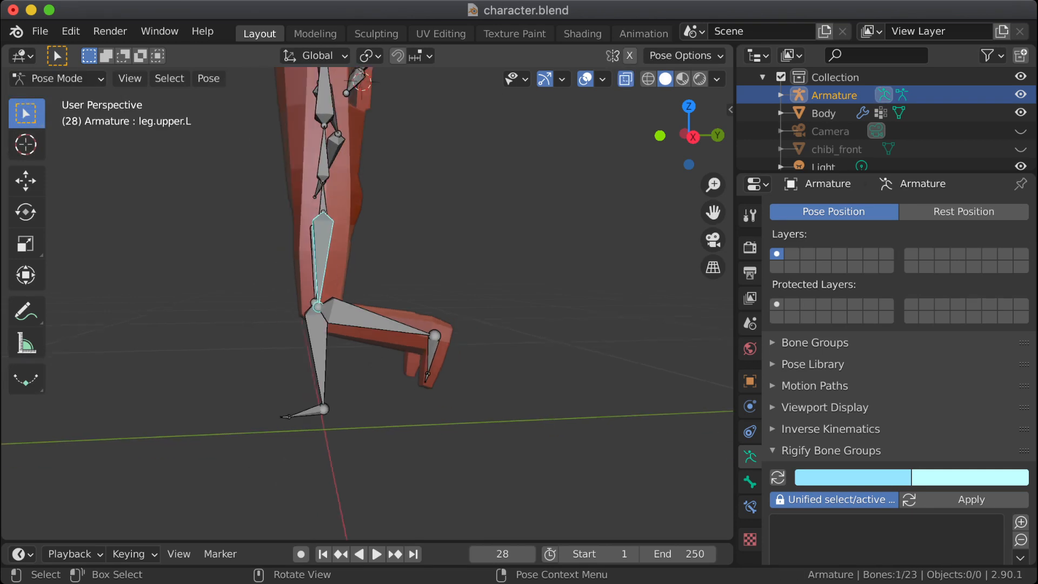
{"action": "middle_click_drag", "start_coordinate": [367, 303], "coordinate": [372, 287]}
{"action": "key", "text": "Tab"}
{"action": "key", "text": "KP_3"}
{"action": "key", "text": "Tab"}
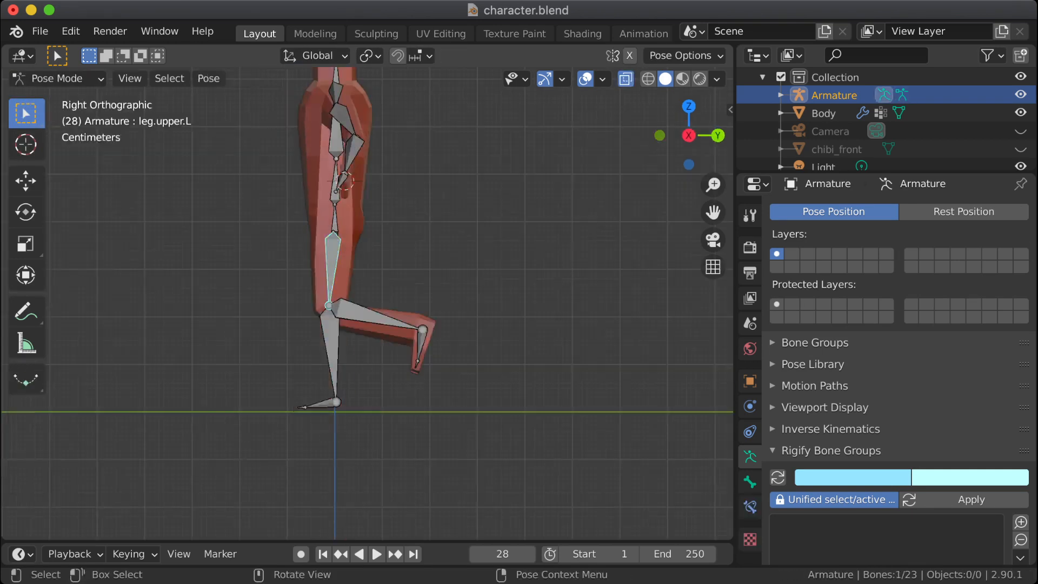
{"action": "scroll", "coordinate": [355, 257], "scroll_direction": "up", "scroll_amount": 4}
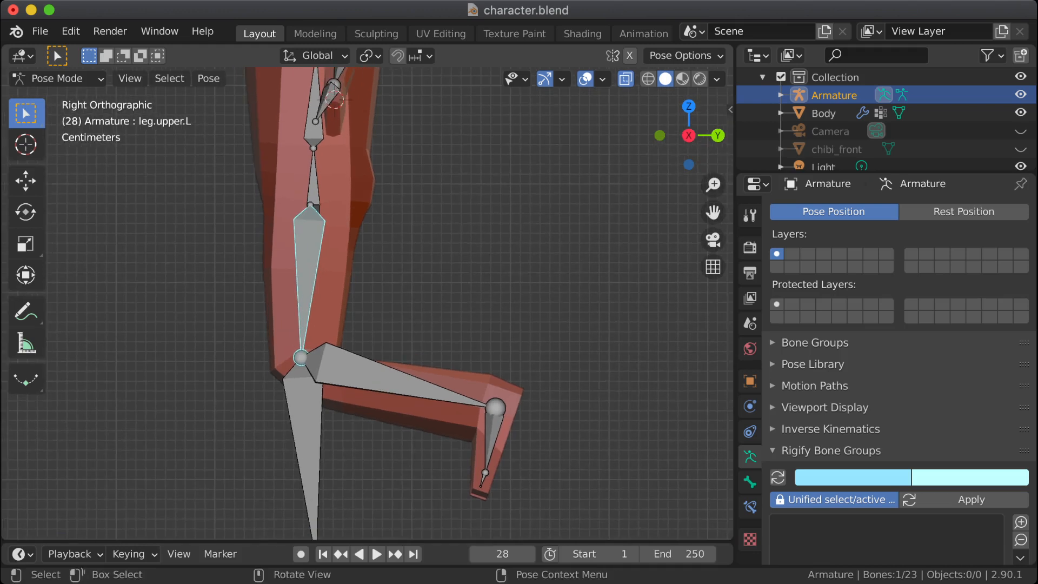
{"action": "left_click", "coordinate": [308, 258]}
{"action": "left_click", "coordinate": [309, 258]}
{"action": "key", "text": "r"}
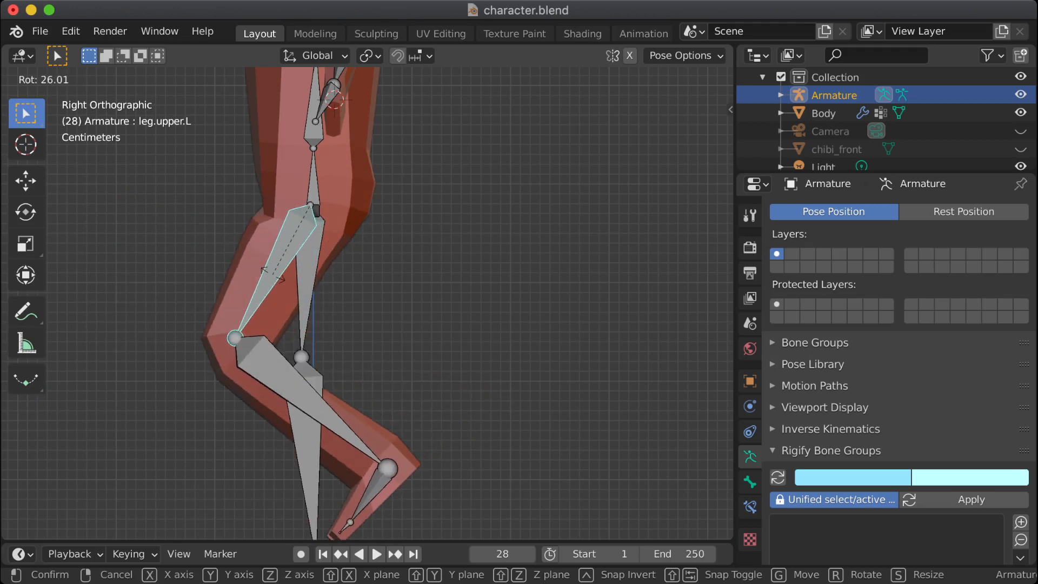
{"action": "left_click", "coordinate": [273, 275]}
{"action": "middle_click_drag", "start_coordinate": [273, 274], "coordinate": [412, 304]}
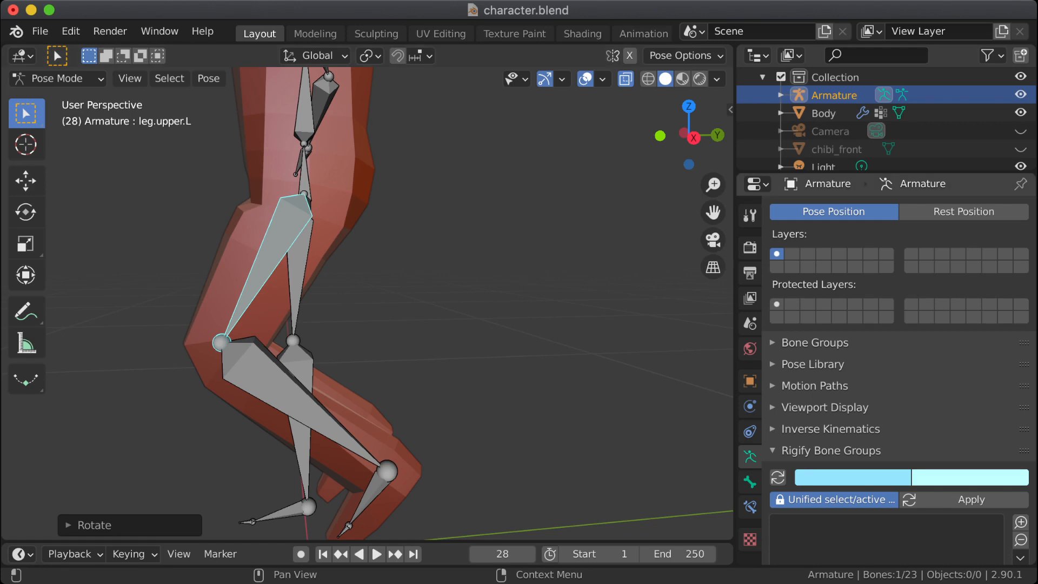
Step: Leave Pose Mode for Object Mode and make the Body mesh the active selection
{"action": "left_click", "coordinate": [823, 113]}
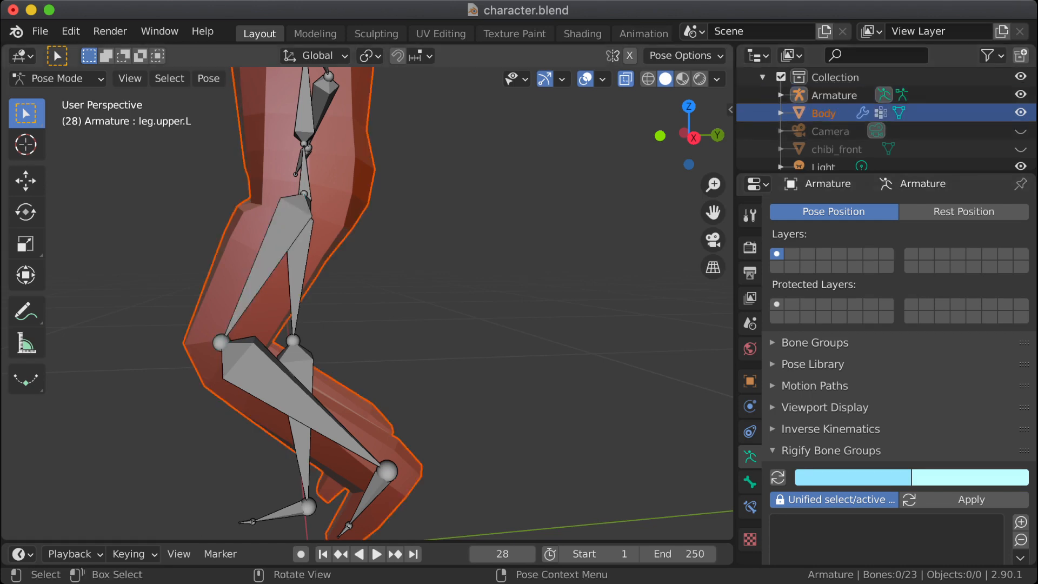
{"action": "left_click", "coordinate": [57, 78]}
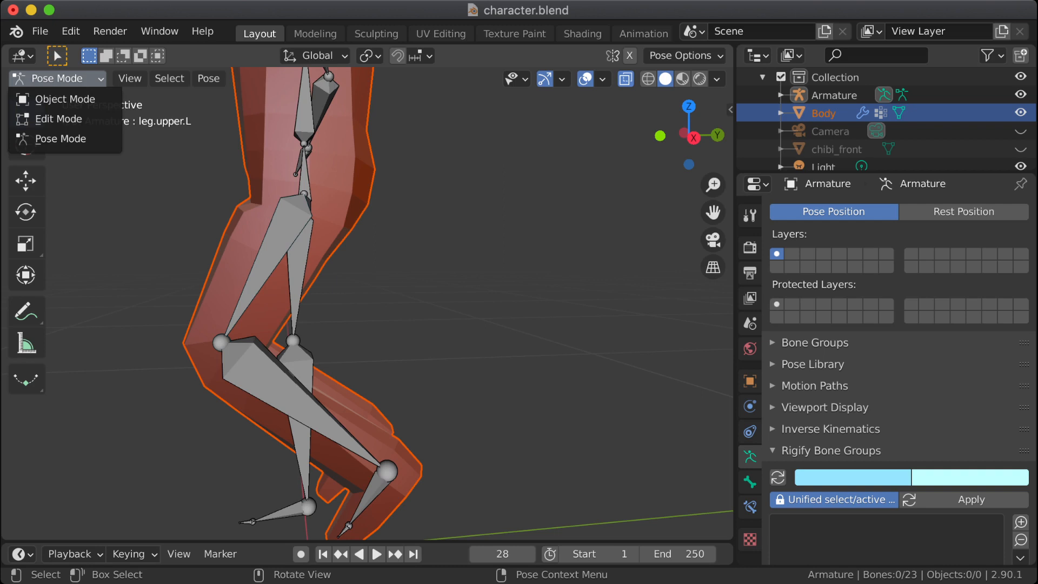
{"action": "left_click", "coordinate": [65, 97]}
{"action": "left_click", "coordinate": [238, 260]}
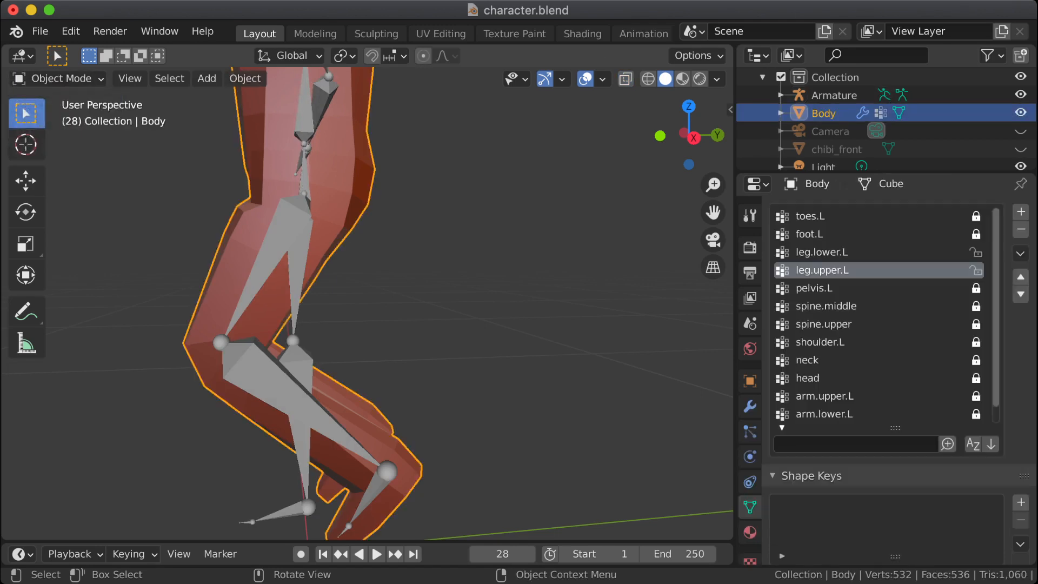
Step: Switch the Body mesh to Weight Paint mode and hide the Armature
{"action": "key", "text": "Tab"}
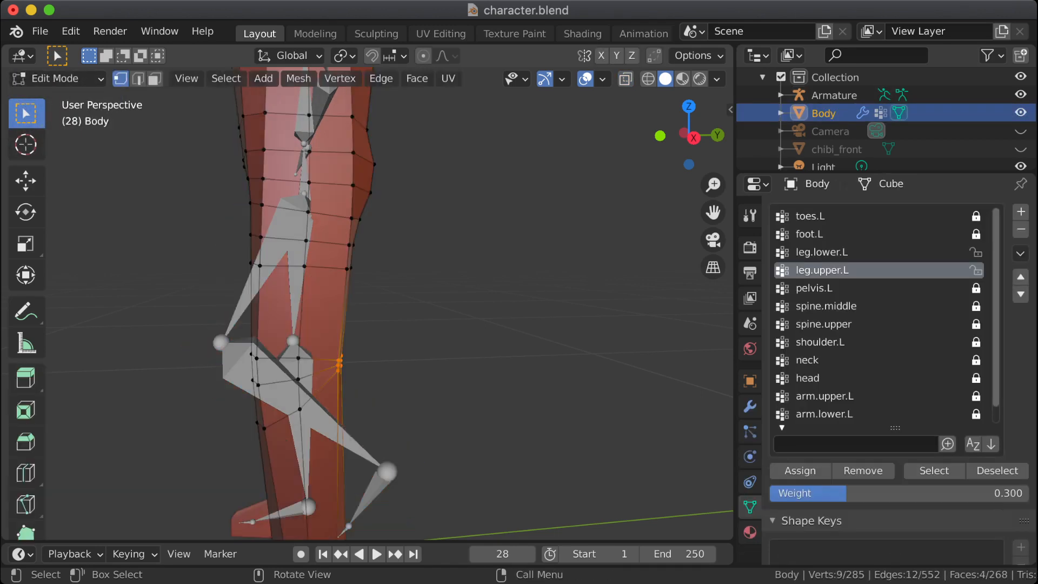
{"action": "key", "text": "Tab"}
{"action": "key", "text": "Tab"}
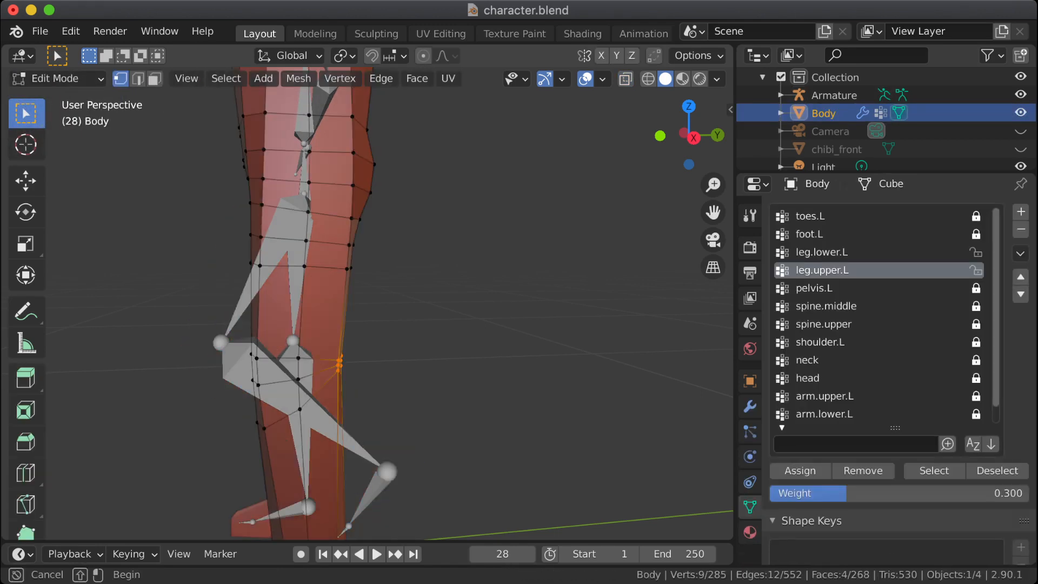
{"action": "left_click", "coordinate": [54, 78]}
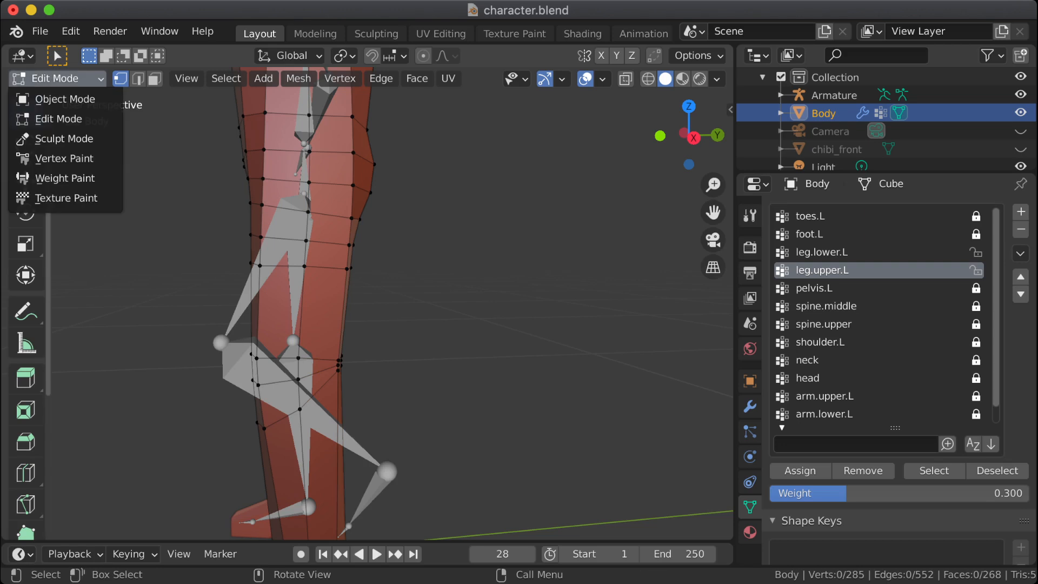
{"action": "left_click", "coordinate": [81, 177]}
{"action": "middle_click_drag", "start_coordinate": [122, 189], "coordinate": [567, 118]}
{"action": "left_click", "coordinate": [1021, 95]}
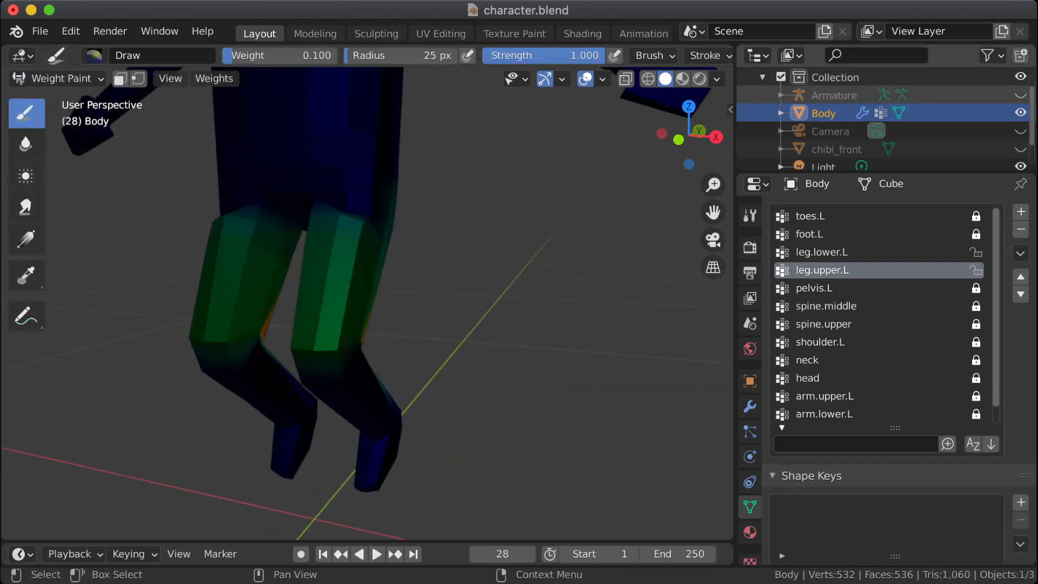
Step: Display the legs' leg.upper.L weights in wireframe shading so the mesh edges show over the weight colours
{"action": "scroll", "coordinate": [401, 189], "scroll_direction": "up", "scroll_amount": 2}
{"action": "scroll", "coordinate": [401, 188], "scroll_direction": "up", "scroll_amount": 3}
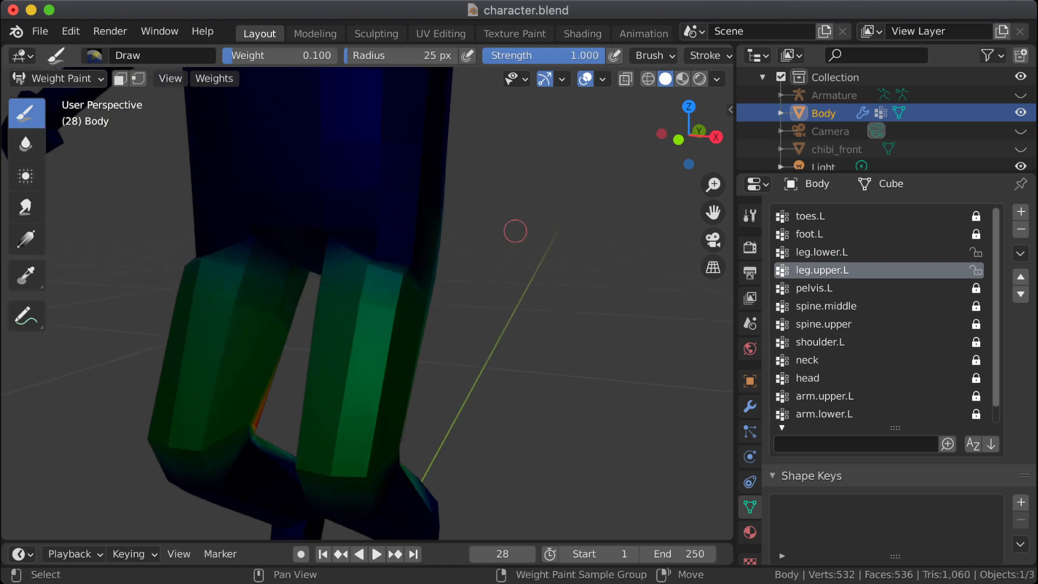
{"action": "left_click", "coordinate": [648, 79]}
{"action": "mouse_move", "coordinate": [500, 243]}
{"action": "middle_mouse_down"}
{"action": "mouse_move", "coordinate": [505, 275]}
{"action": "mouse_move", "coordinate": [469, 281]}
{"action": "middle_mouse_up"}
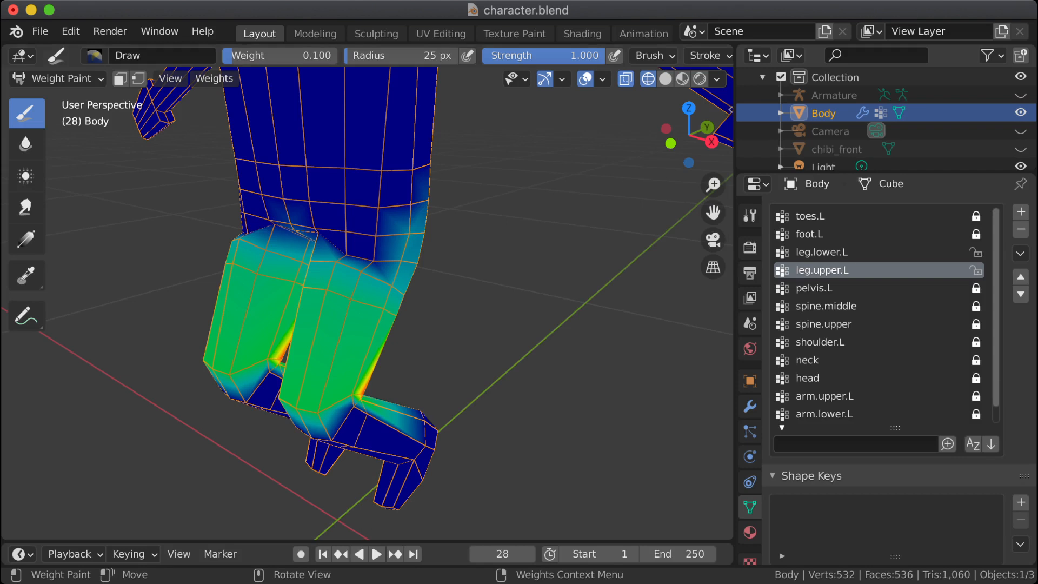
{"action": "left_click", "coordinate": [54, 78]}
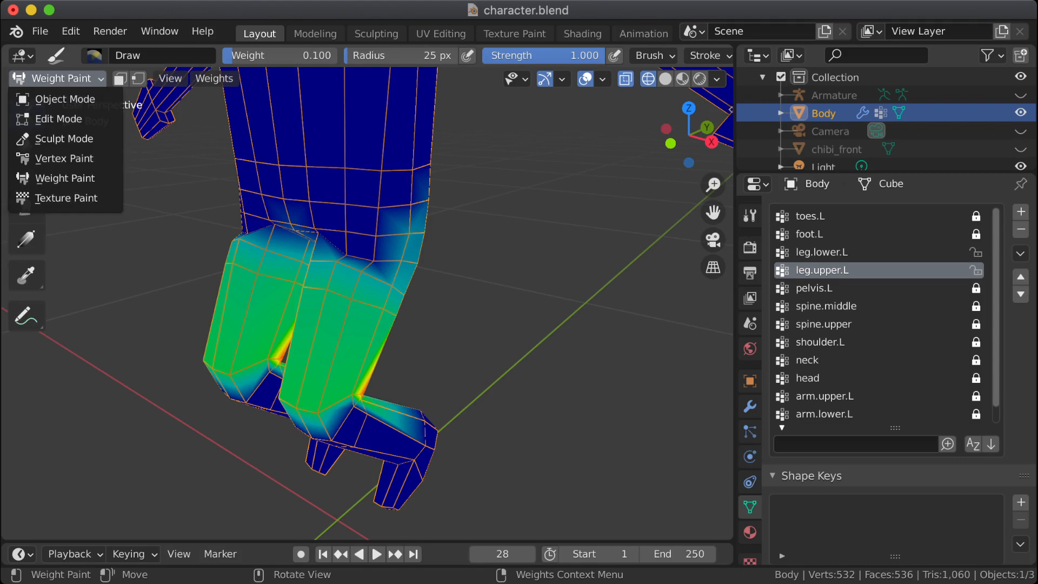
{"action": "right_click", "coordinate": [125, 238]}
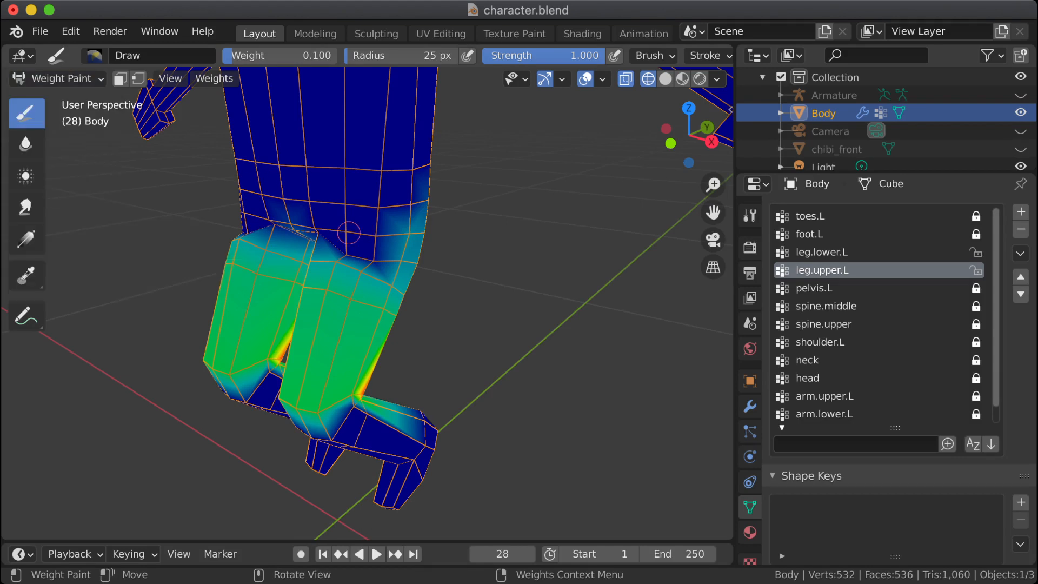
Step: Paint leg.upper.L at weight 0.100 on the hip-crease vertices across the top of the thigh and the groin
{"action": "scroll", "coordinate": [357, 243], "scroll_direction": "up", "scroll_amount": 2}
{"action": "left_click", "coordinate": [395, 288]}
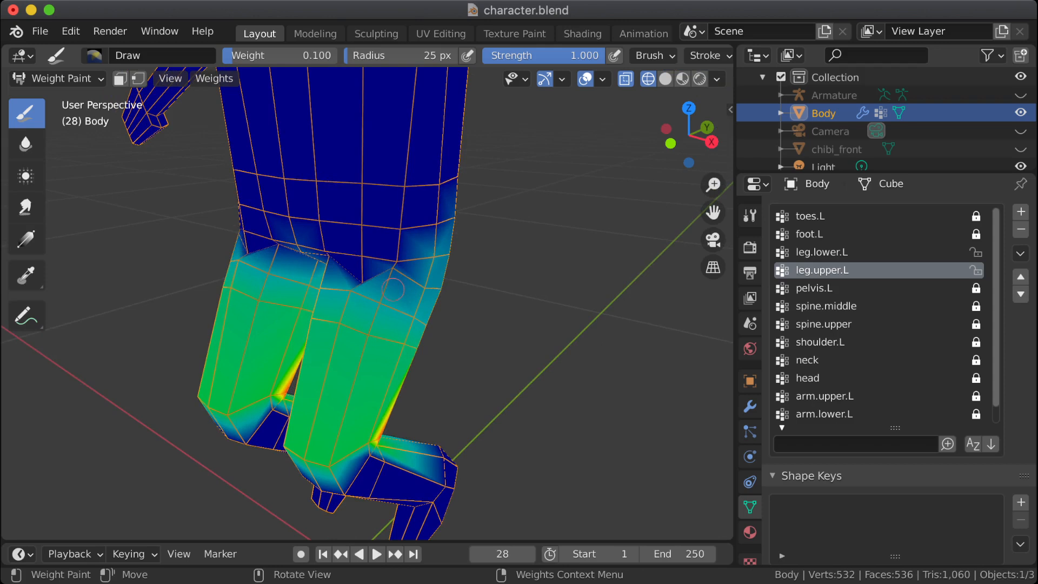
{"action": "left_click", "coordinate": [363, 281]}
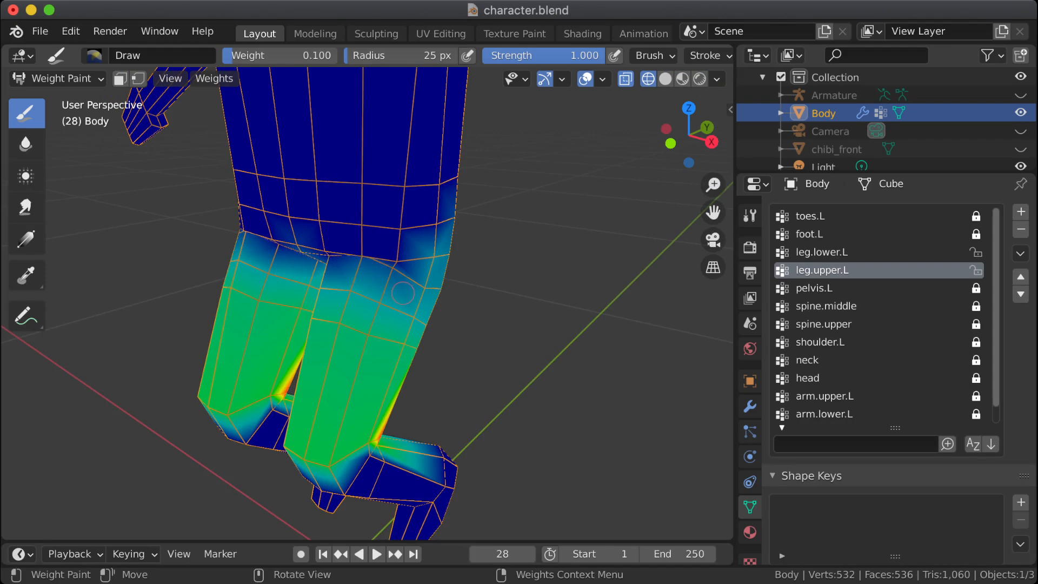
{"action": "left_click", "coordinate": [398, 265]}
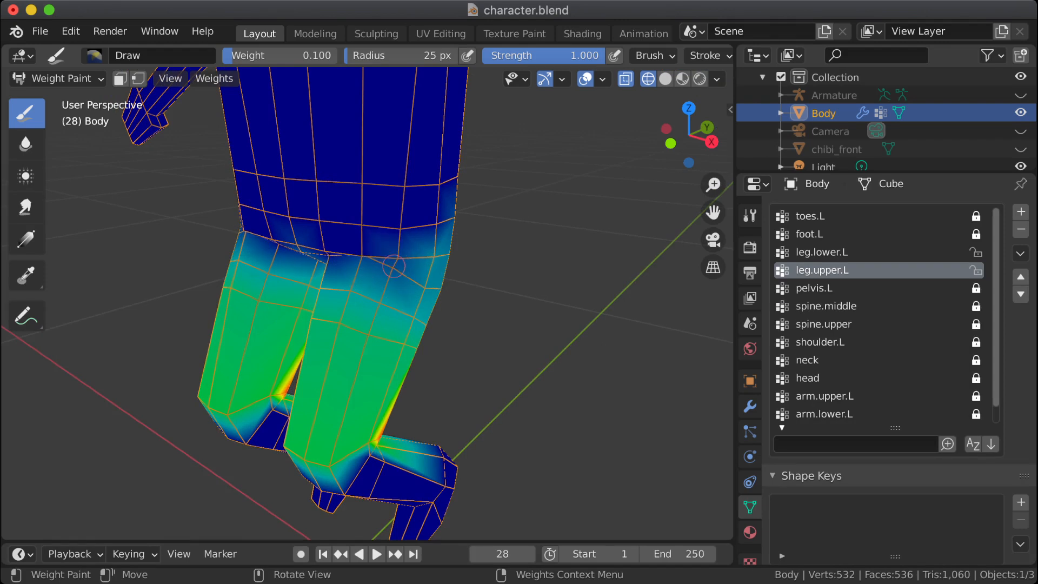
{"action": "left_click", "coordinate": [363, 252]}
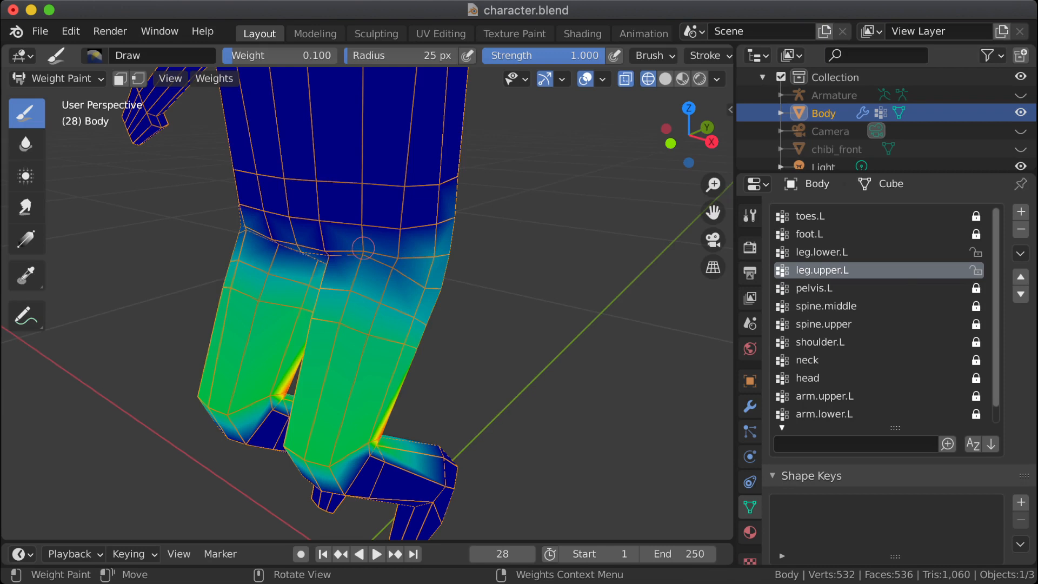
{"action": "mouse_move", "coordinate": [351, 251]}
{"action": "middle_mouse_down"}
{"action": "mouse_move", "coordinate": [432, 219]}
{"action": "mouse_move", "coordinate": [333, 258]}
{"action": "middle_mouse_up"}
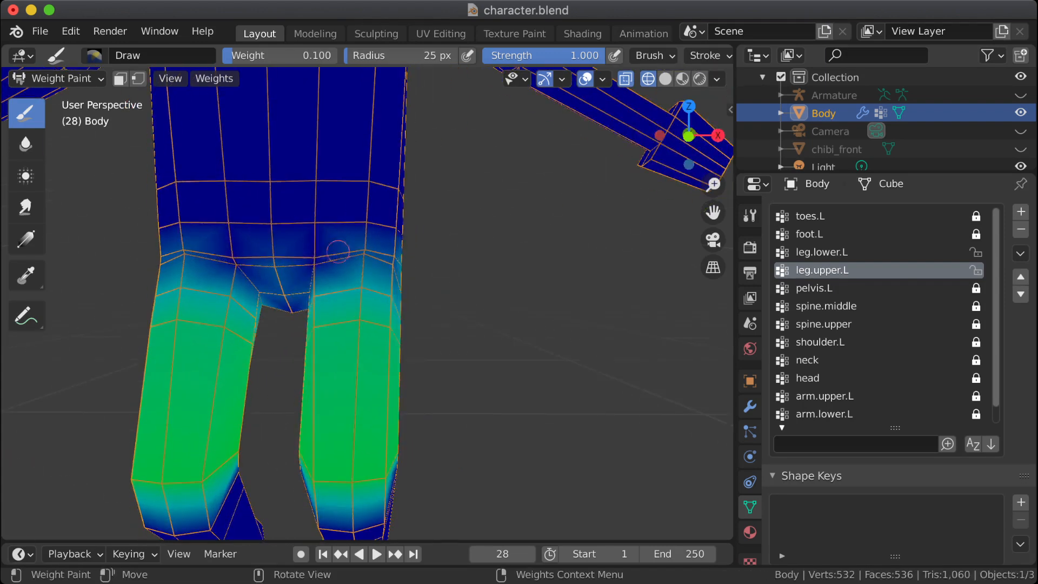
{"action": "left_click", "coordinate": [323, 266]}
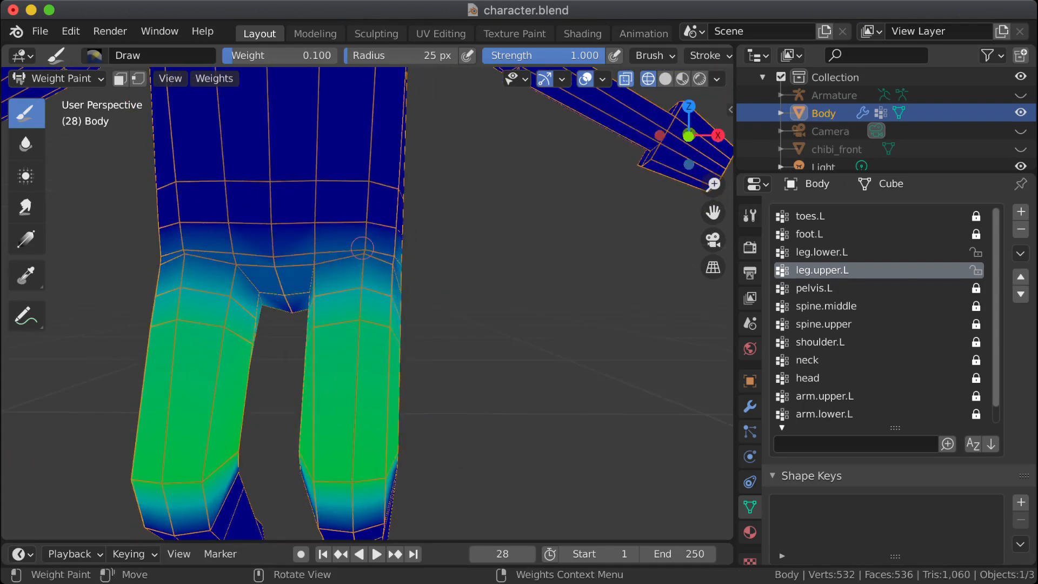
{"action": "mouse_move", "coordinate": [373, 249]}
{"action": "middle_mouse_down"}
{"action": "mouse_move", "coordinate": [346, 259]}
{"action": "mouse_move", "coordinate": [367, 265]}
{"action": "middle_mouse_up"}
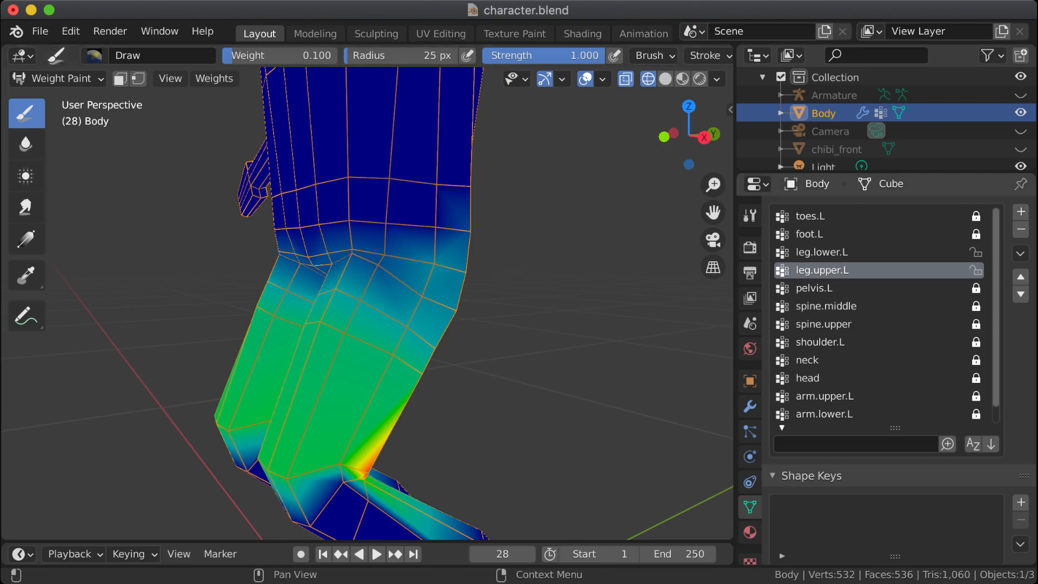
Step: Lock the leg.lower.L and leg.upper.L vertex groups, then make pelvis.L the active group and unlock it
{"action": "left_click", "coordinate": [976, 252]}
{"action": "left_click", "coordinate": [976, 270]}
{"action": "left_click", "coordinate": [843, 288]}
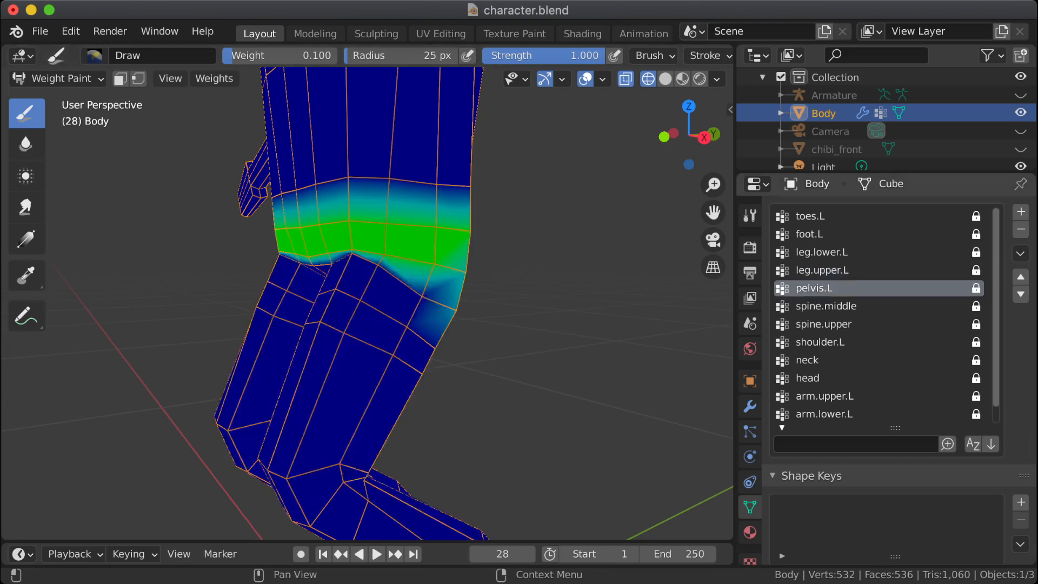
{"action": "middle_click_drag", "start_coordinate": [328, 276], "coordinate": [347, 267]}
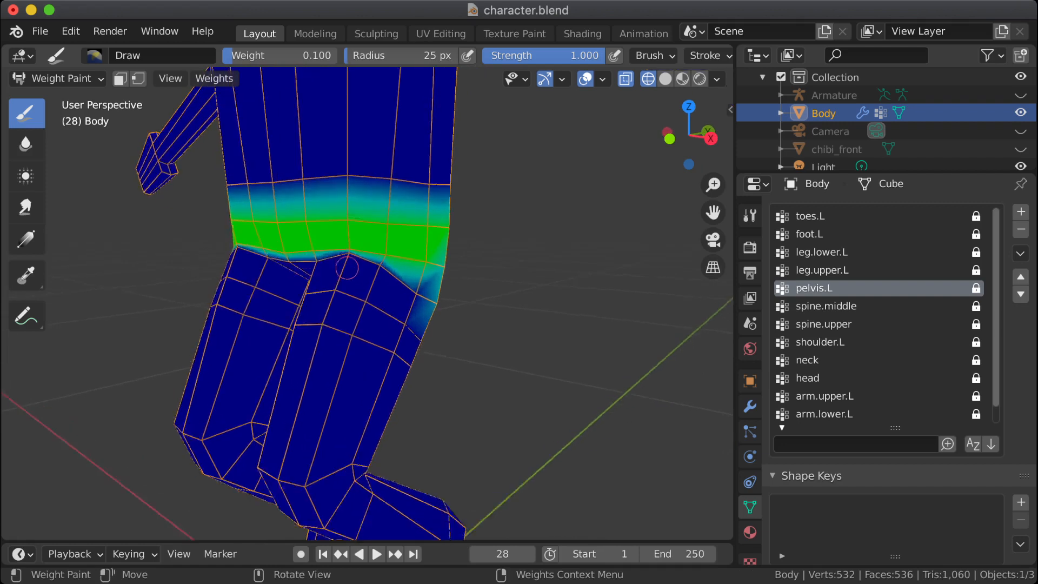
{"action": "scroll", "coordinate": [347, 268], "scroll_direction": "up", "scroll_amount": 4}
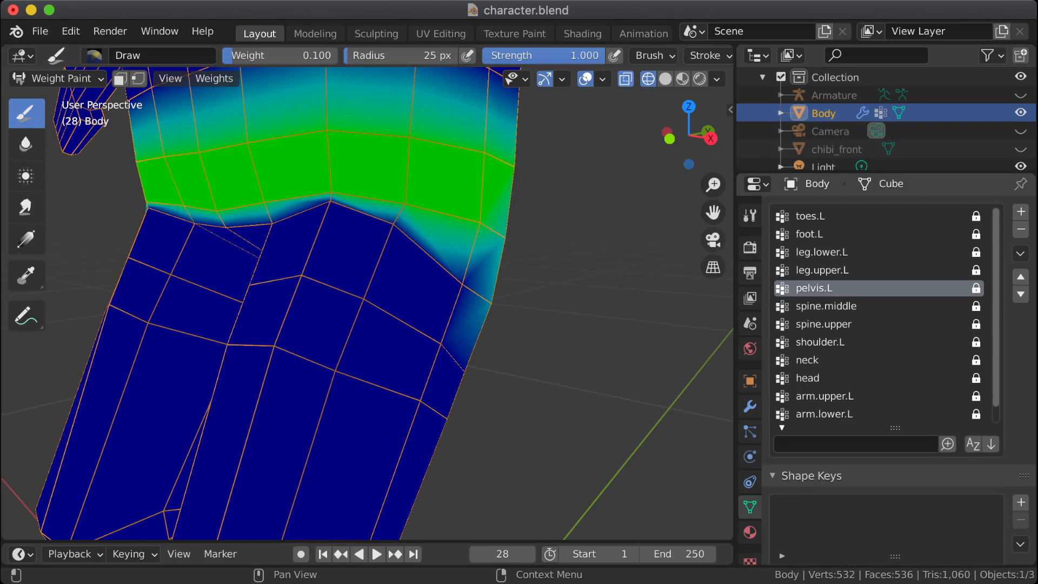
{"action": "left_click", "coordinate": [975, 288]}
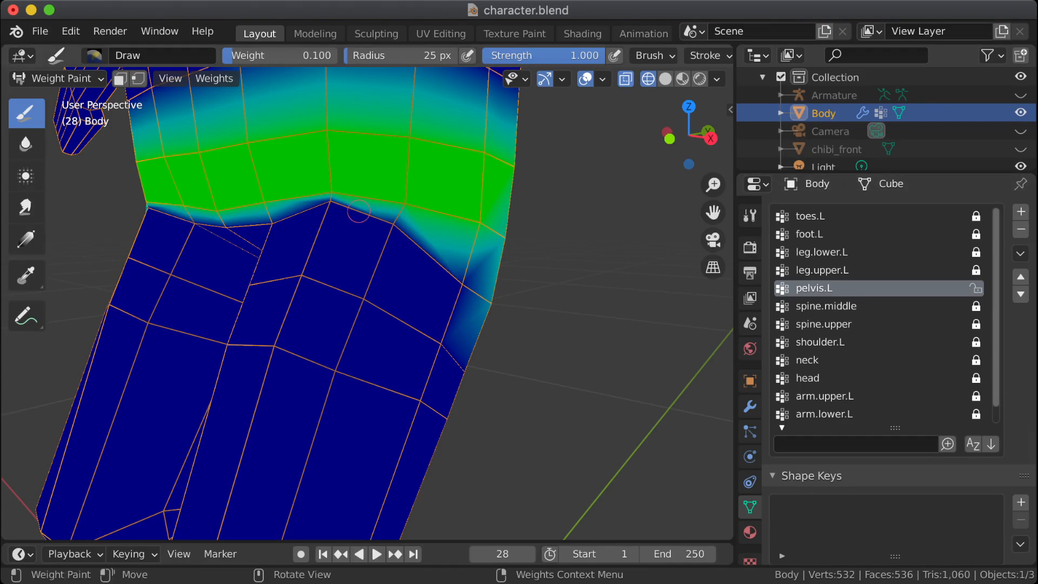
Step: Paint pelvis.L at weight 0.100 along the hip crease, and at 0.500 on the edge loop just above it
{"action": "mouse_move", "coordinate": [359, 215]}
{"action": "left_mouse_down"}
{"action": "mouse_move", "coordinate": [392, 219]}
{"action": "mouse_move", "coordinate": [297, 224]}
{"action": "mouse_move", "coordinate": [271, 244]}
{"action": "mouse_move", "coordinate": [277, 251]}
{"action": "mouse_move", "coordinate": [340, 234]}
{"action": "mouse_move", "coordinate": [330, 232]}
{"action": "left_mouse_up"}
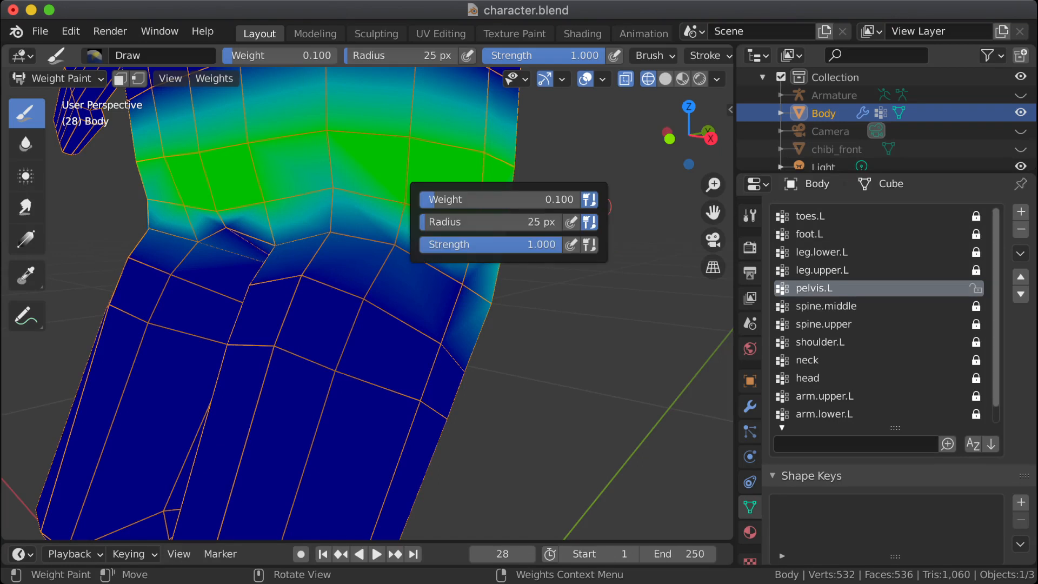
{"action": "right_click", "coordinate": [599, 213]}
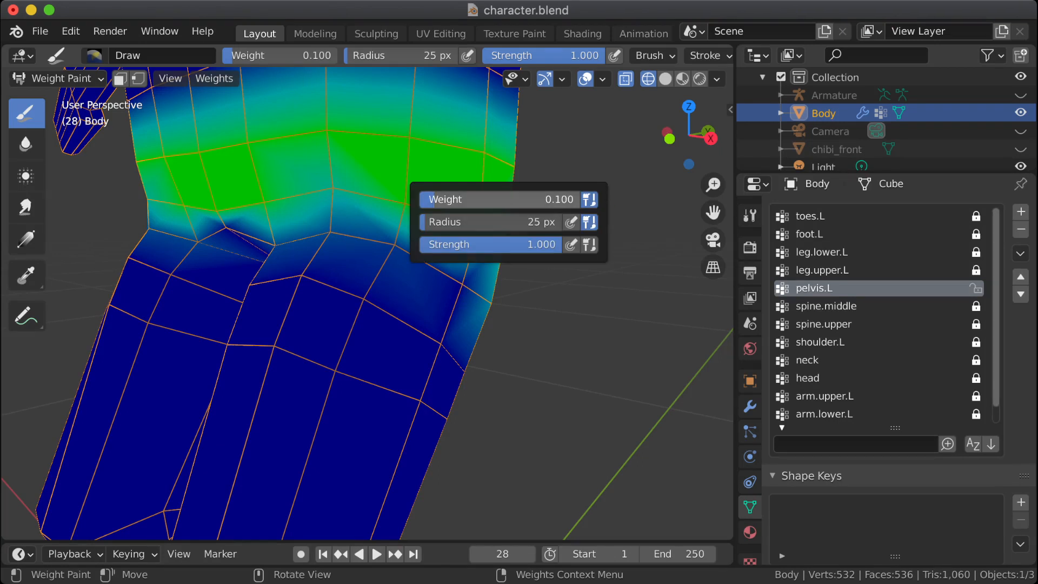
{"action": "left_click", "coordinate": [501, 200]}
{"action": "type", "text": ".5"}
{"action": "key", "text": "Return"}
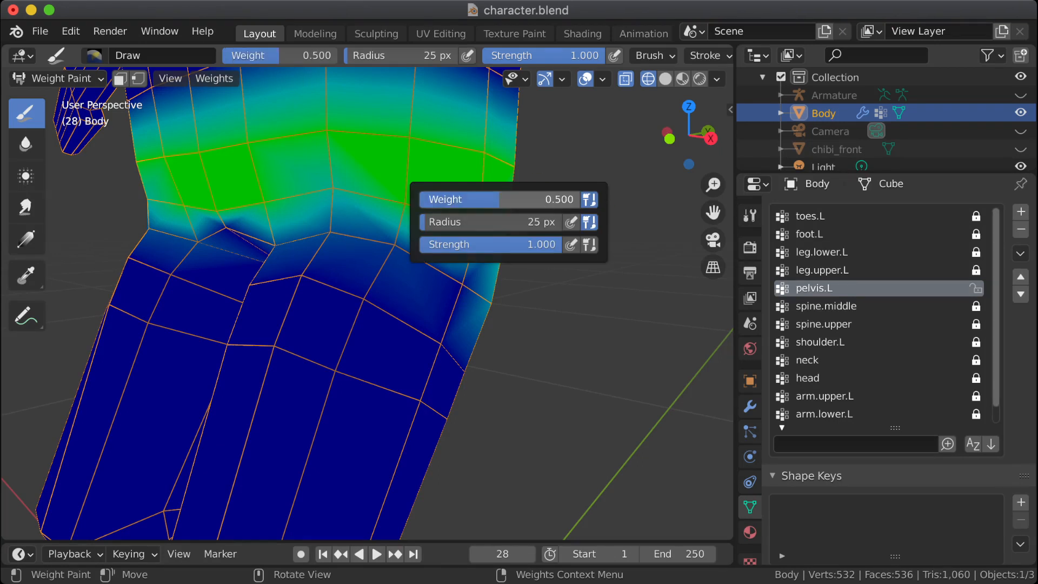
{"action": "left_click", "coordinate": [335, 190]}
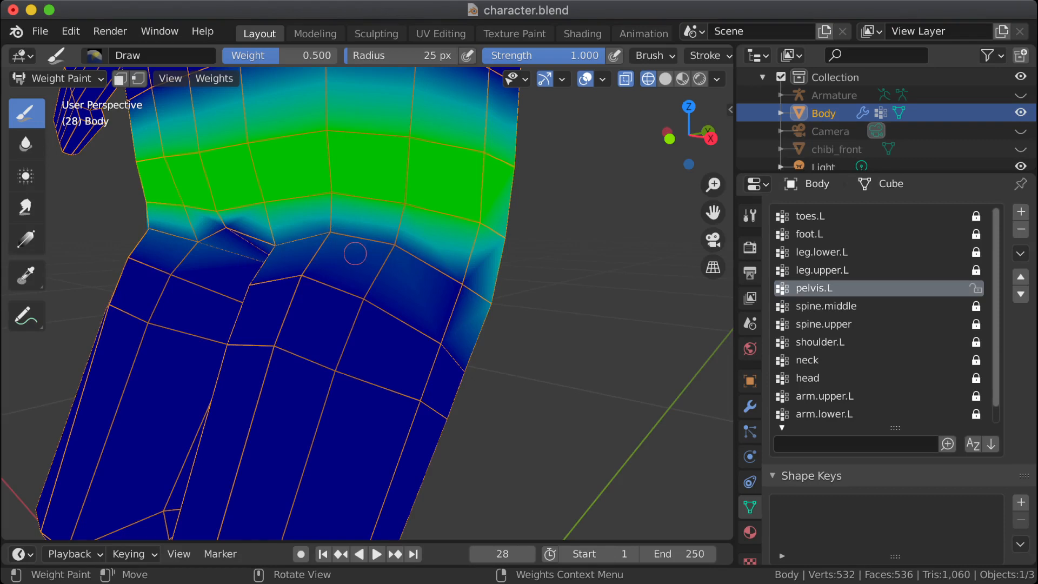
Step: Set the brush weight to 0.050 and paint pelvis.L along the front of the hip crease and groin
{"action": "middle_click_drag", "start_coordinate": [355, 253], "coordinate": [483, 305]}
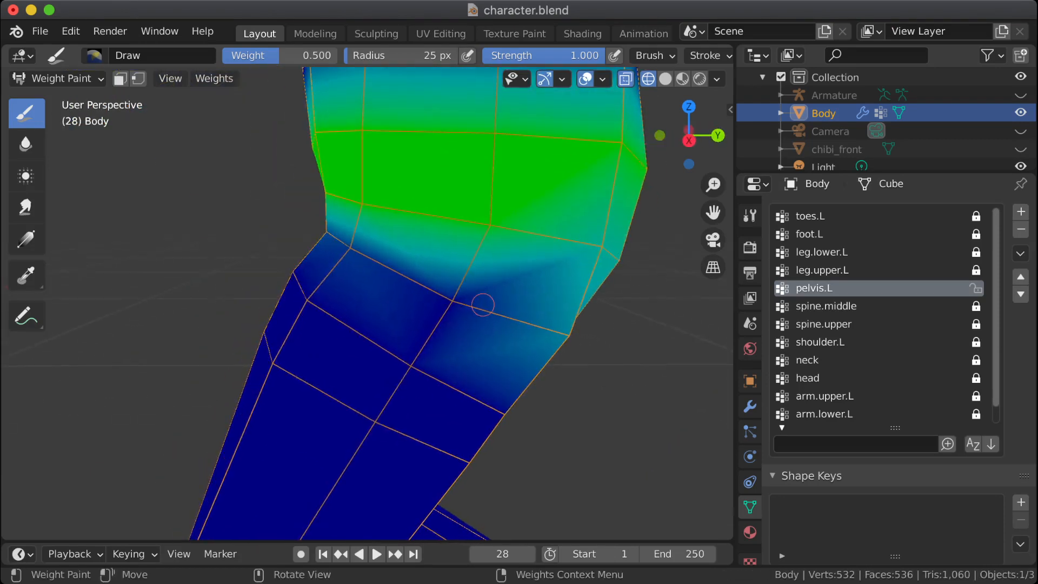
{"action": "scroll", "coordinate": [482, 305], "scroll_direction": "down", "scroll_amount": 2}
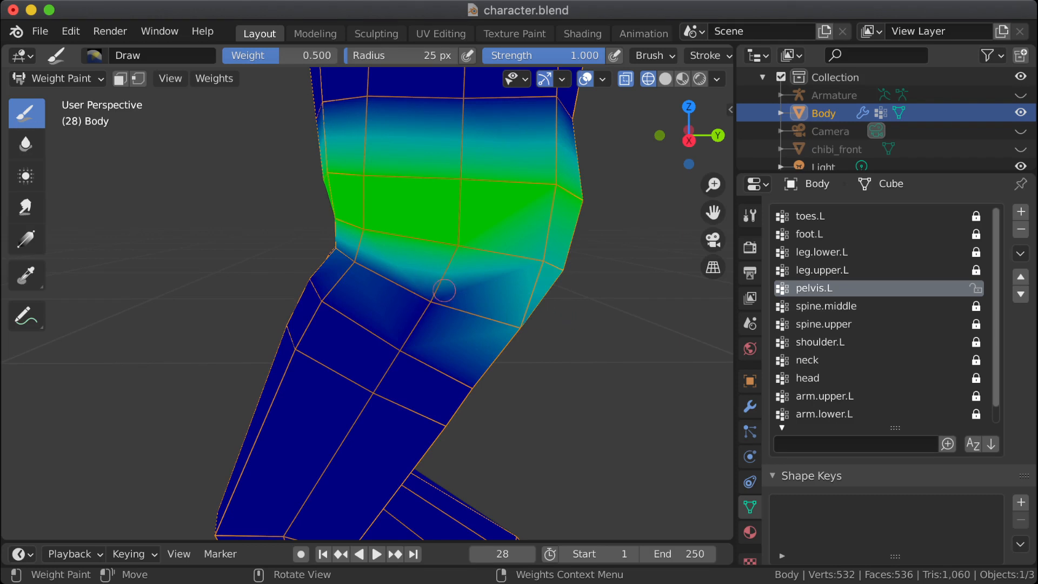
{"action": "right_click", "coordinate": [242, 249]}
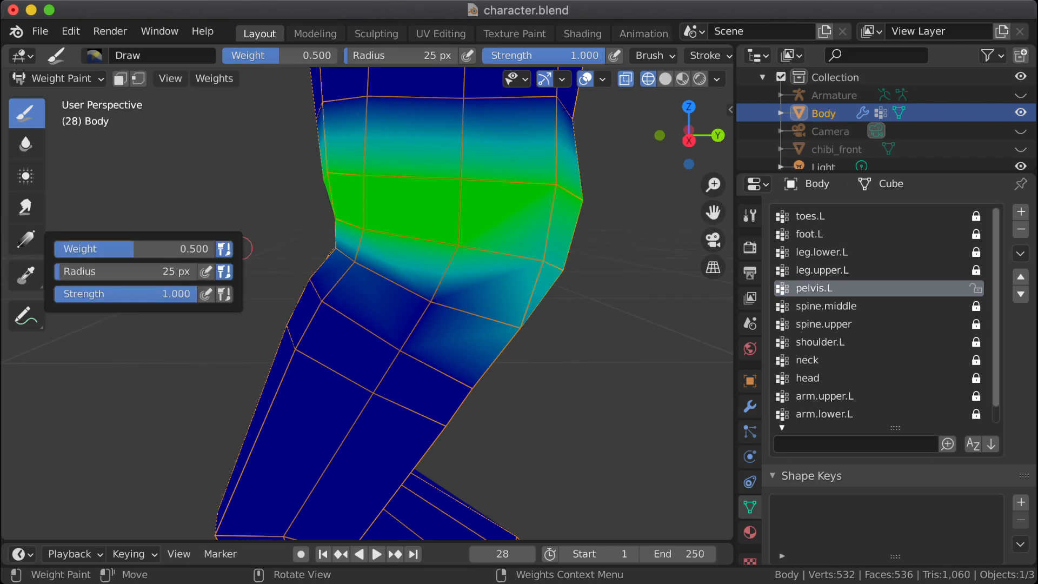
{"action": "right_click", "coordinate": [139, 239]}
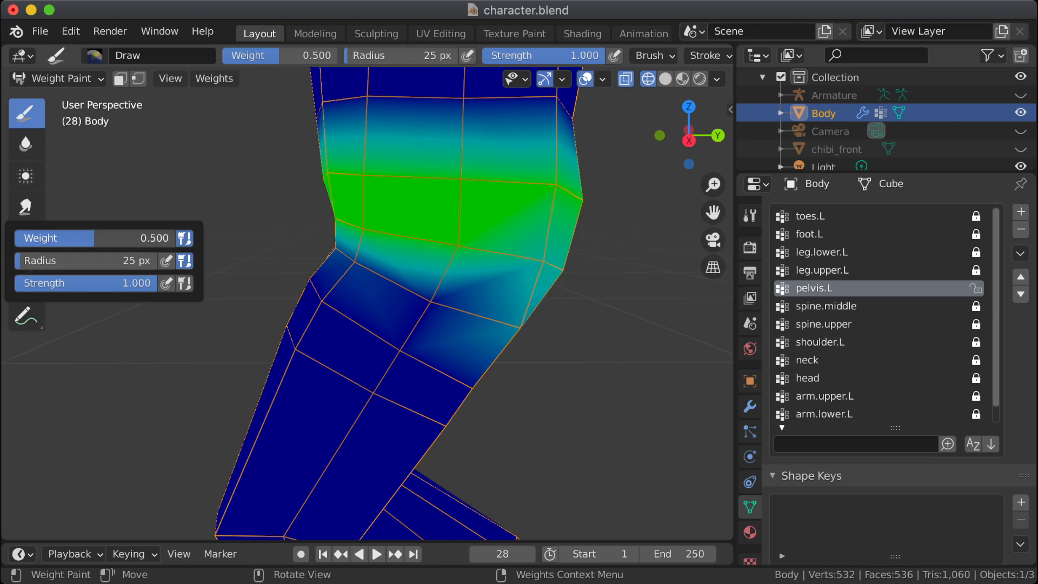
{"action": "left_click", "coordinate": [140, 239]}
{"action": "type", "text": ".05"}
{"action": "key", "text": "Return"}
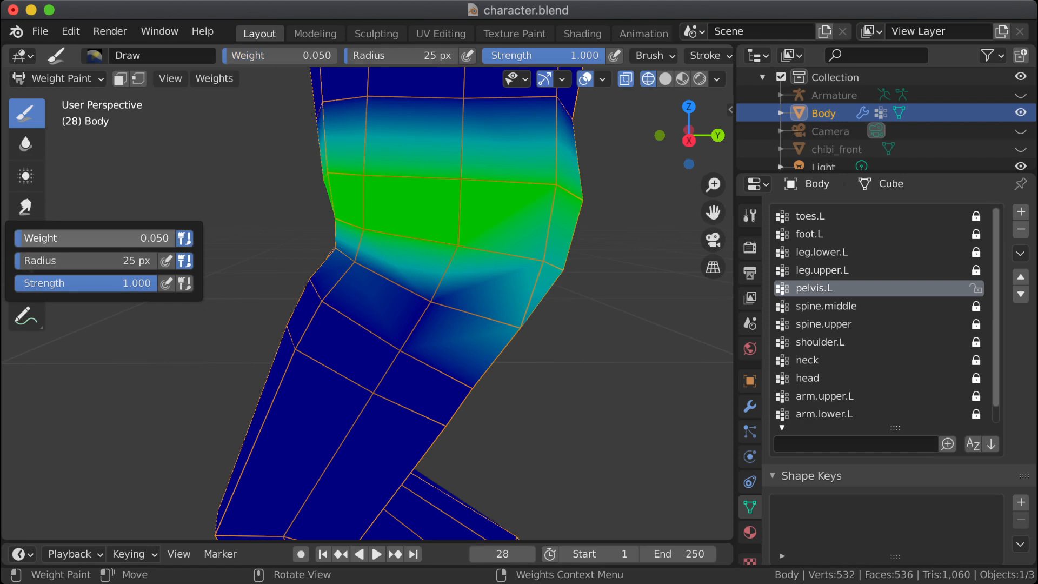
{"action": "middle_click_drag", "start_coordinate": [312, 222], "coordinate": [375, 226]}
{"action": "left_click_drag", "start_coordinate": [337, 253], "coordinate": [403, 261]}
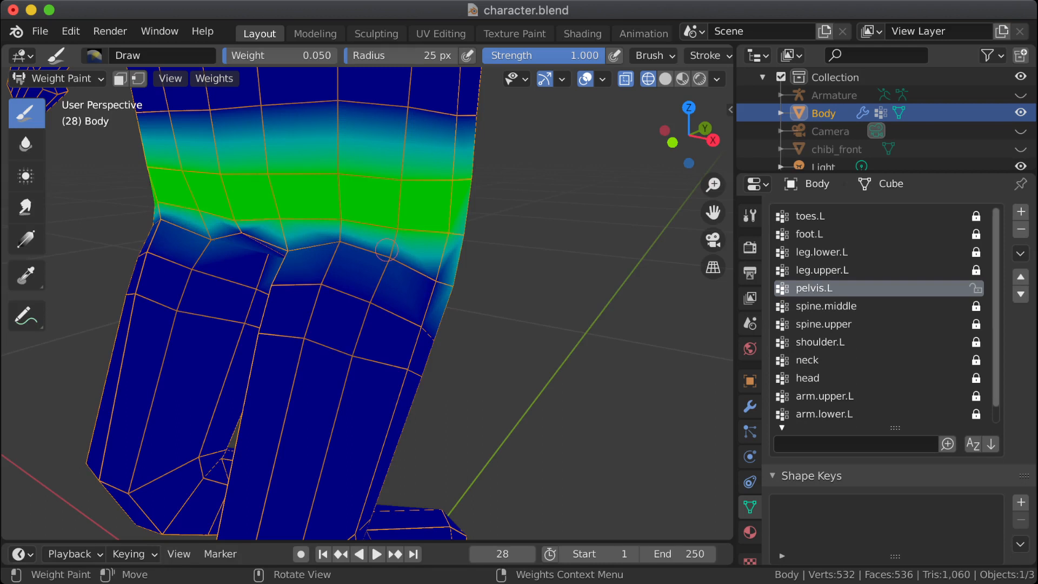
{"action": "middle_click_drag", "start_coordinate": [248, 261], "coordinate": [327, 263]}
{"action": "left_click", "coordinate": [260, 271]}
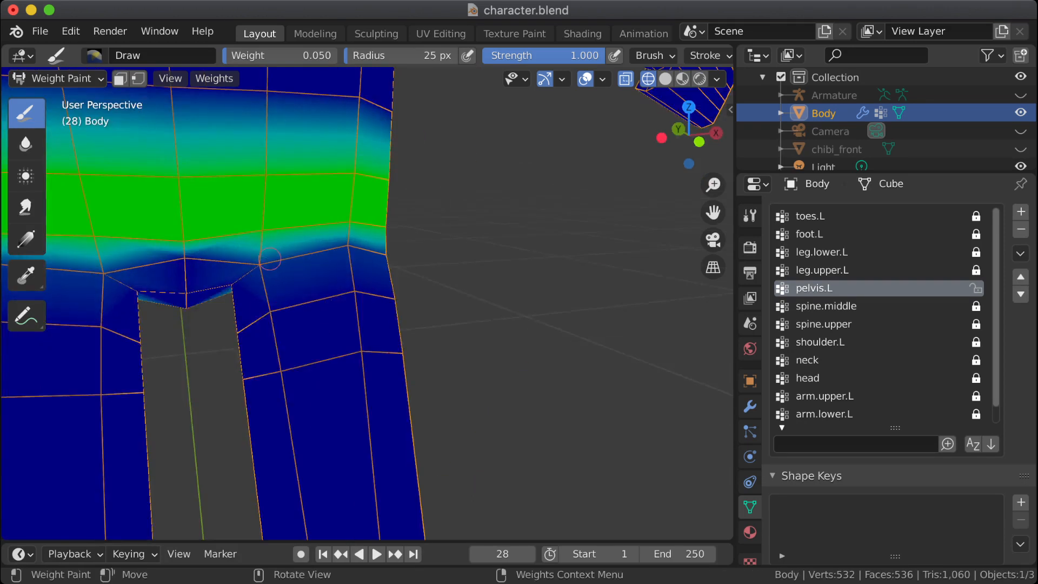
{"action": "middle_click_drag", "start_coordinate": [474, 304], "coordinate": [399, 304]}
{"action": "middle_click_drag", "start_coordinate": [243, 294], "coordinate": [514, 359]}
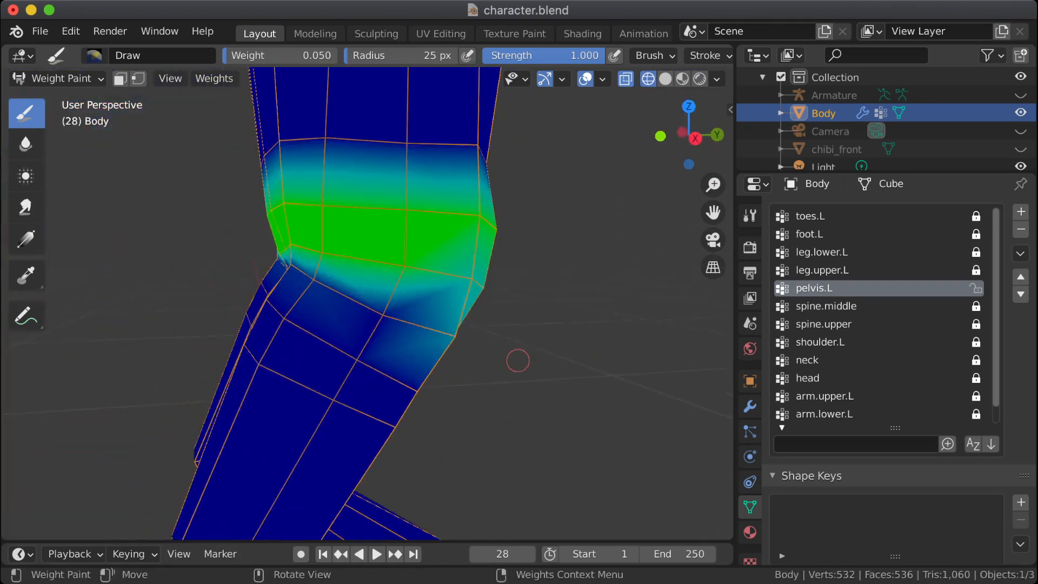
{"action": "middle_click_drag", "start_coordinate": [607, 351], "coordinate": [545, 348]}
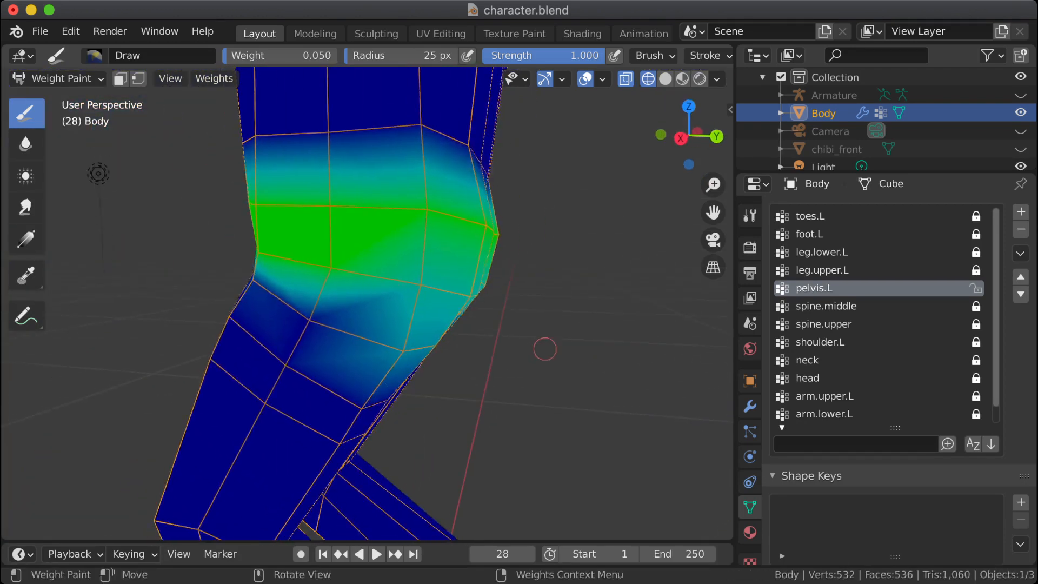
Step: Take the Body mesh back to Object Mode, then make the Armature the active object and unhide it
{"action": "key", "text": "Tab"}
{"action": "left_click", "coordinate": [835, 95]}
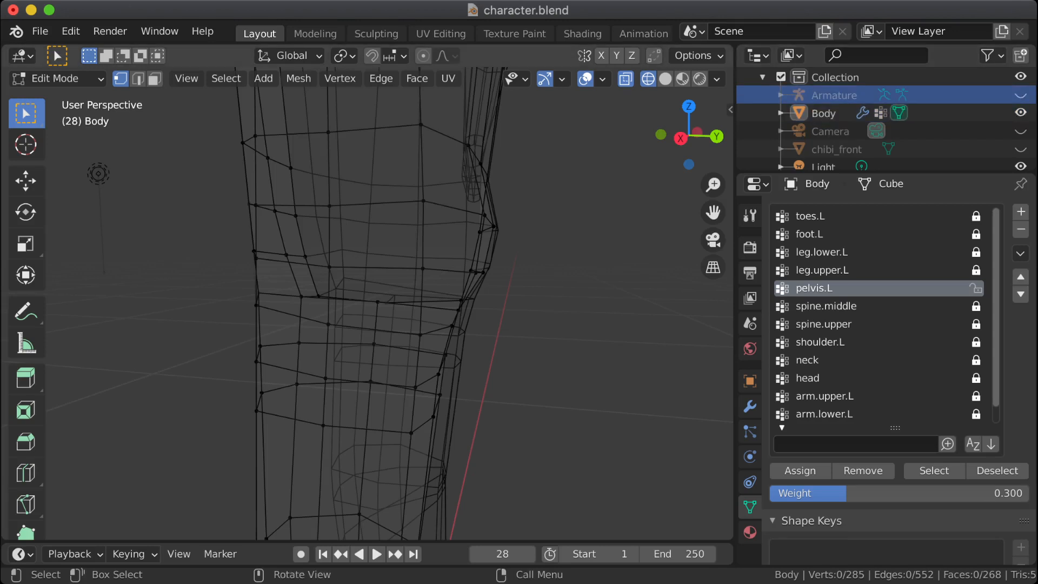
{"action": "left_click", "coordinate": [54, 79]}
{"action": "left_click", "coordinate": [65, 99]}
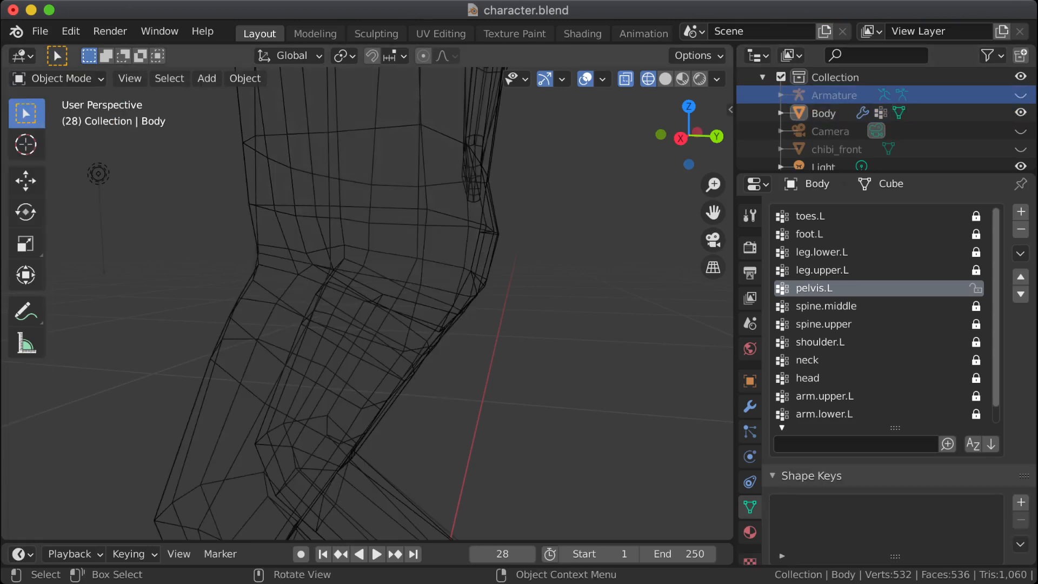
{"action": "left_click", "coordinate": [835, 95]}
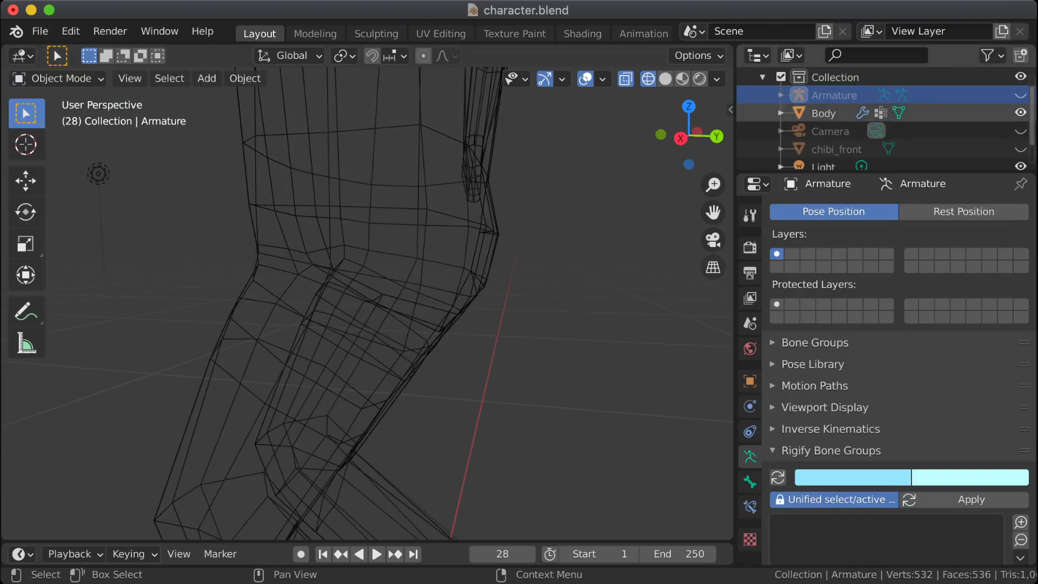
{"action": "left_click", "coordinate": [1020, 95]}
{"action": "key", "text": "Tab"}
{"action": "key", "text": "Tab"}
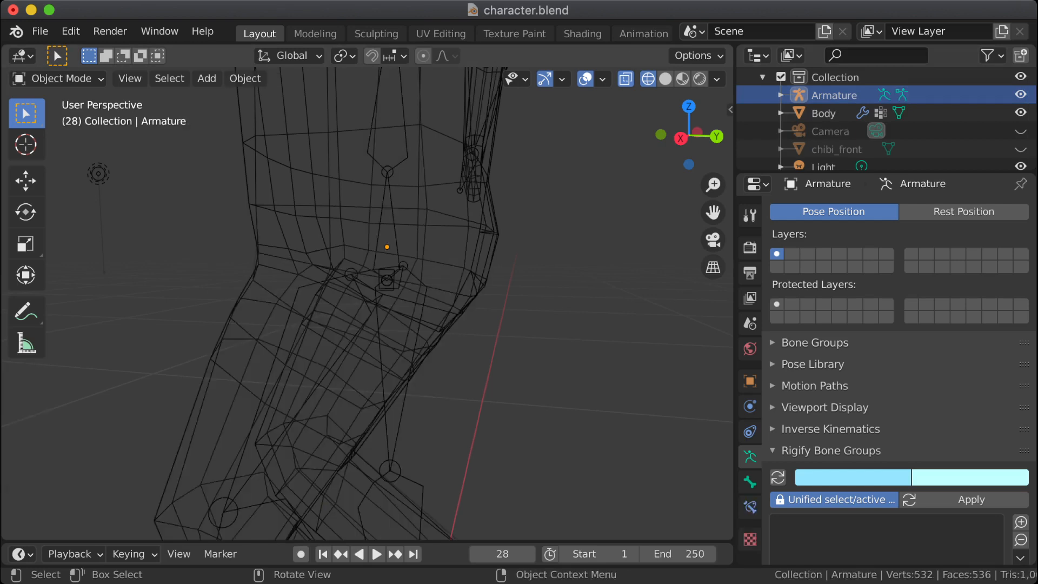
Step: Display the viewport in solid shading and switch the Armature to Pose Mode
{"action": "left_click", "coordinate": [666, 79]}
{"action": "middle_click_drag", "start_coordinate": [519, 238], "coordinate": [541, 245]}
{"action": "left_click", "coordinate": [346, 325]}
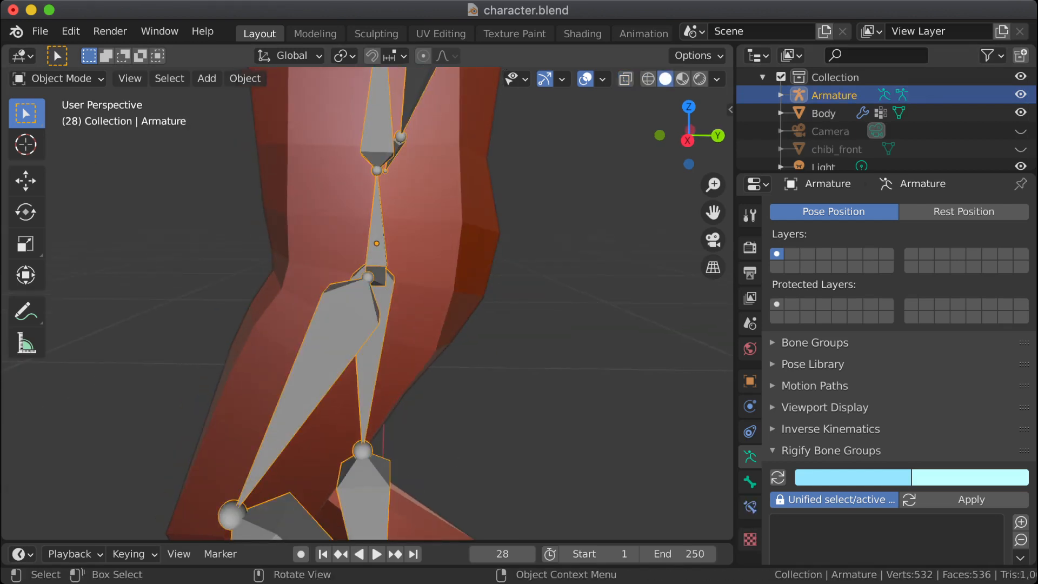
{"action": "key", "text": "Tab"}
{"action": "key", "text": "Tab"}
{"action": "left_click", "coordinate": [57, 79]}
{"action": "left_click", "coordinate": [54, 138]}
Step: Rotate the leg.upper.L bone further forward and up to test the hip deformation, then put the Armature in Edit Mode
{"action": "left_click", "coordinate": [324, 368]}
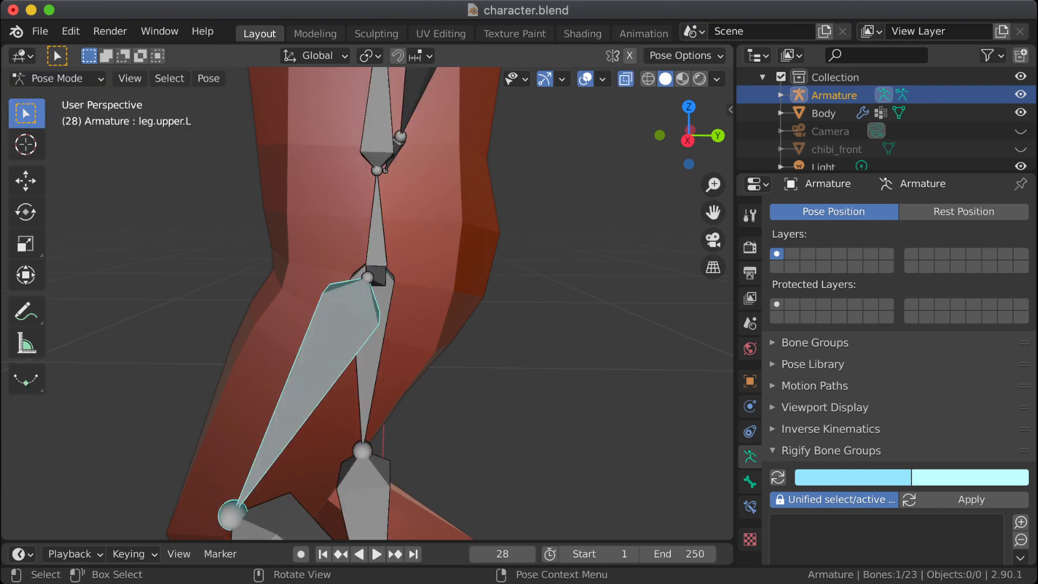
{"action": "key", "text": "r"}
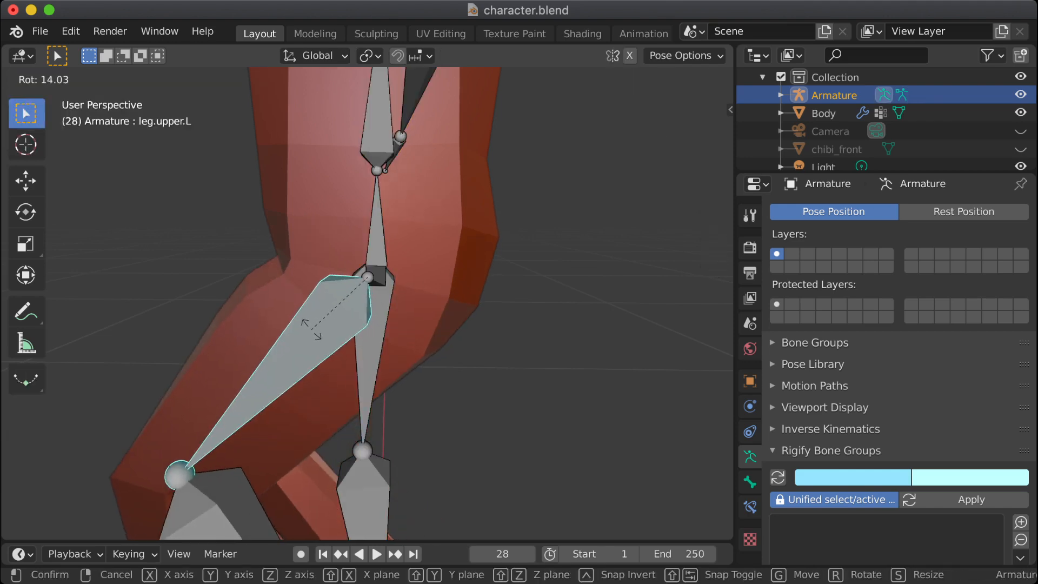
{"action": "left_click", "coordinate": [301, 326]}
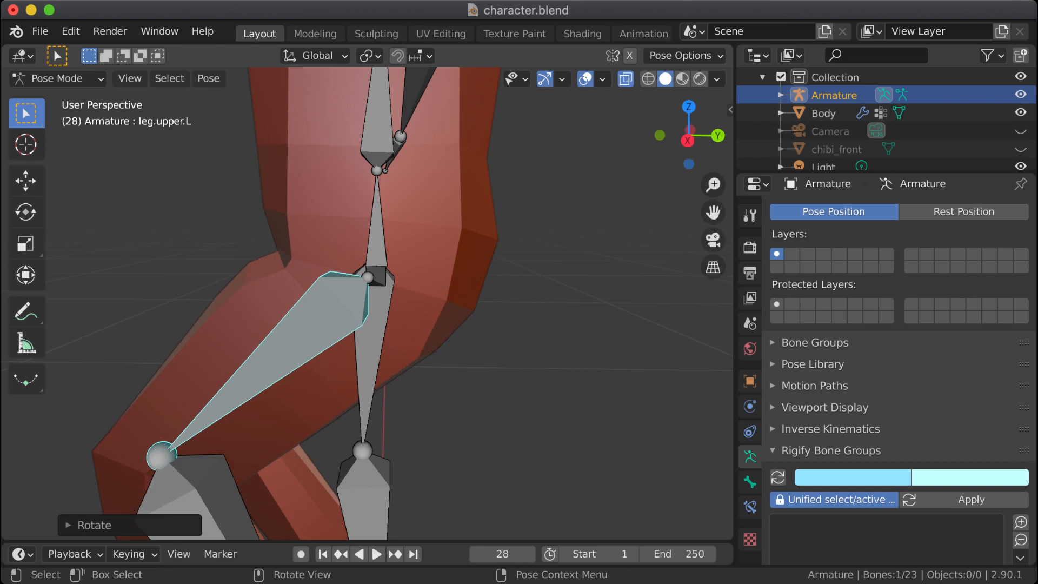
{"action": "middle_click_drag", "start_coordinate": [301, 326], "coordinate": [339, 311]}
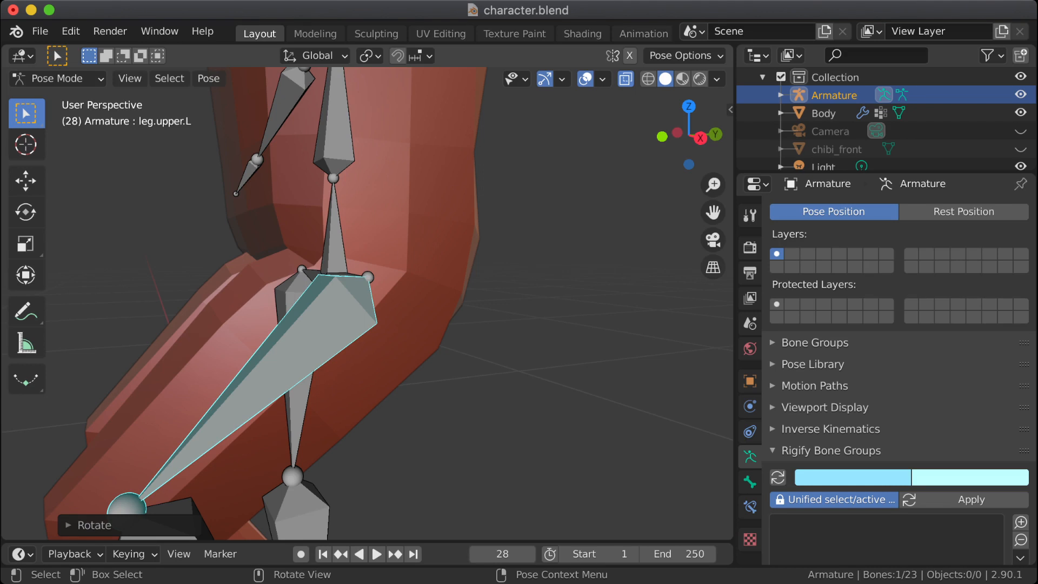
{"action": "key", "text": "Tab"}
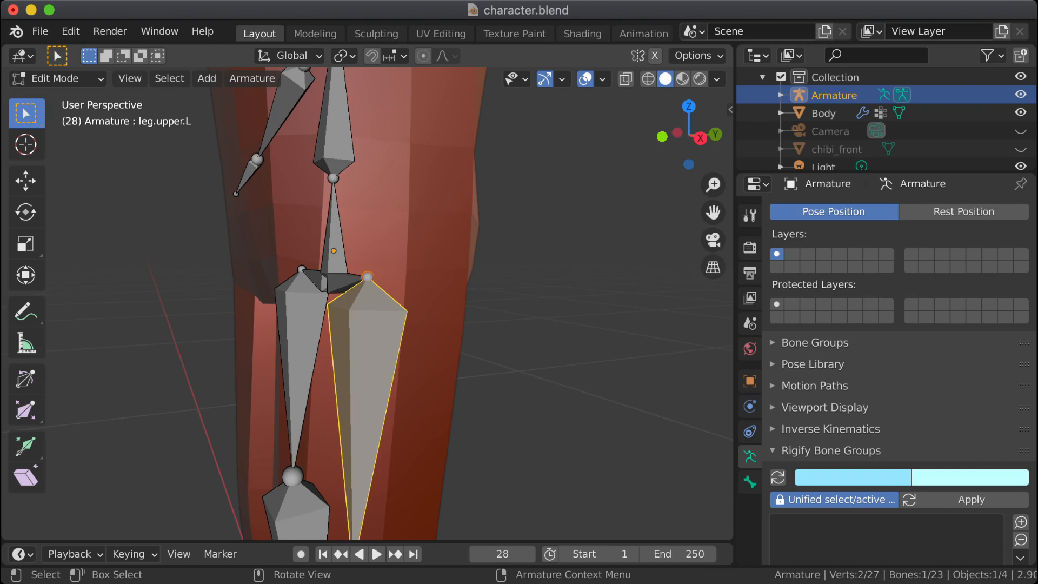
Step: Return the Armature to Object Mode, then make the Body mesh active and put it in Edit Mode
{"action": "key", "text": "ctrl+Tab"}
{"action": "key", "text": "Tab"}
{"action": "left_click", "coordinate": [55, 79]}
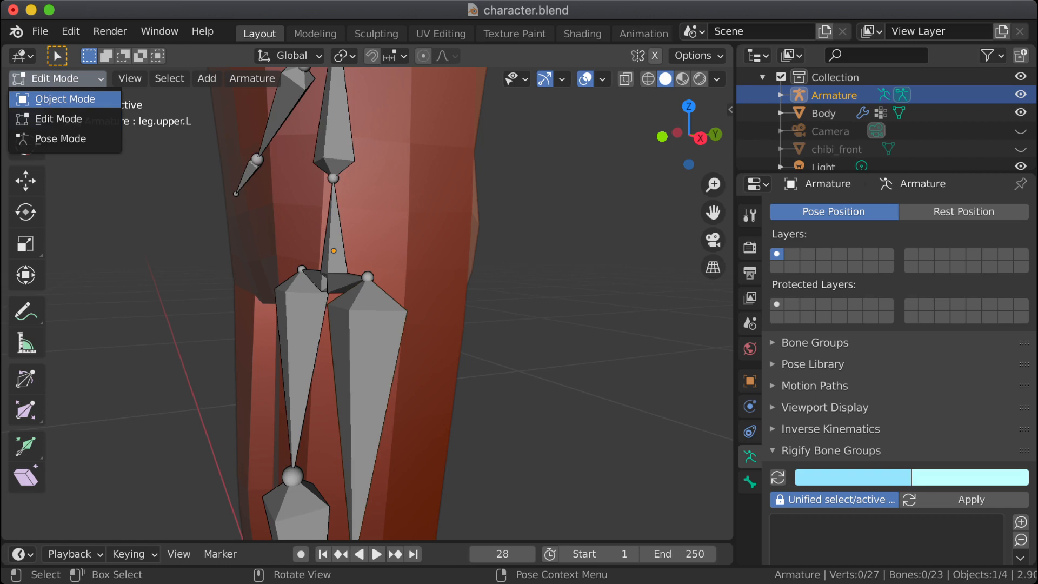
{"action": "left_click", "coordinate": [62, 99]}
{"action": "left_click", "coordinate": [378, 227]}
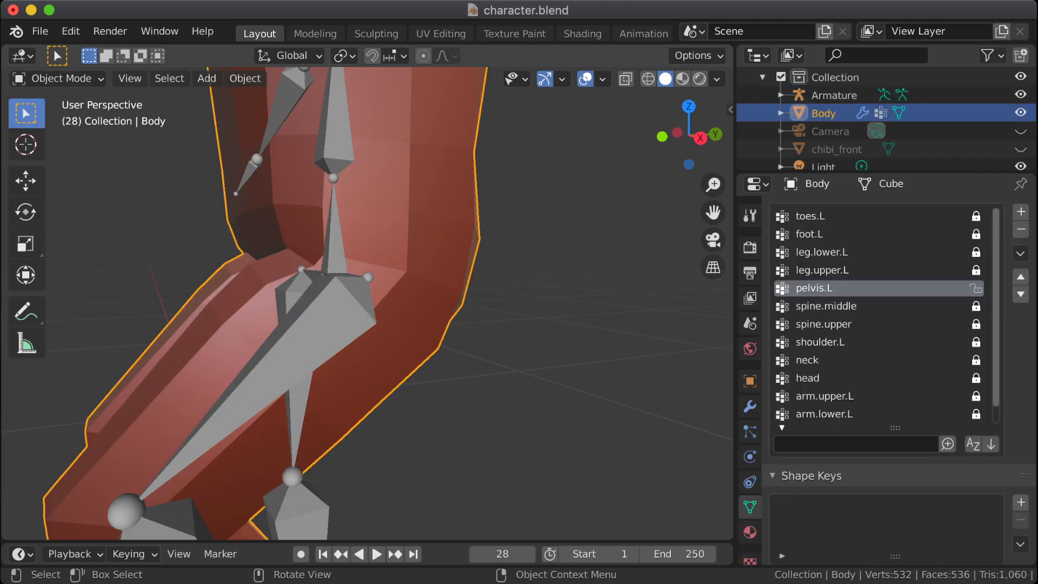
{"action": "left_click", "coordinate": [54, 78]}
{"action": "left_click", "coordinate": [59, 118]}
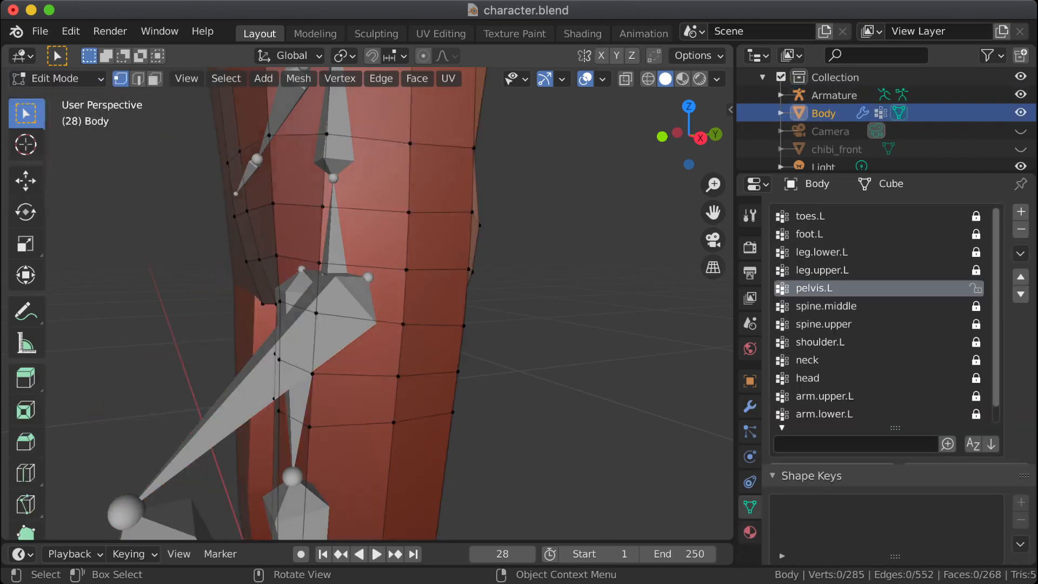
Step: Hide the Armature and turn on X-ray display to expose the Body mesh vertices around the hip
{"action": "middle_click_drag", "start_coordinate": [367, 303], "coordinate": [349, 294]}
{"action": "left_click", "coordinate": [270, 405]}
{"action": "left_click", "coordinate": [290, 418], "text": "shift"}
{"action": "mouse_move", "coordinate": [292, 415]}
{"action": "middle_mouse_down"}
{"action": "mouse_move", "coordinate": [354, 414]}
{"action": "mouse_move", "coordinate": [302, 414]}
{"action": "middle_mouse_up"}
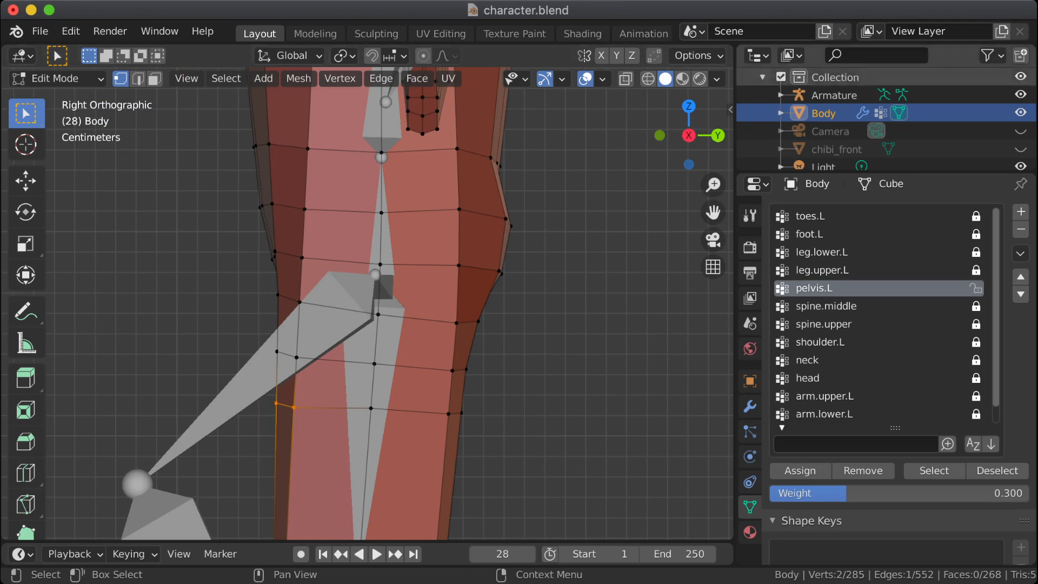
{"action": "left_click", "coordinate": [1021, 95]}
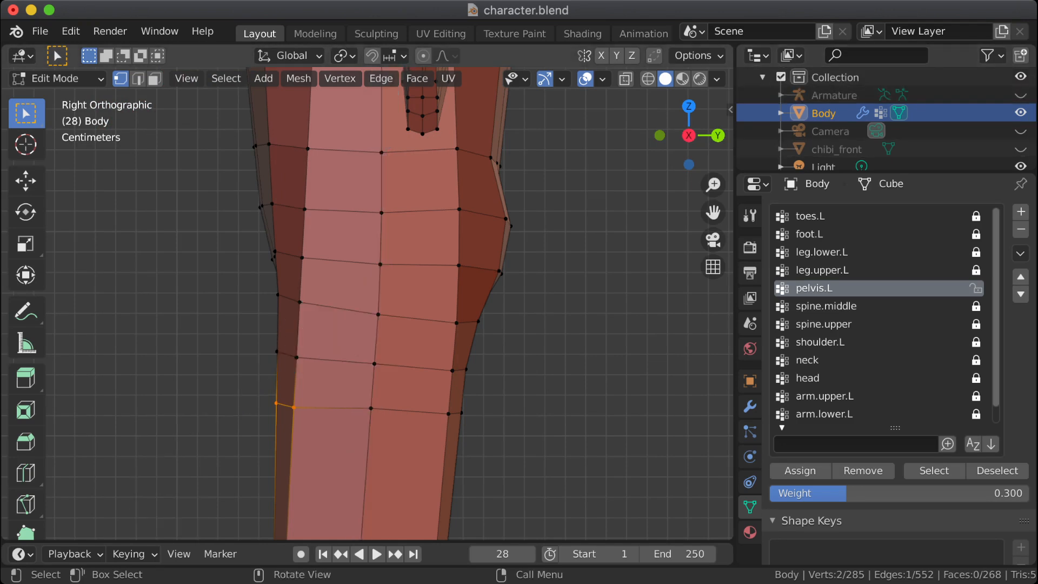
{"action": "key", "text": "shift+z"}
{"action": "key", "text": "shift+z"}
{"action": "scroll", "coordinate": [389, 303], "scroll_direction": "up", "scroll_amount": 2}
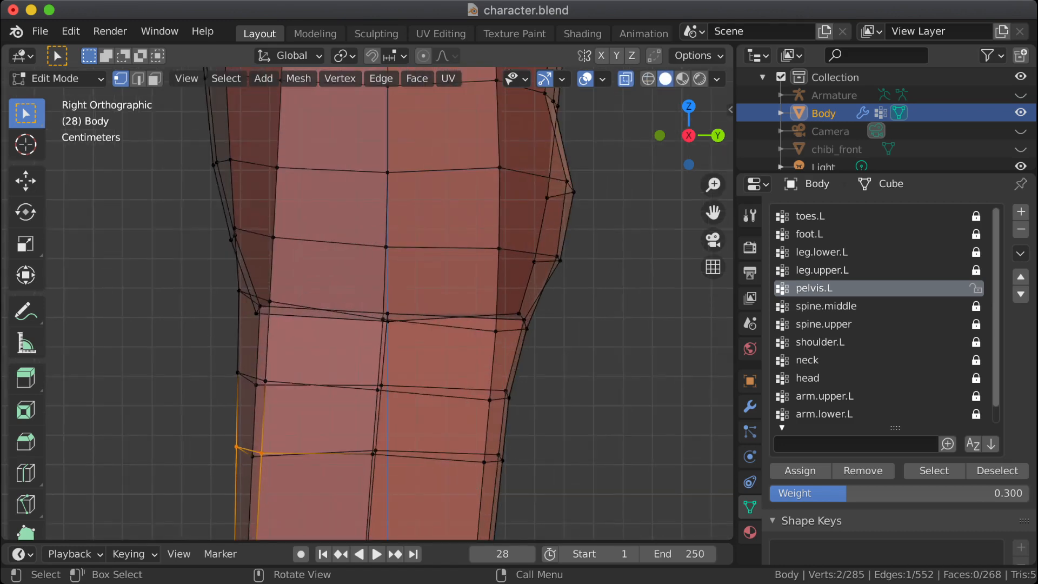
Step: Edge-slide the three front thigh vertices of the first loop below the hip crease upward by about 0.69
{"action": "mouse_move", "coordinate": [390, 303]}
{"action": "middle_mouse_down"}
{"action": "mouse_move", "coordinate": [402, 314]}
{"action": "mouse_move", "coordinate": [479, 314]}
{"action": "mouse_move", "coordinate": [406, 314]}
{"action": "mouse_move", "coordinate": [406, 304]}
{"action": "middle_mouse_up"}
{"action": "left_click_drag", "start_coordinate": [204, 349], "coordinate": [286, 405]}
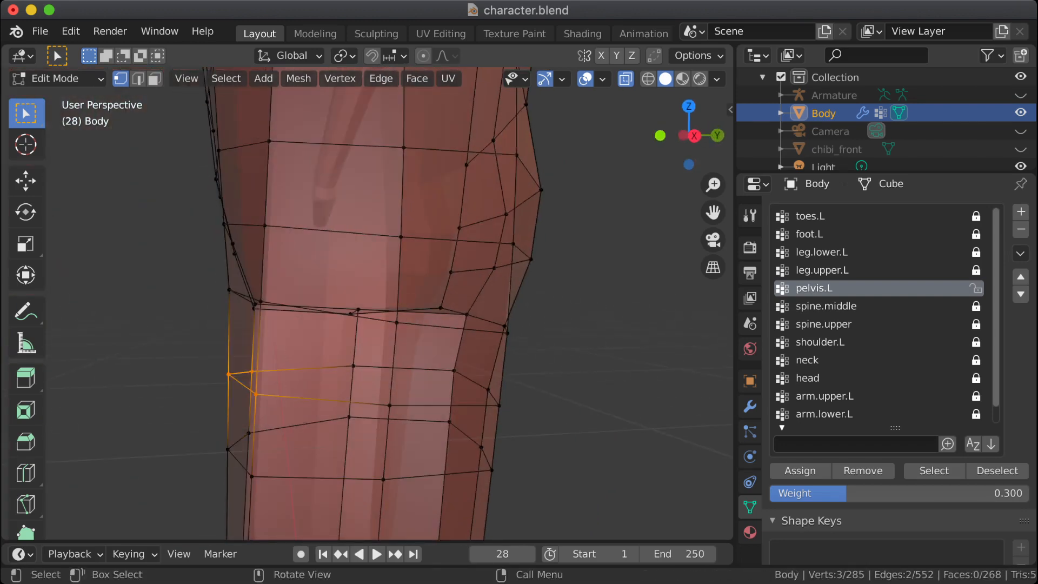
{"action": "key", "text": "g"}
{"action": "key", "text": "g"}
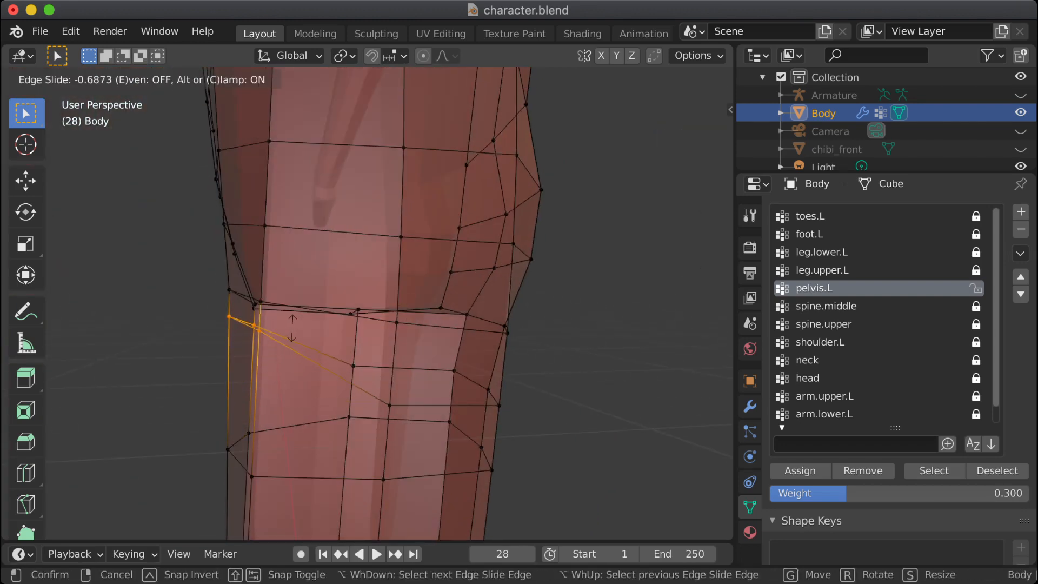
{"action": "left_click", "coordinate": [292, 328]}
{"action": "left_click_drag", "start_coordinate": [334, 342], "coordinate": [409, 428]}
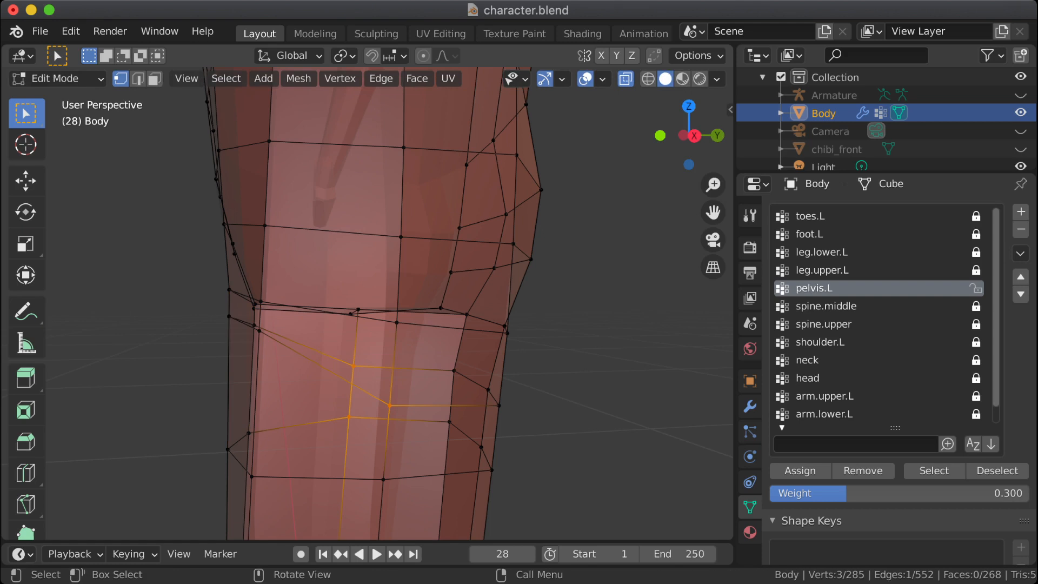
{"action": "key", "text": "shift+v"}
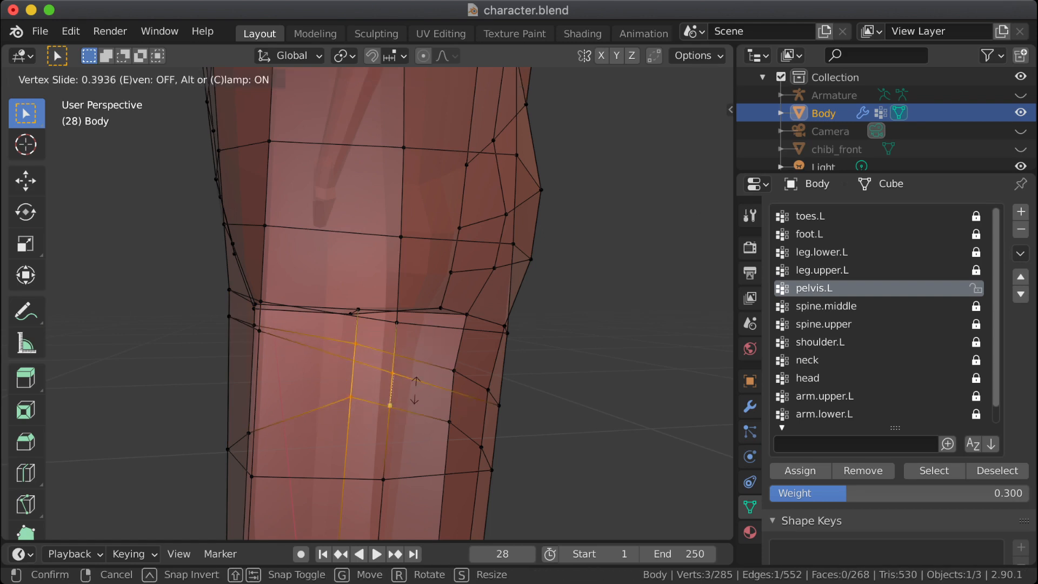
{"action": "left_click", "coordinate": [416, 377]}
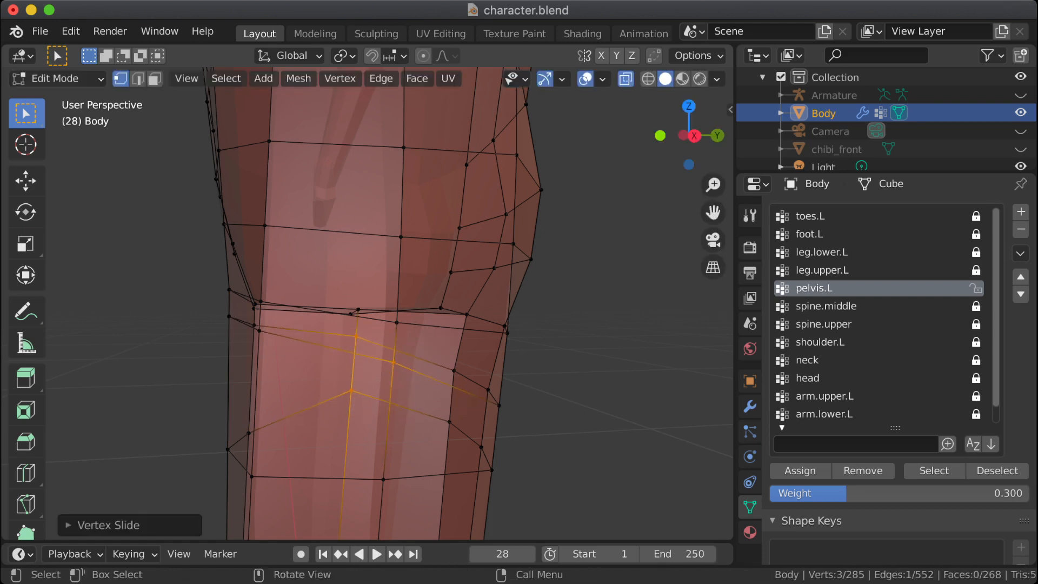
{"action": "left_click_drag", "start_coordinate": [209, 414], "coordinate": [275, 495]}
{"action": "key", "text": "ctrl+z"}
{"action": "key", "text": "ctrl+z"}
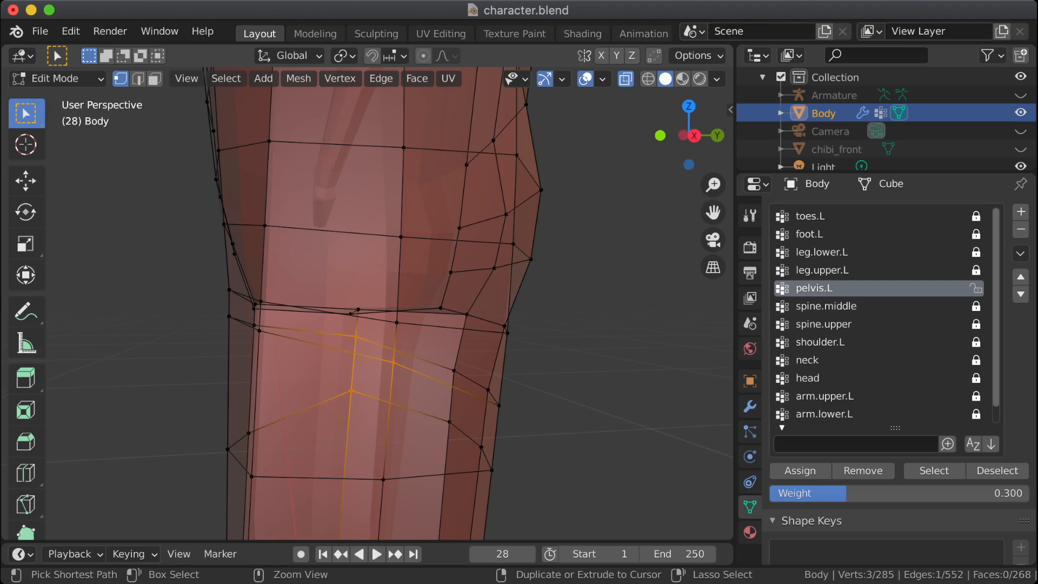
Step: Vertex-slide the two neighbouring side vertices of the first thigh loop upward so the loop slopes down toward the back
{"action": "left_click", "coordinate": [454, 371]}
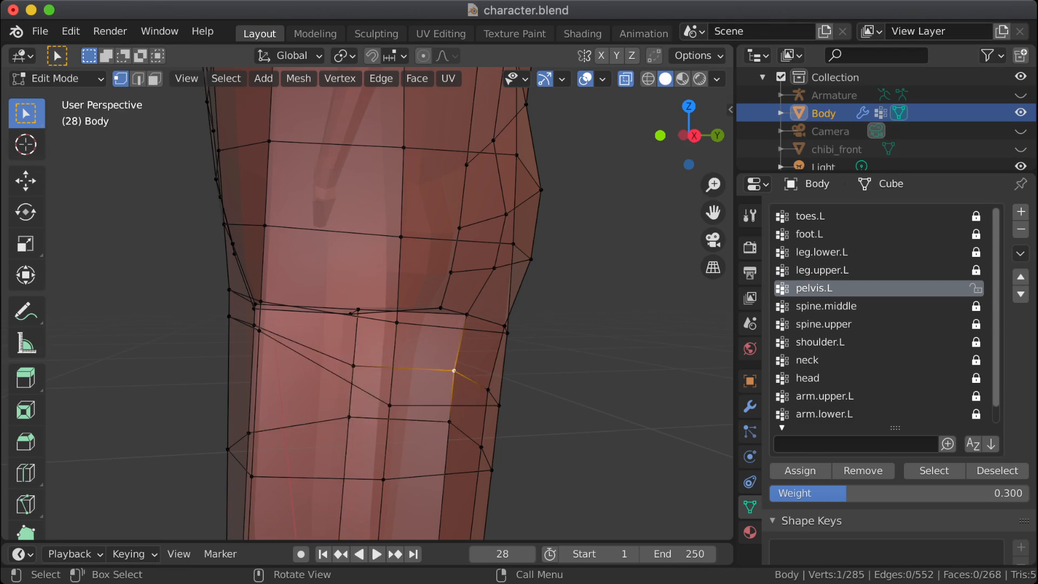
{"action": "left_click_drag", "start_coordinate": [315, 342], "coordinate": [419, 410]}
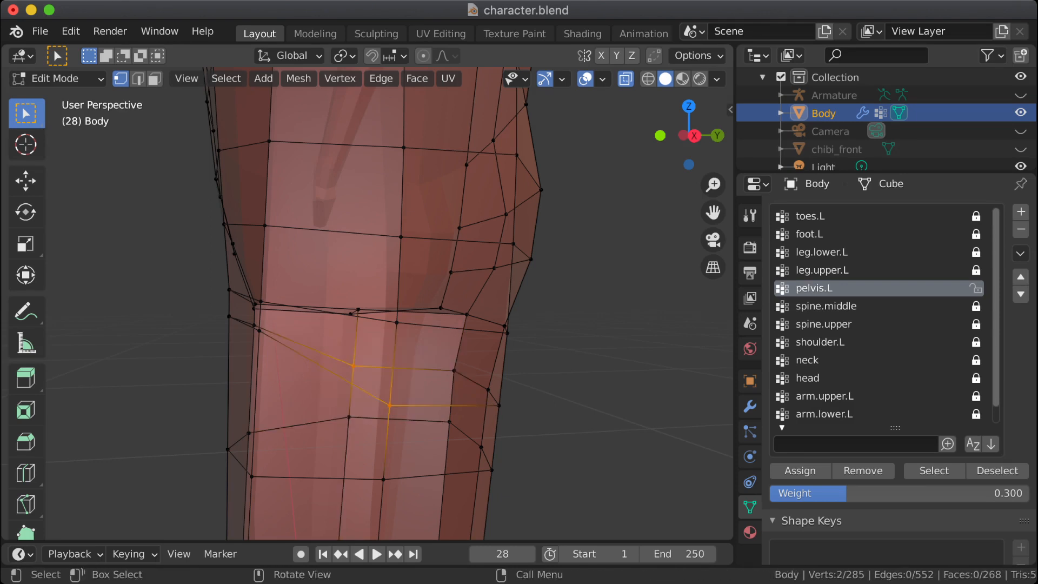
{"action": "key", "text": "shift+v"}
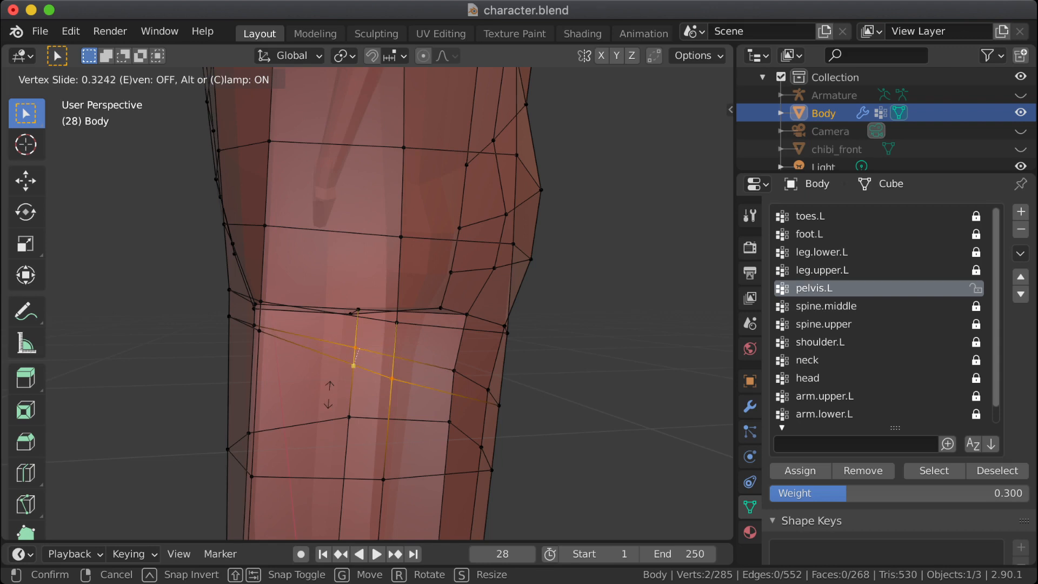
{"action": "left_click", "coordinate": [333, 385]}
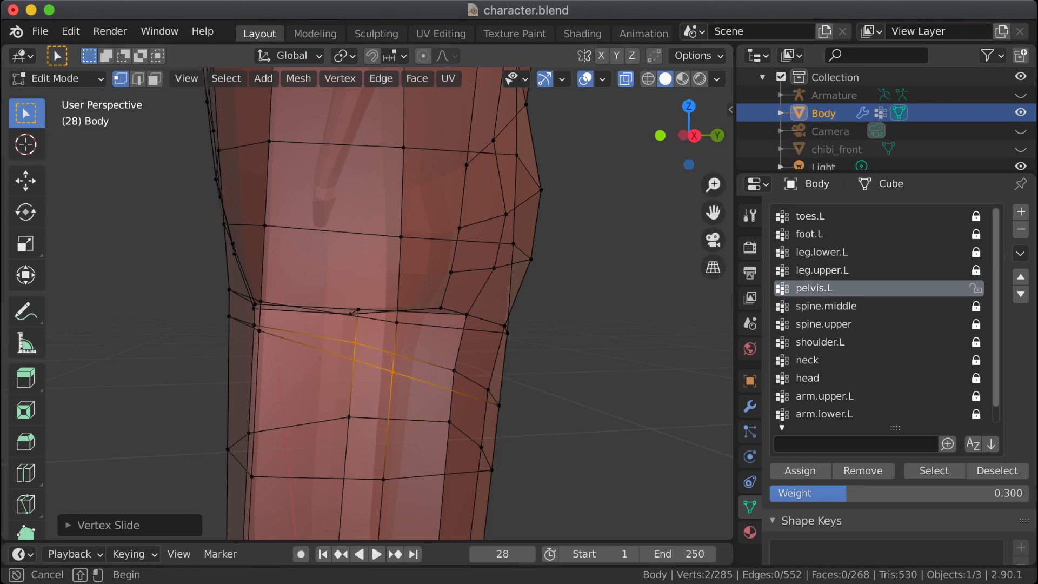
Step: Edge-slide the three front vertices of the second thigh loop upward by about 0.75
{"action": "left_click_drag", "start_coordinate": [206, 395], "coordinate": [259, 505]}
{"action": "key", "text": "g"}
{"action": "key", "text": "g"}
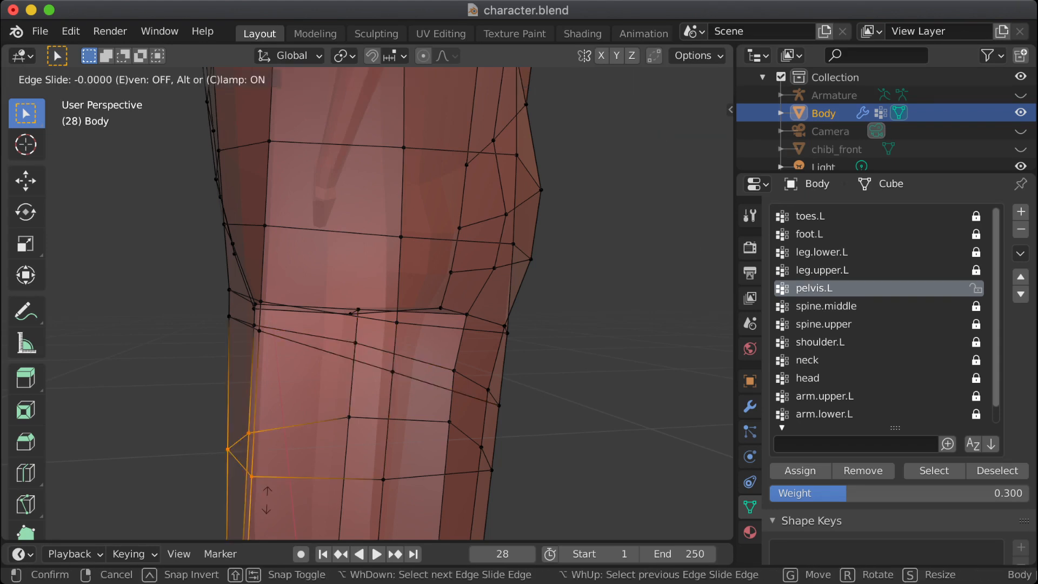
{"action": "left_click", "coordinate": [294, 353]}
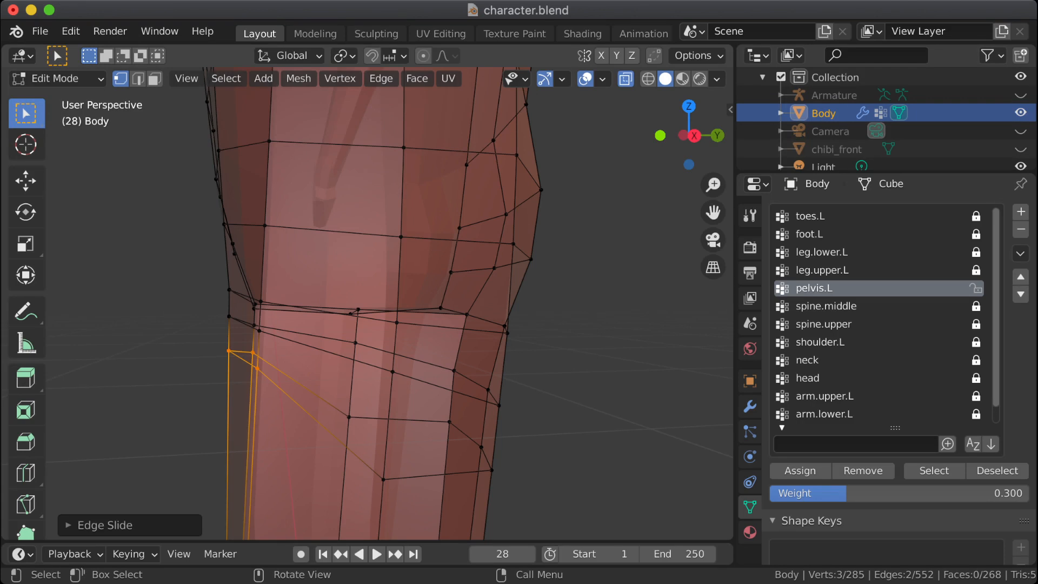
Step: Vertex-slide the two side vertices of the second thigh loop upward to follow the loop above, then clear the selection
{"action": "left_click_drag", "start_coordinate": [335, 411], "coordinate": [406, 489]}
{"action": "key", "text": "shift+v"}
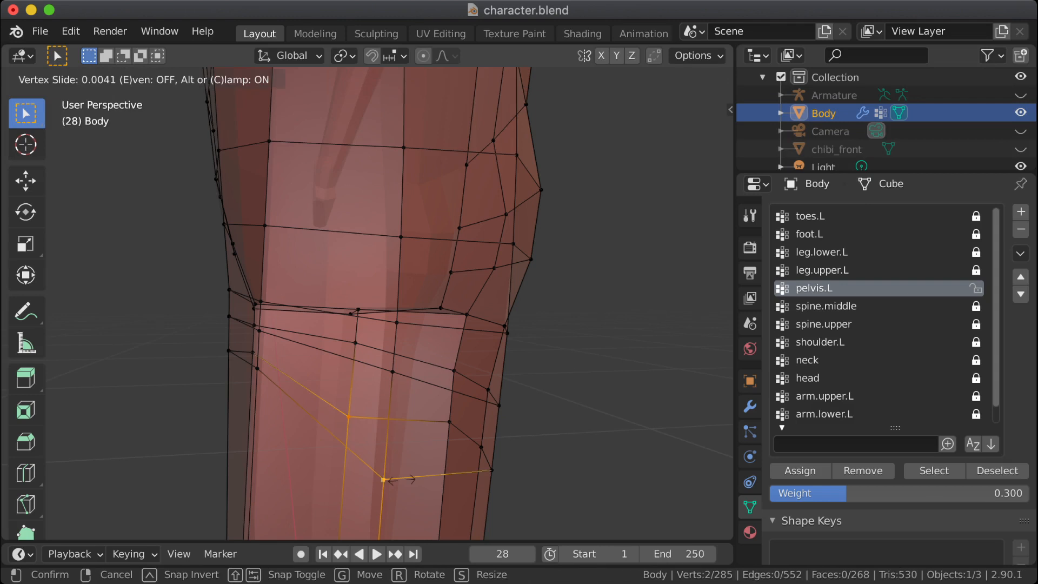
{"action": "left_click", "coordinate": [400, 425]}
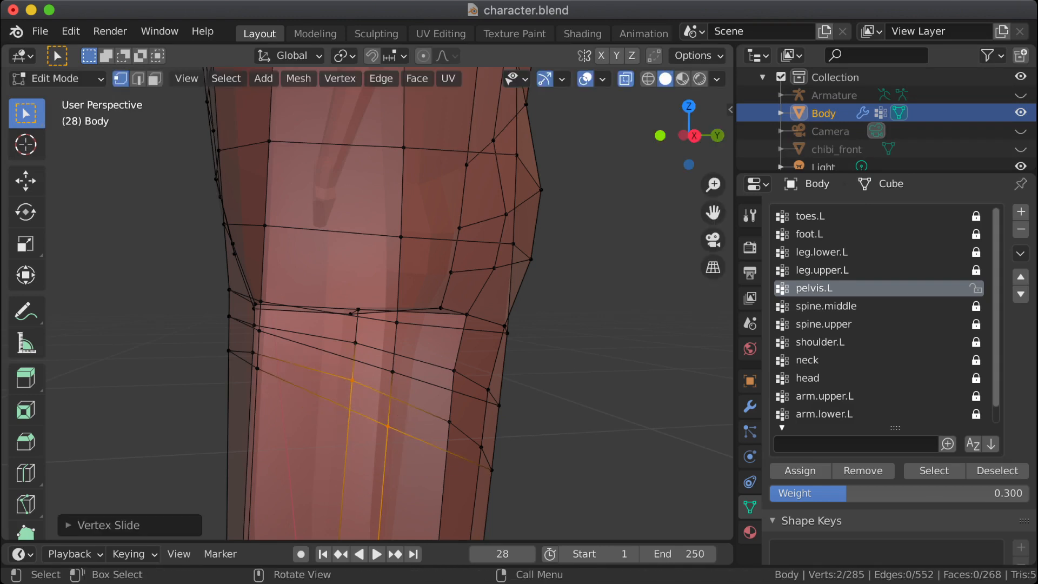
{"action": "key", "text": "alt+a"}
Step: Check the bent hip's deformation in Object Mode, then put the Body mesh back in Edit Mode
{"action": "key", "text": "Tab"}
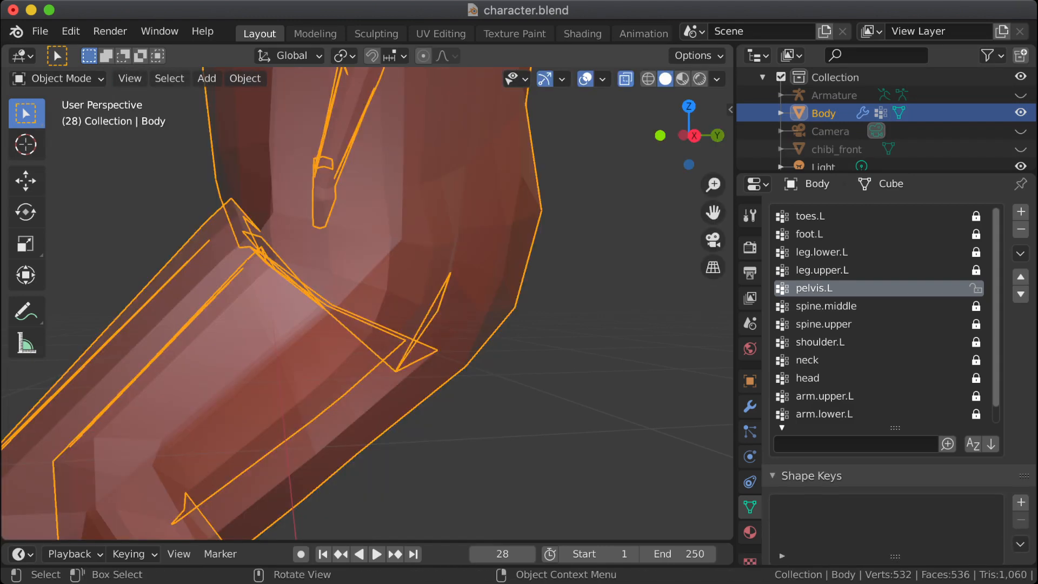
{"action": "scroll", "coordinate": [368, 303], "scroll_direction": "down", "scroll_amount": 1}
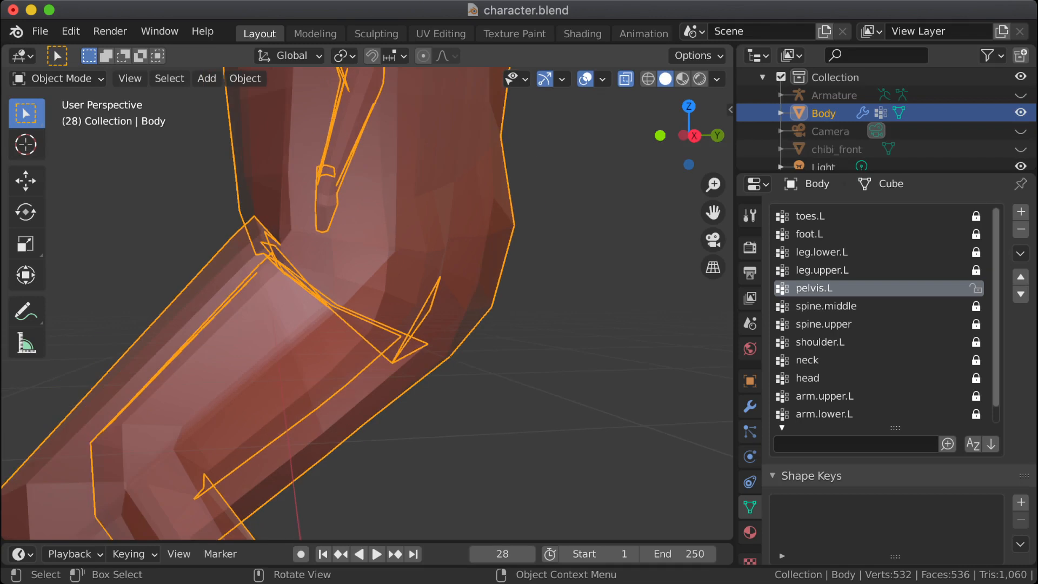
{"action": "scroll", "coordinate": [367, 303], "scroll_direction": "down", "scroll_amount": 1}
{"action": "middle_click_drag", "start_coordinate": [368, 303], "coordinate": [374, 335]}
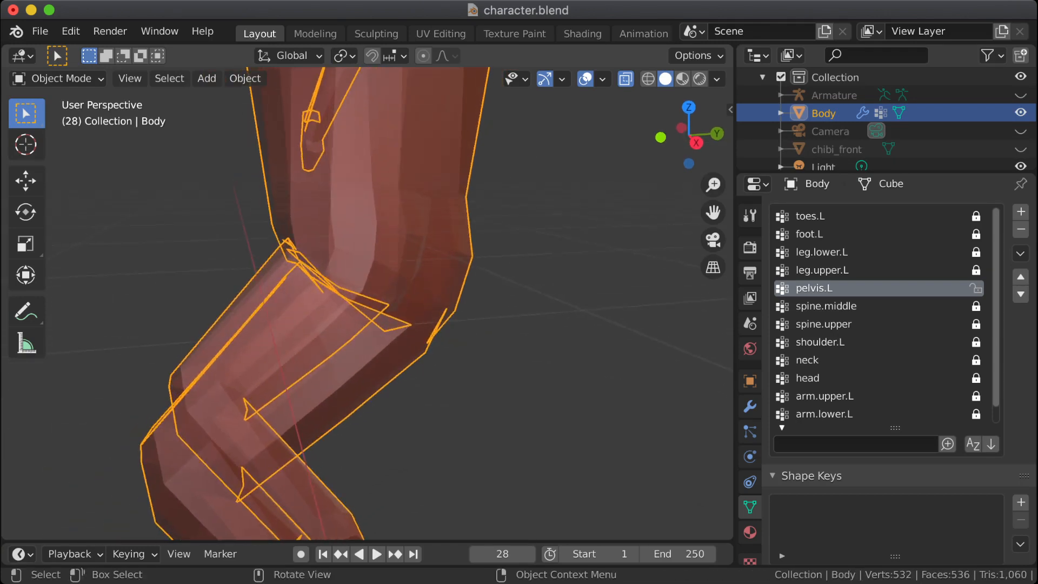
{"action": "key", "text": "Tab"}
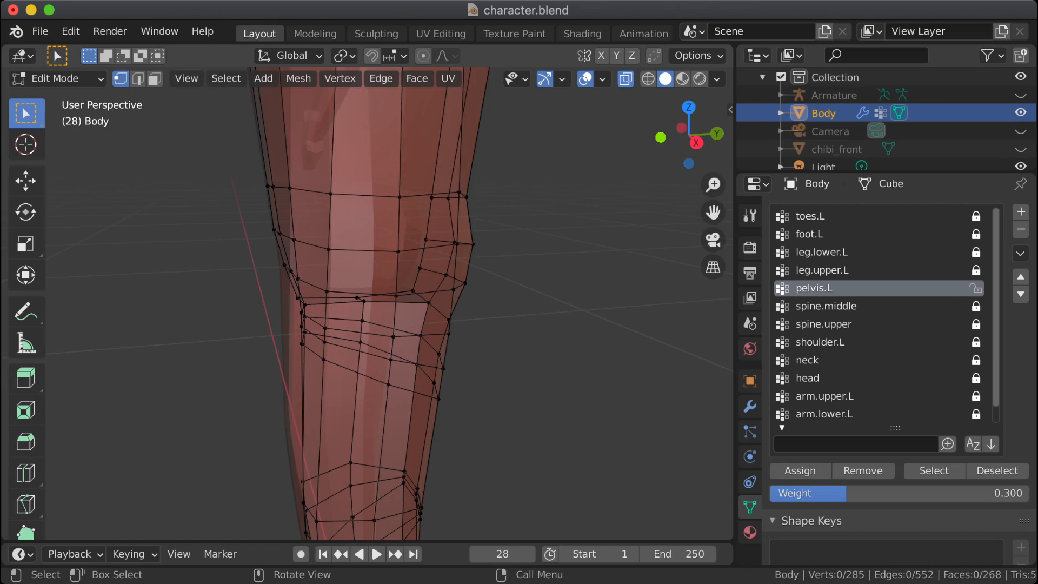
Step: Make leg.upper.L the active vertex group and set the assignment weight to 0.100
{"action": "middle_click_drag", "start_coordinate": [374, 324], "coordinate": [452, 319]}
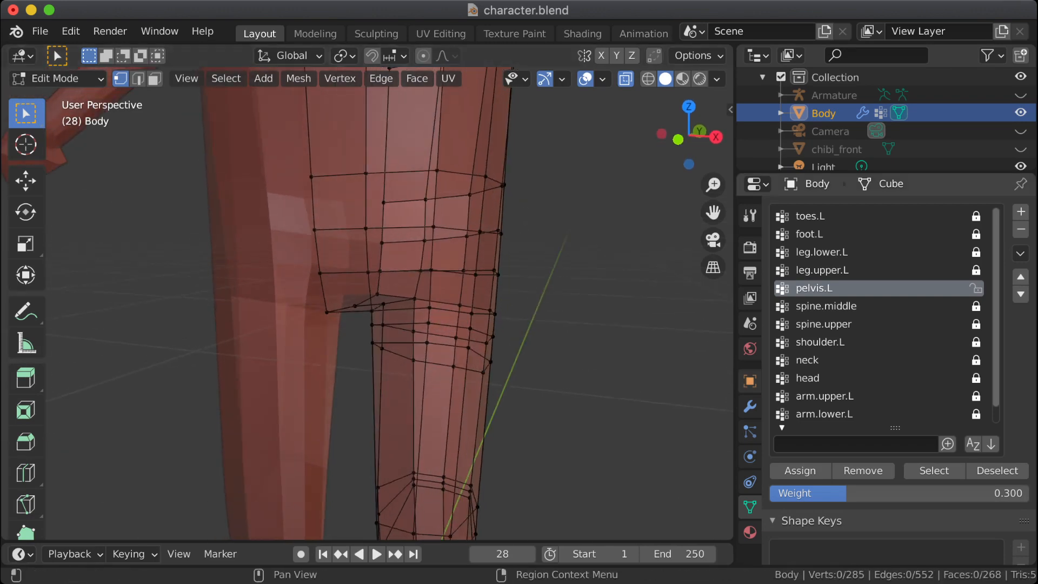
{"action": "left_click", "coordinate": [876, 271]}
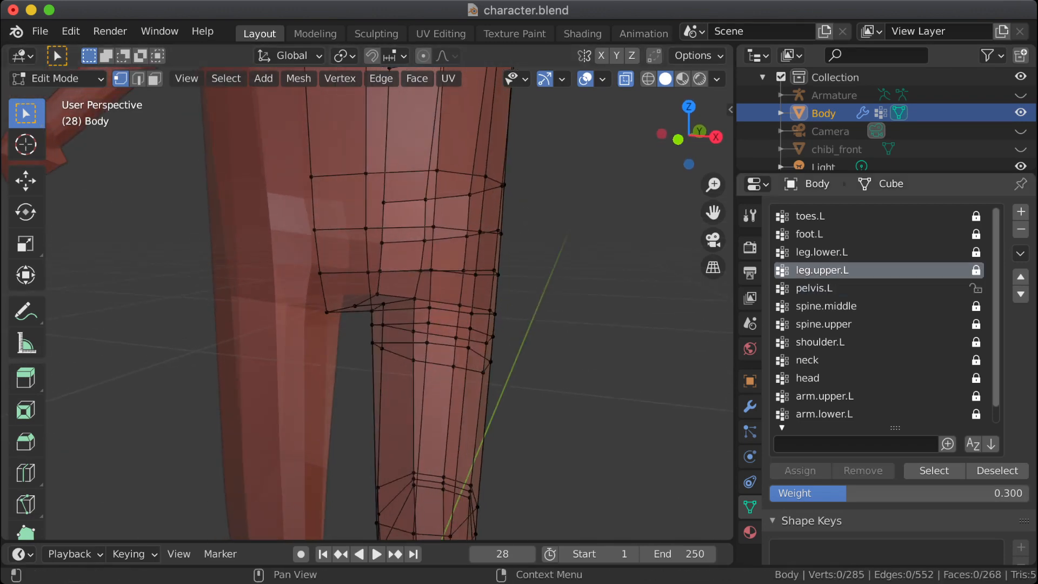
{"action": "left_click_drag", "start_coordinate": [920, 493], "coordinate": [888, 493]}
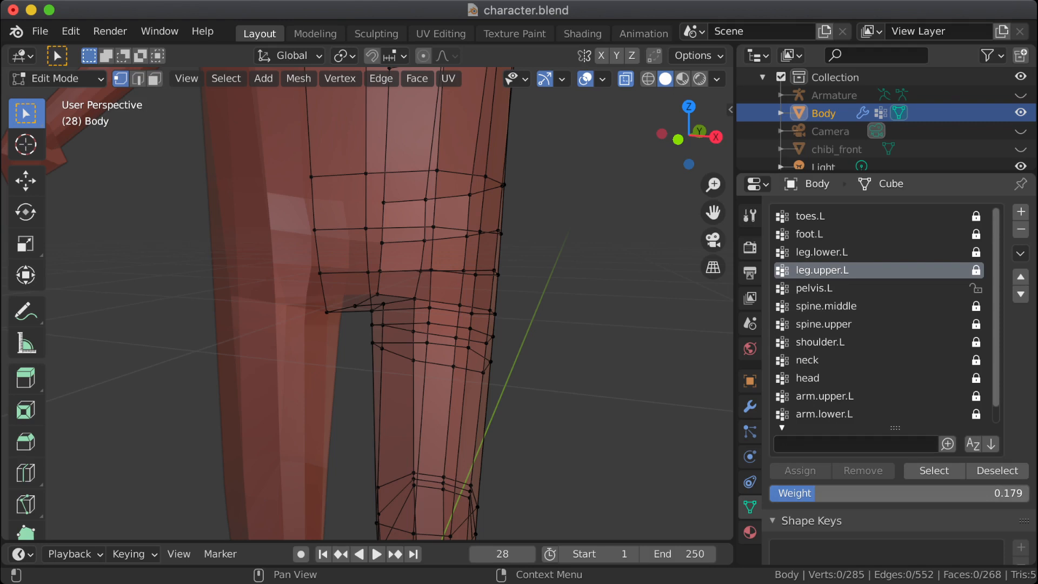
{"action": "left_click", "coordinate": [888, 493]}
{"action": "type", "text": ".1"}
{"action": "key", "text": "Return"}
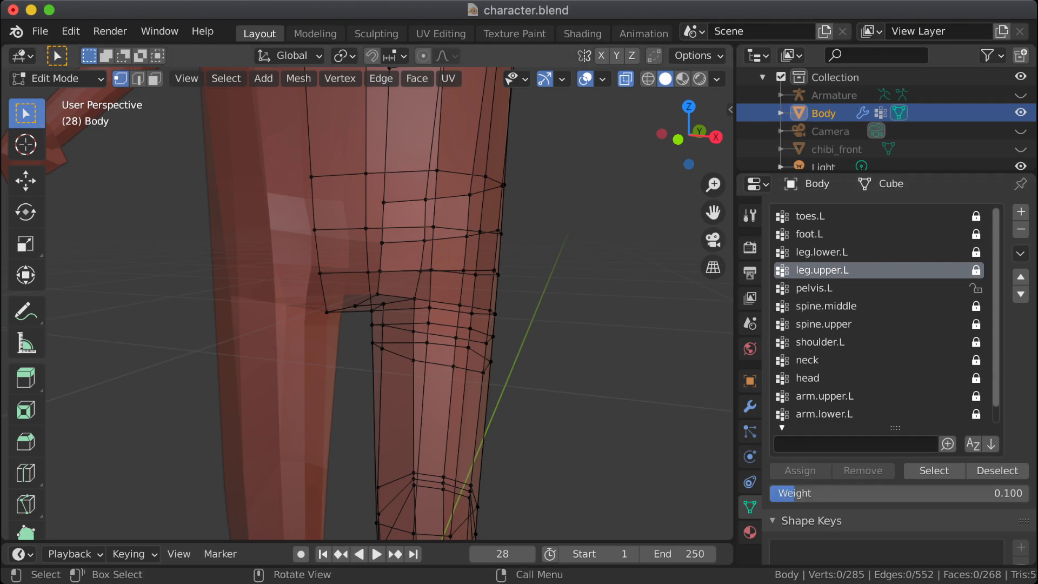
Step: Select the vertices of the three closely spaced loops at the front of the upper thigh, leaving out the stray inner-thigh vertex
{"action": "middle_click_drag", "start_coordinate": [443, 303], "coordinate": [290, 302]}
{"action": "left_click_drag", "start_coordinate": [317, 323], "coordinate": [352, 373]}
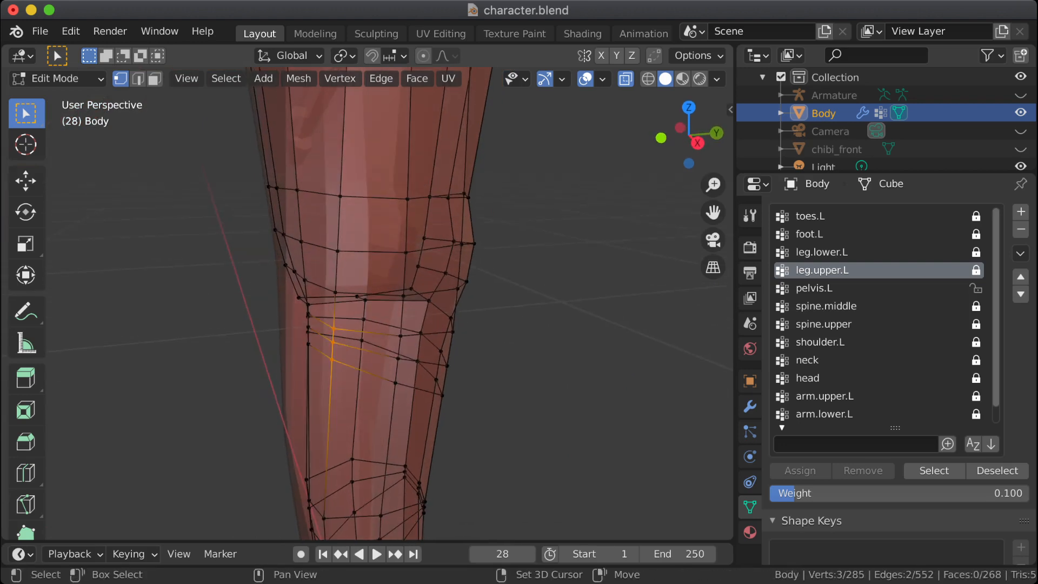
{"action": "left_click_drag", "start_coordinate": [293, 309], "coordinate": [318, 344], "text": "shift"}
{"action": "middle_click_drag", "start_coordinate": [324, 325], "coordinate": [520, 315]}
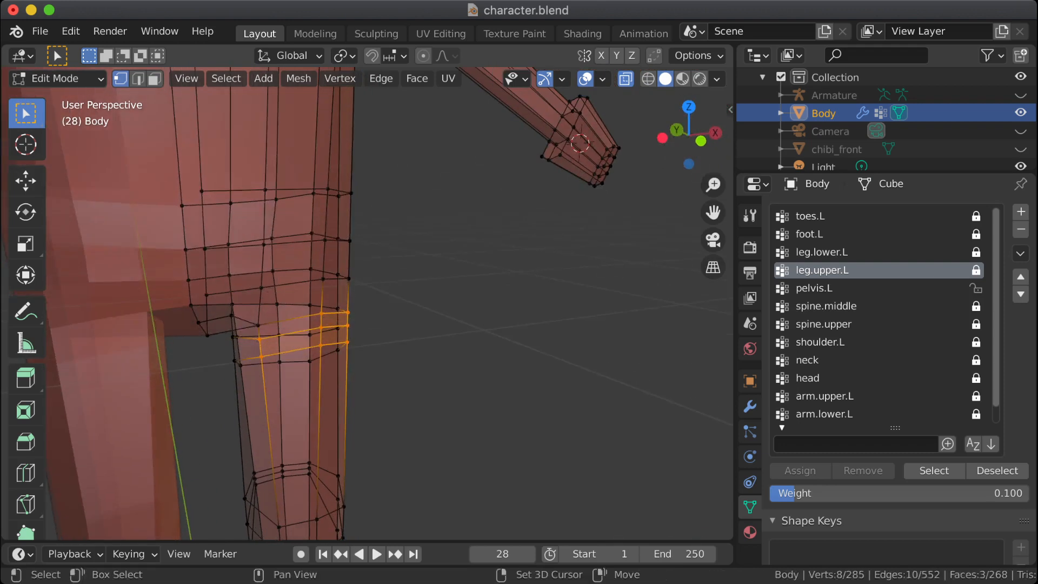
{"action": "left_click_drag", "start_coordinate": [235, 320], "coordinate": [266, 344], "text": "shift"}
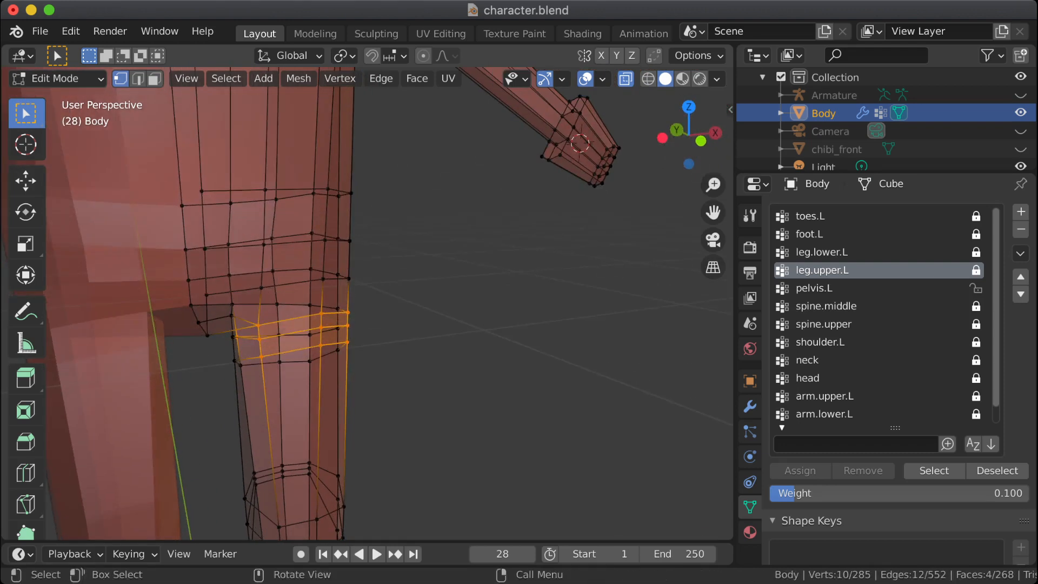
{"action": "middle_click_drag", "start_coordinate": [335, 341], "coordinate": [381, 295]}
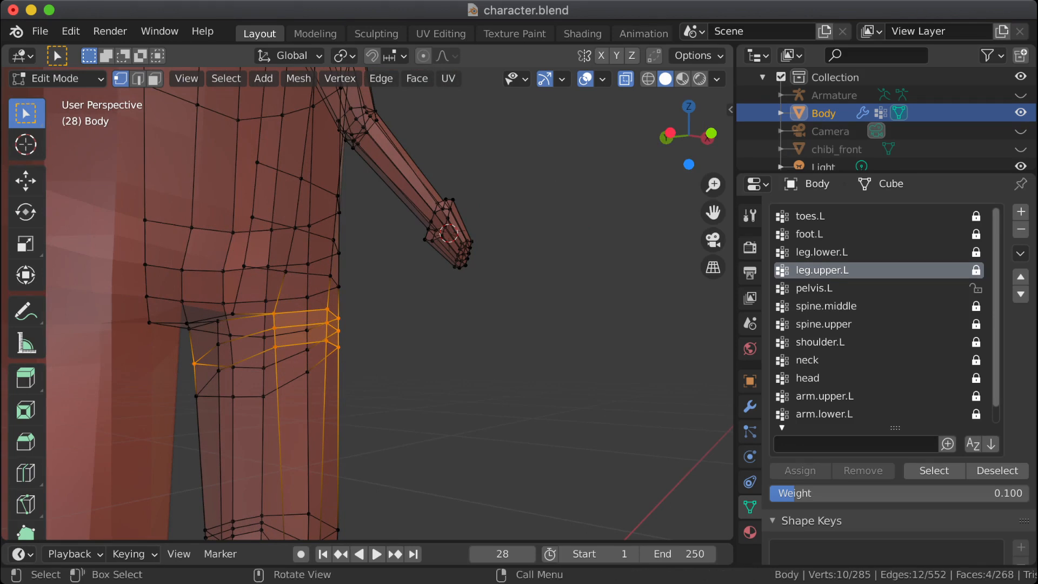
{"action": "left_click", "coordinate": [194, 364], "text": "shift"}
{"action": "middle_click_drag", "start_coordinate": [198, 364], "coordinate": [57, 371]}
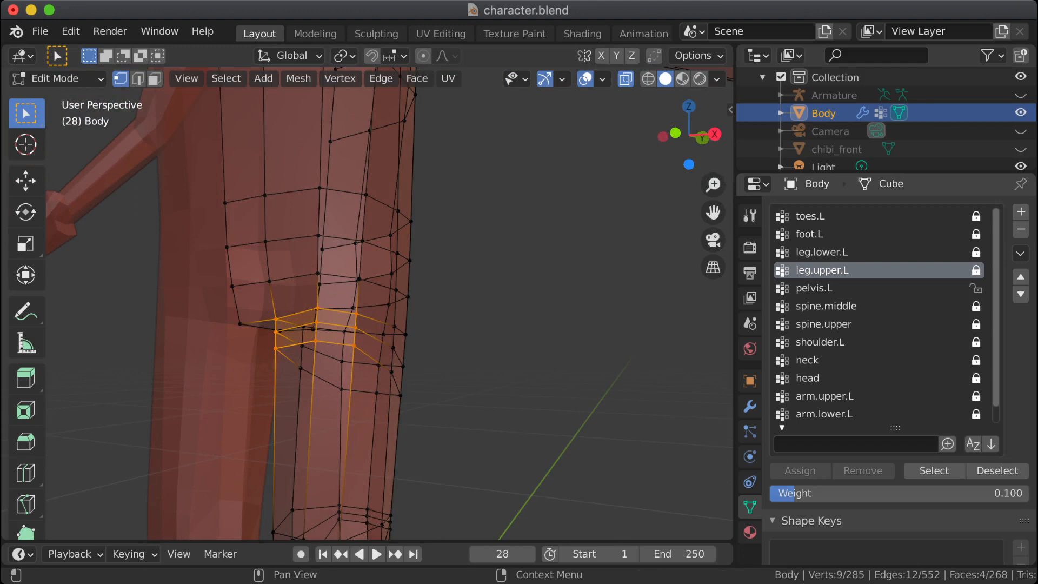
Step: Lock the pelvis.L vertex group and unlock leg.upper.L
{"action": "left_click", "coordinate": [976, 289]}
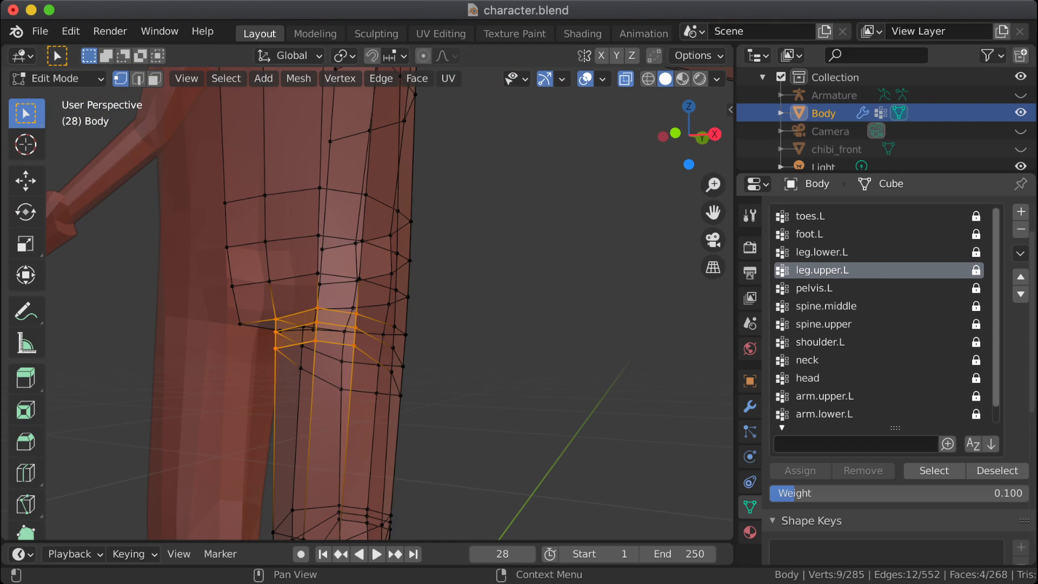
{"action": "left_click", "coordinate": [976, 270]}
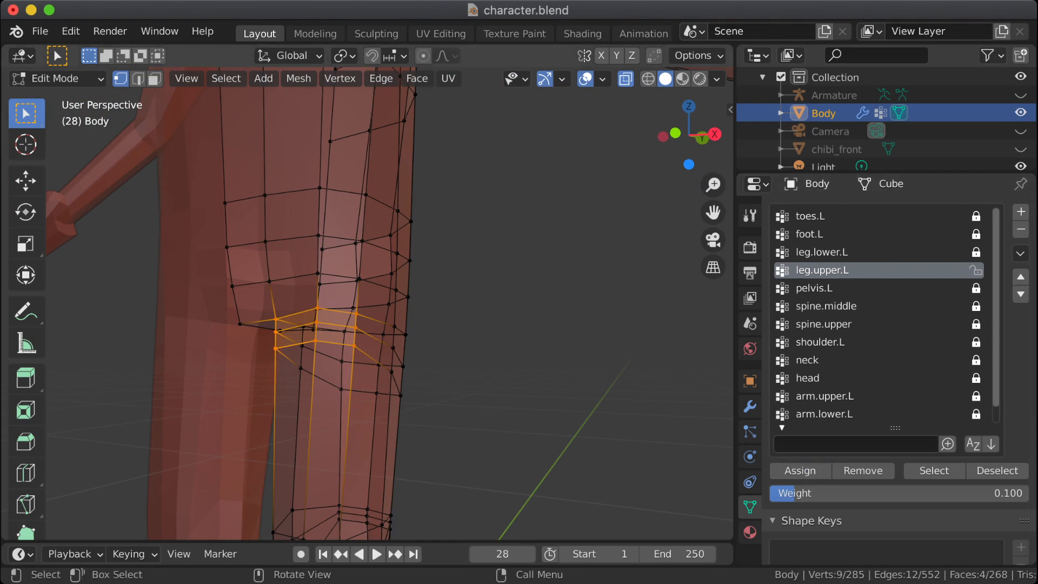
Step: Check the bent hip's deformation from the side in Object Mode, then return the Body mesh to Edit Mode
{"action": "middle_click_drag", "start_coordinate": [411, 314], "coordinate": [324, 344]}
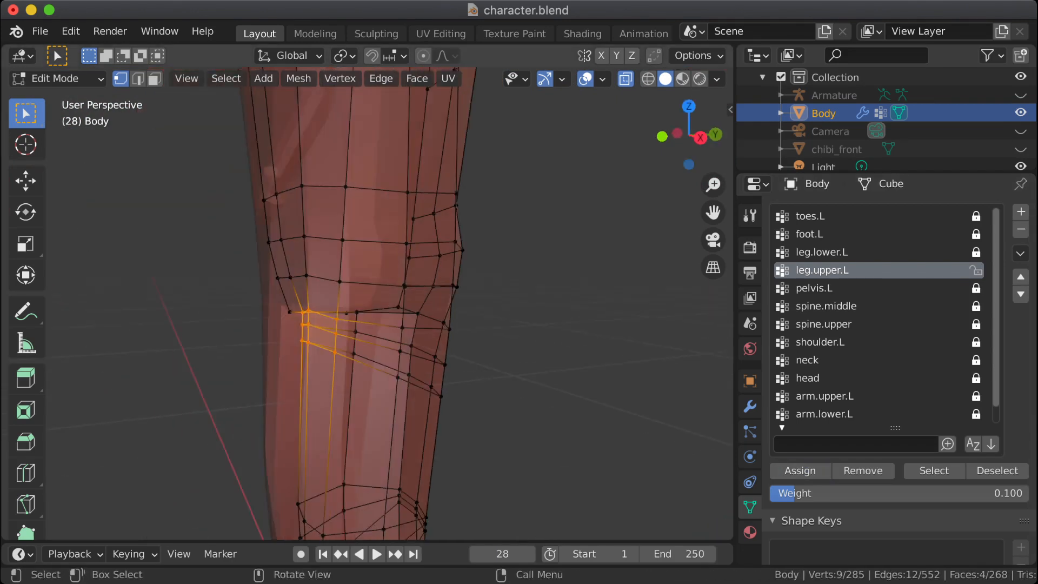
{"action": "key", "text": "Tab"}
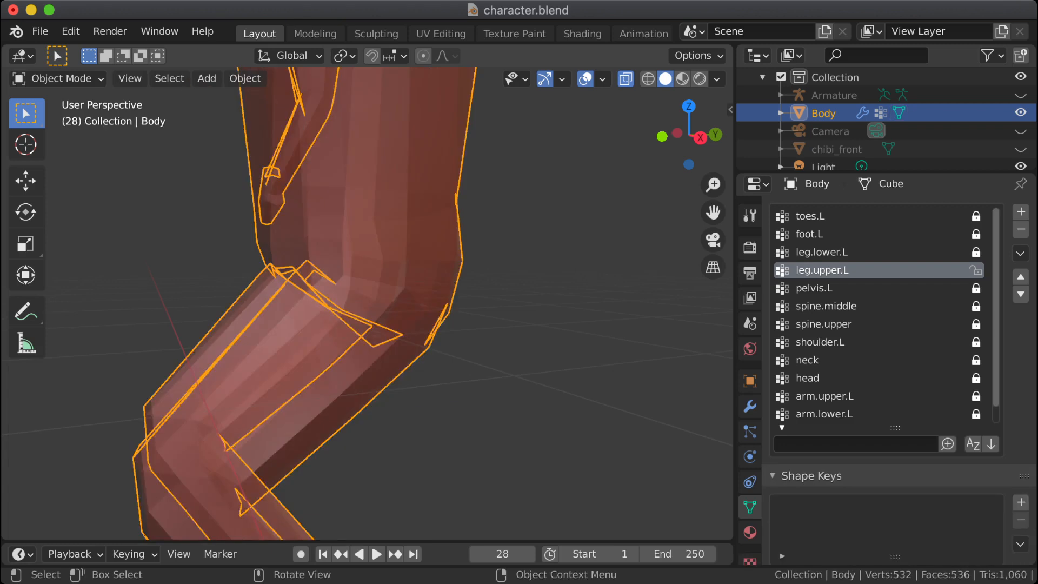
{"action": "key", "text": "Tab"}
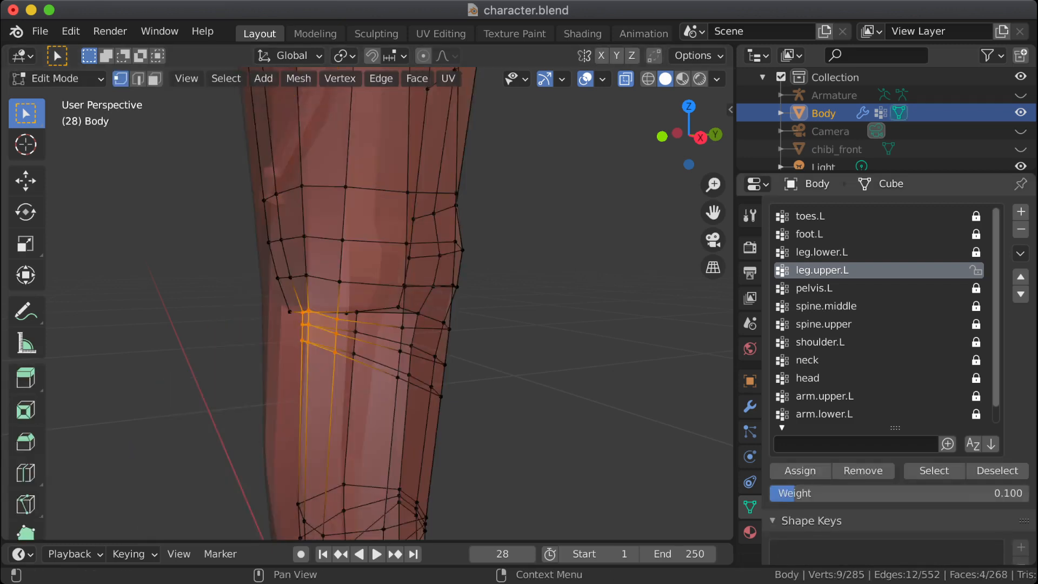
Step: Lock leg.upper.L, make pelvis.L the active vertex group and replace the selection with the vertices assigned to it
{"action": "left_click", "coordinate": [844, 289]}
{"action": "left_click", "coordinate": [976, 270]}
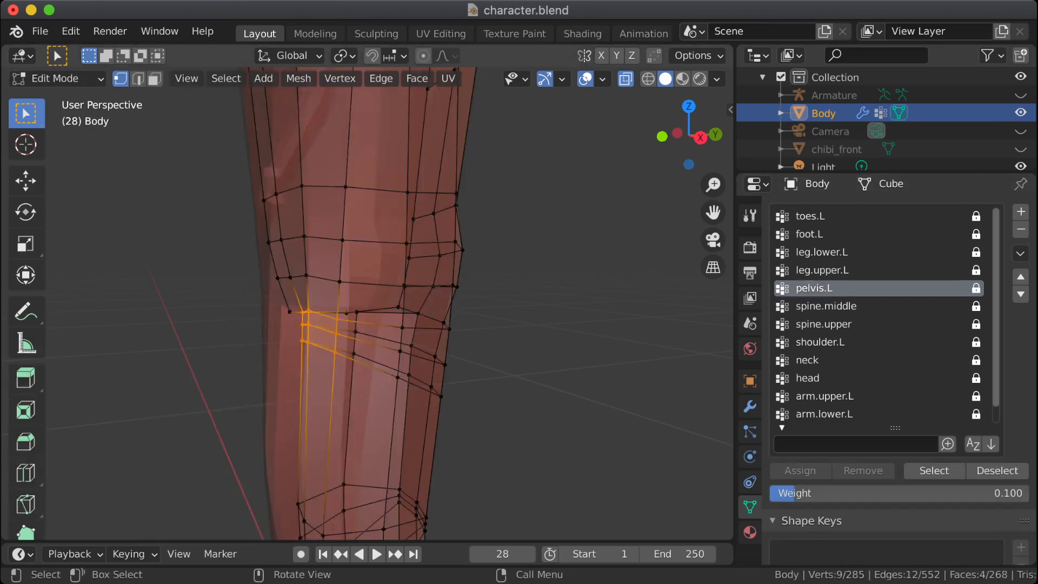
{"action": "key", "text": "alt+a"}
{"action": "left_click", "coordinate": [934, 471]}
{"action": "middle_click_drag", "start_coordinate": [487, 325], "coordinate": [501, 296]}
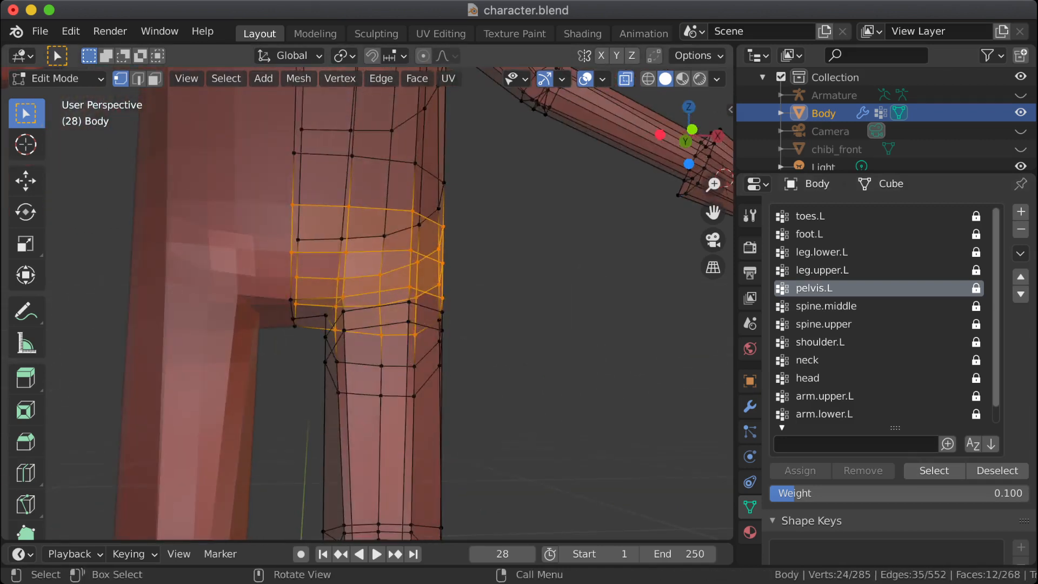
Step: Turn off X-ray and try extending the selection to the front vertices of the two loops below, then deselect everything
{"action": "left_click", "coordinate": [626, 79]}
{"action": "middle_click_drag", "start_coordinate": [552, 217], "coordinate": [537, 231]}
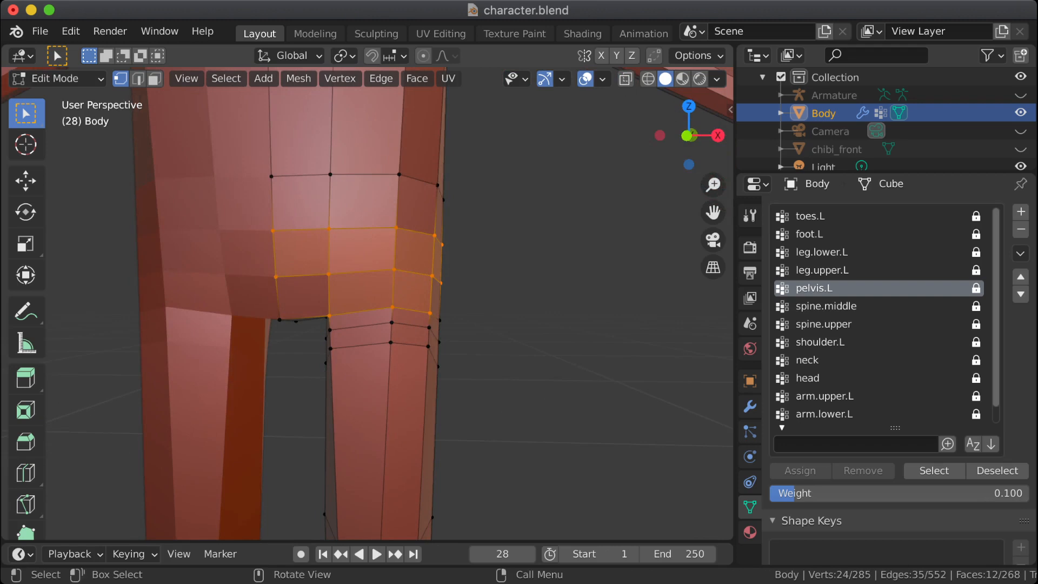
{"action": "left_click", "coordinate": [392, 322], "text": "shift"}
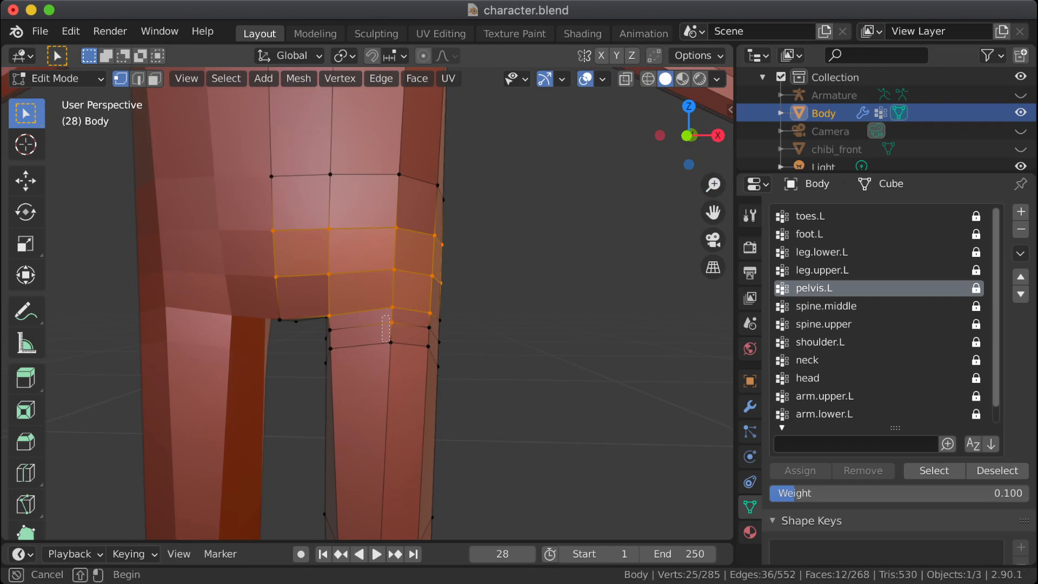
{"action": "left_click", "coordinate": [391, 342], "text": "shift"}
{"action": "left_click_drag", "start_coordinate": [422, 320], "coordinate": [433, 358], "text": "shift"}
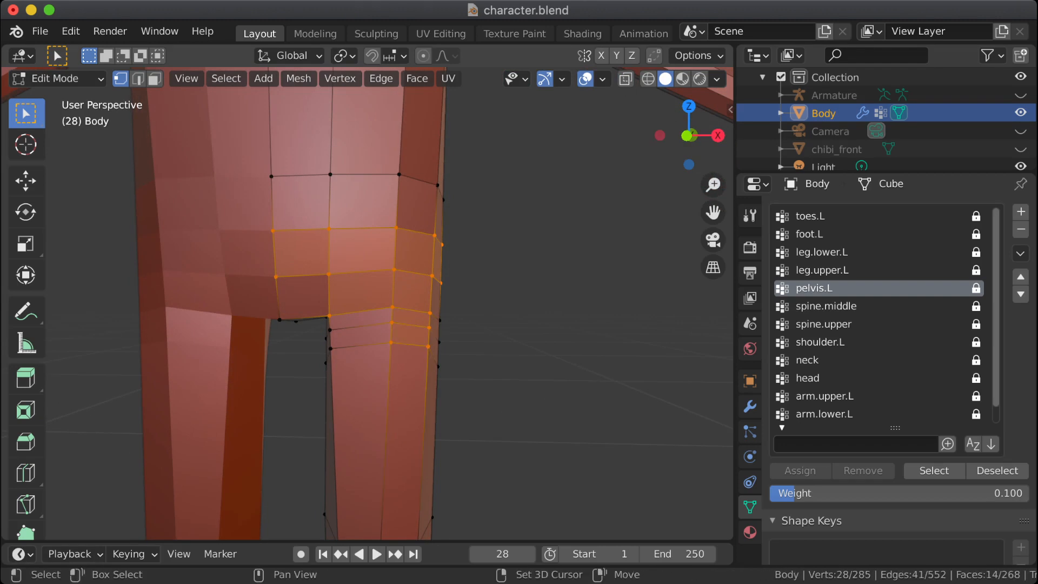
{"action": "middle_click_drag", "start_coordinate": [433, 358], "coordinate": [493, 349]}
{"action": "left_click_drag", "start_coordinate": [352, 317], "coordinate": [376, 367], "text": "shift"}
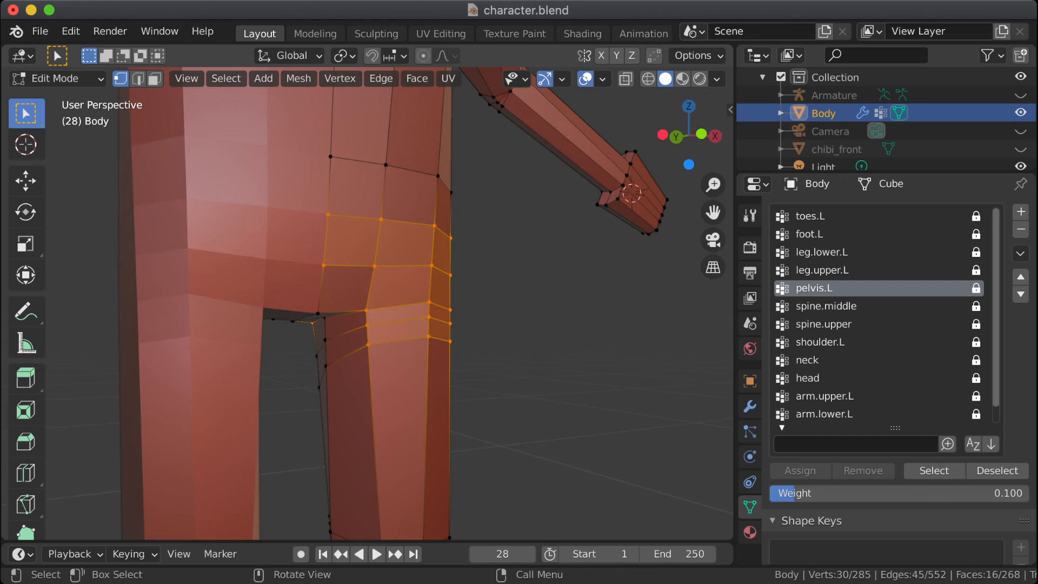
{"action": "key", "text": "alt+a"}
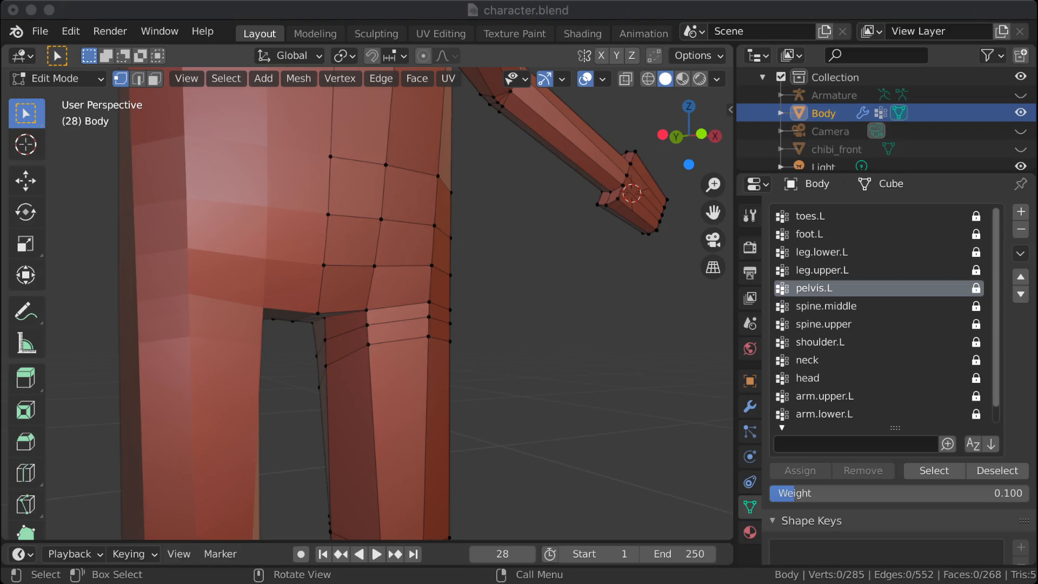
{"action": "left_click", "coordinate": [390, 10]}
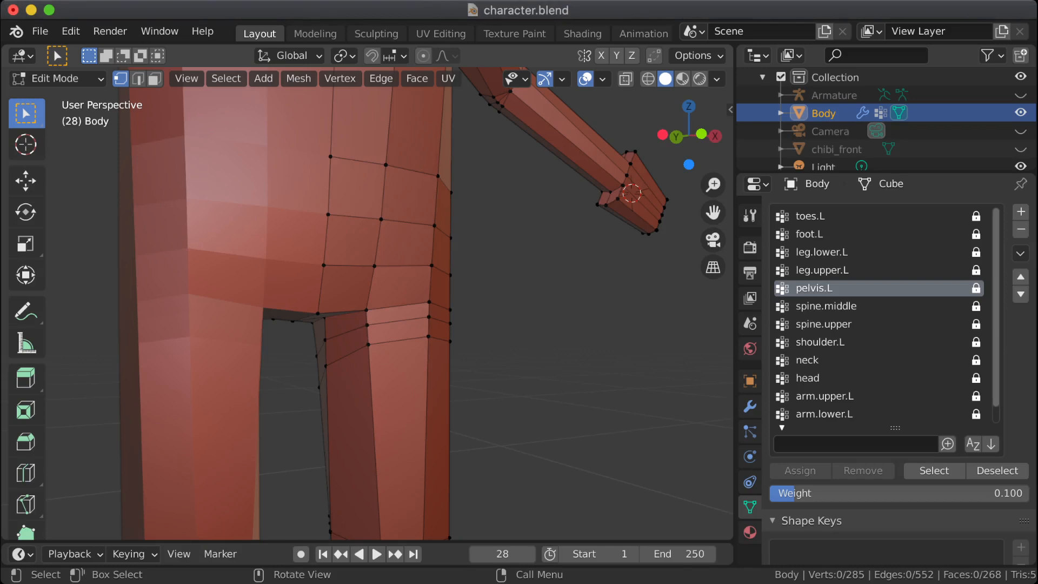
Step: Edge-slide the three front vertices of the middle upper-thigh loop upward, close to the loop above
{"action": "middle_click_drag", "start_coordinate": [422, 281], "coordinate": [319, 292]}
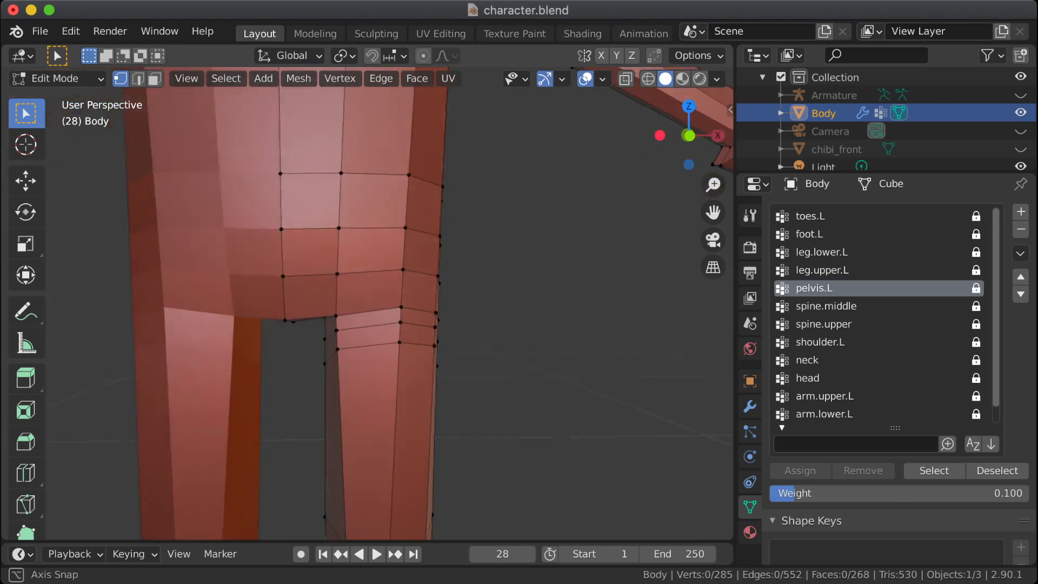
{"action": "left_click", "coordinate": [337, 331]}
{"action": "left_click", "coordinate": [401, 323], "text": "shift"}
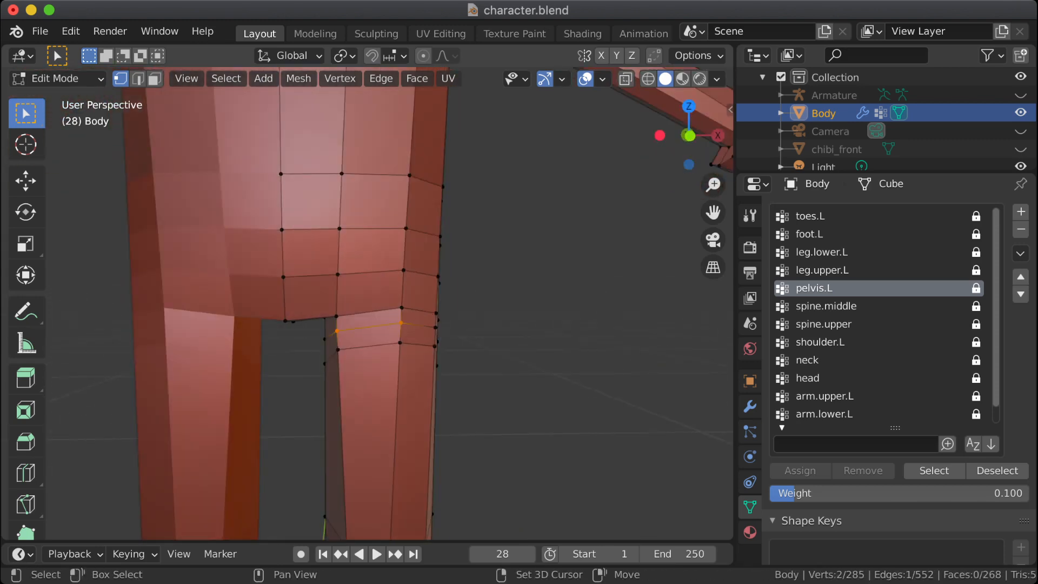
{"action": "middle_click_drag", "start_coordinate": [401, 323], "coordinate": [359, 325]}
{"action": "left_click", "coordinate": [438, 331], "text": "shift"}
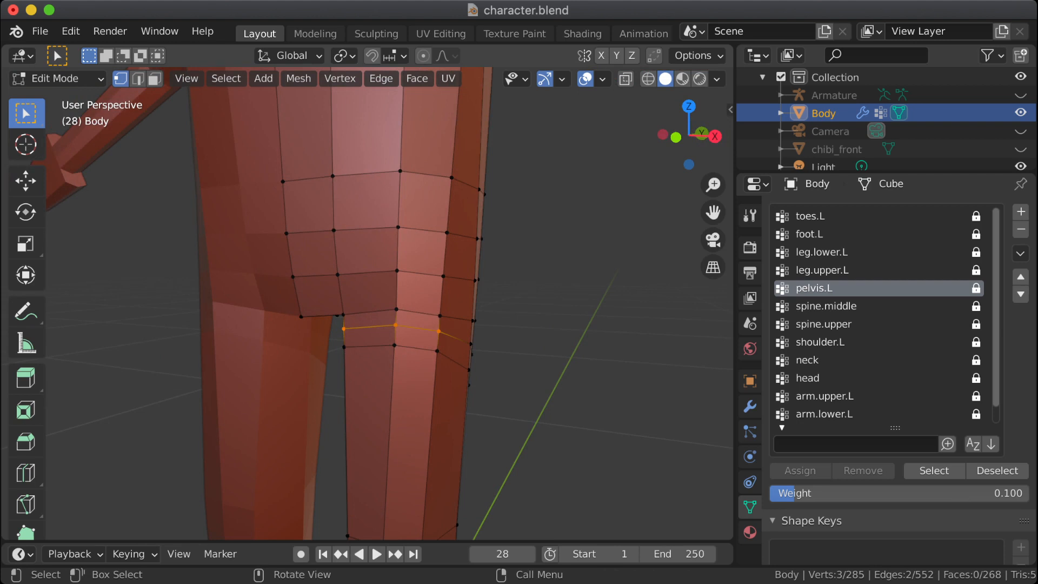
{"action": "key", "text": "g"}
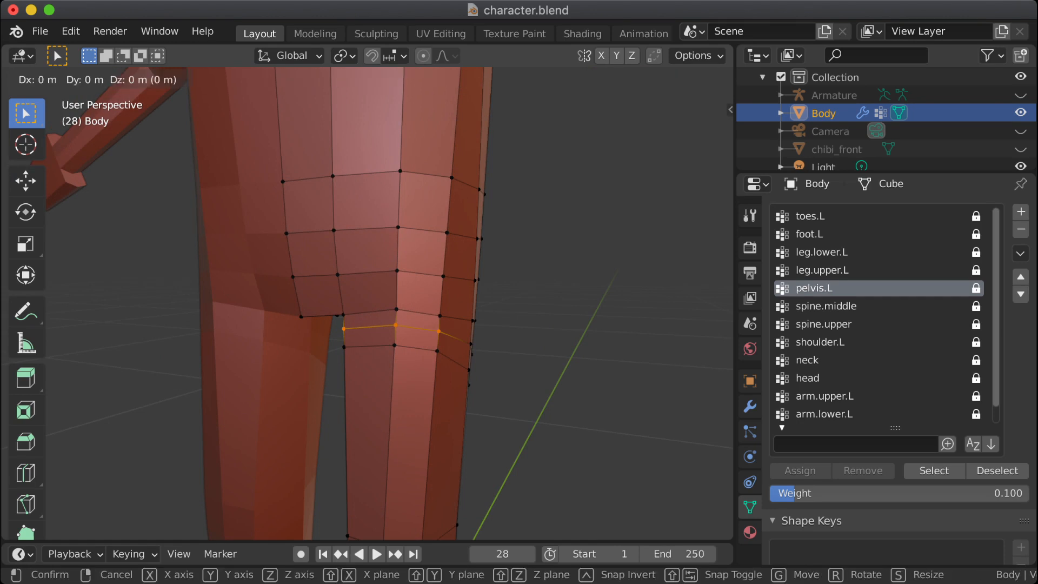
{"action": "key", "text": "g"}
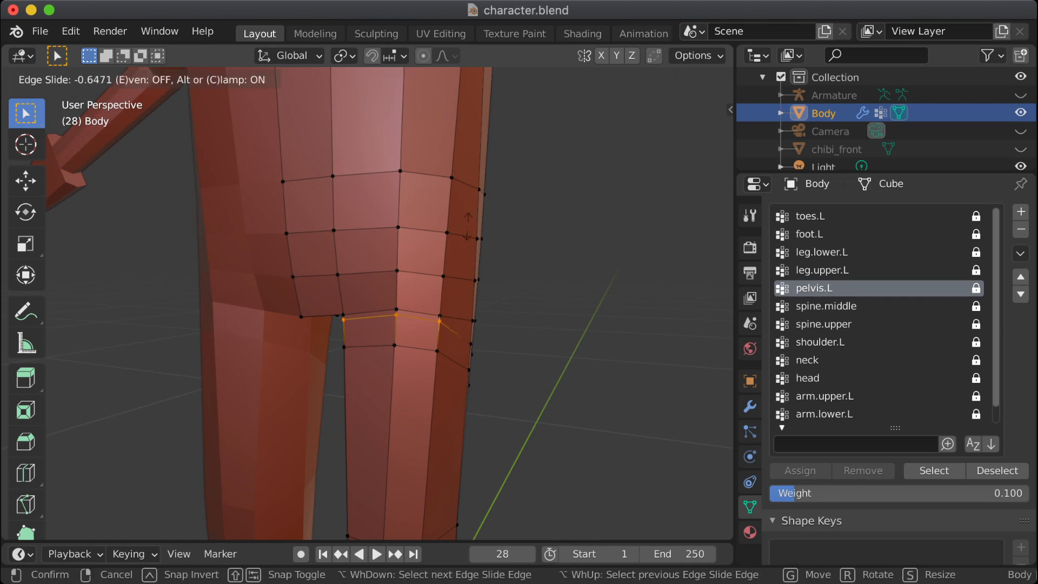
{"action": "left_click", "coordinate": [467, 230]}
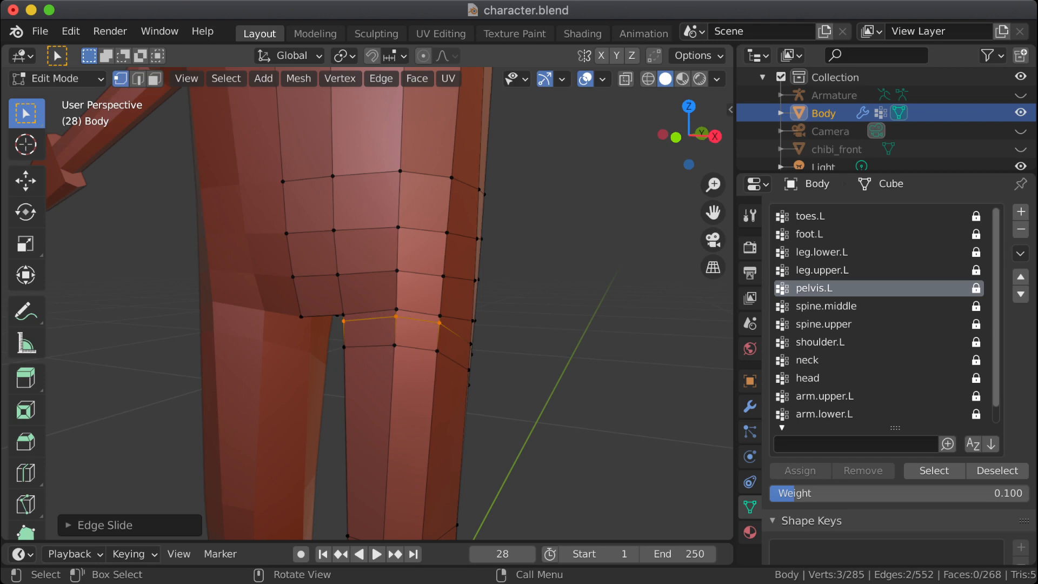
Step: Select the three front vertices of the lowest of the closely spaced upper-thigh loops
{"action": "left_click", "coordinate": [344, 347]}
{"action": "left_click", "coordinate": [395, 345], "text": "shift"}
{"action": "left_click", "coordinate": [438, 350], "text": "shift"}
{"action": "middle_click_drag", "start_coordinate": [438, 351], "coordinate": [505, 350]}
{"action": "key", "text": "g"}
{"action": "key", "text": "g"}
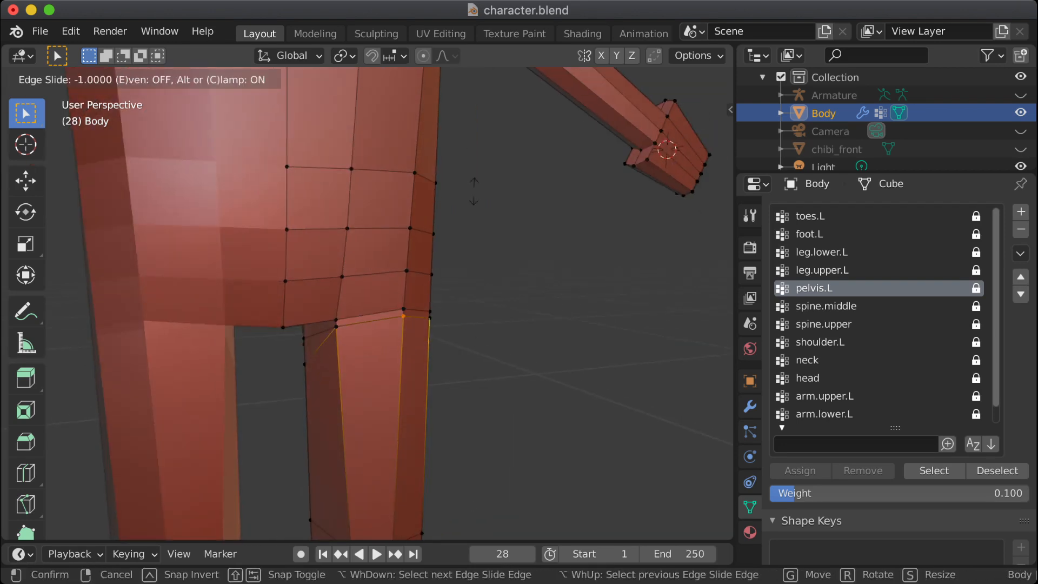
{"action": "key", "text": "Escape"}
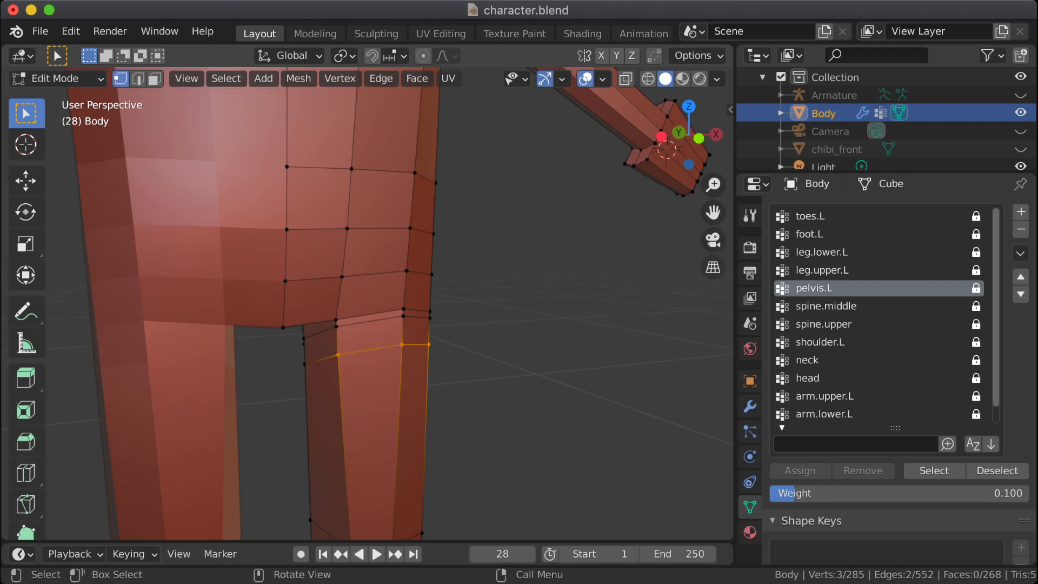
Step: Edge-slide the selected lowest-loop vertices upward until they sit just below the middle loop
{"action": "key", "text": "g"}
{"action": "key", "text": "g"}
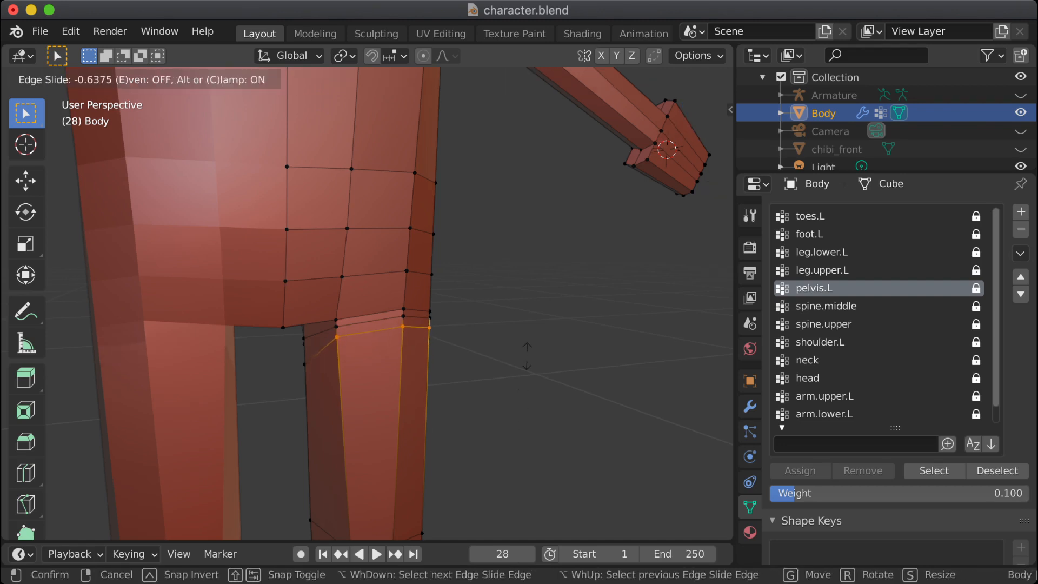
{"action": "left_click", "coordinate": [530, 342]}
Step: Inspect the repositioned thigh loops from the side and front, comparing the bent hip in Object Mode with the Edit Mode mesh
{"action": "middle_click_drag", "start_coordinate": [530, 341], "coordinate": [368, 346]}
{"action": "left_click", "coordinate": [476, 386]}
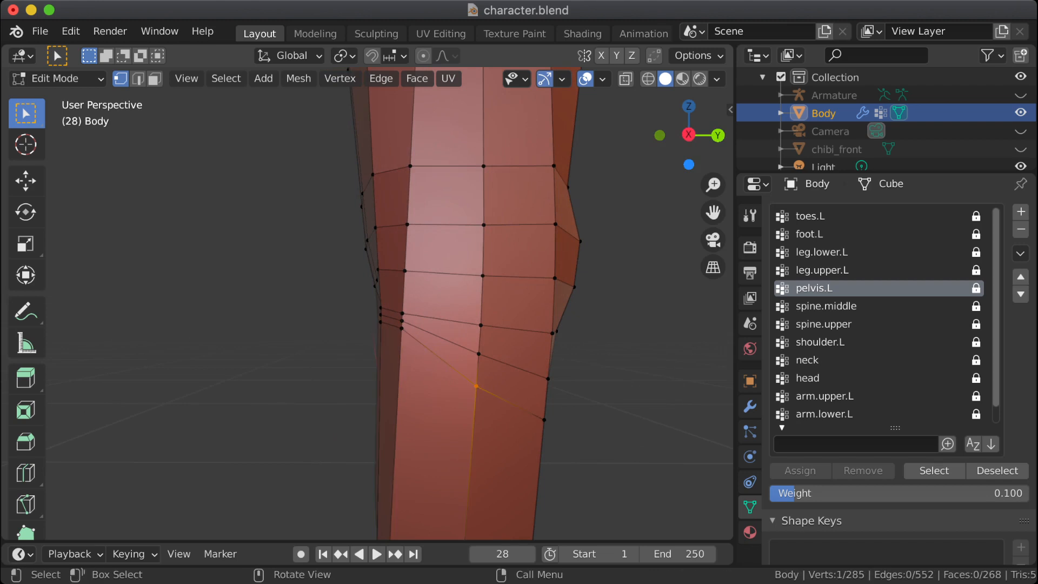
{"action": "key", "text": "alt+a"}
{"action": "middle_click_drag", "start_coordinate": [476, 386], "coordinate": [646, 389]}
{"action": "middle_click_drag", "start_coordinate": [389, 346], "coordinate": [295, 336]}
{"action": "key", "text": "Tab"}
{"action": "key", "text": "Tab"}
{"action": "key", "text": "Tab"}
{"action": "key", "text": "Tab"}
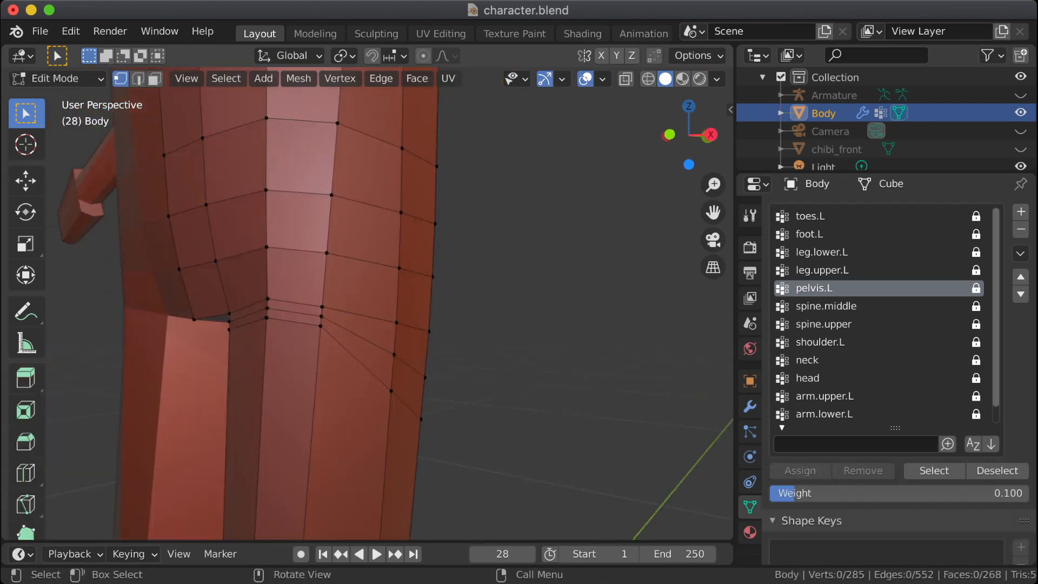
{"action": "key", "text": "Tab"}
{"action": "key", "text": "Tab"}
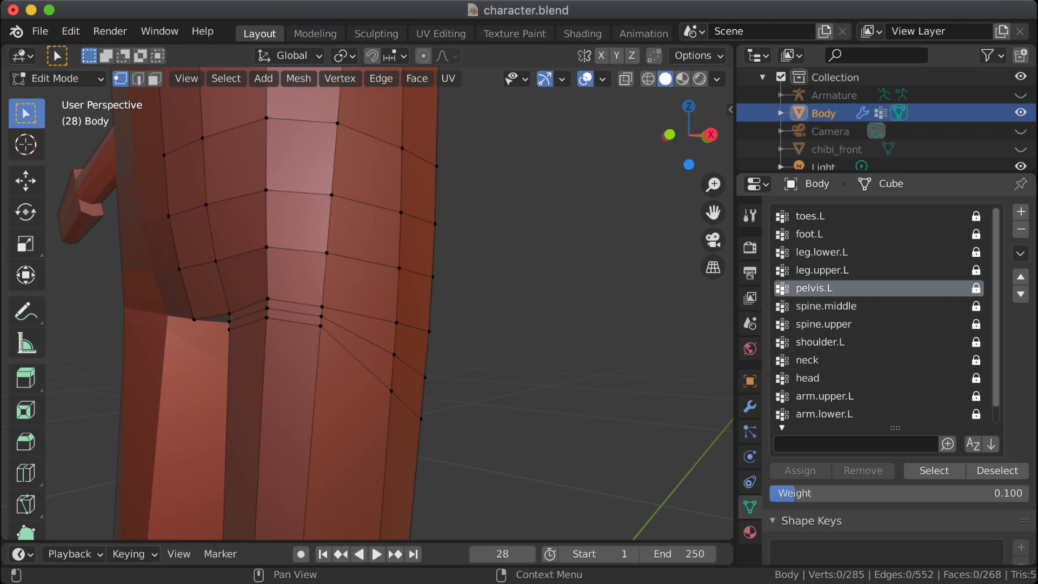
Step: Unlock pelvis.L and assign the six front vertices of the two lower upper-thigh loops to it with weight 0.100
{"action": "left_click", "coordinate": [935, 471]}
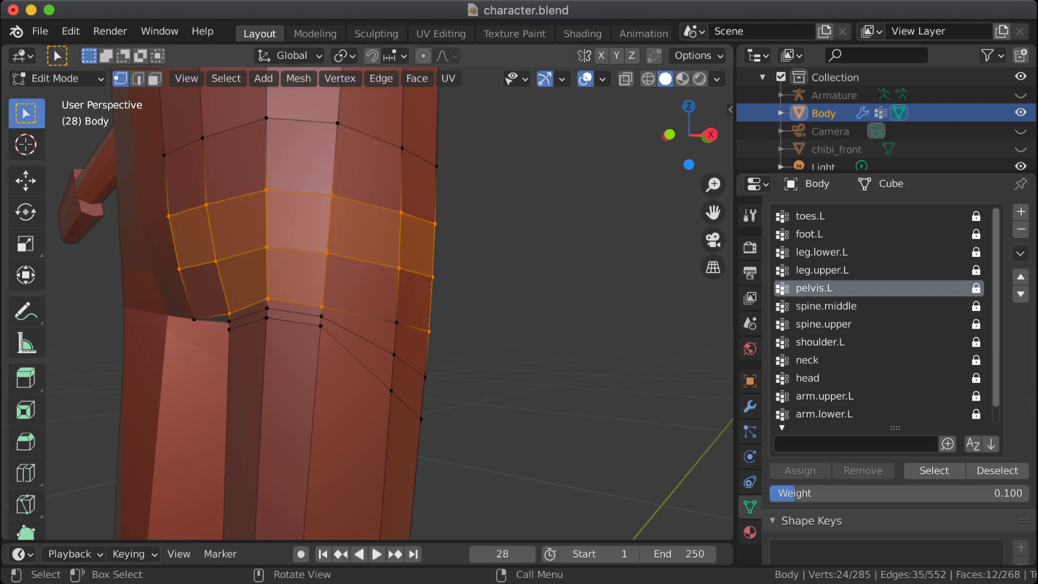
{"action": "middle_click_drag", "start_coordinate": [433, 324], "coordinate": [559, 325]}
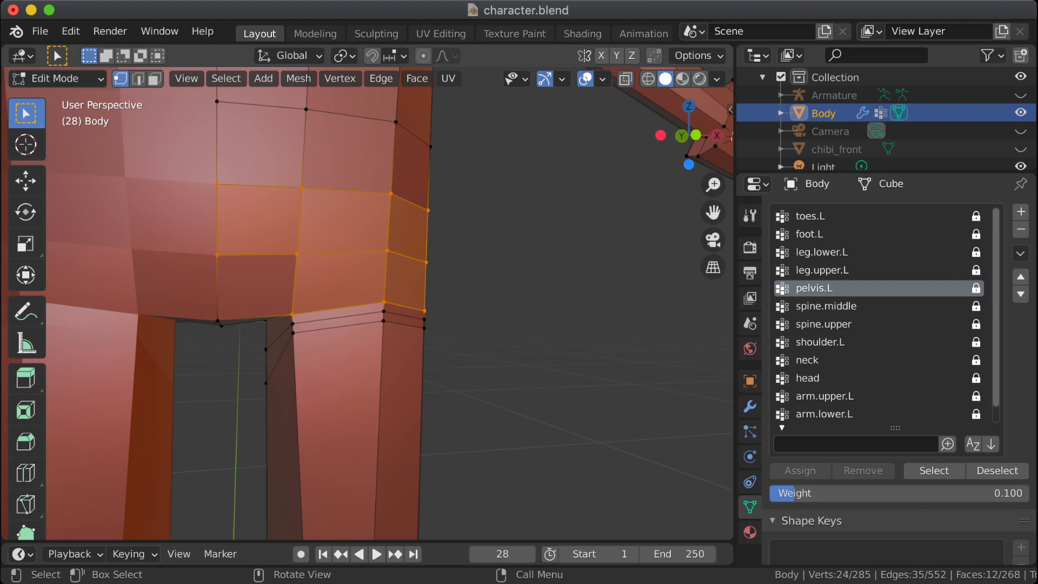
{"action": "left_click_drag", "start_coordinate": [282, 319], "coordinate": [304, 342]}
{"action": "left_click_drag", "start_coordinate": [373, 307], "coordinate": [395, 329], "text": "shift"}
{"action": "middle_click_drag", "start_coordinate": [396, 328], "coordinate": [433, 330]}
{"action": "left_click_drag", "start_coordinate": [410, 313], "coordinate": [434, 343], "text": "shift"}
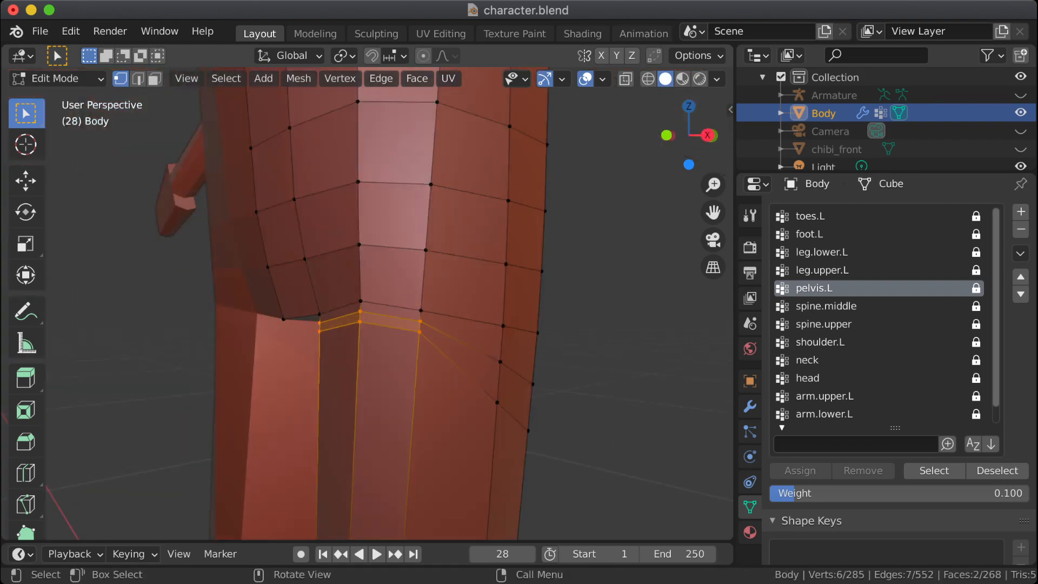
{"action": "left_click", "coordinate": [976, 288]}
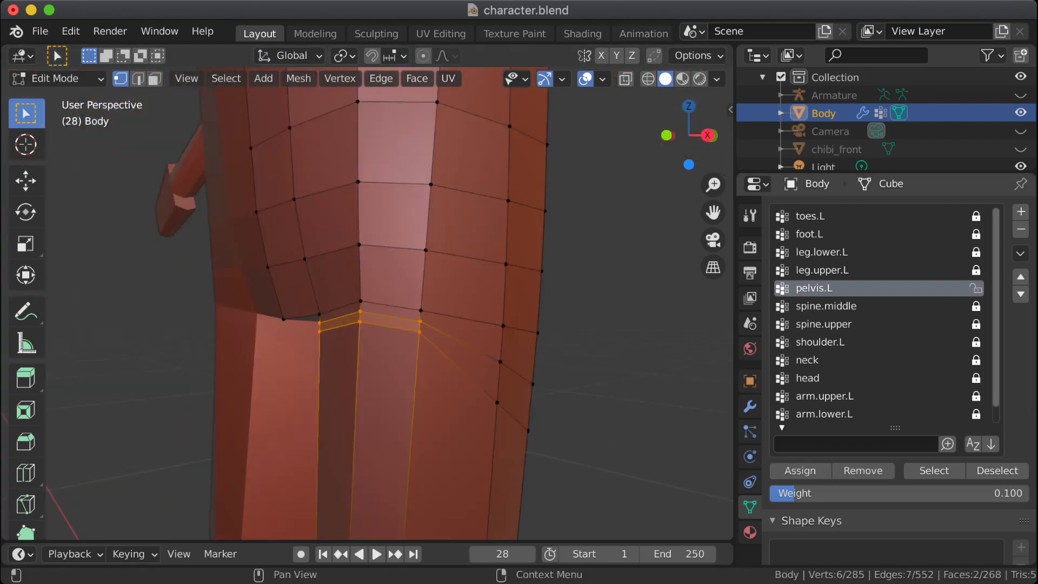
{"action": "left_click", "coordinate": [801, 471]}
Step: Compare the bent hip in Object Mode with the Edit Mode mesh to judge the new pelvis.L weights
{"action": "key", "text": "Tab"}
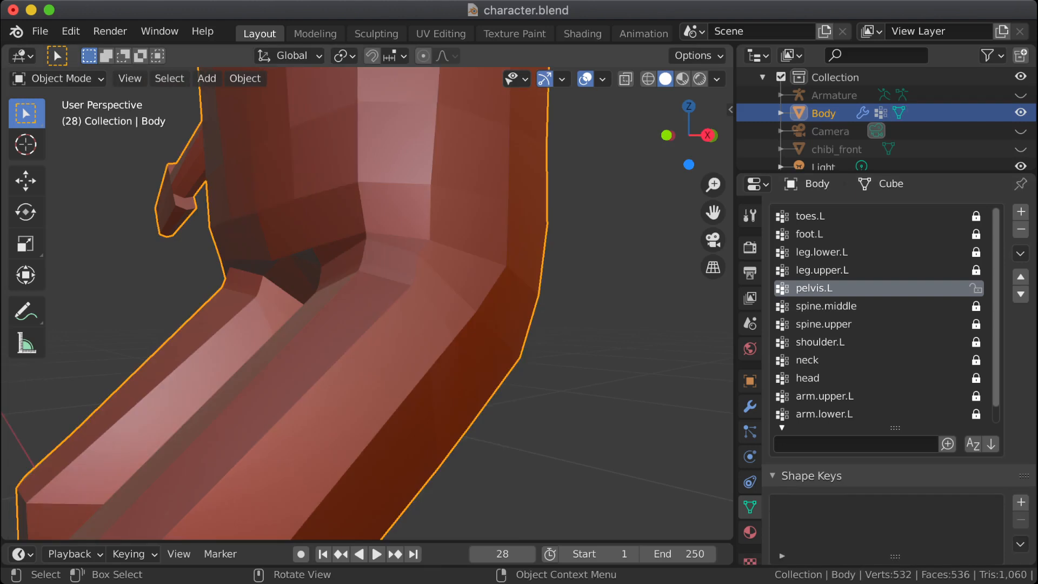
{"action": "key", "text": "Tab"}
{"action": "key", "text": "Tab"}
{"action": "key", "text": "Tab"}
{"action": "key", "text": "Tab"}
{"action": "key", "text": "Tab"}
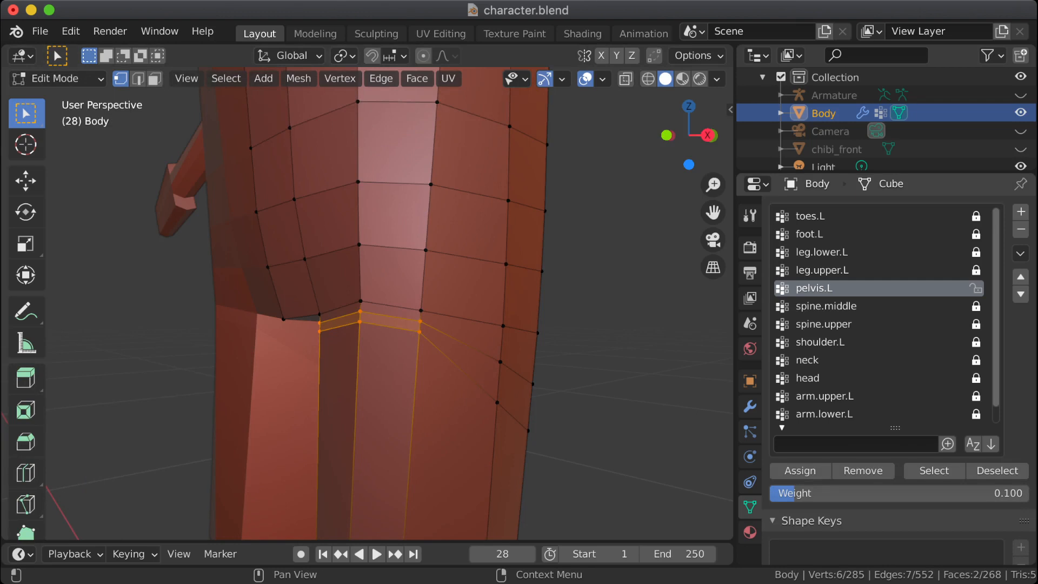
Step: Make leg.upper.L the active vertex group and select the vertices assigned to it
{"action": "left_click", "coordinate": [822, 270]}
{"action": "key", "text": "Tab"}
{"action": "key", "text": "Tab"}
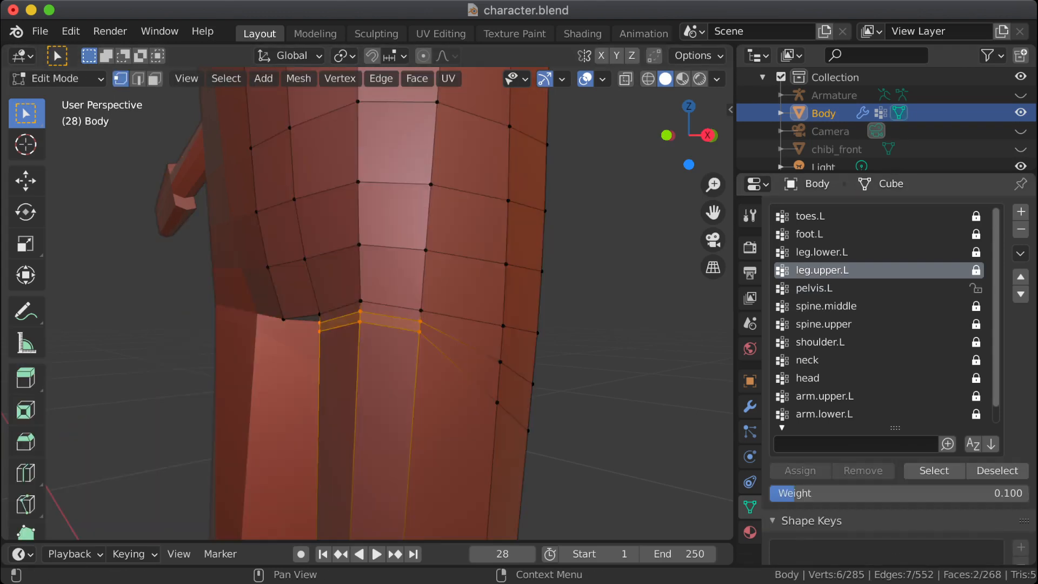
{"action": "left_click", "coordinate": [934, 470]}
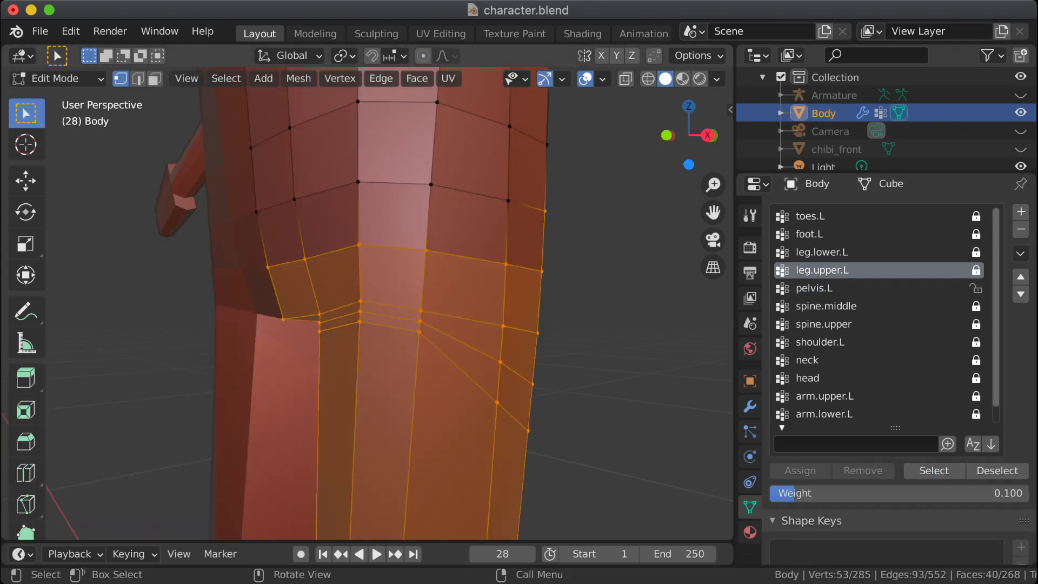
Step: Examine how the front loop above the leg crease deforms by switching between Object and Edit Mode, then clear the selection
{"action": "key", "text": "Tab"}
{"action": "key", "text": "Tab"}
{"action": "key", "text": "Tab"}
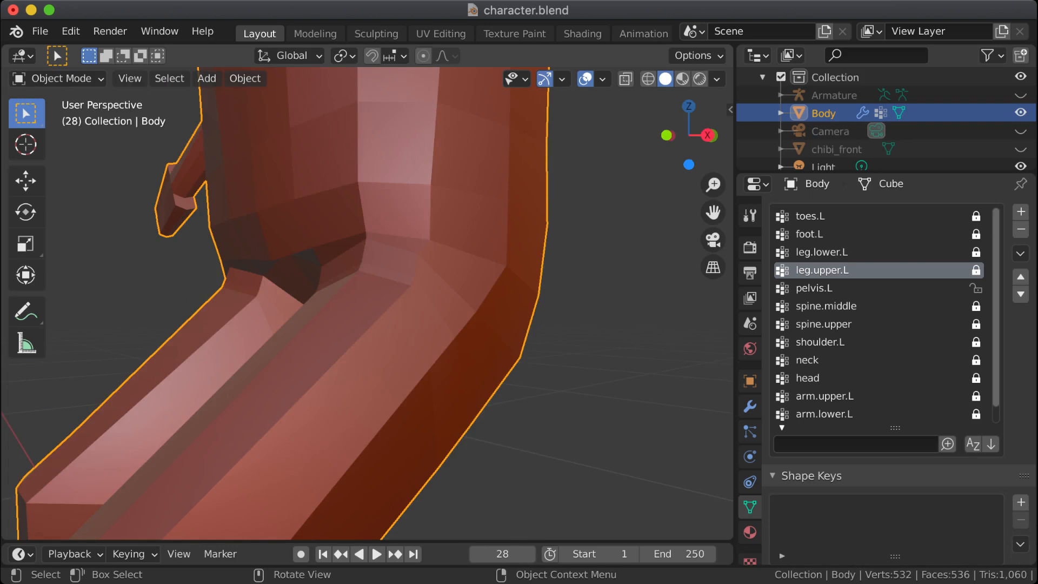
{"action": "key", "text": "Tab"}
{"action": "left_click_drag", "start_coordinate": [302, 222], "coordinate": [476, 275]}
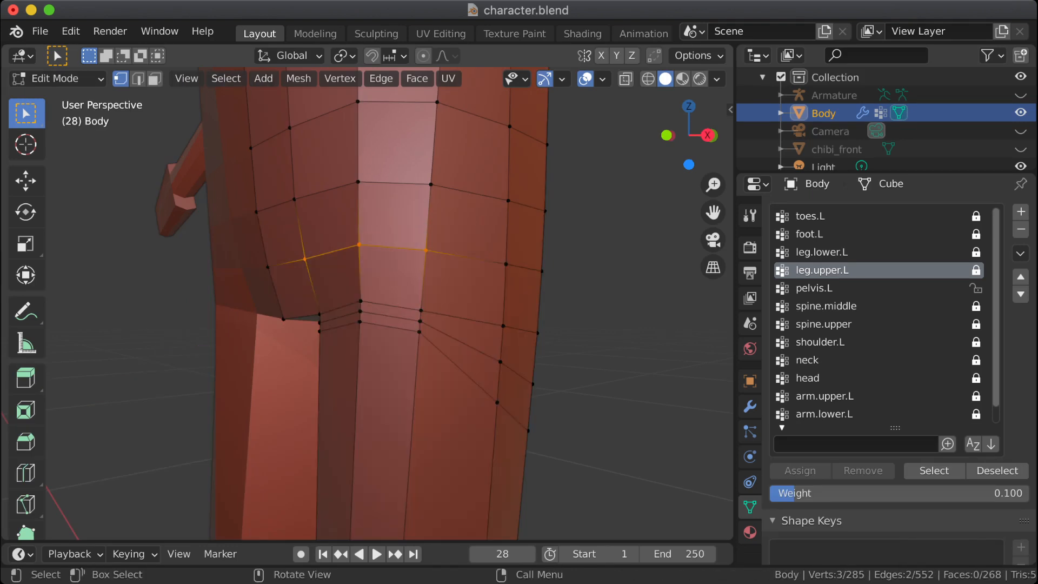
{"action": "key", "text": "Tab"}
{"action": "key", "text": "Tab"}
{"action": "key", "text": "Tab"}
{"action": "key", "text": "Tab"}
{"action": "key", "text": "alt+a"}
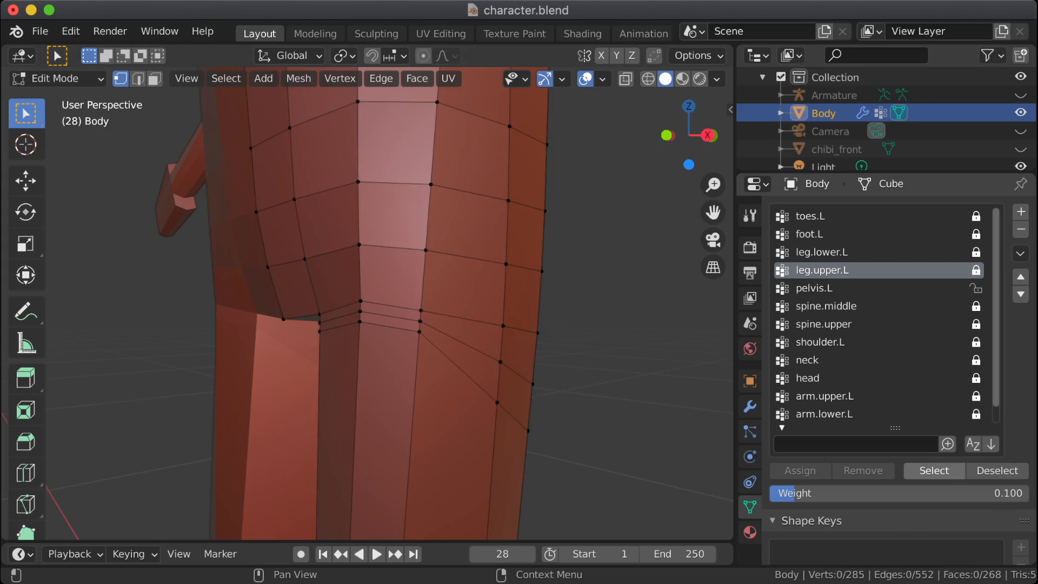
Step: Select the four front vertices of the loop above the leg crease, unlock leg.upper.L, lock pelvis.L, and remove them from leg.upper.L
{"action": "left_click", "coordinate": [934, 471]}
{"action": "mouse_move", "coordinate": [540, 308]}
{"action": "middle_mouse_down"}
{"action": "mouse_move", "coordinate": [384, 319]}
{"action": "mouse_move", "coordinate": [568, 325]}
{"action": "mouse_move", "coordinate": [546, 324]}
{"action": "middle_mouse_up"}
{"action": "left_click_drag", "start_coordinate": [240, 236], "coordinate": [507, 278]}
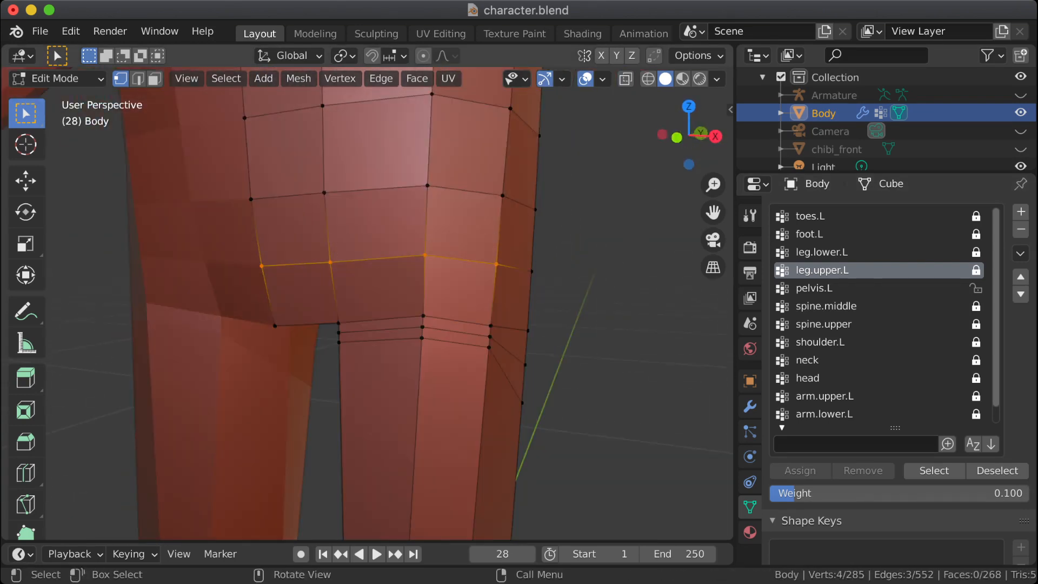
{"action": "middle_click_drag", "start_coordinate": [507, 282], "coordinate": [392, 281]}
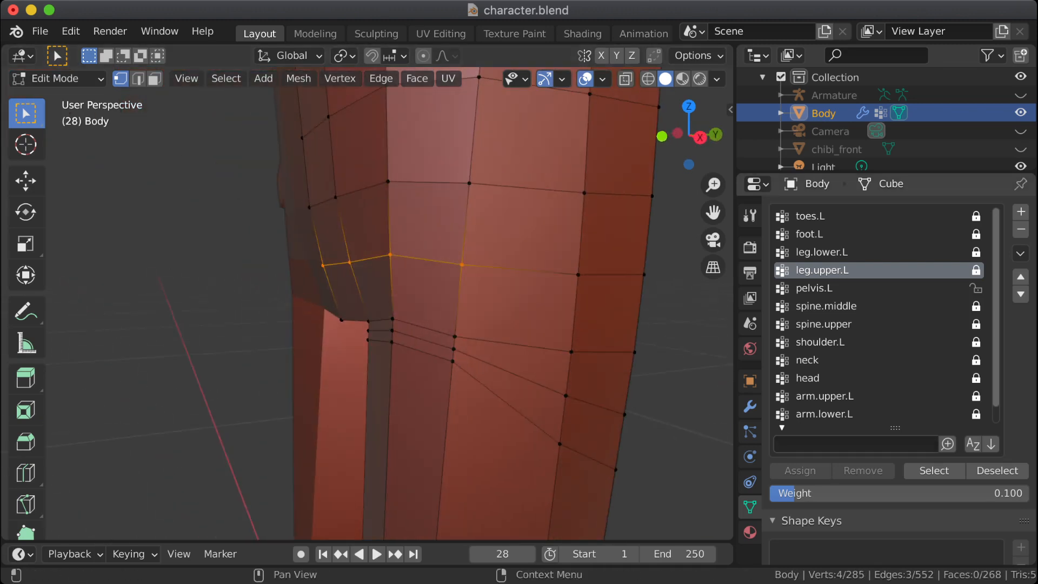
{"action": "left_click", "coordinate": [976, 270]}
{"action": "left_click", "coordinate": [976, 289]}
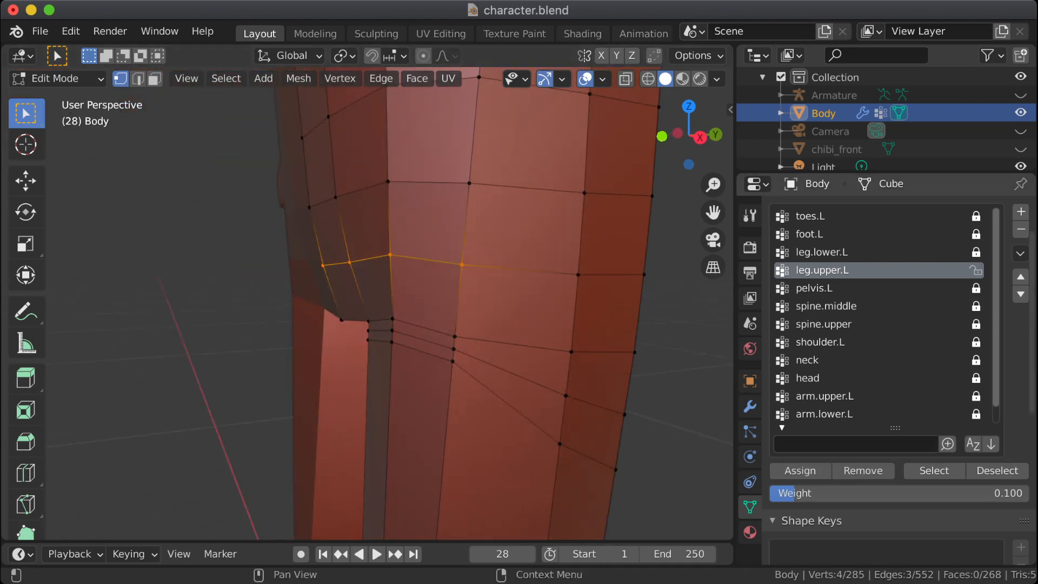
{"action": "left_click", "coordinate": [864, 471]}
Step: Compare the bent hip in Object Mode with the Edit Mode mesh from several angles to find vertices still deforming wrongly
{"action": "middle_click_drag", "start_coordinate": [584, 324], "coordinate": [627, 325]}
{"action": "key", "text": "Tab"}
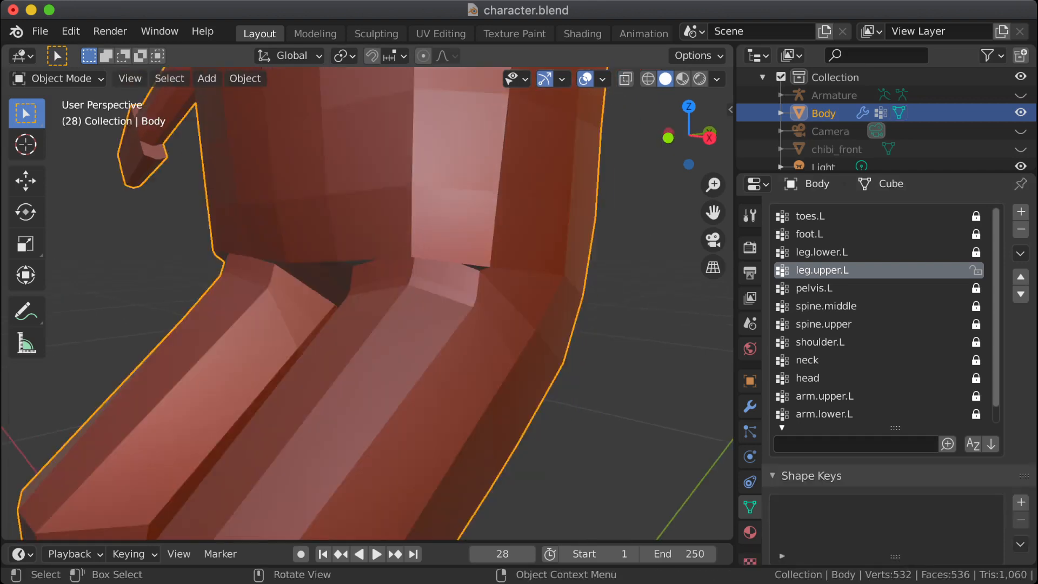
{"action": "key", "text": "Tab"}
{"action": "key", "text": "Tab"}
{"action": "middle_click_drag", "start_coordinate": [411, 314], "coordinate": [368, 314]}
{"action": "key", "text": "Tab"}
{"action": "key", "text": "Tab"}
{"action": "key", "text": "Tab"}
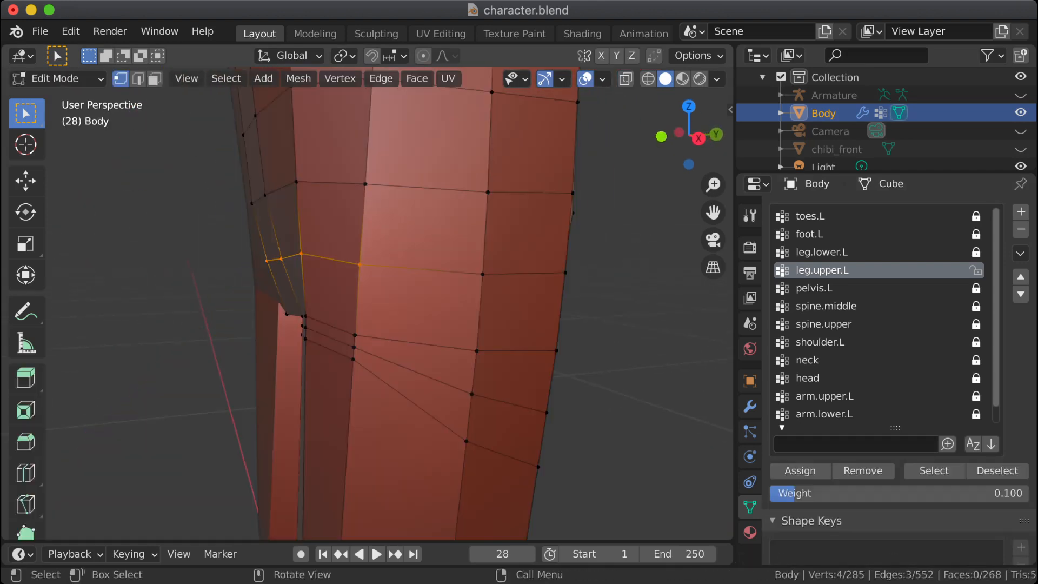
{"action": "key", "text": "Tab"}
{"action": "key", "text": "Tab"}
{"action": "key", "text": "Tab"}
{"action": "key", "text": "Tab"}
{"action": "middle_click_drag", "start_coordinate": [368, 313], "coordinate": [523, 281]}
{"action": "key", "text": "Tab"}
{"action": "key", "text": "Tab"}
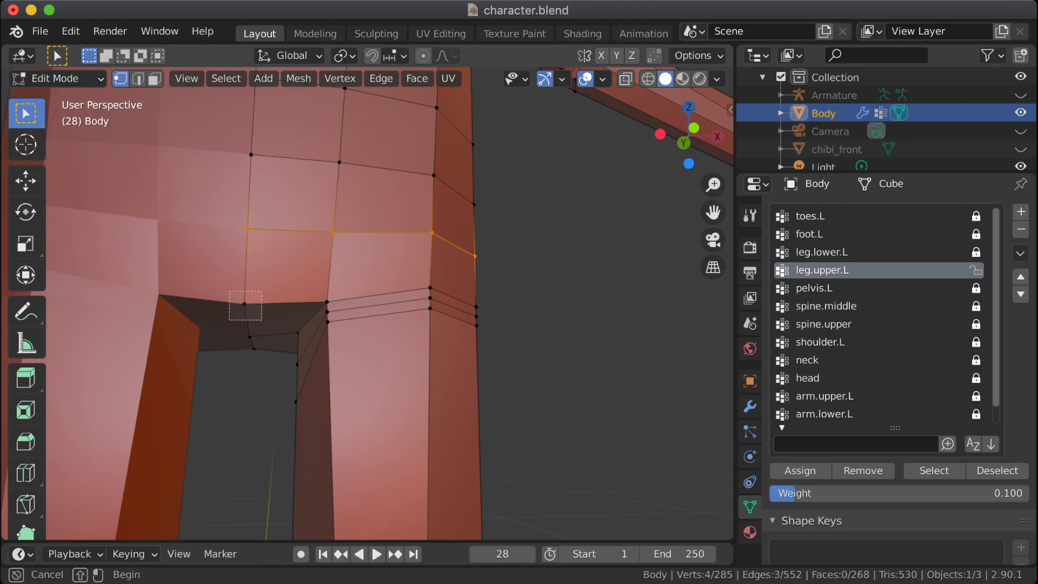
Step: Remove the front centre crotch vertex from leg.upper.L and check the bent hip in Object Mode
{"action": "left_click", "coordinate": [245, 304]}
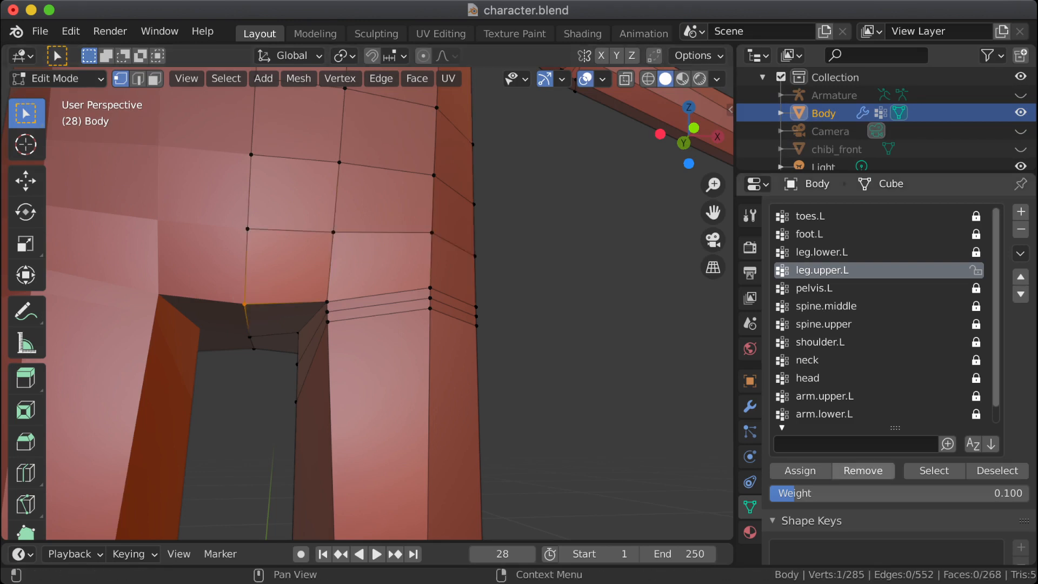
{"action": "key", "text": "Tab"}
{"action": "key", "text": "Tab"}
{"action": "middle_click_drag", "start_coordinate": [245, 305], "coordinate": [273, 314]}
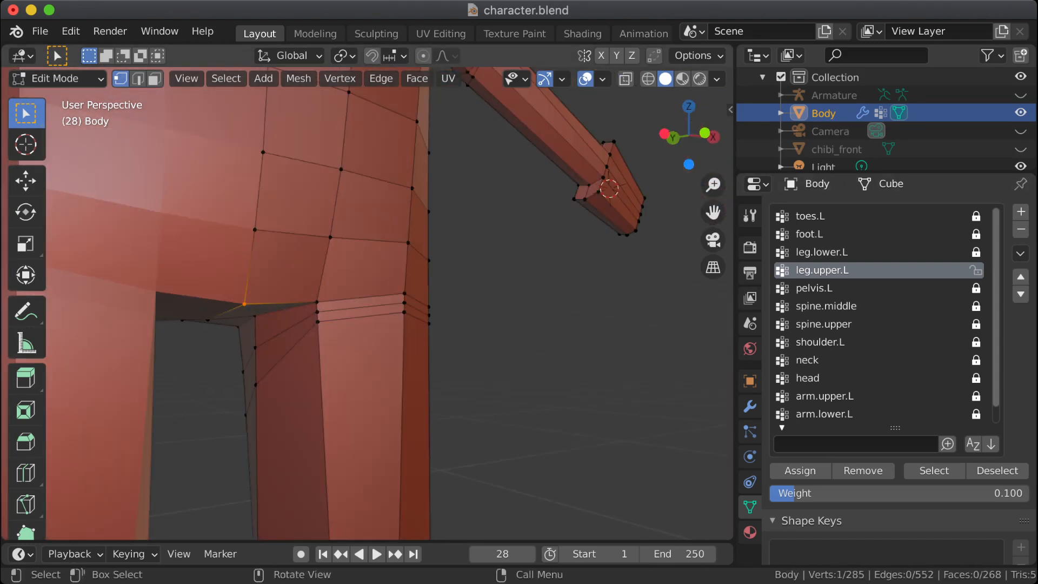
Step: Select the nine front vertices of the three closely spaced upper-thigh loops
{"action": "left_click_drag", "start_coordinate": [300, 287], "coordinate": [336, 333]}
{"action": "middle_click_drag", "start_coordinate": [336, 334], "coordinate": [233, 334]}
{"action": "left_click_drag", "start_coordinate": [392, 274], "coordinate": [420, 331], "text": "shift"}
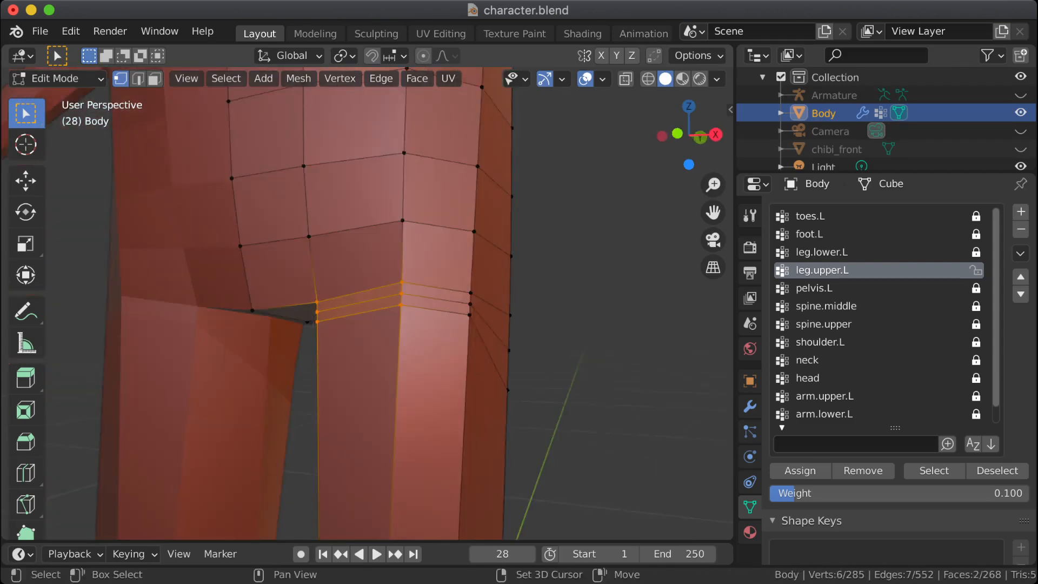
{"action": "middle_click_drag", "start_coordinate": [420, 332], "coordinate": [378, 331]}
{"action": "left_click_drag", "start_coordinate": [442, 279], "coordinate": [475, 343], "text": "shift"}
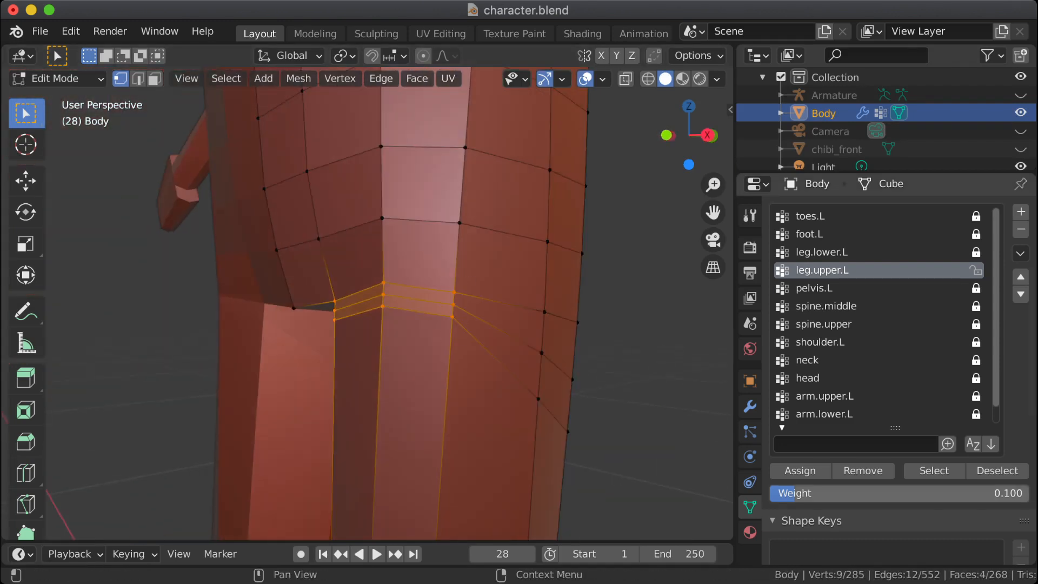
Step: Try a leg.upper.L weight of 0.050 on the nine selected vertices and check the bent hip in Object Mode
{"action": "left_click", "coordinate": [887, 493]}
{"action": "type", "text": ".05"}
{"action": "key", "text": "Return"}
{"action": "middle_click_drag", "start_coordinate": [486, 346], "coordinate": [530, 351]}
{"action": "key", "text": "Tab"}
{"action": "key", "text": "Tab"}
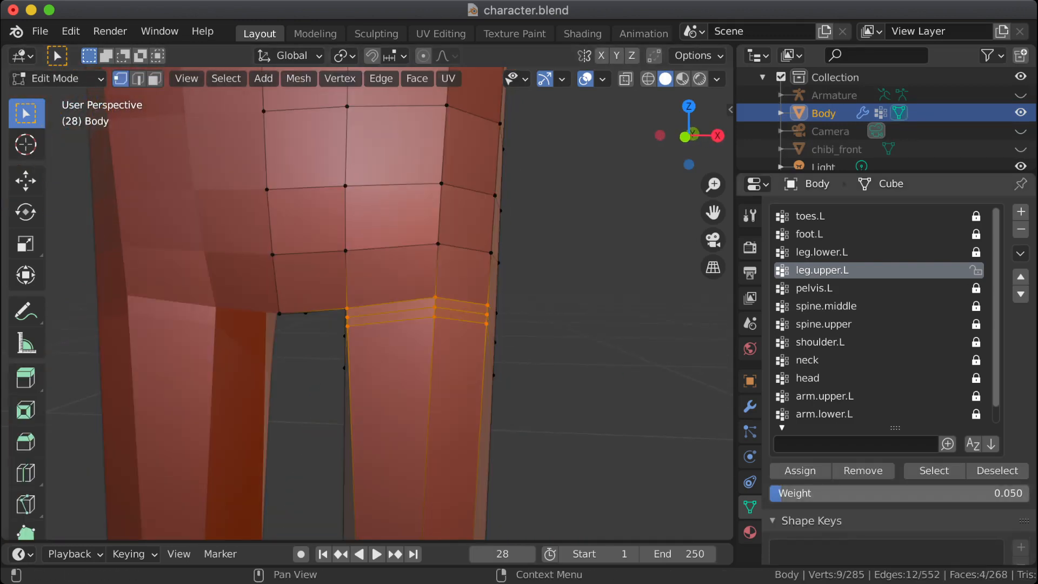
Step: Lower the leg.upper.L weight for the nine selected vertices to 0.010 and check the bent hip in Object Mode
{"action": "left_click", "coordinate": [898, 492]}
{"action": "type", "text": "0.01"}
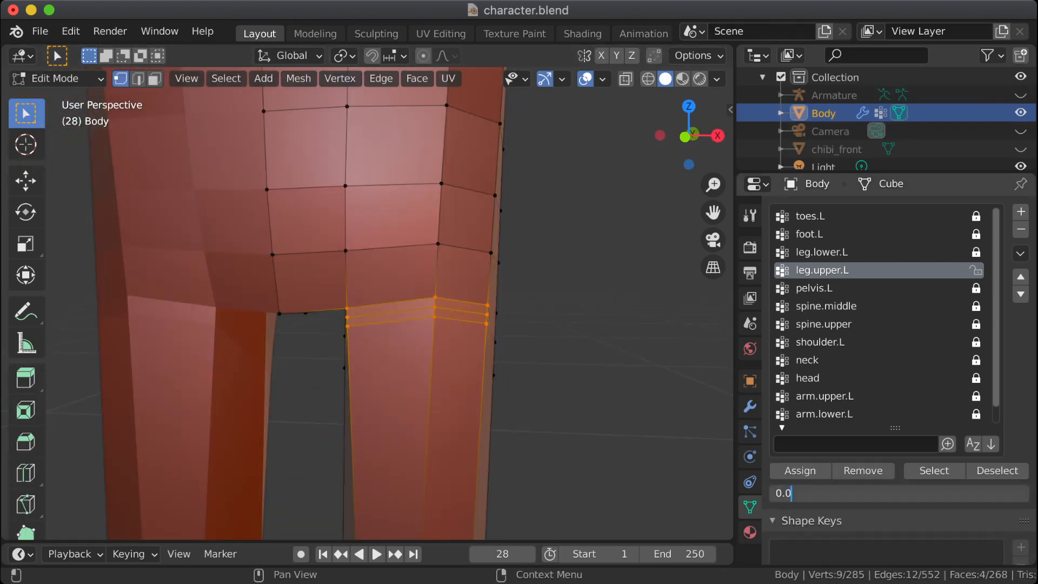
{"action": "key", "text": "Return"}
{"action": "key", "text": "Tab"}
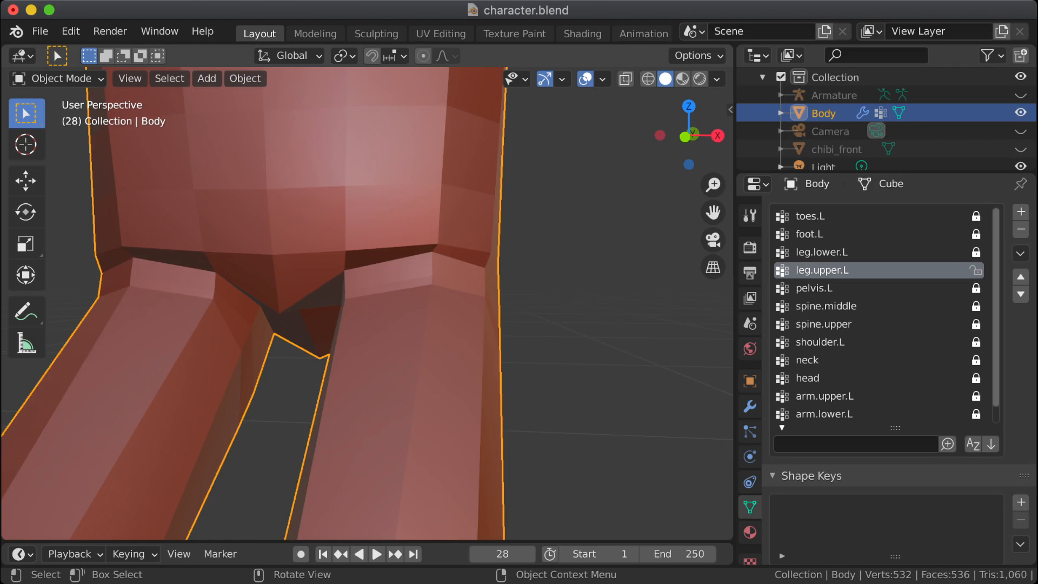
{"action": "key", "text": "Tab"}
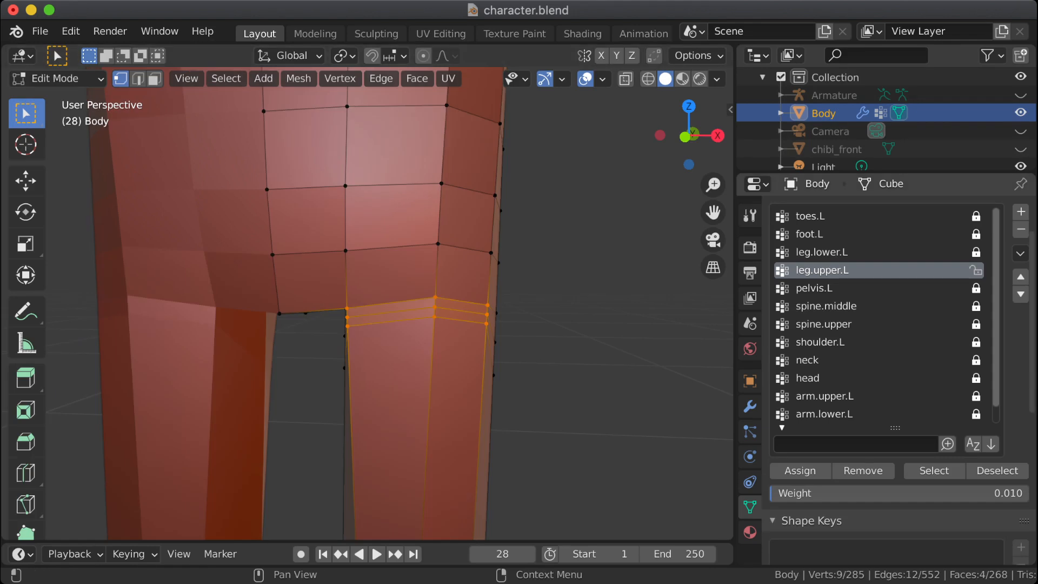
Step: Lock leg.upper.L, unlock pelvis.L, and assign the nine selected front vertices to pelvis.L with weight 0.100
{"action": "left_click", "coordinate": [976, 271]}
{"action": "left_click", "coordinate": [814, 288]}
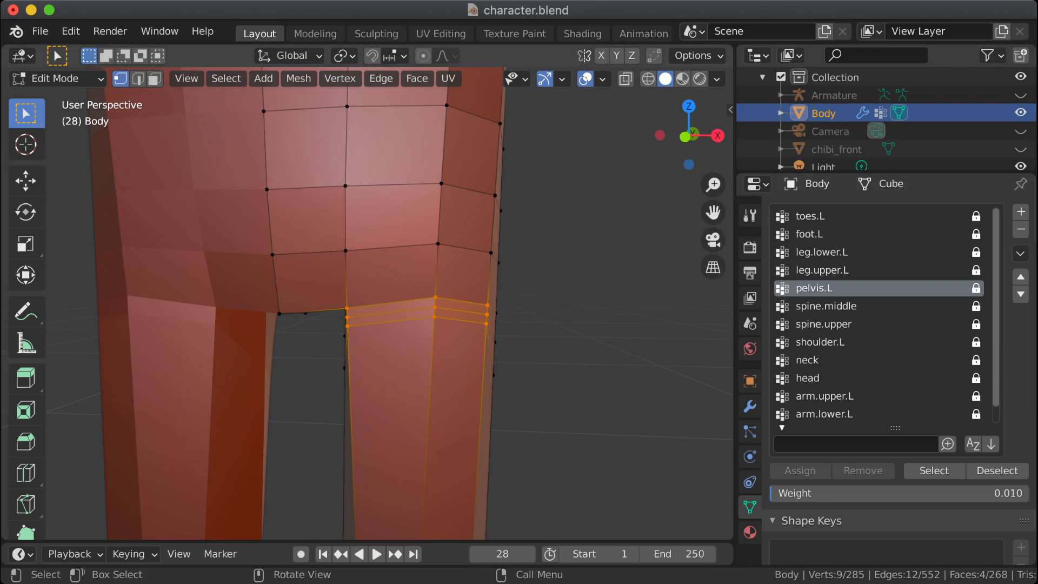
{"action": "left_click", "coordinate": [976, 288]}
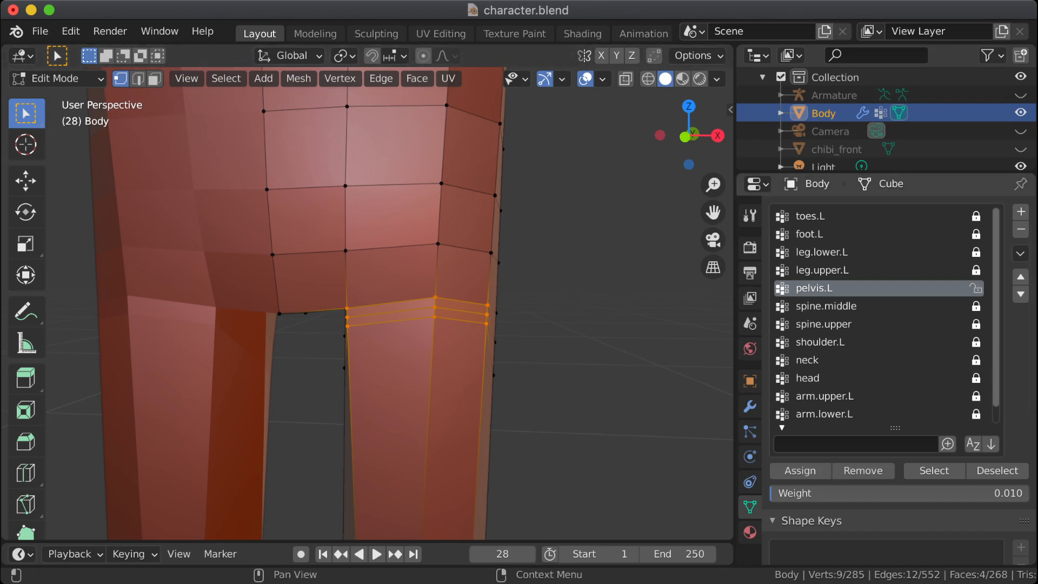
{"action": "left_click", "coordinate": [832, 493]}
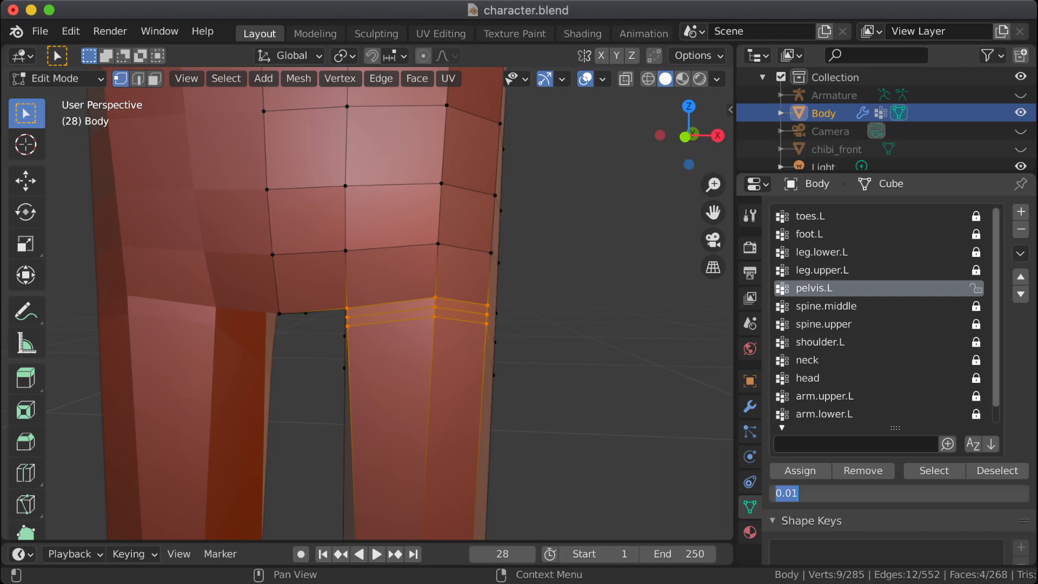
{"action": "type", "text": ".1"}
{"action": "key", "text": "Return"}
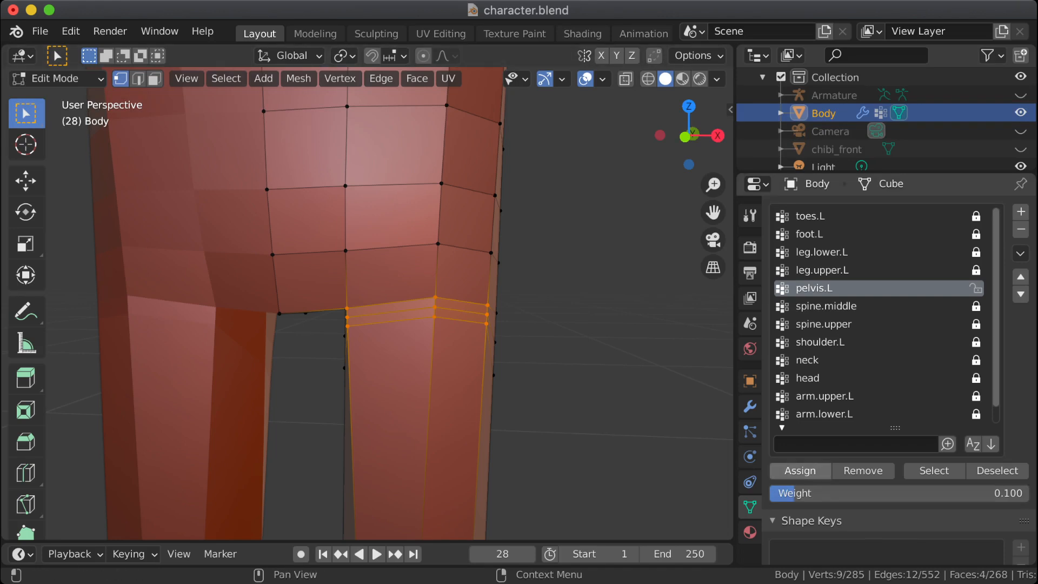
{"action": "left_click", "coordinate": [800, 470]}
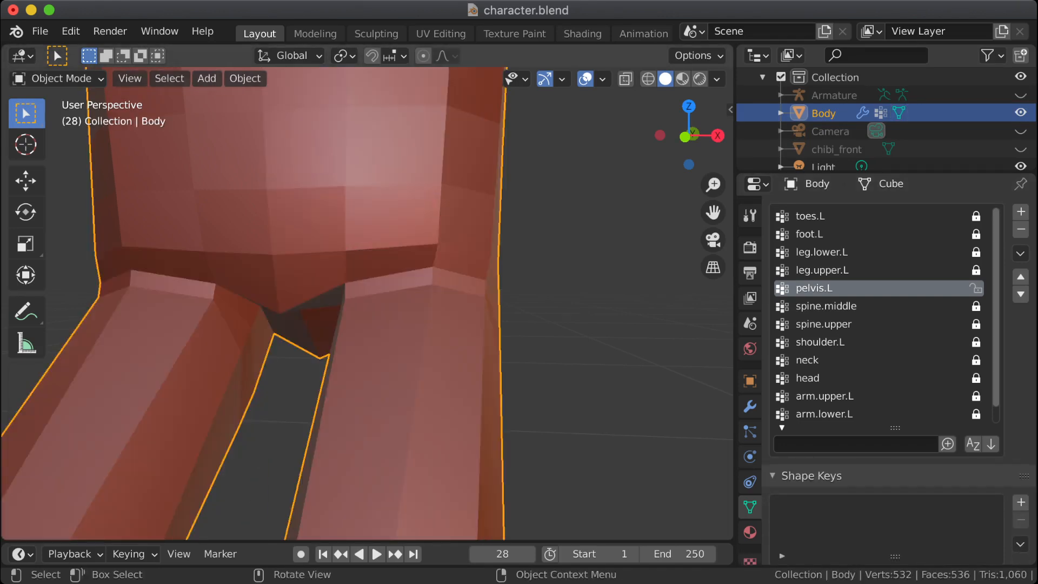
Step: Unhide the Armature, select its leg.upper.L bone, and put the armature in Pose Mode
{"action": "middle_click_drag", "start_coordinate": [368, 303], "coordinate": [324, 300]}
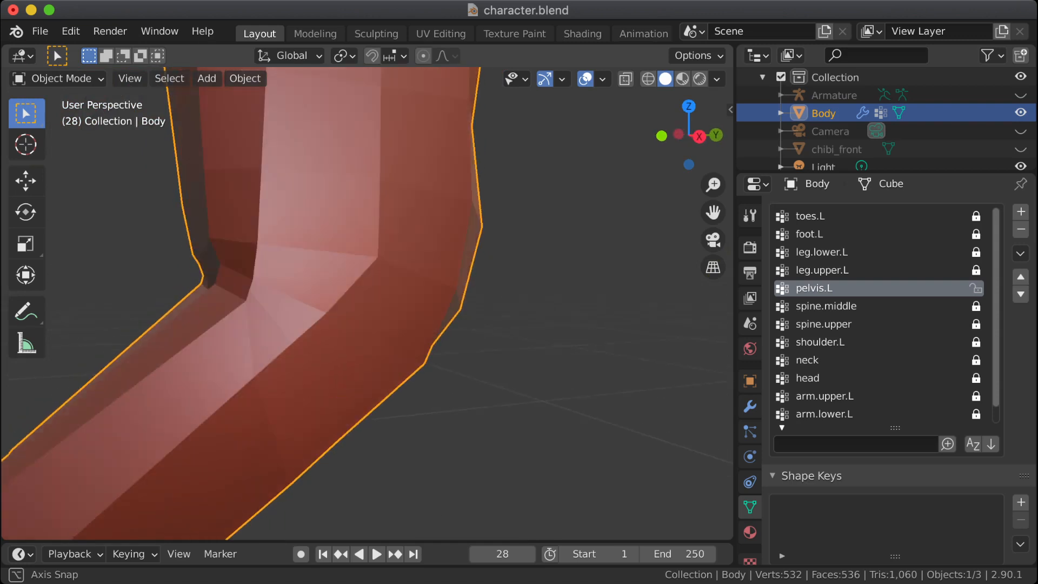
{"action": "scroll", "coordinate": [367, 302], "scroll_direction": "down", "scroll_amount": 3}
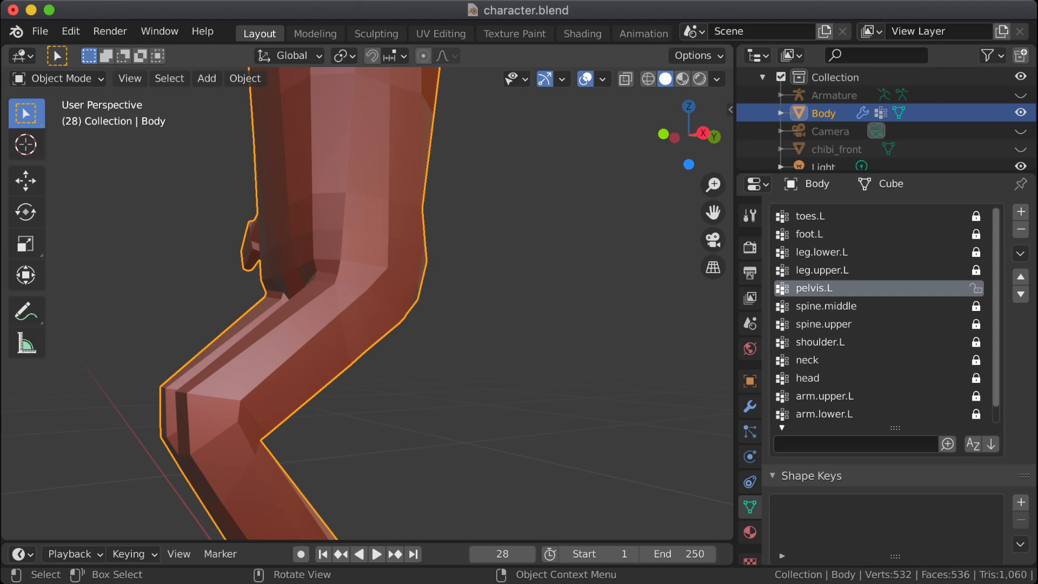
{"action": "left_click", "coordinate": [834, 95]}
{"action": "left_click", "coordinate": [1020, 95]}
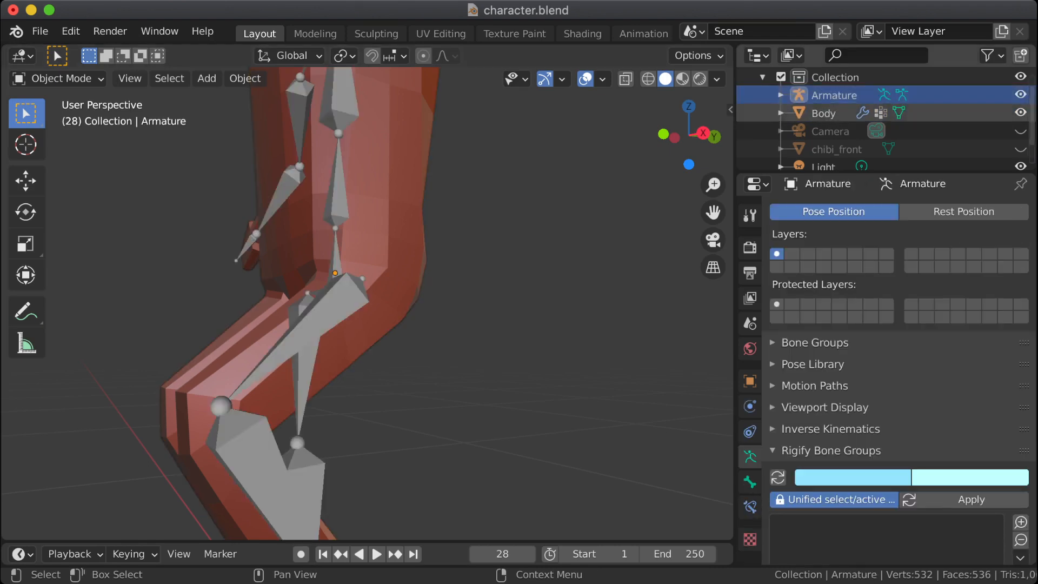
{"action": "left_click", "coordinate": [333, 316]}
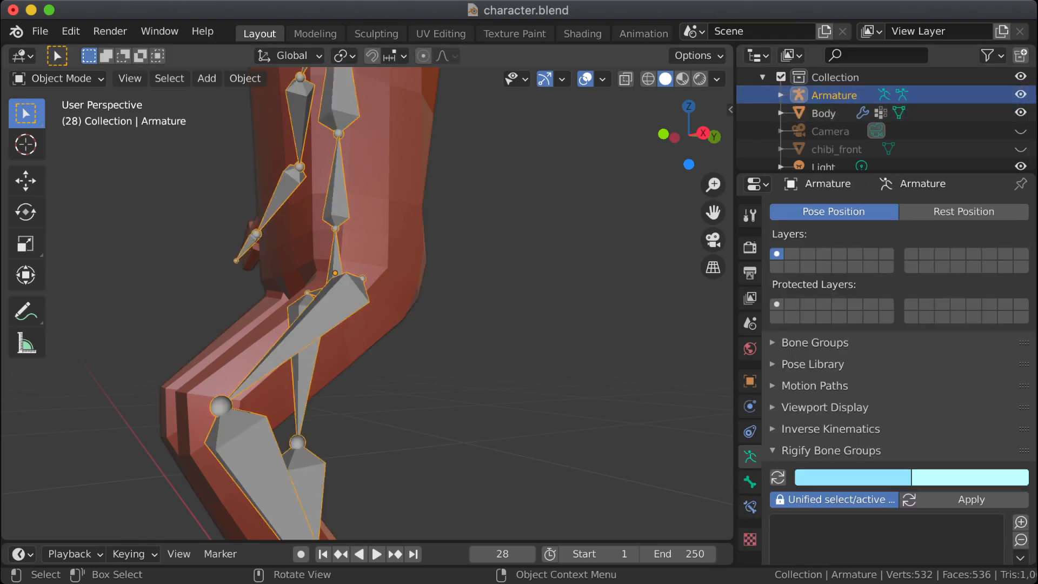
{"action": "key", "text": "Tab"}
{"action": "left_click", "coordinate": [360, 346]}
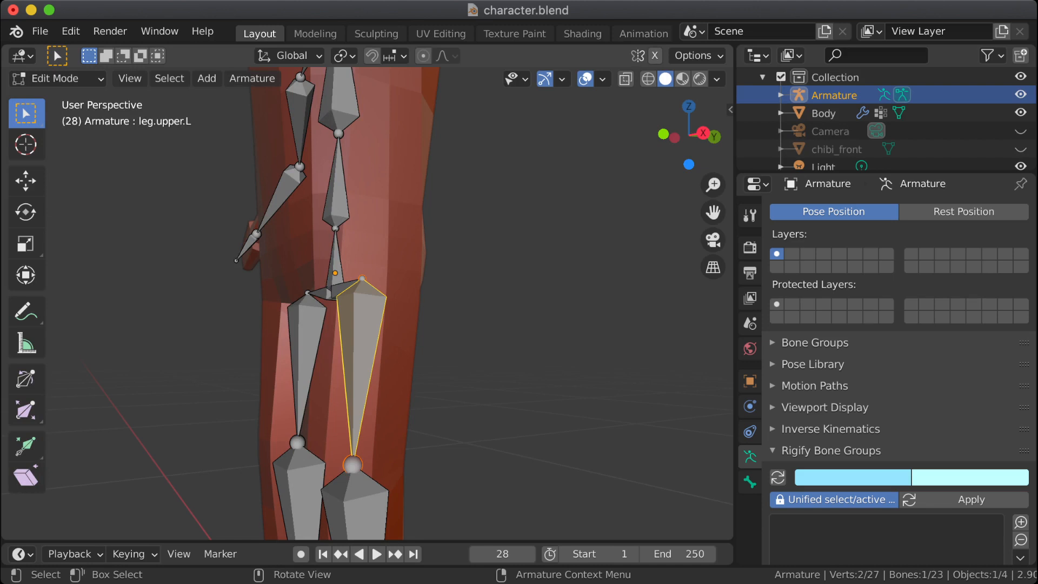
{"action": "left_click", "coordinate": [54, 78]}
{"action": "left_click", "coordinate": [54, 137]}
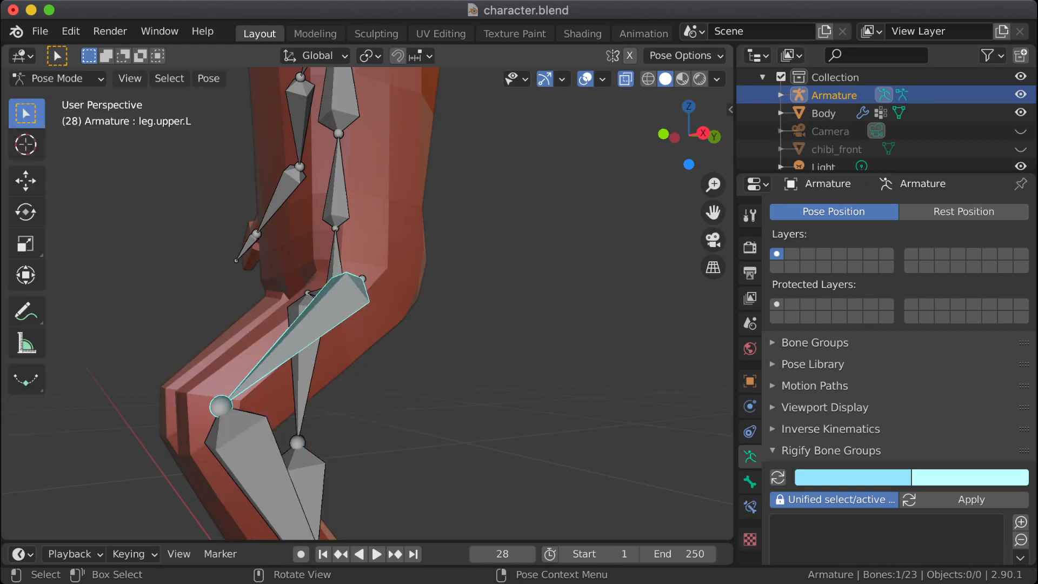
Step: Rotate the leg.upper.L bone about 26° to raise the thigh further, then clear the bone selection
{"action": "key", "text": "r"}
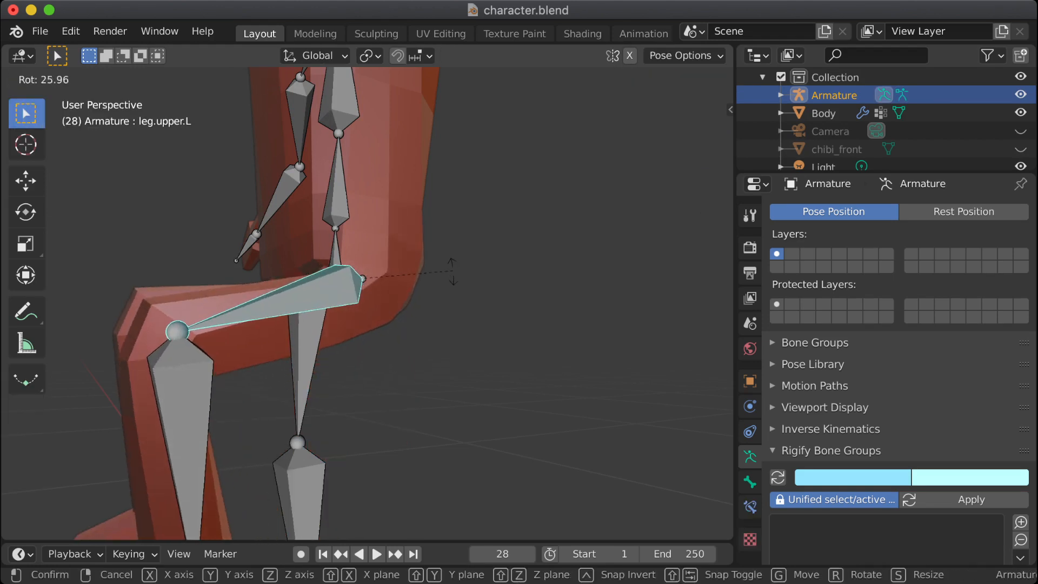
{"action": "left_click", "coordinate": [452, 278]}
{"action": "middle_click_drag", "start_coordinate": [453, 278], "coordinate": [479, 284]}
{"action": "key", "text": "Tab"}
{"action": "key", "text": "alt+a"}
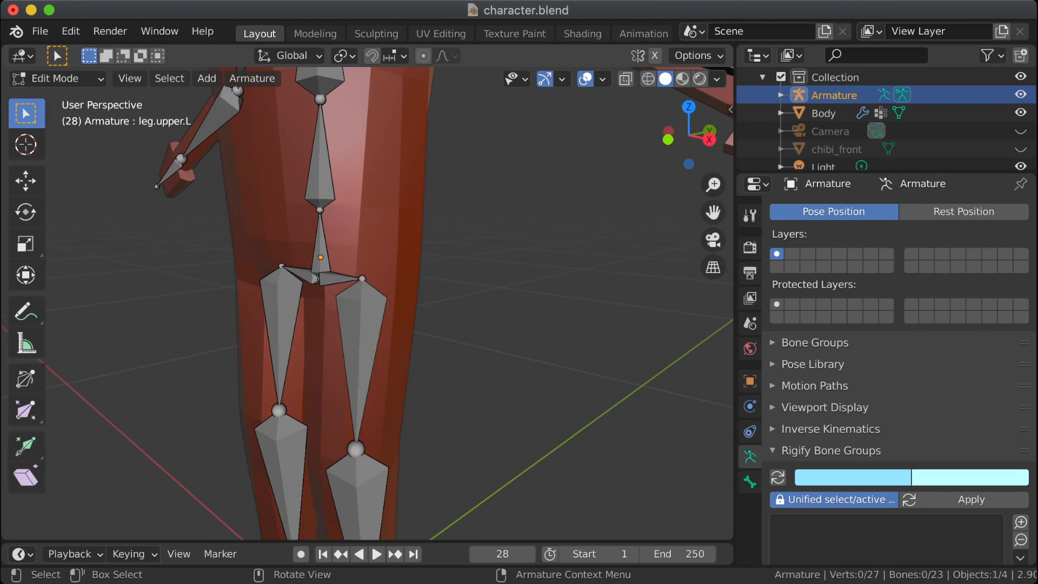
{"action": "key", "text": "Tab"}
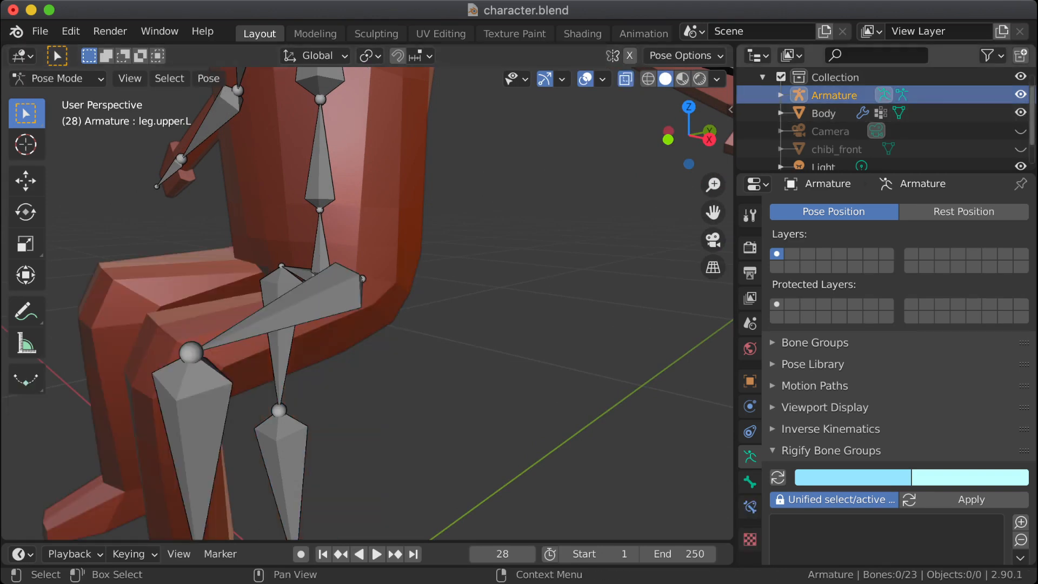
Step: Hide the Armature and examine the Body's hip deformation in the seated pose with nothing selected
{"action": "left_click", "coordinate": [1021, 95]}
{"action": "left_click", "coordinate": [824, 113]}
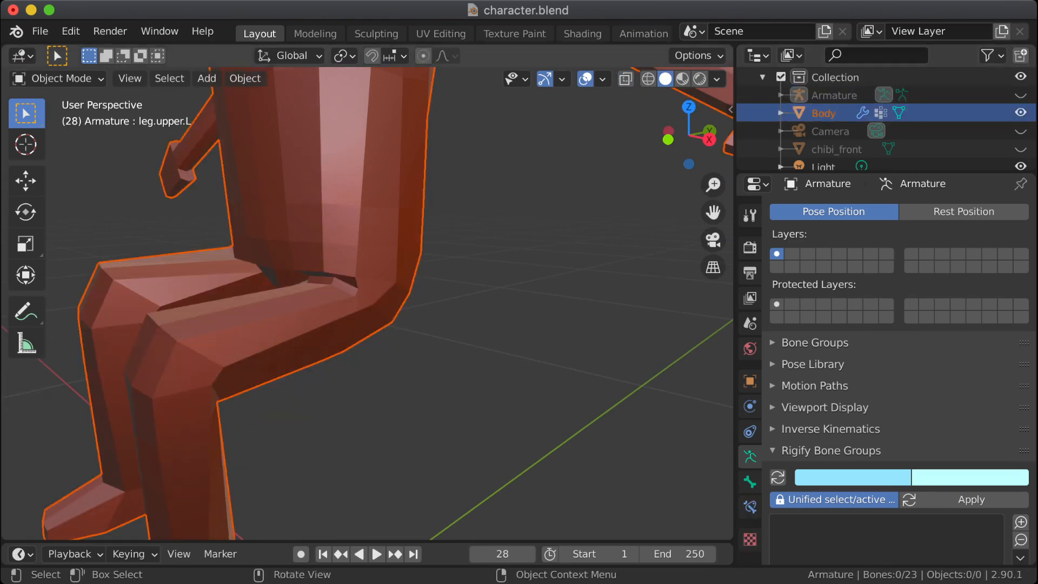
{"action": "key", "text": "alt+a"}
{"action": "middle_click_drag", "start_coordinate": [459, 324], "coordinate": [406, 286]}
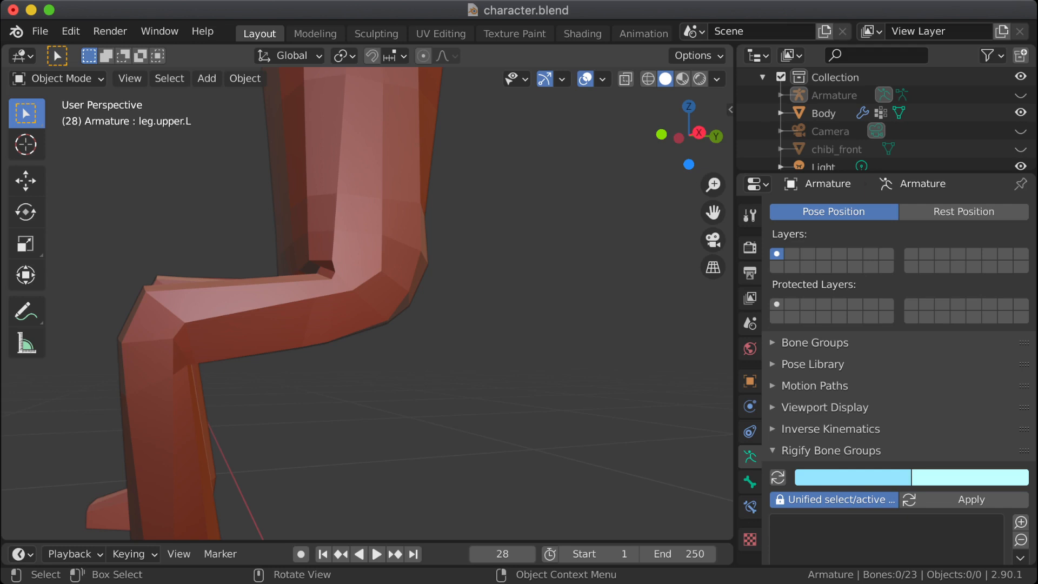
{"action": "middle_click_drag", "start_coordinate": [405, 287], "coordinate": [419, 316]}
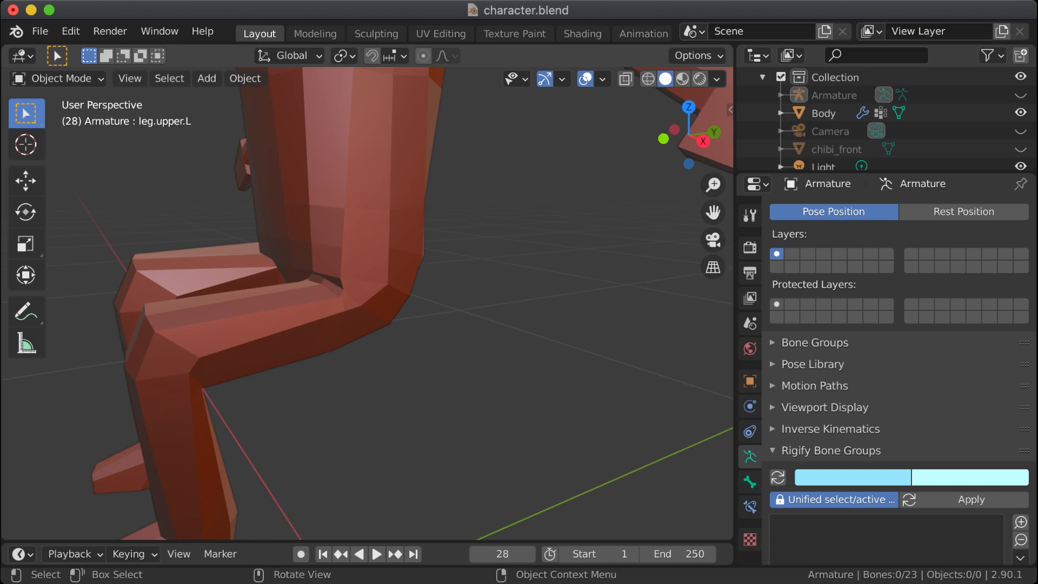
{"action": "left_click", "coordinate": [61, 79]}
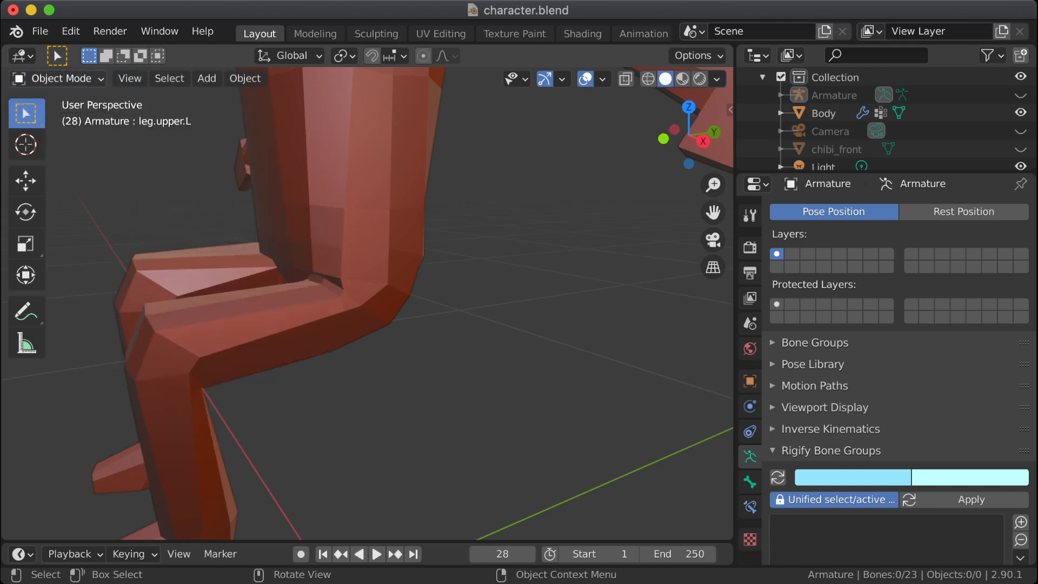
{"action": "left_click", "coordinate": [60, 79]}
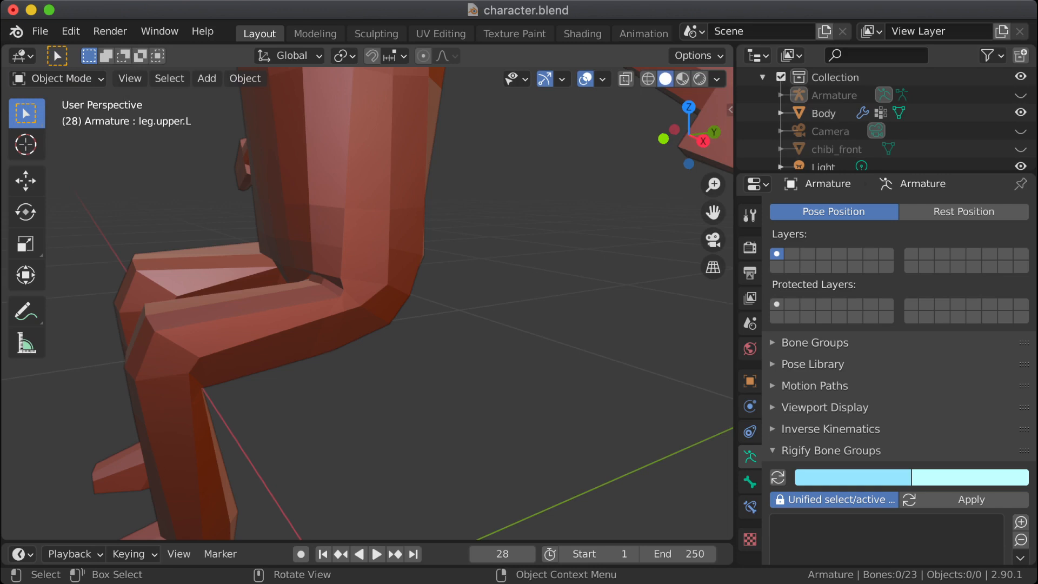
{"action": "left_click", "coordinate": [61, 79]}
{"action": "left_click", "coordinate": [61, 79]}
{"action": "key", "text": "a"}
{"action": "key", "text": "a"}
{"action": "left_click", "coordinate": [824, 113]}
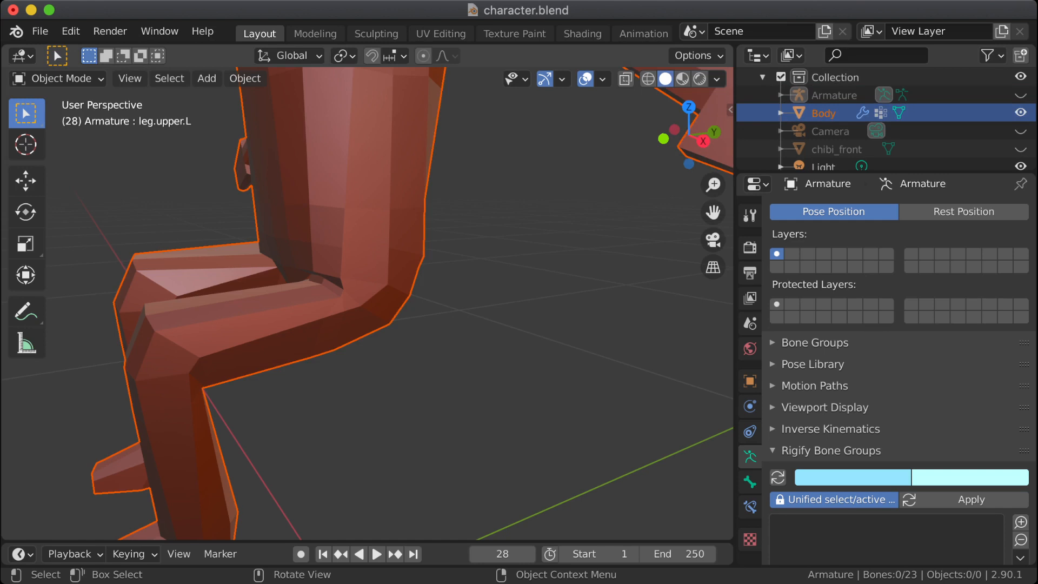
{"action": "key", "text": "alt+a"}
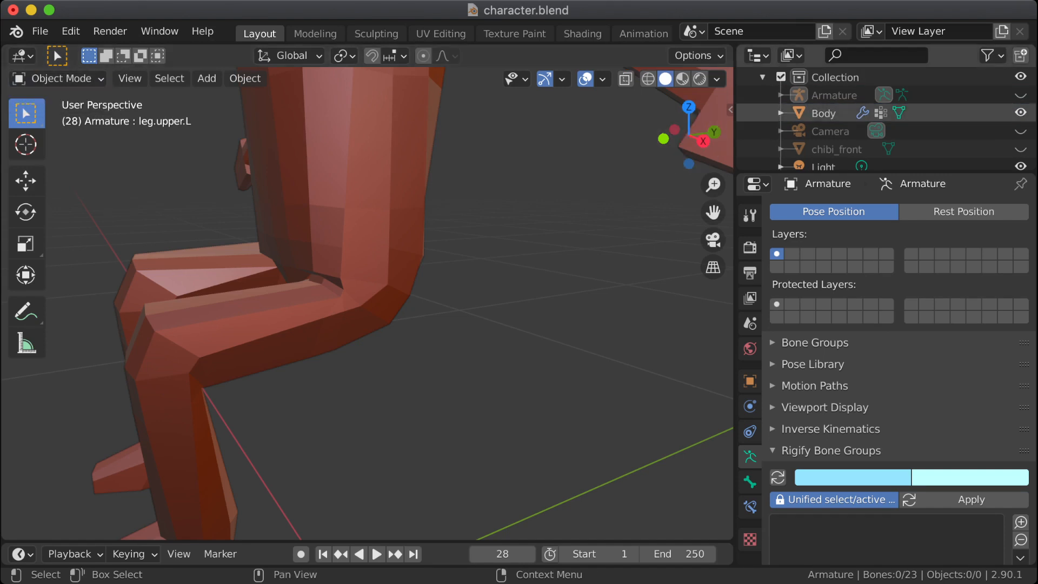
Step: Unhide the Armature, leave Pose Mode, and put the Body mesh in Edit Mode with nothing selected
{"action": "left_click", "coordinate": [1021, 95]}
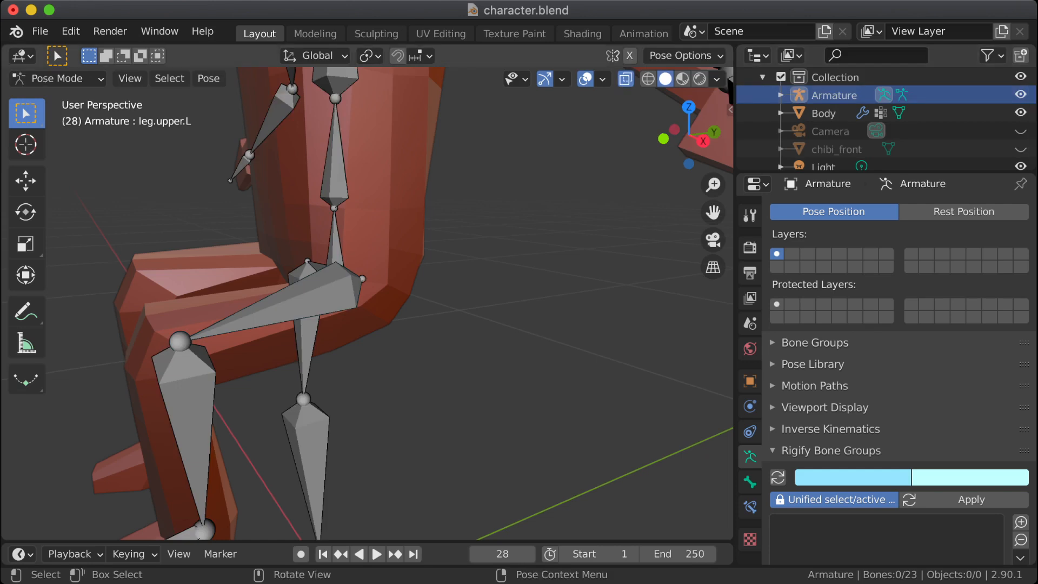
{"action": "left_click", "coordinate": [56, 79]}
{"action": "left_click", "coordinate": [60, 97]}
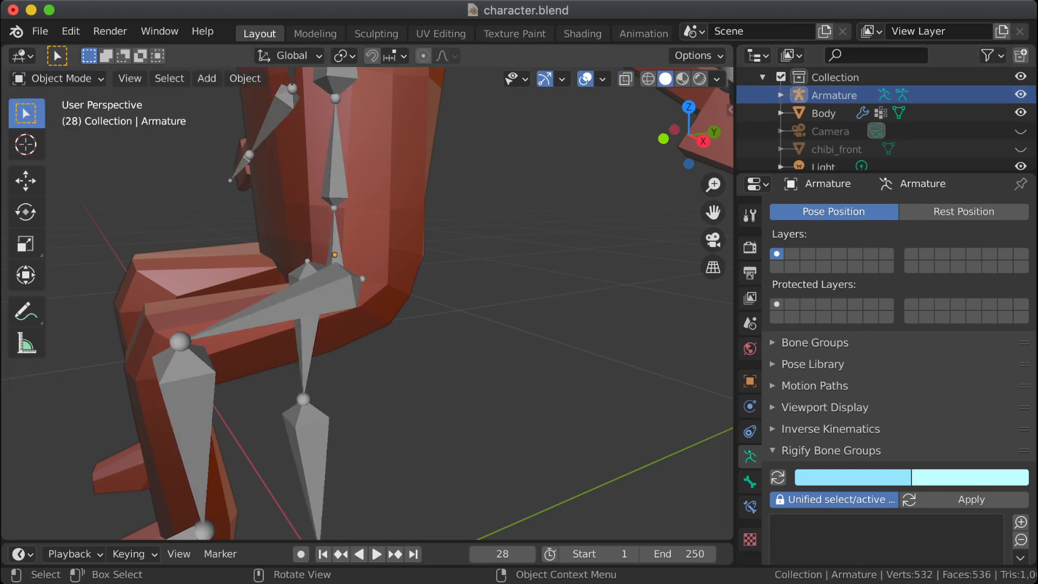
{"action": "left_click", "coordinate": [375, 223]}
{"action": "key", "text": "Tab"}
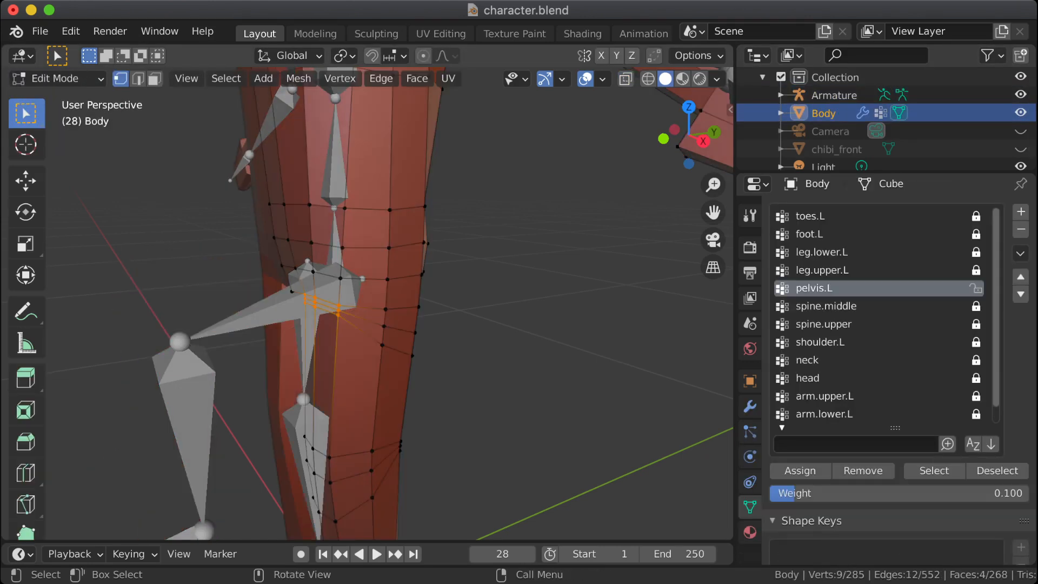
{"action": "middle_click_drag", "start_coordinate": [379, 303], "coordinate": [459, 300]}
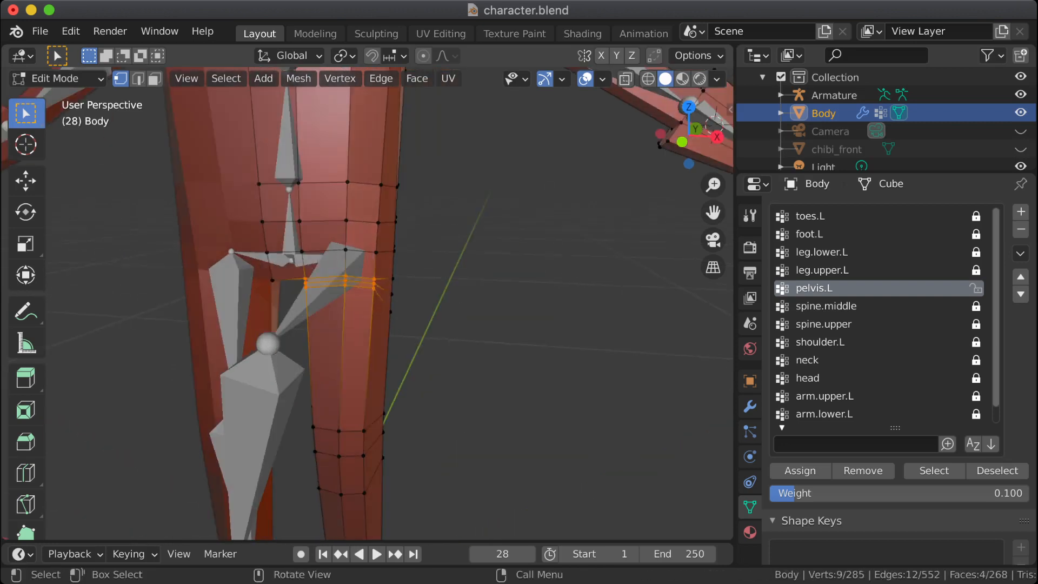
{"action": "key", "text": "alt+a"}
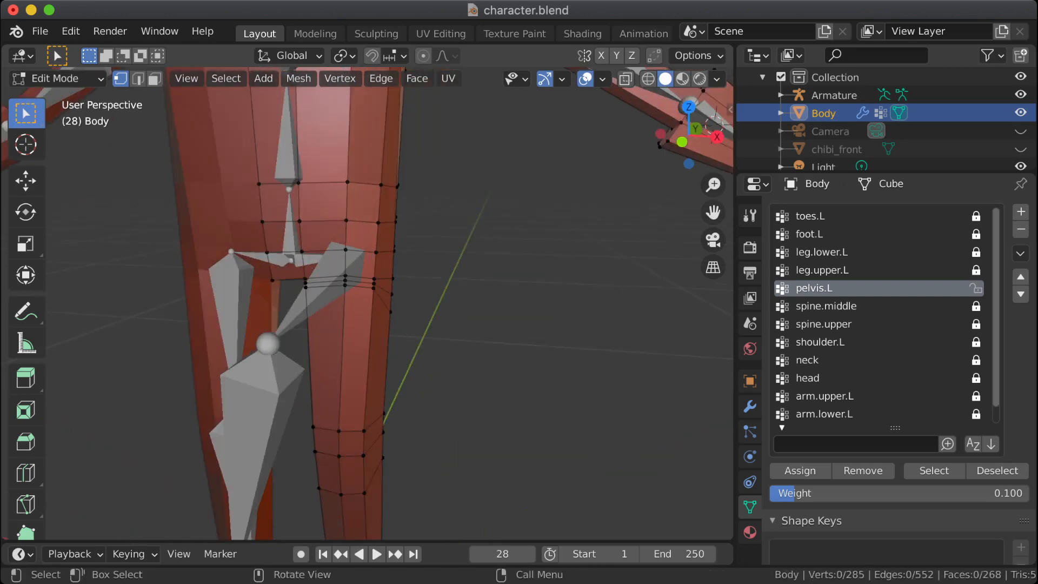
Step: Select the three front vertices of the lowest left hip edge loop and edge-slide them down the thigh by about 0.267
{"action": "scroll", "coordinate": [369, 259], "scroll_direction": "up", "scroll_amount": 3}
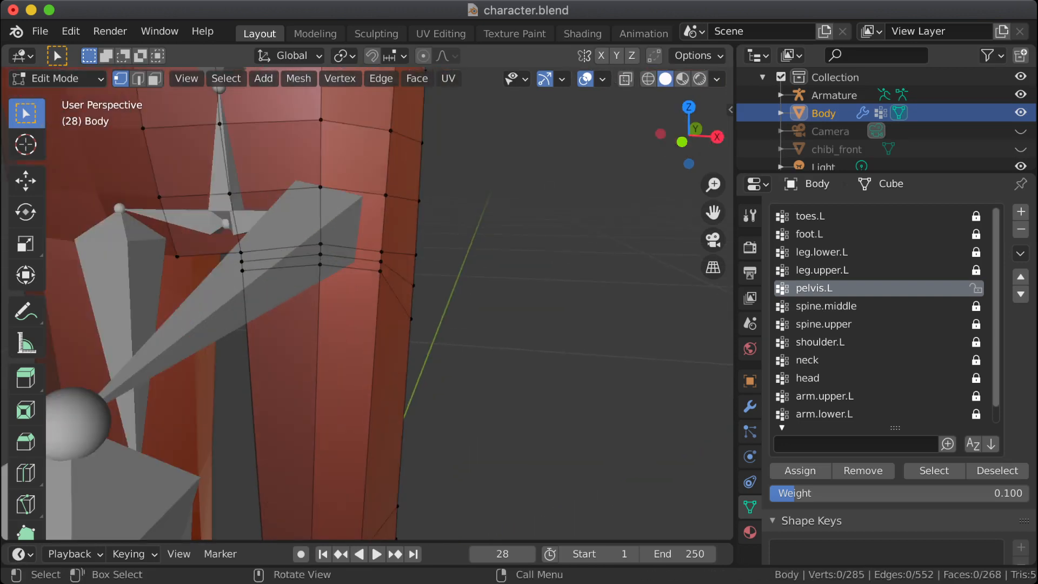
{"action": "left_click", "coordinate": [242, 271]}
{"action": "left_click", "coordinate": [320, 265], "text": "shift"}
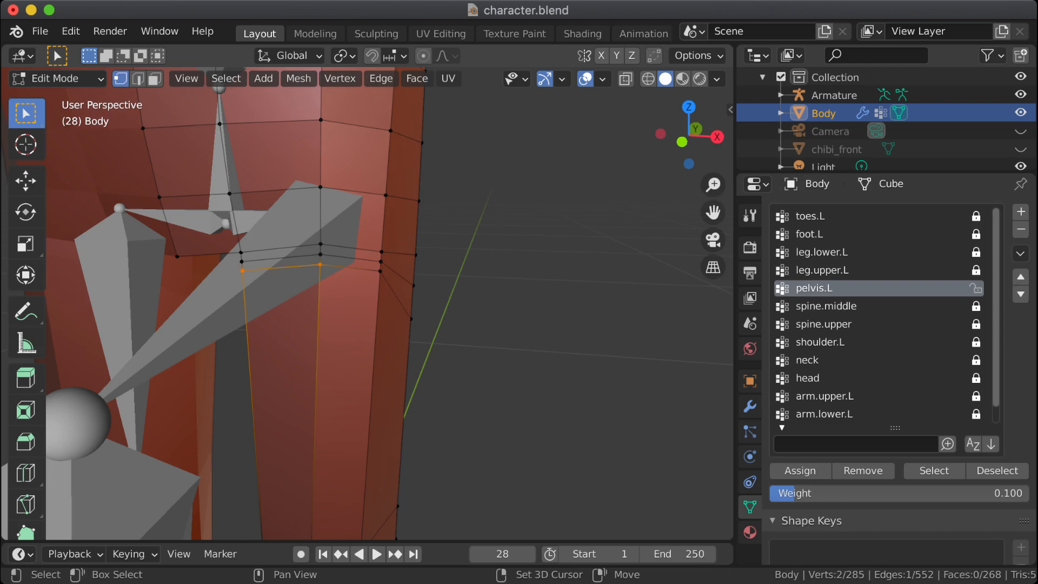
{"action": "left_click", "coordinate": [380, 270], "text": "shift"}
{"action": "middle_click_drag", "start_coordinate": [380, 270], "coordinate": [222, 262]}
{"action": "mouse_move", "coordinate": [346, 319]}
{"action": "middle_mouse_down", "text": "shift"}
{"action": "mouse_move", "coordinate": [341, 250]}
{"action": "mouse_move", "coordinate": [362, 330]}
{"action": "middle_mouse_up", "text": "shift"}
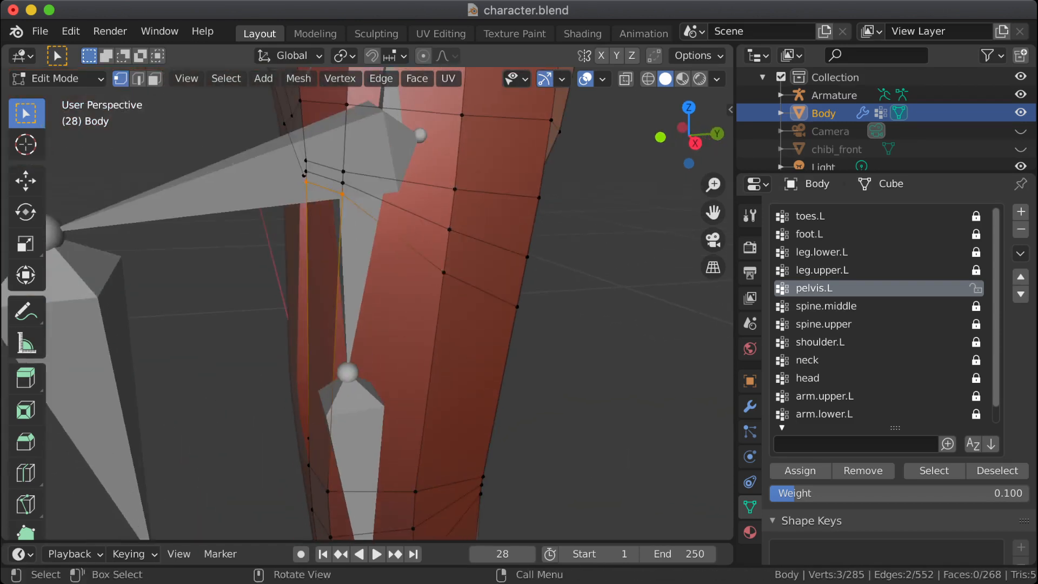
{"action": "key", "text": "g"}
{"action": "key", "text": "g"}
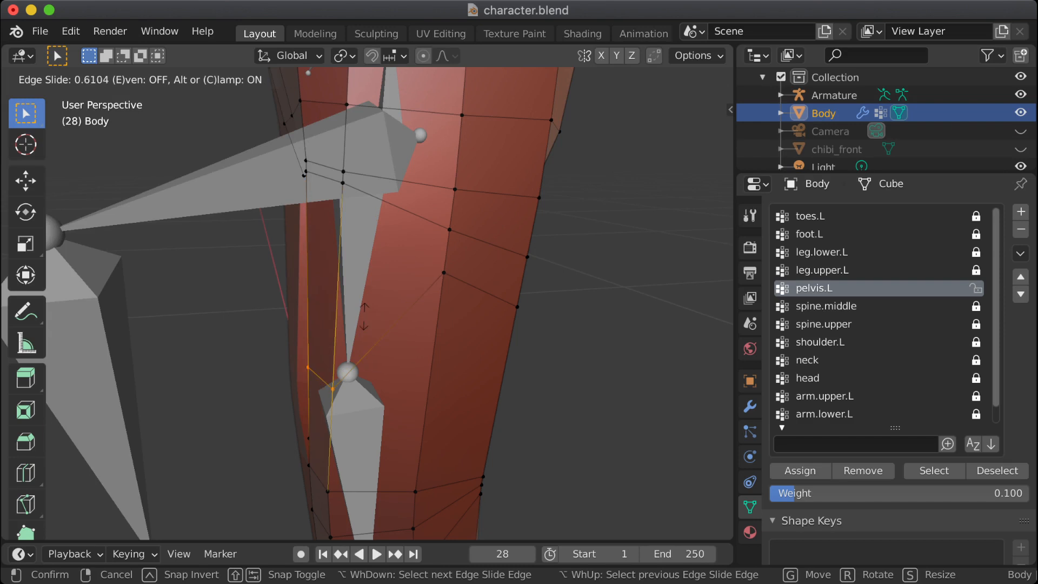
{"action": "left_click", "coordinate": [381, 262]}
Step: Hide the Armature and, with X-ray on, vertex-slide the loop's two mid-side thigh vertices down into line with its front and back vertices
{"action": "left_click", "coordinate": [443, 272]}
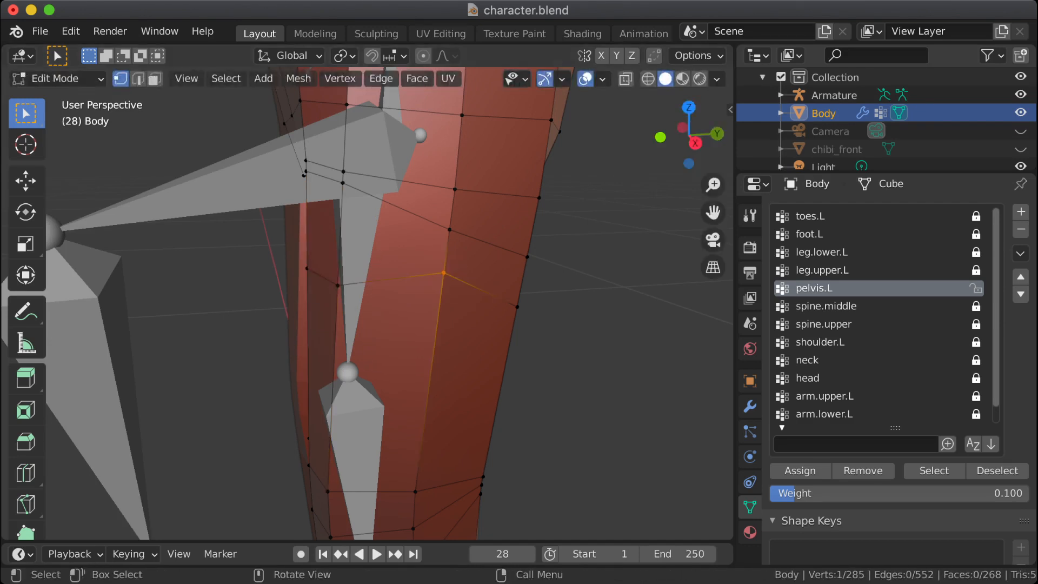
{"action": "key", "text": "KP_3"}
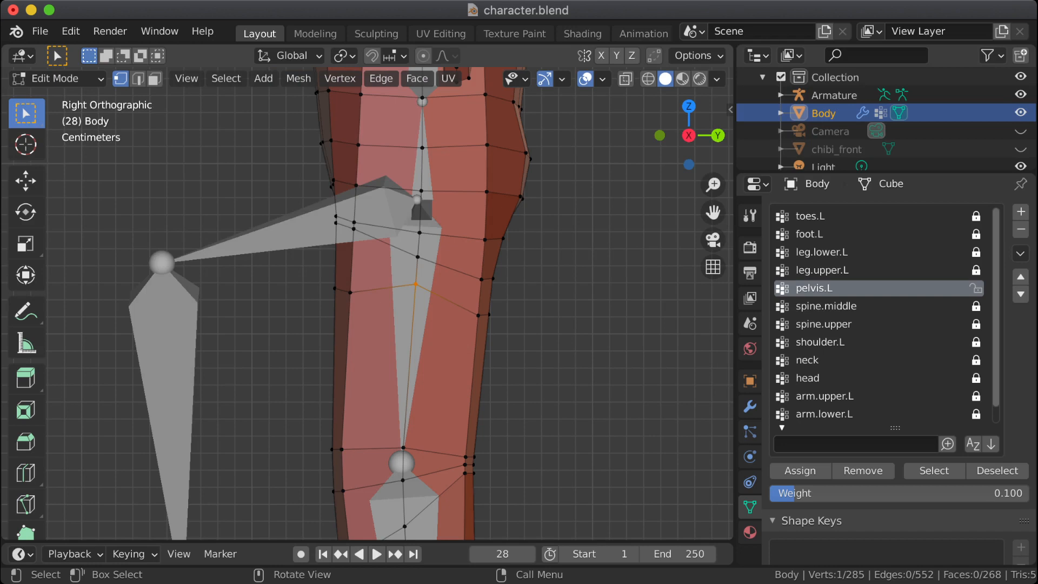
{"action": "left_click", "coordinate": [1020, 95]}
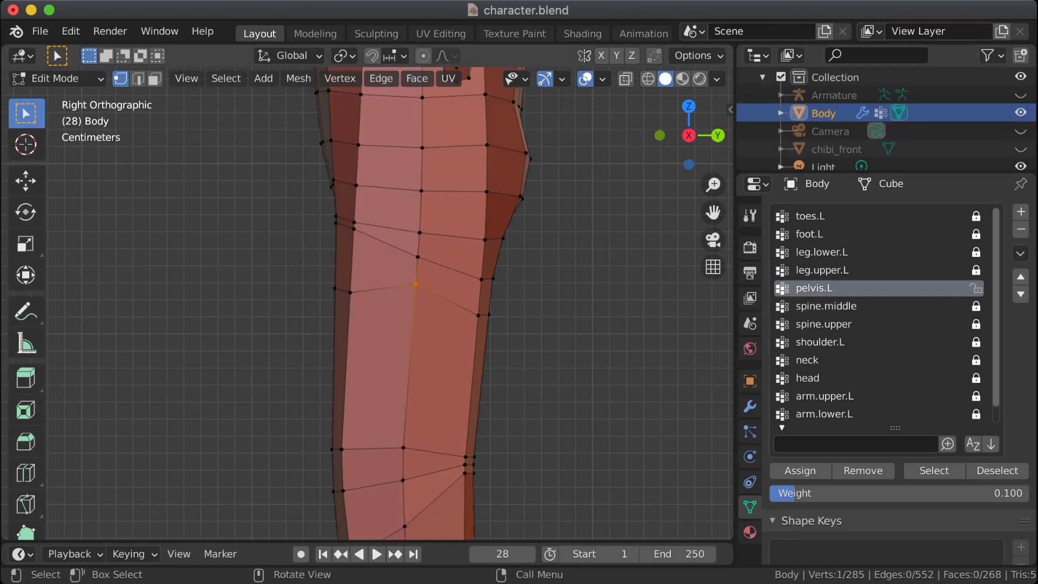
{"action": "key", "text": "alt+z"}
{"action": "left_click", "coordinate": [417, 282], "text": "shift"}
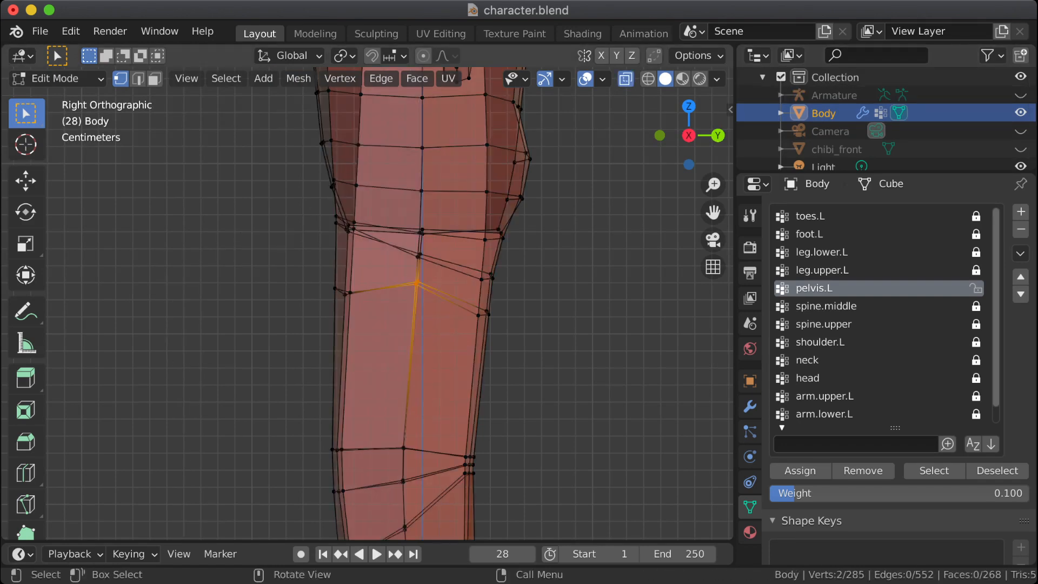
{"action": "key", "text": "shift+v"}
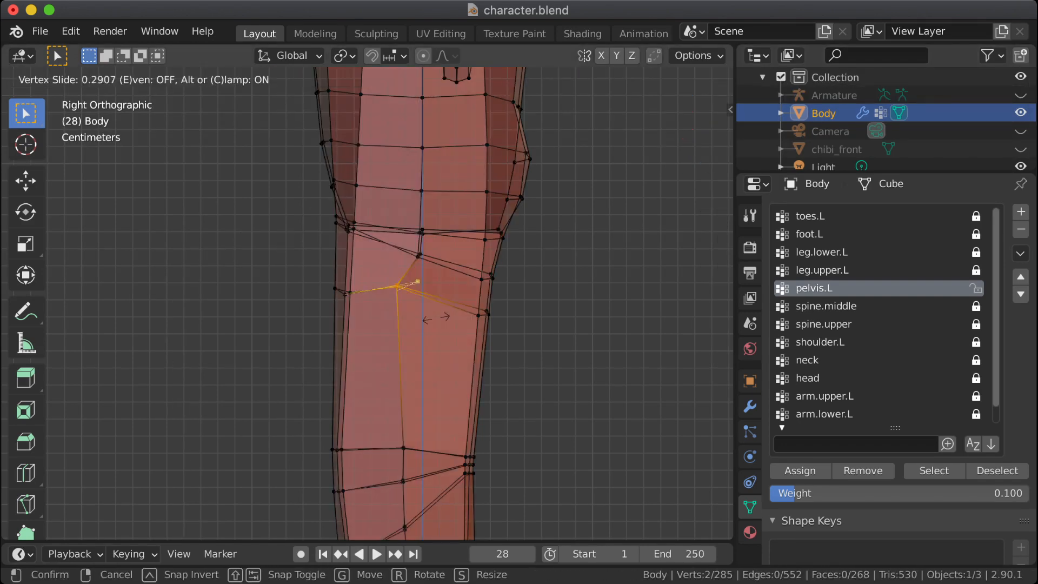
{"action": "left_click", "coordinate": [453, 338]}
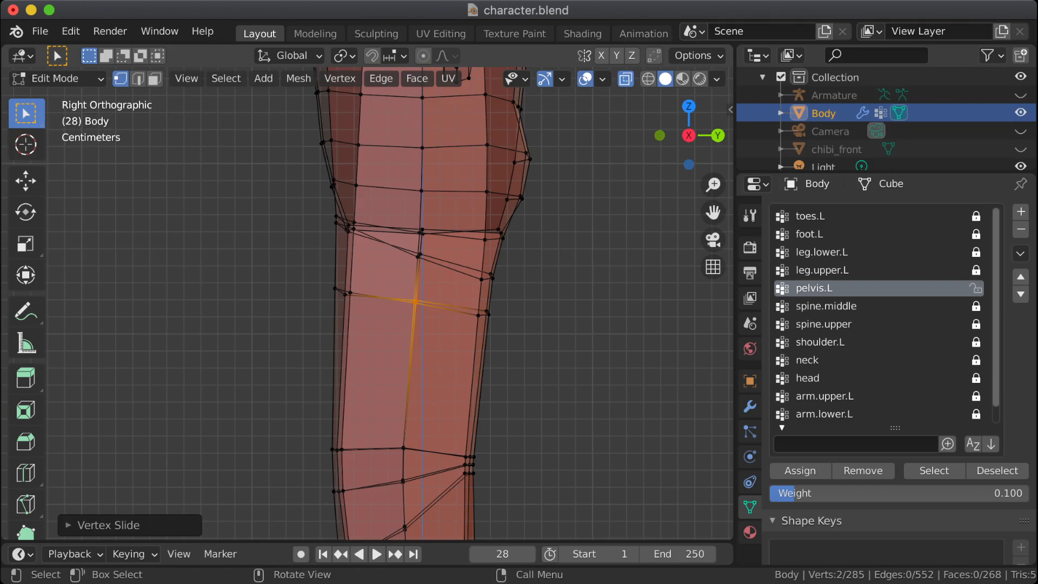
Step: Return the Body to Object Mode, turn X-ray off, and examine how the bent hips deform from the front
{"action": "left_click", "coordinate": [488, 315]}
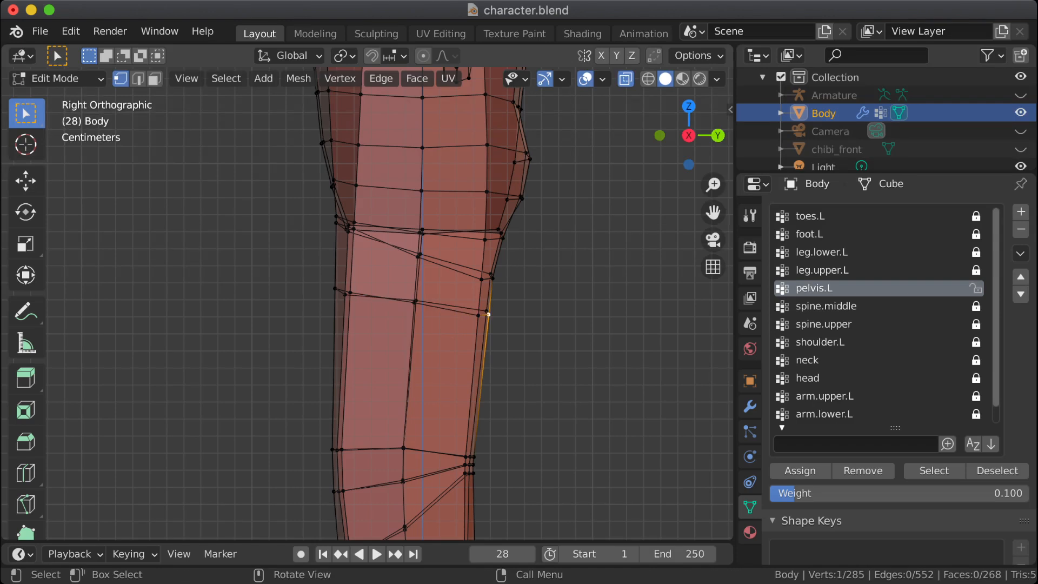
{"action": "middle_click_drag", "start_coordinate": [489, 314], "coordinate": [561, 330]}
{"action": "scroll", "coordinate": [561, 329], "scroll_direction": "down", "scroll_amount": 1}
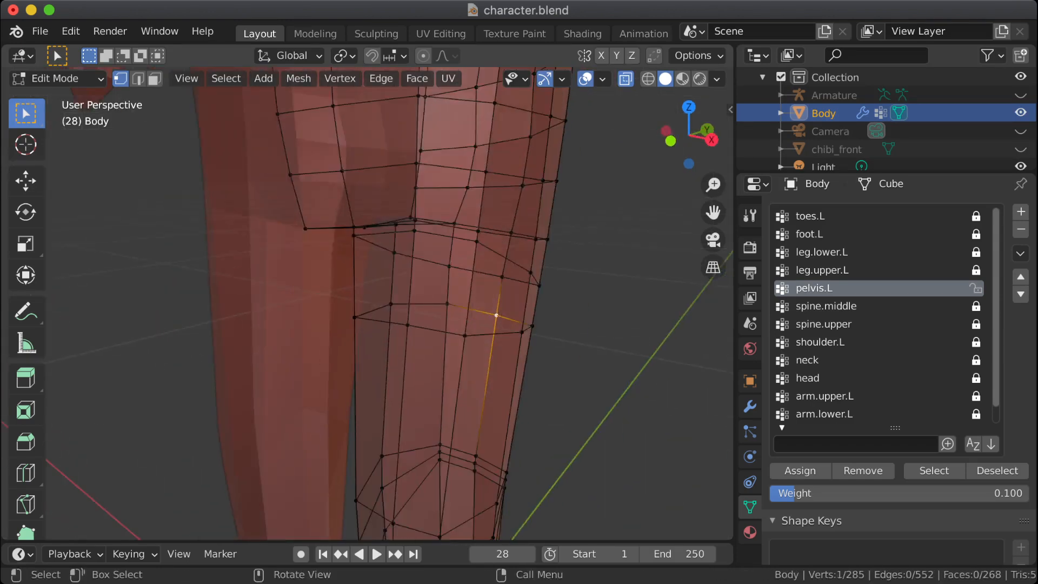
{"action": "scroll", "coordinate": [368, 303], "scroll_direction": "down", "scroll_amount": 2}
{"action": "key", "text": "Tab"}
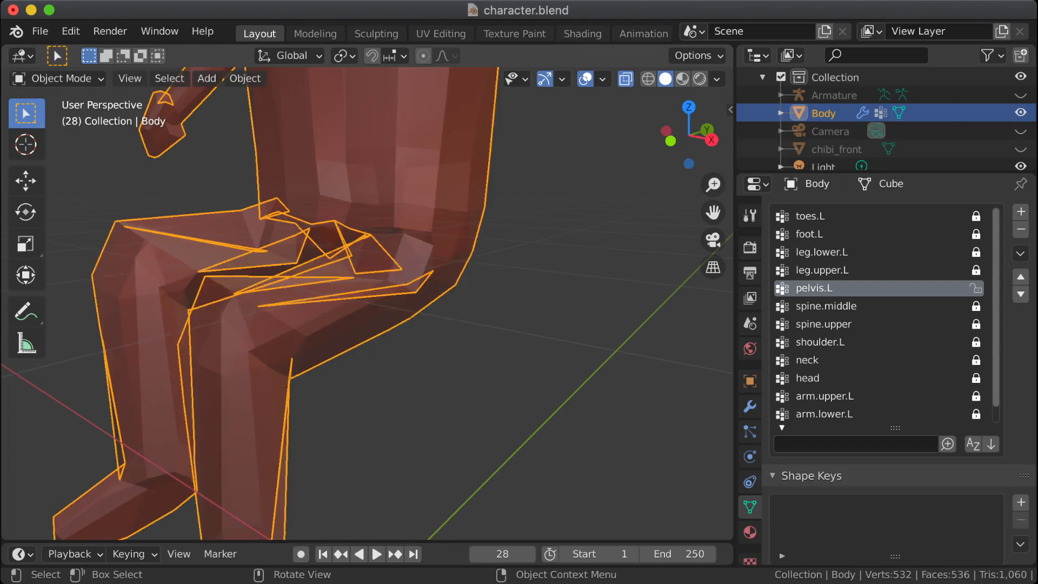
{"action": "middle_click_drag", "start_coordinate": [487, 319], "coordinate": [513, 320]}
{"action": "key", "text": "alt+z"}
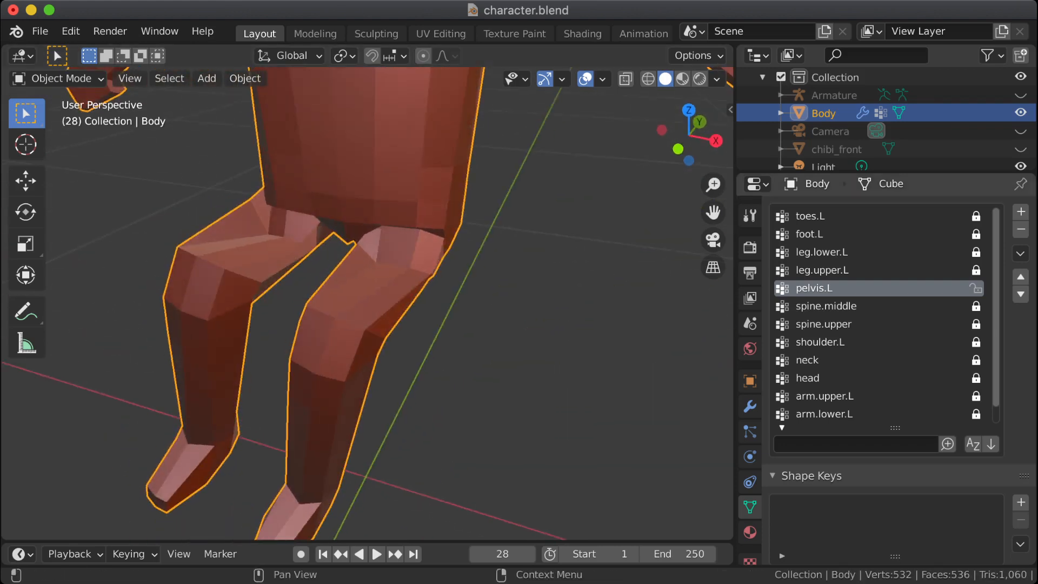
{"action": "scroll", "coordinate": [876, 314], "scroll_direction": "down", "scroll_amount": 1}
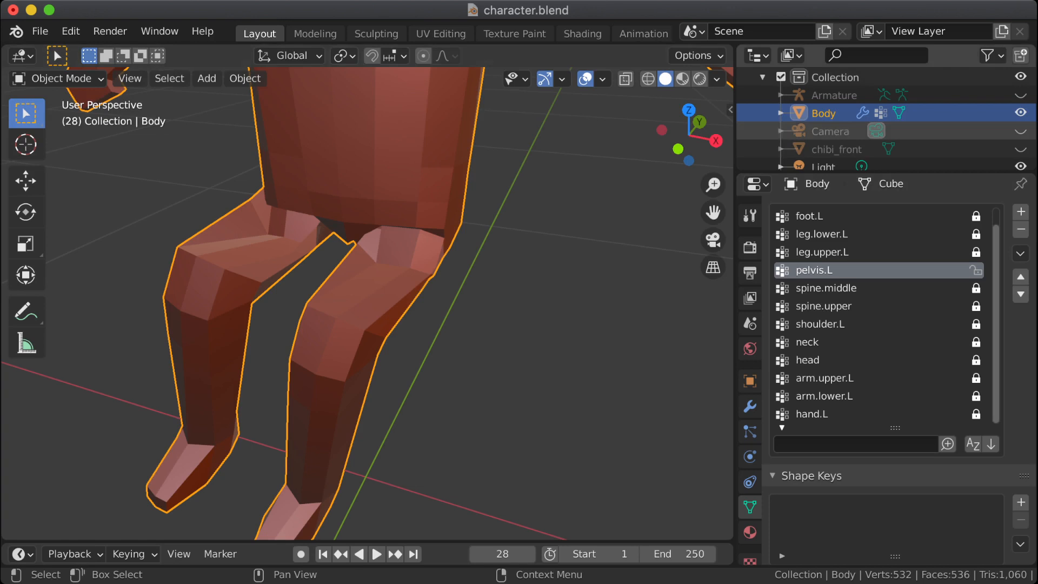
Step: In Edit Mode, keep pelvis.L as the active vertex group and select the three front vertices of the lowered left thigh loop
{"action": "key", "text": "Tab"}
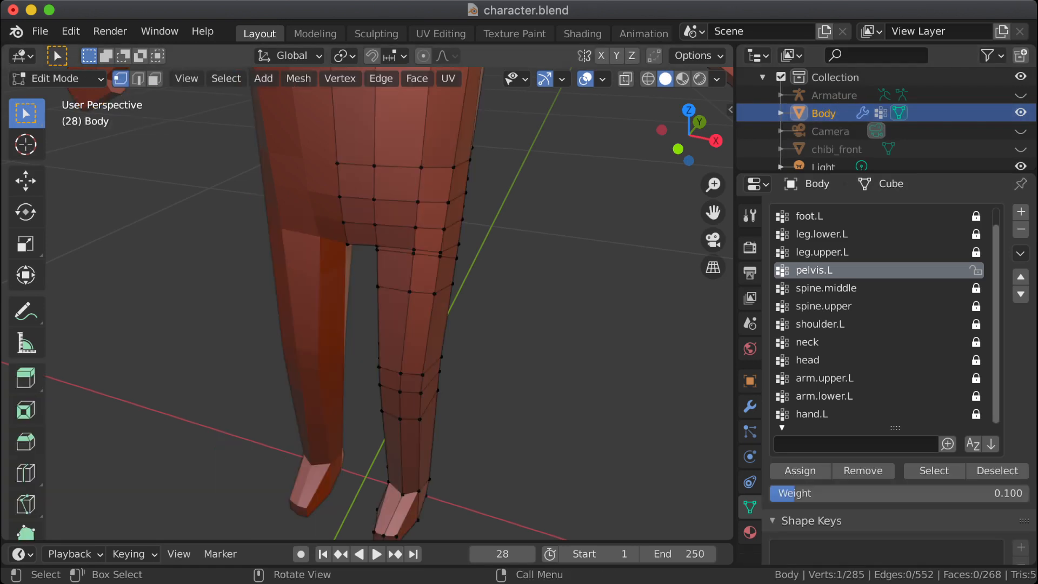
{"action": "middle_click_drag", "start_coordinate": [367, 303], "coordinate": [392, 303]}
{"action": "scroll", "coordinate": [392, 302], "scroll_direction": "up", "scroll_amount": 2}
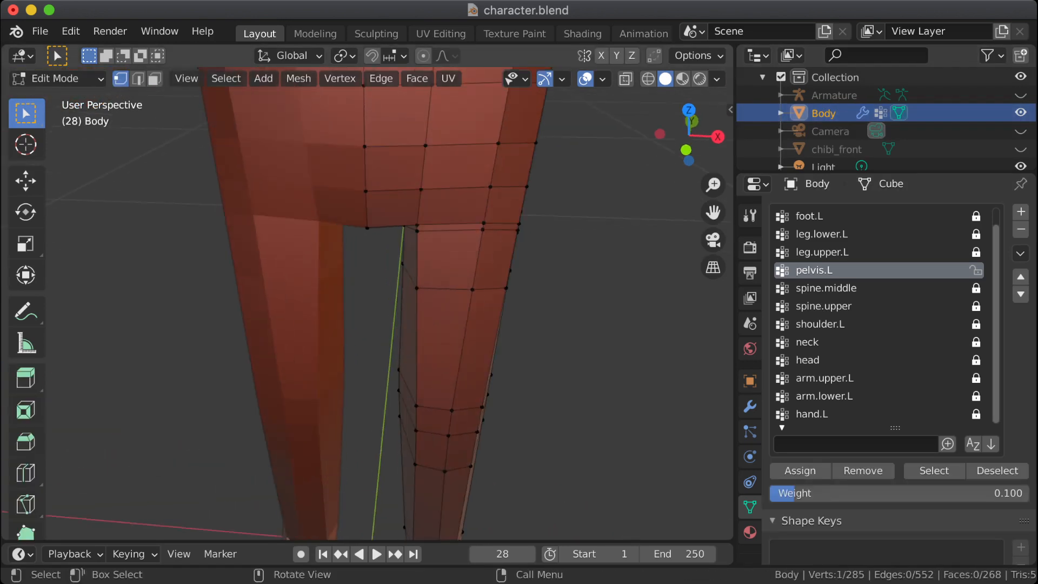
{"action": "left_click", "coordinate": [833, 288]}
{"action": "left_click", "coordinate": [827, 271]}
{"action": "left_click", "coordinate": [417, 288]}
{"action": "left_click", "coordinate": [473, 289], "text": "shift"}
{"action": "middle_click_drag", "start_coordinate": [472, 289], "coordinate": [403, 297]}
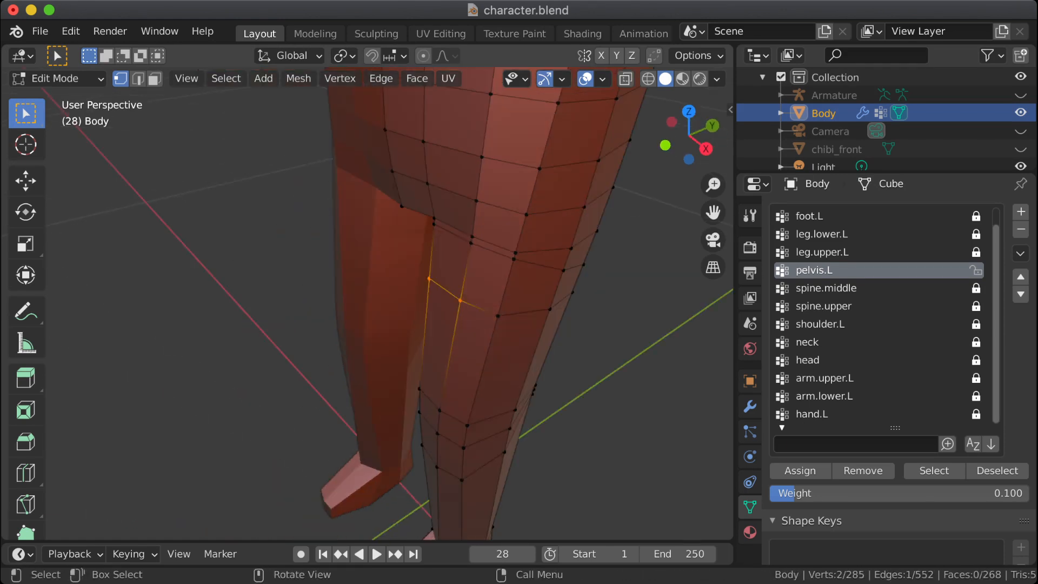
{"action": "left_click", "coordinate": [497, 315], "text": "shift"}
Step: Switch the Body to Object Mode and examine the bent left hip's crease from the side
{"action": "key", "text": "Tab"}
{"action": "middle_click_drag", "start_coordinate": [476, 308], "coordinate": [407, 236]}
{"action": "scroll", "coordinate": [407, 264], "scroll_direction": "down", "scroll_amount": 4}
{"action": "scroll", "coordinate": [406, 264], "scroll_direction": "up", "scroll_amount": 2}
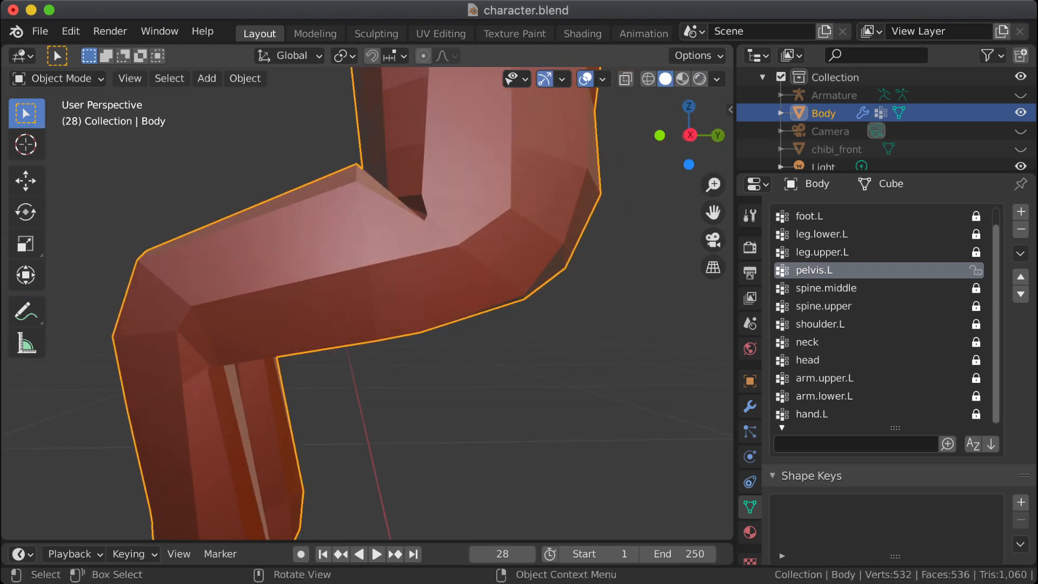
{"action": "middle_click_drag", "start_coordinate": [407, 235], "coordinate": [351, 241]}
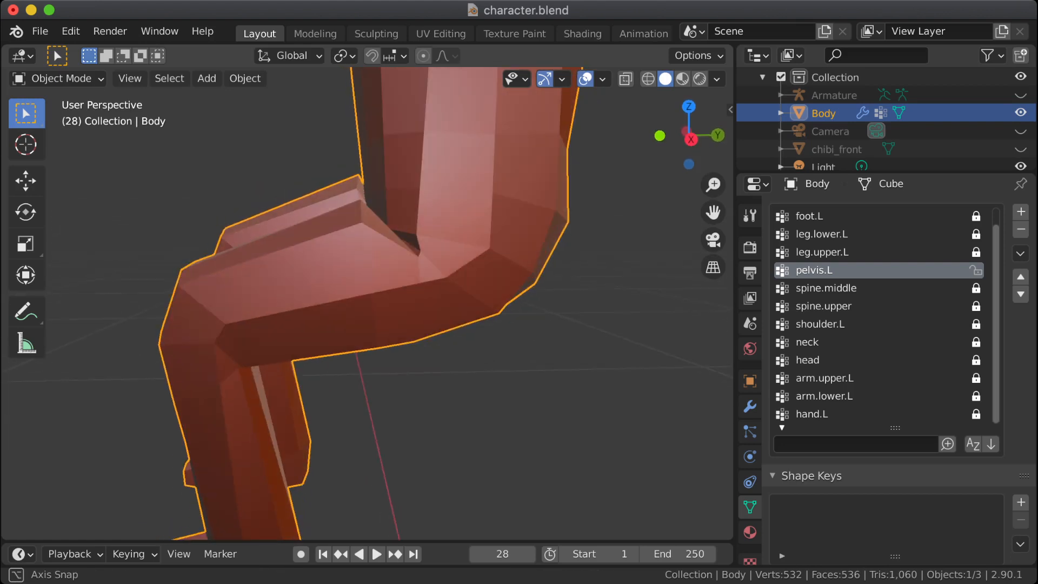
Step: In Edit Mode, select the three front vertices of the lower hip-crease loop and edge-slide them down by about 0.18
{"action": "key", "text": "Tab"}
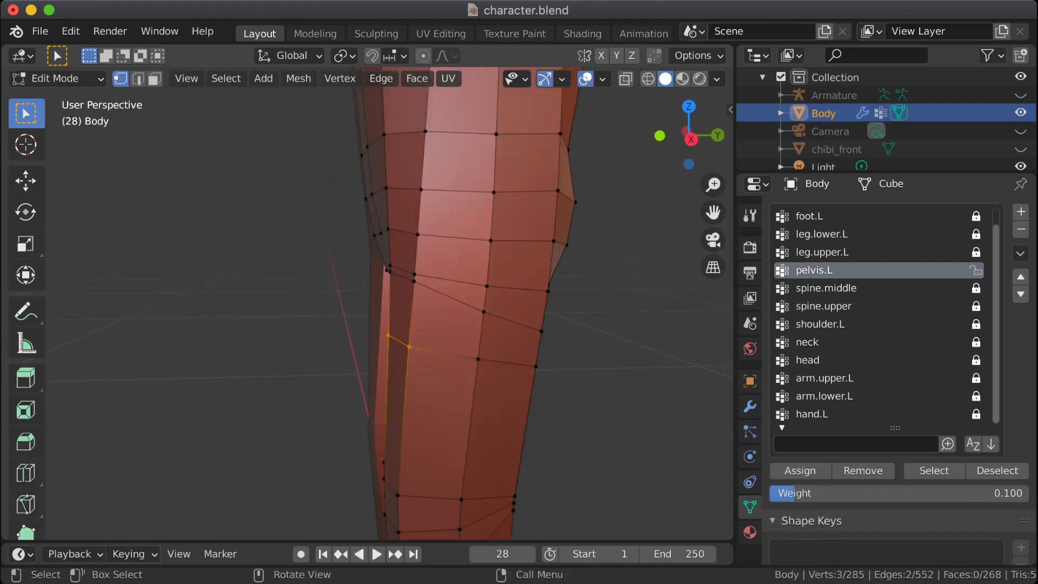
{"action": "middle_click_drag", "start_coordinate": [346, 325], "coordinate": [452, 325]}
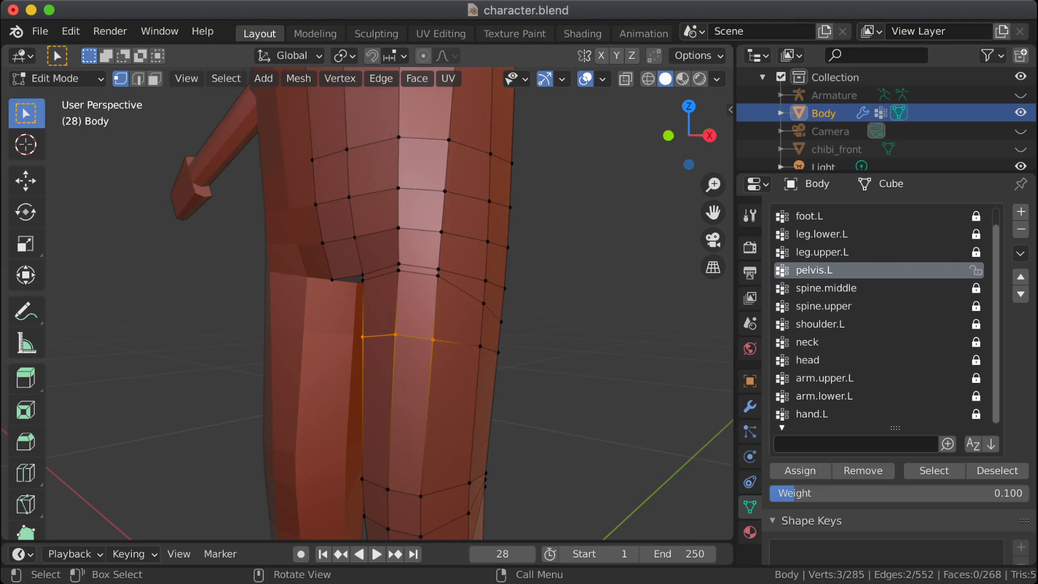
{"action": "middle_click_drag", "start_coordinate": [346, 325], "coordinate": [432, 325]}
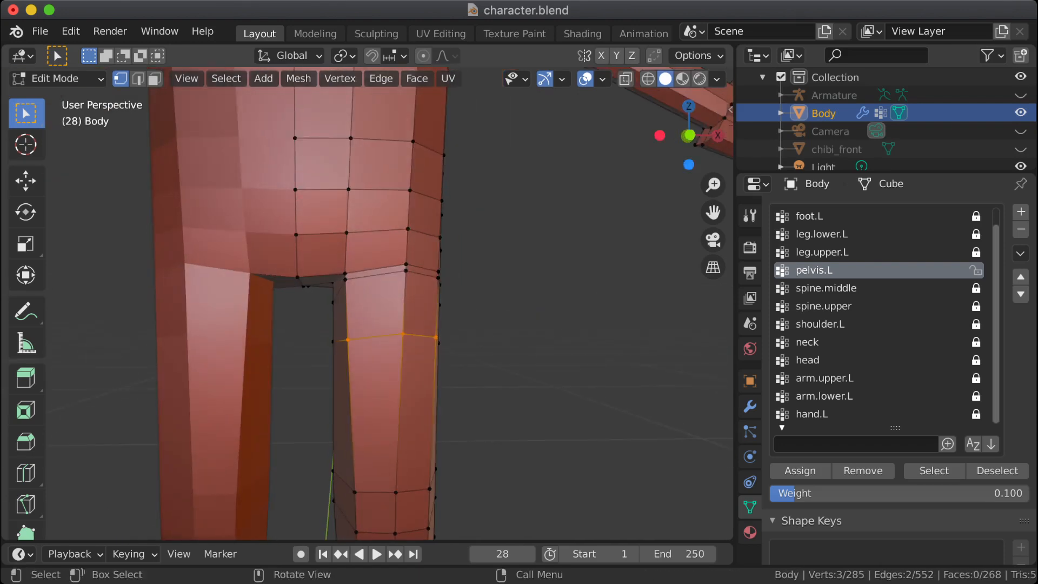
{"action": "left_click_drag", "start_coordinate": [324, 258], "coordinate": [356, 285]}
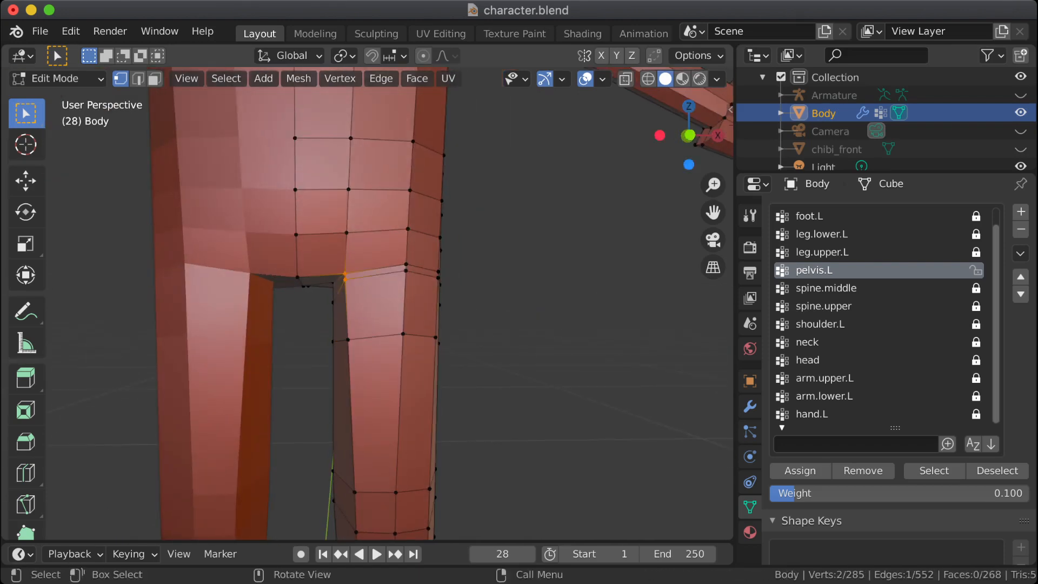
{"action": "left_click", "coordinate": [345, 280]}
{"action": "scroll", "coordinate": [346, 282], "scroll_direction": "up", "scroll_amount": 6}
{"action": "left_click_drag", "start_coordinate": [486, 183], "coordinate": [509, 203], "text": "shift"}
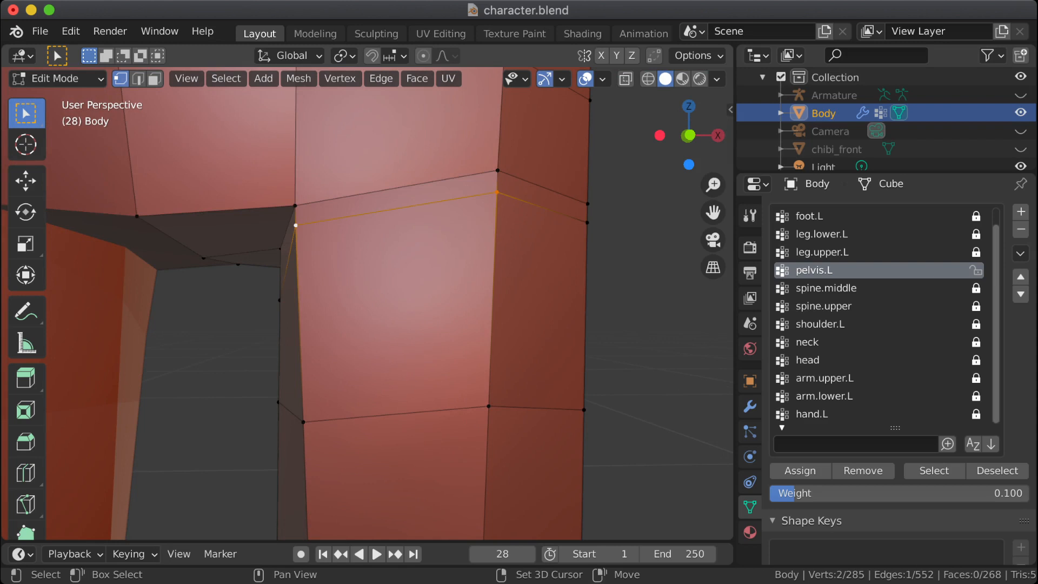
{"action": "left_click_drag", "start_coordinate": [575, 211], "coordinate": [601, 236], "text": "shift"}
{"action": "middle_click_drag", "start_coordinate": [602, 235], "coordinate": [503, 271]}
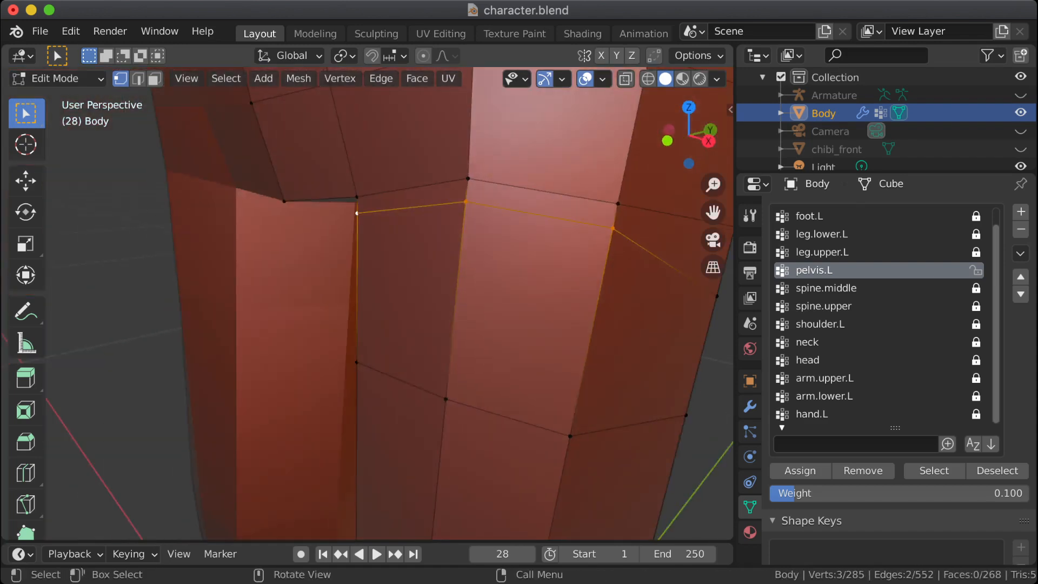
{"action": "key", "text": "g"}
{"action": "key", "text": "g"}
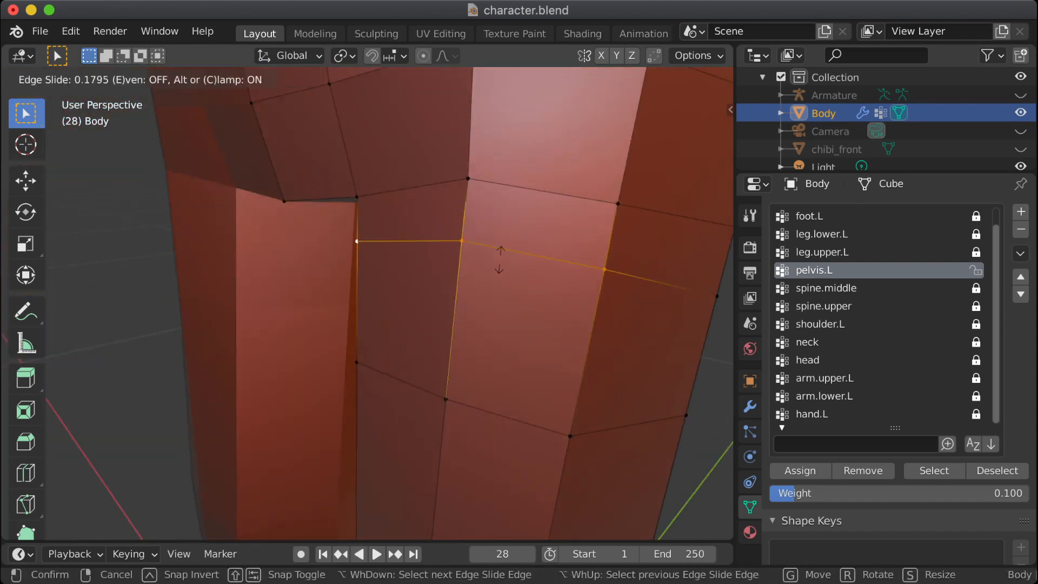
{"action": "left_click", "coordinate": [498, 255]}
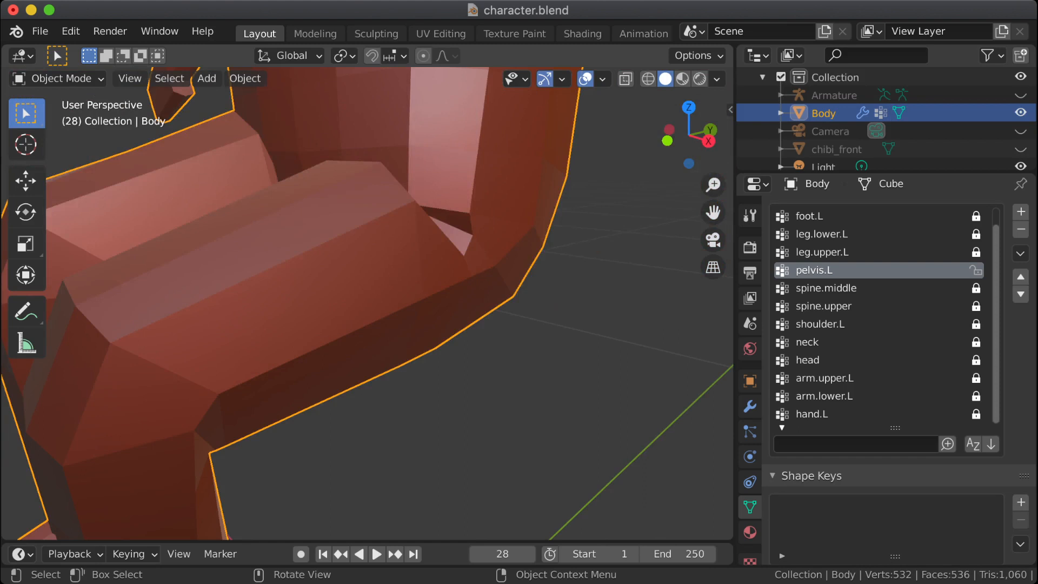
Step: Examine the seated hip and thigh shape in Object Mode, including up close in the right orthographic view
{"action": "middle_click_drag", "start_coordinate": [443, 281], "coordinate": [406, 280]}
{"action": "scroll", "coordinate": [400, 308], "scroll_direction": "down", "scroll_amount": 2}
{"action": "key", "text": "KP_3"}
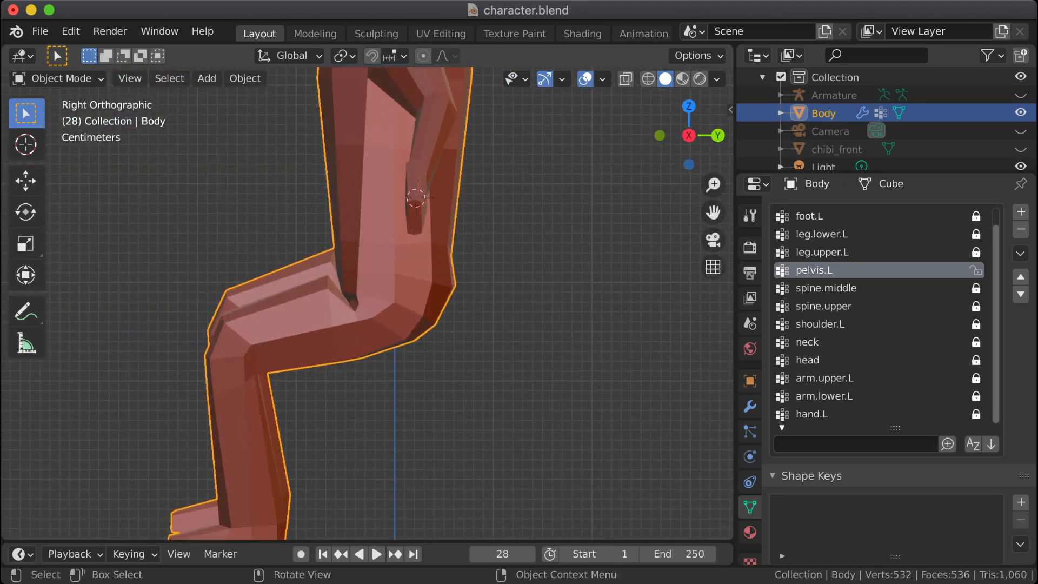
{"action": "scroll", "coordinate": [368, 303], "scroll_direction": "up", "scroll_amount": 2}
{"action": "scroll", "coordinate": [367, 303], "scroll_direction": "up", "scroll_amount": 1}
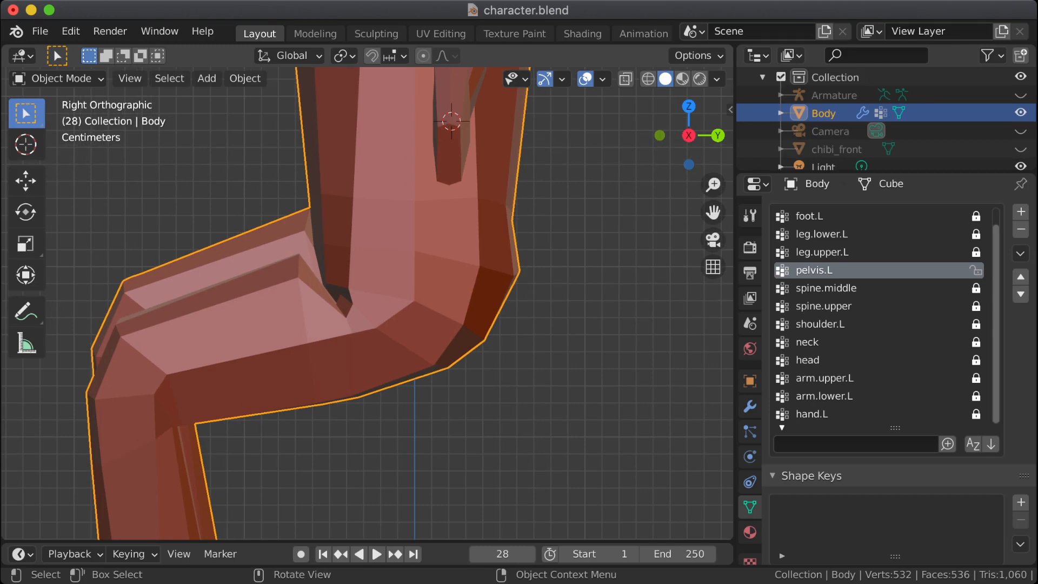
Step: Clear the vertex selection on the Body in Edit Mode and check the left hip in both modes
{"action": "key", "text": "Tab"}
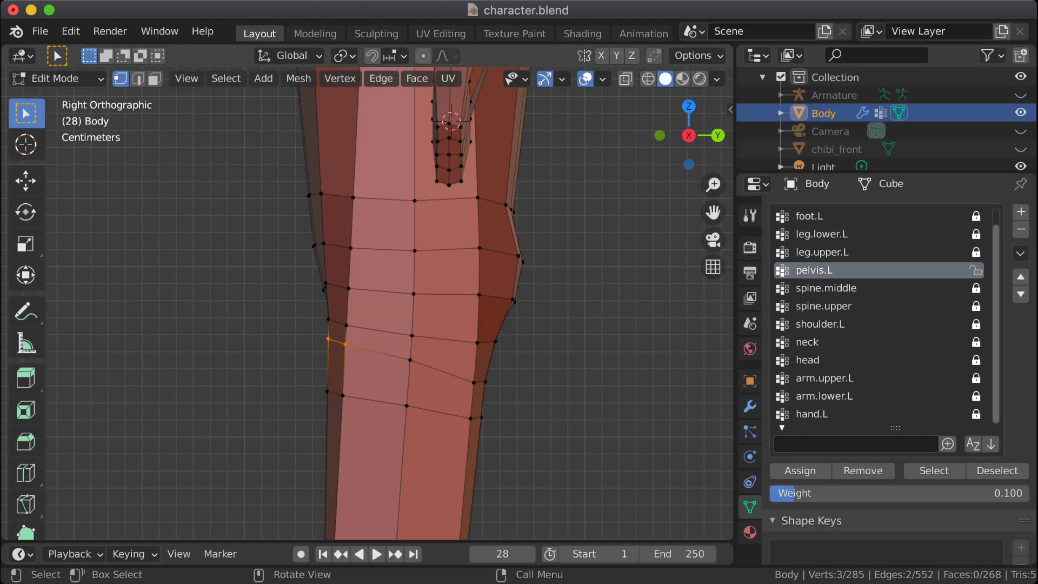
{"action": "middle_click_drag", "start_coordinate": [368, 303], "coordinate": [505, 303]}
{"action": "scroll", "coordinate": [368, 303], "scroll_direction": "down", "scroll_amount": 5}
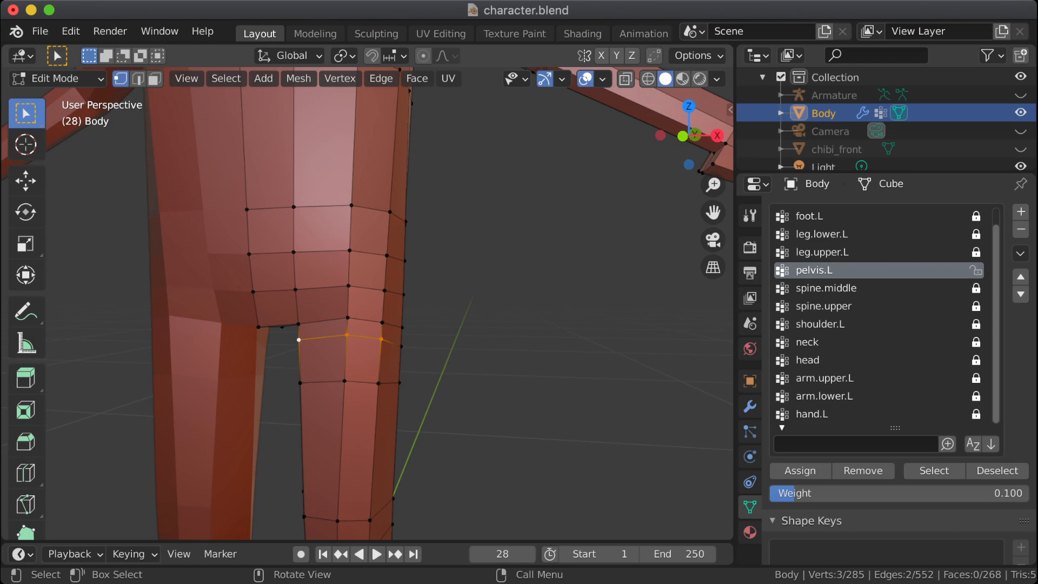
{"action": "key", "text": "alt+a"}
{"action": "middle_click_drag", "start_coordinate": [505, 303], "coordinate": [641, 303]}
{"action": "key", "text": "Tab"}
{"action": "key", "text": "Tab"}
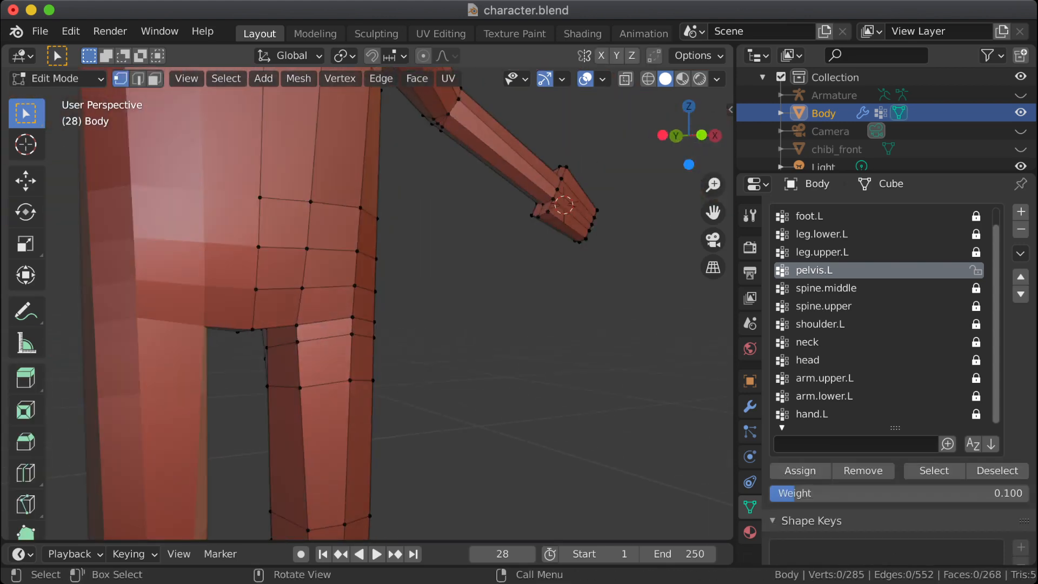
Step: Select ten front vertices across the three left hip-crease loops, and make leg.upper.L the active vertex group and unlock it
{"action": "left_click_drag", "start_coordinate": [290, 316], "coordinate": [327, 353]}
{"action": "middle_click_drag", "start_coordinate": [327, 352], "coordinate": [227, 357]}
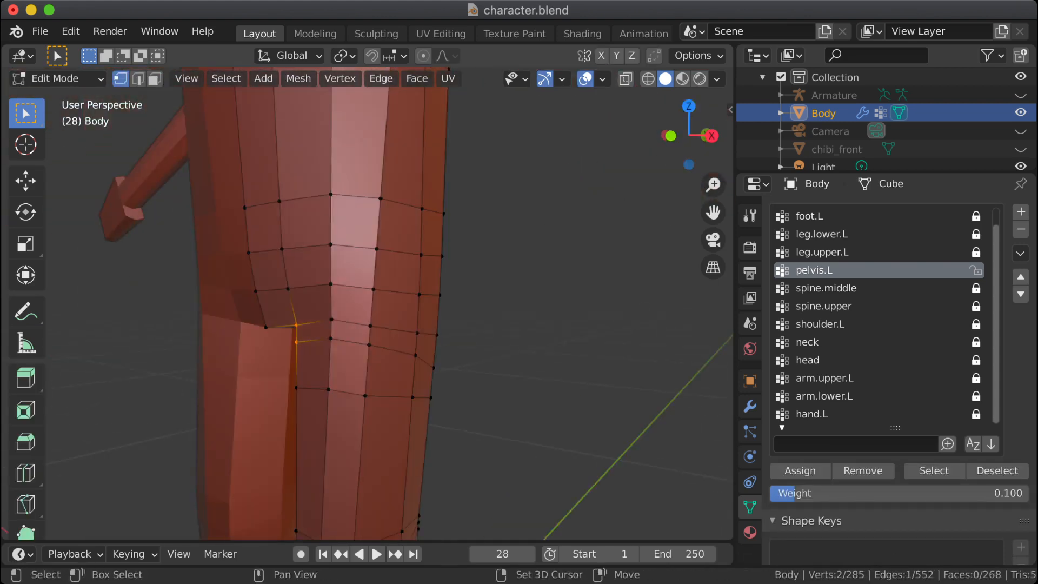
{"action": "left_click_drag", "start_coordinate": [327, 314], "coordinate": [388, 347], "text": "shift"}
{"action": "left_click_drag", "start_coordinate": [243, 285], "coordinate": [392, 299], "text": "shift"}
{"action": "left_click", "coordinate": [330, 284], "text": "shift"}
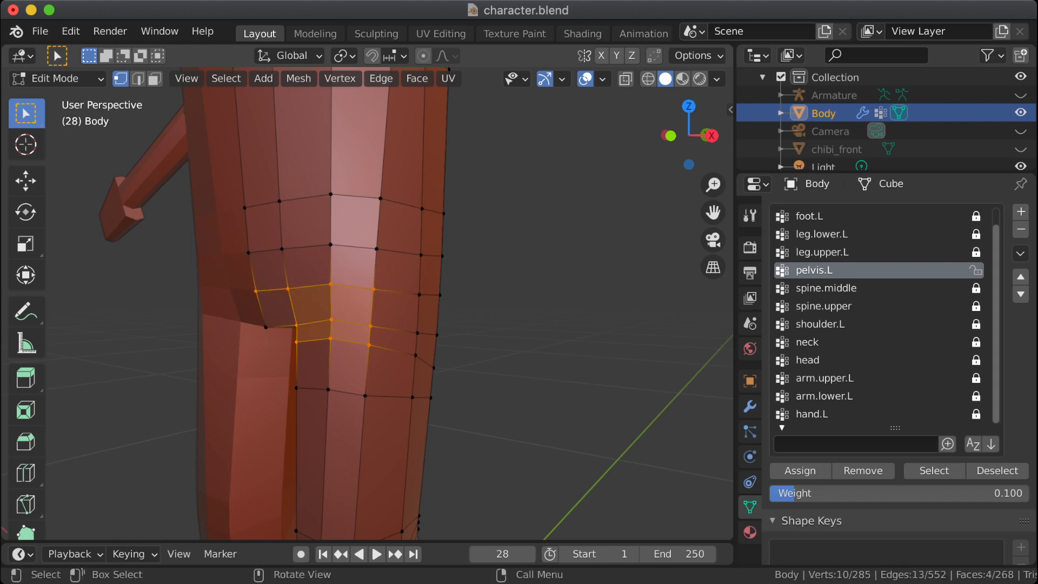
{"action": "middle_click_drag", "start_coordinate": [331, 284], "coordinate": [508, 292]}
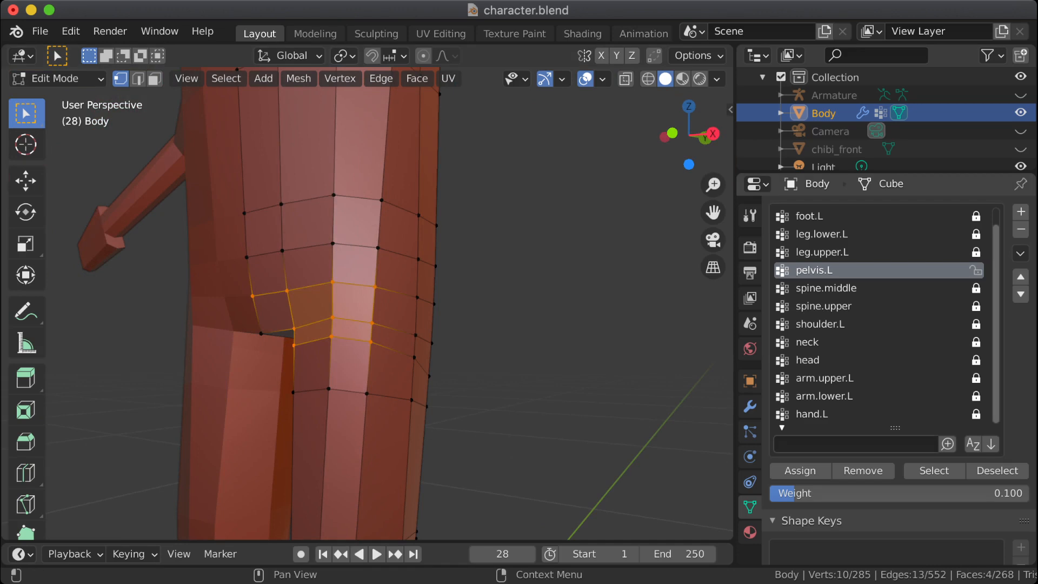
{"action": "left_click", "coordinate": [823, 253]}
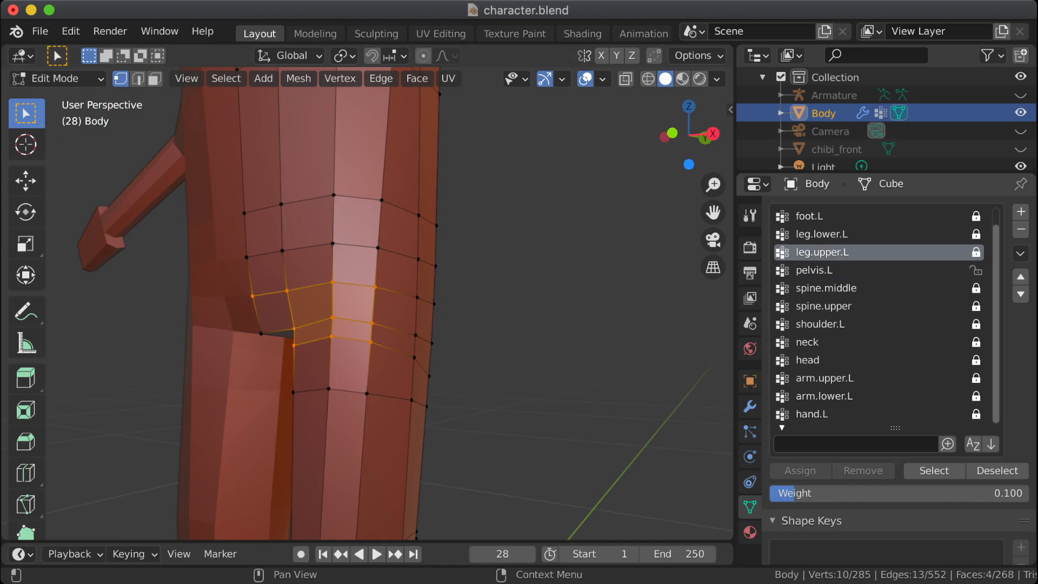
{"action": "left_click", "coordinate": [976, 252]}
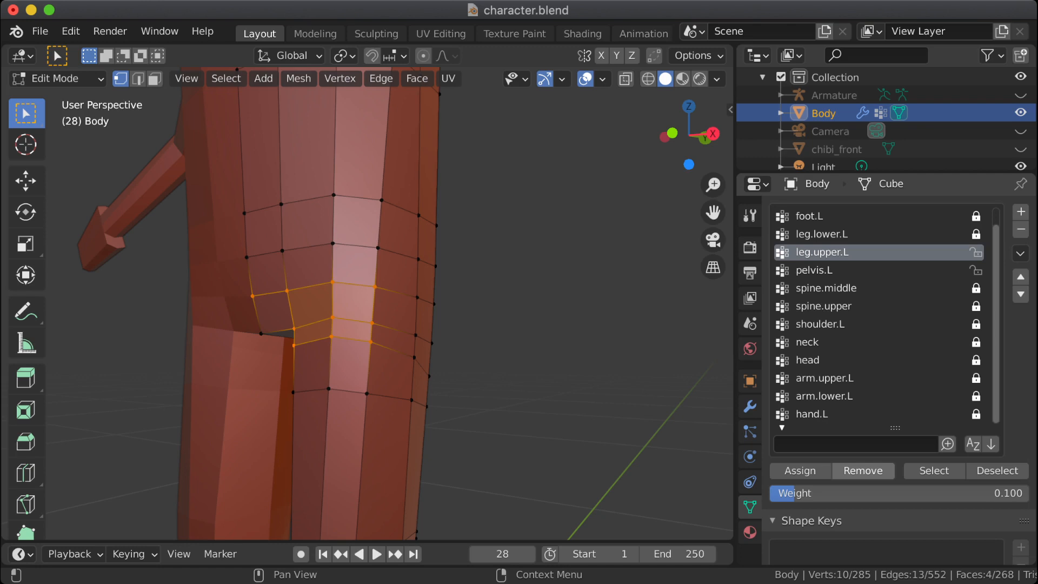
Step: Compare the left hip's bent shape in Object Mode with its rest shape in Edit Mode from several angles
{"action": "key", "text": "Tab"}
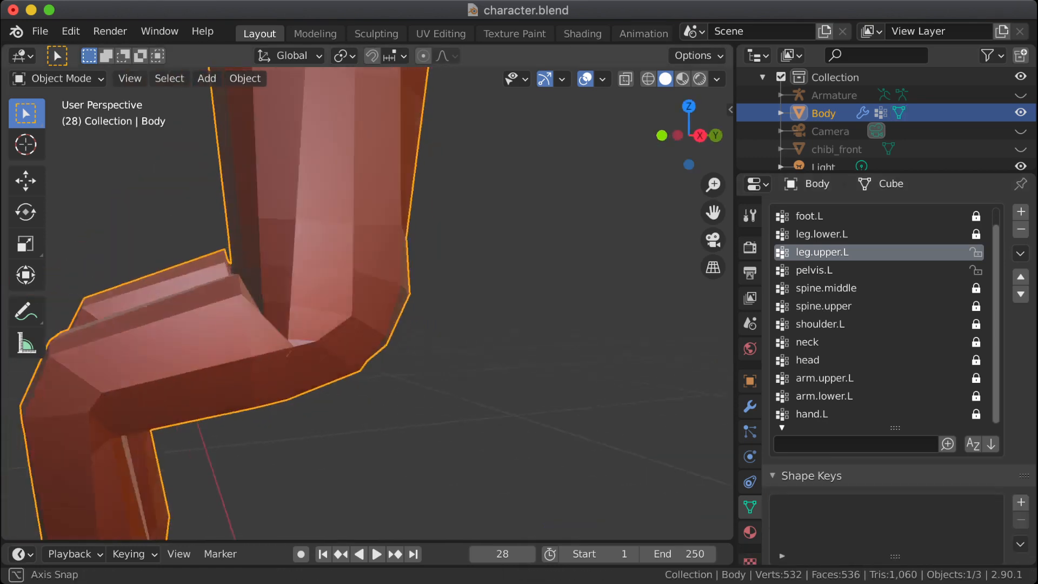
{"action": "key", "text": "Tab"}
{"action": "key", "text": "Tab"}
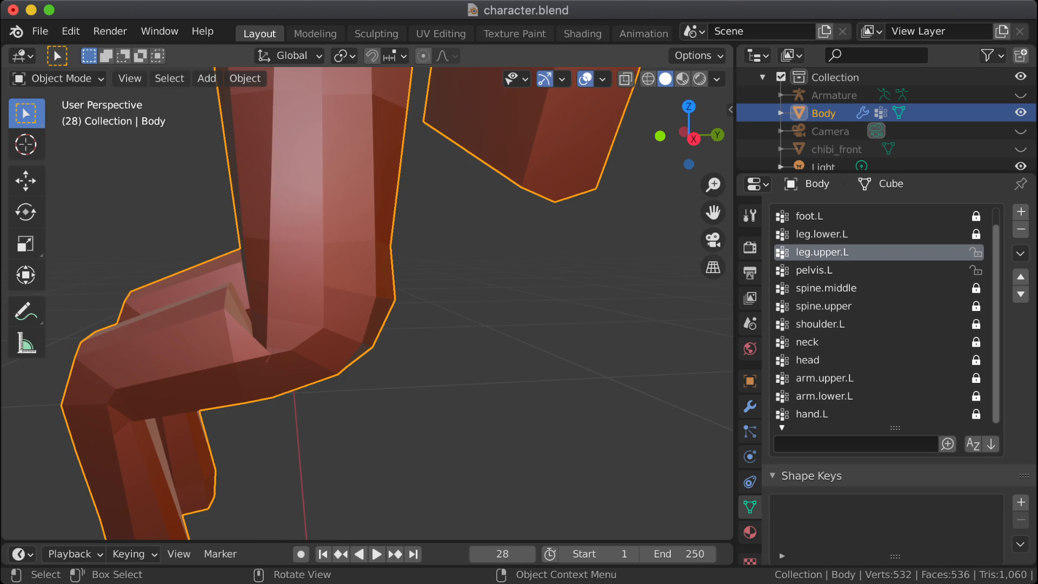
{"action": "key", "text": "Tab"}
{"action": "middle_click_drag", "start_coordinate": [324, 303], "coordinate": [516, 275]}
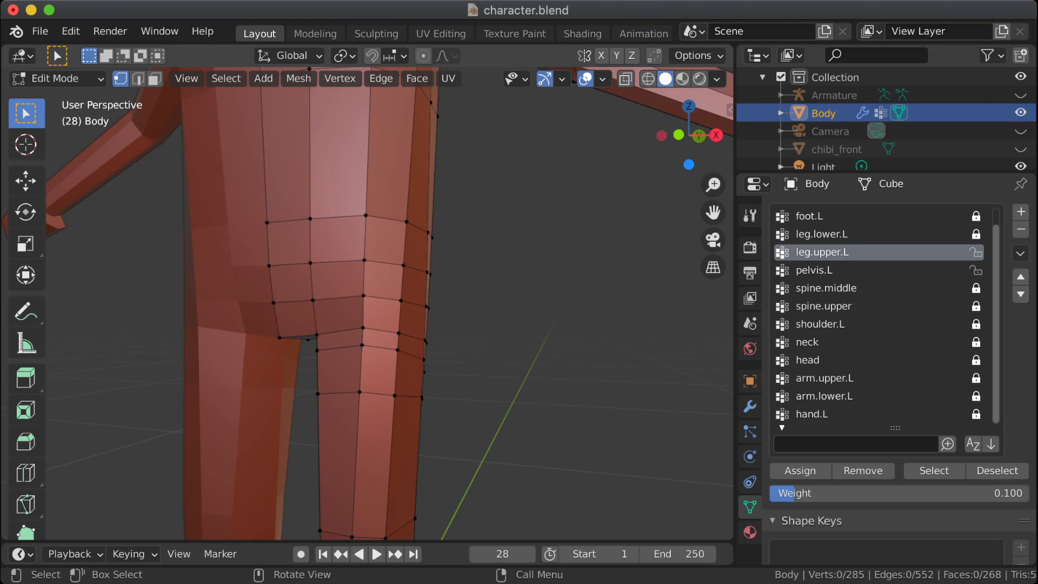
{"action": "middle_click_drag", "start_coordinate": [379, 303], "coordinate": [519, 303]}
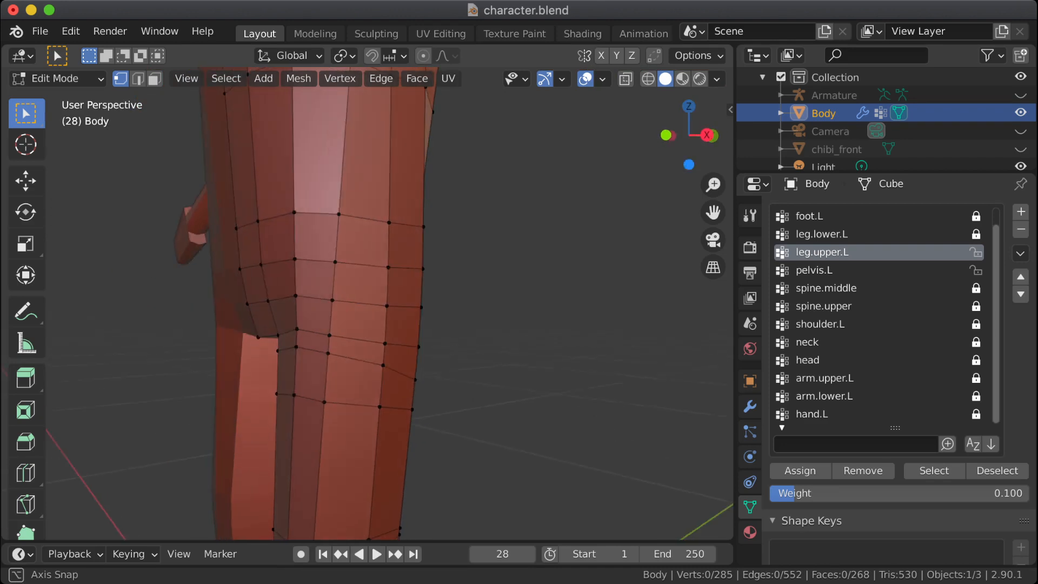
{"action": "key", "text": "Tab"}
{"action": "key", "text": "Tab"}
{"action": "key", "text": "Tab"}
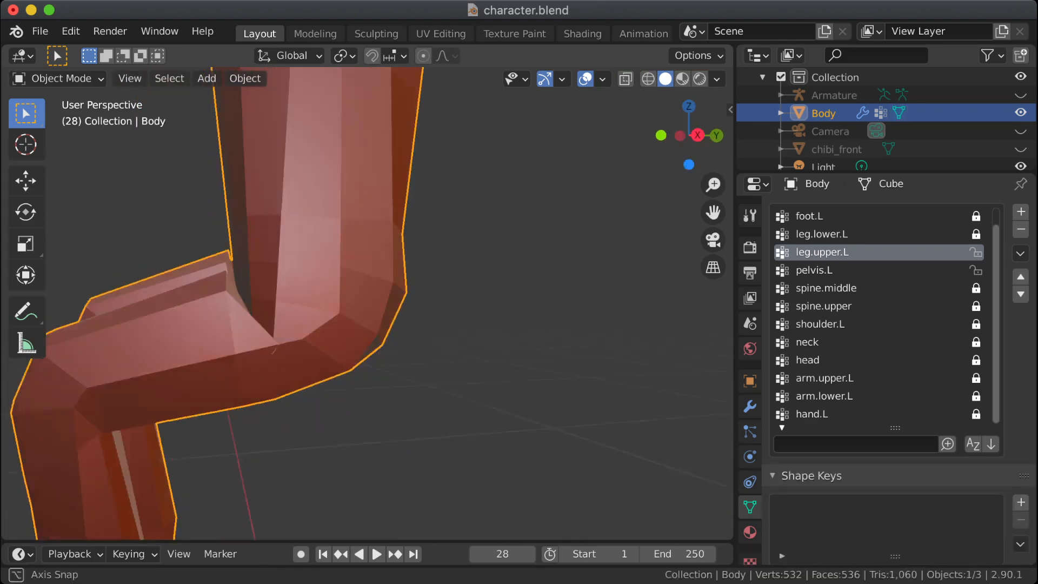
{"action": "key", "text": "Tab"}
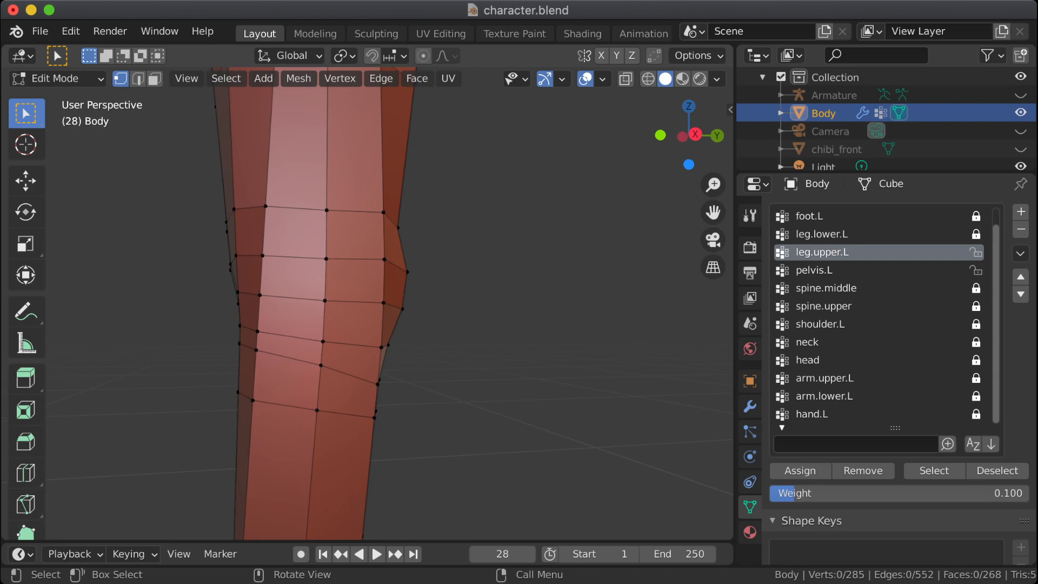
{"action": "key", "text": "Tab"}
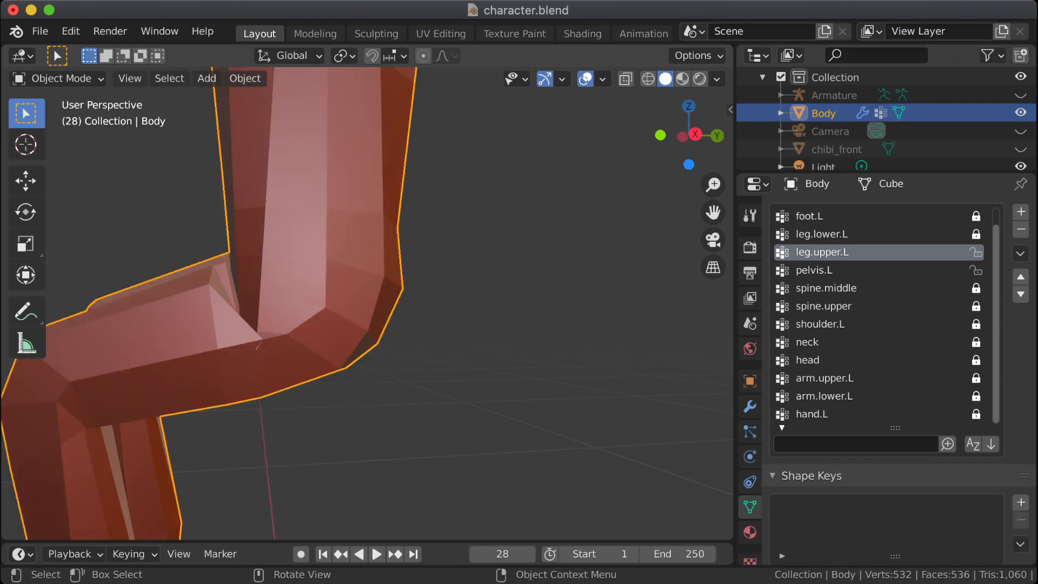
{"action": "key", "text": "Tab"}
{"action": "middle_click_drag", "start_coordinate": [324, 303], "coordinate": [439, 313]}
Step: Unhide the Armature, take the Body out of Edit Mode and put the Armature into Edit Mode
{"action": "left_click", "coordinate": [1017, 95]}
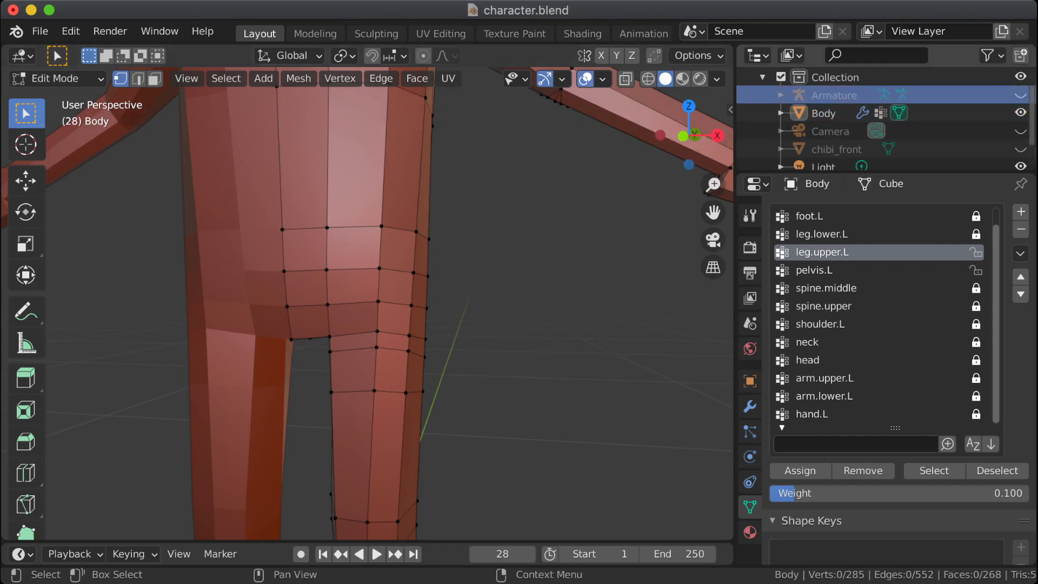
{"action": "left_click", "coordinate": [1021, 94]}
{"action": "middle_click_drag", "start_coordinate": [432, 303], "coordinate": [311, 292]}
{"action": "key", "text": "Tab"}
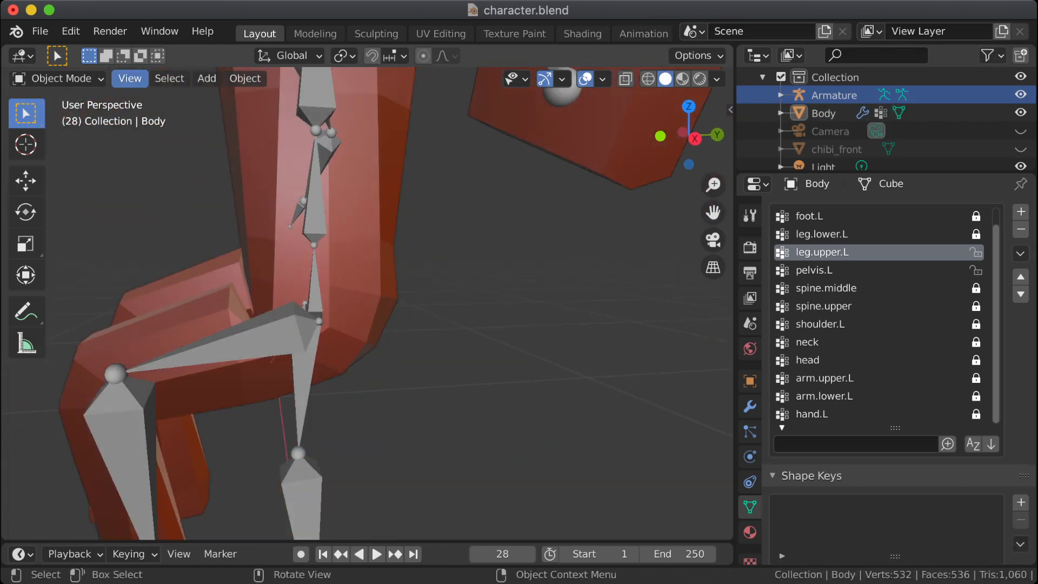
{"action": "left_click", "coordinate": [57, 78]}
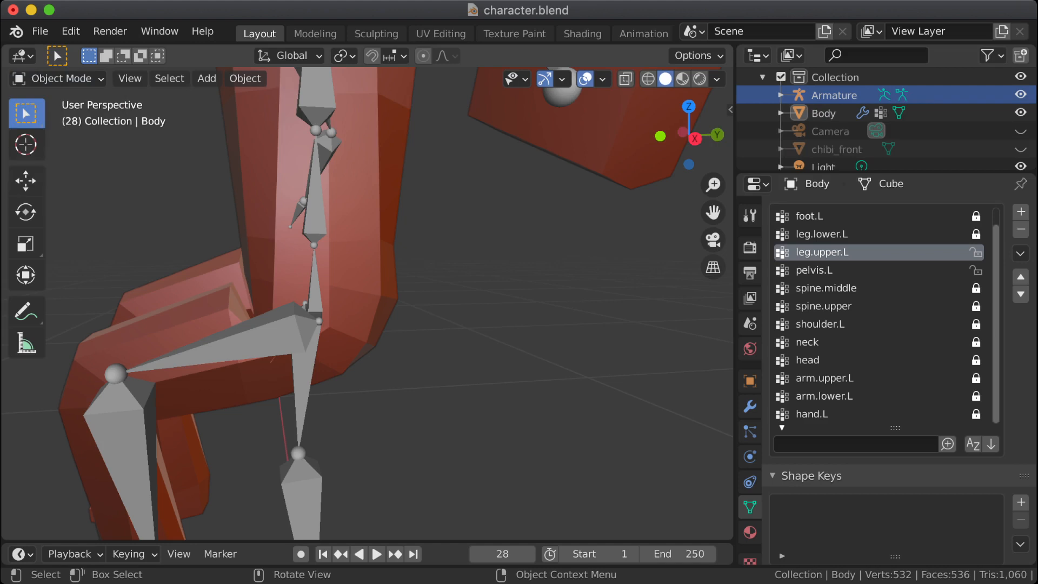
{"action": "left_click", "coordinate": [282, 331]}
{"action": "middle_click_drag", "start_coordinate": [281, 331], "coordinate": [166, 304]}
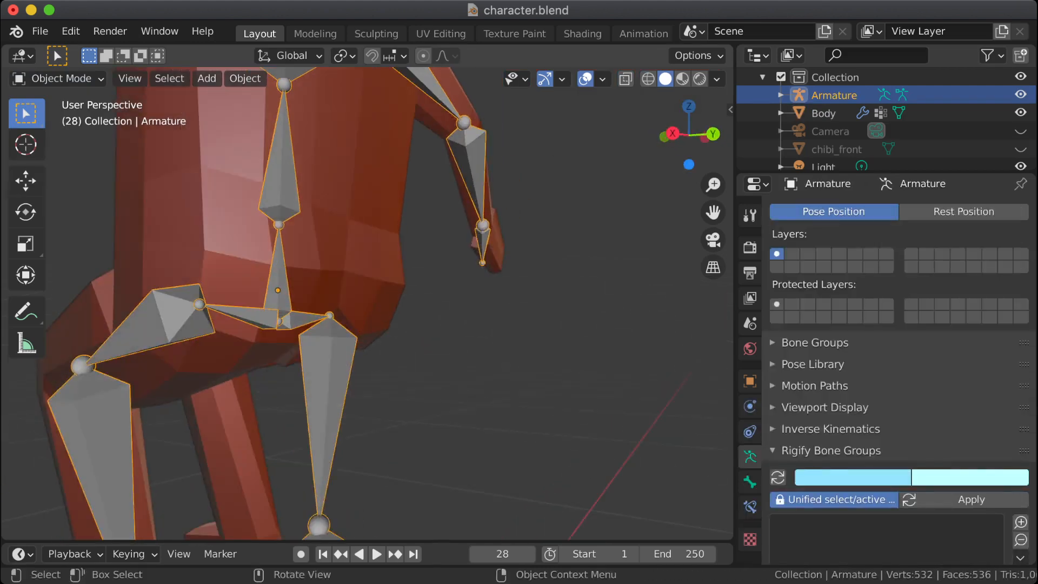
{"action": "left_click", "coordinate": [233, 260]}
{"action": "left_click", "coordinate": [279, 292]}
{"action": "middle_click_drag", "start_coordinate": [279, 292], "coordinate": [443, 325]}
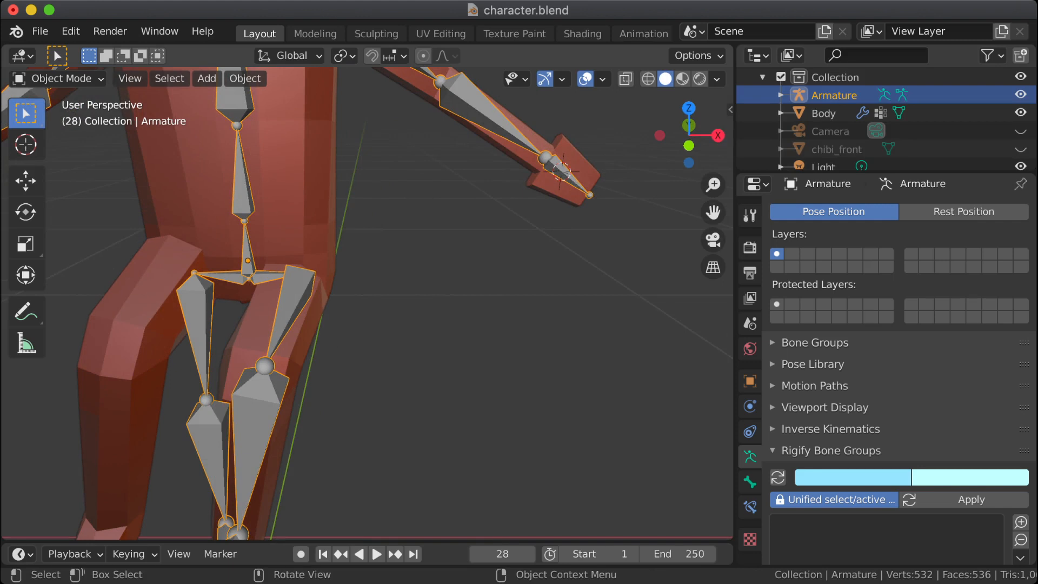
{"action": "left_click", "coordinate": [55, 79]}
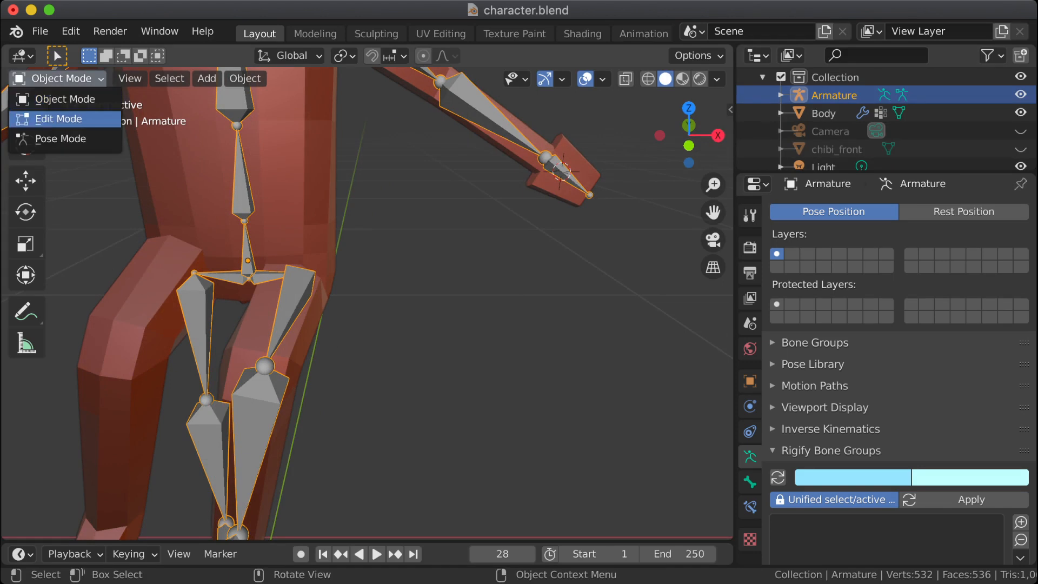
{"action": "left_click", "coordinate": [48, 119]}
{"action": "right_click", "coordinate": [292, 310]}
{"action": "mouse_move", "coordinate": [270, 274]}
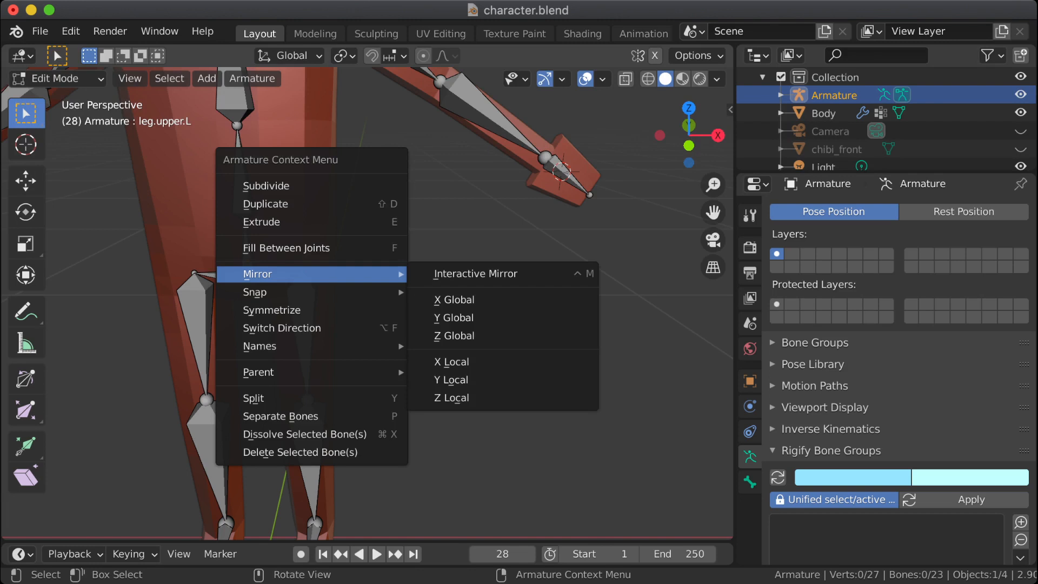
{"action": "key", "text": "Escape"}
Step: Select the left hip joint between pelvis.L and leg.upper.L and lower it along global Z to about crotch level
{"action": "left_click", "coordinate": [303, 331]}
{"action": "left_click", "coordinate": [302, 273]}
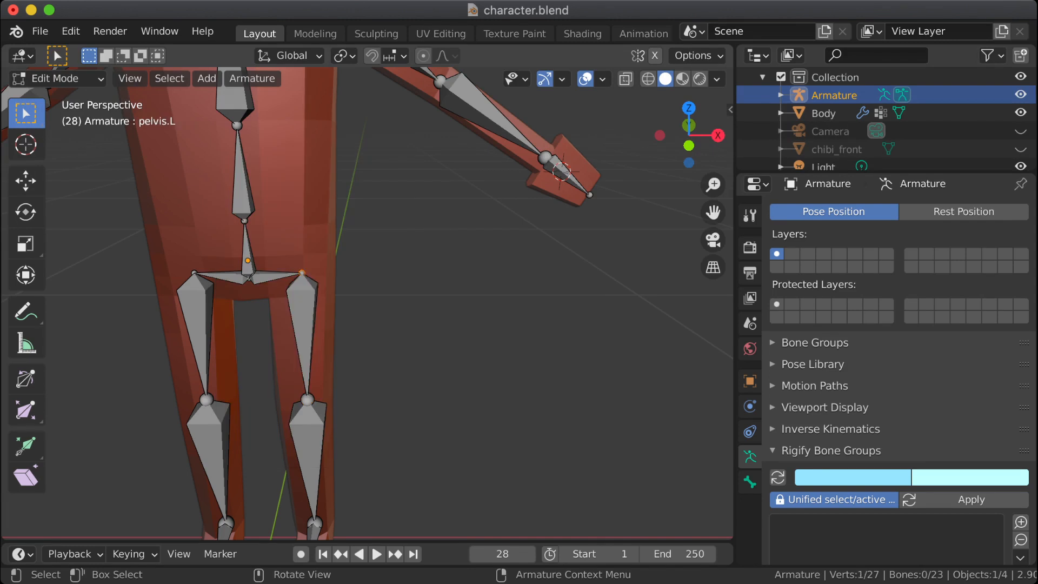
{"action": "key", "text": "g"}
{"action": "key", "text": "z"}
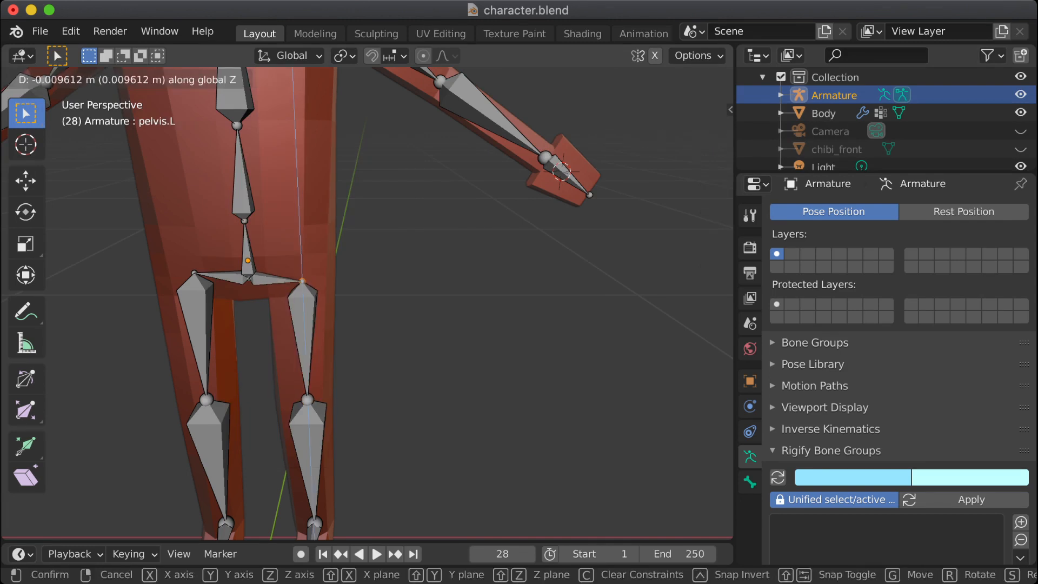
{"action": "left_click", "coordinate": [303, 297]}
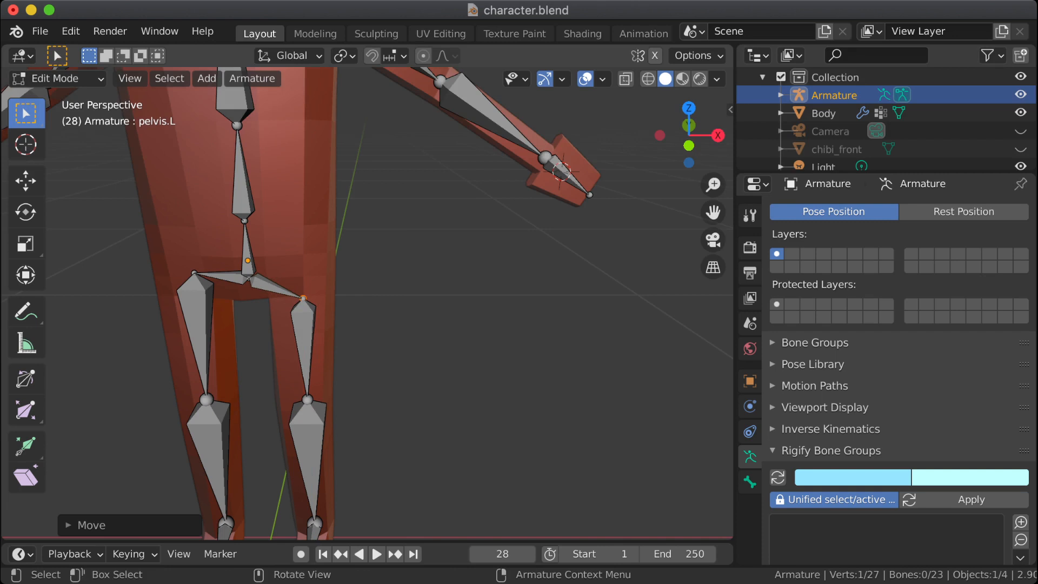
Step: Try to symmetrize the armature from the left hip joint and with all bones selected, and undo the last attempt
{"action": "middle_click_drag", "start_coordinate": [304, 296], "coordinate": [331, 237]}
{"action": "right_click", "coordinate": [374, 316]}
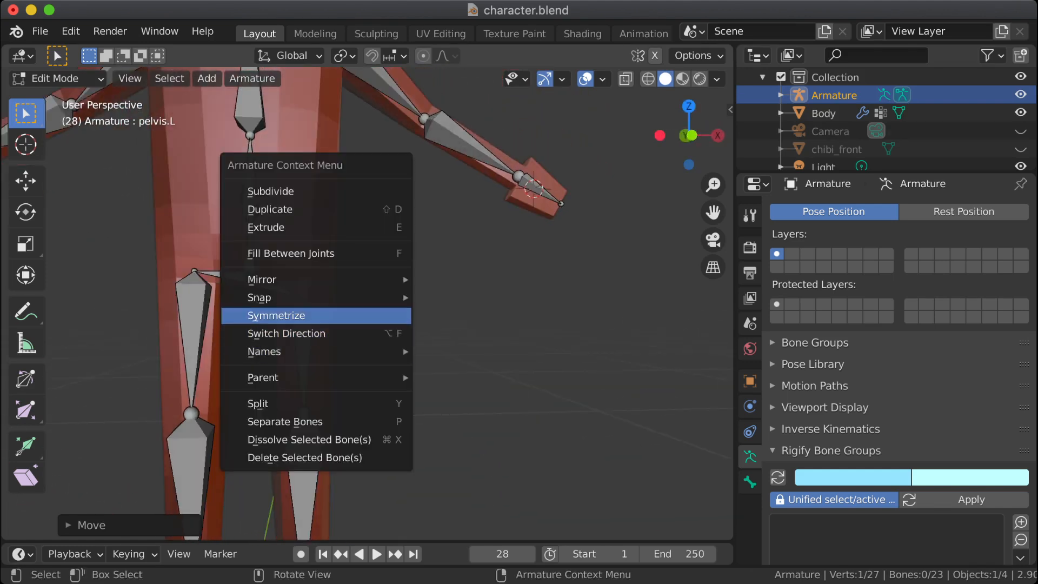
{"action": "left_click", "coordinate": [373, 316]}
{"action": "middle_click_drag", "start_coordinate": [374, 316], "coordinate": [342, 315]}
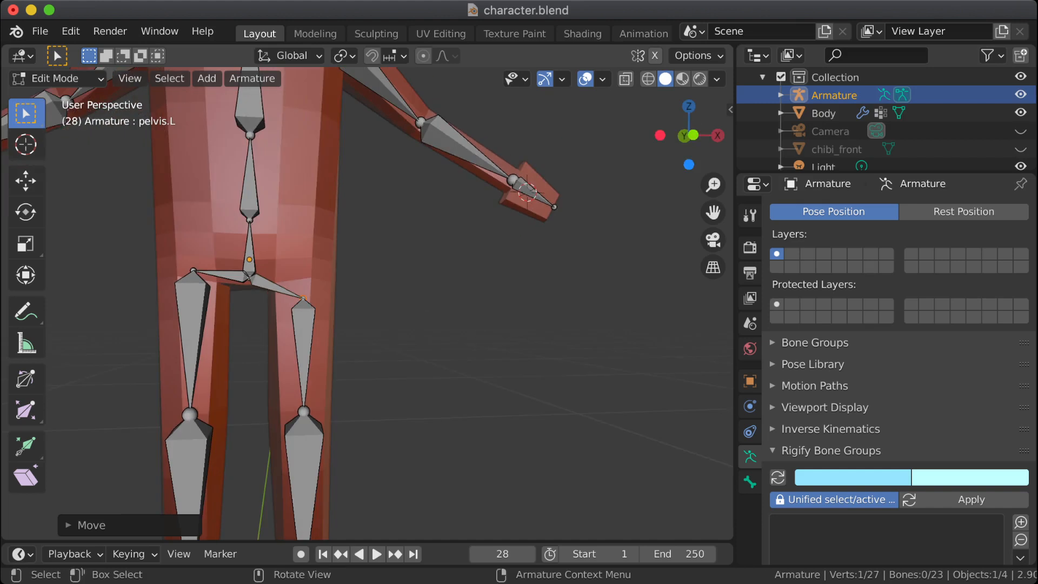
{"action": "left_click", "coordinate": [303, 316]}
{"action": "right_click", "coordinate": [281, 319]}
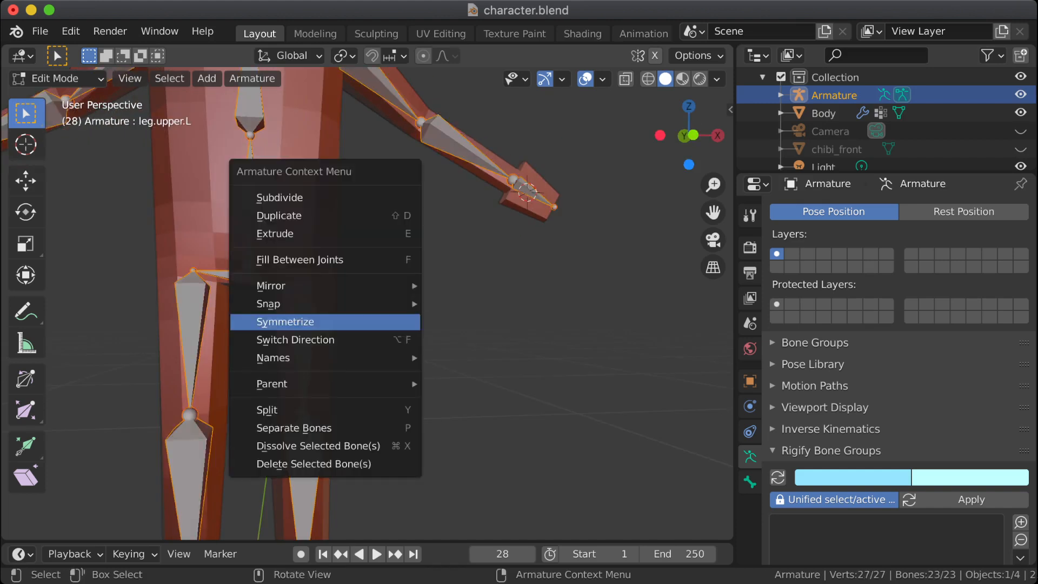
{"action": "left_click", "coordinate": [281, 319]}
{"action": "key", "text": "ctrl+z"}
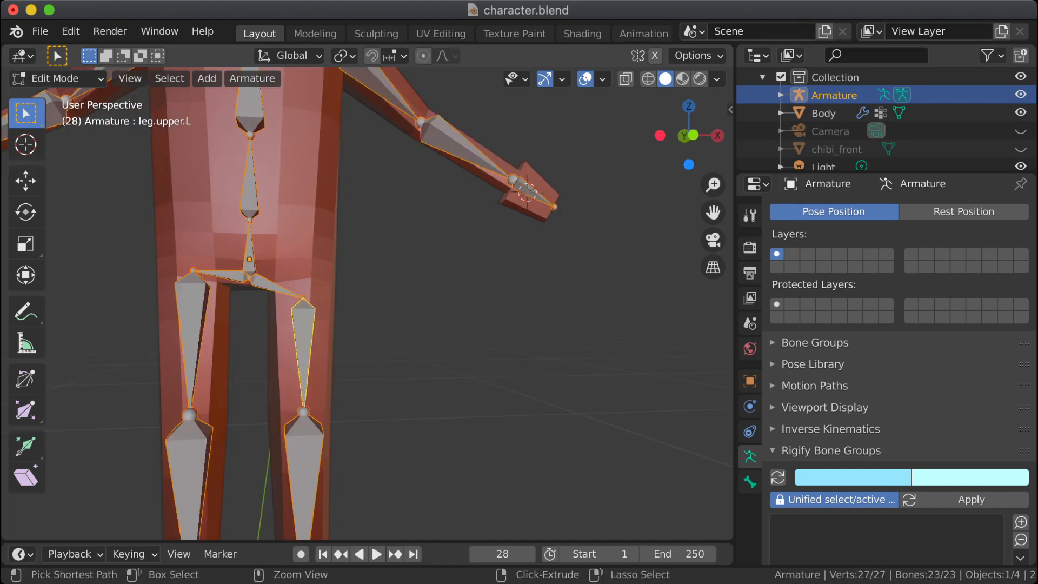
Step: Symmetrize only the pelvis.L and leg.upper.L bones to the right side and return the Armature to Object Mode
{"action": "left_click_drag", "start_coordinate": [415, 258], "coordinate": [248, 417]}
{"action": "right_click", "coordinate": [281, 342]}
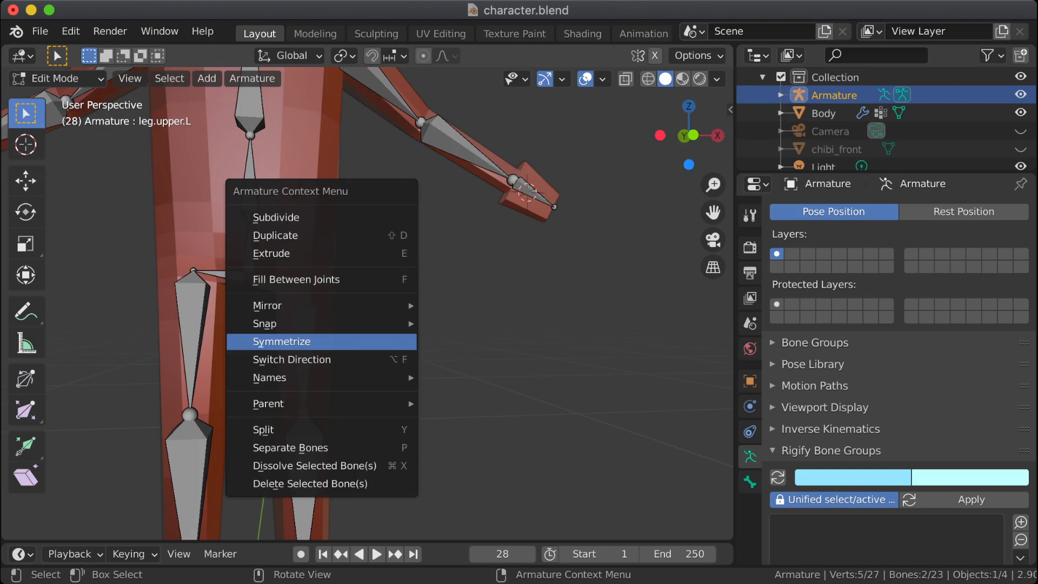
{"action": "left_click", "coordinate": [379, 341]}
{"action": "left_click", "coordinate": [413, 340]}
{"action": "middle_click_drag", "start_coordinate": [413, 340], "coordinate": [256, 334]}
{"action": "key", "text": "Tab"}
Step: Examine the seated hip in the right orthographic view, comparing rest and posed bones and the Body with and without the Armature shown
{"action": "middle_click_drag", "start_coordinate": [335, 325], "coordinate": [154, 343]}
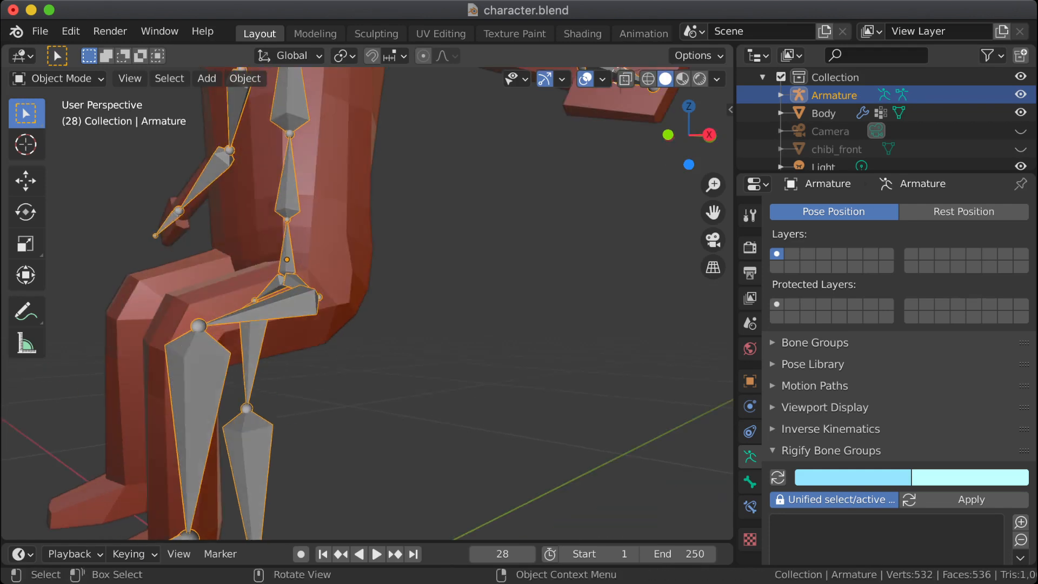
{"action": "key", "text": "KP_3"}
{"action": "scroll", "coordinate": [368, 303], "scroll_direction": "up", "scroll_amount": 1}
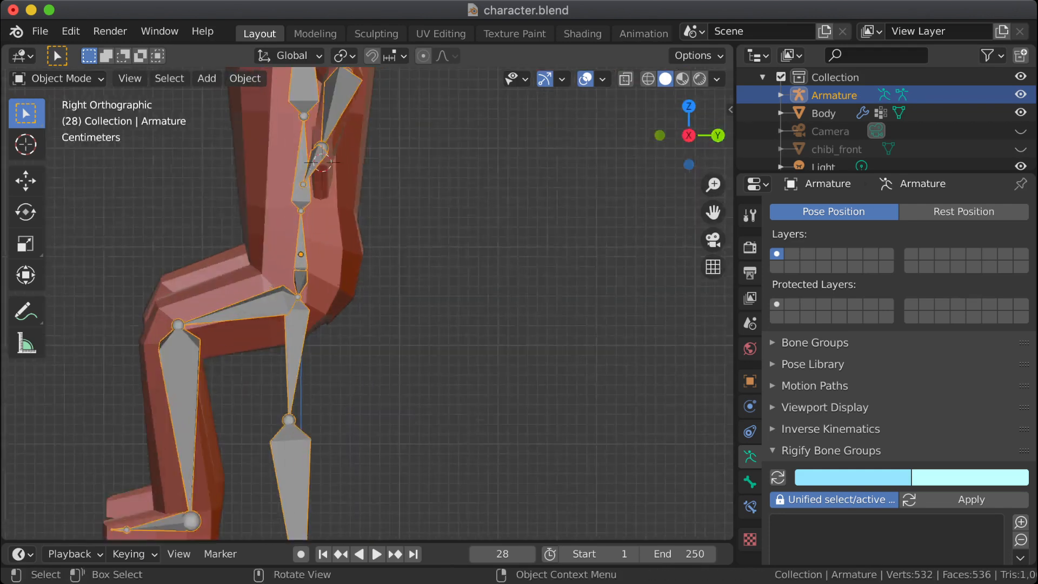
{"action": "scroll", "coordinate": [368, 303], "scroll_direction": "up", "scroll_amount": 2}
{"action": "scroll", "coordinate": [368, 302], "scroll_direction": "down", "scroll_amount": 2}
{"action": "key", "text": "Tab"}
{"action": "key", "text": "Tab"}
{"action": "key", "text": "Tab"}
{"action": "key", "text": "Tab"}
{"action": "key", "text": "Tab"}
{"action": "key", "text": "Tab"}
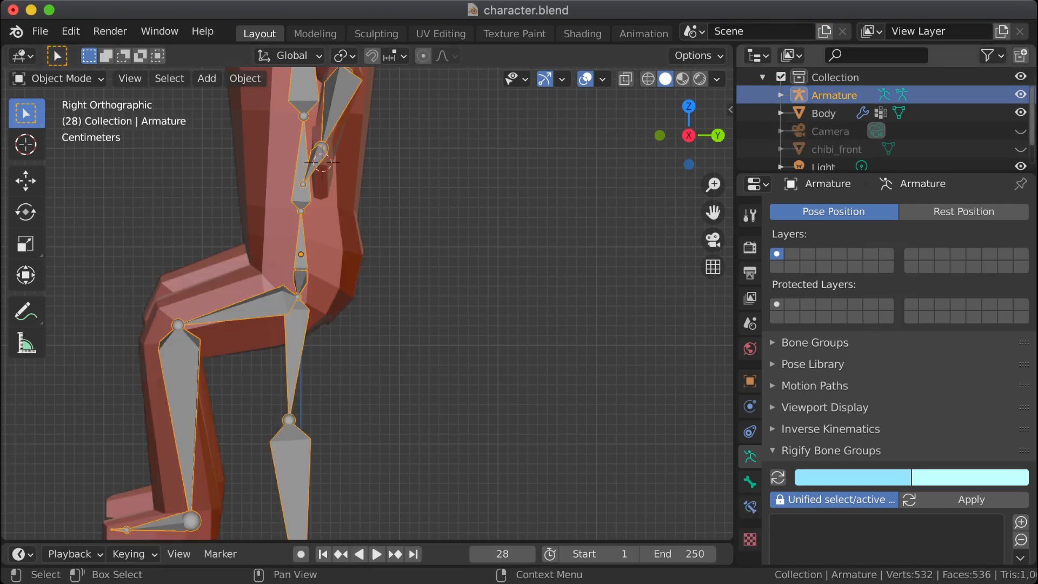
{"action": "left_click", "coordinate": [1021, 94]}
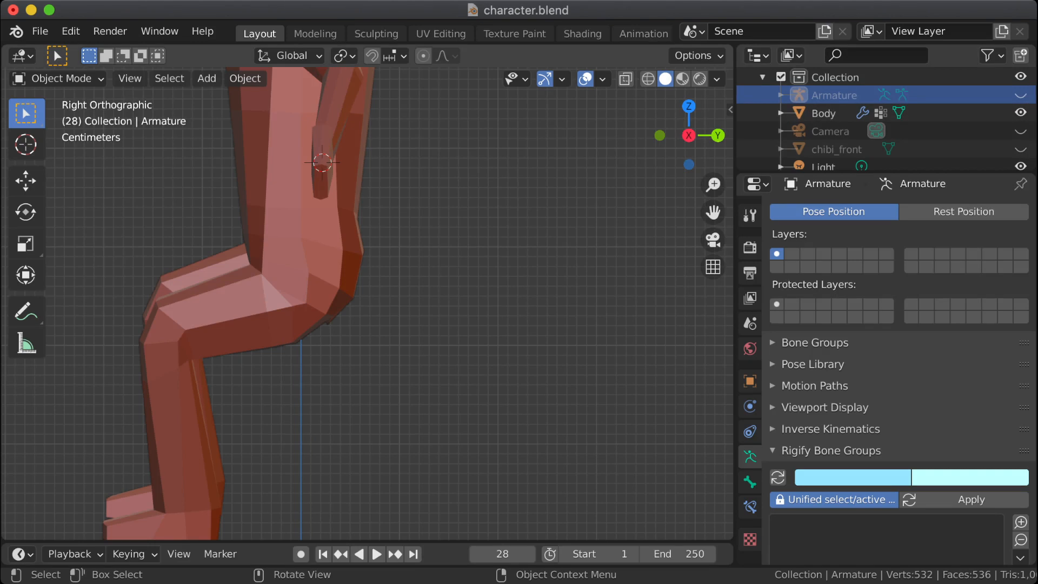
{"action": "left_click", "coordinate": [1021, 95]}
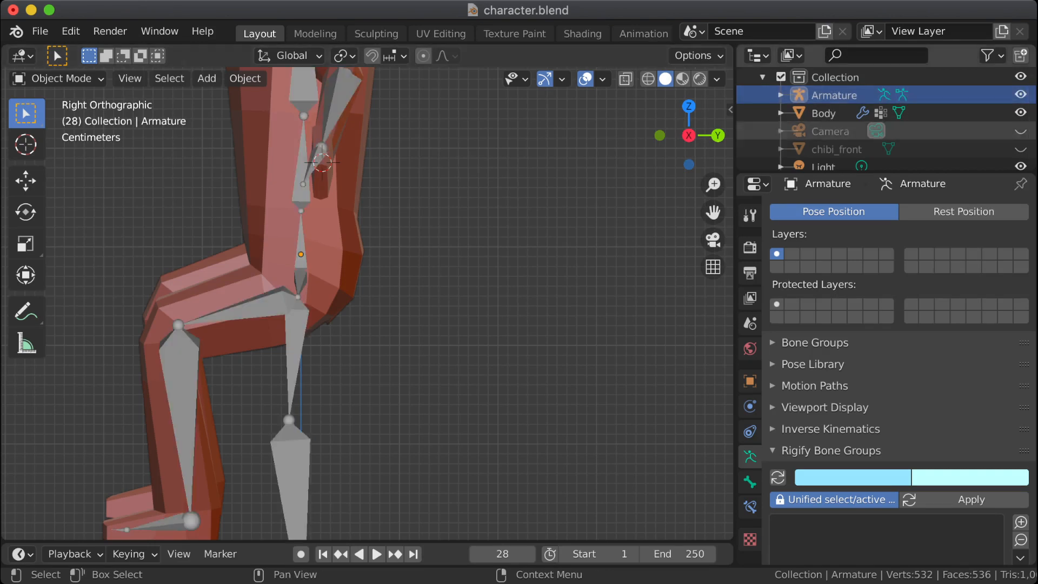
Step: Examine the Armature's hip bones in Edit Mode in solid and wireframe shading, including the right and front orthographic views
{"action": "key", "text": "Tab"}
{"action": "middle_click_drag", "start_coordinate": [346, 303], "coordinate": [562, 293]}
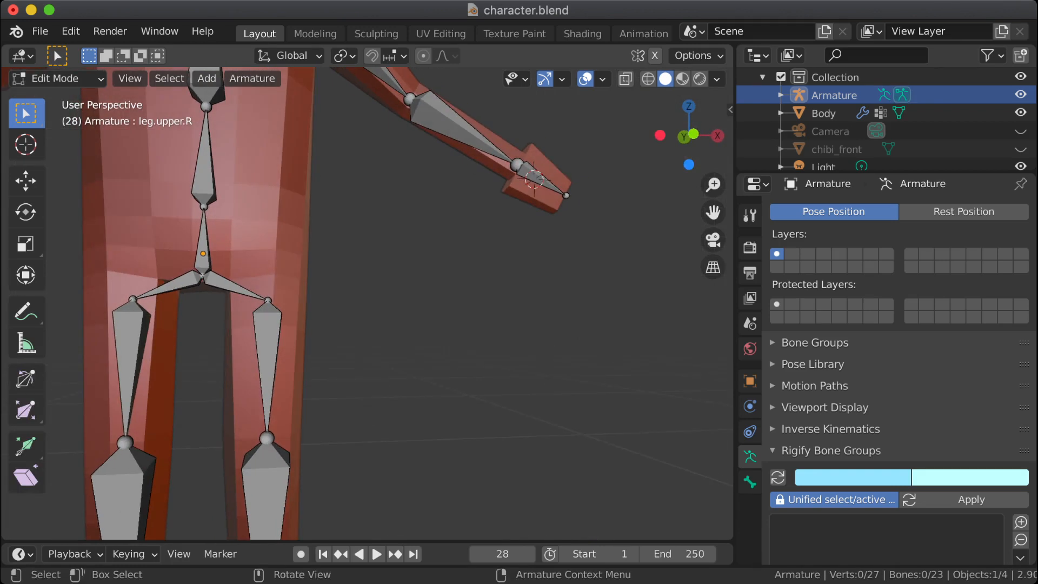
{"action": "scroll", "coordinate": [367, 303], "scroll_direction": "down", "scroll_amount": 1}
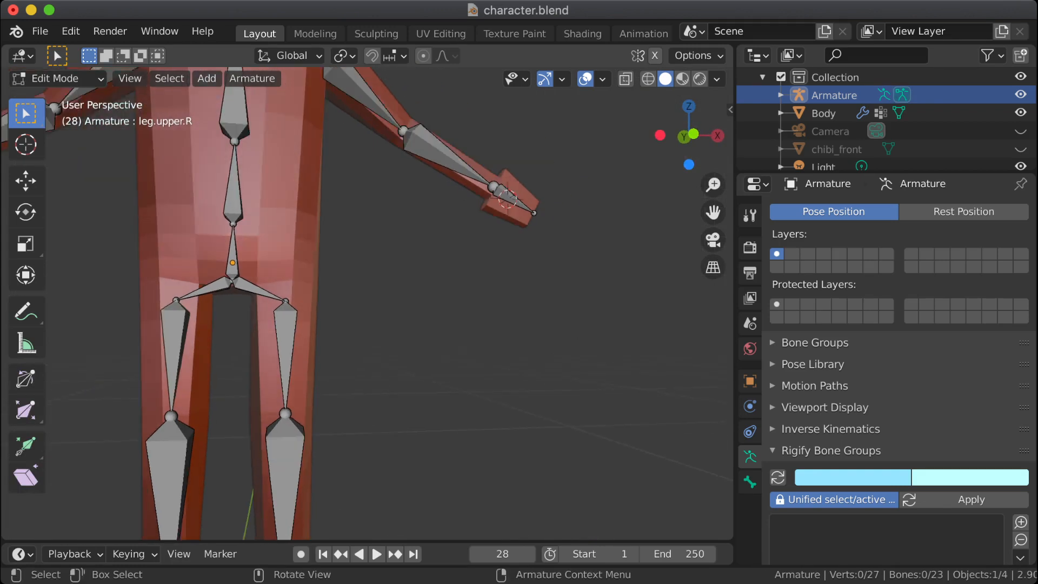
{"action": "scroll", "coordinate": [346, 302], "scroll_direction": "up", "scroll_amount": 1}
{"action": "middle_click_drag", "start_coordinate": [346, 303], "coordinate": [488, 321], "text": "shift"}
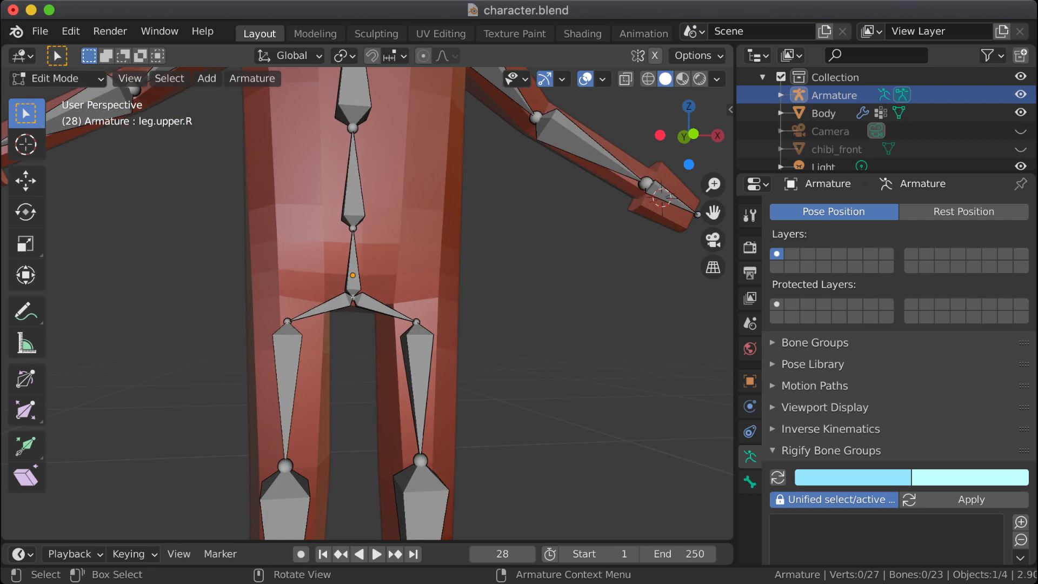
{"action": "key", "text": "shift+z"}
{"action": "middle_click_drag", "start_coordinate": [367, 324], "coordinate": [385, 352]}
{"action": "key", "text": "KP_3"}
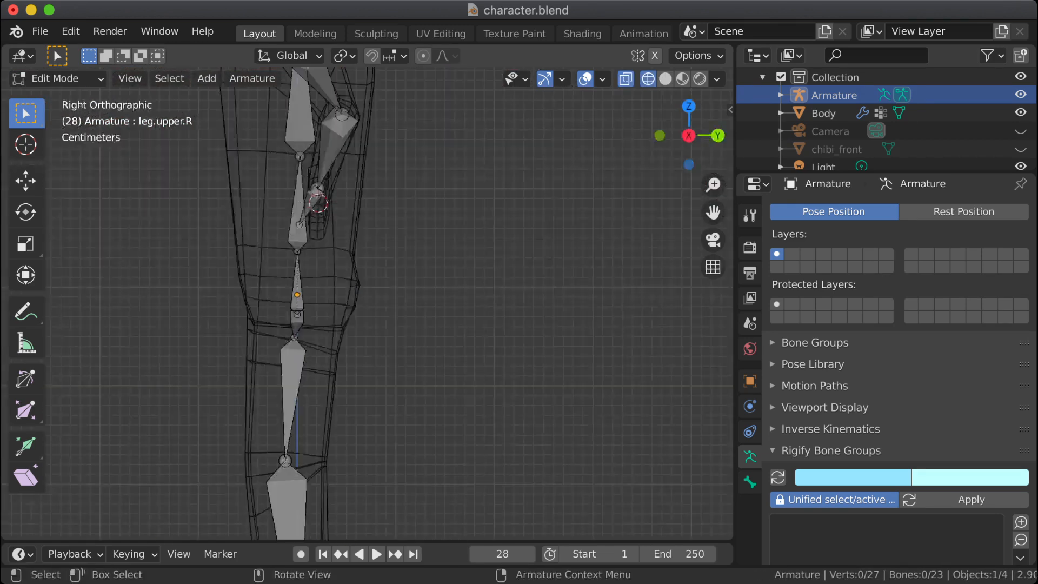
{"action": "key", "text": "KP_1"}
{"action": "left_click_drag", "start_coordinate": [526, 160], "coordinate": [360, 448]}
{"action": "key", "text": "alt+a"}
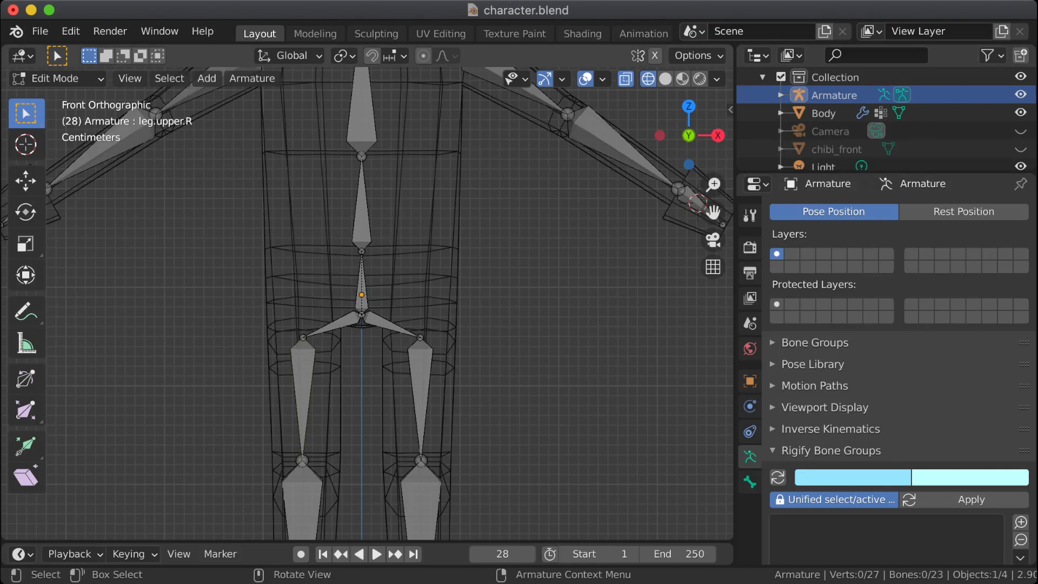
{"action": "middle_click_drag", "start_coordinate": [487, 292], "coordinate": [419, 299]}
{"action": "scroll", "coordinate": [368, 303], "scroll_direction": "down", "scroll_amount": 6}
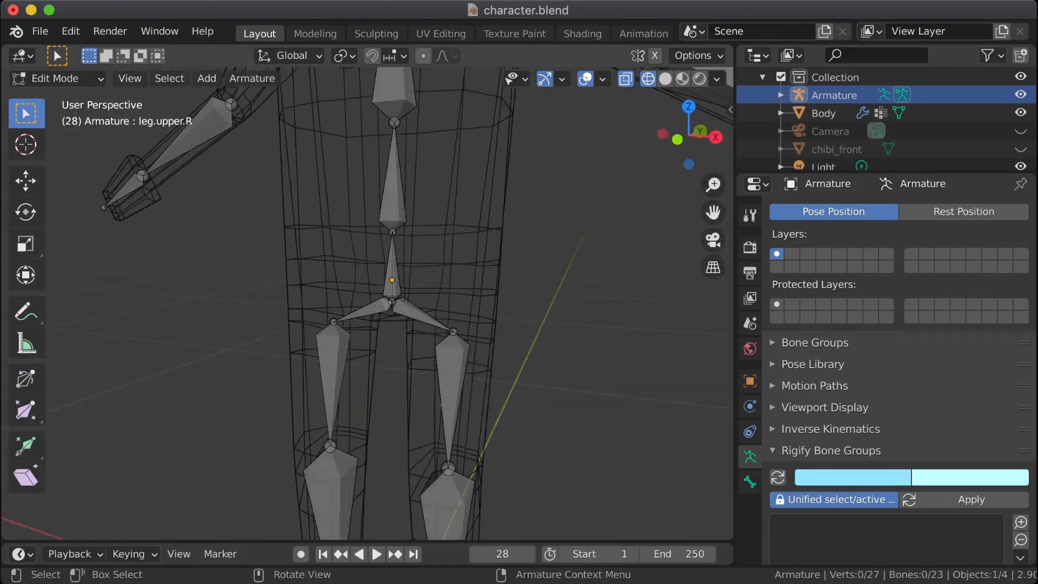
Step: Clear the roll of all bones in the Armature, and make leg.upper.L the active bone with all bones selected
{"action": "key", "text": "a"}
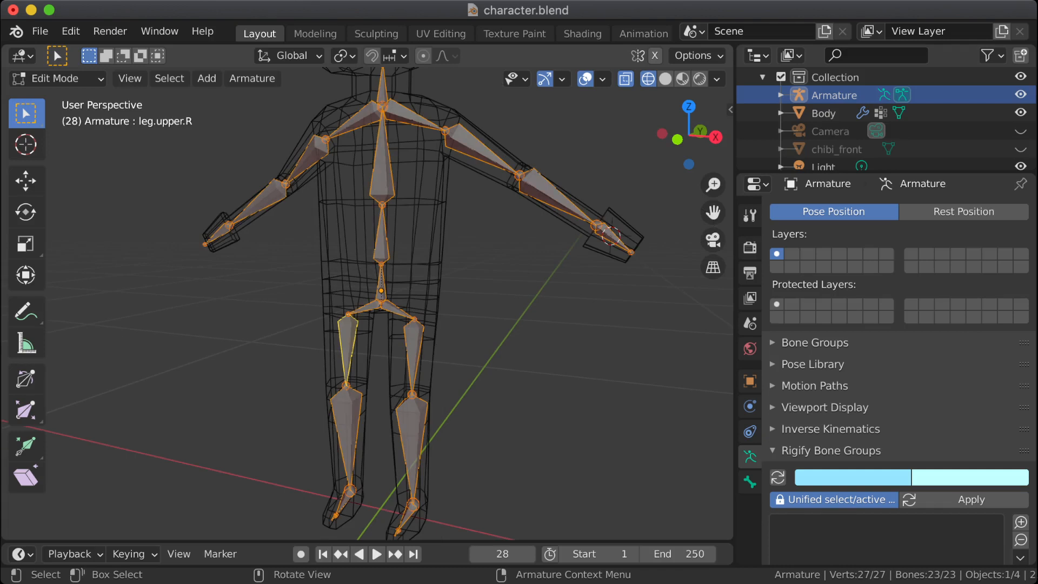
{"action": "key", "text": "alt+r"}
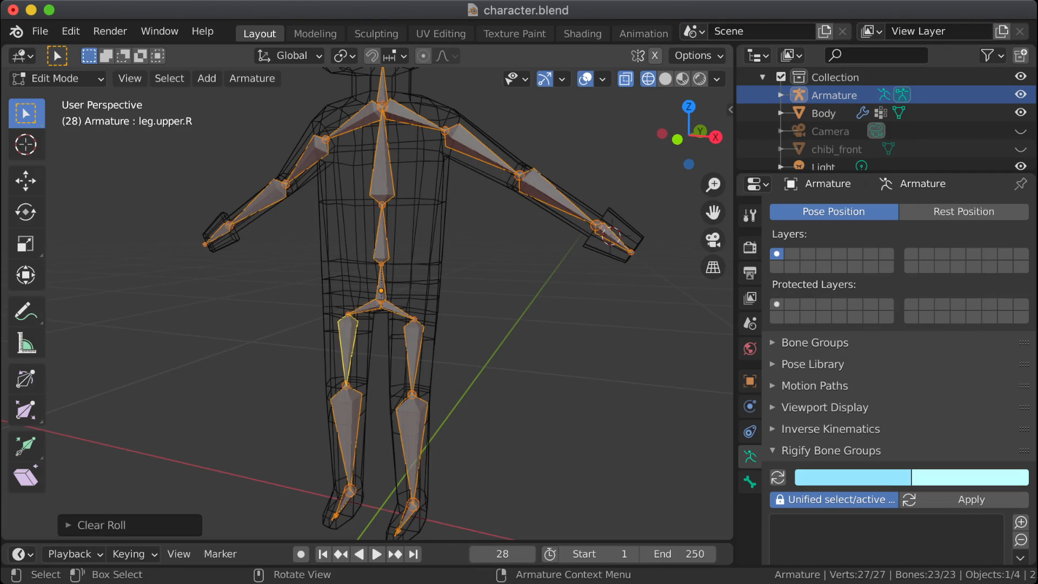
{"action": "left_click", "coordinate": [413, 352]}
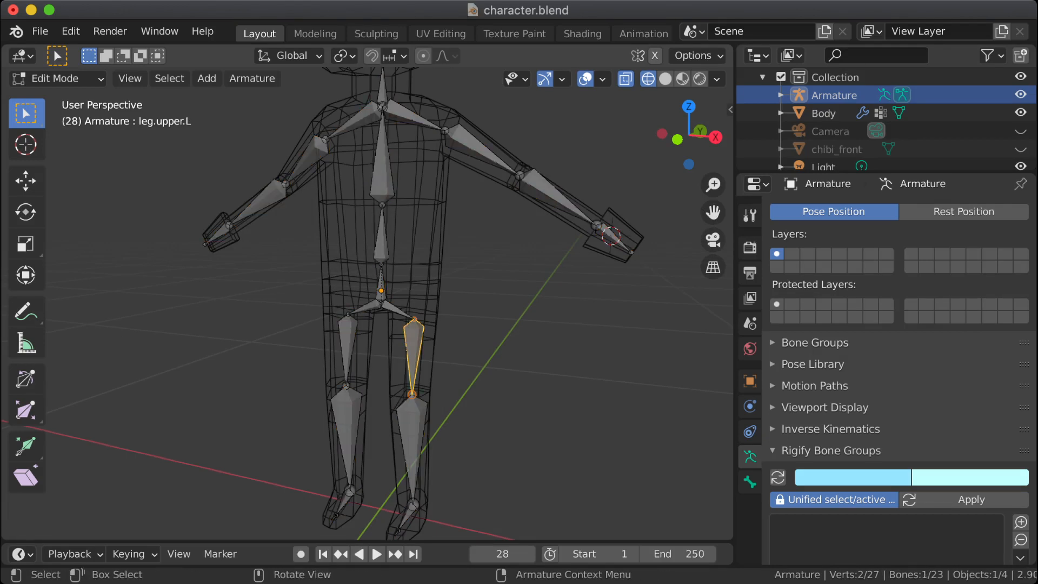
{"action": "key", "text": "a"}
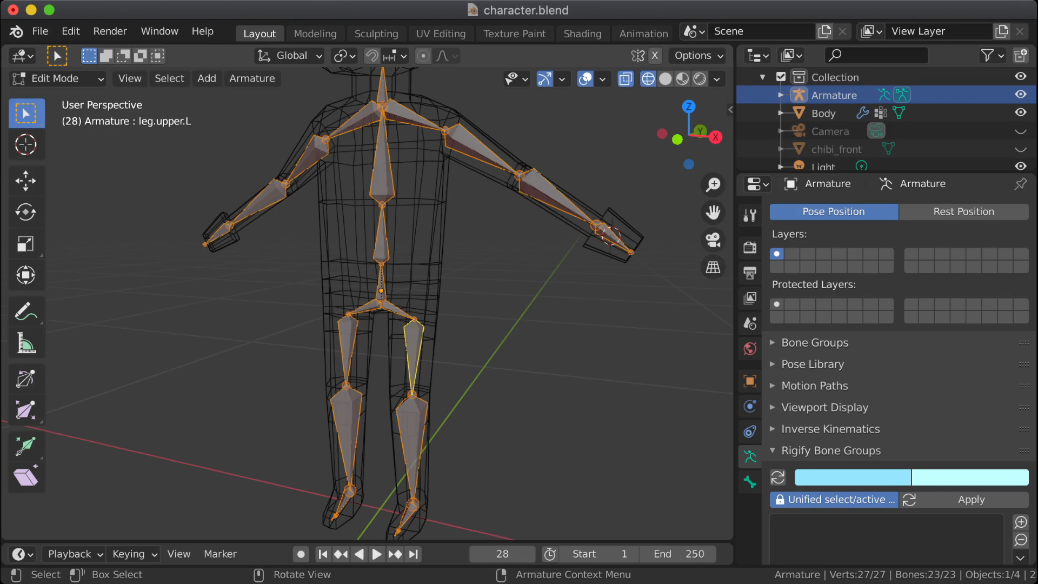
{"action": "key", "text": "shift+a"}
{"action": "key", "text": "ctrl+z"}
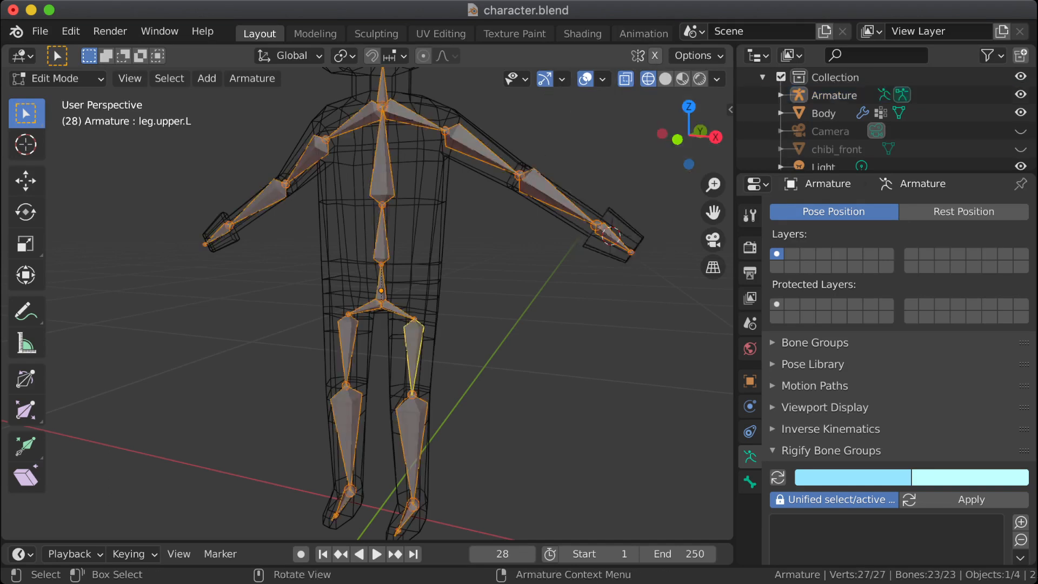
{"action": "key", "text": "shift+a"}
{"action": "key", "text": "ctrl+z"}
{"action": "left_click", "coordinate": [169, 78]}
{"action": "left_click", "coordinate": [252, 78]}
{"action": "key", "text": "alt+a"}
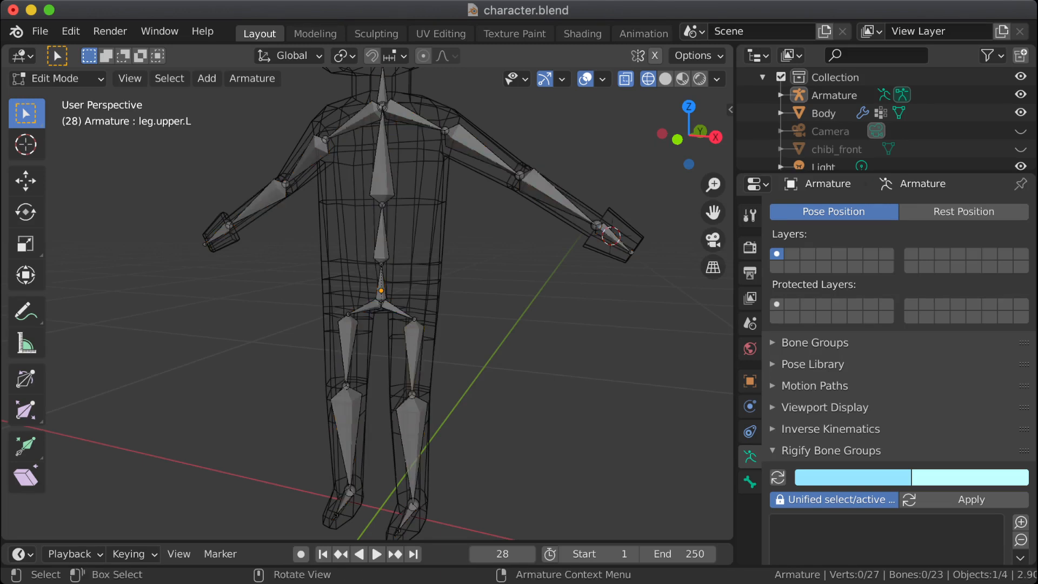
Step: Display the transform values of the leg.upper.L bone and deselect all bones
{"action": "key", "text": "a"}
{"action": "middle_click_drag", "start_coordinate": [390, 292], "coordinate": [381, 336]}
{"action": "scroll", "coordinate": [404, 307], "scroll_direction": "down", "scroll_amount": 4}
{"action": "left_click", "coordinate": [382, 370]}
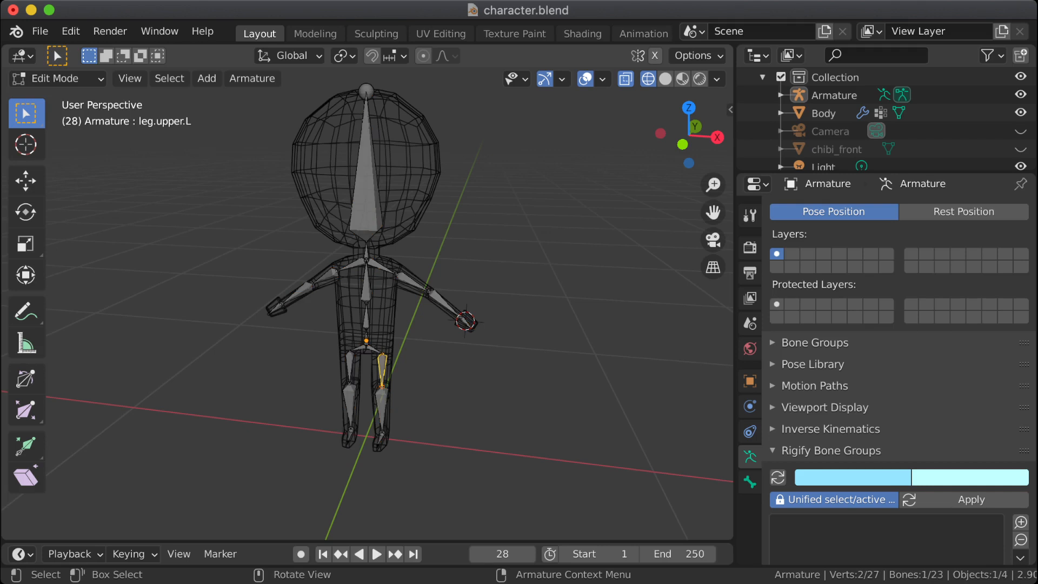
{"action": "key", "text": "n"}
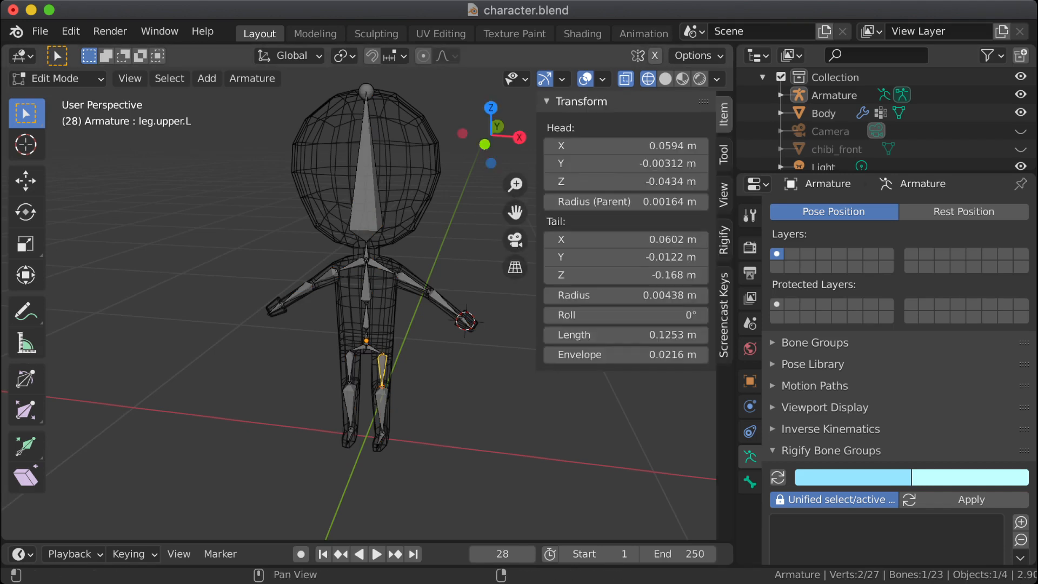
{"action": "key", "text": "alt+a"}
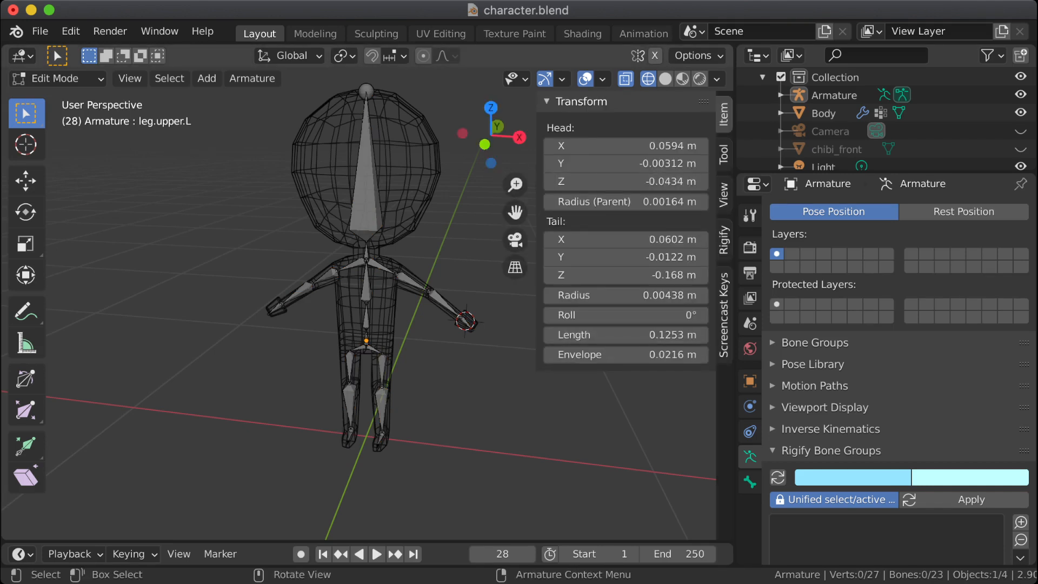
Step: Inspect the posed Body and Armature in Object Mode from the front, with all objects selected and deselected
{"action": "key", "text": "Tab"}
{"action": "key", "text": "a"}
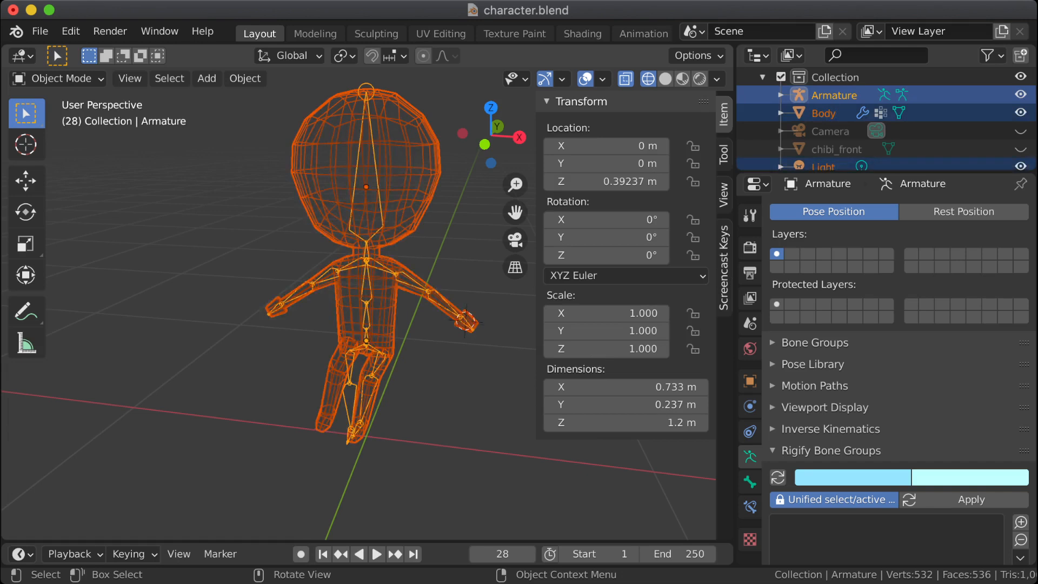
{"action": "key", "text": "alt+a"}
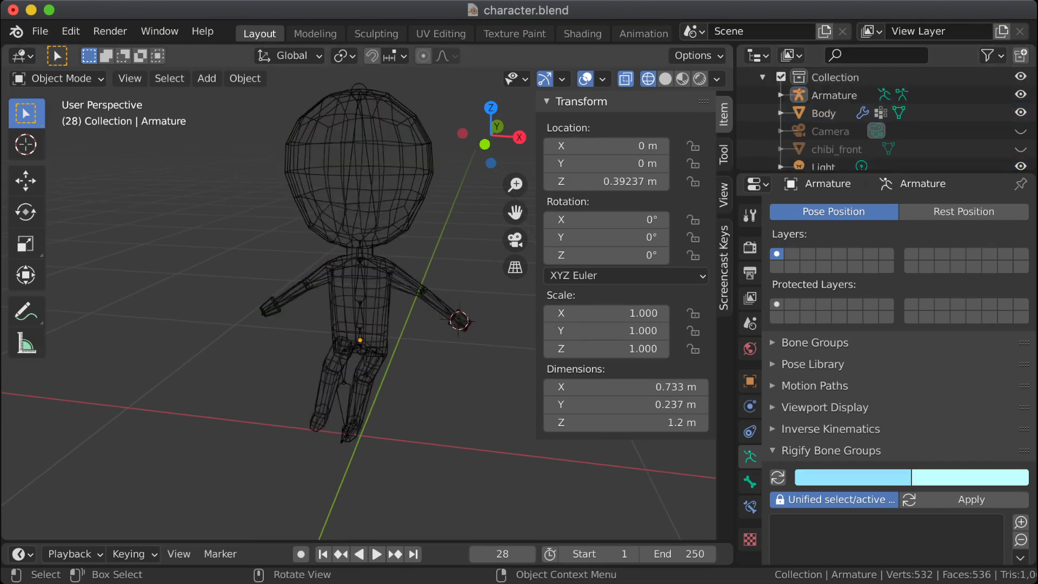
{"action": "key", "text": "a"}
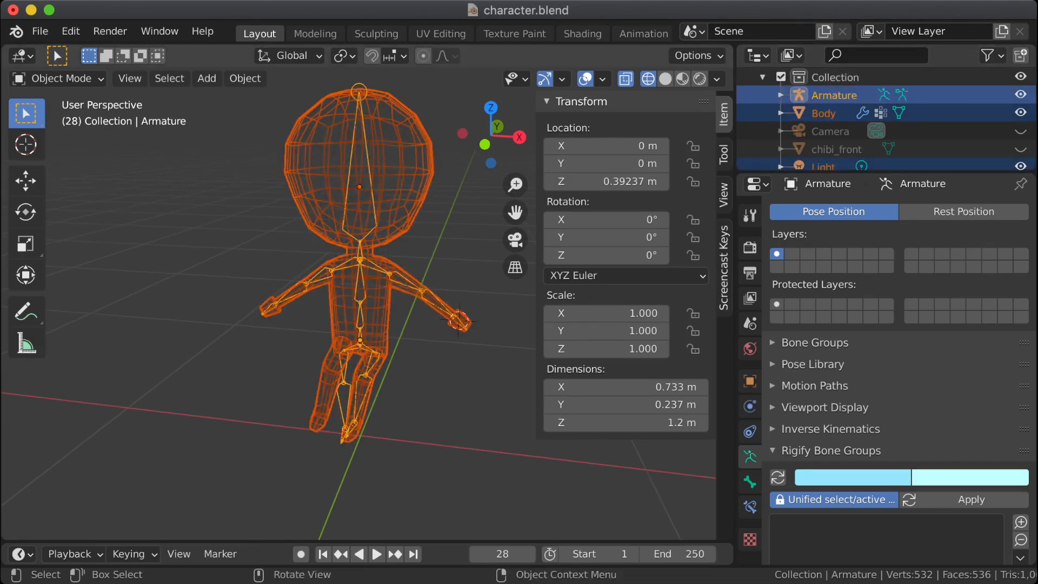
{"action": "middle_click_drag", "start_coordinate": [325, 303], "coordinate": [403, 159]}
{"action": "key", "text": "KP_3"}
{"action": "key", "text": "KP_1"}
{"action": "scroll", "coordinate": [361, 302], "scroll_direction": "down", "scroll_amount": 3}
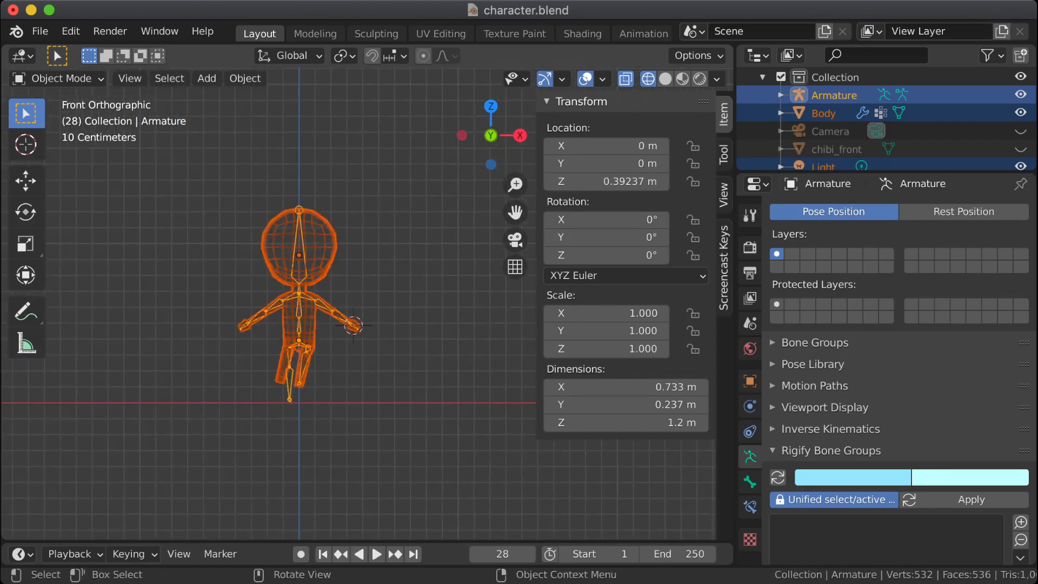
{"action": "key", "text": "alt+a"}
{"action": "scroll", "coordinate": [359, 303], "scroll_direction": "up", "scroll_amount": 3}
{"action": "middle_click_drag", "start_coordinate": [359, 303], "coordinate": [391, 286], "text": "shift"}
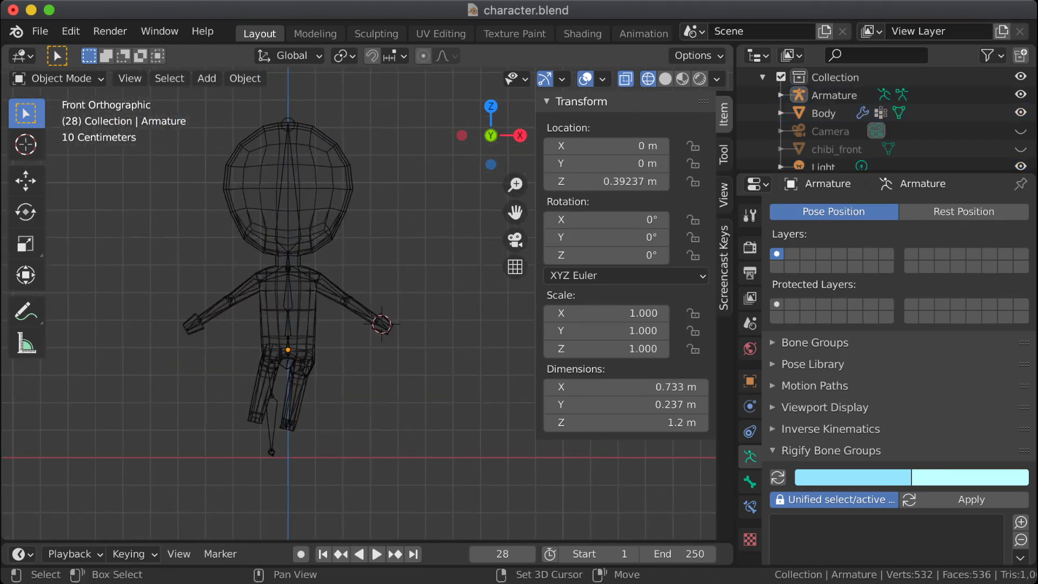
{"action": "scroll", "coordinate": [367, 304], "scroll_direction": "up", "scroll_amount": 3}
{"action": "key", "text": "a"}
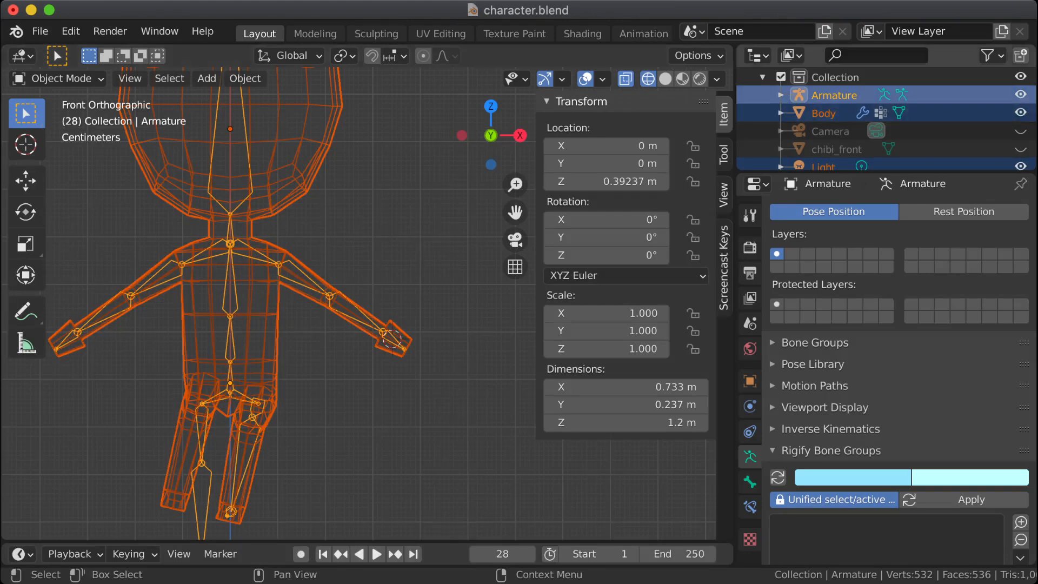
Step: Select only the Armature, try clearing its rotation and the roll of all its bones in Edit Mode, and undo the roll change
{"action": "left_click", "coordinate": [834, 95]}
{"action": "key", "text": "alt+r"}
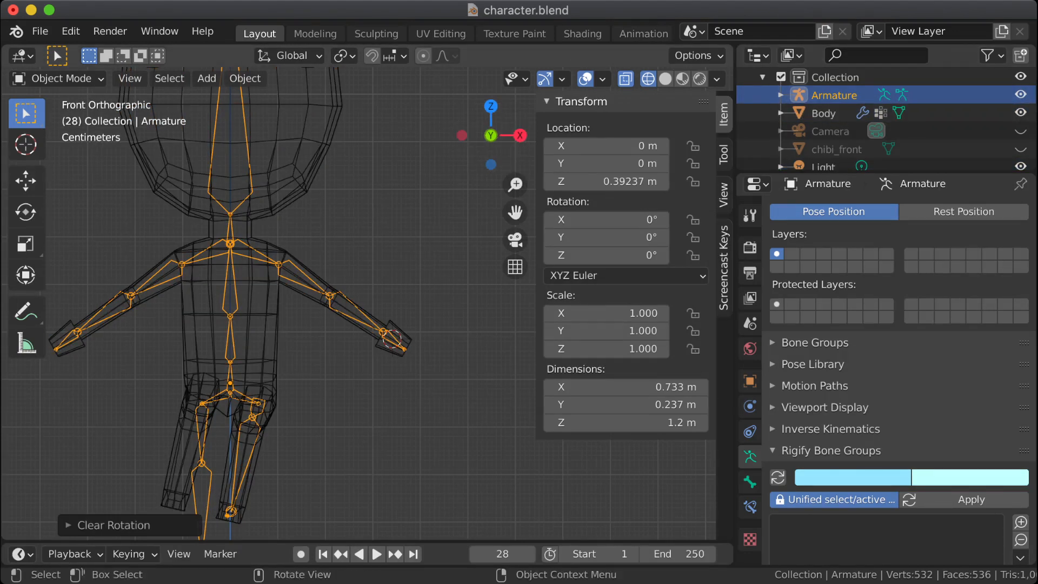
{"action": "left_click", "coordinate": [54, 79]}
{"action": "left_click", "coordinate": [43, 118]}
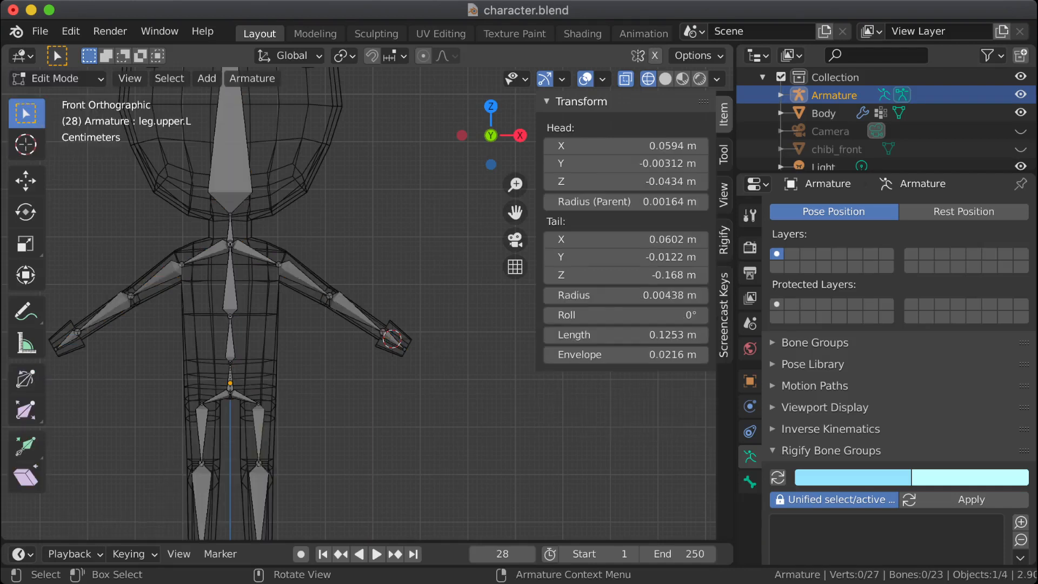
{"action": "key", "text": "a"}
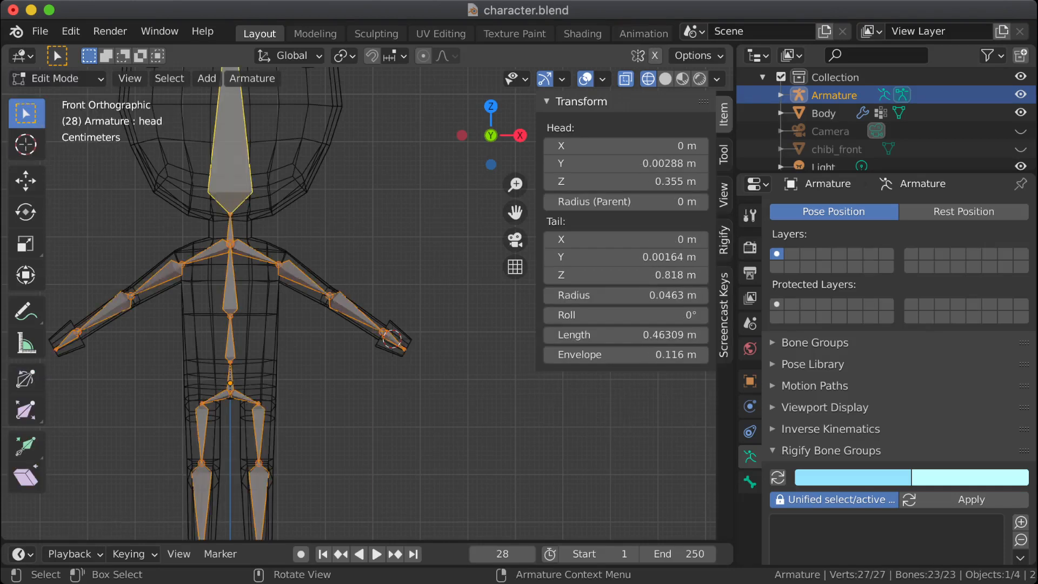
{"action": "key", "text": "alt+r"}
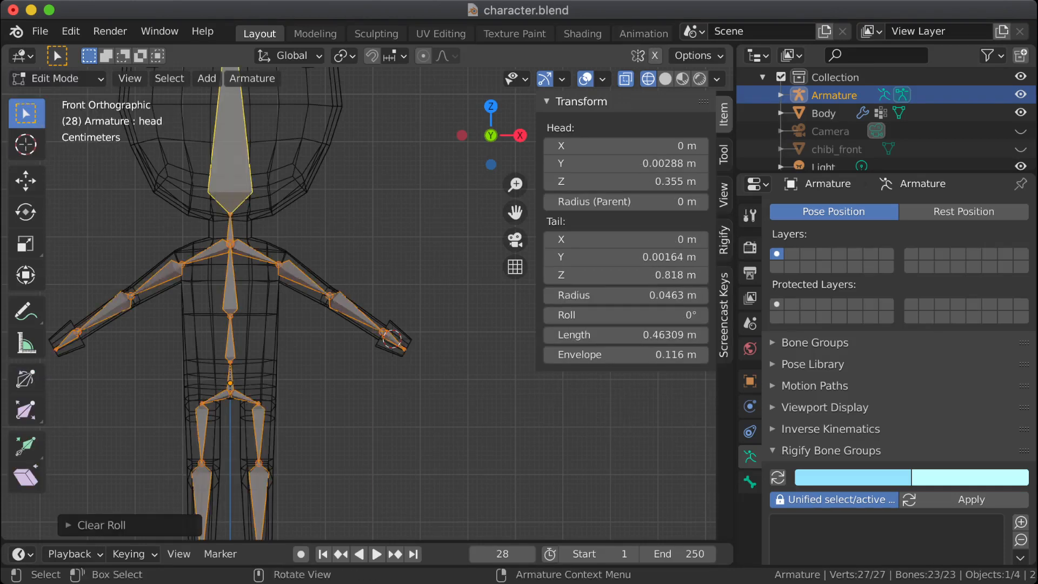
{"action": "key", "text": "super+z"}
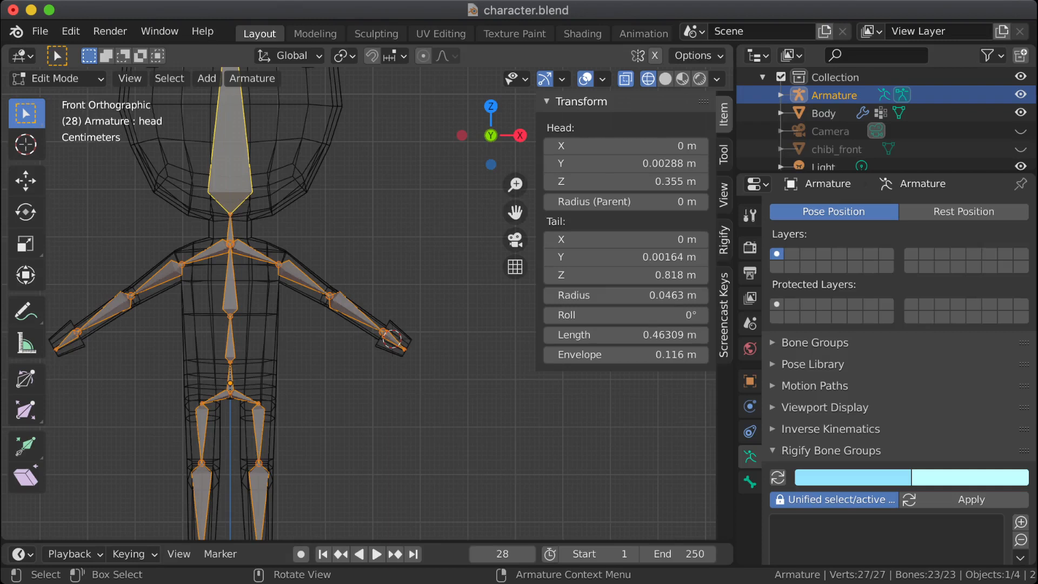
Step: Switch the Armature to Pose Mode and clear the rotation of all bones
{"action": "key", "text": "Tab"}
{"action": "left_click", "coordinate": [54, 79]}
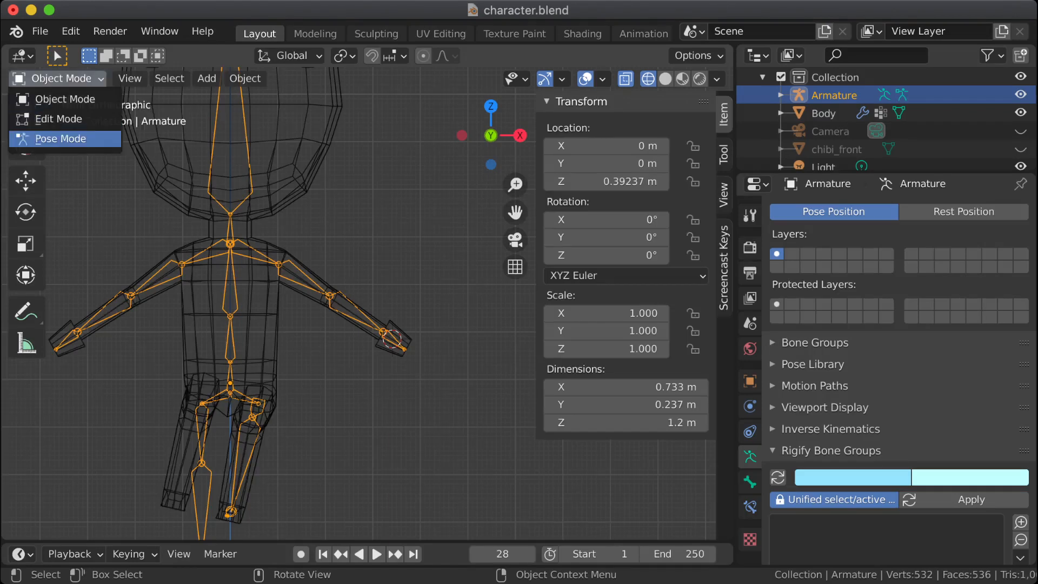
{"action": "left_click", "coordinate": [56, 137]}
{"action": "key", "text": "alt+r"}
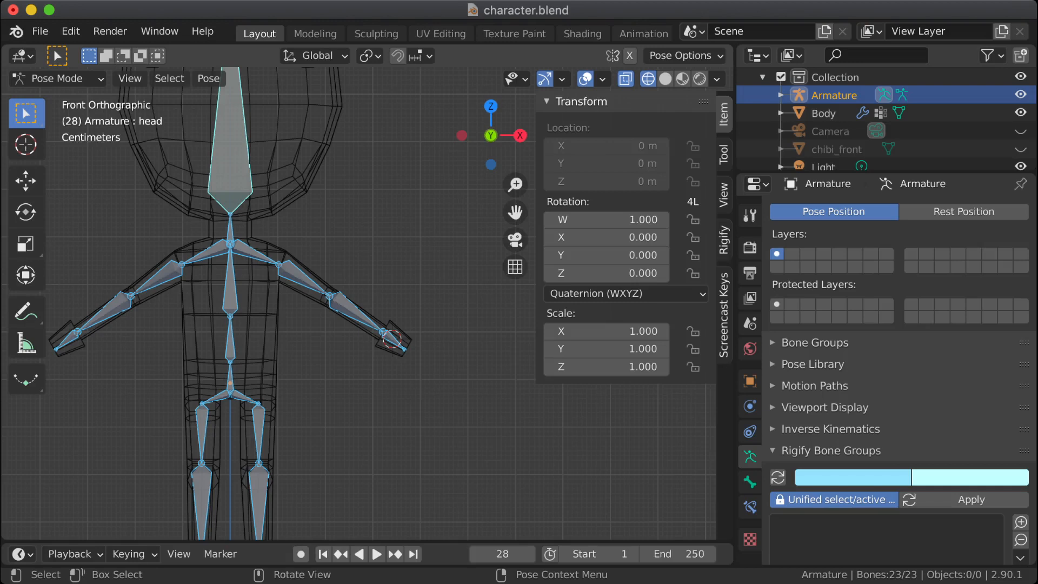
Step: Apply the current pose of the Armature as its rest pose
{"action": "key", "text": "shift+a"}
{"action": "key", "text": "Escape"}
{"action": "key", "text": "shift+a"}
{"action": "key", "text": "Escape"}
{"action": "key", "text": "ctrl+a"}
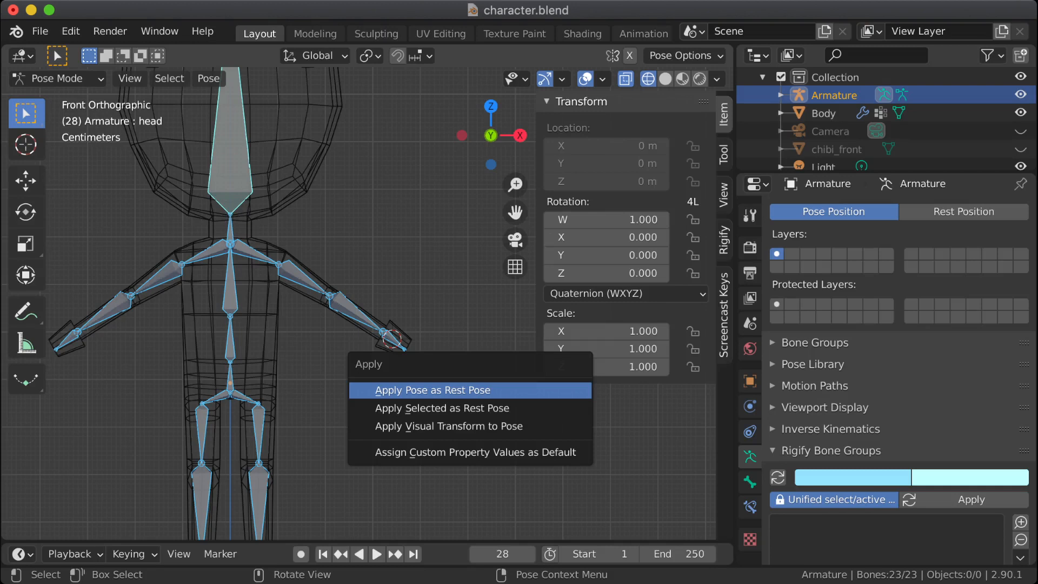
{"action": "key", "text": "Down"}
{"action": "key", "text": "Down"}
{"action": "key", "text": "Up"}
{"action": "key", "text": "Up"}
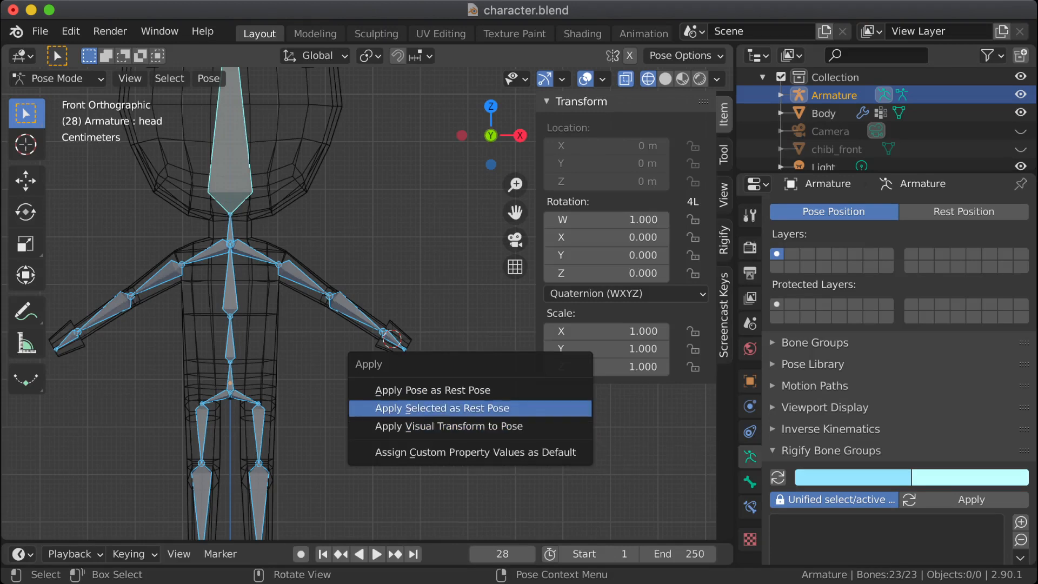
{"action": "key", "text": "Return"}
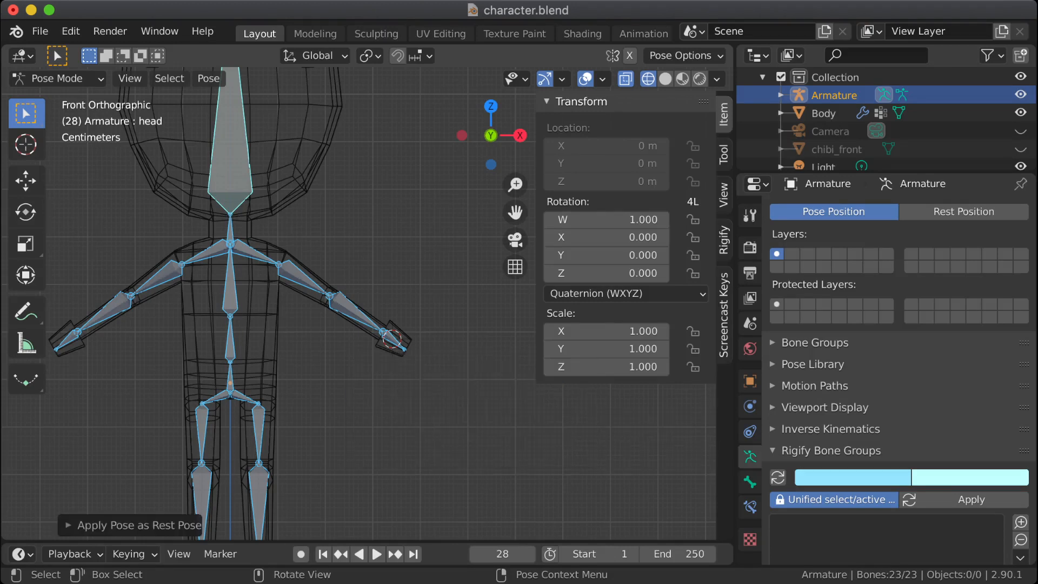
Step: Switch the viewport from wireframe to solid shading and put the Armature in Edit Mode
{"action": "middle_click_drag", "start_coordinate": [346, 325], "coordinate": [418, 239]}
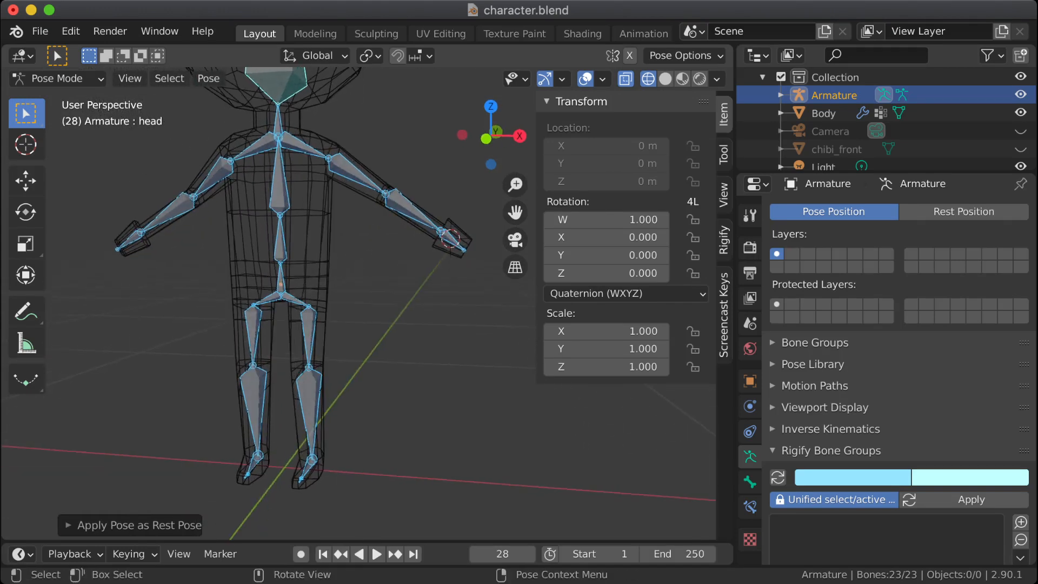
{"action": "scroll", "coordinate": [515, 204], "scroll_direction": "up", "scroll_amount": 3}
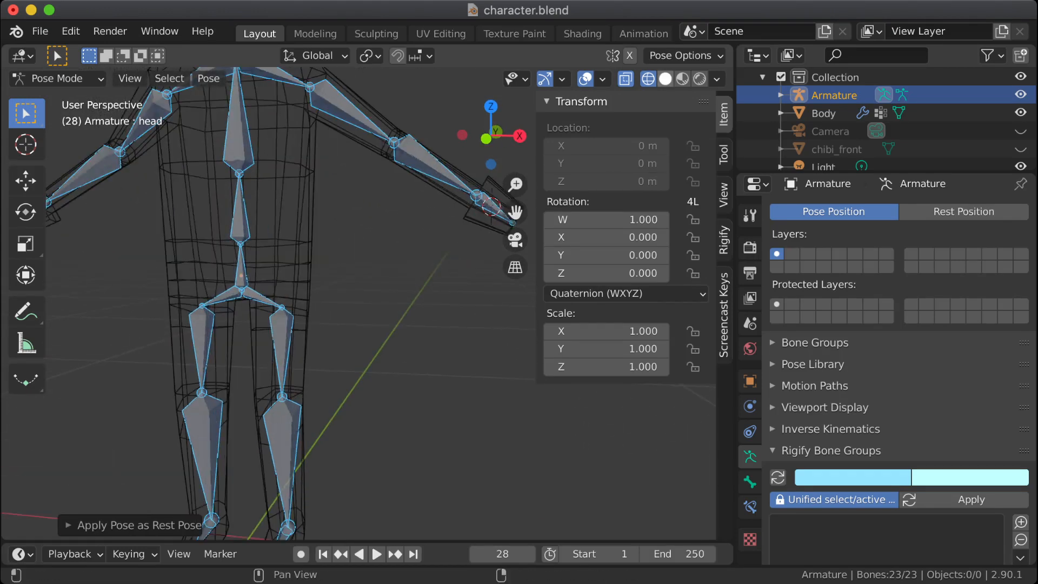
{"action": "key", "text": "shift+z"}
{"action": "middle_click_drag", "start_coordinate": [465, 237], "coordinate": [325, 236]}
{"action": "key", "text": "Tab"}
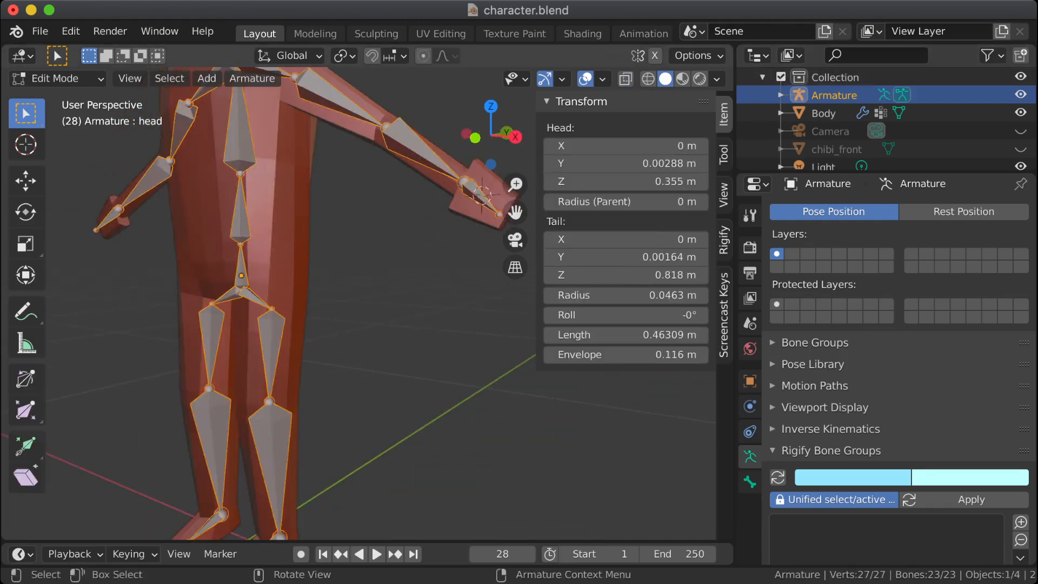
Step: Return to Object Mode, select the Body mesh and hide the viewport sidebar
{"action": "left_click", "coordinate": [57, 78]}
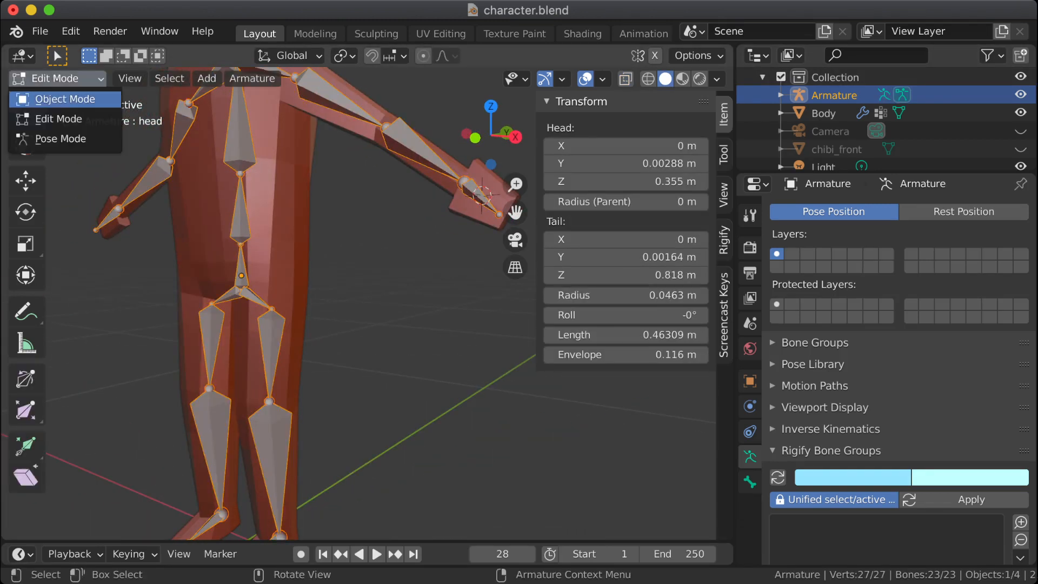
{"action": "left_click", "coordinate": [65, 99]}
{"action": "left_click", "coordinate": [201, 179]}
{"action": "middle_click_drag", "start_coordinate": [346, 243], "coordinate": [251, 240]}
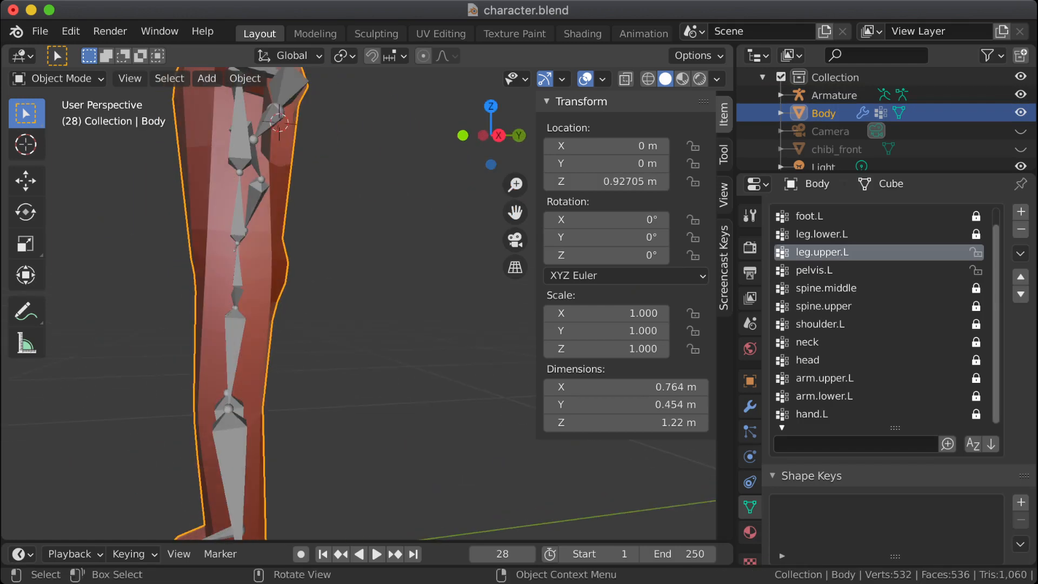
{"action": "scroll", "coordinate": [346, 281], "scroll_direction": "up", "scroll_amount": 3}
{"action": "middle_click_drag", "start_coordinate": [238, 270], "coordinate": [384, 262], "text": "shift"}
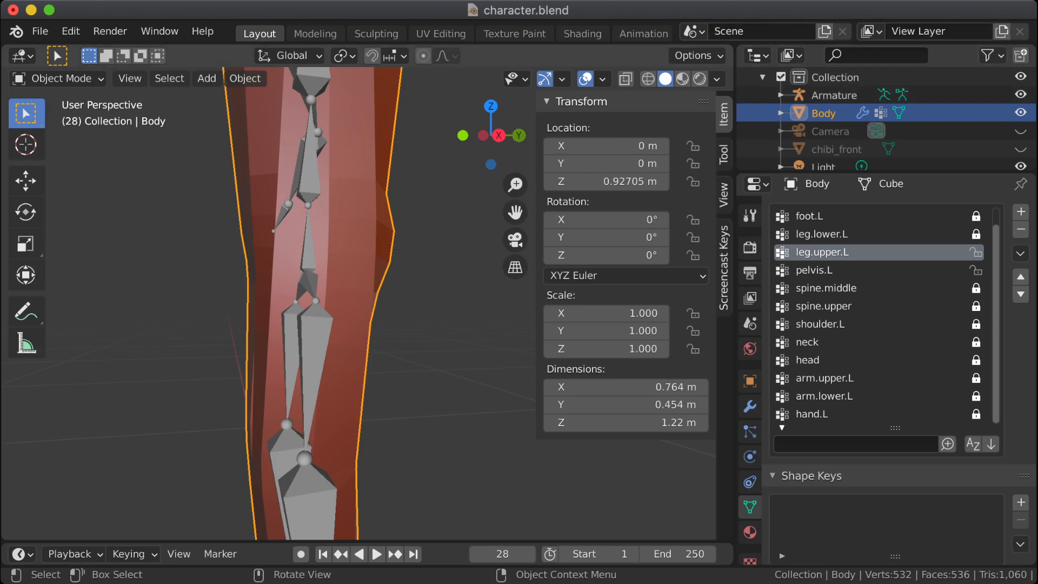
{"action": "key", "text": "n"}
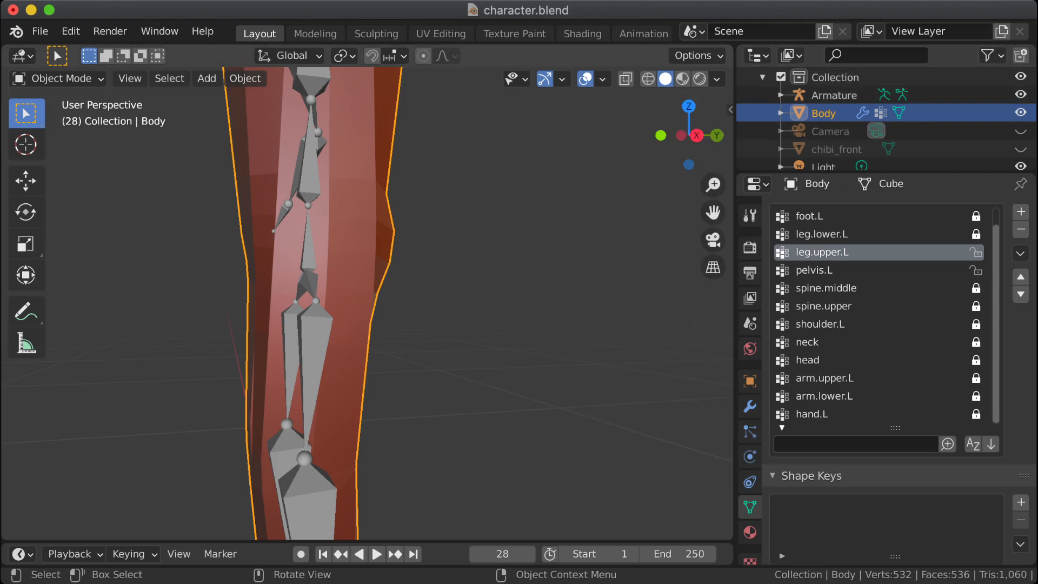
Step: In the Armature's Pose Mode, rotate the leg.upper.L bone forward by about 37° and deselect it
{"action": "left_click", "coordinate": [835, 95]}
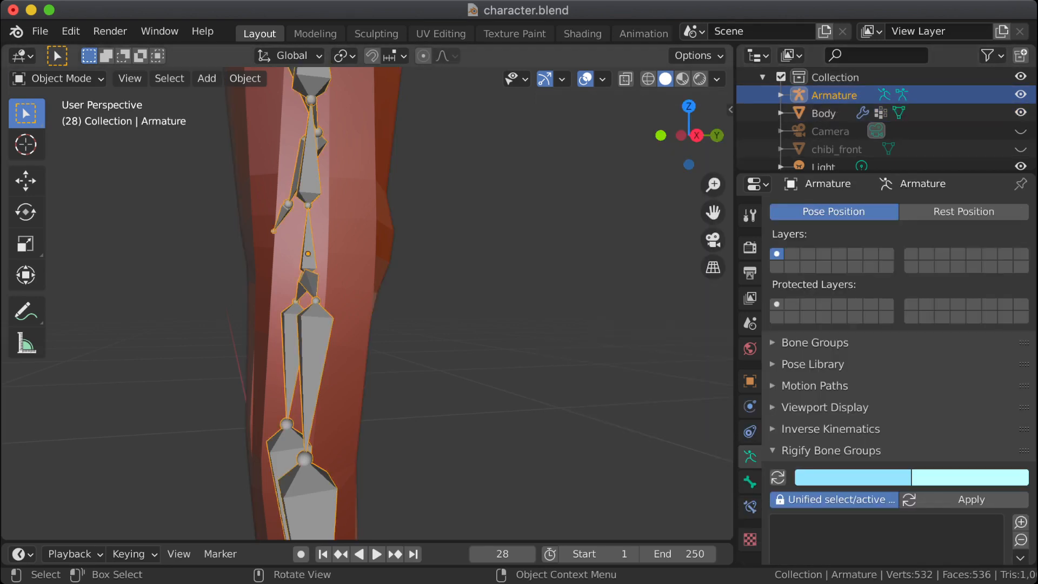
{"action": "left_click", "coordinate": [57, 78]}
{"action": "left_click", "coordinate": [58, 139]}
{"action": "left_click", "coordinate": [316, 357]}
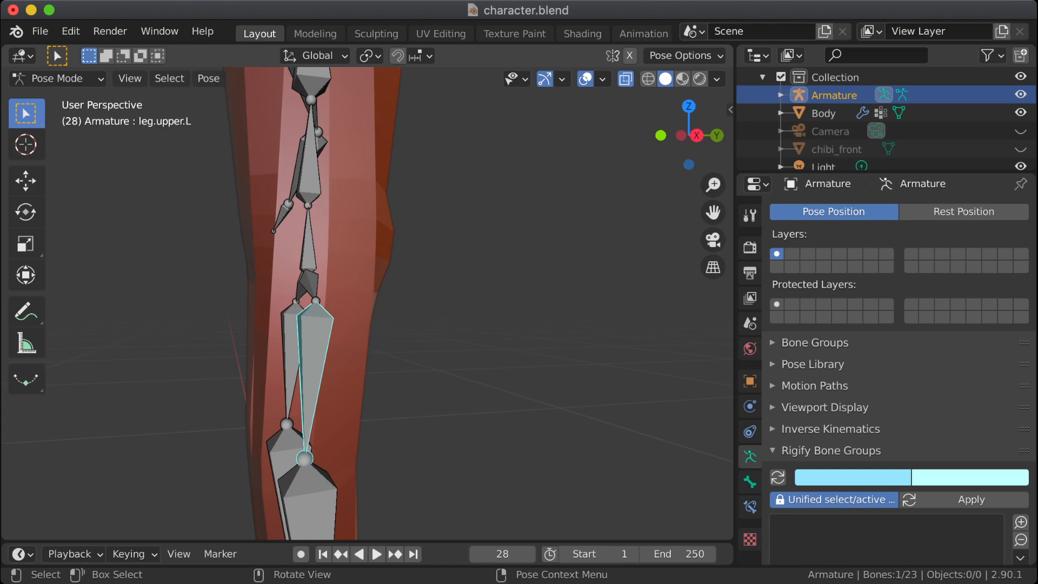
{"action": "key", "text": "r"}
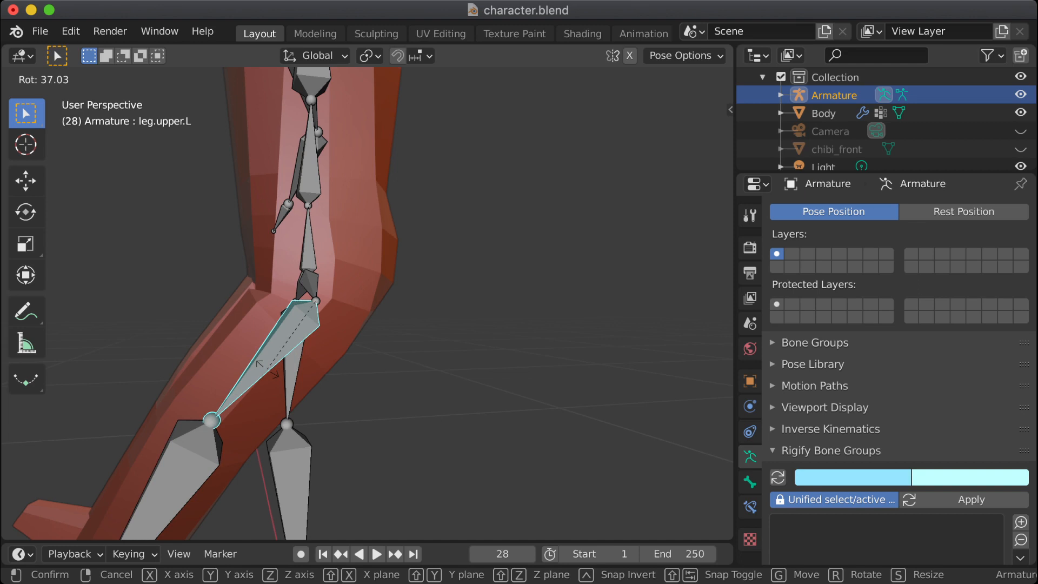
{"action": "left_click", "coordinate": [267, 367]}
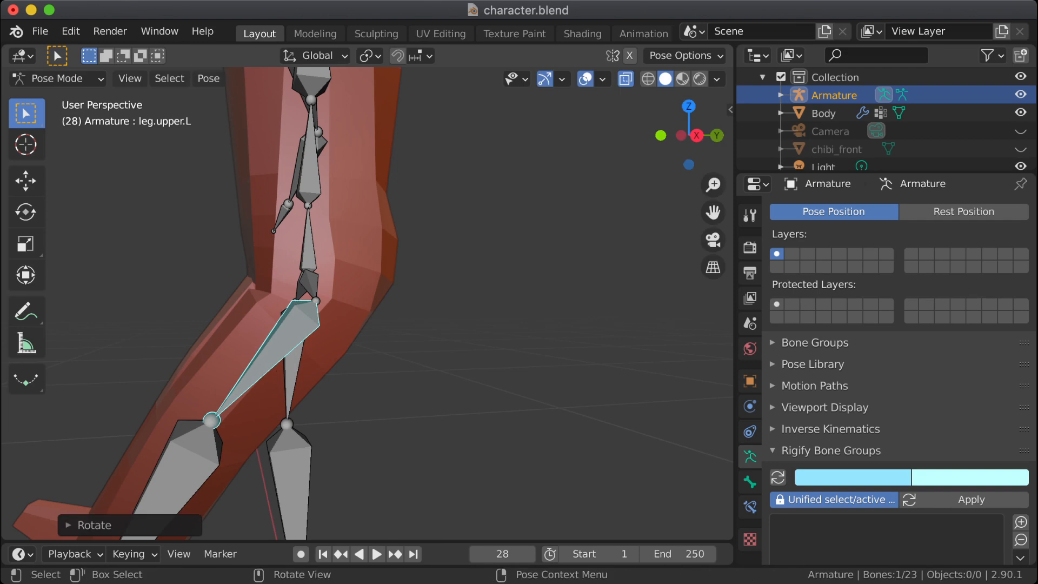
{"action": "key", "text": "alt+a"}
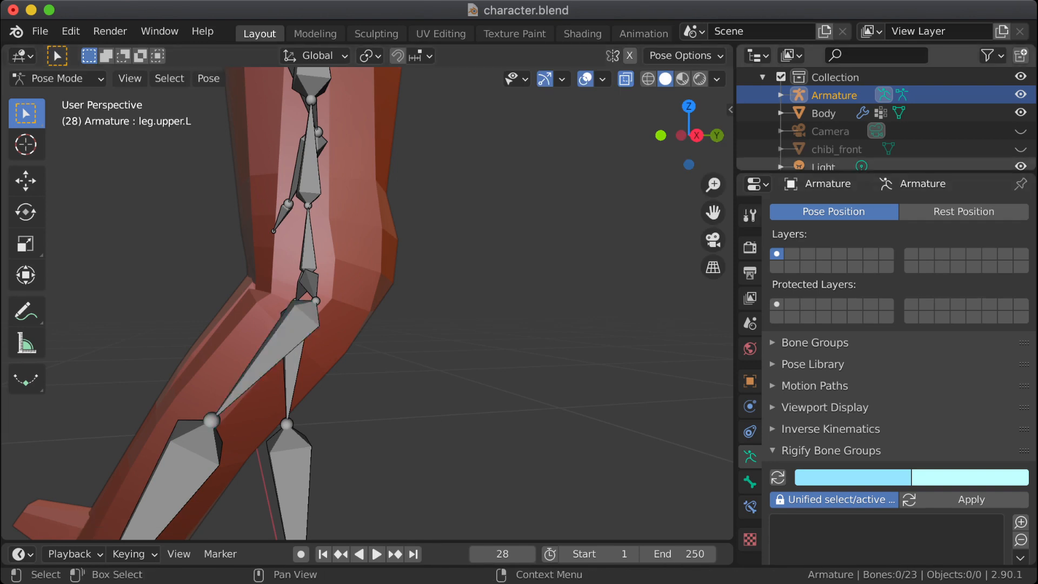
Step: Return to Object Mode and select the Body mesh to check the bent left hip up close
{"action": "left_click", "coordinate": [57, 79]}
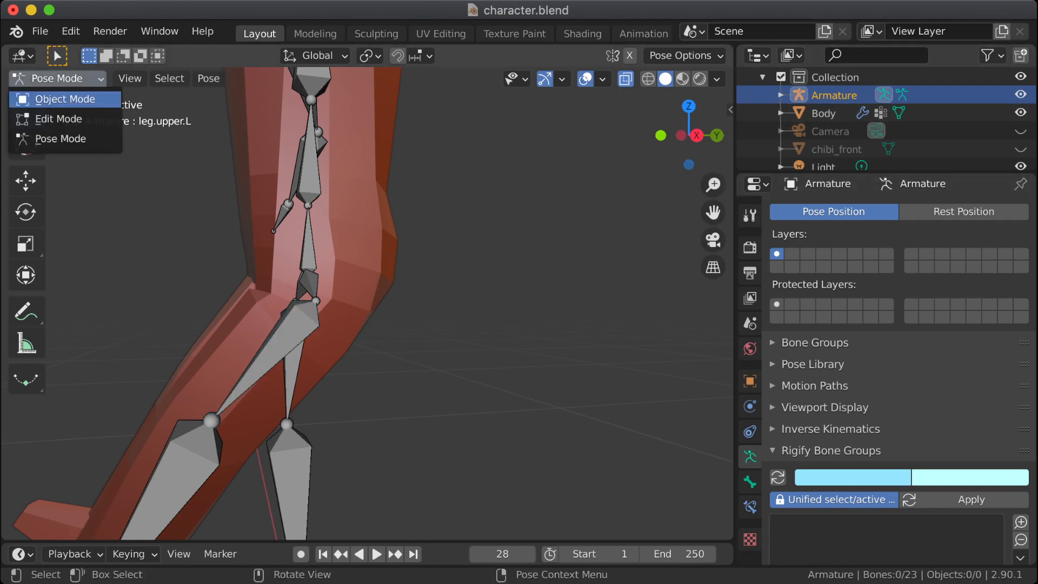
{"action": "left_click", "coordinate": [57, 97]}
{"action": "left_click", "coordinate": [354, 243]}
{"action": "middle_click_drag", "start_coordinate": [354, 243], "coordinate": [630, 251]}
{"action": "key", "text": "KP_3"}
{"action": "scroll", "coordinate": [330, 244], "scroll_direction": "up", "scroll_amount": 2}
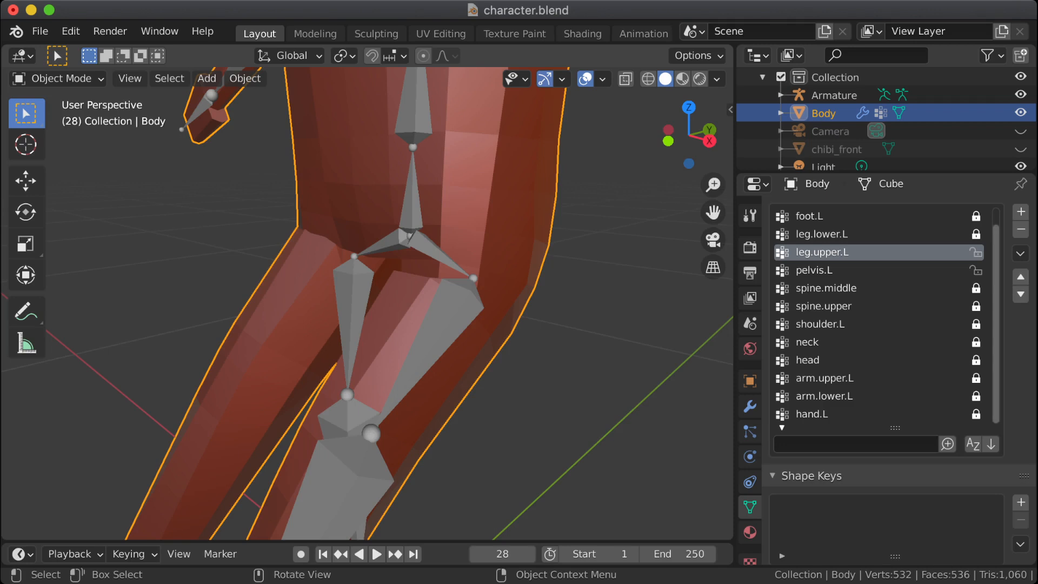
Step: Select the Armature and examine its hip and leg bones, both close up and with the whole character in view
{"action": "left_click", "coordinate": [433, 342]}
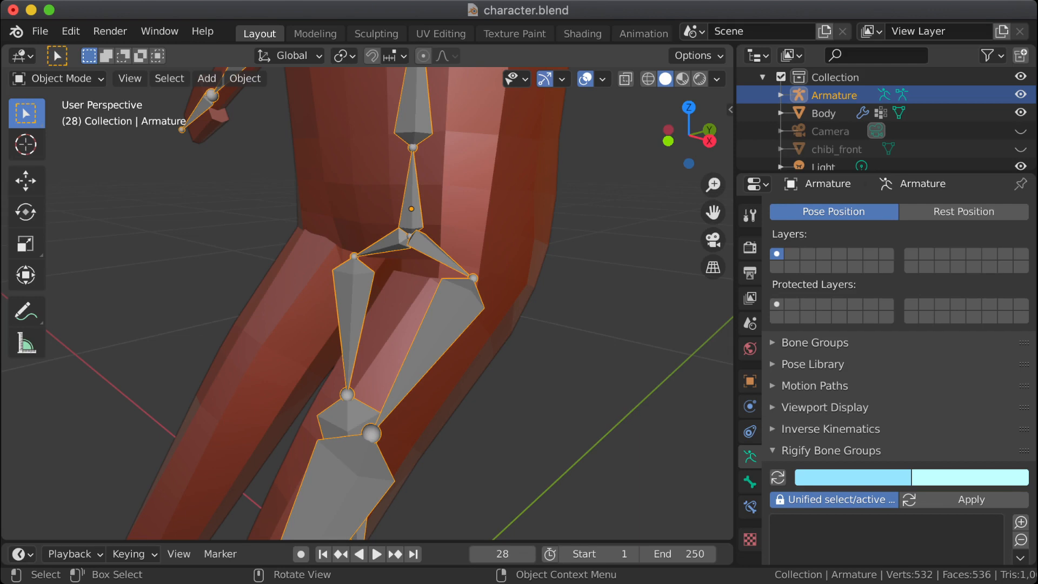
{"action": "scroll", "coordinate": [368, 303], "scroll_direction": "down", "scroll_amount": 2}
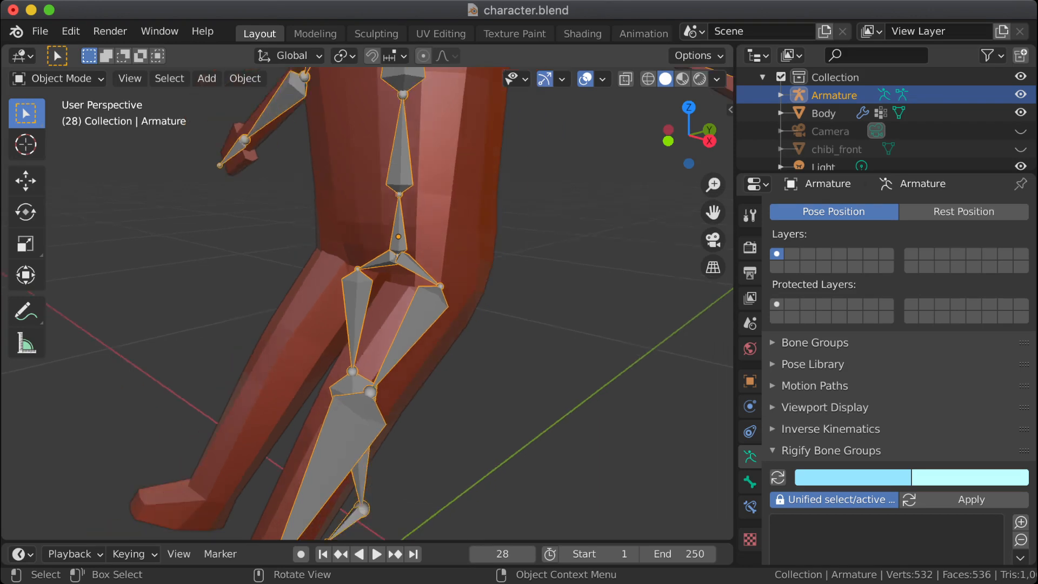
{"action": "scroll", "coordinate": [367, 303], "scroll_direction": "down", "scroll_amount": 1}
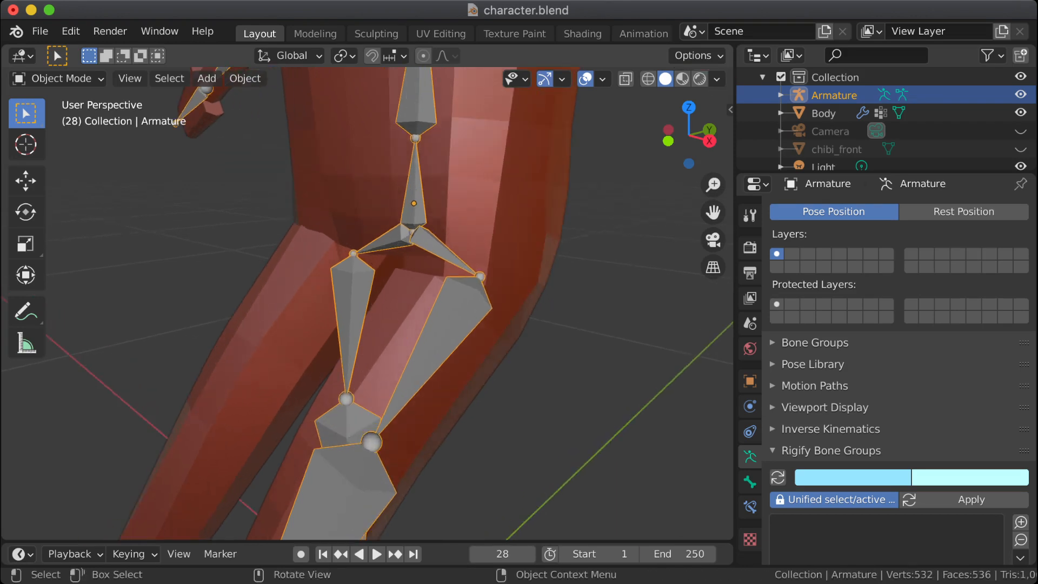
{"action": "scroll", "coordinate": [368, 303], "scroll_direction": "down", "scroll_amount": 3}
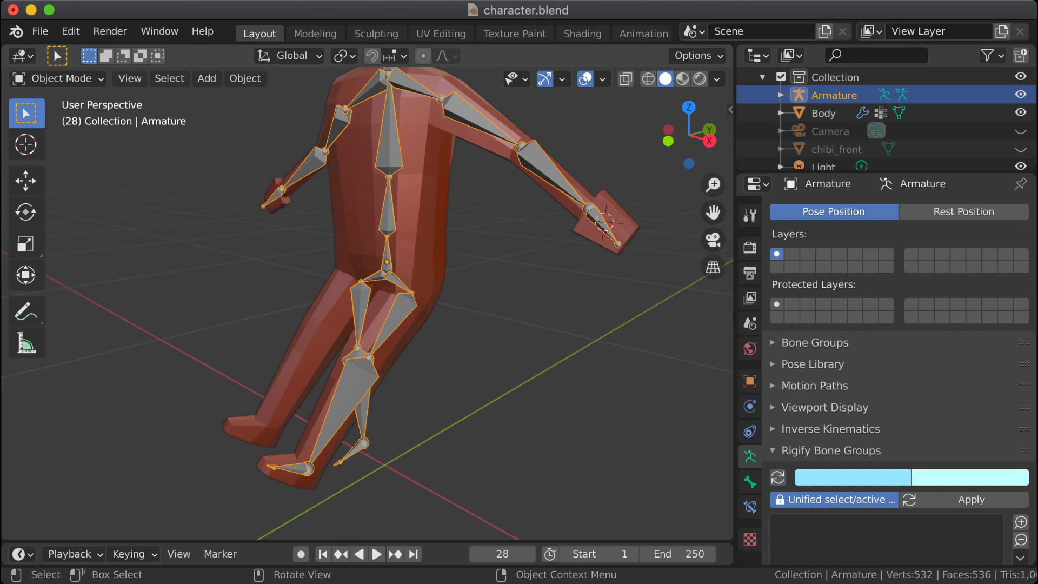
{"action": "scroll", "coordinate": [368, 303], "scroll_direction": "down", "scroll_amount": 4}
{"action": "middle_click_drag", "start_coordinate": [368, 302], "coordinate": [289, 261]}
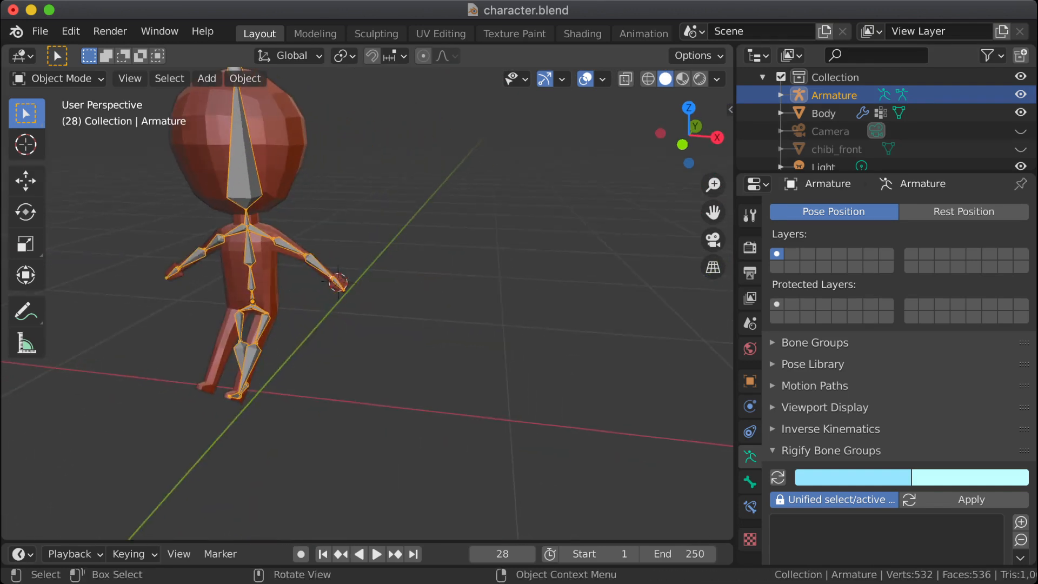
Step: Place the 3D cursor on the ground beside the character and add a basic human meta-rig there
{"action": "left_click", "coordinate": [25, 143]}
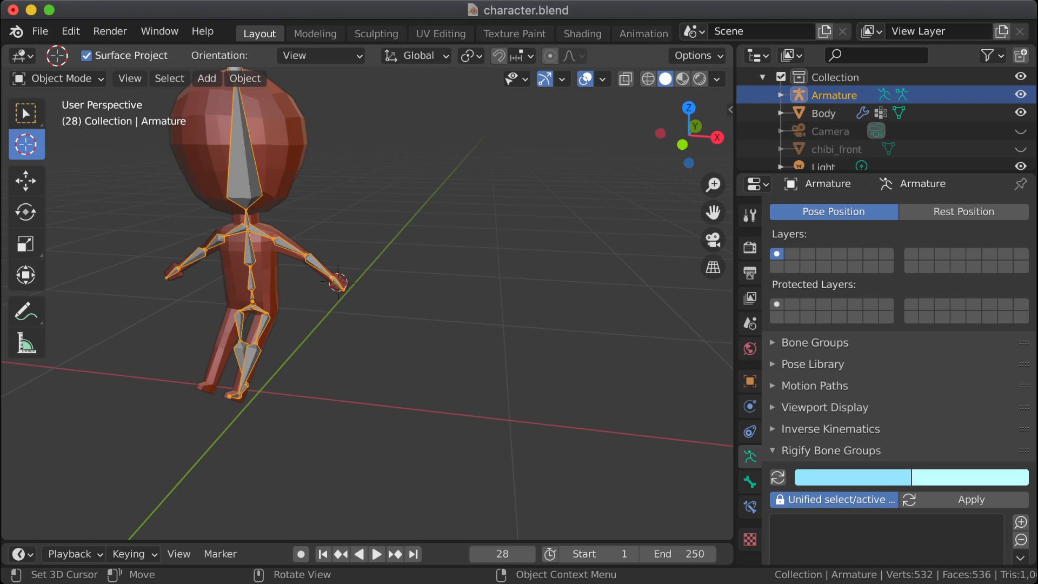
{"action": "left_click", "coordinate": [505, 418]}
{"action": "key", "text": "shift+a"}
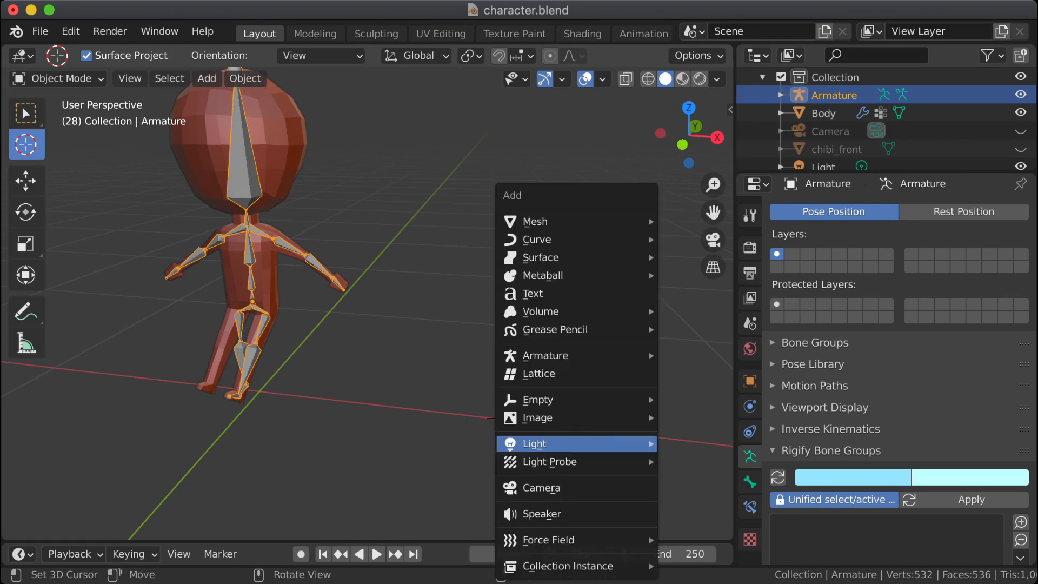
{"action": "mouse_move", "coordinate": [546, 355]}
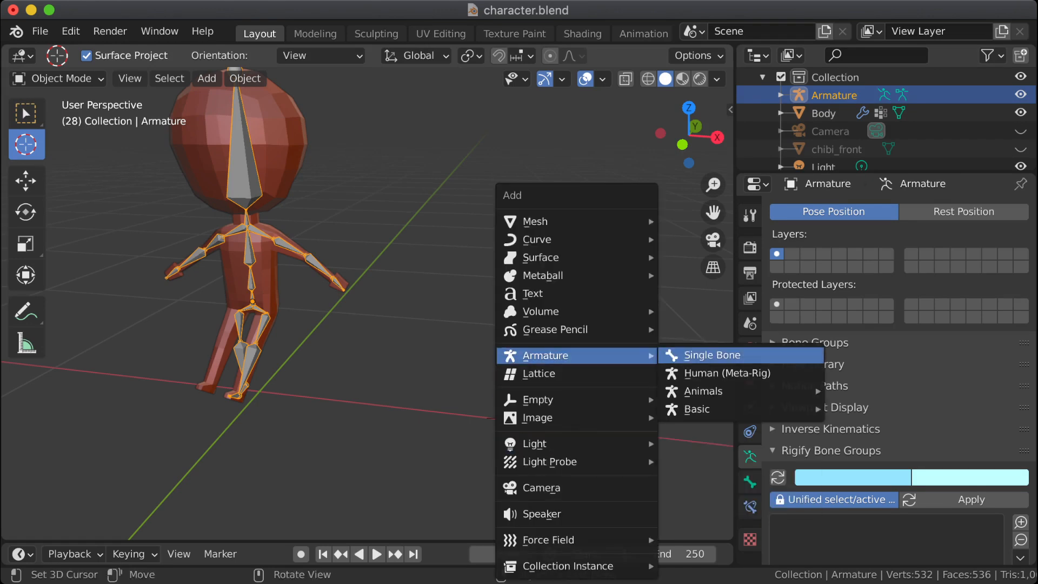
{"action": "mouse_move", "coordinate": [698, 409]}
{"action": "left_click", "coordinate": [909, 428]}
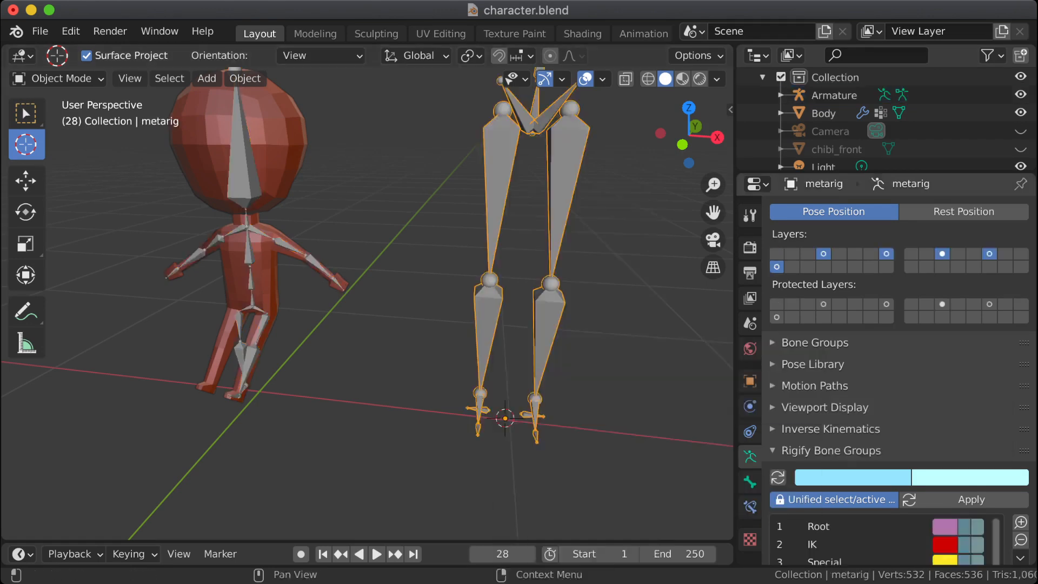
Step: Examine the meta-rig's pelvis and upper leg joints, pointing them out with the 3D cursor, and return to the Select Box tool
{"action": "middle_click_drag", "start_coordinate": [594, 303], "coordinate": [490, 435], "text": "shift"}
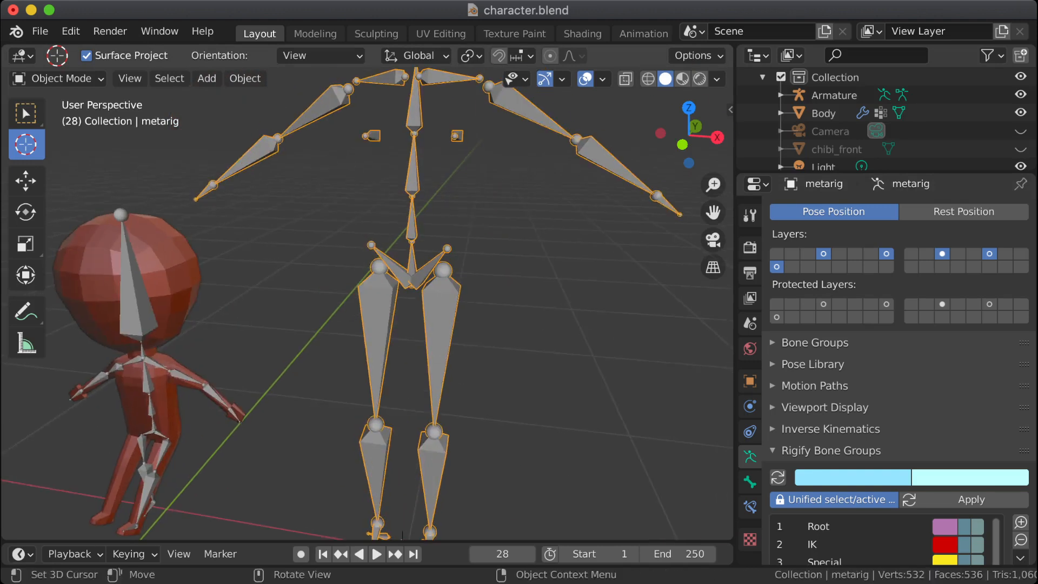
{"action": "left_click", "coordinate": [402, 275]}
{"action": "left_click", "coordinate": [426, 271]}
{"action": "left_click", "coordinate": [401, 271]}
{"action": "left_click", "coordinate": [500, 276]}
{"action": "middle_click_drag", "start_coordinate": [501, 275], "coordinate": [465, 268]}
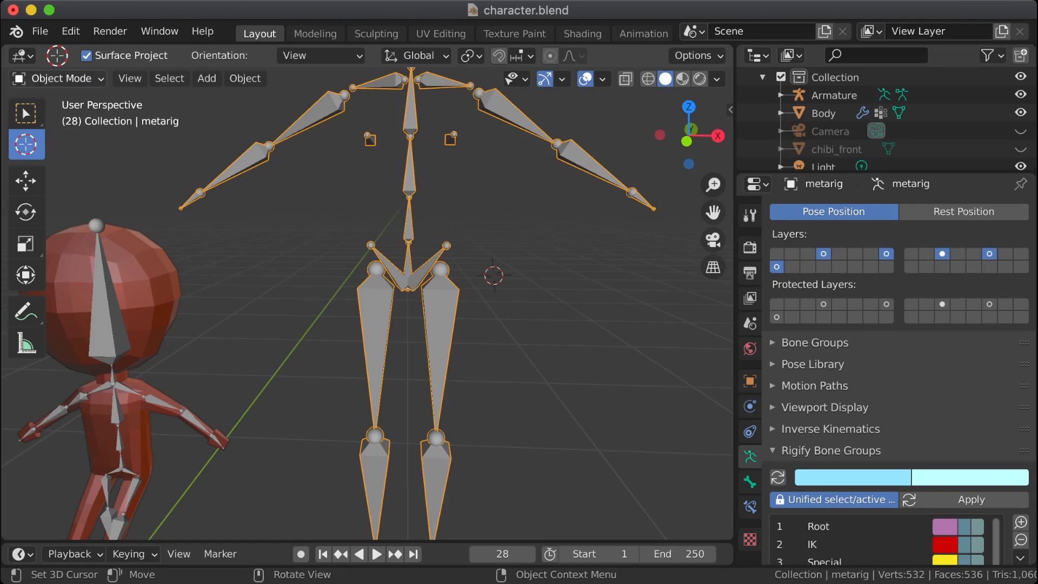
{"action": "left_click", "coordinate": [59, 79]}
{"action": "left_click", "coordinate": [370, 272]}
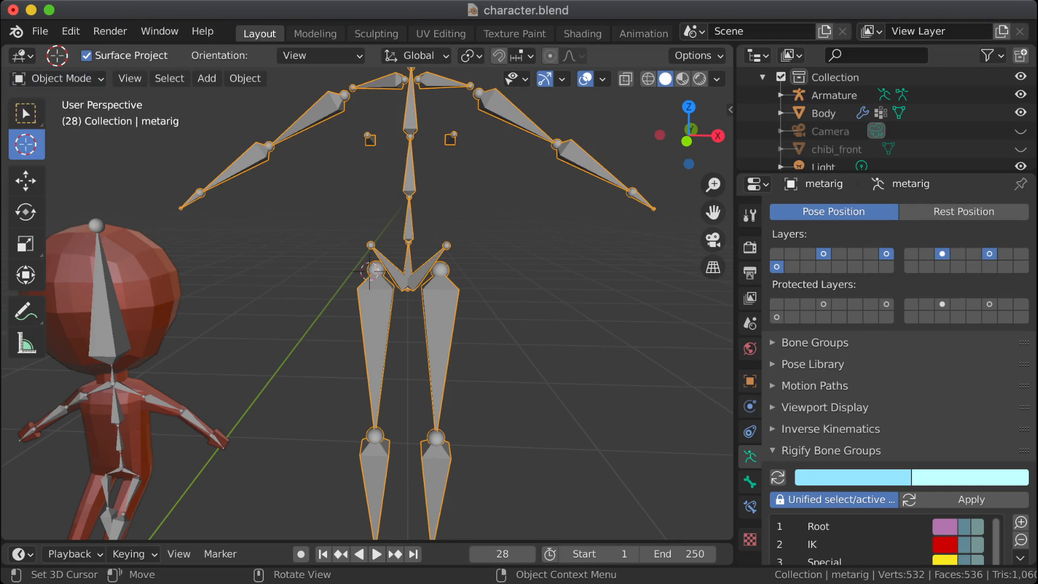
{"action": "key", "text": "w"}
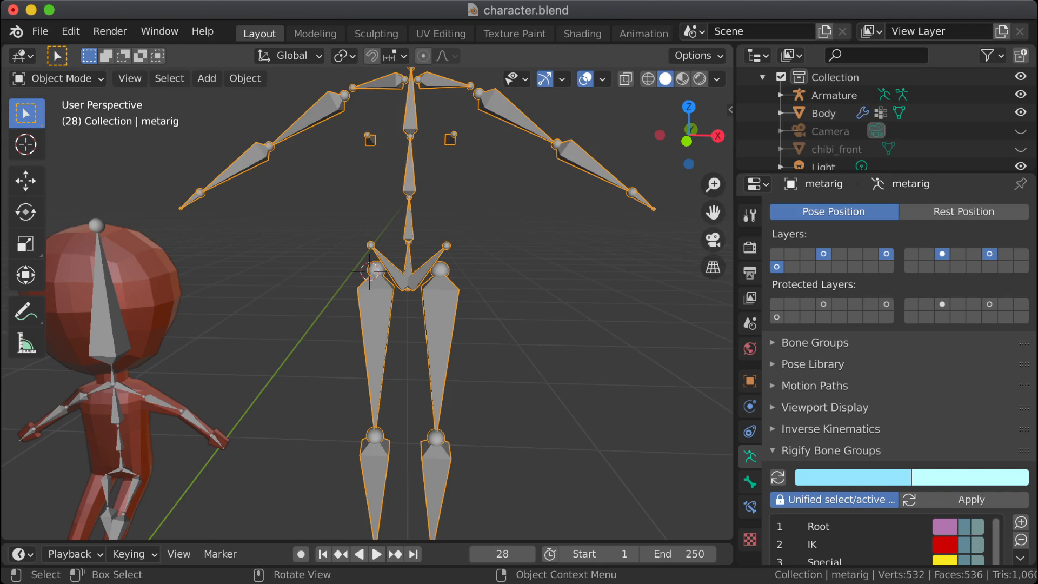
{"action": "middle_click_drag", "start_coordinate": [370, 272], "coordinate": [433, 161]}
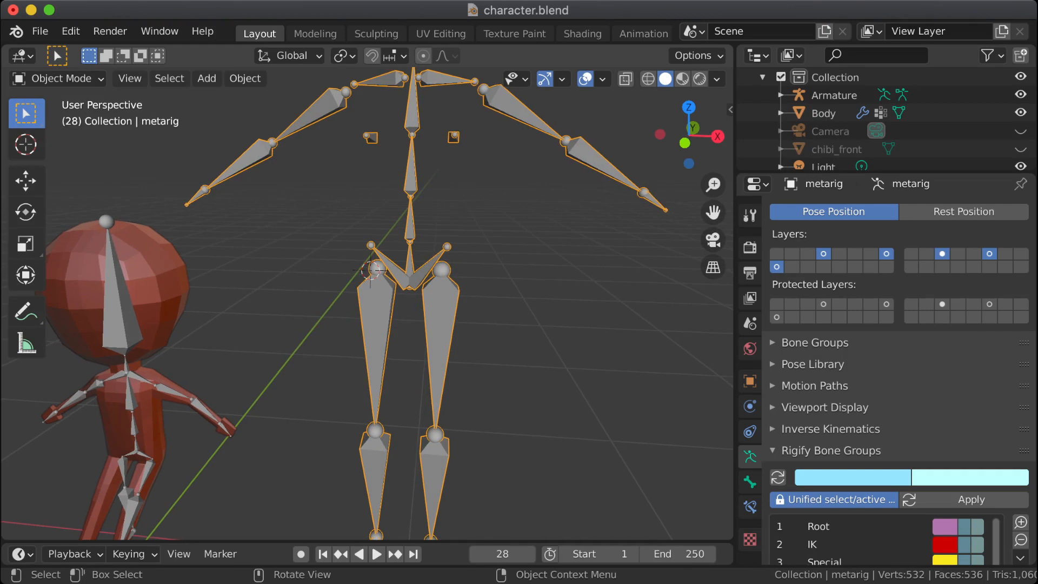
{"action": "middle_click_drag", "start_coordinate": [370, 270], "coordinate": [453, 169], "text": "shift"}
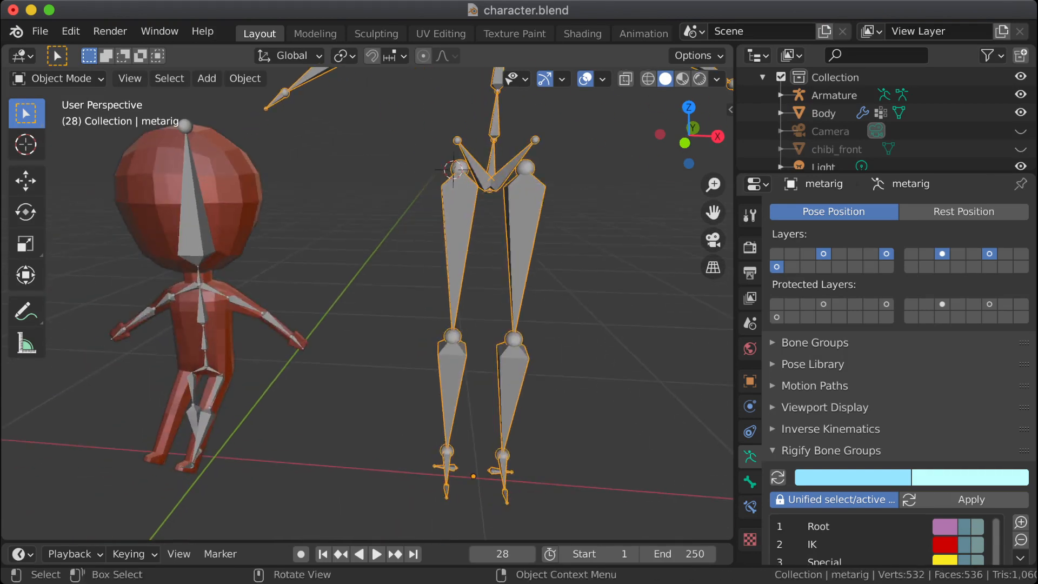
Step: Delete the meta-rig from the scene
{"action": "key", "text": "x"}
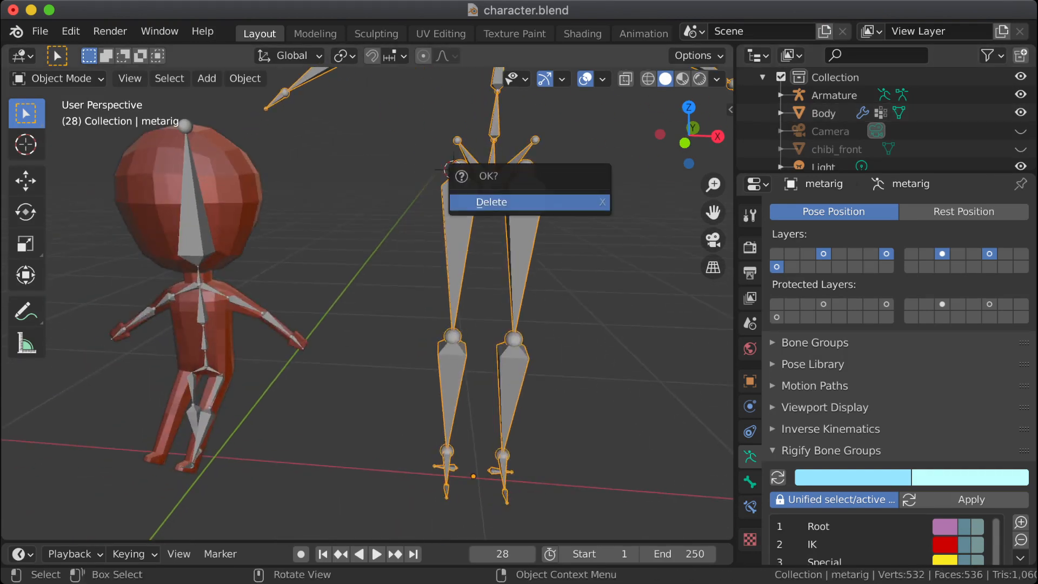
{"action": "left_click", "coordinate": [475, 199]}
{"action": "middle_click_drag", "start_coordinate": [454, 200], "coordinate": [626, 161], "text": "shift"}
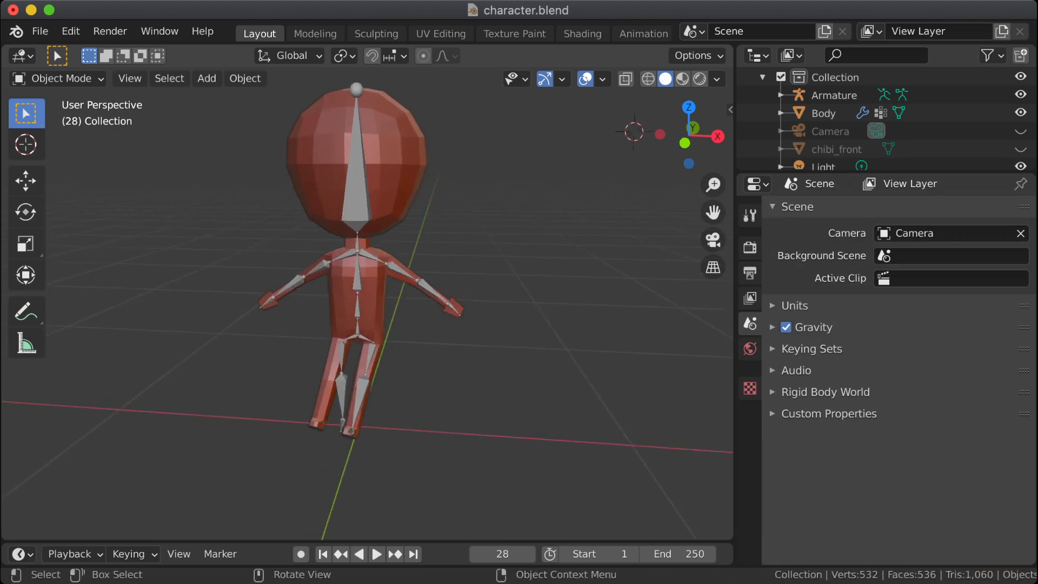
Step: Inspect the Armature's bent left leg from the right orthographic view and select the Body mesh
{"action": "scroll", "coordinate": [367, 303], "scroll_direction": "up", "scroll_amount": 4}
{"action": "middle_click_drag", "start_coordinate": [368, 325], "coordinate": [382, 182], "text": "shift"}
{"action": "scroll", "coordinate": [382, 181], "scroll_direction": "up", "scroll_amount": 1}
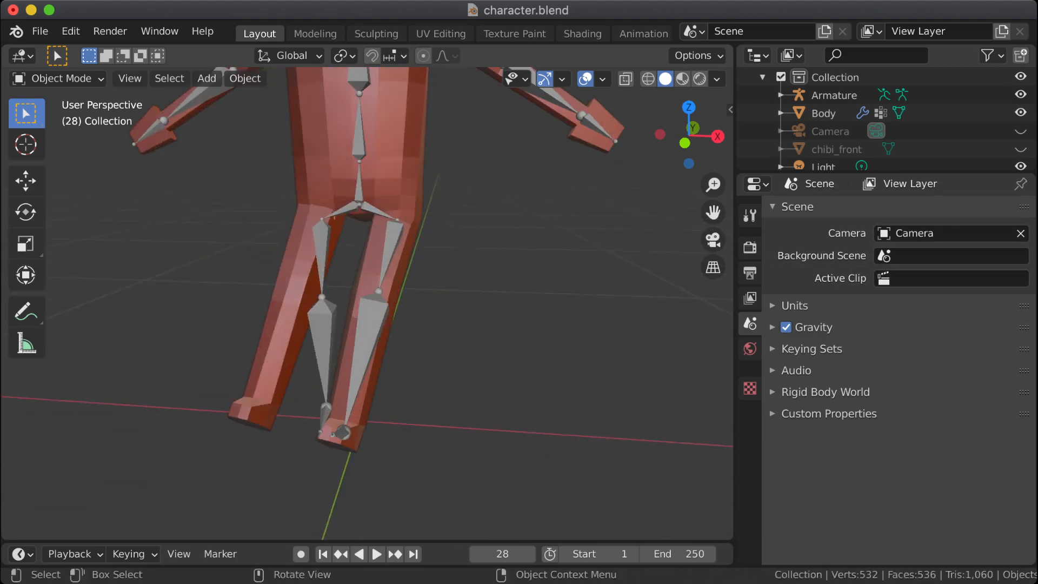
{"action": "left_click", "coordinate": [372, 324]}
{"action": "scroll", "coordinate": [372, 324], "scroll_direction": "up", "scroll_amount": 1}
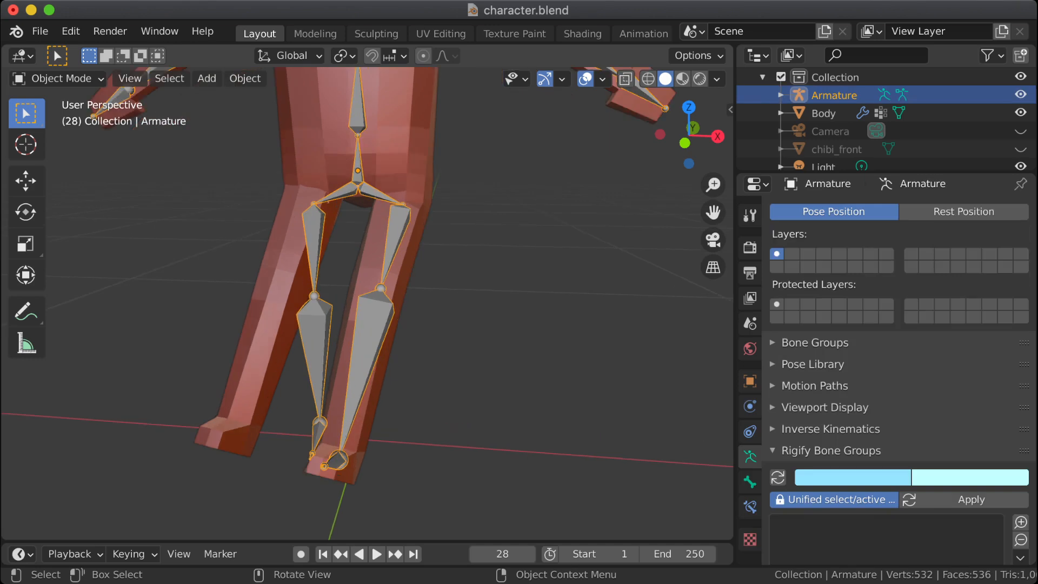
{"action": "key", "text": "KP_3"}
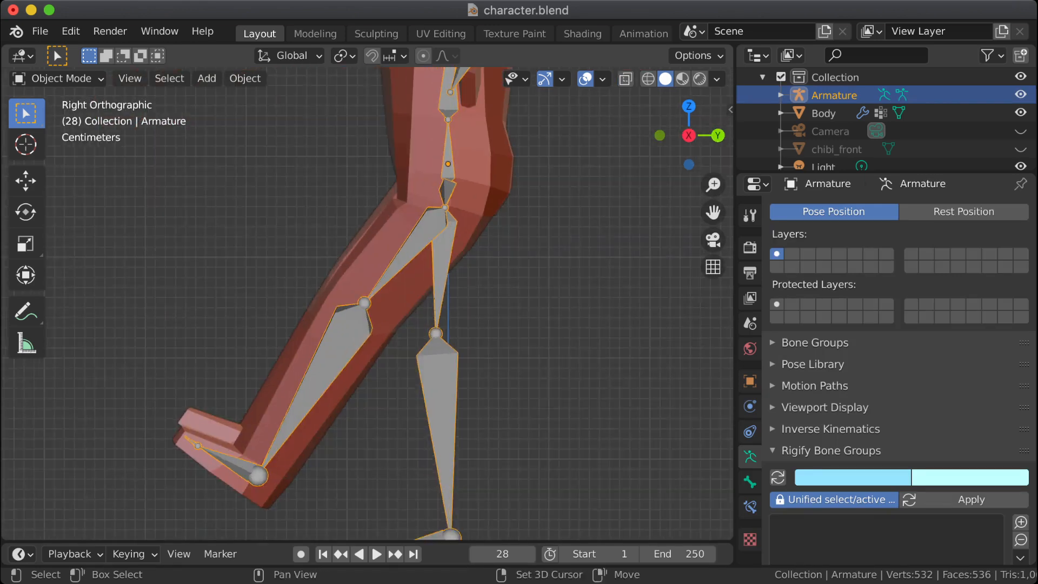
{"action": "scroll", "coordinate": [487, 175], "scroll_direction": "up", "scroll_amount": 1}
{"action": "left_click", "coordinate": [453, 206]}
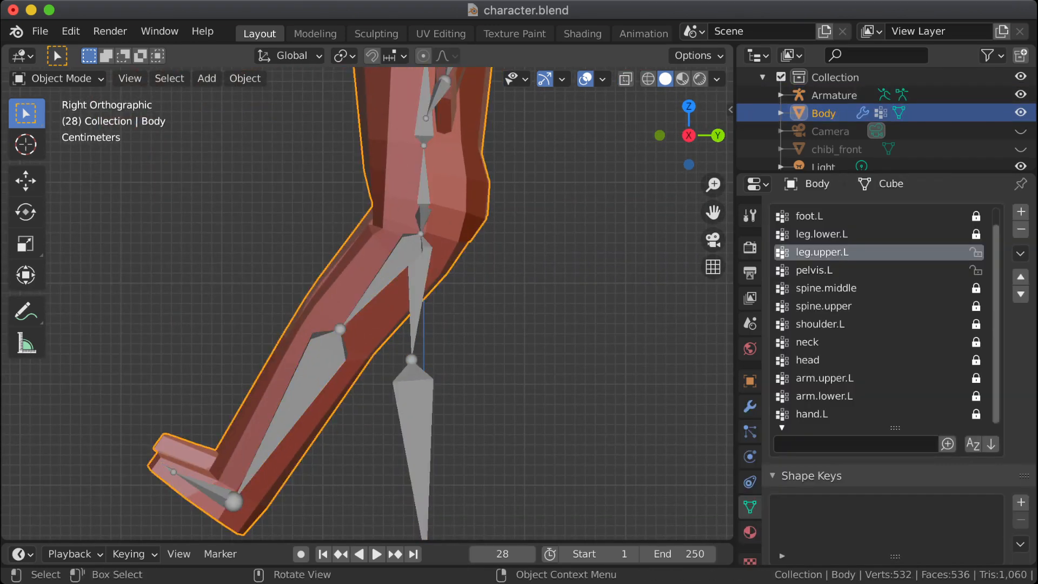
Step: Examine how the Body mesh's legs and hip deform by comparing the undeformed mesh with the bent pose from several angles
{"action": "scroll", "coordinate": [886, 129], "scroll_direction": "down", "scroll_amount": 2}
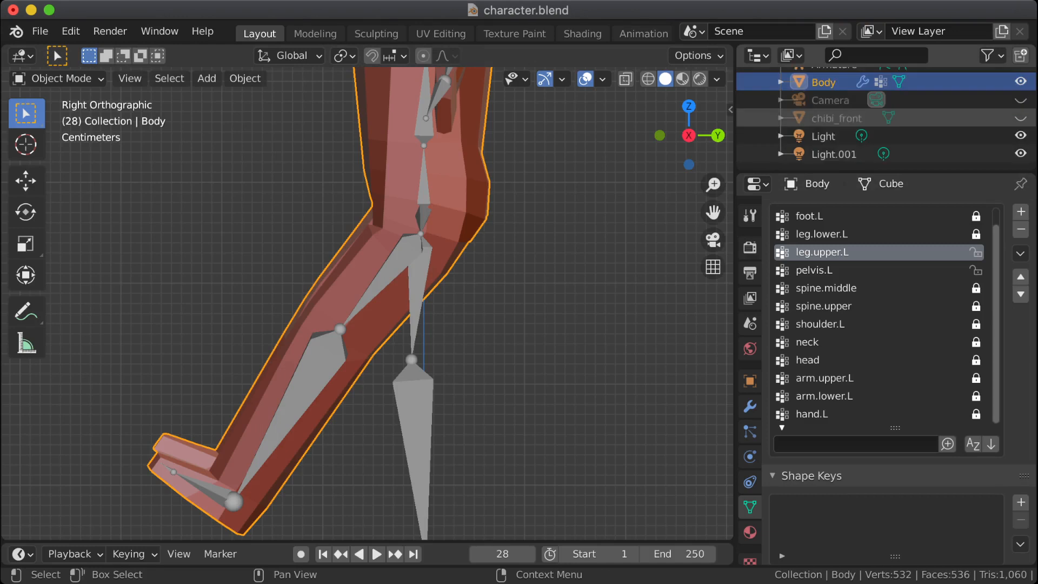
{"action": "scroll", "coordinate": [887, 119], "scroll_direction": "up", "scroll_amount": 3}
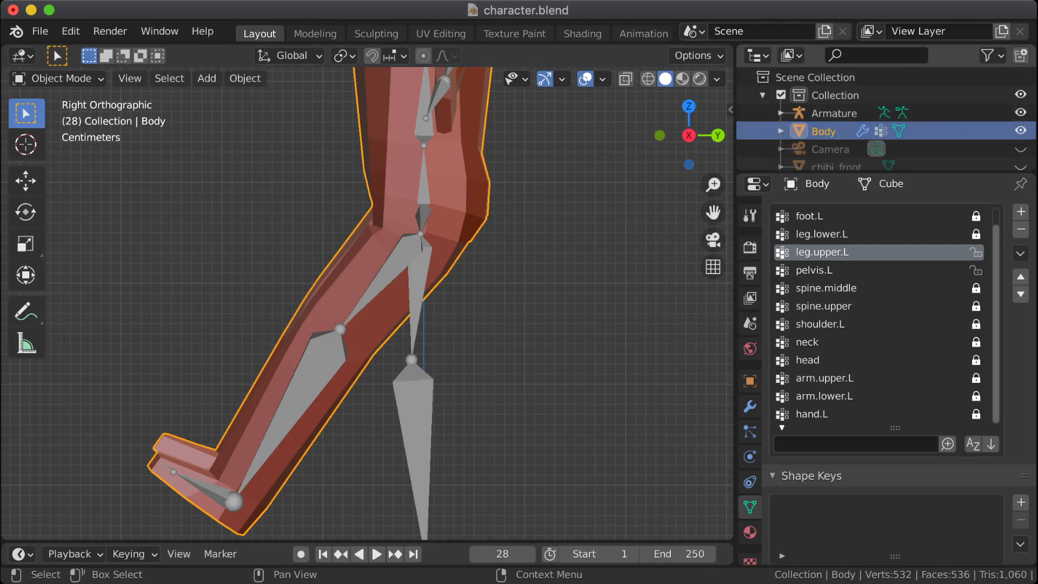
{"action": "key", "text": "Tab"}
{"action": "key", "text": "Tab"}
{"action": "key", "text": "Tab"}
{"action": "key", "text": "Tab"}
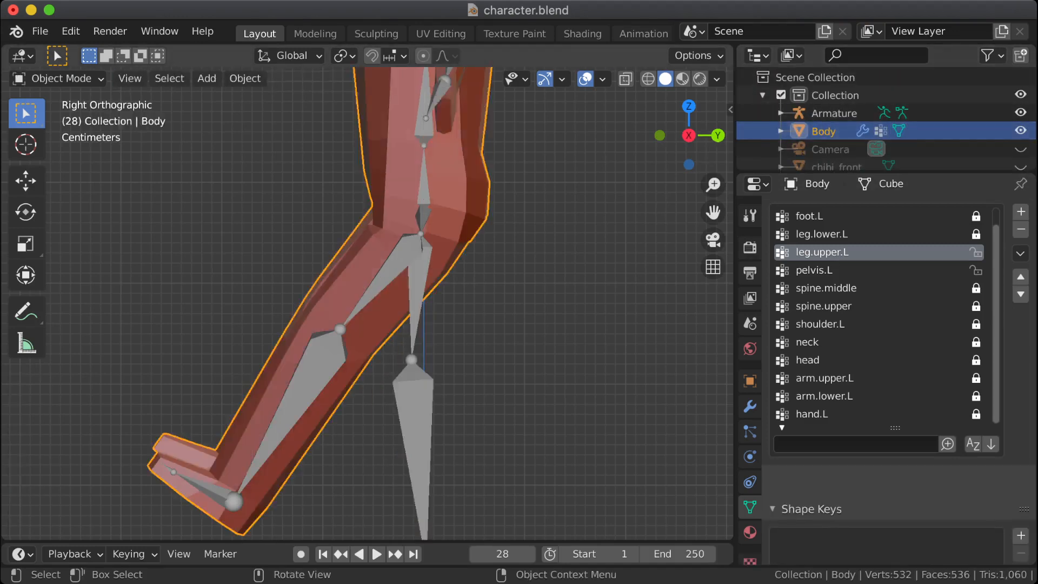
{"action": "key", "text": "Tab"}
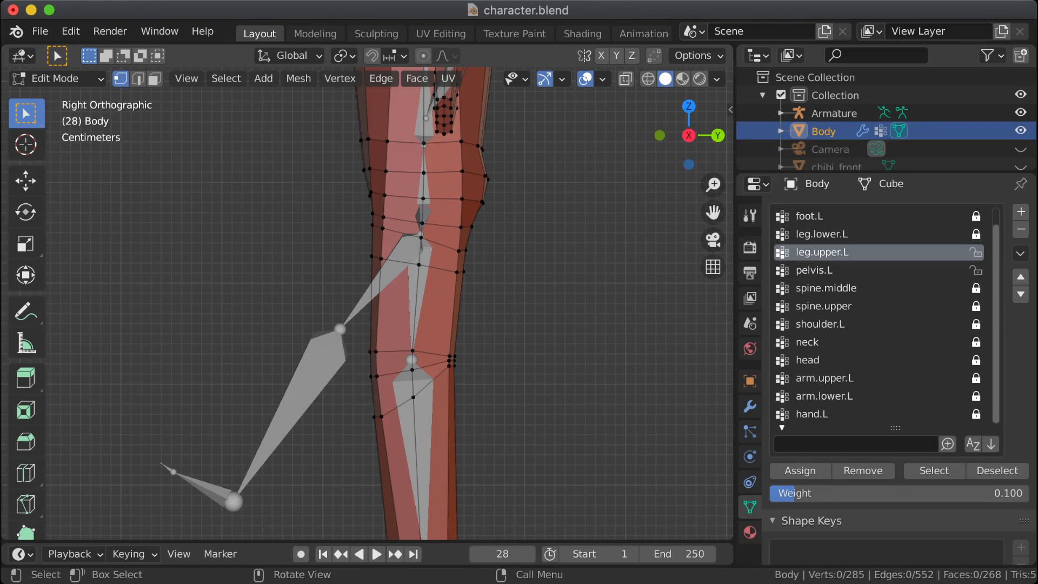
{"action": "middle_click_drag", "start_coordinate": [378, 303], "coordinate": [457, 307]}
{"action": "key", "text": "Tab"}
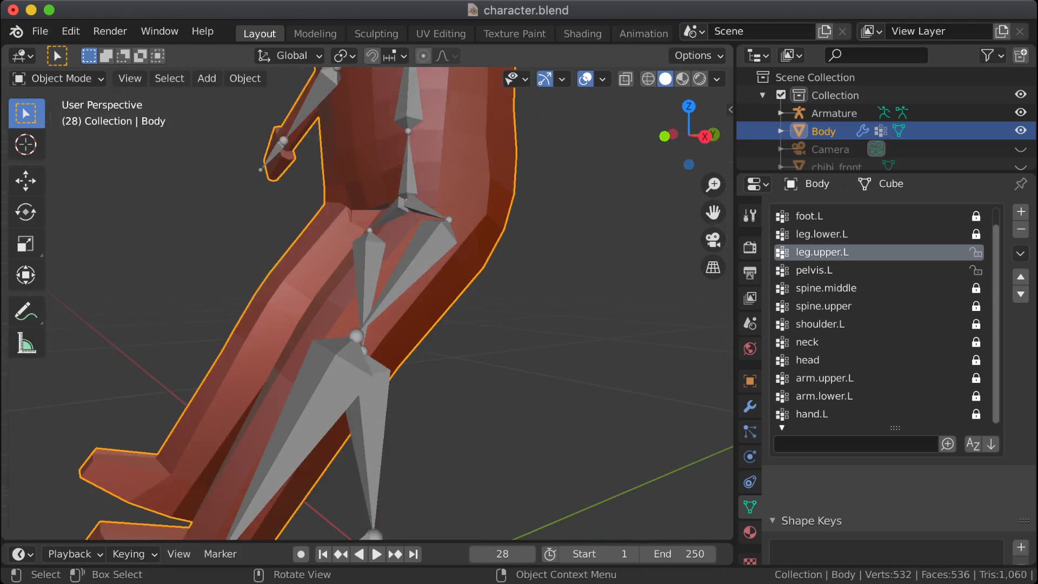
{"action": "key", "text": "Tab"}
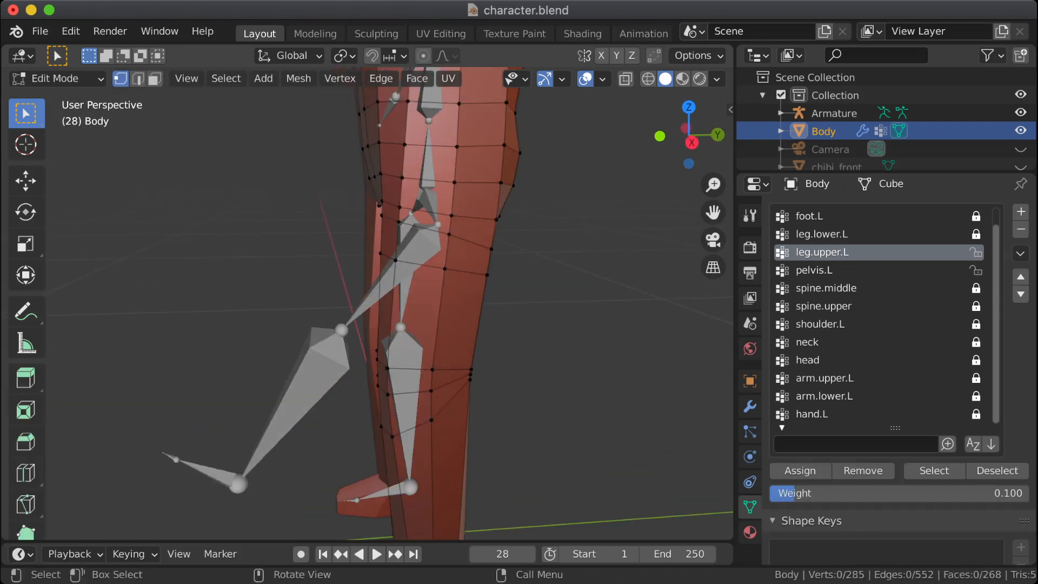
{"action": "key", "text": "Tab"}
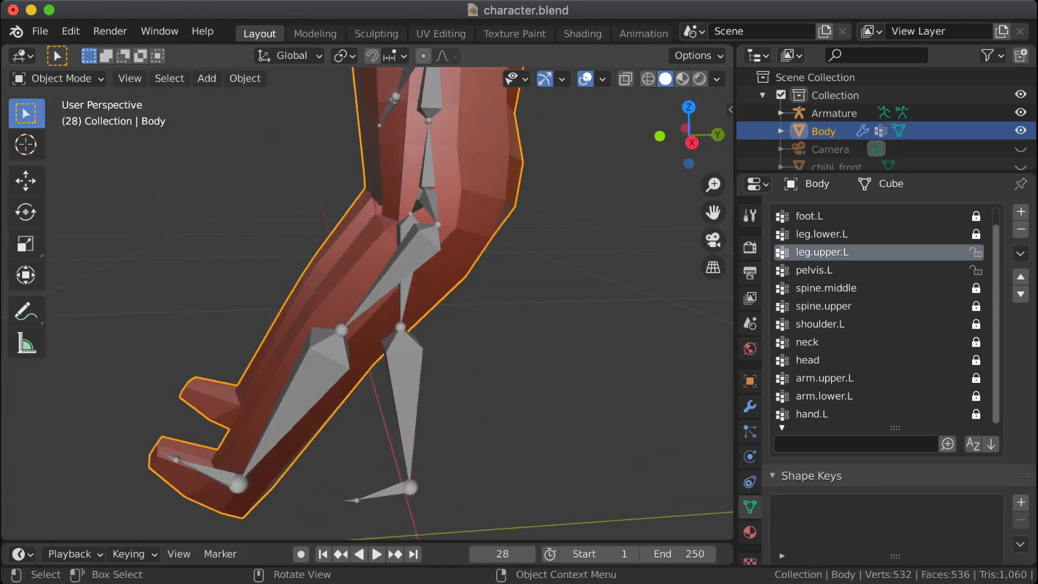
{"action": "key", "text": "KP_3"}
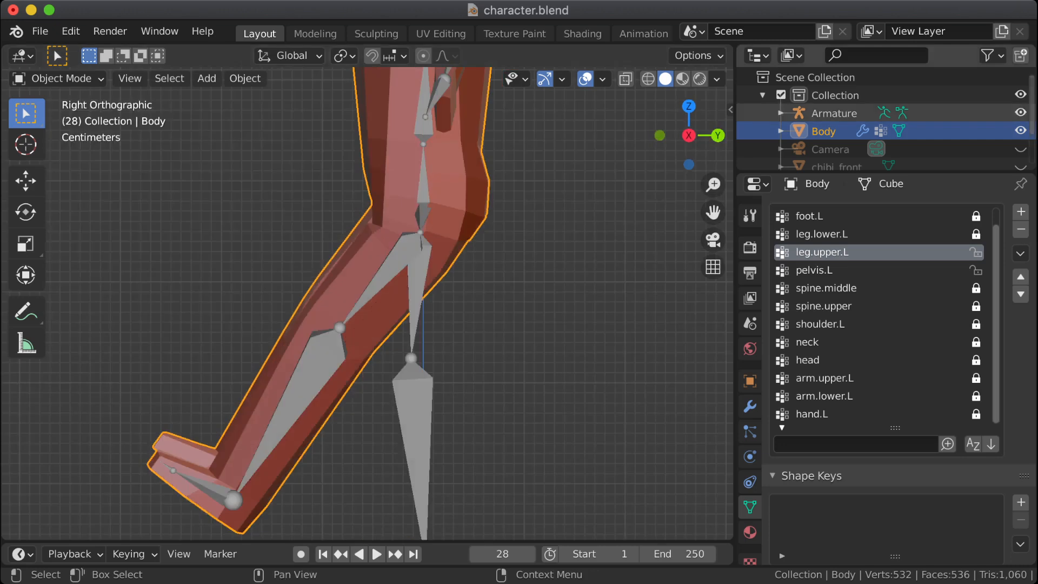
Step: Hide the Armature and compare the Body mesh's hip area in its edit shape and its bent pose
{"action": "left_click", "coordinate": [1021, 113]}
{"action": "scroll", "coordinate": [367, 303], "scroll_direction": "up", "scroll_amount": 3}
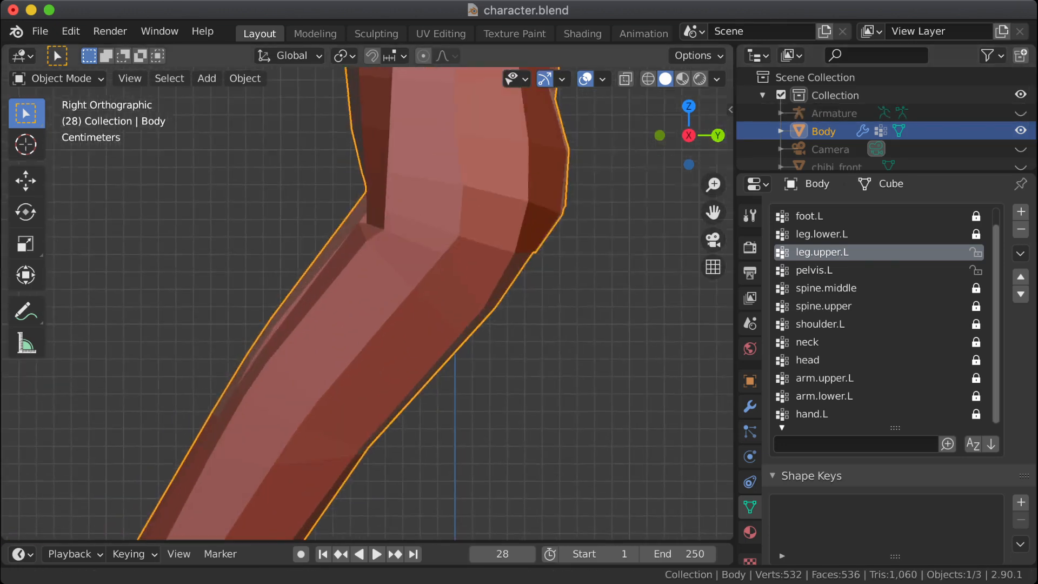
{"action": "key", "text": "Tab"}
{"action": "key", "text": "Tab"}
{"action": "key", "text": "Tab"}
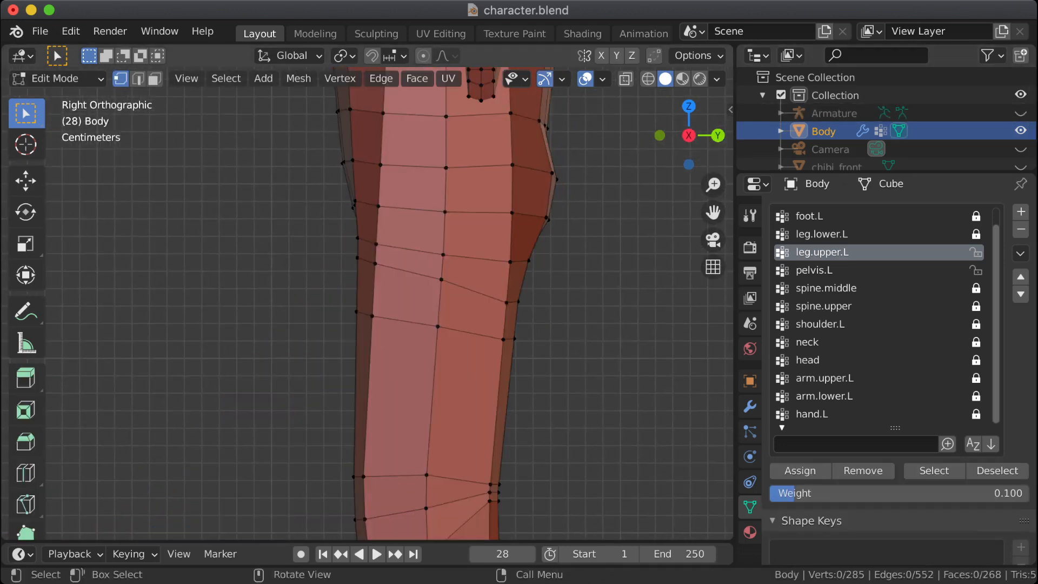
Step: Select the three vertices of the upper thigh loop at the front of the hip and assign them to leg.upper.L with weight 0.100
{"action": "key", "text": "Tab"}
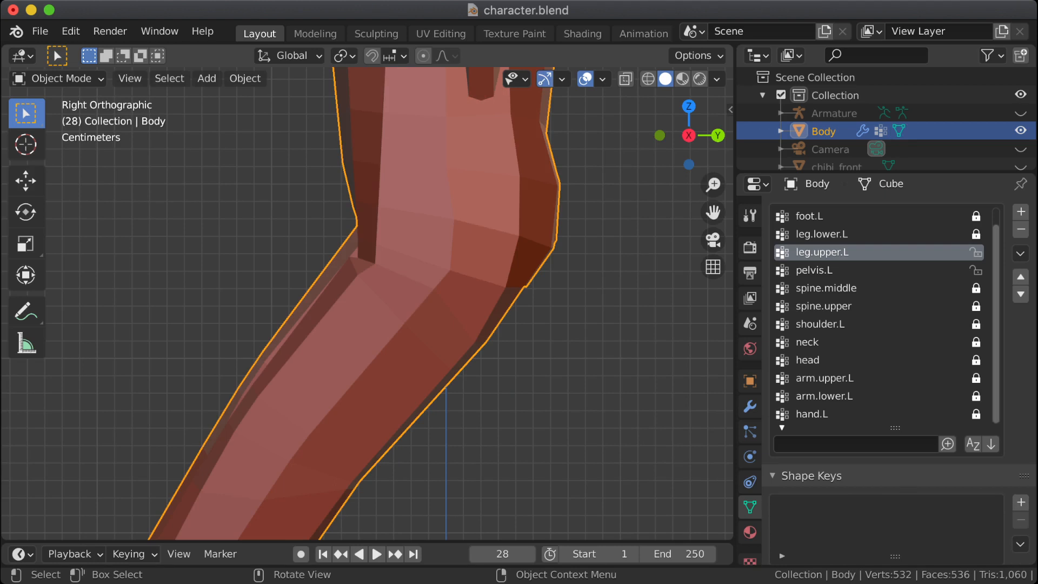
{"action": "key", "text": "Tab"}
{"action": "left_click_drag", "start_coordinate": [312, 245], "coordinate": [395, 273]}
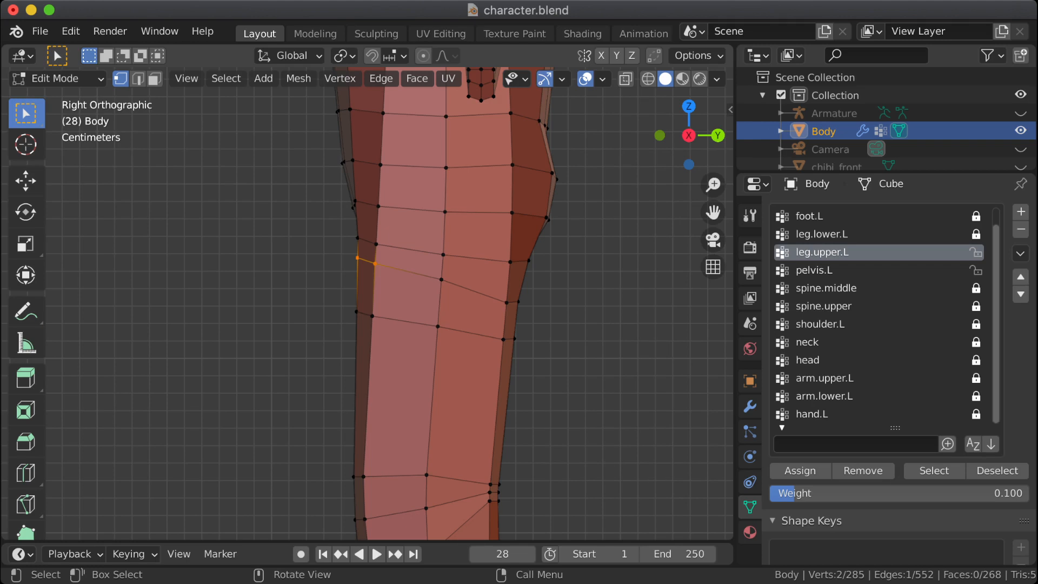
{"action": "middle_click_drag", "start_coordinate": [379, 276], "coordinate": [522, 279]}
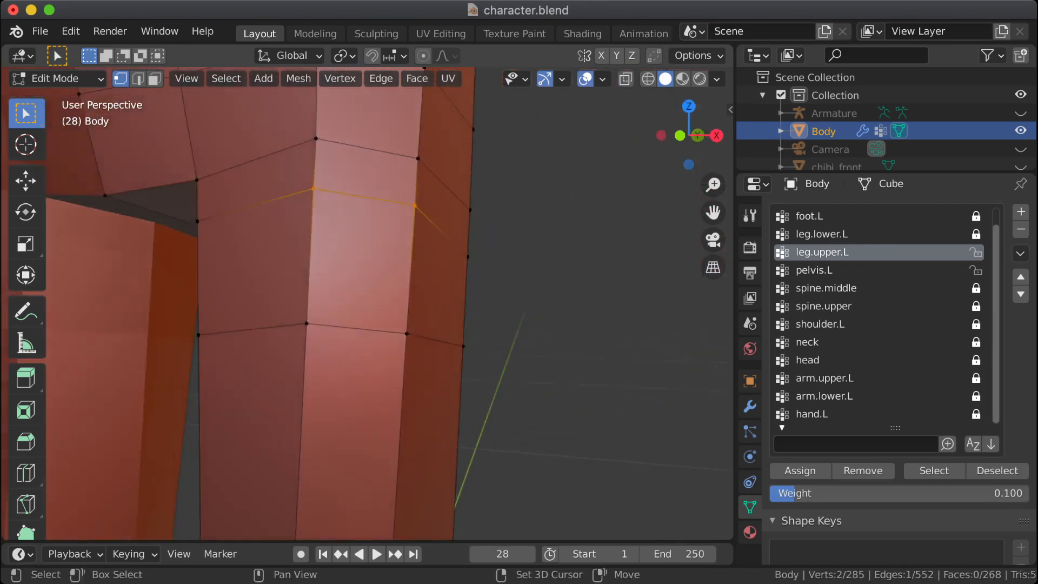
{"action": "left_click", "coordinate": [197, 221], "text": "shift"}
{"action": "middle_click_drag", "start_coordinate": [200, 225], "coordinate": [119, 219]}
{"action": "left_click", "coordinate": [800, 471]}
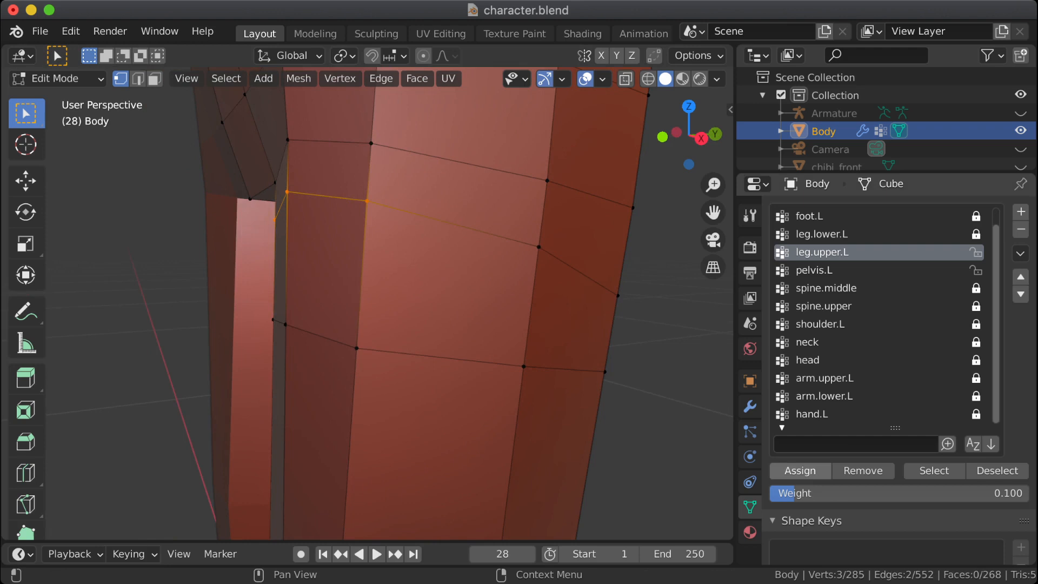
{"action": "key", "text": "Tab"}
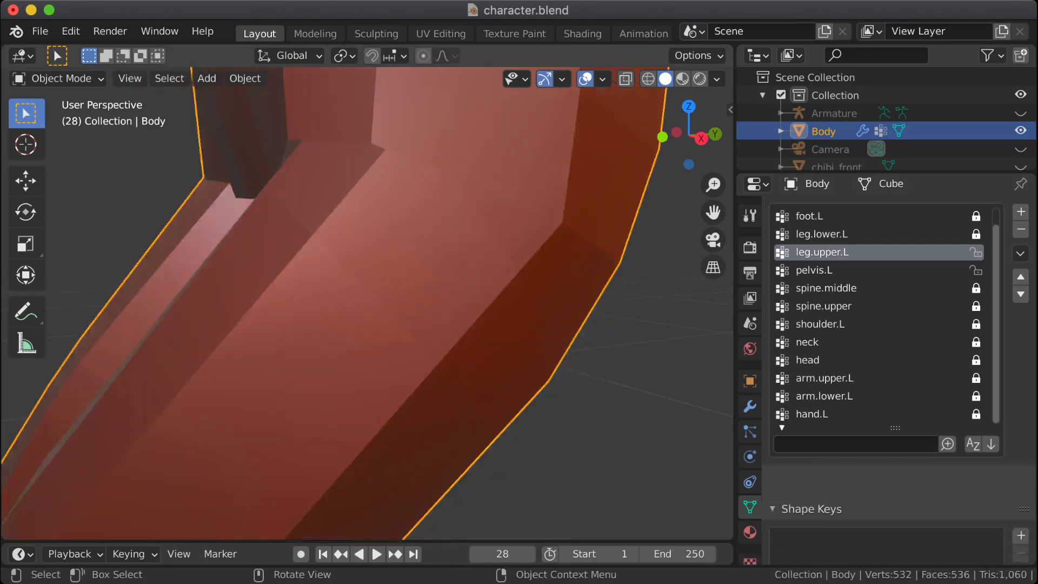
{"action": "key", "text": "Tab"}
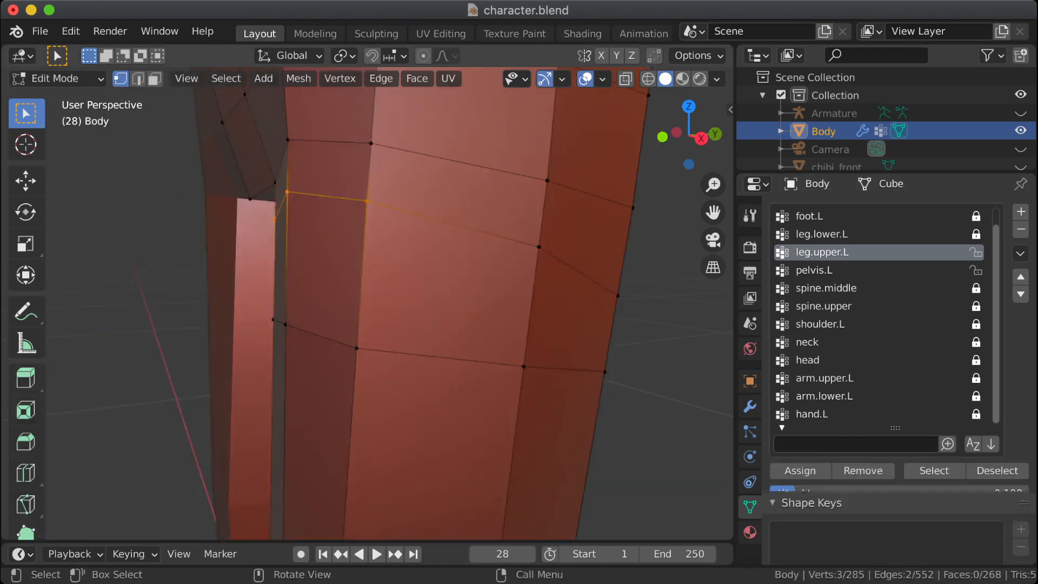
Step: Assign the selected front hip vertices to the pelvis.L group, trying weights of 0.1 and 0.2, and check the bent hip
{"action": "left_click", "coordinate": [815, 271]}
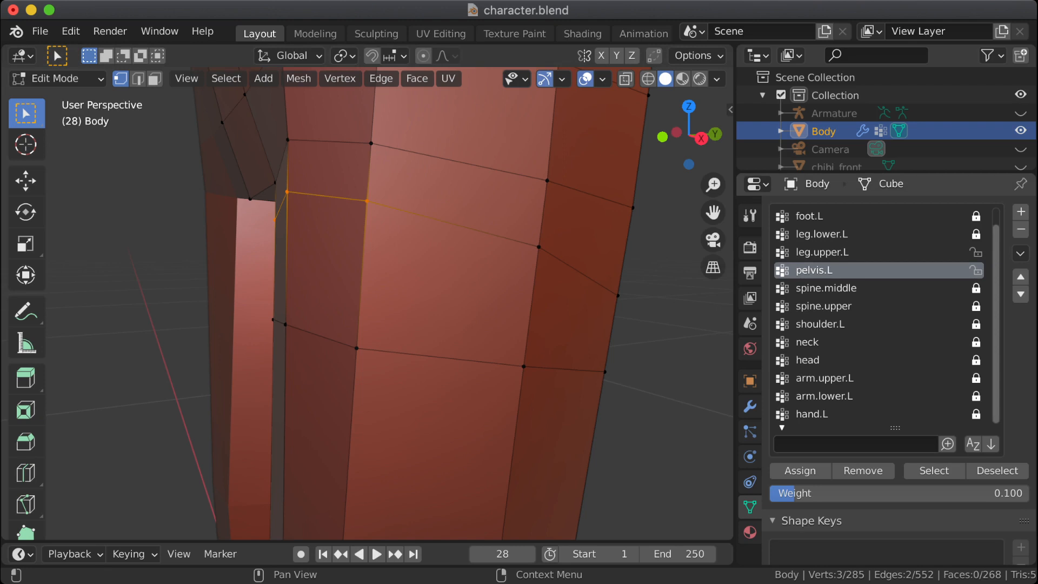
{"action": "key", "text": "Tab"}
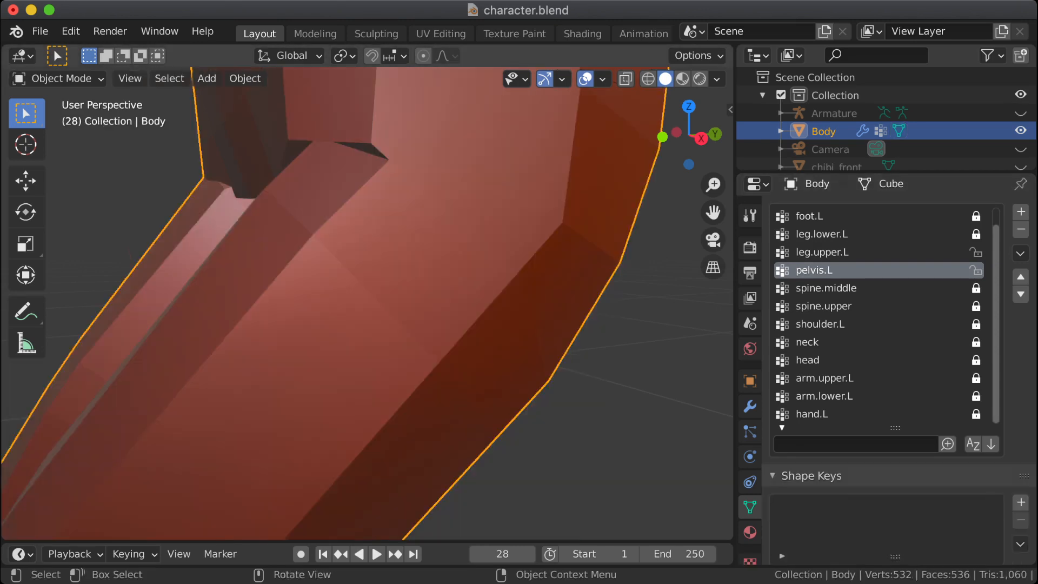
{"action": "key", "text": "Tab"}
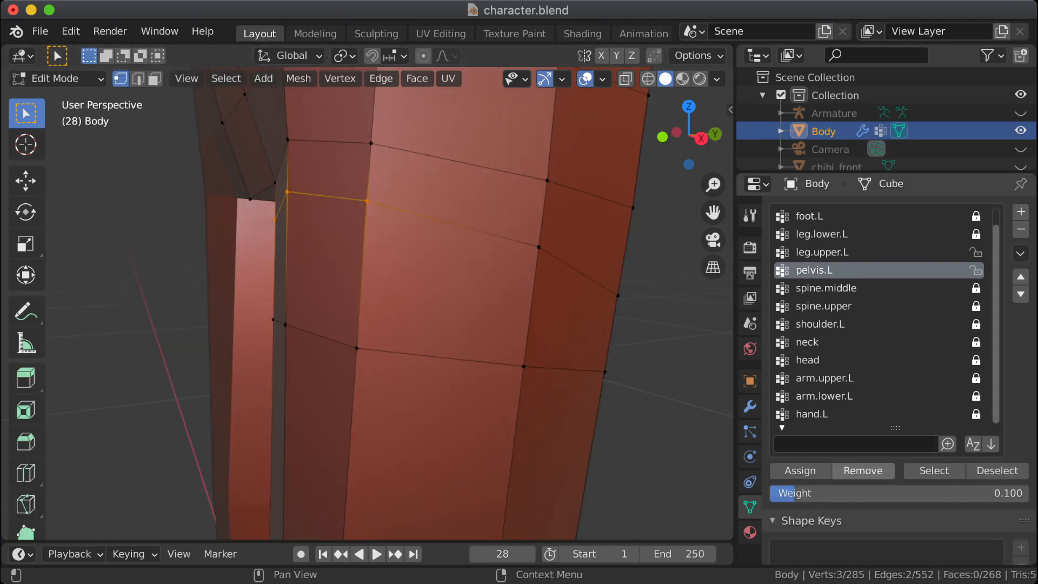
{"action": "left_click", "coordinate": [881, 494]}
{"action": "type", "text": ".2"}
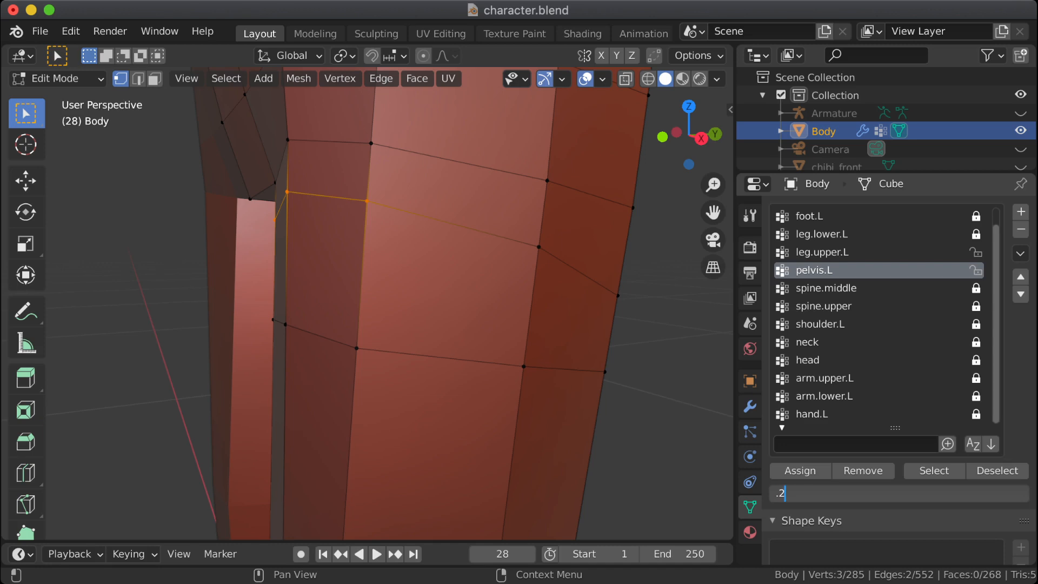
{"action": "key", "text": "Return"}
{"action": "left_click", "coordinate": [801, 471]}
{"action": "key", "text": "Tab"}
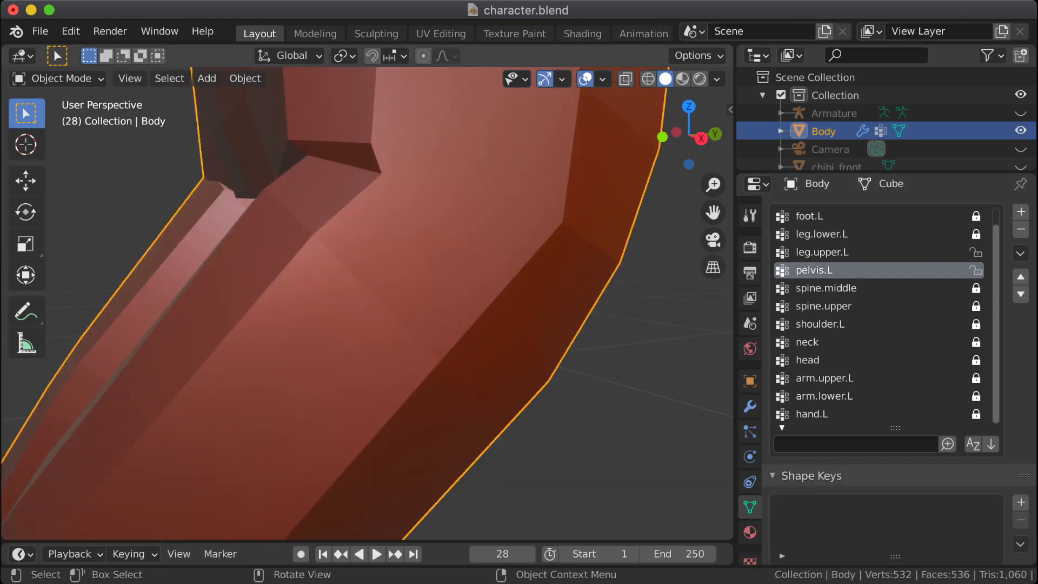
{"action": "middle_click_drag", "start_coordinate": [367, 303], "coordinate": [335, 305]}
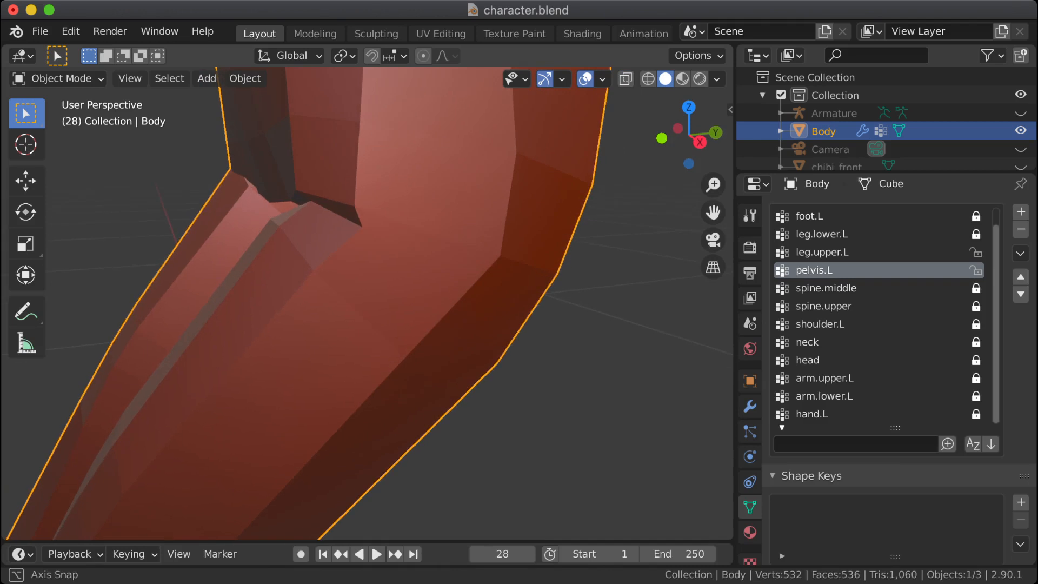
Step: Assign the selected front hip vertices to pelvis.L with weight 0.483 and check the bent hip
{"action": "key", "text": "Tab"}
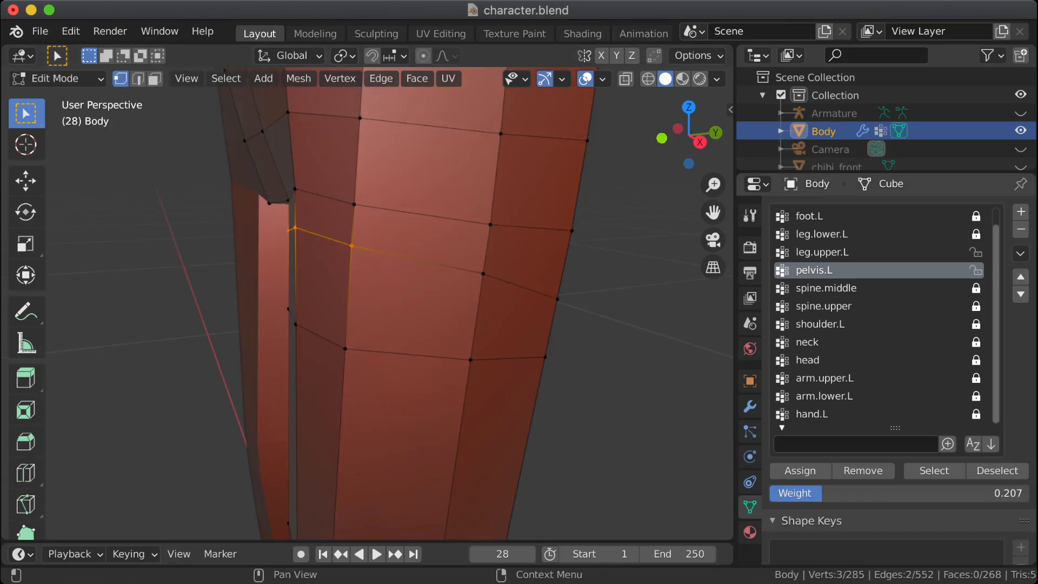
{"action": "left_click_drag", "start_coordinate": [823, 493], "coordinate": [895, 493]}
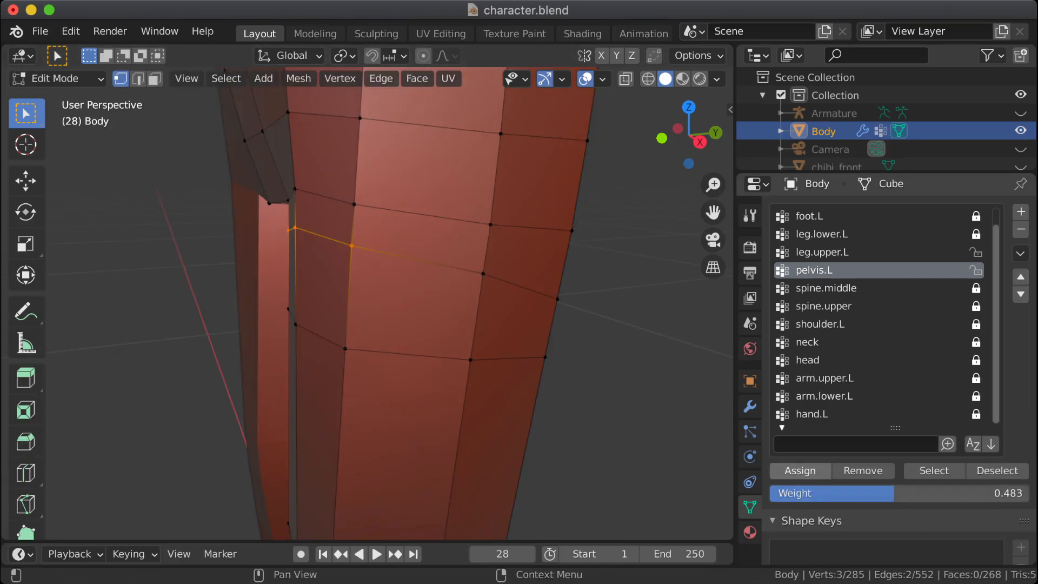
{"action": "key", "text": "Tab"}
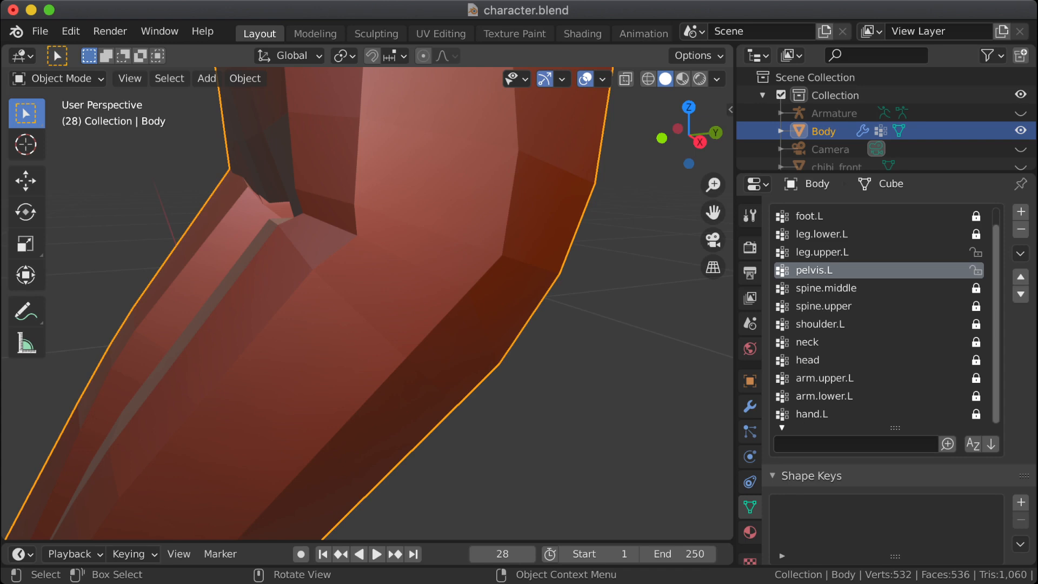
Step: Edge-slide the three selected front hip vertices down the thigh, about halfway to the next loop, and inspect the bent hip
{"action": "key", "text": "Tab"}
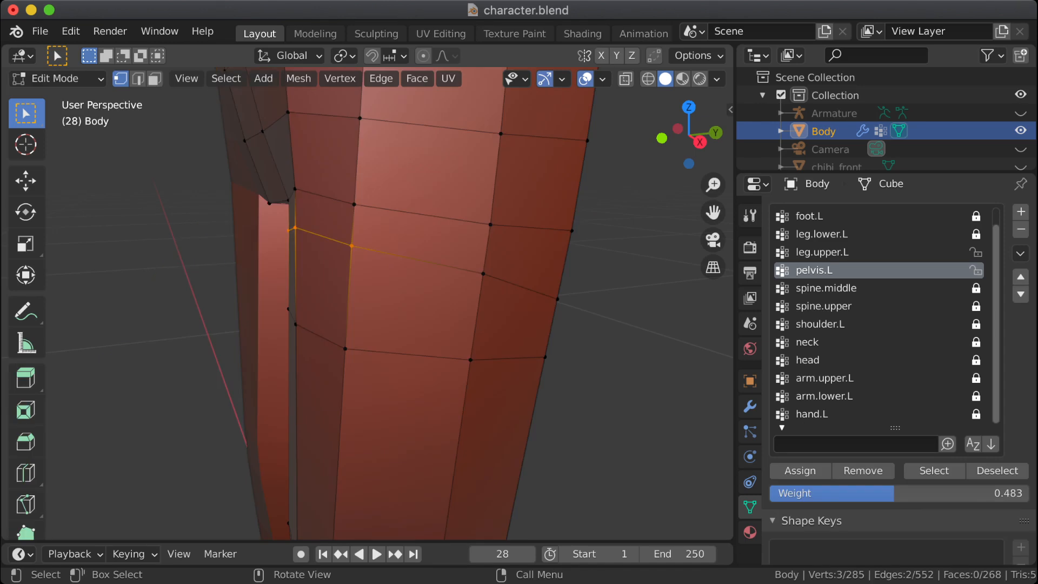
{"action": "middle_click_drag", "start_coordinate": [346, 281], "coordinate": [481, 281]}
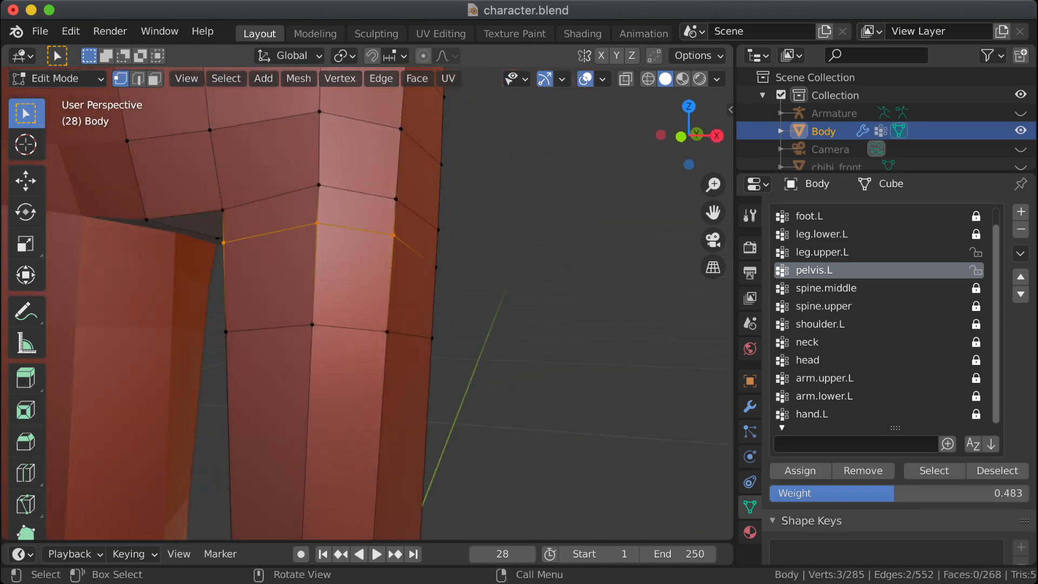
{"action": "key", "text": "g"}
{"action": "key", "text": "g"}
{"action": "key", "text": "Return"}
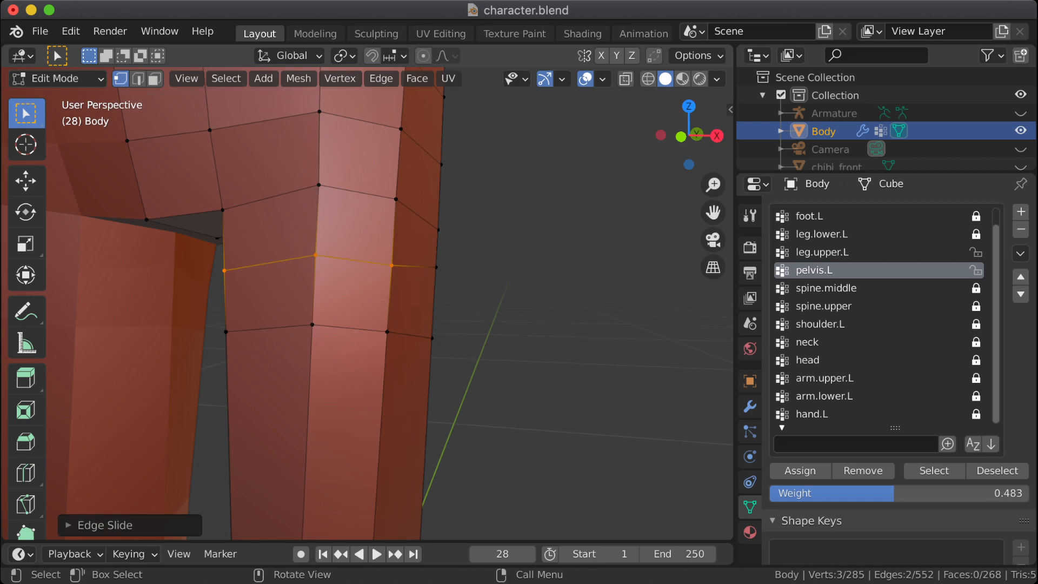
{"action": "key", "text": "Tab"}
{"action": "middle_click_drag", "start_coordinate": [433, 281], "coordinate": [349, 282]}
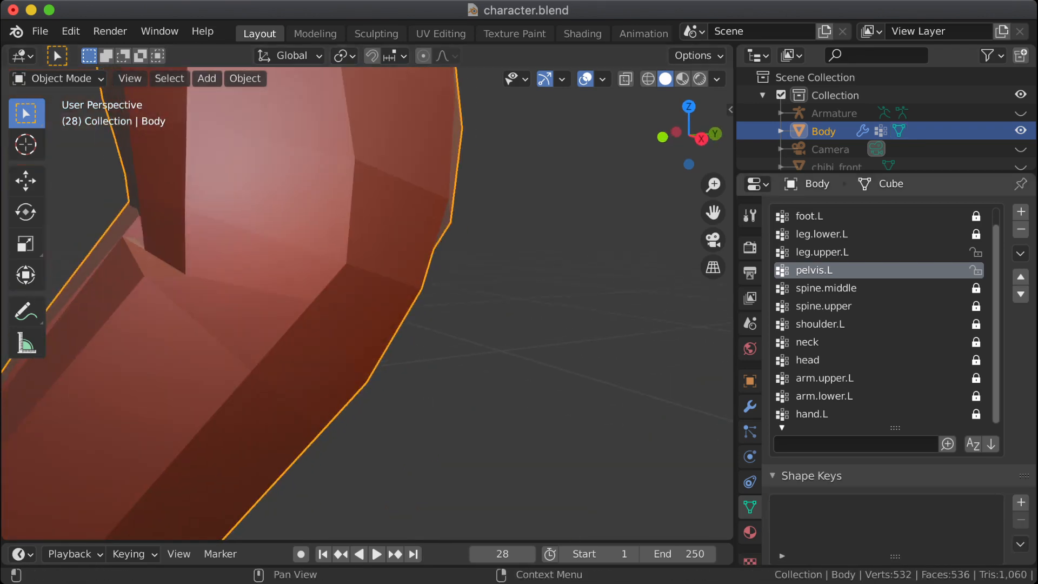
Step: Compare the slid vertices with the bent pose and lower the pelvis.L weight to 0.090
{"action": "key", "text": "Tab"}
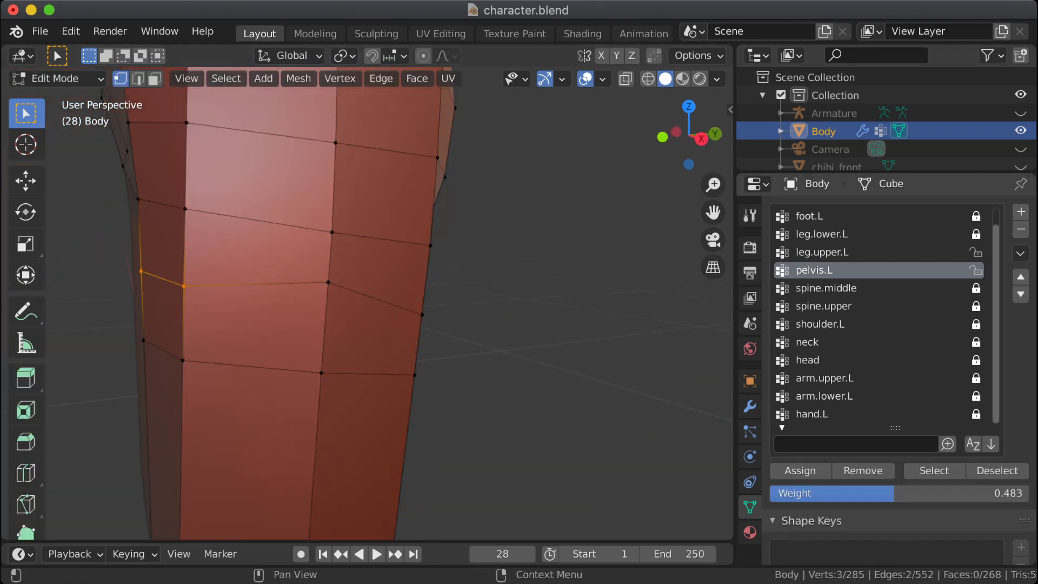
{"action": "key", "text": "Tab"}
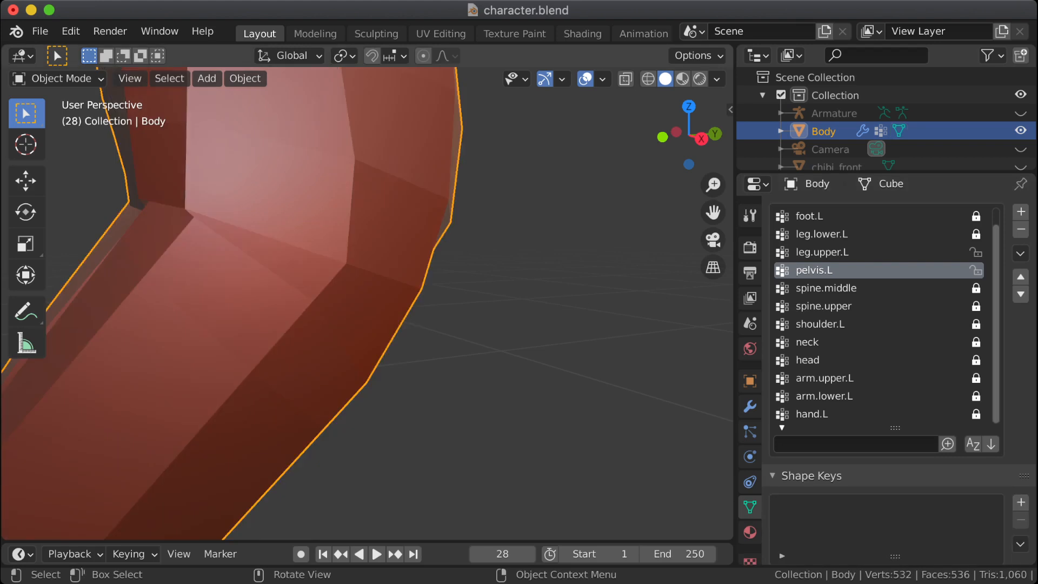
{"action": "key", "text": "Tab"}
{"action": "left_click_drag", "start_coordinate": [895, 493], "coordinate": [793, 493]}
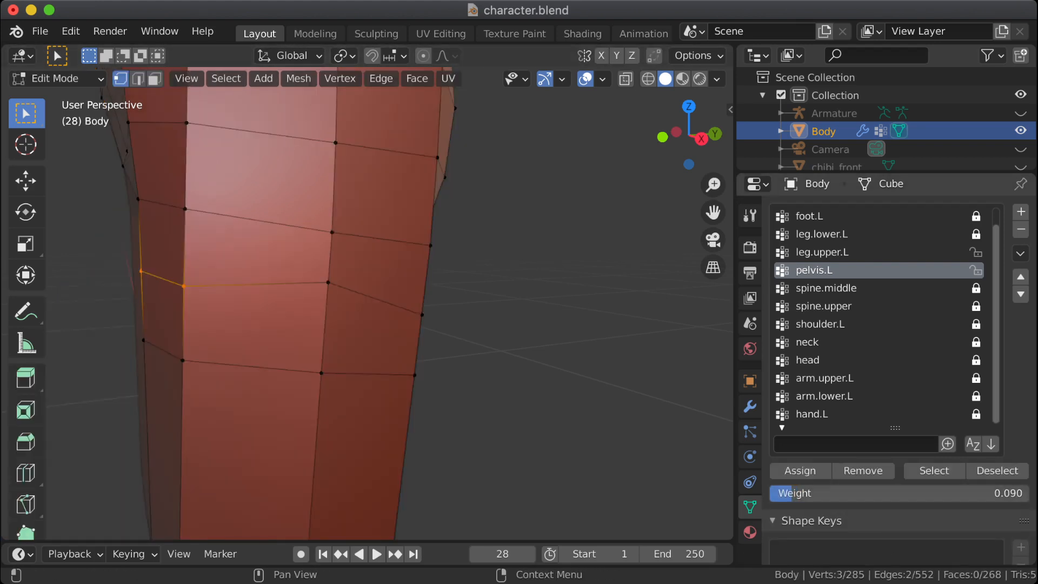
Step: Assign the selected front hip vertices to leg.upper.L with weight 0.424
{"action": "left_click", "coordinate": [828, 252]}
{"action": "left_click_drag", "start_coordinate": [828, 493], "coordinate": [913, 493]}
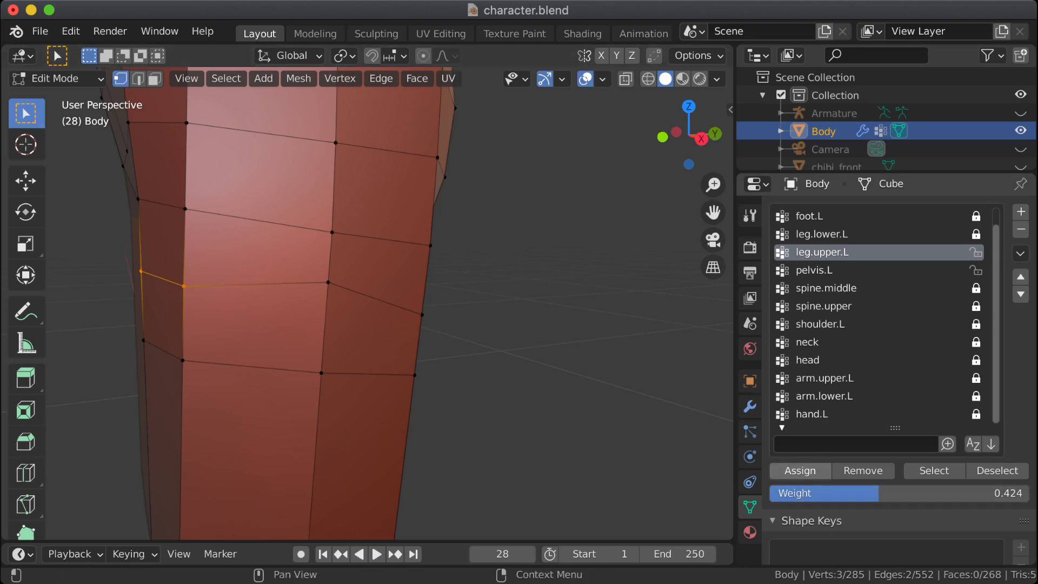
{"action": "left_click", "coordinate": [800, 471]}
Step: Set the selected front hip vertices' pelvis.L weight to 0.136 and inspect the hip crease in the bent pose
{"action": "left_click", "coordinate": [827, 271]}
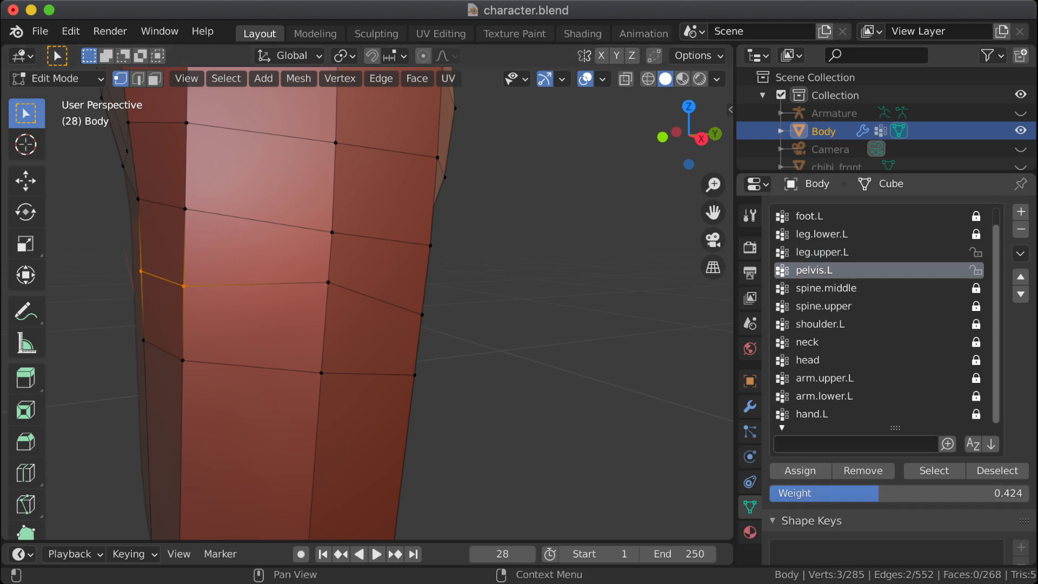
{"action": "left_click_drag", "start_coordinate": [879, 493], "coordinate": [805, 493]}
{"action": "key", "text": "Tab"}
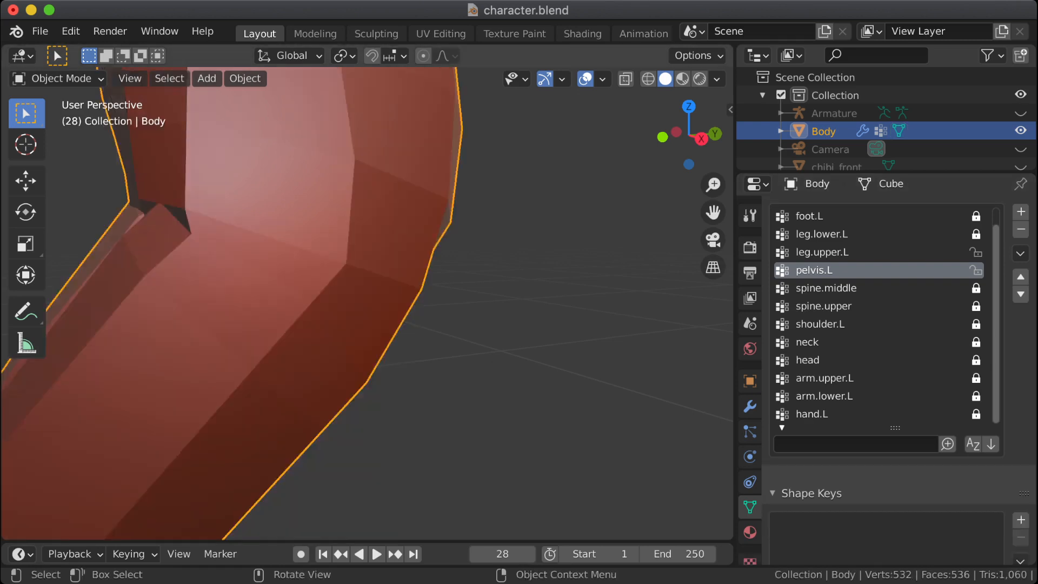
{"action": "mouse_move", "coordinate": [368, 303]}
{"action": "middle_mouse_down"}
{"action": "mouse_move", "coordinate": [400, 303]}
{"action": "mouse_move", "coordinate": [346, 307]}
{"action": "mouse_move", "coordinate": [395, 305]}
{"action": "mouse_move", "coordinate": [370, 306]}
{"action": "middle_mouse_up"}
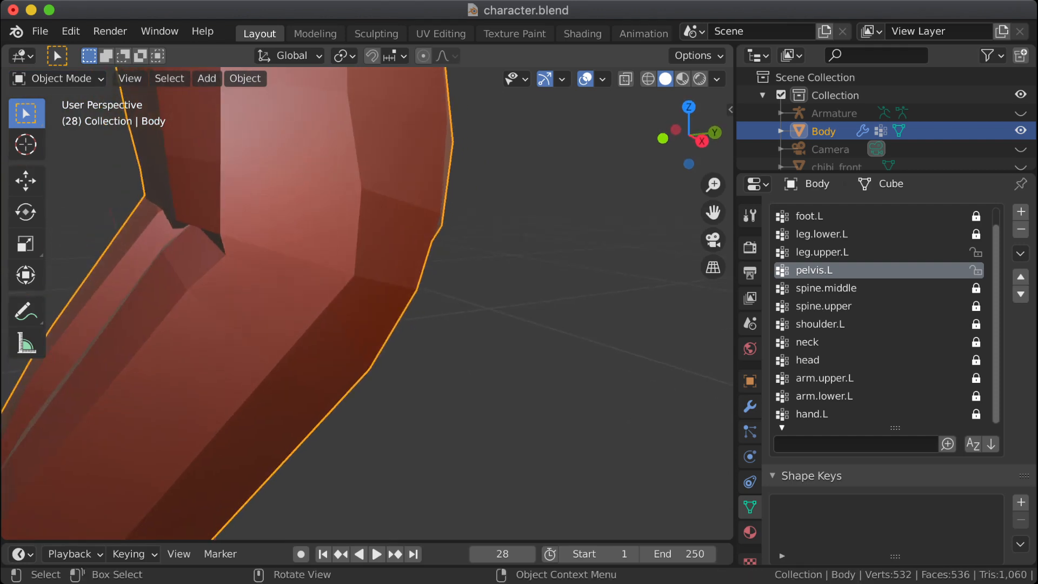
{"action": "key", "text": "Tab"}
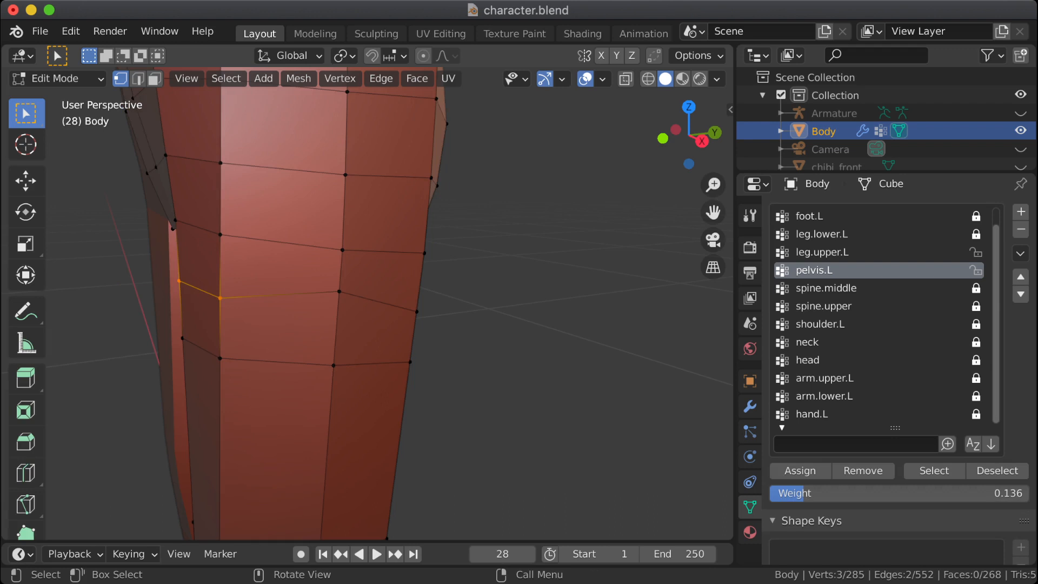
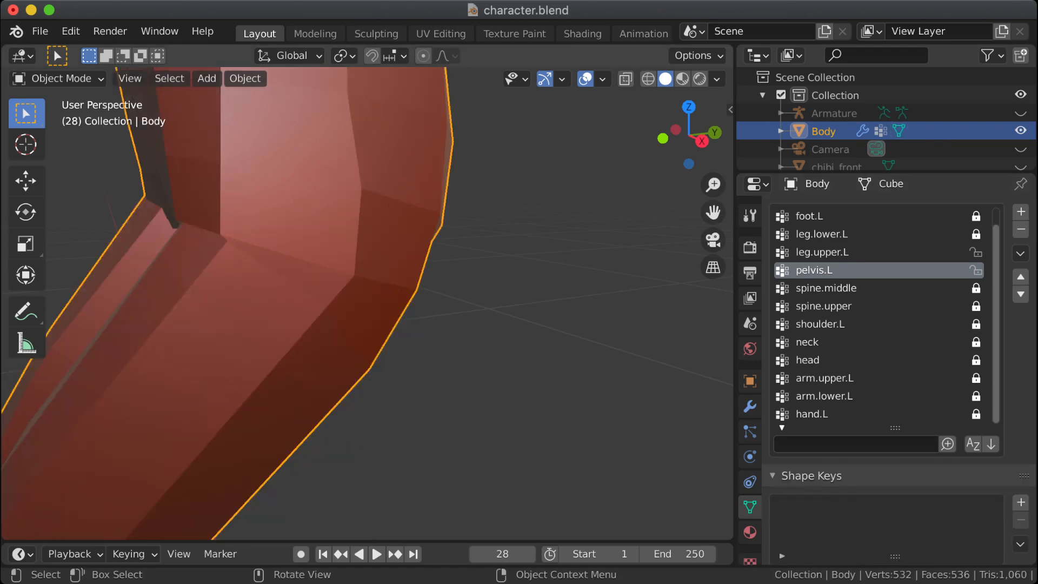
Step: Compare the rest mesh with the bent hip and set the leg.upper.L weight to 0.440 for the selected front hip vertices
{"action": "mouse_move", "coordinate": [357, 308]}
{"action": "middle_mouse_down"}
{"action": "mouse_move", "coordinate": [325, 300]}
{"action": "mouse_move", "coordinate": [557, 305]}
{"action": "mouse_move", "coordinate": [416, 296]}
{"action": "mouse_move", "coordinate": [424, 287]}
{"action": "mouse_move", "coordinate": [368, 314]}
{"action": "middle_mouse_up"}
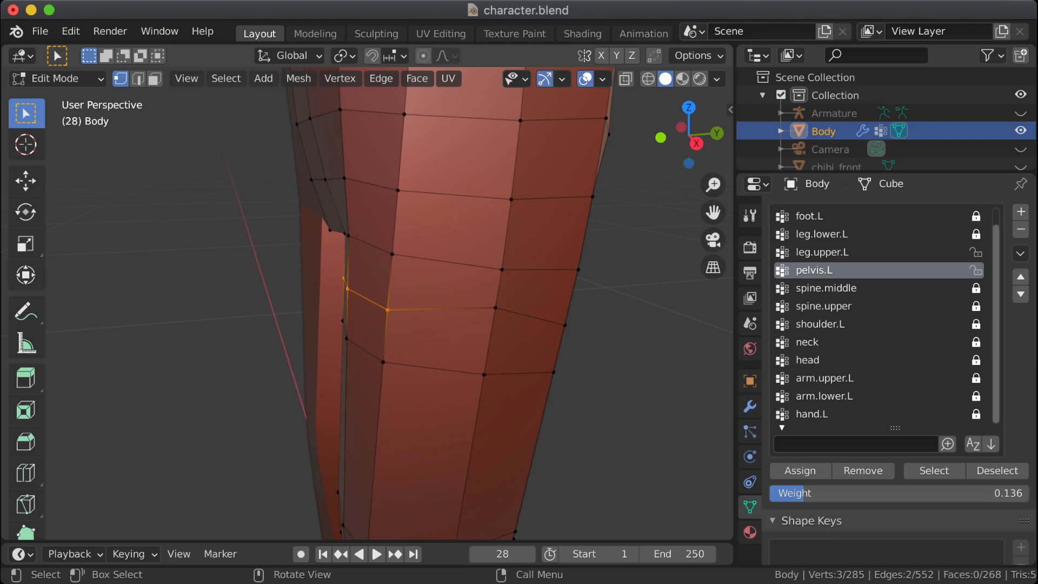
{"action": "middle_click_drag", "start_coordinate": [368, 303], "coordinate": [373, 282]}
{"action": "key", "text": "Tab"}
{"action": "key", "text": "Tab"}
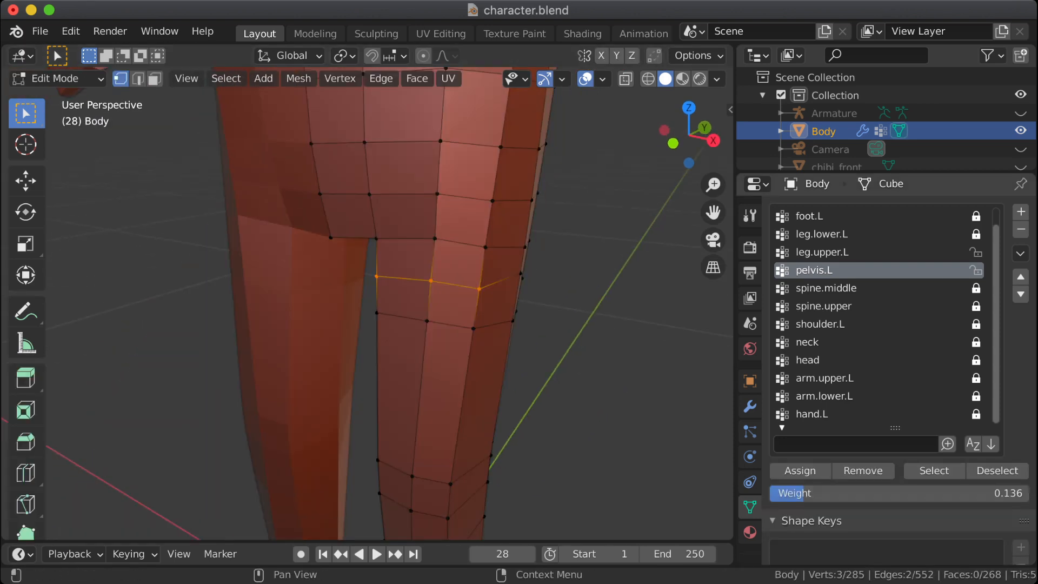
{"action": "left_click", "coordinate": [823, 253]}
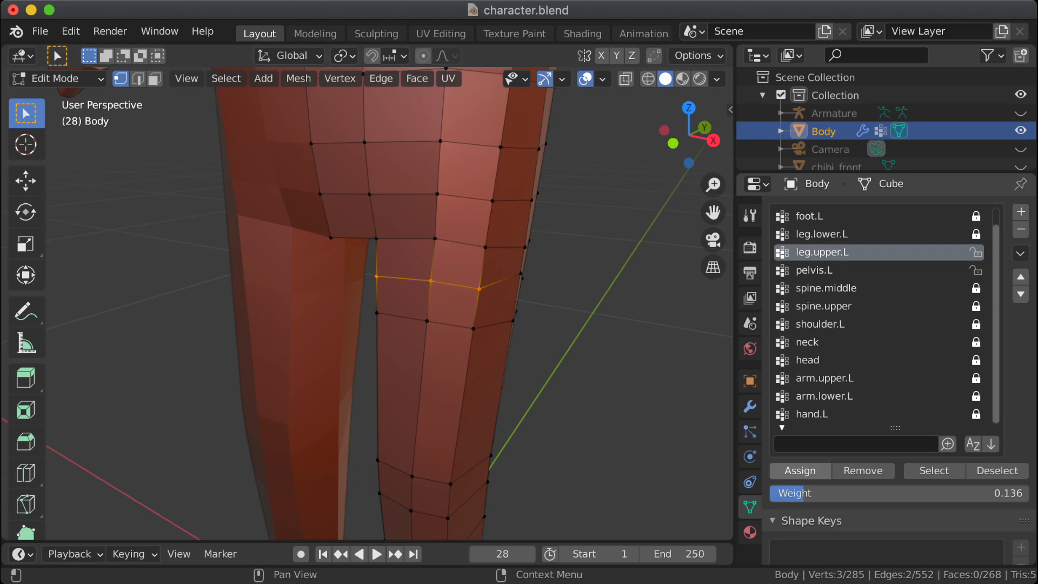
{"action": "left_click_drag", "start_coordinate": [809, 493], "coordinate": [888, 493]}
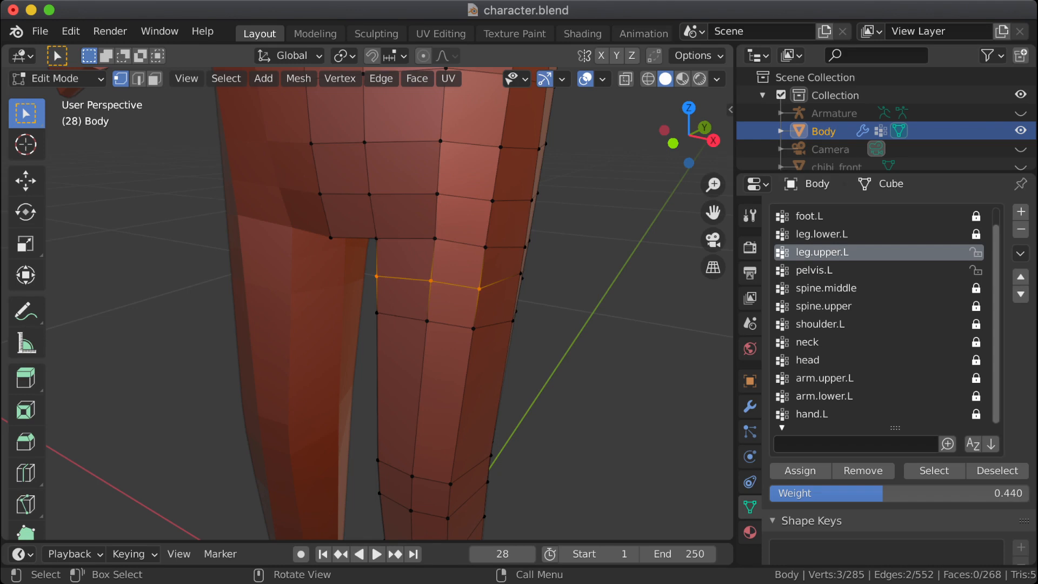
Step: Edge-slide the three selected front hip vertices about 0.67 of the way down toward the next loop and inspect the bent hip
{"action": "key", "text": "g"}
{"action": "key", "text": "g"}
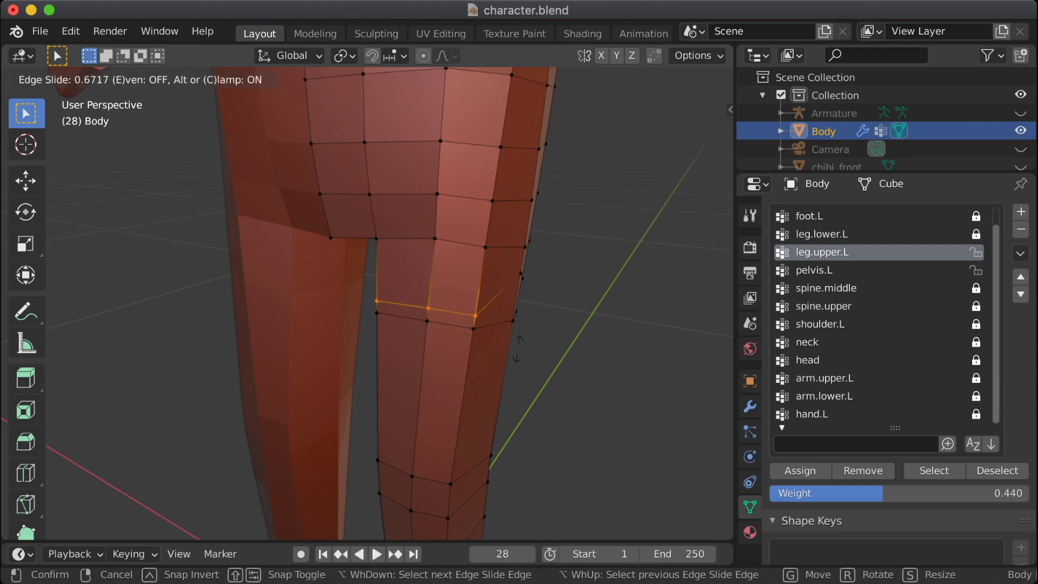
{"action": "left_click", "coordinate": [517, 348]}
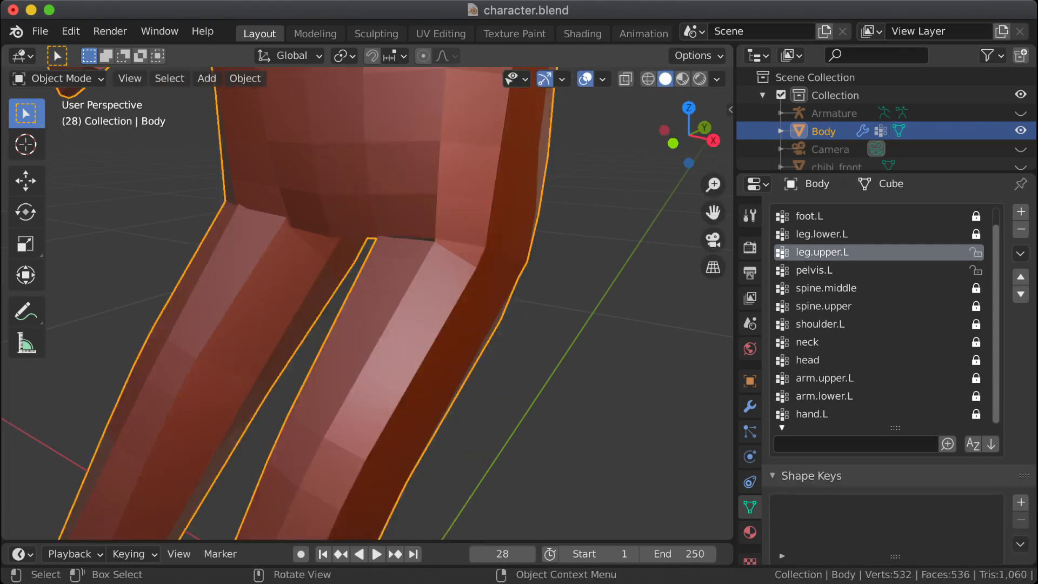
{"action": "middle_click_drag", "start_coordinate": [465, 313], "coordinate": [385, 310]}
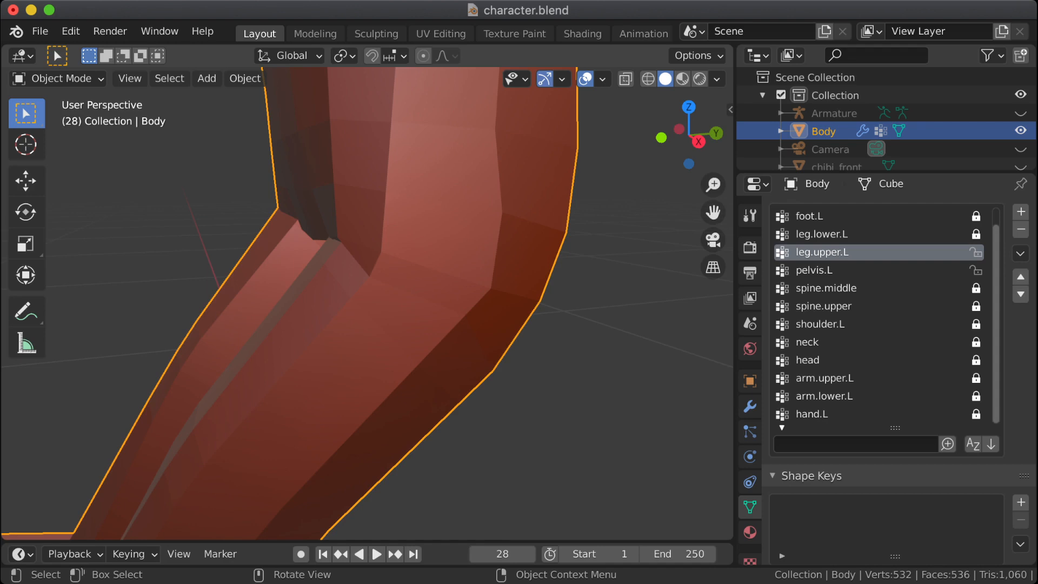
{"action": "key", "text": "Tab"}
{"action": "key", "text": "Tab"}
{"action": "middle_click_drag", "start_coordinate": [381, 310], "coordinate": [369, 310]}
{"action": "scroll", "coordinate": [368, 309], "scroll_direction": "down", "scroll_amount": 5}
{"action": "key", "text": "Tab"}
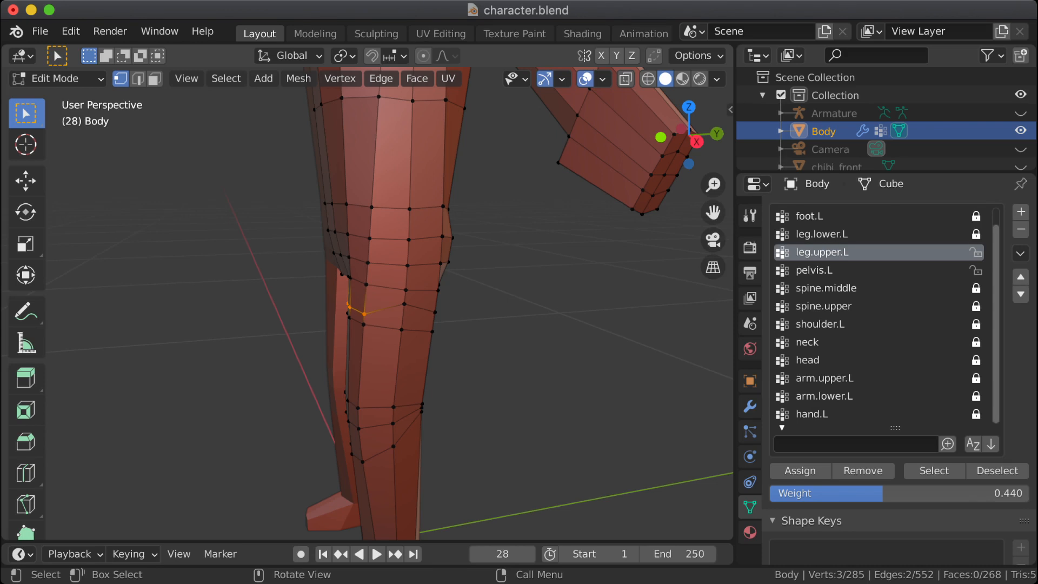
Step: Unhide the Armature so its bones show over the Body mesh, and bring the empty ground beside the character into view
{"action": "middle_click_drag", "start_coordinate": [378, 308], "coordinate": [411, 309]}
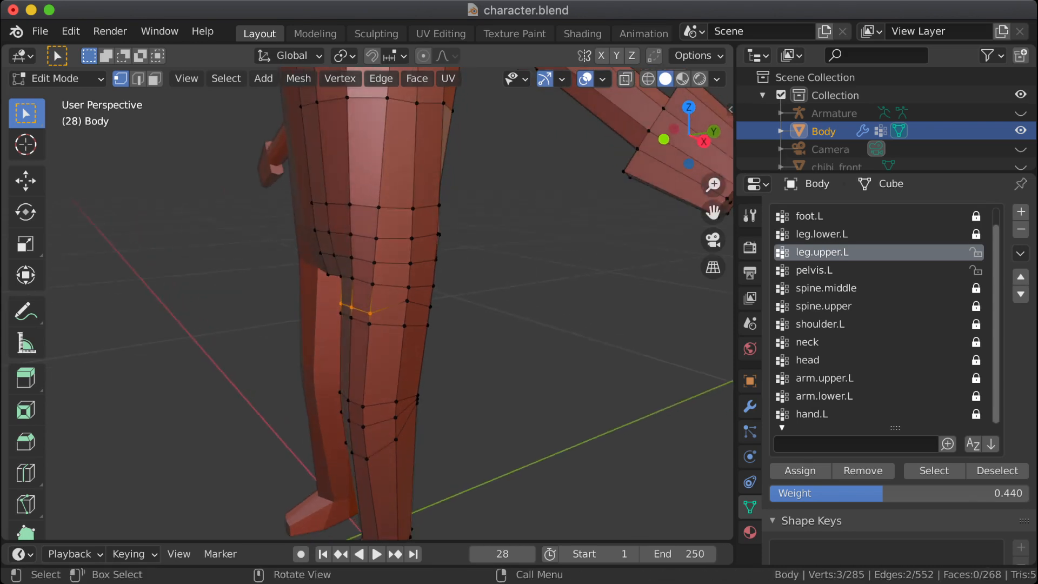
{"action": "left_click", "coordinate": [834, 113]}
{"action": "left_click", "coordinate": [1021, 113]}
{"action": "middle_click_drag", "start_coordinate": [486, 271], "coordinate": [541, 272]}
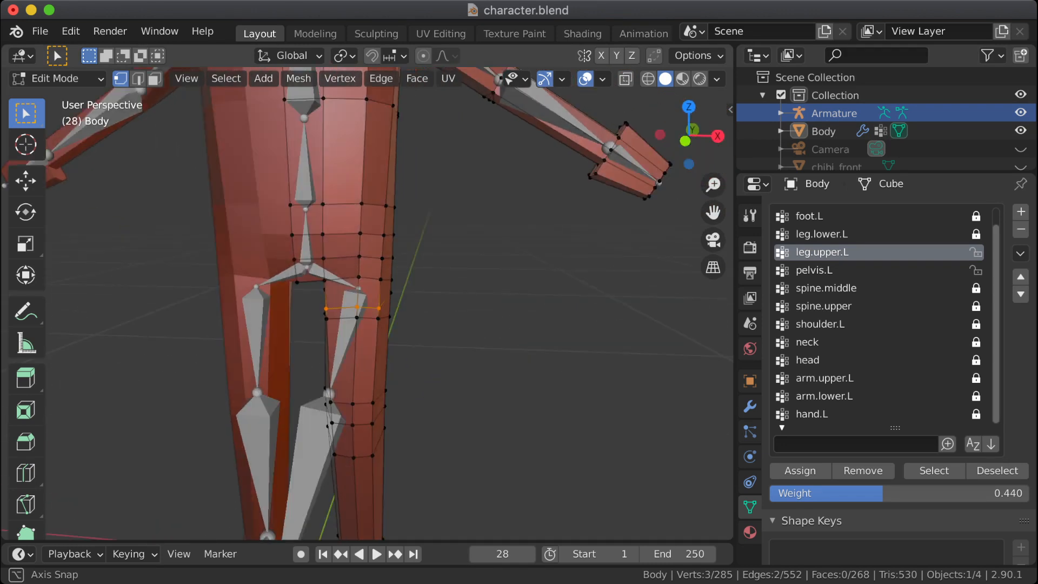
{"action": "middle_click_drag", "start_coordinate": [540, 272], "coordinate": [633, 299]}
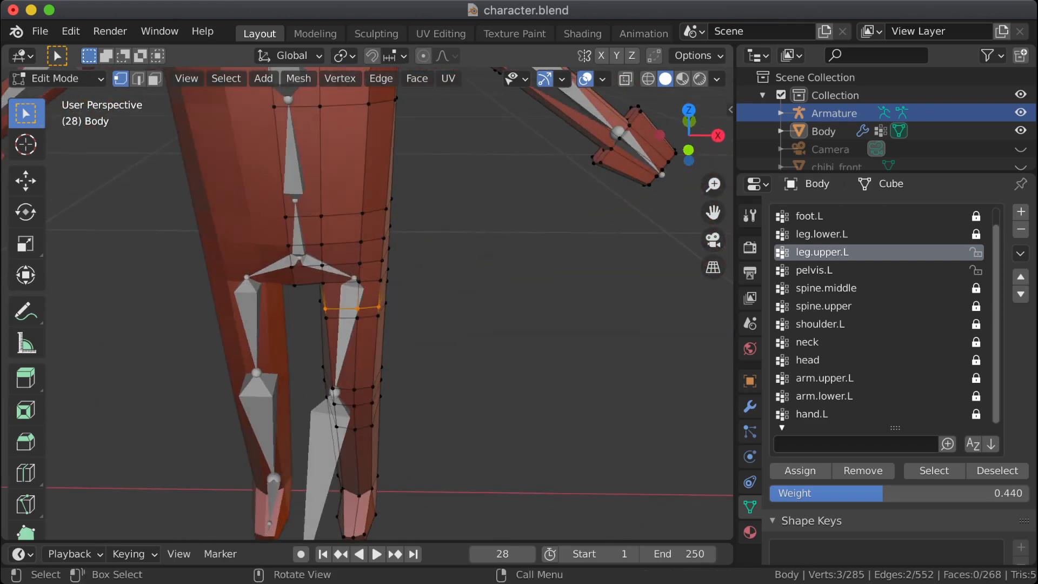
{"action": "scroll", "coordinate": [389, 303], "scroll_direction": "down", "scroll_amount": 2}
{"action": "middle_click_drag", "start_coordinate": [389, 303], "coordinate": [170, 284], "text": "shift"}
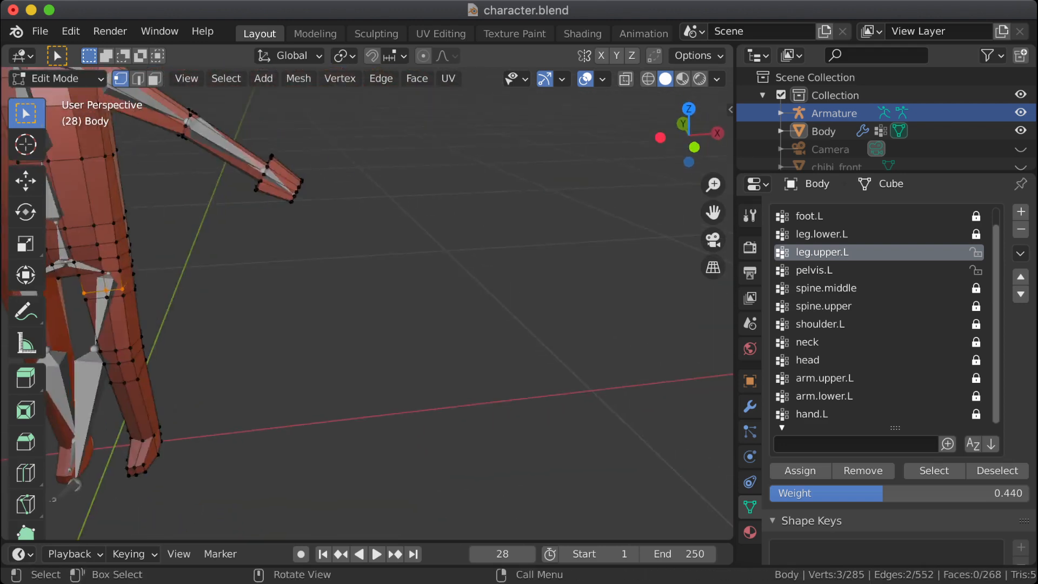
{"action": "scroll", "coordinate": [389, 304], "scroll_direction": "down", "scroll_amount": 2}
{"action": "middle_click_drag", "start_coordinate": [389, 292], "coordinate": [275, 312], "text": "shift"}
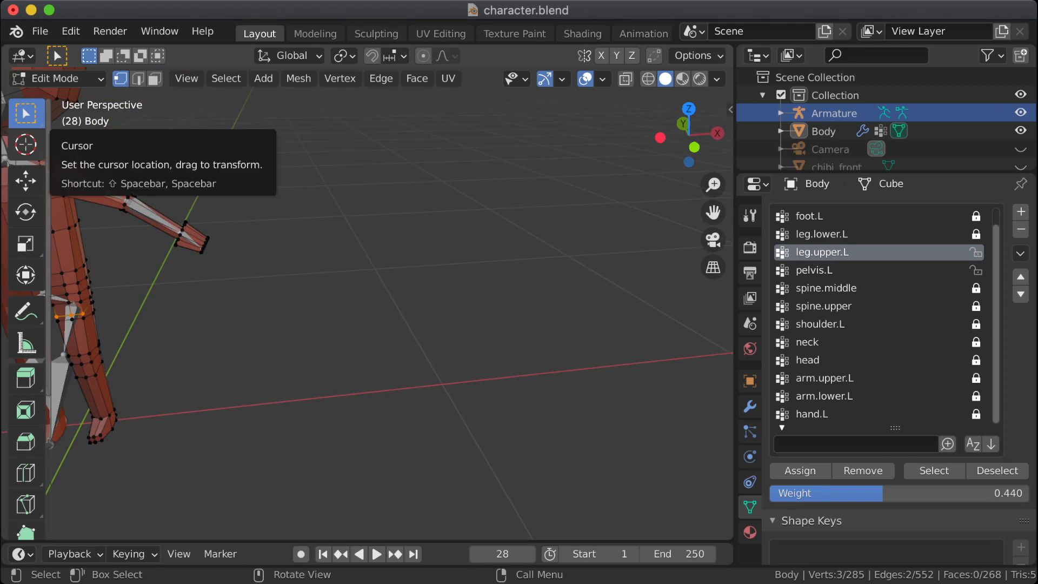
{"action": "key", "text": "space"}
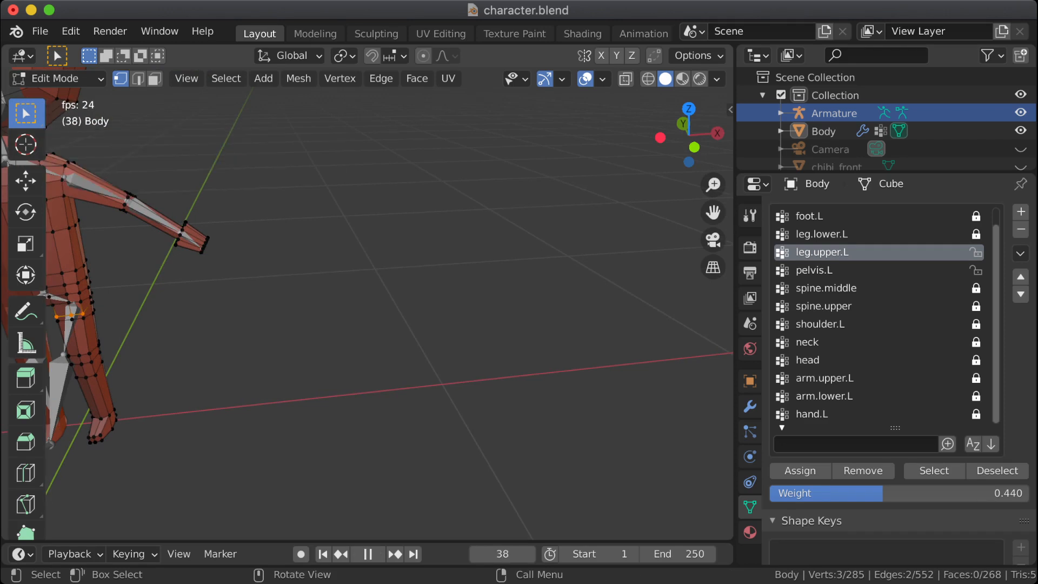
{"action": "key", "text": "alt+a"}
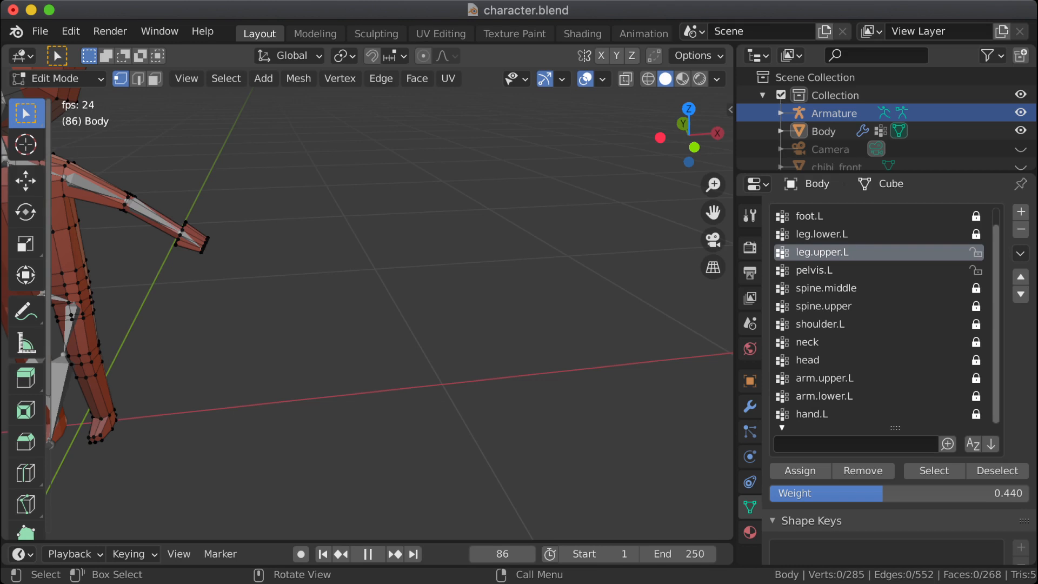
{"action": "key", "text": "space"}
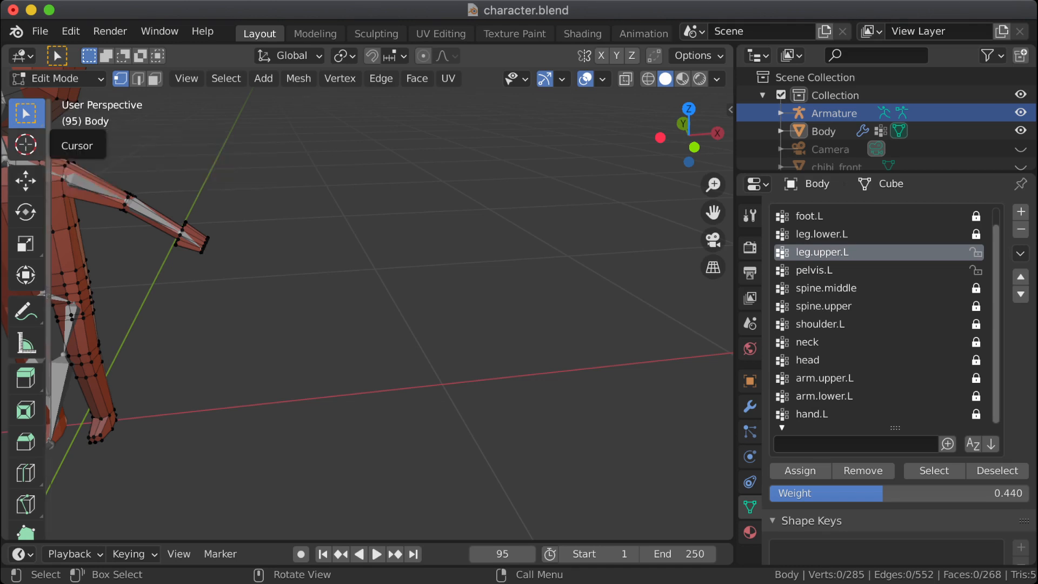
{"action": "left_click", "coordinate": [26, 473], "text": "shift"}
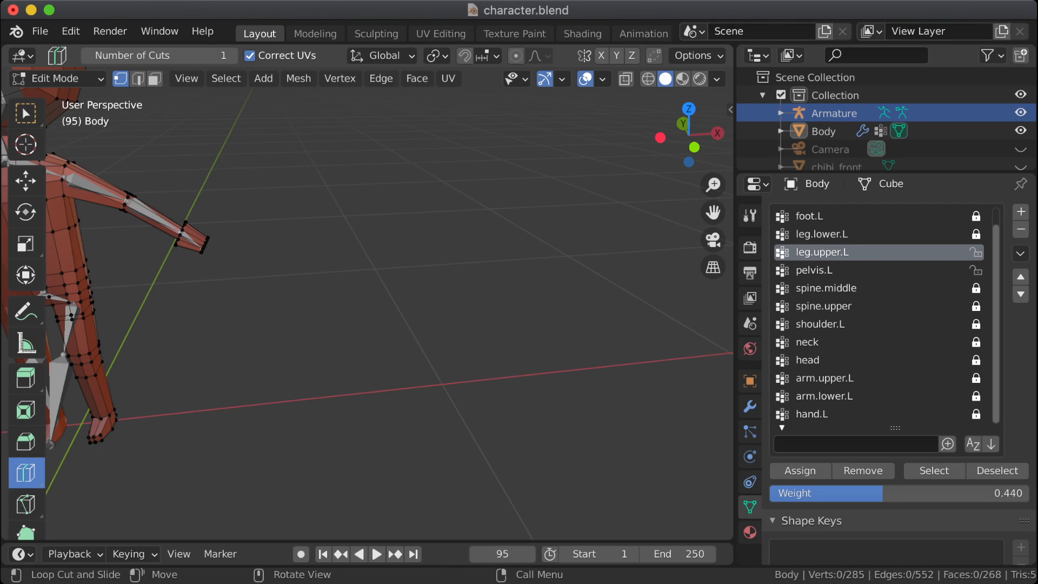
Step: Activate the Cursor tool and place the 3D cursor on the empty ground beside the character
{"action": "key", "text": "shift+space"}
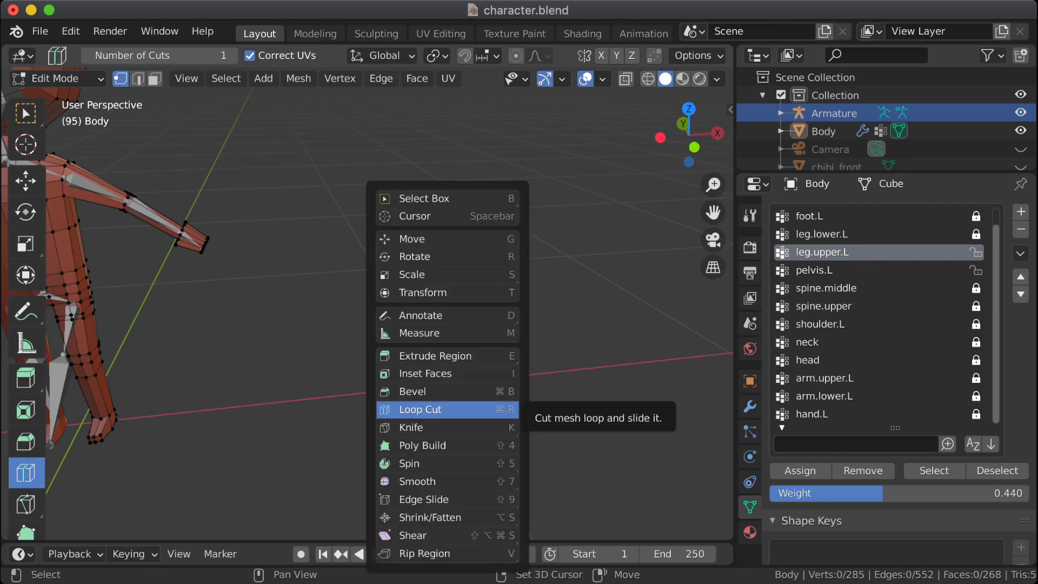
{"action": "key", "text": "space"}
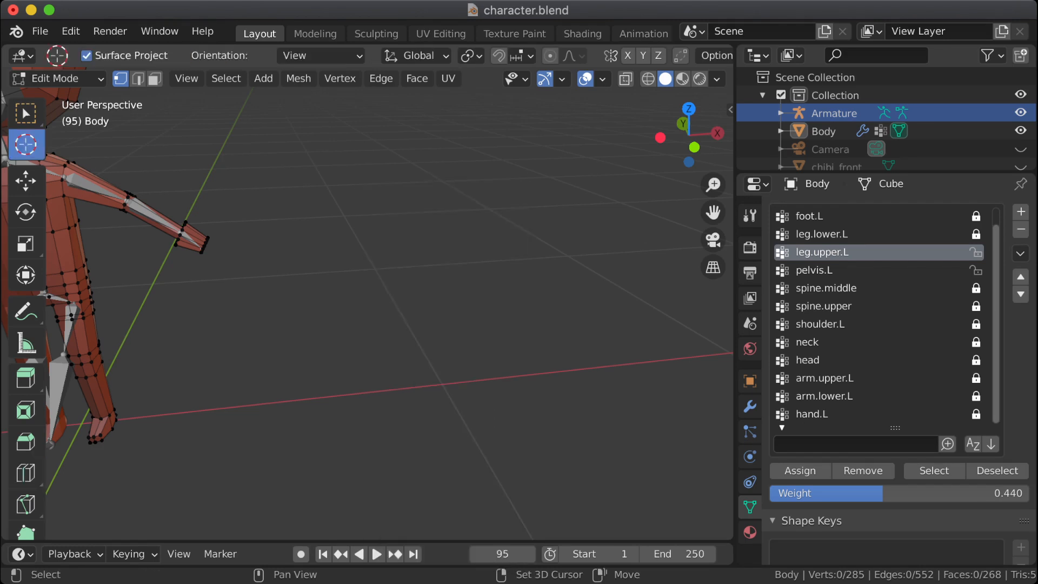
{"action": "key", "text": "shift+space"}
{"action": "key", "text": "space"}
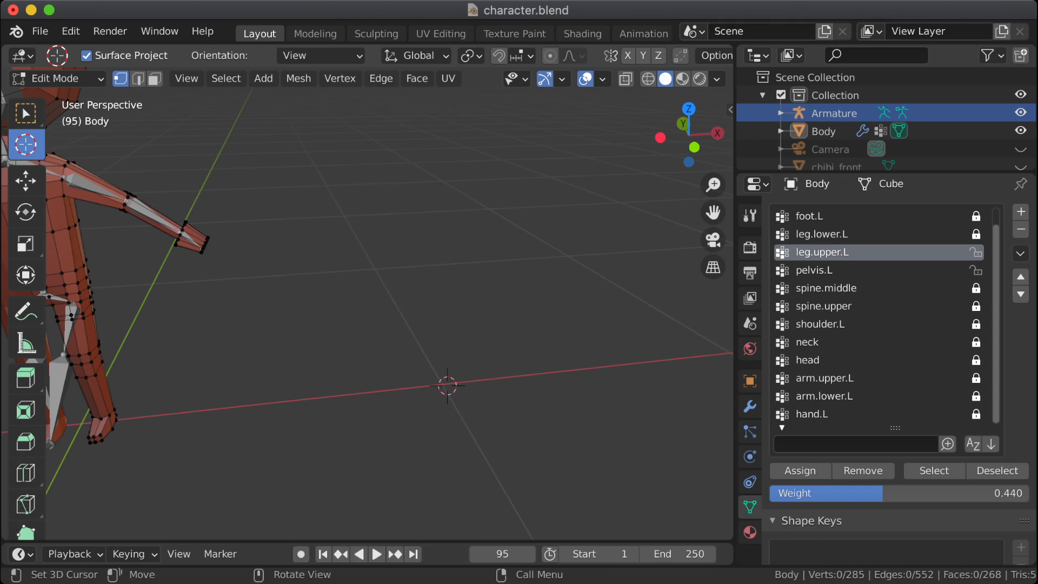
{"action": "left_click", "coordinate": [439, 383]}
Step: Leave Edit Mode and add a Human (Meta-Rig) armature at the 3D cursor
{"action": "key", "text": "shift+a"}
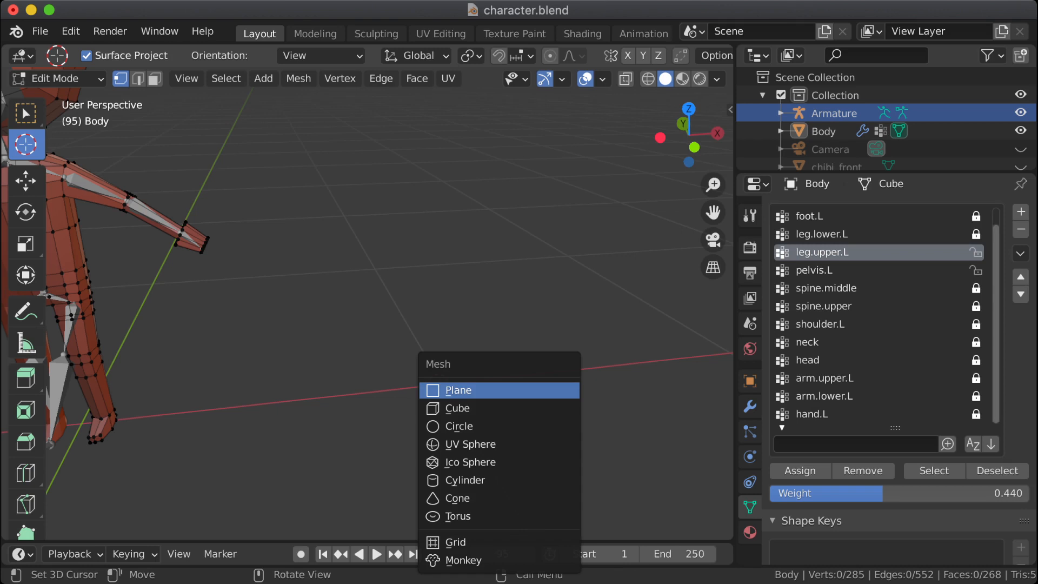
{"action": "key", "text": "Escape"}
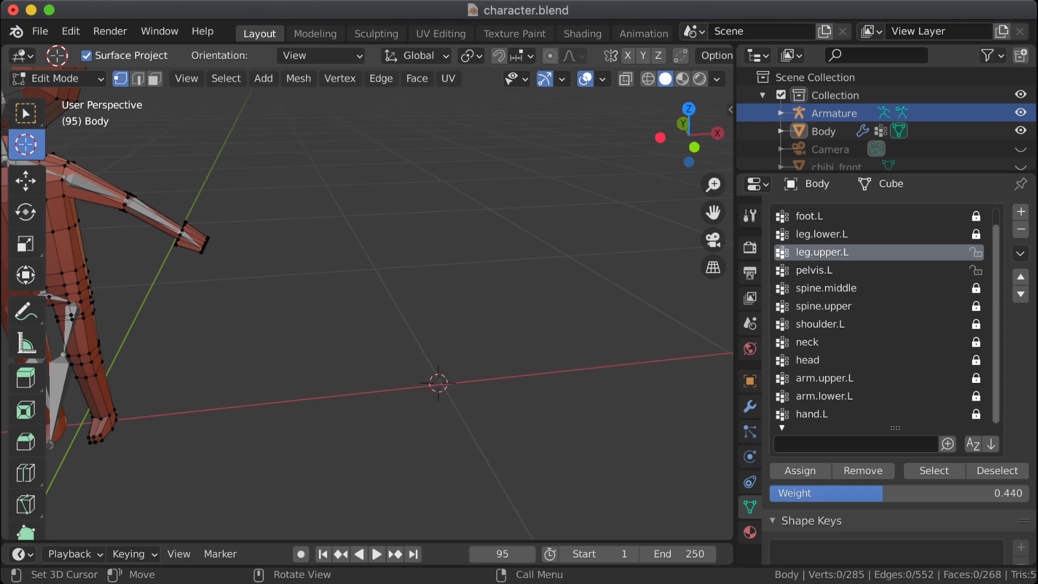
{"action": "key", "text": "shift+a"}
{"action": "key", "text": "Escape"}
{"action": "key", "text": "Tab"}
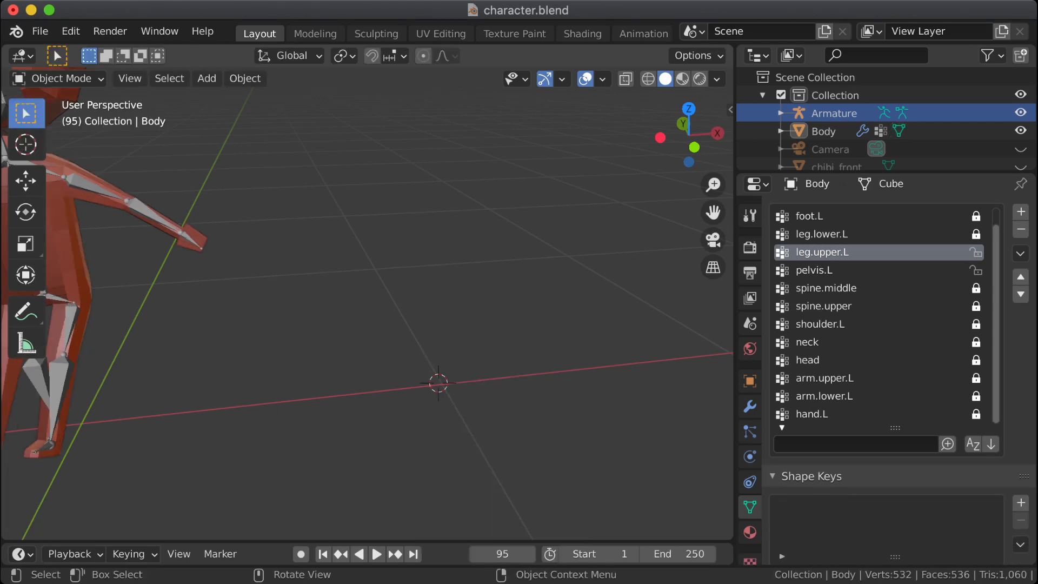
{"action": "key", "text": "shift+a"}
{"action": "mouse_move", "coordinate": [468, 355]}
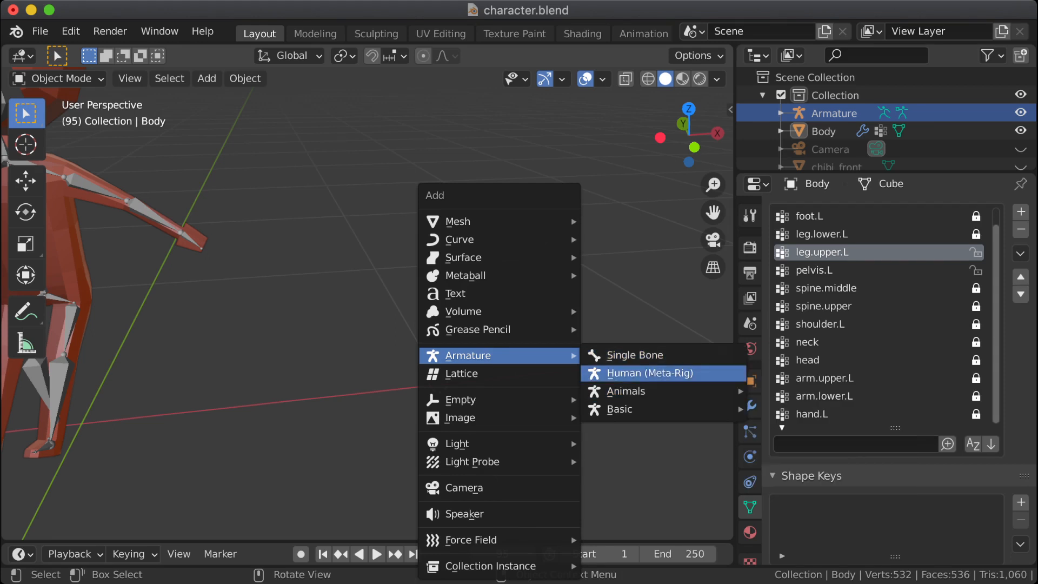
{"action": "left_click", "coordinate": [649, 373]}
Step: Examine the placement of the meta-rig's pelvis and upper leg bones from the front and side
{"action": "scroll", "coordinate": [649, 373], "scroll_direction": "down", "scroll_amount": 5}
{"action": "middle_click_drag", "start_coordinate": [595, 271], "coordinate": [533, 478], "text": "shift"}
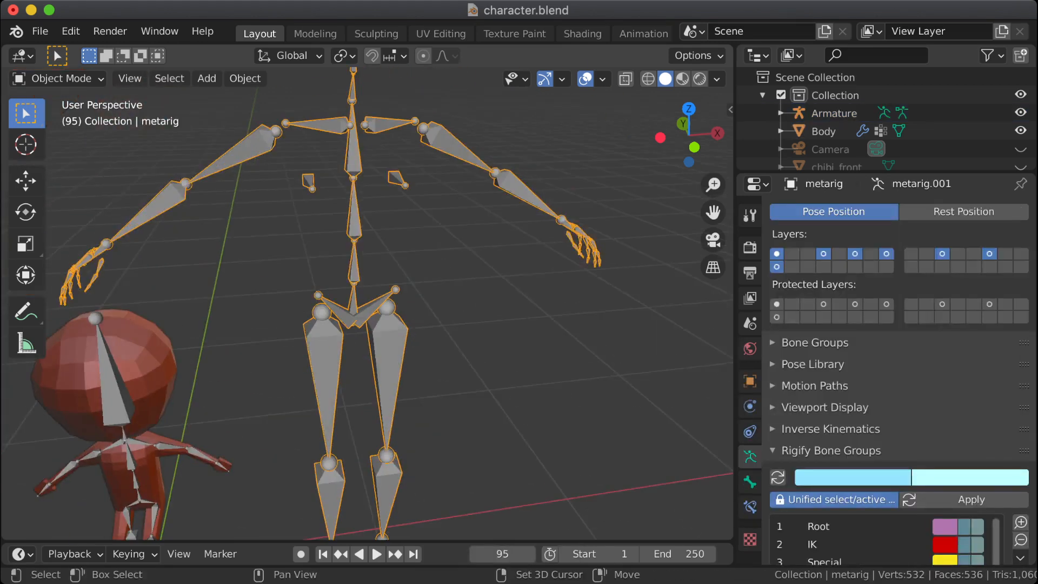
{"action": "middle_click_drag", "start_coordinate": [378, 243], "coordinate": [395, 168], "text": "shift"}
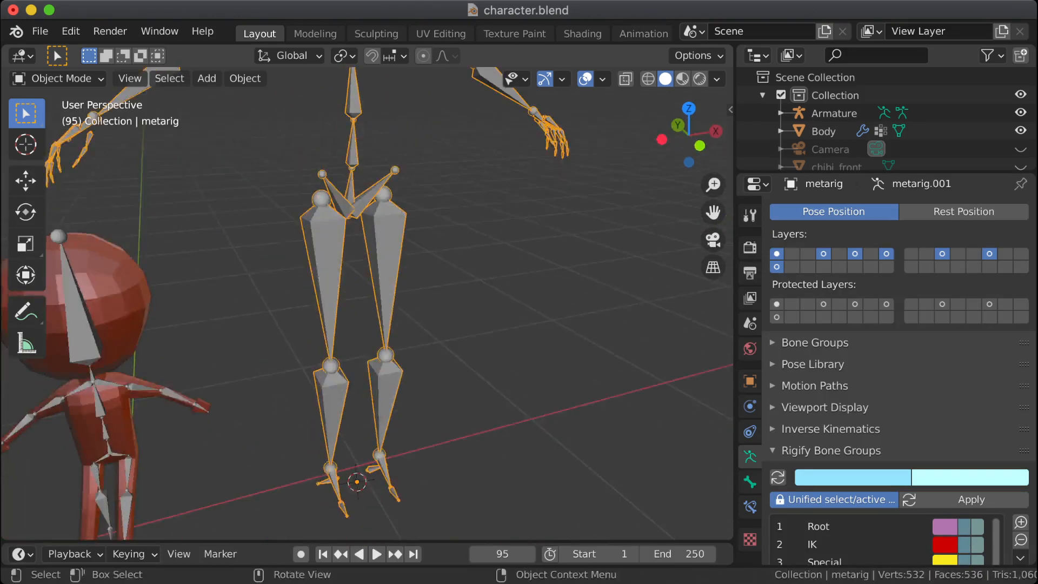
{"action": "scroll", "coordinate": [395, 302], "scroll_direction": "up", "scroll_amount": 2}
{"action": "middle_click_drag", "start_coordinate": [411, 325], "coordinate": [390, 328]}
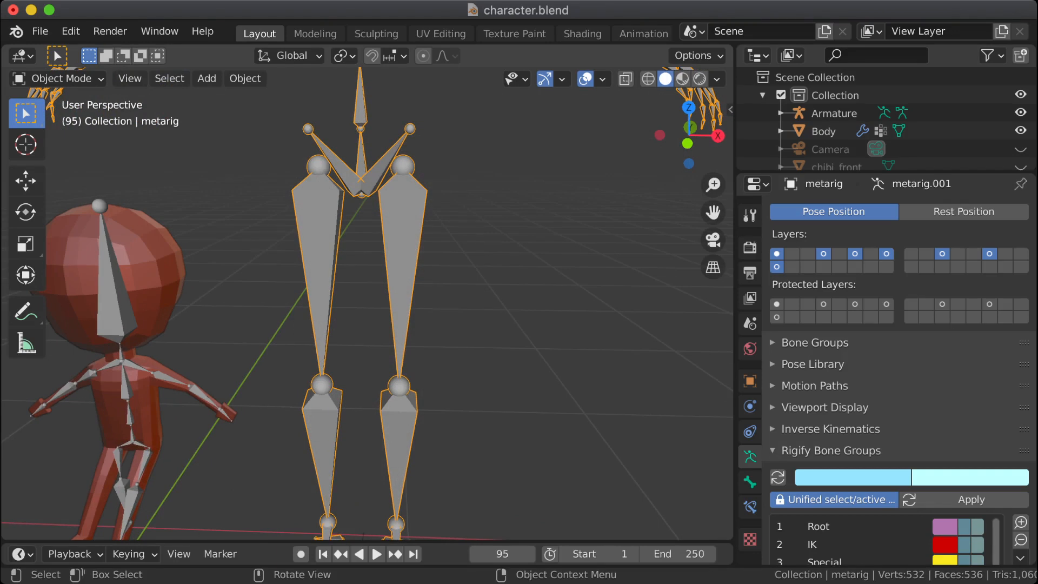
{"action": "middle_click_drag", "start_coordinate": [389, 327], "coordinate": [430, 167]}
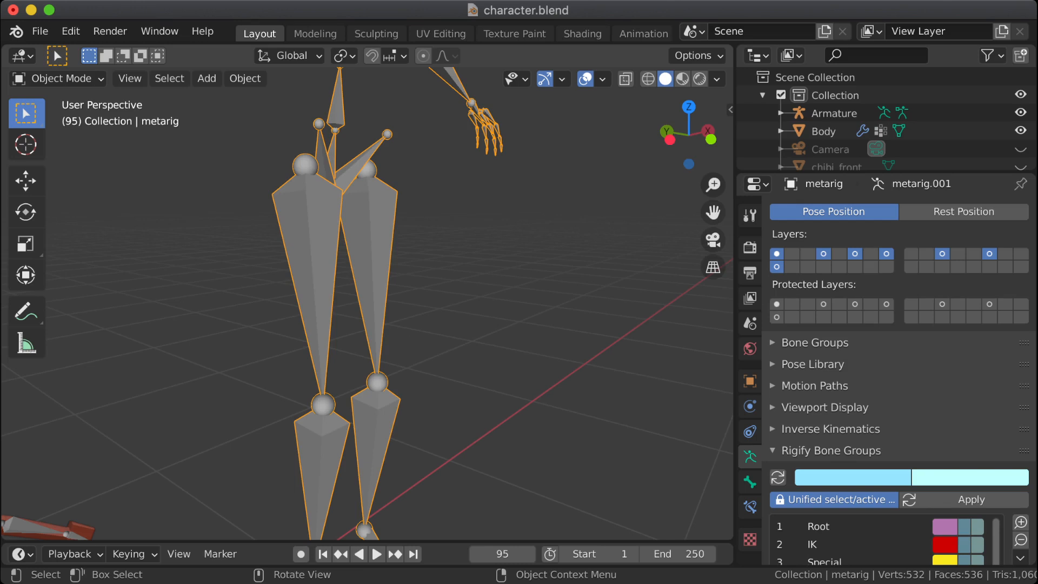
{"action": "middle_click_drag", "start_coordinate": [432, 249], "coordinate": [304, 249]}
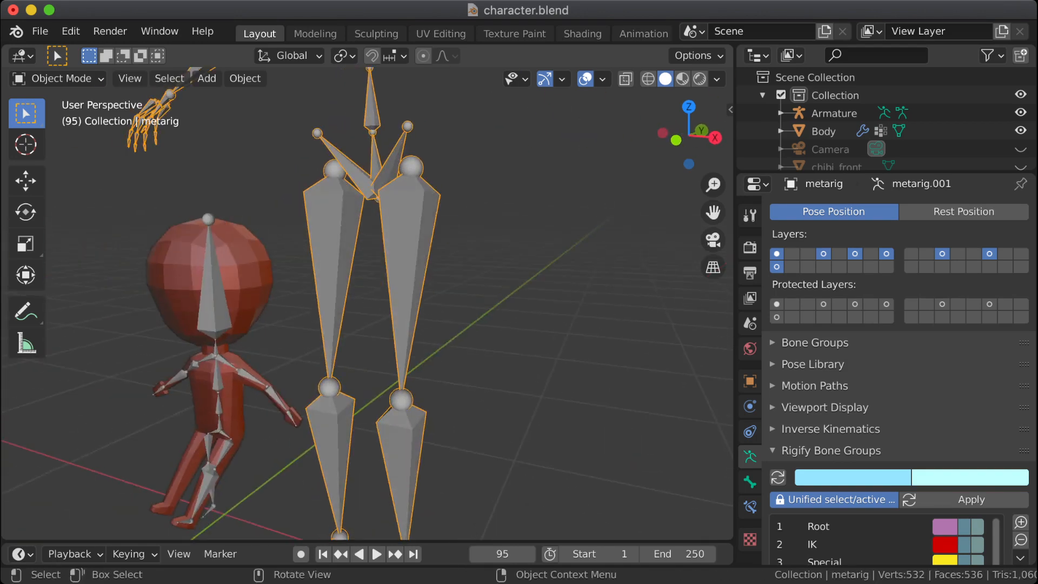
Step: Select the character's own Armature and focus on its pelvis and upper leg bones
{"action": "scroll", "coordinate": [367, 302], "scroll_direction": "up", "scroll_amount": 5}
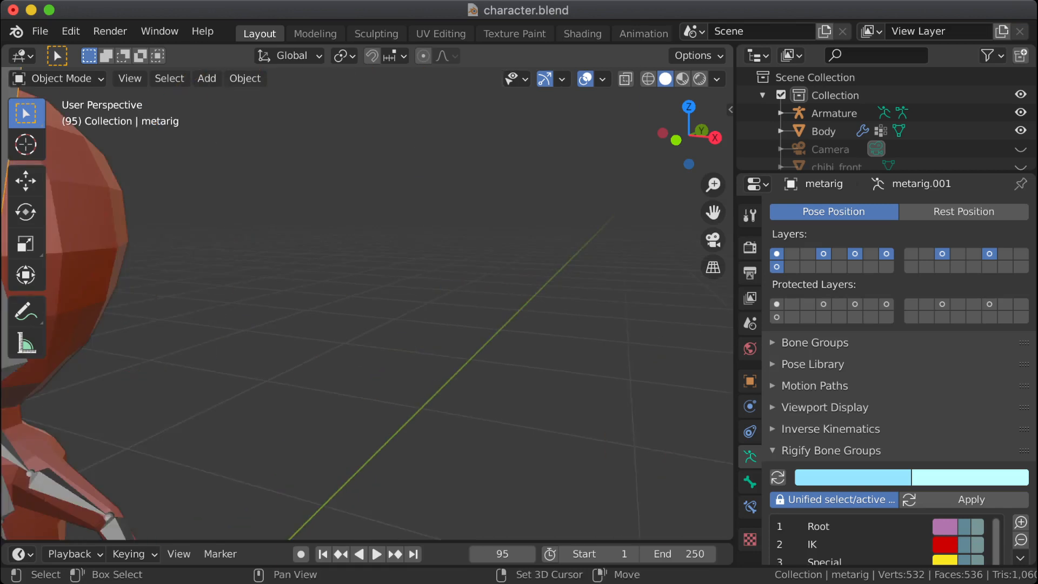
{"action": "middle_click_drag", "start_coordinate": [217, 400], "coordinate": [641, 105], "text": "shift"}
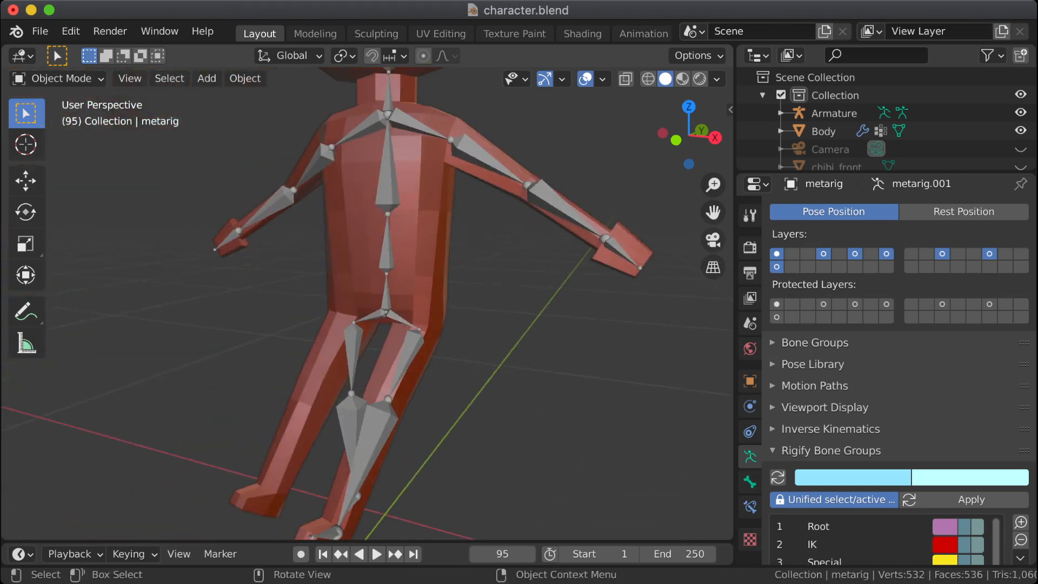
{"action": "scroll", "coordinate": [368, 302], "scroll_direction": "up", "scroll_amount": 4}
{"action": "scroll", "coordinate": [368, 303], "scroll_direction": "up", "scroll_amount": 1}
{"action": "left_click", "coordinate": [401, 227]}
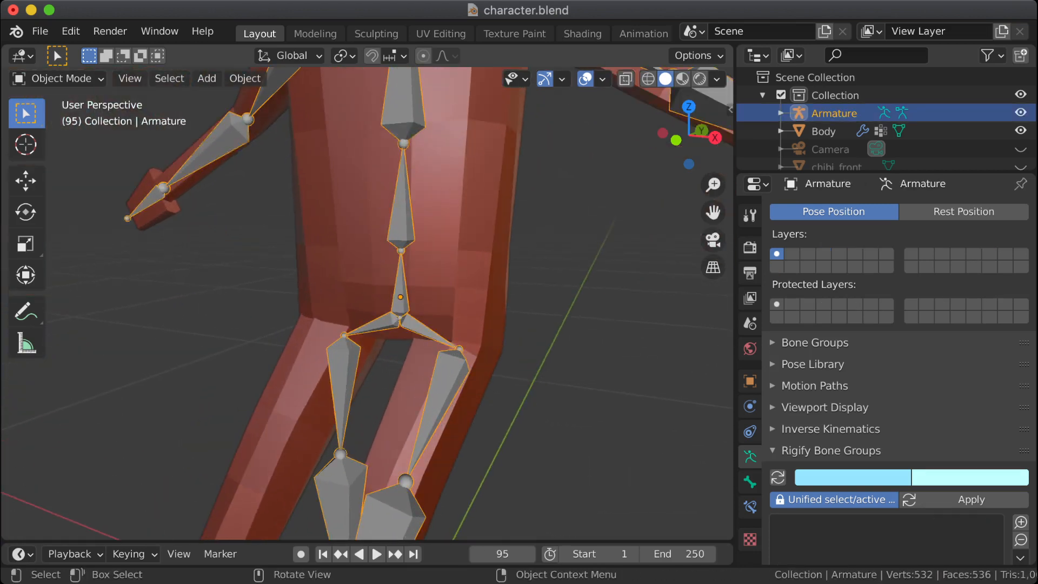
{"action": "middle_click_drag", "start_coordinate": [432, 303], "coordinate": [398, 319]}
{"action": "key", "text": "Tab"}
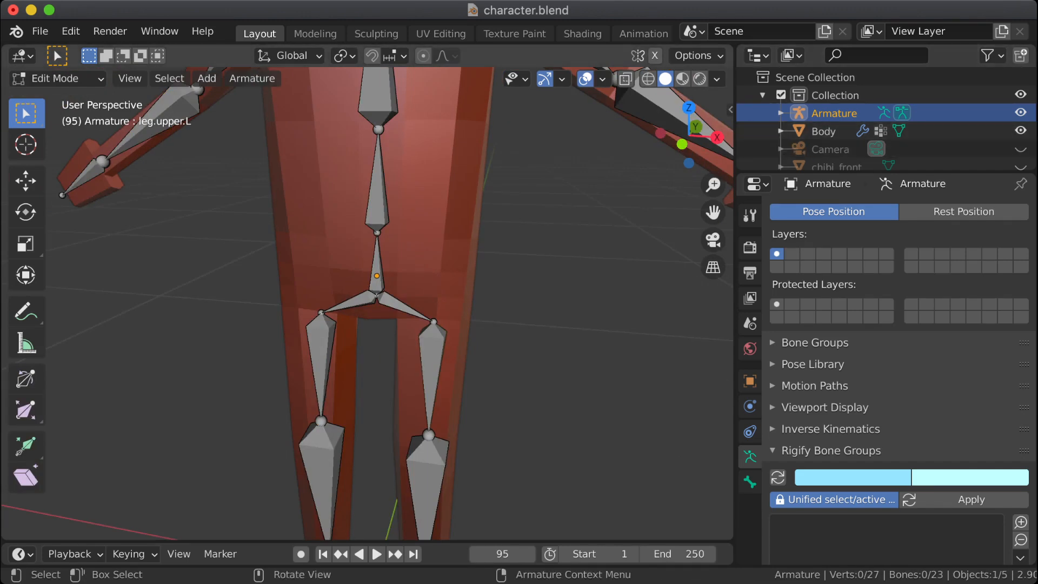
{"action": "left_click", "coordinate": [57, 78]}
{"action": "left_click", "coordinate": [59, 99]}
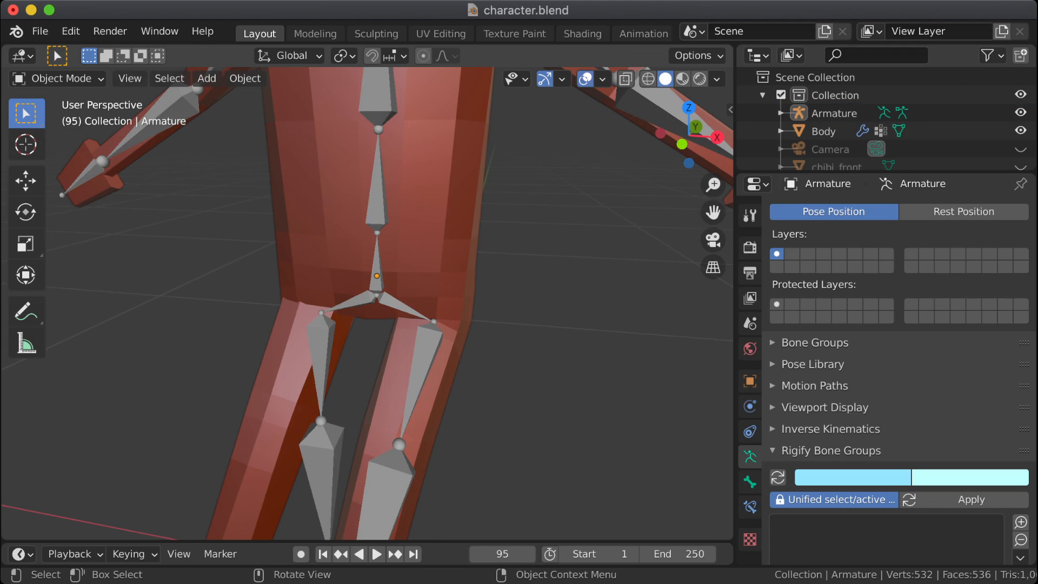
Step: Reselect the character's Armature and switch it to Pose Mode
{"action": "left_click", "coordinate": [168, 111]}
{"action": "left_click", "coordinate": [61, 78]}
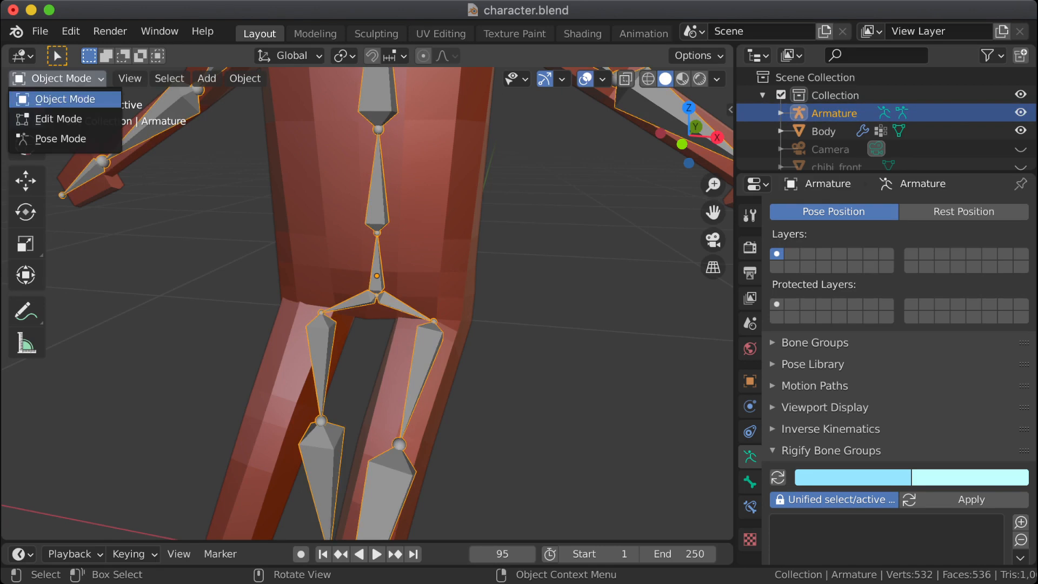
{"action": "left_click", "coordinate": [60, 138]}
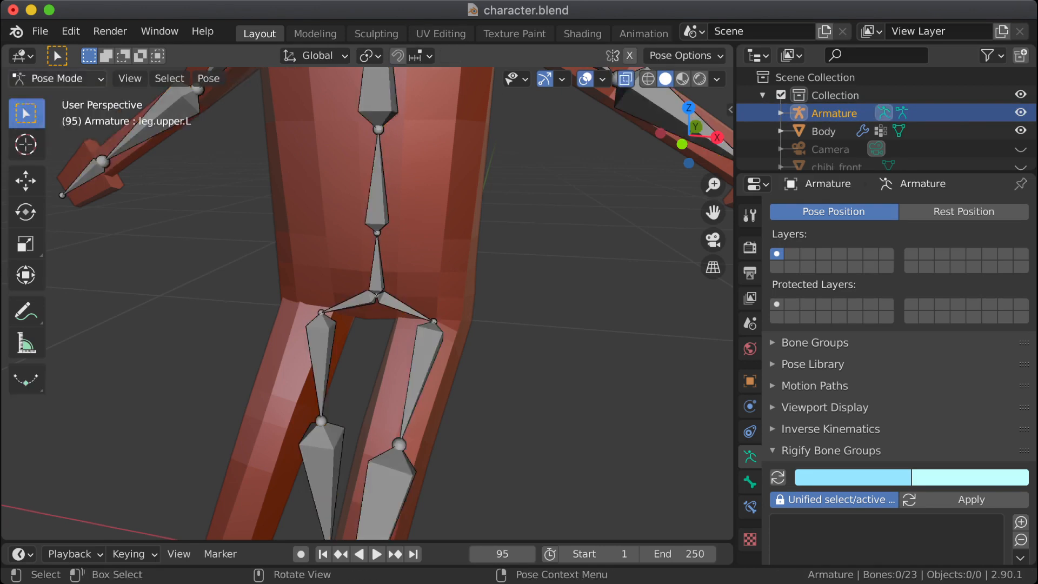
Step: Switch the character's Armature to Edit Mode and disconnect the leg.upper.L bone from its parent while keeping the parent relationship
{"action": "left_click", "coordinate": [57, 78]}
{"action": "left_click", "coordinate": [54, 119]}
{"action": "middle_click_drag", "start_coordinate": [540, 459], "coordinate": [493, 381]}
{"action": "left_click", "coordinate": [432, 367]}
{"action": "key", "text": "alt+p"}
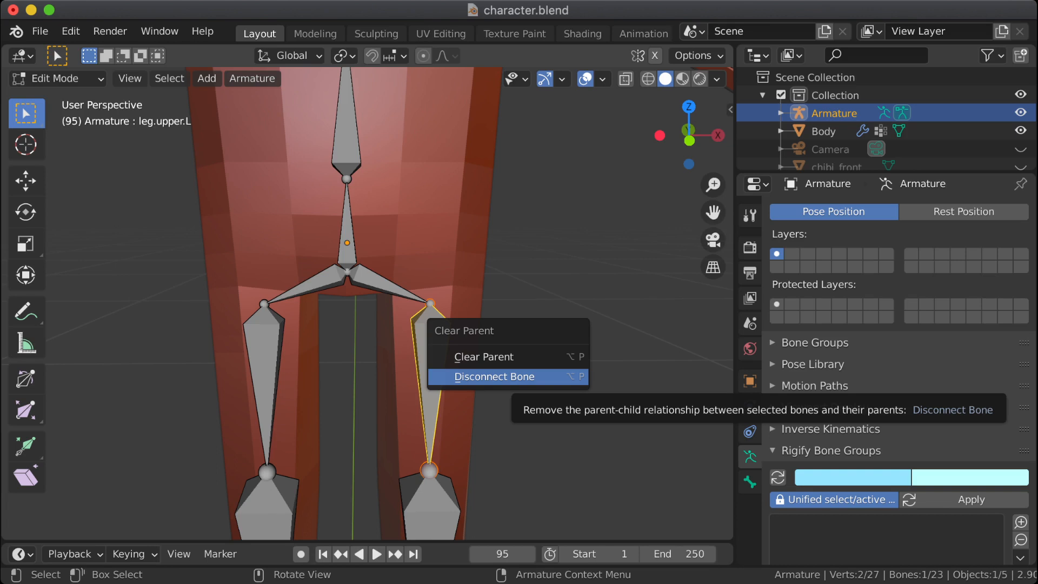
{"action": "left_click", "coordinate": [494, 376]}
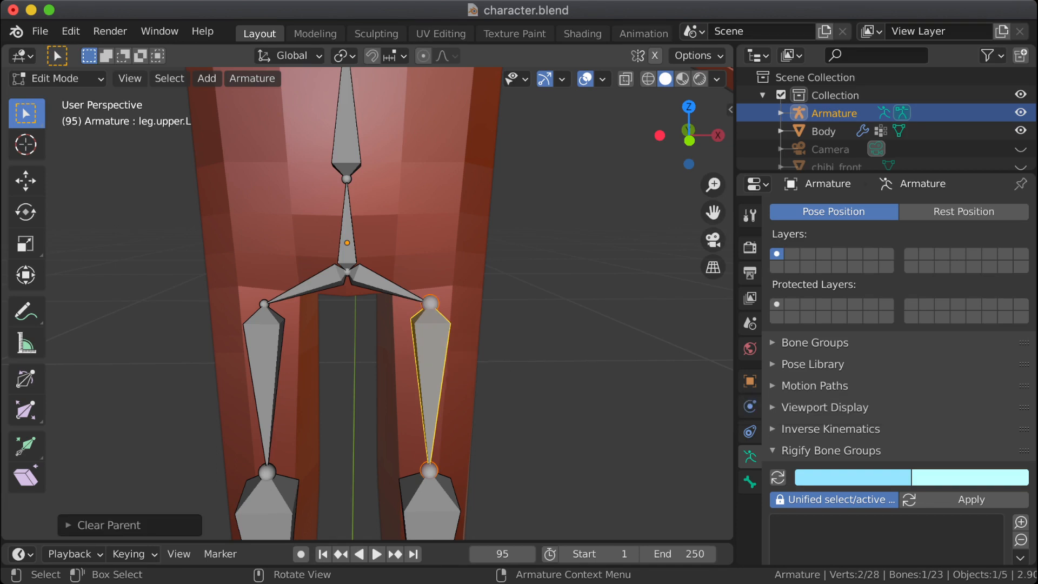
Step: Lower the head joint of leg.upper.L along the global Z axis, away from the end of pelvis.L
{"action": "left_click", "coordinate": [385, 284]}
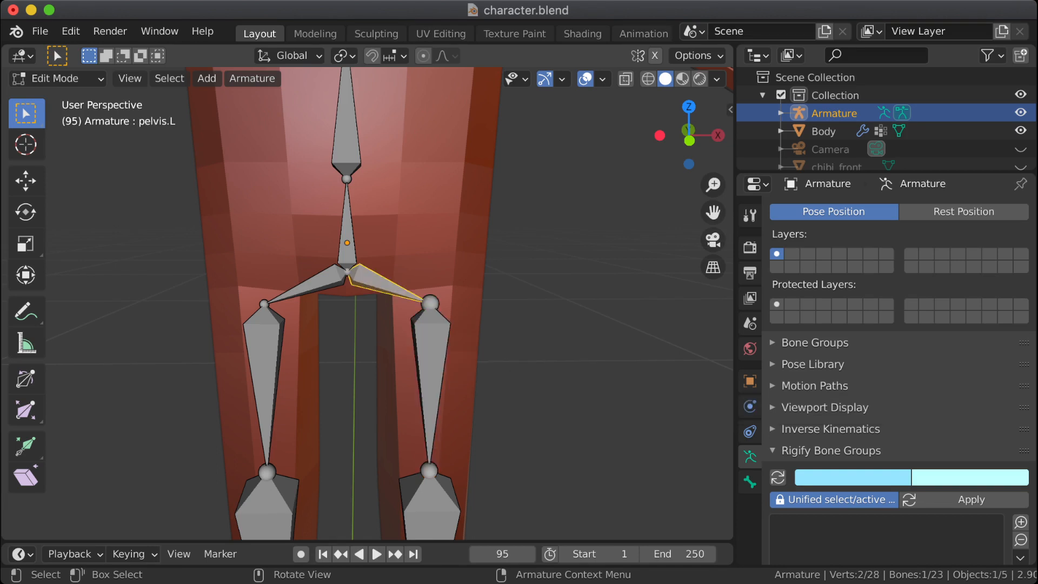
{"action": "middle_click_drag", "start_coordinate": [476, 324], "coordinate": [368, 327]}
{"action": "left_click", "coordinate": [398, 368]}
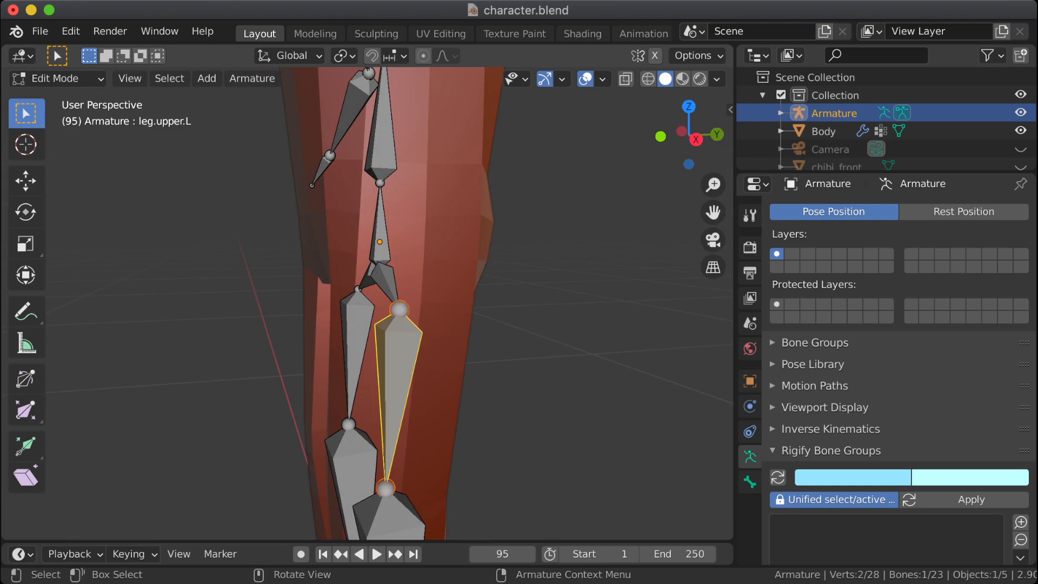
{"action": "left_click", "coordinate": [399, 309]}
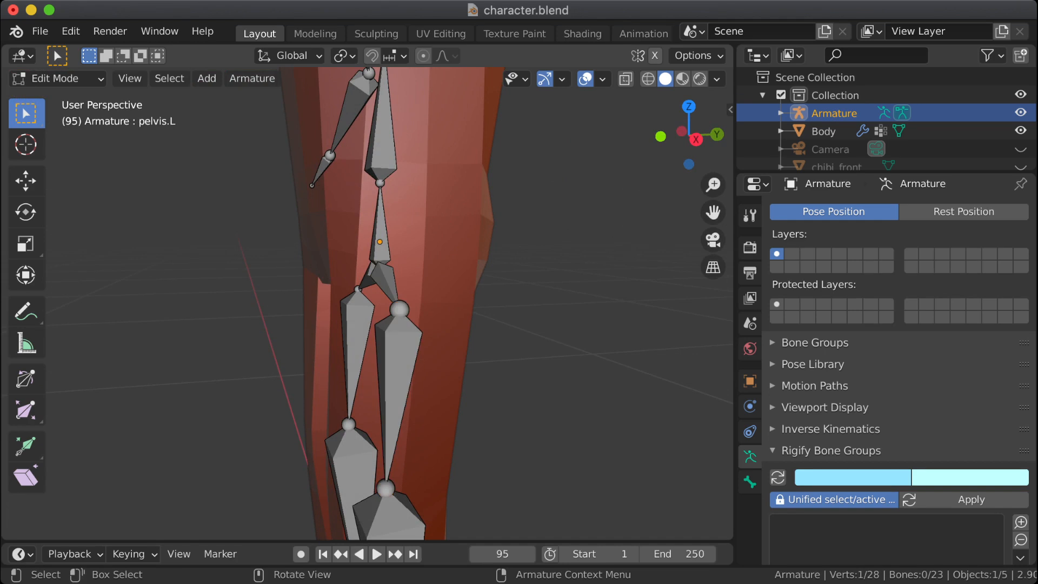
{"action": "left_click", "coordinate": [399, 310]}
{"action": "key", "text": "g"}
{"action": "key", "text": "z"}
{"action": "key", "text": "Return"}
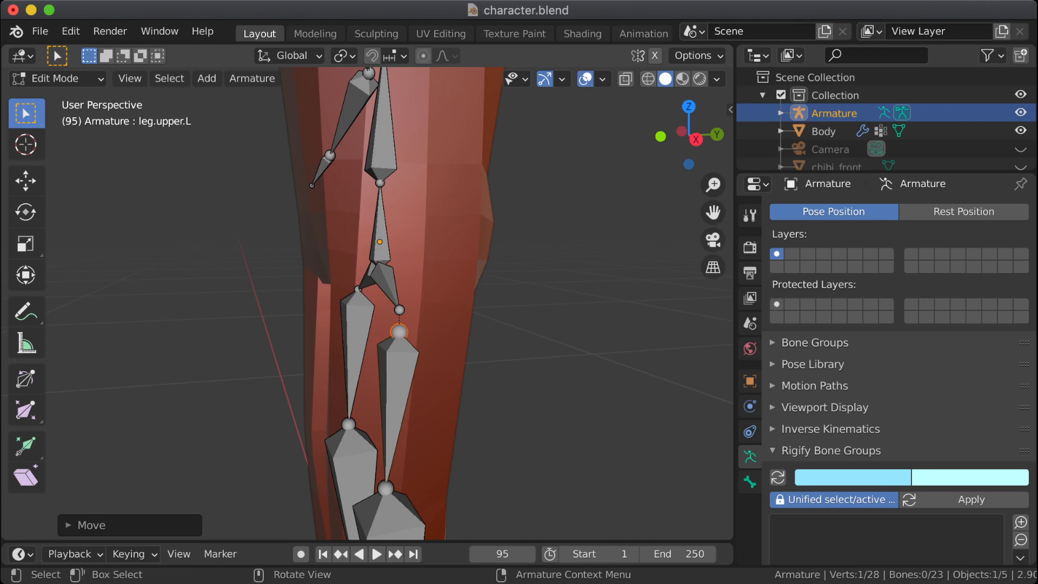
Step: Raise the tip of pelvis.L along the global Z axis to well above its base
{"action": "left_click", "coordinate": [399, 310]}
{"action": "key", "text": "g"}
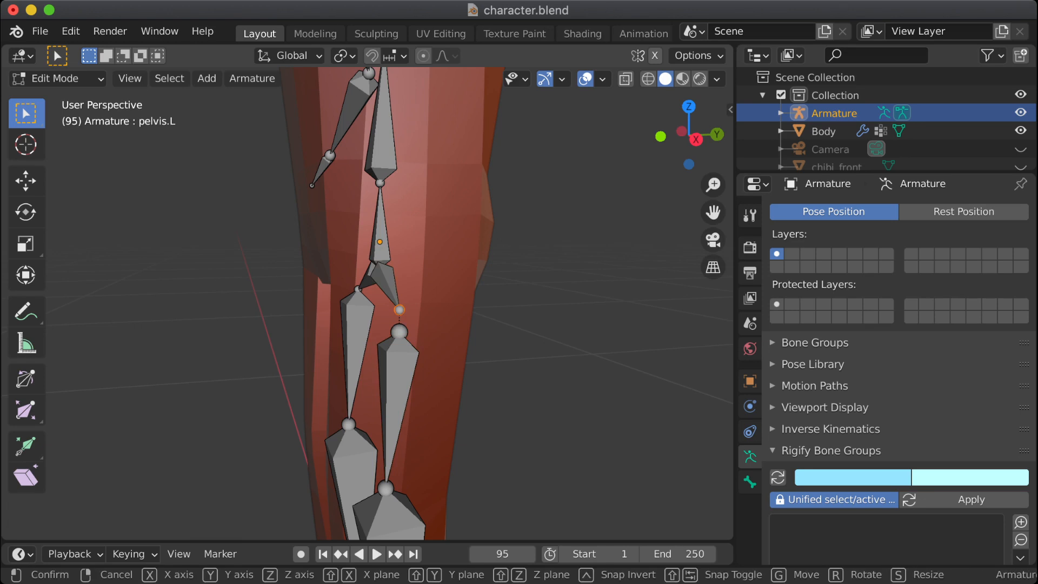
{"action": "key", "text": "z"}
{"action": "key", "text": "Return"}
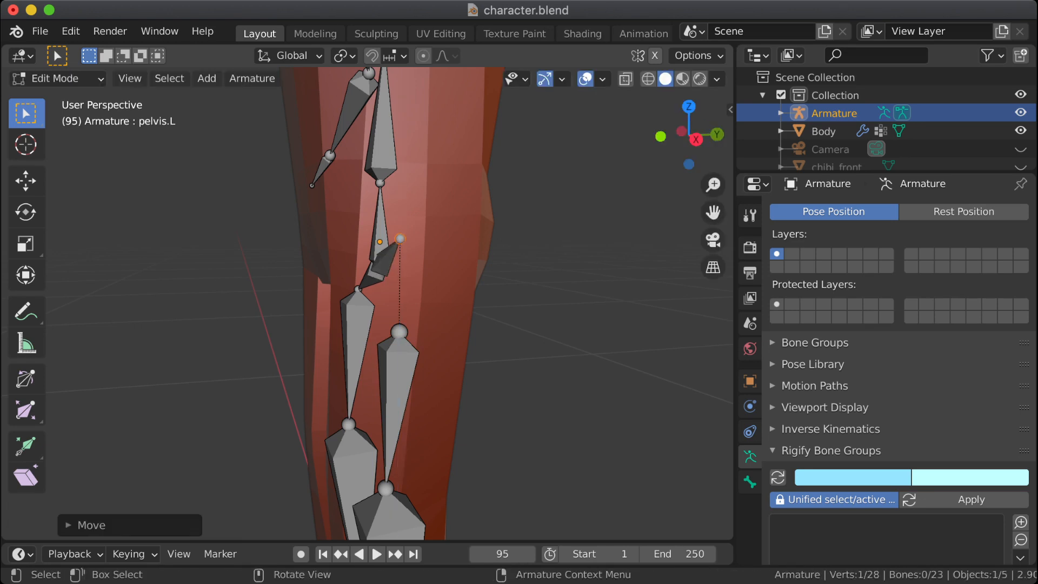
Step: Move the tip of pelvis.L along the global Y axis toward the front of the body and adjust its height along Z
{"action": "middle_click_drag", "start_coordinate": [400, 238], "coordinate": [446, 239]}
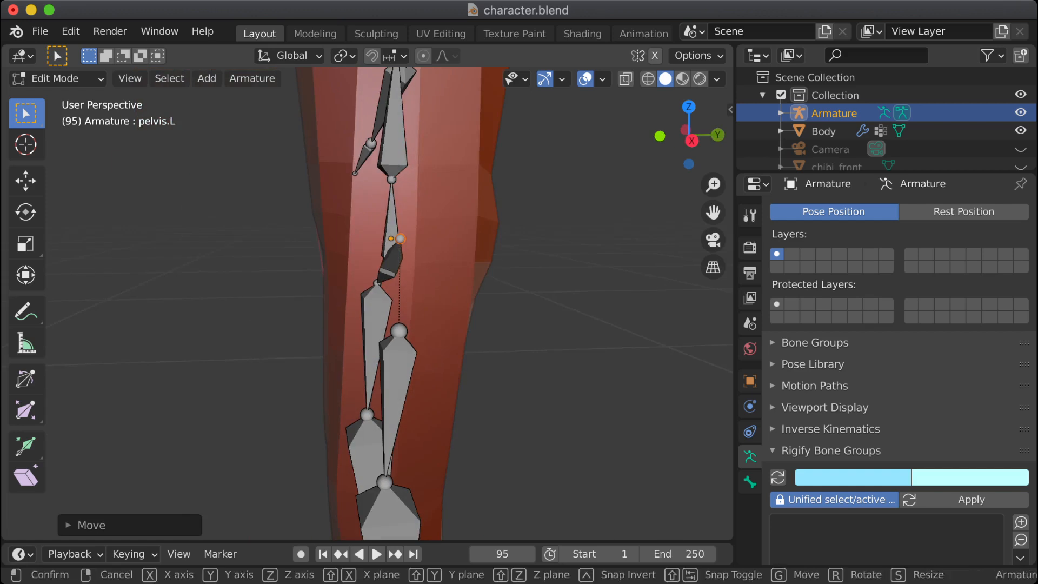
{"action": "key", "text": "g"}
{"action": "key", "text": "y"}
{"action": "key", "text": "Return"}
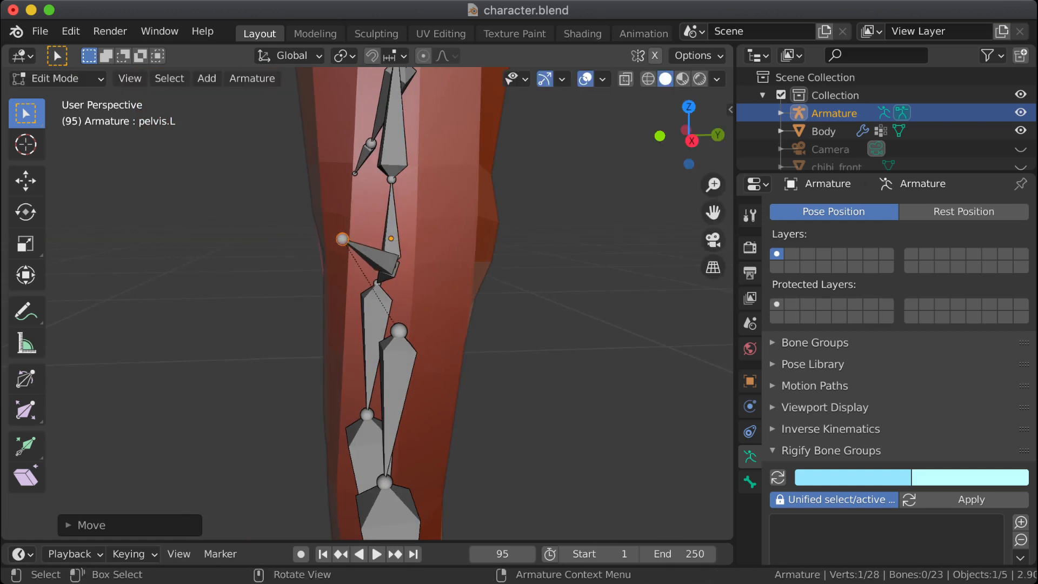
{"action": "key", "text": "g"}
{"action": "key", "text": "Escape"}
{"action": "key", "text": "g"}
{"action": "key", "text": "z"}
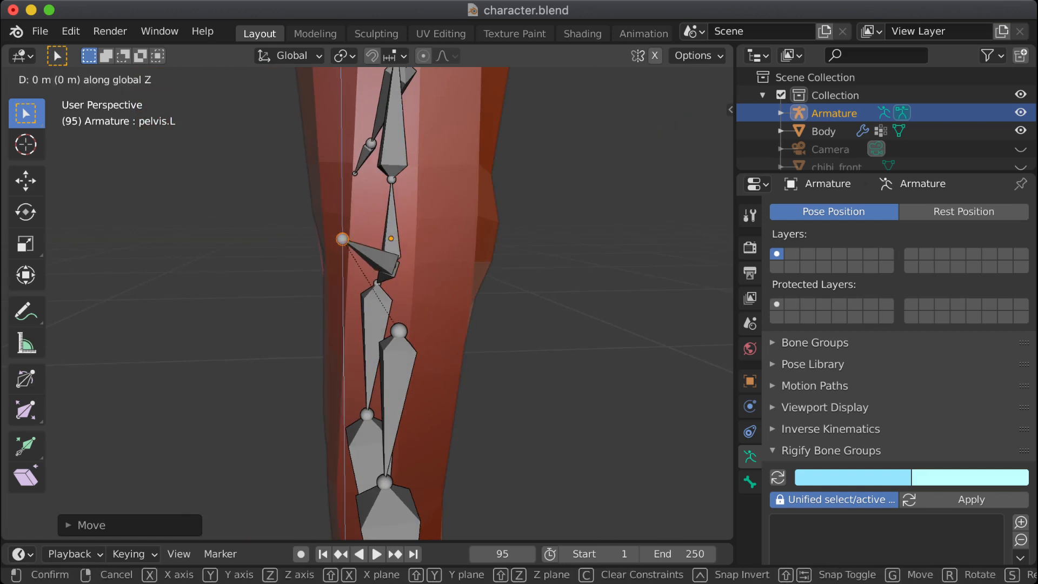
{"action": "key", "text": "Return"}
Step: Raise the head joint of leg.upper.L by about 0.04 m along the global Z axis
{"action": "middle_click_drag", "start_coordinate": [270, 303], "coordinate": [492, 306]}
{"action": "left_click", "coordinate": [328, 312]}
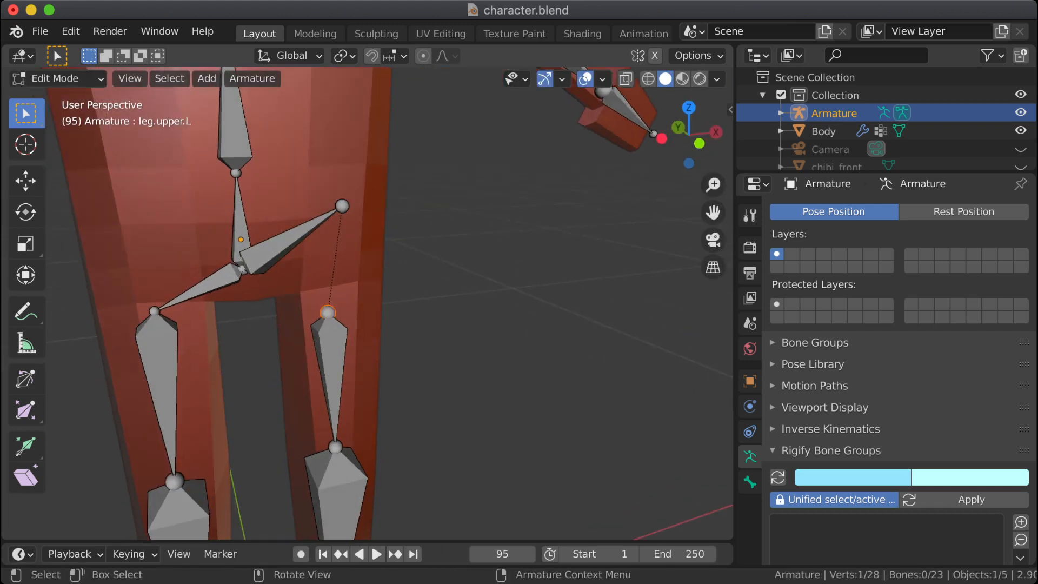
{"action": "key", "text": "g"}
{"action": "key", "text": "z"}
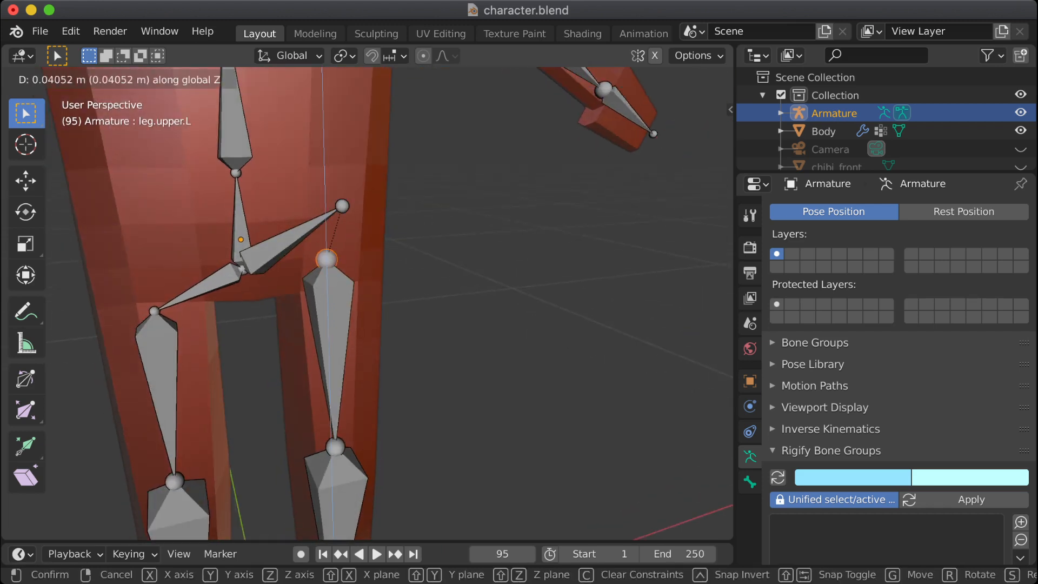
{"action": "left_click", "coordinate": [328, 258]}
Step: Lower the head joint of leg.upper.L slightly along the global Z axis, checking it from the front
{"action": "mouse_move", "coordinate": [328, 259]}
{"action": "middle_mouse_down"}
{"action": "mouse_move", "coordinate": [200, 259]}
{"action": "mouse_move", "coordinate": [346, 259]}
{"action": "middle_mouse_up"}
{"action": "left_click", "coordinate": [326, 260]}
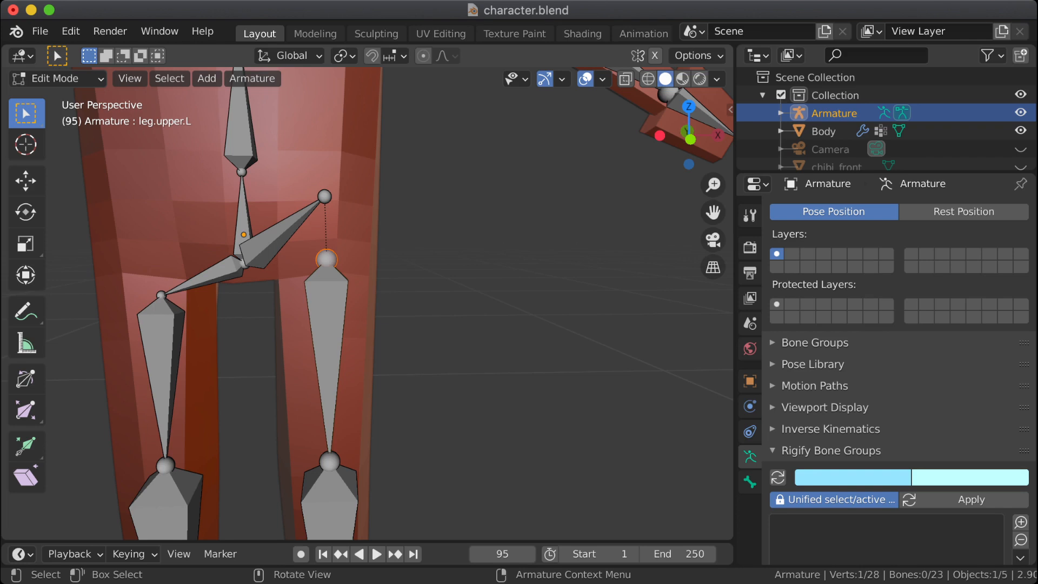
{"action": "middle_click_drag", "start_coordinate": [326, 260], "coordinate": [323, 254]}
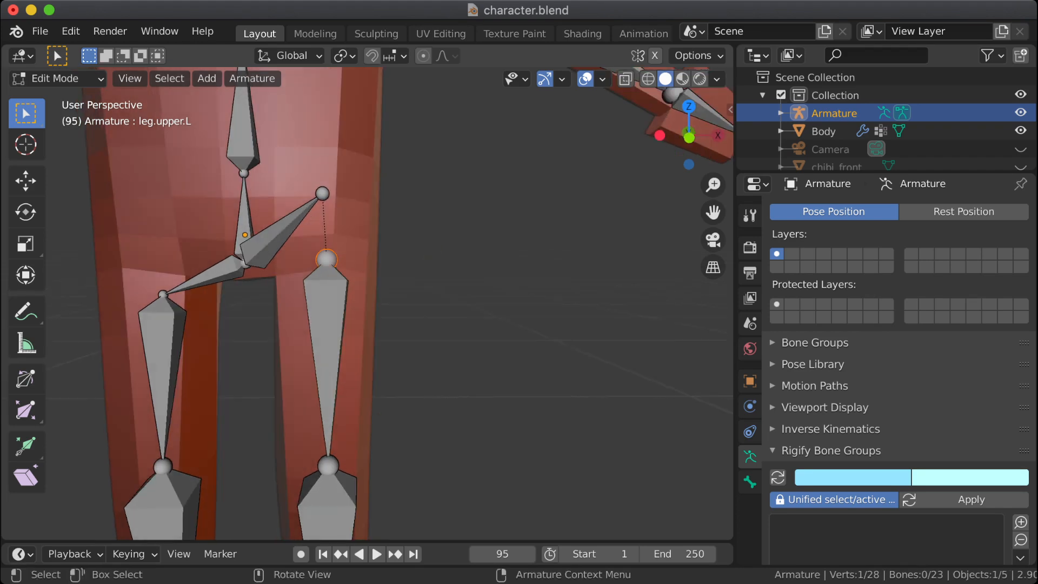
{"action": "key", "text": "g"}
{"action": "key", "text": "z"}
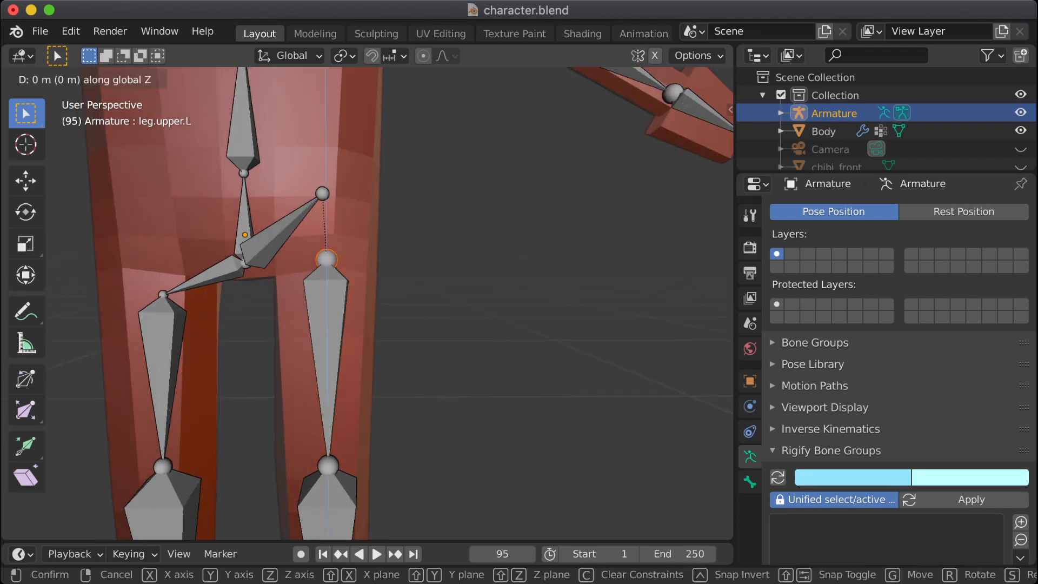
{"action": "left_click", "coordinate": [327, 273]}
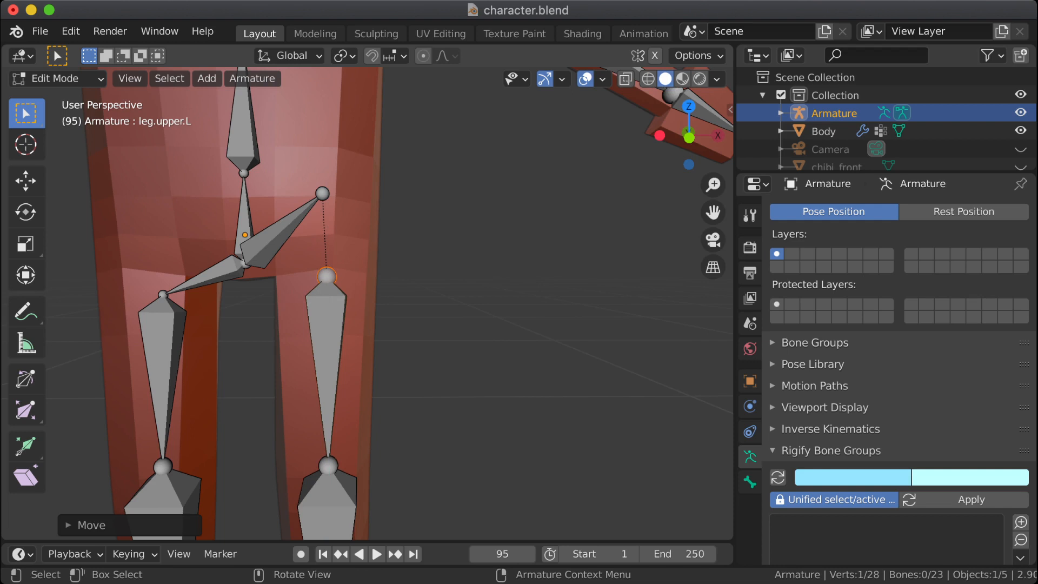
Step: Select the leg.upper.L and pelvis.L bones and symmetrize them to the character's other side
{"action": "middle_click_drag", "start_coordinate": [326, 273], "coordinate": [387, 270]}
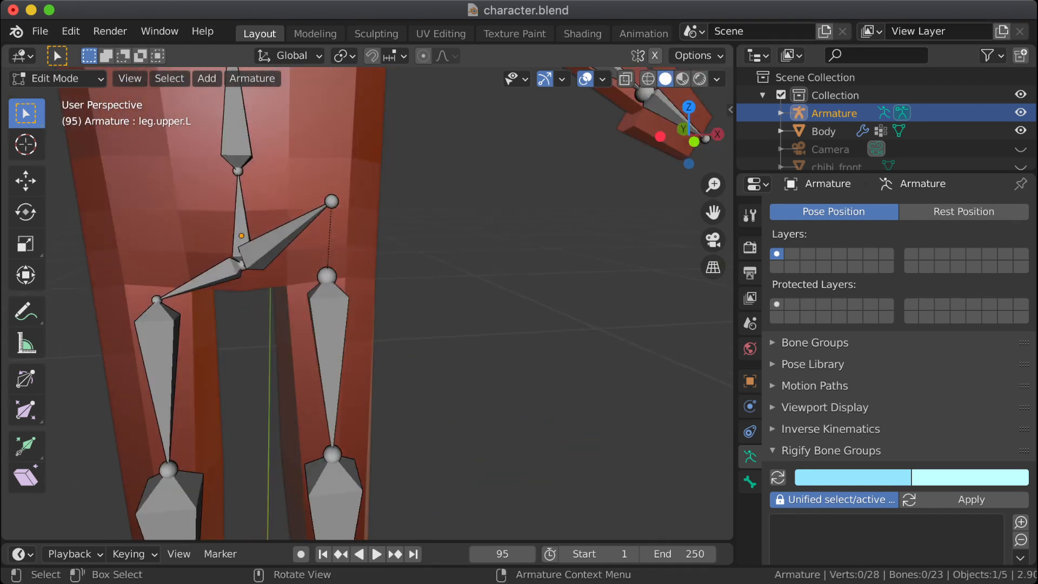
{"action": "left_click_drag", "start_coordinate": [288, 167], "coordinate": [376, 343]}
{"action": "left_click", "coordinate": [329, 329]}
{"action": "left_click", "coordinate": [283, 241], "text": "shift"}
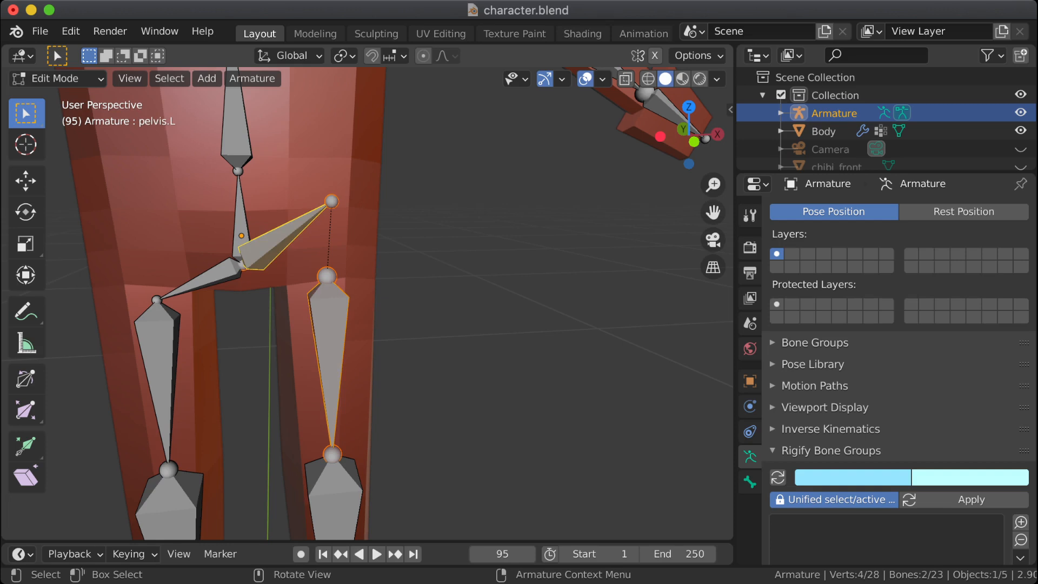
{"action": "right_click", "coordinate": [324, 354]}
{"action": "left_click", "coordinate": [324, 318]}
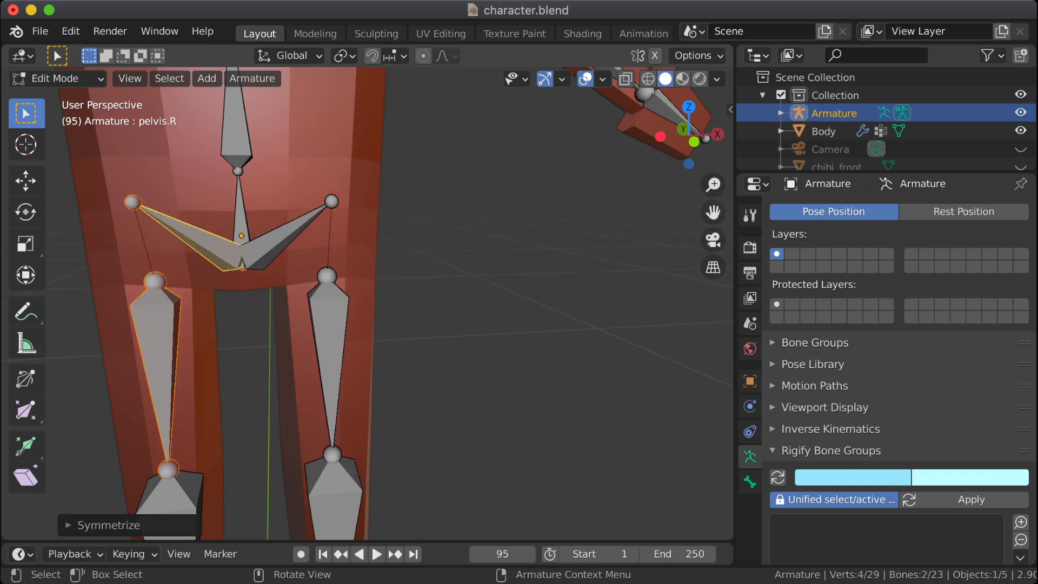
Step: Leave the armature's Edit Mode and view the bent hip from the side
{"action": "scroll", "coordinate": [324, 318], "scroll_direction": "down", "scroll_amount": 6}
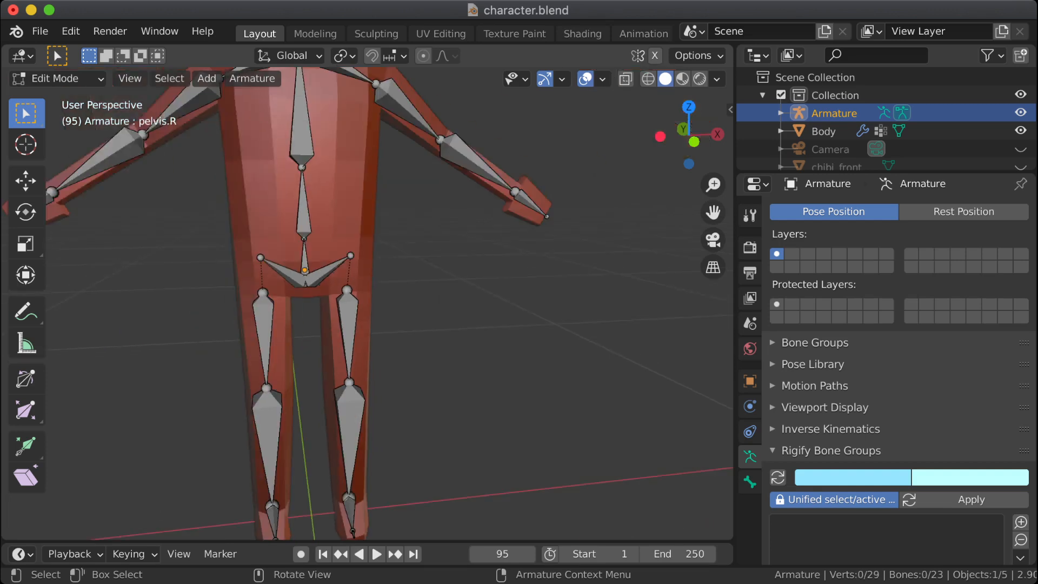
{"action": "middle_click_drag", "start_coordinate": [325, 317], "coordinate": [210, 296]}
{"action": "key", "text": "Tab"}
{"action": "scroll", "coordinate": [368, 303], "scroll_direction": "up", "scroll_amount": 4}
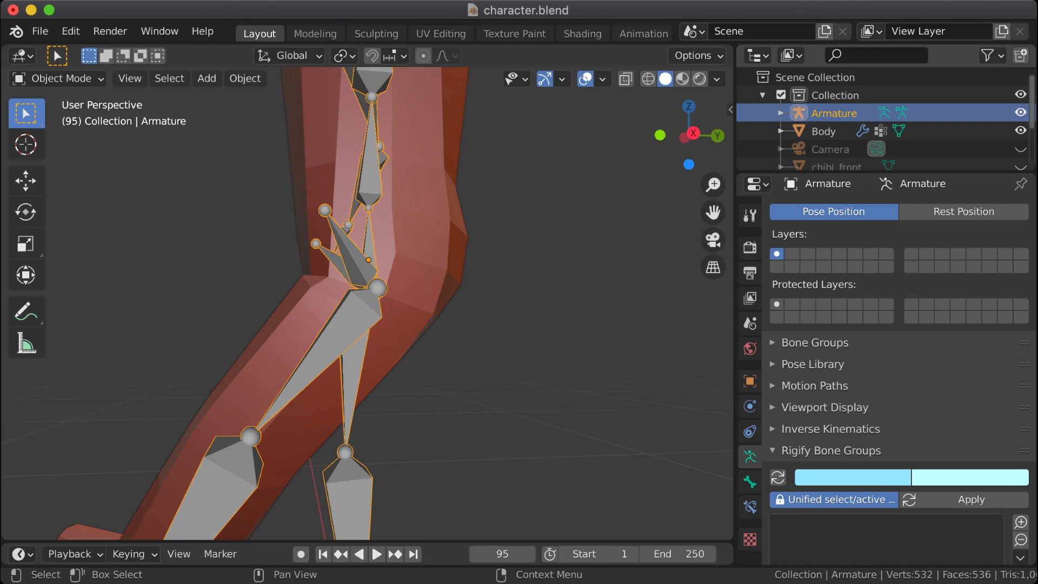
Step: Select the metarig in the scene collection and hide it from the viewport
{"action": "scroll", "coordinate": [887, 119], "scroll_direction": "down", "scroll_amount": 3}
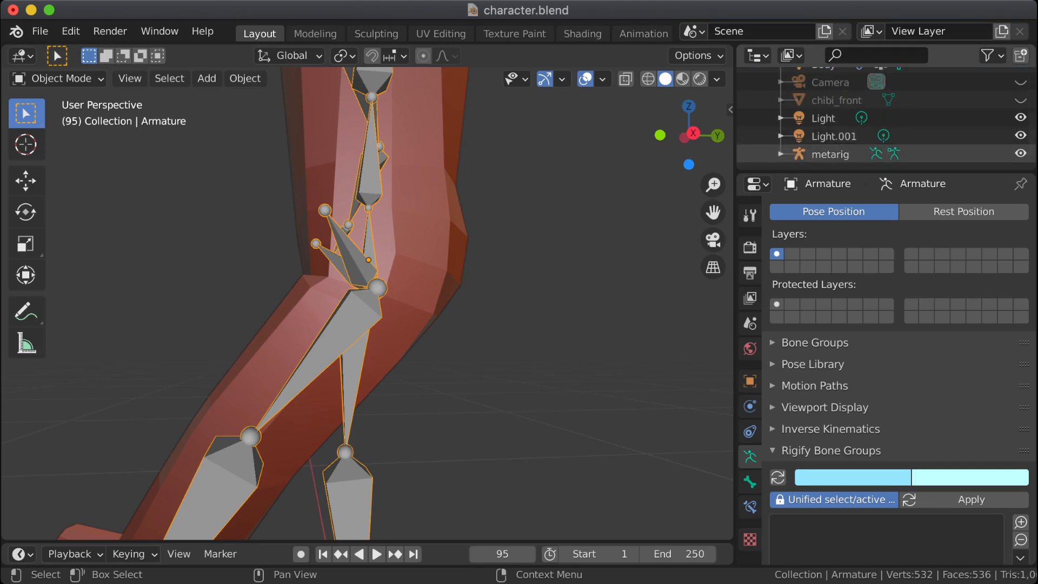
{"action": "left_click", "coordinate": [781, 154]}
{"action": "left_click", "coordinate": [830, 154]}
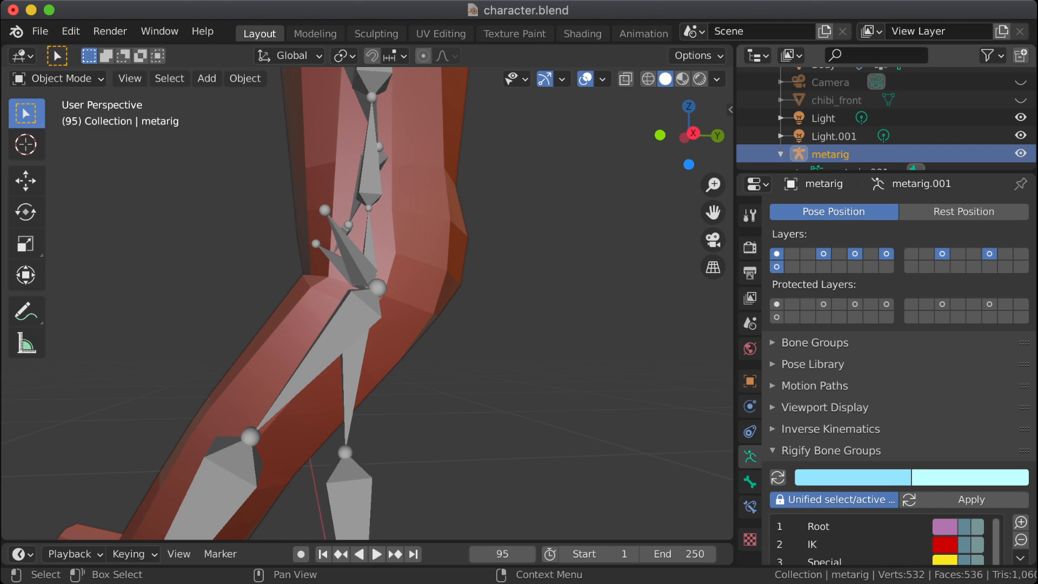
{"action": "left_click", "coordinate": [1021, 154]}
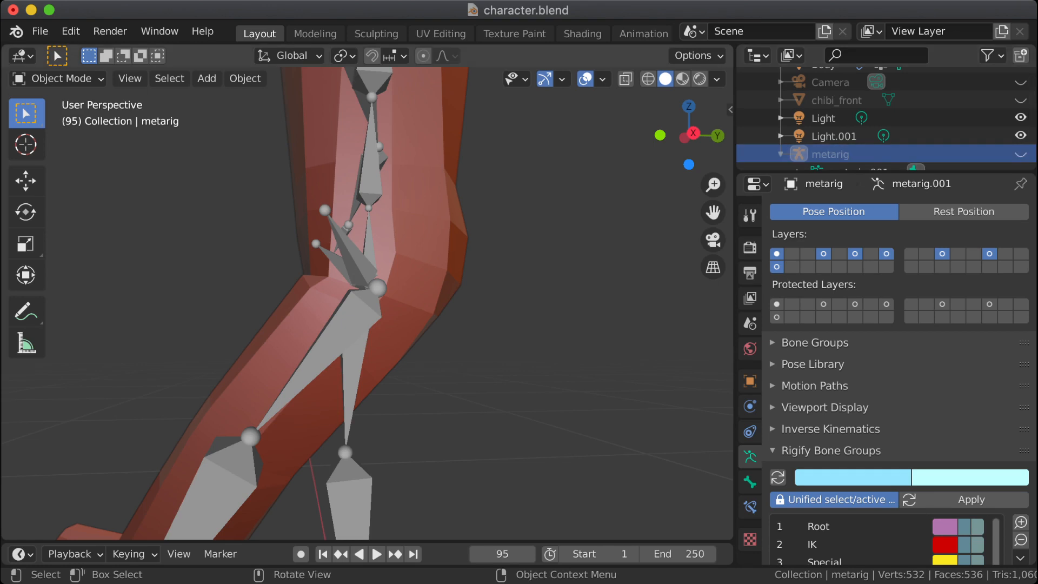
Step: Examine the body's hip deformation around the pelvis and upper leg bones from the right side and the front
{"action": "left_click", "coordinate": [346, 325]}
{"action": "mouse_move", "coordinate": [346, 324]}
{"action": "middle_mouse_down"}
{"action": "mouse_move", "coordinate": [400, 346]}
{"action": "mouse_move", "coordinate": [352, 357]}
{"action": "mouse_move", "coordinate": [346, 343]}
{"action": "middle_mouse_up"}
{"action": "key", "text": "KP_3"}
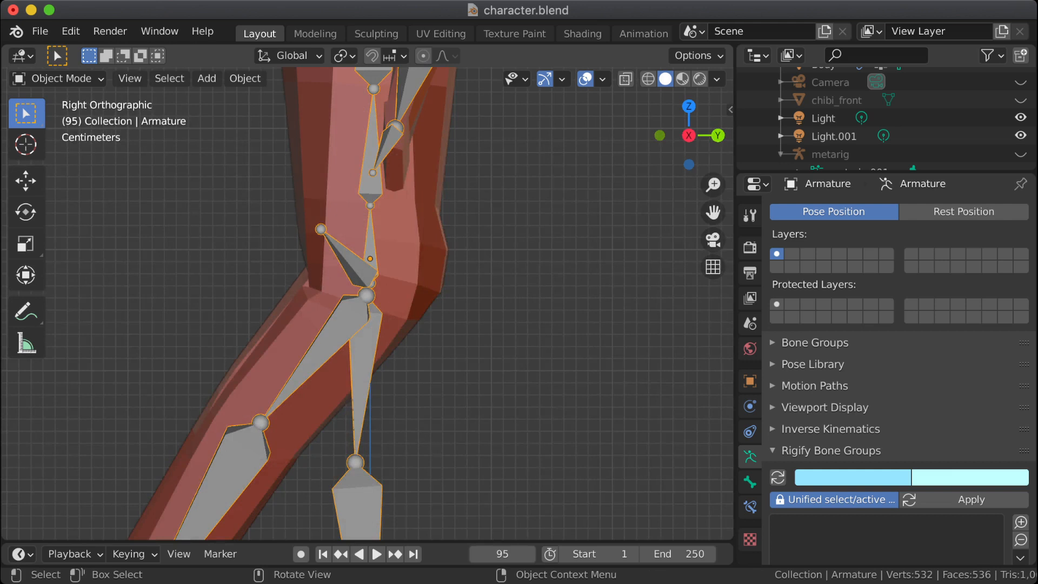
{"action": "left_click", "coordinate": [399, 254]}
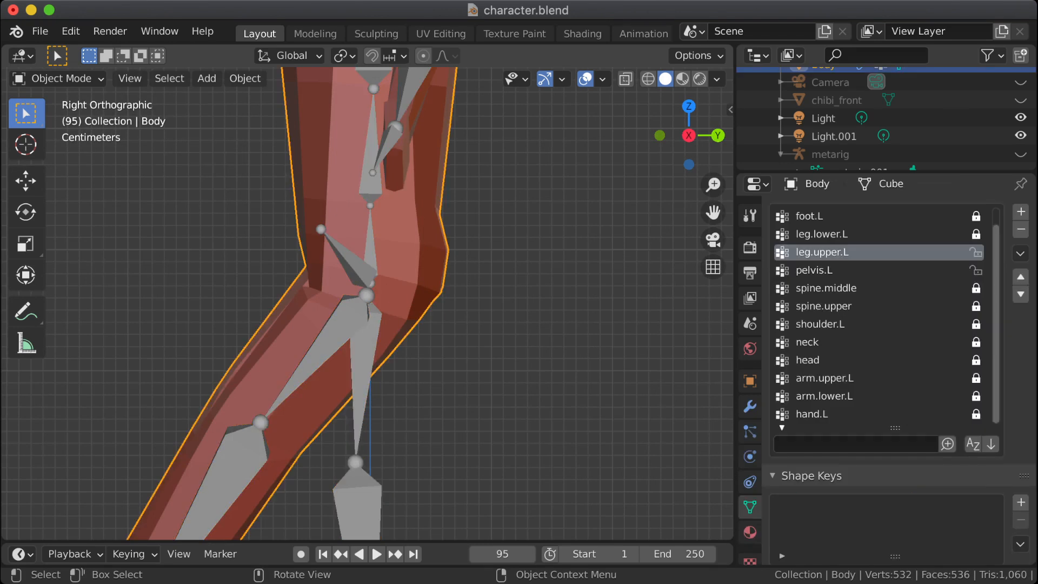
{"action": "left_click", "coordinate": [350, 327]}
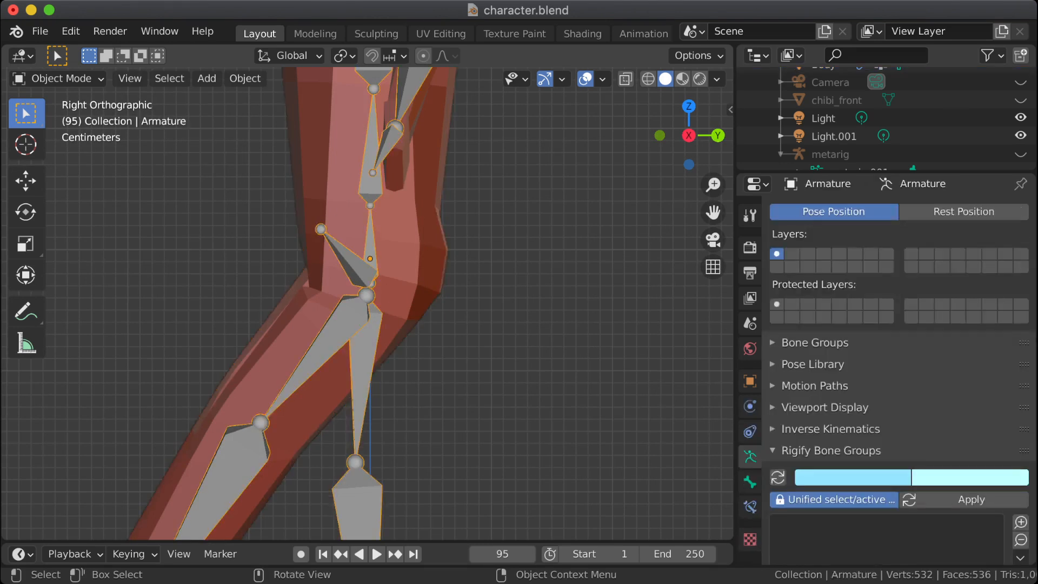
{"action": "scroll", "coordinate": [367, 303], "scroll_direction": "up", "scroll_amount": 1}
{"action": "left_click", "coordinate": [404, 260]}
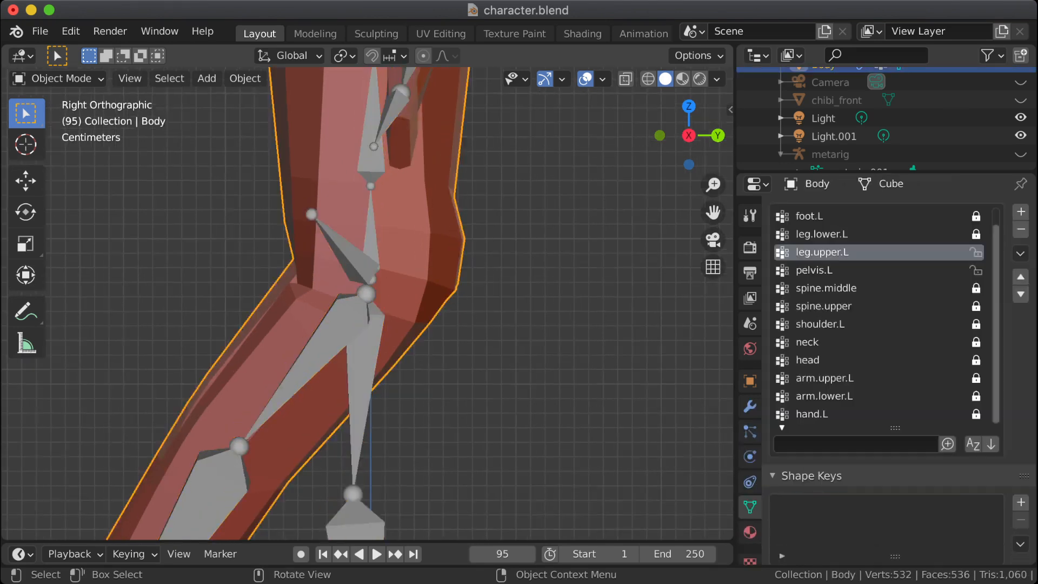
{"action": "middle_click_drag", "start_coordinate": [404, 259], "coordinate": [384, 263]}
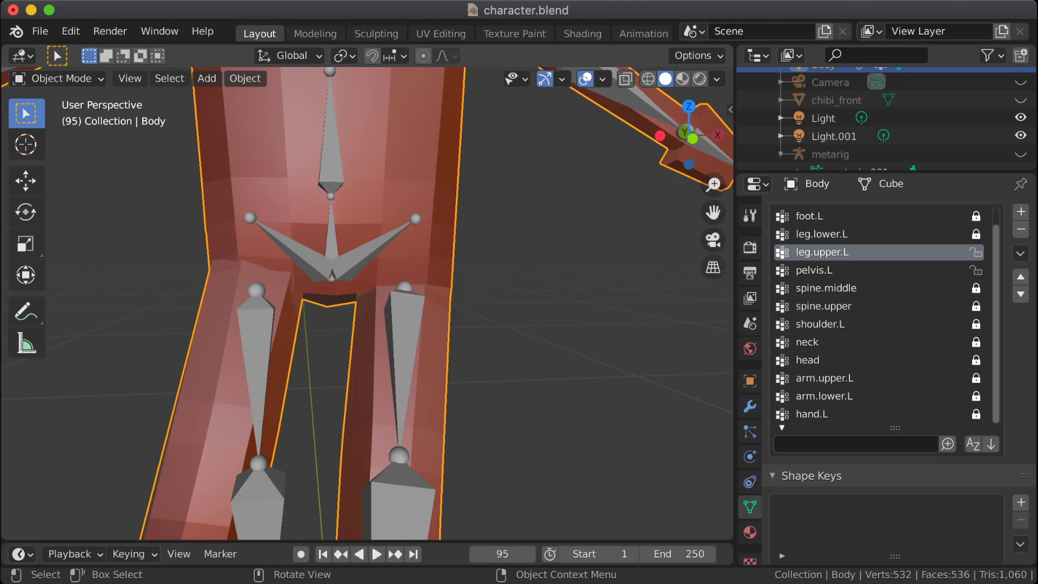
Step: Put the character's Armature back in Edit Mode and move the tip of pelvis.L outward along the global X axis
{"action": "left_click", "coordinate": [402, 325]}
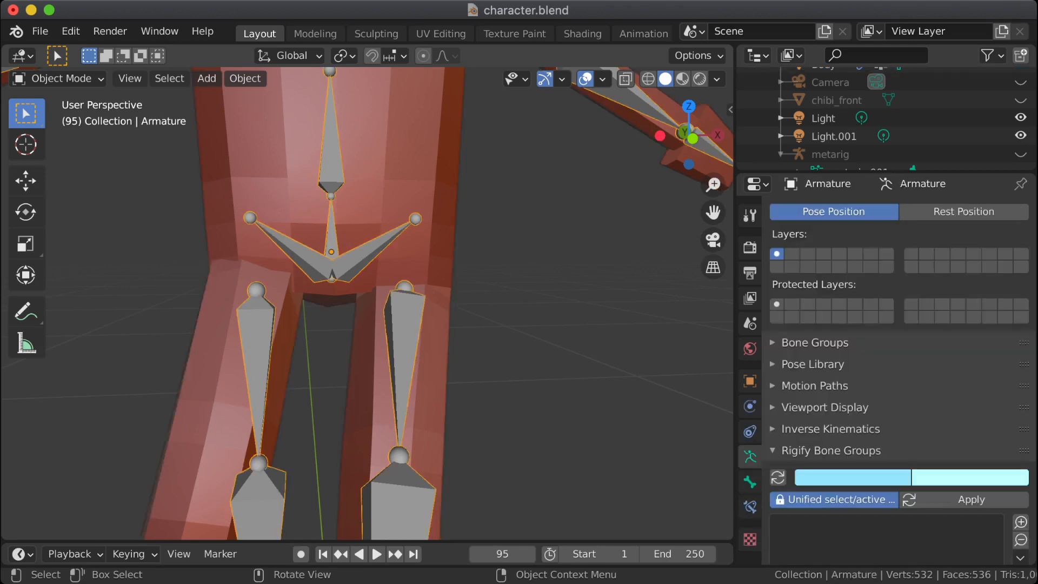
{"action": "scroll", "coordinate": [849, 127], "scroll_direction": "up", "scroll_amount": 3}
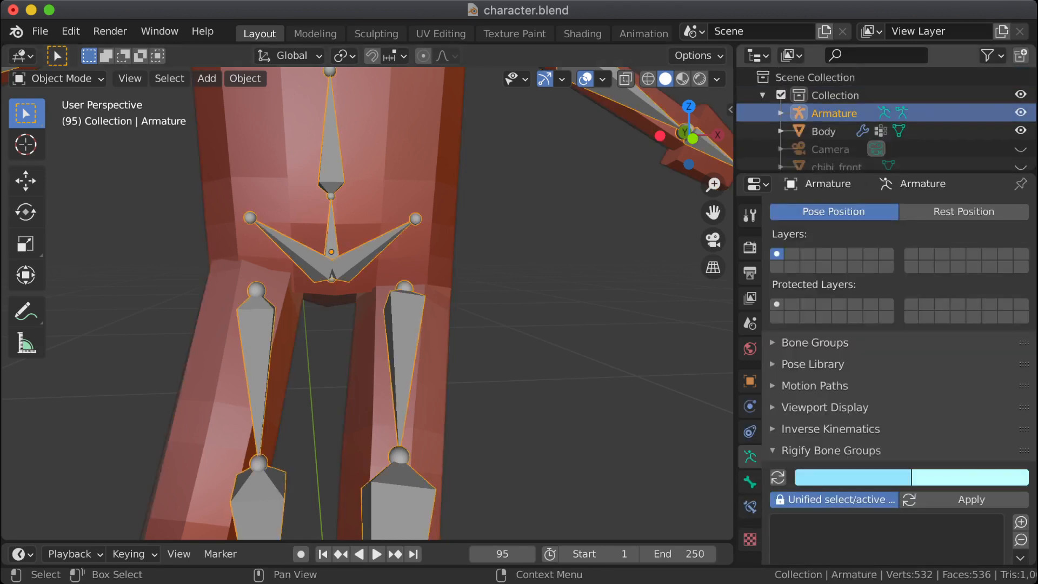
{"action": "key", "text": "Tab"}
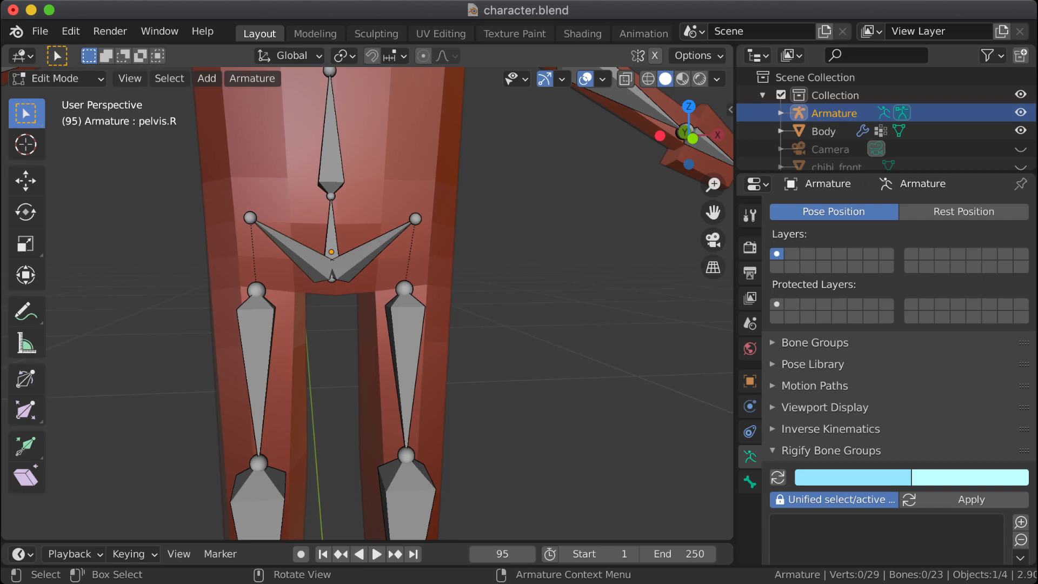
{"action": "left_click", "coordinate": [415, 219]}
{"action": "key", "text": "g"}
{"action": "key", "text": "x"}
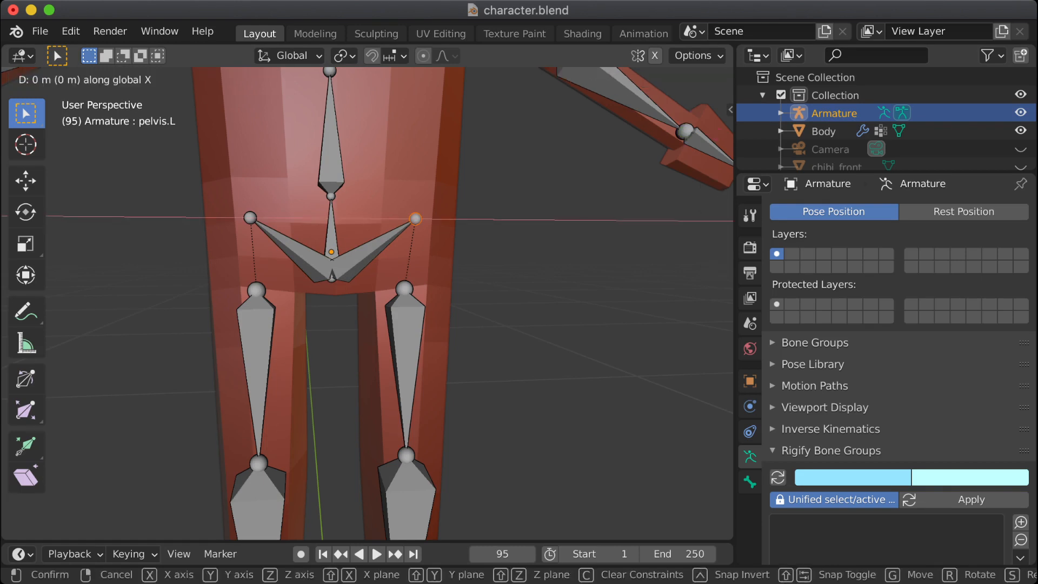
{"action": "key", "text": "Return"}
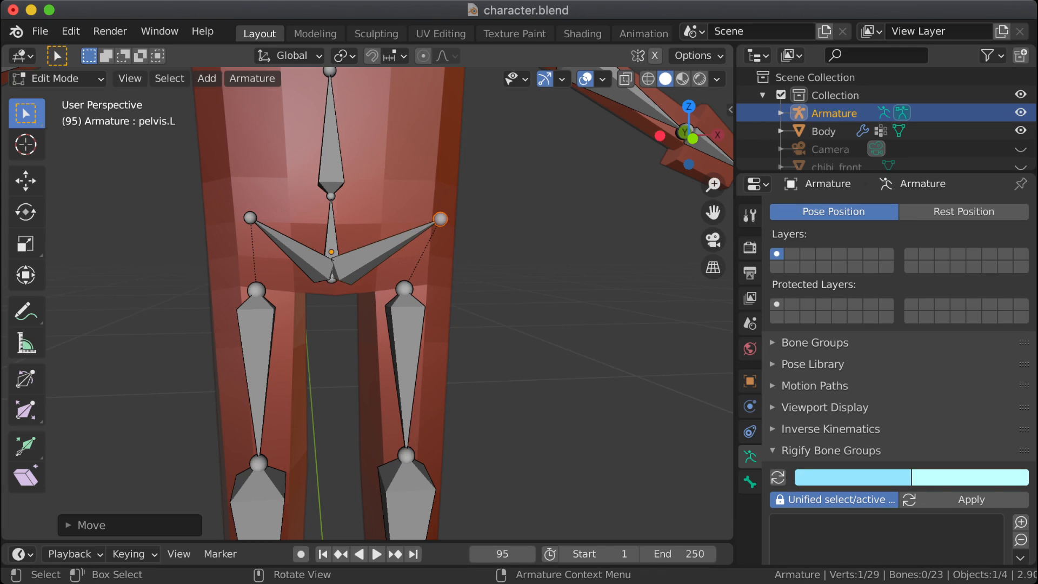
Step: Symmetrize the pelvis.L bone onto the opposite side of the armature and save the file
{"action": "left_click", "coordinate": [379, 238]}
{"action": "right_click", "coordinate": [378, 238]}
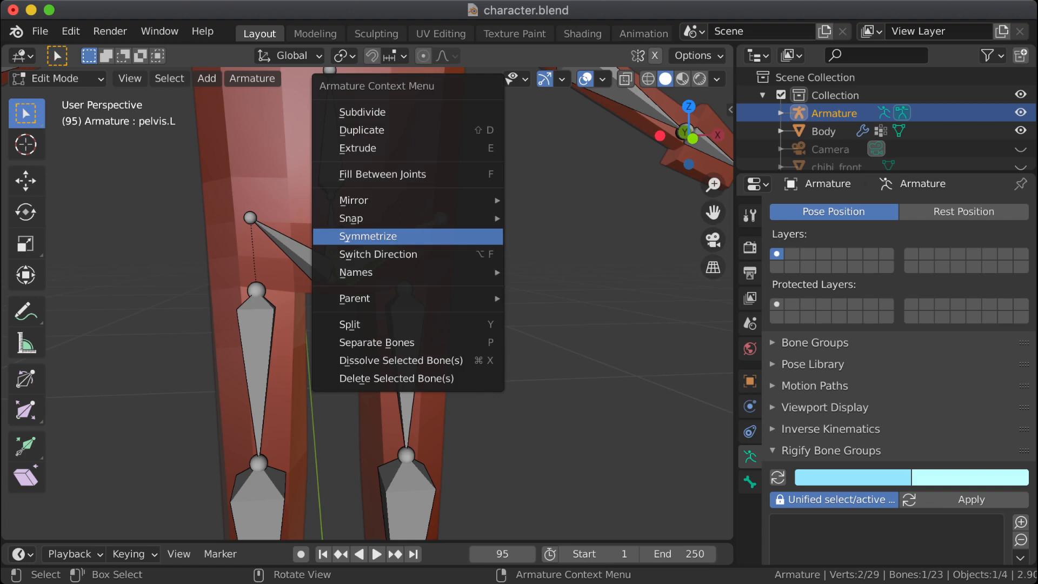
{"action": "left_click", "coordinate": [379, 236]}
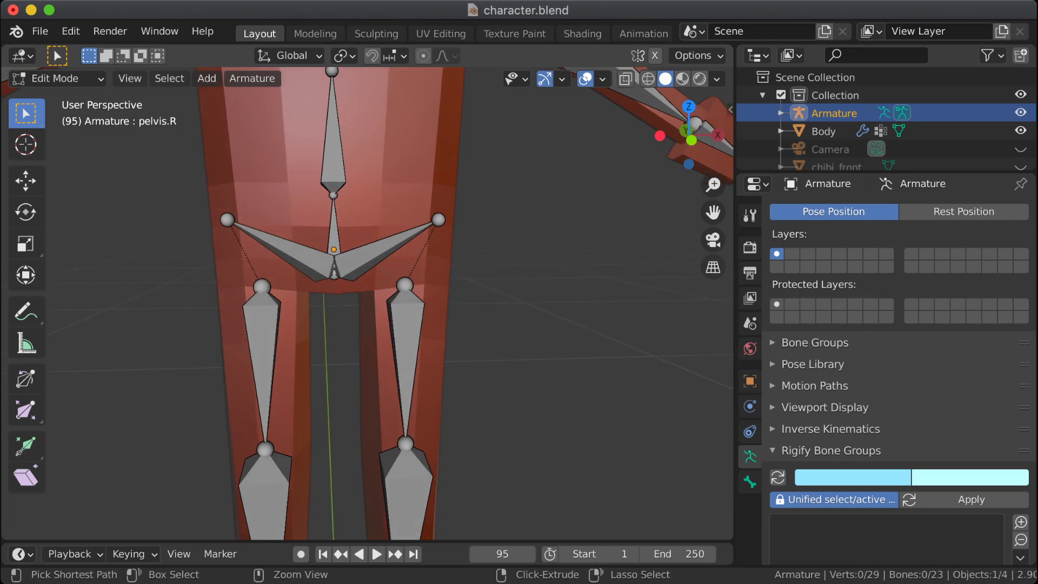
{"action": "key", "text": "ctrl+s"}
Step: Put the Armature in Pose Mode and view the bent hip from the right side
{"action": "middle_click_drag", "start_coordinate": [389, 271], "coordinate": [427, 453]}
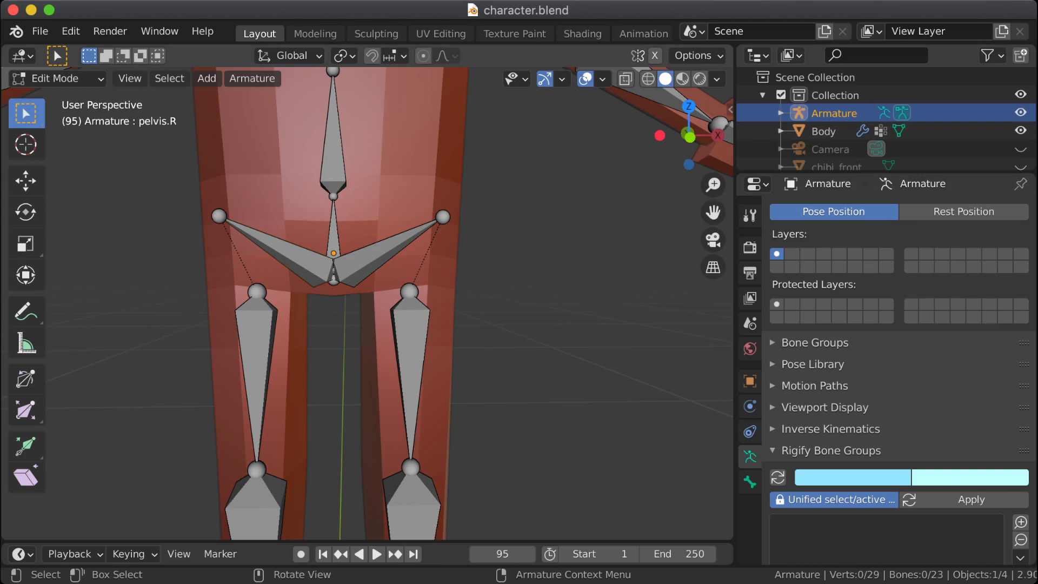
{"action": "middle_click_drag", "start_coordinate": [346, 303], "coordinate": [327, 302]}
{"action": "key", "text": "KP_3"}
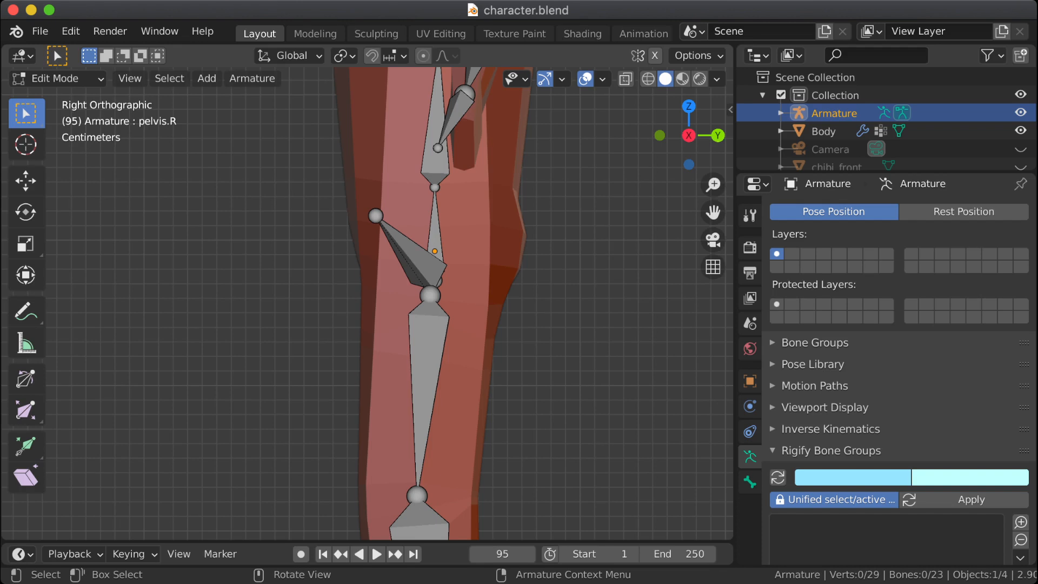
{"action": "left_click", "coordinate": [57, 78]}
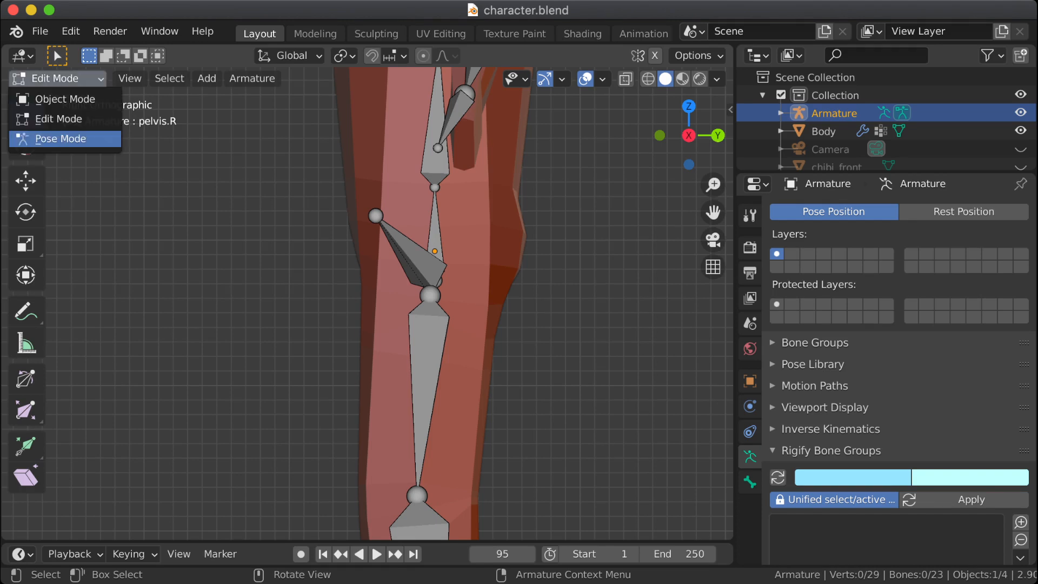
{"action": "left_click", "coordinate": [60, 138]}
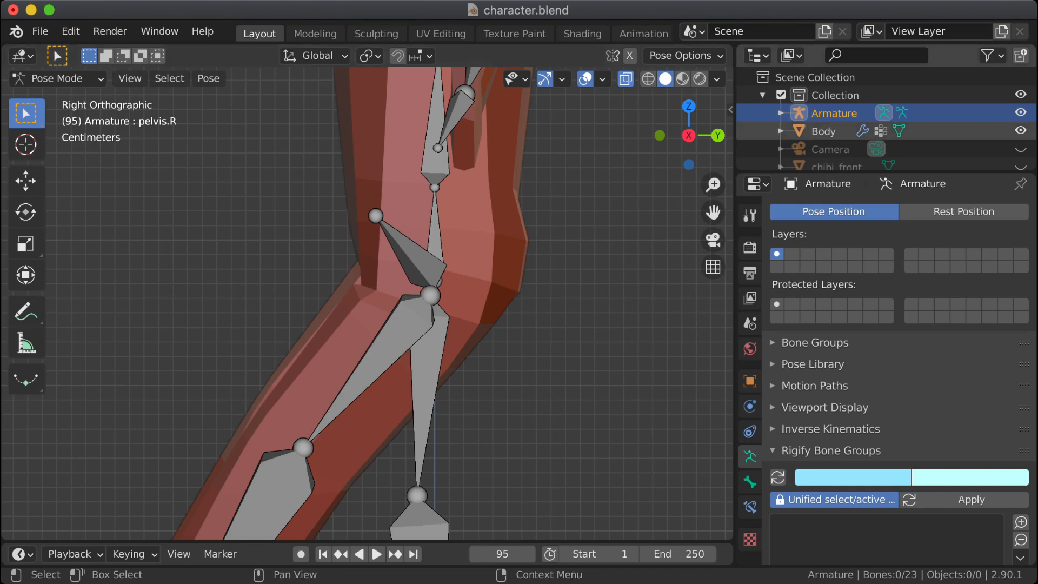
Step: Leave Pose Mode, select the Body mesh and compare its posed and rest shapes by toggling Edit Mode
{"action": "left_click", "coordinate": [57, 78]}
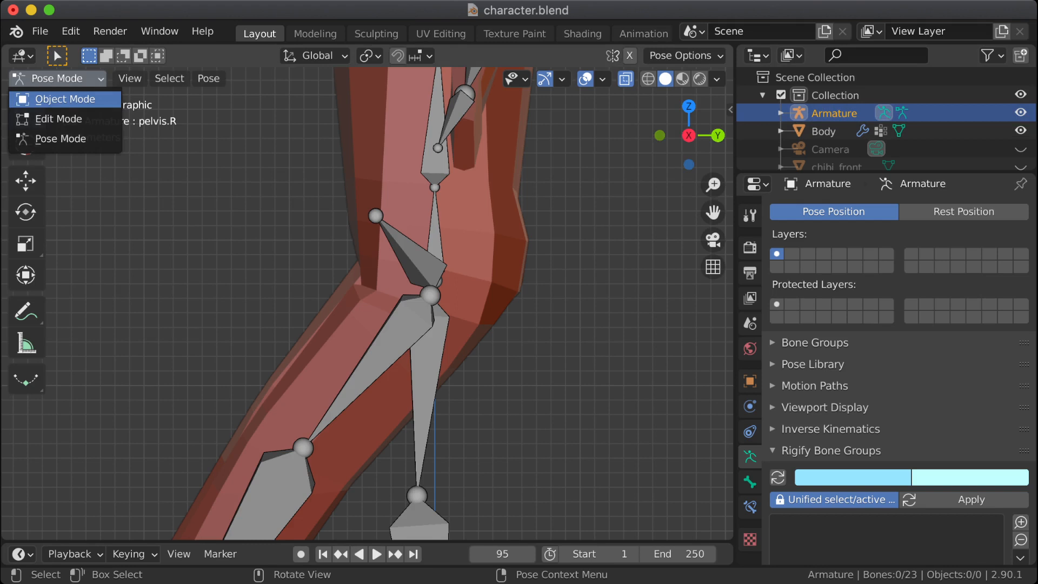
{"action": "left_click", "coordinate": [71, 97]}
{"action": "left_click", "coordinate": [823, 131]}
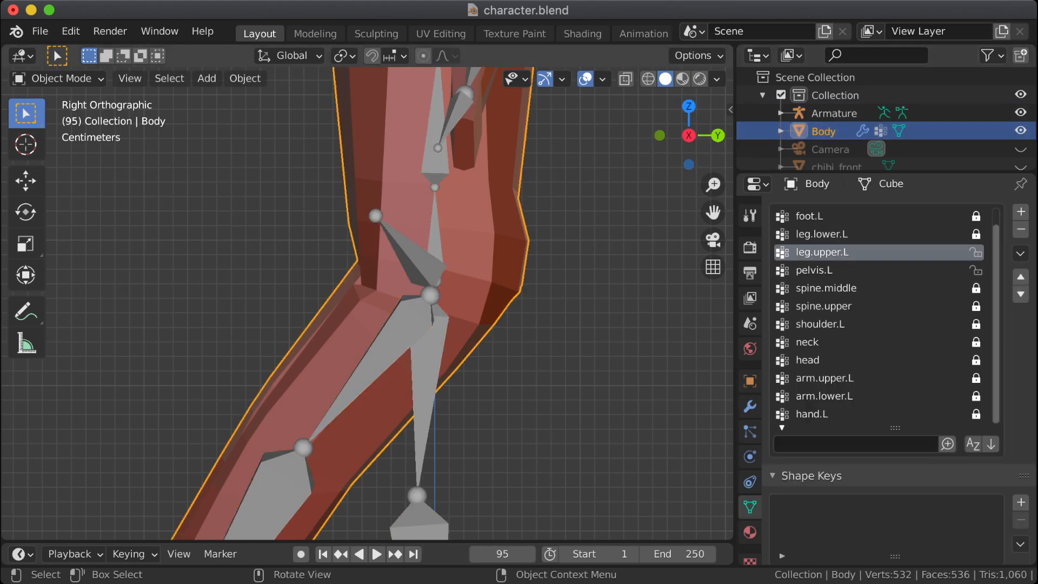
{"action": "key", "text": "Tab"}
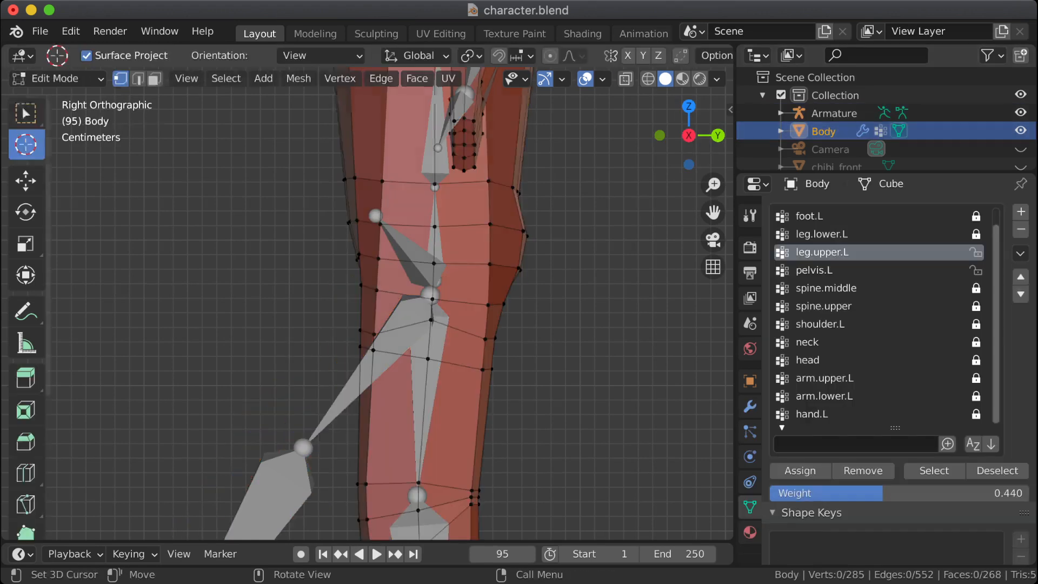
{"action": "key", "text": "Tab"}
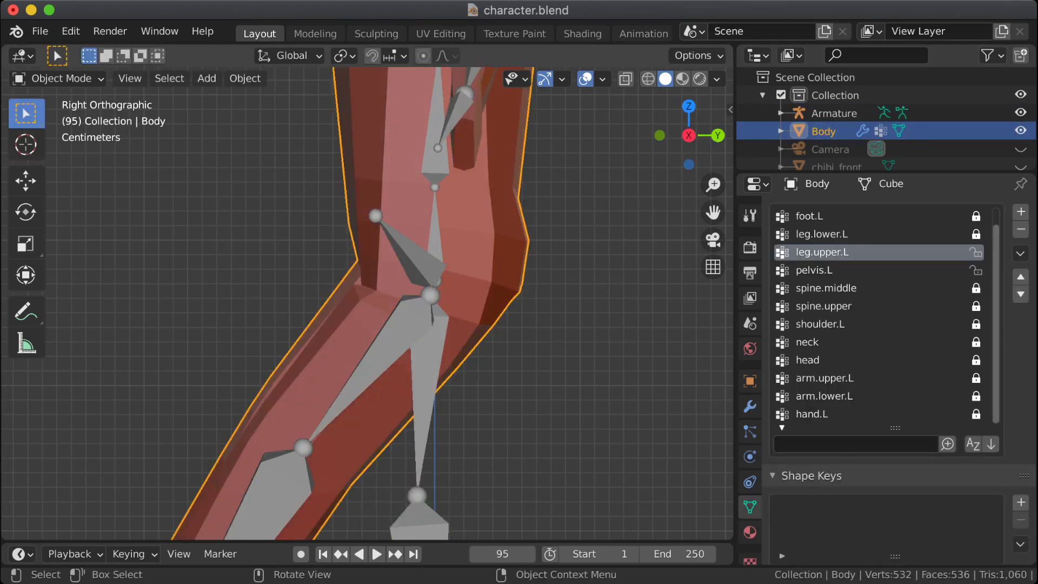
{"action": "key", "text": "Tab"}
{"action": "key", "text": "Tab"}
{"action": "key", "text": "Tab"}
{"action": "middle_click_drag", "start_coordinate": [379, 303], "coordinate": [476, 305]}
Step: Switch the Body to Weight Paint mode, hide the Armature and use wireframe shading
{"action": "left_click", "coordinate": [54, 78]}
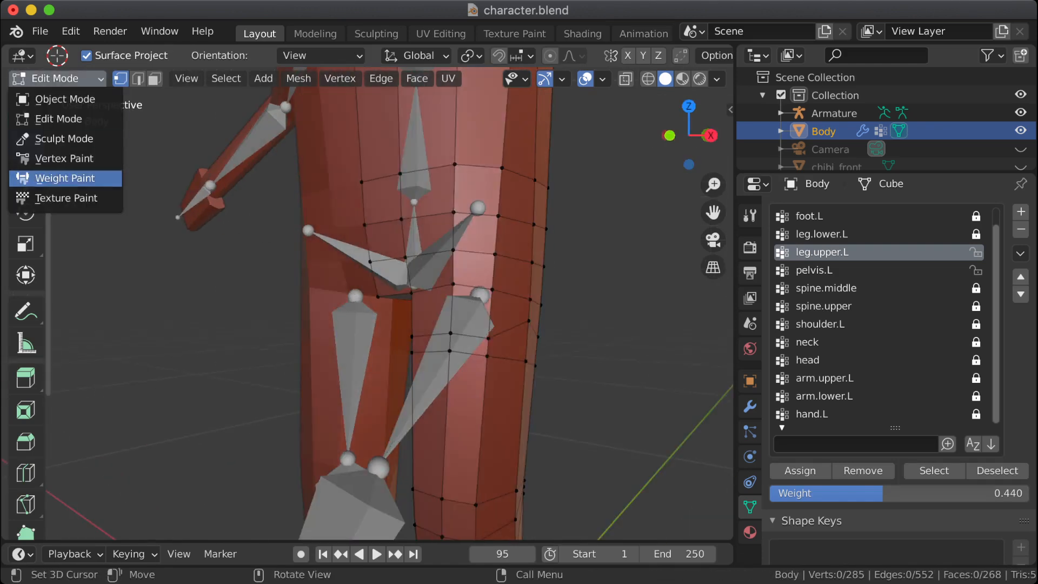
{"action": "left_click", "coordinate": [79, 177]}
{"action": "scroll", "coordinate": [568, 304], "scroll_direction": "up", "scroll_amount": 2}
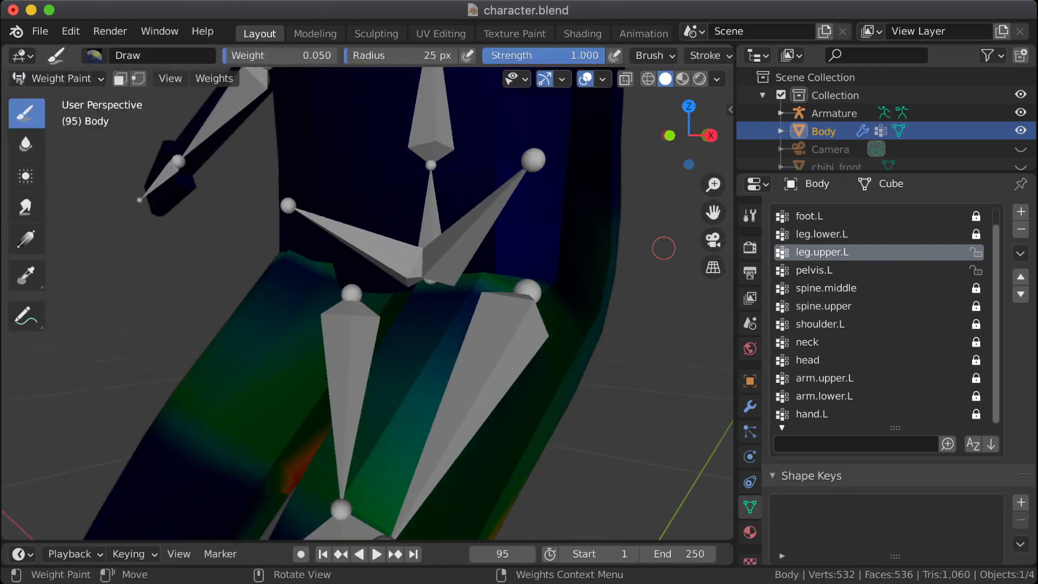
{"action": "left_click", "coordinate": [1021, 113]}
{"action": "middle_click_drag", "start_coordinate": [379, 303], "coordinate": [330, 305]}
{"action": "middle_click_drag", "start_coordinate": [655, 243], "coordinate": [642, 241]}
{"action": "left_click", "coordinate": [648, 79]}
Step: Set the Draw brush weight to 0.5 and paint the leg.upper.L weights over the front of the upper thigh
{"action": "mouse_move", "coordinate": [519, 234]}
{"action": "middle_mouse_down"}
{"action": "mouse_move", "coordinate": [563, 268]}
{"action": "mouse_move", "coordinate": [524, 270]}
{"action": "mouse_move", "coordinate": [512, 292]}
{"action": "mouse_move", "coordinate": [296, 317]}
{"action": "middle_mouse_up"}
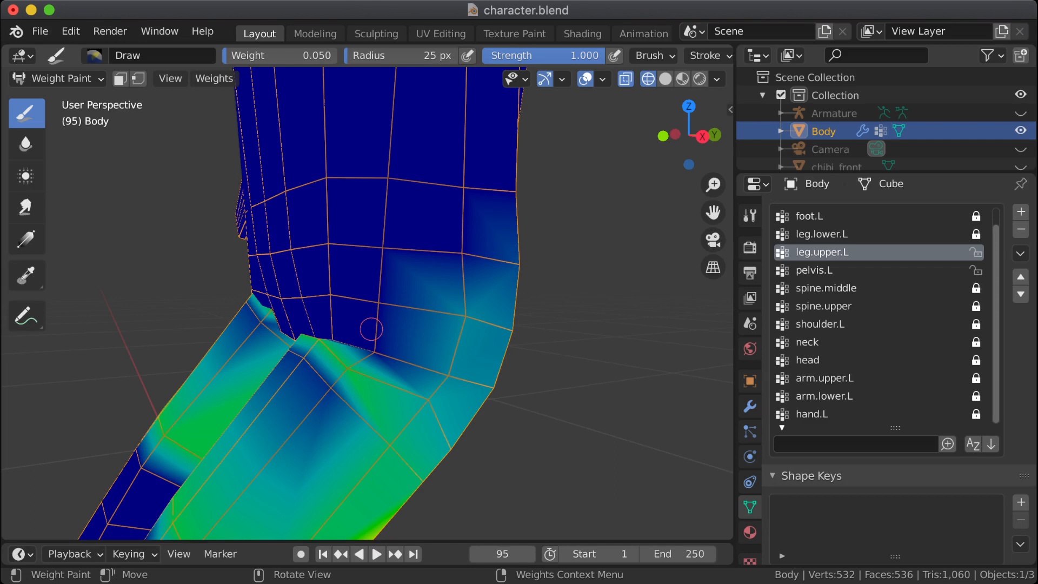
{"action": "scroll", "coordinate": [371, 321], "scroll_direction": "down", "scroll_amount": 1}
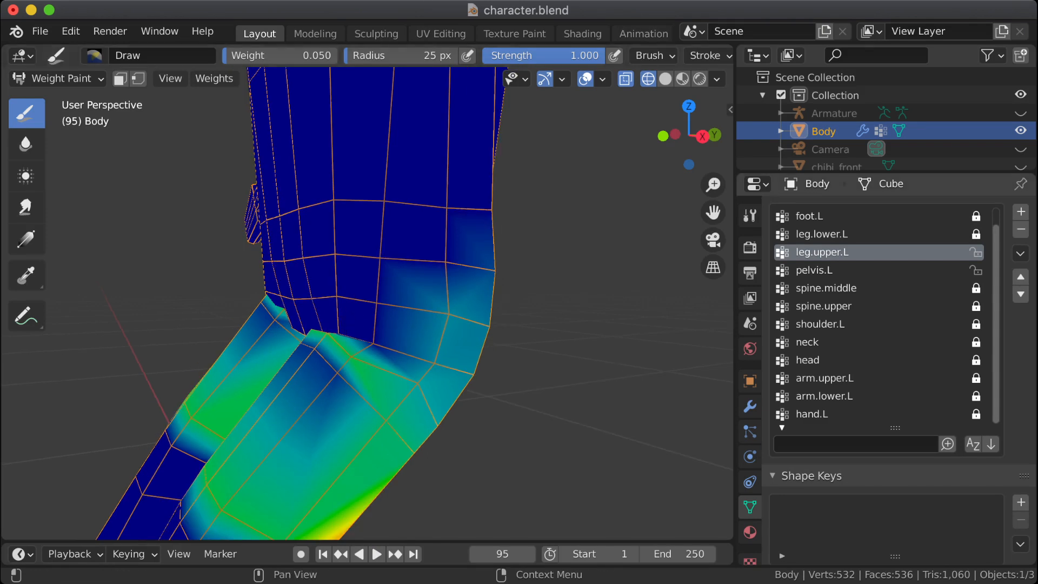
{"action": "mouse_move", "coordinate": [375, 355]}
{"action": "middle_mouse_down"}
{"action": "mouse_move", "coordinate": [335, 378]}
{"action": "mouse_move", "coordinate": [387, 377]}
{"action": "middle_mouse_up"}
{"action": "right_click", "coordinate": [386, 378]}
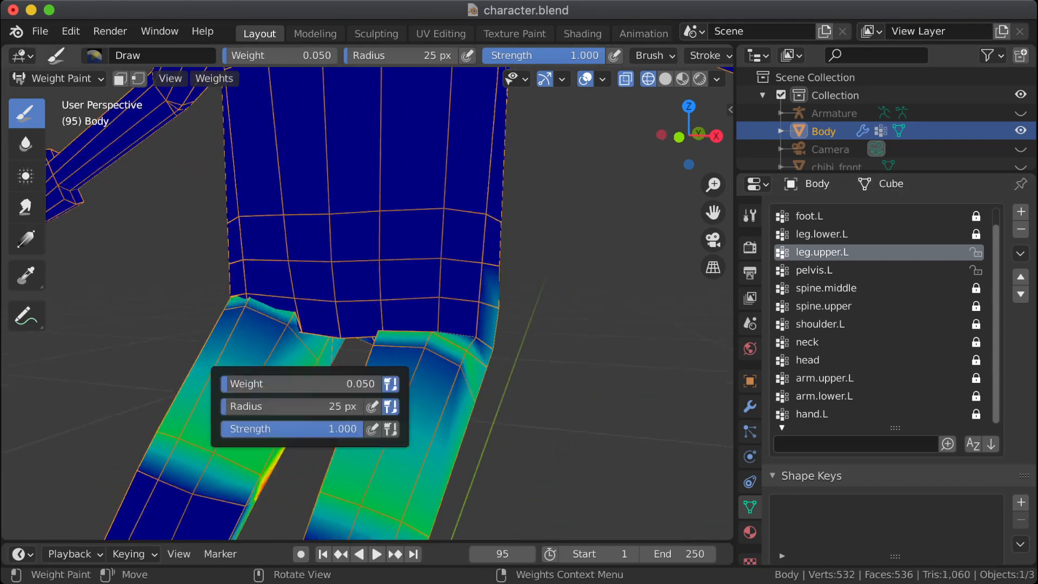
{"action": "left_click", "coordinate": [308, 384]}
{"action": "type", "text": ".5"}
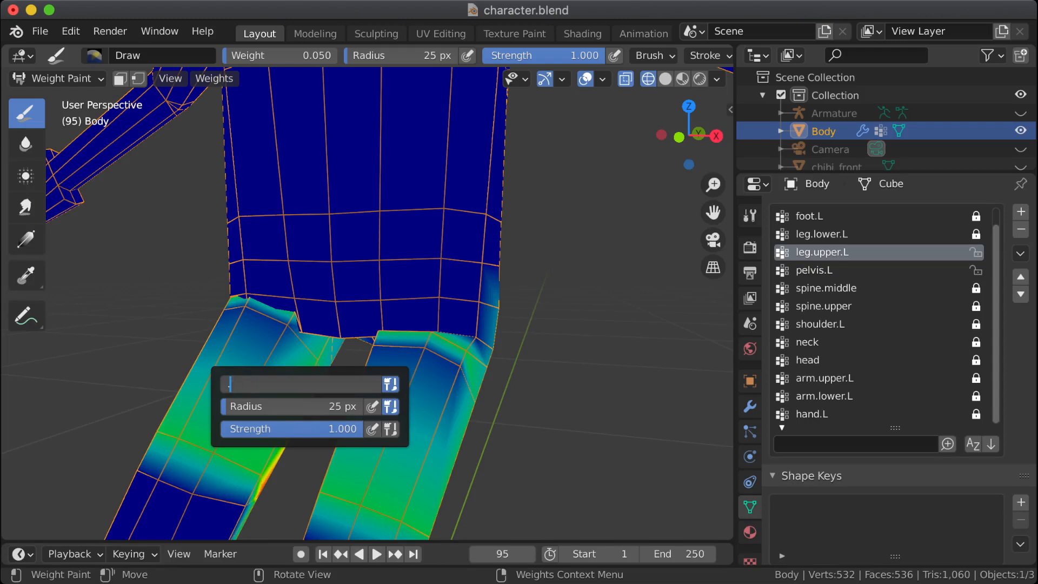
{"action": "key", "text": "Return"}
{"action": "left_click_drag", "start_coordinate": [423, 351], "coordinate": [465, 363]}
{"action": "middle_click_drag", "start_coordinate": [465, 363], "coordinate": [398, 363]}
{"action": "left_click_drag", "start_coordinate": [397, 364], "coordinate": [394, 363]}
{"action": "mouse_move", "coordinate": [386, 376]}
{"action": "middle_mouse_down"}
{"action": "mouse_move", "coordinate": [343, 397]}
{"action": "mouse_move", "coordinate": [331, 424]}
{"action": "mouse_move", "coordinate": [315, 351]}
{"action": "mouse_move", "coordinate": [317, 249]}
{"action": "middle_mouse_up"}
{"action": "middle_click_drag", "start_coordinate": [398, 332], "coordinate": [267, 278]}
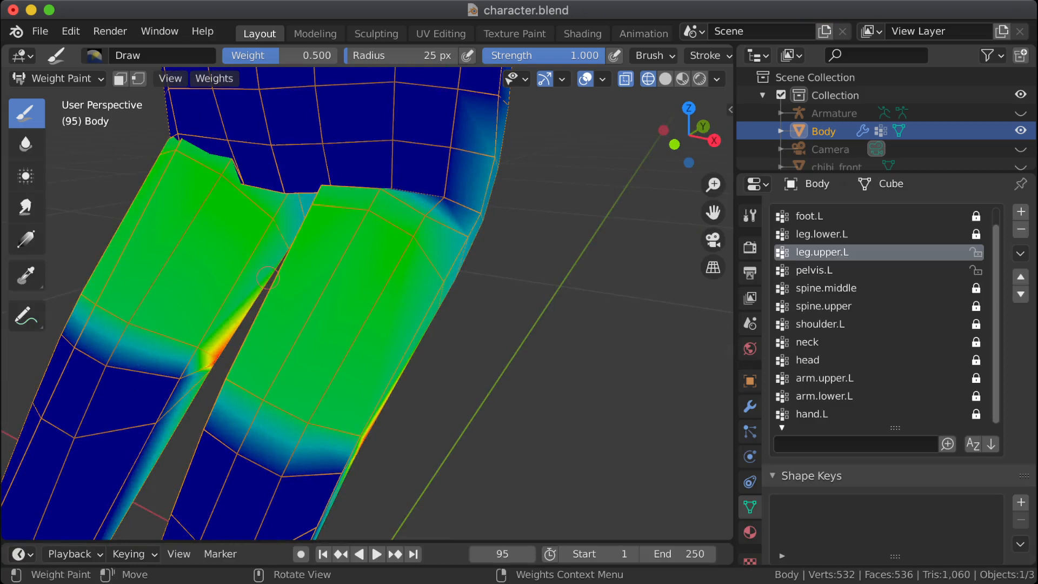
Step: Try to paint the lower thigh vertices of leg.upper.L with a brush weight of 1.0
{"action": "right_click", "coordinate": [218, 263]}
{"action": "left_click_drag", "start_coordinate": [189, 264], "coordinate": [303, 270]}
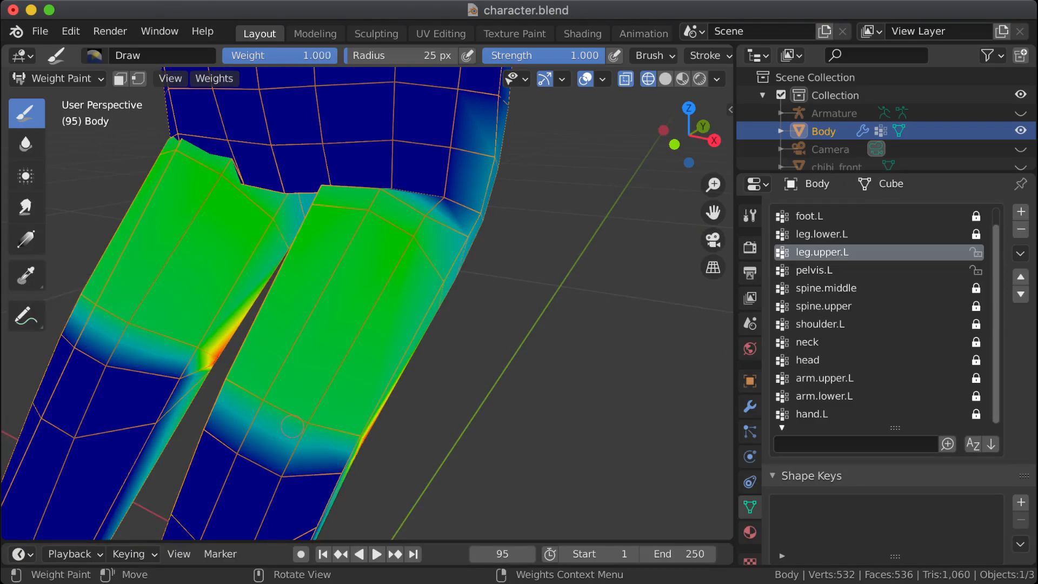
{"action": "left_click_drag", "start_coordinate": [292, 426], "coordinate": [311, 424]}
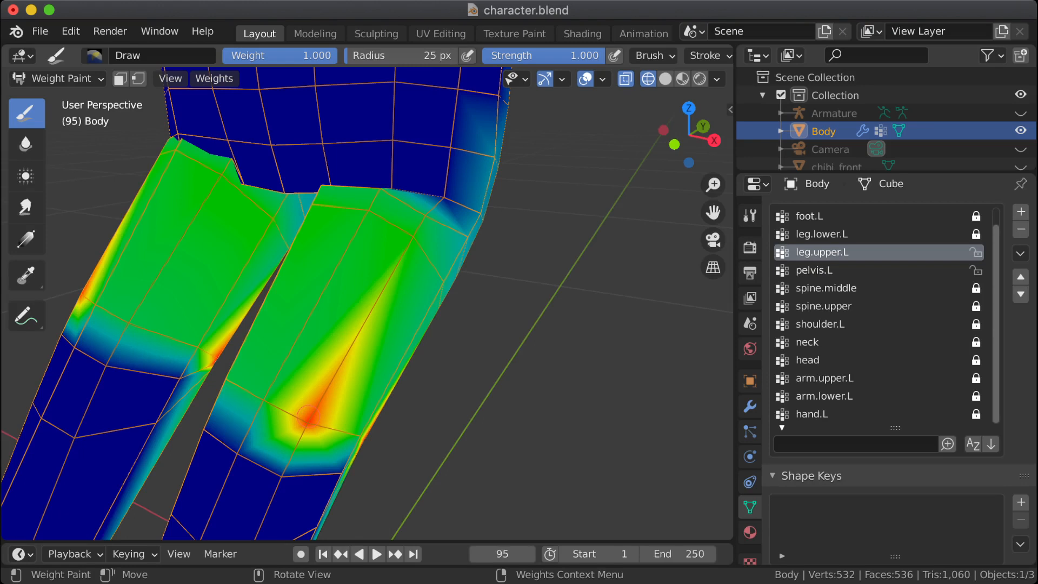
{"action": "left_click", "coordinate": [262, 399]}
{"action": "left_click", "coordinate": [225, 382]}
{"action": "mouse_move", "coordinate": [222, 383]}
{"action": "middle_mouse_down"}
{"action": "mouse_move", "coordinate": [303, 381]}
{"action": "mouse_move", "coordinate": [258, 392]}
{"action": "middle_mouse_up"}
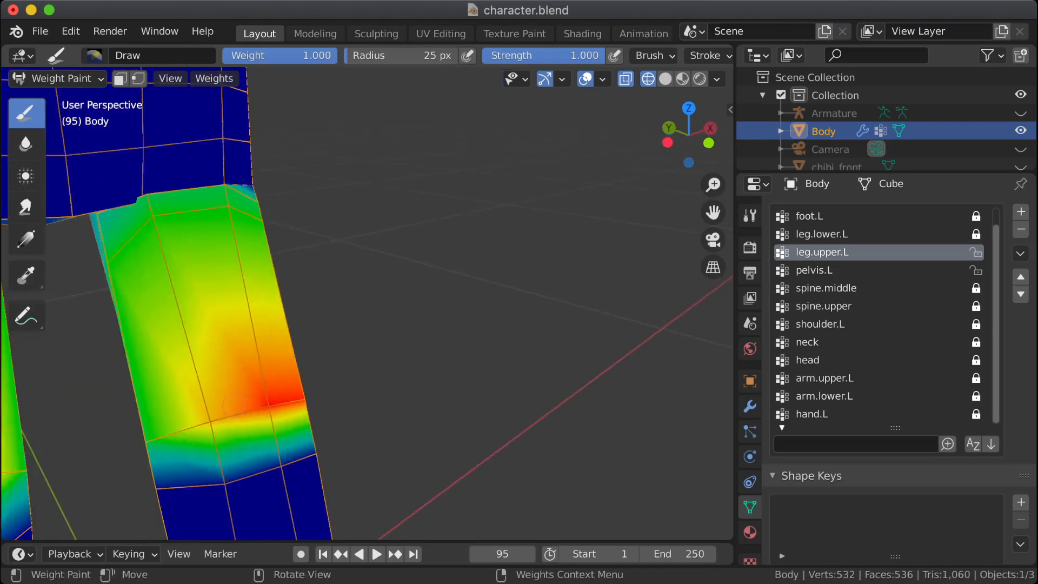
{"action": "left_click", "coordinate": [259, 392]}
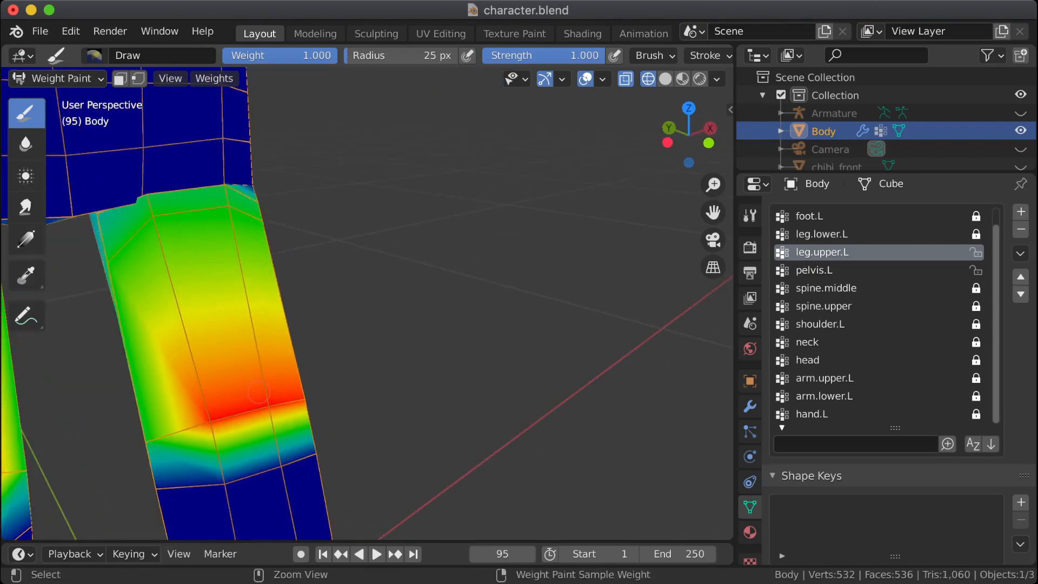
Step: Undo the full-weight strokes on the lower thigh
{"action": "key", "text": "ctrl+z"}
{"action": "key", "text": "ctrl+z"}
{"action": "key", "text": "ctrl+z"}
{"action": "key", "text": "ctrl+z"}
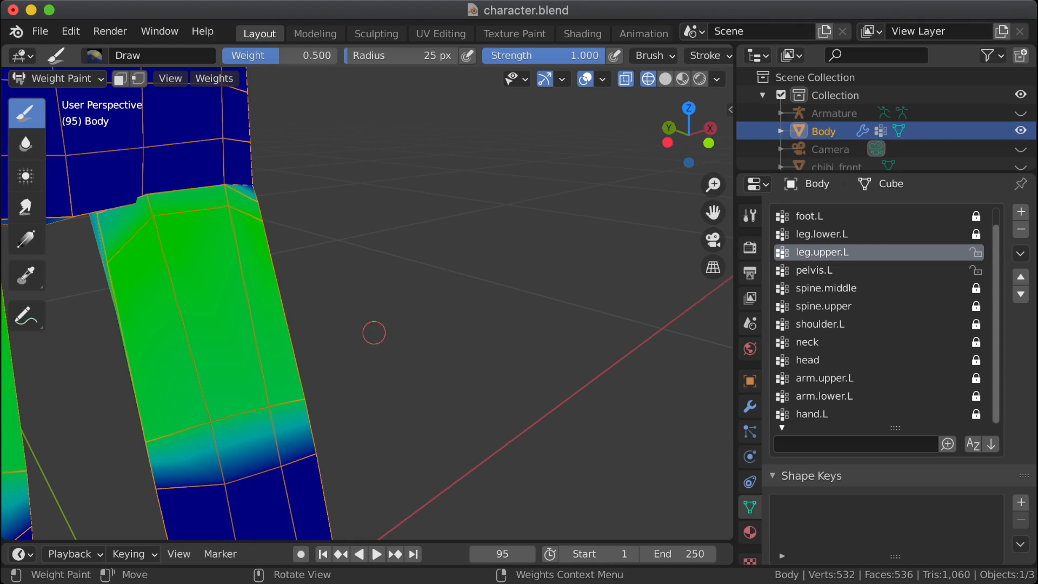
Step: Examine the leg.upper.L weights around both thighs and compare them with the pelvis.L group
{"action": "mouse_move", "coordinate": [371, 331]}
{"action": "middle_mouse_down"}
{"action": "mouse_move", "coordinate": [449, 334]}
{"action": "mouse_move", "coordinate": [284, 332]}
{"action": "middle_mouse_up"}
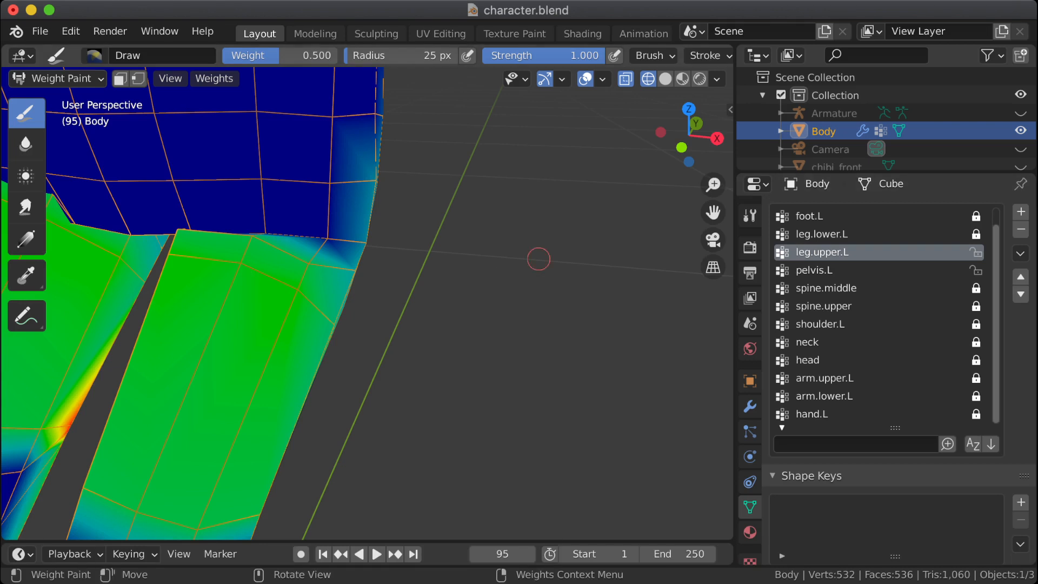
{"action": "mouse_move", "coordinate": [219, 277]}
{"action": "middle_mouse_down"}
{"action": "mouse_move", "coordinate": [273, 297]}
{"action": "mouse_move", "coordinate": [351, 278]}
{"action": "mouse_move", "coordinate": [247, 303]}
{"action": "mouse_move", "coordinate": [206, 332]}
{"action": "middle_mouse_up"}
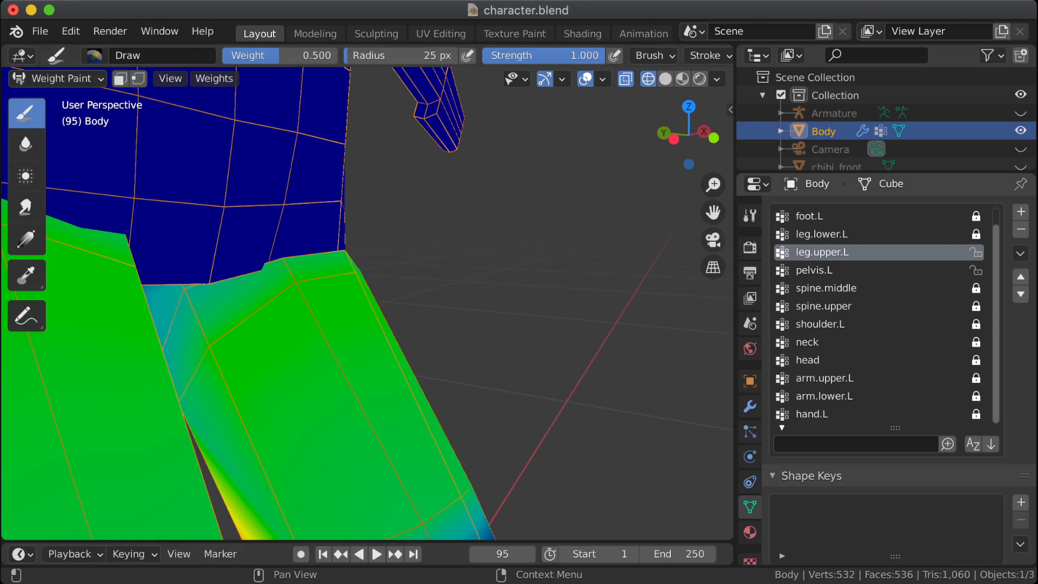
{"action": "left_click", "coordinate": [844, 270]}
{"action": "left_click", "coordinate": [822, 252]}
{"action": "middle_click_drag", "start_coordinate": [540, 371], "coordinate": [549, 340]}
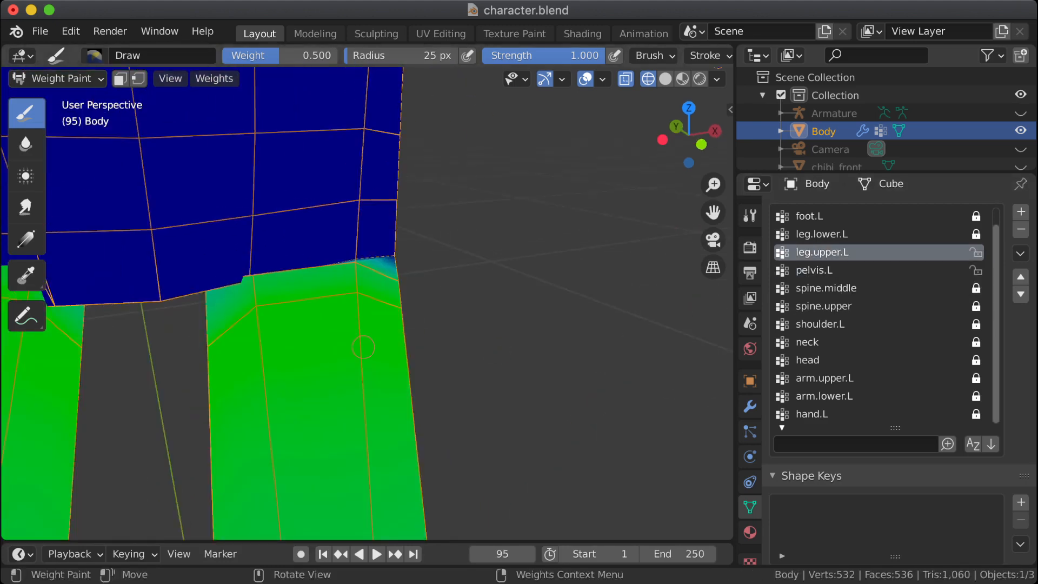
{"action": "scroll", "coordinate": [414, 327], "scroll_direction": "down", "scroll_amount": 4}
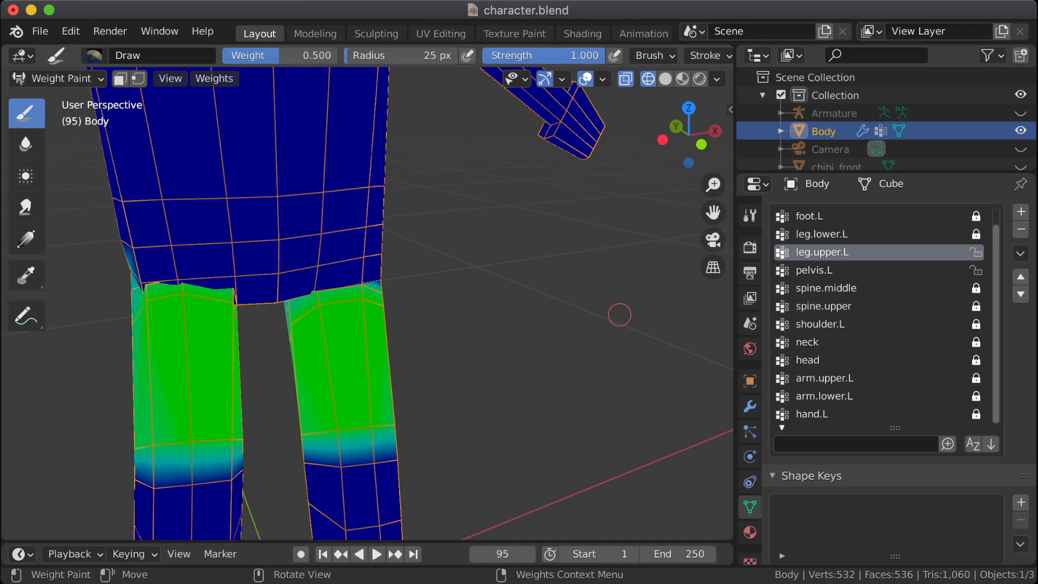
{"action": "mouse_move", "coordinate": [621, 313]}
{"action": "middle_mouse_down"}
{"action": "mouse_move", "coordinate": [519, 310]}
{"action": "mouse_move", "coordinate": [433, 267]}
{"action": "middle_mouse_up"}
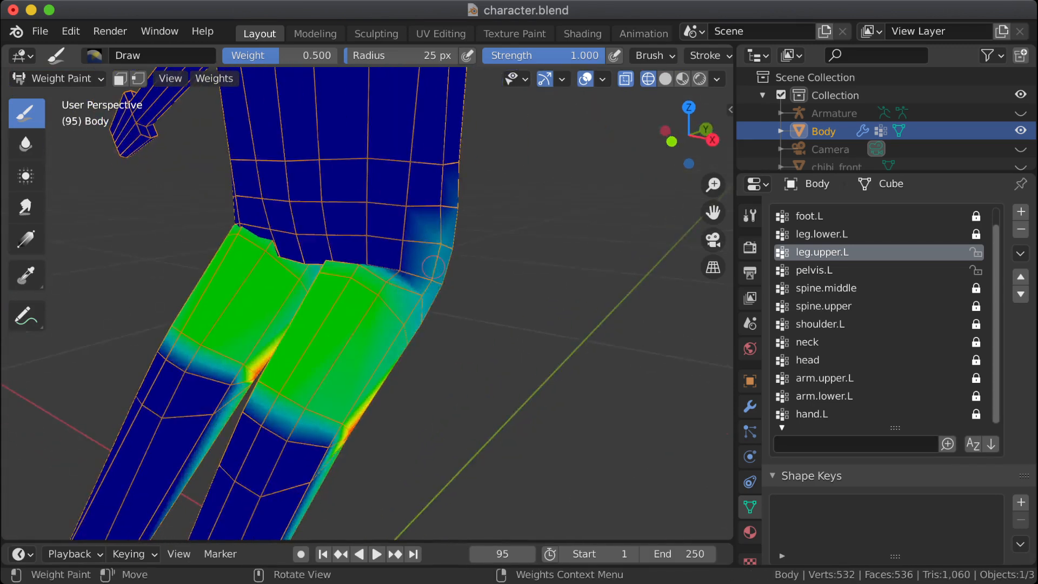
Step: Set the brush weight to 1.0 and paint the vertices around the top of the thigh in leg.upper.L
{"action": "right_click", "coordinate": [294, 303]}
{"action": "left_click_drag", "start_coordinate": [294, 286], "coordinate": [422, 284]}
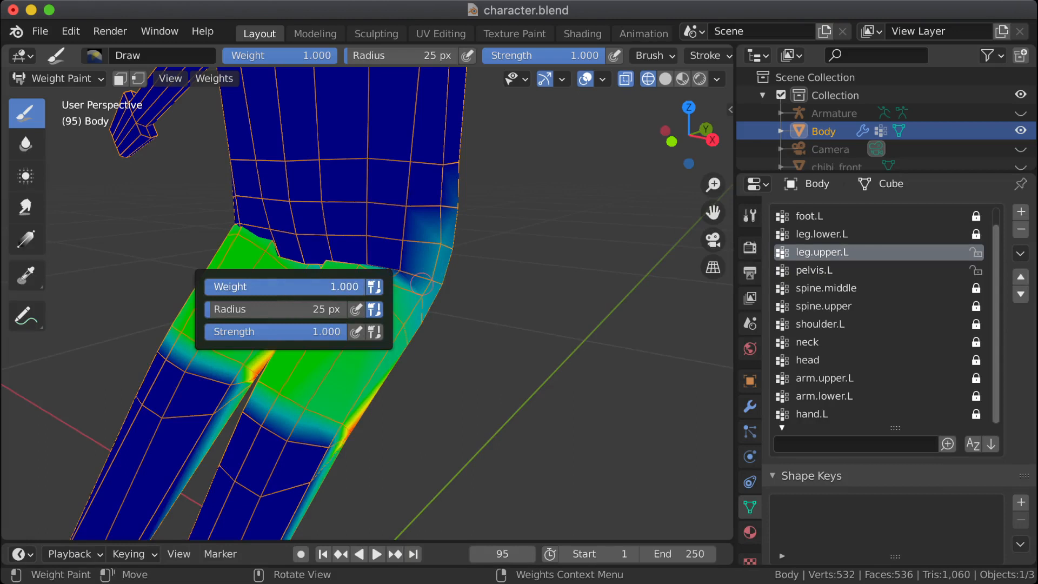
{"action": "mouse_move", "coordinate": [233, 270]}
{"action": "middle_mouse_down"}
{"action": "mouse_move", "coordinate": [296, 261]}
{"action": "mouse_move", "coordinate": [318, 305]}
{"action": "middle_mouse_up"}
{"action": "scroll", "coordinate": [318, 306], "scroll_direction": "up", "scroll_amount": 3}
{"action": "mouse_move", "coordinate": [303, 367]}
{"action": "left_mouse_down"}
{"action": "mouse_move", "coordinate": [292, 400]}
{"action": "mouse_move", "coordinate": [325, 378]}
{"action": "mouse_move", "coordinate": [398, 367]}
{"action": "left_mouse_up"}
{"action": "middle_click_drag", "start_coordinate": [318, 355], "coordinate": [375, 355]}
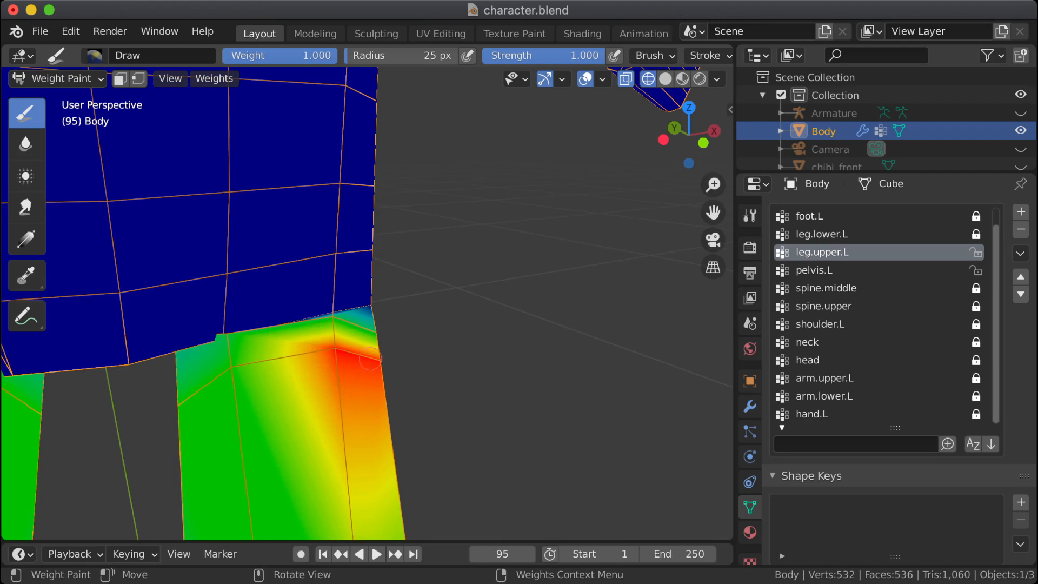
{"action": "left_click_drag", "start_coordinate": [288, 374], "coordinate": [268, 365]}
{"action": "mouse_move", "coordinate": [268, 365]}
{"action": "middle_mouse_down"}
{"action": "mouse_move", "coordinate": [322, 364]}
{"action": "mouse_move", "coordinate": [312, 369]}
{"action": "middle_mouse_up"}
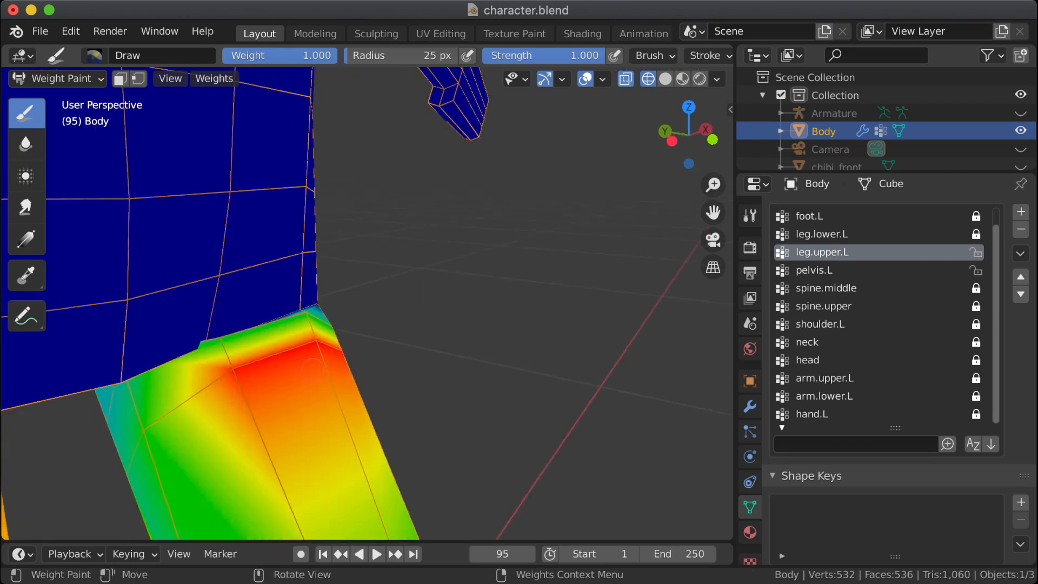
{"action": "left_click_drag", "start_coordinate": [135, 434], "coordinate": [144, 433]}
{"action": "middle_click_drag", "start_coordinate": [143, 432], "coordinate": [38, 431]}
{"action": "middle_click_drag", "start_coordinate": [154, 495], "coordinate": [306, 387], "text": "shift"}
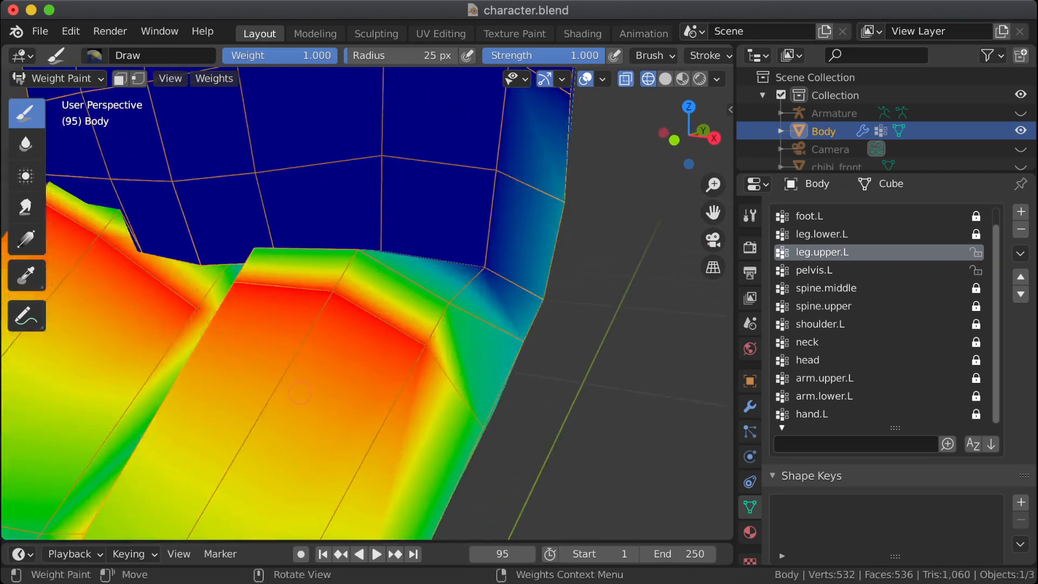
Step: Set the brush weight to 0.5 and paint the leg.upper.L vertices along the front hip crease
{"action": "scroll", "coordinate": [306, 386], "scroll_direction": "down", "scroll_amount": 4}
{"action": "middle_click_drag", "start_coordinate": [308, 327], "coordinate": [267, 364]}
{"action": "right_click", "coordinate": [451, 357]}
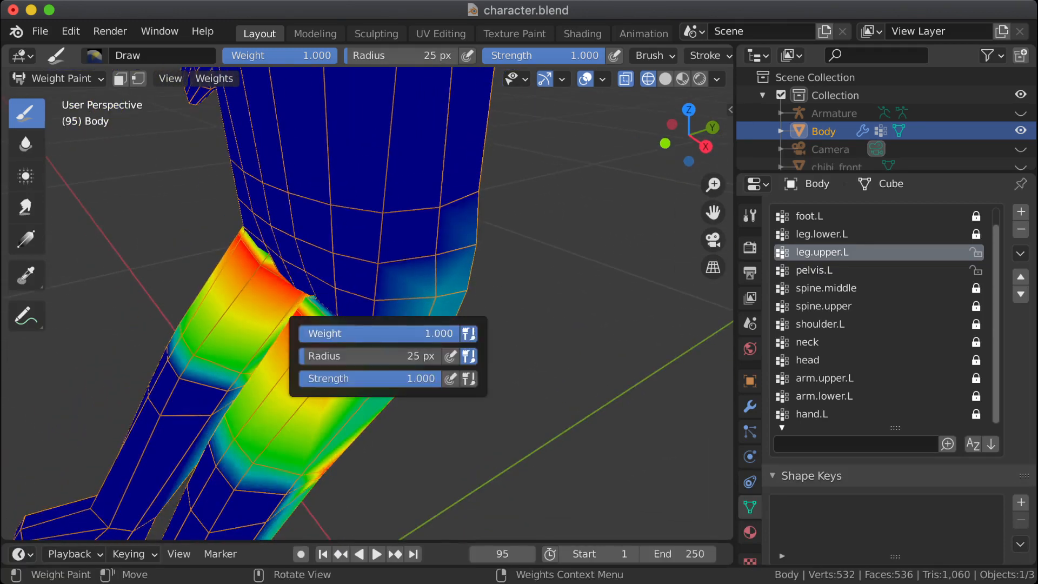
{"action": "left_click", "coordinate": [324, 334]}
{"action": "type", "text": ".5"}
{"action": "key", "text": "Return"}
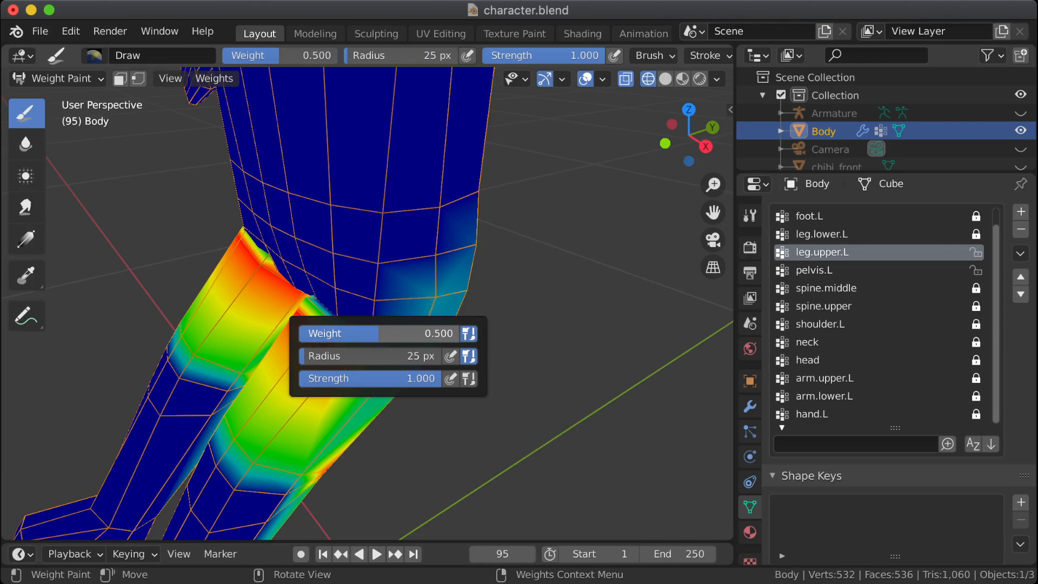
{"action": "mouse_move", "coordinate": [376, 321]}
{"action": "left_mouse_down"}
{"action": "mouse_move", "coordinate": [375, 330]}
{"action": "mouse_move", "coordinate": [318, 297]}
{"action": "left_mouse_up"}
{"action": "middle_click_drag", "start_coordinate": [322, 302], "coordinate": [312, 226]}
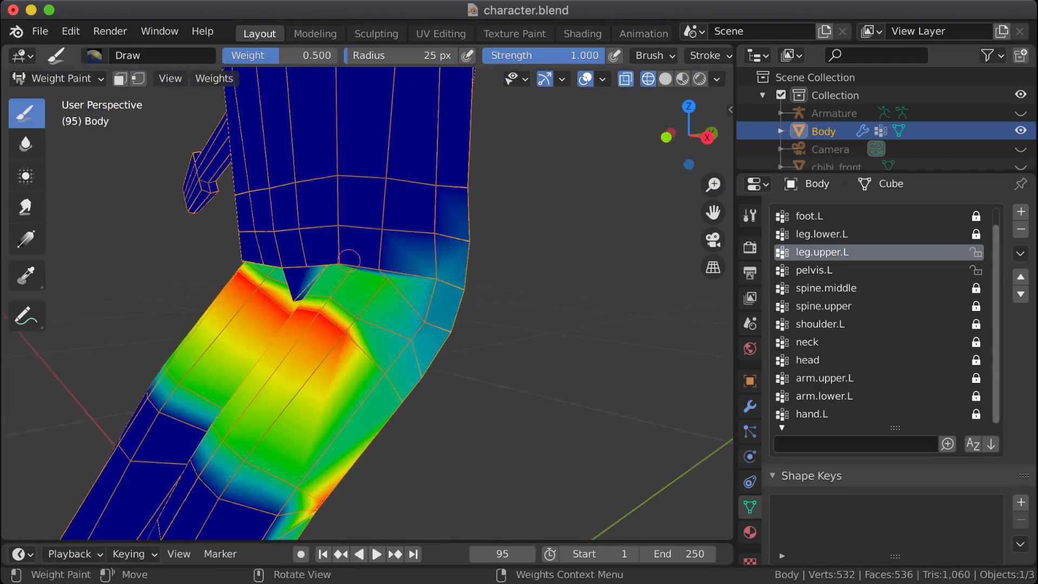
Step: In the pelvis.L group, paint the outer vertices of the front hip crease with the 0.5 weight brush
{"action": "left_click", "coordinate": [813, 270]}
{"action": "middle_click_drag", "start_coordinate": [408, 311], "coordinate": [522, 208]}
{"action": "scroll", "coordinate": [422, 245], "scroll_direction": "up", "scroll_amount": 6}
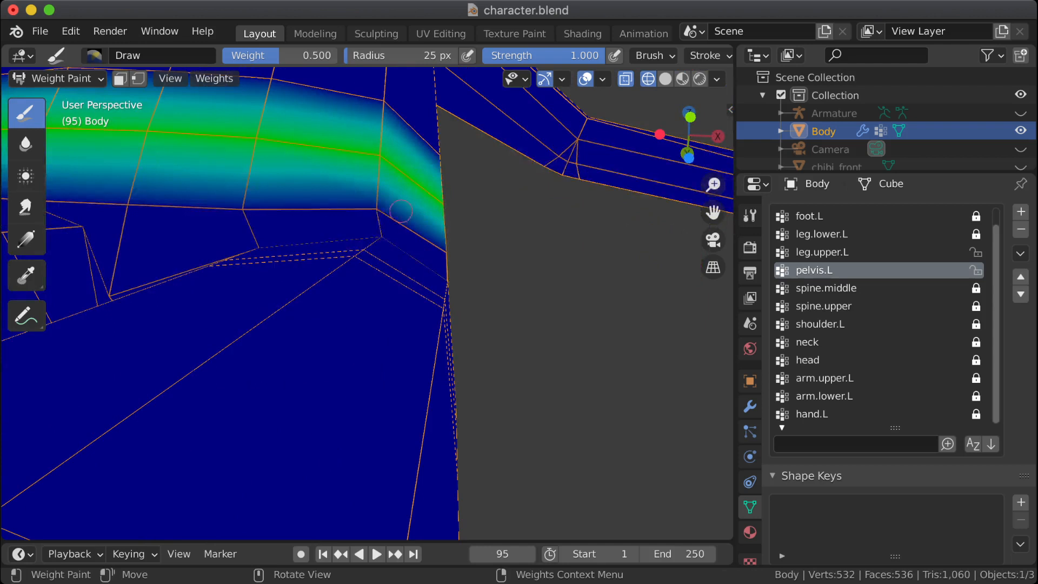
{"action": "left_click", "coordinate": [383, 235]}
{"action": "left_click", "coordinate": [383, 235]}
{"action": "mouse_move", "coordinate": [404, 241]}
{"action": "middle_mouse_down"}
{"action": "mouse_move", "coordinate": [384, 271]}
{"action": "mouse_move", "coordinate": [467, 277]}
{"action": "mouse_move", "coordinate": [461, 289]}
{"action": "middle_mouse_up"}
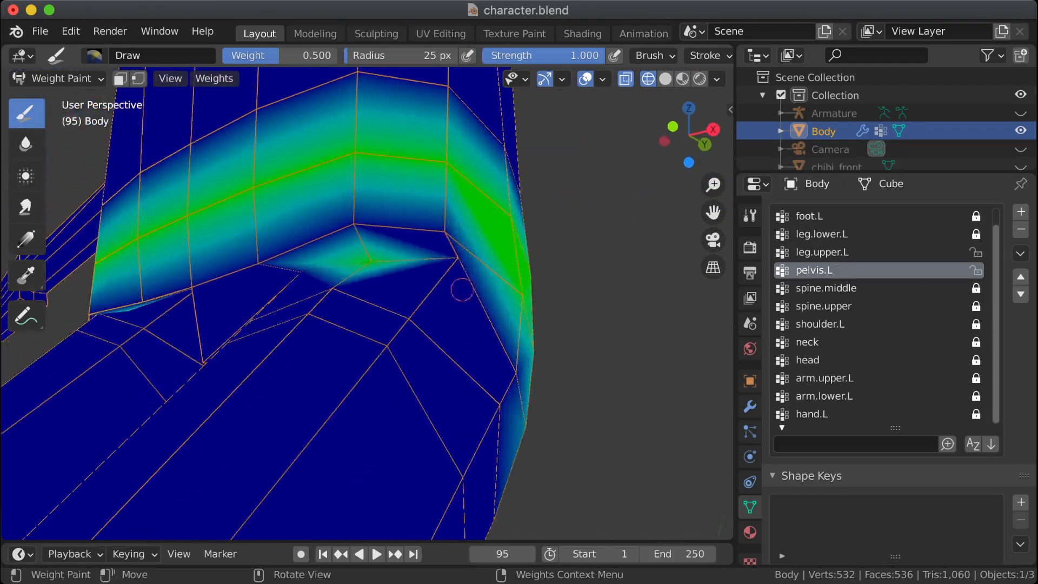
{"action": "left_click", "coordinate": [452, 267]}
{"action": "left_click", "coordinate": [449, 272]}
{"action": "left_click", "coordinate": [445, 275]}
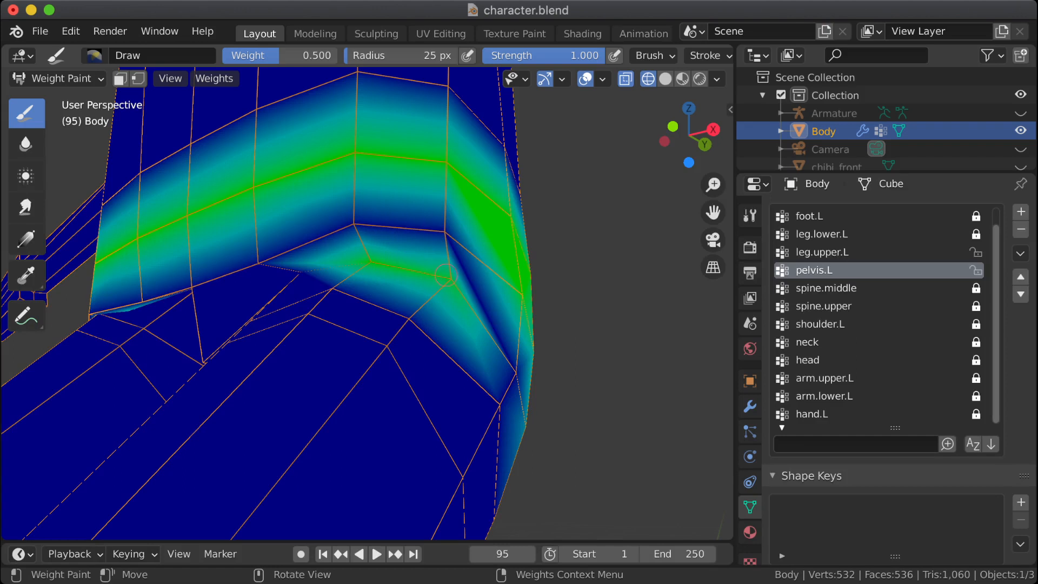
Step: Extend the 0.5 pelvis.L weight to the inner vertex of the front hip crease, near the crotch
{"action": "middle_click_drag", "start_coordinate": [370, 259], "coordinate": [334, 260]}
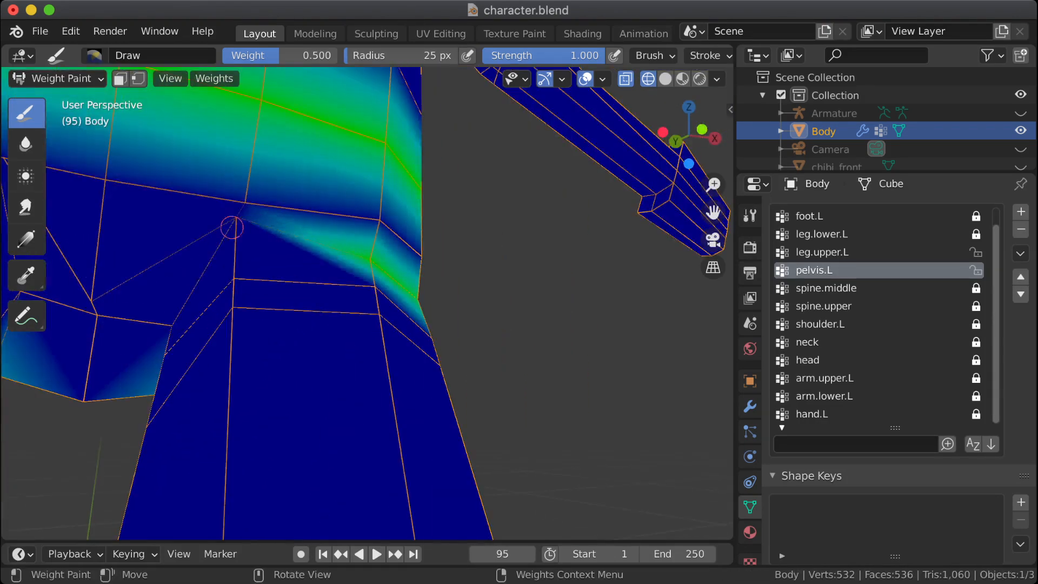
{"action": "left_click", "coordinate": [234, 223]}
{"action": "left_click_drag", "start_coordinate": [234, 223], "coordinate": [235, 222]}
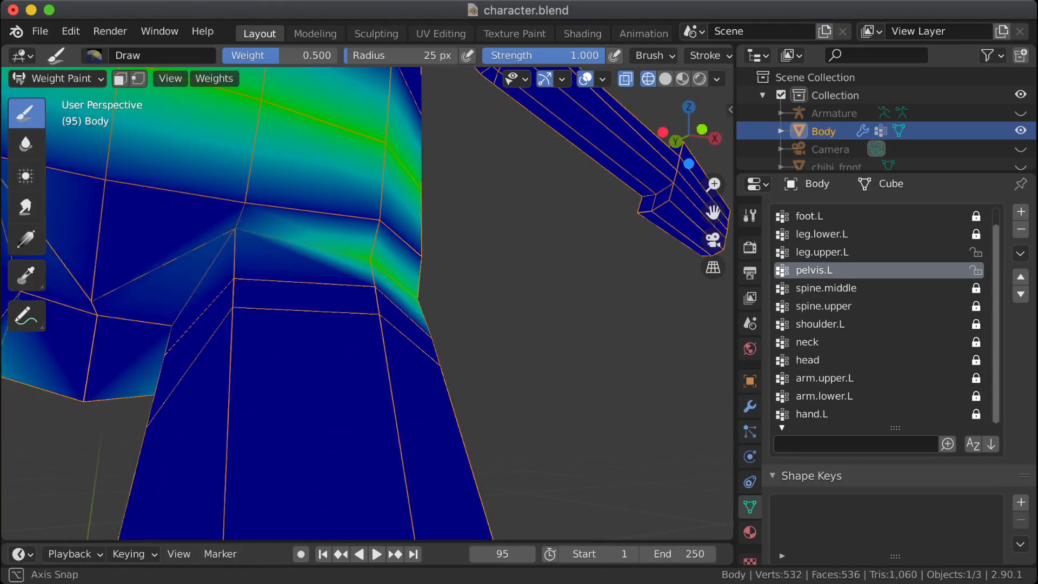
{"action": "mouse_move", "coordinate": [235, 222]}
{"action": "middle_mouse_down"}
{"action": "mouse_move", "coordinate": [250, 224]}
{"action": "mouse_move", "coordinate": [228, 260]}
{"action": "middle_mouse_up"}
{"action": "left_click", "coordinate": [235, 239]}
{"action": "left_click_drag", "start_coordinate": [228, 260], "coordinate": [239, 258]}
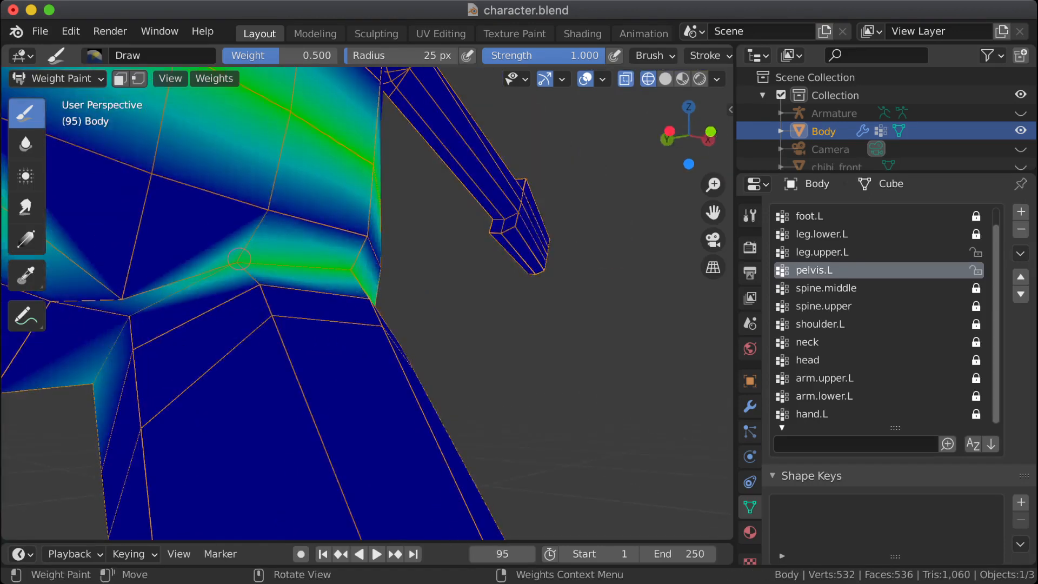
Step: Set the brush weight to 1.0 and repaint the pelvis.L vertices along the whole front hip crease
{"action": "middle_click_drag", "start_coordinate": [240, 260], "coordinate": [309, 262]}
{"action": "right_click", "coordinate": [253, 274]}
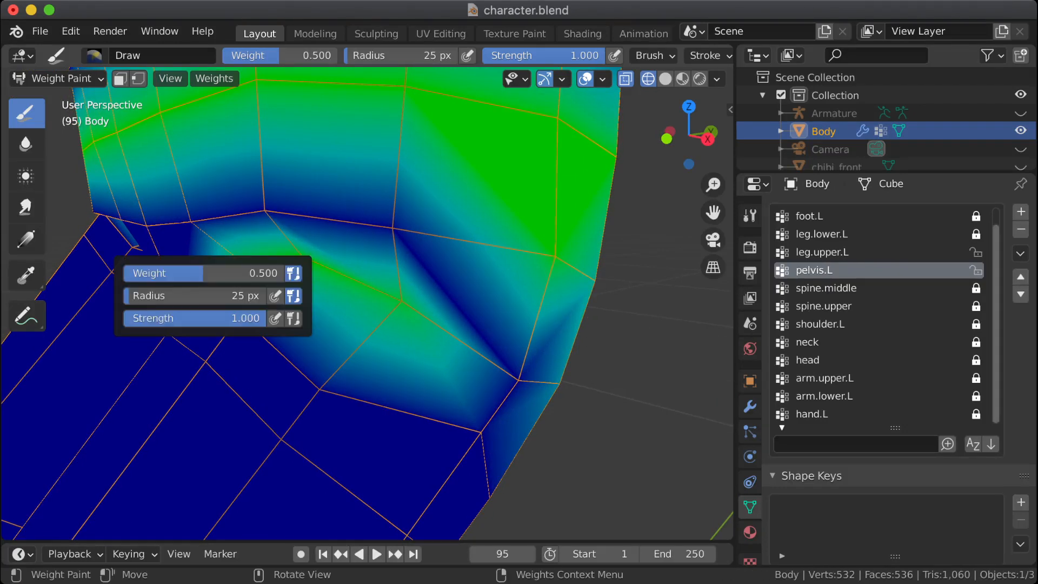
{"action": "left_click_drag", "start_coordinate": [253, 273], "coordinate": [338, 277]}
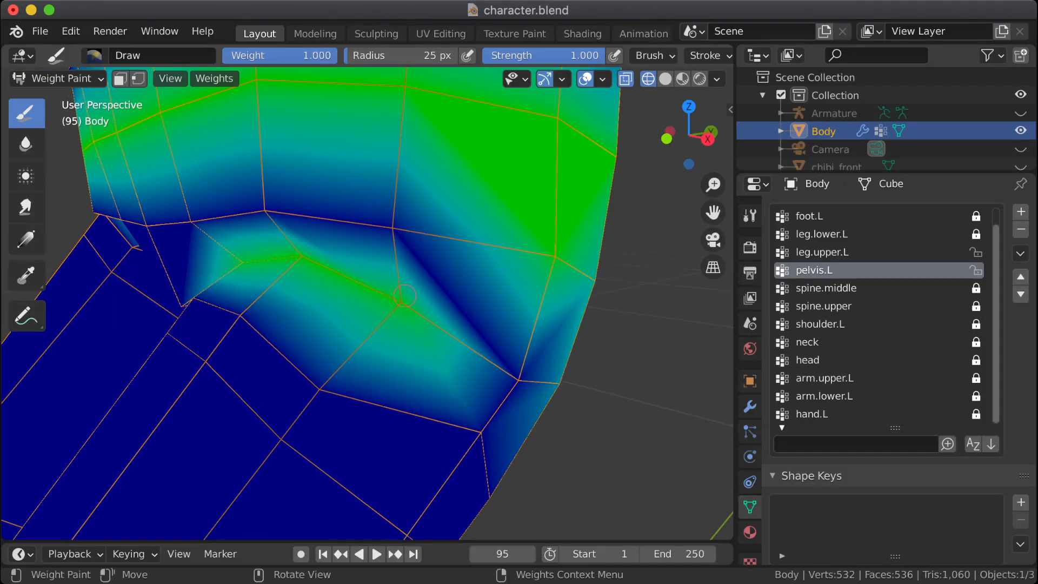
{"action": "left_click", "coordinate": [395, 307]}
{"action": "left_click_drag", "start_coordinate": [392, 325], "coordinate": [390, 306]}
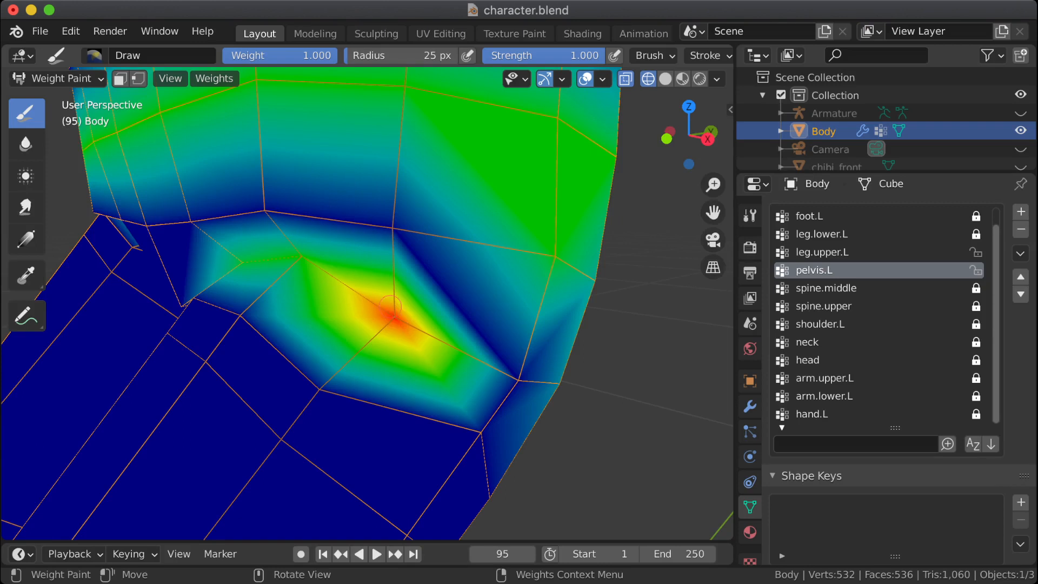
{"action": "left_click_drag", "start_coordinate": [307, 280], "coordinate": [295, 256]}
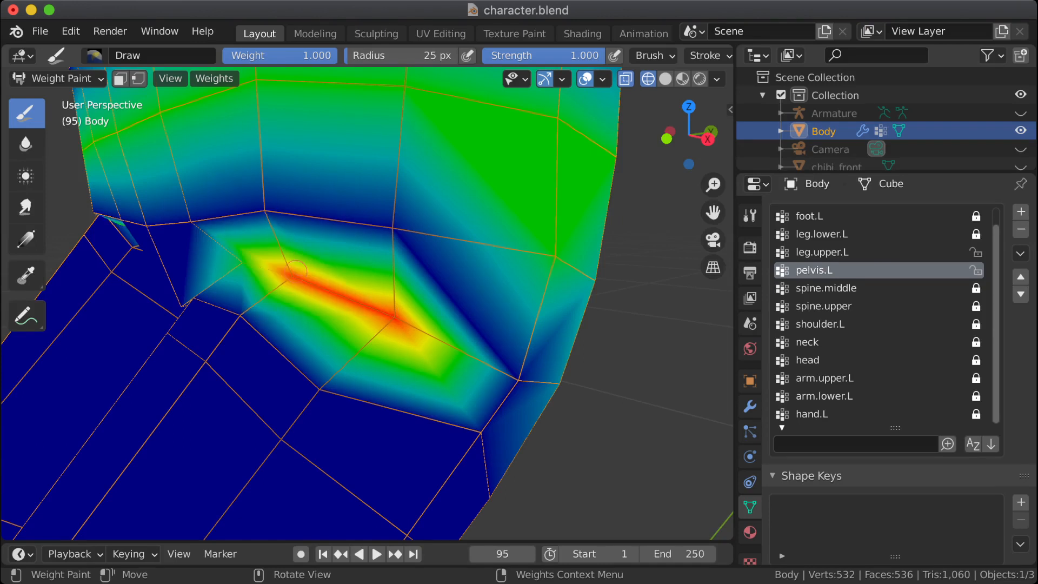
{"action": "middle_click_drag", "start_coordinate": [296, 270], "coordinate": [203, 270]}
{"action": "left_click_drag", "start_coordinate": [346, 266], "coordinate": [349, 240]}
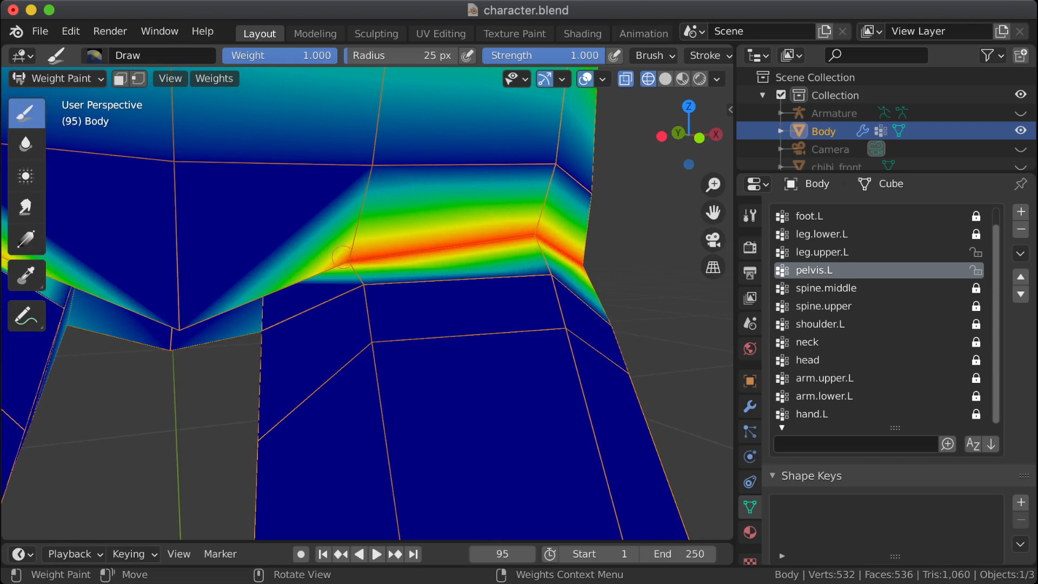
Step: Switch to the leg.upper.L group, set the brush weight to 0.1 and reduce the weights along the front hip crease
{"action": "mouse_move", "coordinate": [343, 260]}
{"action": "middle_mouse_down"}
{"action": "mouse_move", "coordinate": [270, 265]}
{"action": "mouse_move", "coordinate": [455, 238]}
{"action": "middle_mouse_up"}
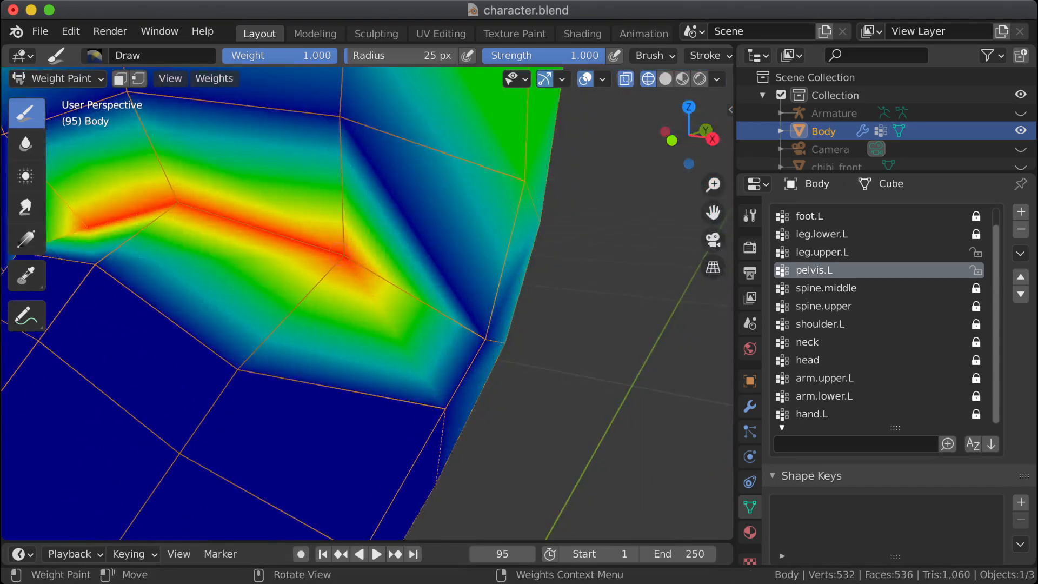
{"action": "scroll", "coordinate": [346, 269], "scroll_direction": "down", "scroll_amount": 7}
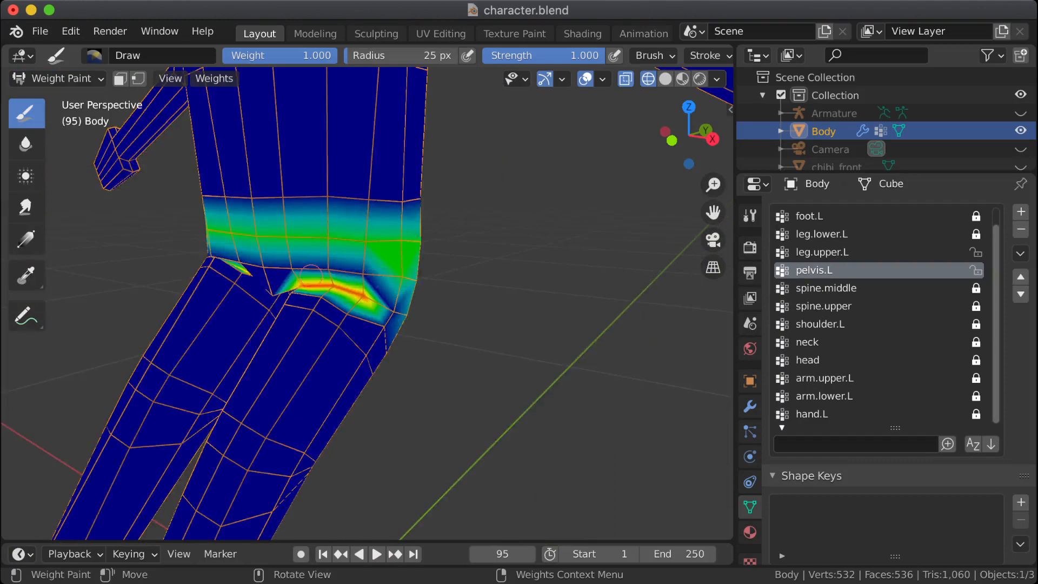
{"action": "left_click", "coordinate": [822, 252]}
{"action": "scroll", "coordinate": [552, 282], "scroll_direction": "up", "scroll_amount": 3}
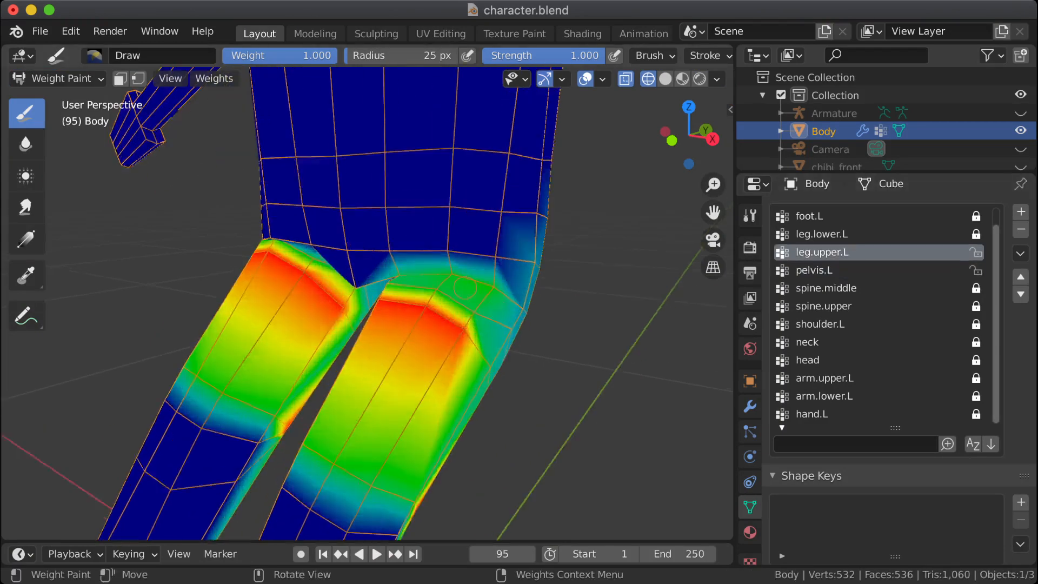
{"action": "right_click", "coordinate": [494, 304]}
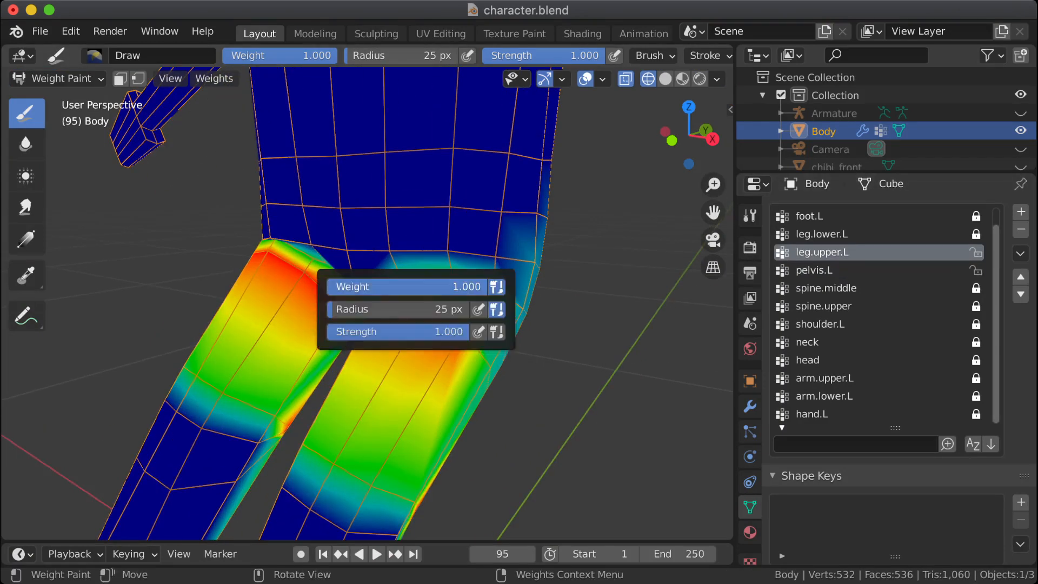
{"action": "left_click_drag", "start_coordinate": [465, 286], "coordinate": [332, 287]}
{"action": "left_click", "coordinate": [354, 286]}
{"action": "type", "text": "."}
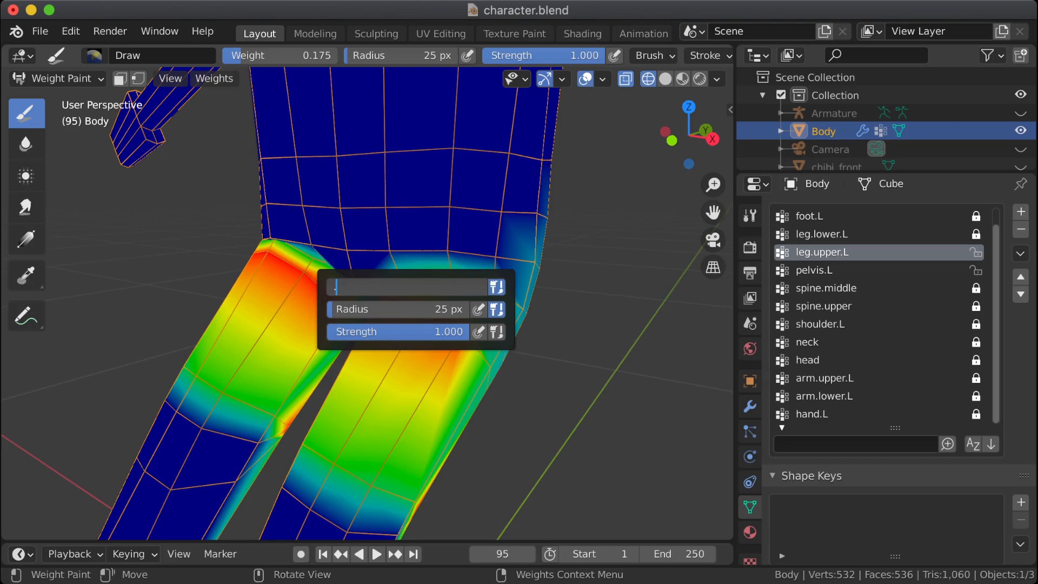
{"action": "type", "text": "2"}
{"action": "key", "text": "BackSpace"}
{"action": "type", "text": "1"}
{"action": "key", "text": "Return"}
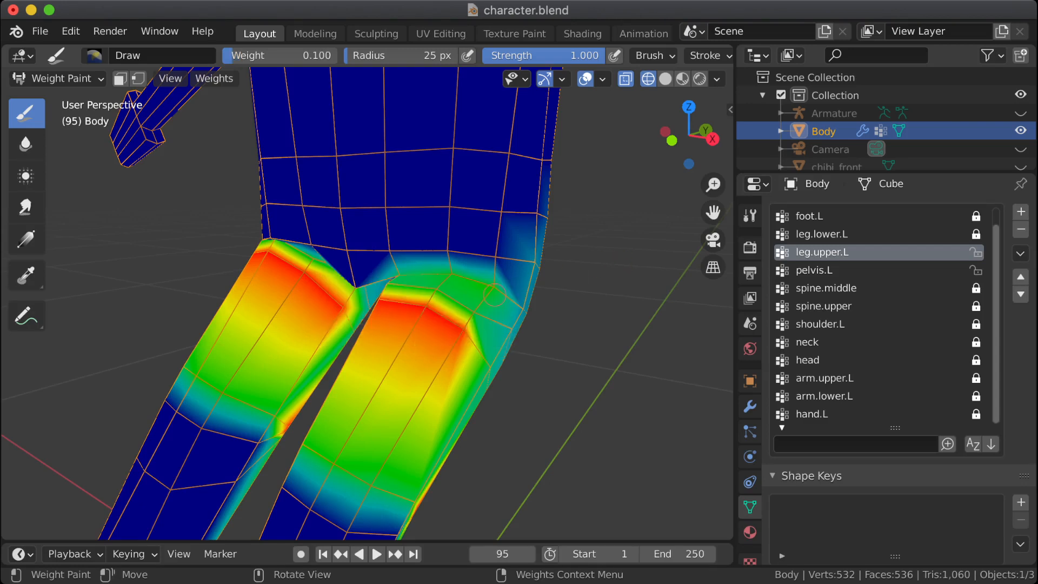
{"action": "scroll", "coordinate": [491, 293], "scroll_direction": "up", "scroll_amount": 2}
{"action": "left_click_drag", "start_coordinate": [599, 260], "coordinate": [655, 264]}
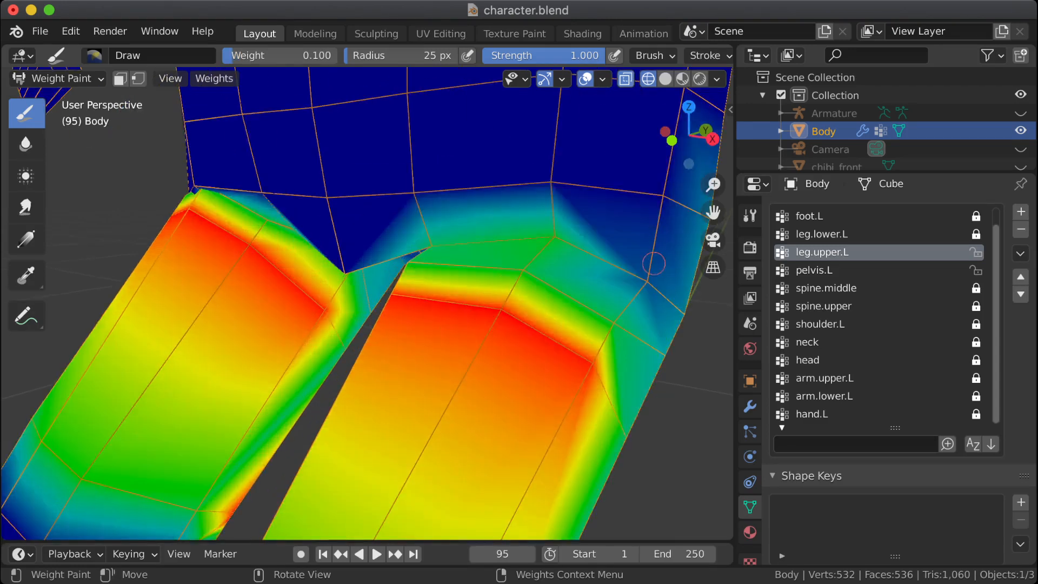
{"action": "left_click_drag", "start_coordinate": [557, 256], "coordinate": [548, 237]}
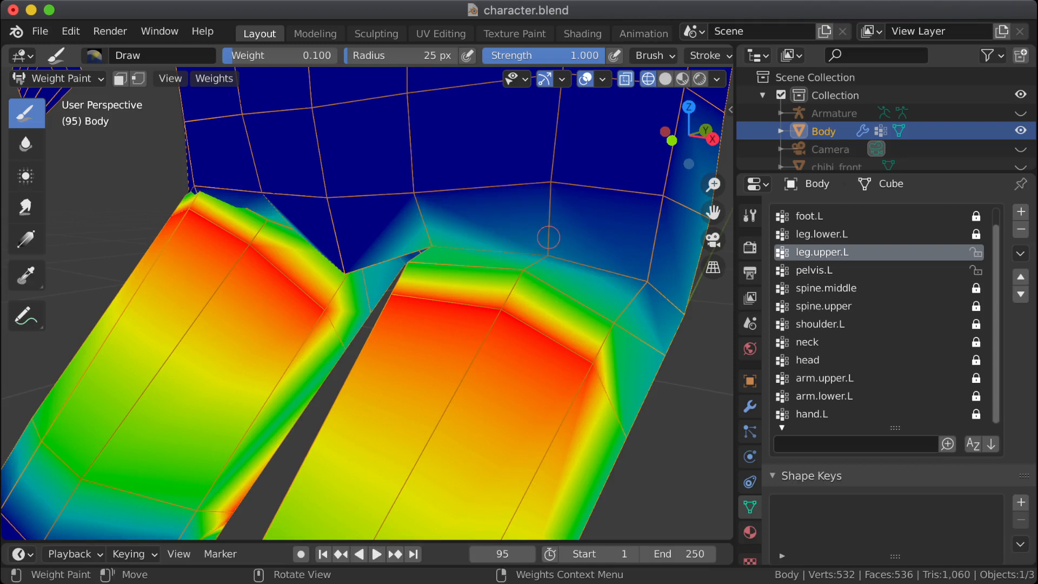
{"action": "mouse_move", "coordinate": [439, 245]}
{"action": "middle_mouse_down"}
{"action": "mouse_move", "coordinate": [430, 196]}
{"action": "mouse_move", "coordinate": [441, 290]}
{"action": "mouse_move", "coordinate": [446, 279]}
{"action": "mouse_move", "coordinate": [372, 262]}
{"action": "mouse_move", "coordinate": [373, 238]}
{"action": "mouse_move", "coordinate": [411, 233]}
{"action": "mouse_move", "coordinate": [389, 238]}
{"action": "mouse_move", "coordinate": [426, 256]}
{"action": "middle_mouse_up"}
{"action": "key", "text": "ctrl+z"}
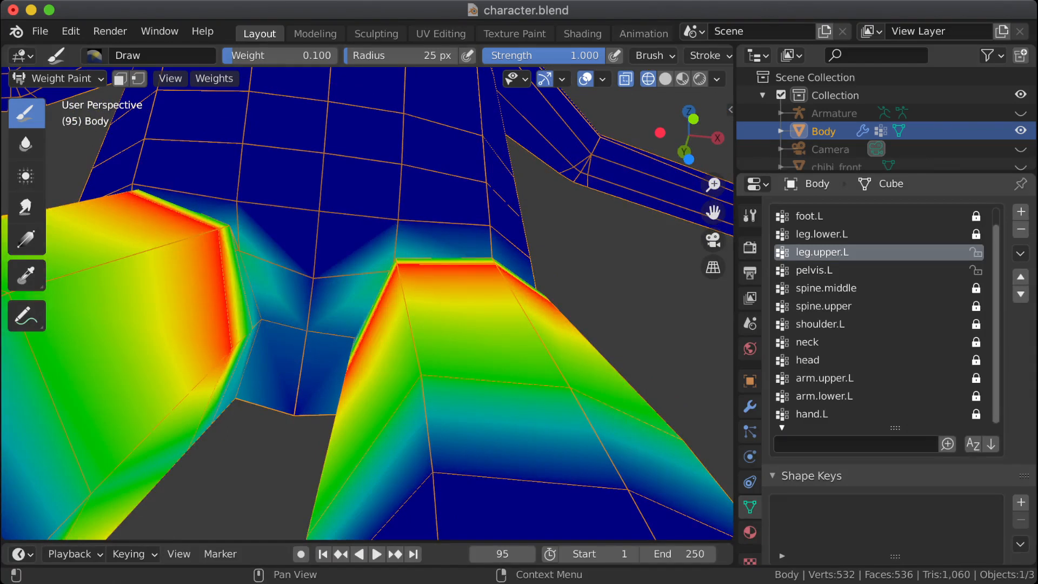
{"action": "mouse_move", "coordinate": [437, 317]}
{"action": "middle_mouse_down"}
{"action": "mouse_move", "coordinate": [349, 370]}
{"action": "mouse_move", "coordinate": [243, 378]}
{"action": "mouse_move", "coordinate": [377, 373]}
{"action": "middle_mouse_up"}
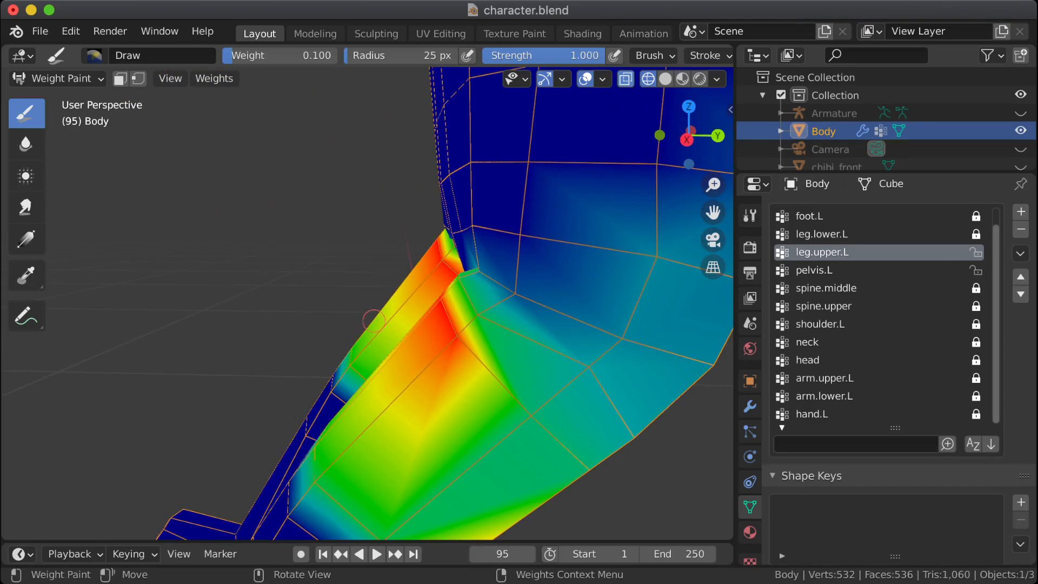
{"action": "left_click", "coordinate": [59, 79]}
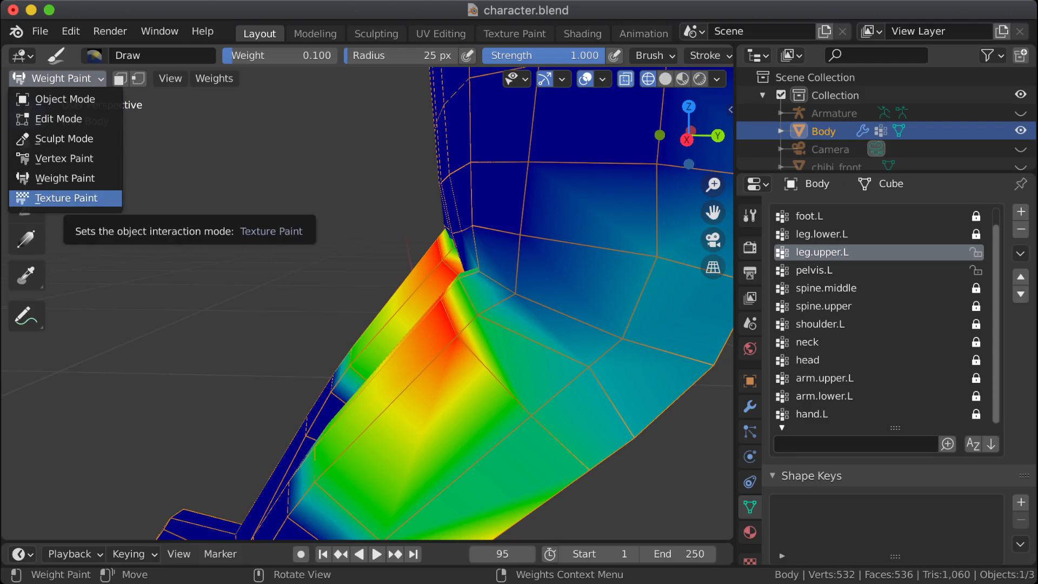
{"action": "left_click", "coordinate": [82, 178]}
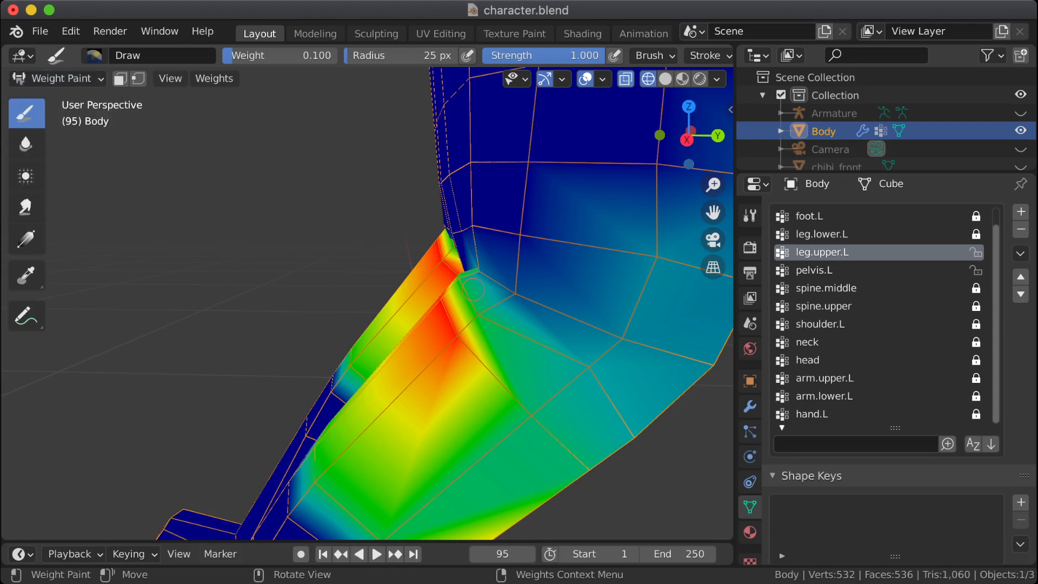
{"action": "middle_click_drag", "start_coordinate": [84, 178], "coordinate": [227, 183]}
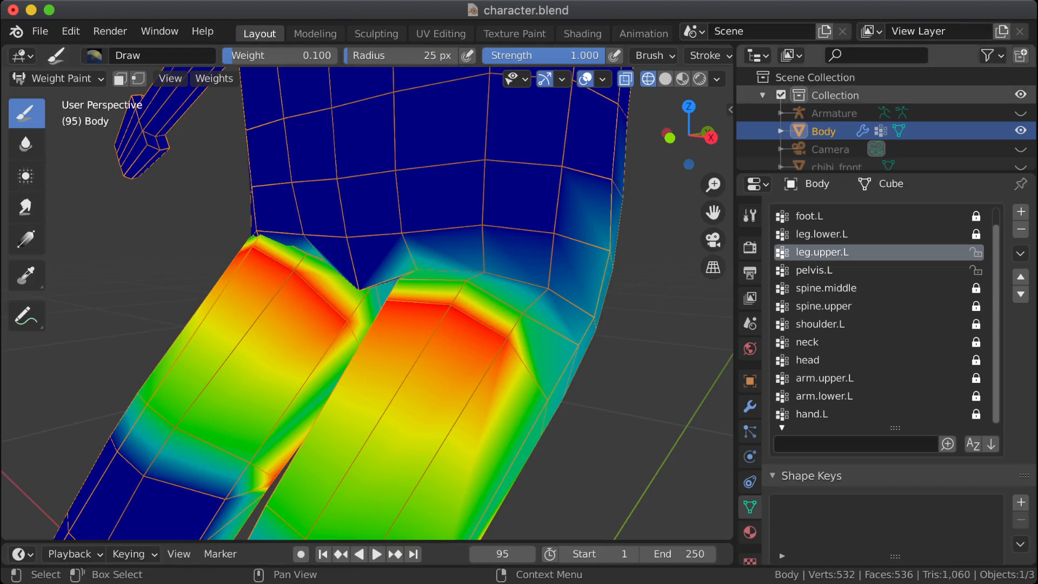
Step: Unhide the Armature, return the Body to Object Mode and make the Armature the active object
{"action": "left_click", "coordinate": [1021, 113]}
{"action": "left_click", "coordinate": [843, 113]}
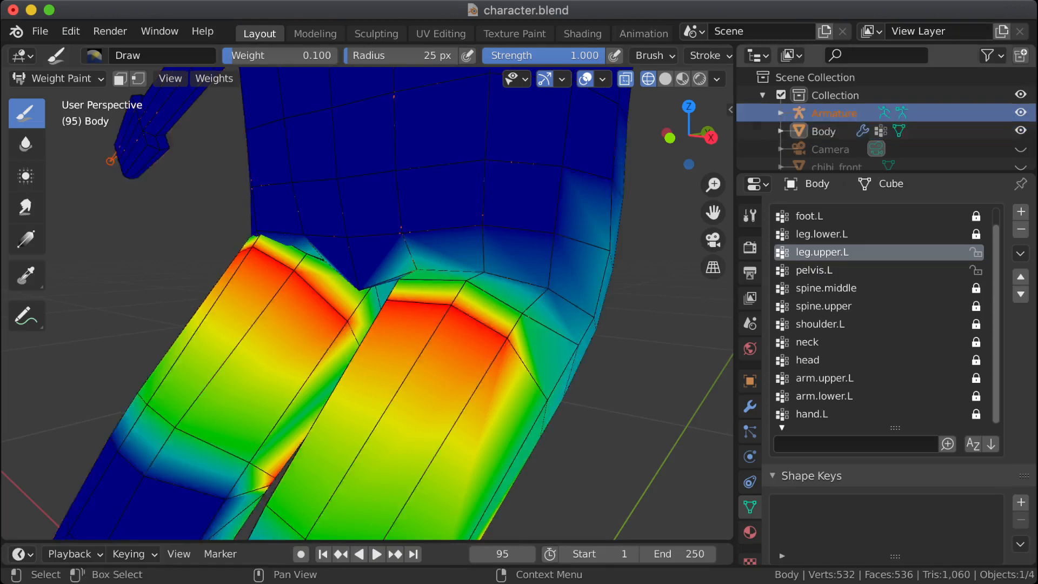
{"action": "key", "text": "Tab"}
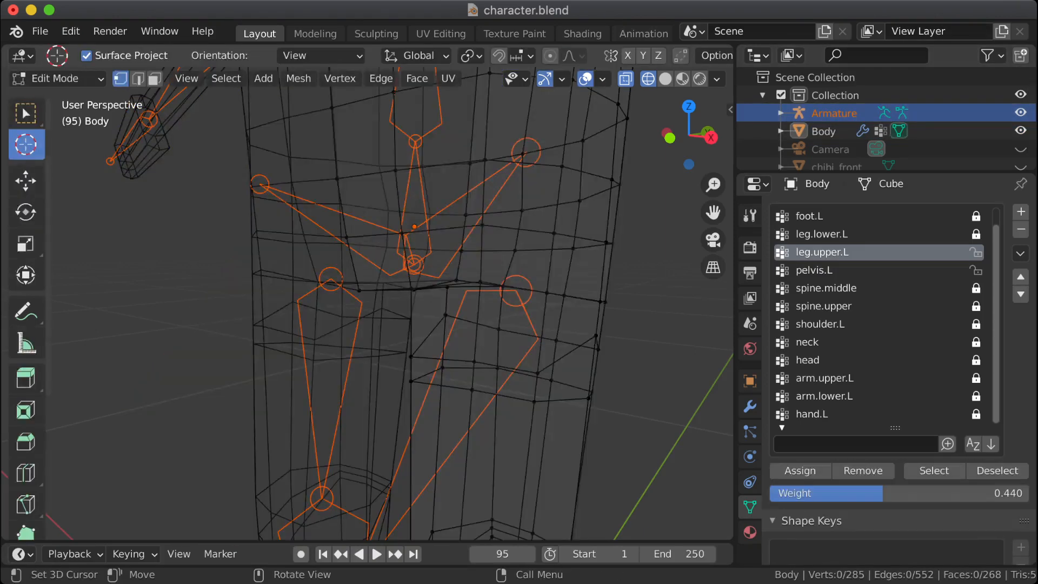
{"action": "left_click", "coordinate": [57, 78]}
{"action": "left_click", "coordinate": [64, 99]}
{"action": "left_click", "coordinate": [60, 79]}
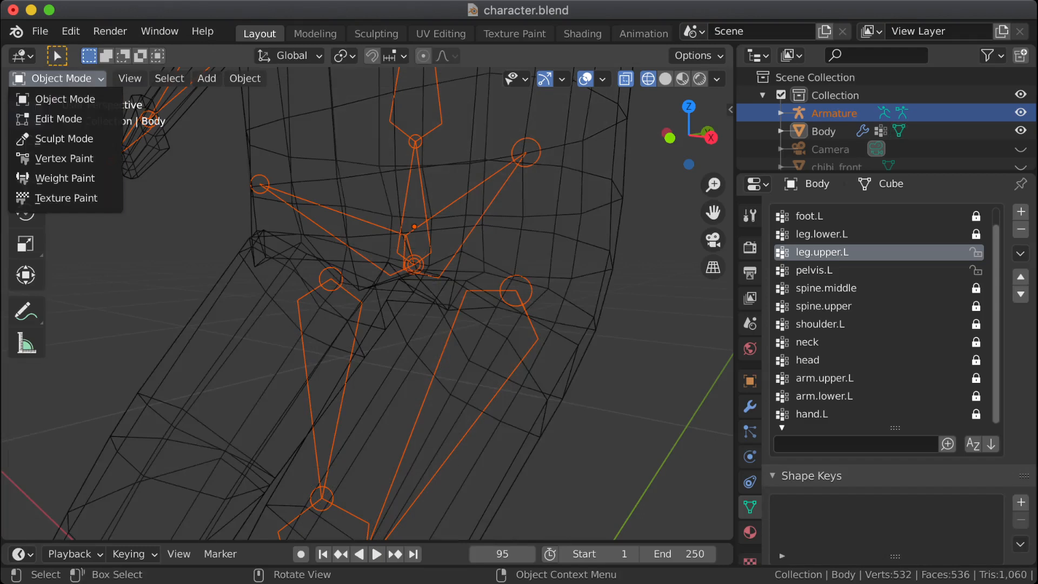
{"action": "left_click", "coordinate": [64, 99]}
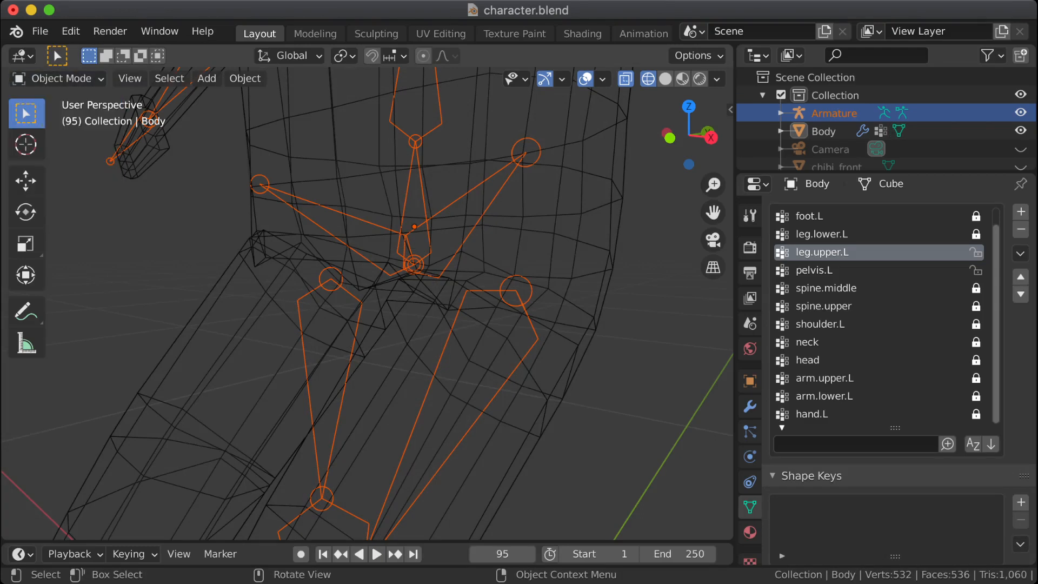
{"action": "left_click", "coordinate": [359, 316]}
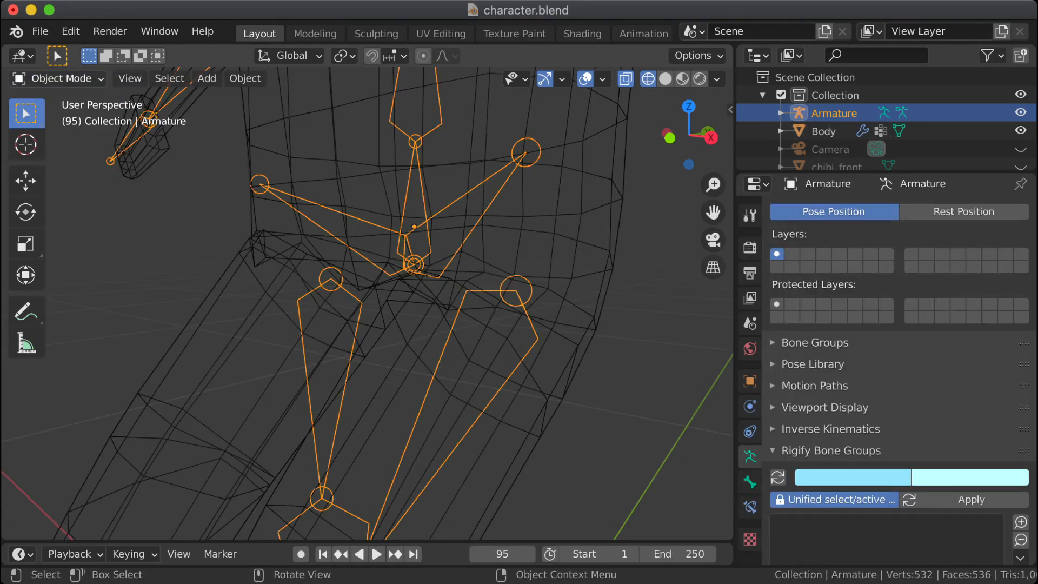
Step: In the Armature's Edit Mode, raise the upper joint of leg.upper.L about 0.02 m along global Z
{"action": "left_click", "coordinate": [57, 78]}
{"action": "left_click", "coordinate": [54, 118]}
{"action": "middle_click_drag", "start_coordinate": [347, 303], "coordinate": [448, 298]}
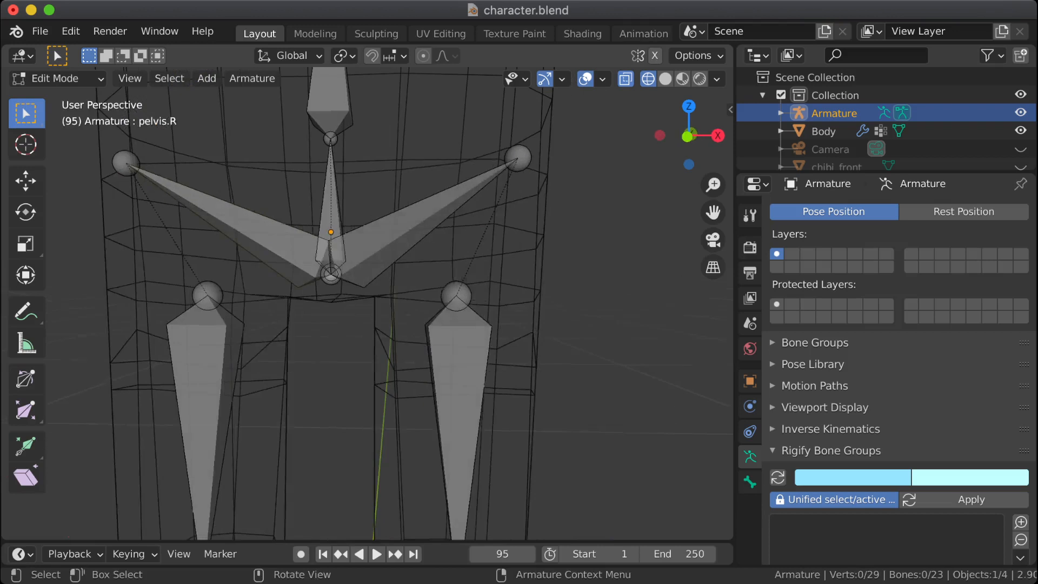
{"action": "left_click", "coordinate": [456, 296]}
{"action": "key", "text": "g"}
{"action": "key", "text": "z"}
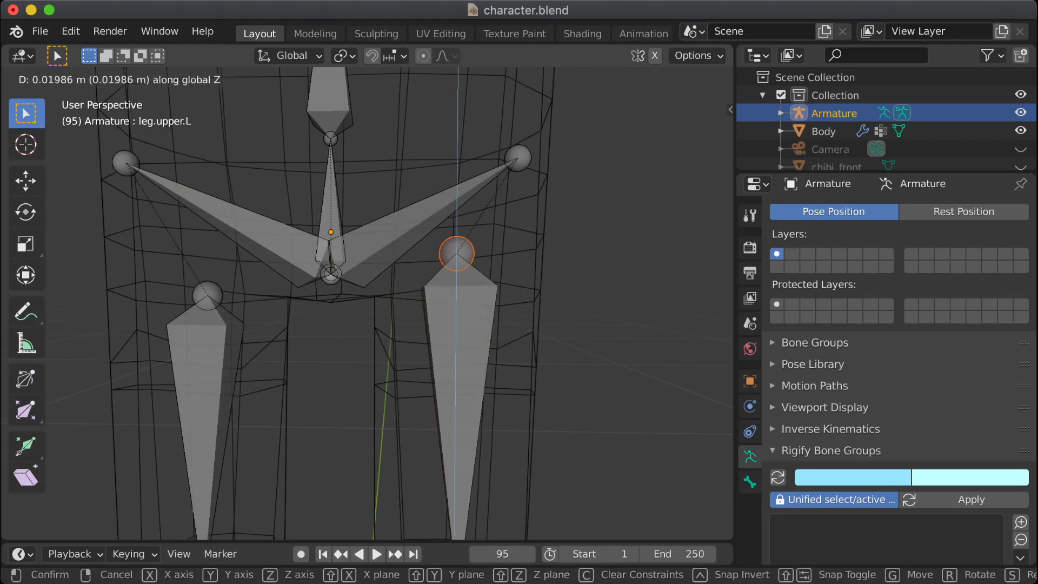
{"action": "key", "text": "Return"}
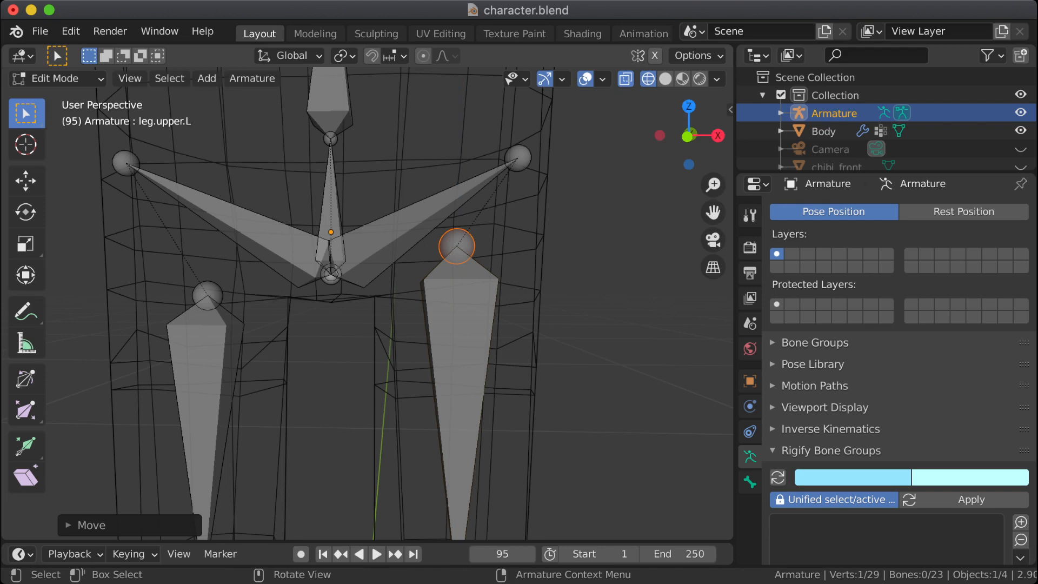
Step: Symmetrize the leg.upper.L and pelvis.L bones to the other side and return to Object Mode
{"action": "left_click", "coordinate": [460, 335], "text": "shift"}
{"action": "left_click", "coordinate": [414, 227], "text": "shift"}
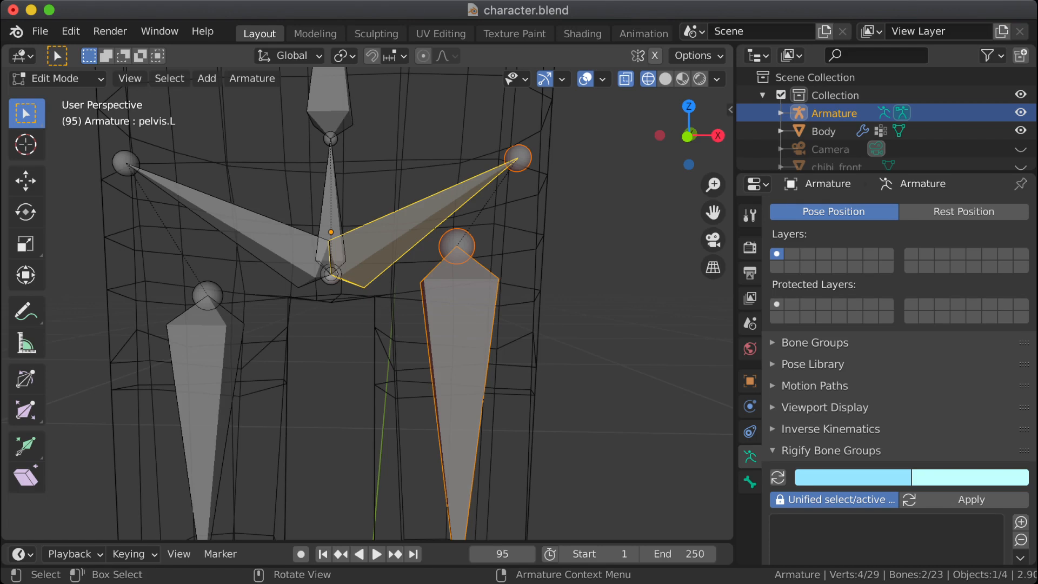
{"action": "right_click", "coordinate": [433, 316]}
{"action": "key", "text": "Return"}
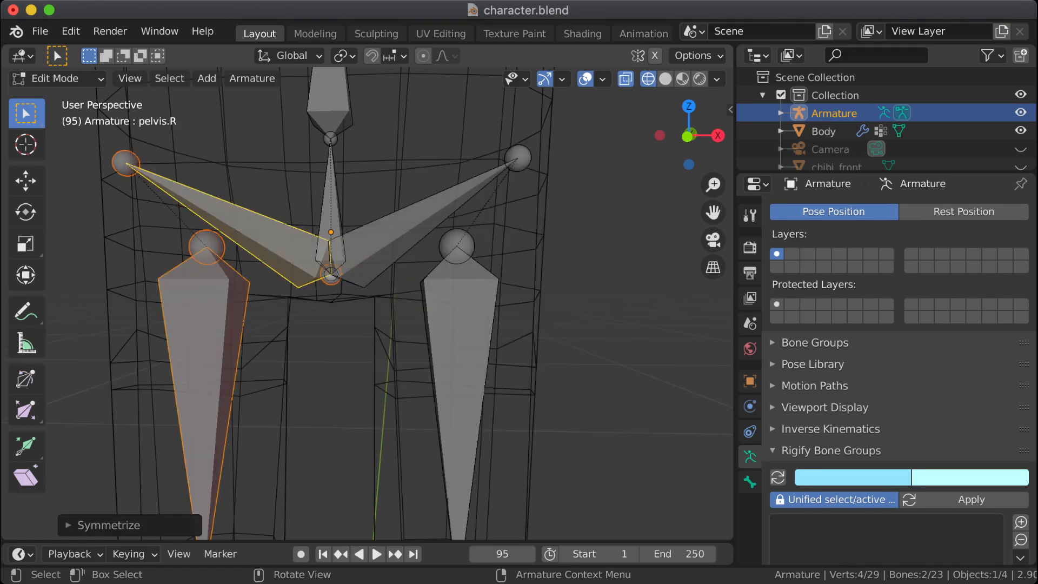
{"action": "key", "text": "Tab"}
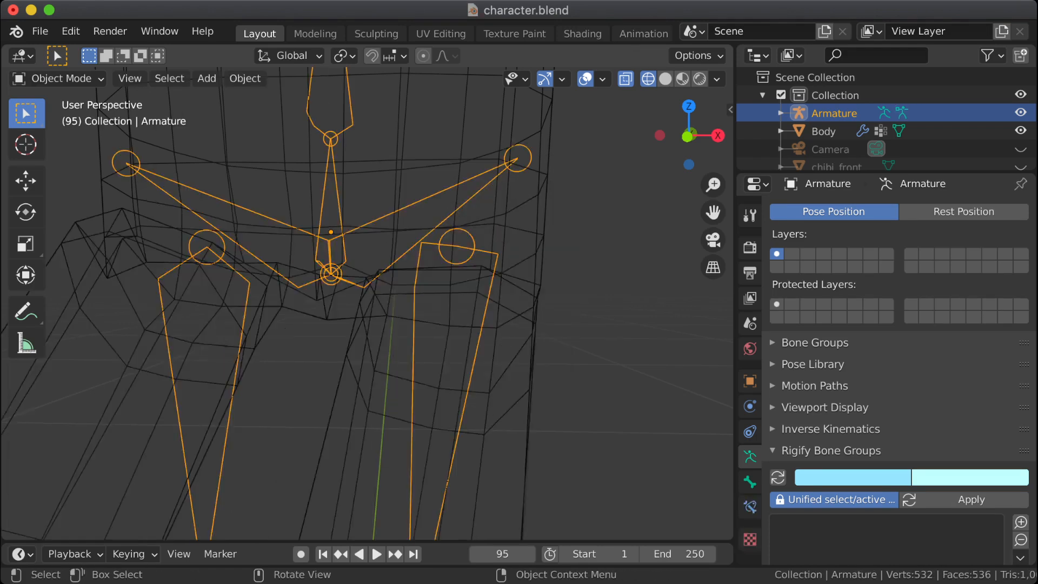
Step: Display the viewport in solid shading and save the file
{"action": "left_click", "coordinate": [665, 79]}
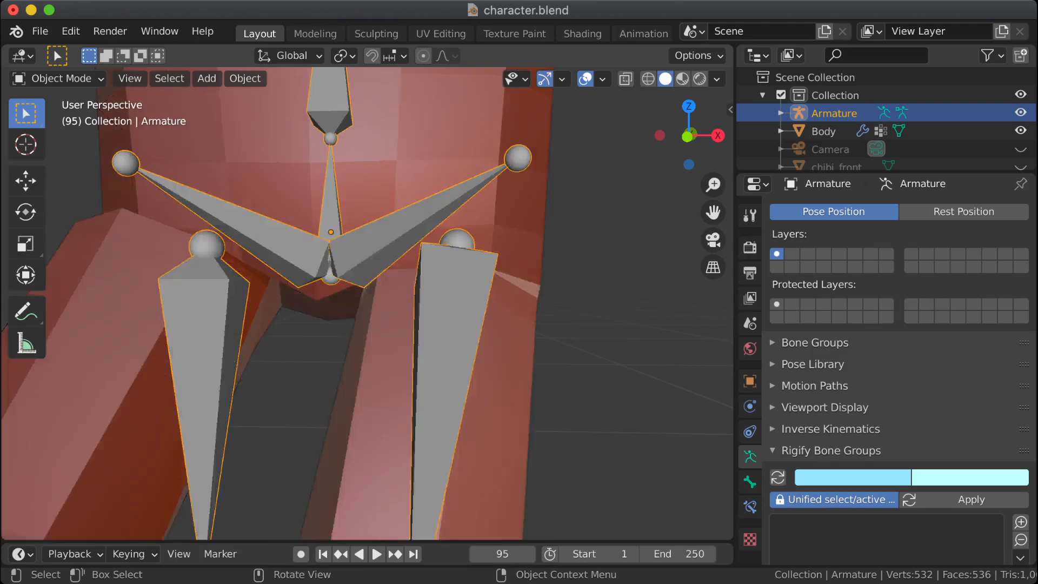
{"action": "key", "text": "super+s"}
{"action": "middle_click_drag", "start_coordinate": [562, 243], "coordinate": [389, 249]}
{"action": "scroll", "coordinate": [390, 249], "scroll_direction": "down", "scroll_amount": 7}
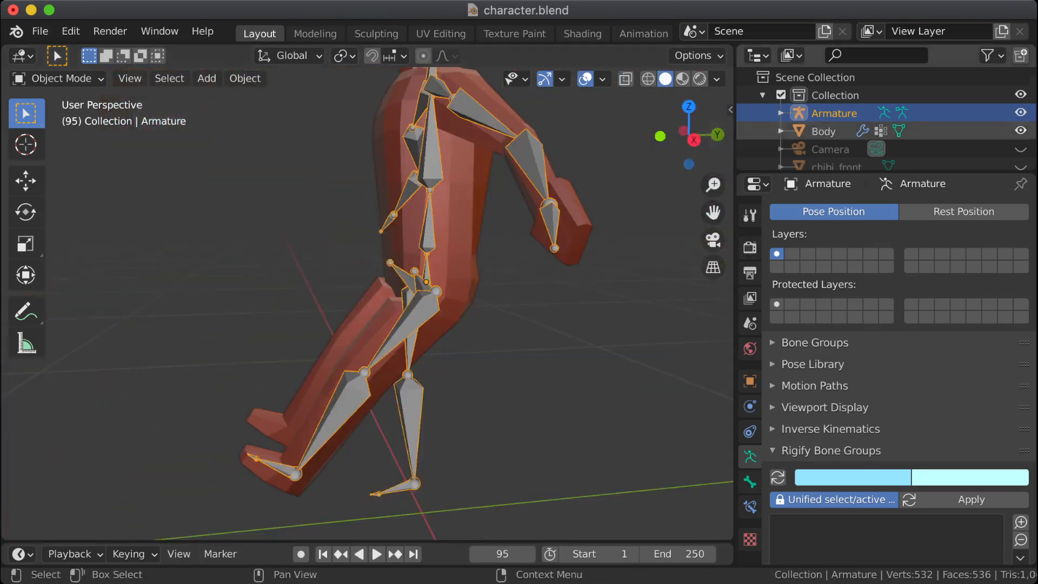
Step: Hide the Armature and examine the bent hip from the side and front
{"action": "left_click", "coordinate": [1020, 112]}
{"action": "scroll", "coordinate": [411, 303], "scroll_direction": "up", "scroll_amount": 5}
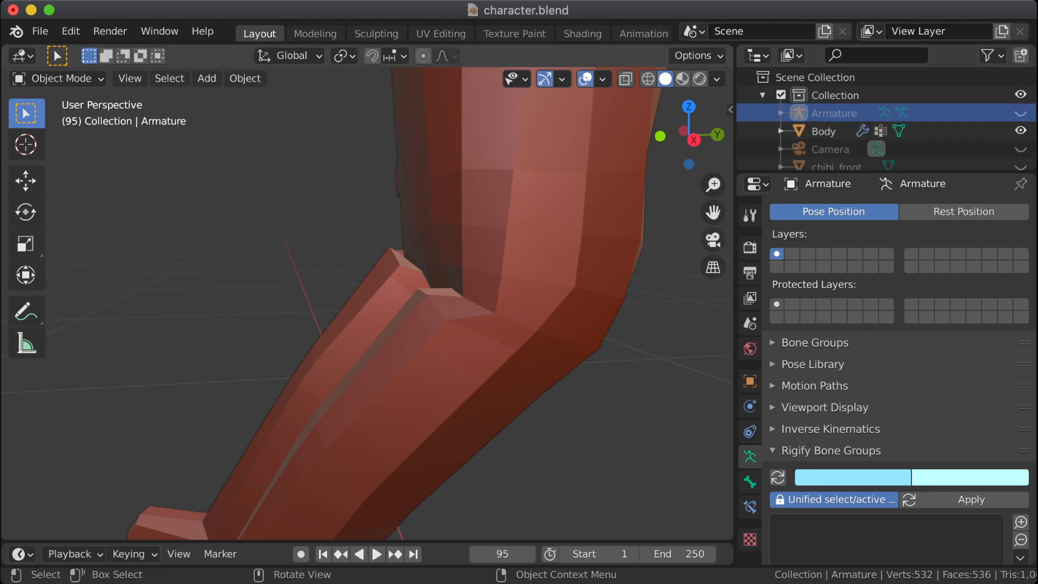
{"action": "middle_click_drag", "start_coordinate": [411, 302], "coordinate": [438, 310]}
{"action": "scroll", "coordinate": [438, 311], "scroll_direction": "up", "scroll_amount": 2}
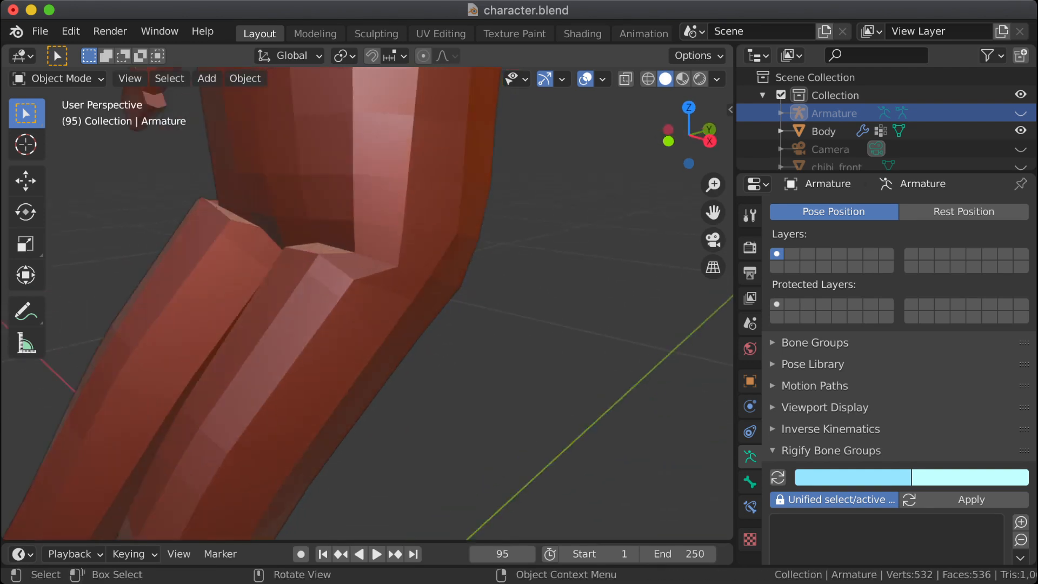
{"action": "scroll", "coordinate": [367, 302], "scroll_direction": "up", "scroll_amount": 2}
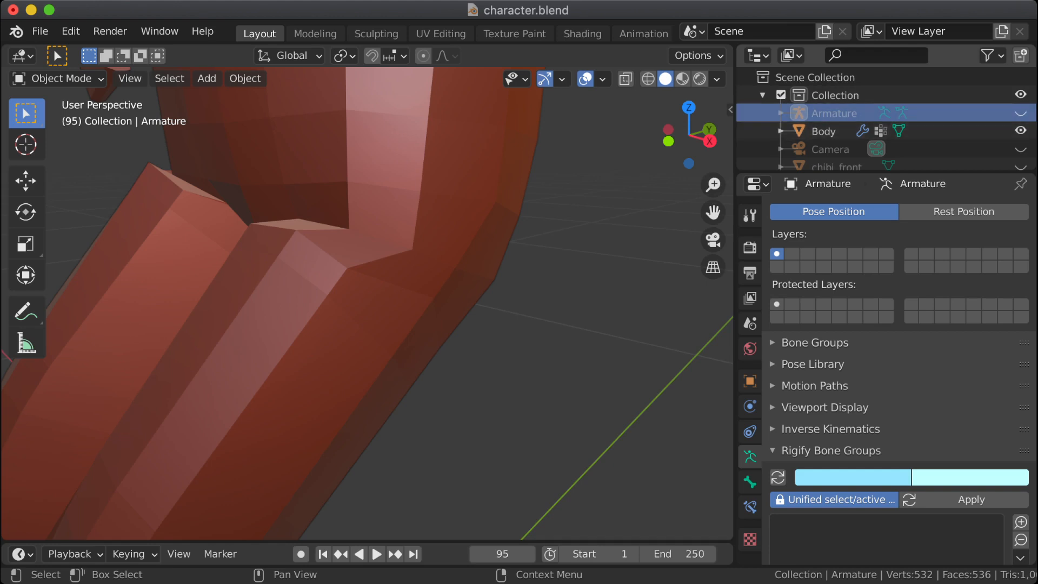
Step: Enter Edit Mode on the Body and activate the Select Box tool, leaving no vertices selected
{"action": "left_click", "coordinate": [823, 131]}
{"action": "key", "text": "Tab"}
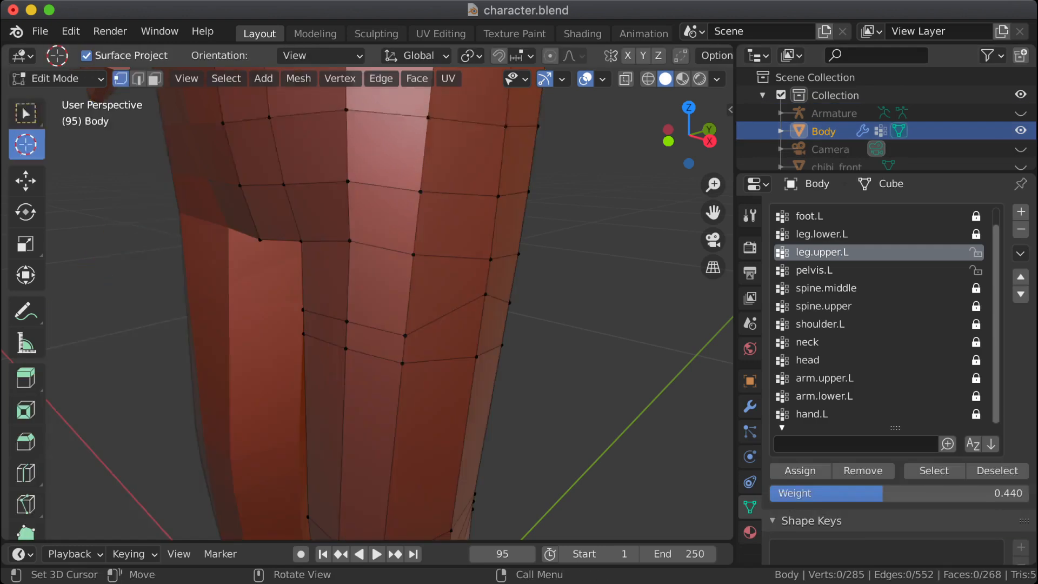
{"action": "middle_click_drag", "start_coordinate": [368, 303], "coordinate": [309, 268]}
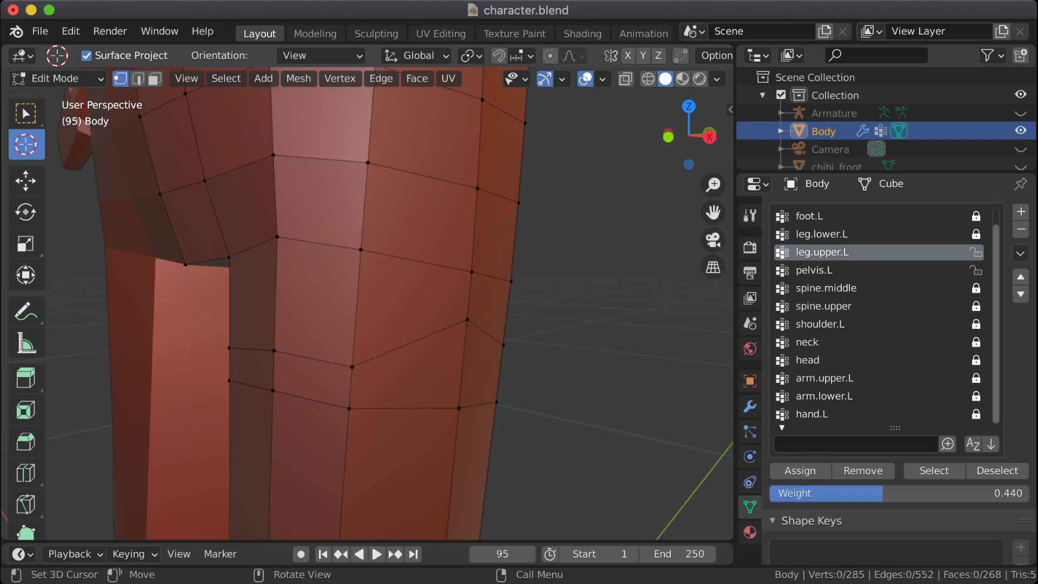
{"action": "left_click_drag", "start_coordinate": [470, 307], "coordinate": [477, 335]}
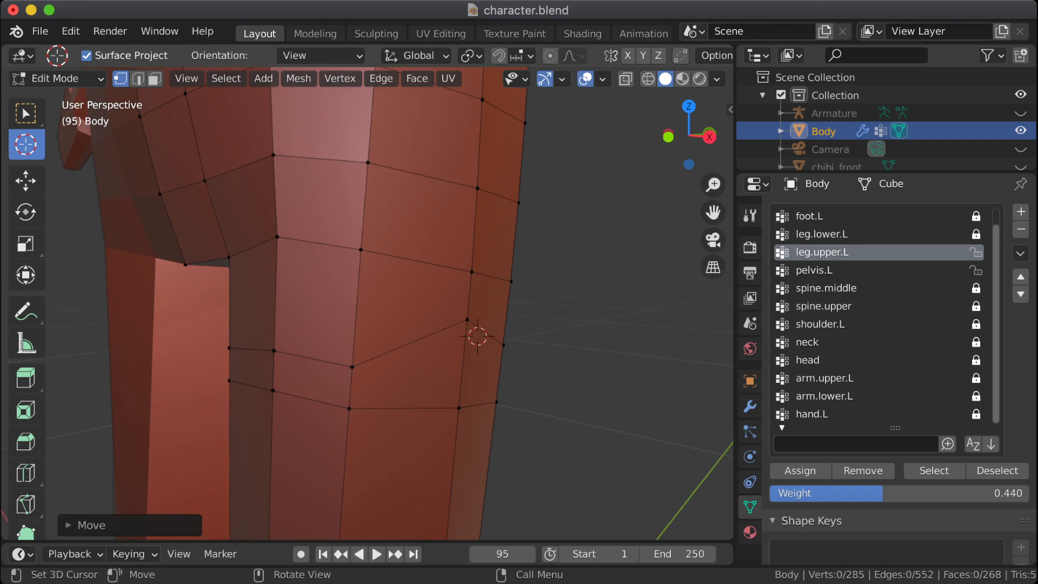
{"action": "key", "text": "shift+space"}
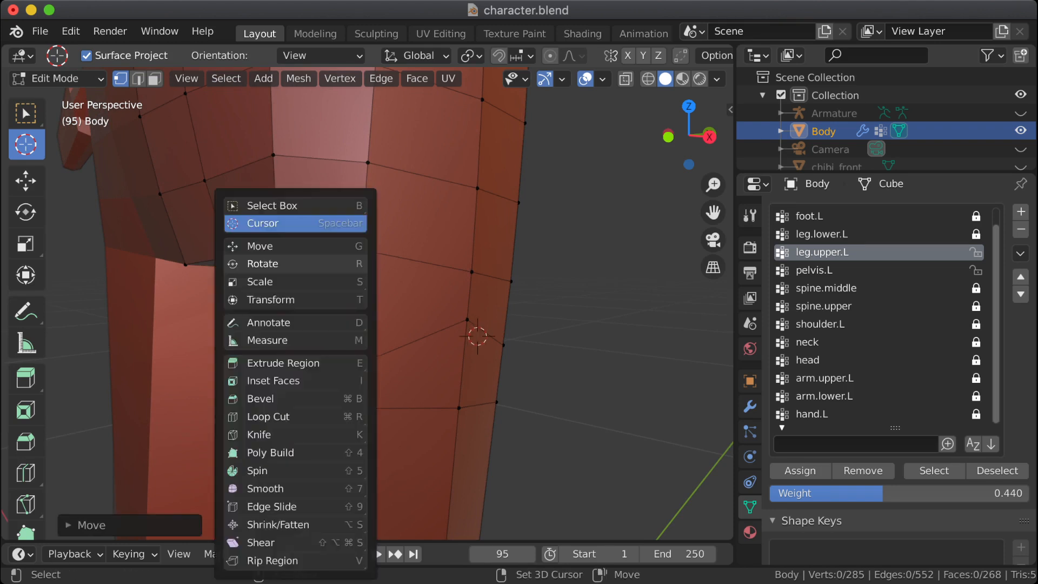
{"action": "key", "text": "r"}
{"action": "key", "text": "shift+space"}
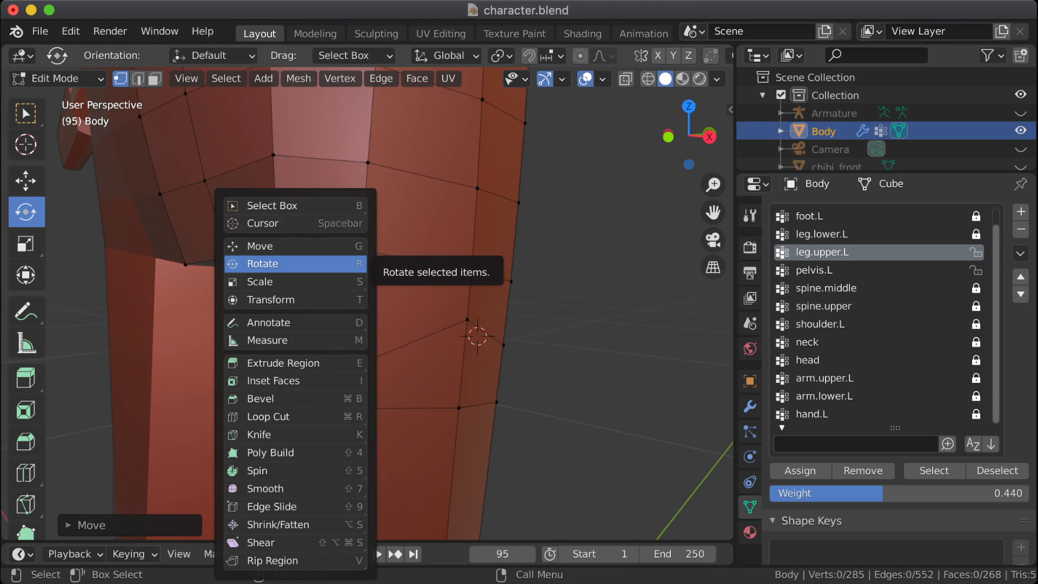
{"action": "key", "text": "b"}
{"action": "left_click_drag", "start_coordinate": [425, 297], "coordinate": [525, 366]}
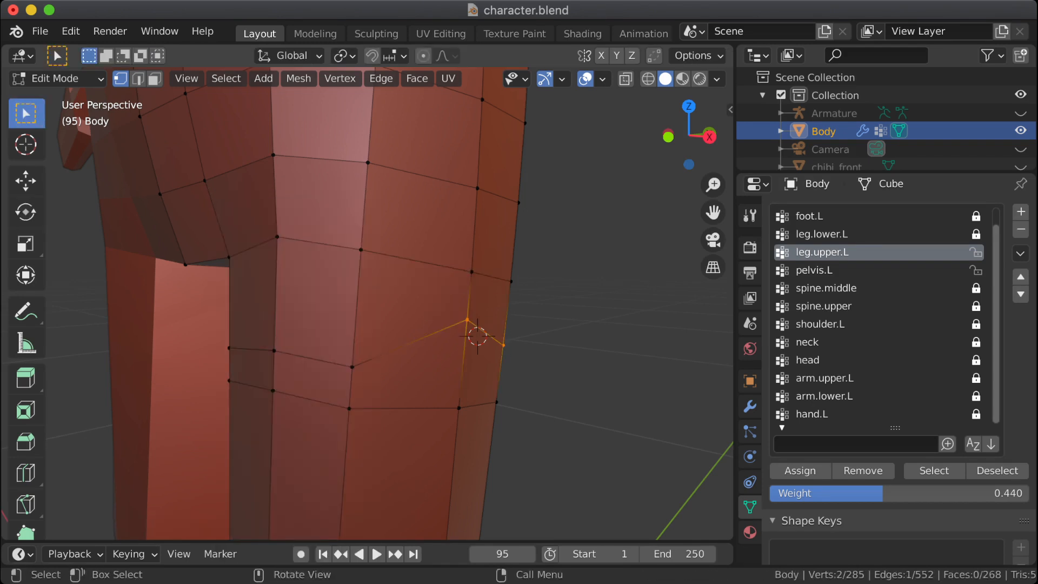
{"action": "key", "text": "alt+a"}
Step: Slide the raised vertex on the outer hip down its vertical edge by about 0.35
{"action": "left_click", "coordinate": [467, 319]}
{"action": "key", "text": "g"}
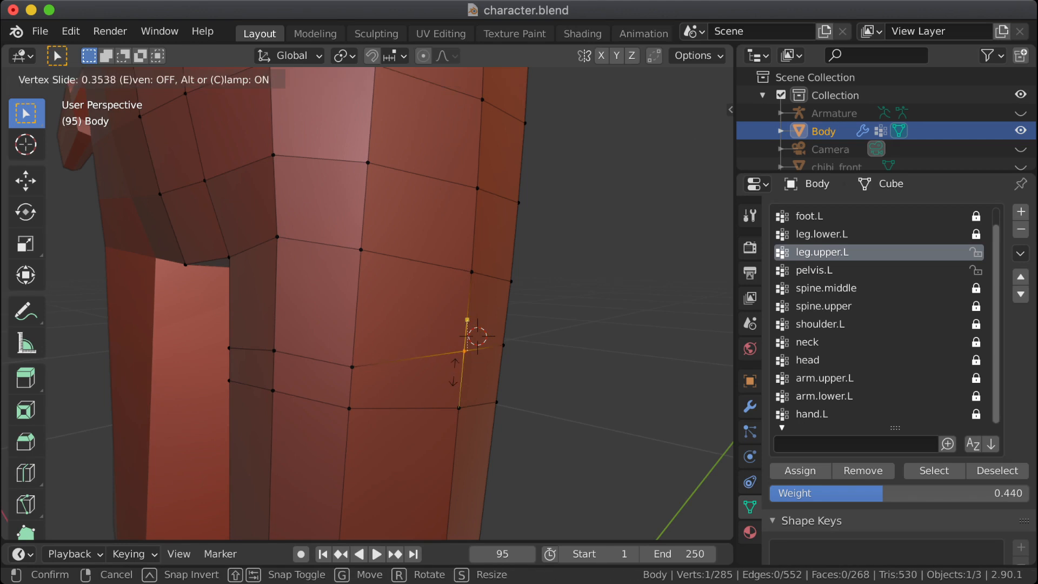
{"action": "left_click", "coordinate": [451, 369]}
Step: Select the three front vertices of the upper-thigh edge loop and slide them up about 0.42 toward the hip
{"action": "middle_click_drag", "start_coordinate": [460, 362], "coordinate": [586, 363]}
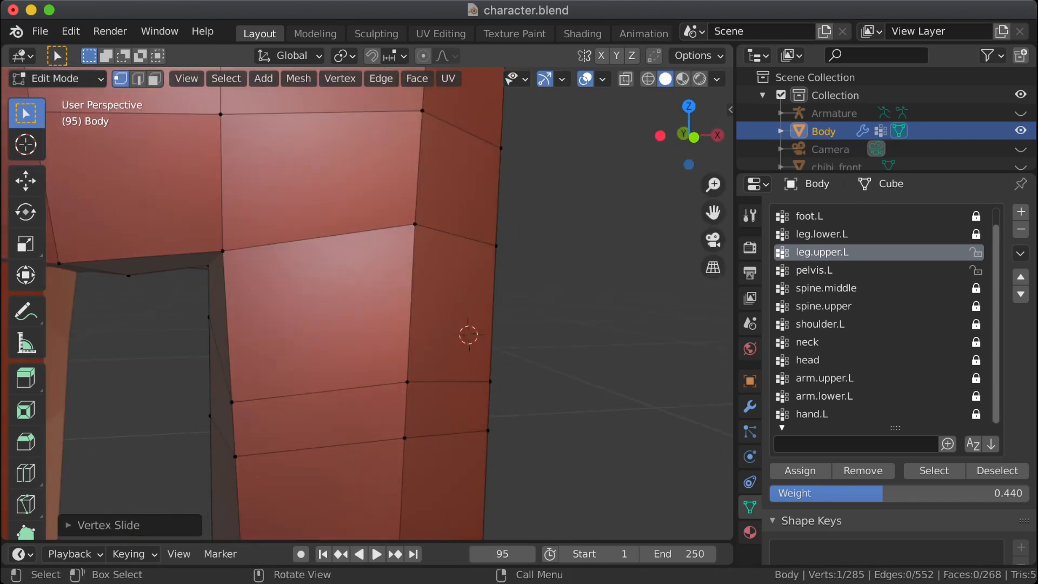
{"action": "left_click", "coordinate": [232, 403]}
{"action": "left_click", "coordinate": [407, 382], "text": "shift"}
{"action": "middle_click_drag", "start_coordinate": [407, 382], "coordinate": [308, 382]}
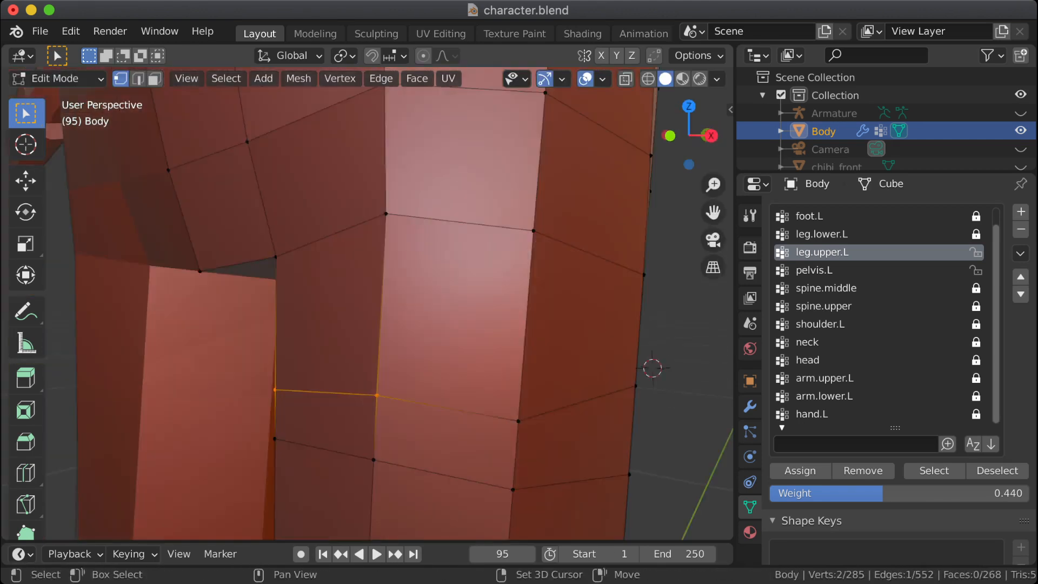
{"action": "left_click", "coordinate": [518, 421], "text": "shift"}
{"action": "key", "text": "g"}
{"action": "key", "text": "g"}
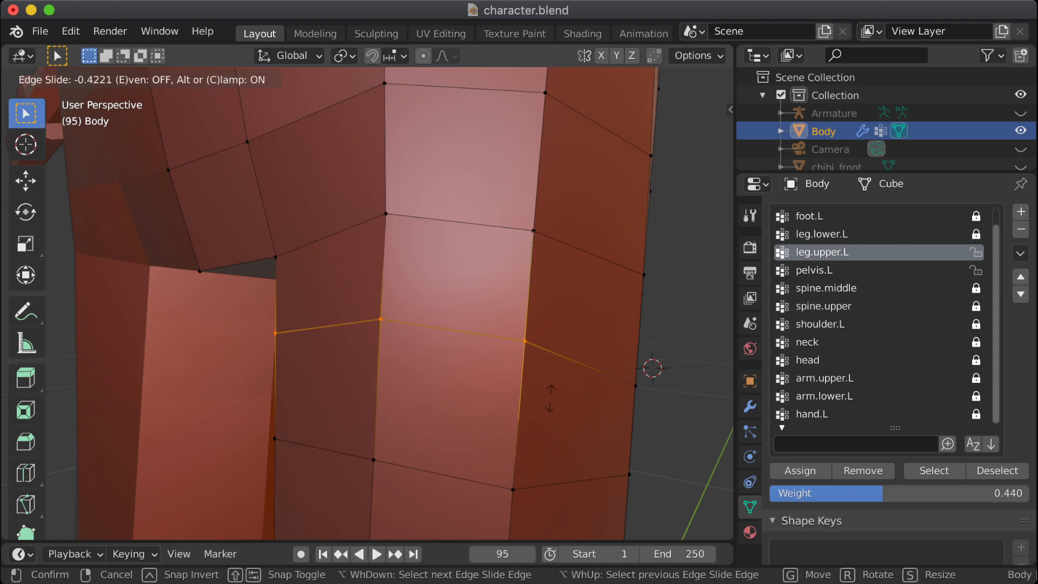
{"action": "key", "text": "Return"}
{"action": "key", "text": "alt+a"}
{"action": "scroll", "coordinate": [367, 303], "scroll_direction": "down", "scroll_amount": 8}
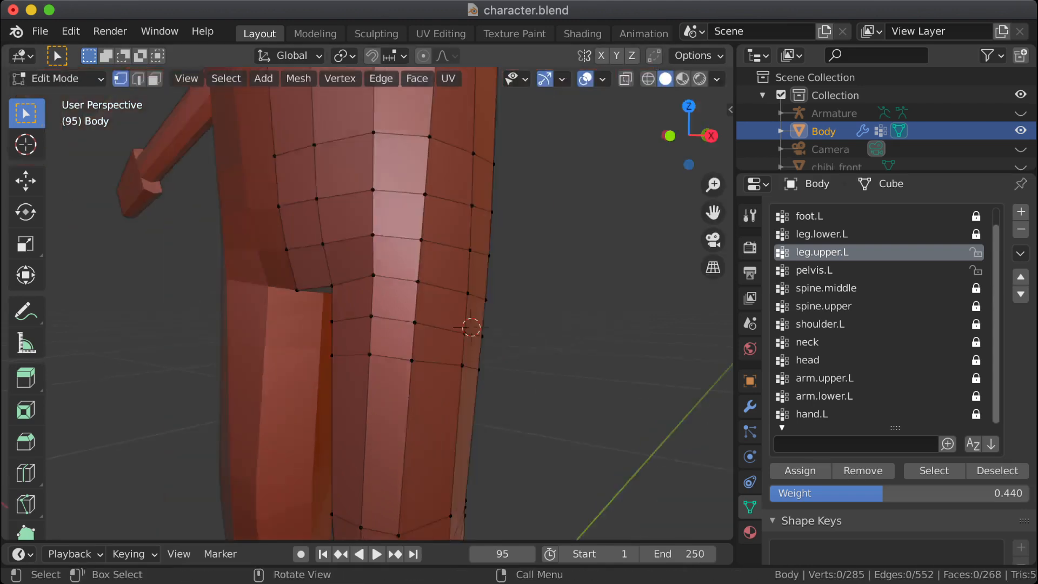
Step: Leave Edit Mode, put the Body in Weight Paint mode and display it in wireframe shading
{"action": "middle_click_drag", "start_coordinate": [438, 320], "coordinate": [246, 320], "text": "shift"}
{"action": "key", "text": "Tab"}
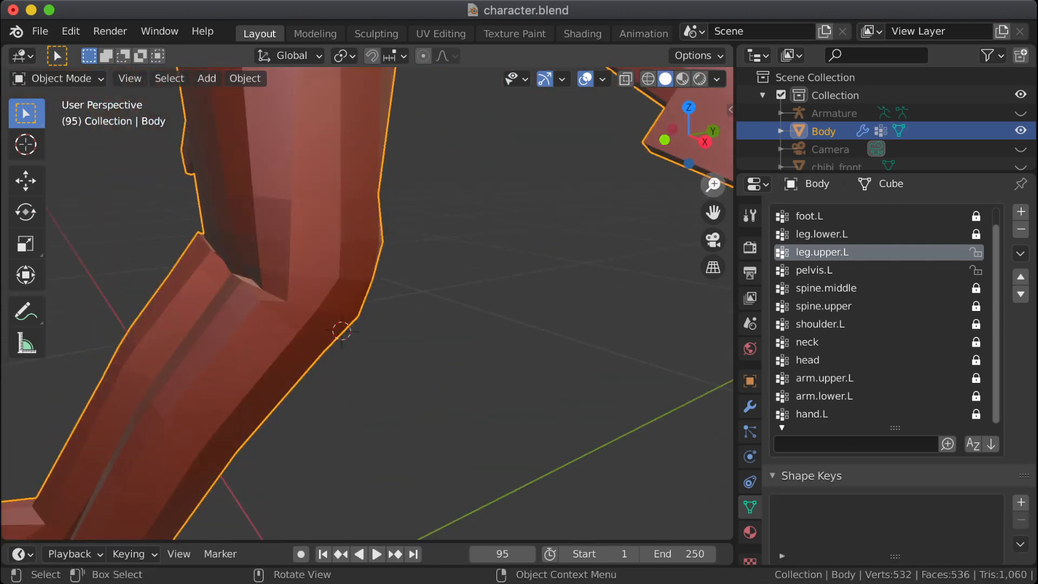
{"action": "left_click", "coordinate": [56, 79]}
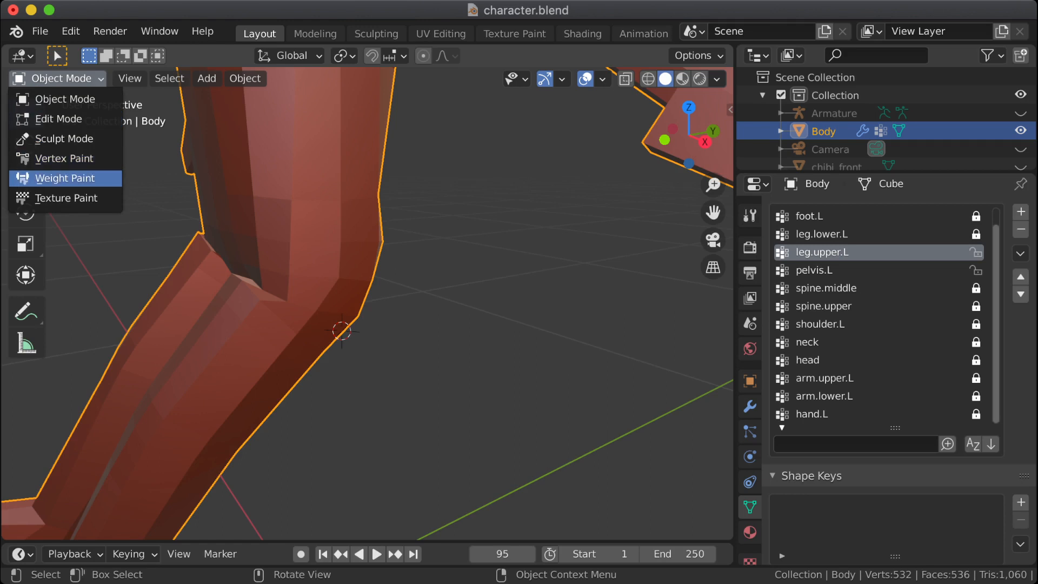
{"action": "left_click", "coordinate": [76, 178]}
{"action": "middle_click_drag", "start_coordinate": [205, 285], "coordinate": [289, 302]}
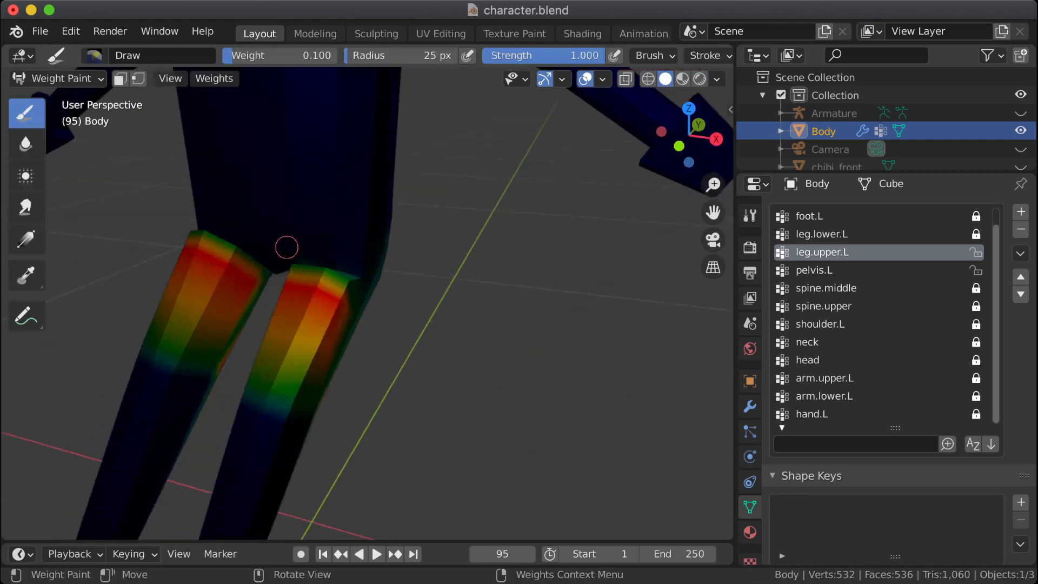
{"action": "scroll", "coordinate": [286, 246], "scroll_direction": "up", "scroll_amount": 5}
{"action": "left_click", "coordinate": [647, 79]}
{"action": "middle_click_drag", "start_coordinate": [324, 205], "coordinate": [567, 368], "text": "shift"}
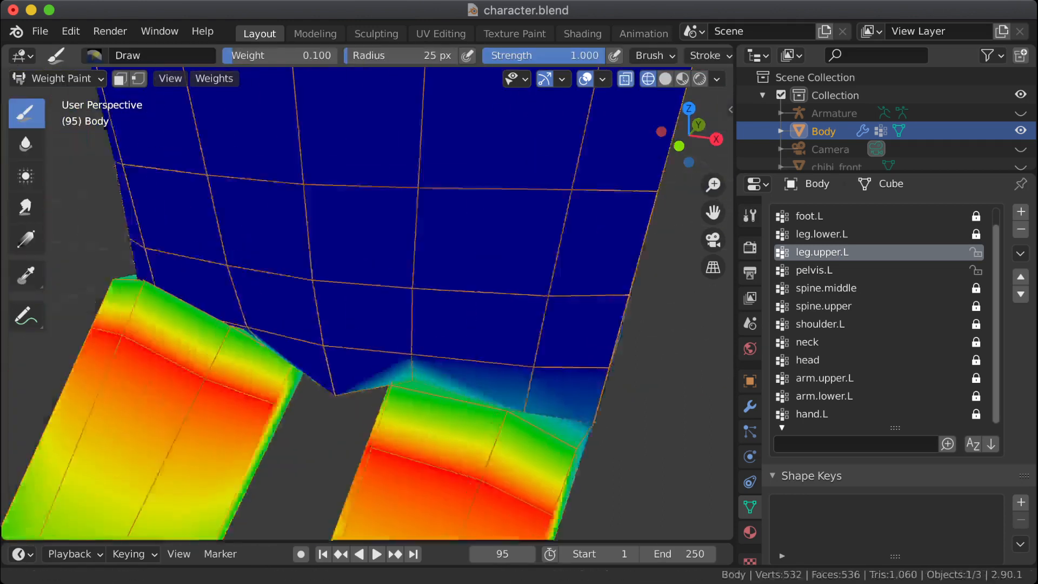
{"action": "middle_click_drag", "start_coordinate": [486, 324], "coordinate": [405, 310]}
{"action": "middle_click_drag", "start_coordinate": [406, 310], "coordinate": [327, 79], "text": "shift"}
Step: Switch to the pelvis.L group, set the brush weight to 0.206 and paint over the high-weight vertices along the front hip crease
{"action": "left_click", "coordinate": [814, 269]}
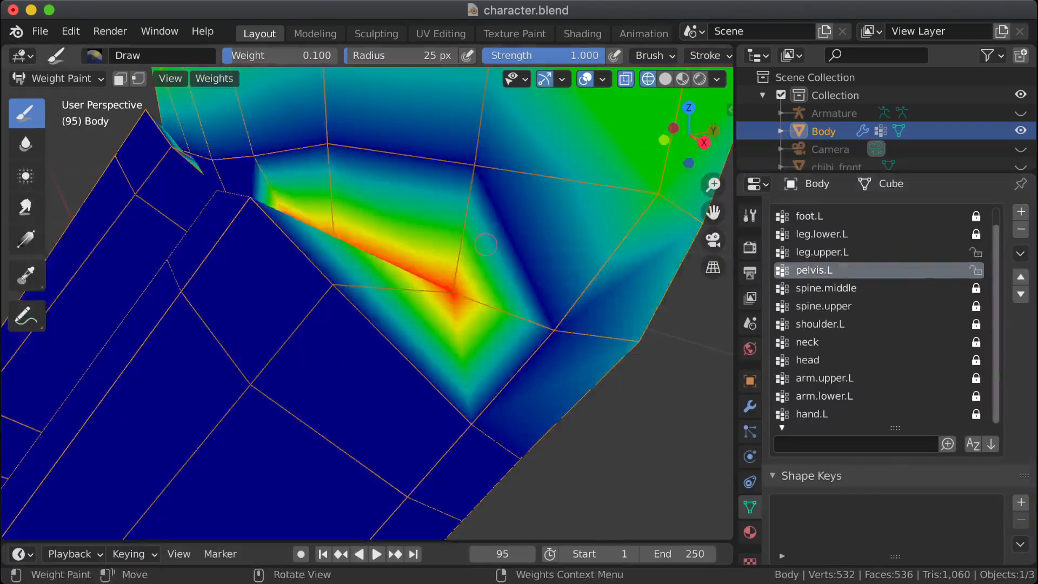
{"action": "mouse_move", "coordinate": [506, 250]}
{"action": "middle_mouse_down"}
{"action": "mouse_move", "coordinate": [490, 259]}
{"action": "mouse_move", "coordinate": [481, 346]}
{"action": "mouse_move", "coordinate": [519, 490]}
{"action": "middle_mouse_up"}
{"action": "mouse_move", "coordinate": [449, 375]}
{"action": "middle_mouse_down"}
{"action": "mouse_move", "coordinate": [524, 382]}
{"action": "mouse_move", "coordinate": [466, 394]}
{"action": "mouse_move", "coordinate": [436, 415]}
{"action": "mouse_move", "coordinate": [421, 216]}
{"action": "mouse_move", "coordinate": [397, 238]}
{"action": "middle_mouse_up"}
{"action": "scroll", "coordinate": [463, 392], "scroll_direction": "up", "scroll_amount": 6}
{"action": "middle_click_drag", "start_coordinate": [436, 304], "coordinate": [429, 311], "text": "shift"}
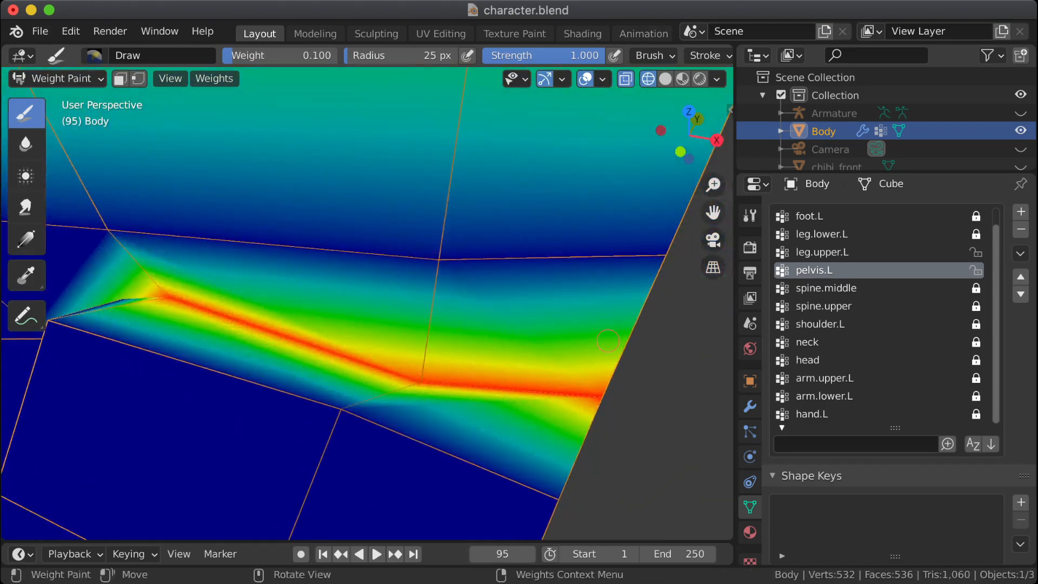
{"action": "right_click", "coordinate": [309, 325]}
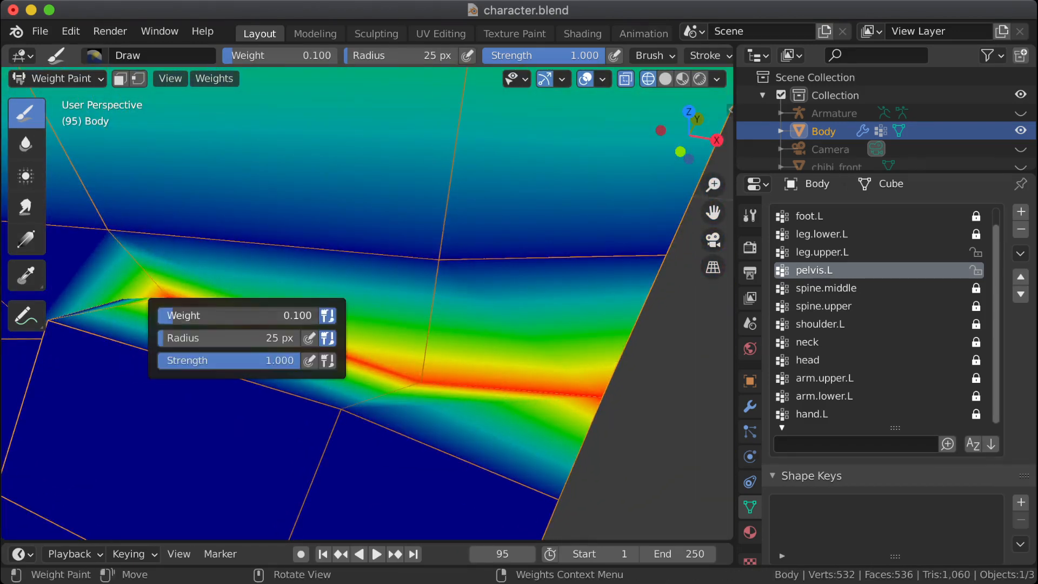
{"action": "left_click_drag", "start_coordinate": [173, 316], "coordinate": [196, 316]}
{"action": "left_click", "coordinate": [421, 381]}
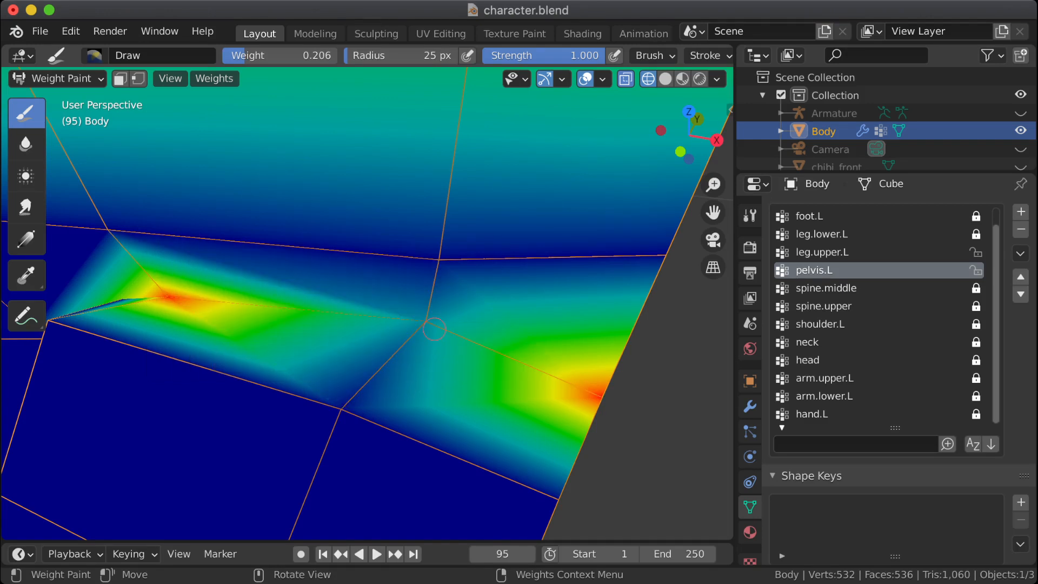
{"action": "middle_click_drag", "start_coordinate": [426, 328], "coordinate": [604, 424]}
{"action": "left_click_drag", "start_coordinate": [659, 476], "coordinate": [645, 419]}
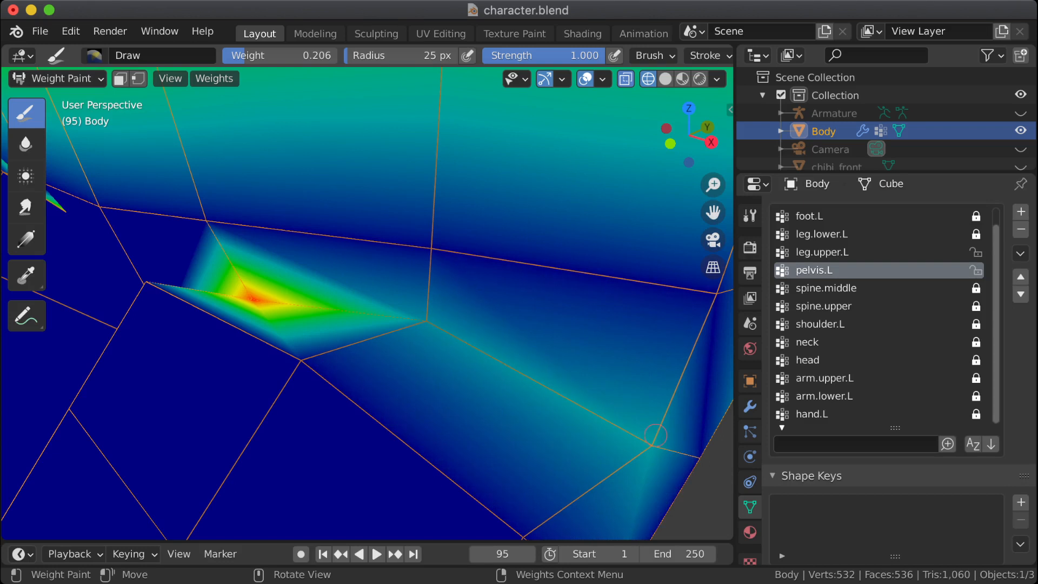
{"action": "middle_click_drag", "start_coordinate": [281, 302], "coordinate": [110, 371]}
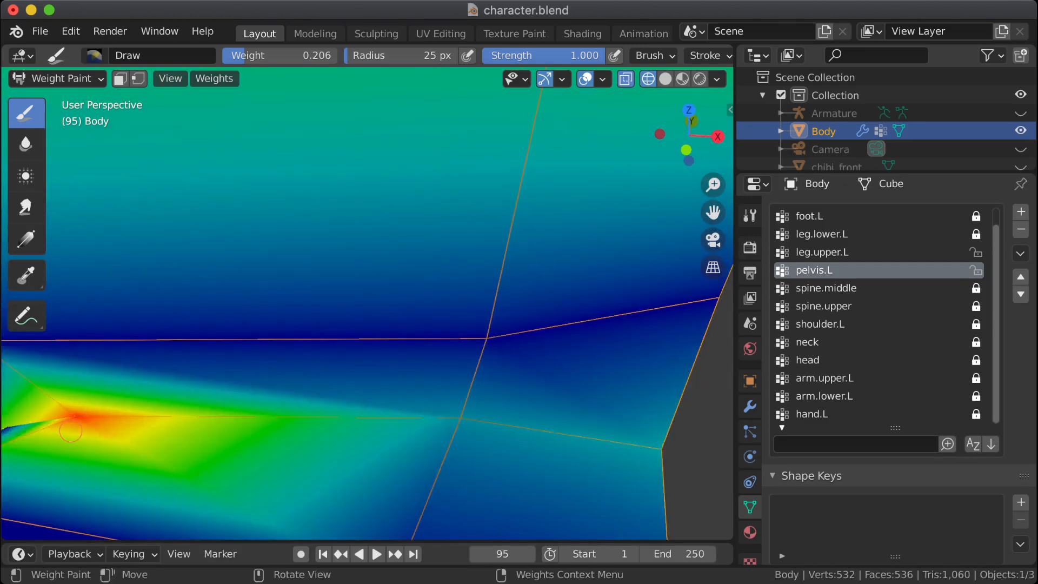
{"action": "left_click", "coordinate": [74, 412]}
Step: Paint the 0.206 weight onto the pelvis.L vertices in the row just above the front hip crease
{"action": "scroll", "coordinate": [111, 389], "scroll_direction": "down", "scroll_amount": 6}
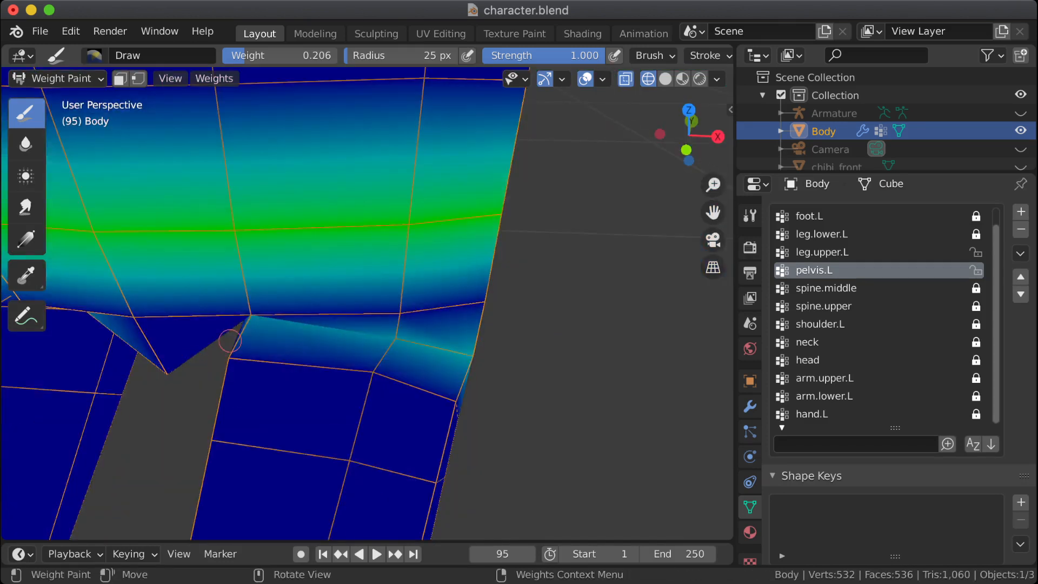
{"action": "scroll", "coordinate": [243, 283], "scroll_direction": "up", "scroll_amount": 4}
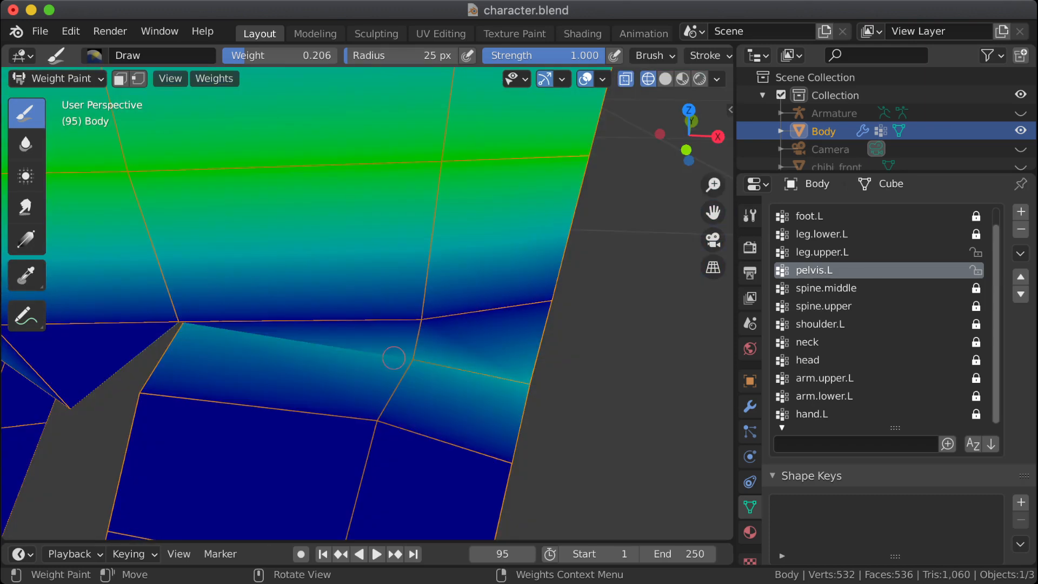
{"action": "left_click", "coordinate": [430, 321]}
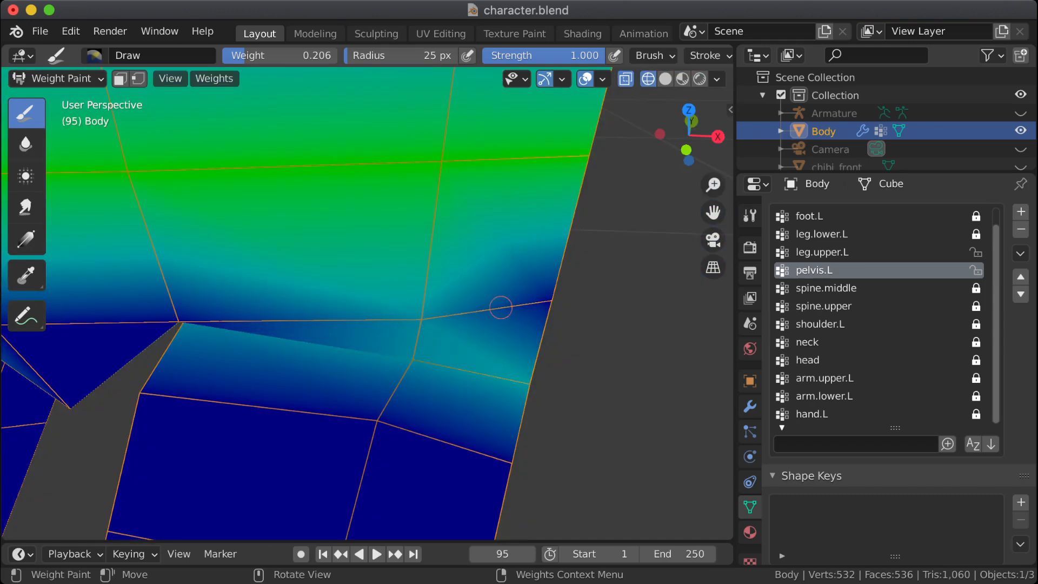
{"action": "left_click", "coordinate": [550, 300]}
{"action": "left_click", "coordinate": [186, 315]}
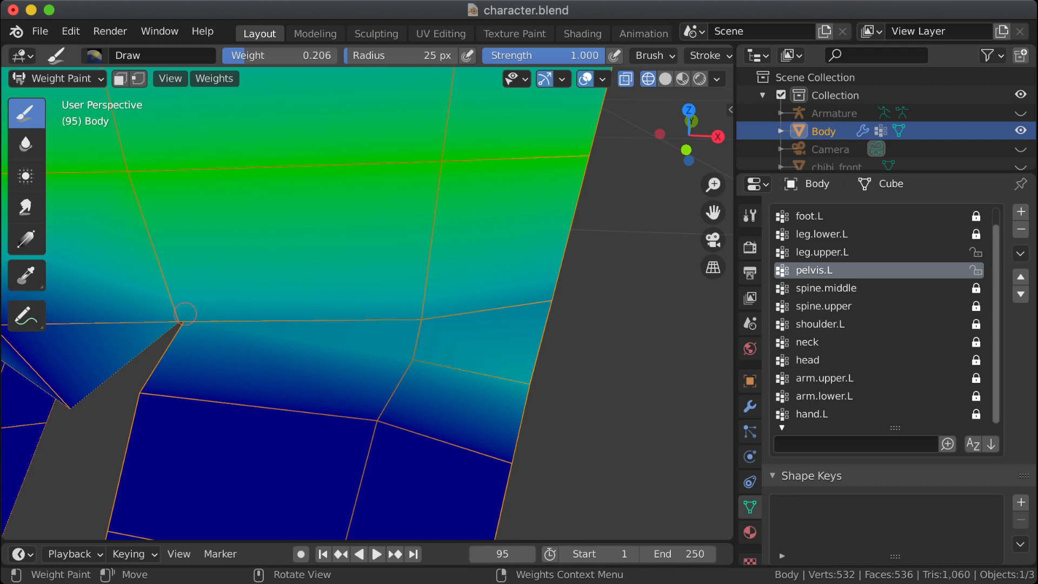
Step: Paint the 0.206 pelvis.L weight onto the low-weight vertex on the outer side of the hip
{"action": "middle_click_drag", "start_coordinate": [186, 315], "coordinate": [433, 267]}
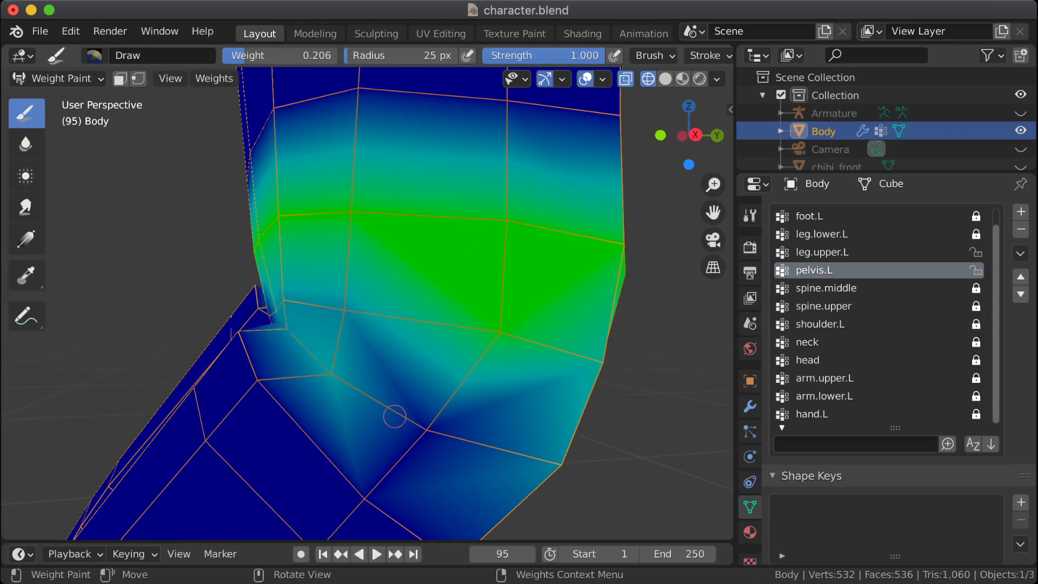
{"action": "left_click_drag", "start_coordinate": [395, 415], "coordinate": [441, 428]}
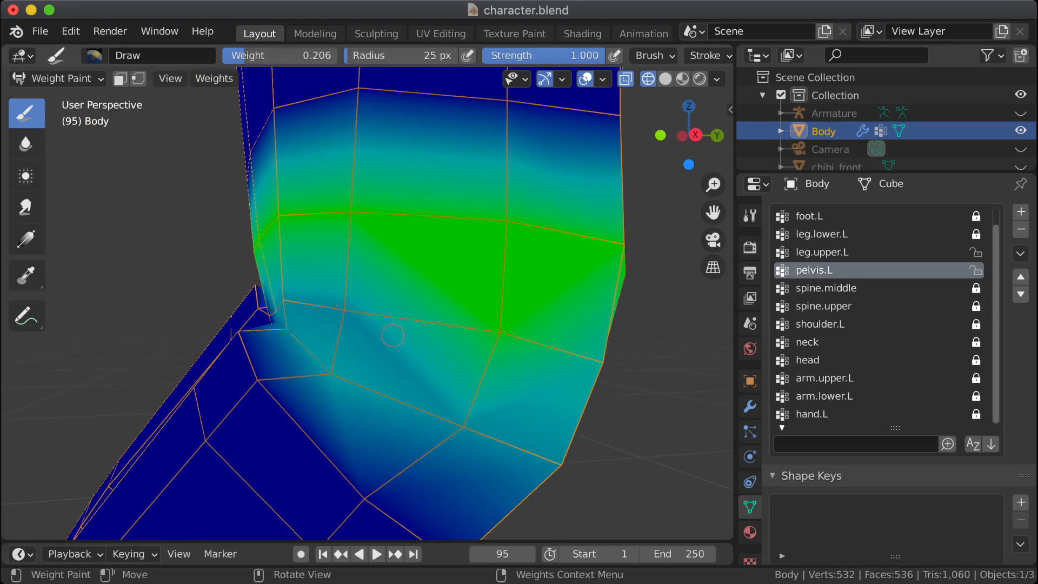
{"action": "middle_click_drag", "start_coordinate": [602, 427], "coordinate": [651, 438]}
Step: Try the 0.206 pelvis.L weight on the vertex at the rear of the hip, and undo that stroke
{"action": "middle_click_drag", "start_coordinate": [211, 213], "coordinate": [3, 159], "text": "shift"}
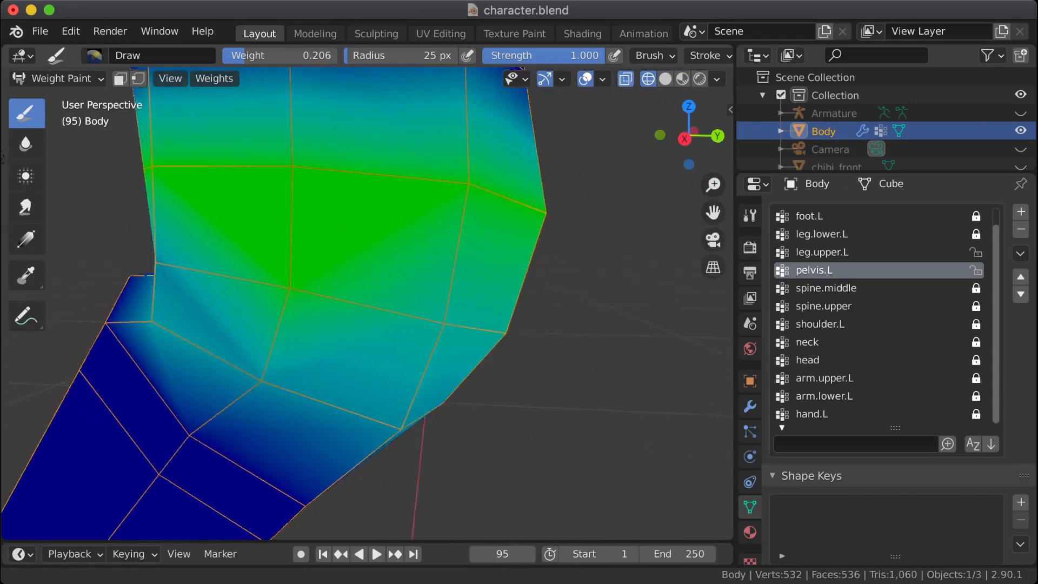
{"action": "middle_click_drag", "start_coordinate": [607, 424], "coordinate": [568, 414], "text": "shift"}
{"action": "left_click", "coordinate": [406, 316]}
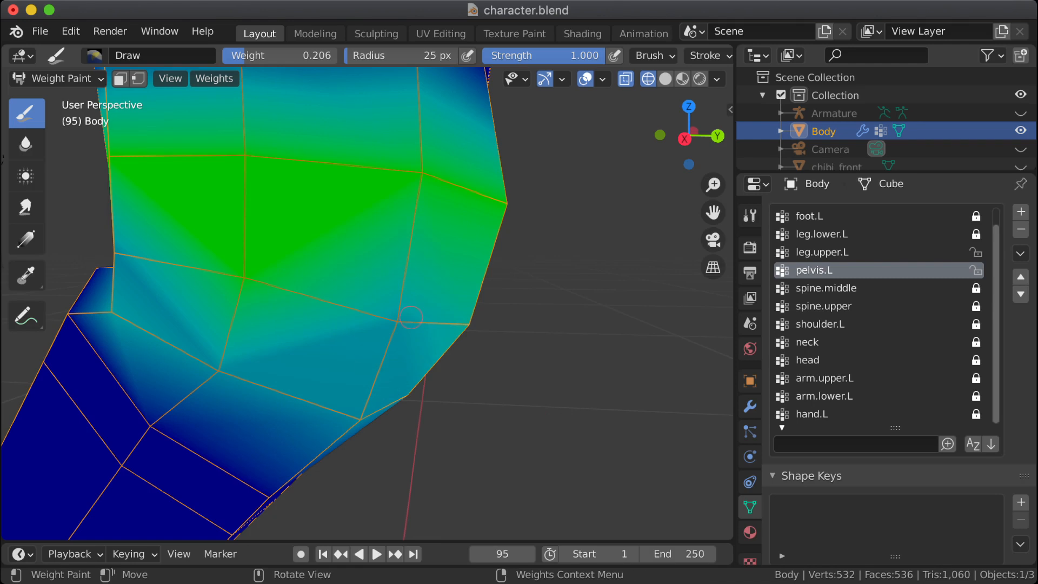
{"action": "key", "text": "ctrl+z"}
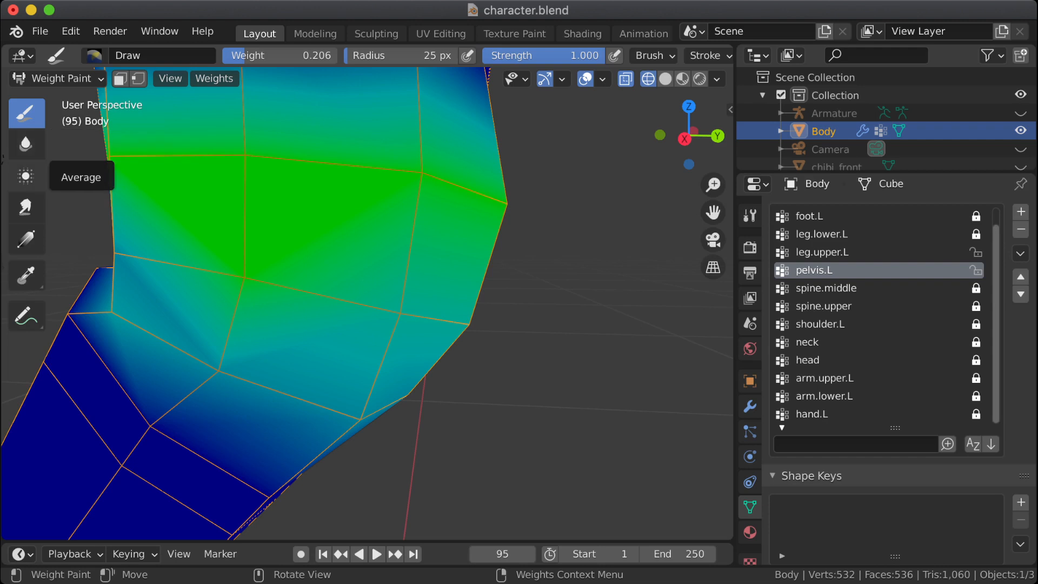
Step: Switch to the leg.upper.L vertex group and compare its weights with those of pelvis.L around the side of the bent hip
{"action": "left_click", "coordinate": [25, 177]}
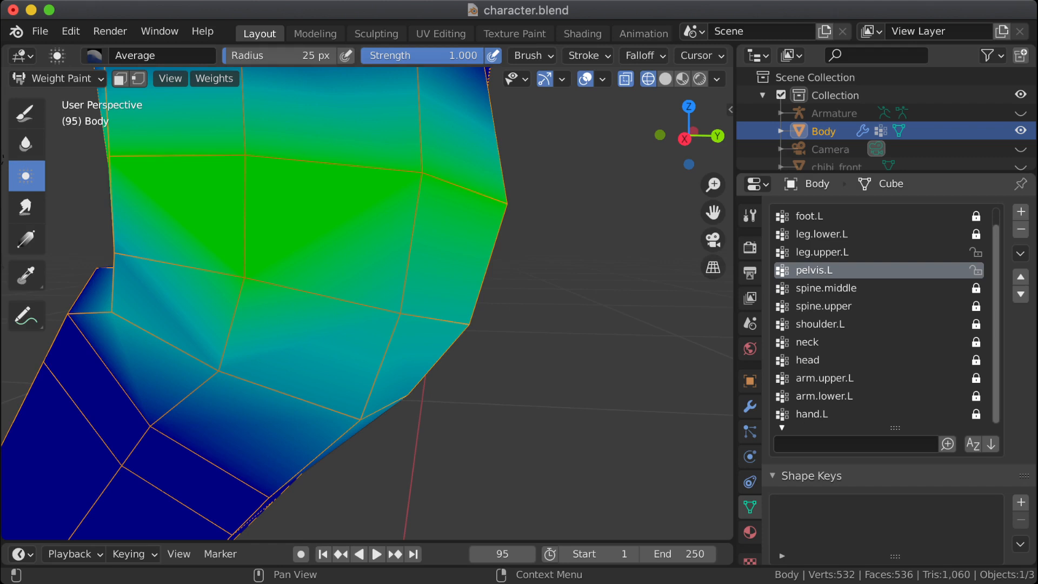
{"action": "left_click", "coordinate": [822, 252]}
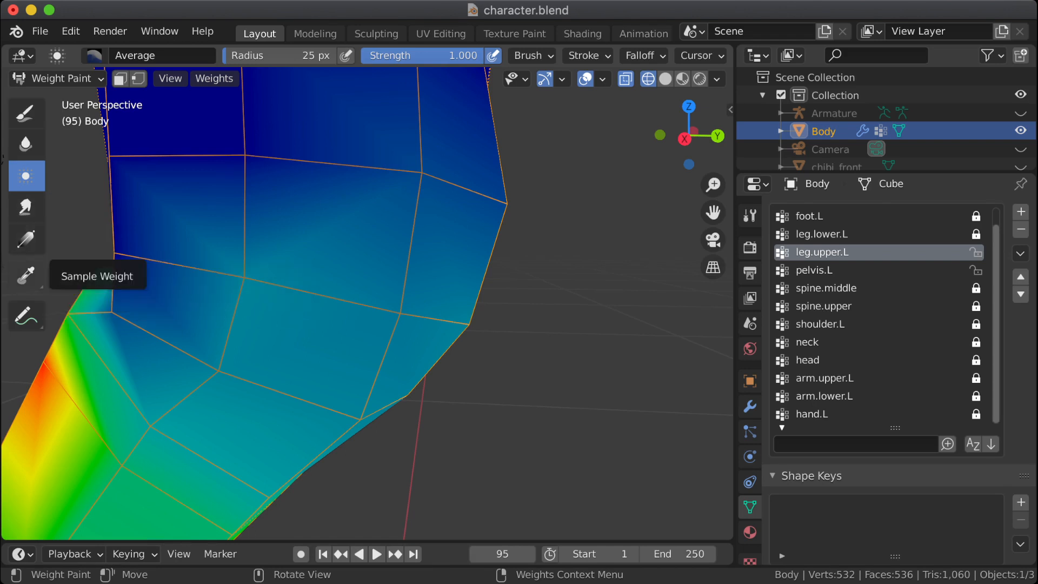
{"action": "left_click", "coordinate": [26, 275]}
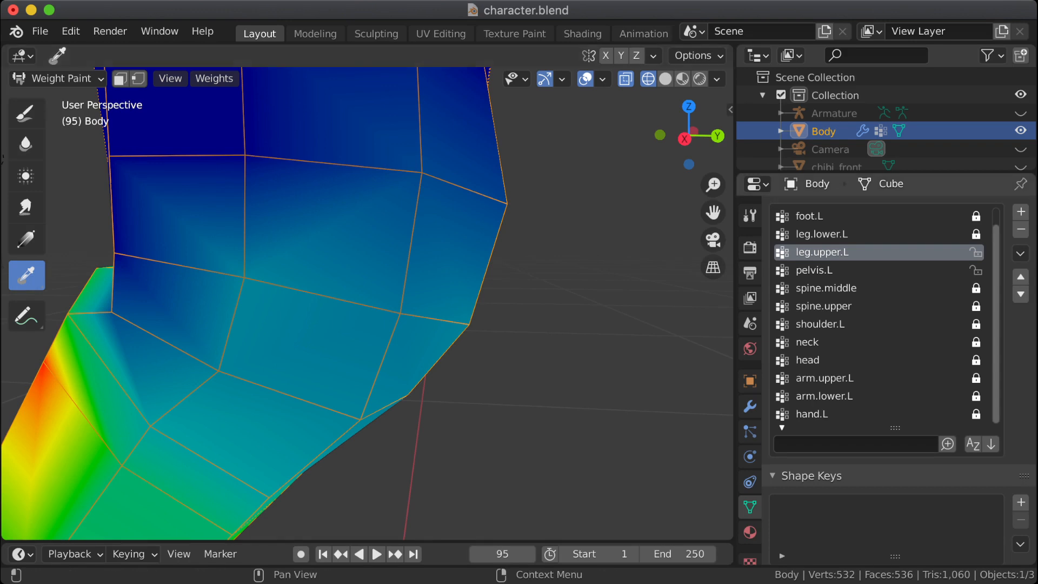
{"action": "left_click", "coordinate": [828, 270]}
{"action": "left_click", "coordinate": [827, 253]}
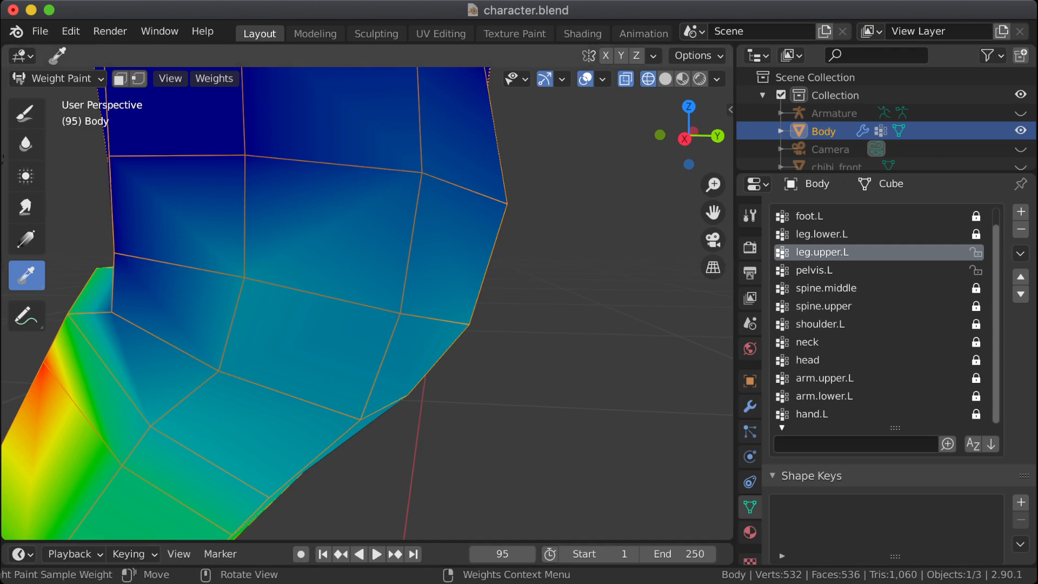
{"action": "key", "text": "Tab"}
{"action": "middle_click_drag", "start_coordinate": [324, 313], "coordinate": [400, 311]}
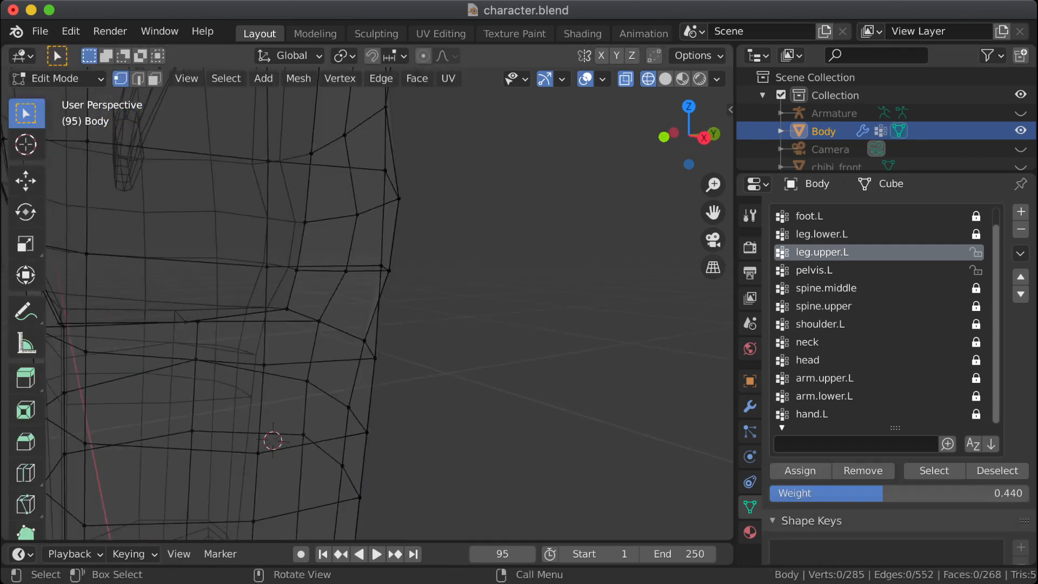
{"action": "key", "text": "Tab"}
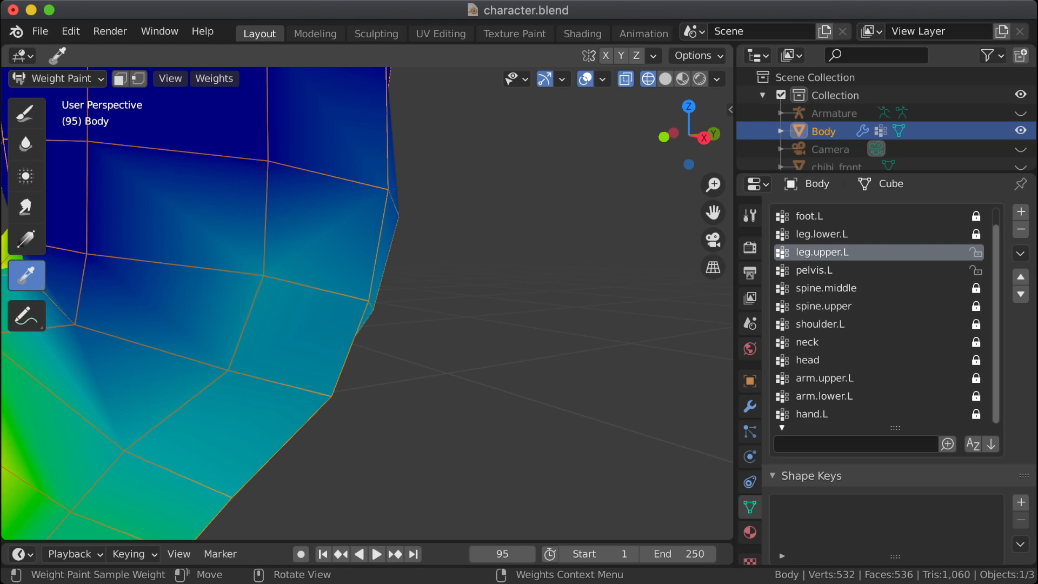
{"action": "middle_click_drag", "start_coordinate": [271, 303], "coordinate": [489, 292], "text": "shift"}
{"action": "mouse_move", "coordinate": [378, 303]}
{"action": "middle_mouse_down"}
{"action": "mouse_move", "coordinate": [428, 300]}
{"action": "mouse_move", "coordinate": [327, 300]}
{"action": "middle_mouse_up"}
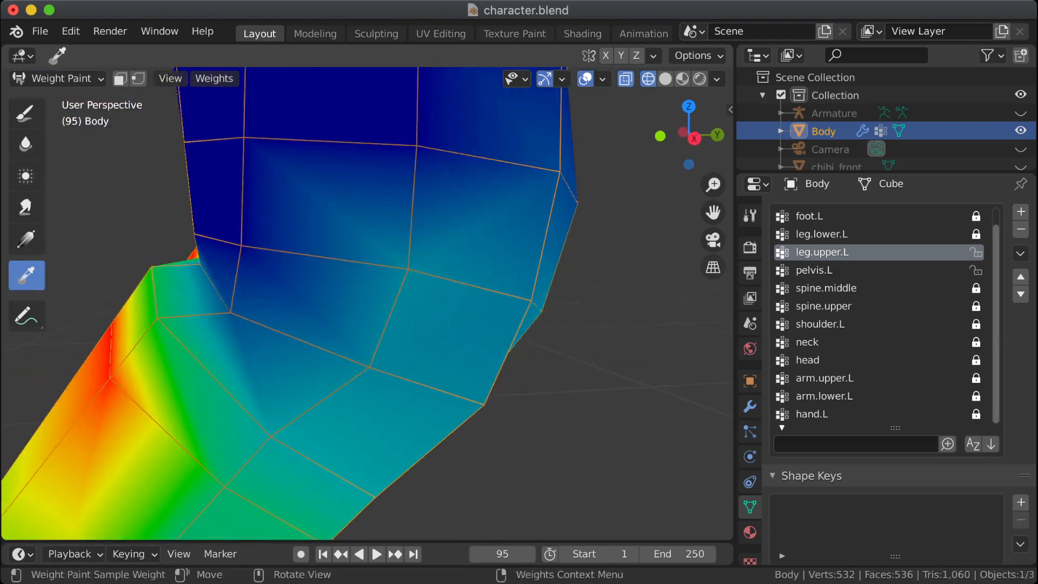
Step: Try a linear weight gradient of 0.198 on leg.upper.L across the side of the hip, and undo it
{"action": "left_click", "coordinate": [26, 239]}
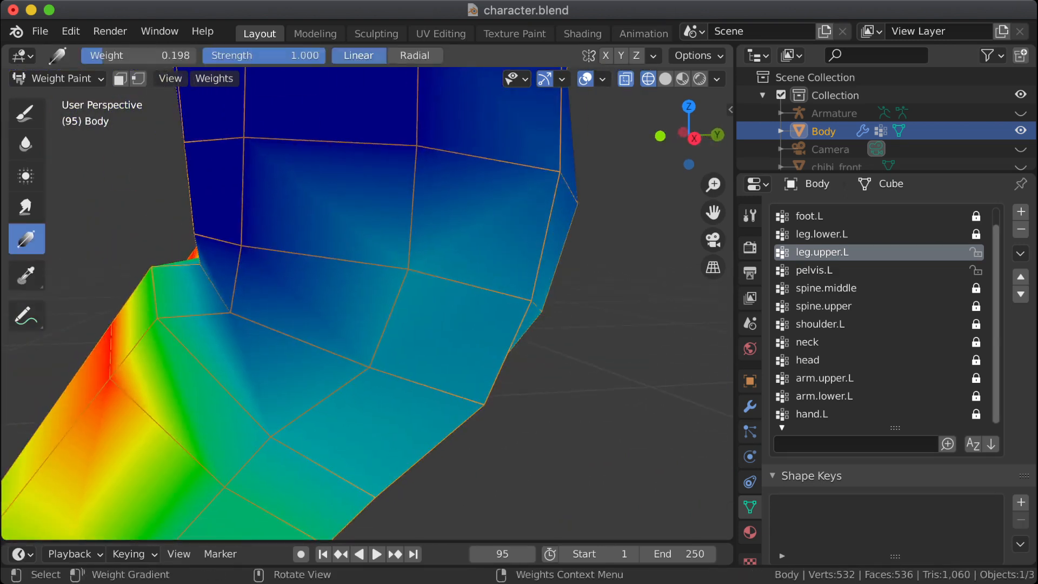
{"action": "left_click_drag", "start_coordinate": [325, 173], "coordinate": [254, 271]}
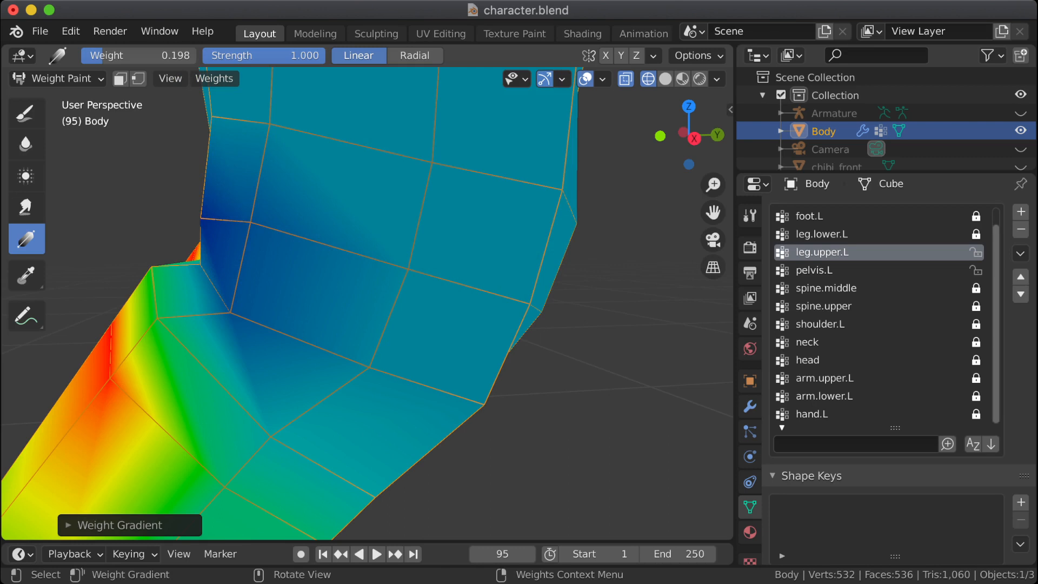
{"action": "key", "text": "ctrl+z"}
Step: Smear the leg.upper.L weights from the front hip crease down over the high-weight vertices on the front and outer thigh
{"action": "middle_click_drag", "start_coordinate": [254, 271], "coordinate": [399, 286], "text": "shift"}
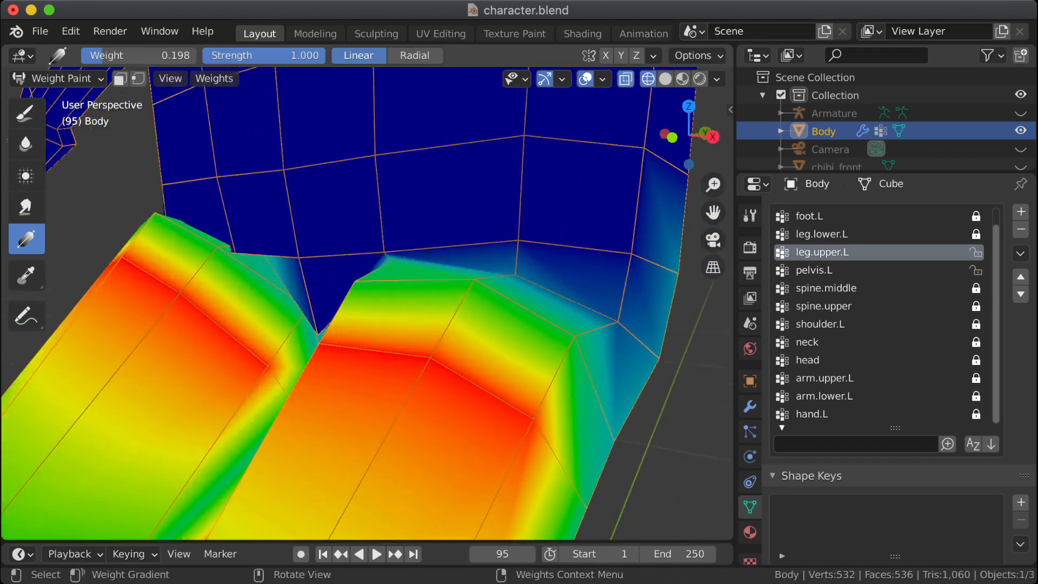
{"action": "left_click", "coordinate": [26, 207]}
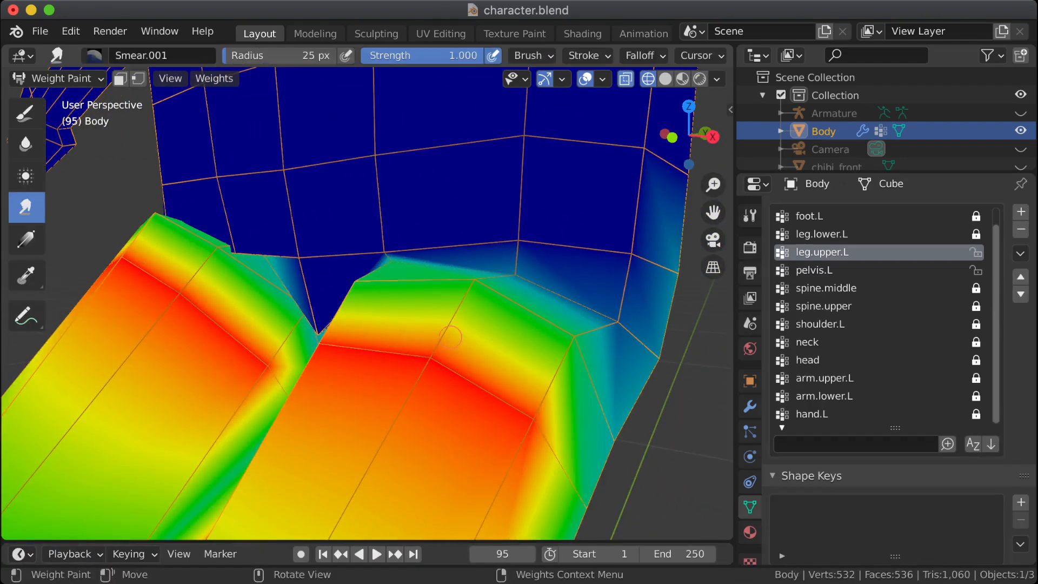
{"action": "left_click_drag", "start_coordinate": [440, 367], "coordinate": [430, 375]}
{"action": "left_click_drag", "start_coordinate": [444, 337], "coordinate": [430, 370]}
{"action": "left_click_drag", "start_coordinate": [479, 266], "coordinate": [470, 301]}
{"action": "middle_click_drag", "start_coordinate": [493, 372], "coordinate": [549, 377]}
{"action": "left_click_drag", "start_coordinate": [690, 337], "coordinate": [669, 358]}
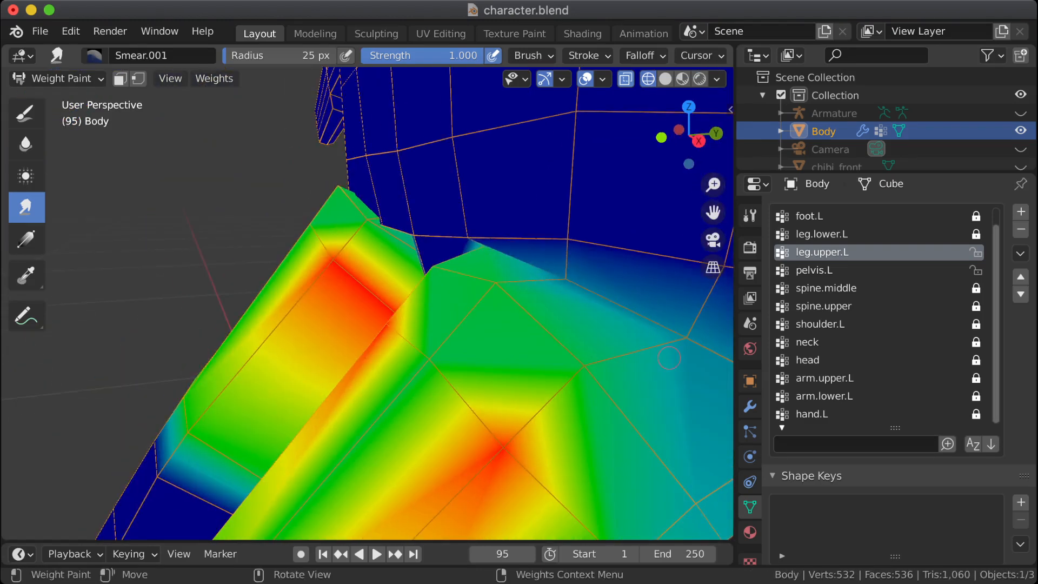
{"action": "left_click_drag", "start_coordinate": [541, 395], "coordinate": [502, 451]}
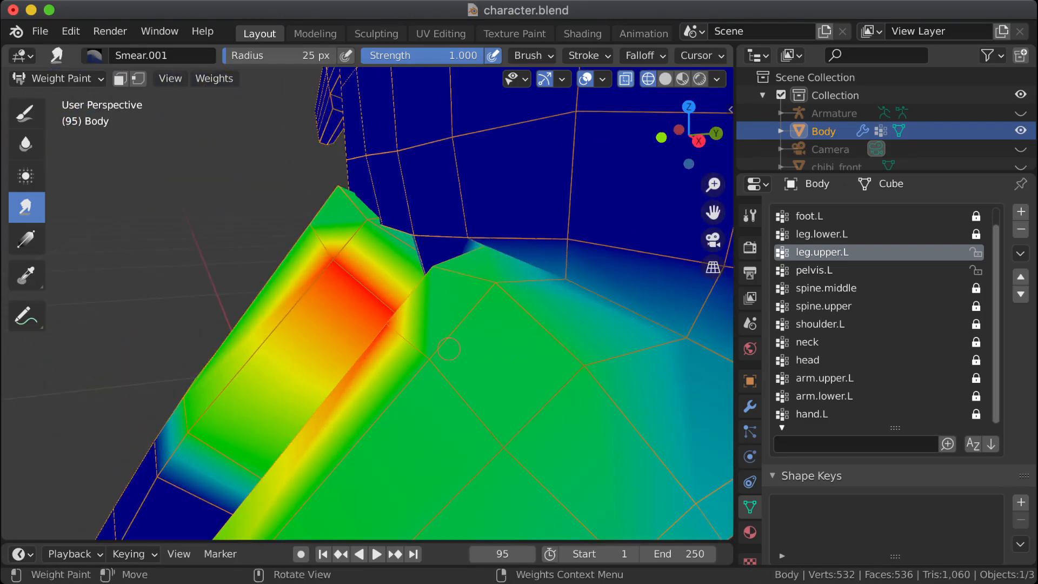
Step: Smear the leg.upper.L weights down over the remaining high-weight vertices along the inner thigh
{"action": "middle_click_drag", "start_coordinate": [449, 349], "coordinate": [562, 354]}
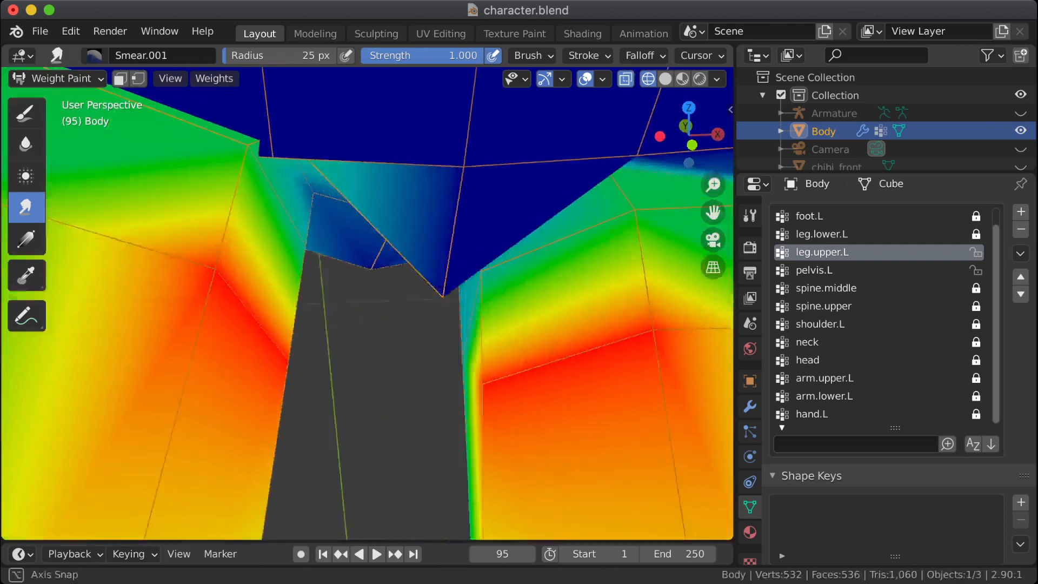
{"action": "scroll", "coordinate": [385, 284], "scroll_direction": "down", "scroll_amount": 4}
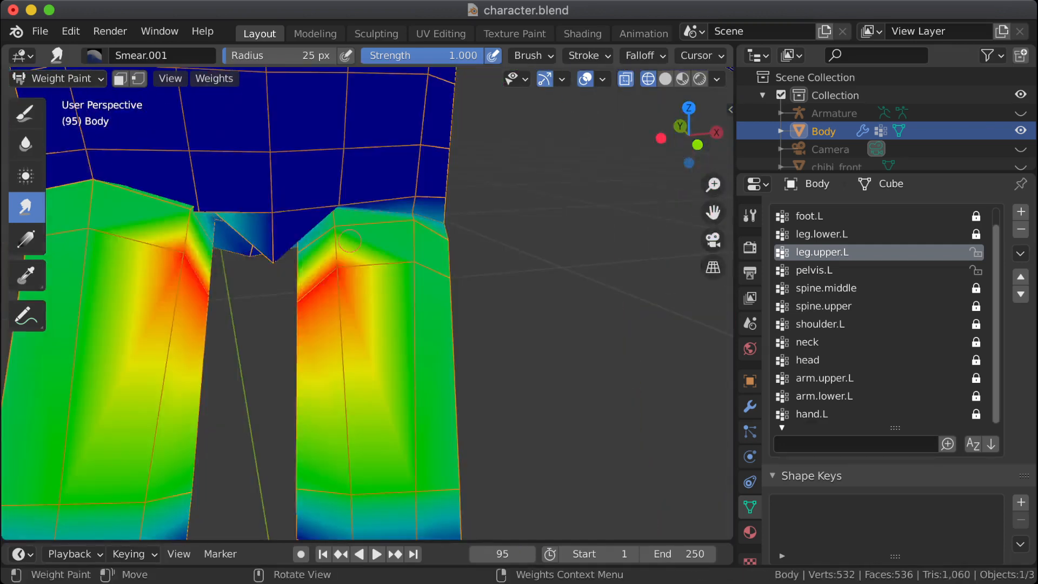
{"action": "left_click_drag", "start_coordinate": [349, 241], "coordinate": [344, 327]}
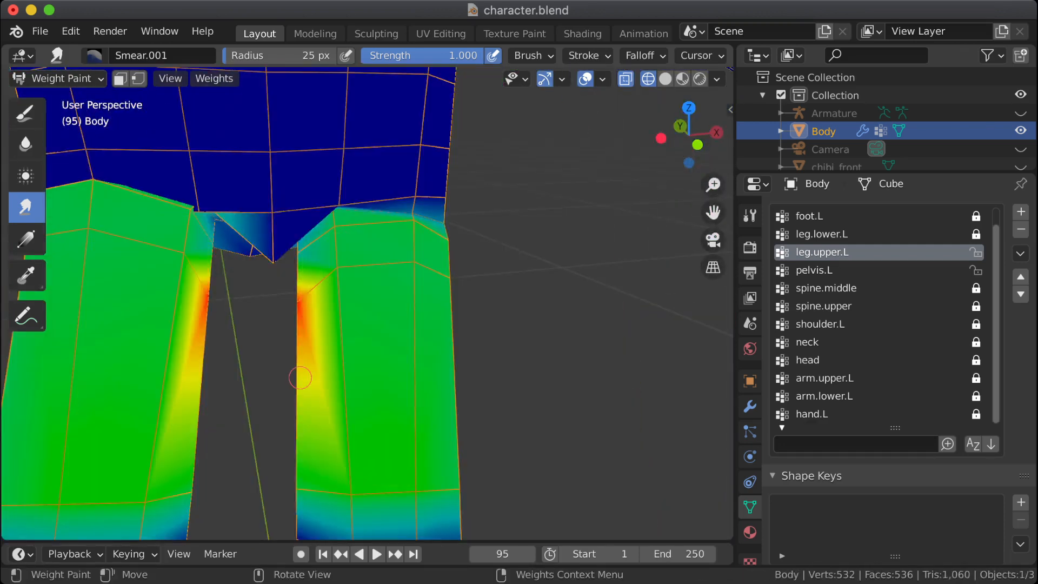
{"action": "middle_click_drag", "start_coordinate": [301, 377], "coordinate": [326, 347]}
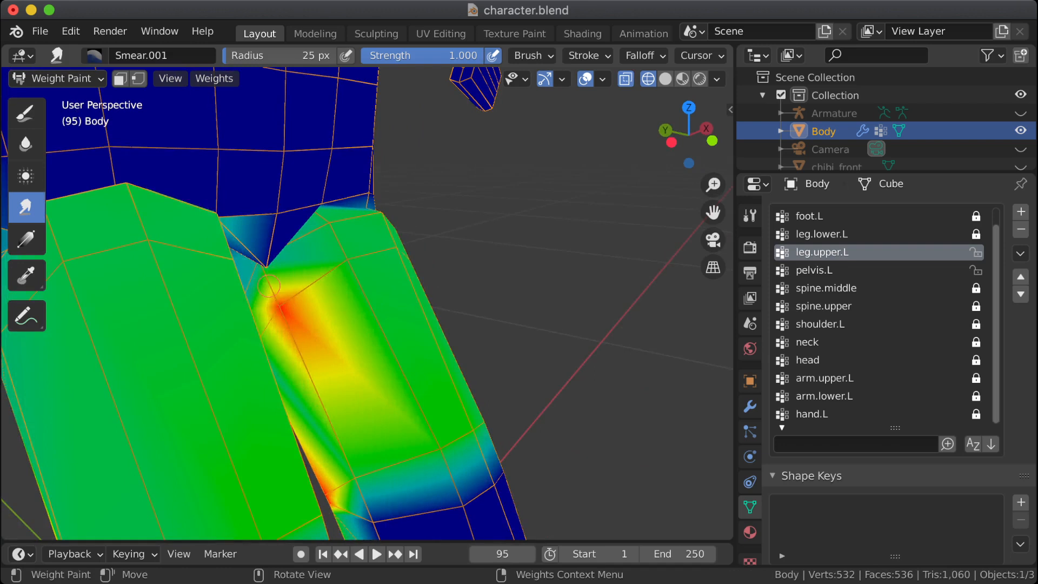
{"action": "left_click_drag", "start_coordinate": [269, 286], "coordinate": [319, 349]}
Step: Smear the low leg.upper.L weights from the pelvis down across the outer front hip crease onto the top of the thigh
{"action": "middle_click_drag", "start_coordinate": [332, 359], "coordinate": [195, 356]}
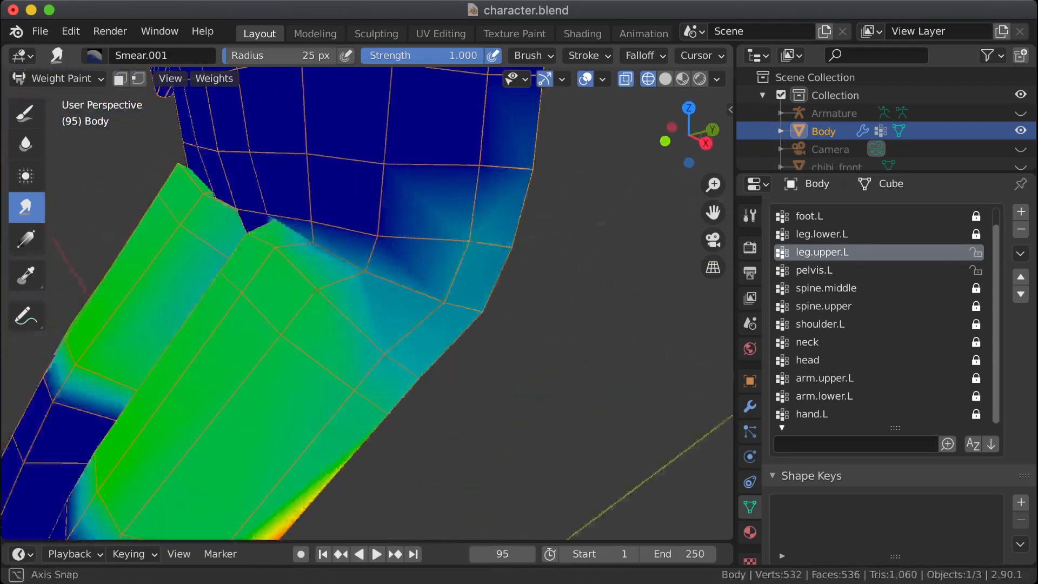
{"action": "middle_click_drag", "start_coordinate": [368, 270], "coordinate": [346, 273]}
{"action": "left_click_drag", "start_coordinate": [439, 165], "coordinate": [408, 342]}
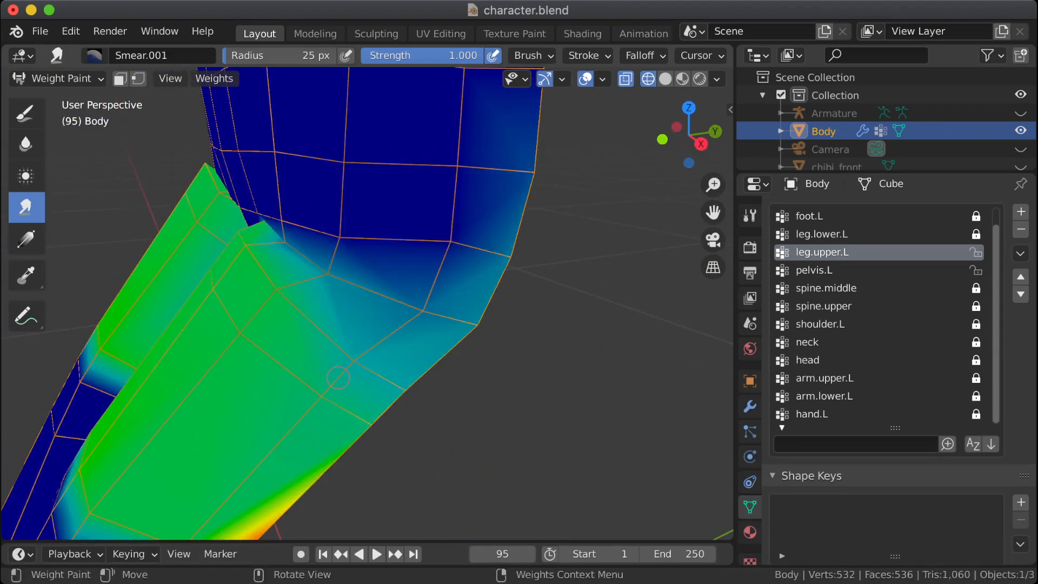
{"action": "middle_click_drag", "start_coordinate": [307, 190], "coordinate": [350, 189]}
{"action": "left_click_drag", "start_coordinate": [352, 234], "coordinate": [283, 302]}
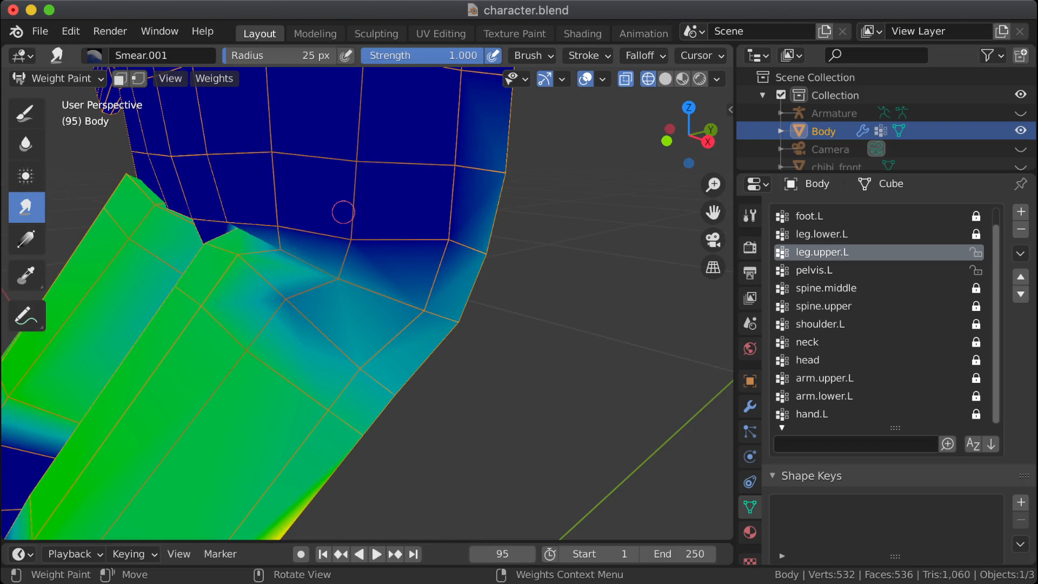
Step: Try a longer smear of the low pelvis-area weight down over the outer crease vertex, and undo that stroke
{"action": "left_click_drag", "start_coordinate": [343, 212], "coordinate": [336, 280]}
{"action": "middle_click_drag", "start_coordinate": [294, 303], "coordinate": [262, 332]}
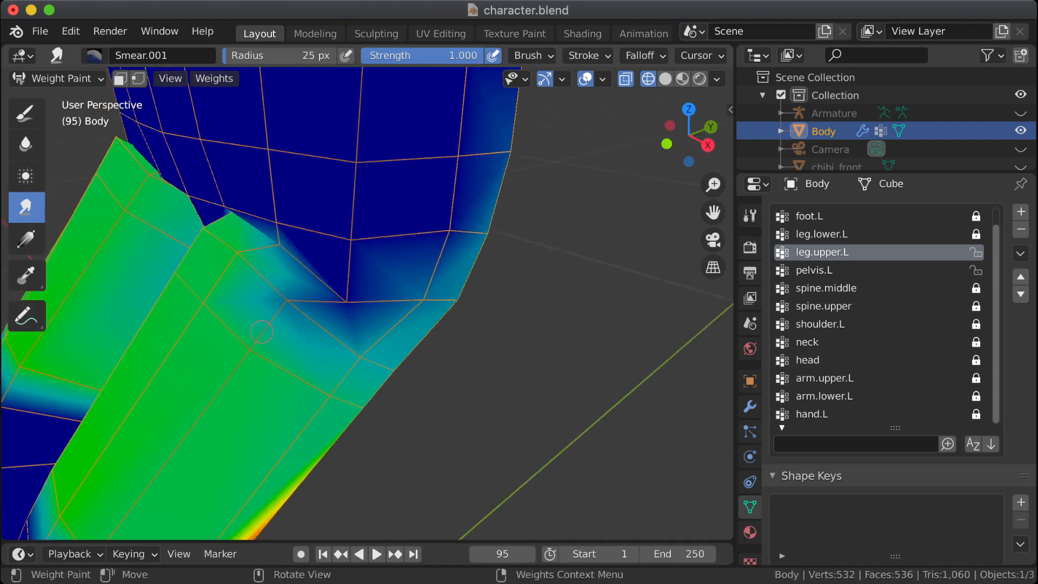
{"action": "key", "text": "ctrl+z"}
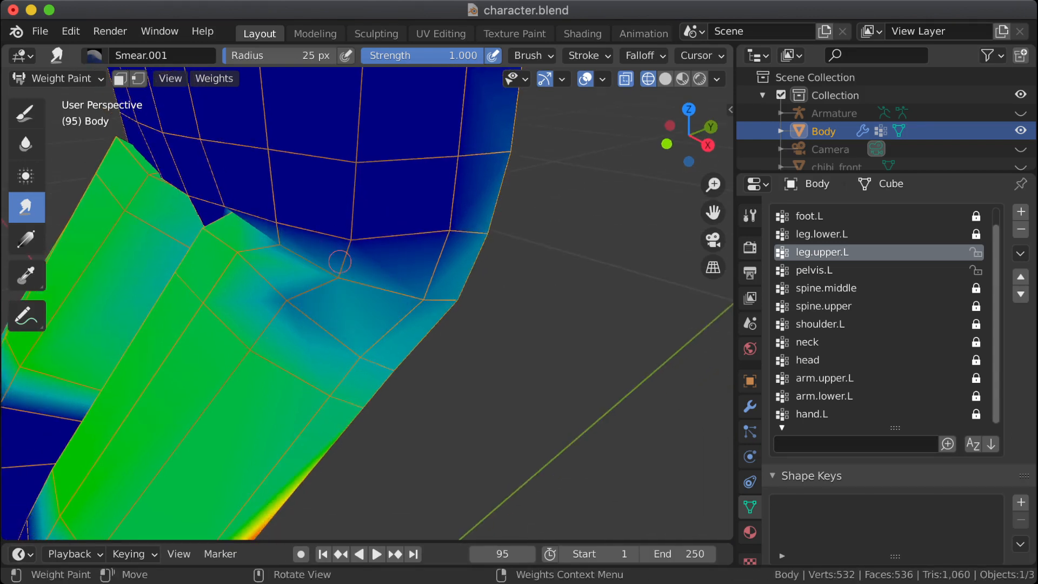
Step: Smear the leg.upper.L weight lightly at the outer crease vertex, undoing the extra stroke beside it
{"action": "left_click_drag", "start_coordinate": [326, 275], "coordinate": [330, 283]}
{"action": "left_click_drag", "start_coordinate": [316, 211], "coordinate": [278, 249]}
{"action": "key", "text": "ctrl+z"}
Step: Try smearing the leg.upper.L weights at the upper outer corner of the front hip crease, and undo the stroke
{"action": "mouse_move", "coordinate": [279, 248]}
{"action": "middle_mouse_down"}
{"action": "mouse_move", "coordinate": [341, 196]}
{"action": "mouse_move", "coordinate": [337, 178]}
{"action": "mouse_move", "coordinate": [240, 178]}
{"action": "mouse_move", "coordinate": [385, 157]}
{"action": "middle_mouse_up"}
{"action": "scroll", "coordinate": [231, 190], "scroll_direction": "up", "scroll_amount": 5}
{"action": "scroll", "coordinate": [225, 164], "scroll_direction": "down", "scroll_amount": 5}
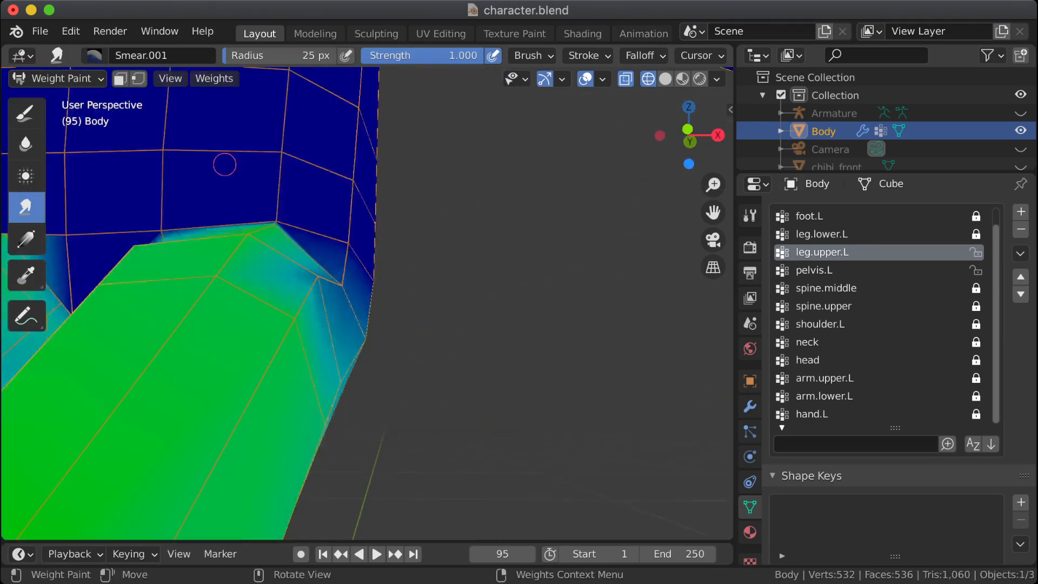
{"action": "middle_click_drag", "start_coordinate": [225, 165], "coordinate": [281, 188], "text": "shift"}
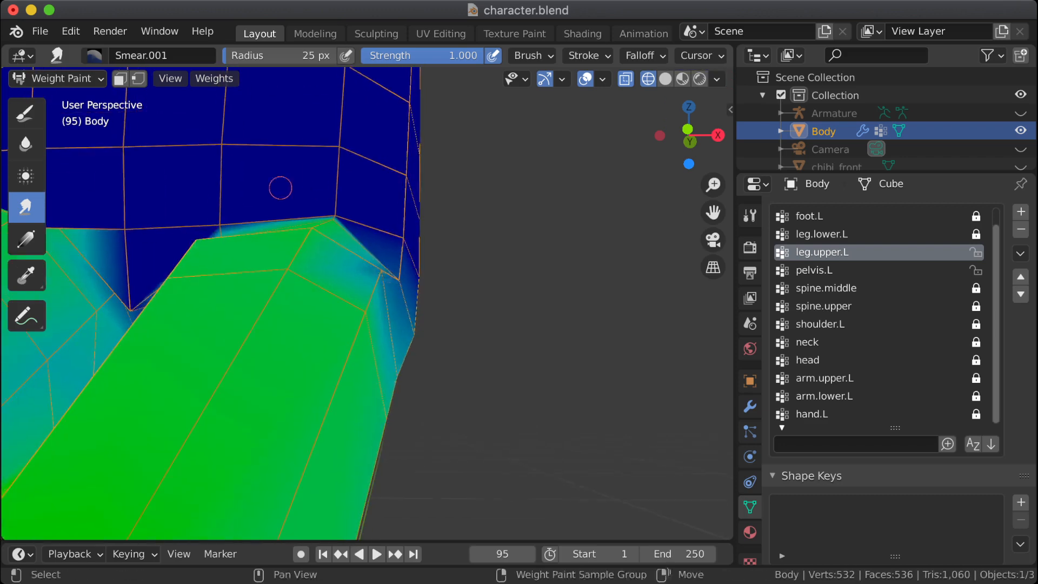
{"action": "left_click_drag", "start_coordinate": [333, 203], "coordinate": [334, 214]}
{"action": "mouse_move", "coordinate": [338, 201]}
{"action": "middle_mouse_down"}
{"action": "mouse_move", "coordinate": [271, 259]}
{"action": "mouse_move", "coordinate": [250, 294]}
{"action": "mouse_move", "coordinate": [249, 324]}
{"action": "mouse_move", "coordinate": [254, 304]}
{"action": "mouse_move", "coordinate": [25, 317]}
{"action": "middle_mouse_up"}
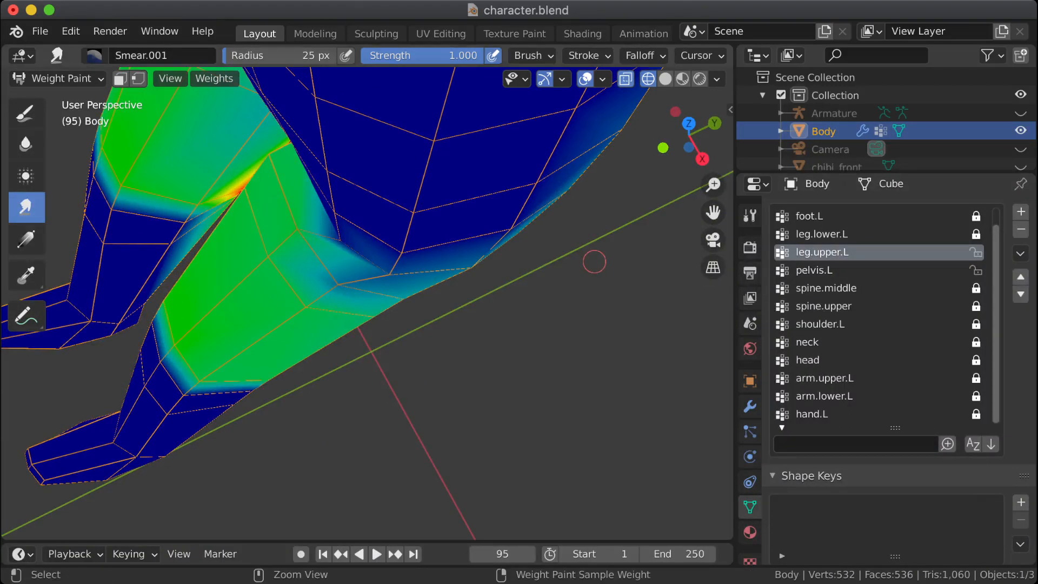
{"action": "key", "text": "ctrl+z"}
{"action": "middle_click_drag", "start_coordinate": [596, 259], "coordinate": [325, 200]}
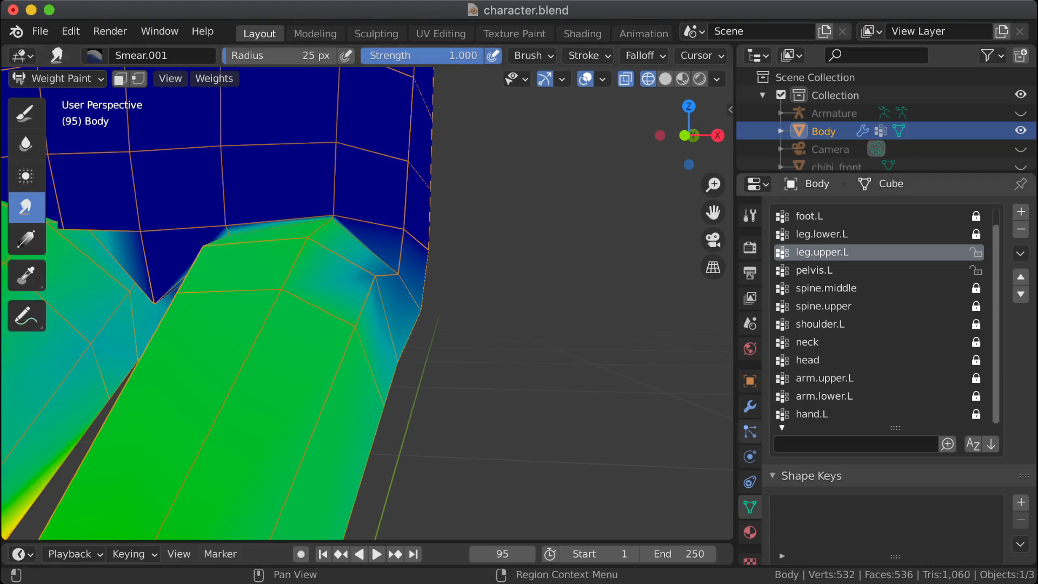
Step: Paint with the Average brush over the leg.upper.L weights at the upper outer corner of the front hip crease
{"action": "left_click", "coordinate": [25, 176]}
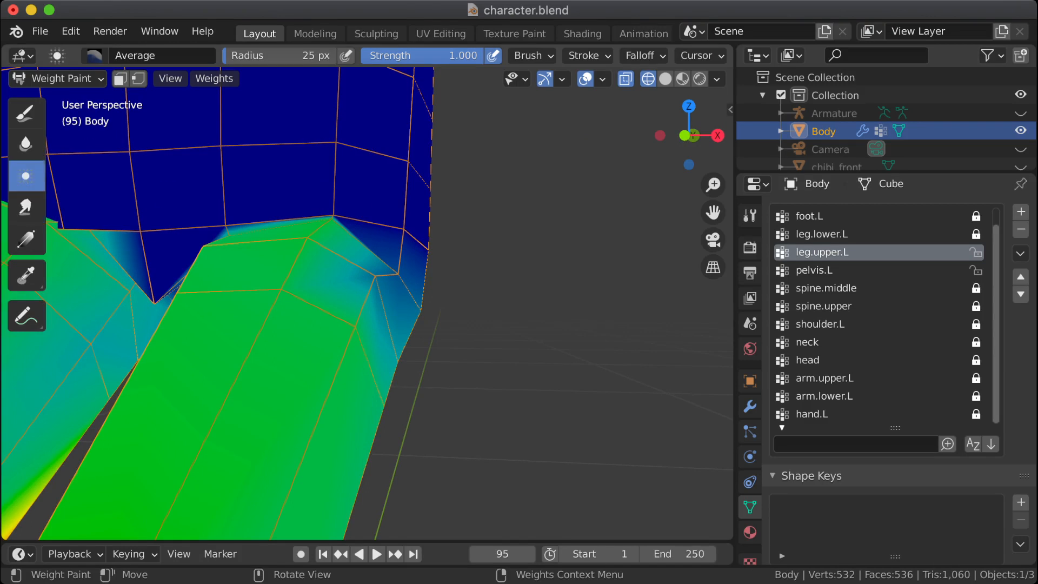
{"action": "left_click_drag", "start_coordinate": [324, 208], "coordinate": [345, 213]}
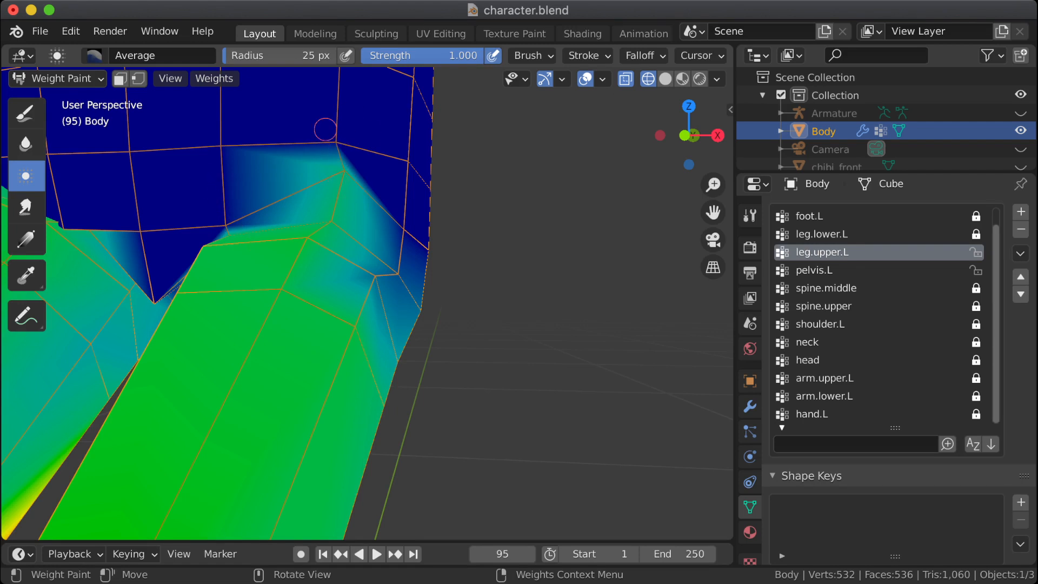
{"action": "middle_click_drag", "start_coordinate": [350, 161], "coordinate": [555, 281]}
Step: Switch to the pelvis.L group and blur the weights around the vertex just above the front hip crease
{"action": "left_click", "coordinate": [821, 270]}
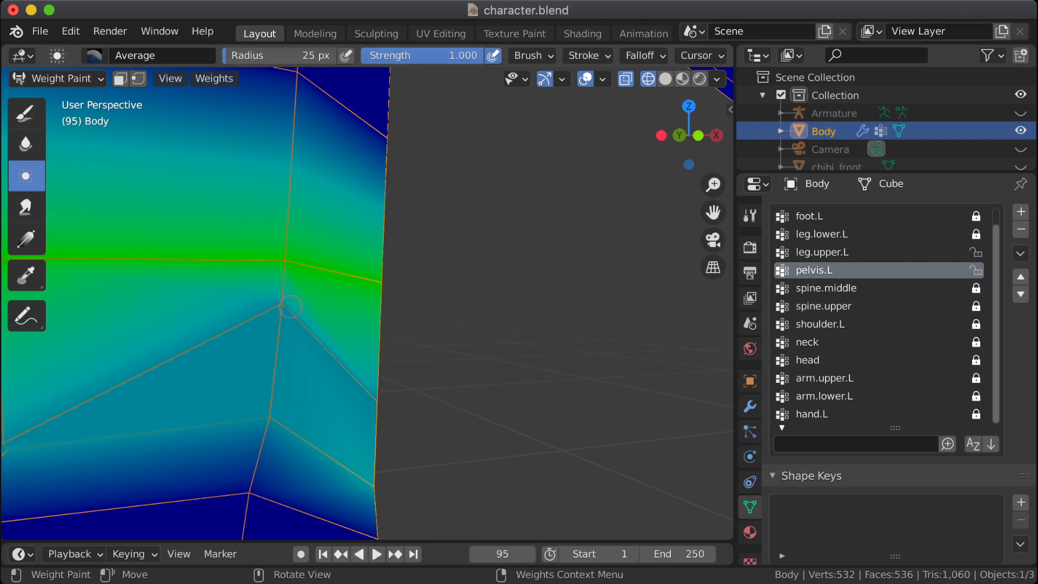
{"action": "left_click", "coordinate": [25, 144]}
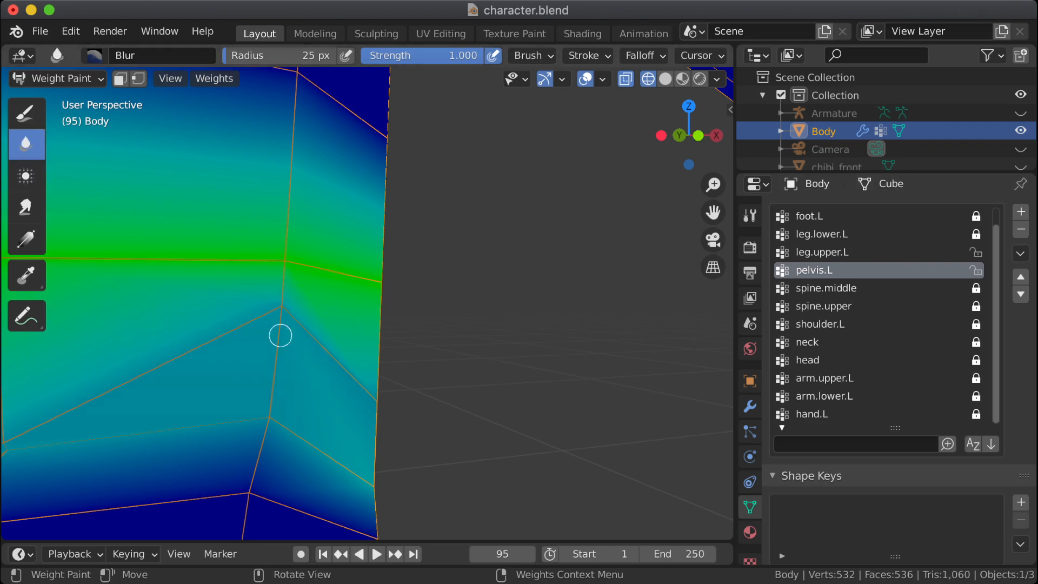
{"action": "left_click_drag", "start_coordinate": [287, 273], "coordinate": [276, 298]}
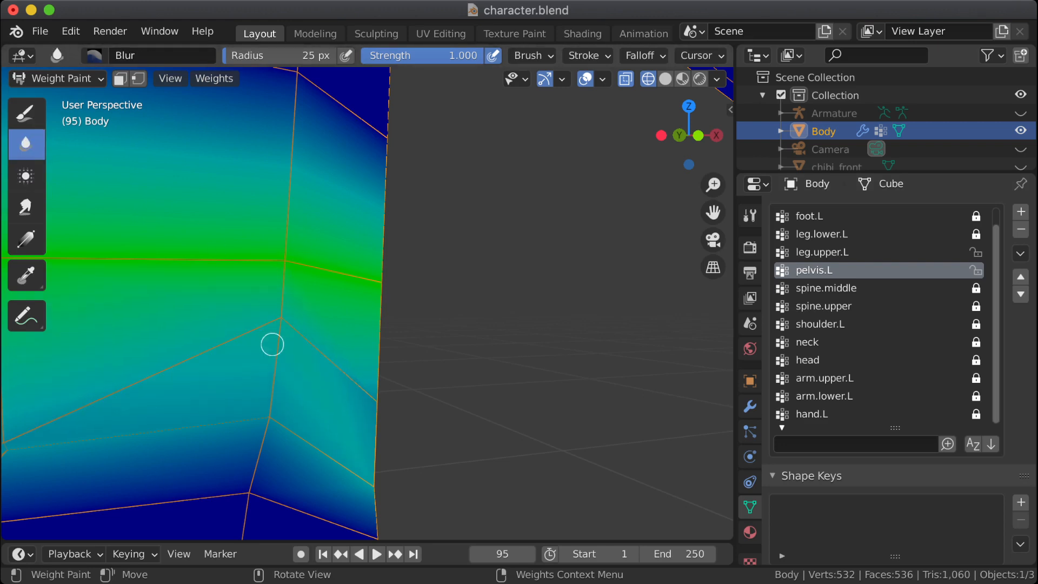
{"action": "middle_click_drag", "start_coordinate": [276, 327], "coordinate": [264, 291]}
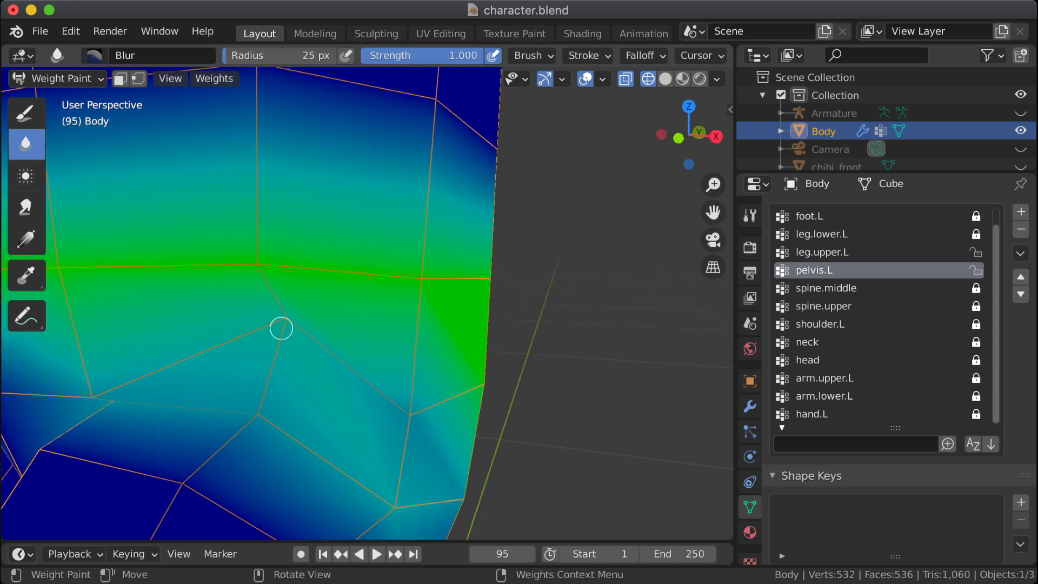
Step: Set the Draw brush weight to 0.882 and paint it onto the pelvis.L vertex just above the front hip crease
{"action": "left_click", "coordinate": [26, 112]}
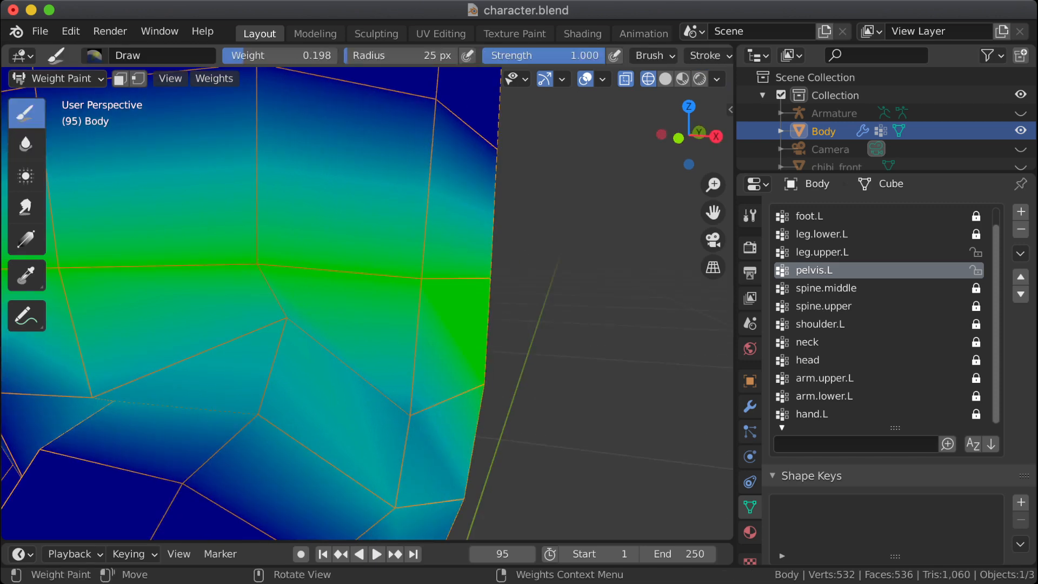
{"action": "right_click", "coordinate": [276, 251]}
{"action": "left_click_drag", "start_coordinate": [142, 250], "coordinate": [269, 250]}
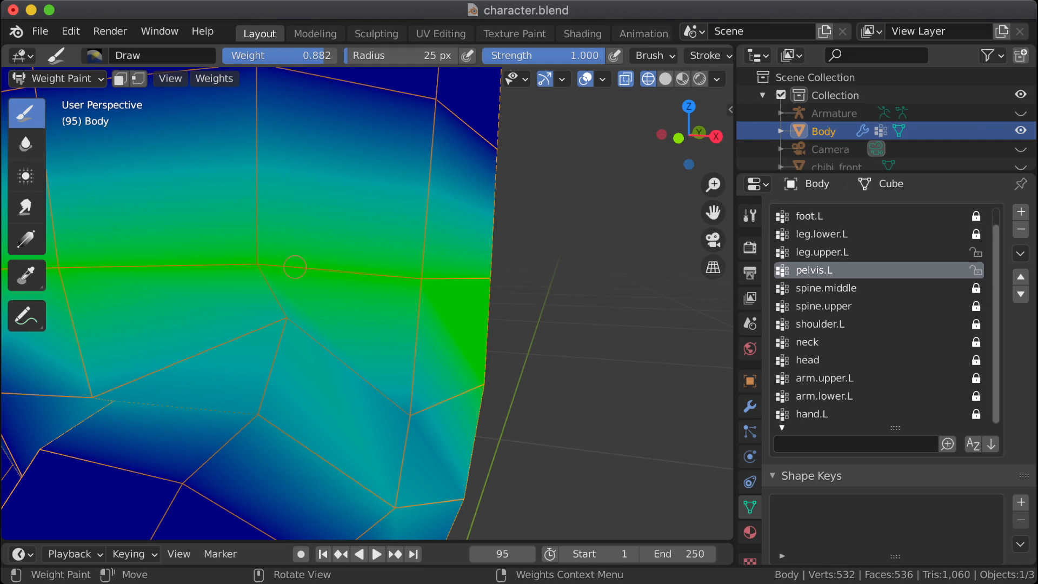
{"action": "left_click_drag", "start_coordinate": [287, 312], "coordinate": [281, 330]}
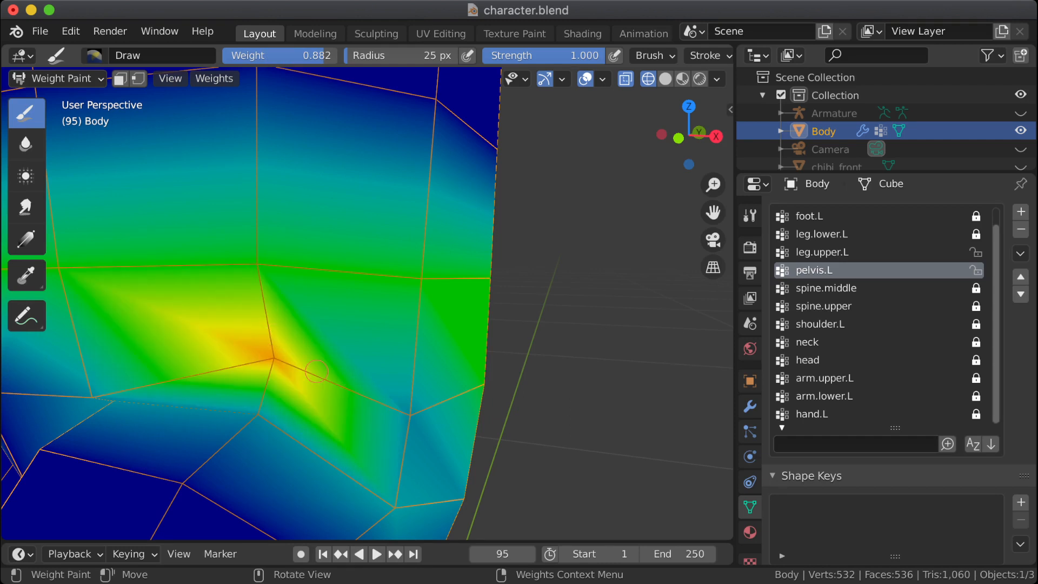
Step: Paint the 0.882 pelvis.L weight onto the outer vertex above the front hip crease and along the row of vertices above it
{"action": "left_click_drag", "start_coordinate": [419, 410], "coordinate": [357, 386]}
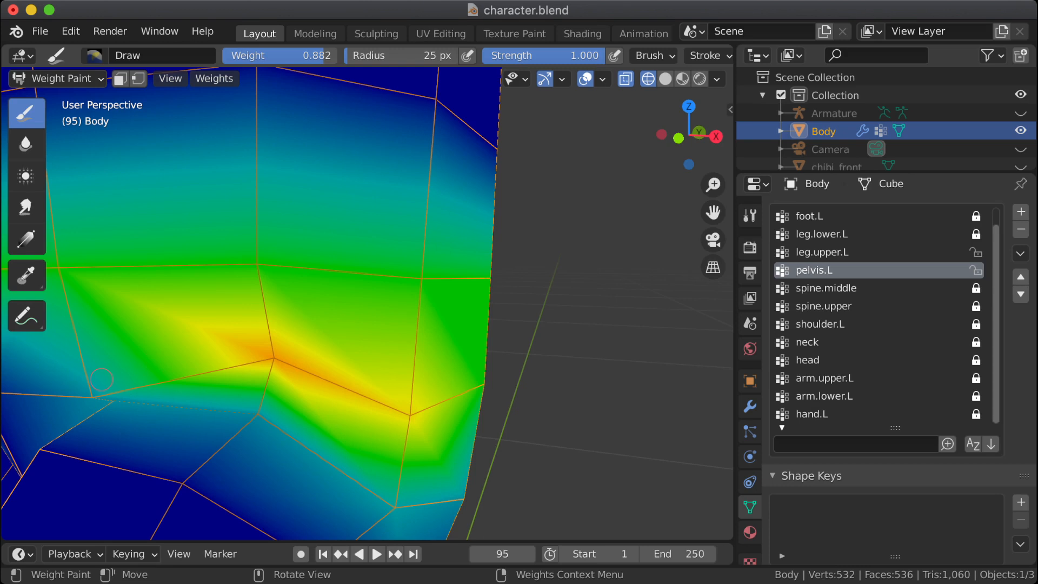
{"action": "scroll", "coordinate": [368, 288], "scroll_direction": "down", "scroll_amount": 5}
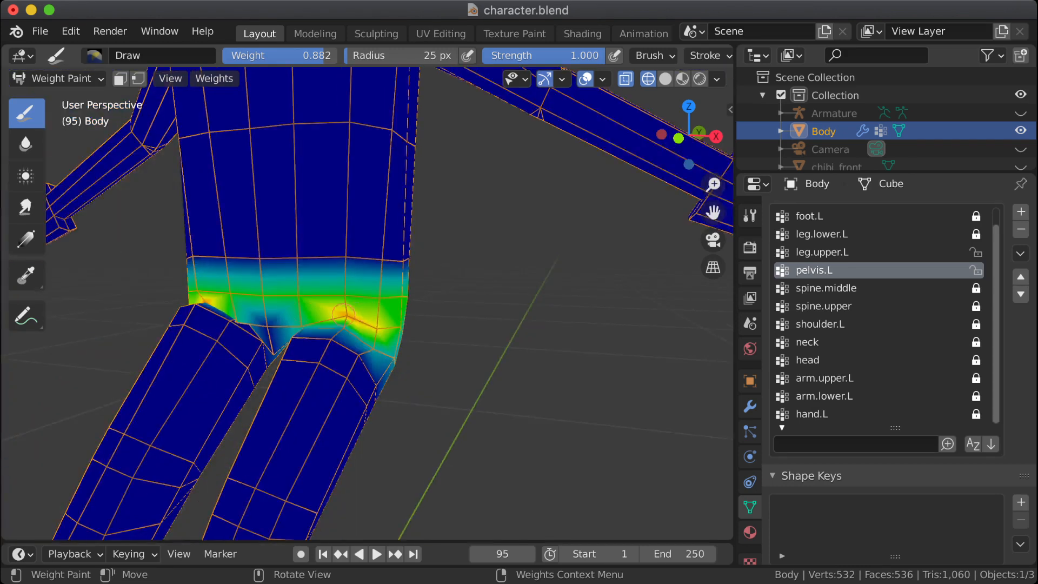
{"action": "mouse_move", "coordinate": [342, 313]}
{"action": "left_mouse_down"}
{"action": "mouse_move", "coordinate": [345, 297]}
{"action": "mouse_move", "coordinate": [306, 297]}
{"action": "mouse_move", "coordinate": [384, 298]}
{"action": "left_mouse_up"}
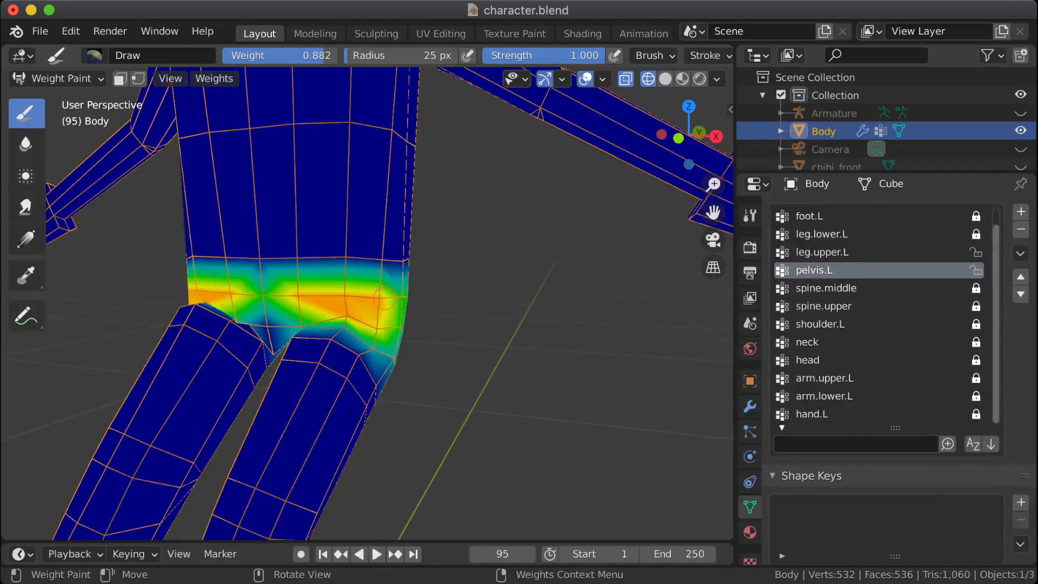
Step: Continue the 0.882 pelvis.L weight along the upper row of hip vertices around the outer side and back of the pelvis
{"action": "scroll", "coordinate": [351, 296], "scroll_direction": "up", "scroll_amount": 2}
{"action": "middle_click_drag", "start_coordinate": [509, 312], "coordinate": [286, 302]}
{"action": "left_click", "coordinate": [432, 305]}
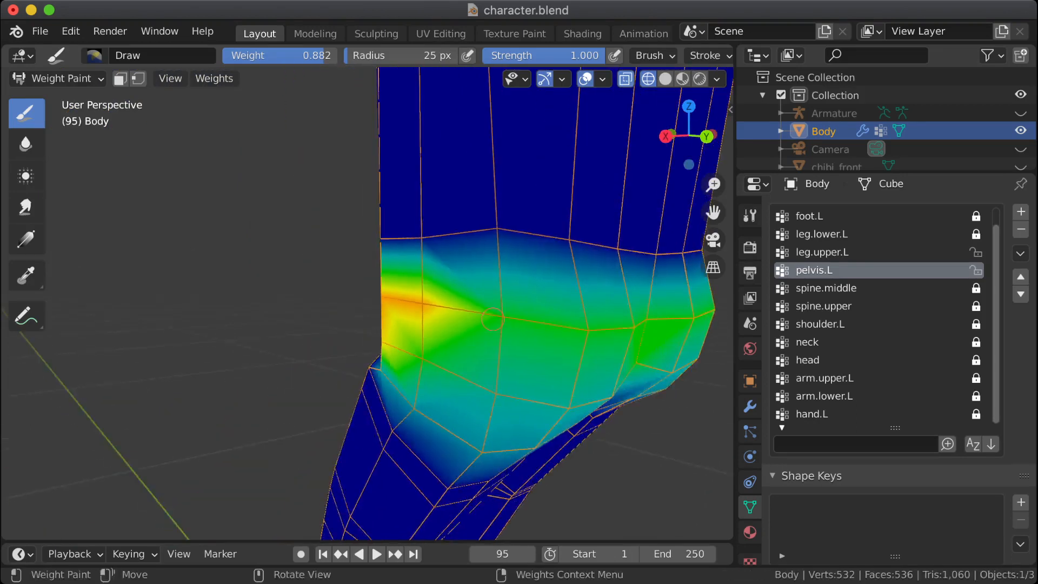
{"action": "left_click_drag", "start_coordinate": [487, 309], "coordinate": [520, 318]}
{"action": "middle_click_drag", "start_coordinate": [513, 318], "coordinate": [492, 318]}
{"action": "scroll", "coordinate": [493, 318], "scroll_direction": "down", "scroll_amount": 3}
{"action": "left_click", "coordinate": [501, 317]}
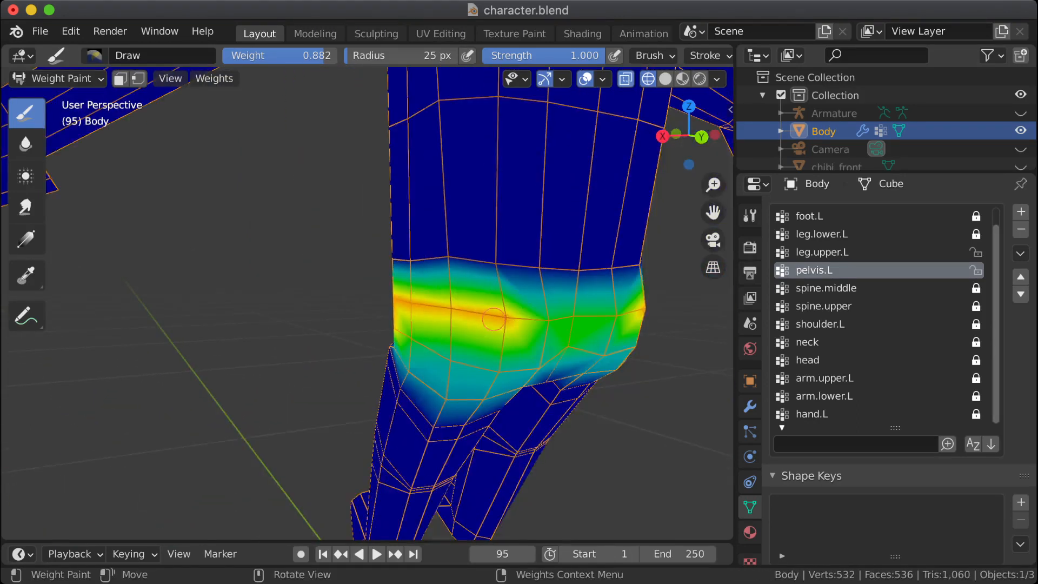
{"action": "left_click", "coordinate": [543, 316]}
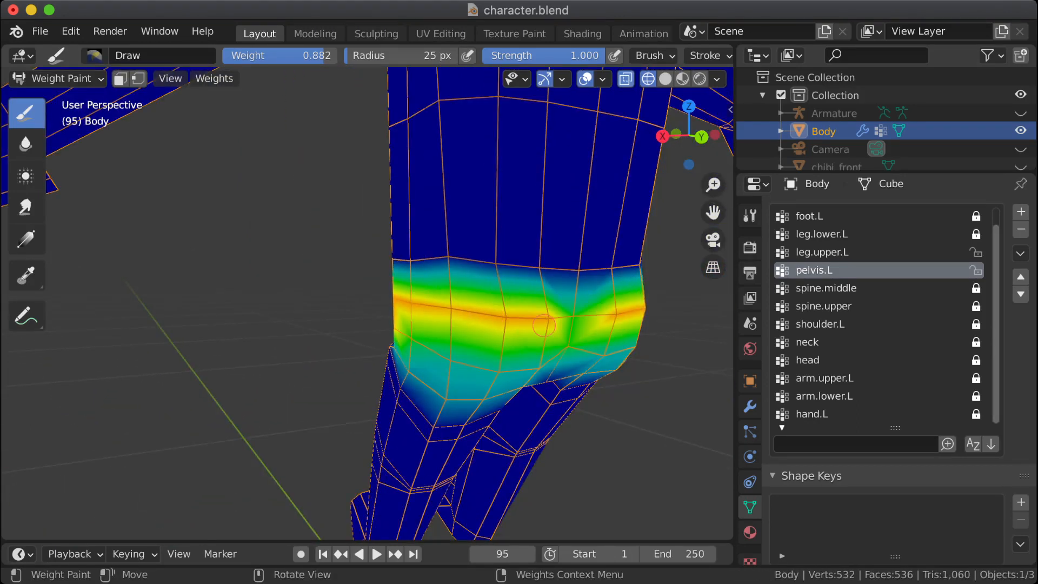
Step: Paint the 0.882 pelvis.L weight onto the lower row of hip vertices across the back of the pelvis
{"action": "left_click", "coordinate": [539, 360]}
{"action": "left_click", "coordinate": [479, 366]}
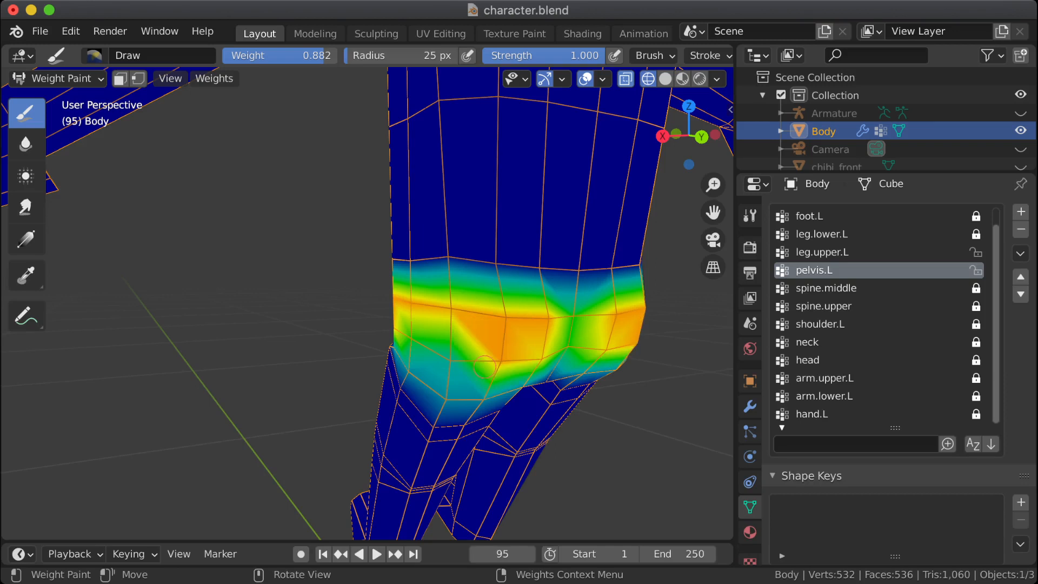
{"action": "middle_click_drag", "start_coordinate": [542, 363], "coordinate": [456, 334]}
Step: Set the Draw brush weight to 0.659 and paint it onto the pelvis.L vertices in the lower row at the back of the hip
{"action": "middle_click_drag", "start_coordinate": [451, 293], "coordinate": [472, 325]}
{"action": "left_click", "coordinate": [474, 326]}
{"action": "mouse_move", "coordinate": [473, 327]}
{"action": "left_mouse_down"}
{"action": "mouse_move", "coordinate": [378, 297]}
{"action": "mouse_move", "coordinate": [407, 310]}
{"action": "mouse_move", "coordinate": [334, 297]}
{"action": "left_mouse_up"}
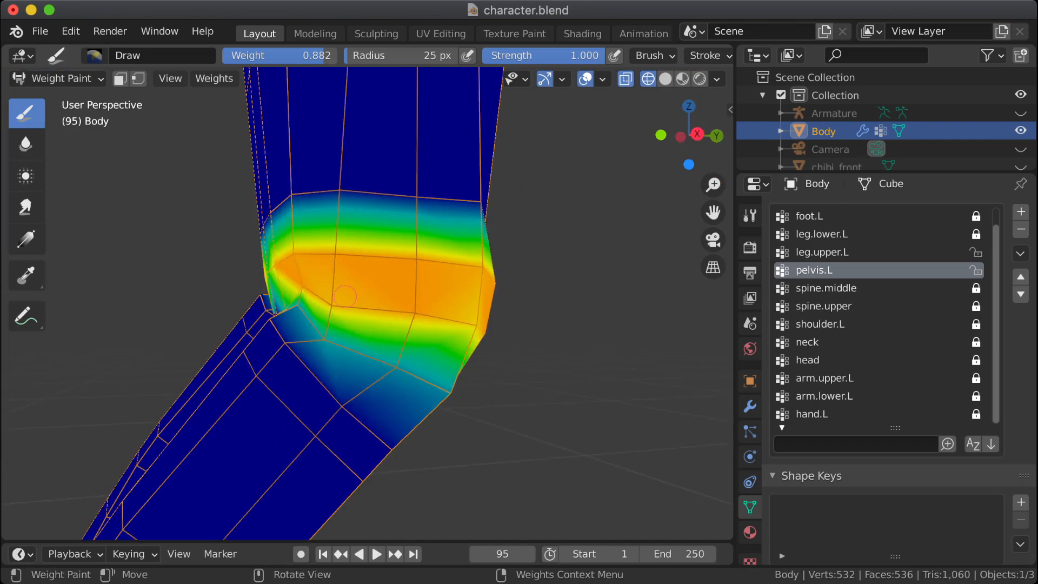
{"action": "middle_click_drag", "start_coordinate": [345, 296], "coordinate": [484, 371]}
{"action": "middle_click_drag", "start_coordinate": [600, 349], "coordinate": [457, 312], "text": "shift"}
{"action": "right_click", "coordinate": [146, 233]}
{"action": "left_click_drag", "start_coordinate": [146, 232], "coordinate": [111, 232]}
{"action": "middle_click_drag", "start_coordinate": [487, 331], "coordinate": [444, 332]}
{"action": "left_click", "coordinate": [443, 343]}
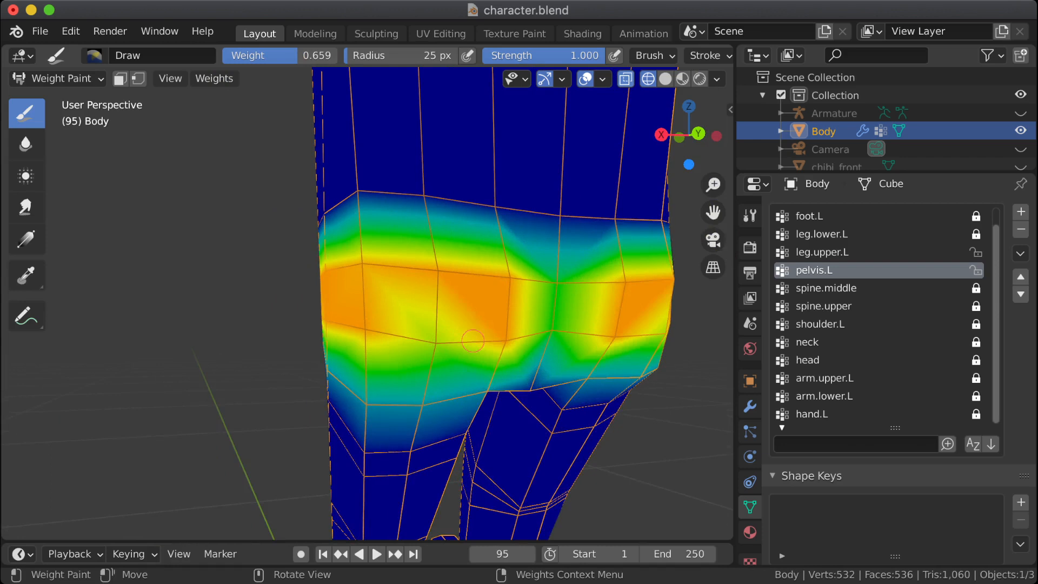
{"action": "left_click_drag", "start_coordinate": [472, 340], "coordinate": [509, 341]}
Step: Sample a weight of 0.882 for the Draw brush from the high-weight band of pelvis.L at the side of the hip
{"action": "middle_click_drag", "start_coordinate": [360, 330], "coordinate": [265, 331]}
{"action": "middle_click_drag", "start_coordinate": [375, 331], "coordinate": [325, 331]}
{"action": "middle_click_drag", "start_coordinate": [233, 246], "coordinate": [388, 362]}
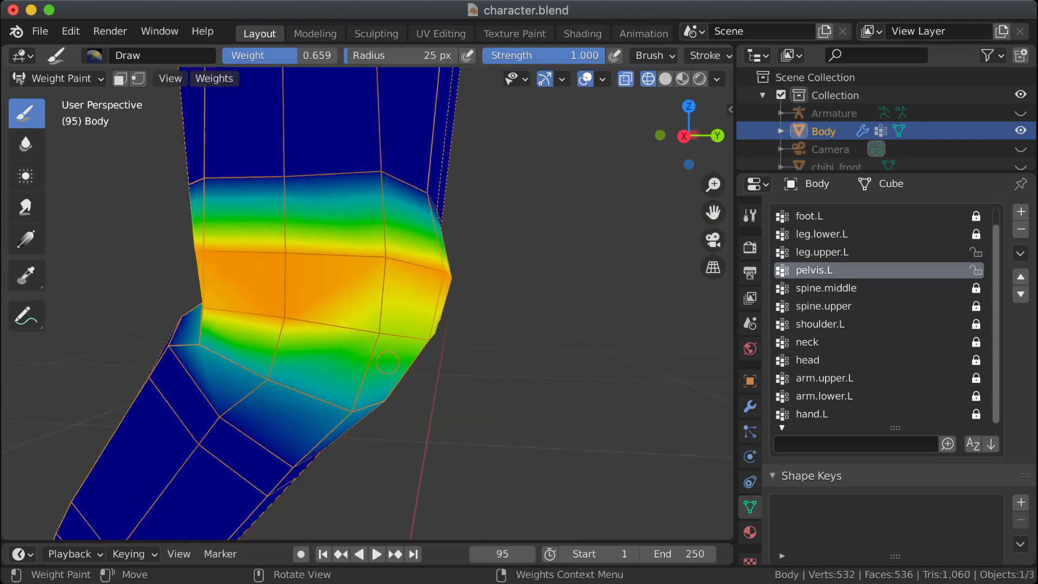
{"action": "right_click", "coordinate": [363, 267]}
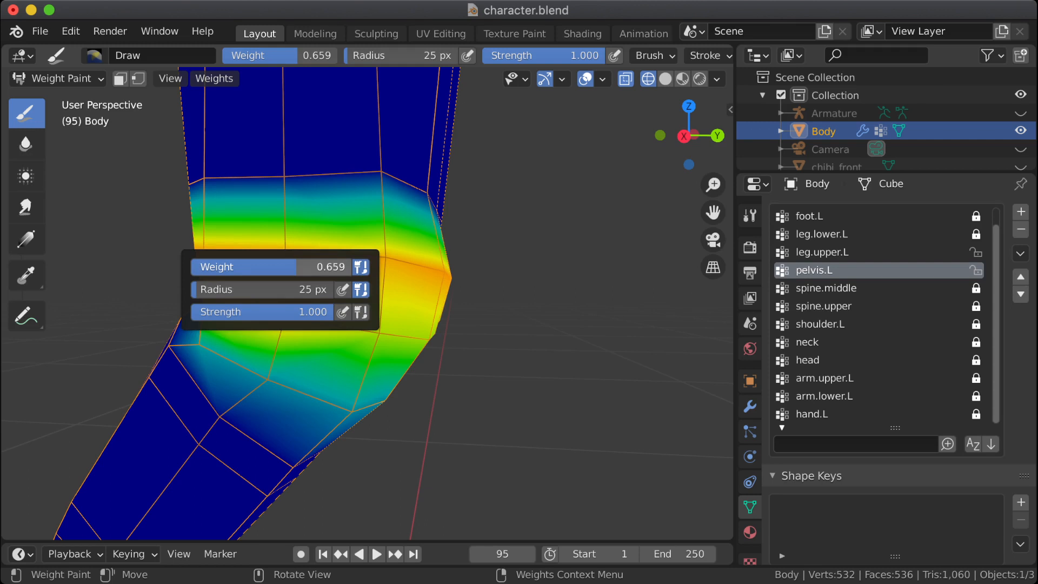
{"action": "left_click", "coordinate": [27, 275]}
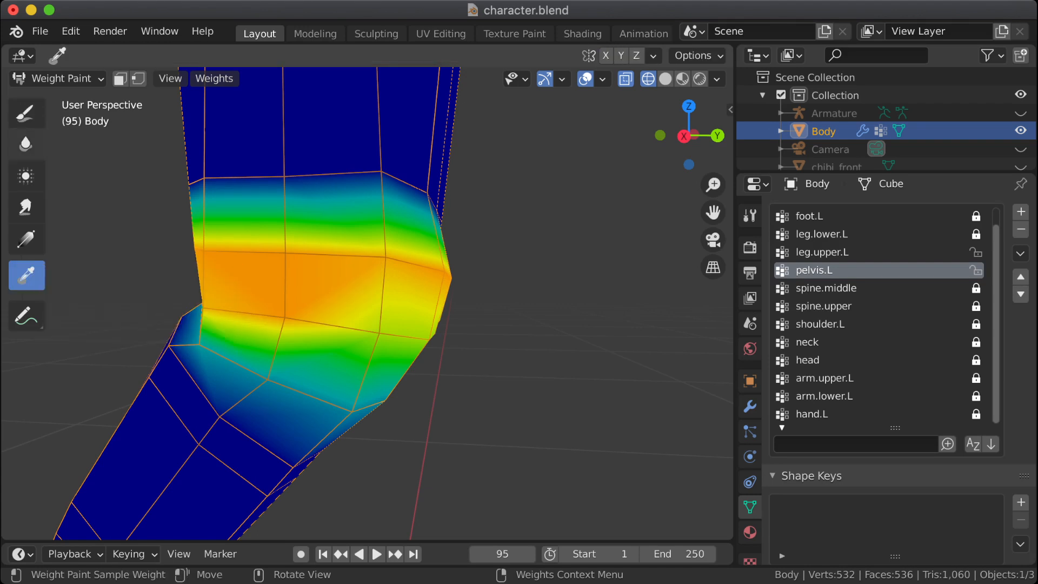
{"action": "left_click", "coordinate": [27, 143]}
{"action": "left_click", "coordinate": [26, 112]}
{"action": "left_click_drag", "start_coordinate": [375, 274], "coordinate": [385, 255]}
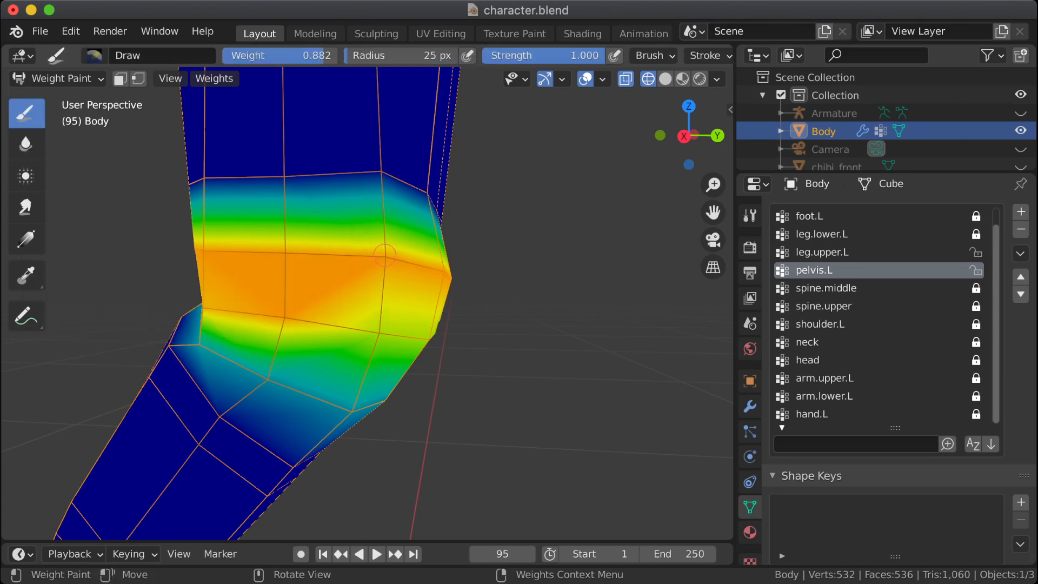
{"action": "right_click", "coordinate": [312, 282]}
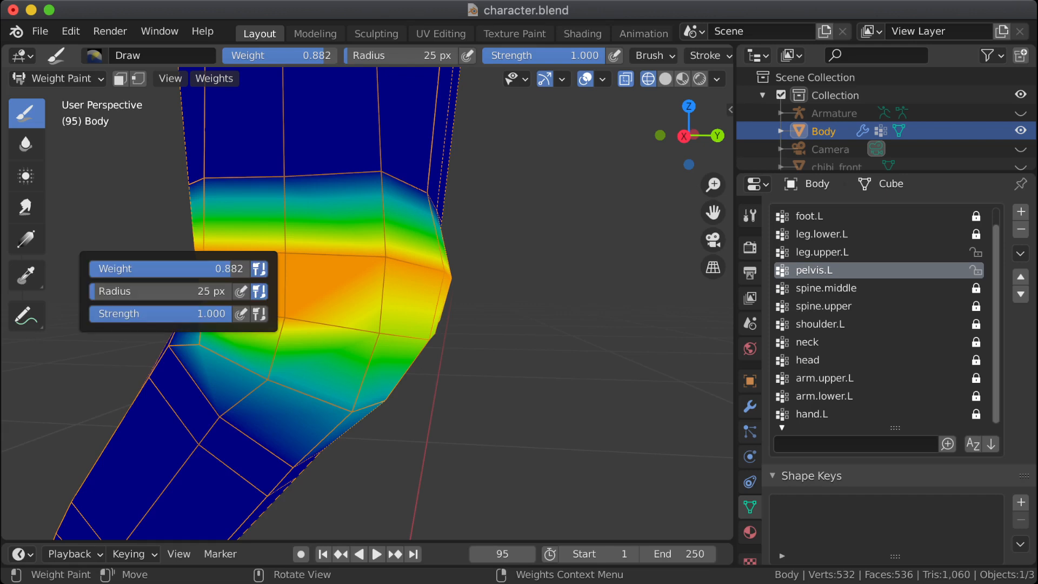
Step: Try painting the 0.882 weight onto the lower pelvis.L vertex near the back of the hip, and undo the stroke
{"action": "left_click_drag", "start_coordinate": [382, 321], "coordinate": [376, 335]}
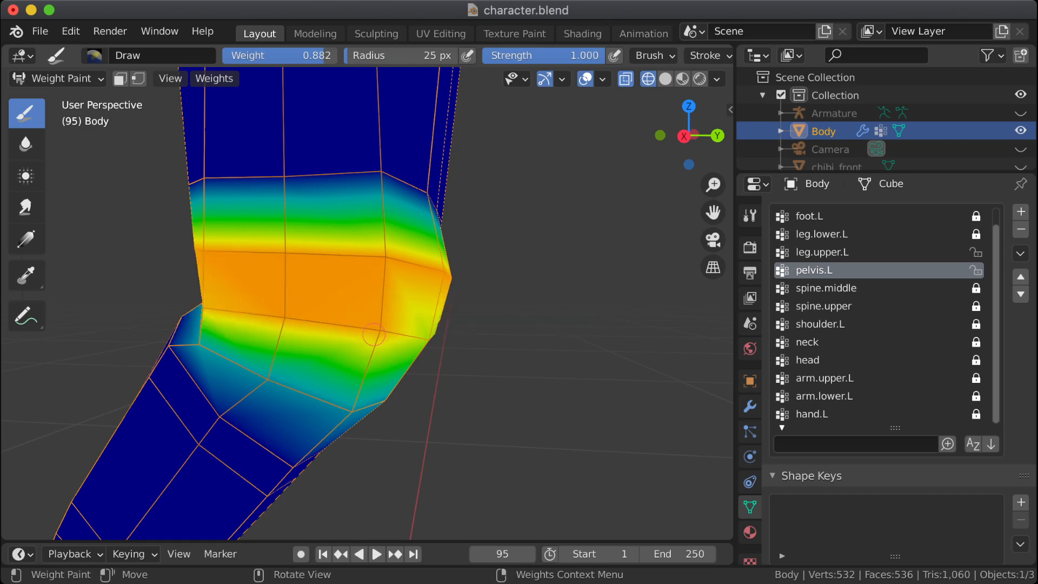
{"action": "mouse_move", "coordinate": [308, 329]}
{"action": "middle_mouse_down"}
{"action": "mouse_move", "coordinate": [248, 329]}
{"action": "mouse_move", "coordinate": [464, 334]}
{"action": "middle_mouse_up"}
{"action": "key", "text": "ctrl+z"}
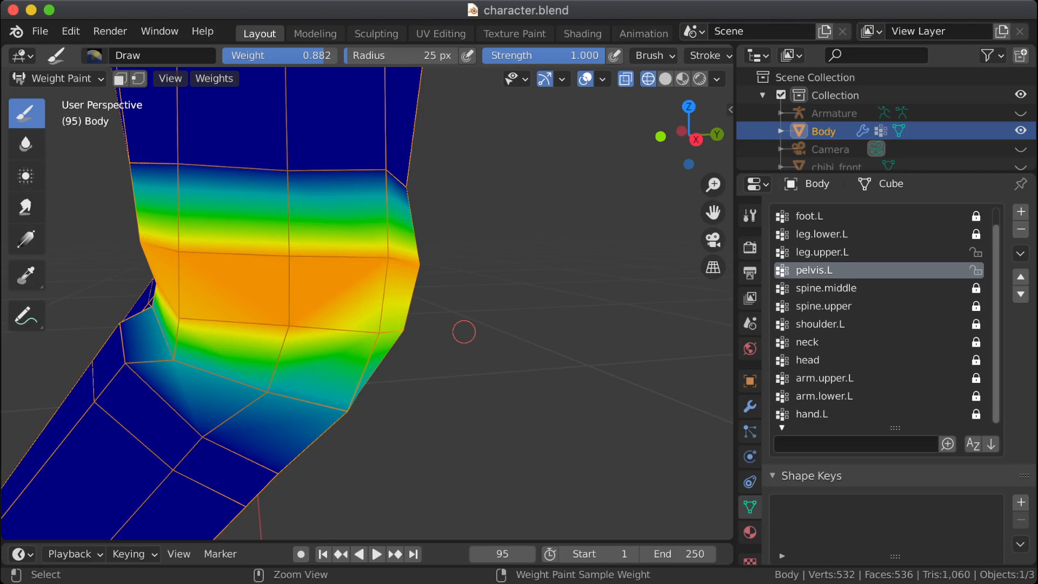
Step: Save the character.blend file with the reworked pelvis.L weights
{"action": "key", "text": "ctrl+s"}
{"action": "mouse_move", "coordinate": [249, 241]}
{"action": "middle_mouse_down"}
{"action": "mouse_move", "coordinate": [344, 242]}
{"action": "mouse_move", "coordinate": [257, 243]}
{"action": "mouse_move", "coordinate": [296, 243]}
{"action": "mouse_move", "coordinate": [316, 264]}
{"action": "middle_mouse_up"}
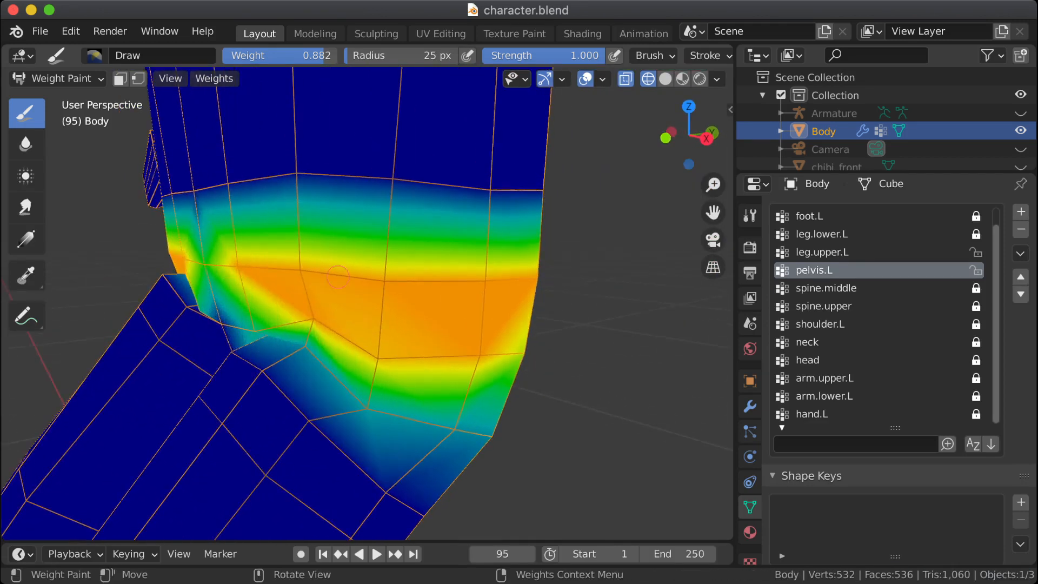
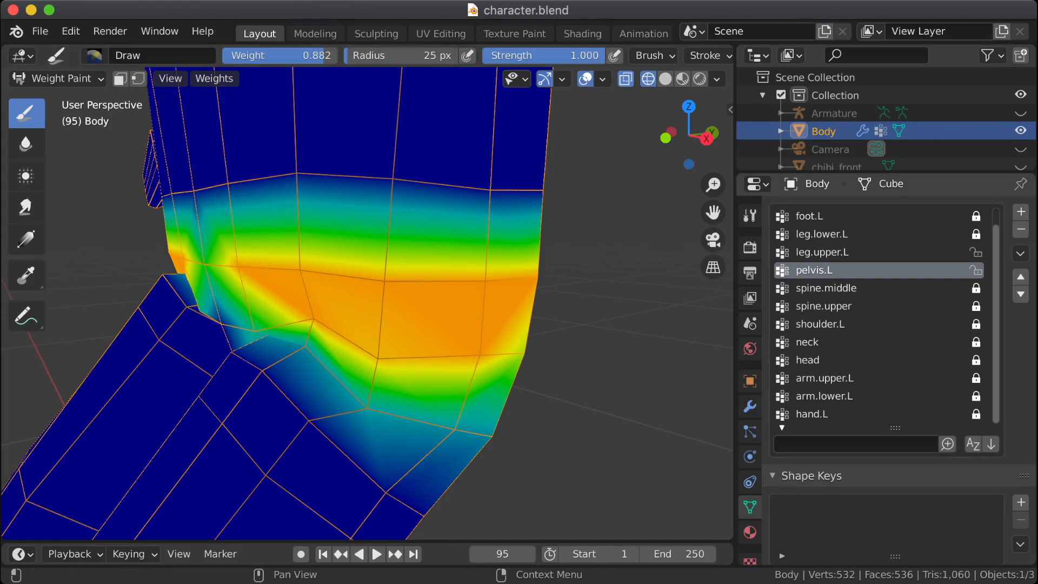
Step: Make leg.upper.L the active vertex group and set the Draw brush weight to 0.000 by sampling the mesh
{"action": "left_click", "coordinate": [826, 288]}
{"action": "left_click", "coordinate": [822, 252]}
{"action": "middle_click_drag", "start_coordinate": [425, 353], "coordinate": [345, 323]}
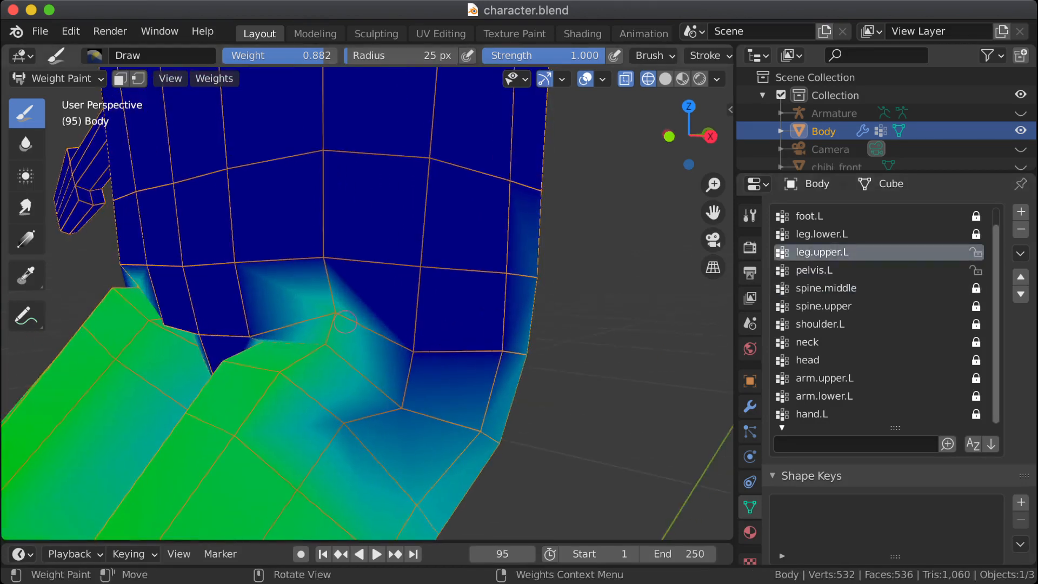
{"action": "left_click", "coordinate": [27, 275]}
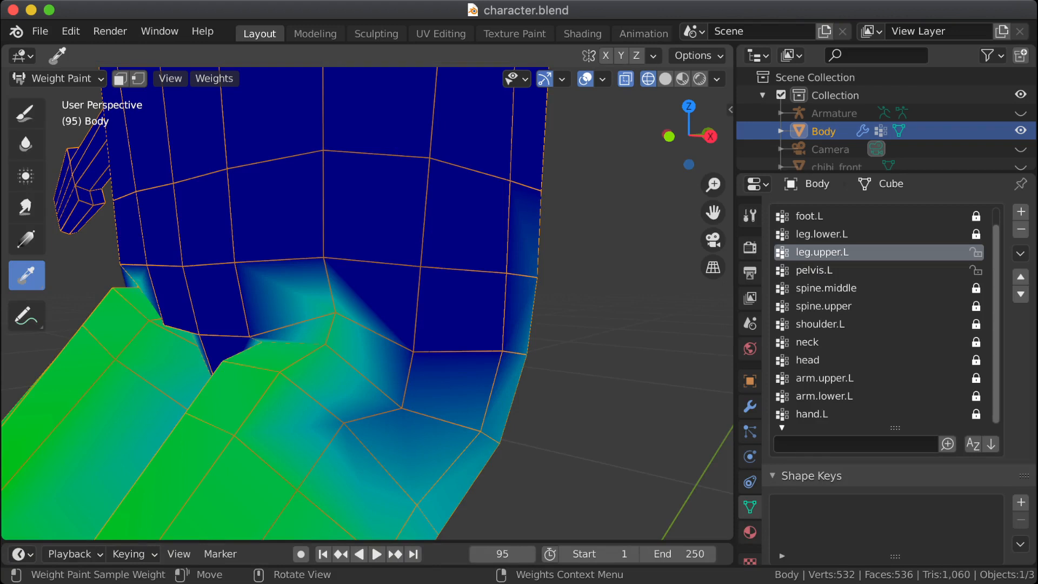
{"action": "left_click", "coordinate": [25, 113]}
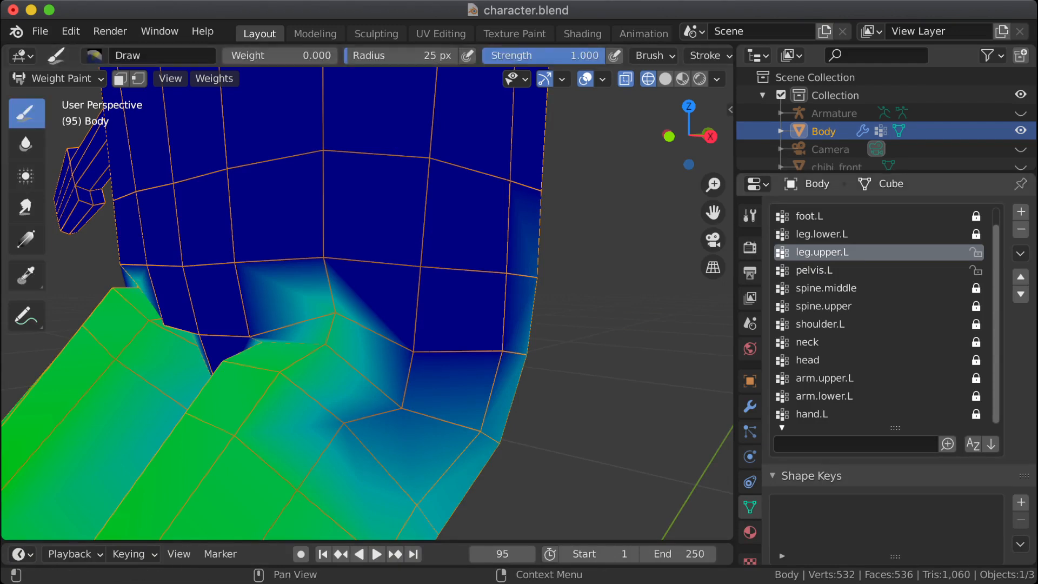
Step: Select the vertices assigned to leg.upper.L in Edit Mode with solid shading from the front
{"action": "key", "text": "Tab"}
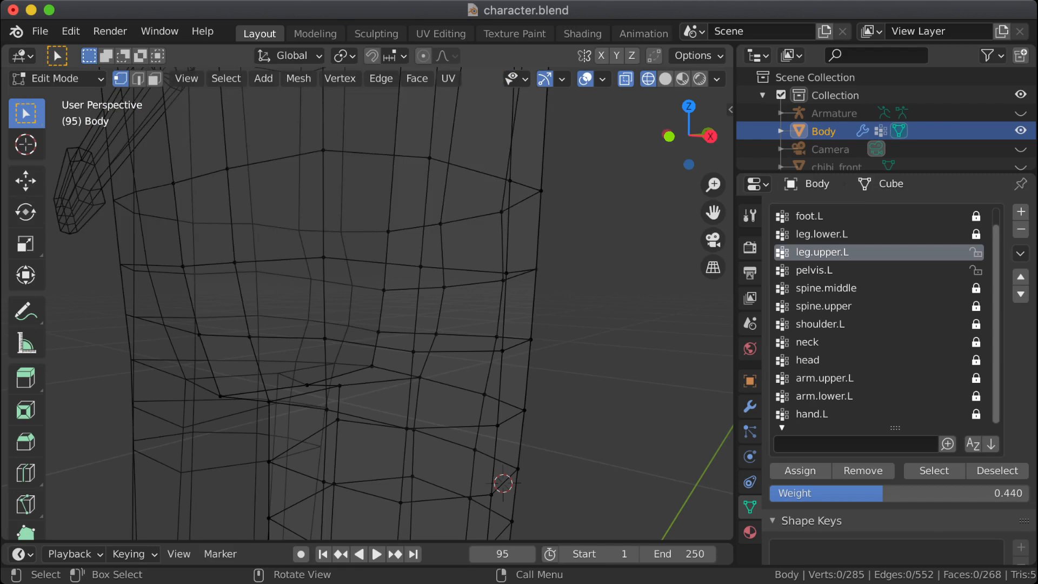
{"action": "key", "text": "KP_3"}
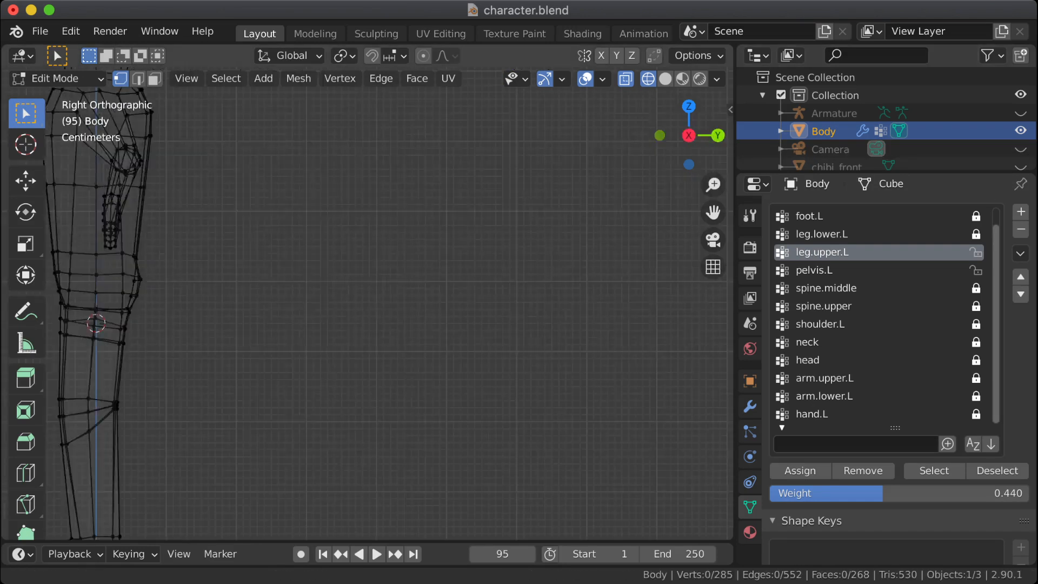
{"action": "middle_click_drag", "start_coordinate": [259, 313], "coordinate": [497, 304], "text": "shift"}
{"action": "scroll", "coordinate": [367, 303], "scroll_direction": "down", "scroll_amount": 2}
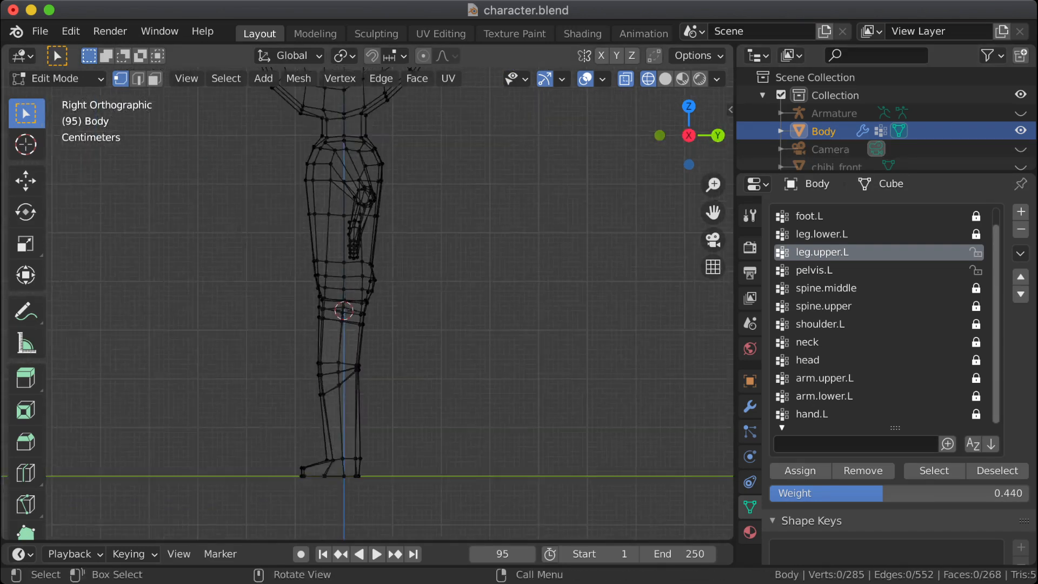
{"action": "scroll", "coordinate": [367, 303], "scroll_direction": "up", "scroll_amount": 4}
{"action": "middle_click_drag", "start_coordinate": [318, 318], "coordinate": [504, 319], "text": "shift"}
{"action": "key", "text": "KP_1"}
{"action": "middle_click_drag", "start_coordinate": [726, 296], "coordinate": [387, 268], "text": "shift"}
{"action": "scroll", "coordinate": [396, 254], "scroll_direction": "up", "scroll_amount": 2}
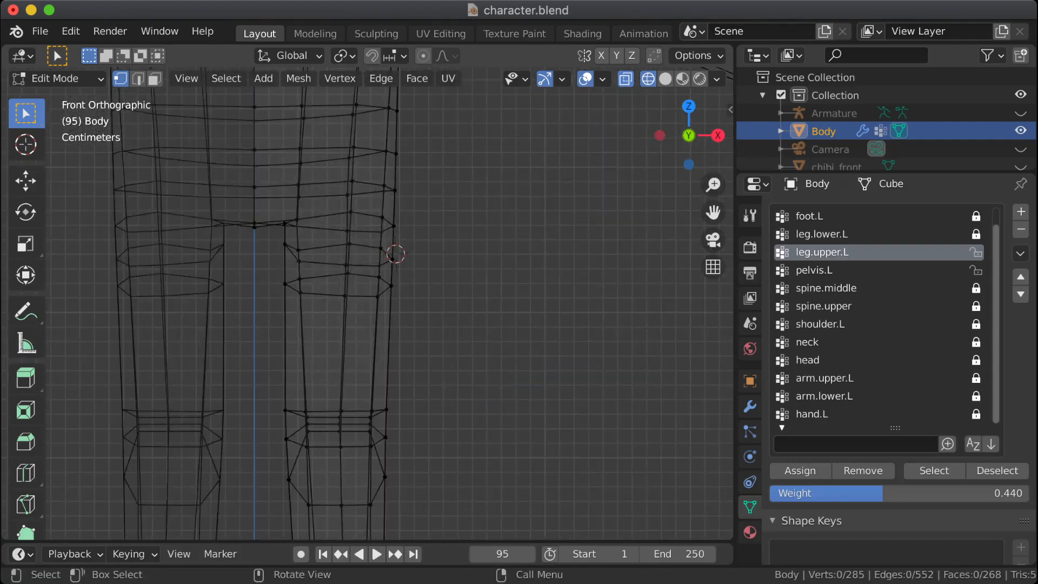
{"action": "key", "text": "shift+z"}
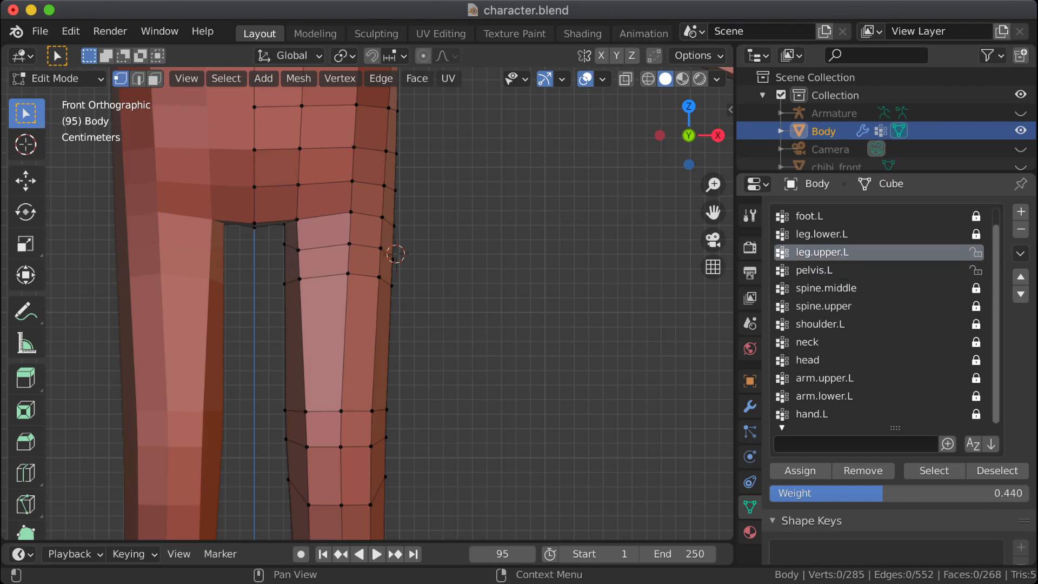
{"action": "left_click", "coordinate": [933, 470]}
{"action": "middle_click_drag", "start_coordinate": [541, 270], "coordinate": [506, 331], "text": "shift"}
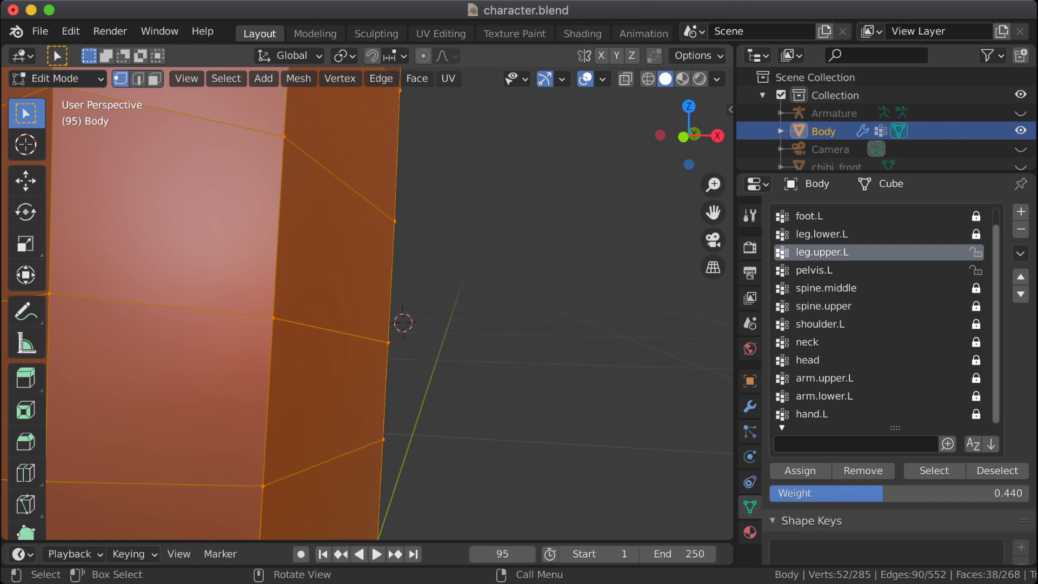
Step: Remove the four front hip vertices above the left thigh from the leg.upper.L group and clear the selection
{"action": "scroll", "coordinate": [487, 222], "scroll_direction": "down", "scroll_amount": 3}
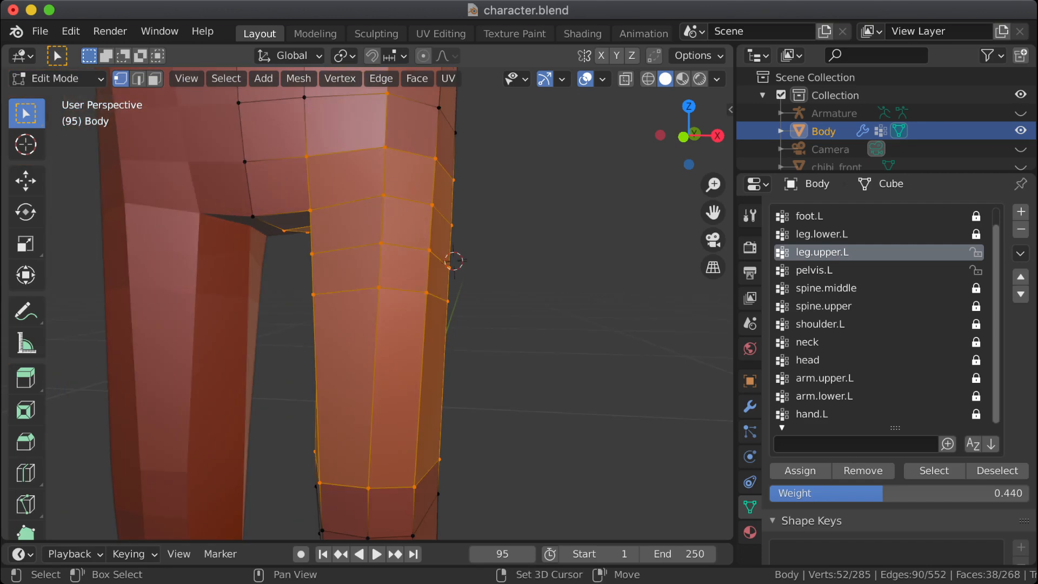
{"action": "middle_click_drag", "start_coordinate": [403, 160], "coordinate": [408, 226], "text": "shift"}
{"action": "left_click", "coordinate": [392, 166]}
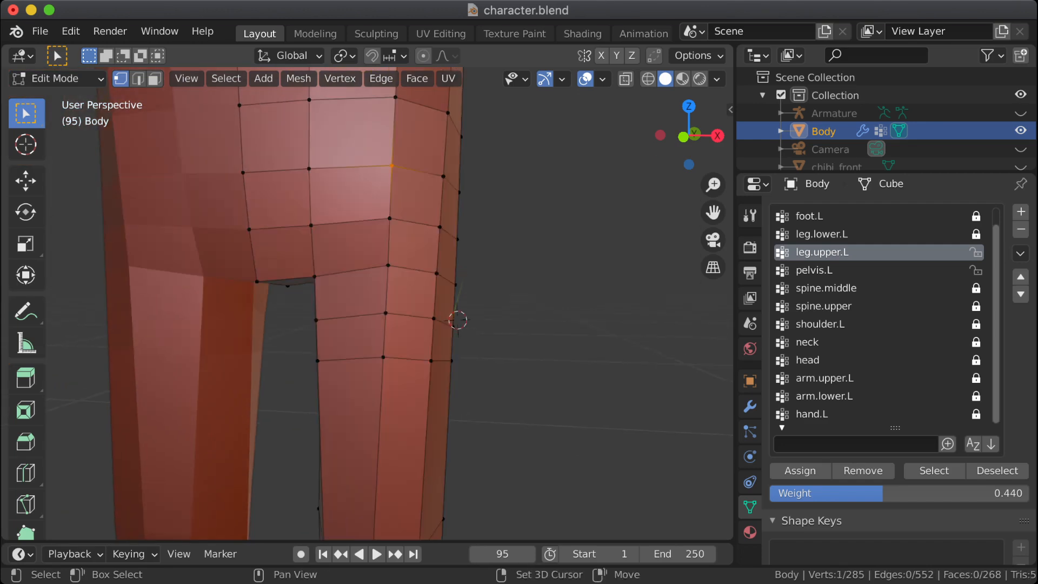
{"action": "left_click_drag", "start_coordinate": [285, 197], "coordinate": [453, 231], "text": "shift"}
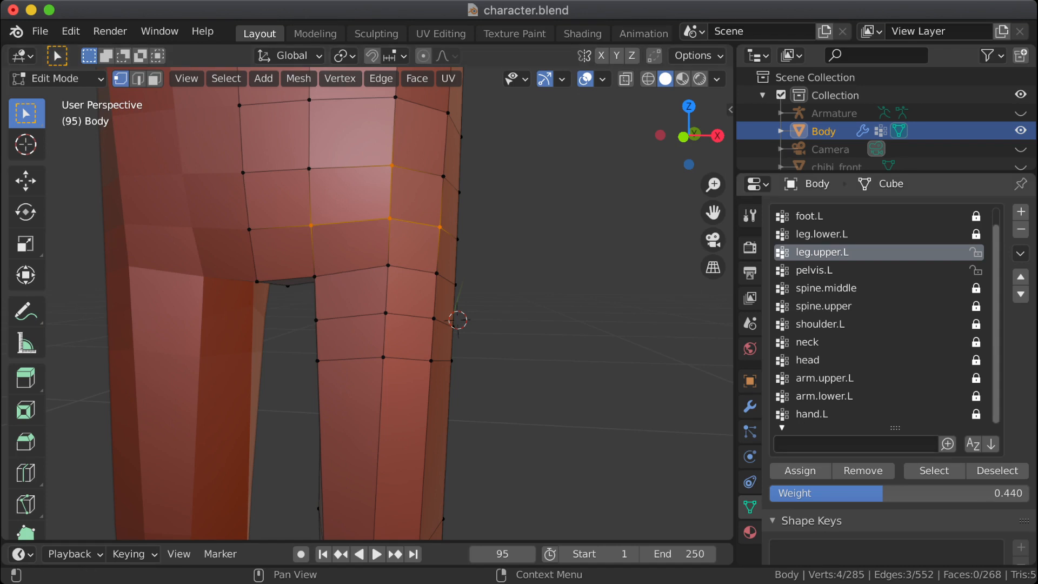
{"action": "left_click", "coordinate": [863, 471]}
{"action": "key", "text": "alt+a"}
Step: Reselect the leg.upper.L vertices, then remove the five crotch vertices along the body's centre line from that group
{"action": "left_click", "coordinate": [934, 471]}
{"action": "middle_click_drag", "start_coordinate": [547, 303], "coordinate": [154, 296]}
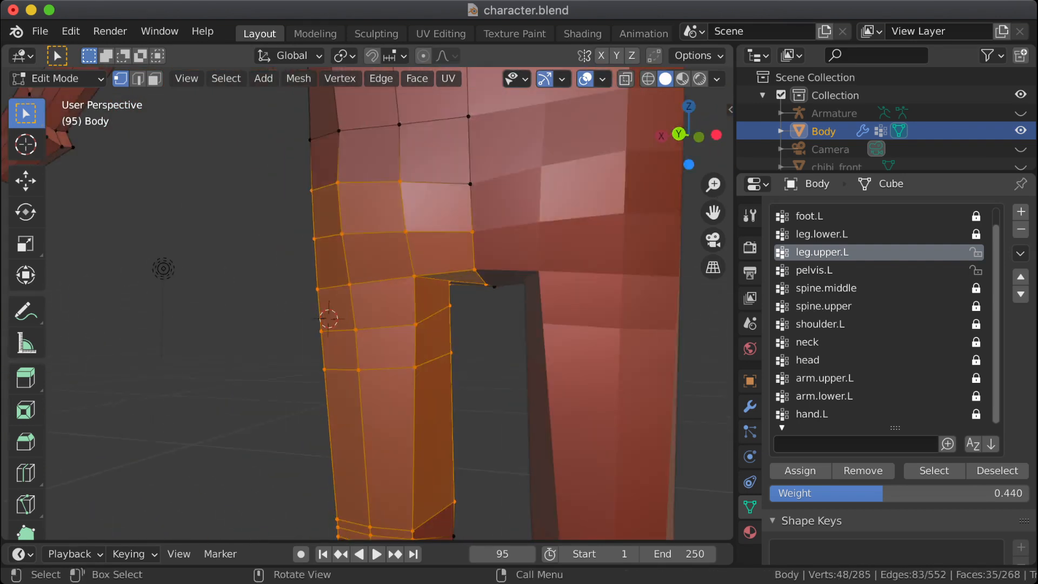
{"action": "middle_click_drag", "start_coordinate": [324, 314], "coordinate": [341, 283]}
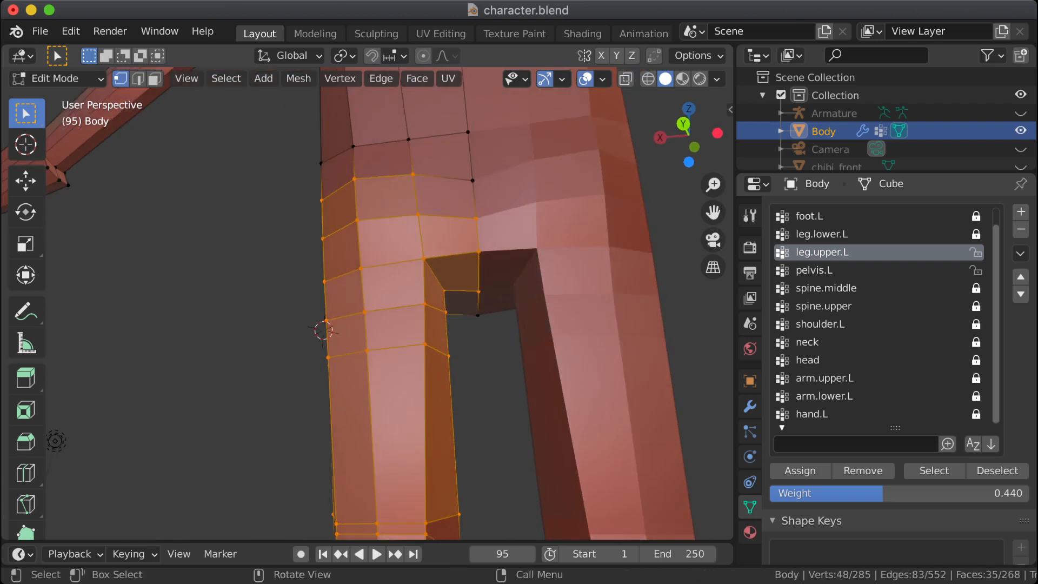
{"action": "mouse_move", "coordinate": [468, 202]}
{"action": "left_mouse_down"}
{"action": "mouse_move", "coordinate": [492, 247]}
{"action": "mouse_move", "coordinate": [494, 319]}
{"action": "left_mouse_up"}
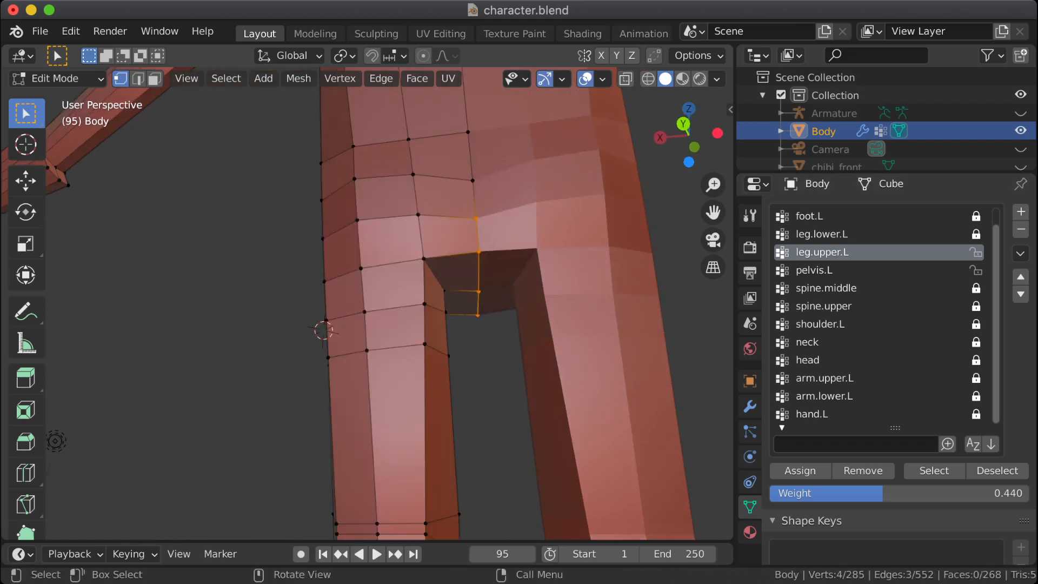
{"action": "middle_click_drag", "start_coordinate": [389, 319], "coordinate": [624, 343]}
{"action": "left_click_drag", "start_coordinate": [451, 288], "coordinate": [497, 194]}
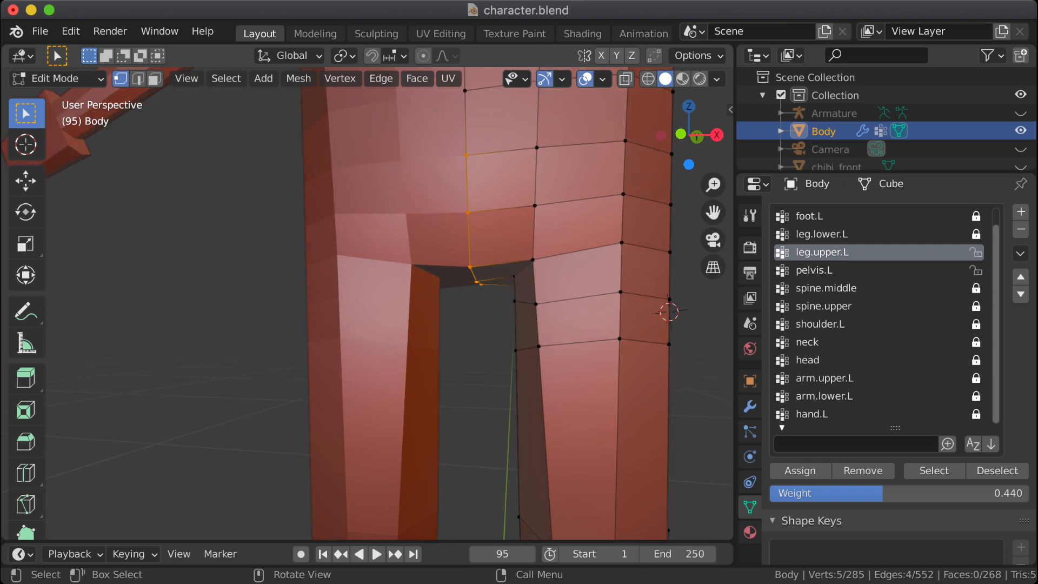
{"action": "left_click", "coordinate": [863, 471]}
{"action": "key", "text": "alt+a"}
Step: Examine the leg.upper.L weights around the bent hip in Weight Paint mode with wireframe shading
{"action": "key", "text": "Tab"}
{"action": "mouse_move", "coordinate": [560, 407]}
{"action": "middle_mouse_down"}
{"action": "mouse_move", "coordinate": [481, 419]}
{"action": "mouse_move", "coordinate": [519, 419]}
{"action": "mouse_move", "coordinate": [577, 346]}
{"action": "mouse_move", "coordinate": [447, 324]}
{"action": "middle_mouse_up"}
{"action": "scroll", "coordinate": [454, 312], "scroll_direction": "up", "scroll_amount": 1}
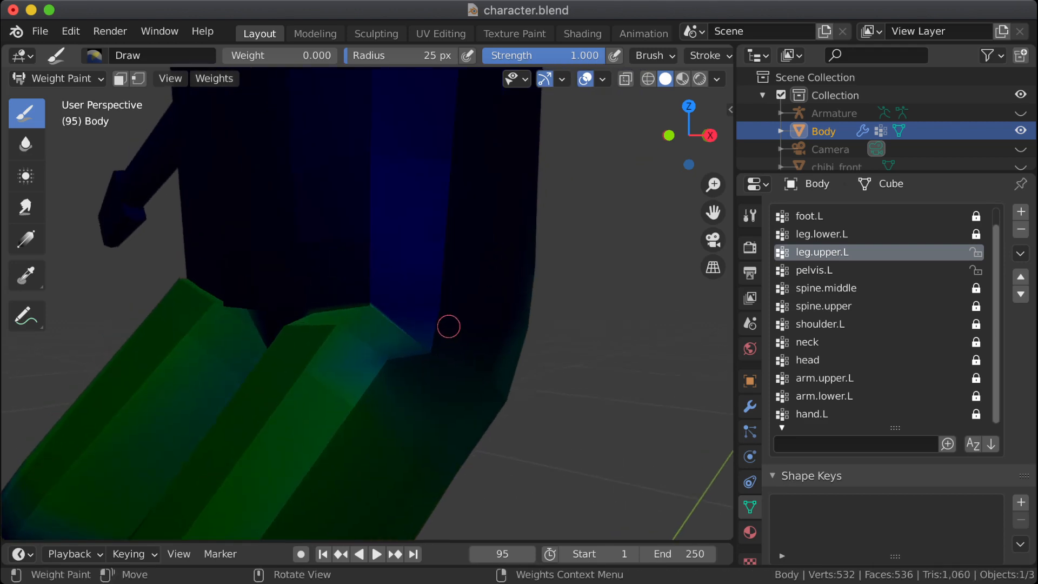
{"action": "left_click", "coordinate": [647, 79]}
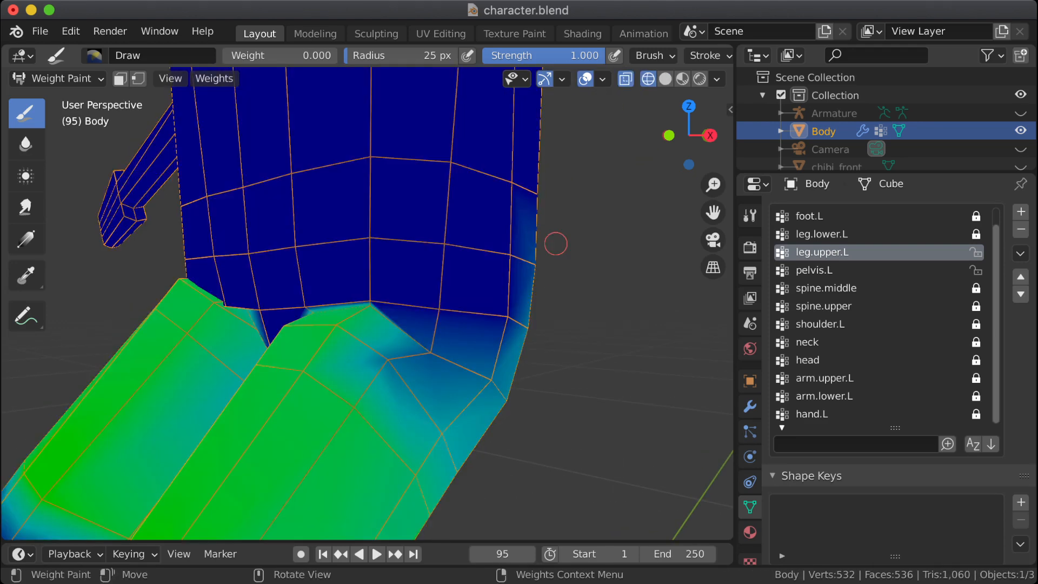
{"action": "mouse_move", "coordinate": [522, 307]}
{"action": "middle_mouse_down"}
{"action": "mouse_move", "coordinate": [500, 270]}
{"action": "mouse_move", "coordinate": [517, 306]}
{"action": "mouse_move", "coordinate": [505, 331]}
{"action": "middle_mouse_up"}
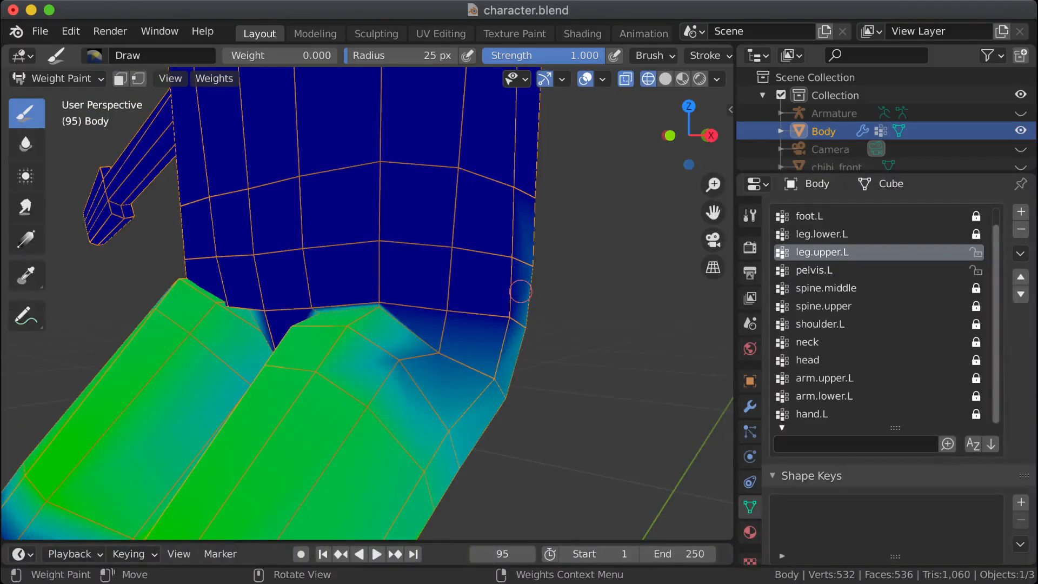
Step: Check which hip vertices belong to leg.upper.L by selecting them in Edit Mode with solid shading, and clear the selection
{"action": "key", "text": "Tab"}
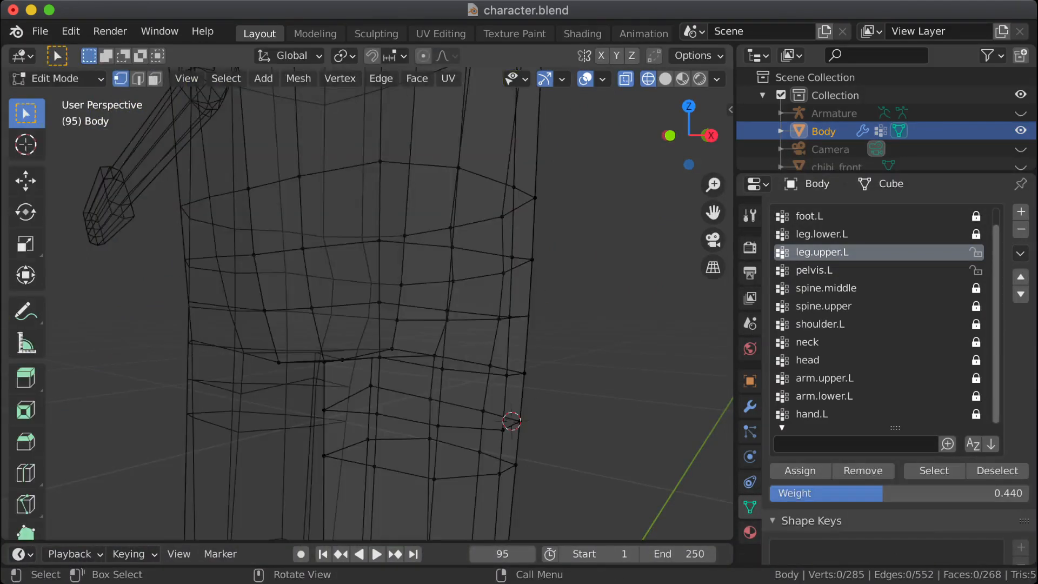
{"action": "key", "text": "KP_1"}
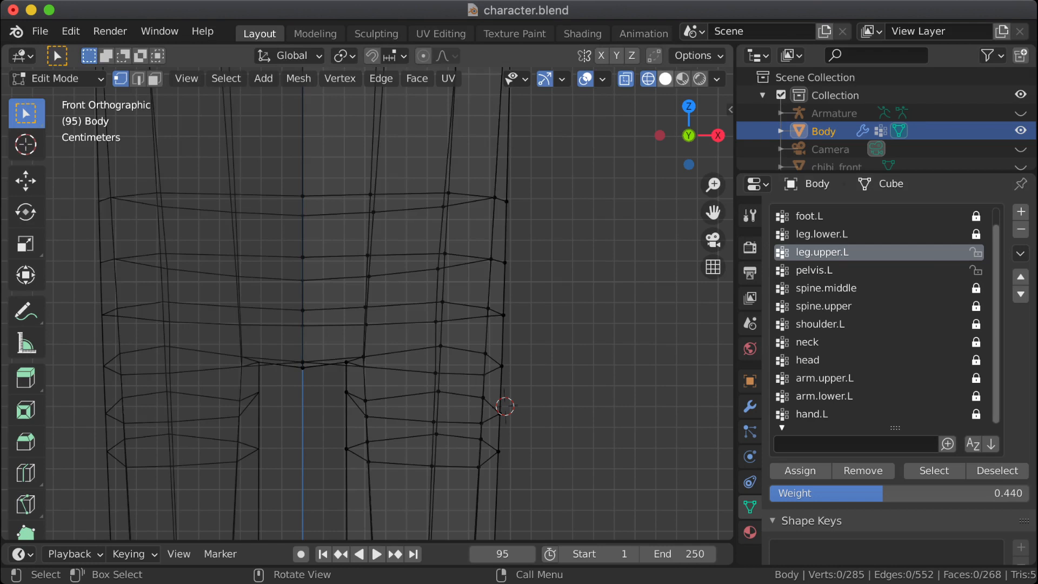
{"action": "key", "text": "shift+z"}
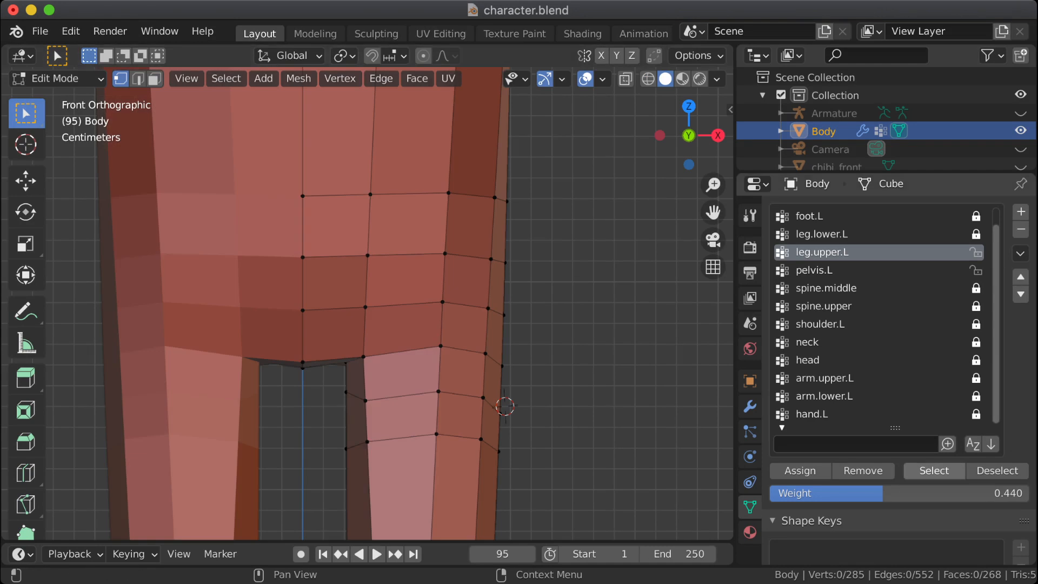
{"action": "left_click", "coordinate": [934, 471]}
{"action": "middle_click_drag", "start_coordinate": [390, 336], "coordinate": [352, 286]}
{"action": "key", "text": "b"}
{"action": "key", "text": "Escape"}
{"action": "key", "text": "alt+a"}
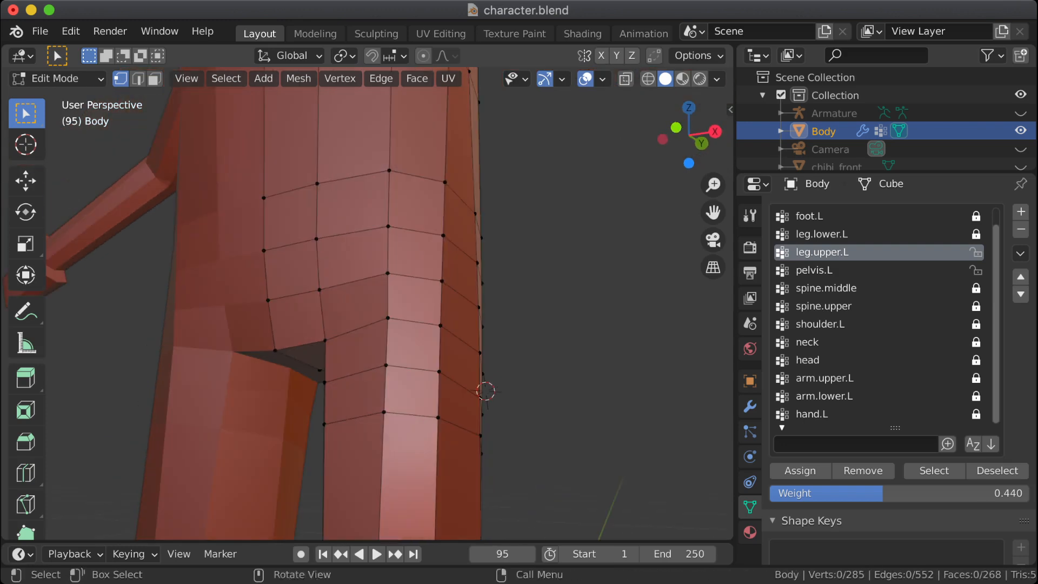
Step: Select the three front vertices along the top of the left thigh and compare the area with its painted weights
{"action": "left_click_drag", "start_coordinate": [380, 310], "coordinate": [397, 326], "text": "shift"}
{"action": "left_click_drag", "start_coordinate": [435, 318], "coordinate": [446, 328], "text": "shift"}
{"action": "middle_click_drag", "start_coordinate": [447, 328], "coordinate": [491, 328]}
{"action": "left_click", "coordinate": [308, 326], "text": "shift"}
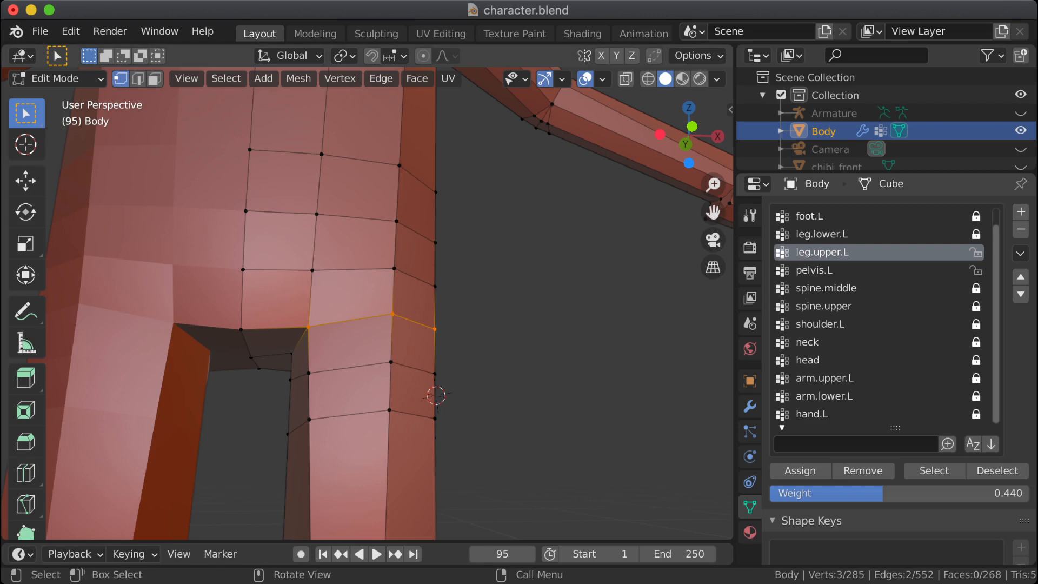
{"action": "key", "text": "Tab"}
{"action": "mouse_move", "coordinate": [549, 420]}
{"action": "middle_mouse_down"}
{"action": "mouse_move", "coordinate": [429, 478]}
{"action": "mouse_move", "coordinate": [363, 388]}
{"action": "middle_mouse_up"}
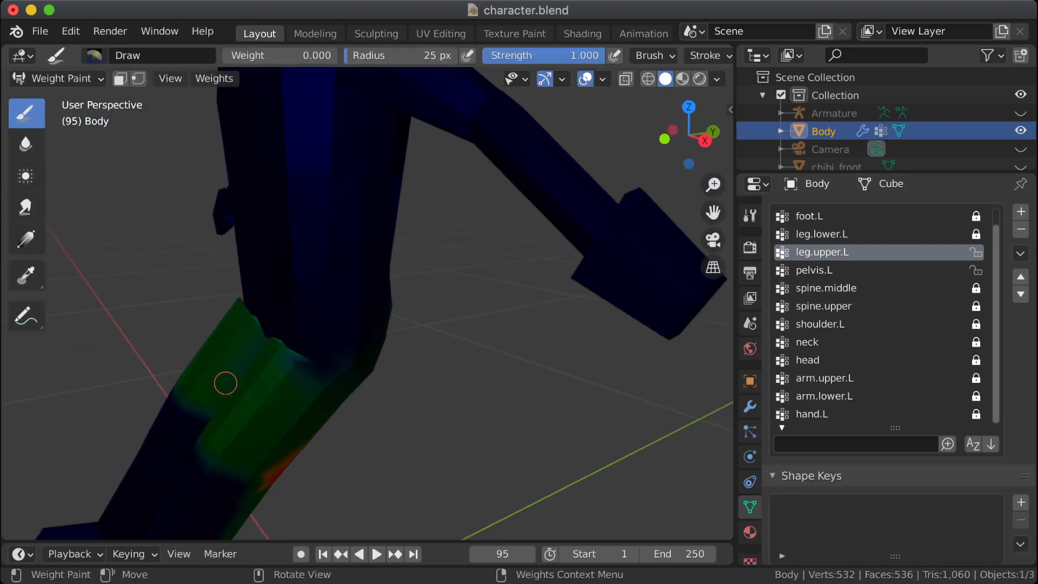
{"action": "key", "text": "Tab"}
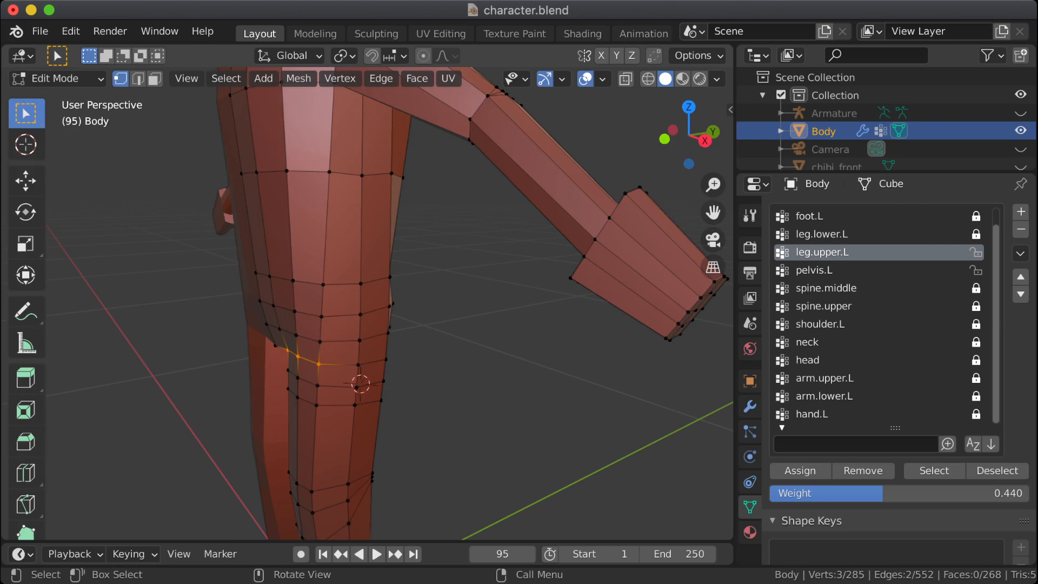
{"action": "middle_click_drag", "start_coordinate": [389, 378], "coordinate": [584, 294], "text": "shift"}
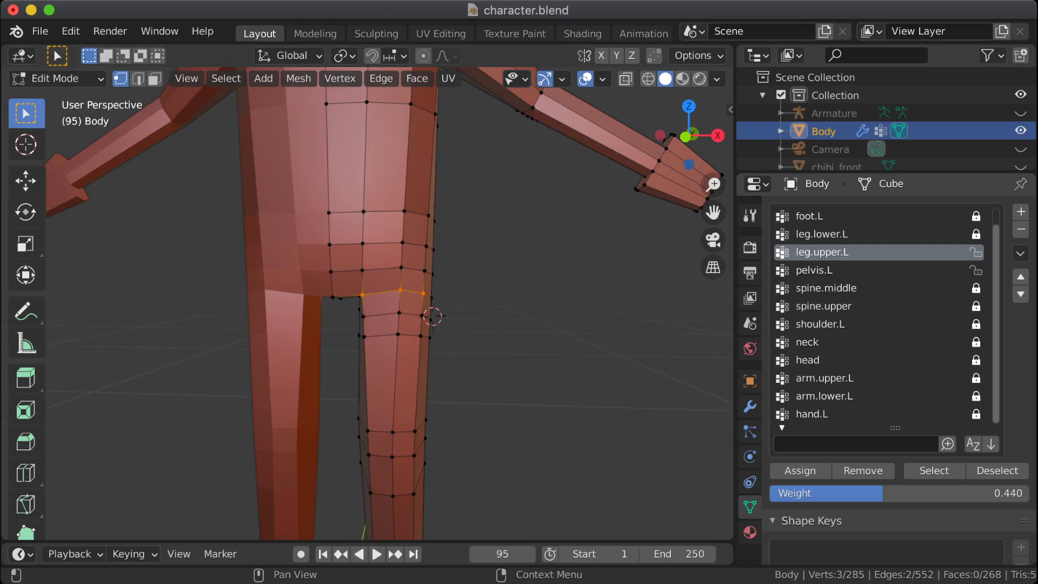
Step: Lock the leg.upper.L group, make pelvis.L active and select the vertices assigned to it
{"action": "left_click", "coordinate": [976, 252]}
{"action": "left_click", "coordinate": [815, 269]}
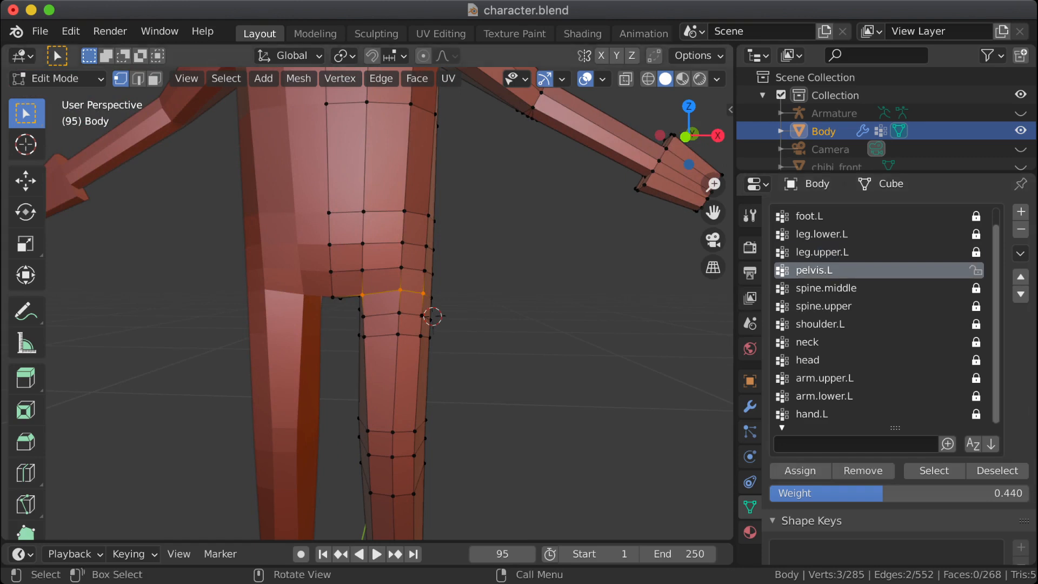
{"action": "key", "text": "alt+a"}
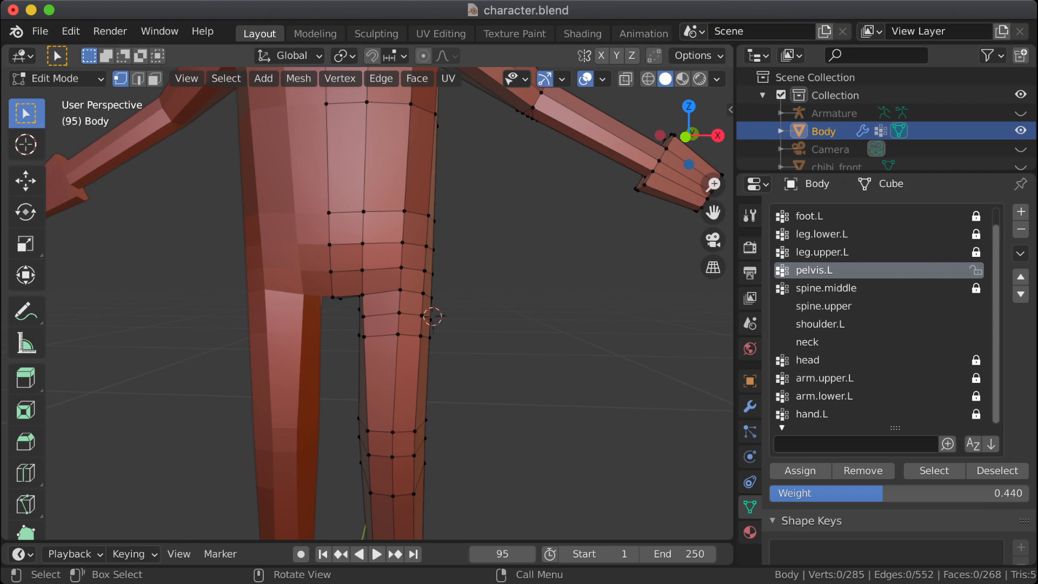
{"action": "left_click", "coordinate": [934, 471]}
{"action": "middle_click_drag", "start_coordinate": [432, 316], "coordinate": [338, 321]}
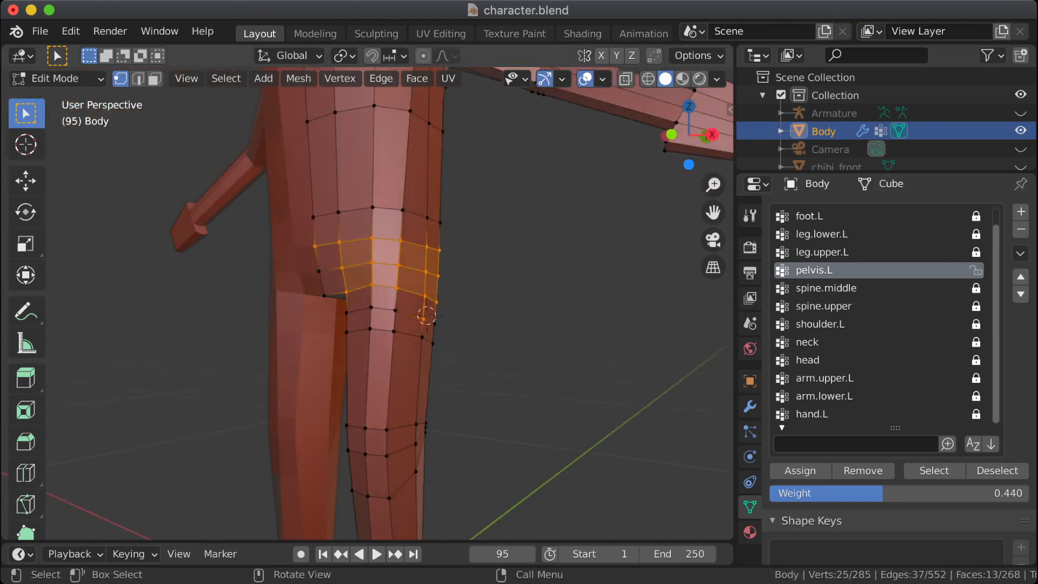
{"action": "scroll", "coordinate": [368, 304], "scroll_direction": "up", "scroll_amount": 1}
{"action": "scroll", "coordinate": [370, 317], "scroll_direction": "up", "scroll_amount": 1}
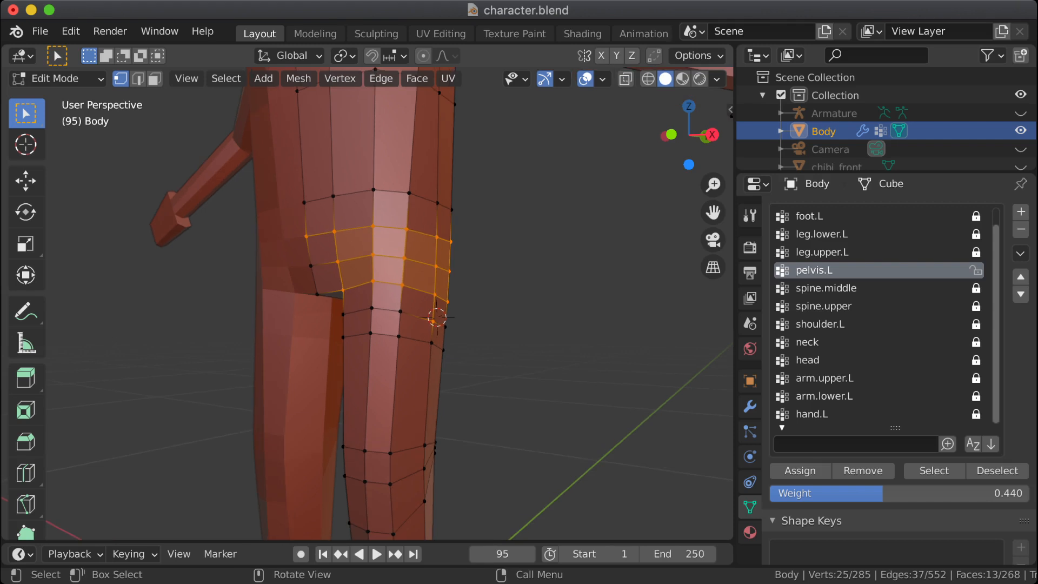
{"action": "middle_click_drag", "start_coordinate": [370, 316], "coordinate": [391, 317]}
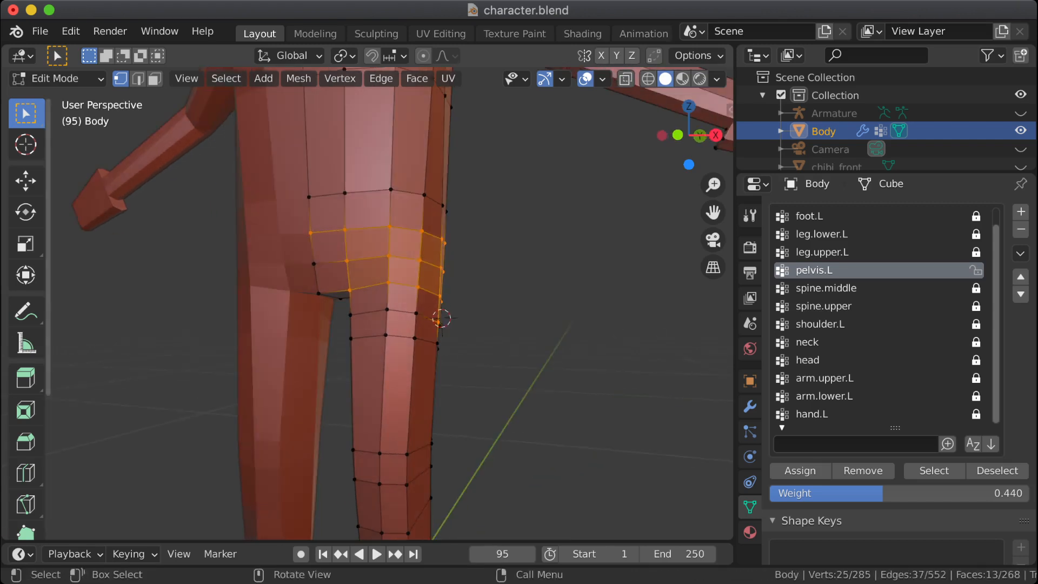
Step: Return to Weight Paint mode with wireframe shading and examine the pelvis.L weights around the hips
{"action": "left_click", "coordinate": [59, 79]}
{"action": "left_click", "coordinate": [65, 178]}
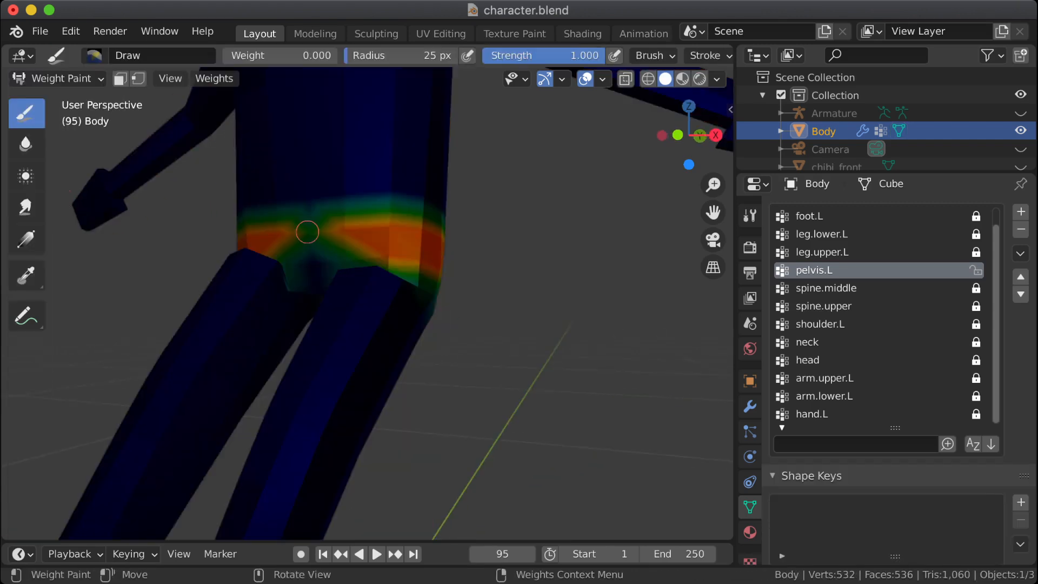
{"action": "mouse_move", "coordinate": [306, 231]}
{"action": "middle_mouse_down"}
{"action": "mouse_move", "coordinate": [324, 233]}
{"action": "mouse_move", "coordinate": [378, 372]}
{"action": "middle_mouse_up"}
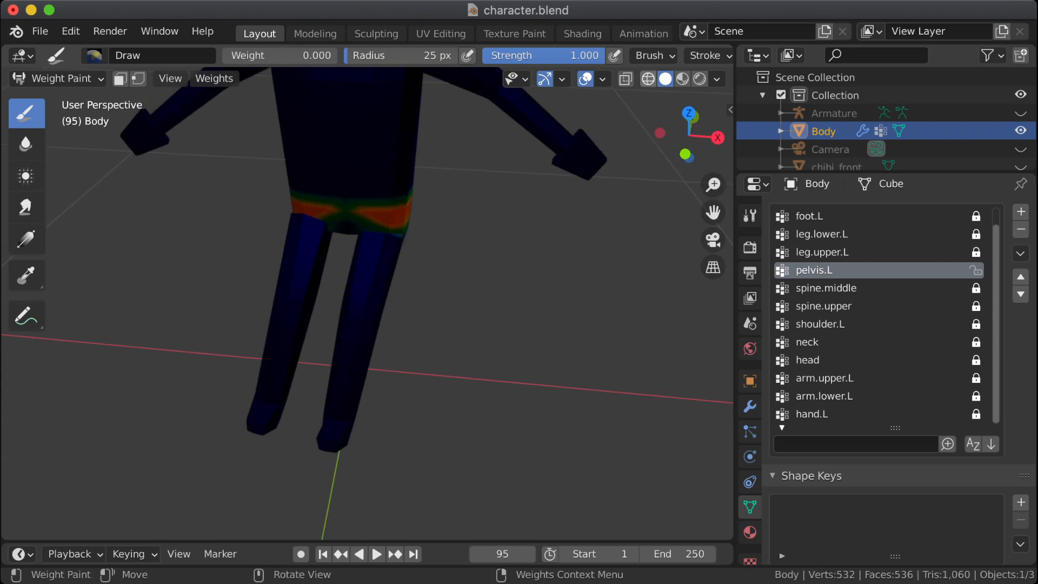
{"action": "left_click", "coordinate": [648, 79]}
{"action": "scroll", "coordinate": [450, 195], "scroll_direction": "up", "scroll_amount": 2}
{"action": "middle_click_drag", "start_coordinate": [429, 211], "coordinate": [427, 276], "text": "shift"}
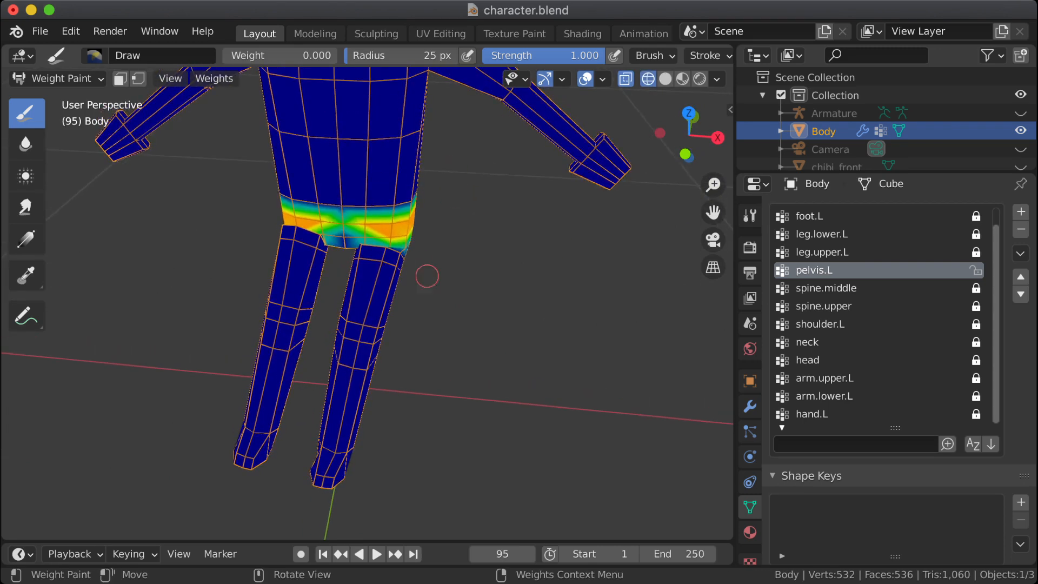
Step: Examine the pelvis.L weights on the body, and inspect its selected vertices around the left hip in Edit Mode
{"action": "middle_click_drag", "start_coordinate": [417, 97], "coordinate": [419, 221], "text": "shift"}
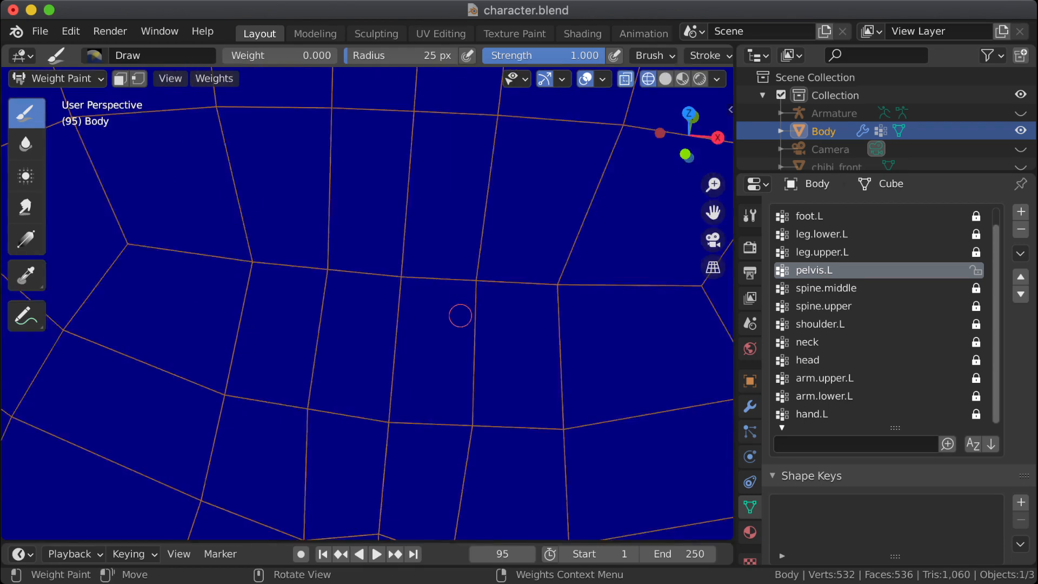
{"action": "scroll", "coordinate": [461, 313], "scroll_direction": "up", "scroll_amount": 8}
{"action": "scroll", "coordinate": [461, 310], "scroll_direction": "down", "scroll_amount": 15}
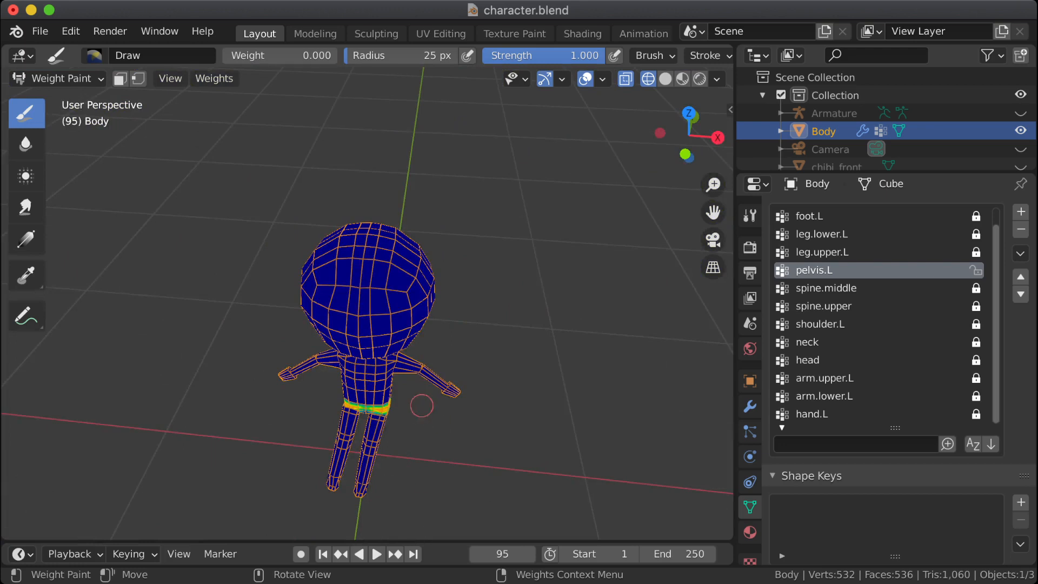
{"action": "scroll", "coordinate": [420, 461], "scroll_direction": "up", "scroll_amount": 1}
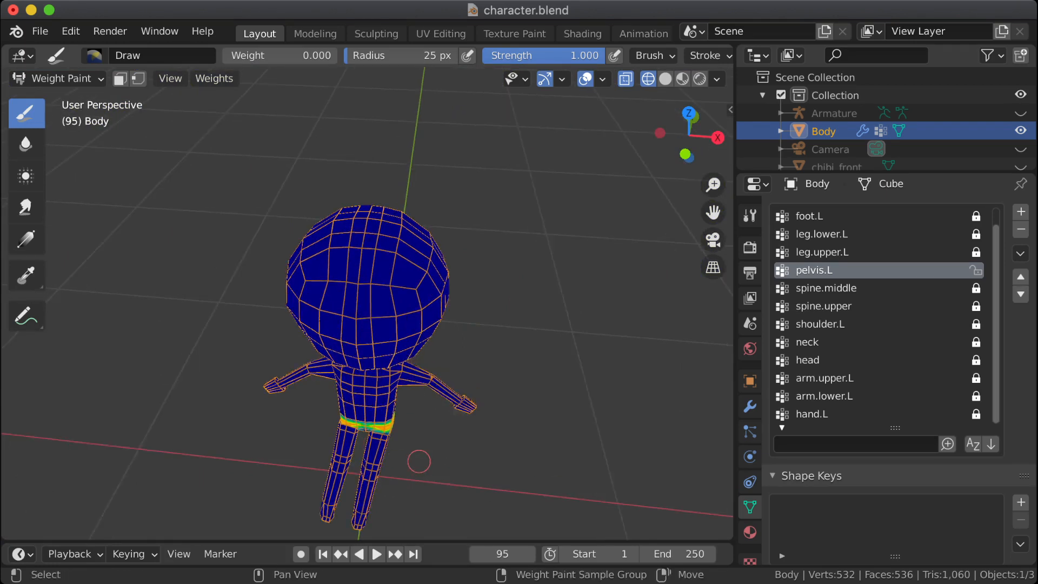
{"action": "middle_click_drag", "start_coordinate": [420, 462], "coordinate": [383, 372], "text": "shift"}
{"action": "scroll", "coordinate": [385, 334], "scroll_direction": "up", "scroll_amount": 6}
{"action": "key", "text": "Tab"}
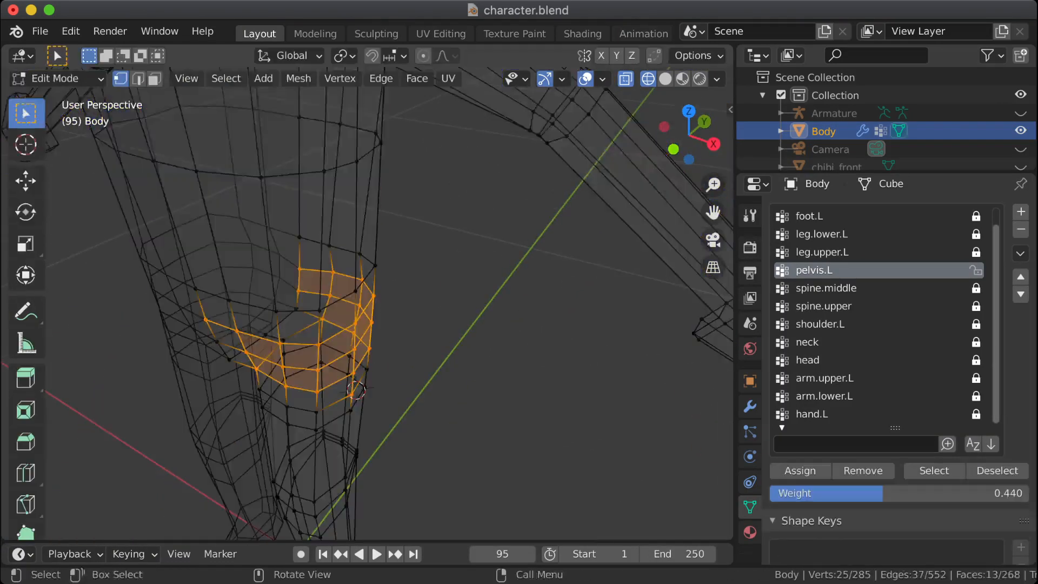
{"action": "mouse_move", "coordinate": [298, 379]}
{"action": "middle_mouse_down"}
{"action": "mouse_move", "coordinate": [378, 332]}
{"action": "mouse_move", "coordinate": [334, 336]}
{"action": "middle_mouse_up"}
Step: Make leg.upper.L the active group, select only its assigned vertices and view them on the body with solid shading
{"action": "left_click", "coordinate": [823, 253]}
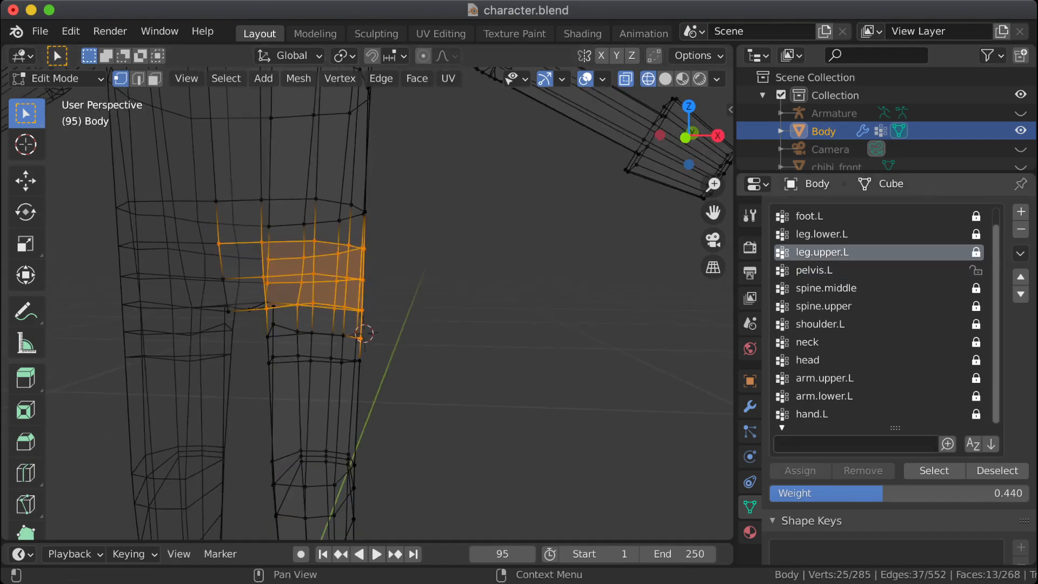
{"action": "left_click", "coordinate": [934, 471]}
{"action": "left_click", "coordinate": [997, 471]}
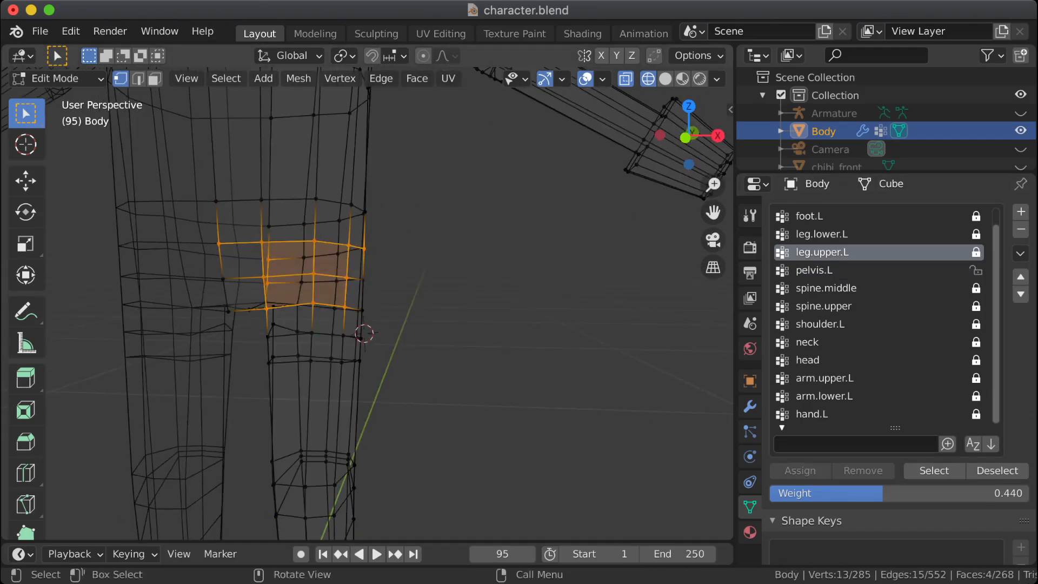
{"action": "key", "text": "alt+a"}
{"action": "left_click", "coordinate": [934, 471]}
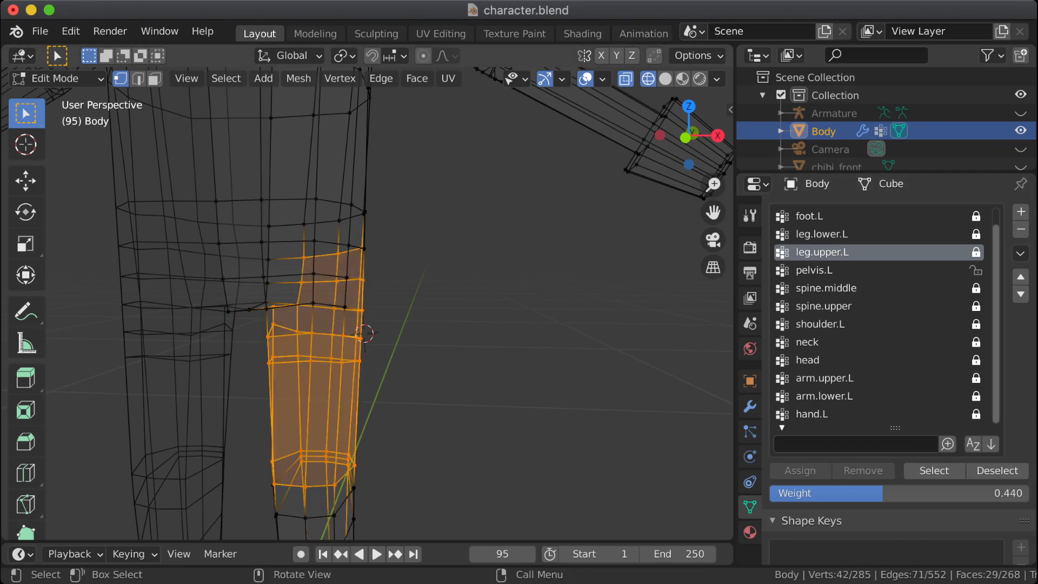
{"action": "mouse_move", "coordinate": [364, 334]}
{"action": "middle_mouse_down"}
{"action": "mouse_move", "coordinate": [345, 327]}
{"action": "mouse_move", "coordinate": [367, 330]}
{"action": "middle_mouse_up"}
{"action": "key", "text": "shift+z"}
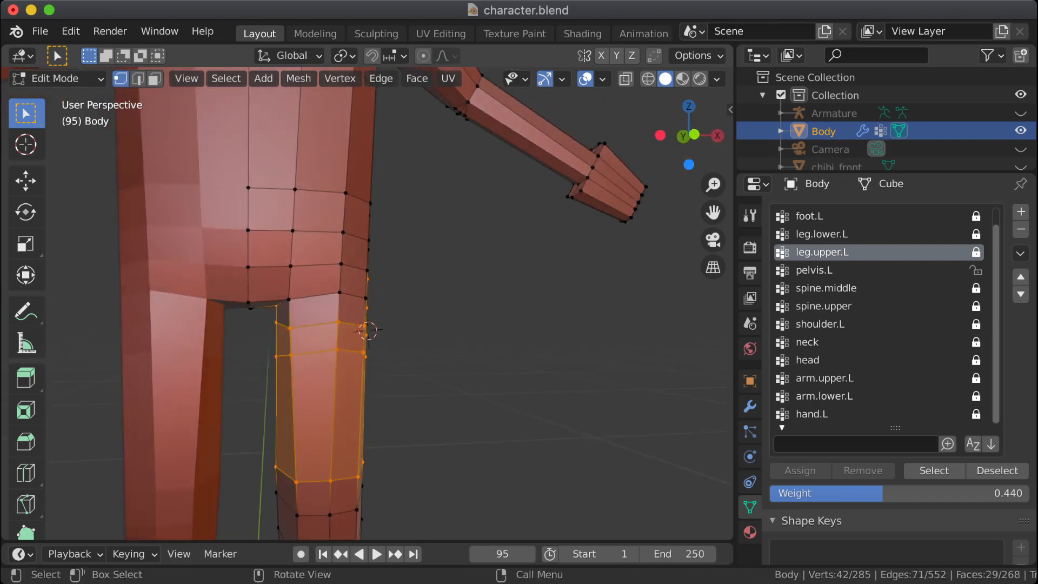
Step: Select the six front vertices in the two top rows of the left thigh and assign them to the unlocked leg.upper.L at weight 0.1
{"action": "key", "text": "alt+a"}
{"action": "key", "text": "b"}
{"action": "left_click_drag", "start_coordinate": [283, 317], "coordinate": [353, 375]}
{"action": "middle_click_drag", "start_coordinate": [353, 376], "coordinate": [276, 376]}
{"action": "middle_click_drag", "start_coordinate": [405, 332], "coordinate": [404, 336]}
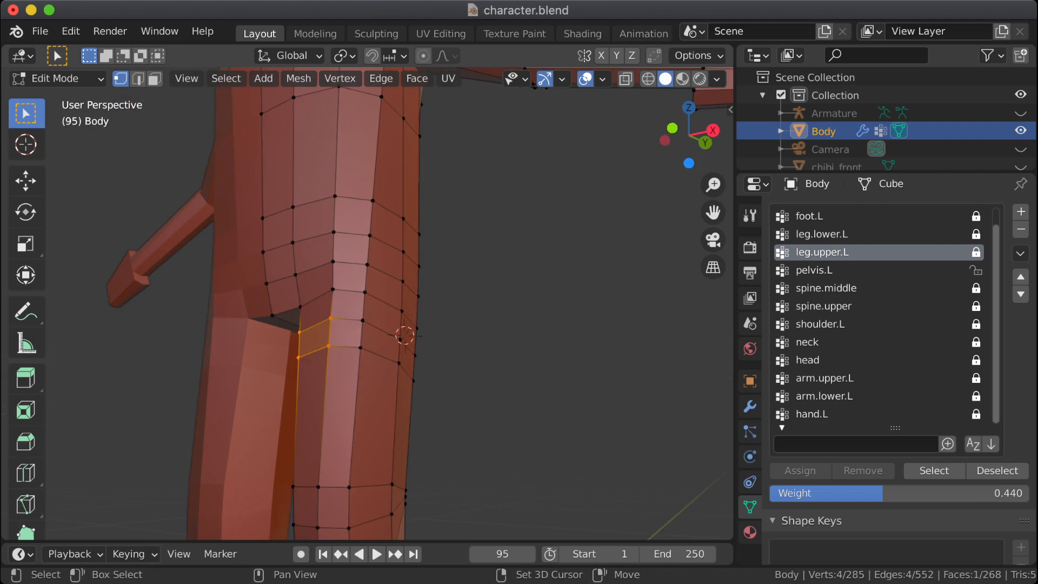
{"action": "left_click", "coordinate": [363, 320], "text": "shift"}
{"action": "left_click", "coordinate": [361, 348], "text": "shift"}
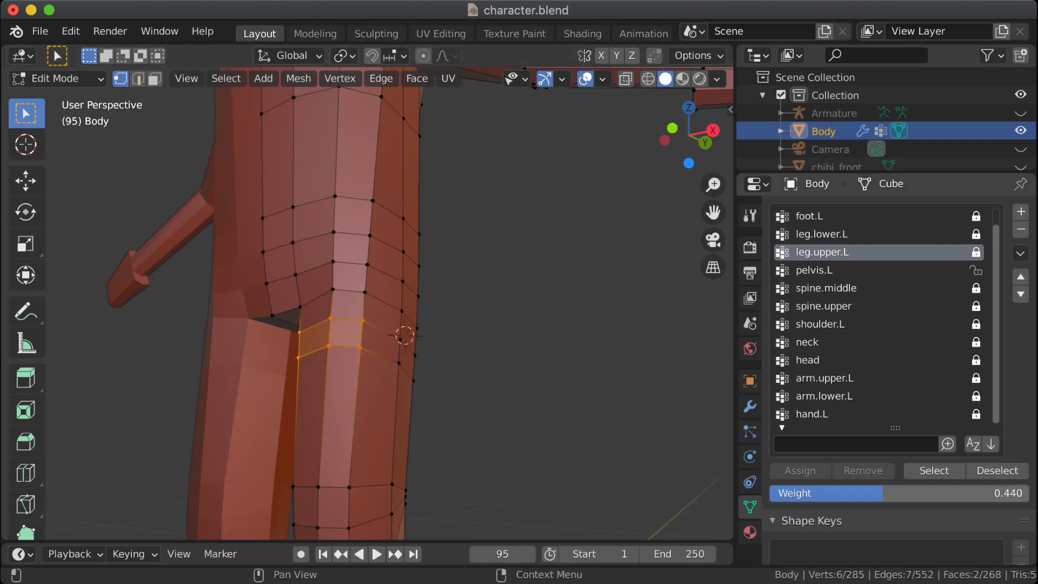
{"action": "left_click_drag", "start_coordinate": [884, 493], "coordinate": [796, 493]}
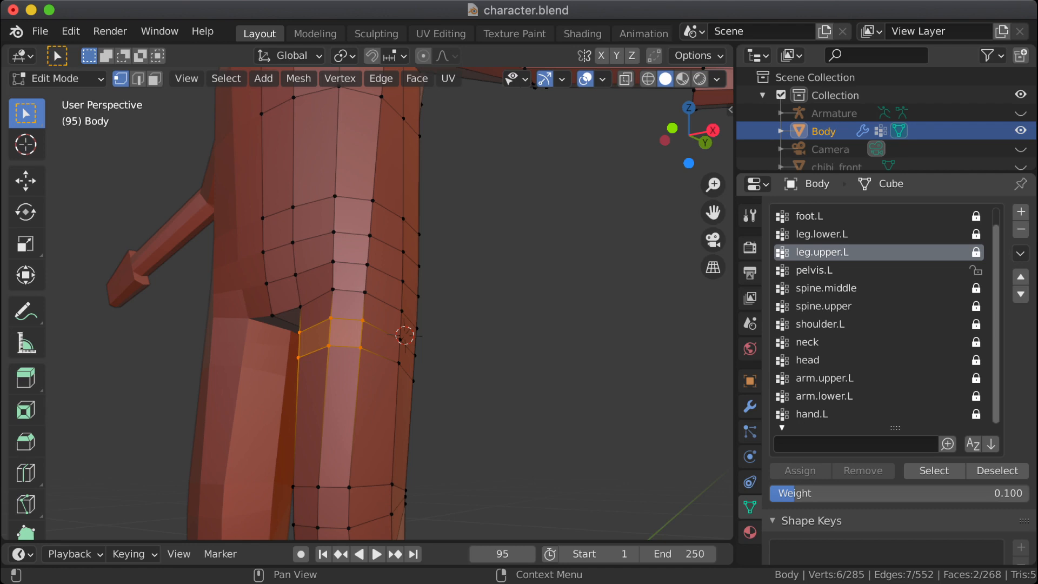
{"action": "left_click", "coordinate": [975, 252]}
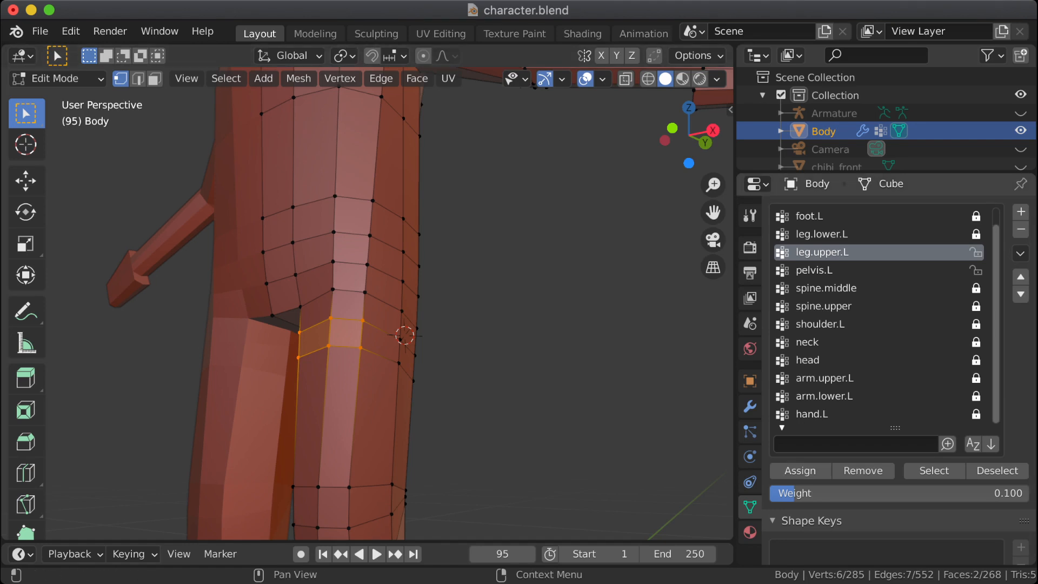
Step: Assign the six selected thigh vertices to pelvis.L at weight 0.5 and show the painted weights with wireframe shading
{"action": "left_click", "coordinate": [822, 270]}
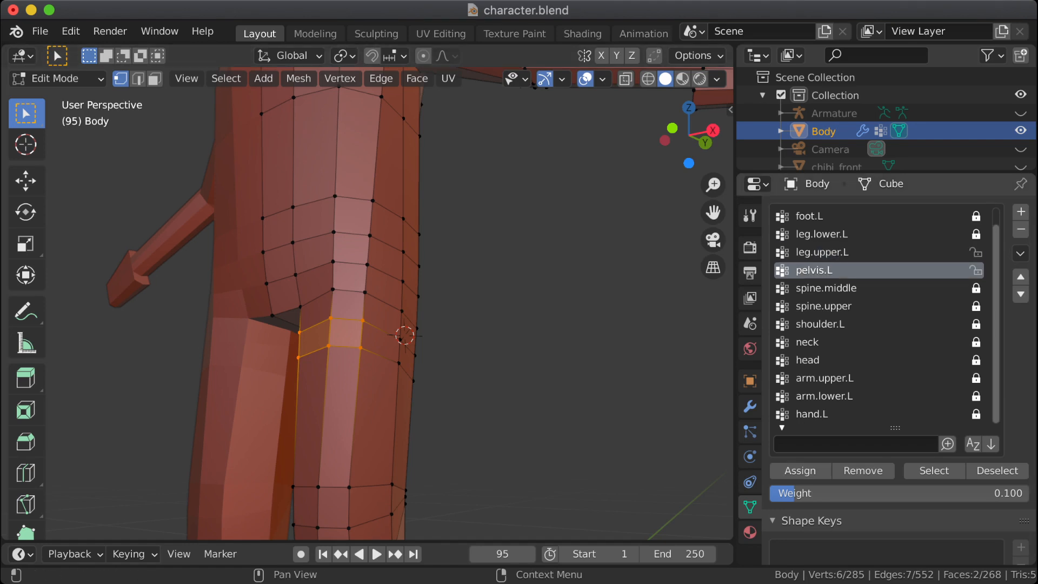
{"action": "left_click", "coordinate": [875, 493]}
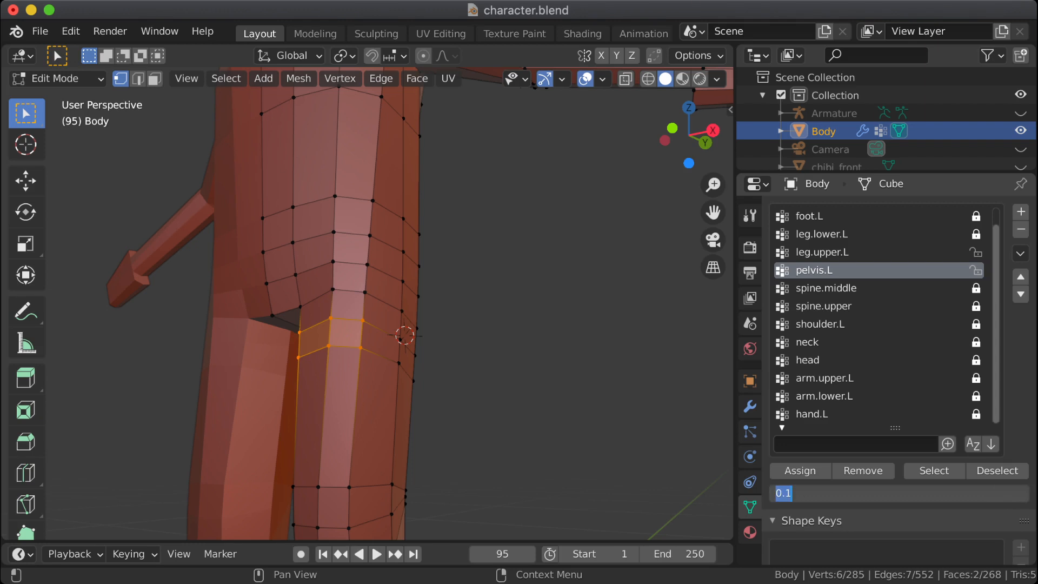
{"action": "key", "text": "Return"}
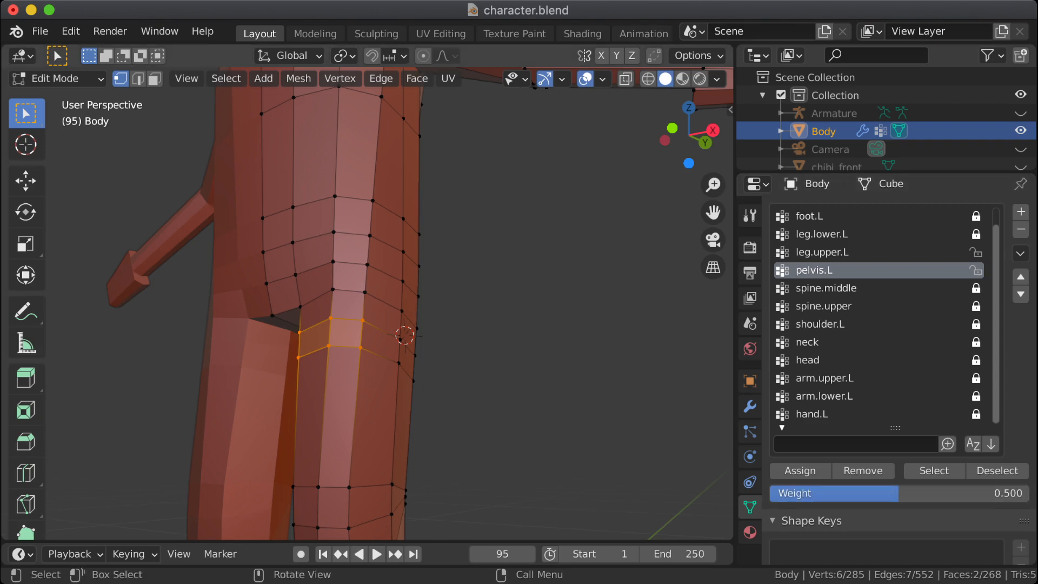
{"action": "key", "text": "ctrl+Tab"}
{"action": "mouse_move", "coordinate": [614, 371]}
{"action": "middle_mouse_down"}
{"action": "mouse_move", "coordinate": [614, 354]}
{"action": "mouse_move", "coordinate": [590, 403]}
{"action": "mouse_move", "coordinate": [509, 379]}
{"action": "mouse_move", "coordinate": [476, 387]}
{"action": "mouse_move", "coordinate": [642, 120]}
{"action": "middle_mouse_up"}
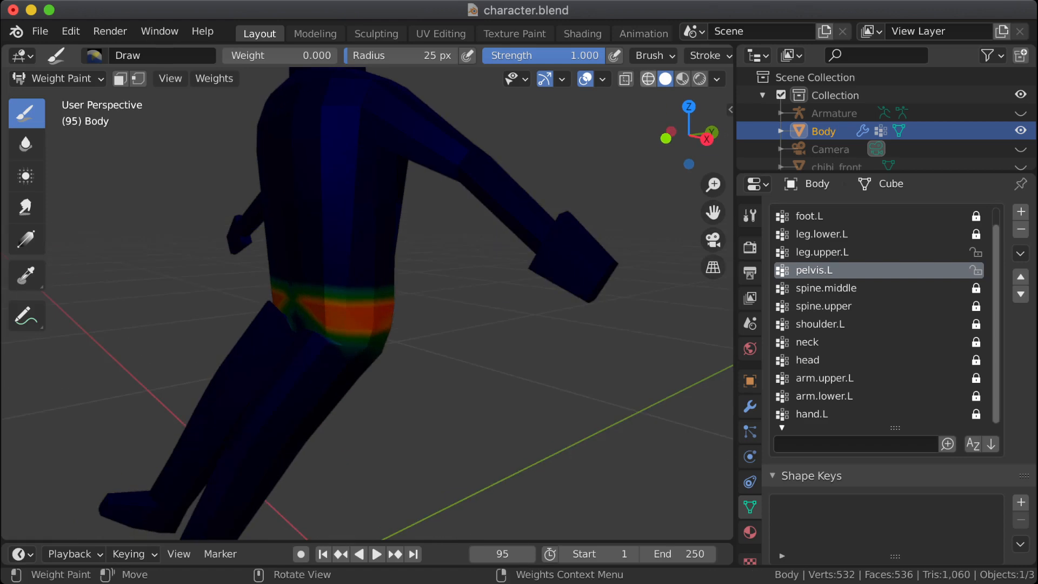
{"action": "left_click", "coordinate": [648, 79]}
{"action": "mouse_move", "coordinate": [450, 285]}
{"action": "middle_mouse_down"}
{"action": "mouse_move", "coordinate": [417, 303]}
{"action": "mouse_move", "coordinate": [407, 334]}
{"action": "middle_mouse_up"}
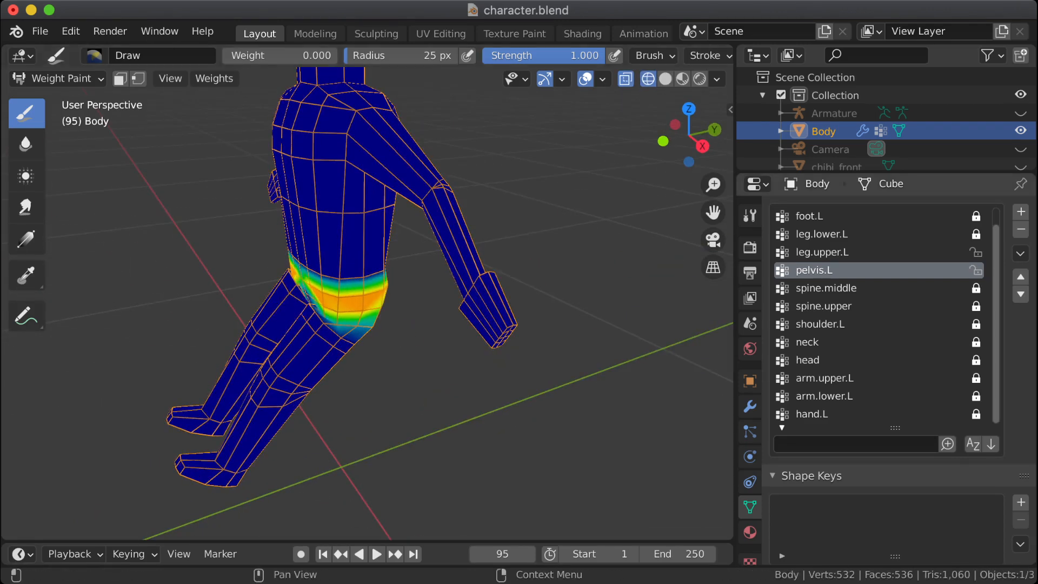
{"action": "key", "text": "Tab"}
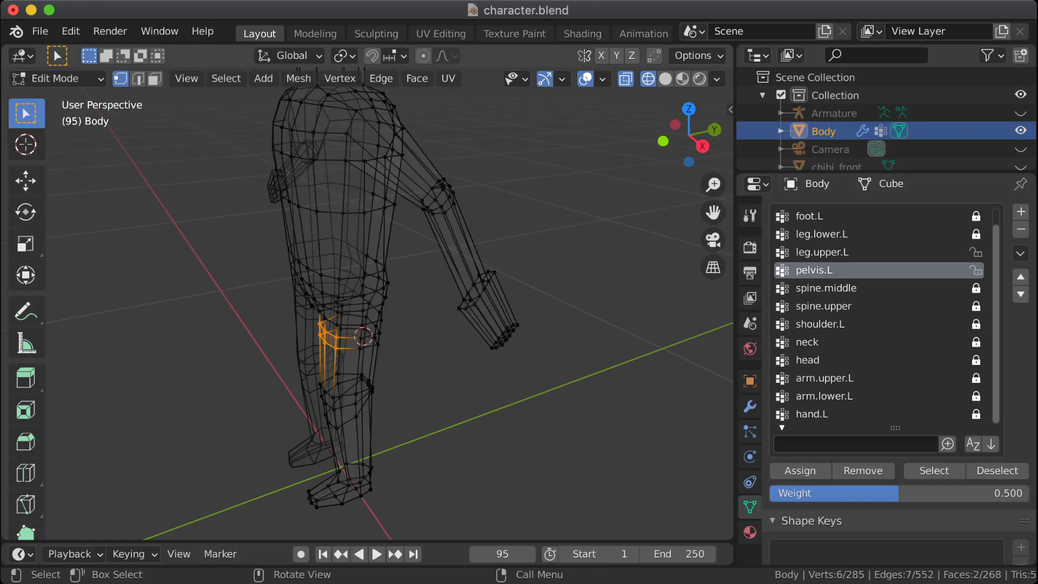
{"action": "left_click", "coordinate": [800, 470]}
{"action": "key", "text": "Tab"}
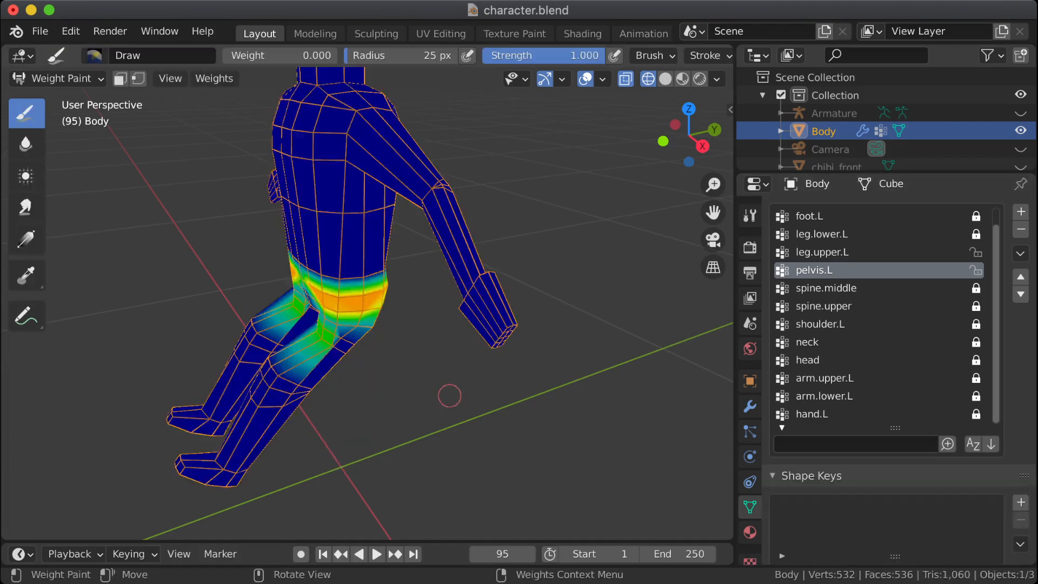
Step: Compare the leg.upper.L and pelvis.L weights where the thighs meet the hips, leaving pelvis.L active
{"action": "scroll", "coordinate": [309, 361], "scroll_direction": "up", "scroll_amount": 2}
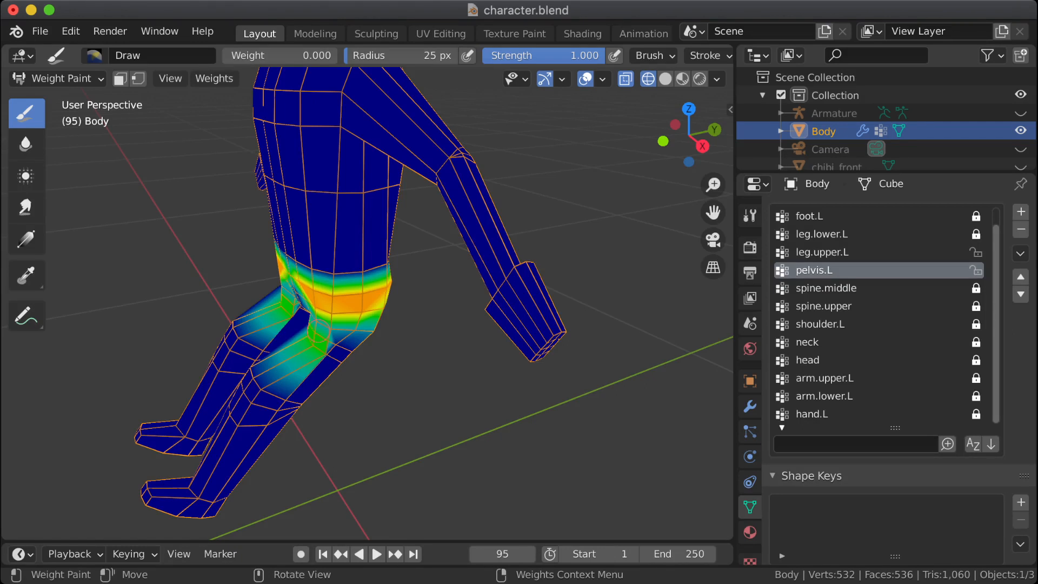
{"action": "mouse_move", "coordinate": [297, 334]}
{"action": "middle_mouse_down"}
{"action": "mouse_move", "coordinate": [392, 310]}
{"action": "mouse_move", "coordinate": [425, 273]}
{"action": "mouse_move", "coordinate": [346, 326]}
{"action": "middle_mouse_up"}
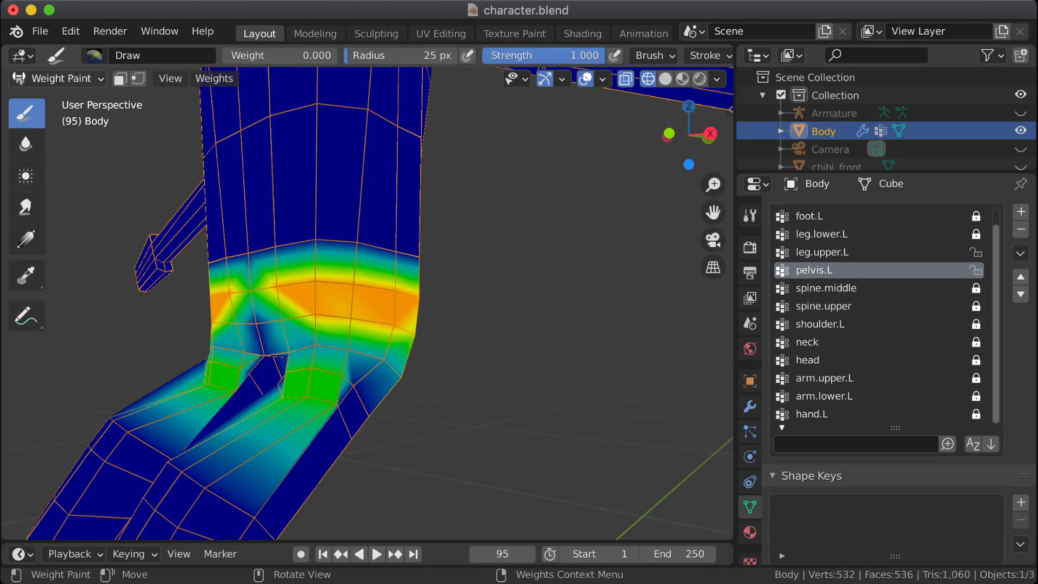
{"action": "left_click", "coordinate": [828, 252]}
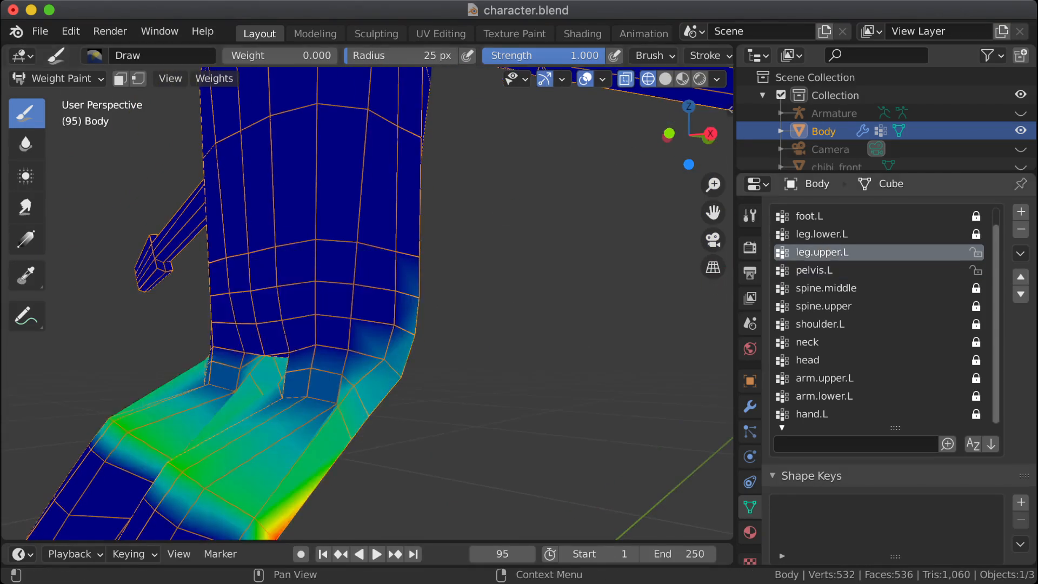
{"action": "left_click", "coordinate": [827, 270]}
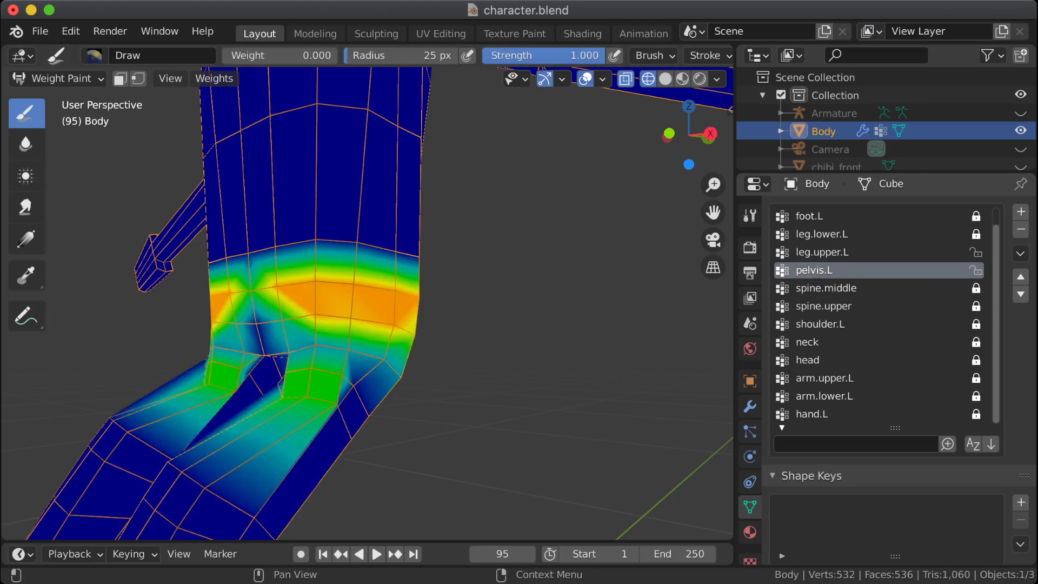
{"action": "mouse_move", "coordinate": [262, 367]}
{"action": "middle_mouse_down"}
{"action": "mouse_move", "coordinate": [409, 367]}
{"action": "mouse_move", "coordinate": [402, 365]}
{"action": "middle_mouse_up"}
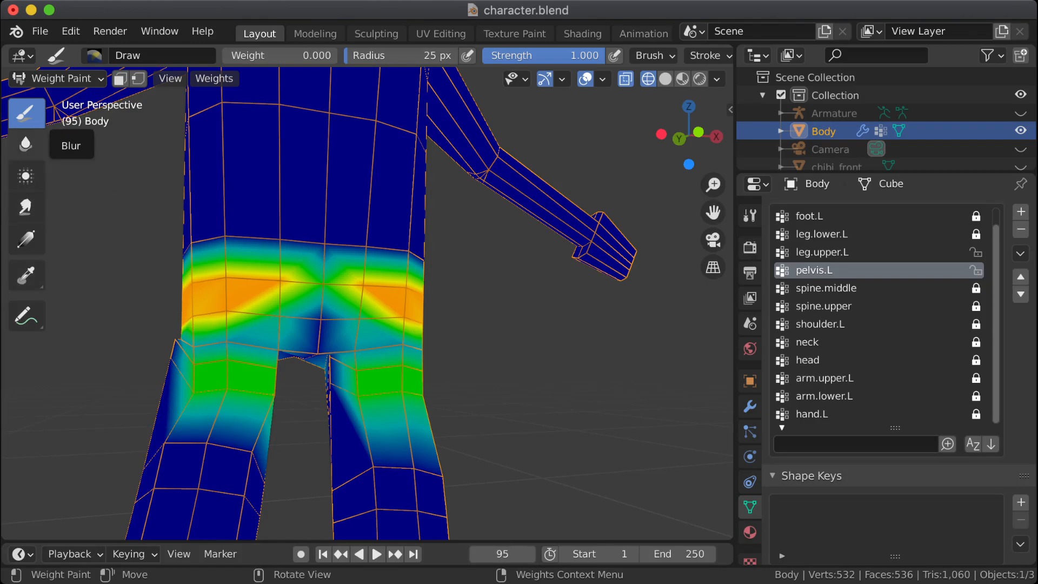
Step: Try smearing the pelvis.L weights on the front of the left thigh with the Smear brush, and undo the stroke
{"action": "left_click", "coordinate": [25, 143]}
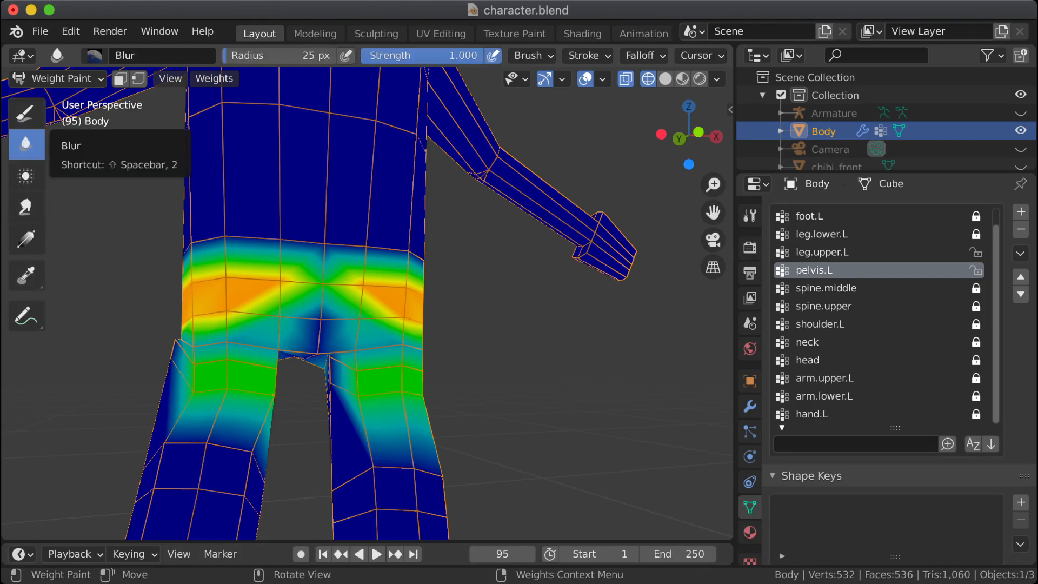
{"action": "left_click", "coordinate": [25, 208]}
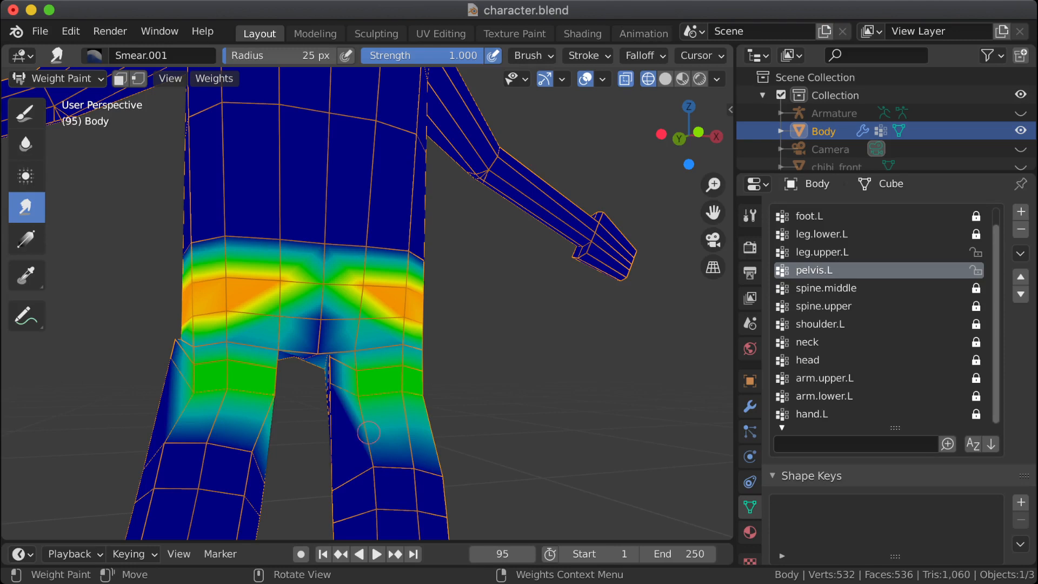
{"action": "left_click_drag", "start_coordinate": [361, 417], "coordinate": [374, 395]}
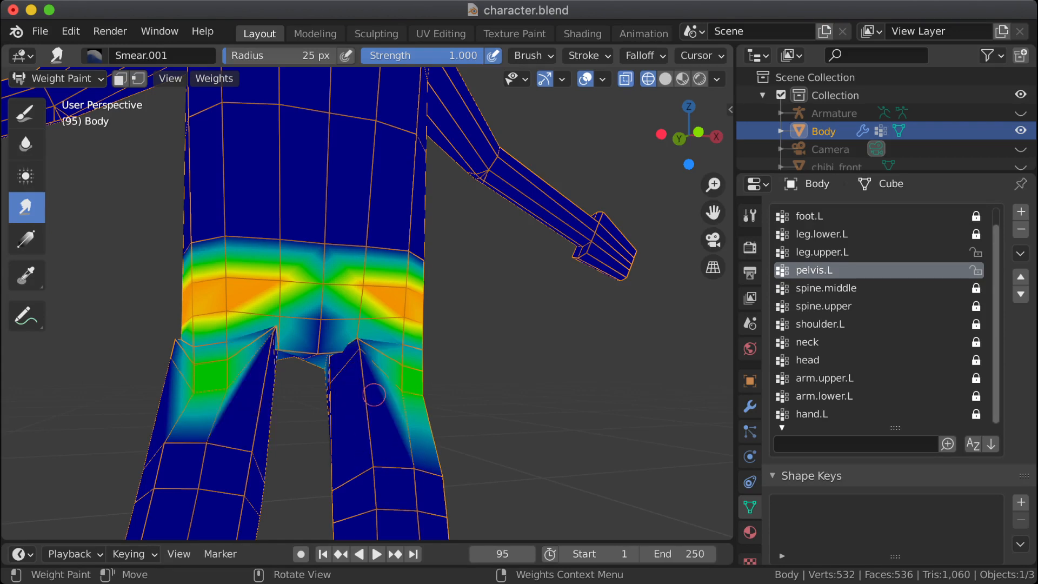
{"action": "key", "text": "ctrl+z"}
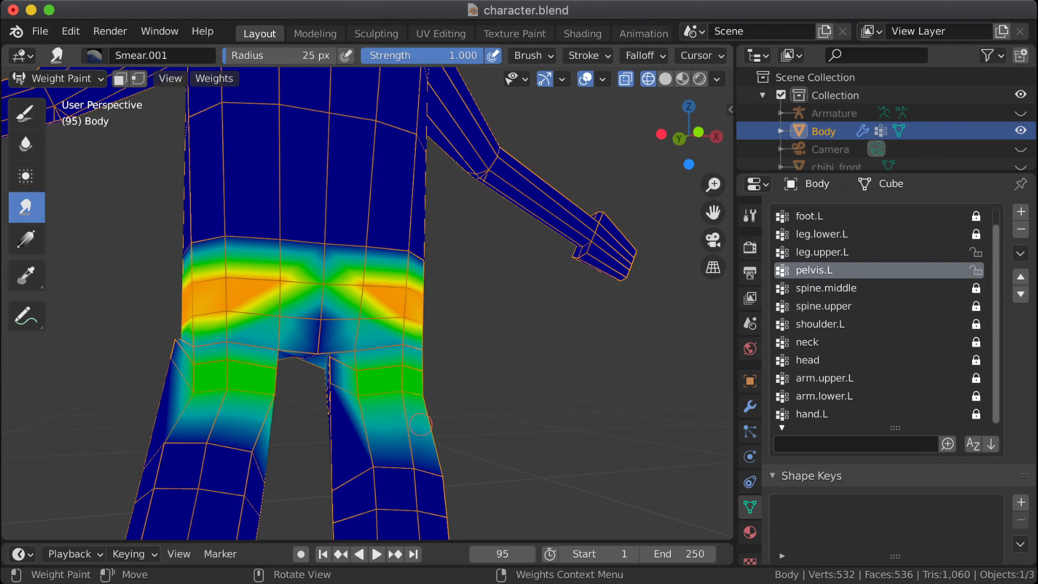
Step: Inspect the pelvis.L weights from the front and side, and check the selected thigh vertices in Edit Mode
{"action": "mouse_move", "coordinate": [473, 423]}
{"action": "middle_mouse_down"}
{"action": "mouse_move", "coordinate": [540, 378]}
{"action": "mouse_move", "coordinate": [441, 432]}
{"action": "middle_mouse_up"}
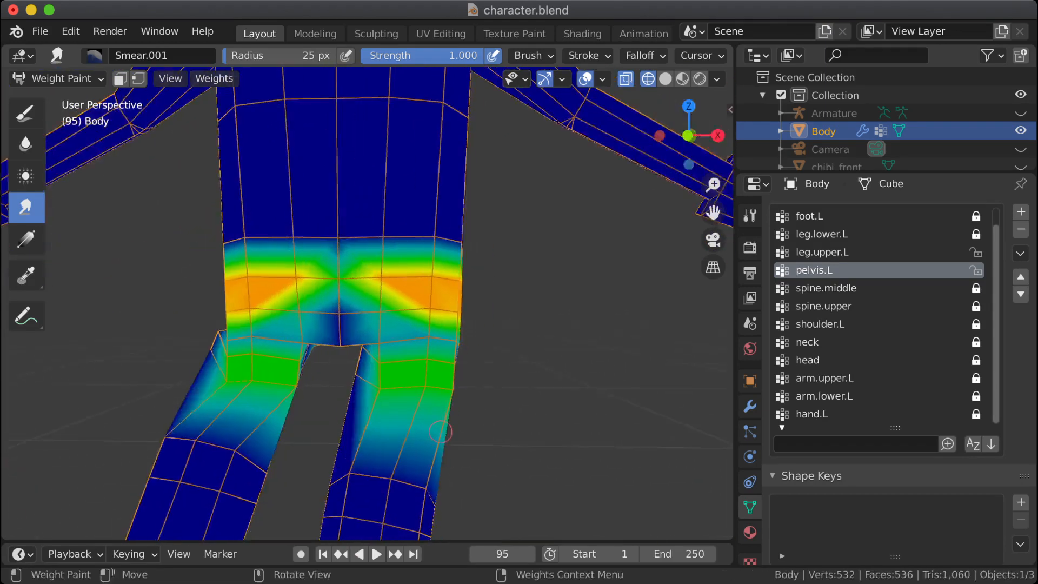
{"action": "middle_click_drag", "start_coordinate": [617, 402], "coordinate": [400, 405]}
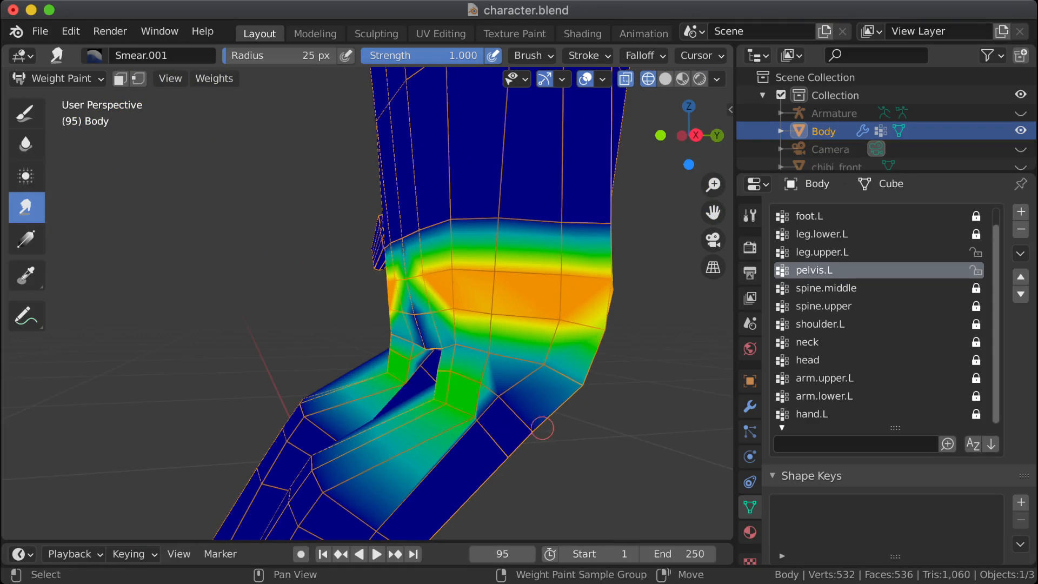
{"action": "middle_click_drag", "start_coordinate": [543, 429], "coordinate": [462, 410]}
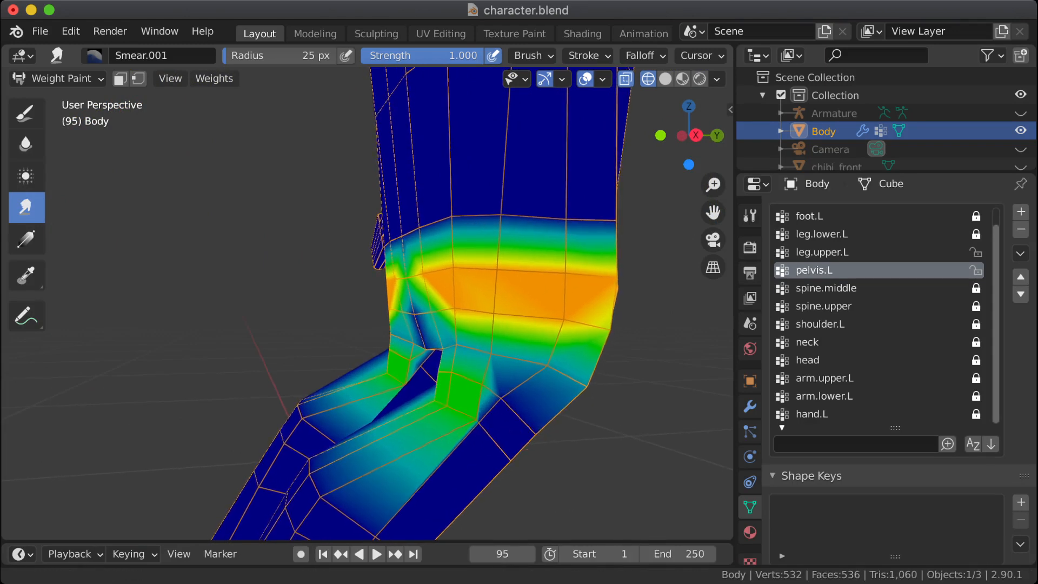
{"action": "key", "text": "Tab"}
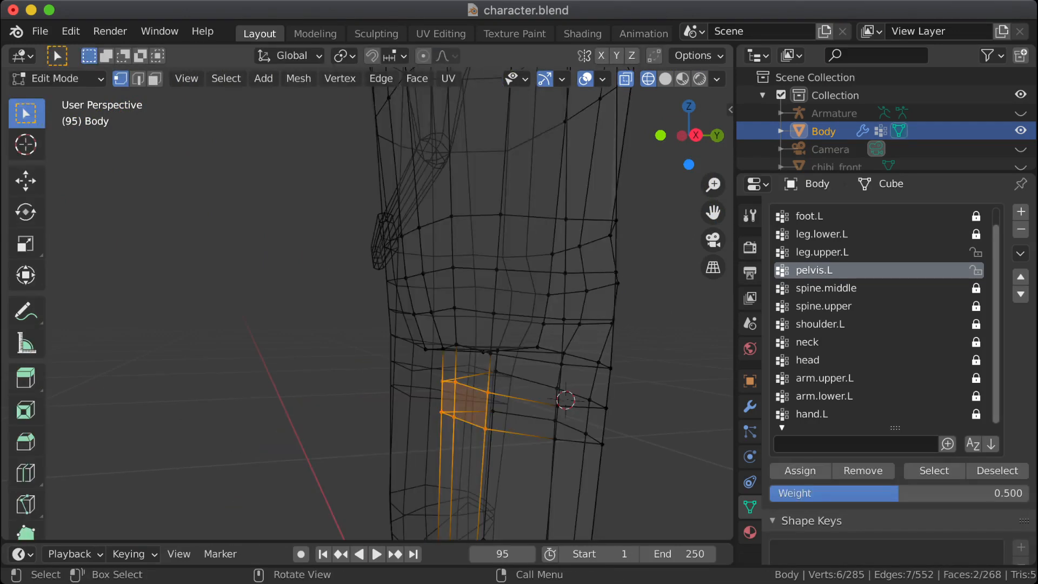
{"action": "key", "text": "KP_Decimal"}
{"action": "scroll", "coordinate": [465, 303], "scroll_direction": "down", "scroll_amount": 4}
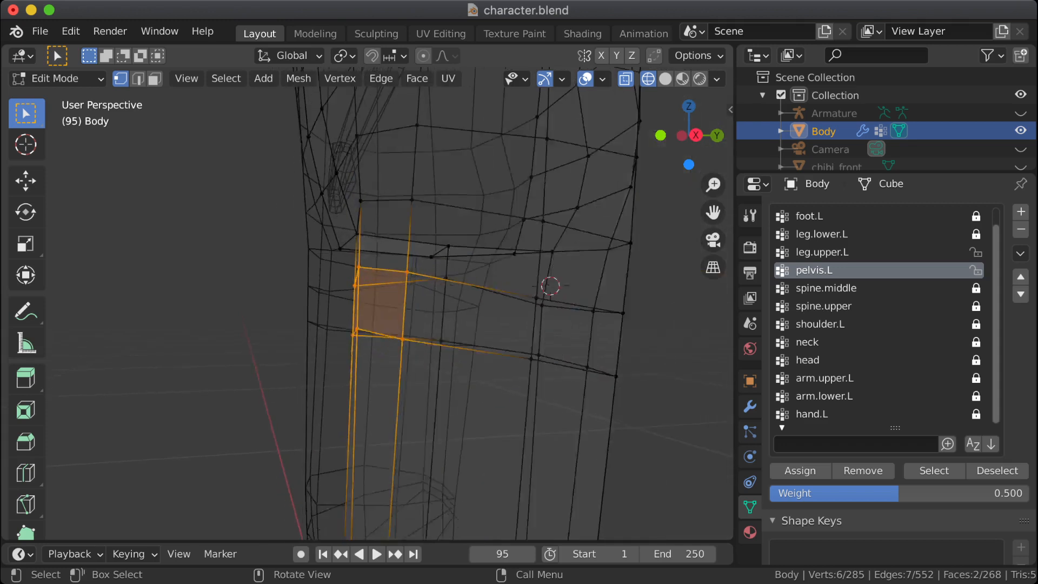
{"action": "mouse_move", "coordinate": [465, 303]}
{"action": "middle_mouse_down", "text": "shift"}
{"action": "mouse_move", "coordinate": [464, 344]}
{"action": "mouse_move", "coordinate": [397, 336]}
{"action": "mouse_move", "coordinate": [439, 344]}
{"action": "mouse_move", "coordinate": [412, 343]}
{"action": "middle_mouse_up", "text": "shift"}
Step: Soften the pelvis.L weights across the front of the upper thigh in Weight Paint mode with the Blur brush
{"action": "key", "text": "Tab"}
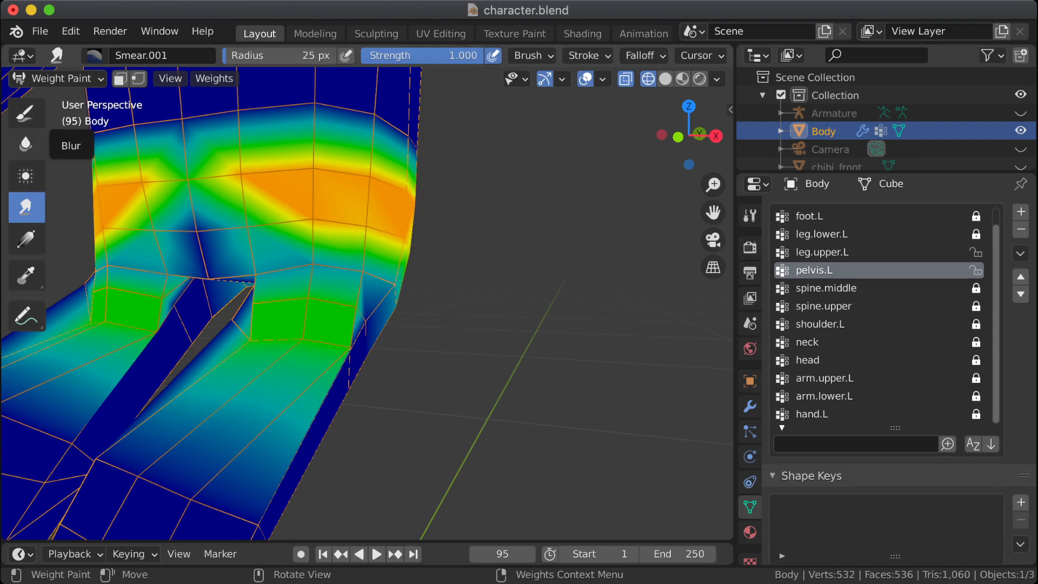
{"action": "left_click", "coordinate": [25, 143]}
{"action": "mouse_move", "coordinate": [253, 306]}
{"action": "left_mouse_down"}
{"action": "mouse_move", "coordinate": [295, 343]}
{"action": "mouse_move", "coordinate": [306, 322]}
{"action": "mouse_move", "coordinate": [292, 355]}
{"action": "mouse_move", "coordinate": [303, 324]}
{"action": "mouse_move", "coordinate": [210, 410]}
{"action": "mouse_move", "coordinate": [299, 330]}
{"action": "mouse_move", "coordinate": [249, 347]}
{"action": "mouse_move", "coordinate": [243, 338]}
{"action": "mouse_move", "coordinate": [332, 366]}
{"action": "mouse_move", "coordinate": [345, 349]}
{"action": "mouse_move", "coordinate": [348, 338]}
{"action": "mouse_move", "coordinate": [322, 334]}
{"action": "mouse_move", "coordinate": [233, 336]}
{"action": "left_mouse_up"}
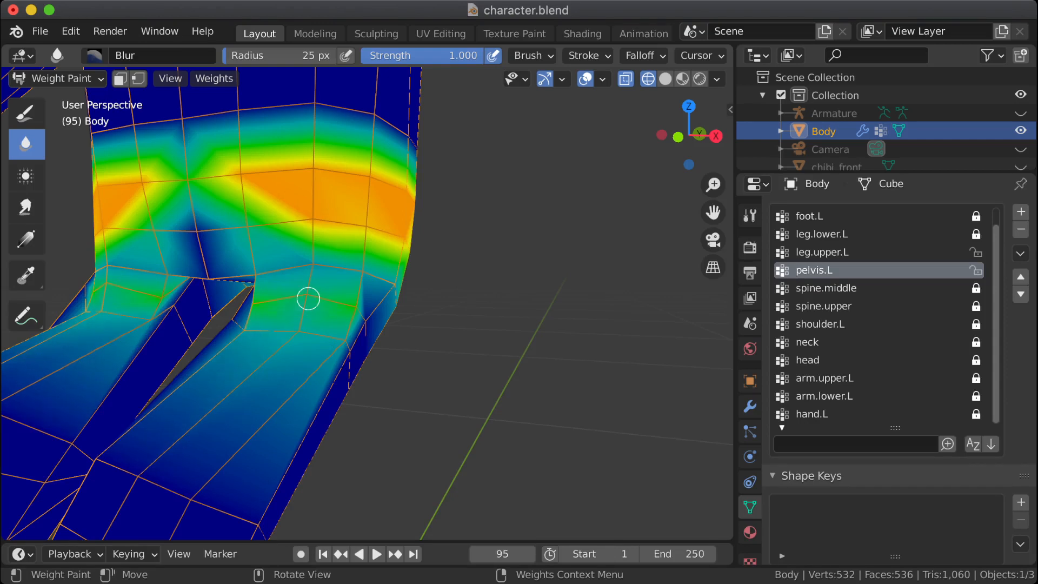
Step: Blur the pelvis.L weights along the vertex rows just below the hip crease on the front of the left thigh
{"action": "mouse_move", "coordinate": [308, 299]}
{"action": "left_mouse_down"}
{"action": "mouse_move", "coordinate": [362, 301]}
{"action": "mouse_move", "coordinate": [251, 297]}
{"action": "mouse_move", "coordinate": [306, 317]}
{"action": "mouse_move", "coordinate": [294, 294]}
{"action": "mouse_move", "coordinate": [352, 310]}
{"action": "left_mouse_up"}
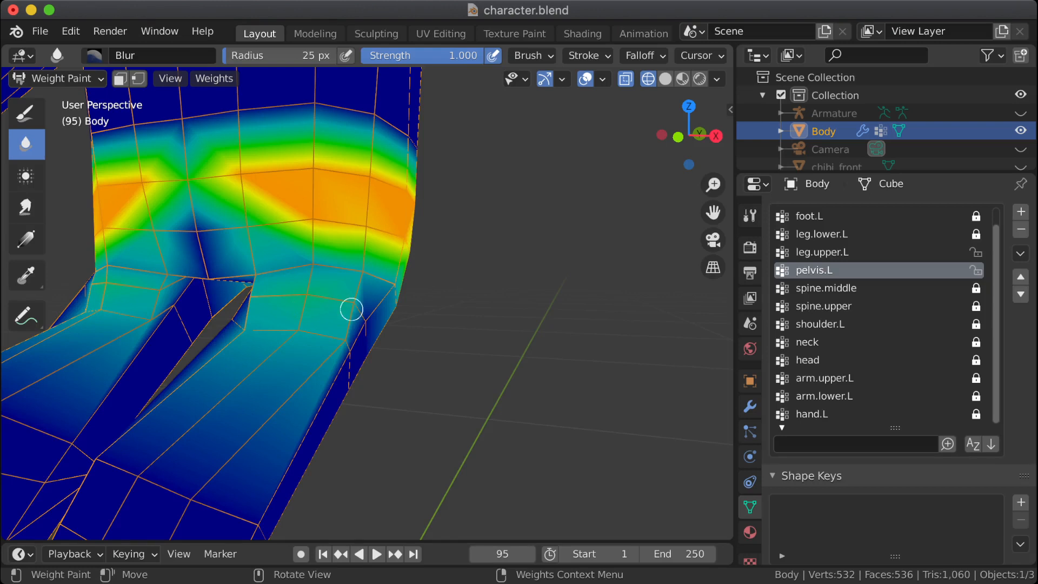
{"action": "middle_click_drag", "start_coordinate": [352, 309], "coordinate": [297, 315]}
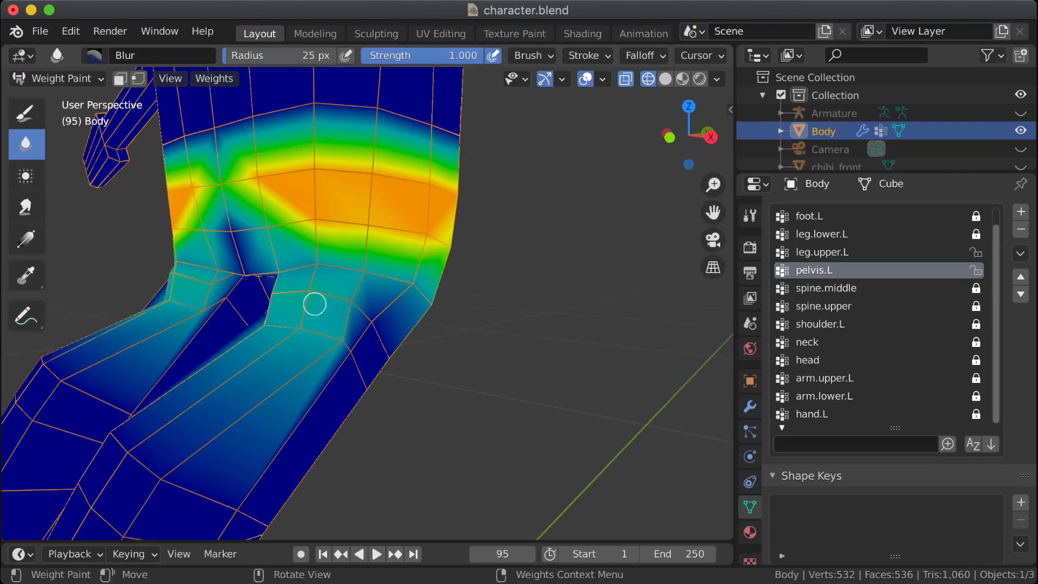
{"action": "mouse_move", "coordinate": [359, 363]}
{"action": "left_mouse_down"}
{"action": "mouse_move", "coordinate": [325, 329]}
{"action": "mouse_move", "coordinate": [332, 338]}
{"action": "mouse_move", "coordinate": [312, 337]}
{"action": "left_mouse_up"}
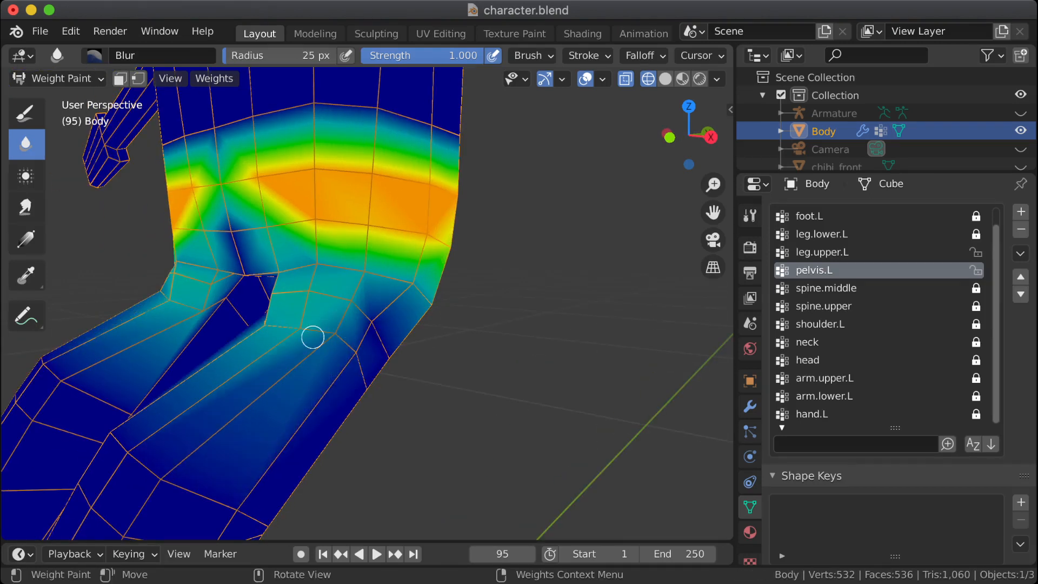
{"action": "middle_click_drag", "start_coordinate": [313, 338], "coordinate": [384, 333]}
{"action": "mouse_move", "coordinate": [329, 344]}
{"action": "left_mouse_down"}
{"action": "mouse_move", "coordinate": [290, 318]}
{"action": "mouse_move", "coordinate": [213, 328]}
{"action": "mouse_move", "coordinate": [244, 327]}
{"action": "mouse_move", "coordinate": [241, 361]}
{"action": "mouse_move", "coordinate": [225, 327]}
{"action": "mouse_move", "coordinate": [344, 330]}
{"action": "mouse_move", "coordinate": [237, 318]}
{"action": "mouse_move", "coordinate": [308, 326]}
{"action": "mouse_move", "coordinate": [265, 330]}
{"action": "mouse_move", "coordinate": [290, 326]}
{"action": "left_mouse_up"}
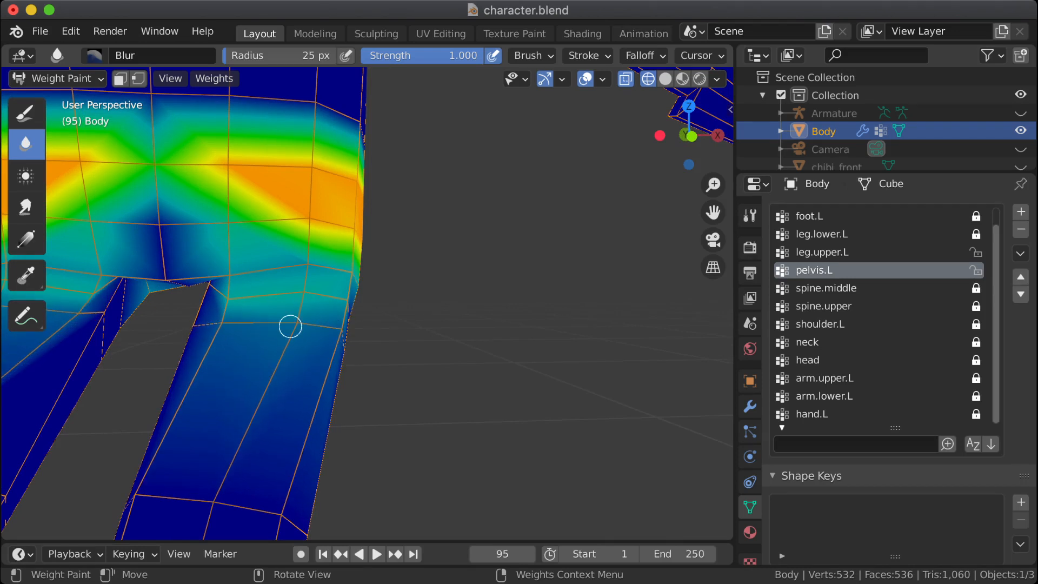
{"action": "mouse_move", "coordinate": [290, 326]}
{"action": "middle_mouse_down"}
{"action": "mouse_move", "coordinate": [373, 303]}
{"action": "mouse_move", "coordinate": [309, 341]}
{"action": "middle_mouse_up"}
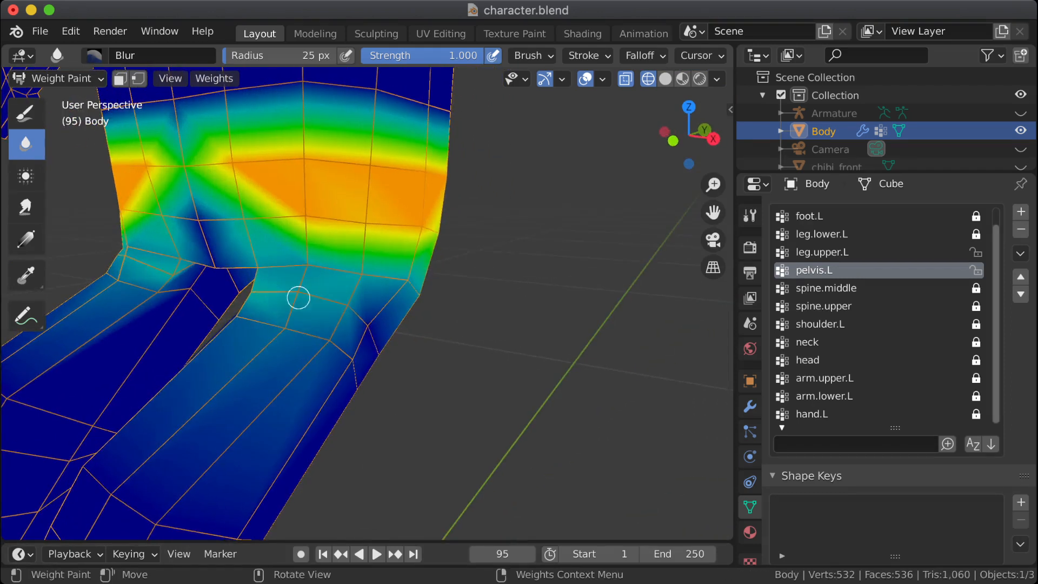
{"action": "mouse_move", "coordinate": [299, 298]}
{"action": "left_mouse_down"}
{"action": "mouse_move", "coordinate": [235, 292]}
{"action": "mouse_move", "coordinate": [341, 301]}
{"action": "mouse_move", "coordinate": [277, 292]}
{"action": "left_mouse_up"}
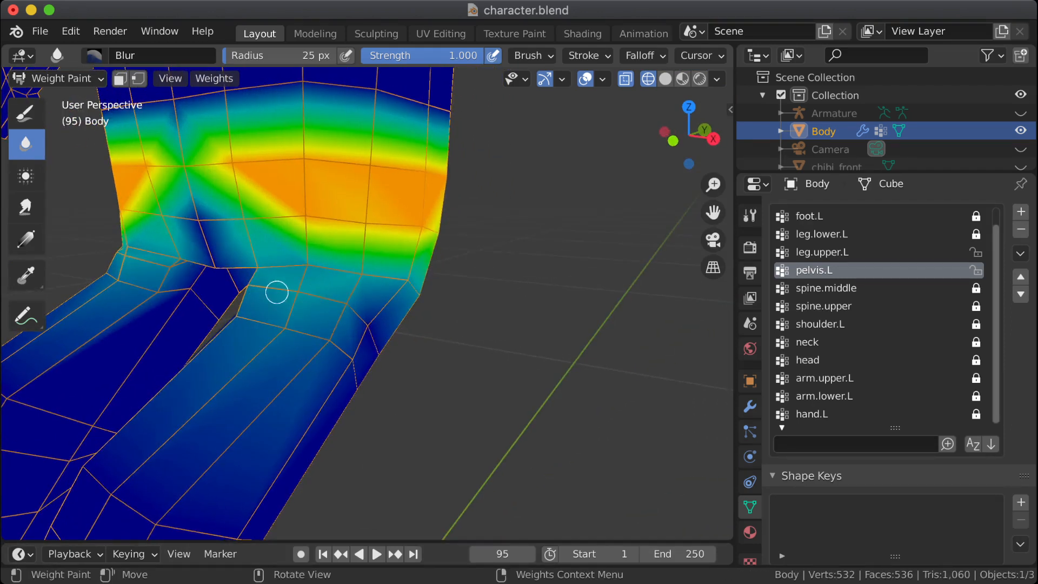
{"action": "middle_click_drag", "start_coordinate": [299, 308], "coordinate": [332, 317]}
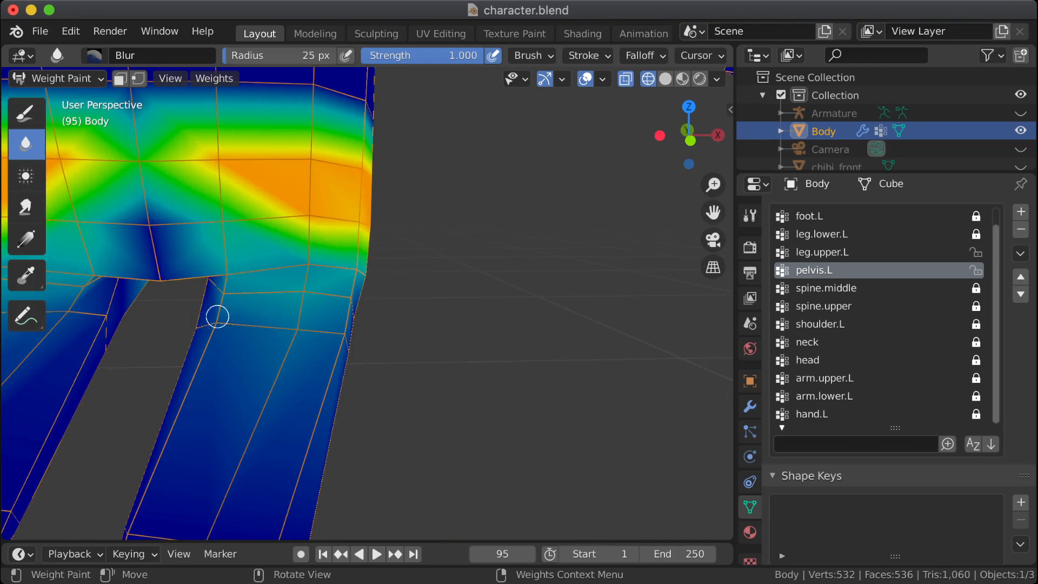
Step: Even out the pelvis.L weights across the upper left thigh from its inner to its outer side with the Blur brush
{"action": "middle_click_drag", "start_coordinate": [190, 326], "coordinate": [158, 343]}
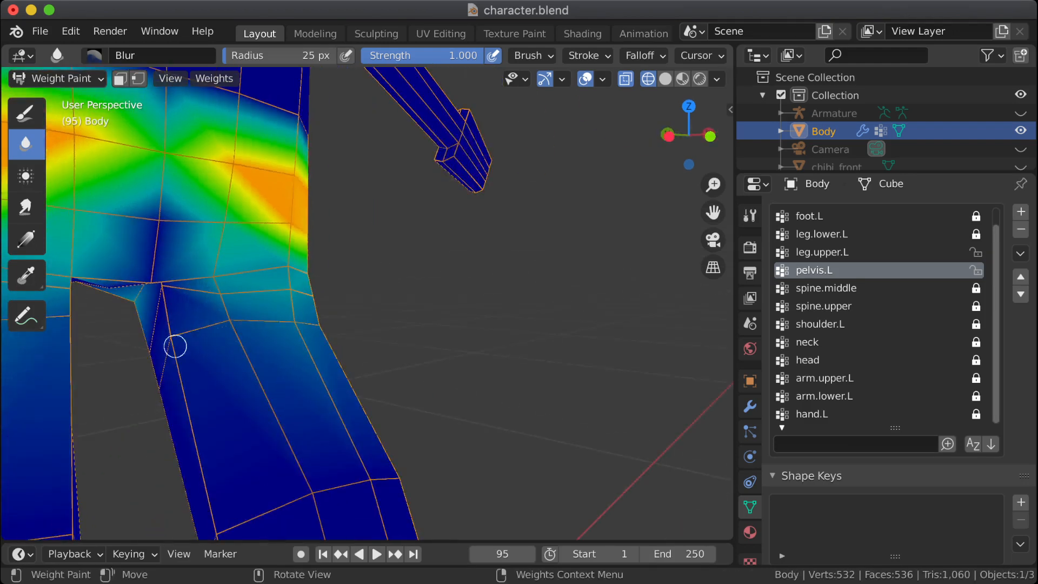
{"action": "mouse_move", "coordinate": [175, 346]}
{"action": "left_mouse_down"}
{"action": "mouse_move", "coordinate": [285, 314]}
{"action": "mouse_move", "coordinate": [340, 354]}
{"action": "left_mouse_up"}
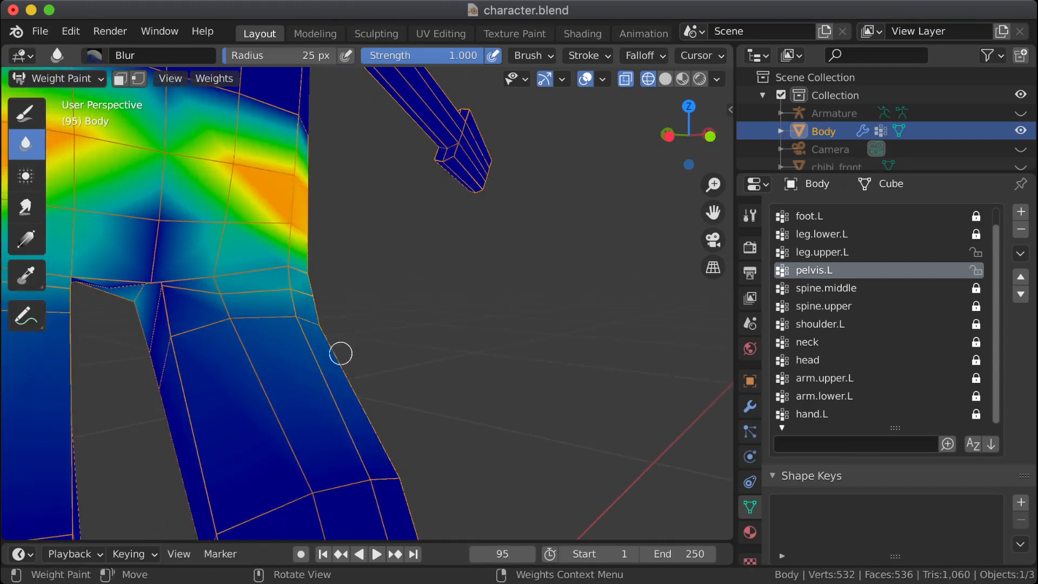
{"action": "middle_click_drag", "start_coordinate": [341, 354], "coordinate": [297, 357]}
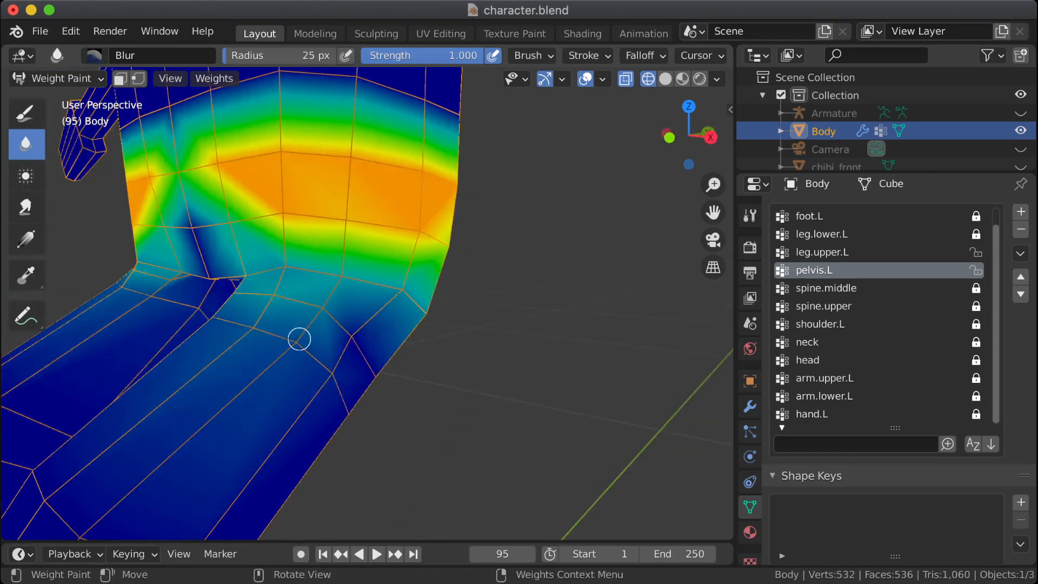
{"action": "middle_click_drag", "start_coordinate": [235, 320], "coordinate": [308, 359]}
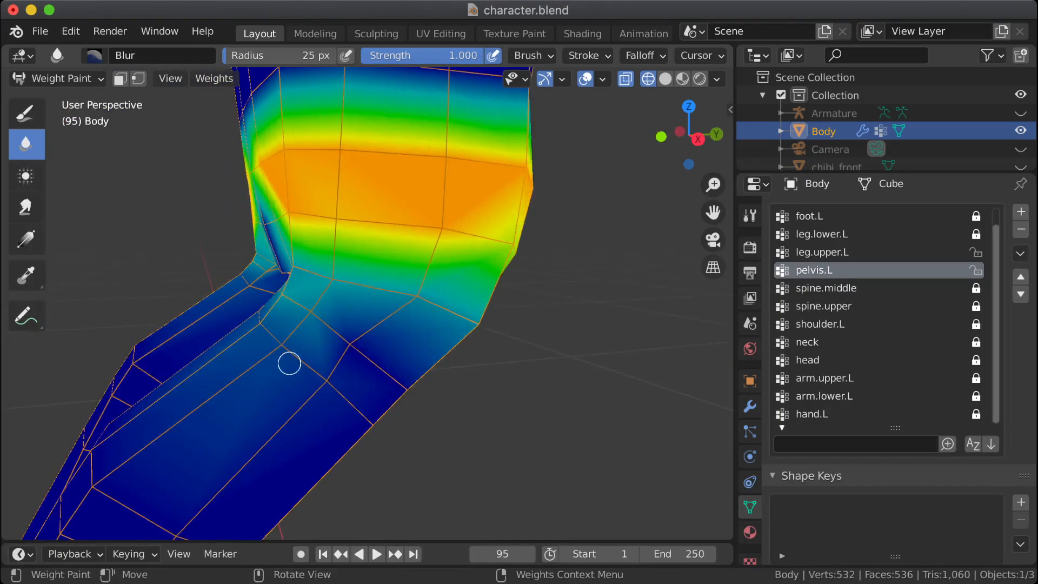
{"action": "scroll", "coordinate": [295, 366], "scroll_direction": "down", "scroll_amount": 2}
{"action": "scroll", "coordinate": [371, 359], "scroll_direction": "up", "scroll_amount": 2}
Step: Sample the pelvis.L weight at the front of the hip crease as the Draw brush weight, 0.243
{"action": "left_click", "coordinate": [26, 112]}
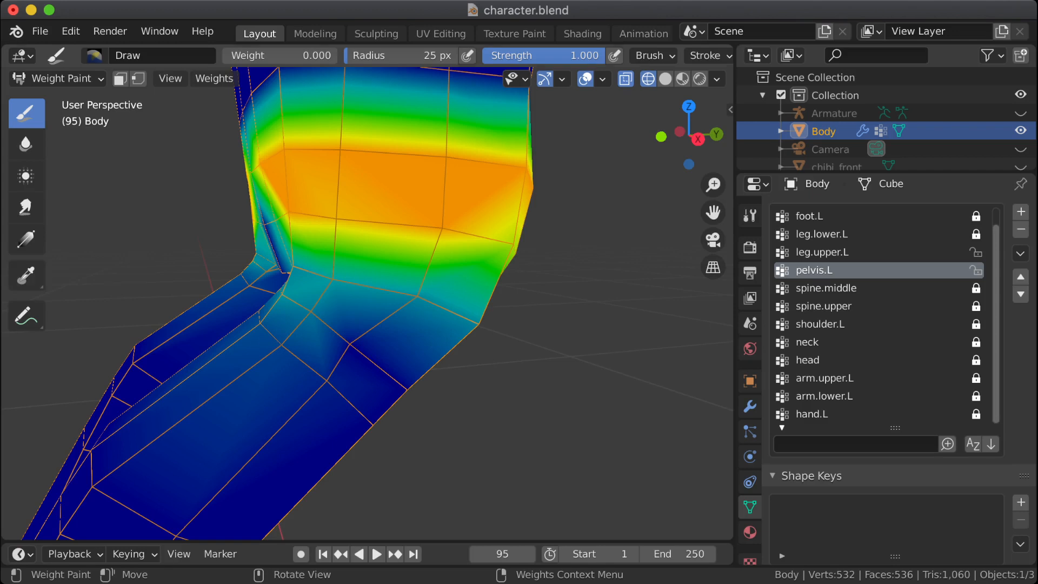
{"action": "left_click", "coordinate": [25, 275]}
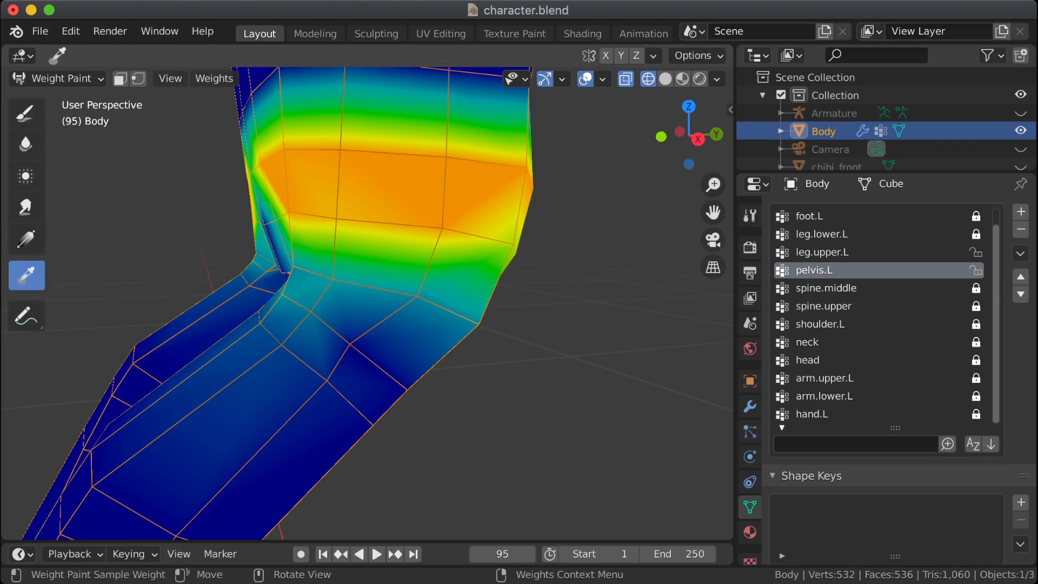
{"action": "left_click", "coordinate": [294, 287]}
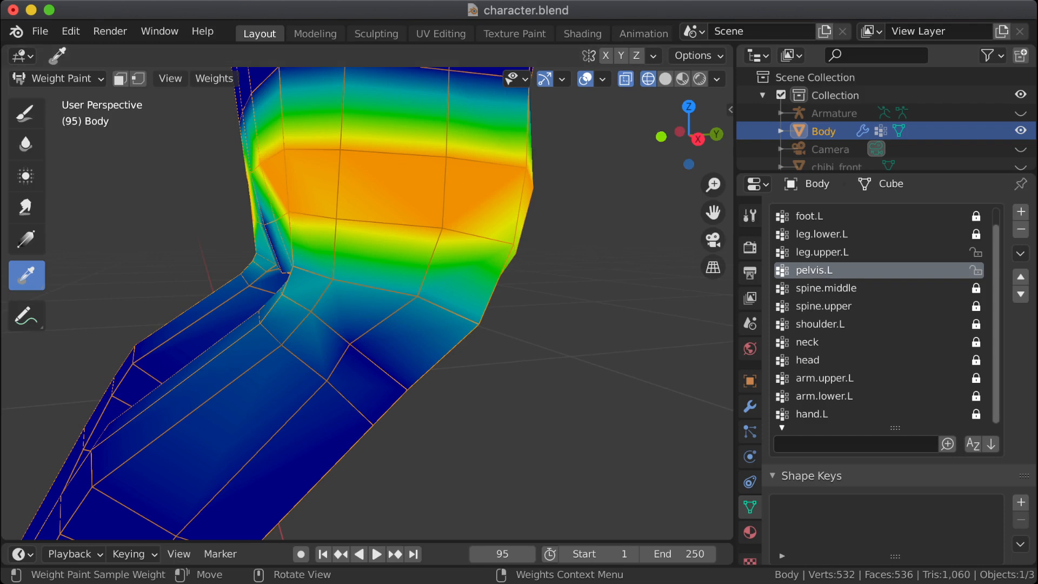
{"action": "left_click", "coordinate": [26, 112]}
{"action": "mouse_move", "coordinate": [265, 297]}
{"action": "middle_mouse_down"}
{"action": "mouse_move", "coordinate": [324, 298]}
{"action": "mouse_move", "coordinate": [297, 313]}
{"action": "middle_mouse_up"}
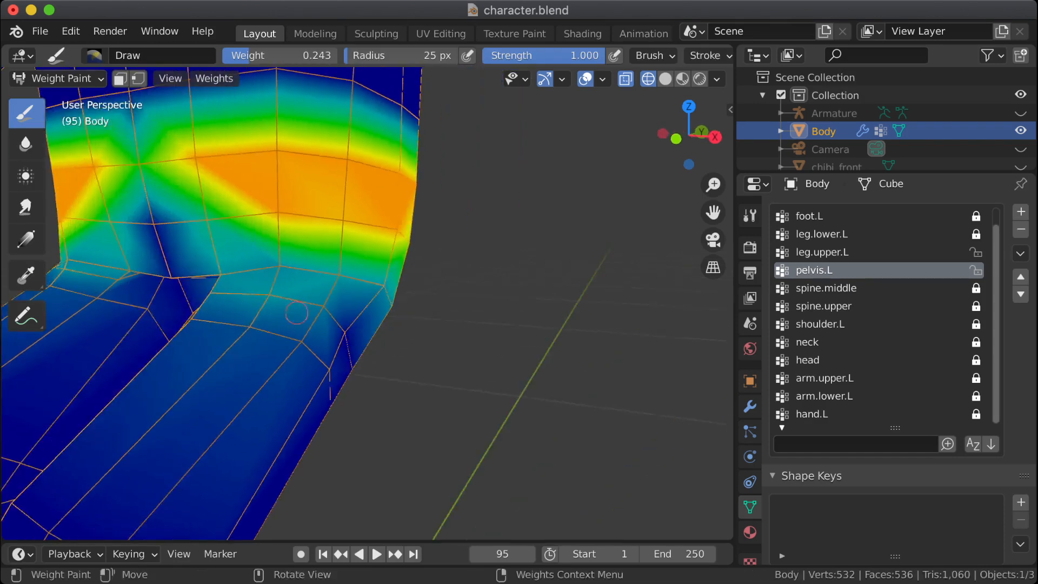
Step: Make leg.upper.L active and smear its weights up the front of the left thigh to the hip crease with the Smear brush
{"action": "left_click", "coordinate": [822, 252]}
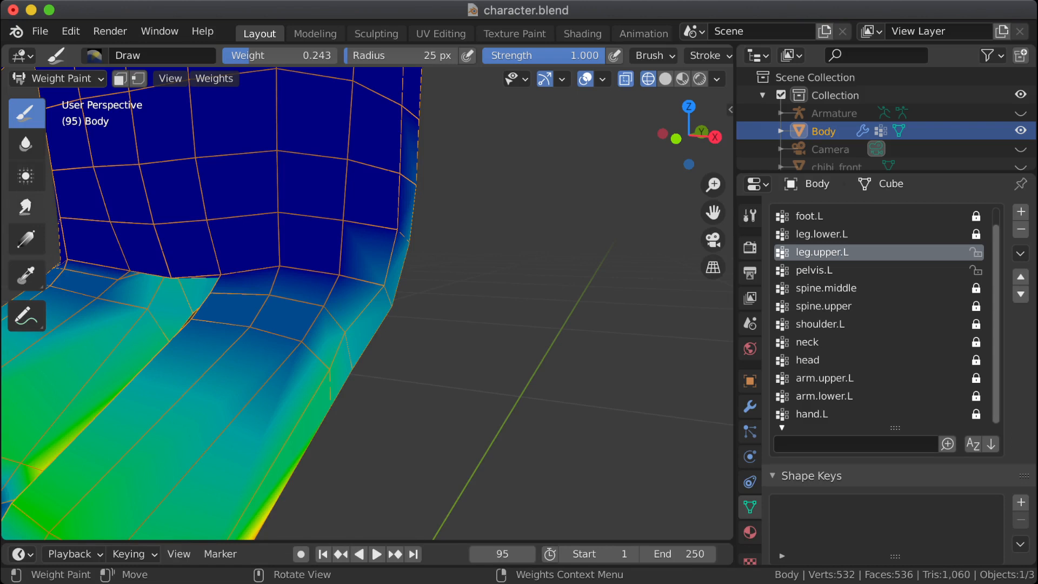
{"action": "left_click", "coordinate": [25, 176]}
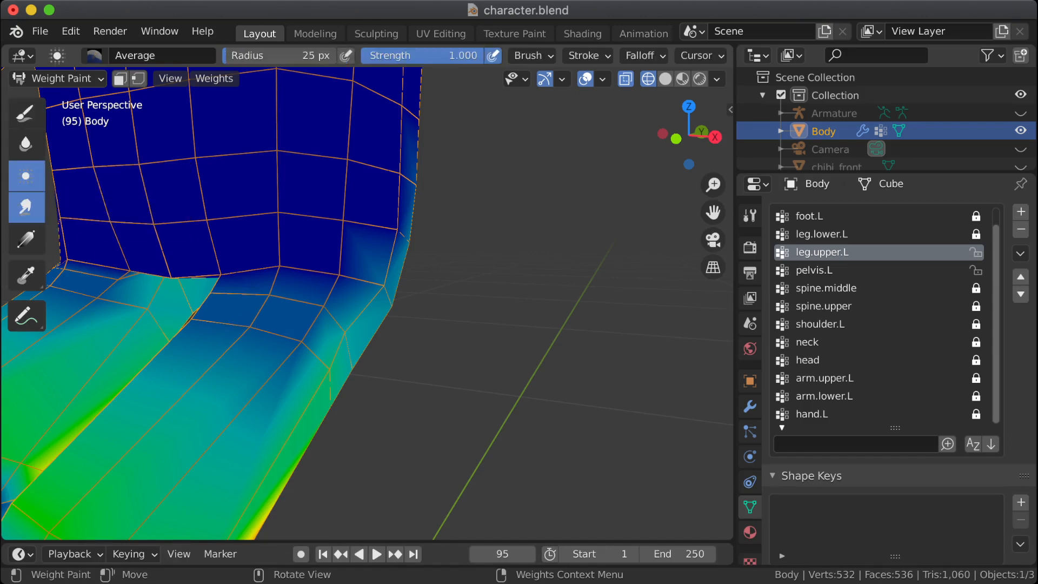
{"action": "left_click", "coordinate": [26, 207]}
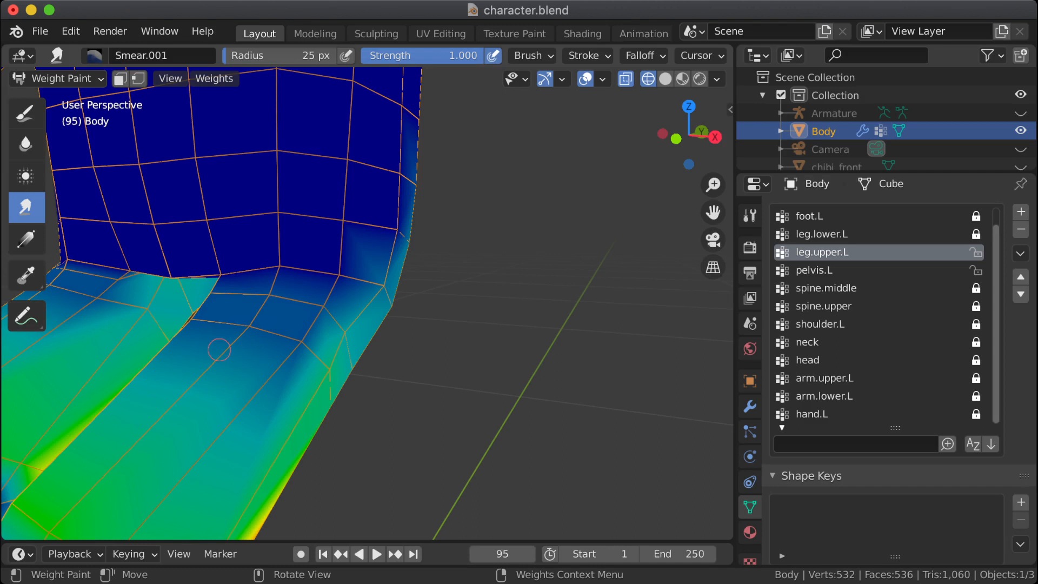
{"action": "left_click_drag", "start_coordinate": [249, 336], "coordinate": [256, 314]}
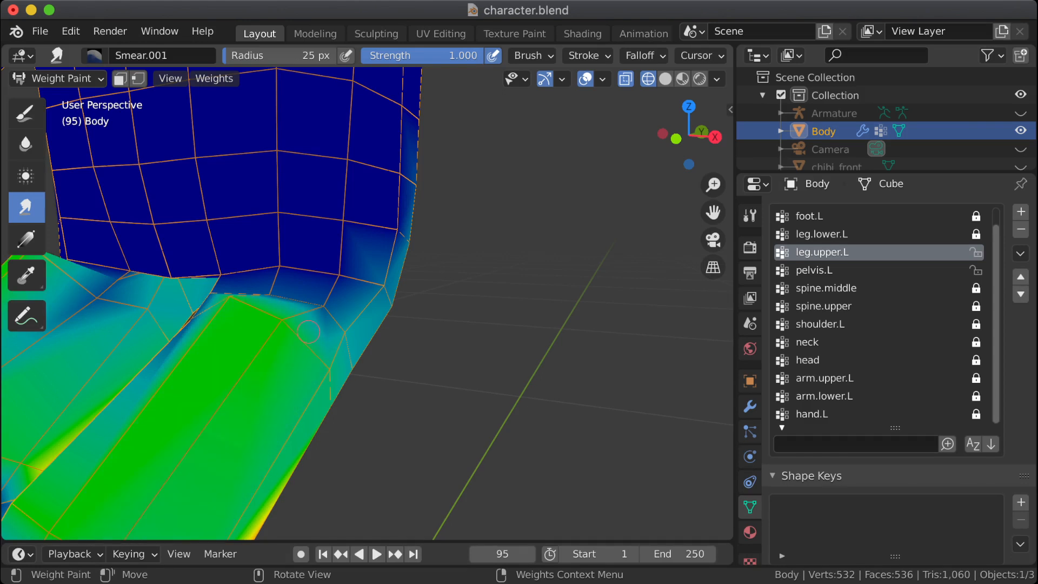
{"action": "middle_click_drag", "start_coordinate": [296, 348], "coordinate": [200, 366]}
{"action": "left_click_drag", "start_coordinate": [145, 351], "coordinate": [122, 355]}
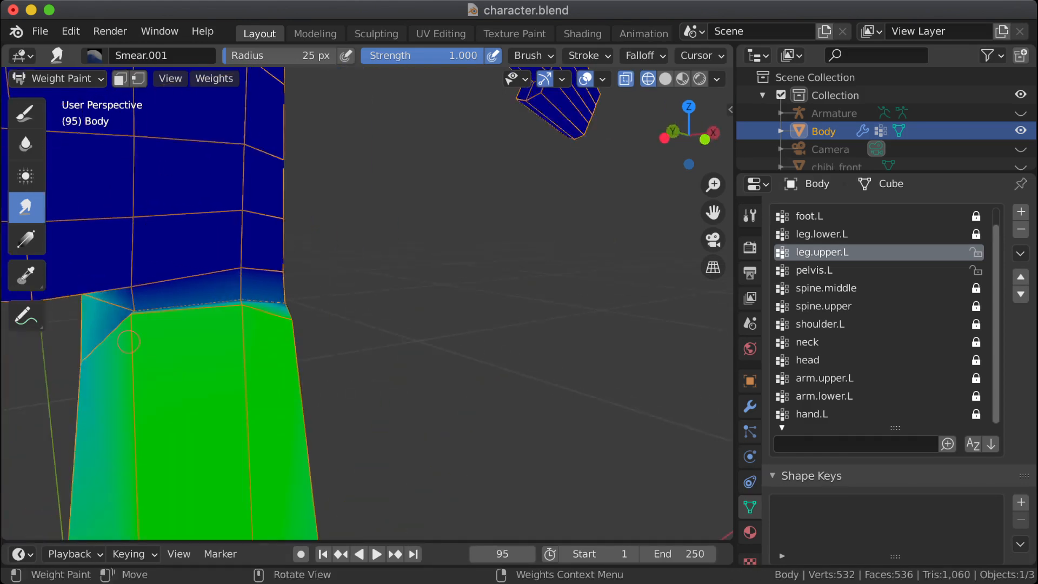
{"action": "middle_click_drag", "start_coordinate": [163, 348], "coordinate": [73, 378]}
Step: Compare the leg.upper.L and pelvis.L weights around the left hip crease with the Average brush selected, leaving leg.upper.L active
{"action": "left_click", "coordinate": [25, 176]}
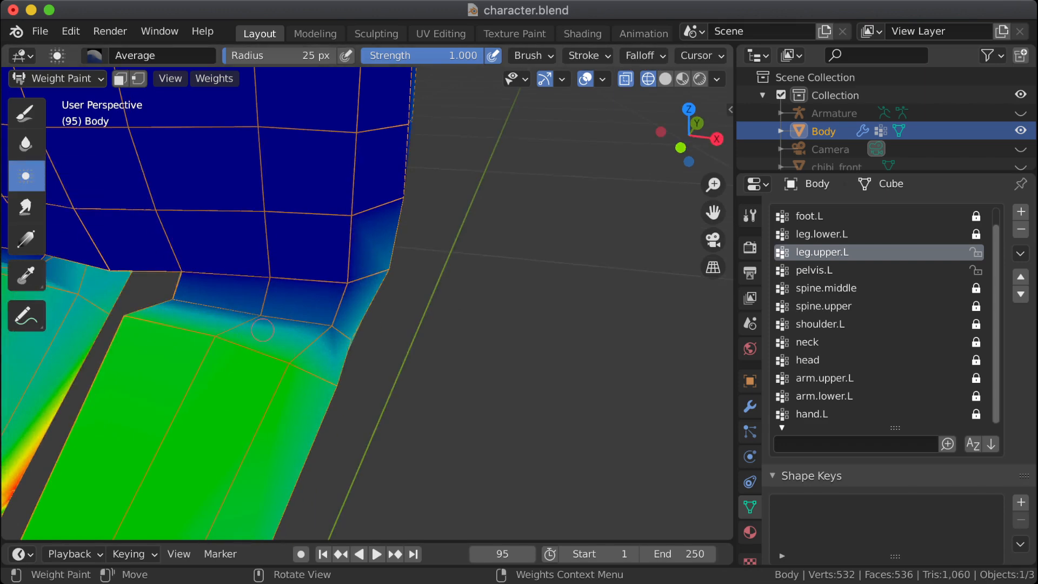
{"action": "middle_click_drag", "start_coordinate": [262, 331], "coordinate": [277, 273]}
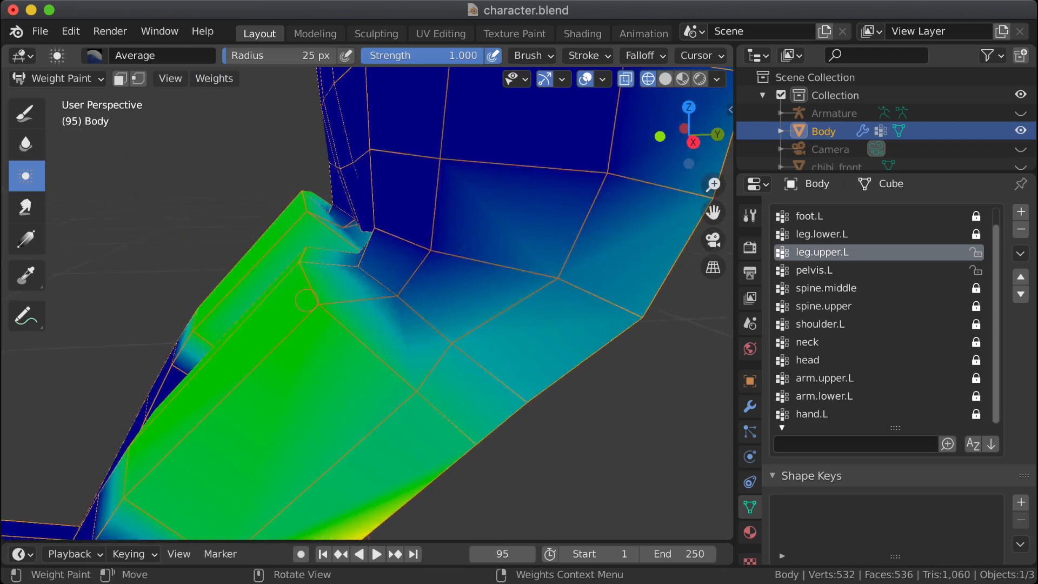
{"action": "middle_click_drag", "start_coordinate": [339, 341], "coordinate": [313, 292]}
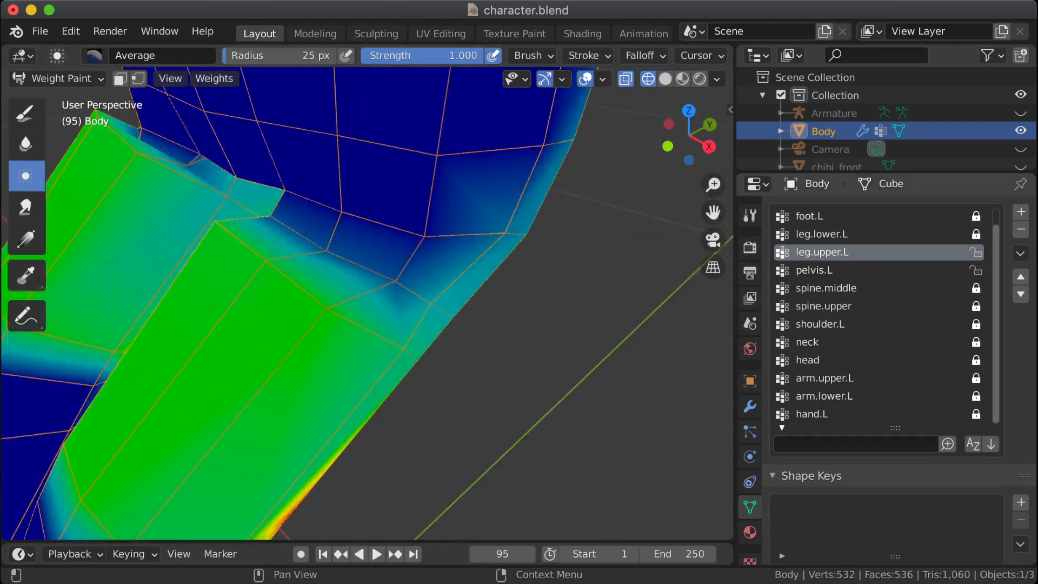
{"action": "left_click", "coordinate": [814, 270]}
{"action": "left_click", "coordinate": [822, 252]}
{"action": "left_click", "coordinate": [814, 270]}
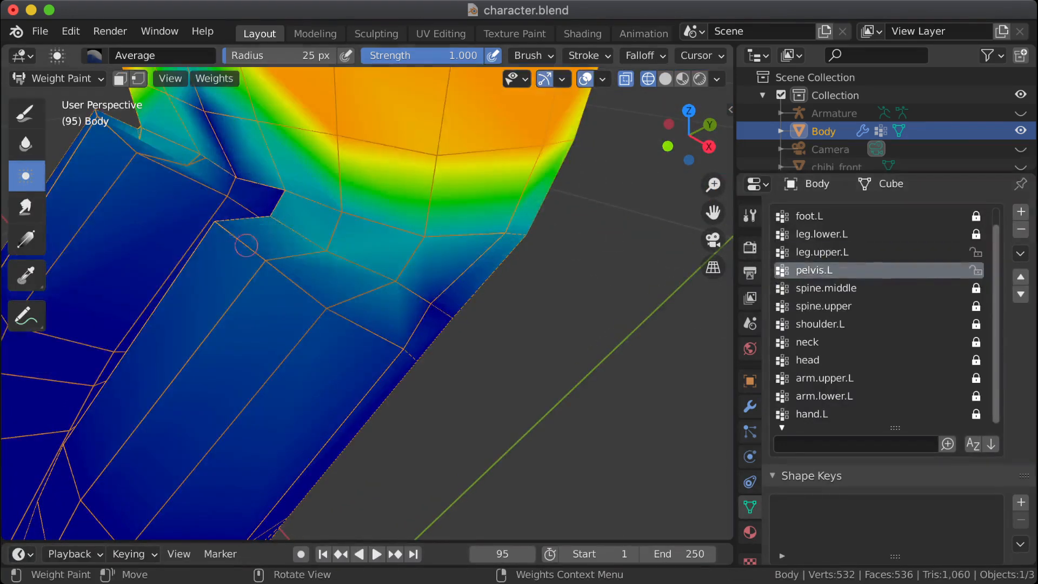
{"action": "left_click", "coordinate": [822, 252]}
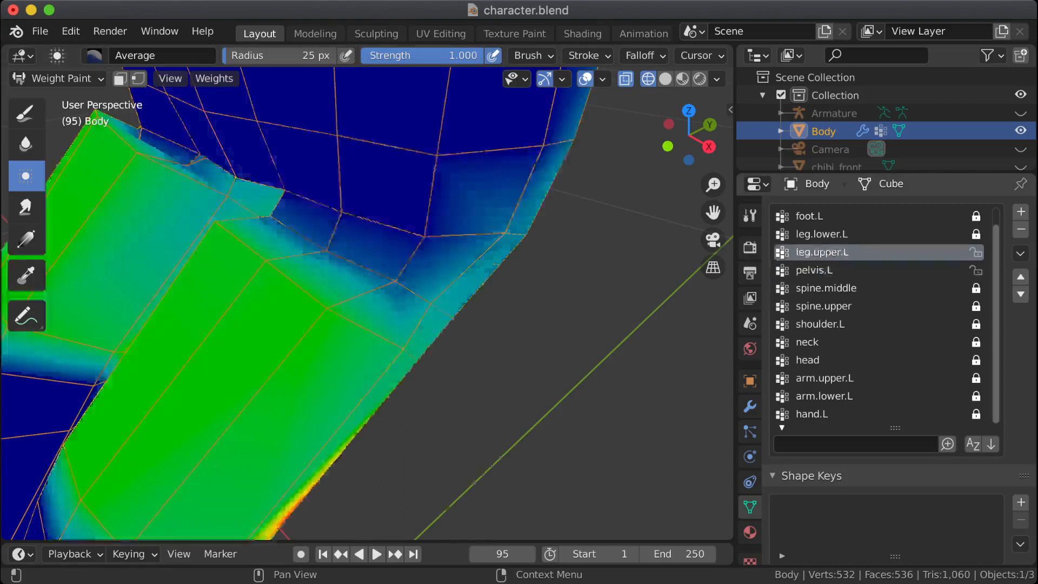
{"action": "mouse_move", "coordinate": [320, 478]}
{"action": "middle_mouse_down"}
{"action": "mouse_move", "coordinate": [275, 449]}
{"action": "mouse_move", "coordinate": [497, 232]}
{"action": "middle_mouse_up"}
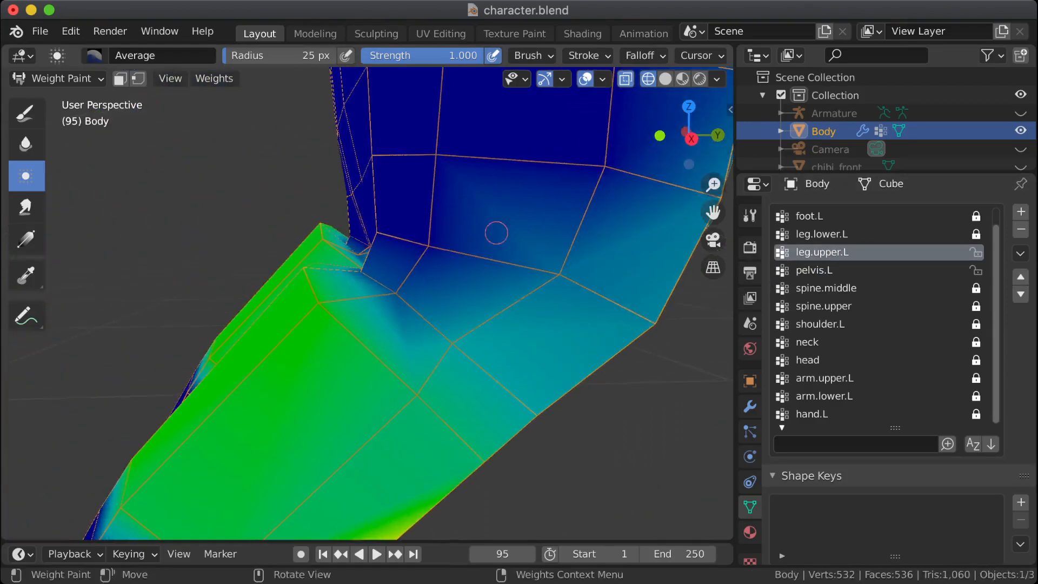
{"action": "middle_click_drag", "start_coordinate": [391, 307], "coordinate": [463, 308]}
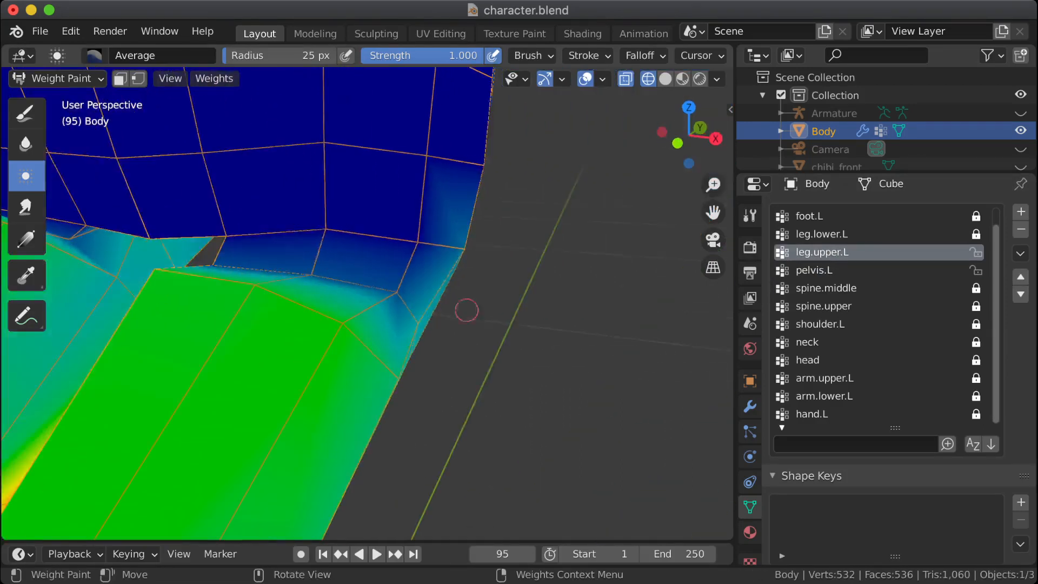
{"action": "middle_click_drag", "start_coordinate": [231, 257], "coordinate": [284, 258]}
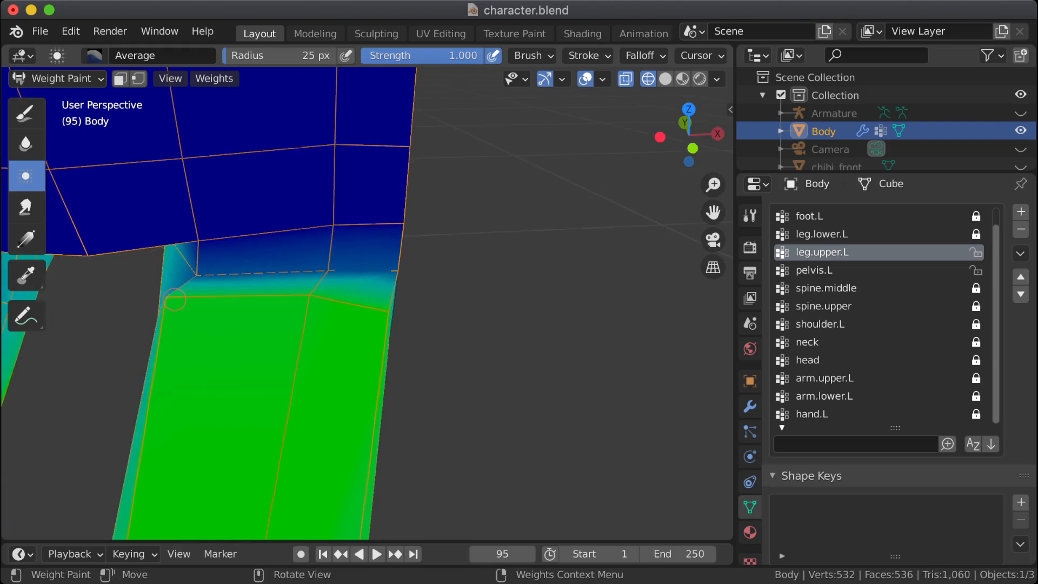
{"action": "middle_click_drag", "start_coordinate": [114, 295], "coordinate": [175, 297]}
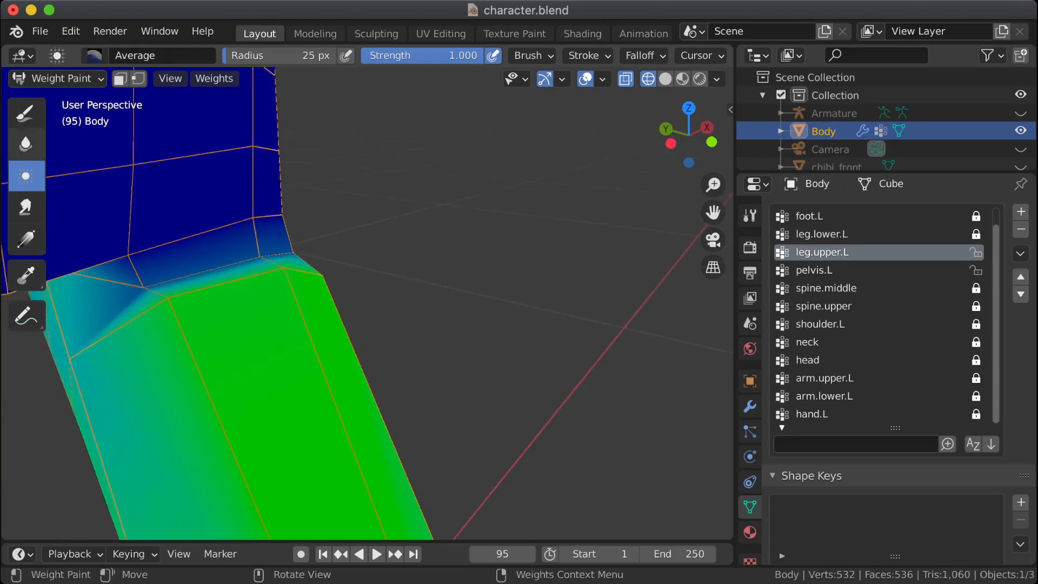
Step: Soften the leg.upper.L weight transition between the front of the left thigh and the hip crease with the Blur brush
{"action": "left_click", "coordinate": [25, 144]}
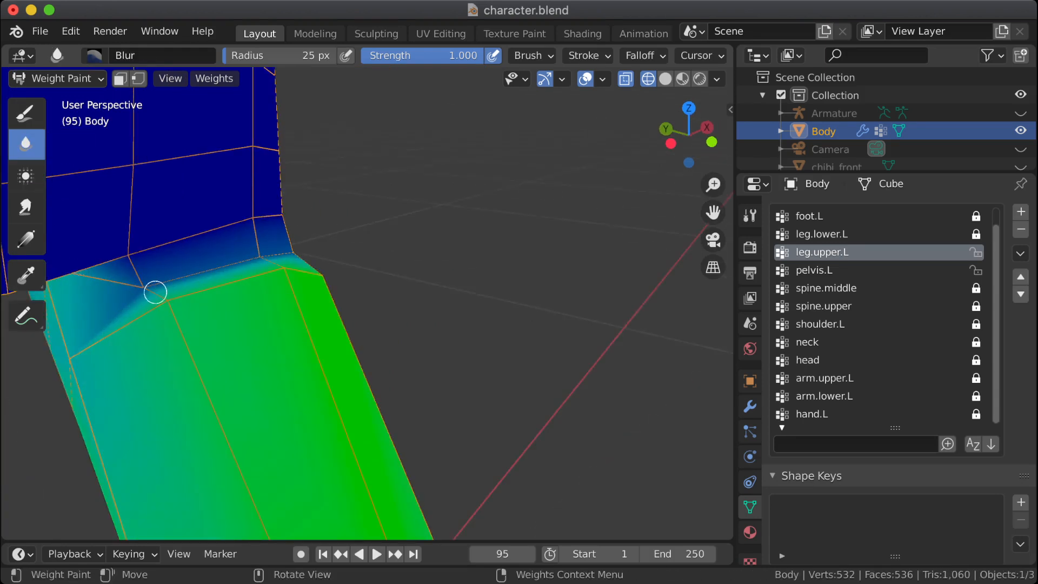
{"action": "mouse_move", "coordinate": [158, 307]}
{"action": "middle_mouse_down"}
{"action": "mouse_move", "coordinate": [335, 298]}
{"action": "mouse_move", "coordinate": [324, 331]}
{"action": "middle_mouse_up"}
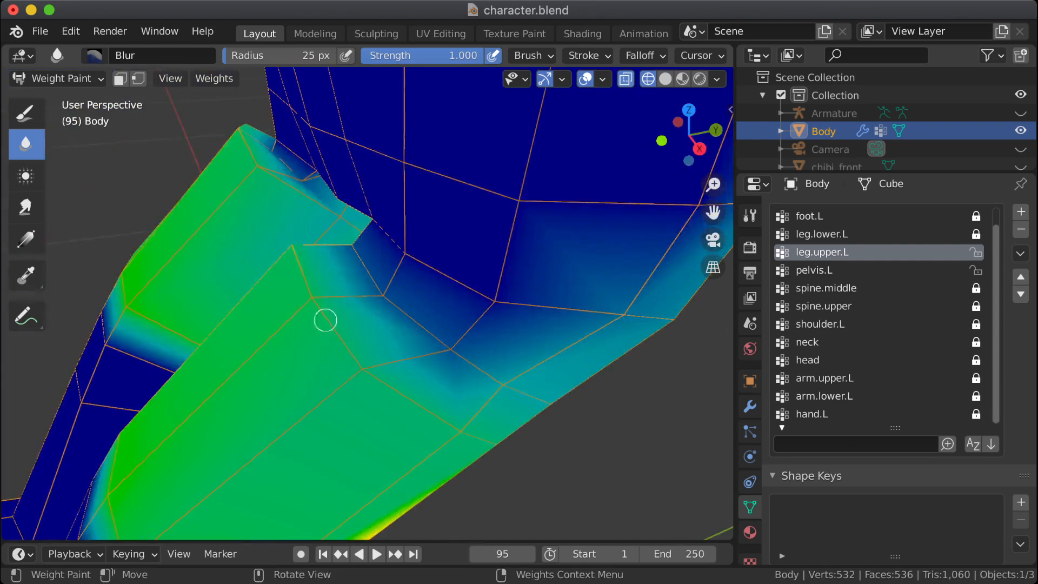
{"action": "mouse_move", "coordinate": [287, 252]}
{"action": "middle_mouse_down"}
{"action": "mouse_move", "coordinate": [384, 302]}
{"action": "mouse_move", "coordinate": [288, 313]}
{"action": "middle_mouse_up"}
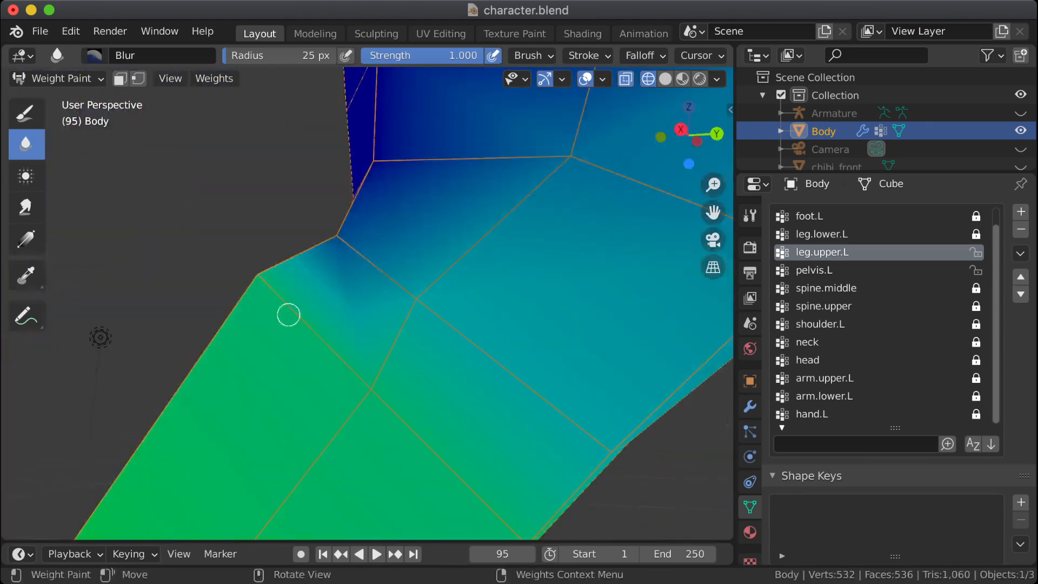
{"action": "mouse_move", "coordinate": [377, 336]}
{"action": "middle_mouse_down"}
{"action": "mouse_move", "coordinate": [424, 366]}
{"action": "mouse_move", "coordinate": [389, 322]}
{"action": "middle_mouse_up"}
{"action": "scroll", "coordinate": [412, 319], "scroll_direction": "up", "scroll_amount": 6}
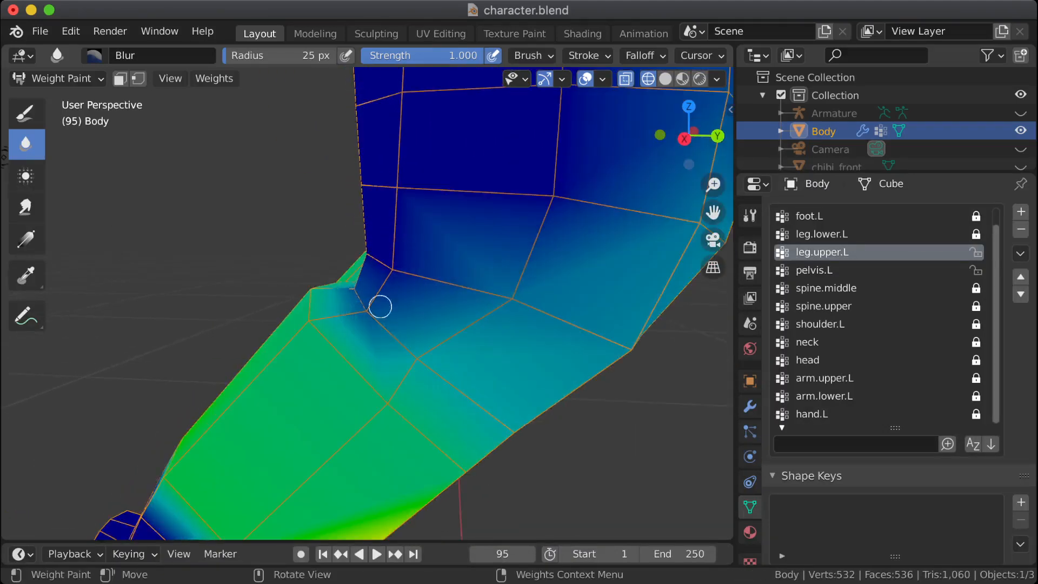
{"action": "middle_click_drag", "start_coordinate": [318, 299], "coordinate": [358, 322]}
{"action": "left_click_drag", "start_coordinate": [406, 316], "coordinate": [419, 325]}
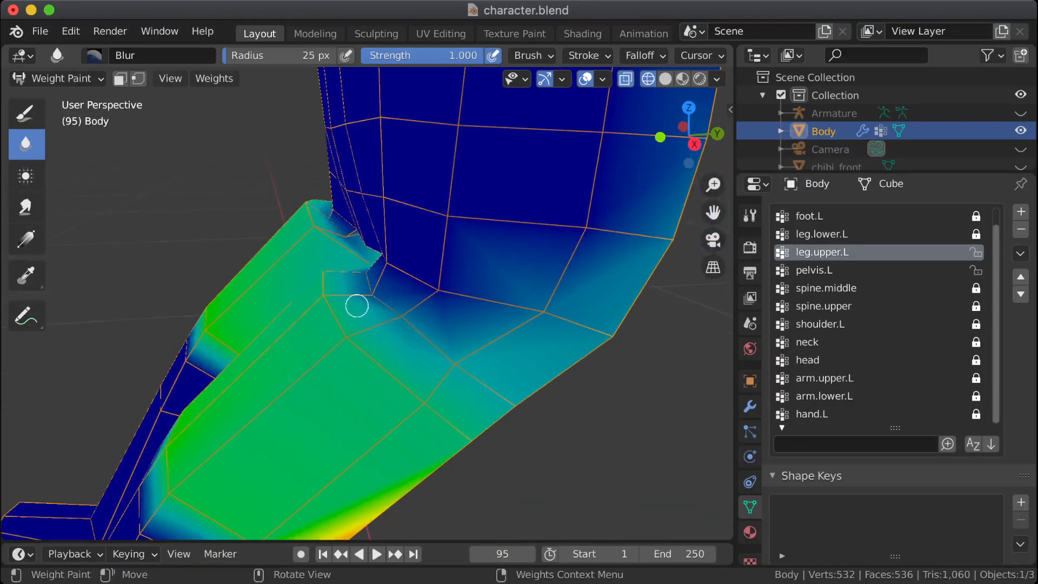
{"action": "mouse_move", "coordinate": [363, 290]}
{"action": "left_mouse_down"}
{"action": "mouse_move", "coordinate": [370, 295]}
{"action": "mouse_move", "coordinate": [359, 265]}
{"action": "mouse_move", "coordinate": [371, 294]}
{"action": "left_mouse_up"}
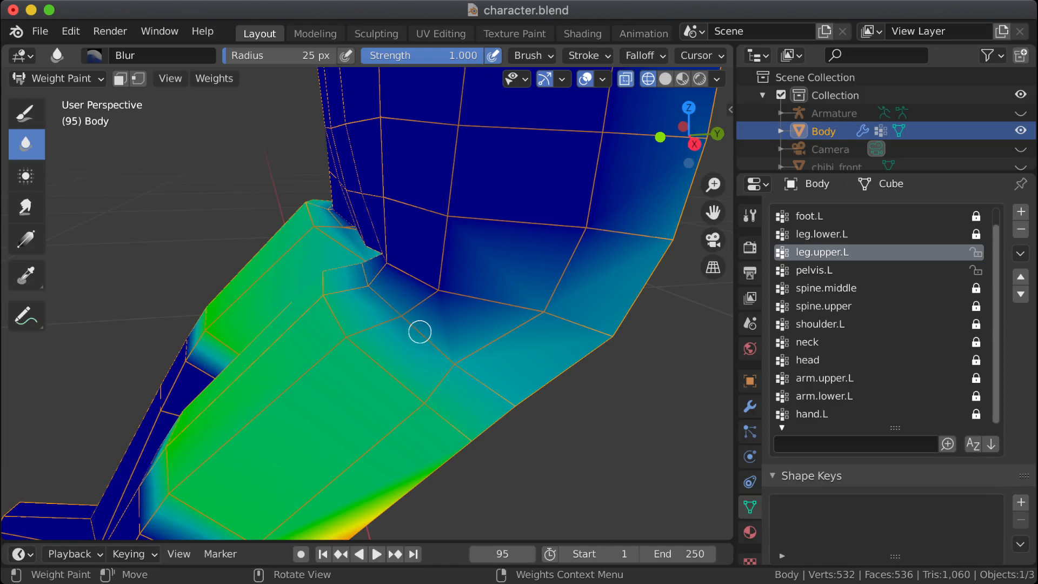
Step: Blur the leg.upper.L weights along the outer side of the left hip crease
{"action": "left_click_drag", "start_coordinate": [436, 303], "coordinate": [431, 292]}
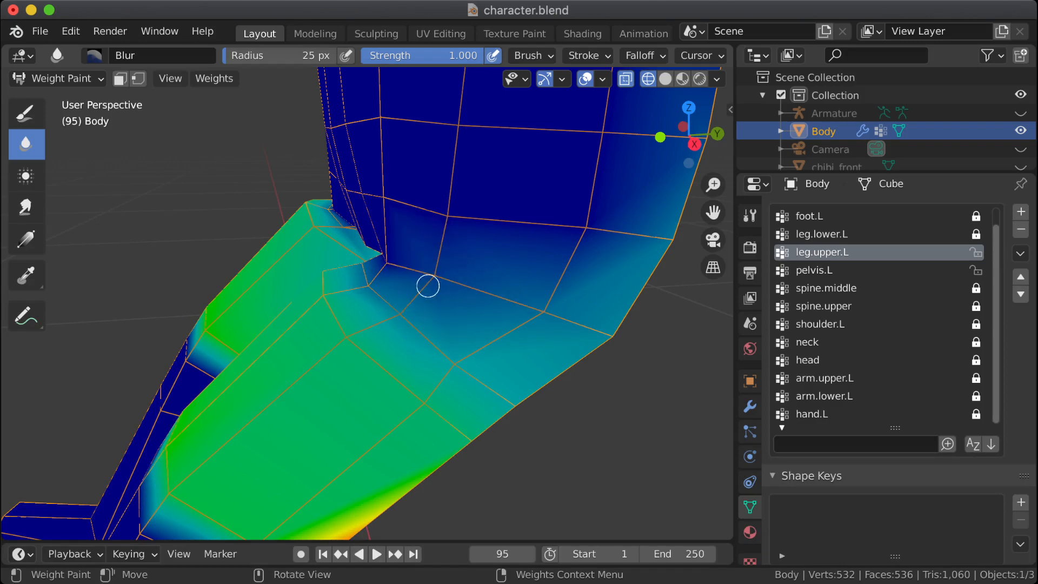
{"action": "mouse_move", "coordinate": [376, 286]}
{"action": "middle_mouse_down"}
{"action": "mouse_move", "coordinate": [394, 283]}
{"action": "mouse_move", "coordinate": [364, 274]}
{"action": "middle_mouse_up"}
{"action": "left_click_drag", "start_coordinate": [364, 273], "coordinate": [365, 267]}
{"action": "middle_click_drag", "start_coordinate": [339, 271], "coordinate": [465, 276]}
{"action": "left_click_drag", "start_coordinate": [265, 272], "coordinate": [264, 272]}
{"action": "middle_click_drag", "start_coordinate": [364, 277], "coordinate": [238, 289]}
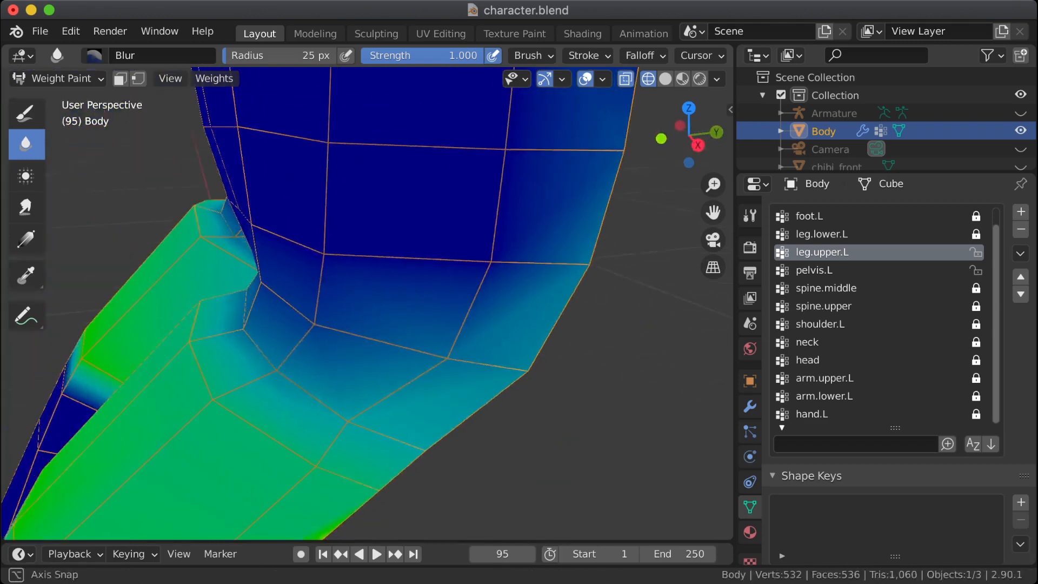
Step: Blur the leg.upper.L weights at the front inner corner of the left hip crease and the top of the thigh
{"action": "left_click_drag", "start_coordinate": [281, 370], "coordinate": [239, 328]}
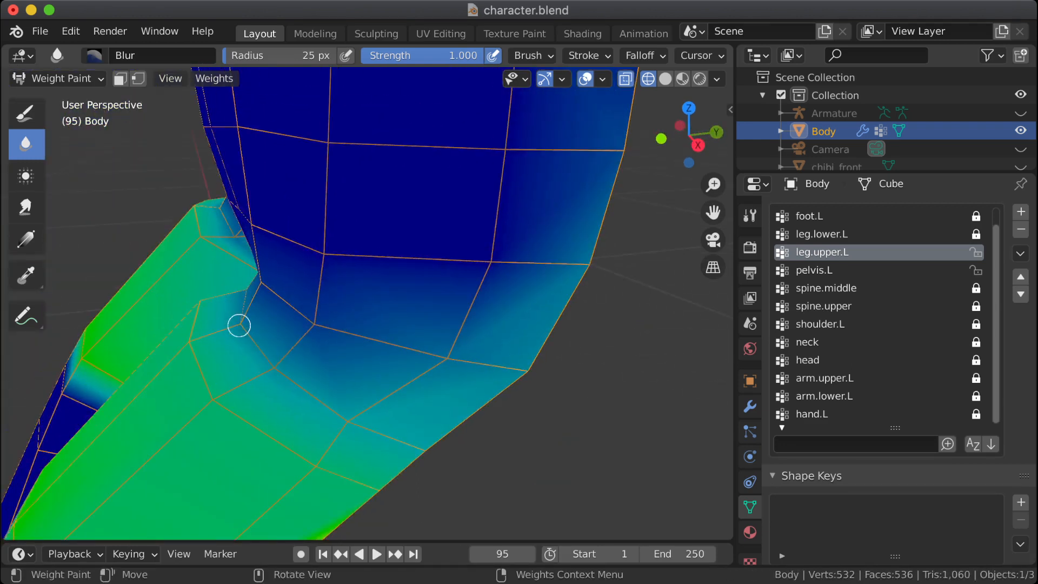
{"action": "middle_click_drag", "start_coordinate": [238, 325], "coordinate": [313, 329]}
{"action": "left_click_drag", "start_coordinate": [162, 313], "coordinate": [153, 320]}
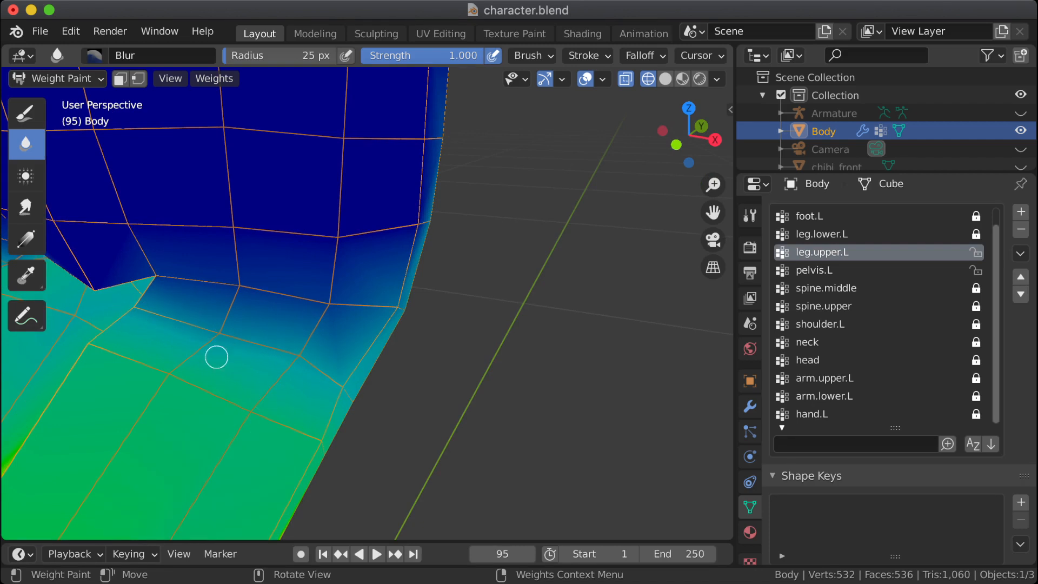
{"action": "middle_click_drag", "start_coordinate": [215, 357], "coordinate": [153, 352]}
{"action": "scroll", "coordinate": [227, 376], "scroll_direction": "down", "scroll_amount": 2}
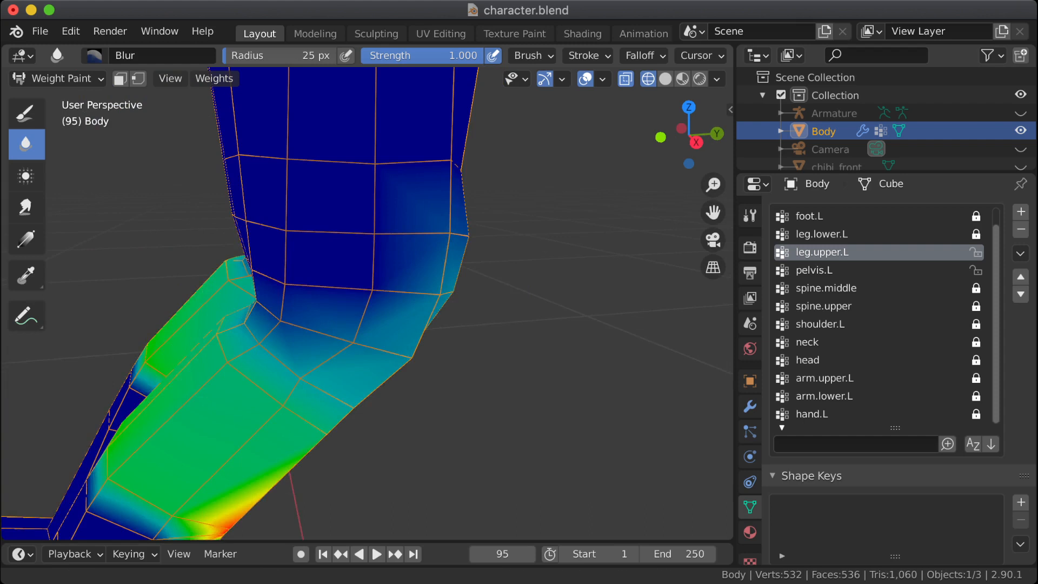
{"action": "mouse_move", "coordinate": [243, 380]}
{"action": "middle_mouse_down", "text": "shift"}
{"action": "mouse_move", "coordinate": [265, 324]}
{"action": "mouse_move", "coordinate": [333, 363]}
{"action": "mouse_move", "coordinate": [299, 390]}
{"action": "mouse_move", "coordinate": [250, 371]}
{"action": "middle_mouse_up", "text": "shift"}
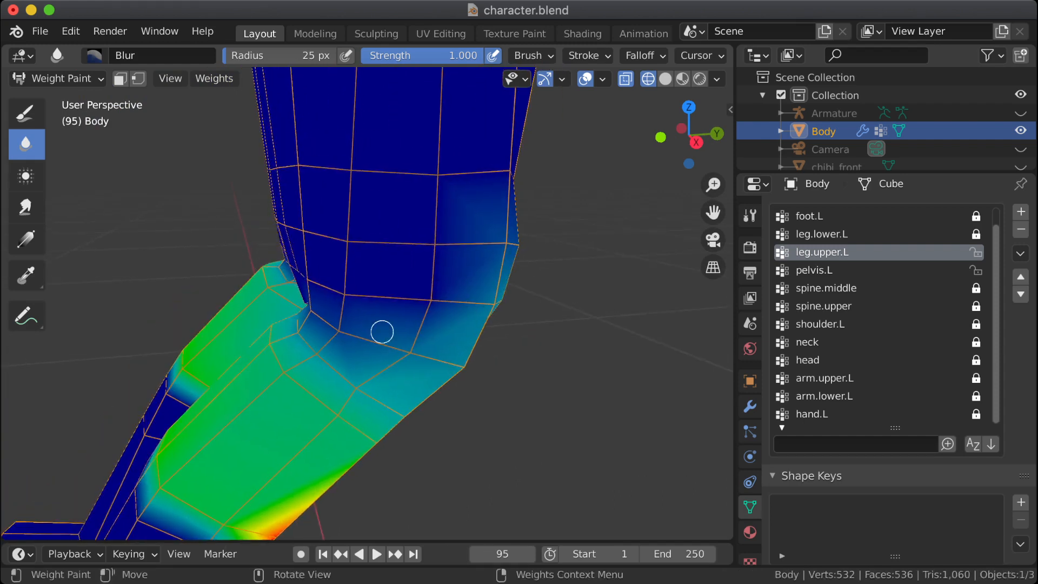
Step: Try to blur the leg.upper.L weights across the crotch and up the left side of the hip
{"action": "mouse_move", "coordinate": [343, 303]}
{"action": "middle_mouse_down"}
{"action": "mouse_move", "coordinate": [470, 301]}
{"action": "mouse_move", "coordinate": [250, 309]}
{"action": "middle_mouse_up"}
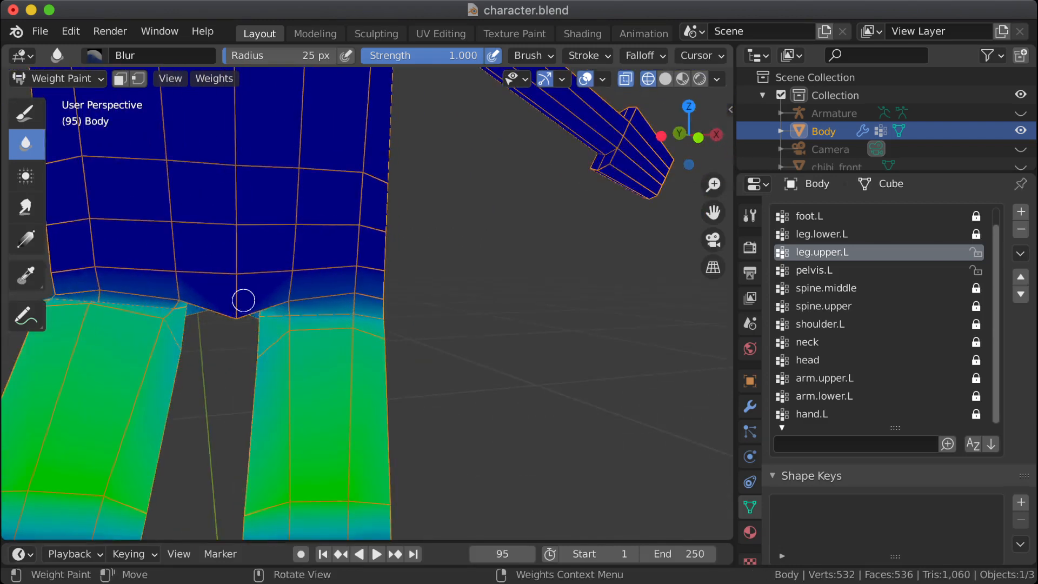
{"action": "left_click_drag", "start_coordinate": [244, 300], "coordinate": [239, 324]}
{"action": "mouse_move", "coordinate": [236, 344]}
{"action": "middle_mouse_down"}
{"action": "mouse_move", "coordinate": [325, 345]}
{"action": "mouse_move", "coordinate": [230, 344]}
{"action": "mouse_move", "coordinate": [267, 332]}
{"action": "middle_mouse_up"}
{"action": "key", "text": "ctrl+z"}
{"action": "middle_click_drag", "start_coordinate": [364, 343], "coordinate": [282, 327]}
{"action": "mouse_move", "coordinate": [353, 334]}
{"action": "middle_mouse_down"}
{"action": "mouse_move", "coordinate": [365, 356]}
{"action": "mouse_move", "coordinate": [351, 354]}
{"action": "mouse_move", "coordinate": [380, 271]}
{"action": "middle_mouse_up"}
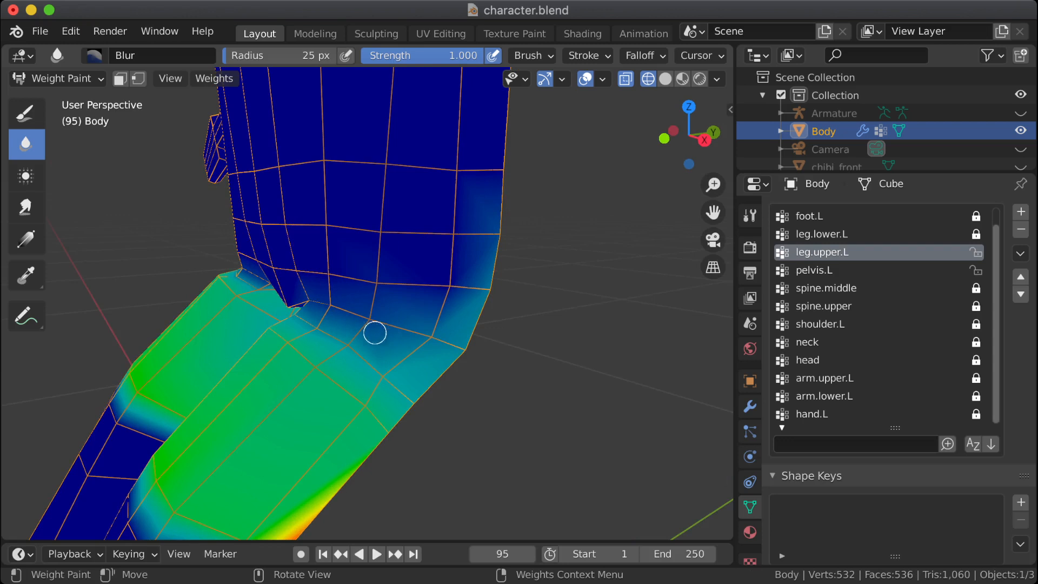
{"action": "left_click_drag", "start_coordinate": [448, 265], "coordinate": [448, 305]}
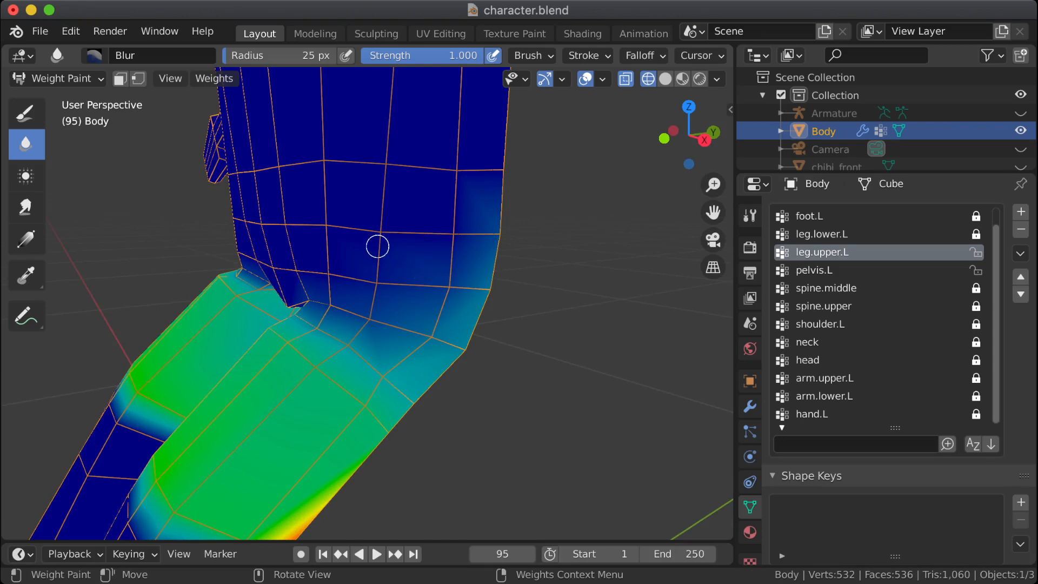
{"action": "mouse_move", "coordinate": [339, 275]}
{"action": "left_mouse_down"}
{"action": "mouse_move", "coordinate": [323, 279]}
{"action": "mouse_move", "coordinate": [323, 294]}
{"action": "mouse_move", "coordinate": [375, 325]}
{"action": "left_mouse_up"}
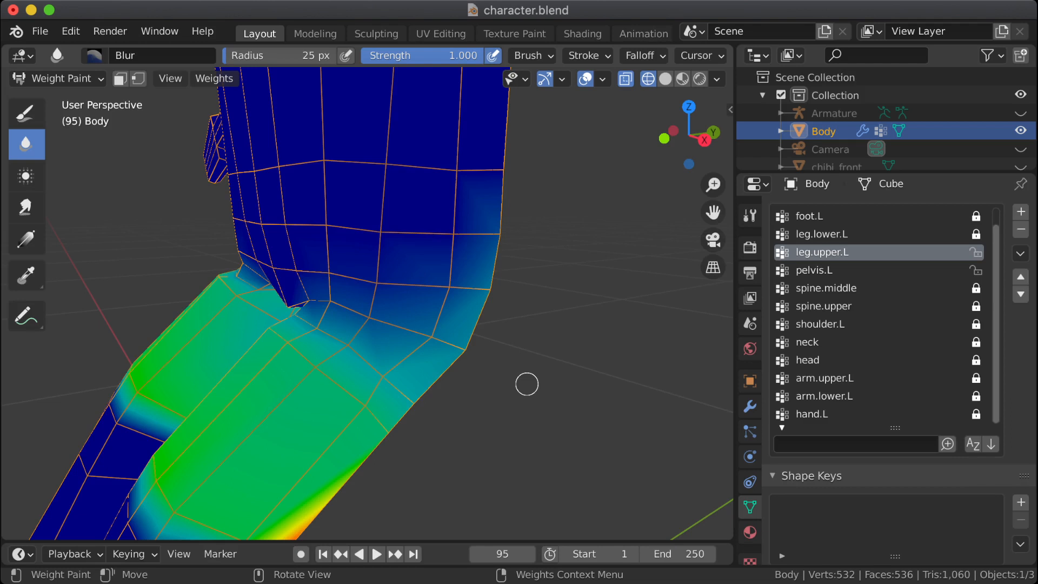
{"action": "key", "text": "ctrl+z"}
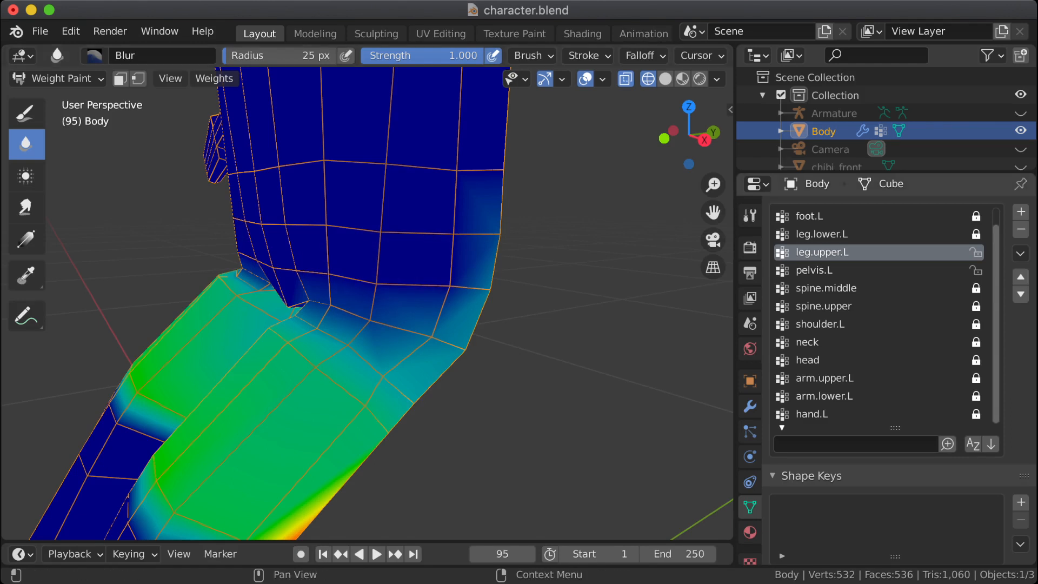
Step: Make pelvis.L active and blur its weights along the left hip crease from the side to the front
{"action": "left_click", "coordinate": [814, 270]}
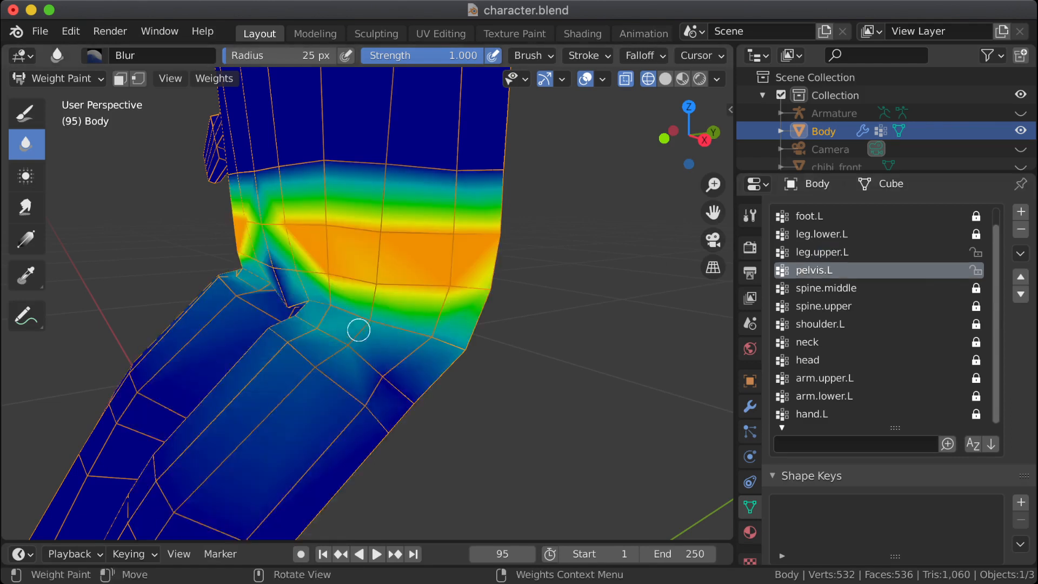
{"action": "mouse_move", "coordinate": [411, 326]}
{"action": "left_mouse_down"}
{"action": "mouse_move", "coordinate": [433, 336]}
{"action": "mouse_move", "coordinate": [300, 300]}
{"action": "left_mouse_up"}
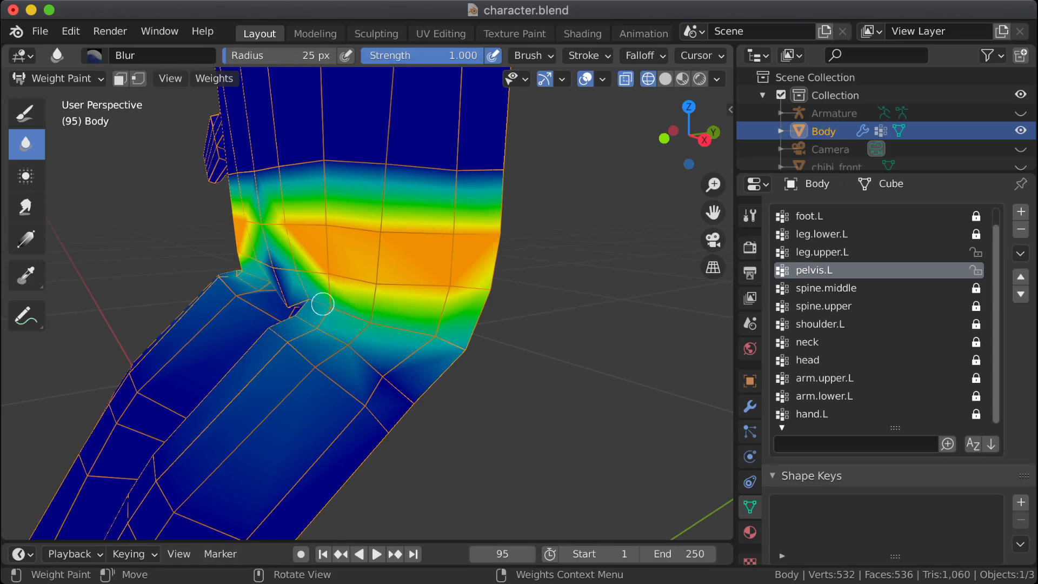
{"action": "mouse_move", "coordinate": [308, 303]}
{"action": "middle_mouse_down"}
{"action": "mouse_move", "coordinate": [287, 304]}
{"action": "mouse_move", "coordinate": [309, 306]}
{"action": "mouse_move", "coordinate": [297, 301]}
{"action": "middle_mouse_up"}
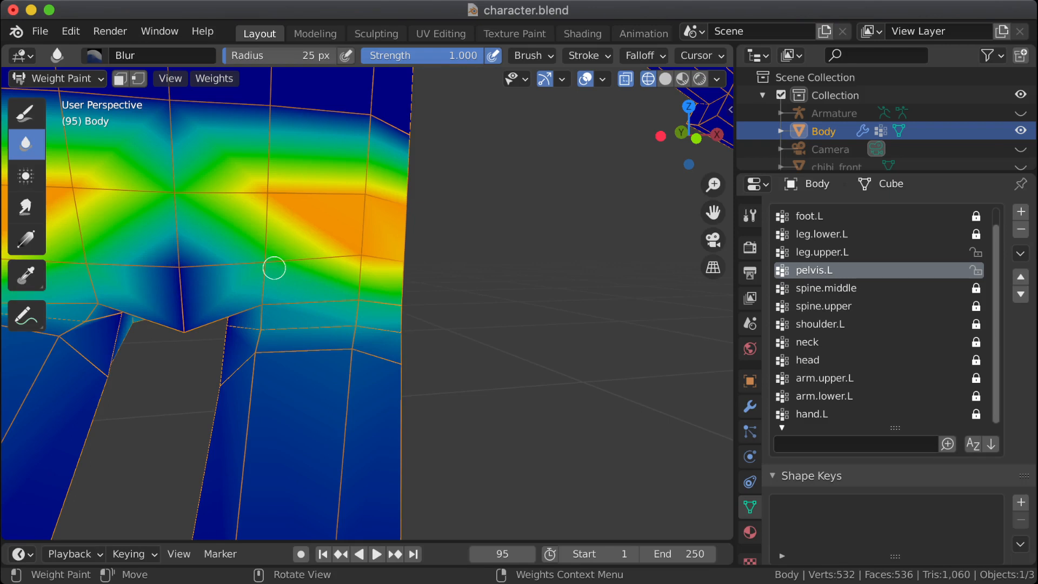
{"action": "left_click_drag", "start_coordinate": [274, 268], "coordinate": [258, 268]}
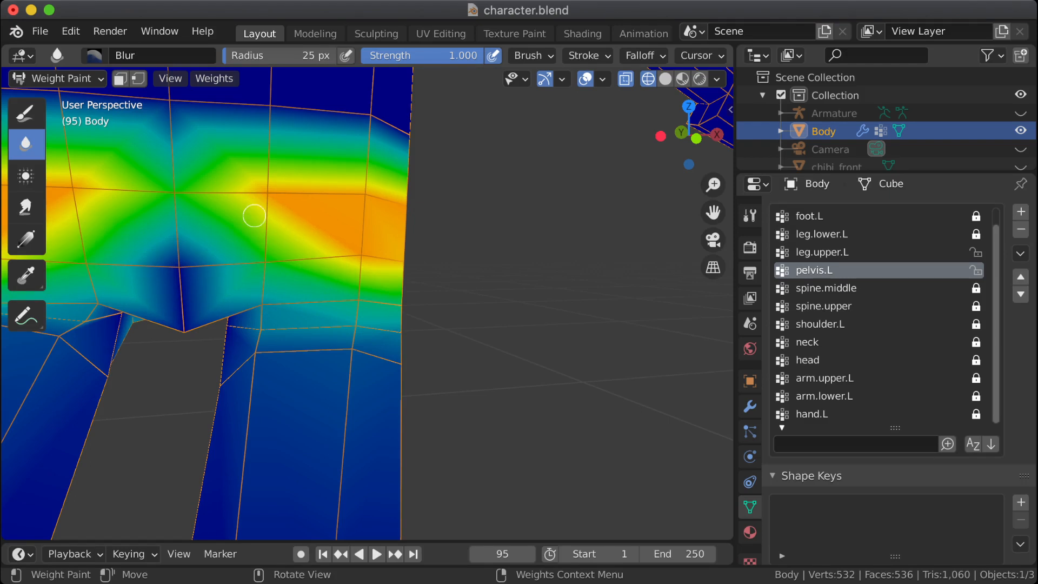
Step: Try to blur the pelvis.L weights across the front of the pelvis toward the centre line
{"action": "left_click_drag", "start_coordinate": [254, 216], "coordinate": [266, 201]}
{"action": "key", "text": "ctrl+z"}
{"action": "left_click", "coordinate": [179, 188]}
{"action": "key", "text": "ctrl+z"}
Step: Smear the pelvis.L weights from the hip band down to the front and outer side of the left hip crease
{"action": "middle_click_drag", "start_coordinate": [359, 315], "coordinate": [397, 312]}
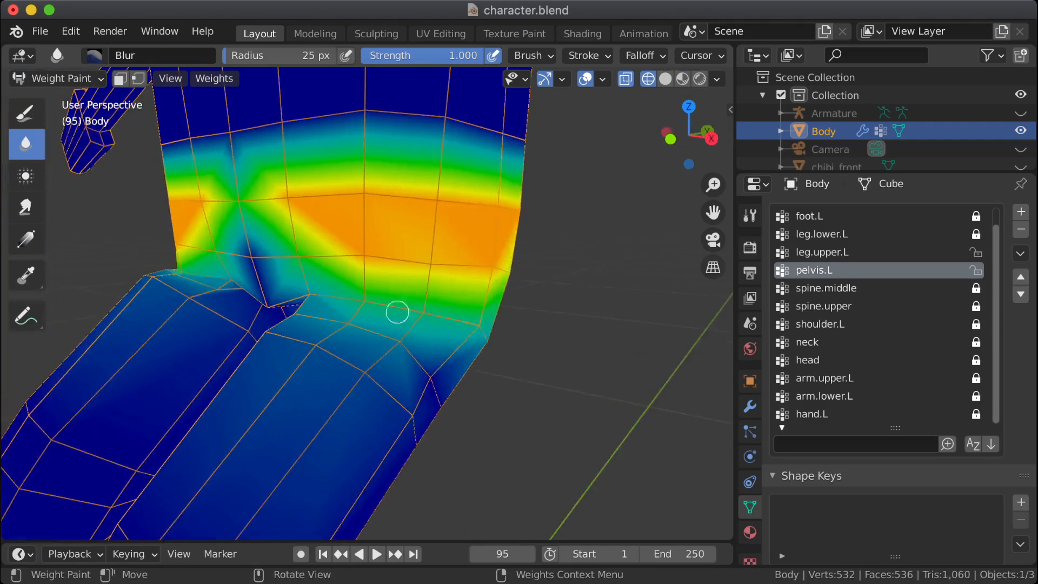
{"action": "left_click_drag", "start_coordinate": [398, 312], "coordinate": [413, 321]}
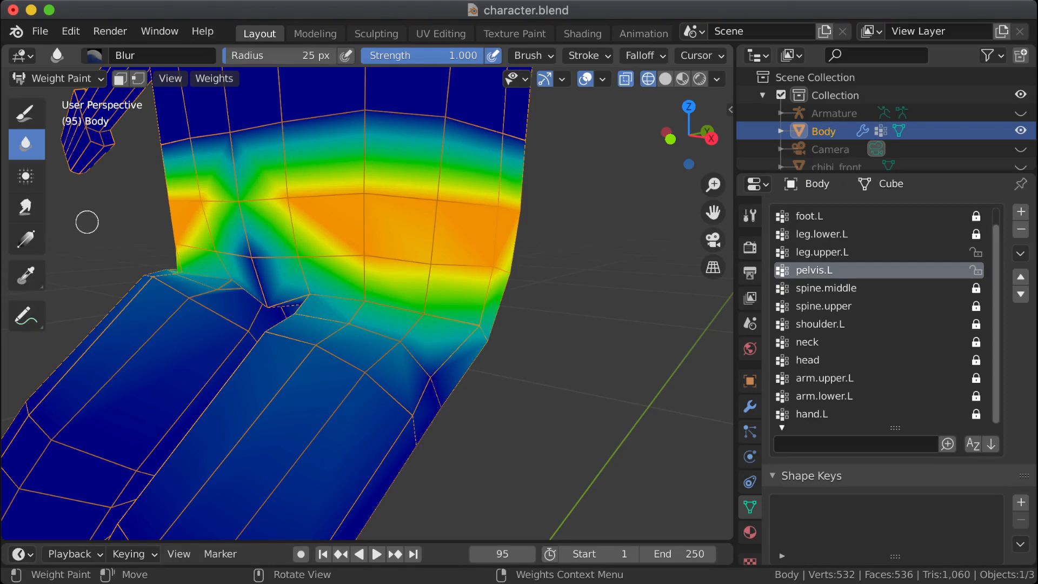
{"action": "left_click", "coordinate": [26, 207]}
{"action": "left_click_drag", "start_coordinate": [428, 236], "coordinate": [426, 279]}
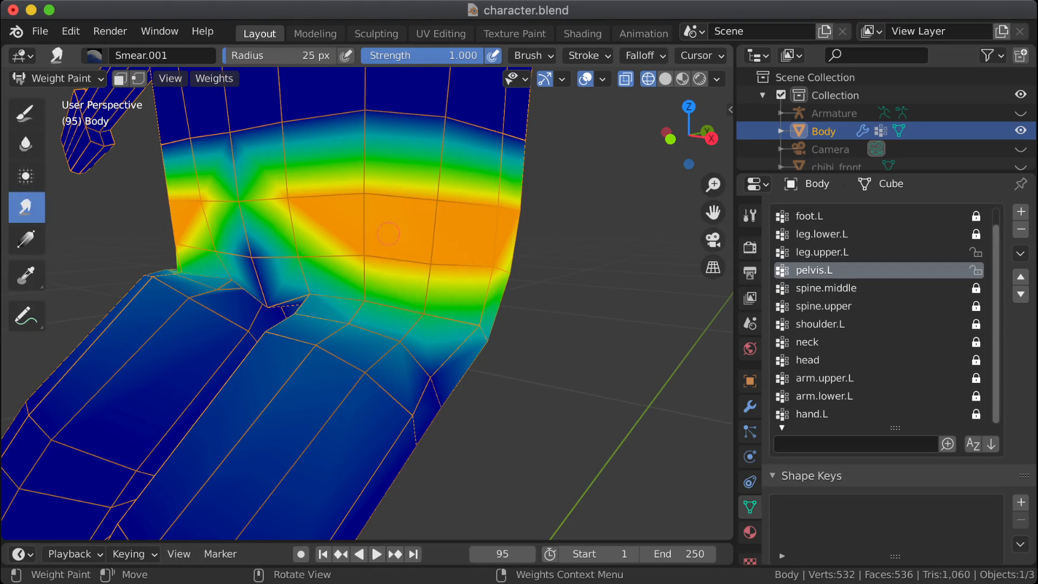
{"action": "left_click_drag", "start_coordinate": [325, 231], "coordinate": [292, 258]}
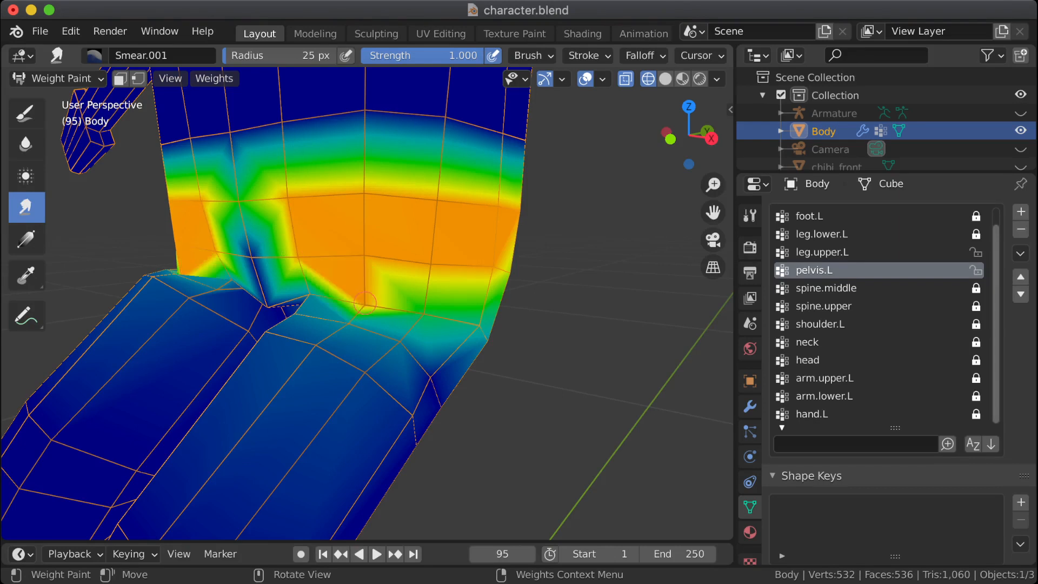
{"action": "left_click_drag", "start_coordinate": [363, 281], "coordinate": [363, 299]}
{"action": "left_click_drag", "start_coordinate": [432, 281], "coordinate": [426, 310]}
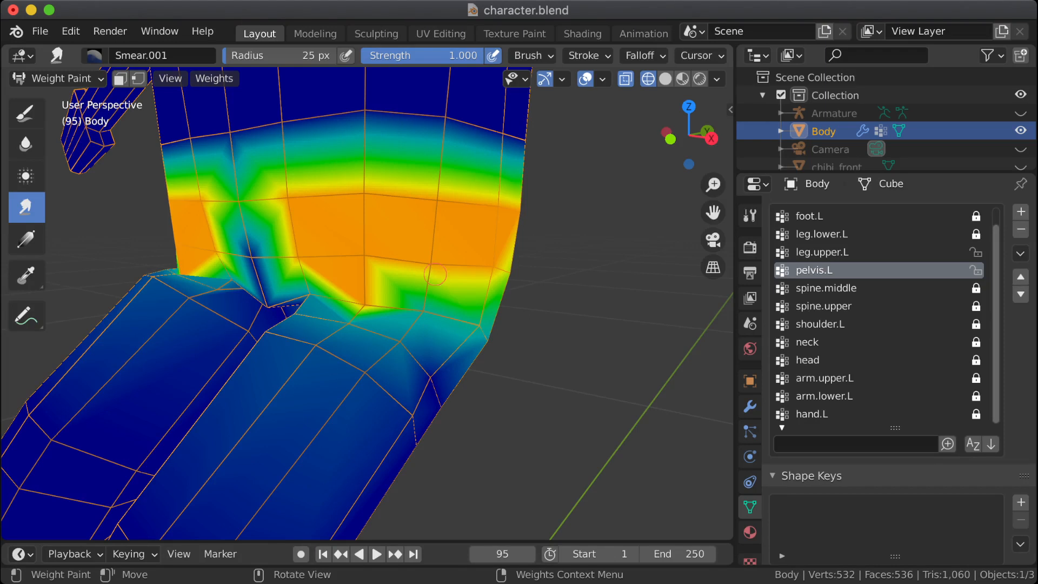
{"action": "left_click_drag", "start_coordinate": [436, 274], "coordinate": [436, 320]}
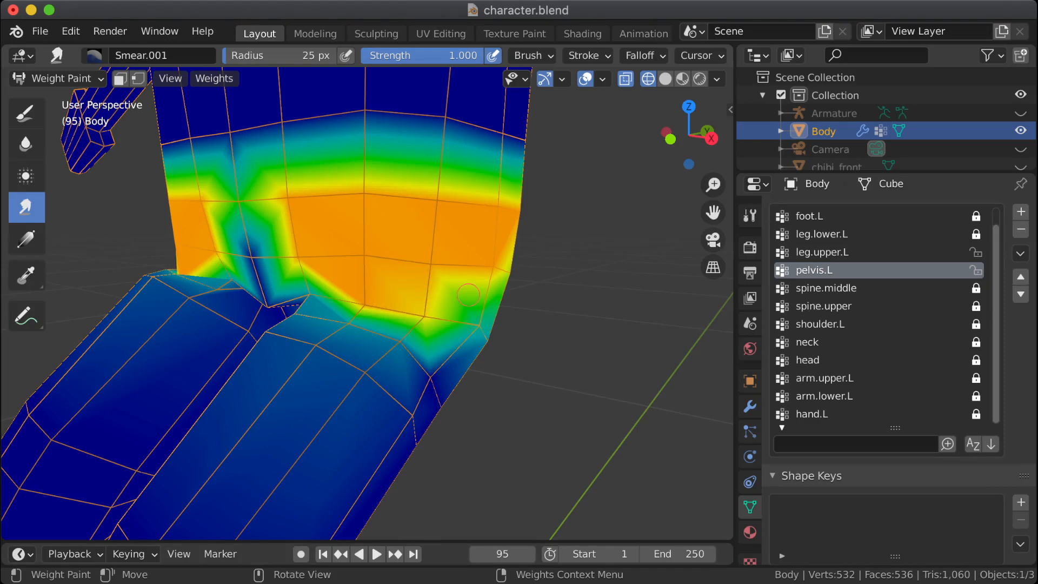
{"action": "left_click_drag", "start_coordinate": [478, 290], "coordinate": [476, 331]}
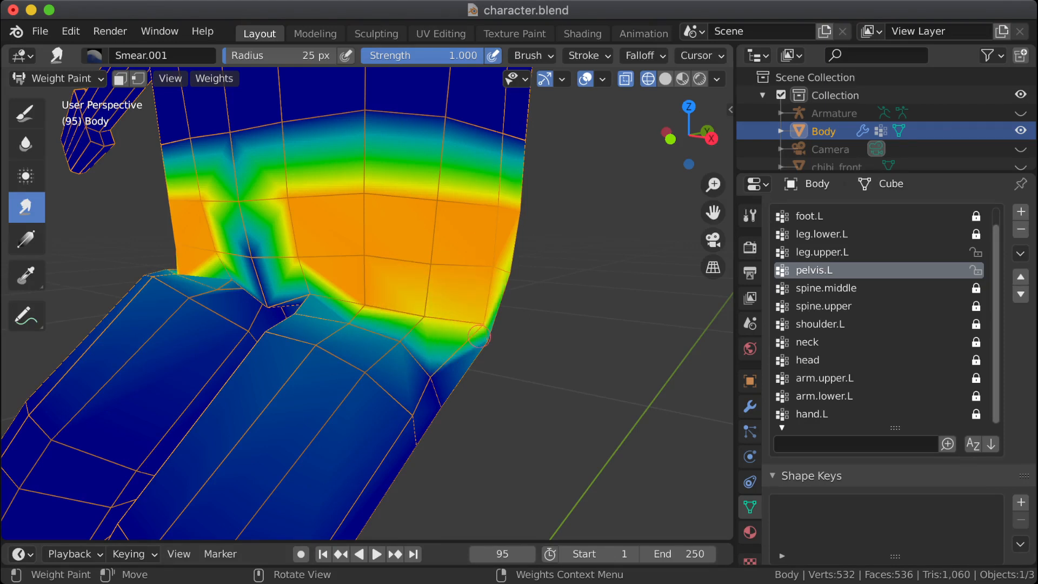
{"action": "middle_click_drag", "start_coordinate": [478, 335], "coordinate": [560, 339]}
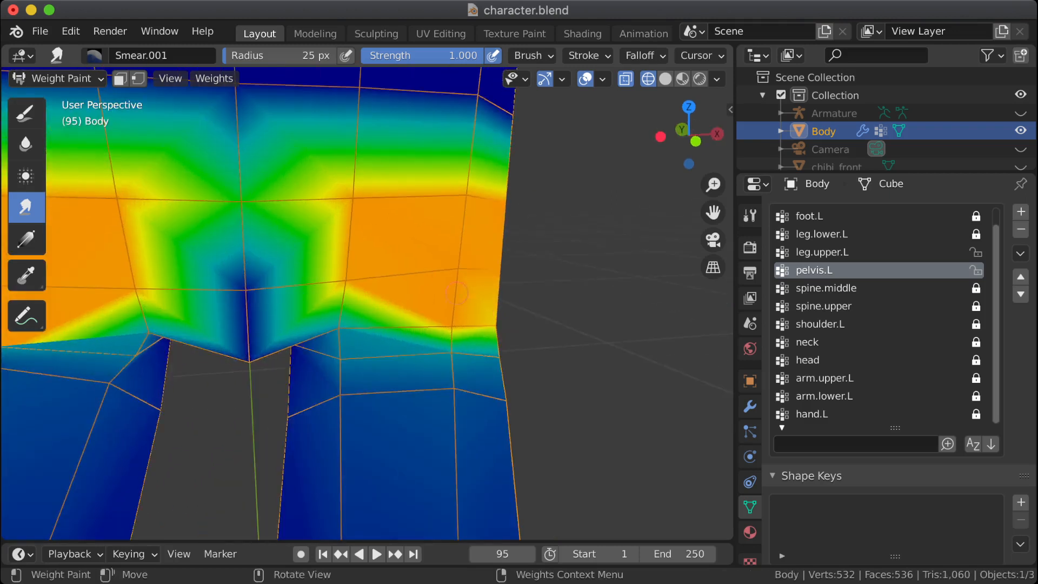
Step: Smear the pelvis.L weights into the inner front corner and side of the left hip crease
{"action": "left_click_drag", "start_coordinate": [342, 317], "coordinate": [327, 330]}
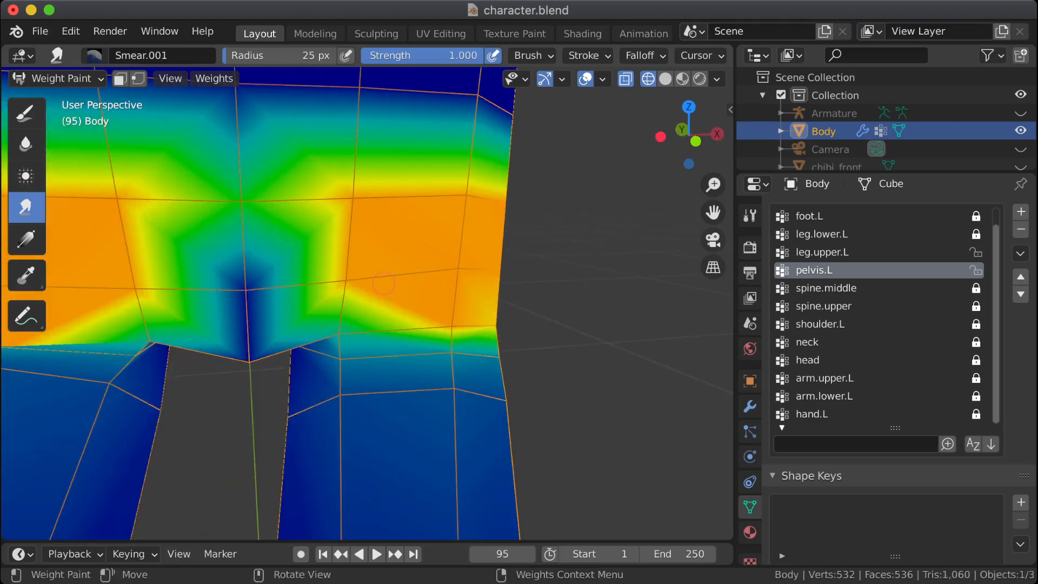
{"action": "left_click_drag", "start_coordinate": [352, 295], "coordinate": [328, 332]}
{"action": "mouse_move", "coordinate": [506, 328]}
{"action": "middle_mouse_down"}
{"action": "mouse_move", "coordinate": [330, 304]}
{"action": "mouse_move", "coordinate": [508, 332]}
{"action": "middle_mouse_up"}
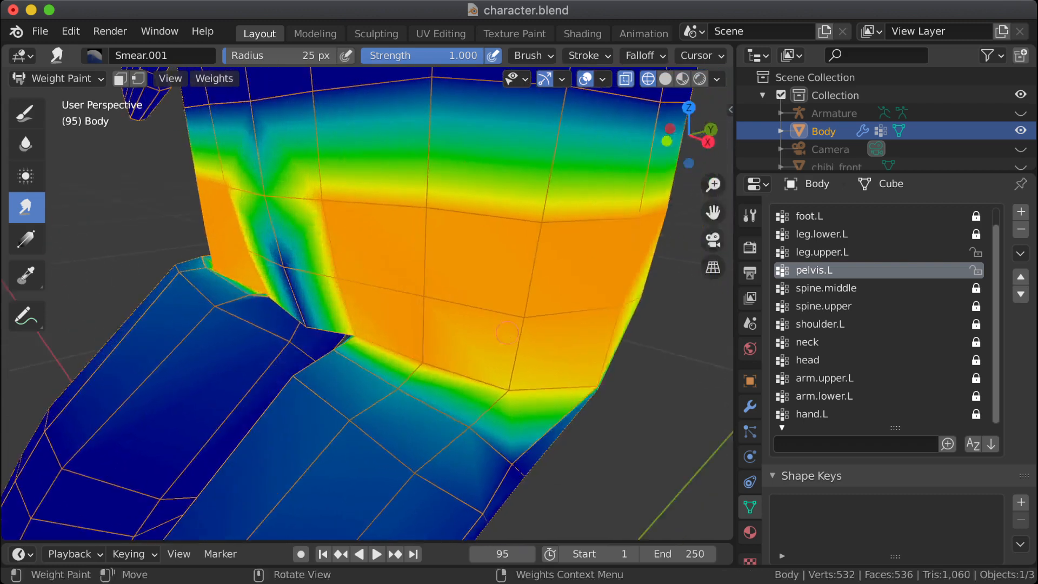
{"action": "left_click_drag", "start_coordinate": [507, 332], "coordinate": [519, 364]}
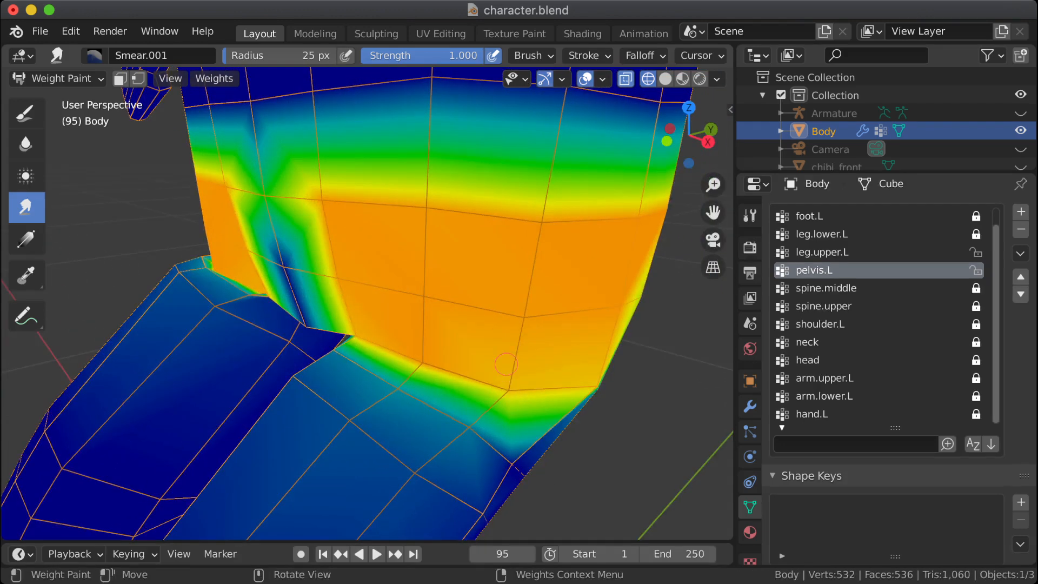
Step: Switch from the Average to the Blur brush and soften the pelvis.L weight edge along the front of the left hip crease
{"action": "middle_click_drag", "start_coordinate": [505, 363], "coordinate": [395, 393]}
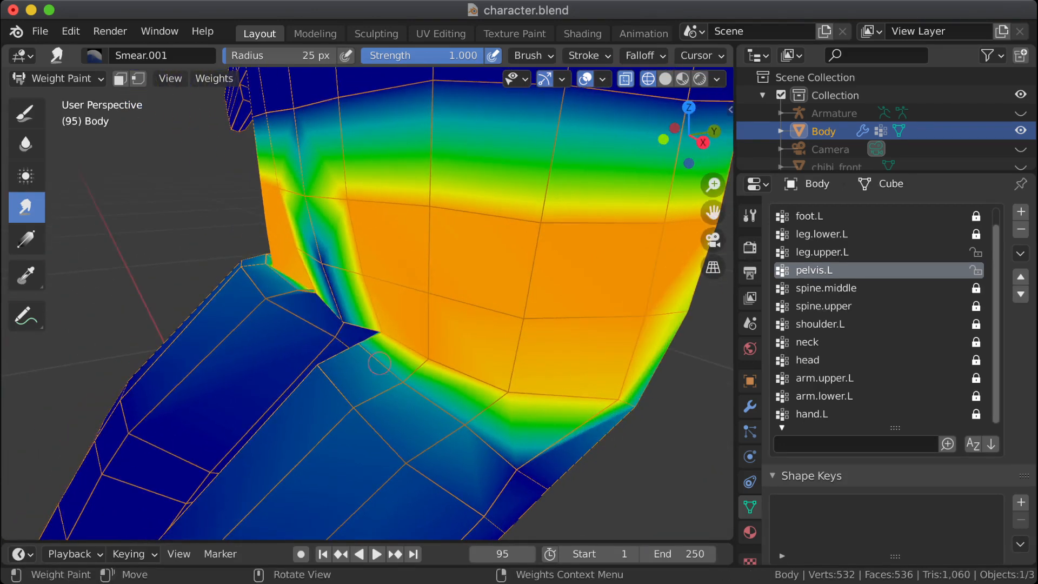
{"action": "left_click", "coordinate": [25, 175]}
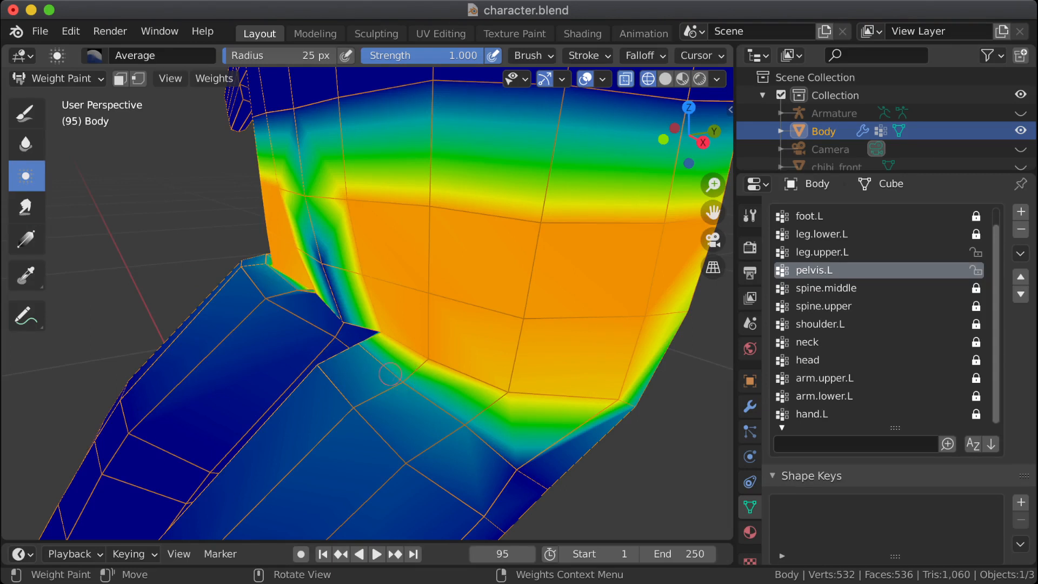
{"action": "mouse_move", "coordinate": [347, 335]}
{"action": "middle_mouse_down"}
{"action": "mouse_move", "coordinate": [415, 374]}
{"action": "mouse_move", "coordinate": [376, 348]}
{"action": "middle_mouse_up"}
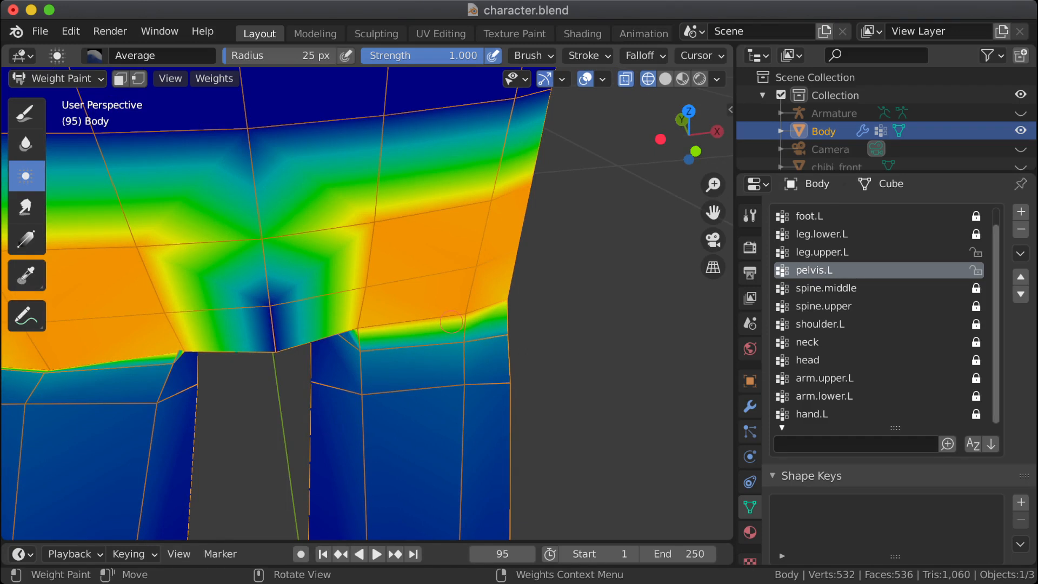
{"action": "left_click", "coordinate": [26, 144]}
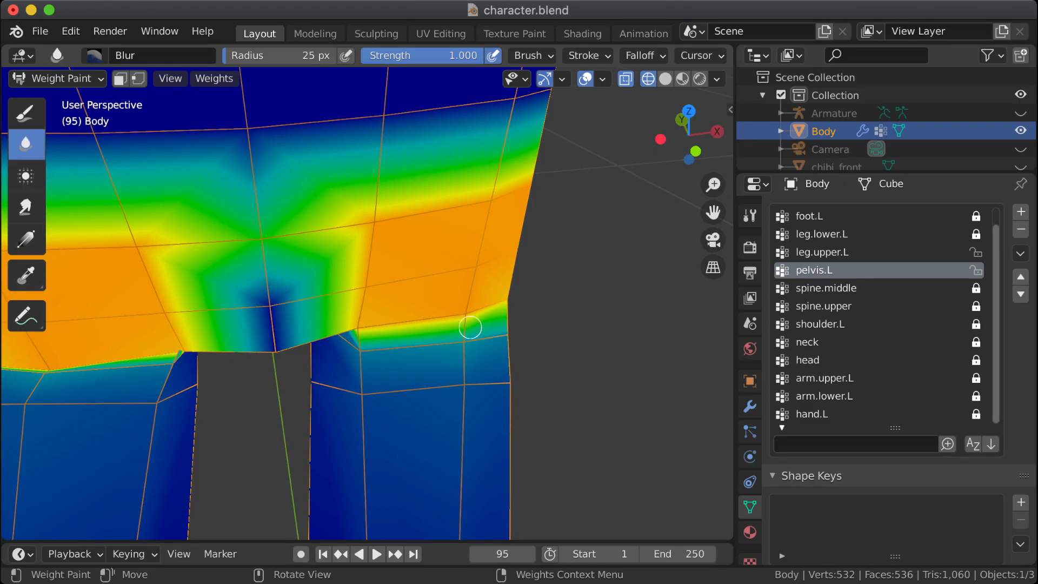
{"action": "mouse_move", "coordinate": [470, 327]}
{"action": "left_mouse_down"}
{"action": "mouse_move", "coordinate": [474, 342]}
{"action": "mouse_move", "coordinate": [362, 329]}
{"action": "left_mouse_up"}
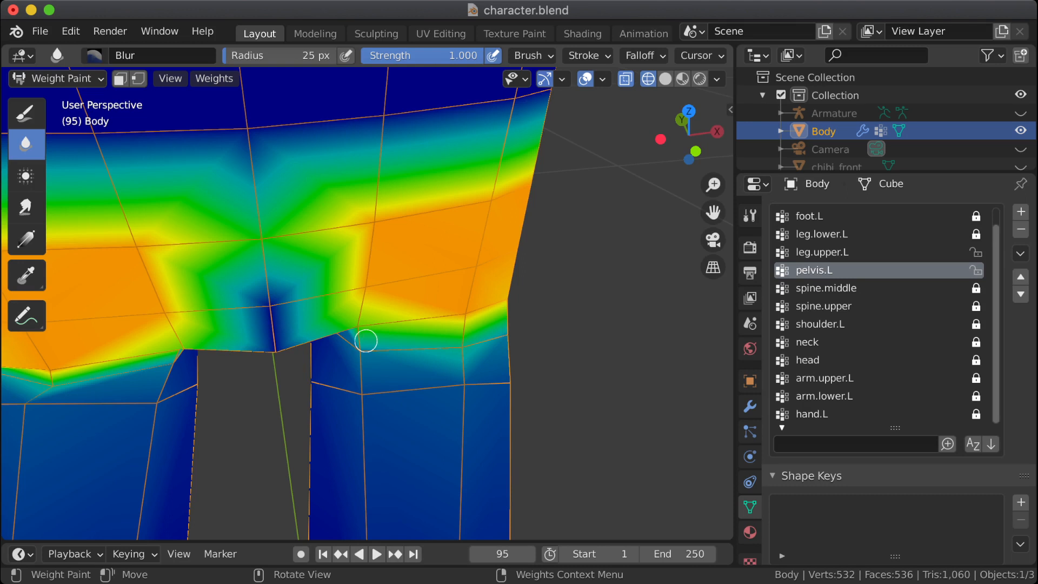
{"action": "key", "text": "ctrl+z"}
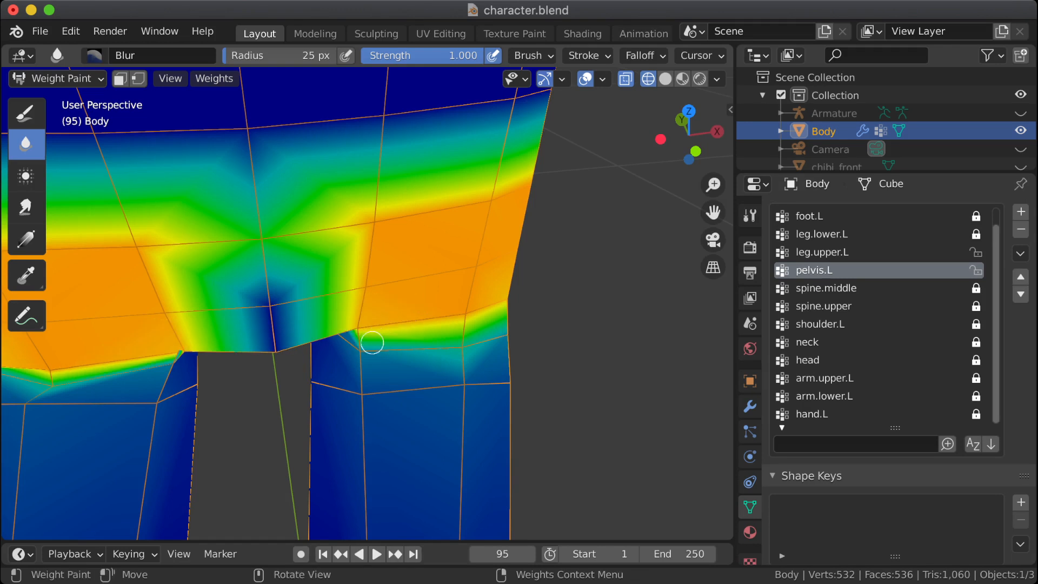
Step: Try to blur the pelvis.L weights further around the inner corner of the left hip crease and onto the upper thigh
{"action": "left_click_drag", "start_coordinate": [372, 342], "coordinate": [356, 357]}
{"action": "middle_click_drag", "start_coordinate": [540, 427], "coordinate": [405, 401]}
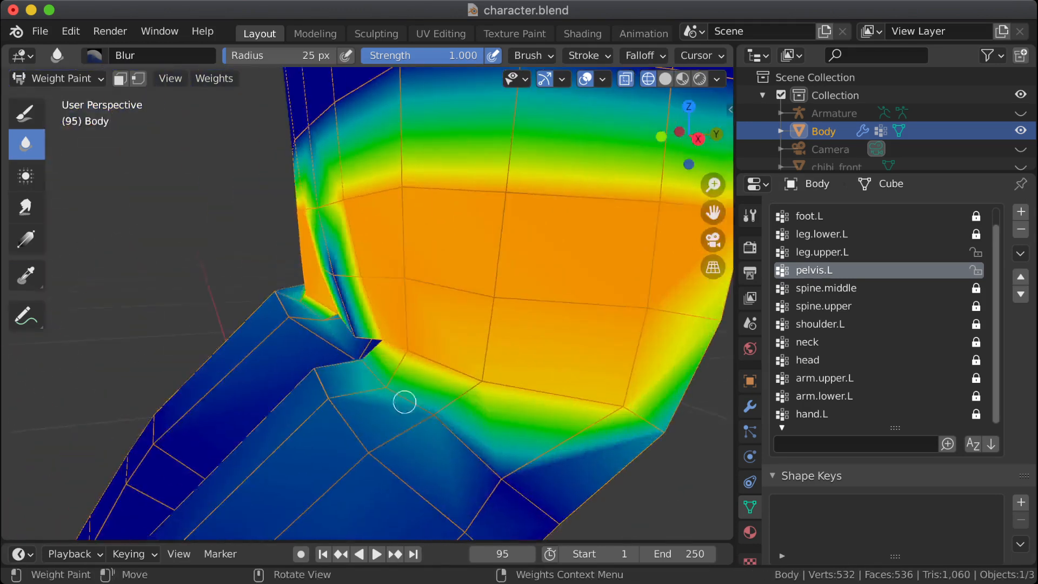
{"action": "left_click_drag", "start_coordinate": [405, 402], "coordinate": [426, 415]}
{"action": "mouse_move", "coordinate": [442, 393]}
{"action": "middle_mouse_down"}
{"action": "mouse_move", "coordinate": [432, 361]}
{"action": "mouse_move", "coordinate": [440, 394]}
{"action": "middle_mouse_up"}
{"action": "key", "text": "ctrl+z"}
{"action": "key", "text": "ctrl+z"}
{"action": "key", "text": "ctrl+z"}
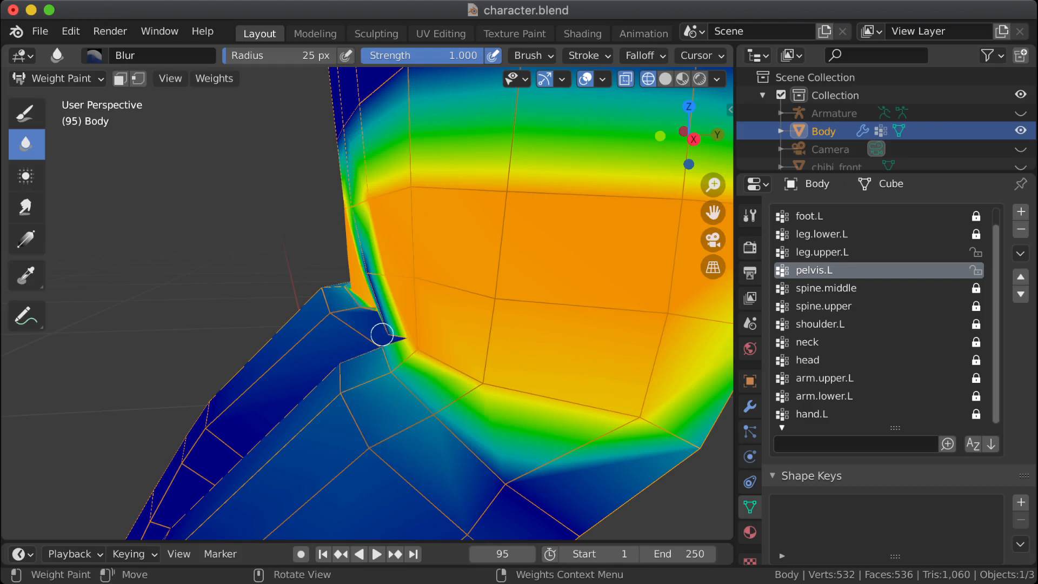
{"action": "scroll", "coordinate": [510, 244], "scroll_direction": "down", "scroll_amount": 4}
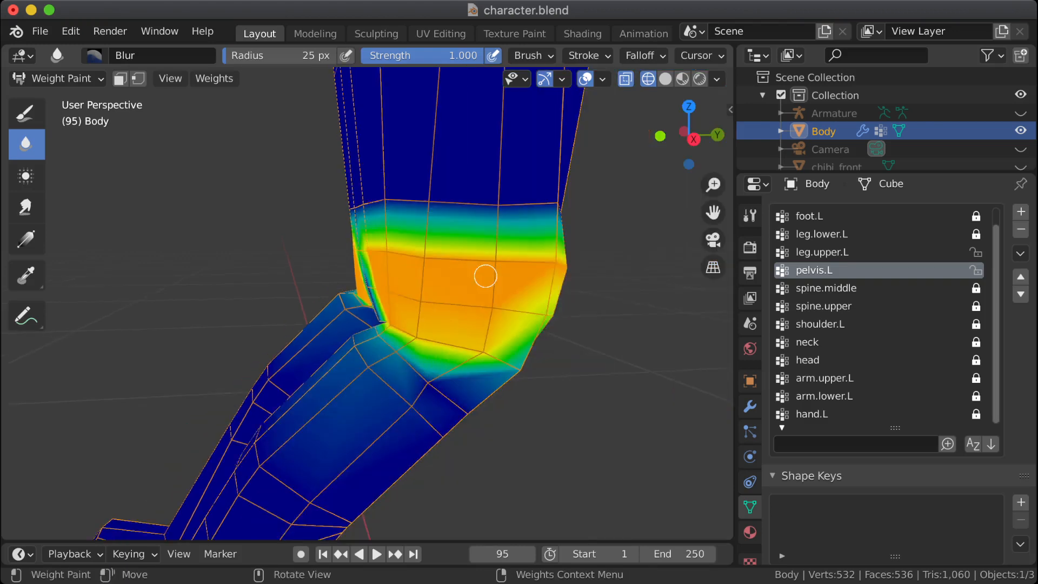
Step: Blur the pelvis.L weights along the outer side of the left hip crease toward the back of the upper thigh
{"action": "middle_click_drag", "start_coordinate": [458, 429], "coordinate": [422, 393]}
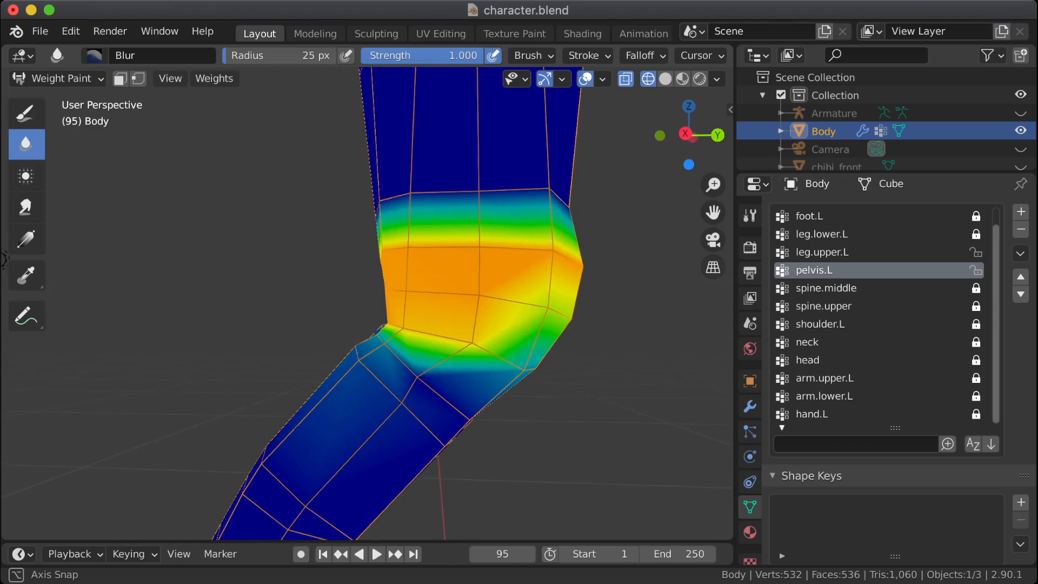
{"action": "left_click_drag", "start_coordinate": [423, 359], "coordinate": [427, 388]}
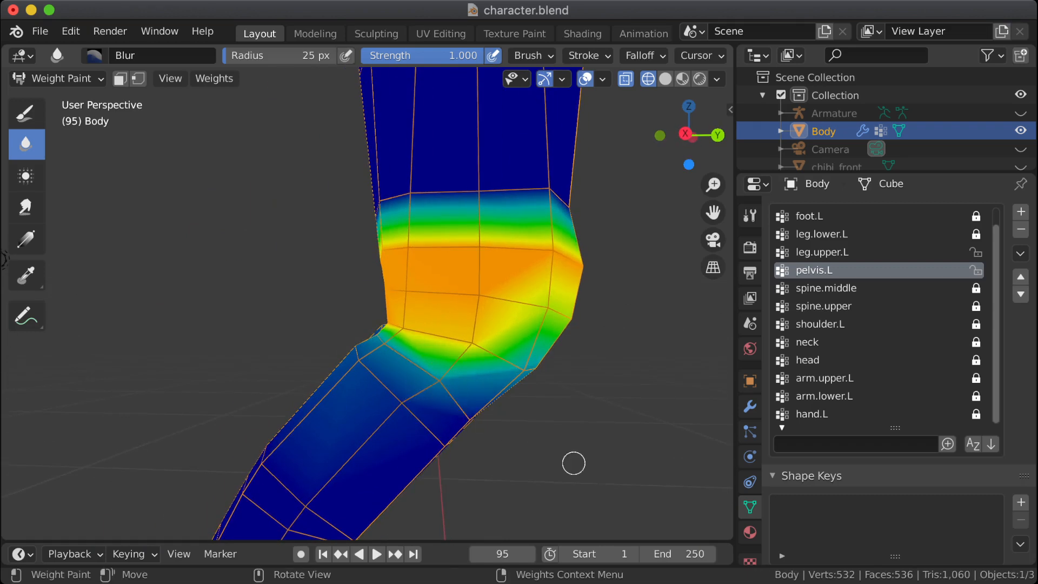
{"action": "middle_click_drag", "start_coordinate": [573, 463], "coordinate": [465, 422]}
{"action": "middle_click_drag", "start_coordinate": [627, 427], "coordinate": [517, 422]}
{"action": "left_click_drag", "start_coordinate": [533, 409], "coordinate": [526, 422]}
{"action": "middle_click_drag", "start_coordinate": [573, 419], "coordinate": [506, 420]}
{"action": "left_click_drag", "start_coordinate": [603, 406], "coordinate": [603, 410]}
{"action": "mouse_move", "coordinate": [579, 412]}
{"action": "middle_mouse_down"}
{"action": "mouse_move", "coordinate": [640, 413]}
{"action": "mouse_move", "coordinate": [573, 443]}
{"action": "middle_mouse_up"}
{"action": "left_click_drag", "start_coordinate": [623, 374], "coordinate": [625, 391]}
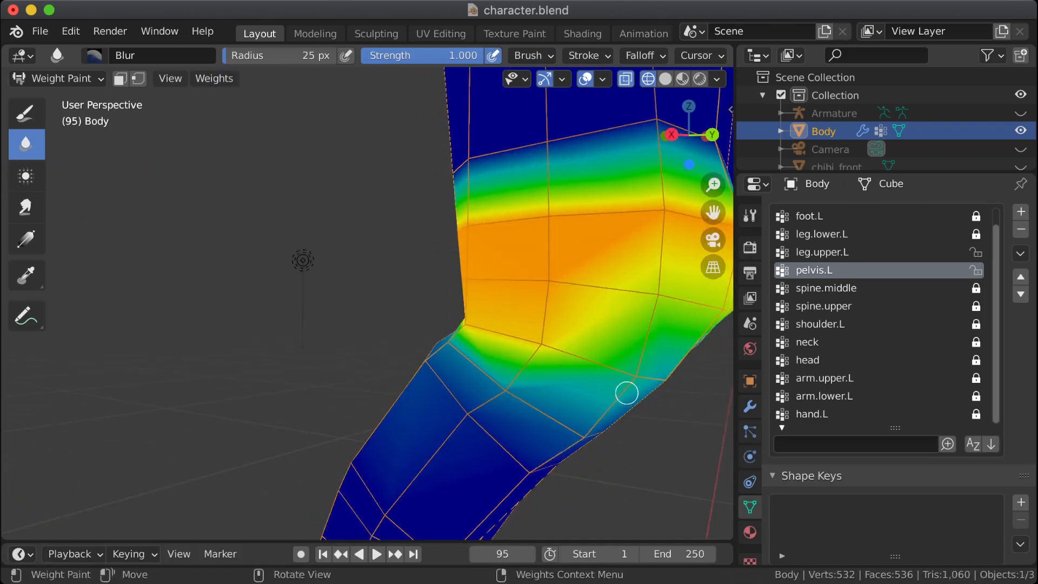
Step: Blur the pelvis.L weights across the back of the left hip and down onto the rear of the thigh
{"action": "mouse_move", "coordinate": [634, 393]}
{"action": "middle_mouse_down"}
{"action": "mouse_move", "coordinate": [554, 408]}
{"action": "mouse_move", "coordinate": [664, 416]}
{"action": "mouse_move", "coordinate": [557, 390]}
{"action": "mouse_move", "coordinate": [487, 317]}
{"action": "middle_mouse_up"}
{"action": "middle_click_drag", "start_coordinate": [537, 338], "coordinate": [447, 334]}
{"action": "left_click_drag", "start_coordinate": [453, 296], "coordinate": [461, 291]}
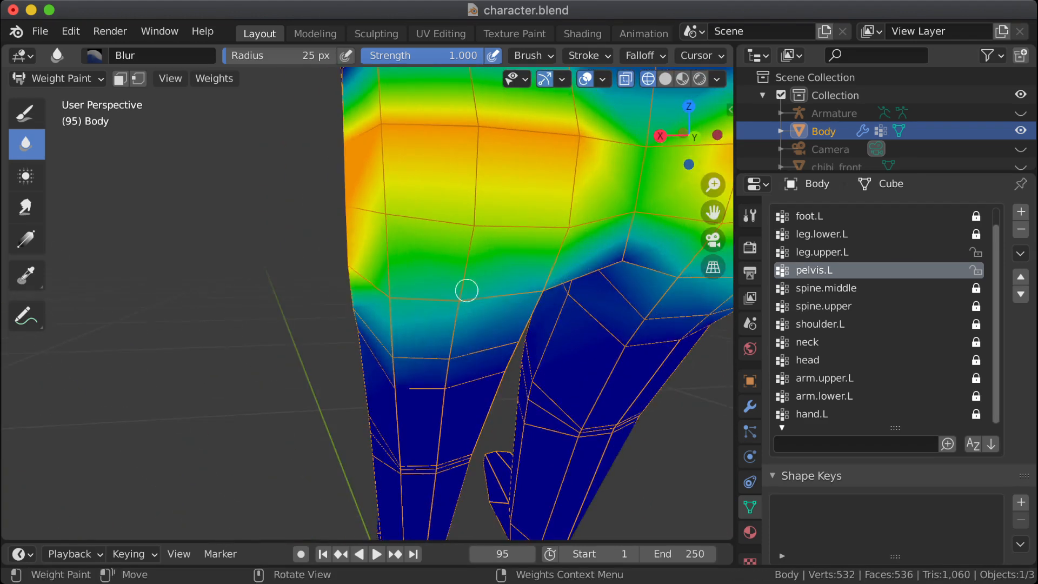
{"action": "middle_click_drag", "start_coordinate": [460, 317], "coordinate": [556, 278]}
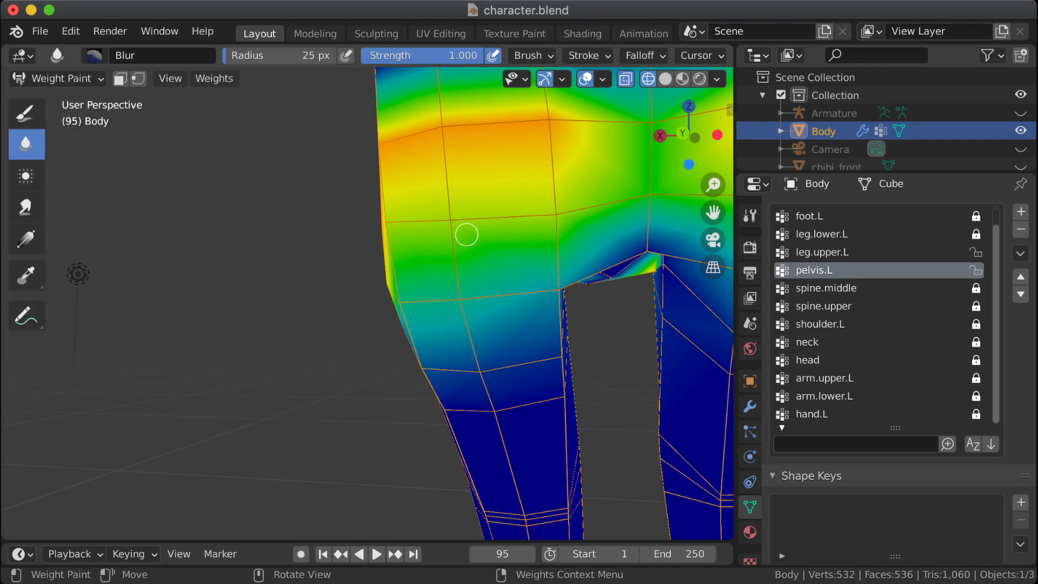
{"action": "middle_click_drag", "start_coordinate": [447, 279], "coordinate": [559, 339]}
{"action": "middle_click_drag", "start_coordinate": [392, 349], "coordinate": [482, 318], "text": "shift"}
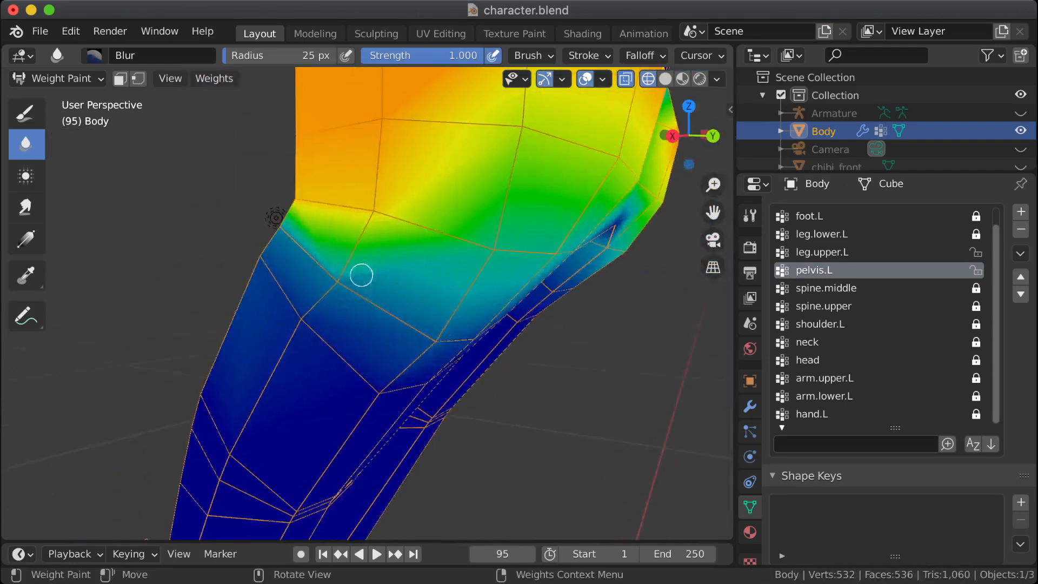
Step: Check the blended pelvis.L weights around the side and front of the hips and save the file
{"action": "middle_click_drag", "start_coordinate": [361, 275], "coordinate": [412, 332]}
{"action": "scroll", "coordinate": [416, 319], "scroll_direction": "down", "scroll_amount": 5}
{"action": "mouse_move", "coordinate": [374, 300]}
{"action": "middle_mouse_down"}
{"action": "mouse_move", "coordinate": [403, 304]}
{"action": "mouse_move", "coordinate": [385, 303]}
{"action": "mouse_move", "coordinate": [447, 251]}
{"action": "middle_mouse_up"}
{"action": "mouse_move", "coordinate": [441, 266]}
{"action": "left_mouse_down"}
{"action": "mouse_move", "coordinate": [396, 248]}
{"action": "mouse_move", "coordinate": [434, 268]}
{"action": "left_mouse_up"}
{"action": "middle_click_drag", "start_coordinate": [279, 285], "coordinate": [364, 313]}
{"action": "scroll", "coordinate": [355, 310], "scroll_direction": "down", "scroll_amount": 4}
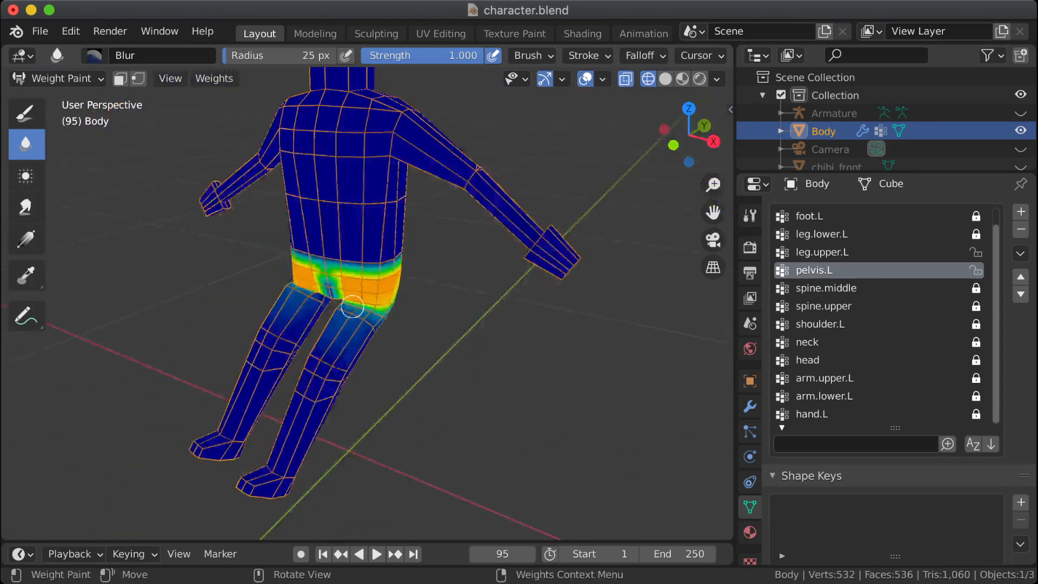
{"action": "scroll", "coordinate": [353, 308], "scroll_direction": "up", "scroll_amount": 7}
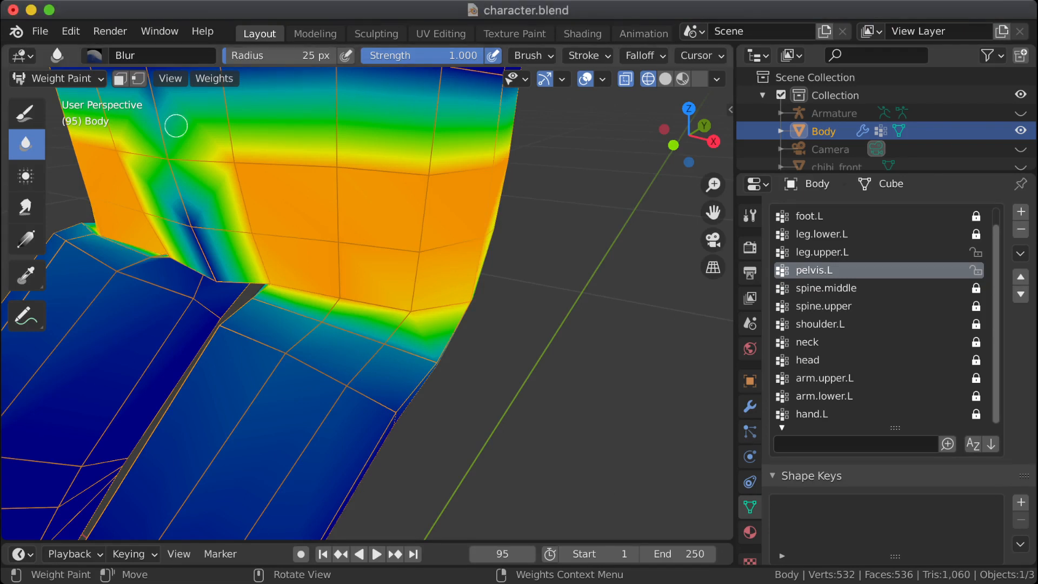
{"action": "key", "text": "super+s"}
Step: Clear the body mesh's vertex selection in Edit Mode and return the body to Object Mode with nothing selected
{"action": "scroll", "coordinate": [342, 331], "scroll_direction": "down", "scroll_amount": 5}
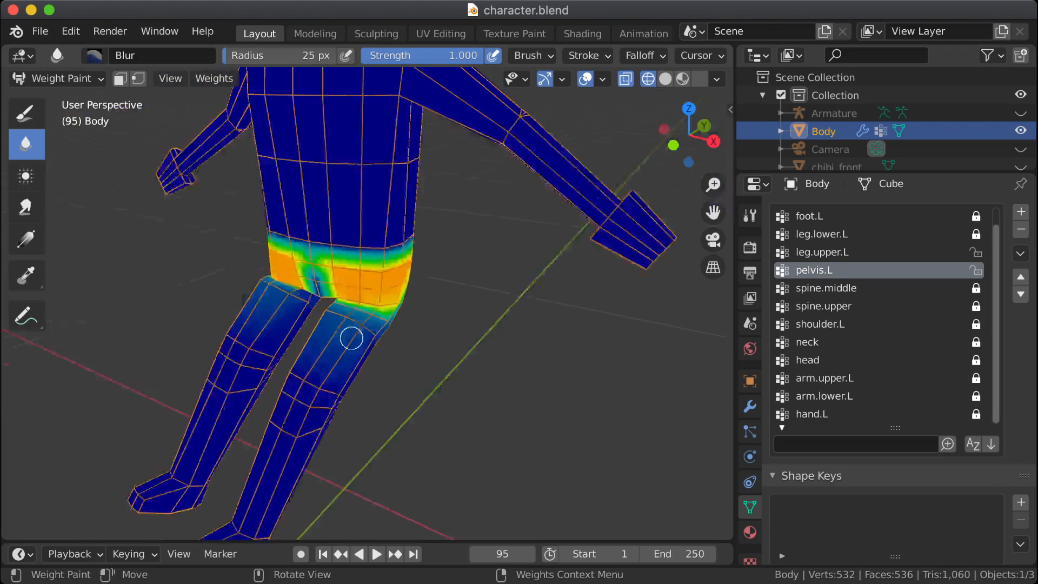
{"action": "mouse_move", "coordinate": [352, 335]}
{"action": "middle_mouse_down"}
{"action": "mouse_move", "coordinate": [424, 392]}
{"action": "mouse_move", "coordinate": [522, 402]}
{"action": "middle_mouse_up"}
{"action": "scroll", "coordinate": [515, 403], "scroll_direction": "down", "scroll_amount": 7}
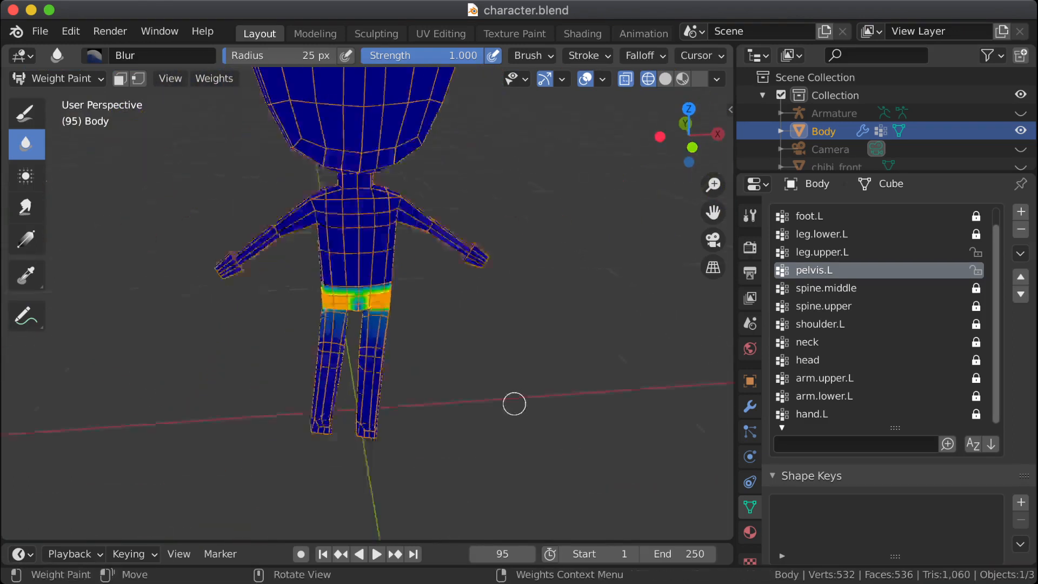
{"action": "middle_click_drag", "start_coordinate": [456, 359], "coordinate": [438, 364]}
{"action": "scroll", "coordinate": [440, 357], "scroll_direction": "up", "scroll_amount": 6}
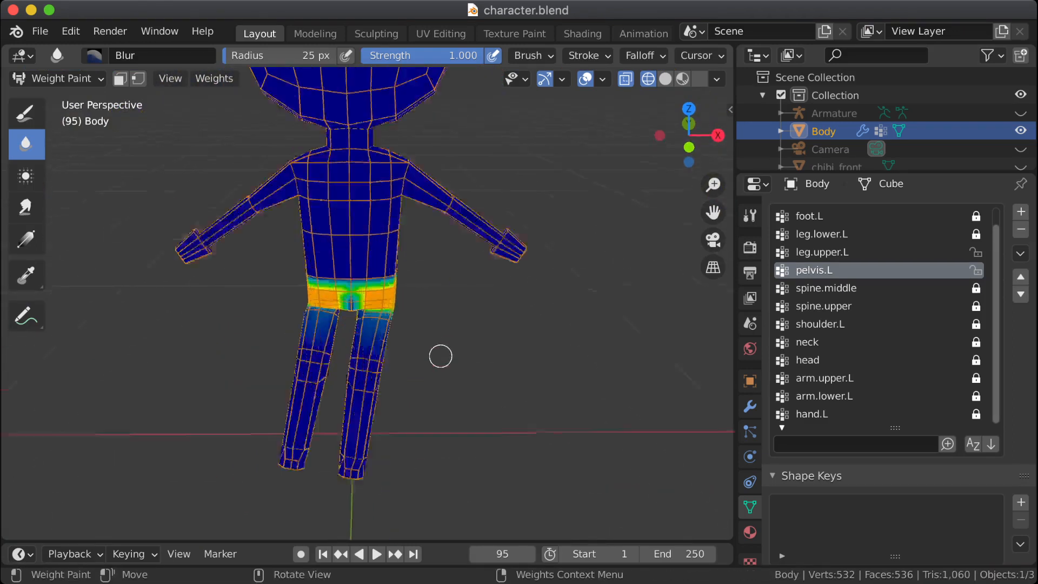
{"action": "key", "text": "Tab"}
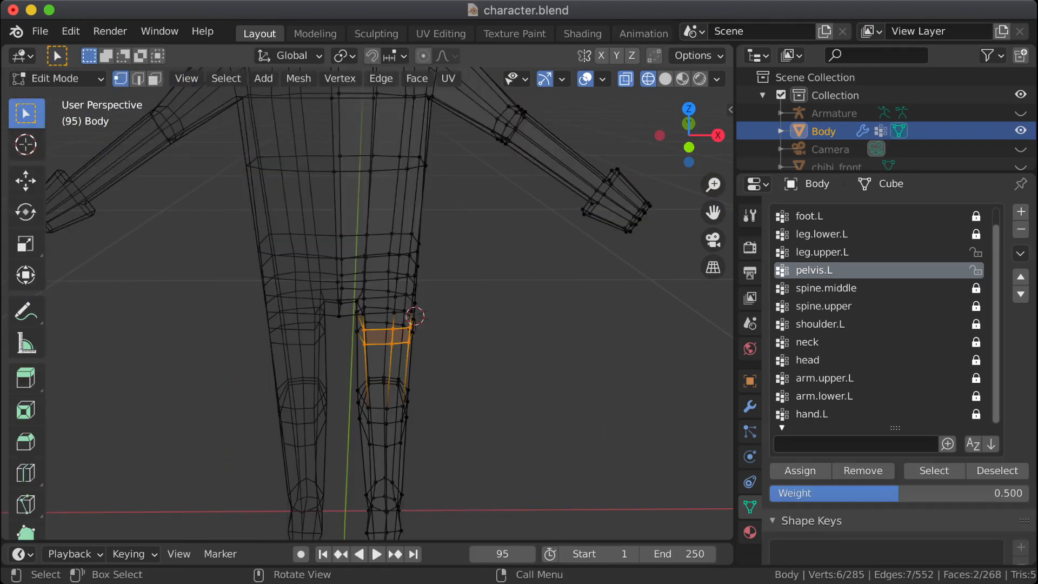
{"action": "key", "text": "alt+a"}
{"action": "key", "text": "Tab"}
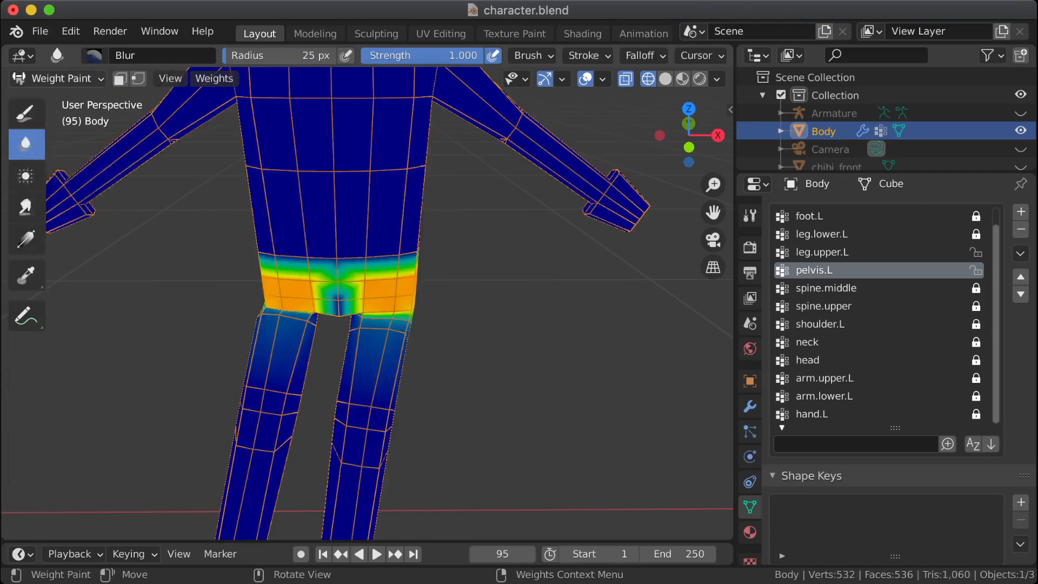
{"action": "left_click", "coordinate": [54, 78]}
{"action": "left_click", "coordinate": [60, 98]}
{"action": "key", "text": "alt+a"}
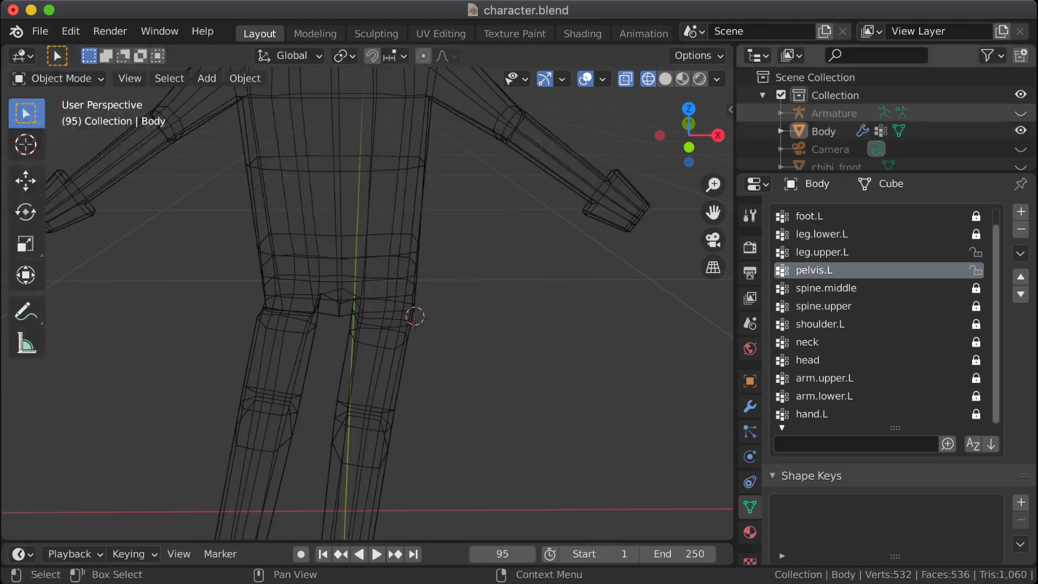
Step: Unhide the Armature, make it the active object and switch it to Pose Mode
{"action": "left_click", "coordinate": [834, 114]}
{"action": "left_click", "coordinate": [1020, 113]}
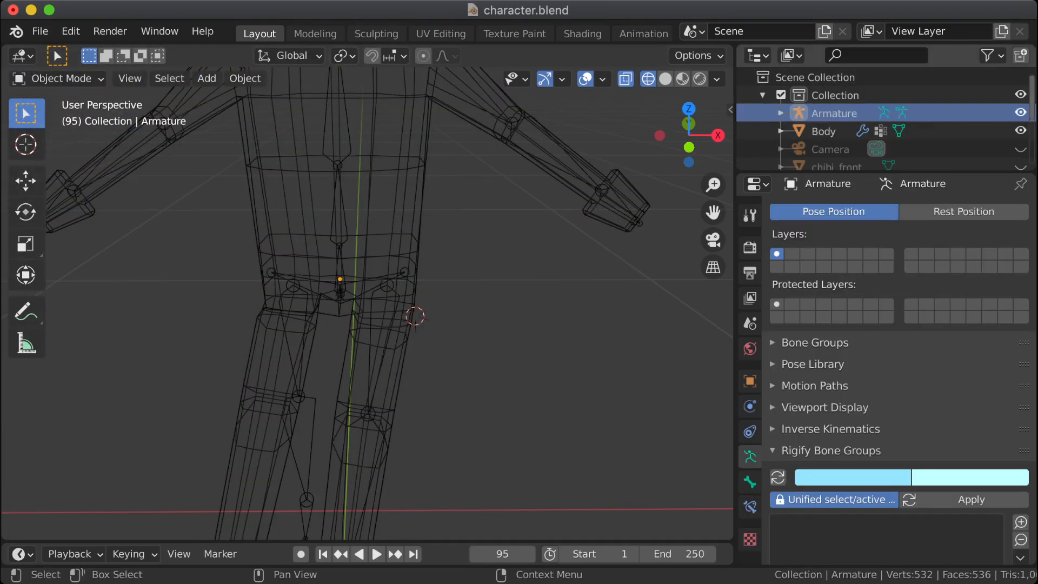
{"action": "key", "text": "a"}
{"action": "scroll", "coordinate": [416, 316], "scroll_direction": "down", "scroll_amount": 5}
{"action": "key", "text": "alt+a"}
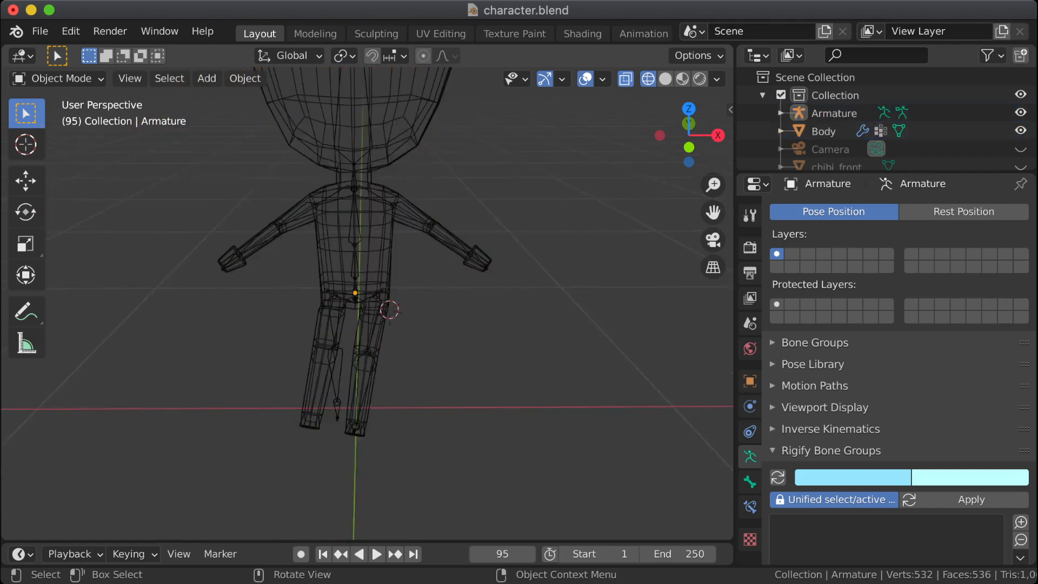
{"action": "left_click", "coordinate": [60, 79]}
{"action": "left_click", "coordinate": [59, 79]}
{"action": "left_click", "coordinate": [58, 138]}
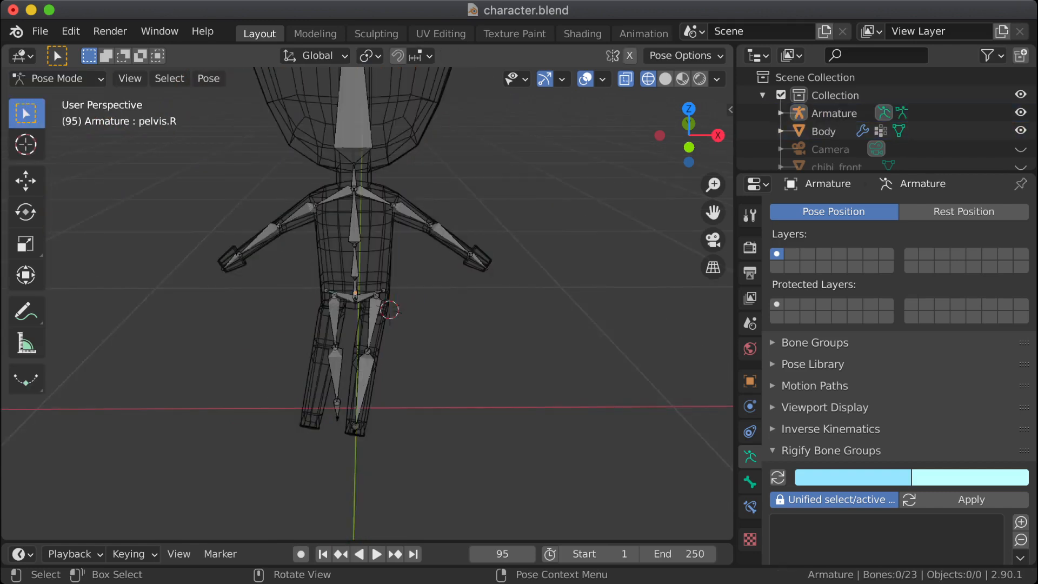
Step: Clear the rotation of all armature bones to restore the rest pose, leaving no bones selected
{"action": "left_click", "coordinate": [354, 126]}
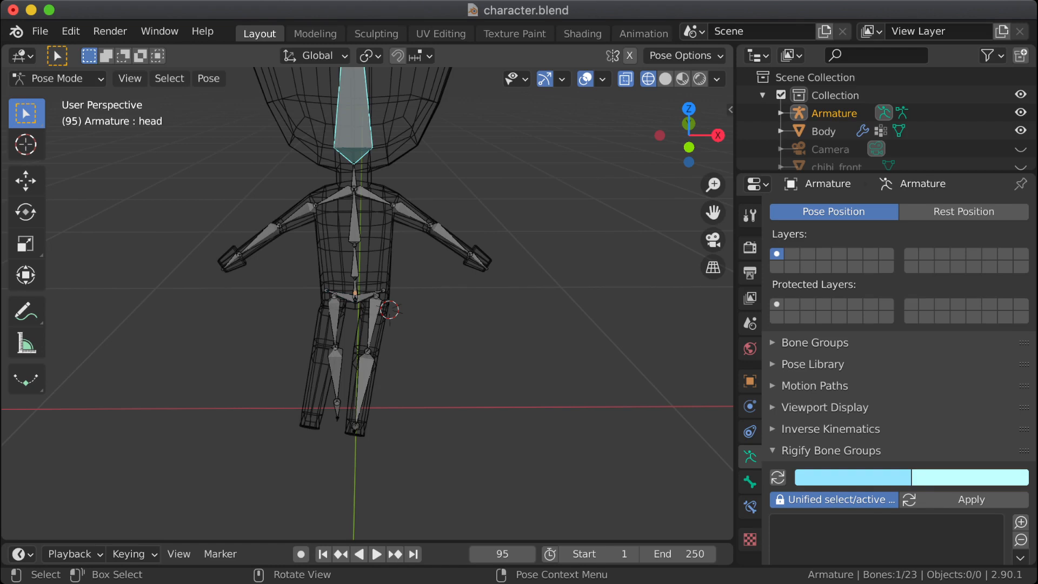
{"action": "key", "text": "a"}
{"action": "key", "text": "alt+r"}
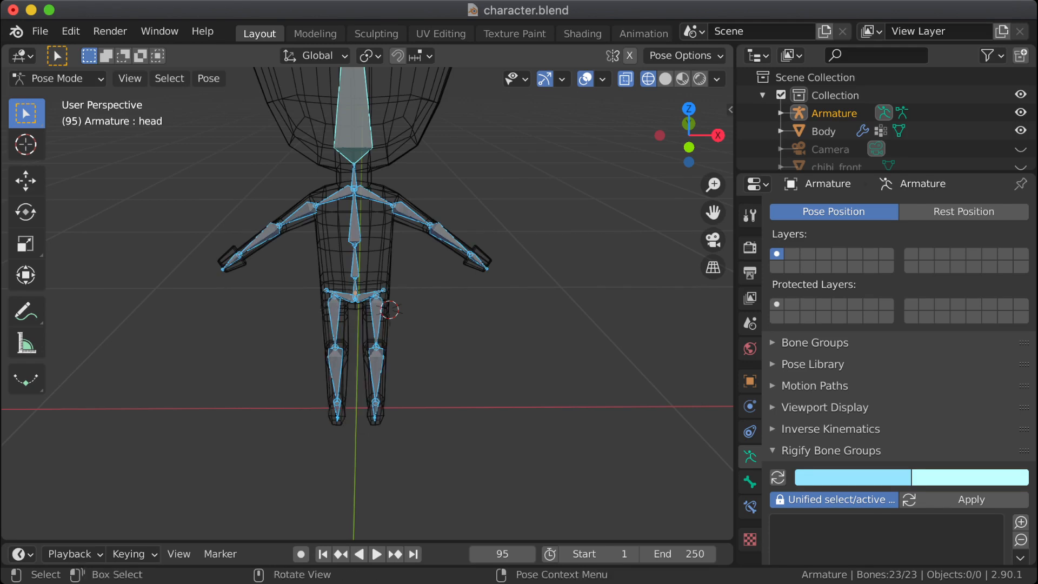
{"action": "key", "text": "alt+a"}
Step: Rotate the leg.upper.L bone forward in the right orthographic view to test the hip bend
{"action": "middle_click_drag", "start_coordinate": [465, 314], "coordinate": [240, 265]}
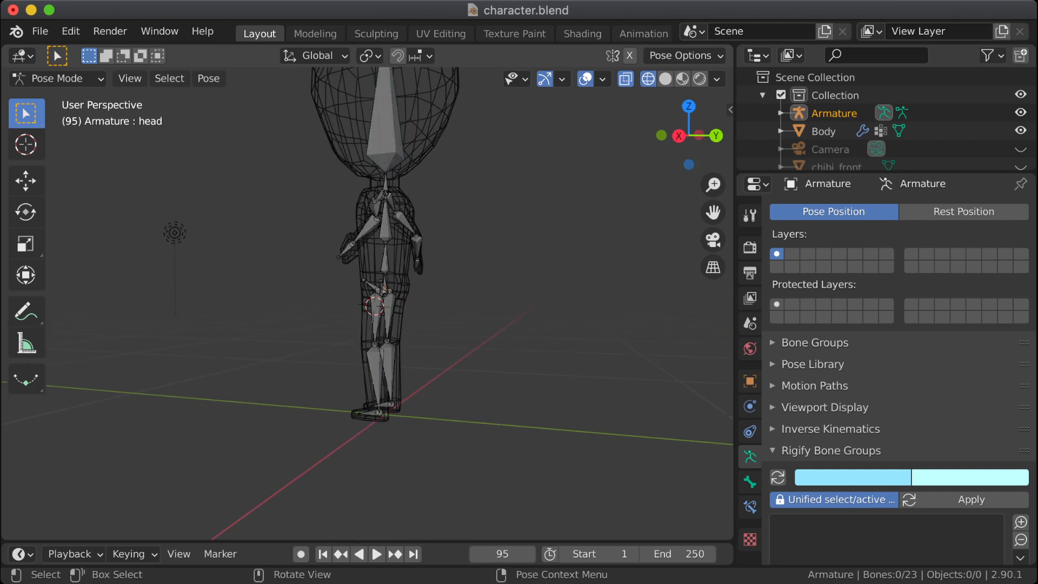
{"action": "key", "text": "Tab"}
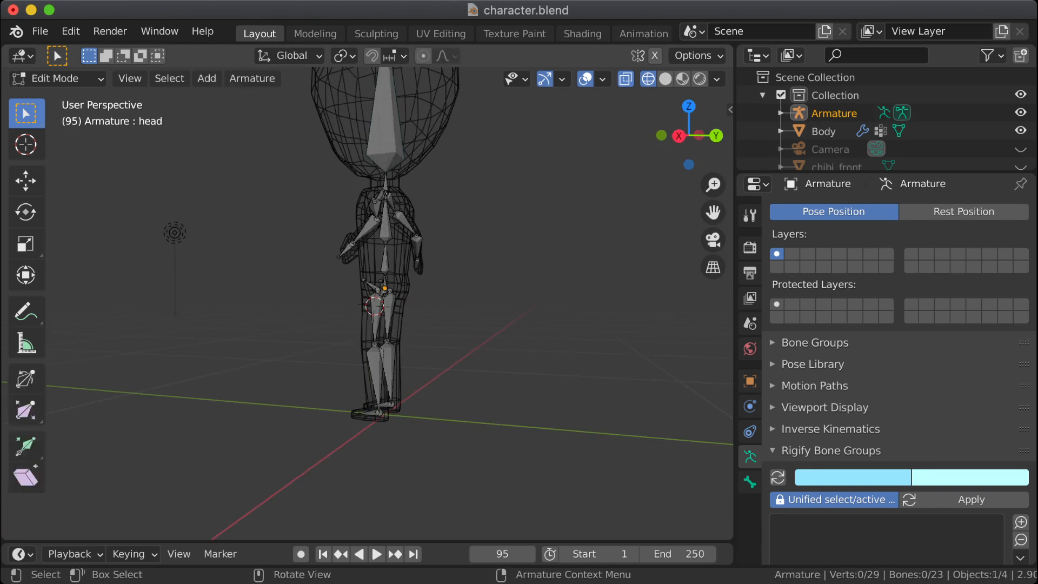
{"action": "key", "text": "KP_3"}
{"action": "key", "text": "Tab"}
{"action": "scroll", "coordinate": [368, 303], "scroll_direction": "up", "scroll_amount": 7}
{"action": "middle_click_drag", "start_coordinate": [517, 324], "coordinate": [421, 313], "text": "shift"}
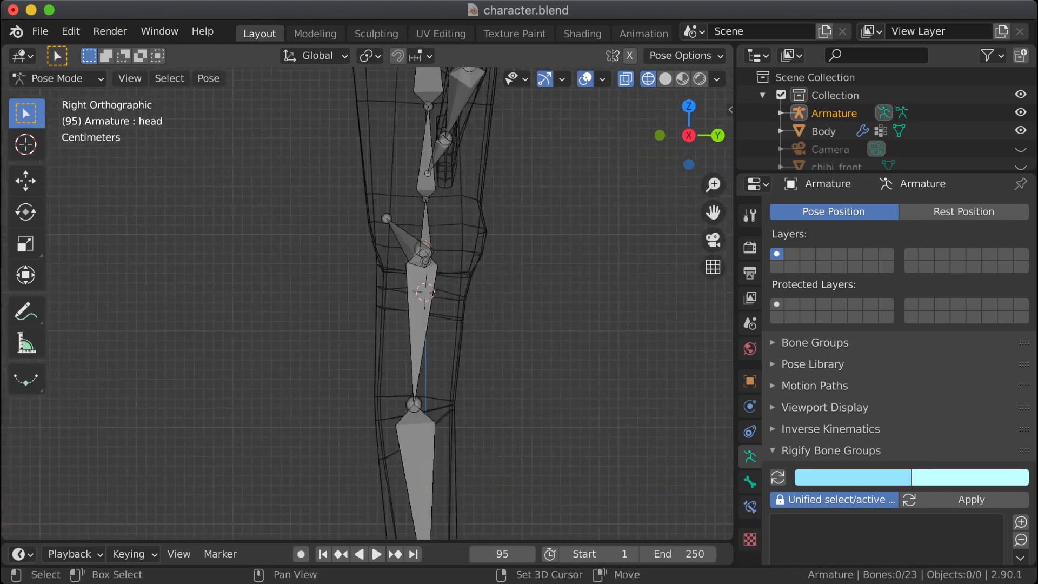
{"action": "left_click", "coordinate": [419, 319]}
{"action": "key", "text": "r"}
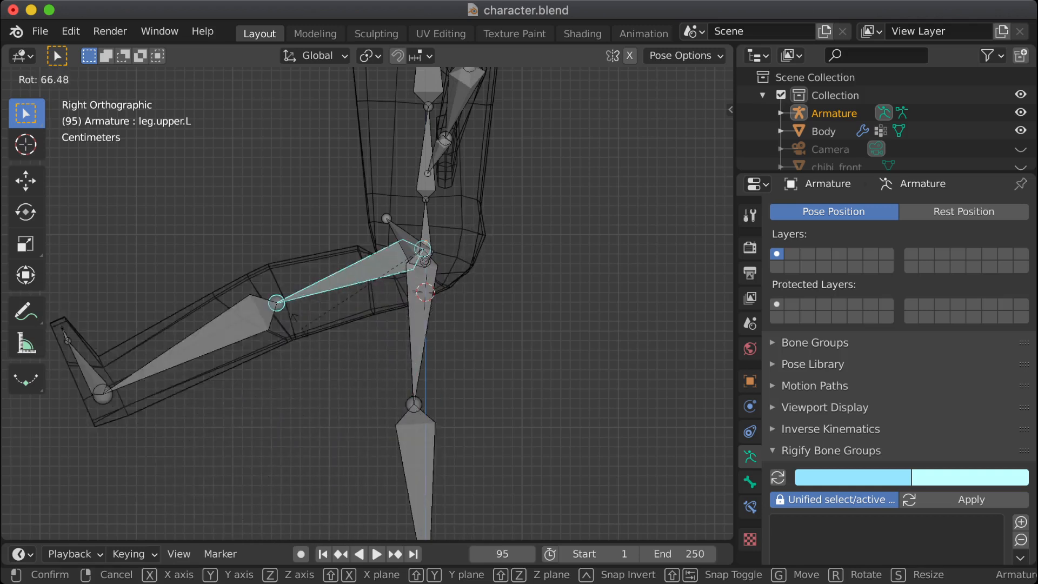
{"action": "left_click", "coordinate": [344, 359]}
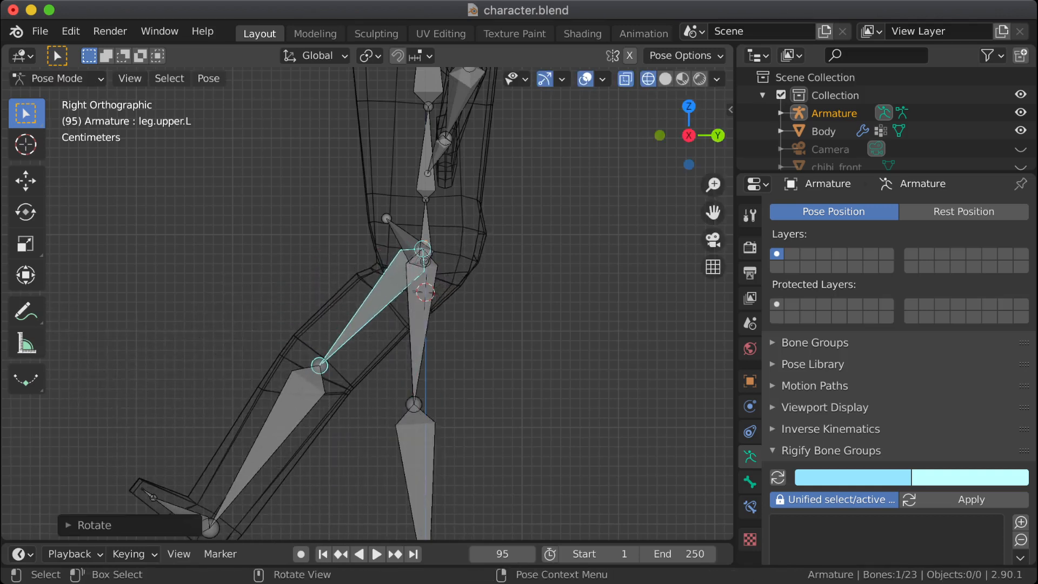
Step: Swing the leg.upper.L bone back and forth to test the crease, leaving the thigh raised slightly further forward
{"action": "scroll", "coordinate": [368, 304], "scroll_direction": "up", "scroll_amount": 3}
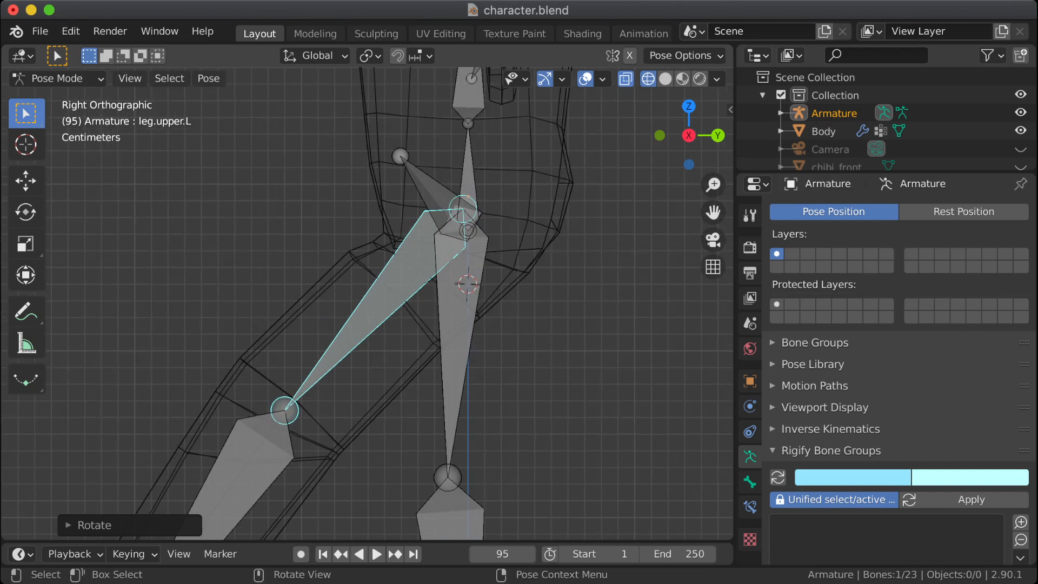
{"action": "left_click_drag", "start_coordinate": [373, 313], "coordinate": [380, 319]}
{"action": "key", "text": "r"}
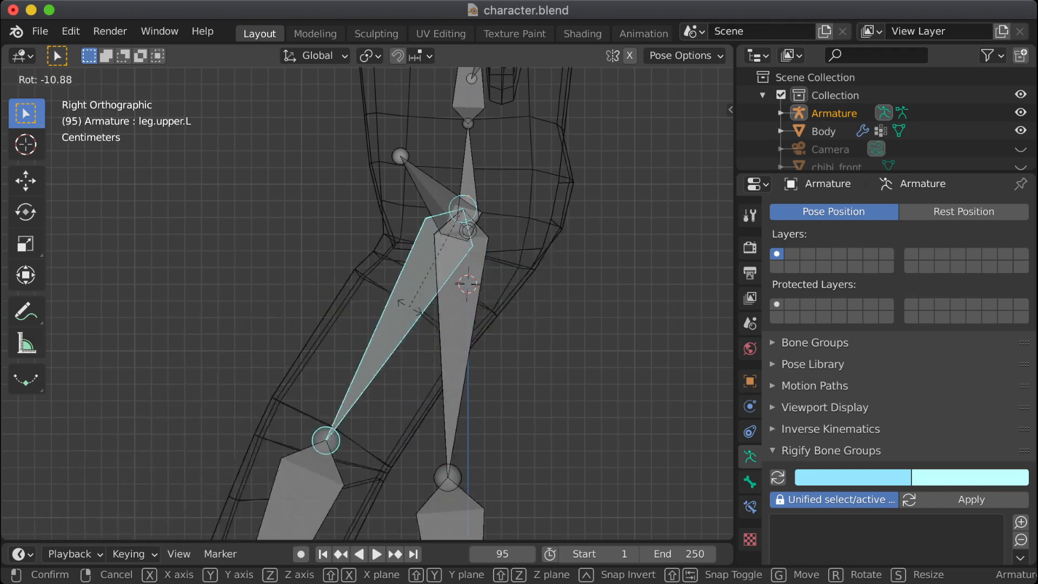
{"action": "left_click", "coordinate": [419, 273]}
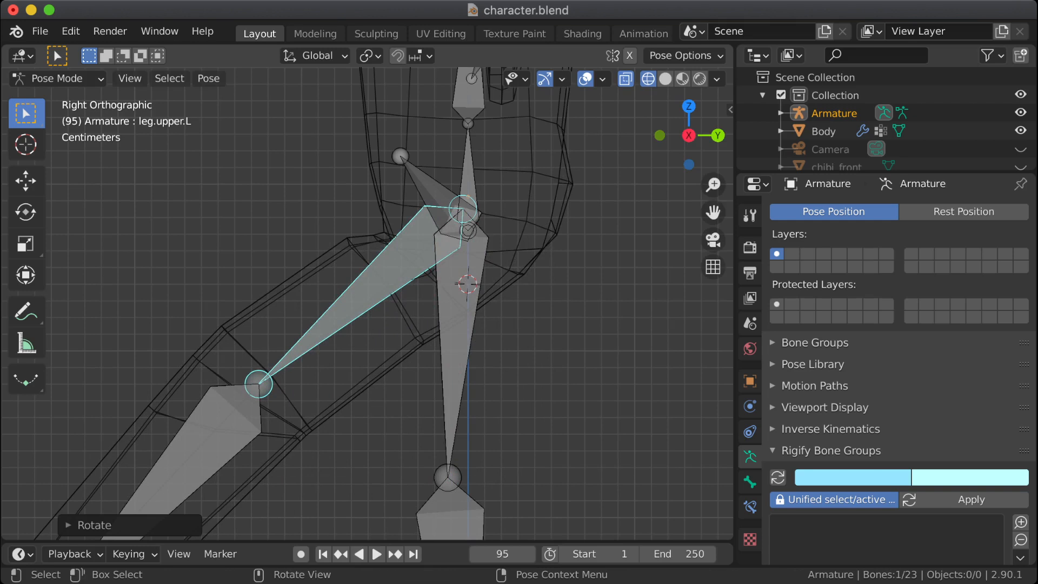
{"action": "scroll", "coordinate": [369, 302], "scroll_direction": "up", "scroll_amount": 2}
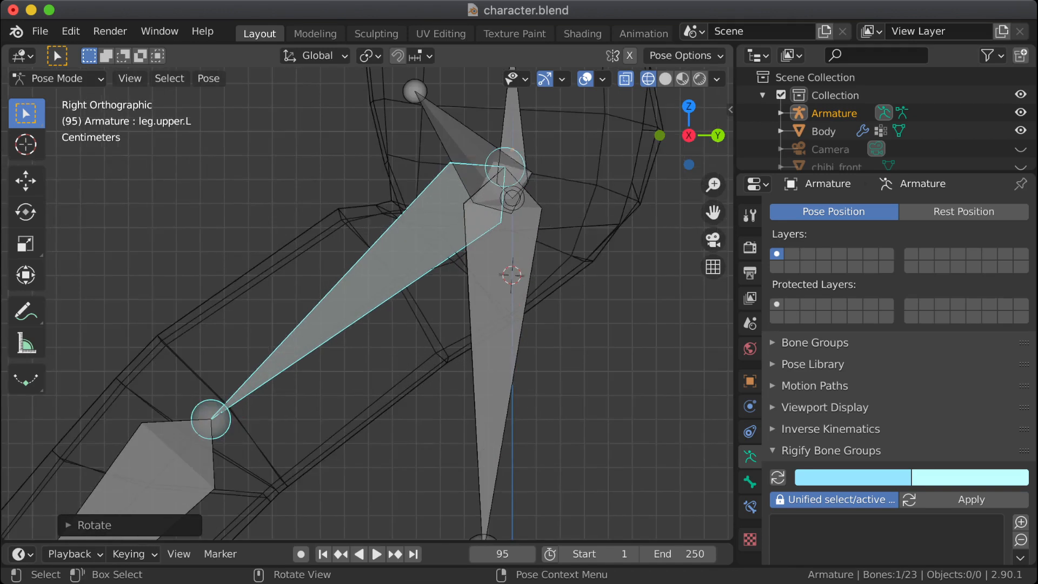
{"action": "middle_click_drag", "start_coordinate": [369, 302], "coordinate": [381, 389], "text": "shift"}
{"action": "left_click_drag", "start_coordinate": [382, 247], "coordinate": [454, 332]}
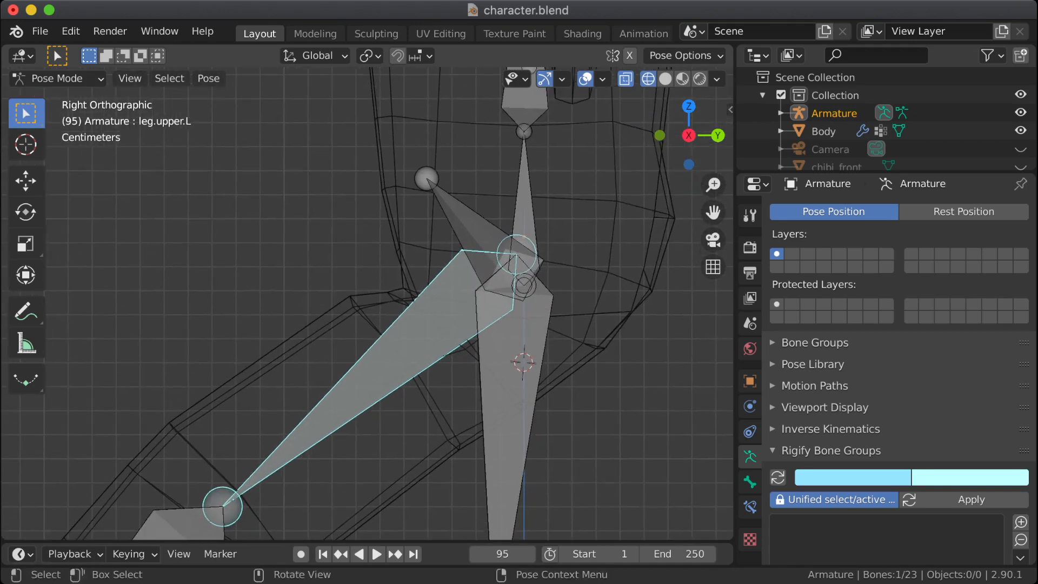
Step: Leave Pose Mode, select the Body mesh and switch it to Weight Paint mode
{"action": "left_click", "coordinate": [54, 79]}
{"action": "left_click", "coordinate": [54, 100]}
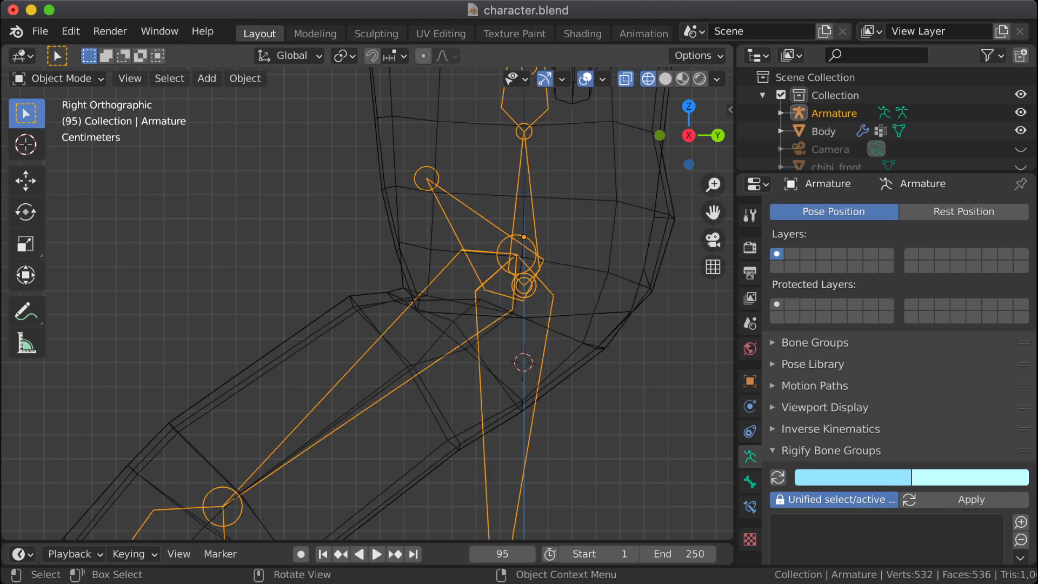
{"action": "left_click", "coordinate": [398, 249]}
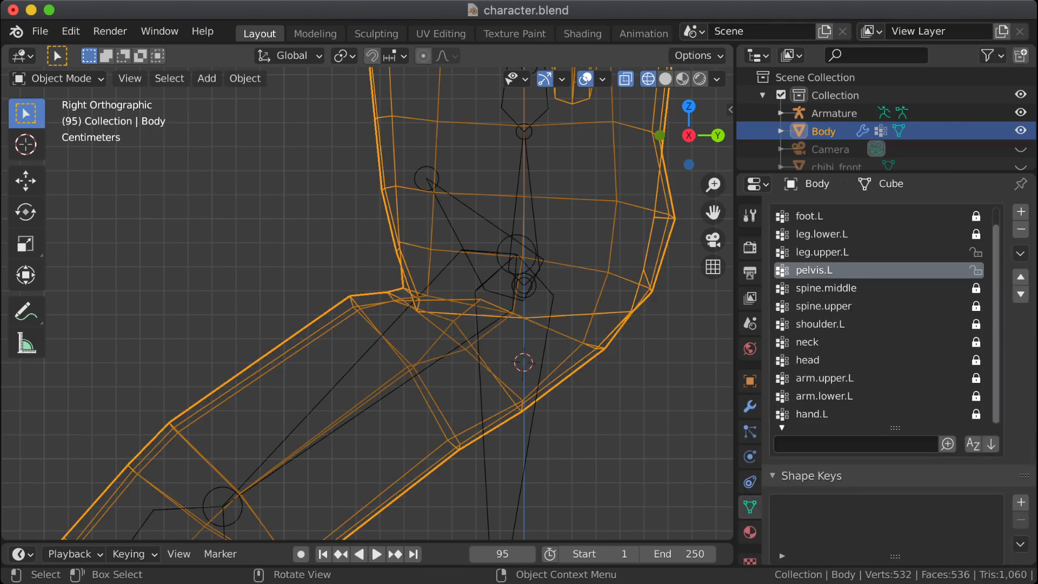
{"action": "left_click", "coordinate": [54, 78]}
{"action": "left_click", "coordinate": [49, 179]}
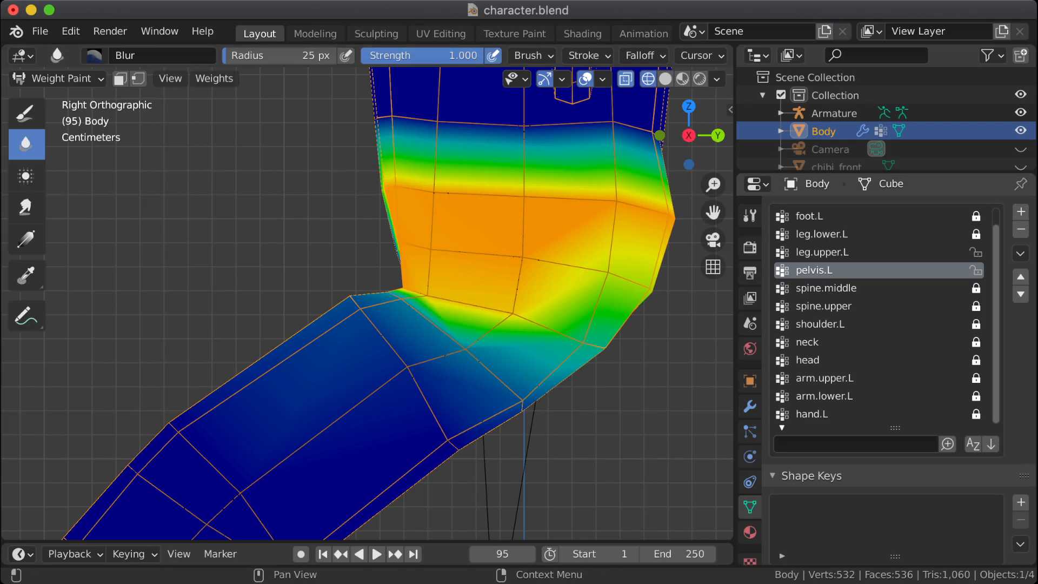
Step: Make leg.upper.L the active vertex group and inspect its weights around the front and side of the left hip crease
{"action": "left_click", "coordinate": [822, 252]}
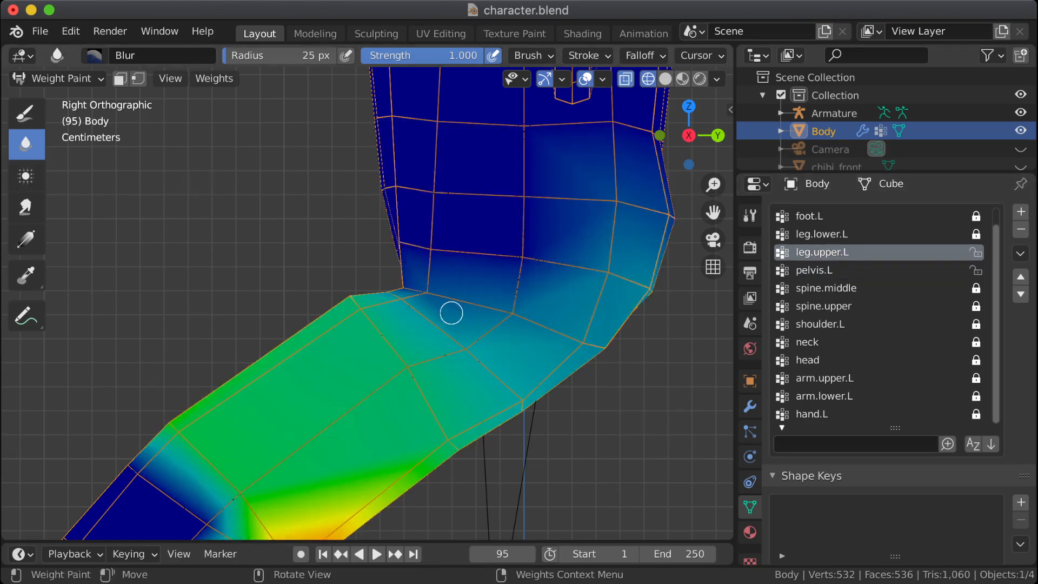
{"action": "mouse_move", "coordinate": [409, 297]}
{"action": "middle_mouse_down"}
{"action": "mouse_move", "coordinate": [430, 301]}
{"action": "mouse_move", "coordinate": [417, 313]}
{"action": "mouse_move", "coordinate": [399, 296]}
{"action": "middle_mouse_up"}
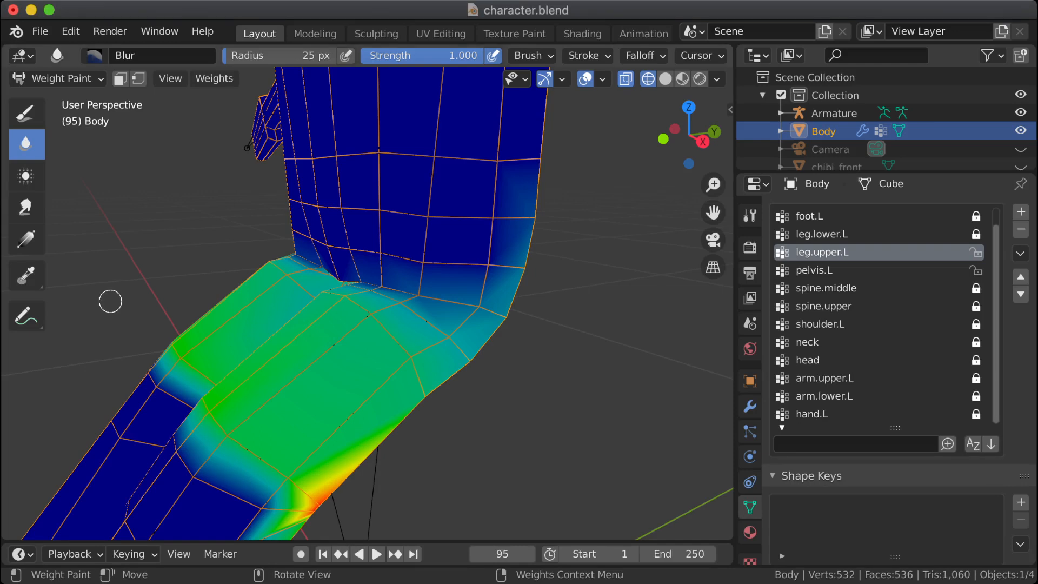
{"action": "middle_click_drag", "start_coordinate": [426, 311], "coordinate": [334, 279]}
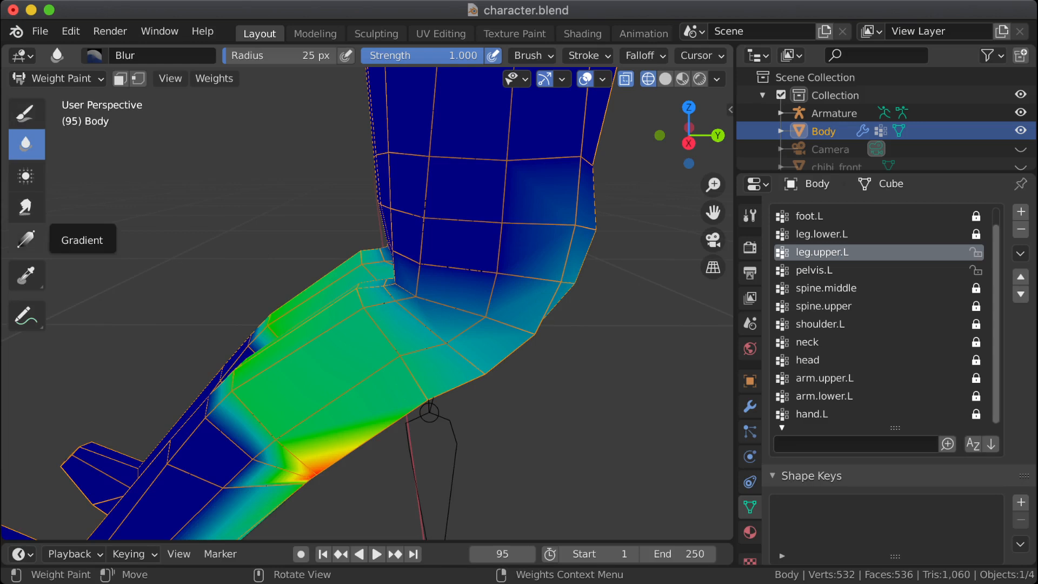
Step: Draw weight 1.000 at full strength on the leg.upper.L vertices along the outer side of the left hip crease
{"action": "left_click", "coordinate": [27, 275]}
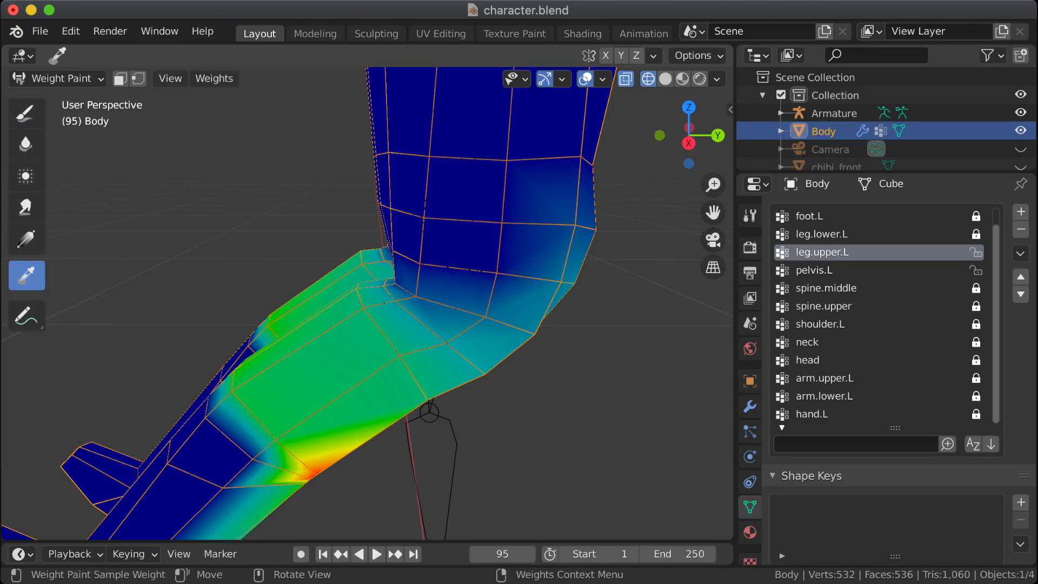
{"action": "left_click", "coordinate": [25, 112]}
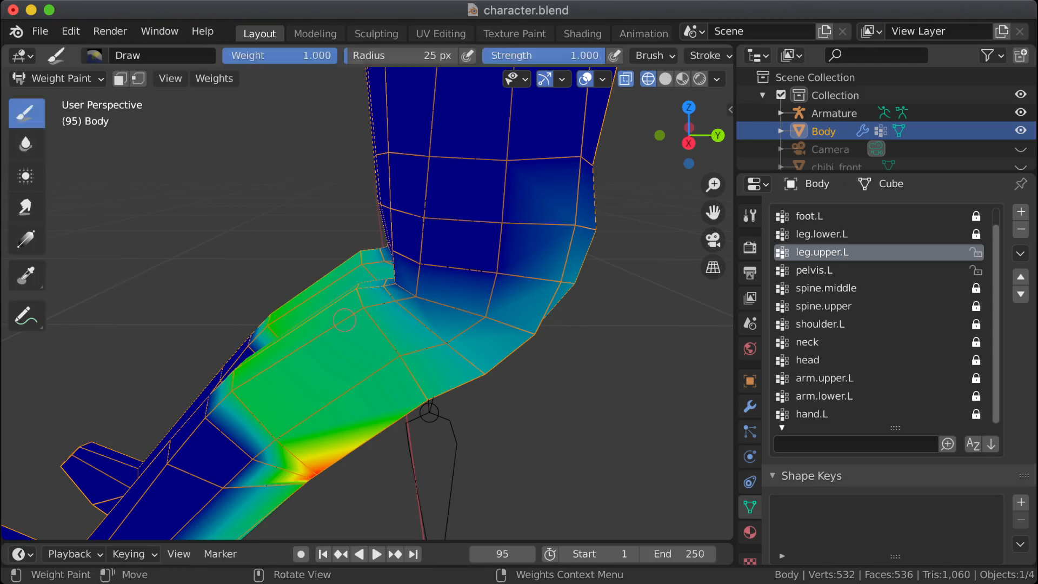
{"action": "left_click_drag", "start_coordinate": [418, 339], "coordinate": [451, 345]}
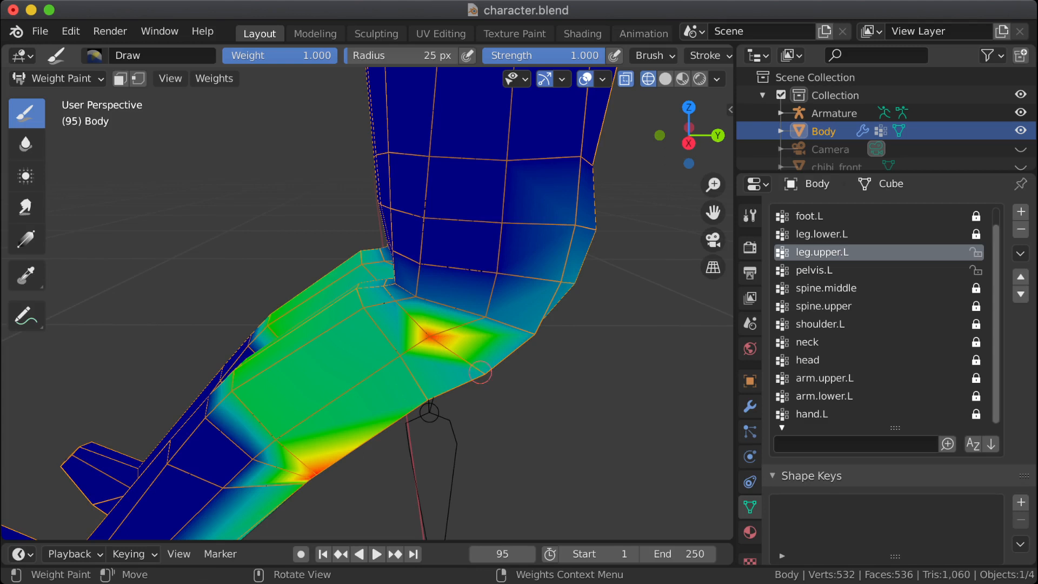
{"action": "left_click_drag", "start_coordinate": [401, 310], "coordinate": [398, 307]}
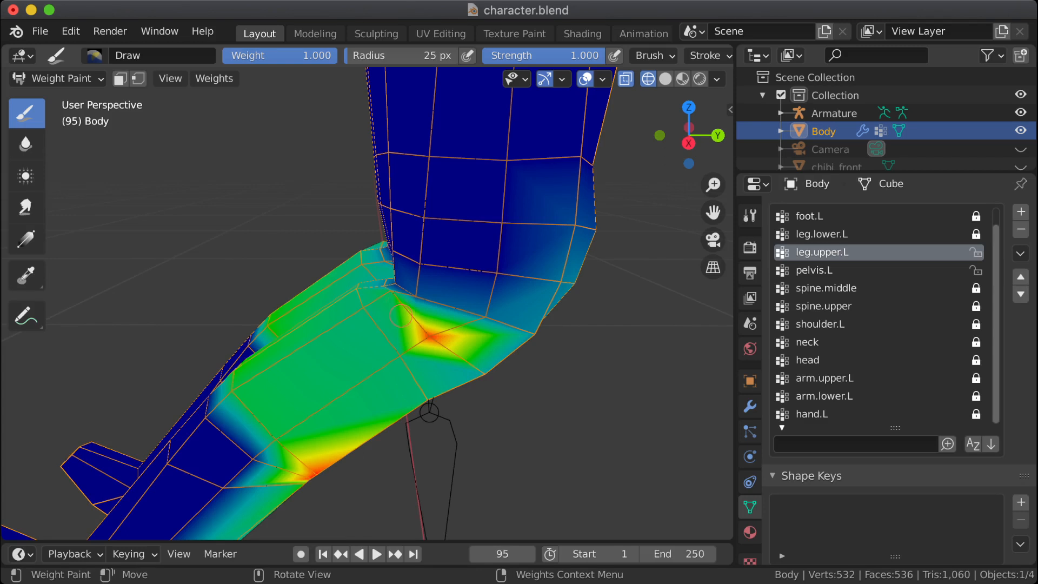
Step: Try drawing weight 1.000 on the front vertices of the left hip crease, undoing each attempt
{"action": "middle_click_drag", "start_coordinate": [395, 296], "coordinate": [410, 368]}
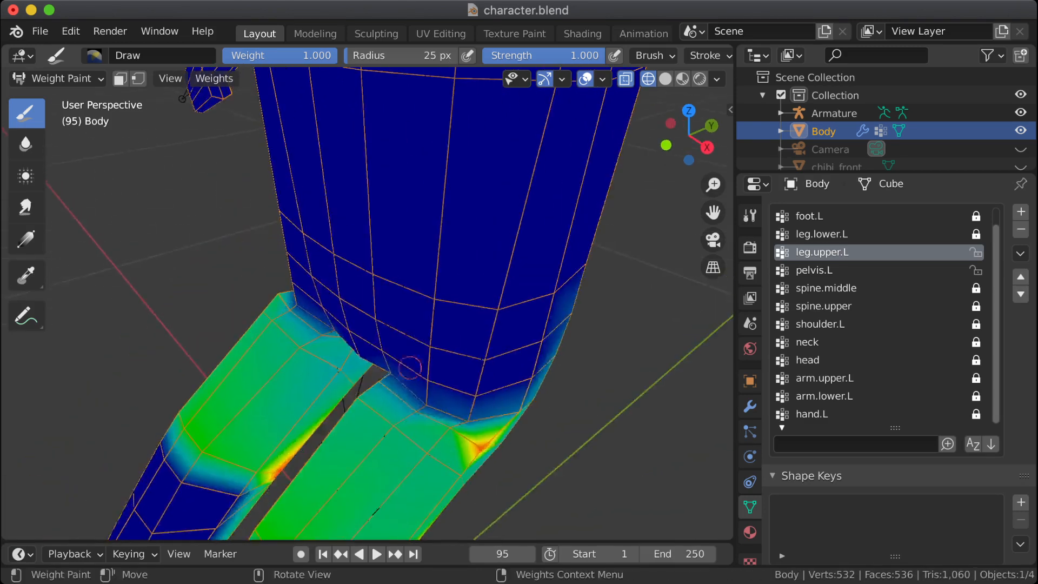
{"action": "left_click_drag", "start_coordinate": [419, 422], "coordinate": [414, 412]}
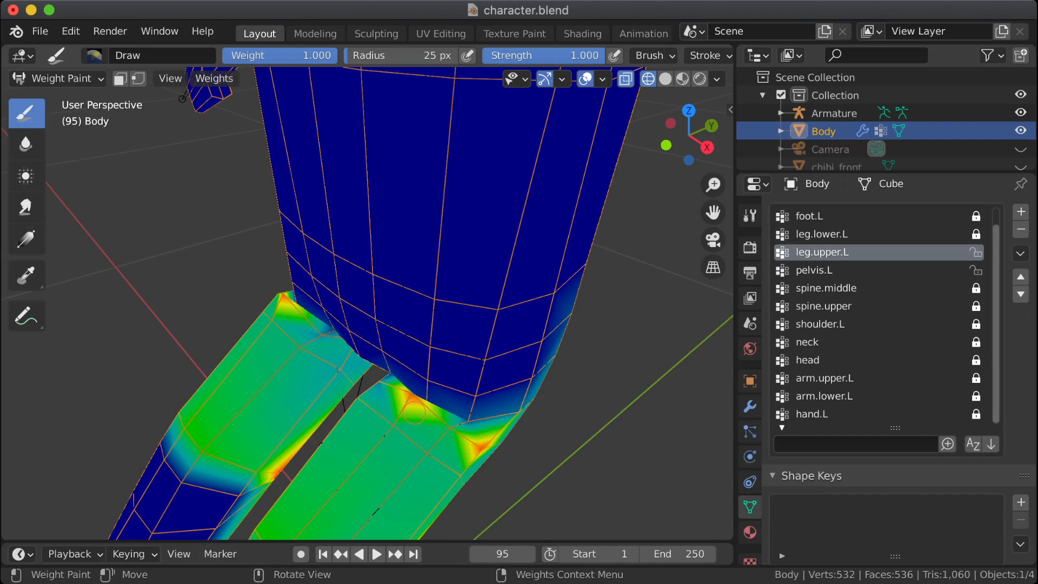
{"action": "key", "text": "ctrl+z"}
{"action": "scroll", "coordinate": [417, 417], "scroll_direction": "up", "scroll_amount": 4}
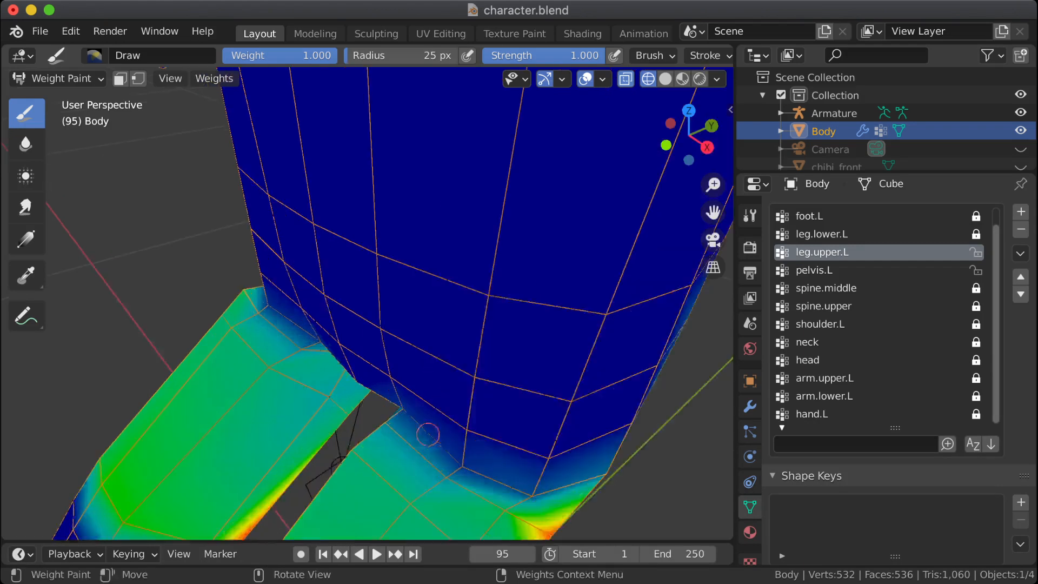
{"action": "middle_click_drag", "start_coordinate": [416, 417], "coordinate": [411, 368], "text": "shift"}
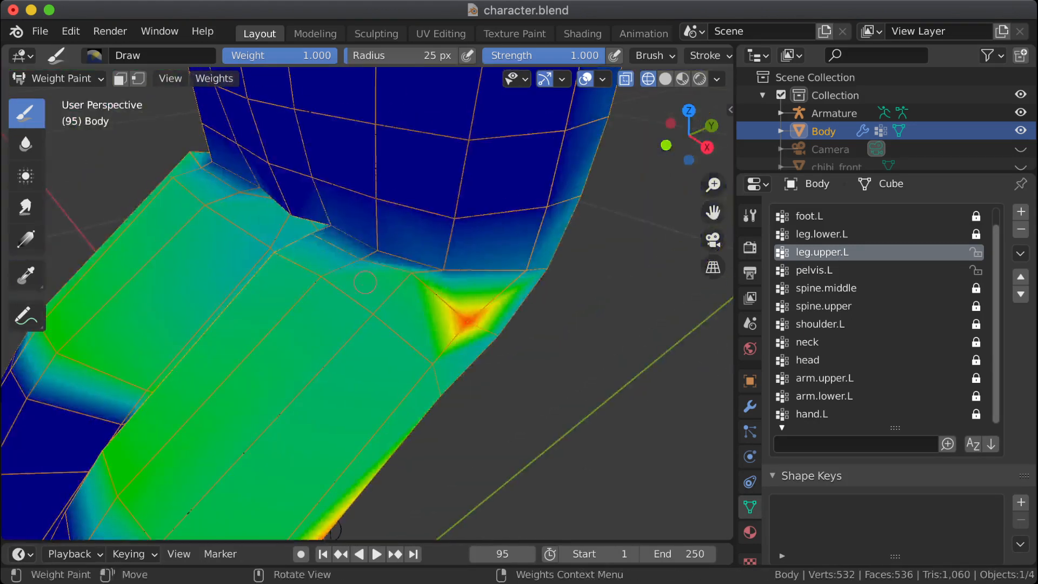
{"action": "left_click_drag", "start_coordinate": [361, 266], "coordinate": [360, 262]}
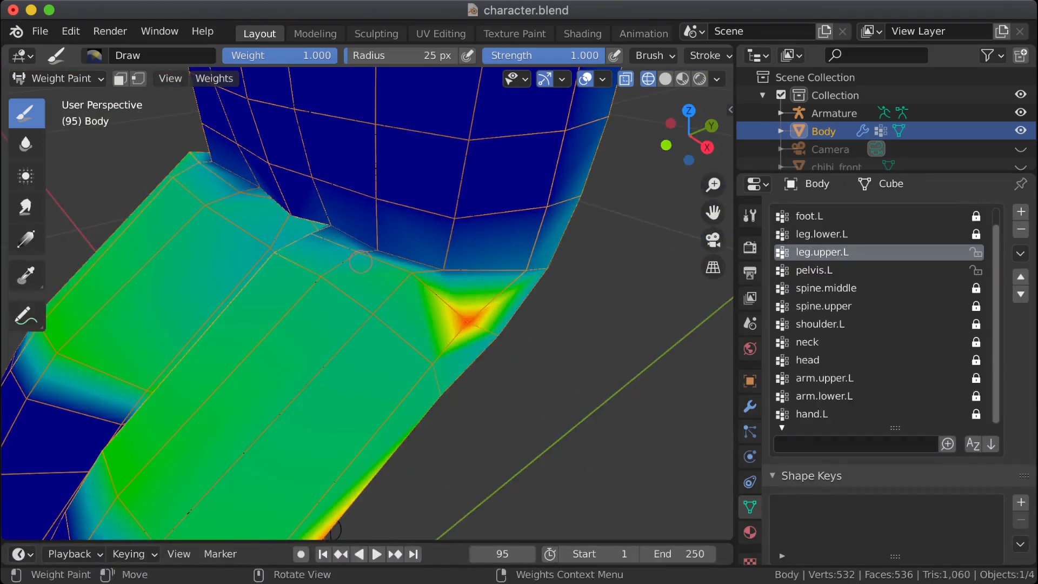
{"action": "left_click_drag", "start_coordinate": [310, 238], "coordinate": [310, 235]}
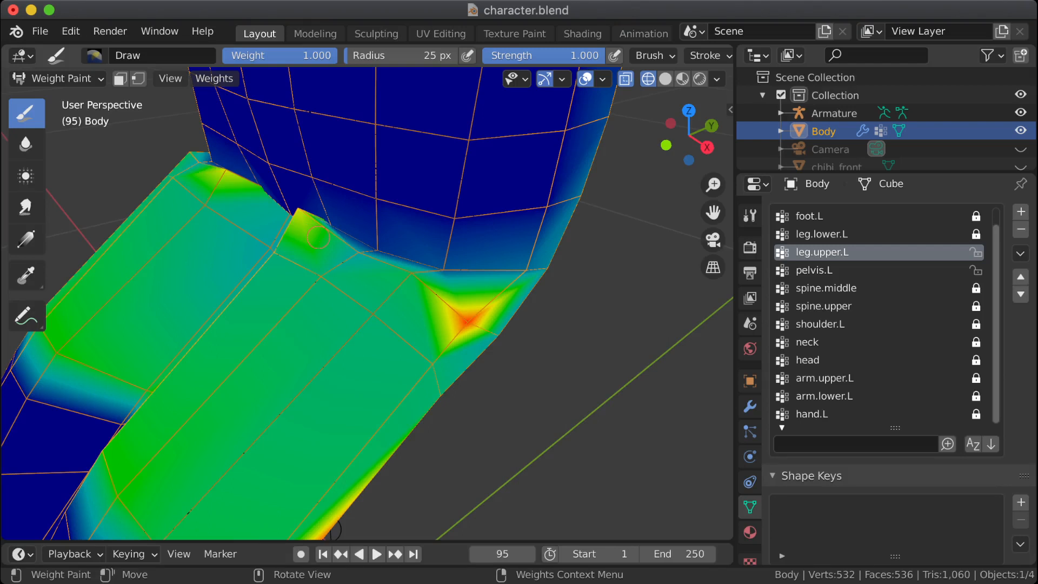
{"action": "key", "text": "ctrl+z"}
Step: Blur the leg.upper.L weights over the painted outer hip spot and along the front of the crease at strength 1.000
{"action": "left_click", "coordinate": [25, 143]}
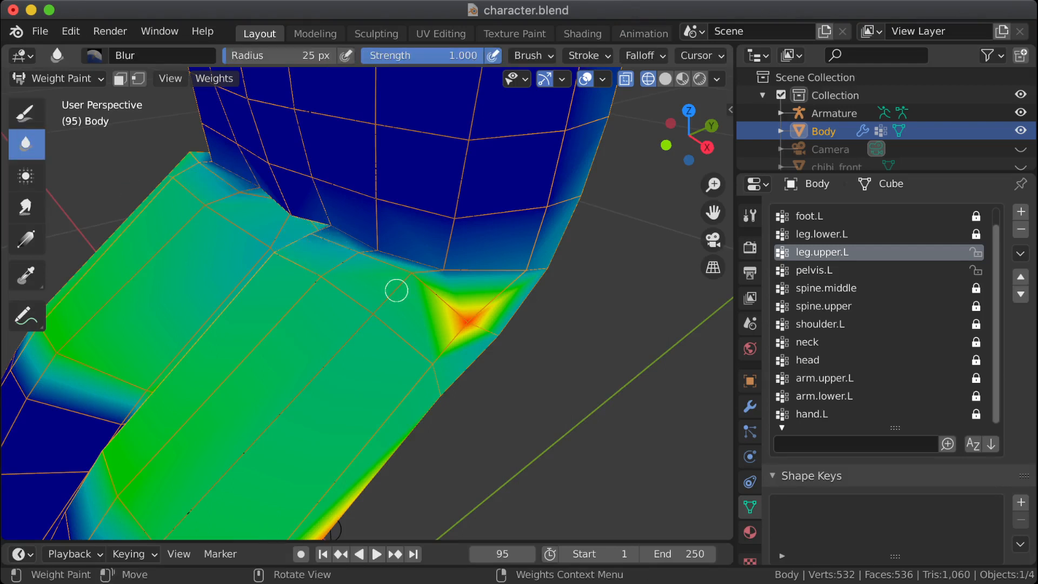
{"action": "mouse_move", "coordinate": [455, 308]}
{"action": "left_mouse_down"}
{"action": "mouse_move", "coordinate": [468, 323]}
{"action": "mouse_move", "coordinate": [408, 276]}
{"action": "mouse_move", "coordinate": [356, 279]}
{"action": "left_mouse_up"}
{"action": "mouse_move", "coordinate": [330, 253]}
{"action": "middle_mouse_down"}
{"action": "mouse_move", "coordinate": [359, 290]}
{"action": "mouse_move", "coordinate": [74, 147]}
{"action": "middle_mouse_up"}
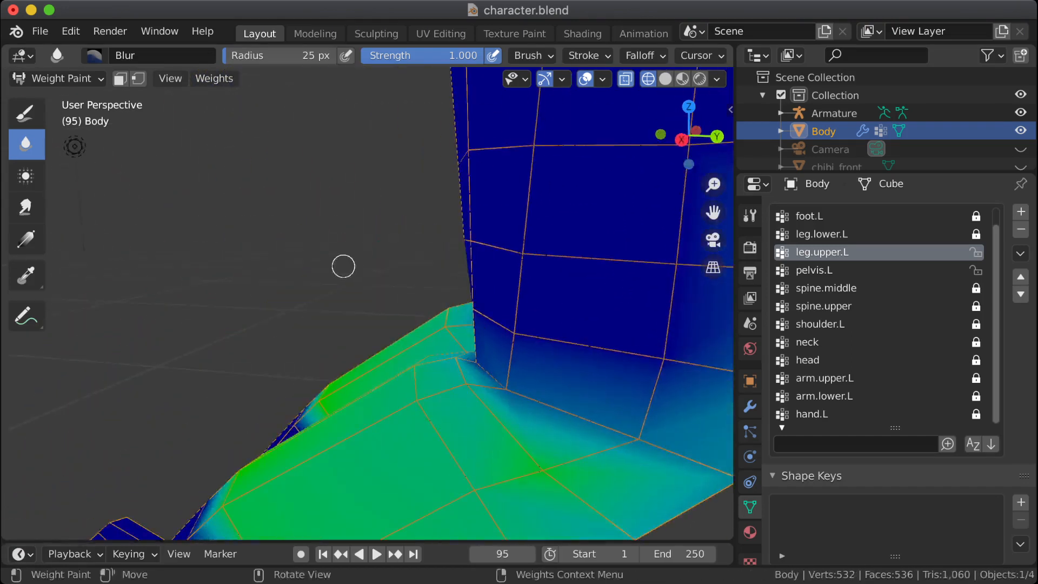
{"action": "middle_click_drag", "start_coordinate": [343, 264], "coordinate": [378, 303]}
{"action": "mouse_move", "coordinate": [452, 291]}
{"action": "left_mouse_down"}
{"action": "mouse_move", "coordinate": [475, 250]}
{"action": "mouse_move", "coordinate": [507, 346]}
{"action": "left_mouse_up"}
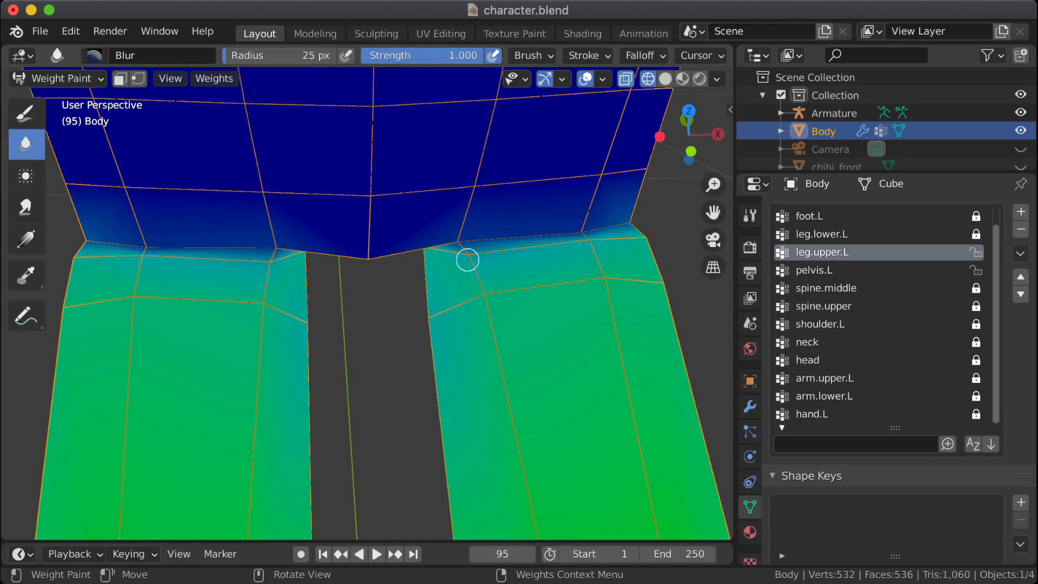
Step: Smear the upper thigh weights up into the inner front crease of the left leg, undoing the unsuitable strokes
{"action": "left_click", "coordinate": [25, 208]}
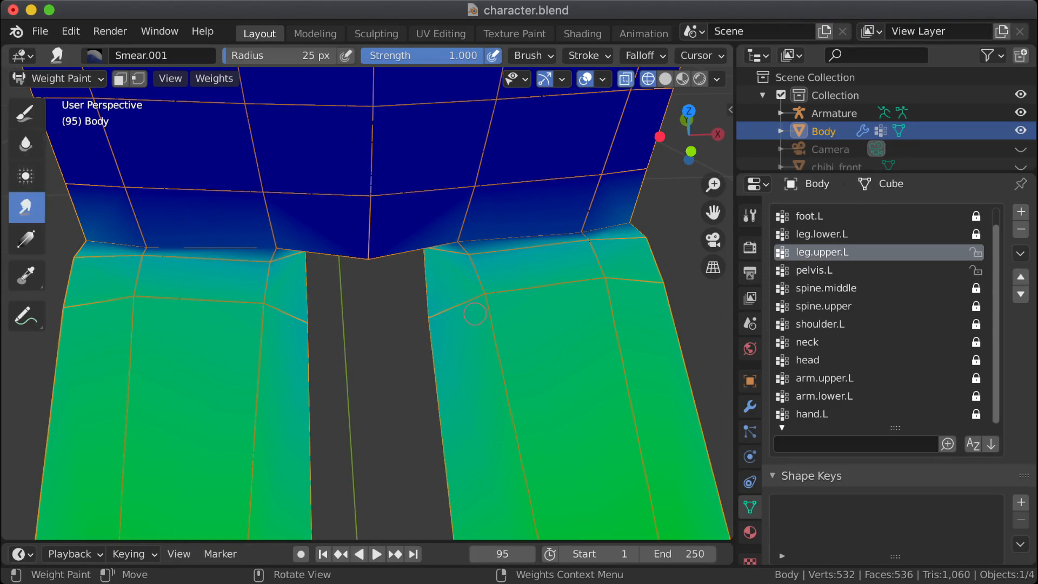
{"action": "mouse_move", "coordinate": [485, 301]}
{"action": "left_mouse_down"}
{"action": "mouse_move", "coordinate": [475, 248]}
{"action": "mouse_move", "coordinate": [503, 286]}
{"action": "left_mouse_up"}
{"action": "key", "text": "ctrl+z"}
{"action": "mouse_move", "coordinate": [477, 288]}
{"action": "left_mouse_down"}
{"action": "mouse_move", "coordinate": [466, 246]}
{"action": "mouse_move", "coordinate": [469, 257]}
{"action": "left_mouse_up"}
{"action": "key", "text": "ctrl+z"}
{"action": "left_click_drag", "start_coordinate": [473, 267], "coordinate": [469, 255]}
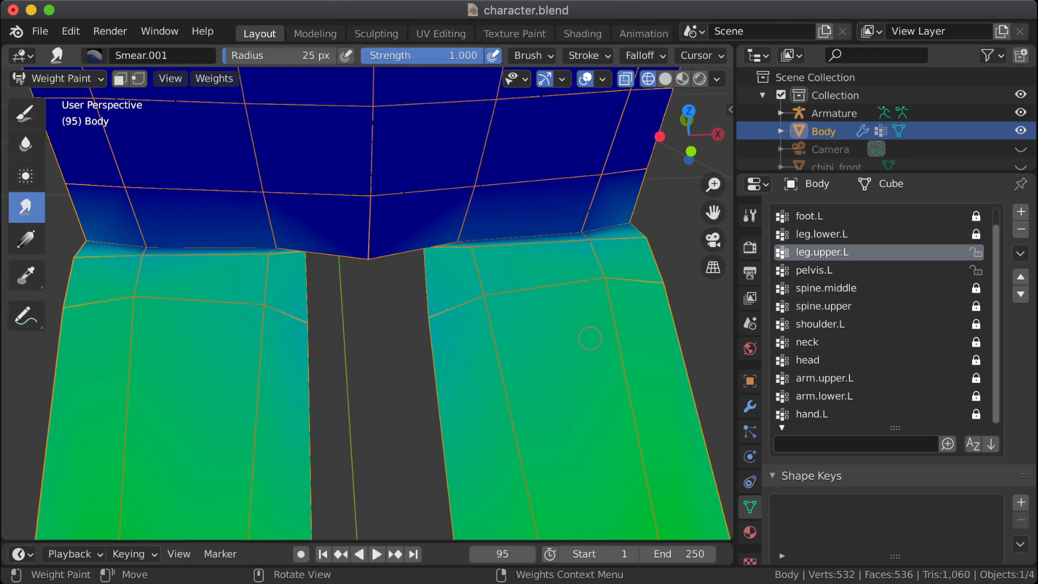
Step: Smear the leg.upper.L weights from the top of the left thigh toward the front and outer hip crease
{"action": "mouse_move", "coordinate": [590, 338]}
{"action": "middle_mouse_down"}
{"action": "mouse_move", "coordinate": [238, 422]}
{"action": "mouse_move", "coordinate": [461, 355]}
{"action": "middle_mouse_up"}
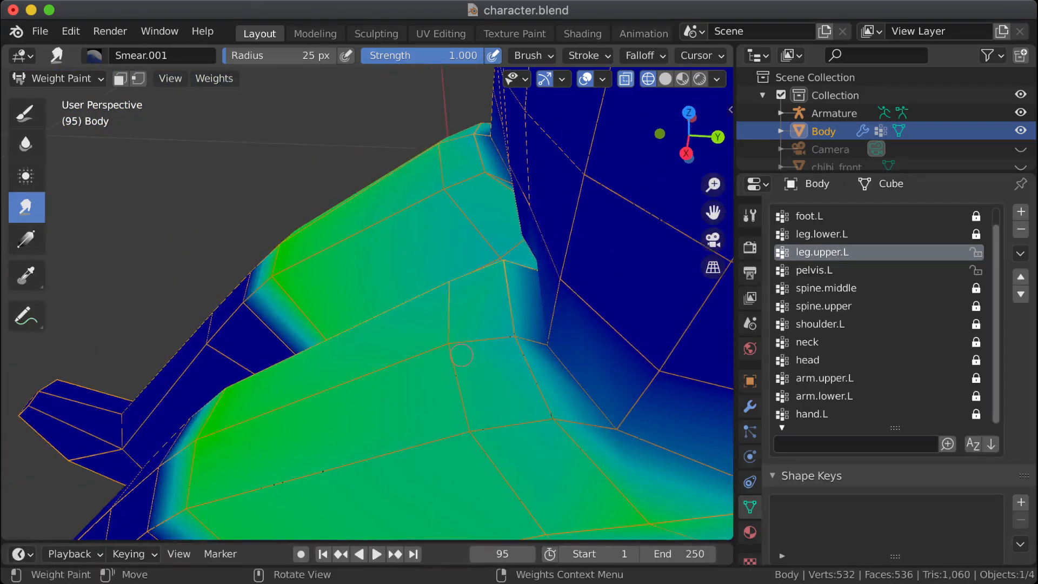
{"action": "mouse_move", "coordinate": [461, 355]}
{"action": "left_mouse_down"}
{"action": "mouse_move", "coordinate": [456, 346]}
{"action": "mouse_move", "coordinate": [513, 336]}
{"action": "left_mouse_up"}
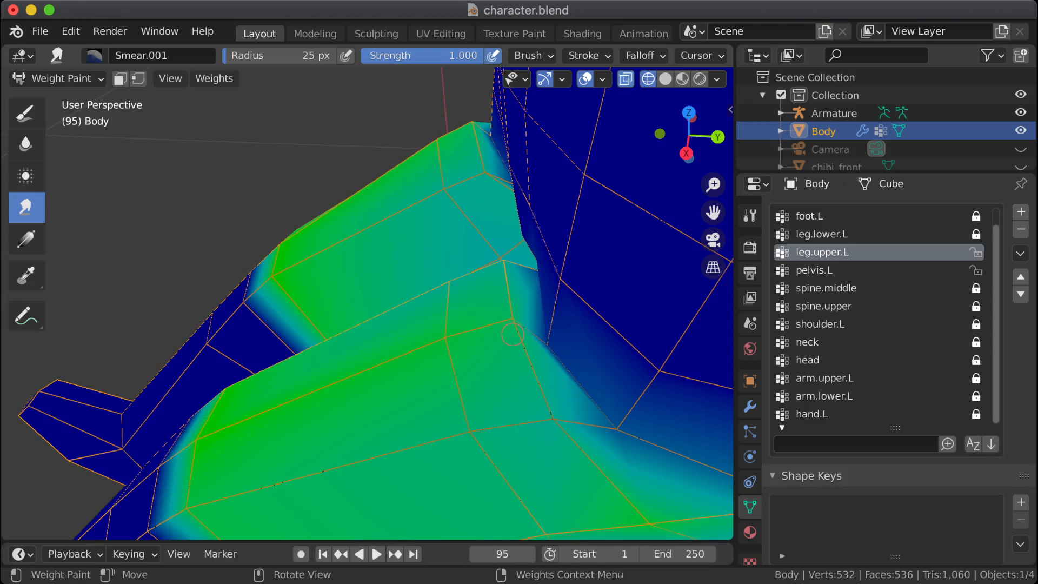
{"action": "middle_click_drag", "start_coordinate": [536, 373], "coordinate": [557, 378]}
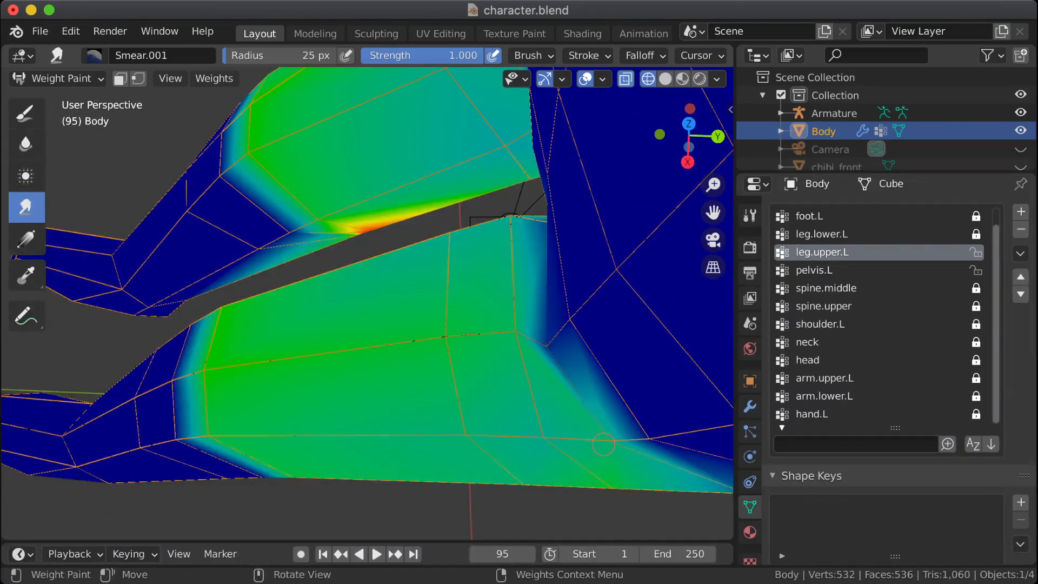
{"action": "mouse_move", "coordinate": [576, 439]}
{"action": "middle_mouse_down"}
{"action": "mouse_move", "coordinate": [557, 411]}
{"action": "mouse_move", "coordinate": [574, 377]}
{"action": "middle_mouse_up"}
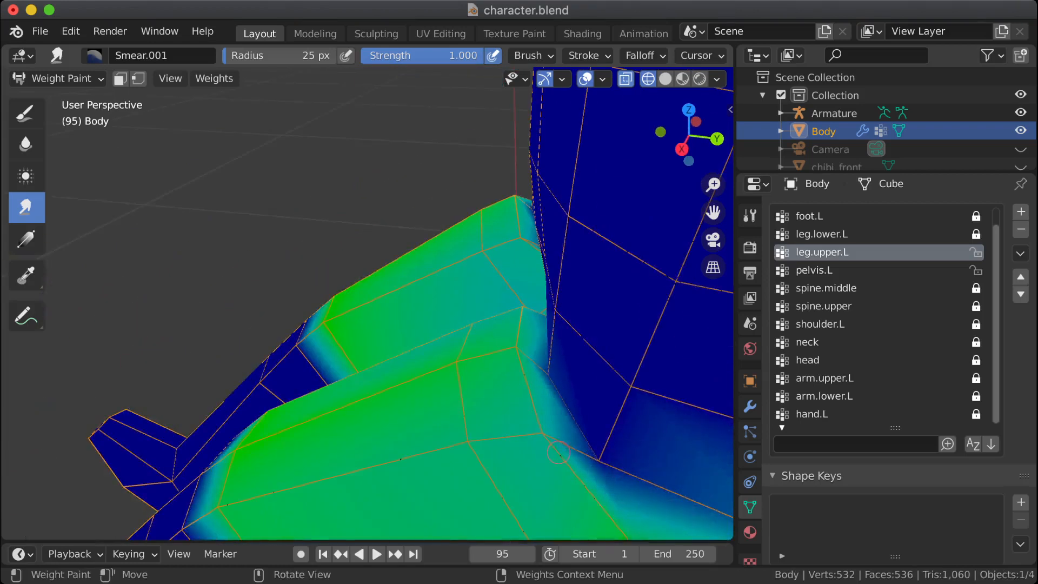
{"action": "mouse_move", "coordinate": [559, 452]}
{"action": "left_mouse_down"}
{"action": "mouse_move", "coordinate": [545, 435]}
{"action": "mouse_move", "coordinate": [609, 459]}
{"action": "left_mouse_up"}
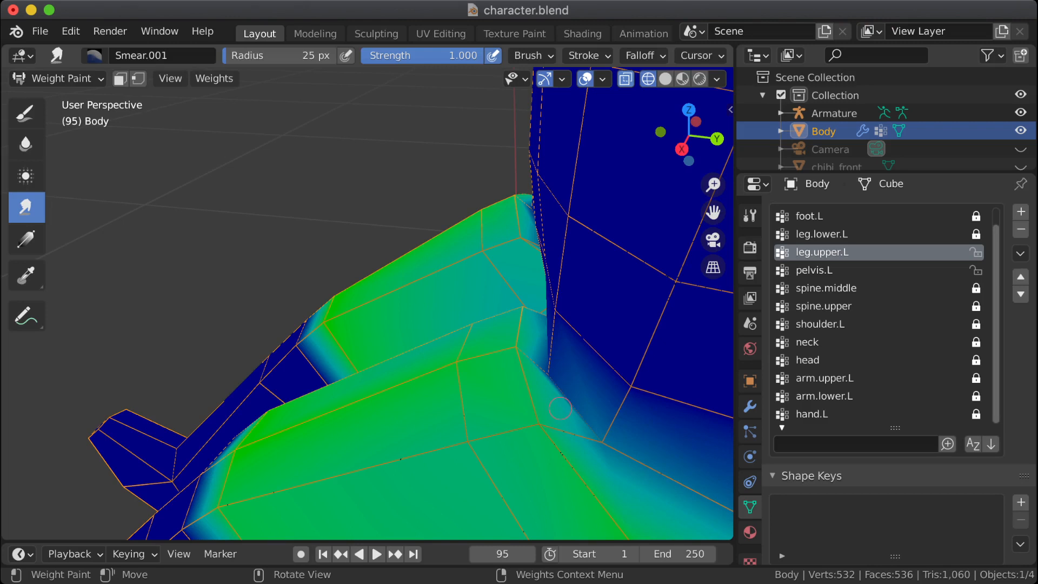
Step: Try smearing the weights across the crease vertex between the left thigh and pelvis, and undo the strokes
{"action": "left_click_drag", "start_coordinate": [515, 346], "coordinate": [543, 363]}
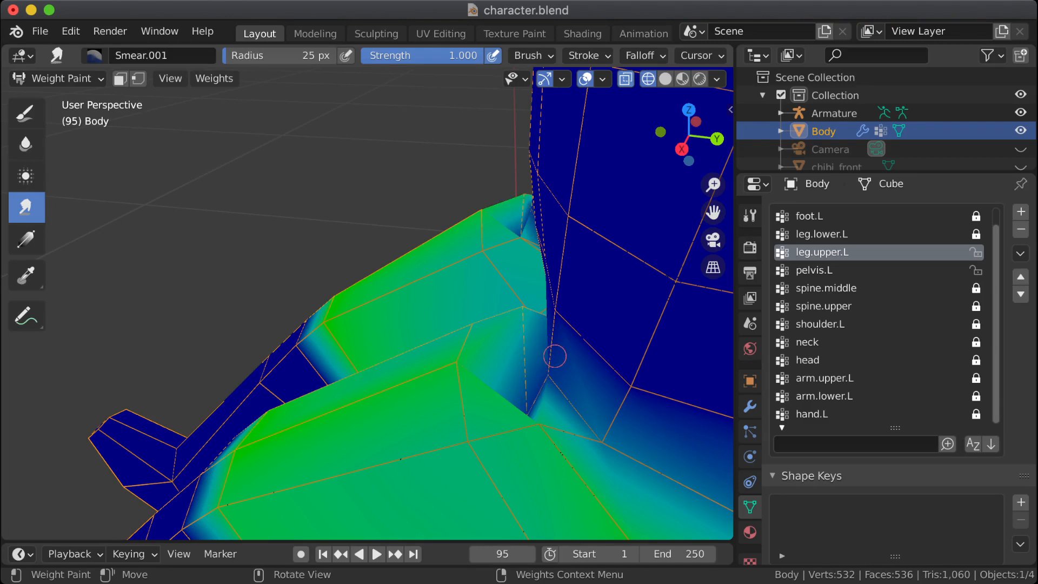
{"action": "middle_click_drag", "start_coordinate": [554, 352], "coordinate": [533, 339]}
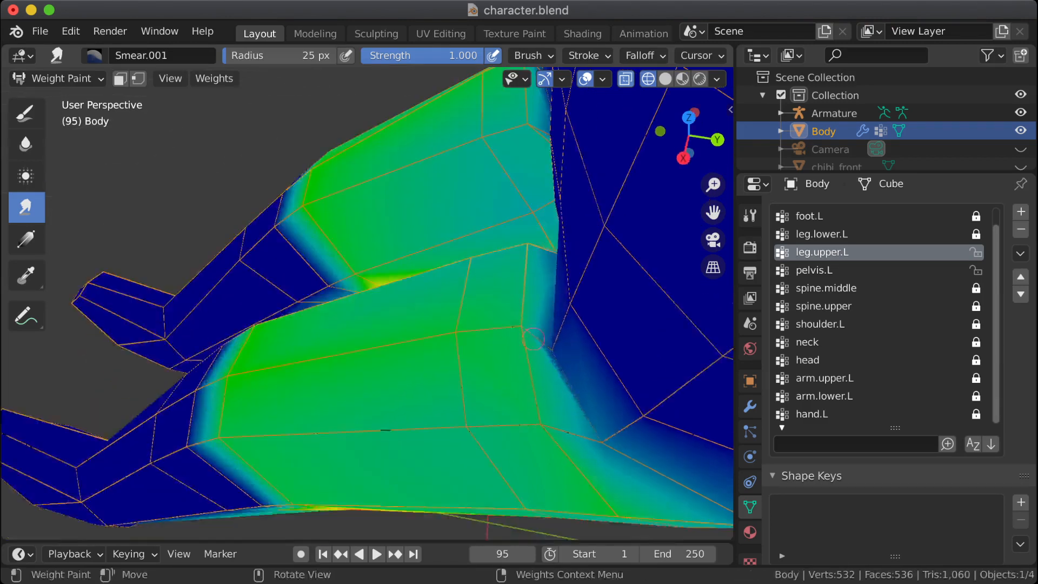
{"action": "left_click_drag", "start_coordinate": [521, 325], "coordinate": [563, 352]}
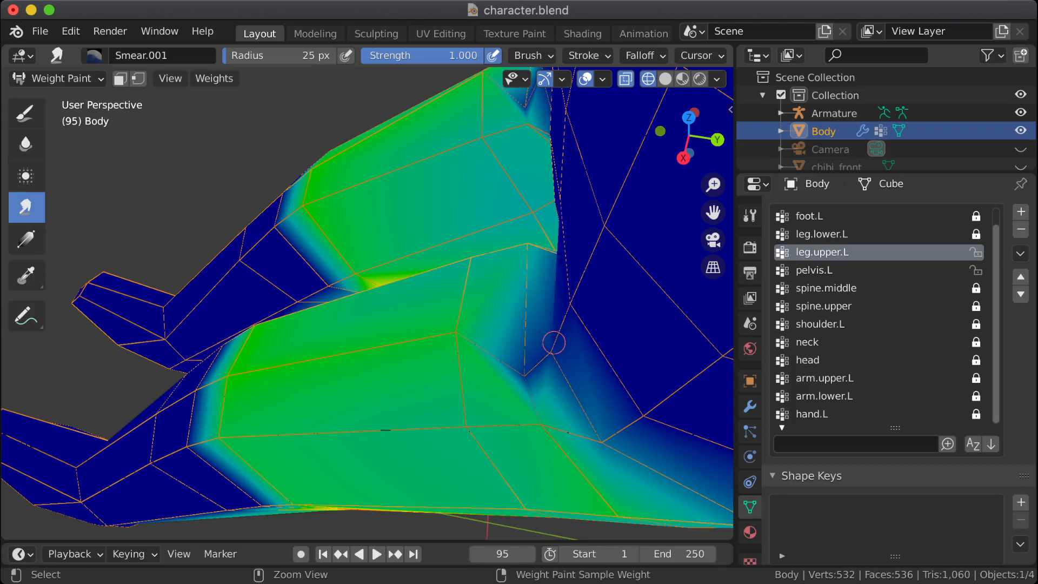
{"action": "key", "text": "ctrl+z"}
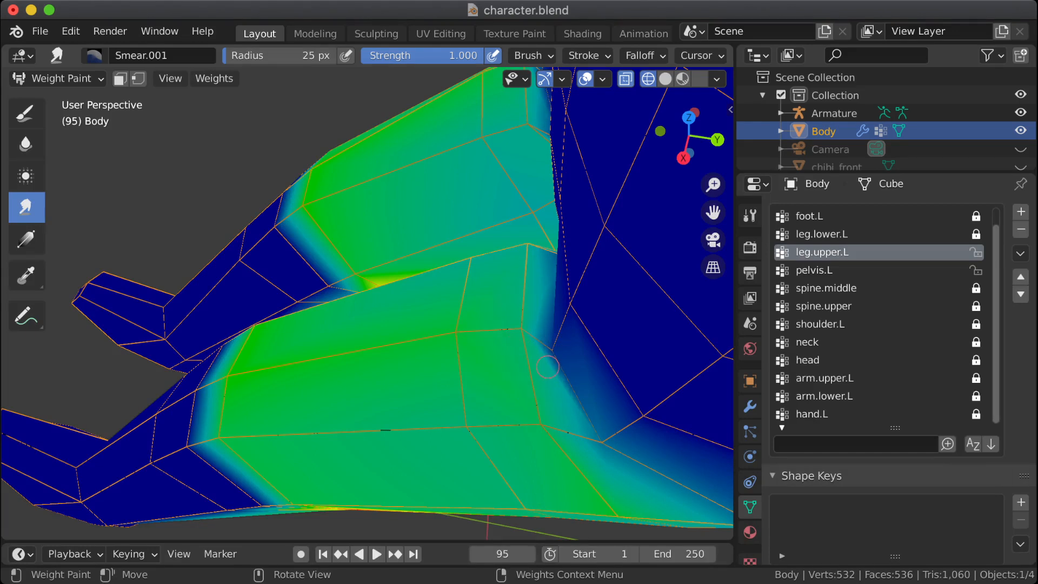
Step: Blur the leg.upper.L weights along the front crease where the left thigh meets the pelvis, from outer hip to inner thigh
{"action": "left_click", "coordinate": [25, 176]}
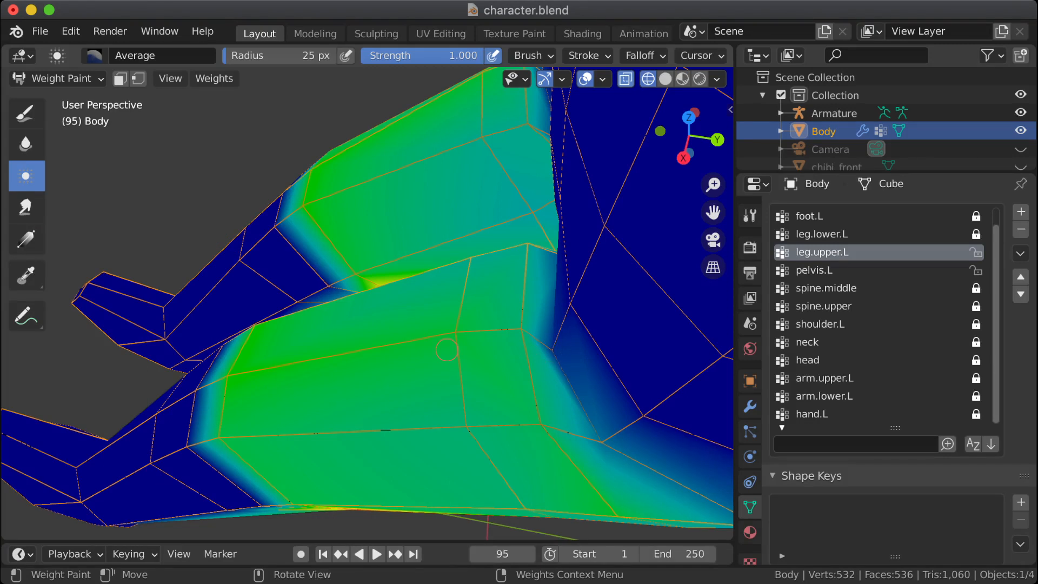
{"action": "left_click", "coordinate": [25, 143]}
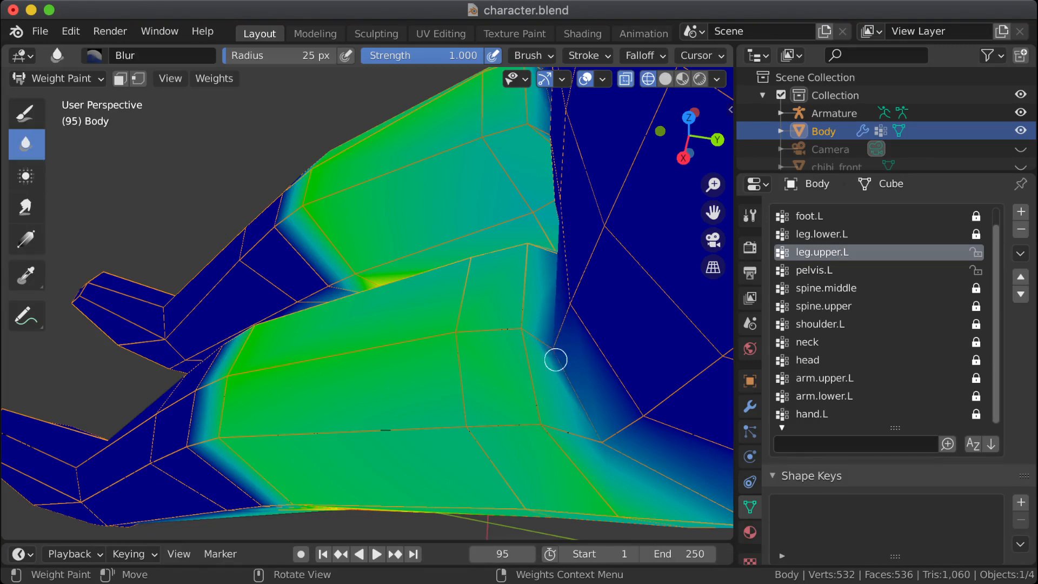
{"action": "left_click_drag", "start_coordinate": [556, 360], "coordinate": [552, 341]}
{"action": "middle_click_drag", "start_coordinate": [553, 367], "coordinate": [563, 343]}
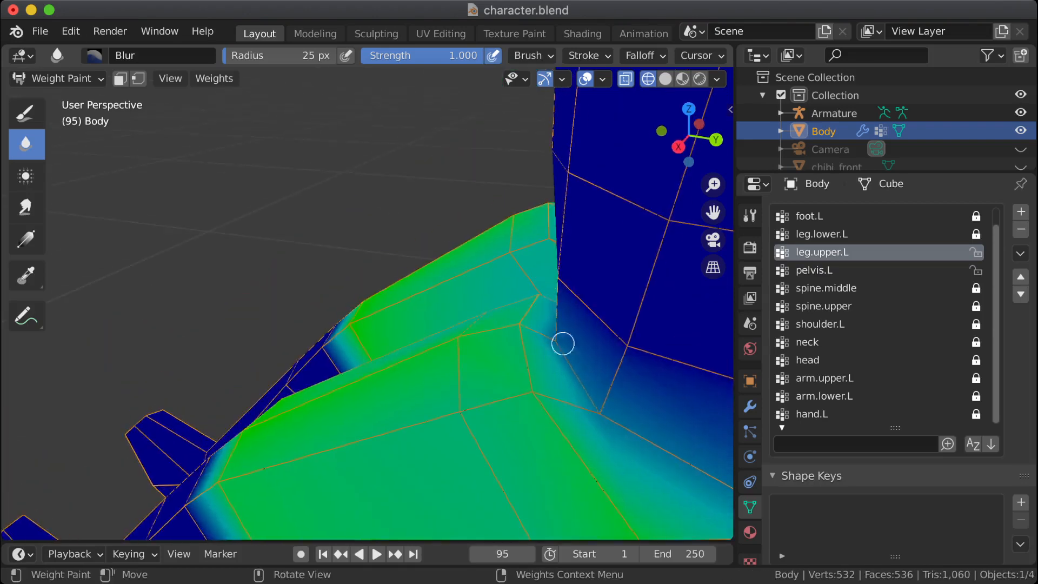
{"action": "left_click_drag", "start_coordinate": [563, 343], "coordinate": [608, 404]}
{"action": "mouse_move", "coordinate": [598, 394]}
{"action": "middle_mouse_down"}
{"action": "mouse_move", "coordinate": [502, 389]}
{"action": "mouse_move", "coordinate": [411, 335]}
{"action": "middle_mouse_up"}
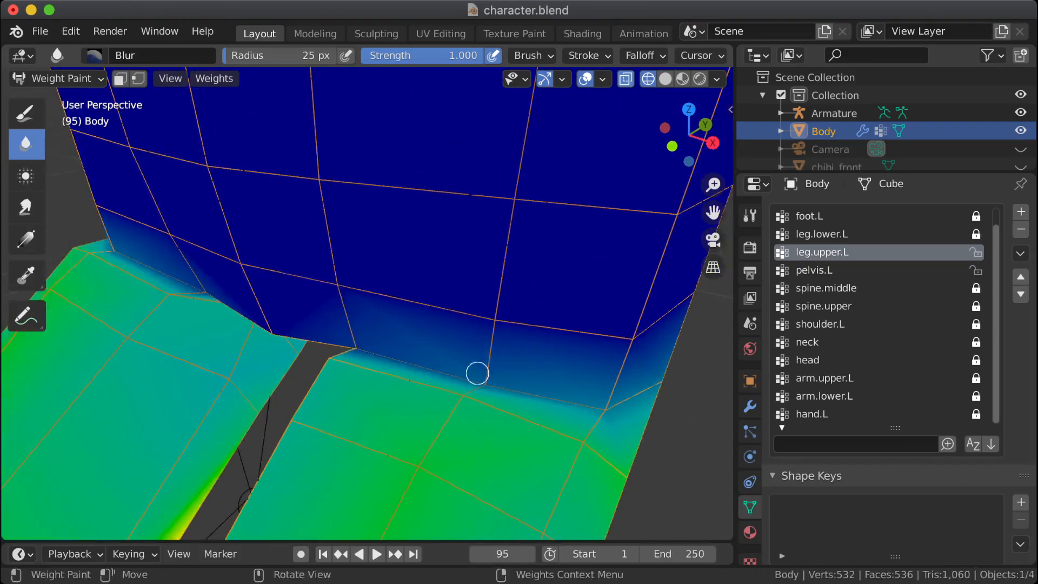
{"action": "left_click_drag", "start_coordinate": [490, 382], "coordinate": [457, 398]}
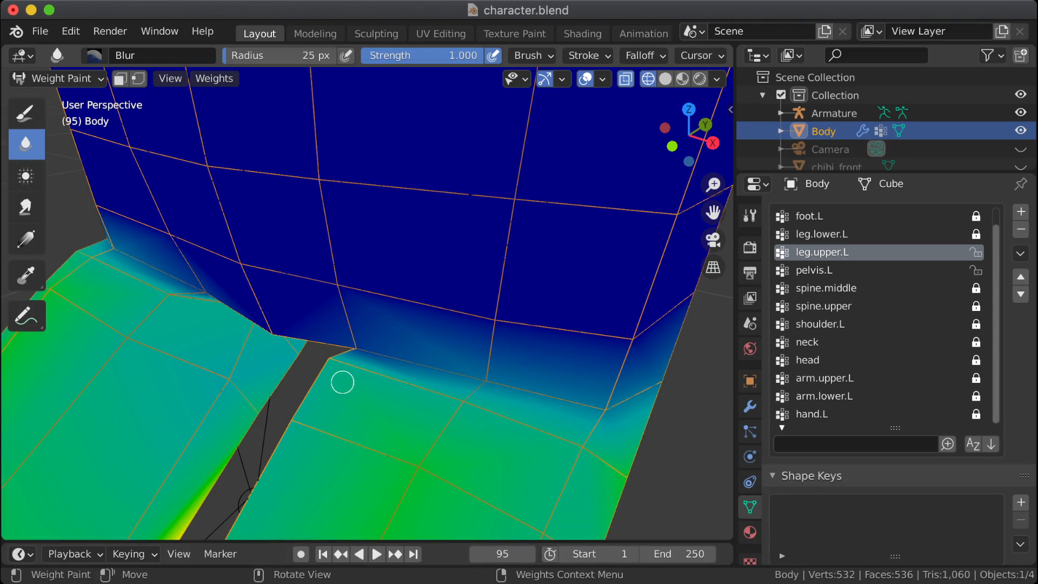
{"action": "mouse_move", "coordinate": [355, 350]}
{"action": "middle_mouse_down"}
{"action": "mouse_move", "coordinate": [366, 364]}
{"action": "mouse_move", "coordinate": [338, 350]}
{"action": "mouse_move", "coordinate": [428, 361]}
{"action": "mouse_move", "coordinate": [340, 357]}
{"action": "middle_mouse_up"}
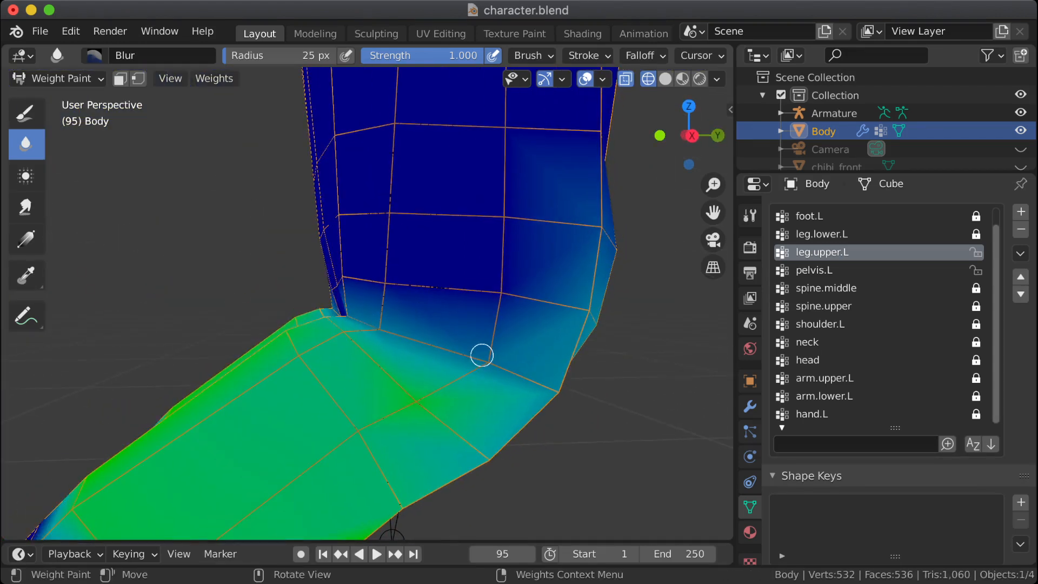
Step: Examine the blended leg.upper.L weights around the left hip crease from the side and up close at the front
{"action": "scroll", "coordinate": [428, 345], "scroll_direction": "down", "scroll_amount": 3}
{"action": "scroll", "coordinate": [428, 345], "scroll_direction": "down", "scroll_amount": 2}
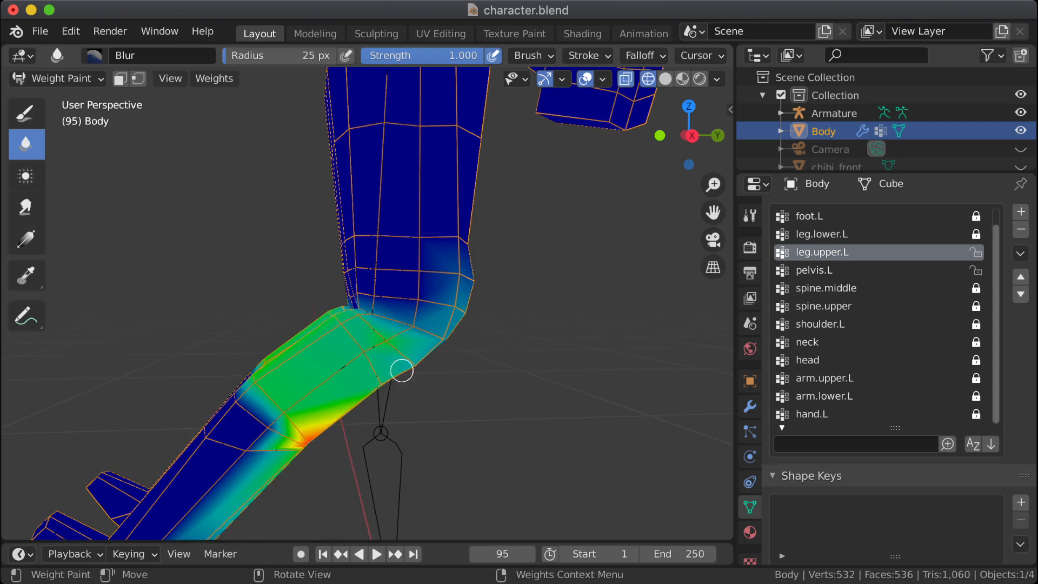
{"action": "scroll", "coordinate": [402, 371], "scroll_direction": "up", "scroll_amount": 6}
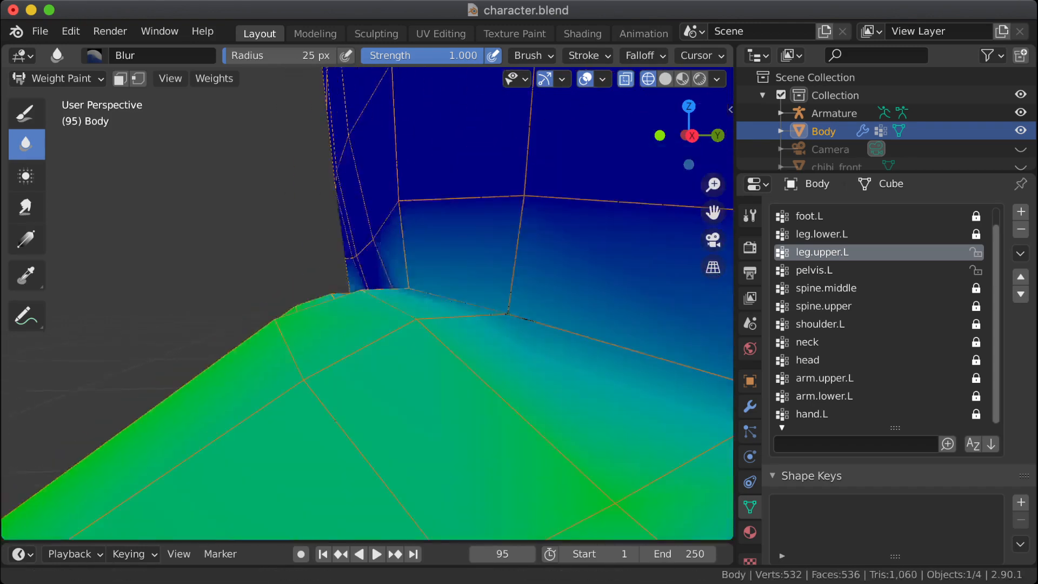
{"action": "scroll", "coordinate": [414, 365], "scroll_direction": "down", "scroll_amount": 4}
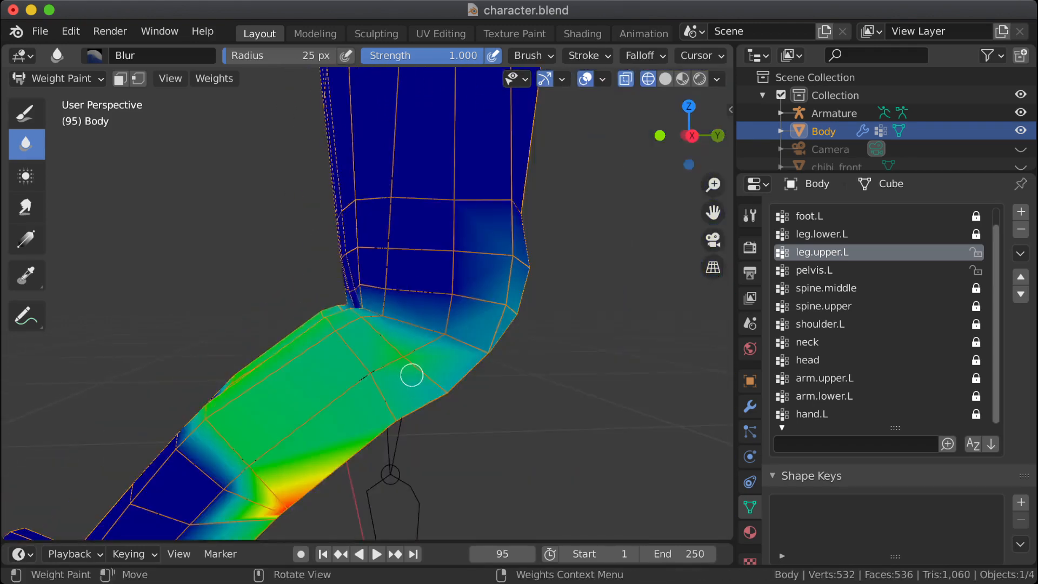
{"action": "mouse_move", "coordinate": [365, 344]}
{"action": "middle_mouse_down"}
{"action": "mouse_move", "coordinate": [427, 354]}
{"action": "mouse_move", "coordinate": [364, 352]}
{"action": "mouse_move", "coordinate": [364, 337]}
{"action": "middle_mouse_up"}
{"action": "scroll", "coordinate": [354, 343], "scroll_direction": "up", "scroll_amount": 5}
{"action": "scroll", "coordinate": [364, 336], "scroll_direction": "up", "scroll_amount": 8}
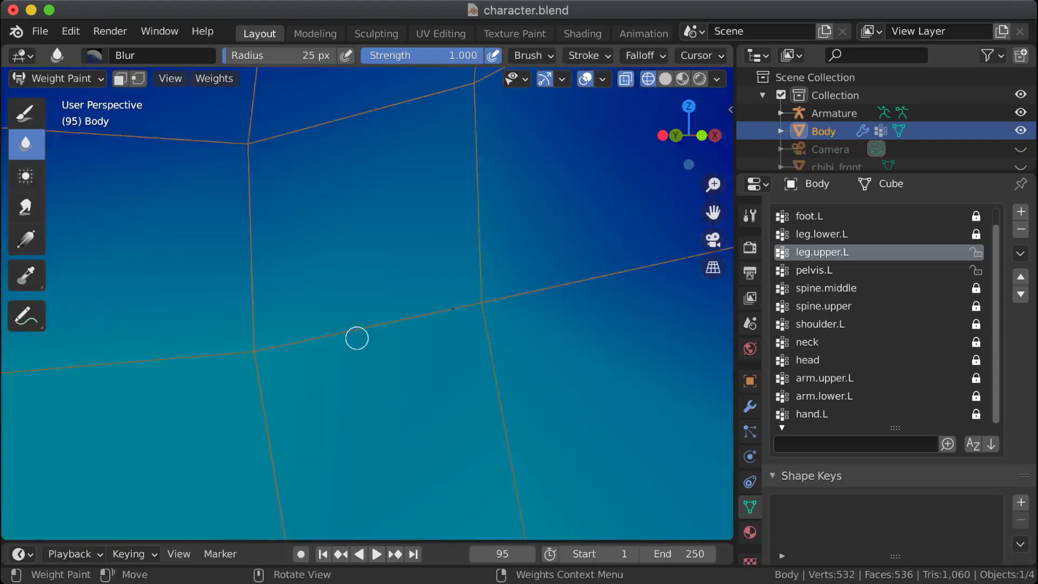
{"action": "scroll", "coordinate": [357, 339], "scroll_direction": "down", "scroll_amount": 8}
{"action": "scroll", "coordinate": [350, 352], "scroll_direction": "up", "scroll_amount": 3}
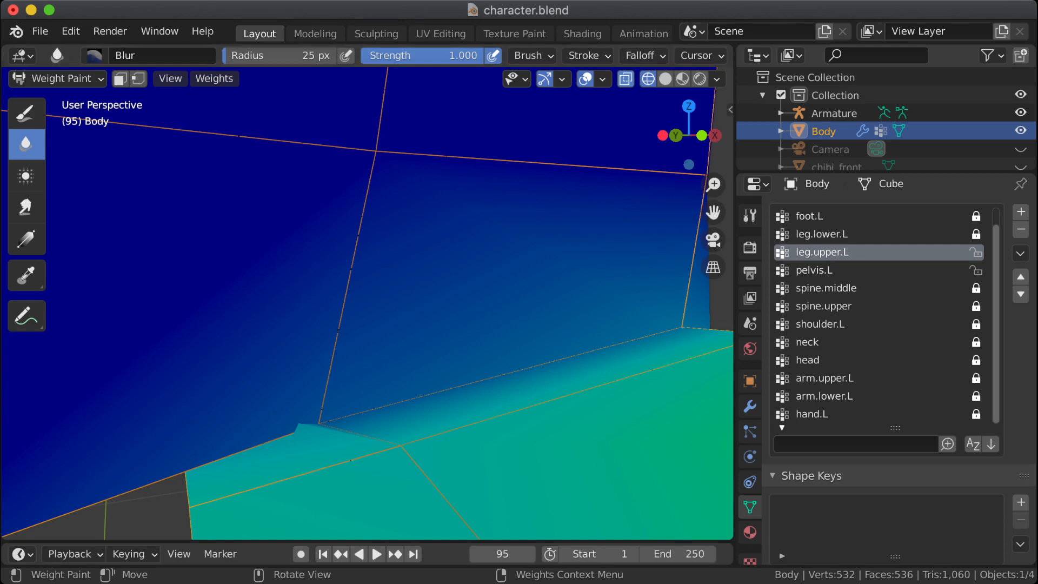
Step: Return the body from weight painting to Object Mode with solid shading, and hide the armature
{"action": "left_click", "coordinate": [57, 79]}
{"action": "left_click", "coordinate": [58, 119]}
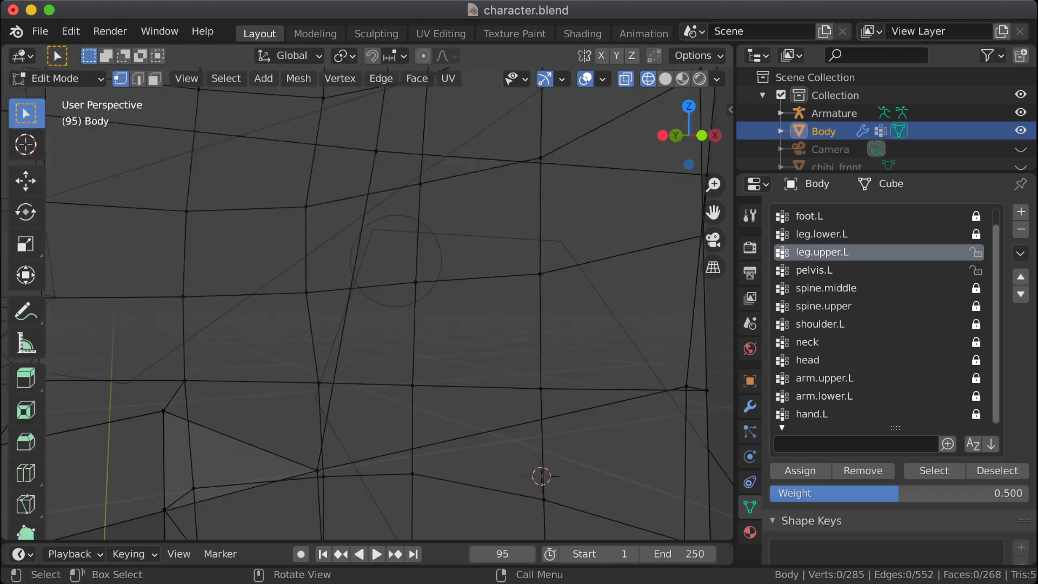
{"action": "scroll", "coordinate": [368, 304], "scroll_direction": "up", "scroll_amount": 3}
{"action": "key", "text": "Tab"}
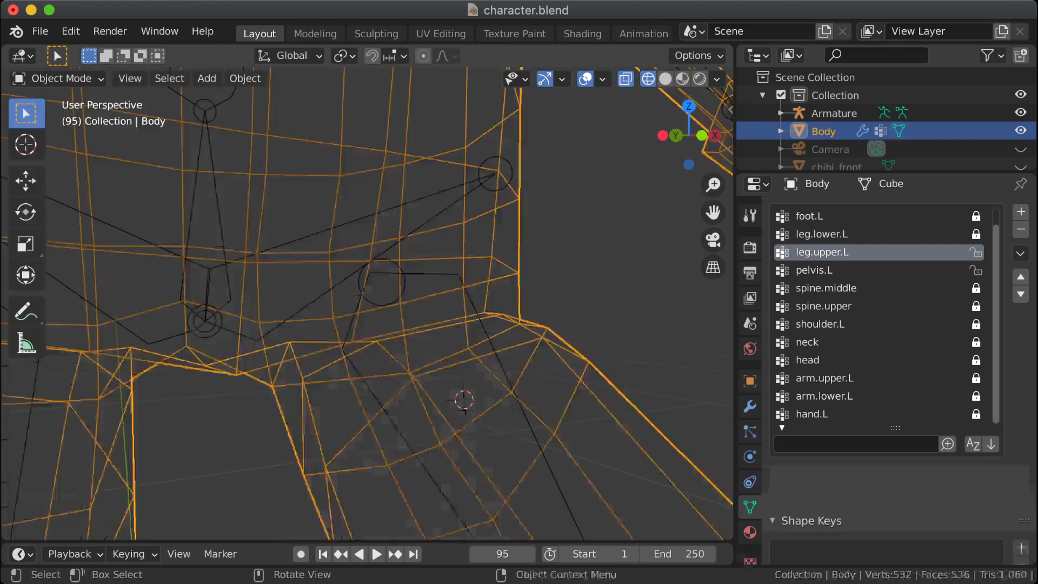
{"action": "key", "text": "Tab"}
{"action": "key", "text": "Tab"}
{"action": "key", "text": "shift+z"}
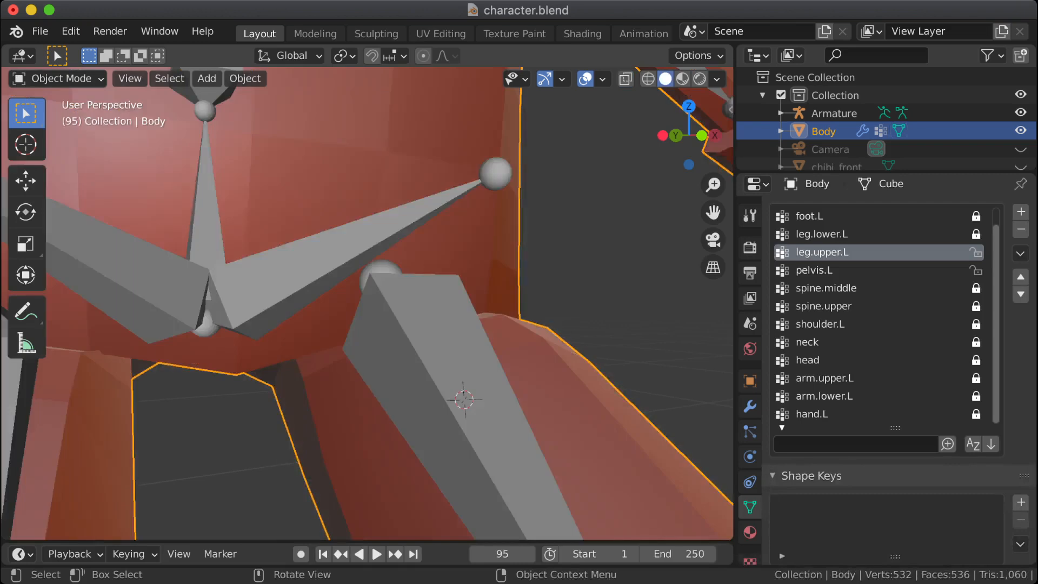
{"action": "left_click", "coordinate": [1021, 113]}
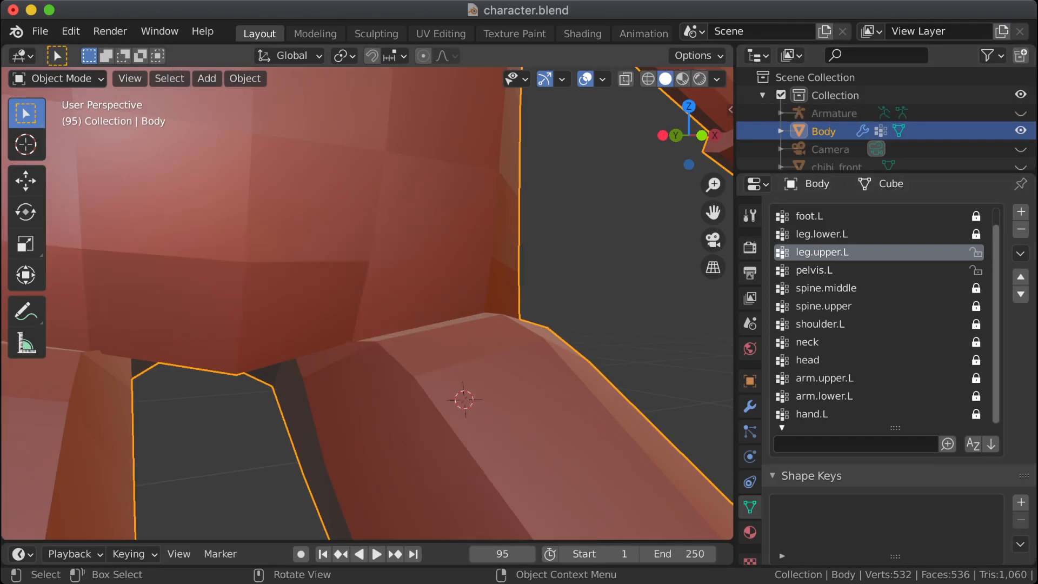
Step: Compare the posed hips and crotch in Object Mode with the undeformed mesh in Edit Mode, and clear the vertex selection
{"action": "middle_click_drag", "start_coordinate": [378, 336], "coordinate": [378, 281]}
{"action": "middle_click_drag", "start_coordinate": [379, 281], "coordinate": [379, 334], "text": "shift"}
{"action": "scroll", "coordinate": [416, 335], "scroll_direction": "down", "scroll_amount": 4}
{"action": "scroll", "coordinate": [417, 335], "scroll_direction": "down", "scroll_amount": 3}
{"action": "key", "text": "Tab"}
{"action": "key", "text": "Tab"}
{"action": "key", "text": "Tab"}
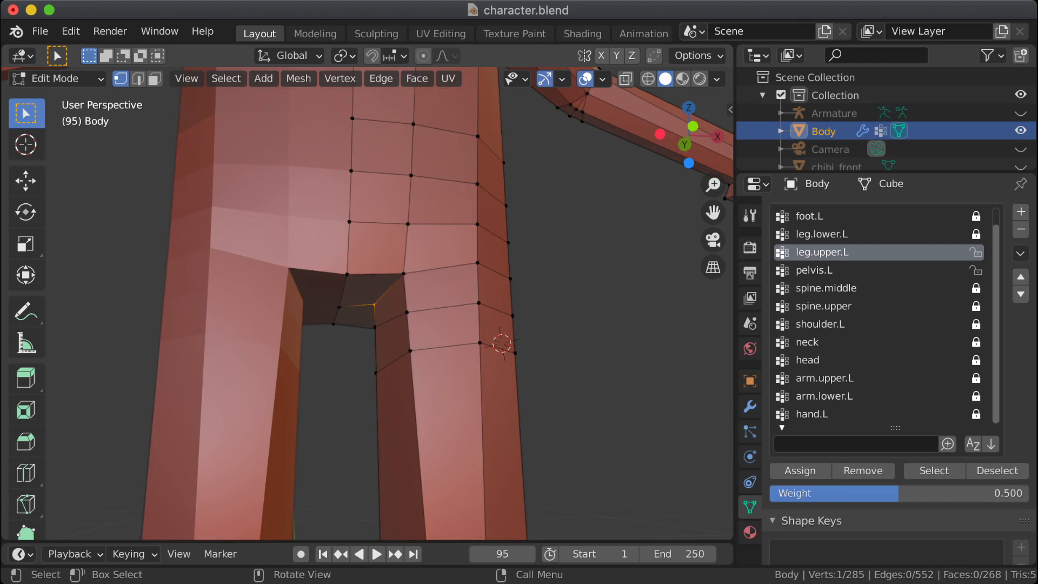
{"action": "middle_click_drag", "start_coordinate": [379, 334], "coordinate": [372, 342]}
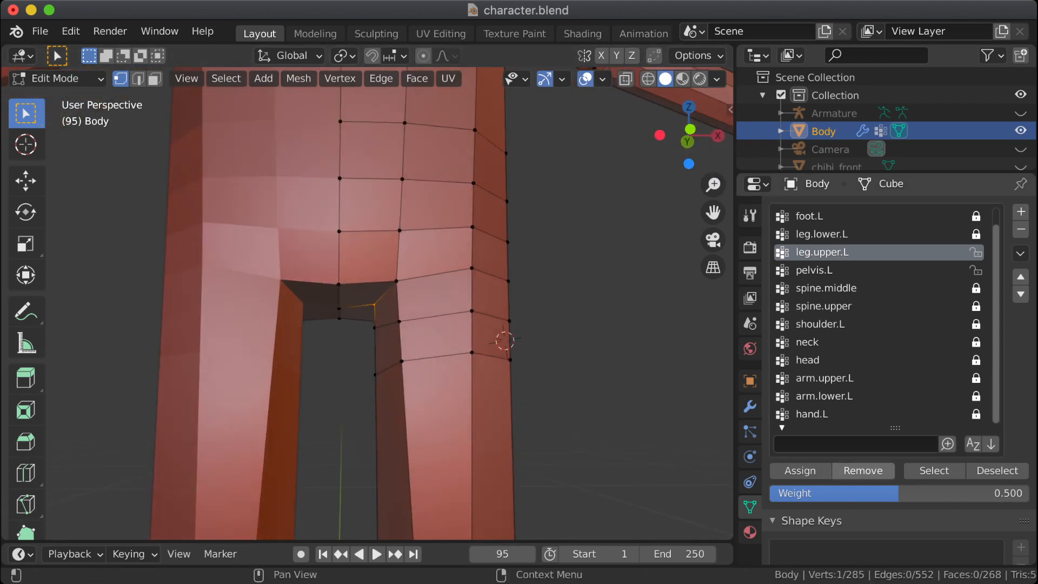
{"action": "key", "text": "Tab"}
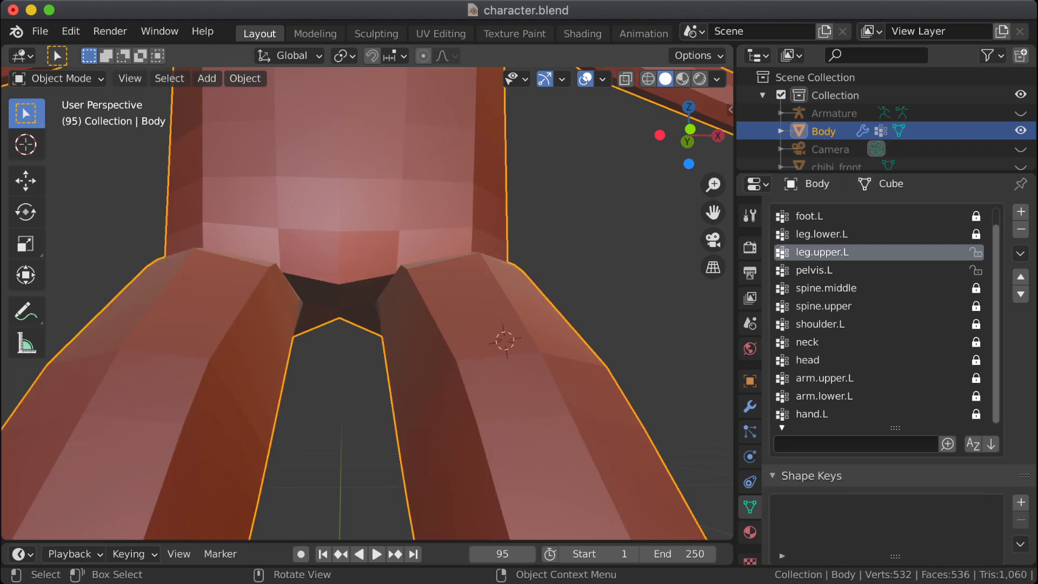
{"action": "key", "text": "Tab"}
{"action": "key", "text": "Tab"}
{"action": "key", "text": "alt+a"}
{"action": "middle_click_drag", "start_coordinate": [340, 330], "coordinate": [392, 334]}
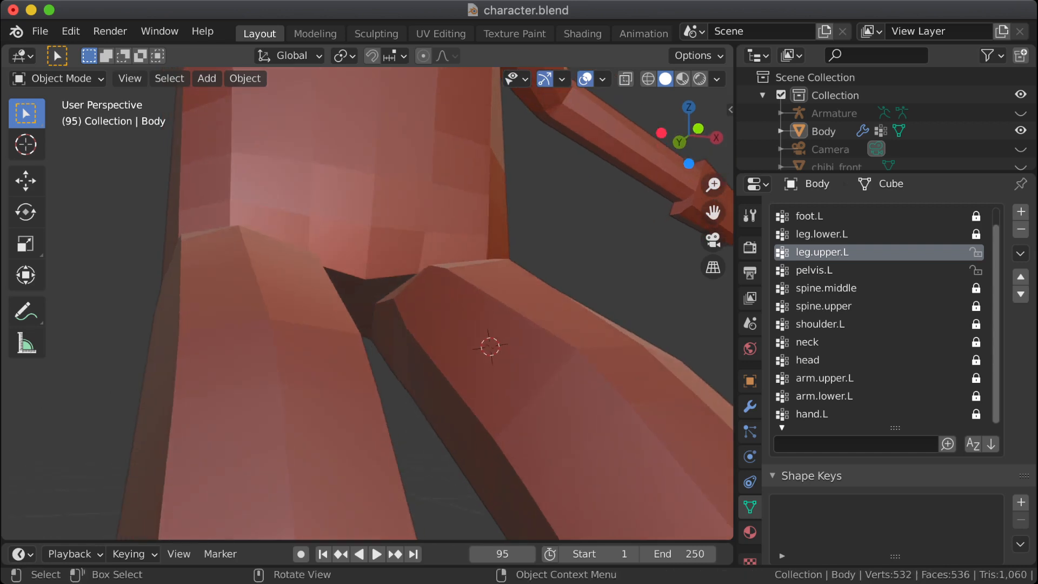
{"action": "key", "text": "Tab"}
{"action": "key", "text": "Tab"}
{"action": "key", "text": "Tab"}
{"action": "key", "text": "Tab"}
{"action": "key", "text": "Tab"}
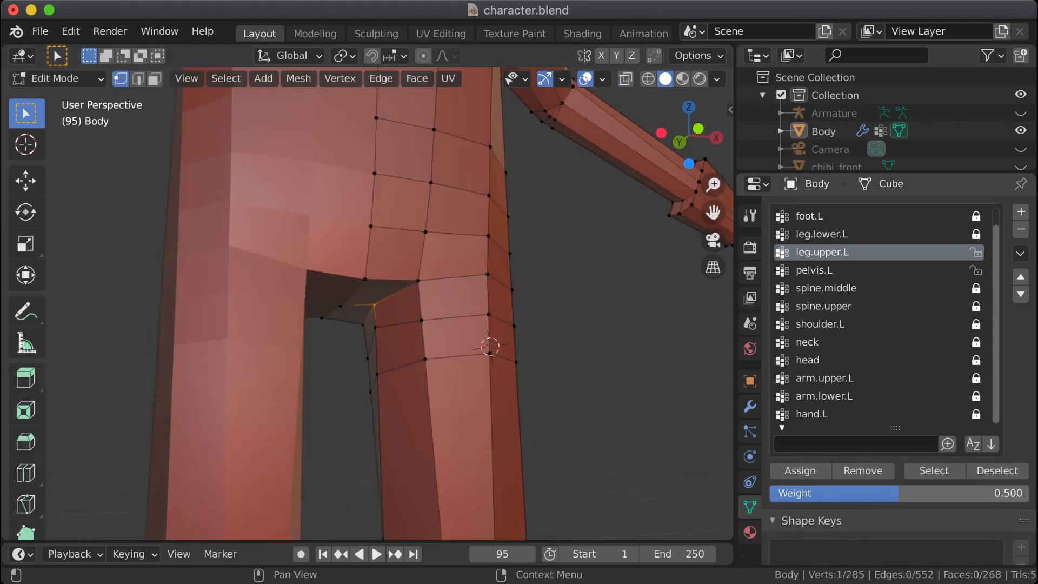
{"action": "key", "text": "alt+a"}
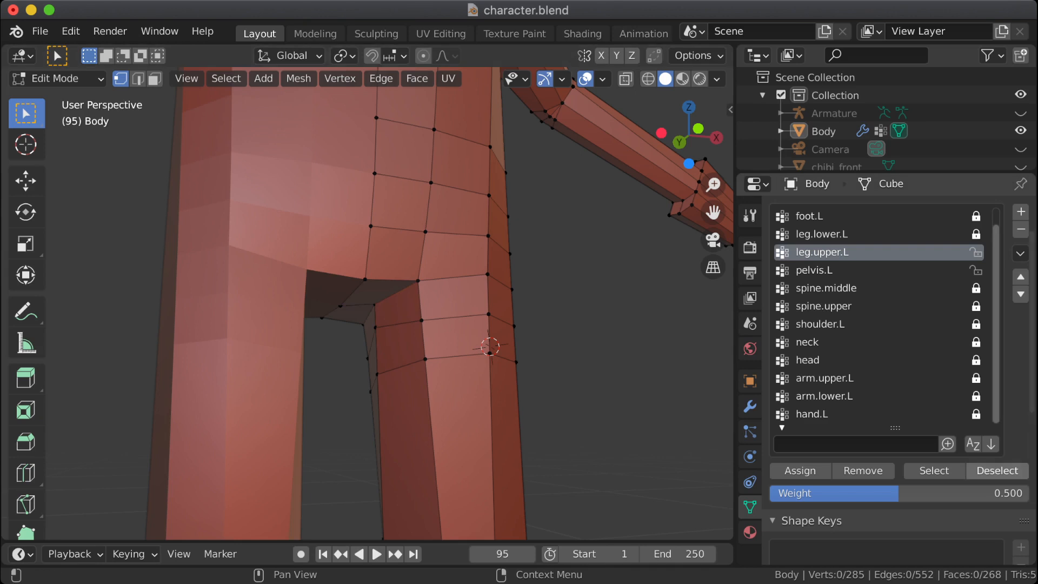
Step: Highlight the vertices assigned to leg.upper.L, examine them against the posed legs, and return to Object Mode with nothing selected
{"action": "left_click", "coordinate": [934, 471]}
{"action": "middle_click_drag", "start_coordinate": [611, 346], "coordinate": [616, 286]}
{"action": "key", "text": "Tab"}
{"action": "scroll", "coordinate": [519, 303], "scroll_direction": "down", "scroll_amount": 7}
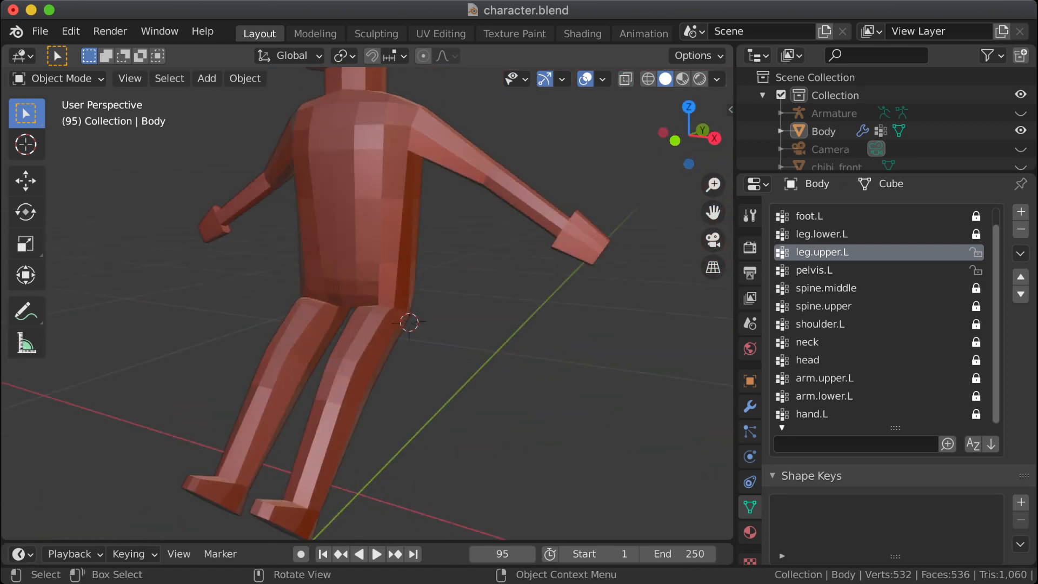
{"action": "scroll", "coordinate": [616, 287], "scroll_direction": "down", "scroll_amount": 2}
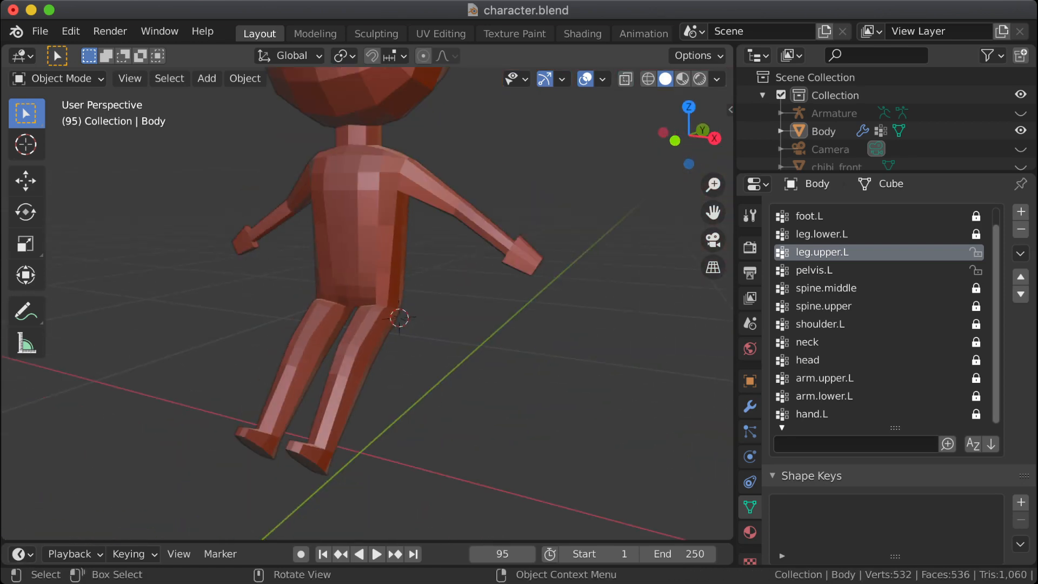
{"action": "key", "text": "Tab"}
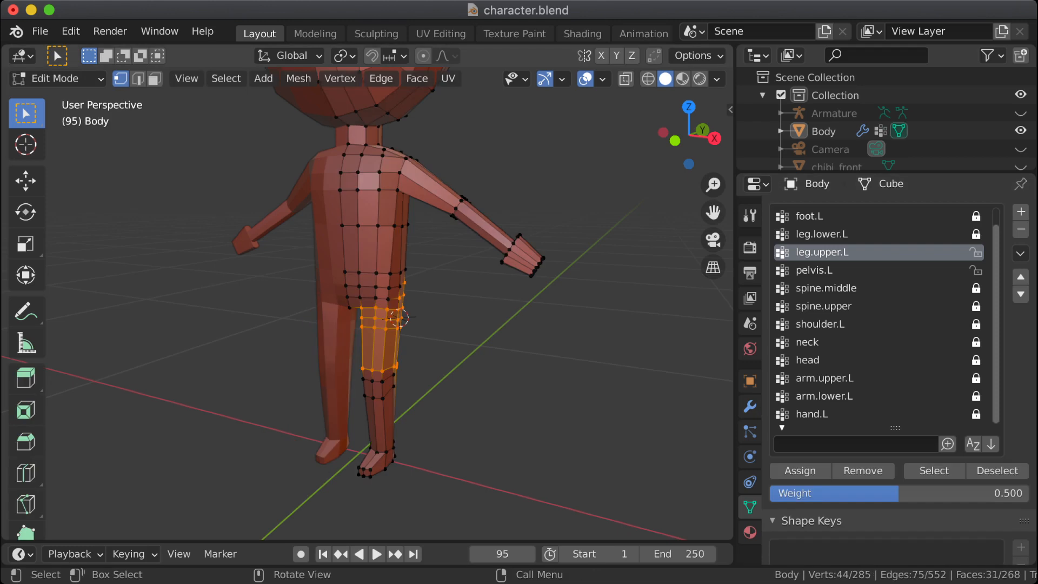
{"action": "middle_click_drag", "start_coordinate": [541, 302], "coordinate": [569, 298]}
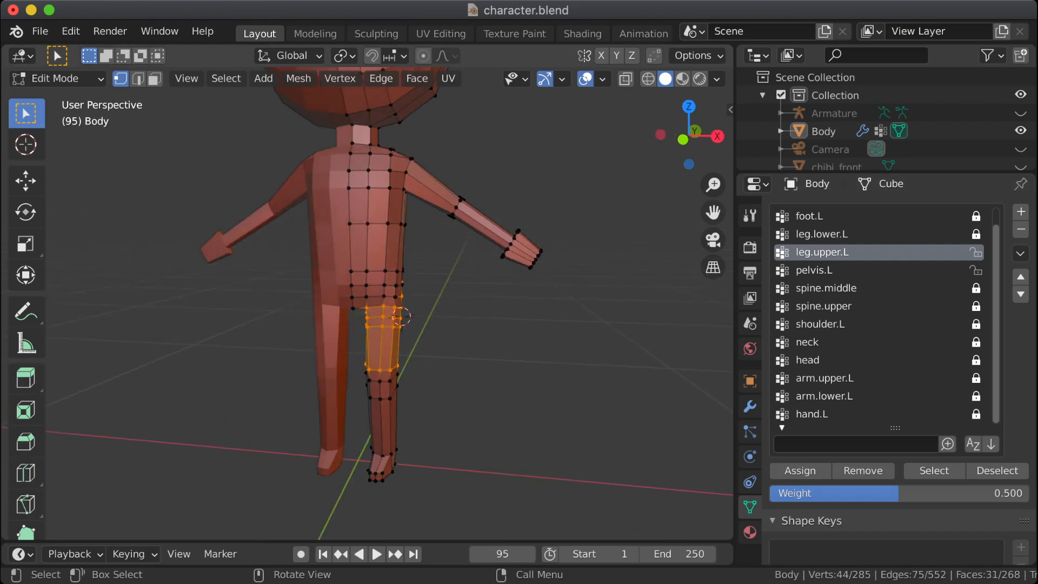
{"action": "key", "text": "alt+a"}
{"action": "left_click", "coordinate": [54, 79]}
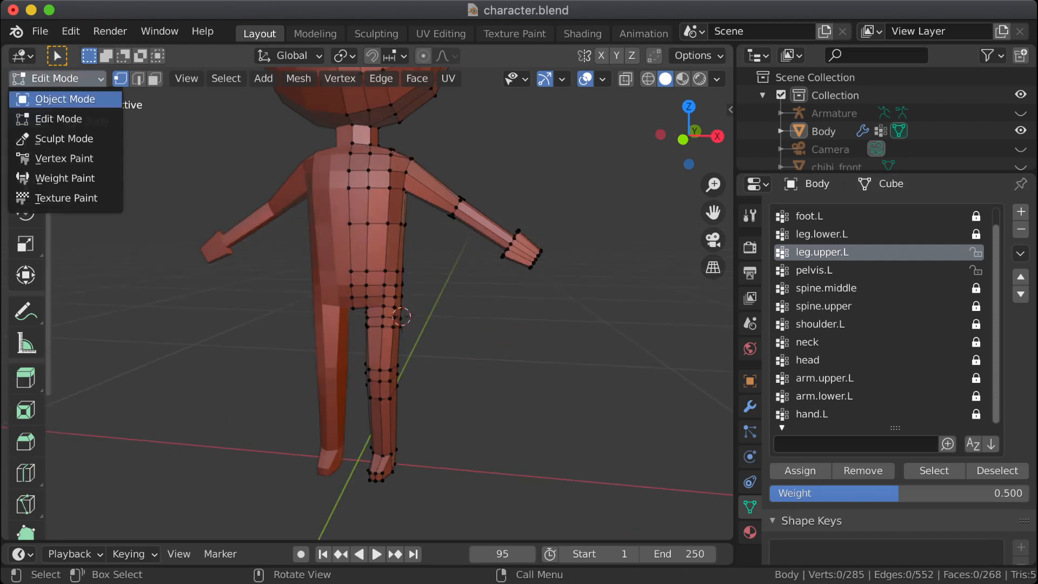
{"action": "left_click", "coordinate": [60, 97]}
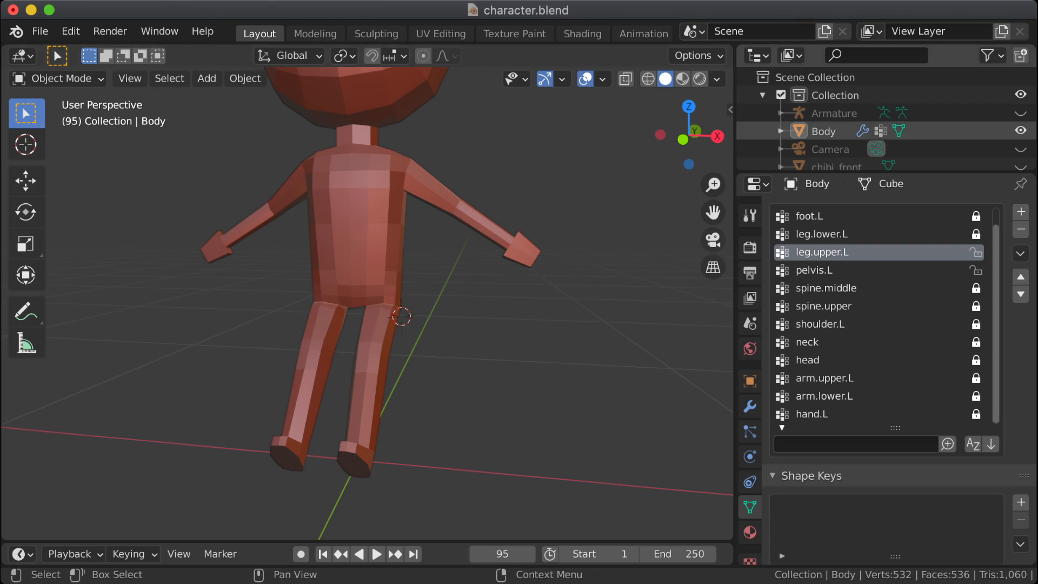
Step: Unhide the armature and set it to Rest Position
{"action": "left_click", "coordinate": [833, 113]}
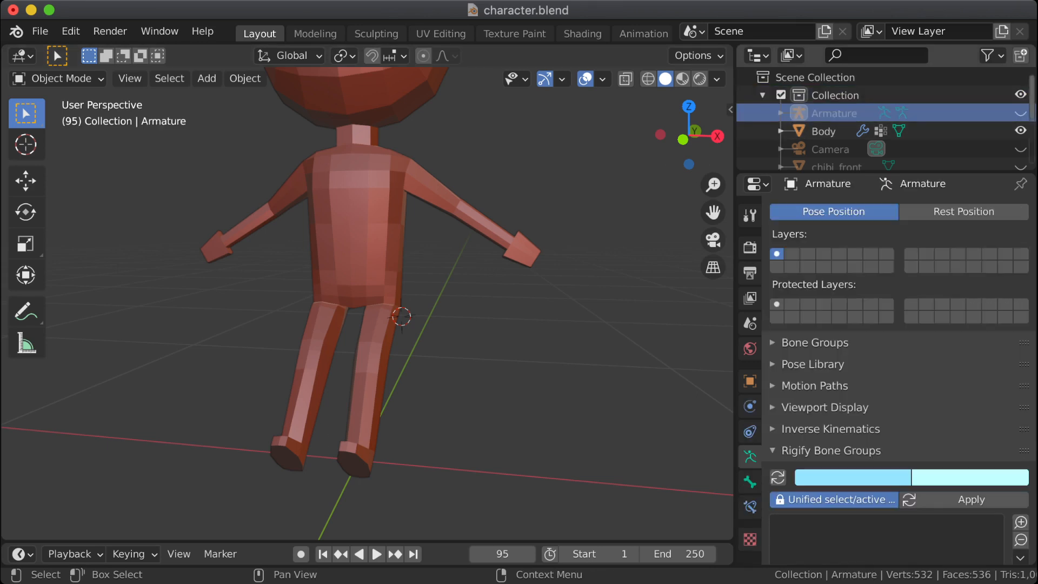
{"action": "left_click", "coordinate": [1021, 113]}
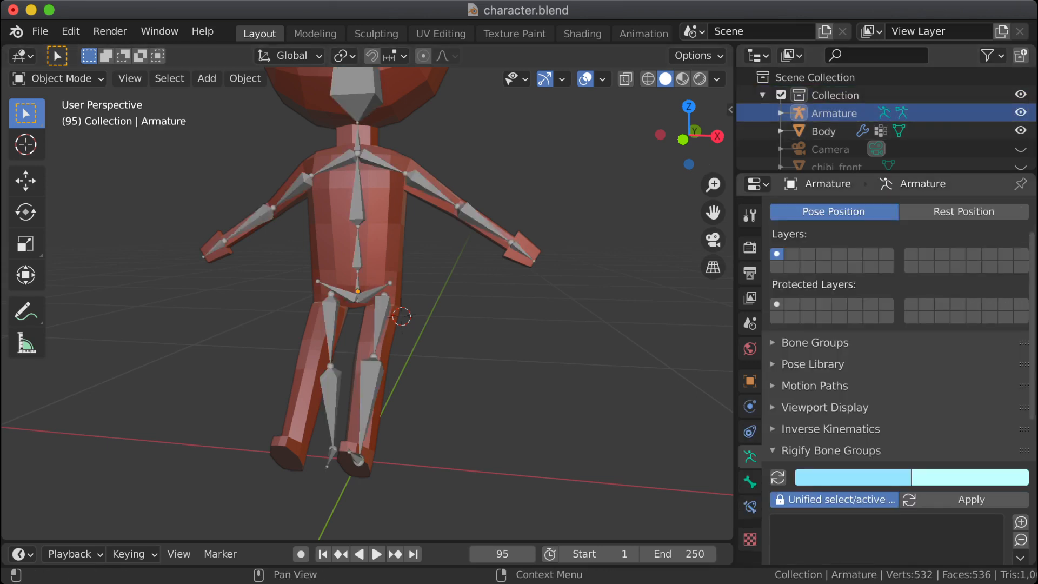
{"action": "left_click", "coordinate": [963, 211]}
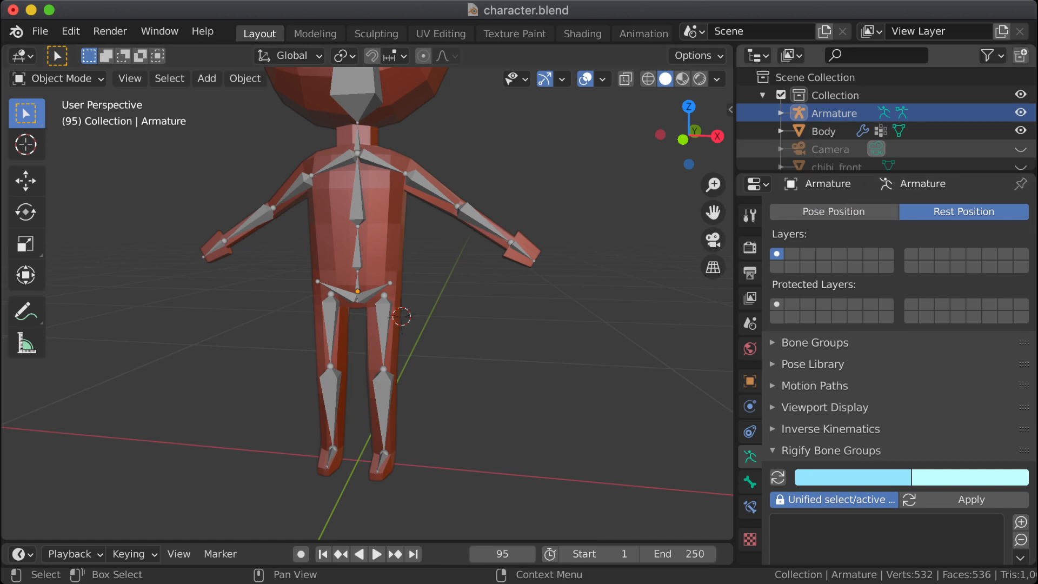
Step: Apply the Mirror modifier on the Body object and deselect everything
{"action": "left_click", "coordinate": [824, 131]}
{"action": "middle_click_drag", "start_coordinate": [465, 270], "coordinate": [498, 270]}
{"action": "left_click", "coordinate": [750, 406]}
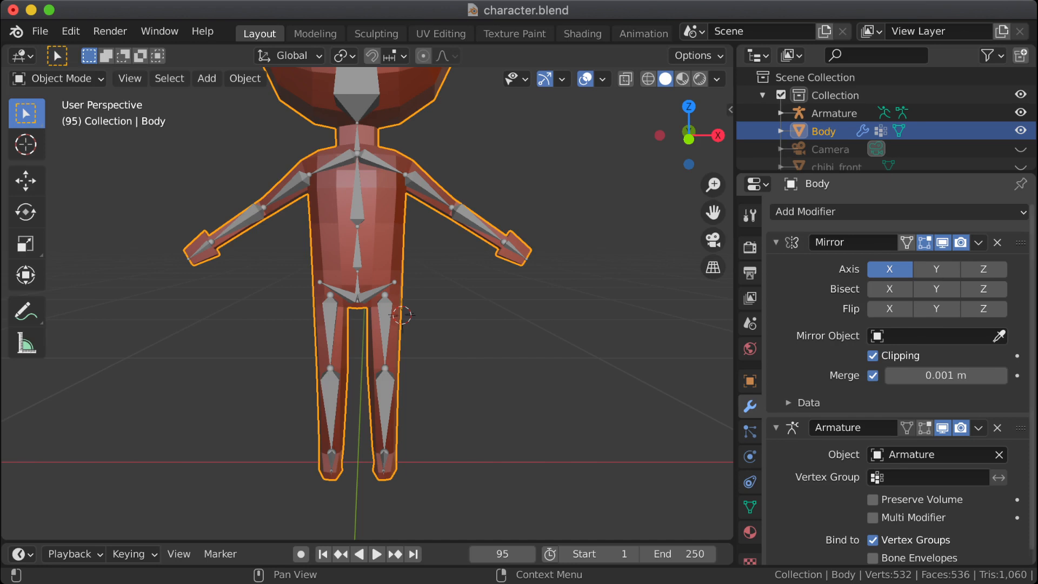
{"action": "left_click", "coordinate": [978, 243]}
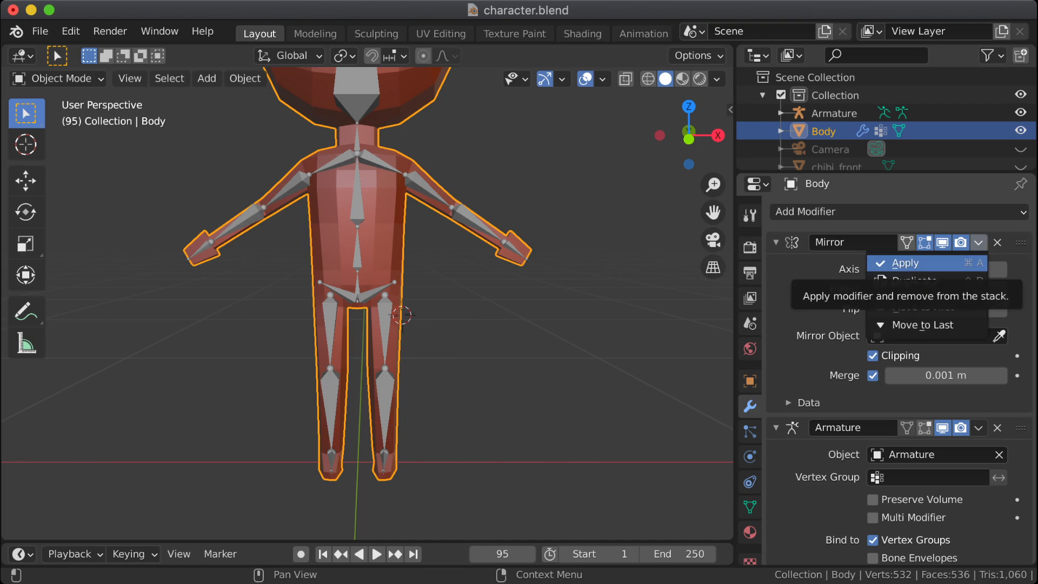
{"action": "left_click", "coordinate": [906, 263]}
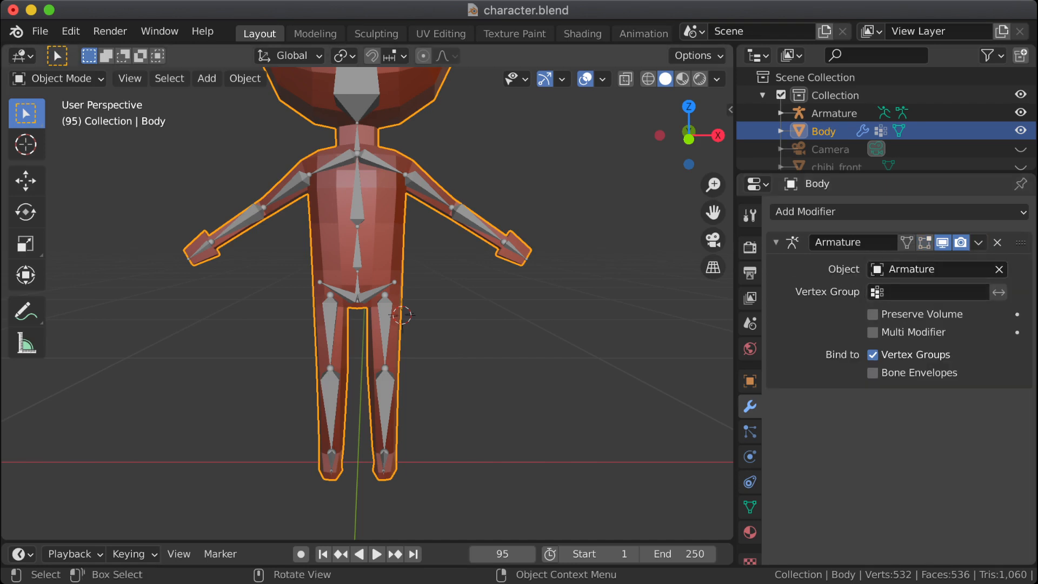
{"action": "key", "text": "alt+a"}
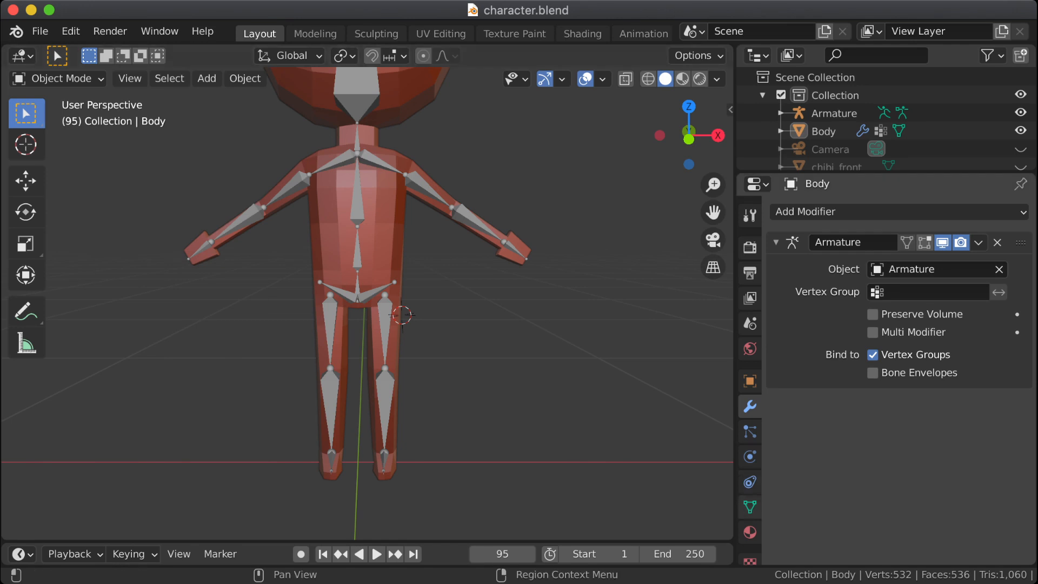
Step: Review the body's vertex group list and make toes.L the active group
{"action": "left_click", "coordinate": [749, 506]}
{"action": "scroll", "coordinate": [879, 314], "scroll_direction": "up", "scroll_amount": 1}
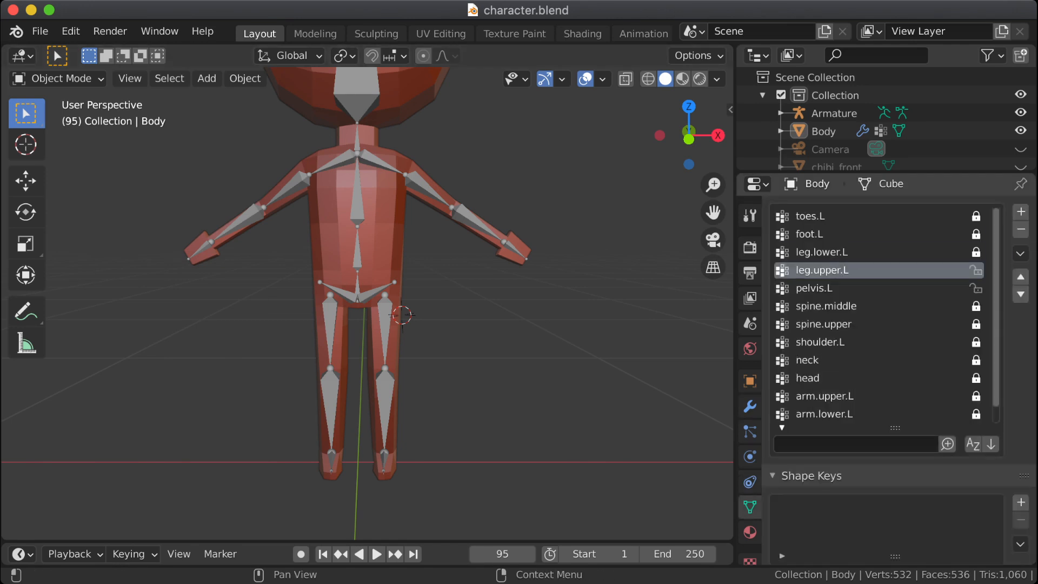
{"action": "left_click", "coordinate": [844, 252]}
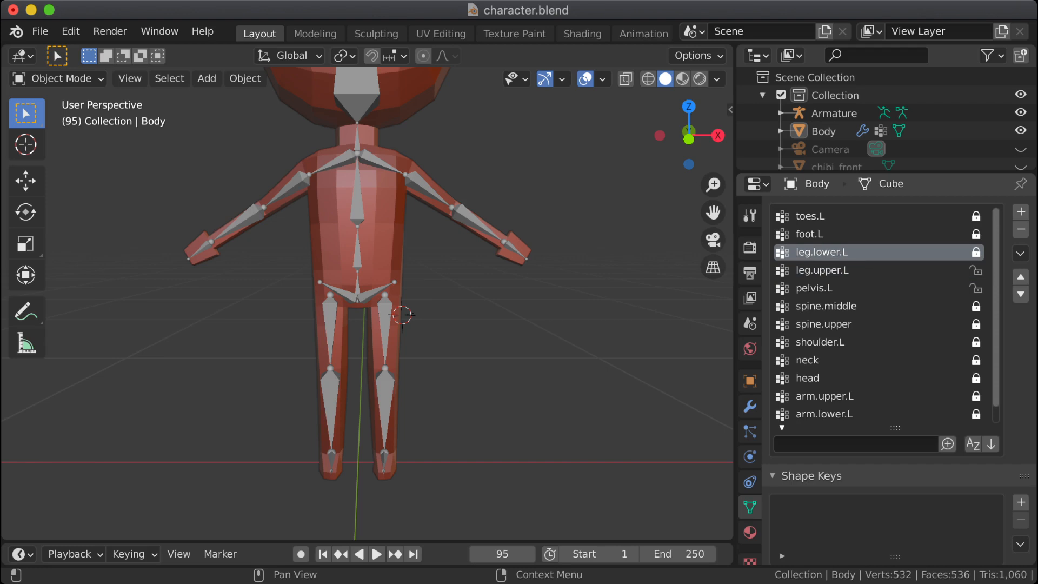
{"action": "left_click", "coordinate": [843, 216]}
{"action": "left_click", "coordinate": [843, 234]}
{"action": "left_click", "coordinate": [843, 216]}
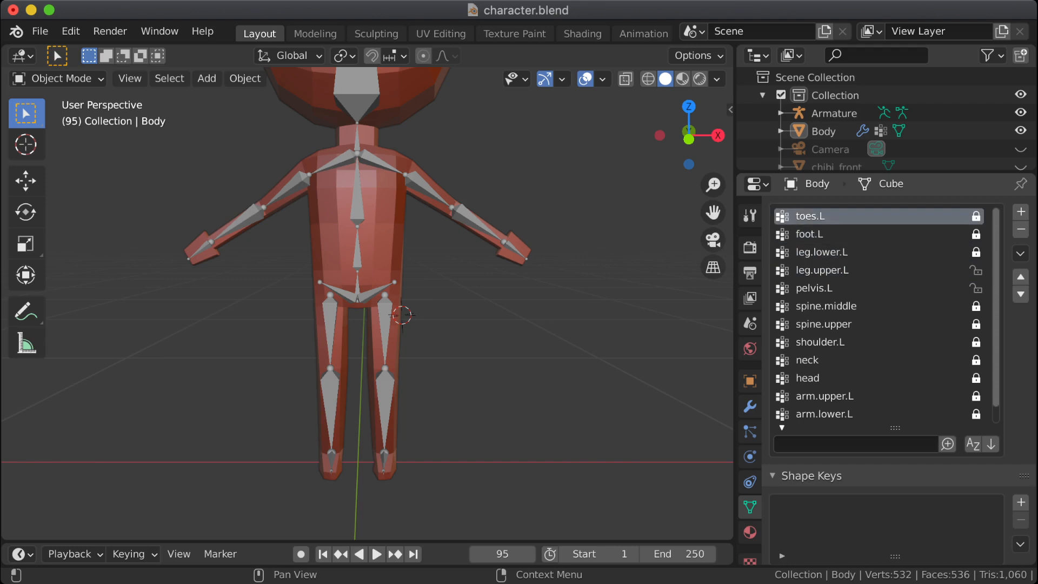
{"action": "scroll", "coordinate": [879, 314], "scroll_direction": "down", "scroll_amount": 1}
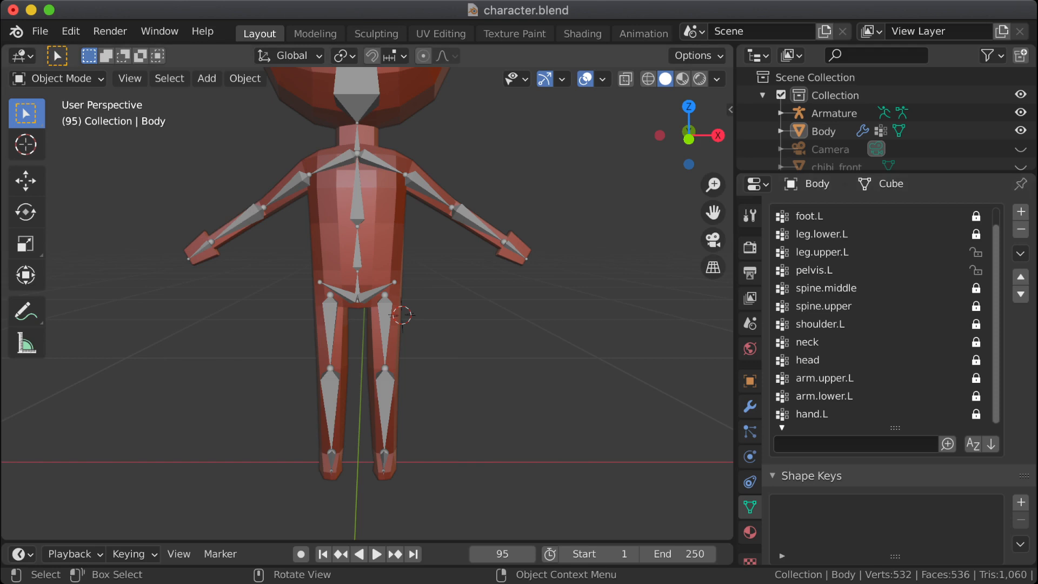
{"action": "scroll", "coordinate": [367, 303], "scroll_direction": "down", "scroll_amount": 2}
{"action": "scroll", "coordinate": [368, 303], "scroll_direction": "up", "scroll_amount": 2}
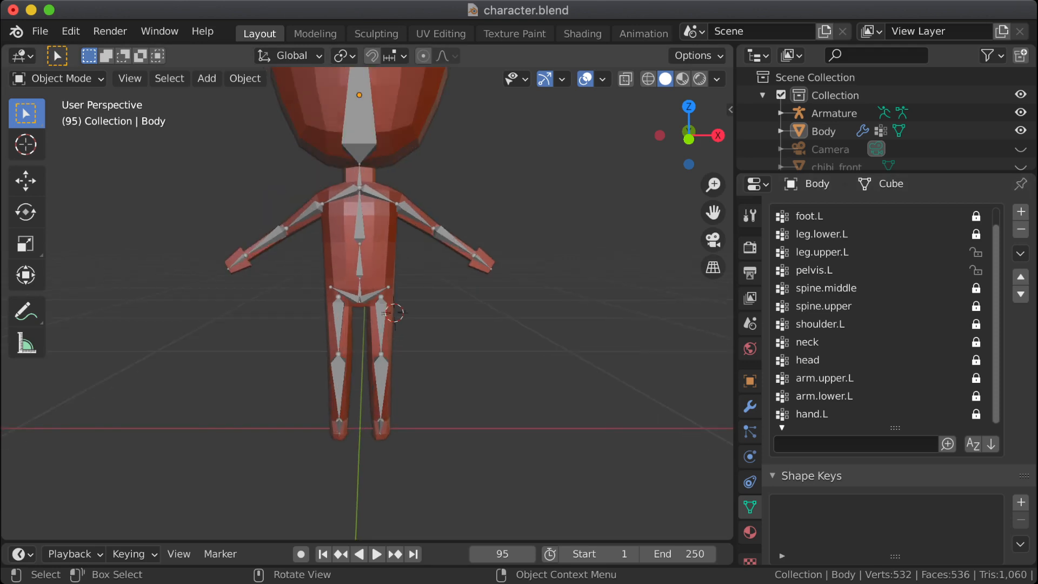
Step: Save the character.blend file with the mirrored mesh applied
{"action": "middle_click_drag", "start_coordinate": [367, 302], "coordinate": [399, 312]}
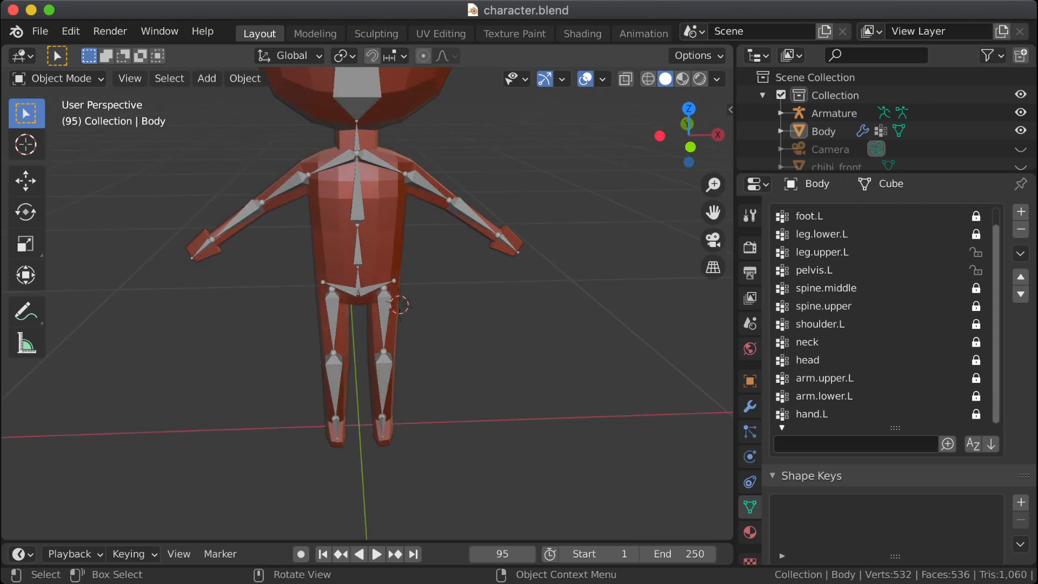
{"action": "key", "text": "ctrl+s"}
{"action": "middle_click_drag", "start_coordinate": [400, 311], "coordinate": [396, 307]}
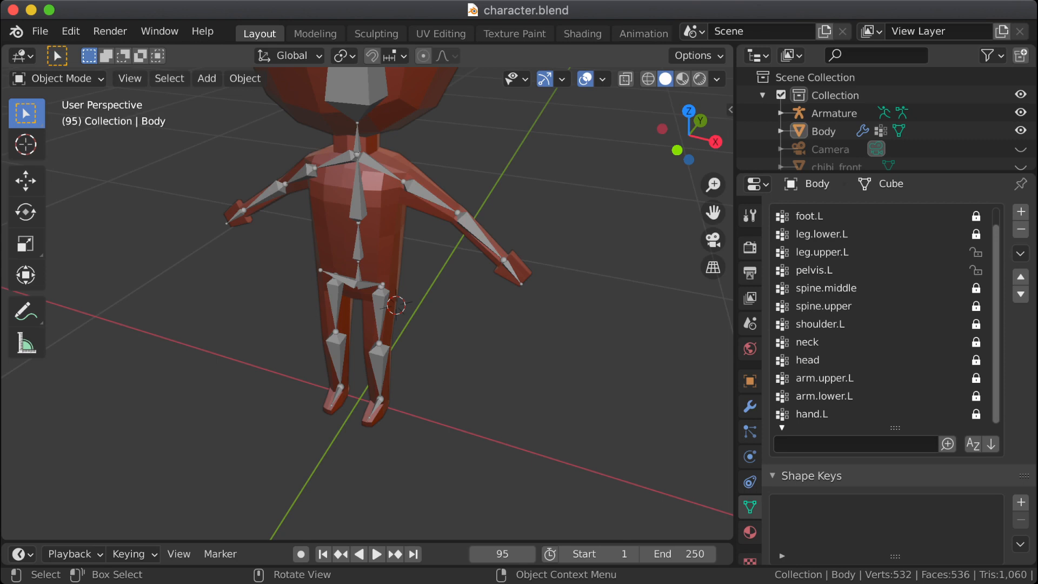
Step: Select all vertices assigned to the toes.L group in Edit Mode and check which feet they cover
{"action": "scroll", "coordinate": [396, 307], "scroll_direction": "up", "scroll_amount": 3}
{"action": "middle_click_drag", "start_coordinate": [395, 307], "coordinate": [309, 181], "text": "shift"}
{"action": "scroll", "coordinate": [392, 185], "scroll_direction": "up", "scroll_amount": 3}
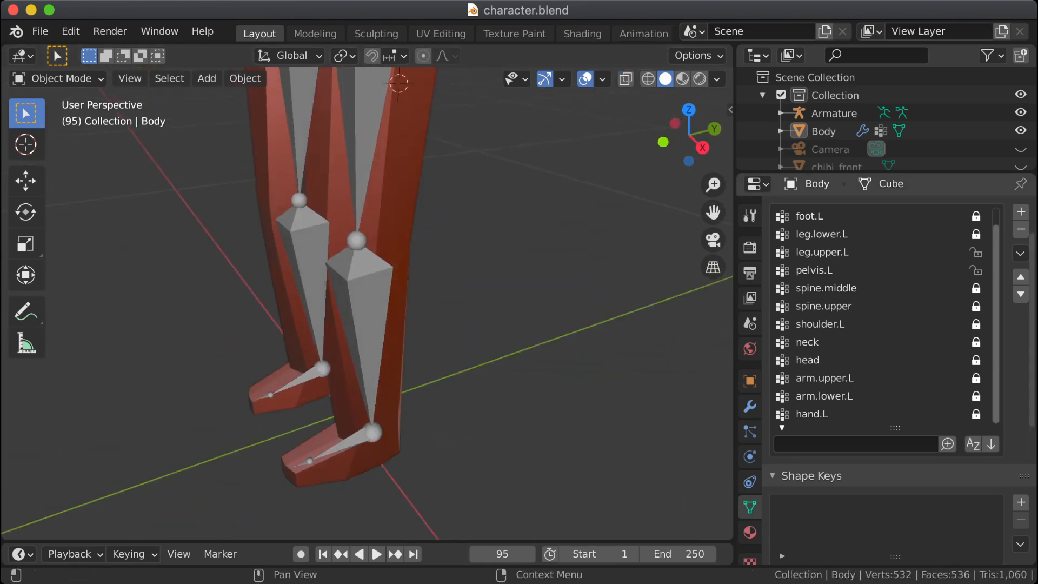
{"action": "key", "text": "Tab"}
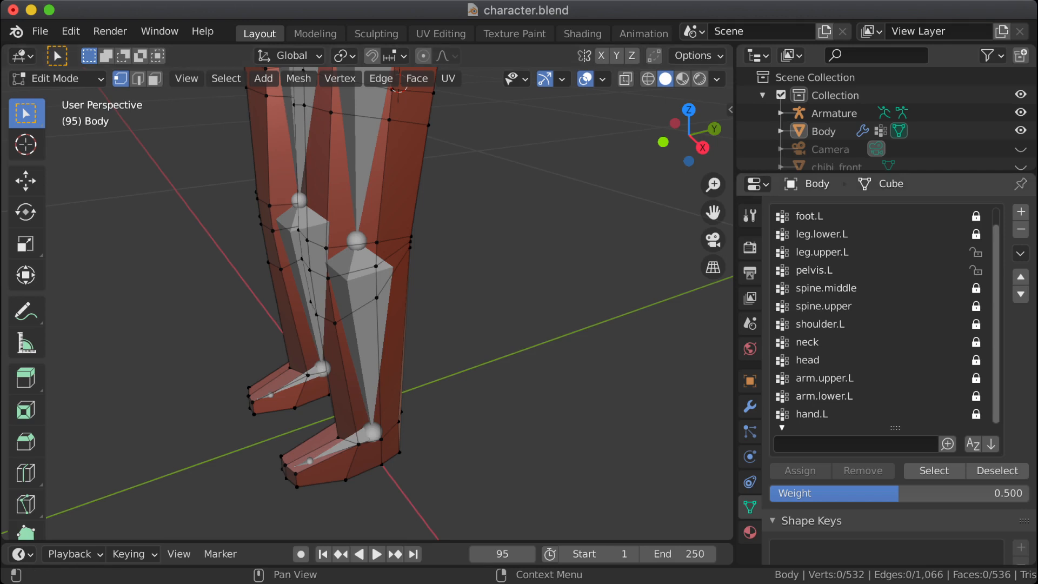
{"action": "scroll", "coordinate": [878, 313], "scroll_direction": "up", "scroll_amount": 1}
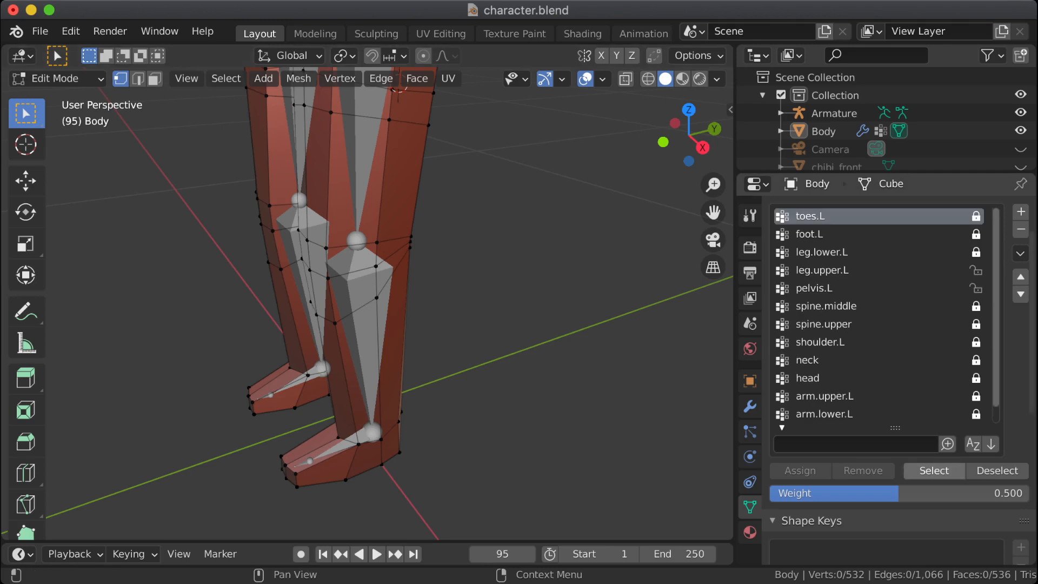
{"action": "left_click", "coordinate": [935, 471]}
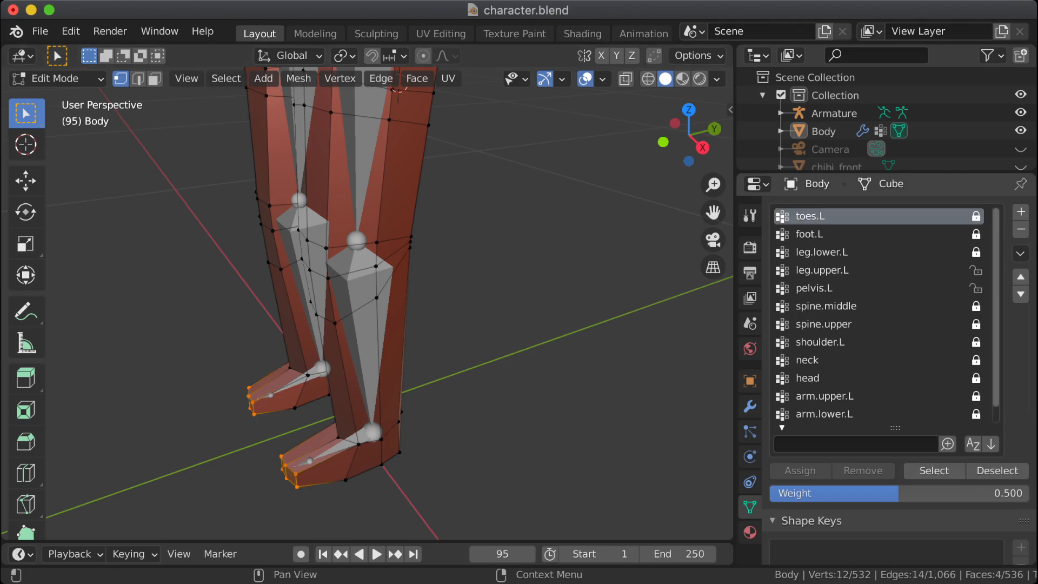
{"action": "middle_click_drag", "start_coordinate": [487, 325], "coordinate": [535, 311]}
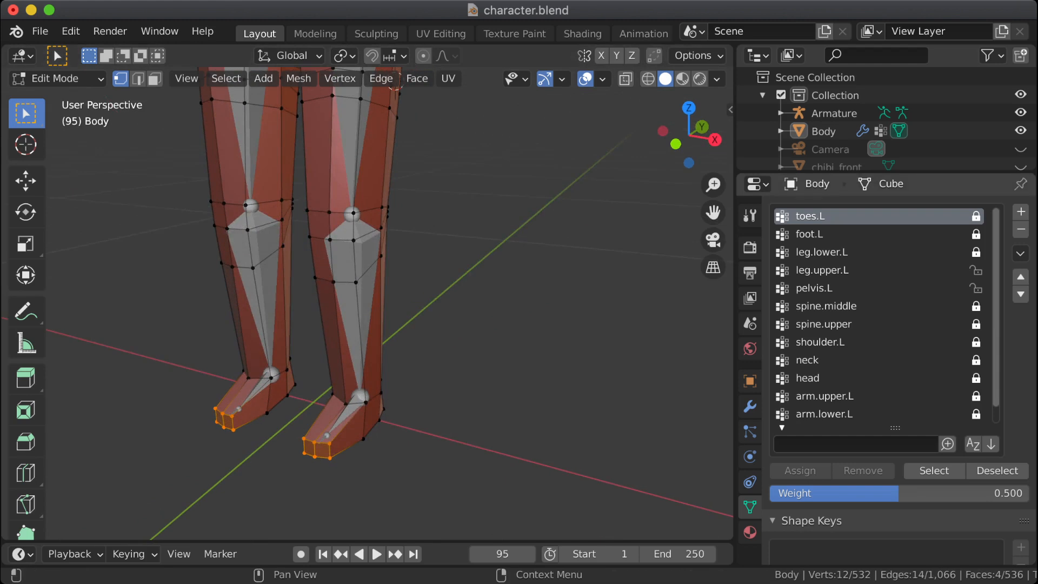
Step: Look through the body's vertex group list and view the whole character from the front, ending with toes.L active
{"action": "right_click", "coordinate": [789, 216]}
{"action": "left_click", "coordinate": [810, 234]}
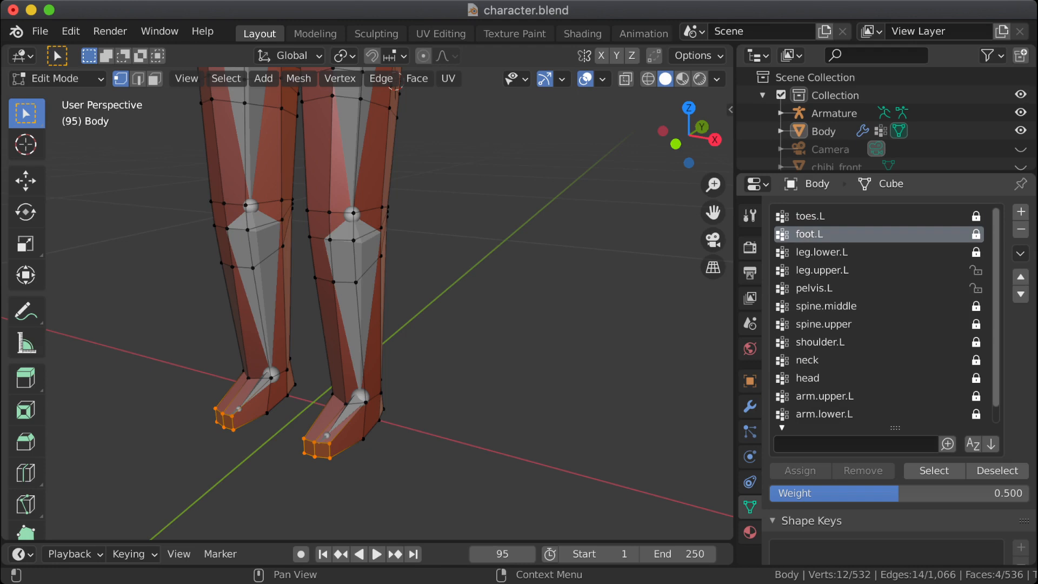
{"action": "left_click", "coordinate": [1020, 253]}
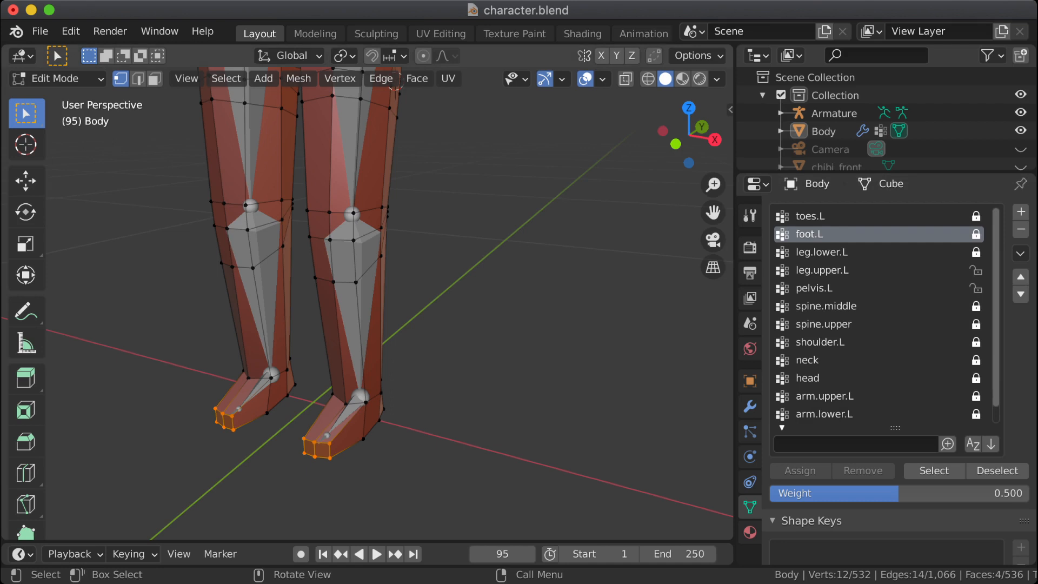
{"action": "scroll", "coordinate": [876, 314], "scroll_direction": "down", "scroll_amount": 1}
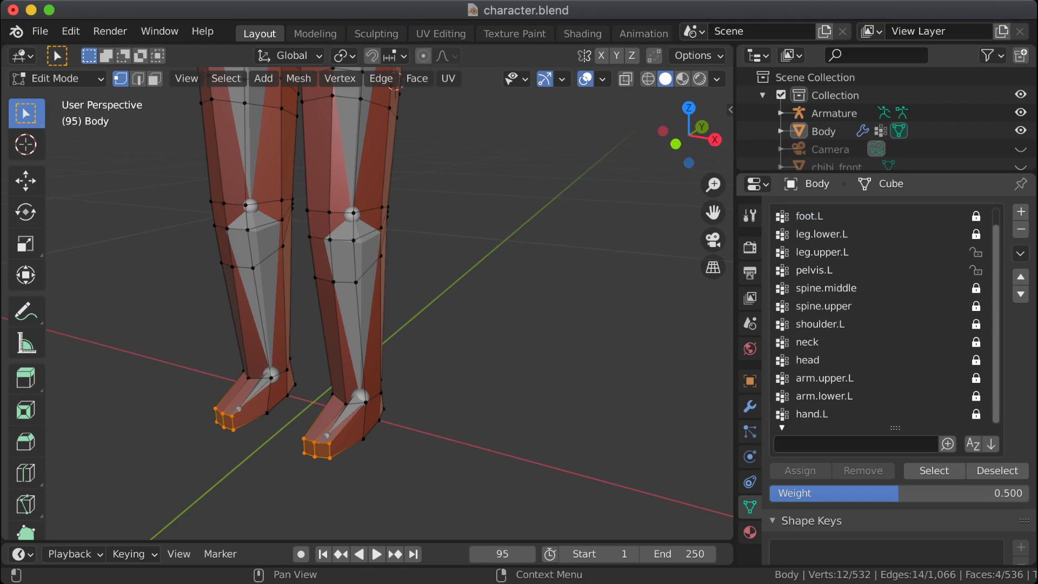
{"action": "scroll", "coordinate": [368, 302], "scroll_direction": "down", "scroll_amount": 8}
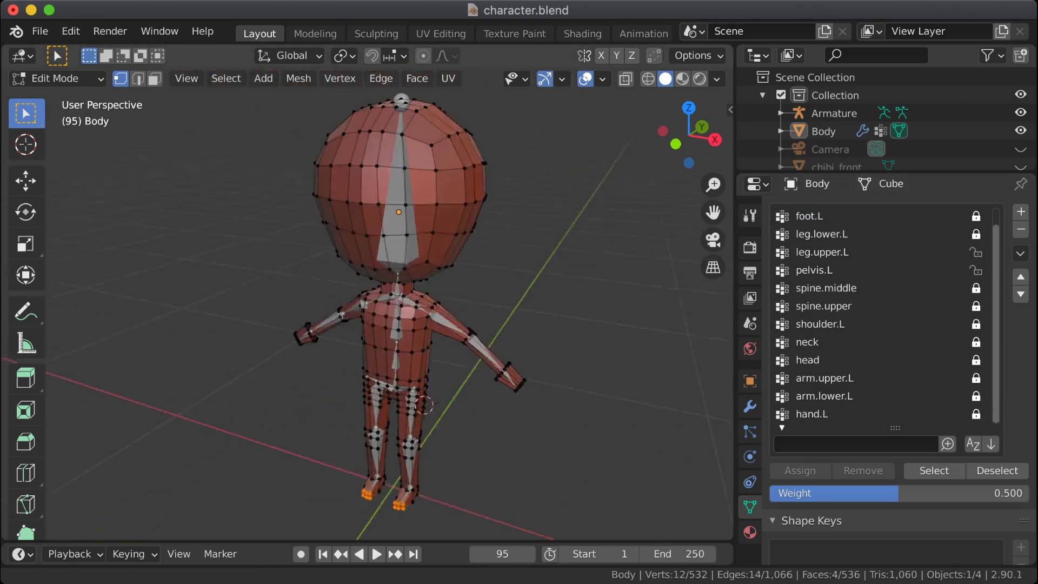
{"action": "middle_click_drag", "start_coordinate": [367, 303], "coordinate": [426, 301]}
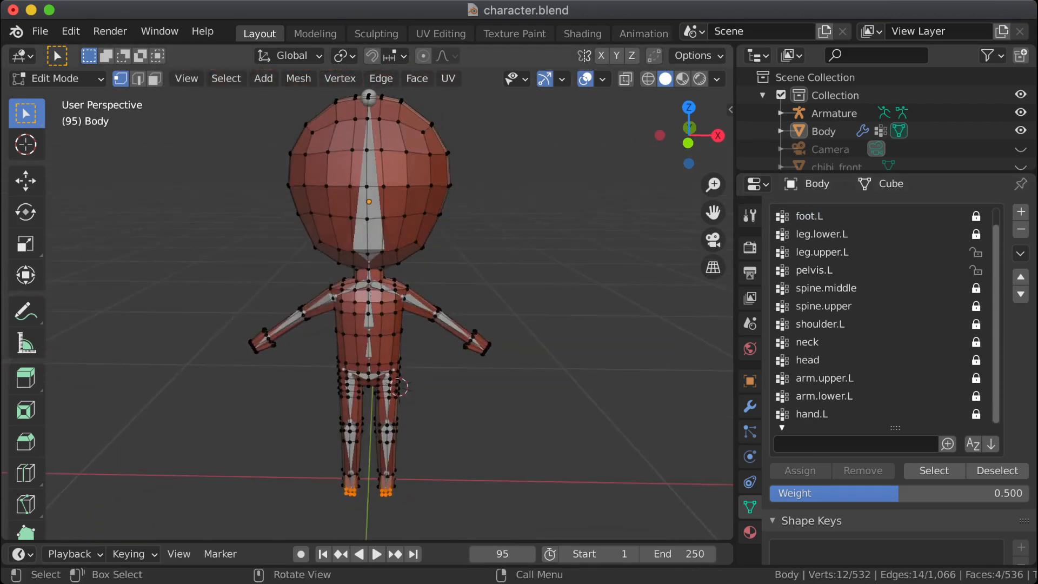
{"action": "scroll", "coordinate": [876, 314], "scroll_direction": "up", "scroll_amount": 1}
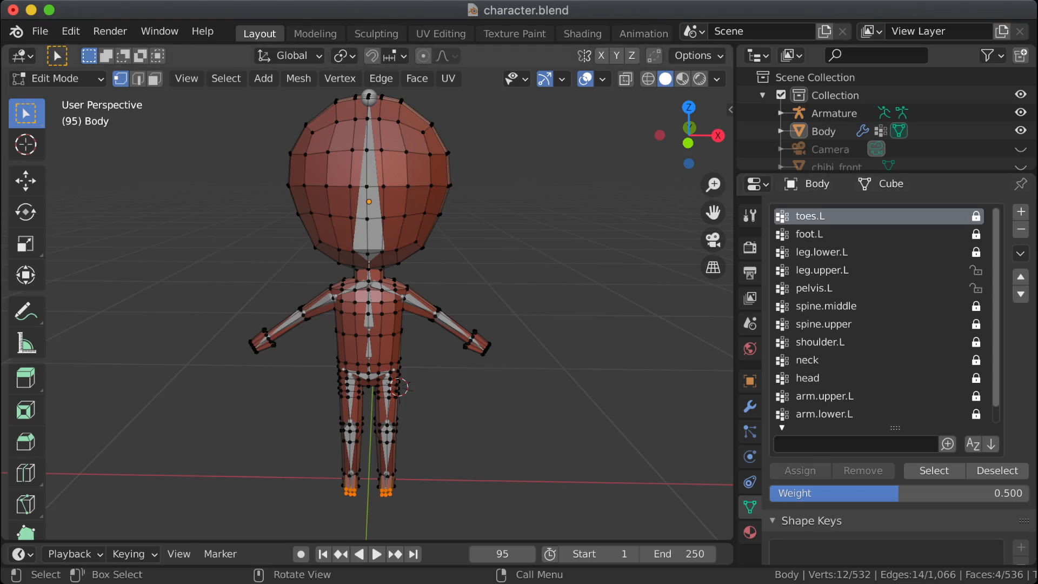
Step: Select the lower part of the character's right leg and unlock all of the body's vertex groups
{"action": "left_click_drag", "start_coordinate": [370, 410], "coordinate": [297, 526]}
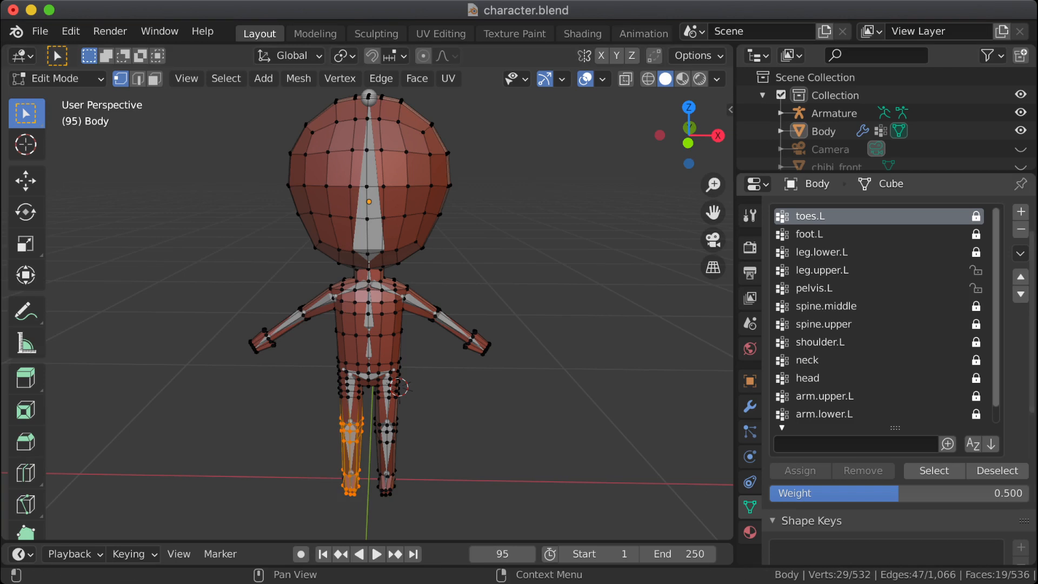
{"action": "left_click_drag", "start_coordinate": [976, 217], "coordinate": [976, 252]}
{"action": "left_click_drag", "start_coordinate": [976, 292], "coordinate": [976, 419]}
{"action": "scroll", "coordinate": [887, 315], "scroll_direction": "up", "scroll_amount": 1}
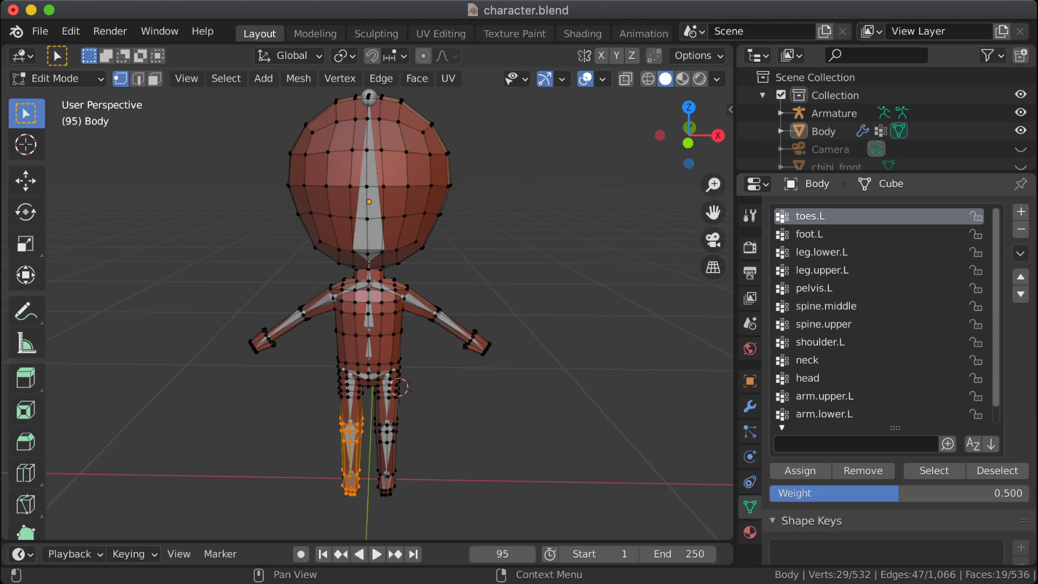
Step: Remove the character's right foot vertices from the toes.L group, then reselect the group's vertices to check its coverage
{"action": "key", "text": "alt+a"}
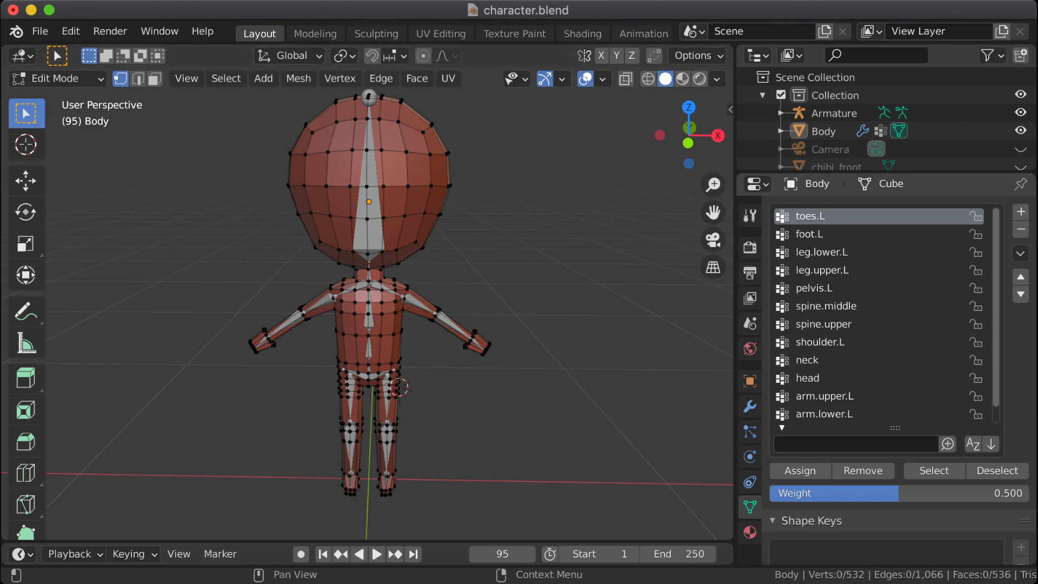
{"action": "left_click", "coordinate": [933, 470]}
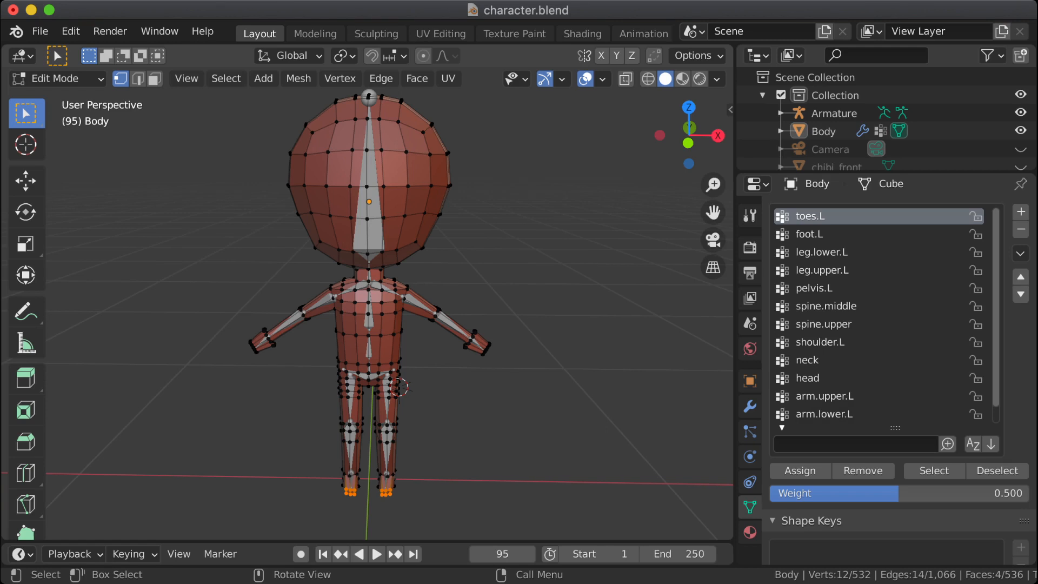
{"action": "left_click_drag", "start_coordinate": [362, 500], "coordinate": [316, 463]}
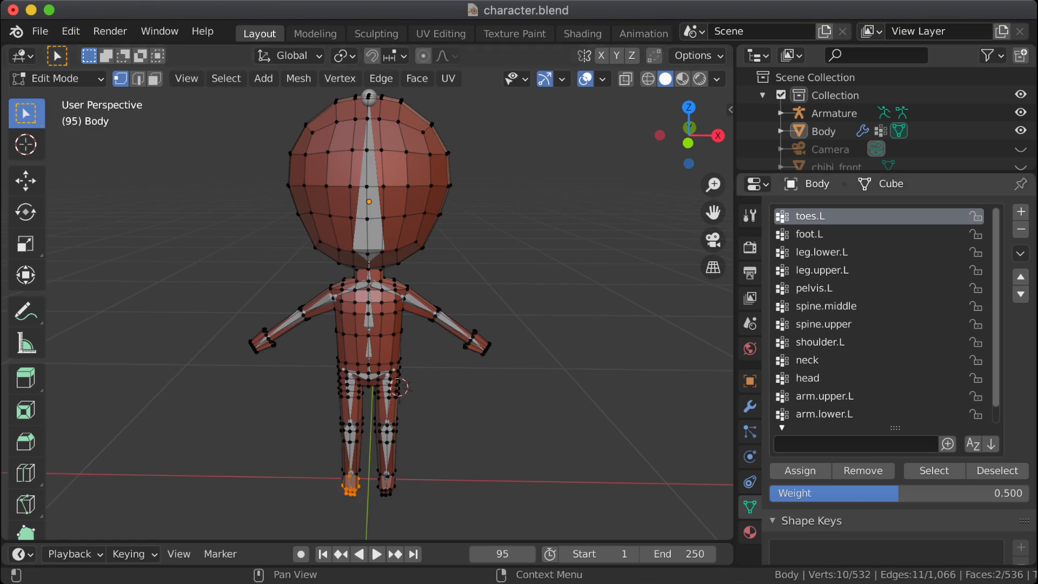
{"action": "key", "text": "alt+a"}
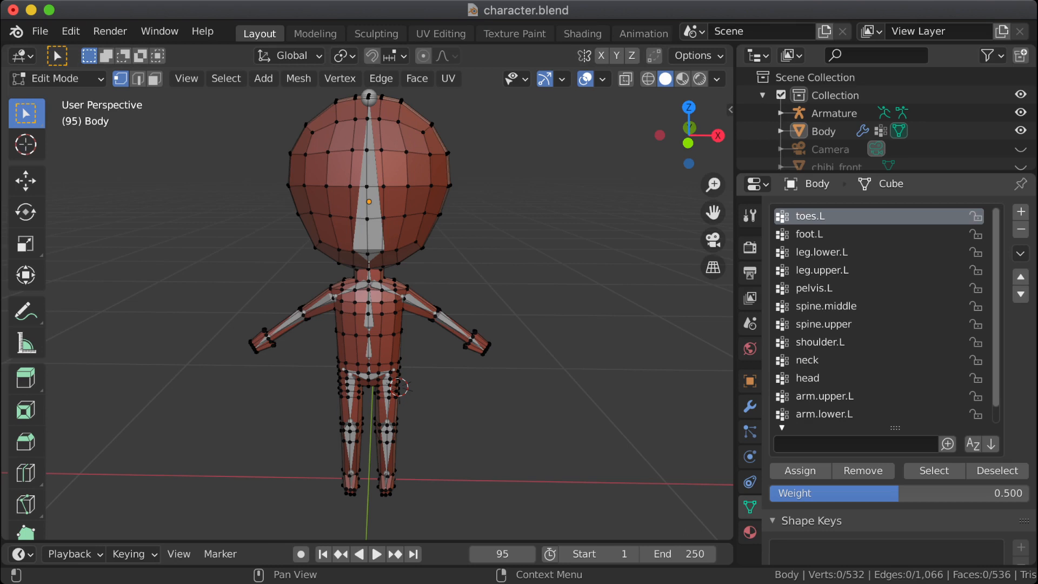
{"action": "left_click", "coordinate": [933, 470]}
Step: Open the additional vertex group operations for toes.L
{"action": "right_click", "coordinate": [891, 216]}
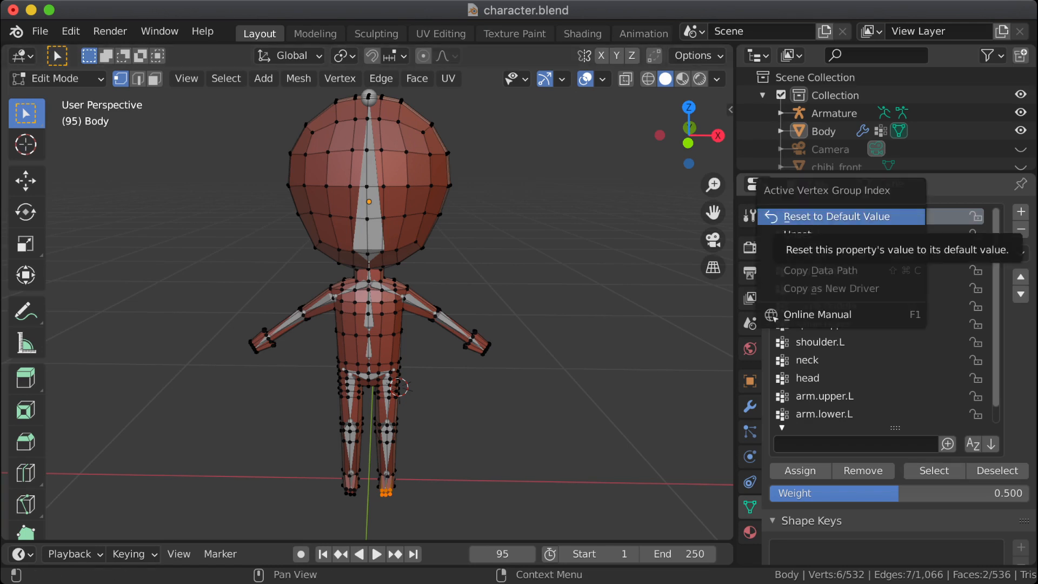
{"action": "left_click", "coordinate": [1021, 253]}
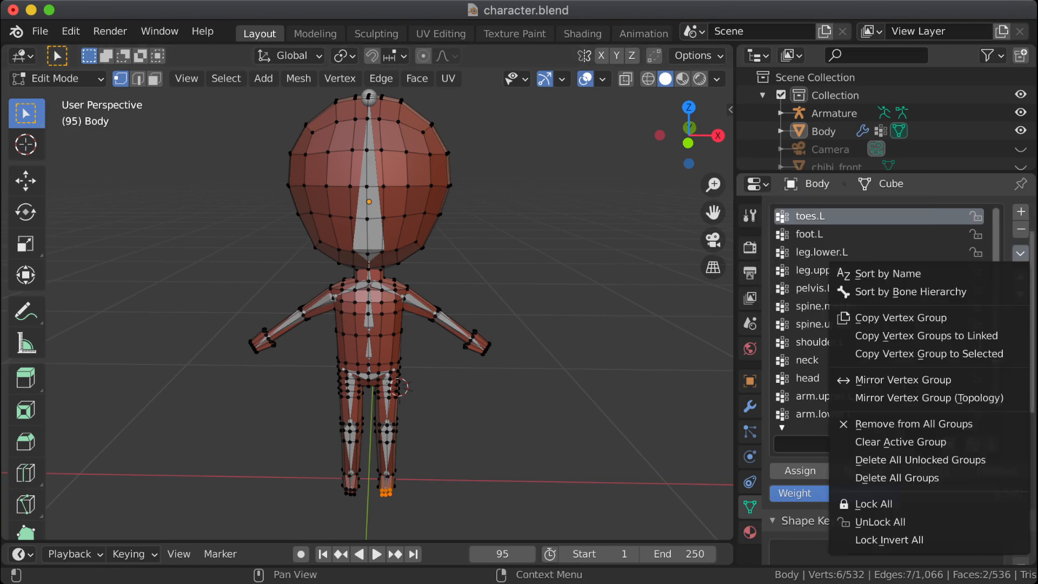
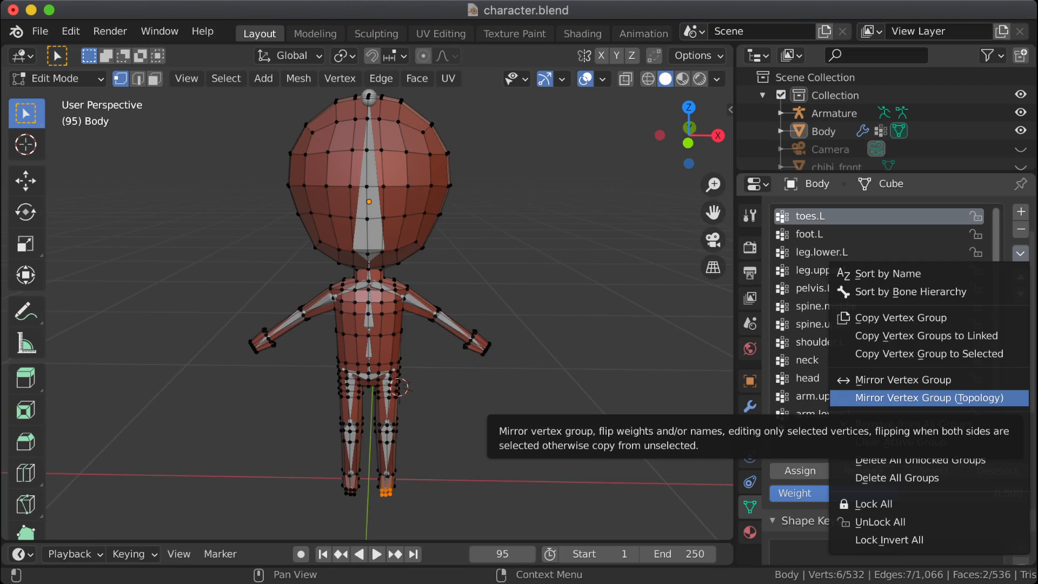
Step: Try to mirror the toes.L vertex group using the topology option and check the vertex group list for a counterpart
{"action": "left_click", "coordinate": [929, 398]}
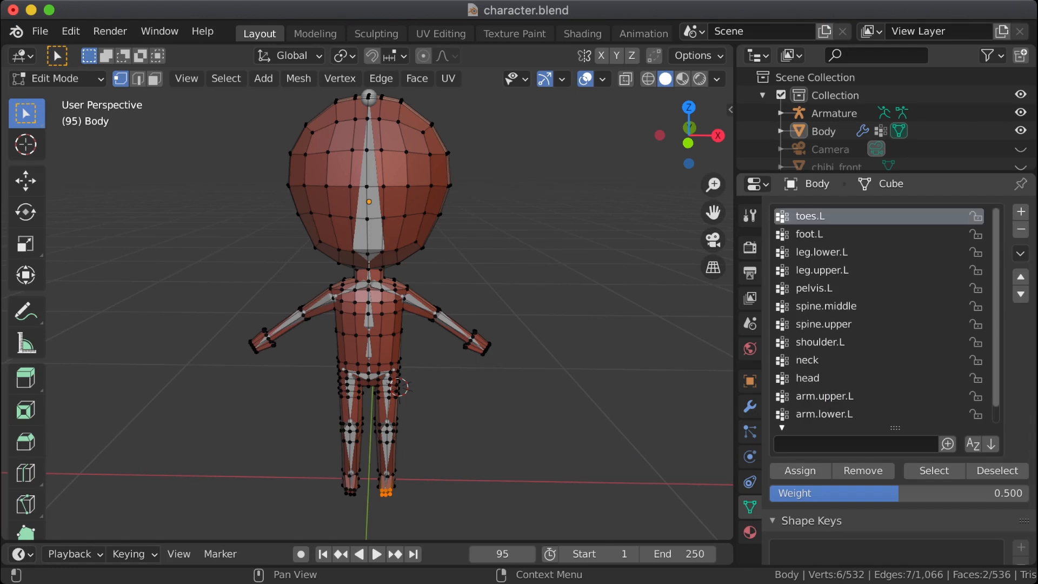
{"action": "scroll", "coordinate": [887, 315], "scroll_direction": "down", "scroll_amount": 1}
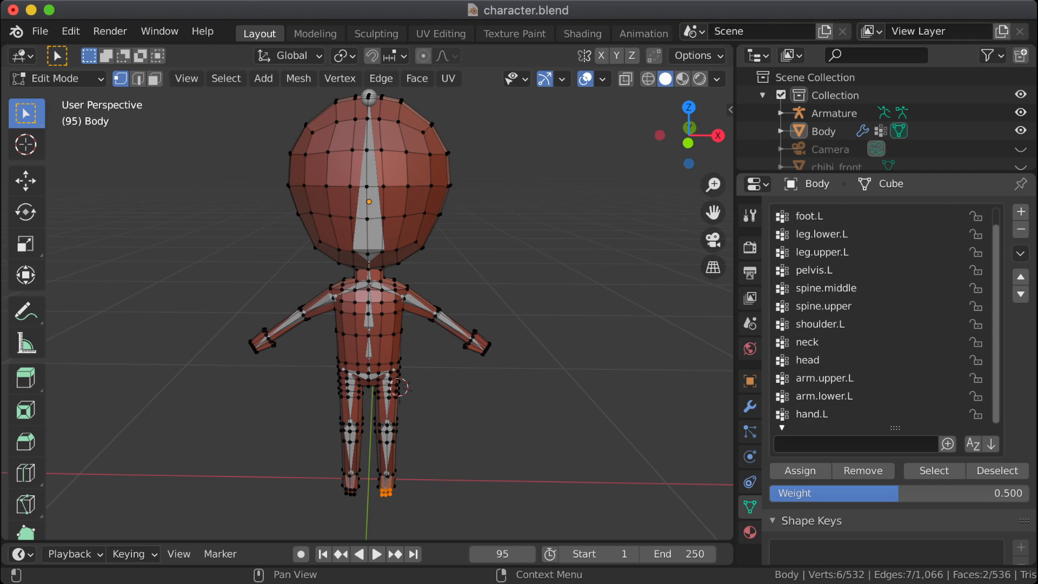
{"action": "scroll", "coordinate": [887, 316], "scroll_direction": "up", "scroll_amount": 1}
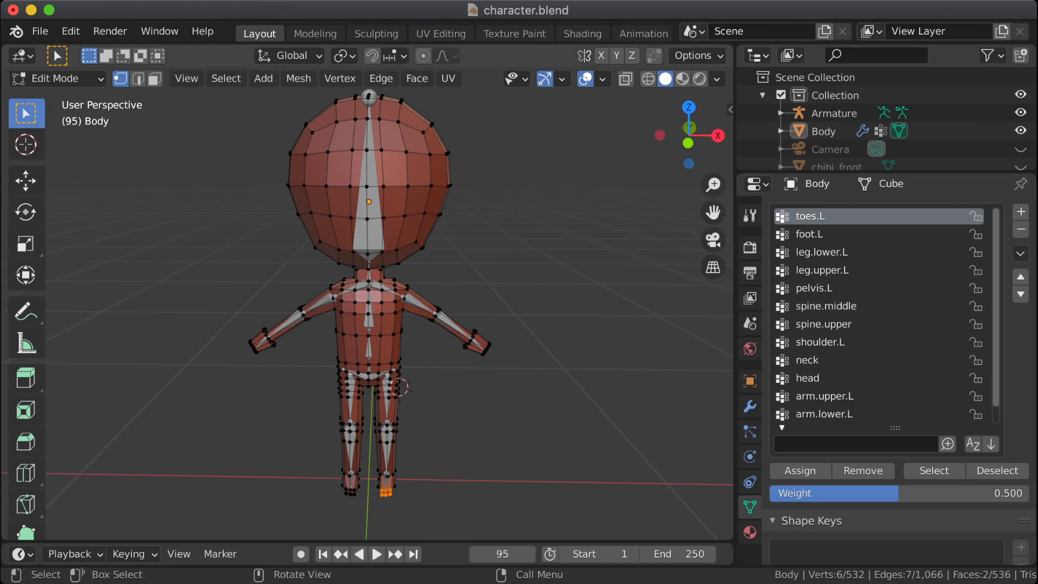
{"action": "middle_click_drag", "start_coordinate": [541, 313], "coordinate": [540, 354]}
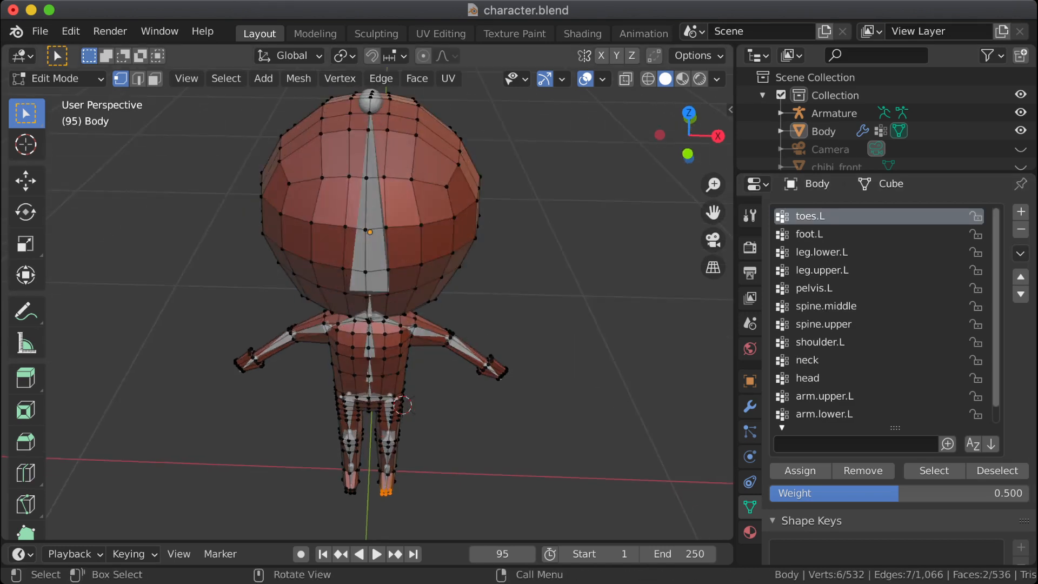
{"action": "left_click_drag", "start_coordinate": [337, 480], "coordinate": [314, 500]}
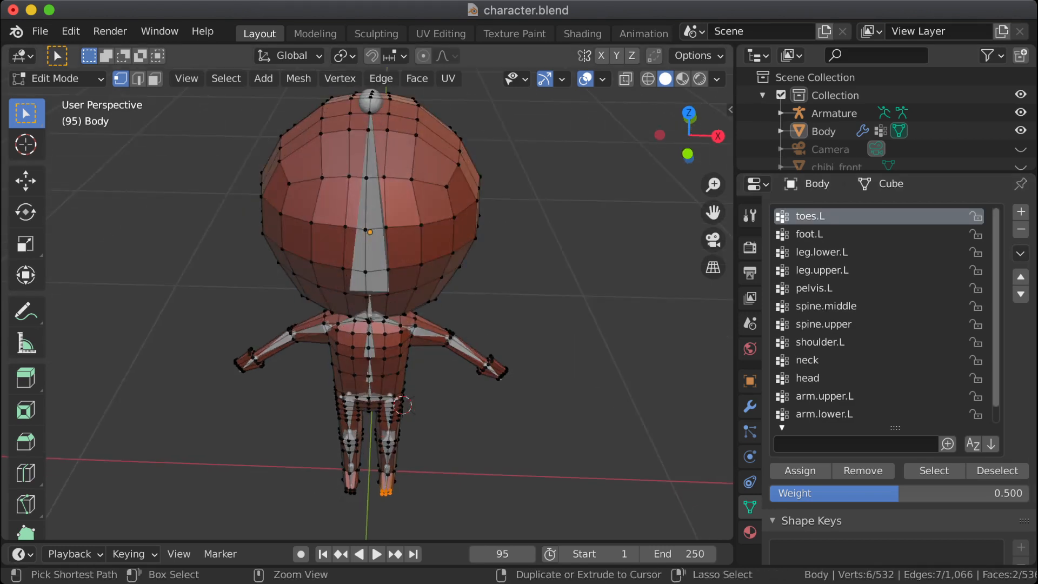
Step: Undo the toes.L mirroring and the removal of the right foot's vertices, then reselect the group's vertices
{"action": "key", "text": "ctrl+z"}
{"action": "key", "text": "ctrl+z"}
{"action": "key", "text": "ctrl+z"}
{"action": "key", "text": "ctrl+z"}
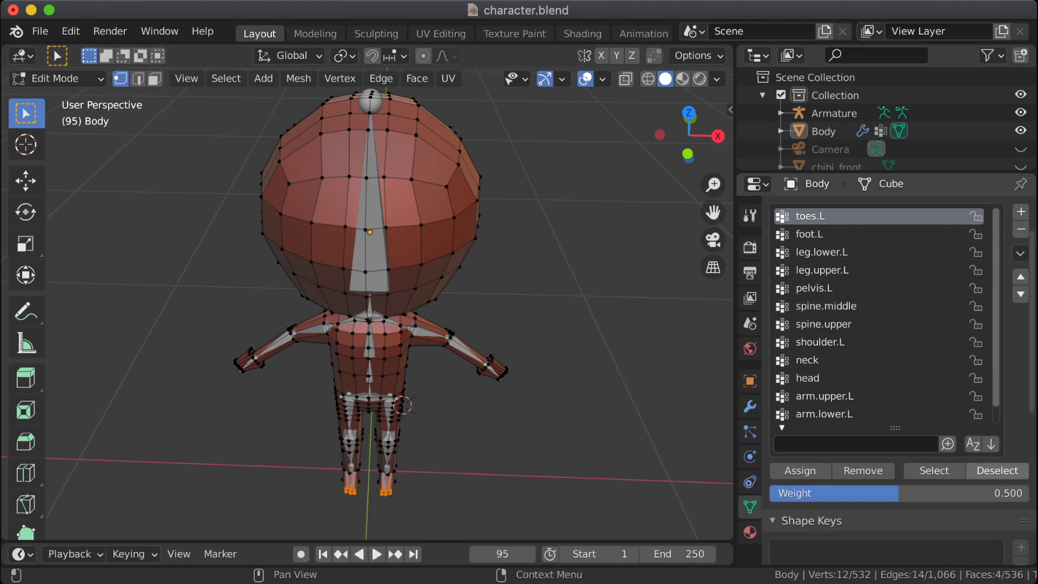
{"action": "left_click", "coordinate": [998, 470]}
{"action": "left_click", "coordinate": [934, 470]}
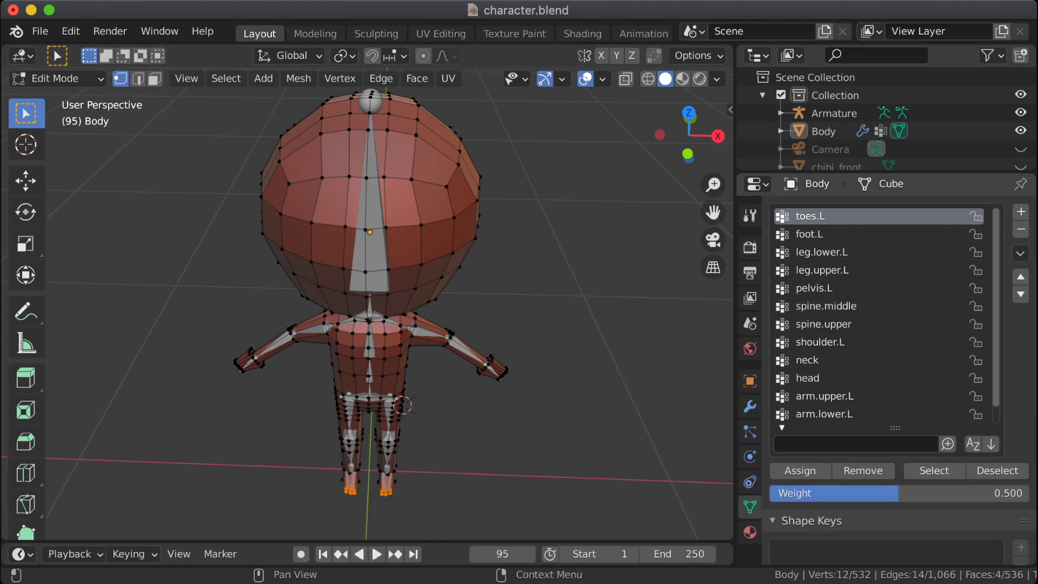
Step: Try the topology-based mirror on toes.L with both feet's toe vertices selected, and look through the vertex group list
{"action": "right_click", "coordinate": [832, 216]}
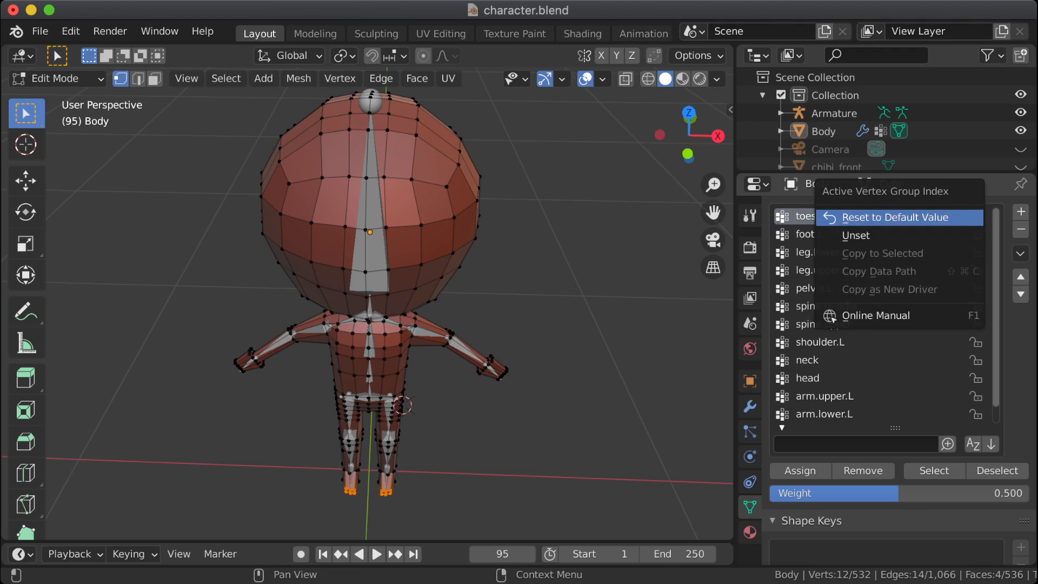
{"action": "left_click", "coordinate": [895, 217]}
{"action": "left_click", "coordinate": [1020, 253]}
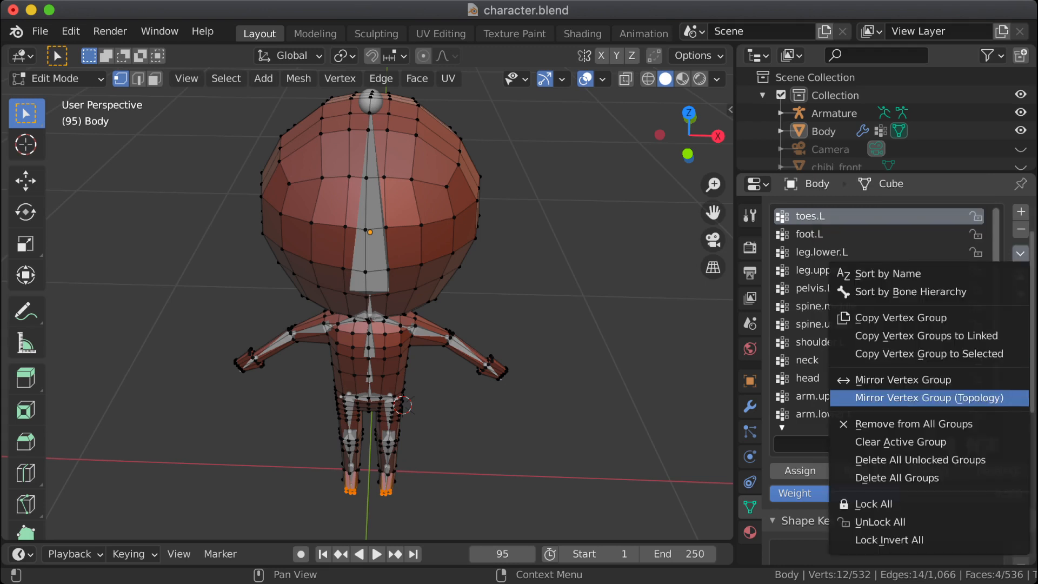
{"action": "left_click", "coordinate": [929, 398]}
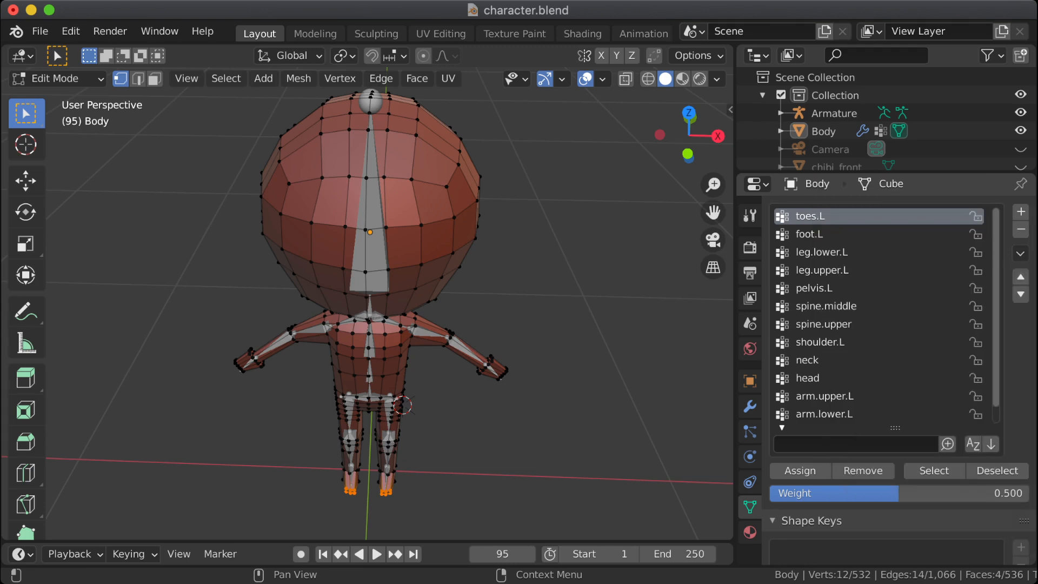
{"action": "scroll", "coordinate": [887, 316], "scroll_direction": "down", "scroll_amount": 1}
{"action": "scroll", "coordinate": [887, 315], "scroll_direction": "up", "scroll_amount": 1}
{"action": "scroll", "coordinate": [887, 315], "scroll_direction": "down", "scroll_amount": 1}
{"action": "left_click", "coordinate": [782, 427]}
{"action": "left_click", "coordinate": [782, 427]}
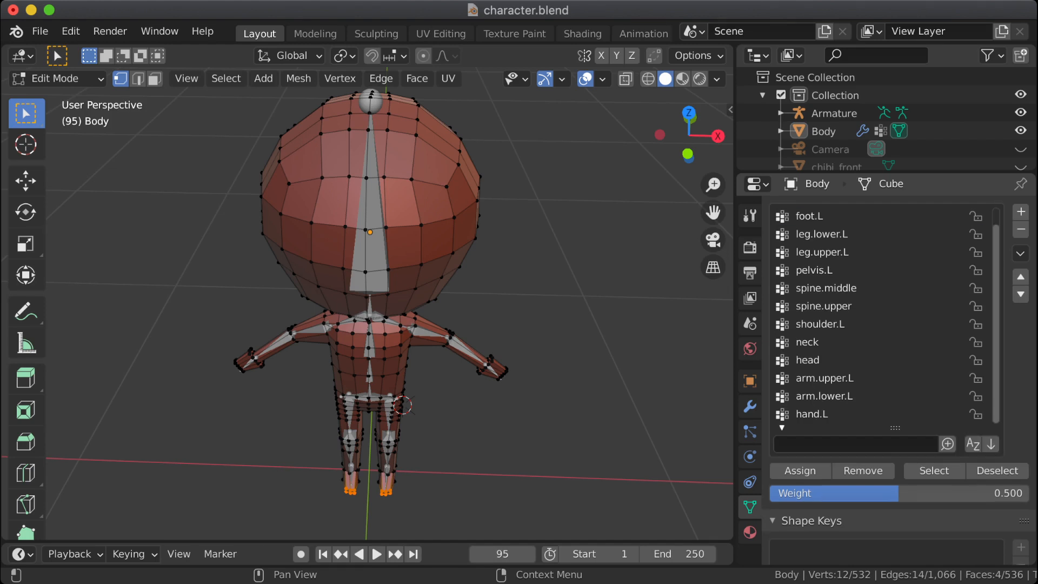
{"action": "left_click", "coordinate": [782, 427]}
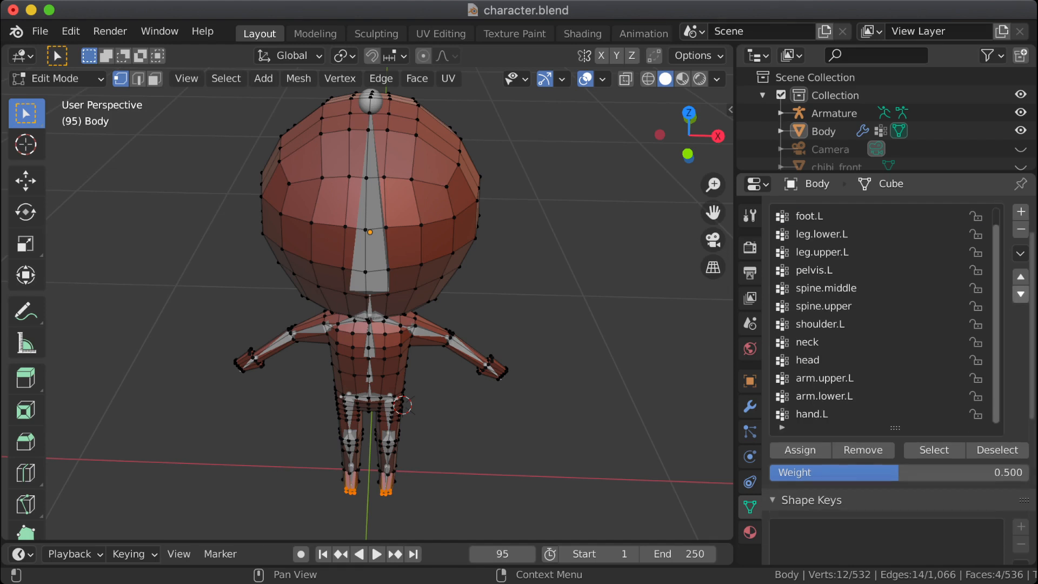
{"action": "scroll", "coordinate": [887, 315], "scroll_direction": "up", "scroll_amount": 1}
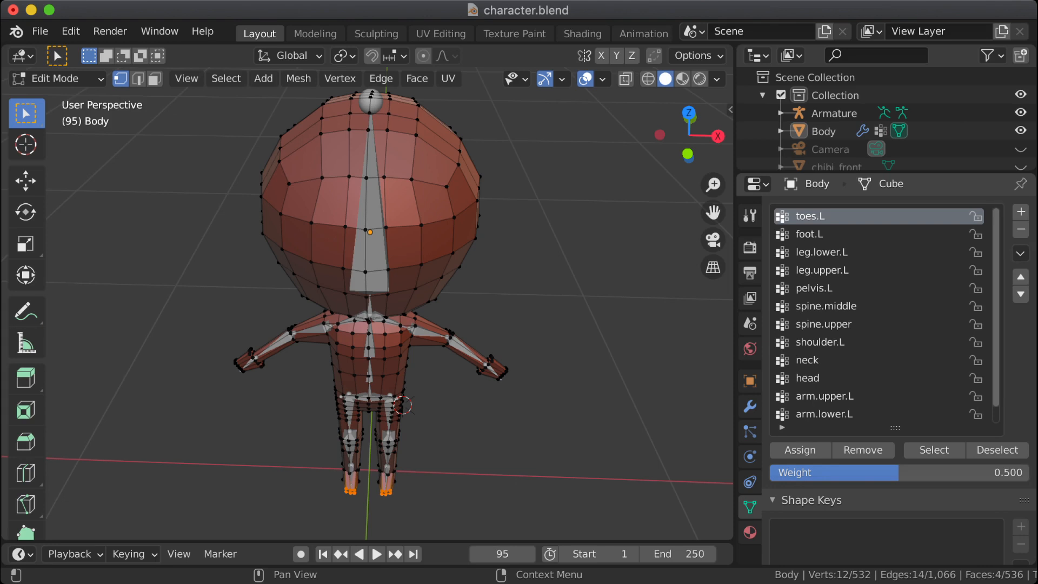
Step: Reselect the toes.L vertices and narrow the selection to the toes of the character's right foot
{"action": "left_click", "coordinate": [1020, 253]}
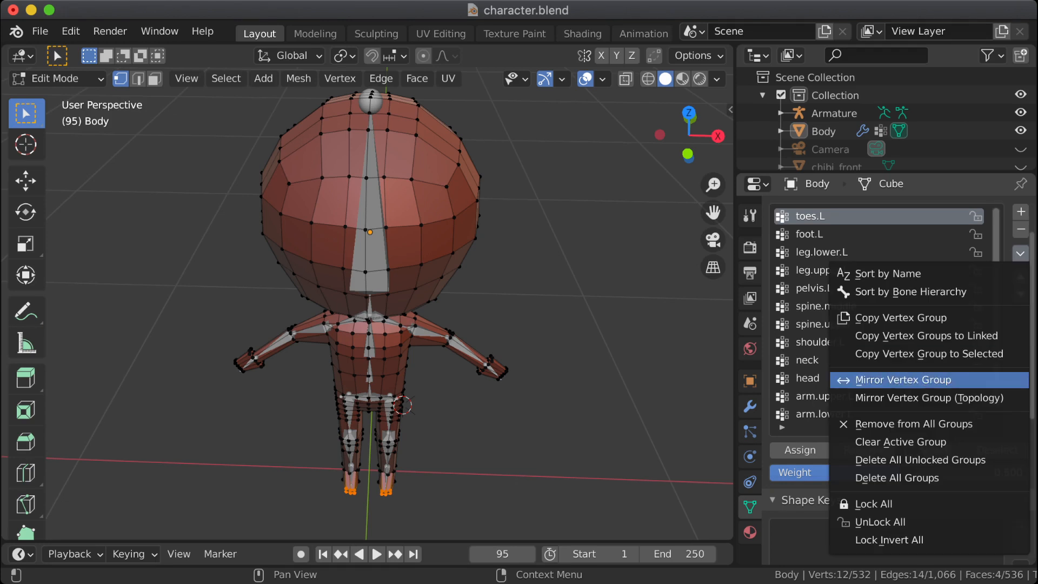
{"action": "key", "text": "alt+a"}
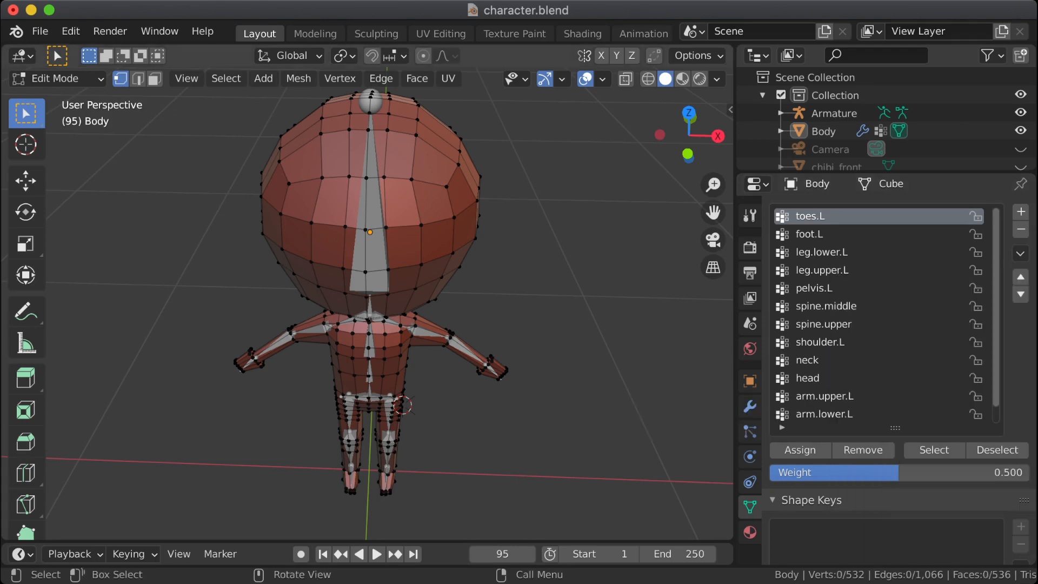
{"action": "left_click", "coordinate": [1020, 253]}
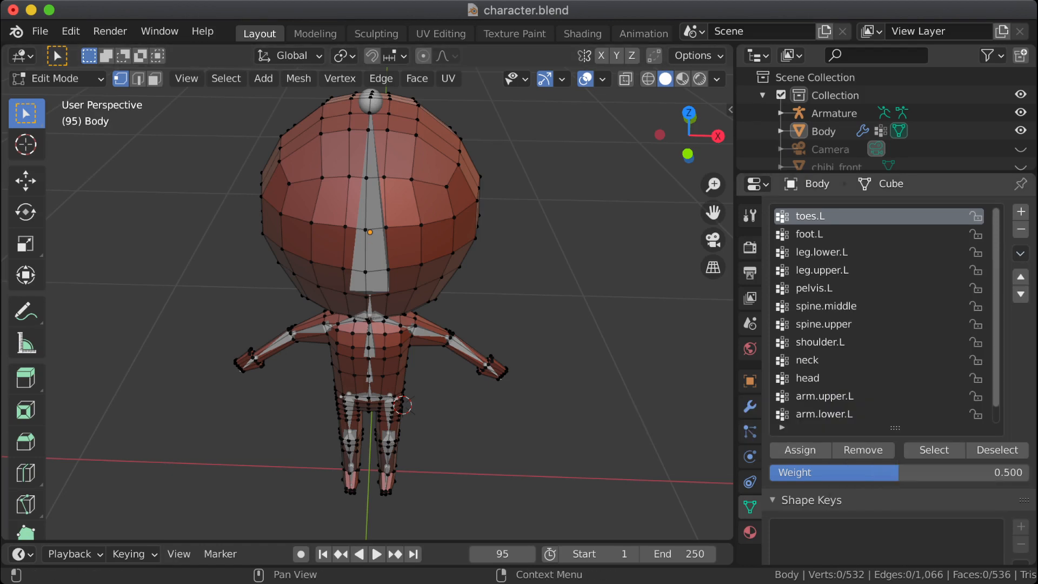
{"action": "left_click", "coordinate": [934, 450]}
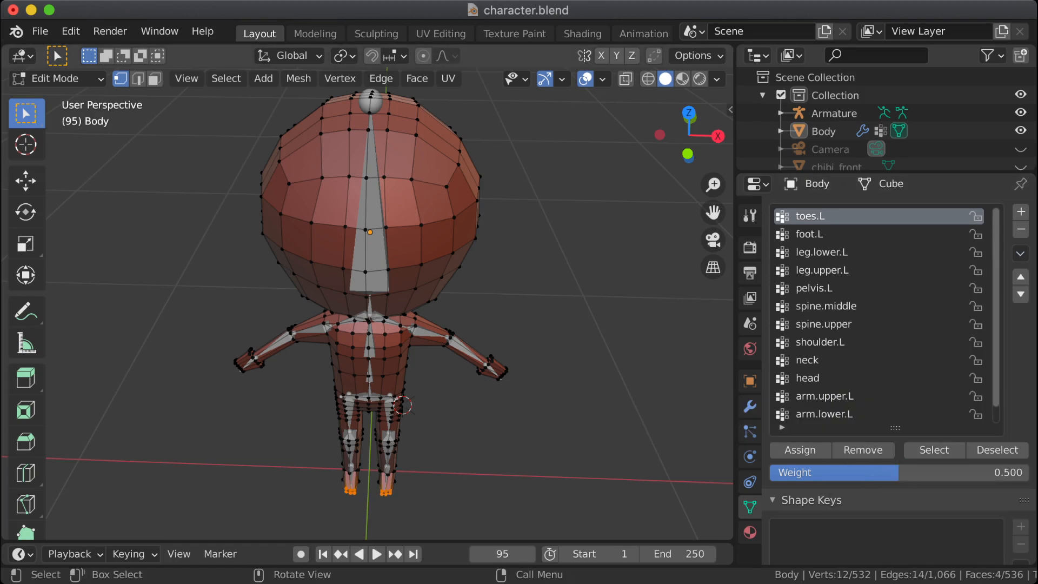
{"action": "key", "text": "b"}
{"action": "left_click_drag", "start_coordinate": [335, 478], "coordinate": [362, 521]}
{"action": "left_click", "coordinate": [347, 492], "text": "shift"}
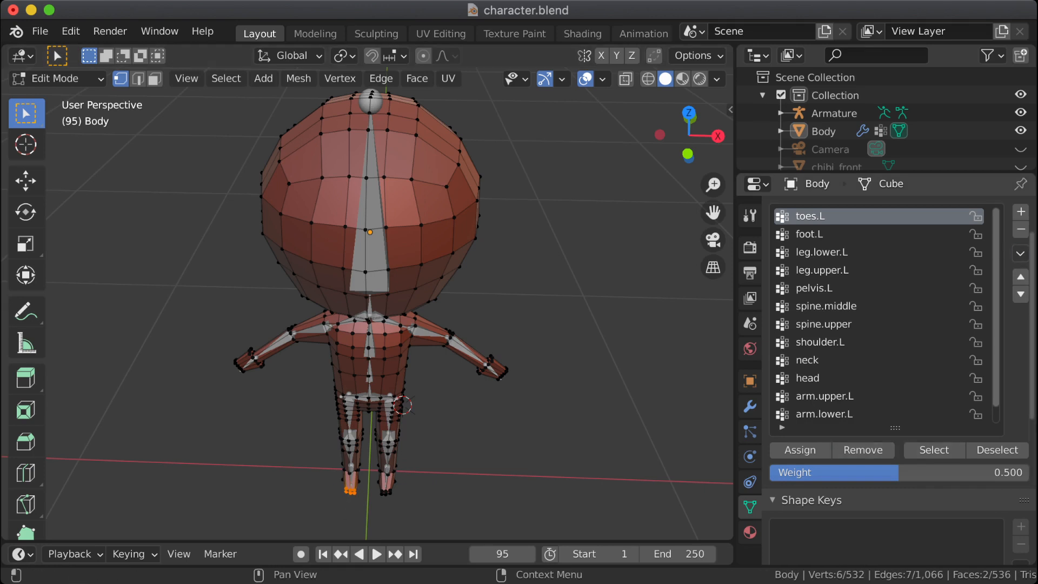
Step: Try to mirror the toes.L vertex group with only the right foot's toe vertices selected, and check the group list
{"action": "left_click", "coordinate": [1020, 253]}
{"action": "left_click", "coordinate": [903, 380]}
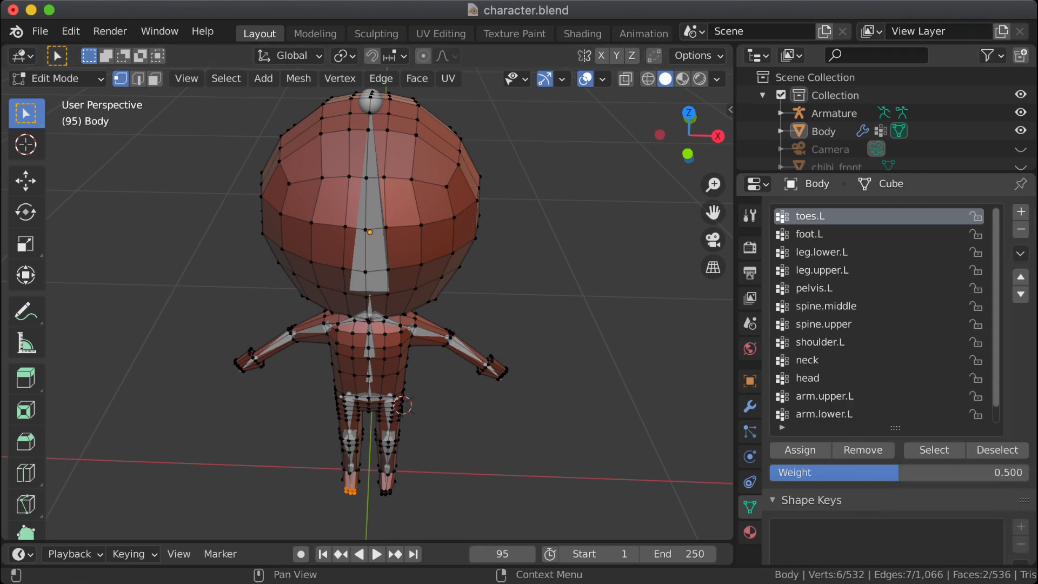
{"action": "scroll", "coordinate": [881, 313], "scroll_direction": "down", "scroll_amount": 1}
{"action": "scroll", "coordinate": [881, 314], "scroll_direction": "up", "scroll_amount": 1}
{"action": "scroll", "coordinate": [882, 313], "scroll_direction": "down", "scroll_amount": 1}
{"action": "scroll", "coordinate": [881, 314], "scroll_direction": "up", "scroll_amount": 1}
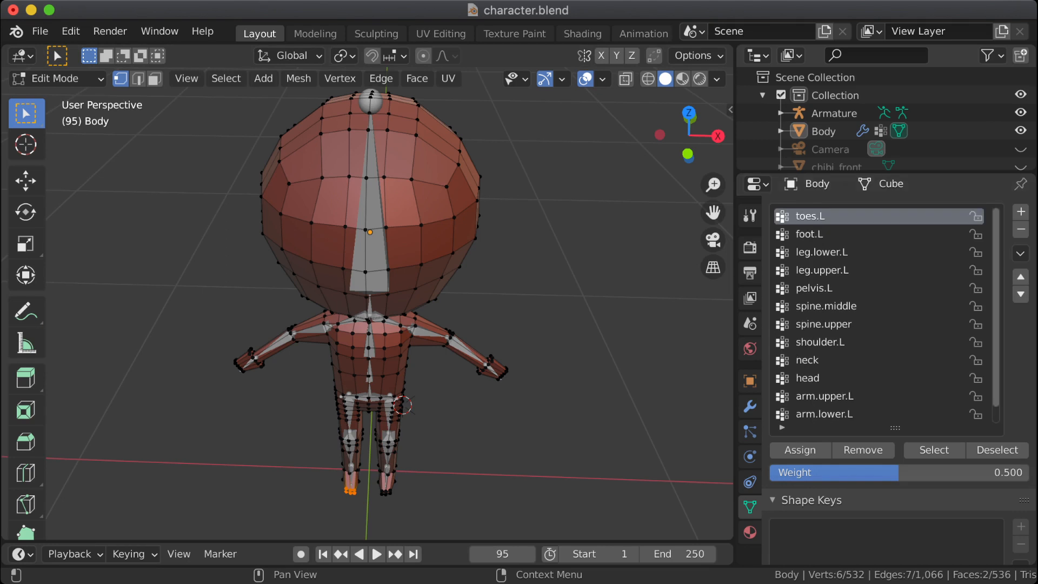
Step: Clear the selection, review the additional vertex group operations, and reselect the toes.L vertices to check the group's coverage
{"action": "key", "text": "alt+a"}
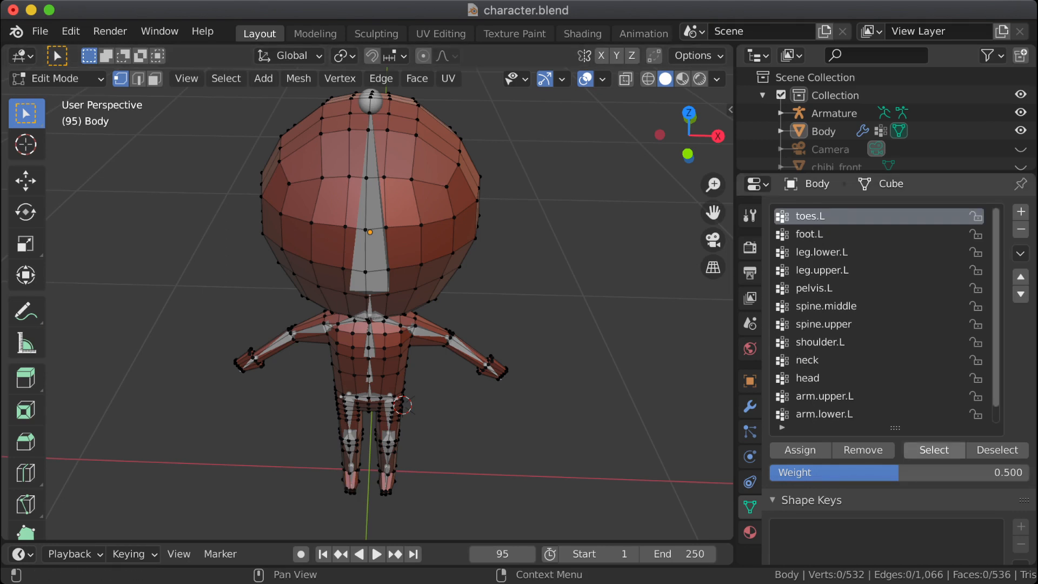
{"action": "left_click", "coordinate": [1021, 253]}
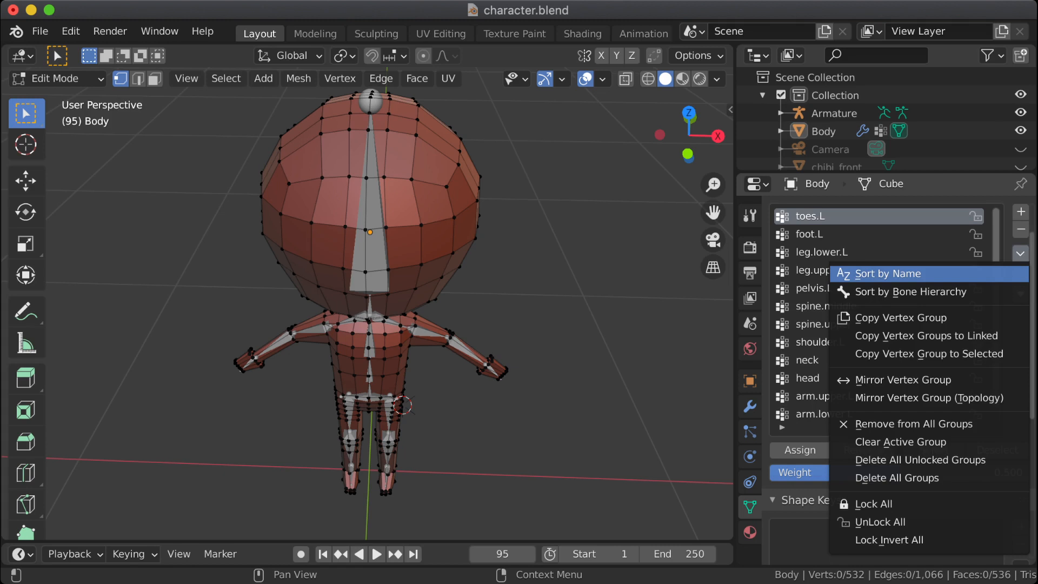
{"action": "left_click", "coordinate": [910, 292]}
{"action": "left_click", "coordinate": [1021, 253]}
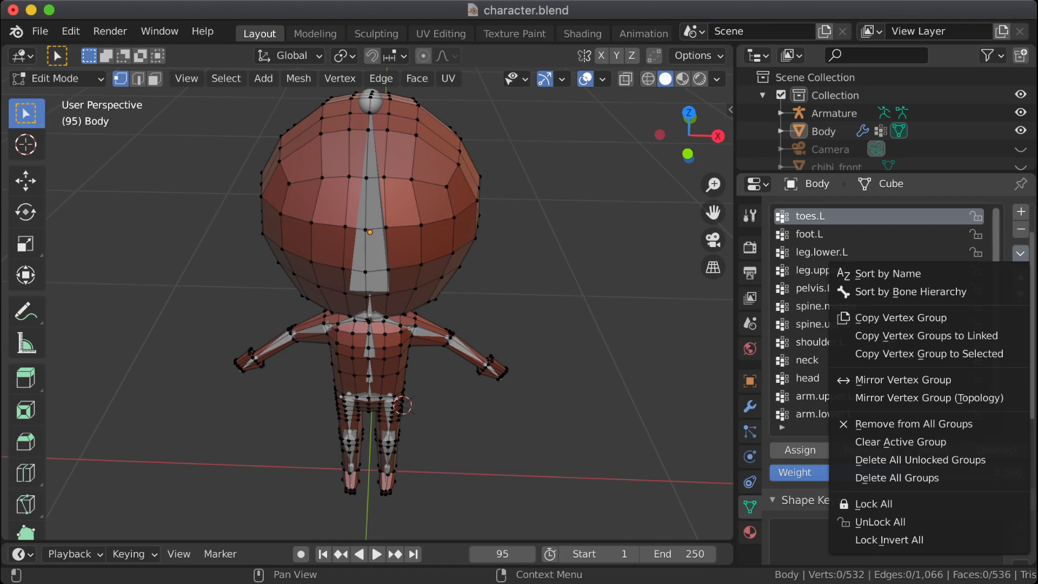
{"action": "left_click", "coordinate": [1020, 253]}
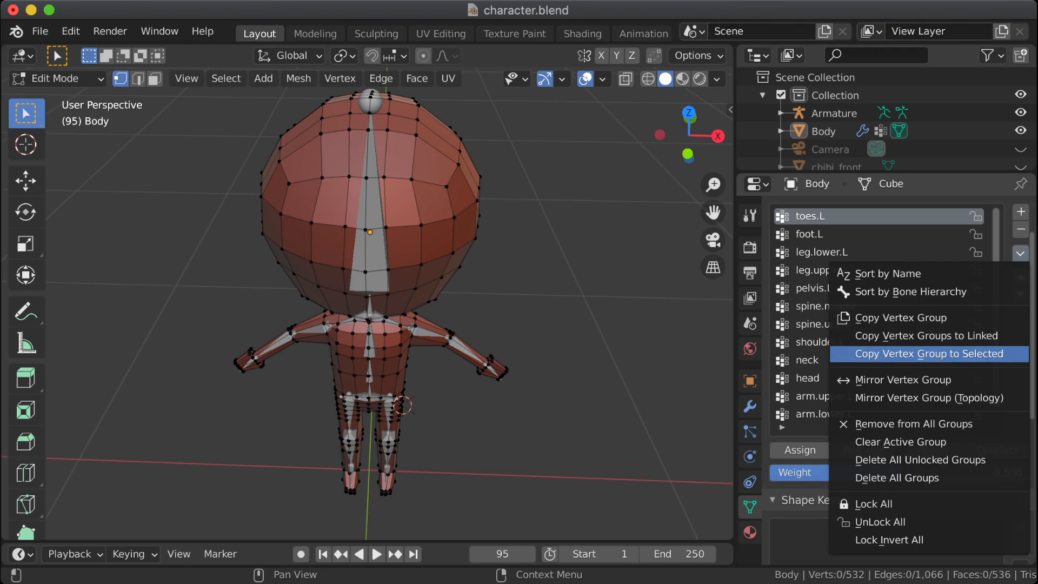
{"action": "left_click", "coordinate": [934, 450]}
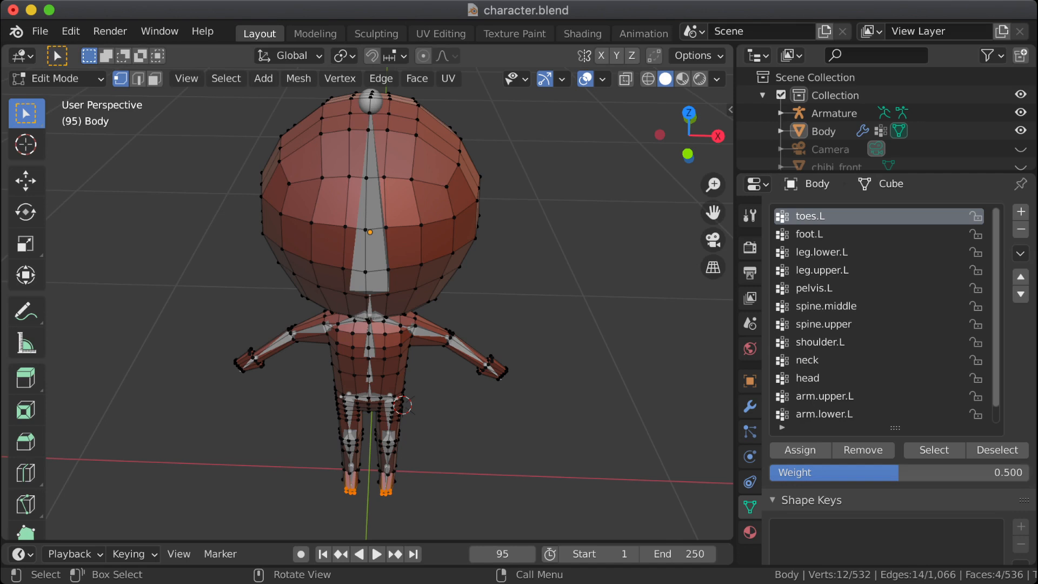
{"action": "left_click", "coordinate": [340, 79]}
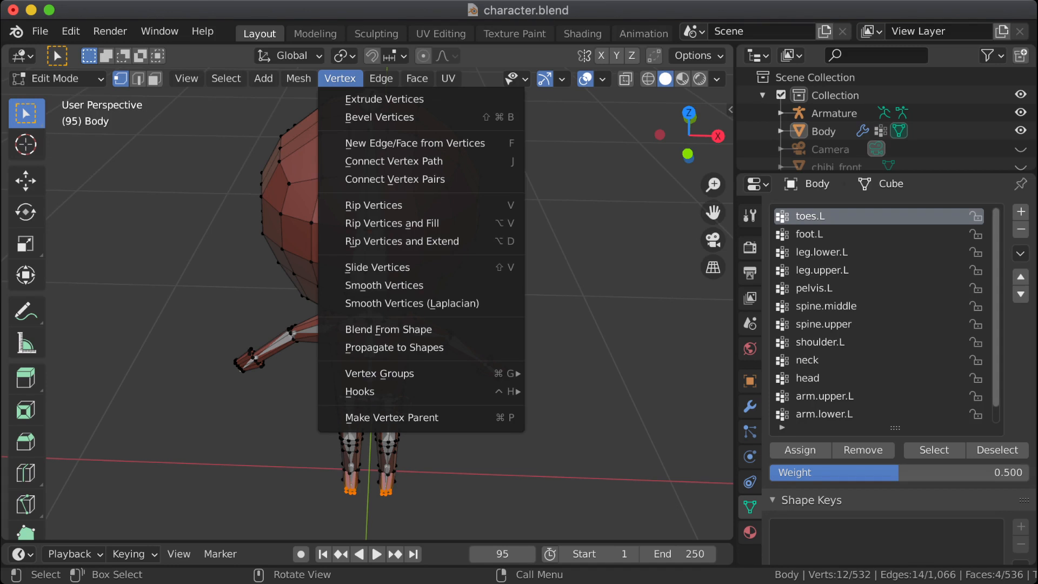
{"action": "key", "text": "Escape"}
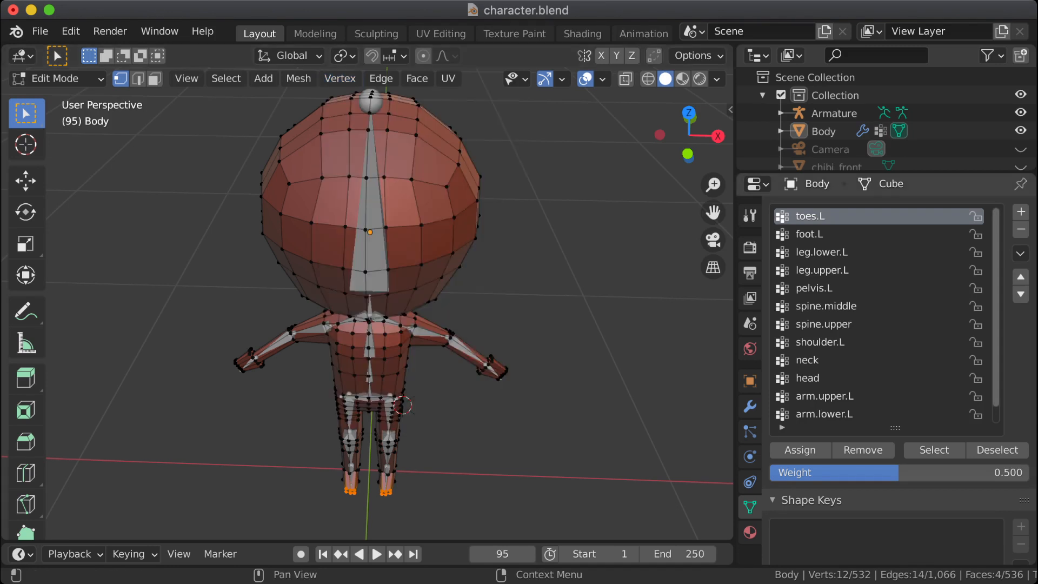
{"action": "left_click", "coordinate": [809, 234]}
{"action": "left_click", "coordinate": [810, 216]}
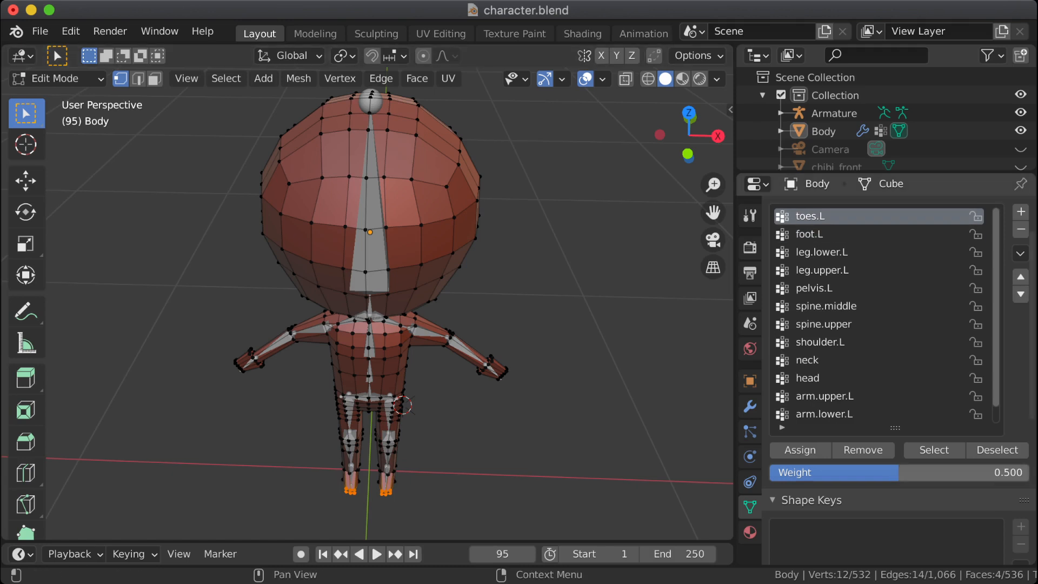
{"action": "left_click", "coordinate": [810, 234]}
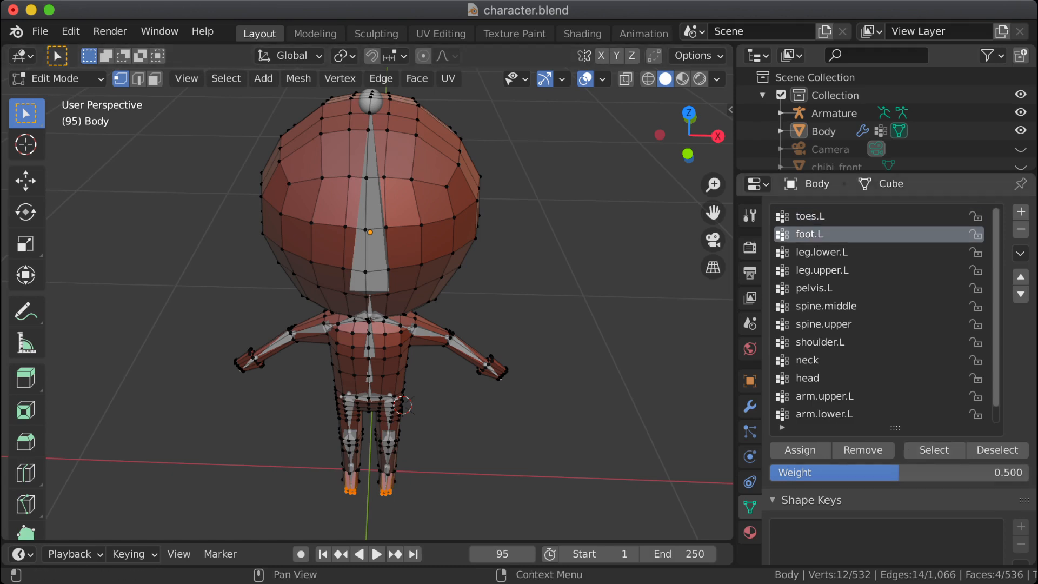
{"action": "left_click", "coordinate": [810, 217]}
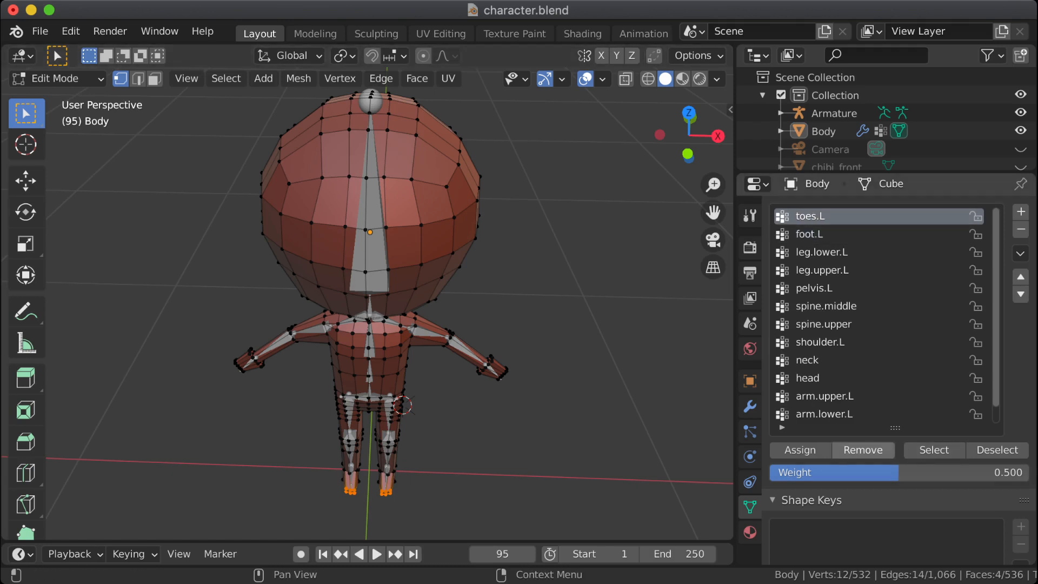
Step: Undo back to the selection of the right foot's toe vertices and remove them from the toes.L group
{"action": "key", "text": "super+z"}
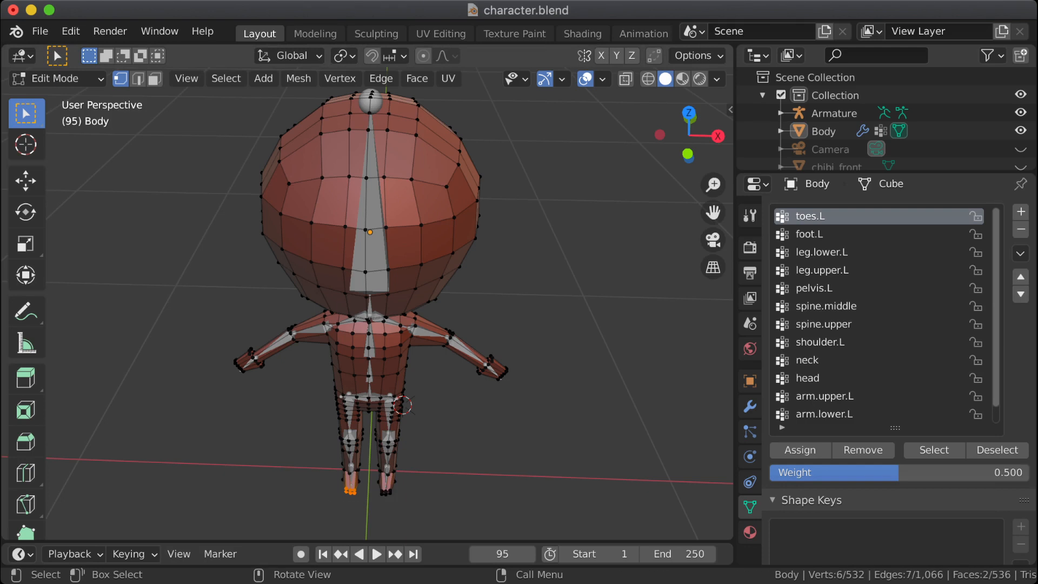
{"action": "left_click", "coordinate": [863, 451]}
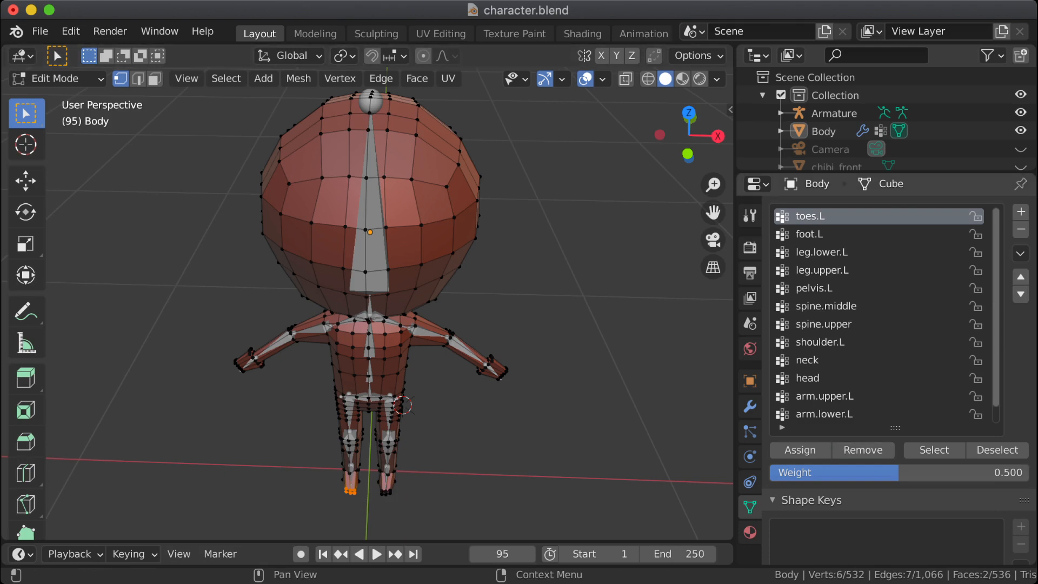
{"action": "left_click", "coordinate": [810, 234]}
{"action": "left_click", "coordinate": [810, 216]}
{"action": "left_click", "coordinate": [934, 450]}
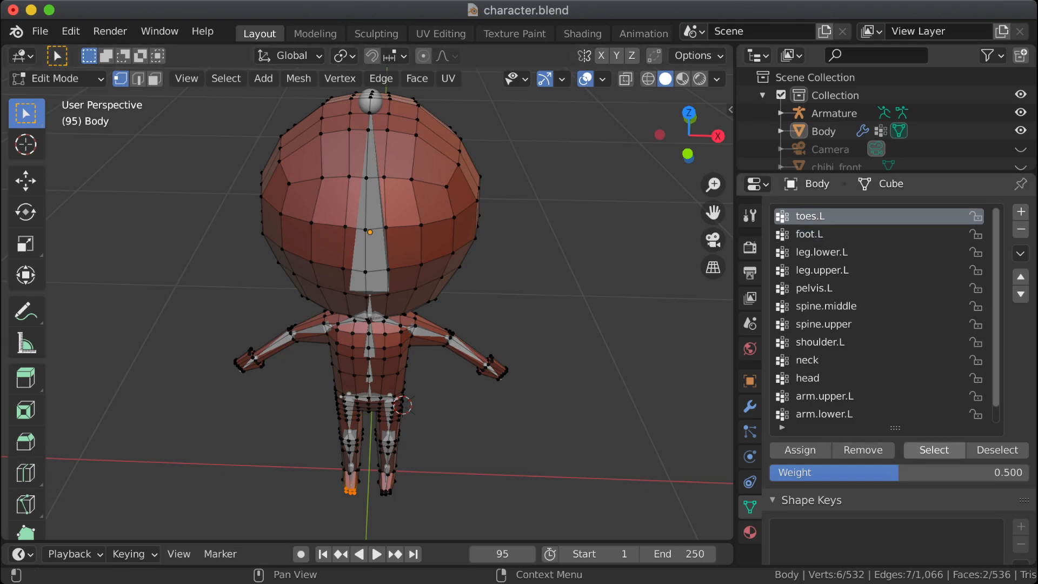
Step: Clear the selection, reselect only the vertices belonging to toes.L, and apply Mirror Vertex Group to it
{"action": "key", "text": "alt+a"}
{"action": "left_click", "coordinate": [934, 450]}
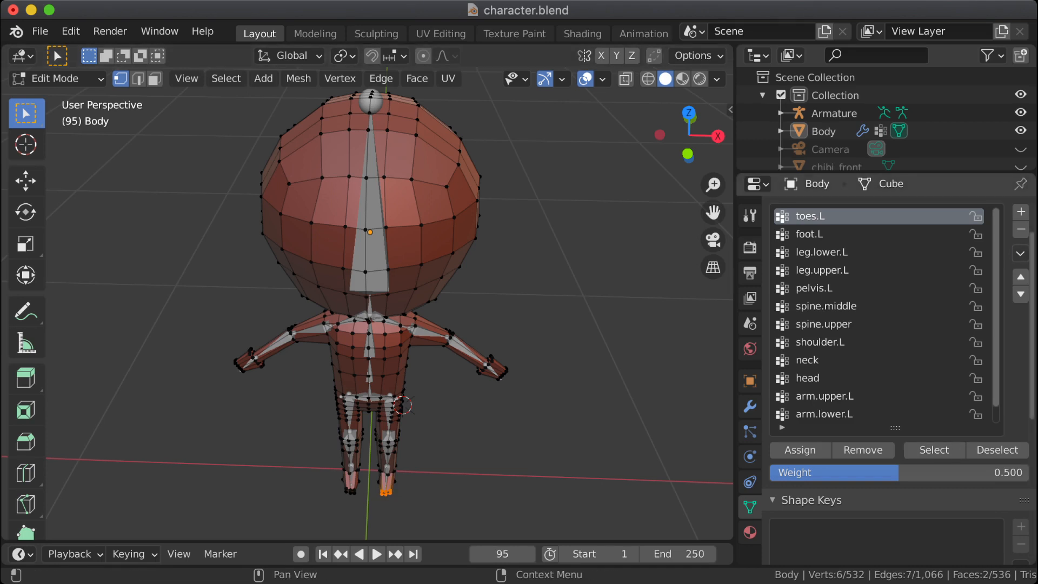
{"action": "left_click", "coordinate": [1020, 253]}
{"action": "left_click", "coordinate": [903, 379]}
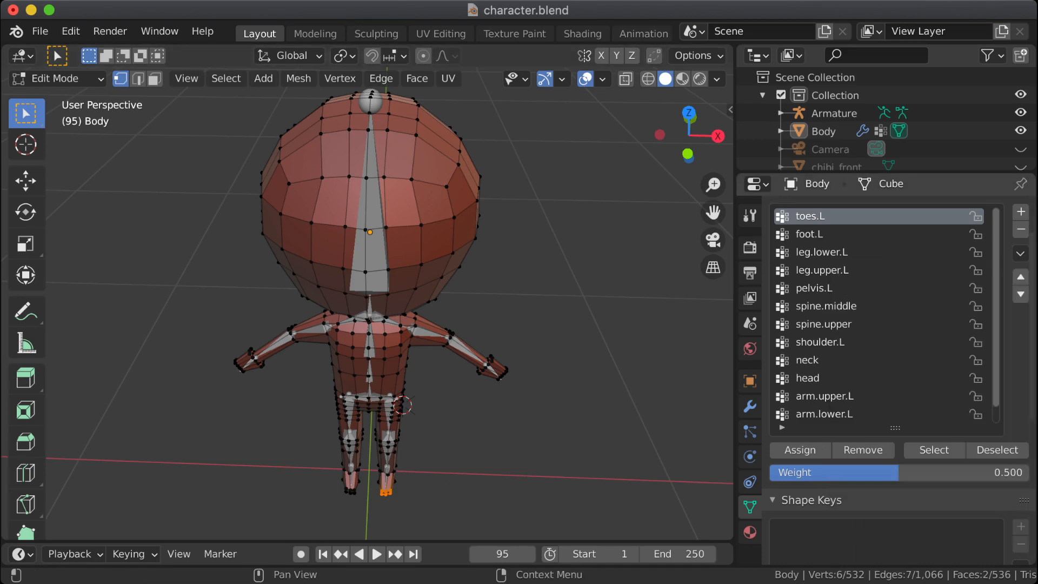
Step: Clear the selection and select only the toe vertices of the character's right foot
{"action": "key", "text": "alt+a"}
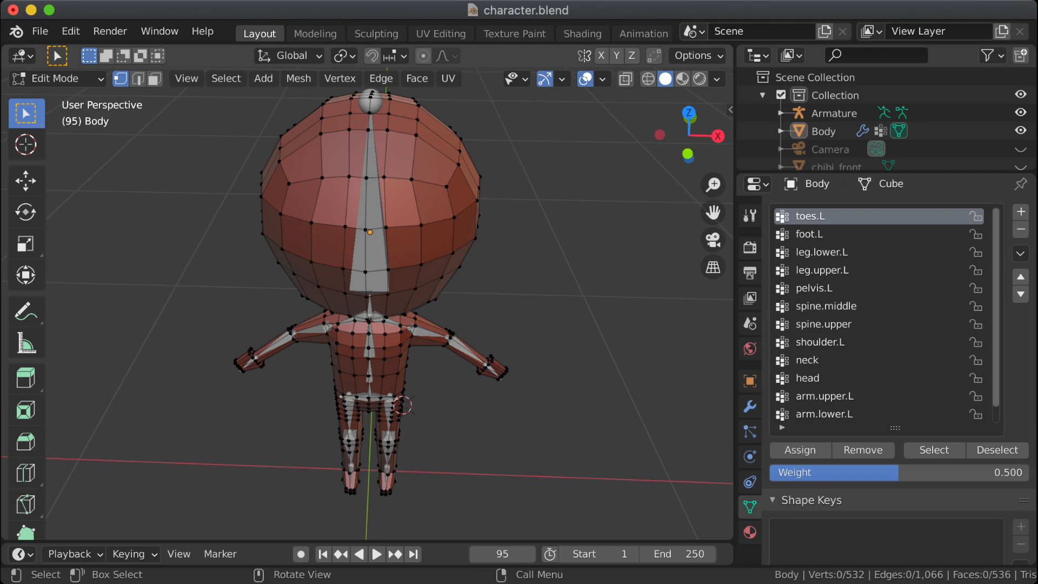
{"action": "scroll", "coordinate": [367, 303], "scroll_direction": "down", "scroll_amount": 7}
{"action": "scroll", "coordinate": [368, 303], "scroll_direction": "up", "scroll_amount": 4}
{"action": "scroll", "coordinate": [878, 315], "scroll_direction": "down", "scroll_amount": 1}
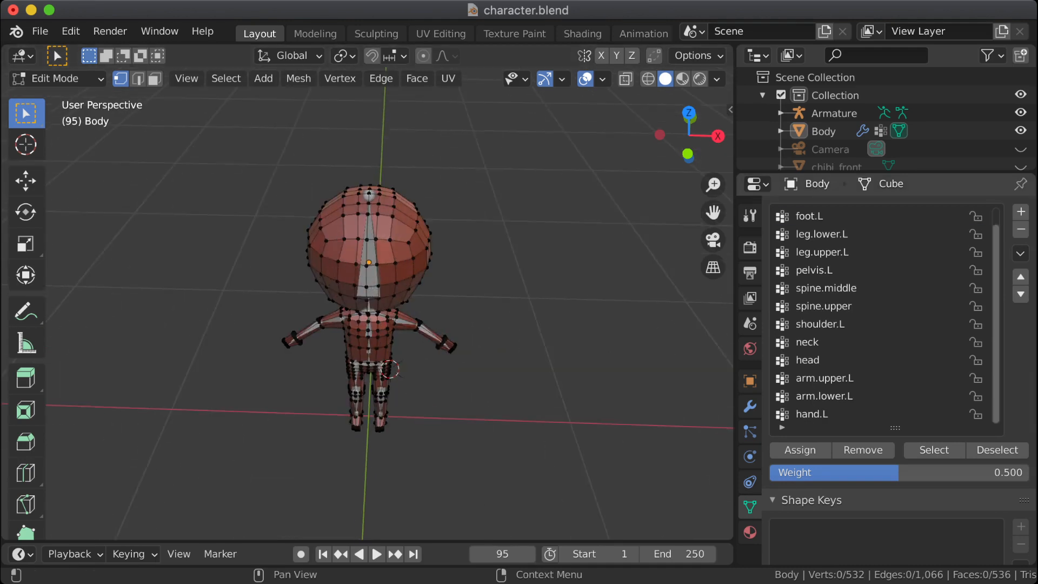
{"action": "scroll", "coordinate": [879, 315], "scroll_direction": "up", "scroll_amount": 1}
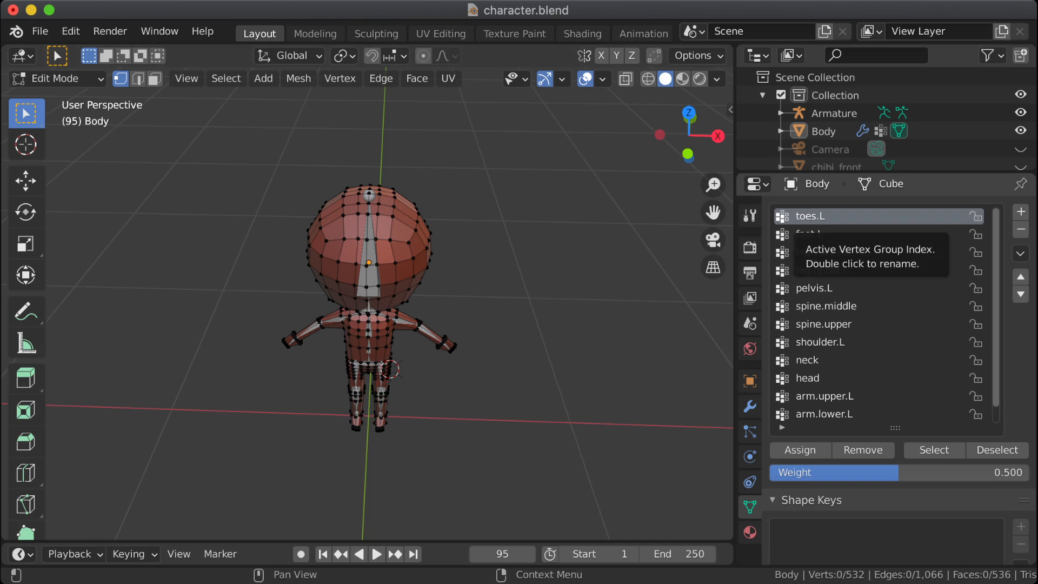
{"action": "scroll", "coordinate": [367, 311], "scroll_direction": "up", "scroll_amount": 8}
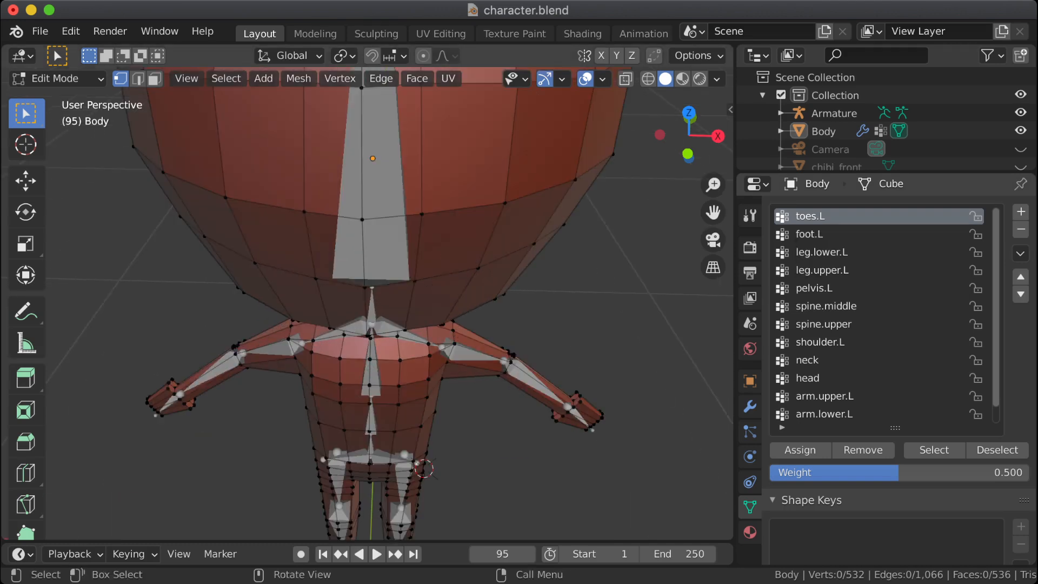
{"action": "key", "text": "ctrl"}
{"action": "middle_click_drag", "start_coordinate": [425, 468], "coordinate": [444, 269], "text": "shift"}
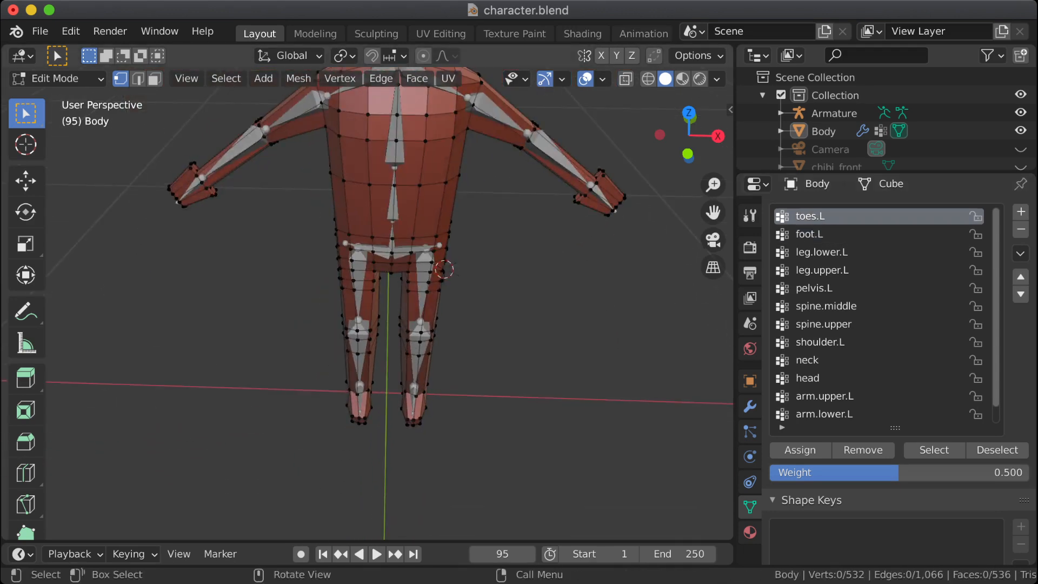
{"action": "left_click_drag", "start_coordinate": [348, 412], "coordinate": [385, 439], "text": "shift"}
Step: Add a new vertex group for the selected right toe vertices and name it toes.R
{"action": "left_click", "coordinate": [1021, 212]}
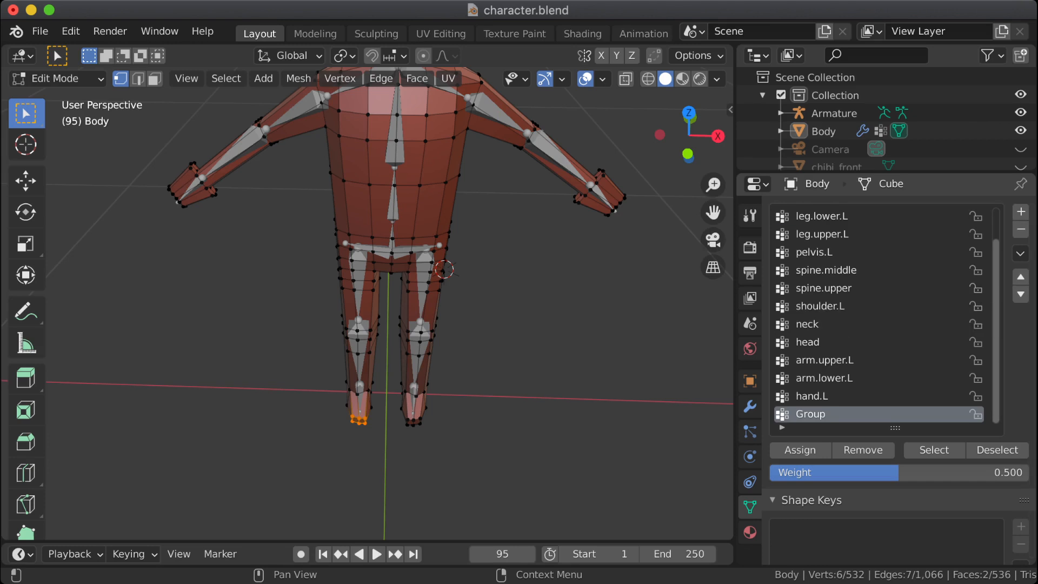
{"action": "double_click", "coordinate": [811, 414]}
{"action": "type", "text": "toes."}
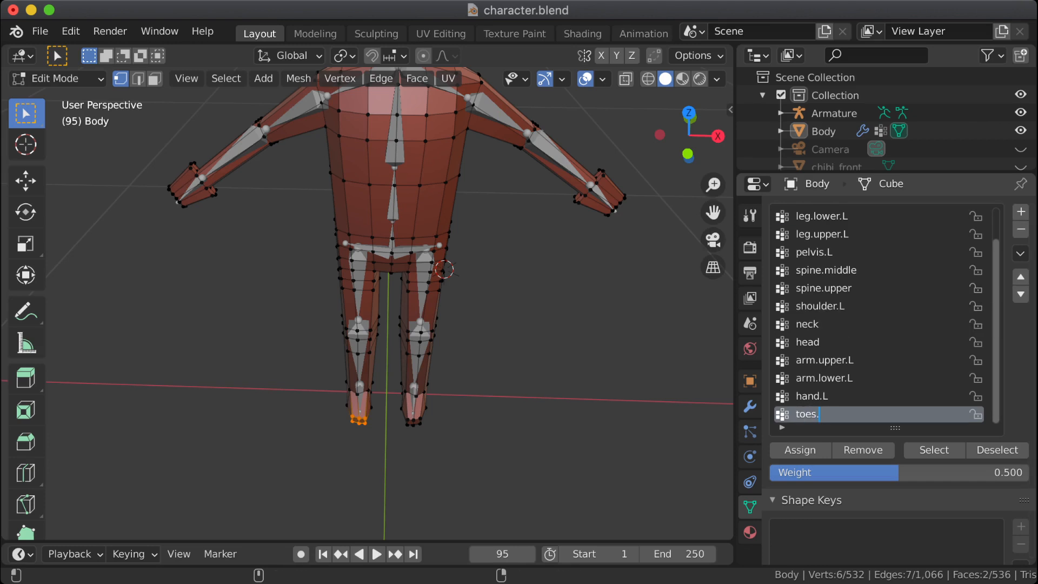
{"action": "type", "text": "R"}
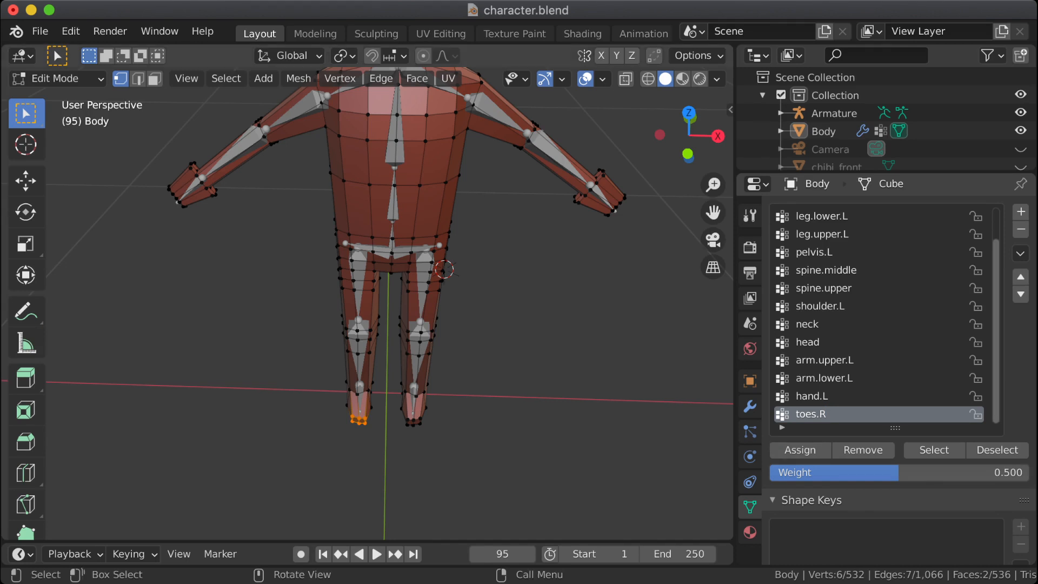
Step: Select the left foot's toe vertices, make toes.L the active group, and review its mirroring options
{"action": "left_click_drag", "start_coordinate": [452, 414], "coordinate": [400, 432]}
{"action": "scroll", "coordinate": [876, 313], "scroll_direction": "up", "scroll_amount": 2}
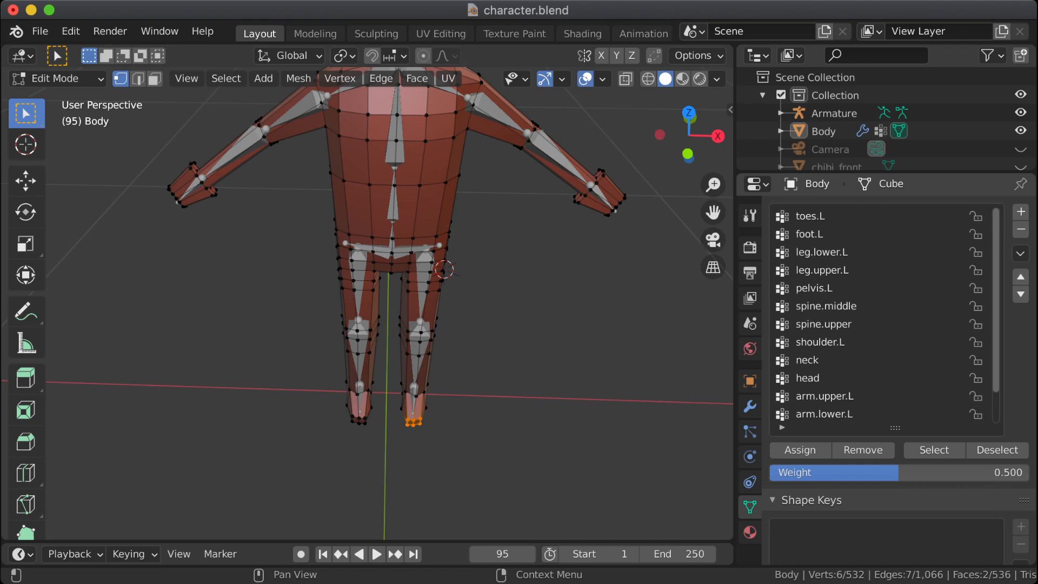
{"action": "left_click", "coordinate": [844, 216]}
{"action": "right_click", "coordinate": [843, 217]}
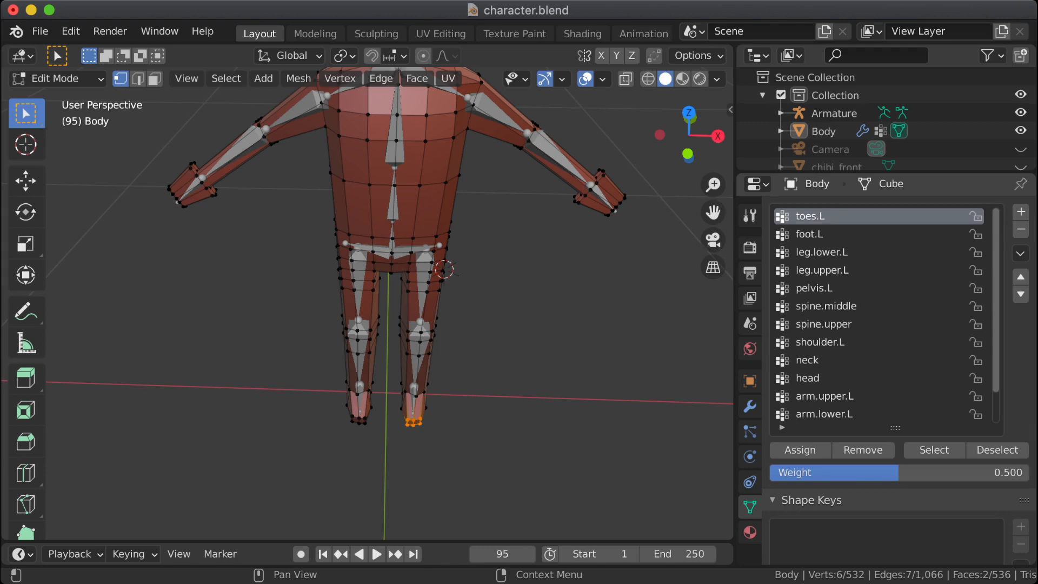
{"action": "left_click", "coordinate": [1020, 253]}
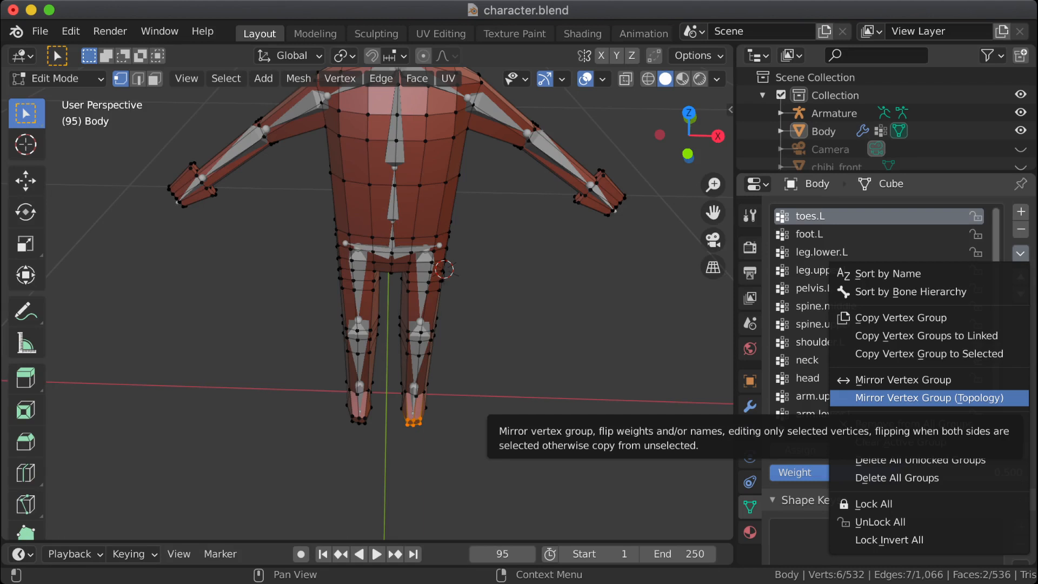
Step: Clear the vertex selection and switch the Body mesh to Weight Paint mode
{"action": "key", "text": "alt+a"}
{"action": "left_click", "coordinate": [54, 78]}
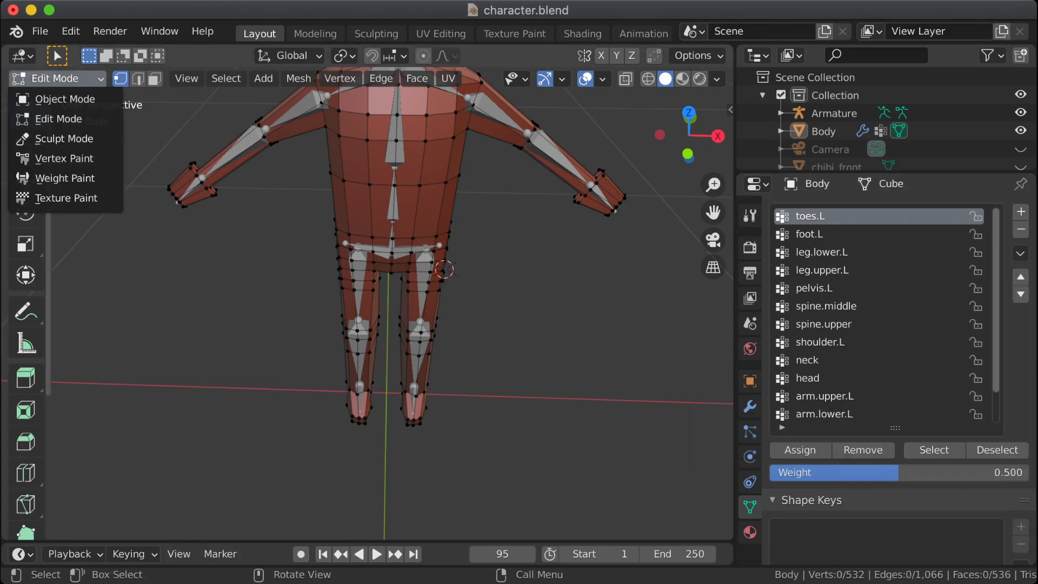
{"action": "left_click", "coordinate": [54, 179]}
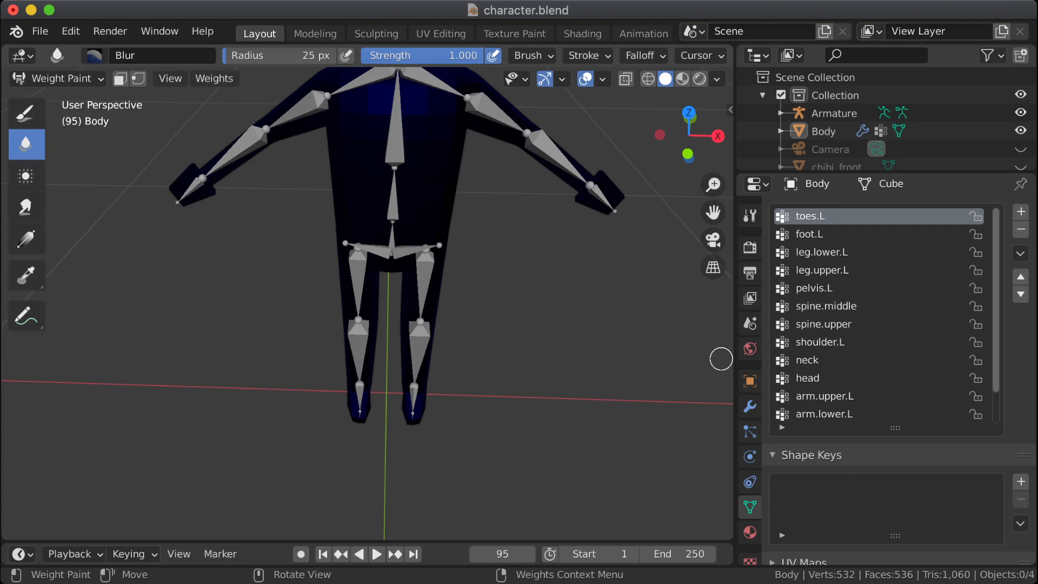
Step: Move the toes.R vertex group up the list to the position above toes.L
{"action": "scroll", "coordinate": [881, 314], "scroll_direction": "down", "scroll_amount": 2}
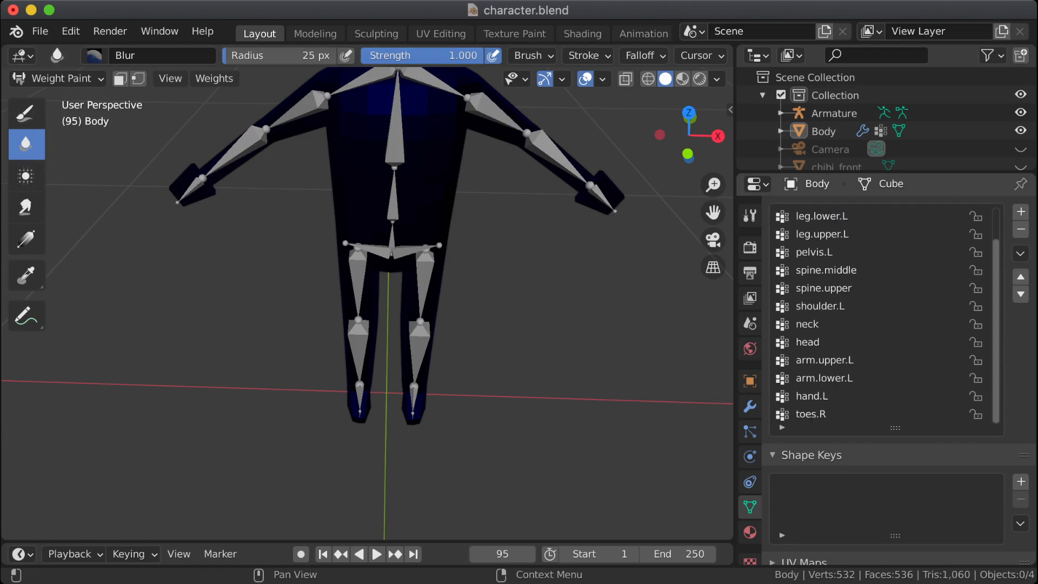
{"action": "left_click", "coordinate": [865, 414]}
{"action": "left_click", "coordinate": [1021, 277]}
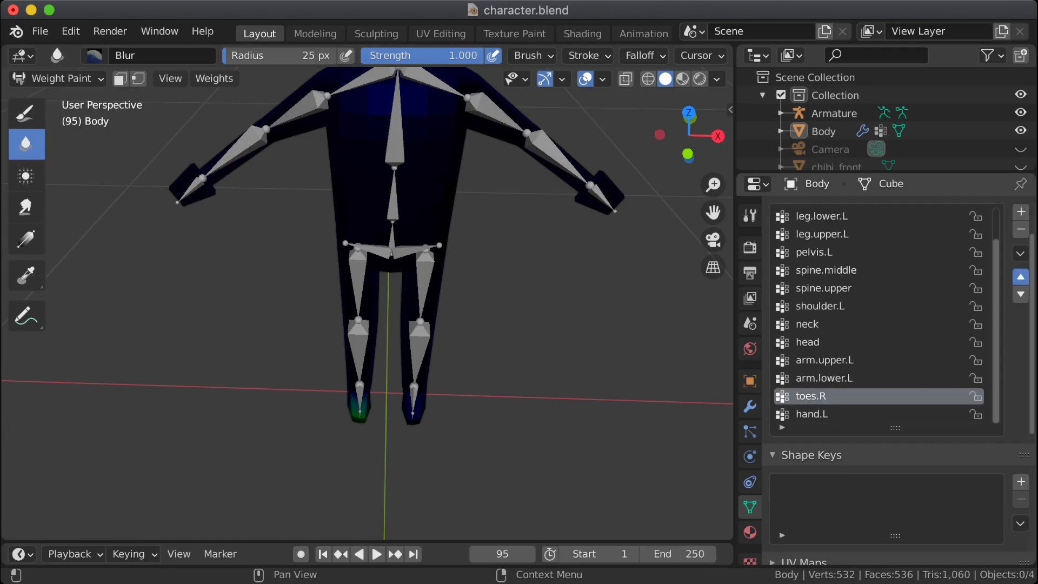
{"action": "left_click", "coordinate": [1021, 276]}
{"action": "left_click", "coordinate": [1021, 277]}
{"action": "left_click", "coordinate": [1021, 277]}
{"action": "left_click", "coordinate": [1021, 277]}
{"action": "left_click", "coordinate": [1021, 277]}
{"action": "left_click", "coordinate": [1021, 277]}
{"action": "left_click", "coordinate": [1021, 277]}
{"action": "left_click", "coordinate": [1020, 277]}
{"action": "left_click", "coordinate": [1021, 277]}
{"action": "left_click", "coordinate": [1021, 277]}
{"action": "left_click", "coordinate": [1021, 276]}
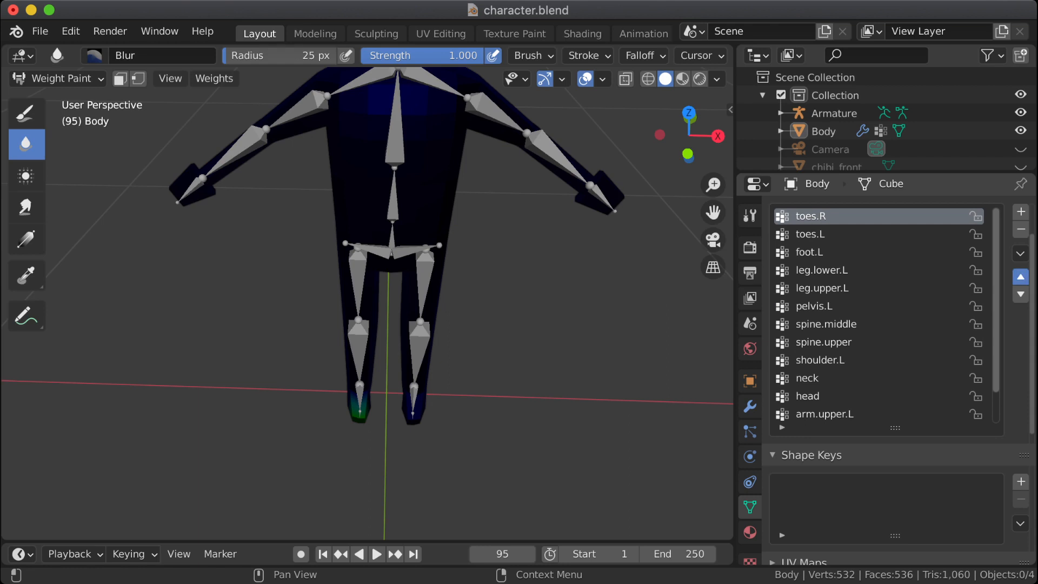
Step: Compare the painted weights of toes.R and toes.L on both feet by alternating between the two groups
{"action": "left_click", "coordinate": [832, 234]}
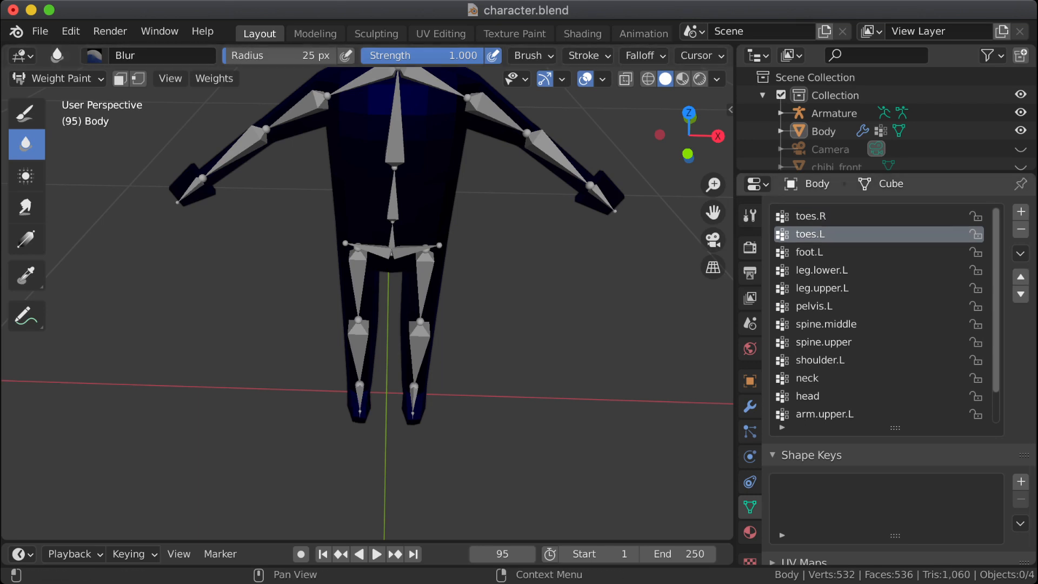
{"action": "left_click", "coordinate": [833, 216]}
{"action": "scroll", "coordinate": [454, 450], "scroll_direction": "up", "scroll_amount": 5}
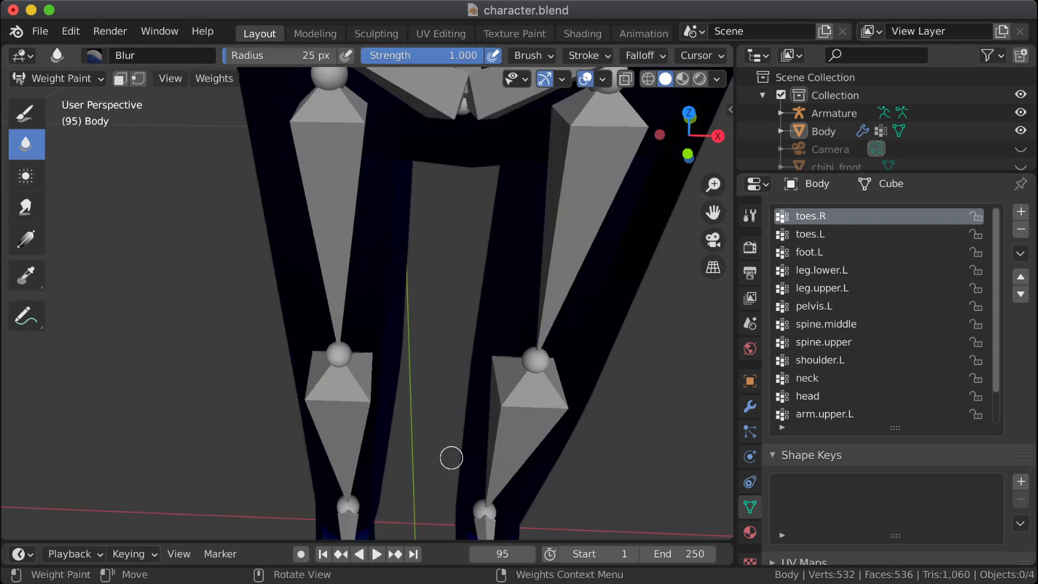
{"action": "middle_click_drag", "start_coordinate": [412, 420], "coordinate": [390, 133], "text": "shift"}
{"action": "scroll", "coordinate": [380, 324], "scroll_direction": "up", "scroll_amount": 3}
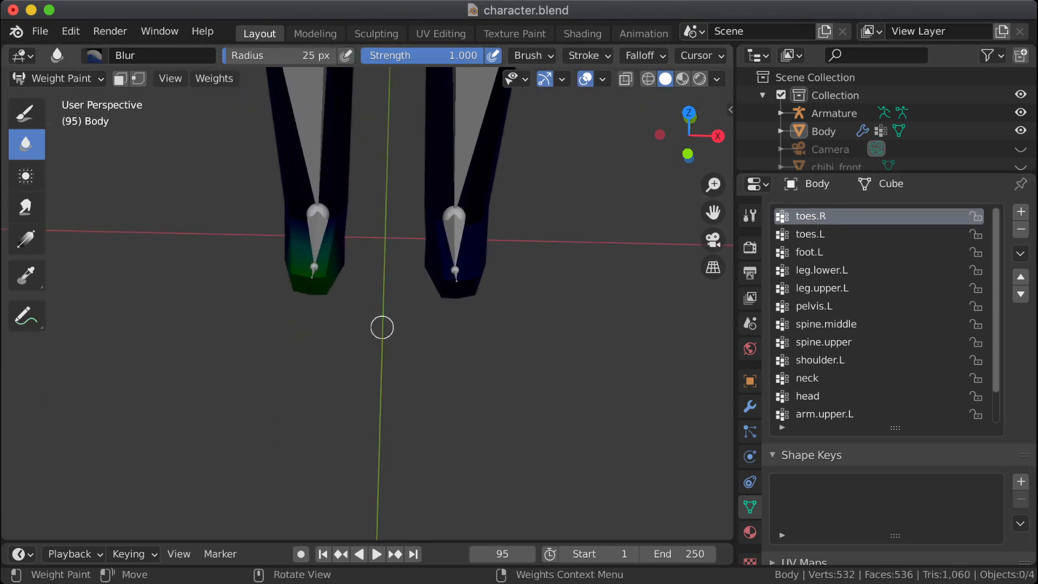
{"action": "left_click", "coordinate": [833, 234]}
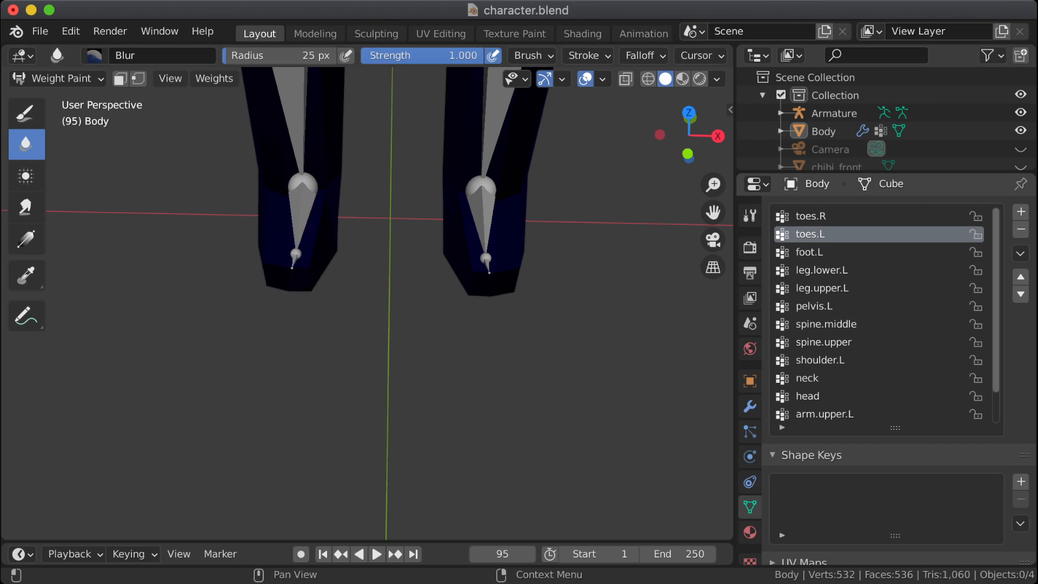
{"action": "left_click", "coordinate": [833, 216]}
{"action": "left_click", "coordinate": [833, 234]}
{"action": "left_click", "coordinate": [833, 217]}
{"action": "left_click", "coordinate": [833, 235]}
{"action": "left_click", "coordinate": [833, 216]}
{"action": "left_click", "coordinate": [833, 234]}
{"action": "left_click", "coordinate": [833, 216]}
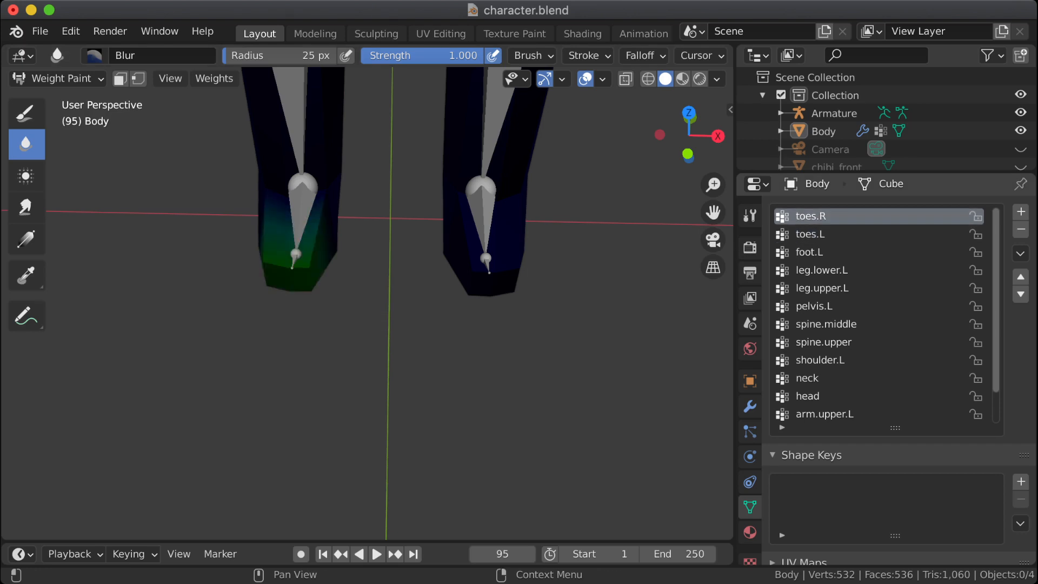
{"action": "left_click", "coordinate": [833, 234]}
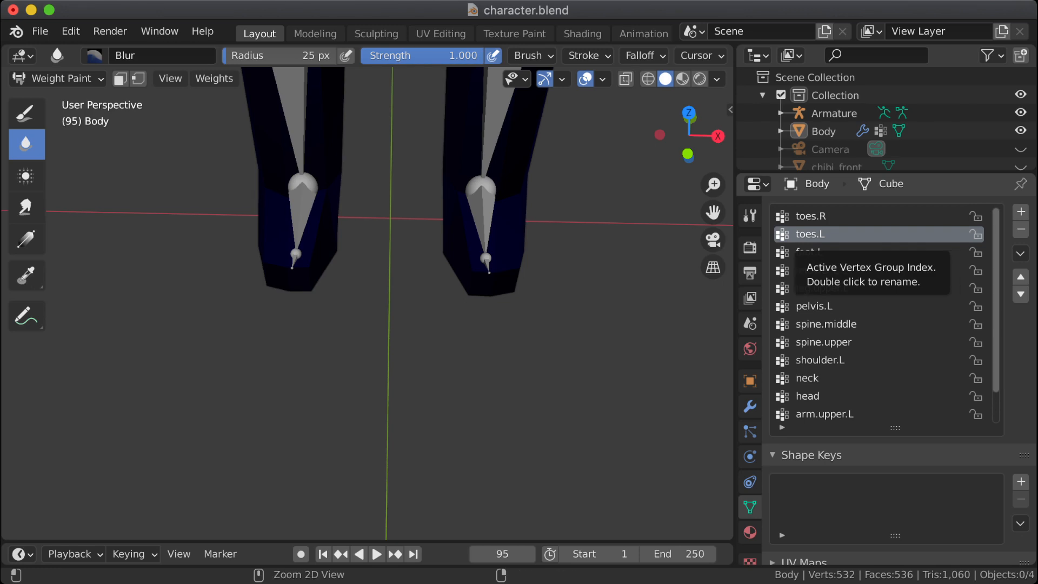
Step: Step back through the most recent changes and redo them
{"action": "key", "text": "ctrl+z"}
{"action": "key", "text": "ctrl+z"}
{"action": "key", "text": "ctrl+z"}
{"action": "key", "text": "ctrl+z"}
{"action": "key", "text": "ctrl+shift+z"}
{"action": "key", "text": "ctrl+shift+z"}
{"action": "key", "text": "ctrl+shift+z"}
{"action": "key", "text": "ctrl+shift+z"}
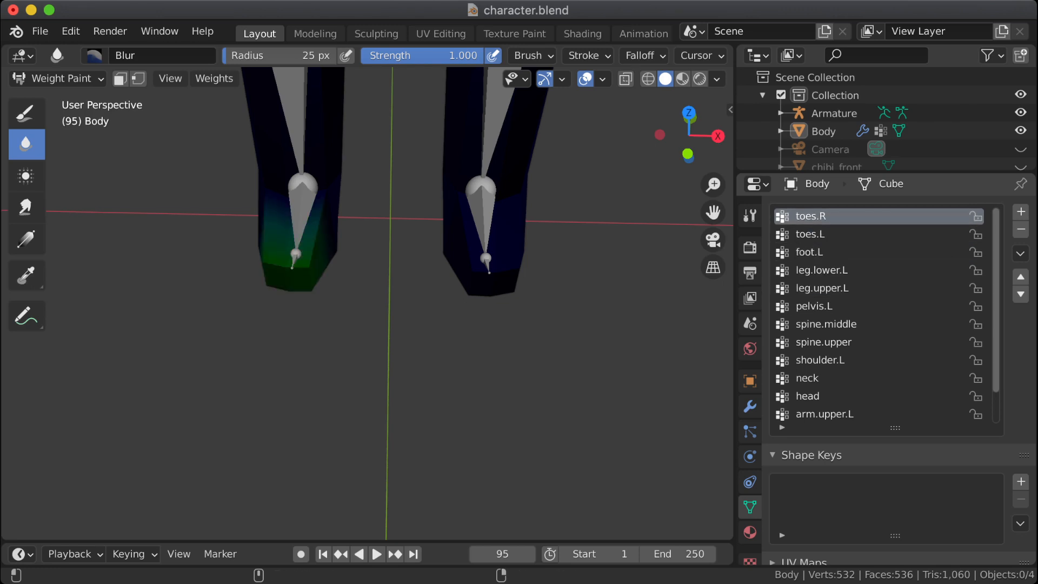
Step: Inspect both feet from different angles while comparing the toes.R and toes.L weights
{"action": "middle_click_drag", "start_coordinate": [644, 316], "coordinate": [563, 308]}
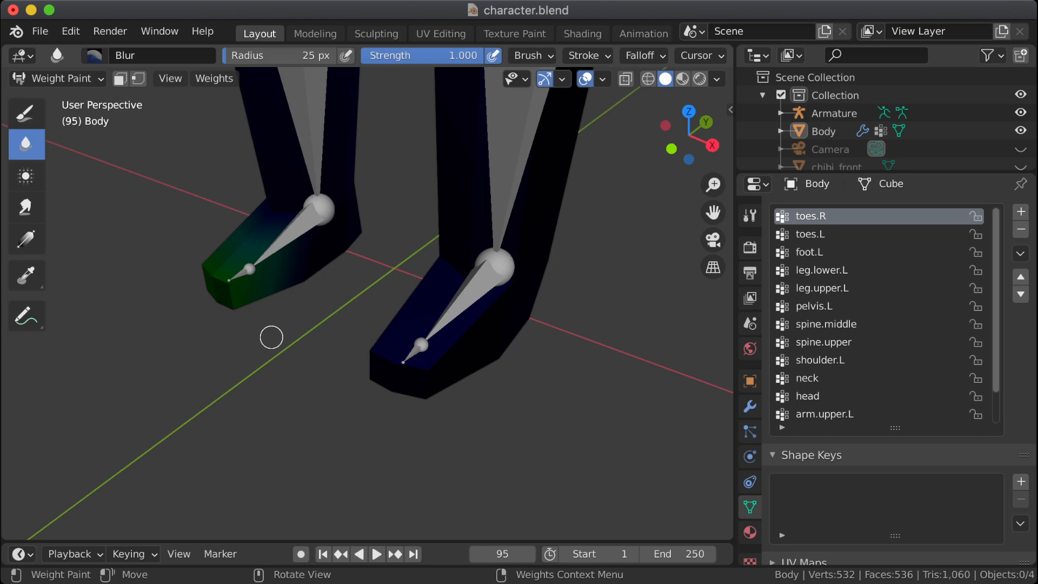
{"action": "middle_click_drag", "start_coordinate": [269, 339], "coordinate": [313, 325]}
{"action": "left_click", "coordinate": [811, 234]}
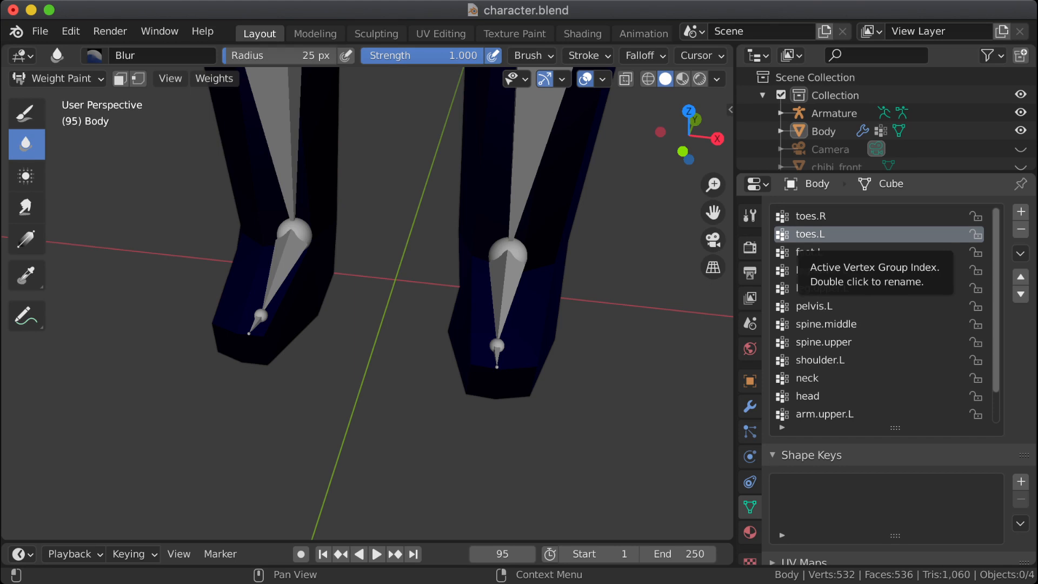
{"action": "left_click", "coordinate": [812, 215]}
{"action": "middle_click_drag", "start_coordinate": [349, 319], "coordinate": [348, 343]}
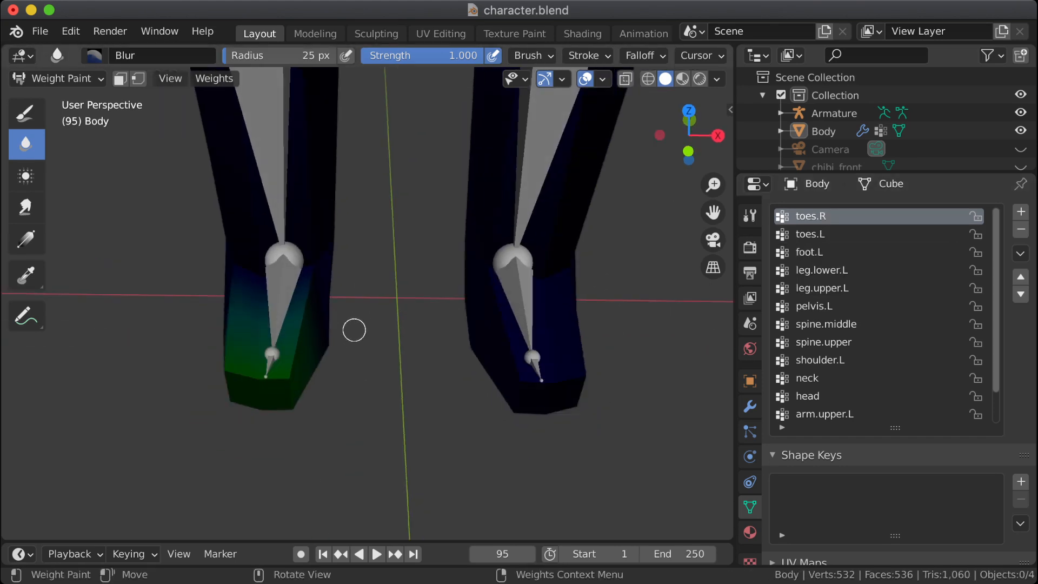
Step: Apply Mirror Vertex Group (Topology) to the toes.L group
{"action": "left_click", "coordinate": [811, 234]}
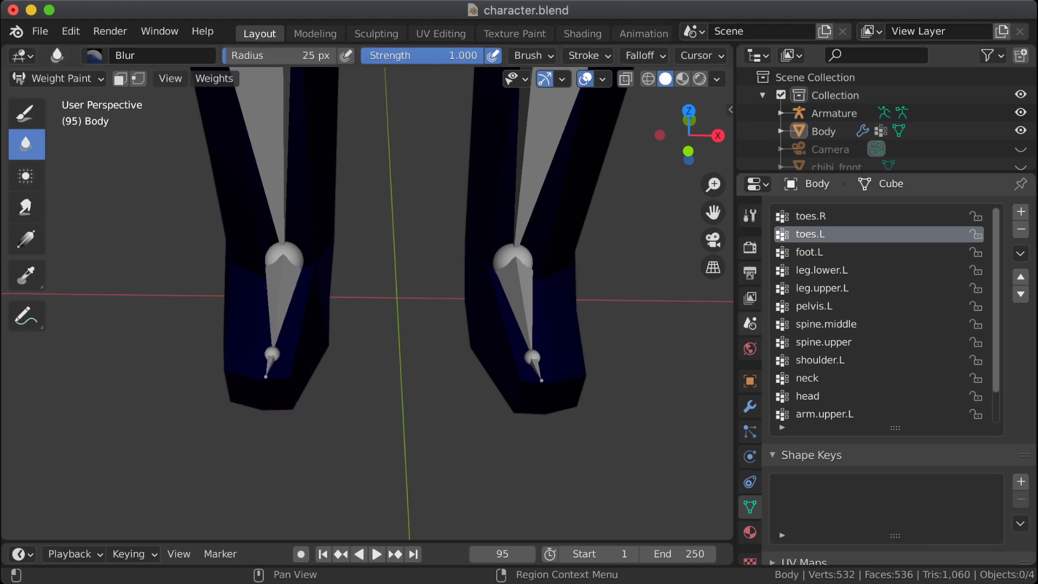
{"action": "right_click", "coordinate": [811, 234]}
{"action": "left_click", "coordinate": [1020, 253]}
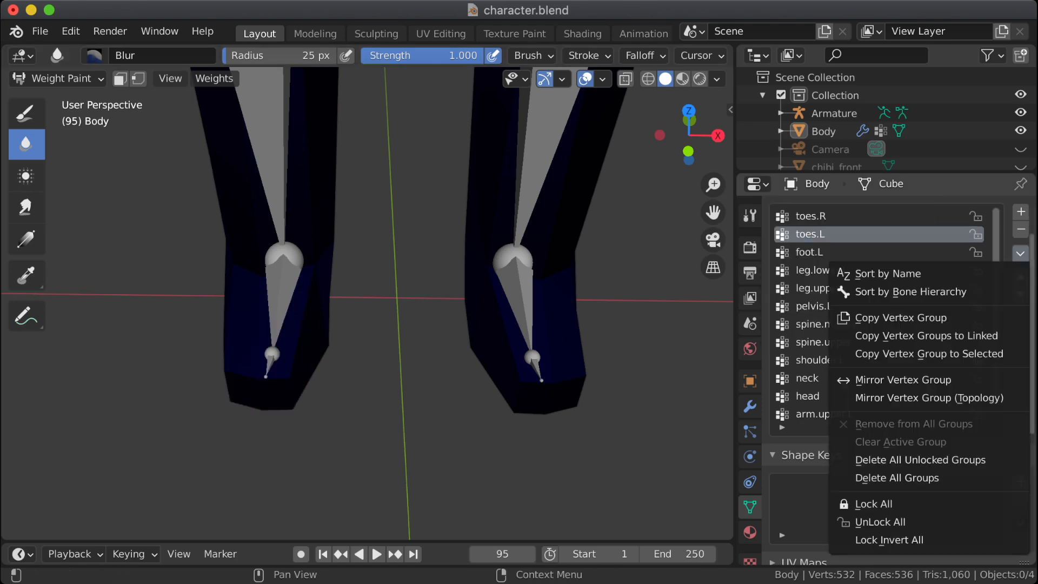
{"action": "left_click", "coordinate": [920, 398]}
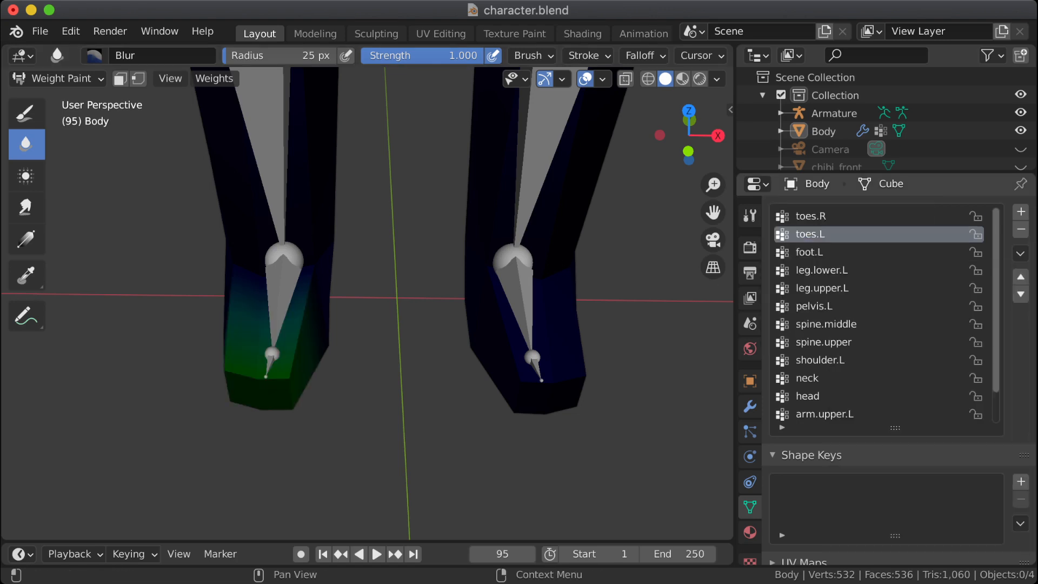
Step: Check the weights of toes.R and toes.L on both feet after the topology mirroring
{"action": "left_click", "coordinate": [811, 216]}
{"action": "left_click", "coordinate": [811, 234]}
{"action": "left_click", "coordinate": [811, 216]}
{"action": "left_click", "coordinate": [811, 234]}
{"action": "left_click", "coordinate": [811, 216]}
{"action": "left_click", "coordinate": [811, 234]}
{"action": "left_click", "coordinate": [811, 216]}
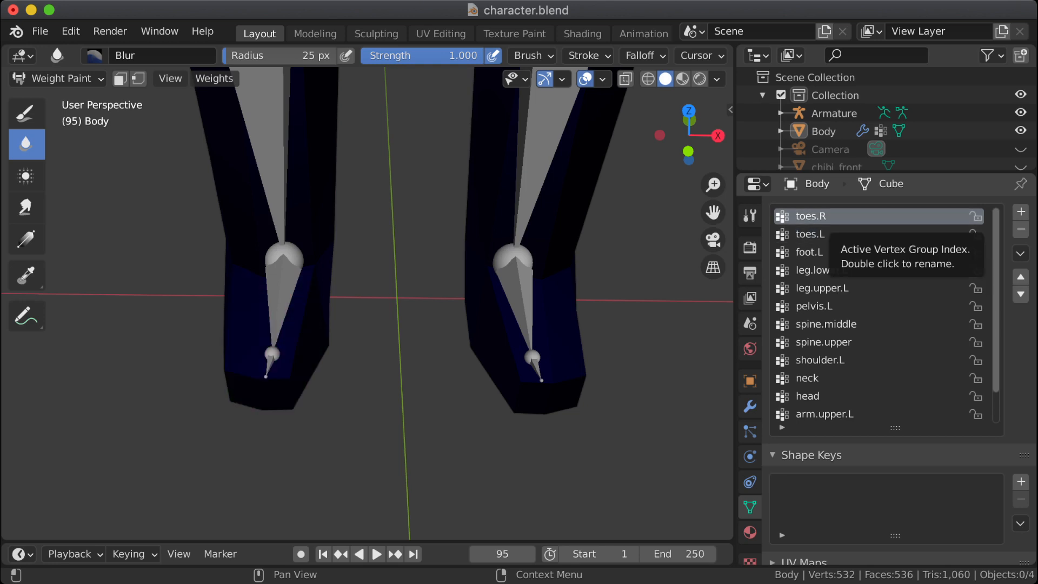
Step: Undo the topology mirroring of toes.L and the last upward move of toes.R
{"action": "key", "text": "ctrl+z"}
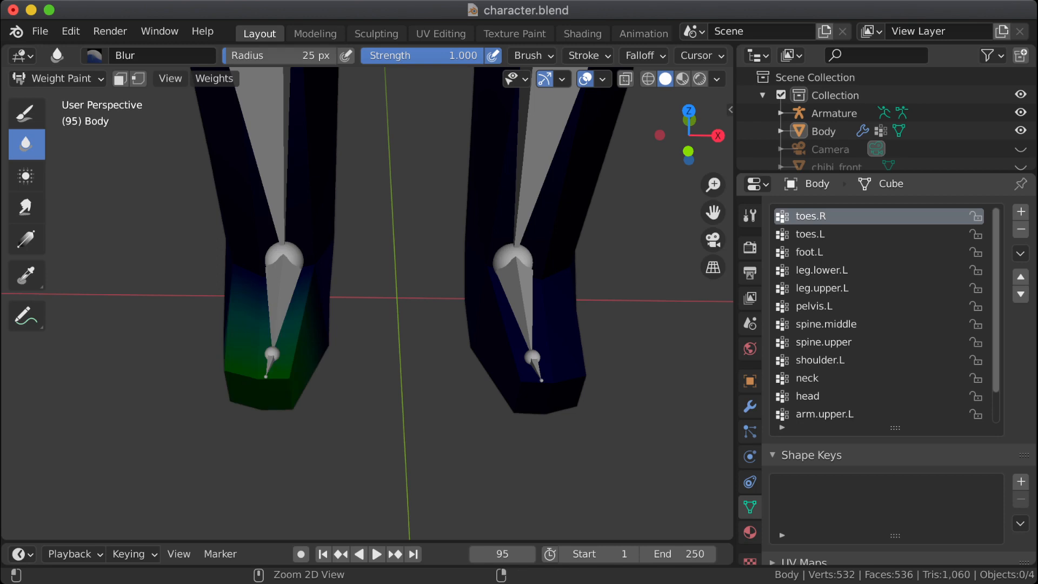
{"action": "key", "text": "ctrl+z"}
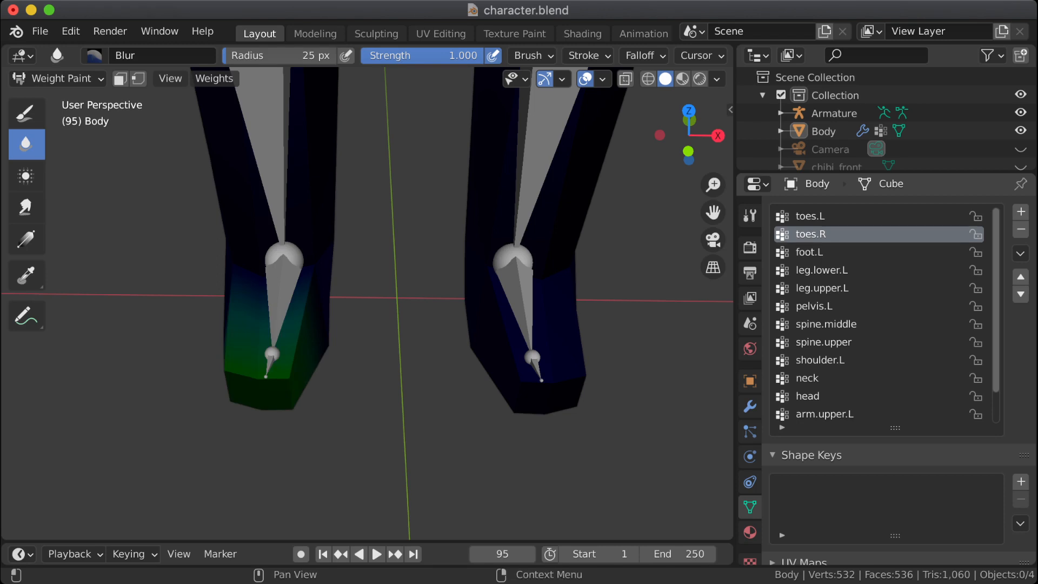
{"action": "key", "text": "ctrl+z"}
{"action": "key", "text": "ctrl+shift+z"}
{"action": "key", "text": "ctrl+z"}
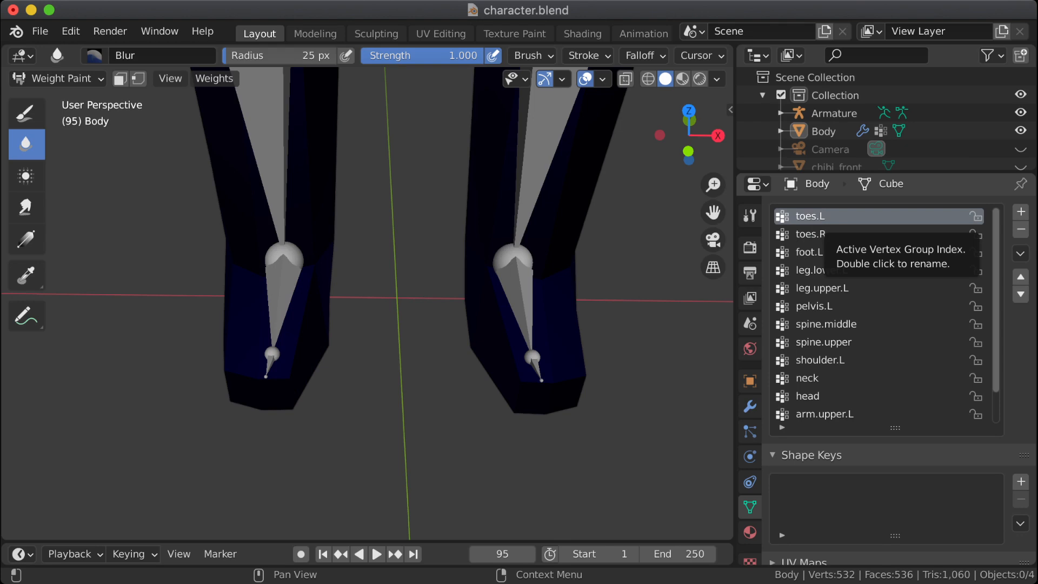
{"action": "key", "text": "ctrl+shift+z"}
Step: Apply Mirror Vertex Group (Topology) to the toes.R group
{"action": "right_click", "coordinate": [811, 234]}
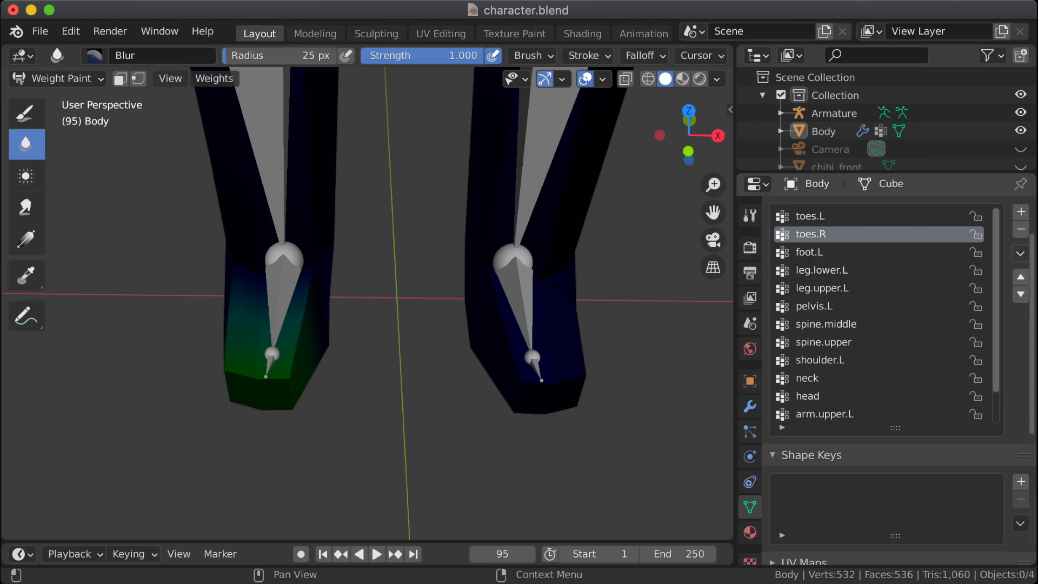
{"action": "left_click", "coordinate": [1021, 253]}
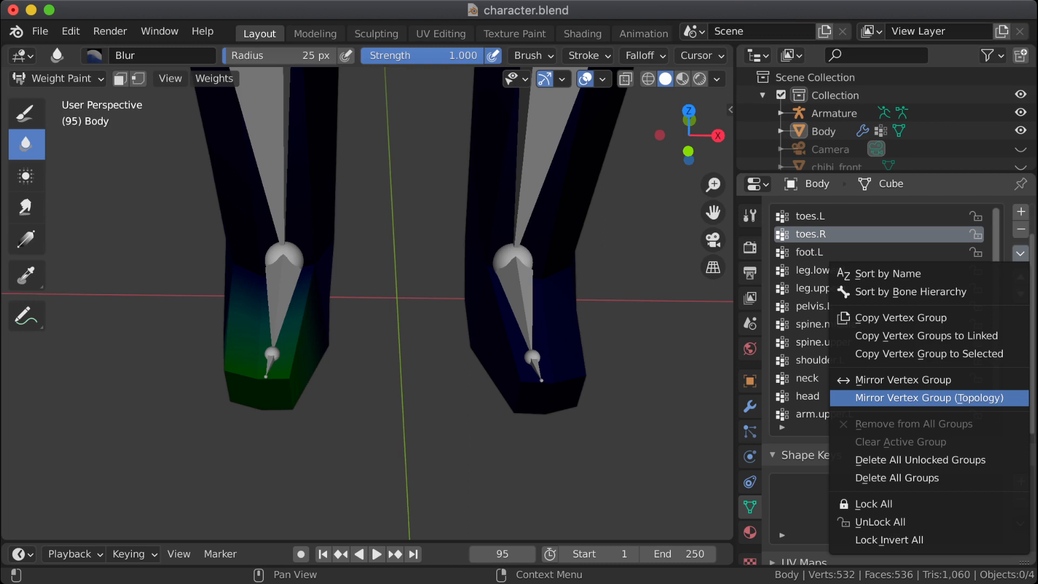
{"action": "left_click", "coordinate": [929, 397]}
Step: Compare the toes.L and toes.R weights on both feet
{"action": "left_click", "coordinate": [843, 217]}
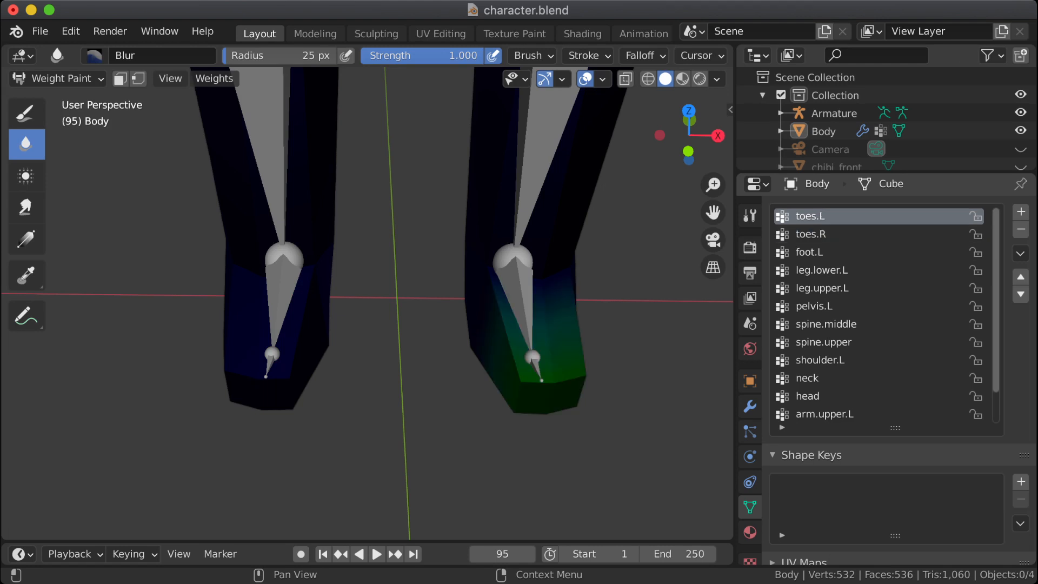
{"action": "left_click", "coordinate": [844, 235]}
{"action": "left_click", "coordinate": [844, 216]}
{"action": "left_click", "coordinate": [811, 234]}
{"action": "left_click", "coordinate": [811, 216]}
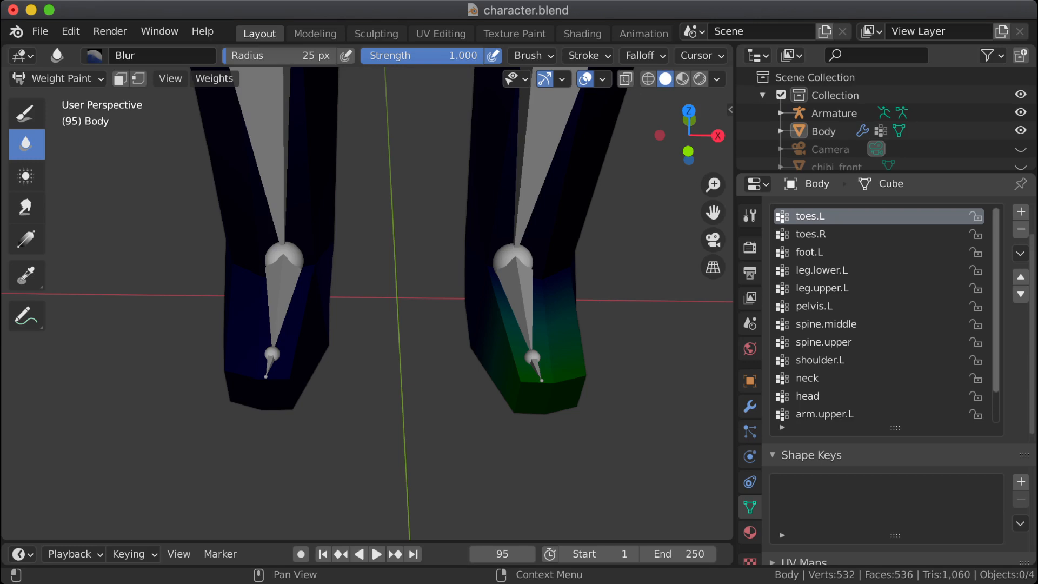
Step: Apply Mirror Vertex Group to the toes.L group and check both toe groups' weights on the feet
{"action": "left_click", "coordinate": [1020, 253]}
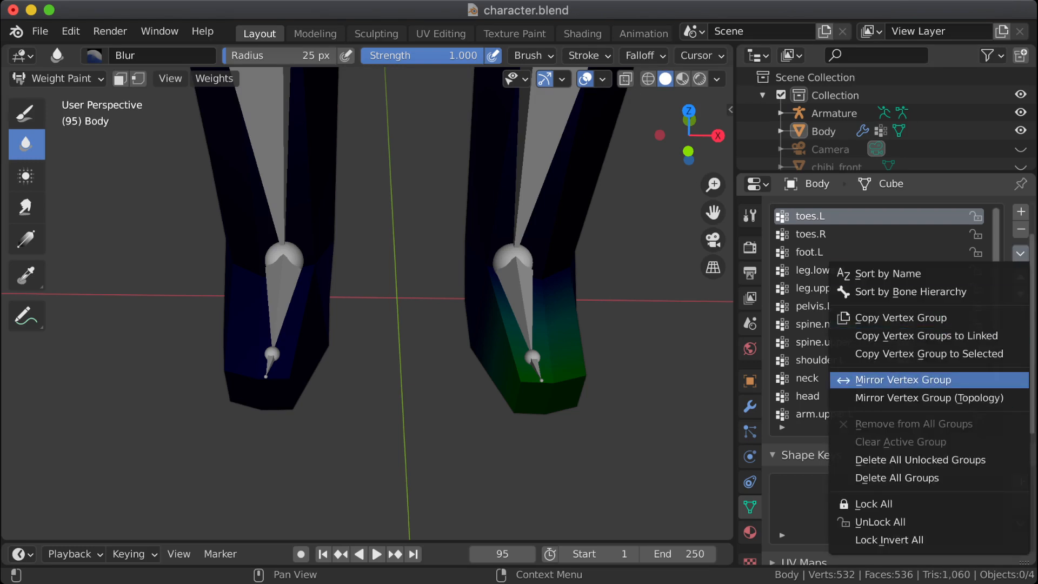
{"action": "left_click", "coordinate": [903, 380]}
{"action": "left_click", "coordinate": [843, 234]}
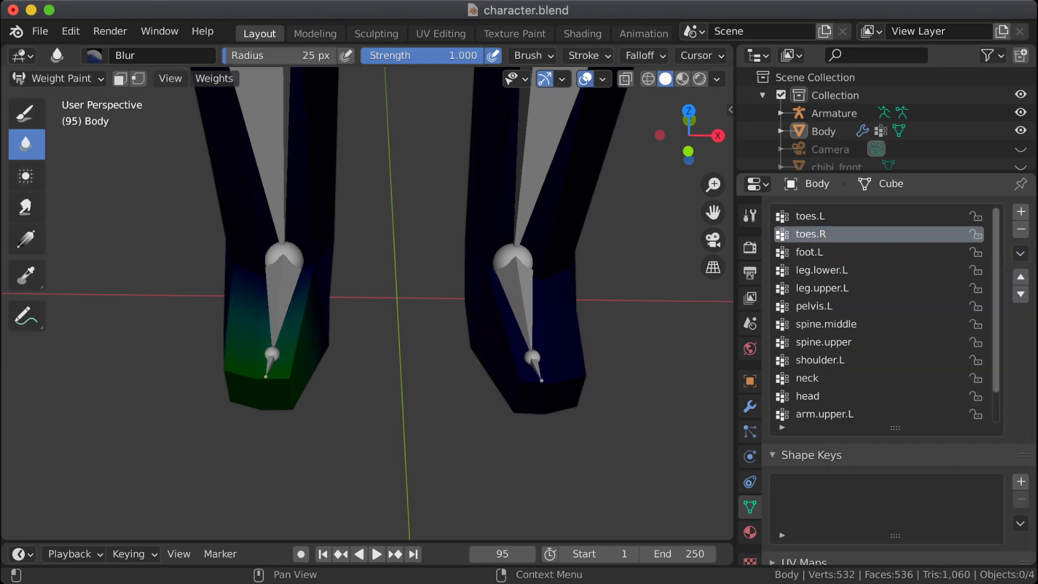
{"action": "left_click", "coordinate": [844, 216]}
{"action": "left_click", "coordinate": [843, 234]}
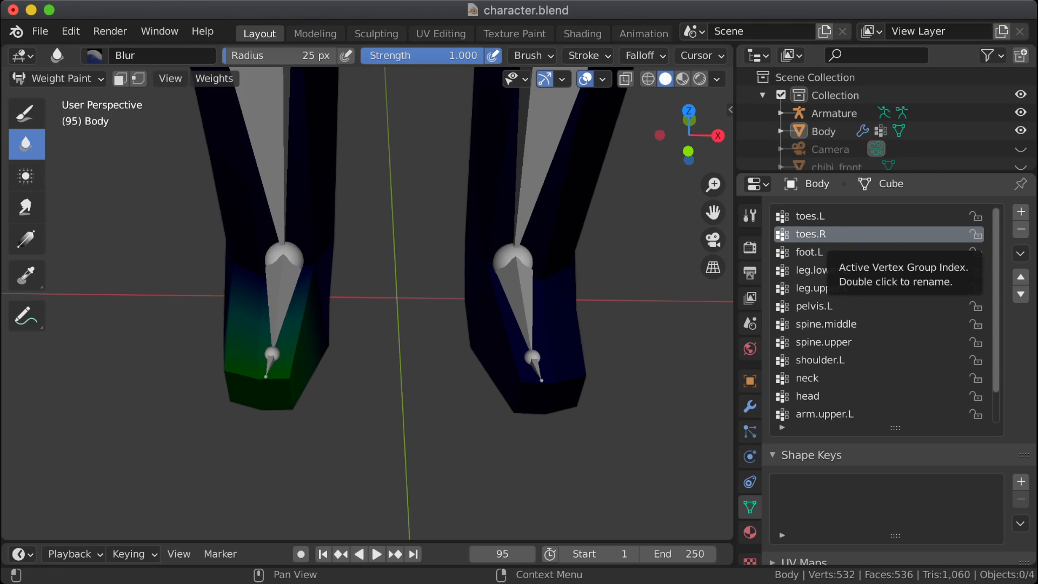
{"action": "left_click", "coordinate": [811, 217]}
{"action": "left_click", "coordinate": [811, 234]}
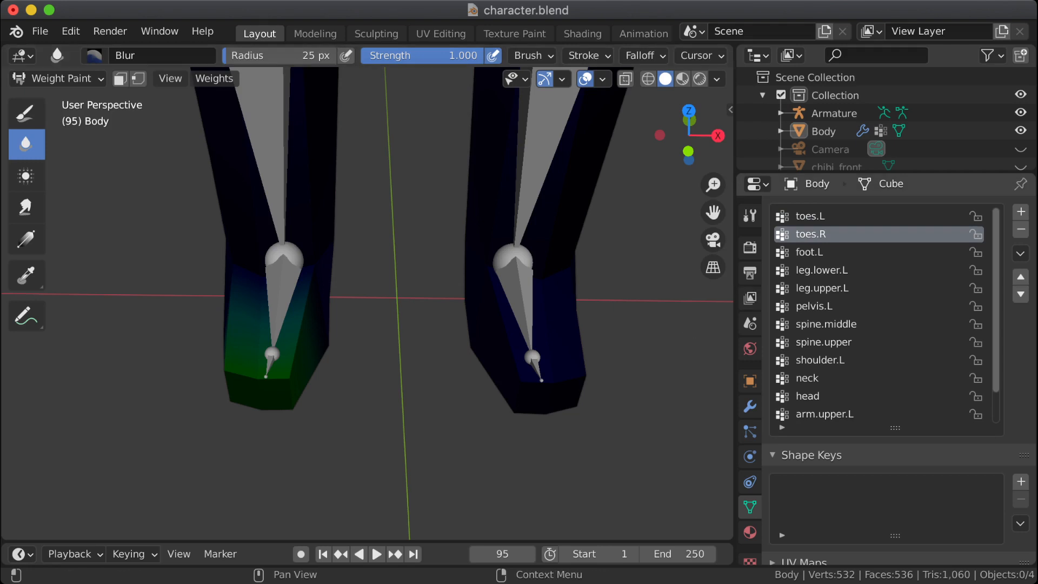
{"action": "left_click", "coordinate": [811, 217]}
{"action": "left_click", "coordinate": [811, 234]}
{"action": "left_click", "coordinate": [811, 216]}
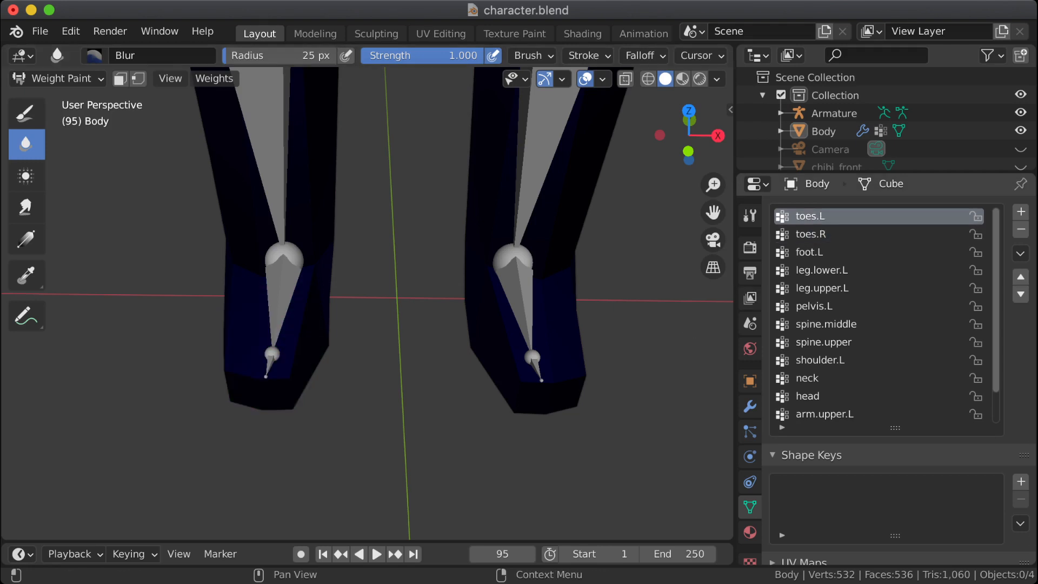
Step: Apply Mirror Vertex Group (Topology) to toes.L and shorten the vertex group list
{"action": "left_click", "coordinate": [1021, 254]}
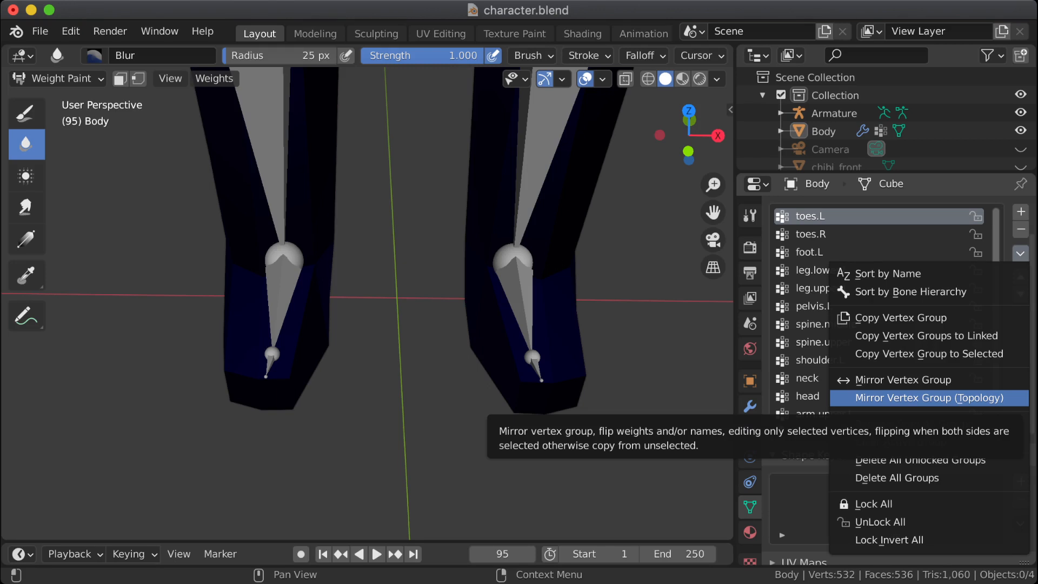
{"action": "left_click", "coordinate": [929, 397]}
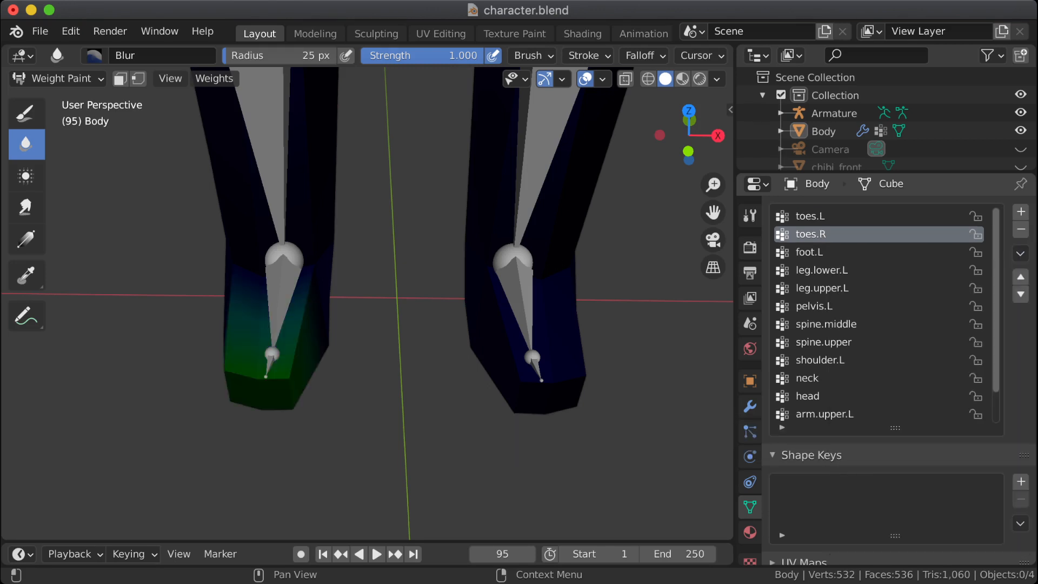
{"action": "scroll", "coordinate": [887, 325], "scroll_direction": "down", "scroll_amount": 2}
{"action": "scroll", "coordinate": [887, 324], "scroll_direction": "up", "scroll_amount": 2}
{"action": "left_click_drag", "start_coordinate": [895, 427], "coordinate": [895, 355]}
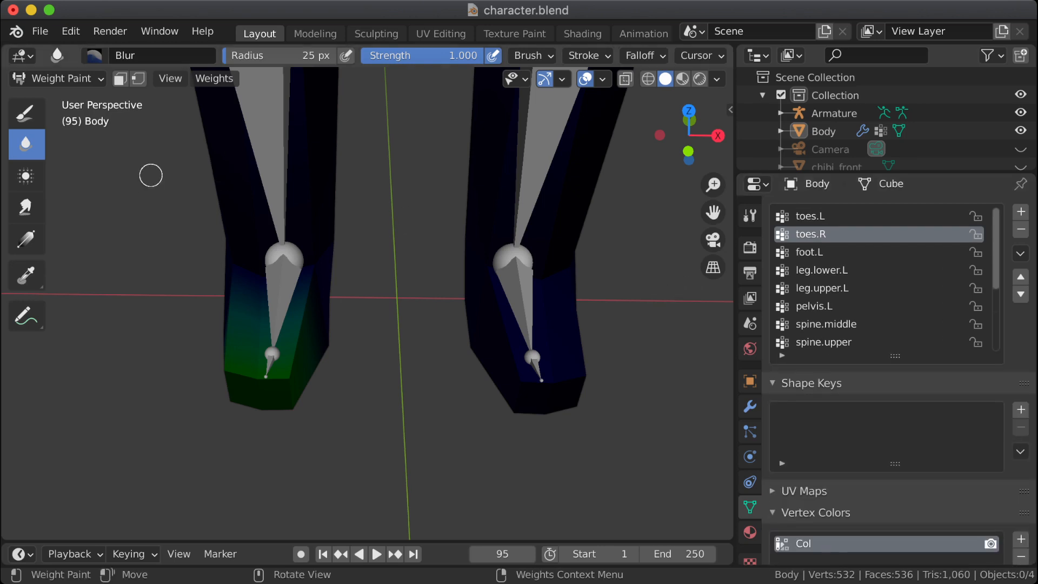
Step: In Edit Mode, inspect the vertices assigned to toes.L and toes.R by selecting them, and clear the selection
{"action": "key", "text": "Tab"}
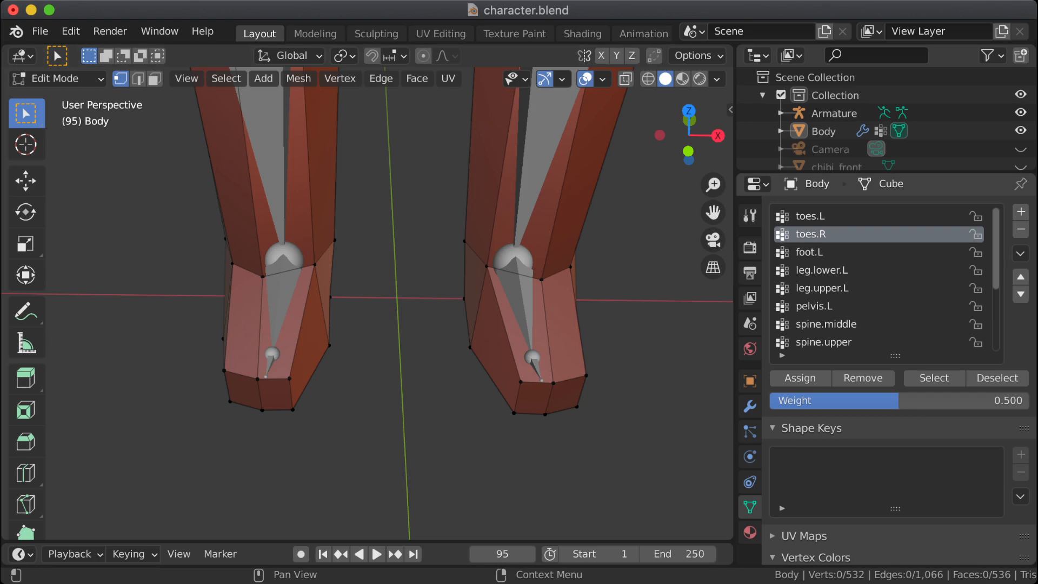
{"action": "left_click", "coordinate": [811, 217]}
{"action": "left_click", "coordinate": [934, 378]}
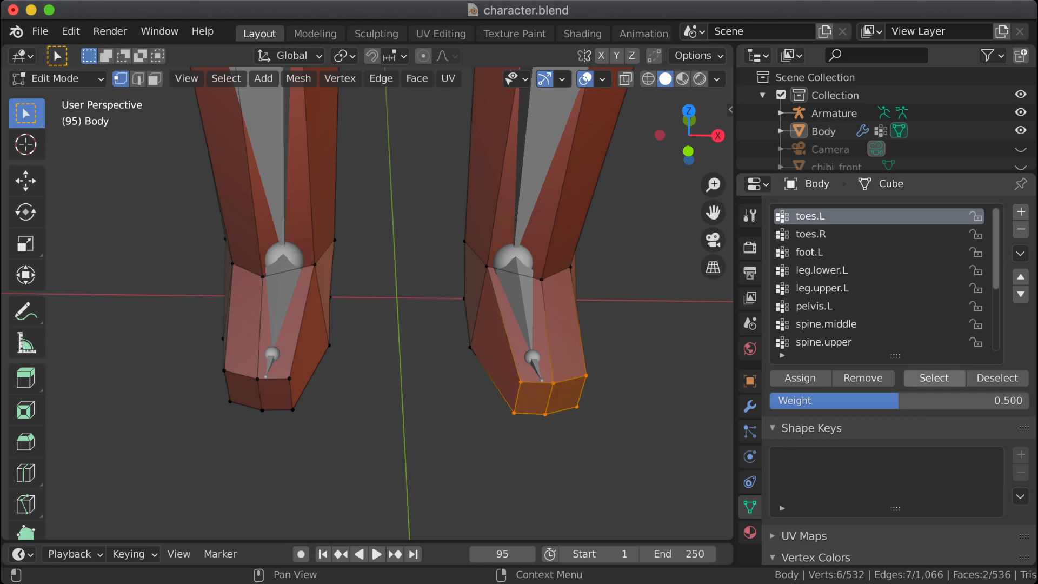
{"action": "left_click", "coordinate": [812, 235]}
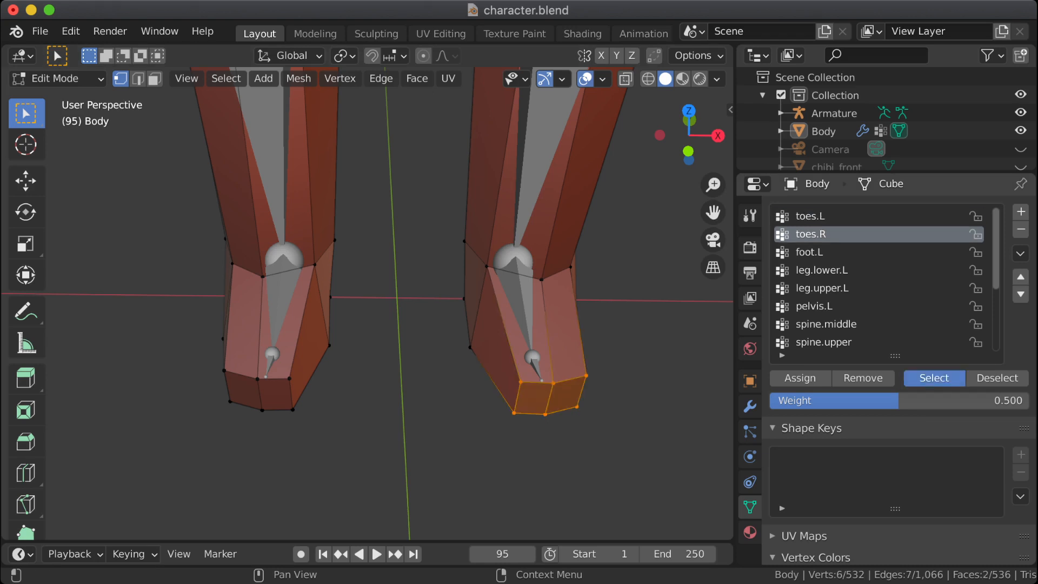
{"action": "left_click", "coordinate": [934, 378]}
{"action": "left_click", "coordinate": [997, 378]}
{"action": "key", "text": "alt+a"}
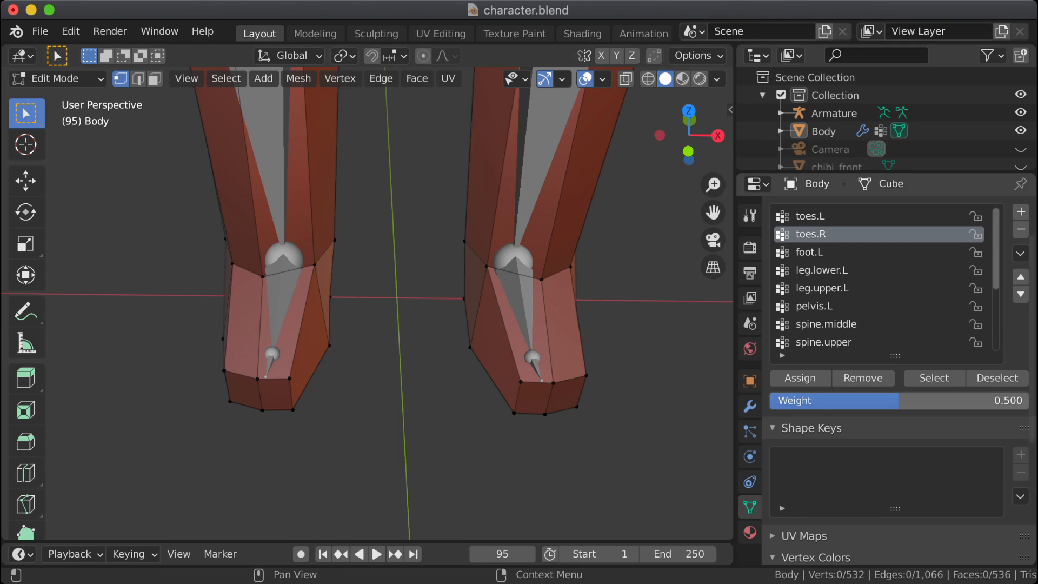
Step: Check the toes.L and toes.R vertices one group at a time, deselecting each group after viewing it
{"action": "left_click", "coordinate": [811, 216]}
{"action": "left_click", "coordinate": [933, 378]}
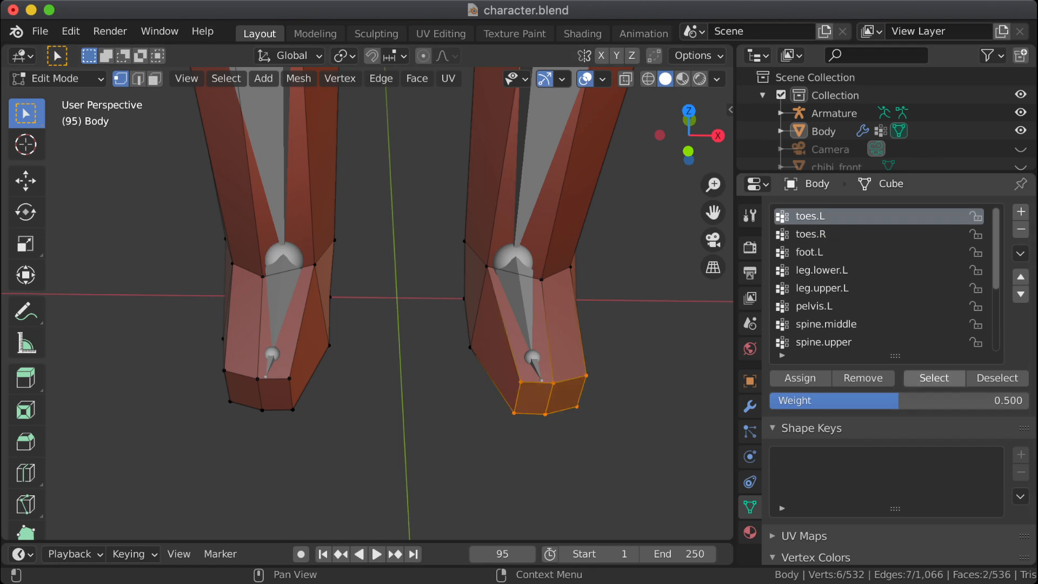
{"action": "left_click", "coordinate": [997, 378]}
{"action": "left_click", "coordinate": [811, 234]}
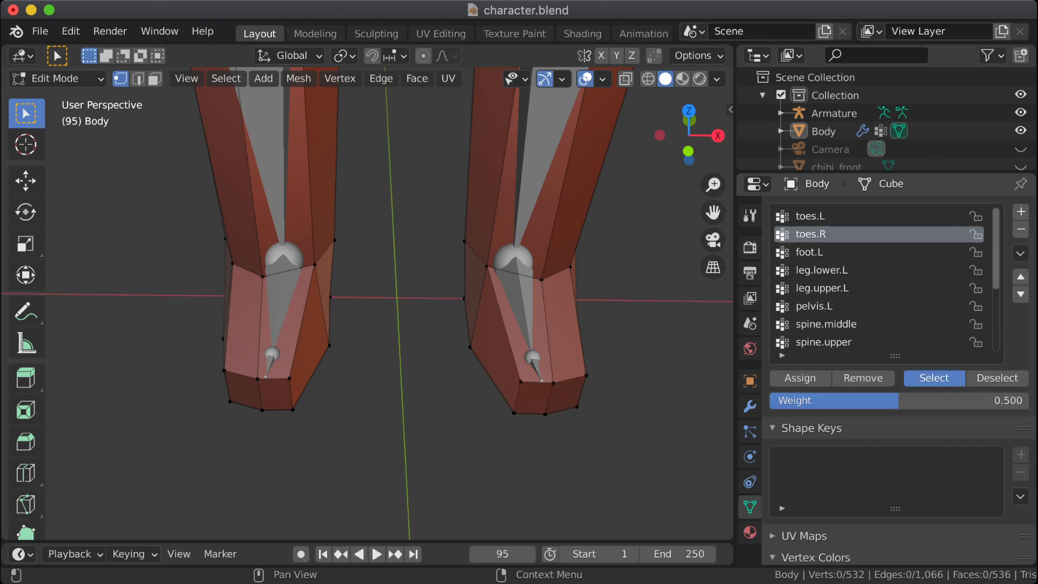
{"action": "left_click", "coordinate": [934, 378]}
{"action": "left_click", "coordinate": [997, 378]}
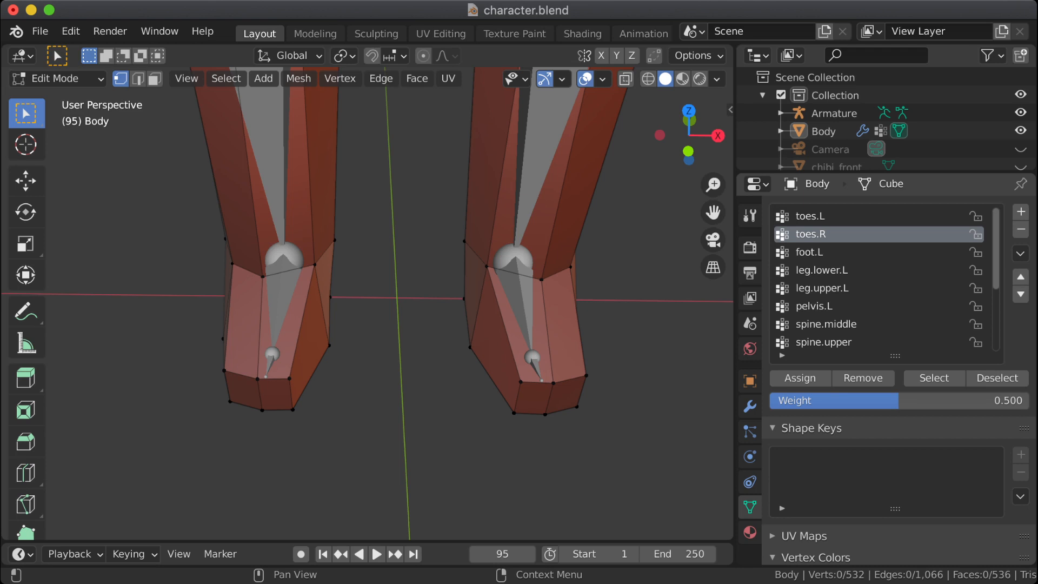
Step: Return the body mesh to Weight Paint mode and set the viewport shading to wireframe
{"action": "left_click", "coordinate": [54, 78]}
{"action": "left_click", "coordinate": [64, 179]}
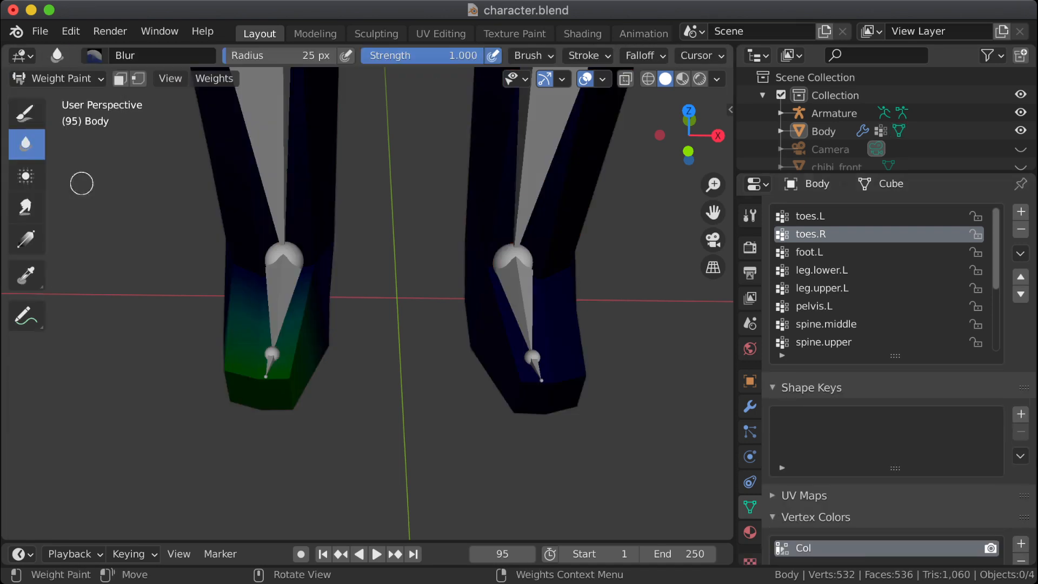
{"action": "left_click", "coordinate": [648, 79]}
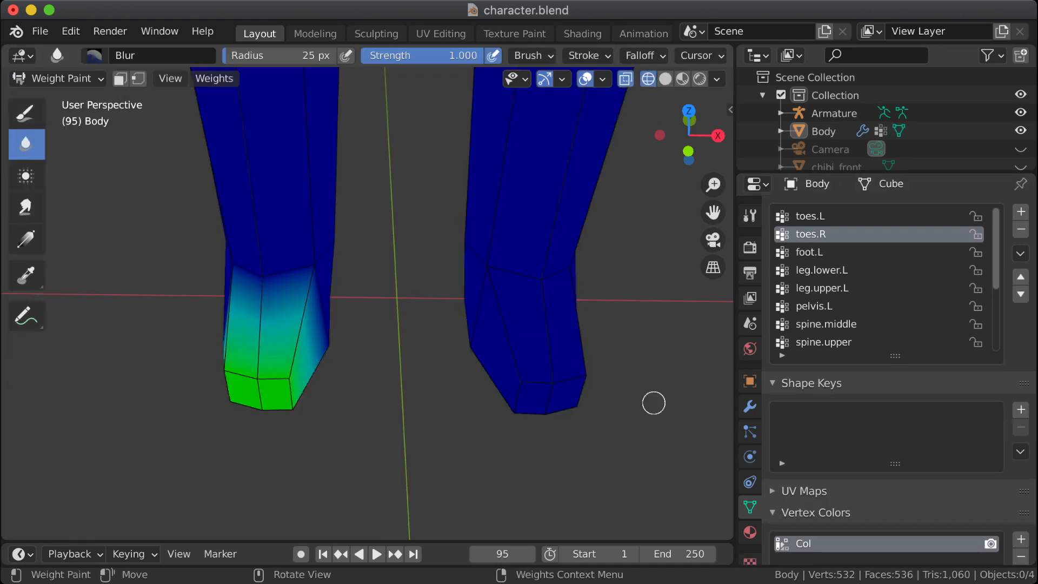
Step: Compare the toes.L and toes.R weights on both feet in the wireframe view
{"action": "left_click", "coordinate": [810, 215]}
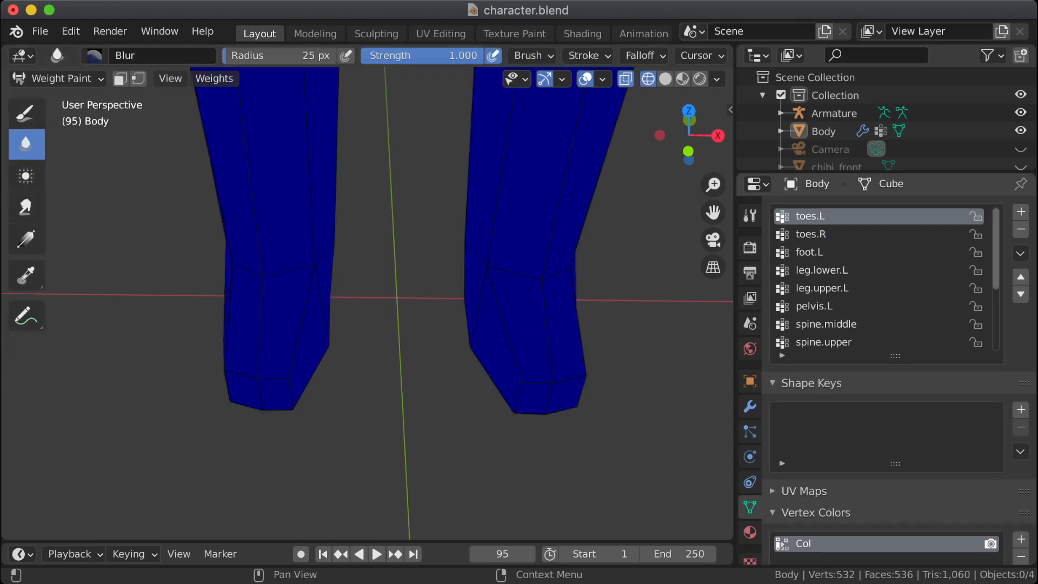
{"action": "left_click", "coordinate": [810, 235]}
{"action": "left_click", "coordinate": [810, 216]}
{"action": "left_click", "coordinate": [810, 234]}
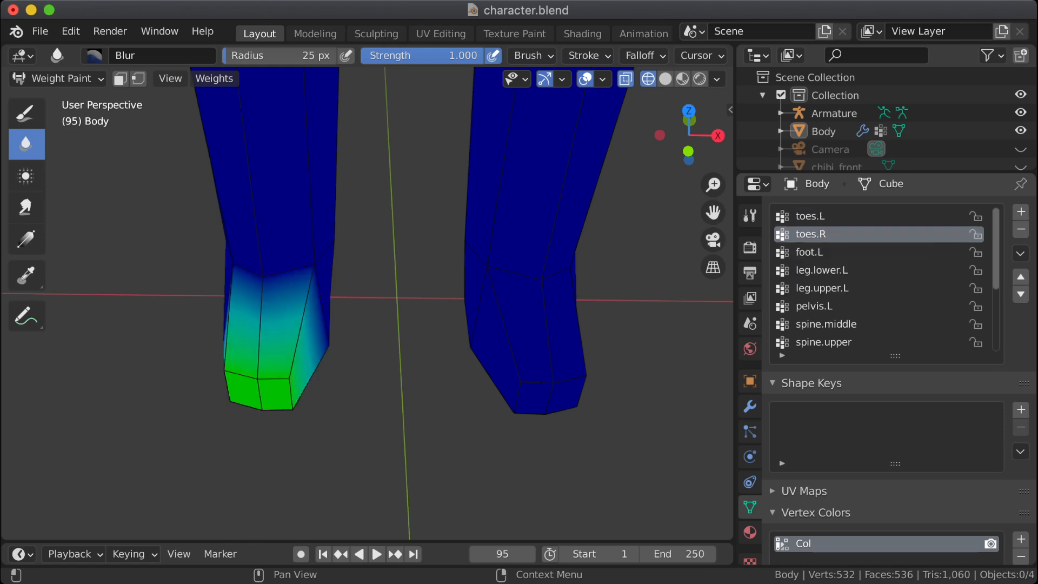
{"action": "left_click", "coordinate": [811, 216]}
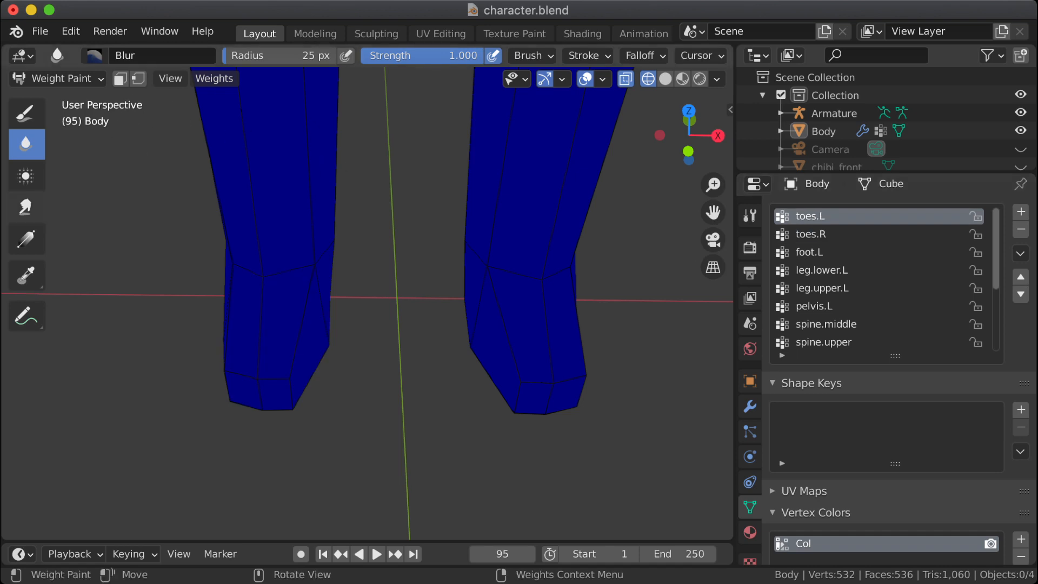
Step: Try the Sample Weight tool, make toes.R the active group and switch to the Draw brush
{"action": "left_click", "coordinate": [26, 275]}
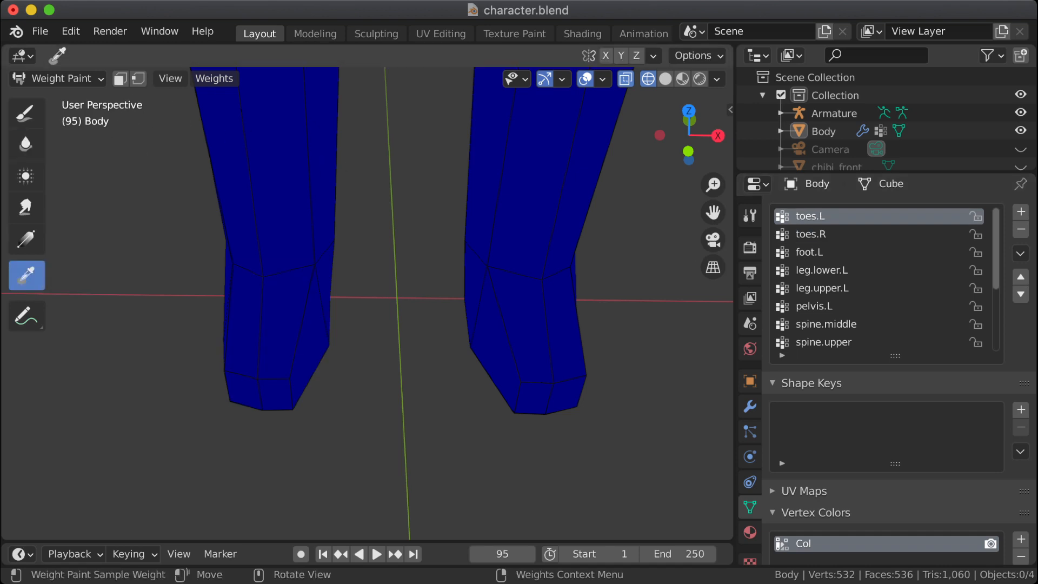
{"action": "left_click", "coordinate": [811, 234]}
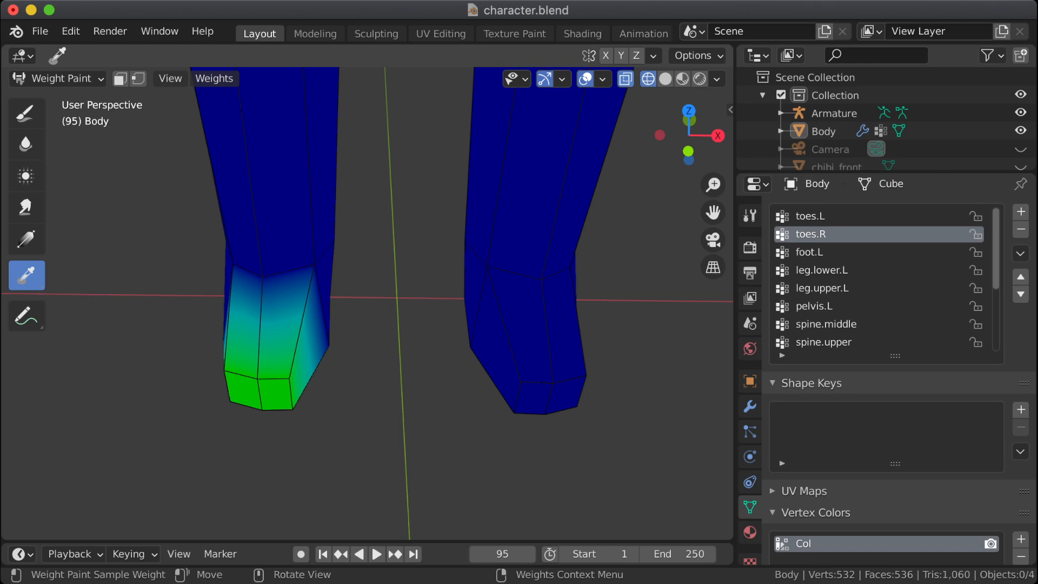
{"action": "left_click", "coordinate": [26, 113]}
{"action": "right_click", "coordinate": [174, 304]}
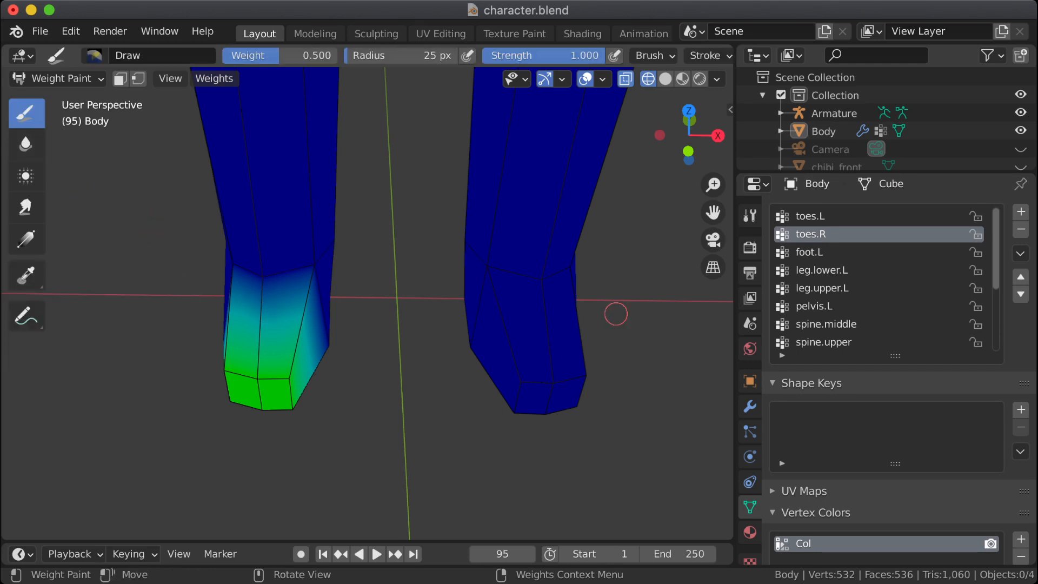
Step: Compare the weights of toes.L, toes.R and foot.L on both feet
{"action": "left_click", "coordinate": [810, 216]}
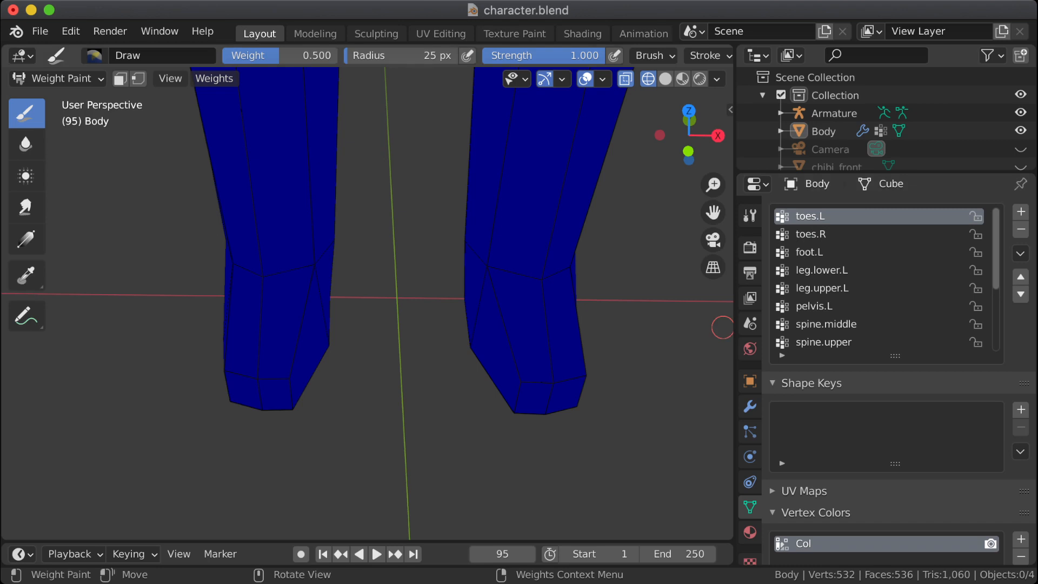
{"action": "left_click", "coordinate": [810, 234]}
{"action": "left_click", "coordinate": [810, 215]}
{"action": "left_click", "coordinate": [809, 252]}
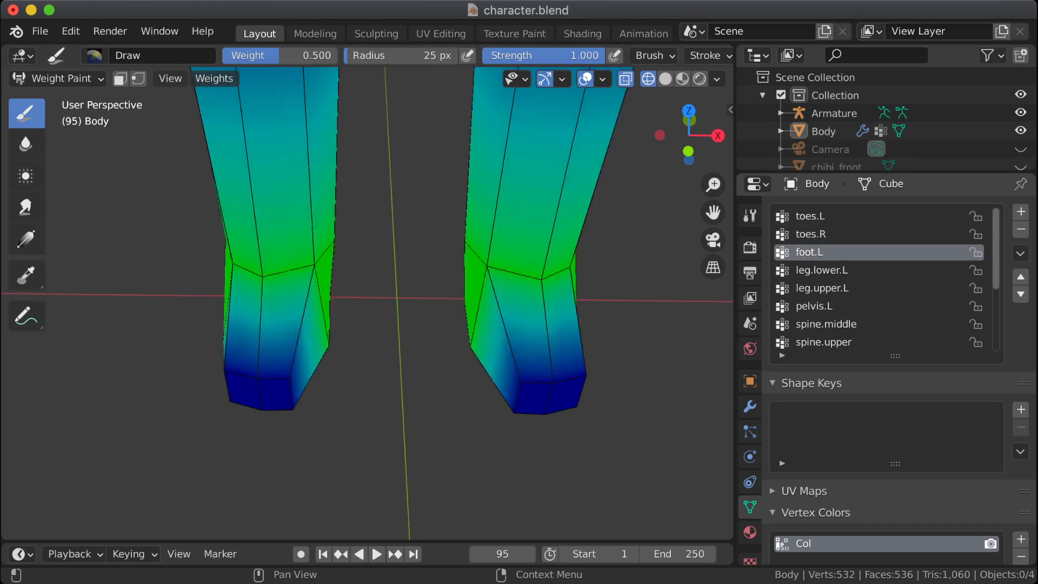
{"action": "left_click", "coordinate": [811, 234]}
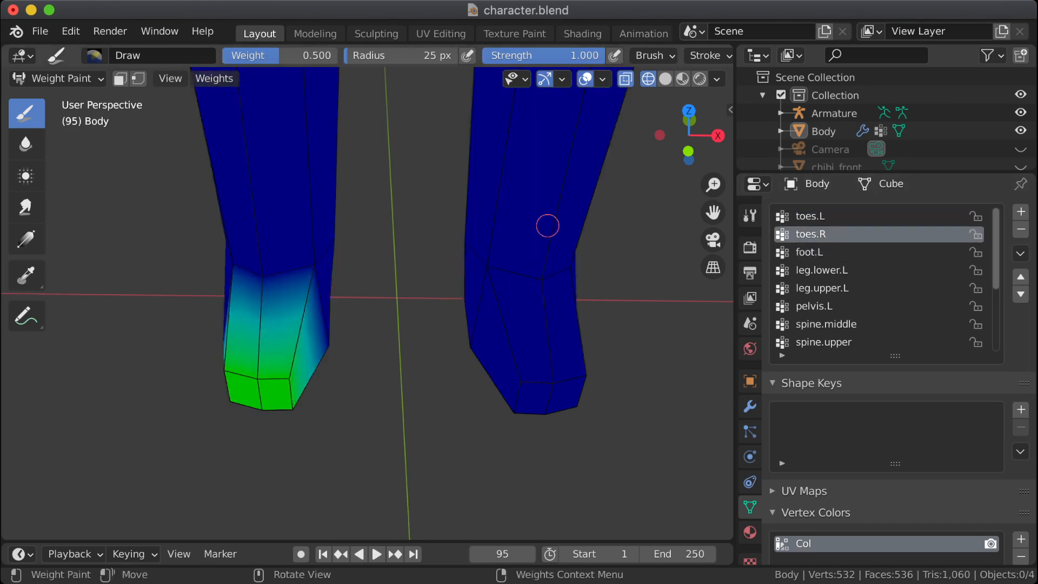
Step: In Edit Mode, select the toes.R vertices and apply Mirror Vertex Group (Topology) to that group
{"action": "key", "text": "Tab"}
{"action": "left_click", "coordinate": [934, 378]}
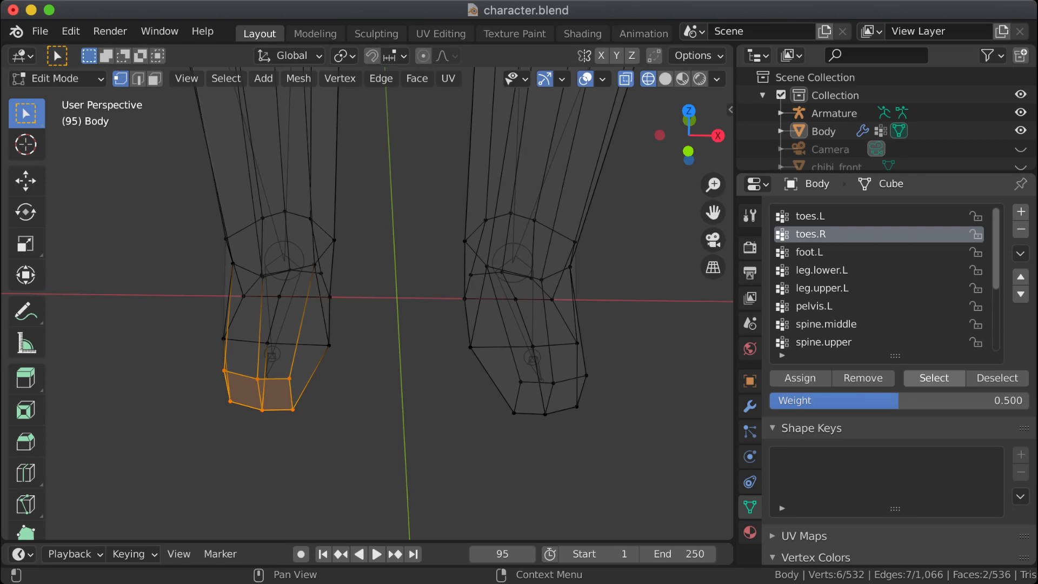
{"action": "left_click", "coordinate": [1021, 253]}
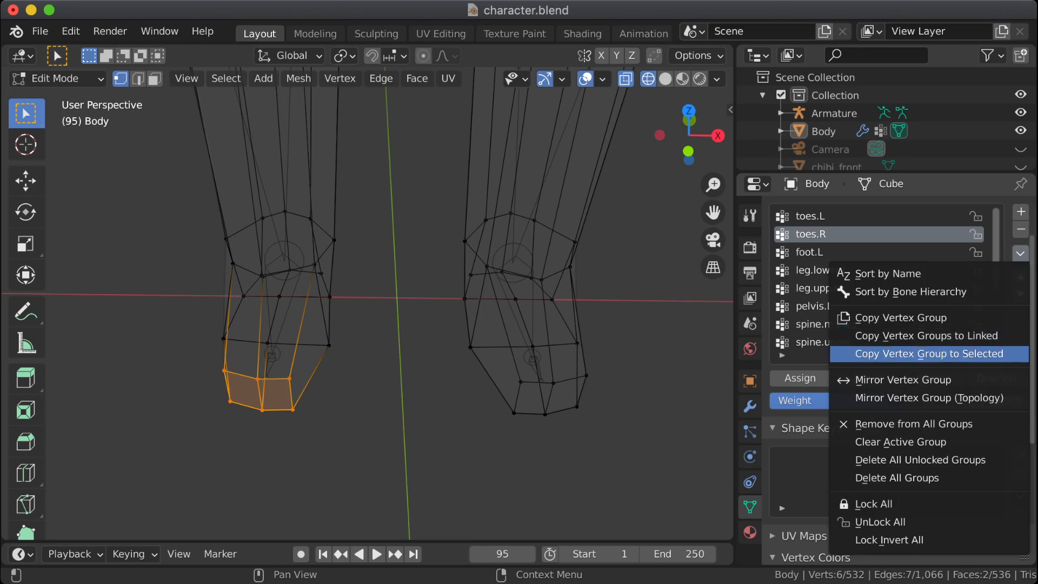
{"action": "left_click", "coordinate": [929, 398]}
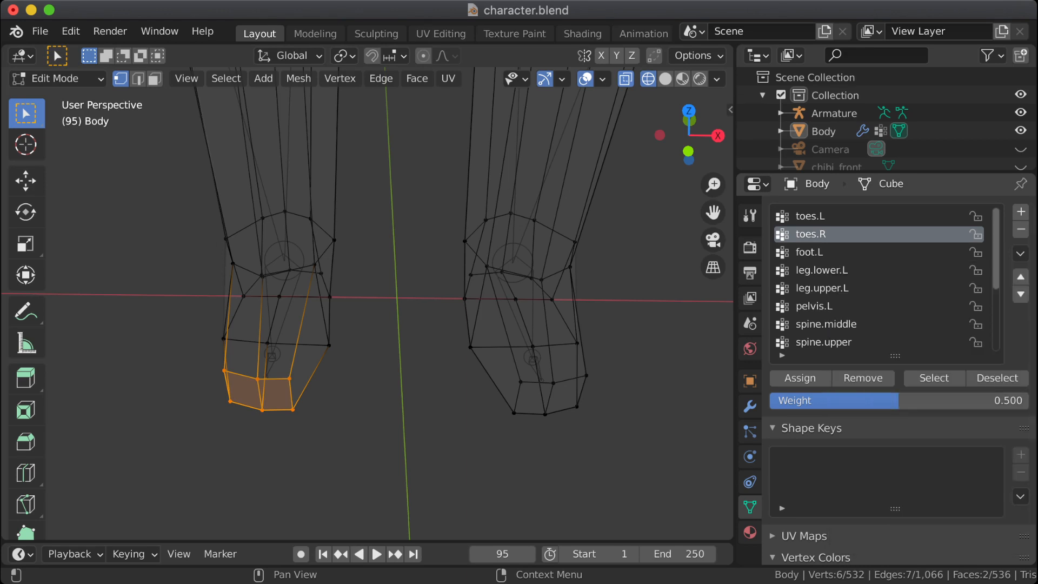
Step: Select the toes.L vertices to check their assignment, and clear the whole selection
{"action": "left_click", "coordinate": [865, 217]}
{"action": "left_click", "coordinate": [934, 378]}
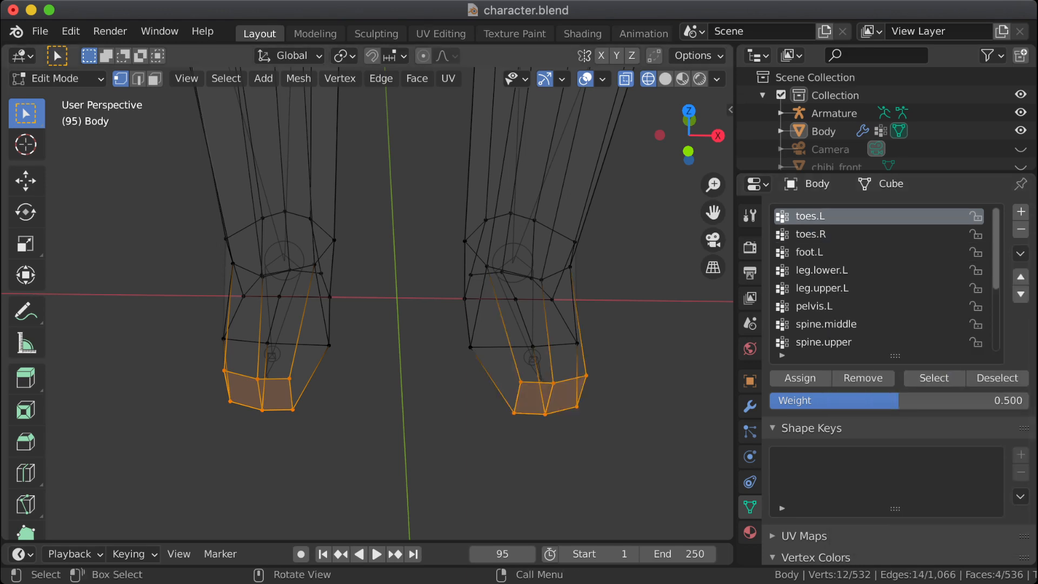
{"action": "key", "text": "alt+a"}
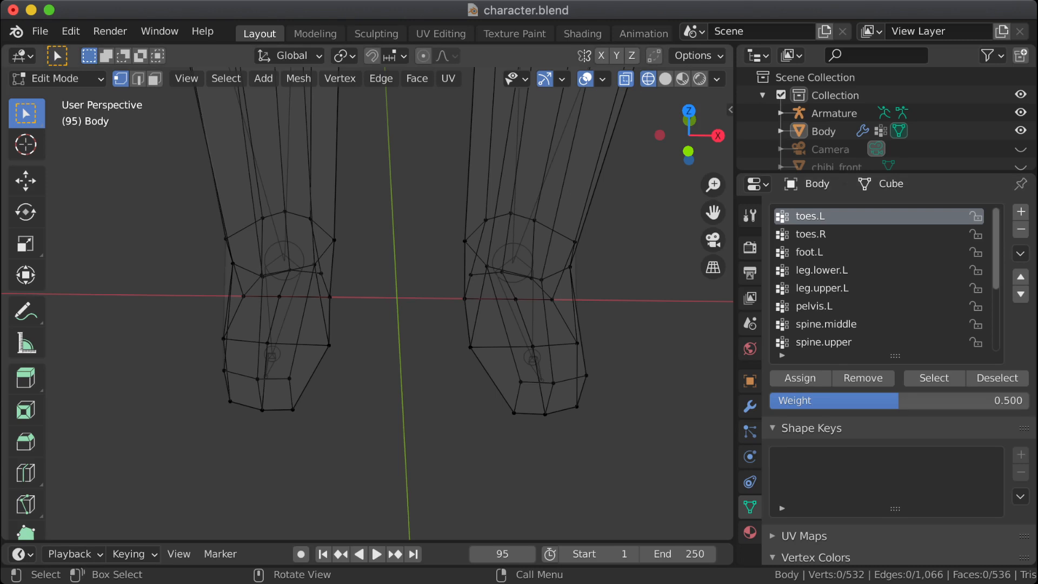
Step: Switch the Body mesh to Weight Paint mode and compare the toes.L and toes.R weights on both feet
{"action": "left_click", "coordinate": [54, 78]}
{"action": "left_click", "coordinate": [49, 179]}
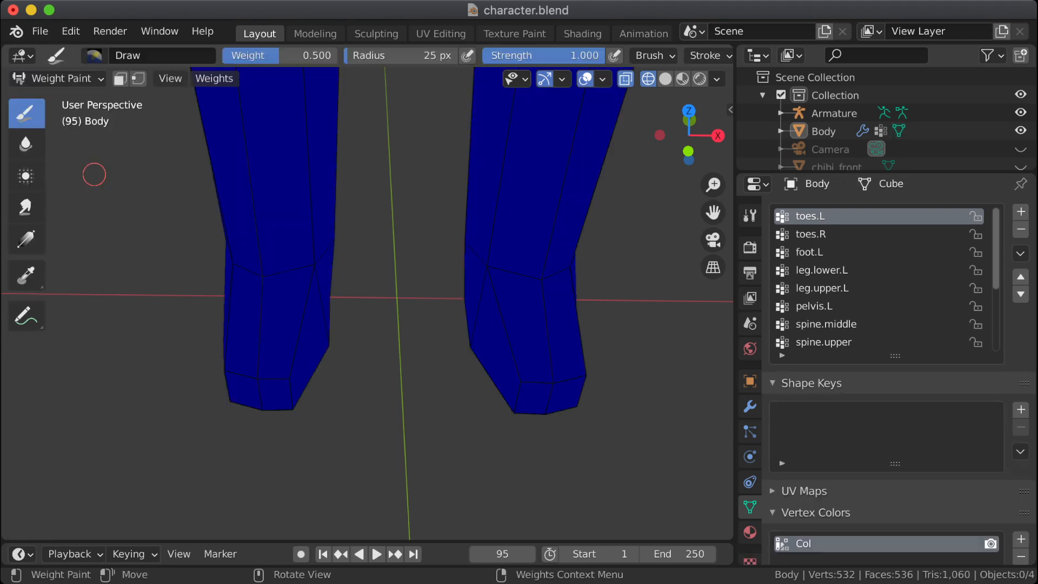
{"action": "left_click", "coordinate": [811, 234]}
{"action": "left_click", "coordinate": [811, 216]}
{"action": "left_click", "coordinate": [811, 234]}
{"action": "left_click", "coordinate": [811, 216]}
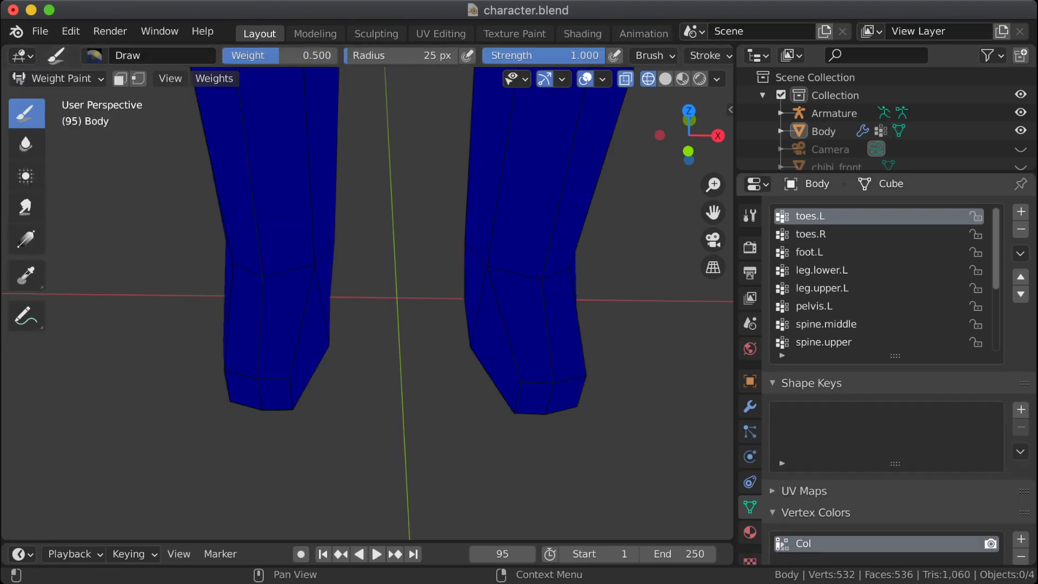
{"action": "left_click", "coordinate": [811, 234]}
{"action": "left_click", "coordinate": [811, 217]}
{"action": "left_click", "coordinate": [811, 234]}
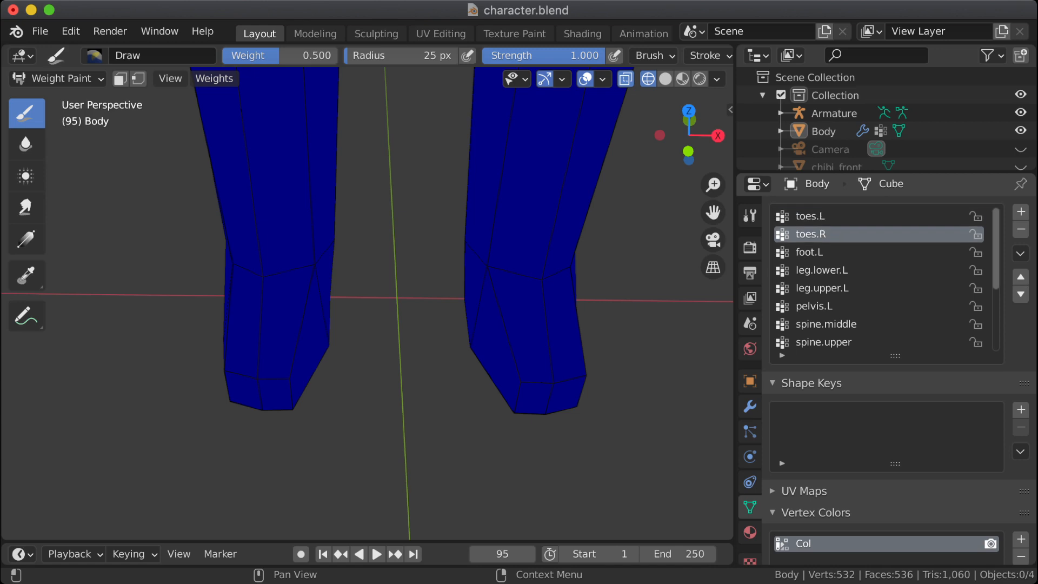
{"action": "left_click", "coordinate": [811, 216]}
{"action": "left_click", "coordinate": [811, 234]}
{"action": "left_click", "coordinate": [811, 216]}
{"action": "left_click", "coordinate": [811, 235]}
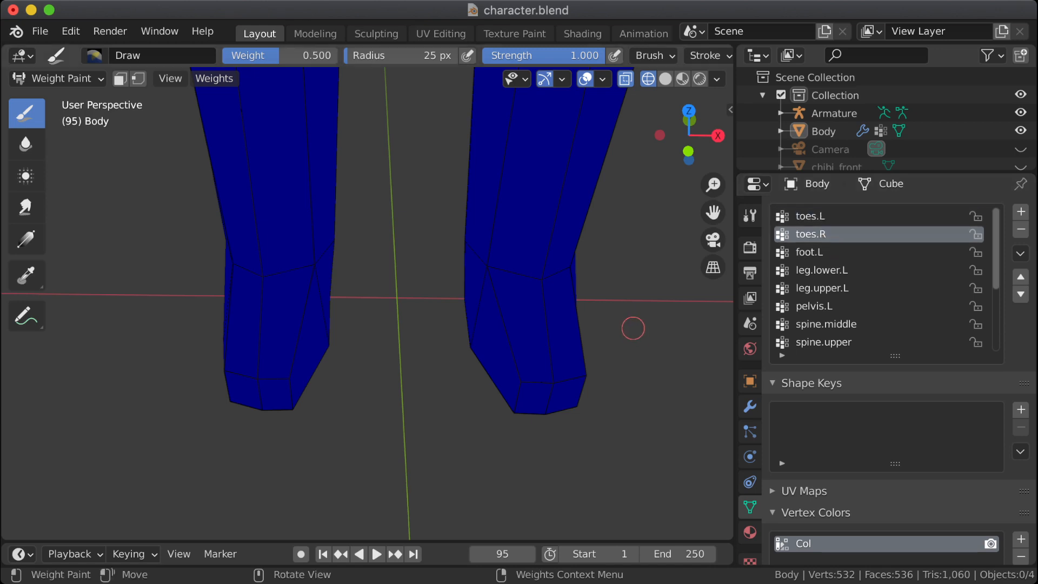
Step: Undo the recent vertex group changes, make toes.L the active group and check its weights in Weight Paint mode
{"action": "key", "text": "Tab"}
{"action": "key", "text": "ctrl+z"}
{"action": "key", "text": "ctrl+z"}
{"action": "key", "text": "ctrl+z"}
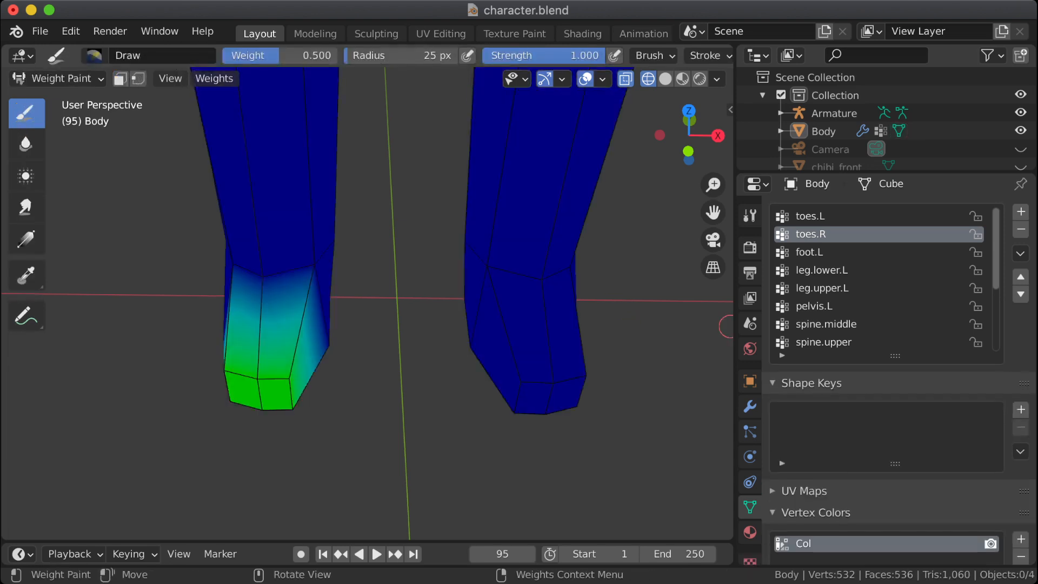
{"action": "left_click", "coordinate": [811, 216]}
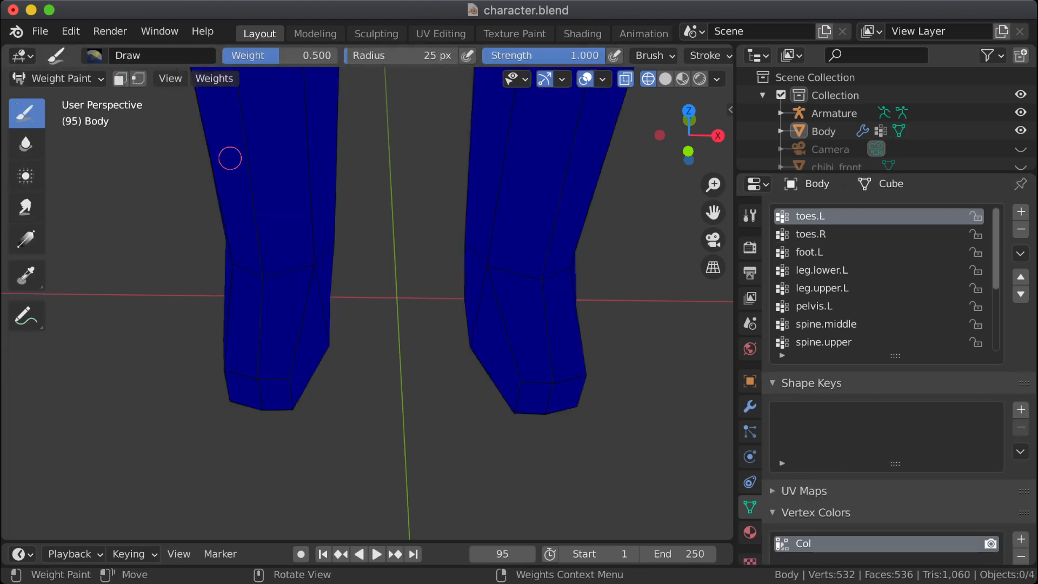
{"action": "left_click", "coordinate": [57, 79]}
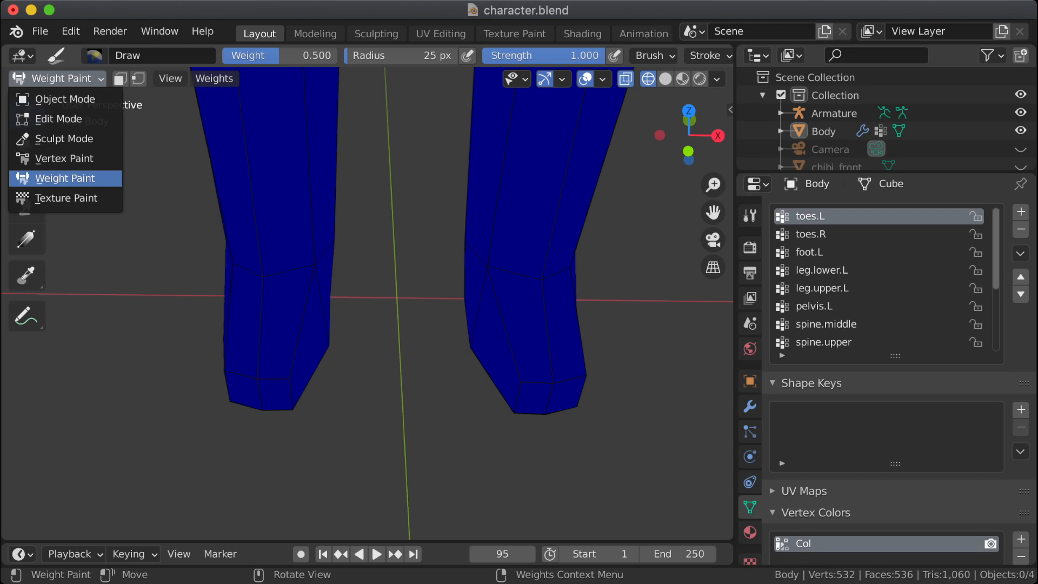
{"action": "left_click", "coordinate": [81, 178]}
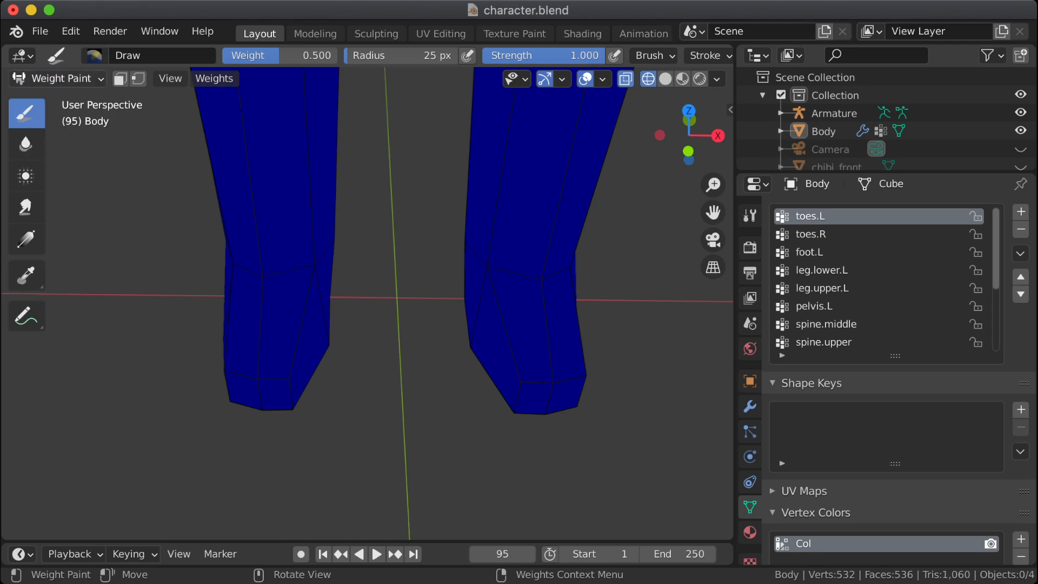
Step: In Edit Mode, select the toes.L vertices and apply Mirror Vertex Group (Topology) to that group
{"action": "left_click", "coordinate": [57, 79]}
{"action": "left_click", "coordinate": [58, 119]}
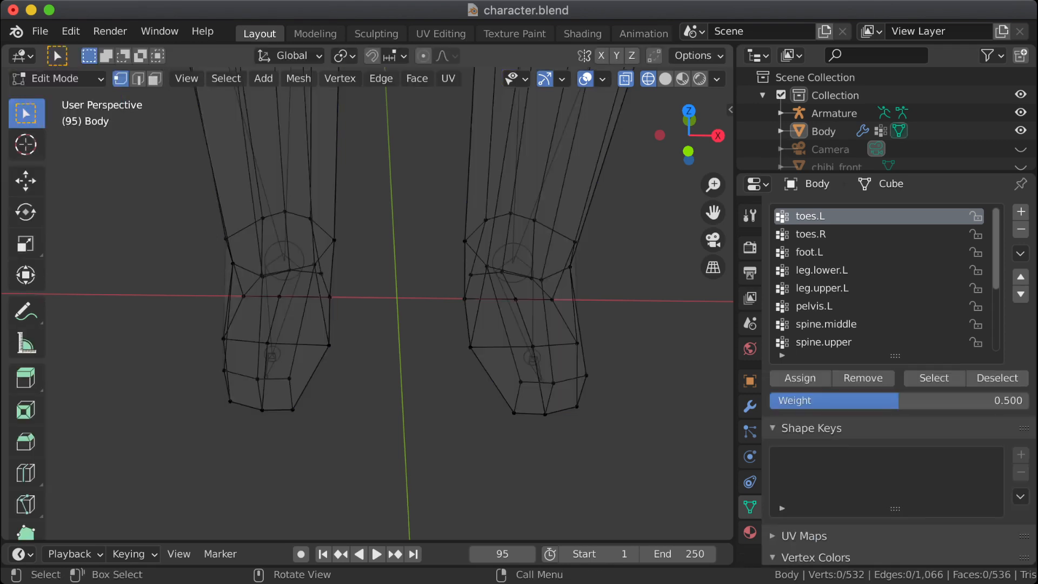
{"action": "left_click", "coordinate": [933, 378]}
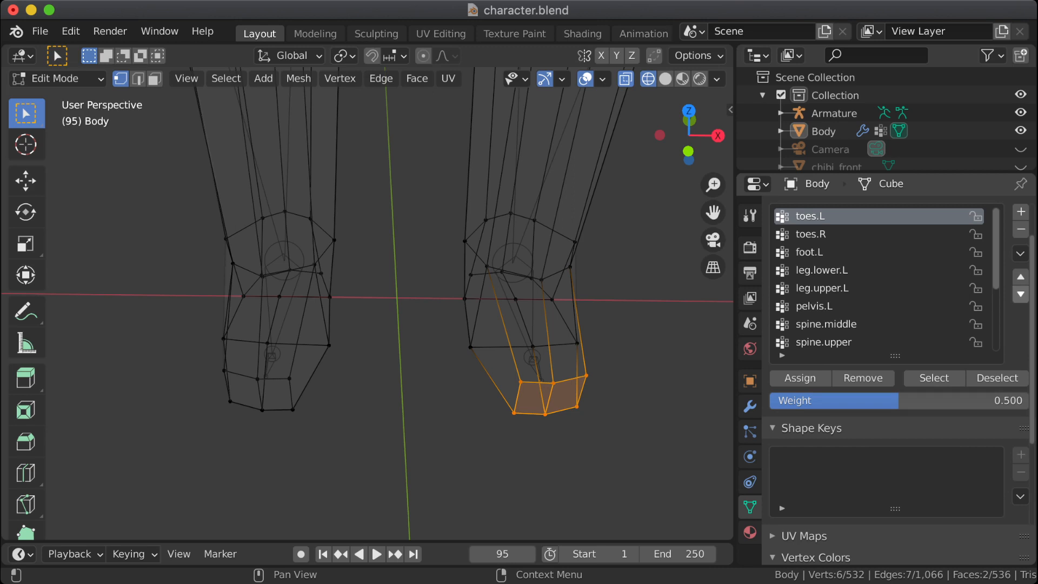
{"action": "left_click", "coordinate": [1021, 253]}
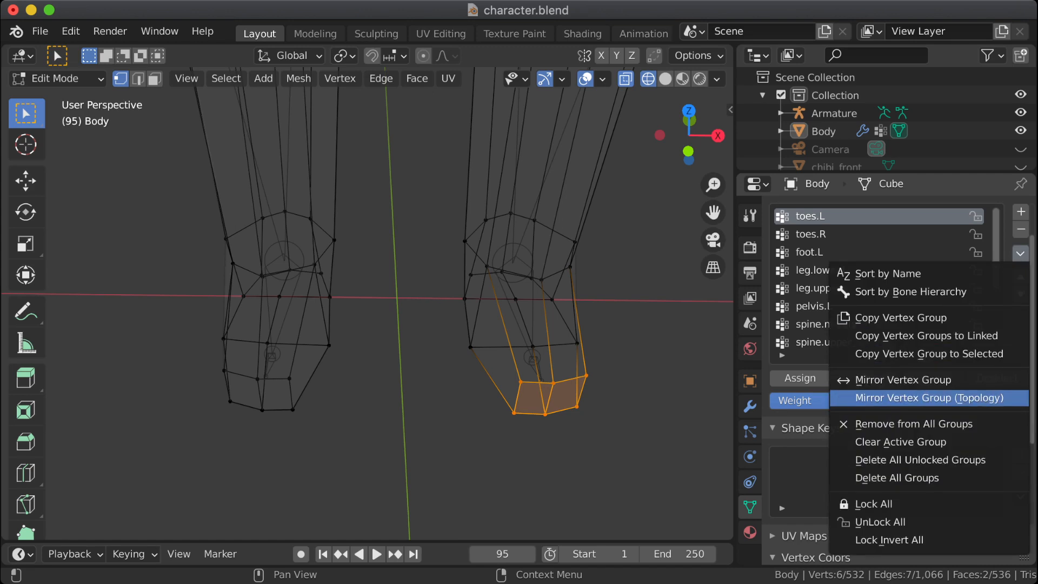
{"action": "left_click", "coordinate": [929, 397]}
{"action": "key", "text": "Tab"}
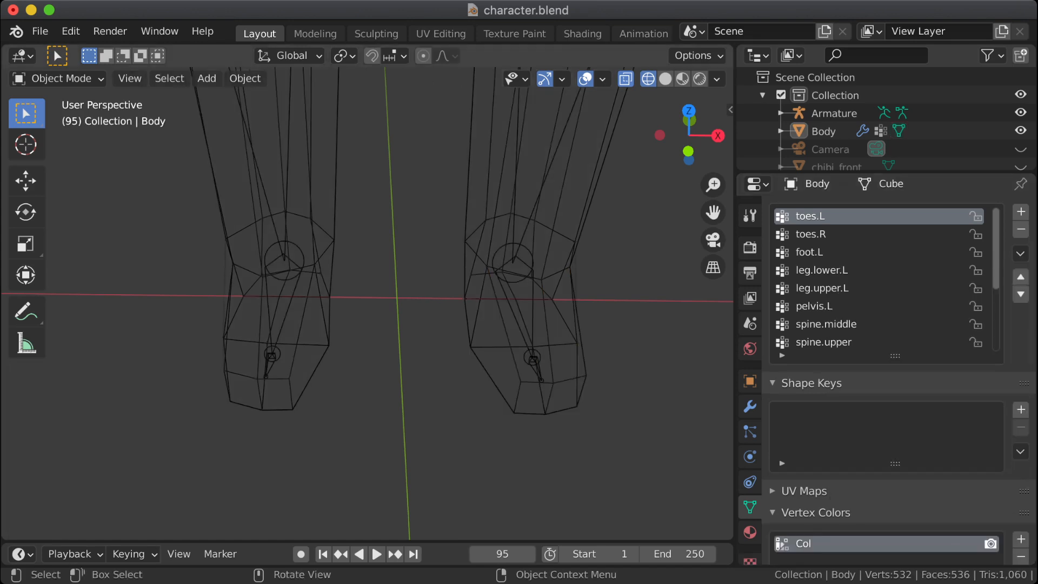
Step: Return to Weight Paint mode and check how toes.L and toes.R are weighted after the topology mirror
{"action": "left_click", "coordinate": [57, 78]}
{"action": "left_click", "coordinate": [65, 176]}
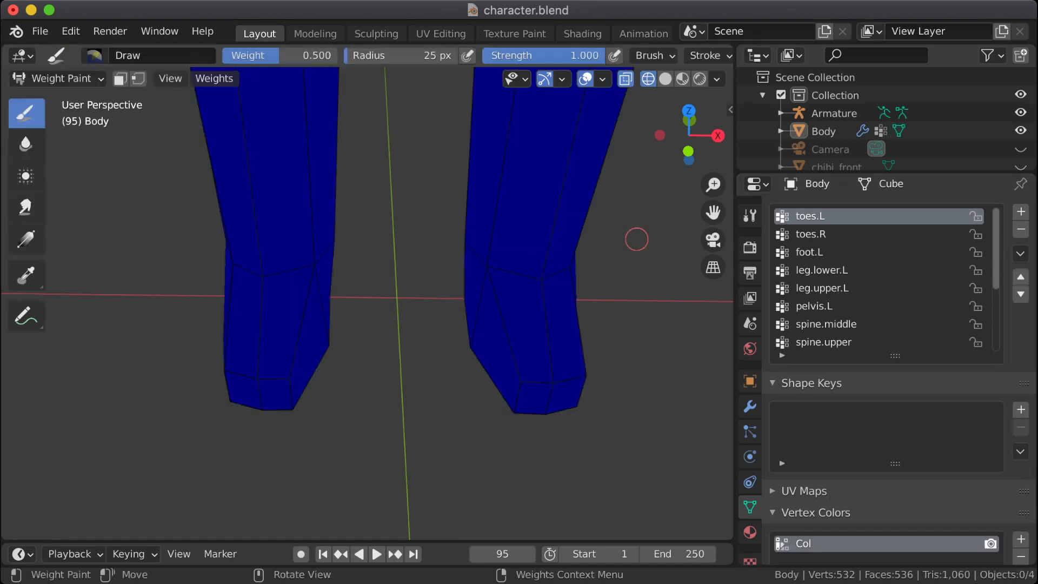
{"action": "left_click", "coordinate": [811, 234]}
{"action": "left_click", "coordinate": [811, 216]}
{"action": "left_click", "coordinate": [811, 234]}
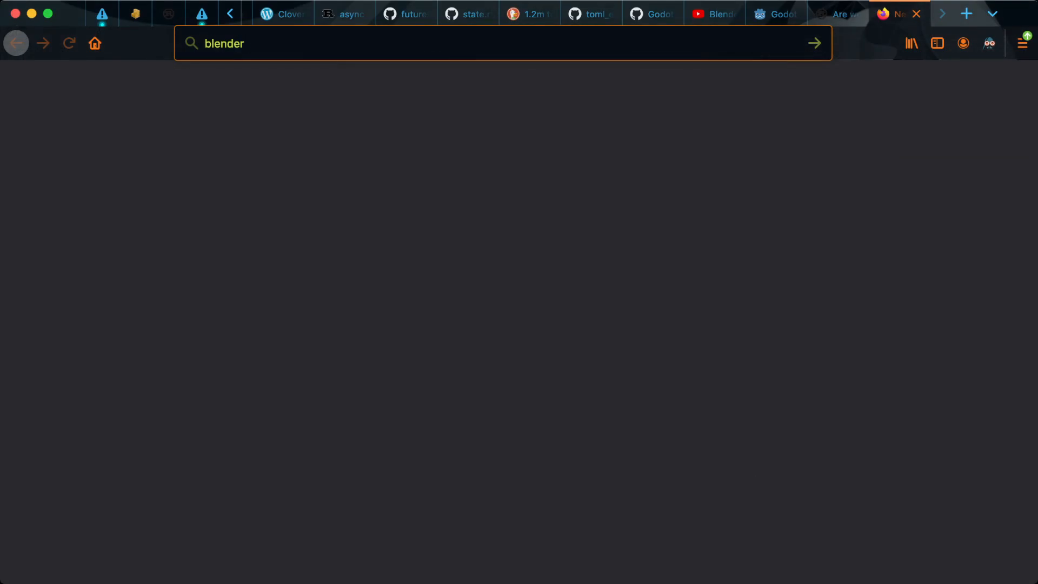
Step: In the web browser, search for "blender mirror vertex weights" and open the Stack Exchange question on mirror copying existing vertex weights
{"action": "type", "text": "mirror"}
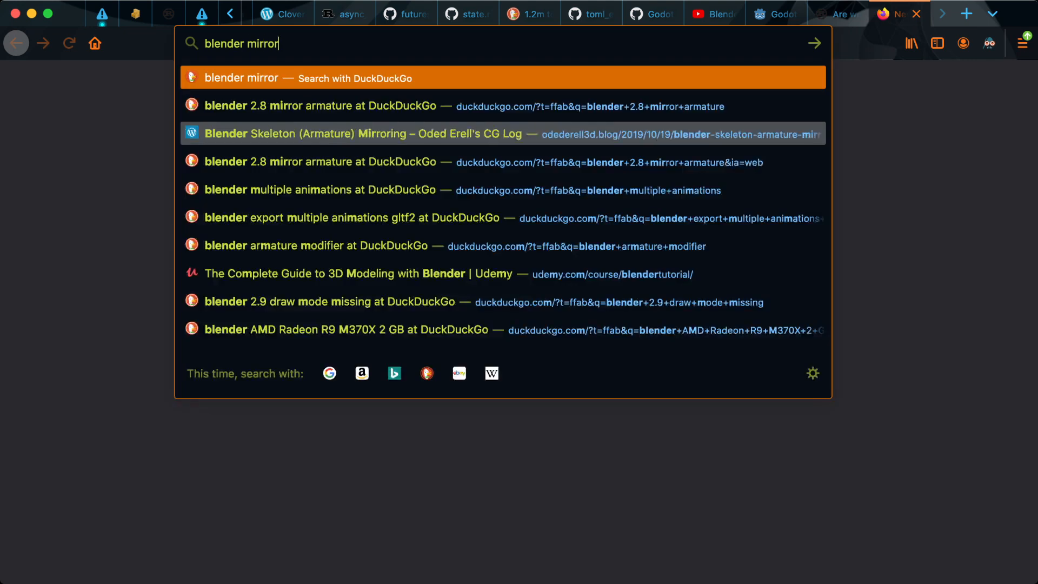
{"action": "type", "text": " vertex weight"}
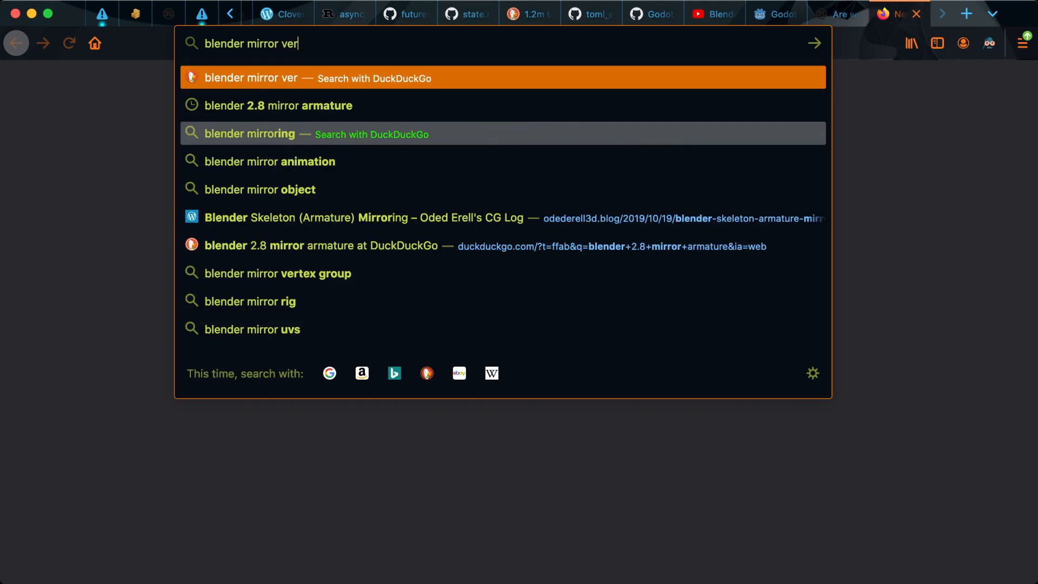
{"action": "type", "text": "s"}
{"action": "key", "text": "Return"}
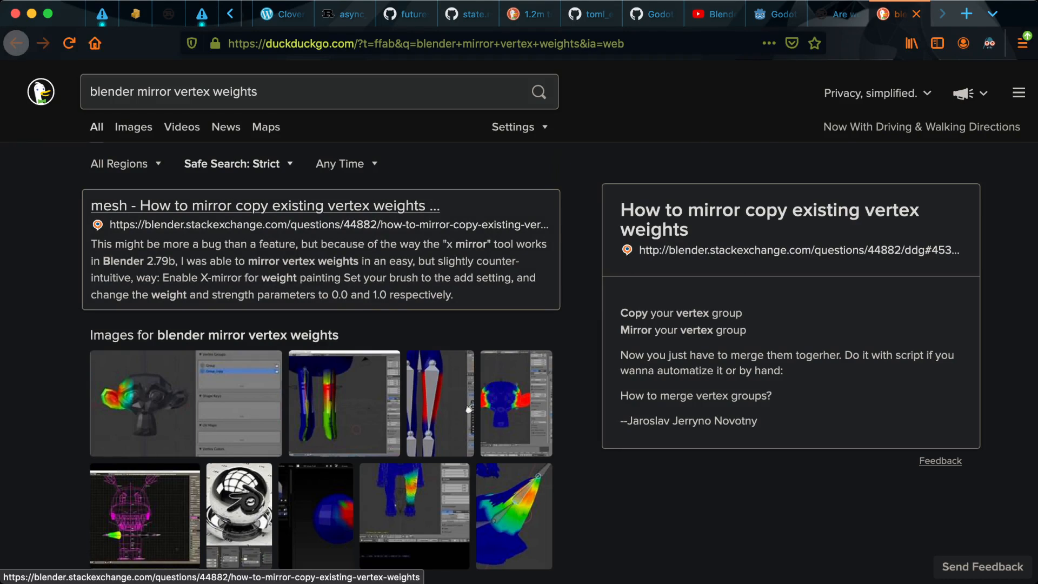
{"action": "key", "text": "Return"}
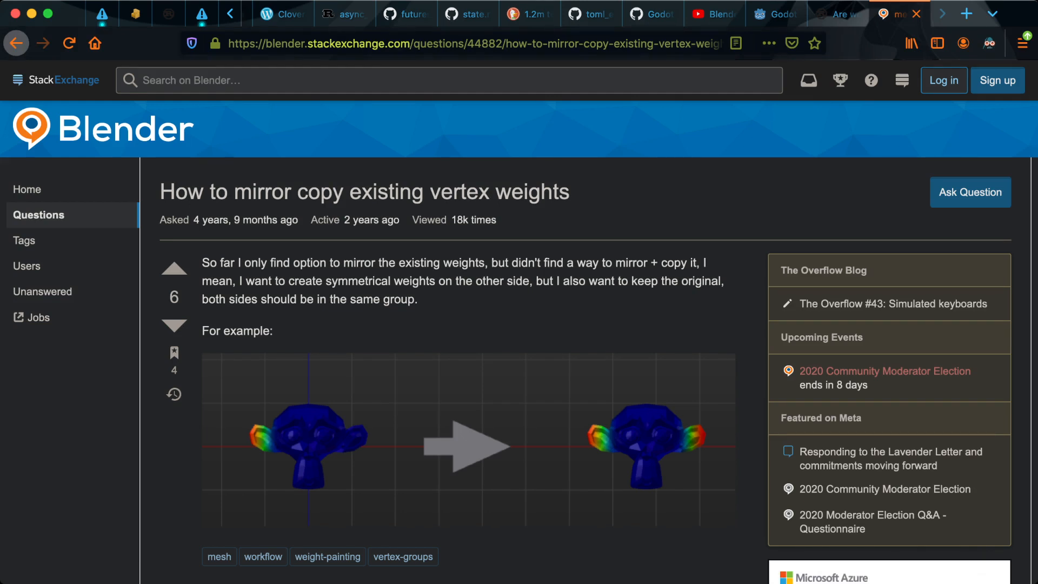
Step: Read the question about symmetrical weights and its accepted answer on copying and mirroring a vertex group
{"action": "left_click_drag", "start_coordinate": [255, 280], "coordinate": [555, 281]}
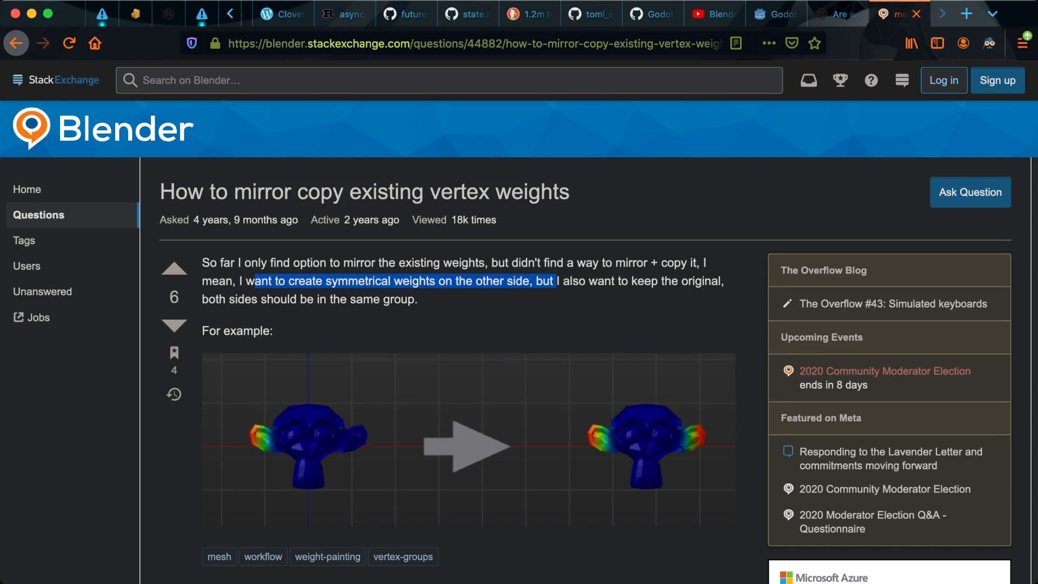
{"action": "scroll", "coordinate": [586, 342], "scroll_direction": "down", "scroll_amount": 6}
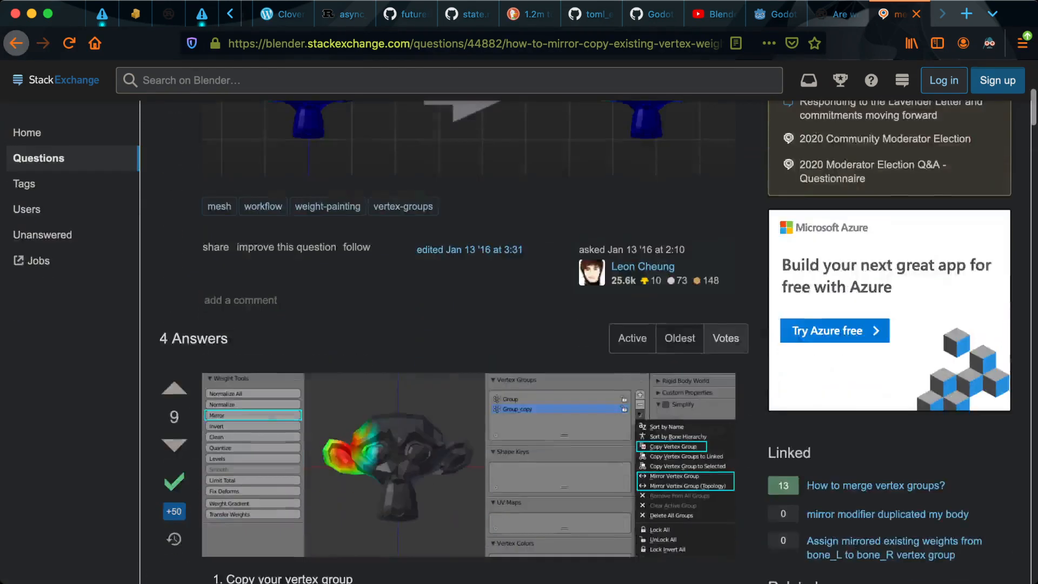
{"action": "scroll", "coordinate": [586, 342], "scroll_direction": "down", "scroll_amount": 3}
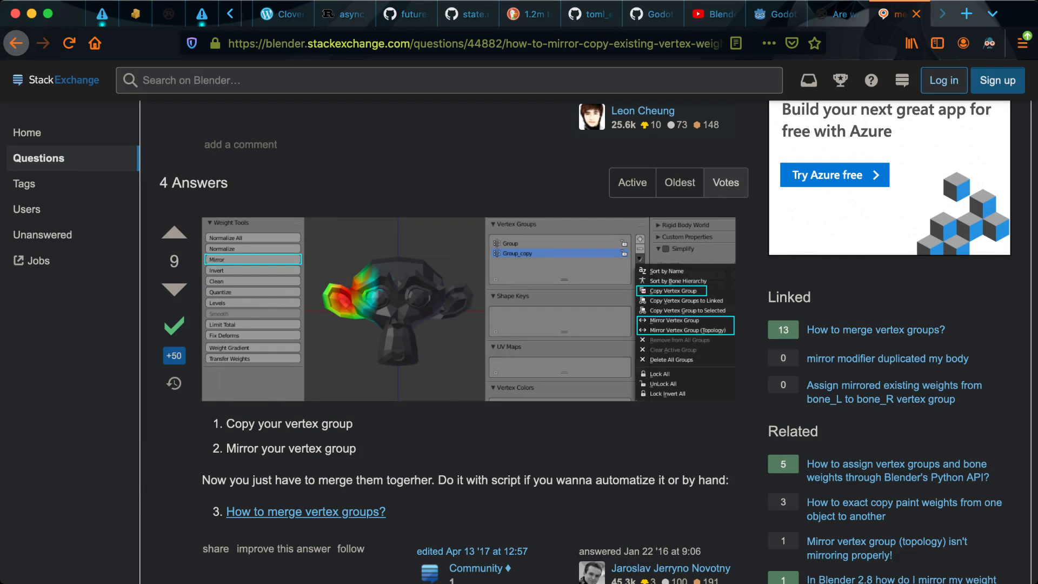
{"action": "scroll", "coordinate": [586, 343], "scroll_direction": "down", "scroll_amount": 3}
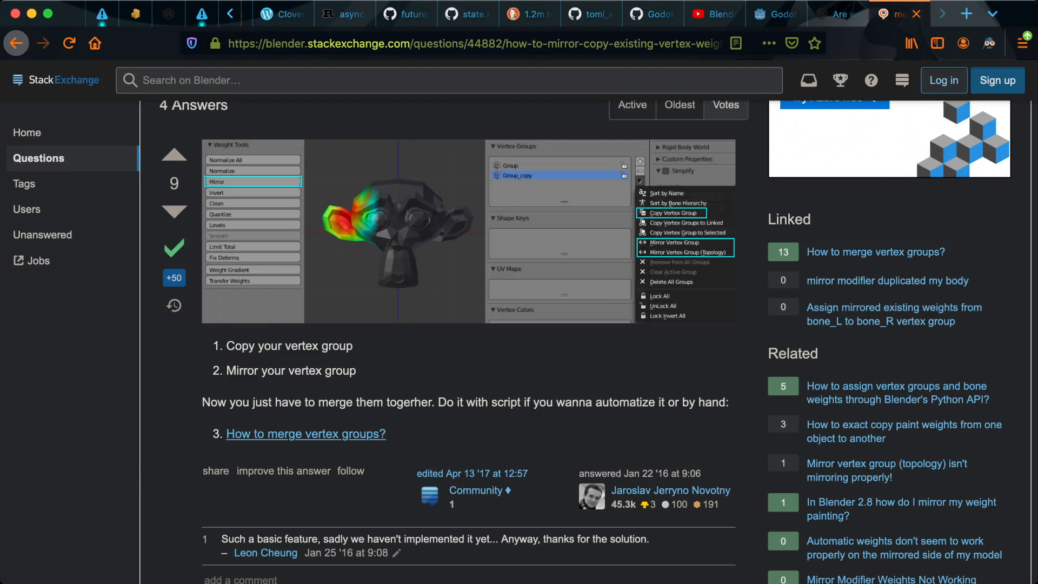
Step: Switch back to Blender and put the Body mesh in Edit Mode
{"action": "key", "text": "super+Tab"}
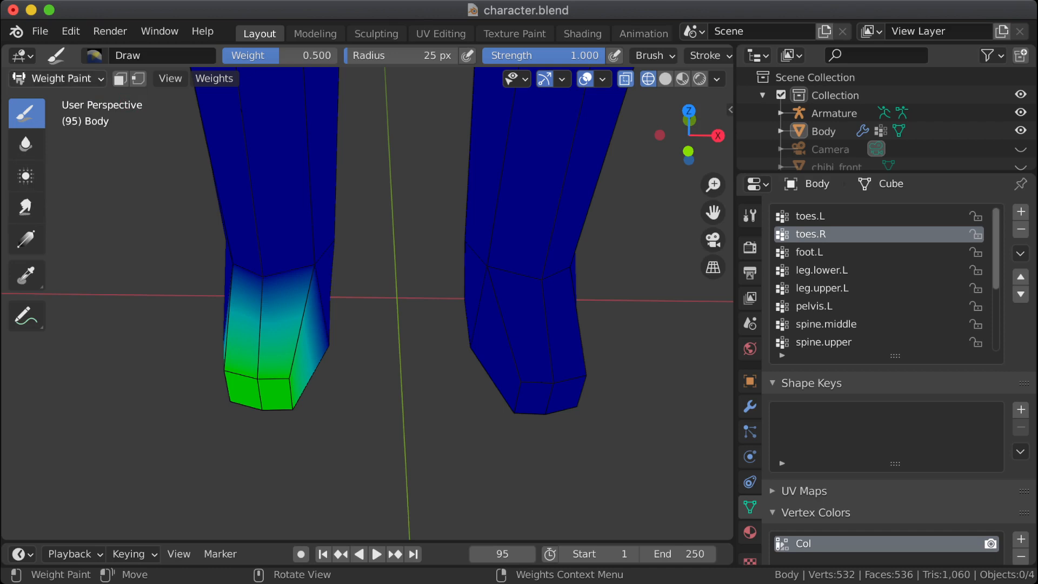
{"action": "left_click", "coordinate": [57, 79]}
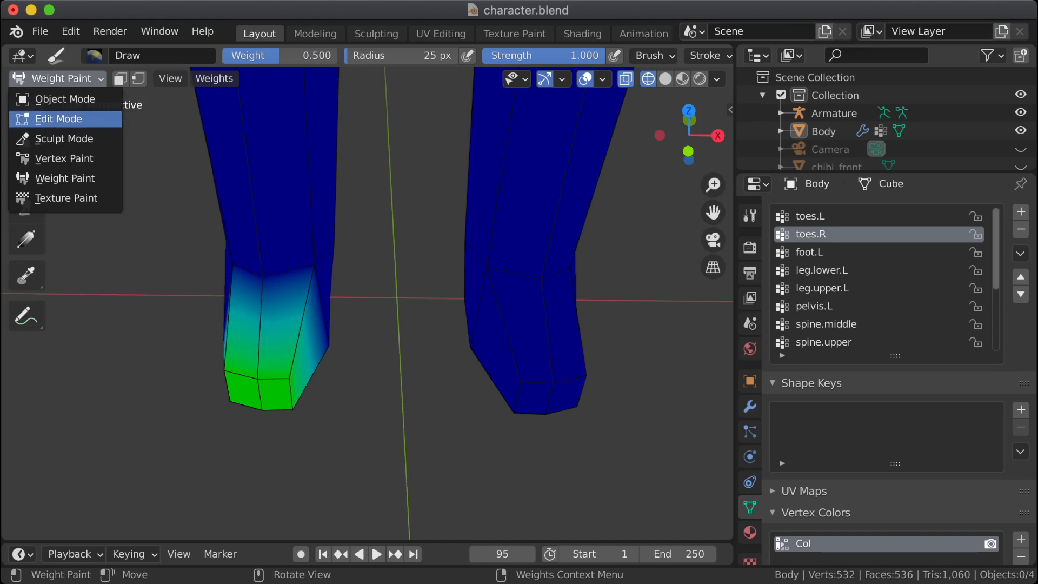
{"action": "left_click", "coordinate": [59, 119]}
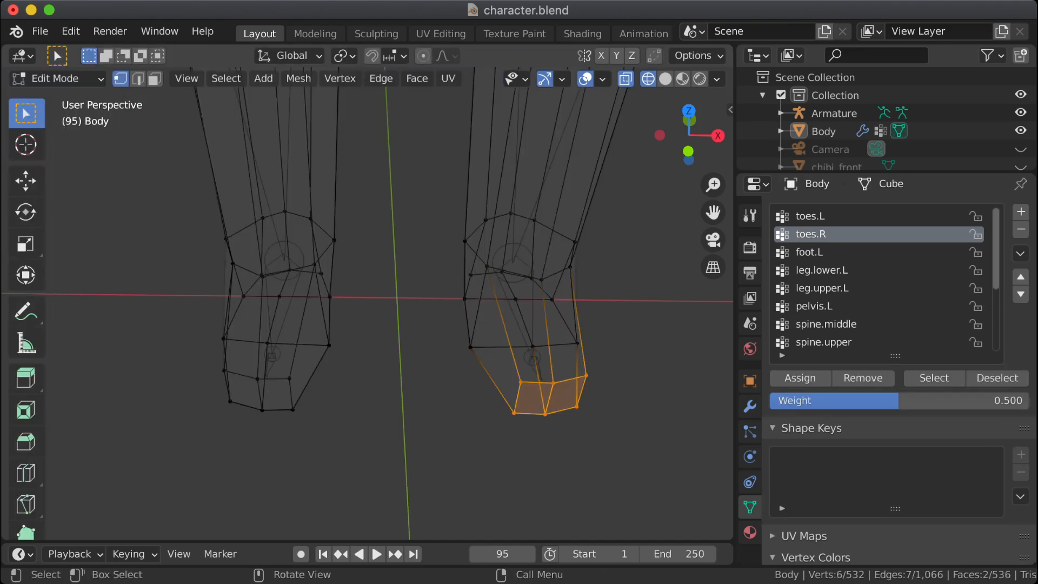
Step: Look through the Edit Mode tools and the vertex group commands for a way to mirror the toe weights
{"action": "scroll", "coordinate": [26, 314], "scroll_direction": "down", "scroll_amount": 6}
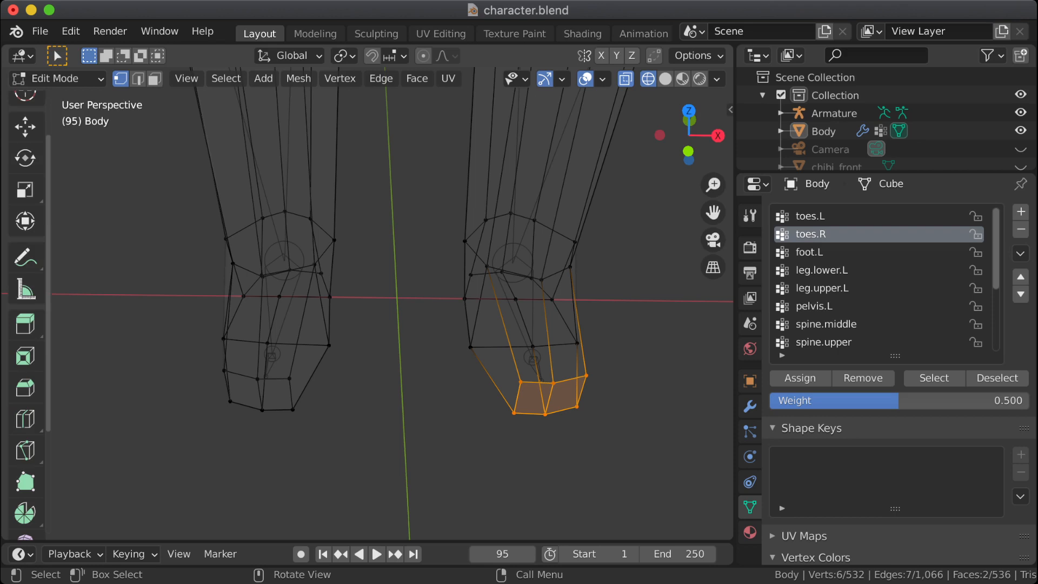
{"action": "scroll", "coordinate": [25, 425], "scroll_direction": "down", "scroll_amount": 1}
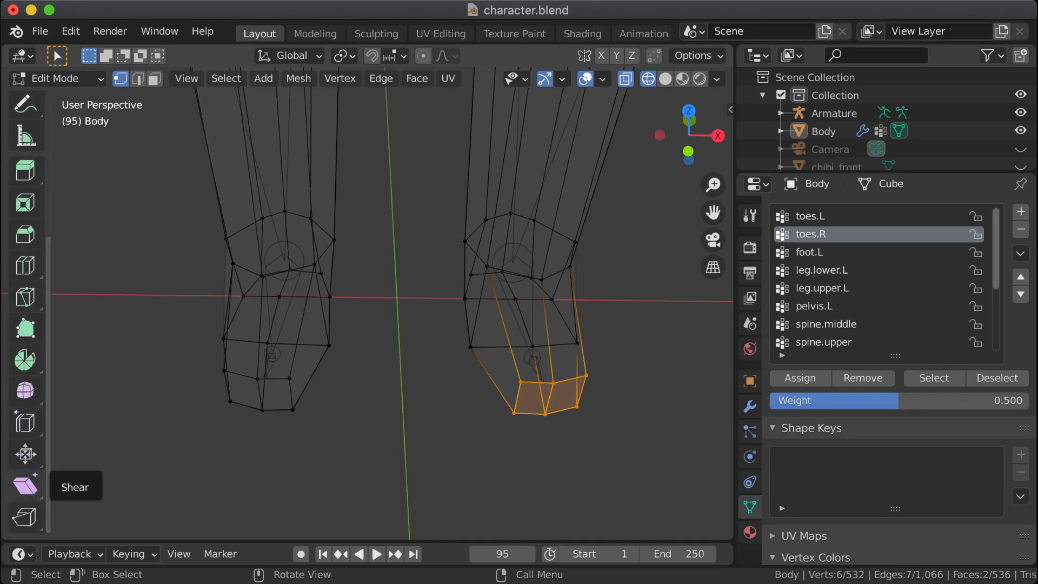
{"action": "scroll", "coordinate": [25, 422], "scroll_direction": "up", "scroll_amount": 5}
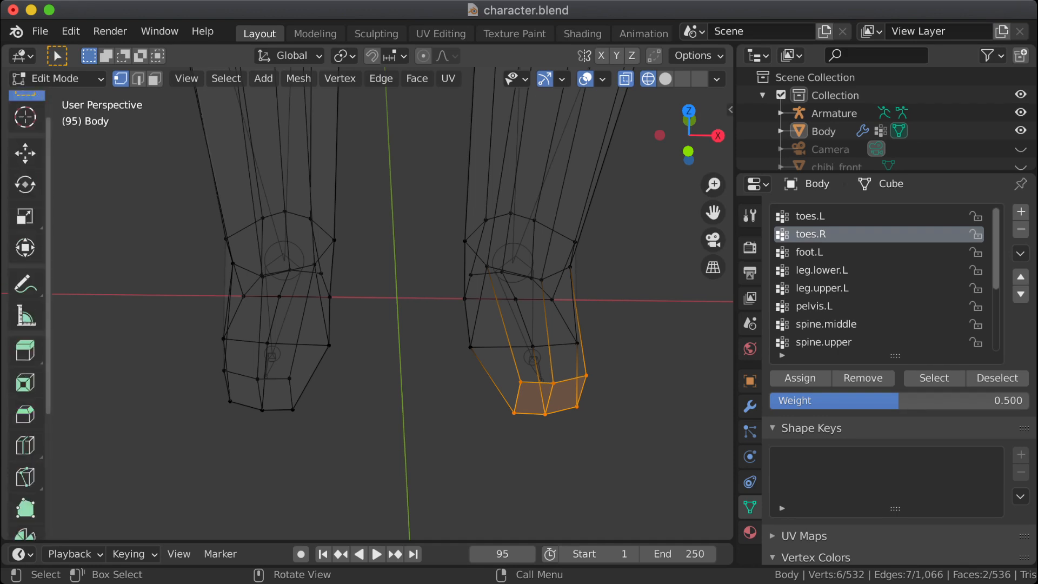
{"action": "left_click", "coordinate": [341, 78]}
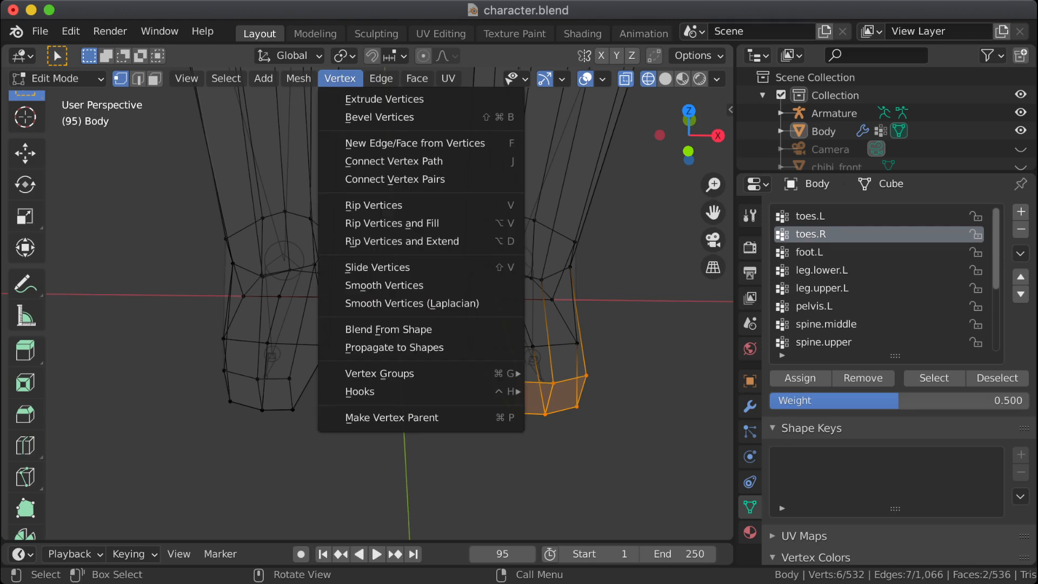
{"action": "mouse_move", "coordinate": [380, 374]}
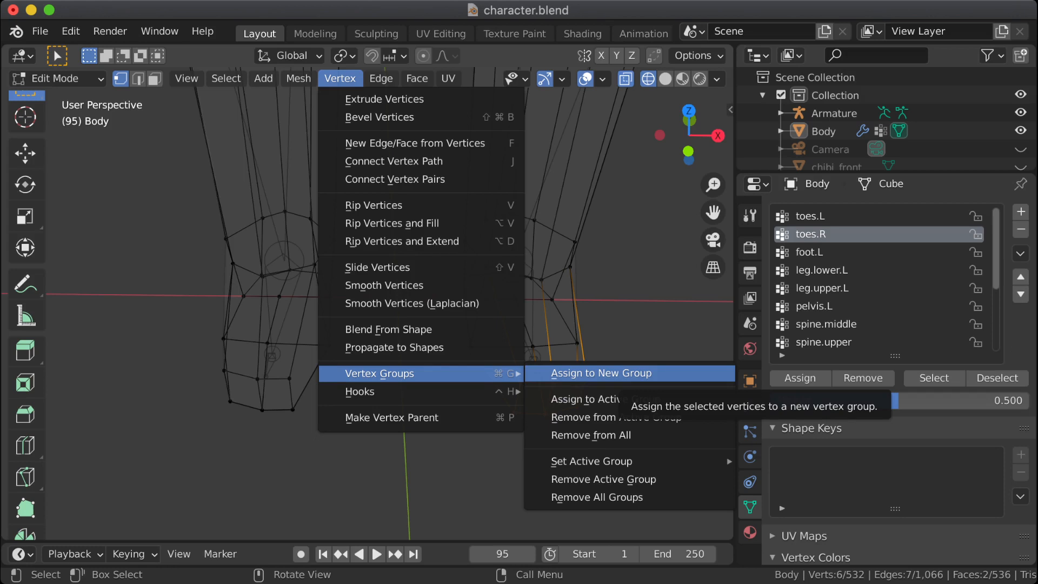
{"action": "mouse_move", "coordinate": [622, 461]}
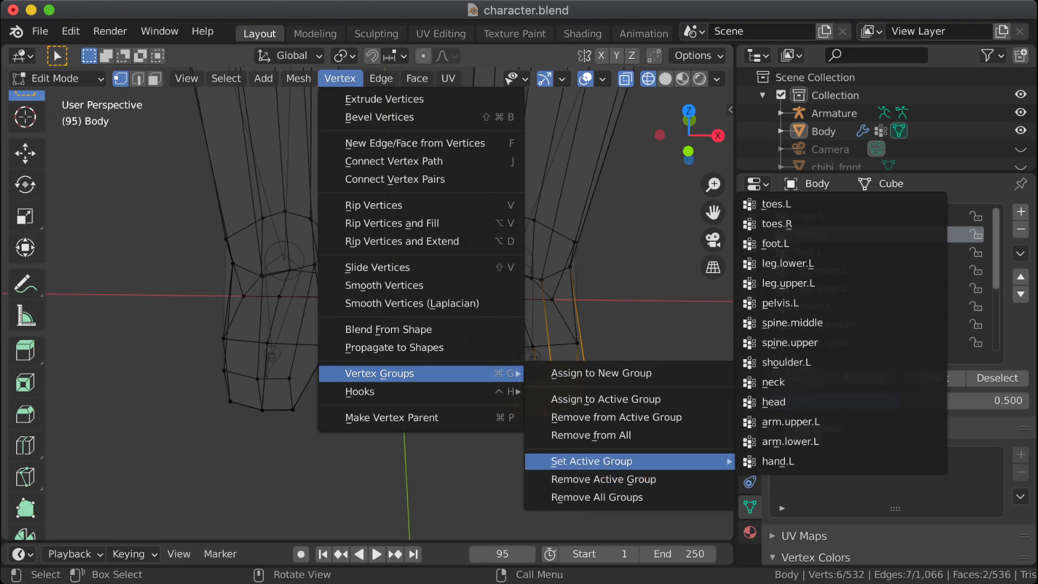
{"action": "mouse_move", "coordinate": [359, 391]}
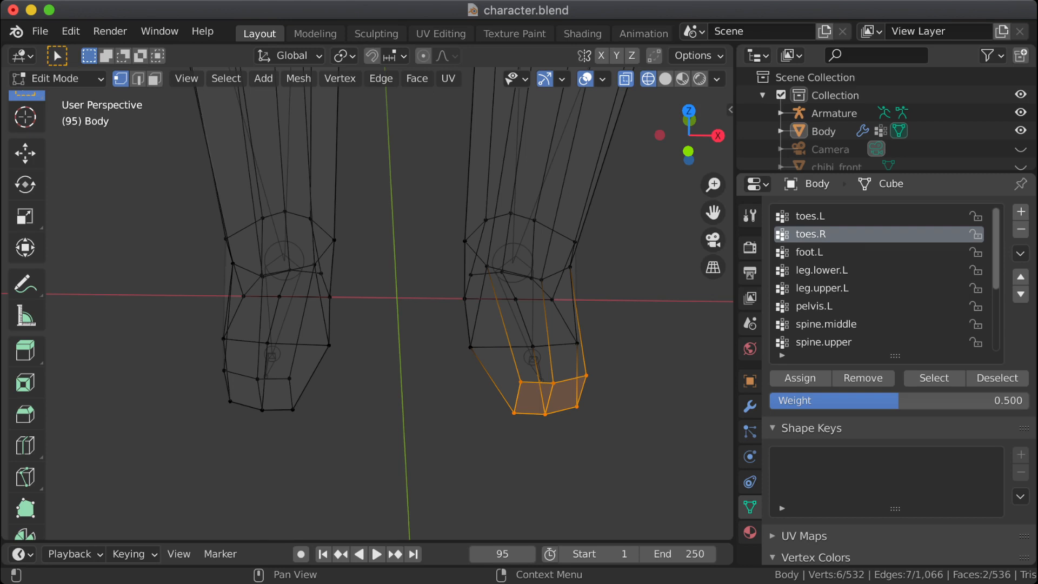
Step: Check the entries in the vertex group list, alternating between toes.L and toes.R and leaving toes.R active
{"action": "left_click", "coordinate": [827, 270]}
{"action": "left_click", "coordinate": [827, 324]}
{"action": "left_click", "coordinate": [827, 216]}
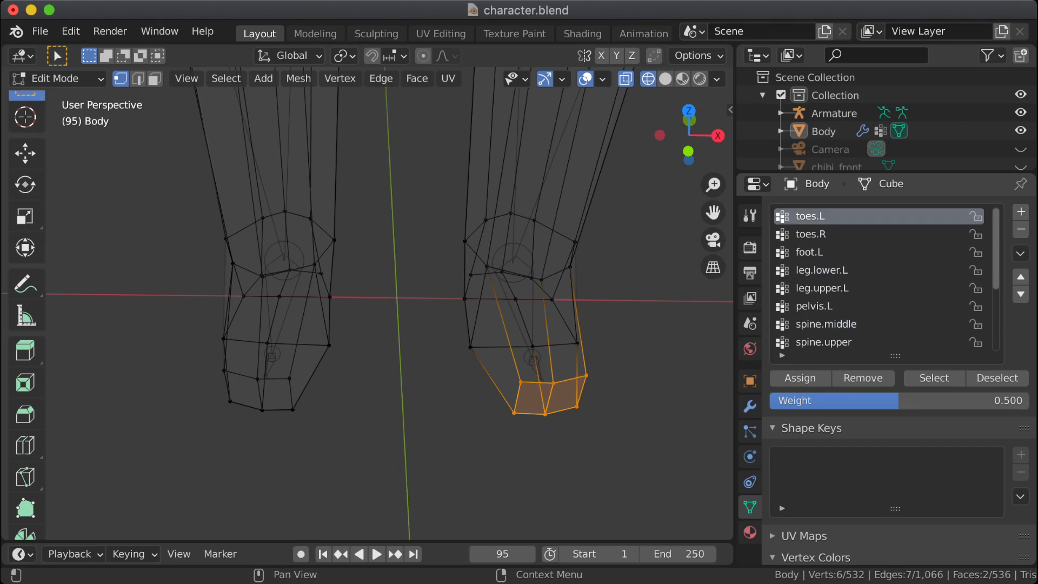
{"action": "left_click", "coordinate": [843, 234]}
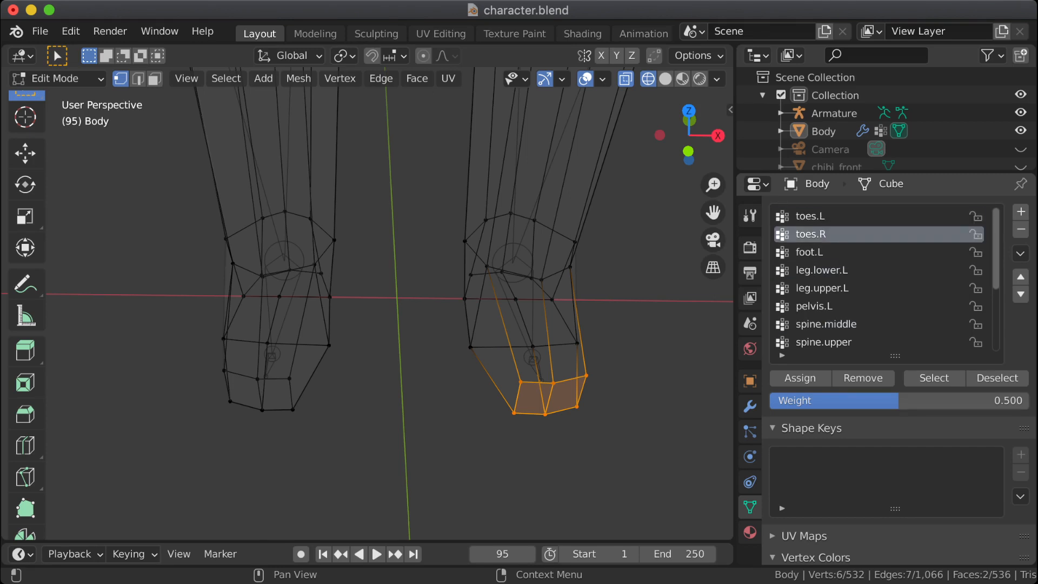
{"action": "left_click", "coordinate": [844, 217]}
{"action": "left_click", "coordinate": [844, 234]}
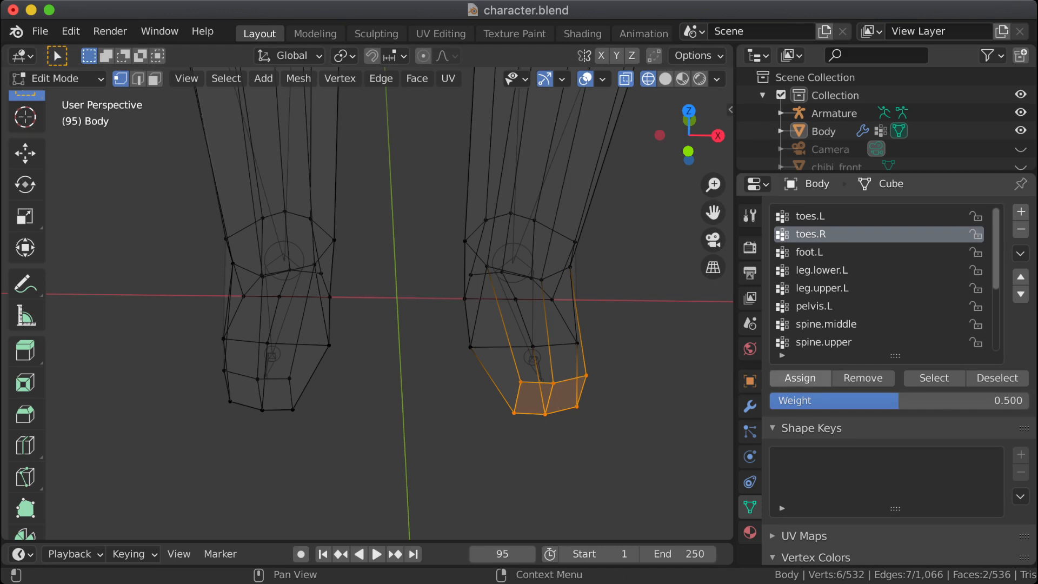
Step: Select the six toe-tip vertices of the character's right foot and assign them to toes.R with weight 0.500
{"action": "left_click", "coordinate": [833, 216]}
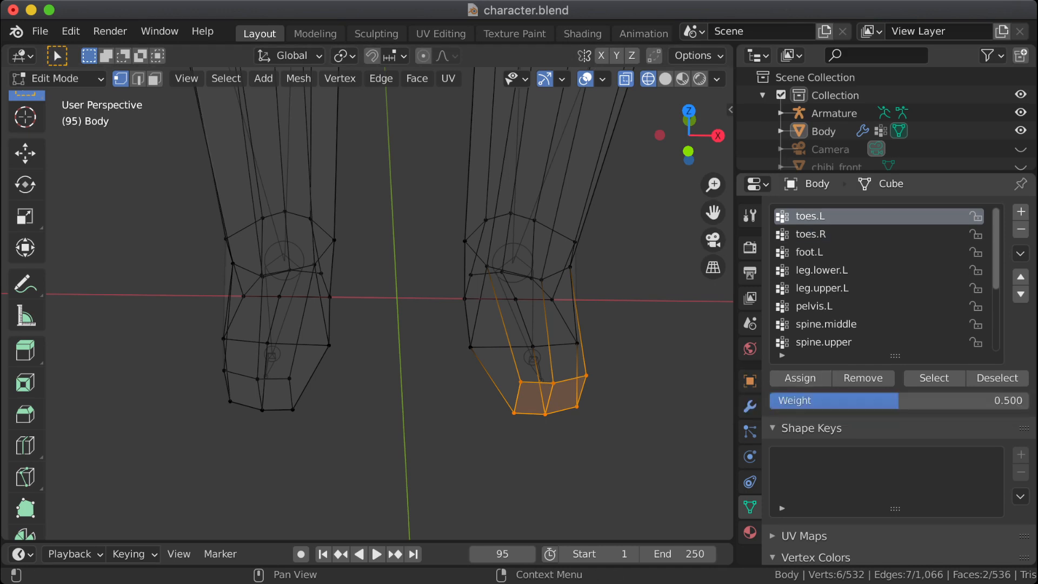
{"action": "left_click", "coordinate": [578, 407]}
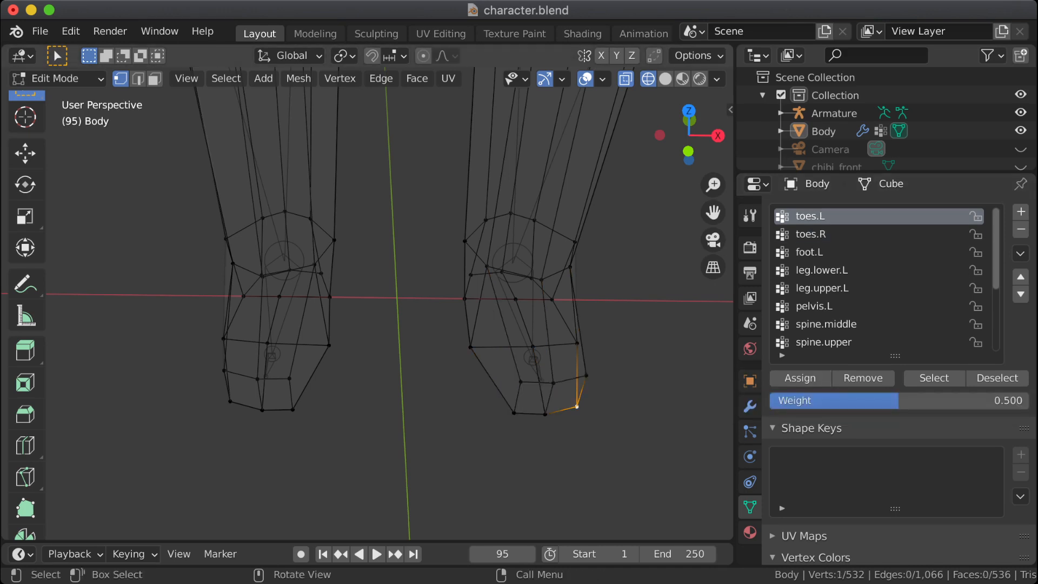
{"action": "left_click_drag", "start_coordinate": [209, 366], "coordinate": [313, 431]}
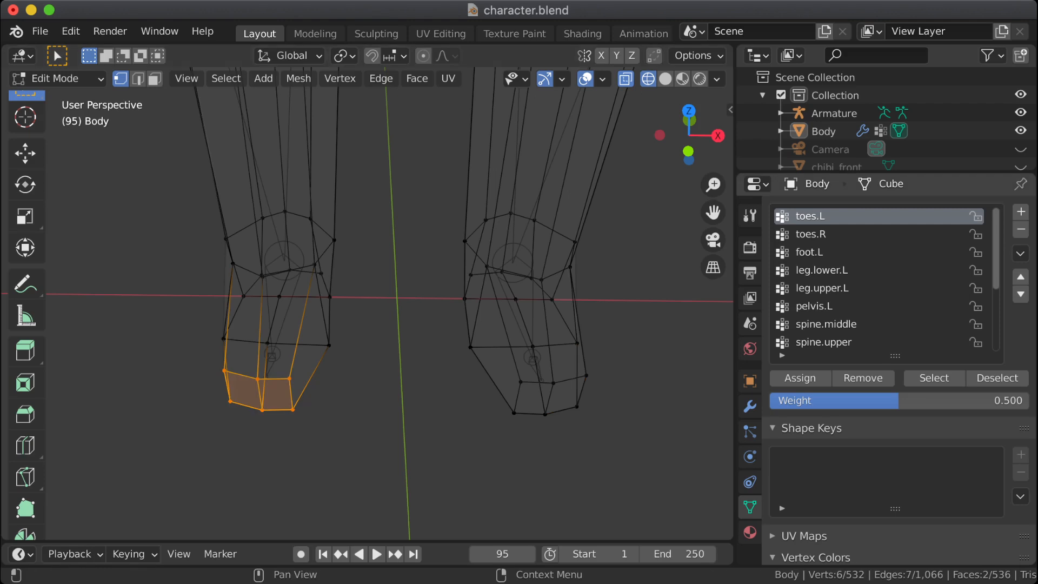
{"action": "left_click", "coordinate": [827, 235]}
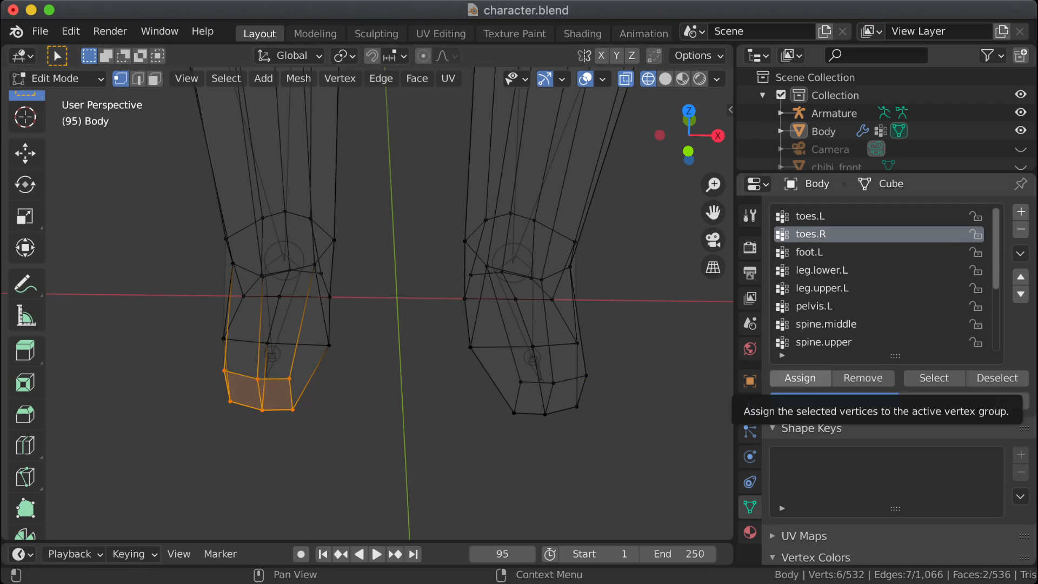
{"action": "left_click", "coordinate": [800, 378]}
{"action": "left_click", "coordinate": [613, 385]}
{"action": "left_click", "coordinate": [647, 417]}
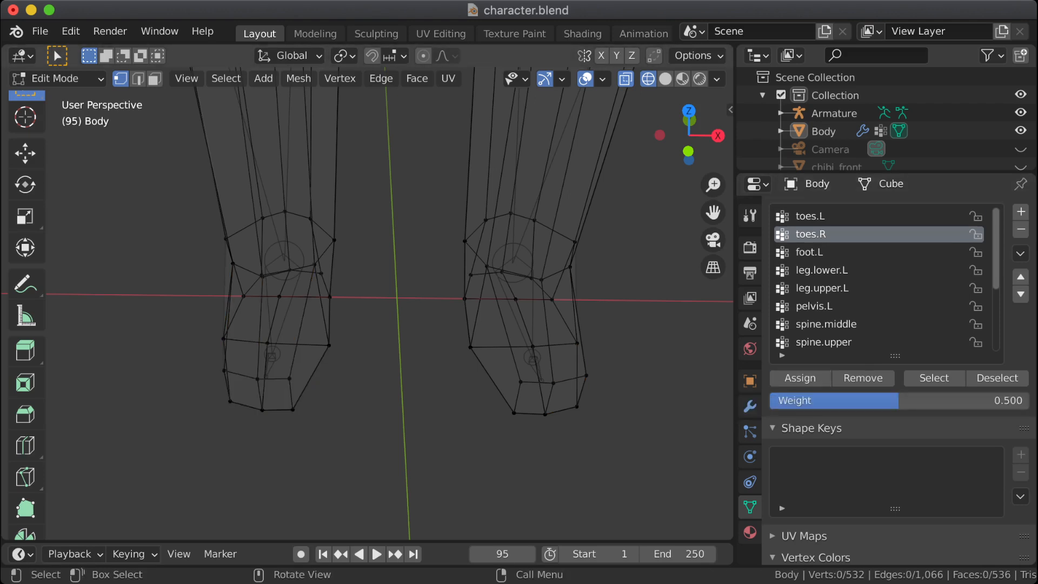
Step: Switch the Body mesh to Weight Paint mode and compare the painted weights of toes.L and toes.R
{"action": "left_click", "coordinate": [54, 78]}
{"action": "left_click", "coordinate": [54, 179]}
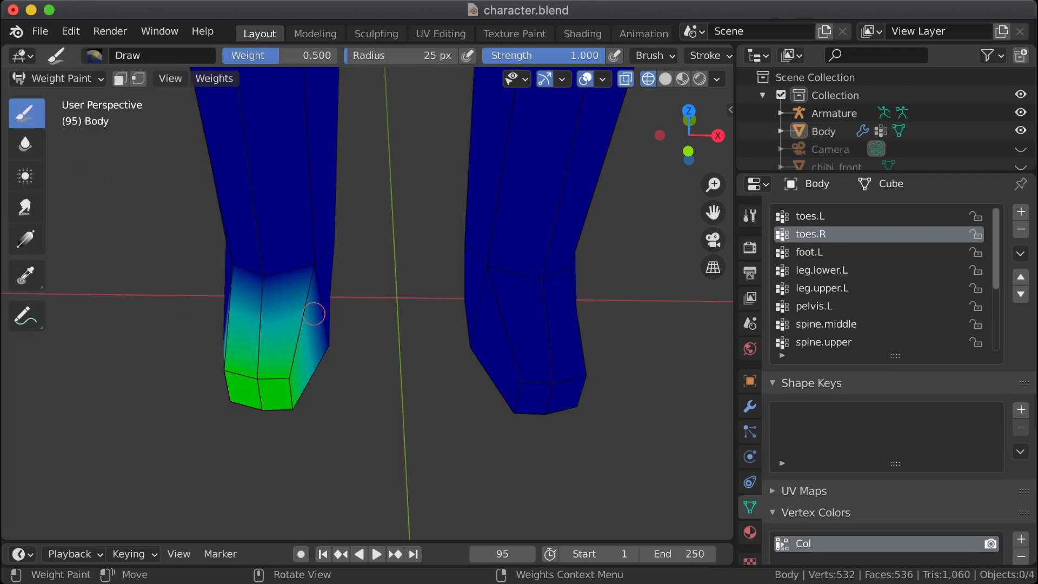
{"action": "left_click", "coordinate": [827, 216]}
{"action": "left_click", "coordinate": [827, 234]}
{"action": "left_click", "coordinate": [827, 216]}
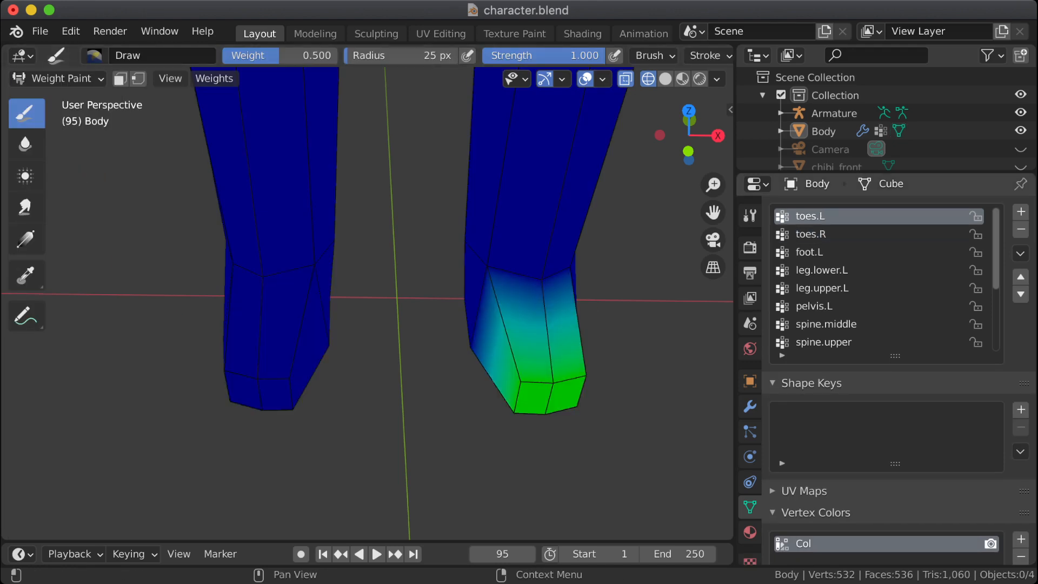
{"action": "left_click", "coordinate": [828, 234]}
{"action": "left_click", "coordinate": [827, 217]}
{"action": "left_click", "coordinate": [828, 234]}
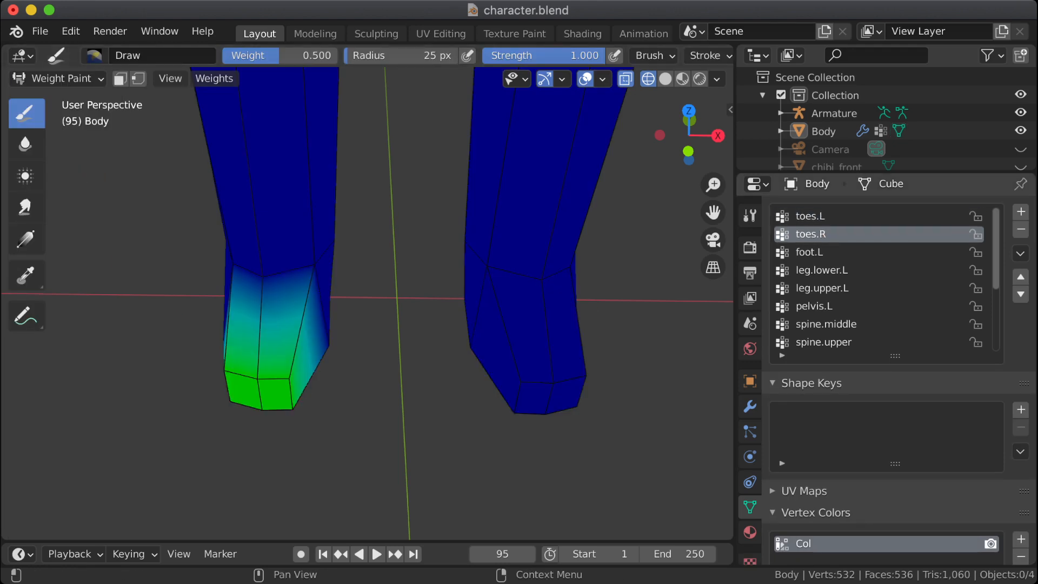
Step: Delete the toes.R vertex group and make a copy of the toes.L vertex group
{"action": "left_click", "coordinate": [1020, 229]}
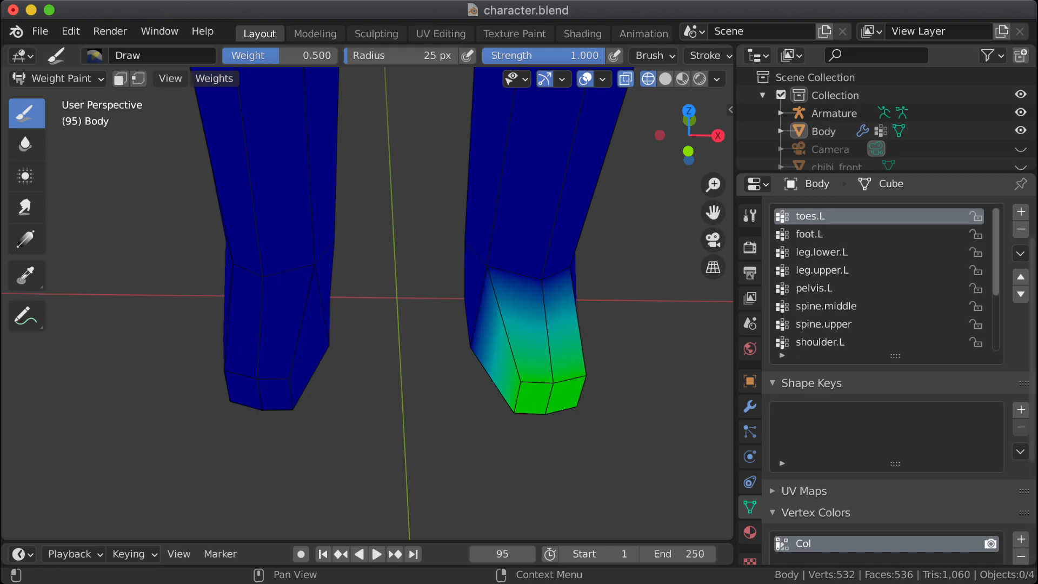
{"action": "left_click", "coordinate": [1020, 253]}
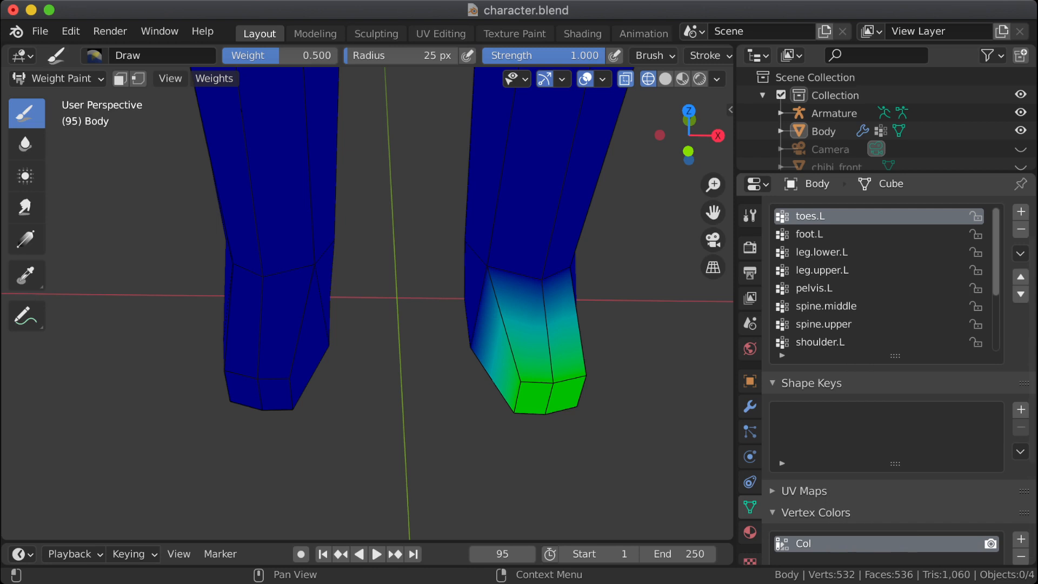
{"action": "left_click", "coordinate": [1021, 253]}
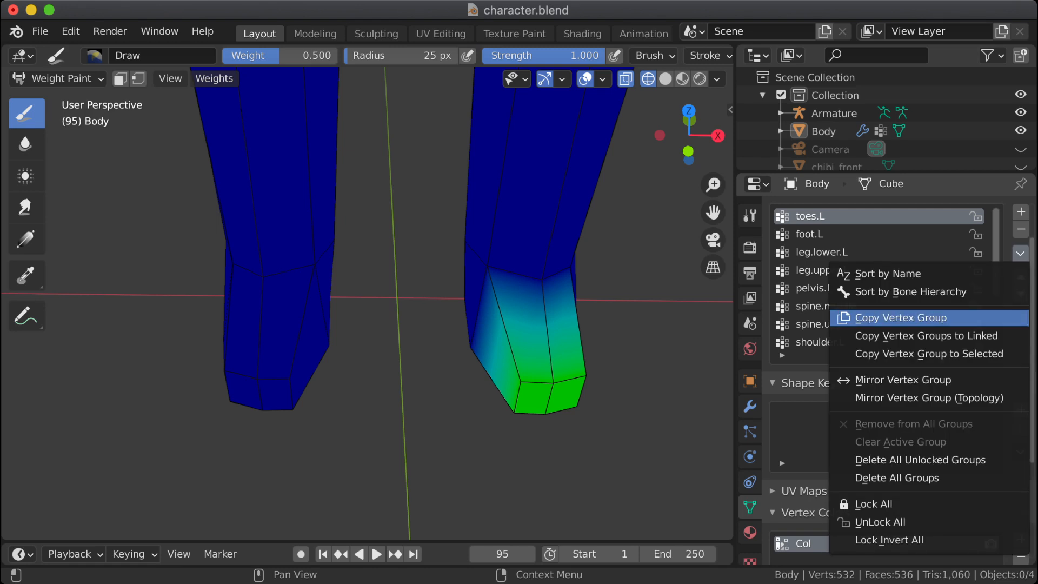
{"action": "left_click", "coordinate": [900, 318]}
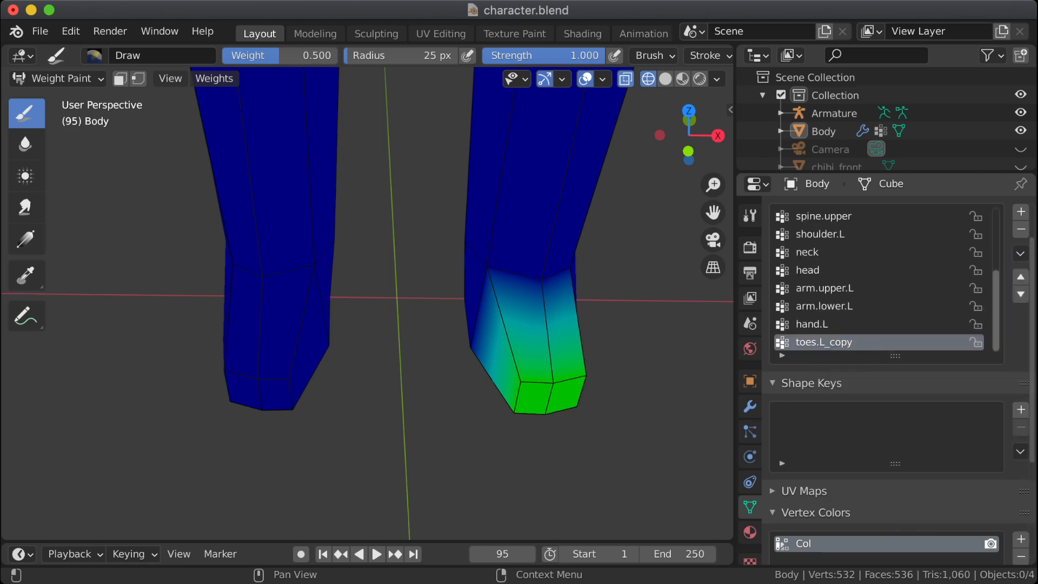
Step: Mirror the copied toes.L vertex group to the other foot and rename the copy toes.R
{"action": "left_click", "coordinate": [1021, 253]}
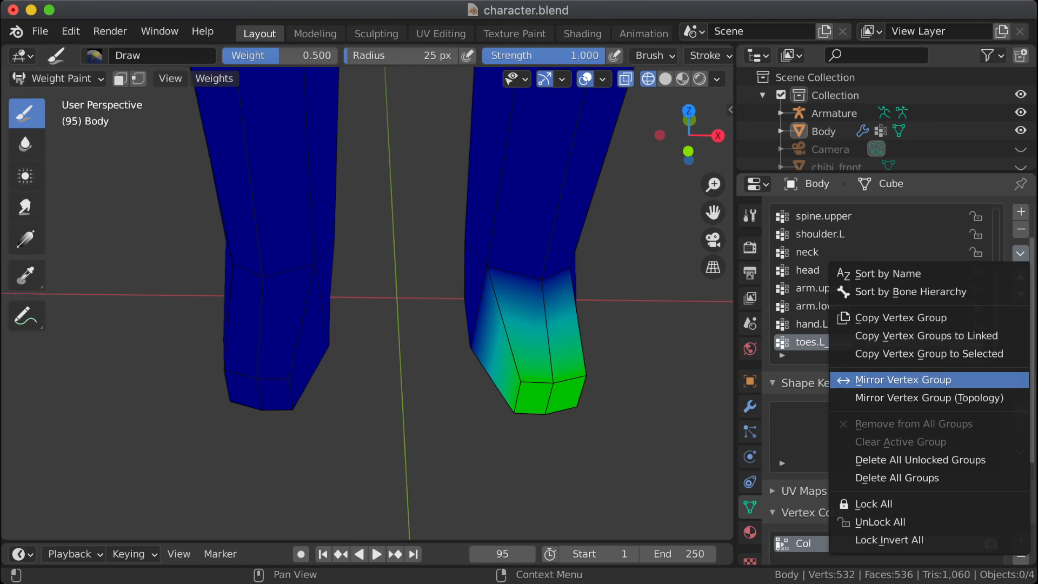
{"action": "left_click", "coordinate": [903, 379]}
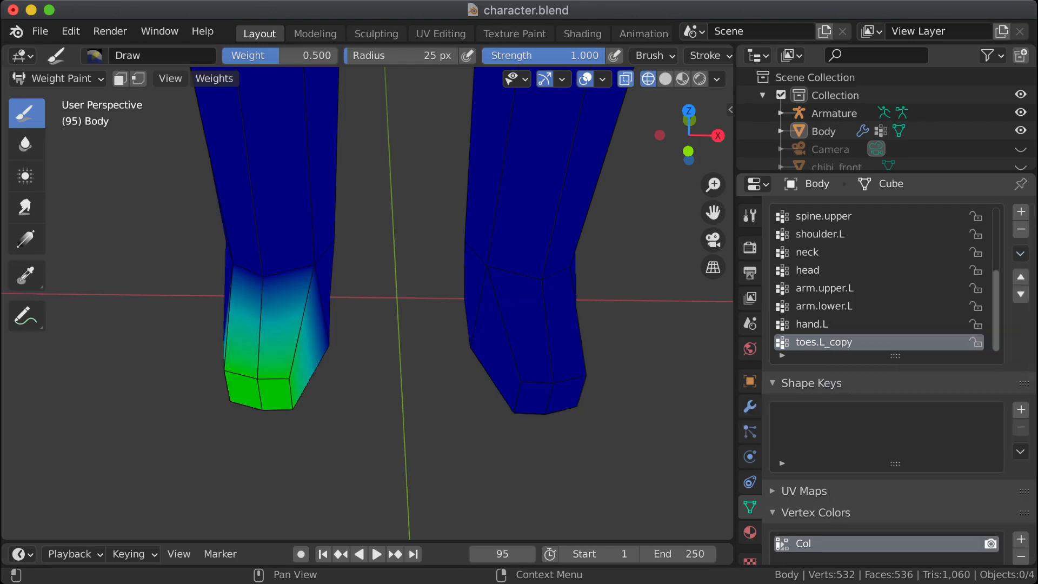
{"action": "double_click", "coordinate": [838, 342]}
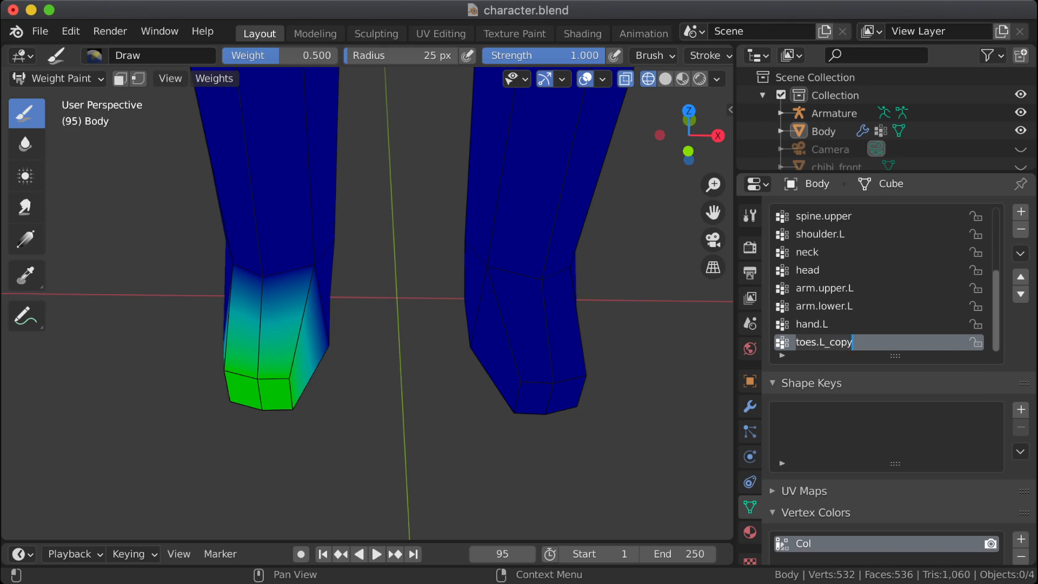
{"action": "key", "text": "BackSpace"}
{"action": "key", "text": "BackSpace"}
{"action": "key", "text": "BackSpace"}
{"action": "key", "text": "BackSpace"}
{"action": "key", "text": "BackSpace"}
{"action": "key", "text": "BackSpace"}
{"action": "type", "text": "R"}
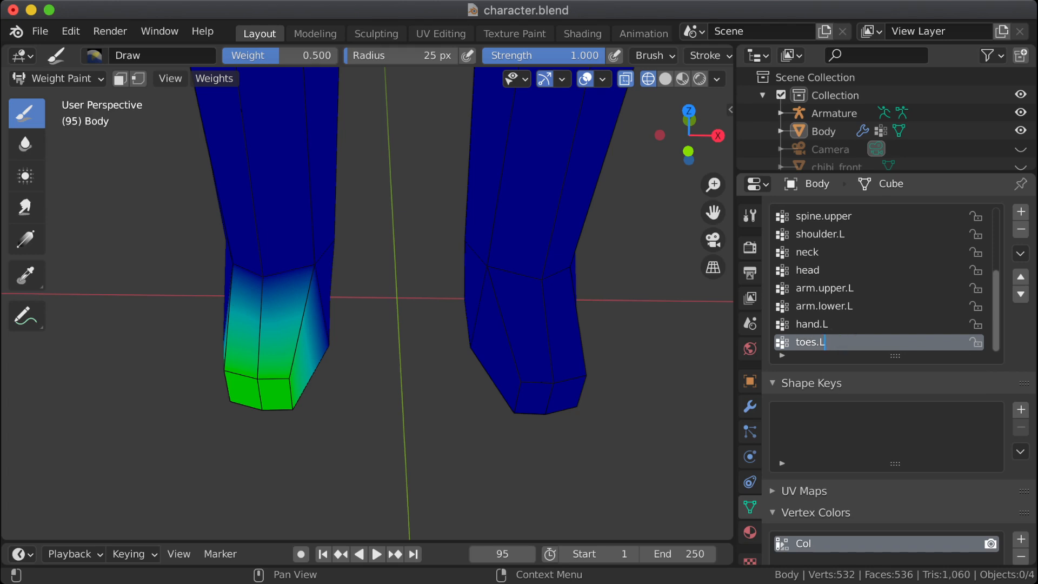
{"action": "key", "text": "Return"}
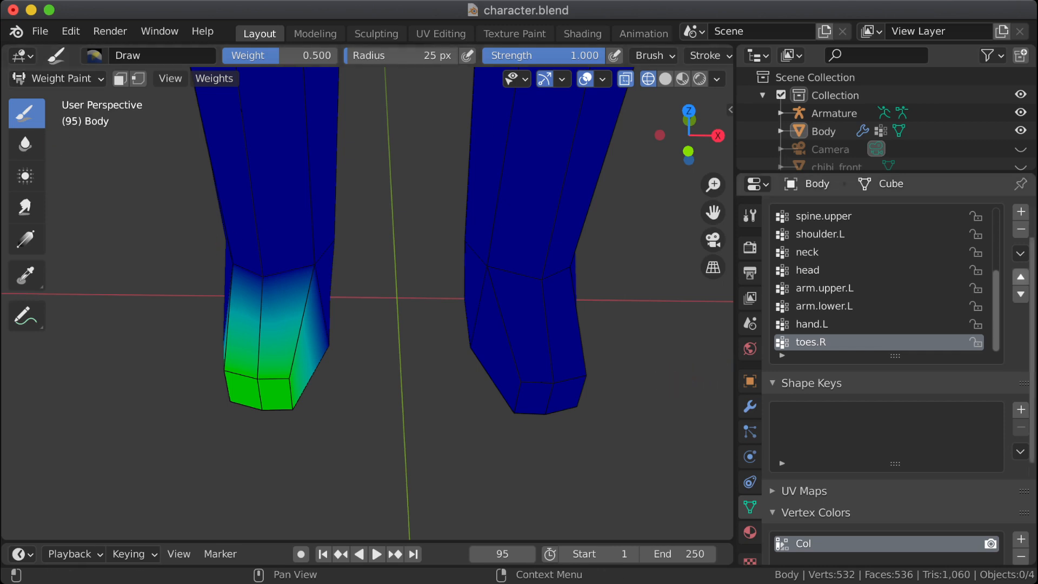
Step: Move toes.R up the vertex group list so that it sits directly below toes.L
{"action": "left_click", "coordinate": [1021, 277]}
{"action": "triple_click", "coordinate": [1021, 277]}
{"action": "double_click", "coordinate": [1021, 276]}
{"action": "double_click", "coordinate": [1021, 277]}
{"action": "triple_click", "coordinate": [1020, 277]}
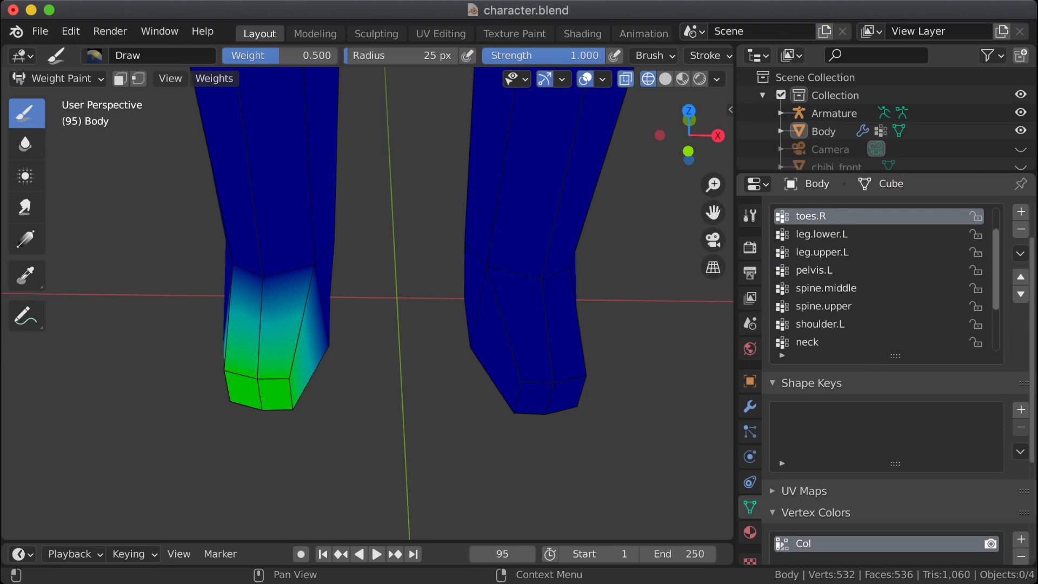
{"action": "double_click", "coordinate": [1021, 277]}
{"action": "left_click", "coordinate": [1021, 294]}
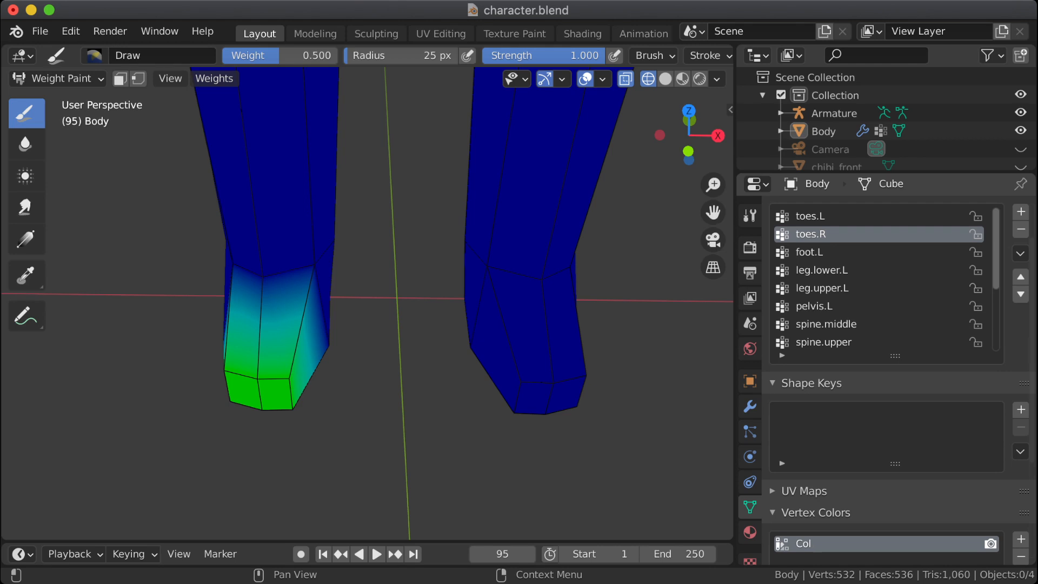
Step: Make foot.L the active vertex group and examine its weights on both lower legs and feet
{"action": "left_click", "coordinate": [865, 252]}
{"action": "scroll", "coordinate": [560, 341], "scroll_direction": "down", "scroll_amount": 3}
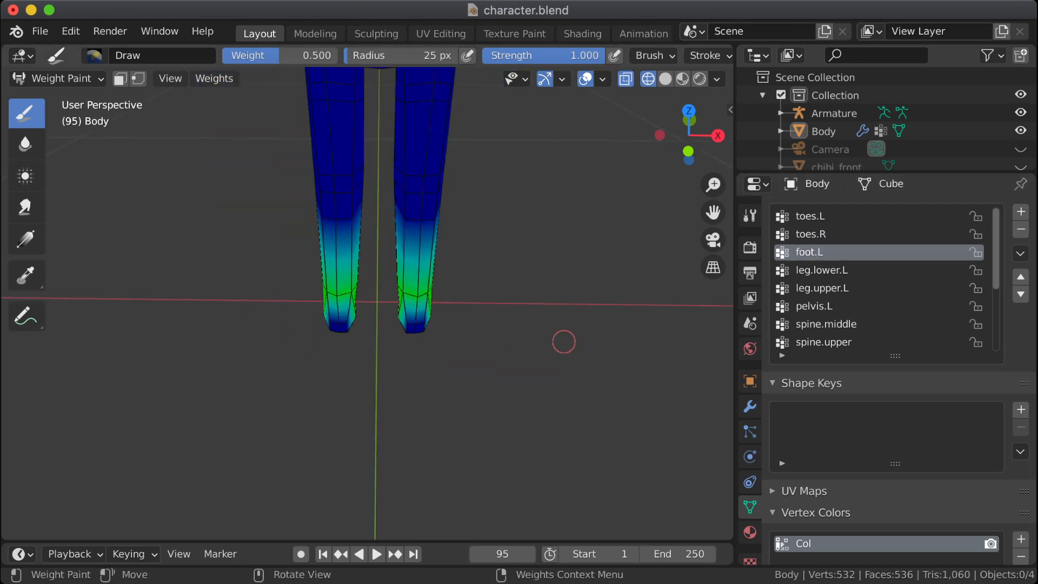
{"action": "scroll", "coordinate": [579, 315], "scroll_direction": "up", "scroll_amount": 1}
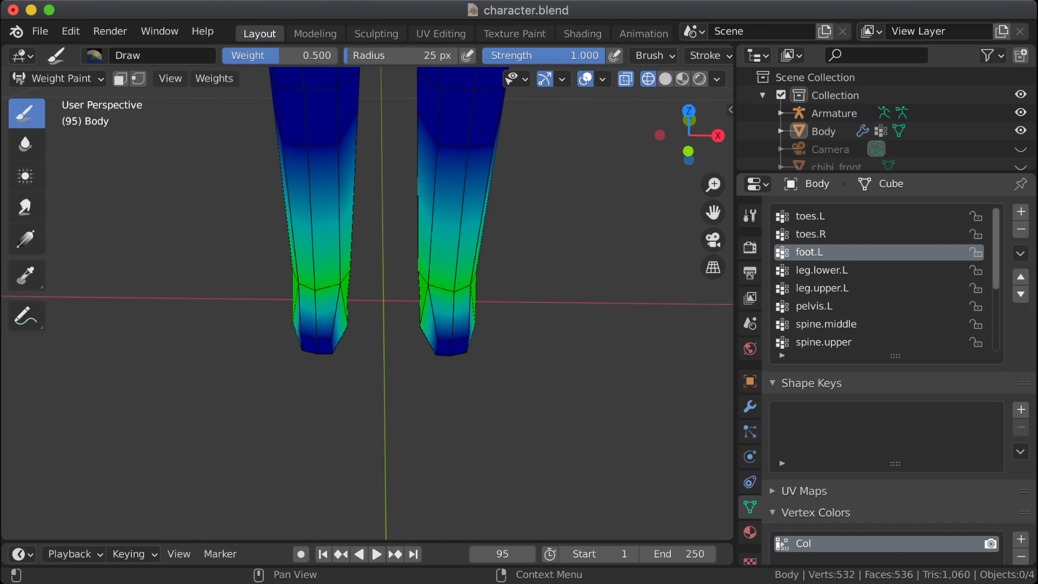
{"action": "scroll", "coordinate": [887, 378], "scroll_direction": "down", "scroll_amount": 6}
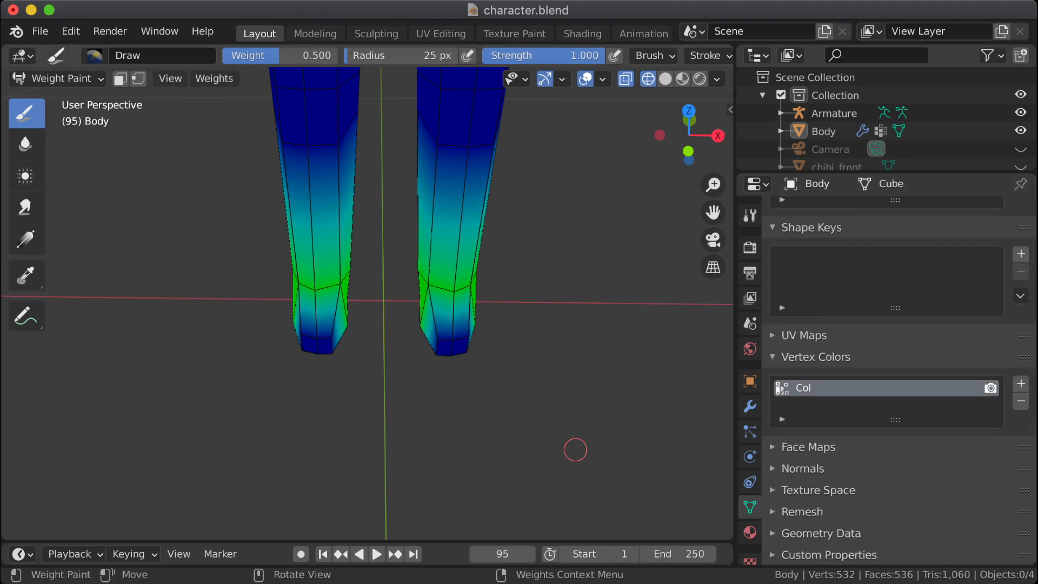
{"action": "scroll", "coordinate": [887, 379], "scroll_direction": "up", "scroll_amount": 6}
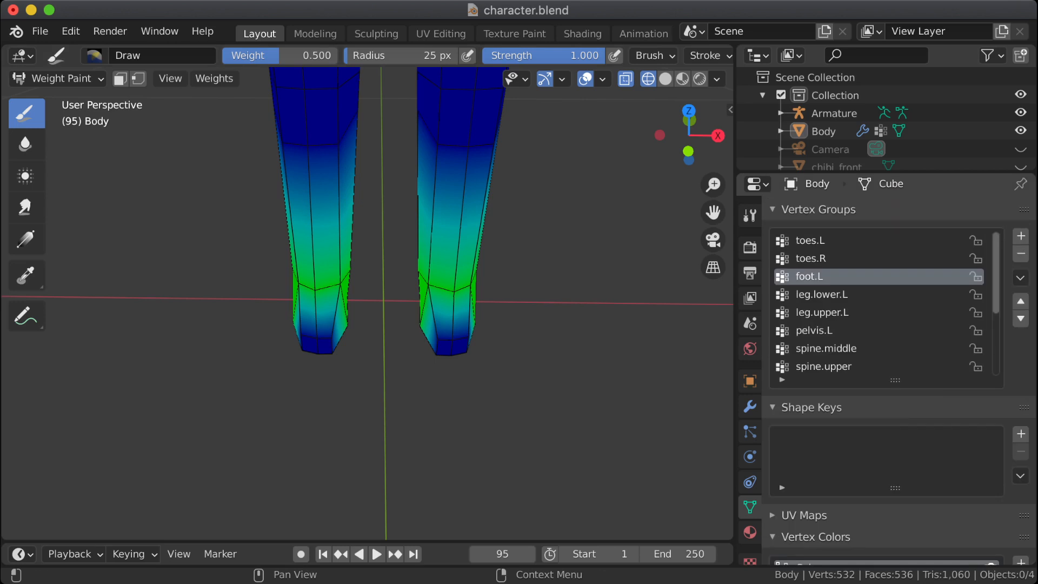
Step: Add a Vertex Weight Edit modifier to the Body mesh and inspect its Falloff and Influence settings
{"action": "left_click", "coordinate": [750, 432]}
{"action": "left_click", "coordinate": [750, 406]}
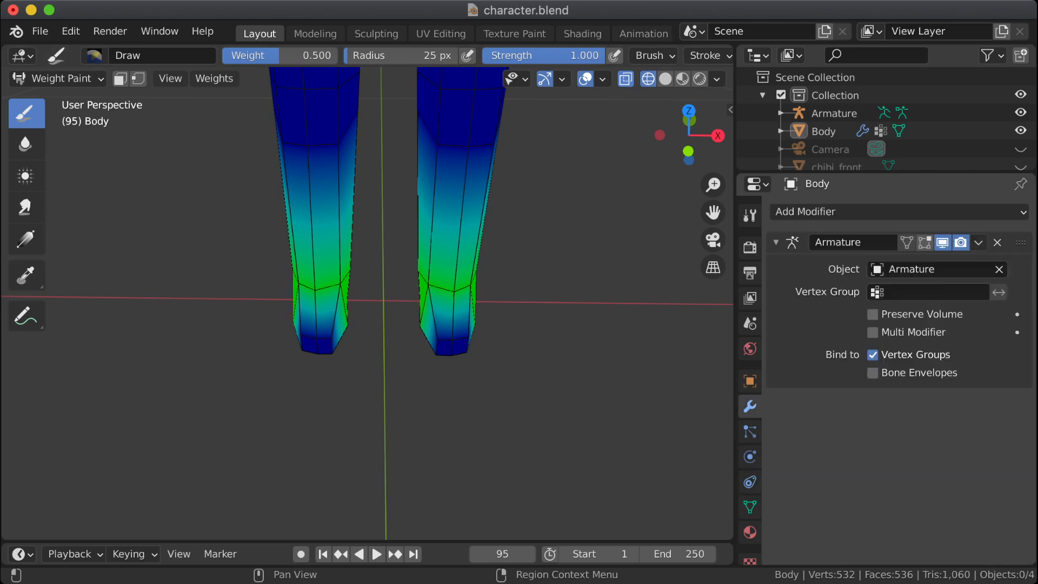
{"action": "left_click", "coordinate": [898, 212]}
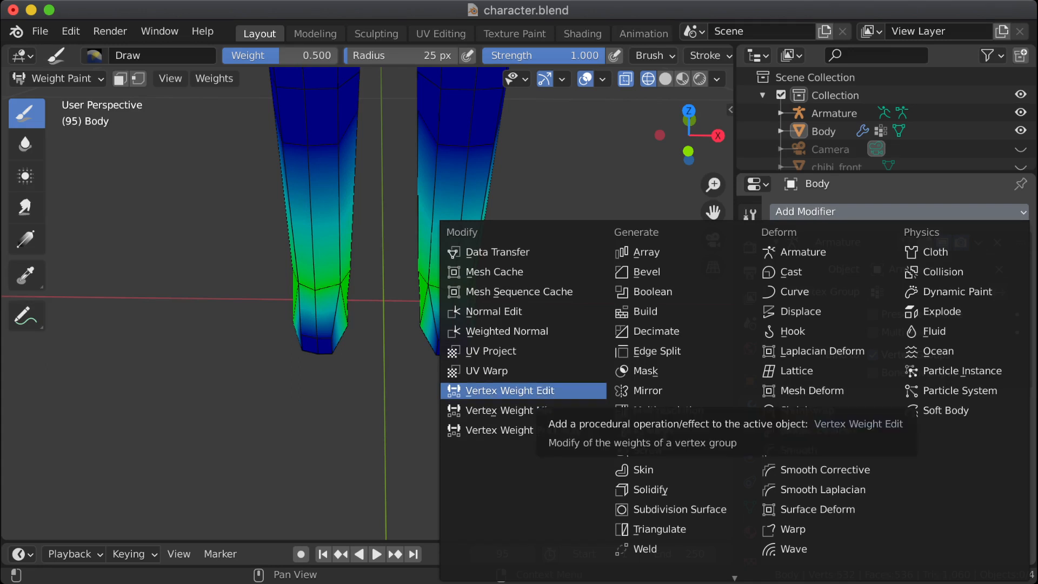
{"action": "left_click", "coordinate": [559, 390]}
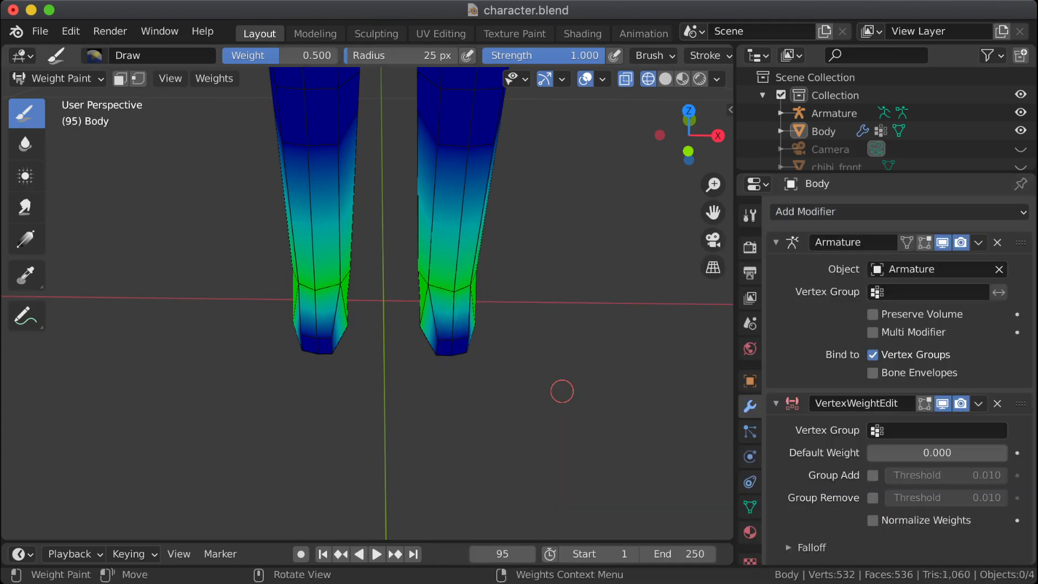
{"action": "scroll", "coordinate": [865, 394], "scroll_direction": "down", "scroll_amount": 1}
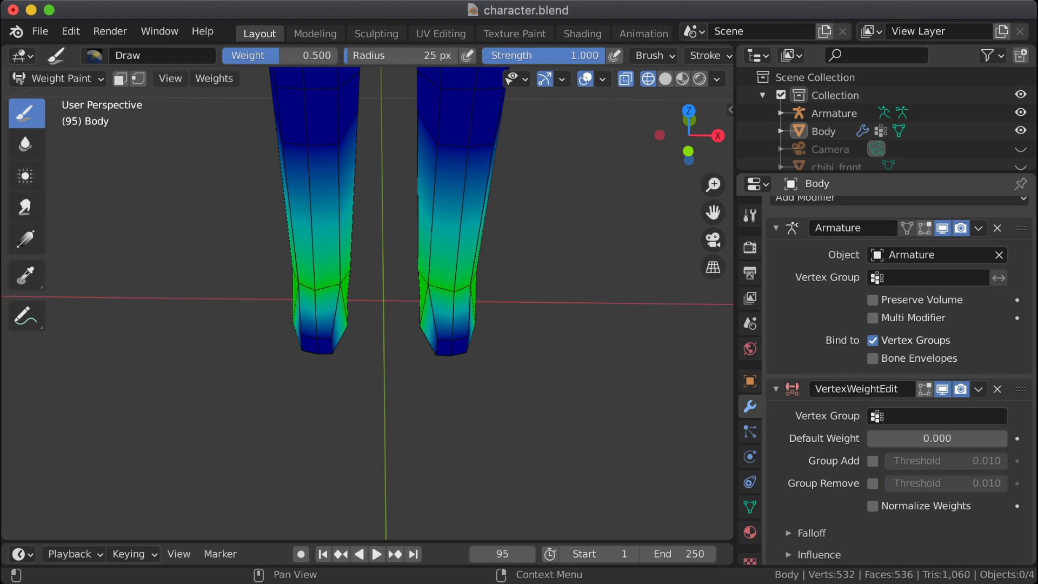
{"action": "left_click", "coordinate": [818, 554]}
{"action": "left_click", "coordinate": [812, 533]}
{"action": "scroll", "coordinate": [812, 533], "scroll_direction": "down", "scroll_amount": 6}
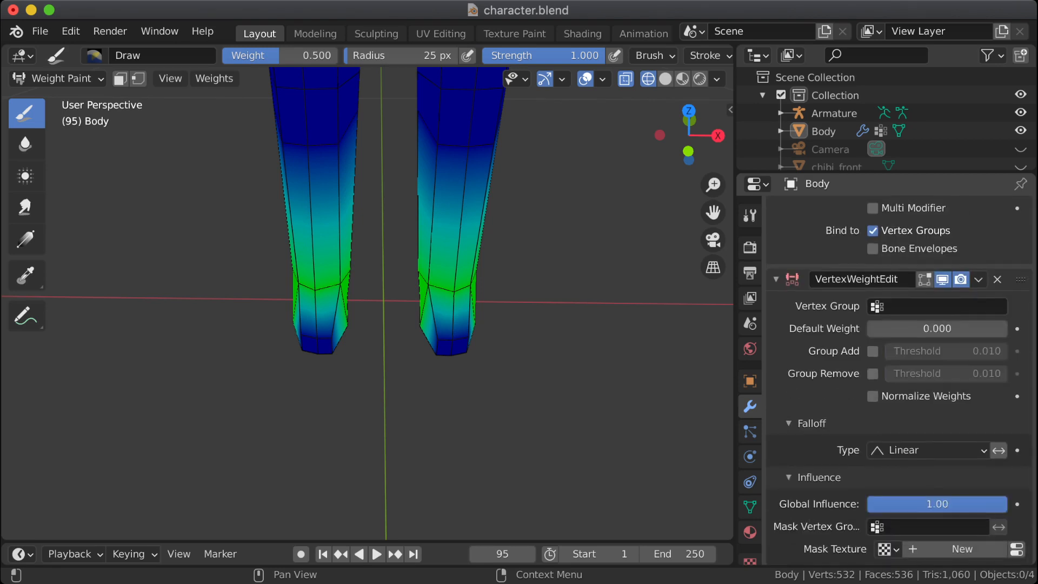
{"action": "scroll", "coordinate": [897, 378], "scroll_direction": "up", "scroll_amount": 7}
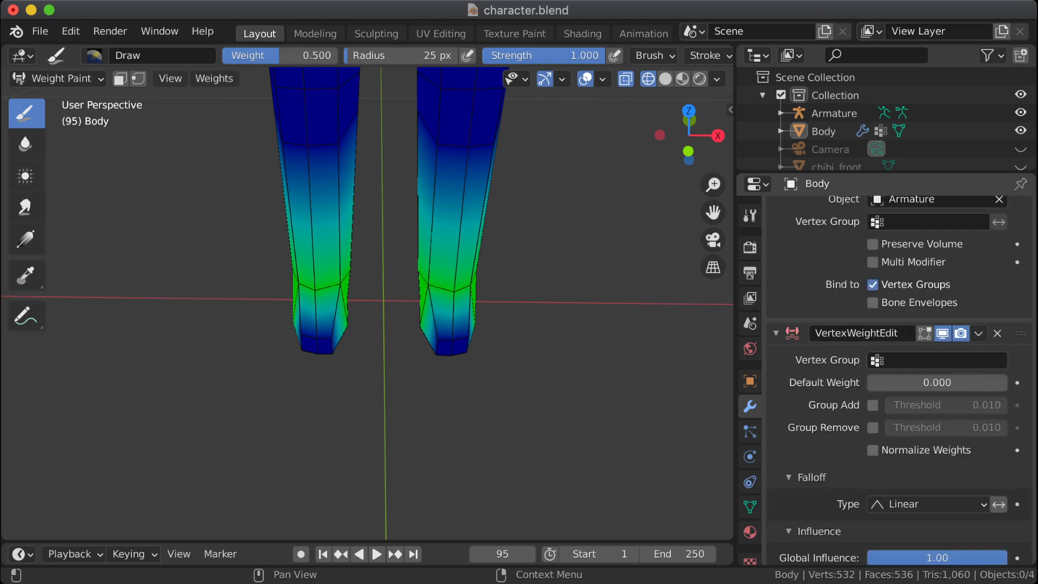
Step: Remove the Vertex Weight Edit modifier from the Body mesh and look through the available modifiers again
{"action": "left_click", "coordinate": [978, 403]}
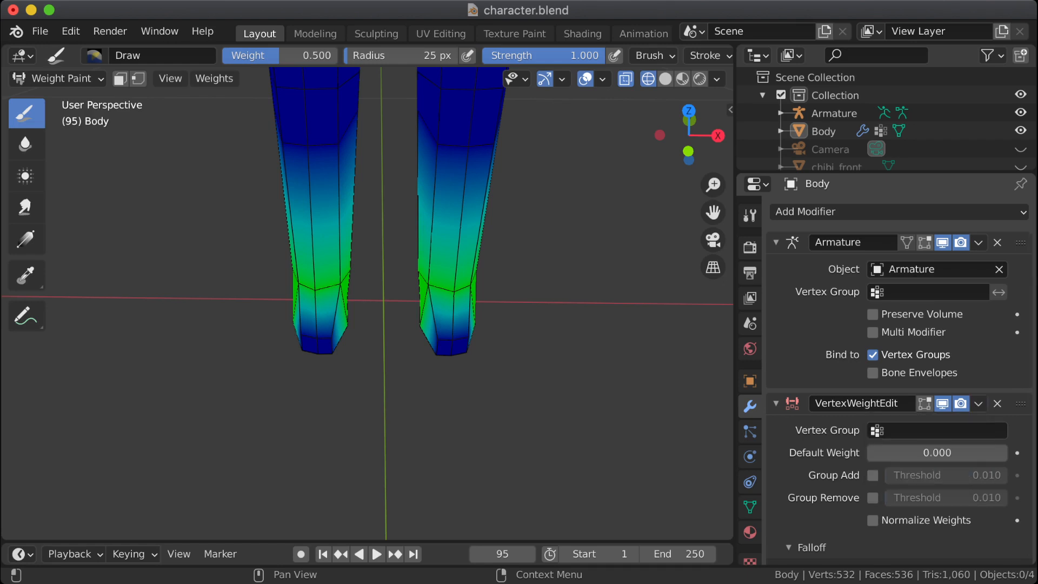
{"action": "left_click", "coordinate": [998, 403]}
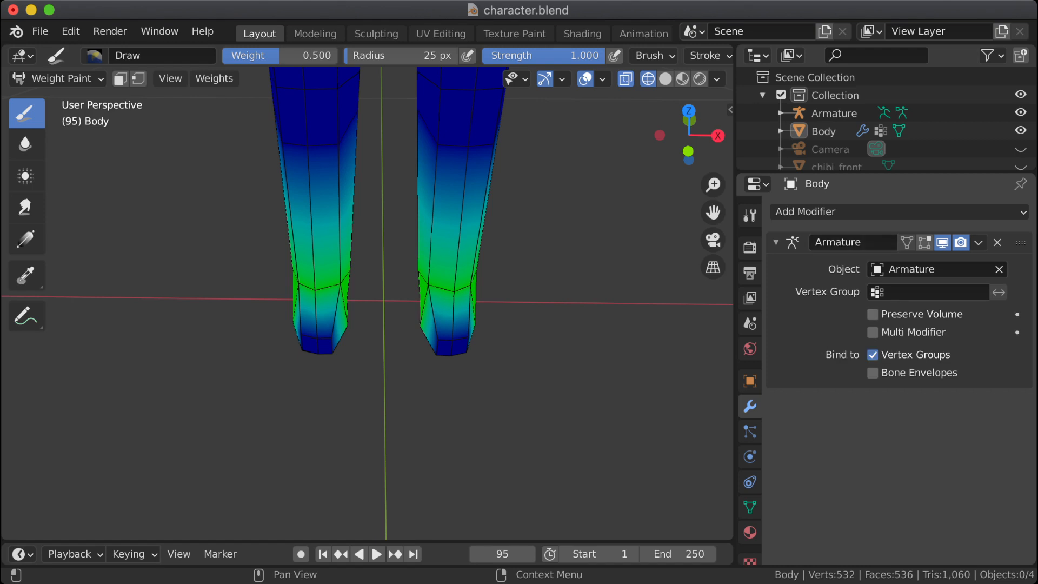
{"action": "left_click", "coordinate": [973, 211]}
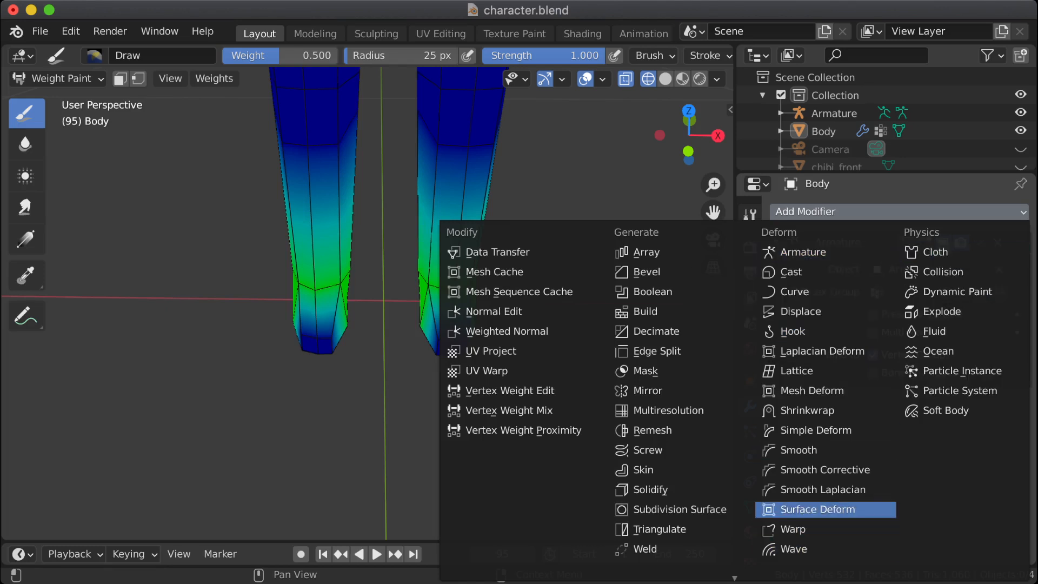
{"action": "key", "text": "Escape"}
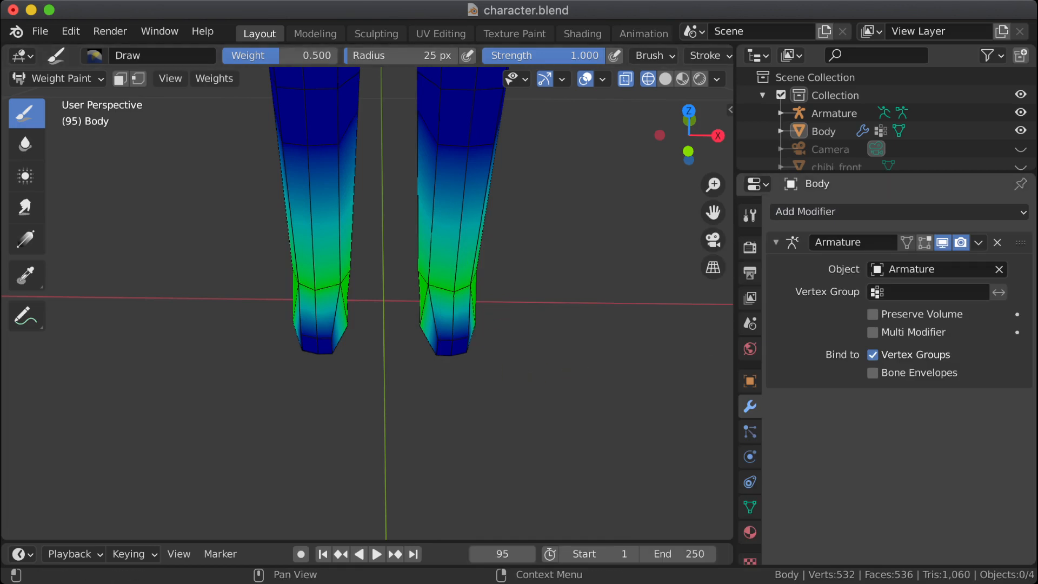
Step: Try to mirror the toes.L vertex group in Edit Mode with the vertex group weight set to 1.000
{"action": "left_click", "coordinate": [750, 507]}
{"action": "left_click", "coordinate": [832, 241]}
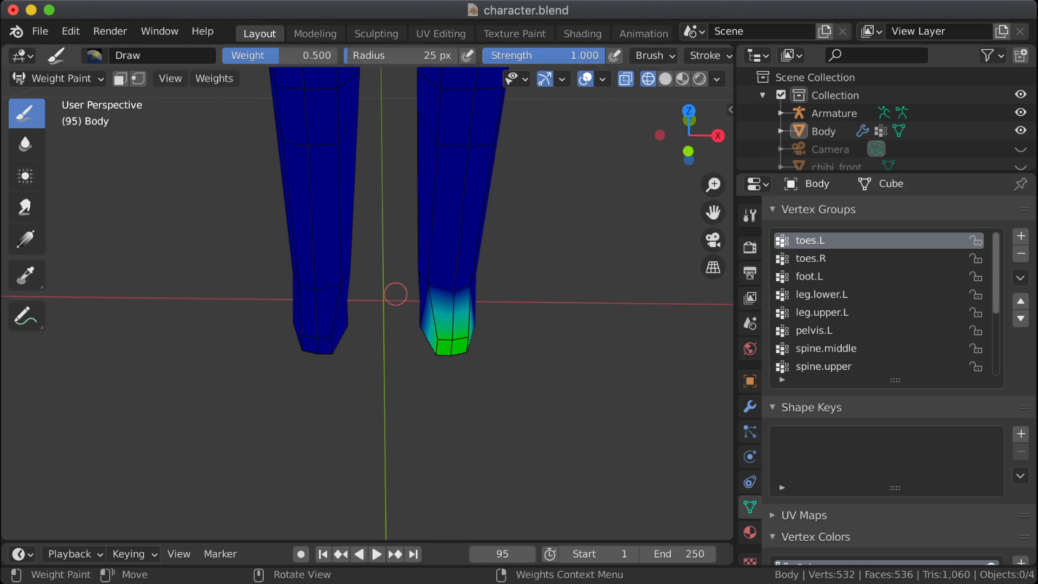
{"action": "left_click", "coordinate": [57, 79]}
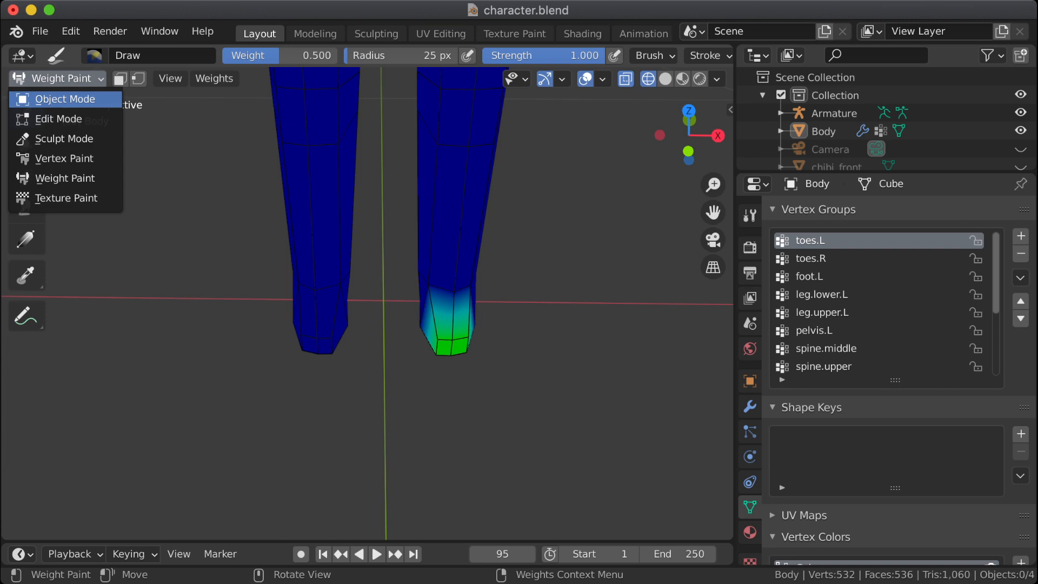
{"action": "left_click", "coordinate": [58, 119]}
{"action": "middle_click_drag", "start_coordinate": [346, 259], "coordinate": [346, 286]}
{"action": "middle_click_drag", "start_coordinate": [455, 221], "coordinate": [455, 284]}
{"action": "left_click_drag", "start_coordinate": [454, 286], "coordinate": [403, 307]}
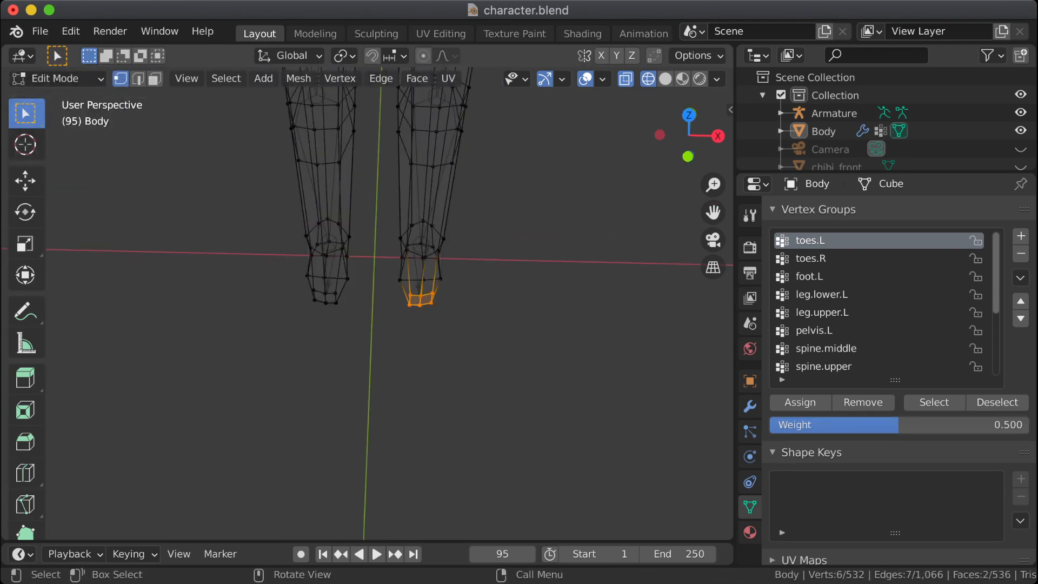
{"action": "left_click_drag", "start_coordinate": [899, 424], "coordinate": [1028, 425]}
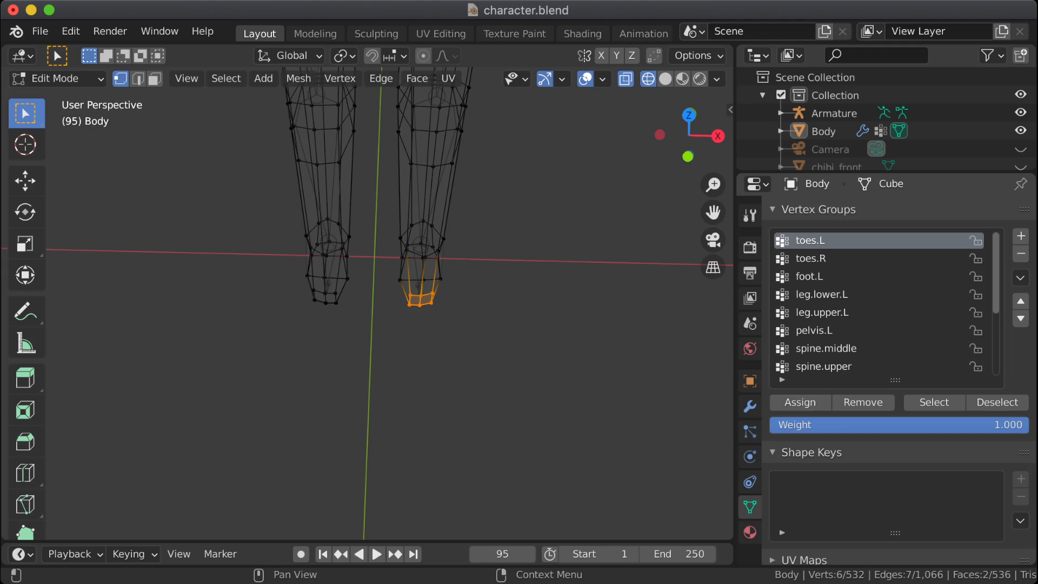
{"action": "left_click", "coordinate": [1020, 277]}
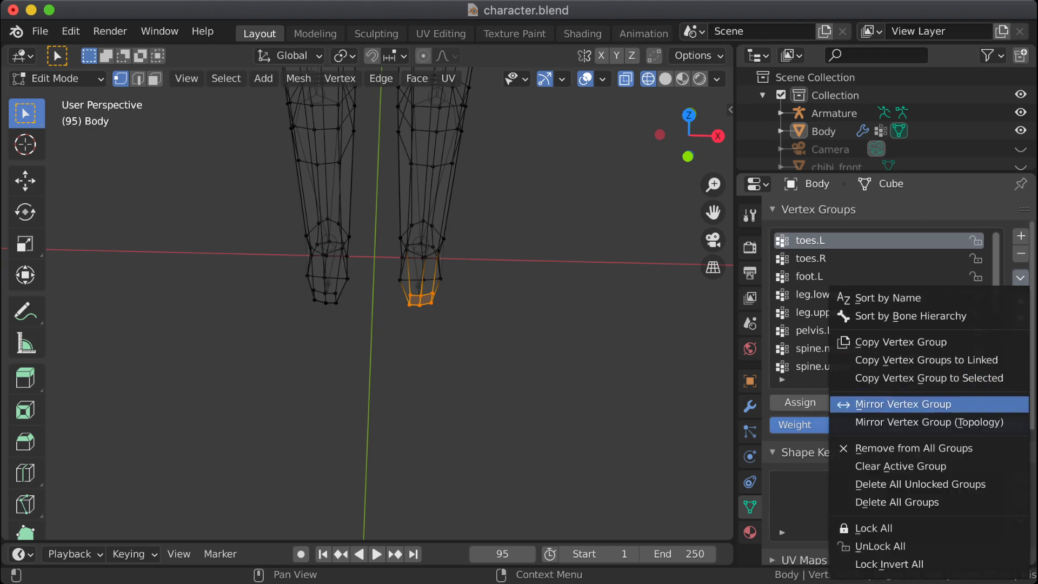
{"action": "left_click", "coordinate": [932, 405]}
{"action": "key", "text": "alt+a"}
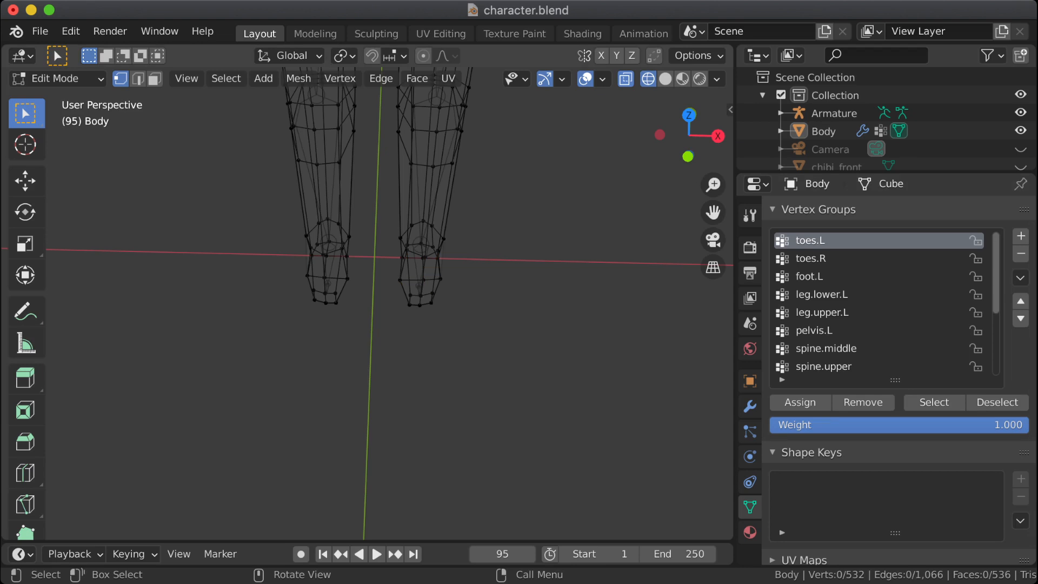
Step: Compare the weights of the toes.R and toes.L vertex groups on both feet in Weight Paint mode
{"action": "left_click", "coordinate": [810, 257]}
{"action": "left_click", "coordinate": [55, 78]}
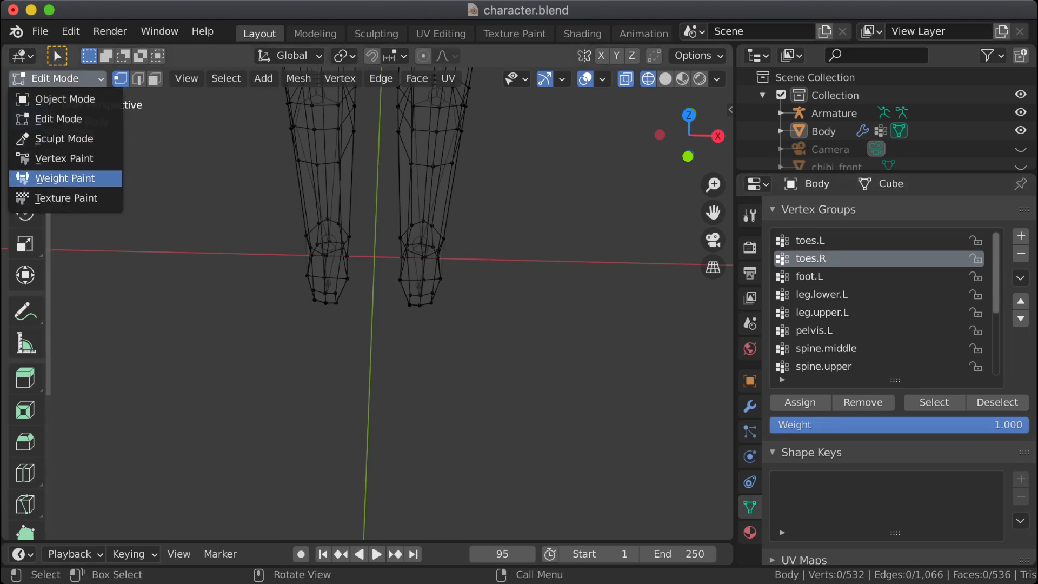
{"action": "left_click", "coordinate": [65, 178]}
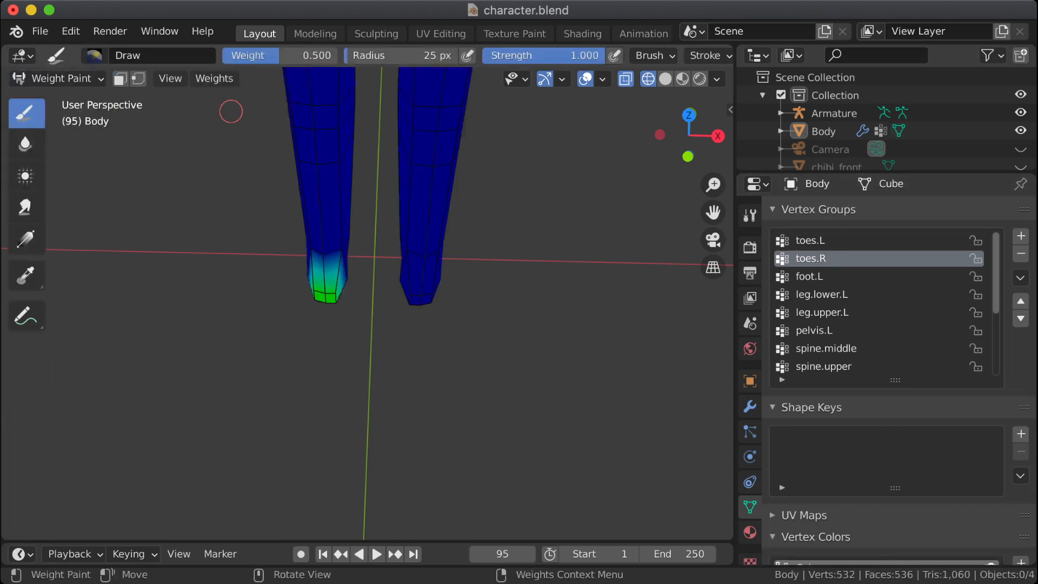
{"action": "left_click", "coordinate": [810, 240]}
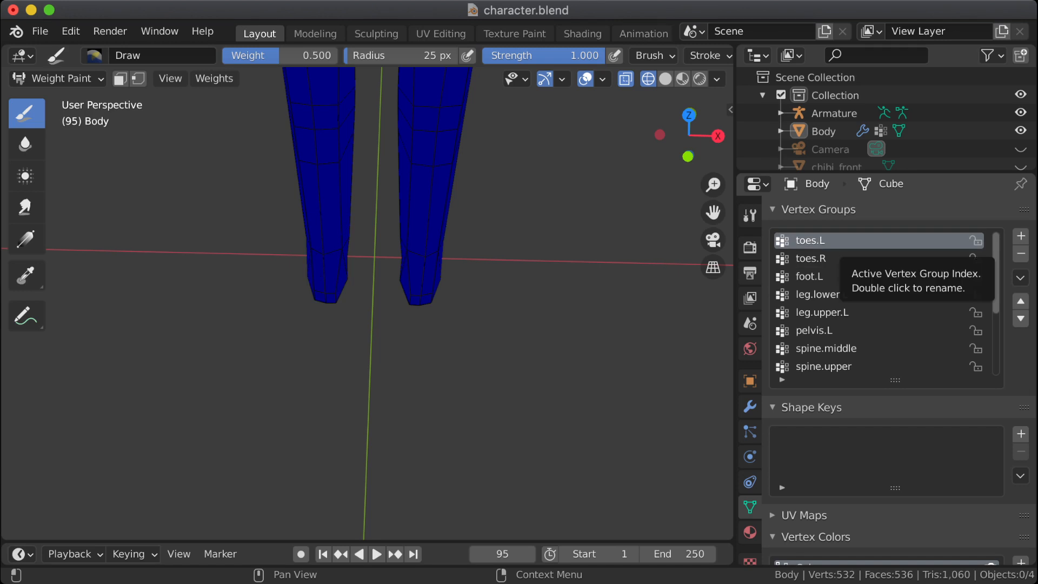
{"action": "left_click", "coordinate": [849, 259]}
{"action": "left_click", "coordinate": [849, 241]}
{"action": "left_click", "coordinate": [849, 258]}
{"action": "left_click", "coordinate": [848, 242]}
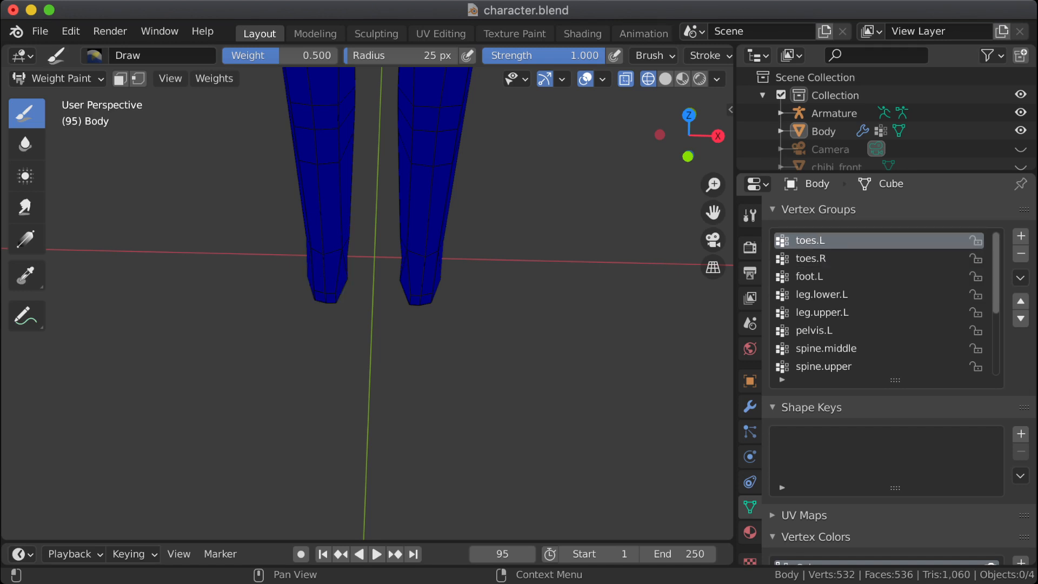
{"action": "left_click", "coordinate": [849, 259]}
{"action": "left_click", "coordinate": [849, 242]}
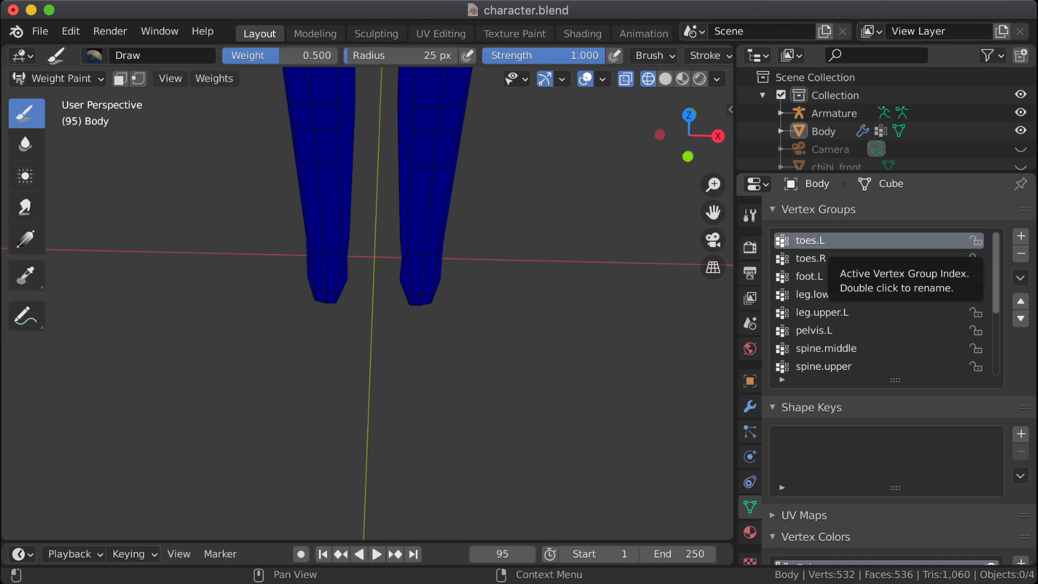
Step: Examine the foot.L weights in Edit Mode and Weight Paint mode and recheck the toes.R and toes.L groups
{"action": "key", "text": "Tab"}
{"action": "left_click", "coordinate": [810, 276]}
{"action": "left_click", "coordinate": [934, 402]}
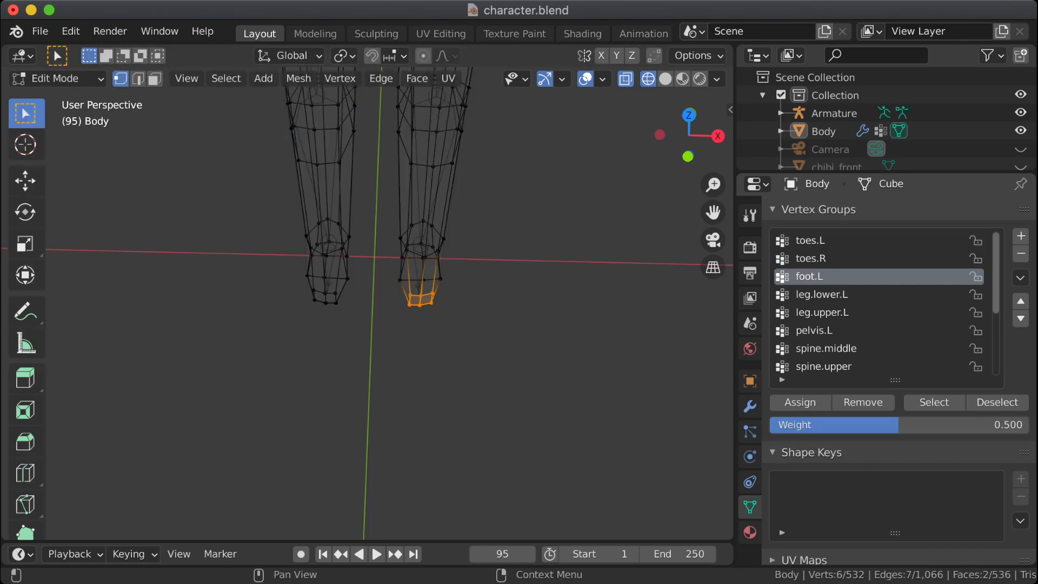
{"action": "left_click", "coordinate": [54, 78]}
{"action": "left_click", "coordinate": [64, 178]}
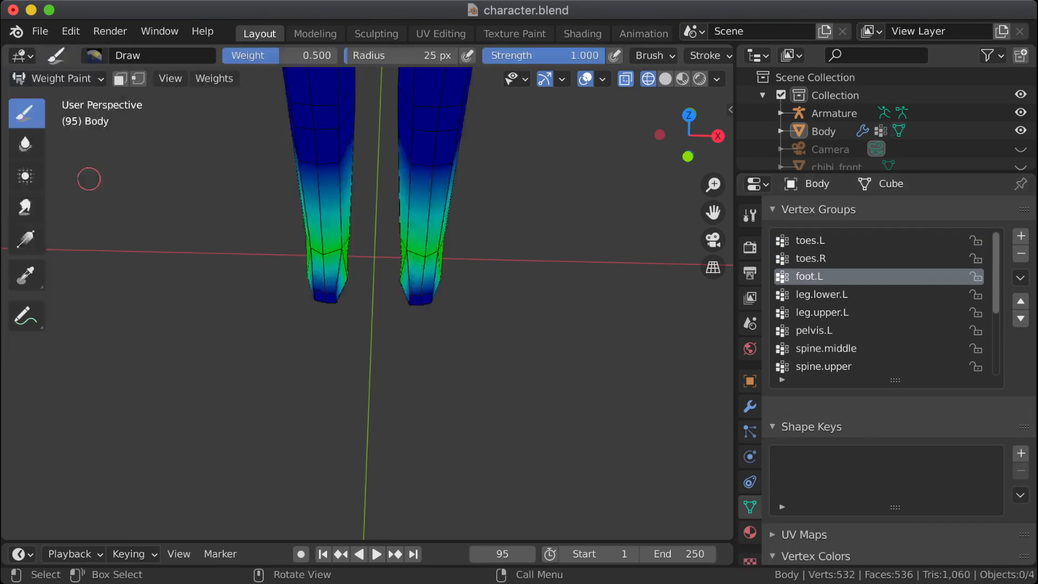
{"action": "left_click", "coordinate": [811, 258]}
{"action": "left_click", "coordinate": [810, 241]}
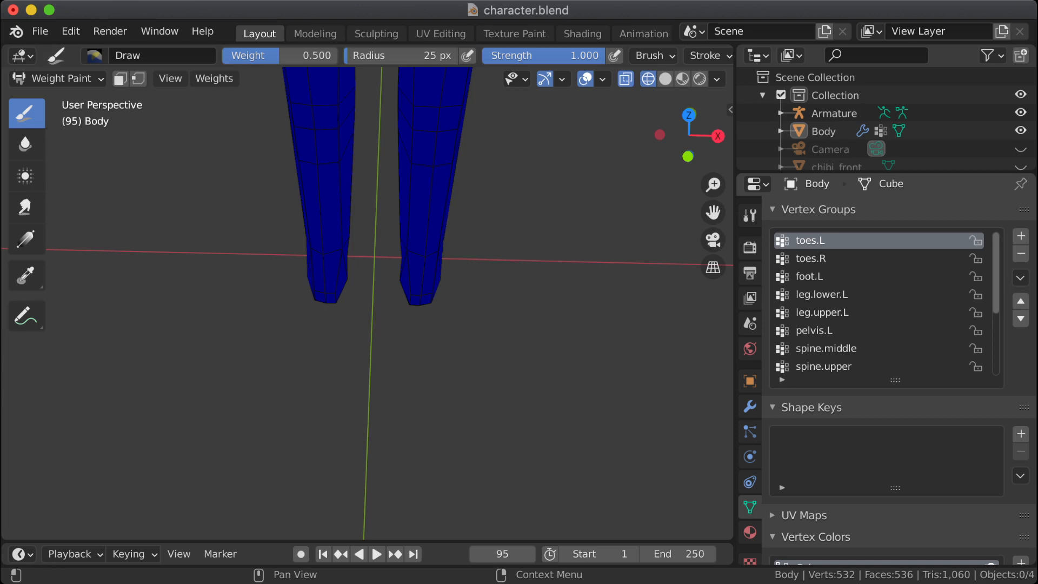
Step: Undo the mirroring of toes.L and make toes.L the active vertex group in Weight Paint mode
{"action": "key", "text": "ctrl+z"}
{"action": "key", "text": "ctrl+z"}
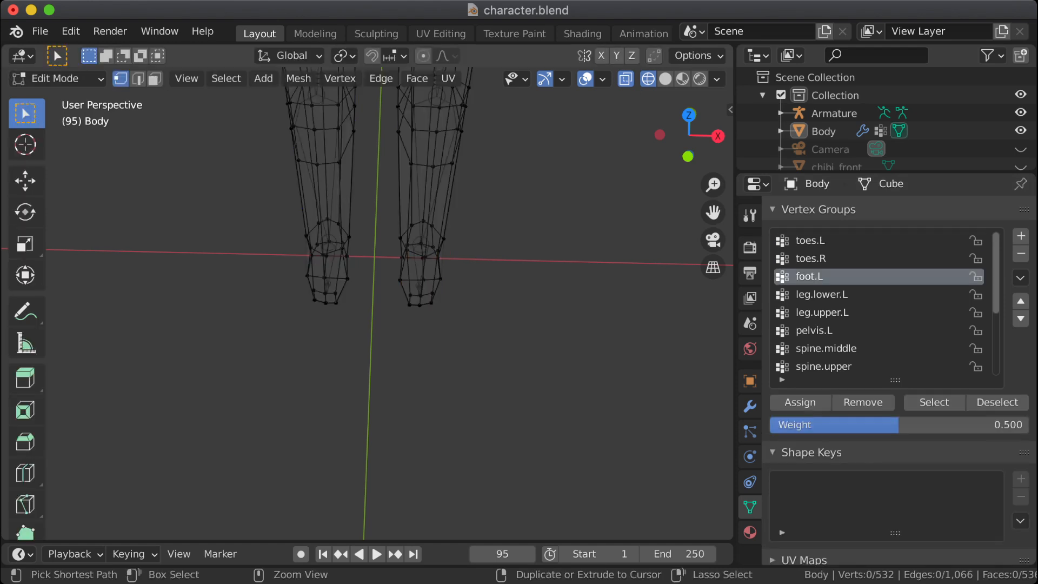
{"action": "left_click", "coordinate": [810, 240]}
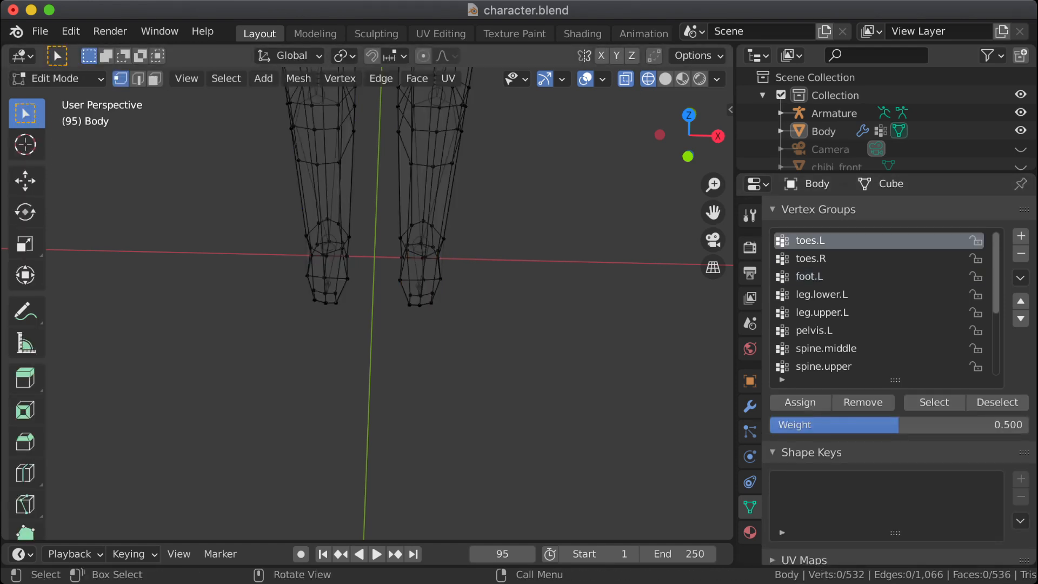
{"action": "left_click", "coordinate": [55, 78]}
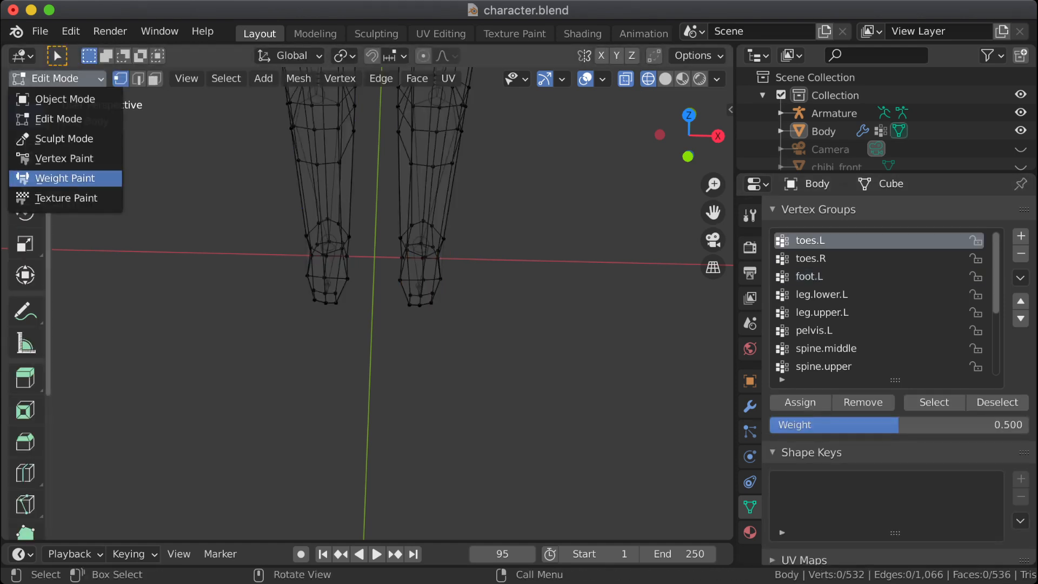
{"action": "left_click", "coordinate": [81, 177]}
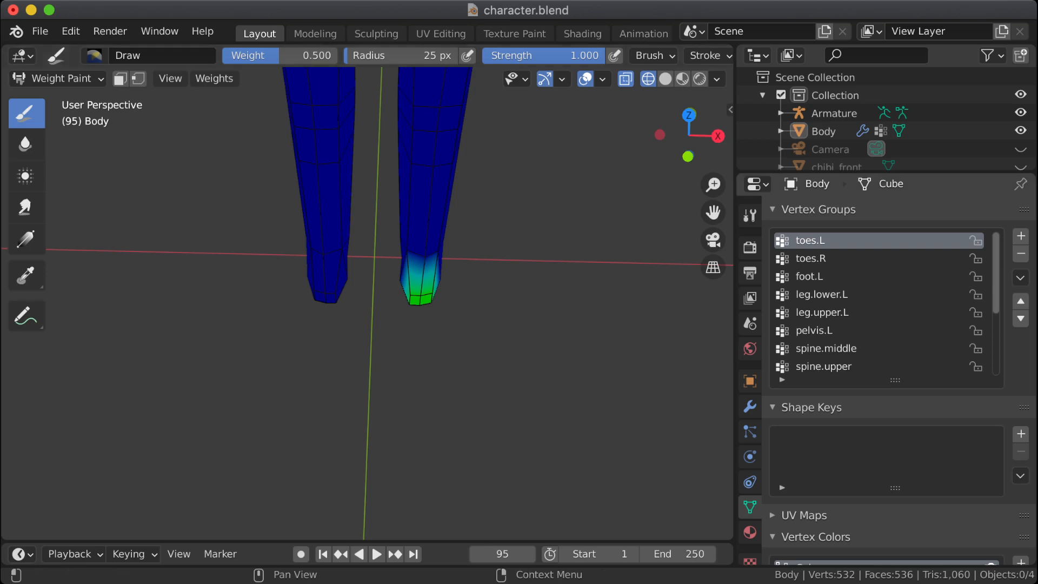
Step: Paint the tip of the foot carrying the toes.L weights with the Draw brush at weight 1.000
{"action": "mouse_move", "coordinate": [414, 354]}
{"action": "middle_mouse_down"}
{"action": "mouse_move", "coordinate": [416, 337]}
{"action": "mouse_move", "coordinate": [424, 351]}
{"action": "middle_mouse_up"}
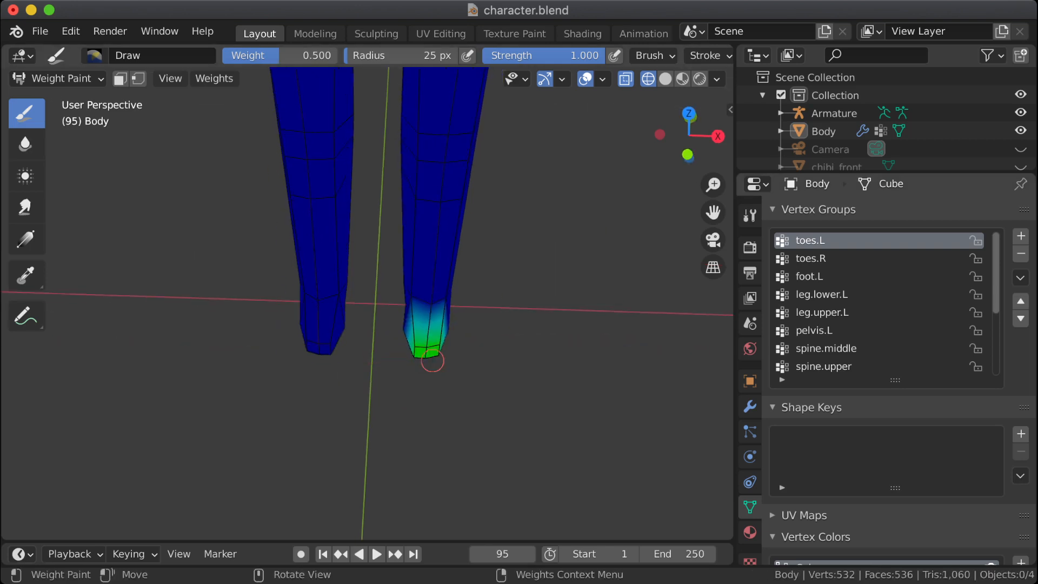
{"action": "right_click", "coordinate": [400, 355]}
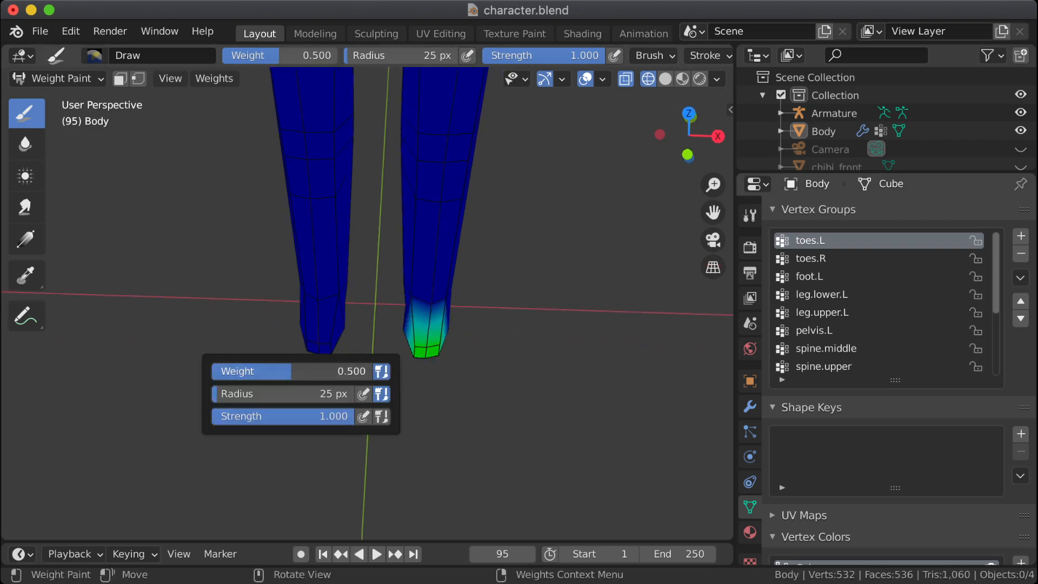
{"action": "mouse_move", "coordinate": [351, 371]}
{"action": "left_mouse_down"}
{"action": "mouse_move", "coordinate": [471, 377]}
{"action": "mouse_move", "coordinate": [417, 348]}
{"action": "mouse_move", "coordinate": [440, 350]}
{"action": "mouse_move", "coordinate": [422, 350]}
{"action": "left_mouse_up"}
{"action": "middle_click_drag", "start_coordinate": [489, 345], "coordinate": [418, 354]}
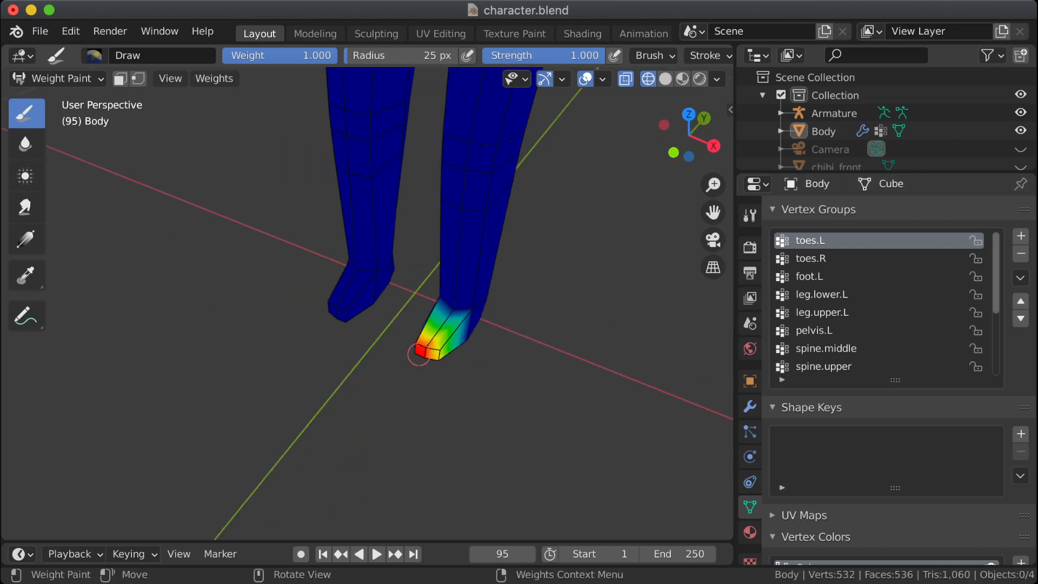
{"action": "mouse_move", "coordinate": [418, 354]}
{"action": "left_mouse_down"}
{"action": "mouse_move", "coordinate": [439, 358]}
{"action": "mouse_move", "coordinate": [429, 343]}
{"action": "left_mouse_up"}
{"action": "middle_click_drag", "start_coordinate": [428, 343], "coordinate": [484, 360]}
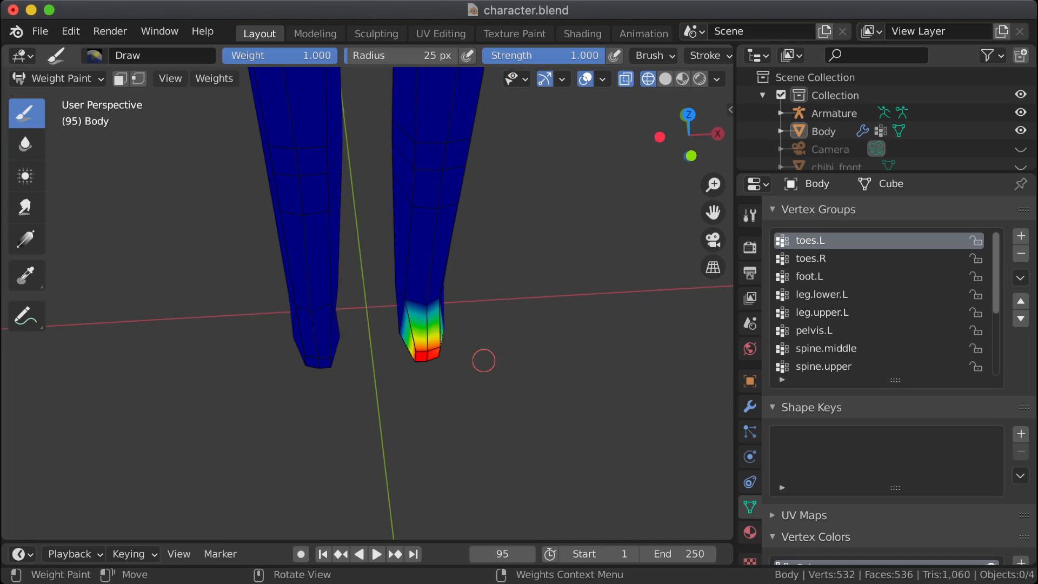
Step: Make toes.R the active vertex group and mirror its weights in Weight Paint mode
{"action": "left_click", "coordinate": [811, 258]}
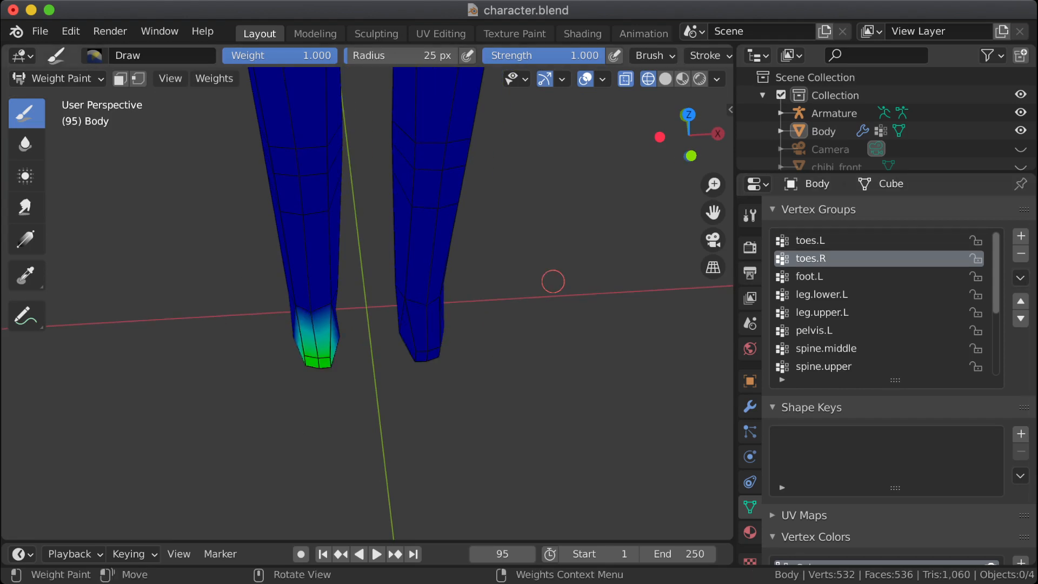
{"action": "left_click", "coordinate": [56, 78]}
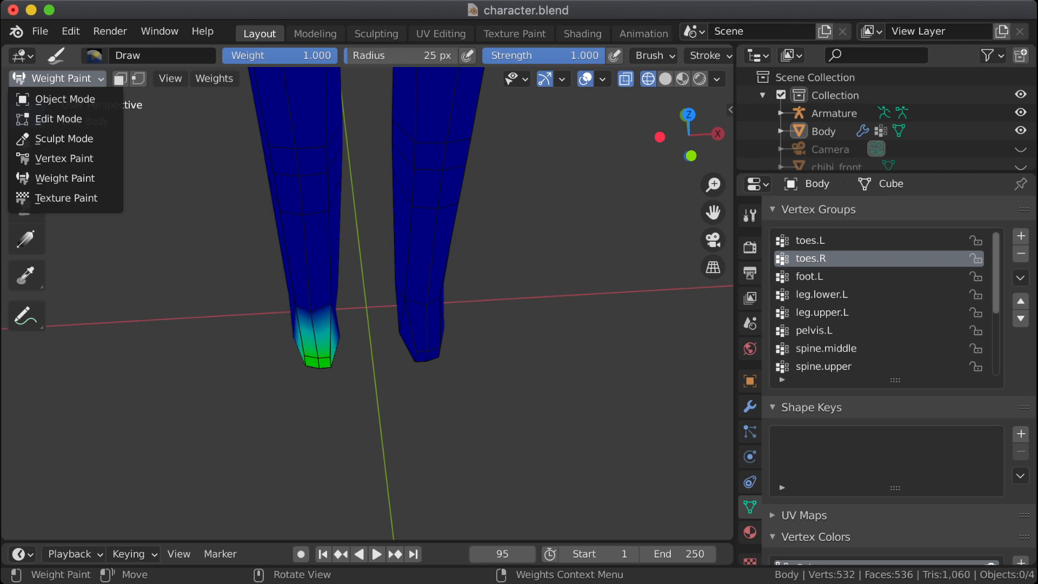
{"action": "left_click", "coordinate": [214, 79]}
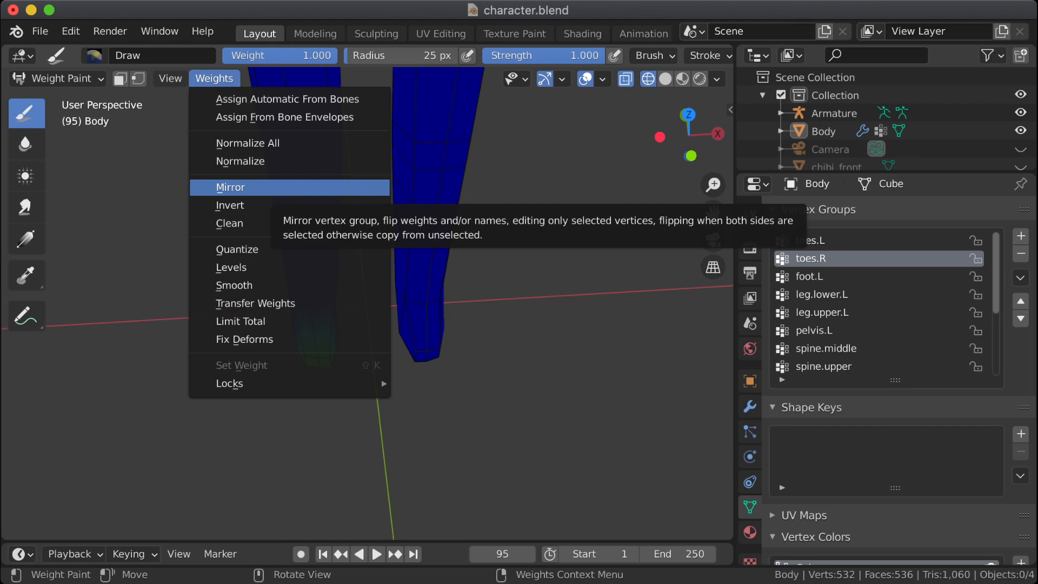
{"action": "left_click", "coordinate": [289, 187]}
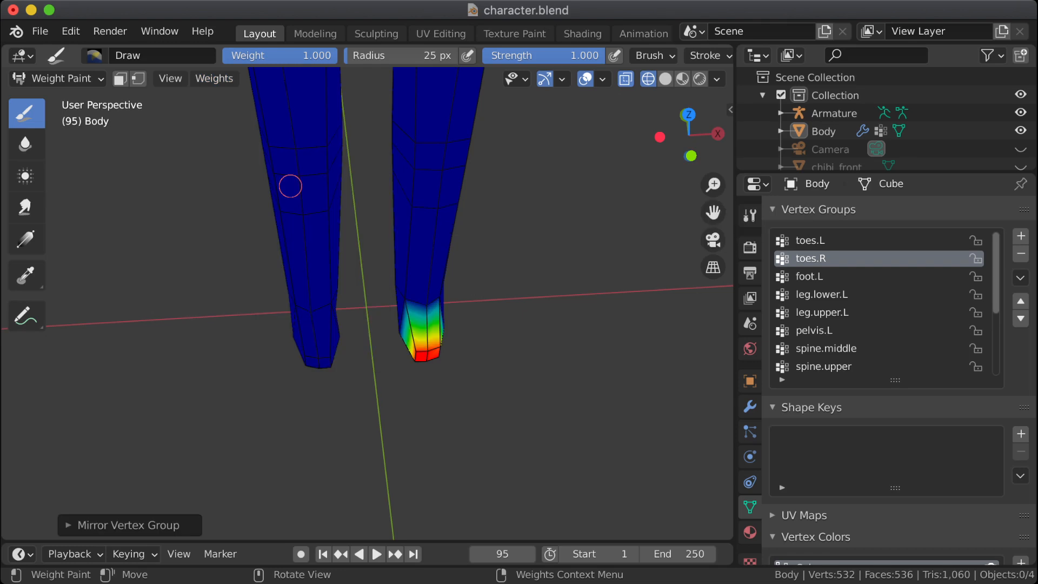
Step: Compare the toes.L and toes.R weights on both feet after the mirror operation
{"action": "middle_click_drag", "start_coordinate": [551, 346], "coordinate": [568, 340]}
{"action": "left_click", "coordinate": [827, 240]}
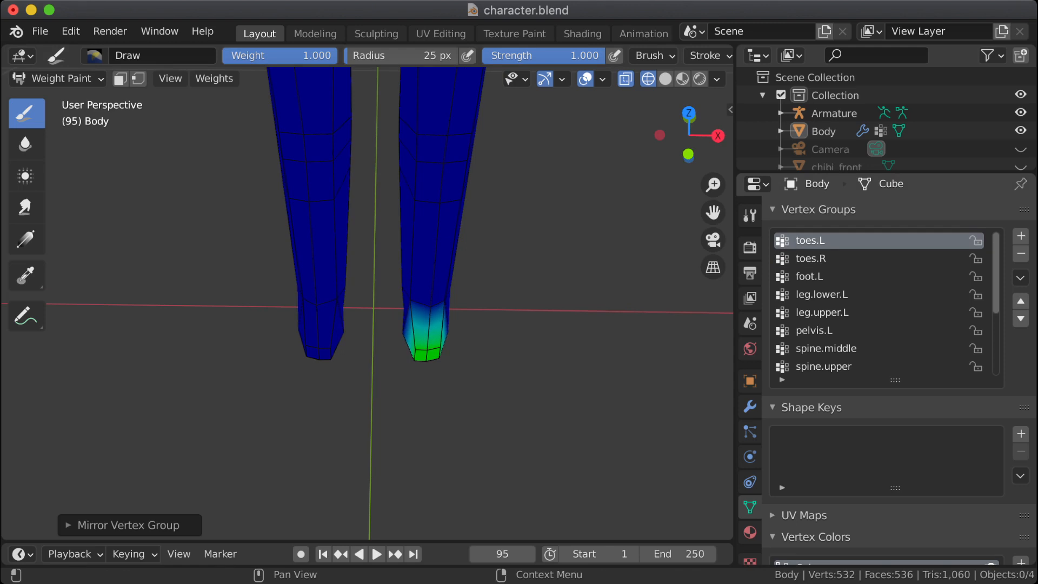
{"action": "left_click", "coordinate": [828, 259]}
{"action": "left_click", "coordinate": [827, 241]}
{"action": "left_click", "coordinate": [827, 259]}
{"action": "left_click", "coordinate": [827, 240]}
{"action": "left_click", "coordinate": [827, 259]}
{"action": "left_click", "coordinate": [827, 241]}
{"action": "left_click", "coordinate": [827, 259]}
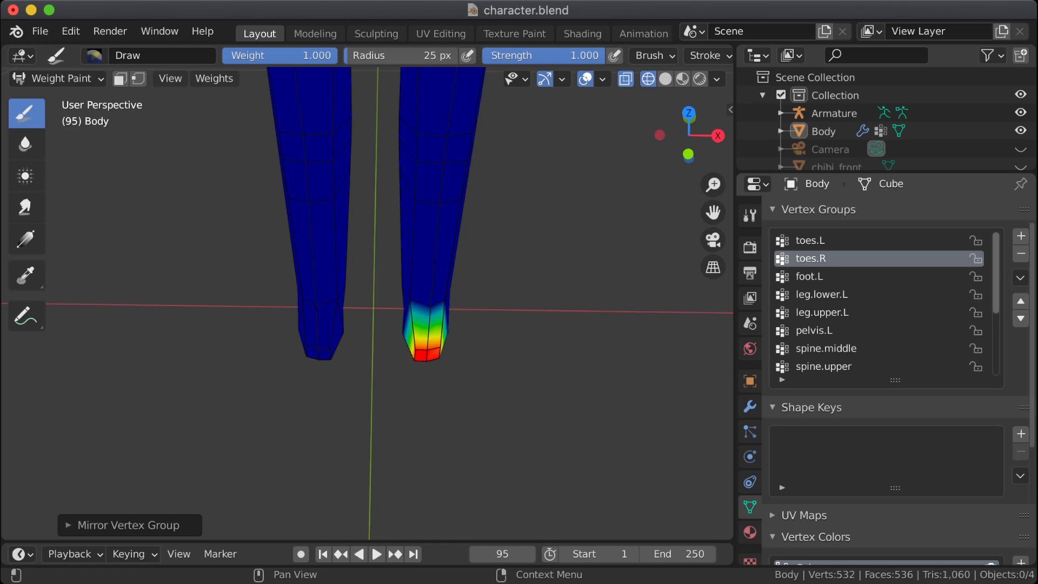
Step: Mirror the weights of the toes.R vertex group once more
{"action": "middle_click_drag", "start_coordinate": [586, 344], "coordinate": [590, 368], "text": "shift"}
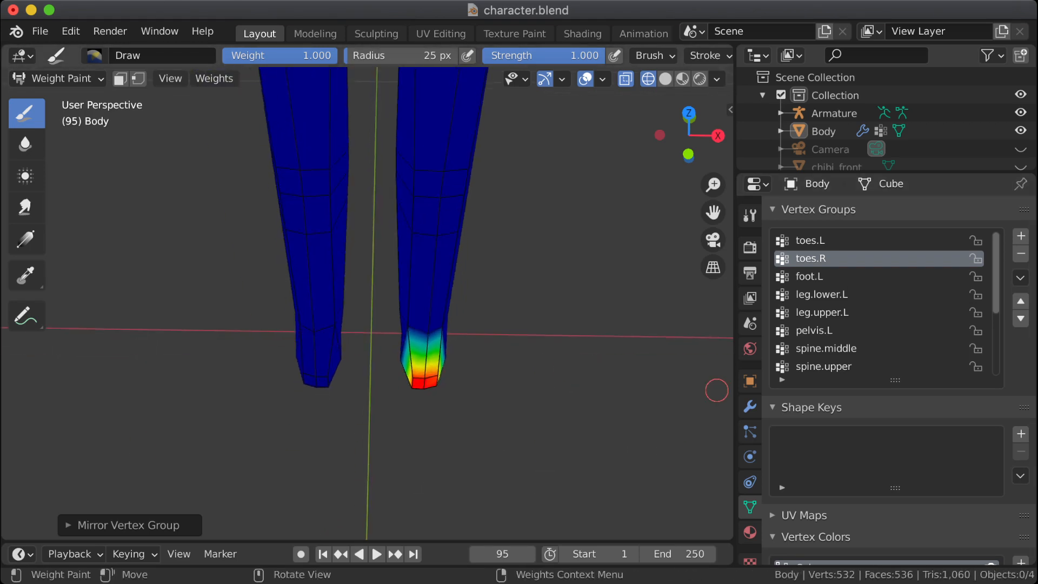
{"action": "mouse_move", "coordinate": [671, 359]}
{"action": "middle_mouse_down"}
{"action": "mouse_move", "coordinate": [557, 384]}
{"action": "mouse_move", "coordinate": [622, 325]}
{"action": "middle_mouse_up"}
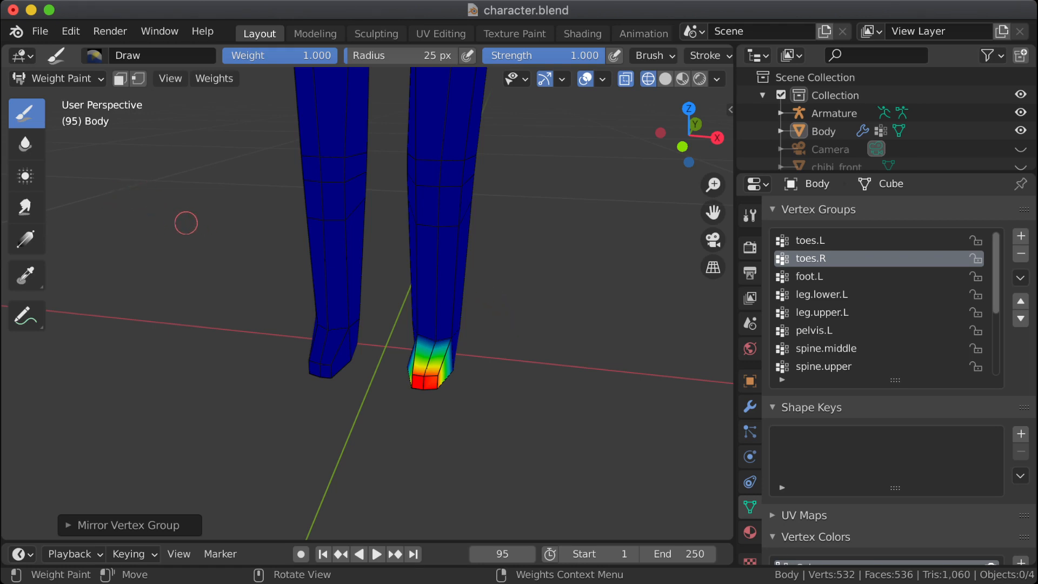
{"action": "left_click", "coordinate": [214, 79]}
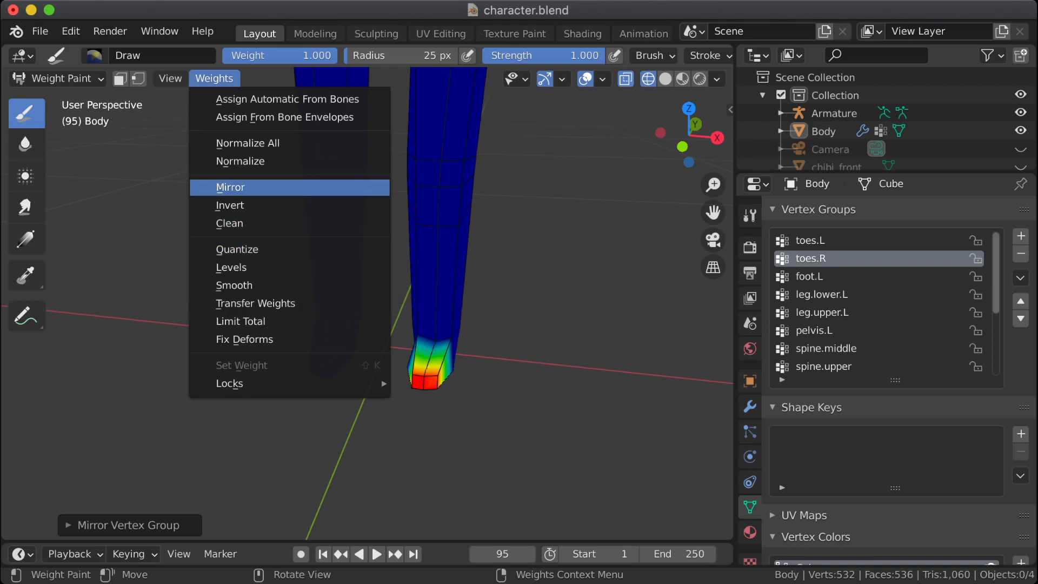
{"action": "left_click", "coordinate": [281, 188]}
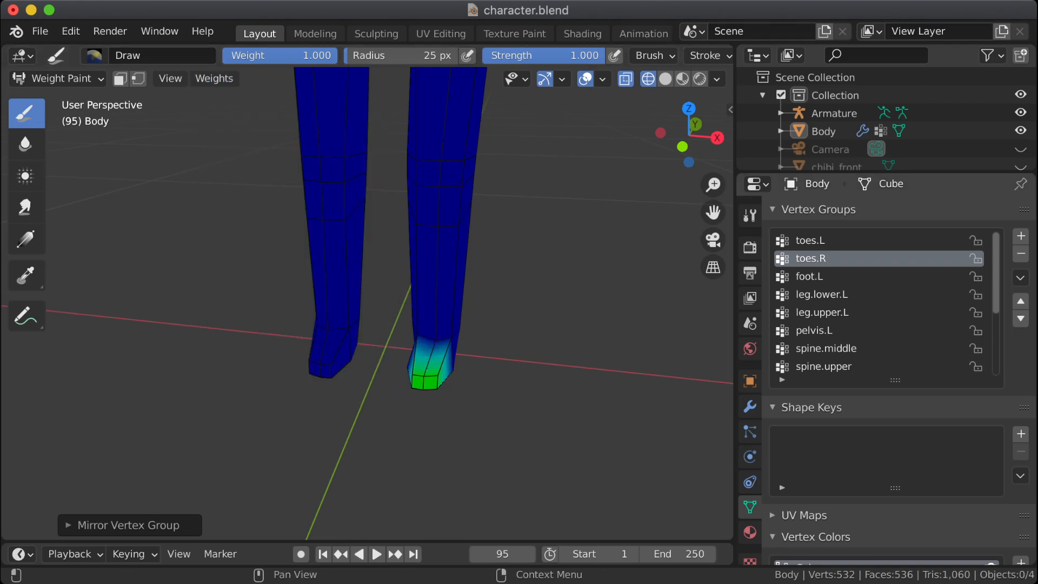
Step: Compare the toes.L and toes.R weights and mirror the weights of the toes.L vertex group
{"action": "left_click", "coordinate": [811, 240]}
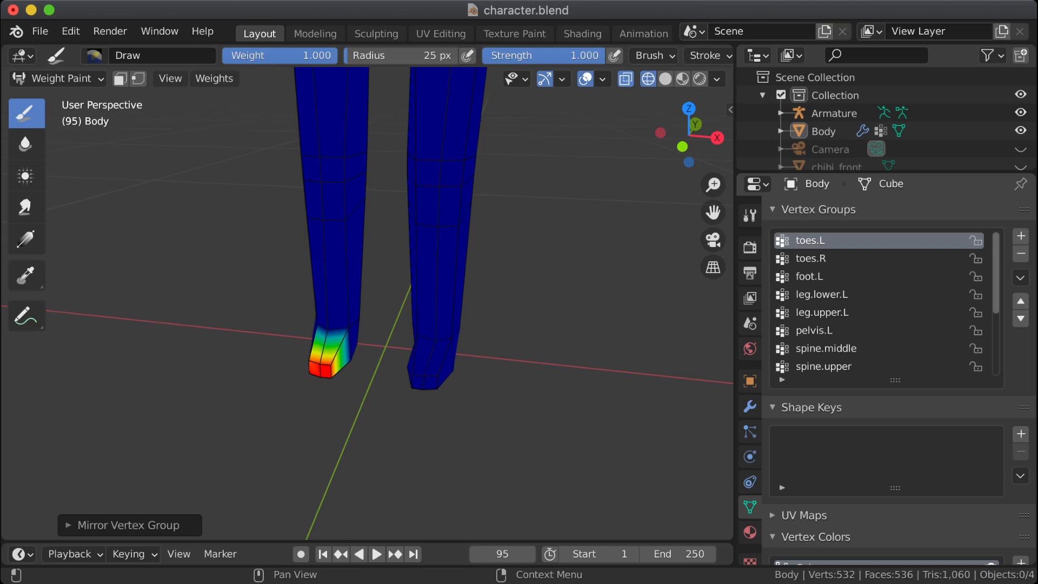
{"action": "left_click", "coordinate": [811, 259]}
{"action": "left_click", "coordinate": [811, 240]}
{"action": "left_click", "coordinate": [811, 258]}
{"action": "left_click", "coordinate": [811, 241]}
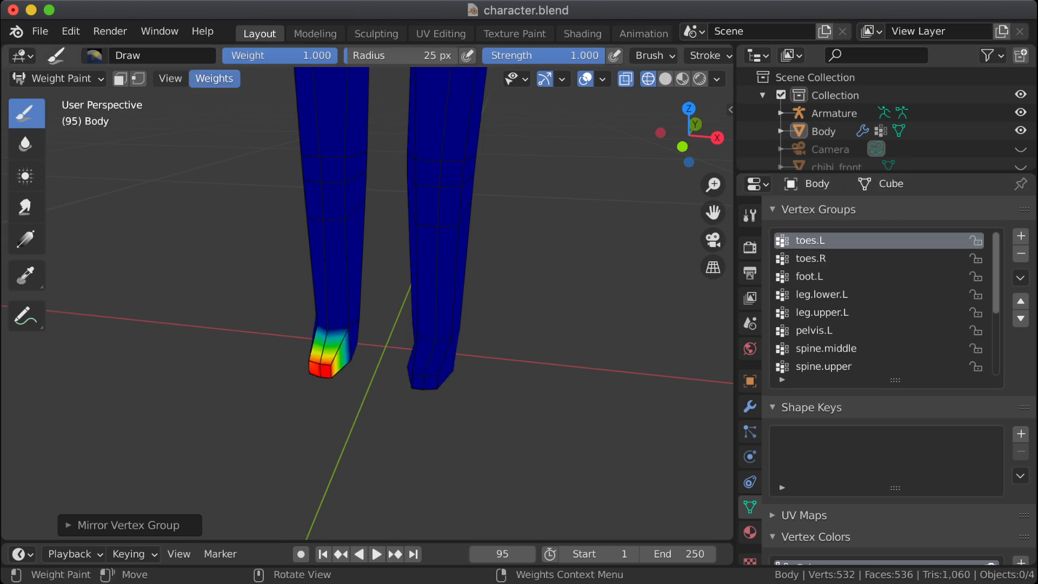
{"action": "left_click", "coordinate": [214, 79]}
{"action": "left_click", "coordinate": [232, 188]}
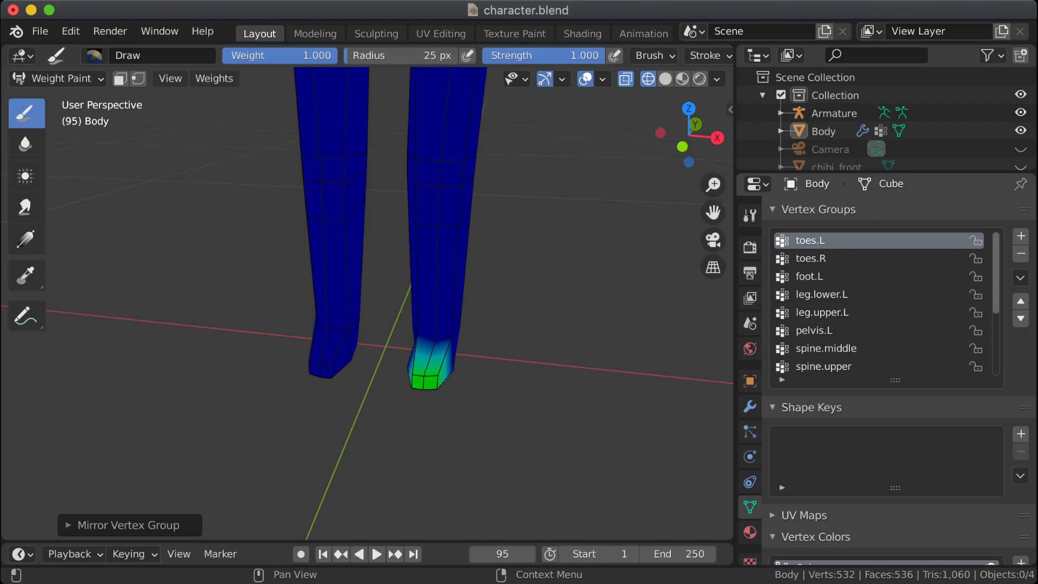
Step: Mirror the weights of the toes.R vertex group and compare the toes.R and toes.L weights on both feet
{"action": "left_click", "coordinate": [811, 259]}
{"action": "left_click", "coordinate": [214, 79]}
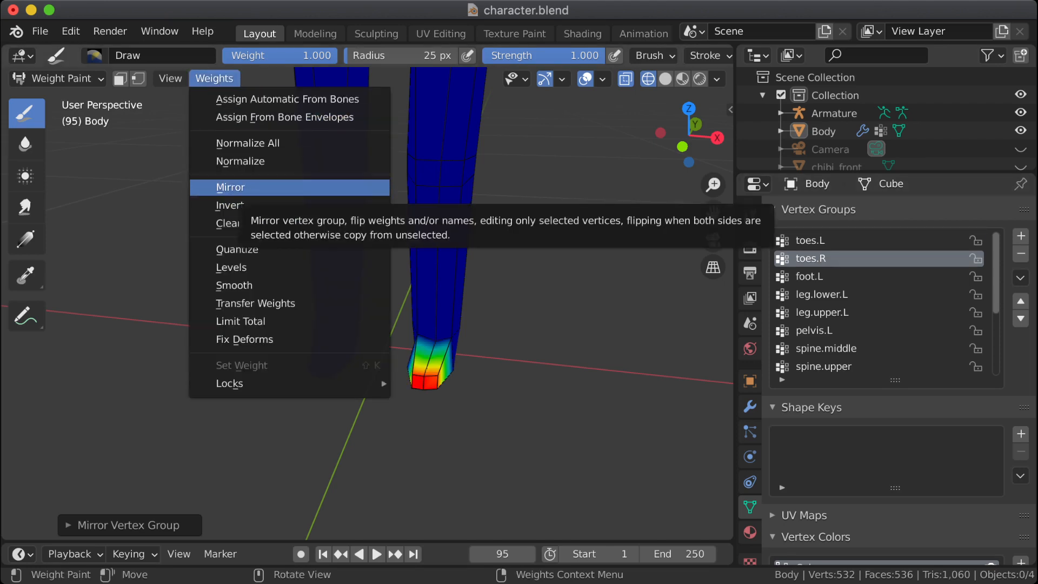
{"action": "left_click", "coordinate": [252, 187]}
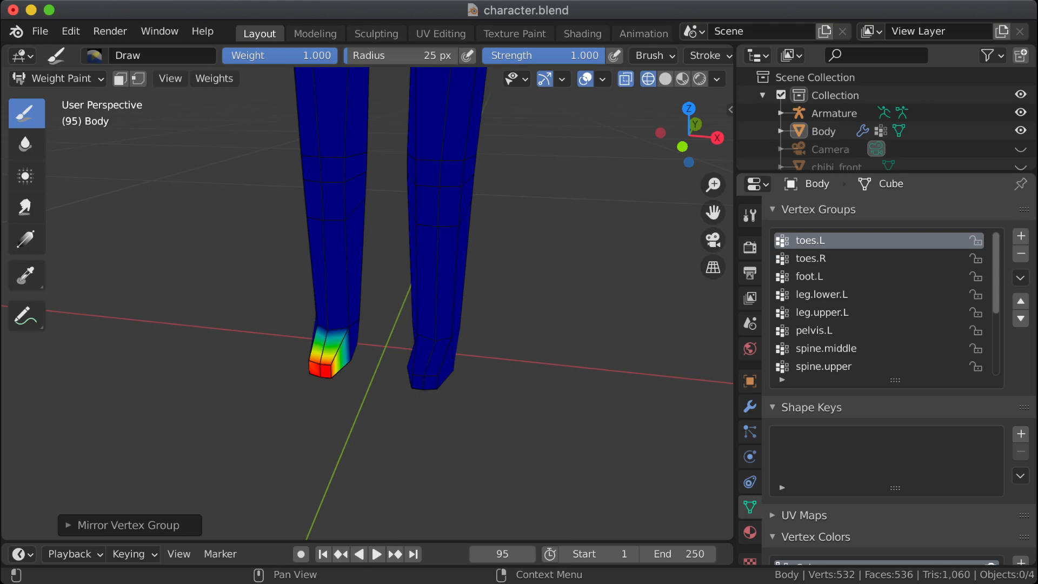
{"action": "left_click", "coordinate": [811, 258]}
{"action": "left_click", "coordinate": [809, 240]}
Step: Mirror the weights of the toes.R vertex group again and check the weights of both toes groups
{"action": "left_click", "coordinate": [811, 258]}
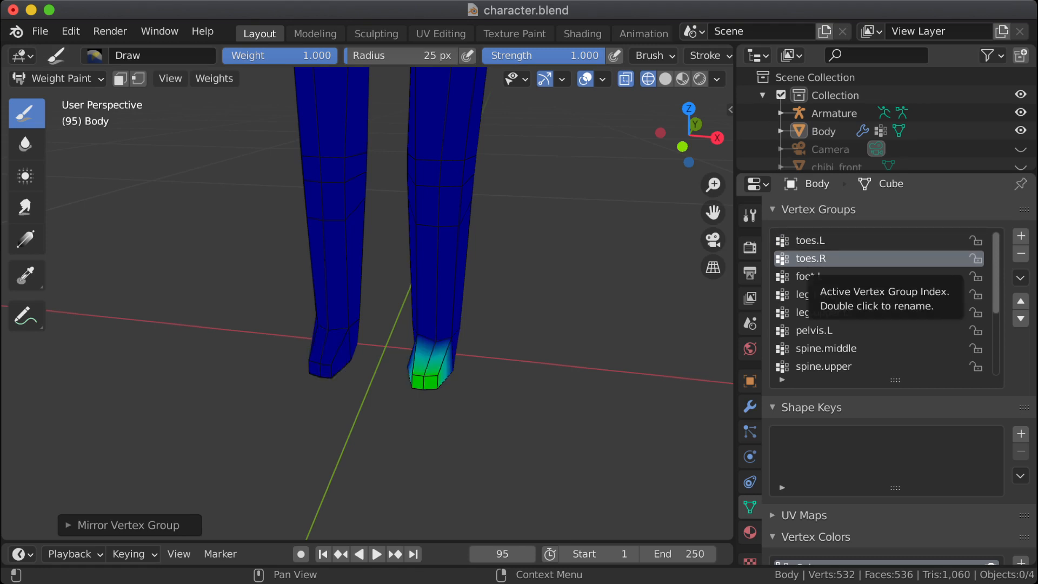
{"action": "left_click", "coordinate": [214, 79]}
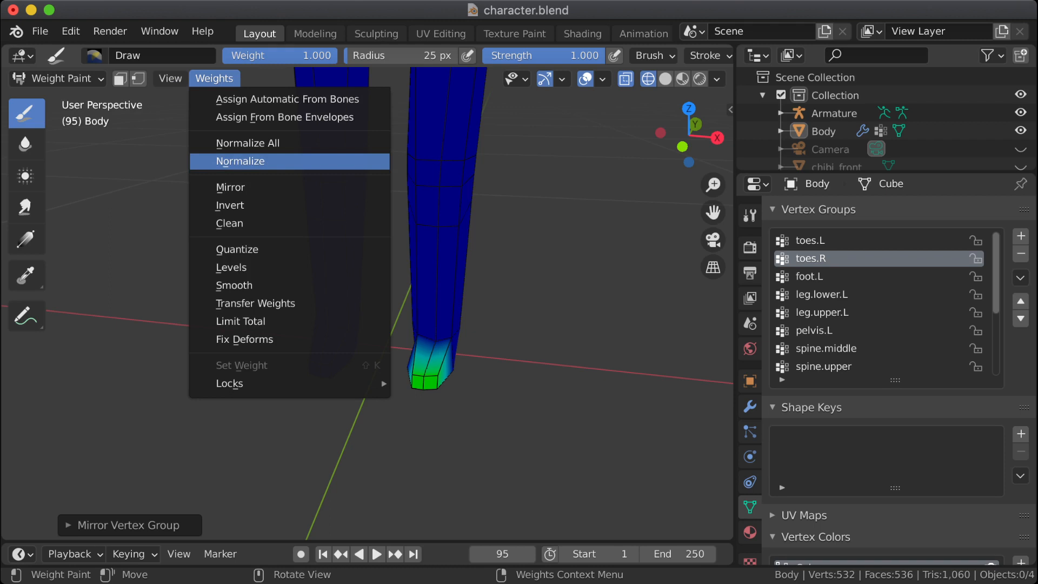
{"action": "left_click", "coordinate": [267, 187]}
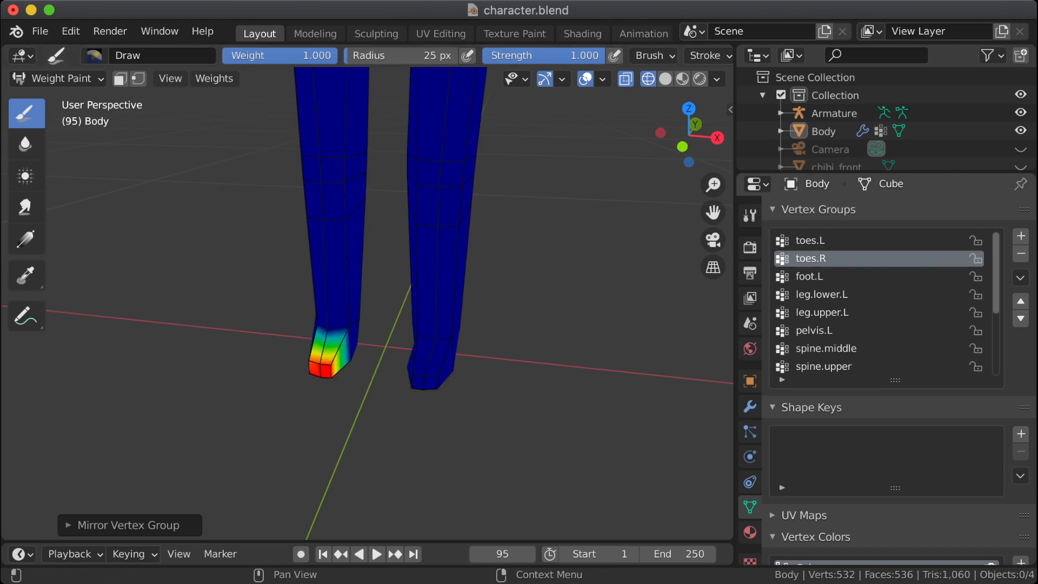
{"action": "left_click", "coordinate": [810, 240]}
{"action": "left_click", "coordinate": [810, 258]}
Step: Mirror the weights of the toes.L vertex group and compare toes.L with toes.R on both feet
{"action": "left_click", "coordinate": [810, 241]}
{"action": "left_click", "coordinate": [214, 78]}
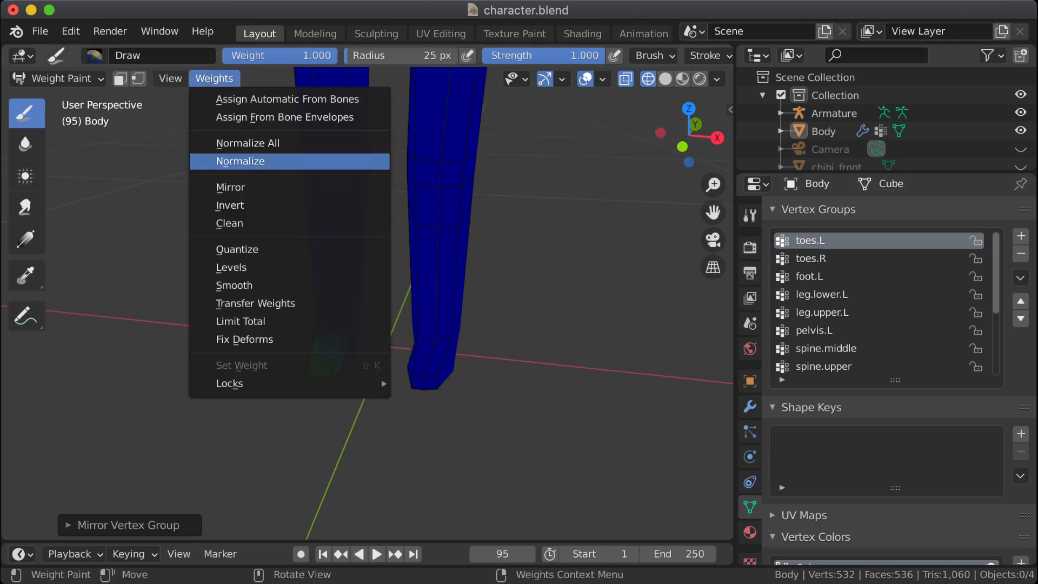
{"action": "left_click", "coordinate": [240, 161]}
{"action": "left_click", "coordinate": [810, 258]}
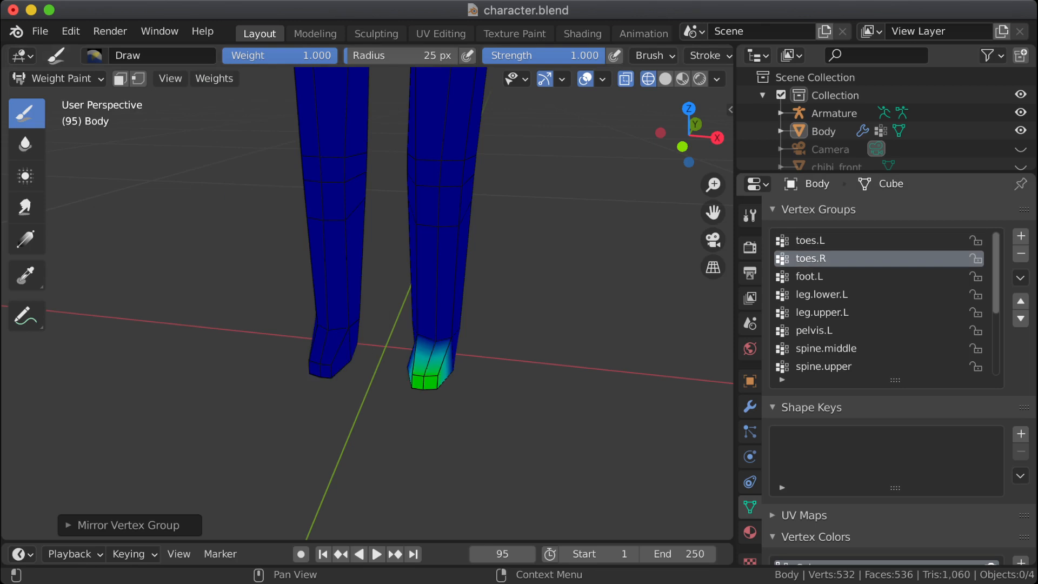
{"action": "left_click", "coordinate": [810, 240]}
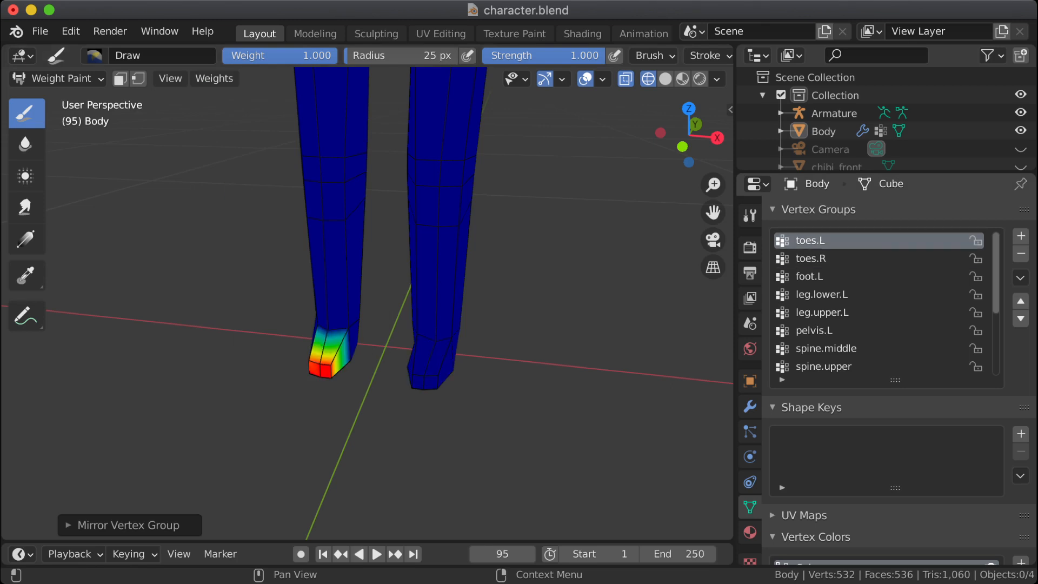
{"action": "left_click", "coordinate": [810, 259]}
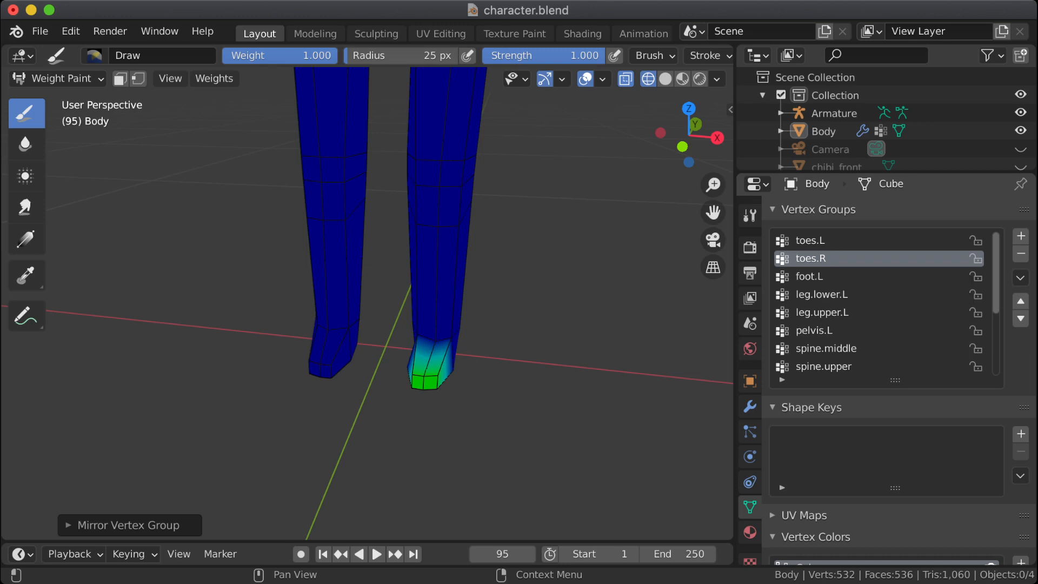
{"action": "left_click", "coordinate": [812, 241]}
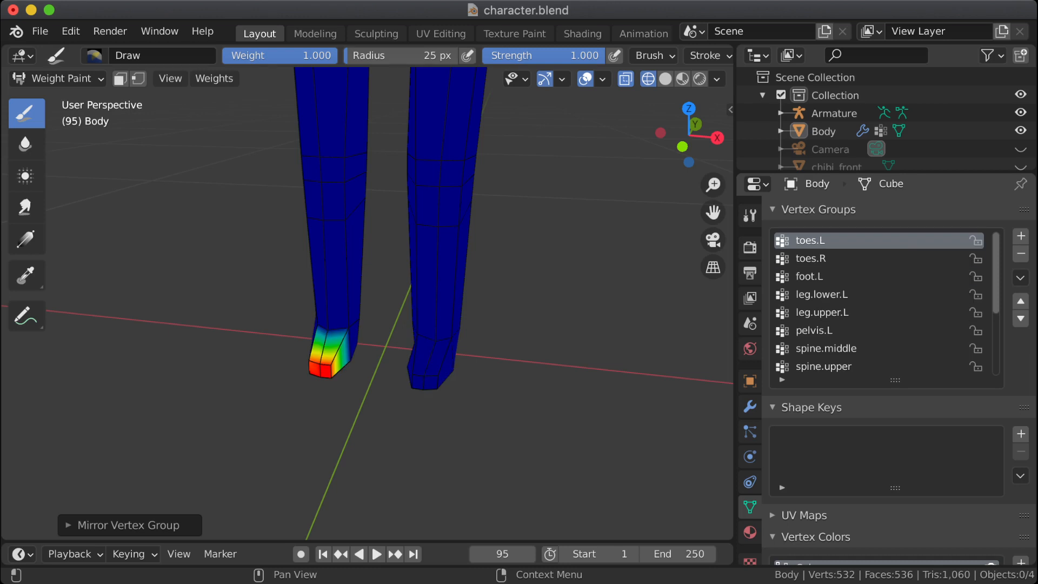
Step: Return to the toes.R vertex group, mirror its weights, and inspect the weights of toes.L
{"action": "left_click", "coordinate": [811, 259]}
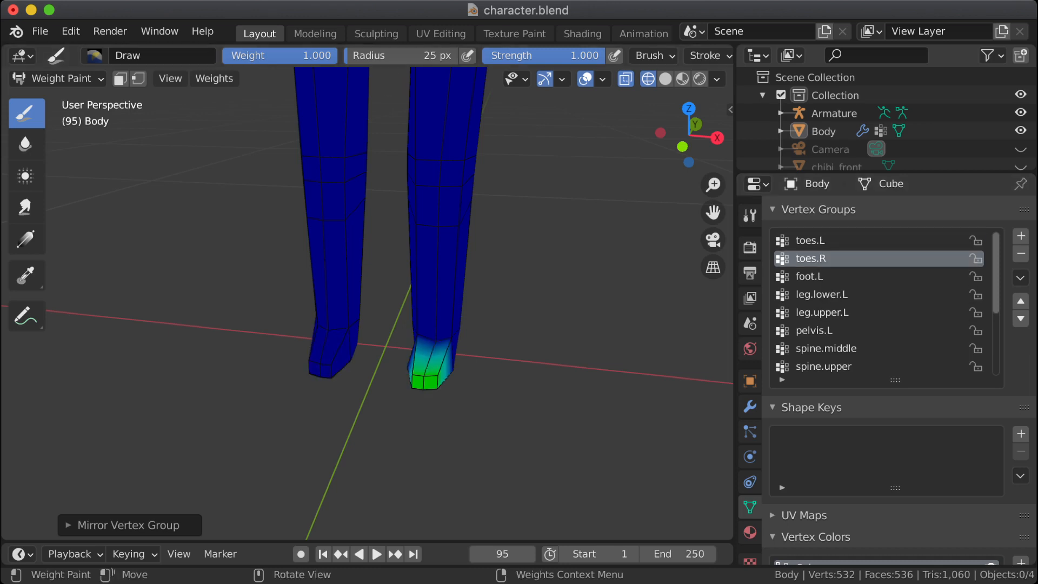
{"action": "left_click", "coordinate": [214, 78]}
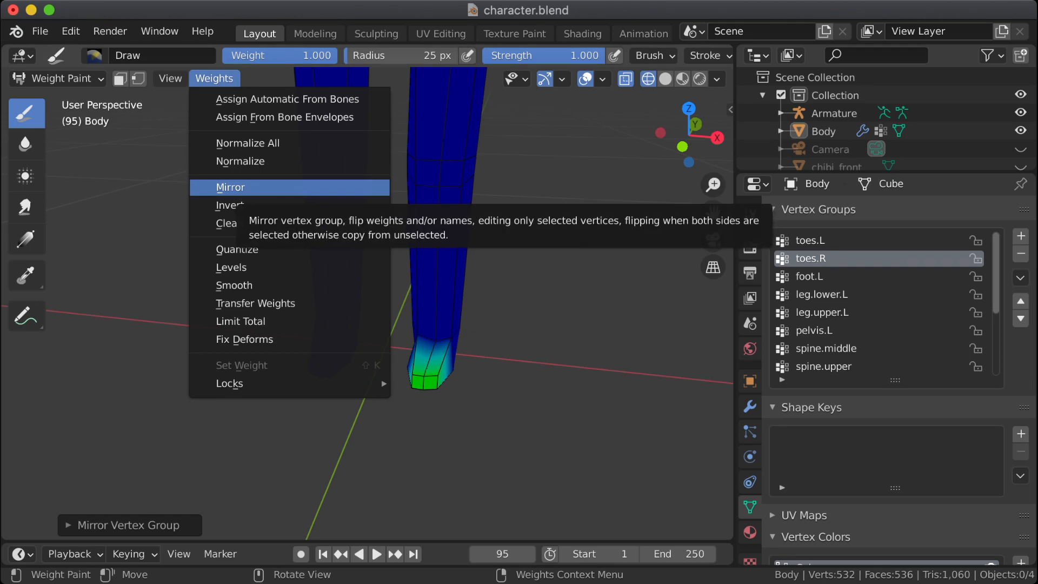
{"action": "left_click", "coordinate": [238, 187]}
{"action": "left_click", "coordinate": [810, 240]}
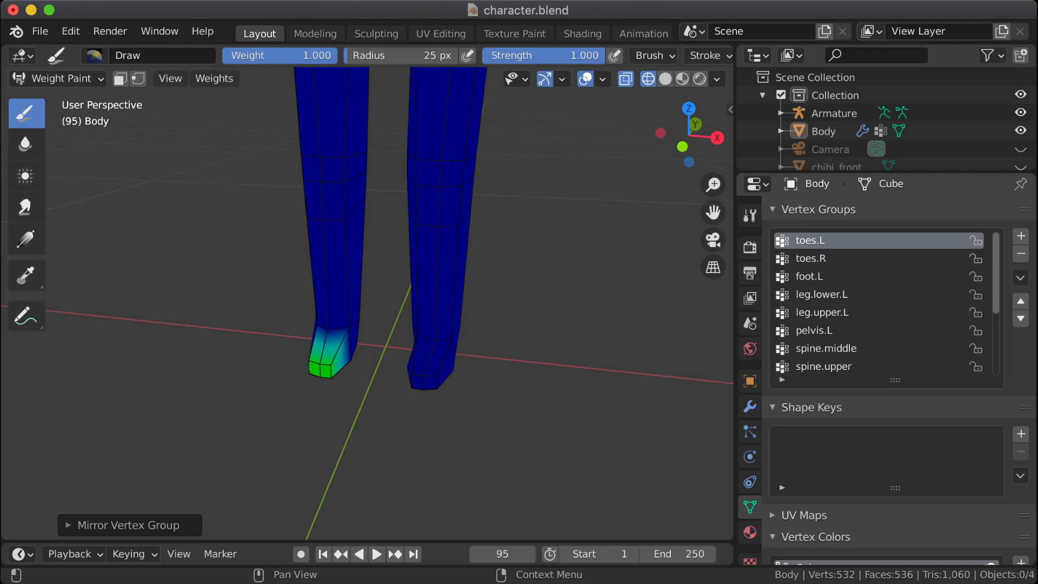
Step: Mirror the weights of the toes.R vertex group once more and compare both toes groups on the two feet
{"action": "left_click", "coordinate": [810, 258]}
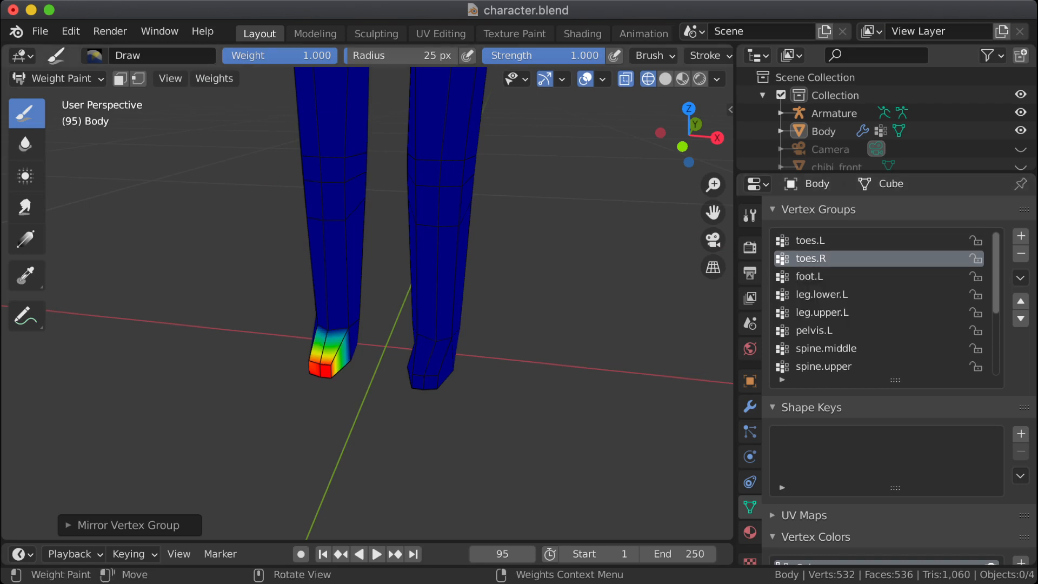
{"action": "left_click", "coordinate": [214, 78]}
{"action": "left_click", "coordinate": [268, 187]}
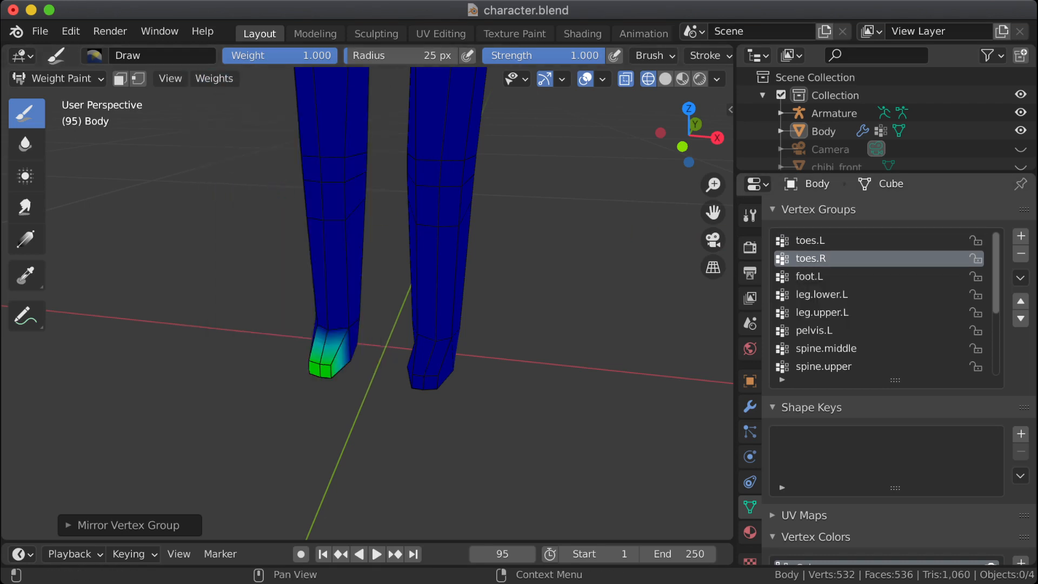
{"action": "left_click", "coordinate": [810, 240]}
{"action": "left_click", "coordinate": [810, 258]}
{"action": "left_click", "coordinate": [809, 240]}
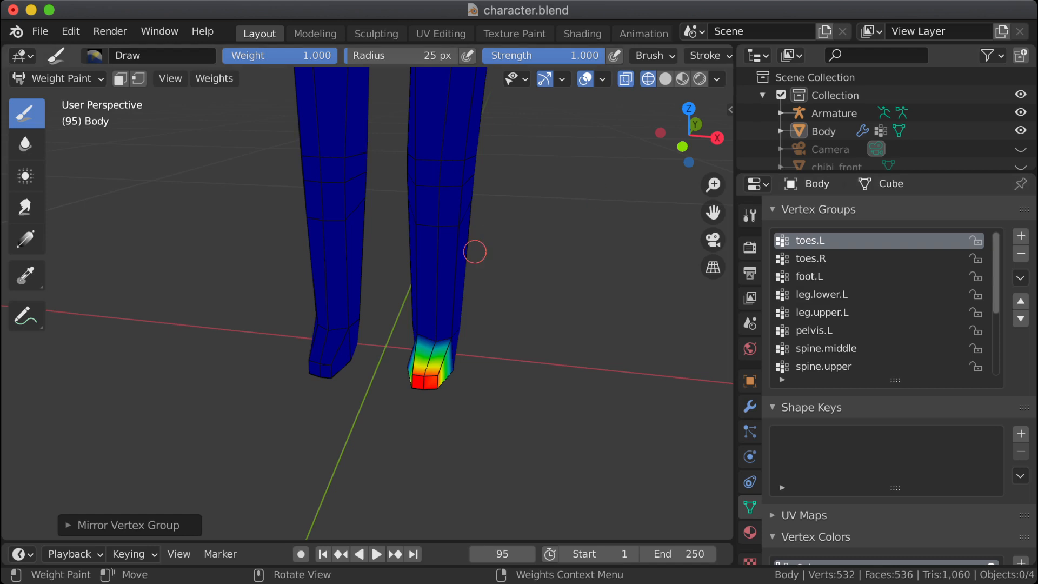
{"action": "left_click", "coordinate": [811, 259]}
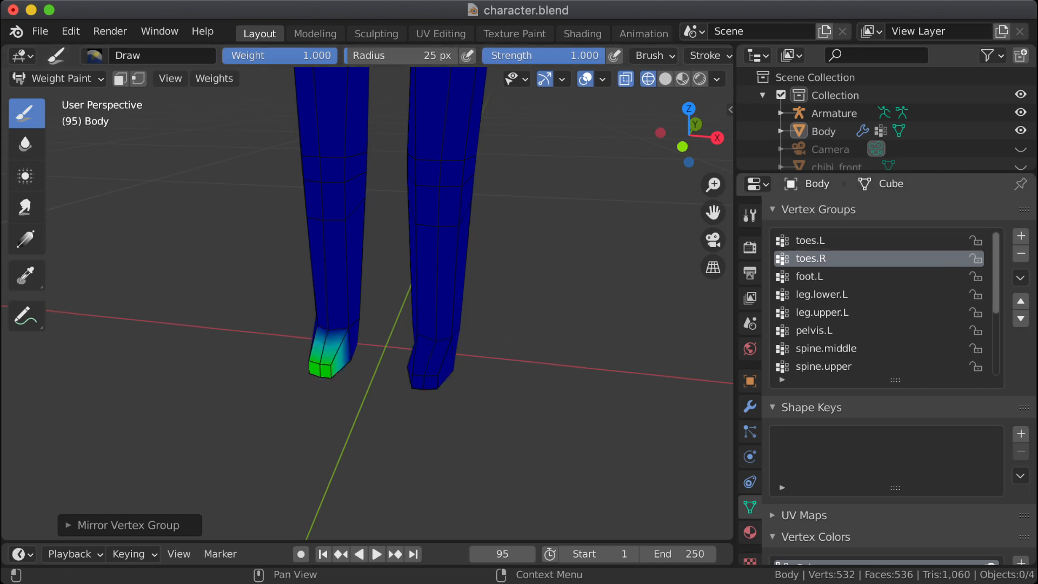
{"action": "left_click", "coordinate": [811, 241]}
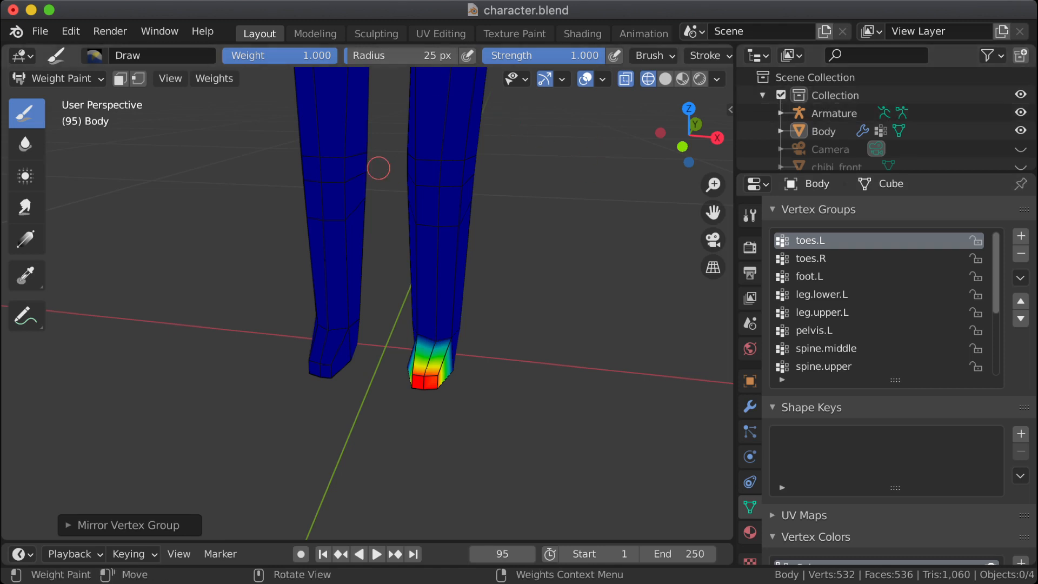
{"action": "right_click", "coordinate": [425, 387]}
{"action": "left_click", "coordinate": [170, 79]}
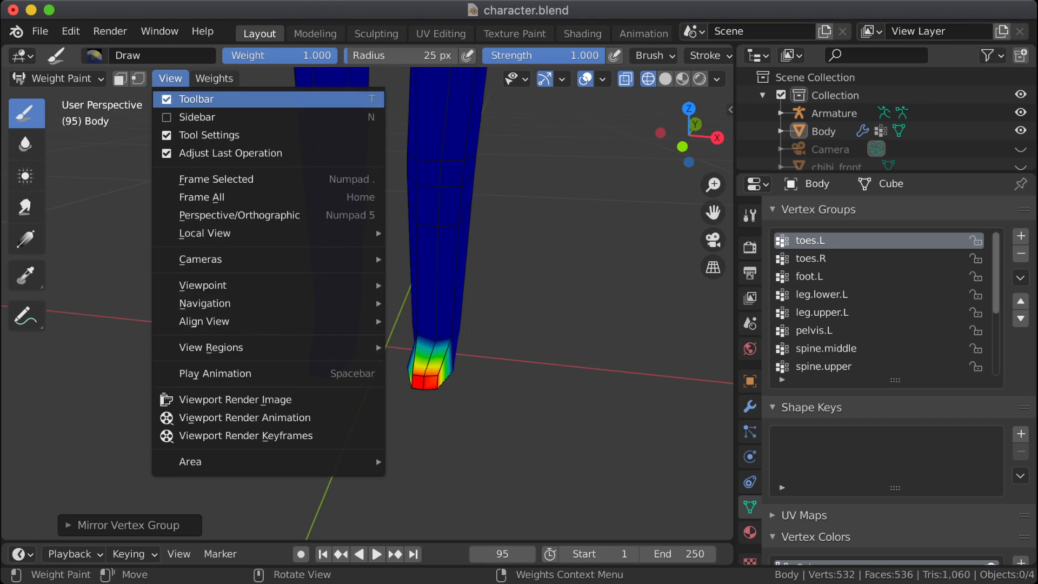
{"action": "mouse_move", "coordinate": [244, 259]}
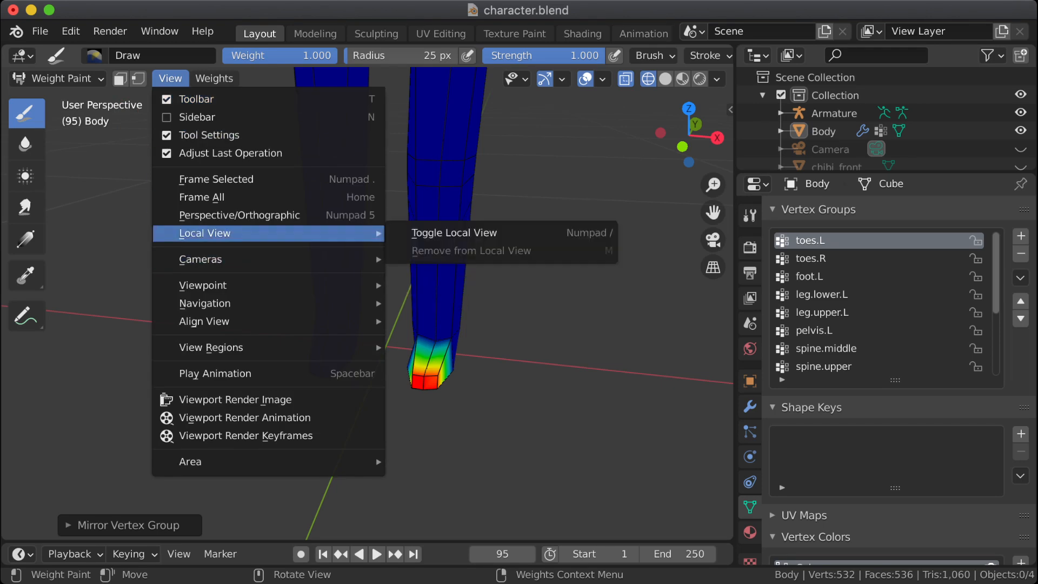
{"action": "mouse_move", "coordinate": [216, 461]}
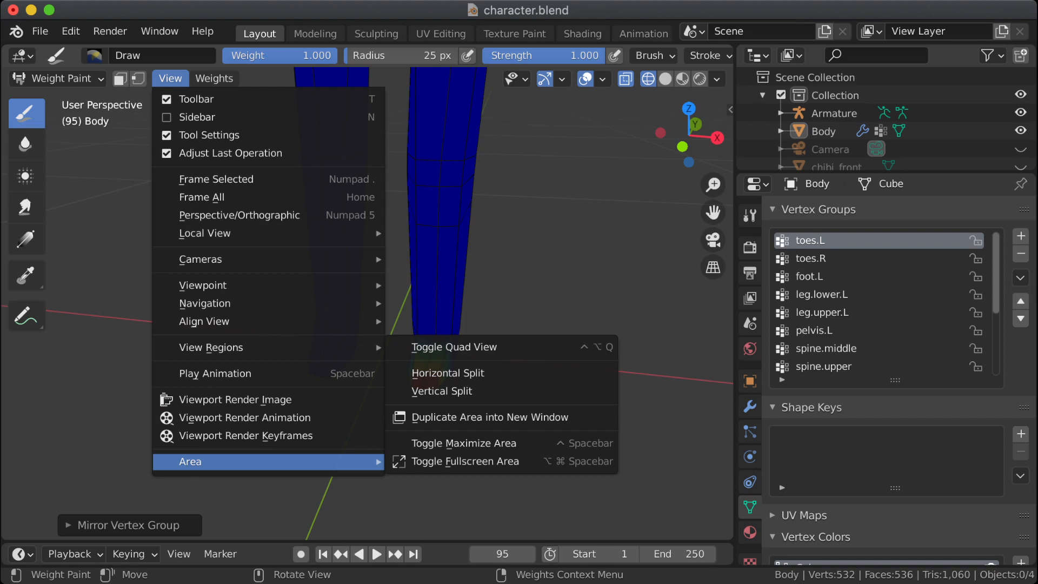
{"action": "left_click", "coordinate": [214, 78]}
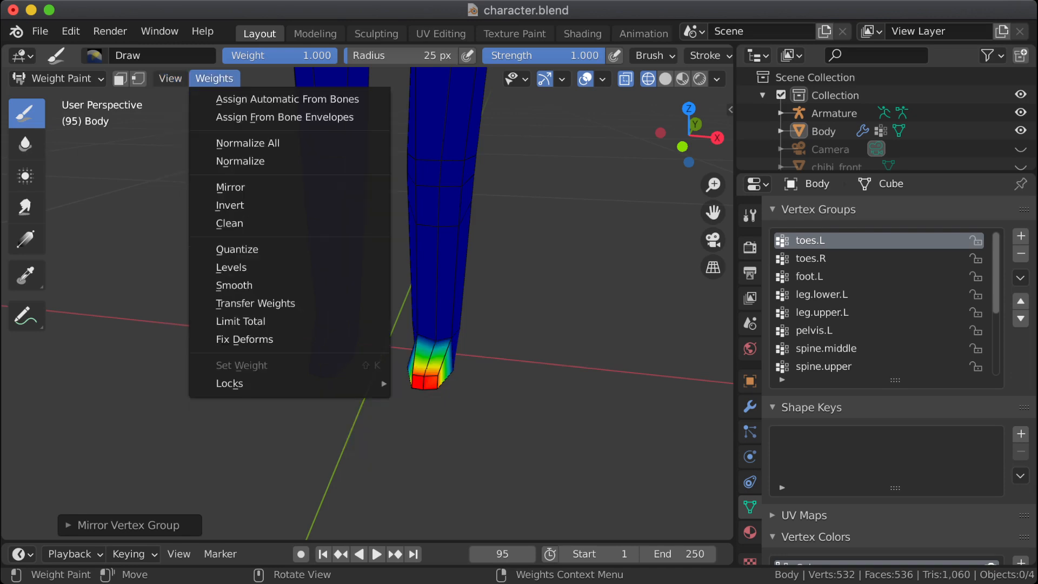
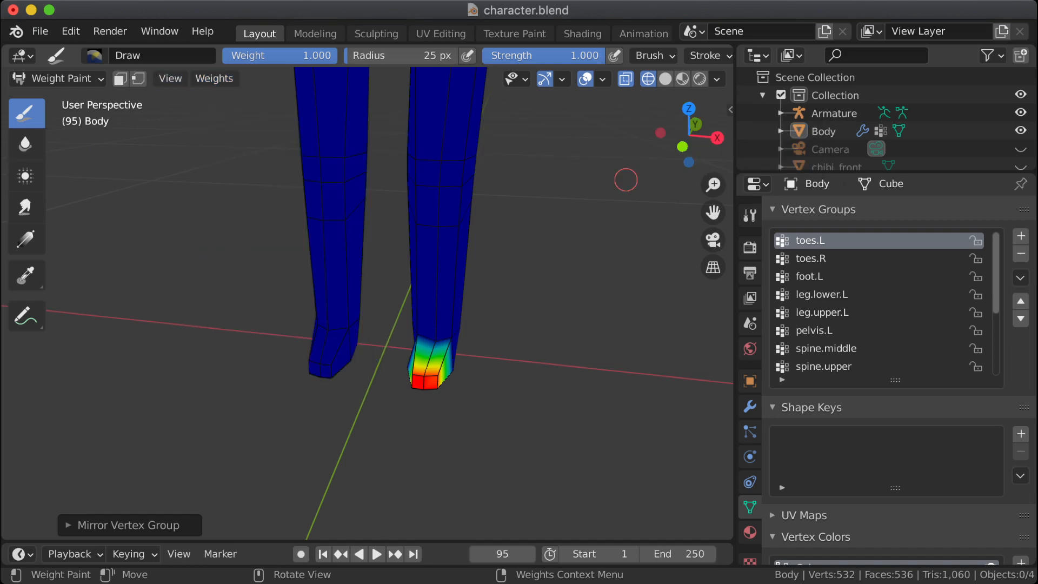
Step: Try mirroring the weights of the foot.L vertex group, inspect both feet, and undo the mirroring
{"action": "left_click", "coordinate": [811, 276]}
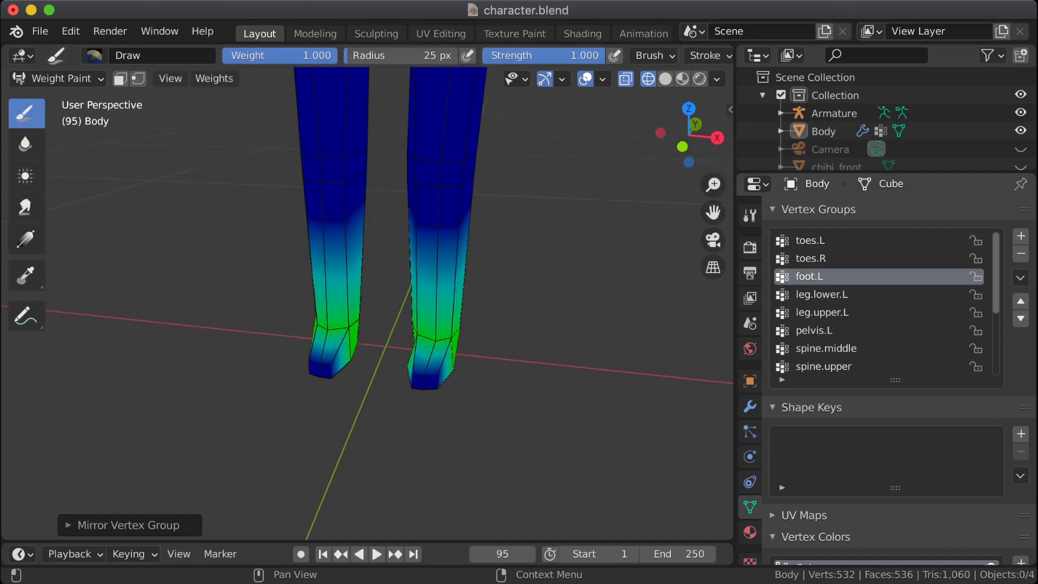
{"action": "left_click", "coordinate": [820, 294]}
{"action": "left_click", "coordinate": [811, 278]}
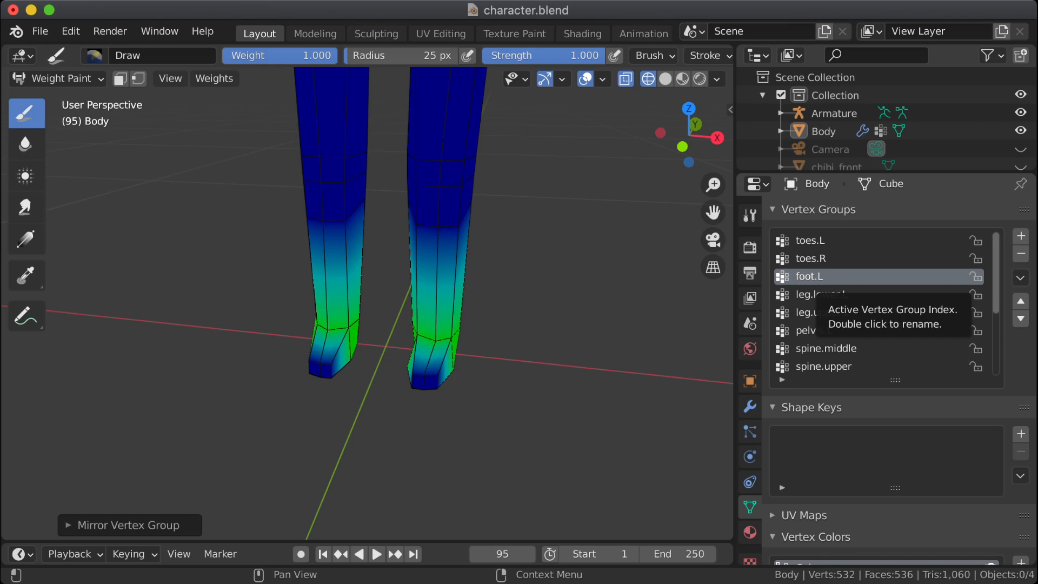
{"action": "left_click", "coordinate": [214, 78]}
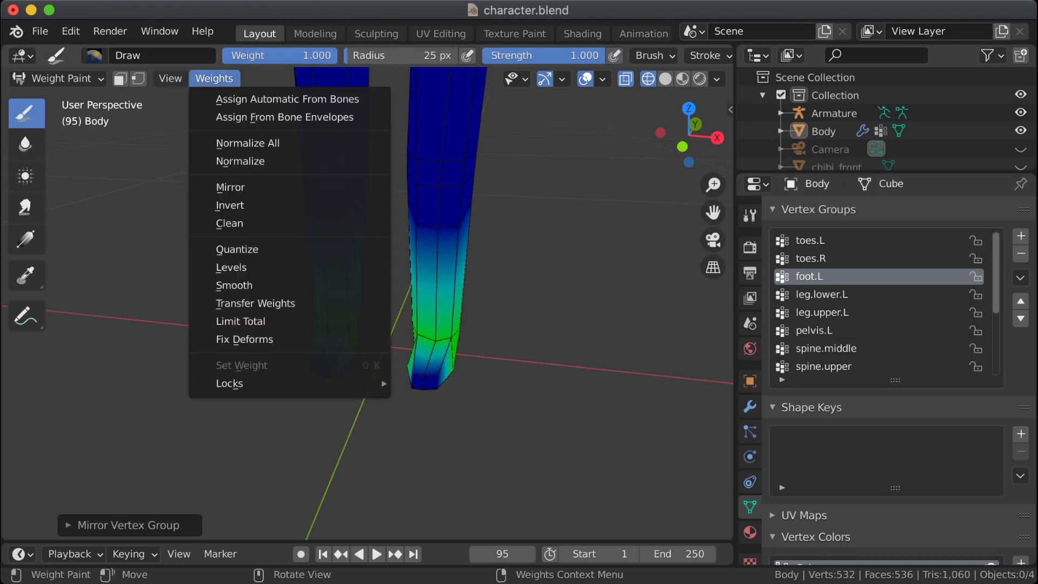
{"action": "left_click", "coordinate": [230, 187]}
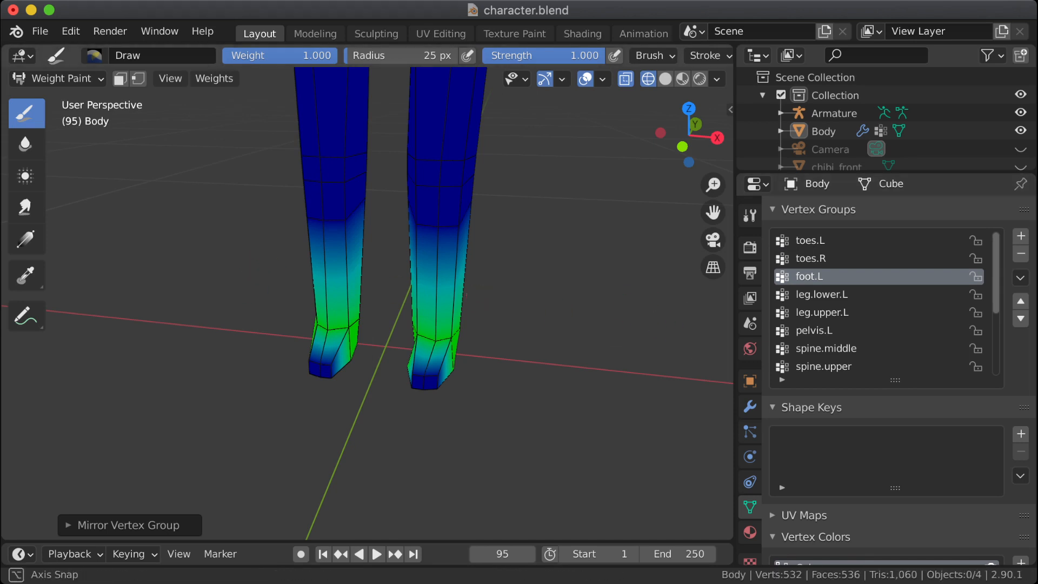
{"action": "middle_click_drag", "start_coordinate": [281, 292], "coordinate": [278, 292], "text": "alt"}
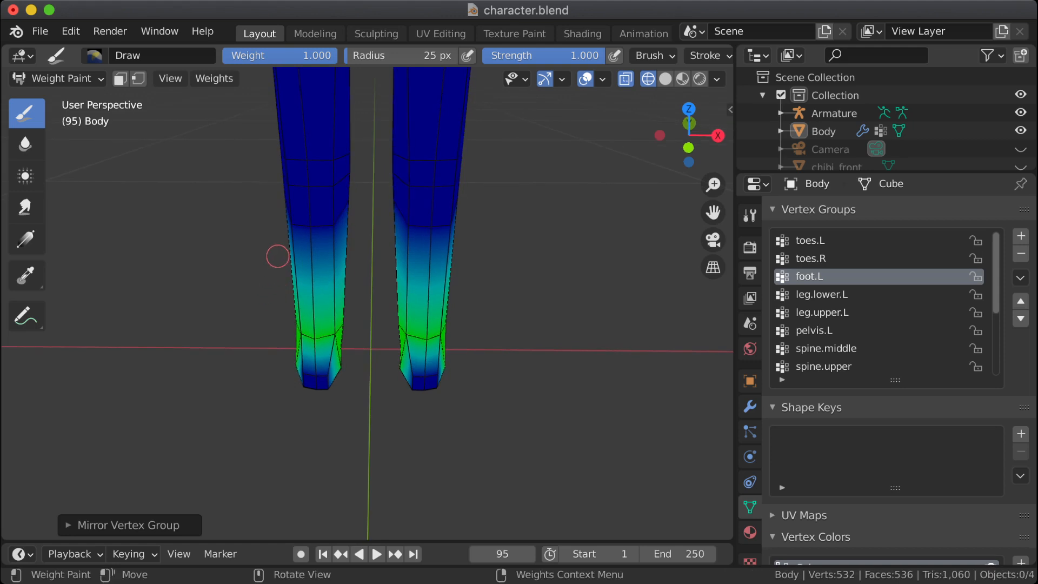
{"action": "left_click", "coordinate": [124, 525]}
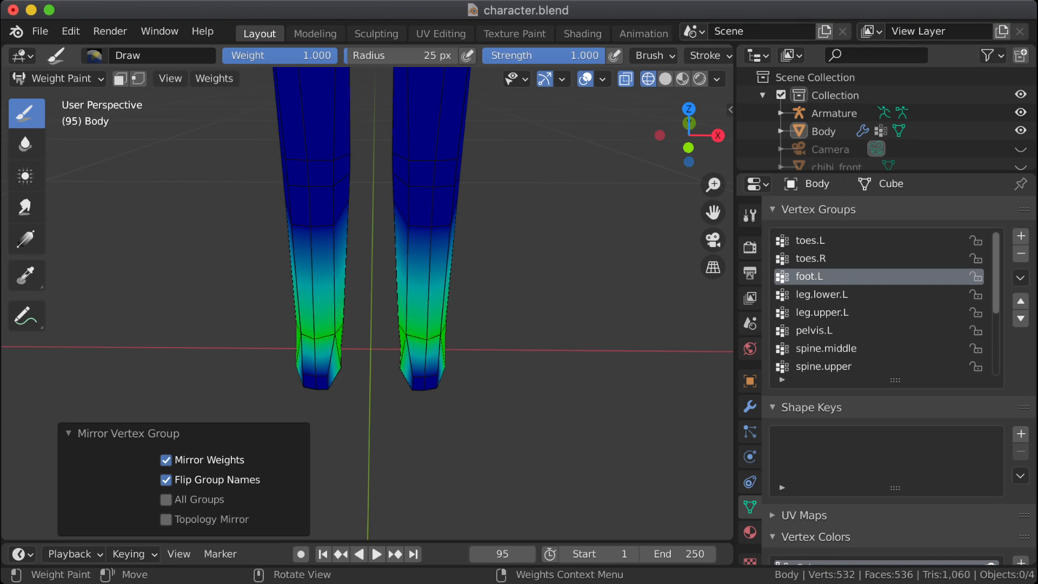
{"action": "key", "text": "super+z"}
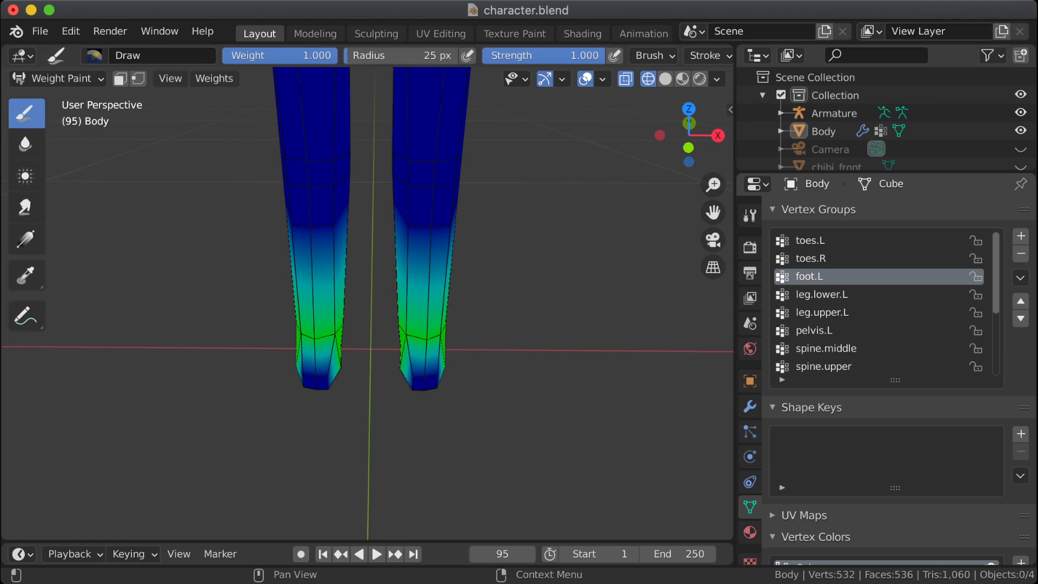
Step: In Edit Mode, remove the vertices of the character's right lower leg and foot from the foot.L vertex group
{"action": "key", "text": "Tab"}
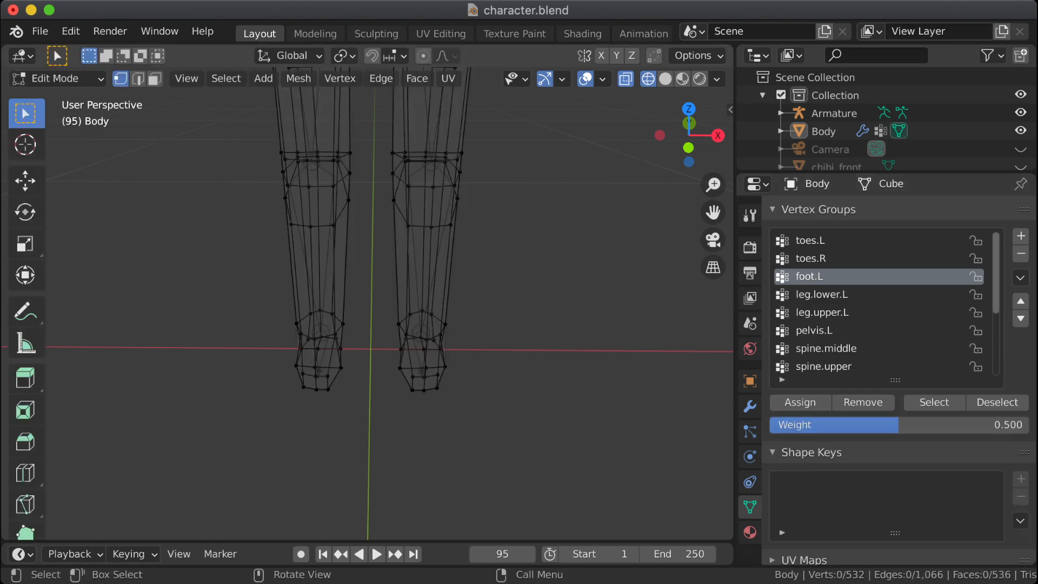
{"action": "left_click", "coordinate": [934, 402]}
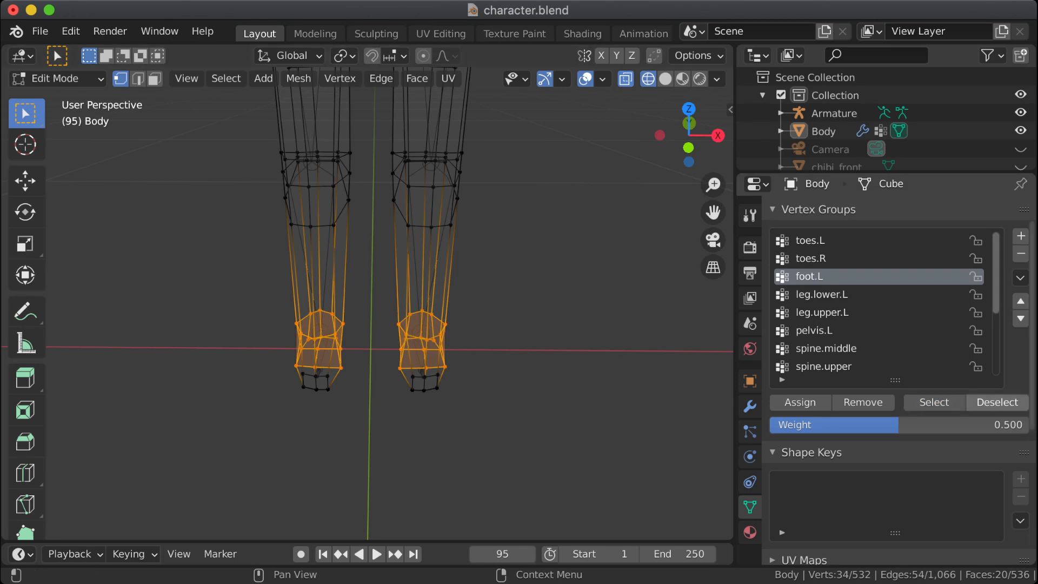
{"action": "left_click", "coordinate": [998, 402]}
{"action": "left_click_drag", "start_coordinate": [373, 139], "coordinate": [191, 408]}
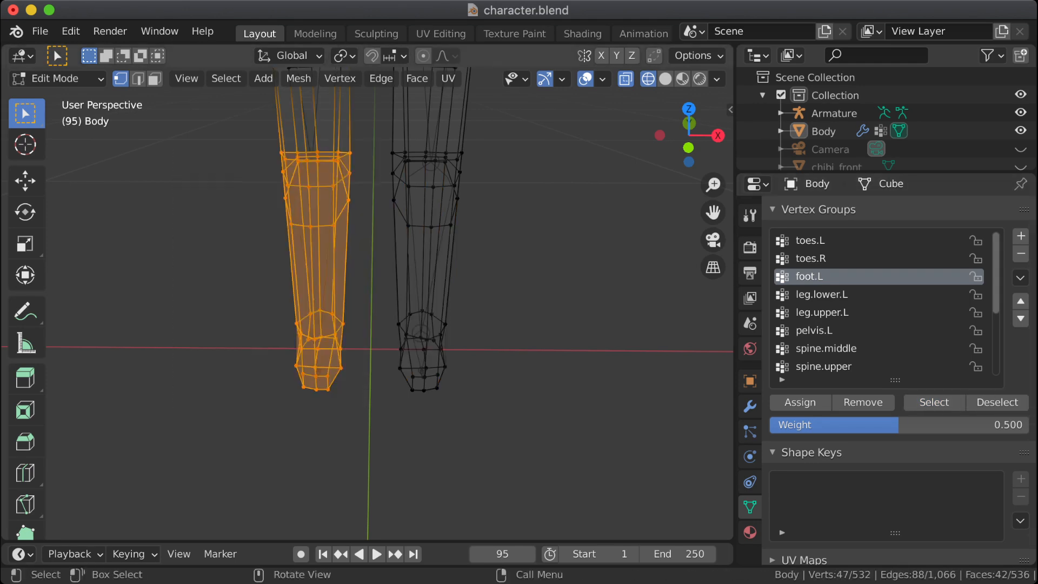
{"action": "left_click", "coordinate": [863, 403]}
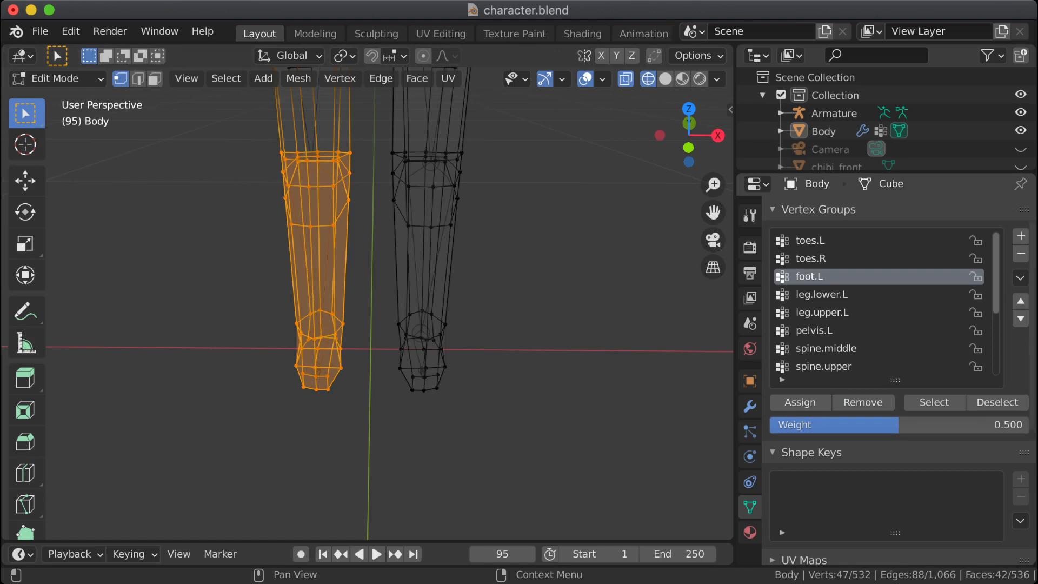
Step: Lock the toes.L and toes.R groups, check foot.L's vertices in front view, and return to Weight Paint mode
{"action": "left_click", "coordinate": [976, 240]}
{"action": "left_click", "coordinate": [976, 258]}
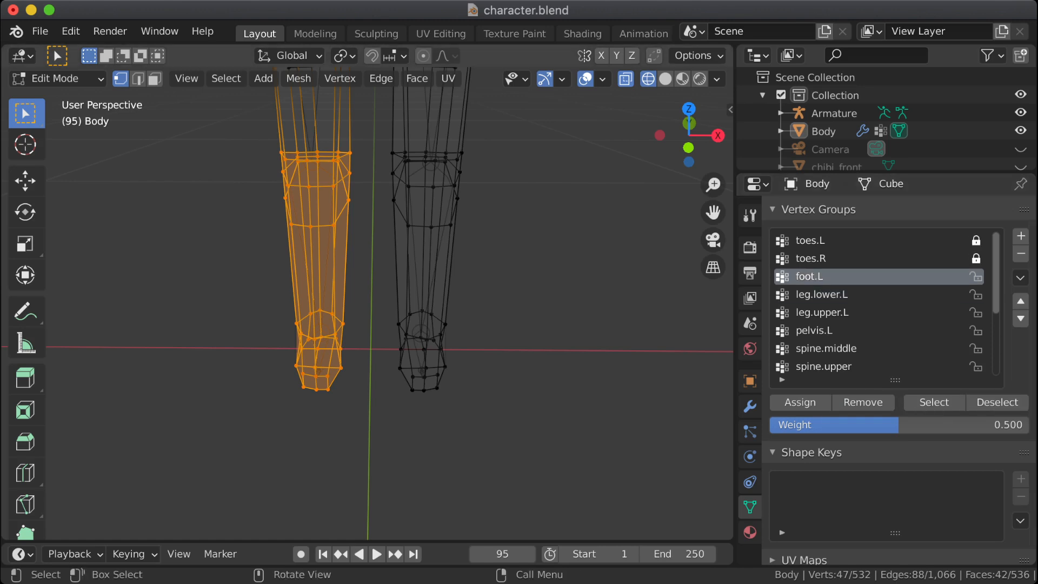
{"action": "key", "text": "alt+a"}
{"action": "left_click", "coordinate": [935, 402]}
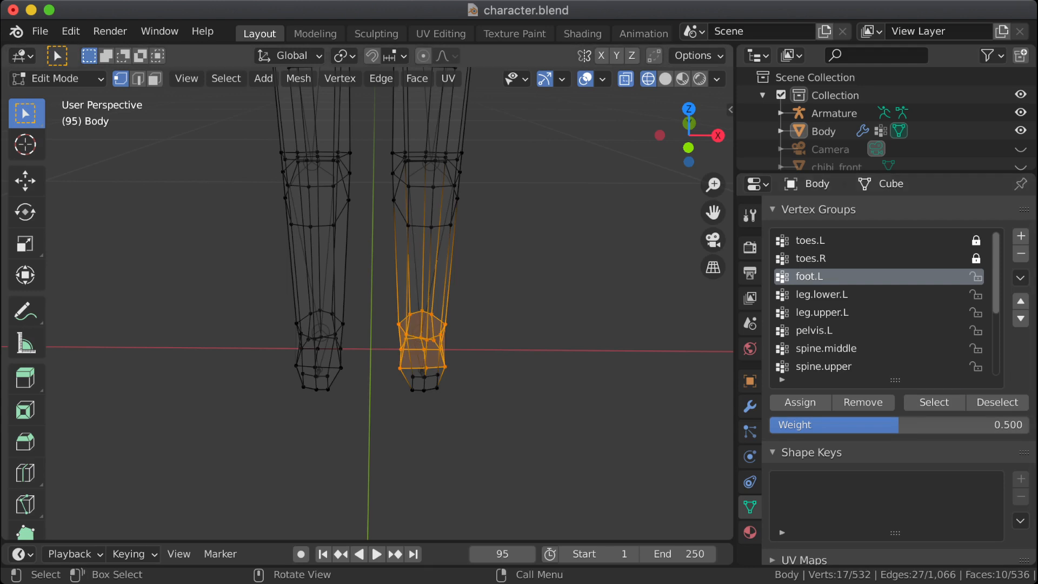
{"action": "key", "text": "KP_1"}
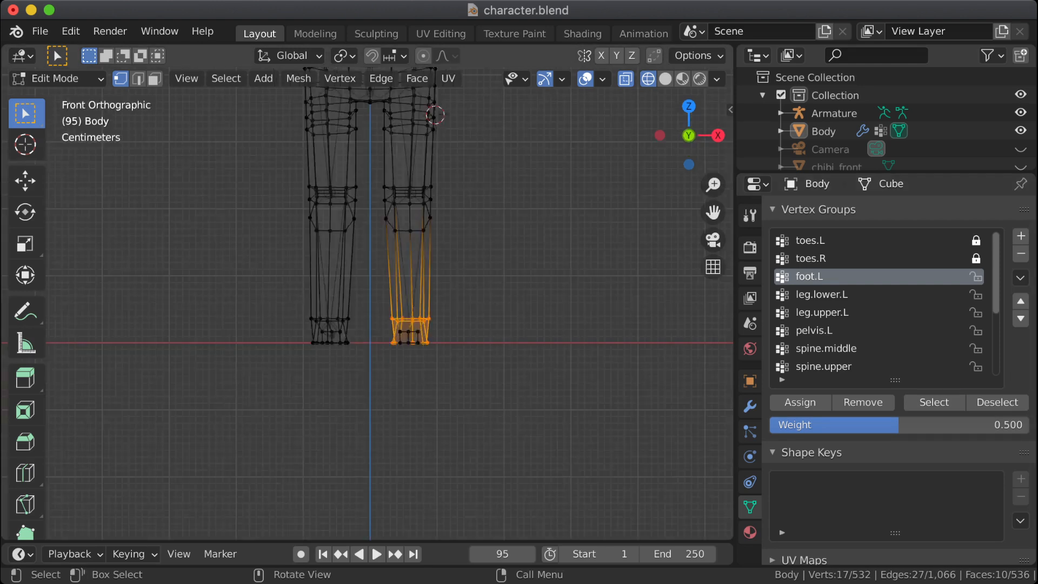
{"action": "scroll", "coordinate": [389, 303], "scroll_direction": "down", "scroll_amount": 3}
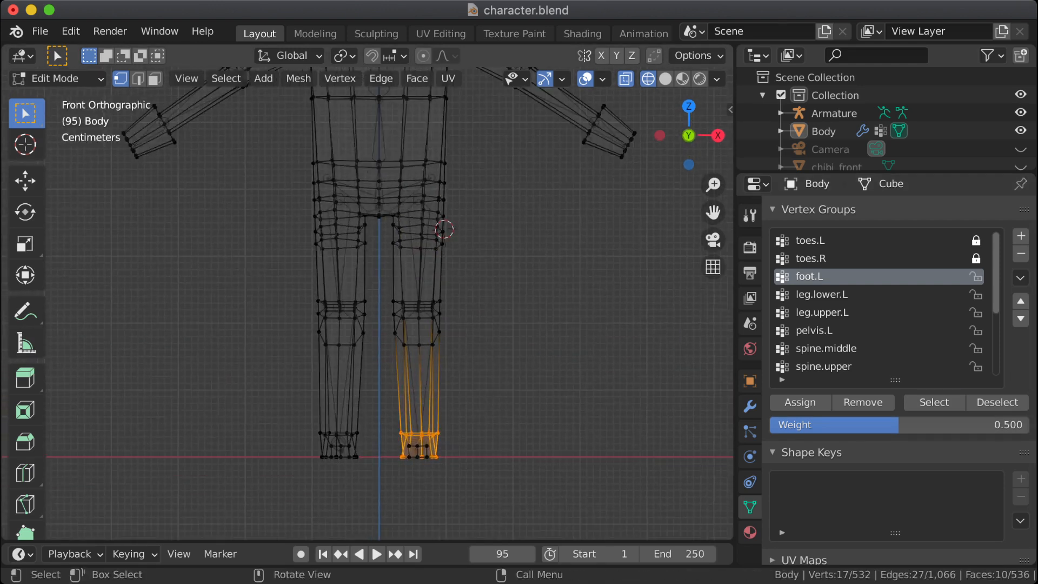
{"action": "key", "text": "Tab"}
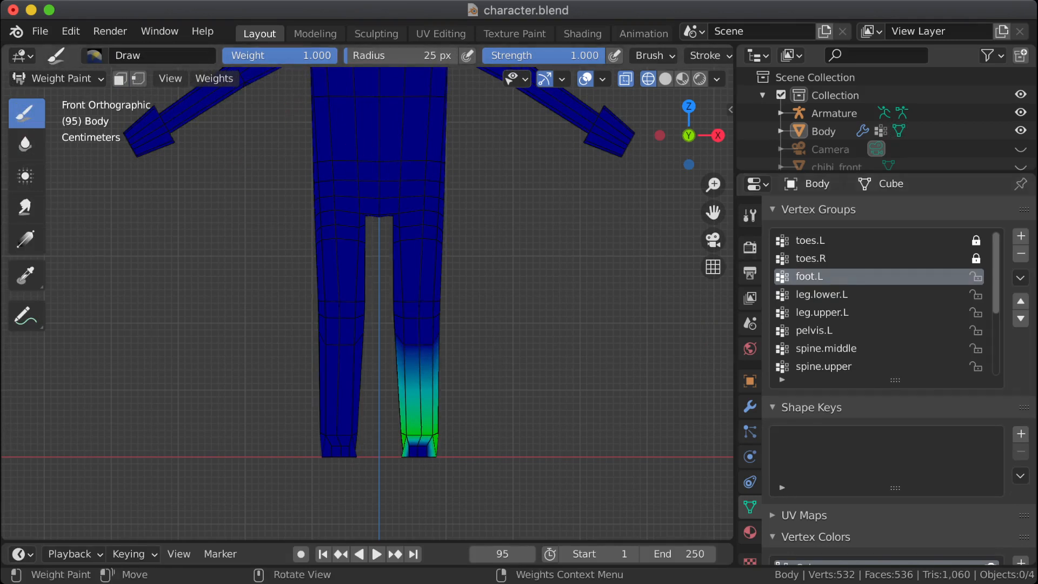
Step: Mirror the foot.L weights onto the opposite leg and mirror them back again
{"action": "left_click", "coordinate": [214, 78]}
{"action": "left_click", "coordinate": [241, 185]}
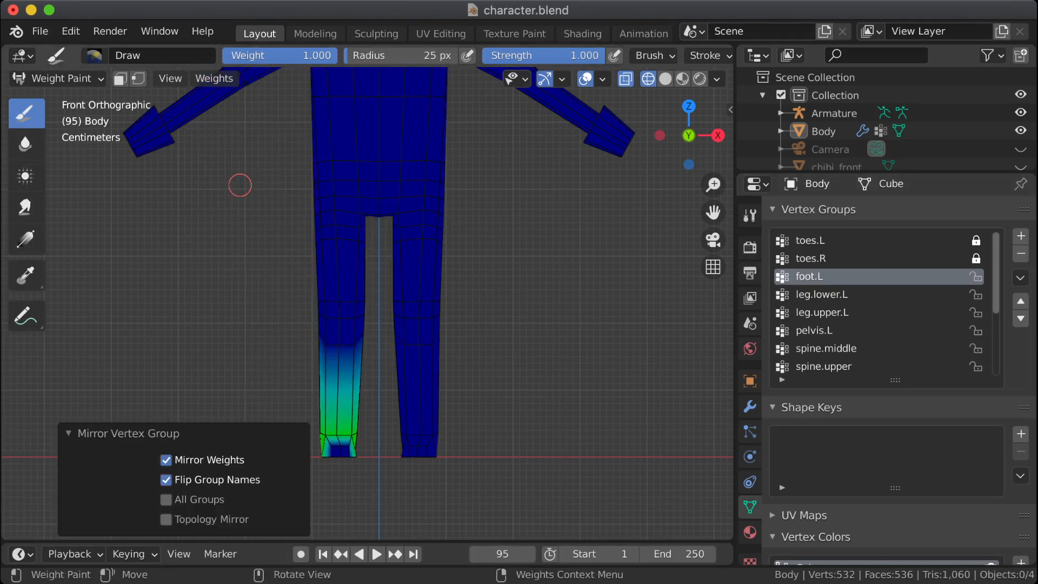
{"action": "scroll", "coordinate": [882, 302], "scroll_direction": "down", "scroll_amount": 6}
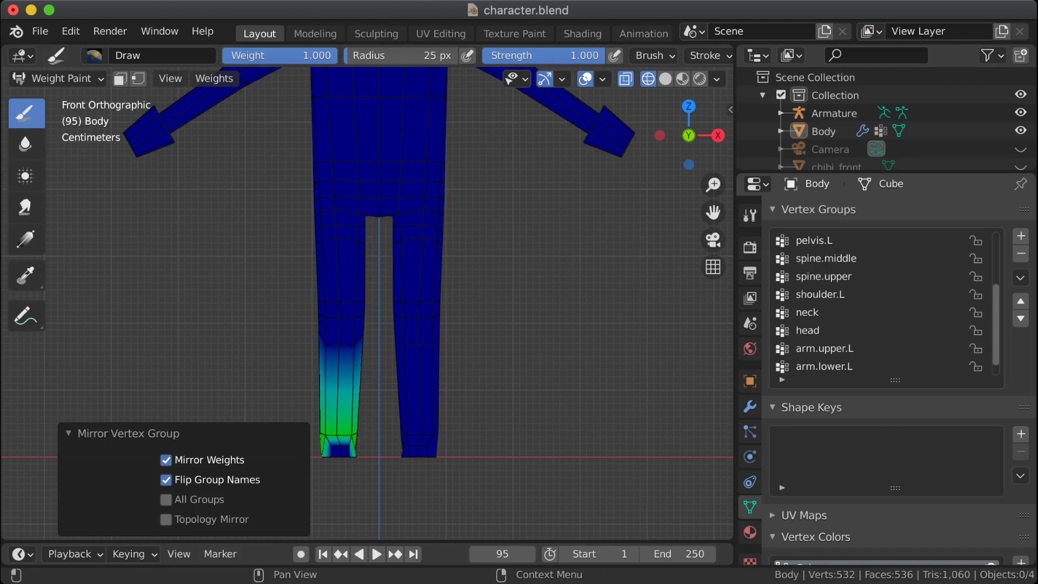
{"action": "scroll", "coordinate": [882, 303], "scroll_direction": "up", "scroll_amount": 6}
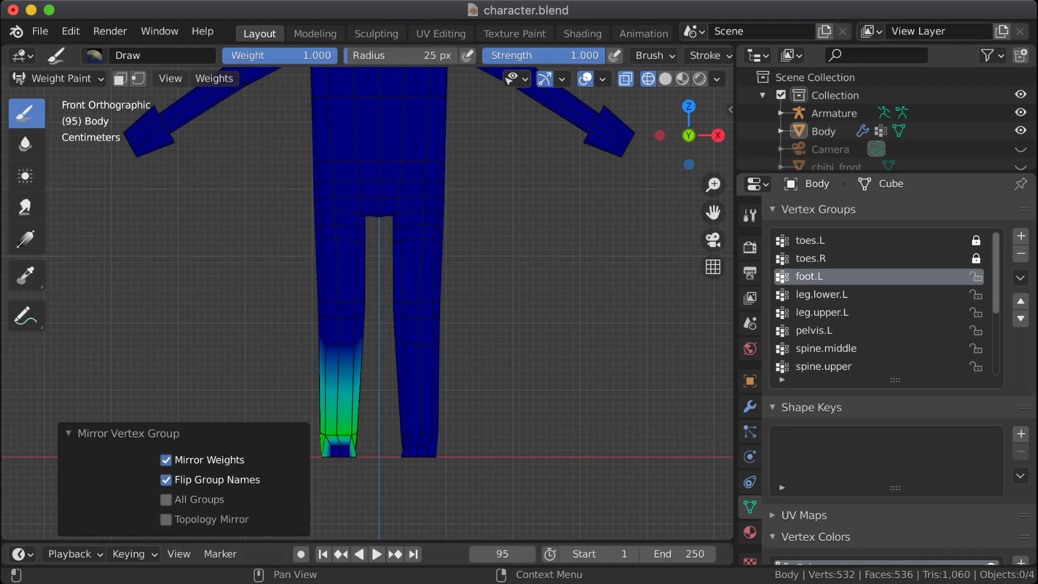
{"action": "left_click", "coordinate": [830, 259]}
{"action": "left_click", "coordinate": [830, 276]}
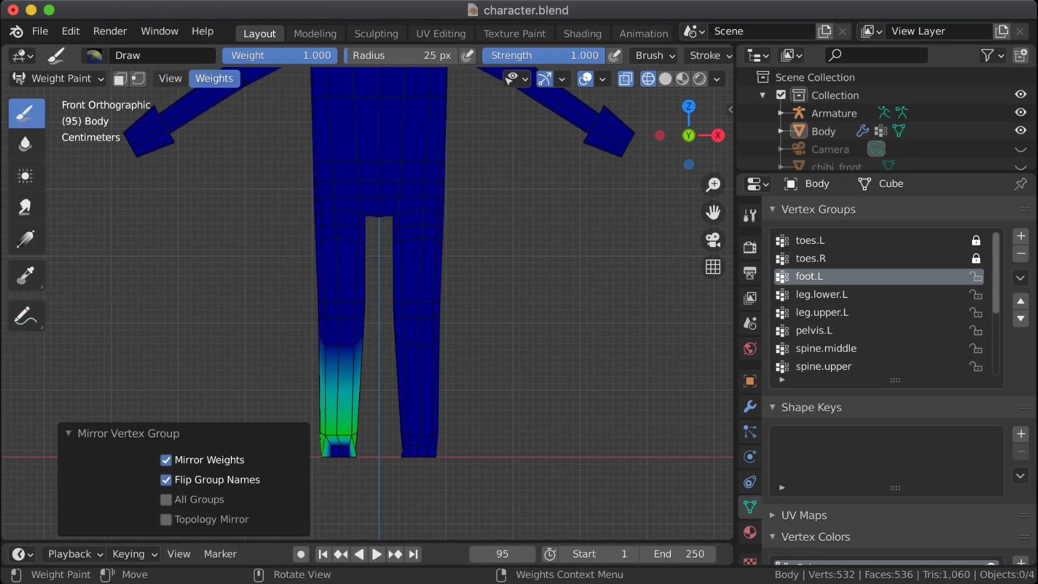
{"action": "left_click", "coordinate": [214, 78]}
{"action": "left_click", "coordinate": [232, 205]}
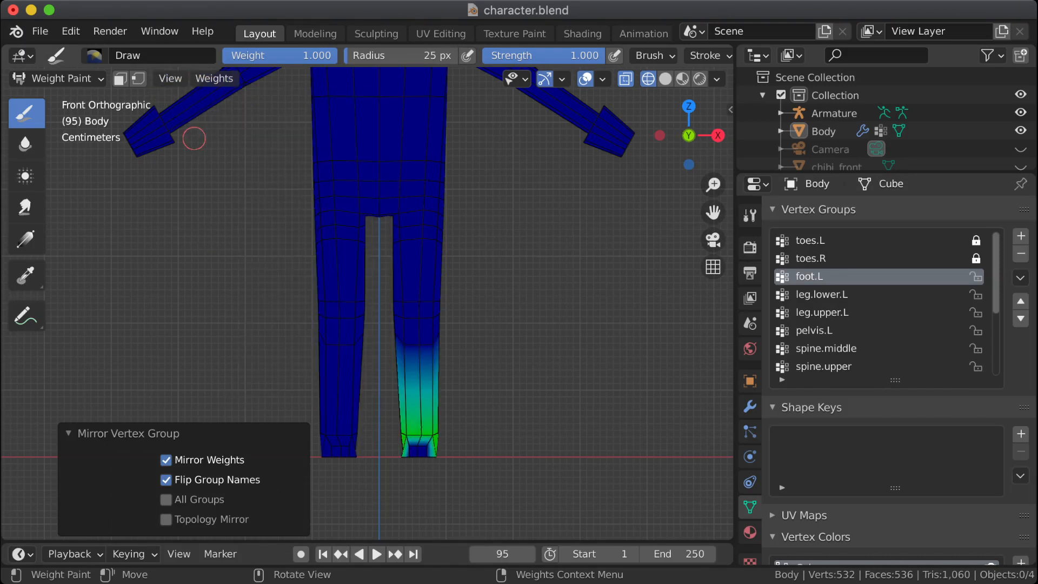
Step: Make a copy of the foot.L vertex group
{"action": "left_click", "coordinate": [214, 78]}
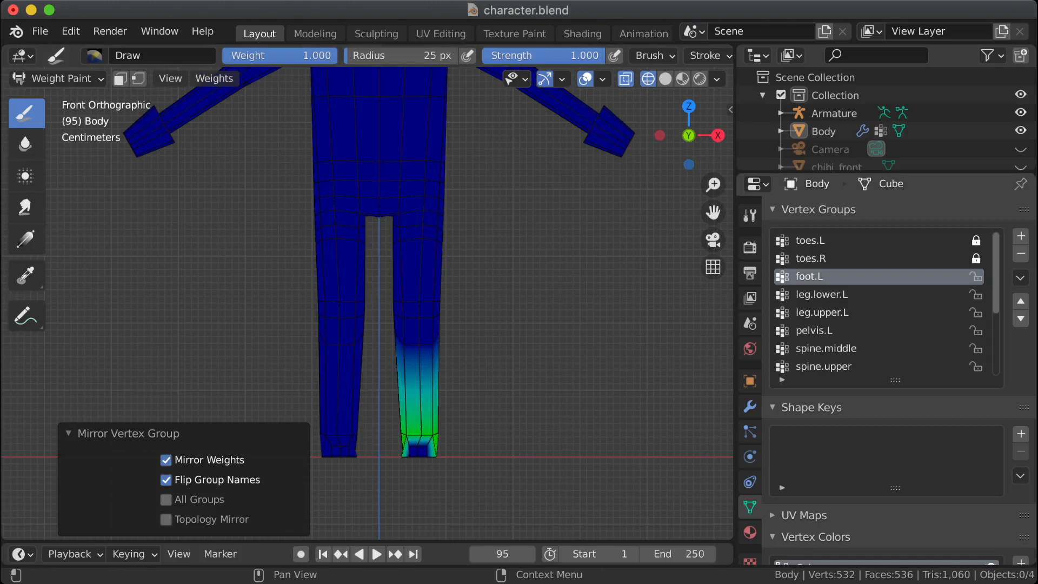
{"action": "right_click", "coordinate": [822, 276]}
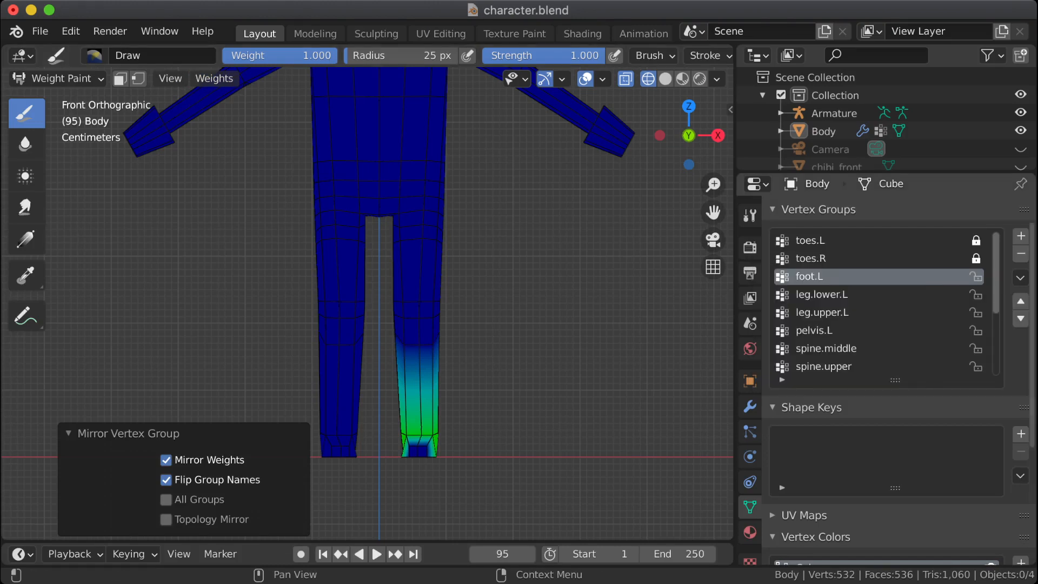
{"action": "left_click", "coordinate": [1020, 277]}
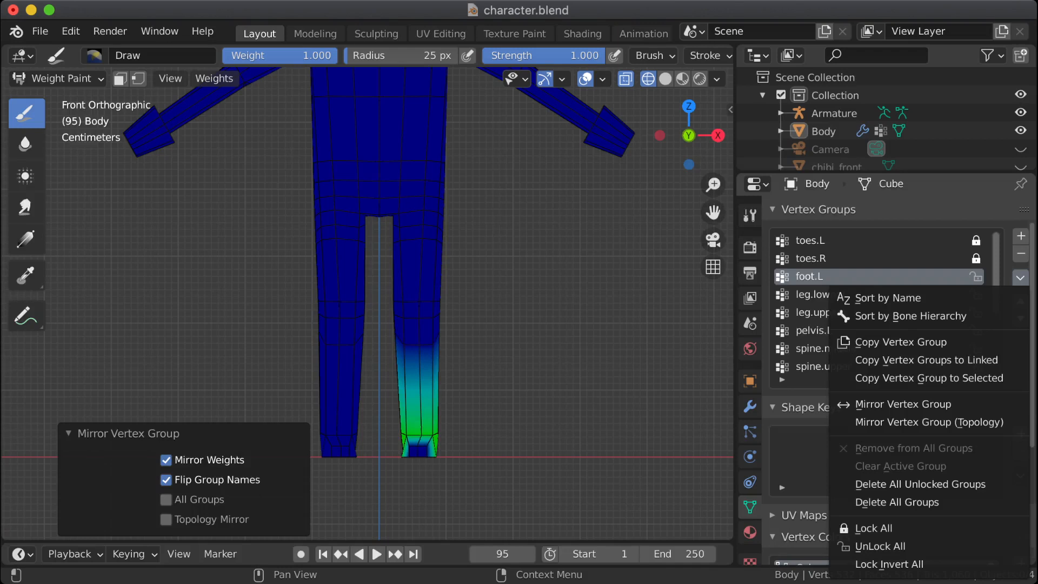
{"action": "left_click", "coordinate": [866, 342]}
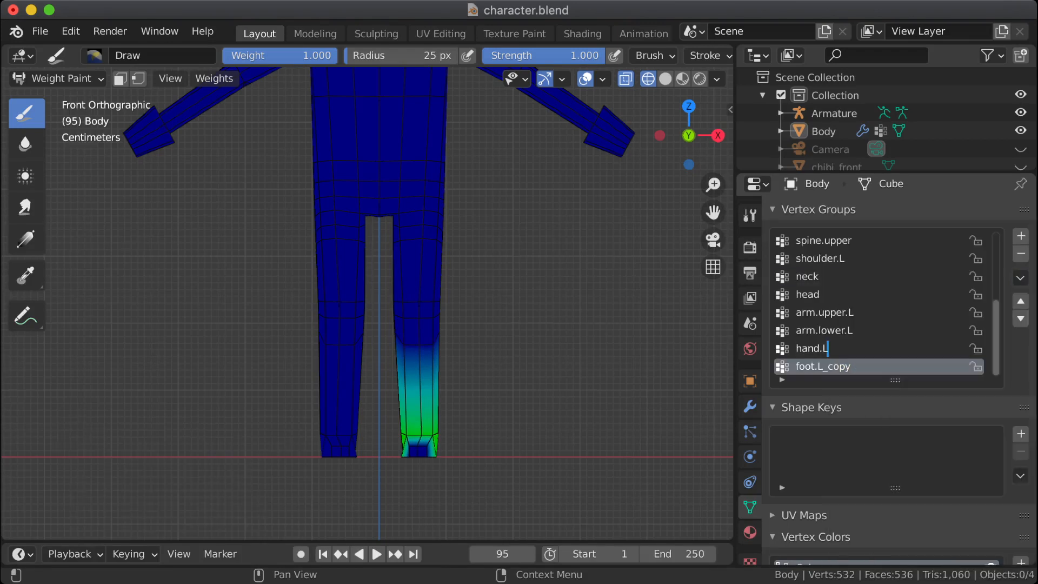
{"action": "key", "text": "BackSpace"}
{"action": "type", "text": "R"}
{"action": "key", "text": "Return"}
{"action": "left_click", "coordinate": [833, 349]}
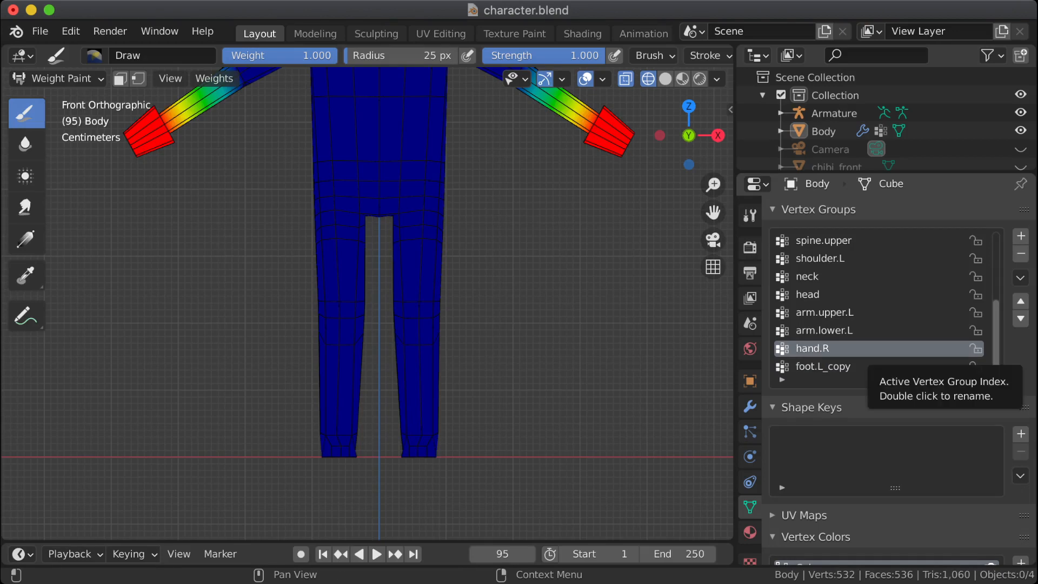
{"action": "scroll", "coordinate": [874, 349], "scroll_direction": "up", "scroll_amount": 11, "text": "ctrl"}
{"action": "key", "text": "ctrl+shift+z"}
{"action": "key", "text": "ctrl+shift+z"}
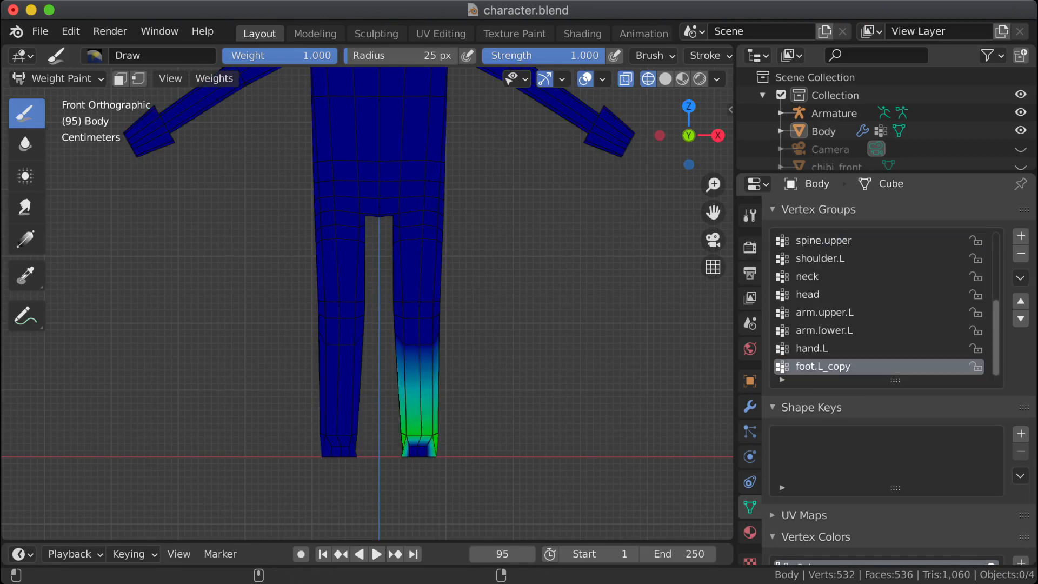
Step: Rename the copied foot group as foot.R and mirror its weights with Flip Group Names enabled
{"action": "double_click", "coordinate": [823, 367]}
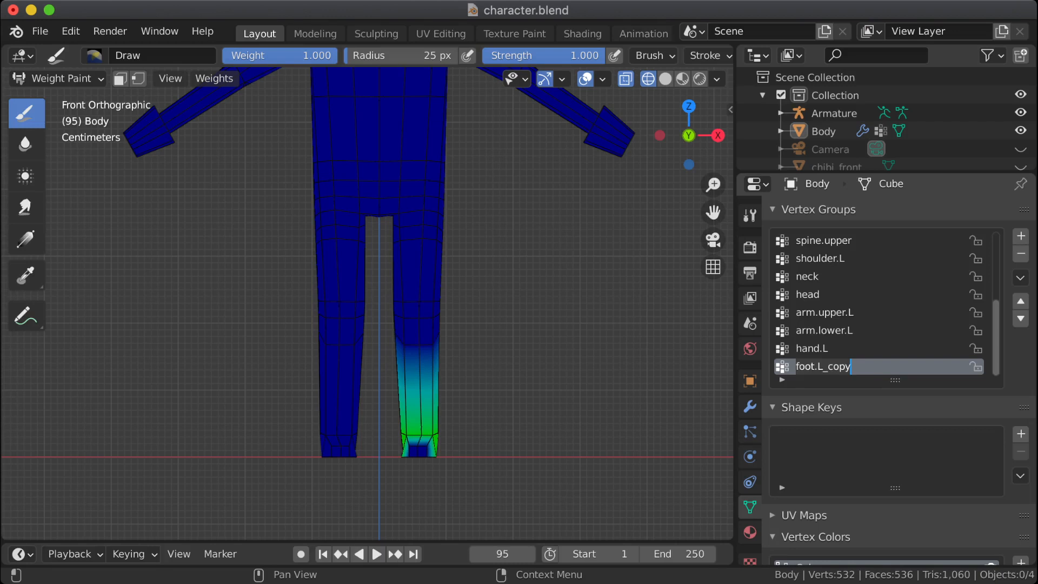
{"action": "key", "text": "Right"}
{"action": "key", "text": "BackSpace"}
{"action": "key", "text": "BackSpace"}
{"action": "key", "text": "BackSpace"}
{"action": "key", "text": "BackSpace"}
{"action": "key", "text": "BackSpace"}
{"action": "key", "text": "BackSpace"}
{"action": "type", "text": "R"}
{"action": "key", "text": "Return"}
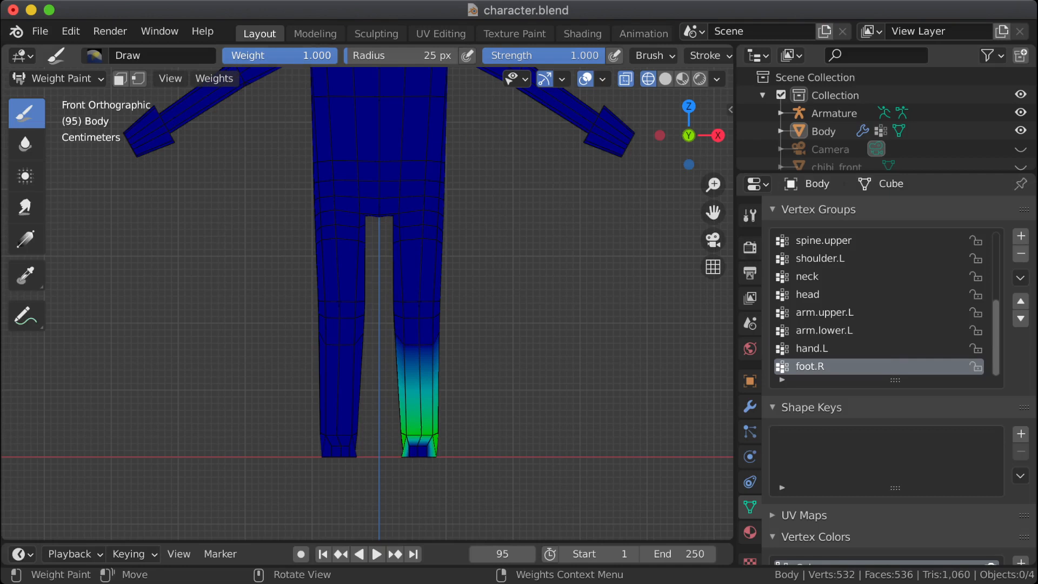
{"action": "left_click", "coordinate": [214, 79]}
{"action": "left_click", "coordinate": [264, 188]}
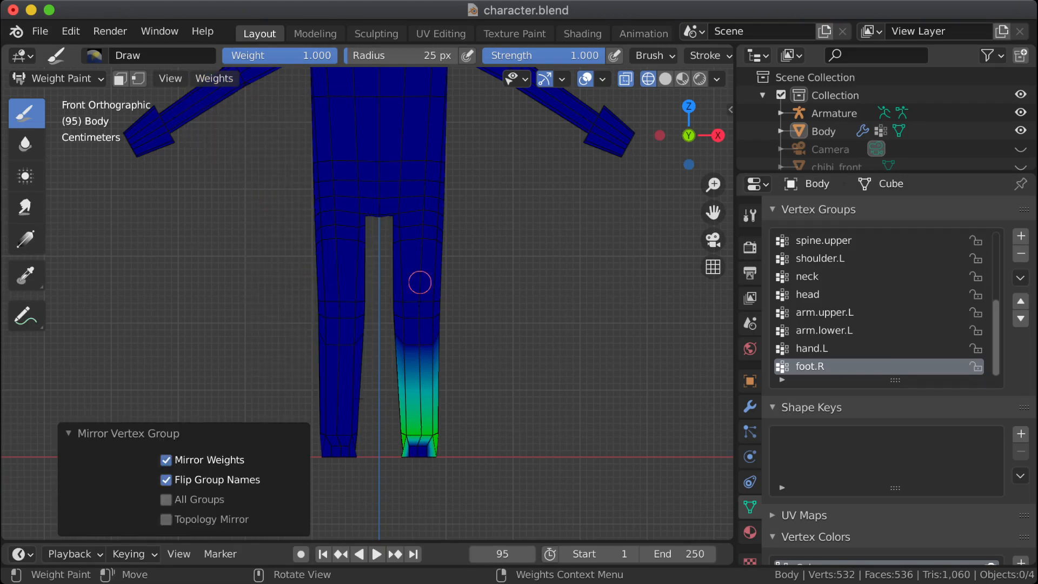
Step: Move the foot.R vertex group up to directly below foot.L and compare the weights of both groups
{"action": "left_click", "coordinate": [1021, 301]}
{"action": "left_click", "coordinate": [1021, 301]}
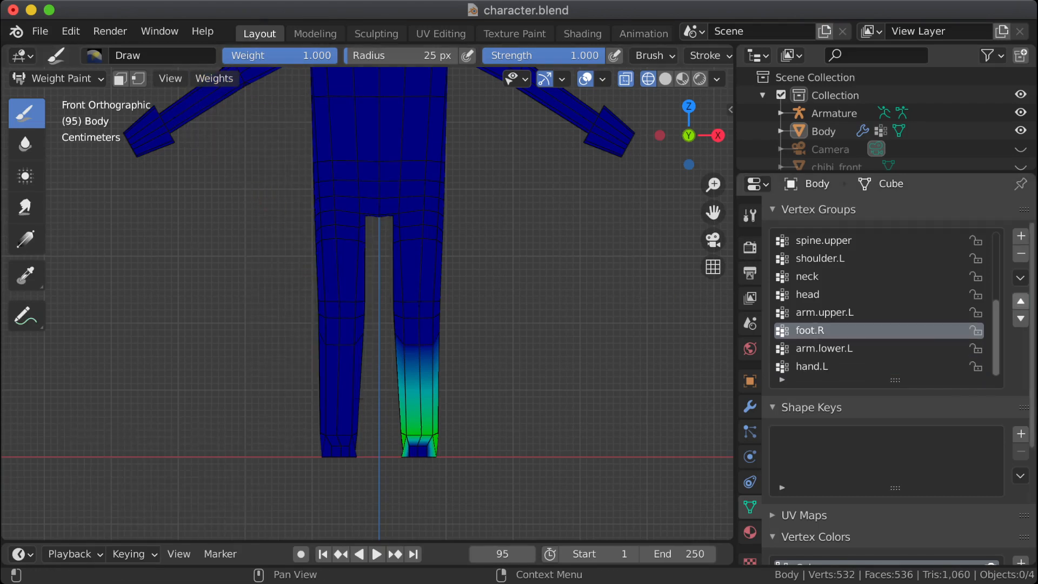
{"action": "left_click", "coordinate": [1021, 301]}
{"action": "left_click", "coordinate": [1021, 301]}
{"action": "left_click", "coordinate": [1021, 302]}
{"action": "left_click", "coordinate": [1021, 301]}
{"action": "left_click", "coordinate": [1020, 301]}
{"action": "scroll", "coordinate": [886, 303], "scroll_direction": "up", "scroll_amount": 6}
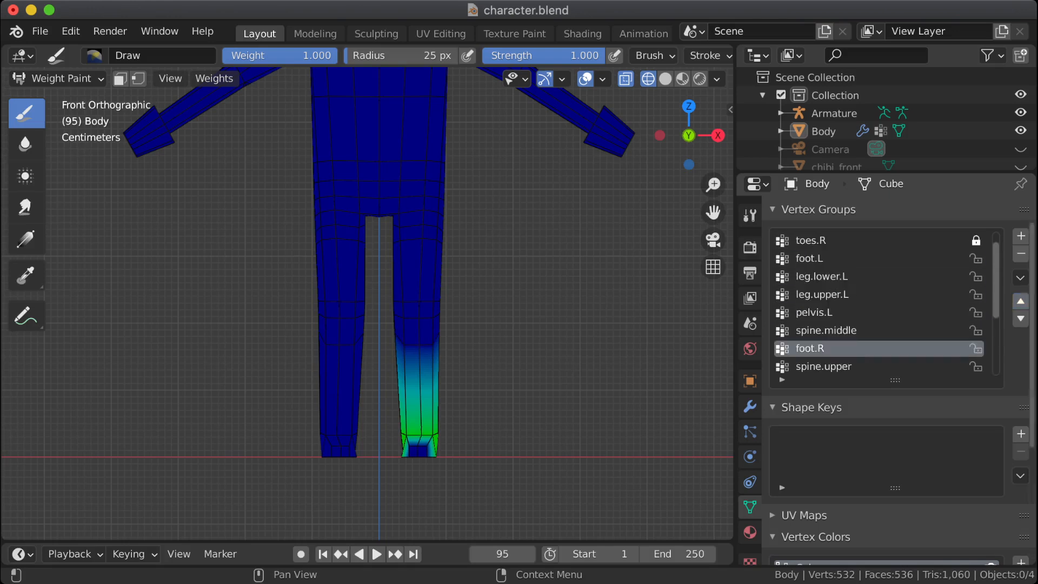
{"action": "left_click", "coordinate": [1021, 301]}
{"action": "left_click", "coordinate": [1021, 301]}
{"action": "left_click", "coordinate": [1021, 301]}
{"action": "left_click", "coordinate": [1021, 301]}
{"action": "left_click", "coordinate": [865, 258]}
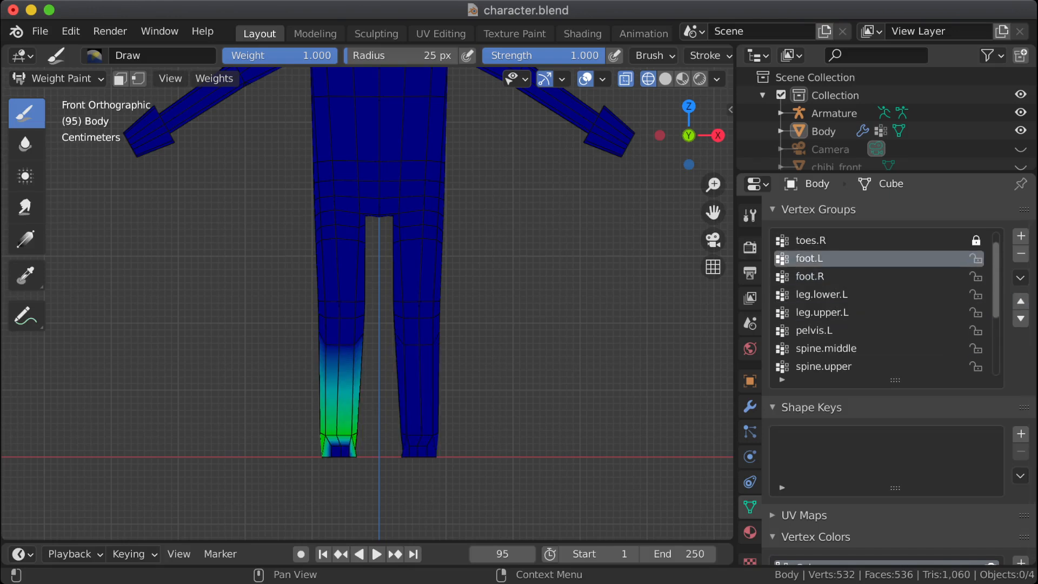
{"action": "left_click", "coordinate": [865, 277]}
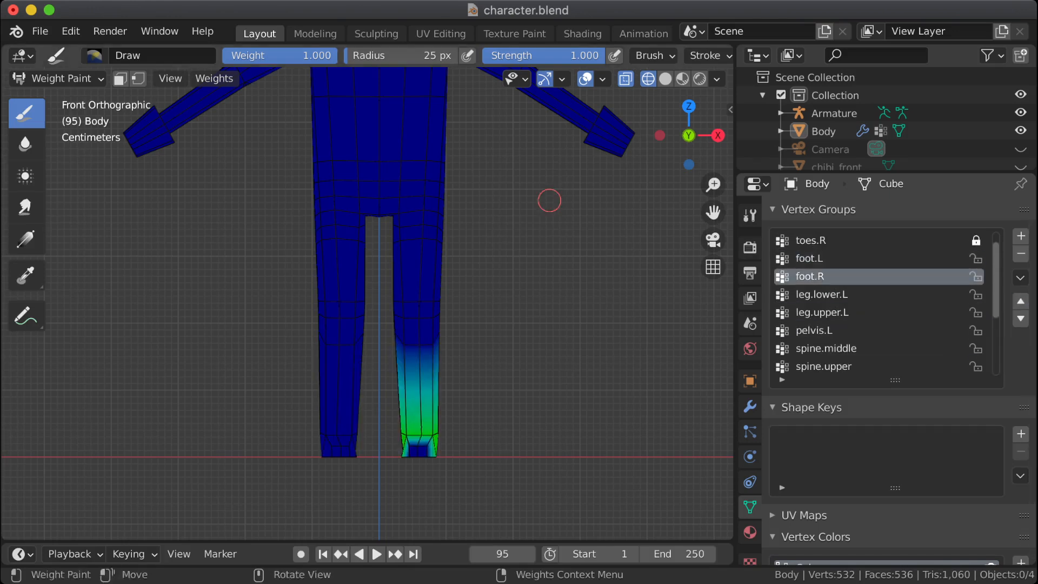
{"action": "left_click", "coordinate": [865, 258]}
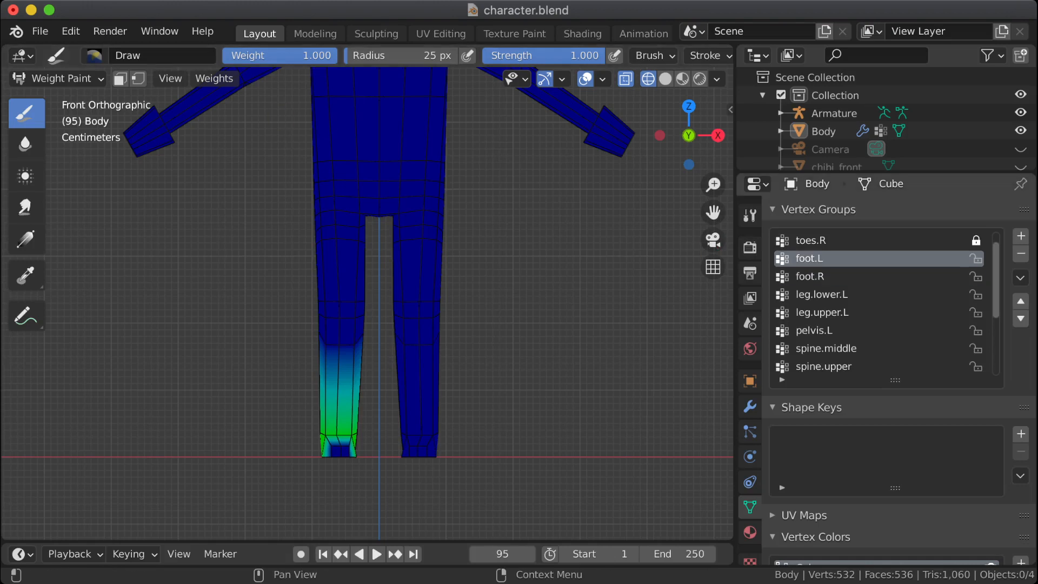
Step: Mirror the foot.R weights onto the opposite leg and compare them with the foot.L weights
{"action": "left_click", "coordinate": [865, 276]}
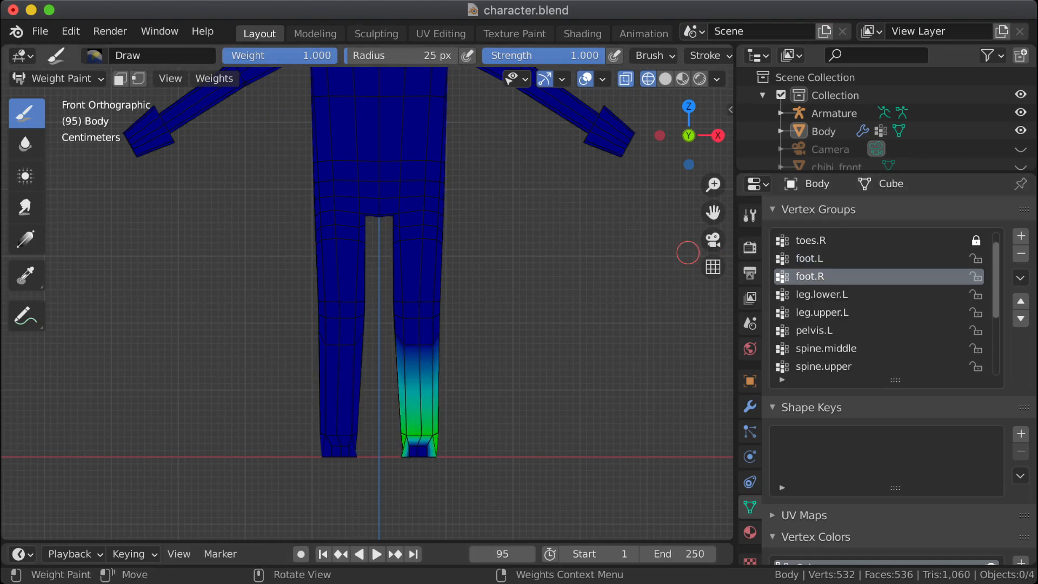
{"action": "left_click", "coordinate": [214, 79]}
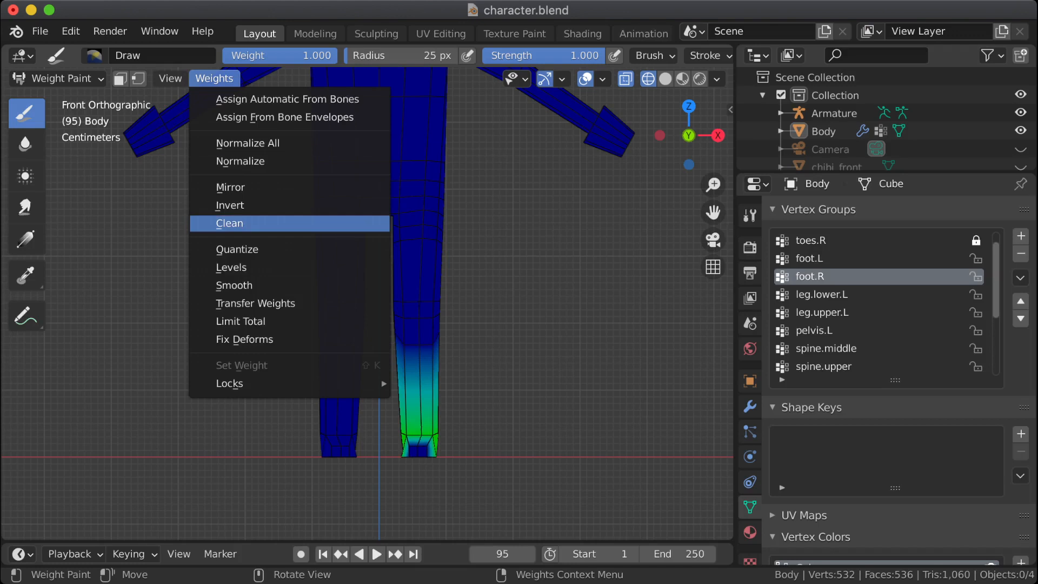
{"action": "left_click", "coordinate": [244, 187]}
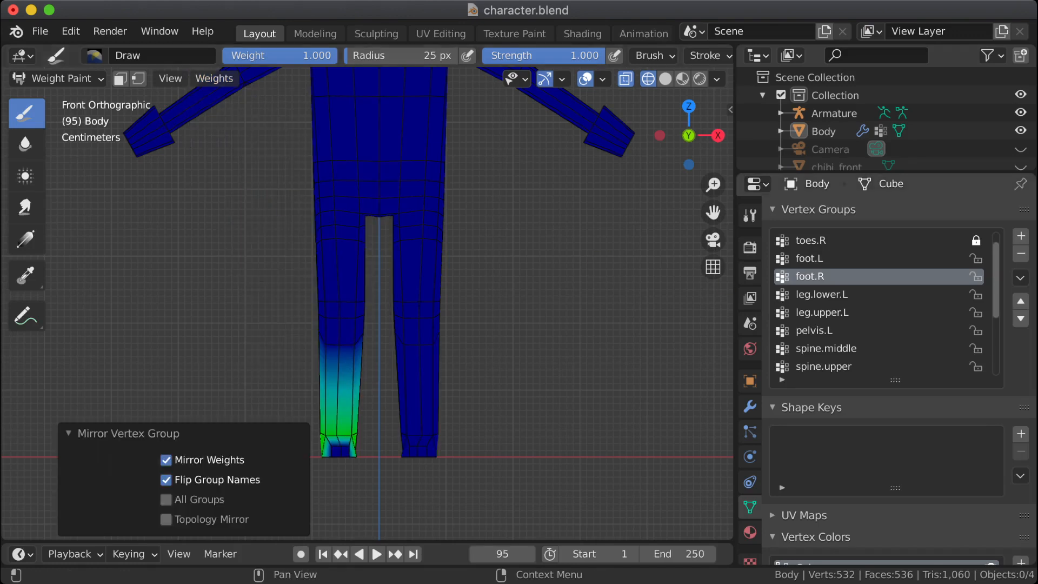
{"action": "left_click", "coordinate": [865, 258]}
{"action": "left_click", "coordinate": [865, 276]}
{"action": "left_click", "coordinate": [865, 258]}
{"action": "left_click", "coordinate": [865, 277]}
{"action": "left_click", "coordinate": [865, 259]}
Step: Mirror the foot weights again with Mirror Weights and Flip Group Names enabled, comparing foot.R against foot.L
{"action": "left_click", "coordinate": [214, 78]}
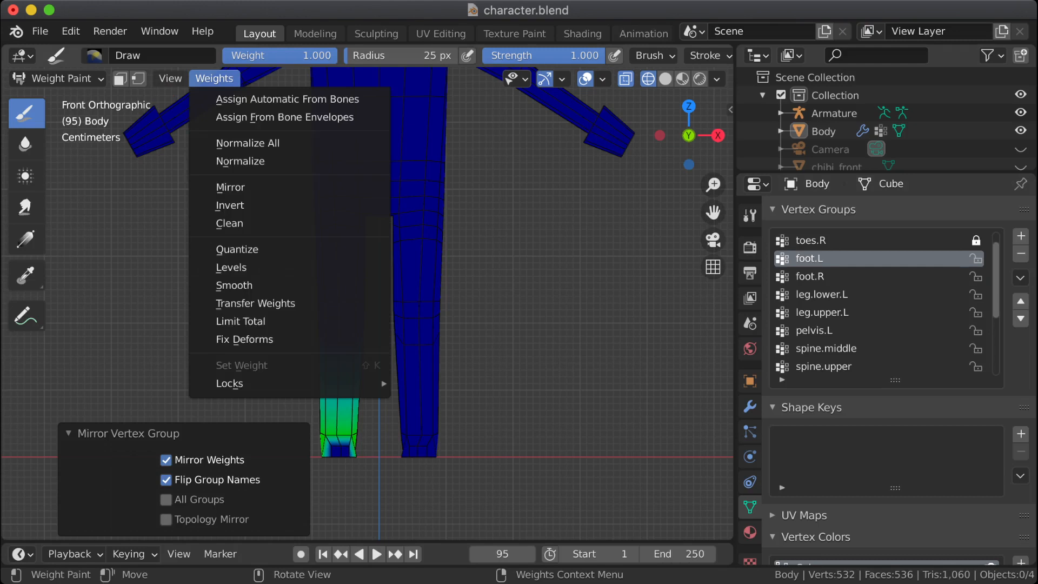
{"action": "left_click", "coordinate": [230, 187]}
{"action": "left_click", "coordinate": [866, 276]}
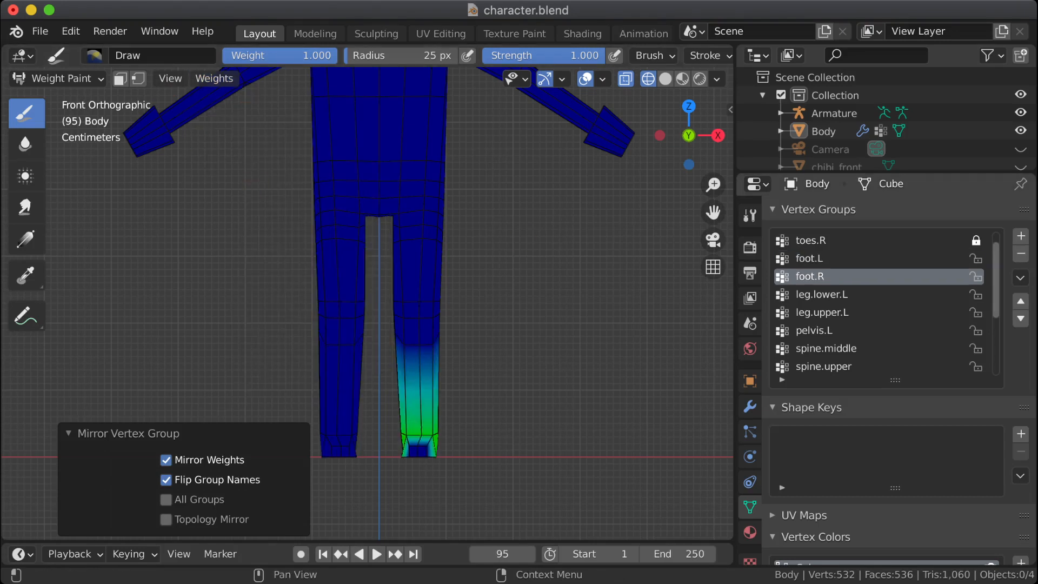
{"action": "left_click", "coordinate": [865, 258]}
{"action": "left_click", "coordinate": [865, 276]}
{"action": "left_click", "coordinate": [865, 259]}
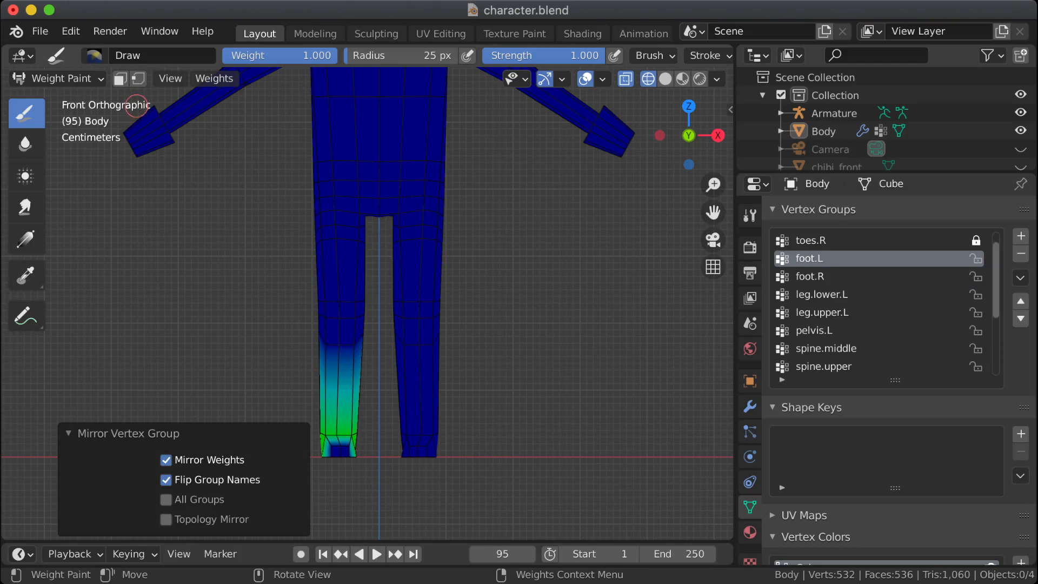
{"action": "left_click", "coordinate": [214, 78]}
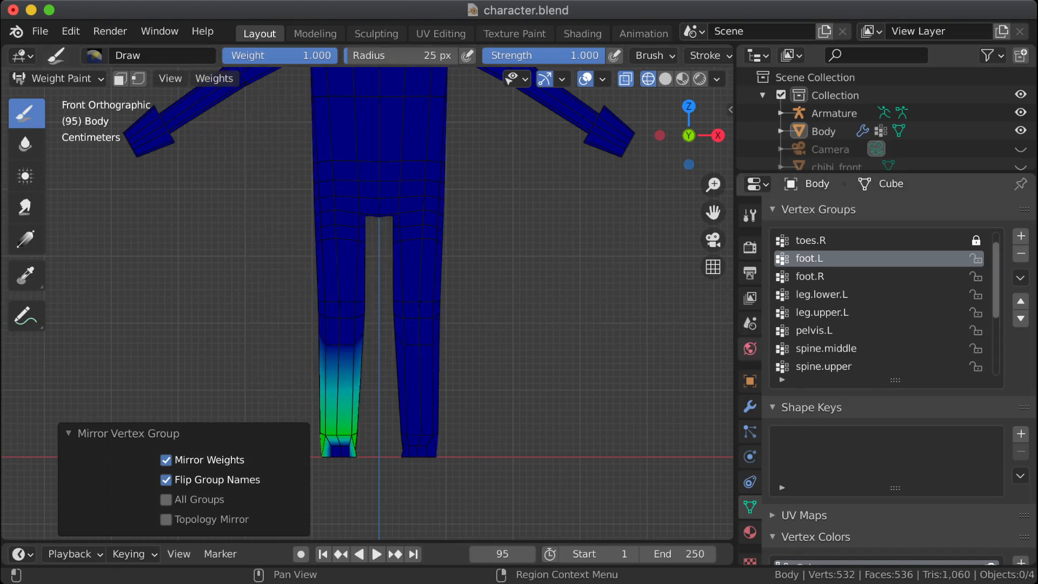
Step: Rename the foot.L vertex group directly below toes.R as foot.R
{"action": "left_click", "coordinate": [844, 241]}
{"action": "double_click", "coordinate": [832, 241]}
{"action": "key", "text": "Tab"}
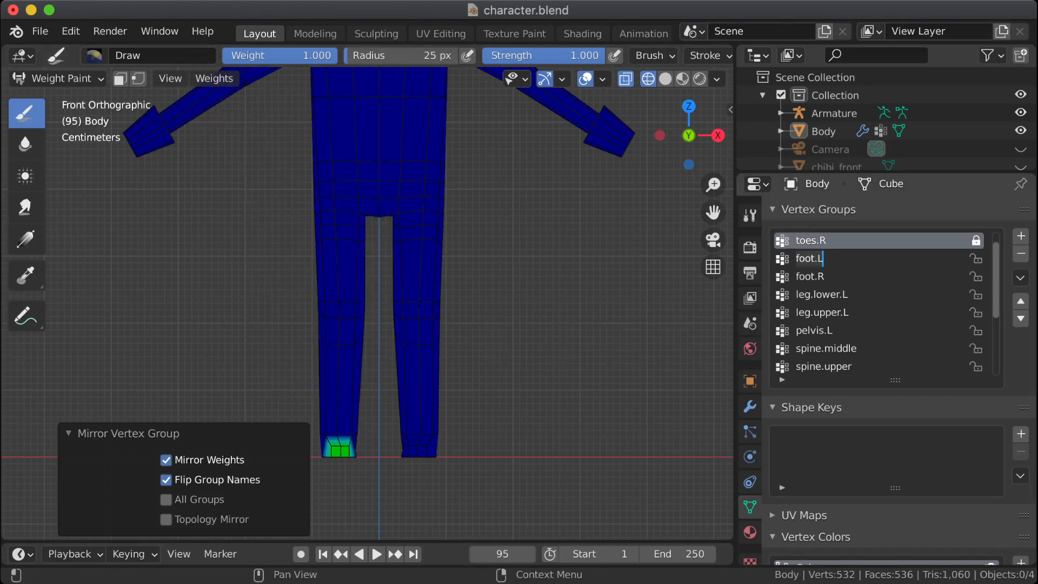
{"action": "key", "text": "BackSpace"}
{"action": "type", "text": "R"}
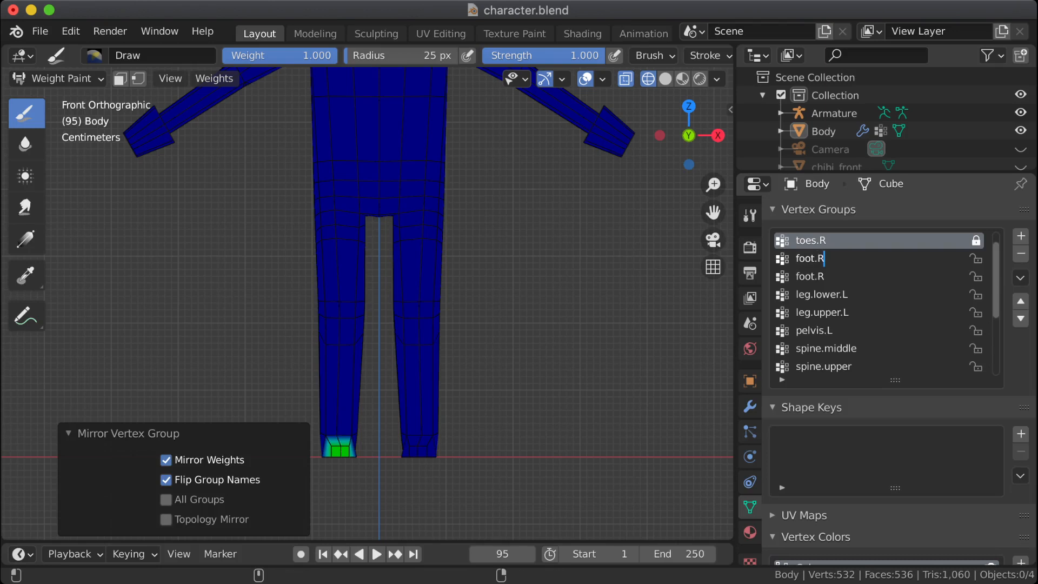
{"action": "key", "text": "Return"}
Step: Rename the original foot.R vertex group, directly above leg.lower.L, as foot.L
{"action": "left_click", "coordinate": [817, 277]}
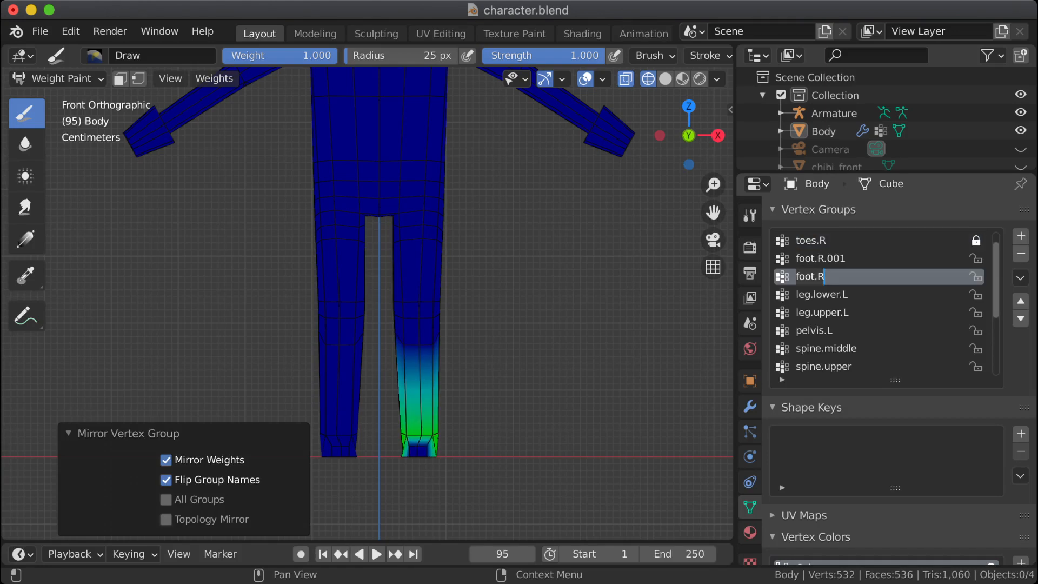
{"action": "double_click", "coordinate": [817, 276]}
{"action": "key", "text": "BackSpace"}
{"action": "type", "text": "L"}
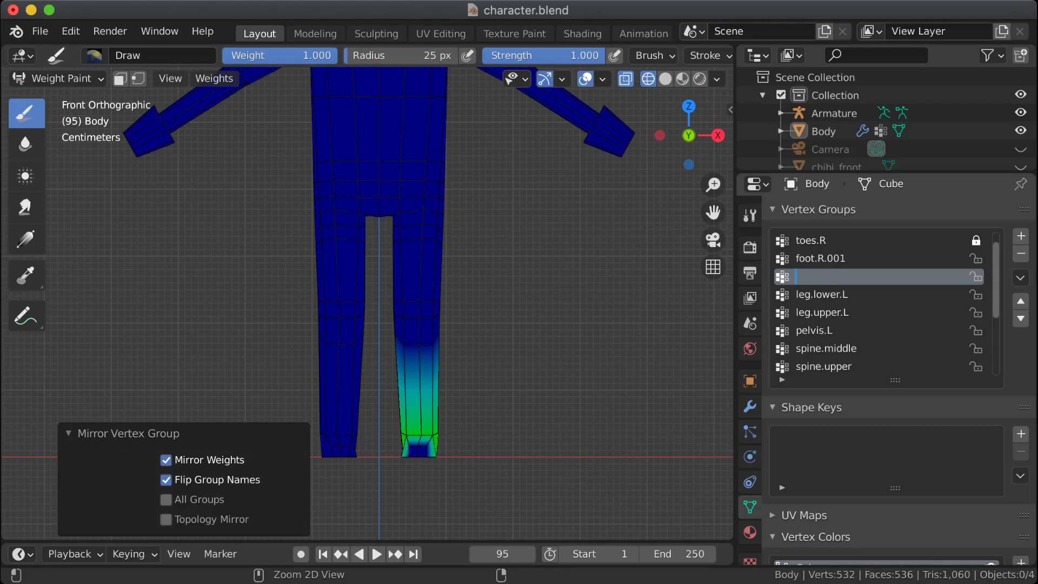
{"action": "key", "text": "Return"}
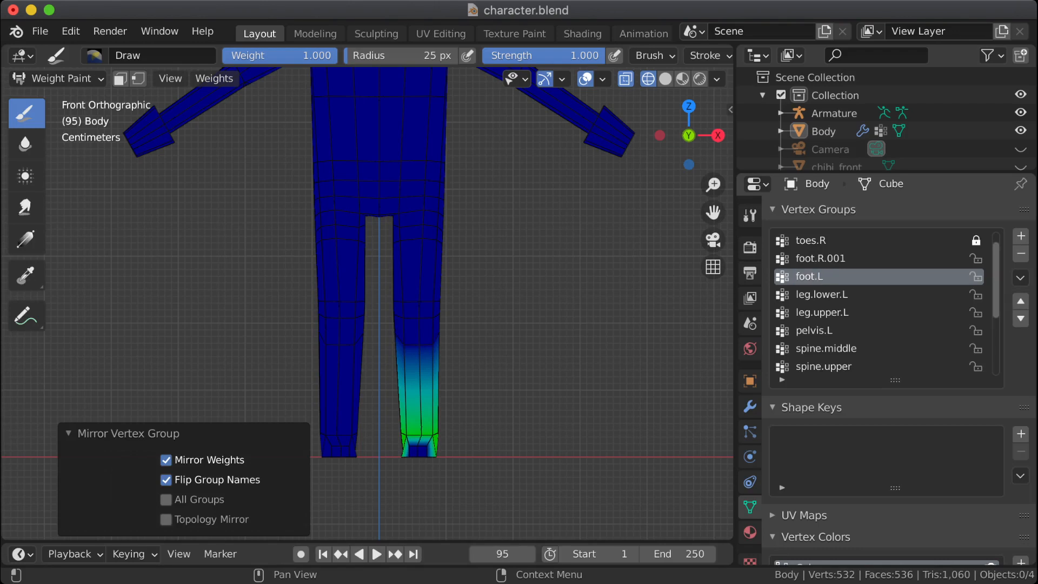
Step: Strip the numeric suffix from the foot group below toes.R so that it is named foot.R
{"action": "double_click", "coordinate": [844, 259]}
{"action": "left_click", "coordinate": [846, 258]}
{"action": "key", "text": "BackSpace"}
{"action": "key", "text": "BackSpace"}
{"action": "key", "text": "BackSpace"}
{"action": "key", "text": "BackSpace"}
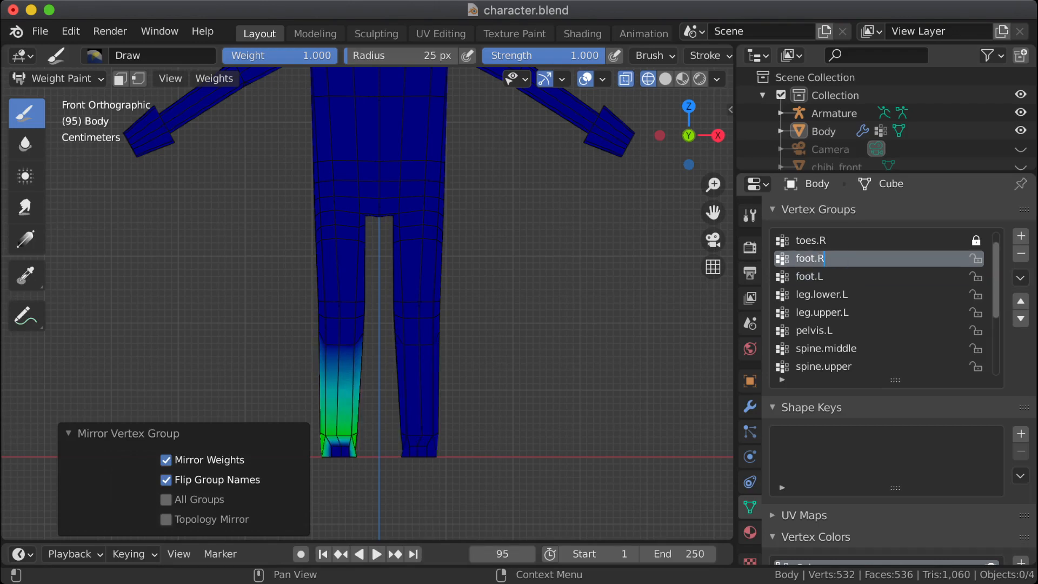
Step: Compare the weights of foot.L and foot.R, and lock both vertex groups
{"action": "left_click", "coordinate": [843, 276]}
{"action": "left_click", "coordinate": [843, 258]}
{"action": "left_click", "coordinate": [844, 276]}
{"action": "left_click", "coordinate": [843, 258]}
{"action": "left_click", "coordinate": [976, 258]}
{"action": "left_click", "coordinate": [976, 277]}
Step: Check the leg.lower.L and leg.upper.L weights, and enter Edit Mode with leg.lower.L as the active group
{"action": "left_click", "coordinate": [843, 295]}
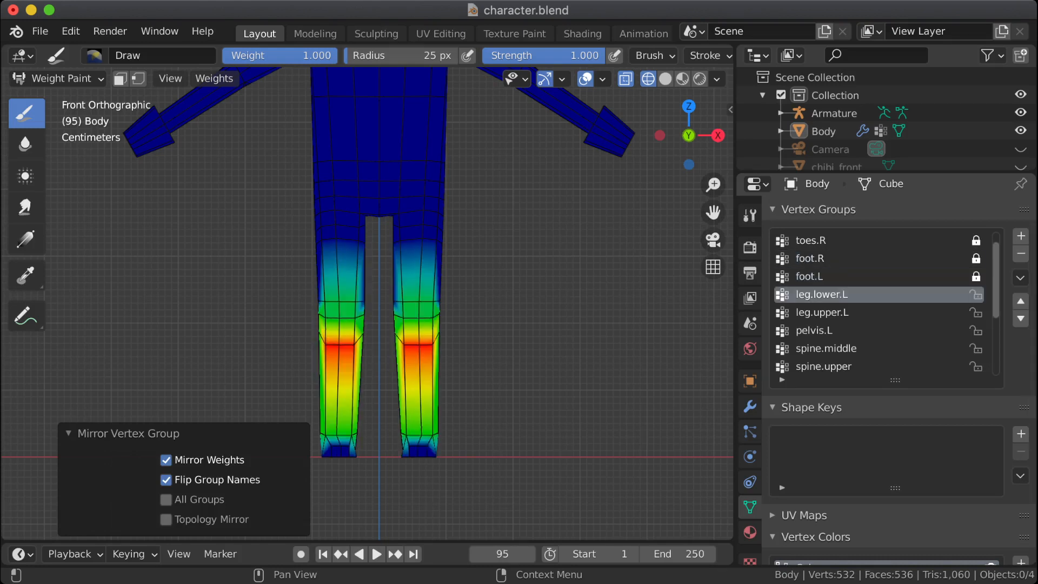
{"action": "left_click", "coordinate": [844, 312]}
{"action": "left_click", "coordinate": [843, 294]}
{"action": "key", "text": "Tab"}
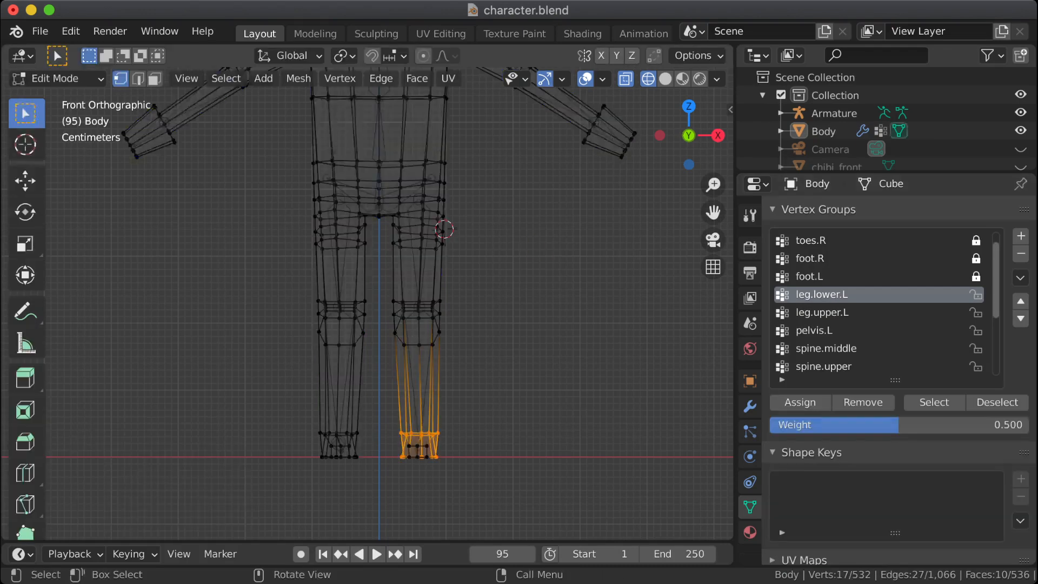
{"action": "left_click", "coordinate": [298, 79]}
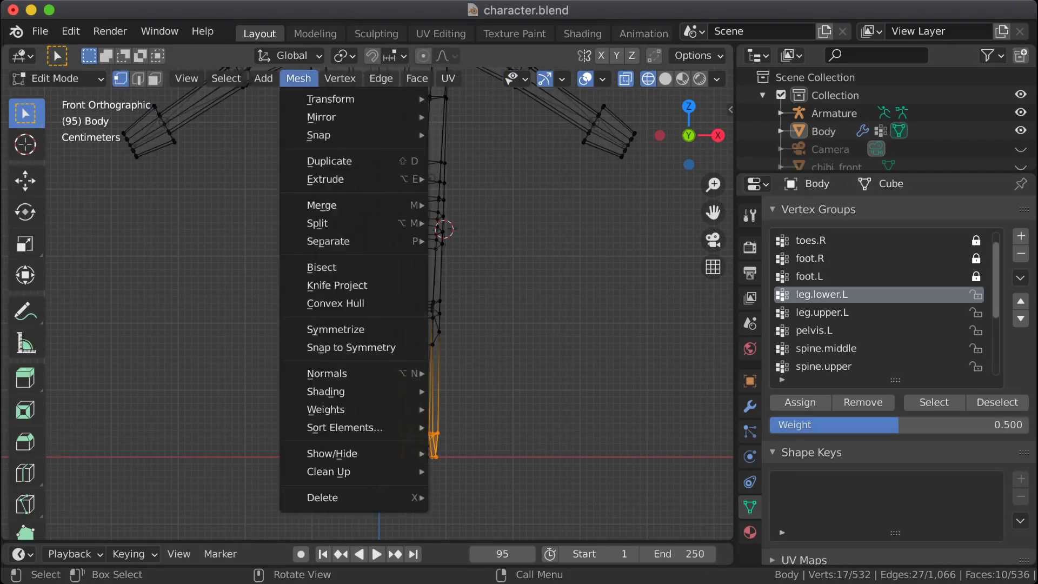
{"action": "mouse_move", "coordinate": [339, 79]}
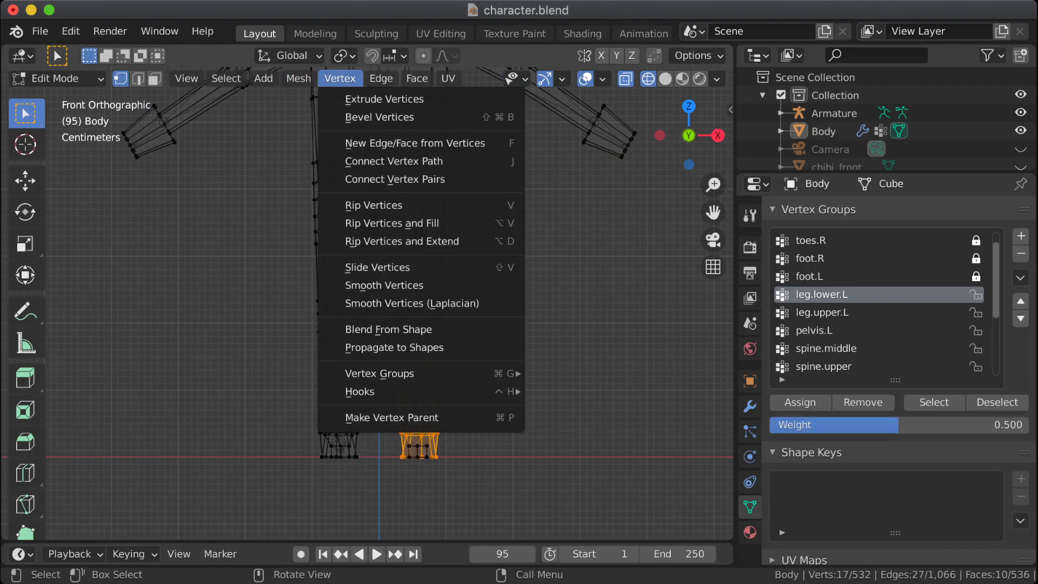
{"action": "mouse_move", "coordinate": [378, 373]}
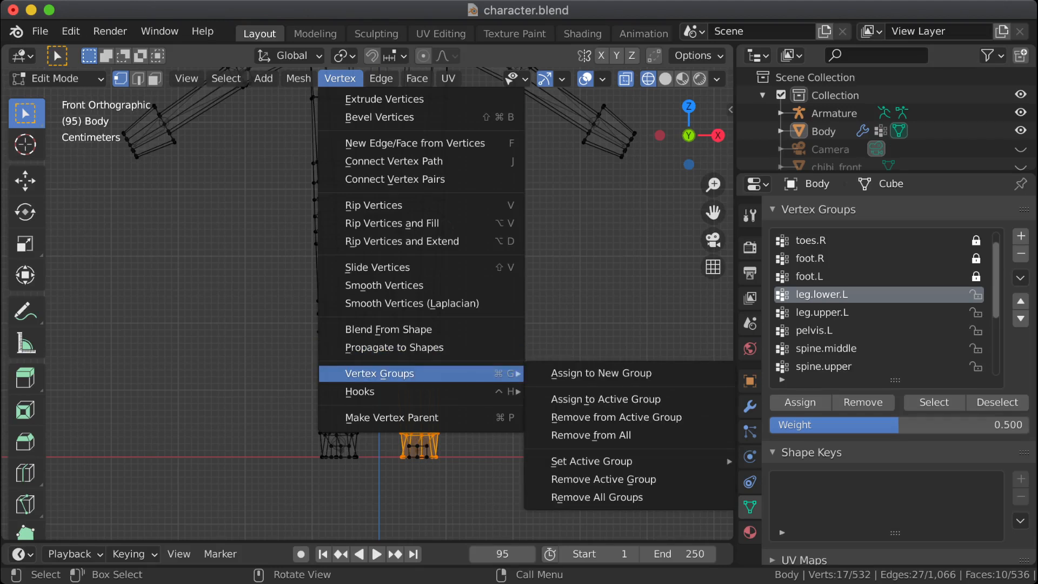
{"action": "left_click", "coordinate": [605, 399]}
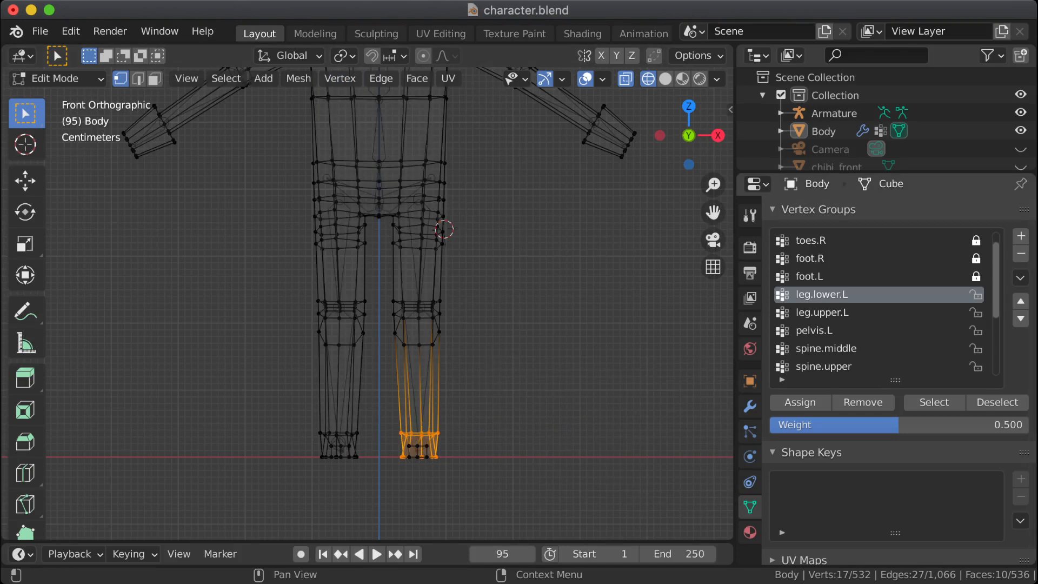
{"action": "left_click", "coordinate": [822, 313]}
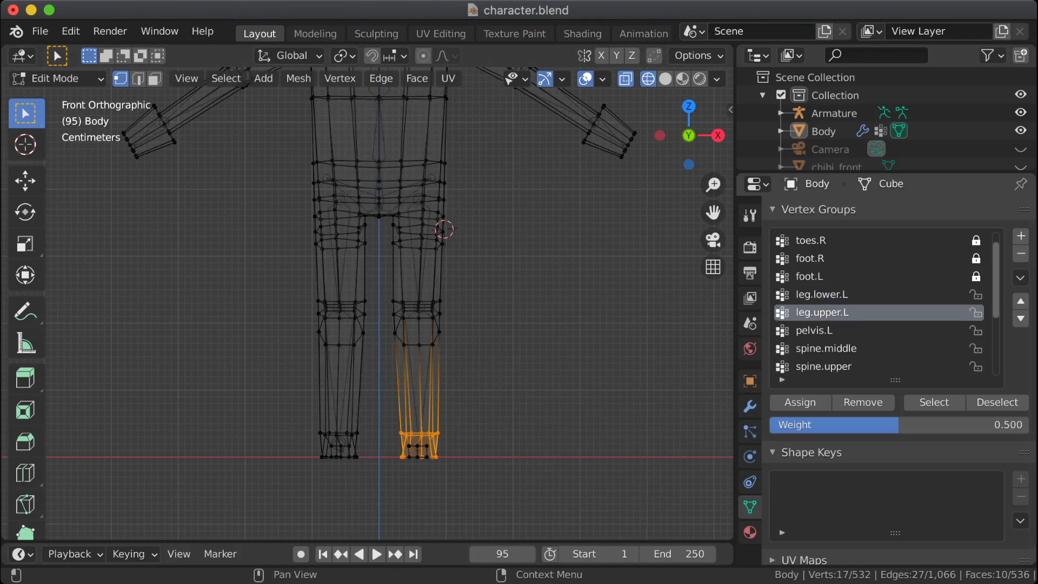
{"action": "left_click", "coordinate": [823, 295]}
{"action": "left_click", "coordinate": [840, 312]}
{"action": "left_click", "coordinate": [822, 295]}
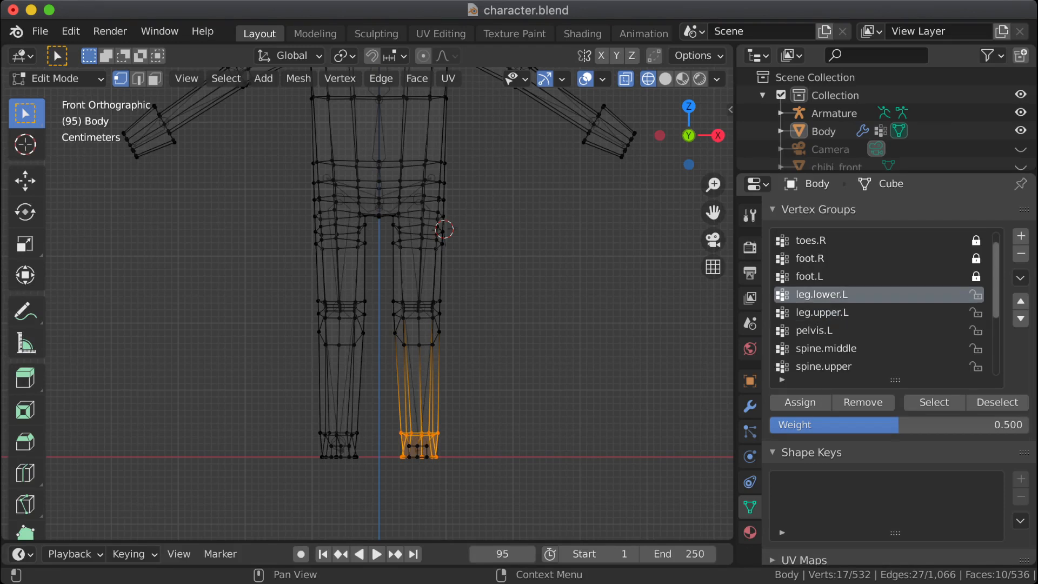
Step: Remove all vertices of the character's right leg from leg.lower.L and select only the vertices still in the group
{"action": "left_click", "coordinate": [934, 403]}
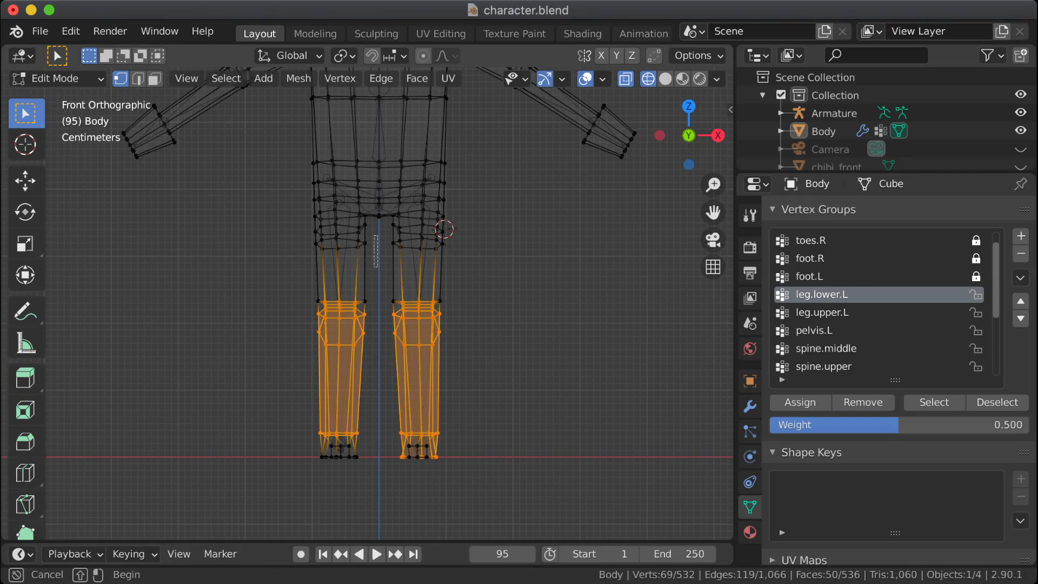
{"action": "left_click_drag", "start_coordinate": [378, 235], "coordinate": [296, 504]}
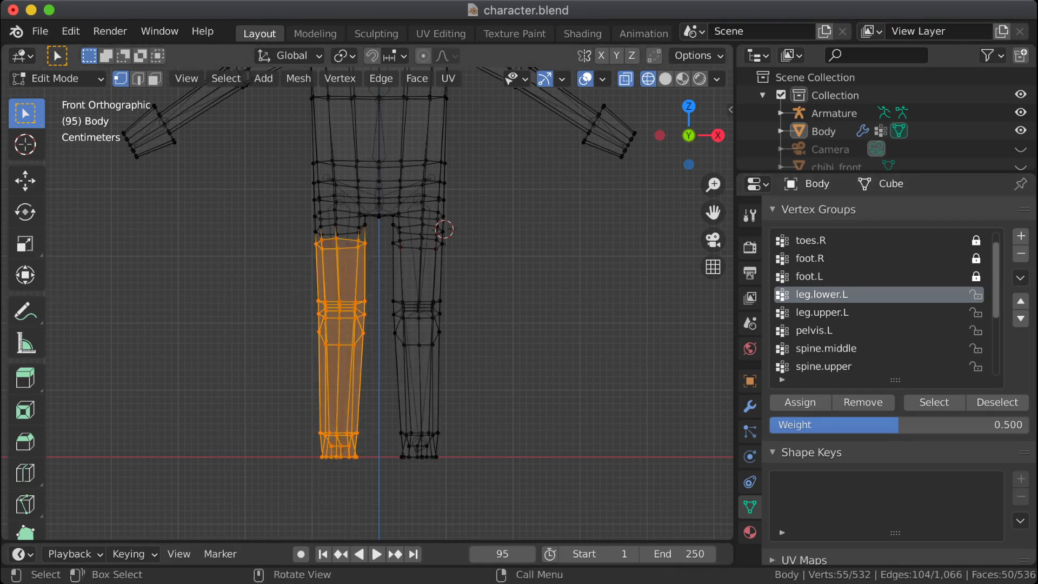
{"action": "left_click", "coordinate": [863, 402]}
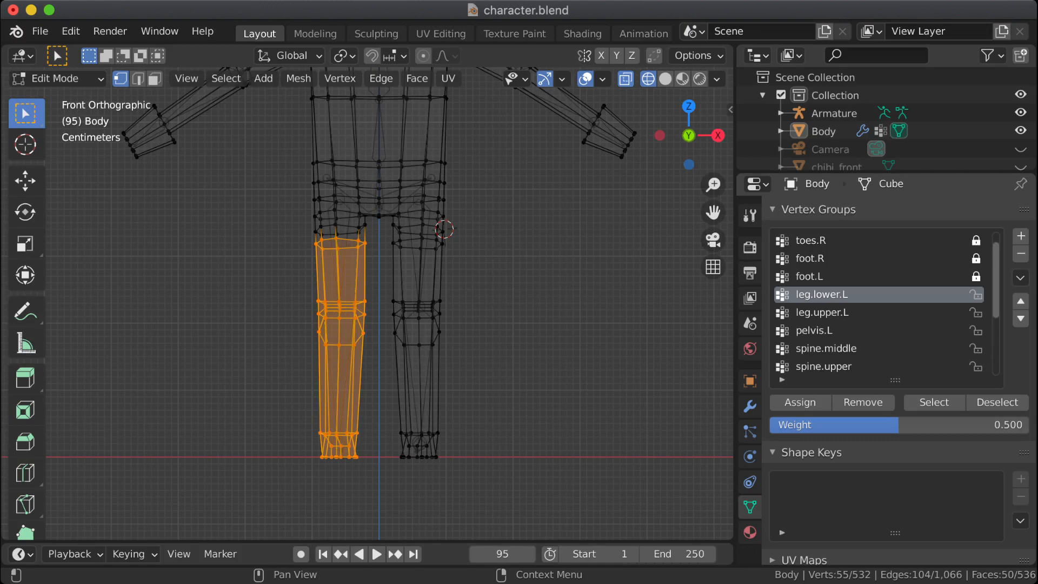
{"action": "left_click", "coordinate": [822, 312]}
{"action": "left_click", "coordinate": [833, 296]}
{"action": "key", "text": "alt+a"}
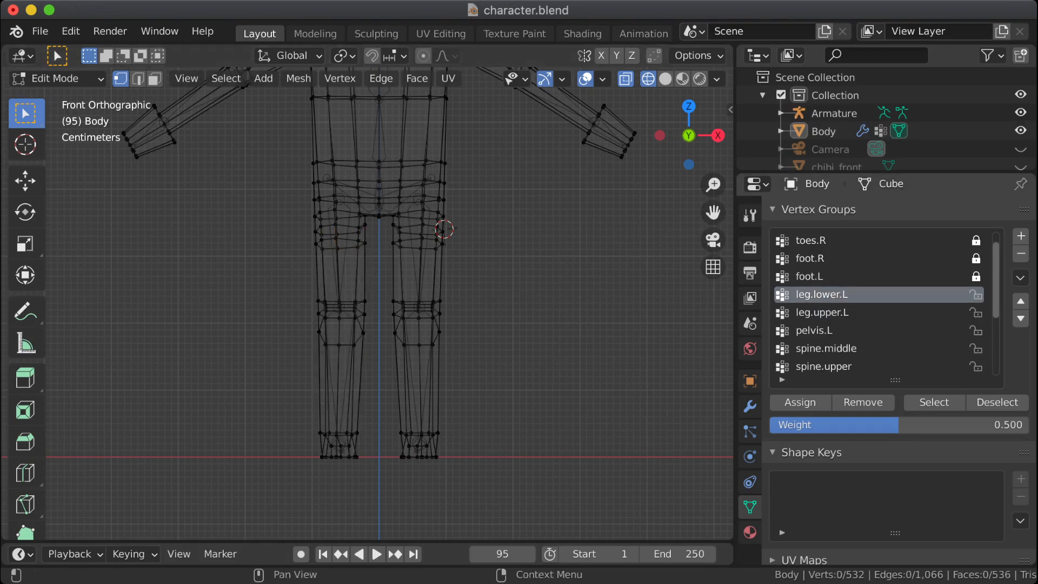
{"action": "left_click", "coordinate": [935, 402]}
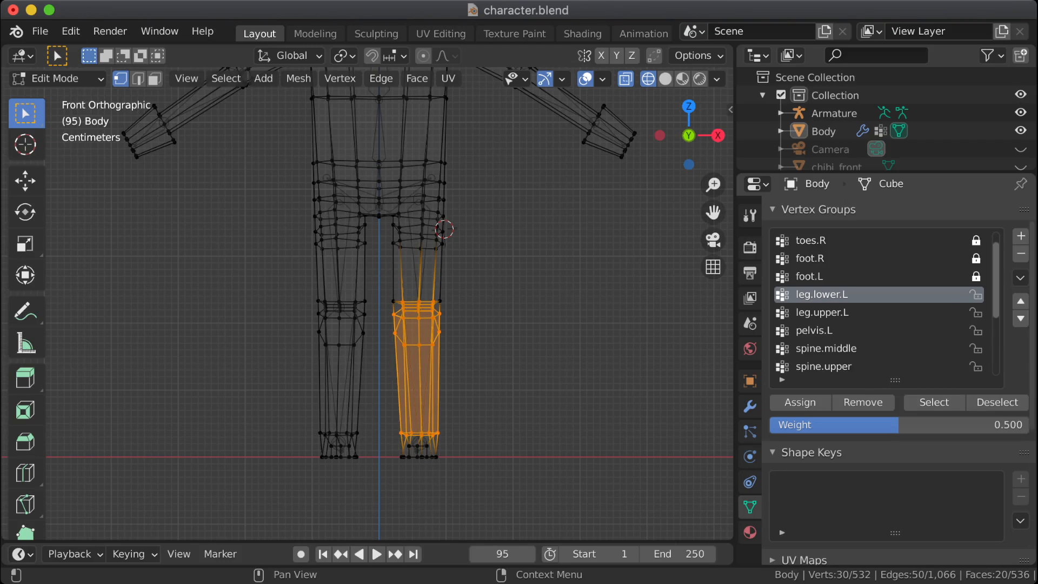
Step: Sort the vertex groups by bone hierarchy and look through the reordered list
{"action": "left_click", "coordinate": [1020, 277]}
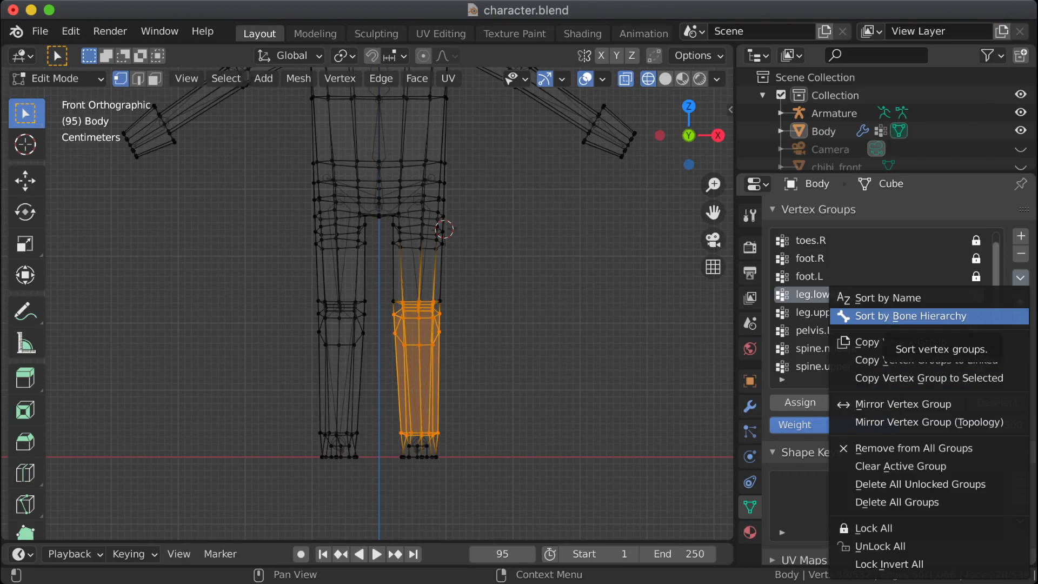
{"action": "left_click", "coordinate": [911, 316]}
{"action": "scroll", "coordinate": [879, 303], "scroll_direction": "down", "scroll_amount": 4}
{"action": "scroll", "coordinate": [879, 303], "scroll_direction": "up", "scroll_amount": 3}
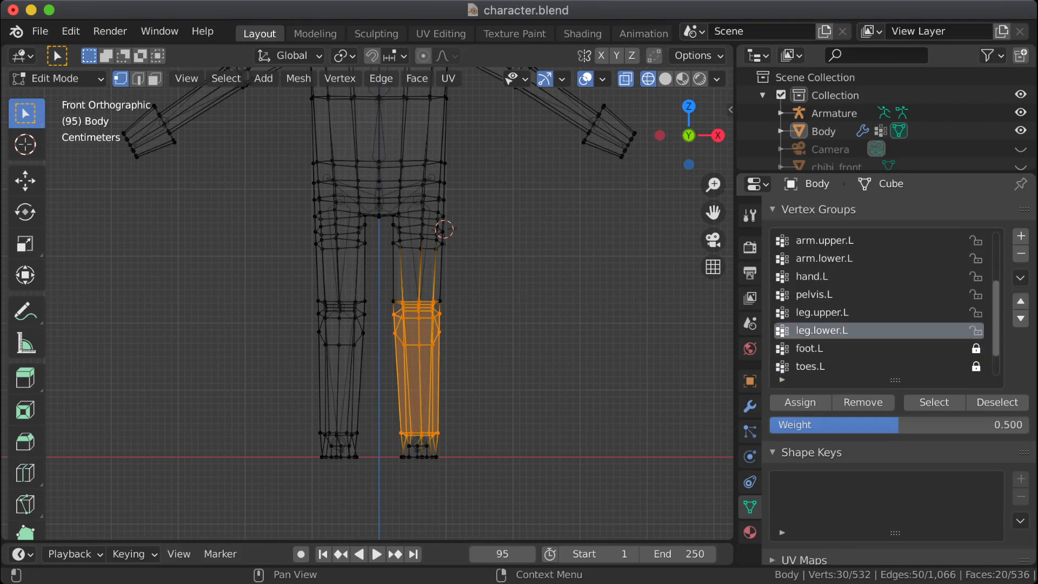
{"action": "scroll", "coordinate": [879, 303], "scroll_direction": "down", "scroll_amount": 3}
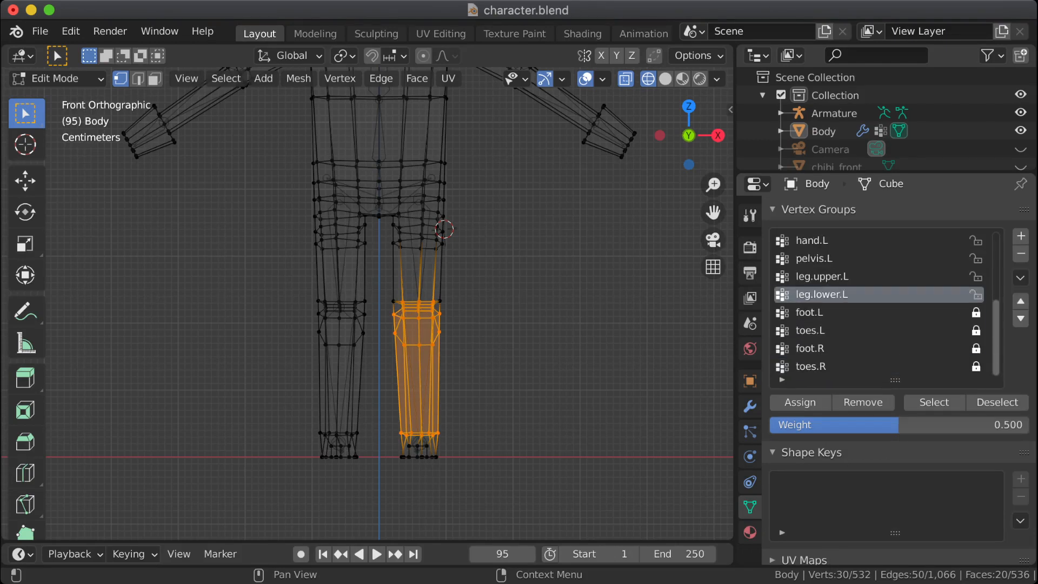
{"action": "right_click", "coordinate": [878, 294]}
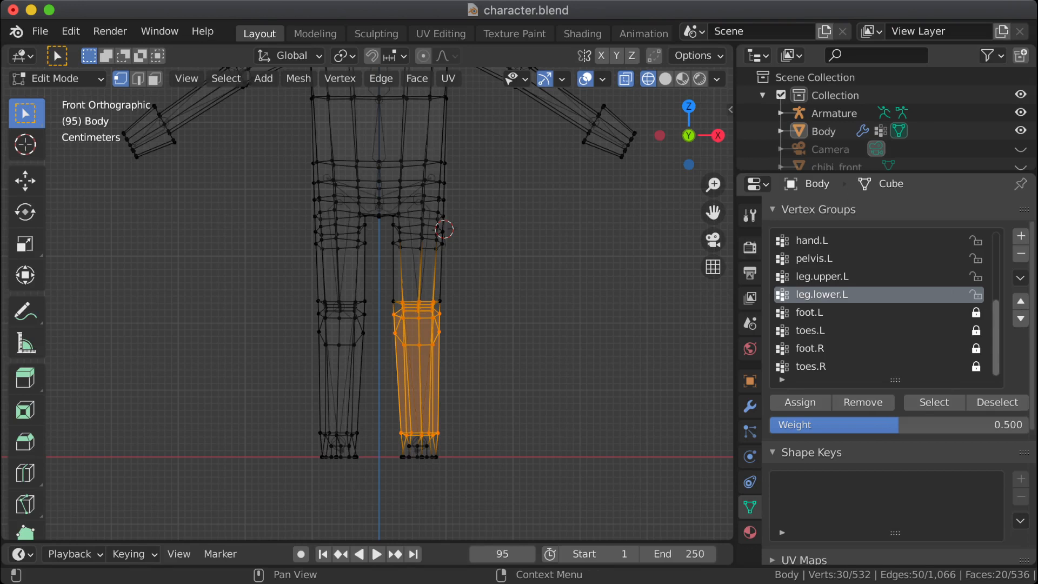
Step: Copy the leg.lower.L vertex group and rename the copy as leg.lower.R
{"action": "left_click", "coordinate": [1021, 277]}
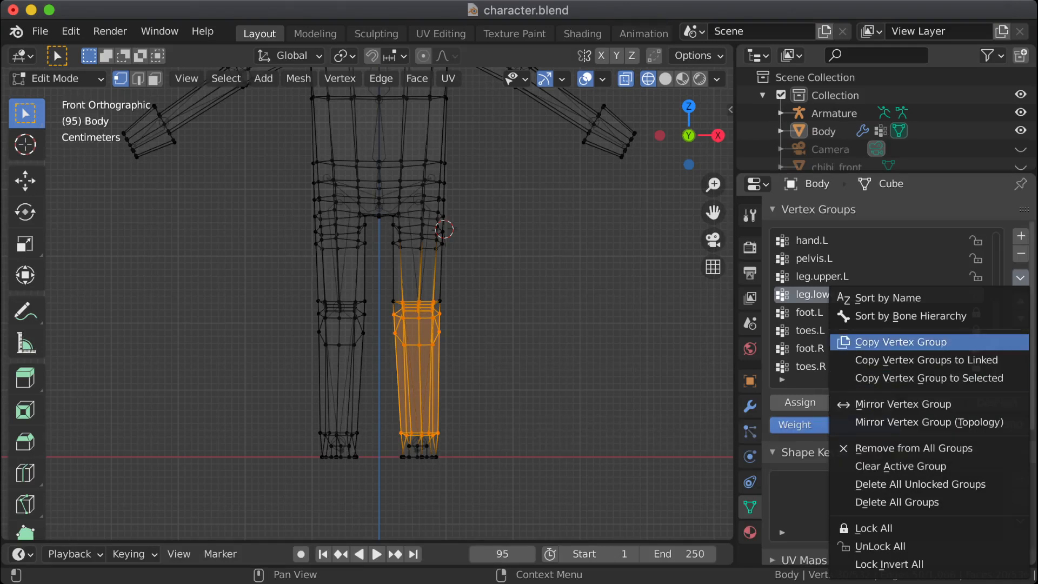
{"action": "left_click", "coordinate": [901, 342]}
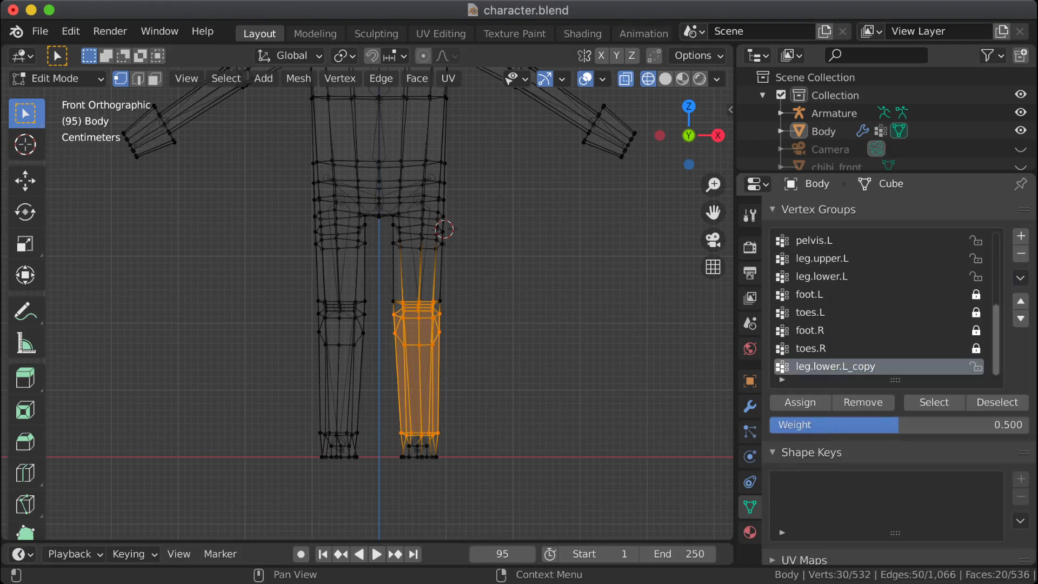
{"action": "double_click", "coordinate": [835, 367]}
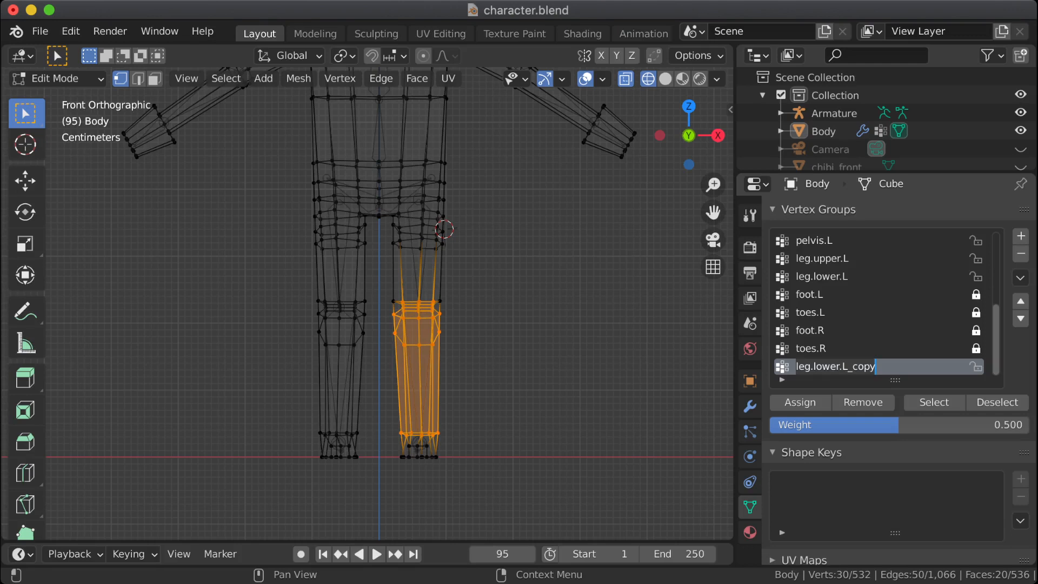
{"action": "key", "text": "End"}
{"action": "key", "text": "BackSpace"}
{"action": "key", "text": "BackSpace"}
{"action": "key", "text": "BackSpace"}
{"action": "key", "text": "BackSpace"}
{"action": "key", "text": "BackSpace"}
{"action": "key", "text": "BackSpace"}
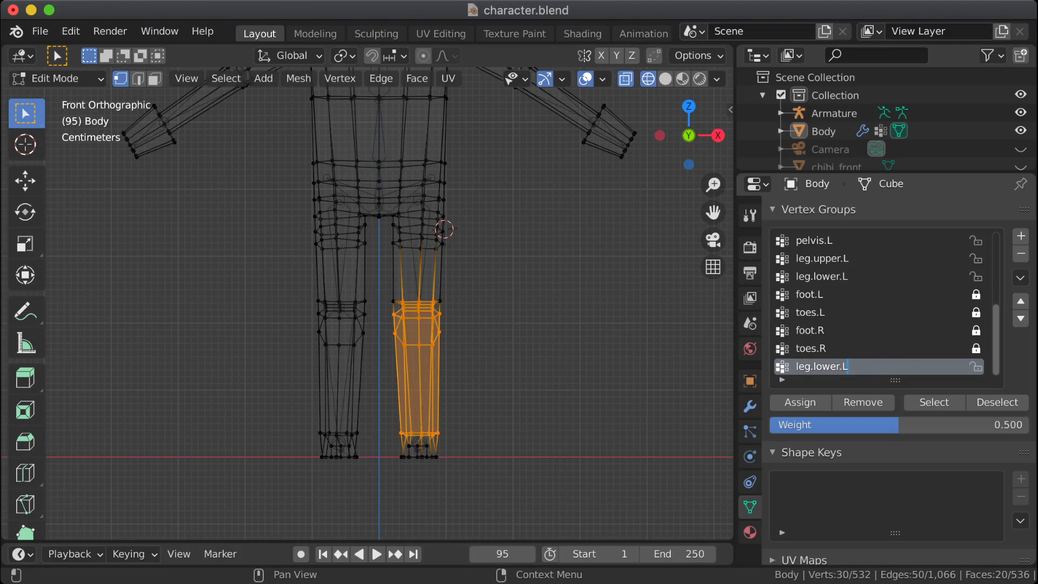
{"action": "type", "text": "R"}
{"action": "key", "text": "Return"}
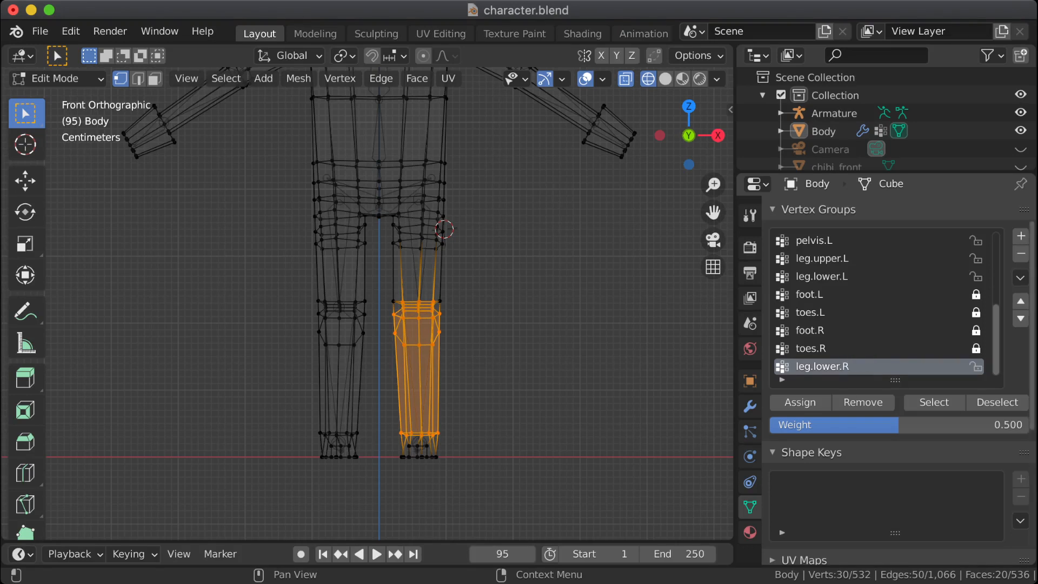
Step: Sort the vertex groups by bone hierarchy and then by name, and make leg.lower.R the active group
{"action": "left_click", "coordinate": [1020, 278]}
{"action": "left_click", "coordinate": [911, 316]}
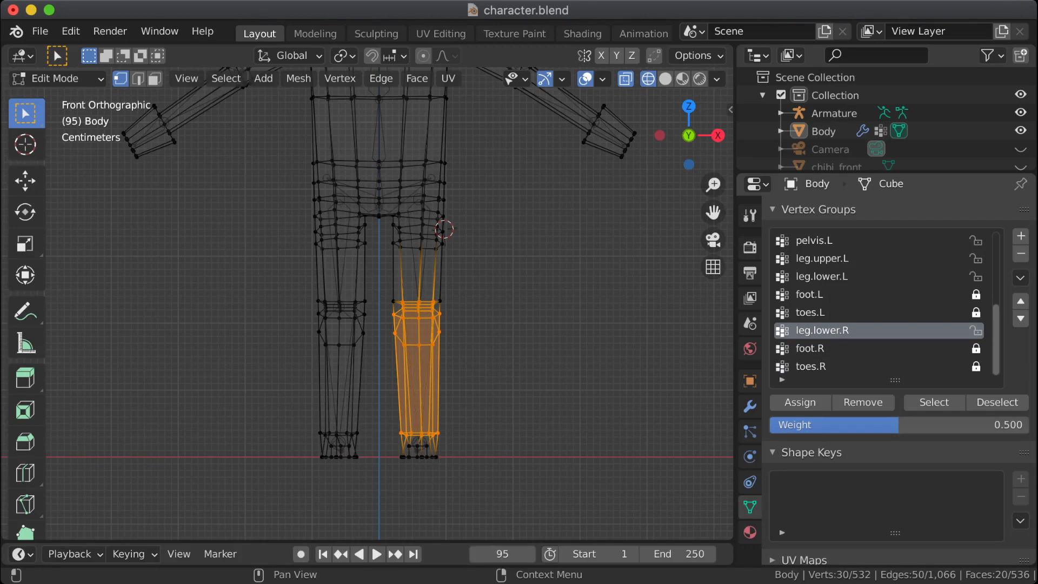
{"action": "left_click", "coordinate": [1021, 278]}
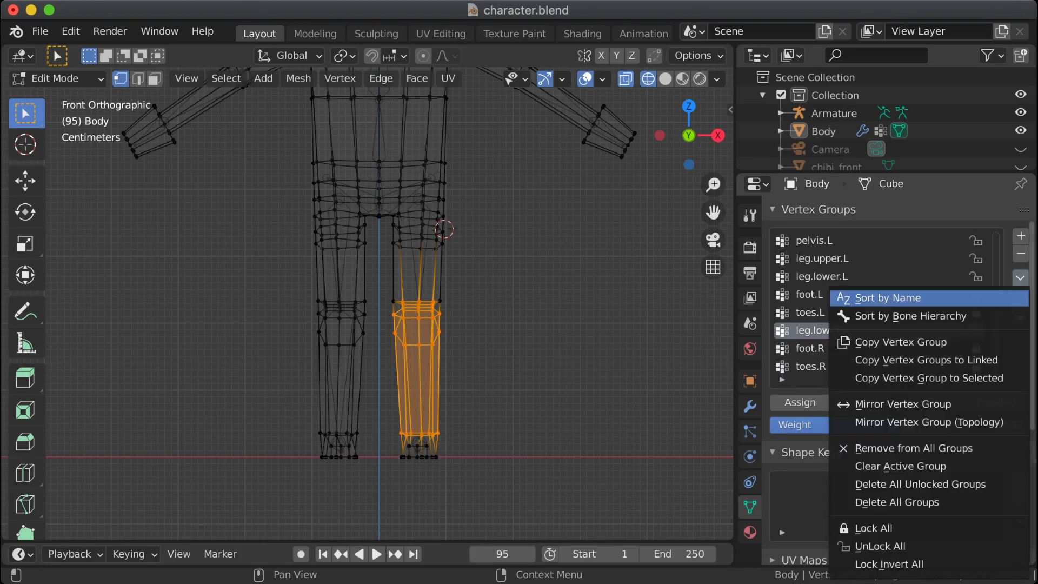
{"action": "left_click", "coordinate": [887, 298]}
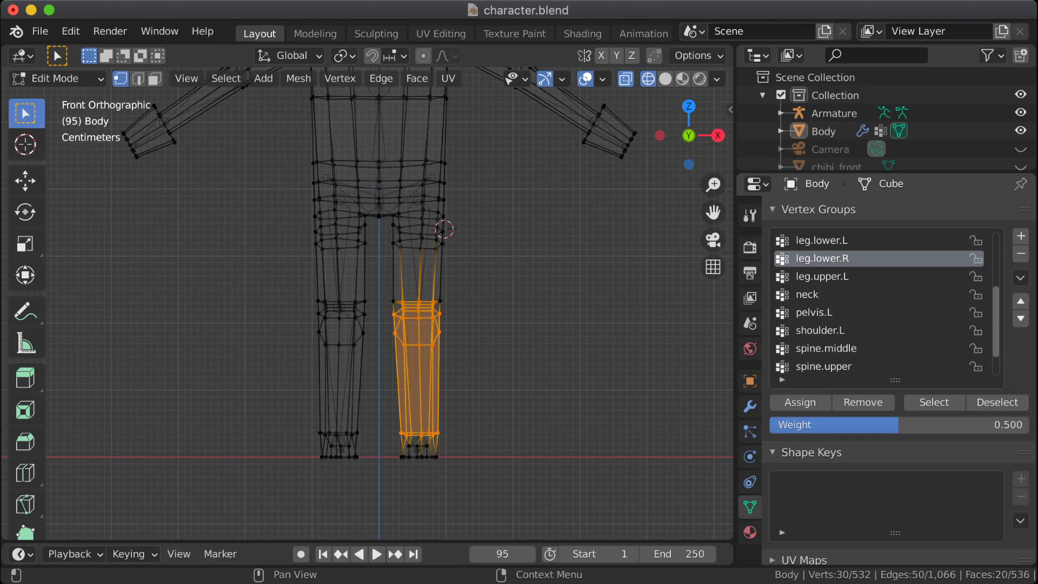
{"action": "scroll", "coordinate": [881, 295], "scroll_direction": "up", "scroll_amount": 1}
{"action": "left_click", "coordinate": [844, 259]}
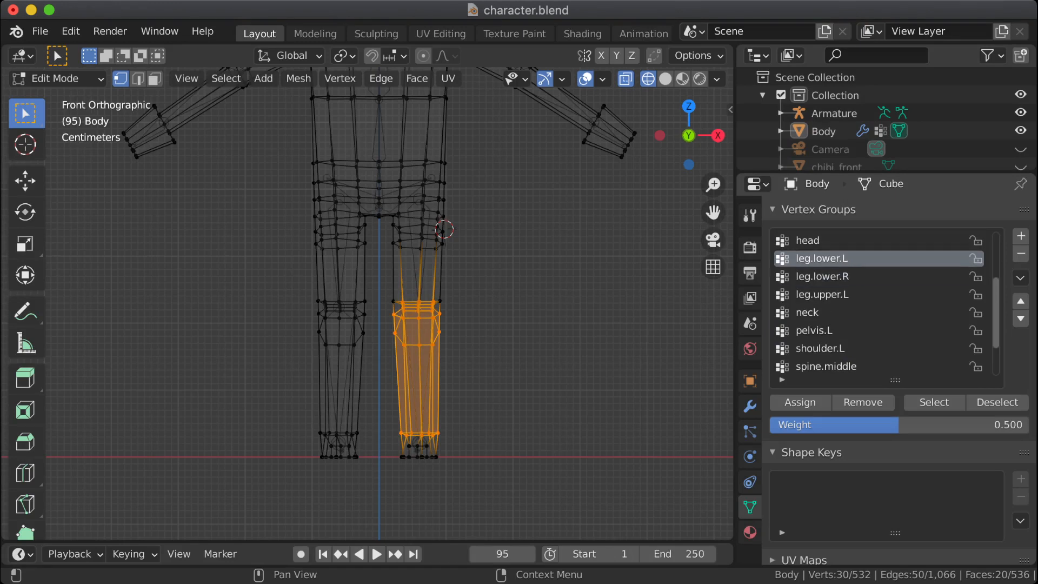
{"action": "left_click", "coordinate": [844, 276]}
{"action": "left_click", "coordinate": [844, 258]}
{"action": "left_click", "coordinate": [843, 276]}
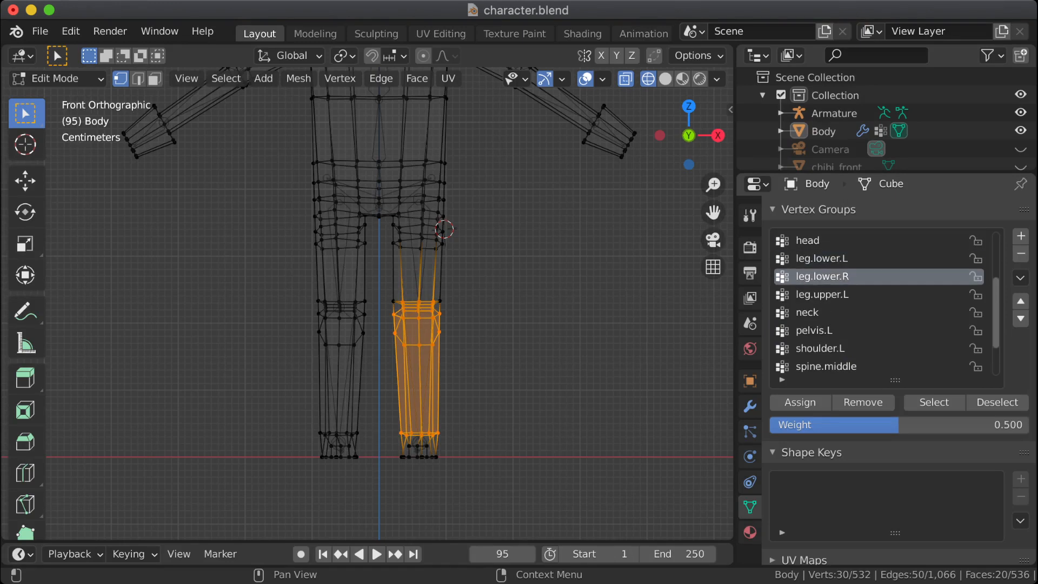
Step: Deselect all vertices, mirror the leg.lower.L weights in Weight Paint mode with flipped group names, and show leg.lower.R
{"action": "key", "text": "alt+a"}
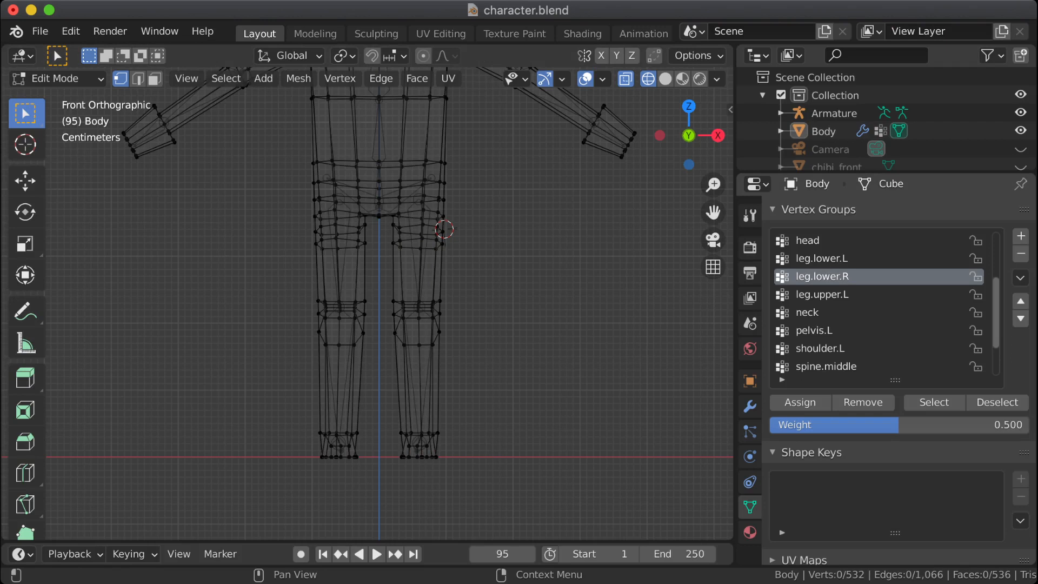
{"action": "left_click", "coordinate": [55, 78]}
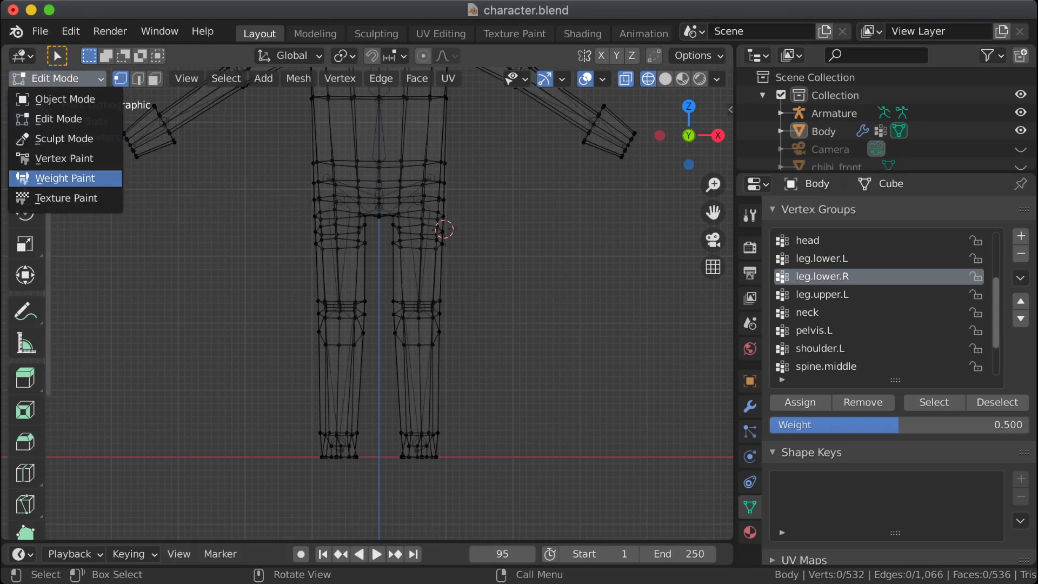
{"action": "left_click", "coordinate": [65, 178]}
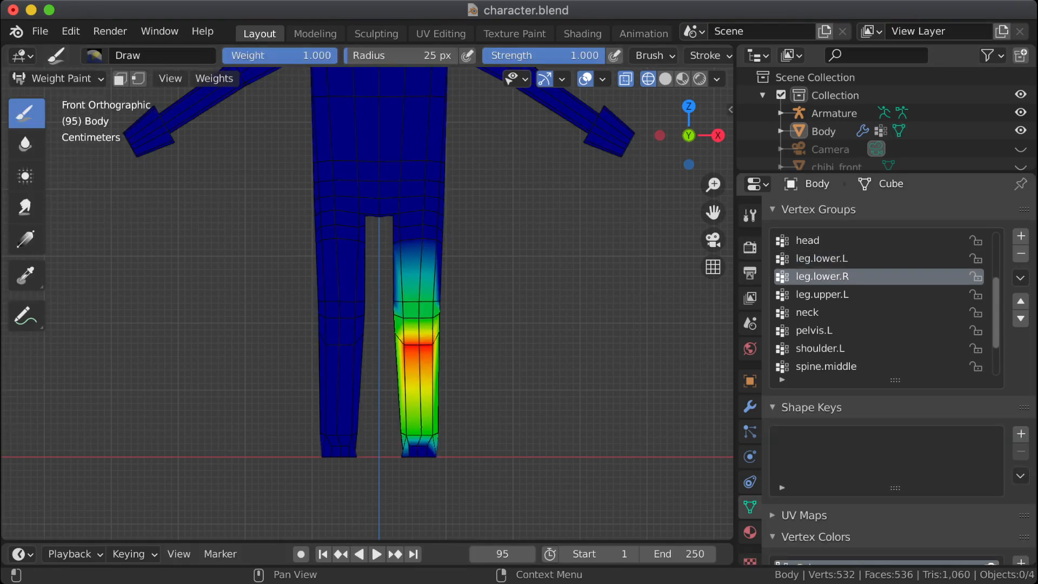
{"action": "left_click", "coordinate": [822, 258]}
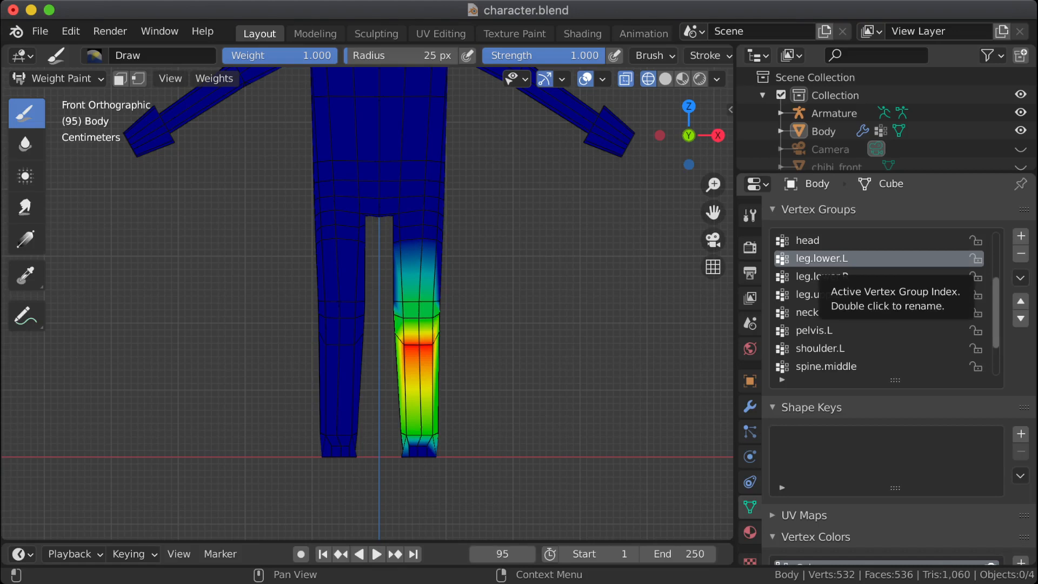
{"action": "left_click", "coordinate": [214, 78]}
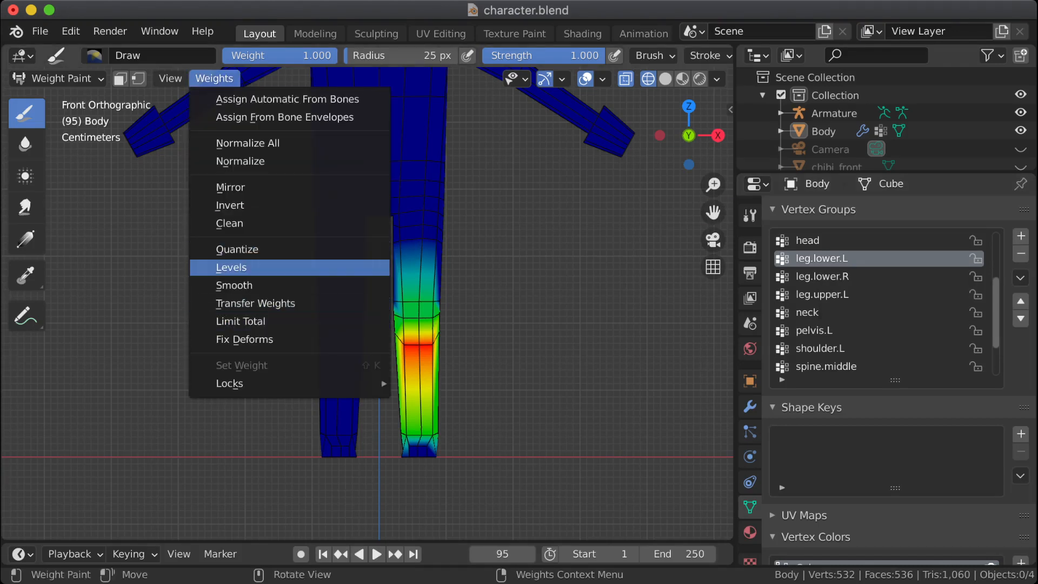
{"action": "left_click", "coordinate": [261, 187]}
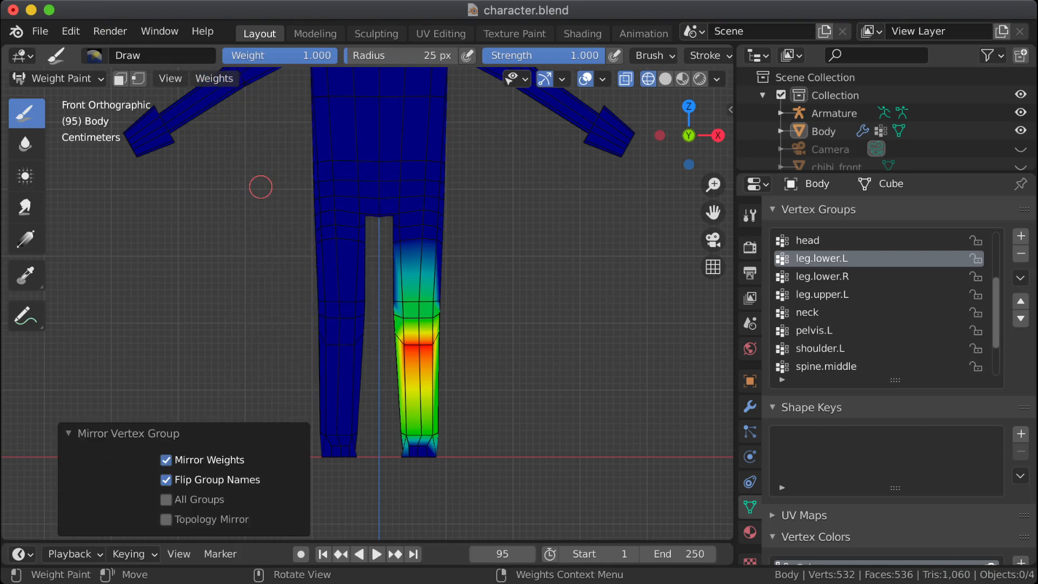
{"action": "left_click", "coordinate": [822, 277]}
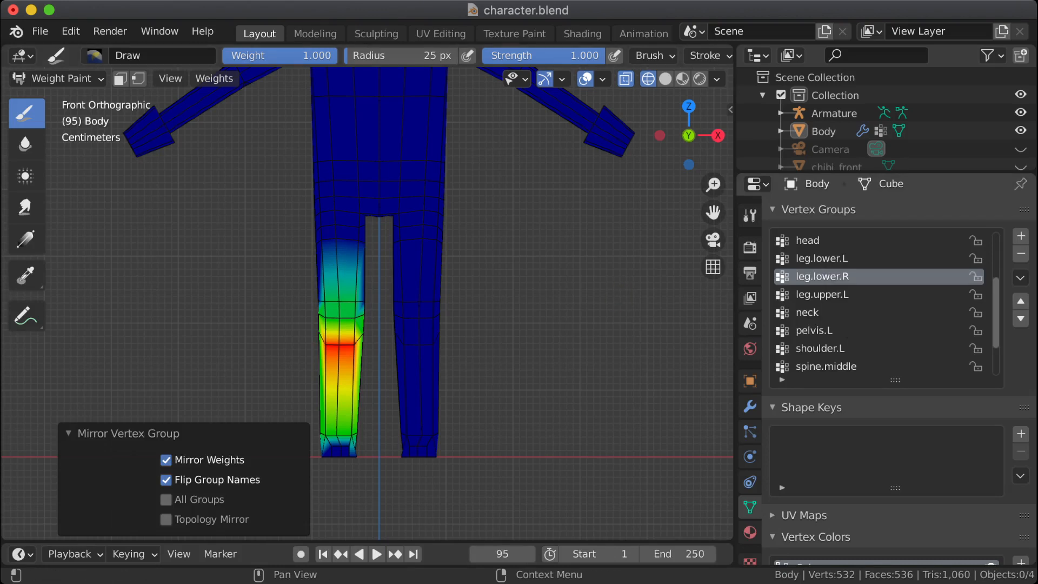
Step: Check the weights of the other vertex groups above and below leg.lower.R in the list
{"action": "left_click", "coordinate": [833, 295]}
{"action": "left_click", "coordinate": [833, 313]}
{"action": "left_click", "coordinate": [833, 294]}
{"action": "left_click", "coordinate": [832, 276]}
{"action": "scroll", "coordinate": [832, 276], "scroll_direction": "up", "scroll_amount": 3}
{"action": "left_click", "coordinate": [833, 241]}
{"action": "left_click", "coordinate": [832, 258]}
{"action": "left_click", "coordinate": [832, 277]}
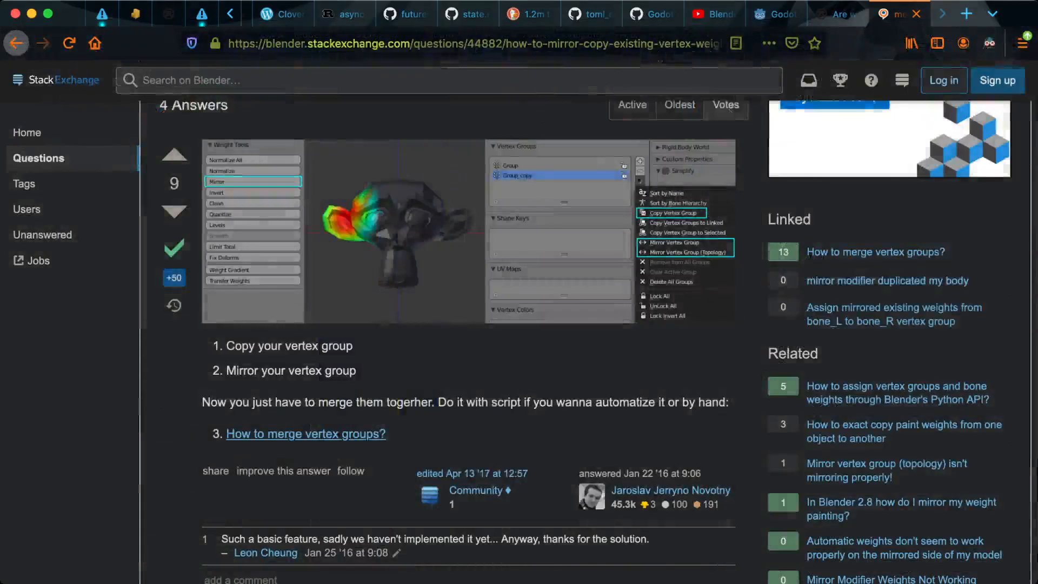
Step: Skim the Stack Exchange answers on mirroring vertex weights and search the web for "blender mirror vertex group armature"
{"action": "scroll", "coordinate": [465, 432], "scroll_direction": "down", "scroll_amount": 6}
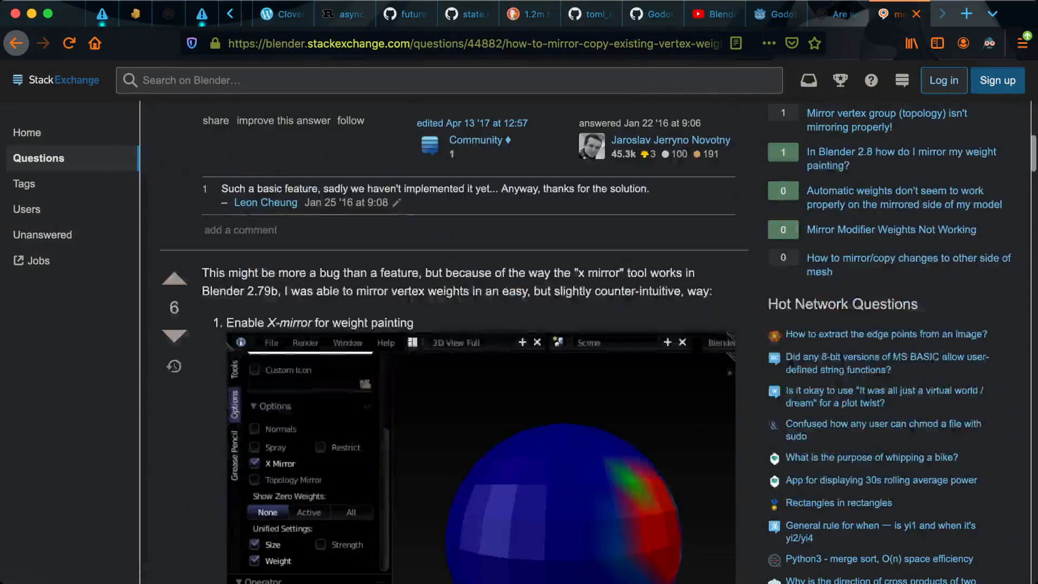
{"action": "scroll", "coordinate": [465, 433], "scroll_direction": "down", "scroll_amount": 10}
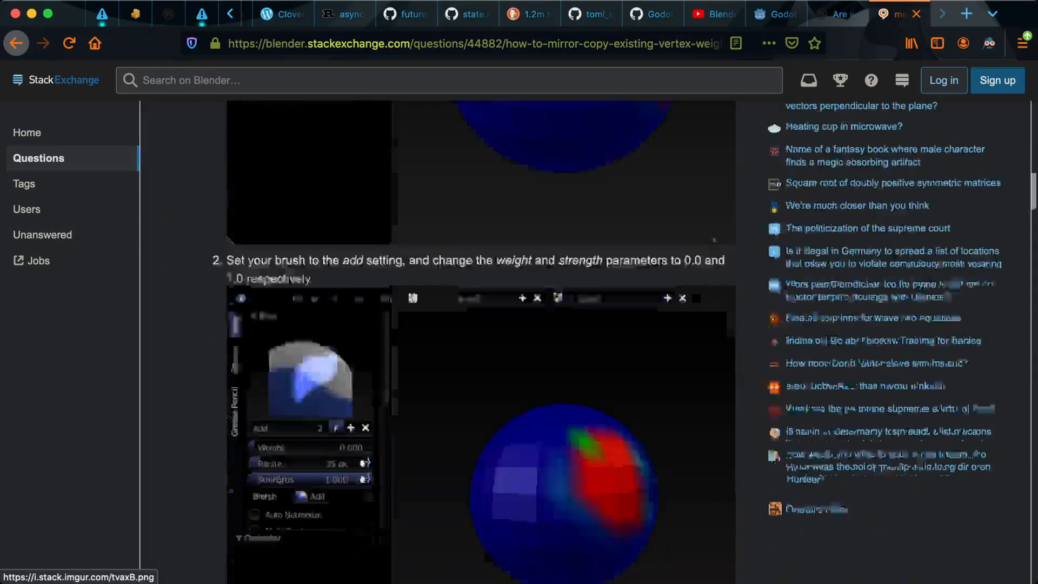
{"action": "key", "text": "ctrl+l"}
{"action": "type", "text": "blender mi"}
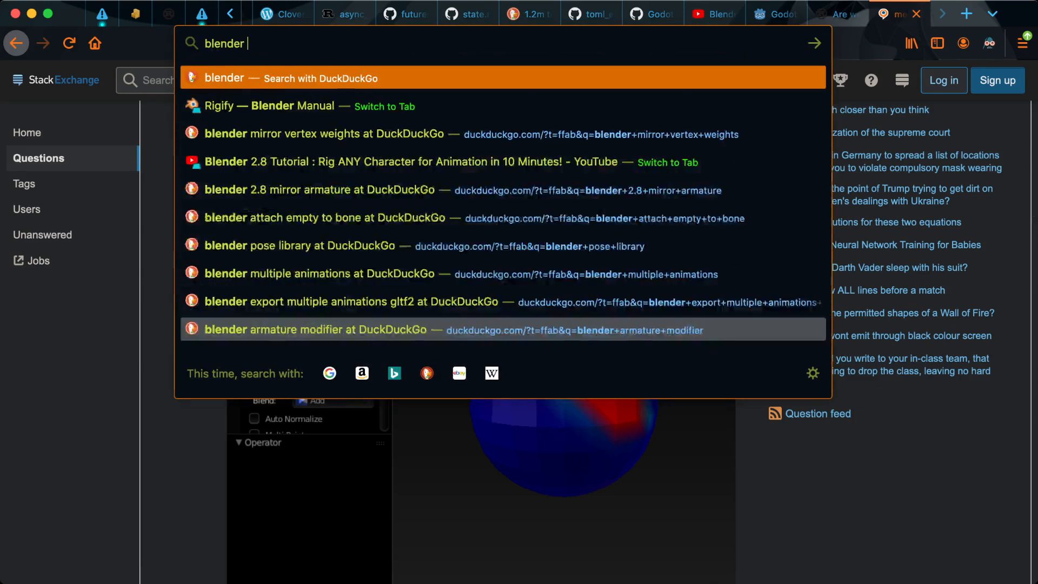
{"action": "type", "text": "ver"}
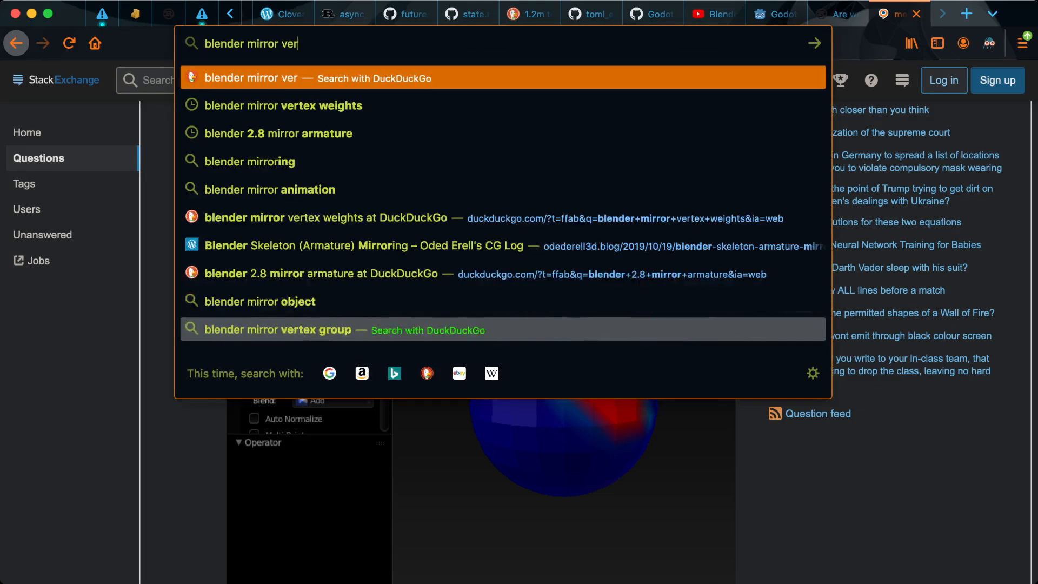
{"action": "type", "text": "tex g"}
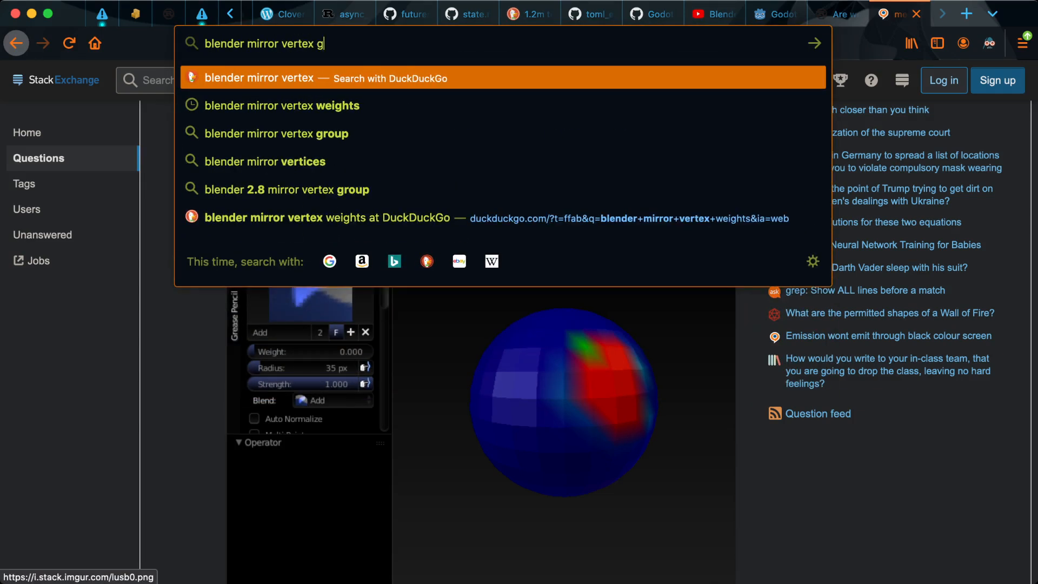
{"action": "type", "text": "roup armature"}
{"action": "key", "text": "Return"}
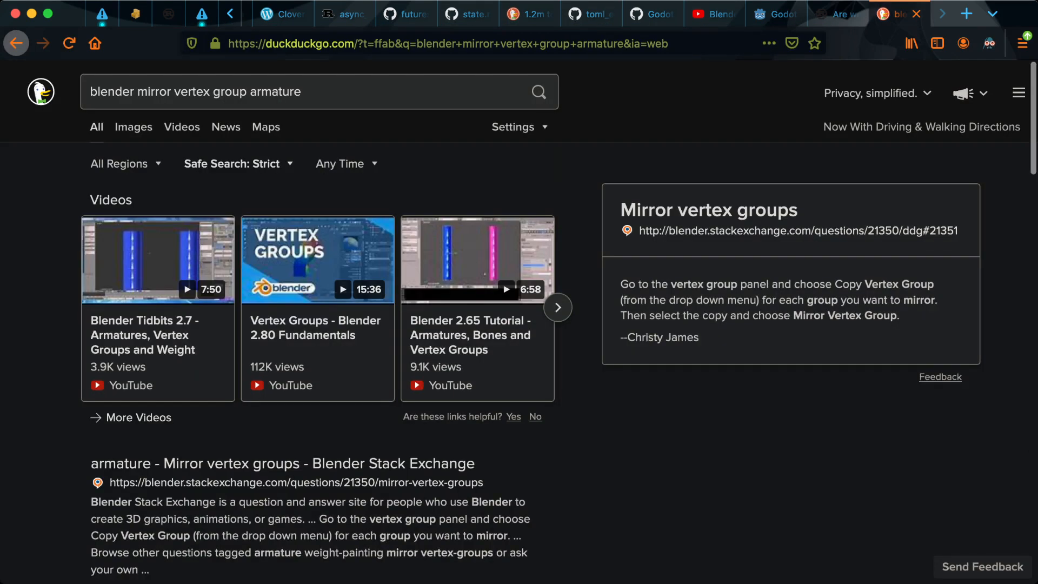
Step: Open the Blender Manual page on the Mirror Modifier and read the prerequisites of its Vertex Groups option
{"action": "scroll", "coordinate": [324, 324], "scroll_direction": "down", "scroll_amount": 6}
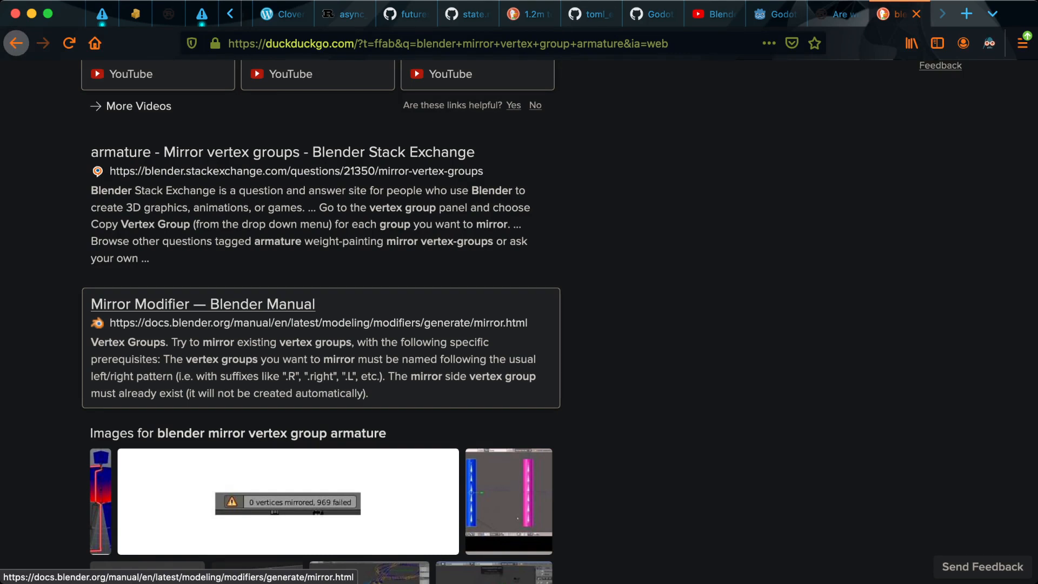
{"action": "left_click", "coordinate": [202, 304]}
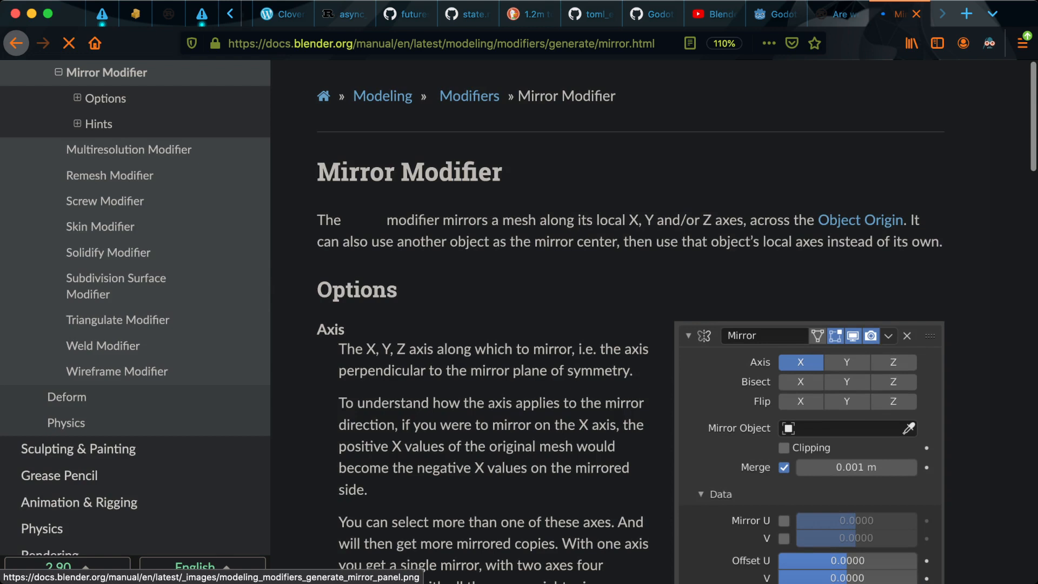
{"action": "scroll", "coordinate": [519, 324], "scroll_direction": "down", "scroll_amount": 5}
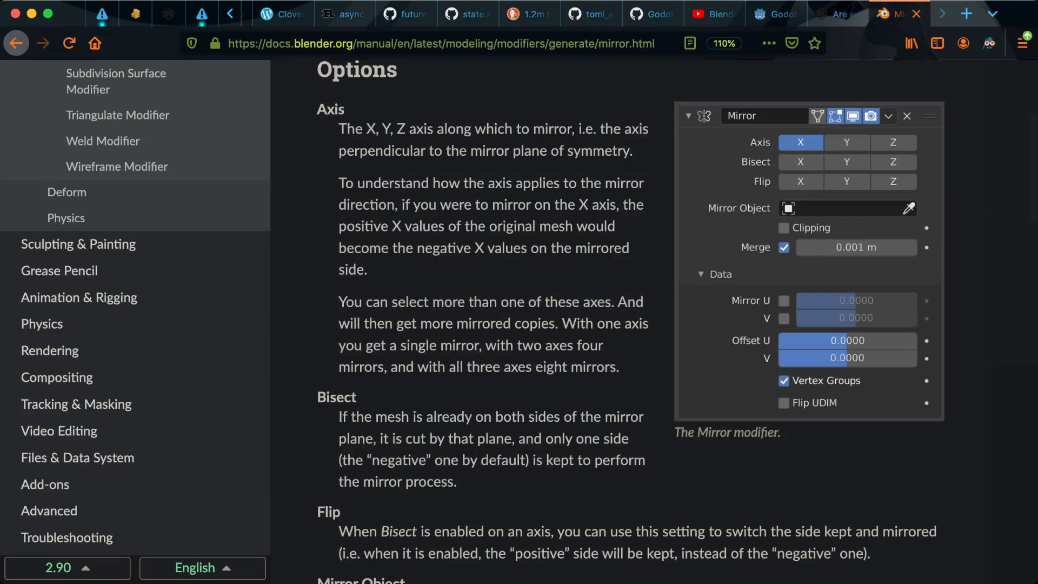
{"action": "scroll", "coordinate": [519, 324], "scroll_direction": "up", "scroll_amount": 4}
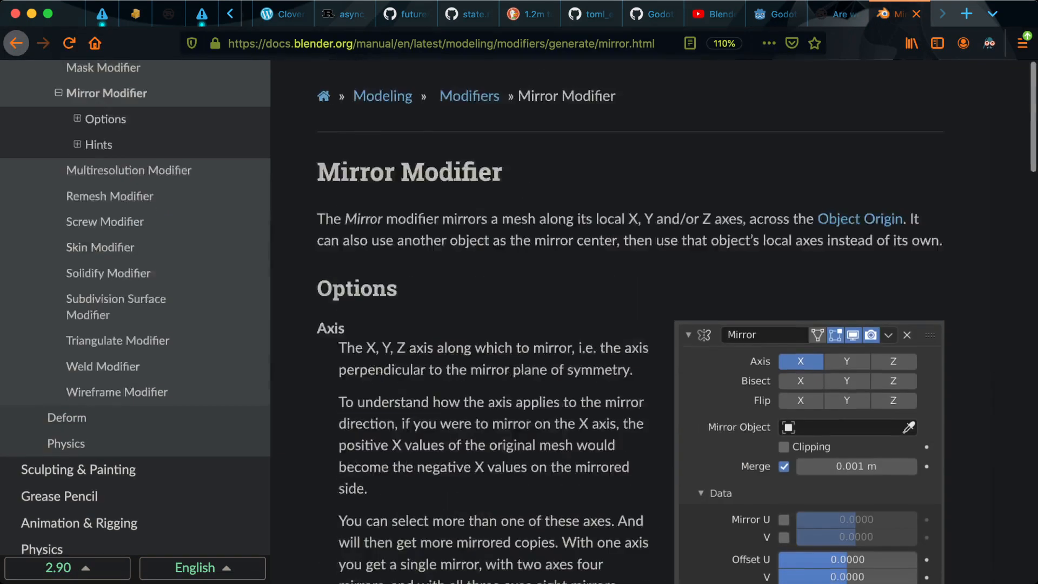
{"action": "scroll", "coordinate": [519, 324], "scroll_direction": "down", "scroll_amount": 3}
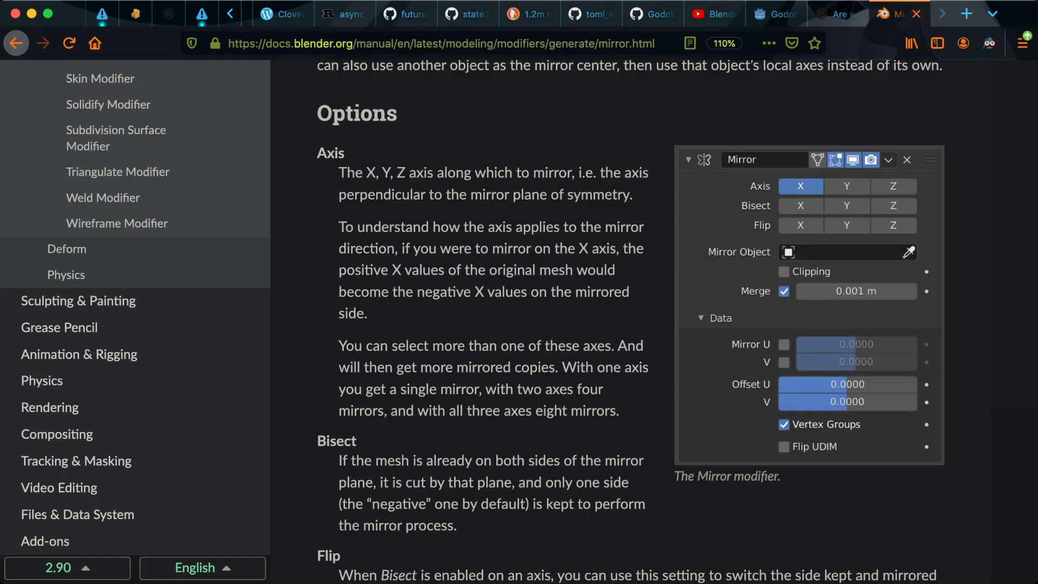
{"action": "scroll", "coordinate": [564, 321], "scroll_direction": "down", "scroll_amount": 5}
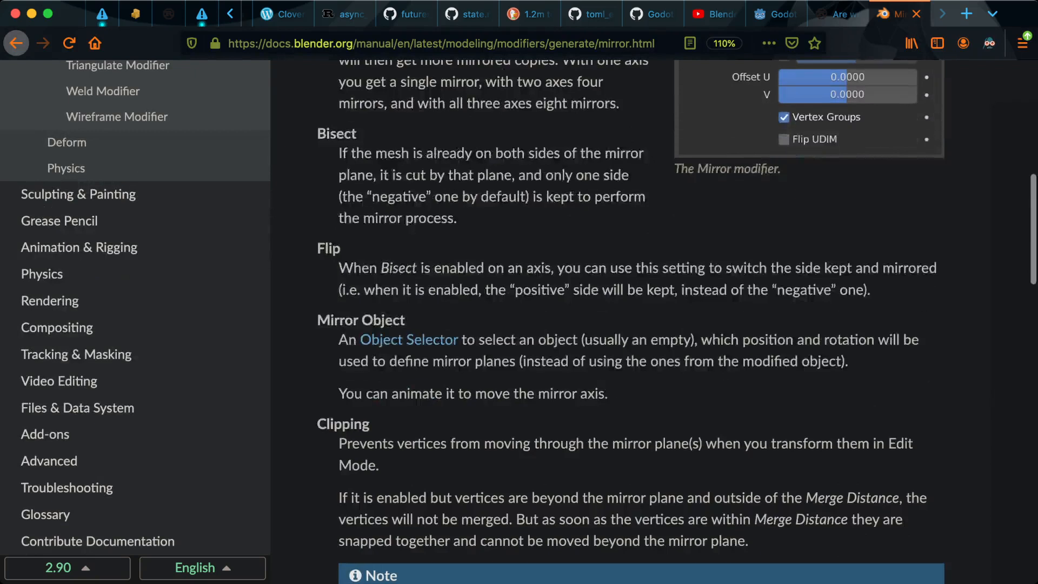
{"action": "scroll", "coordinate": [676, 322], "scroll_direction": "down", "scroll_amount": 6}
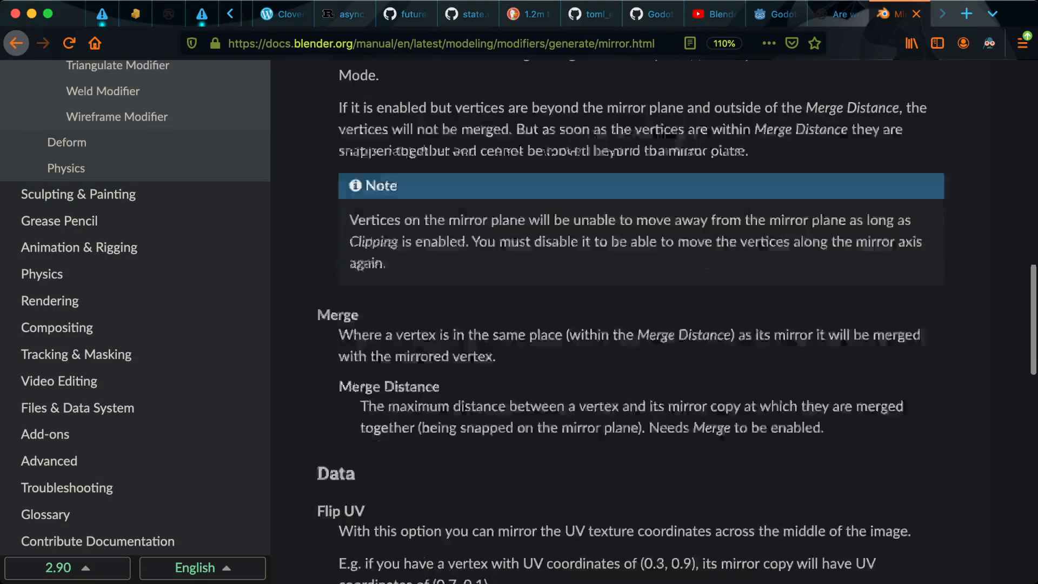
{"action": "scroll", "coordinate": [676, 322], "scroll_direction": "down", "scroll_amount": 4}
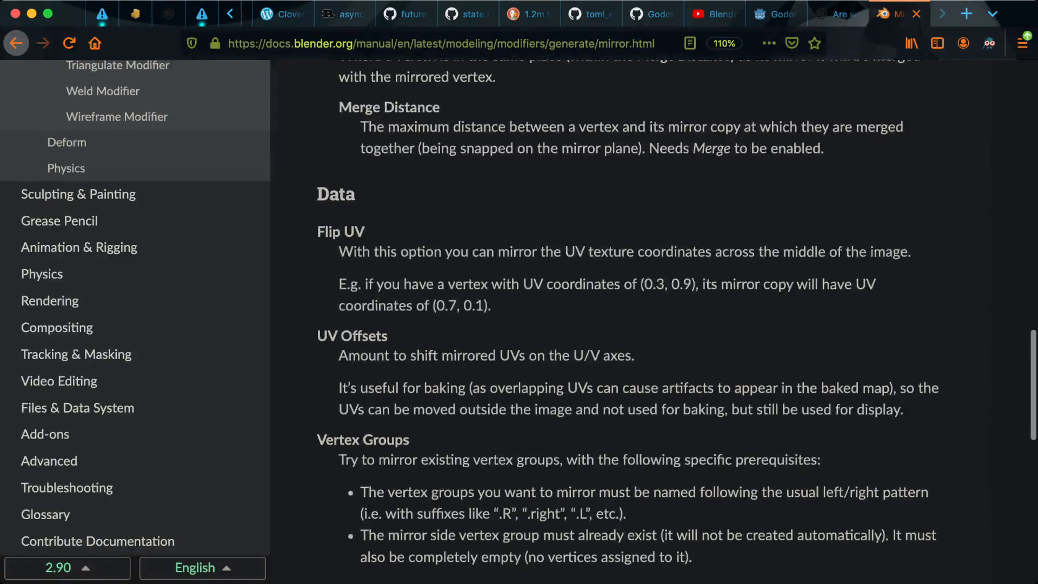
{"action": "scroll", "coordinate": [676, 321], "scroll_direction": "down", "scroll_amount": 3}
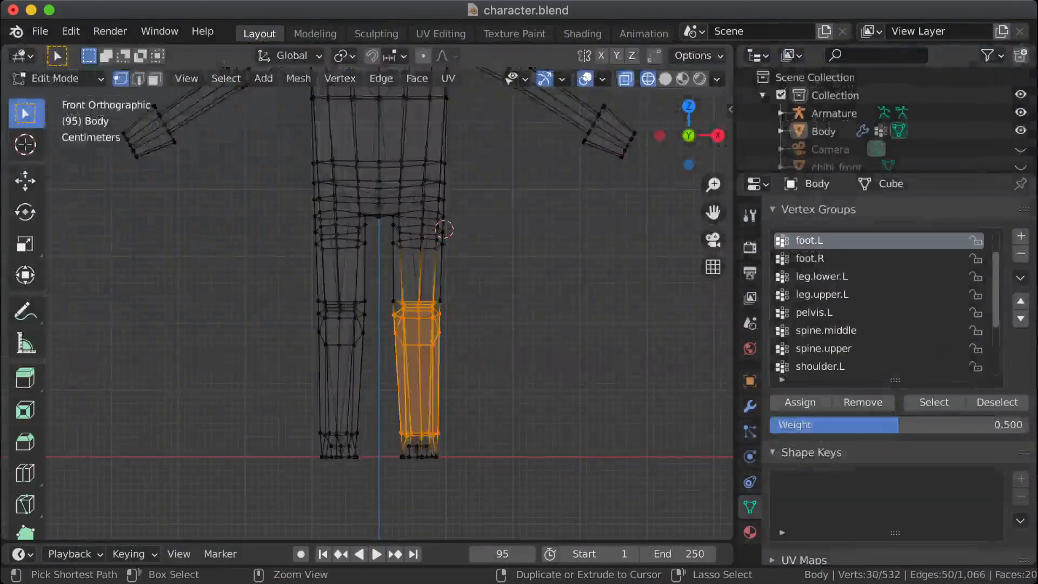
Step: Switch back to Blender and undo the vertex group edits until the toes.R group is back at its unsorted position below spine.upper
{"action": "key", "text": "alt+a"}
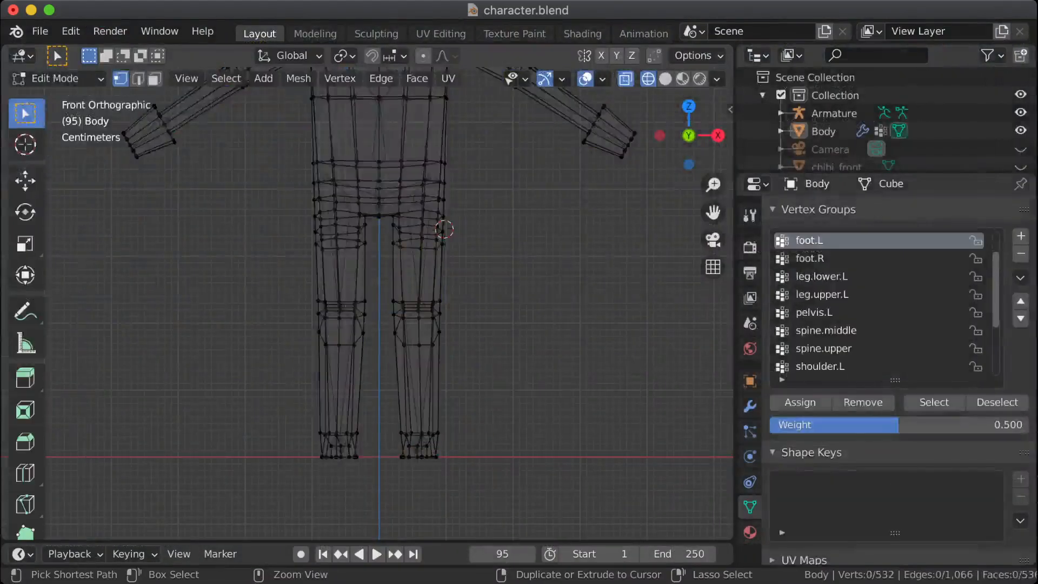
{"action": "key", "text": "ctrl+z"}
{"action": "key", "text": "ctrl+z"}
{"action": "key", "text": "ctrl+z"}
{"action": "key", "text": "ctrl+z"}
{"action": "key", "text": "ctrl+z"}
{"action": "key", "text": "ctrl+z"}
{"action": "key", "text": "ctrl+z"}
{"action": "key", "text": "ctrl+z"}
{"action": "key", "text": "ctrl+z"}
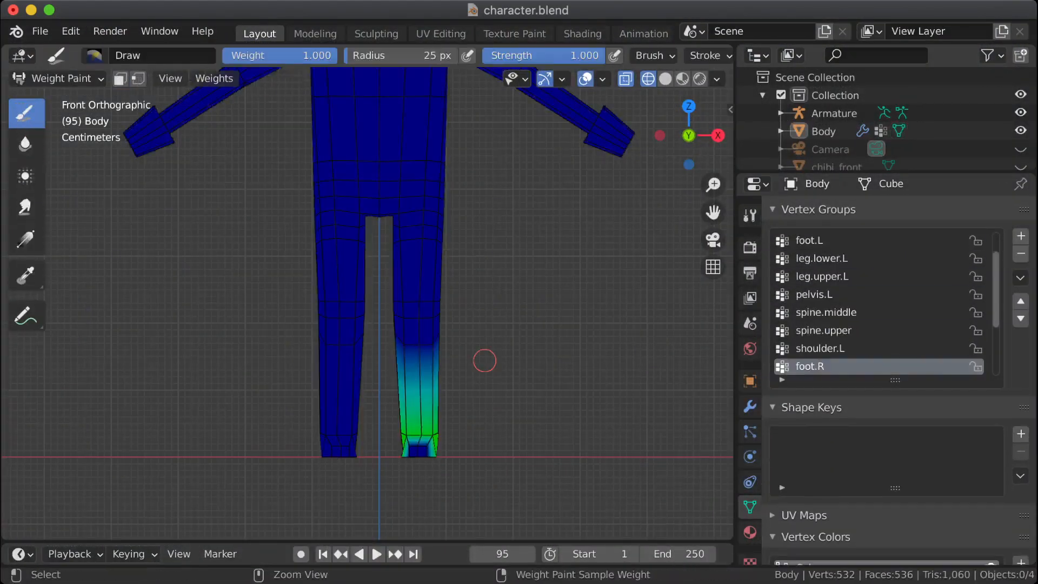
{"action": "key", "text": "ctrl+z"}
{"action": "key", "text": "ctrl+z"}
{"action": "key", "text": "ctrl+z"}
{"action": "key", "text": "ctrl+z"}
{"action": "key", "text": "ctrl+z"}
{"action": "key", "text": "ctrl+z"}
{"action": "key", "text": "ctrl+z"}
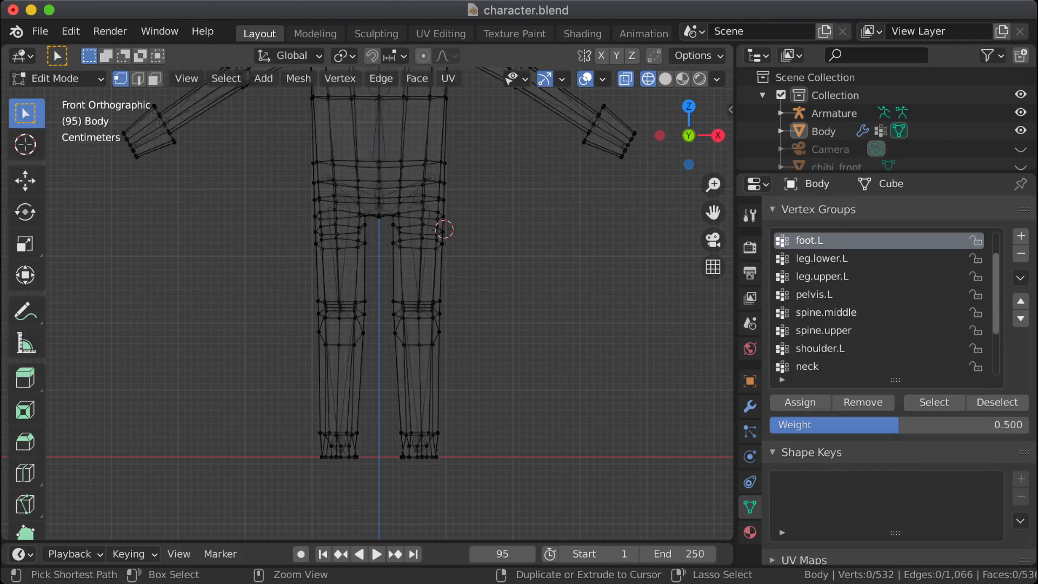
{"action": "key", "text": "ctrl+z"}
{"action": "key", "text": "ctrl+z"}
{"action": "key", "text": "ctrl+z"}
{"action": "key", "text": "ctrl+z"}
{"action": "key", "text": "ctrl+z"}
{"action": "key", "text": "ctrl+z"}
{"action": "key", "text": "ctrl+z"}
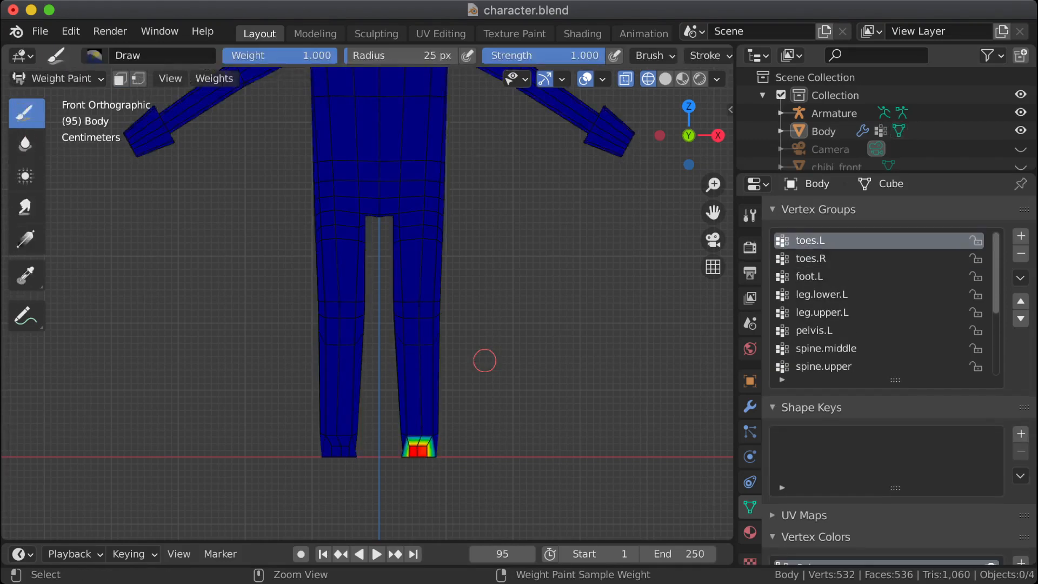
{"action": "key", "text": "ctrl+z"}
{"action": "key", "text": "ctrl+z"}
{"action": "key", "text": "ctrl+z"}
{"action": "key", "text": "ctrl+z"}
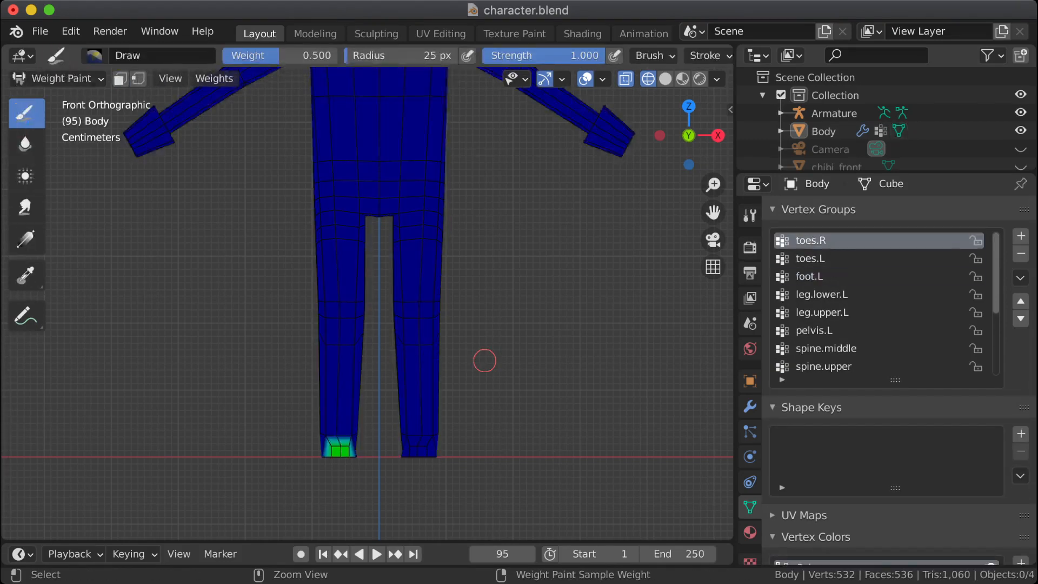
{"action": "key", "text": "ctrl+z"}
{"action": "key", "text": "ctrl+z"}
{"action": "key", "text": "ctrl+z"}
{"action": "key", "text": "ctrl+z"}
{"action": "key", "text": "ctrl+z"}
{"action": "key", "text": "ctrl+z"}
{"action": "key", "text": "ctrl+z"}
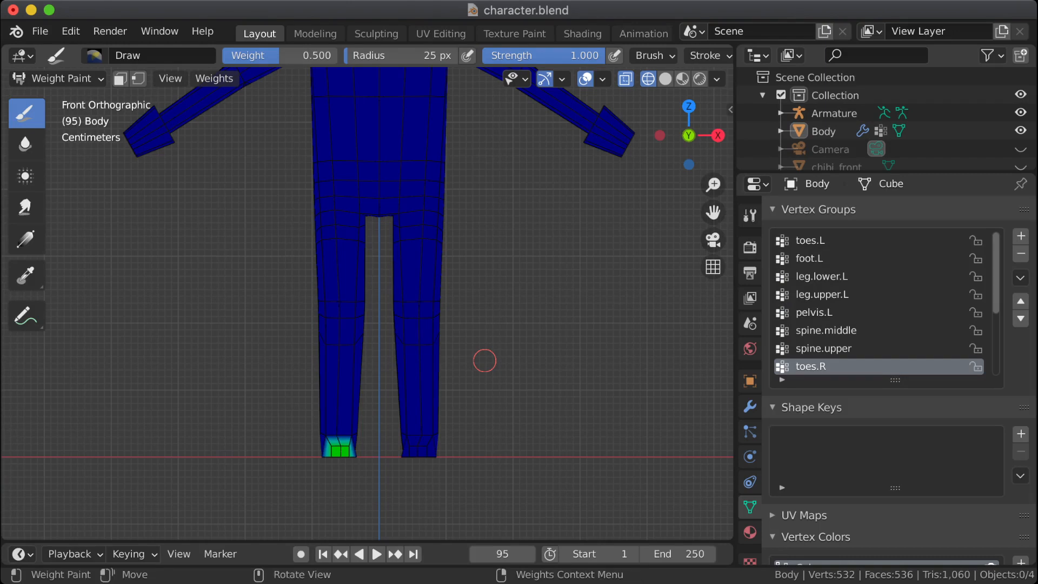
Step: Delete the toes.R vertex group from the Body mesh
{"action": "mouse_move", "coordinate": [567, 358]}
{"action": "middle_mouse_down", "text": "shift"}
{"action": "mouse_move", "coordinate": [568, 524]}
{"action": "mouse_move", "coordinate": [572, 507]}
{"action": "middle_mouse_up", "text": "shift"}
{"action": "middle_click_drag", "start_coordinate": [623, 465], "coordinate": [619, 333], "text": "shift"}
{"action": "left_click", "coordinate": [750, 406]}
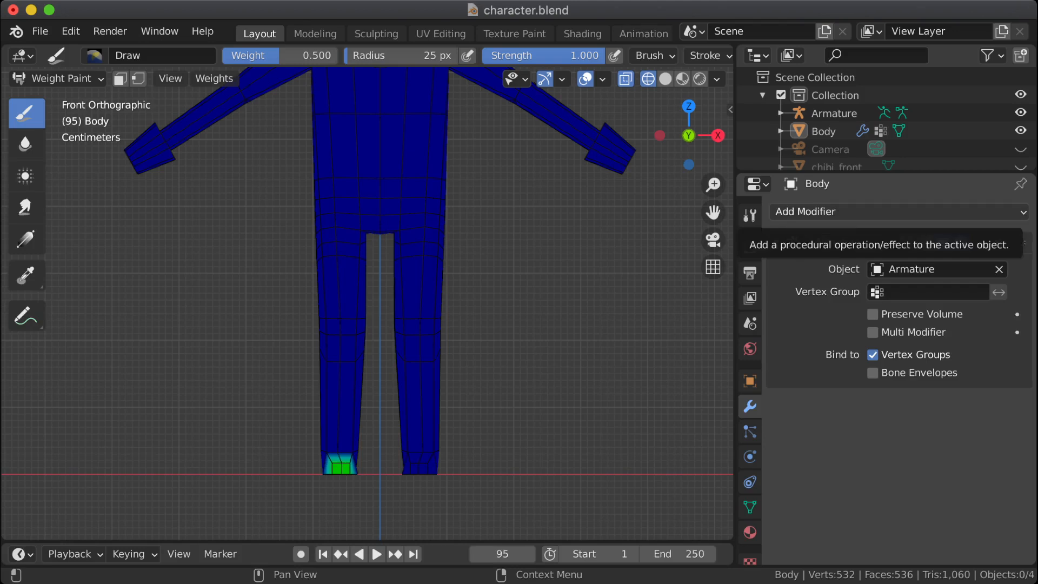
{"action": "scroll", "coordinate": [561, 287], "scroll_direction": "down", "scroll_amount": 3}
{"action": "middle_click_drag", "start_coordinate": [561, 287], "coordinate": [552, 340], "text": "shift"}
{"action": "left_click", "coordinate": [750, 507]}
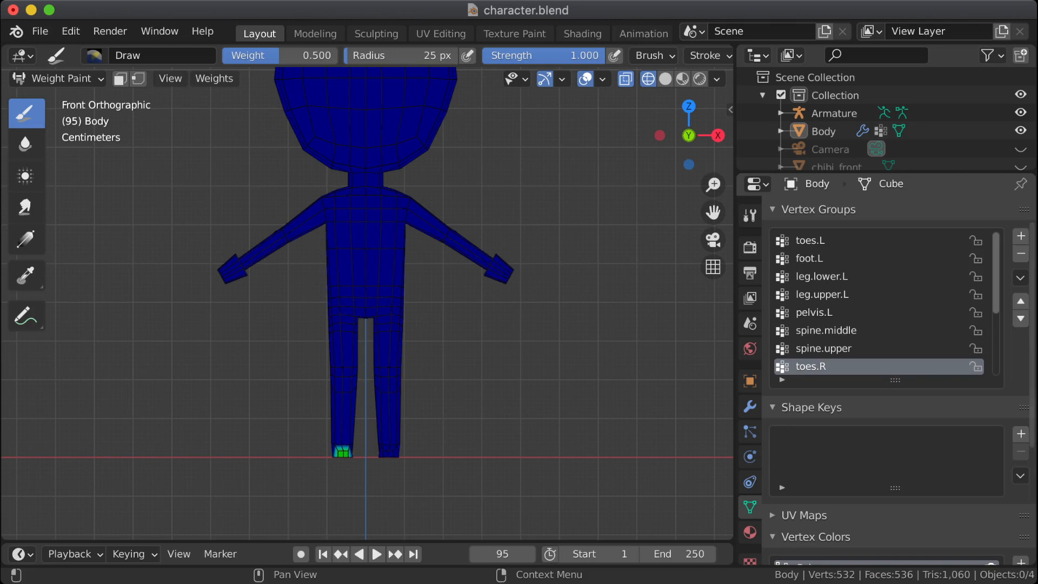
{"action": "scroll", "coordinate": [881, 302], "scroll_direction": "down", "scroll_amount": 4}
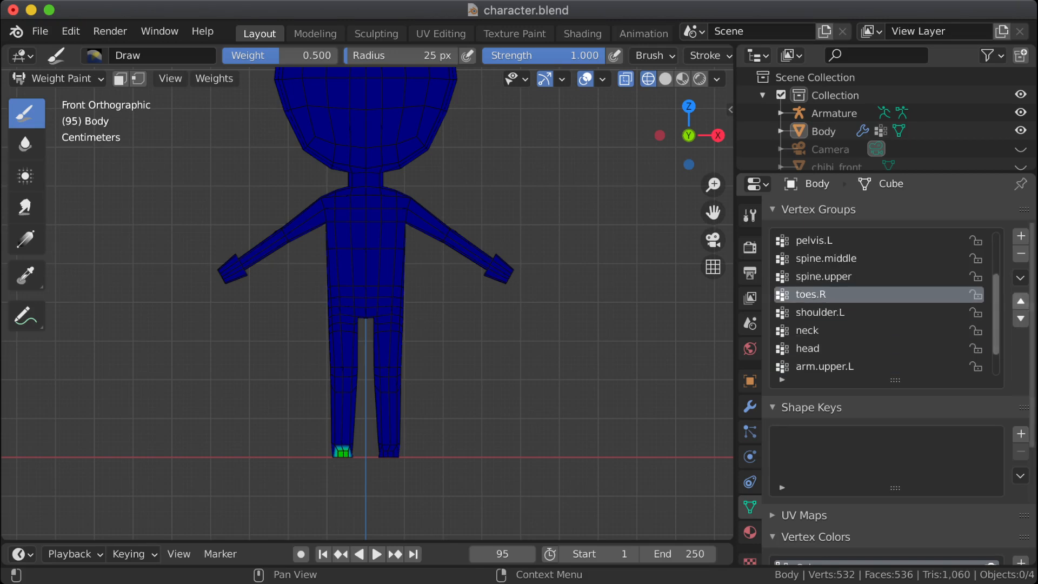
{"action": "left_click", "coordinate": [1020, 253]}
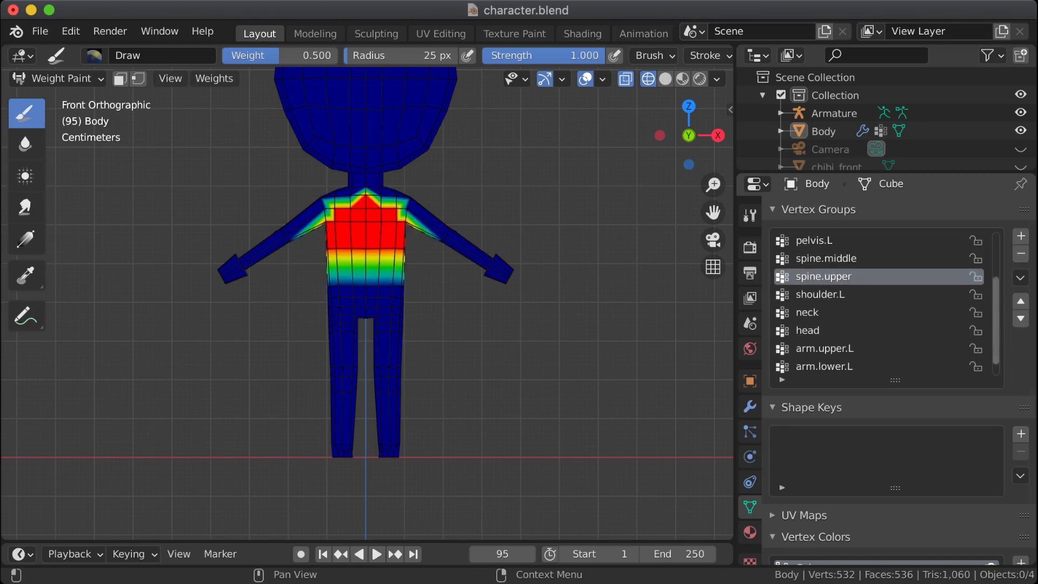
Step: In Edit Mode, select all Body vertices on the negative X side of the centre line and delete them
{"action": "scroll", "coordinate": [881, 303], "scroll_direction": "up", "scroll_amount": 5}
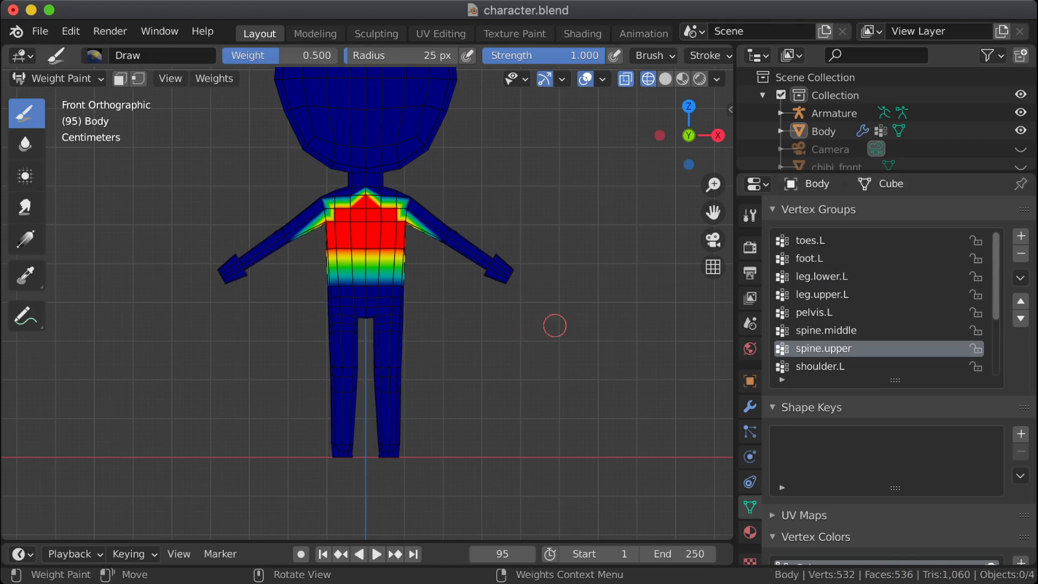
{"action": "key", "text": "Tab"}
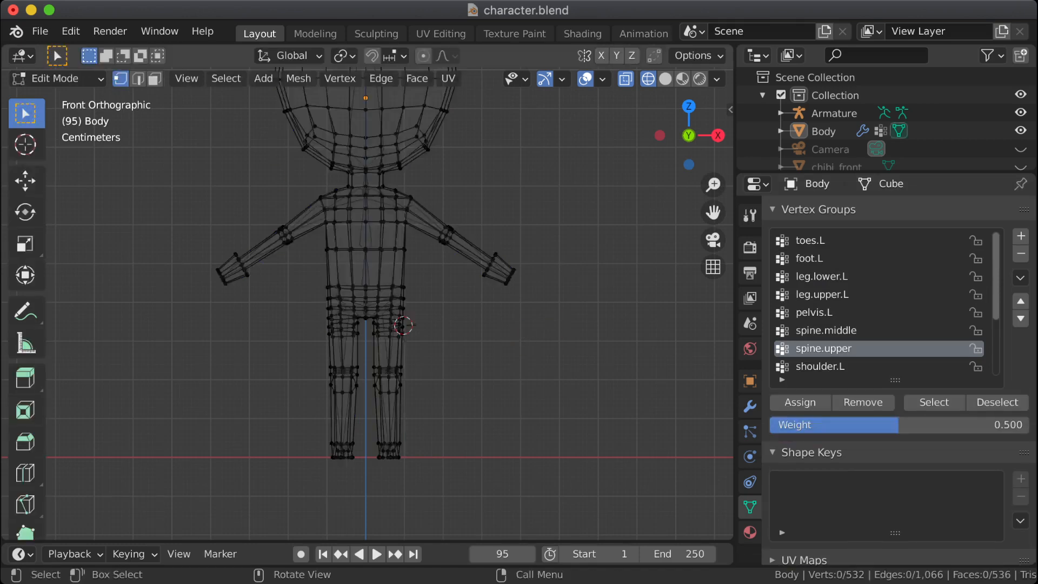
{"action": "middle_click_drag", "start_coordinate": [373, 244], "coordinate": [366, 311], "text": "shift"}
{"action": "scroll", "coordinate": [368, 303], "scroll_direction": "down", "scroll_amount": 2}
{"action": "left_click_drag", "start_coordinate": [238, 106], "coordinate": [377, 486]}
{"action": "scroll", "coordinate": [376, 371], "scroll_direction": "up", "scroll_amount": 8}
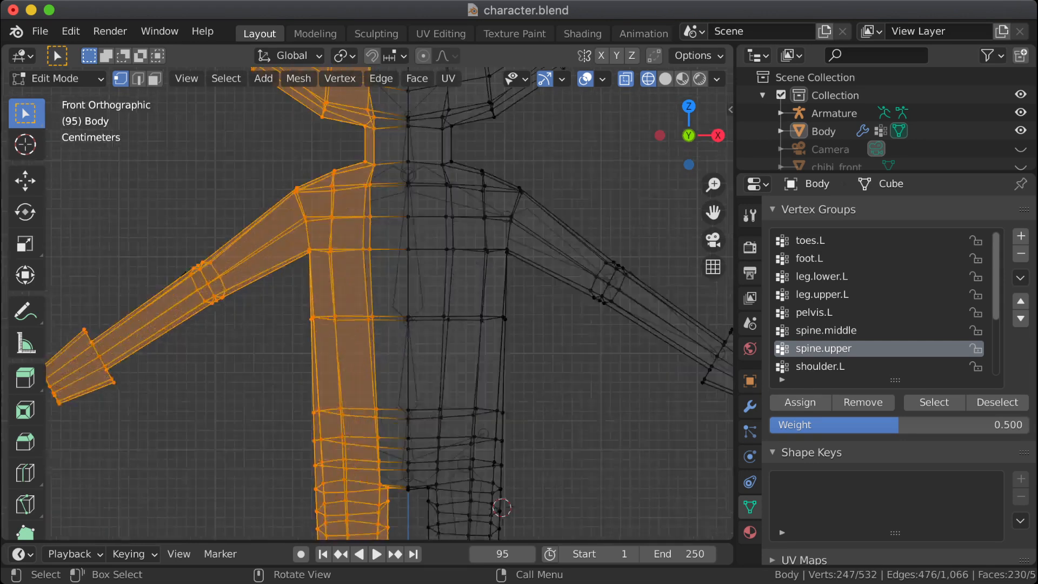
{"action": "middle_click_drag", "start_coordinate": [397, 162], "coordinate": [369, 441], "text": "shift"}
{"action": "middle_click_drag", "start_coordinate": [369, 243], "coordinate": [366, 441], "text": "shift"}
{"action": "key", "text": "x"}
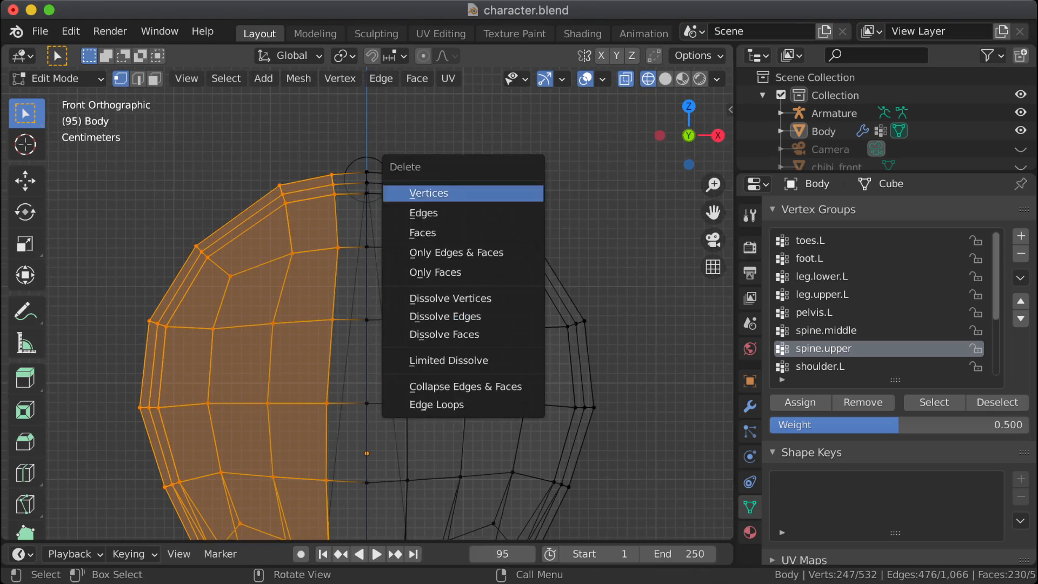
{"action": "left_click", "coordinate": [416, 193]}
{"action": "middle_click_drag", "start_coordinate": [367, 453], "coordinate": [340, 134], "text": "shift"}
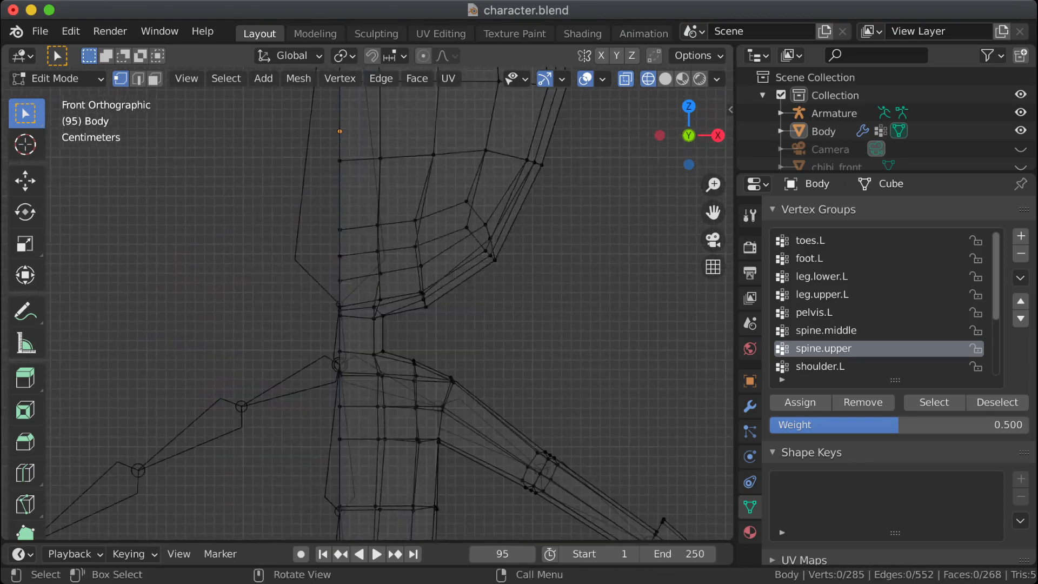
Step: Select the whole remaining half of the body and add a Mirror modifier to it
{"action": "key", "text": "a"}
{"action": "scroll", "coordinate": [368, 292], "scroll_direction": "down", "scroll_amount": 1}
{"action": "scroll", "coordinate": [367, 308], "scroll_direction": "down", "scroll_amount": 4}
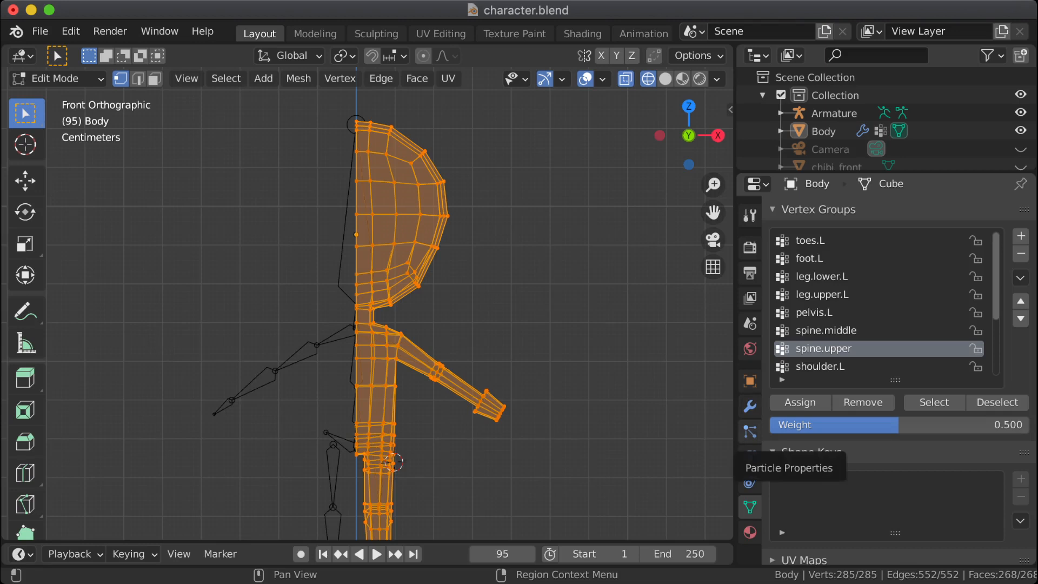
{"action": "left_click", "coordinate": [750, 406]}
{"action": "left_click", "coordinate": [852, 211]}
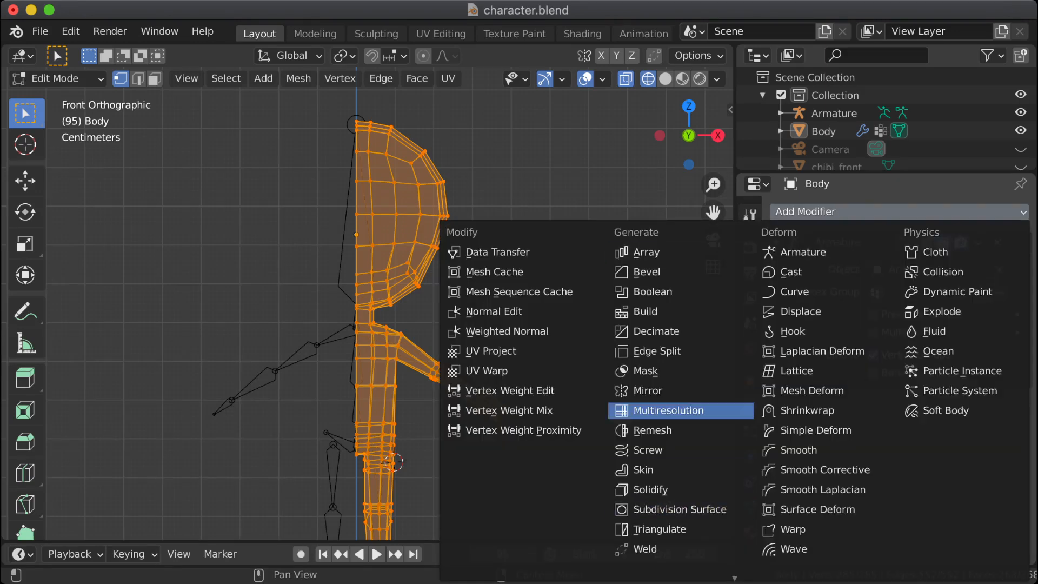
{"action": "left_click", "coordinate": [649, 390]}
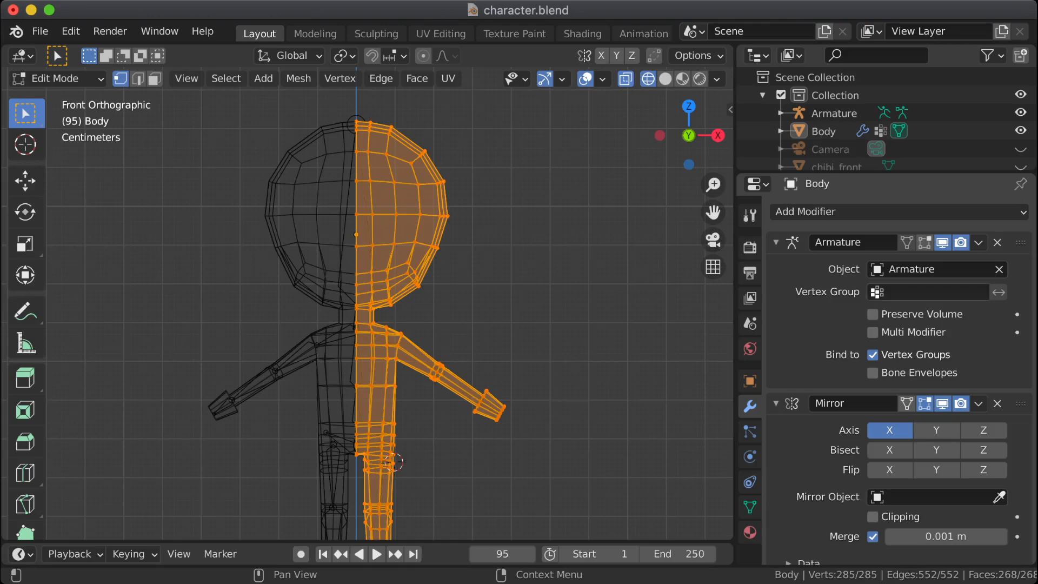
Step: Enable Clipping on the Mirror modifier and expand its Data settings to check the Vertex Groups option
{"action": "scroll", "coordinate": [872, 331], "scroll_direction": "down", "scroll_amount": 1}
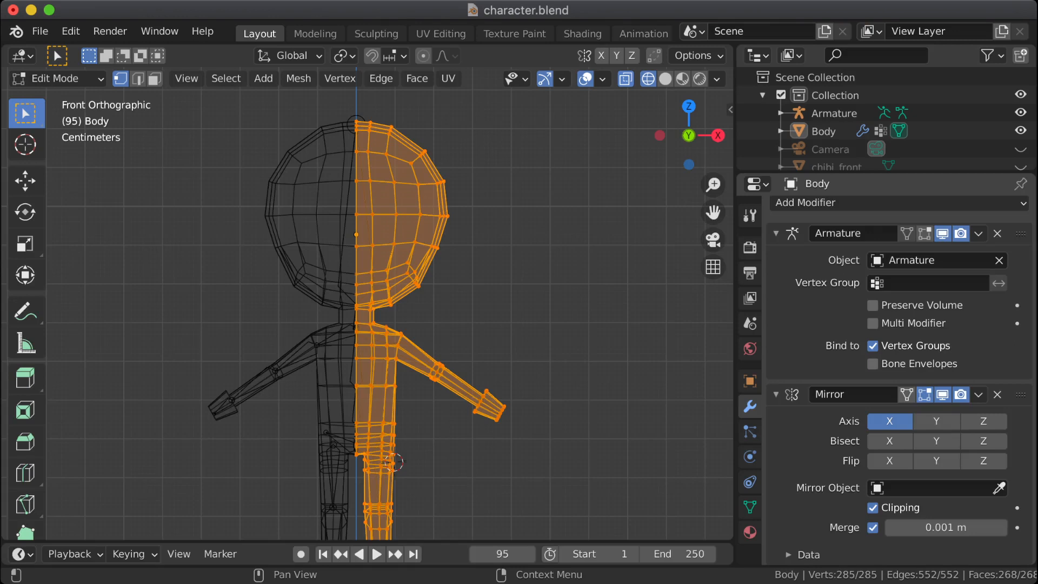
{"action": "left_click", "coordinate": [789, 555]}
{"action": "scroll", "coordinate": [898, 379], "scroll_direction": "down", "scroll_amount": 5}
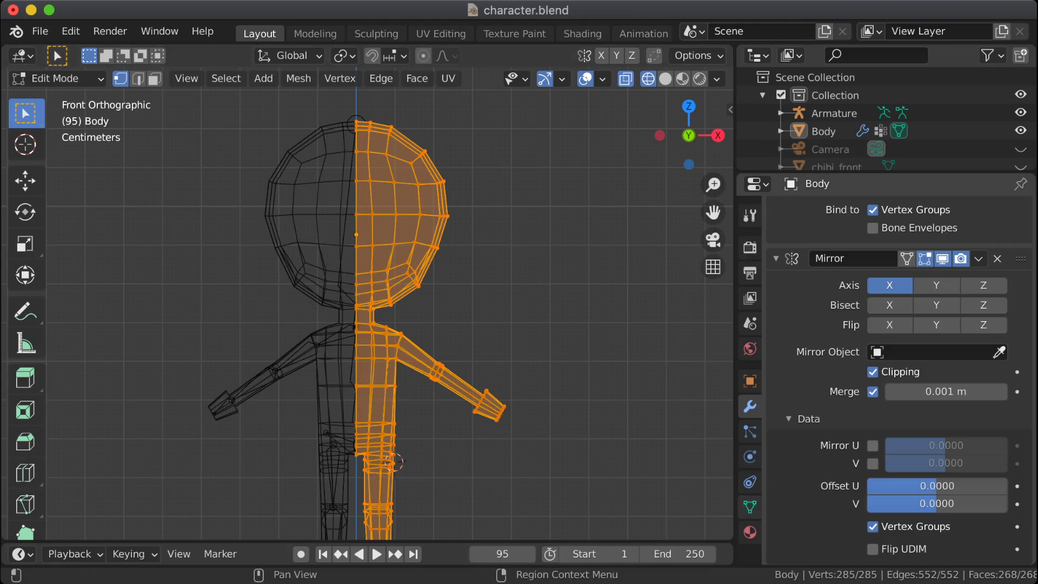
{"action": "scroll", "coordinate": [900, 378], "scroll_direction": "up", "scroll_amount": 3}
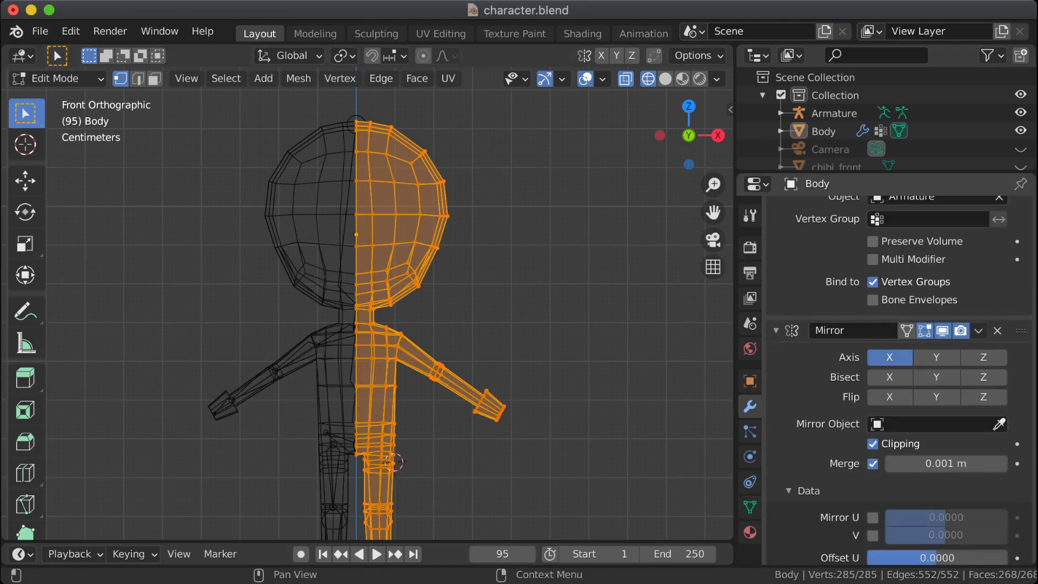
{"action": "scroll", "coordinate": [898, 378], "scroll_direction": "up", "scroll_amount": 3}
{"action": "scroll", "coordinate": [899, 378], "scroll_direction": "up", "scroll_amount": 1}
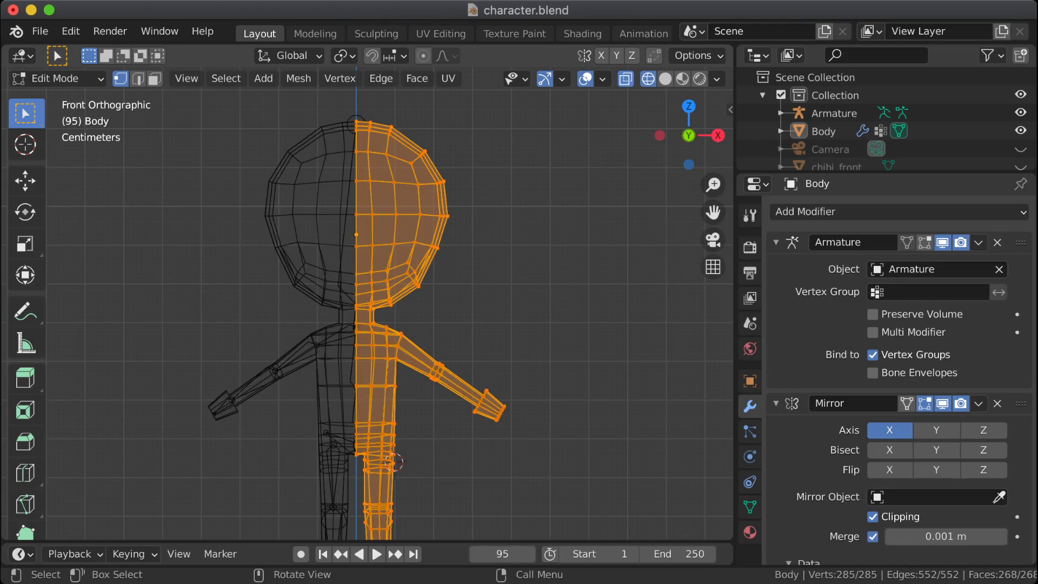
Step: Deselect the mesh and look through the vertex group list for mirrored right-side groups
{"action": "key", "text": "alt+a"}
{"action": "scroll", "coordinate": [368, 303], "scroll_direction": "down", "scroll_amount": 5}
{"action": "scroll", "coordinate": [367, 303], "scroll_direction": "up", "scroll_amount": 7}
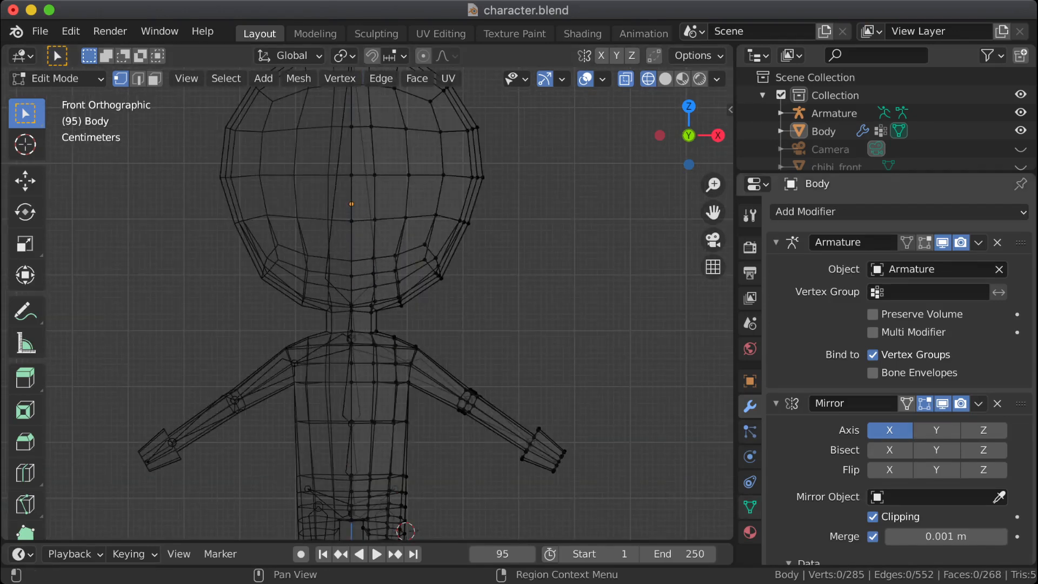
{"action": "left_click", "coordinate": [750, 507]}
{"action": "scroll", "coordinate": [882, 303], "scroll_direction": "down", "scroll_amount": 5}
{"action": "scroll", "coordinate": [881, 303], "scroll_direction": "up", "scroll_amount": 5}
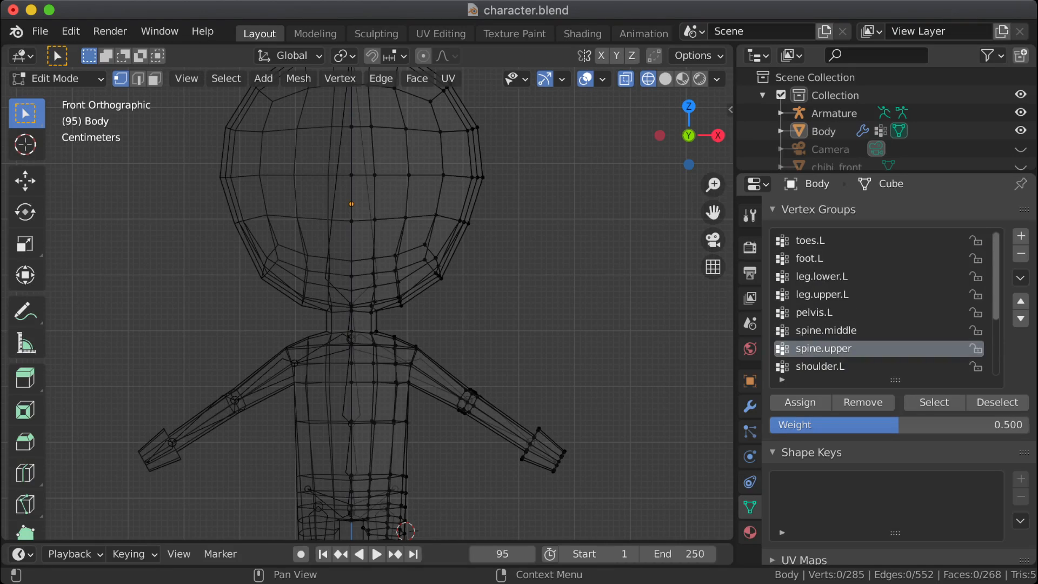
{"action": "scroll", "coordinate": [882, 303], "scroll_direction": "down", "scroll_amount": 5}
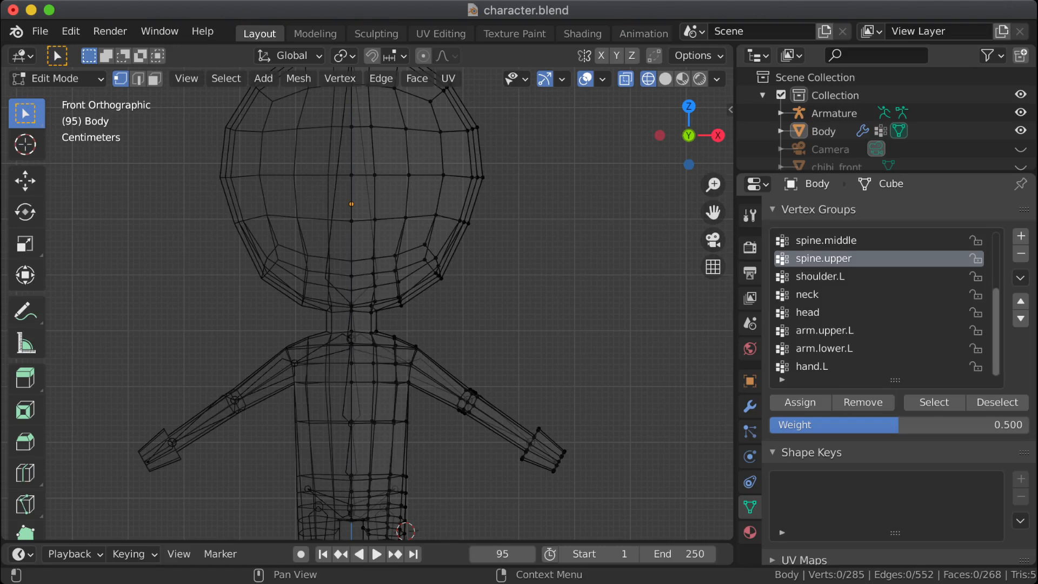
{"action": "scroll", "coordinate": [881, 303], "scroll_direction": "up", "scroll_amount": 5}
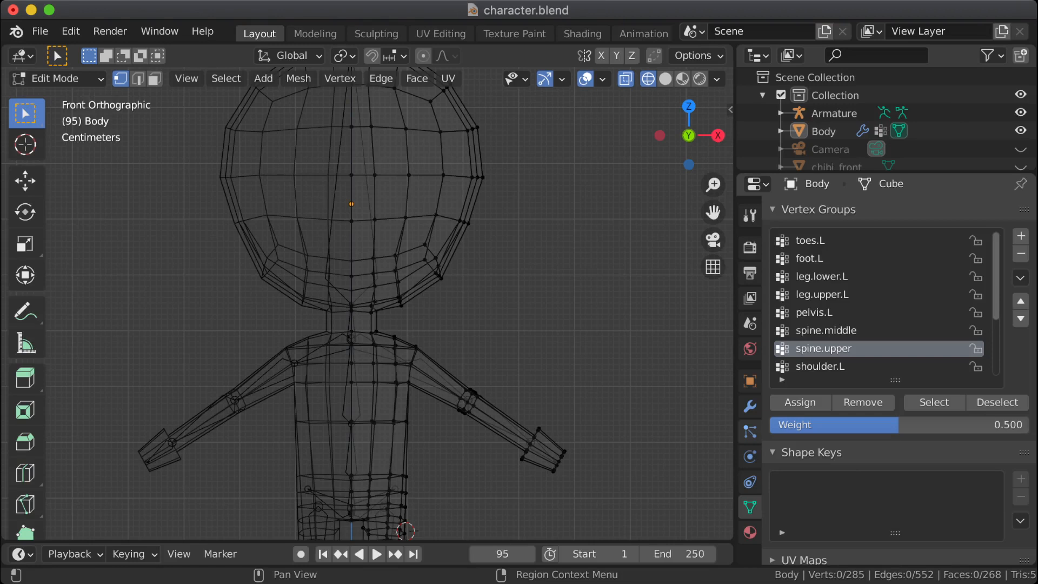
Step: Turn on the Mirror modifier's On Cage display and recheck the vertex group list
{"action": "left_click", "coordinate": [750, 406]}
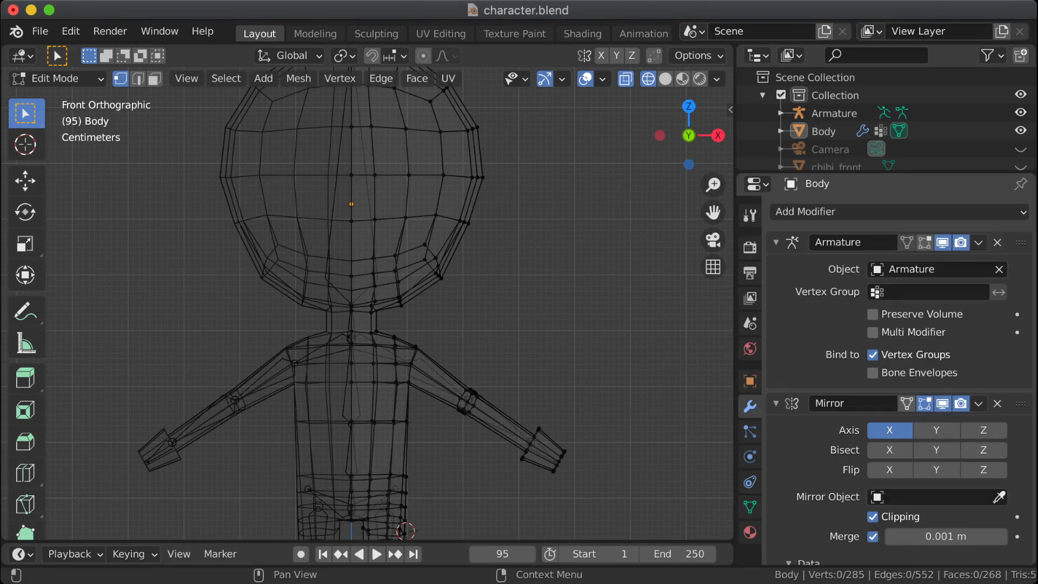
{"action": "scroll", "coordinate": [898, 352], "scroll_direction": "down", "scroll_amount": 3}
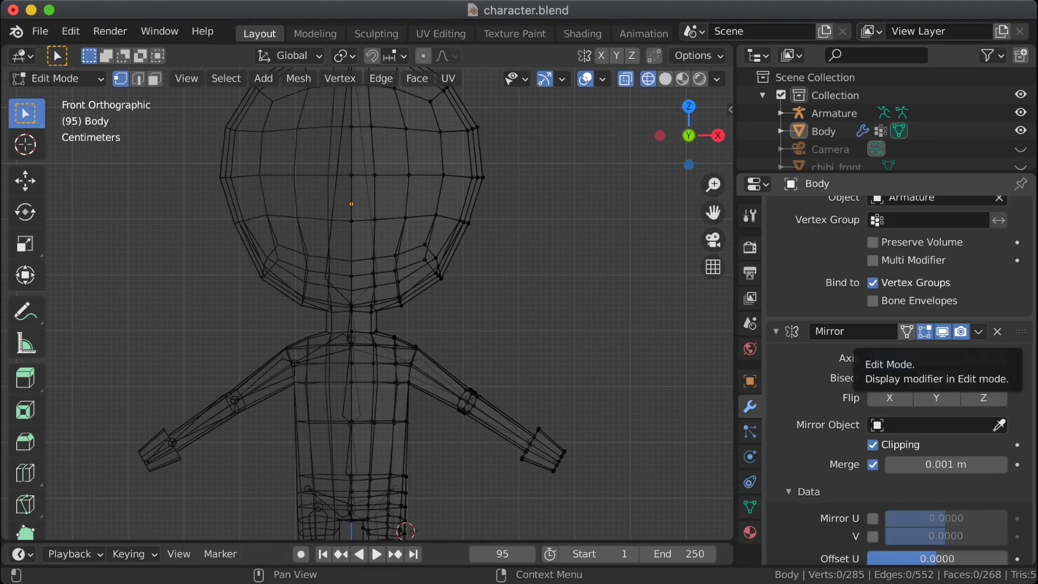
{"action": "left_click", "coordinate": [907, 331]}
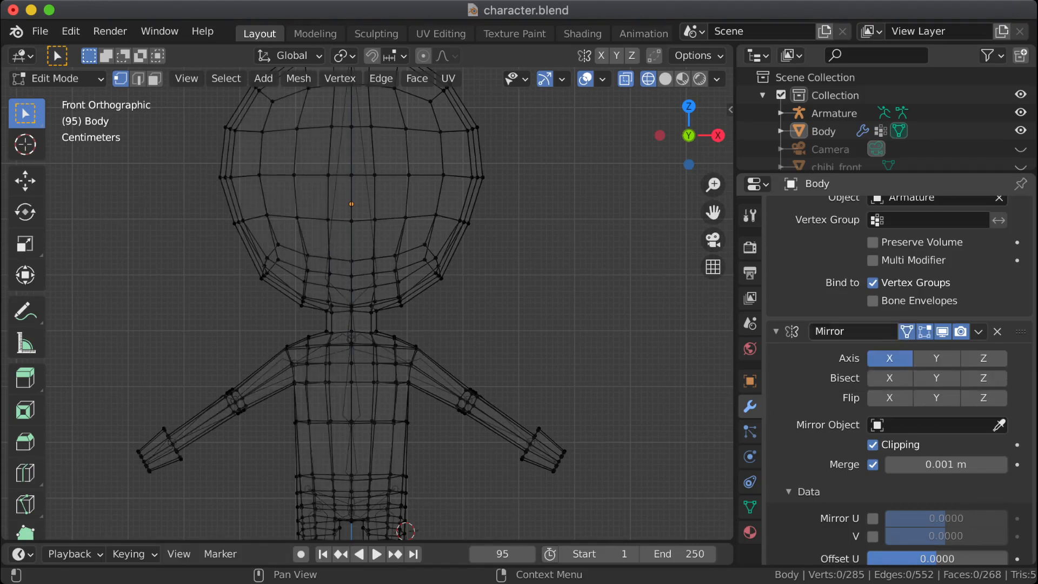
{"action": "mouse_move", "coordinate": [568, 325]}
{"action": "middle_mouse_down"}
{"action": "mouse_move", "coordinate": [548, 338]}
{"action": "mouse_move", "coordinate": [581, 338]}
{"action": "middle_mouse_up"}
{"action": "left_click", "coordinate": [750, 507]}
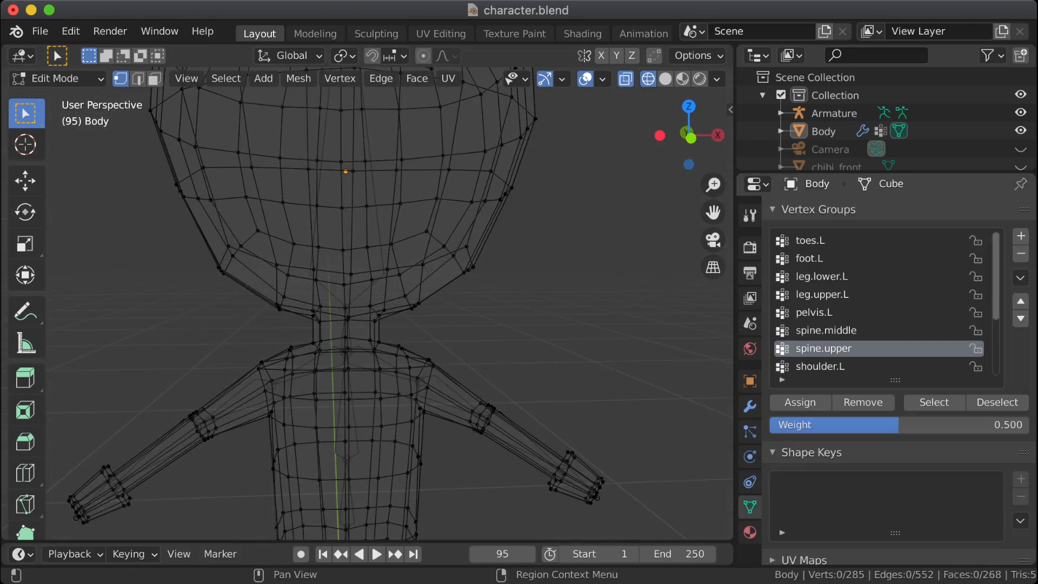
{"action": "scroll", "coordinate": [881, 303], "scroll_direction": "up", "scroll_amount": 5}
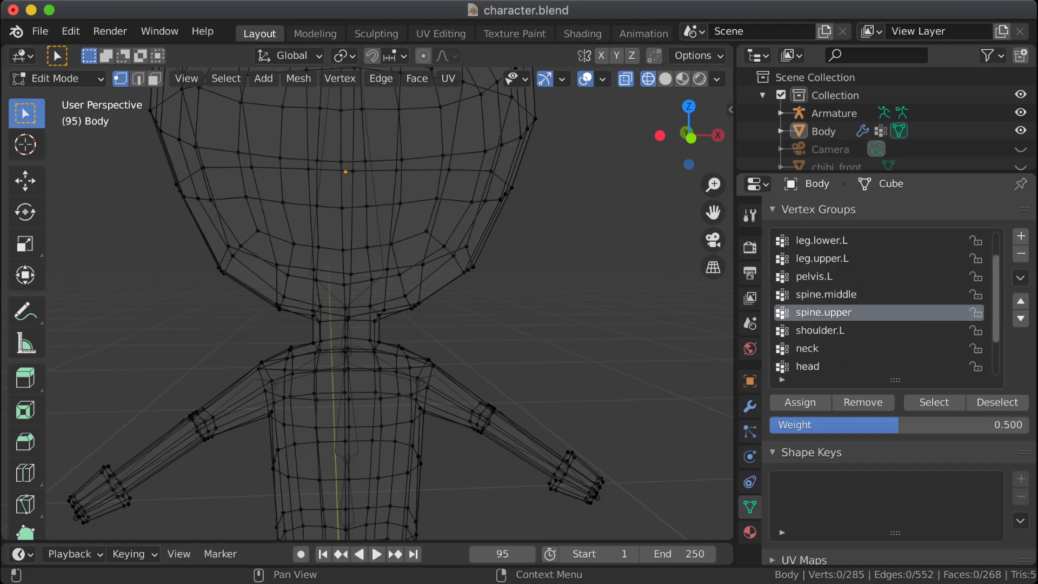
Step: Box-select lower arm and wrist vertices to test the mirrored cage, and turn the Mirror modifier's On Cage display off
{"action": "middle_click_drag", "start_coordinate": [378, 336], "coordinate": [357, 336]}
{"action": "left_click", "coordinate": [934, 402]}
{"action": "key", "text": "b"}
{"action": "left_click_drag", "start_coordinate": [477, 391], "coordinate": [559, 490]}
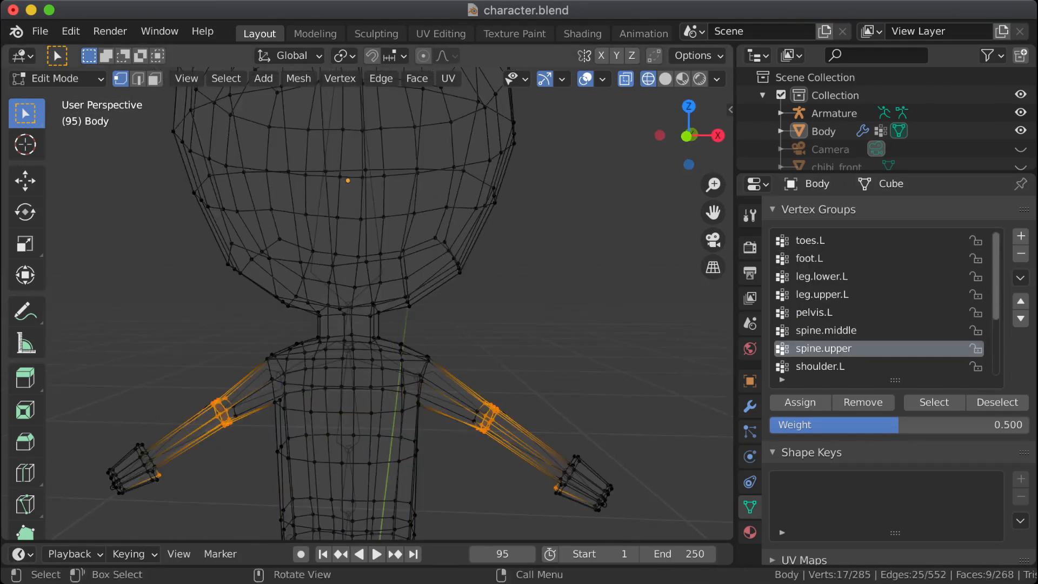
{"action": "left_click_drag", "start_coordinate": [547, 447], "coordinate": [602, 513]}
{"action": "middle_click_drag", "start_coordinate": [589, 487], "coordinate": [612, 498]}
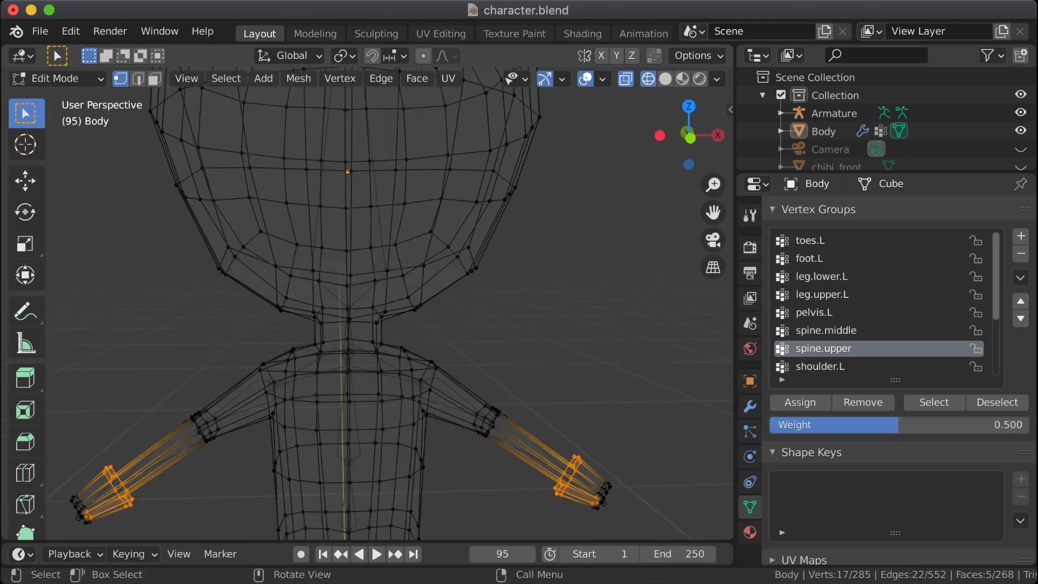
{"action": "left_click", "coordinate": [749, 406]}
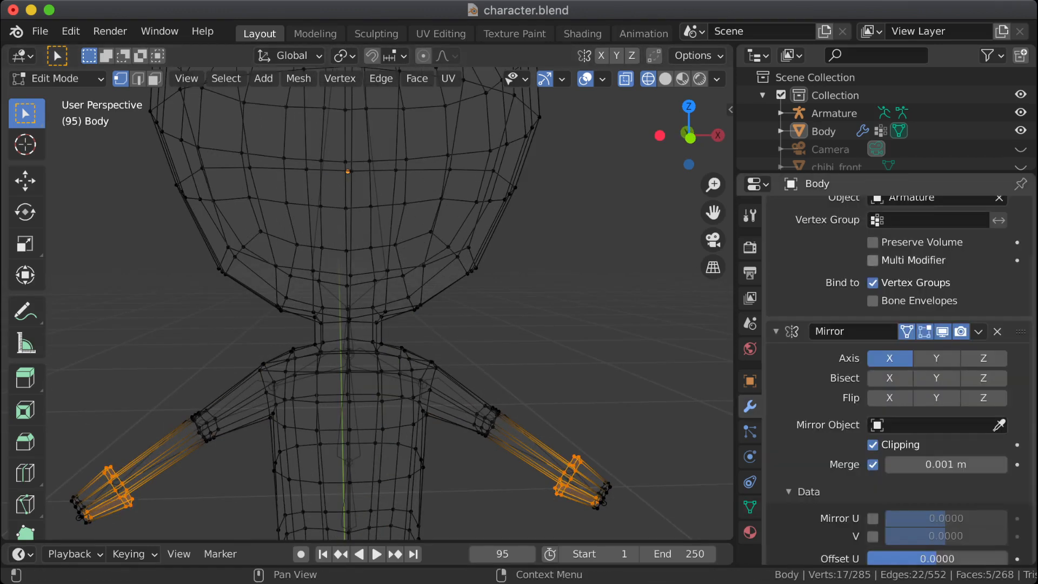
{"action": "left_click", "coordinate": [907, 331]}
Step: Review the Armature and Mirror modifier settings, including the Mirror modifier's Vertex Groups option
{"action": "scroll", "coordinate": [897, 379], "scroll_direction": "down", "scroll_amount": 3}
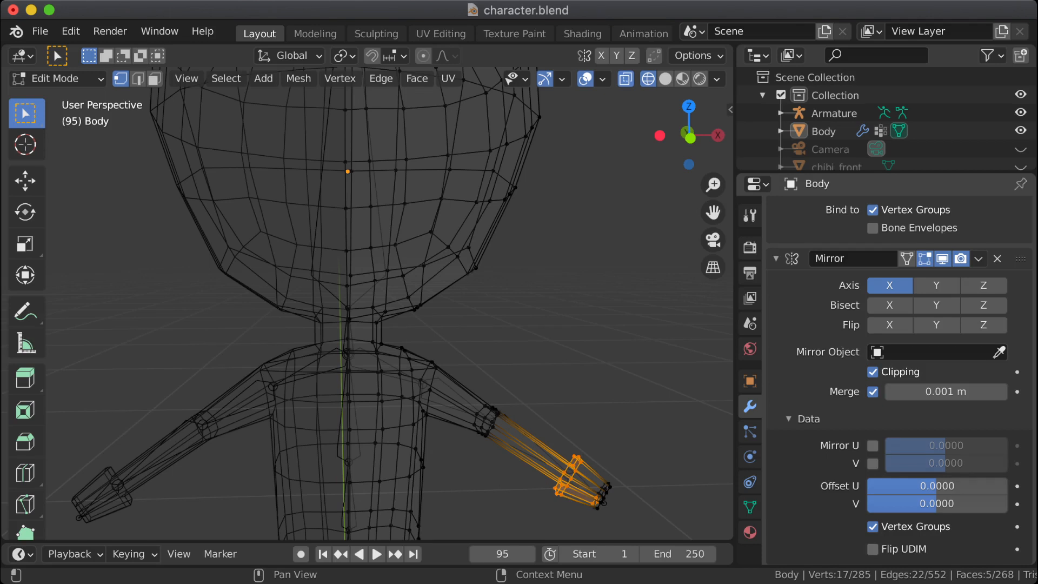
{"action": "left_click", "coordinate": [873, 526]}
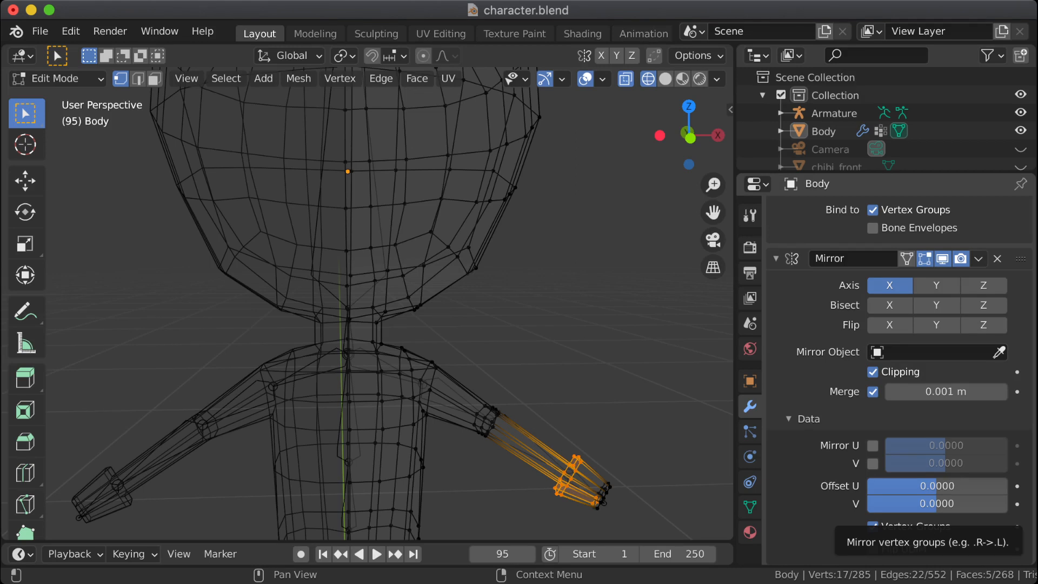
{"action": "scroll", "coordinate": [876, 525], "scroll_direction": "up", "scroll_amount": 5}
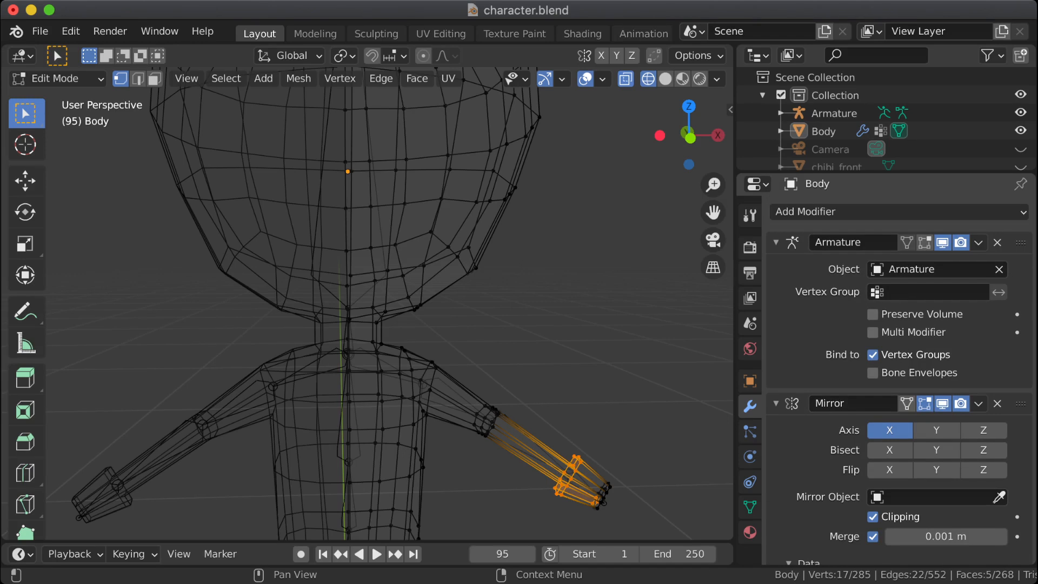
{"action": "scroll", "coordinate": [900, 379], "scroll_direction": "down", "scroll_amount": 3}
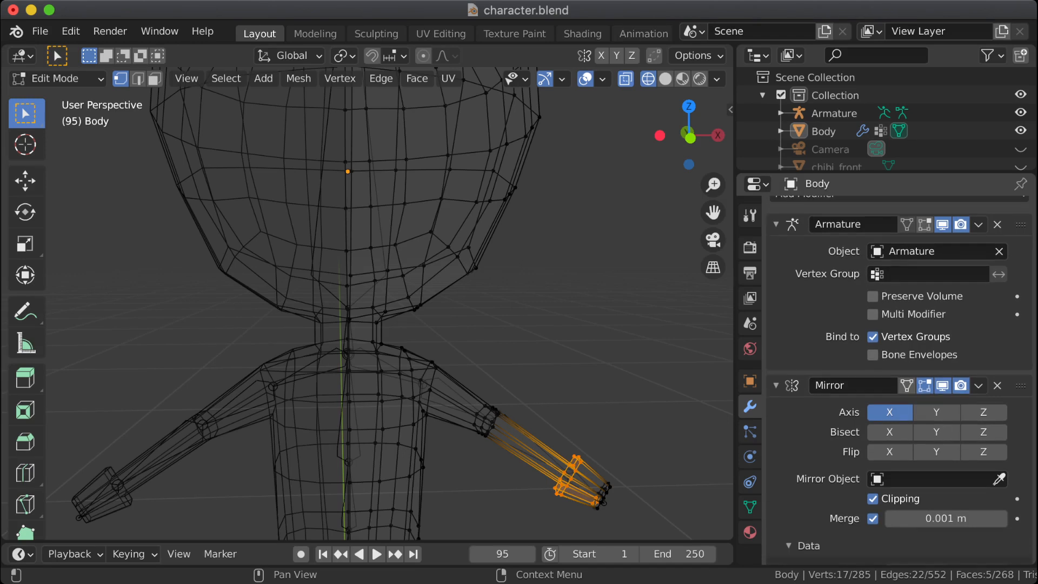
{"action": "scroll", "coordinate": [899, 379], "scroll_direction": "down", "scroll_amount": 3}
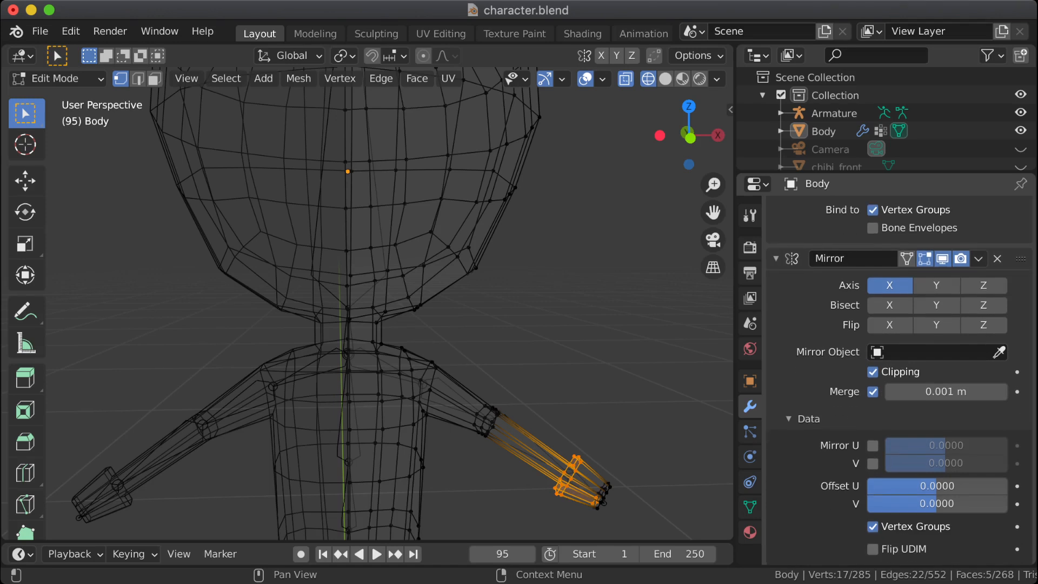
{"action": "scroll", "coordinate": [899, 379], "scroll_direction": "up", "scroll_amount": 3}
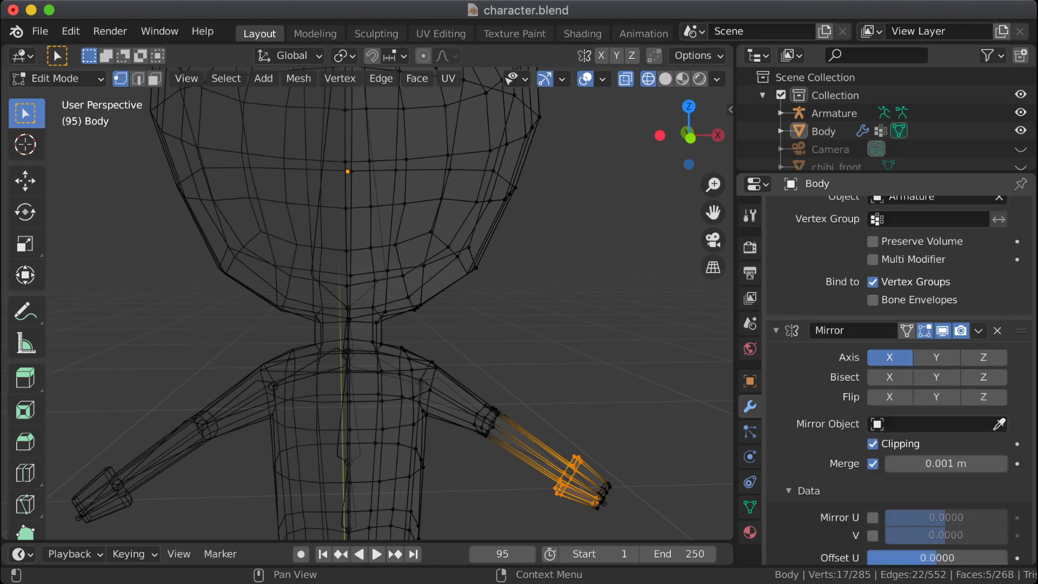
{"action": "scroll", "coordinate": [899, 379], "scroll_direction": "up", "scroll_amount": 2}
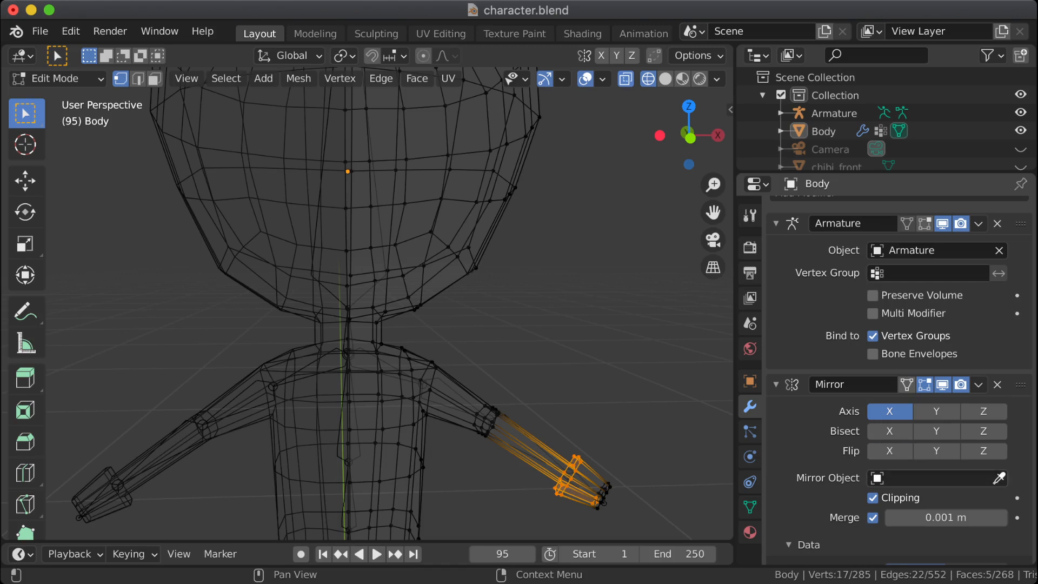
Step: Move the Mirror modifier above the Armature modifier so it is first in the body's modifier stack
{"action": "scroll", "coordinate": [899, 379], "scroll_direction": "up", "scroll_amount": 1}
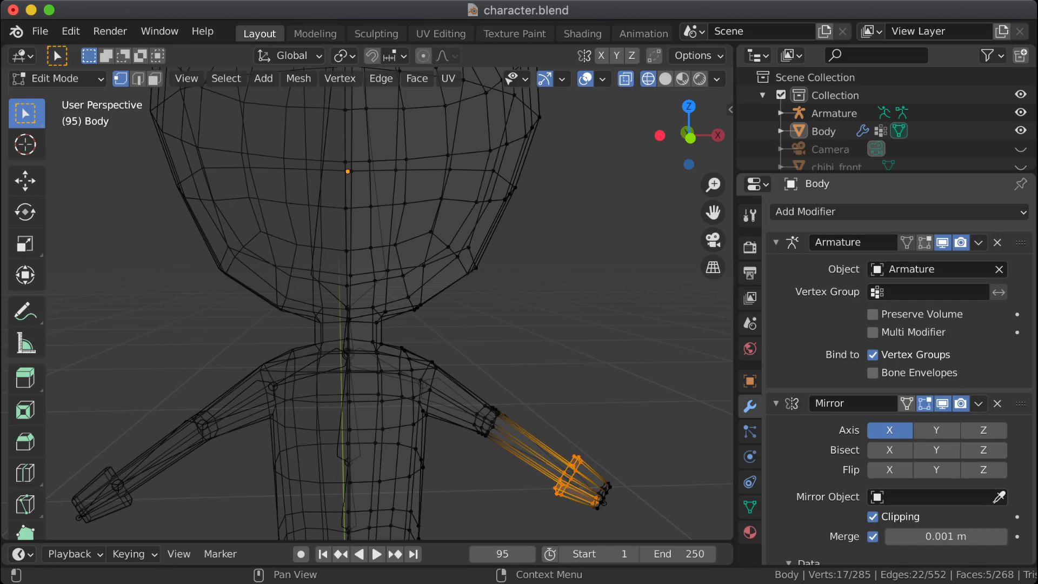
{"action": "left_click", "coordinate": [979, 404]}
{"action": "left_click", "coordinate": [979, 403]}
{"action": "left_click", "coordinate": [979, 404]}
{"action": "left_click", "coordinate": [914, 468]}
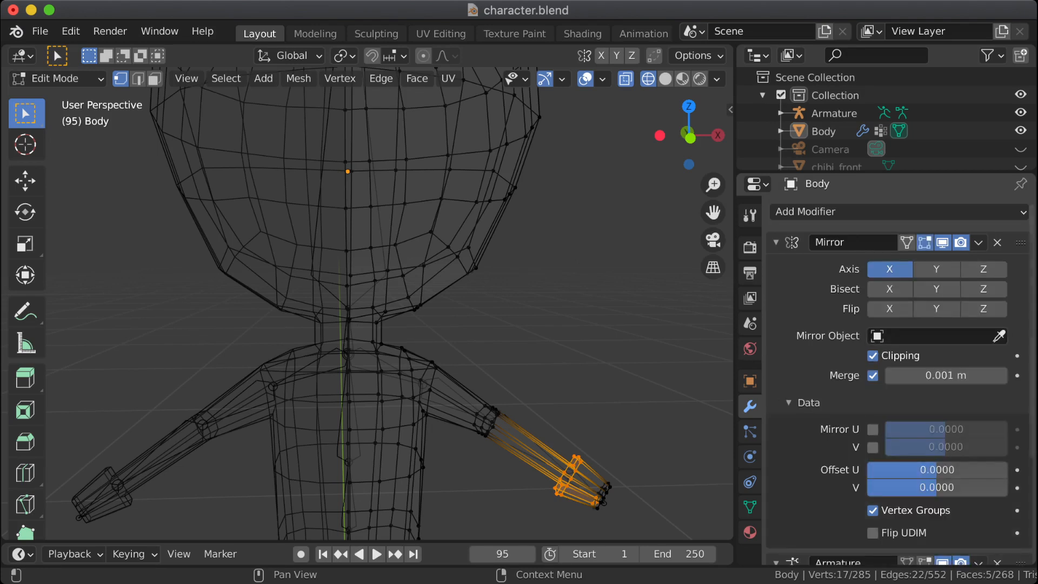
Step: Look through the body's vertex group list for right-side counterparts of the left-side groups
{"action": "left_click", "coordinate": [750, 507]}
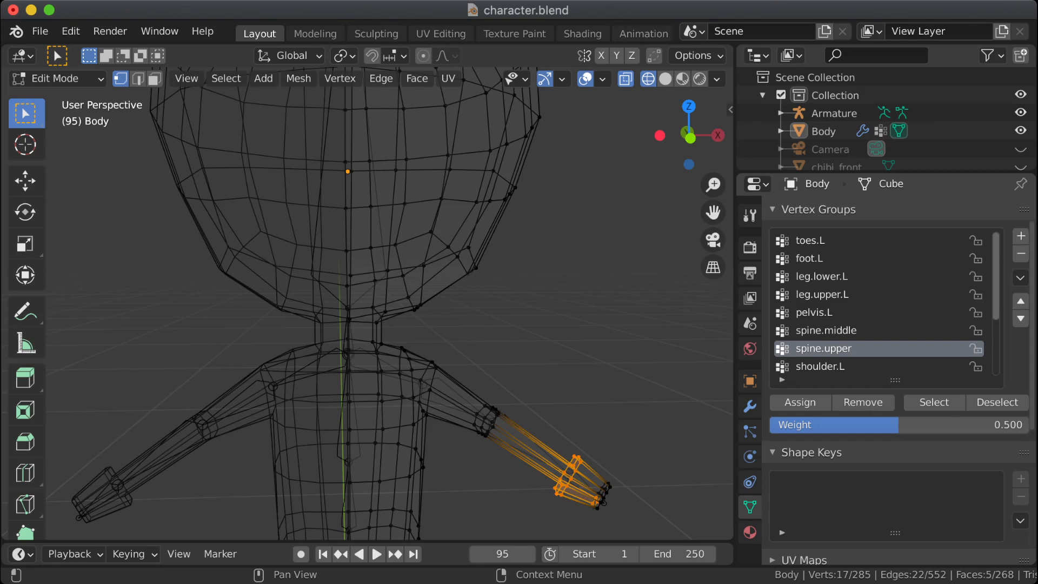
{"action": "scroll", "coordinate": [881, 302], "scroll_direction": "down", "scroll_amount": 5}
{"action": "scroll", "coordinate": [881, 303], "scroll_direction": "up", "scroll_amount": 5}
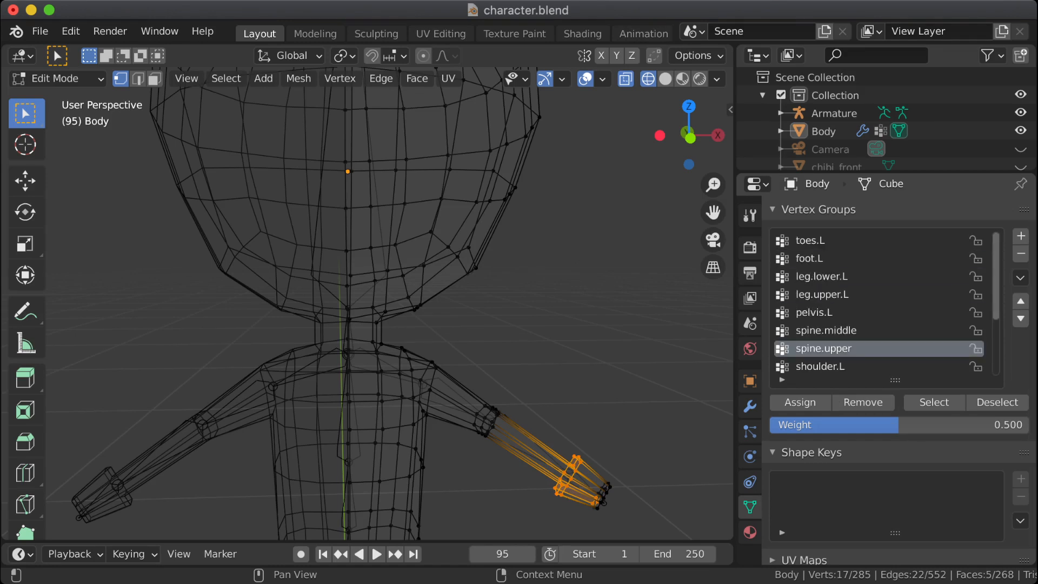
{"action": "scroll", "coordinate": [390, 324], "scroll_direction": "down", "scroll_amount": 3}
{"action": "scroll", "coordinate": [389, 325], "scroll_direction": "down", "scroll_amount": 3}
{"action": "mouse_move", "coordinate": [389, 325]}
{"action": "middle_mouse_down"}
{"action": "mouse_move", "coordinate": [348, 328]}
{"action": "mouse_move", "coordinate": [378, 324]}
{"action": "middle_mouse_up"}
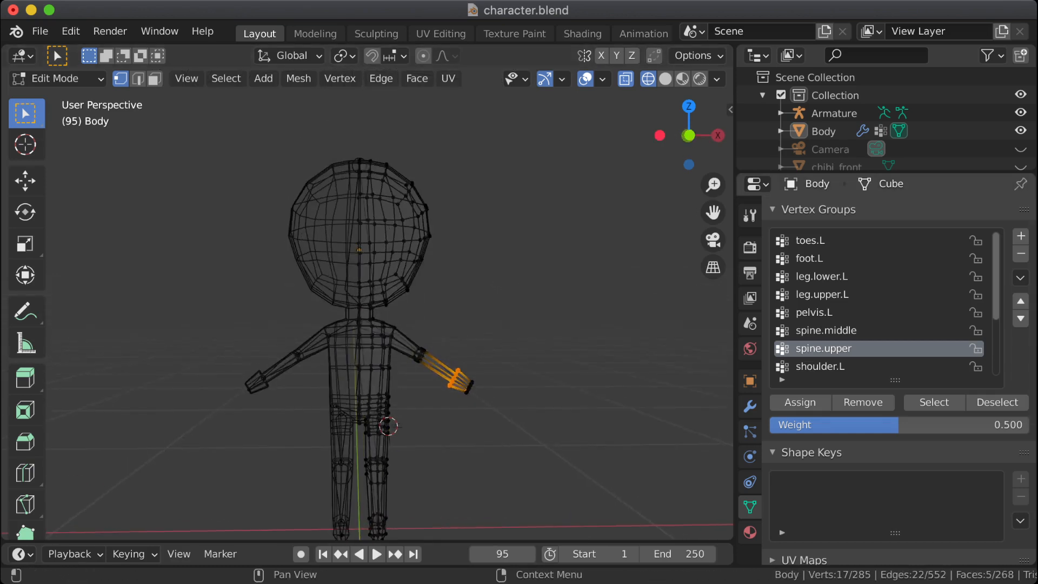
{"action": "scroll", "coordinate": [882, 303], "scroll_direction": "down", "scroll_amount": 2}
{"action": "scroll", "coordinate": [881, 302], "scroll_direction": "down", "scroll_amount": 2}
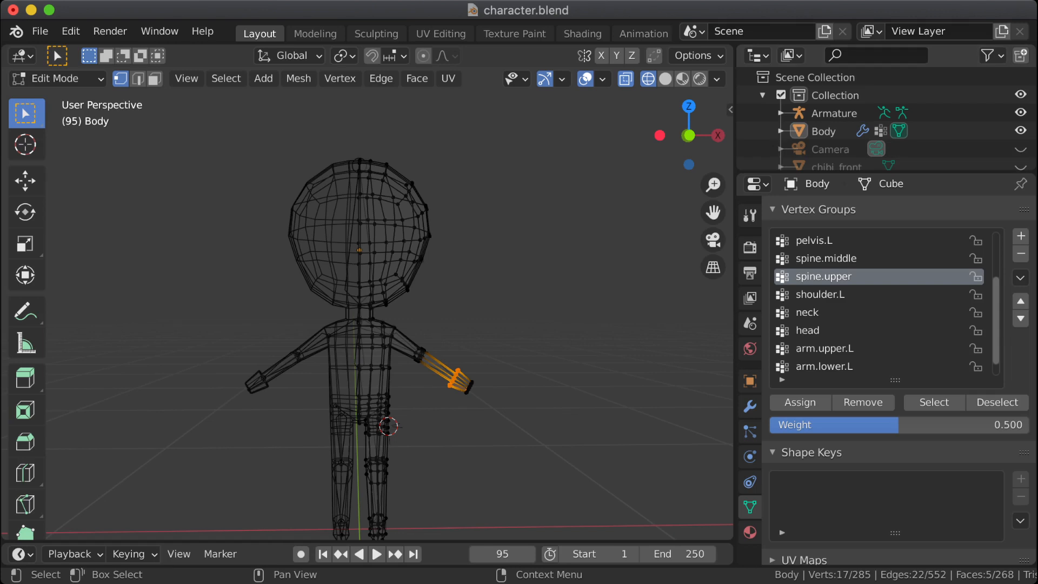
Step: Enable Bone Envelopes binding in the body's Armature modifier
{"action": "left_click", "coordinate": [750, 431]}
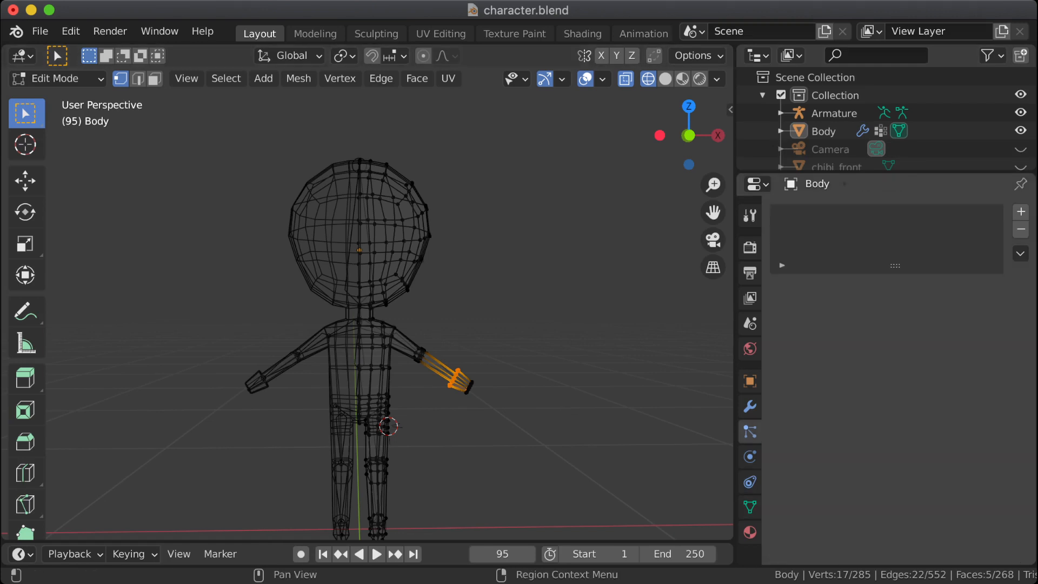
{"action": "left_click", "coordinate": [750, 406]}
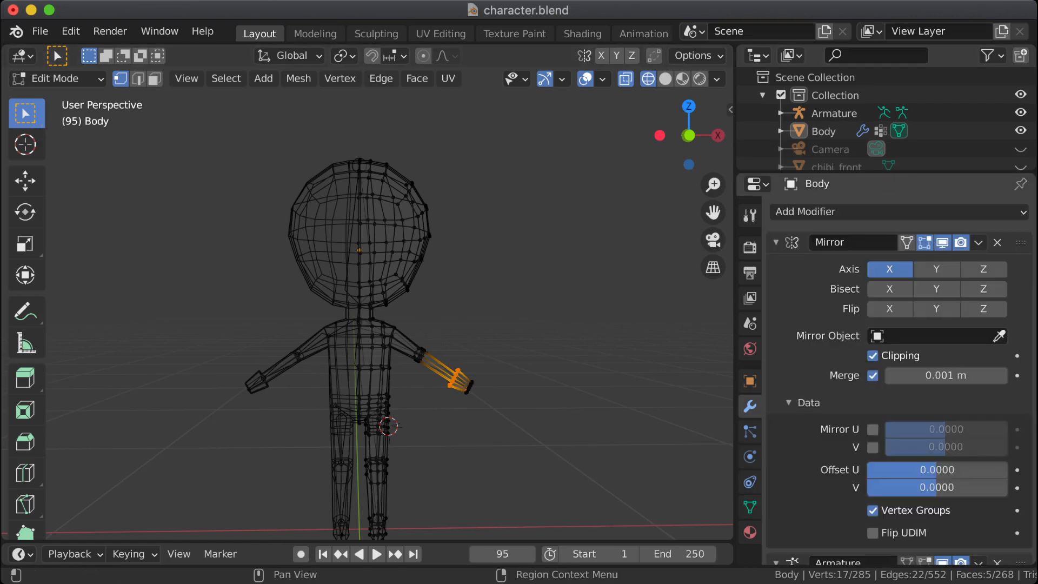
{"action": "scroll", "coordinate": [900, 379], "scroll_direction": "down", "scroll_amount": 6}
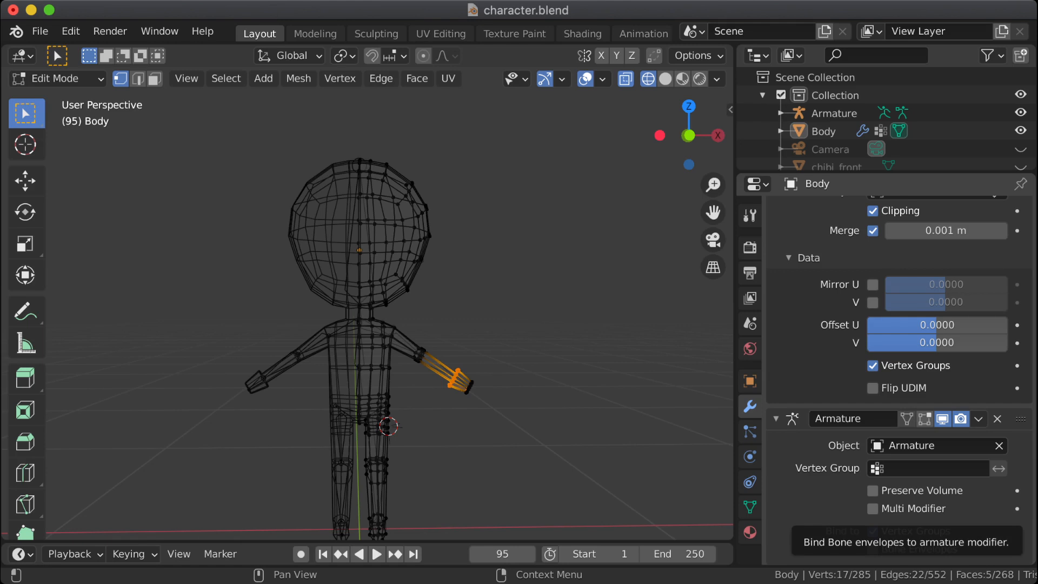
{"action": "left_click", "coordinate": [873, 548]}
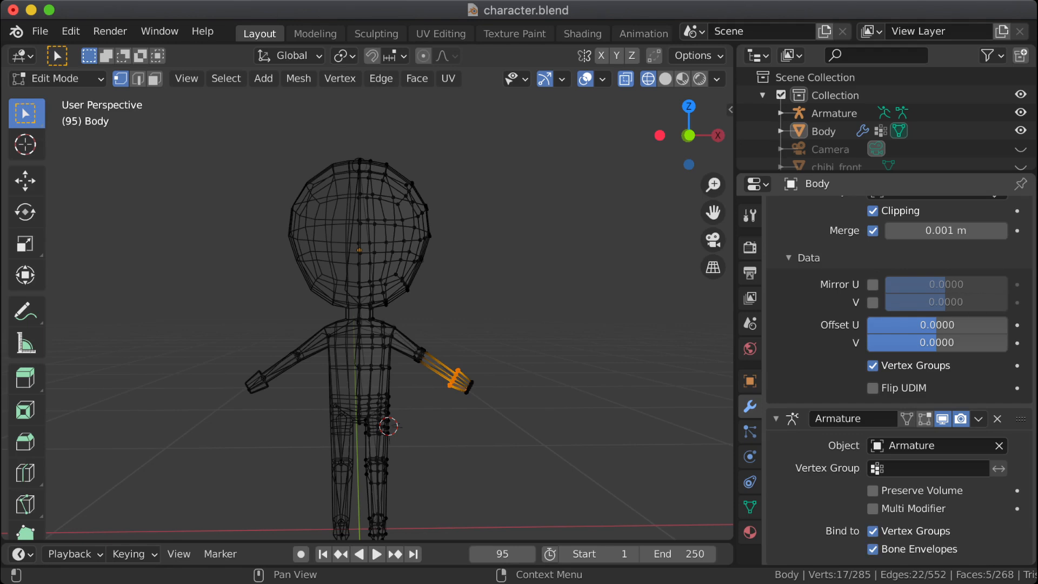
Step: Recheck the vertex group list for mirrored groups and look at the available vertex group operations
{"action": "left_click", "coordinate": [750, 507]}
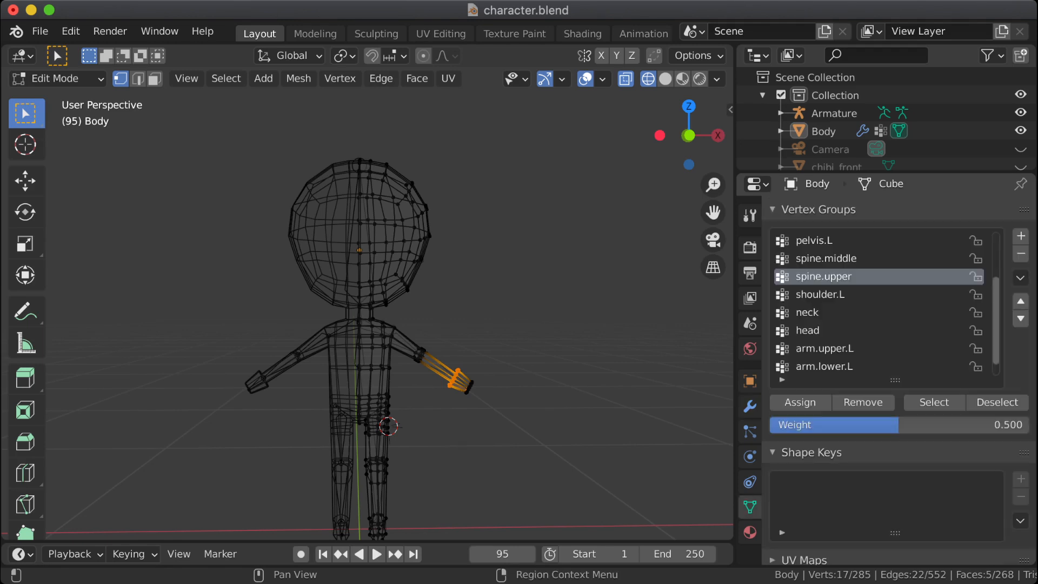
{"action": "scroll", "coordinate": [881, 303], "scroll_direction": "down", "scroll_amount": 1}
{"action": "scroll", "coordinate": [881, 303], "scroll_direction": "up", "scroll_amount": 5}
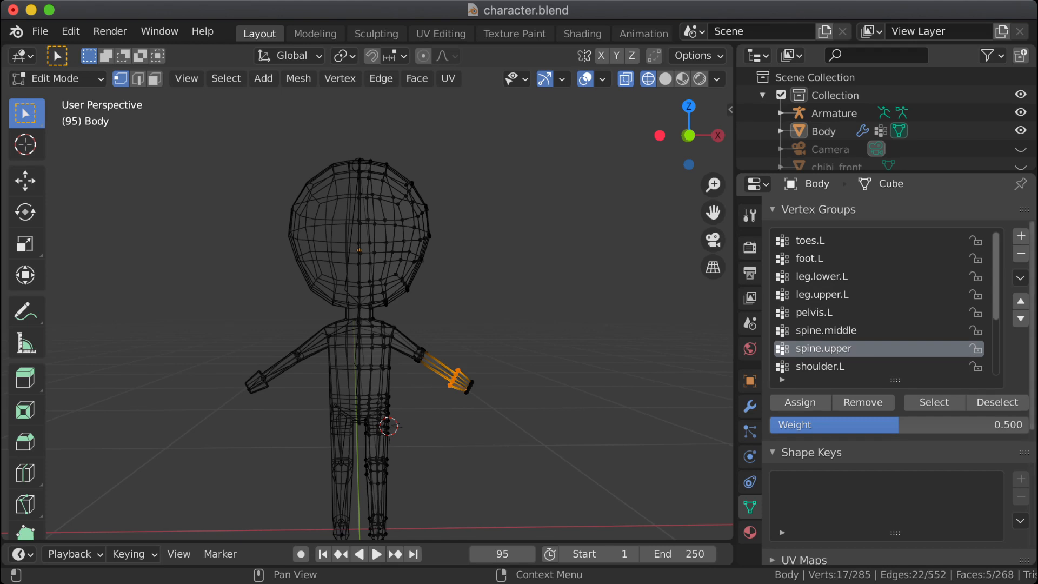
{"action": "scroll", "coordinate": [1017, 352], "scroll_direction": "up", "scroll_amount": 2}
{"action": "scroll", "coordinate": [1017, 352], "scroll_direction": "down", "scroll_amount": 2}
{"action": "left_click", "coordinate": [1021, 278]}
{"action": "left_click", "coordinate": [1020, 277]}
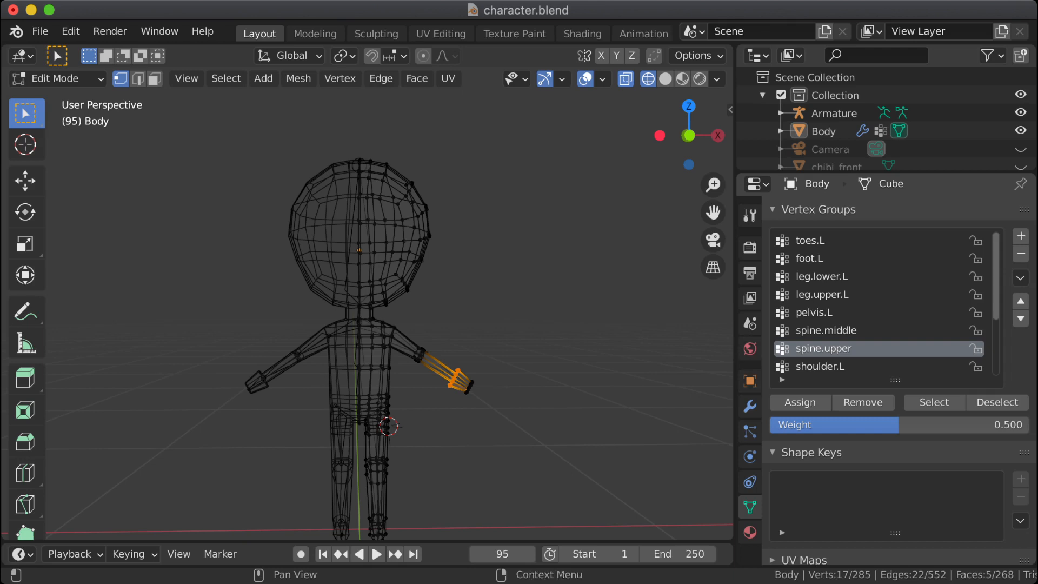
Step: Deselect all of the body's vertices and switch the body to Object Mode
{"action": "left_click", "coordinate": [750, 406]}
{"action": "scroll", "coordinate": [898, 379], "scroll_direction": "up", "scroll_amount": 6}
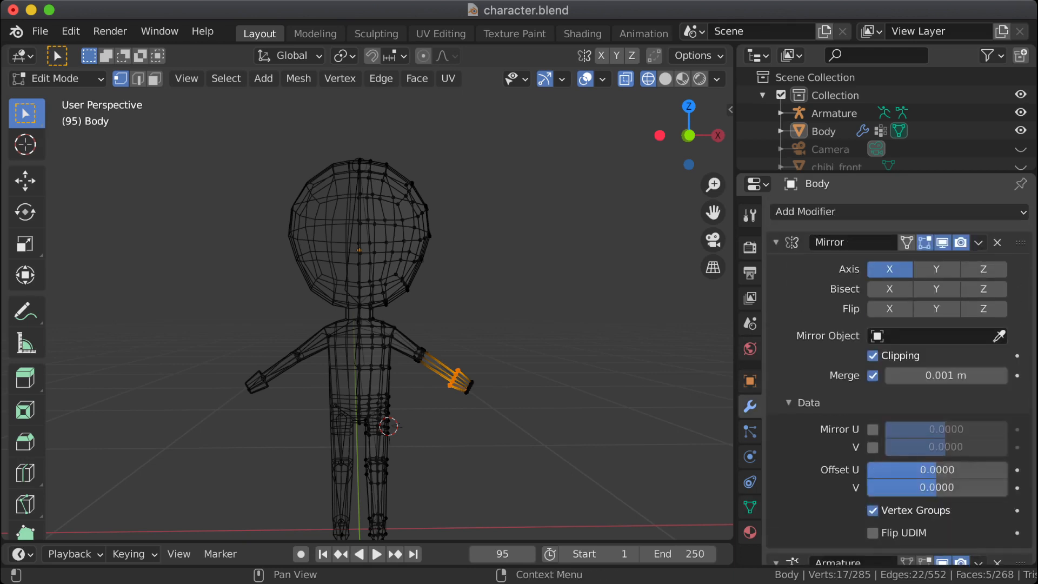
{"action": "left_click", "coordinate": [979, 242]}
{"action": "key", "text": "alt+a"}
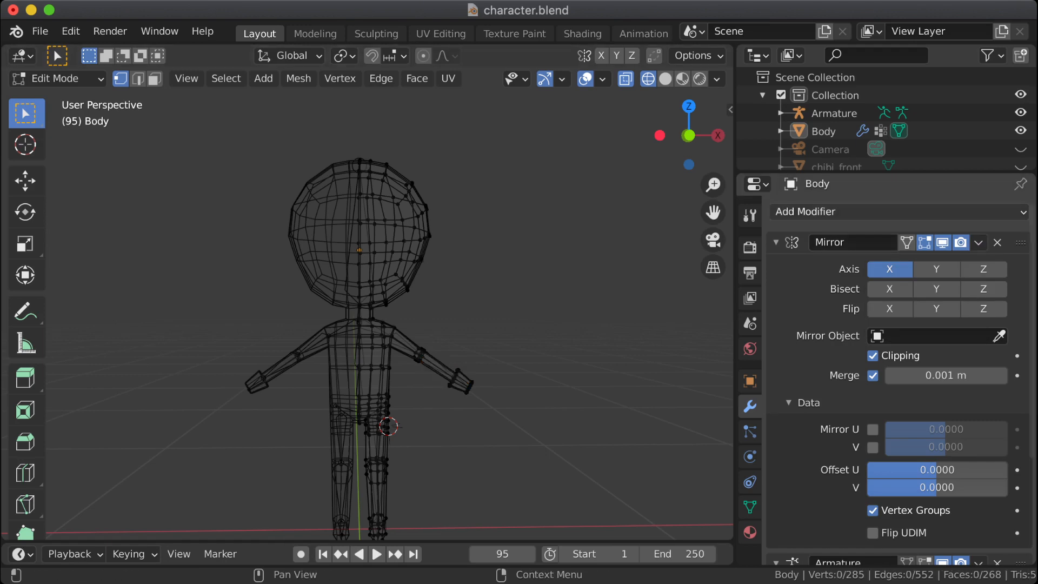
{"action": "key", "text": "Tab"}
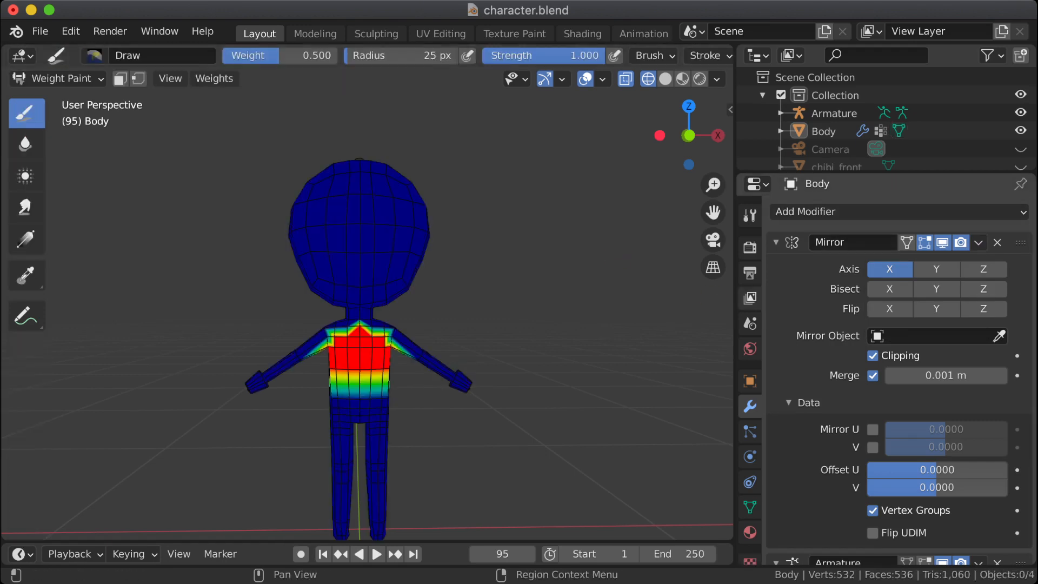
{"action": "left_click", "coordinate": [57, 78]}
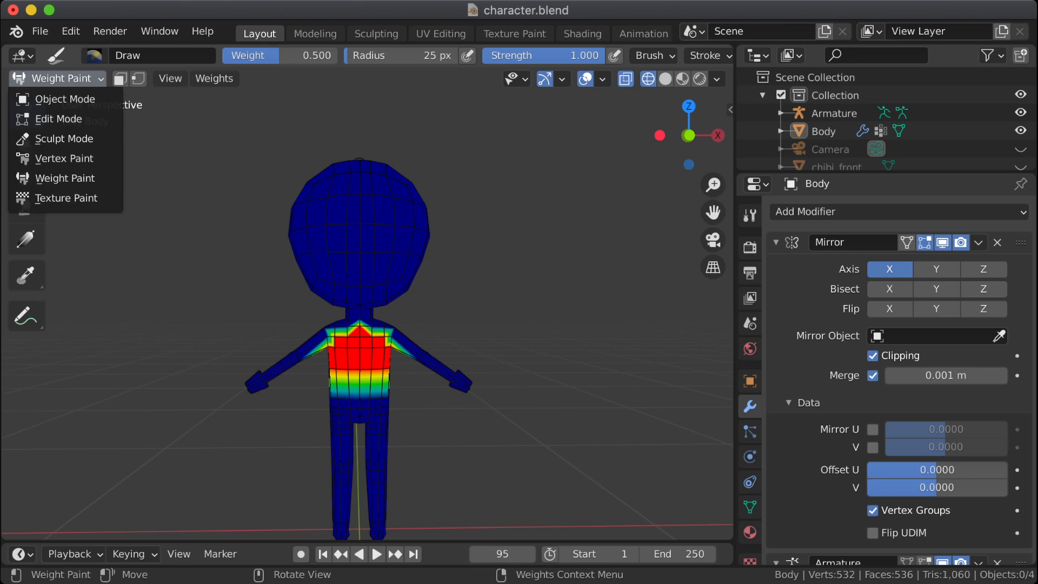
{"action": "left_click", "coordinate": [62, 98]}
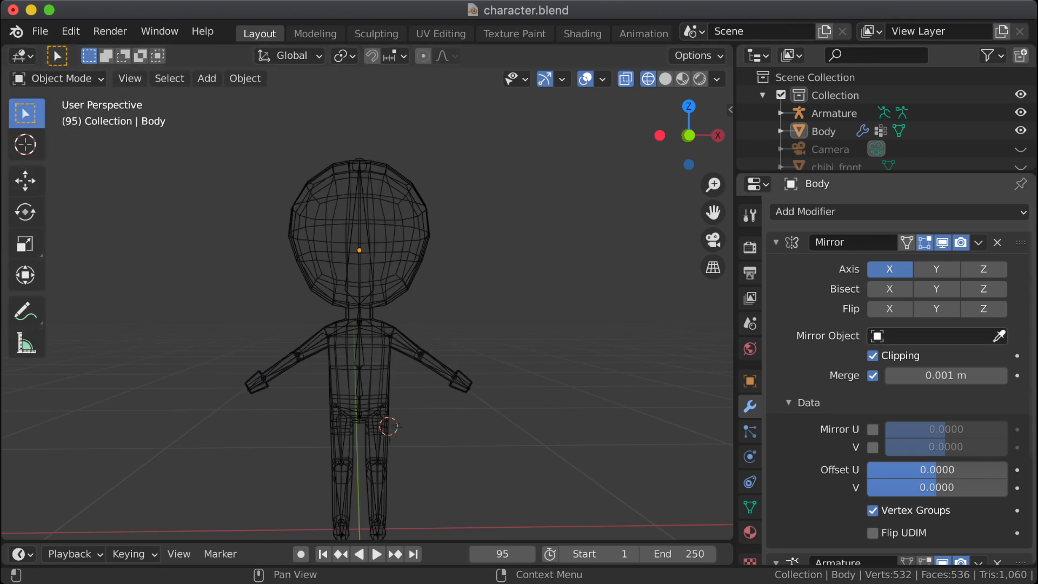
Step: Apply the Mirror modifier to the body and examine the vertex group list for right-side groups
{"action": "left_click", "coordinate": [750, 507]}
{"action": "scroll", "coordinate": [882, 303], "scroll_direction": "down", "scroll_amount": 5}
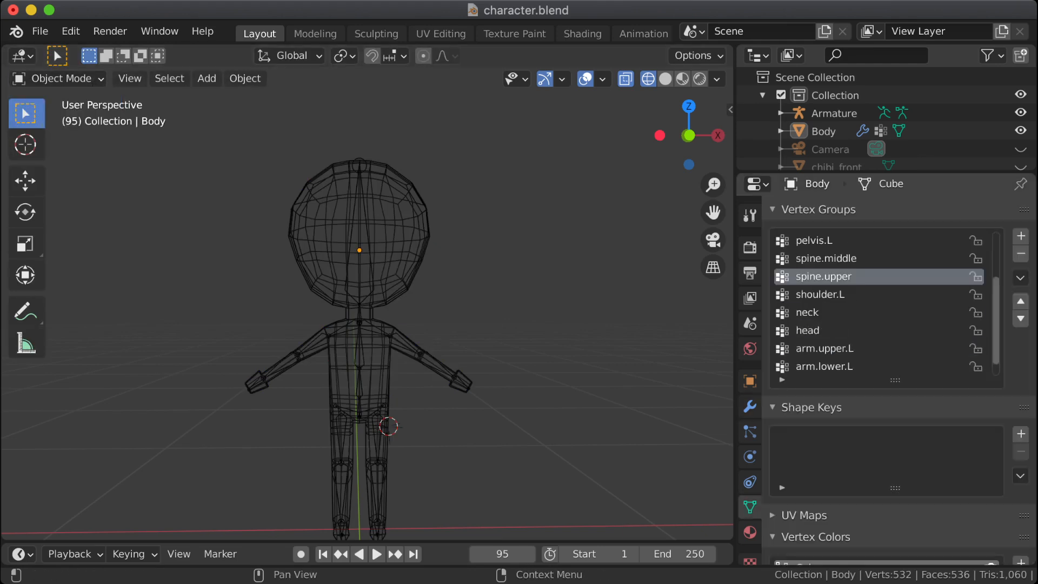
{"action": "scroll", "coordinate": [881, 303], "scroll_direction": "up", "scroll_amount": 5}
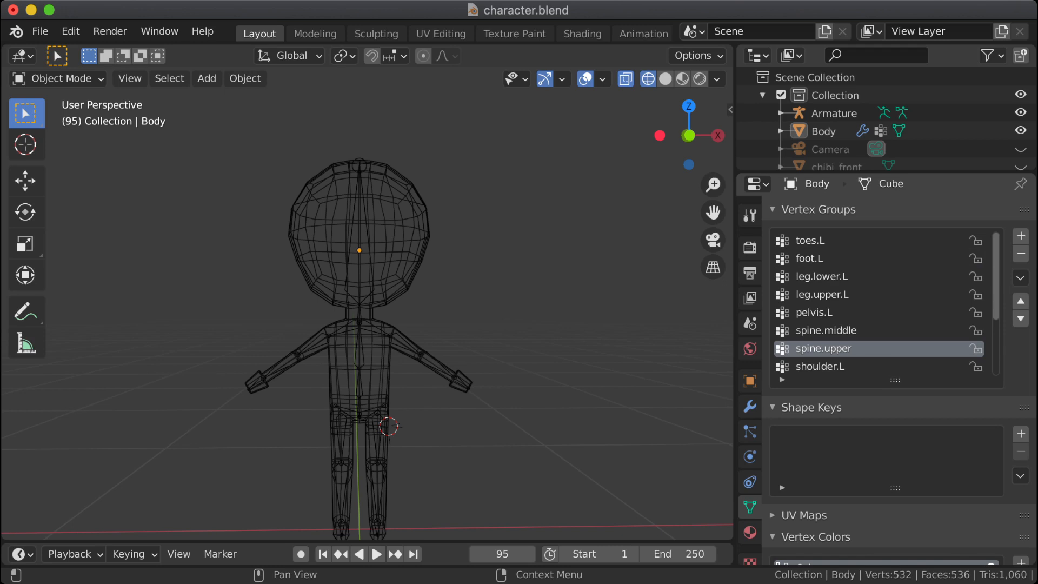
{"action": "left_click", "coordinate": [750, 406]}
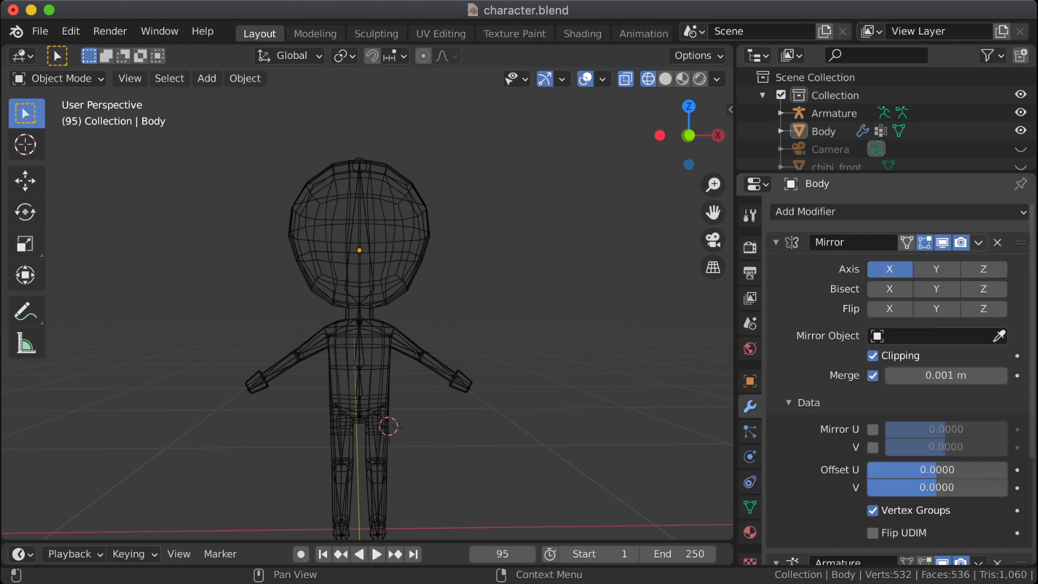
{"action": "left_click", "coordinate": [978, 242]}
{"action": "left_click", "coordinate": [898, 261]}
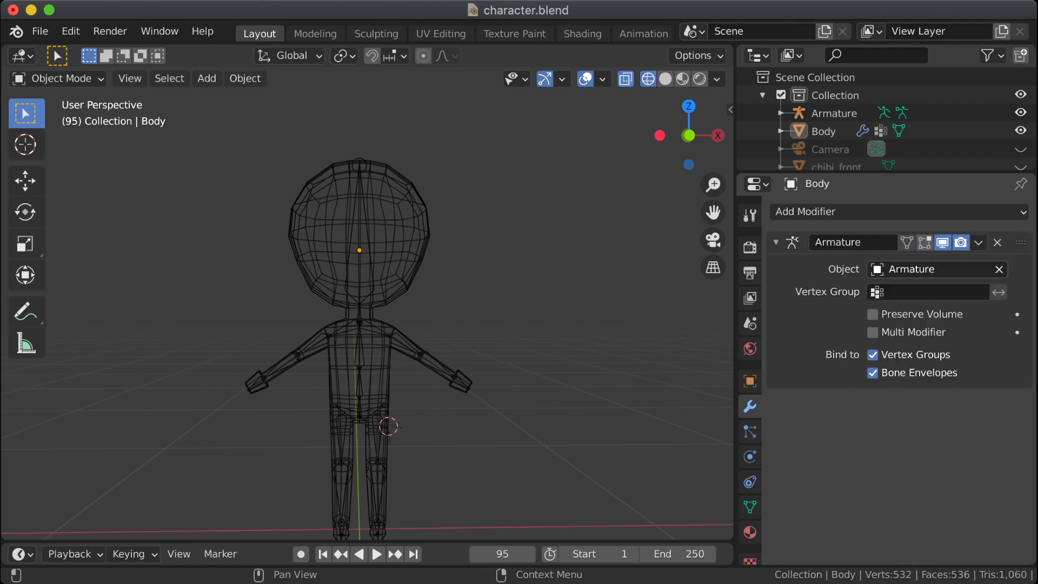
{"action": "left_click", "coordinate": [750, 507]}
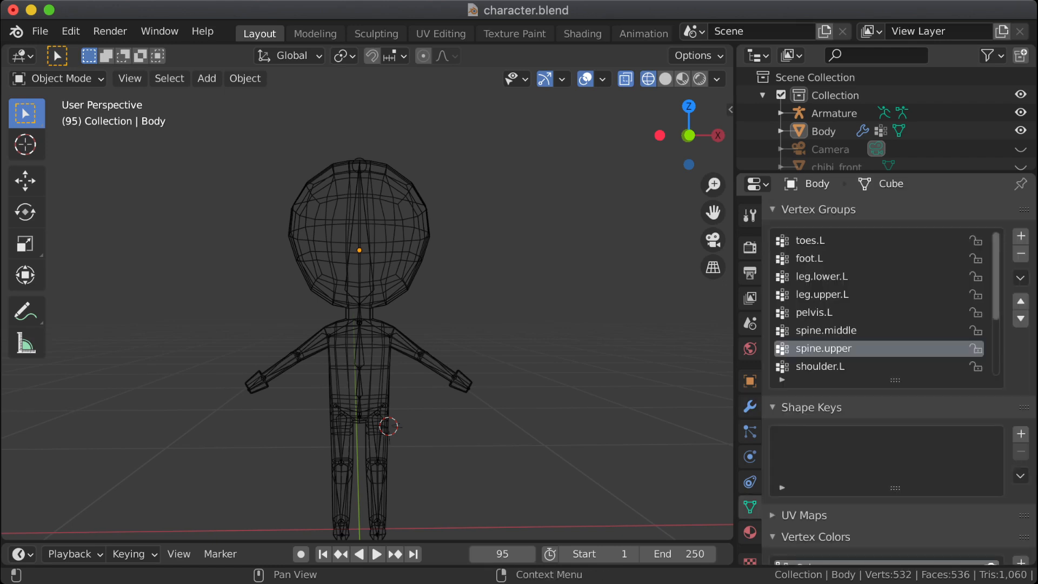
{"action": "scroll", "coordinate": [881, 303], "scroll_direction": "down", "scroll_amount": 5}
{"action": "scroll", "coordinate": [882, 303], "scroll_direction": "up", "scroll_amount": 5}
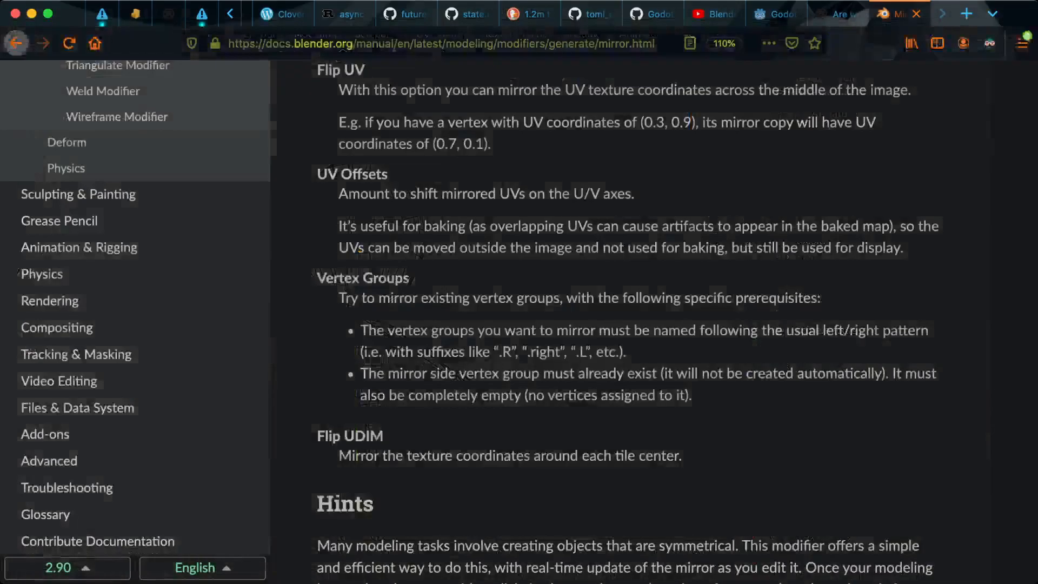
Step: Switch to the browser and read the Vertex Groups prerequisites on the Blender manual's Mirror modifier page
{"action": "left_click_drag", "start_coordinate": [346, 298], "coordinate": [817, 298]}
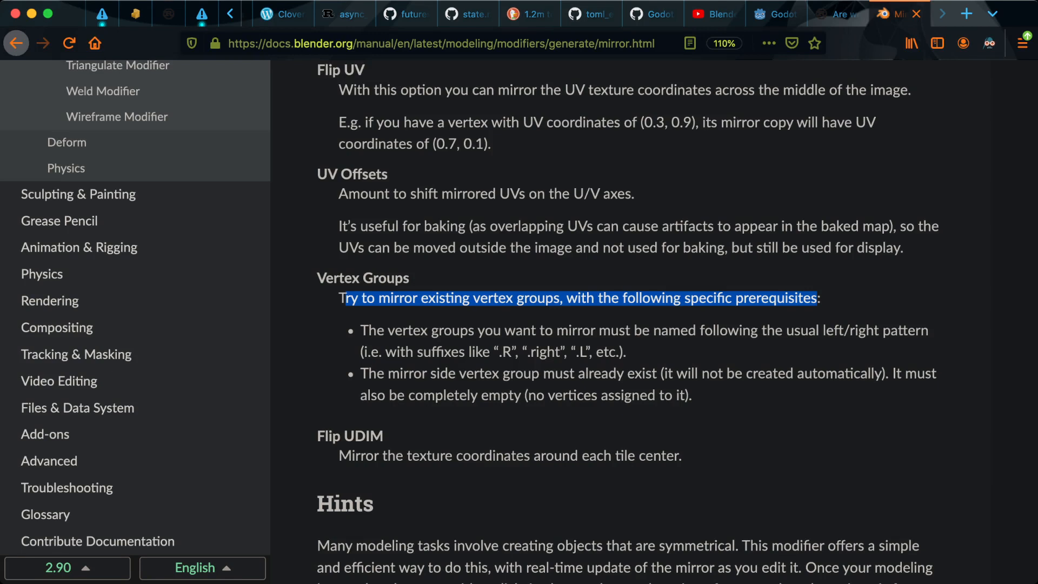
{"action": "left_click_drag", "start_coordinate": [882, 374], "coordinate": [664, 373]}
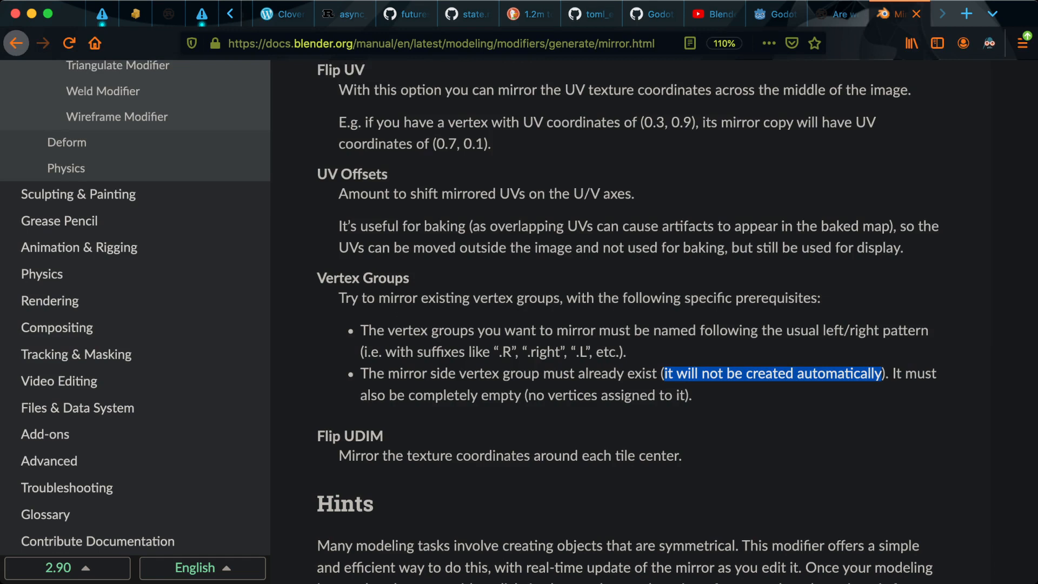
{"action": "scroll", "coordinate": [664, 373], "scroll_direction": "down", "scroll_amount": 2}
{"action": "scroll", "coordinate": [664, 373], "scroll_direction": "up", "scroll_amount": 3}
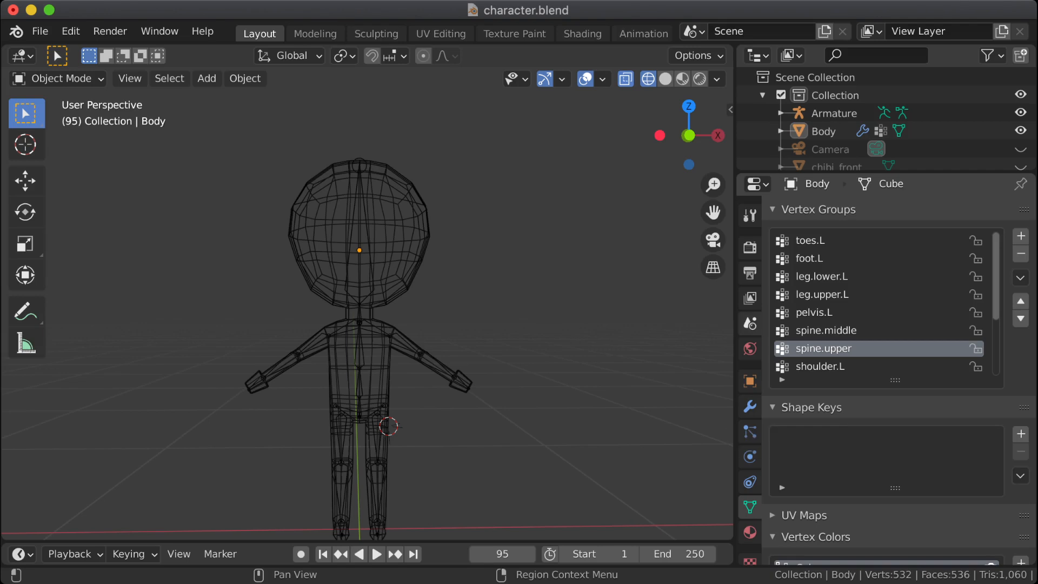
Step: Add a new vertex group to the body and name it toes.R
{"action": "key", "text": "KP_1"}
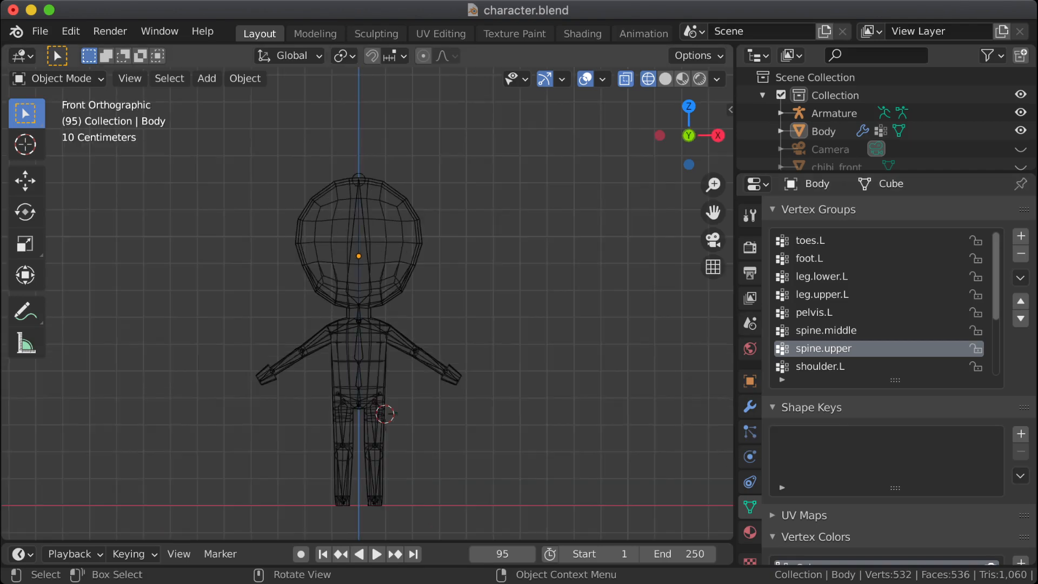
{"action": "scroll", "coordinate": [367, 303], "scroll_direction": "down", "scroll_amount": 3}
{"action": "scroll", "coordinate": [367, 303], "scroll_direction": "up", "scroll_amount": 4}
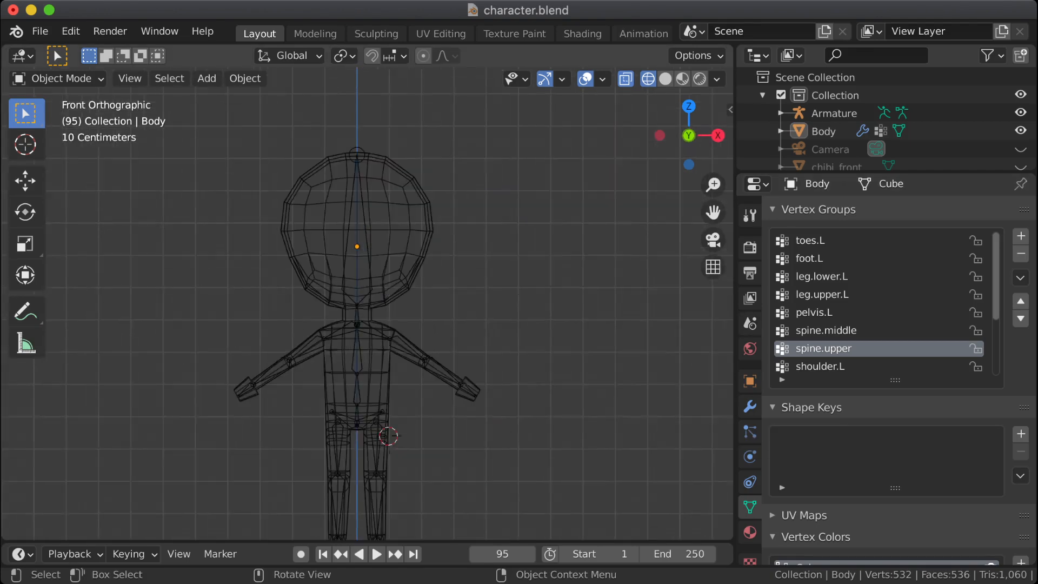
{"action": "middle_click_drag", "start_coordinate": [368, 304], "coordinate": [359, 264], "text": "shift"}
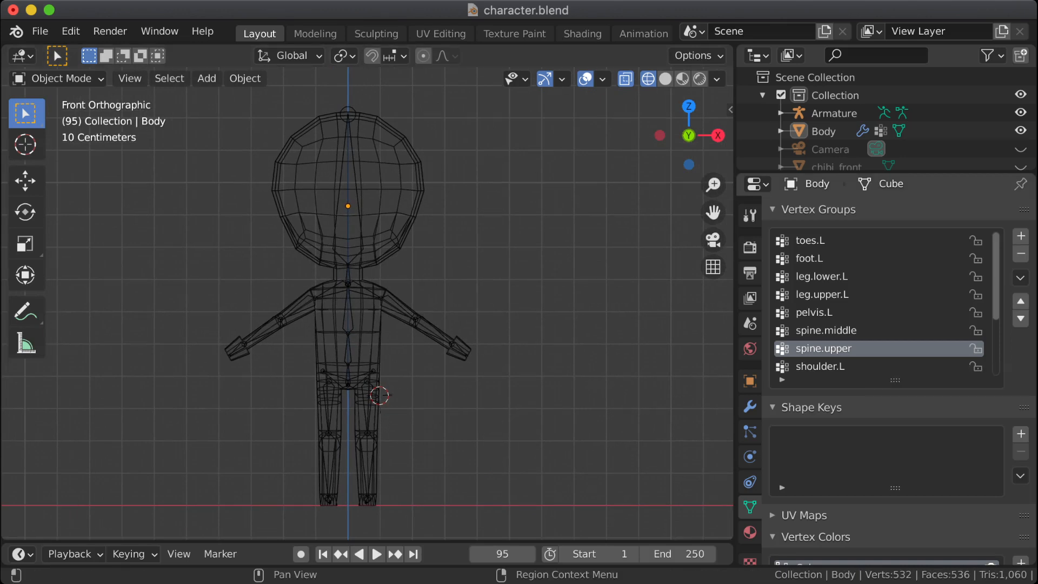
{"action": "scroll", "coordinate": [878, 303], "scroll_direction": "down", "scroll_amount": 5}
{"action": "scroll", "coordinate": [879, 303], "scroll_direction": "up", "scroll_amount": 5}
{"action": "left_click", "coordinate": [828, 240]}
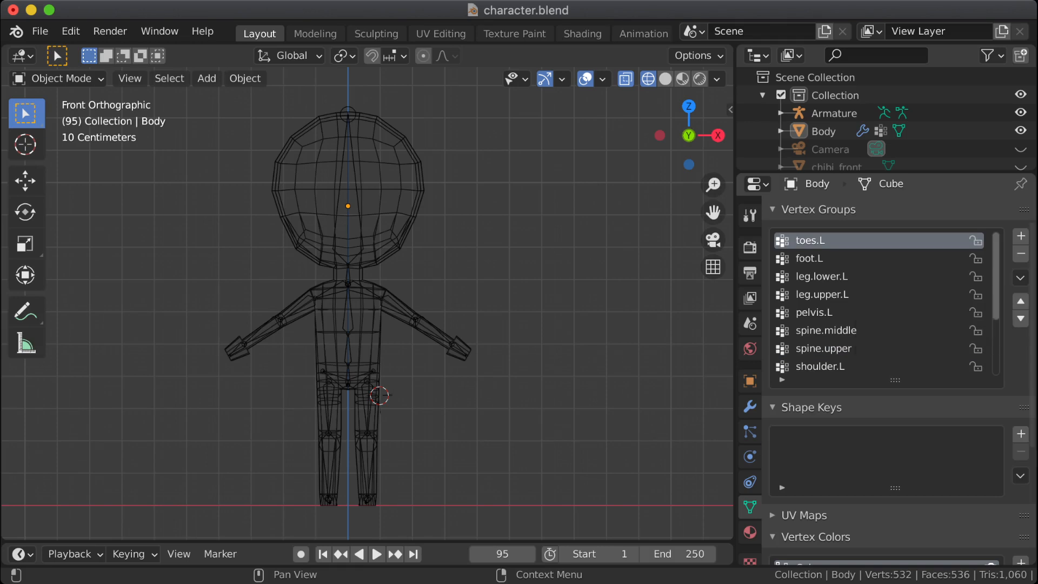
{"action": "left_click", "coordinate": [1021, 237]}
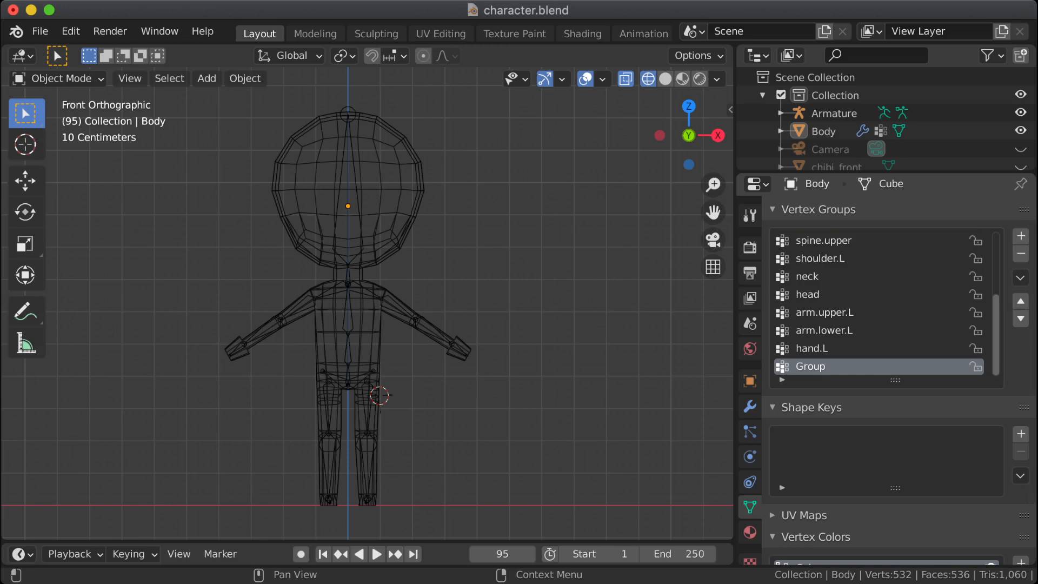
{"action": "double_click", "coordinate": [822, 367]}
{"action": "type", "text": "toes.R"}
{"action": "left_click", "coordinate": [821, 348]}
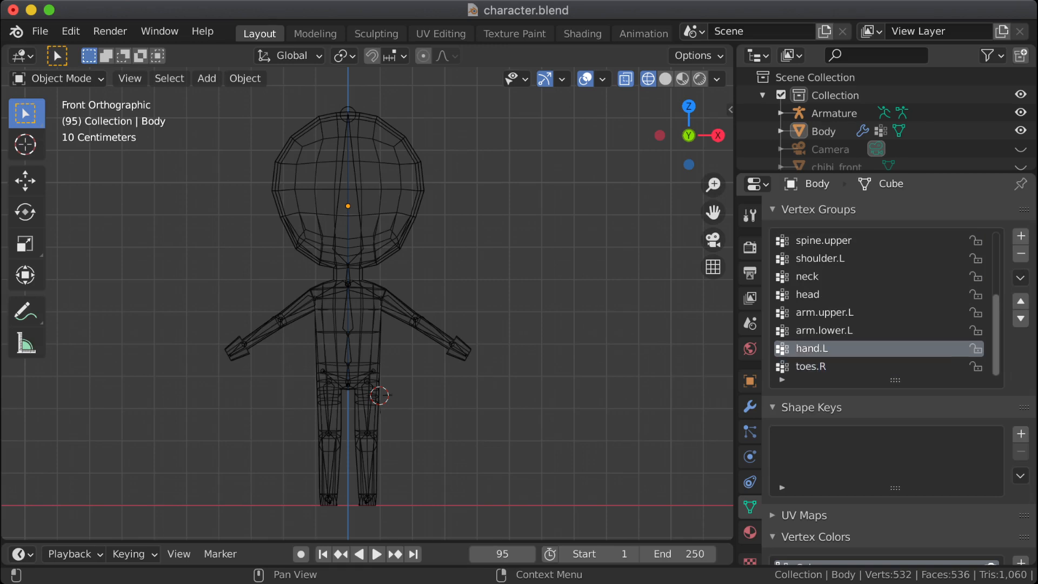
Step: Select the toes.R vertex group and switch to Weight Paint mode to inspect its weights
{"action": "left_click", "coordinate": [822, 367]}
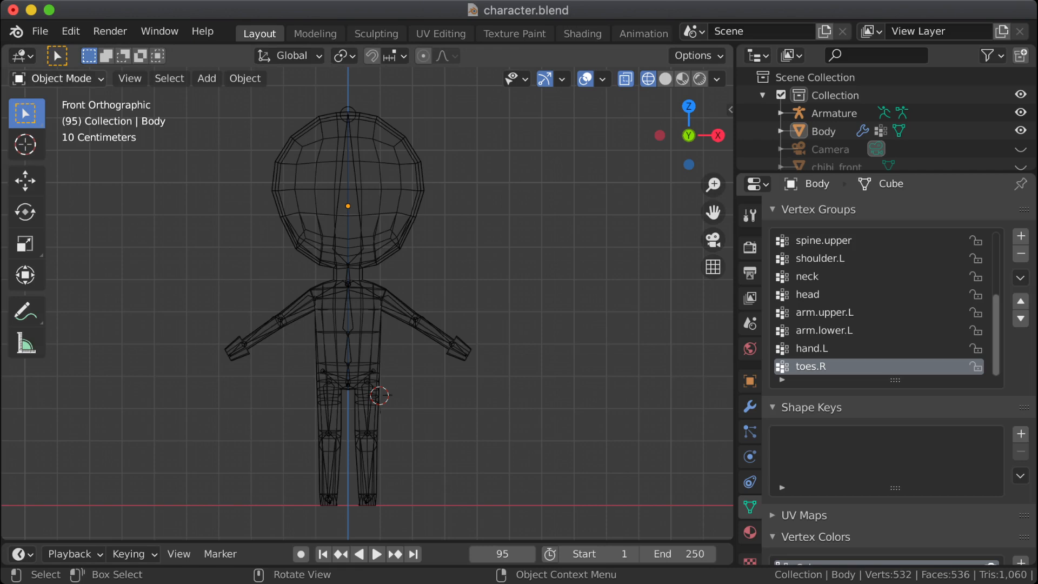
{"action": "left_click", "coordinate": [57, 78]}
{"action": "left_click", "coordinate": [74, 179]}
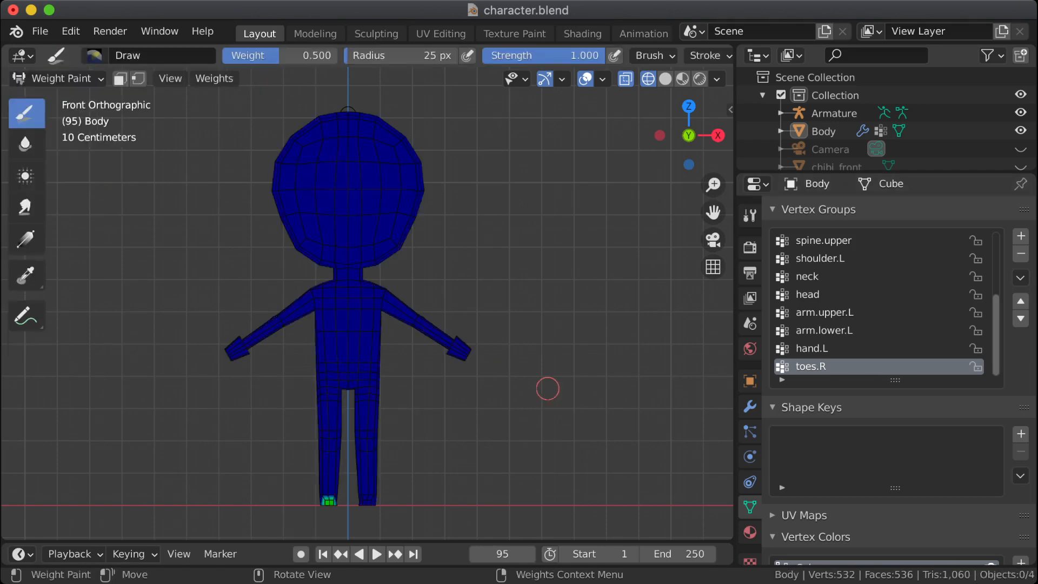
Step: Examine the mirrored toes.R weights up close and review the body's Mirror and Armature modifier settings
{"action": "mouse_move", "coordinate": [550, 386]}
{"action": "middle_mouse_down"}
{"action": "mouse_move", "coordinate": [531, 429]}
{"action": "mouse_move", "coordinate": [582, 429]}
{"action": "middle_mouse_up"}
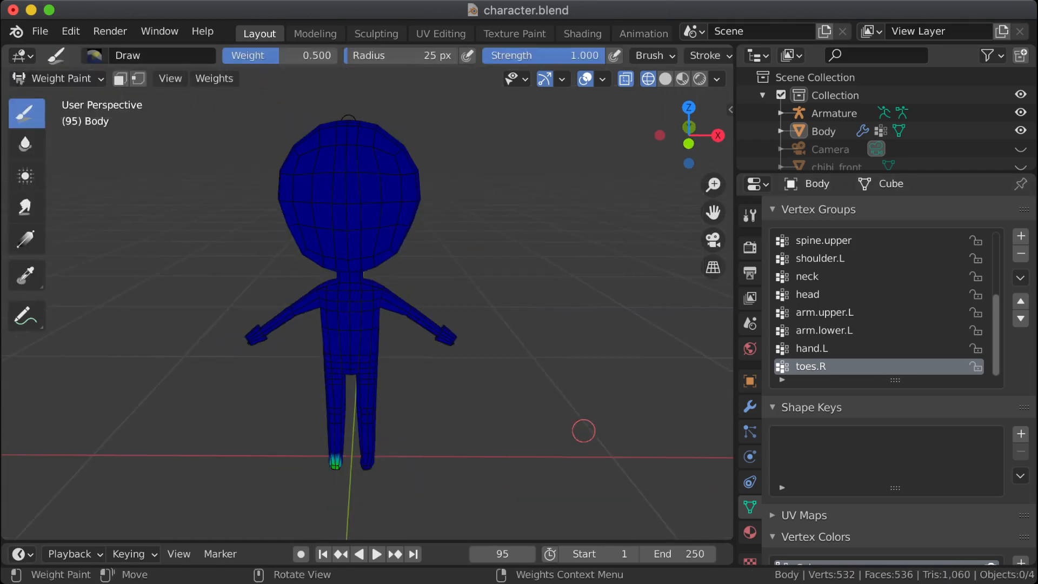
{"action": "scroll", "coordinate": [519, 385], "scroll_direction": "up", "scroll_amount": 1}
{"action": "middle_click_drag", "start_coordinate": [508, 399], "coordinate": [545, 307], "text": "shift"}
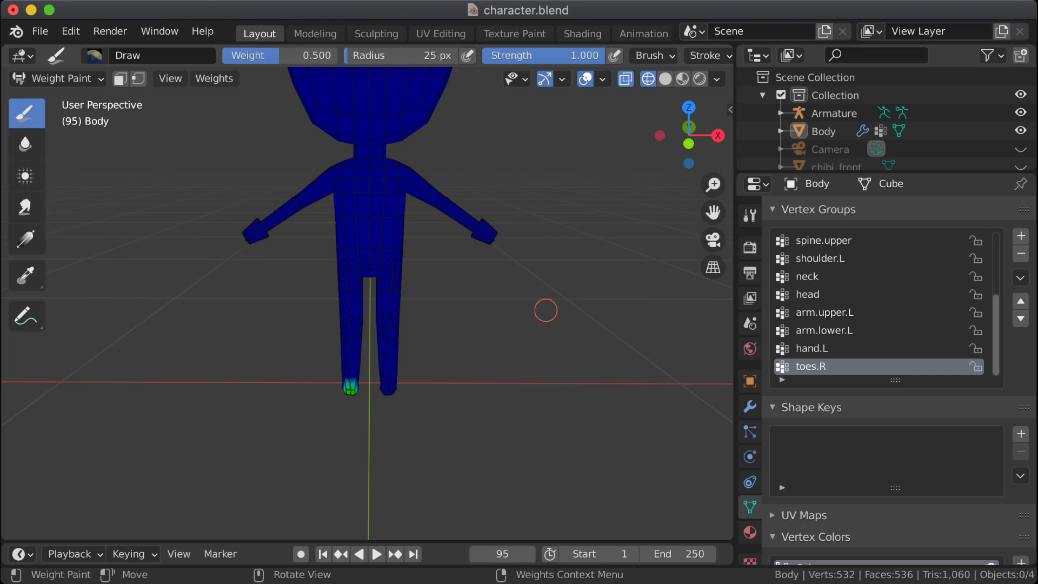
{"action": "left_click", "coordinate": [750, 406]}
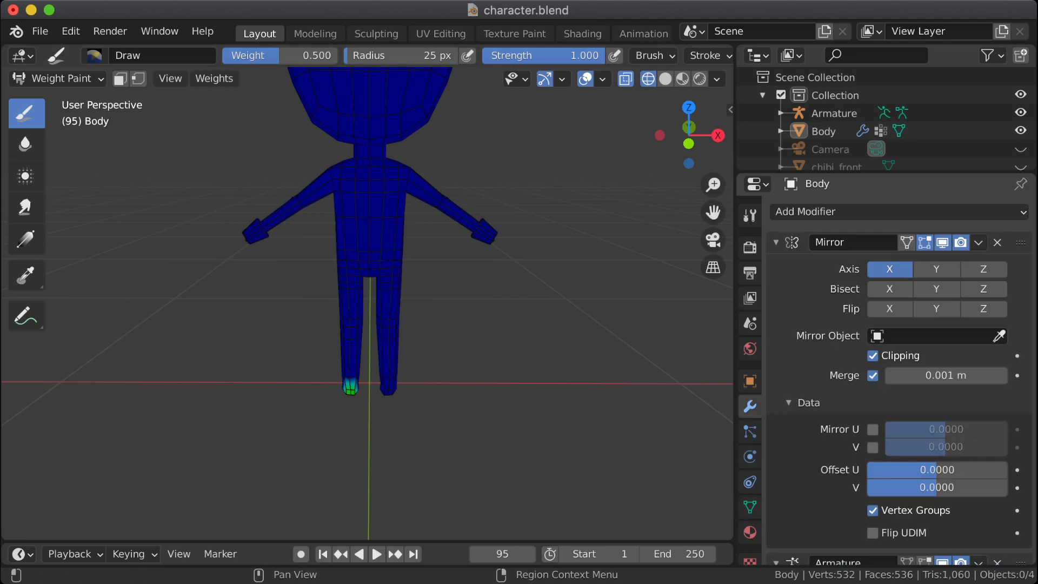
{"action": "scroll", "coordinate": [900, 380], "scroll_direction": "down", "scroll_amount": 1}
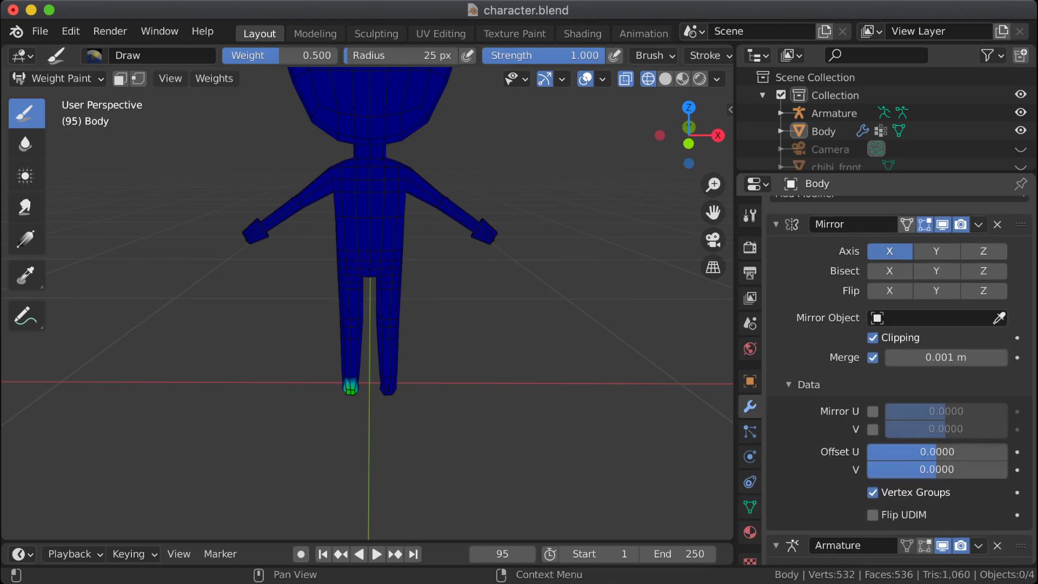
{"action": "scroll", "coordinate": [899, 380], "scroll_direction": "up", "scroll_amount": 1}
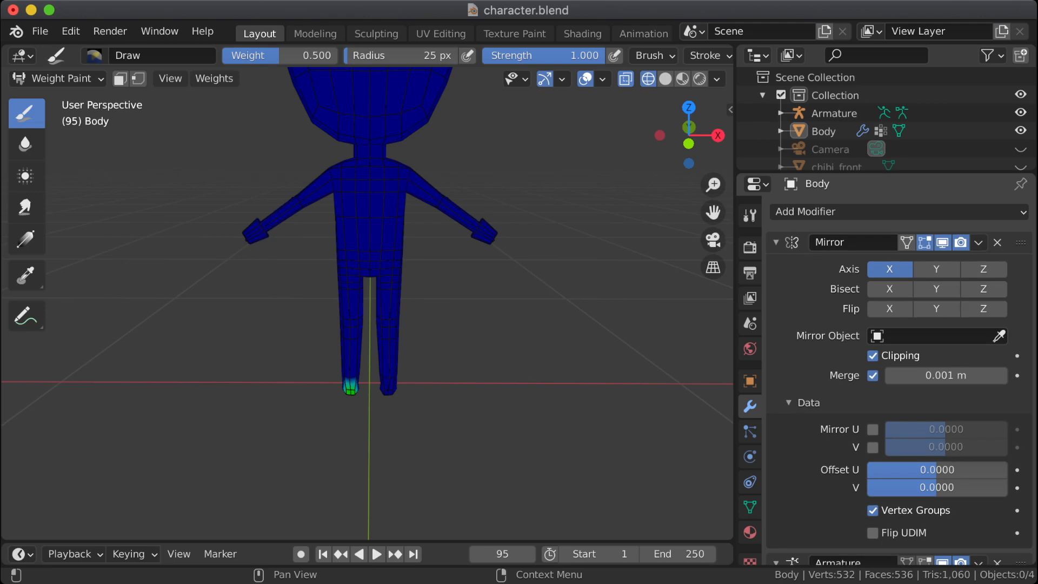
{"action": "scroll", "coordinate": [899, 381], "scroll_direction": "down", "scroll_amount": 2}
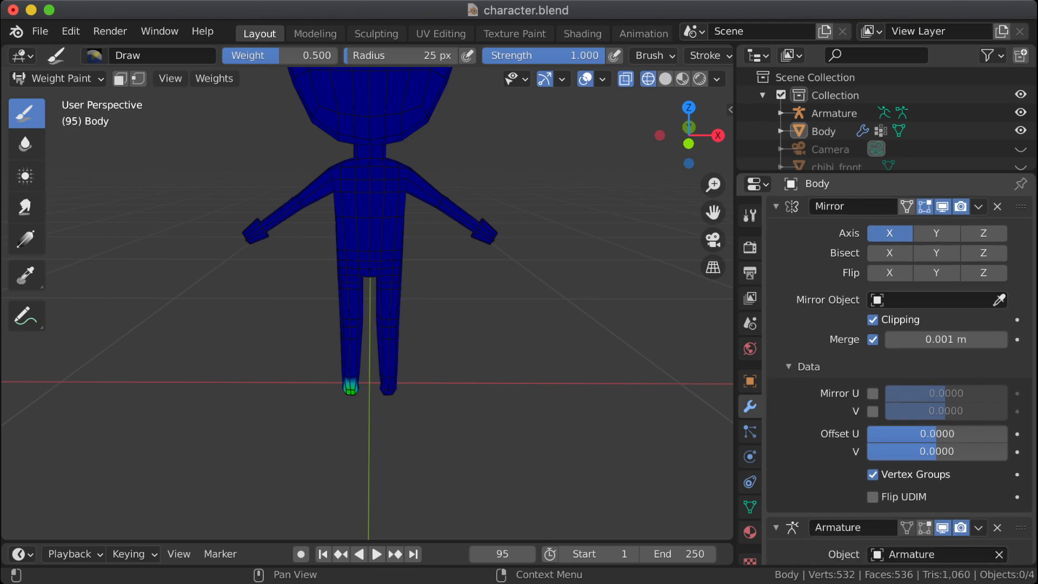
{"action": "left_click", "coordinate": [790, 367]}
{"action": "scroll", "coordinate": [898, 378], "scroll_direction": "down", "scroll_amount": 1}
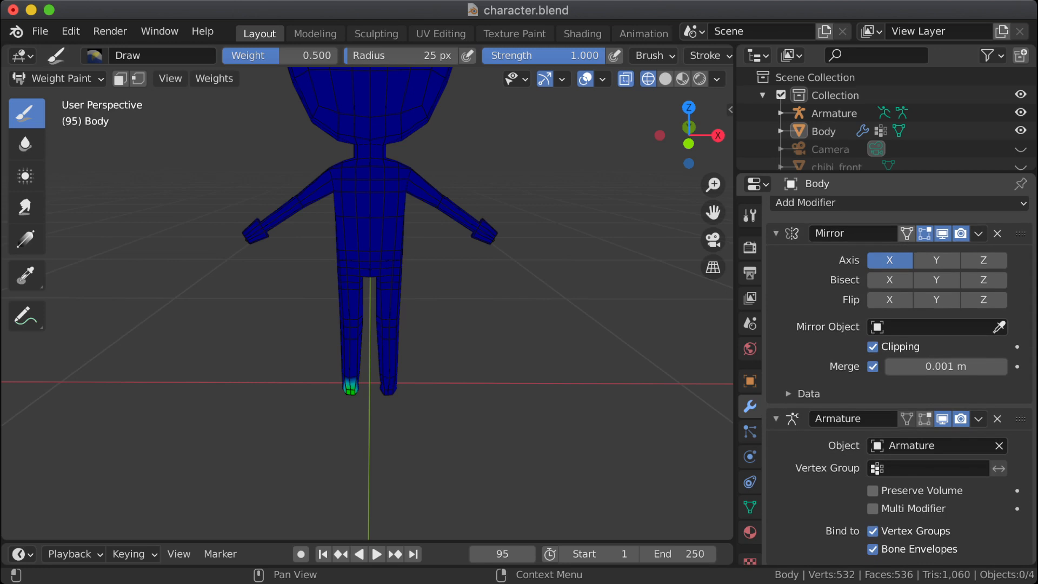
{"action": "scroll", "coordinate": [899, 378], "scroll_direction": "up", "scroll_amount": 1}
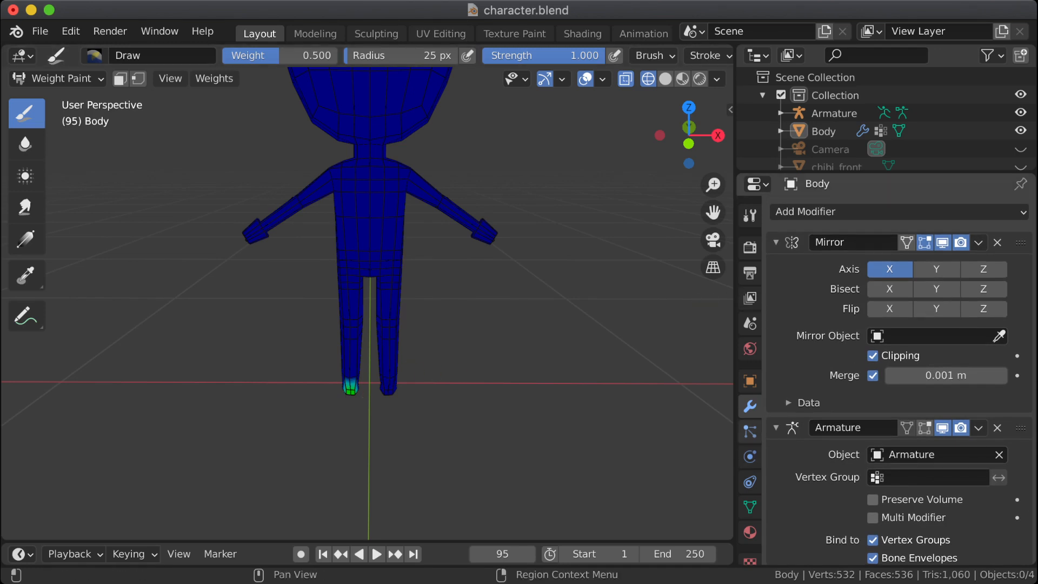
Step: Return to the body's vertex groups and sort them by name
{"action": "left_click", "coordinate": [750, 431]}
{"action": "left_click", "coordinate": [750, 507]}
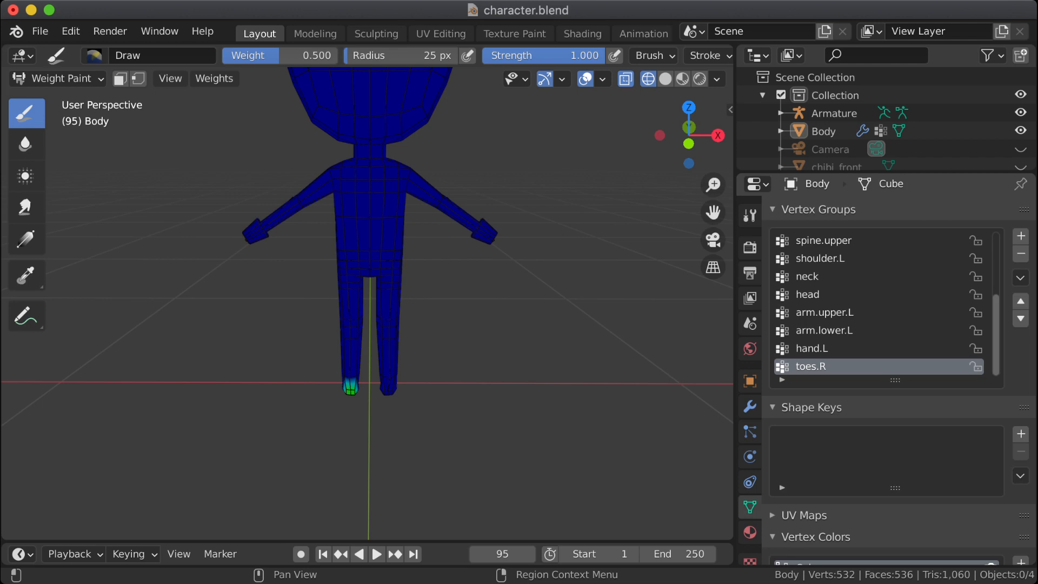
{"action": "scroll", "coordinate": [881, 302], "scroll_direction": "up", "scroll_amount": 2}
{"action": "scroll", "coordinate": [881, 303], "scroll_direction": "down", "scroll_amount": 2}
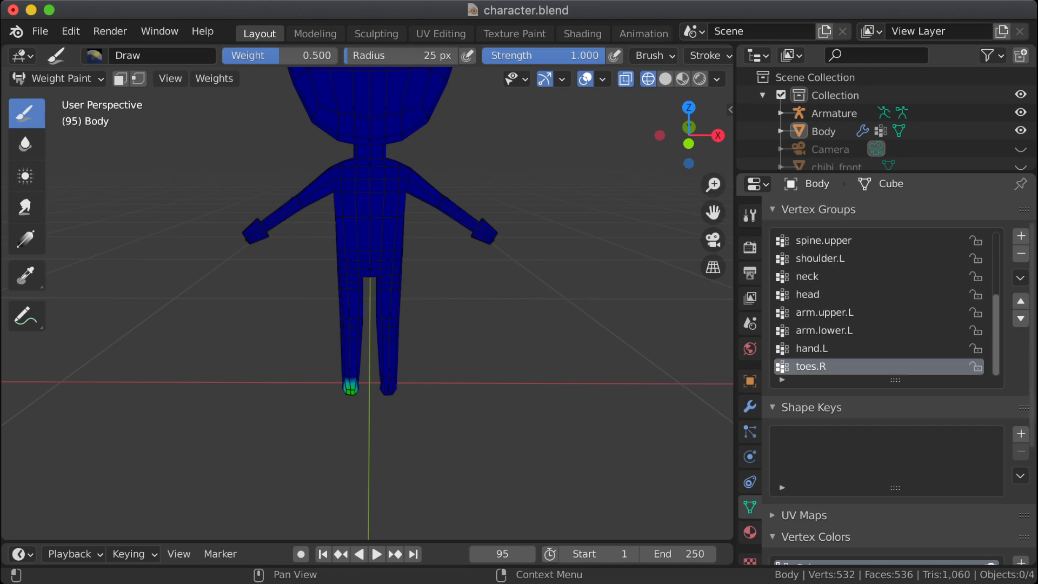
{"action": "left_click", "coordinate": [1021, 278]}
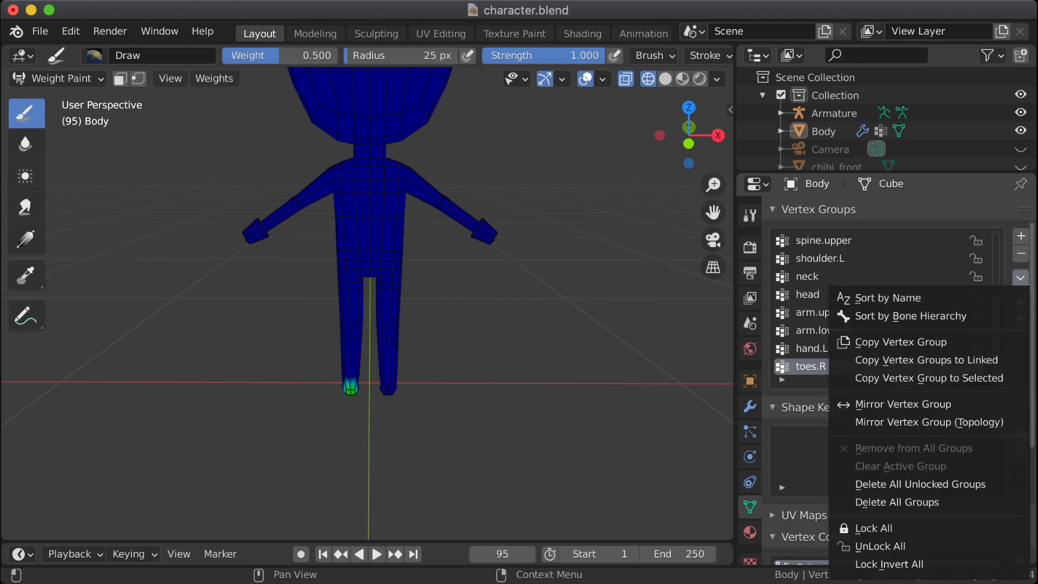
{"action": "left_click", "coordinate": [888, 298]}
{"action": "scroll", "coordinate": [887, 298], "scroll_direction": "up", "scroll_amount": 5}
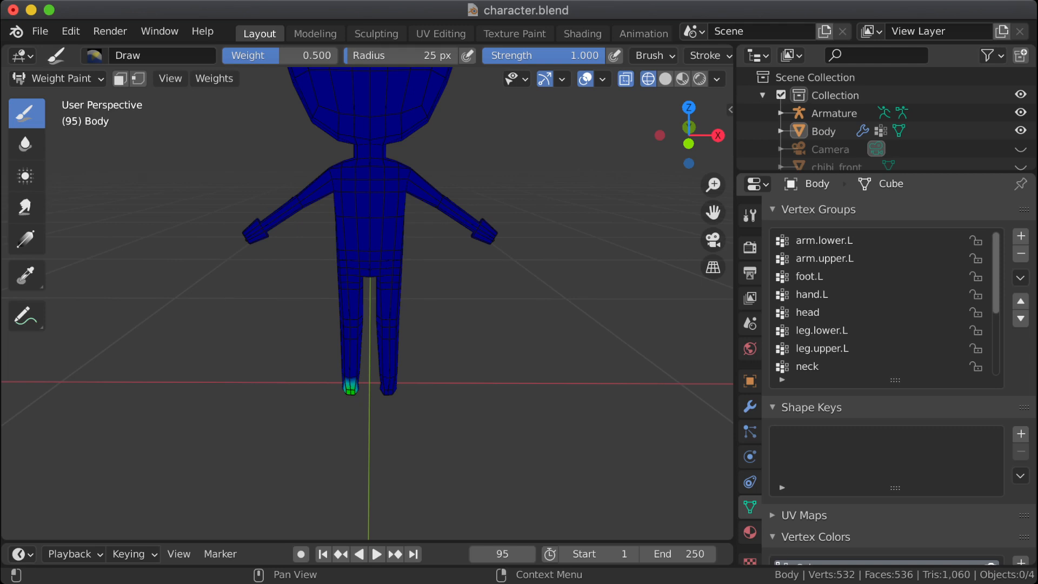
{"action": "scroll", "coordinate": [882, 303], "scroll_direction": "down", "scroll_amount": 6}
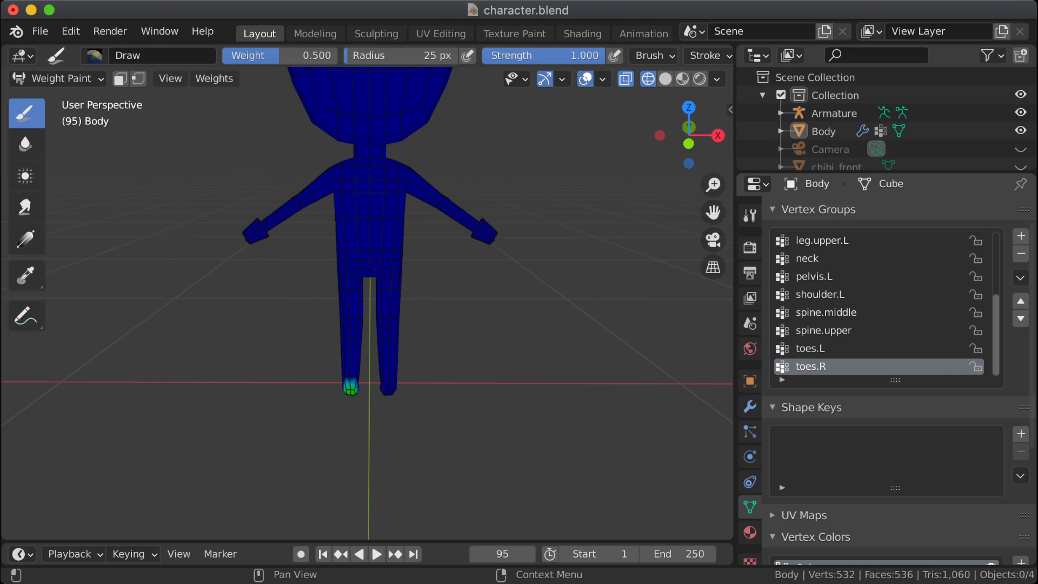
Step: Add a new vertex group to the body and name it shoulder.R
{"action": "left_click", "coordinate": [1021, 236]}
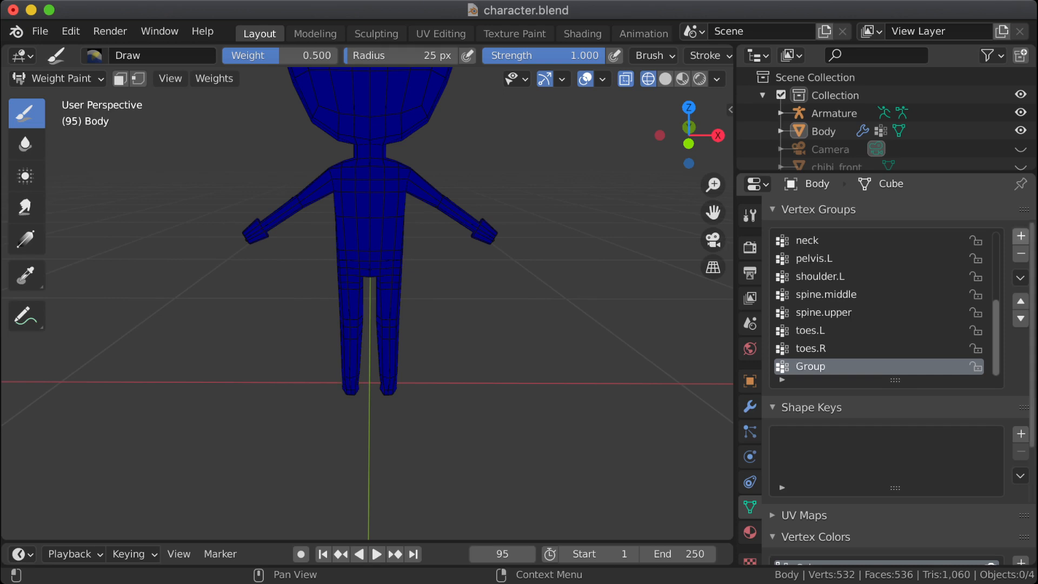
{"action": "double_click", "coordinate": [811, 366]}
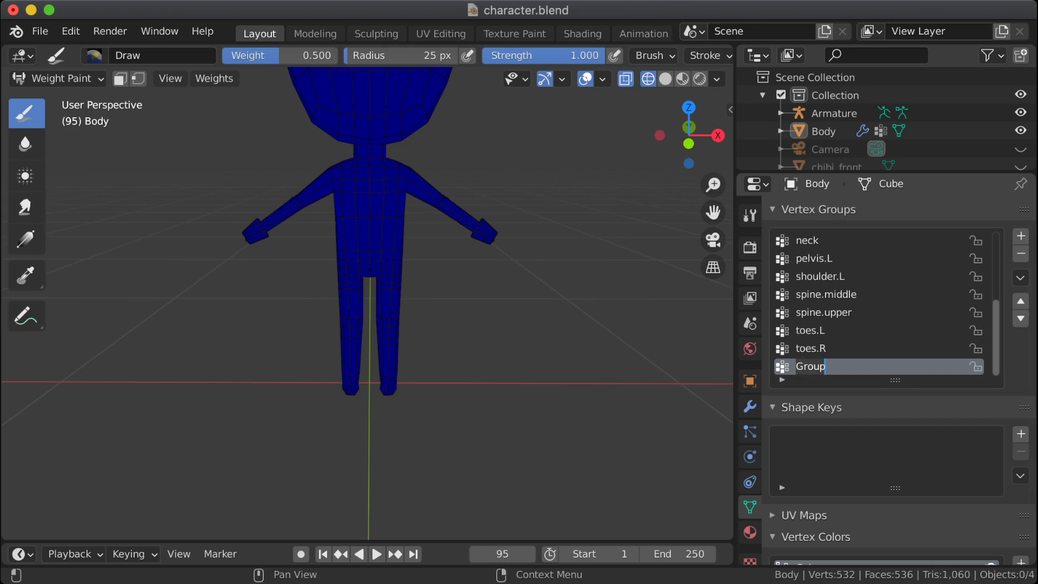
{"action": "type", "text": "shoulder.R"}
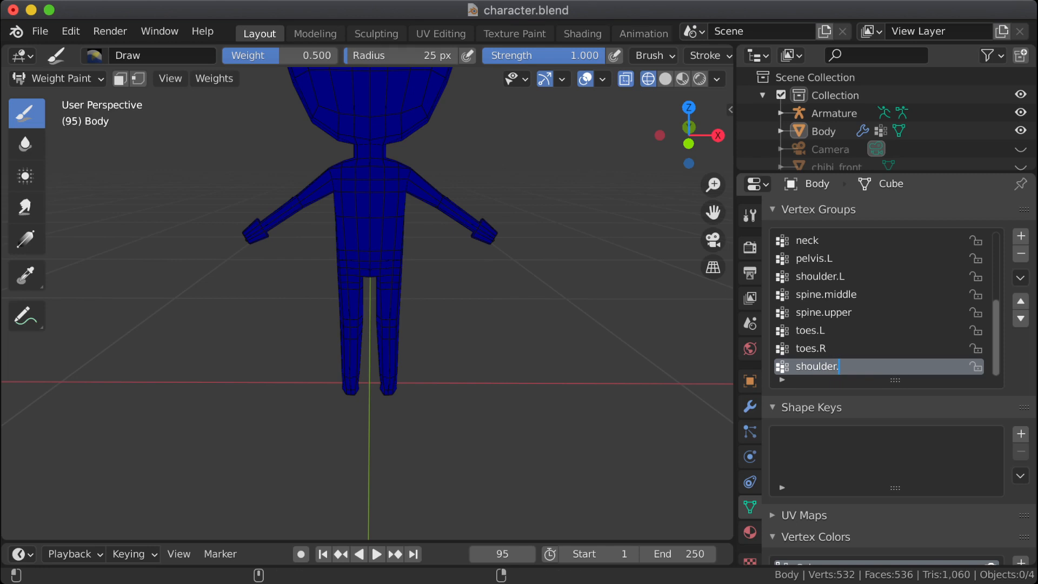
{"action": "key", "text": "Return"}
Step: Check the pelvis.L weights and add a matching empty vertex group named pelvis.R
{"action": "left_click", "coordinate": [813, 258]}
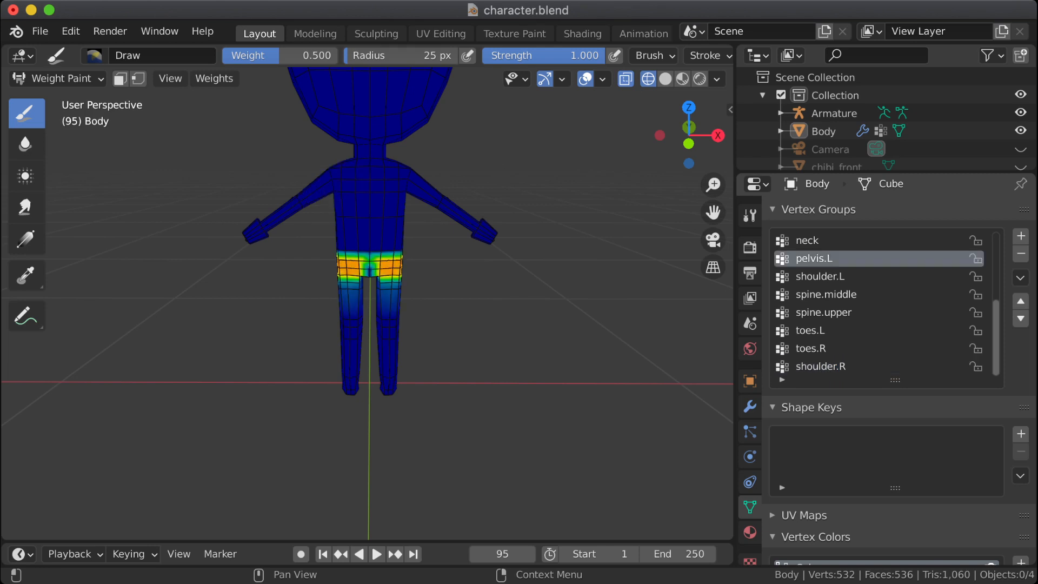
{"action": "left_click", "coordinate": [1021, 236]}
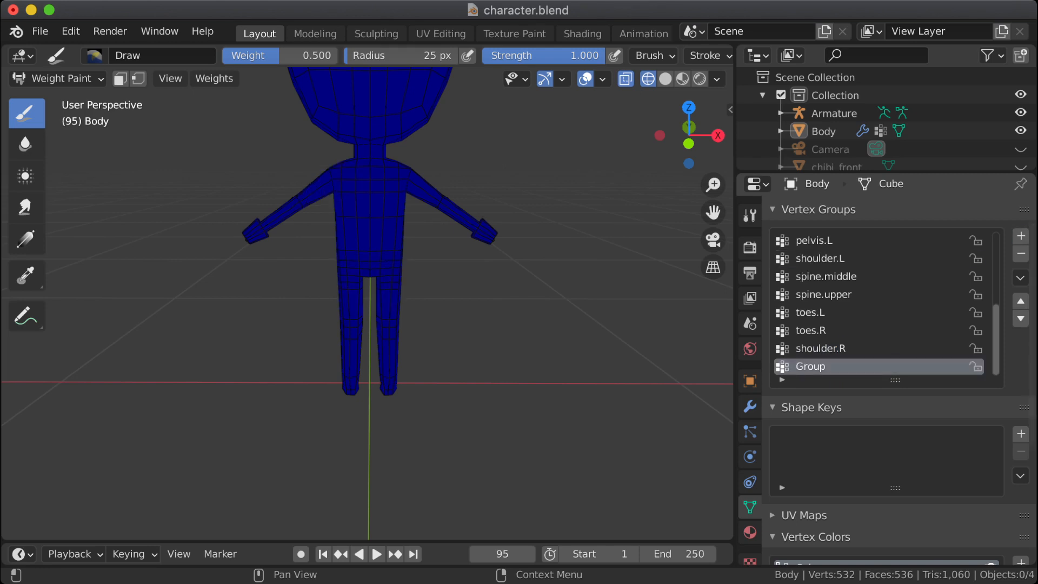
{"action": "double_click", "coordinate": [810, 367]}
{"action": "type", "text": "pelvis.R"}
{"action": "key", "text": "Return"}
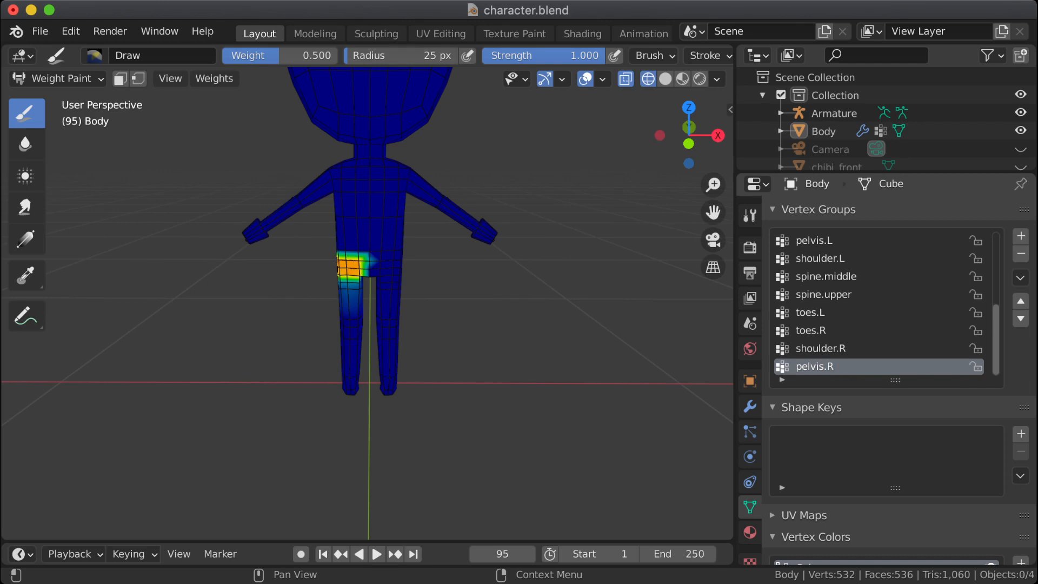
Step: Add a new vertex group to the body and name it leg.upper.R
{"action": "scroll", "coordinate": [887, 303], "scroll_direction": "up", "scroll_amount": 4}
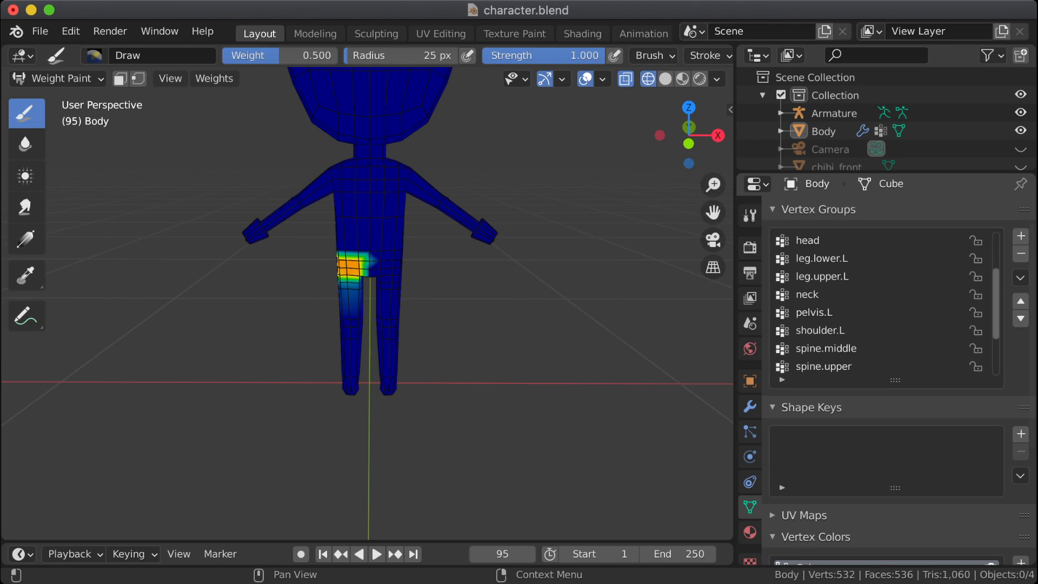
{"action": "left_click", "coordinate": [1021, 237]}
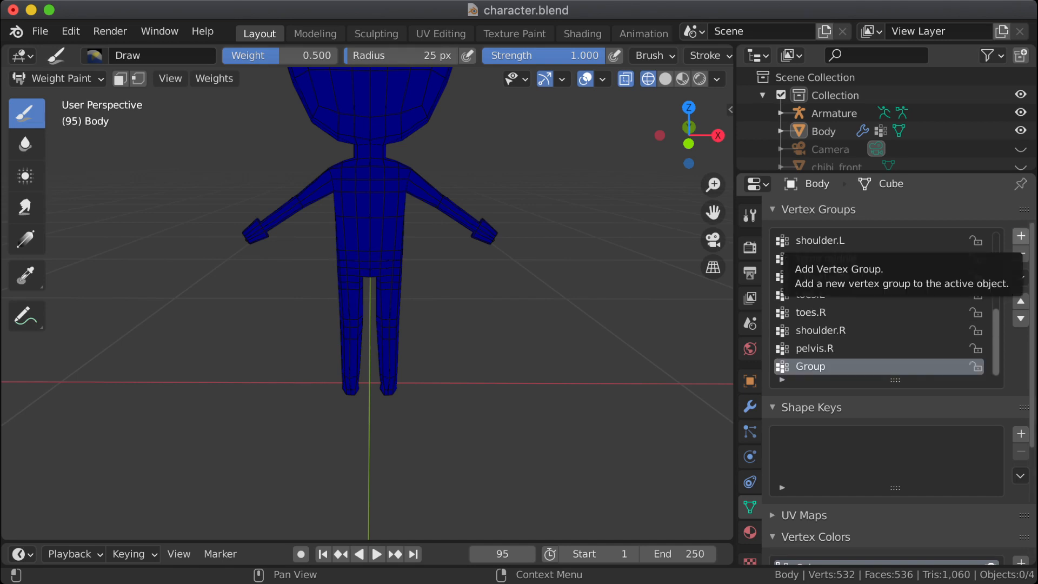
{"action": "double_click", "coordinate": [811, 366]}
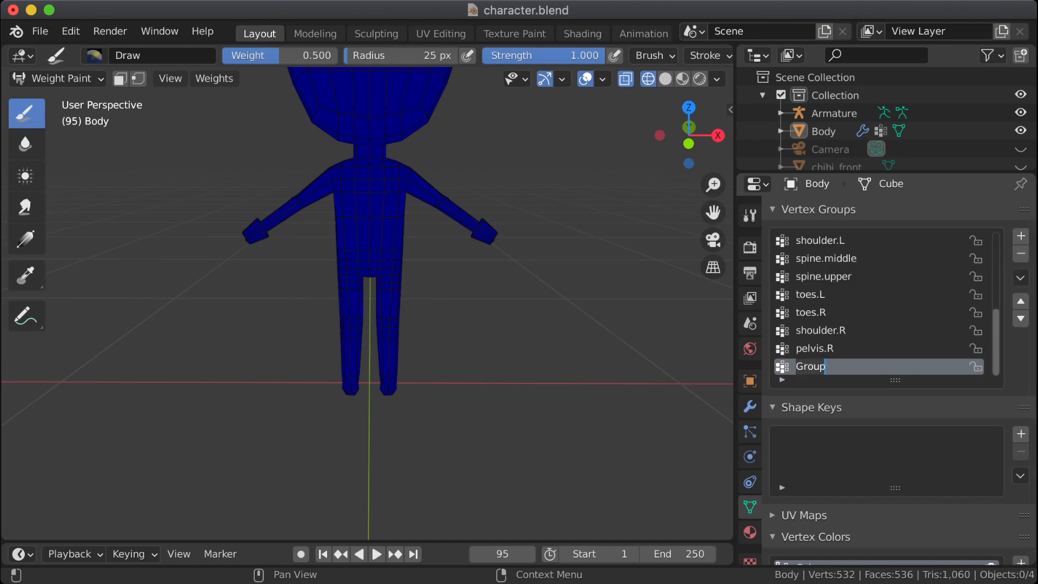
{"action": "type", "text": "leg.upper."}
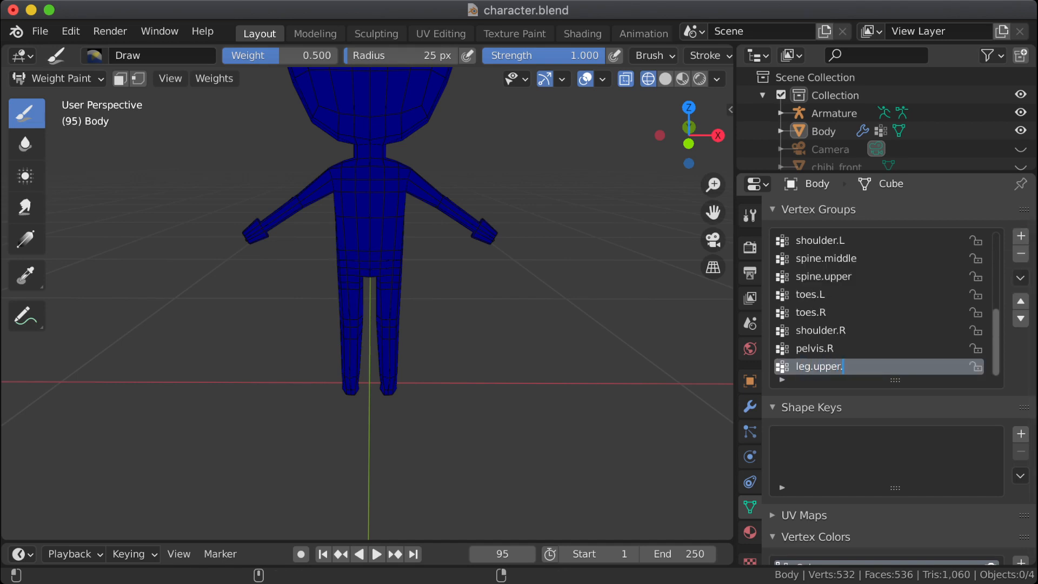
{"action": "type", "text": "R"}
{"action": "key", "text": "Return"}
{"action": "left_click", "coordinate": [351, 298]}
Step: Add a new vertex group to the body and name it leg.lower.R
{"action": "left_click", "coordinate": [1021, 235]}
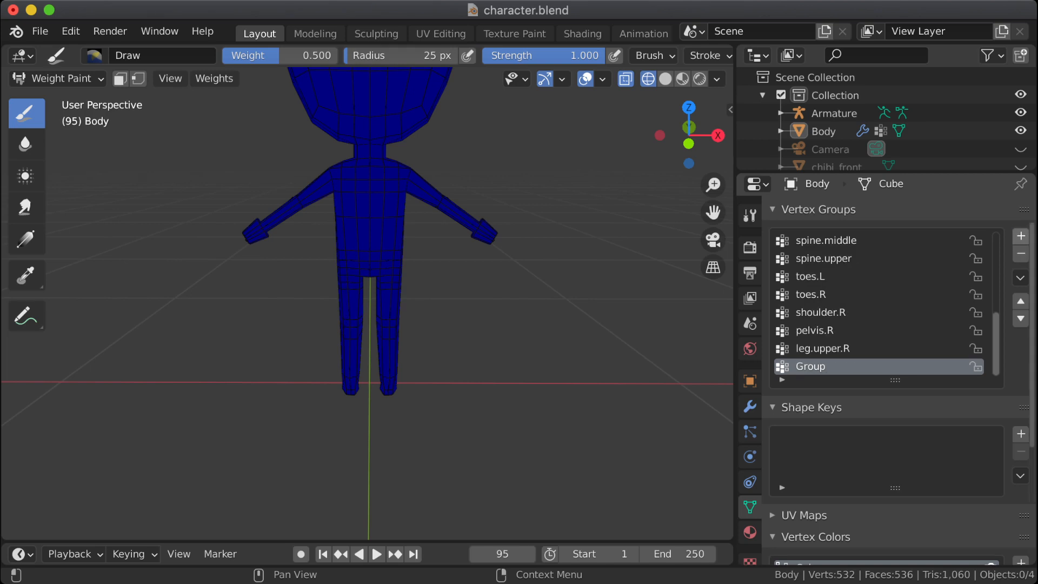
{"action": "double_click", "coordinate": [810, 366]}
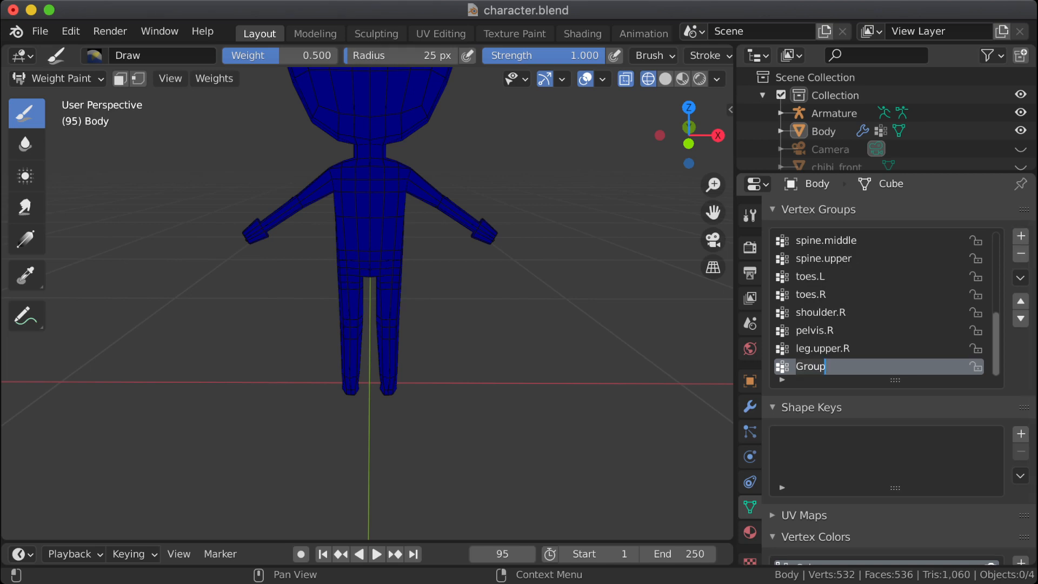
{"action": "type", "text": "leg.lower.R"}
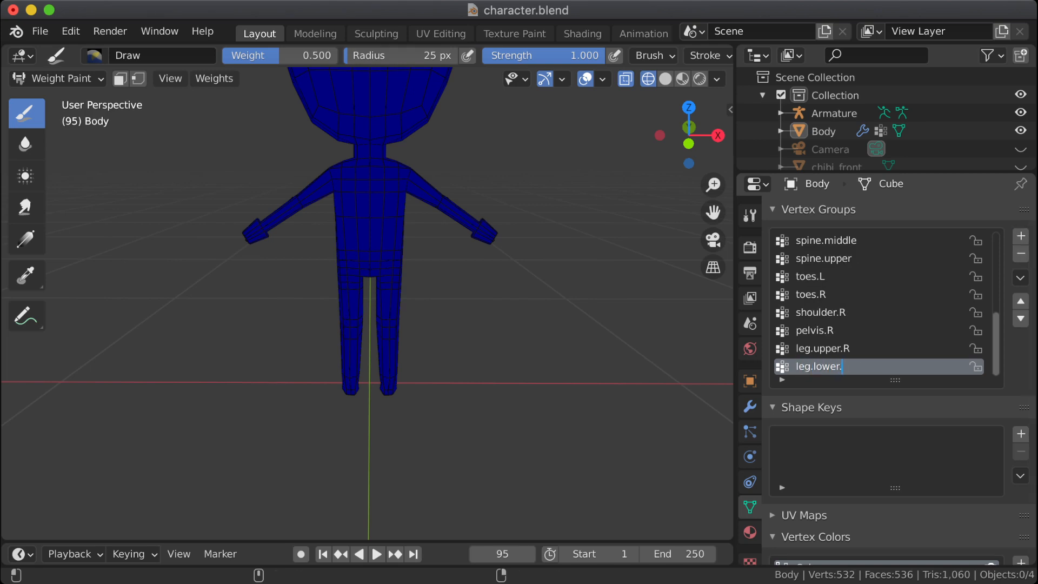
{"action": "key", "text": "Return"}
Step: Look through the vertex group list and sort it by bone hierarchy
{"action": "scroll", "coordinate": [887, 303], "scroll_direction": "up", "scroll_amount": 10}
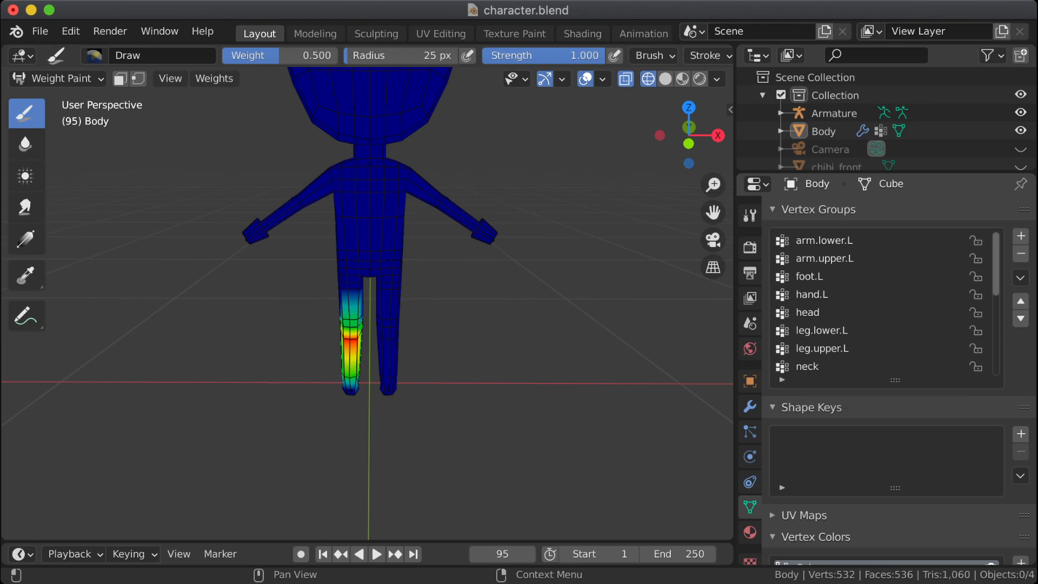
{"action": "scroll", "coordinate": [876, 357], "scroll_direction": "down", "scroll_amount": 10}
{"action": "scroll", "coordinate": [876, 357], "scroll_direction": "up", "scroll_amount": 2}
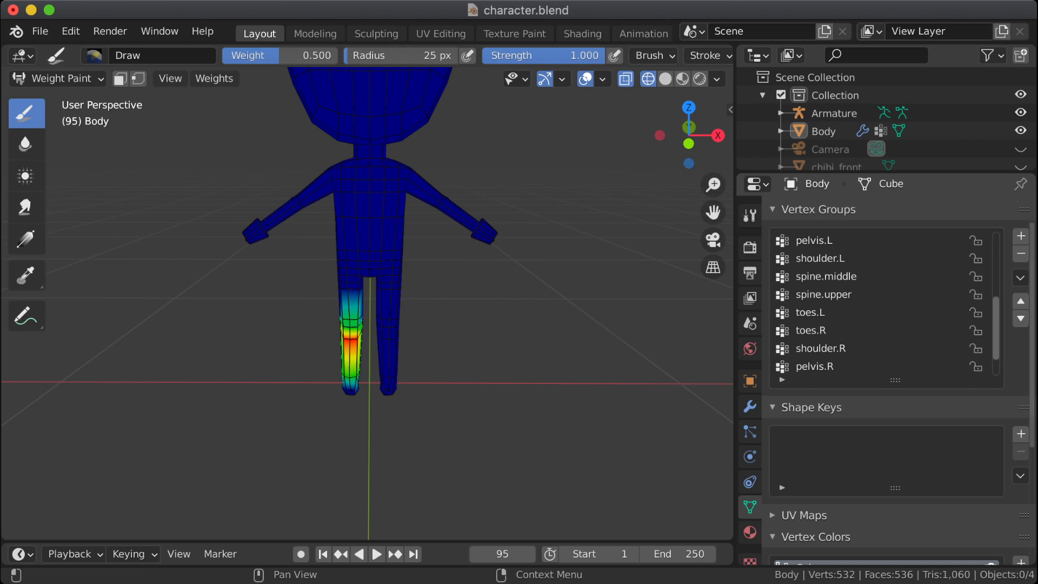
{"action": "left_click", "coordinate": [1021, 277]}
{"action": "left_click", "coordinate": [865, 316]}
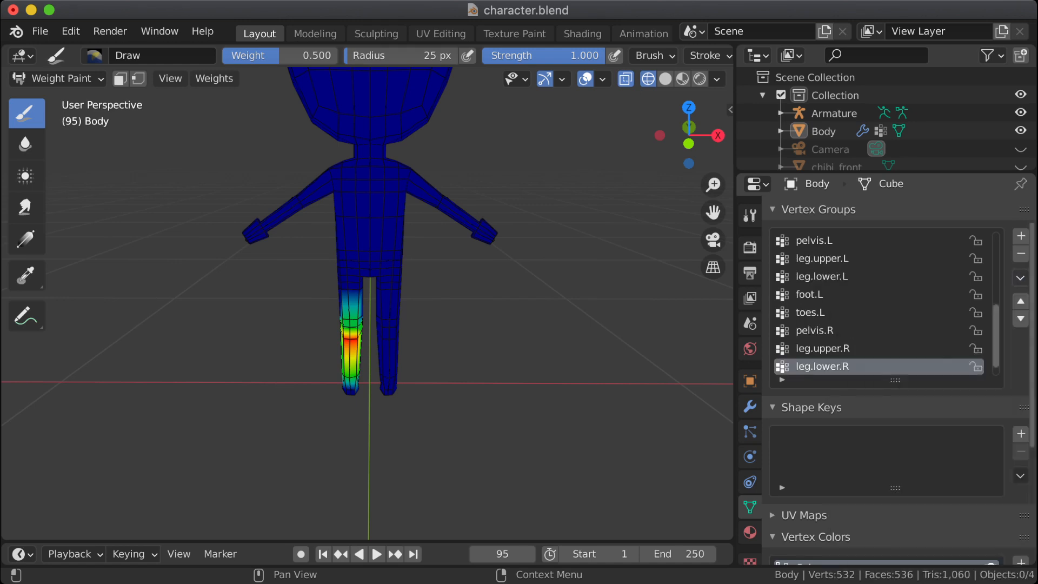
Step: Sort the body's vertex groups by name so that left and right counterparts are listed together
{"action": "left_click", "coordinate": [1020, 278]}
{"action": "left_click", "coordinate": [865, 297]}
{"action": "scroll", "coordinate": [875, 302], "scroll_direction": "up", "scroll_amount": 6}
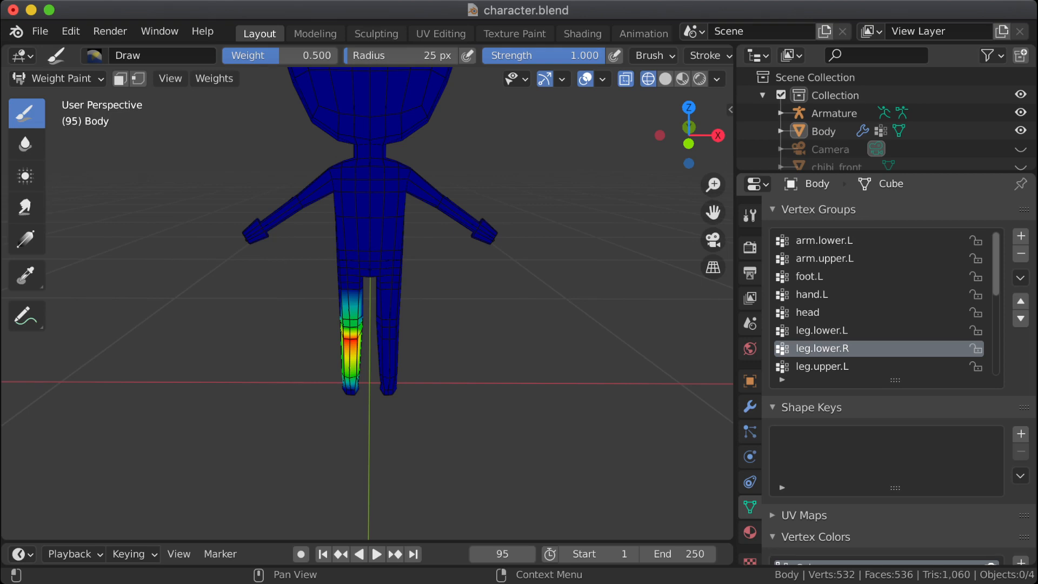
Step: Add a new vertex group to the body and name it arm.upper.R
{"action": "left_click", "coordinate": [1020, 236]}
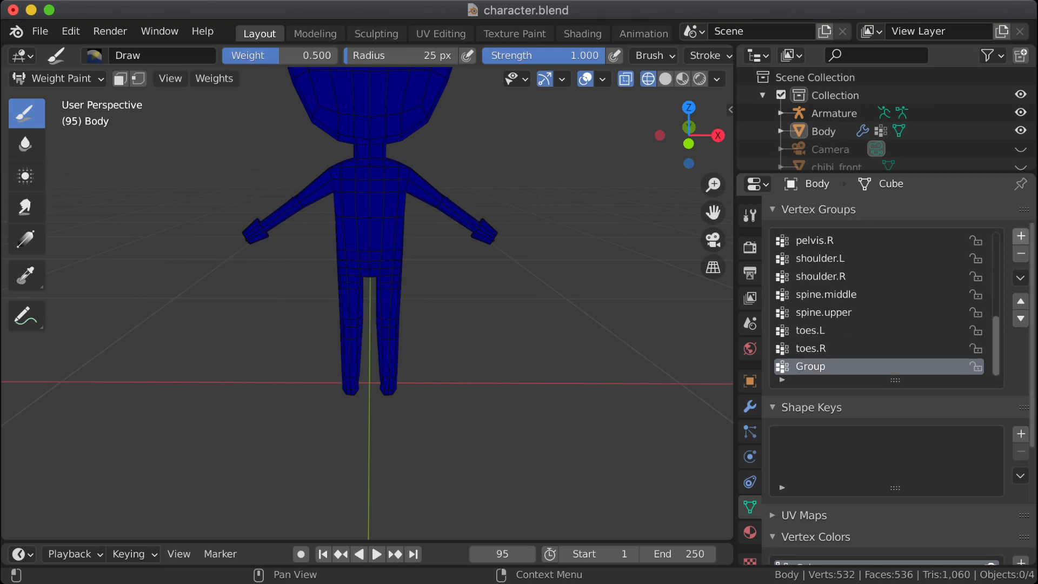
{"action": "double_click", "coordinate": [810, 367]}
{"action": "type", "text": "a"}
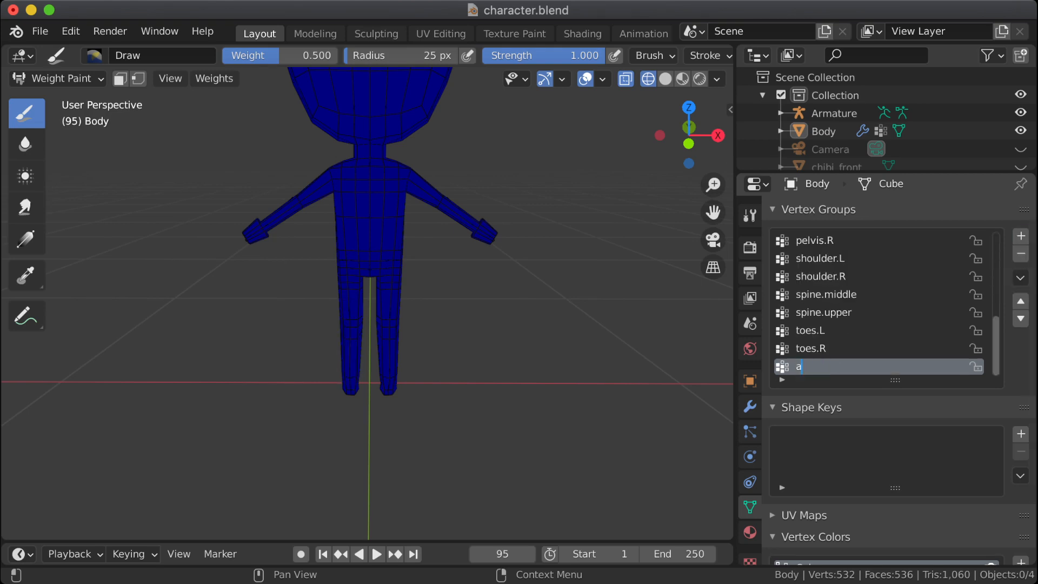
{"action": "type", "text": "rm.upper.R"}
{"action": "key", "text": "Return"}
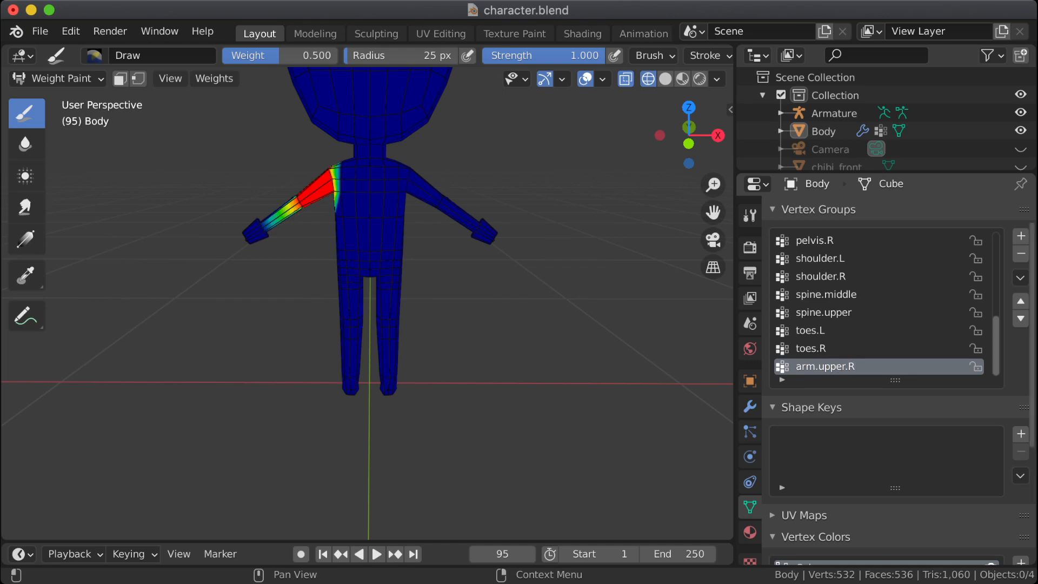
Step: Add a new vertex group to the body and name it arm.lower.R
{"action": "left_click", "coordinate": [1020, 235]}
{"action": "double_click", "coordinate": [810, 367]}
{"action": "type", "text": "arm.lower.R"}
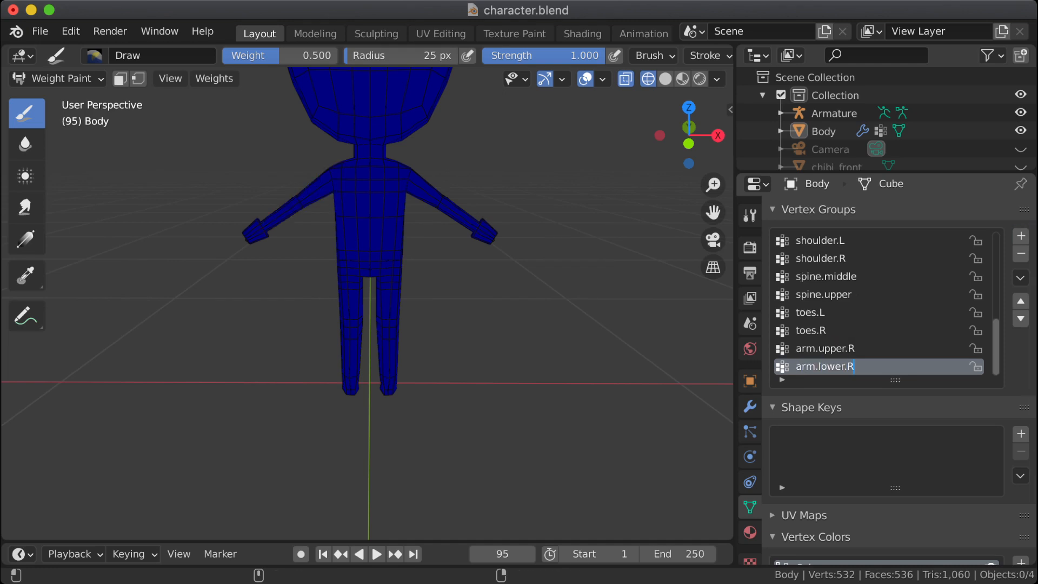
{"action": "key", "text": "Return"}
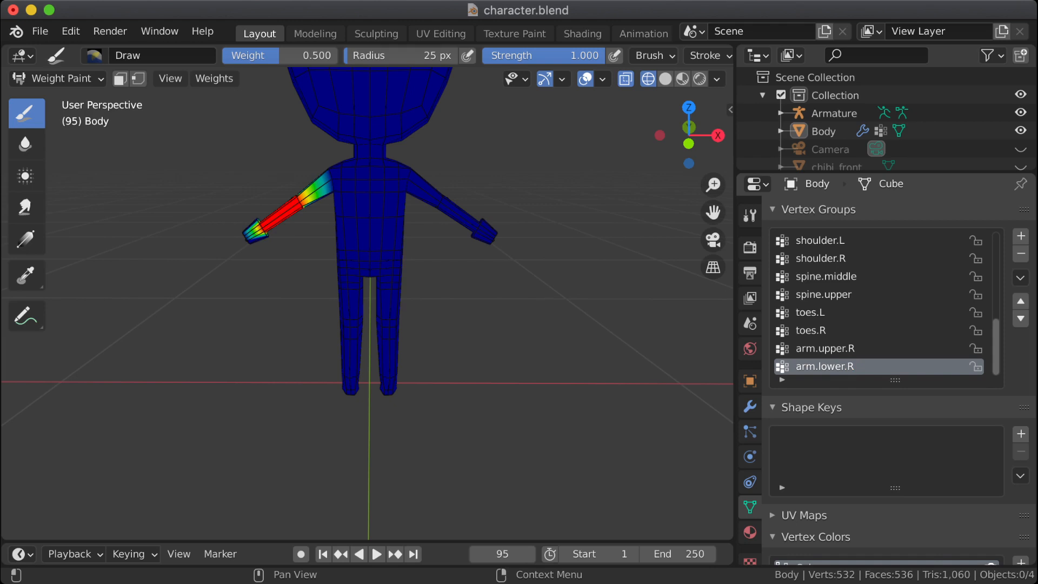
Step: Sort the body's vertex groups by name and check the list for left-side groups lacking a right-side counterpart
{"action": "scroll", "coordinate": [876, 302], "scroll_direction": "up", "scroll_amount": 5}
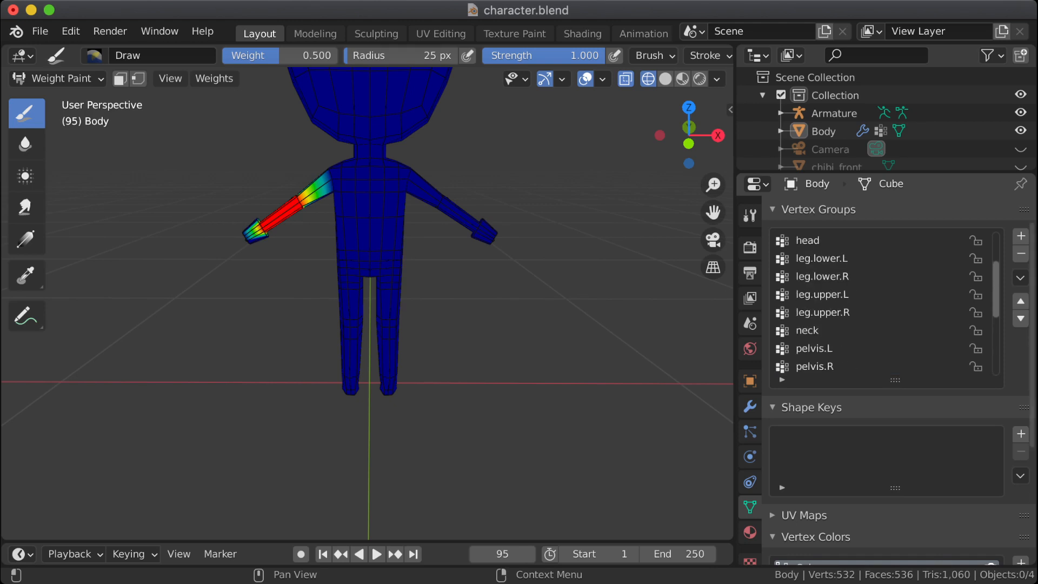
{"action": "left_click", "coordinate": [1021, 277]}
{"action": "left_click", "coordinate": [888, 298]}
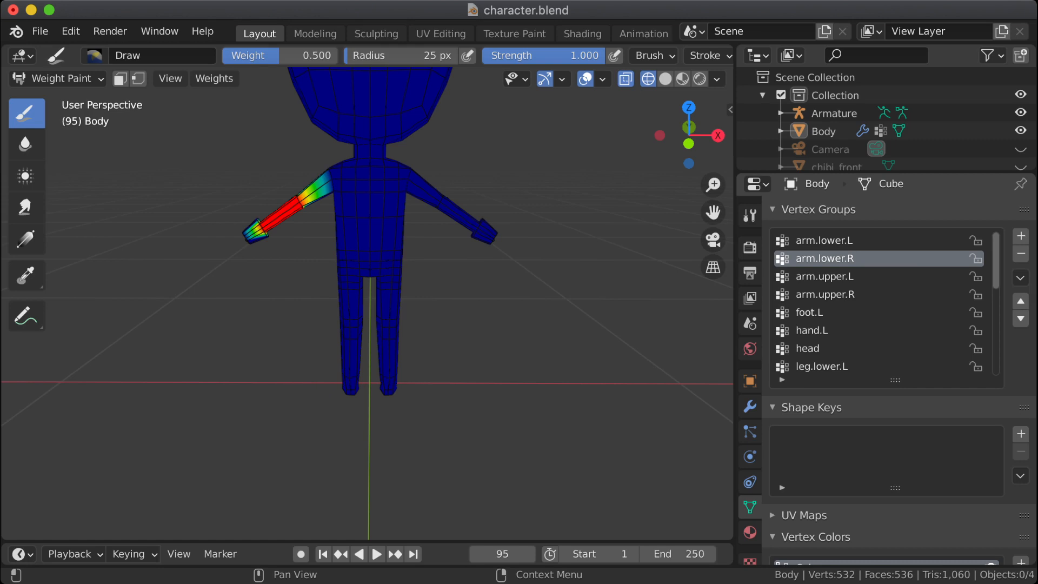
{"action": "scroll", "coordinate": [876, 303], "scroll_direction": "down", "scroll_amount": 3}
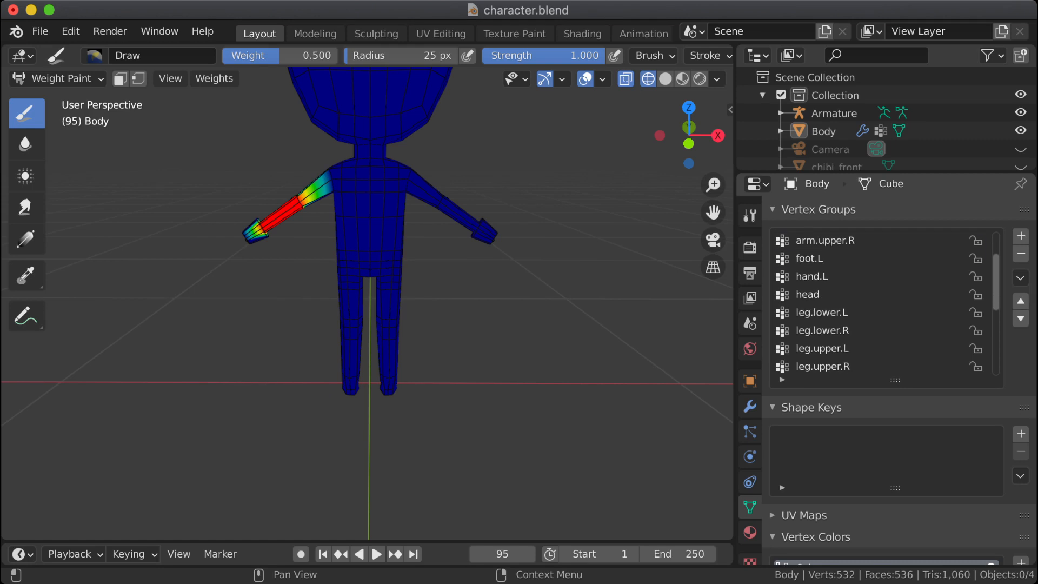
{"action": "scroll", "coordinate": [876, 303], "scroll_direction": "down", "scroll_amount": 4}
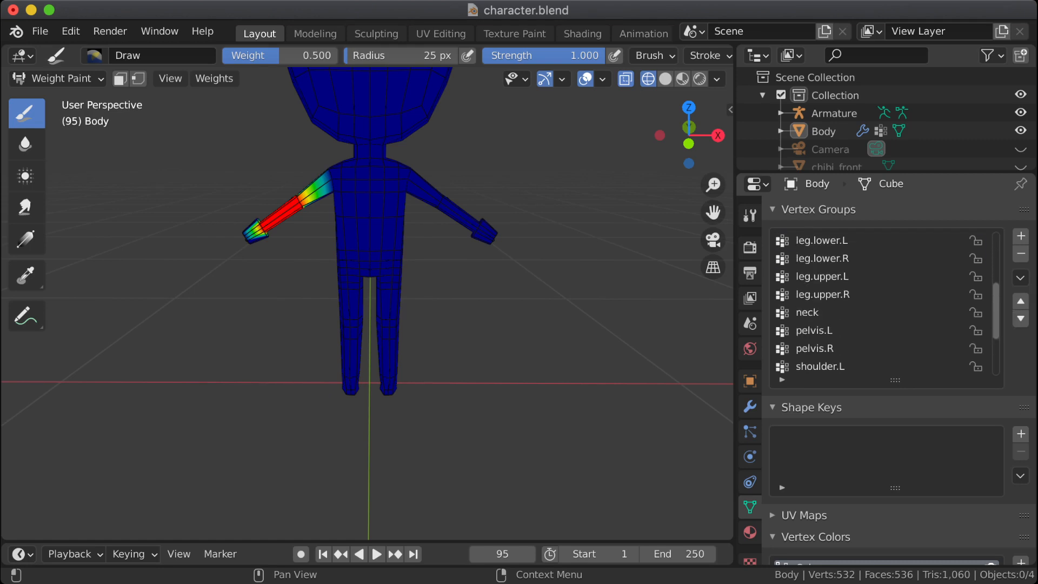
{"action": "scroll", "coordinate": [876, 303], "scroll_direction": "down", "scroll_amount": 2}
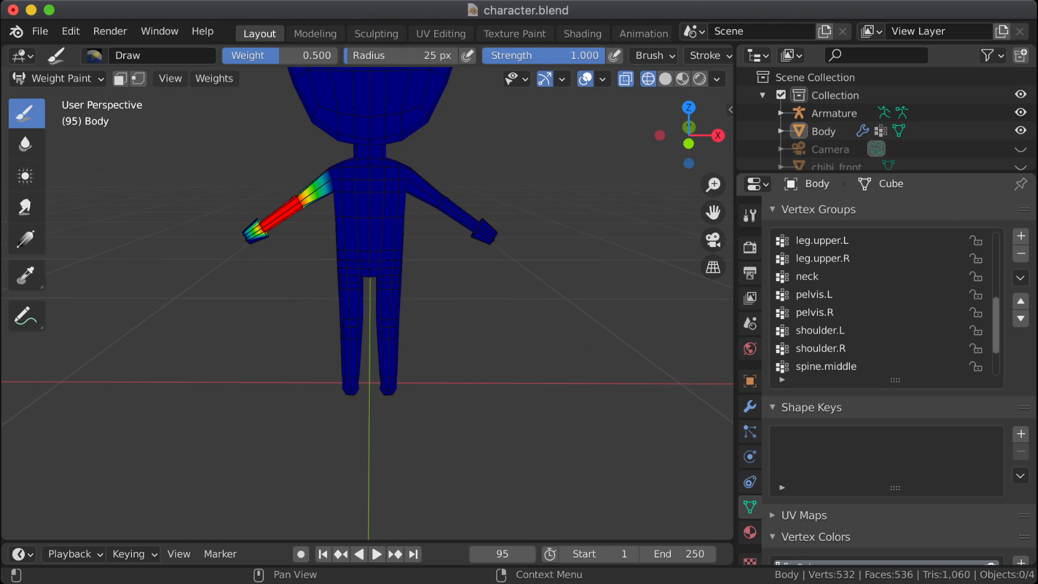
{"action": "scroll", "coordinate": [876, 303], "scroll_direction": "down", "scroll_amount": 3}
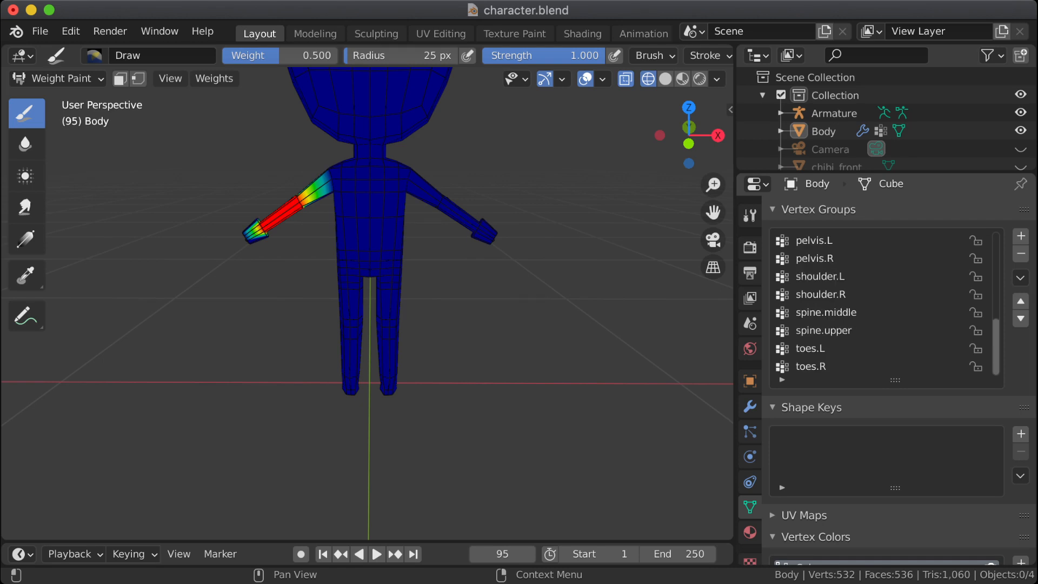
Step: Add a new vertex group to the body and name it foot.R
{"action": "left_click", "coordinate": [1021, 236]}
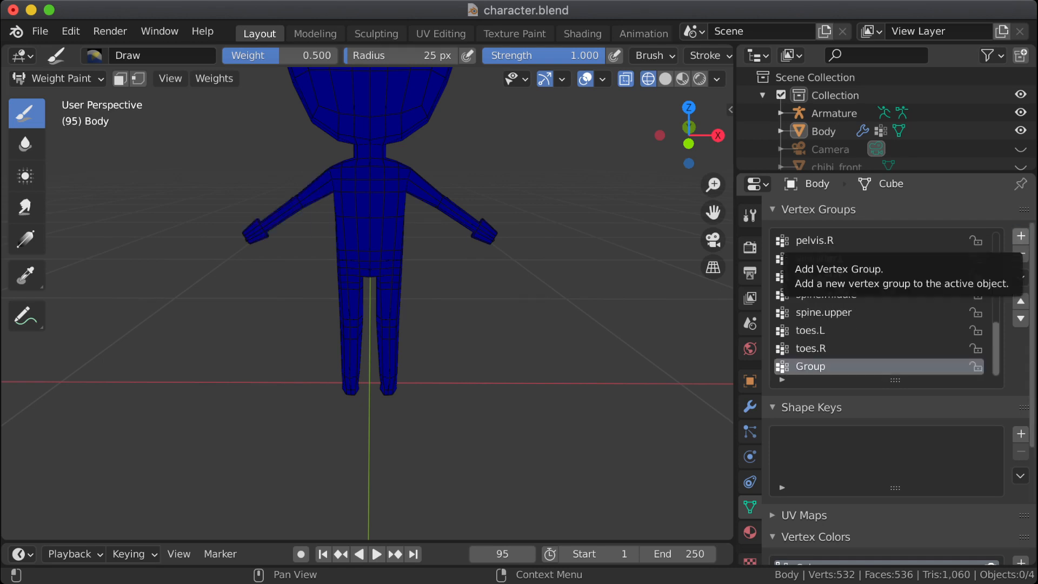
{"action": "double_click", "coordinate": [827, 367]}
{"action": "type", "text": "foot.R"}
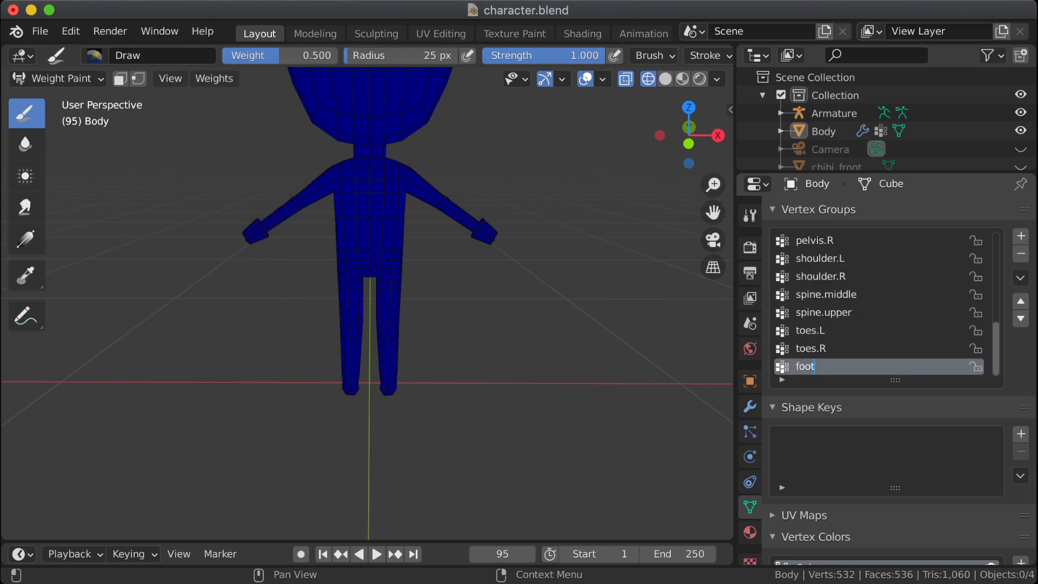
{"action": "key", "text": "Return"}
{"action": "left_click_drag", "start_coordinate": [351, 346], "coordinate": [351, 378]}
Step: Add a new vertex group to the body and name it hand.R
{"action": "left_click", "coordinate": [1021, 236]}
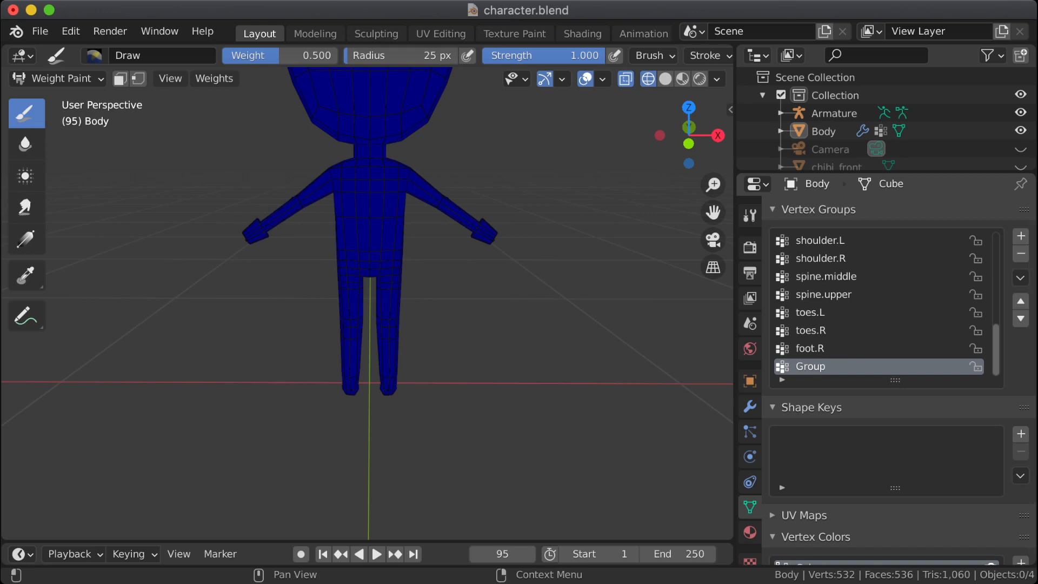
{"action": "double_click", "coordinate": [827, 367]}
{"action": "type", "text": "hand.R"}
{"action": "key", "text": "Return"}
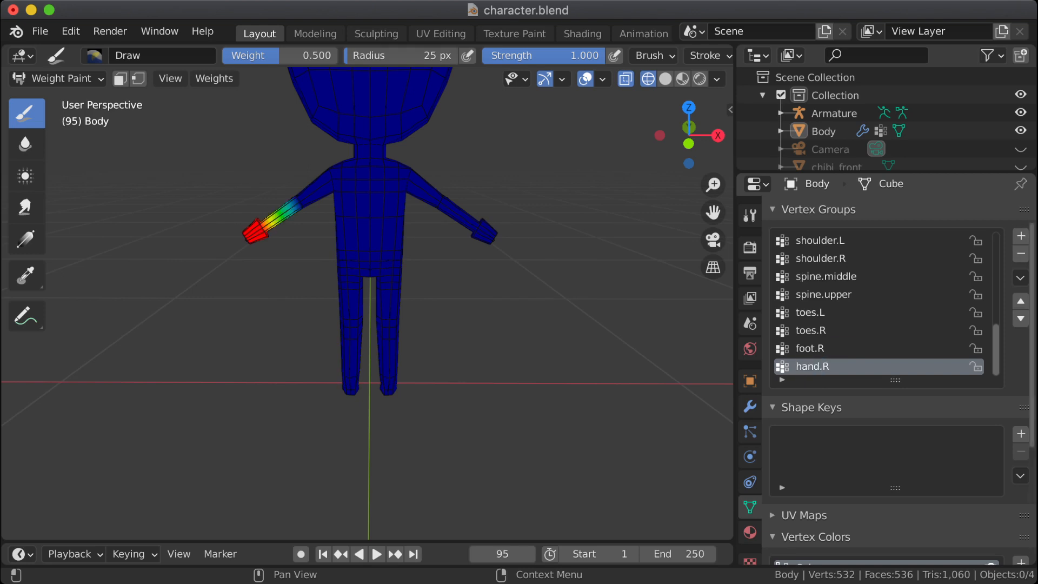
Step: Sort the body's vertex groups by name to check the left-right pairs, and re-sort them by bone hierarchy
{"action": "left_click", "coordinate": [1020, 277]}
{"action": "left_click", "coordinate": [886, 298]}
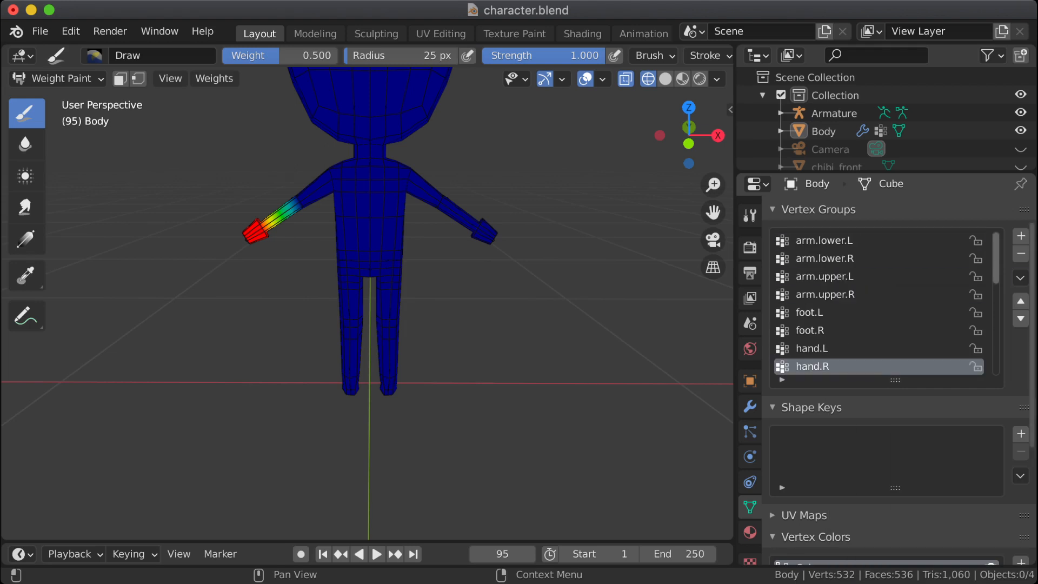
{"action": "left_click", "coordinate": [1020, 278]}
{"action": "left_click", "coordinate": [876, 316]}
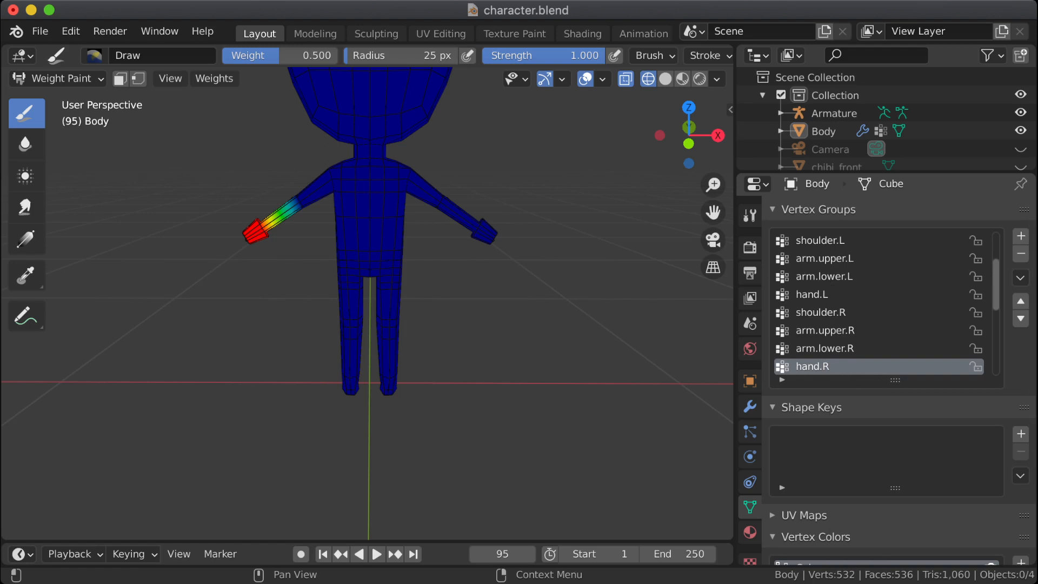
Step: Go through the body's vertex groups one by one from spine.middle to toes.R and examine each group's weights on the mesh
{"action": "scroll", "coordinate": [879, 303], "scroll_direction": "up", "scroll_amount": 4}
{"action": "left_click", "coordinate": [879, 241]}
{"action": "left_click", "coordinate": [878, 259]}
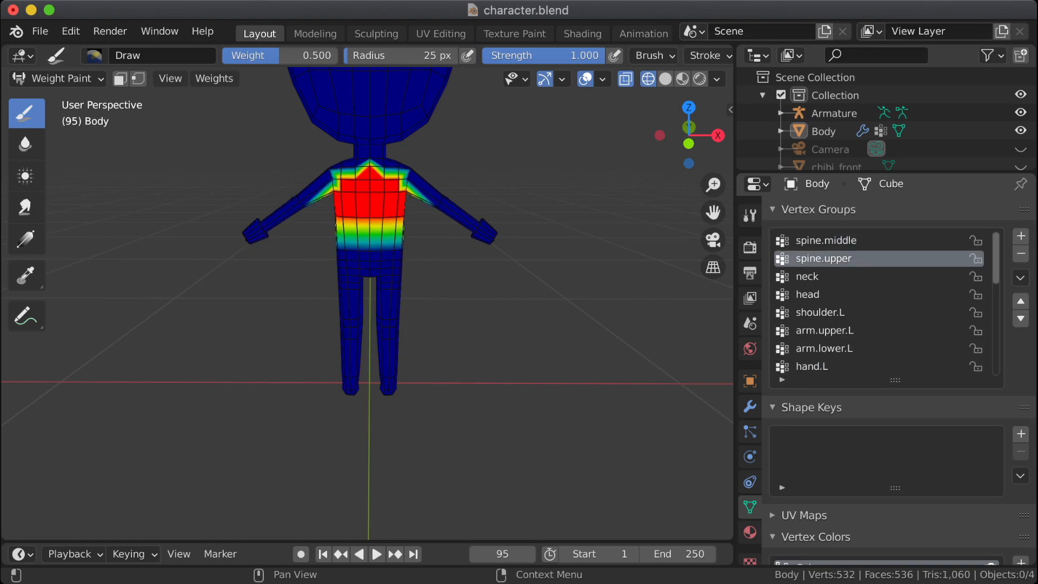
{"action": "left_click", "coordinate": [878, 276]}
{"action": "left_click", "coordinate": [879, 294]}
{"action": "key", "text": "Down"}
{"action": "key", "text": "Down"}
{"action": "key", "text": "Down"}
{"action": "key", "text": "Down"}
{"action": "key", "text": "Down"}
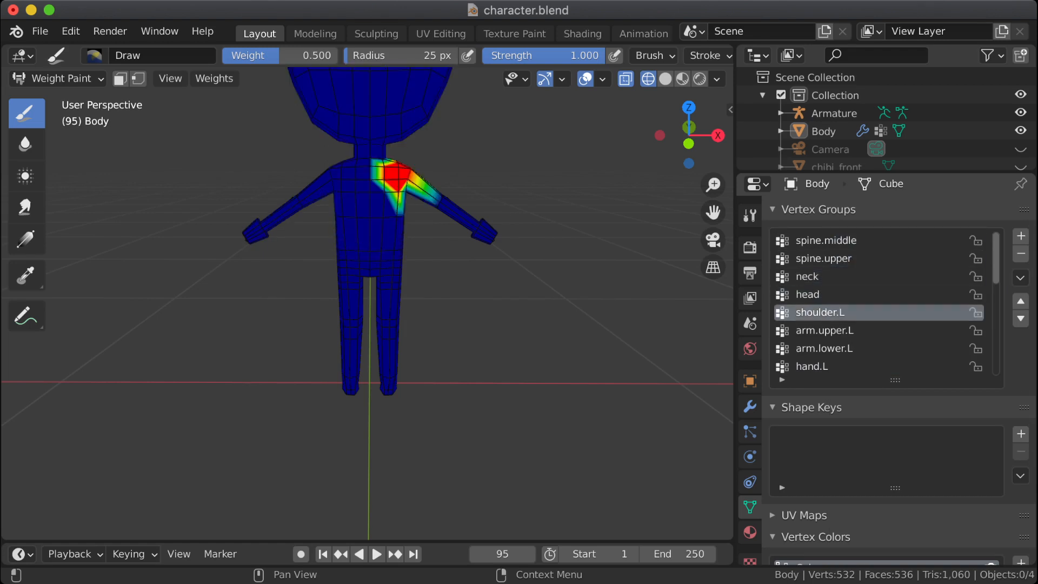
{"action": "key", "text": "Down"}
{"action": "key", "text": "Down"}
{"action": "key", "text": "Down"}
{"action": "key", "text": "Down"}
{"action": "key", "text": "Down"}
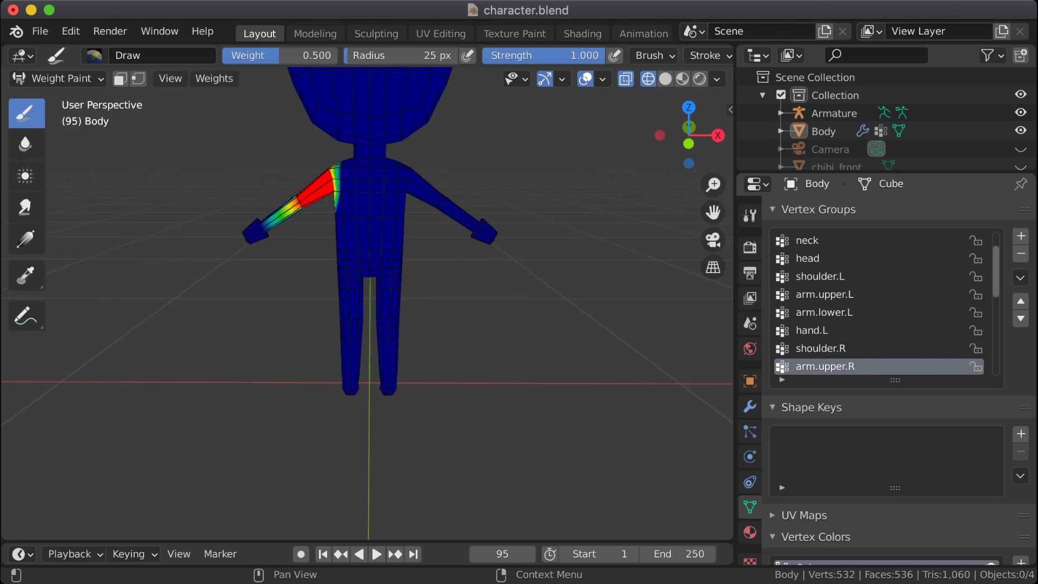
{"action": "key", "text": "Down"}
{"action": "key", "text": "Down"}
{"action": "key", "text": "Down"}
{"action": "key", "text": "Down"}
{"action": "key", "text": "Down"}
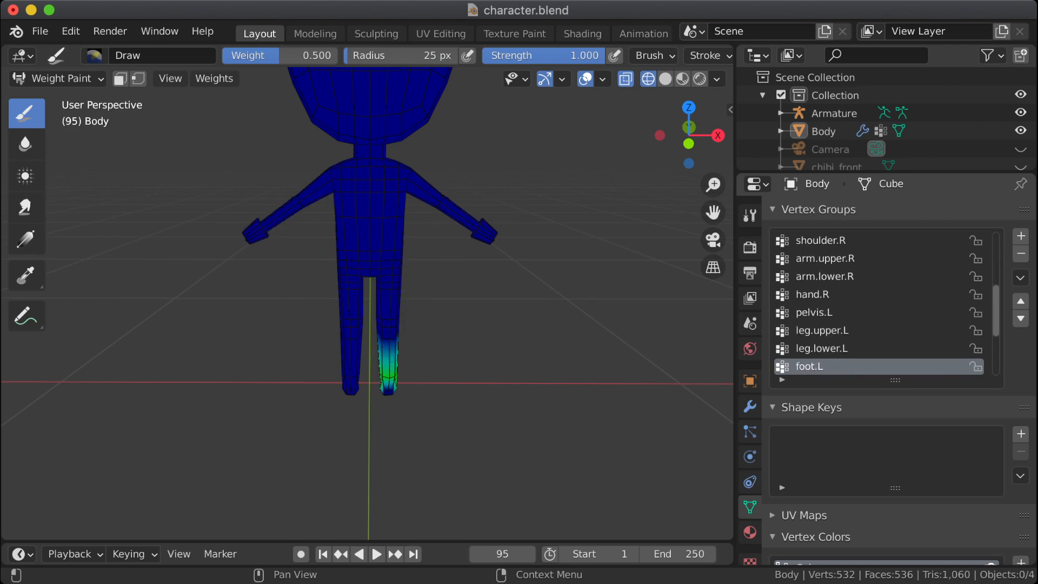
{"action": "key", "text": "Down"}
{"action": "key", "text": "Down"}
{"action": "key", "text": "Down"}
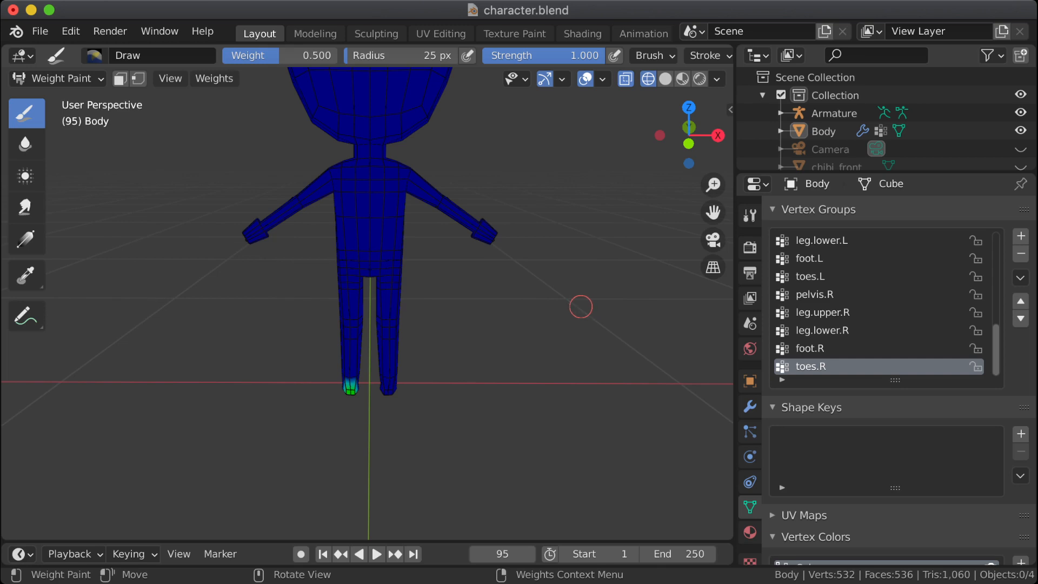
Step: Examine the whole body mesh and then the hips and knees up close from the front and the side
{"action": "scroll", "coordinate": [529, 322], "scroll_direction": "down", "scroll_amount": 2}
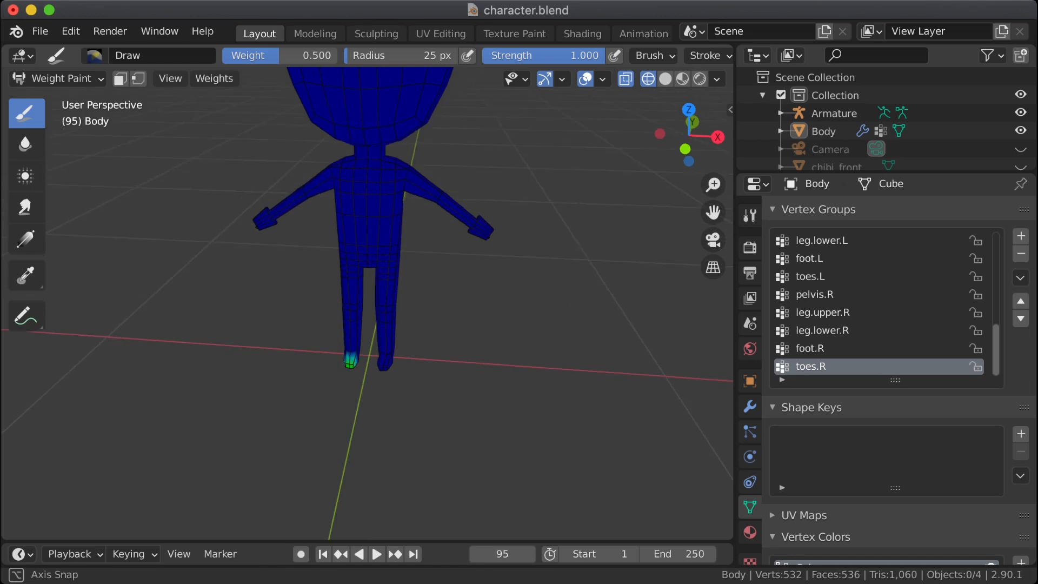
{"action": "mouse_move", "coordinate": [565, 271]}
{"action": "middle_mouse_down"}
{"action": "mouse_move", "coordinate": [584, 335]}
{"action": "mouse_move", "coordinate": [558, 380]}
{"action": "mouse_move", "coordinate": [597, 348]}
{"action": "mouse_move", "coordinate": [571, 343]}
{"action": "middle_mouse_up"}
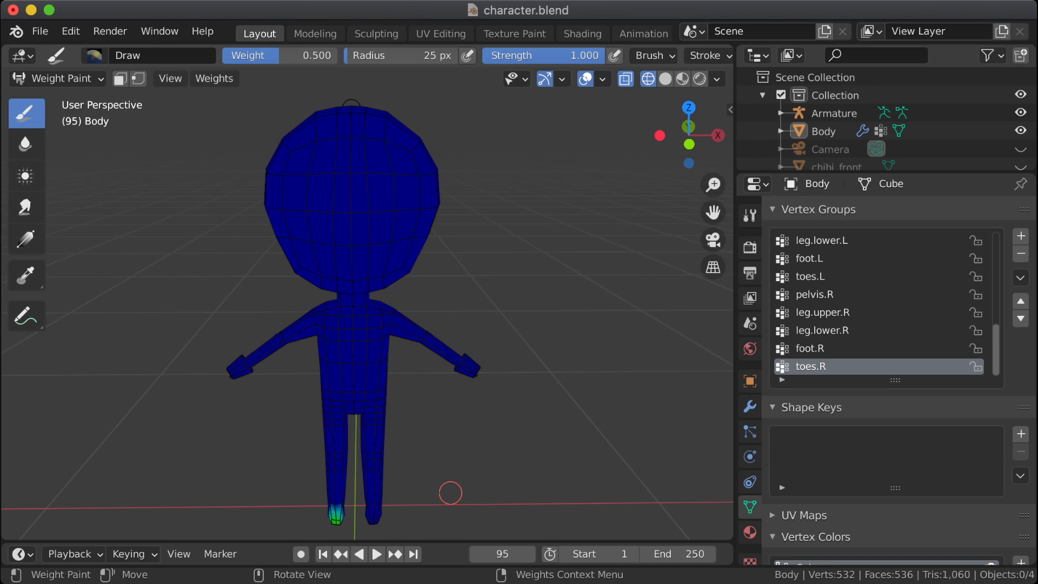
{"action": "middle_click_drag", "start_coordinate": [447, 491], "coordinate": [356, 458]}
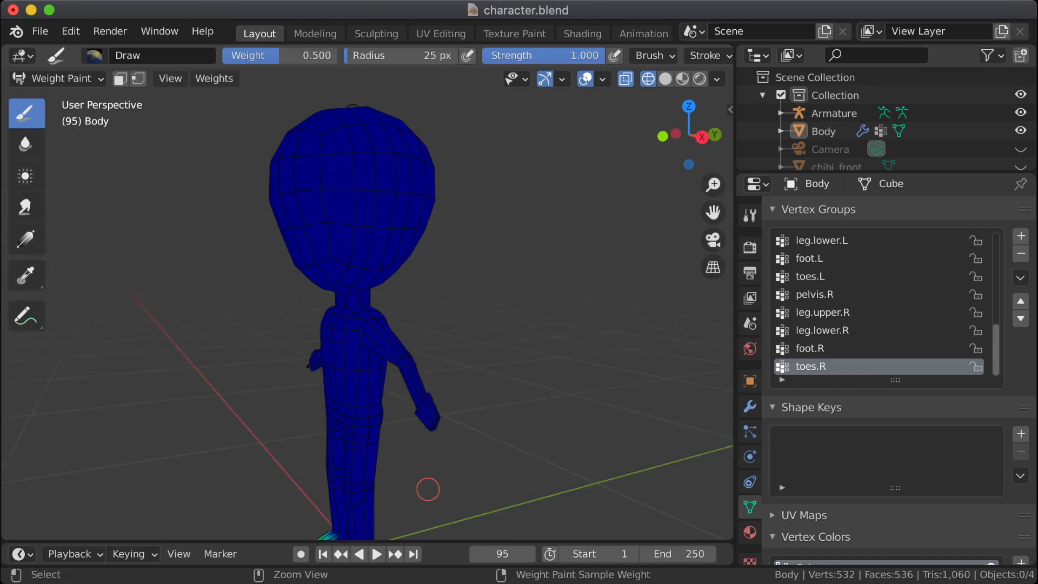
{"action": "mouse_move", "coordinate": [428, 489]}
{"action": "middle_mouse_down", "text": "ctrl"}
{"action": "mouse_move", "coordinate": [429, 417]}
{"action": "mouse_move", "coordinate": [429, 476]}
{"action": "mouse_move", "coordinate": [445, 383]}
{"action": "mouse_move", "coordinate": [413, 344]}
{"action": "mouse_move", "coordinate": [445, 283]}
{"action": "mouse_move", "coordinate": [438, 334]}
{"action": "mouse_move", "coordinate": [440, 246]}
{"action": "middle_mouse_up", "text": "ctrl"}
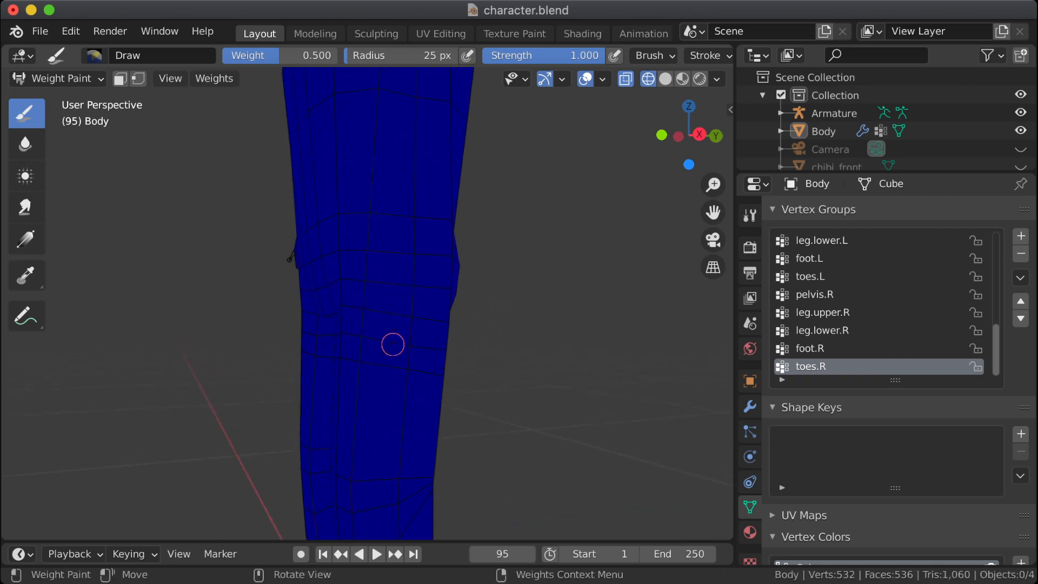
{"action": "middle_click_drag", "start_coordinate": [321, 380], "coordinate": [417, 389]}
{"action": "middle_click_drag", "start_coordinate": [114, 232], "coordinate": [230, 236]}
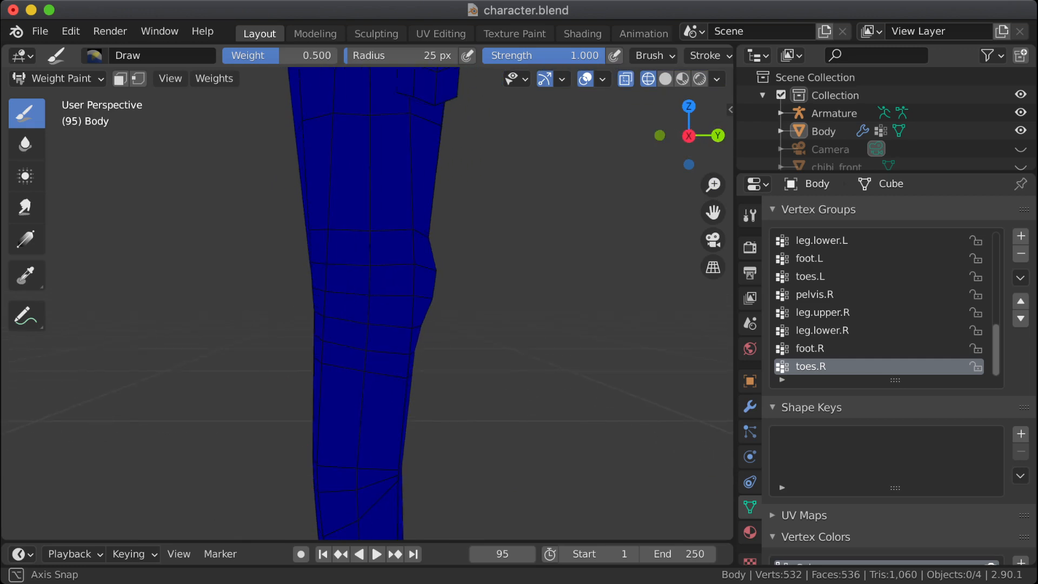
{"action": "middle_click_drag", "start_coordinate": [230, 236], "coordinate": [128, 230]}
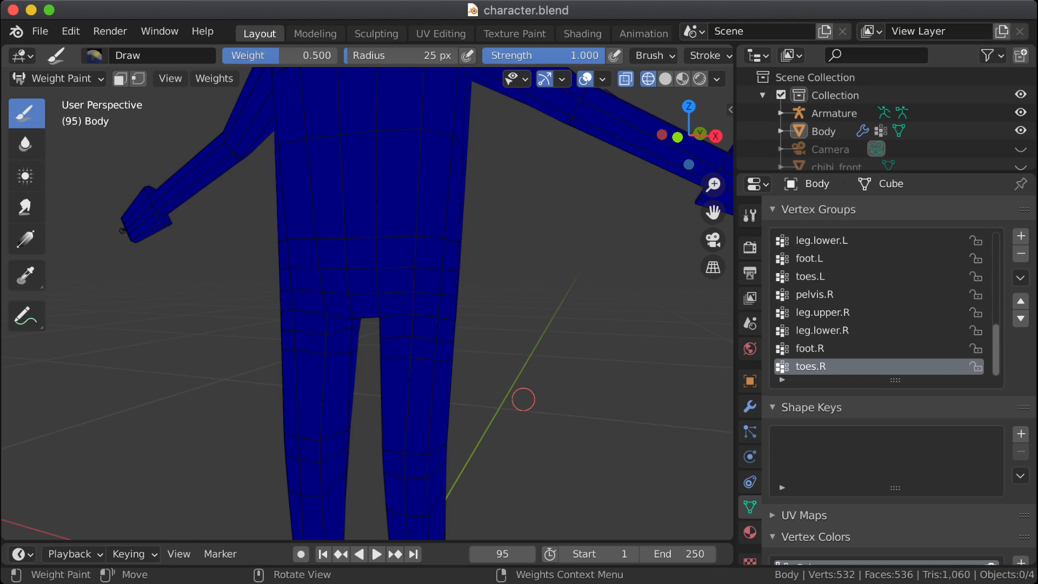
Step: Check the hips and legs of the body mesh and switch the body to Edit Mode
{"action": "middle_click_drag", "start_coordinate": [572, 405], "coordinate": [547, 286], "text": "shift"}
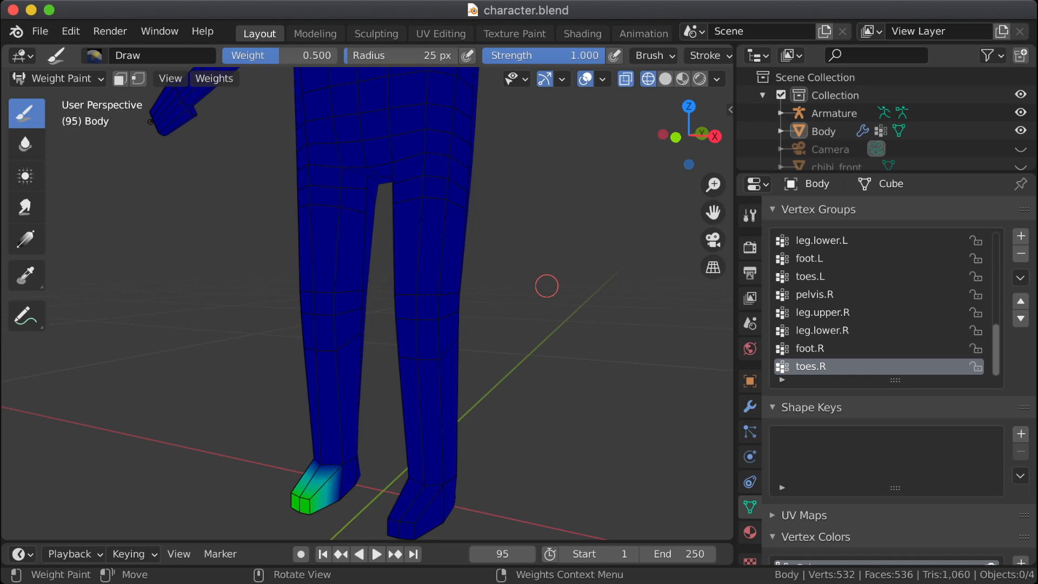
{"action": "middle_click_drag", "start_coordinate": [556, 227], "coordinate": [517, 292], "text": "shift"}
{"action": "scroll", "coordinate": [536, 234], "scroll_direction": "down", "scroll_amount": 2}
{"action": "scroll", "coordinate": [517, 292], "scroll_direction": "up", "scroll_amount": 2}
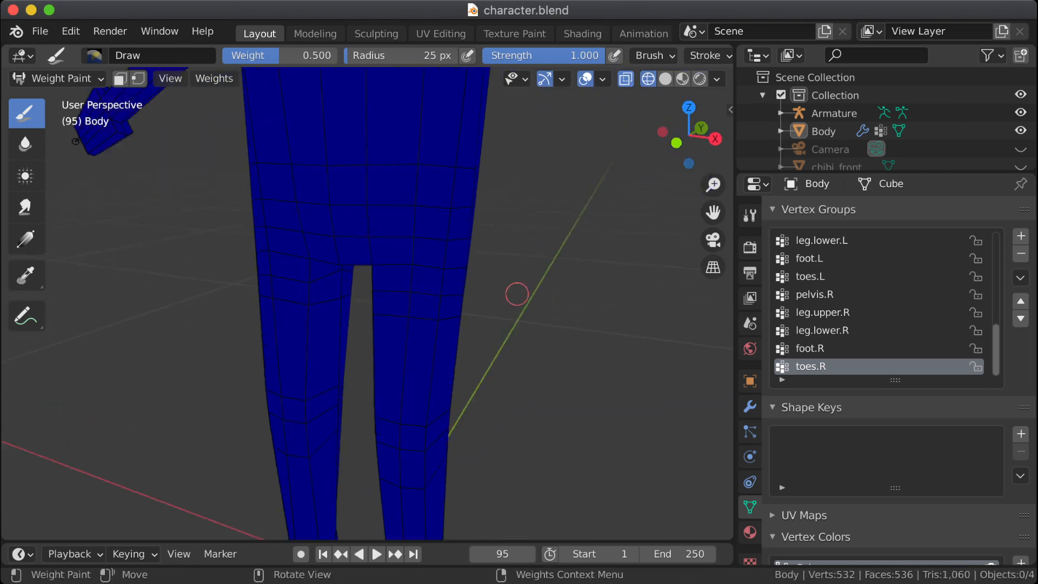
{"action": "left_click", "coordinate": [56, 79]}
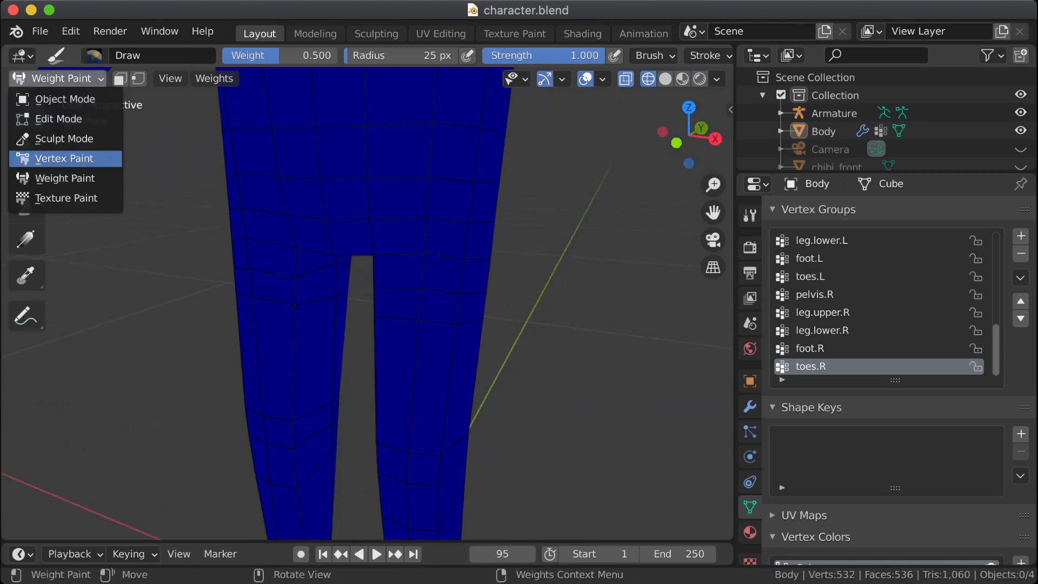
{"action": "left_click", "coordinate": [58, 119]}
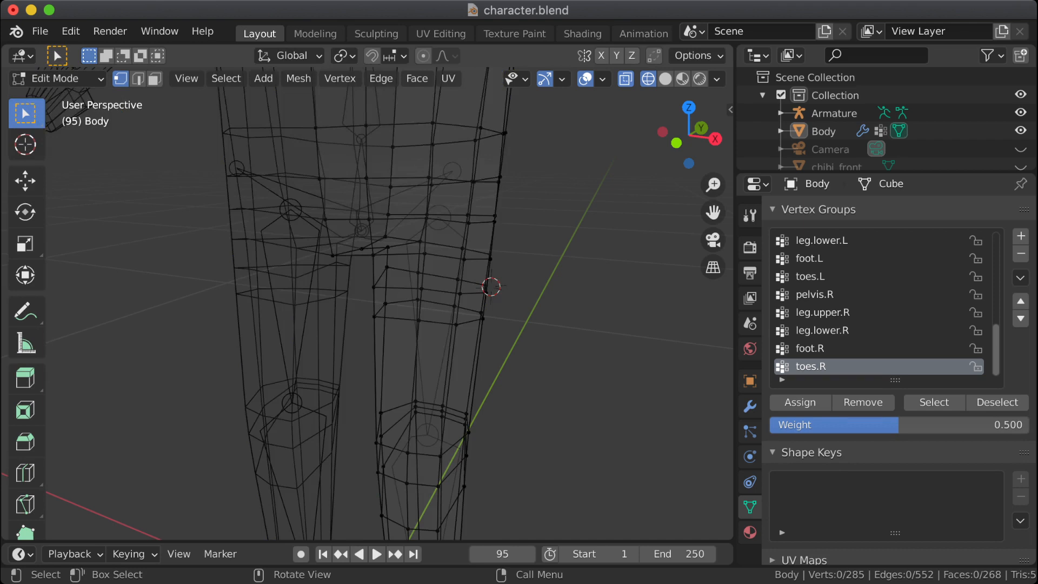
Step: Examine the hip and knee edge loops from the side, back and front, switching to solid shading to compare them with the bones
{"action": "key", "text": "KP_3"}
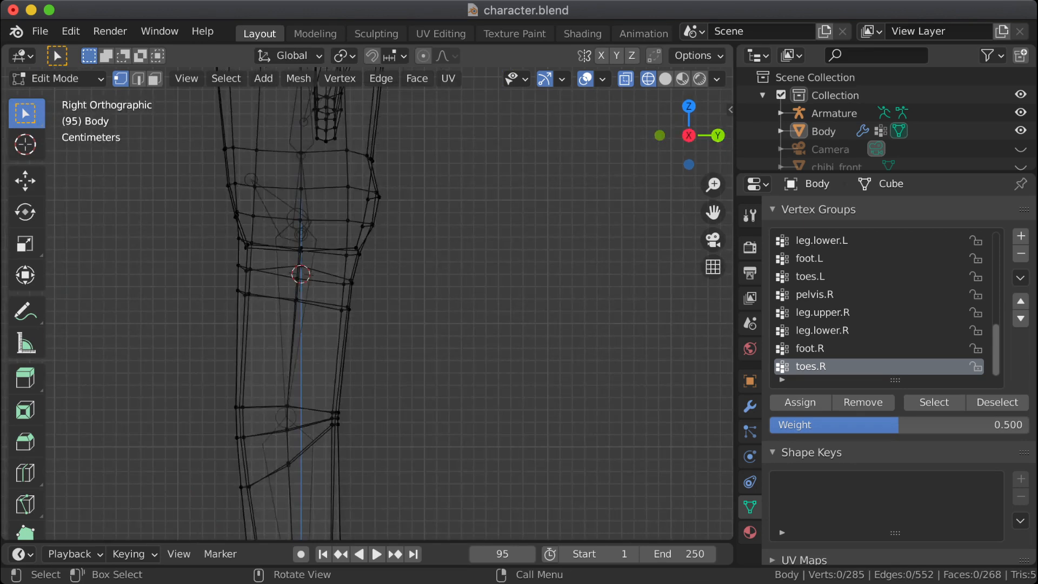
{"action": "scroll", "coordinate": [367, 304], "scroll_direction": "down", "scroll_amount": 1}
{"action": "scroll", "coordinate": [367, 303], "scroll_direction": "up", "scroll_amount": 2}
{"action": "middle_click_drag", "start_coordinate": [367, 304], "coordinate": [402, 215], "text": "shift"}
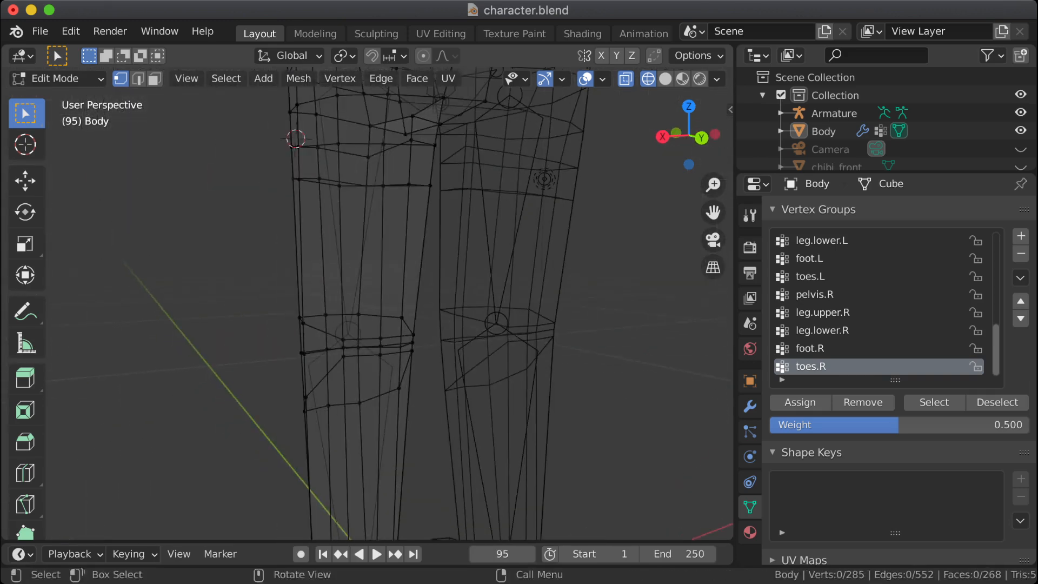
{"action": "mouse_move", "coordinate": [402, 215]}
{"action": "middle_mouse_down"}
{"action": "mouse_move", "coordinate": [479, 210]}
{"action": "mouse_move", "coordinate": [419, 198]}
{"action": "mouse_move", "coordinate": [400, 198]}
{"action": "mouse_move", "coordinate": [540, 219]}
{"action": "mouse_move", "coordinate": [496, 402]}
{"action": "mouse_move", "coordinate": [460, 429]}
{"action": "middle_mouse_up"}
{"action": "scroll", "coordinate": [495, 402], "scroll_direction": "down", "scroll_amount": 2}
{"action": "left_click", "coordinate": [665, 78]}
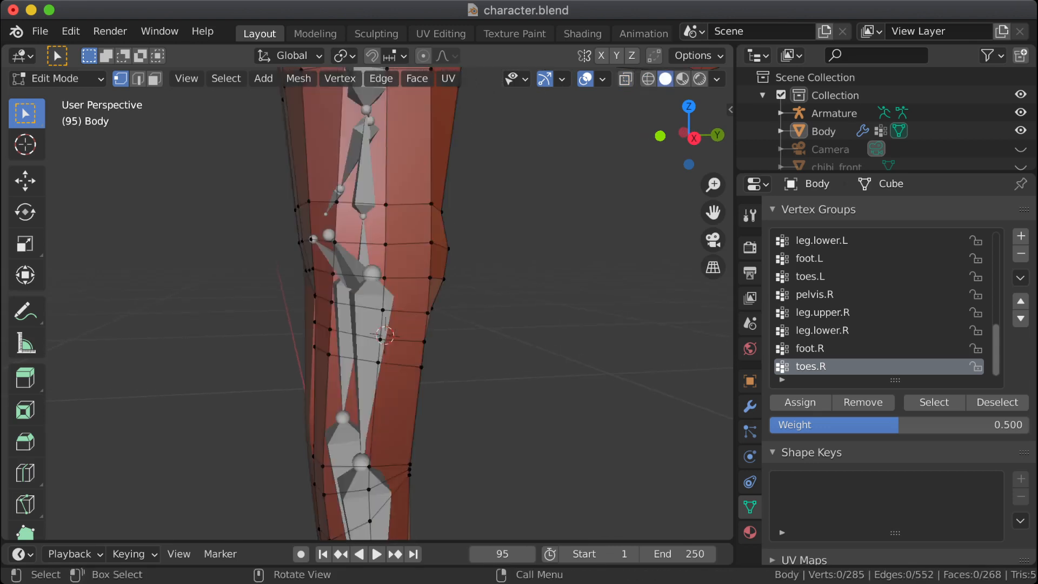
{"action": "mouse_move", "coordinate": [469, 214]}
{"action": "middle_mouse_down"}
{"action": "mouse_move", "coordinate": [532, 215]}
{"action": "mouse_move", "coordinate": [453, 205]}
{"action": "middle_mouse_up"}
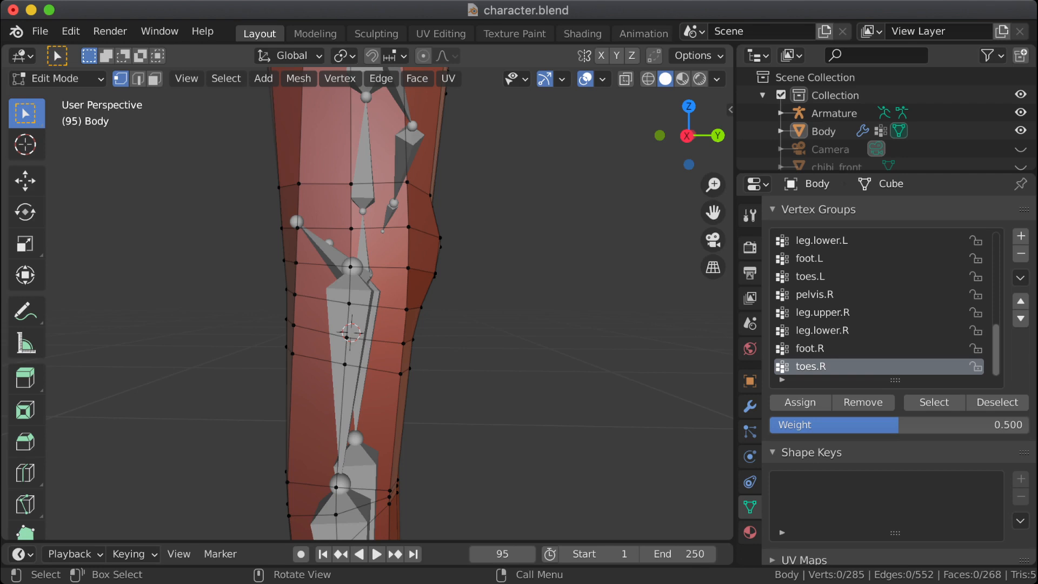
{"action": "middle_click_drag", "start_coordinate": [454, 205], "coordinate": [481, 194]}
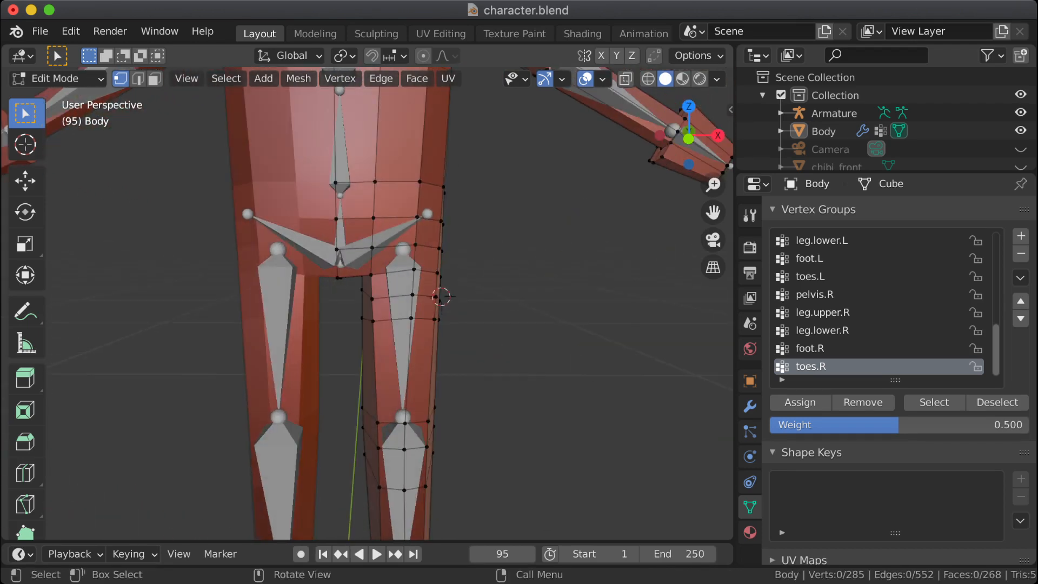
Step: Set the pivot point to Active Element and scale the three inner front upper-thigh vertices to 0 onto the top one
{"action": "left_click", "coordinate": [344, 56]}
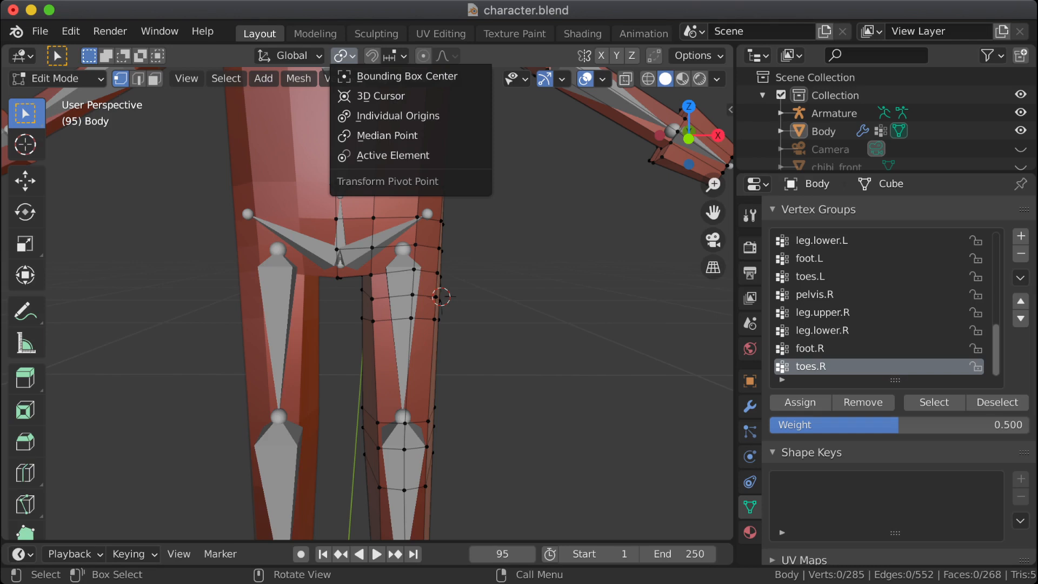
{"action": "left_click", "coordinate": [393, 155]}
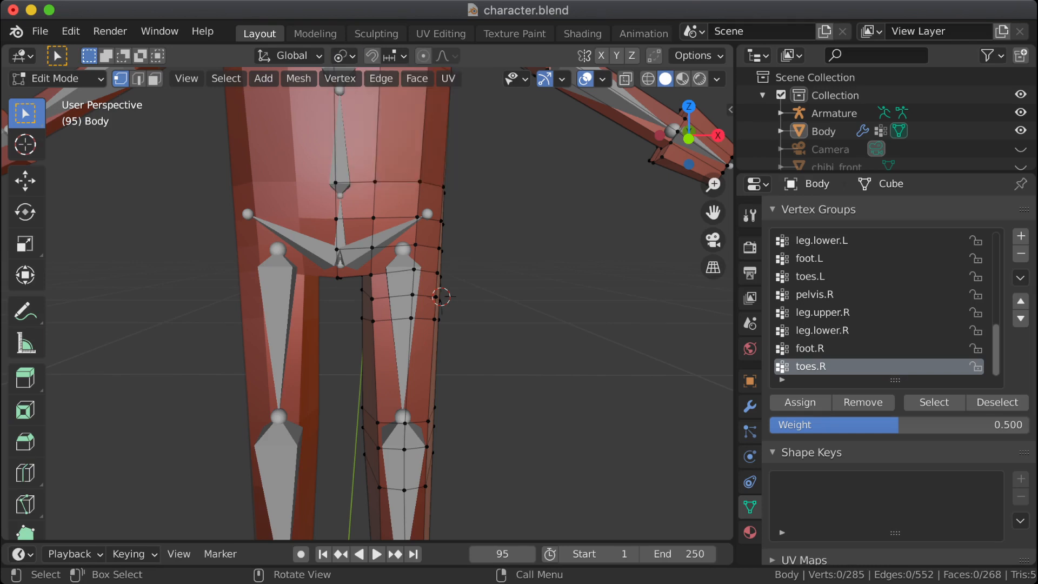
{"action": "left_click_drag", "start_coordinate": [366, 289], "coordinate": [381, 336]}
{"action": "left_click_drag", "start_coordinate": [366, 268], "coordinate": [379, 282], "text": "shift"}
{"action": "scroll", "coordinate": [367, 305], "scroll_direction": "up", "scroll_amount": 5}
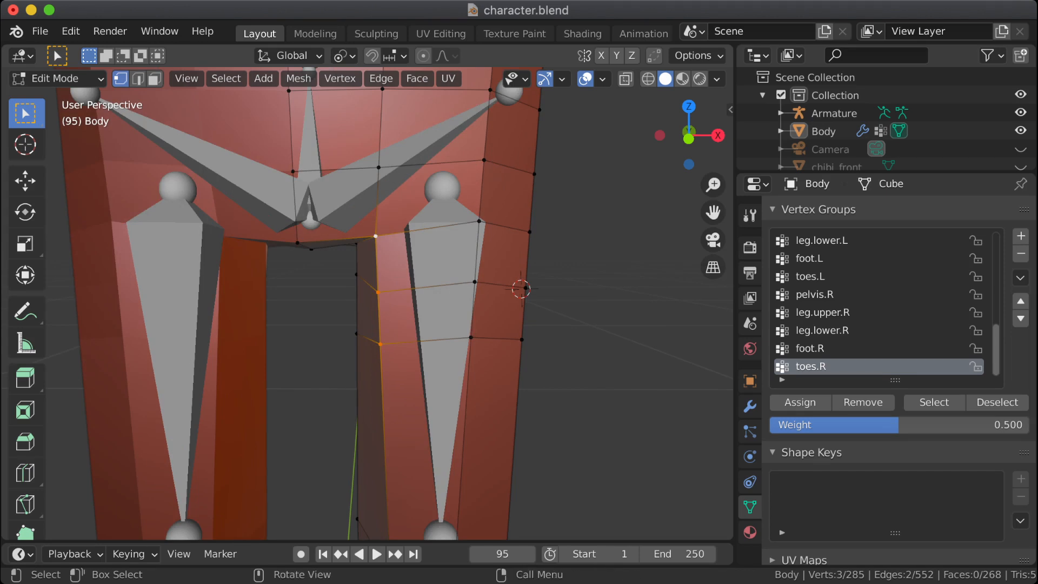
{"action": "scroll", "coordinate": [465, 259], "scroll_direction": "up", "scroll_amount": 3}
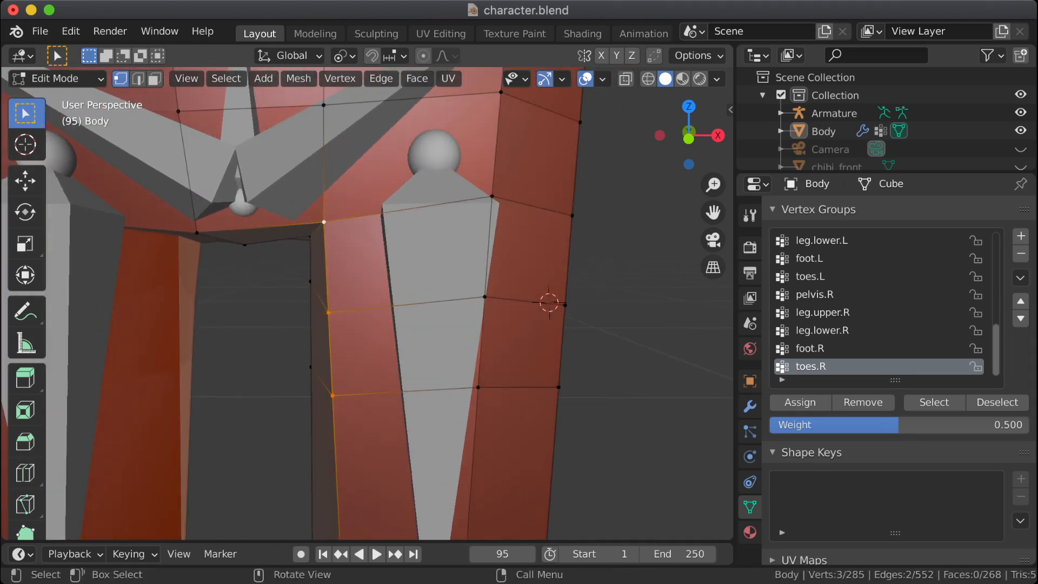
{"action": "key", "text": "s"}
{"action": "key", "text": "0"}
{"action": "key", "text": "Return"}
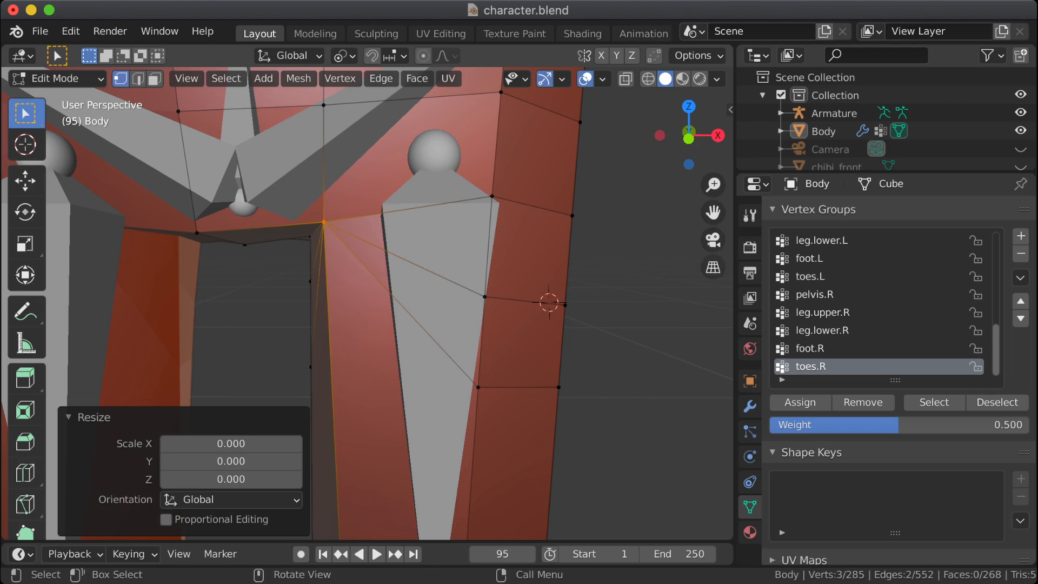
Step: Collapse the three vertices of the upper thigh's middle front column onto the top one by scaling them to 0
{"action": "left_click_drag", "start_coordinate": [474, 175], "coordinate": [499, 444]}
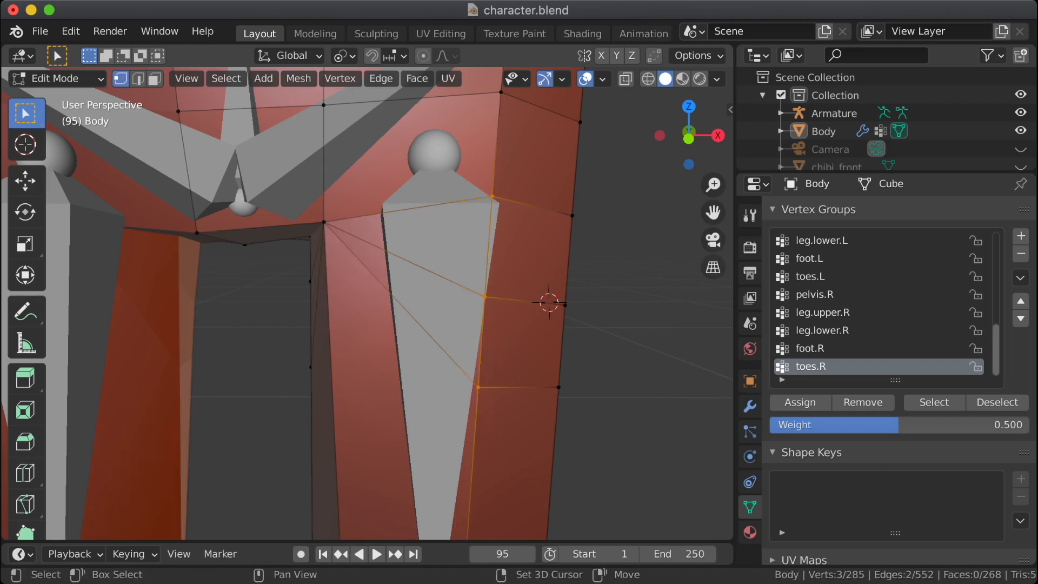
{"action": "key", "text": "s"}
{"action": "key", "text": "0"}
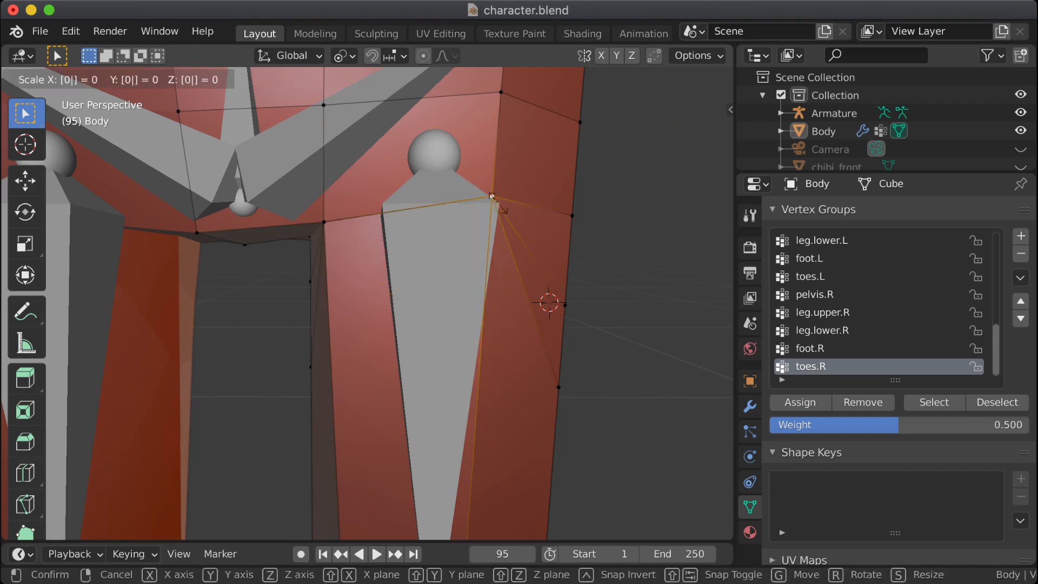
{"action": "key", "text": "Return"}
{"action": "middle_click_drag", "start_coordinate": [562, 200], "coordinate": [486, 200]}
{"action": "middle_click_drag", "start_coordinate": [543, 181], "coordinate": [477, 166], "text": "shift"}
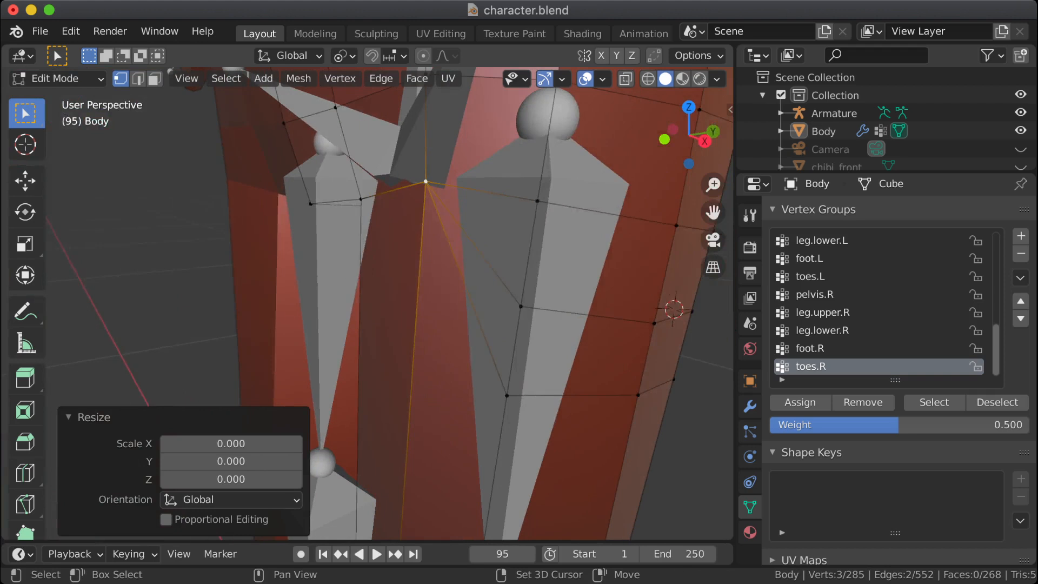
{"action": "left_click_drag", "start_coordinate": [483, 157], "coordinate": [568, 454]}
{"action": "key", "text": "s"}
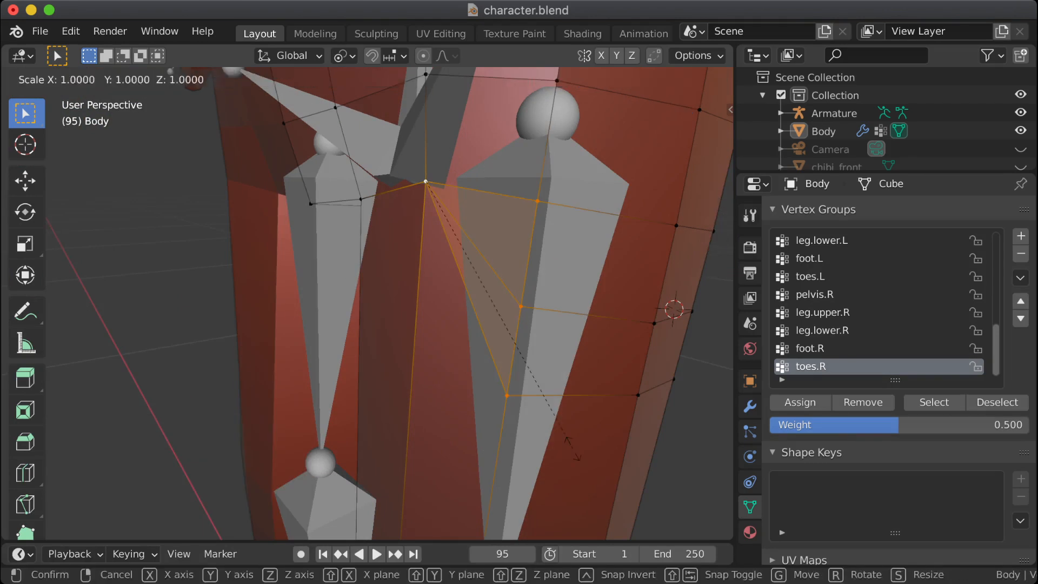
{"action": "key", "text": "0"}
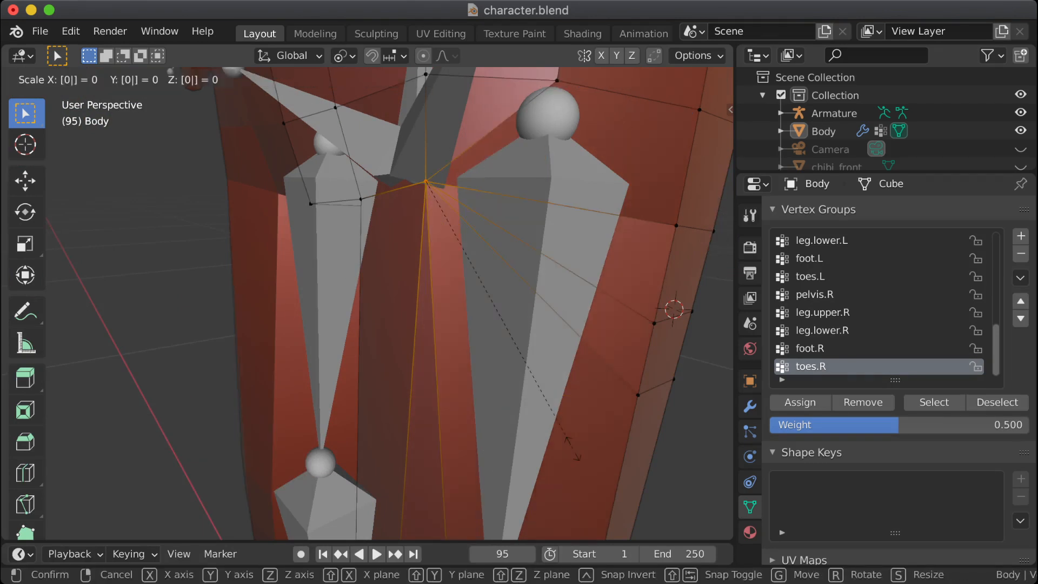
{"action": "key", "text": "Escape"}
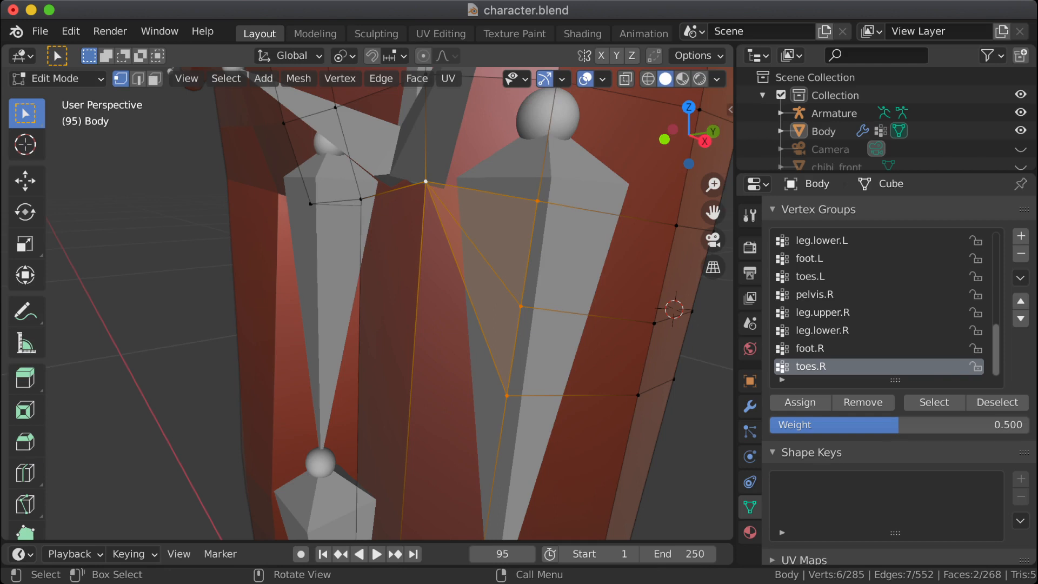
{"action": "key", "text": "super+z"}
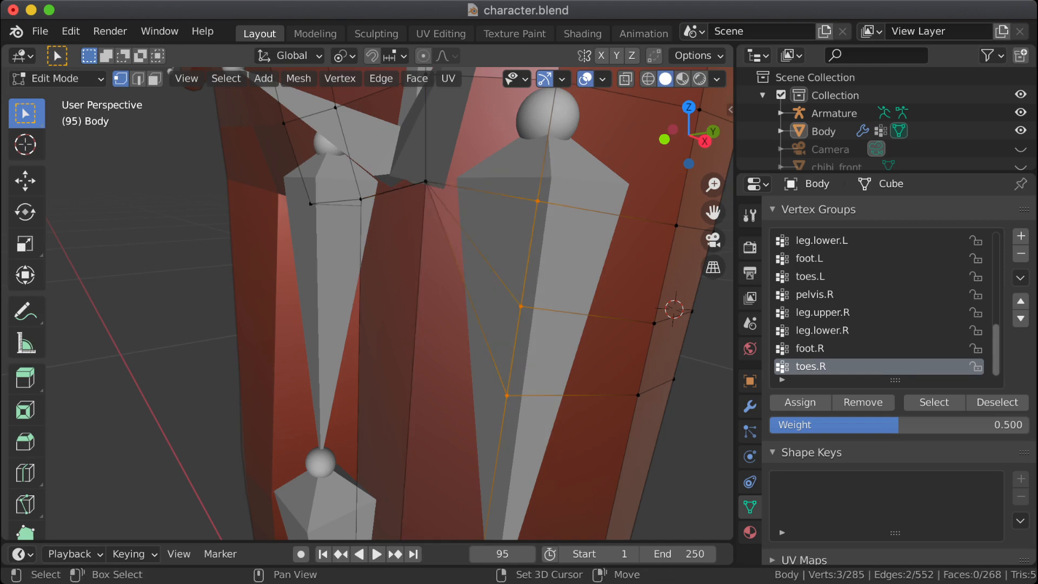
Step: Make the top vertex of the upper thigh's outer front column active and scale the column's three vertices to 0
{"action": "left_click", "coordinate": [538, 200], "text": "shift"}
{"action": "left_click", "coordinate": [537, 201], "text": "shift"}
{"action": "key", "text": "s"}
{"action": "key", "text": "0"}
{"action": "key", "text": "Return"}
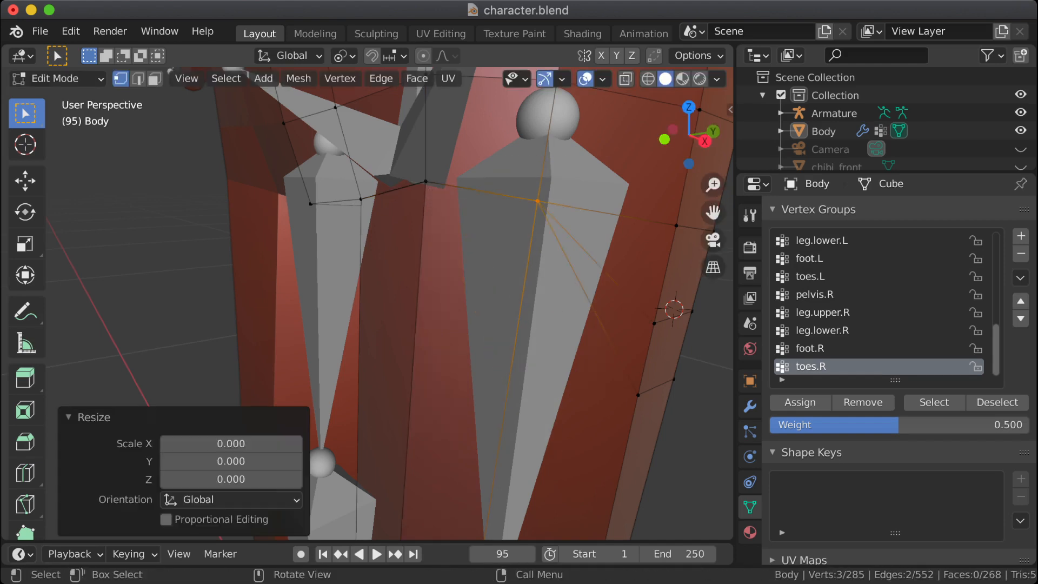
Step: Merge the three collapsed outer thigh vertices by distance and save the file
{"action": "middle_click_drag", "start_coordinate": [537, 201], "coordinate": [605, 201]}
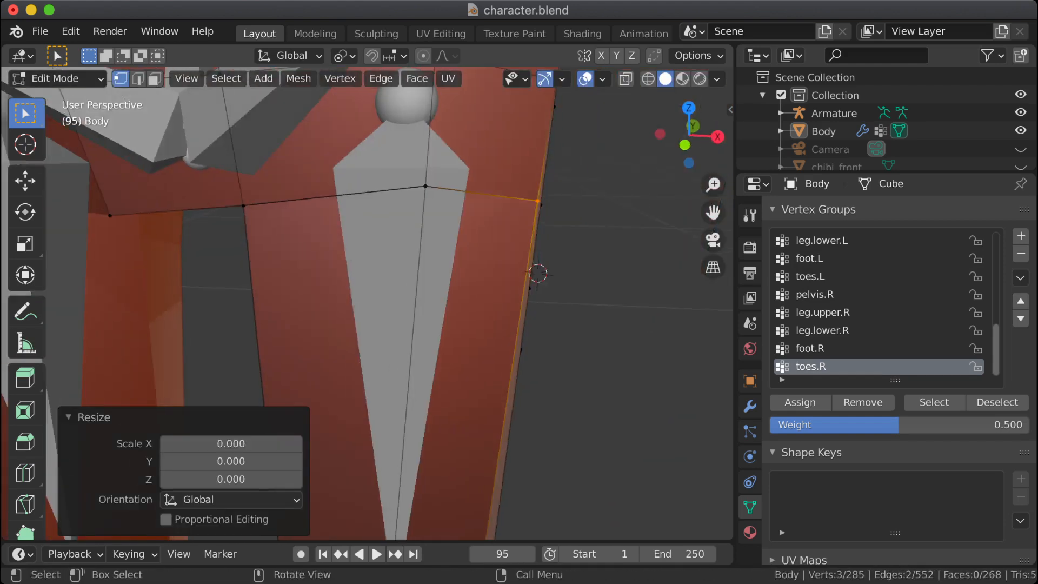
{"action": "key", "text": "F3"}
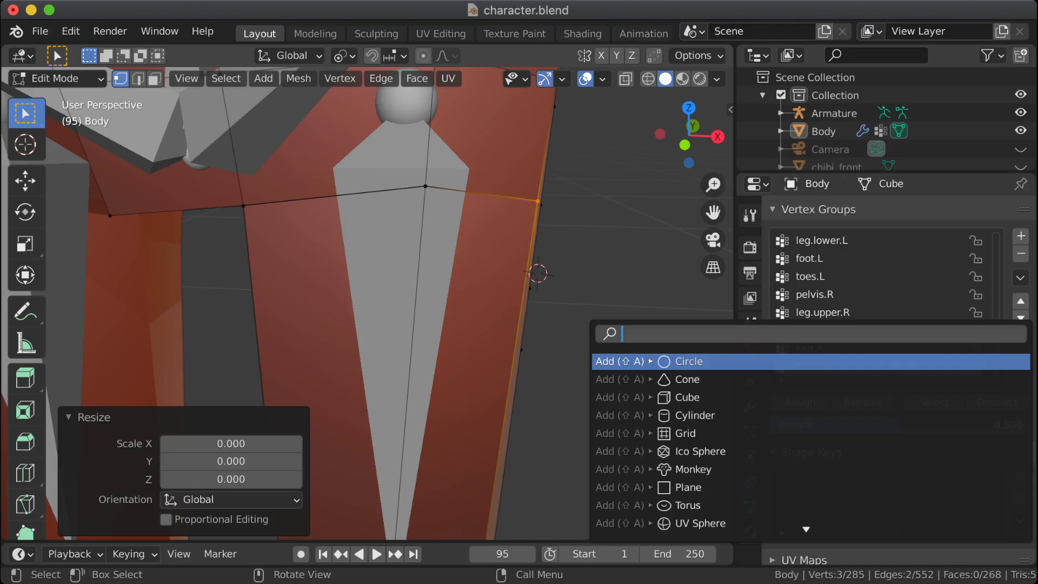
{"action": "type", "text": "merge"}
{"action": "key", "text": "Return"}
{"action": "key", "text": "ctrl+s"}
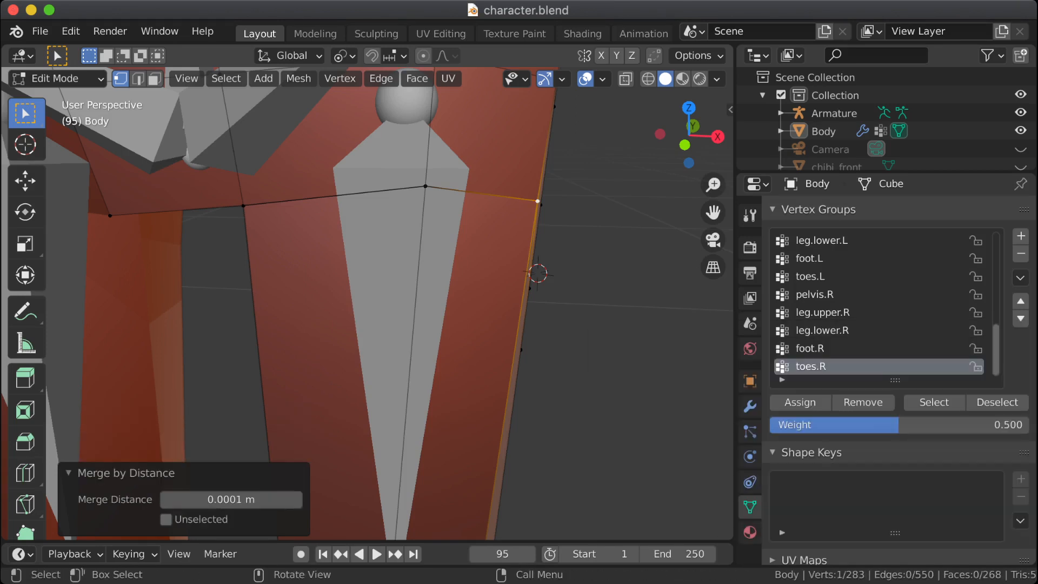
Step: Select the three outer vertices at the back of the knee and scale them to 0 onto the middle one
{"action": "scroll", "coordinate": [411, 292], "scroll_direction": "down", "scroll_amount": 4}
{"action": "middle_click_drag", "start_coordinate": [411, 292], "coordinate": [264, 293]}
{"action": "middle_click_drag", "start_coordinate": [265, 293], "coordinate": [130, 300], "text": "shift"}
{"action": "middle_click_drag", "start_coordinate": [324, 292], "coordinate": [388, 276]}
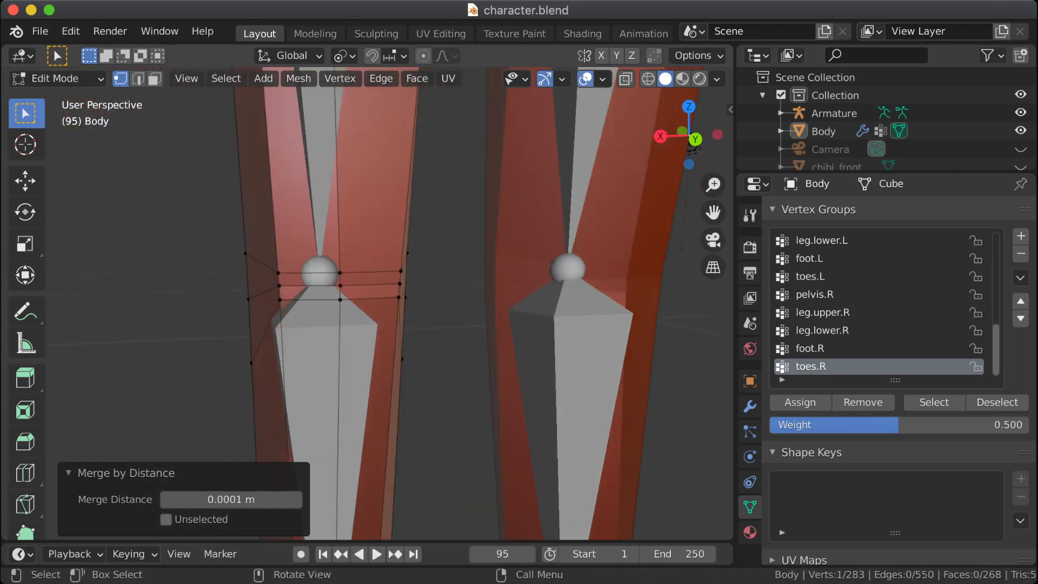
{"action": "left_click", "coordinate": [278, 273]}
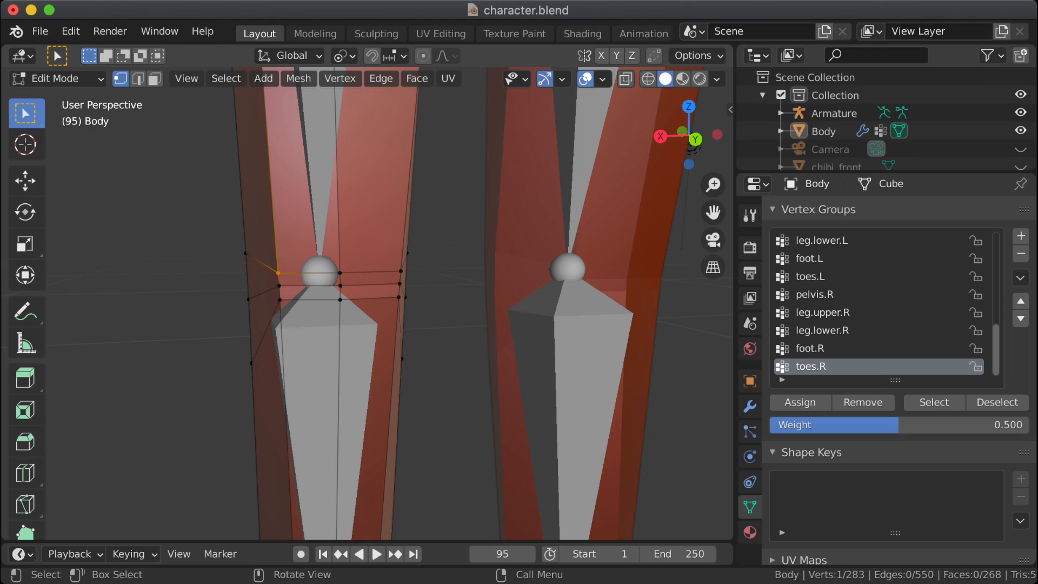
{"action": "left_click", "coordinate": [279, 286], "text": "shift"}
{"action": "left_click", "coordinate": [280, 299], "text": "shift"}
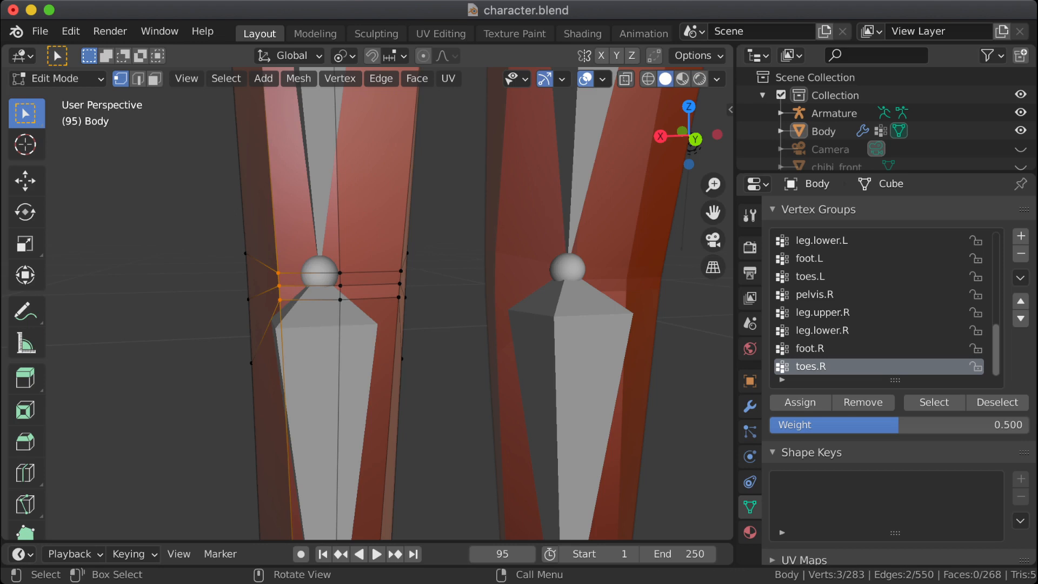
{"action": "left_click", "coordinate": [279, 285], "text": "shift"}
{"action": "key", "text": "s"}
{"action": "key", "text": "0"}
{"action": "key", "text": "Return"}
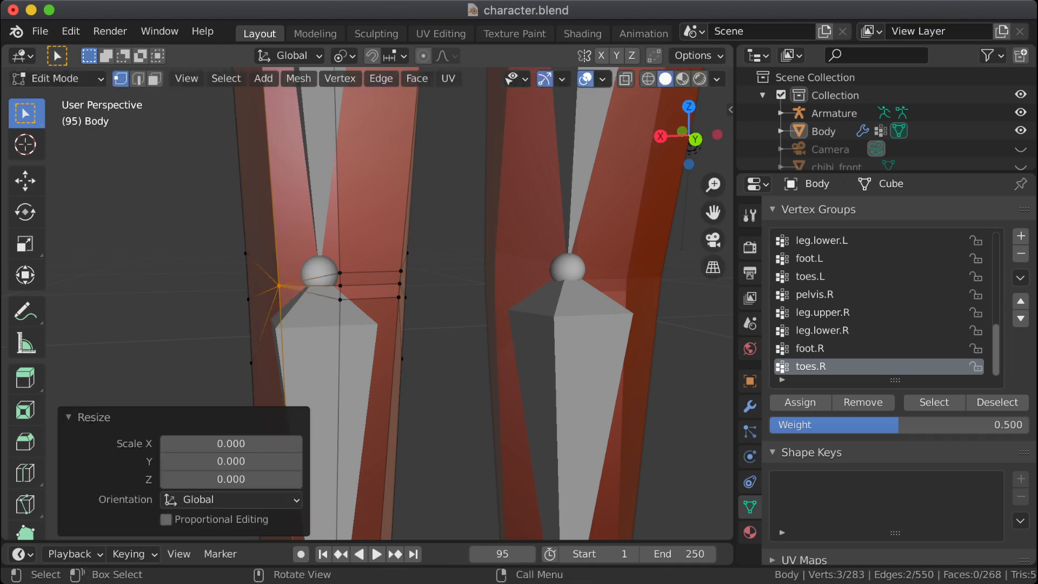
Step: Collapse the three vertices of the middle column at the back of the knee onto their central vertex with scale 0
{"action": "key", "text": "ctrl+z"}
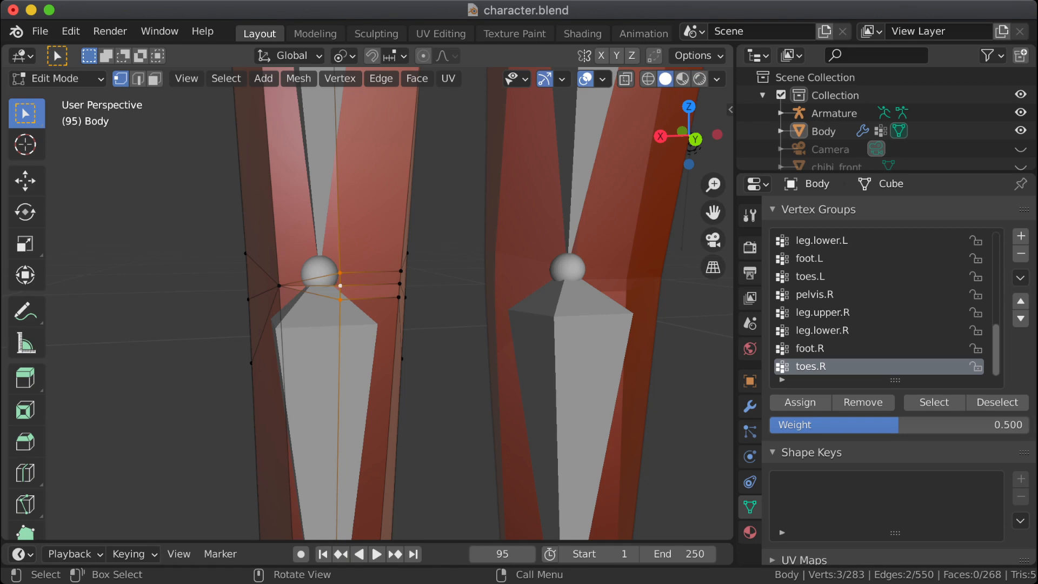
{"action": "key", "text": "s"}
{"action": "key", "text": "0"}
{"action": "key", "text": "Return"}
{"action": "middle_click_drag", "start_coordinate": [411, 303], "coordinate": [289, 176]}
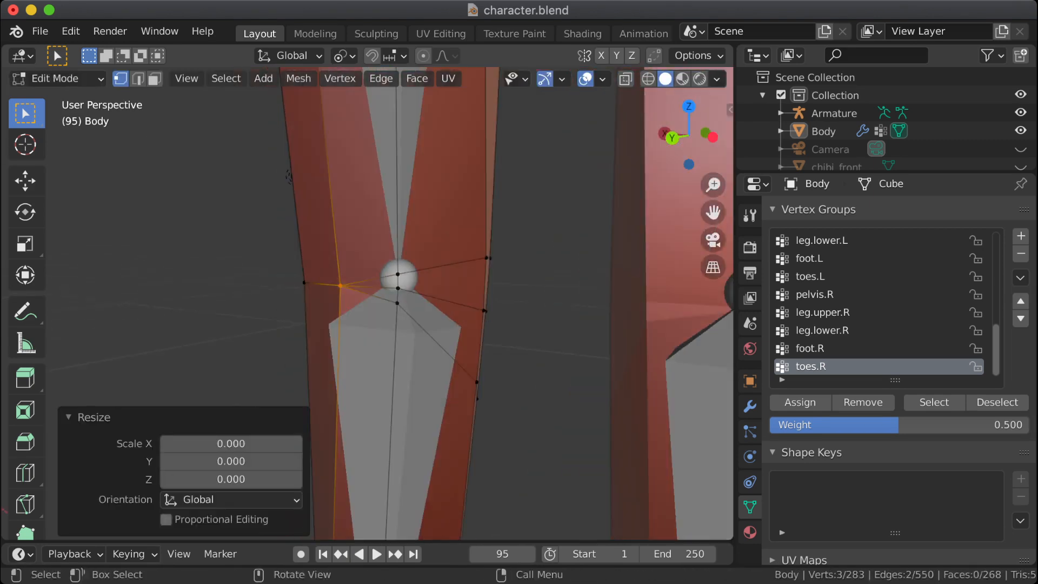
Step: Select the three vertices of the knee's inner back column and scale them to 0 onto the middle one
{"action": "left_click_drag", "start_coordinate": [376, 254], "coordinate": [433, 332]}
{"action": "left_click", "coordinate": [398, 288], "text": "shift"}
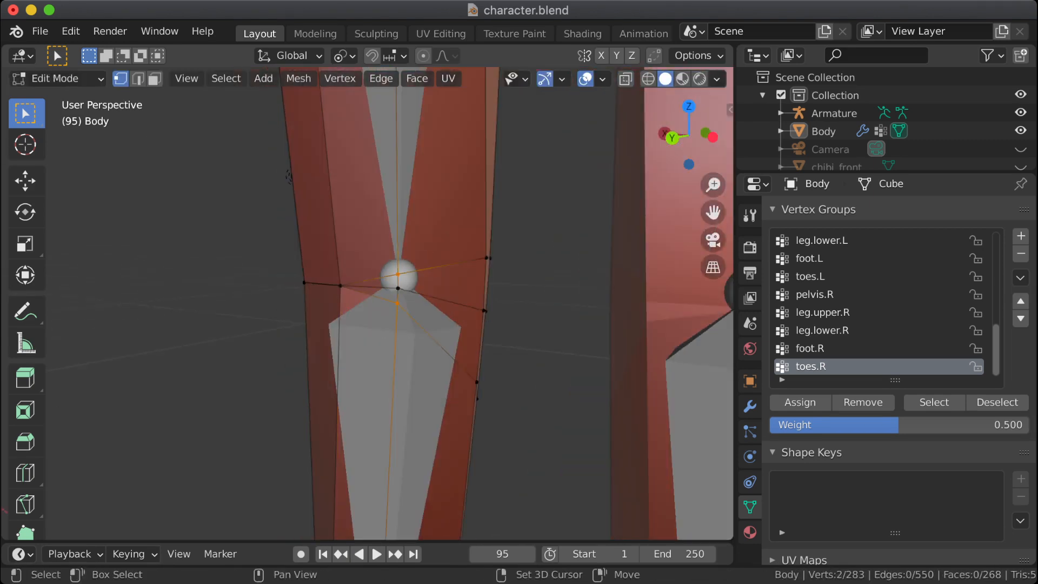
{"action": "left_click", "coordinate": [398, 288], "text": "shift"}
{"action": "key", "text": "s"}
{"action": "key", "text": "0"}
{"action": "key", "text": "Return"}
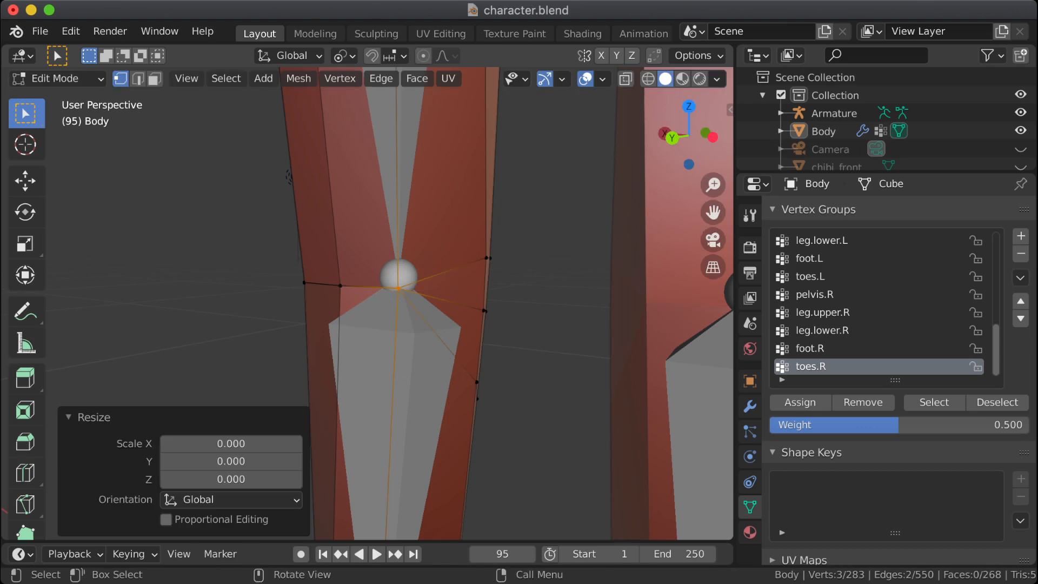
Step: Clear the selection, switch to face selection and run Merge by Distance at 0.0001 m
{"action": "key", "text": "alt+a"}
{"action": "key", "text": "3"}
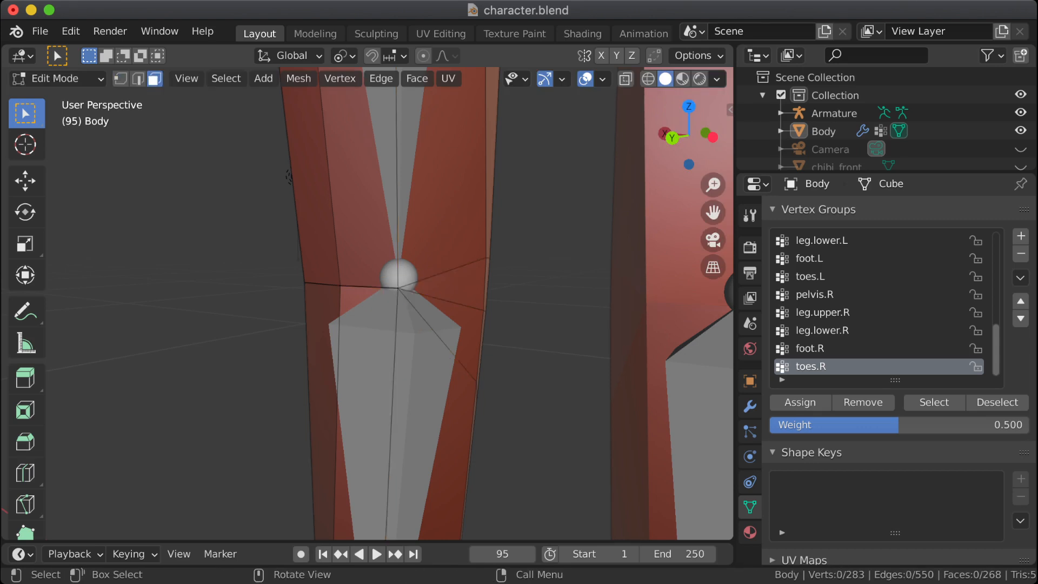
{"action": "key", "text": "F3"}
{"action": "key", "text": "Return"}
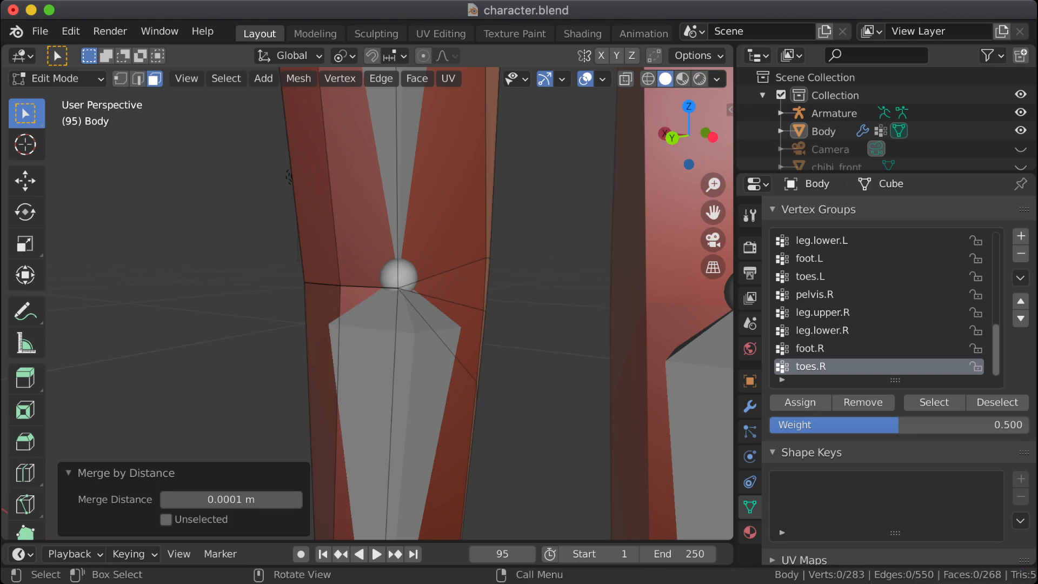
Step: Examine the faces around the knee and thigh from the side and front, in both Edit Mode and Object Mode
{"action": "left_click", "coordinate": [370, 378]}
{"action": "middle_click_drag", "start_coordinate": [371, 378], "coordinate": [519, 373]}
{"action": "left_click", "coordinate": [244, 348]}
{"action": "left_click", "coordinate": [246, 300]}
{"action": "left_click", "coordinate": [265, 227]}
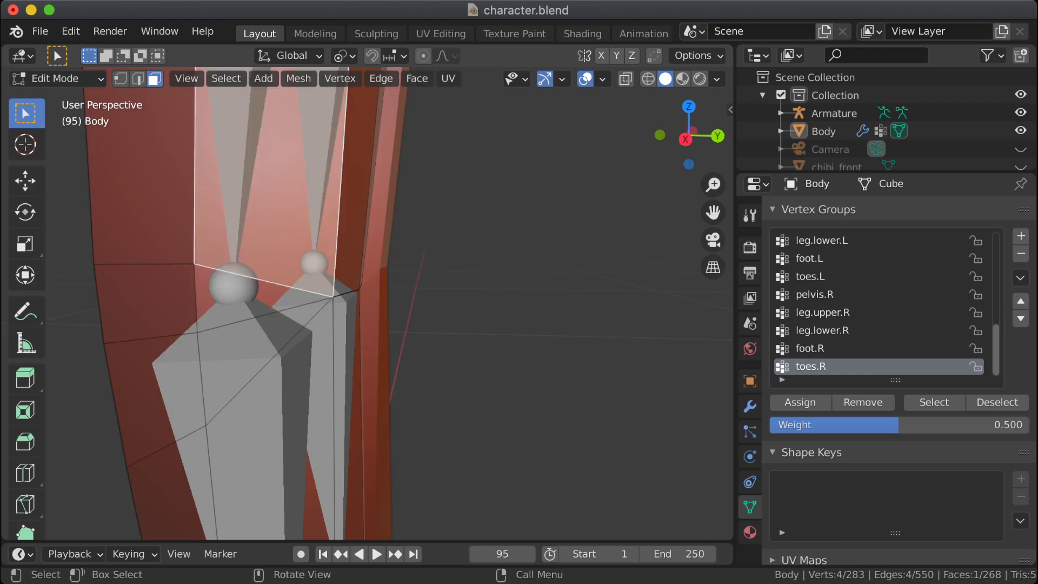
{"action": "key", "text": "Tab"}
{"action": "scroll", "coordinate": [265, 227], "scroll_direction": "down", "scroll_amount": 4}
{"action": "scroll", "coordinate": [324, 271], "scroll_direction": "down", "scroll_amount": 4}
{"action": "middle_click_drag", "start_coordinate": [335, 227], "coordinate": [334, 327], "text": "shift"}
{"action": "middle_click_drag", "start_coordinate": [334, 327], "coordinate": [452, 328]}
{"action": "key", "text": "Tab"}
{"action": "scroll", "coordinate": [389, 352], "scroll_direction": "up", "scroll_amount": 7}
{"action": "middle_click_drag", "start_coordinate": [389, 351], "coordinate": [162, 234], "text": "shift"}
{"action": "left_click", "coordinate": [326, 373]}
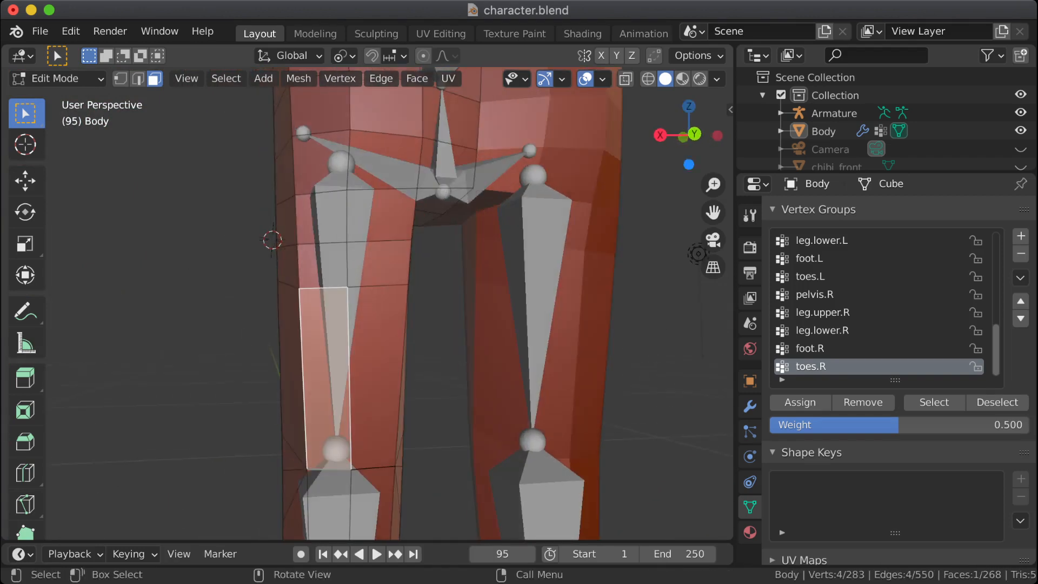
Step: In edge selection, slide the two horizontal edges across the mid-thigh down towards the knee with a factor of 0.172
{"action": "key", "text": "2"}
{"action": "left_click", "coordinate": [327, 288]}
{"action": "left_click", "coordinate": [375, 286], "text": "shift"}
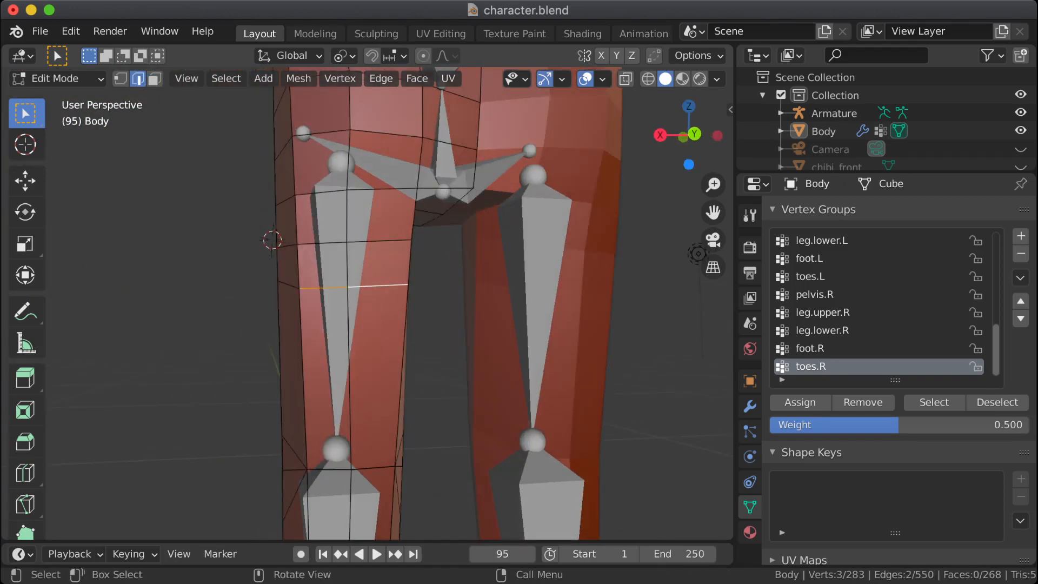
{"action": "key", "text": "g"}
{"action": "key", "text": "g"}
{"action": "left_click", "coordinate": [390, 314]}
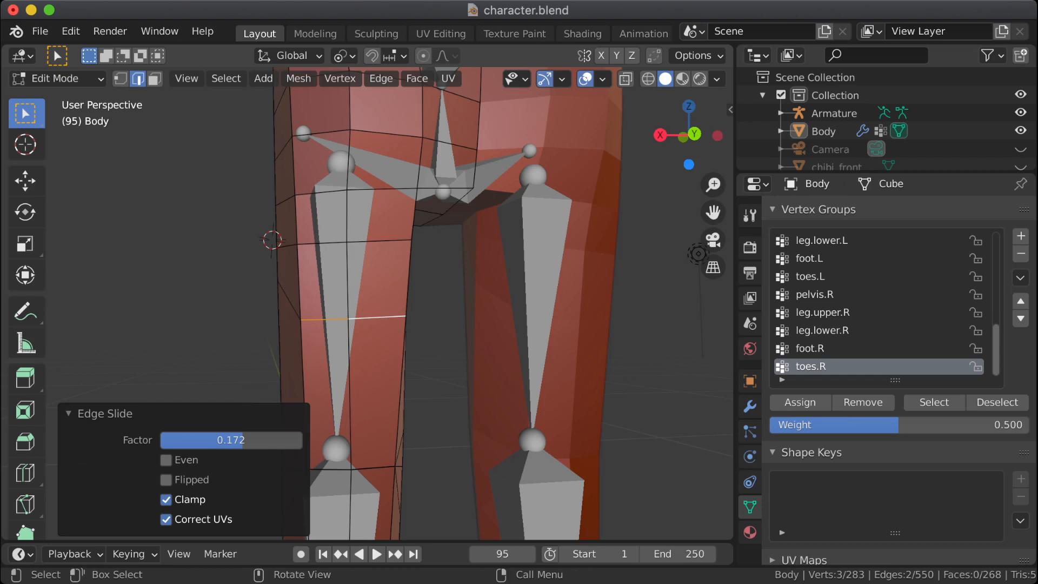
Step: Slide the same two mid-thigh edges a little further down the leg
{"action": "middle_click_drag", "start_coordinate": [389, 314], "coordinate": [144, 219]}
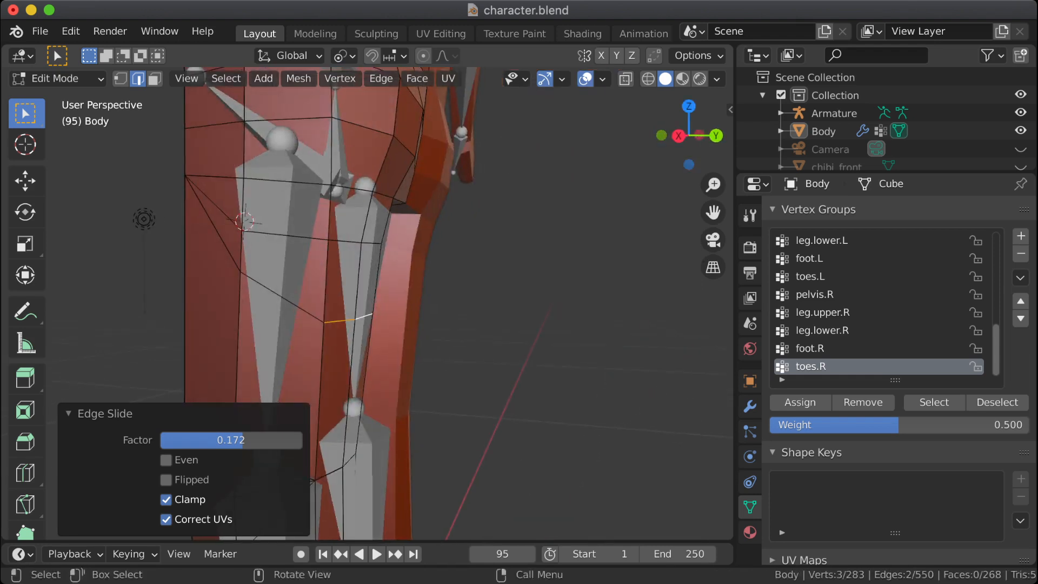
{"action": "key", "text": "g"}
{"action": "key", "text": "g"}
{"action": "left_click", "coordinate": [144, 219]}
{"action": "key", "text": "ctrl+z"}
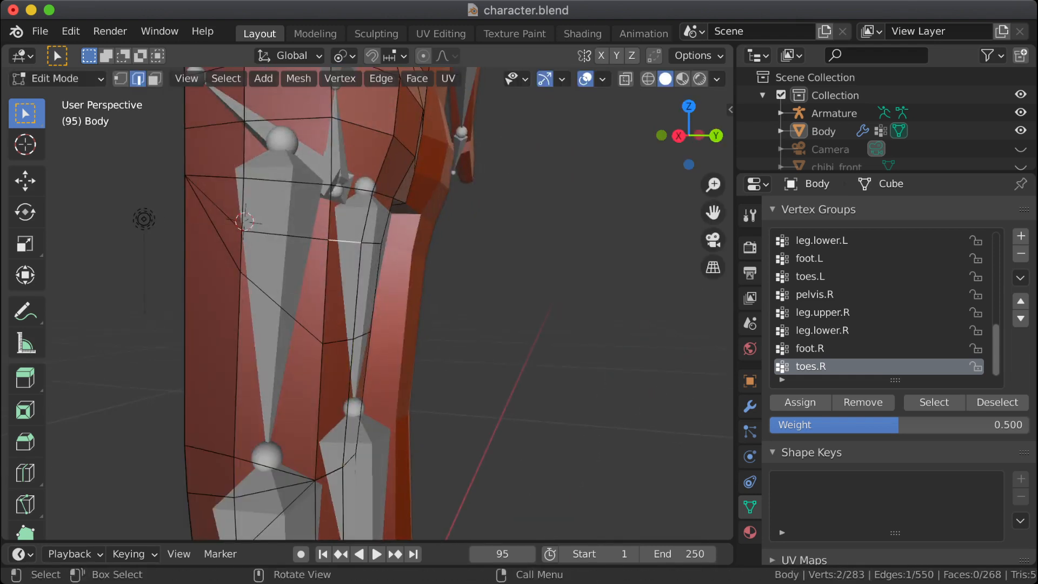
Step: Select the two edges of the row above on the upper thigh, slide them down with a factor of -0.244, and clear the selection
{"action": "key", "text": "shift"}
{"action": "left_click", "coordinate": [371, 243], "text": "shift"}
{"action": "key", "text": "g"}
{"action": "key", "text": "g"}
{"action": "left_click", "coordinate": [372, 266]}
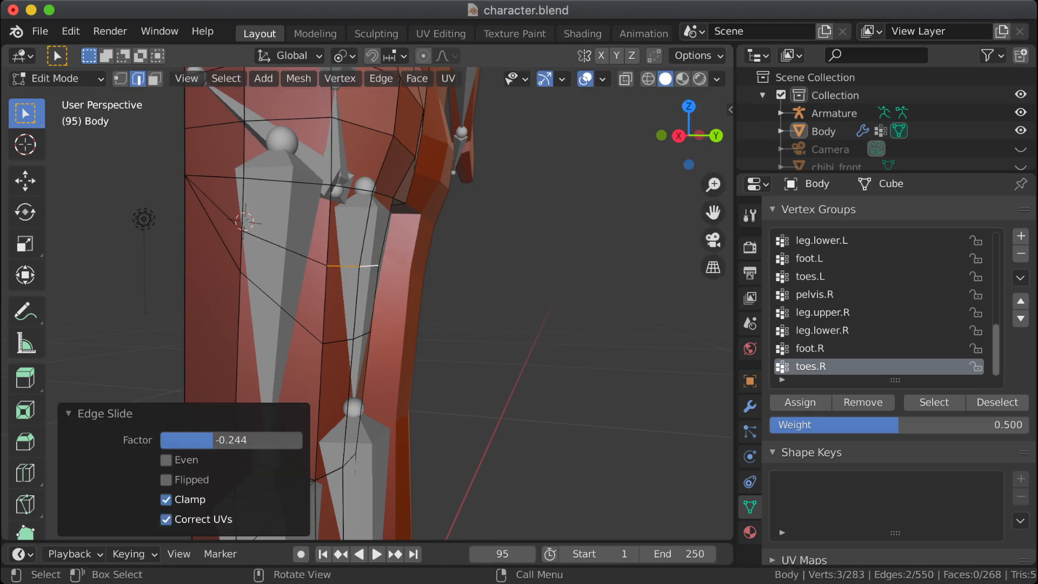
{"action": "left_click", "coordinate": [487, 271]}
{"action": "middle_click_drag", "start_coordinate": [487, 270], "coordinate": [541, 259]}
{"action": "scroll", "coordinate": [546, 271], "scroll_direction": "down", "scroll_amount": 4}
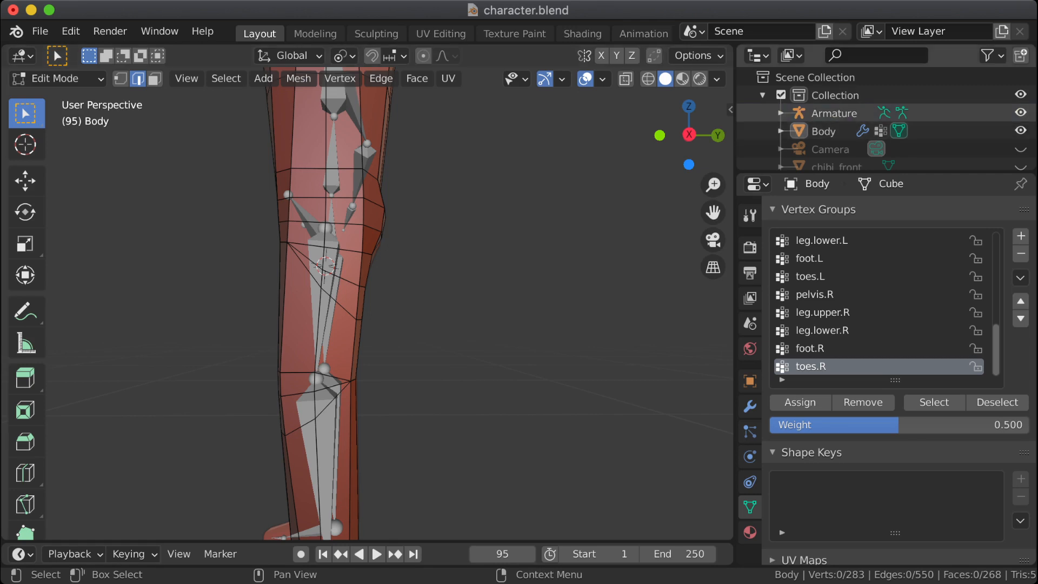
Step: Leave Edit Mode on the body mesh and return to Object Mode
{"action": "left_click", "coordinate": [834, 113]}
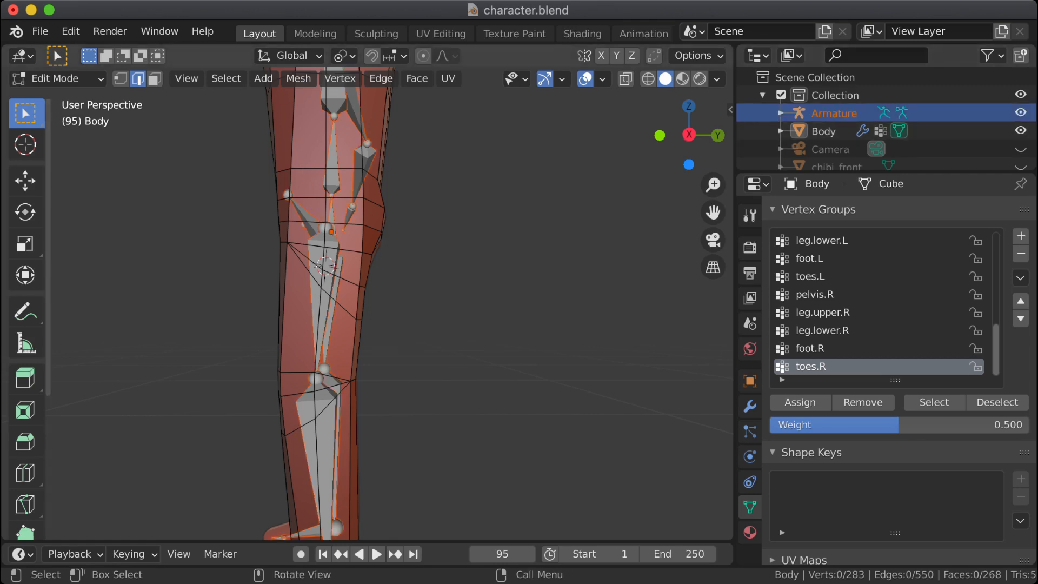
{"action": "left_click", "coordinate": [54, 78]}
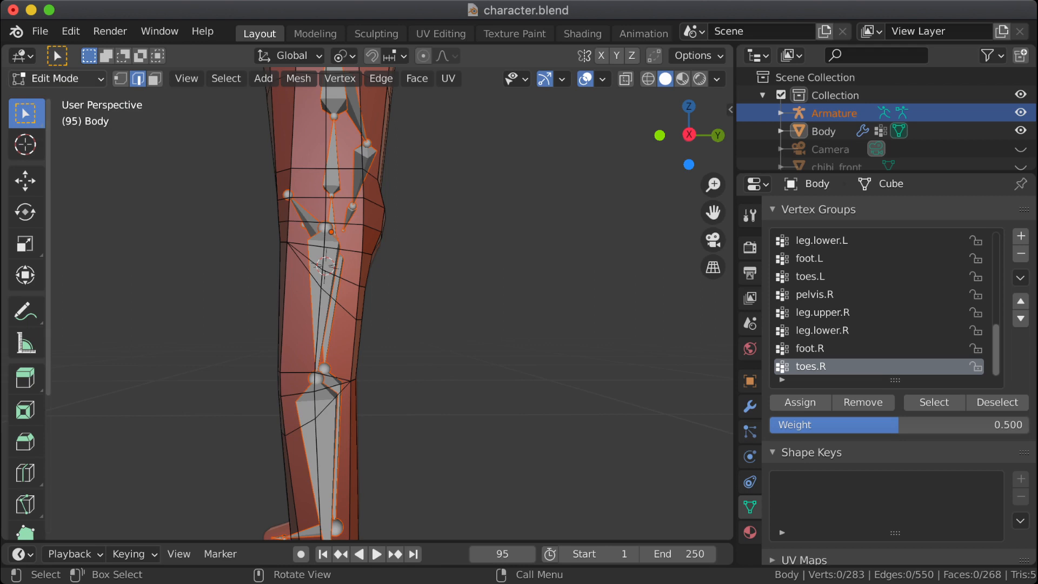
{"action": "key", "text": "1"}
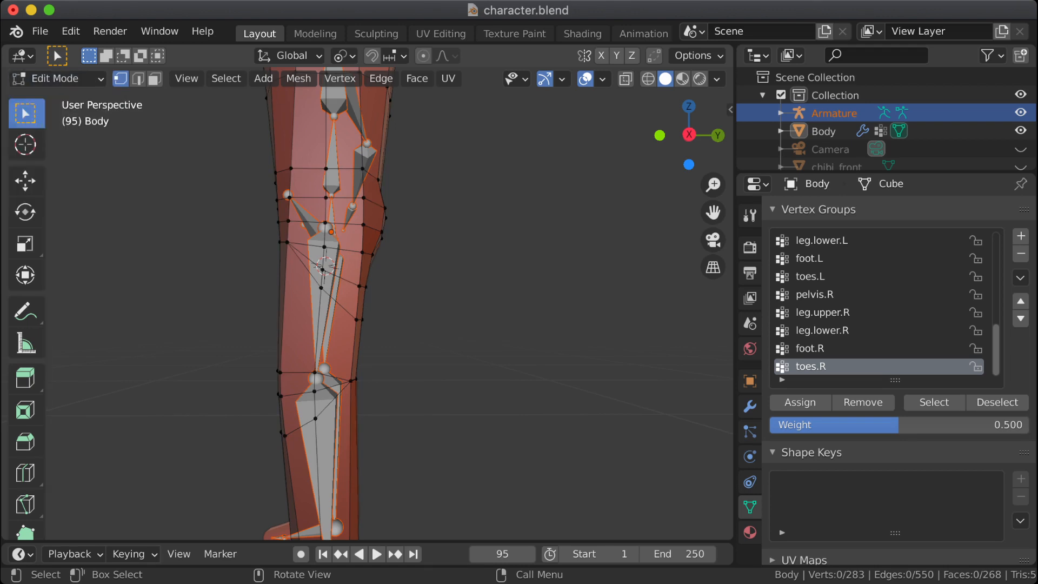
{"action": "key", "text": "Tab"}
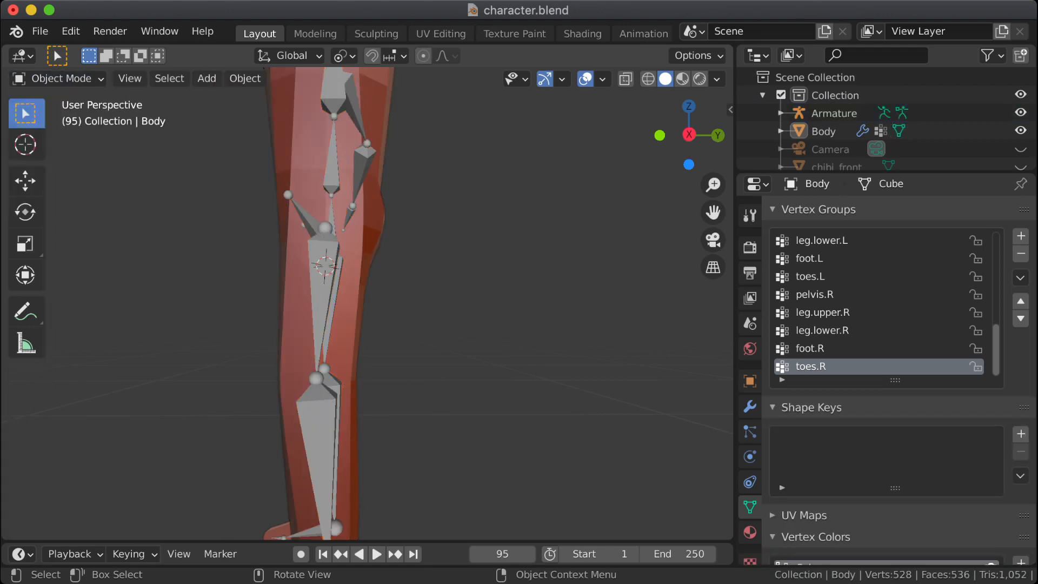
Step: Select the armature in the right orthographic view and switch it to Pose Mode
{"action": "key", "text": "KP_1"}
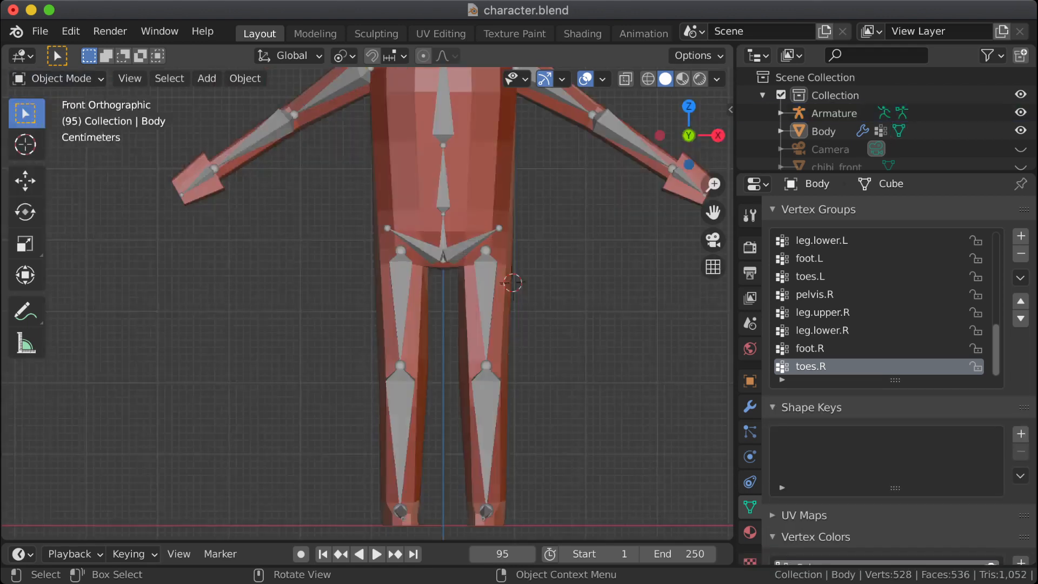
{"action": "key", "text": "KP_3"}
{"action": "left_click", "coordinate": [329, 411]}
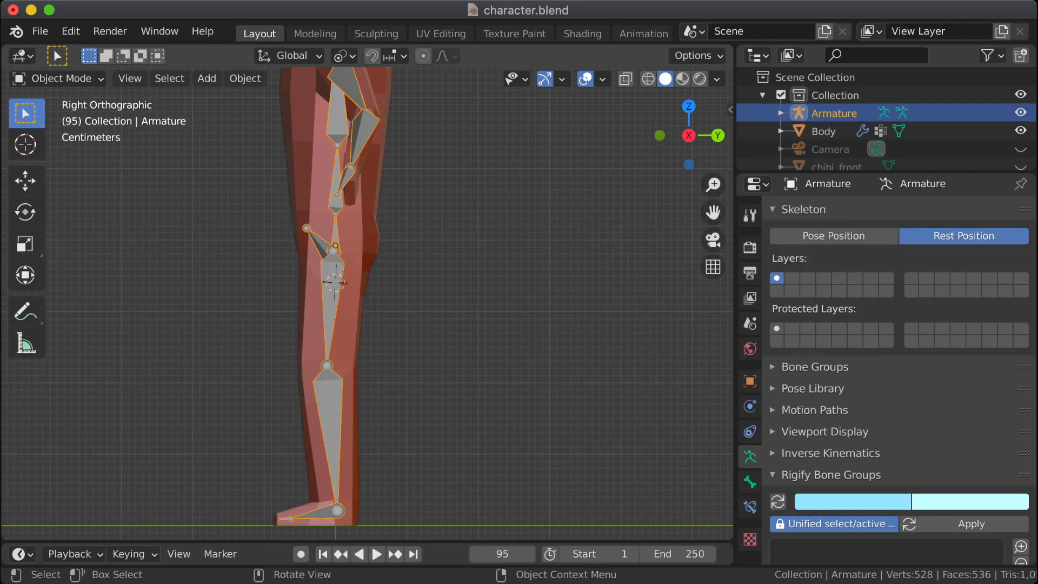
{"action": "key", "text": "Tab"}
{"action": "left_click", "coordinate": [57, 78]}
{"action": "left_click", "coordinate": [58, 137]}
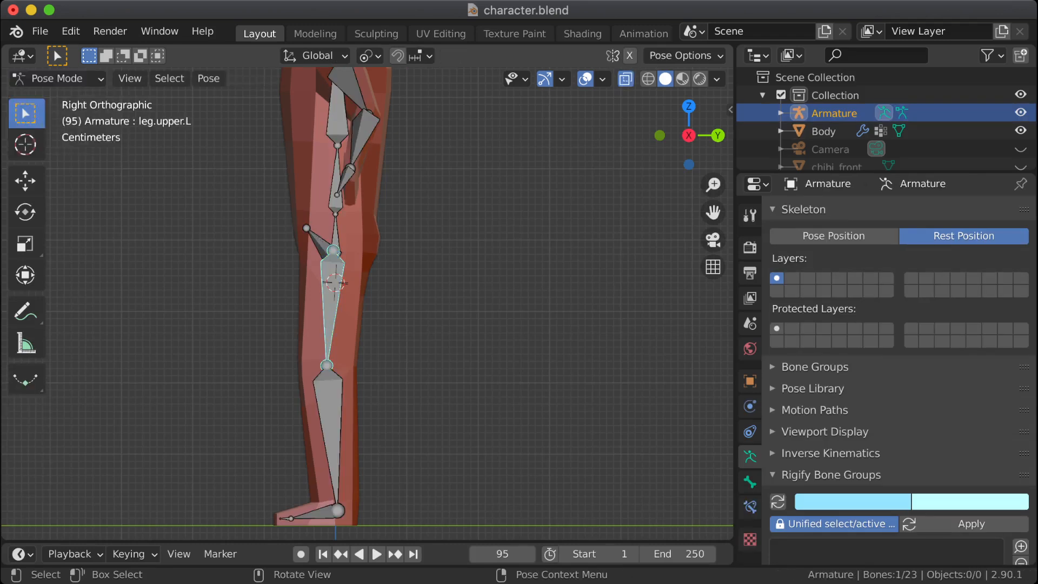
{"action": "key", "text": "h"}
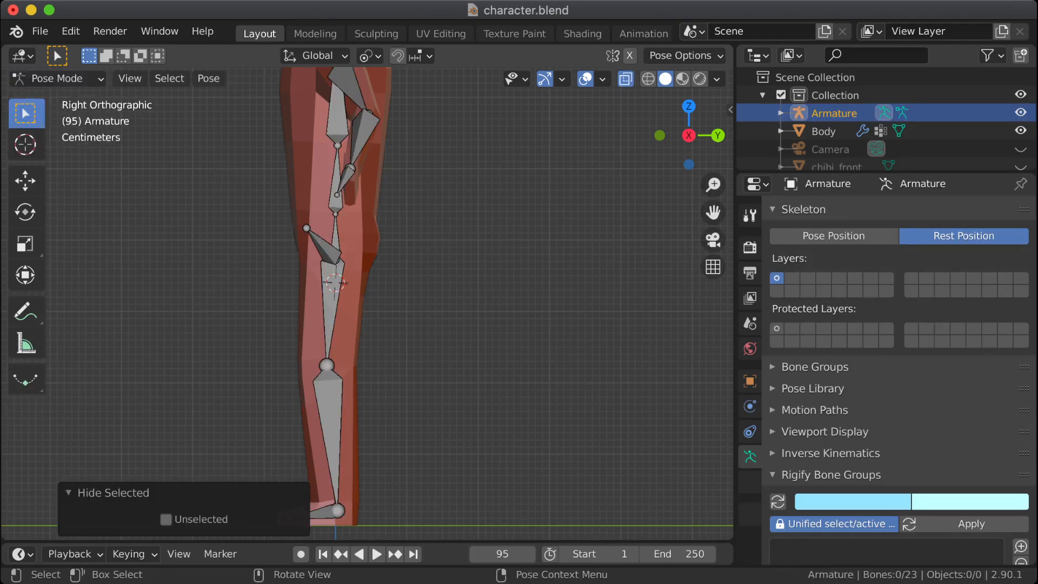
{"action": "left_click", "coordinate": [331, 306]}
{"action": "key", "text": "r"}
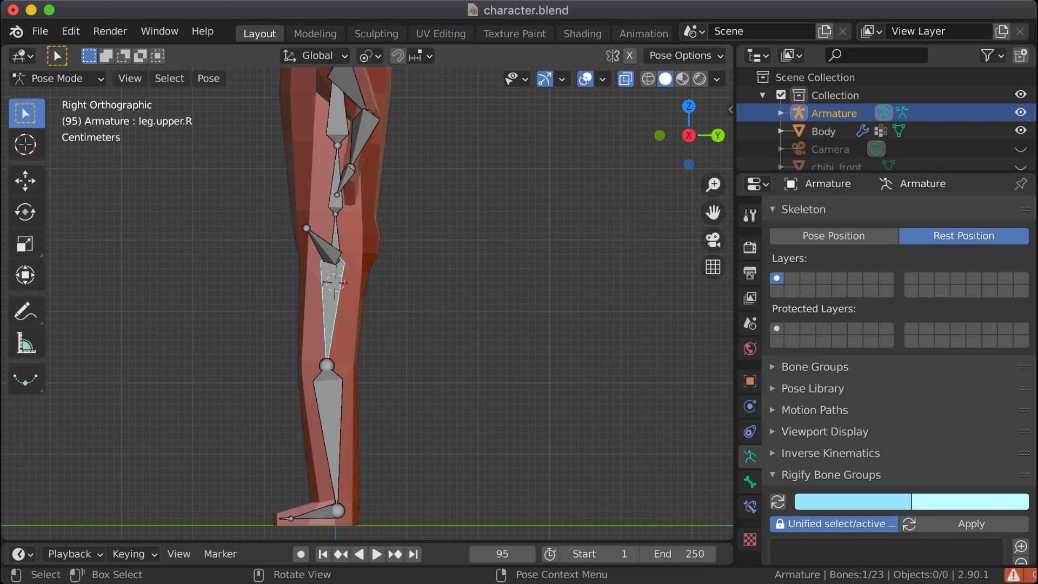
{"action": "key", "text": "a"}
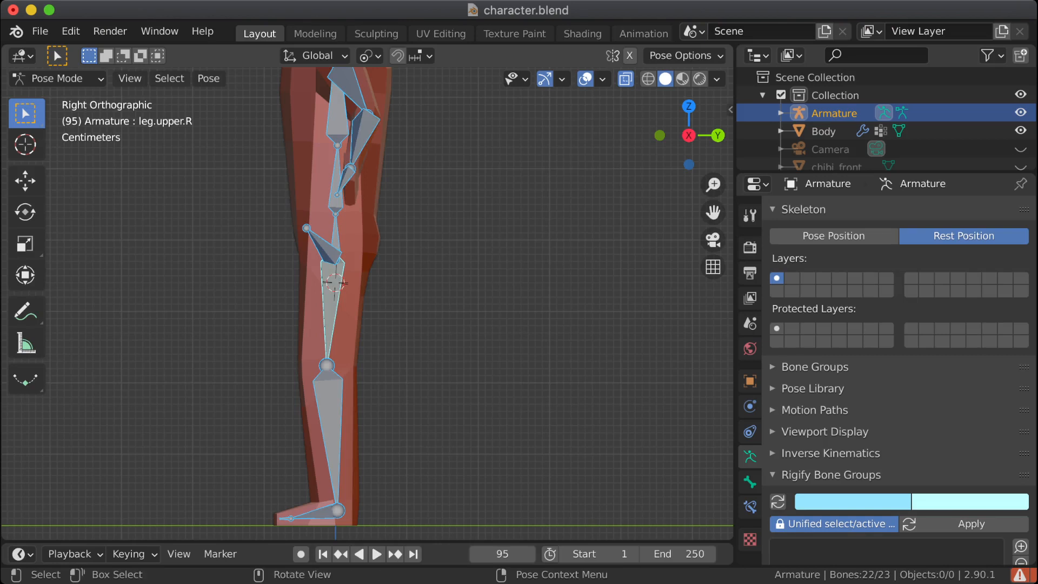
{"action": "middle_click_drag", "start_coordinate": [378, 303], "coordinate": [546, 302]}
{"action": "key", "text": "ctrl+z"}
{"action": "key", "text": "ctrl+z"}
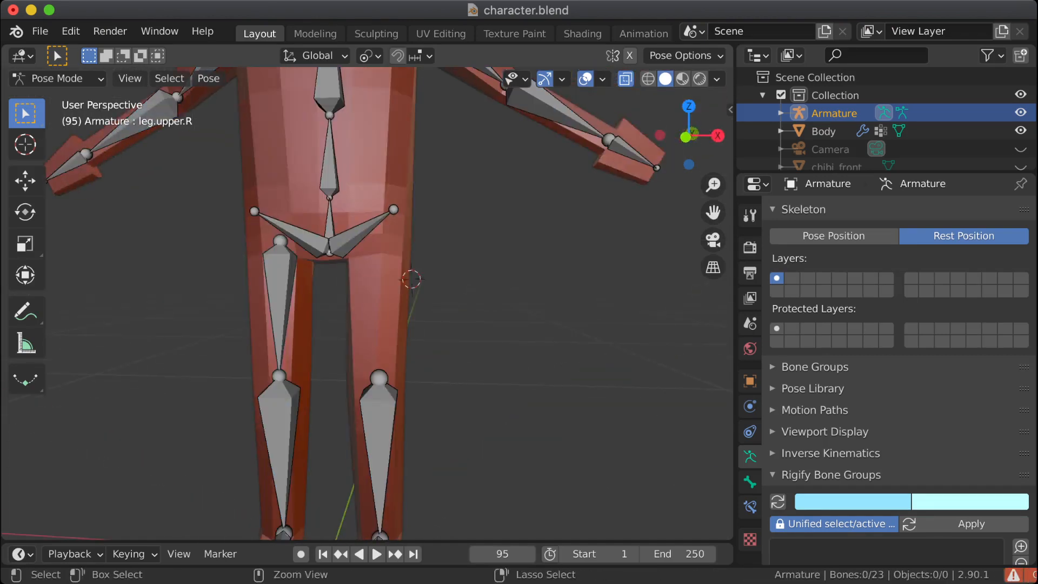
{"action": "left_click", "coordinate": [279, 295]}
{"action": "key", "text": "ctrl+z"}
{"action": "key", "text": "ctrl+z"}
{"action": "key", "text": "ctrl+z"}
{"action": "key", "text": "ctrl+z"}
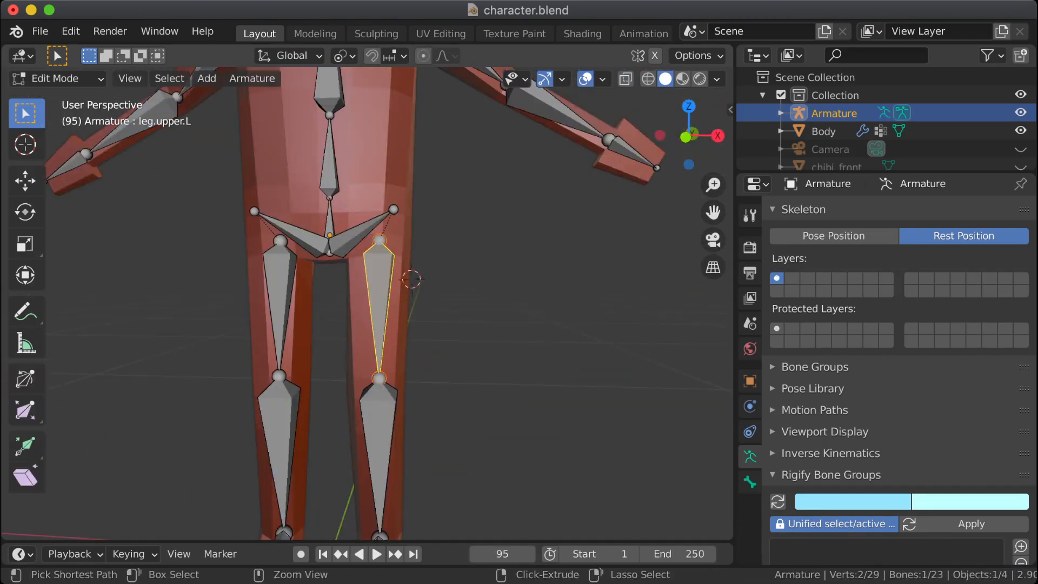
{"action": "key", "text": "ctrl+z"}
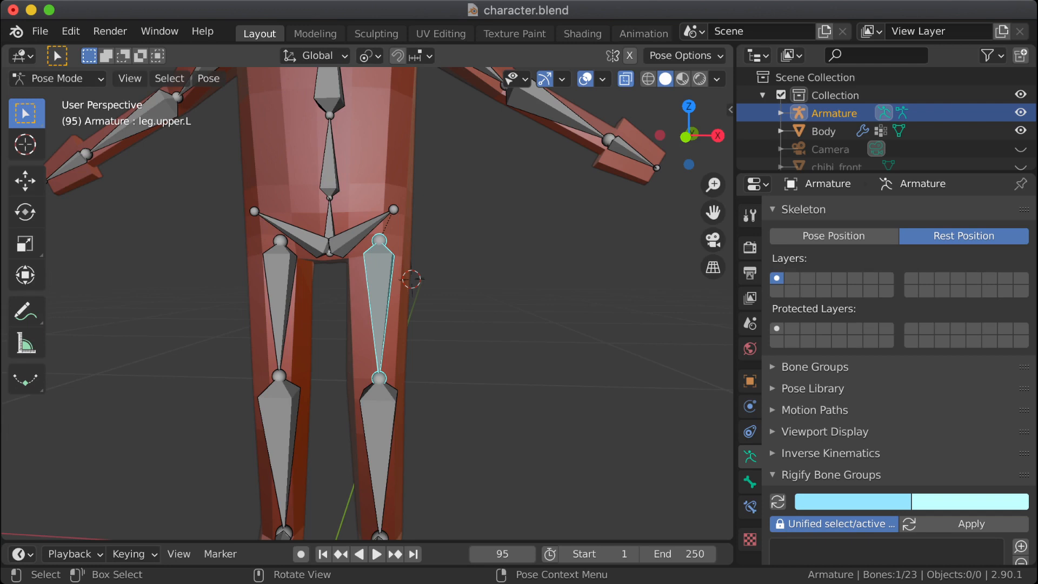
Step: Try to rotate the leg.upper.L bone in the right orthographic view, and switch the skeleton from Rest Position to Pose Position
{"action": "middle_click_drag", "start_coordinate": [411, 303], "coordinate": [377, 308]}
{"action": "key", "text": "KP_3"}
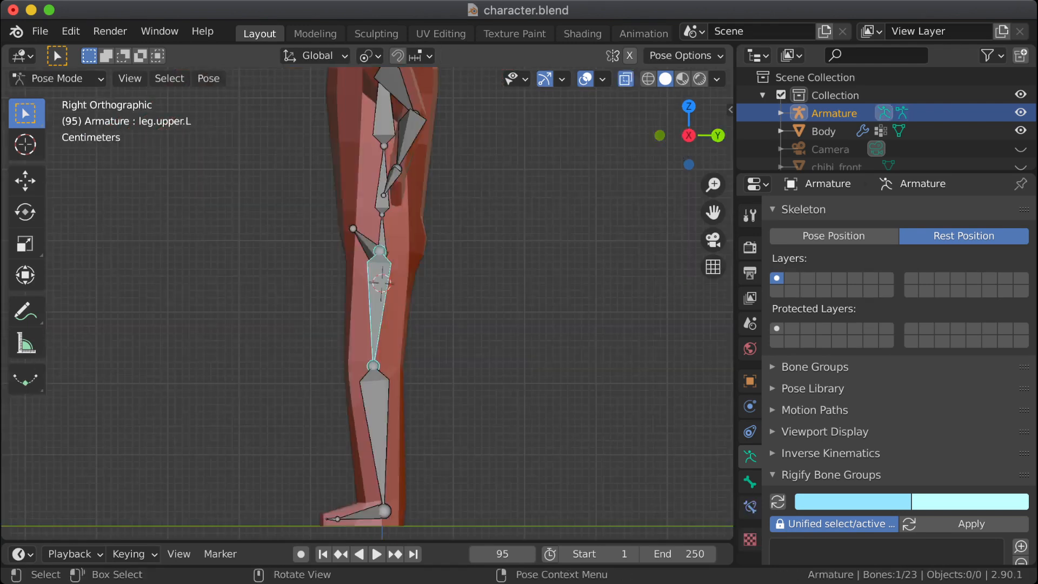
{"action": "left_click", "coordinate": [378, 309]}
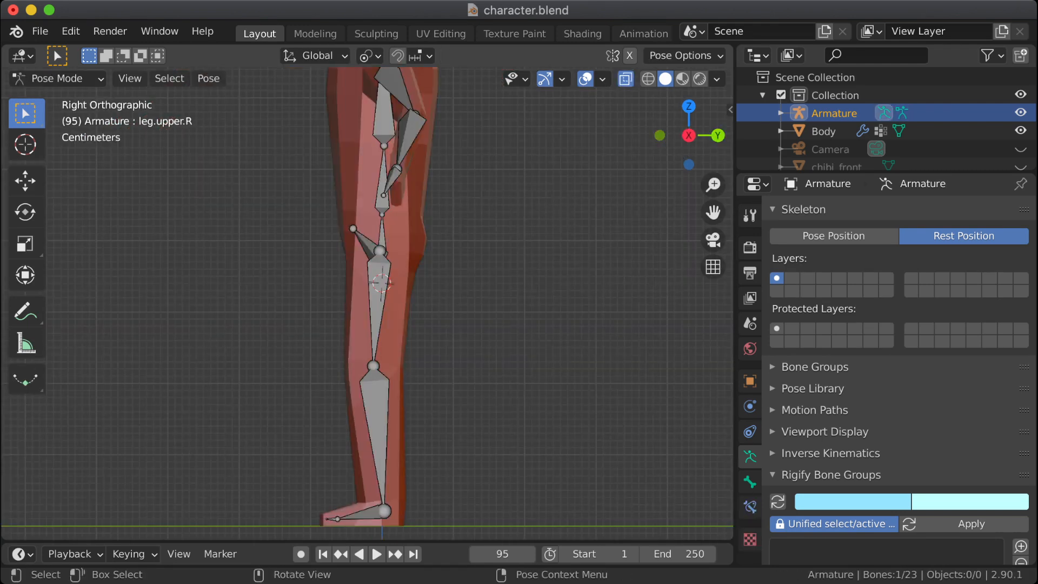
{"action": "left_click", "coordinate": [378, 307]}
{"action": "key", "text": "r"}
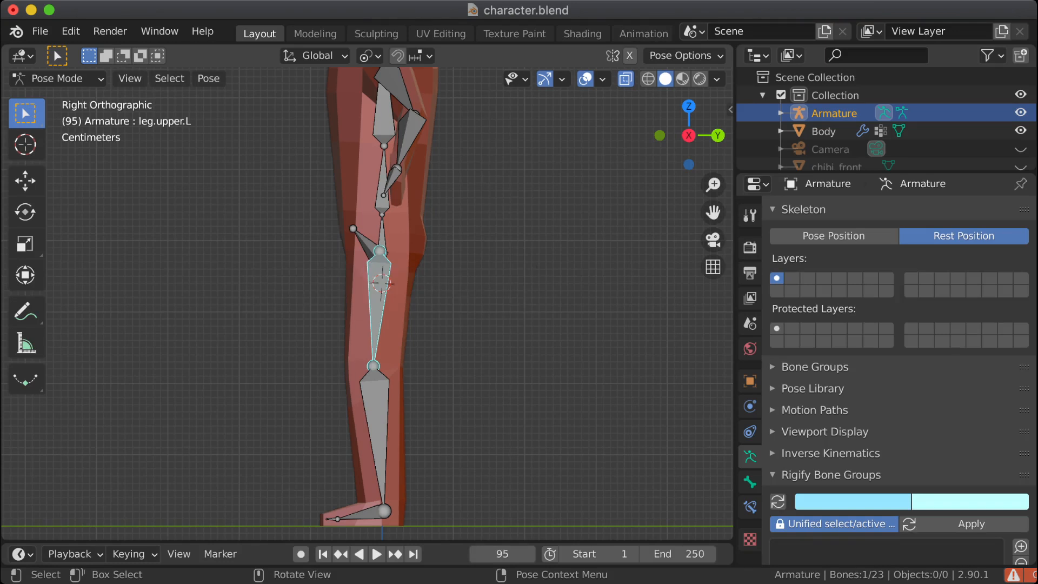
{"action": "key", "text": "r"}
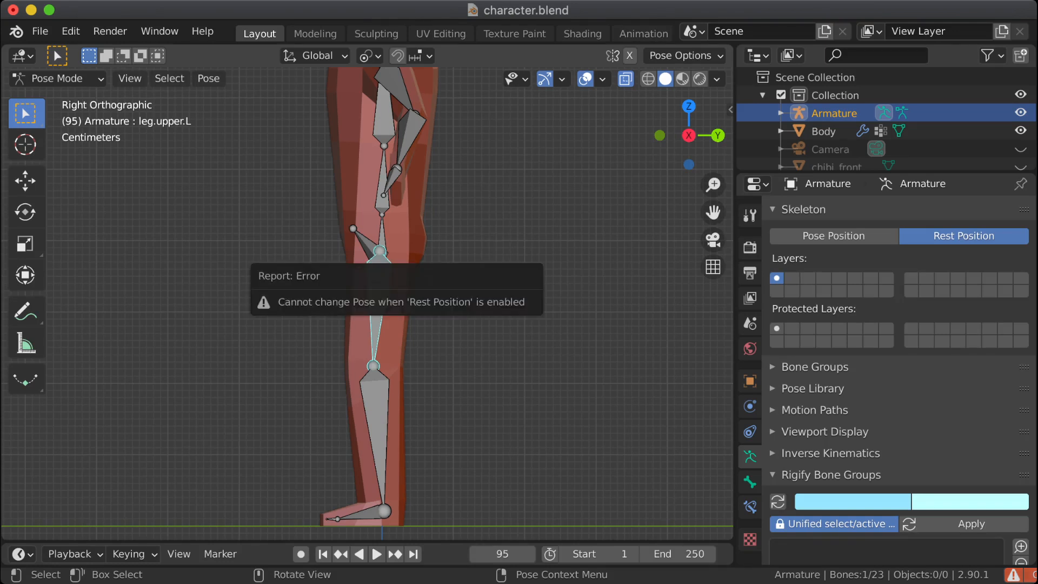
{"action": "left_click", "coordinate": [833, 236]}
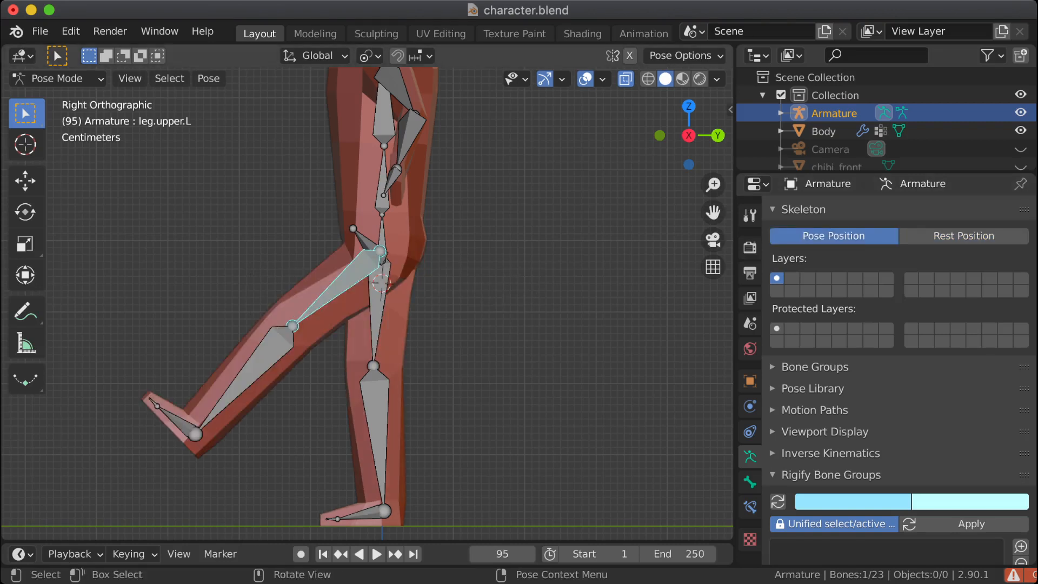
{"action": "key", "text": "r"}
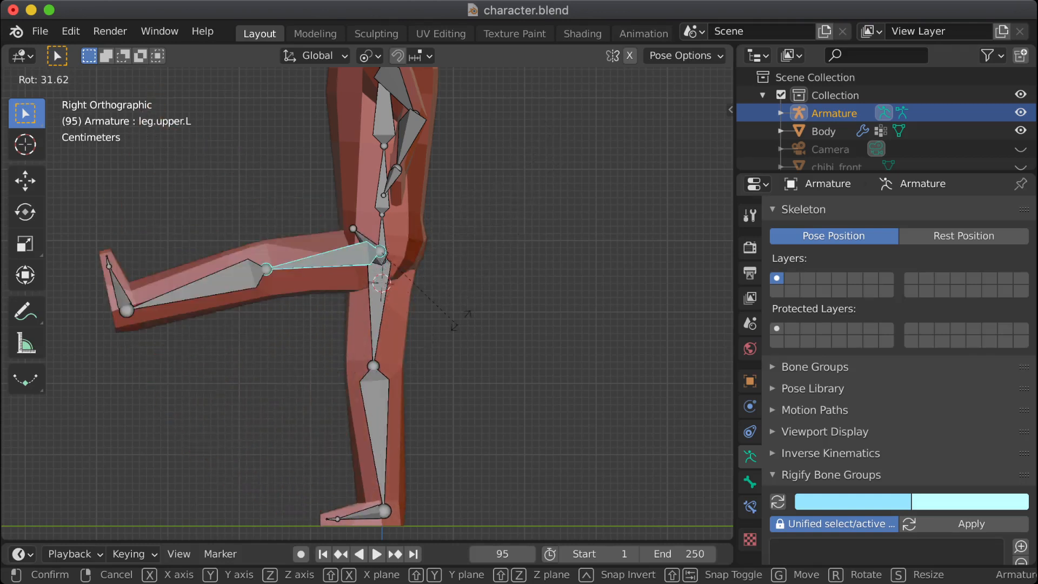
{"action": "key", "text": "y"}
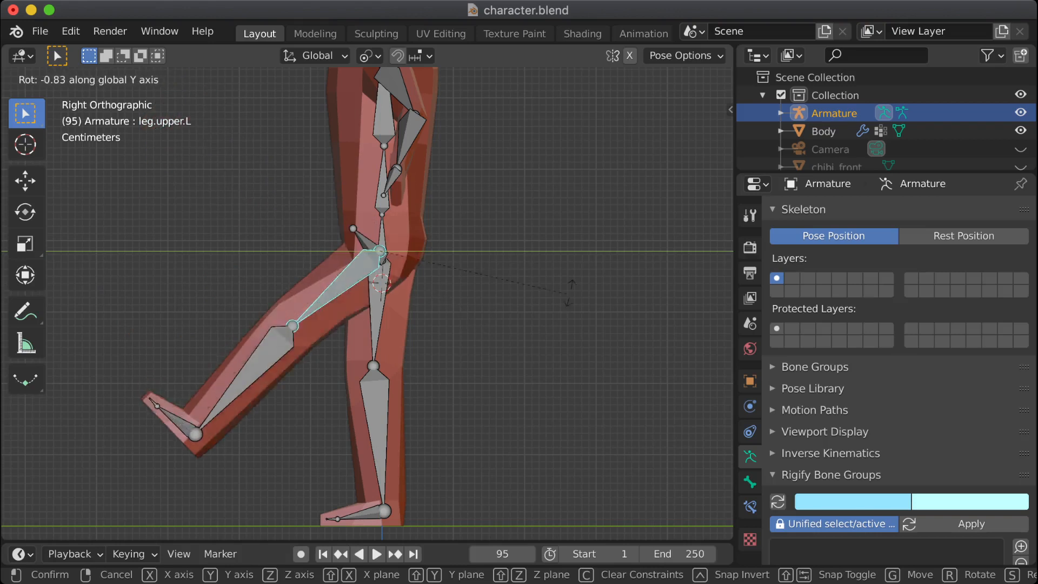
{"action": "left_click", "coordinate": [584, 297]}
{"action": "left_click", "coordinate": [964, 236]}
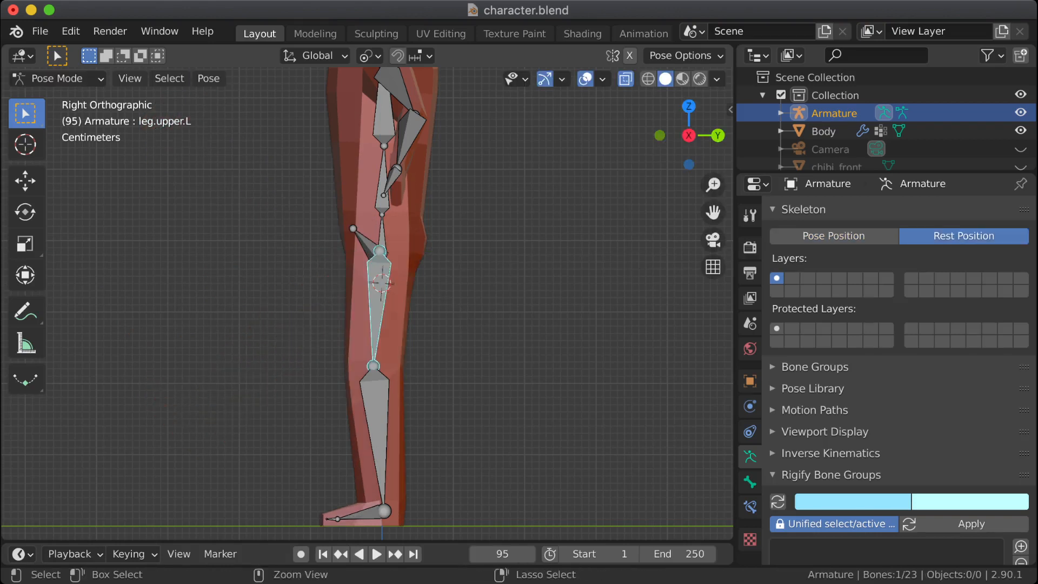
{"action": "key", "text": "r"}
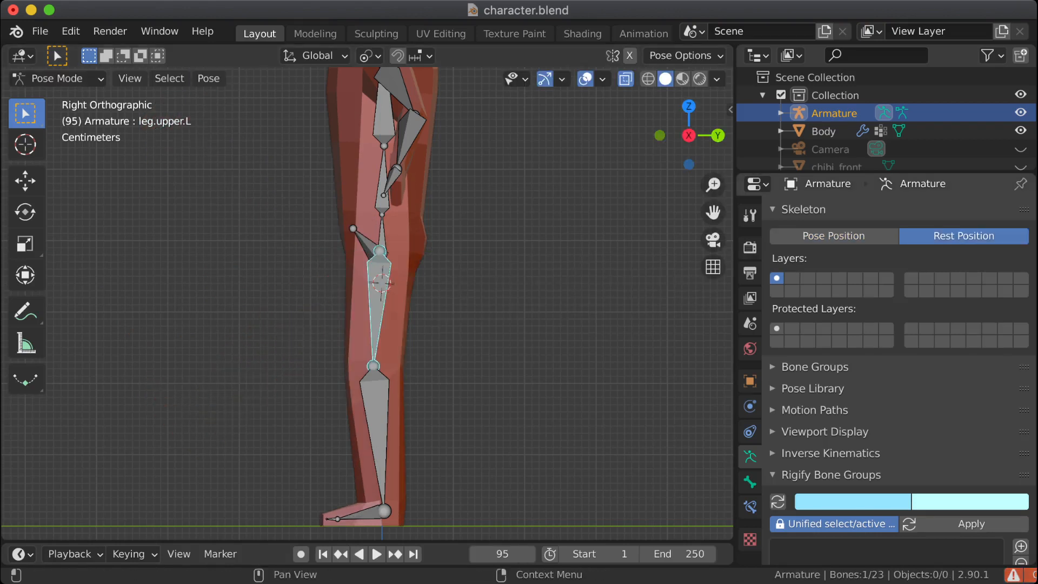
{"action": "left_click", "coordinate": [834, 236]}
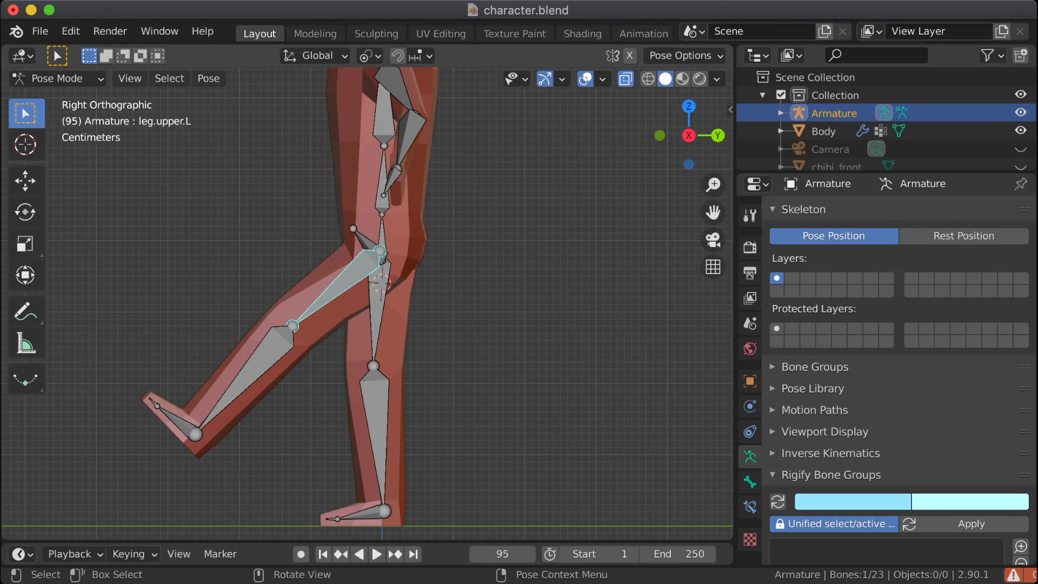
Step: Rotate leg.upper.L forward by about 34° and bend leg.lower.L by -68.8°, and check the hip and knee deformation from several angles
{"action": "key", "text": "r"}
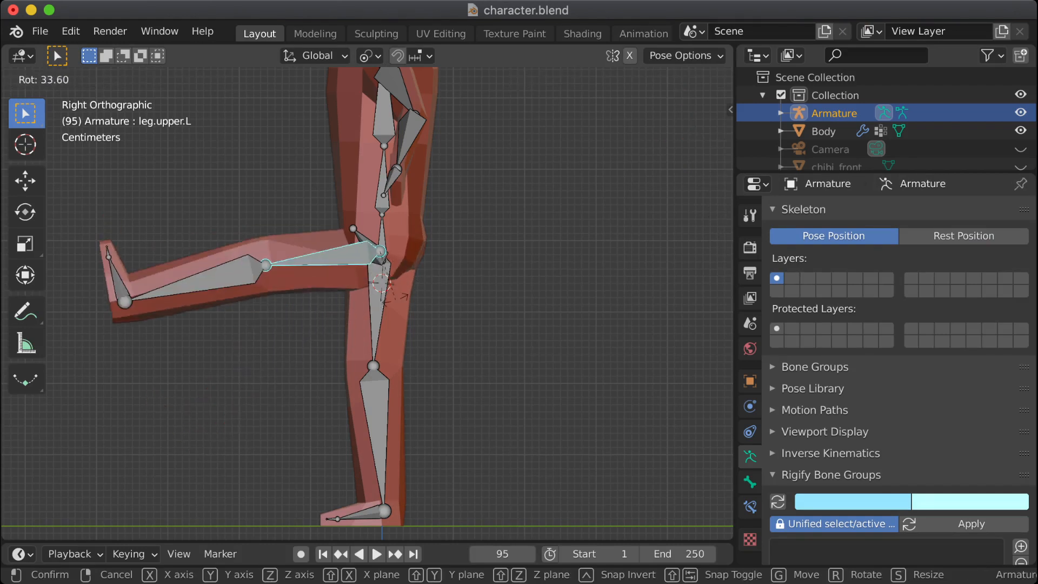
{"action": "key", "text": "Return"}
{"action": "mouse_move", "coordinate": [378, 303]}
{"action": "middle_mouse_down"}
{"action": "mouse_move", "coordinate": [492, 336]}
{"action": "mouse_move", "coordinate": [373, 309]}
{"action": "middle_mouse_up"}
{"action": "left_click", "coordinate": [172, 282]}
{"action": "key", "text": "r"}
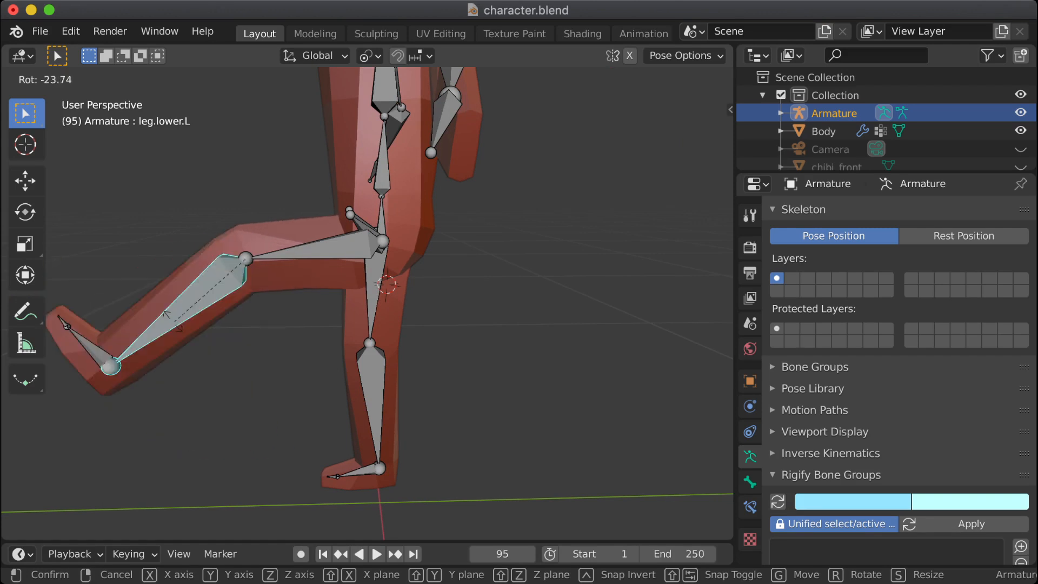
{"action": "left_click", "coordinate": [239, 344]}
{"action": "middle_click_drag", "start_coordinate": [241, 344], "coordinate": [414, 414]}
{"action": "middle_click_drag", "start_coordinate": [406, 346], "coordinate": [334, 350]}
{"action": "middle_click_drag", "start_coordinate": [335, 350], "coordinate": [416, 439], "text": "shift"}
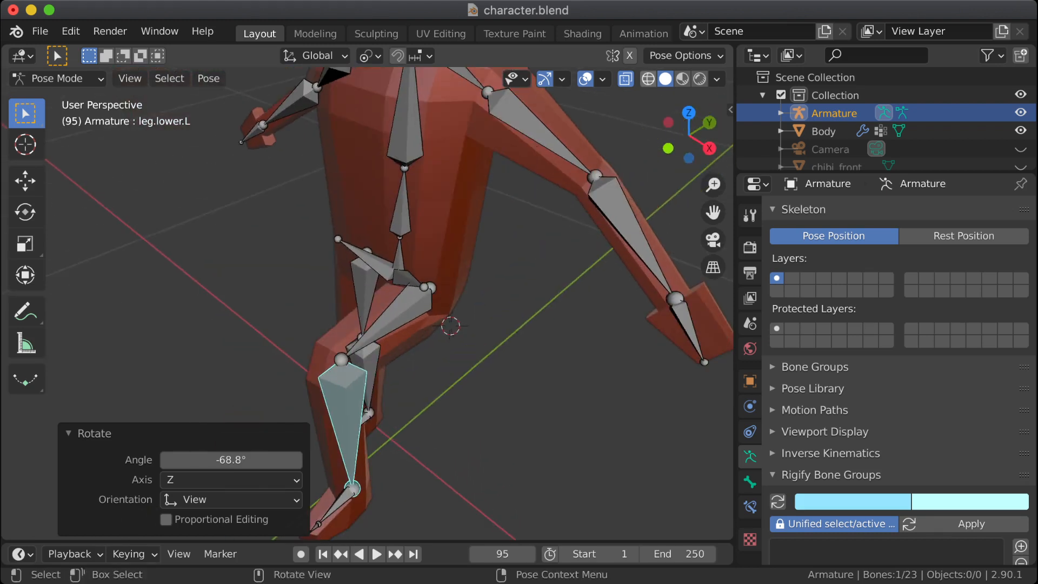
Step: Clear the bone selection and switch the armature from Pose Mode to Object Mode
{"action": "left_click", "coordinate": [178, 187]}
{"action": "left_click", "coordinate": [58, 79]}
{"action": "left_click", "coordinate": [65, 99]}
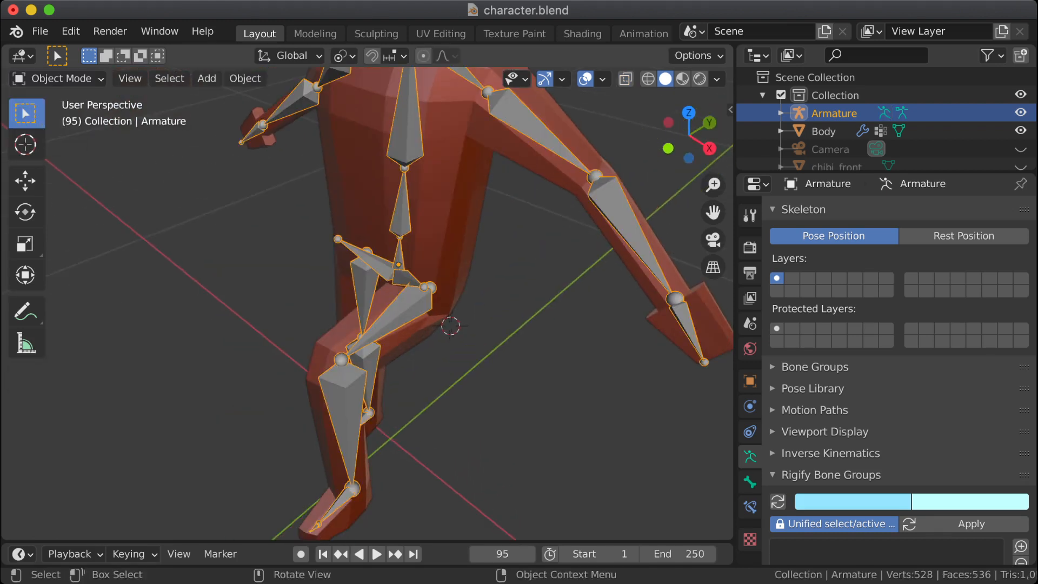
Step: Select the body mesh, display it in wireframe, and switch it to Weight Paint mode
{"action": "left_click", "coordinate": [361, 162]}
{"action": "left_click", "coordinate": [648, 79]}
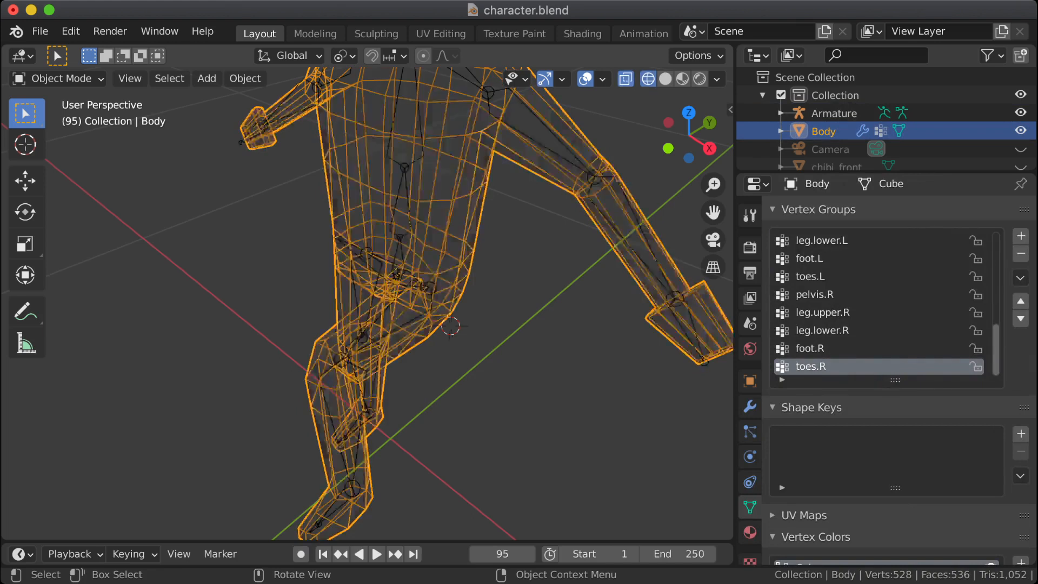
{"action": "left_click", "coordinate": [58, 79]}
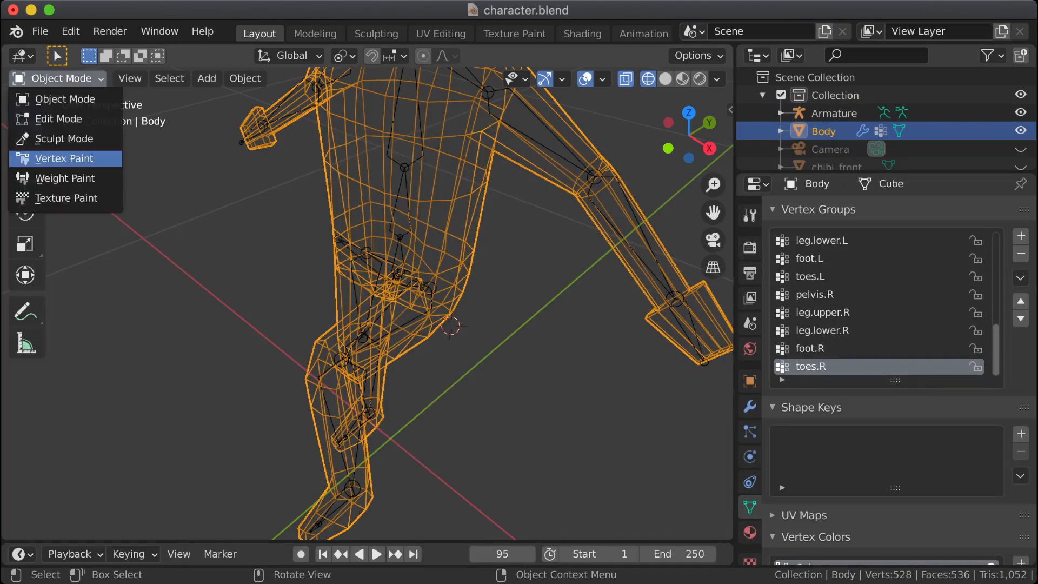
{"action": "left_click", "coordinate": [65, 178]}
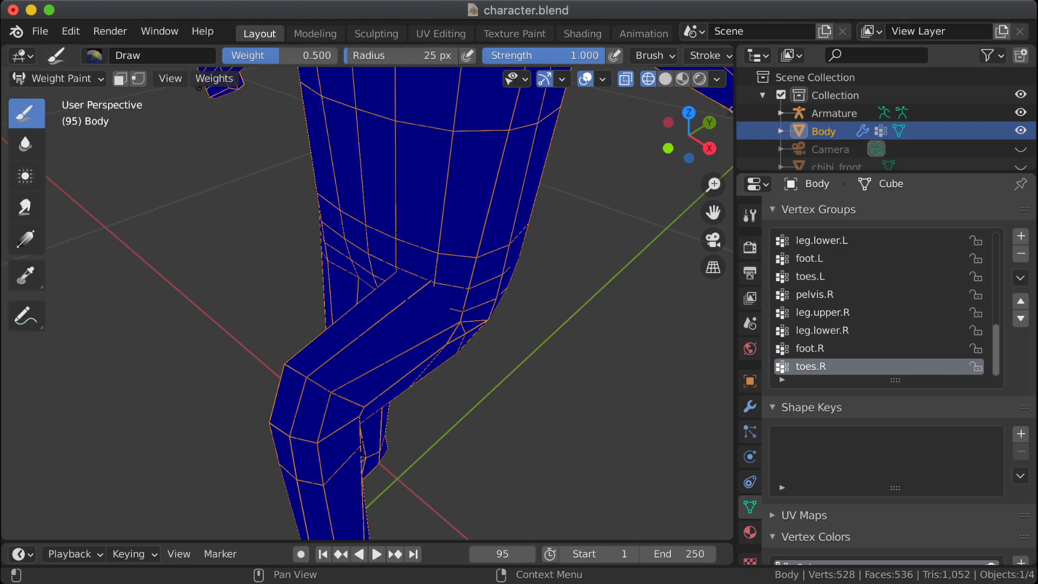
Step: Display the leg.upper.L vertex group's weights and examine them around the left hip and knee from several angles
{"action": "scroll", "coordinate": [881, 303], "scroll_direction": "up", "scroll_amount": 10}
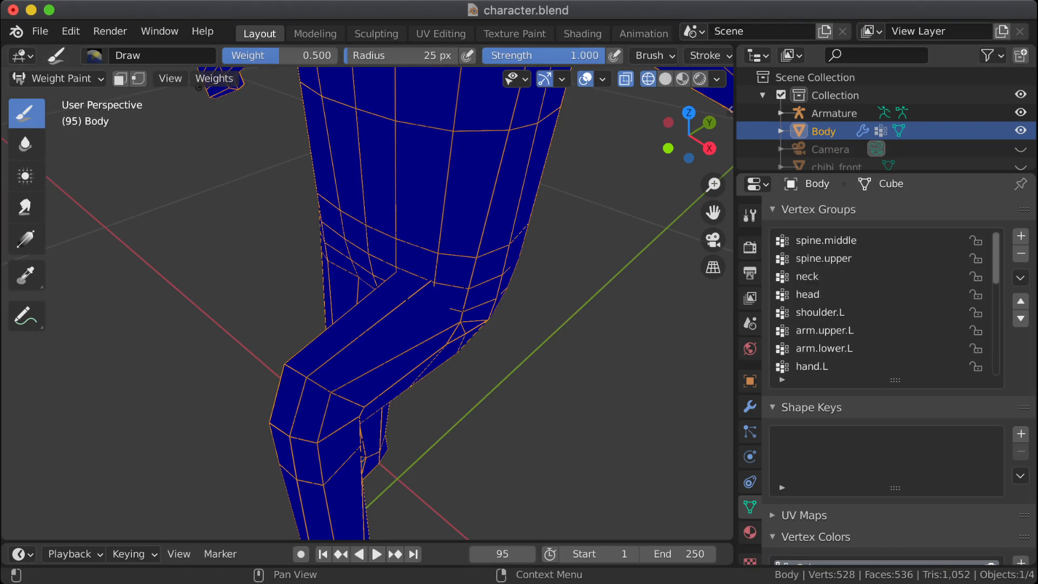
{"action": "scroll", "coordinate": [881, 303], "scroll_direction": "down", "scroll_amount": 6}
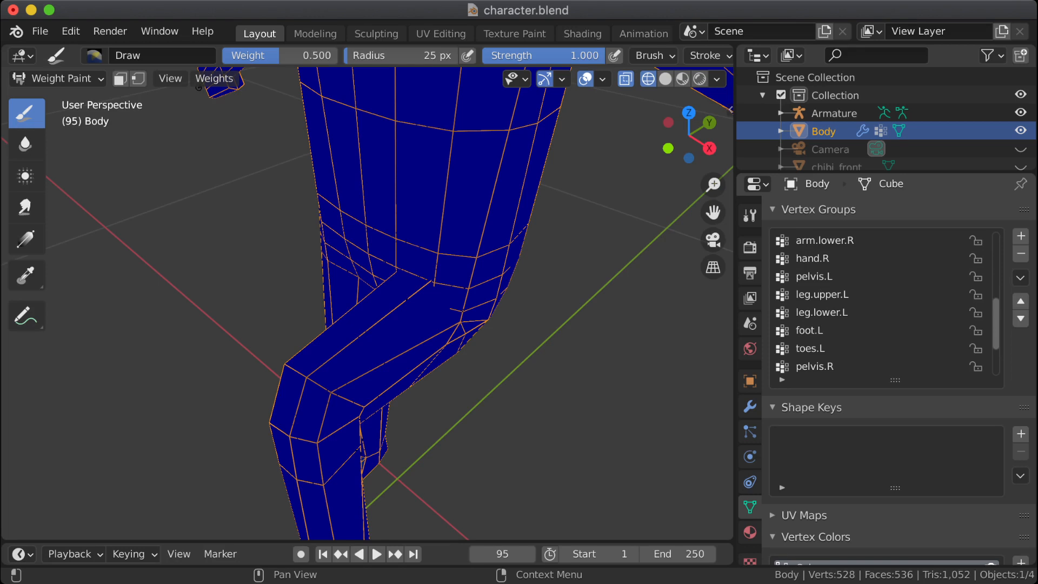
{"action": "left_click", "coordinate": [822, 294]}
{"action": "middle_click_drag", "start_coordinate": [557, 351], "coordinate": [489, 374]}
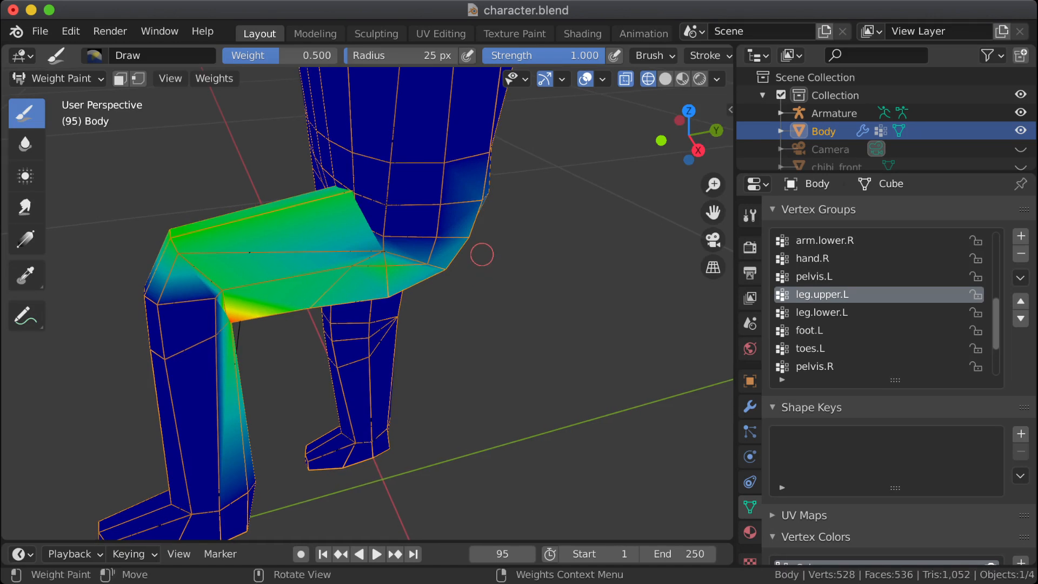
{"action": "key", "text": "Tab"}
{"action": "middle_click_drag", "start_coordinate": [481, 250], "coordinate": [476, 254]}
{"action": "middle_click_drag", "start_coordinate": [447, 286], "coordinate": [487, 286]}
{"action": "key", "text": "Tab"}
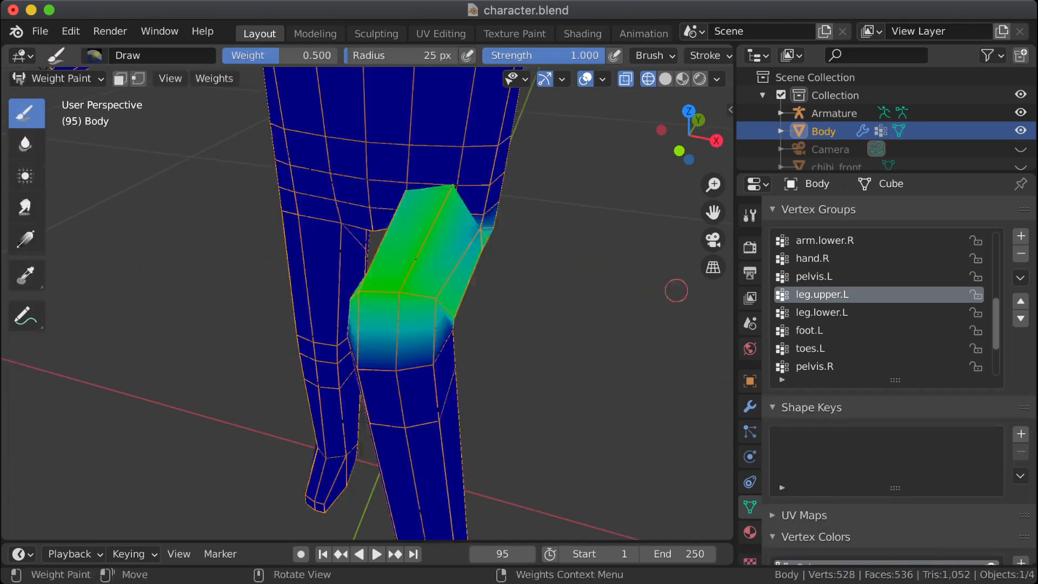
{"action": "left_click", "coordinate": [822, 312]}
{"action": "left_click", "coordinate": [822, 295]}
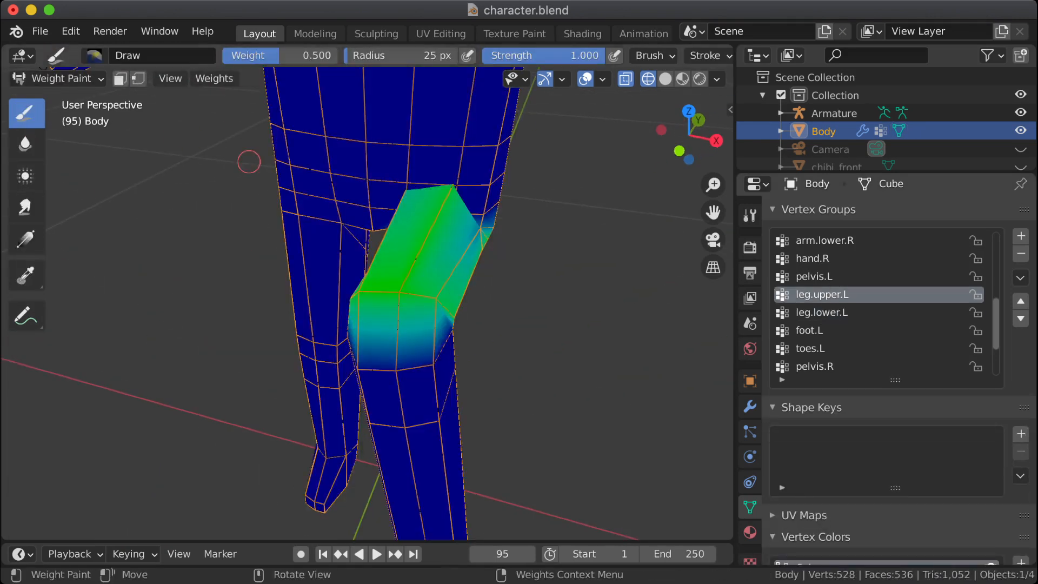
Step: In Edit Mode, select the leg.upper.L group's vertices to locate them, and reduce the selection to the front hip vertices at the thigh's top
{"action": "left_click", "coordinate": [66, 79]}
{"action": "left_click", "coordinate": [58, 119]}
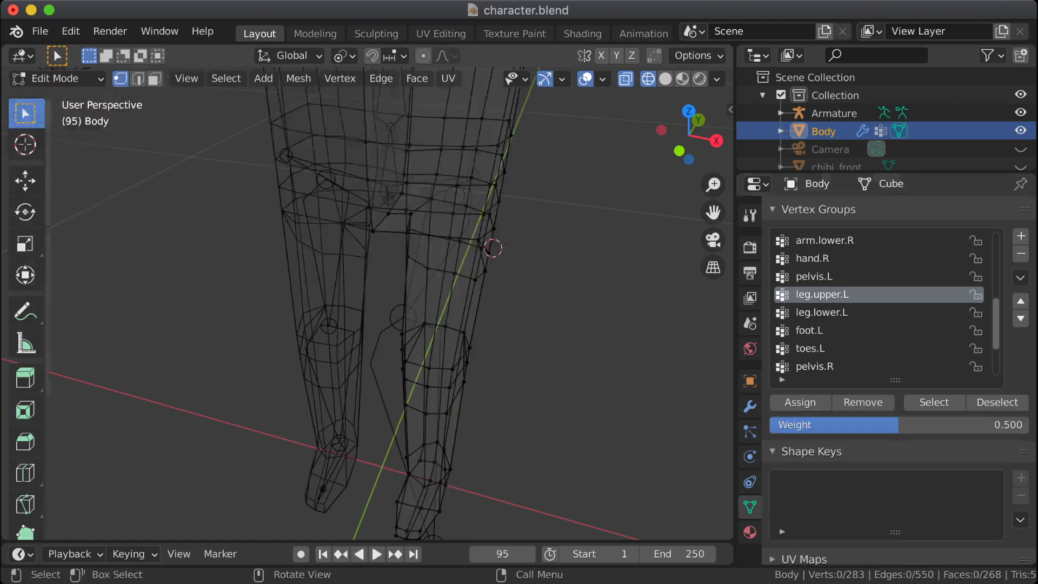
{"action": "left_click", "coordinate": [934, 402]}
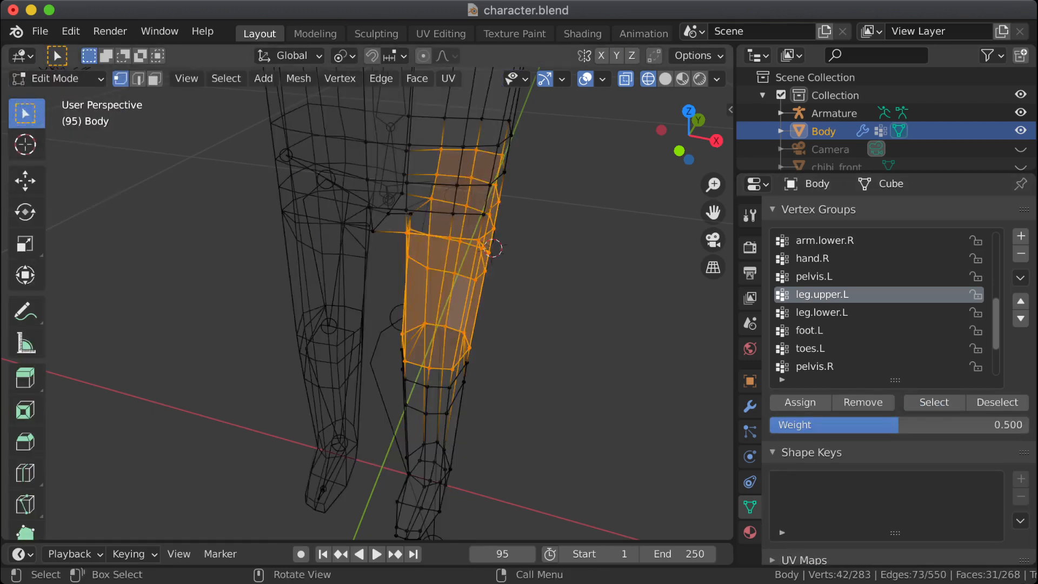
{"action": "middle_click_drag", "start_coordinate": [541, 325], "coordinate": [511, 268]}
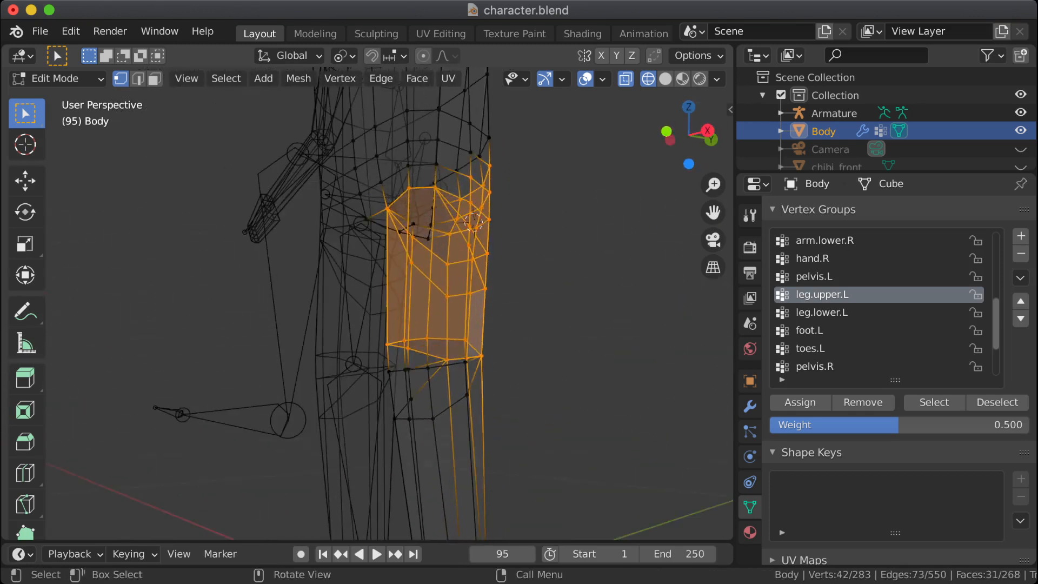
{"action": "left_click_drag", "start_coordinate": [380, 200], "coordinate": [396, 216]}
{"action": "mouse_move", "coordinate": [402, 180]}
{"action": "left_mouse_down", "text": "shift"}
{"action": "mouse_move", "coordinate": [417, 196]}
{"action": "mouse_move", "coordinate": [443, 194]}
{"action": "left_mouse_up", "text": "shift"}
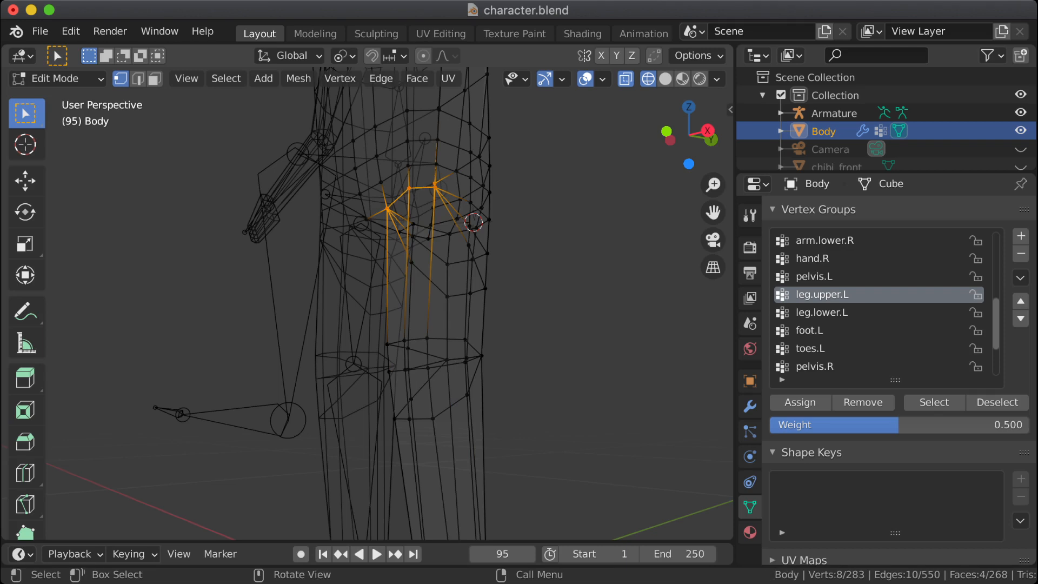
Step: Hide the armature in solid shading and remove the selected front hip vertices from the leg.upper.L vertex group
{"action": "left_click", "coordinate": [665, 79]}
{"action": "left_click", "coordinate": [626, 79]}
{"action": "mouse_move", "coordinate": [502, 232]}
{"action": "middle_mouse_down"}
{"action": "mouse_move", "coordinate": [533, 235]}
{"action": "mouse_move", "coordinate": [539, 246]}
{"action": "middle_mouse_up"}
{"action": "key", "text": "alt+z"}
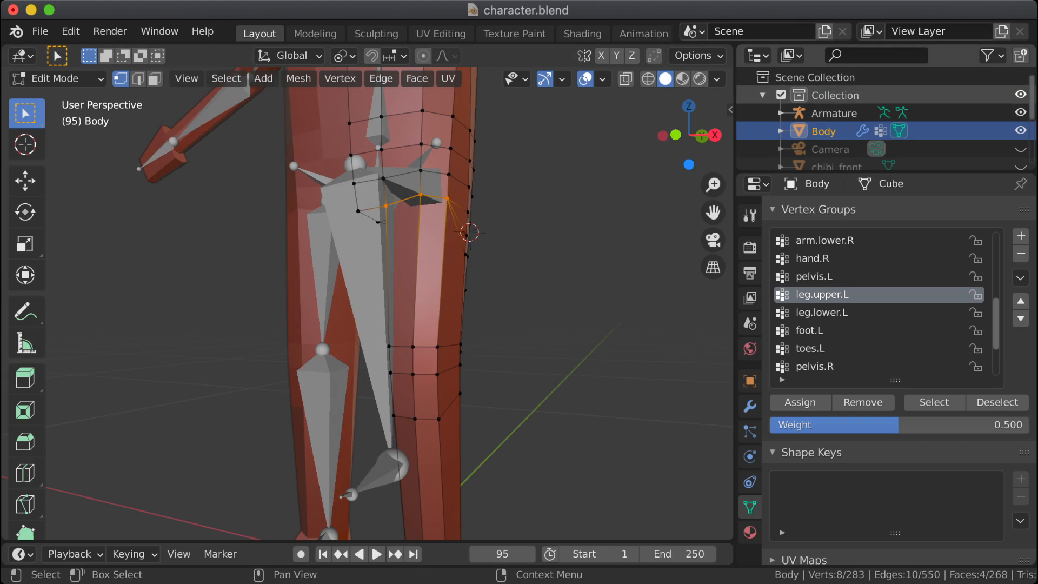
{"action": "left_click", "coordinate": [1020, 112]}
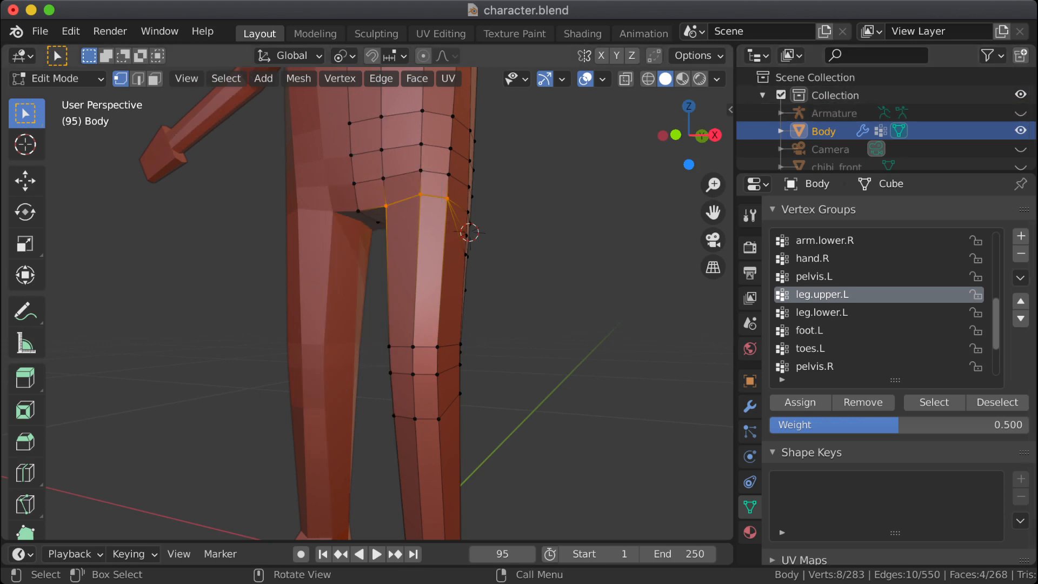
{"action": "middle_click_drag", "start_coordinate": [540, 248], "coordinate": [470, 247]}
{"action": "left_click", "coordinate": [863, 402]}
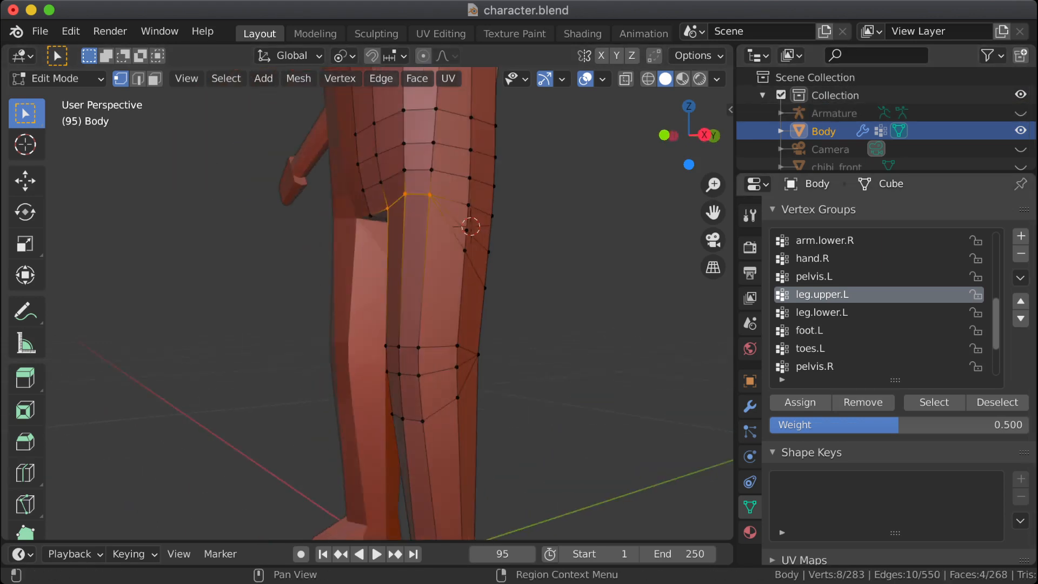
Step: Return the body to Object Mode and check the bent left leg's deformation at the hip from the side
{"action": "key", "text": "Tab"}
{"action": "scroll", "coordinate": [470, 248], "scroll_direction": "down", "scroll_amount": 5}
{"action": "middle_click_drag", "start_coordinate": [470, 248], "coordinate": [413, 247]}
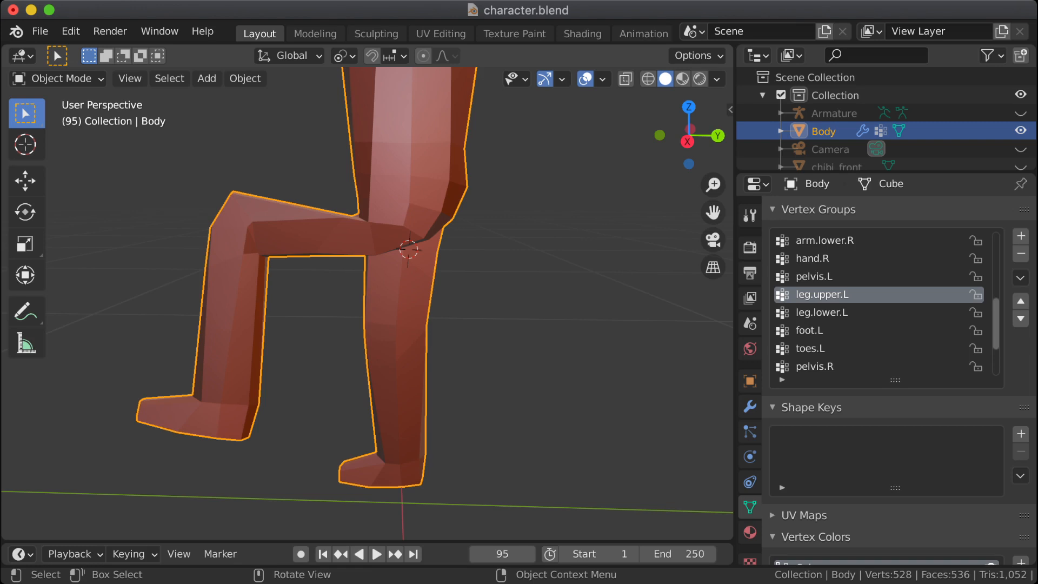
{"action": "mouse_move", "coordinate": [368, 303]}
{"action": "middle_mouse_down"}
{"action": "mouse_move", "coordinate": [308, 284]}
{"action": "mouse_move", "coordinate": [378, 303]}
{"action": "mouse_move", "coordinate": [321, 317]}
{"action": "mouse_move", "coordinate": [349, 300]}
{"action": "middle_mouse_up"}
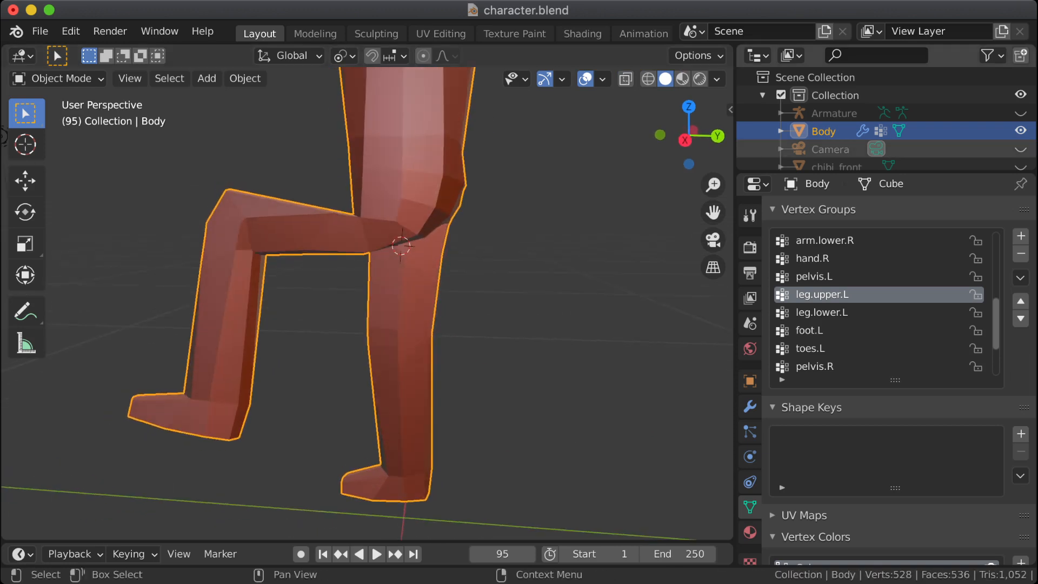
Step: Clear the body selection, select the armature, and make it visible again
{"action": "left_click", "coordinate": [834, 114]}
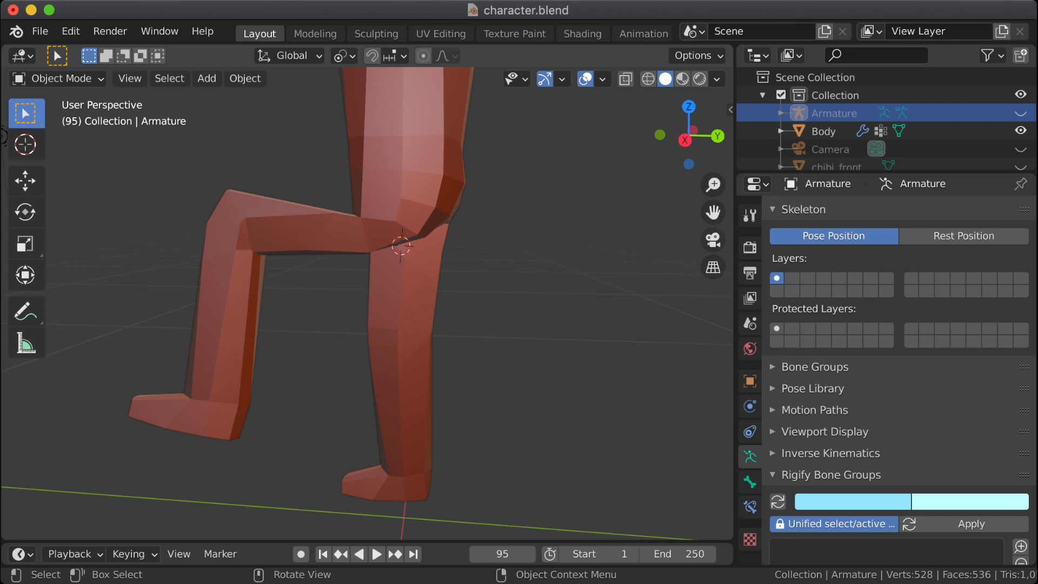
{"action": "left_click", "coordinate": [346, 232]}
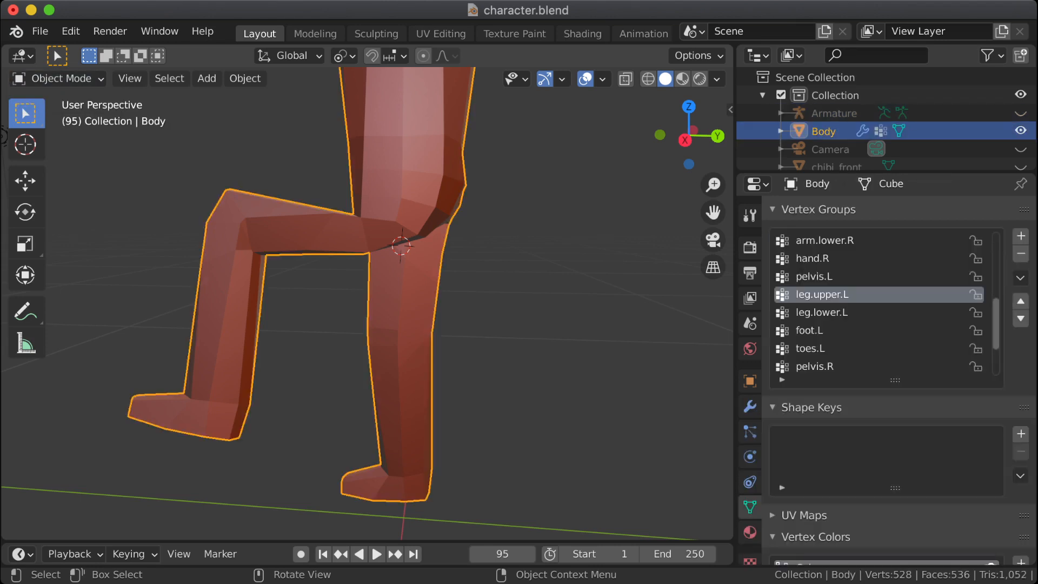
{"action": "key", "text": "alt+a"}
{"action": "left_click", "coordinate": [61, 79]}
{"action": "left_click", "coordinate": [61, 79]}
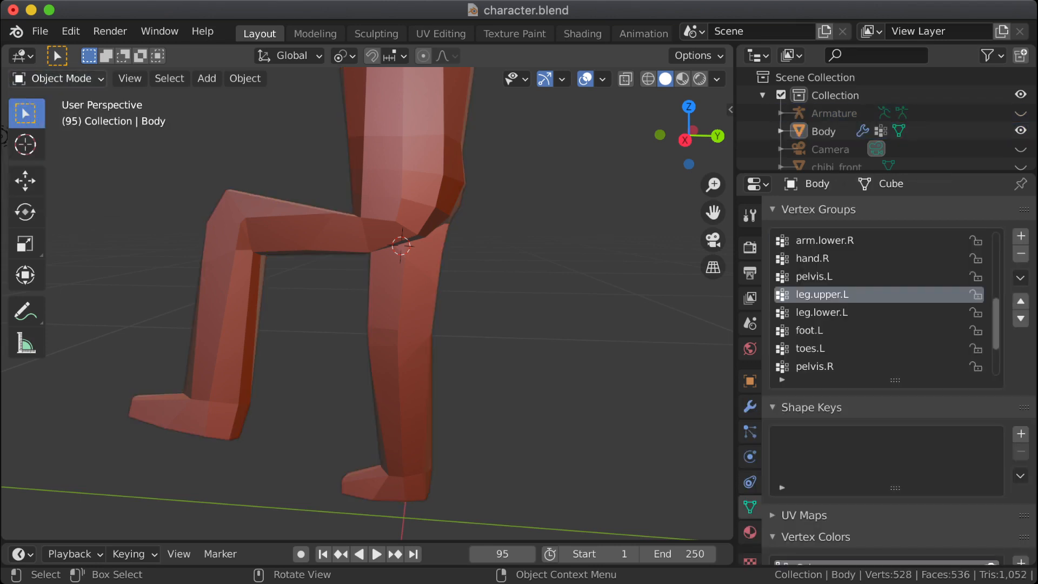
{"action": "left_click", "coordinate": [834, 114]}
{"action": "left_click", "coordinate": [1020, 113]}
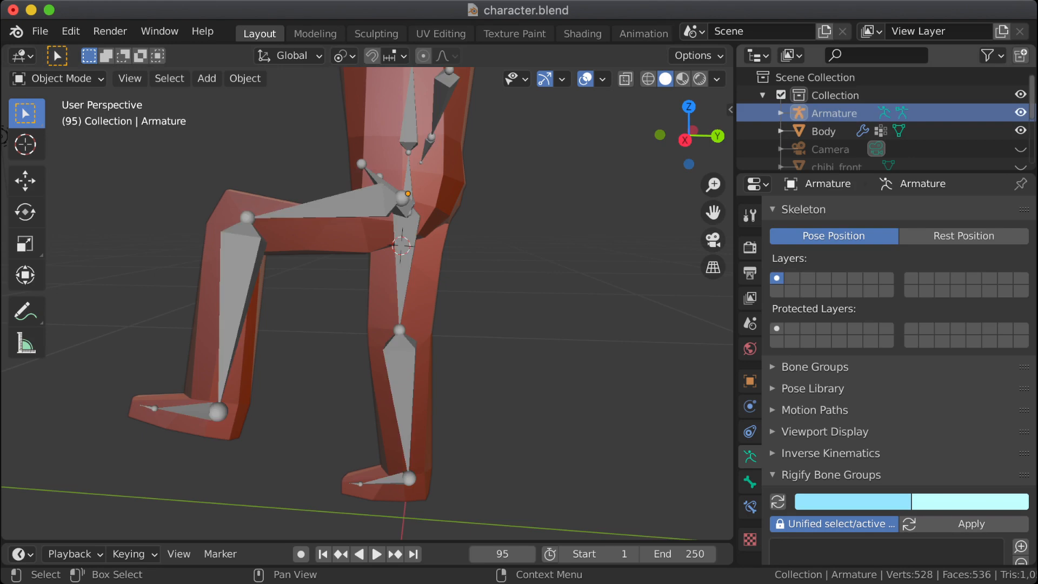
Step: In Edit Mode, move the leg.upper.L bone down about 0.031 m along Z, and return to Object Mode
{"action": "key", "text": "Tab"}
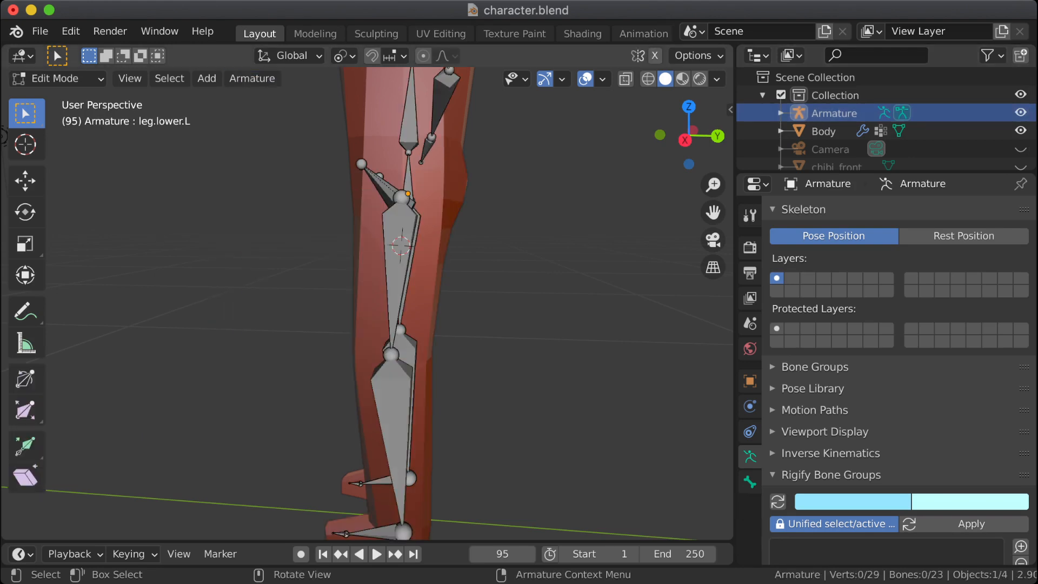
{"action": "left_click", "coordinate": [382, 184]}
{"action": "left_click", "coordinate": [399, 254]}
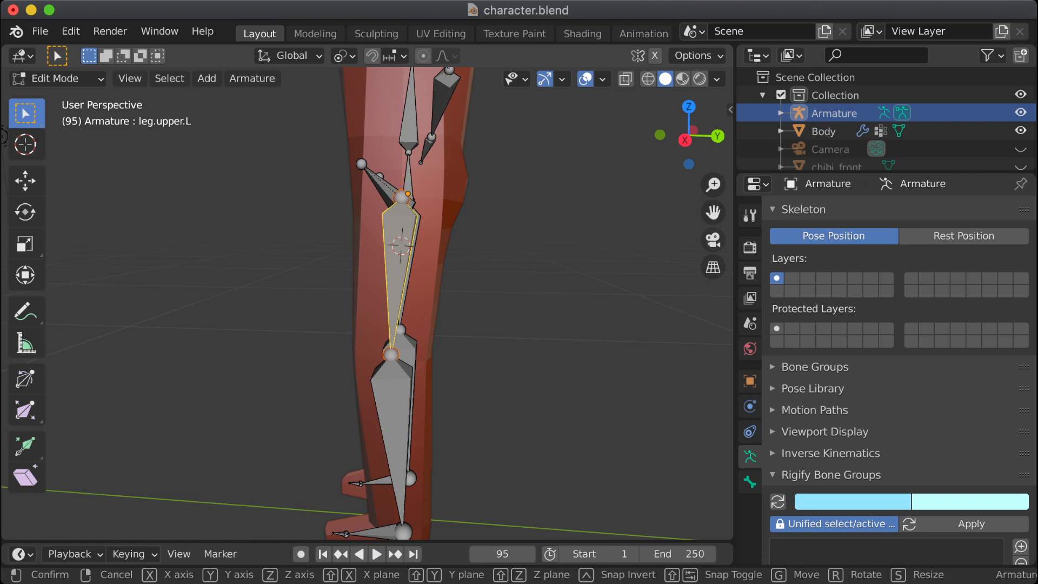
{"action": "key", "text": "g"}
{"action": "key", "text": "z"}
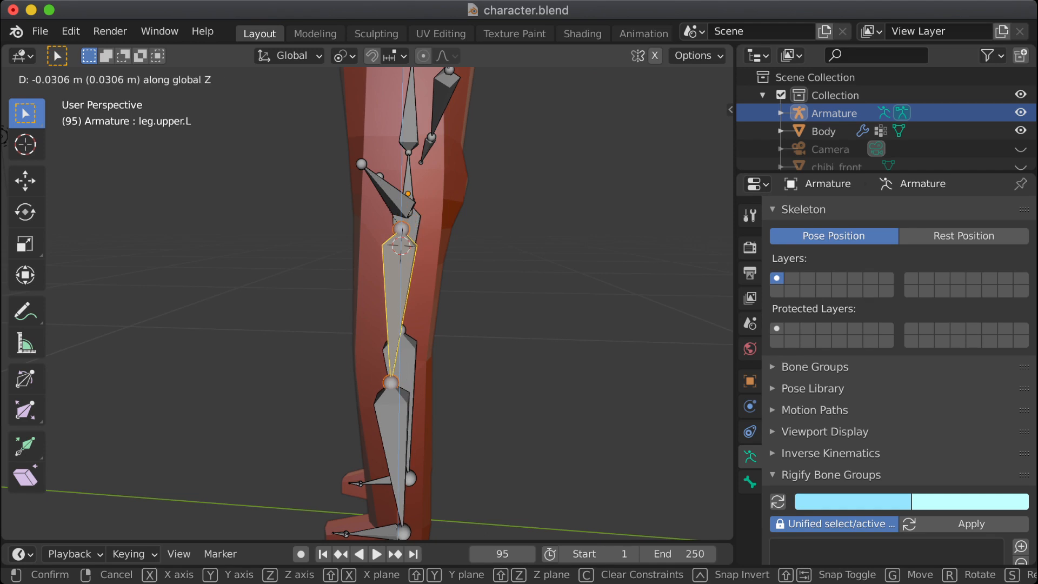
{"action": "key", "text": "Return"}
{"action": "key", "text": "Tab"}
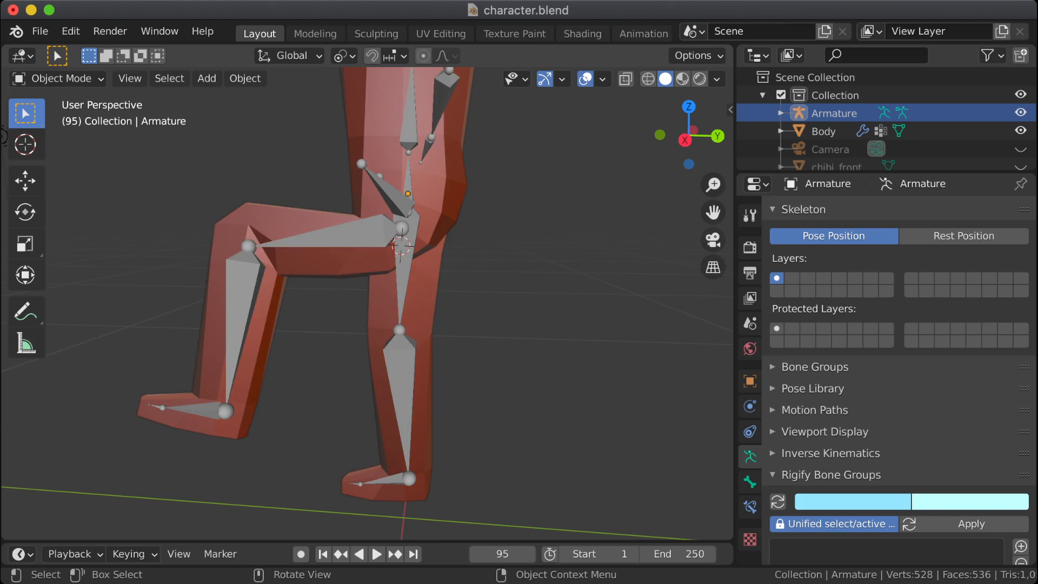
{"action": "left_click", "coordinate": [346, 235]}
{"action": "left_click", "coordinate": [346, 238]}
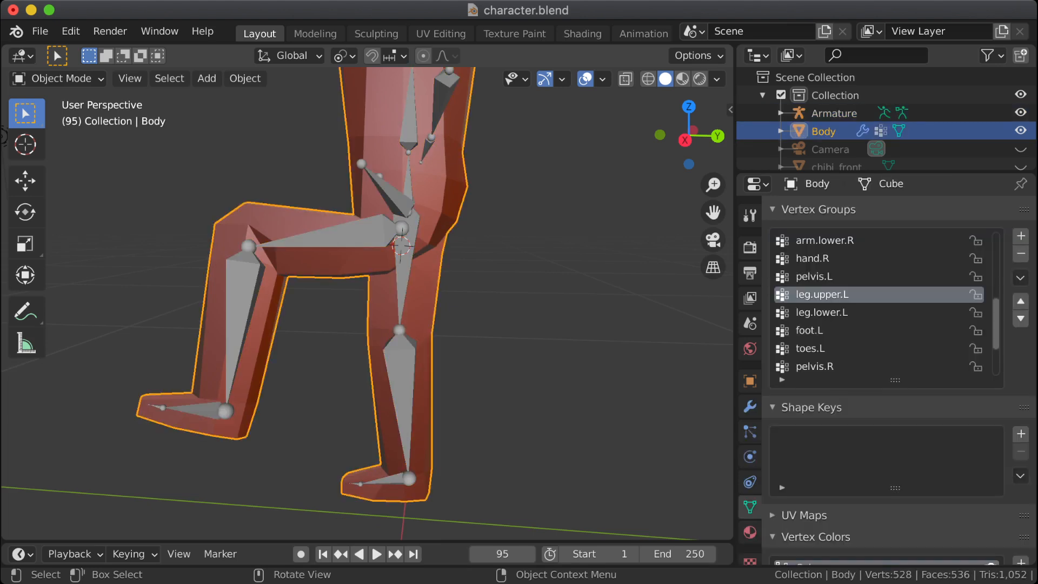
{"action": "left_click", "coordinate": [346, 238]}
{"action": "key", "text": "Tab"}
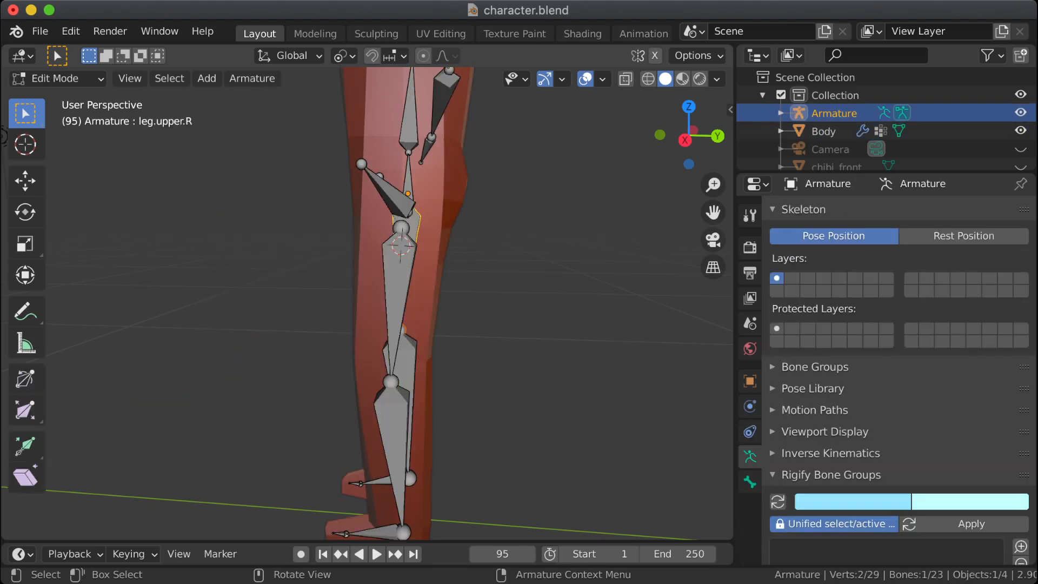
{"action": "left_click", "coordinate": [399, 286]}
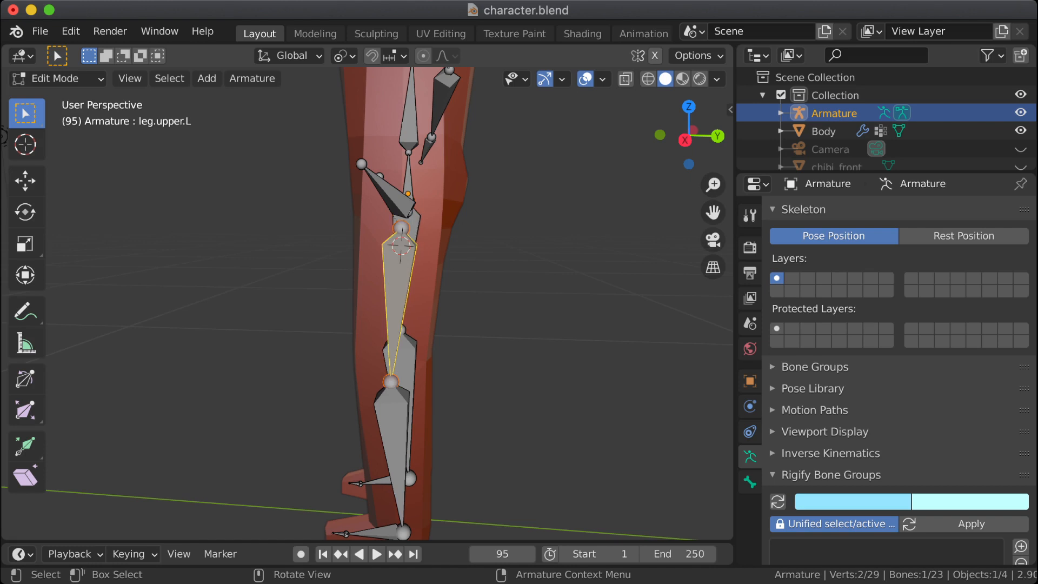
{"action": "key", "text": "g"}
{"action": "key", "text": "z"}
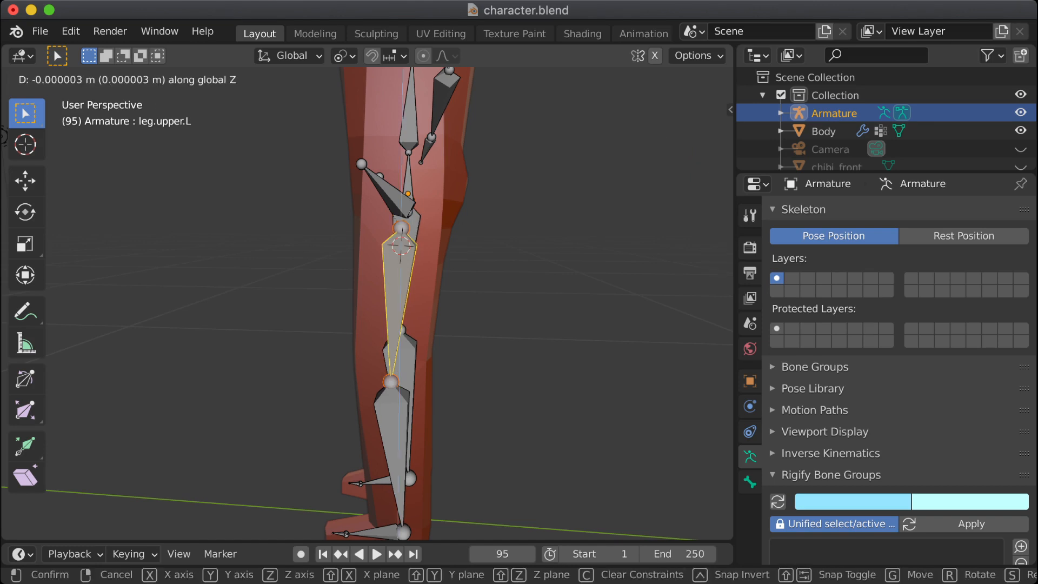
{"action": "key", "text": "Escape"}
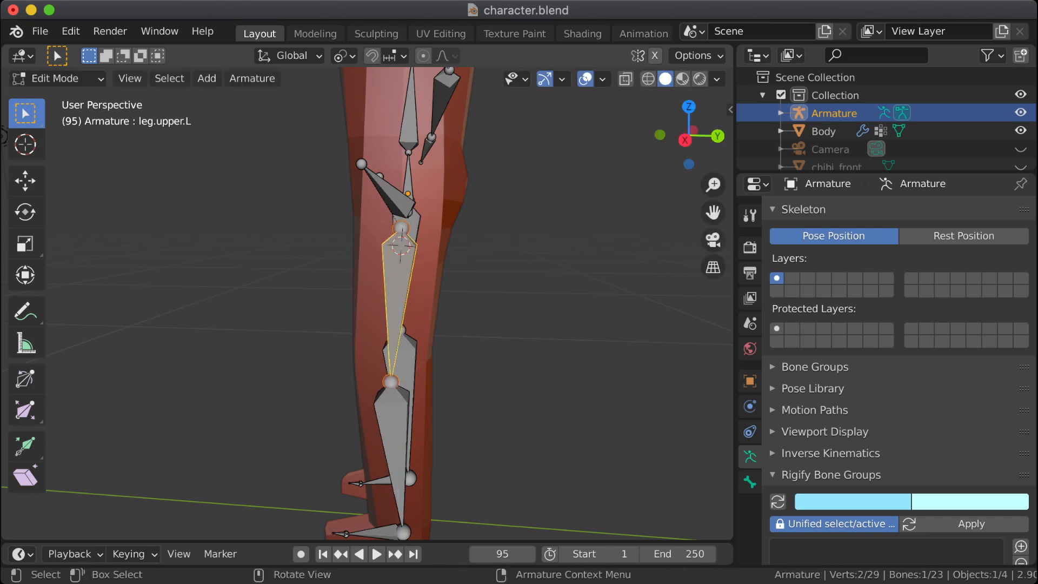
Step: Undo the recent selection and mode changes back to the armature's Edit Mode with leg.upper.L selected
{"action": "key", "text": "ctrl+z"}
{"action": "key", "text": "Tab"}
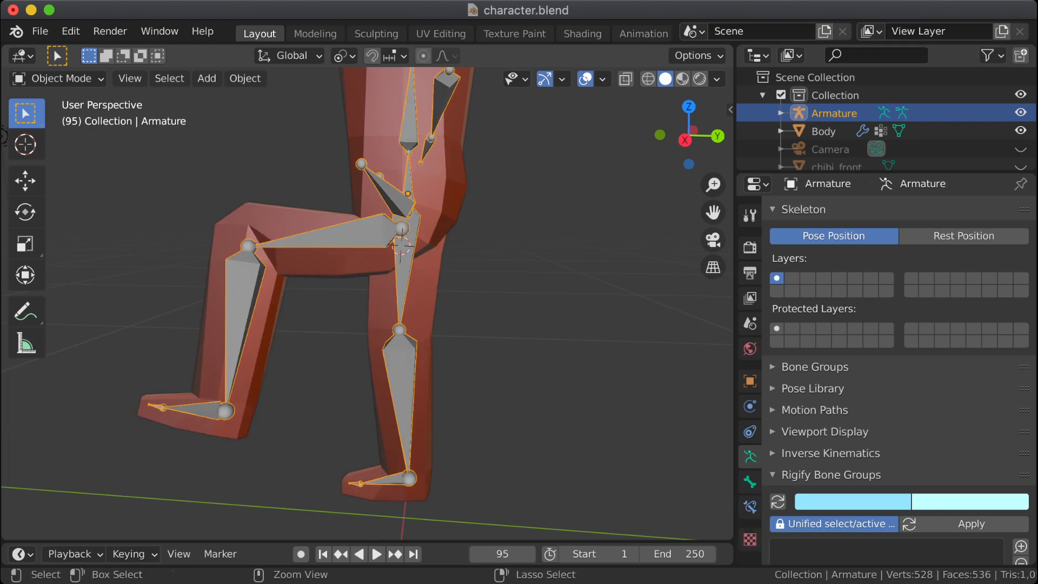
{"action": "key", "text": "ctrl+z"}
{"action": "key", "text": "ctrl+z"}
{"action": "key", "text": "ctrl+z"}
{"action": "key", "text": "ctrl+z"}
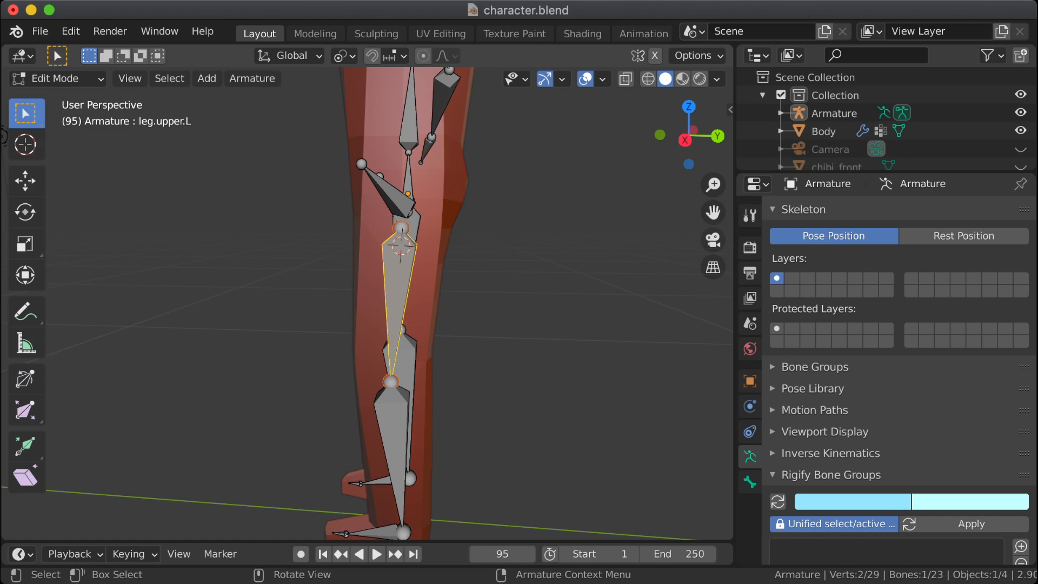
{"action": "left_click", "coordinate": [413, 226]}
{"action": "left_click", "coordinate": [399, 287]}
{"action": "key", "text": "g"}
{"action": "key", "text": "z"}
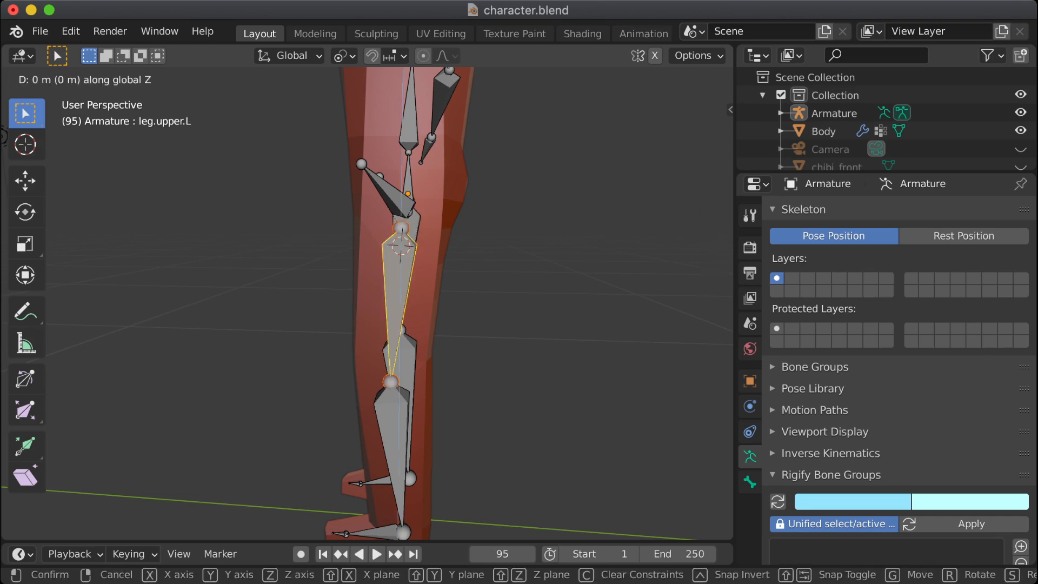
{"action": "key", "text": "Escape"}
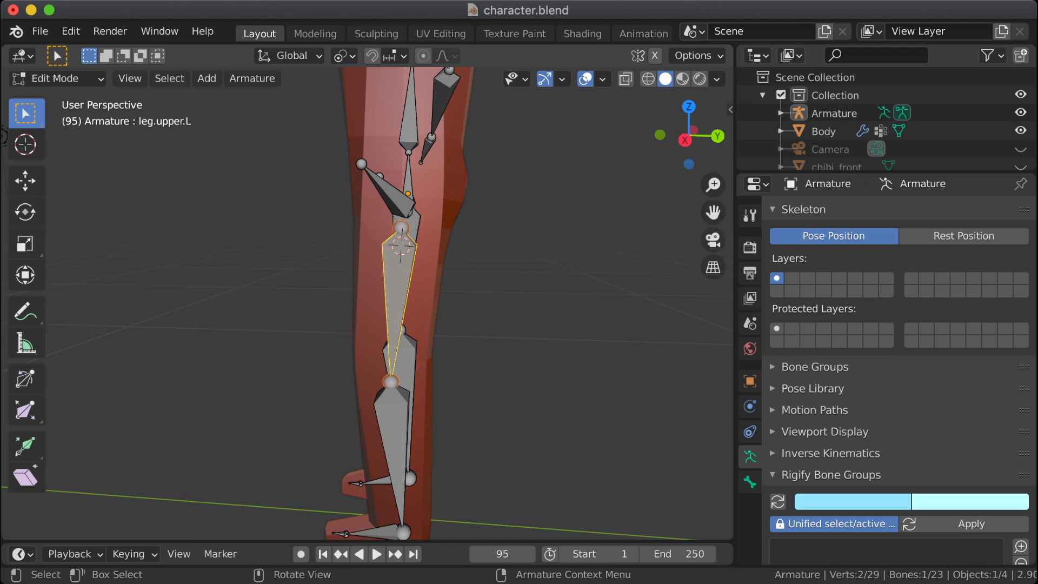
{"action": "middle_click_drag", "start_coordinate": [368, 302], "coordinate": [368, 270]}
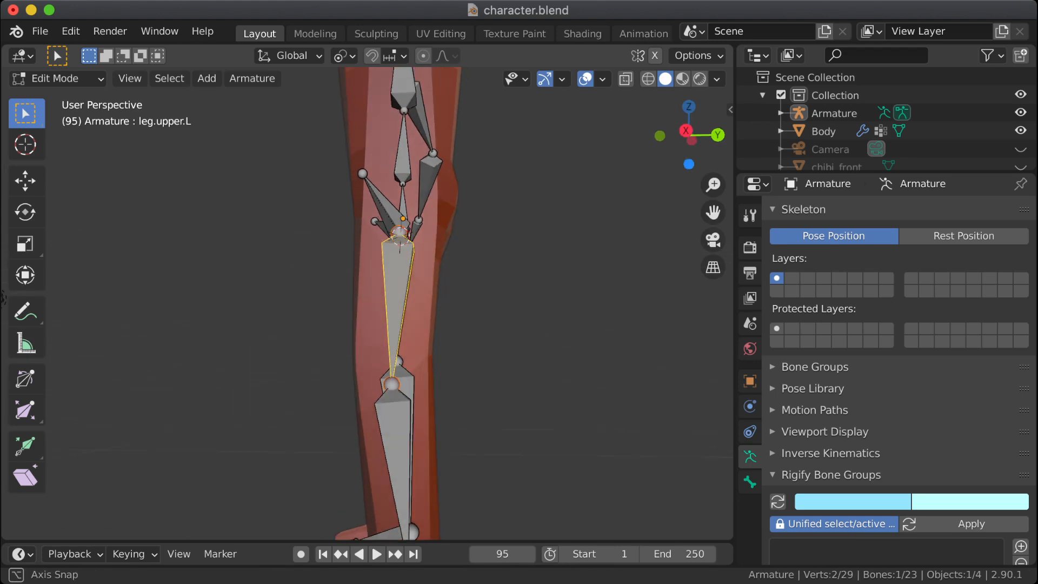
Step: Undo the downward move of the leg.upper.L bone
{"action": "key", "text": "ctrl+z"}
{"action": "key", "text": "ctrl+z"}
{"action": "key", "text": "ctrl+z"}
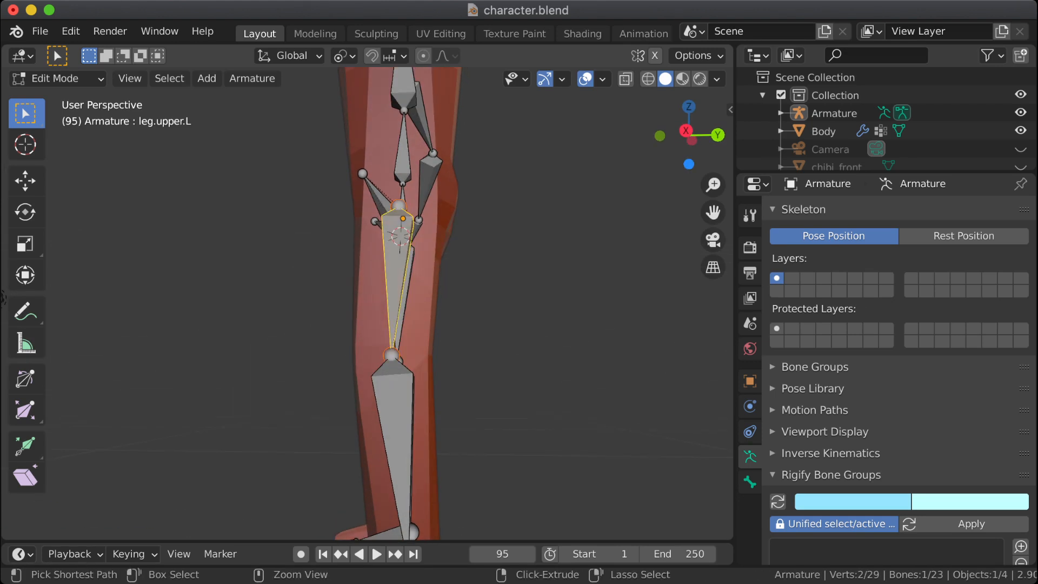
{"action": "key", "text": "ctrl+shift+z"}
{"action": "key", "text": "ctrl+shift+z"}
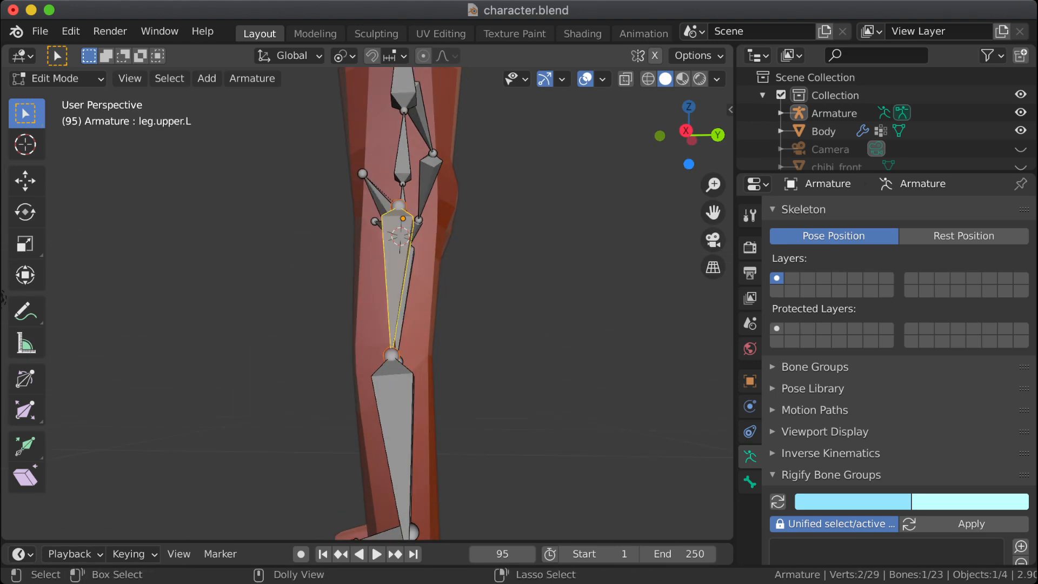
{"action": "left_click", "coordinate": [407, 272]}
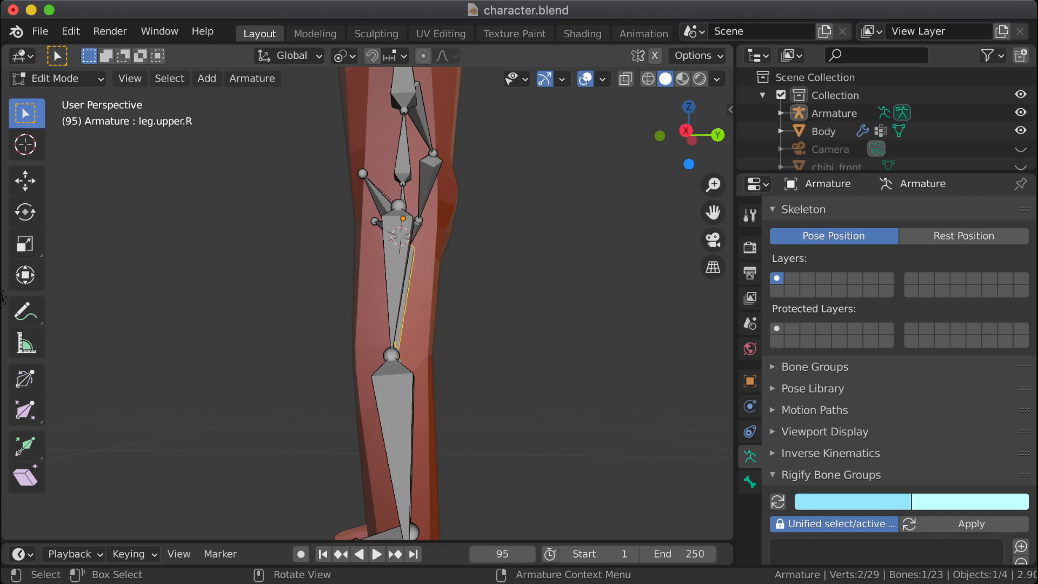
{"action": "left_click", "coordinate": [398, 275]}
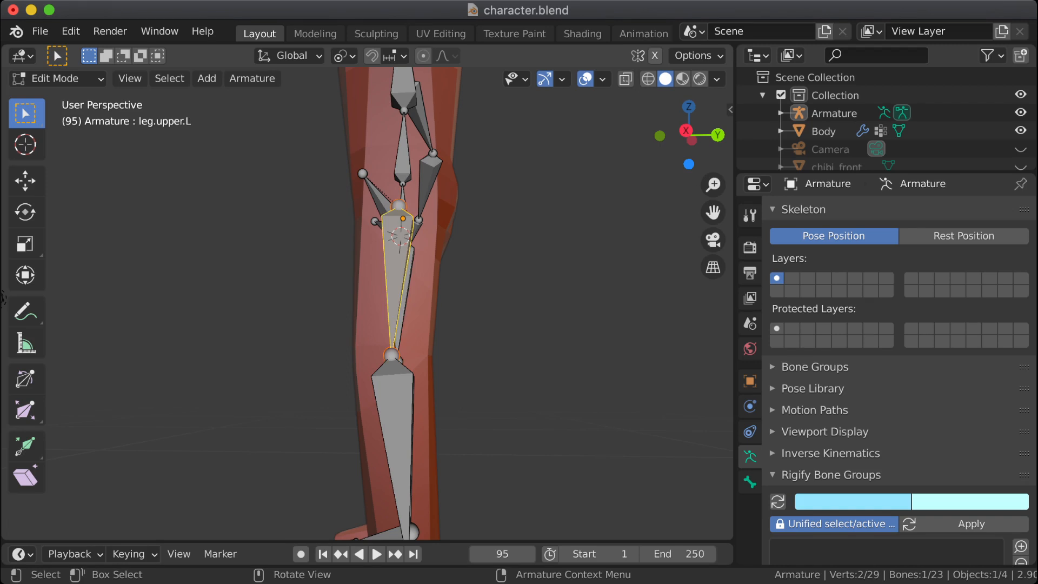
{"action": "key", "text": "s"}
{"action": "key", "text": "z"}
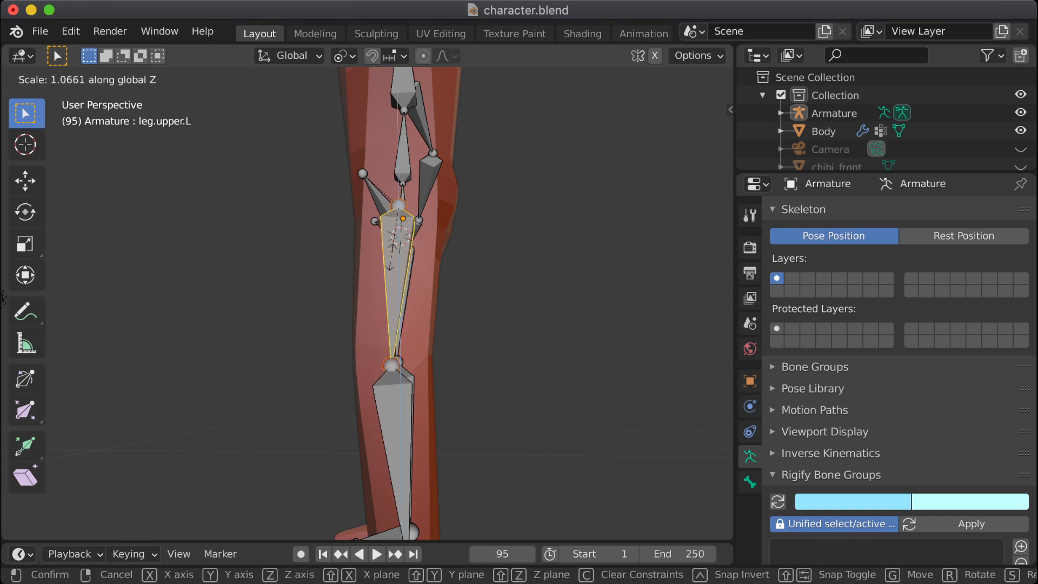
{"action": "key", "text": "Escape"}
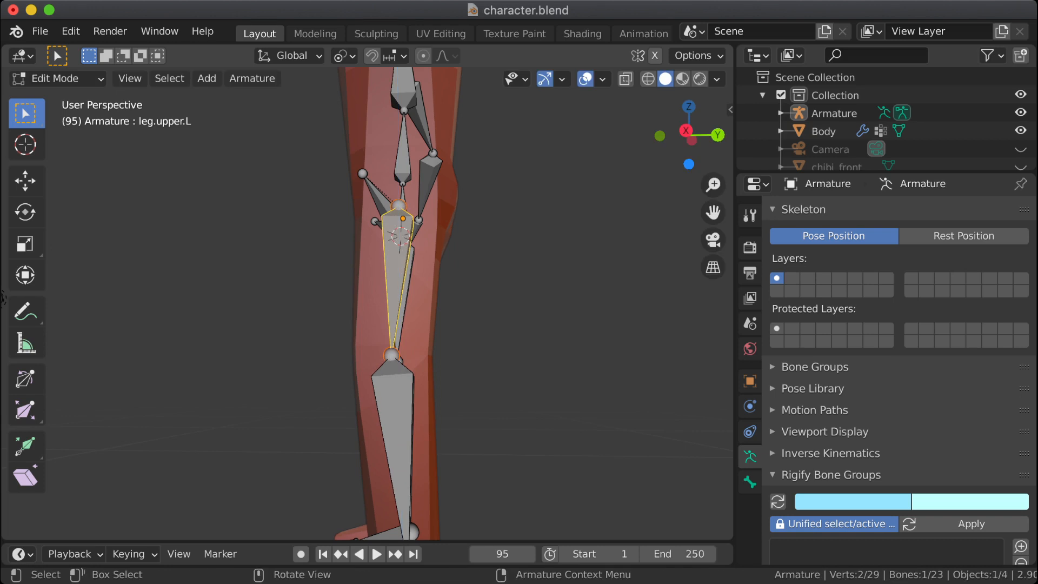
Step: In front view, move only the head joint of leg.upper.L down about 0.030 m along global Z
{"action": "middle_click_drag", "start_coordinate": [2, 298], "coordinate": [62, 312]}
{"action": "key", "text": "KP_1"}
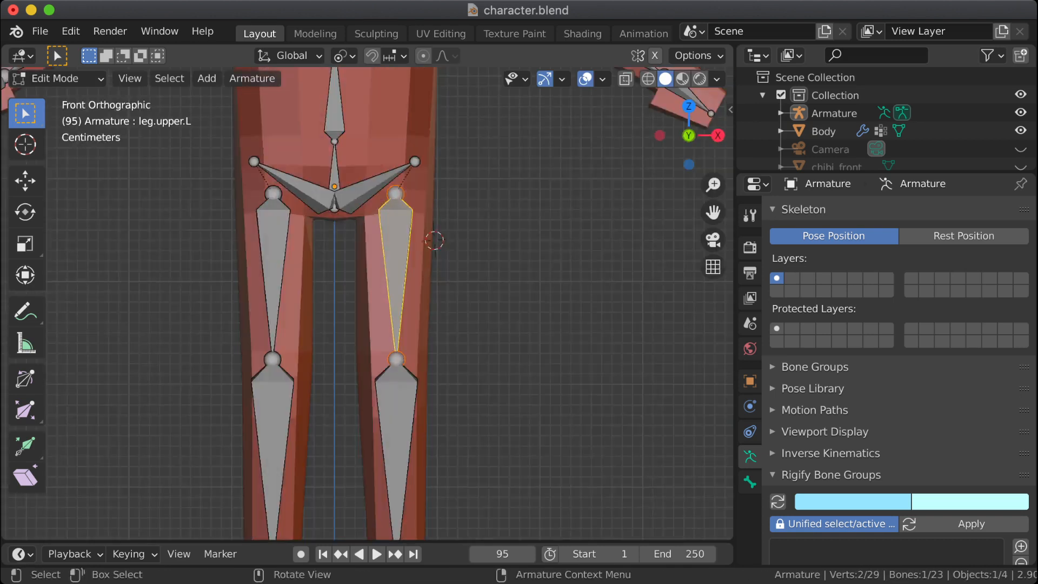
{"action": "left_click", "coordinate": [396, 194]}
{"action": "key", "text": "g"}
{"action": "key", "text": "z"}
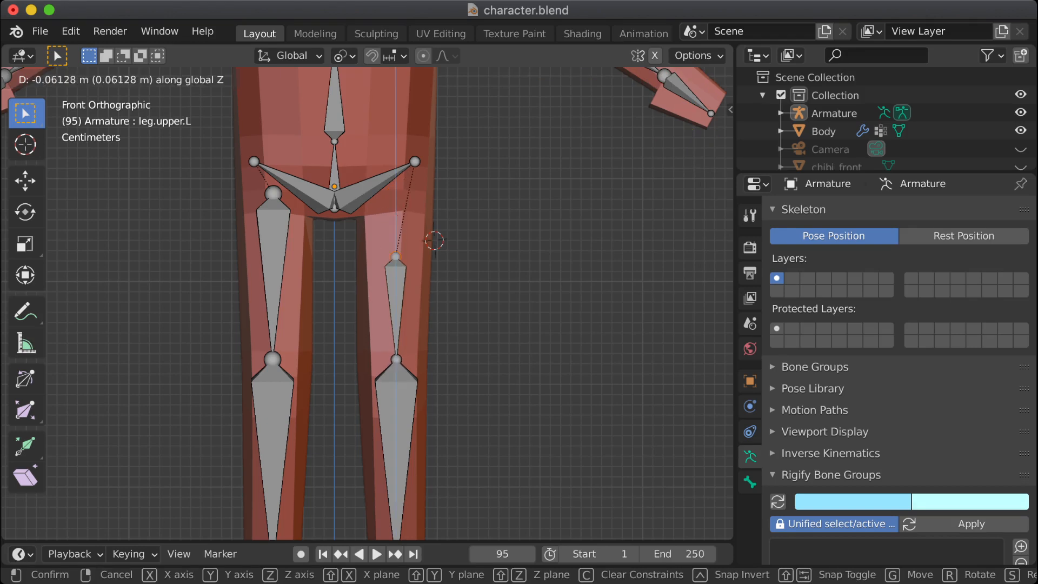
{"action": "key", "text": "Return"}
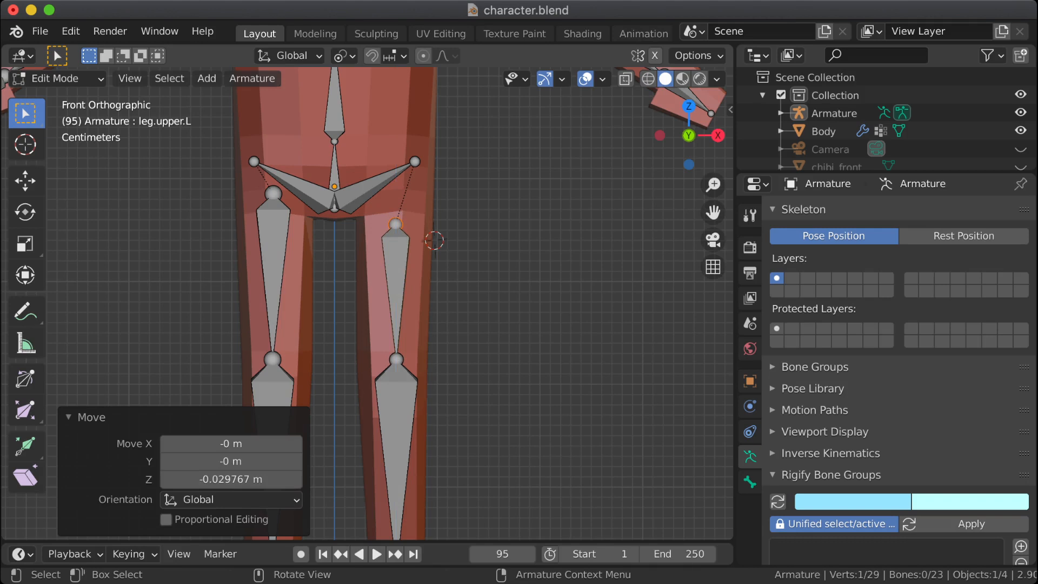
Step: Compare the left leg's rest shape and posed bend from the side, ending in Edit Mode
{"action": "key", "text": "Tab"}
{"action": "key", "text": "Tab"}
{"action": "middle_click_drag", "start_coordinate": [433, 302], "coordinate": [409, 306]}
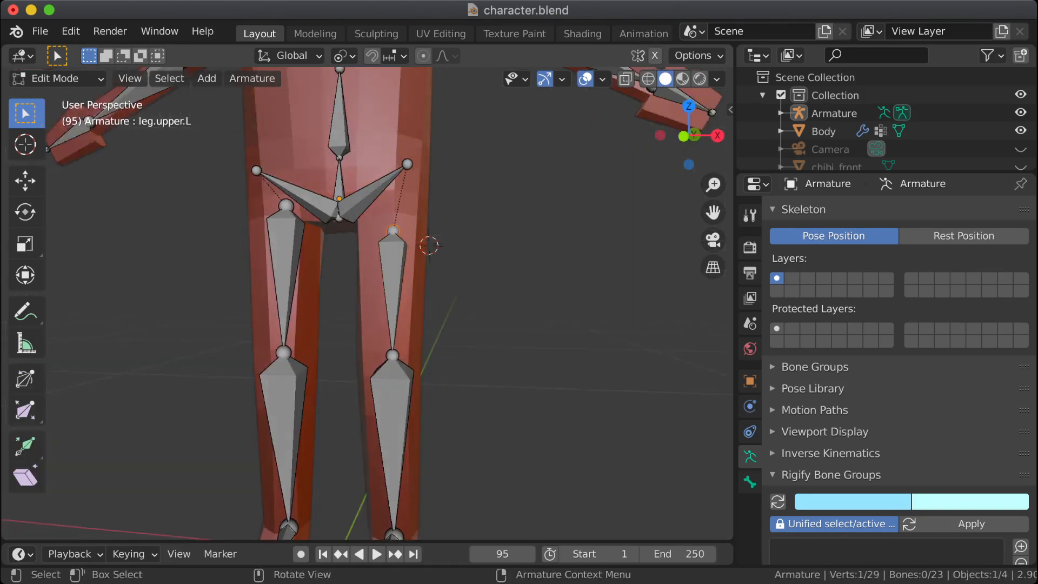
{"action": "key", "text": "KP_3"}
{"action": "key", "text": "Tab"}
{"action": "key", "text": "Tab"}
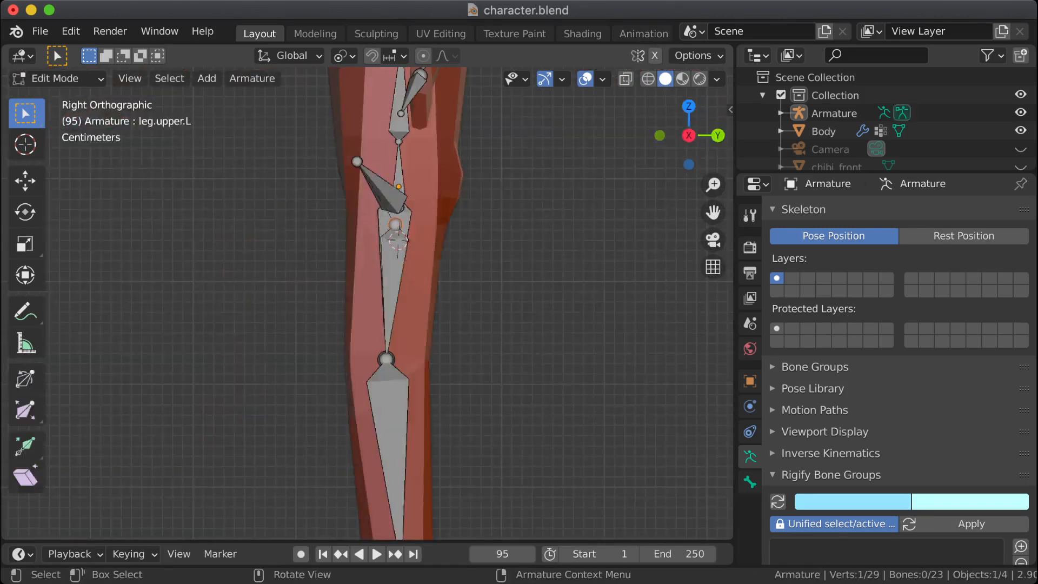
{"action": "key", "text": "Tab"}
{"action": "mouse_move", "coordinate": [410, 306]}
{"action": "middle_mouse_down"}
{"action": "mouse_move", "coordinate": [433, 320]}
{"action": "mouse_move", "coordinate": [489, 324]}
{"action": "mouse_move", "coordinate": [379, 312]}
{"action": "mouse_move", "coordinate": [414, 314]}
{"action": "middle_mouse_up"}
{"action": "key", "text": "Tab"}
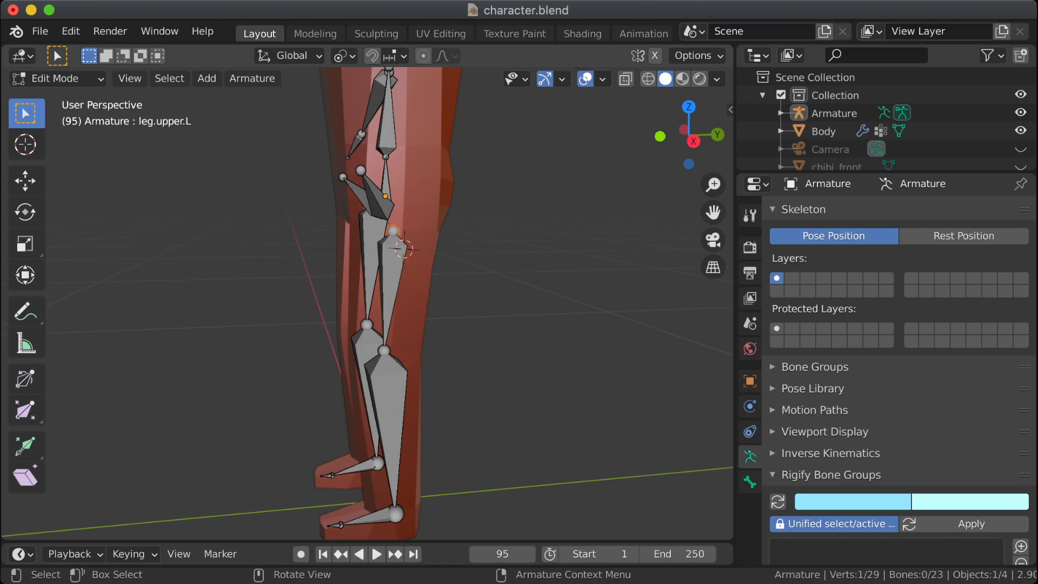
Step: Lower the leg.upper.L head joint a little further along global Z and return to Object Mode
{"action": "key", "text": "g"}
{"action": "key", "text": "z"}
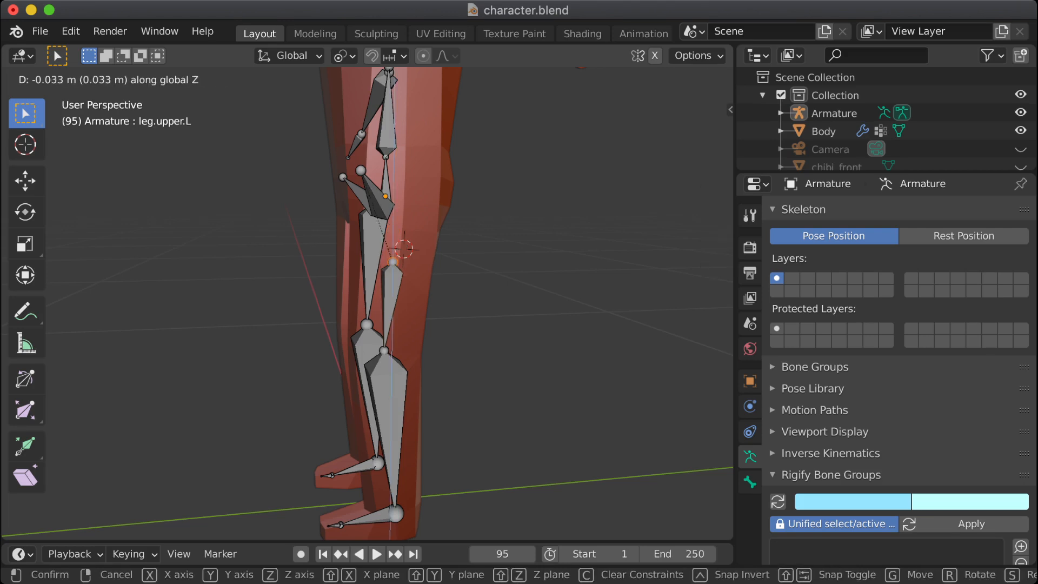
{"action": "left_click", "coordinate": [487, 302]}
{"action": "left_click", "coordinate": [487, 302]}
{"action": "key", "text": "Tab"}
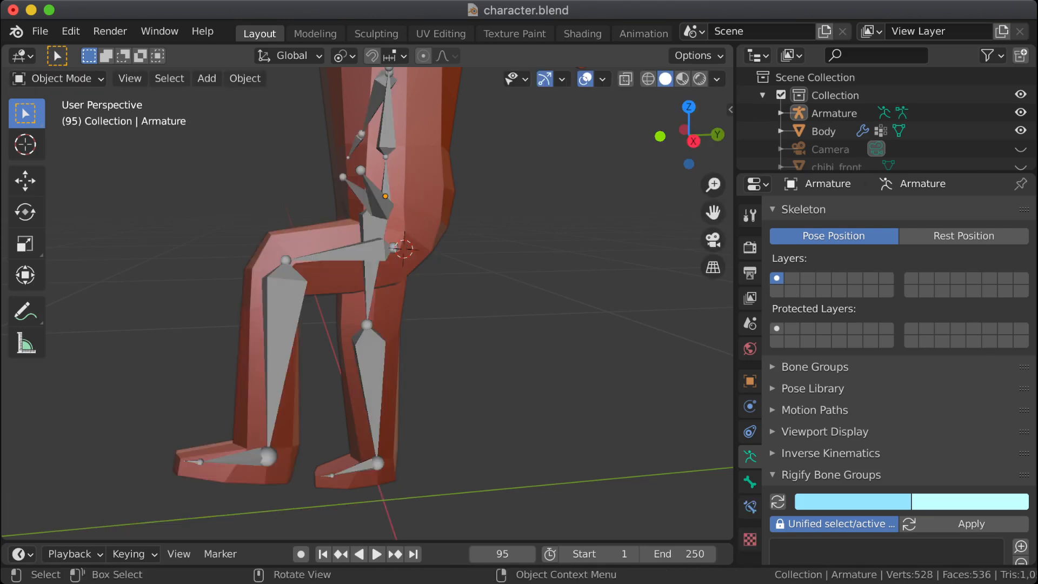
Step: Examine the bent left leg's hip deformation from the side in both modes, leaving nothing selected in Object Mode
{"action": "middle_click_drag", "start_coordinate": [487, 303], "coordinate": [508, 300]}
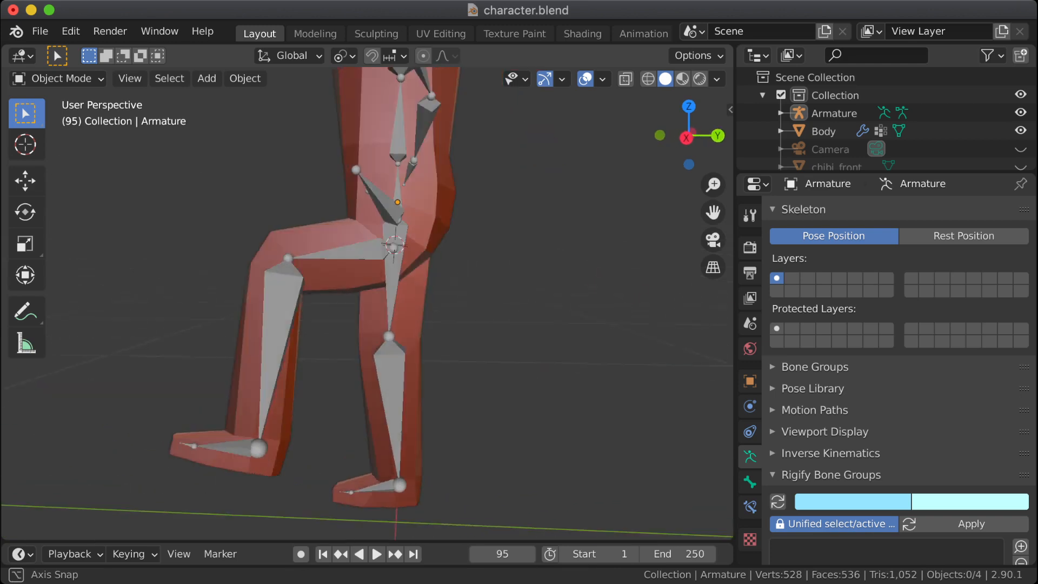
{"action": "key", "text": "Tab"}
{"action": "key", "text": "Tab"}
{"action": "key", "text": "Tab"}
{"action": "key", "text": "Tab"}
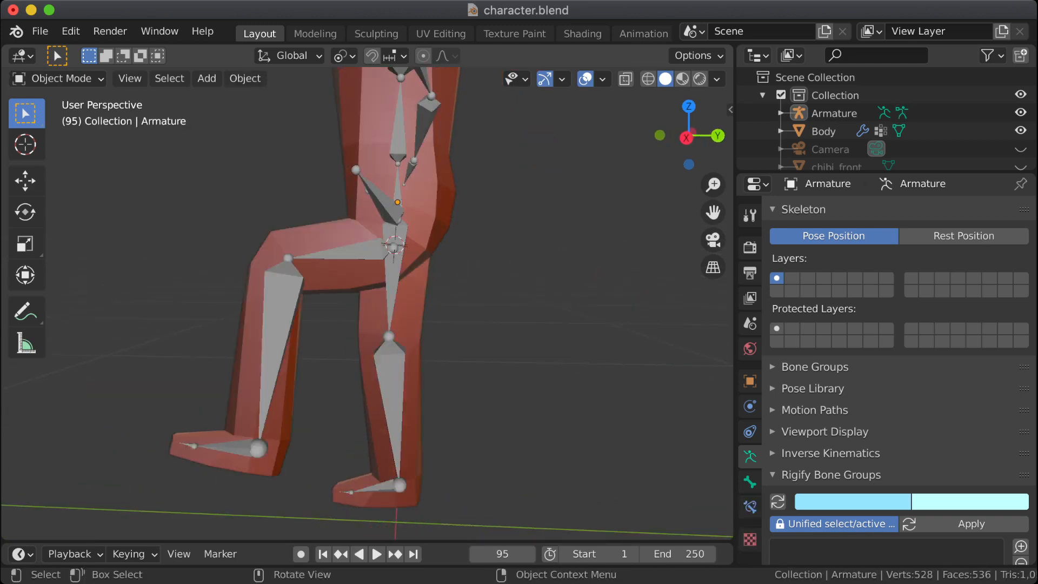
{"action": "middle_click_drag", "start_coordinate": [459, 303], "coordinate": [423, 323]}
{"action": "left_click", "coordinate": [391, 361]}
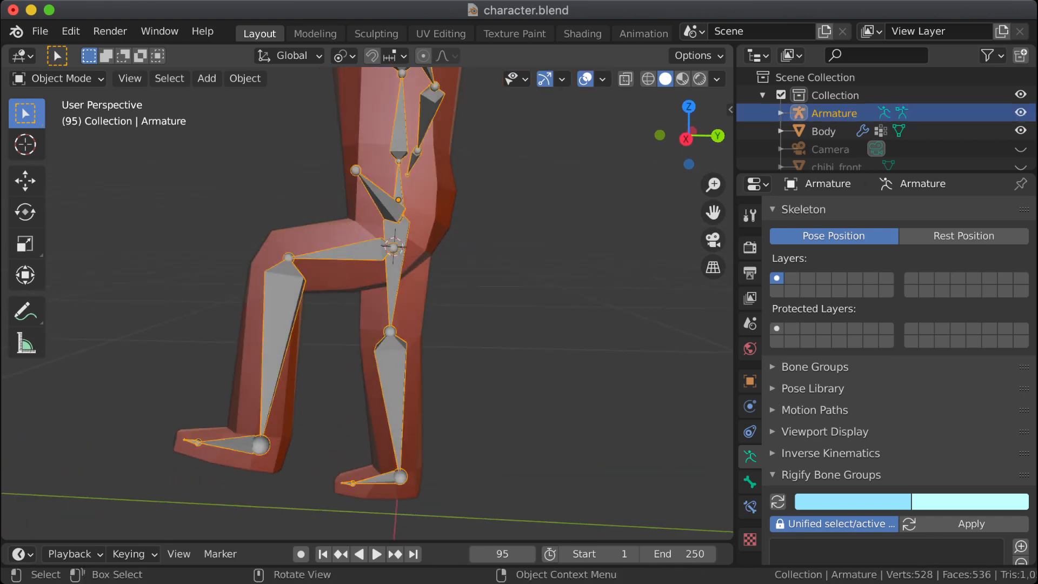
{"action": "left_click", "coordinate": [455, 346]}
{"action": "left_click", "coordinate": [392, 361]}
{"action": "key", "text": "alt+a"}
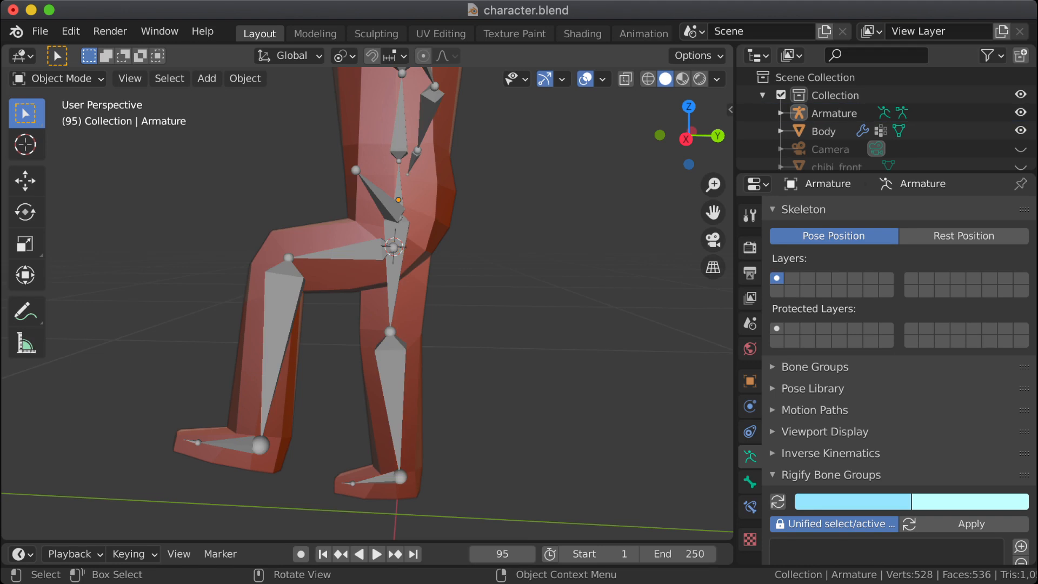
Step: In Edit Mode, symmetrize the left hip, upper leg and lower leg bones to the other side and clear the selection
{"action": "key", "text": "Tab"}
{"action": "middle_click_drag", "start_coordinate": [400, 346], "coordinate": [498, 349]}
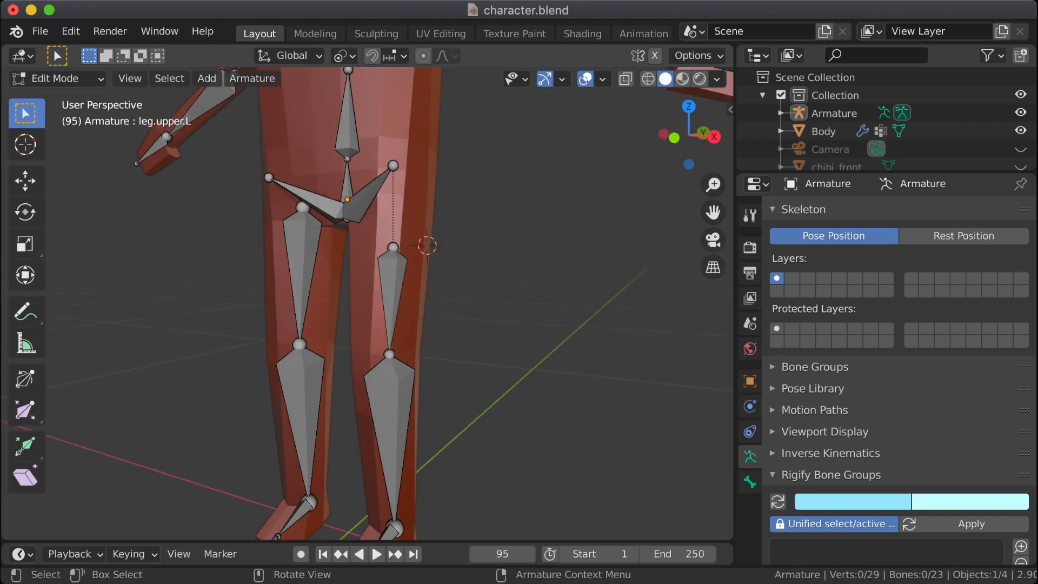
{"action": "middle_click_drag", "start_coordinate": [401, 346], "coordinate": [471, 361]}
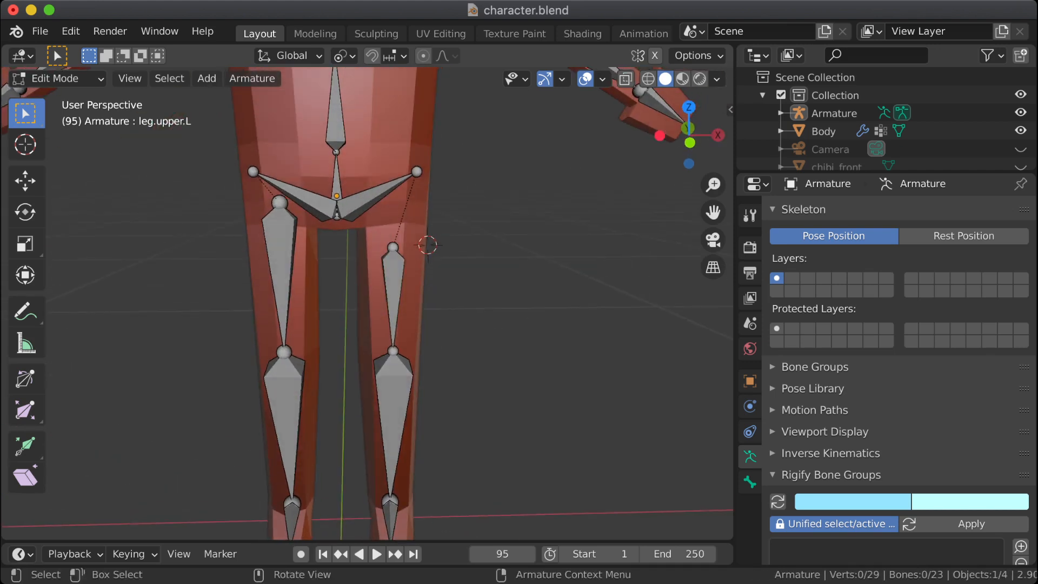
{"action": "left_click", "coordinate": [373, 197]}
{"action": "left_click", "coordinate": [394, 287], "text": "shift"}
{"action": "left_click", "coordinate": [394, 397], "text": "shift"}
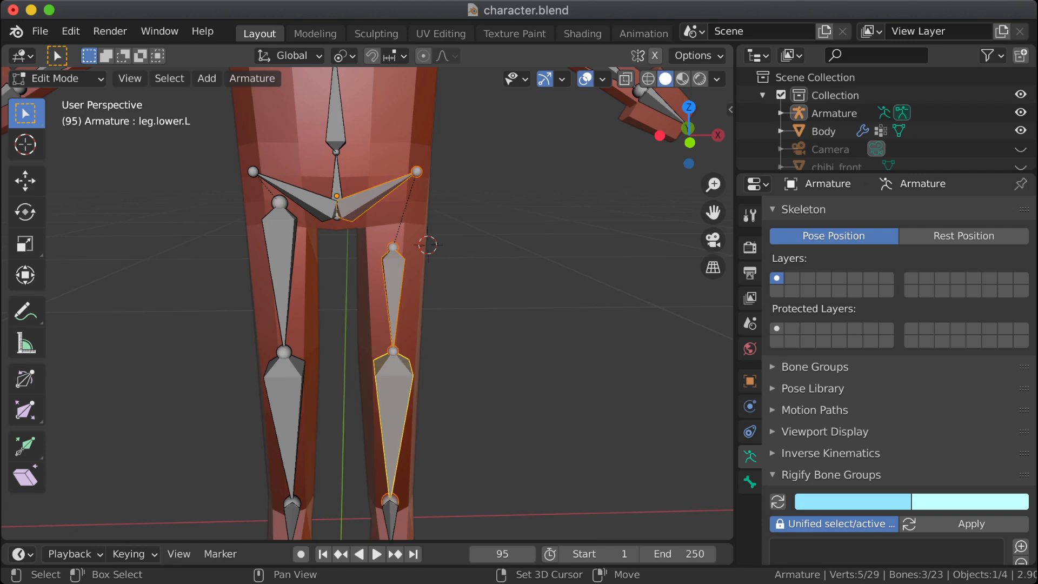
{"action": "right_click", "coordinate": [465, 275]}
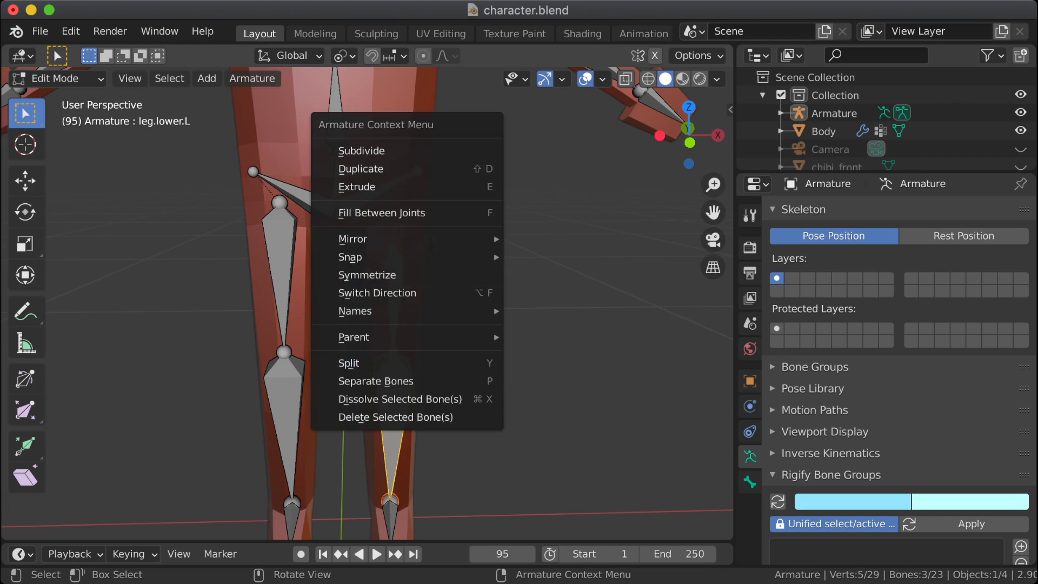
{"action": "left_click", "coordinate": [368, 275]}
{"action": "left_click", "coordinate": [508, 303]}
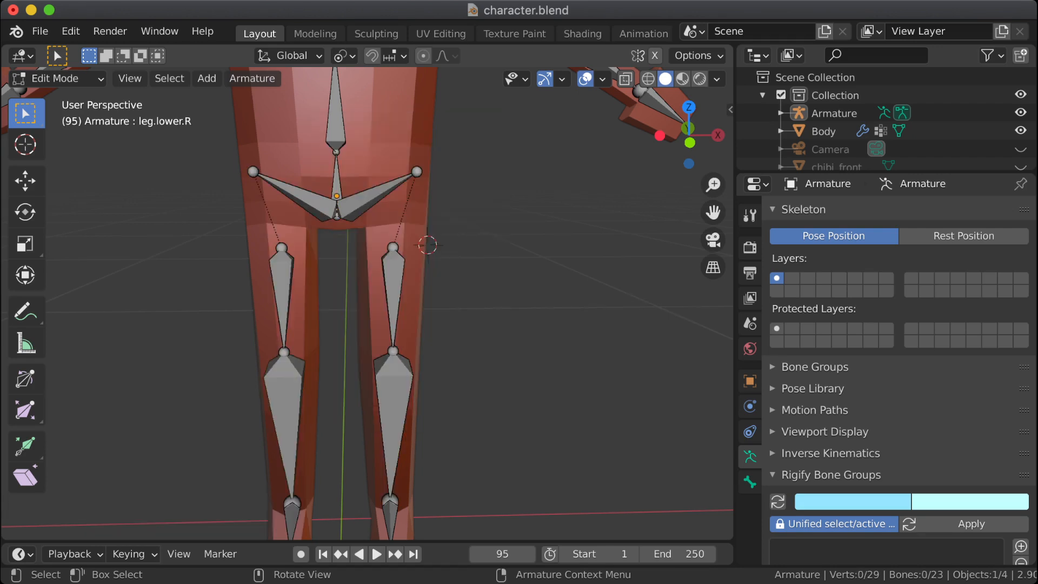
Step: Examine the whole character's rig for matching bones on both sides
{"action": "middle_click_drag", "start_coordinate": [508, 302], "coordinate": [478, 307]}
{"action": "scroll", "coordinate": [362, 303], "scroll_direction": "down", "scroll_amount": 2}
{"action": "scroll", "coordinate": [363, 303], "scroll_direction": "down", "scroll_amount": 2}
{"action": "scroll", "coordinate": [475, 303], "scroll_direction": "down", "scroll_amount": 4}
{"action": "scroll", "coordinate": [478, 307], "scroll_direction": "up", "scroll_amount": 2}
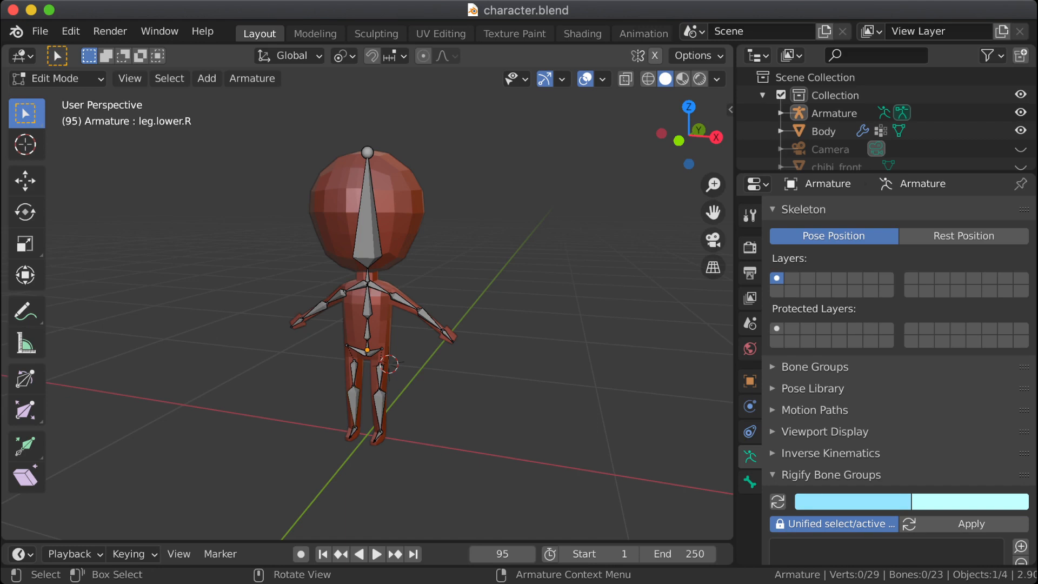
{"action": "scroll", "coordinate": [368, 314], "scroll_direction": "up", "scroll_amount": 5}
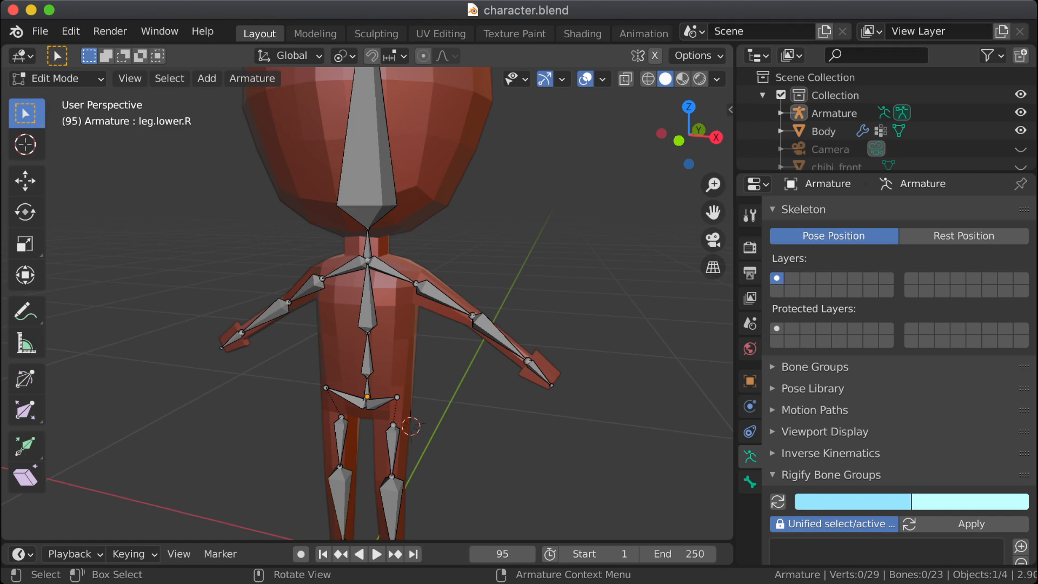
{"action": "middle_click_drag", "start_coordinate": [368, 303], "coordinate": [442, 287]}
{"action": "middle_click_drag", "start_coordinate": [336, 336], "coordinate": [422, 331]}
Step: Select the whole leg.upper.L bone in a close view of the hips
{"action": "left_click", "coordinate": [394, 452]}
{"action": "scroll", "coordinate": [368, 303], "scroll_direction": "up", "scroll_amount": 2}
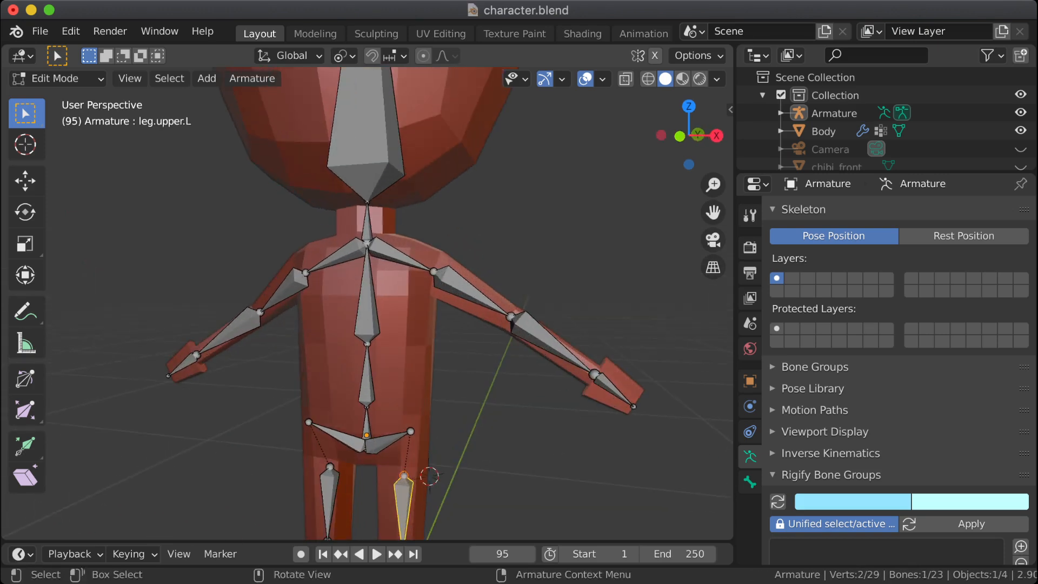
{"action": "scroll", "coordinate": [367, 303], "scroll_direction": "up", "scroll_amount": 1}
{"action": "middle_click_drag", "start_coordinate": [389, 400], "coordinate": [350, 228], "text": "shift"}
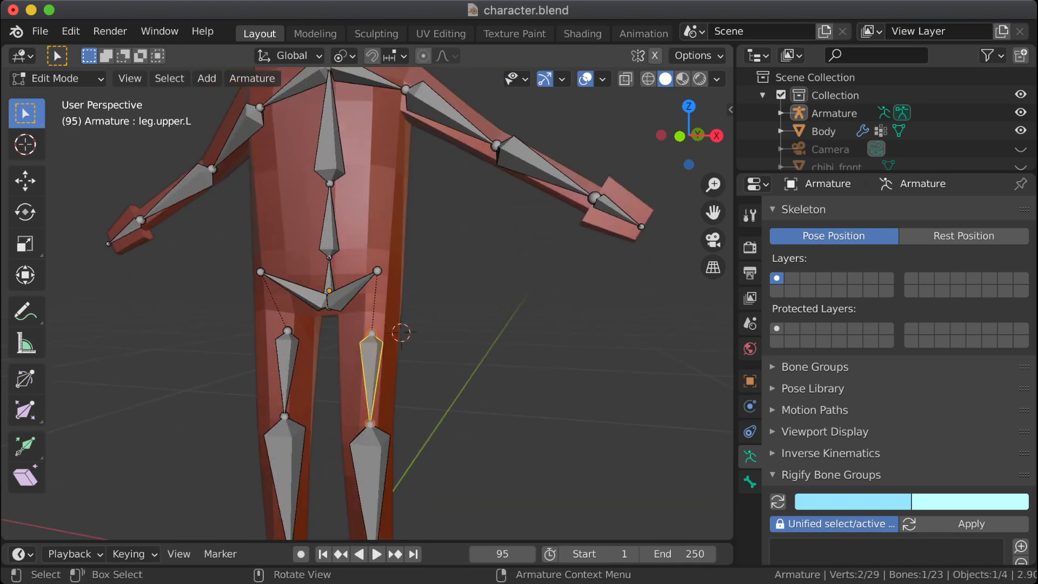
{"action": "scroll", "coordinate": [366, 300], "scroll_direction": "up", "scroll_amount": 3}
{"action": "left_click", "coordinate": [374, 353]}
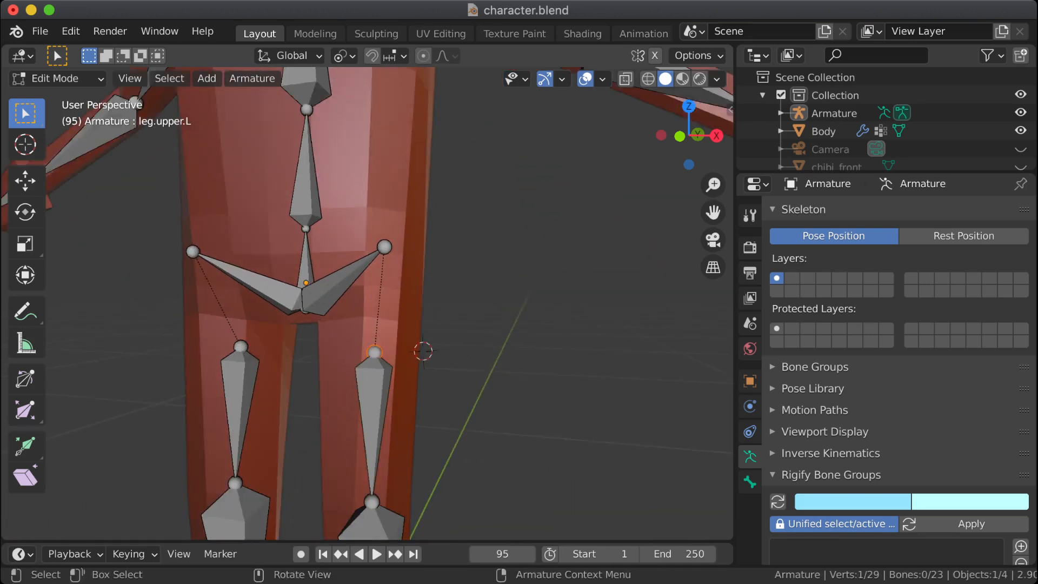
{"action": "left_click", "coordinate": [373, 411]}
{"action": "left_click", "coordinate": [374, 353]}
{"action": "left_click", "coordinate": [374, 411]}
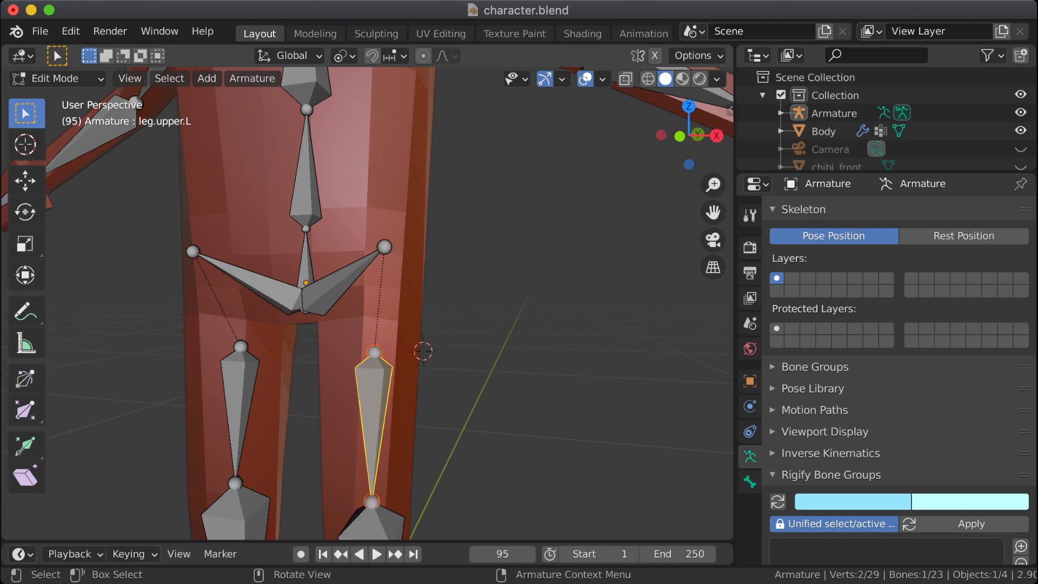
Step: Look up the Symmetrize command for leg.upper.L and show the bone's head and tail transform values
{"action": "right_click", "coordinate": [374, 411]}
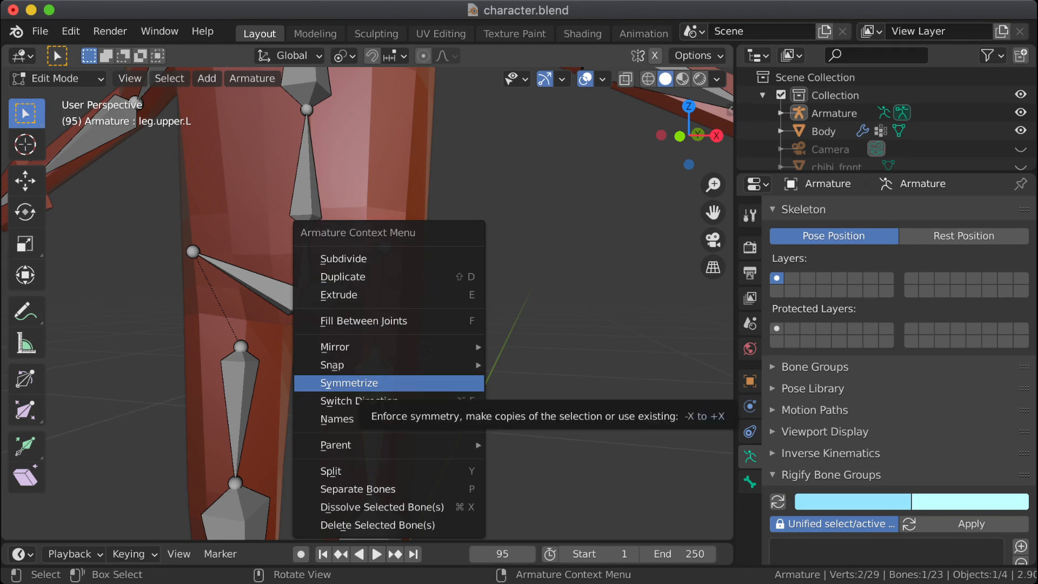
{"action": "left_click", "coordinate": [368, 383]}
{"action": "key", "text": "n"}
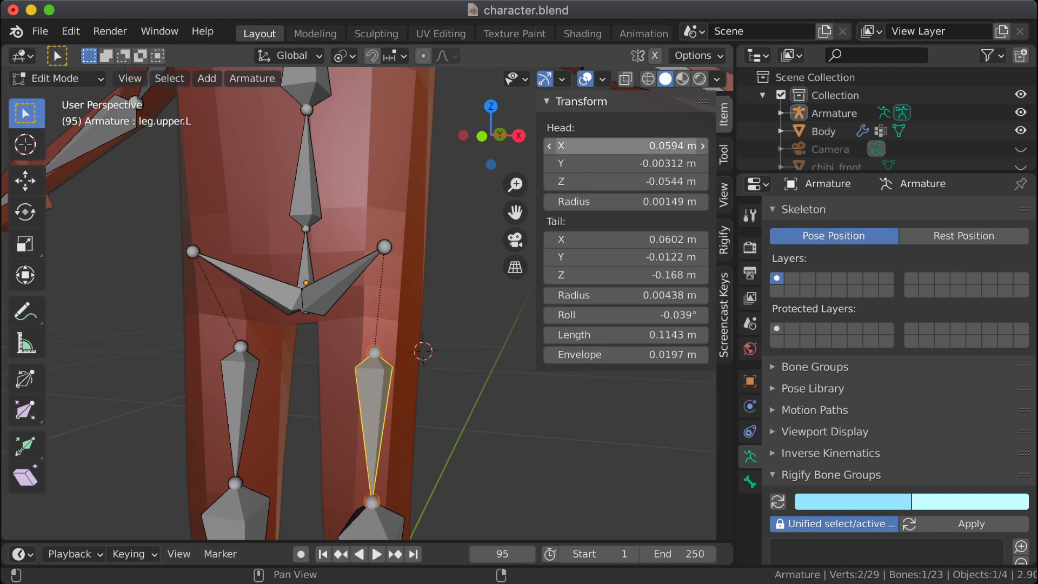
Step: Try the leg.upper.L head X at 0.859 m and its tail X at -0.14 m, undoing each change
{"action": "mouse_move", "coordinate": [627, 145]}
{"action": "left_mouse_down"}
{"action": "mouse_move", "coordinate": [698, 145]}
{"action": "mouse_move", "coordinate": [608, 146]}
{"action": "mouse_move", "coordinate": [641, 145]}
{"action": "left_mouse_up"}
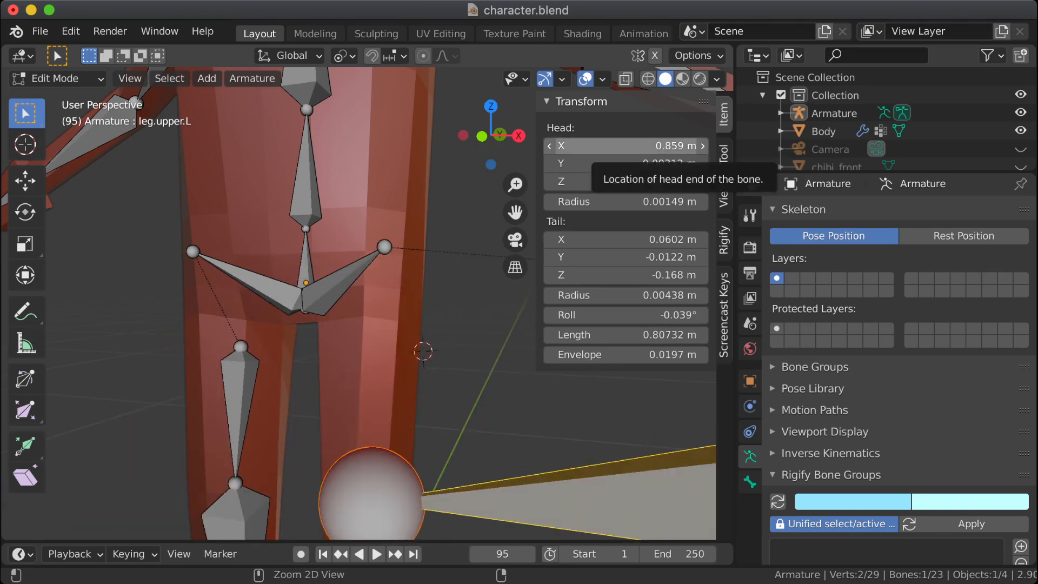
{"action": "key", "text": "ctrl+z"}
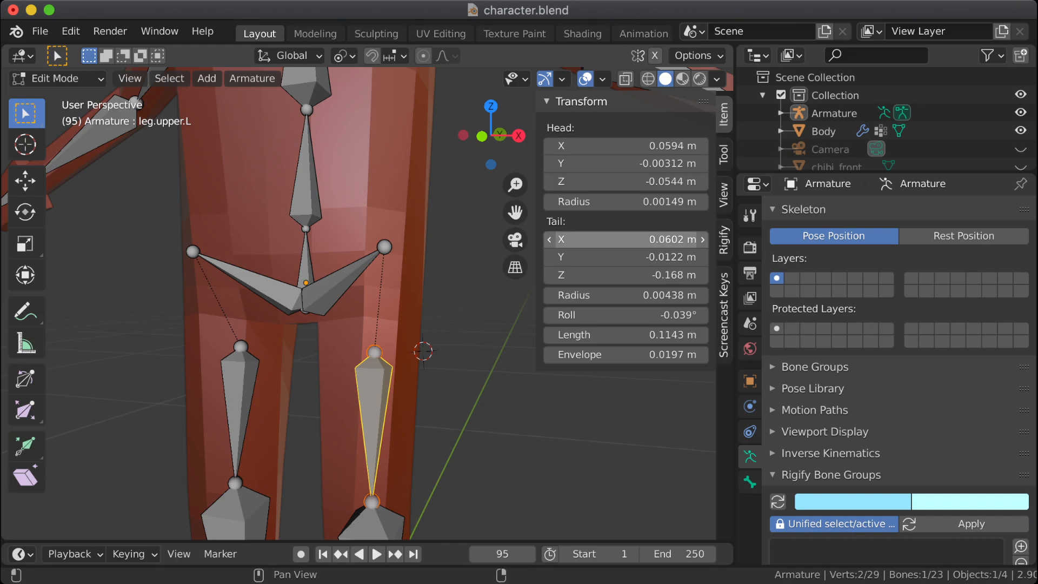
{"action": "mouse_move", "coordinate": [627, 239]}
{"action": "left_mouse_down"}
{"action": "mouse_move", "coordinate": [660, 239]}
{"action": "mouse_move", "coordinate": [606, 239]}
{"action": "mouse_move", "coordinate": [624, 239]}
{"action": "left_mouse_up"}
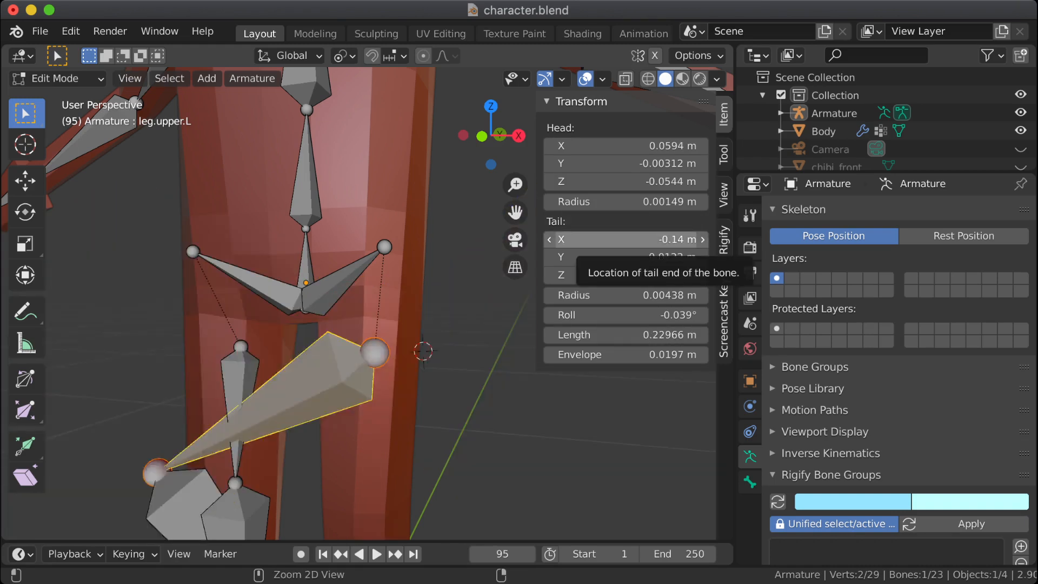
{"action": "key", "text": "ctrl+z"}
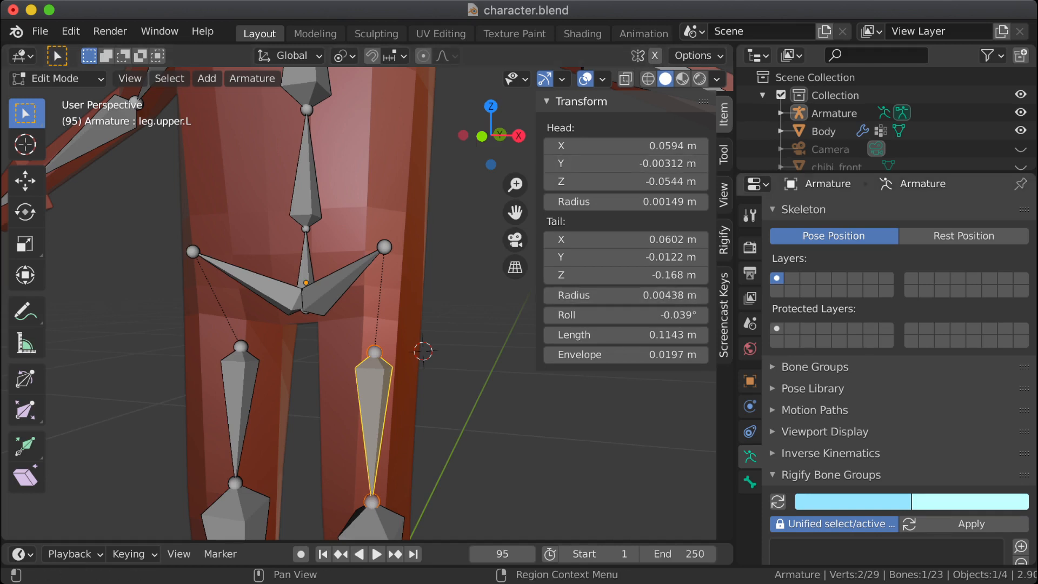
{"action": "left_click", "coordinate": [724, 195]}
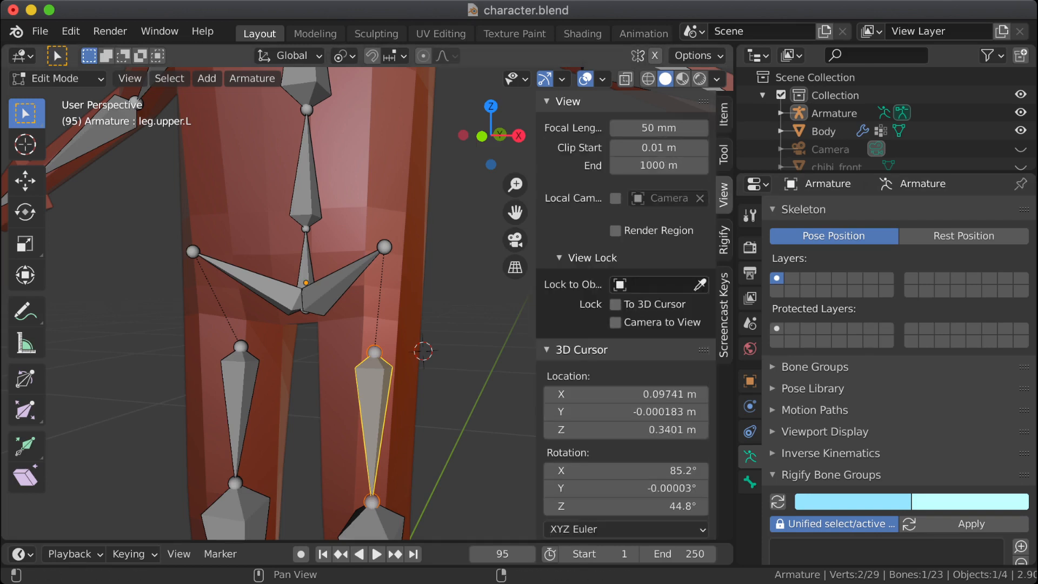
{"action": "scroll", "coordinate": [625, 325], "scroll_direction": "down", "scroll_amount": 6}
{"action": "scroll", "coordinate": [625, 325], "scroll_direction": "up", "scroll_amount": 6}
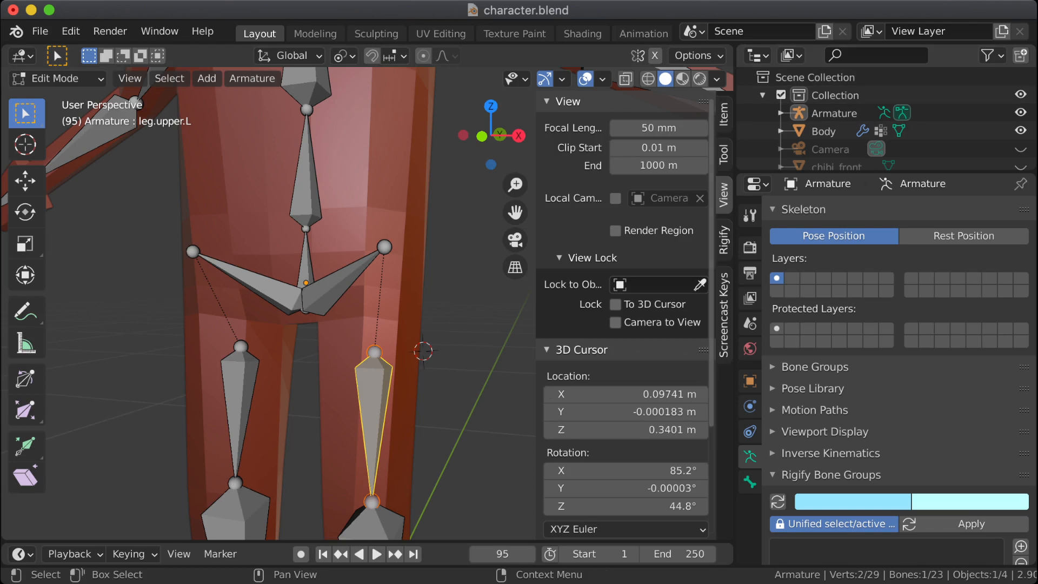
{"action": "left_click", "coordinate": [723, 115]}
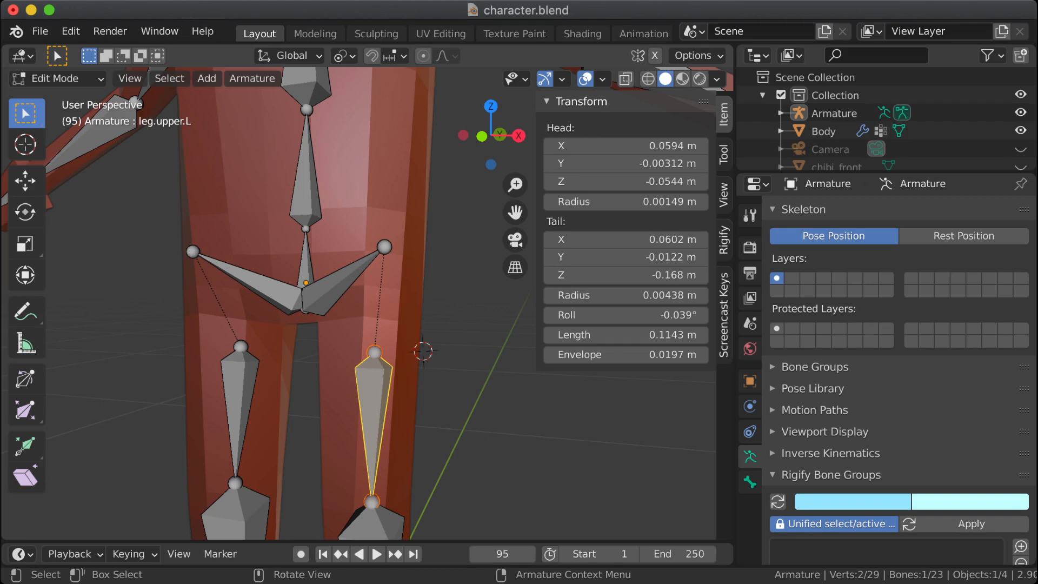
Step: Deselect all bones and examine the character's hip and leg bones from the side and the front
{"action": "key", "text": "alt+a"}
{"action": "middle_click_drag", "start_coordinate": [465, 302], "coordinate": [211, 560]}
{"action": "scroll", "coordinate": [347, 302], "scroll_direction": "down", "scroll_amount": 2}
{"action": "middle_click_drag", "start_coordinate": [346, 303], "coordinate": [221, 309]}
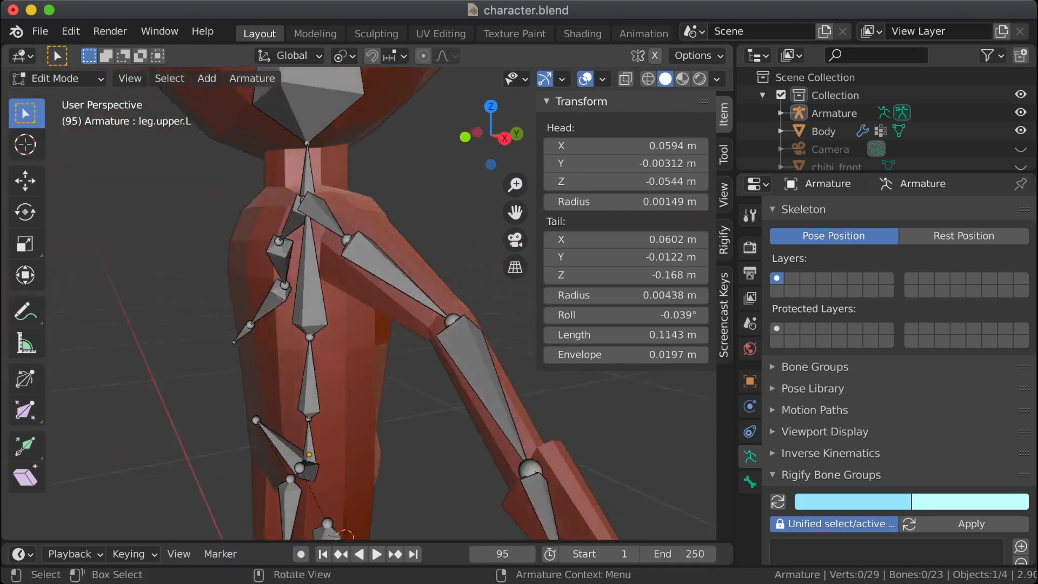
{"action": "middle_click_drag", "start_coordinate": [319, 449], "coordinate": [340, 148], "text": "shift"}
{"action": "mouse_move", "coordinate": [340, 217]}
{"action": "middle_mouse_down"}
{"action": "mouse_move", "coordinate": [285, 215]}
{"action": "mouse_move", "coordinate": [380, 215]}
{"action": "mouse_move", "coordinate": [353, 232]}
{"action": "middle_mouse_up"}
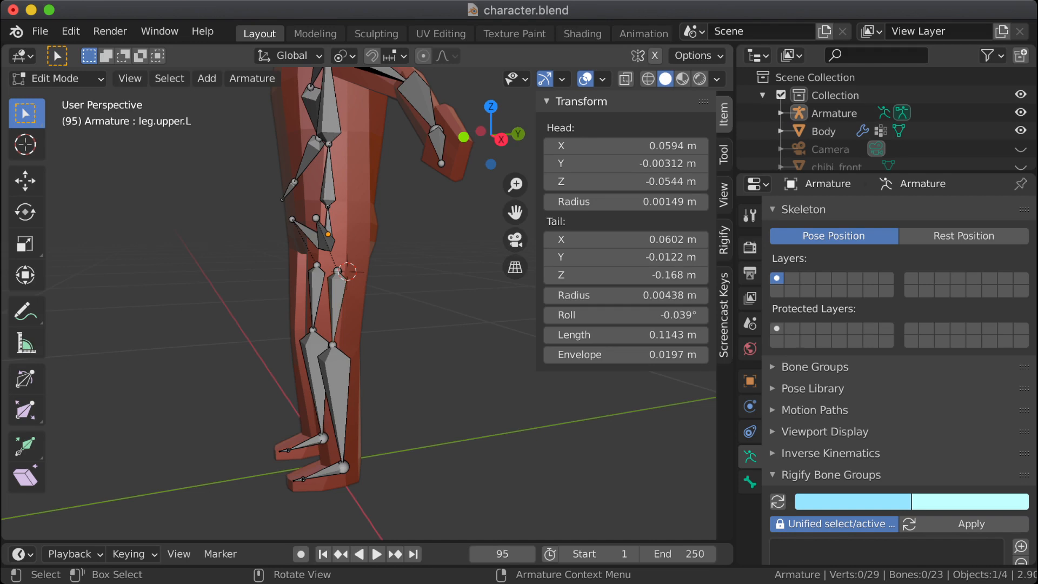
{"action": "middle_click_drag", "start_coordinate": [346, 303], "coordinate": [273, 300]}
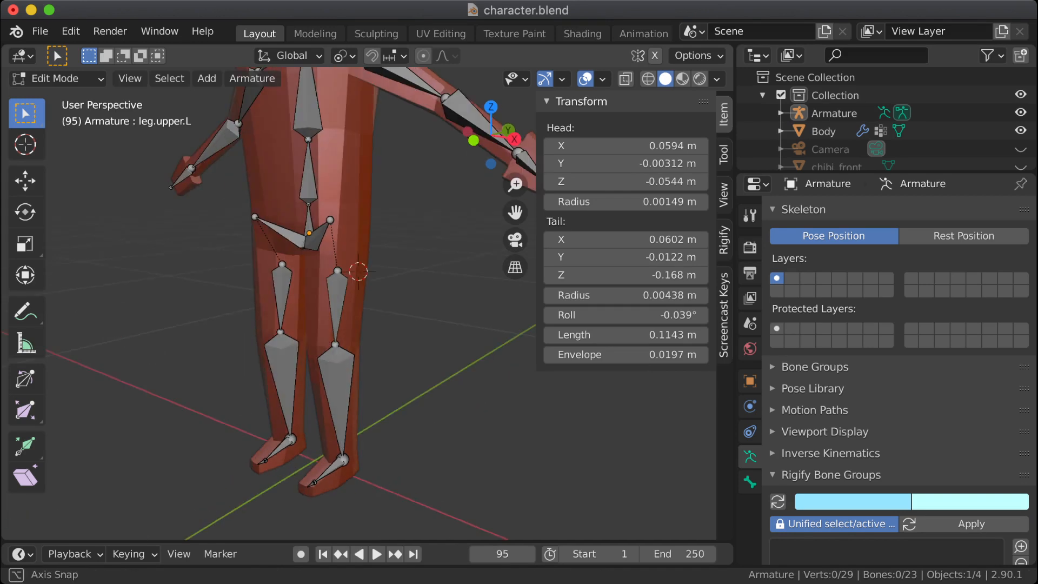
Step: Hide the armature and examine the Body mesh on its own, from the feet up to the head
{"action": "left_click", "coordinate": [1021, 112]}
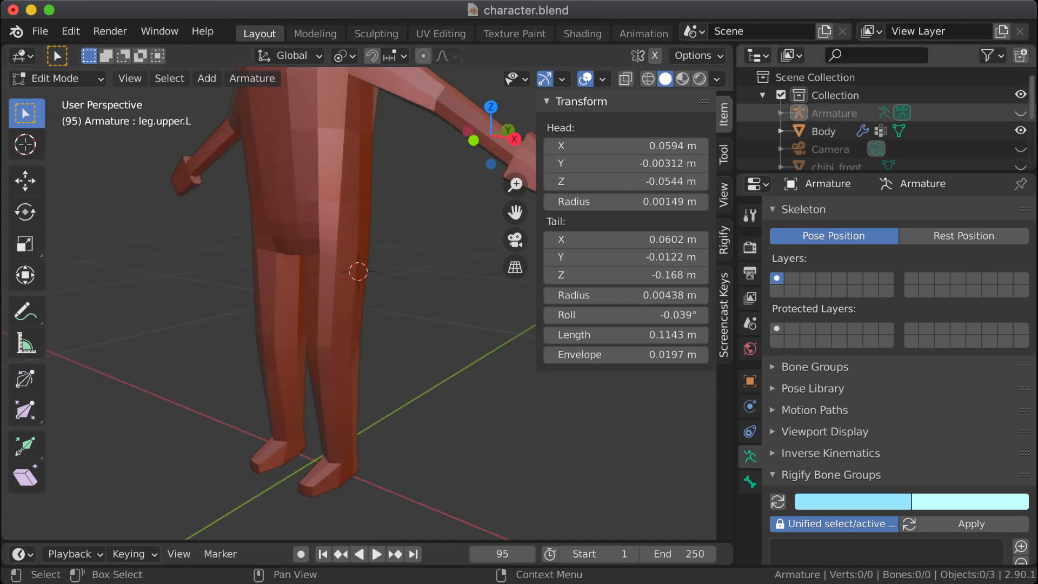
{"action": "middle_click_drag", "start_coordinate": [422, 281], "coordinate": [358, 250]}
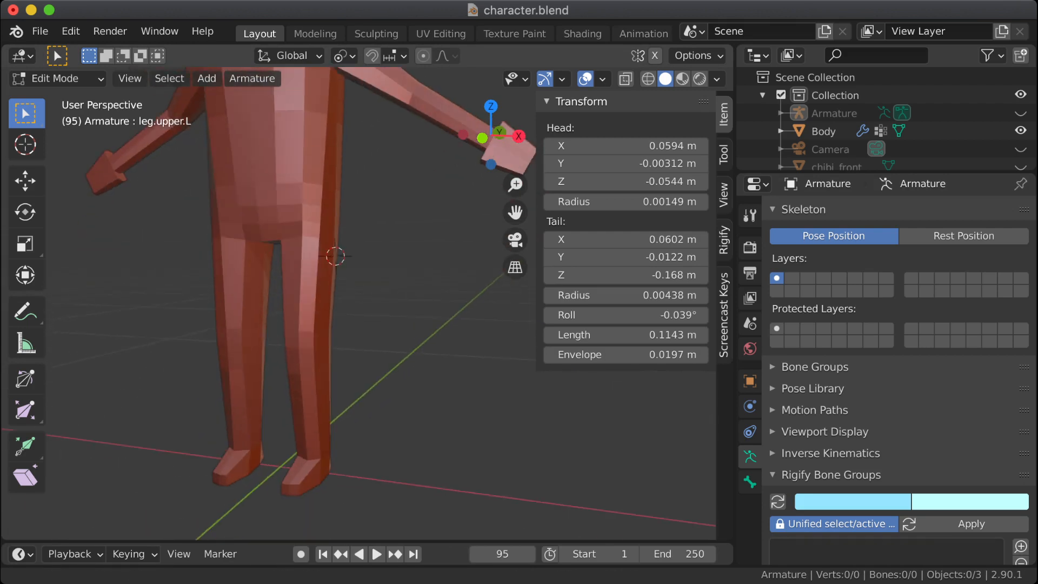
{"action": "key", "text": "ctrl+Right"}
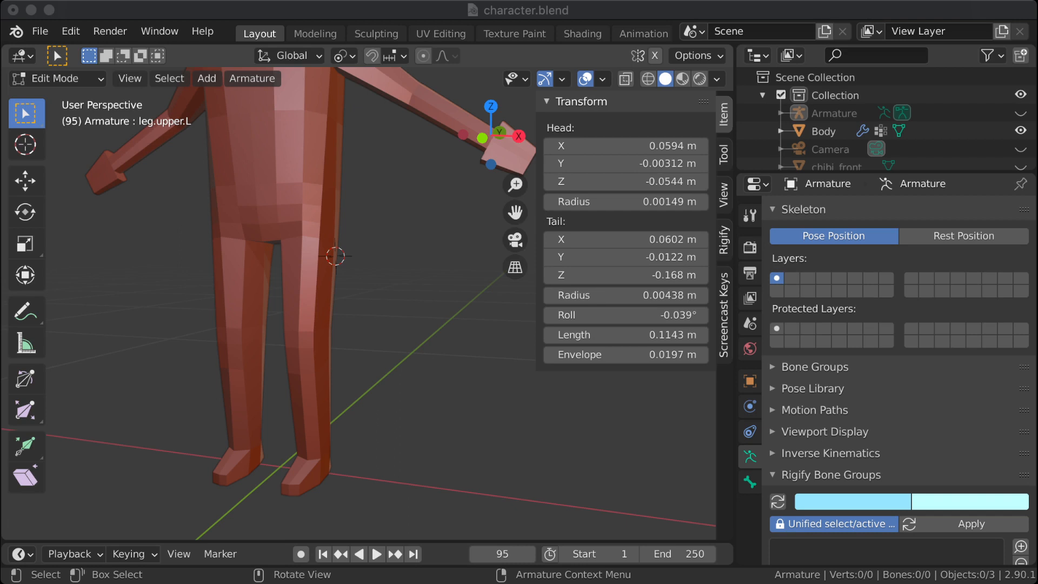
{"action": "key", "text": "ctrl+Left"}
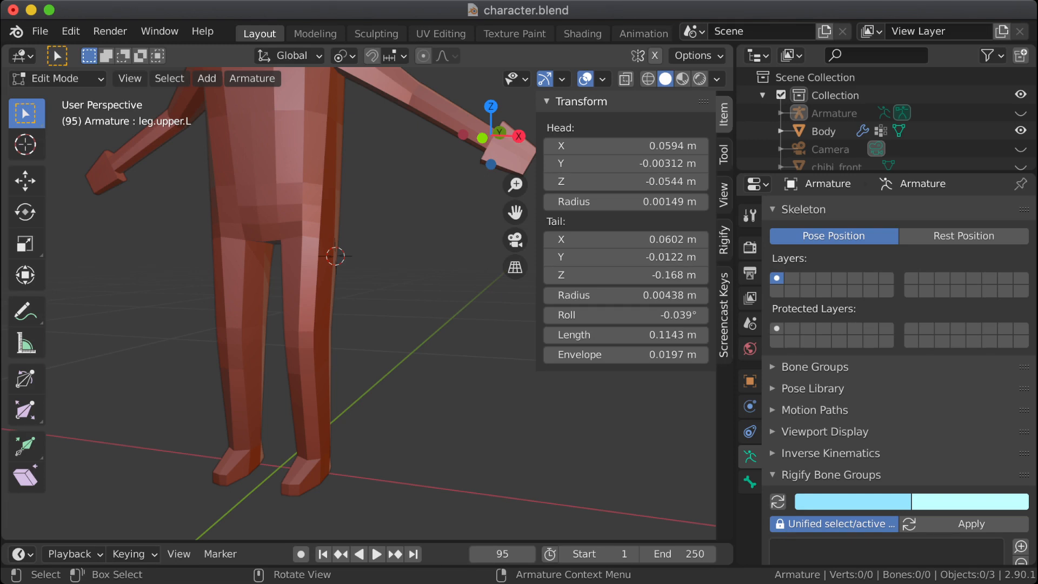
{"action": "middle_click_drag", "start_coordinate": [357, 271], "coordinate": [357, 330], "text": "ctrl"}
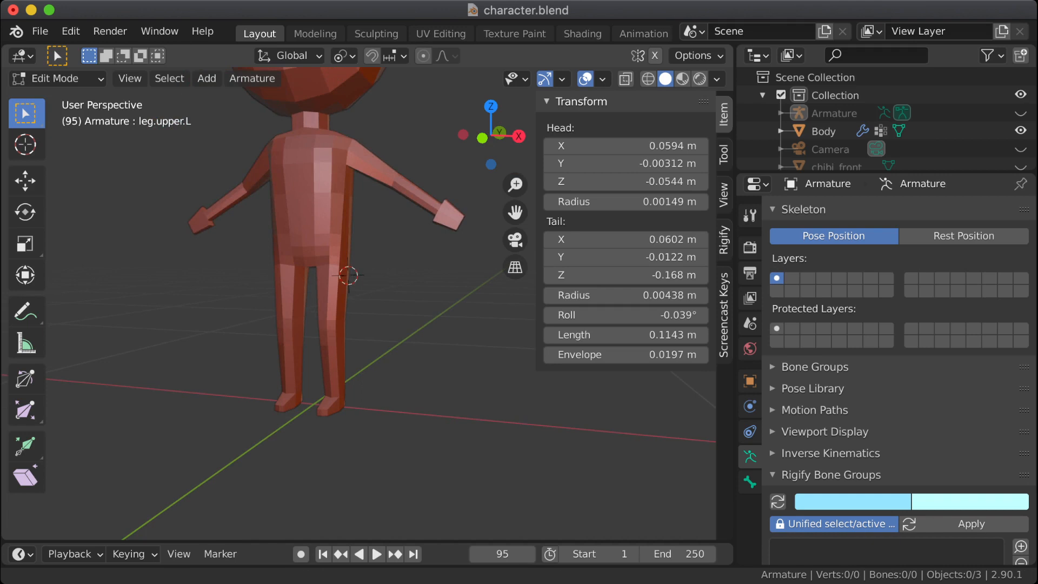
{"action": "middle_click_drag", "start_coordinate": [357, 270], "coordinate": [302, 384], "text": "shift"}
{"action": "middle_click_drag", "start_coordinate": [357, 303], "coordinate": [458, 254]}
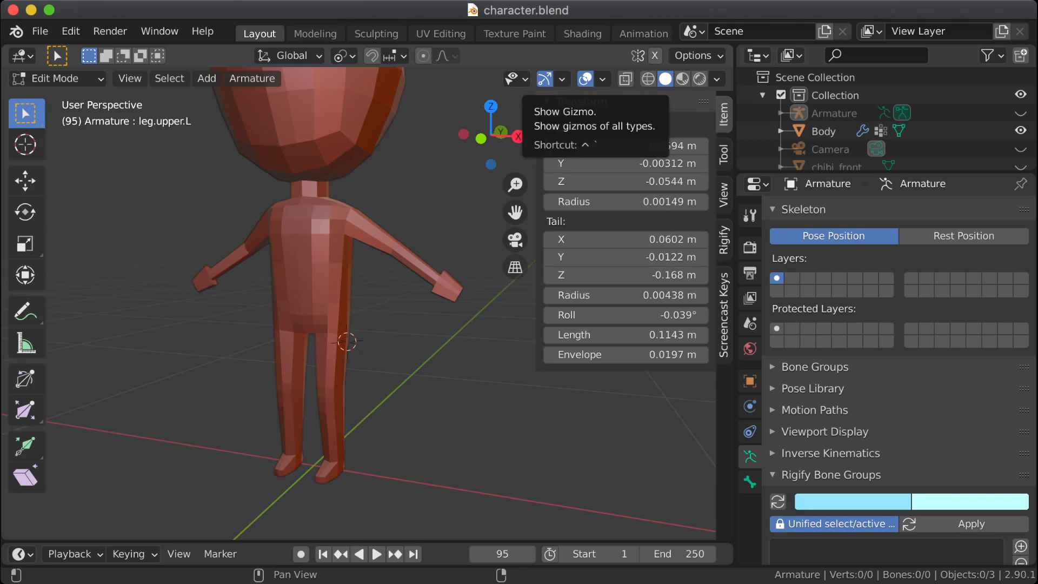
Step: Turn off the viewport gizmos and hide the transform values sidebar for an unobstructed view of the body
{"action": "left_click", "coordinate": [544, 79]}
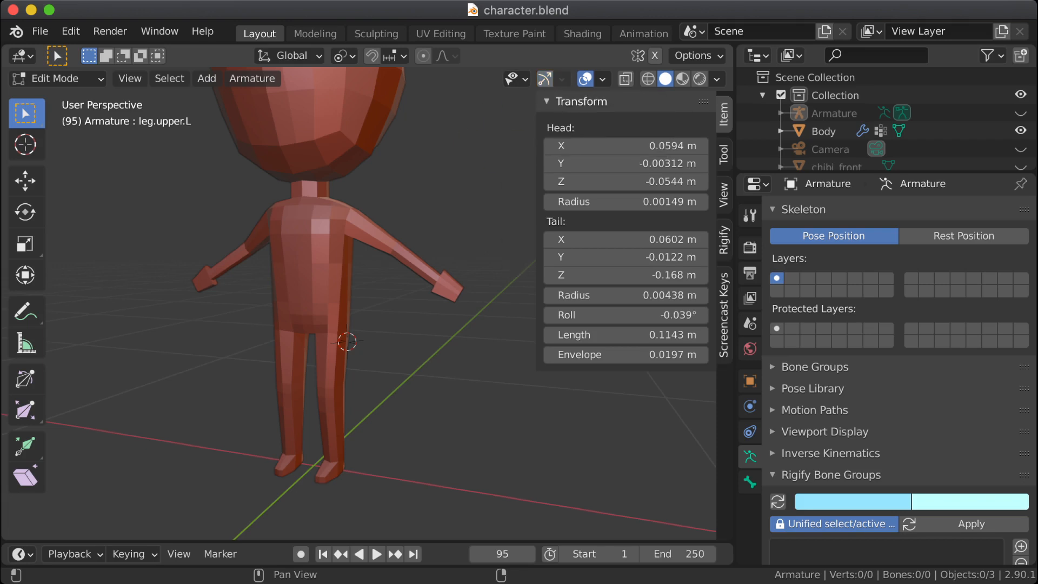
{"action": "key", "text": "n"}
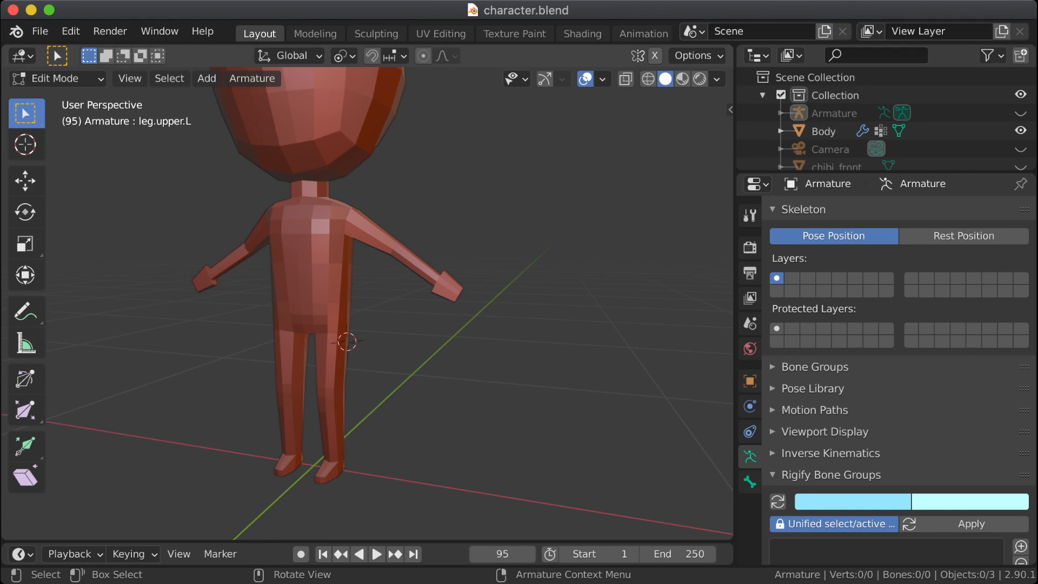
{"action": "middle_click_drag", "start_coordinate": [356, 303], "coordinate": [324, 359]}
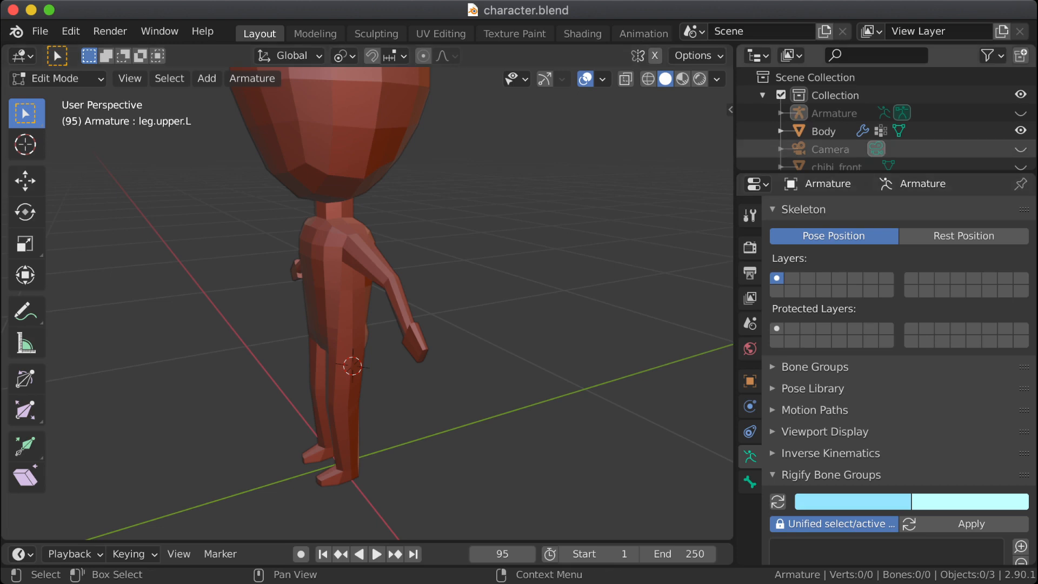
Step: Select the hidden Armature object and look through its data properties, including the Pose Library section
{"action": "left_click", "coordinate": [835, 95]}
{"action": "left_click", "coordinate": [835, 113]}
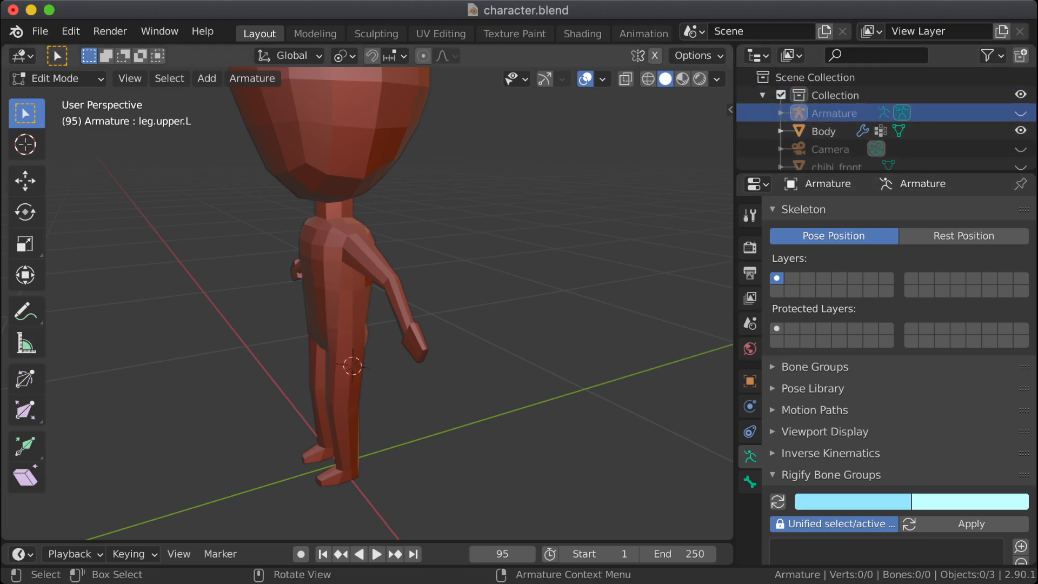
{"action": "scroll", "coordinate": [898, 379], "scroll_direction": "down", "scroll_amount": 1}
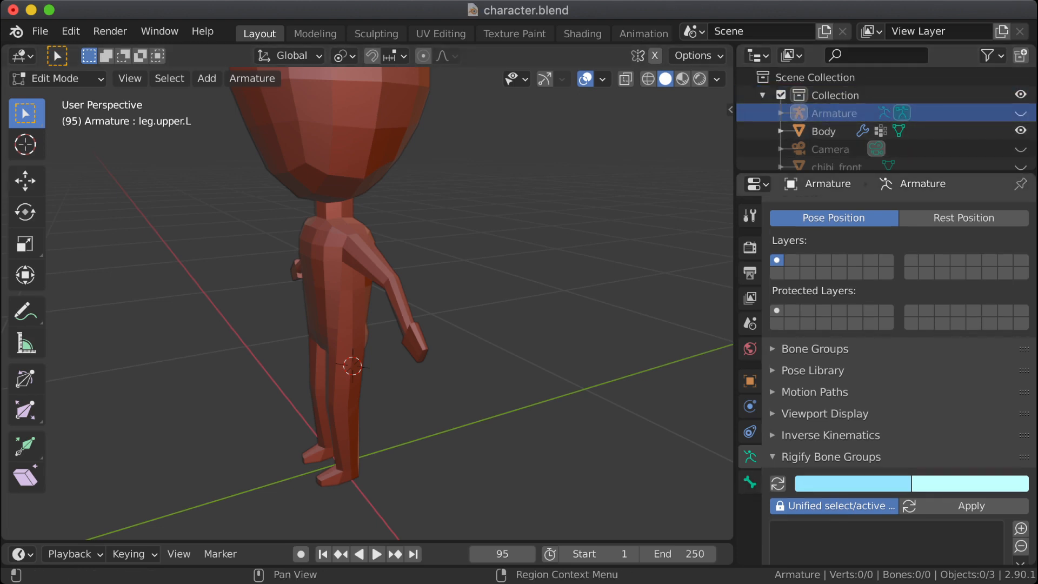
{"action": "scroll", "coordinate": [897, 378], "scroll_direction": "down", "scroll_amount": 5}
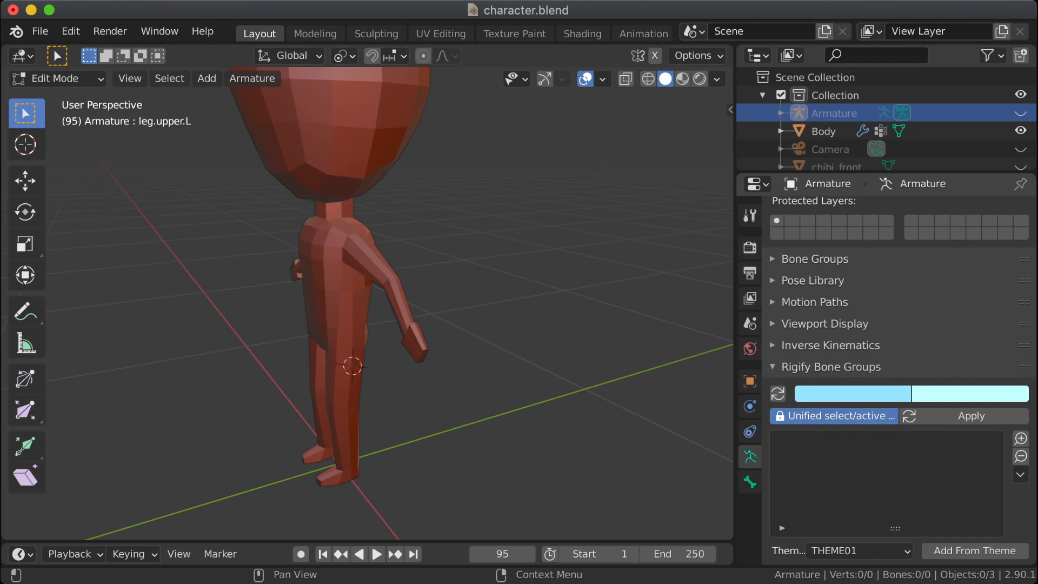
{"action": "left_click", "coordinate": [813, 281]}
{"action": "left_click", "coordinate": [813, 280]}
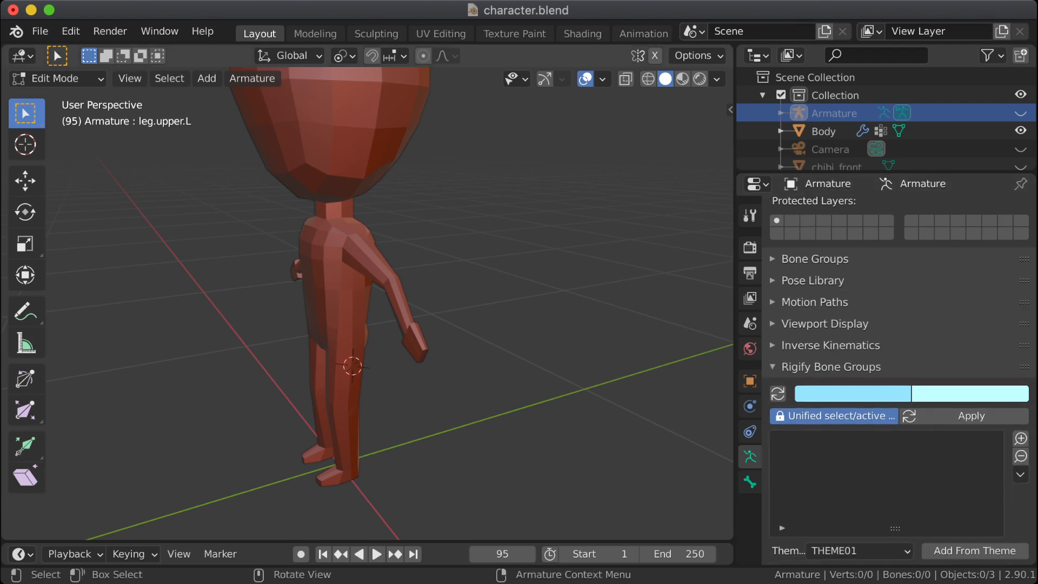
Step: Enlarge the timeline area below the viewport and change it to the Nonlinear Animation editor
{"action": "left_click_drag", "start_coordinate": [357, 541], "coordinate": [357, 390]}
{"action": "left_click", "coordinate": [71, 402]}
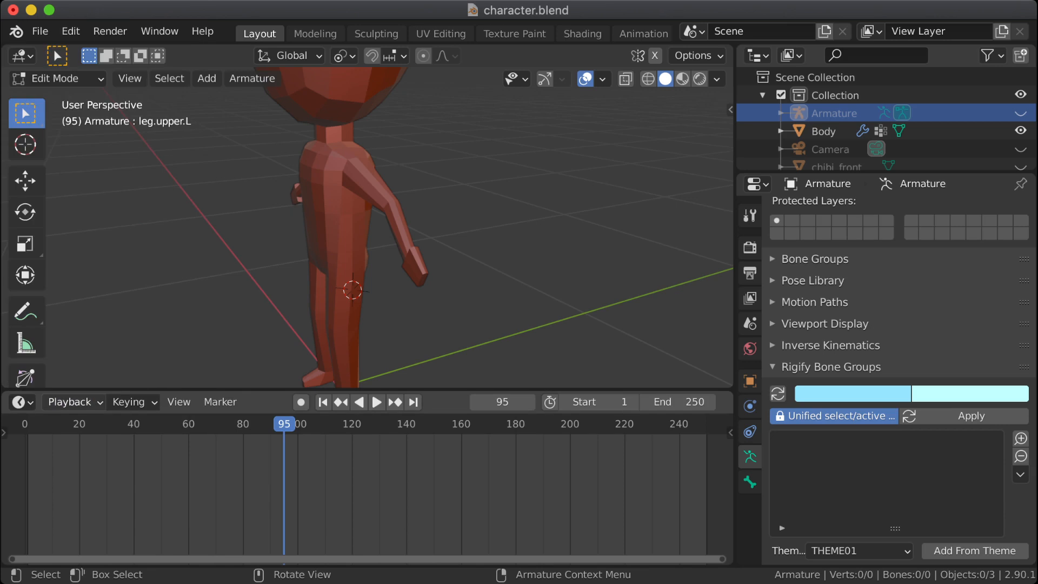
{"action": "left_click", "coordinate": [20, 402]}
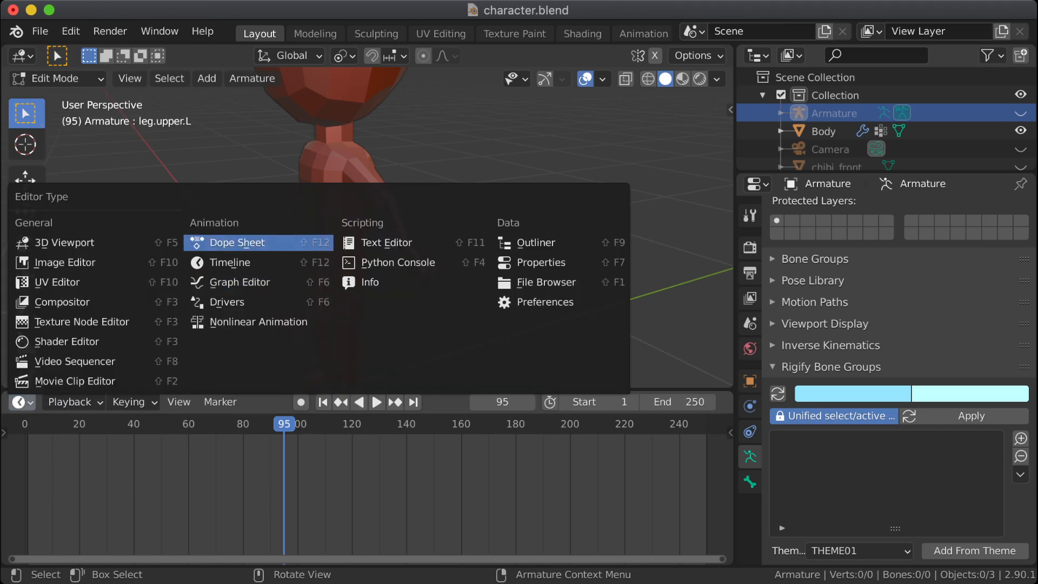
{"action": "left_click", "coordinate": [258, 322]}
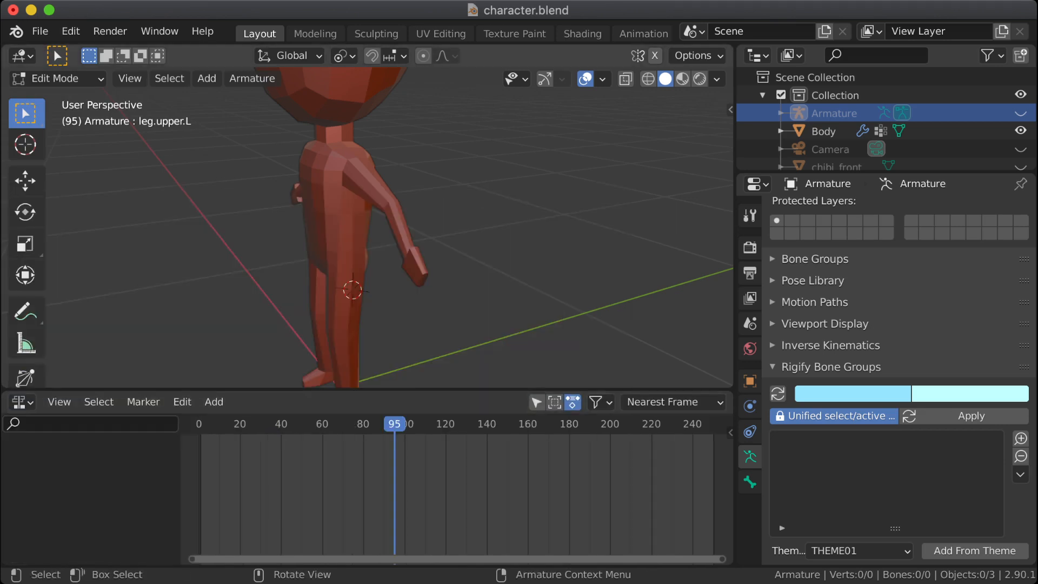
Step: Put the armature in Pose Mode and unhide it, viewing the character's legs from the side
{"action": "middle_click_drag", "start_coordinate": [448, 251], "coordinate": [380, 174]}
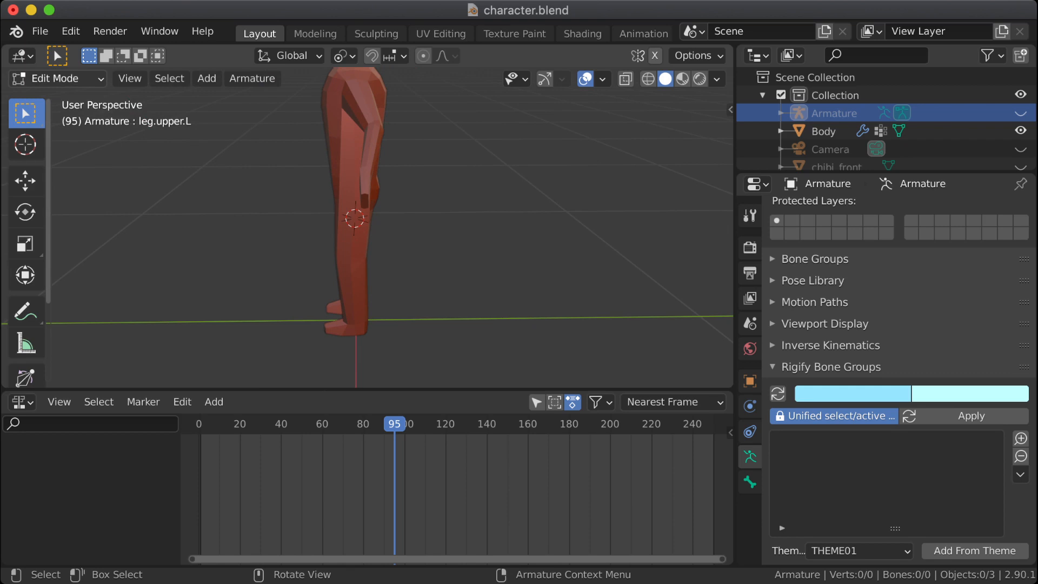
{"action": "left_click", "coordinate": [54, 79]}
{"action": "left_click", "coordinate": [58, 137]}
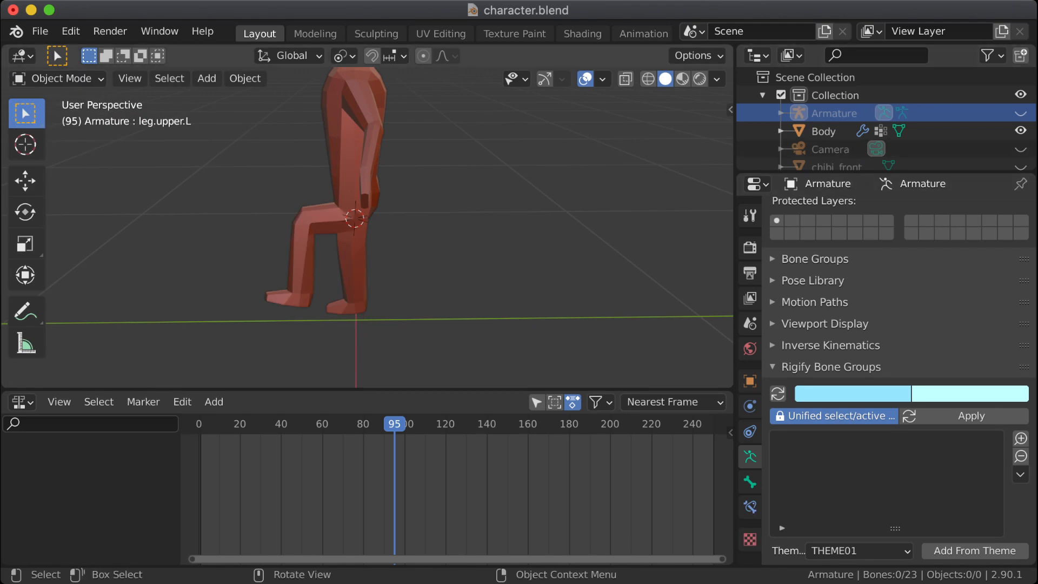
{"action": "left_click", "coordinate": [1021, 113]}
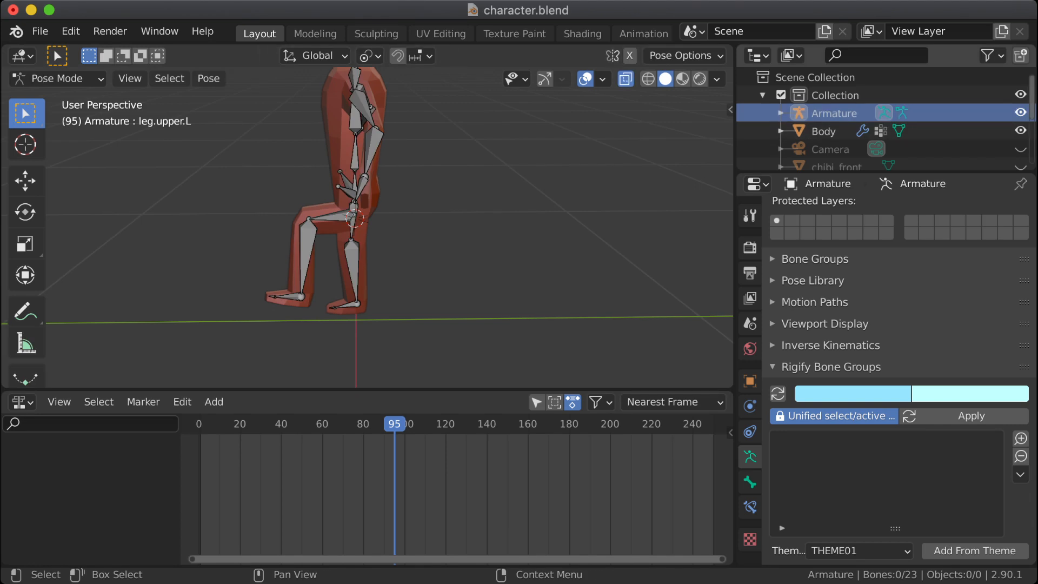
Step: Clear the pose rotation of all bones and return the armature to Edit Mode
{"action": "left_click", "coordinate": [331, 217]}
{"action": "key", "text": "a"}
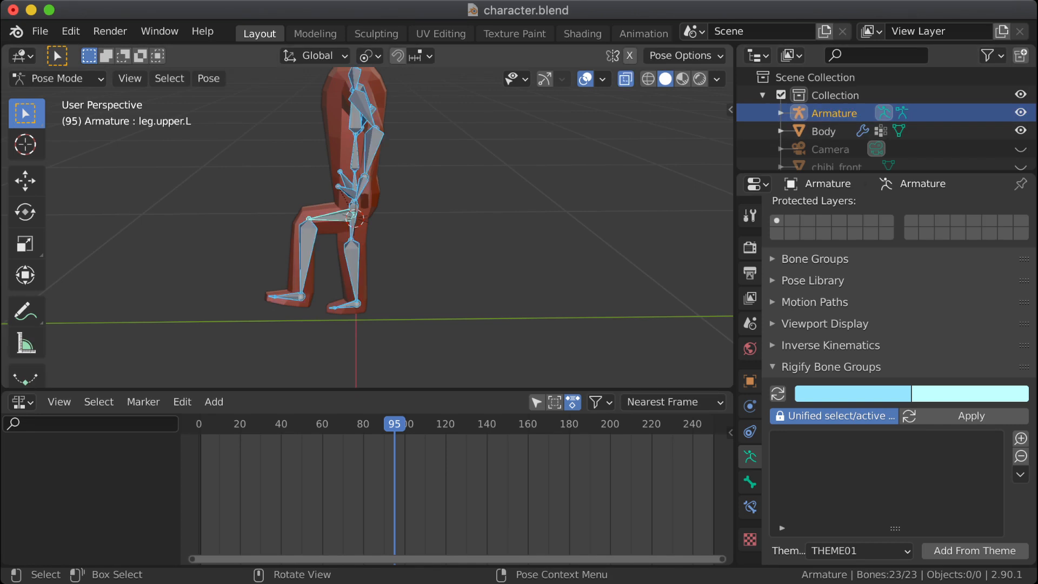
{"action": "key", "text": "alt+r"}
{"action": "key", "text": "Tab"}
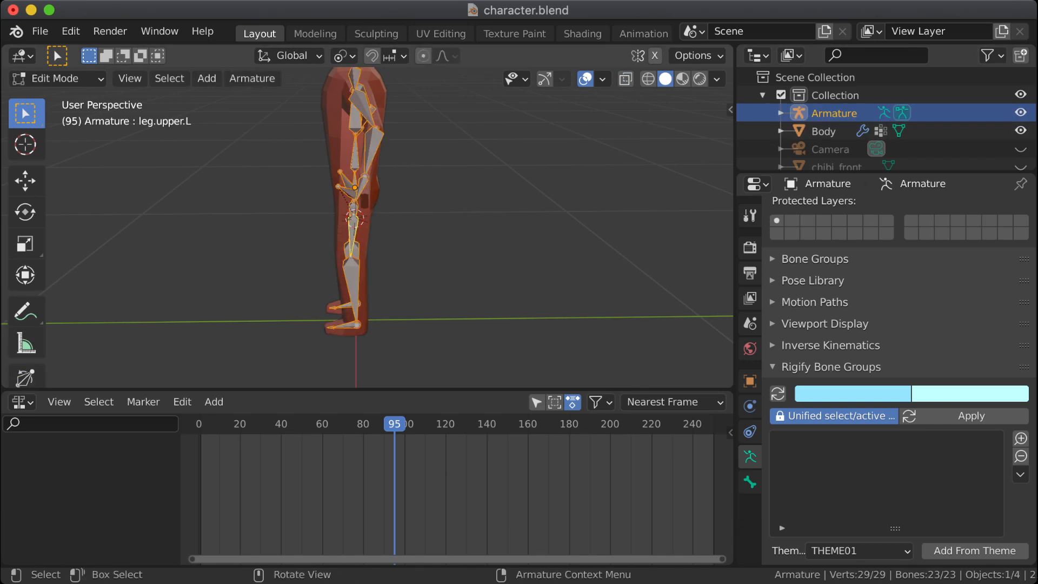
Step: Try adding a bone at the 3D cursor, undo it, and view the rig from the front
{"action": "key", "text": "shift+a"}
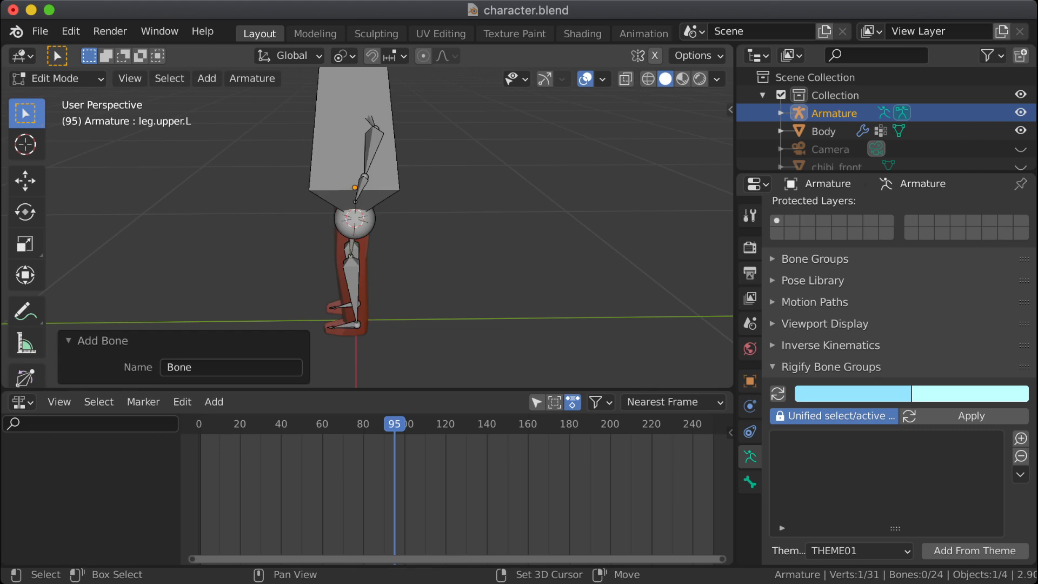
{"action": "key", "text": "ctrl+z"}
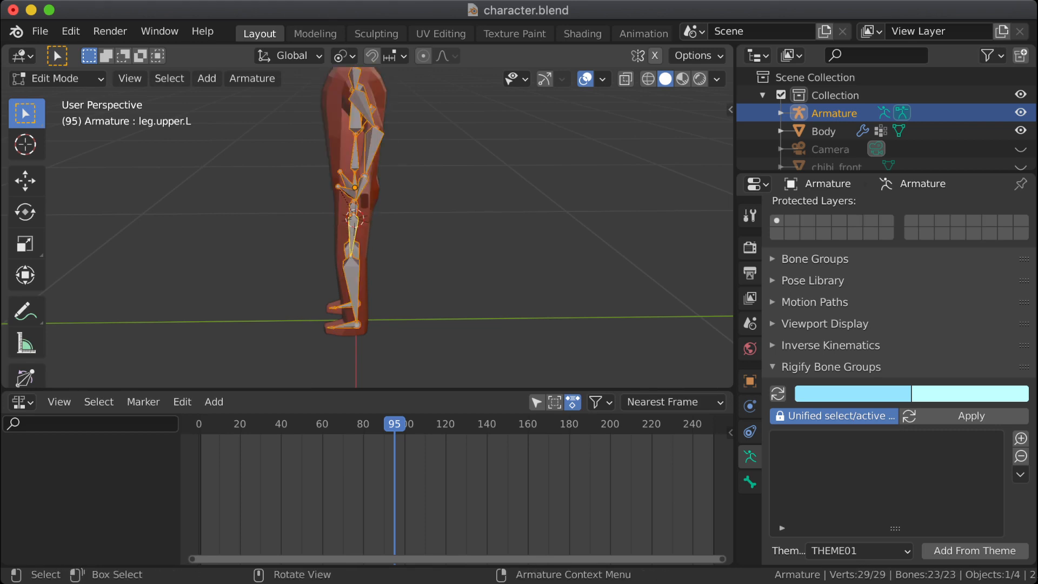
{"action": "middle_click_drag", "start_coordinate": [346, 216], "coordinate": [446, 213]}
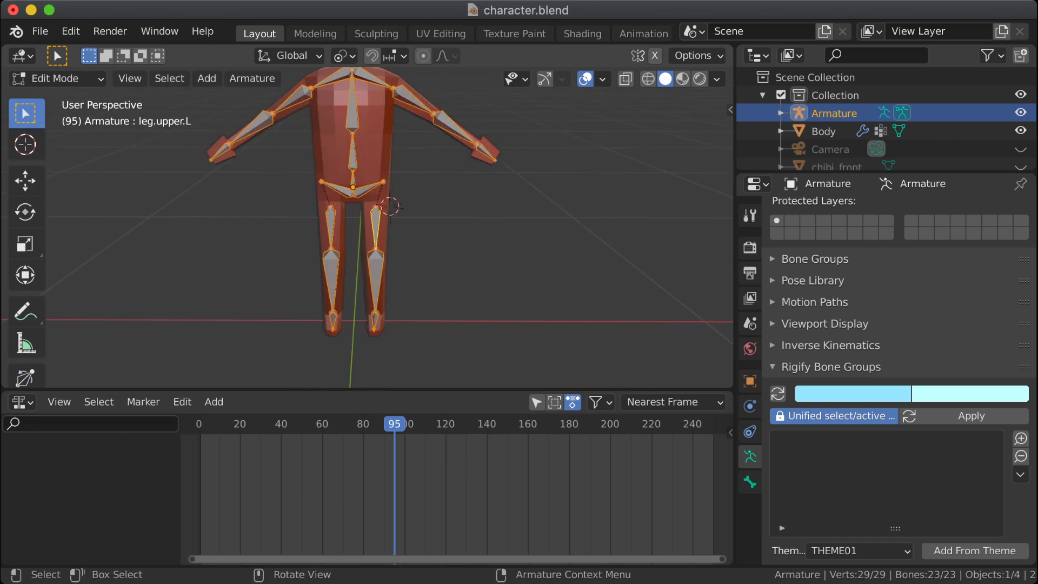
Step: Switch to Object Mode and apply Rotation & Scale to the armature
{"action": "key", "text": "Tab"}
{"action": "key", "text": "Tab"}
{"action": "left_click", "coordinate": [59, 79]}
{"action": "left_click", "coordinate": [64, 100]}
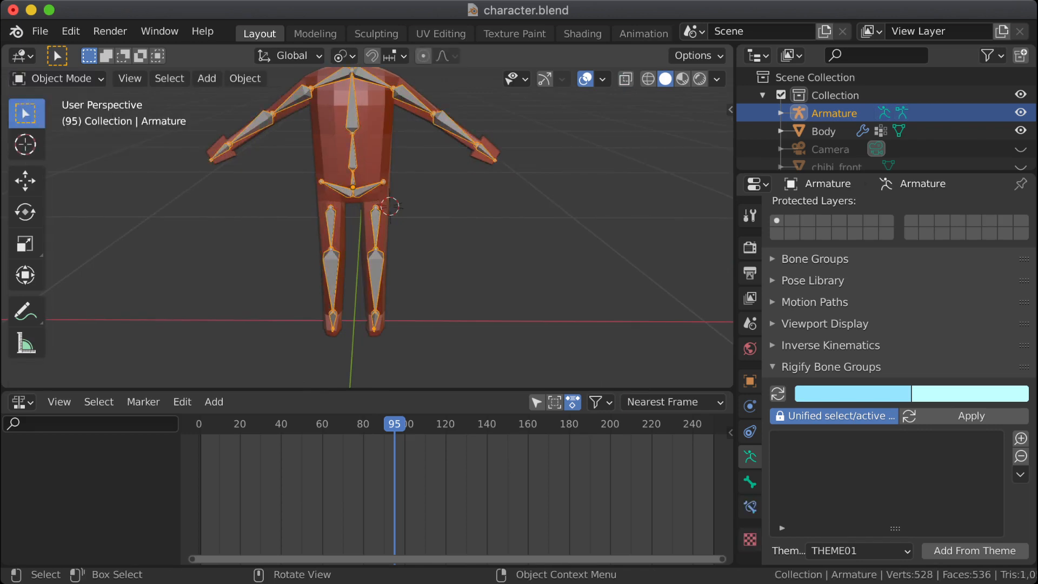
{"action": "key", "text": "shift+a"}
{"action": "key", "text": "Escape"}
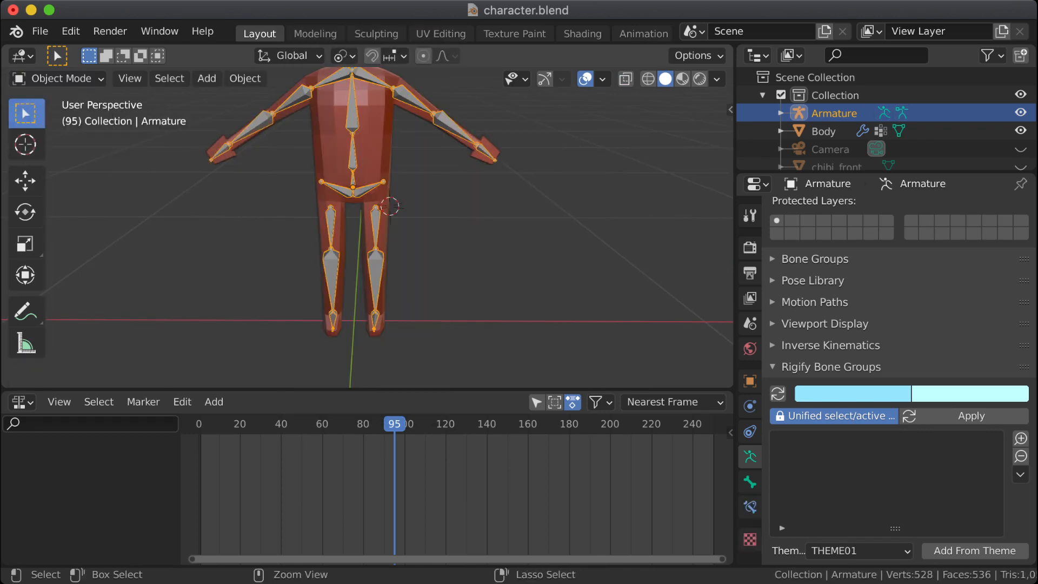
{"action": "key", "text": "ctrl+a"}
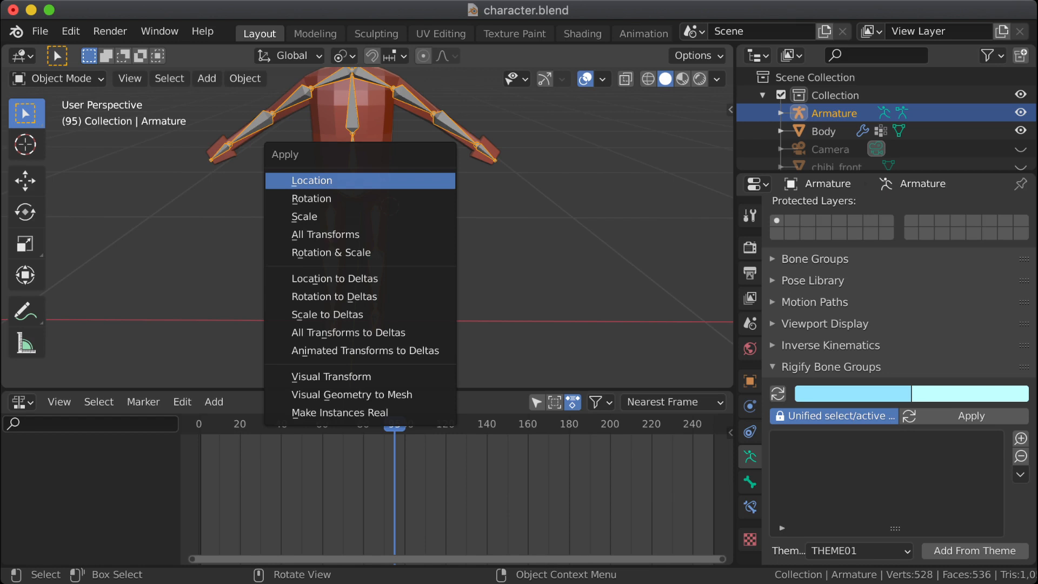
{"action": "left_click", "coordinate": [330, 253]}
Step: Select the character's body mesh instead of the armature and apply its Rotation & Scale, leaving nothing selected
{"action": "key", "text": "alt+a"}
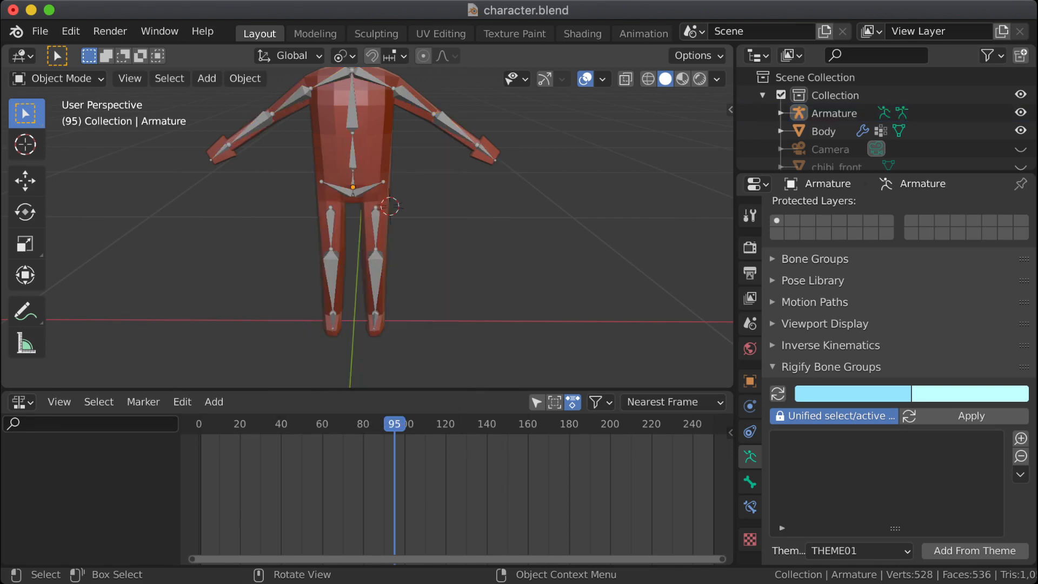
{"action": "left_click", "coordinate": [372, 157]}
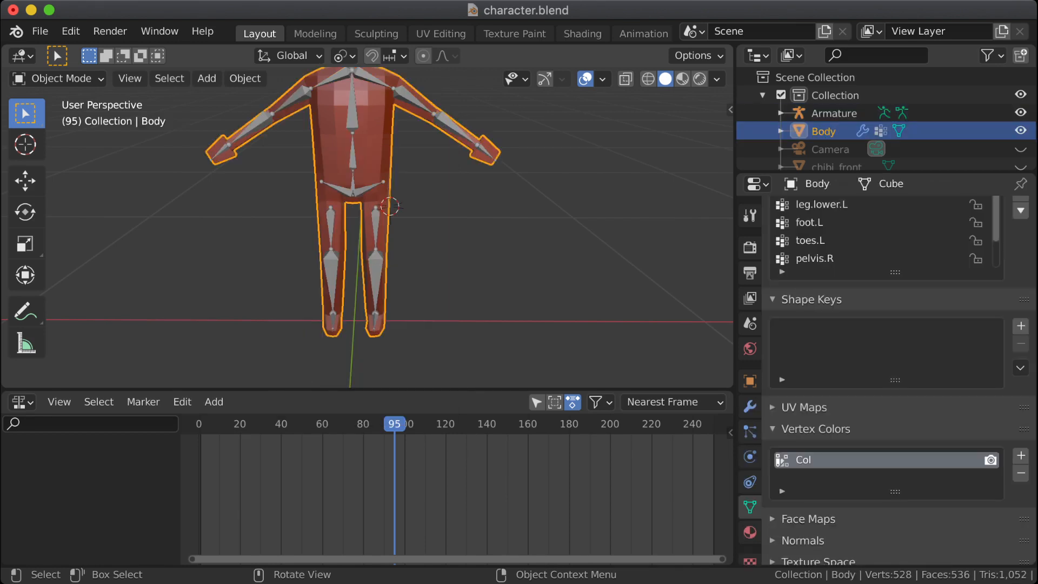
{"action": "key", "text": "ctrl+a"}
{"action": "left_click", "coordinate": [400, 153]}
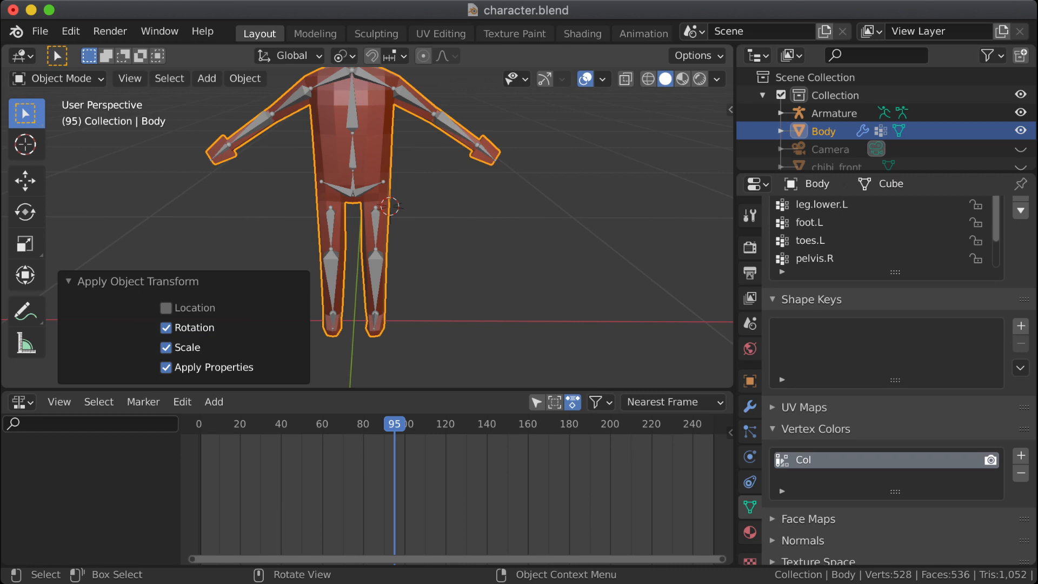
{"action": "key", "text": "alt+a"}
Step: Select the armature, put it in Pose Mode, and view the character from the side
{"action": "middle_click_drag", "start_coordinate": [400, 216], "coordinate": [233, 212]}
{"action": "left_click", "coordinate": [58, 79]}
{"action": "left_click", "coordinate": [58, 79]}
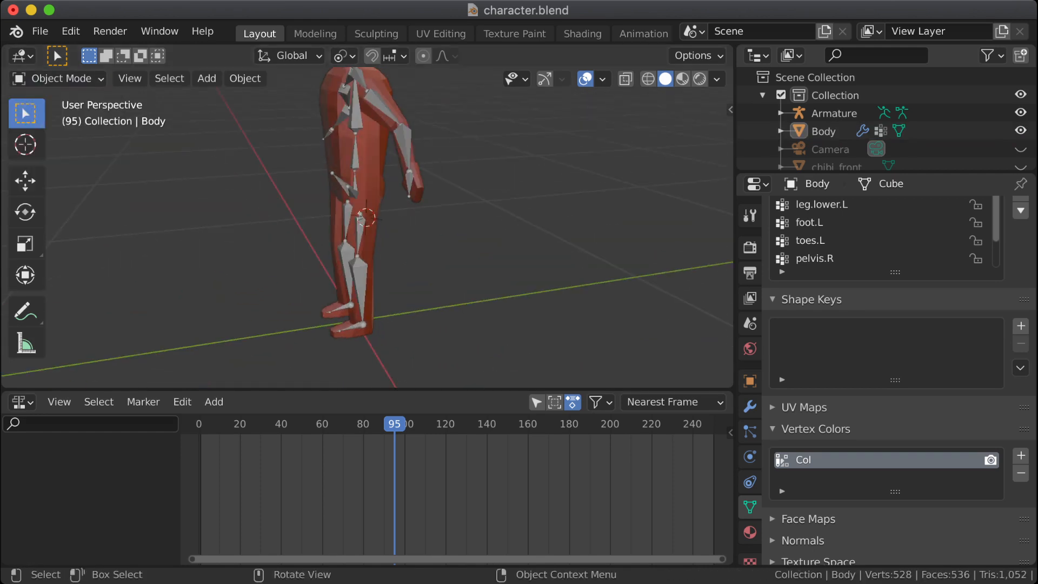
{"action": "left_click", "coordinate": [835, 114]}
{"action": "left_click", "coordinate": [58, 79]}
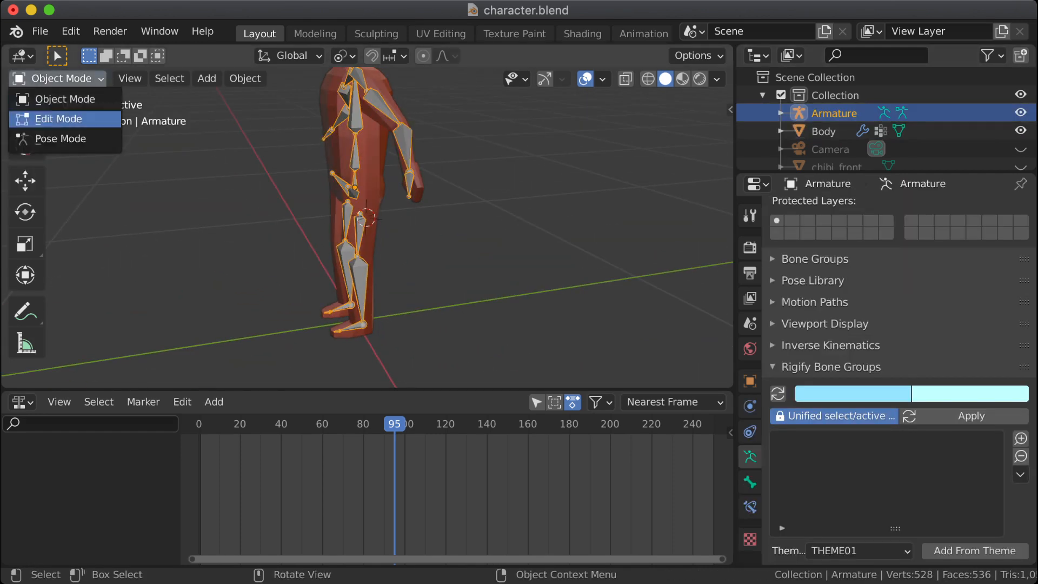
{"action": "left_click", "coordinate": [61, 139]}
{"action": "middle_click_drag", "start_coordinate": [303, 238], "coordinate": [260, 223]}
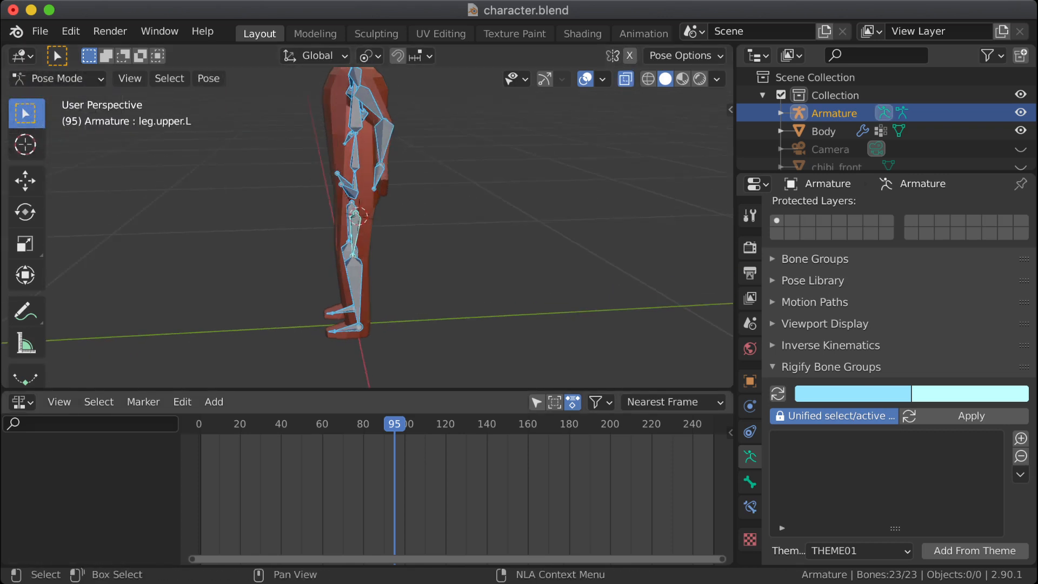
Step: Return the animation to frame 0 and widen the 3D viewport and Nonlinear Animation editor, with the whole character in view
{"action": "key", "text": "shift+Left"}
{"action": "key", "text": "Home"}
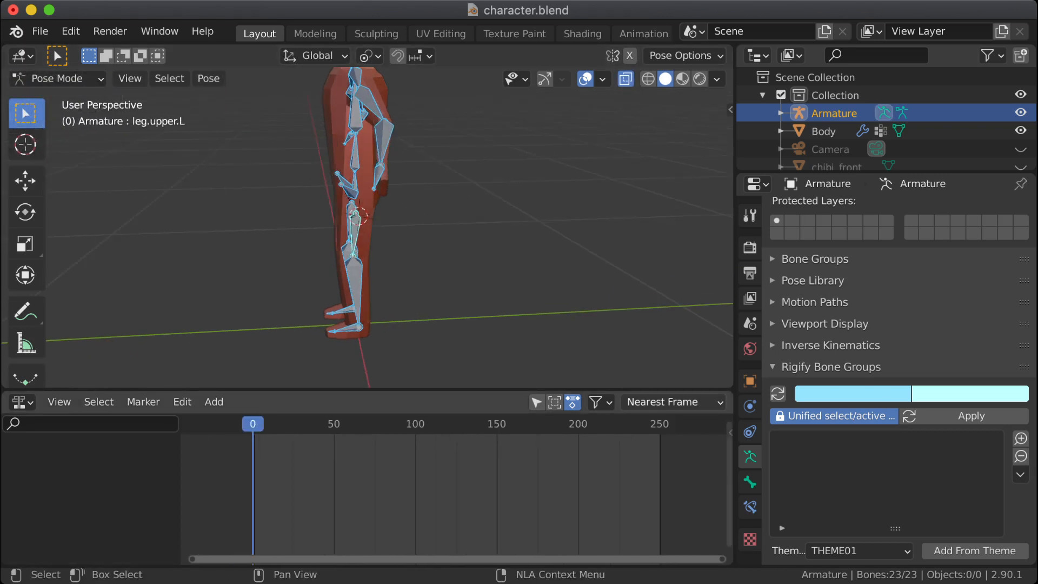
{"action": "left_click_drag", "start_coordinate": [735, 141], "coordinate": [961, 141]}
{"action": "middle_click_drag", "start_coordinate": [541, 216], "coordinate": [519, 284], "text": "shift"}
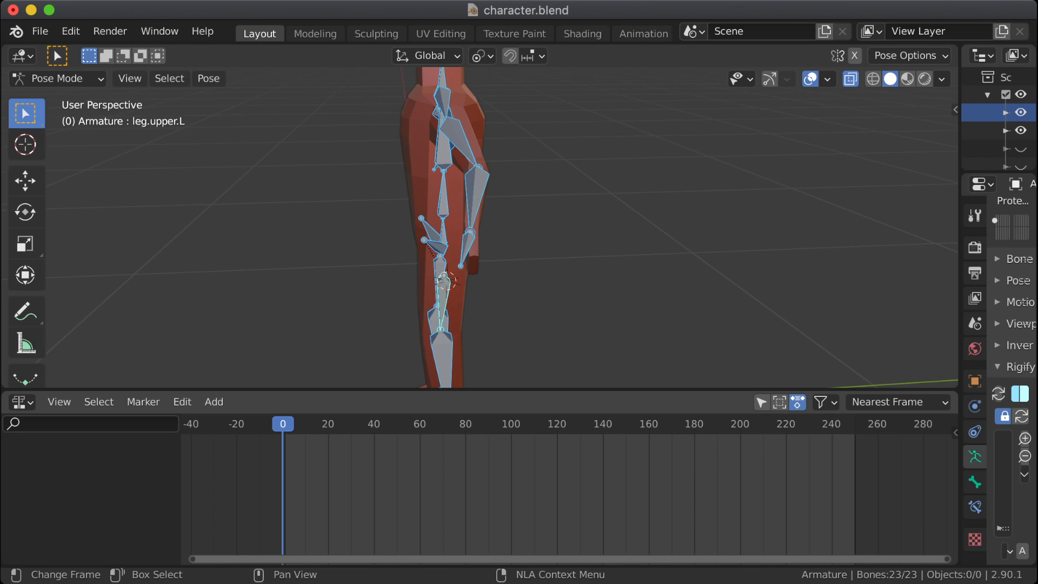
{"action": "left_click", "coordinate": [214, 402]}
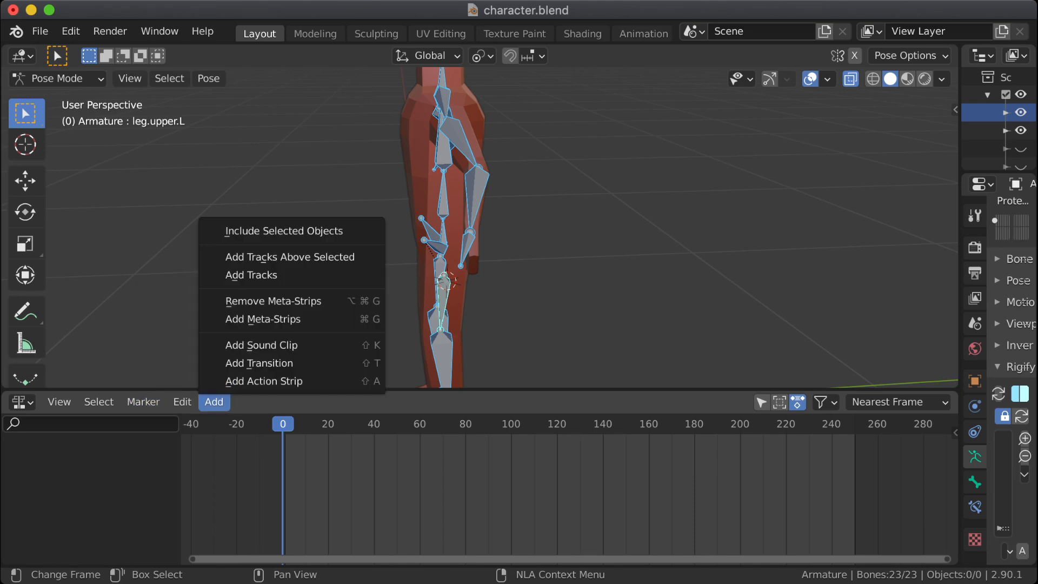
{"action": "scroll", "coordinate": [480, 229], "scroll_direction": "down", "scroll_amount": 5}
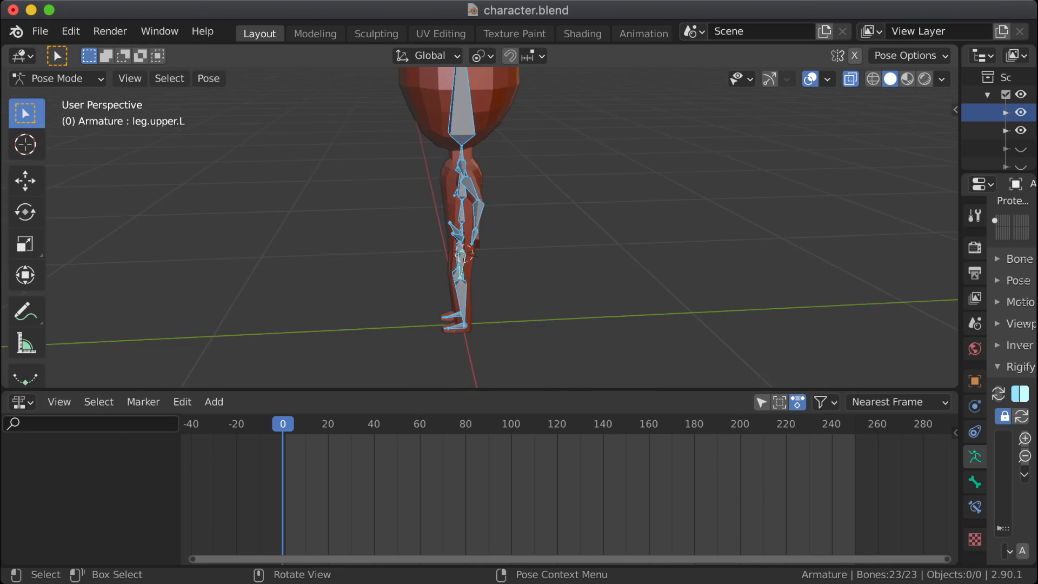
{"action": "scroll", "coordinate": [479, 228], "scroll_direction": "down", "scroll_amount": 3}
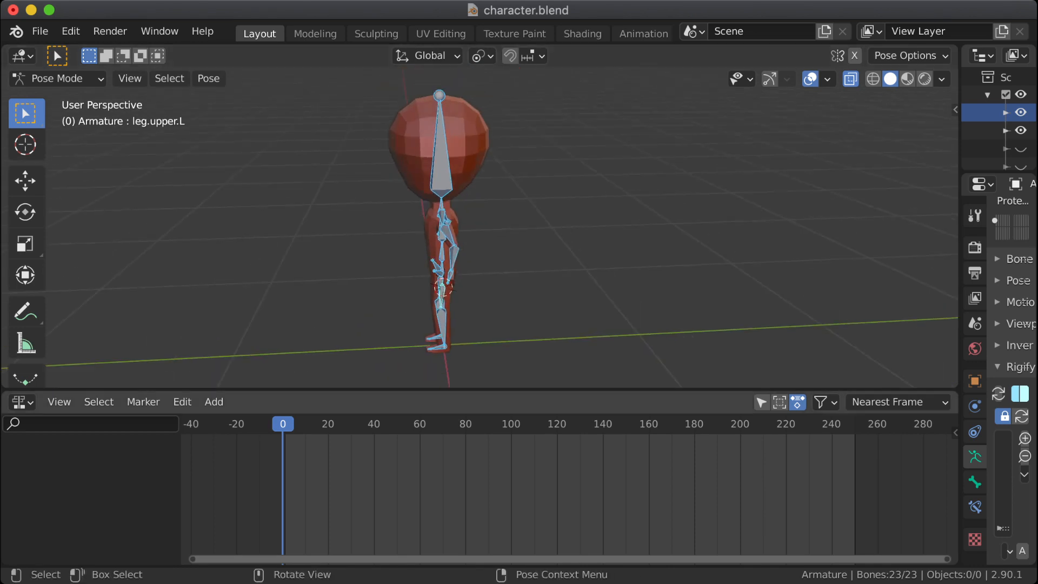
Step: Select the right foot bone (foot.R) and view the character's body and legs from an angled front view
{"action": "left_click", "coordinate": [442, 324]}
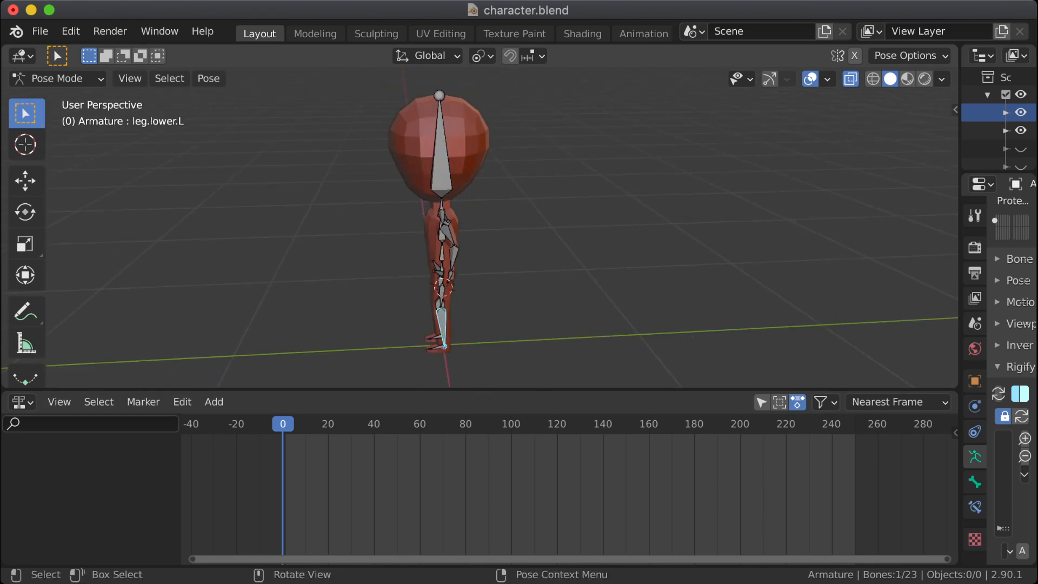
{"action": "left_click", "coordinate": [438, 347]}
{"action": "left_click", "coordinate": [434, 338]}
{"action": "middle_click_drag", "start_coordinate": [435, 338], "coordinate": [508, 254]}
{"action": "scroll", "coordinate": [526, 310], "scroll_direction": "up", "scroll_amount": 1}
{"action": "middle_click_drag", "start_coordinate": [509, 254], "coordinate": [477, 278]}
{"action": "scroll", "coordinate": [477, 278], "scroll_direction": "up", "scroll_amount": 1}
{"action": "scroll", "coordinate": [479, 227], "scroll_direction": "up", "scroll_amount": 1}
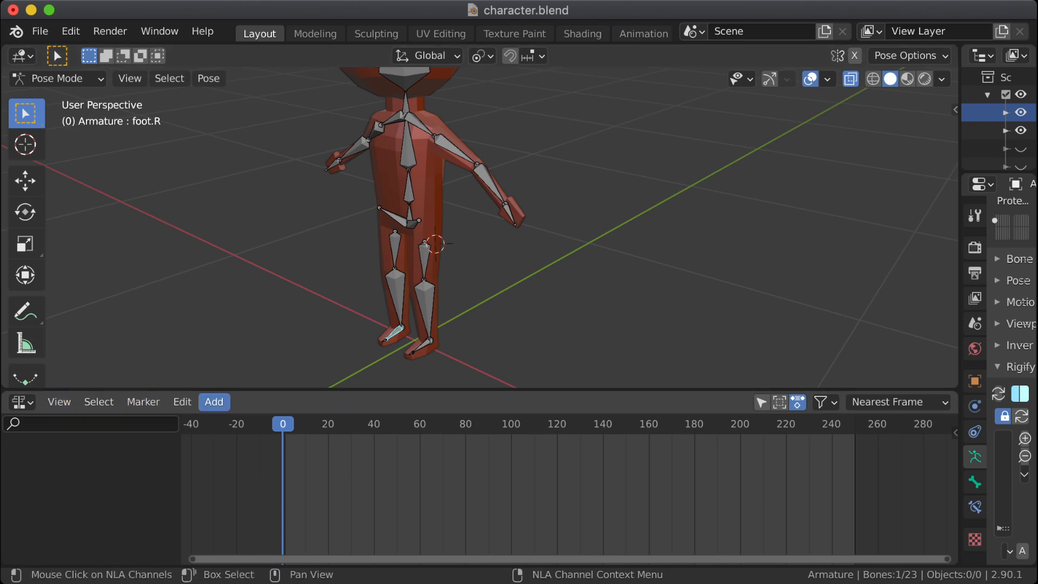
Step: Insert a Rotation keyframe for the right foot bone at frame 0, keeping the Nonlinear Animation editor open
{"action": "left_click", "coordinate": [21, 402]}
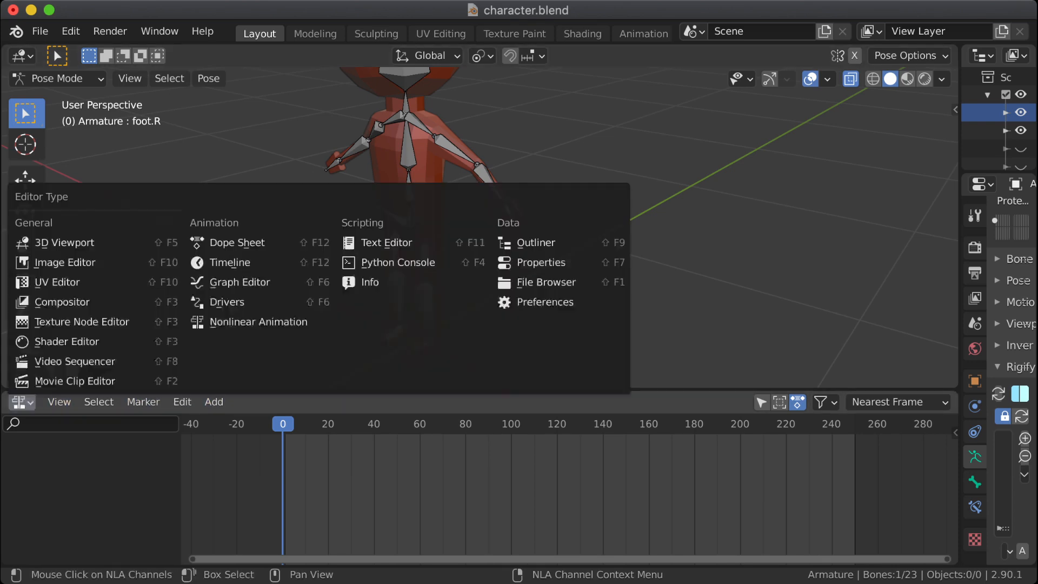
{"action": "left_click", "coordinate": [259, 321]}
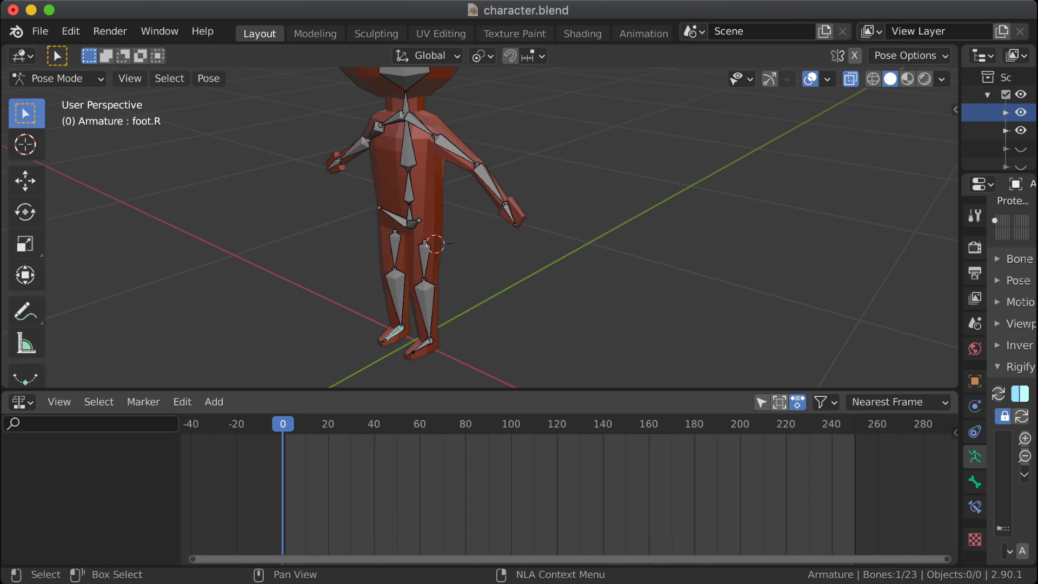
{"action": "left_click", "coordinate": [826, 402]}
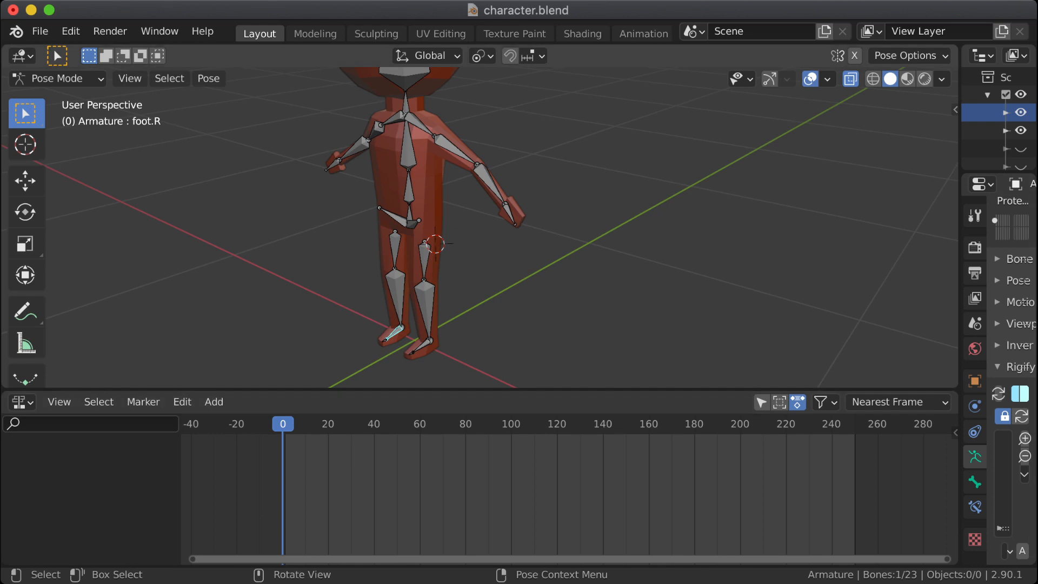
{"action": "right_click", "coordinate": [379, 327]}
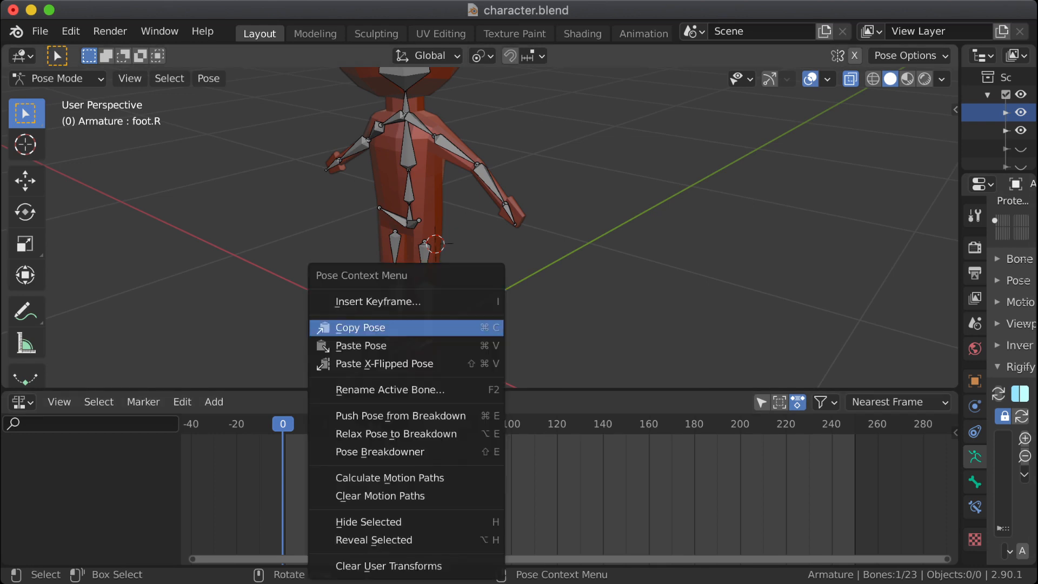
{"action": "left_click", "coordinate": [378, 302]}
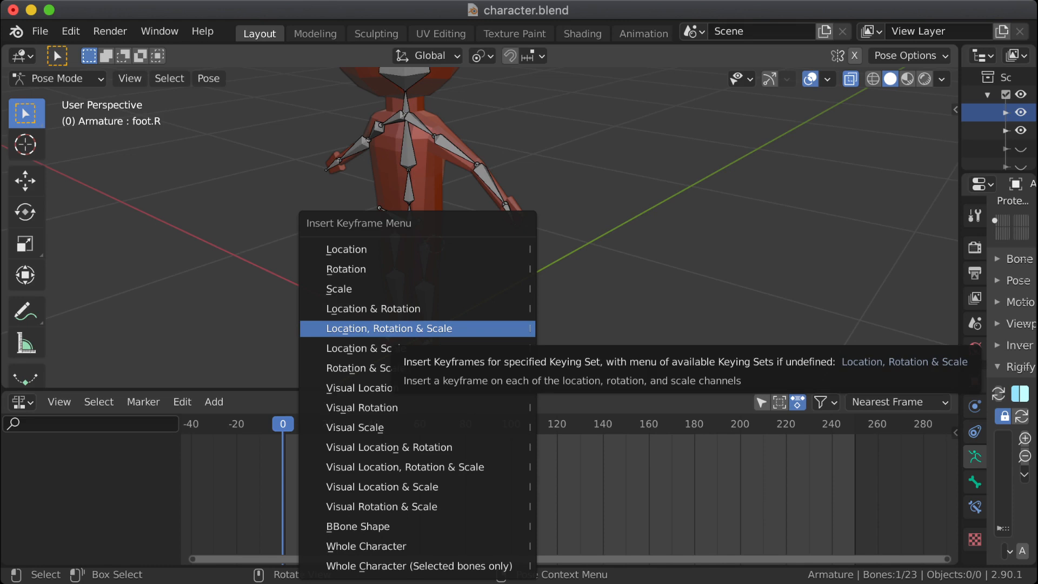
{"action": "left_click", "coordinate": [346, 269]}
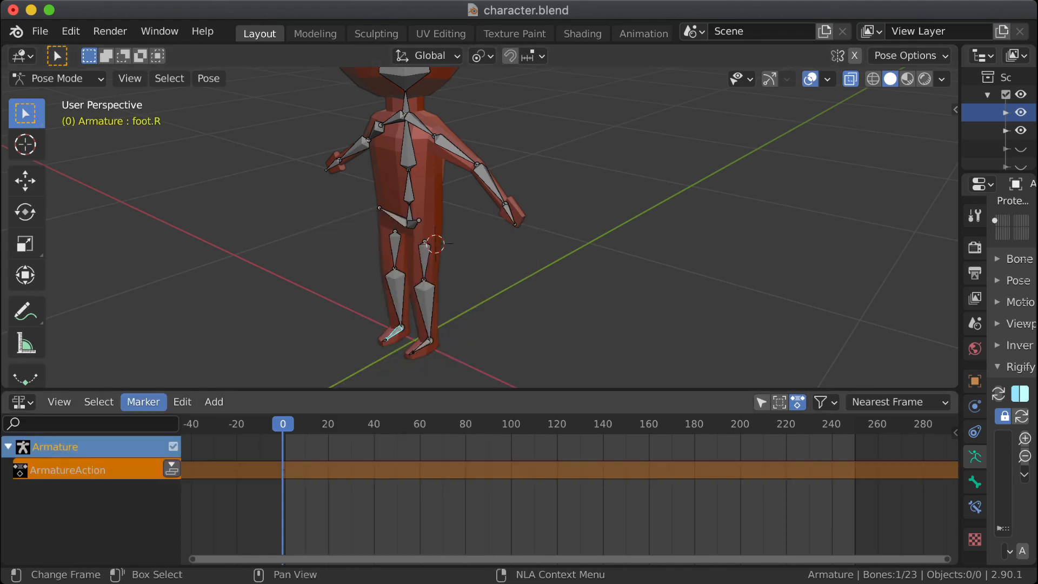
{"action": "left_click", "coordinate": [213, 402]}
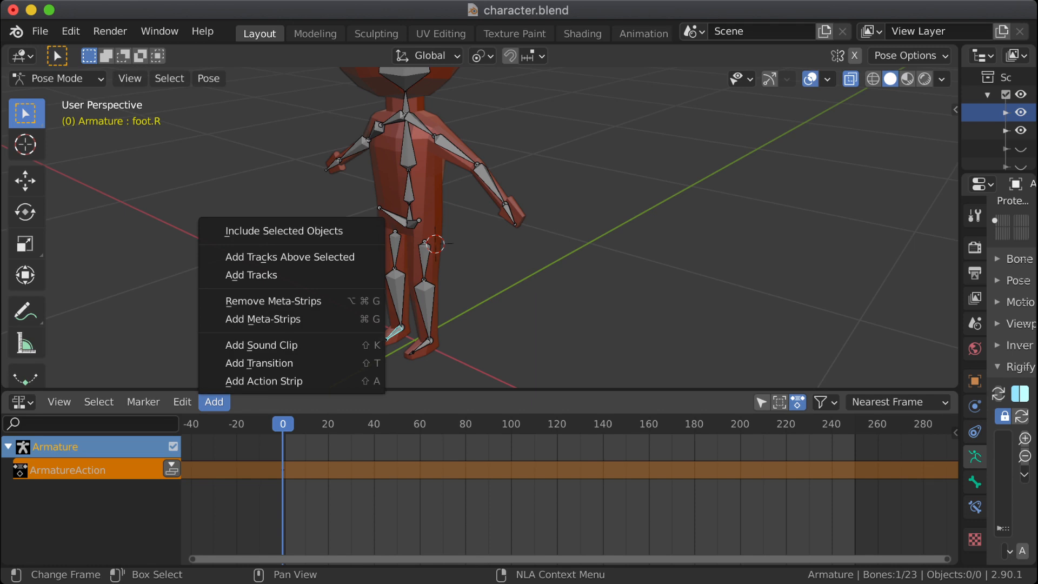
{"action": "left_click", "coordinate": [98, 401]}
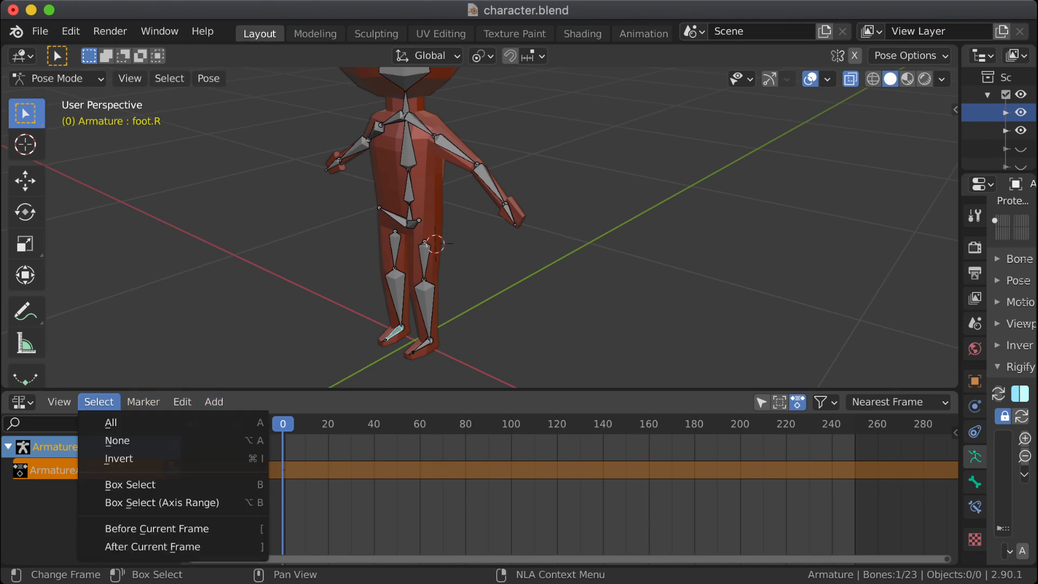
{"action": "mouse_move", "coordinate": [59, 402]}
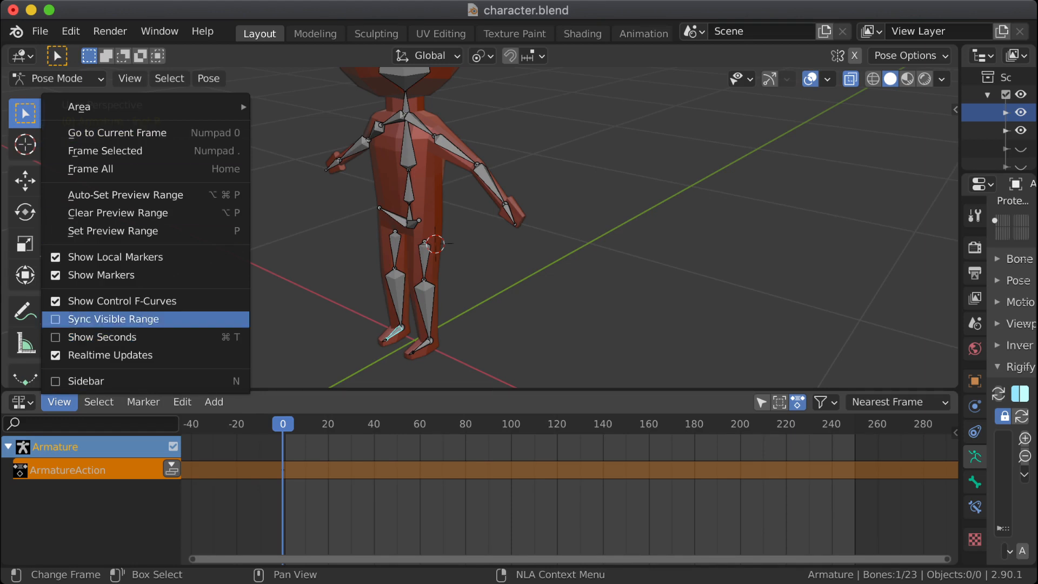
{"action": "left_click", "coordinate": [98, 402]}
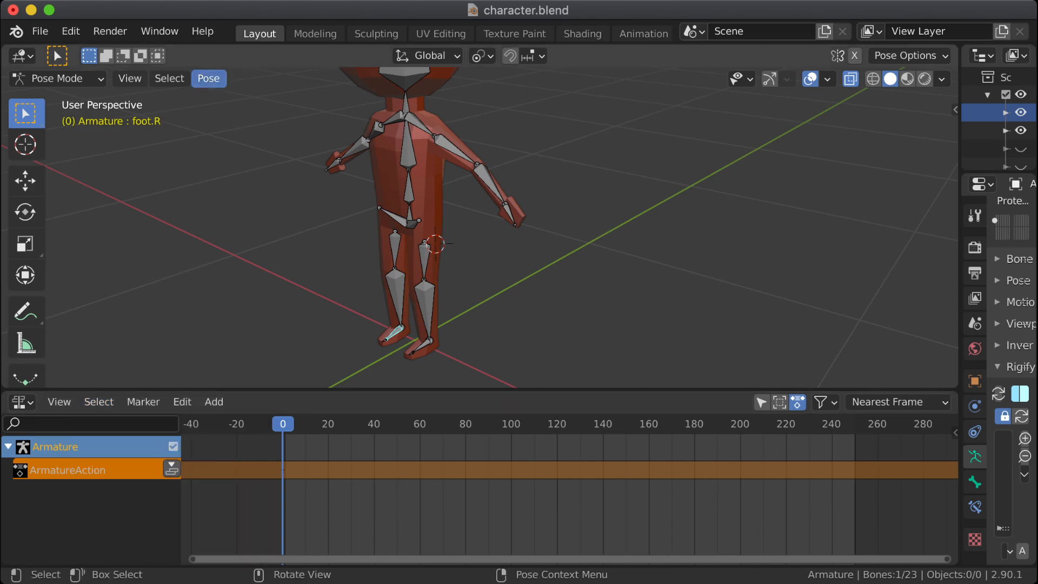
{"action": "left_click", "coordinate": [208, 78]}
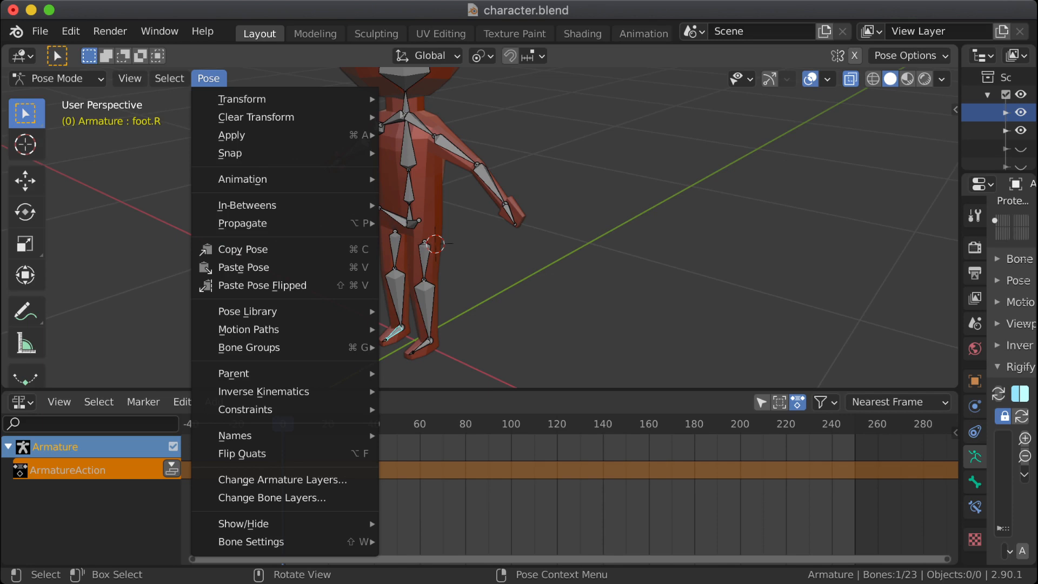
{"action": "left_click", "coordinate": [209, 78]}
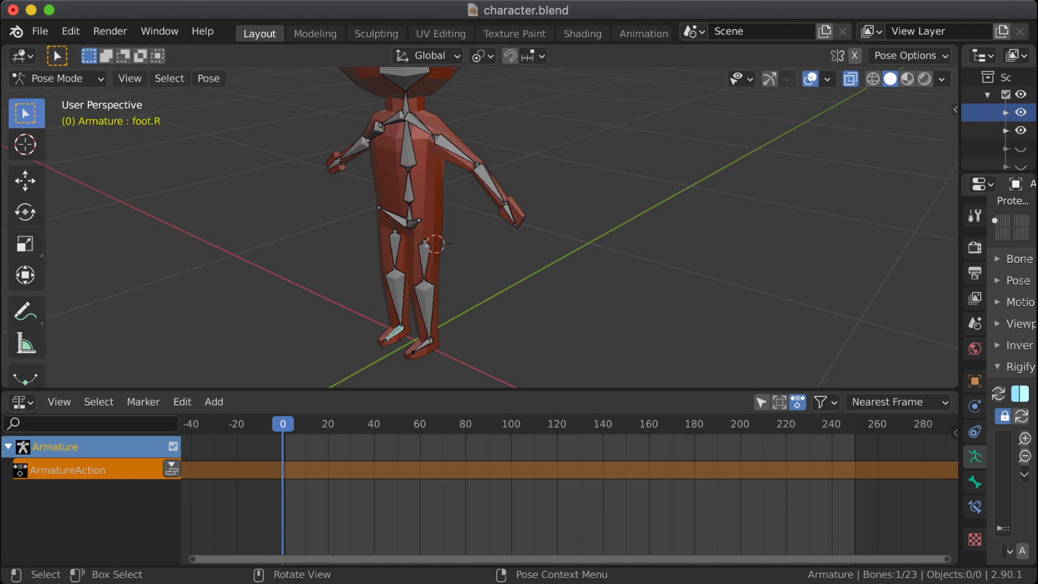
Step: Widen the properties editor and examine the armature's Pose Library and Inverse Kinematics settings, including the IK Solver options
{"action": "left_click_drag", "start_coordinate": [960, 243], "coordinate": [669, 243]}
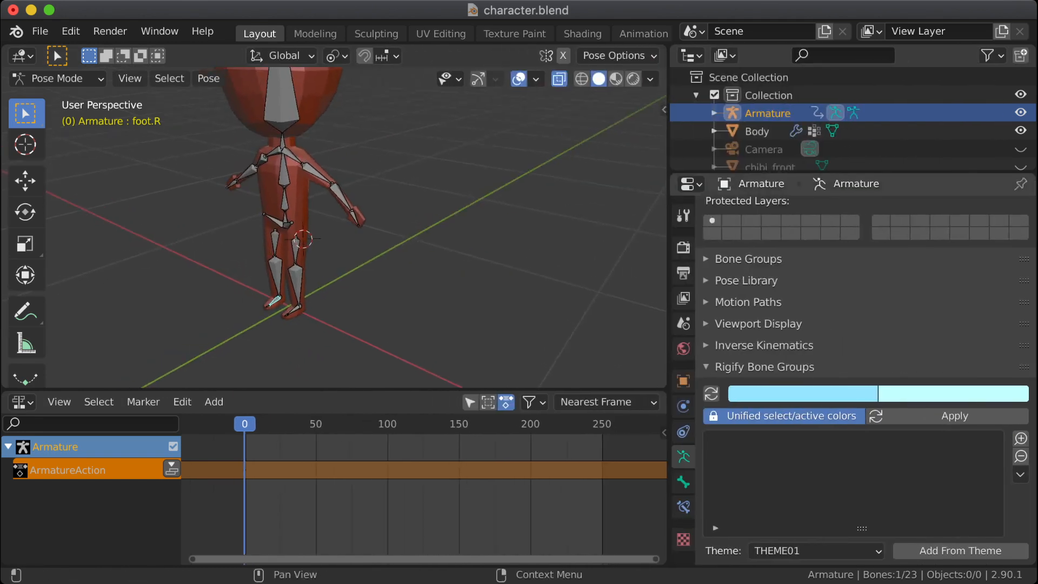
{"action": "scroll", "coordinate": [865, 378], "scroll_direction": "down", "scroll_amount": 3}
{"action": "scroll", "coordinate": [865, 379], "scroll_direction": "up", "scroll_amount": 5}
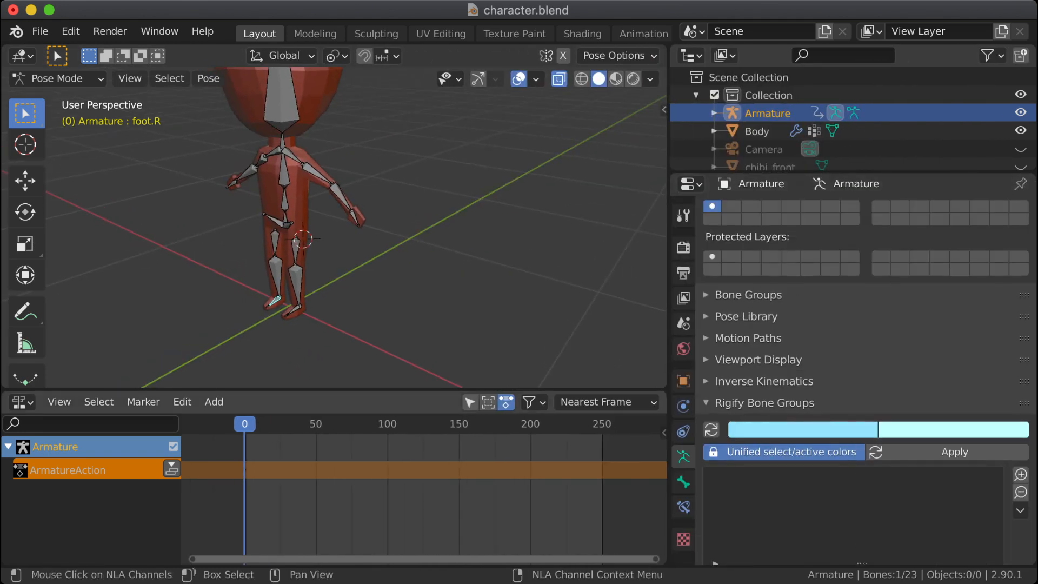
{"action": "left_click", "coordinate": [746, 317]}
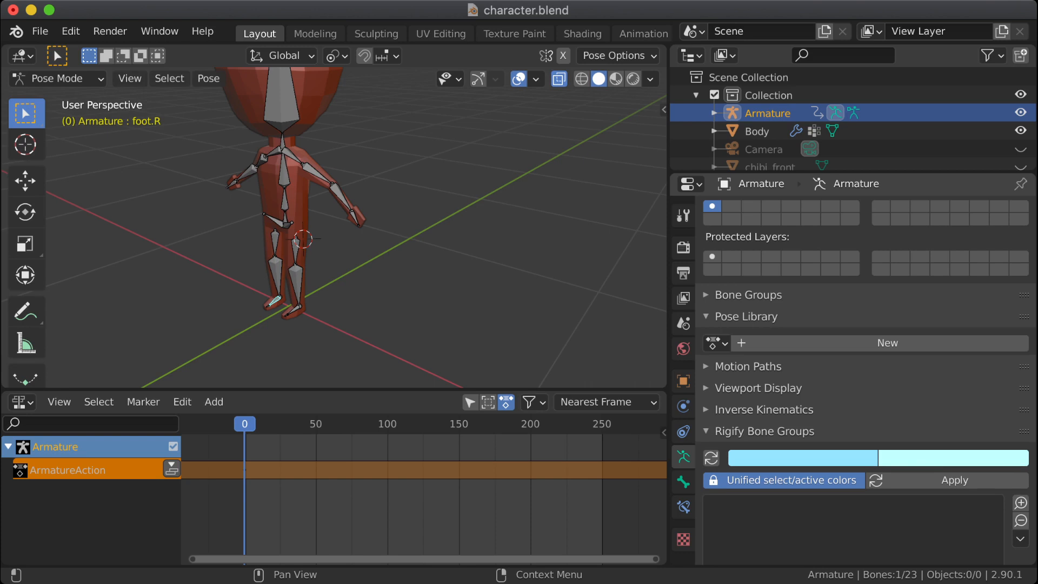
{"action": "scroll", "coordinate": [865, 378], "scroll_direction": "down", "scroll_amount": 5}
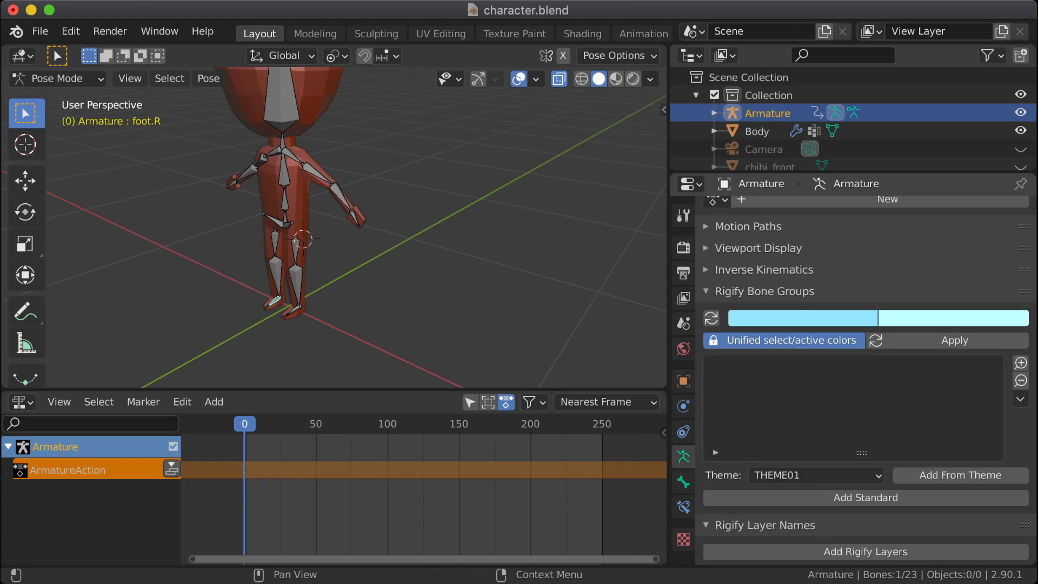
{"action": "left_click", "coordinate": [764, 269]}
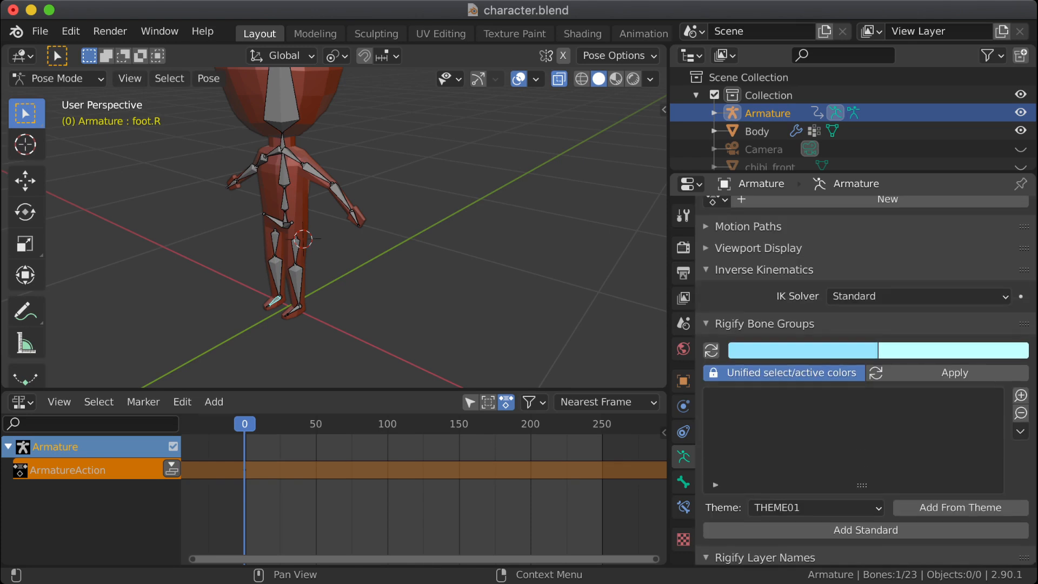
{"action": "left_click", "coordinate": [913, 296]}
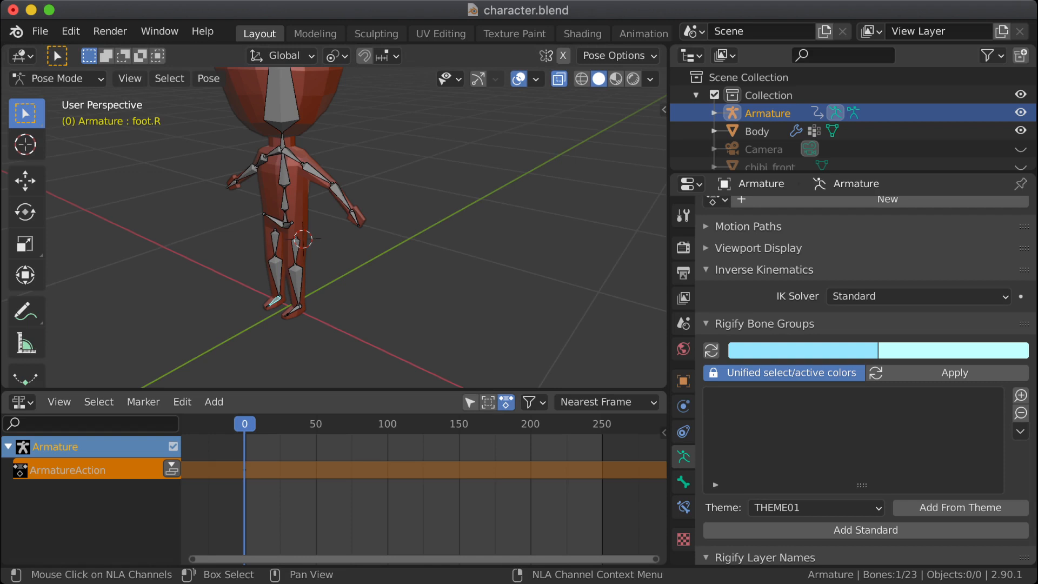
Step: Push the armature's action down into an NLA track and run Remove Empty Animation Data
{"action": "left_click", "coordinate": [171, 469]}
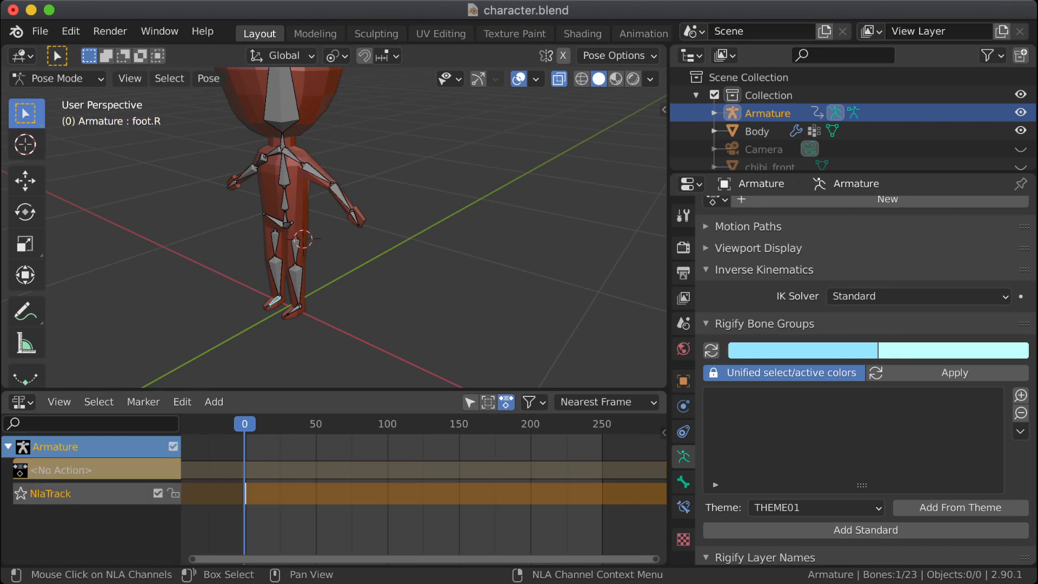
{"action": "right_click", "coordinate": [92, 493]}
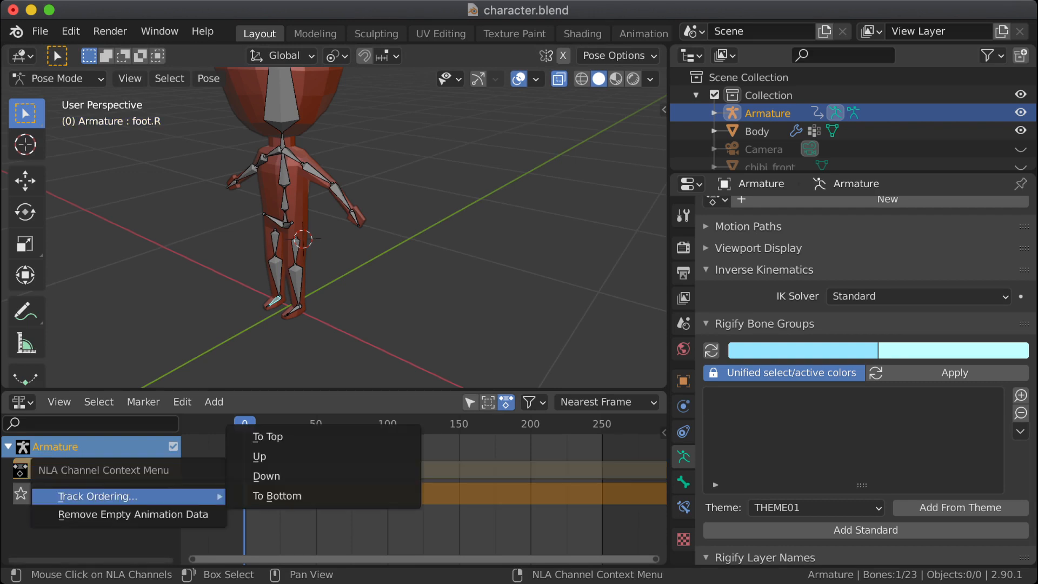
{"action": "left_click", "coordinate": [133, 514]}
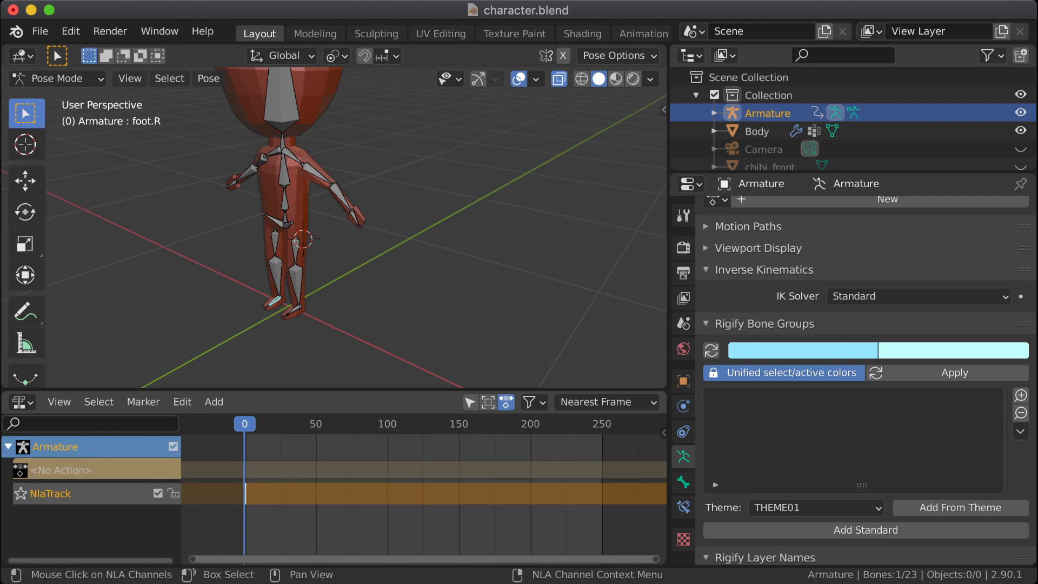
Step: Switch the animation editor to the Dope Sheet in Action Editor mode
{"action": "left_click", "coordinate": [21, 402]}
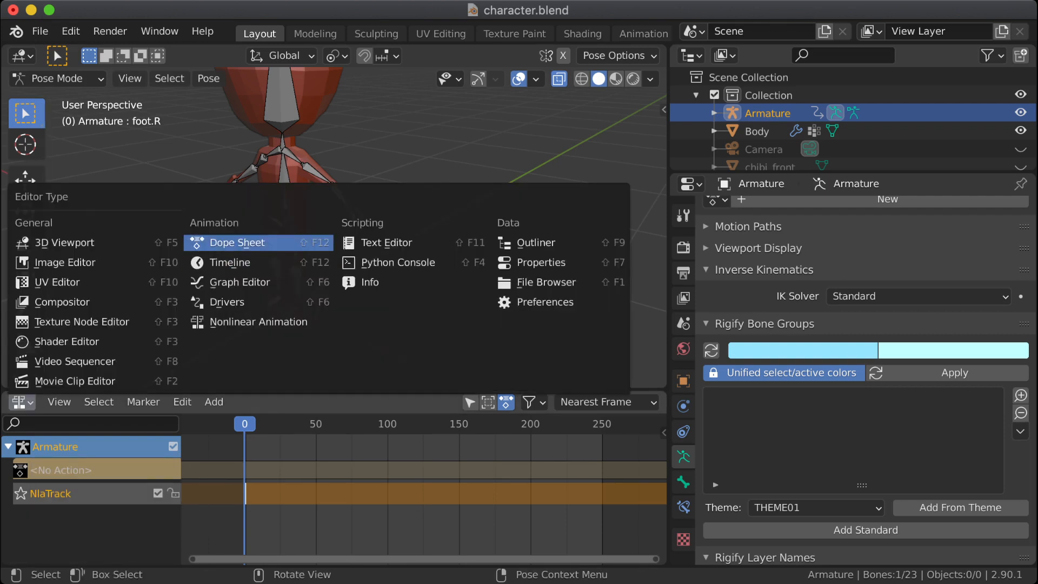
{"action": "left_click", "coordinate": [233, 242]}
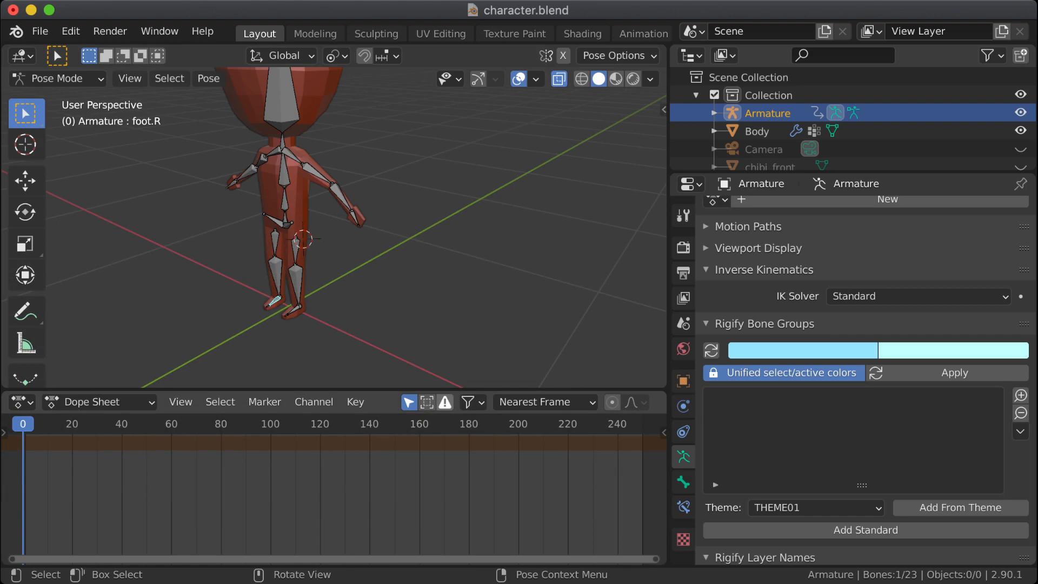
{"action": "left_click", "coordinate": [100, 402]}
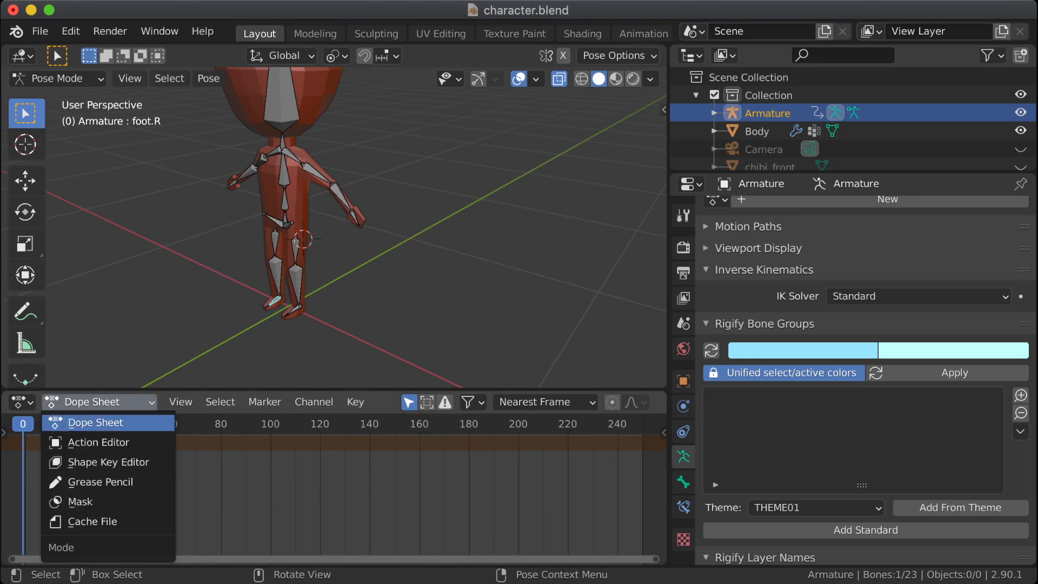
{"action": "left_click", "coordinate": [98, 442]}
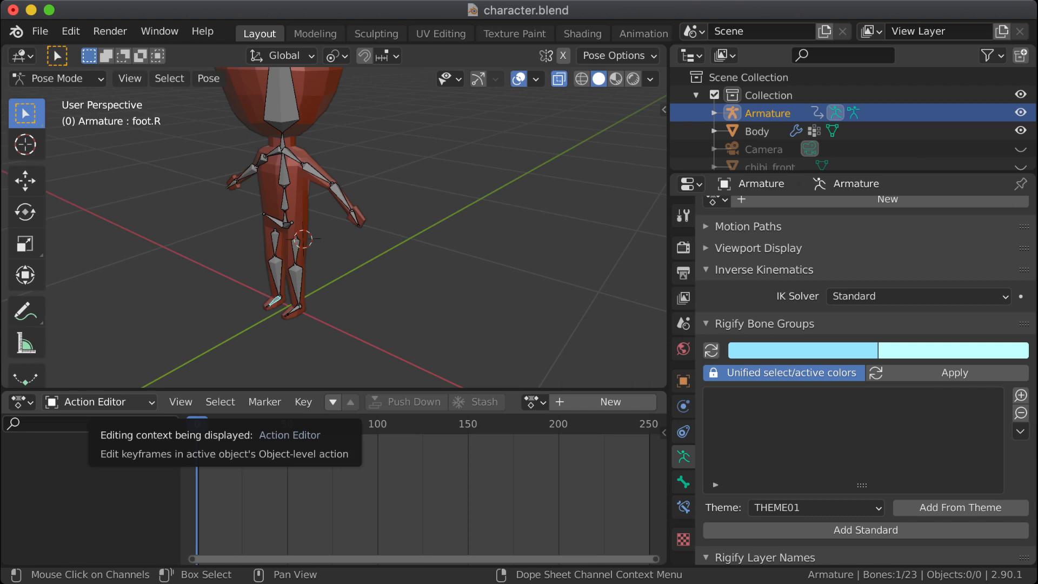
Step: Return to the Nonlinear Animation editor and undo the armature's NLA track together with its keyframed animation data
{"action": "left_click", "coordinate": [22, 402]}
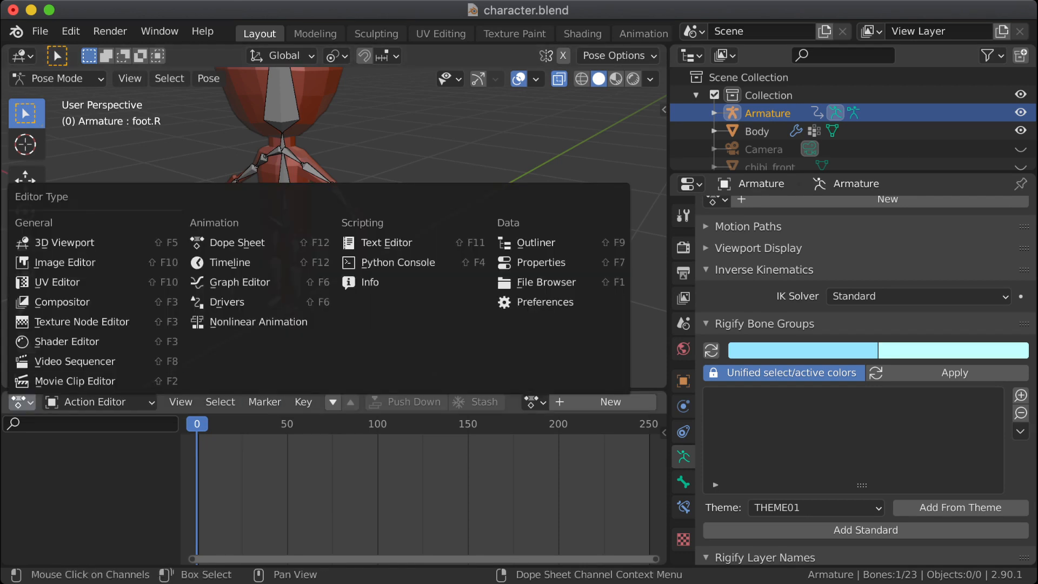
{"action": "left_click", "coordinate": [258, 322]}
{"action": "right_click", "coordinate": [81, 448]}
{"action": "mouse_move", "coordinate": [108, 447]}
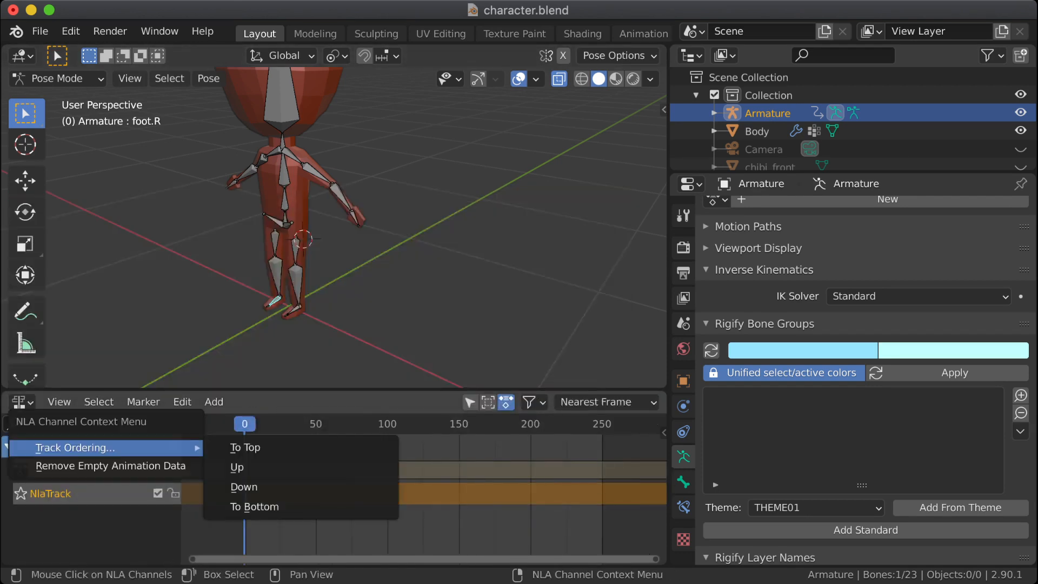
{"action": "right_click", "coordinate": [161, 495]}
{"action": "mouse_move", "coordinate": [160, 495]}
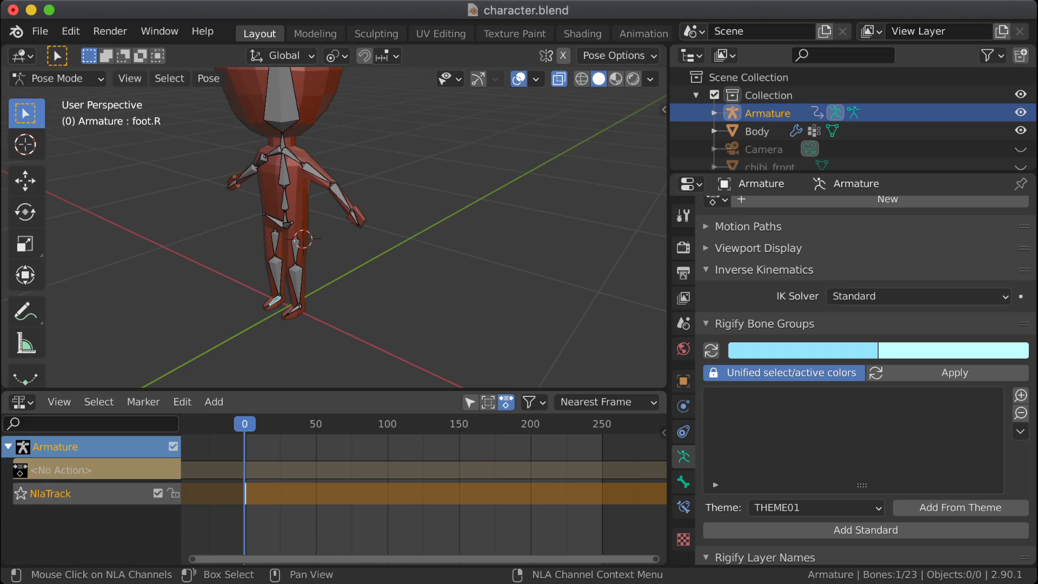
{"action": "right_click", "coordinate": [108, 466]}
{"action": "right_click", "coordinate": [108, 440]}
{"action": "mouse_move", "coordinate": [108, 422]}
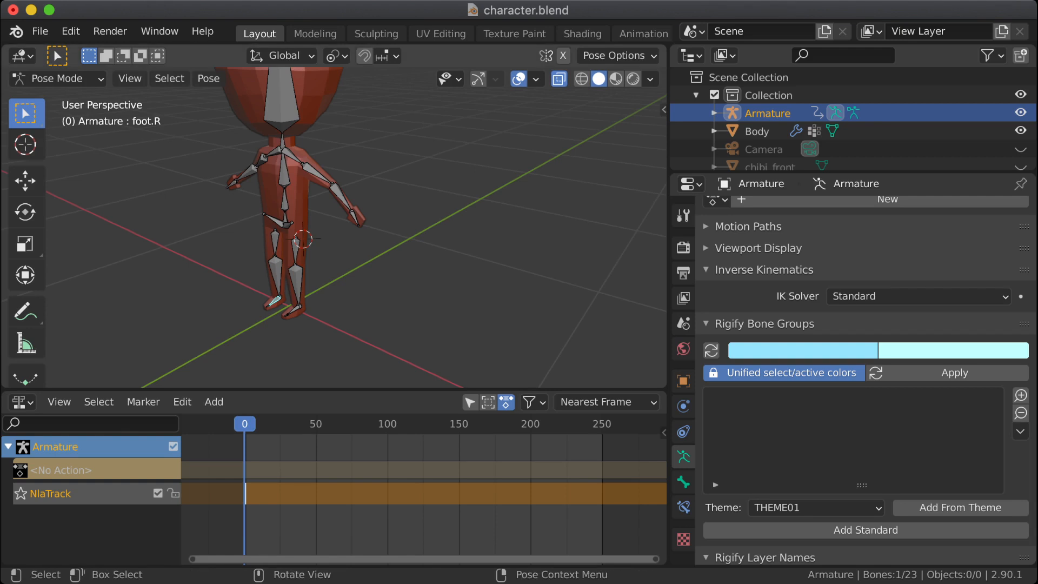
{"action": "key", "text": "super+z"}
{"action": "key", "text": "super+z"}
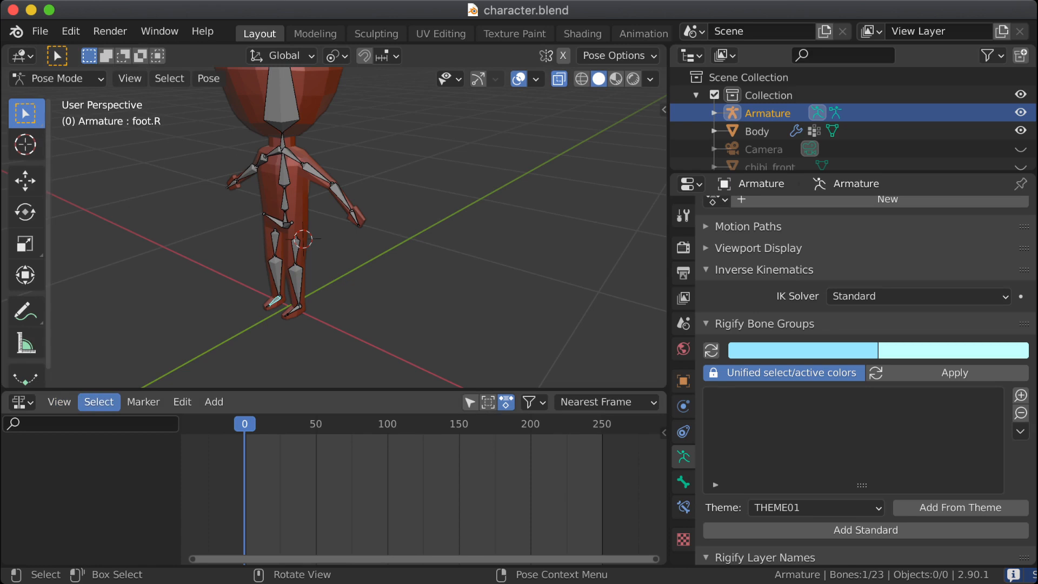
Step: Replace the Nonlinear Animation editor with the Dope Sheet, using its Action Editor mode
{"action": "left_click", "coordinate": [22, 402]}
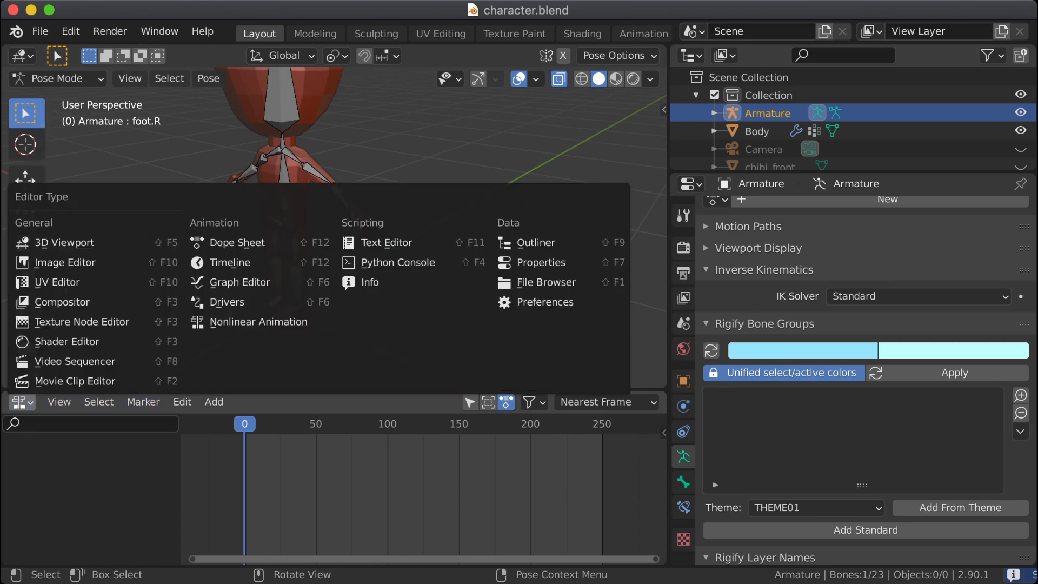
{"action": "left_click", "coordinate": [213, 306]}
{"action": "left_click", "coordinate": [69, 402]}
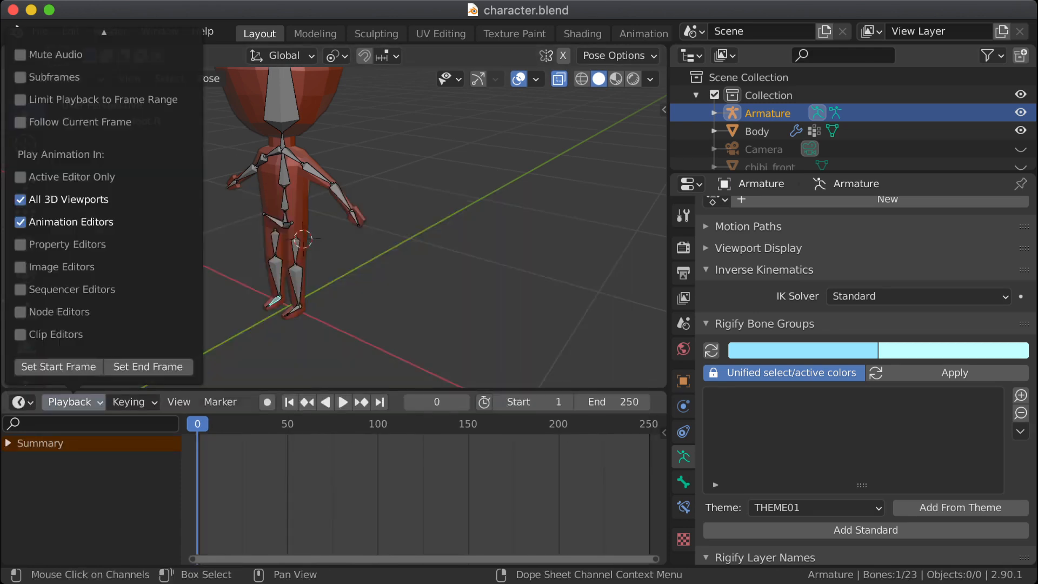
{"action": "left_click", "coordinate": [23, 402]}
{"action": "left_click", "coordinate": [22, 403]}
{"action": "left_click", "coordinate": [22, 402]}
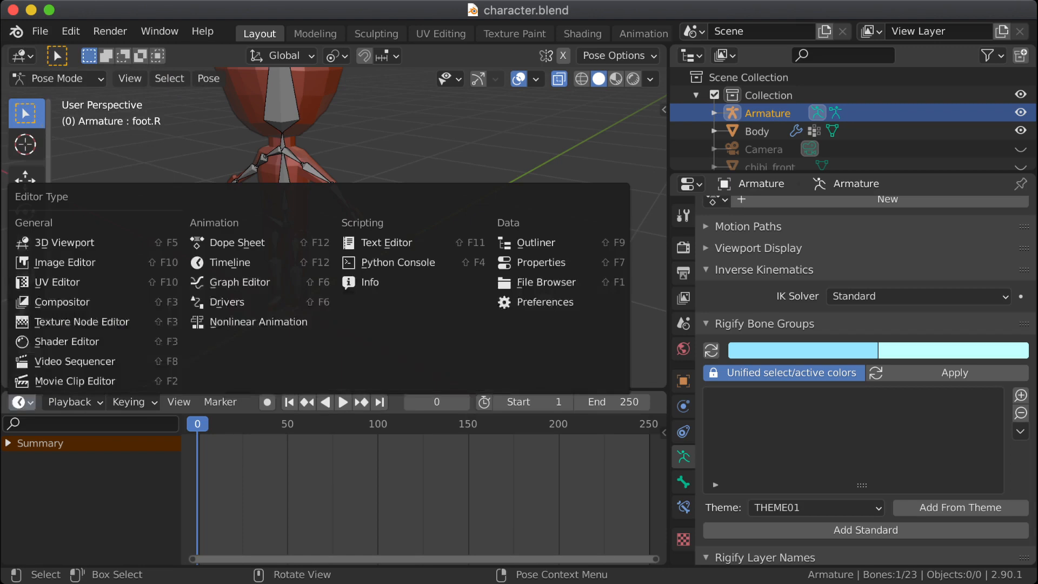
{"action": "left_click", "coordinate": [232, 242]}
{"action": "left_click", "coordinate": [95, 402]}
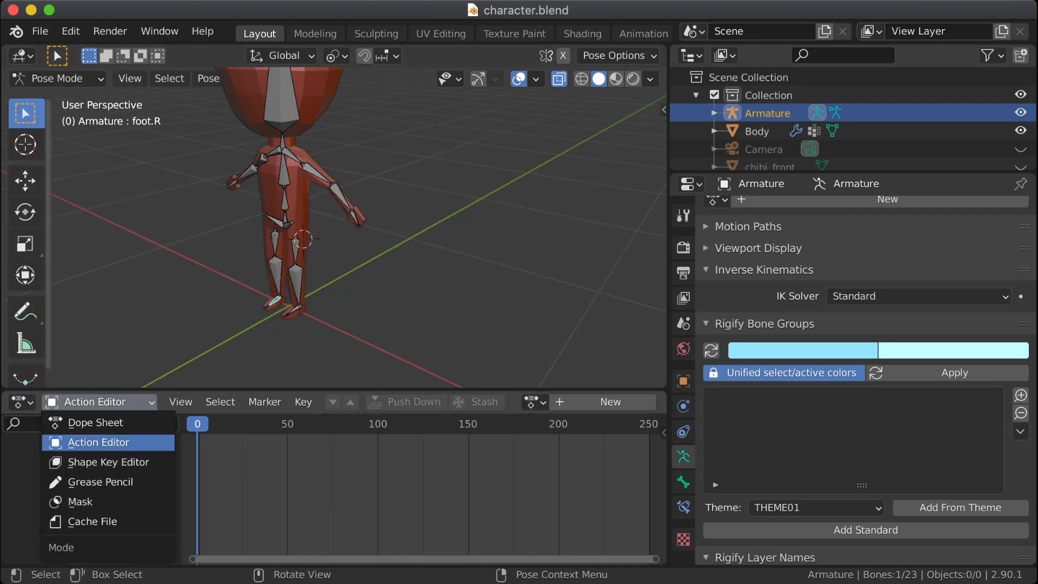
{"action": "left_click", "coordinate": [98, 442]}
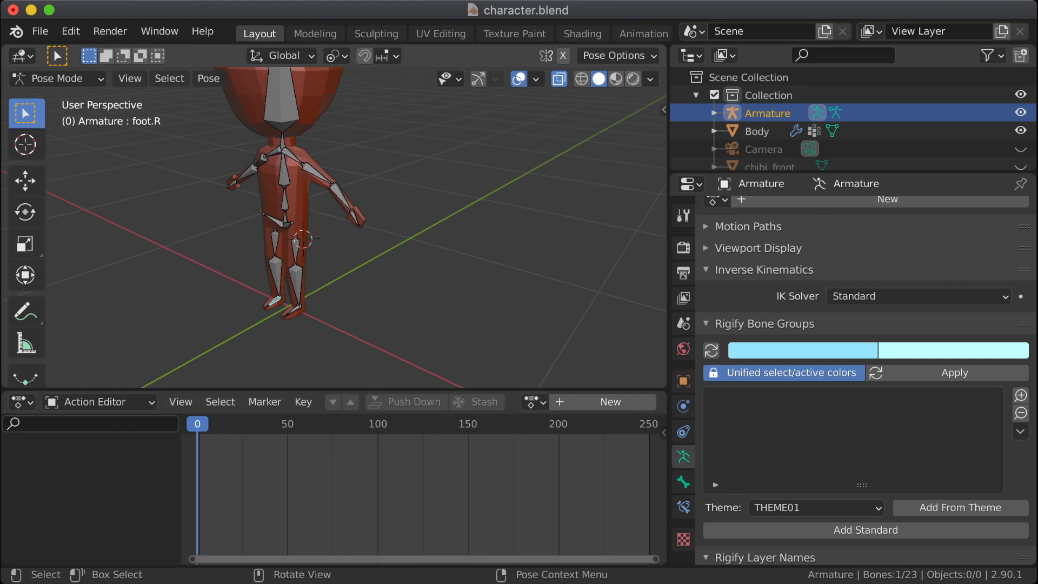
Step: Insert a Rotation keyframe for the right foot bone (foot.R) at frame 0
{"action": "key", "text": "i"}
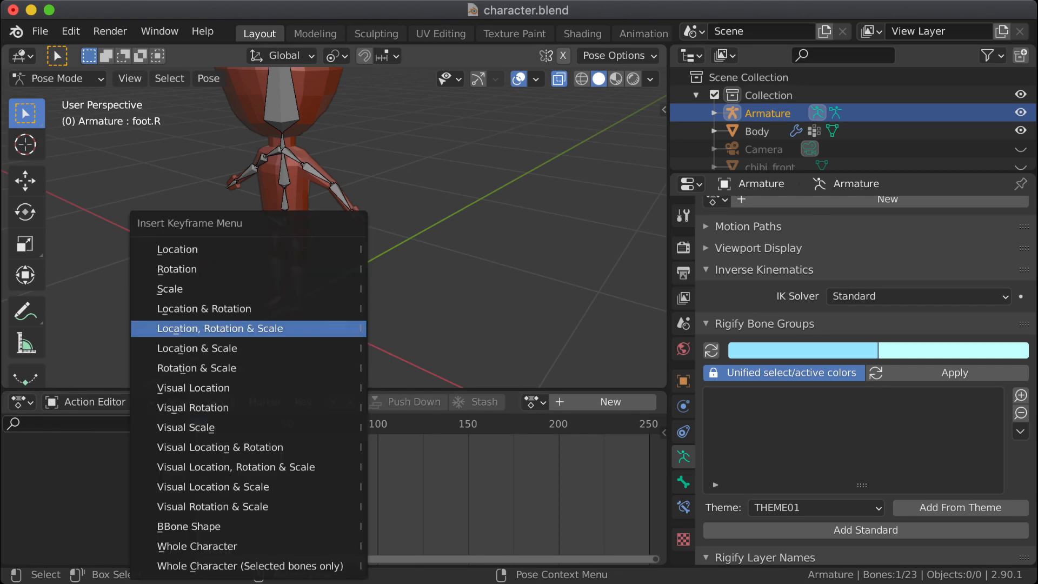
{"action": "key", "text": "Up"}
{"action": "key", "text": "Up"}
{"action": "key", "text": "Up"}
{"action": "key", "text": "Return"}
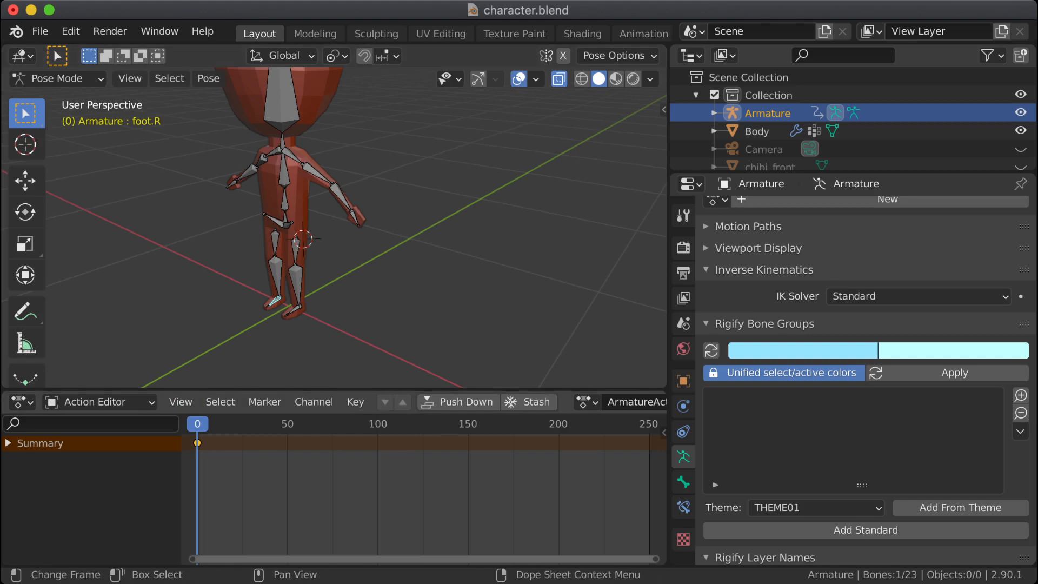
Step: Widen the 3D viewport, select the right toes bone (toes.R) and insert a keyframe for it at frame 0
{"action": "left_click_drag", "start_coordinate": [669, 281], "coordinate": [983, 281]}
{"action": "middle_click_drag", "start_coordinate": [595, 244], "coordinate": [379, 138]}
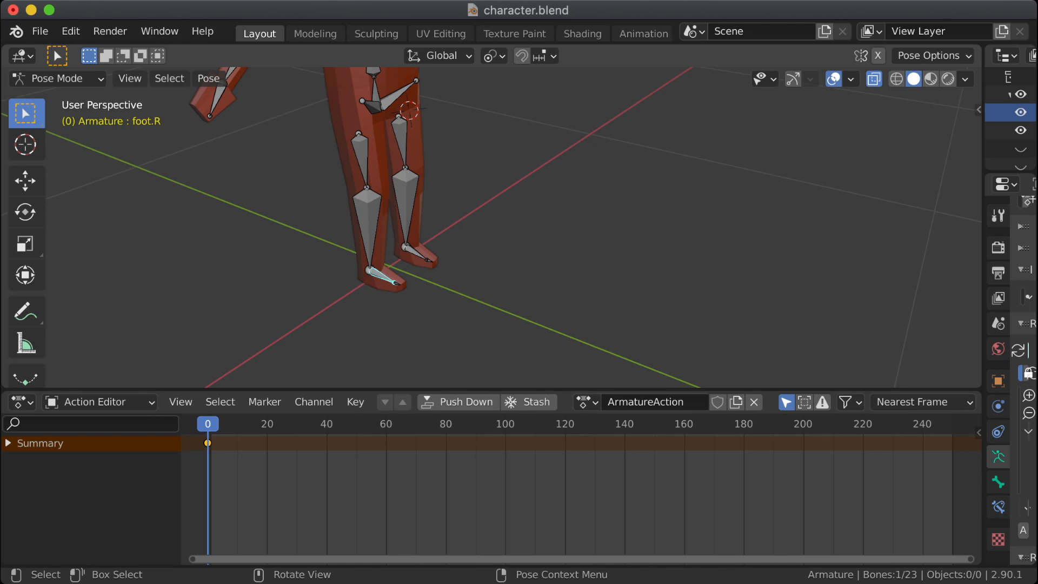
{"action": "left_click", "coordinate": [397, 284]}
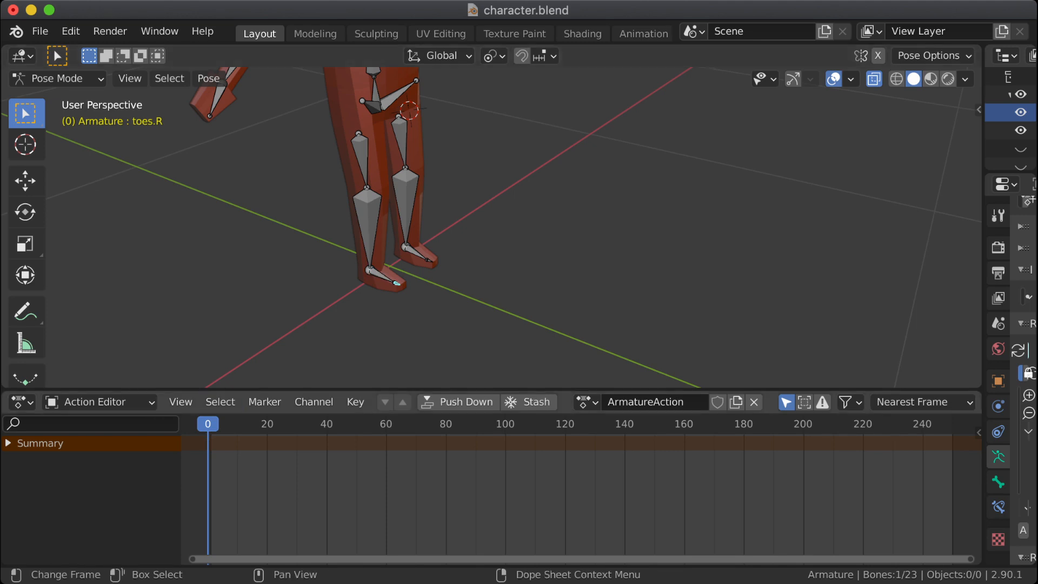
{"action": "key", "text": "i"}
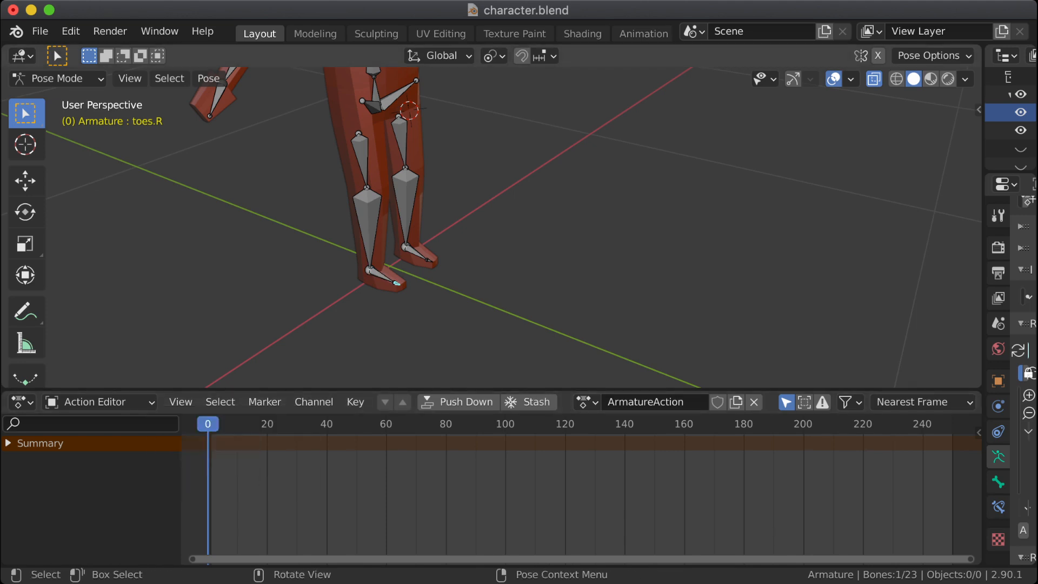
{"action": "key", "text": "i"}
{"action": "left_click", "coordinate": [398, 268]}
Step: Show the viewport gizmos, switch to the left orthographic view and select the right foot bone (foot.R)
{"action": "left_click", "coordinate": [793, 79]}
{"action": "left_click", "coordinate": [921, 147]}
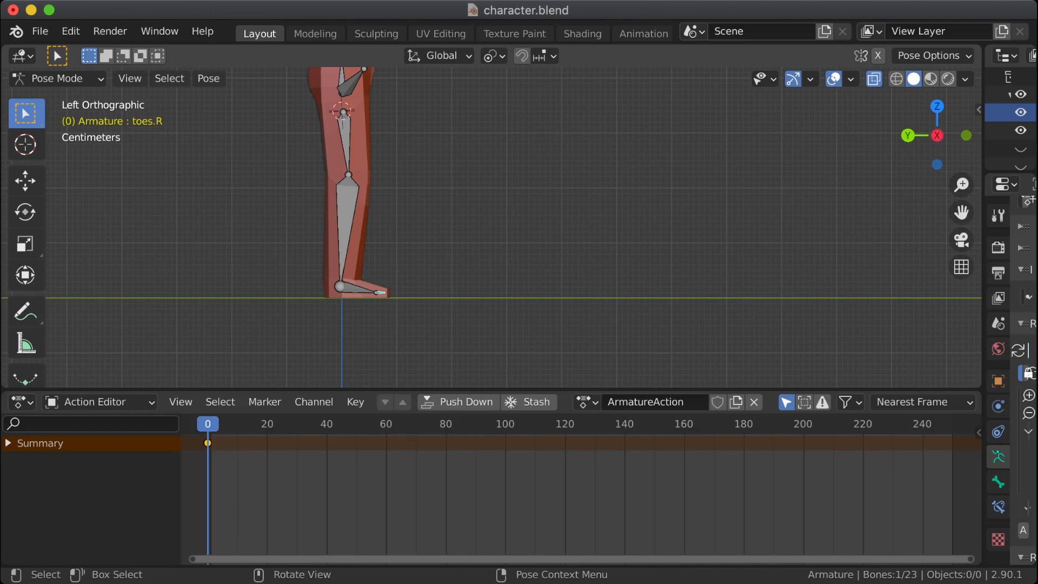
{"action": "left_click", "coordinate": [358, 289]}
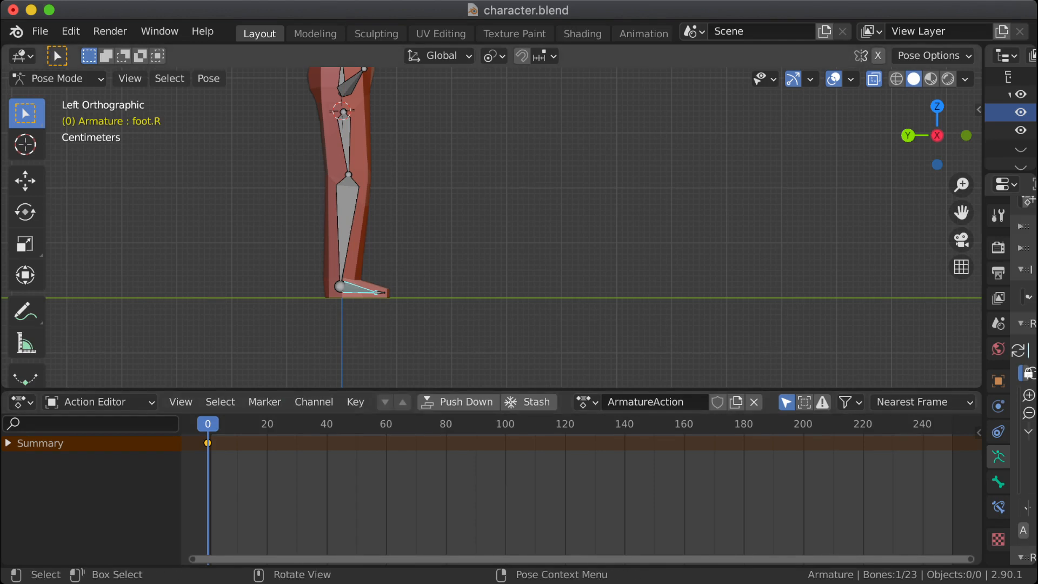
Step: Set the scene's output frame rate to 30 fps
{"action": "left_click", "coordinate": [998, 273]}
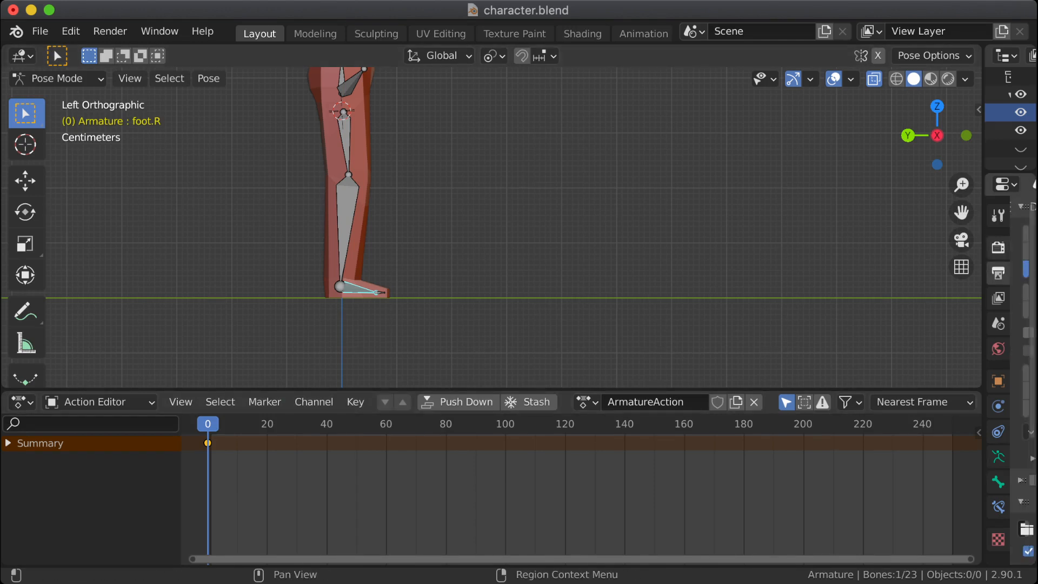
{"action": "left_click_drag", "start_coordinate": [983, 259], "coordinate": [717, 281]}
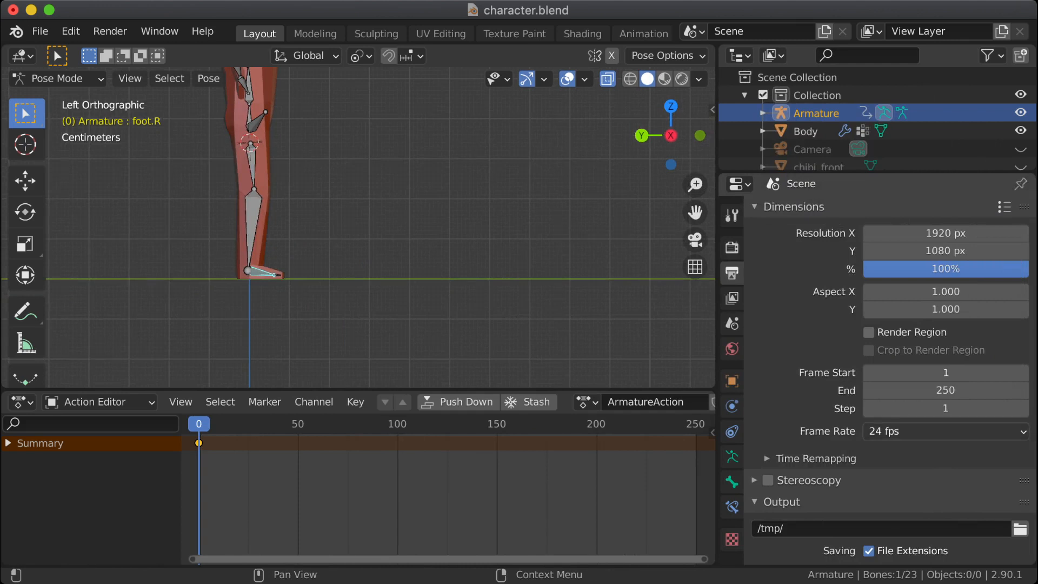
{"action": "left_click", "coordinate": [946, 431]}
{"action": "left_click", "coordinate": [898, 338]}
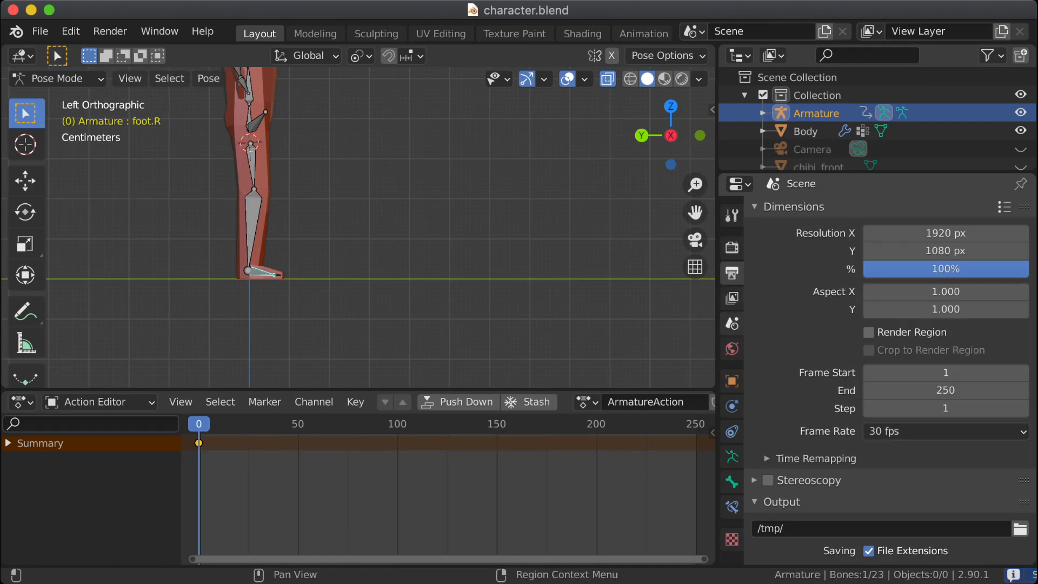
{"action": "left_click_drag", "start_coordinate": [717, 207], "coordinate": [912, 207]}
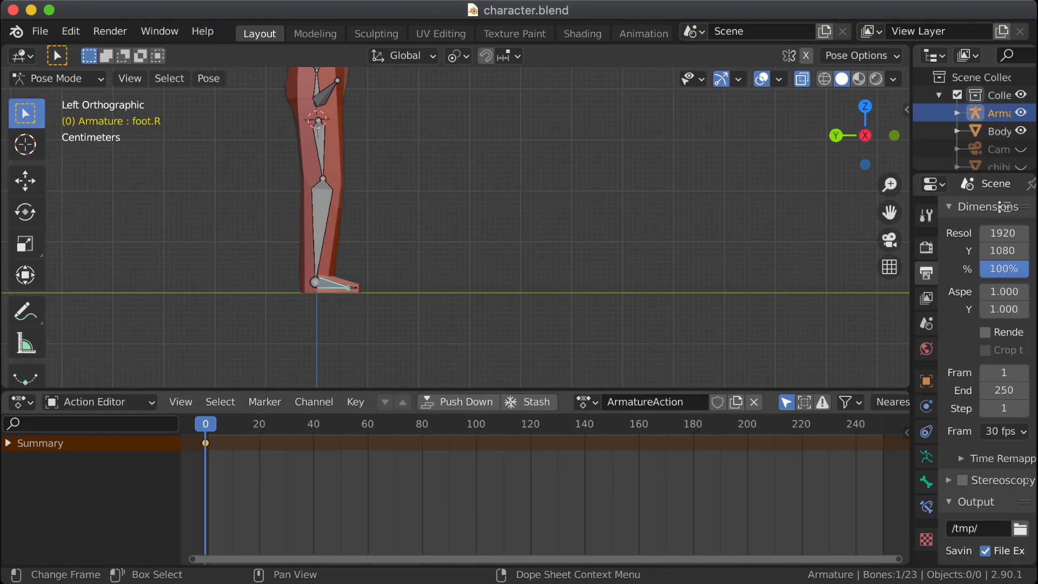
Step: At frame 15, rotate the right foot bone by -17° and tilt the right toes bone up as well
{"action": "left_click_drag", "start_coordinate": [206, 424], "coordinate": [246, 424]}
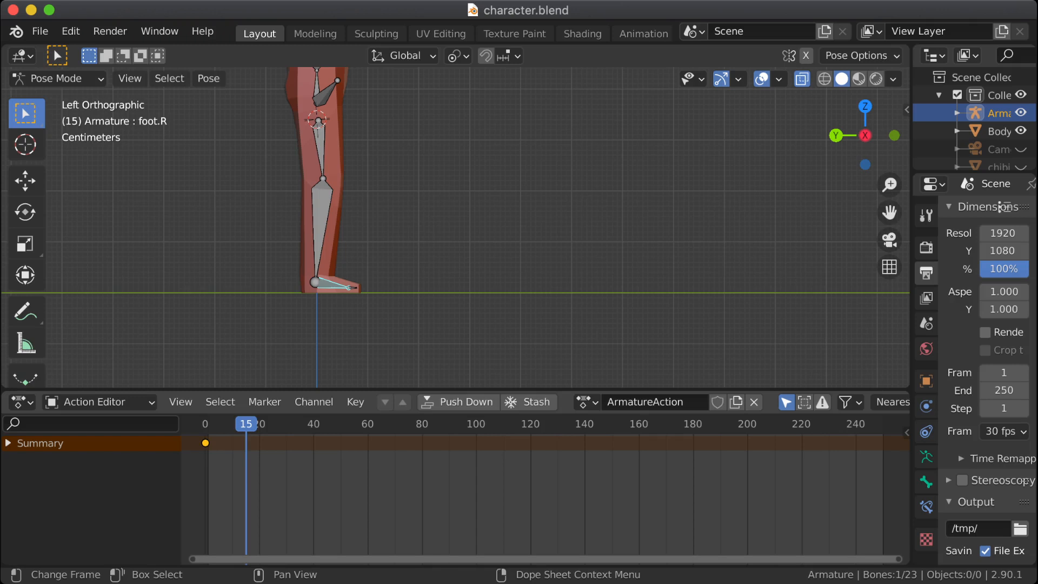
{"action": "key", "text": "r"}
{"action": "left_click", "coordinate": [354, 285]}
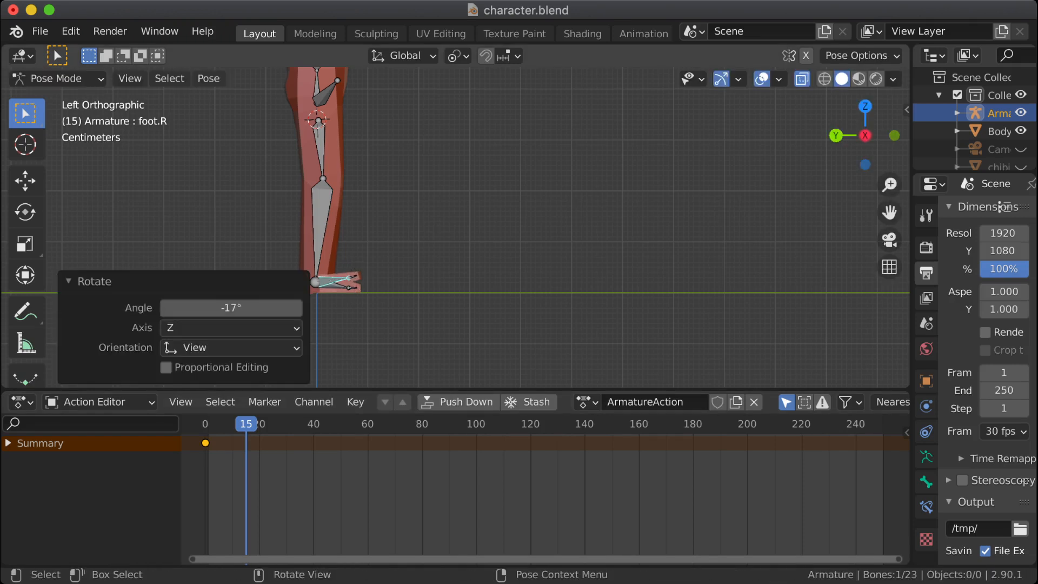
{"action": "left_click", "coordinate": [351, 279]}
{"action": "key", "text": "r"}
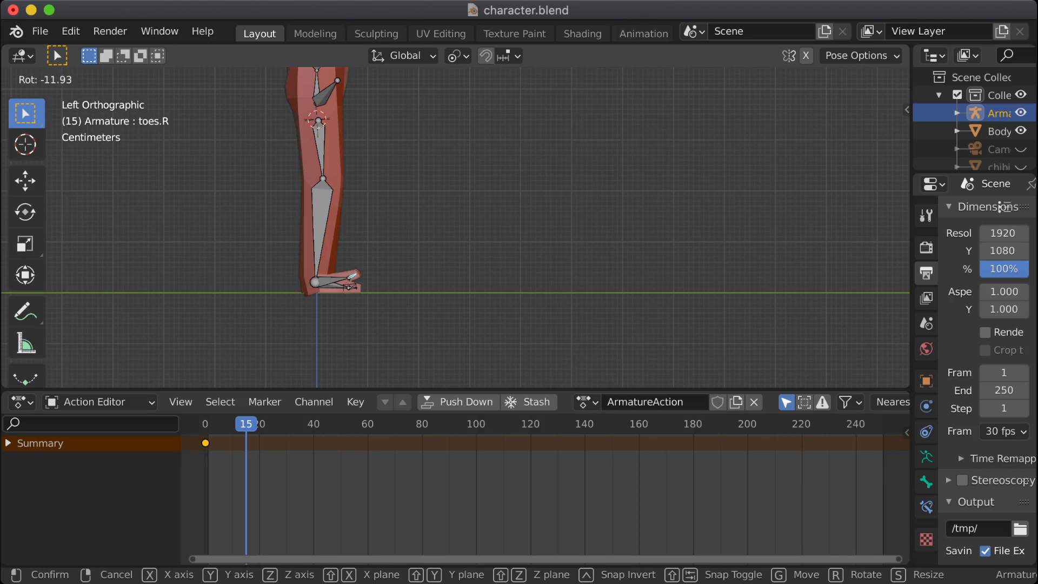
{"action": "left_click", "coordinate": [355, 285]}
{"action": "left_click", "coordinate": [400, 265]}
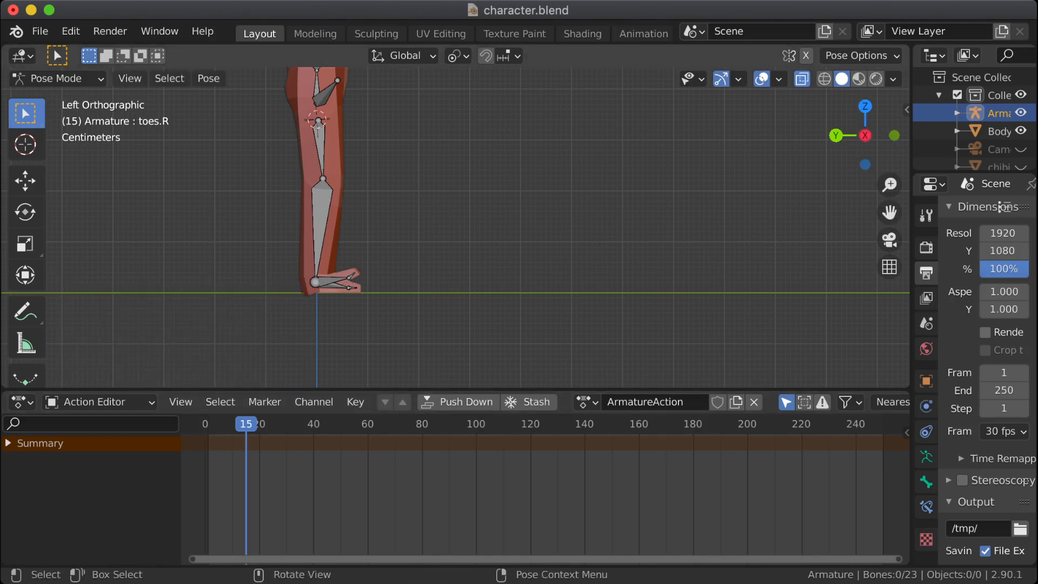
Step: Insert a rotation keyframe at frame 15 for the right foot and toes bones
{"action": "left_click", "coordinate": [334, 280], "text": "shift"}
{"action": "left_click", "coordinate": [353, 275], "text": "shift"}
{"action": "key", "text": "i"}
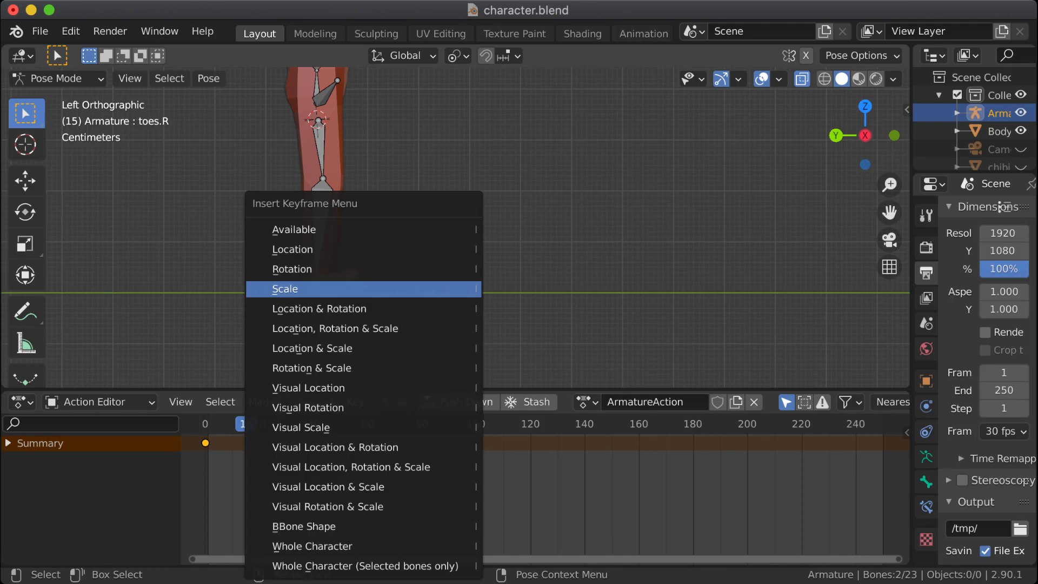
{"action": "left_click", "coordinate": [292, 268]}
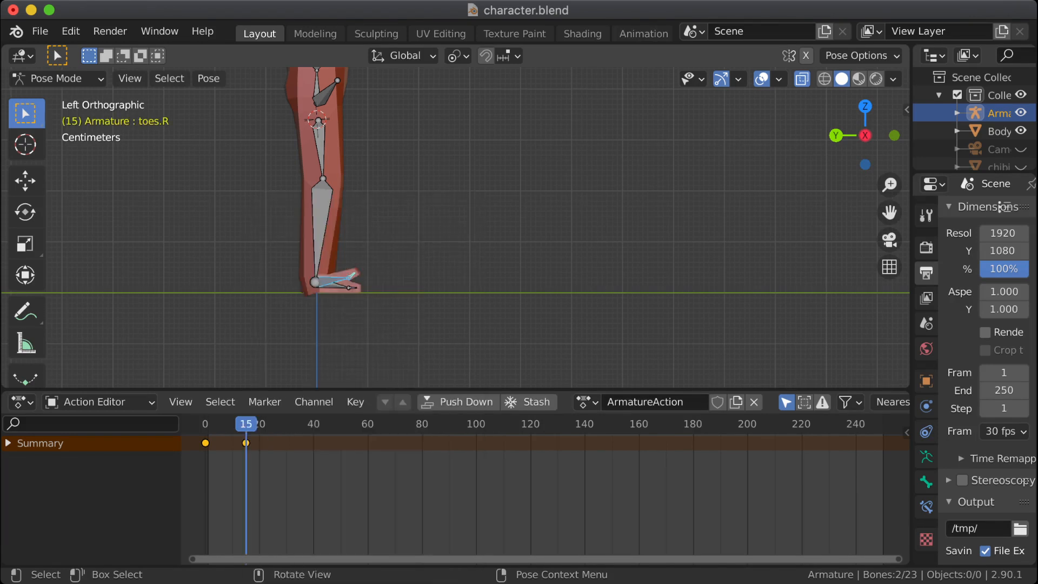
{"action": "left_click", "coordinate": [284, 273]}
Step: Copy the pose of the right foot and toes bones at frame 1
{"action": "left_click_drag", "start_coordinate": [246, 424], "coordinate": [208, 424]}
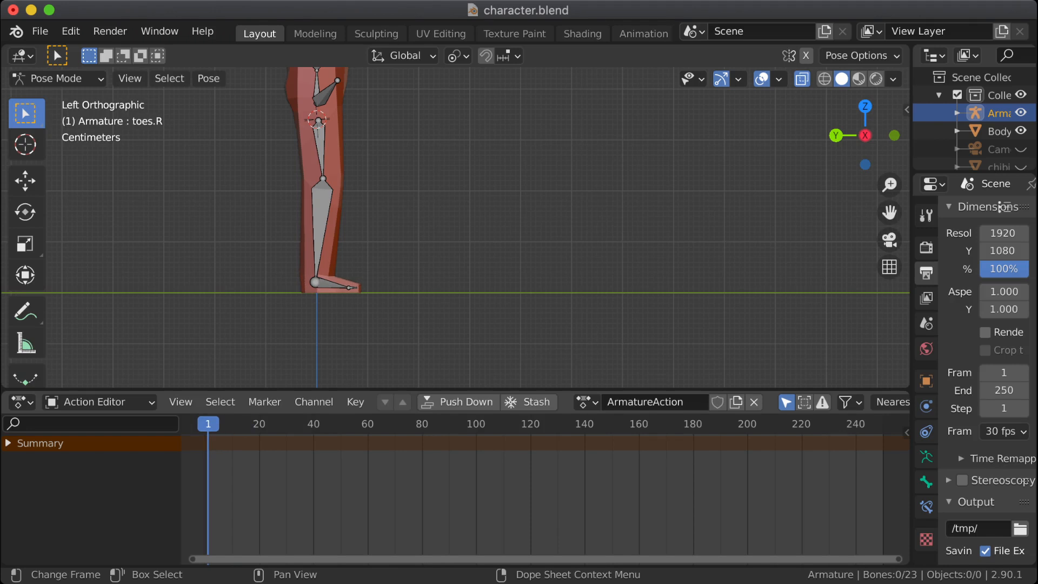
{"action": "left_click", "coordinate": [331, 283]}
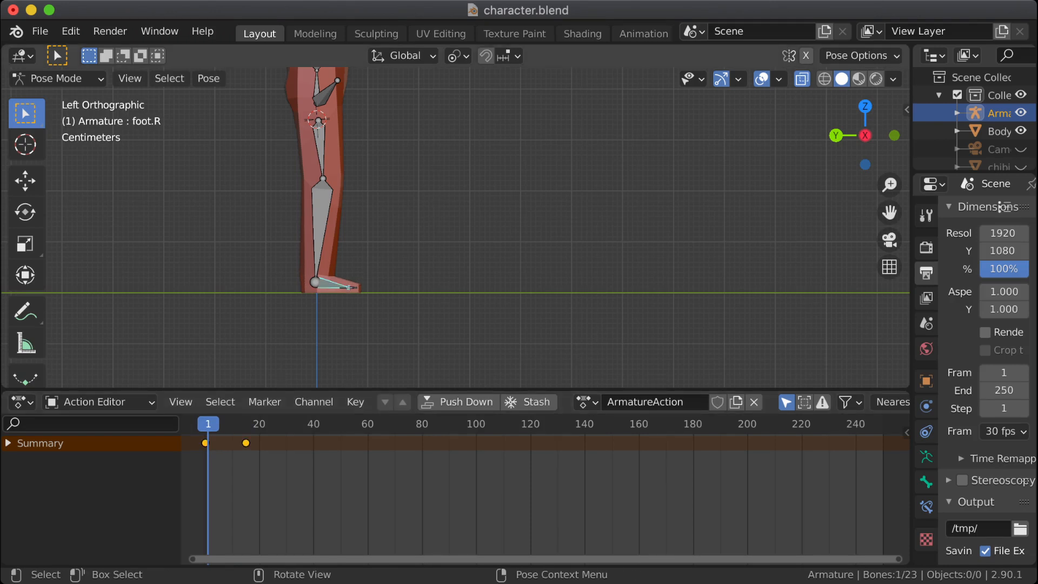
{"action": "left_click", "coordinate": [349, 287], "text": "shift"}
{"action": "right_click", "coordinate": [341, 286]}
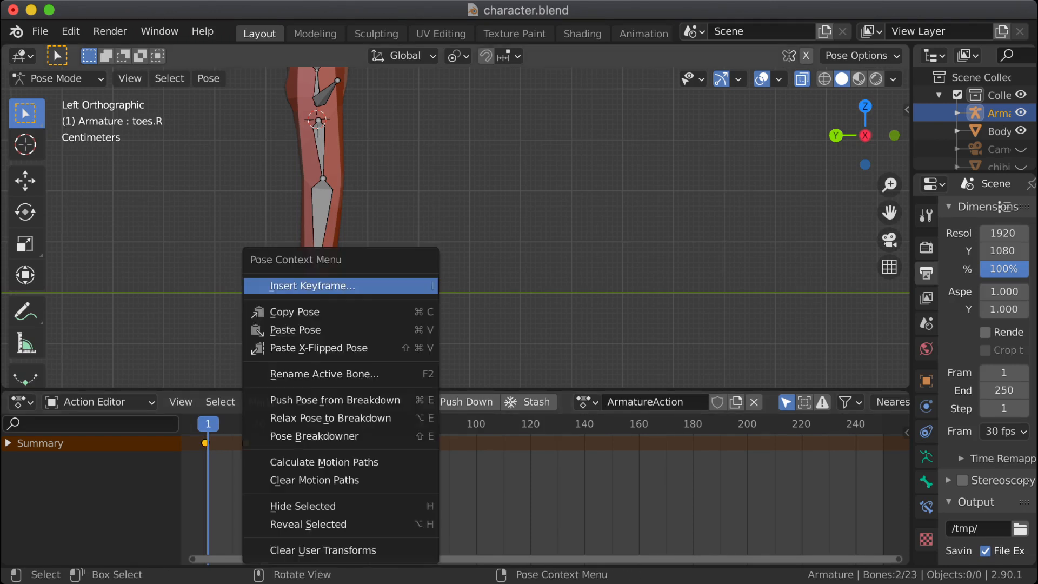
{"action": "left_click", "coordinate": [295, 312]}
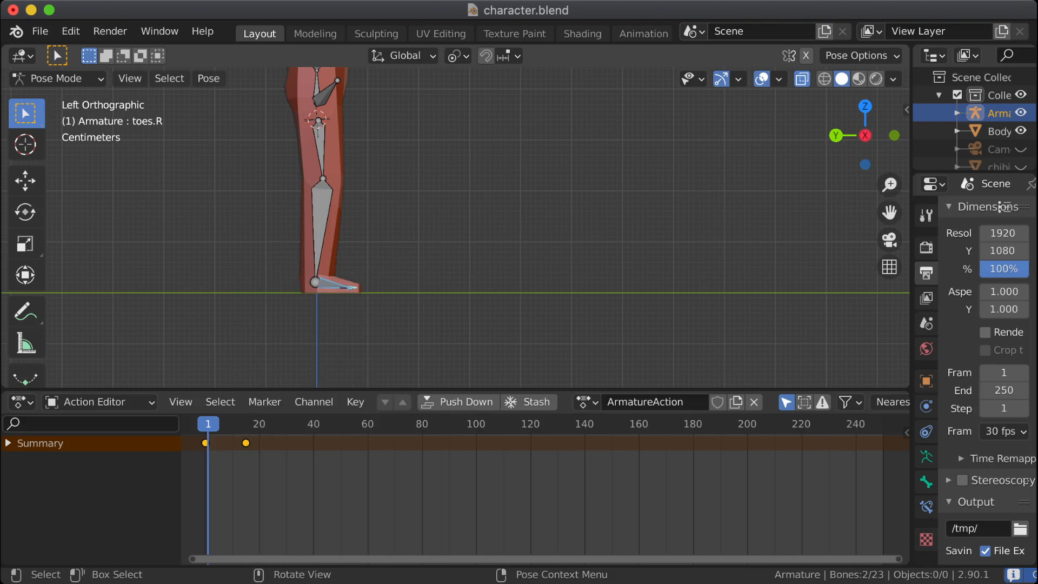
Step: Paste the copied foot and toes pose at frame 30 and deselect all bones
{"action": "left_click", "coordinate": [290, 427]}
{"action": "key", "text": "Left"}
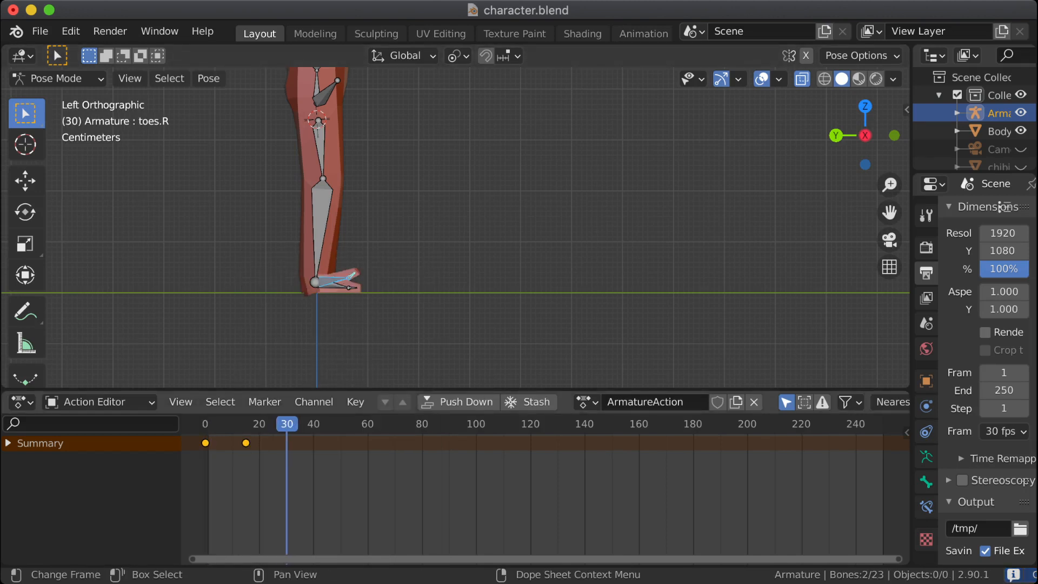
{"action": "right_click", "coordinate": [295, 281]}
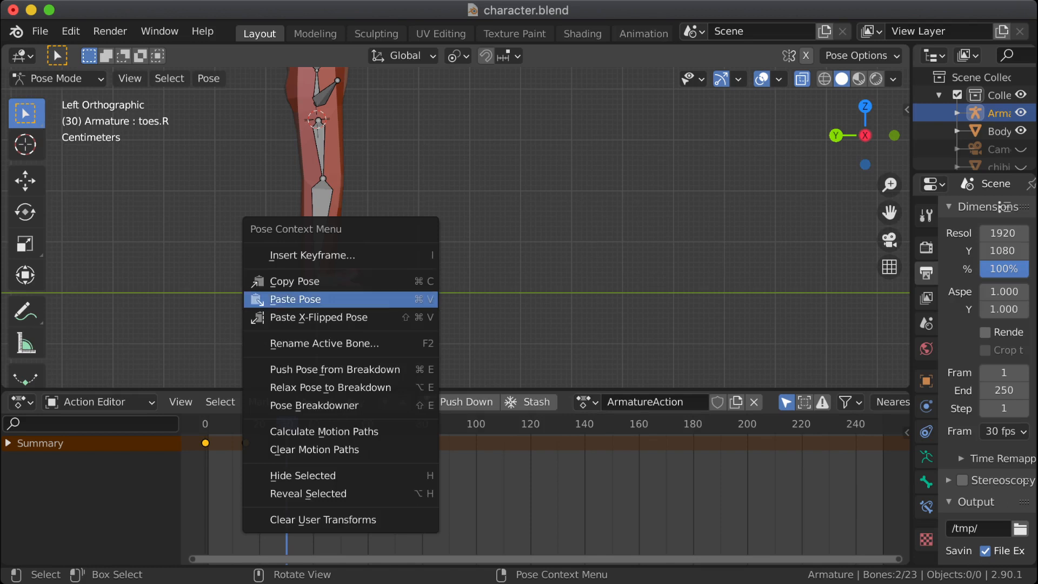
{"action": "left_click", "coordinate": [295, 299]}
{"action": "key", "text": "alt+a"}
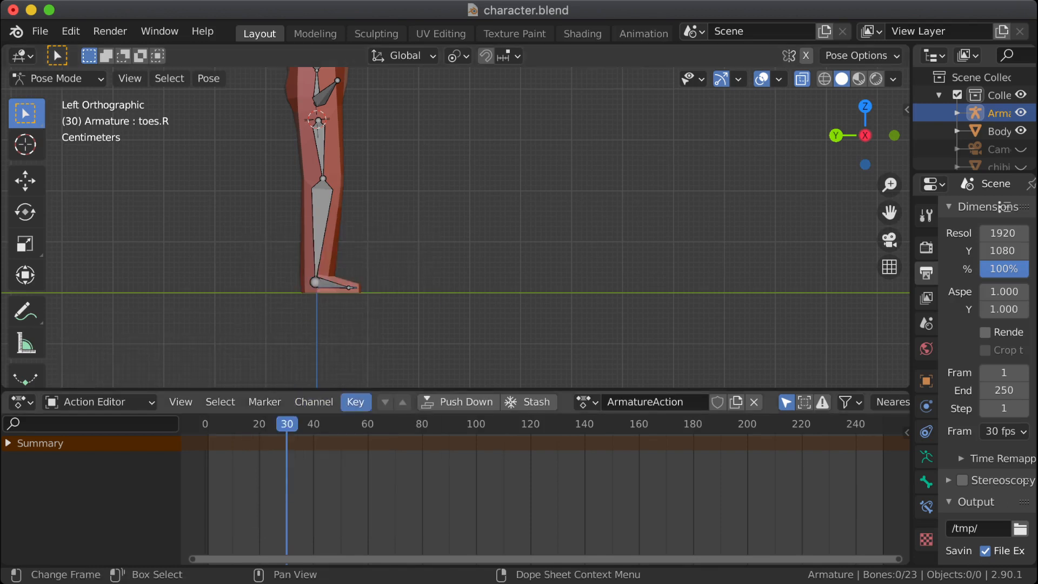
Step: Insert a rotation keyframe at frame 30 for the foot and toes bones of both legs
{"action": "left_click_drag", "start_coordinate": [246, 264], "coordinate": [382, 326]}
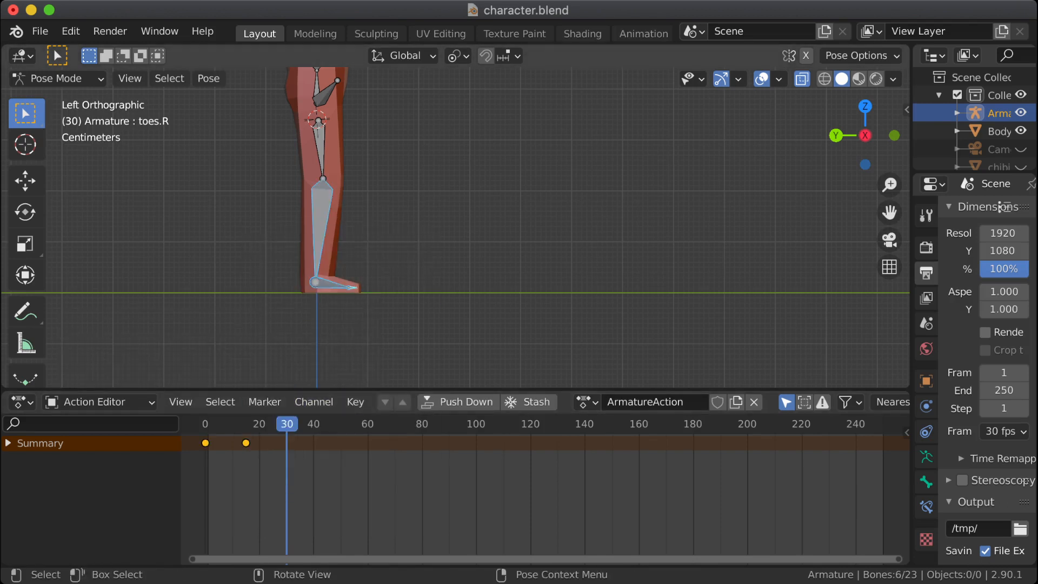
{"action": "left_click_drag", "start_coordinate": [379, 265], "coordinate": [310, 309]}
{"action": "left_click_drag", "start_coordinate": [413, 252], "coordinate": [318, 307]}
{"action": "key", "text": "i"}
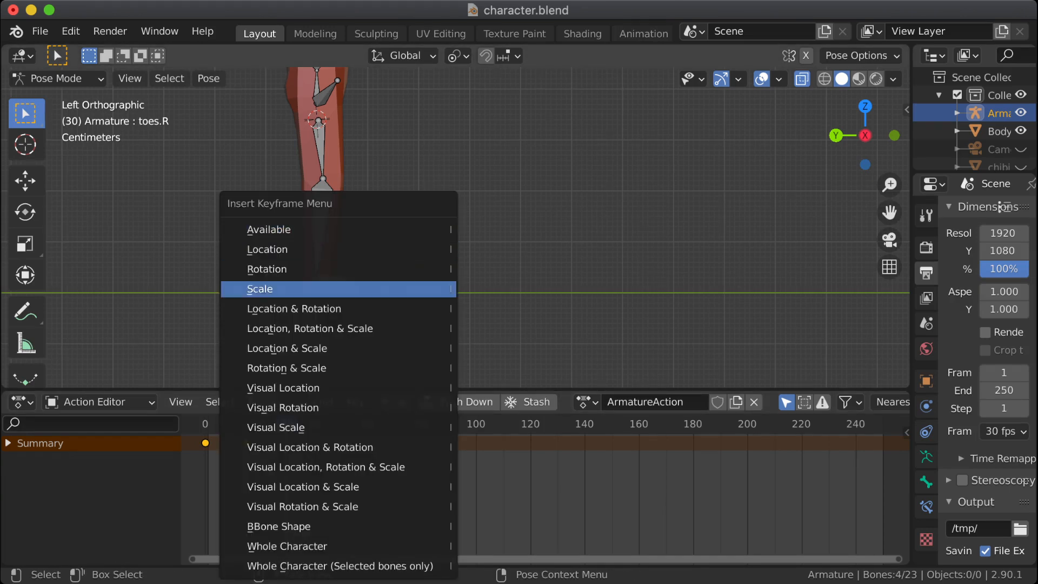
{"action": "left_click", "coordinate": [339, 269]}
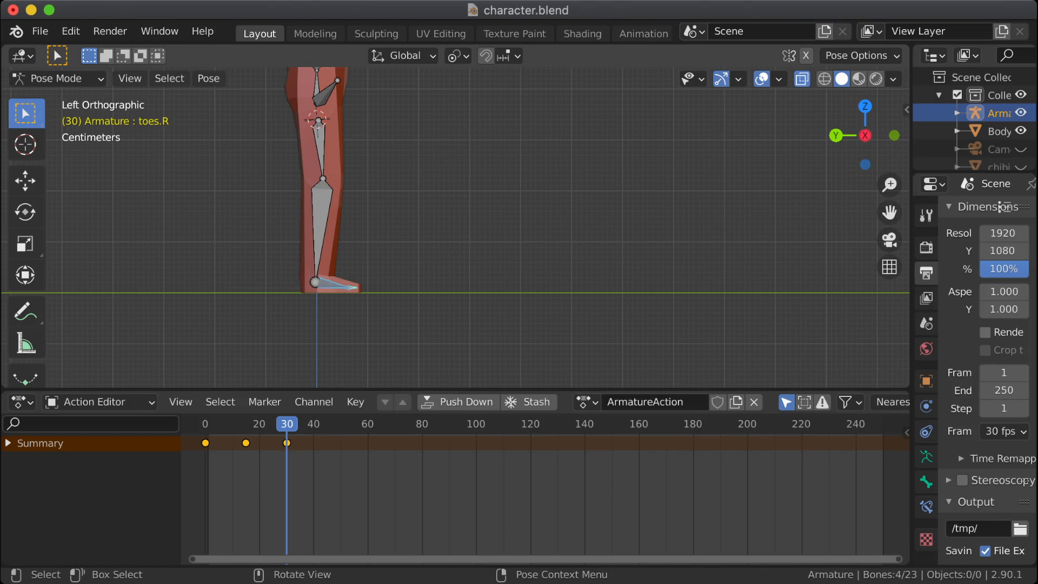
Step: Deselect all bones and push the ArmatureAction down into an NLA track
{"action": "key", "text": "alt+a"}
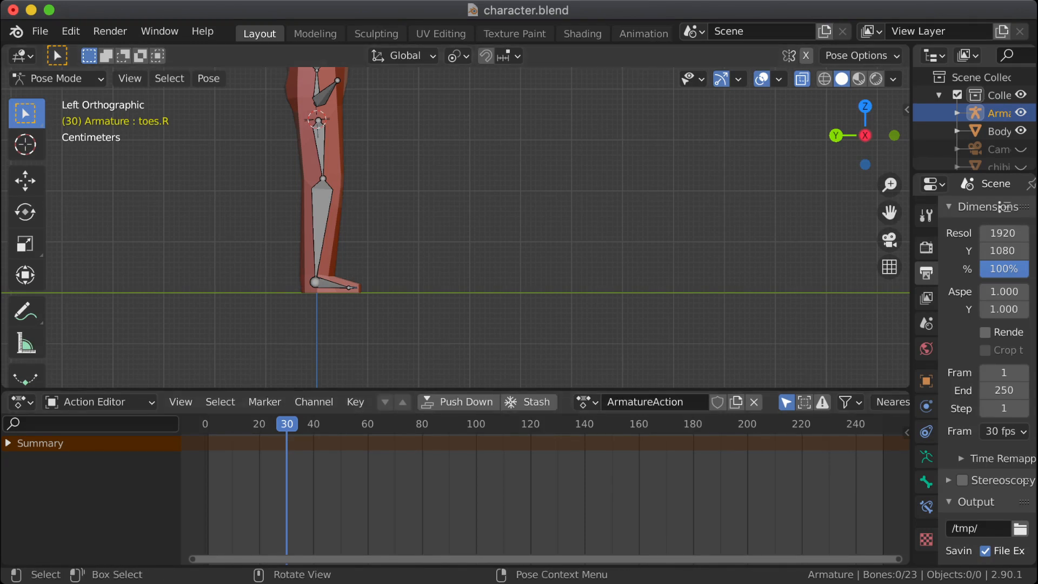
{"action": "left_click_drag", "start_coordinate": [912, 259], "coordinate": [765, 260]}
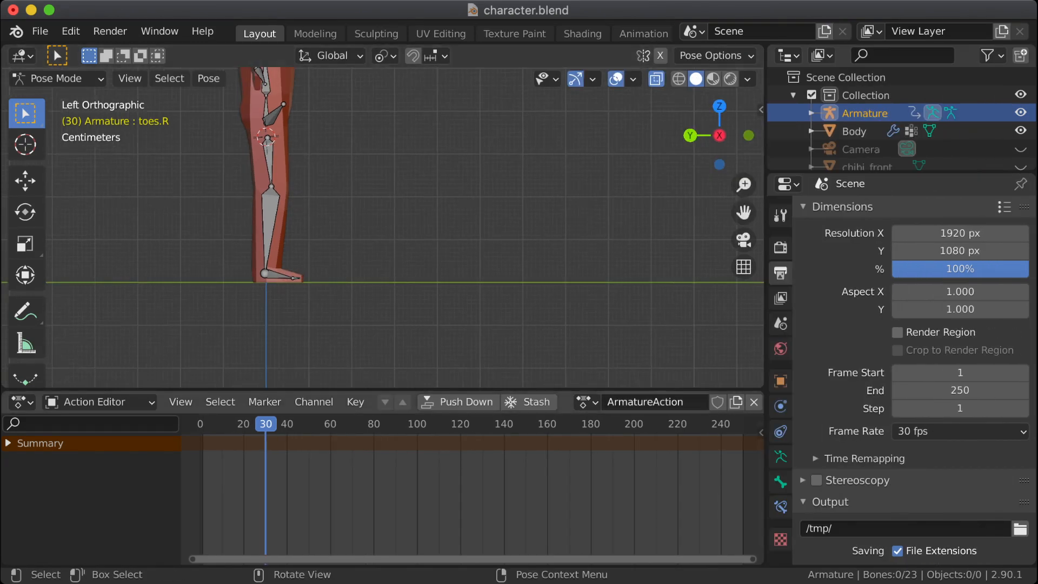
{"action": "left_click", "coordinate": [457, 401]}
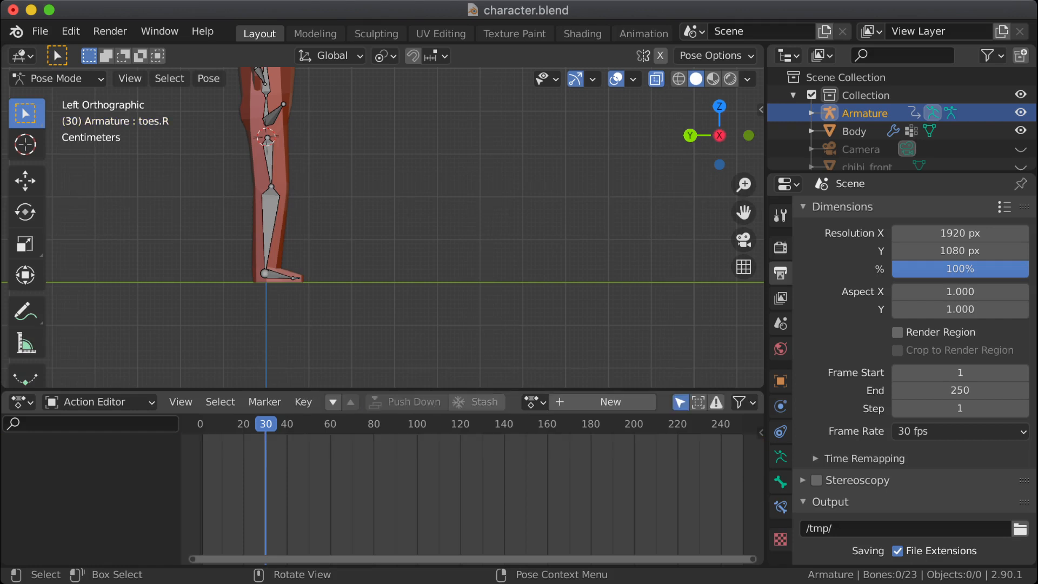
Step: Switch the armature to Edit Mode and expand its animation data in the scene hierarchy down to the NLA track's action, with the bone lists collapsed
{"action": "left_click", "coordinate": [811, 113]}
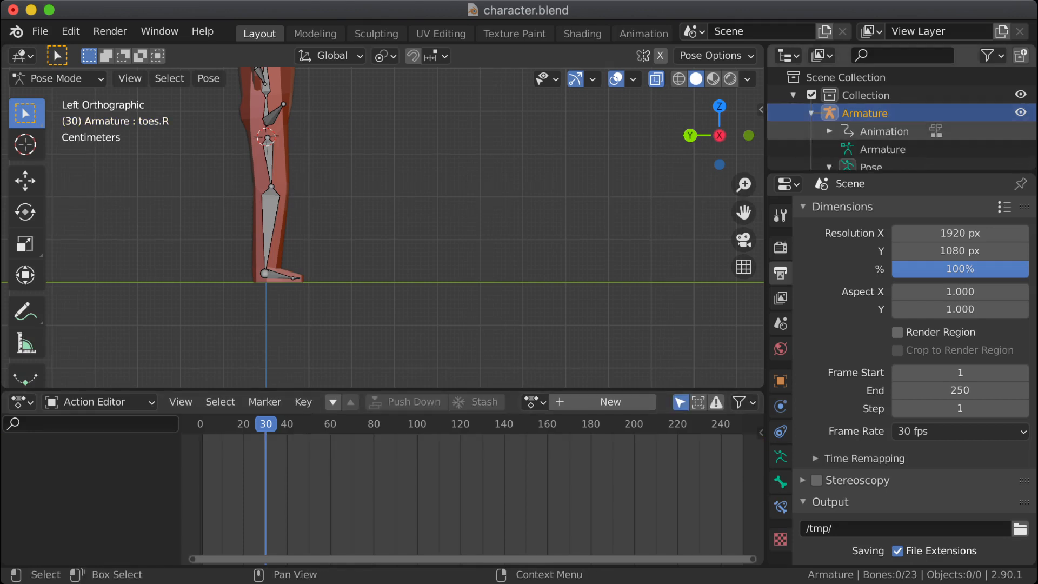
{"action": "left_click_drag", "start_coordinate": [897, 172], "coordinate": [898, 357]}
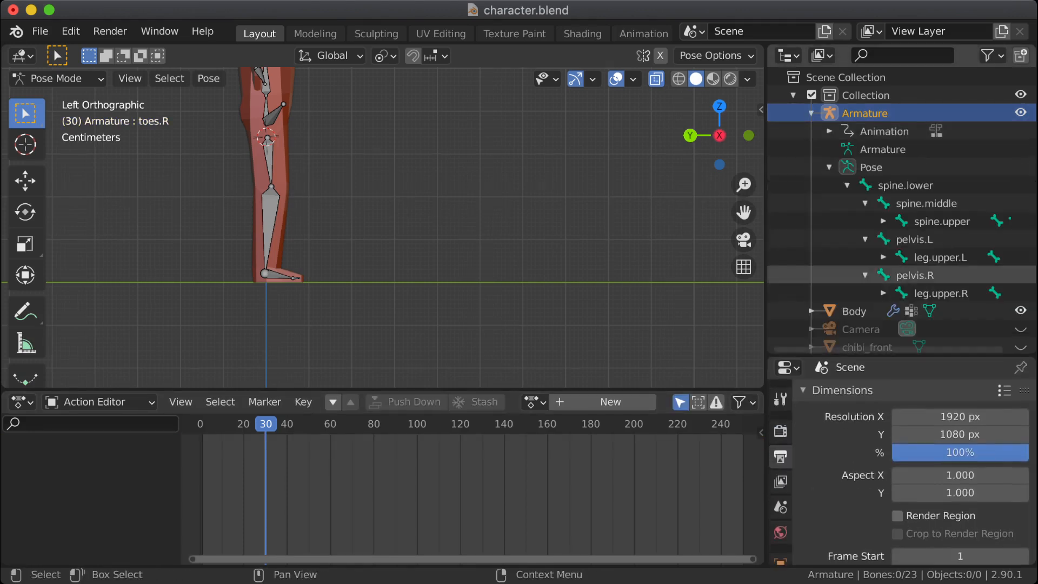
{"action": "left_click", "coordinate": [829, 167]}
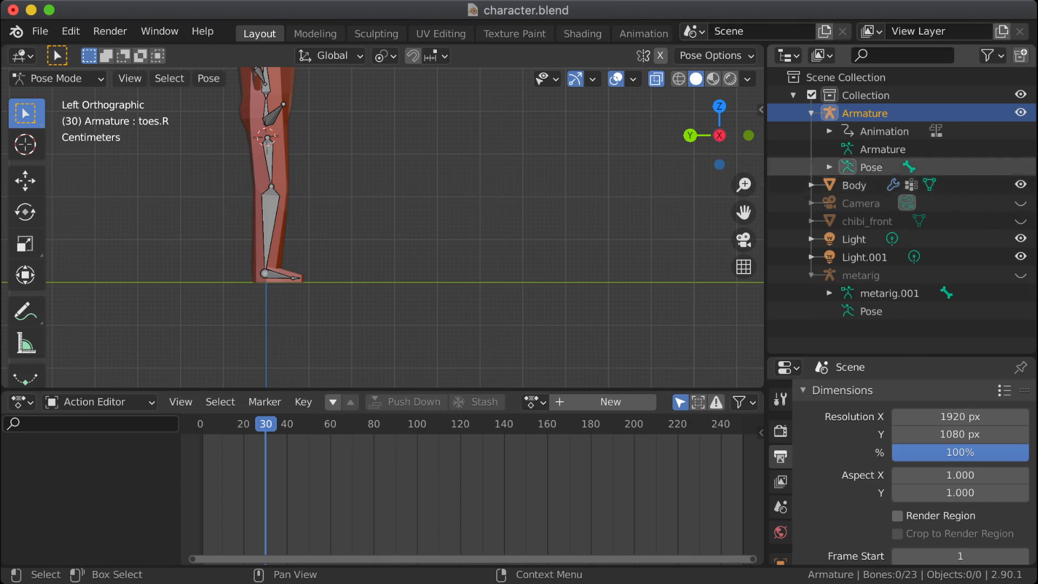
{"action": "left_click", "coordinate": [885, 131]}
{"action": "key", "text": "Tab"}
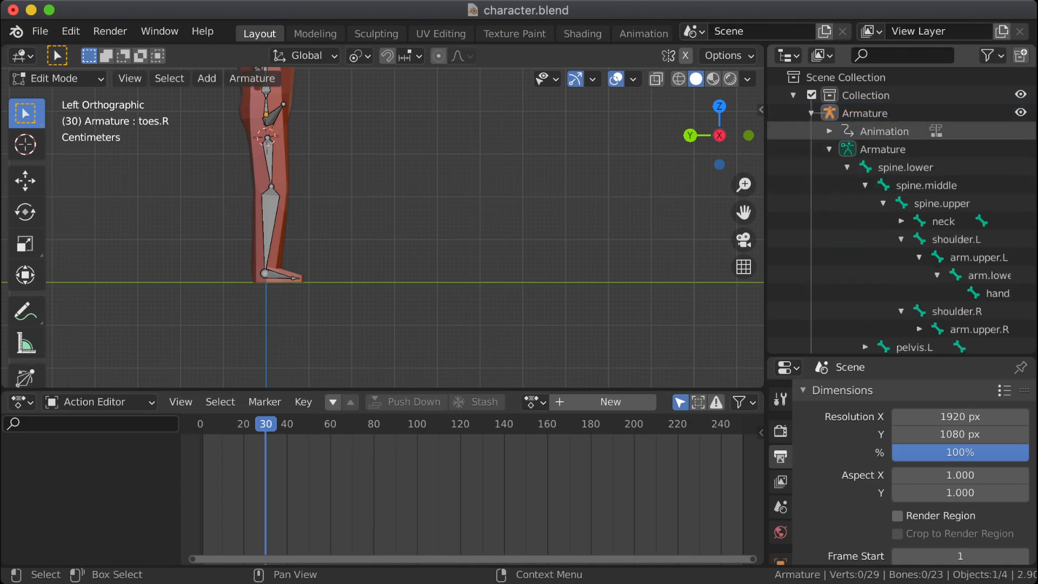
{"action": "left_click", "coordinate": [829, 149]}
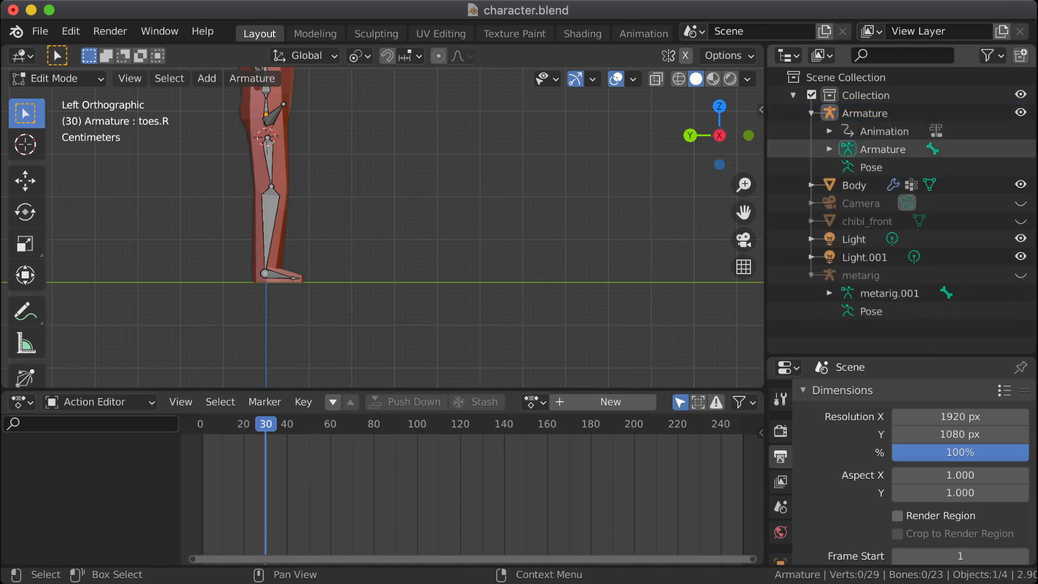
{"action": "left_click", "coordinate": [830, 131]}
{"action": "left_click", "coordinate": [847, 148]}
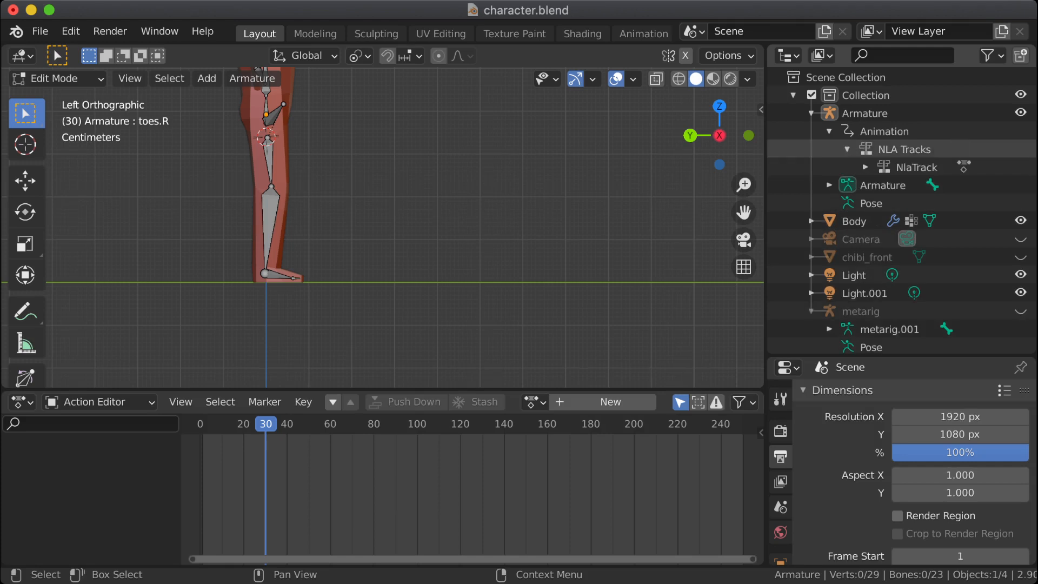
{"action": "left_click", "coordinate": [865, 166]}
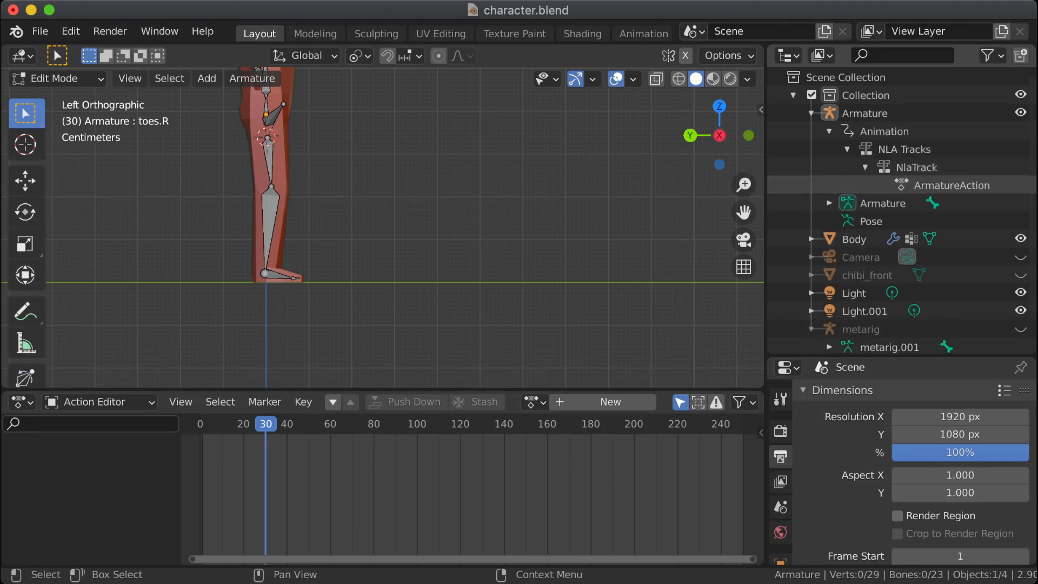
Step: Rename the armature's action in the NLA track to ToeTap
{"action": "double_click", "coordinate": [951, 185]}
{"action": "type", "text": "Toe"}
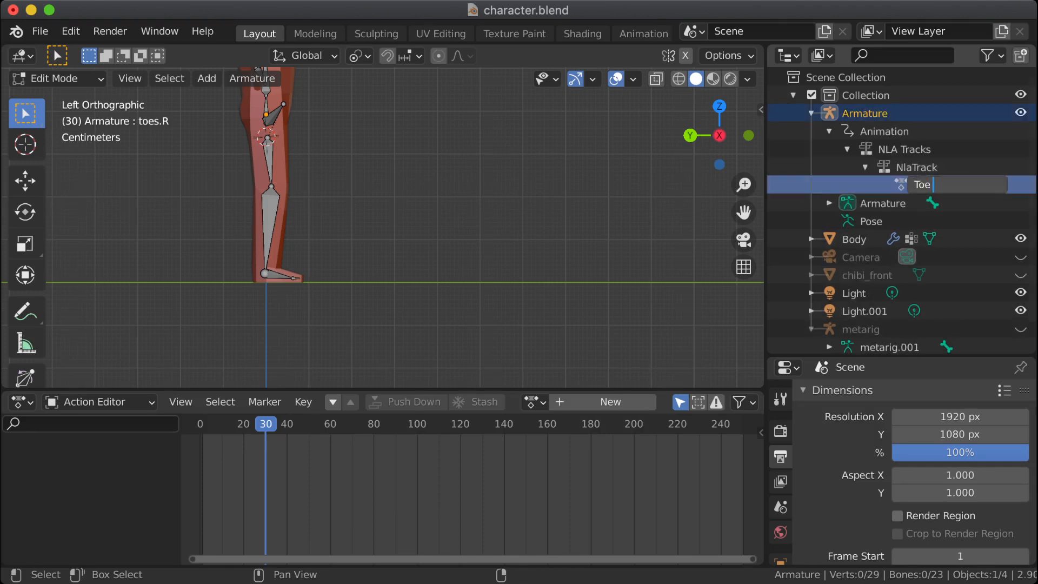
{"action": "type", "text": "Tap"}
{"action": "key", "text": "Return"}
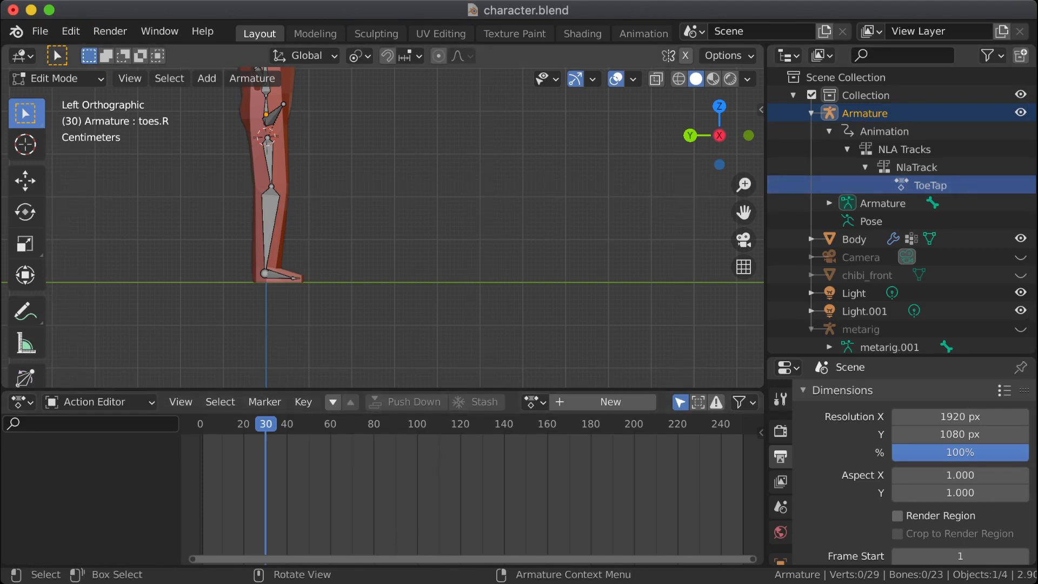
Step: Start animation playback, assign the ToeTap action to the armature, and restart playback from the beginning of the timeline
{"action": "key", "text": "space"}
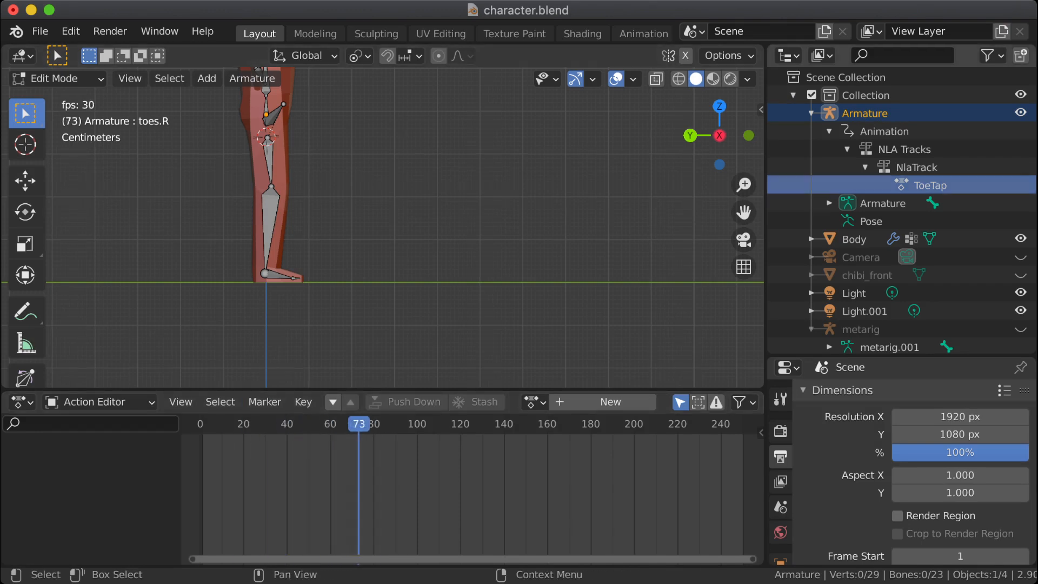
{"action": "left_click", "coordinate": [534, 402]}
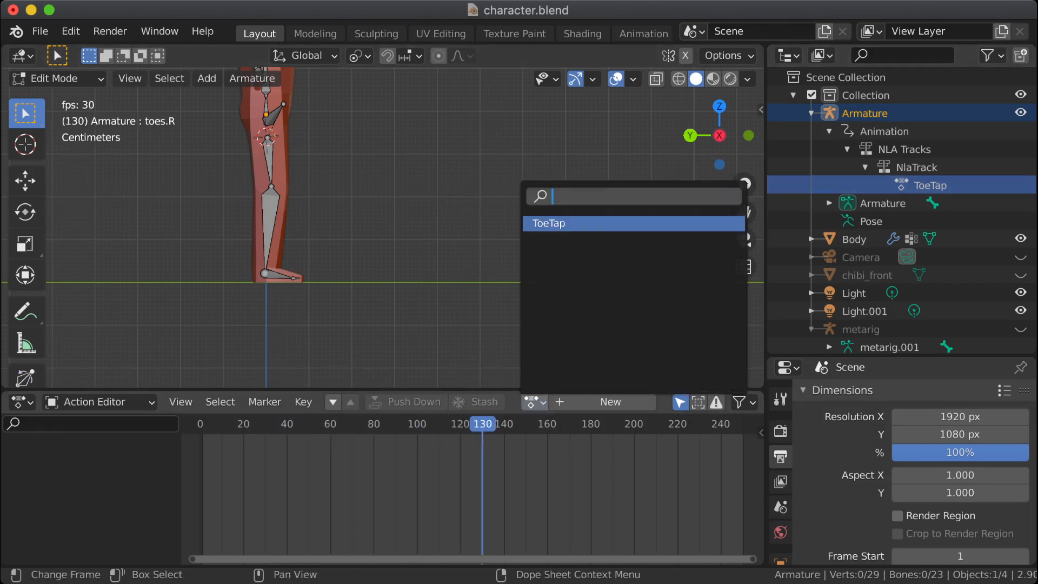
{"action": "key", "text": "Return"}
{"action": "left_click", "coordinate": [204, 424]}
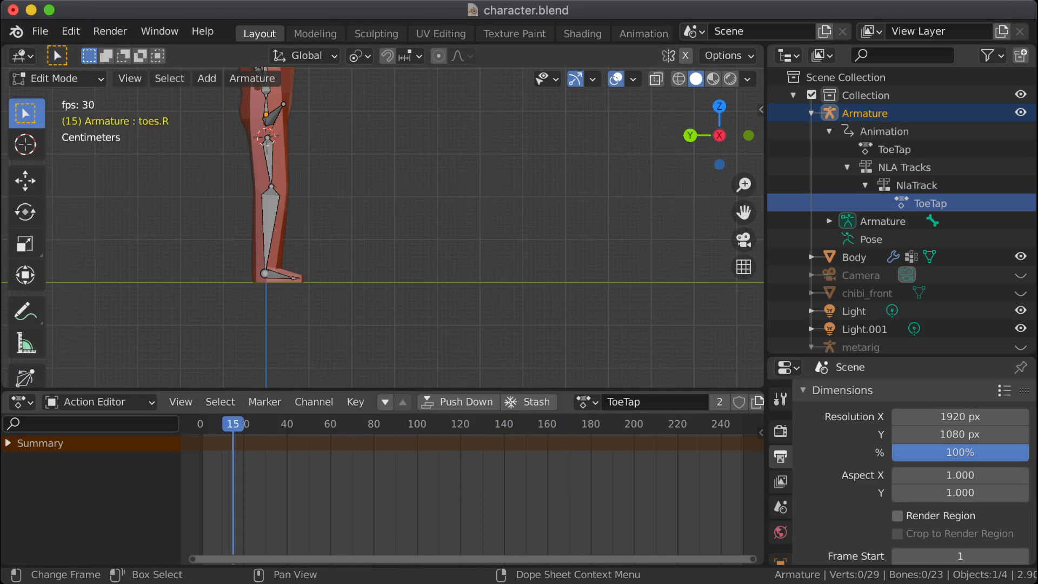
Step: Play the ToeTap animation from the beginning of the timeline, stop it and return the playhead to frame 0
{"action": "left_click", "coordinate": [203, 424]}
{"action": "left_click", "coordinate": [202, 424]}
{"action": "left_click", "coordinate": [203, 423]}
{"action": "left_click", "coordinate": [203, 424]}
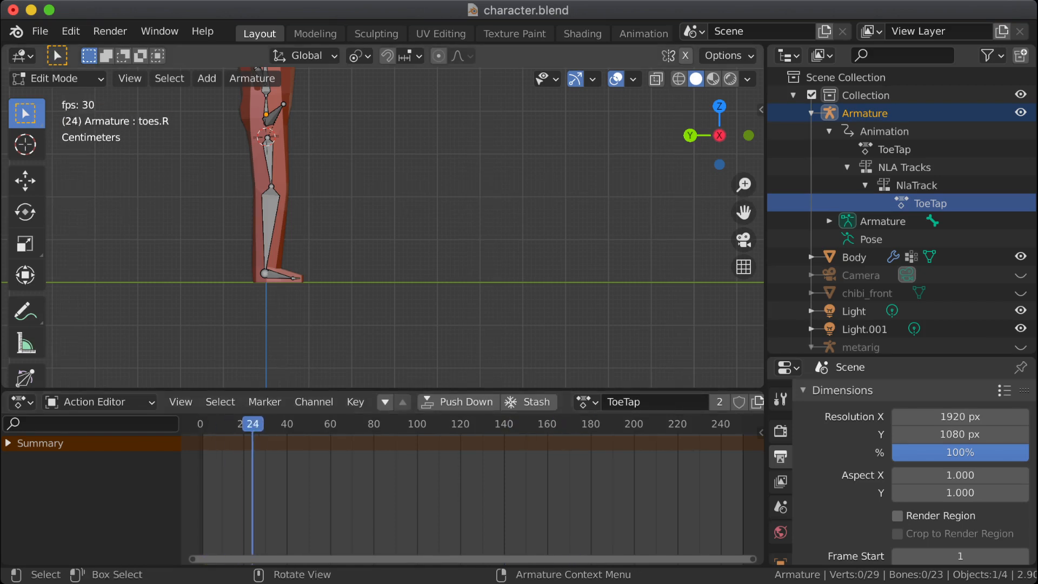
{"action": "key", "text": "space"}
{"action": "left_click_drag", "start_coordinate": [322, 424], "coordinate": [200, 424]}
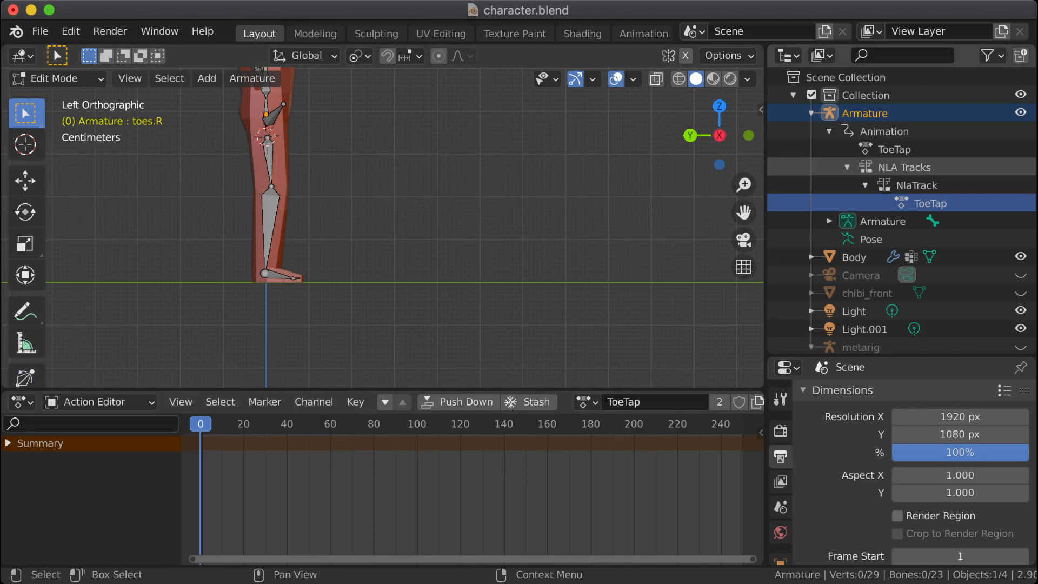
Step: Select the armature's active ToeTap action, keeping its name, and play the animation before returning to frame 0
{"action": "double_click", "coordinate": [894, 149]}
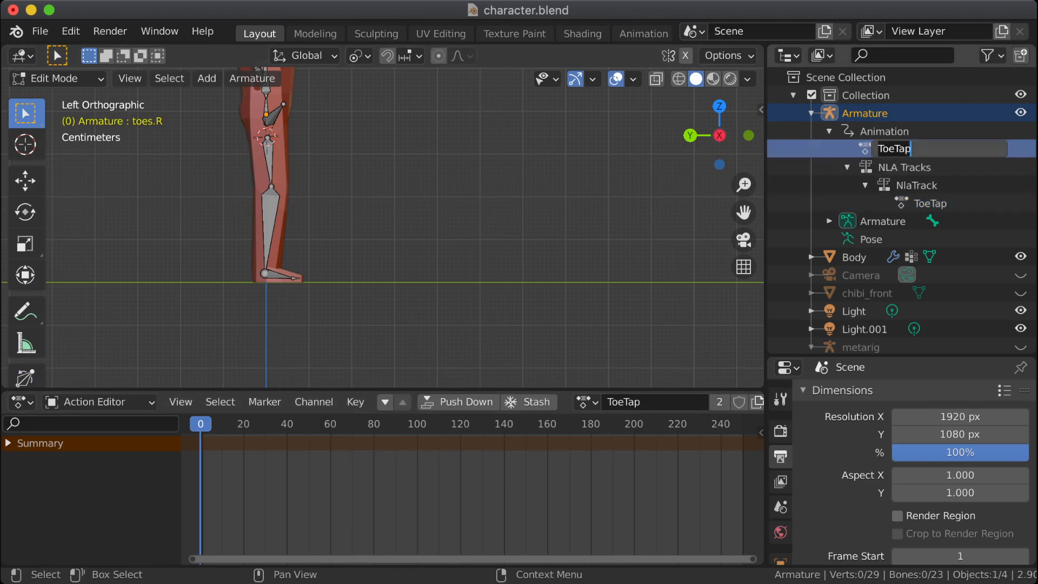
{"action": "key", "text": "Return"}
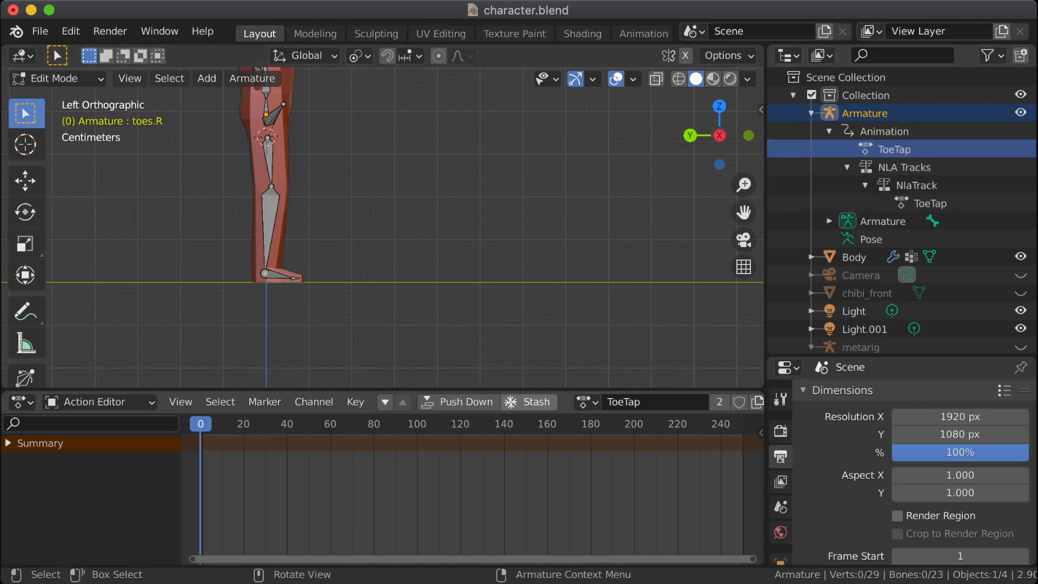
{"action": "key", "text": "space"}
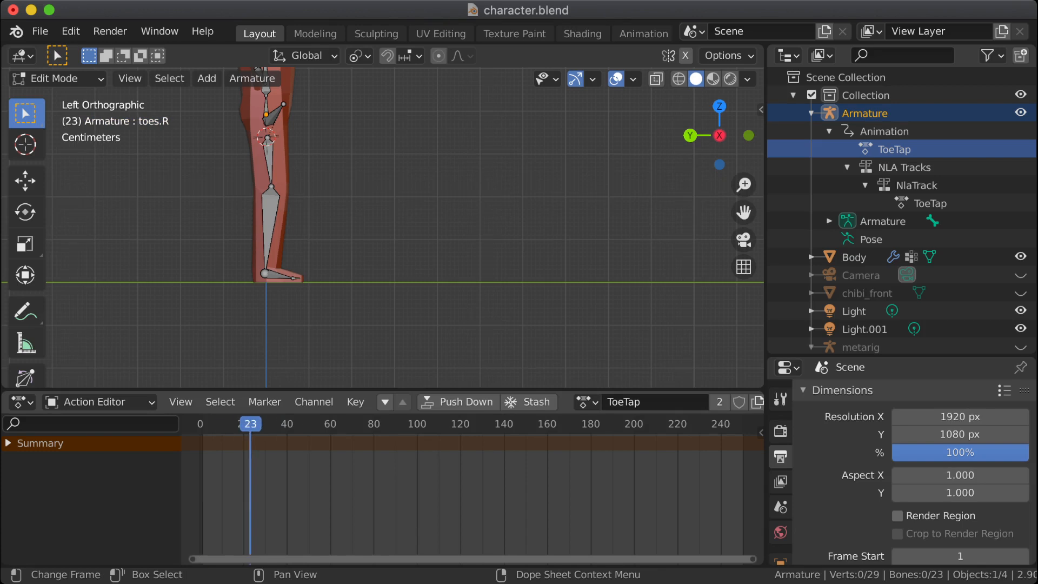
{"action": "key", "text": "Escape"}
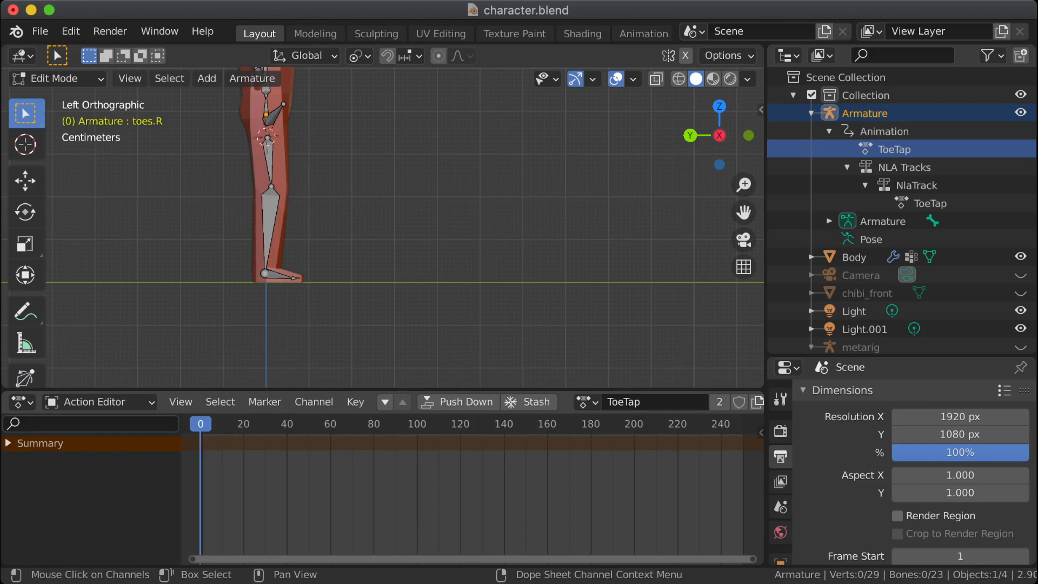
Step: Test playback with both feet's bones selected in Edit Mode, and check which actions are available to the armature
{"action": "left_click_drag", "start_coordinate": [246, 261], "coordinate": [315, 294]}
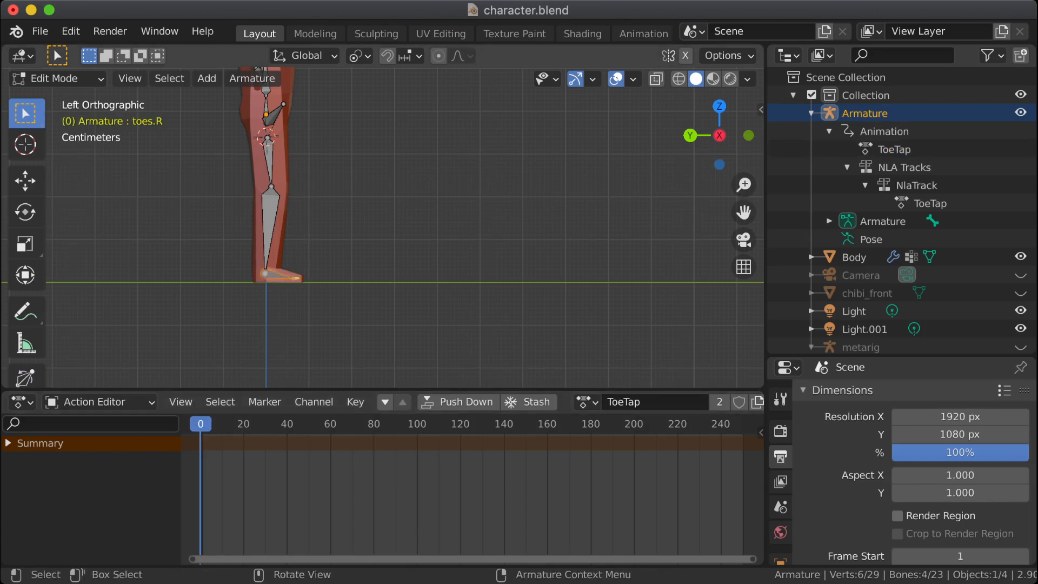
{"action": "key", "text": "space"}
{"action": "key", "text": "Escape"}
{"action": "left_click", "coordinate": [587, 402]}
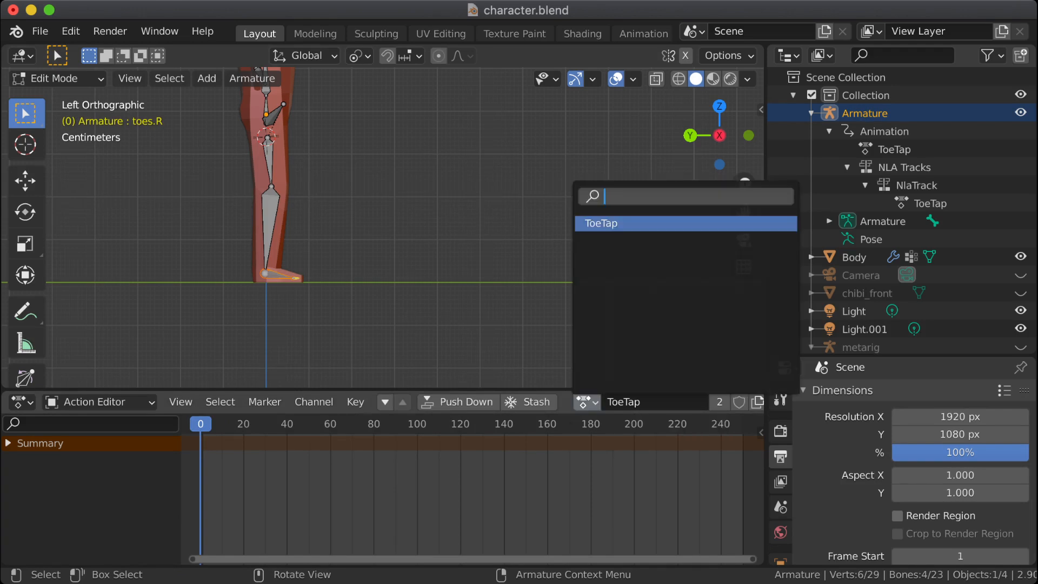
{"action": "key", "text": "Escape"}
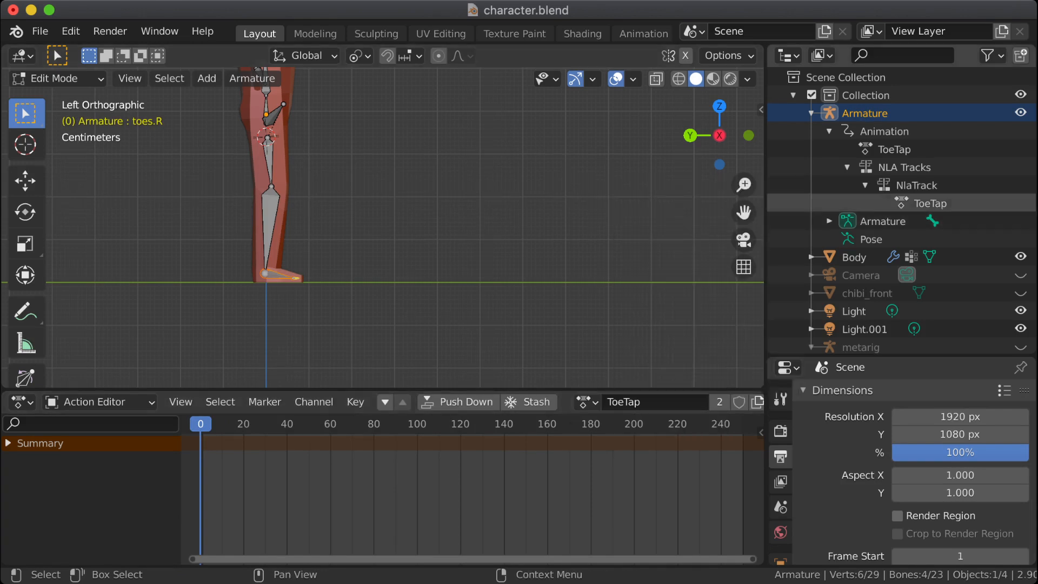
Step: Select the ToeTap action inside the armature's NLA track, keeping its name
{"action": "left_click", "coordinate": [917, 186]}
{"action": "double_click", "coordinate": [930, 203]}
{"action": "key", "text": "Return"}
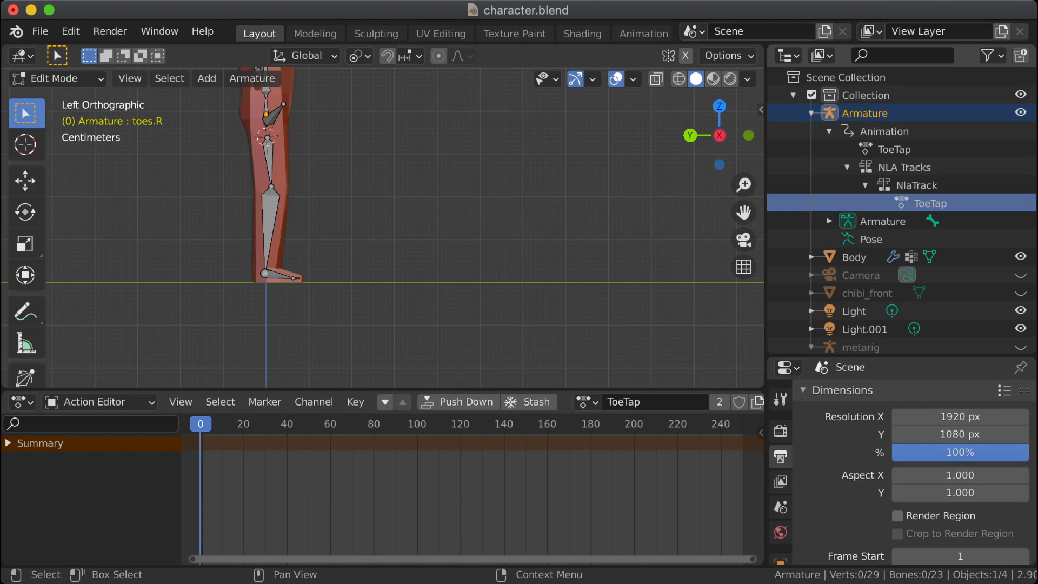
Step: Check the Dope Sheet's mode options and switch the lower animation editor to the Timeline
{"action": "left_click", "coordinate": [100, 402]}
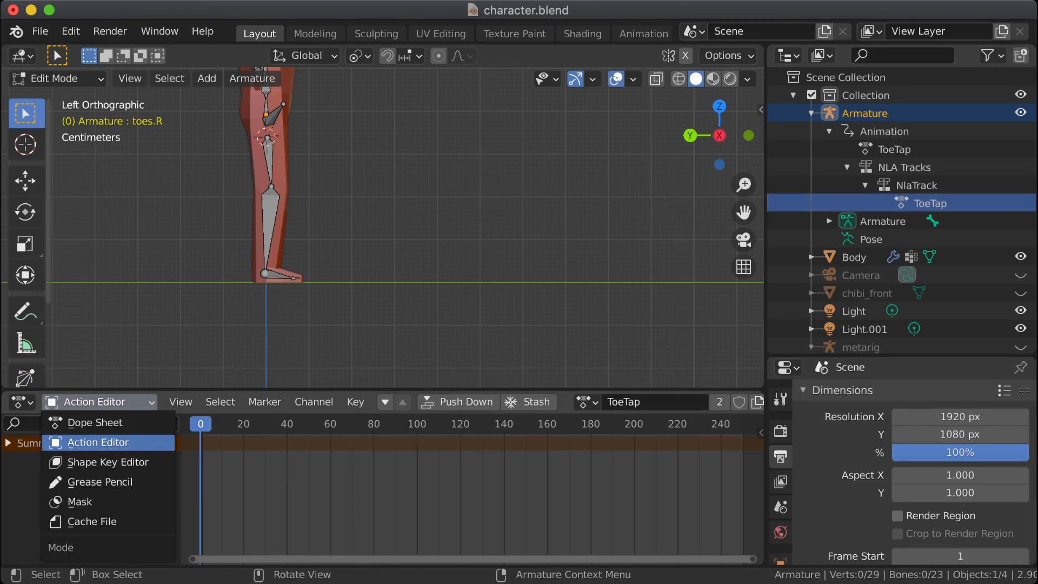
{"action": "left_click", "coordinate": [100, 443]}
{"action": "left_click", "coordinate": [100, 402]}
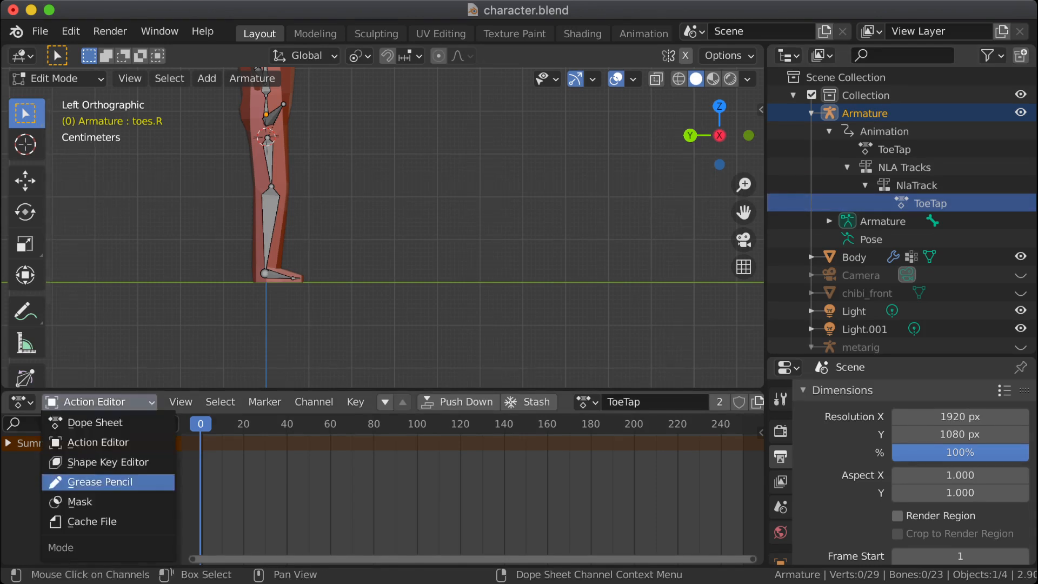
{"action": "left_click", "coordinate": [22, 401]}
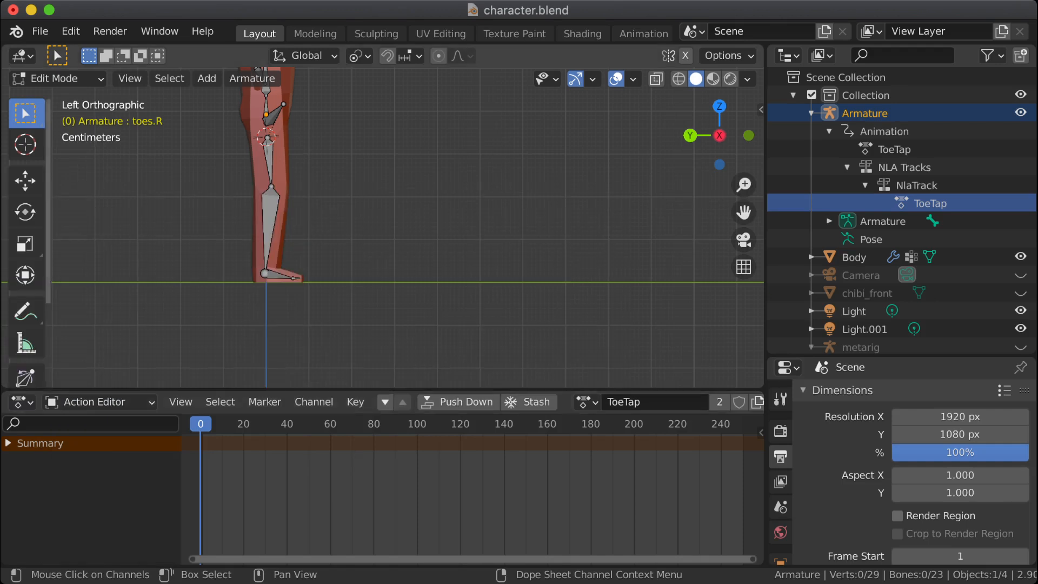
{"action": "left_click", "coordinate": [22, 402]}
{"action": "left_click", "coordinate": [227, 261]}
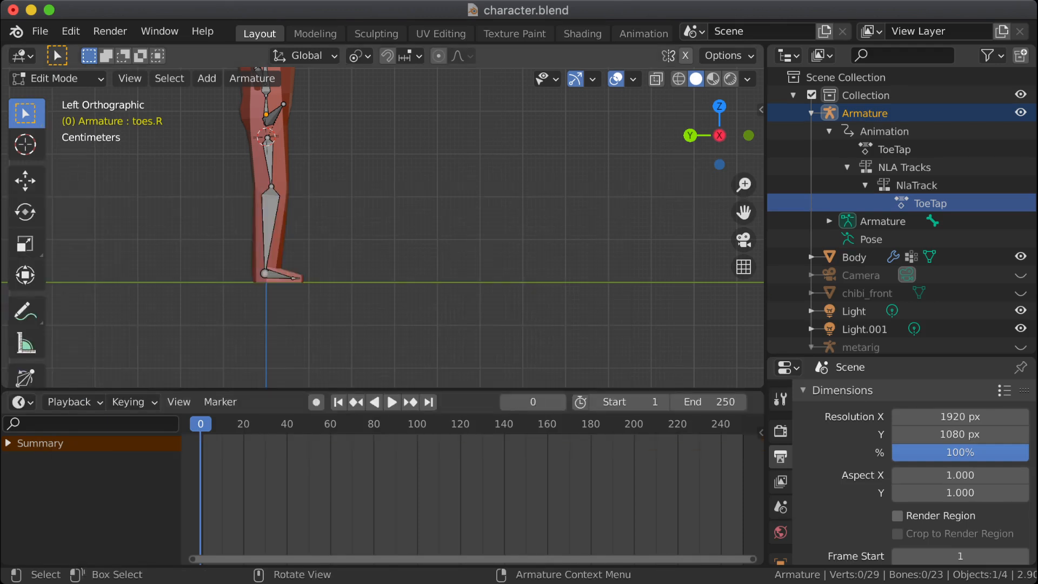
Step: Expand the Timeline's Summary channel and select the armature's active ToeTap action in the scene hierarchy
{"action": "left_click_drag", "start_coordinate": [208, 255], "coordinate": [370, 334]}
{"action": "left_click", "coordinate": [370, 334]}
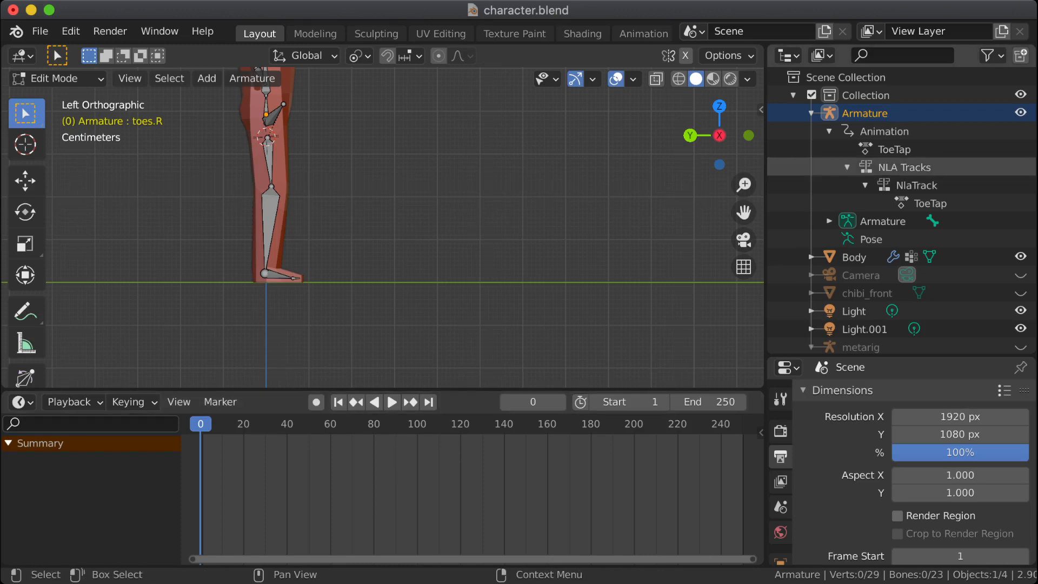
{"action": "left_click", "coordinate": [894, 150]}
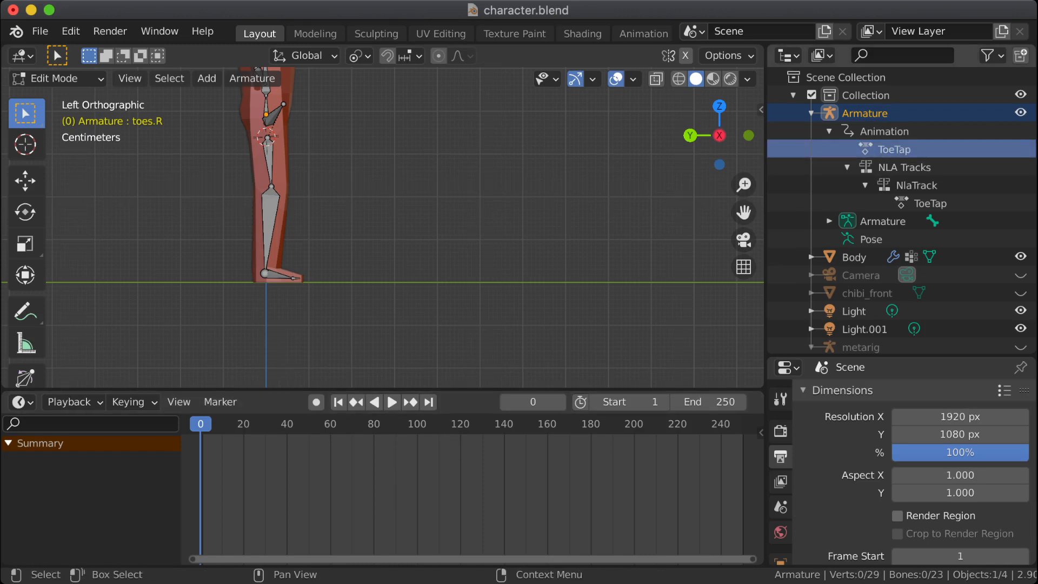
Step: Check the Timeline's playback options and change the lower editor back to the Action Editor
{"action": "left_click", "coordinate": [69, 401]}
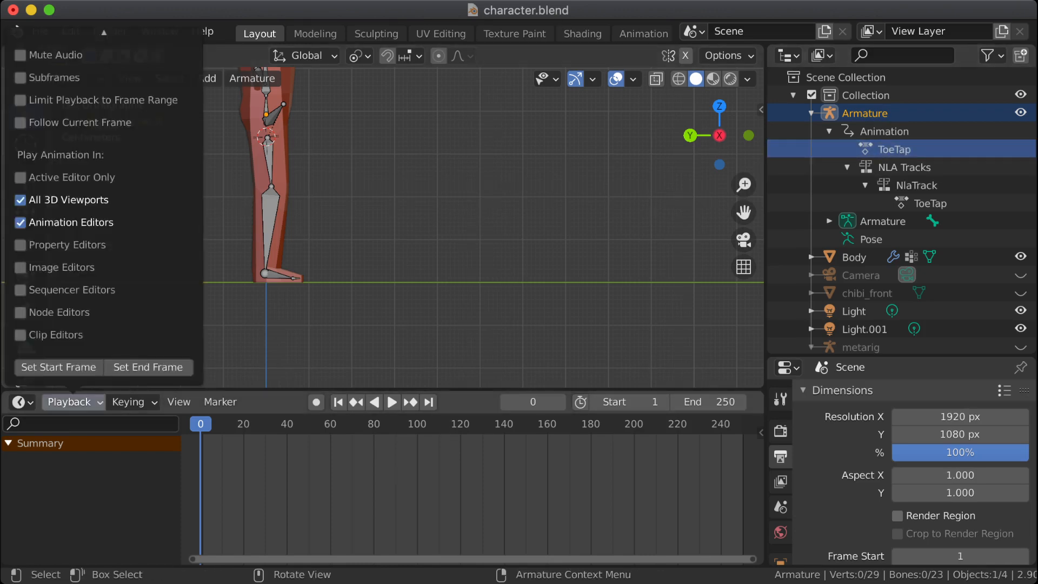
{"action": "left_click", "coordinate": [21, 401]}
{"action": "left_click", "coordinate": [228, 242]}
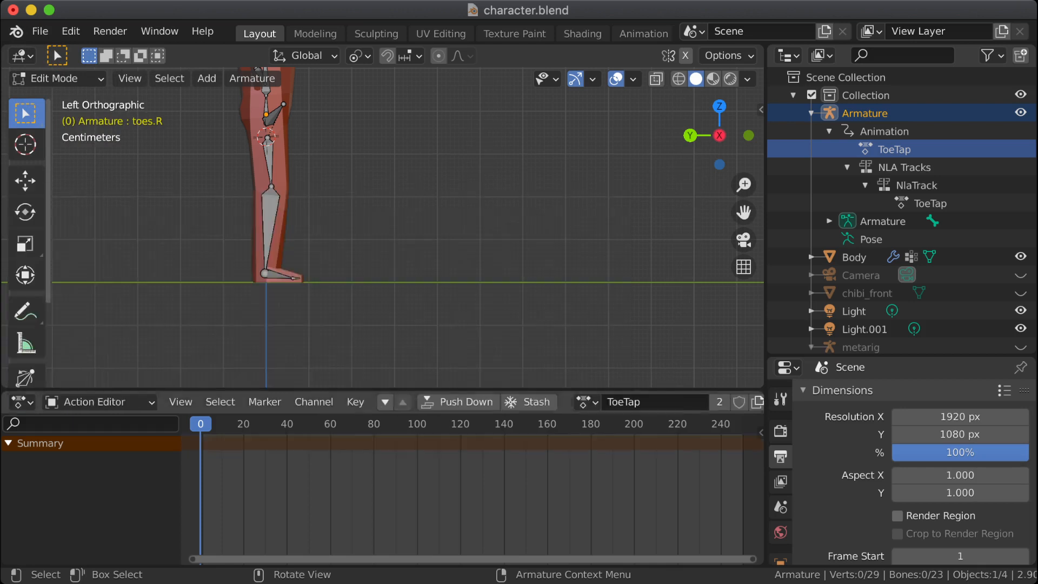
{"action": "left_click", "coordinate": [97, 402]}
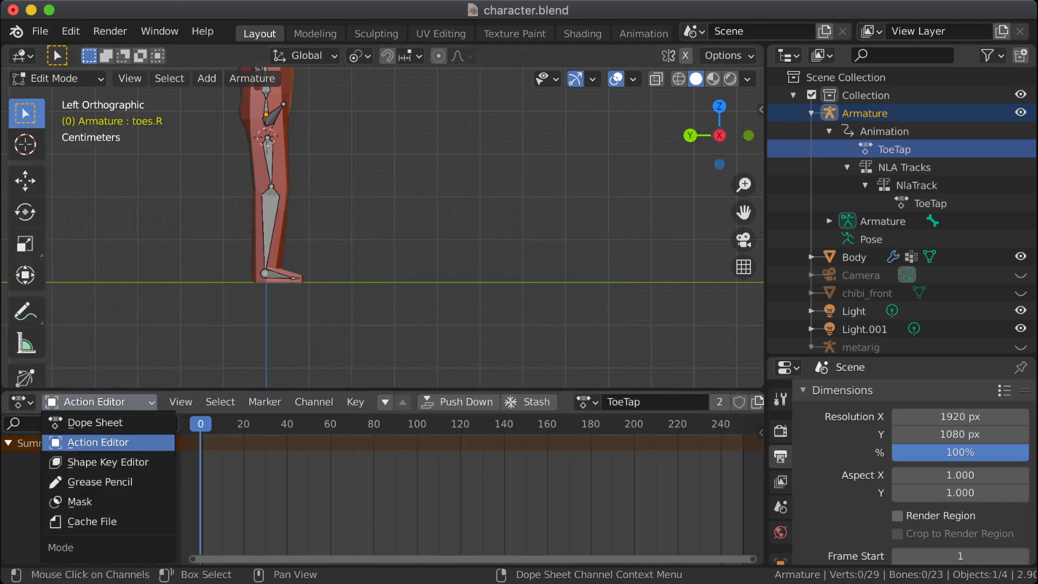
{"action": "left_click", "coordinate": [98, 442]}
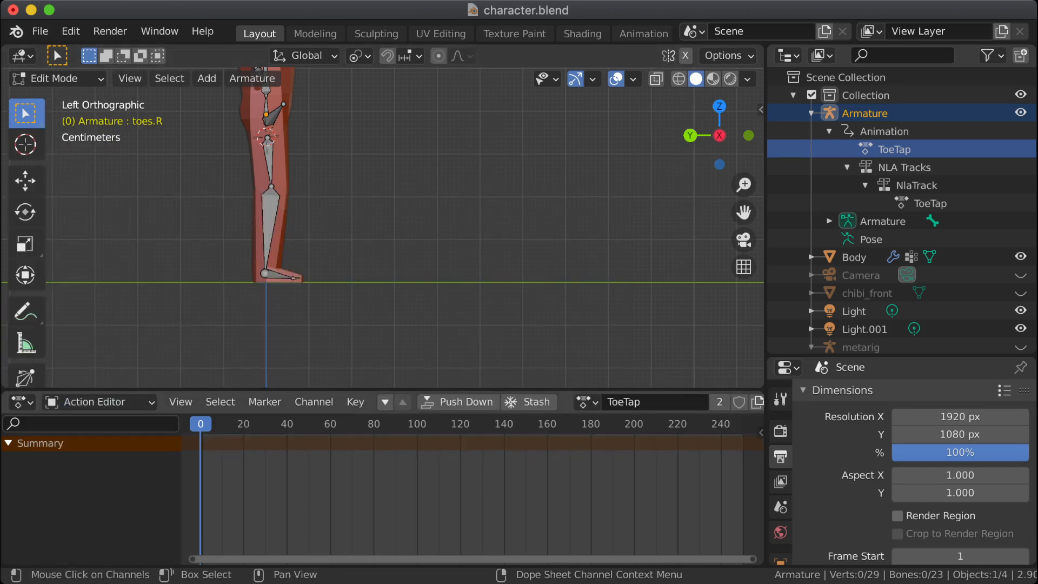
Step: Select the bones of both feet, switch the armature to Pose Mode and play the animation
{"action": "mouse_move", "coordinate": [201, 424]}
{"action": "left_mouse_down"}
{"action": "mouse_move", "coordinate": [268, 424]}
{"action": "mouse_move", "coordinate": [201, 424]}
{"action": "left_mouse_up"}
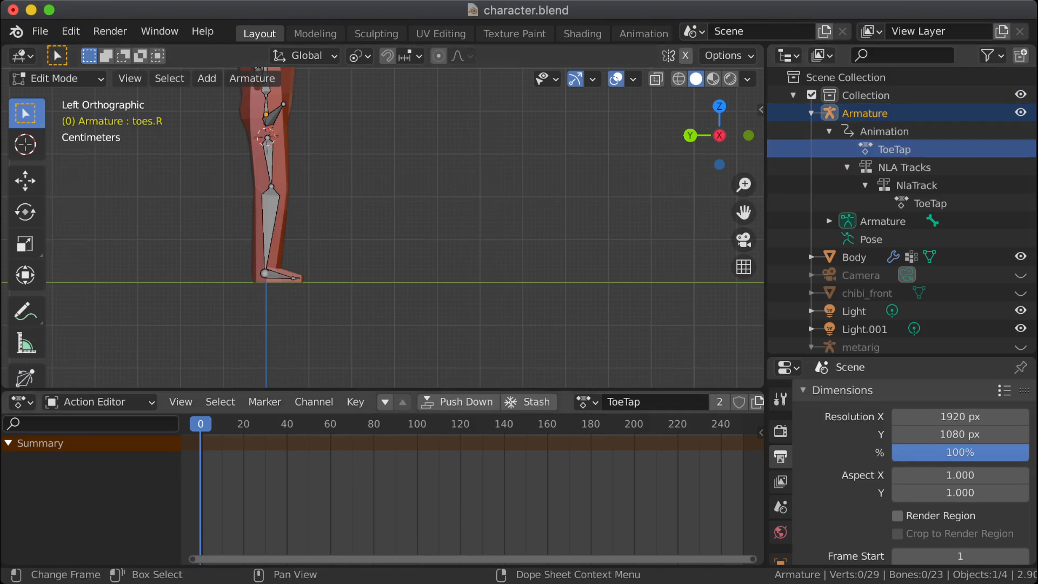
{"action": "left_click_drag", "start_coordinate": [336, 300], "coordinate": [260, 266]}
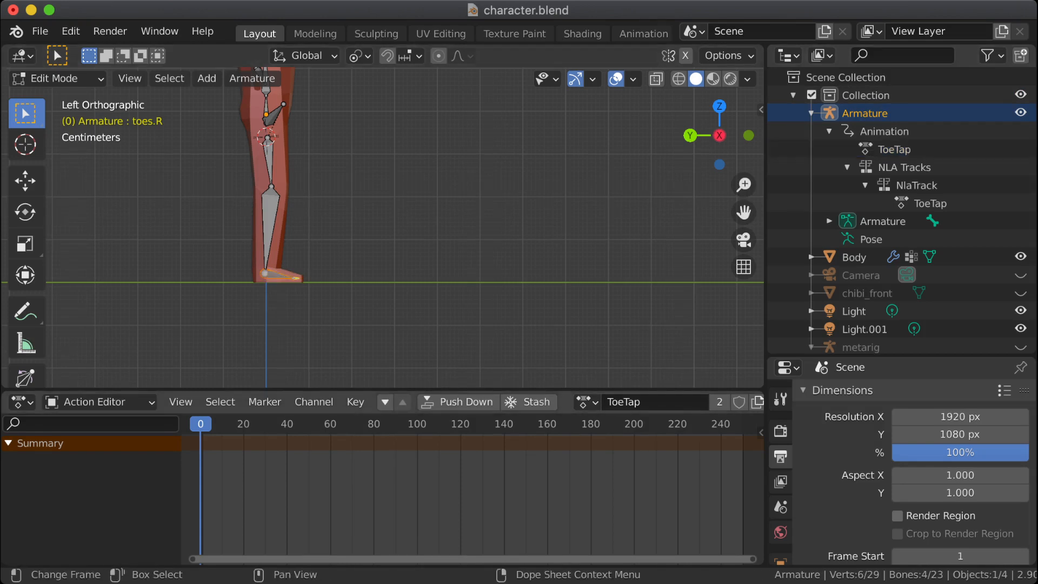
{"action": "scroll", "coordinate": [405, 227], "scroll_direction": "up", "scroll_amount": 2}
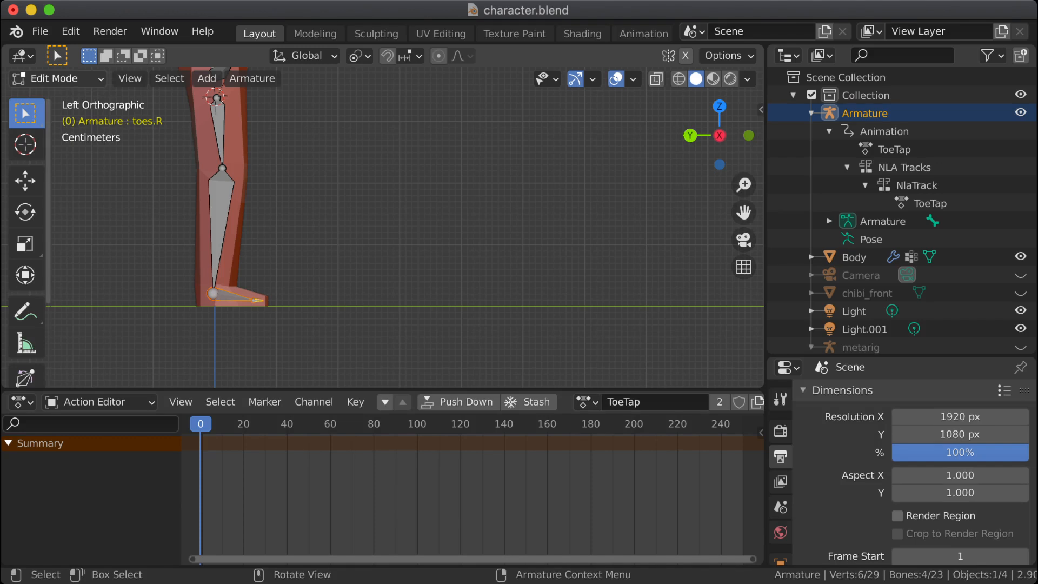
{"action": "left_click", "coordinate": [54, 78]}
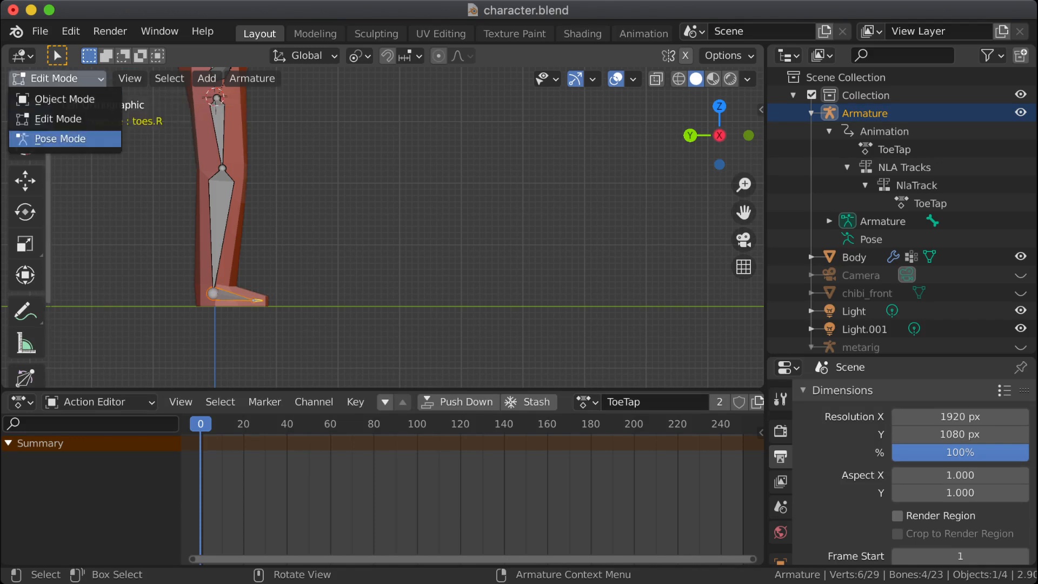
{"action": "left_click", "coordinate": [60, 139]}
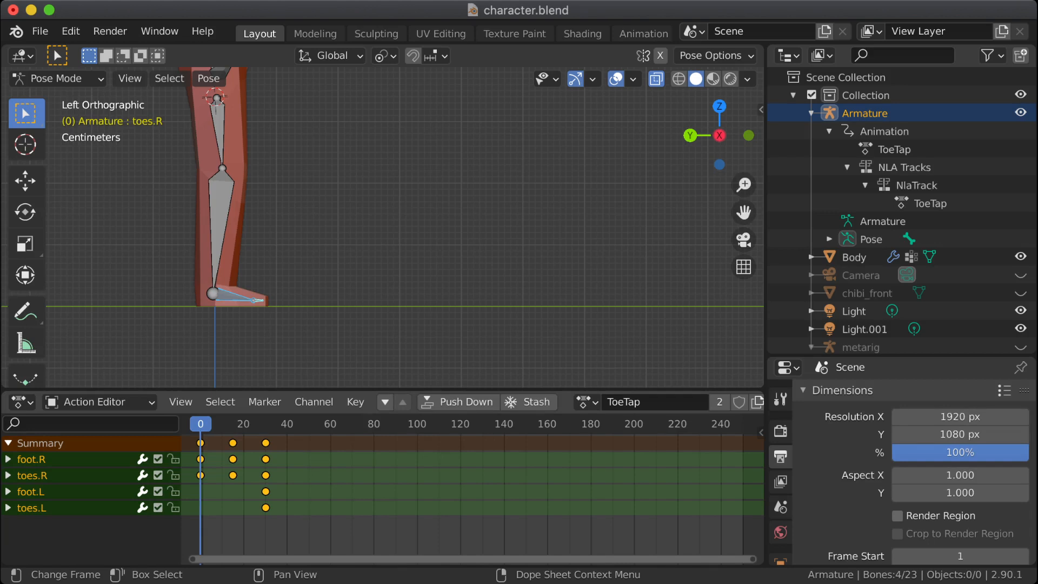
{"action": "key", "text": "space"}
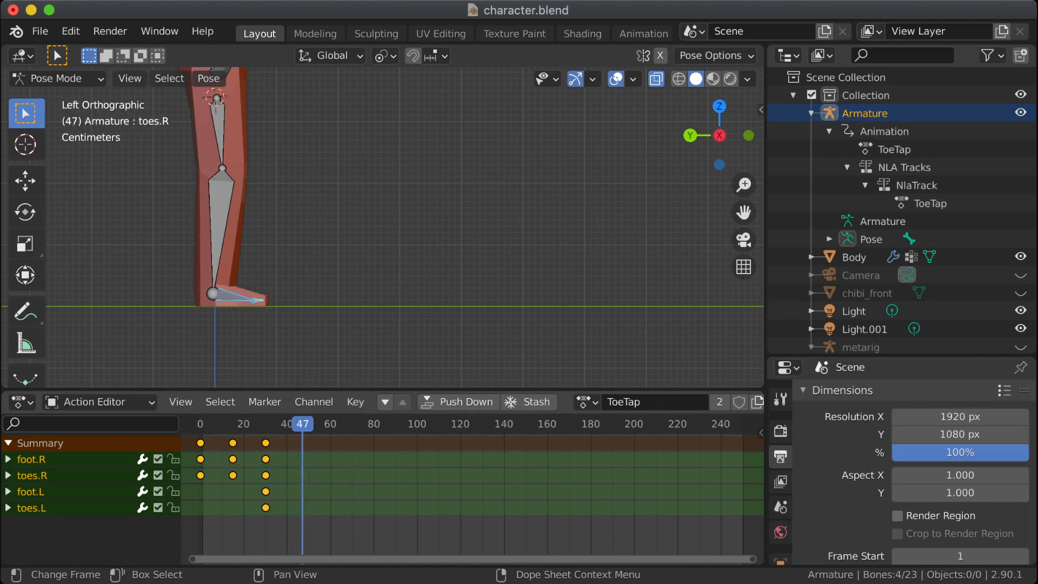
Step: Delete the foot.L and toes.L channels from the ToeTap action and select the toes.R channel
{"action": "left_click", "coordinate": [32, 492]}
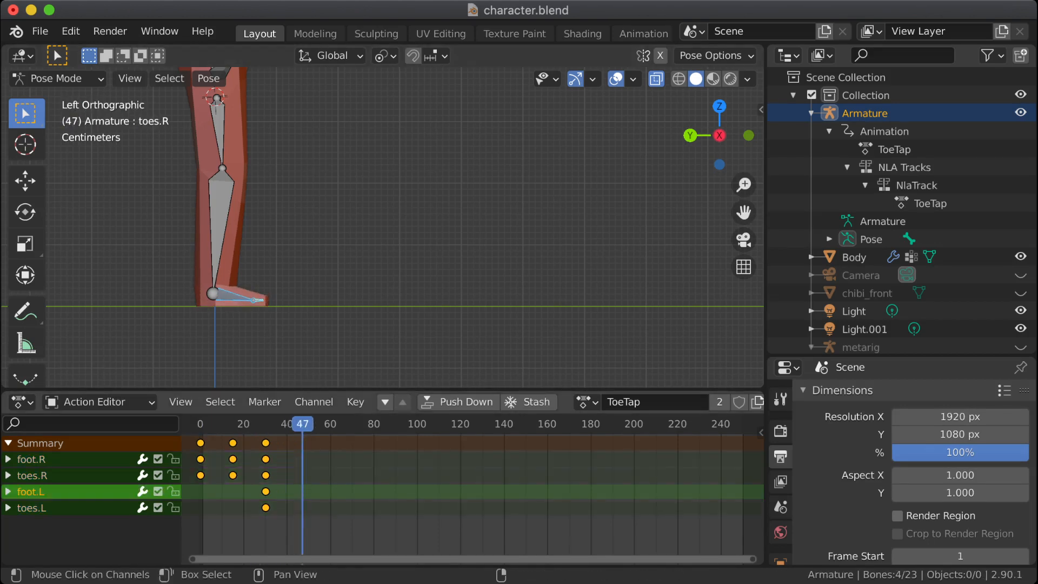
{"action": "left_click", "coordinate": [33, 508], "text": "shift"}
{"action": "right_click", "coordinate": [32, 507]}
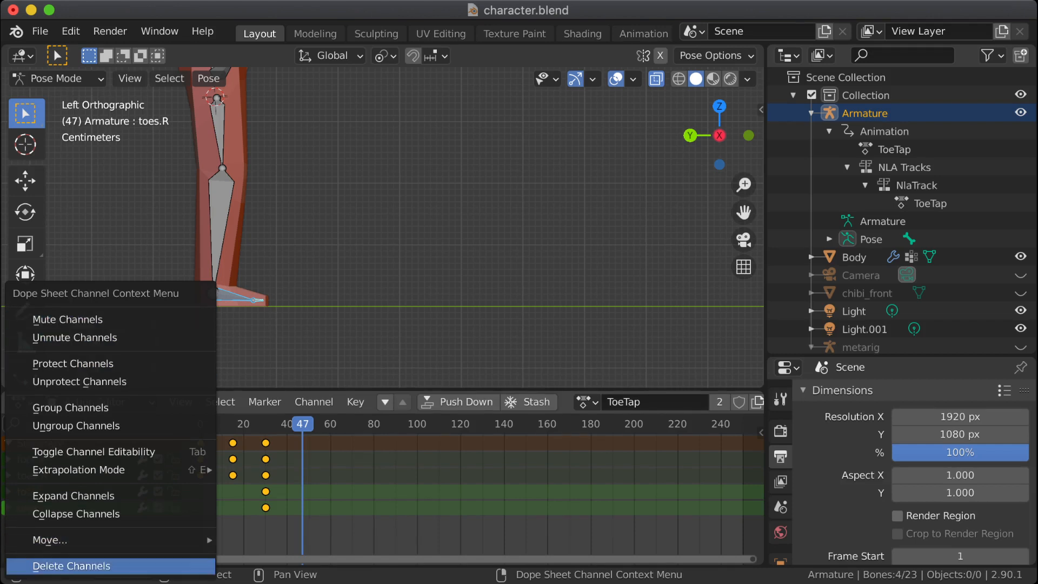
{"action": "left_click", "coordinate": [71, 565]}
{"action": "left_click", "coordinate": [33, 476]}
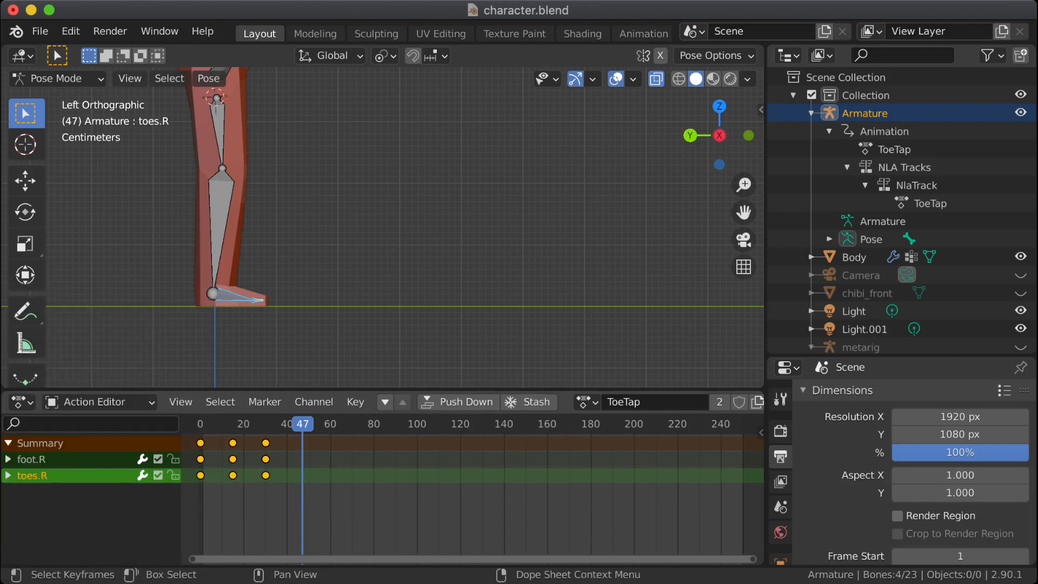
Step: Deselect all bones, play the toe tap from frame 0 with both legs in view, and rewind to frame 0
{"action": "left_click", "coordinate": [411, 216]}
{"action": "middle_click_drag", "start_coordinate": [411, 217], "coordinate": [359, 228]}
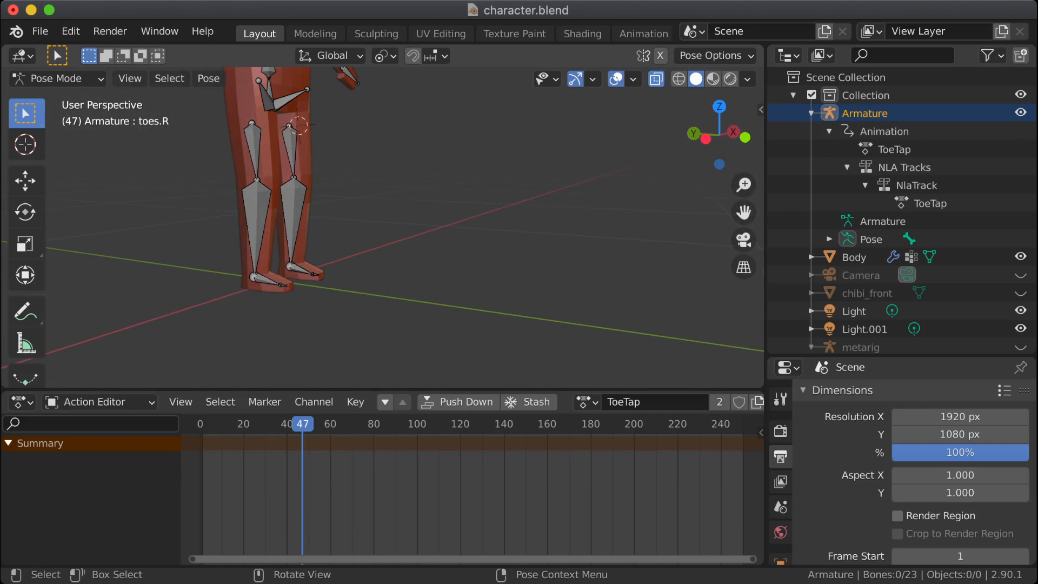
{"action": "left_click_drag", "start_coordinate": [302, 424], "coordinate": [200, 424]}
{"action": "key", "text": "space"}
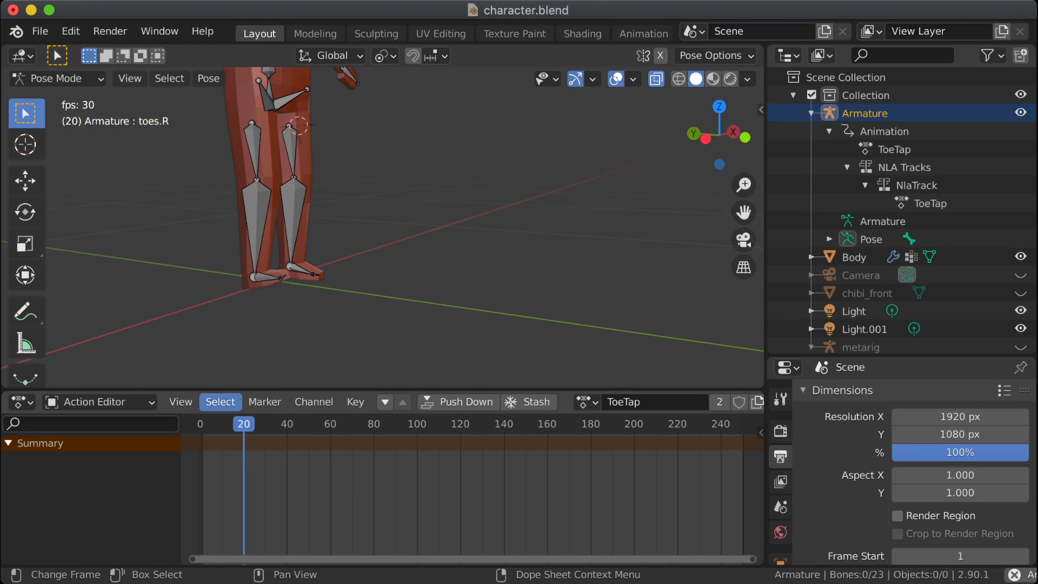
{"action": "key", "text": "space"}
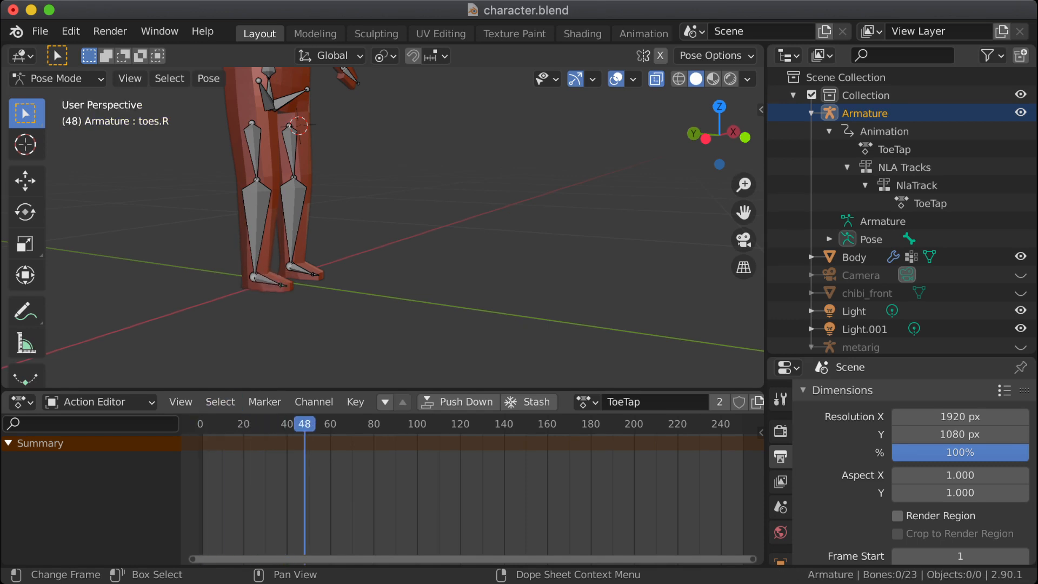
{"action": "left_click_drag", "start_coordinate": [309, 424], "coordinate": [201, 423]}
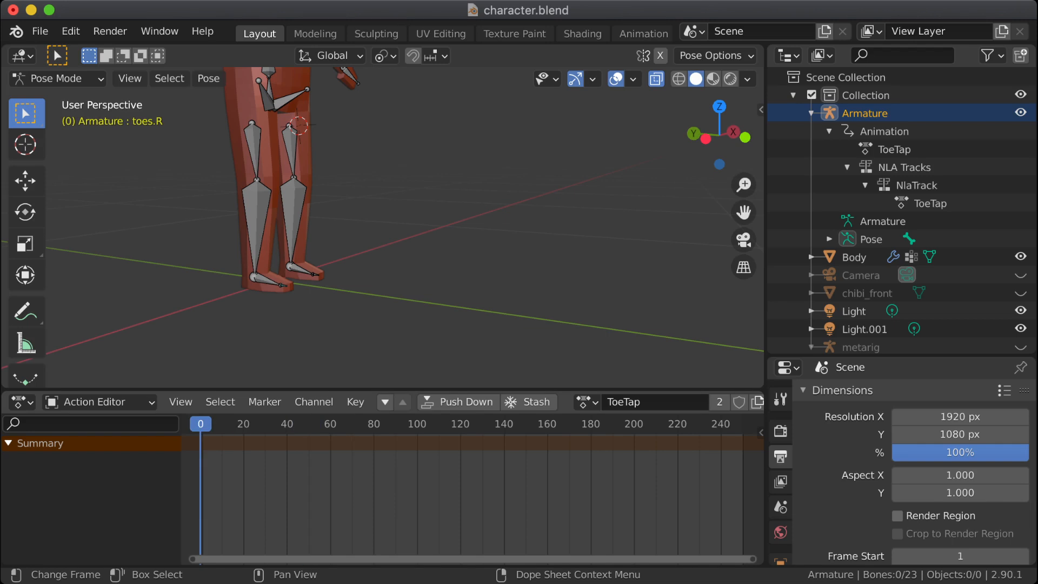
Step: Select the right foot's foot.R and toes.R bones at frame 0
{"action": "middle_click_drag", "start_coordinate": [217, 323], "coordinate": [256, 326]}
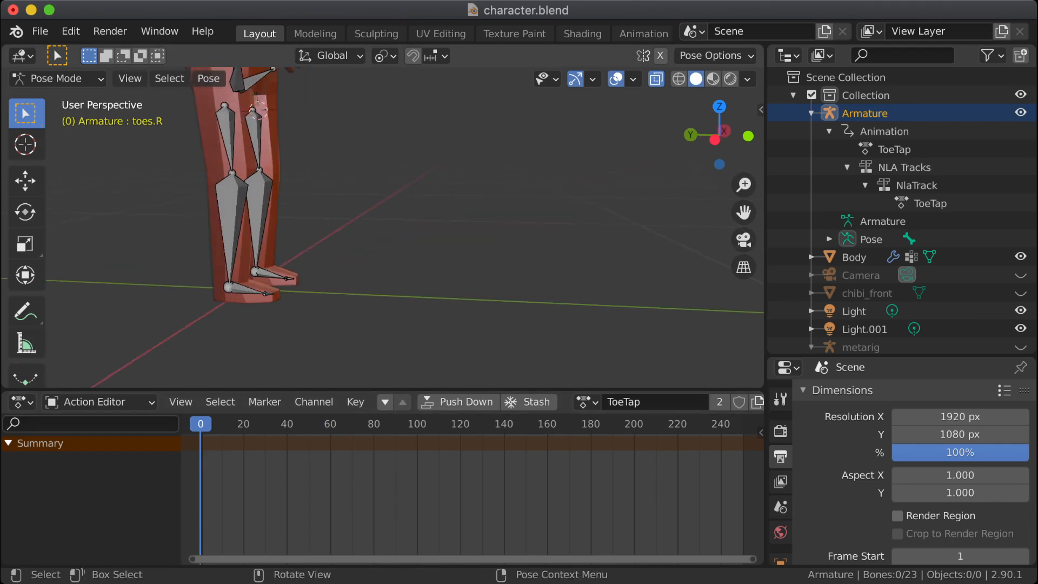
{"action": "left_click_drag", "start_coordinate": [239, 324], "coordinate": [282, 288]}
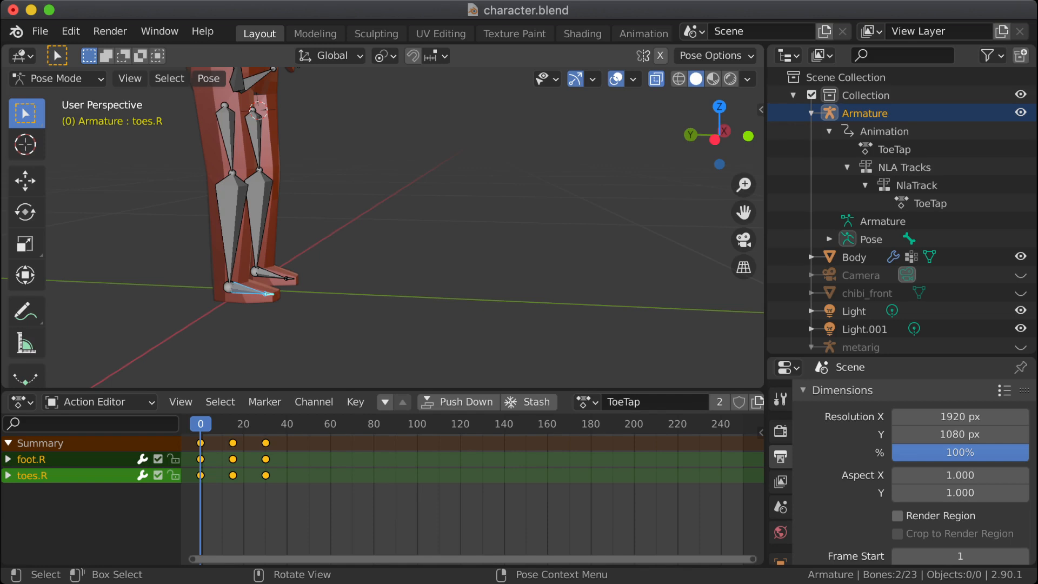
Step: Save the character file
{"action": "key", "text": "ctrl+s"}
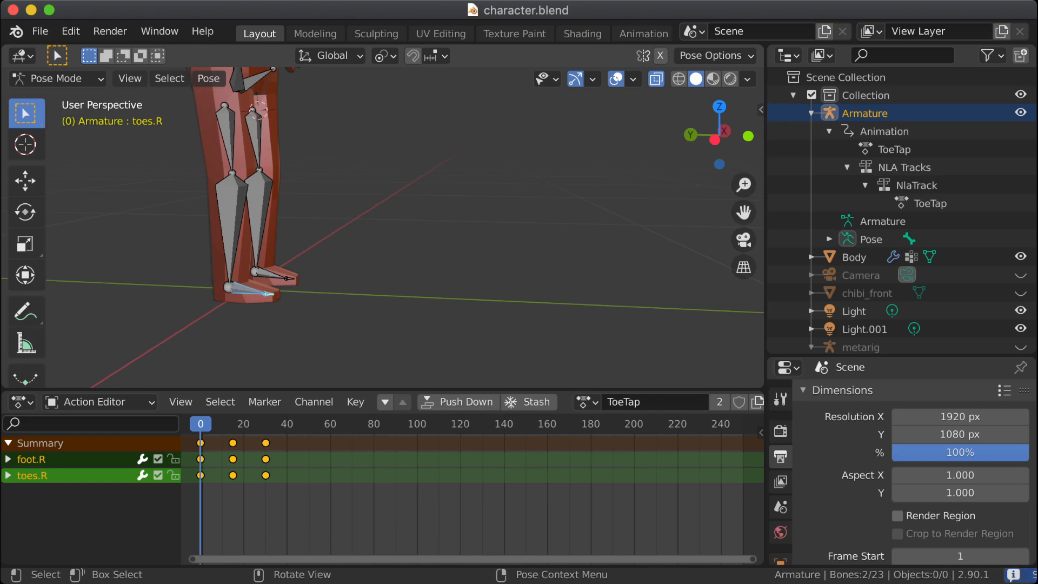
{"action": "scroll", "coordinate": [411, 254], "scroll_direction": "down", "scroll_amount": 4}
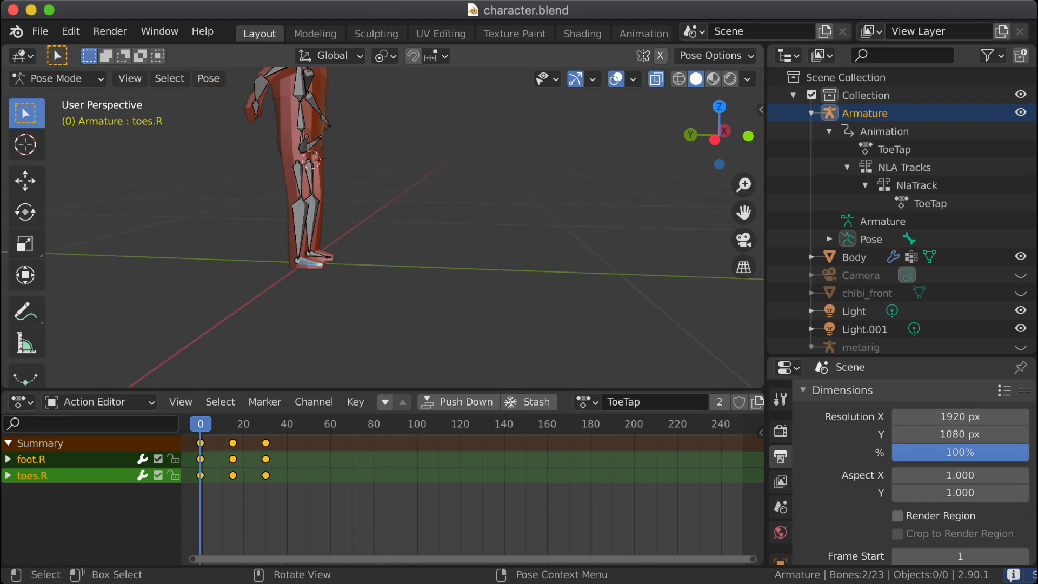
{"action": "middle_click_drag", "start_coordinate": [411, 254], "coordinate": [249, 257]}
{"action": "middle_click_drag", "start_coordinate": [249, 257], "coordinate": [299, 368], "text": "shift"}
{"action": "scroll", "coordinate": [378, 228], "scroll_direction": "down", "scroll_amount": 5}
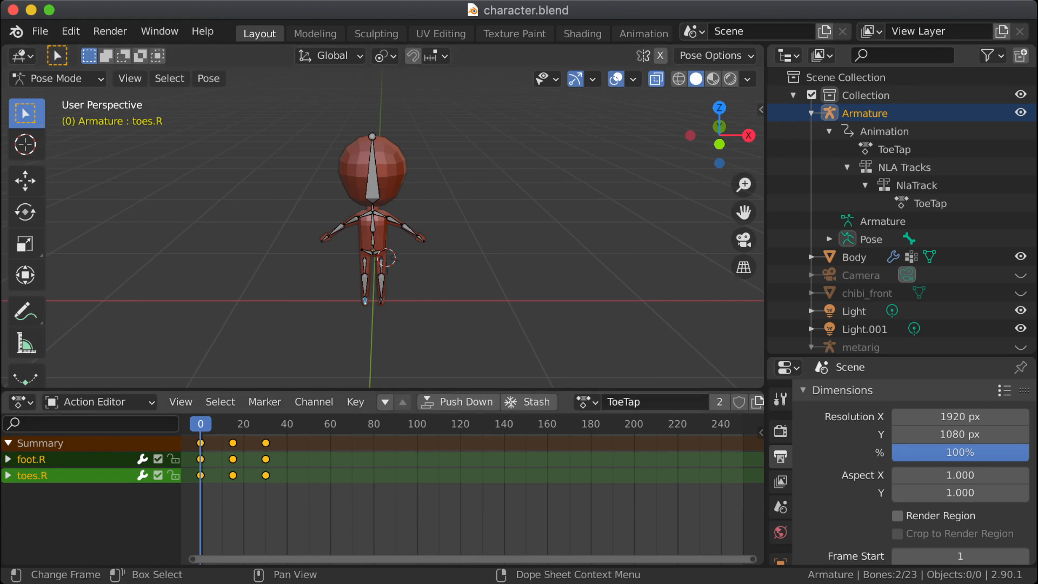
Step: Deselect all bones and select the armature's NLA Tracks entry in the scene hierarchy
{"action": "left_click", "coordinate": [586, 401]}
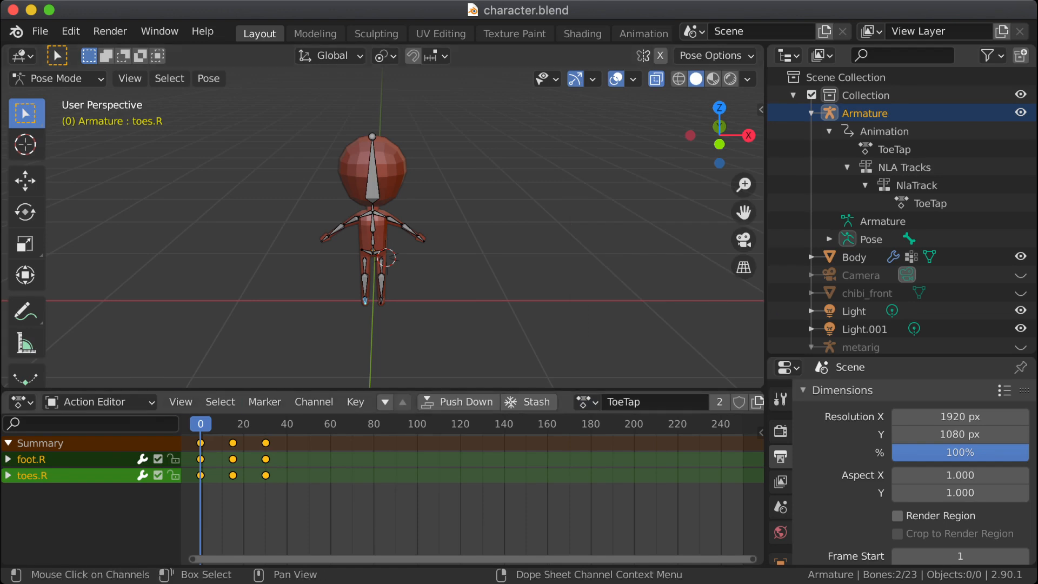
{"action": "left_click", "coordinate": [100, 402]}
{"action": "key", "text": "alt+a"}
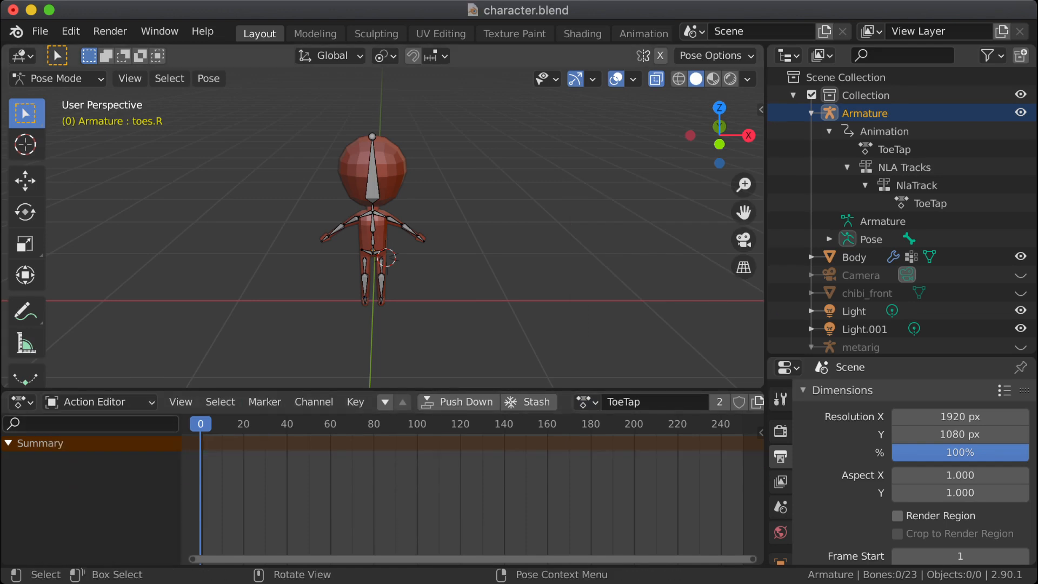
{"action": "left_click", "coordinate": [894, 149]}
{"action": "left_click", "coordinate": [930, 203]}
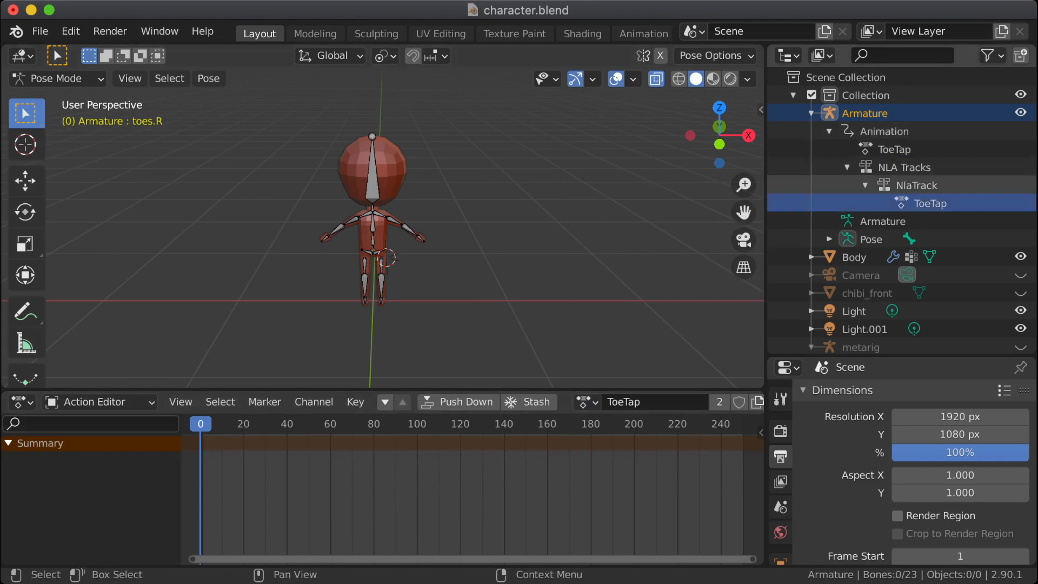
{"action": "left_click", "coordinate": [916, 185]}
{"action": "left_click", "coordinate": [904, 168]}
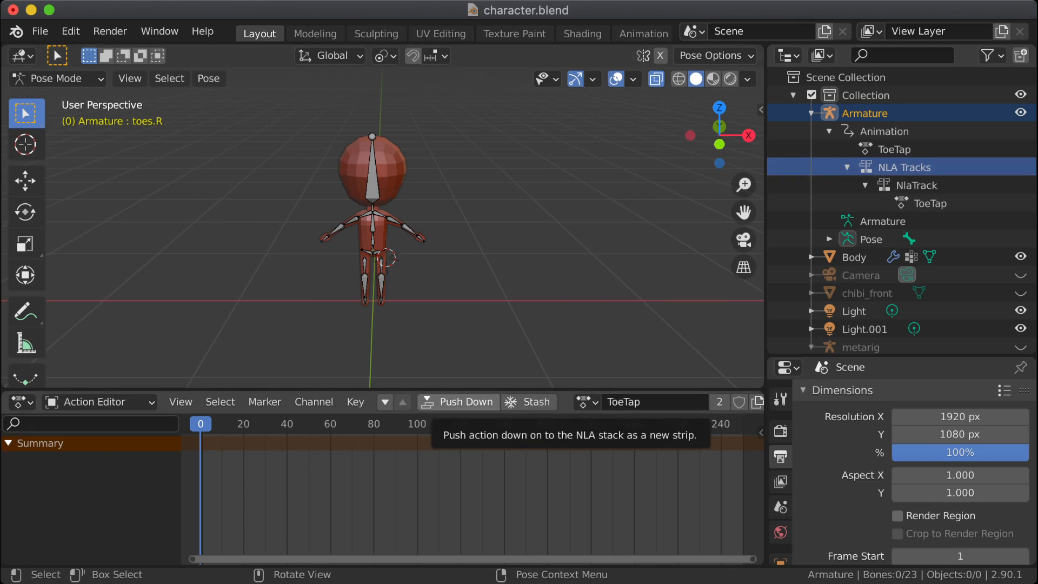
{"action": "left_click", "coordinate": [648, 402]}
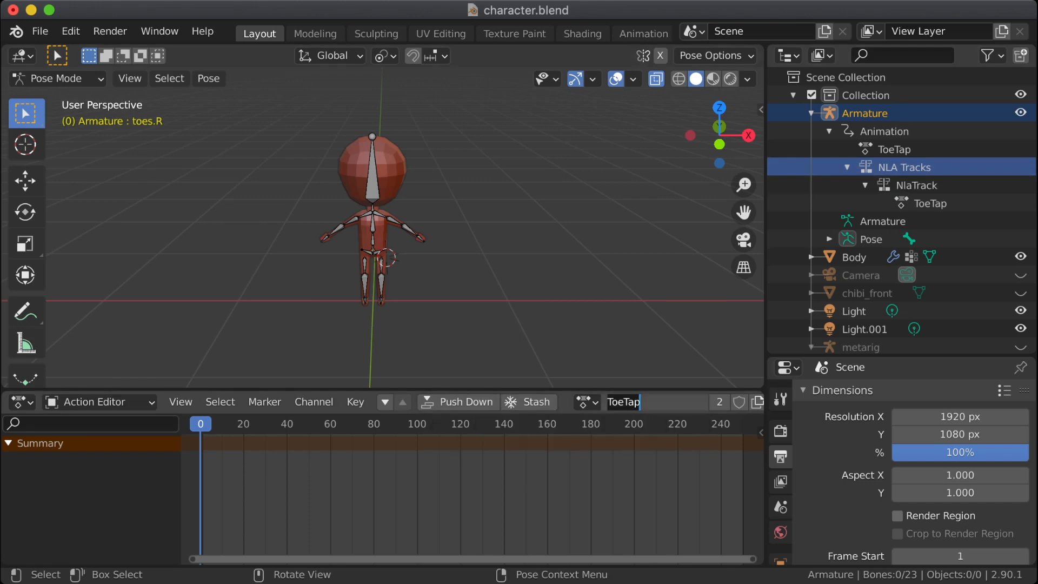
{"action": "left_click", "coordinate": [587, 403]}
{"action": "left_click", "coordinate": [587, 402]}
{"action": "left_click", "coordinate": [587, 402]}
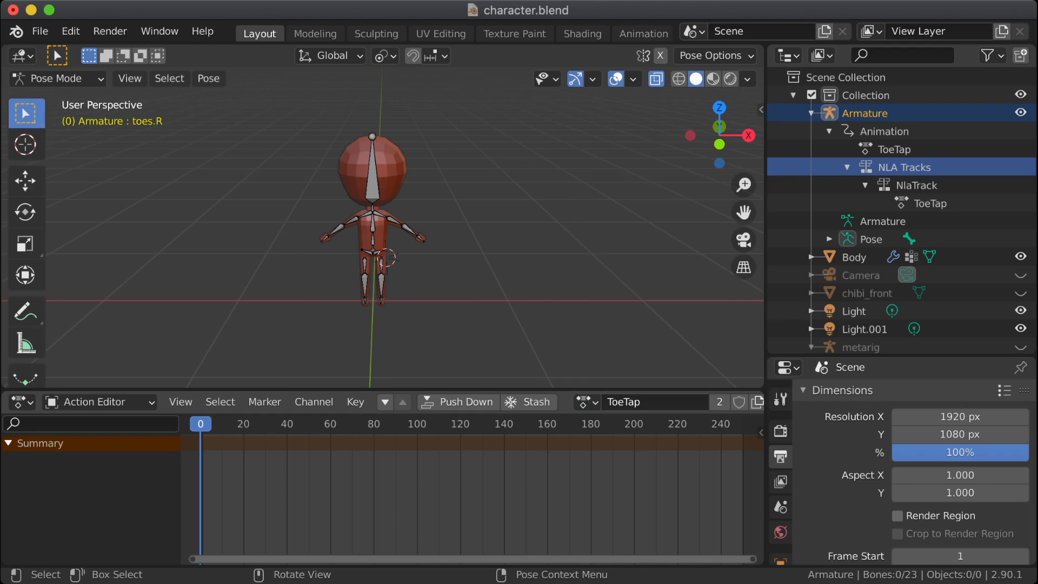
{"action": "left_click", "coordinate": [649, 403]}
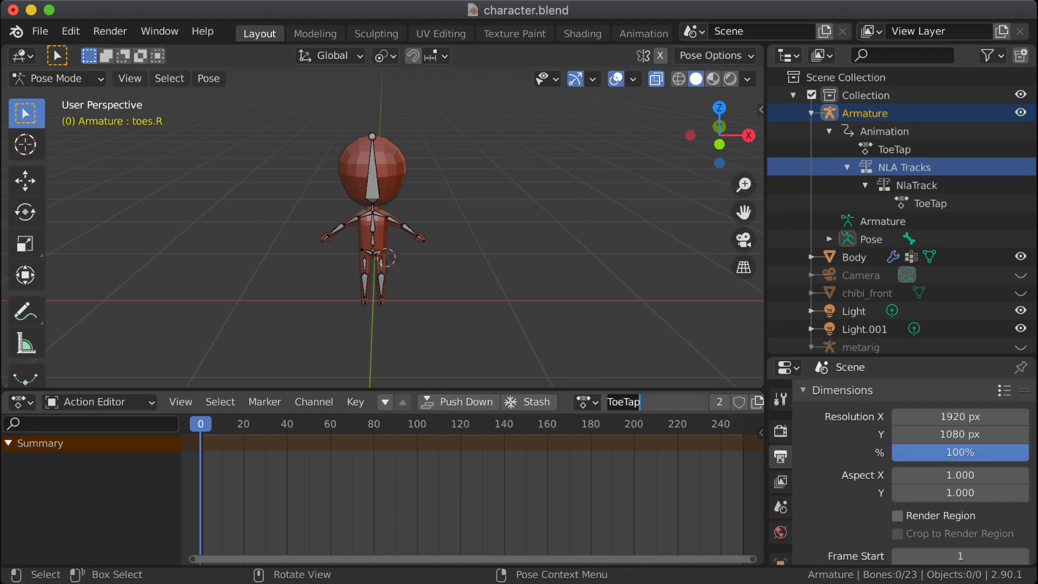
{"action": "key", "text": "Escape"}
Step: Widen the Action Editor, create a new action from ToeTap and rename it LookAround
{"action": "left_click_drag", "start_coordinate": [766, 403], "coordinate": [976, 403]}
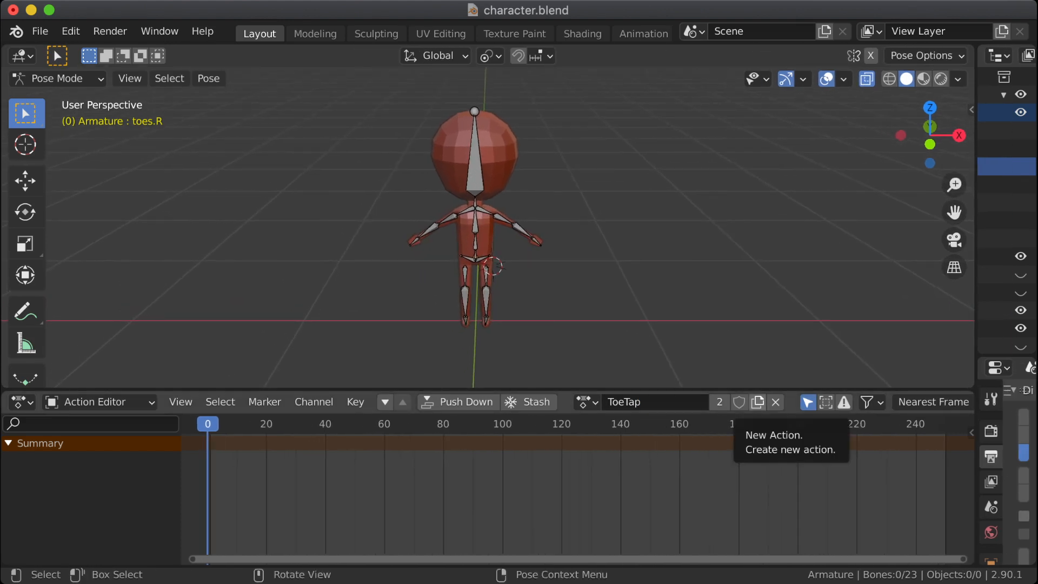
{"action": "left_click", "coordinate": [758, 401]}
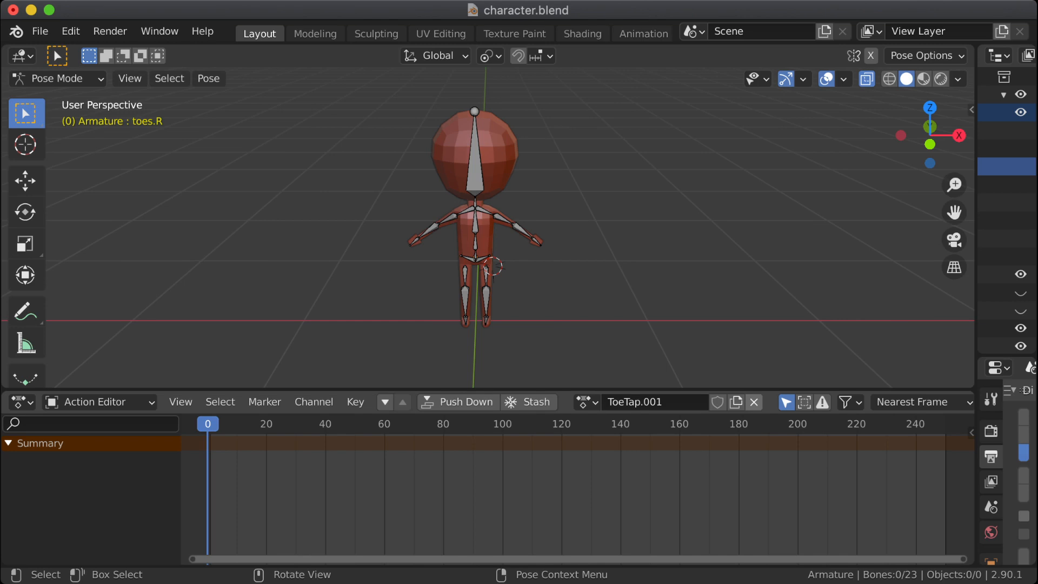
{"action": "triple_click", "coordinate": [666, 402]}
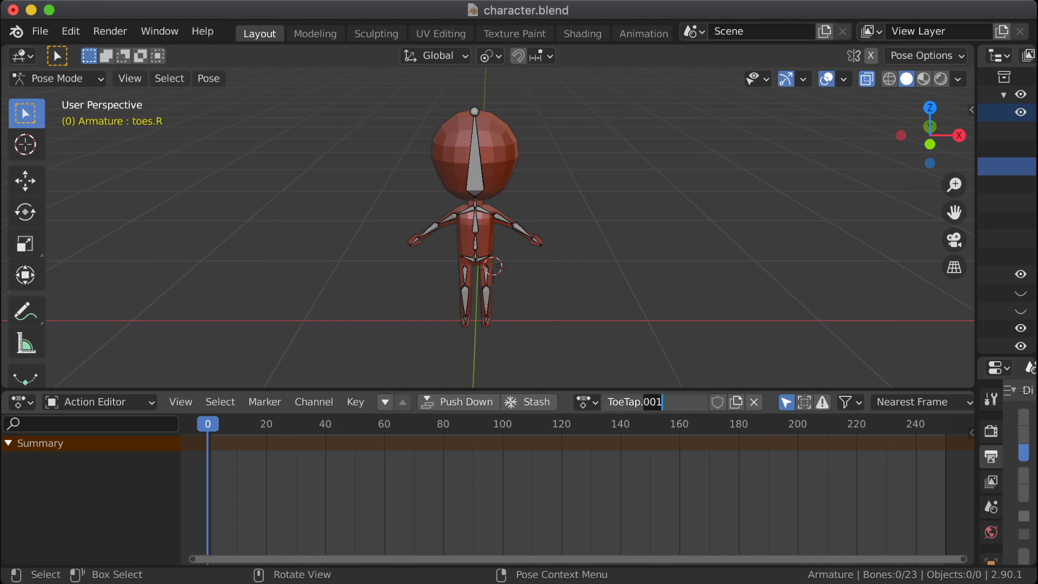
{"action": "key", "text": "BackSpace"}
{"action": "key", "text": "BackSpace"}
{"action": "key", "text": "BackSpace"}
{"action": "key", "text": "BackSpace"}
{"action": "key", "text": "BackSpace"}
{"action": "key", "text": "BackSpace"}
{"action": "key", "text": "BackSpace"}
{"action": "key", "text": "BackSpace"}
{"action": "type", "text": "LookAround"}
{"action": "key", "text": "Return"}
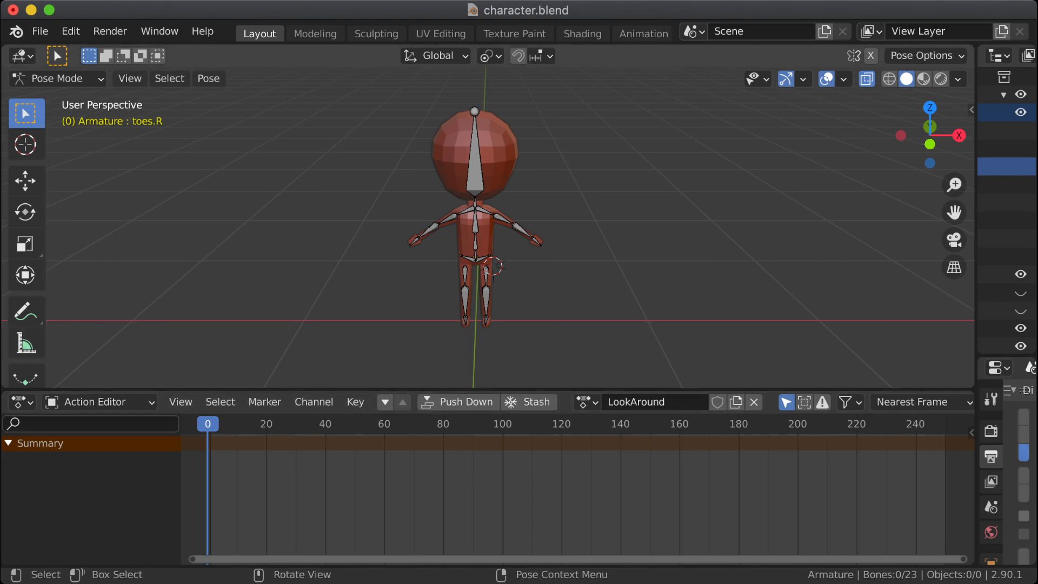
Step: Select the head bone and insert a Location & Rotation keyframe for it at frame 0
{"action": "scroll", "coordinate": [493, 266], "scroll_direction": "up", "scroll_amount": 2}
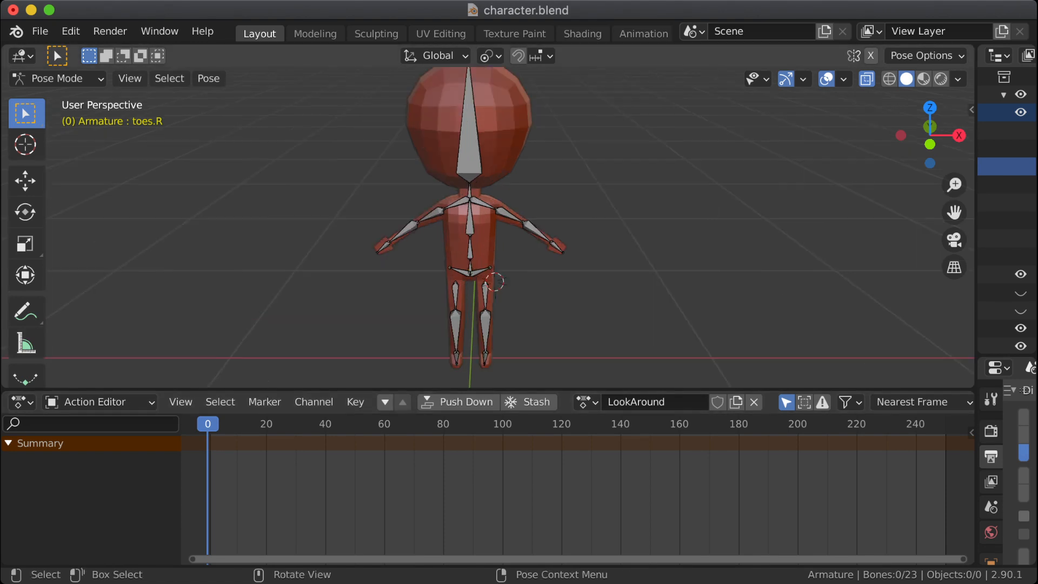
{"action": "middle_click_drag", "start_coordinate": [351, 222], "coordinate": [478, 240]}
{"action": "middle_click_drag", "start_coordinate": [479, 240], "coordinate": [400, 266], "text": "shift"}
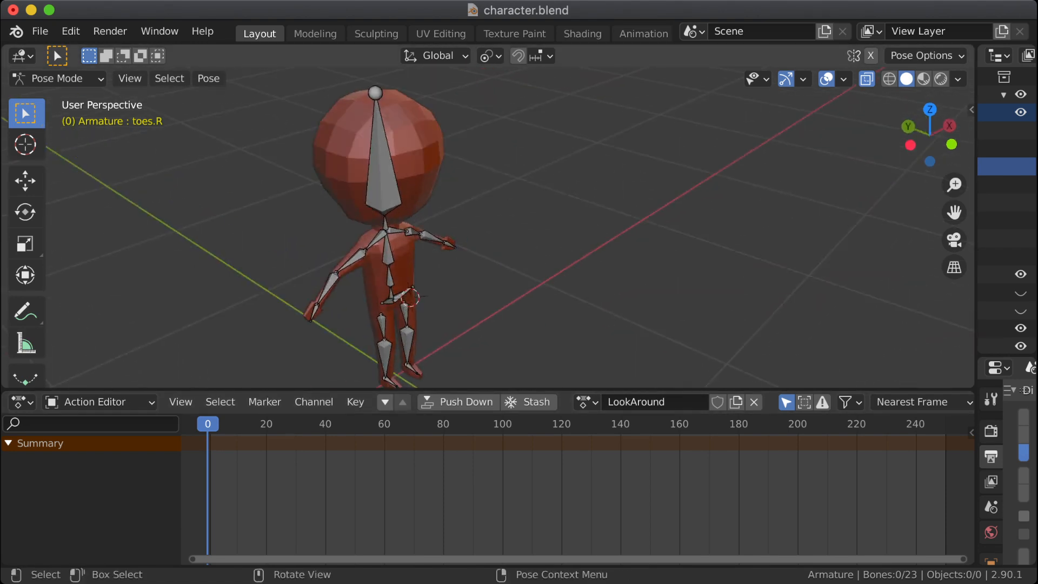
{"action": "left_click", "coordinate": [384, 181]}
{"action": "middle_click_drag", "start_coordinate": [387, 184], "coordinate": [295, 149]}
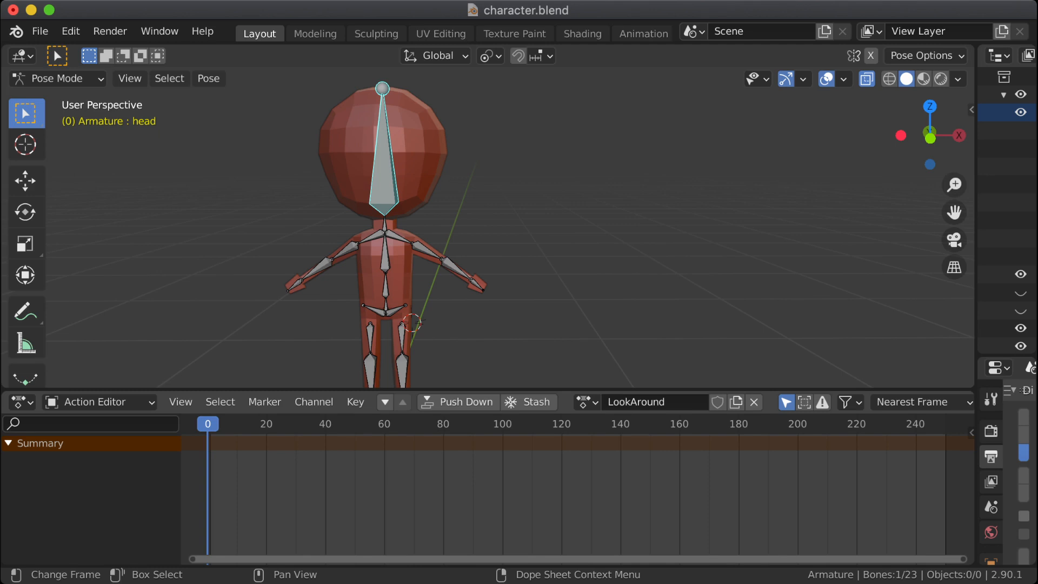
{"action": "mouse_move", "coordinate": [208, 424]}
{"action": "left_mouse_down"}
{"action": "mouse_move", "coordinate": [220, 424]}
{"action": "mouse_move", "coordinate": [208, 424]}
{"action": "left_mouse_up"}
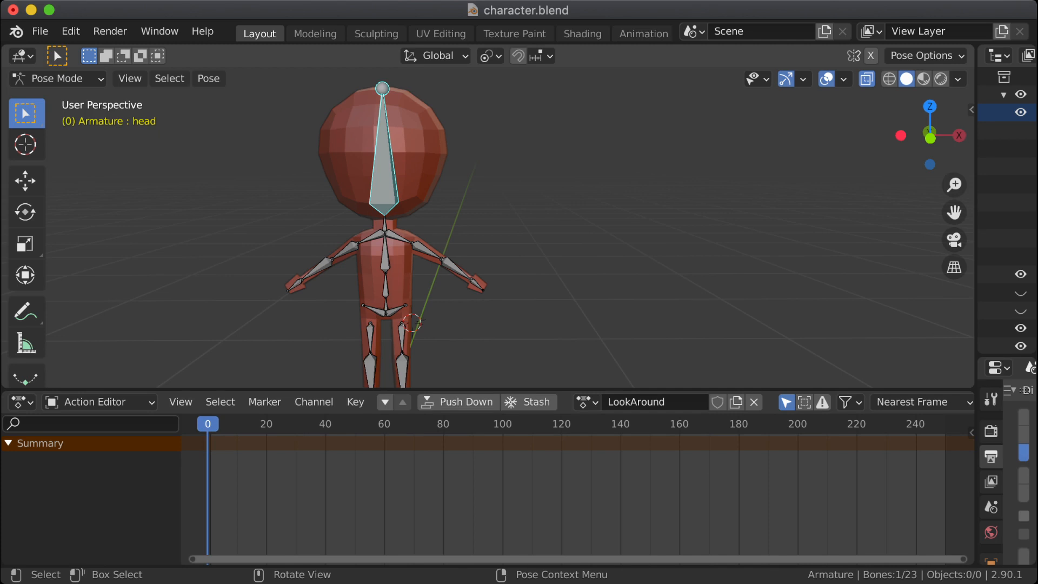
{"action": "key", "text": "i"}
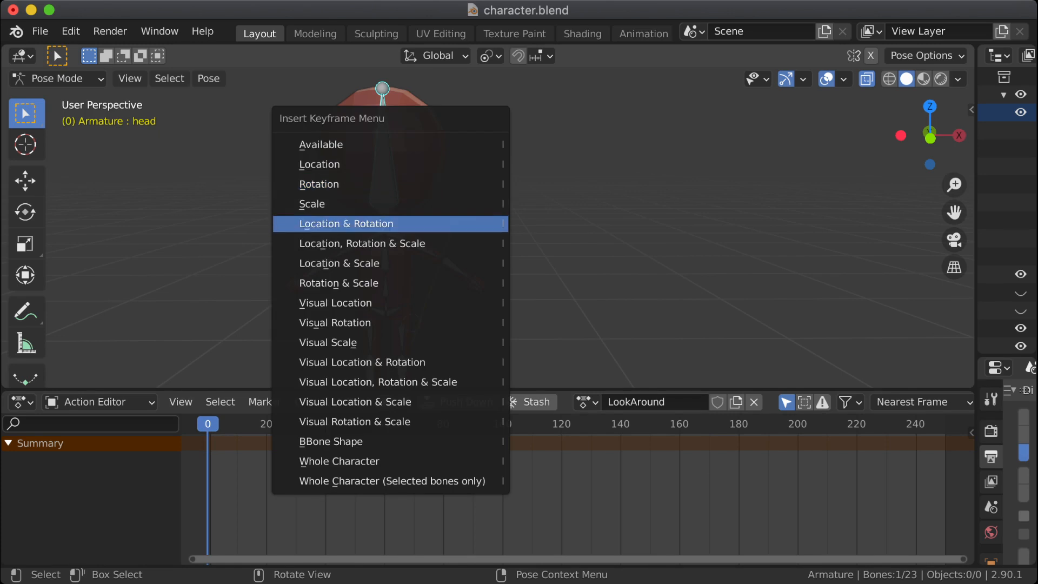
{"action": "key", "text": "Return"}
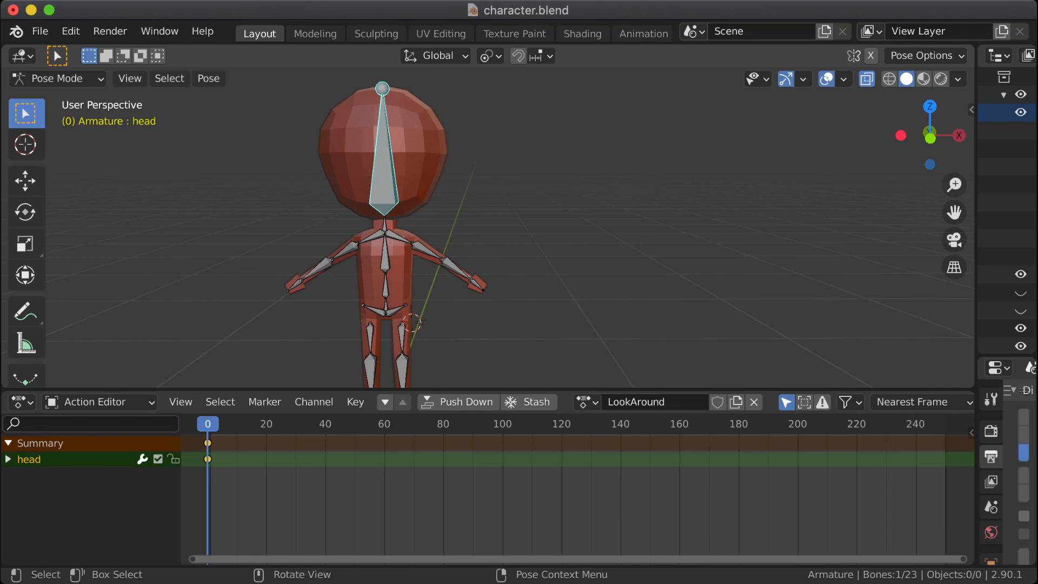
Step: Rotate the head bone -10° about the global Z axis at frame 0 and deselect it
{"action": "key", "text": "r"}
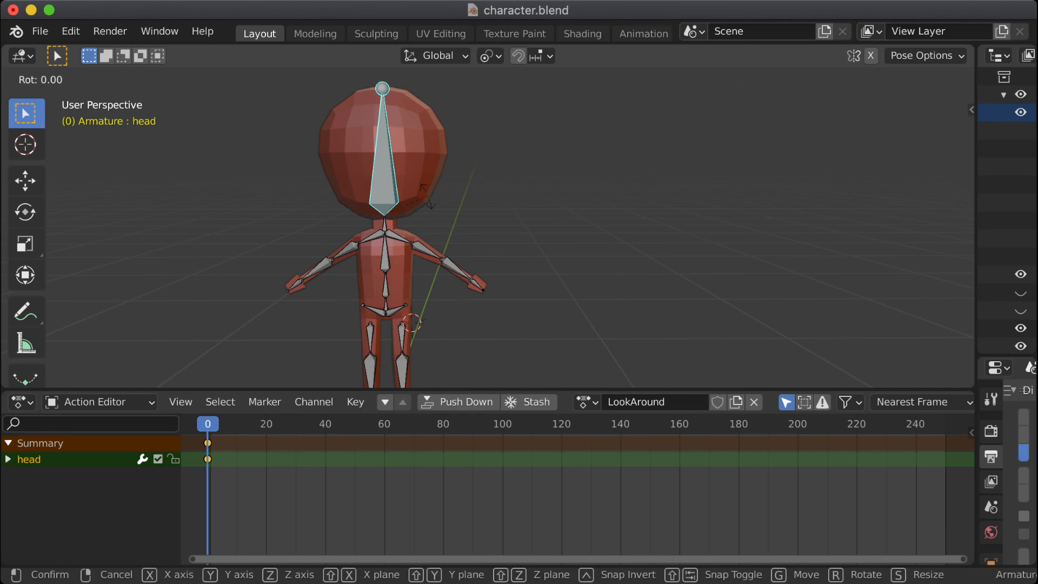
{"action": "key", "text": "Escape"}
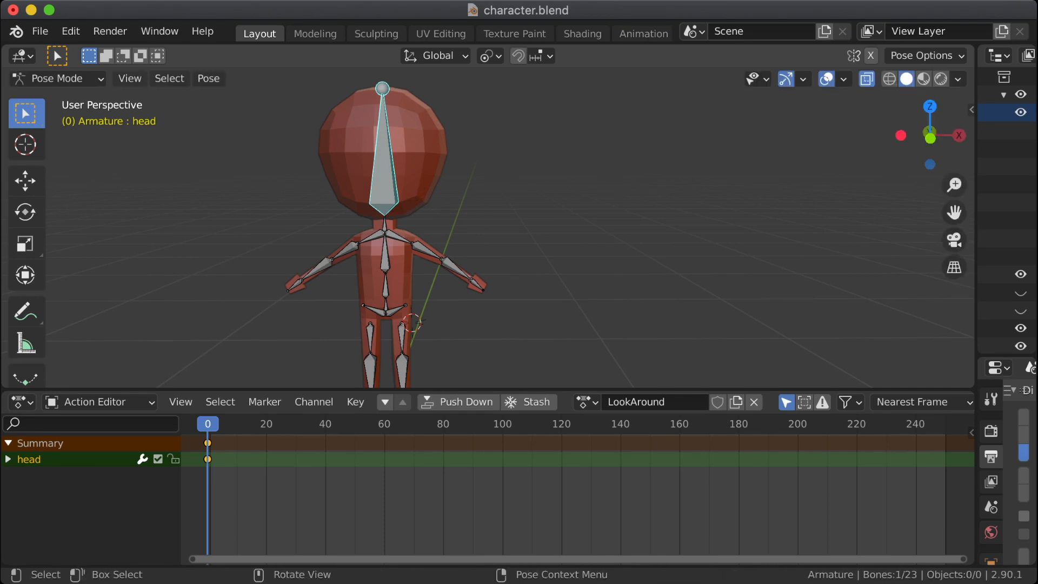
{"action": "key", "text": "r"}
{"action": "key", "text": "z"}
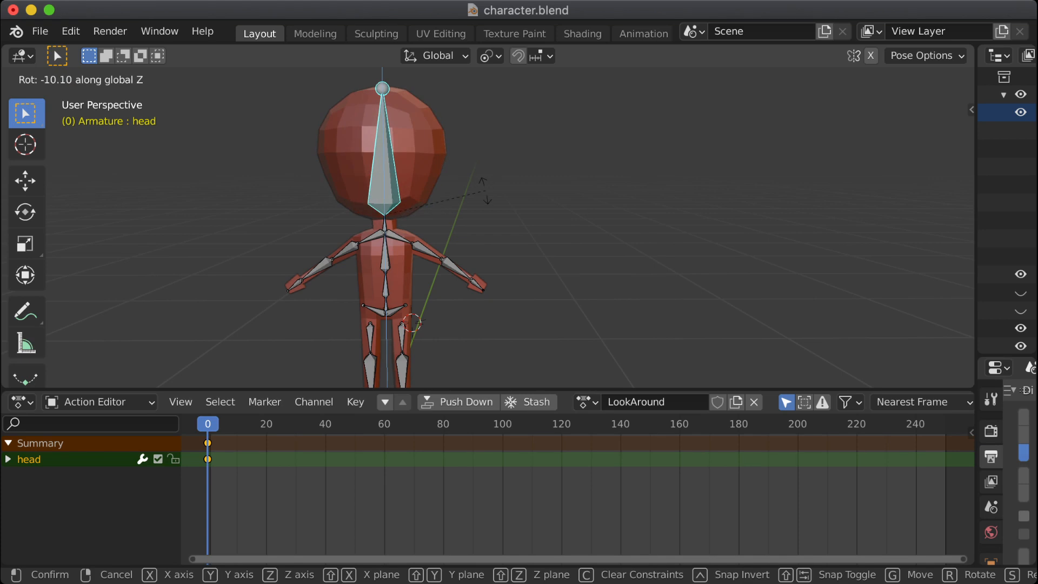
{"action": "left_click", "coordinate": [460, 194]}
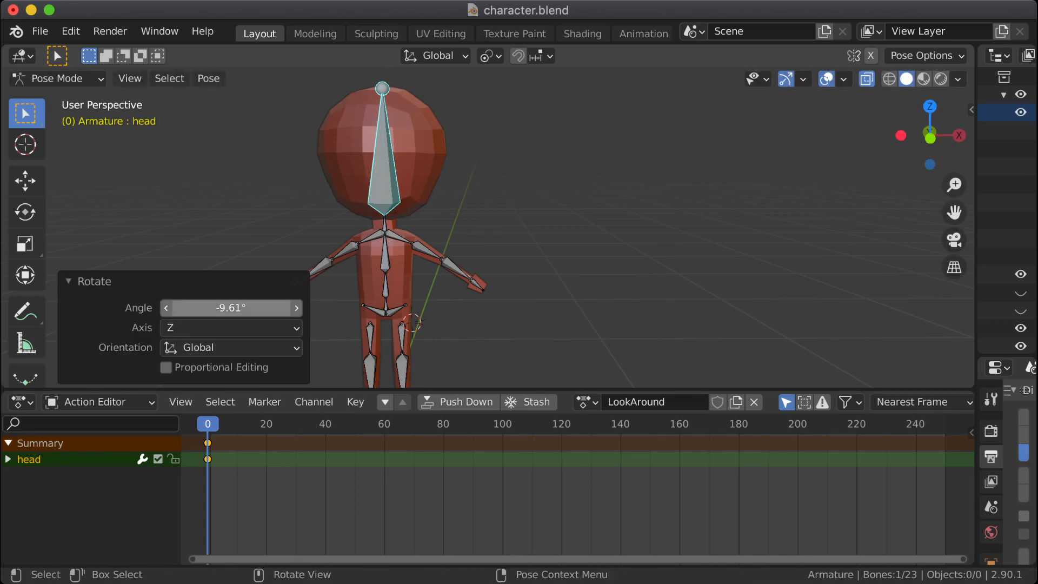
{"action": "left_click", "coordinate": [231, 308]}
{"action": "type", "text": "-10"}
{"action": "key", "text": "Return"}
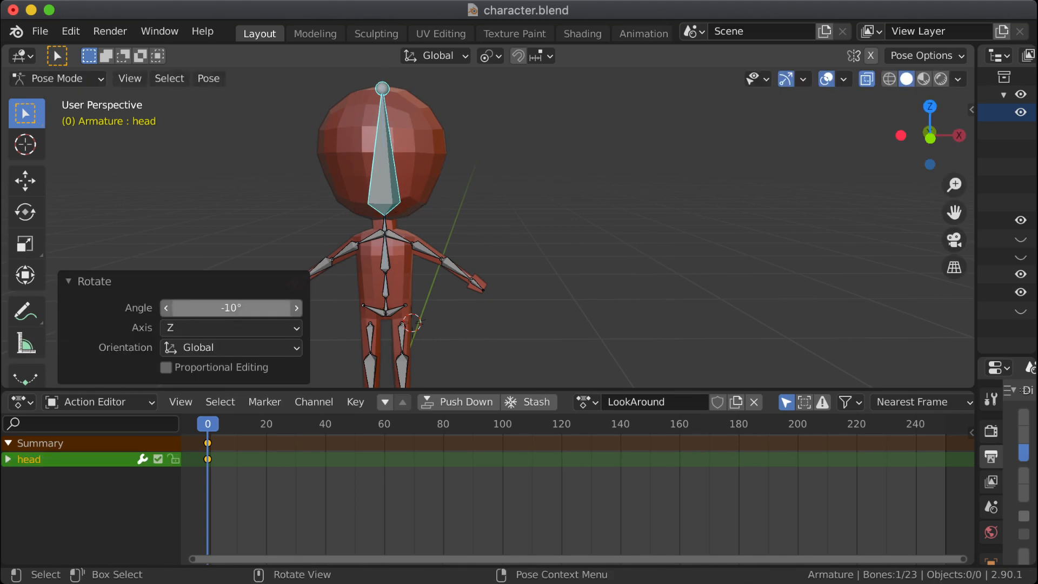
{"action": "key", "text": "alt+a"}
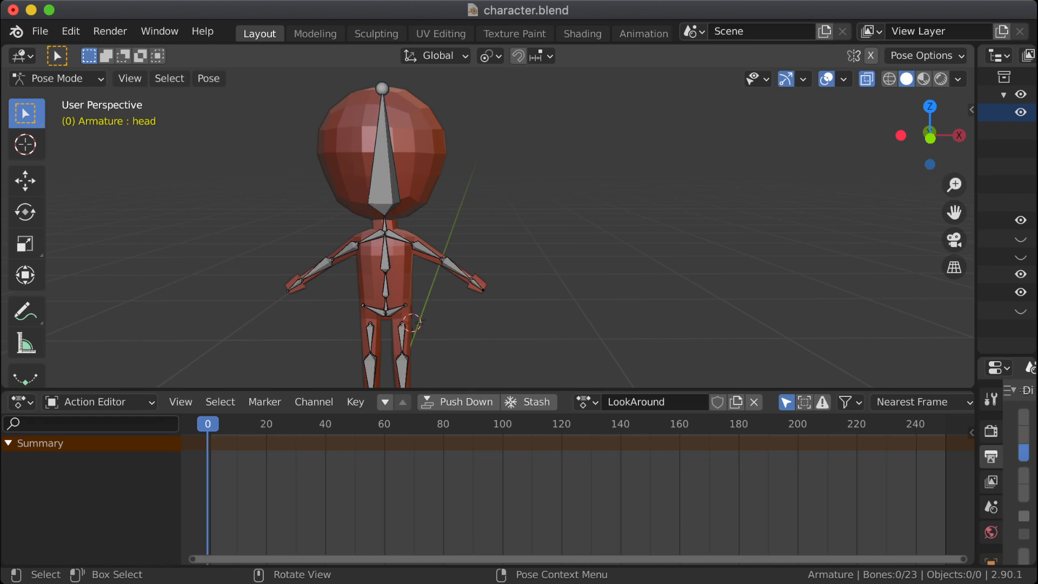
Step: Move to frame 10, select the head bone and insert a Rotation keyframe
{"action": "left_click_drag", "start_coordinate": [208, 424], "coordinate": [237, 424]}
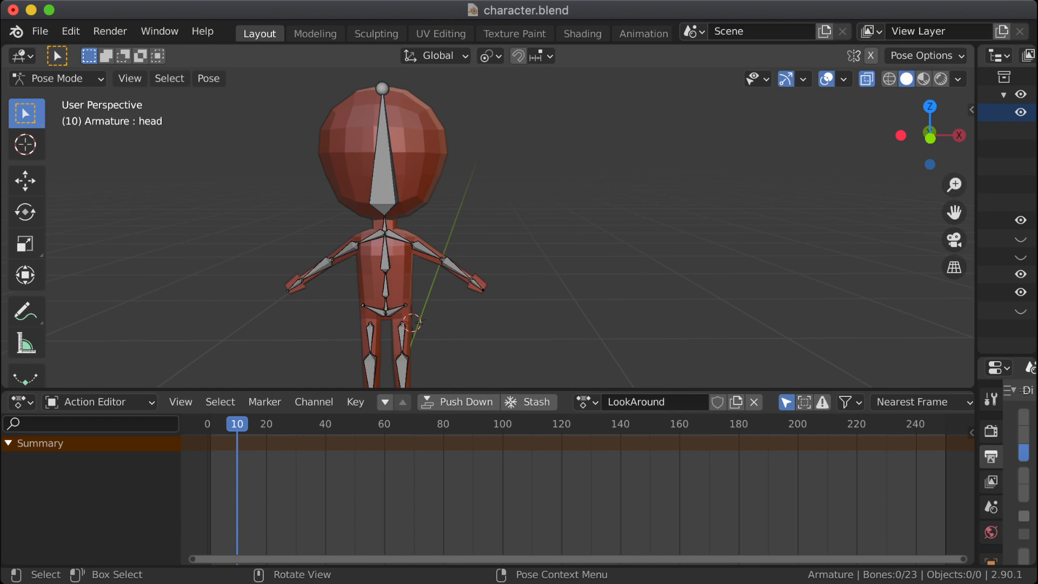
{"action": "left_click", "coordinate": [384, 173]}
{"action": "key", "text": "i"}
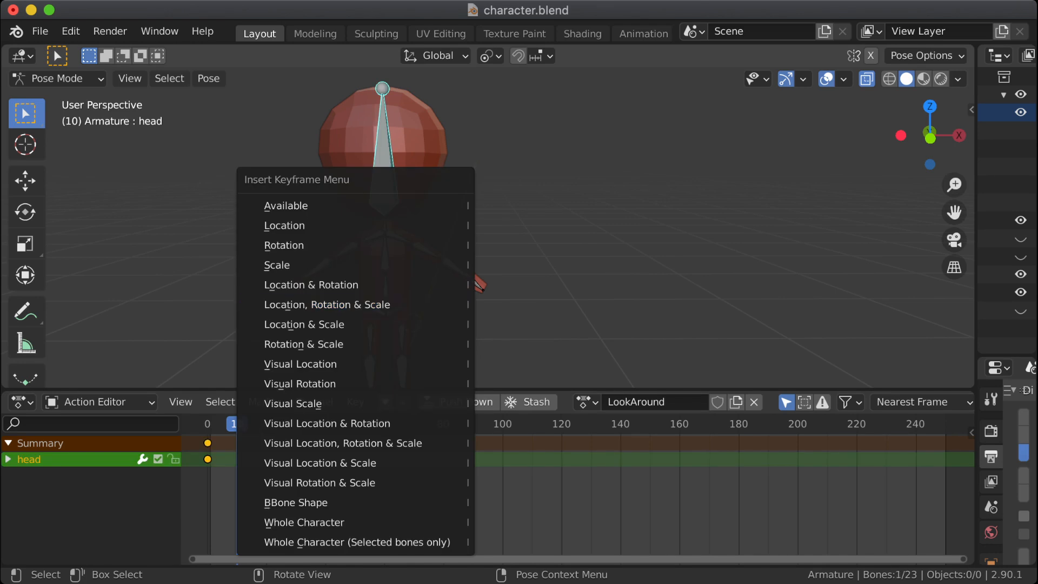
{"action": "left_click", "coordinate": [284, 245]}
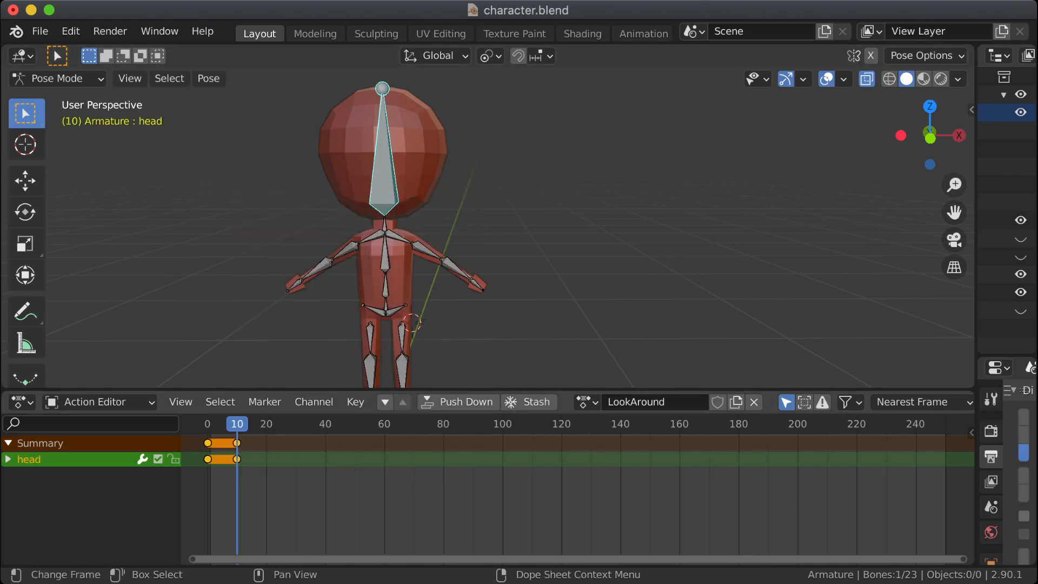
Step: Copy the head bone's keyframe from frame 0 and paste it at frame 20 of the LookAround action
{"action": "left_click_drag", "start_coordinate": [237, 424], "coordinate": [267, 424]}
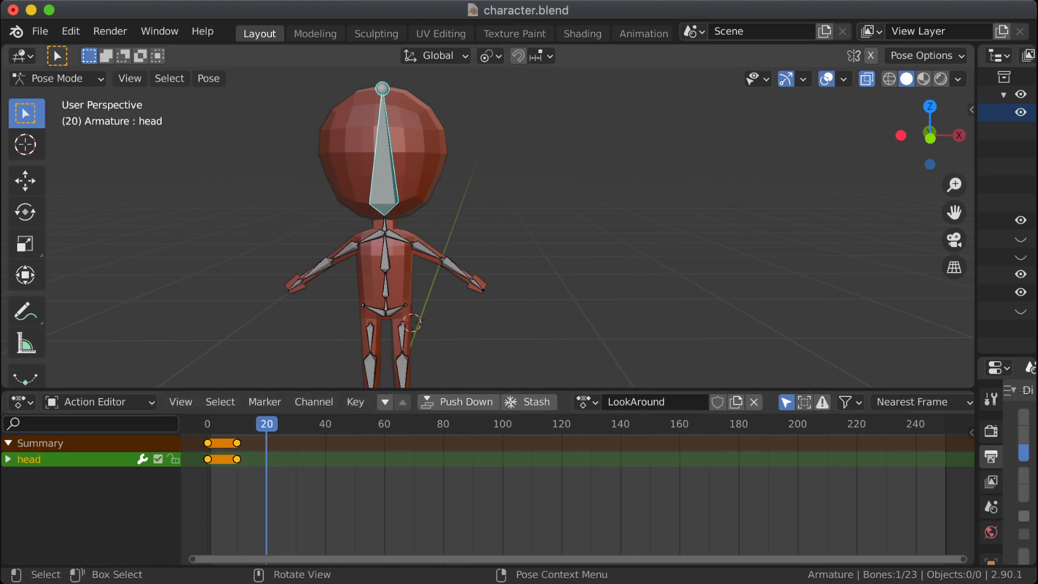
{"action": "right_click", "coordinate": [227, 442]}
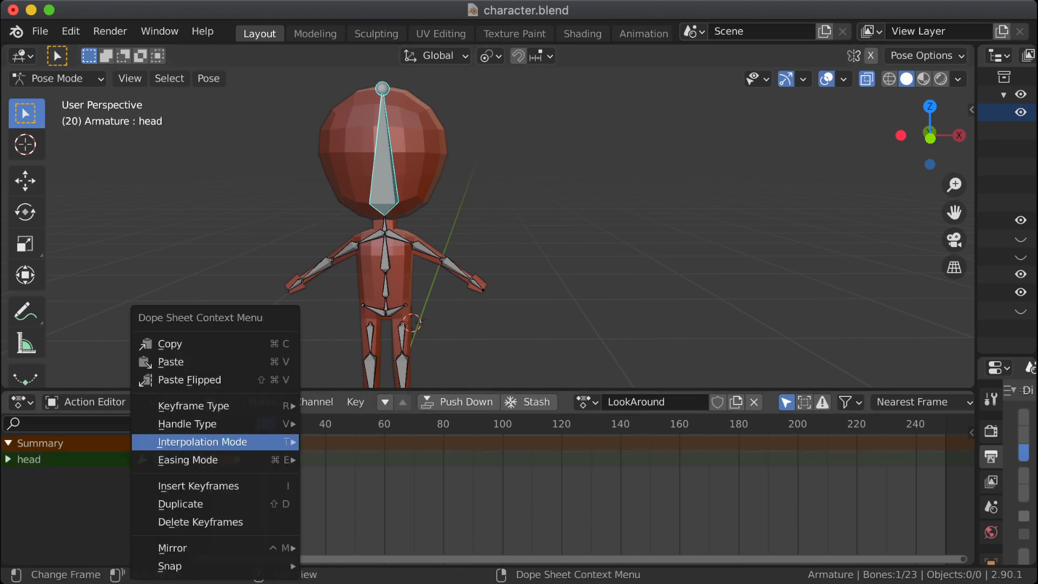
{"action": "mouse_move", "coordinate": [227, 442]}
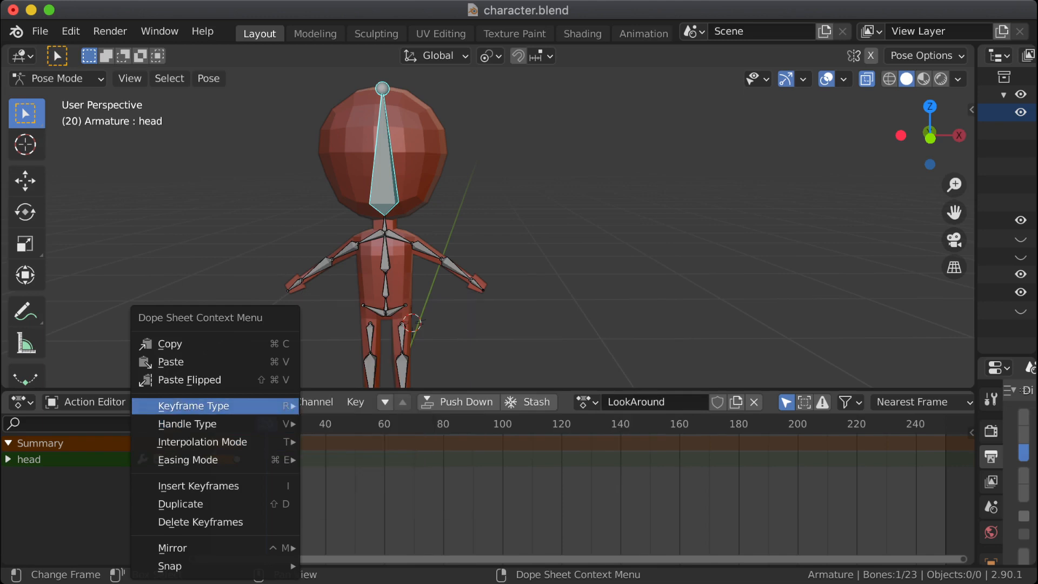
{"action": "left_click", "coordinate": [249, 292]}
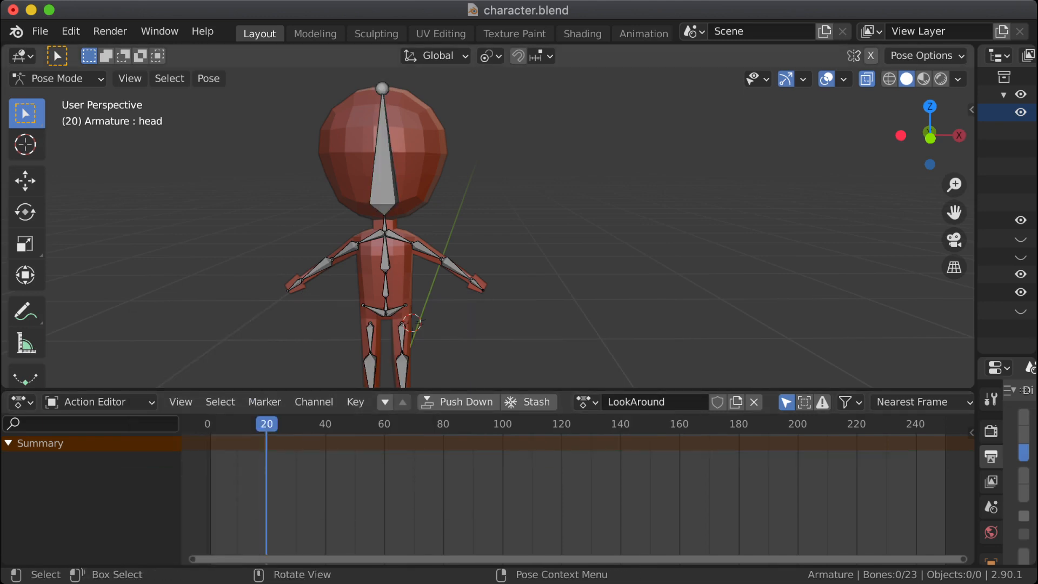
{"action": "left_click", "coordinate": [384, 184]}
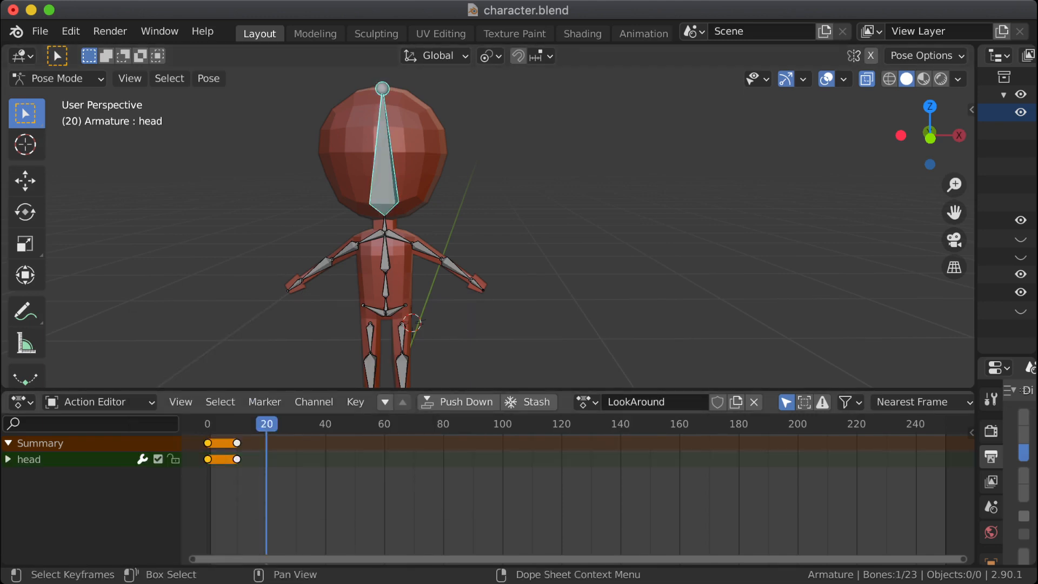
{"action": "right_click", "coordinate": [216, 459]}
{"action": "mouse_move", "coordinate": [216, 459]}
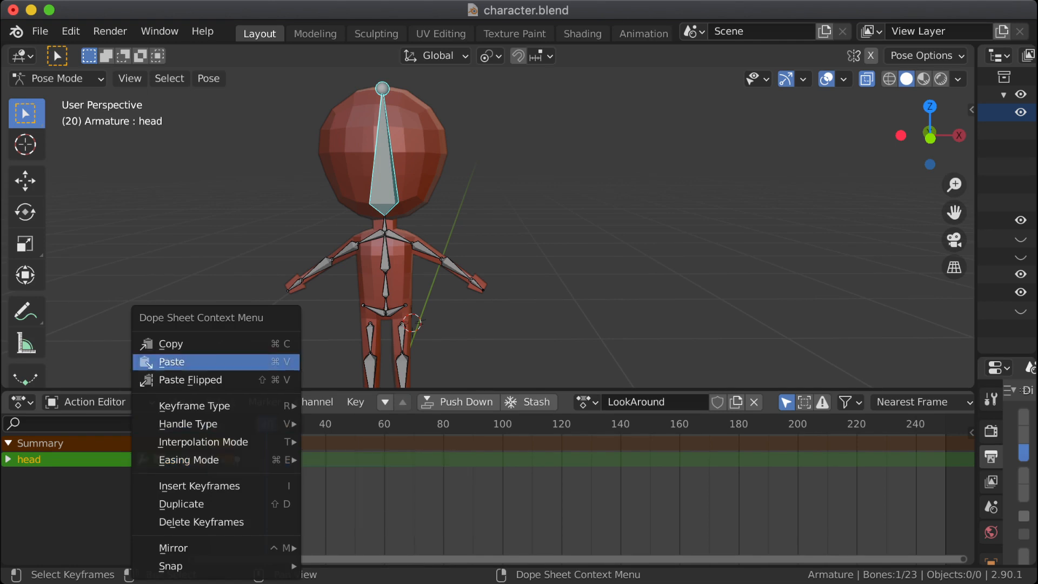
{"action": "left_click", "coordinate": [171, 344]}
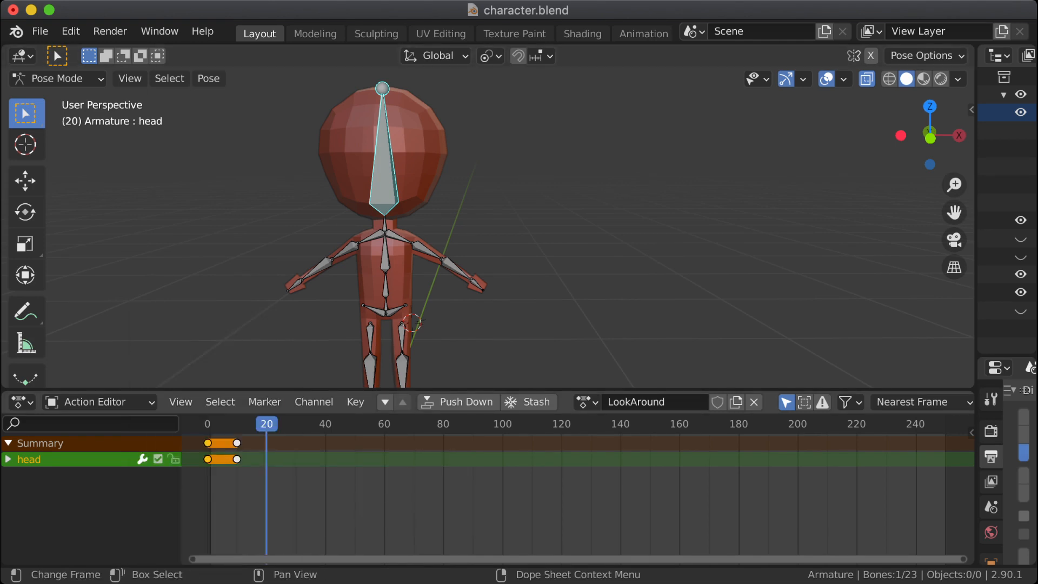
{"action": "right_click", "coordinate": [222, 458]}
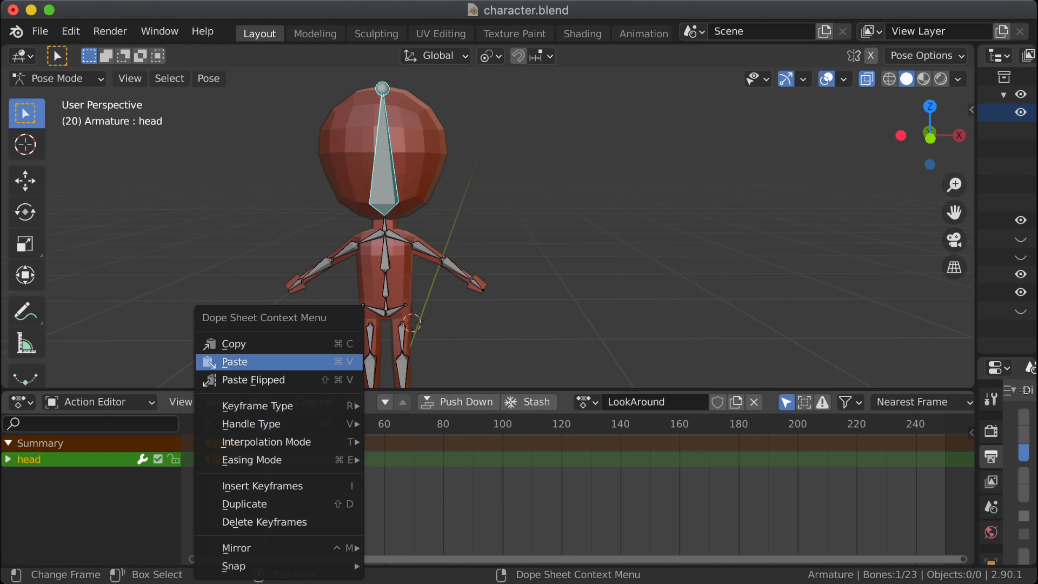
{"action": "left_click", "coordinate": [227, 359]}
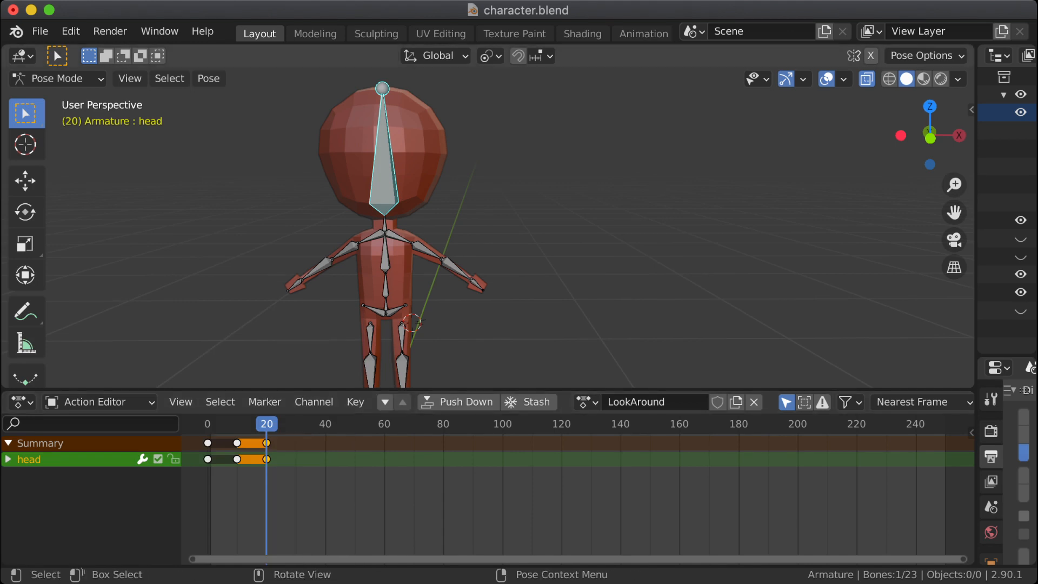
Step: Rotate the head bone -10° about the global Z axis at frame 10, insert a keyframe for it and deselect it
{"action": "mouse_move", "coordinate": [265, 425]}
{"action": "left_mouse_down"}
{"action": "mouse_move", "coordinate": [222, 425]}
{"action": "mouse_move", "coordinate": [266, 424]}
{"action": "left_mouse_up"}
{"action": "left_click", "coordinate": [584, 216]}
{"action": "middle_click_drag", "start_coordinate": [583, 217], "coordinate": [551, 246]}
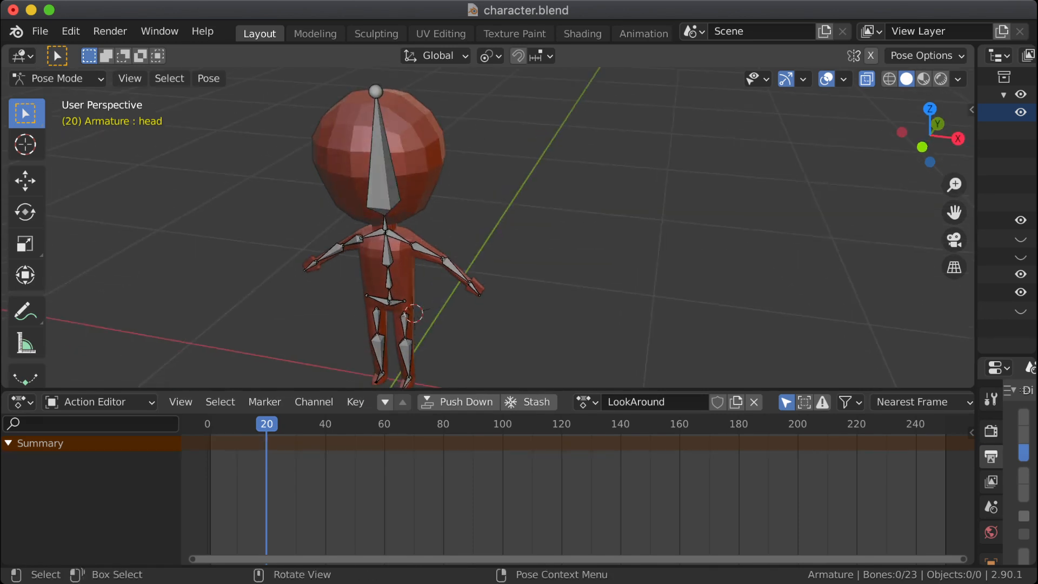
{"action": "left_click", "coordinate": [383, 173]}
{"action": "left_click_drag", "start_coordinate": [266, 424], "coordinate": [237, 425]}
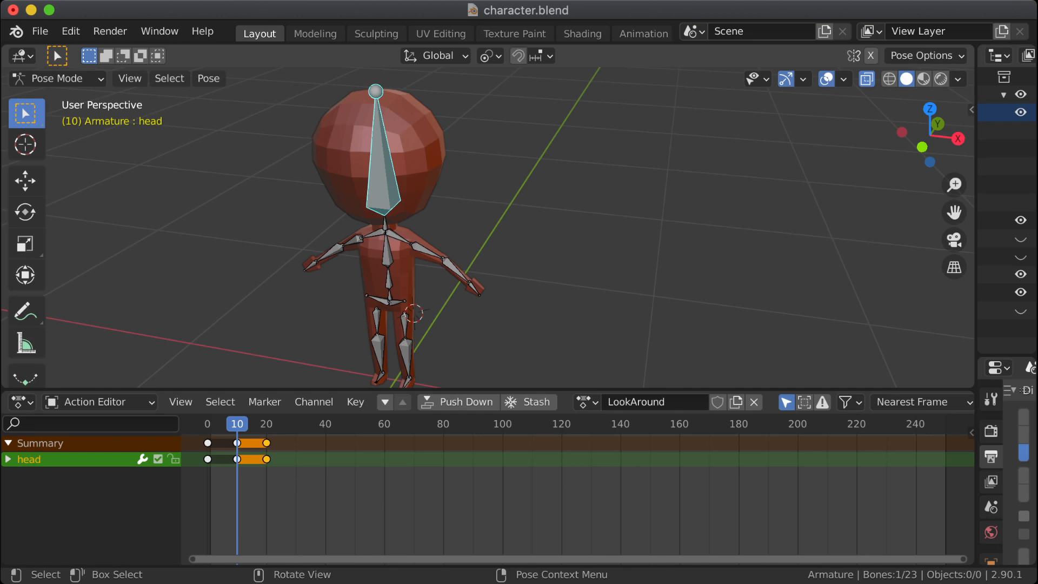
{"action": "key", "text": "r"}
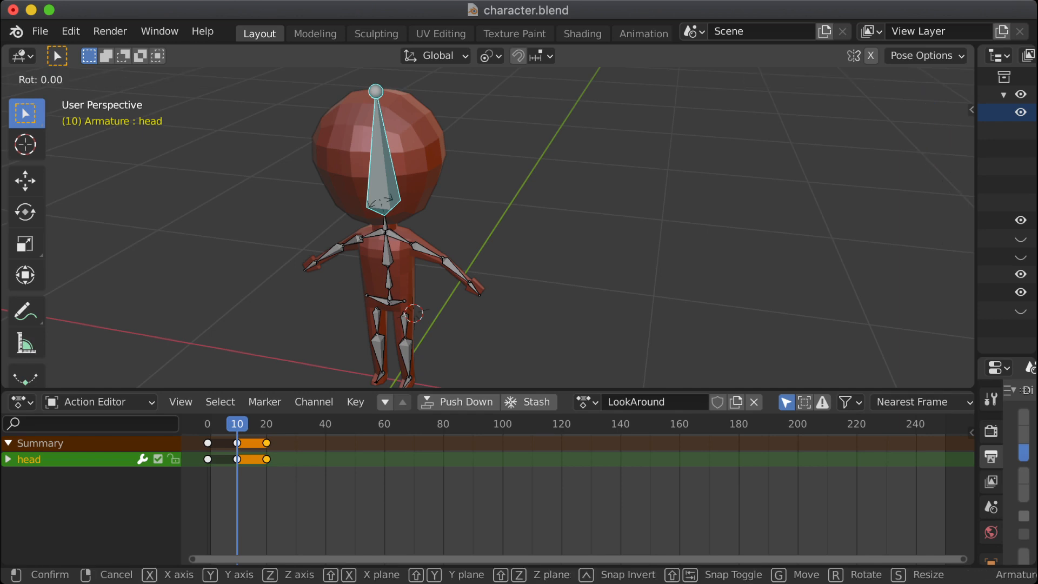
{"action": "type", "text": "z"}
{"action": "type", "text": "-10"}
{"action": "key", "text": "Return"}
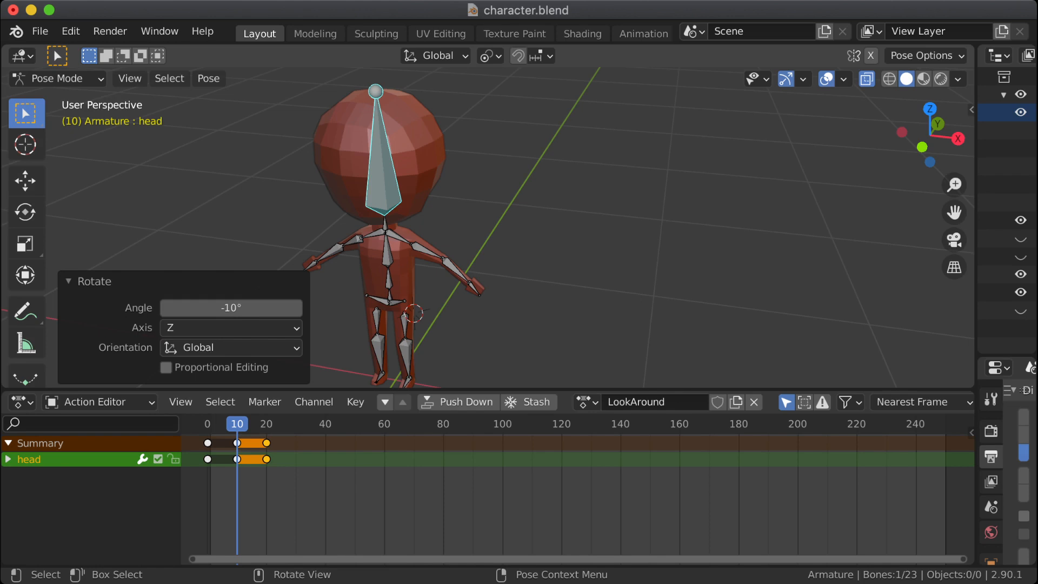
{"action": "key", "text": "i"}
{"action": "key", "text": "Return"}
{"action": "key", "text": "alt+a"}
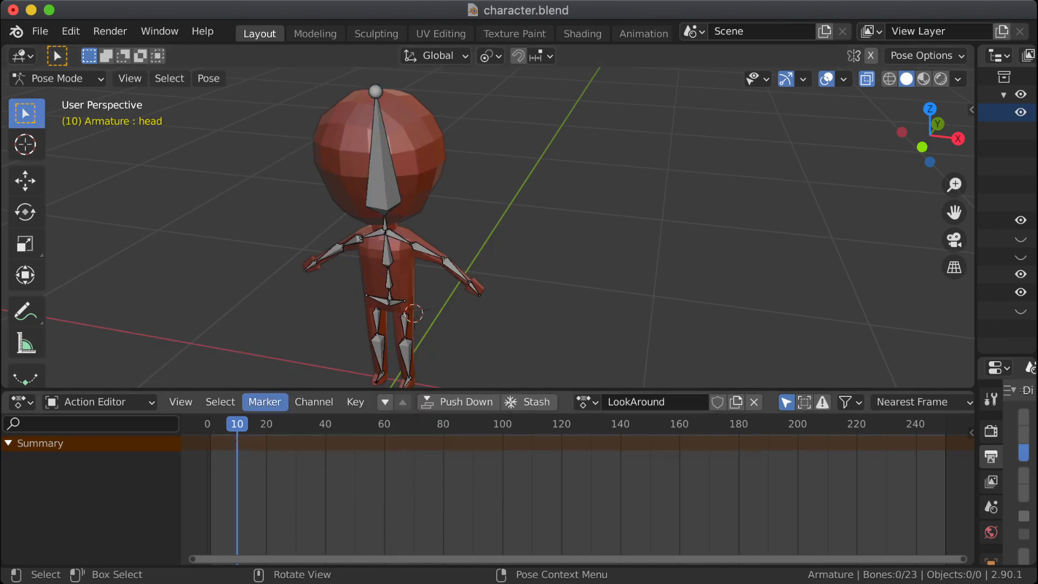
Step: Select the leg bones, delete the leftover foot.R and toes.R channels from the LookAround action and deselect all bones
{"action": "left_click_drag", "start_coordinate": [237, 424], "coordinate": [211, 424]}
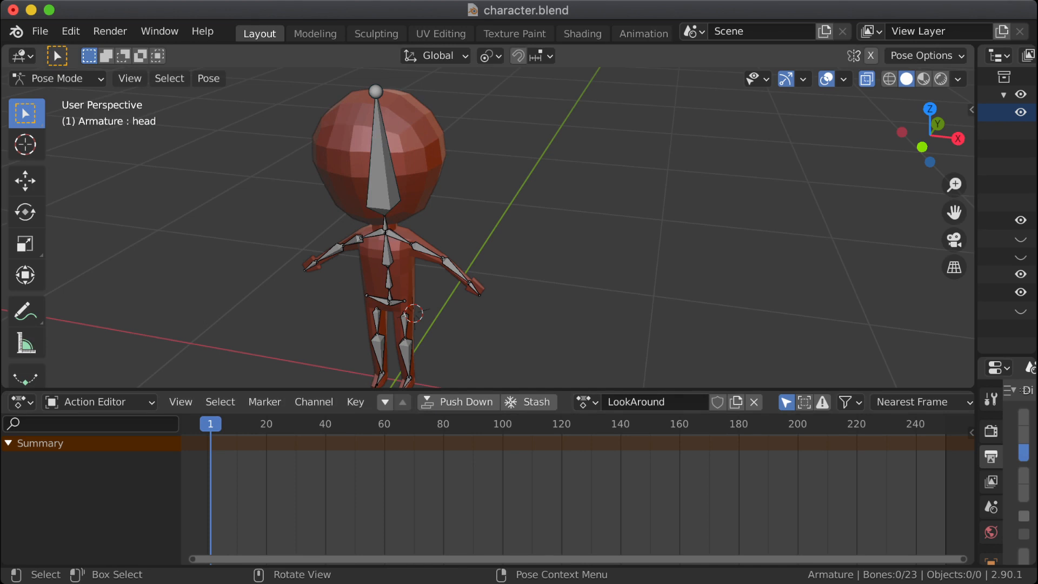
{"action": "scroll", "coordinate": [486, 244], "scroll_direction": "down", "scroll_amount": 2}
{"action": "middle_click_drag", "start_coordinate": [487, 270], "coordinate": [480, 212], "text": "shift"}
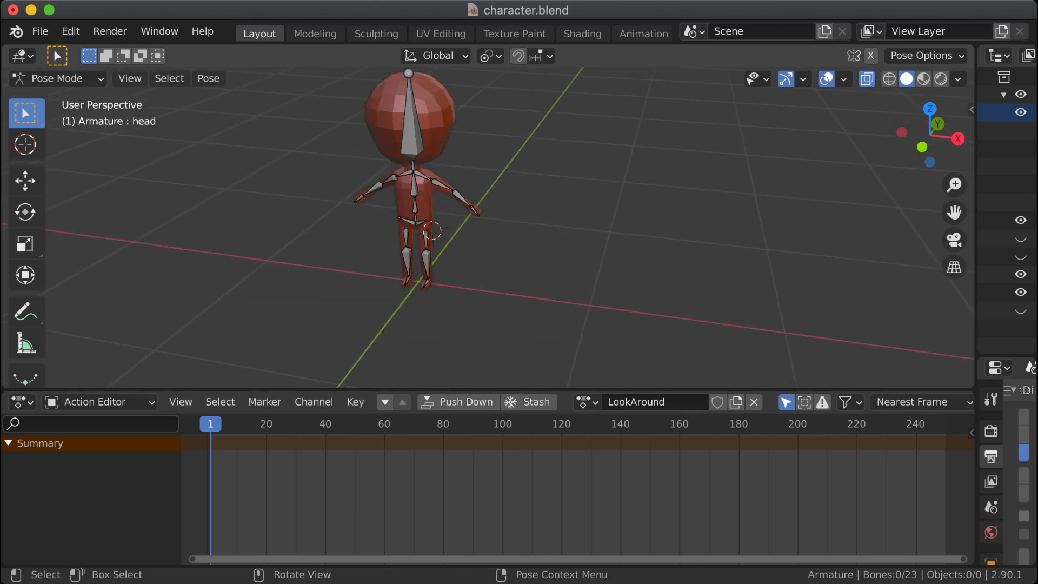
{"action": "left_click_drag", "start_coordinate": [375, 247], "coordinate": [478, 319]}
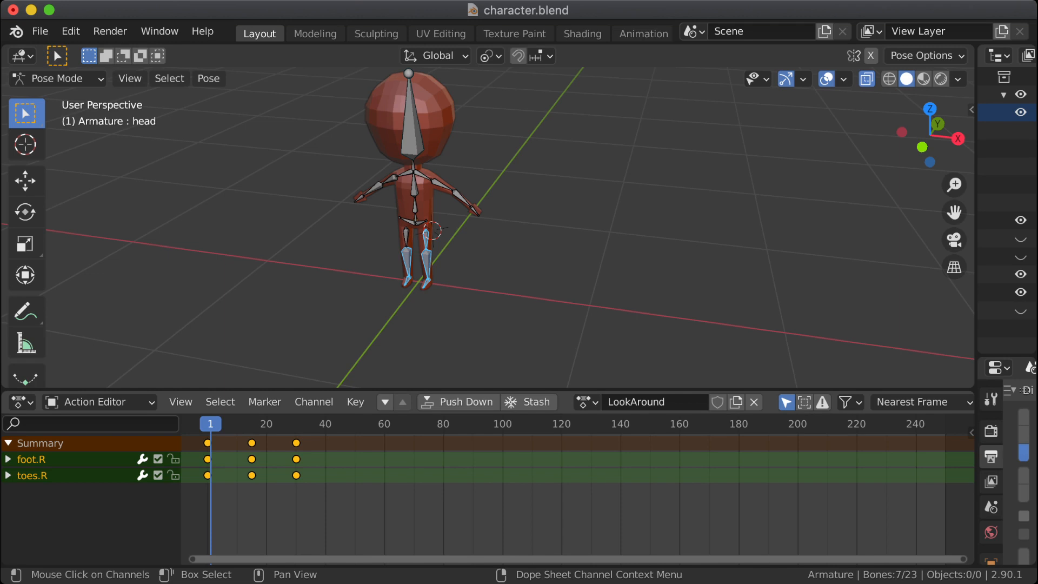
{"action": "left_click", "coordinate": [81, 460]}
{"action": "left_click", "coordinate": [82, 475], "text": "shift"}
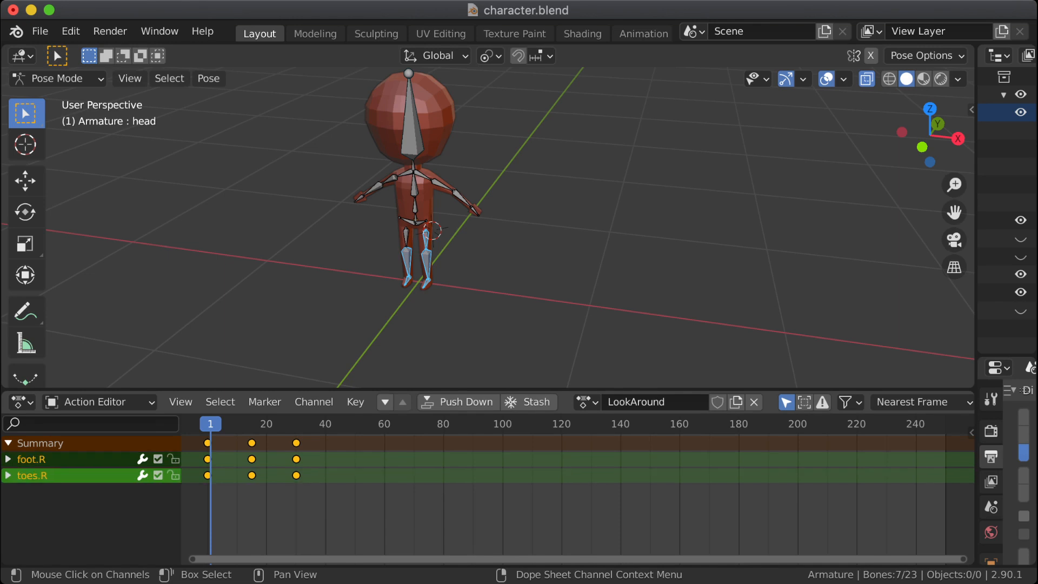
{"action": "left_click", "coordinate": [81, 459]}
{"action": "left_click", "coordinate": [81, 459], "text": "shift"}
{"action": "left_click", "coordinate": [81, 476]}
{"action": "left_click", "coordinate": [81, 461], "text": "shift"}
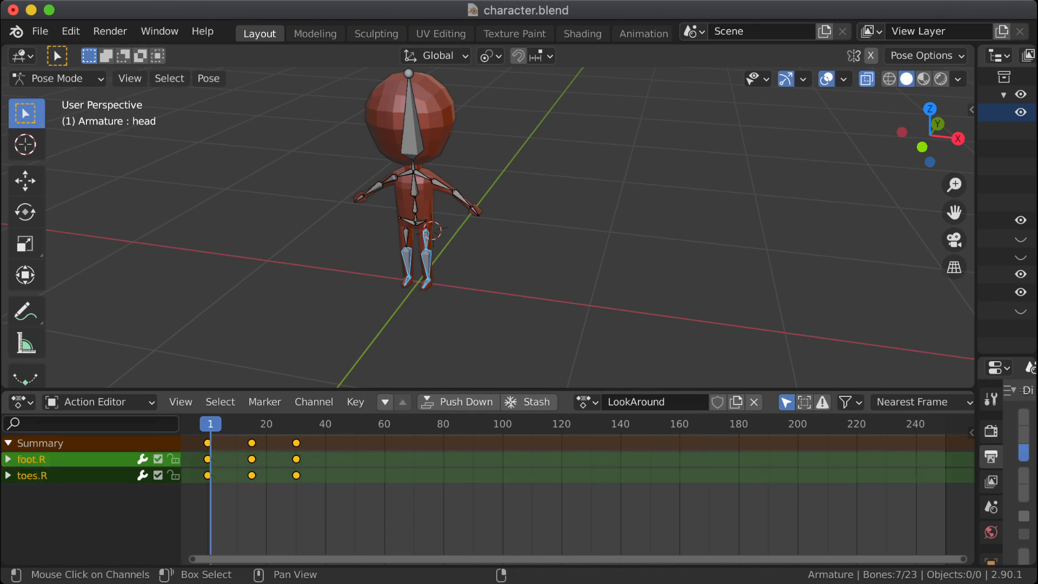
{"action": "right_click", "coordinate": [81, 463]}
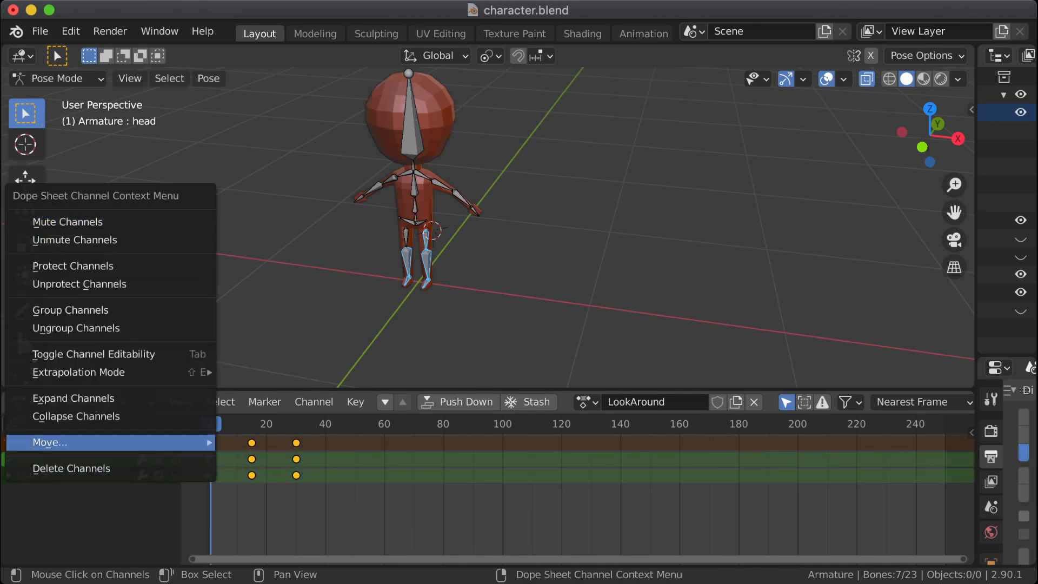
{"action": "left_click", "coordinate": [71, 468]}
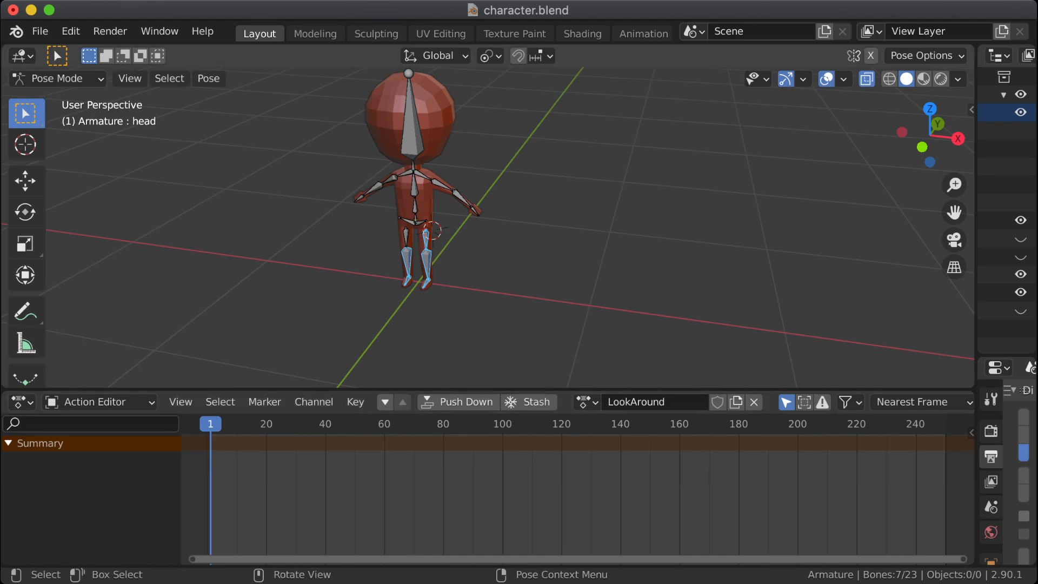
{"action": "middle_click_drag", "start_coordinate": [424, 234], "coordinate": [435, 238]}
{"action": "key", "text": "alt+a"}
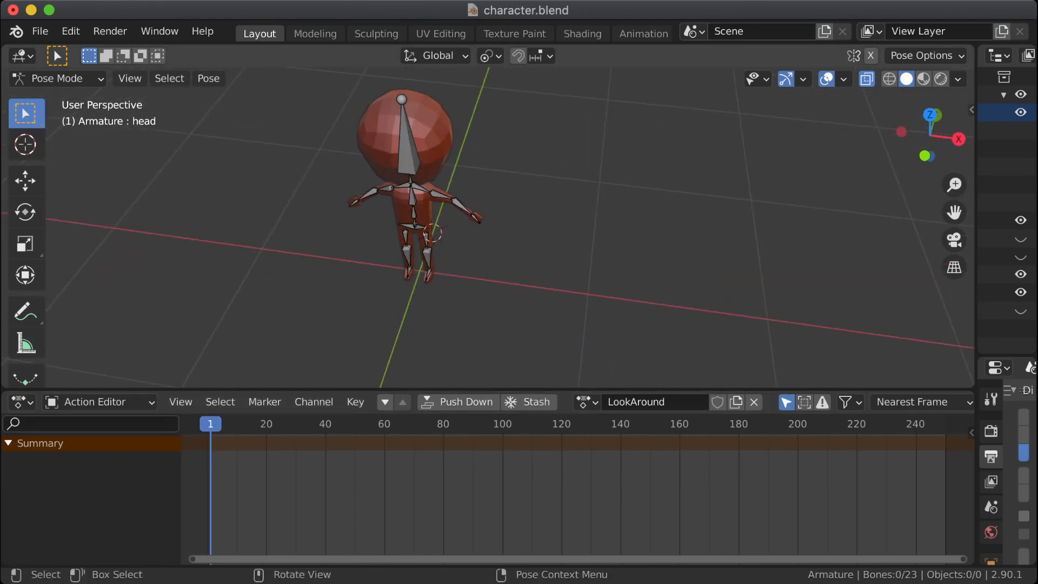
Step: Select the head bone and insert a Rotation keyframe for it at frame 40
{"action": "left_click", "coordinate": [208, 424]}
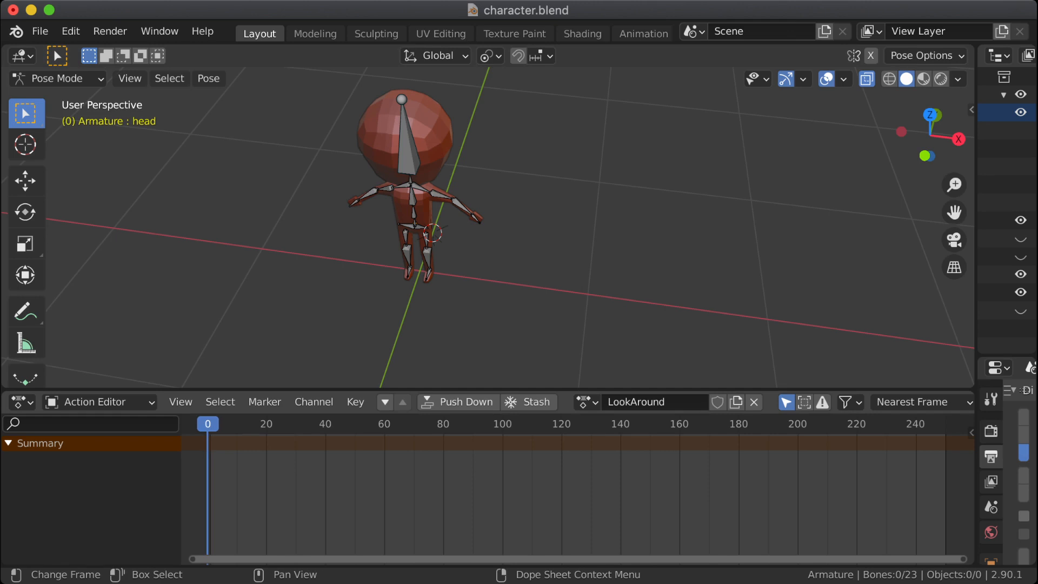
{"action": "mouse_move", "coordinate": [207, 424]}
{"action": "left_mouse_down"}
{"action": "mouse_move", "coordinate": [287, 424]}
{"action": "mouse_move", "coordinate": [208, 424]}
{"action": "left_mouse_up"}
{"action": "middle_click_drag", "start_coordinate": [432, 232], "coordinate": [415, 251]}
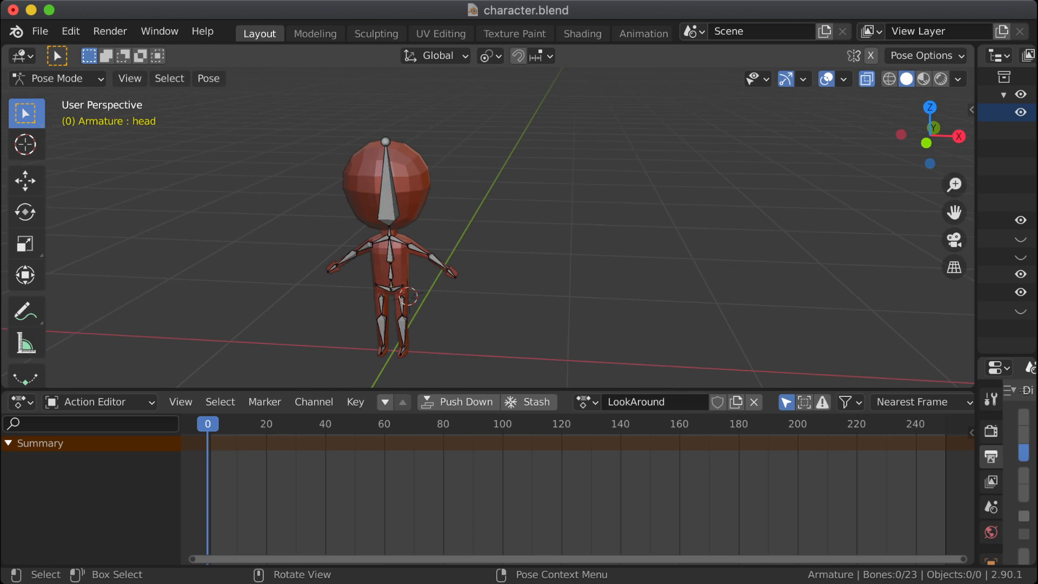
{"action": "left_click", "coordinate": [388, 203]}
{"action": "left_click_drag", "start_coordinate": [207, 424], "coordinate": [325, 424]}
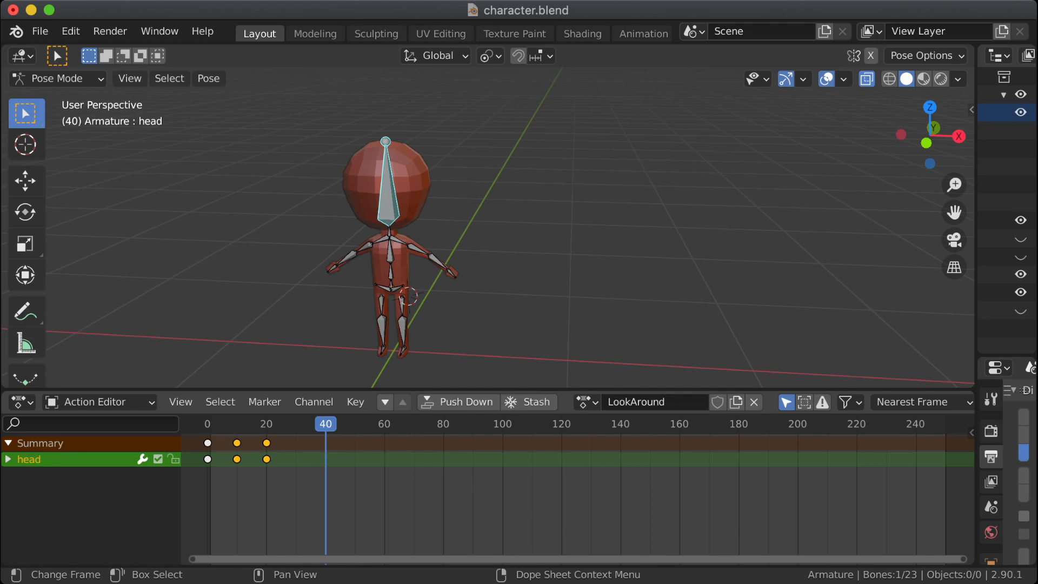
{"action": "key", "text": "i"}
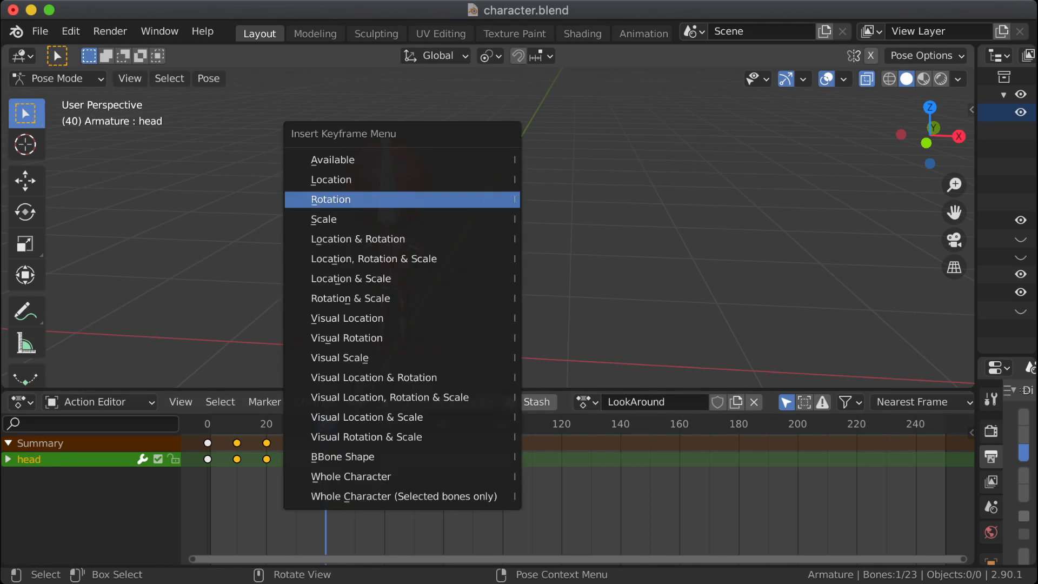
{"action": "key", "text": "Return"}
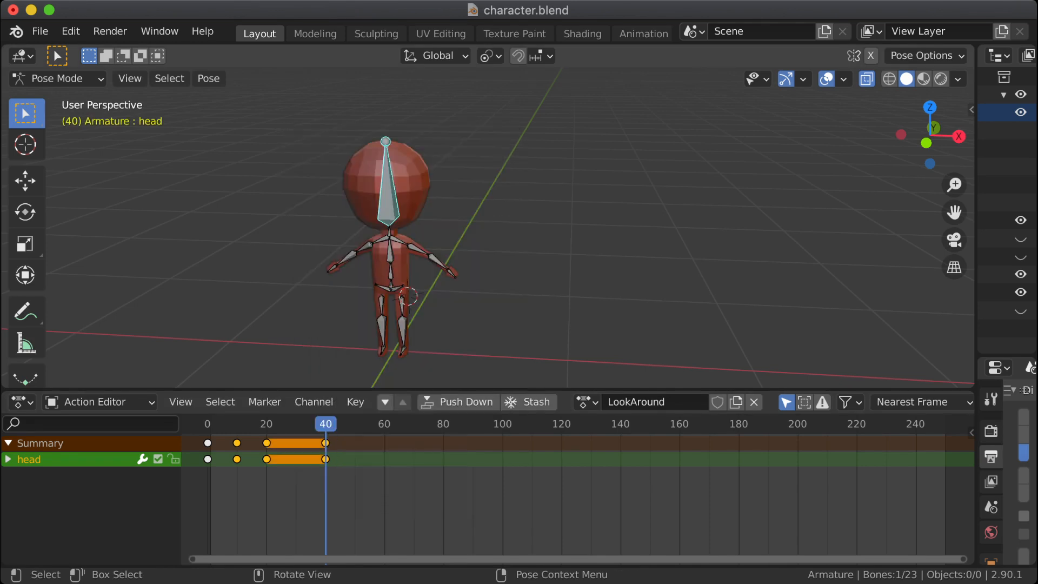
Step: Rotate the head bone 10° about the view axis at frame 50 and insert a keyframe for it
{"action": "left_click_drag", "start_coordinate": [327, 425], "coordinate": [355, 424]}
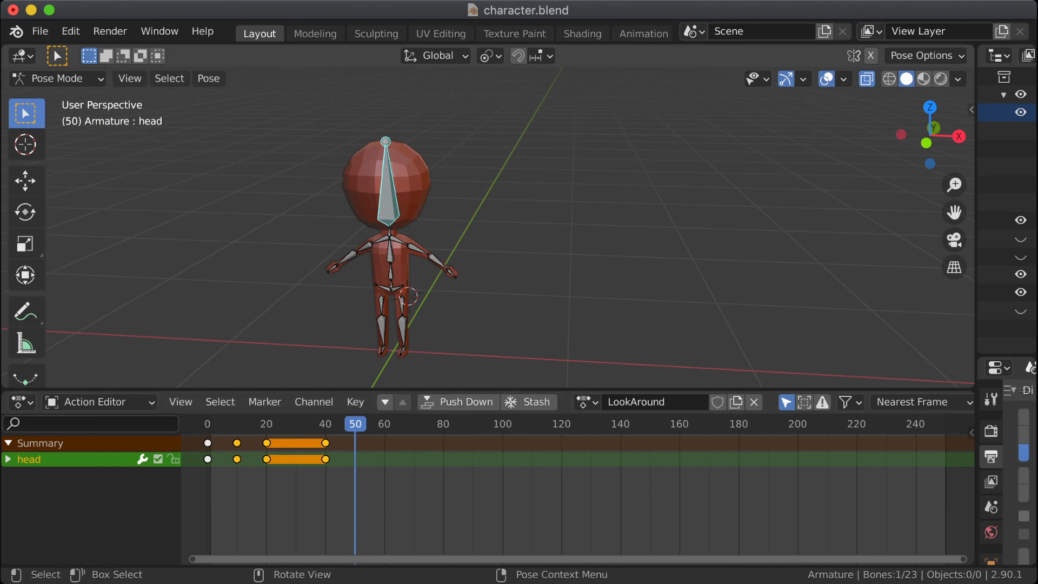
{"action": "type", "text": "r"}
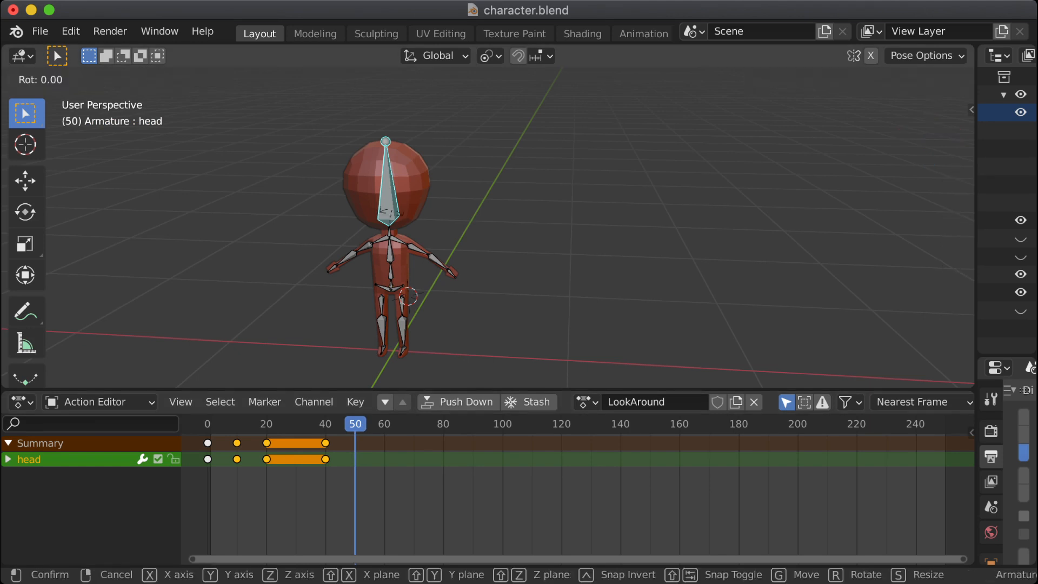
{"action": "type", "text": "10"}
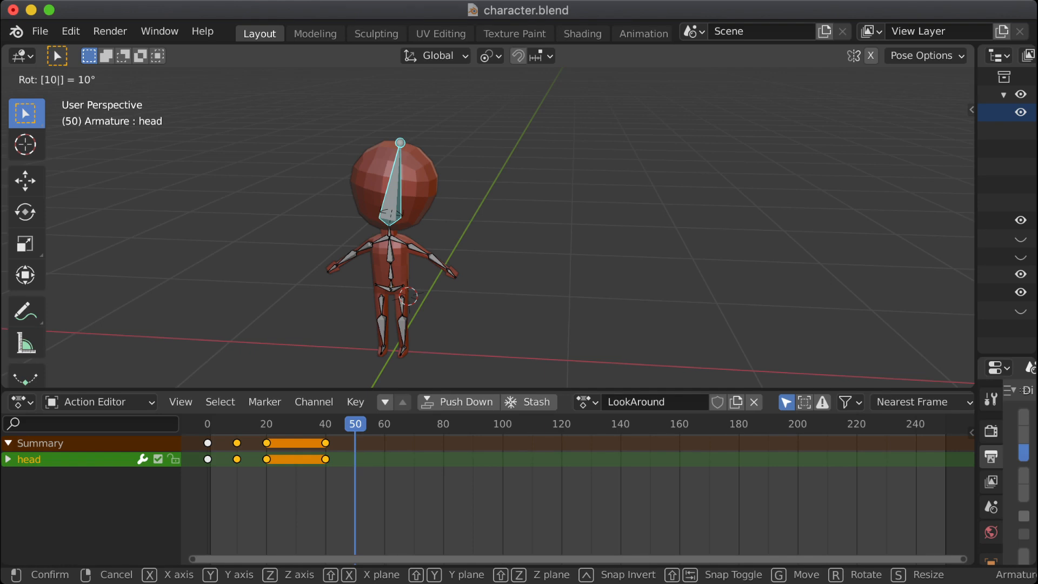
{"action": "key", "text": "Return"}
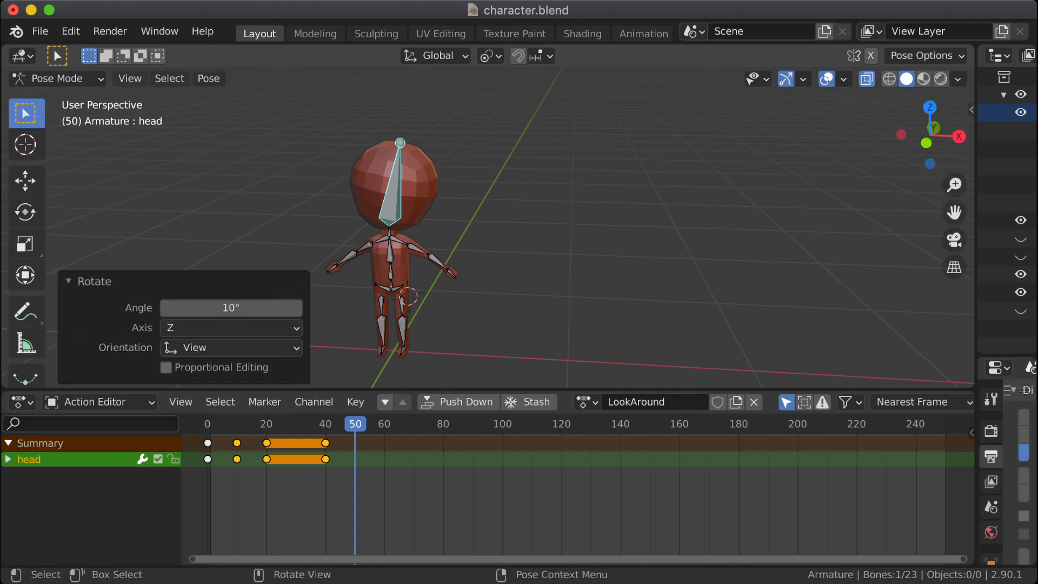
{"action": "key", "text": "i"}
{"action": "key", "text": "Return"}
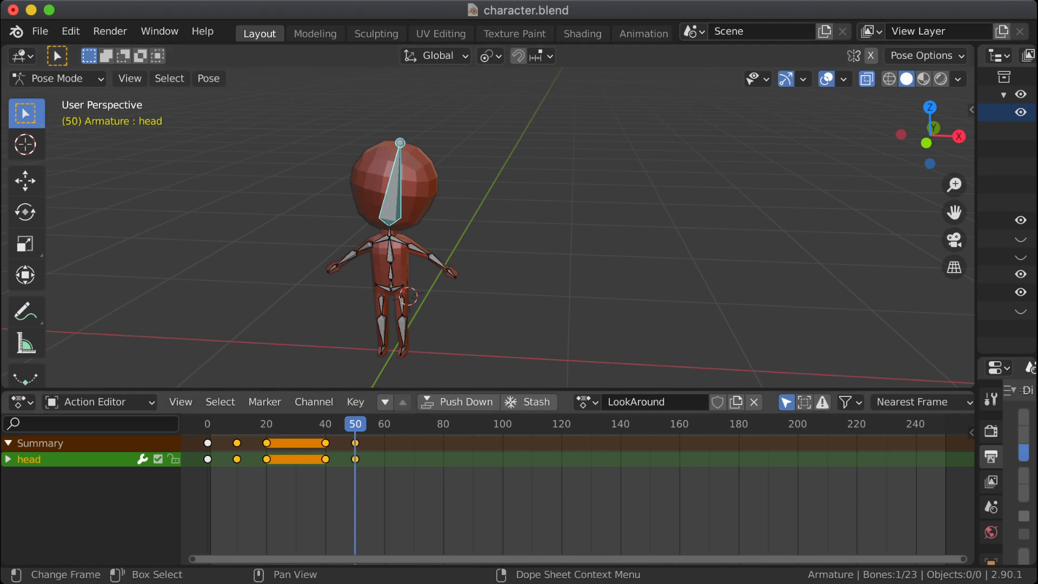
Step: Copy the head bone's pose at frame 40 of the LookAround action
{"action": "left_click_drag", "start_coordinate": [356, 424], "coordinate": [325, 424]}
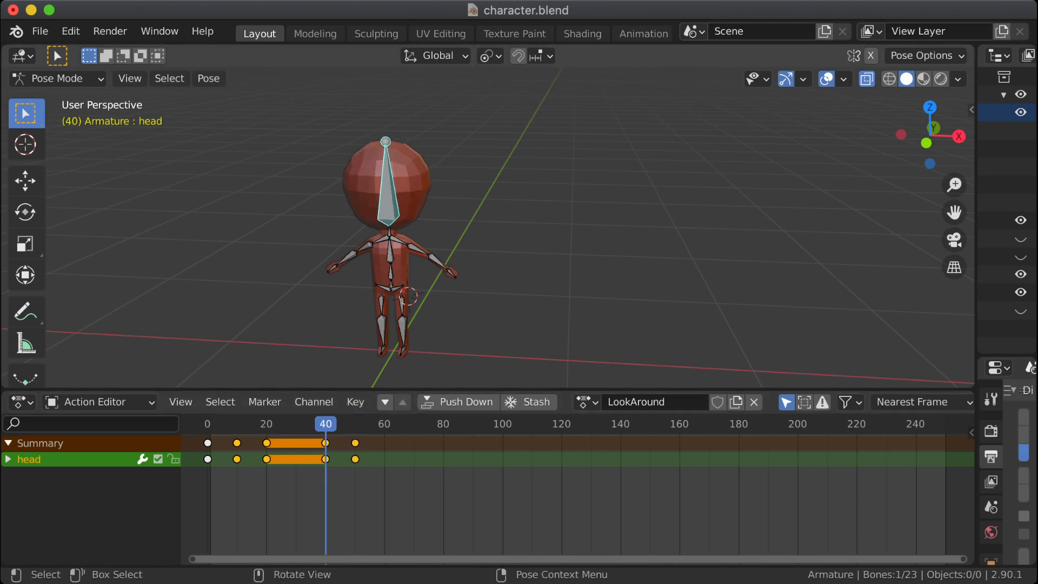
{"action": "right_click", "coordinate": [379, 206]}
{"action": "left_click", "coordinate": [349, 189]}
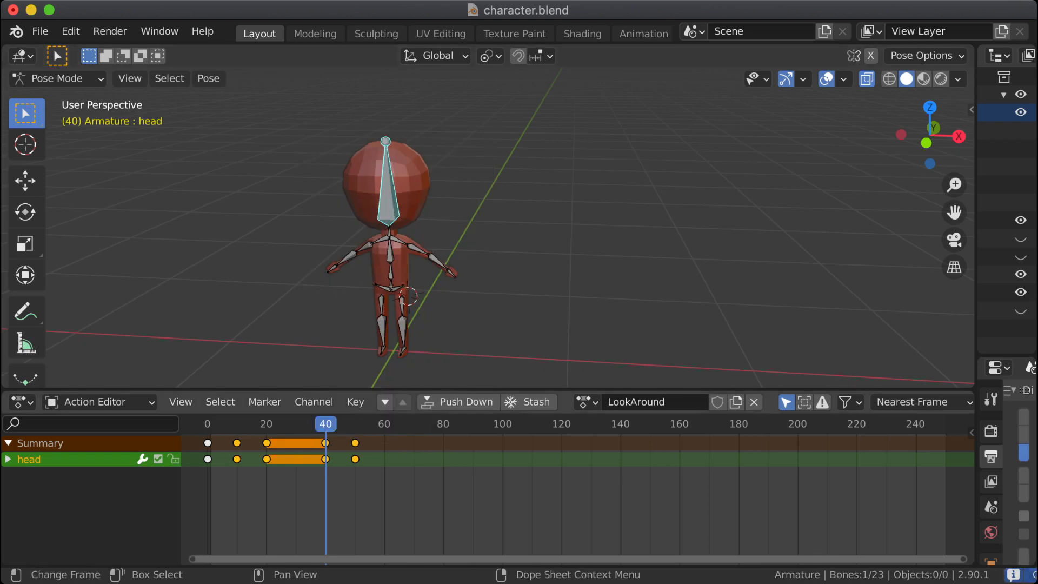
Step: Paste the copied head pose at frame 60, insert a Rotation keyframe for it and deselect all bones
{"action": "left_click_drag", "start_coordinate": [368, 424], "coordinate": [387, 424]}
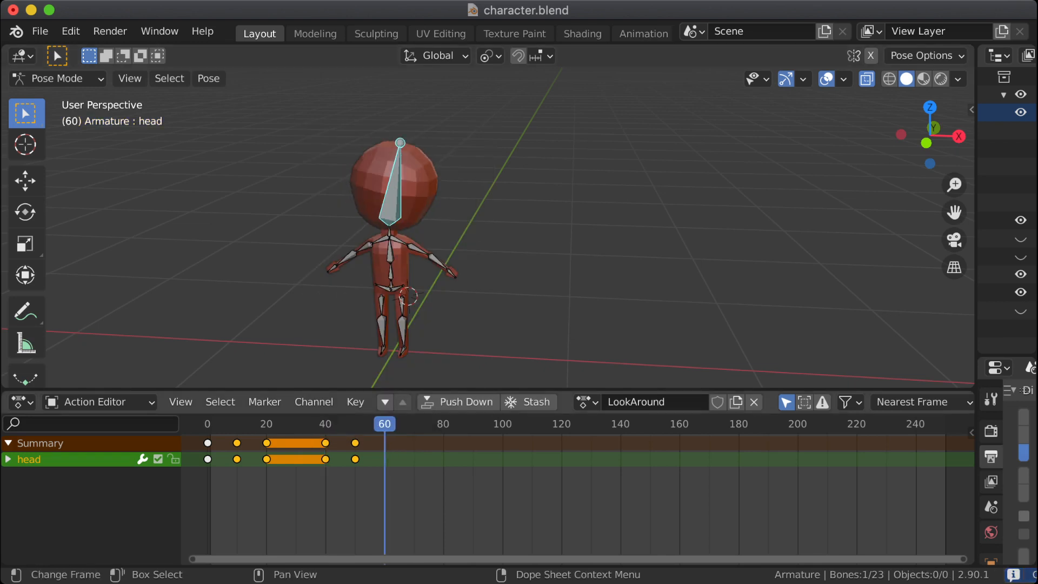
{"action": "left_click", "coordinate": [385, 424]}
{"action": "right_click", "coordinate": [443, 424]}
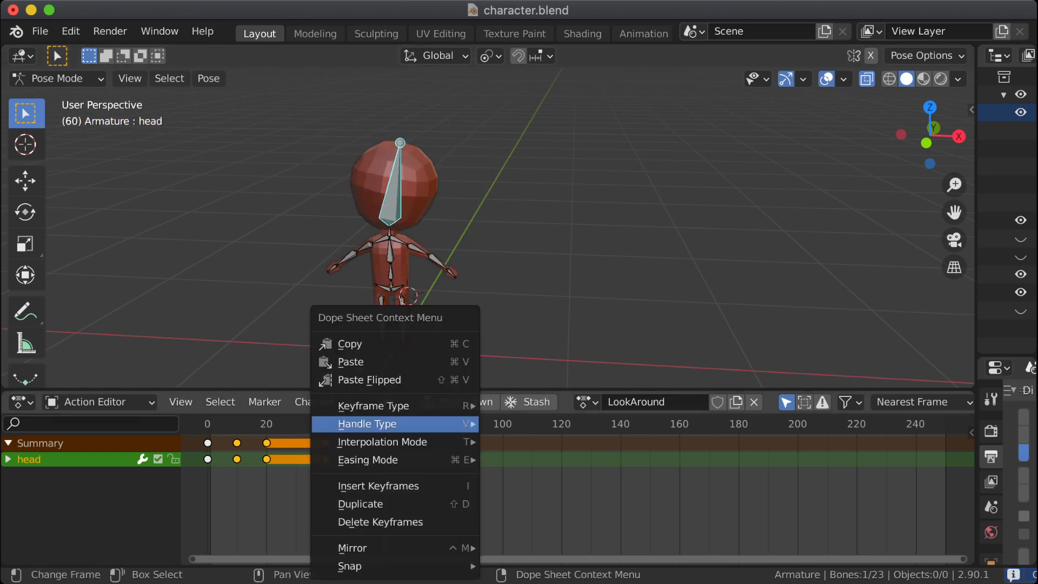
{"action": "right_click", "coordinate": [400, 201]}
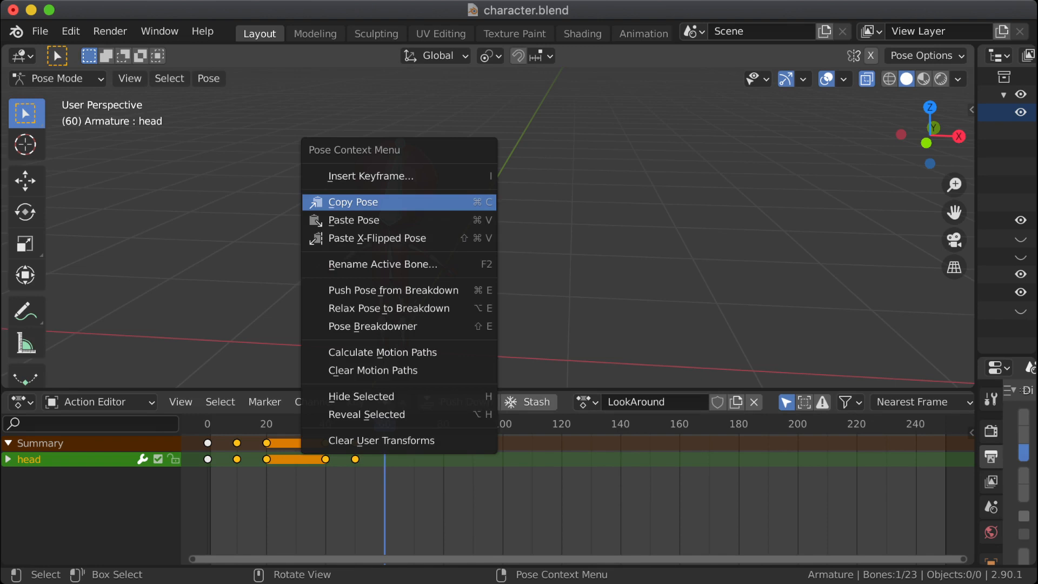
{"action": "left_click", "coordinate": [357, 220]}
{"action": "key", "text": "i"}
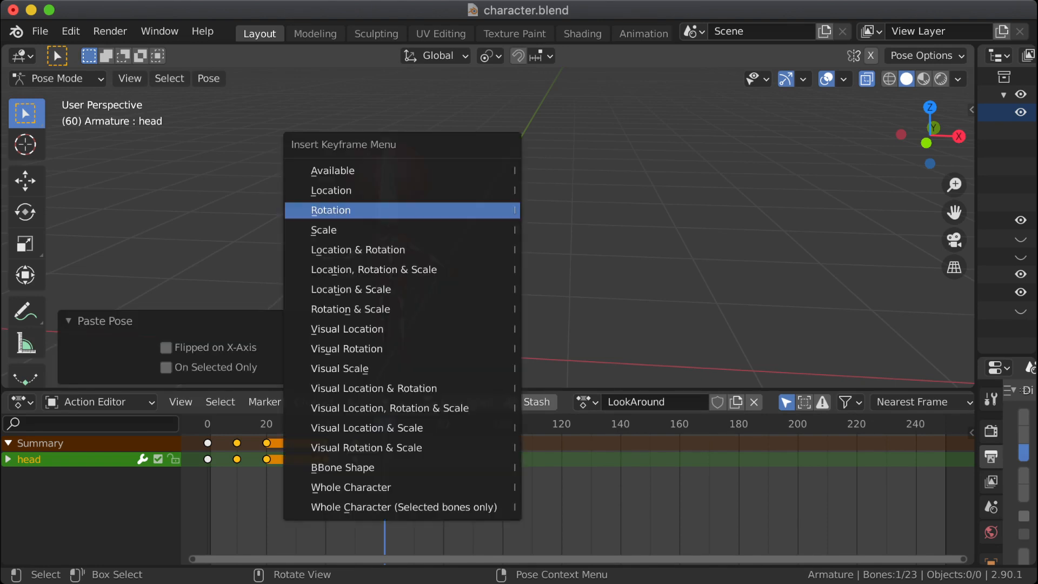
{"action": "key", "text": "Return"}
{"action": "key", "text": "alt+a"}
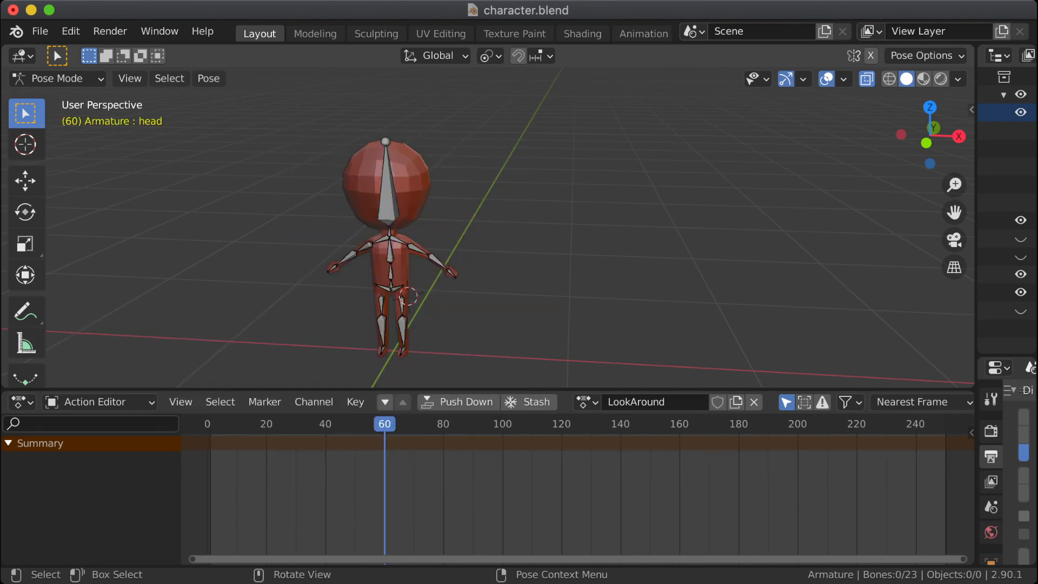
Step: Play the LookAround action from frame 0, stop playback and push the action down onto the NLA stack
{"action": "left_click_drag", "start_coordinate": [385, 424], "coordinate": [208, 424]}
{"action": "key", "text": "space"}
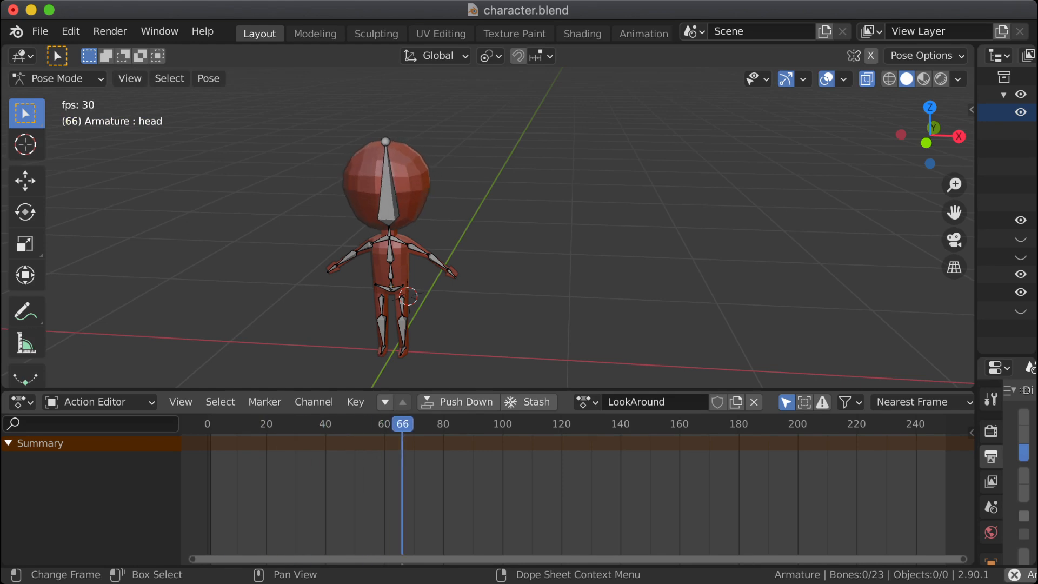
{"action": "key", "text": "space"}
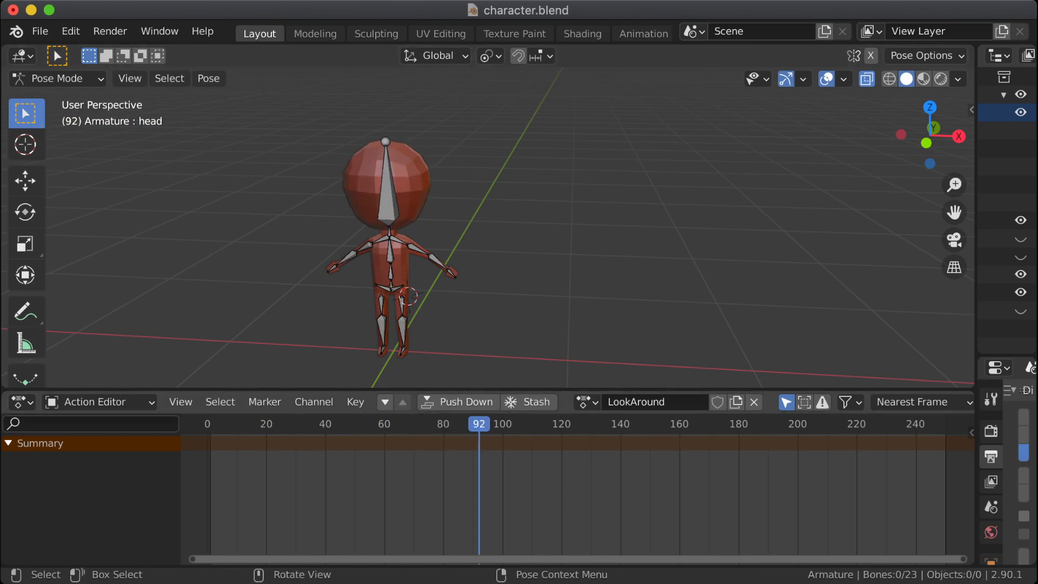
{"action": "left_click", "coordinate": [458, 402]}
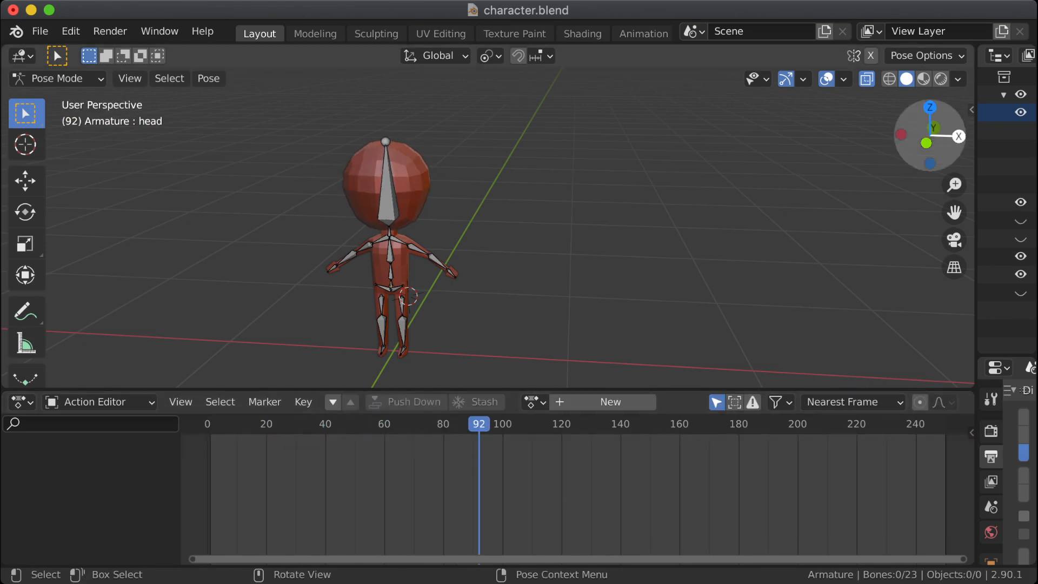
Step: Widen the Outliner and expand the Armature's NLA tracks to inspect the actions in the stash and both NLA tracks
{"action": "left_click_drag", "start_coordinate": [977, 146], "coordinate": [681, 148]}
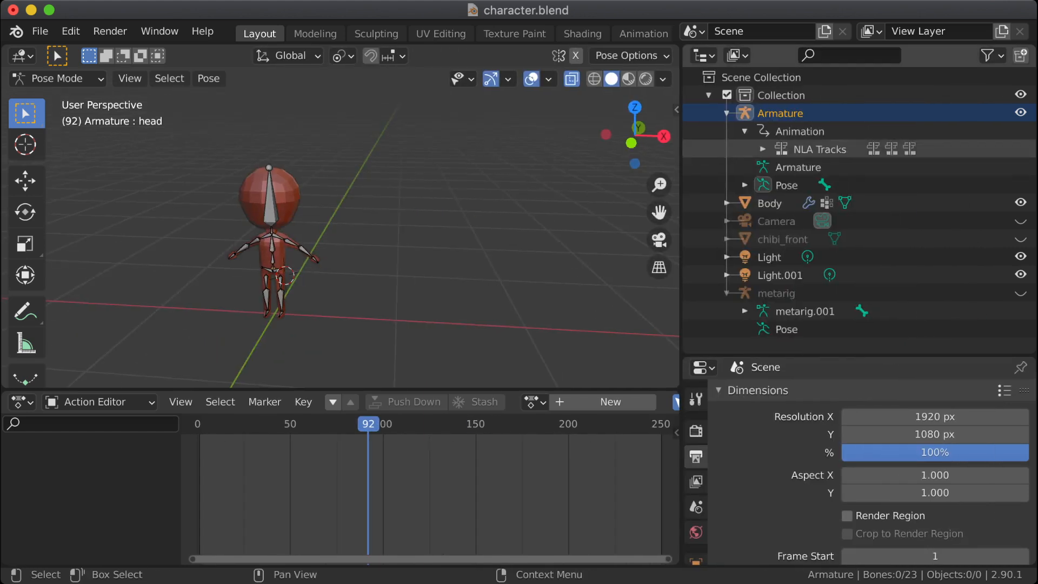
{"action": "left_click", "coordinate": [763, 149]}
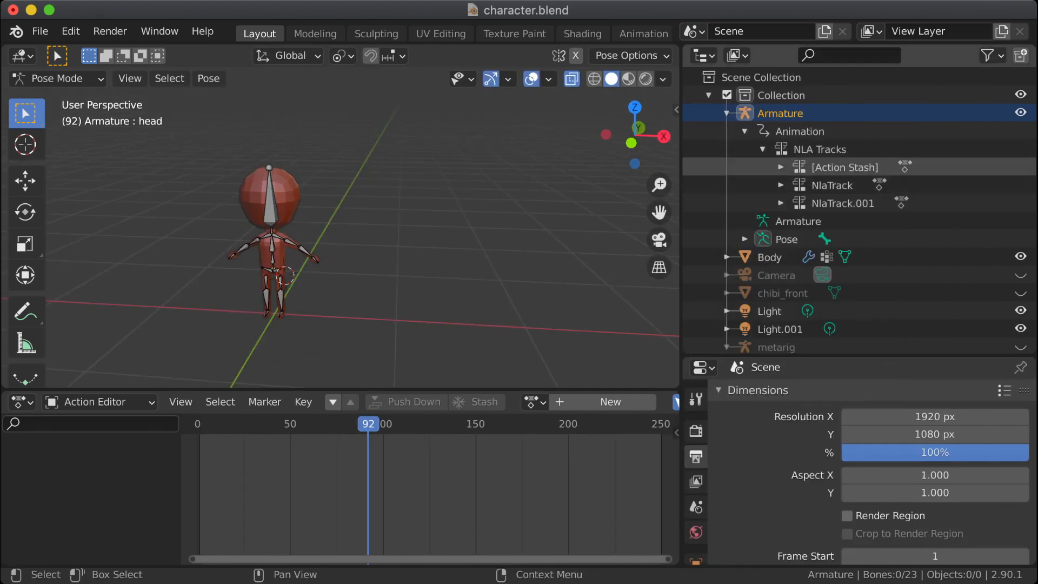
{"action": "left_click", "coordinate": [781, 185]}
{"action": "left_click", "coordinate": [780, 221]}
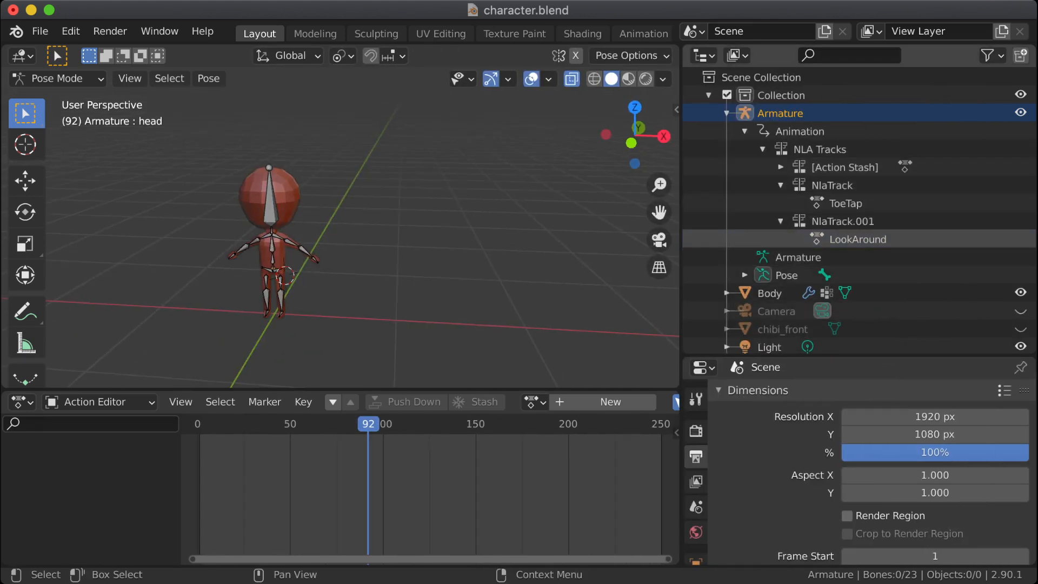
{"action": "left_click", "coordinate": [845, 203]}
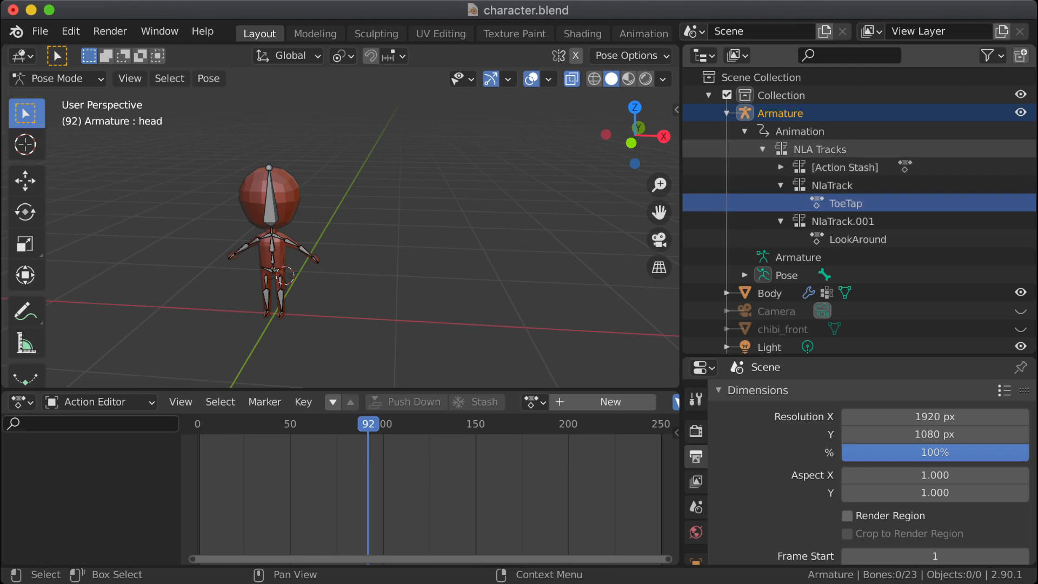
{"action": "left_click", "coordinate": [817, 149]}
{"action": "left_click", "coordinate": [781, 167]}
{"action": "left_click", "coordinate": [845, 185]}
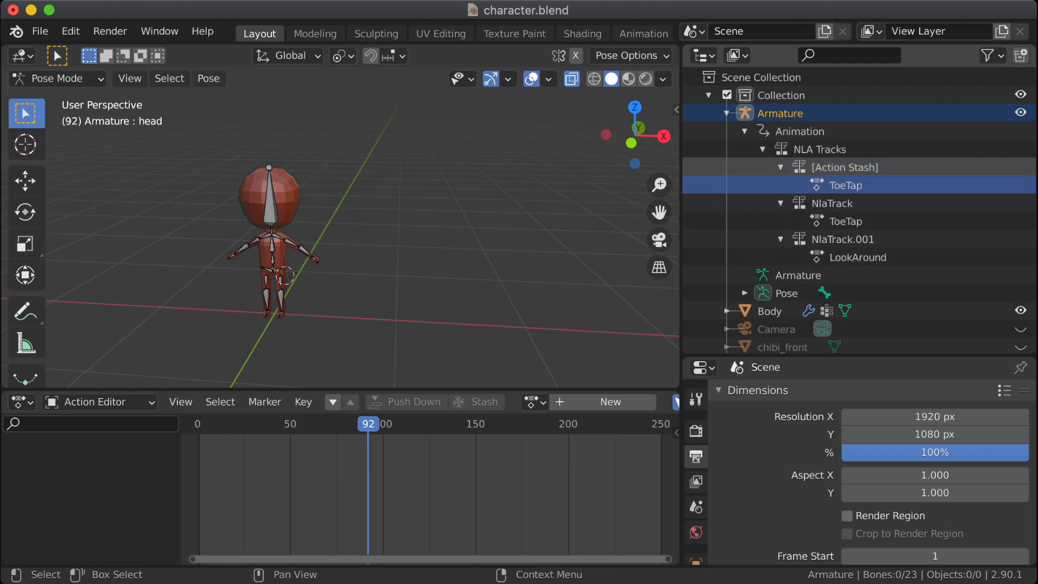
{"action": "right_click", "coordinate": [845, 185]}
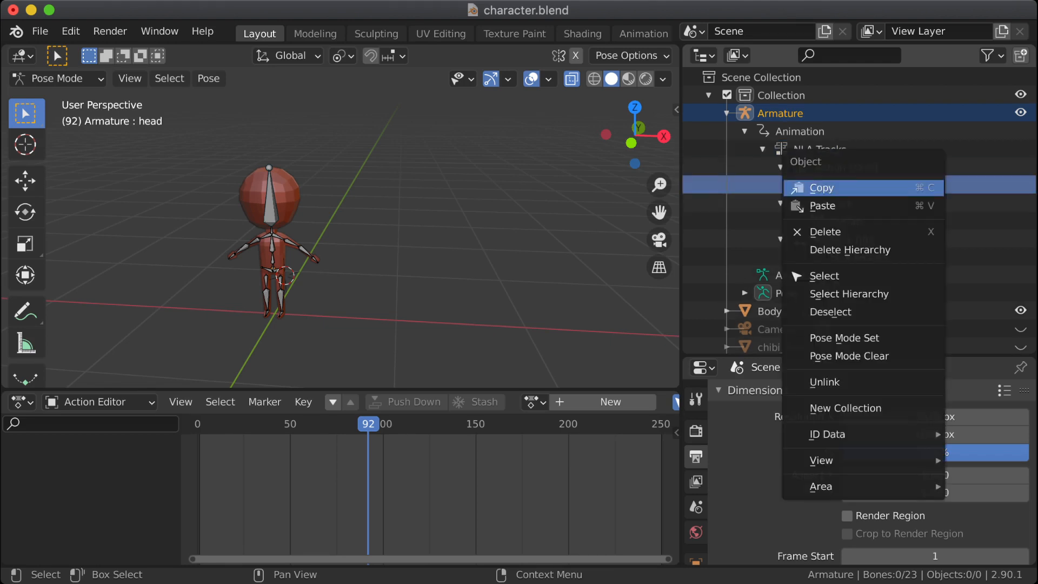
{"action": "left_click", "coordinate": [833, 187]}
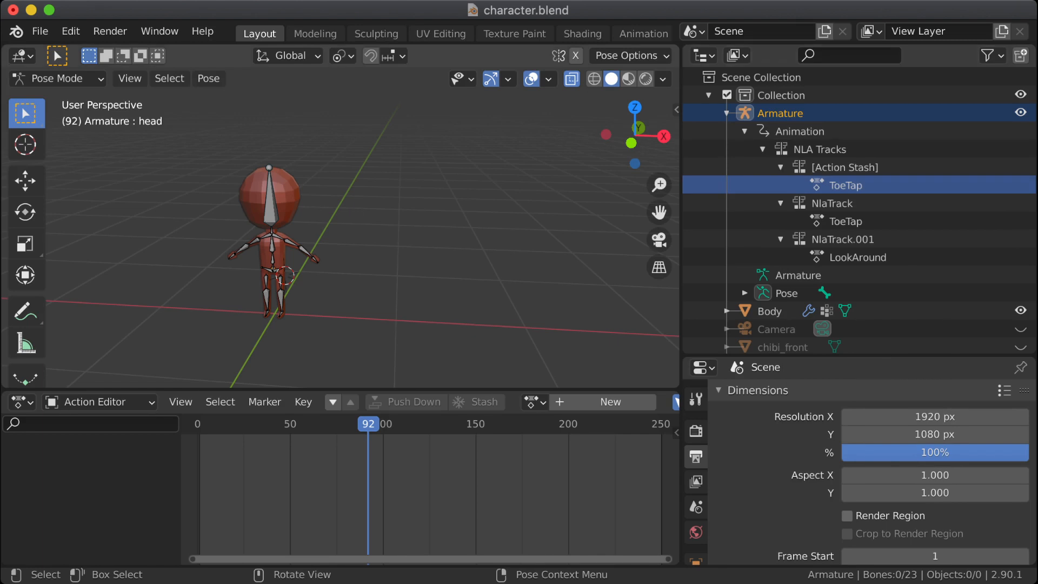
Step: Save character.blend, switch to Godot and open character.tscn to examine the imported character
{"action": "key", "text": "ctrl+s"}
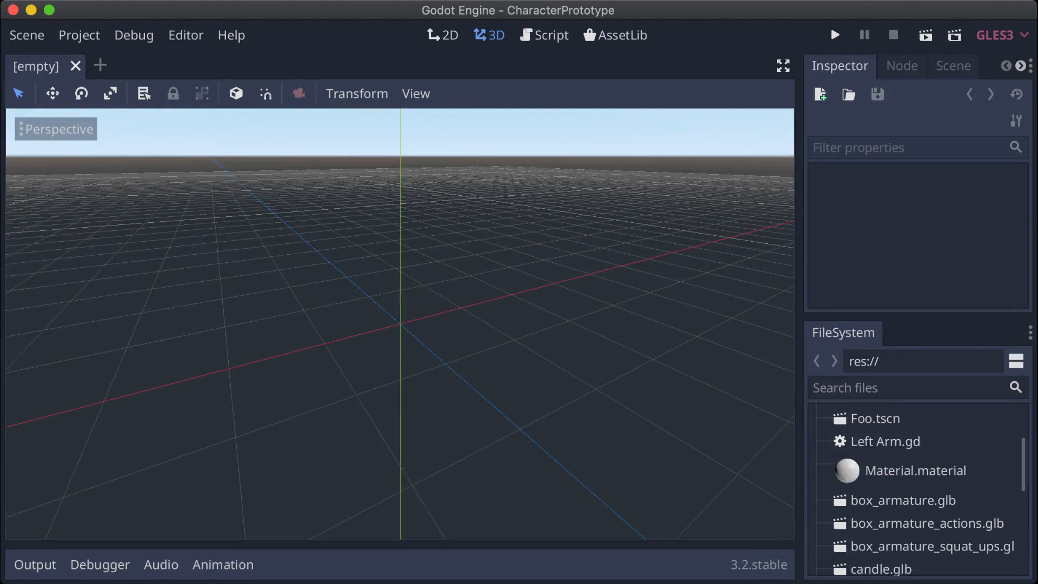
{"action": "scroll", "coordinate": [918, 489], "scroll_direction": "down", "scroll_amount": 8}
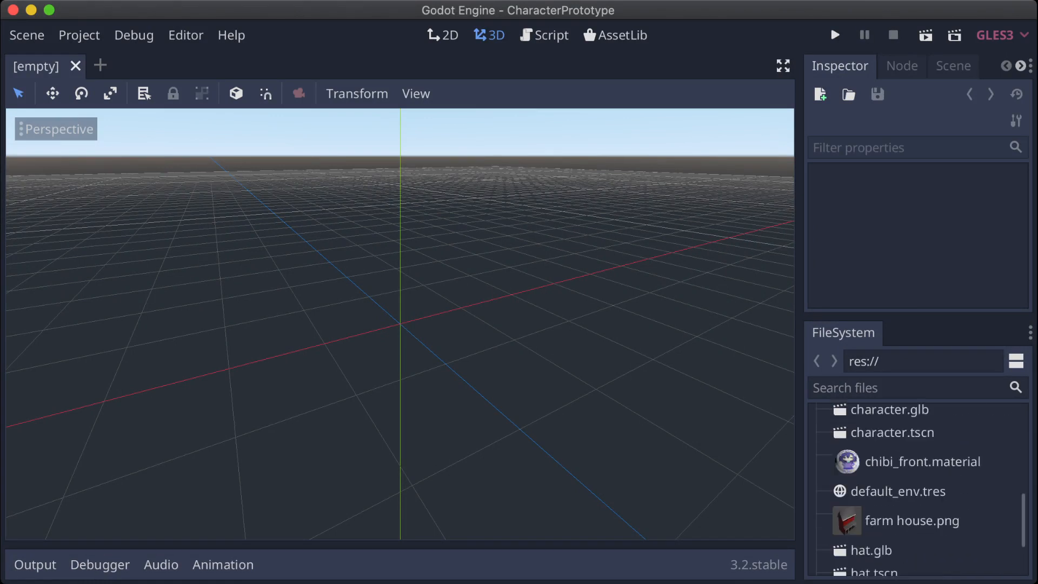
{"action": "left_click", "coordinate": [892, 433]}
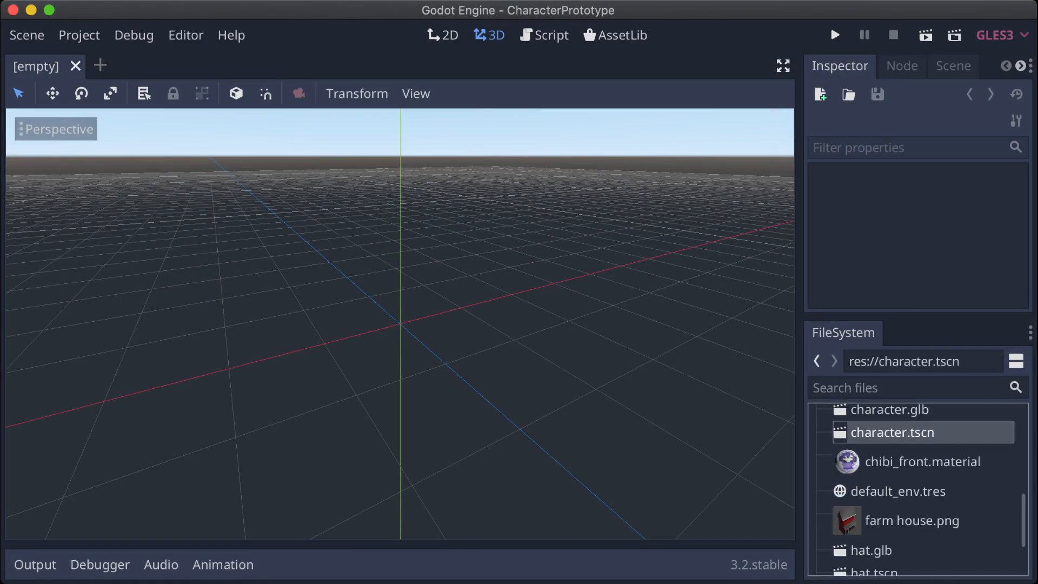
{"action": "scroll", "coordinate": [401, 324], "scroll_direction": "up", "scroll_amount": 5}
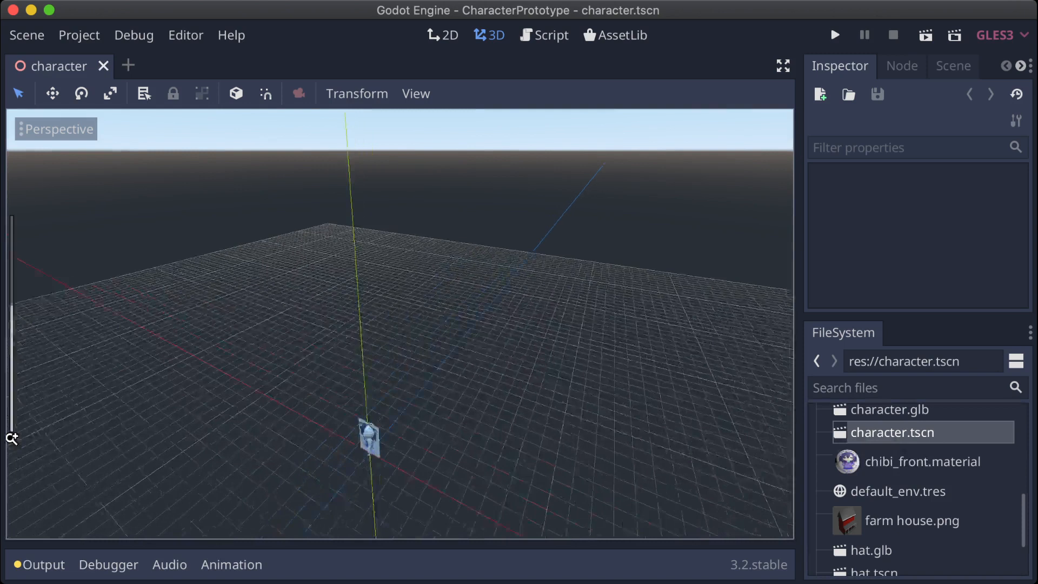
{"action": "scroll", "coordinate": [400, 325], "scroll_direction": "up", "scroll_amount": 5}
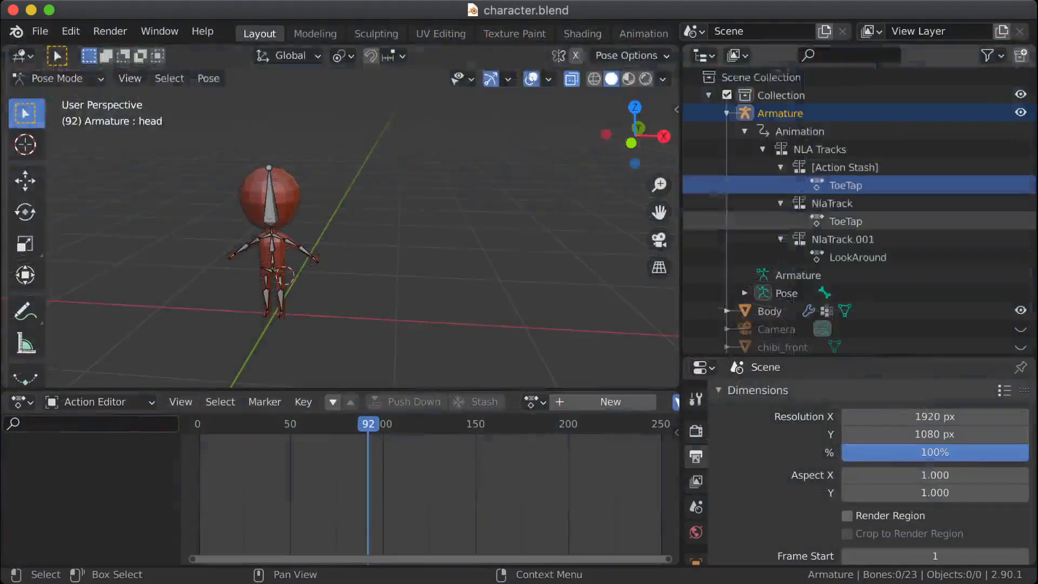
{"action": "scroll", "coordinate": [846, 221], "scroll_direction": "down", "scroll_amount": 1}
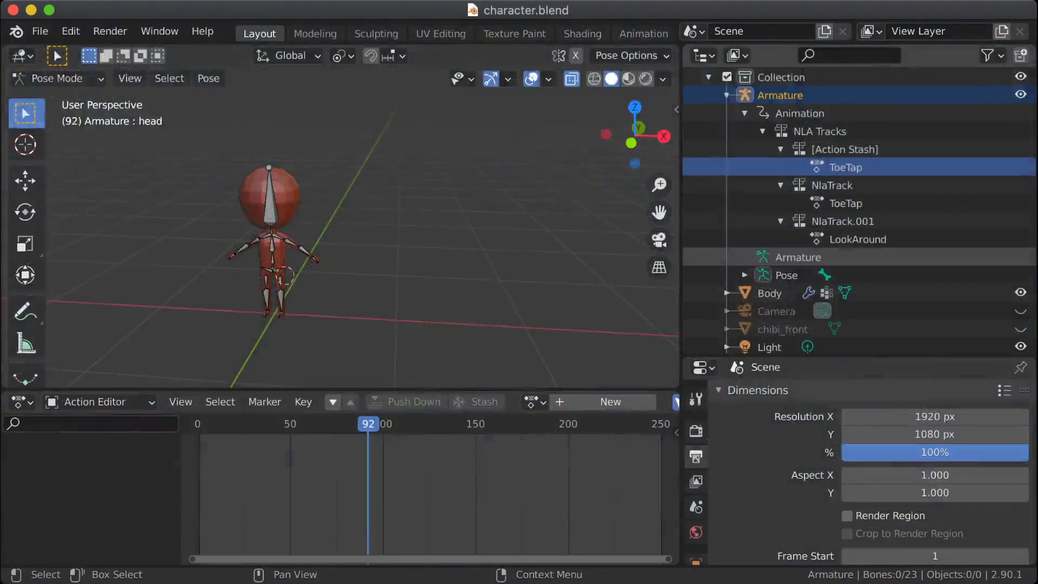
Step: Switch back to Blender and delete the hidden chibi_front reference object from the scene
{"action": "left_click", "coordinate": [784, 329]}
{"action": "right_click", "coordinate": [762, 329]}
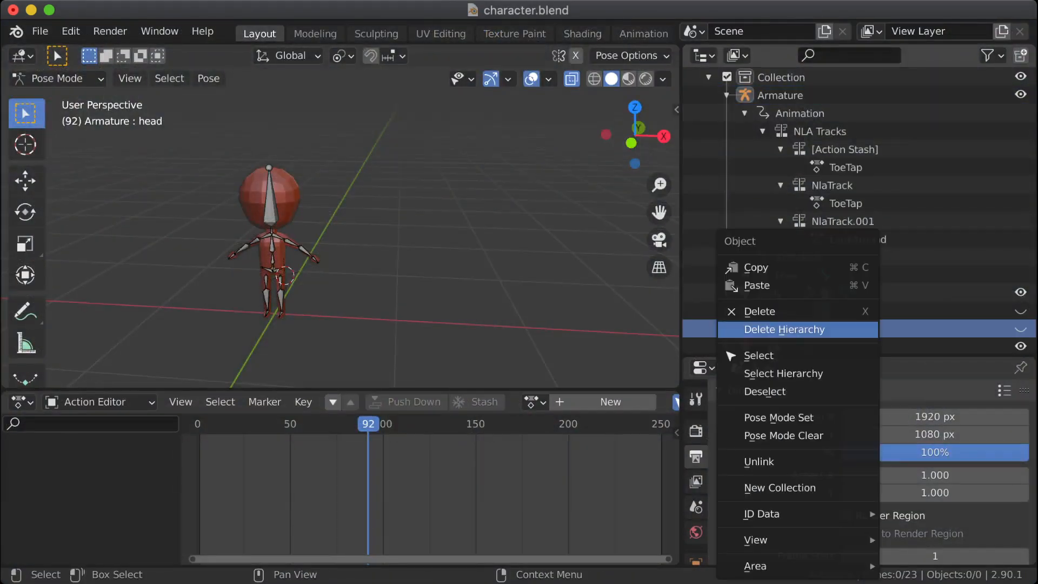
{"action": "left_click", "coordinate": [757, 308]}
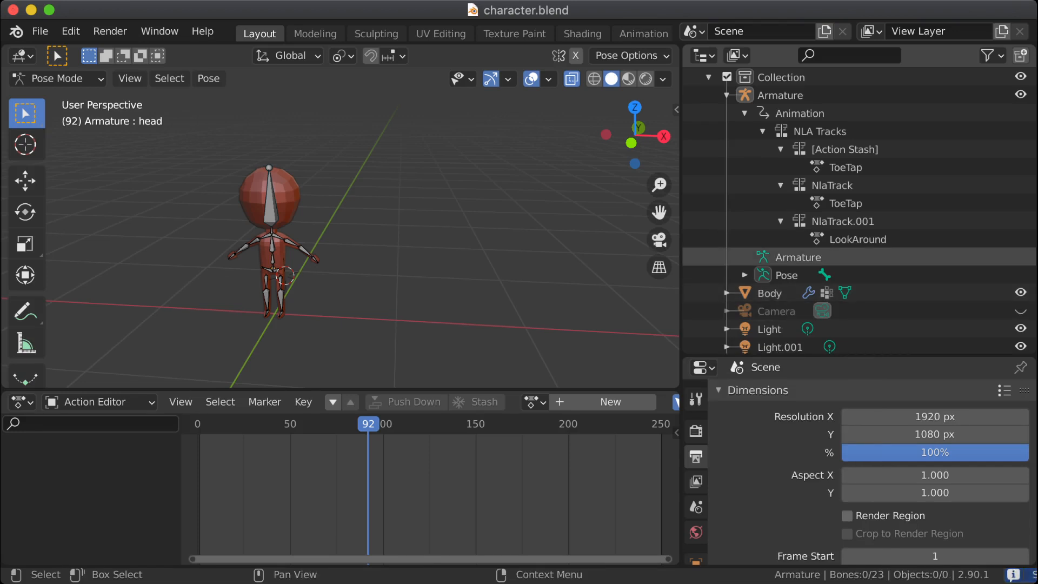
Step: Export the character with its animations as character.glb for the Godot project
{"action": "left_click", "coordinate": [40, 31]}
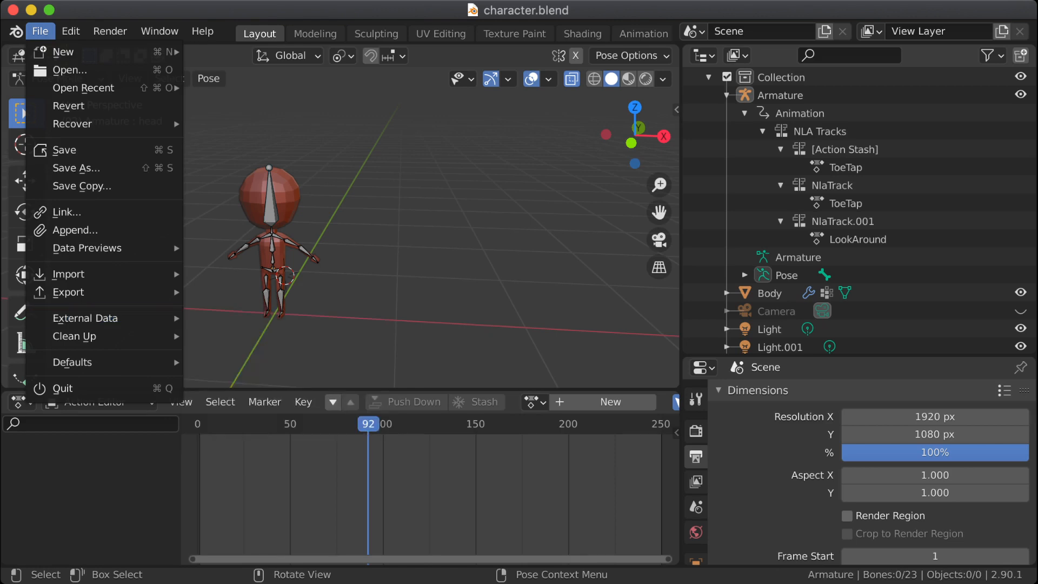
{"action": "mouse_move", "coordinate": [81, 292]}
{"action": "left_click", "coordinate": [254, 418]}
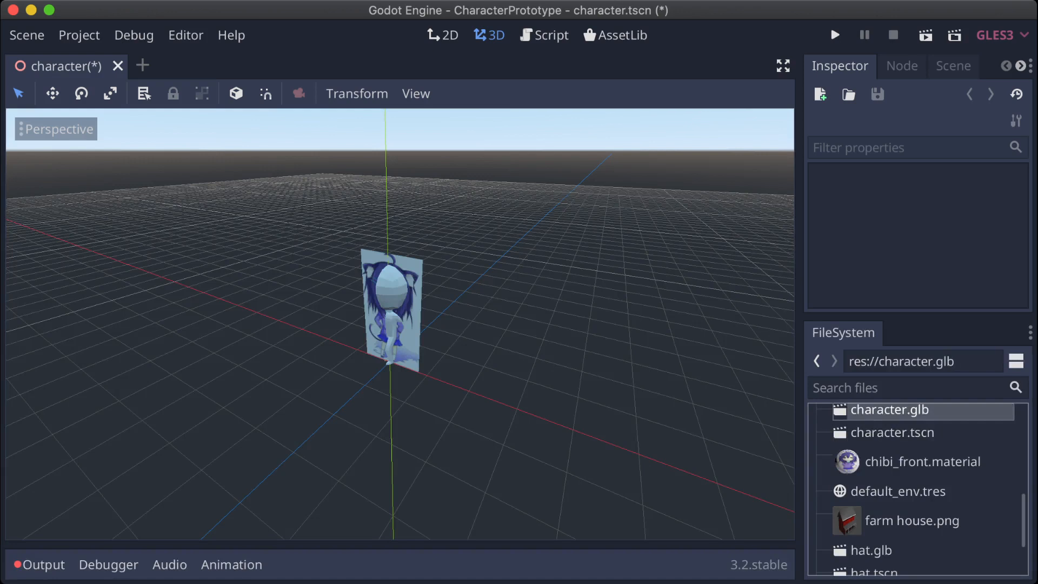
Step: Switch to Godot, open character.glb directly instead of as a new inherited scene, and examine the model
{"action": "left_click", "coordinate": [891, 412]}
{"action": "left_click", "coordinate": [892, 432]}
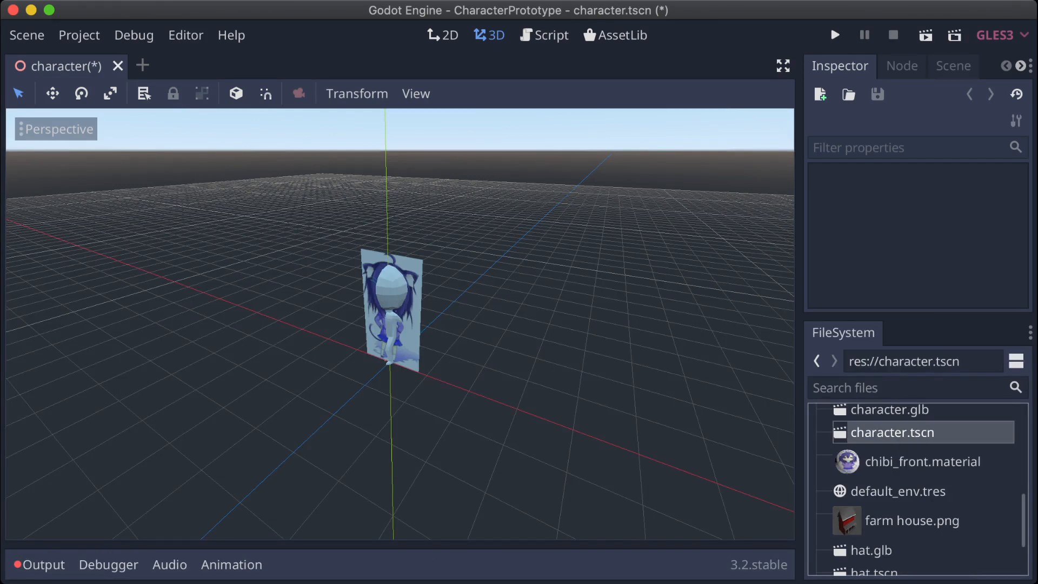
{"action": "double_click", "coordinate": [891, 411]}
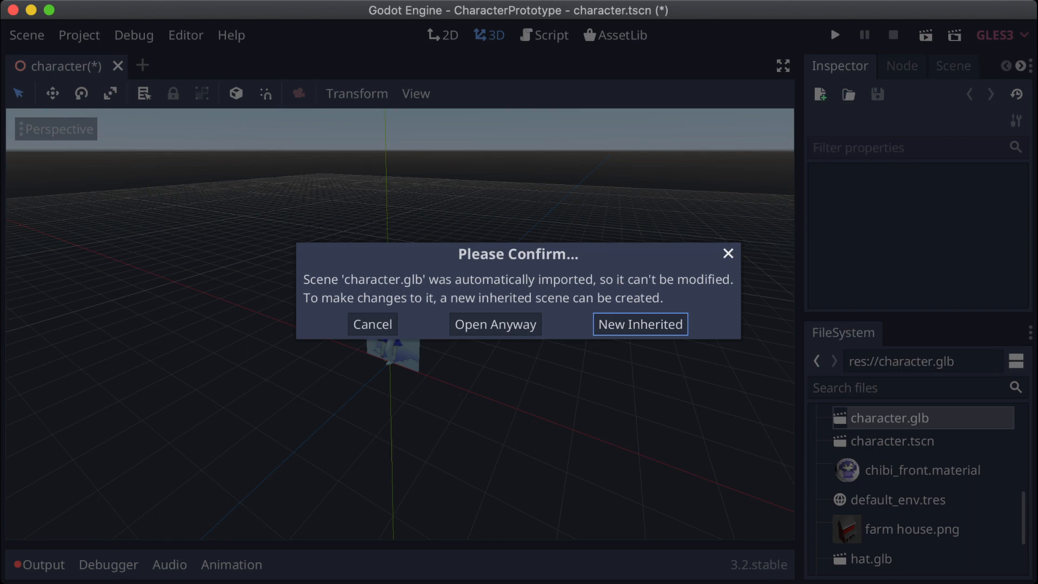
{"action": "left_click", "coordinate": [495, 324]}
{"action": "middle_click_drag", "start_coordinate": [400, 325], "coordinate": [314, 373]}
{"action": "scroll", "coordinate": [401, 325], "scroll_direction": "up", "scroll_amount": 10}
{"action": "middle_click_drag", "start_coordinate": [400, 324], "coordinate": [481, 213]}
{"action": "scroll", "coordinate": [400, 324], "scroll_direction": "up", "scroll_amount": 6}
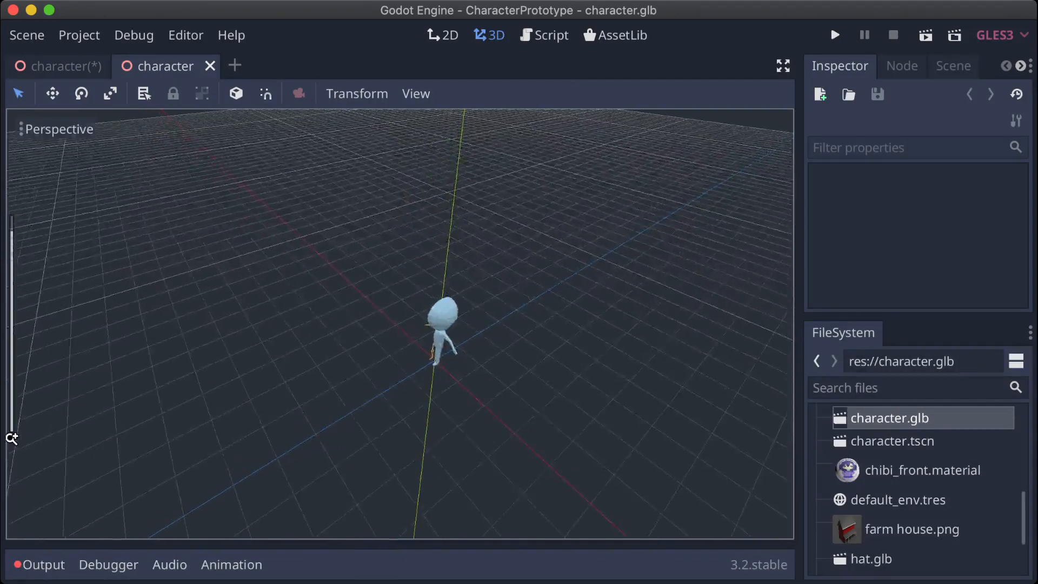
{"action": "mouse_move", "coordinate": [400, 325]}
{"action": "right_mouse_down"}
{"action": "mouse_move", "coordinate": [414, 283]}
{"action": "mouse_move", "coordinate": [433, 328]}
{"action": "mouse_move", "coordinate": [416, 327]}
{"action": "right_mouse_up"}
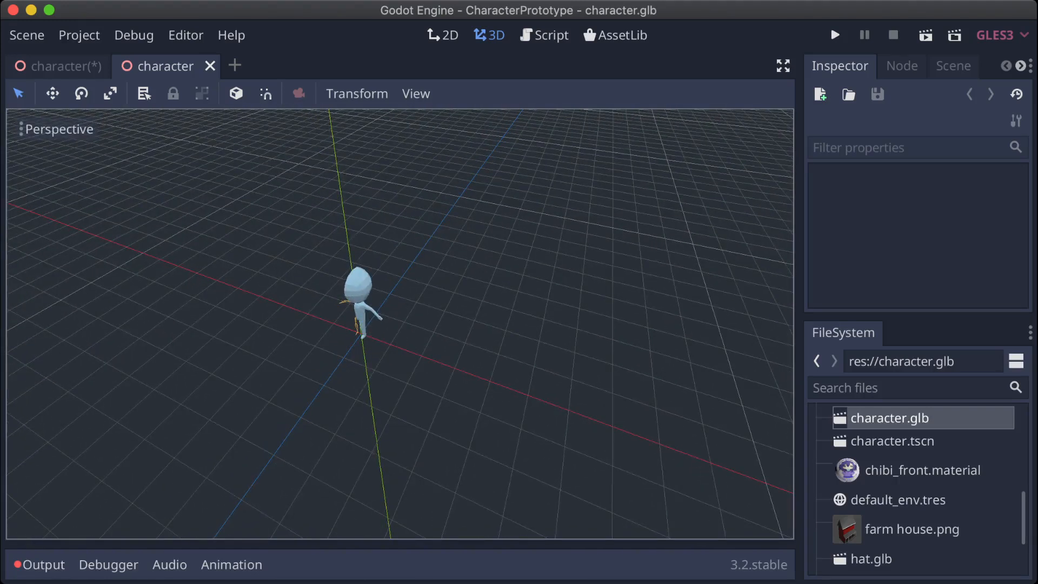
Step: Select the Body mesh in the character.glb scene and examine it up close
{"action": "left_click", "coordinate": [358, 287]}
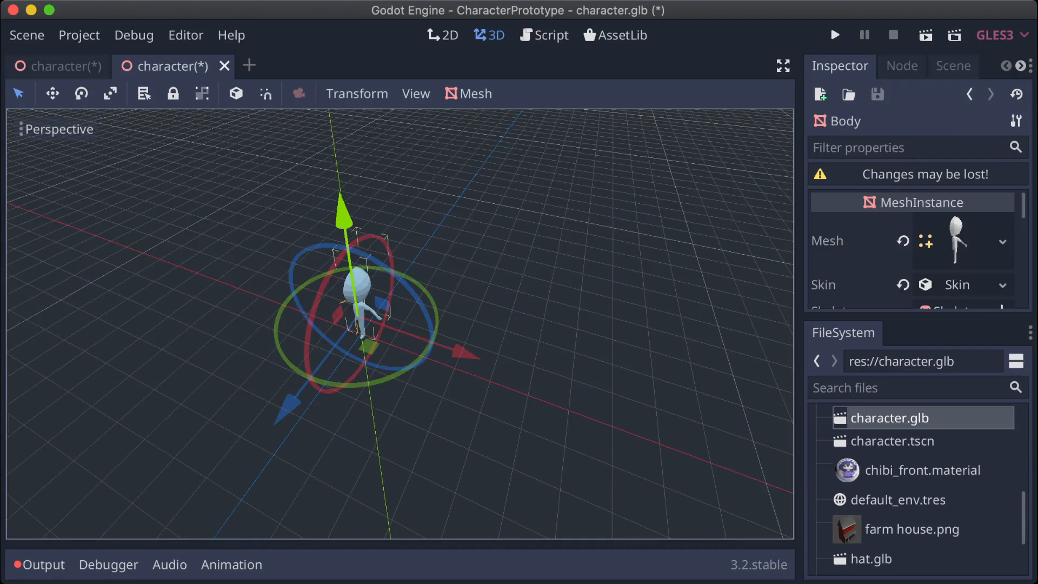
{"action": "key", "text": "super+s"}
{"action": "key", "text": "Return"}
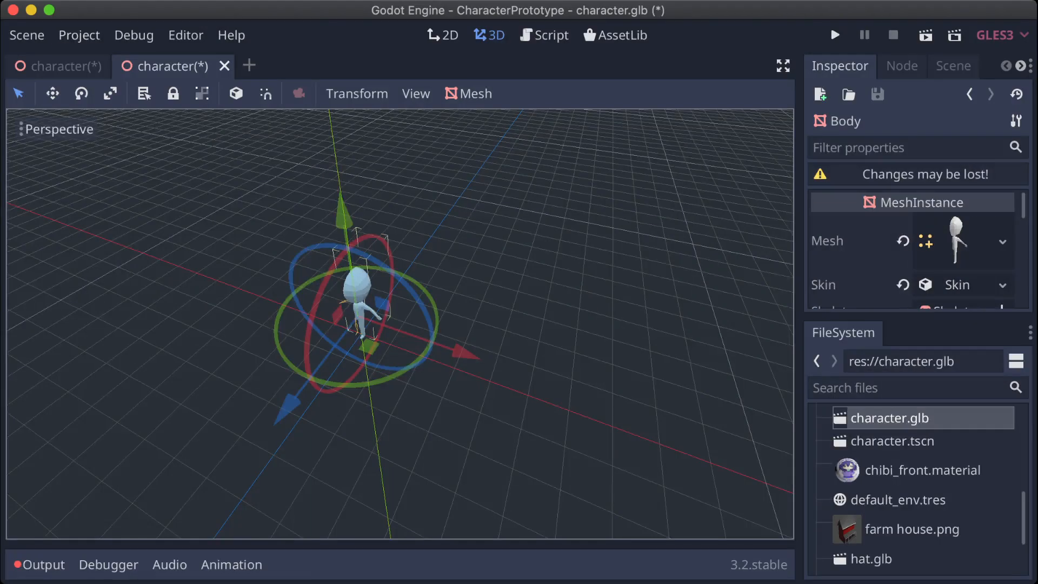
{"action": "left_click", "coordinate": [58, 130]}
{"action": "scroll", "coordinate": [70, 298], "scroll_direction": "down", "scroll_amount": 2}
{"action": "left_click", "coordinate": [76, 534]}
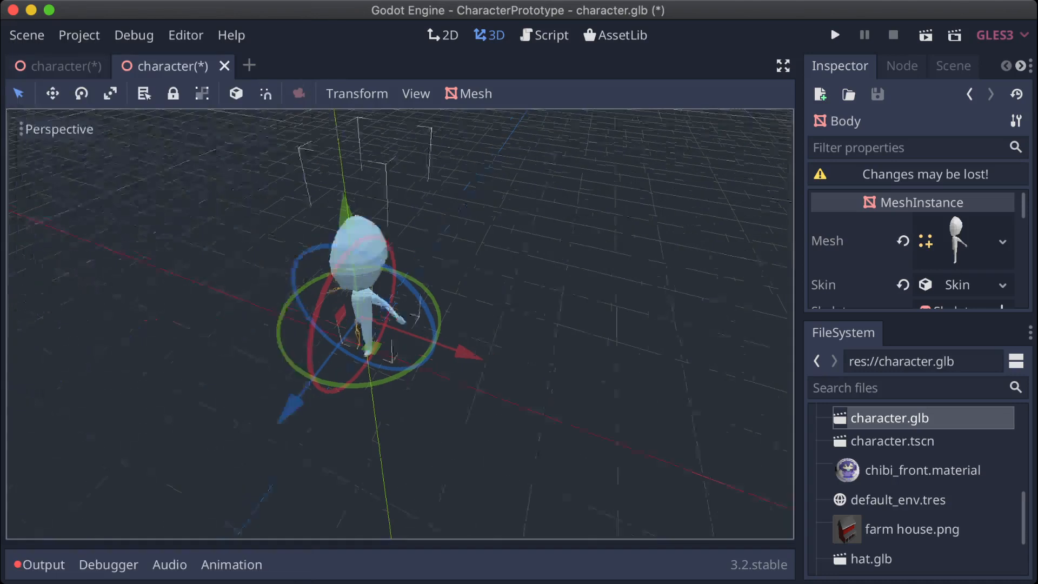
{"action": "scroll", "coordinate": [400, 324], "scroll_direction": "down", "scroll_amount": 15}
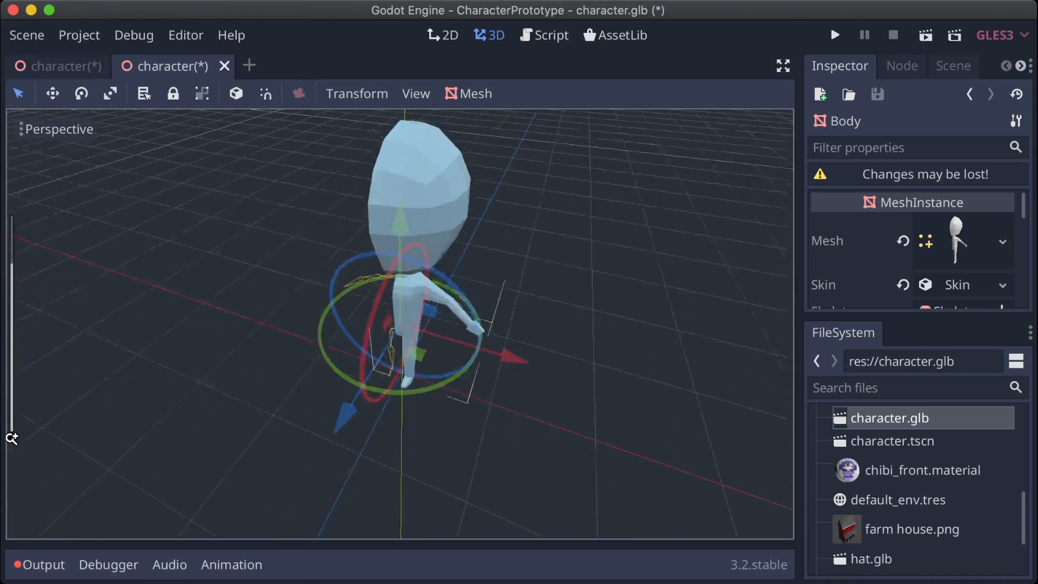
Step: Switch to Blender and open the glTF 2.0 (.glb/.gltf) export for the character
{"action": "middle_click_drag", "start_coordinate": [400, 324], "coordinate": [282, 389]}
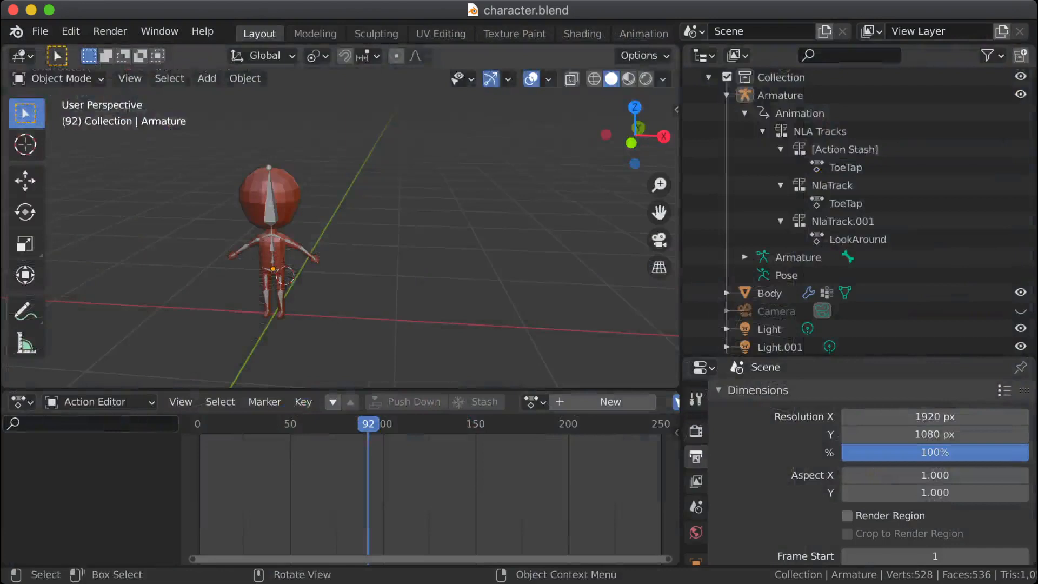
{"action": "left_click", "coordinate": [40, 31]}
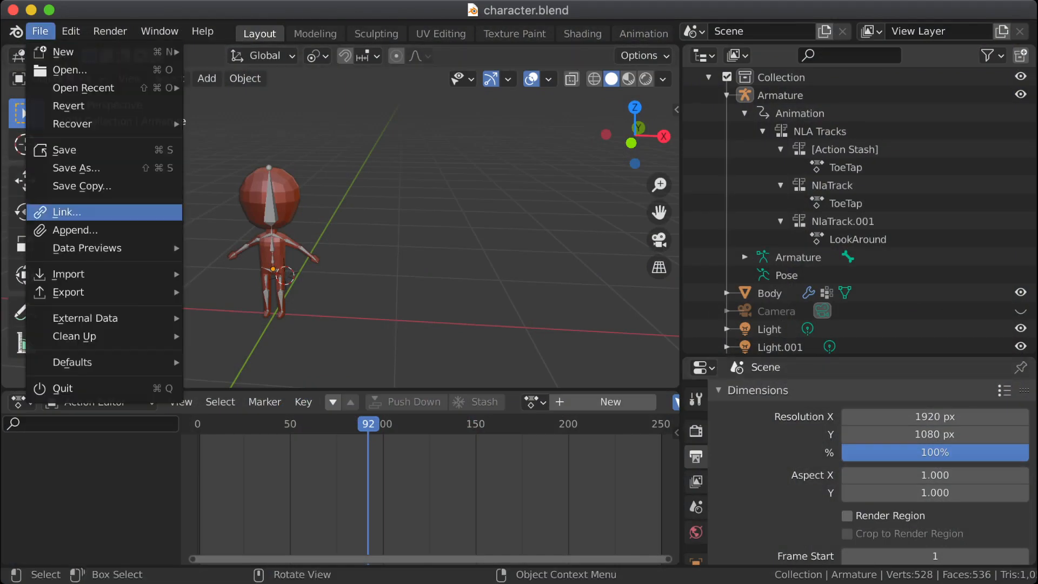
{"action": "mouse_move", "coordinate": [68, 292]}
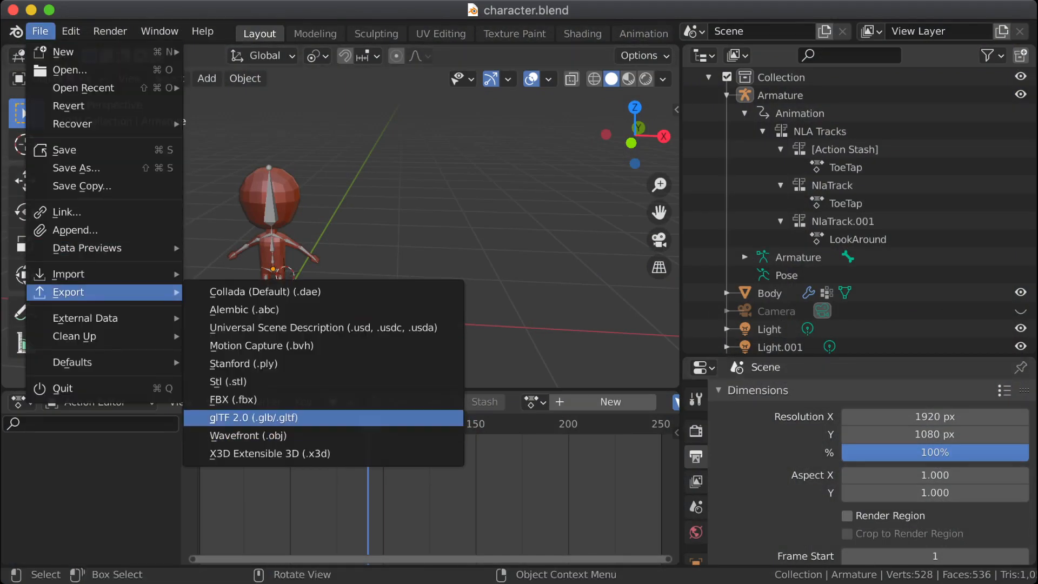
{"action": "left_click", "coordinate": [253, 418]}
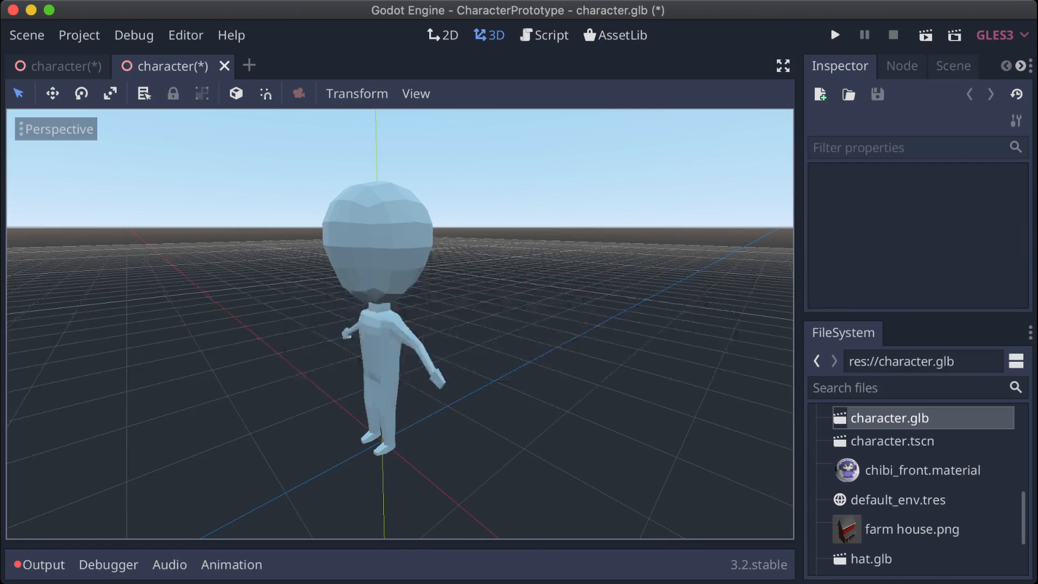
Step: Switch to Godot, open the animation editor and the scene tree, and select the character's Armature node
{"action": "mouse_move", "coordinate": [401, 324]}
{"action": "middle_mouse_down"}
{"action": "mouse_move", "coordinate": [514, 326]}
{"action": "mouse_move", "coordinate": [439, 316]}
{"action": "mouse_move", "coordinate": [419, 333]}
{"action": "middle_mouse_up"}
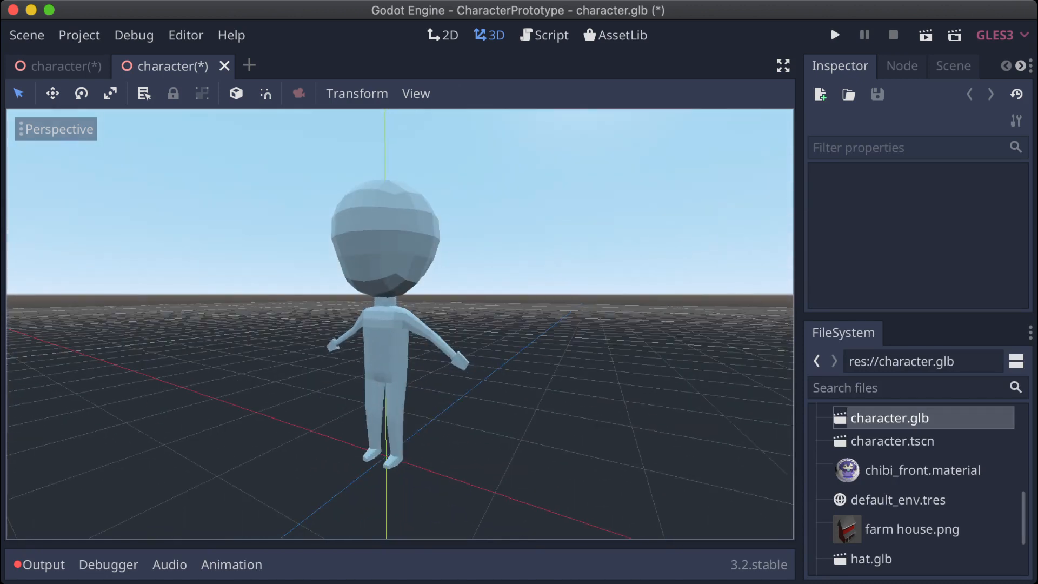
{"action": "left_click", "coordinate": [232, 565]}
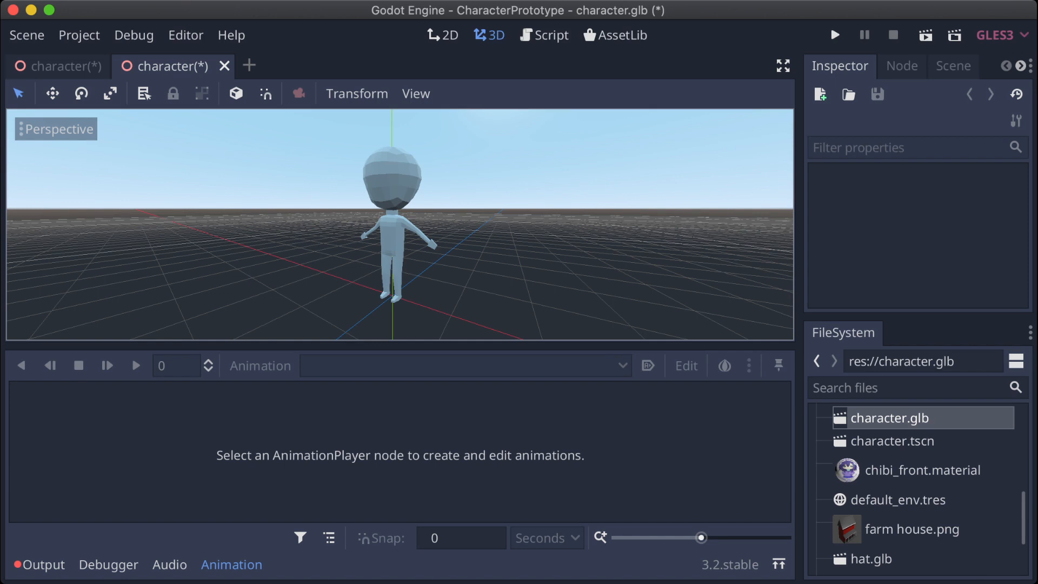
{"action": "left_click", "coordinate": [902, 66]}
{"action": "left_click", "coordinate": [953, 66]}
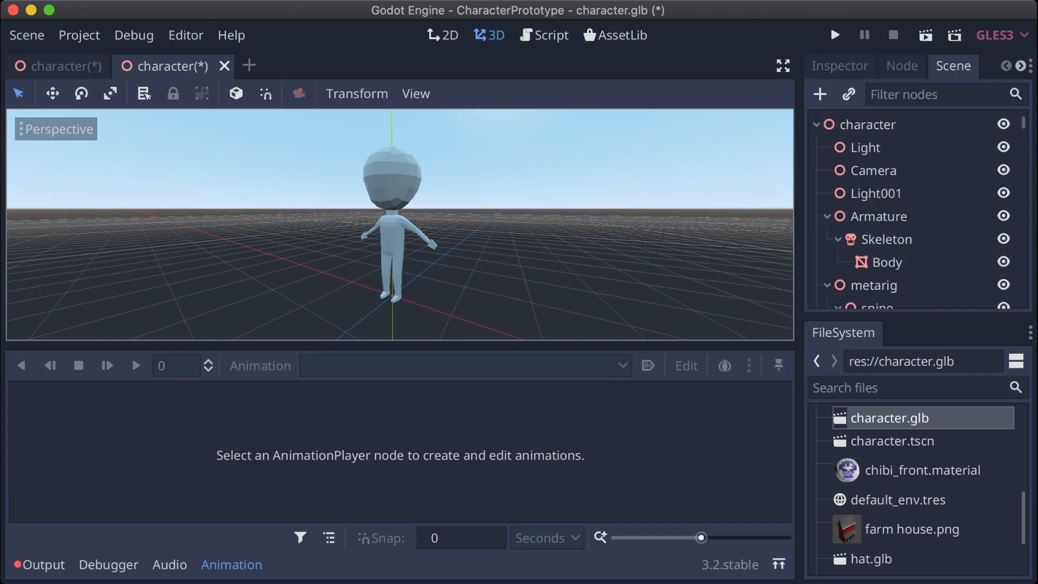
{"action": "scroll", "coordinate": [879, 195], "scroll_direction": "down", "scroll_amount": 1}
{"action": "left_click", "coordinate": [879, 195]}
{"action": "scroll", "coordinate": [880, 195], "scroll_direction": "down", "scroll_amount": 4}
{"action": "scroll", "coordinate": [879, 195], "scroll_direction": "up", "scroll_amount": 3}
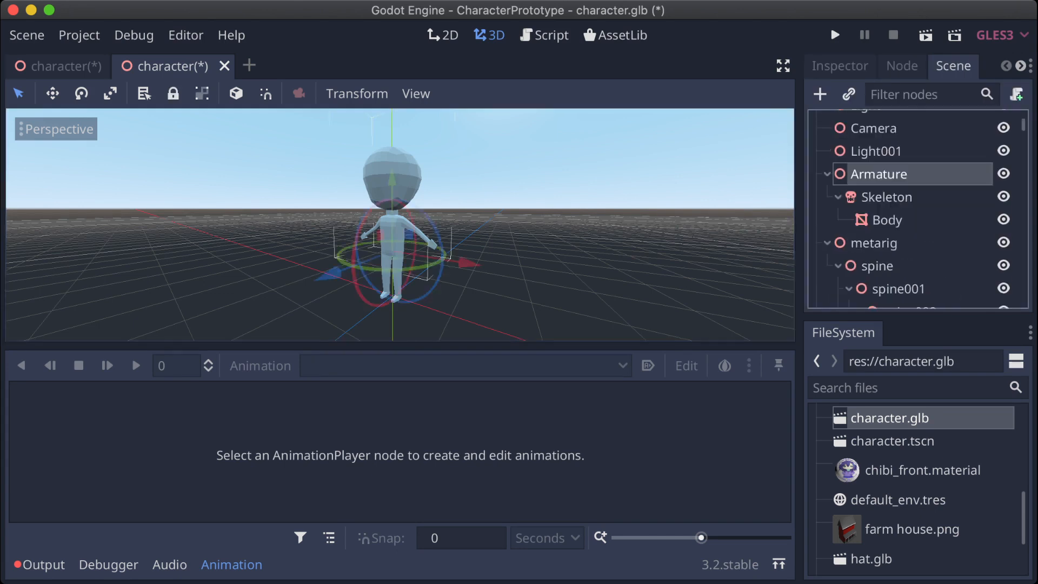
Step: Collapse the Armature and metarig branches in the scene tree, and select the Armature node again
{"action": "left_click", "coordinate": [827, 174]}
{"action": "left_click", "coordinate": [874, 198]}
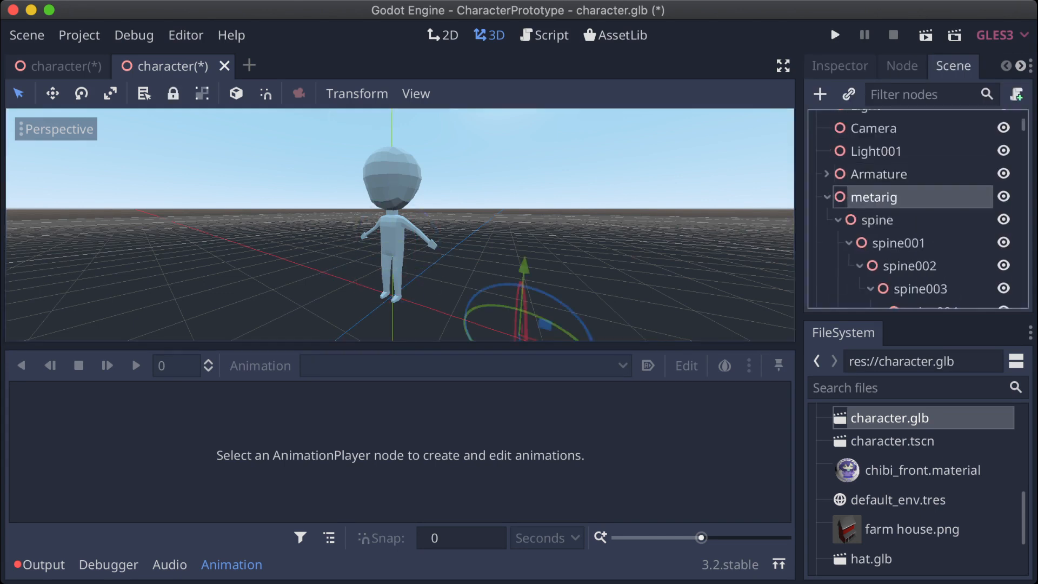
{"action": "scroll", "coordinate": [908, 211], "scroll_direction": "down", "scroll_amount": 6}
{"action": "scroll", "coordinate": [908, 211], "scroll_direction": "up", "scroll_amount": 4}
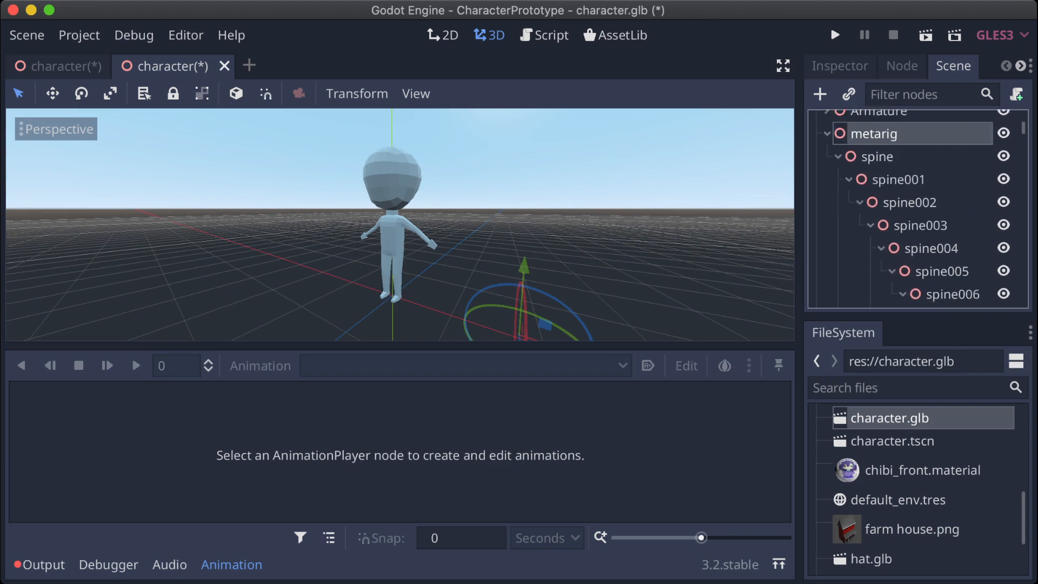
{"action": "scroll", "coordinate": [908, 210], "scroll_direction": "up", "scroll_amount": 1}
{"action": "left_click", "coordinate": [827, 155]}
{"action": "left_click", "coordinate": [879, 216]}
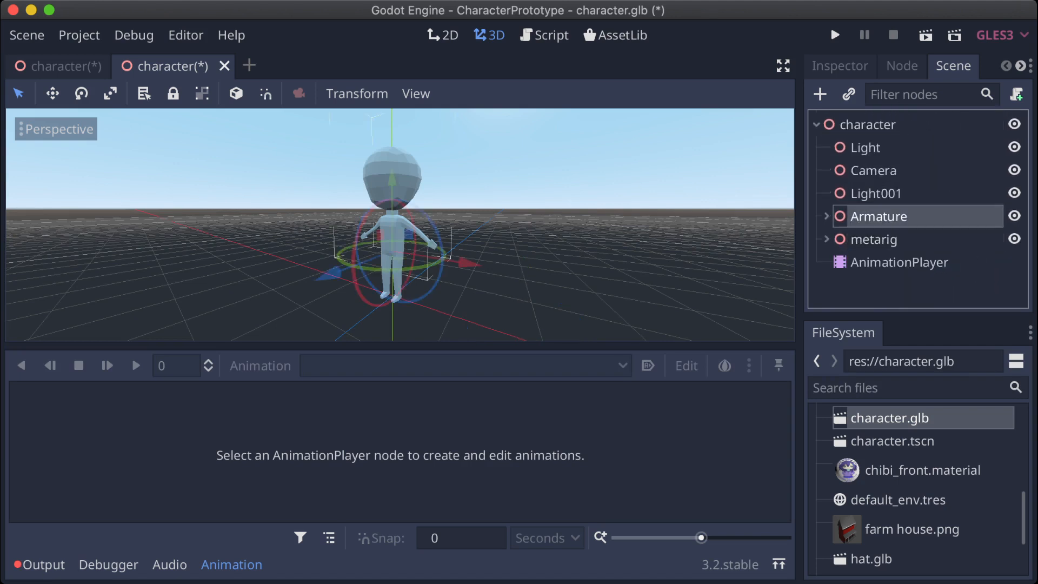
Step: Expand the Armature branch and select the AnimationPlayer node to load the character's animations
{"action": "left_click", "coordinate": [827, 216]}
{"action": "key", "text": "Down"}
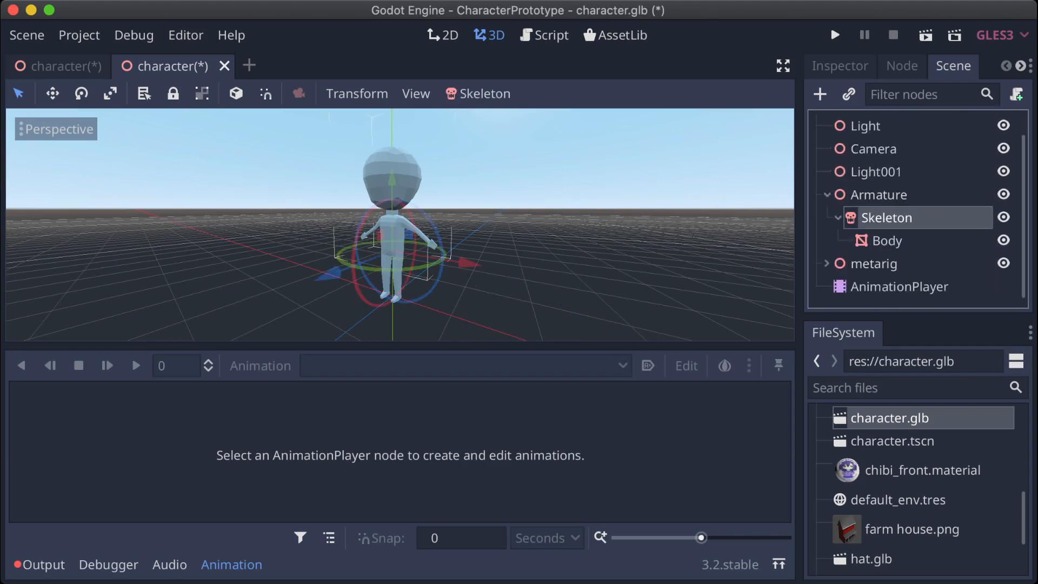
{"action": "key", "text": "Down"}
{"action": "key", "text": "Down"}
{"action": "key", "text": "Down"}
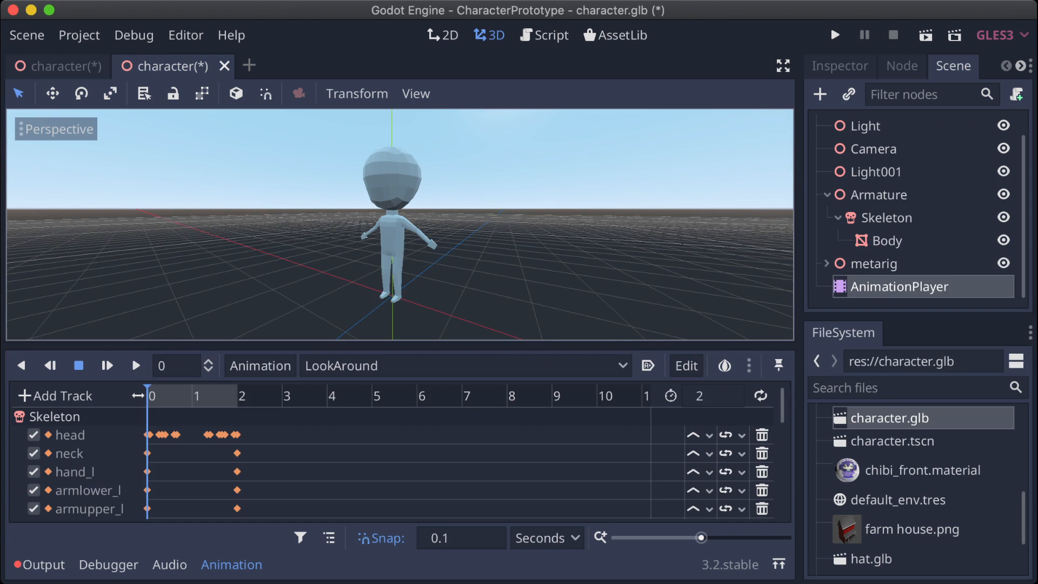
Step: Play the LookAround animation, and switch to ToeTap to play it forwards and backwards
{"action": "left_click", "coordinate": [137, 366]}
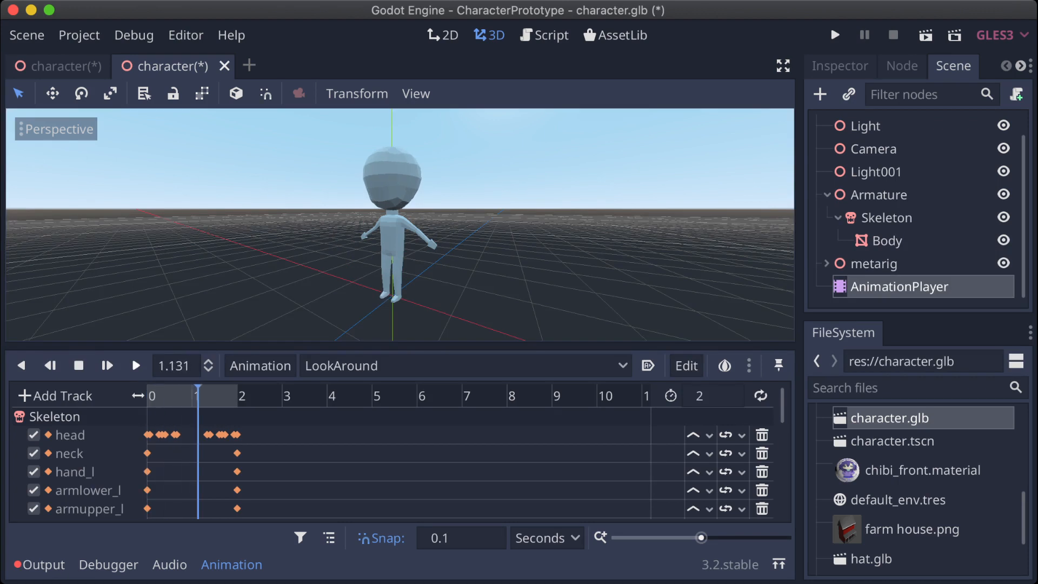
{"action": "left_click", "coordinate": [346, 366]}
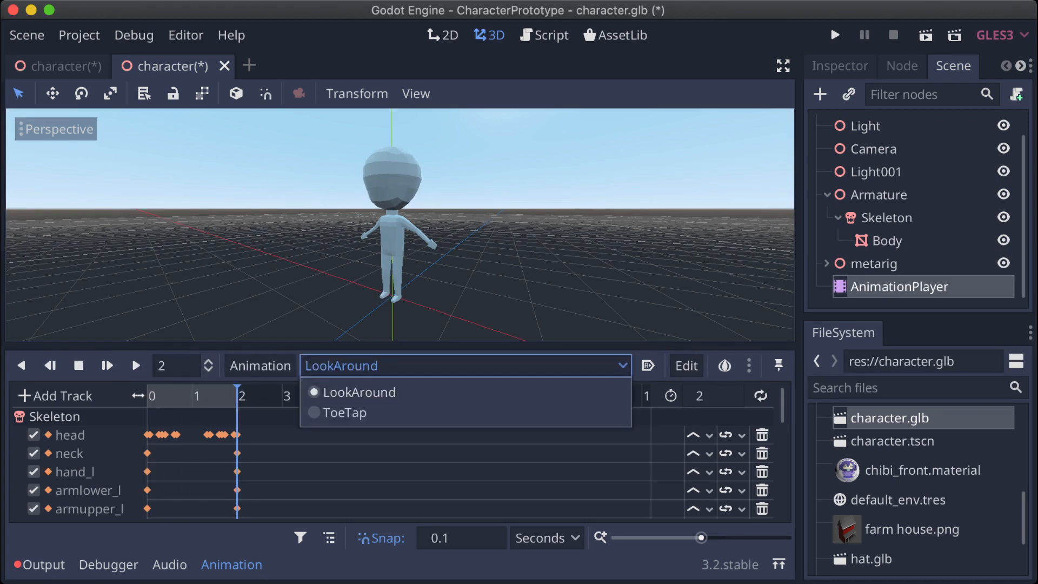
{"action": "left_click", "coordinate": [346, 413]}
{"action": "left_click", "coordinate": [137, 366]}
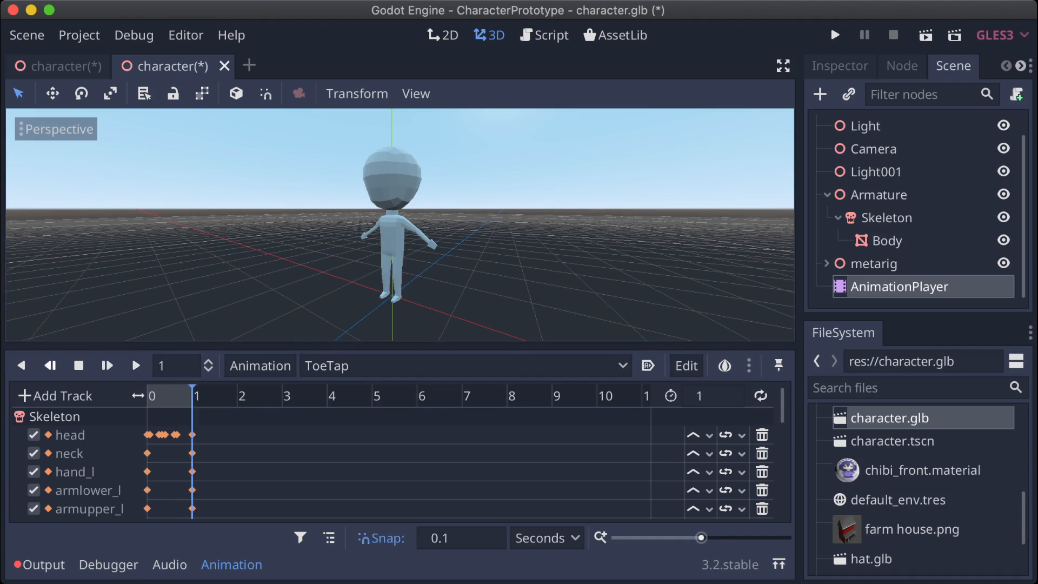
{"action": "left_click", "coordinate": [22, 365]}
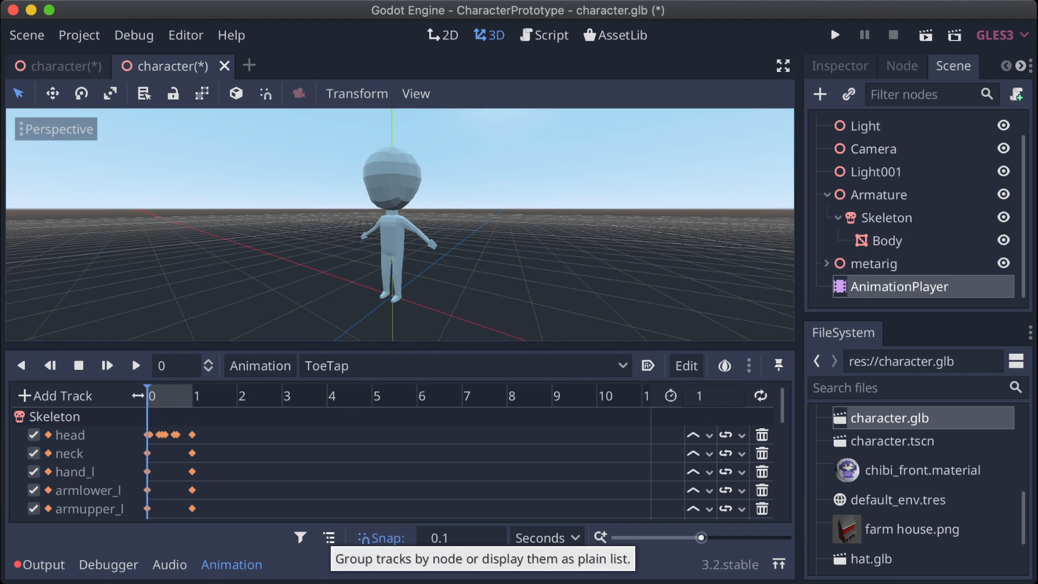
Step: Try displaying the ToeTap tracks as a plain list and setting the animation to autoplay on load
{"action": "left_click", "coordinate": [329, 538]}
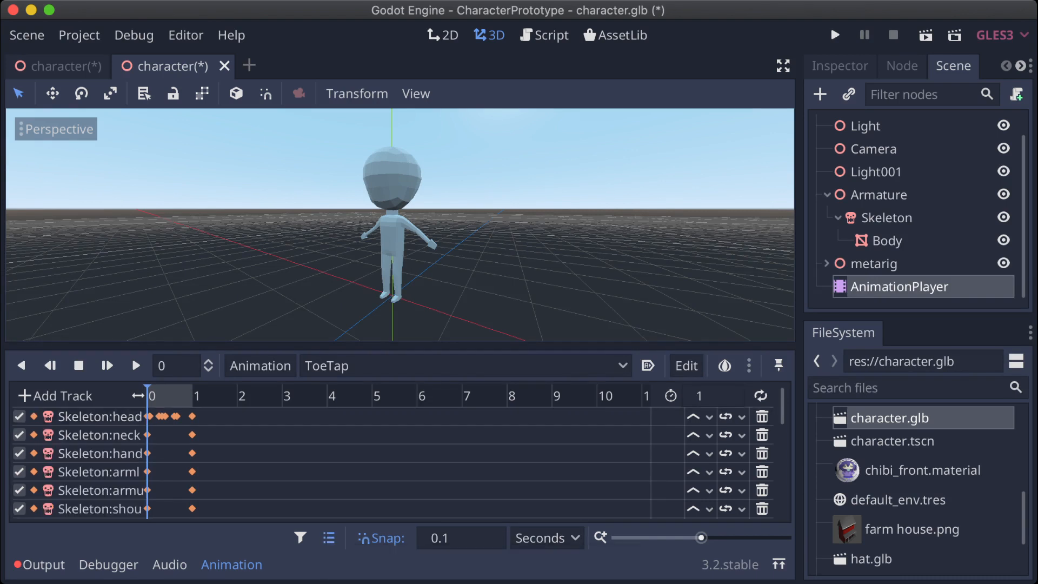
{"action": "left_click", "coordinate": [329, 538]}
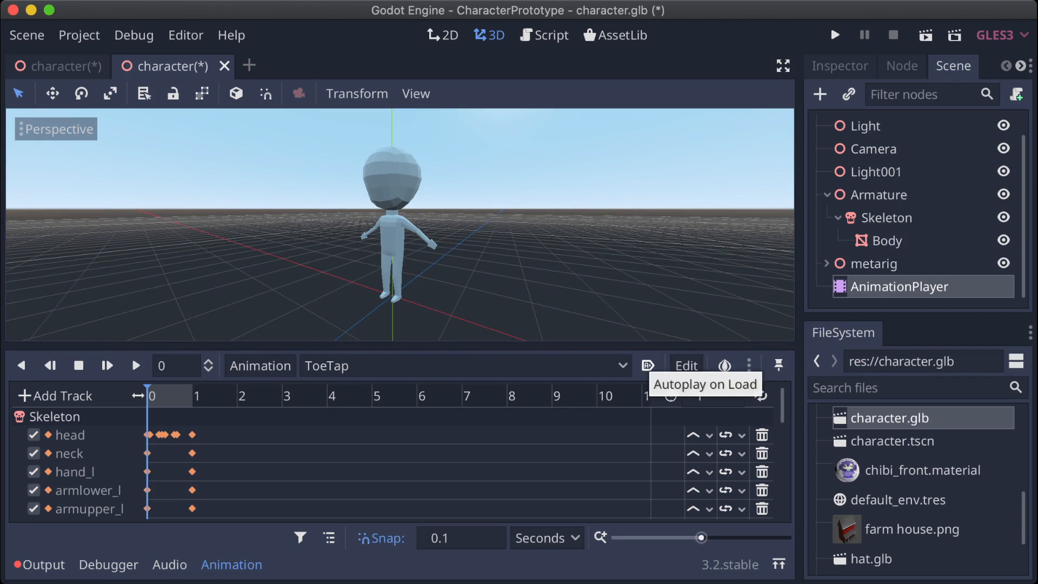
{"action": "left_click", "coordinate": [648, 365]}
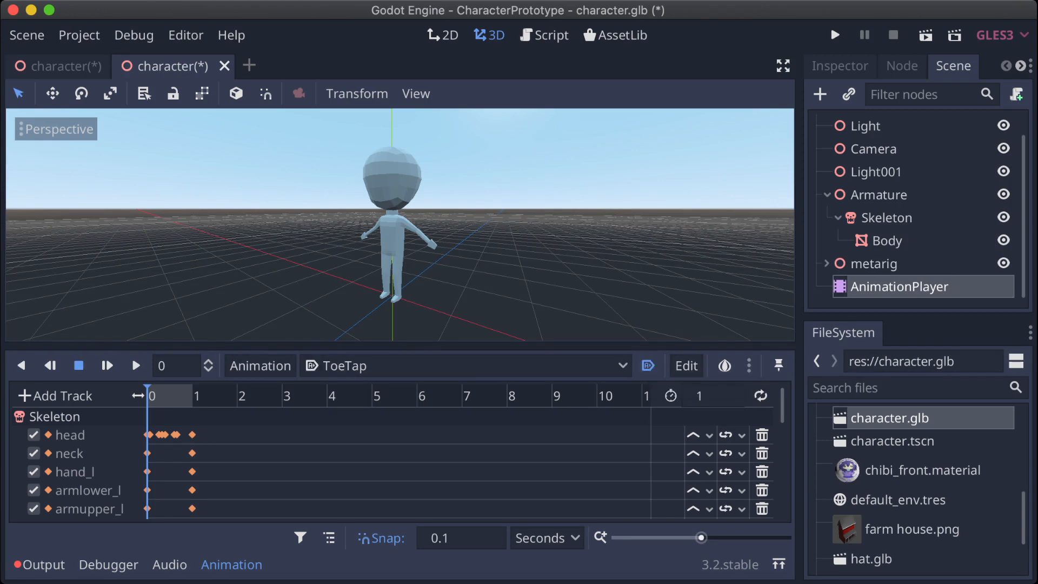
{"action": "left_click", "coordinate": [647, 365]}
Step: Look through the animation's track editing commands and the onion skinning options
{"action": "left_click", "coordinate": [687, 365]}
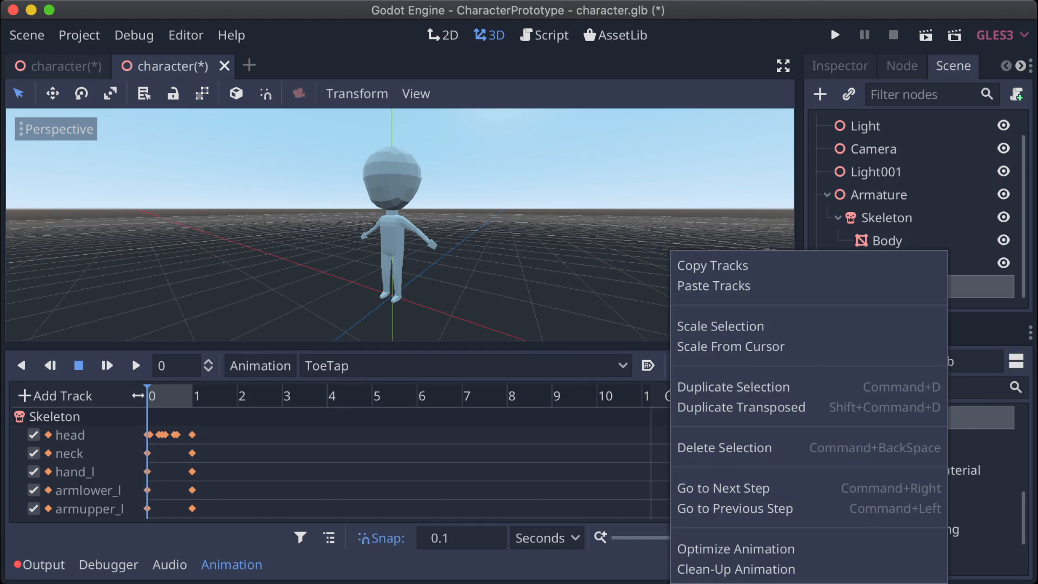
{"action": "key", "text": "Escape"}
{"action": "left_click", "coordinate": [752, 366]}
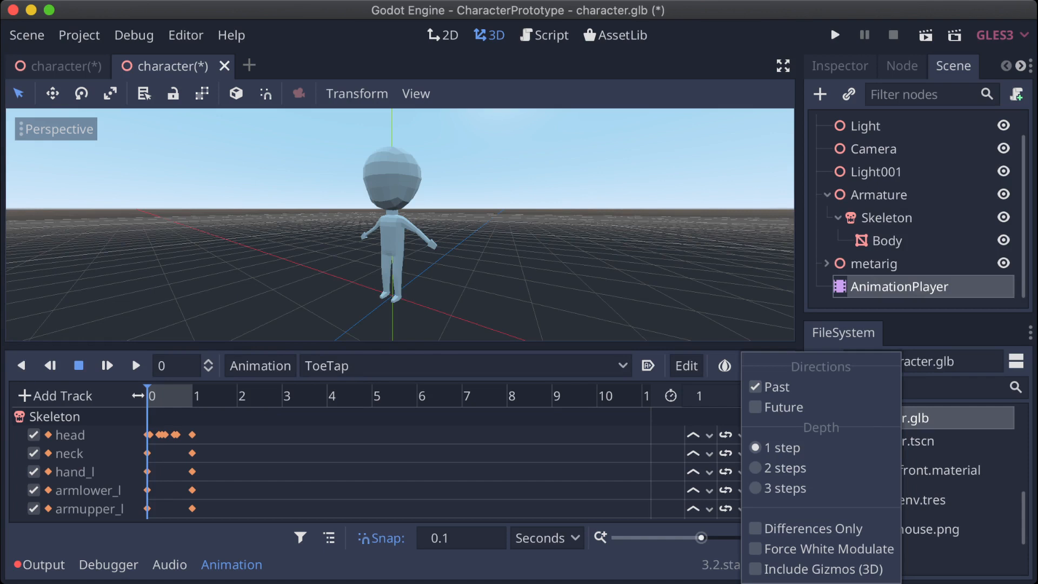
{"action": "left_click", "coordinate": [710, 316]}
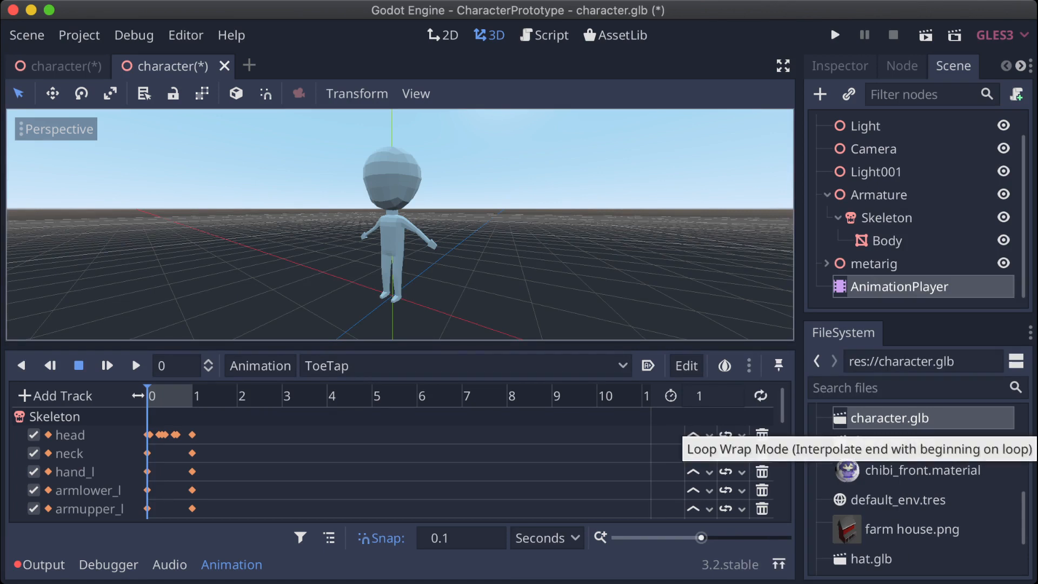
Step: Check the head track's loop interpolation modes, enable looping for the ToeTap animation and play it
{"action": "left_click", "coordinate": [730, 435]}
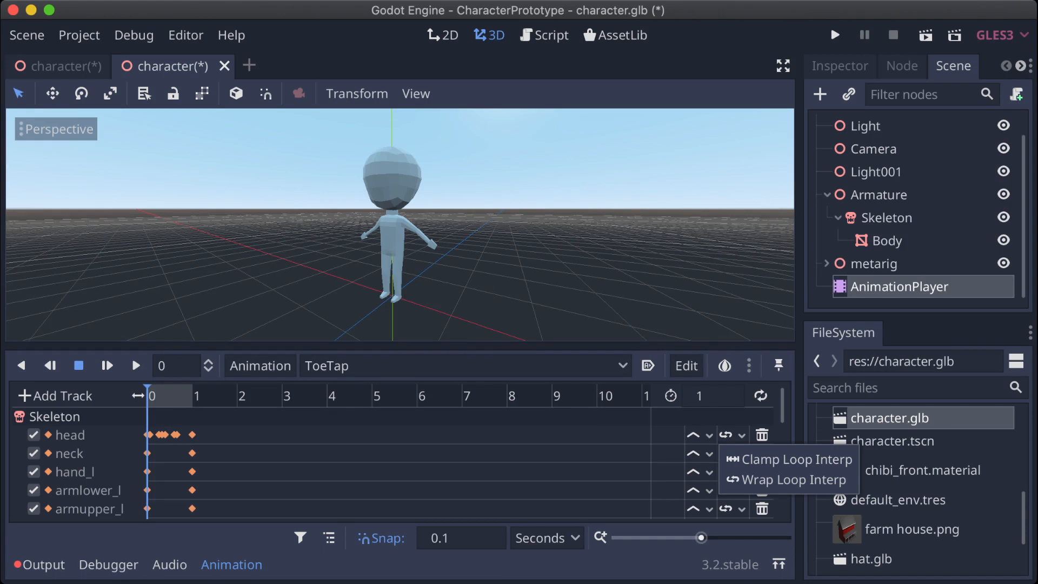
{"action": "left_click", "coordinate": [668, 435]}
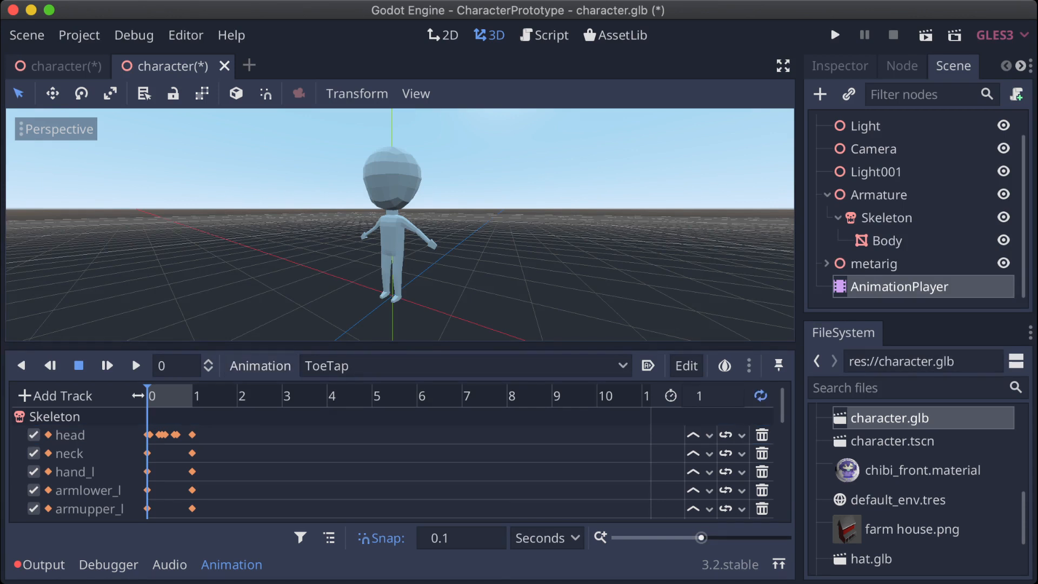
{"action": "left_click", "coordinate": [107, 365]}
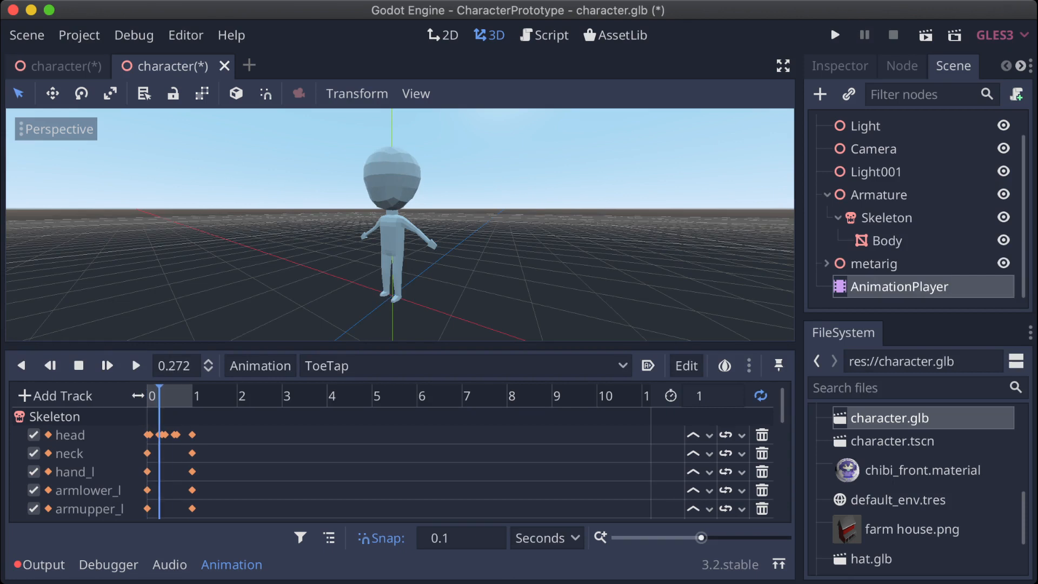
Step: Examine the looping ToeTap motion around the character's legs and feet from several angles
{"action": "middle_click_drag", "start_coordinate": [400, 224], "coordinate": [546, 214]}
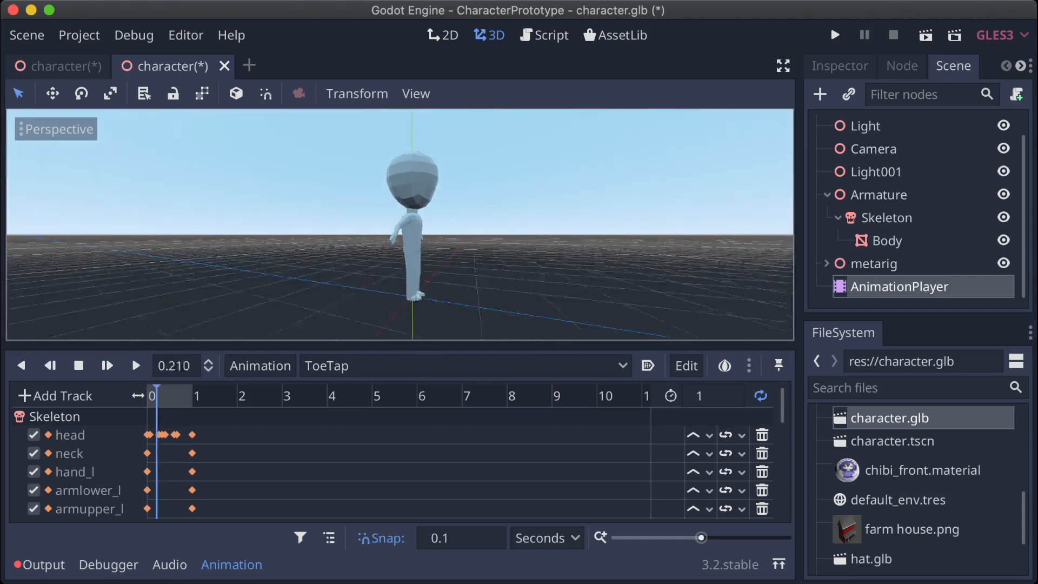
{"action": "scroll", "coordinate": [400, 224], "scroll_direction": "up", "scroll_amount": 8}
{"action": "middle_click_drag", "start_coordinate": [401, 225], "coordinate": [378, 134], "text": "shift"}
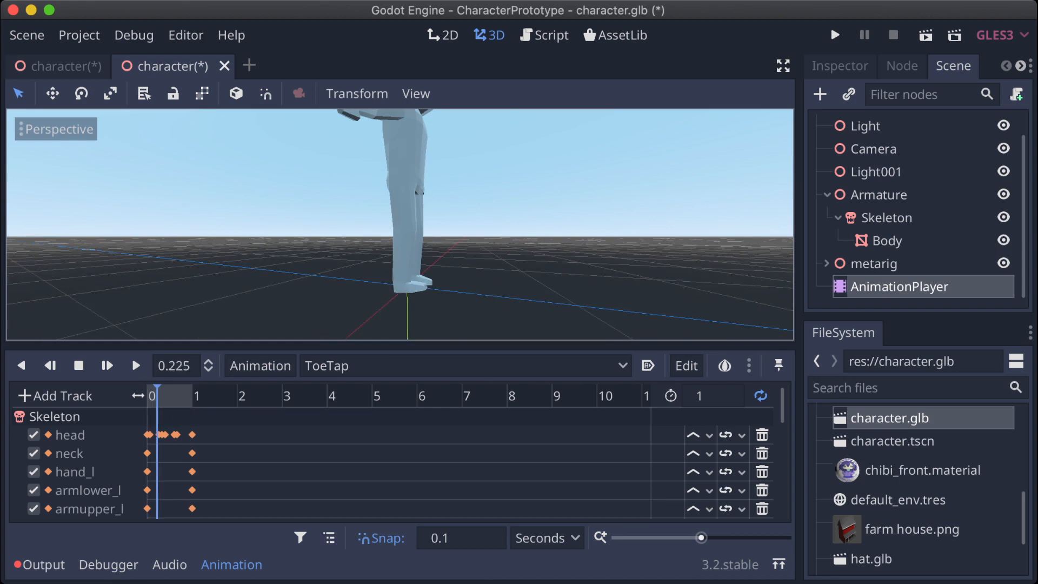
{"action": "middle_click_drag", "start_coordinate": [400, 224], "coordinate": [359, 247]}
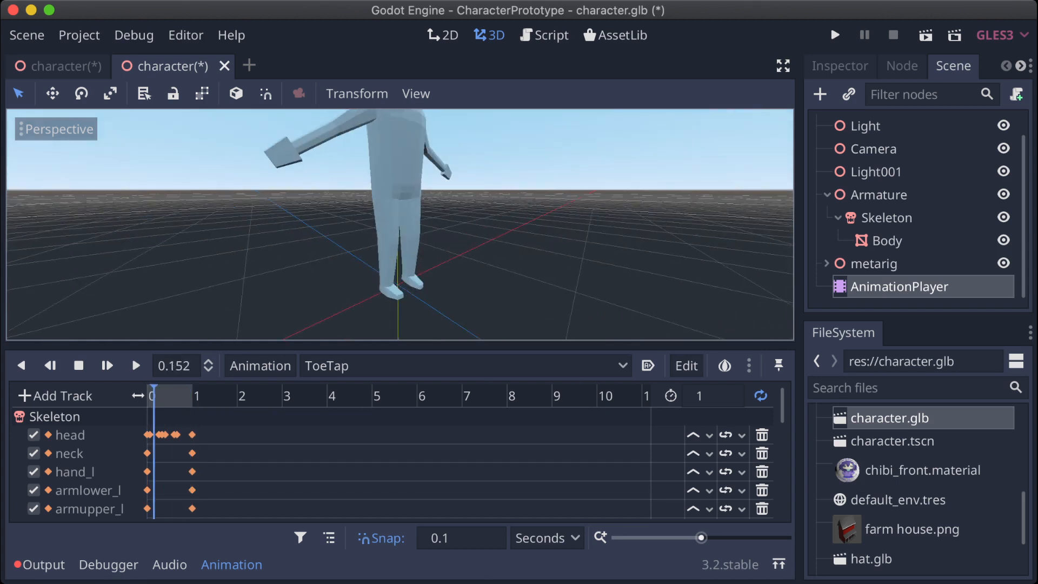
{"action": "mouse_move", "coordinate": [400, 224]}
{"action": "middle_mouse_down"}
{"action": "mouse_move", "coordinate": [403, 254]}
{"action": "mouse_move", "coordinate": [424, 222]}
{"action": "mouse_move", "coordinate": [501, 201]}
{"action": "mouse_move", "coordinate": [402, 230]}
{"action": "middle_mouse_up"}
Step: Switch playback to the LookAround animation and watch the character's head motion
{"action": "left_click", "coordinate": [433, 366]}
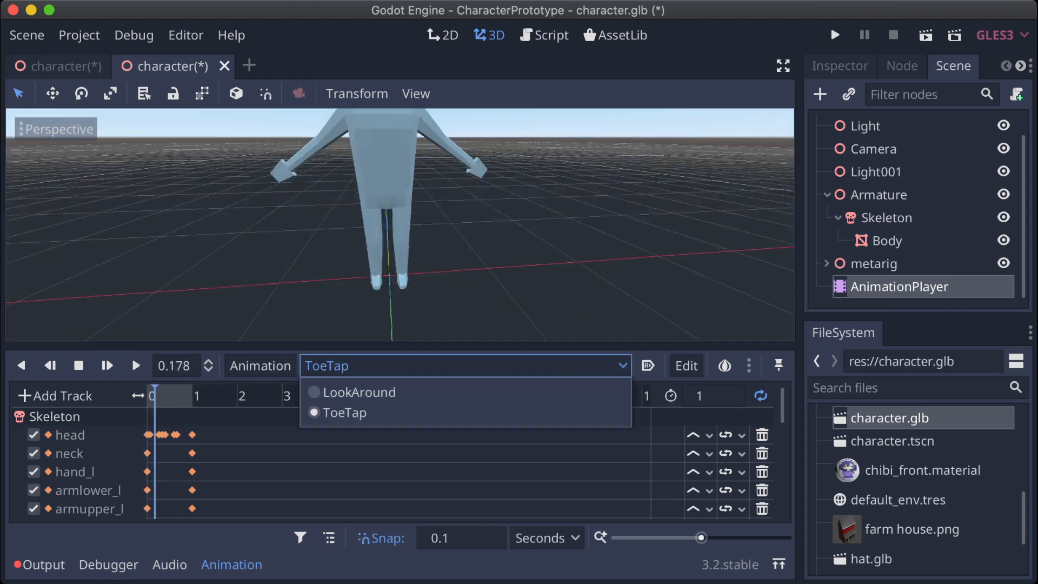
{"action": "left_click", "coordinate": [394, 392]}
{"action": "scroll", "coordinate": [400, 224], "scroll_direction": "down", "scroll_amount": 6}
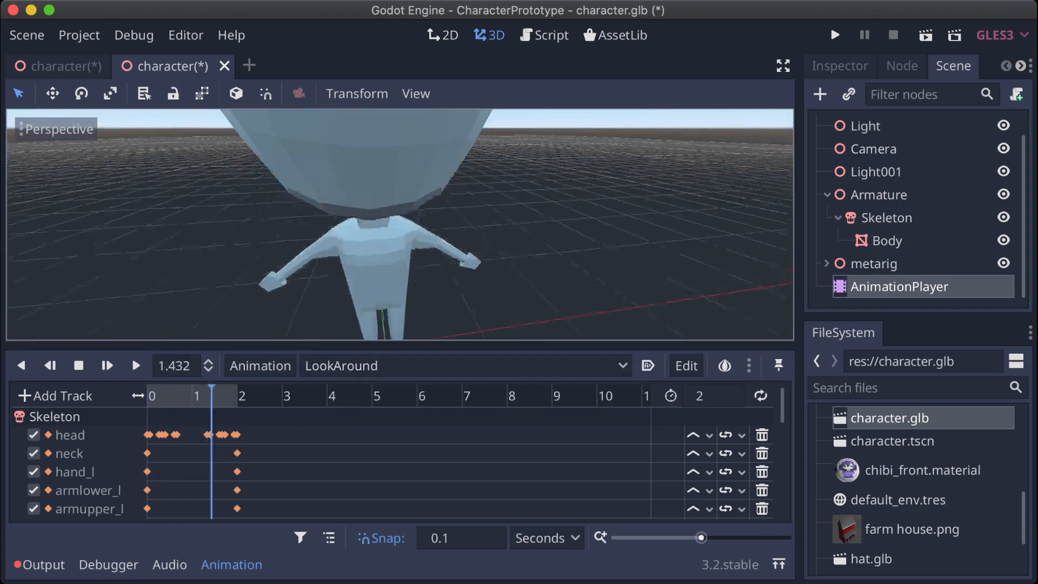
{"action": "middle_click_drag", "start_coordinate": [401, 224], "coordinate": [403, 202]}
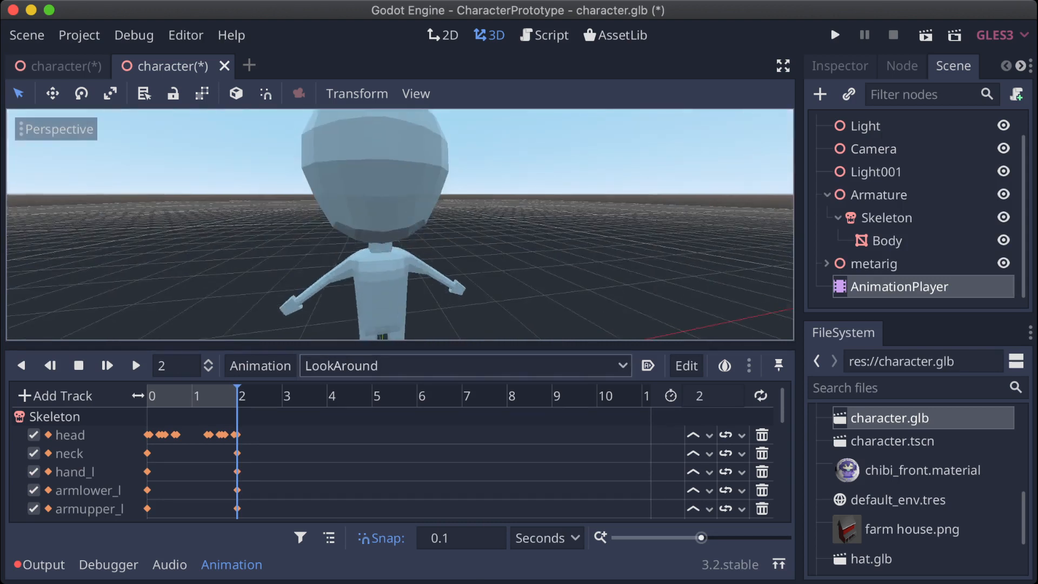
Step: Enable looping for the LookAround animation and play it on the whole character
{"action": "left_click", "coordinate": [761, 395]}
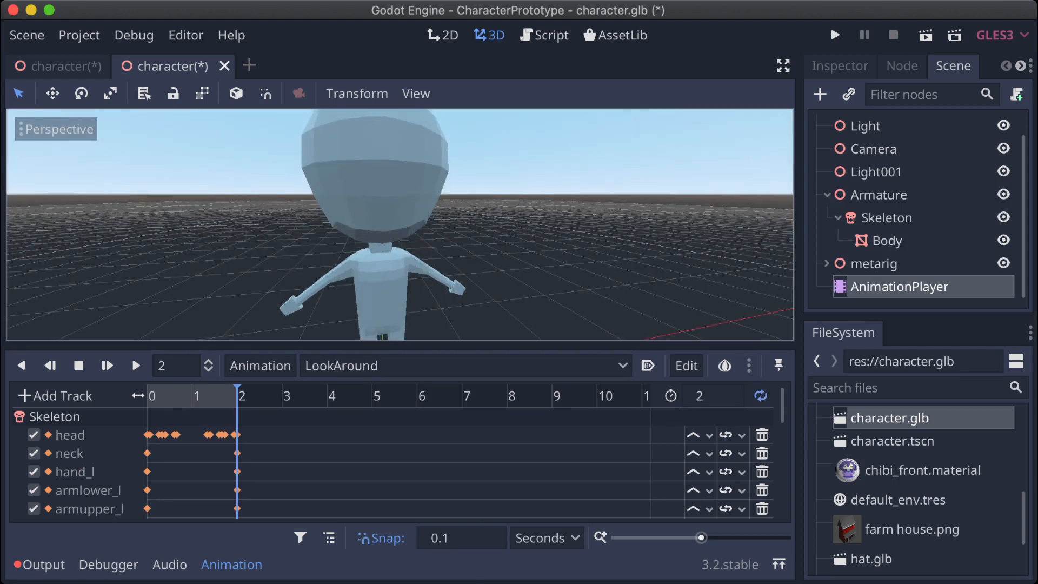
{"action": "left_click", "coordinate": [135, 365]}
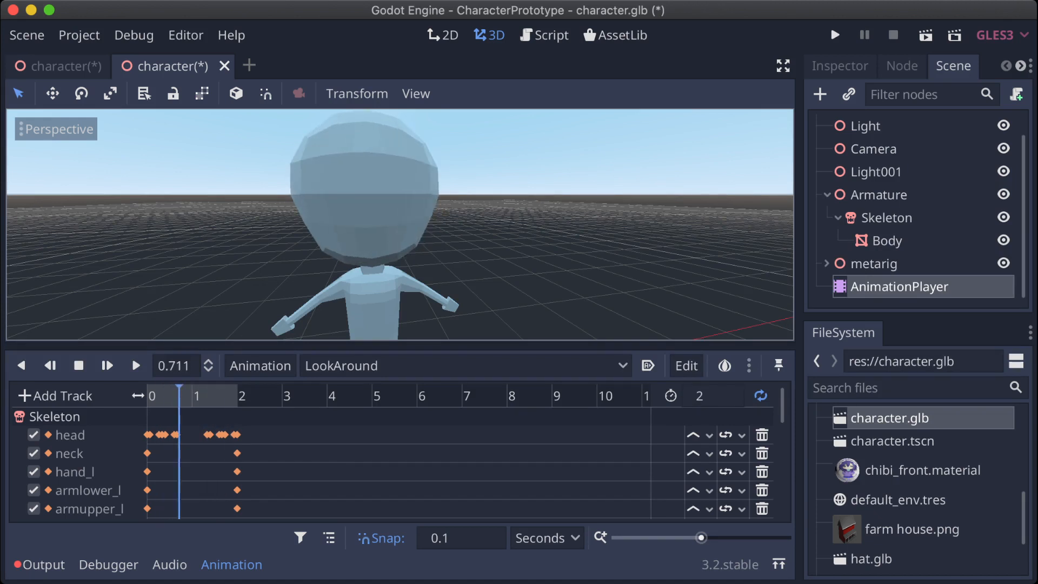
{"action": "scroll", "coordinate": [400, 224], "scroll_direction": "down", "scroll_amount": 3}
{"action": "scroll", "coordinate": [379, 224], "scroll_direction": "down", "scroll_amount": 2}
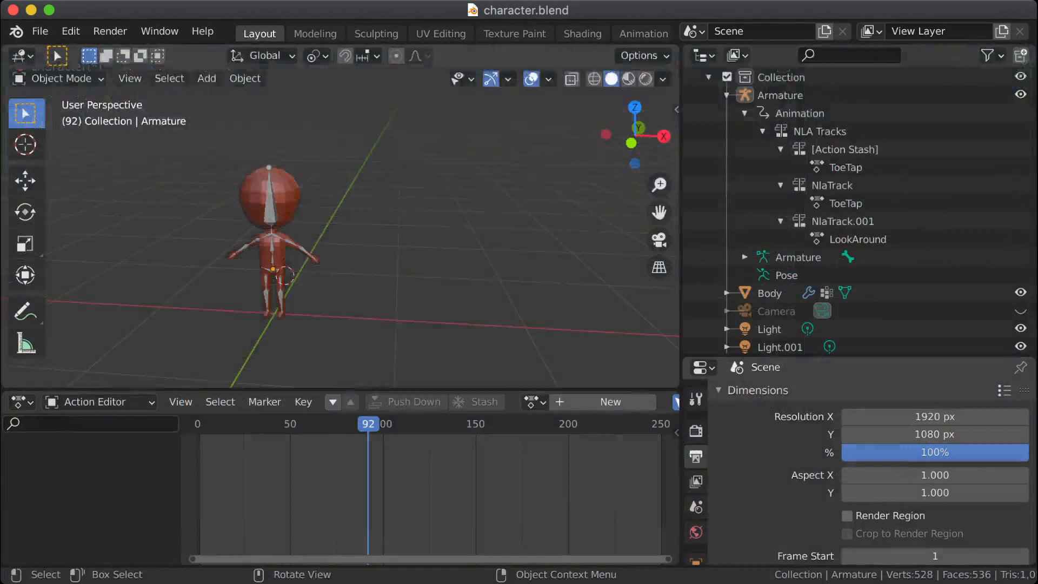
Step: Switch to Blender and delete the hidden metarig armature from the scene
{"action": "scroll", "coordinate": [303, 227], "scroll_direction": "up", "scroll_amount": 3}
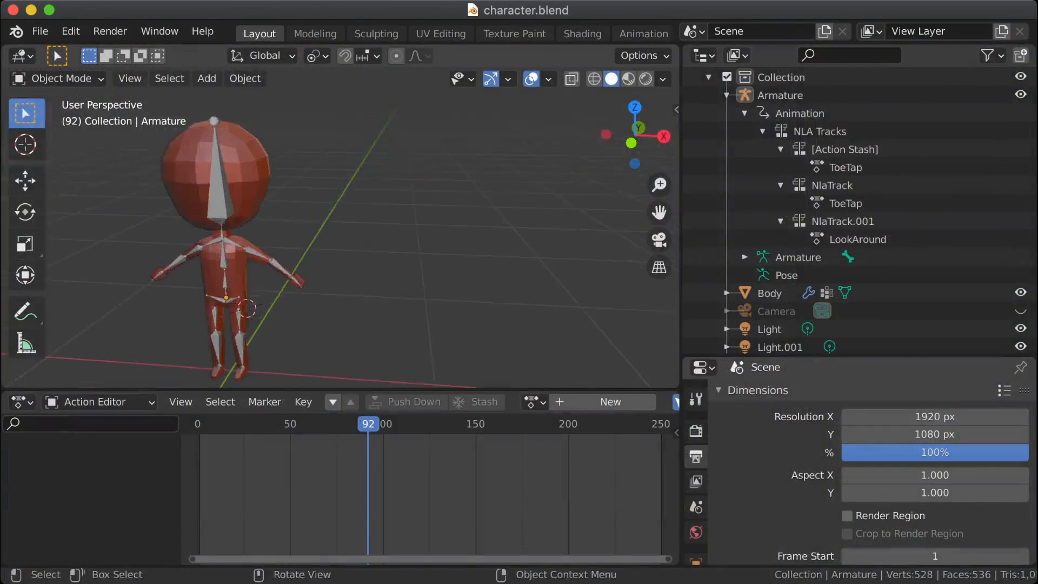
{"action": "middle_click_drag", "start_coordinate": [260, 216], "coordinate": [298, 264], "text": "shift"}
{"action": "scroll", "coordinate": [340, 243], "scroll_direction": "down", "scroll_amount": 2}
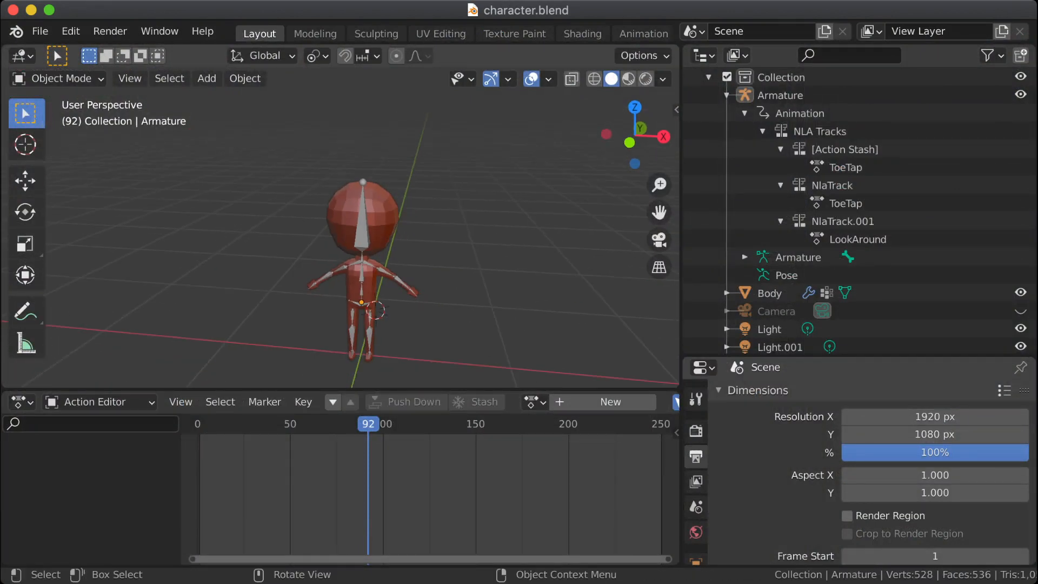
{"action": "left_click", "coordinate": [727, 95]}
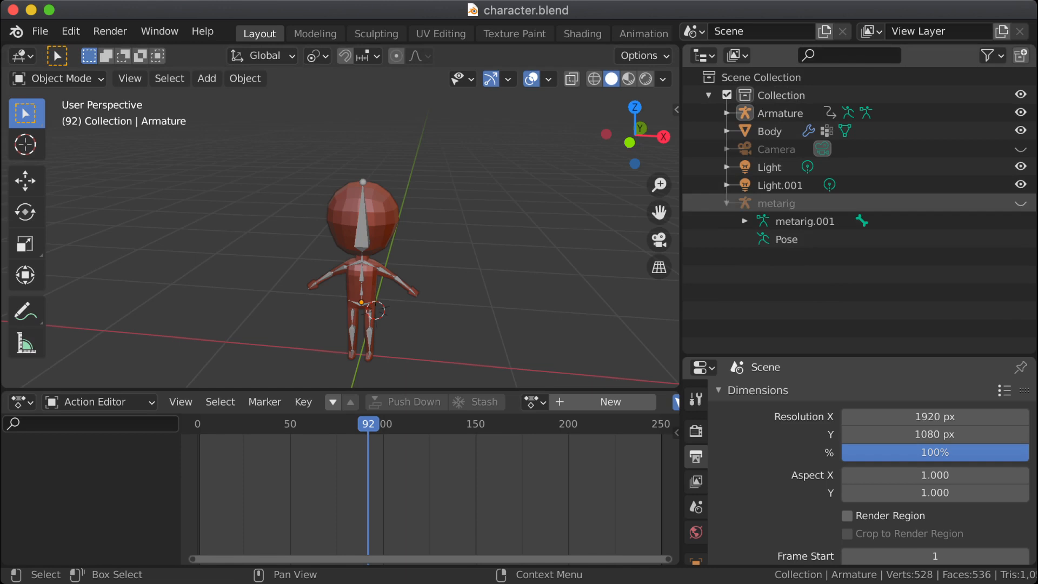
{"action": "left_click", "coordinate": [776, 203]}
{"action": "right_click", "coordinate": [746, 205]}
{"action": "left_click", "coordinate": [746, 205]}
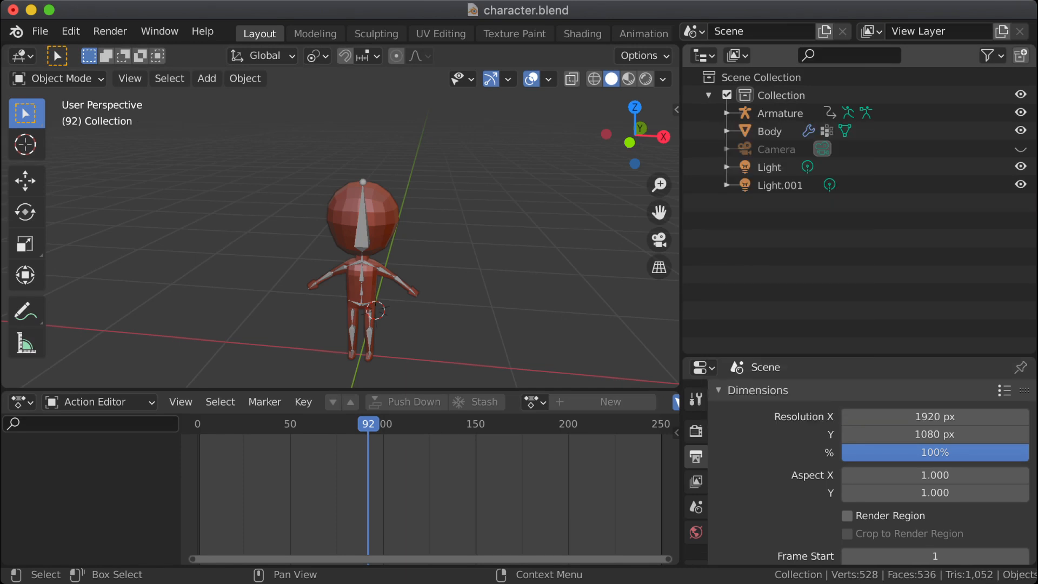
{"action": "left_click", "coordinate": [780, 185]}
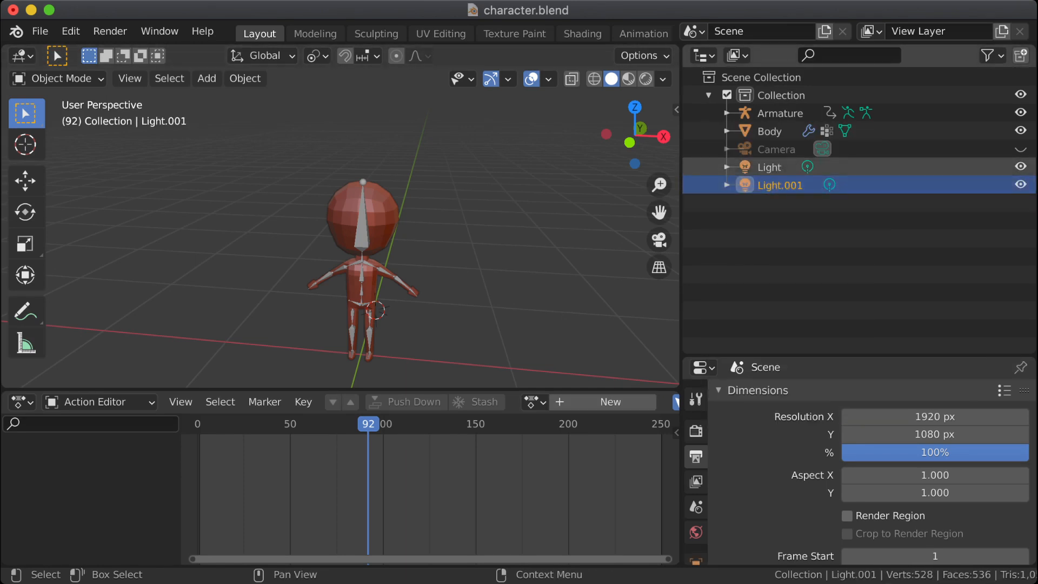
{"action": "left_click", "coordinate": [988, 56]}
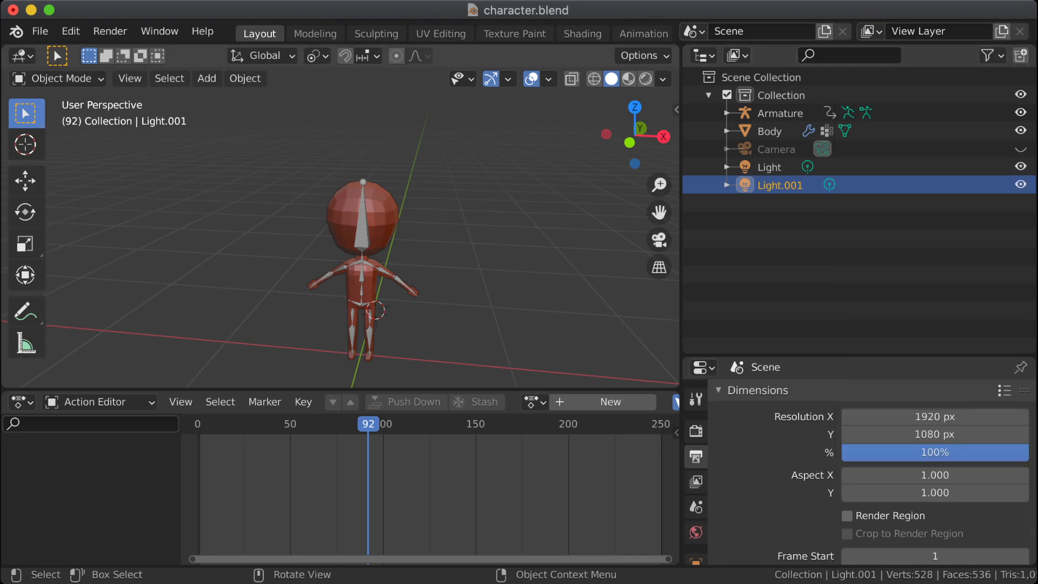
{"action": "left_click", "coordinate": [503, 233]}
Step: Enter Edit Mode on the armature and select the wrist joint between the right forearm and hand bones
{"action": "middle_click_drag", "start_coordinate": [502, 232], "coordinate": [516, 223]}
{"action": "scroll", "coordinate": [377, 263], "scroll_direction": "up", "scroll_amount": 2}
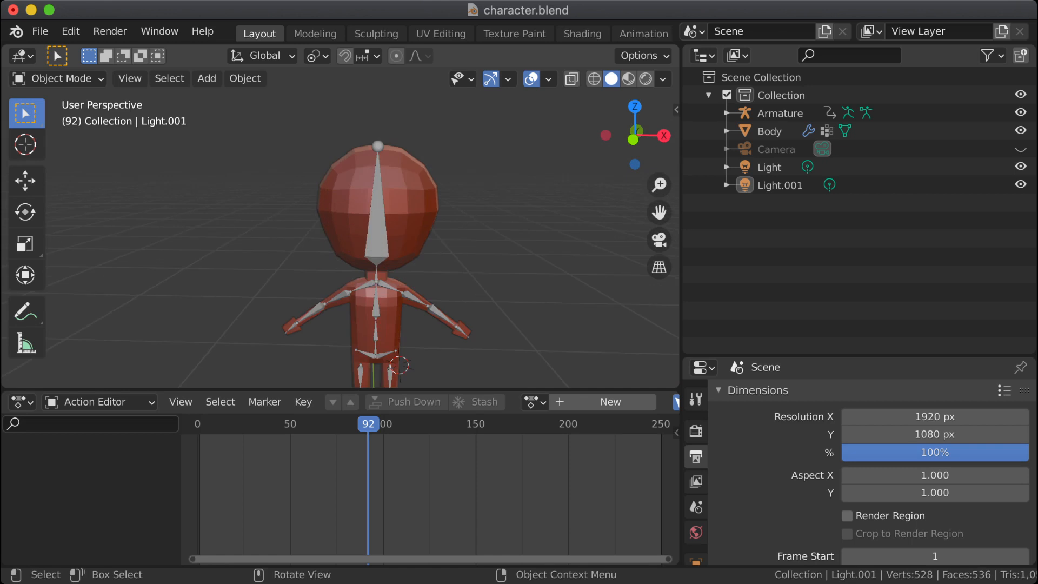
{"action": "middle_click_drag", "start_coordinate": [346, 260], "coordinate": [462, 150]}
{"action": "scroll", "coordinate": [377, 238], "scroll_direction": "up", "scroll_amount": 1}
{"action": "scroll", "coordinate": [377, 238], "scroll_direction": "up", "scroll_amount": 4}
{"action": "middle_click_drag", "start_coordinate": [377, 238], "coordinate": [454, 232]}
{"action": "middle_click_drag", "start_coordinate": [454, 232], "coordinate": [296, 202], "text": "shift"}
{"action": "left_click", "coordinate": [371, 162]}
{"action": "left_click", "coordinate": [371, 162]}
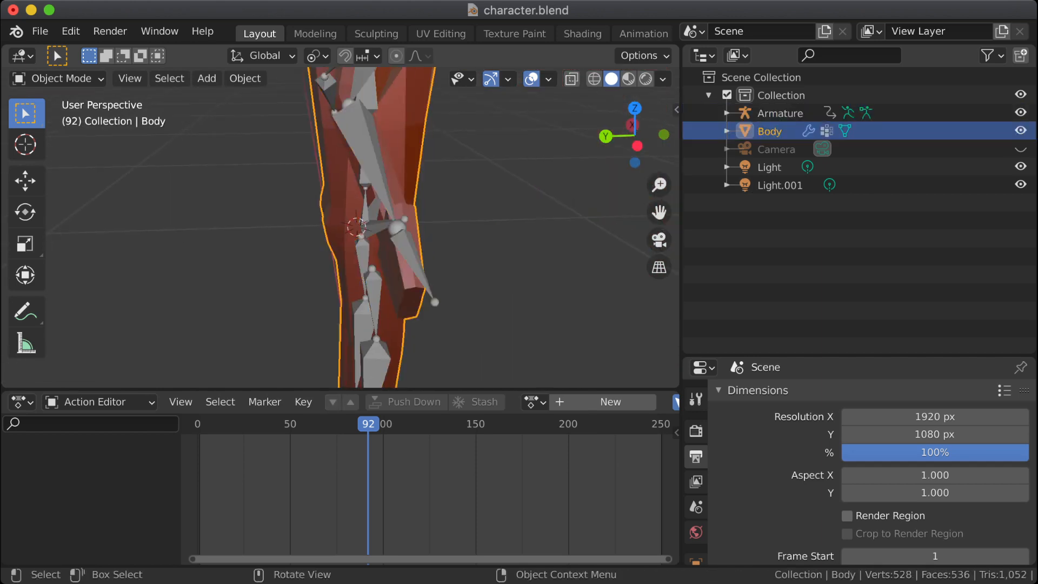
{"action": "left_click", "coordinate": [370, 162]}
{"action": "key", "text": "Tab"}
{"action": "left_click", "coordinate": [397, 227]}
{"action": "middle_click_drag", "start_coordinate": [397, 227], "coordinate": [520, 229]}
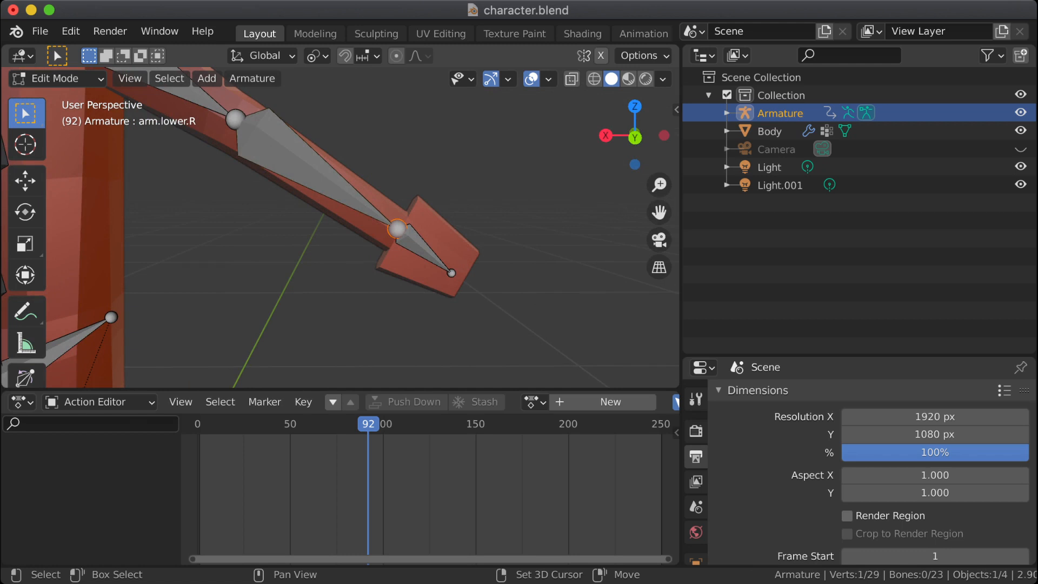
Step: Snap the 3D cursor to the selected right wrist joint
{"action": "left_click", "coordinate": [235, 119], "text": "shift"}
{"action": "left_click", "coordinate": [397, 228]}
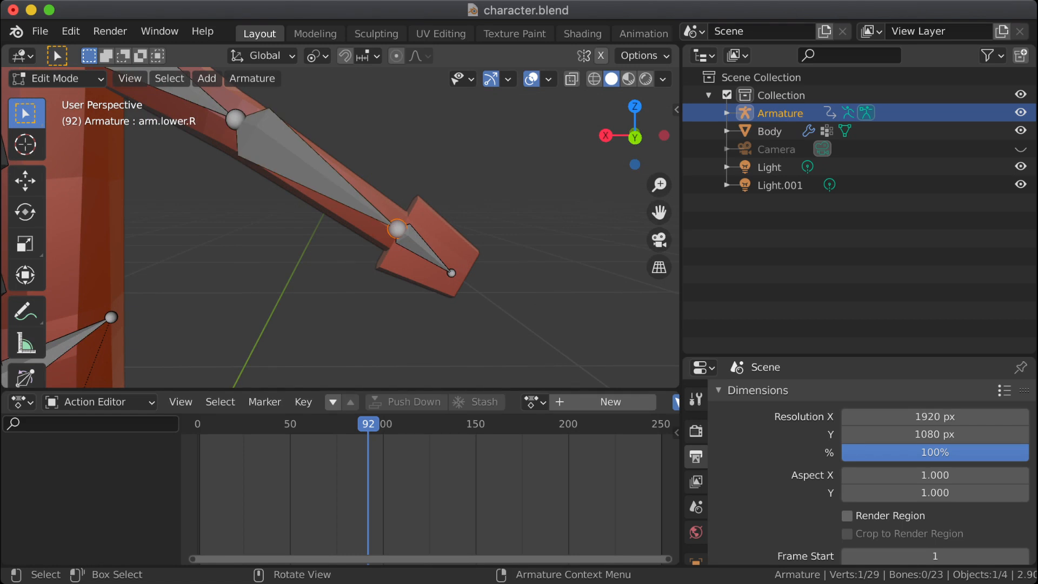
{"action": "middle_click_drag", "start_coordinate": [397, 228], "coordinate": [380, 234]}
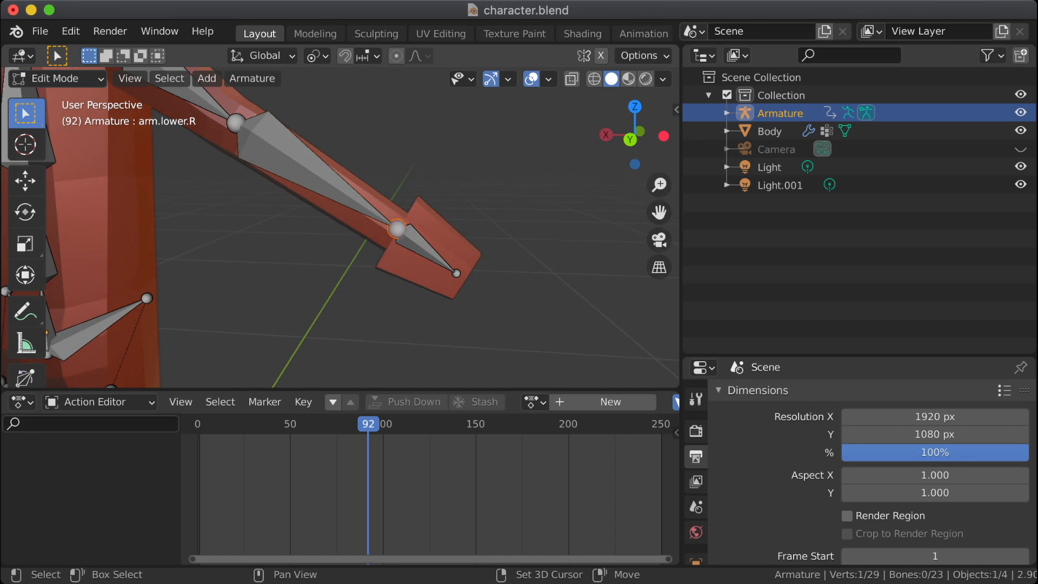
{"action": "key", "text": "shift+s"}
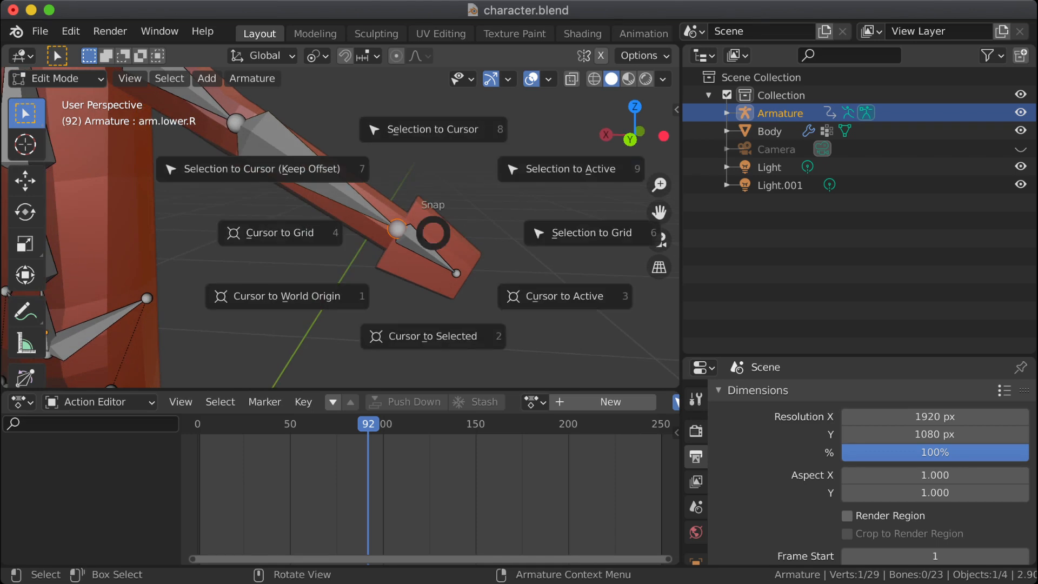
{"action": "key", "text": "2"}
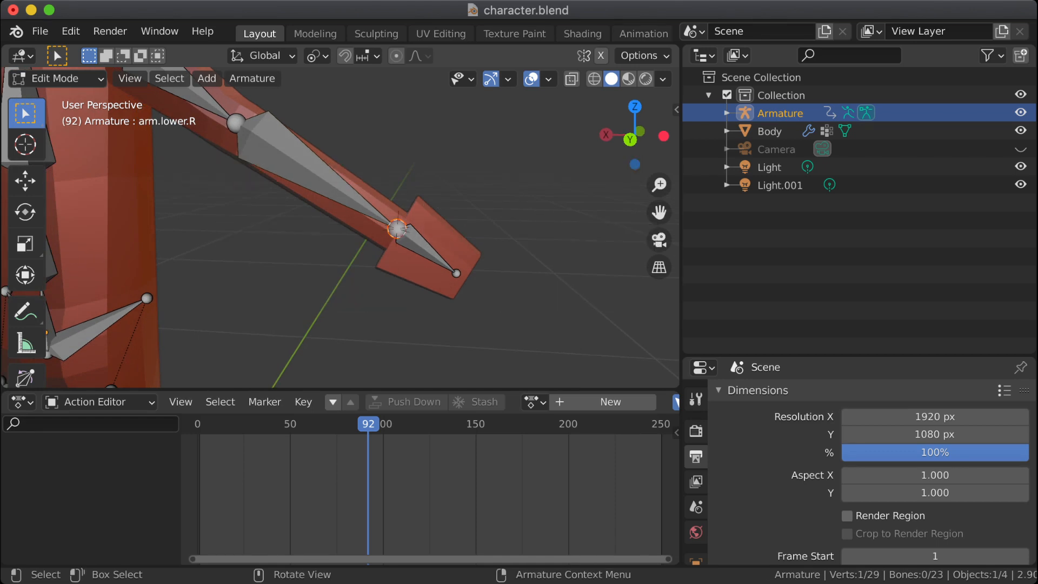
{"action": "middle_click_drag", "start_coordinate": [397, 228], "coordinate": [333, 256]}
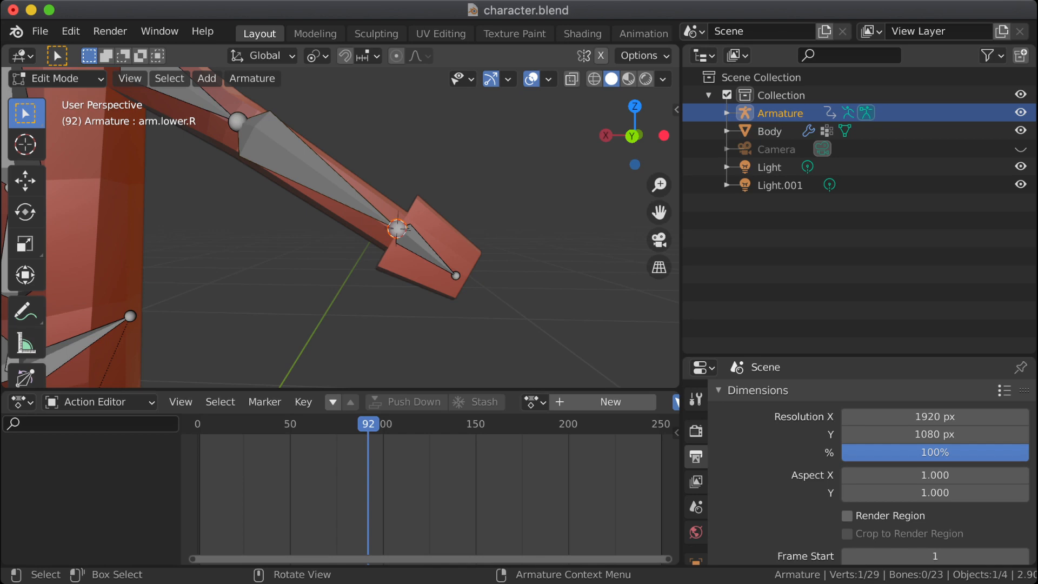
Step: Return to Object Mode and add a Plain Axes empty at the right wrist, aligned to World
{"action": "key", "text": "shift+a"}
{"action": "key", "text": "ctrl+z"}
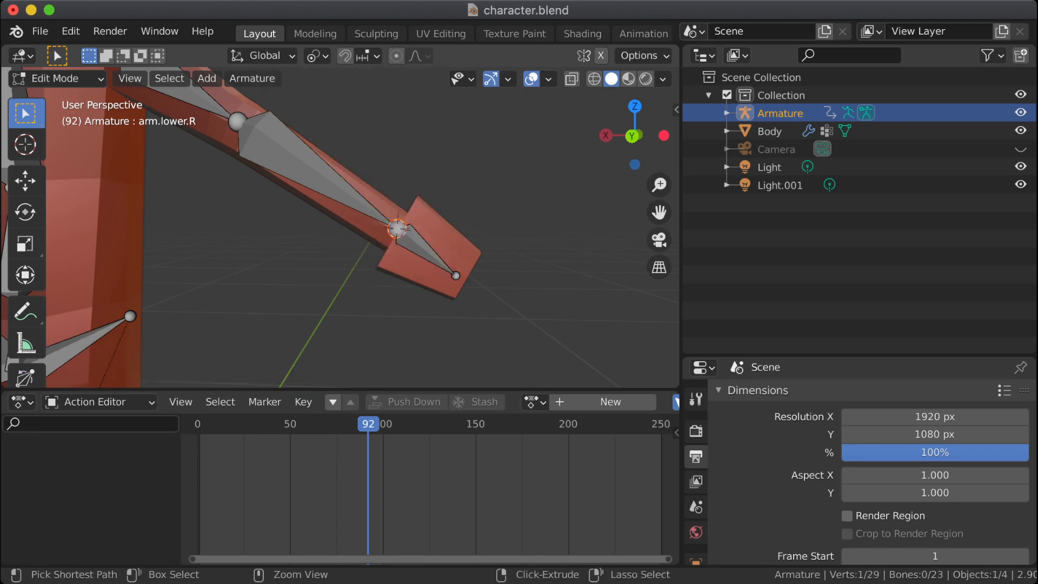
{"action": "key", "text": "Tab"}
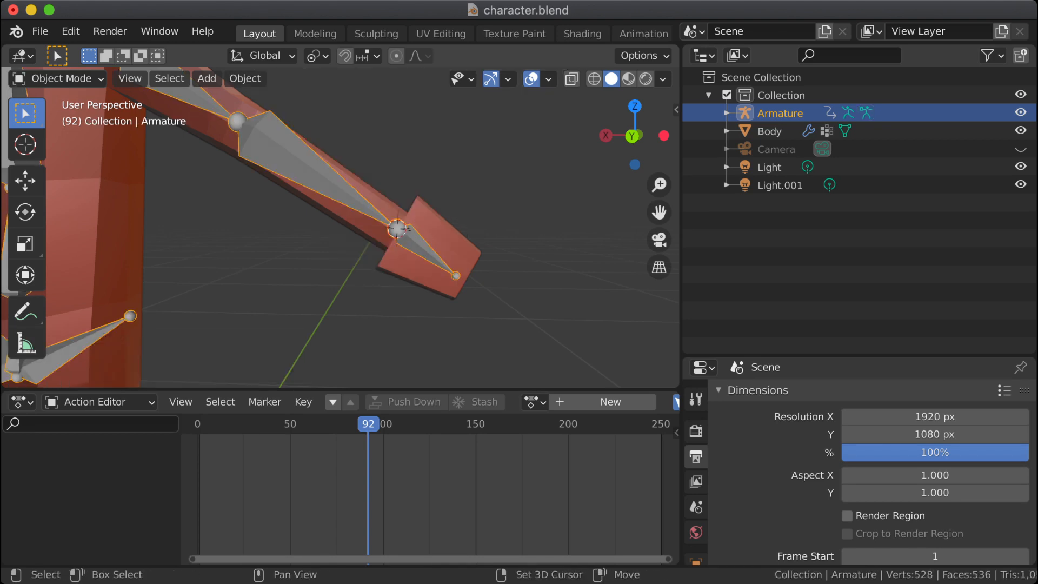
{"action": "key", "text": "shift+a"}
{"action": "mouse_move", "coordinate": [302, 199]}
{"action": "mouse_move", "coordinate": [271, 243]}
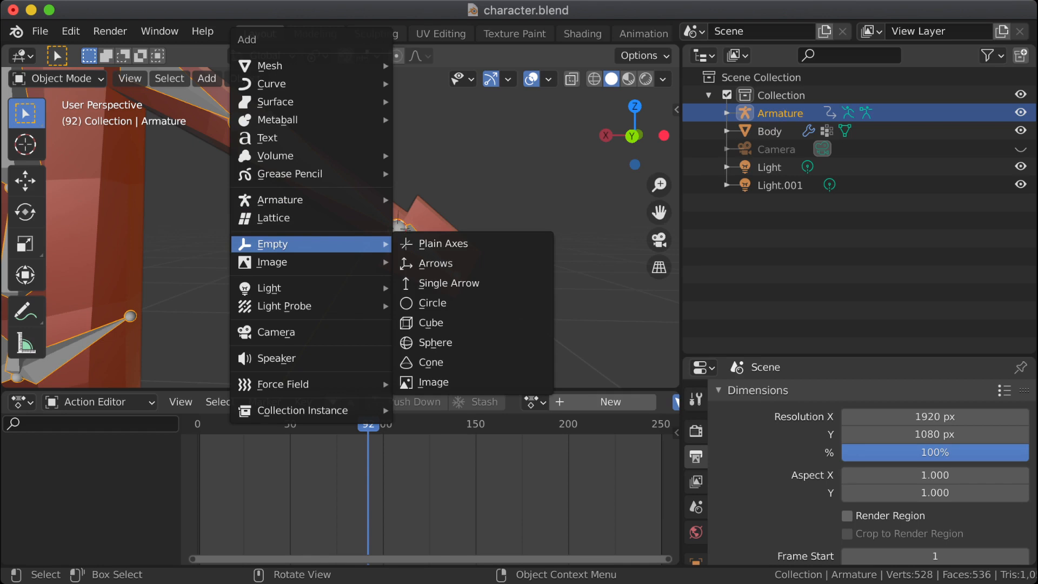
{"action": "left_click", "coordinate": [438, 242]}
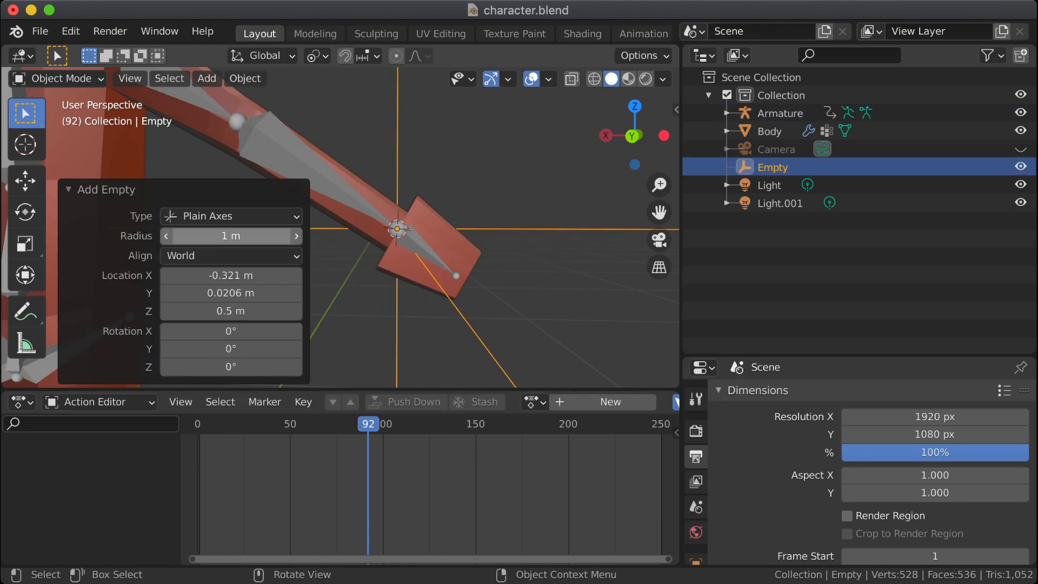
{"action": "left_click", "coordinate": [231, 256]}
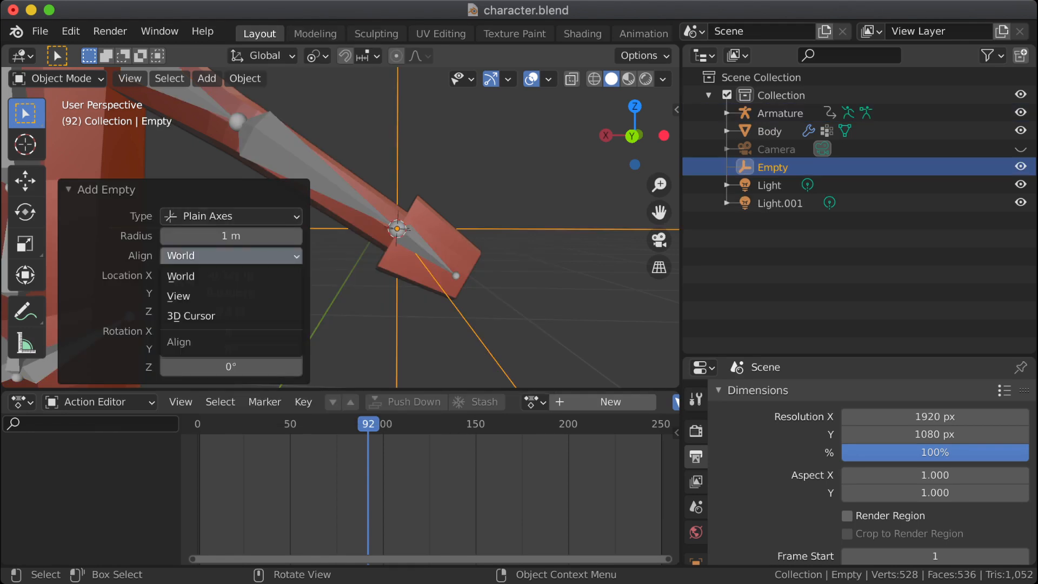
{"action": "left_click", "coordinate": [231, 255]}
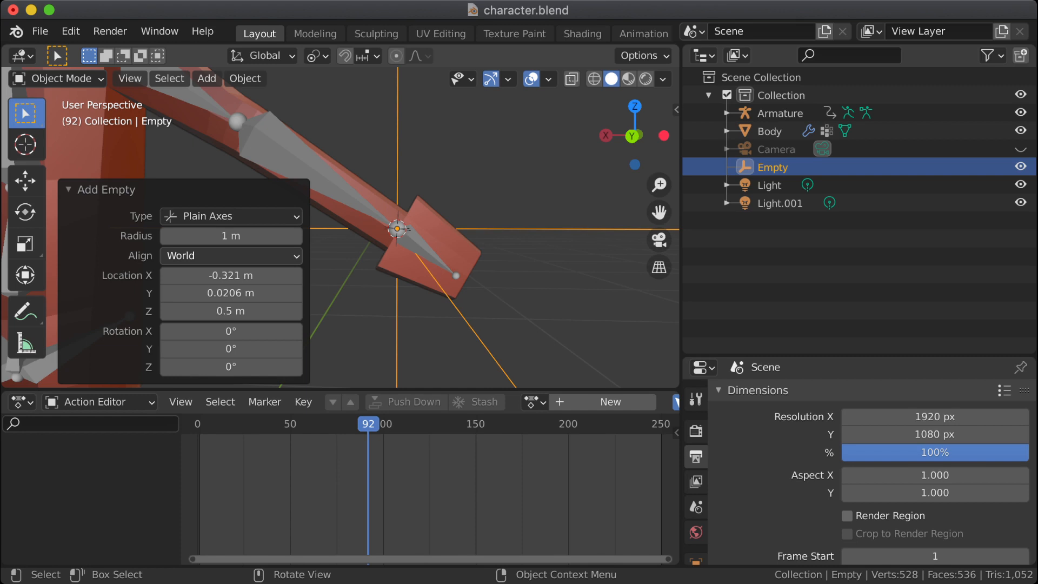
{"action": "left_click", "coordinate": [773, 167]}
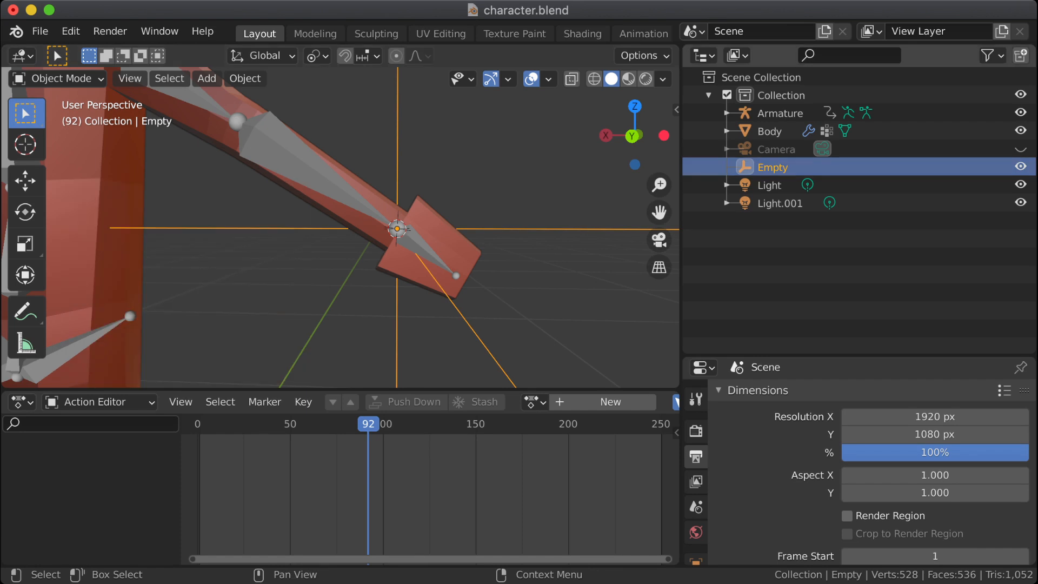
{"action": "double_click", "coordinate": [773, 167]}
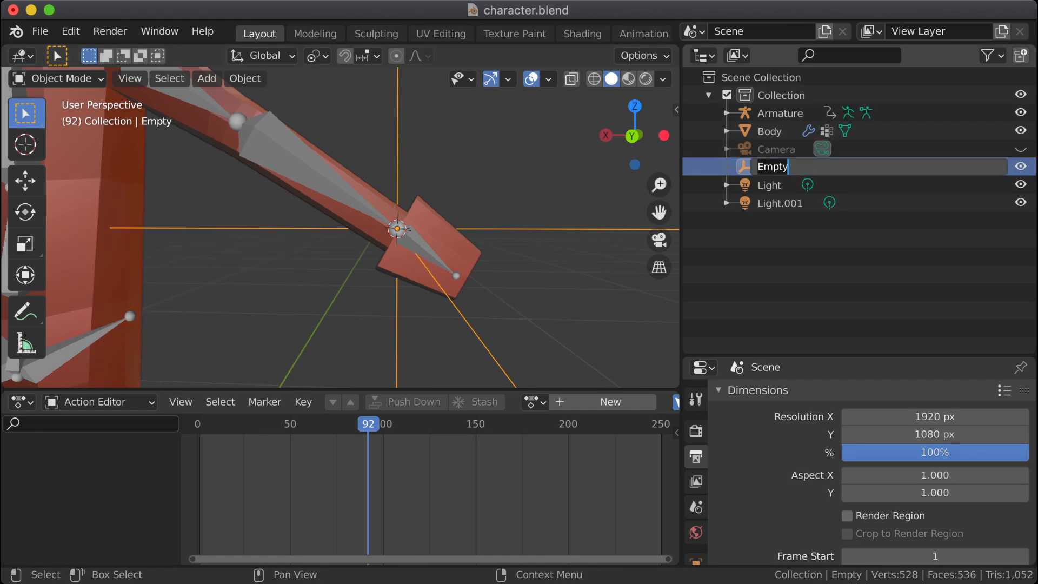
{"action": "key", "text": "Escape"}
Step: Rename the new empty at the right wrist to wrist.R
{"action": "scroll", "coordinate": [340, 227], "scroll_direction": "down", "scroll_amount": 10}
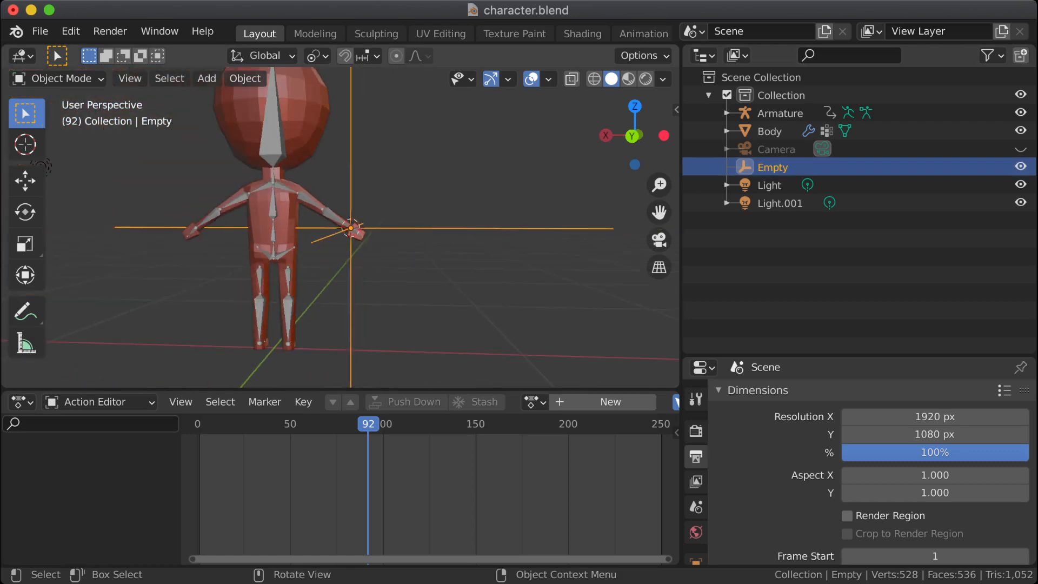
{"action": "middle_click_drag", "start_coordinate": [341, 227], "coordinate": [303, 246]}
{"action": "scroll", "coordinate": [352, 227], "scroll_direction": "up", "scroll_amount": 8}
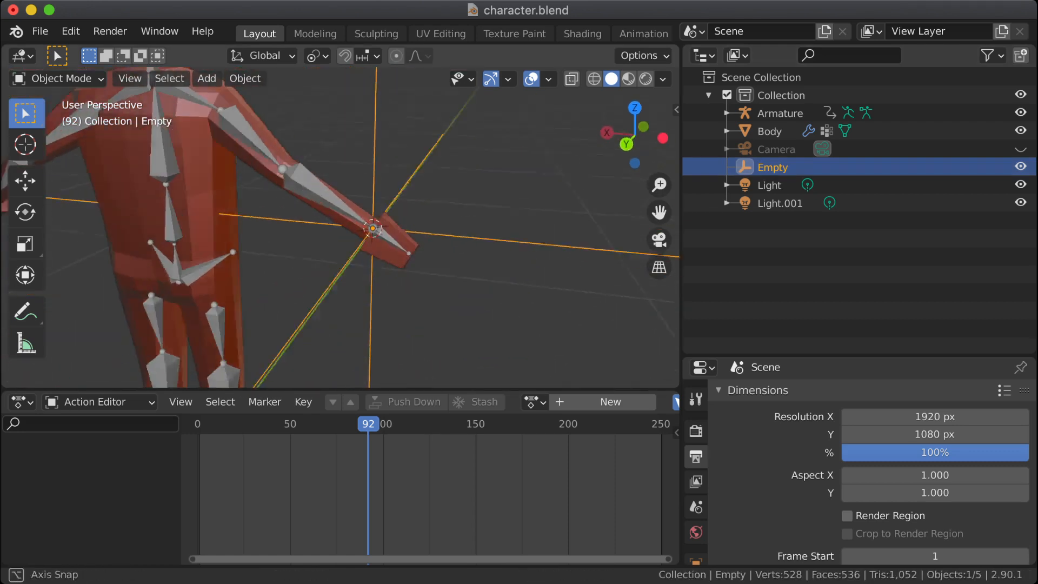
{"action": "double_click", "coordinate": [773, 168]}
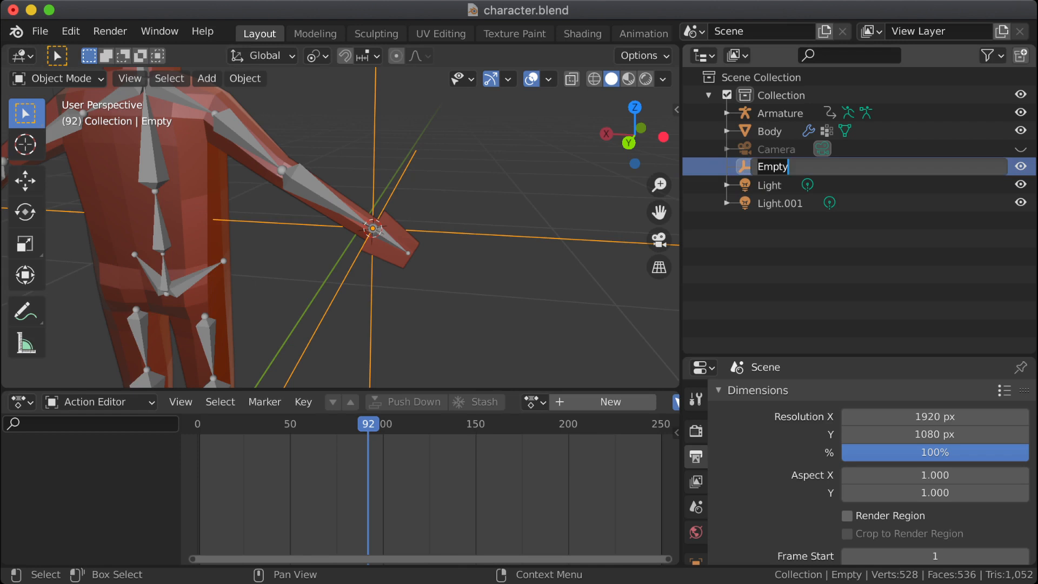
{"action": "type", "text": "Right"}
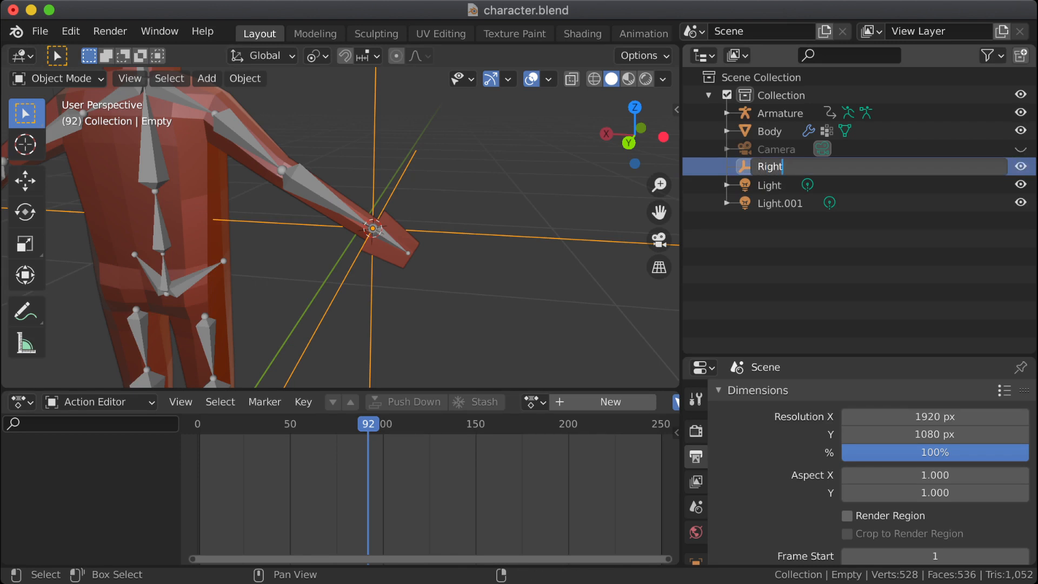
{"action": "type", "text": "Wrist"}
{"action": "key", "text": "BackSpace"}
{"action": "key", "text": "BackSpace"}
{"action": "key", "text": "BackSpace"}
{"action": "key", "text": "BackSpace"}
{"action": "key", "text": "BackSpace"}
{"action": "key", "text": "BackSpace"}
{"action": "key", "text": "BackSpace"}
{"action": "key", "text": "BackSpace"}
{"action": "key", "text": "BackSpace"}
{"action": "key", "text": "BackSpace"}
{"action": "type", "text": "tr"}
{"action": "key", "text": "BackSpace"}
{"action": "key", "text": "BackSpace"}
{"action": "type", "text": "wrist.R"}
{"action": "key", "text": "Return"}
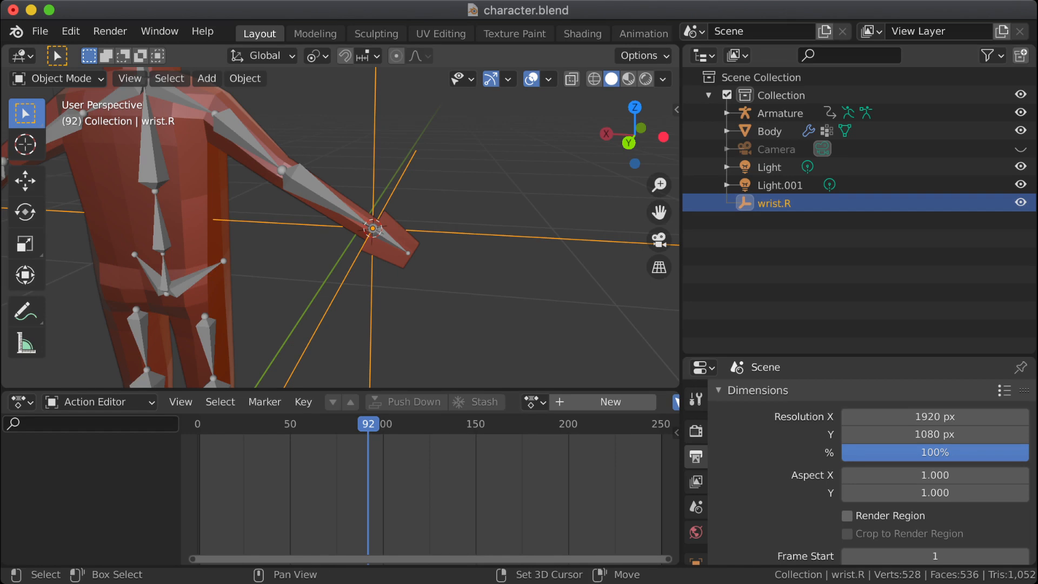
{"action": "key", "text": "shift+a"}
{"action": "key", "text": "Escape"}
{"action": "key", "text": "shift+m"}
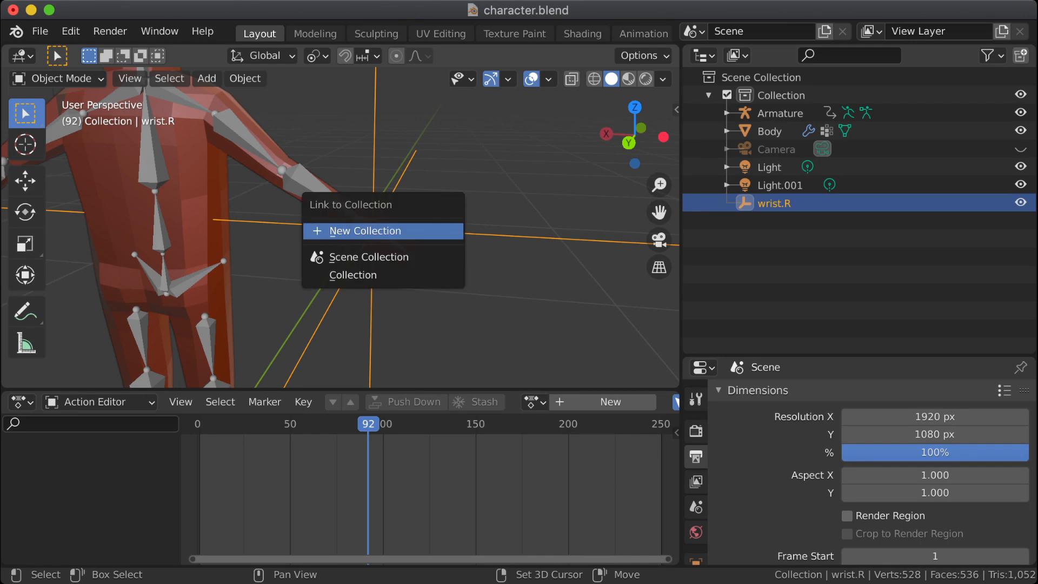
{"action": "key", "text": "Escape"}
{"action": "key", "text": "ctrl+m"}
{"action": "key", "text": "Escape"}
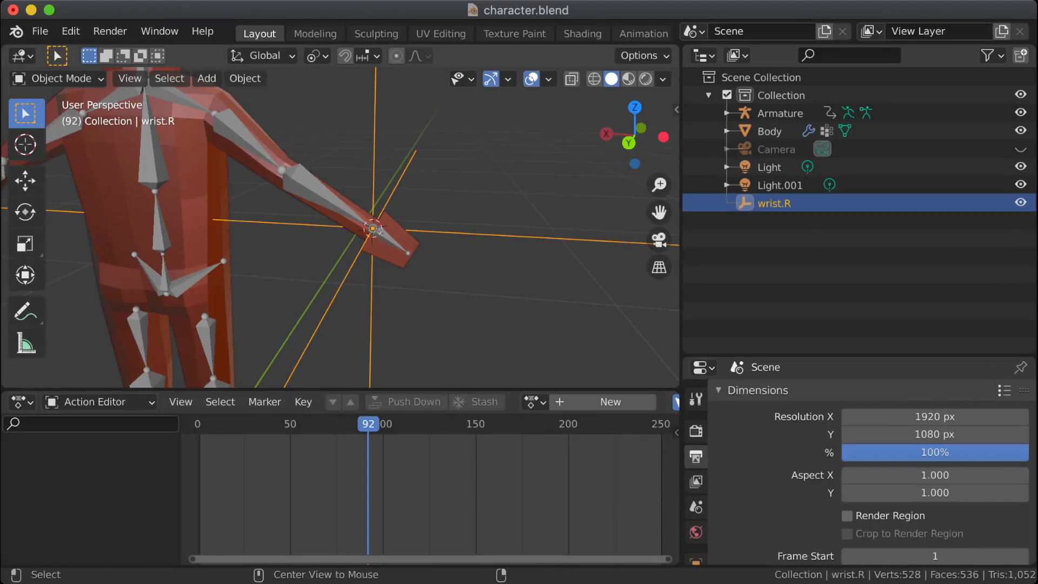
{"action": "key", "text": "ctrl+m"}
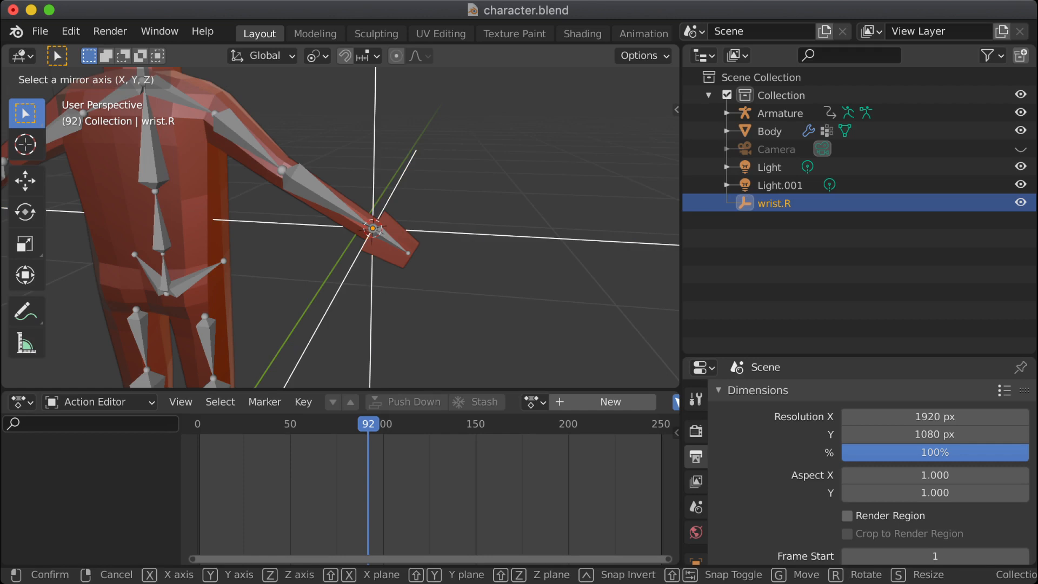
{"action": "key", "text": "Escape"}
{"action": "key", "text": "shift+m"}
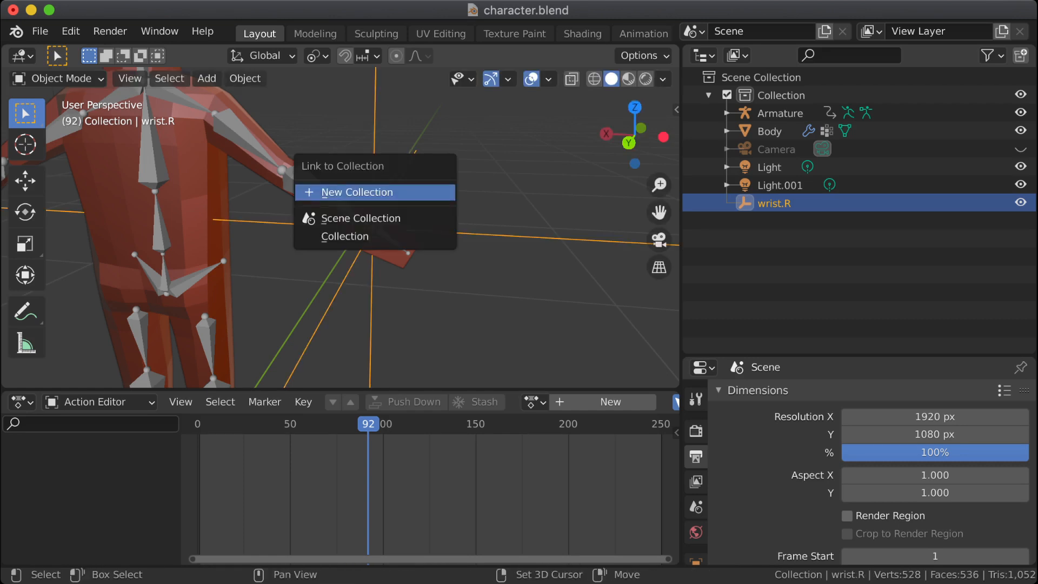
{"action": "key", "text": "Escape"}
Step: Move the wrist.R empty into a new collection named attachments
{"action": "key", "text": "m"}
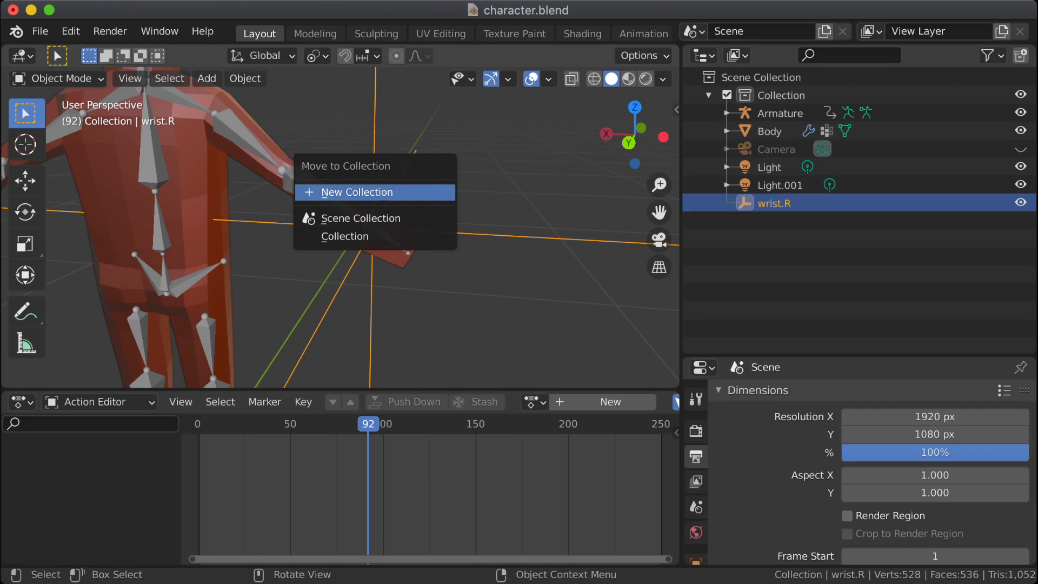
{"action": "key", "text": "Return"}
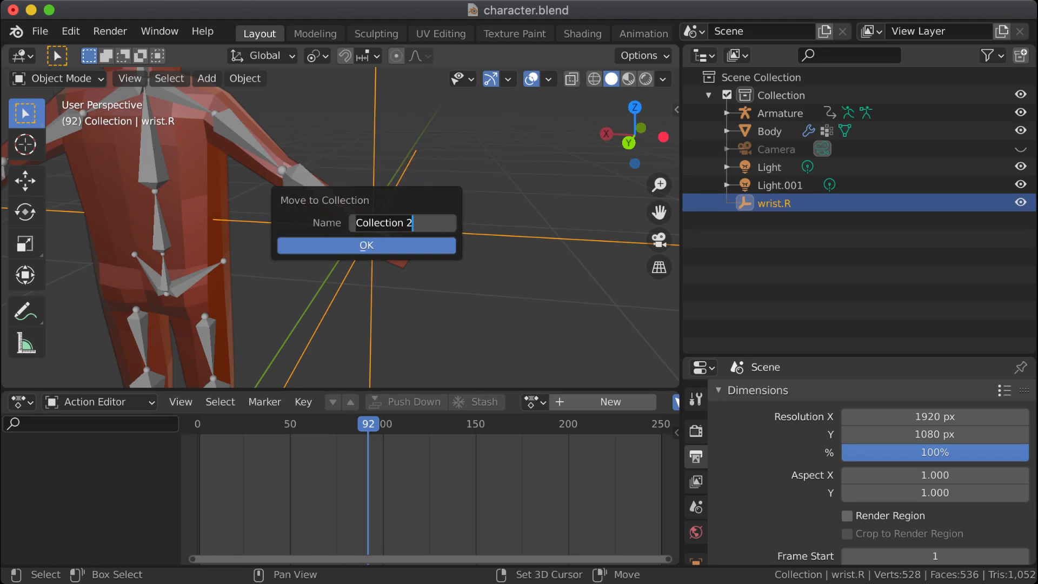
{"action": "key", "text": "BackSpace"}
{"action": "type", "text": "attachments"}
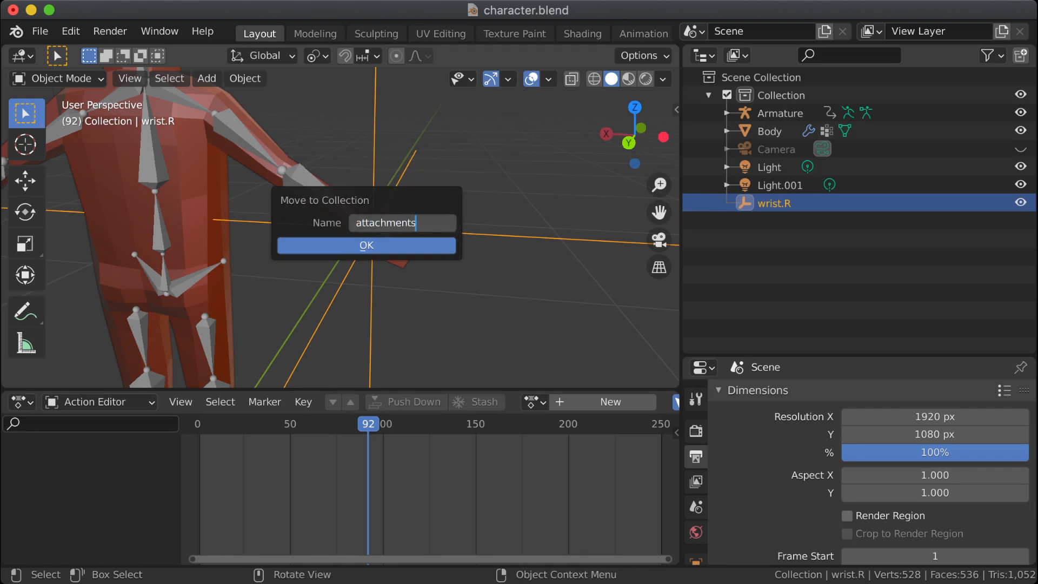
{"action": "key", "text": "Return"}
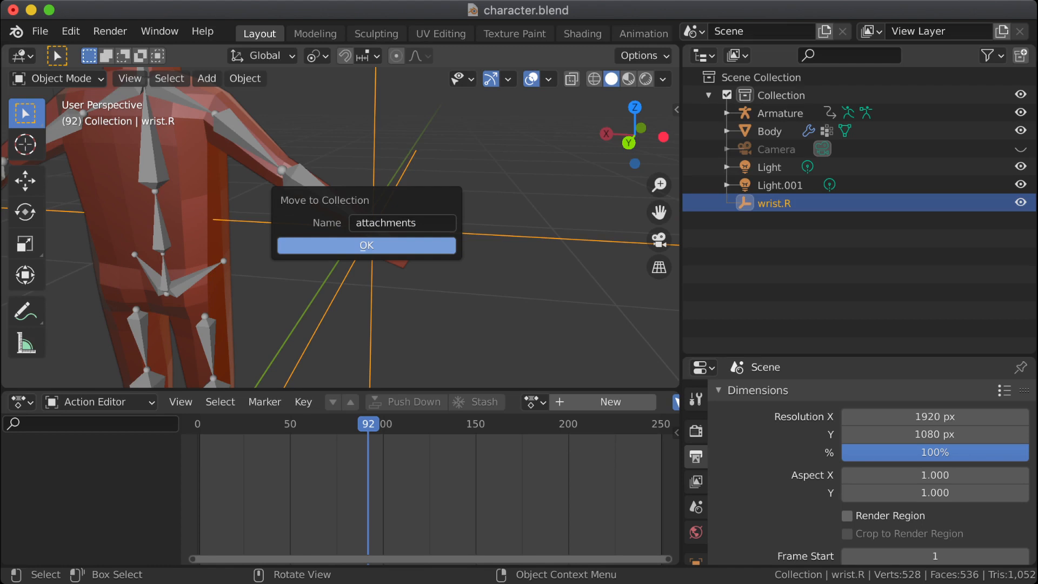
{"action": "left_click", "coordinate": [367, 245]}
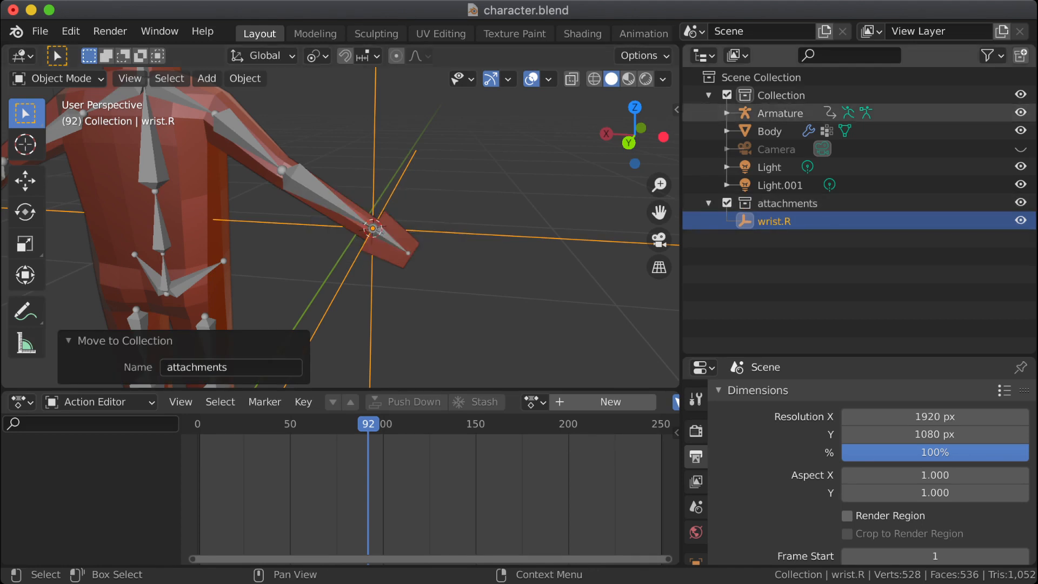
Step: Rename the Armature object to armature and the Body object to body
{"action": "left_click", "coordinate": [767, 113]}
{"action": "double_click", "coordinate": [760, 113]}
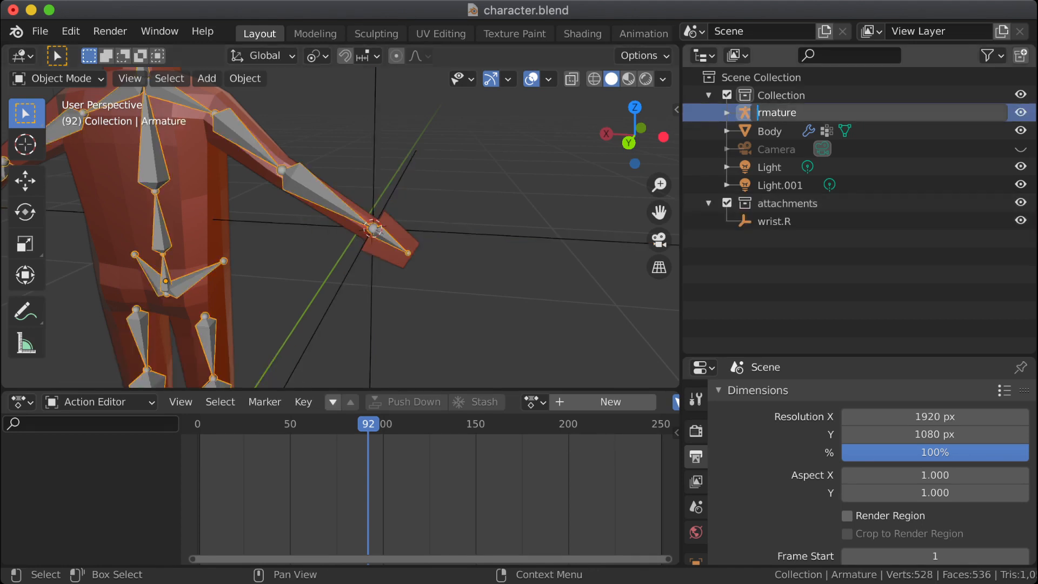
{"action": "type", "text": "a"}
{"action": "key", "text": "Return"}
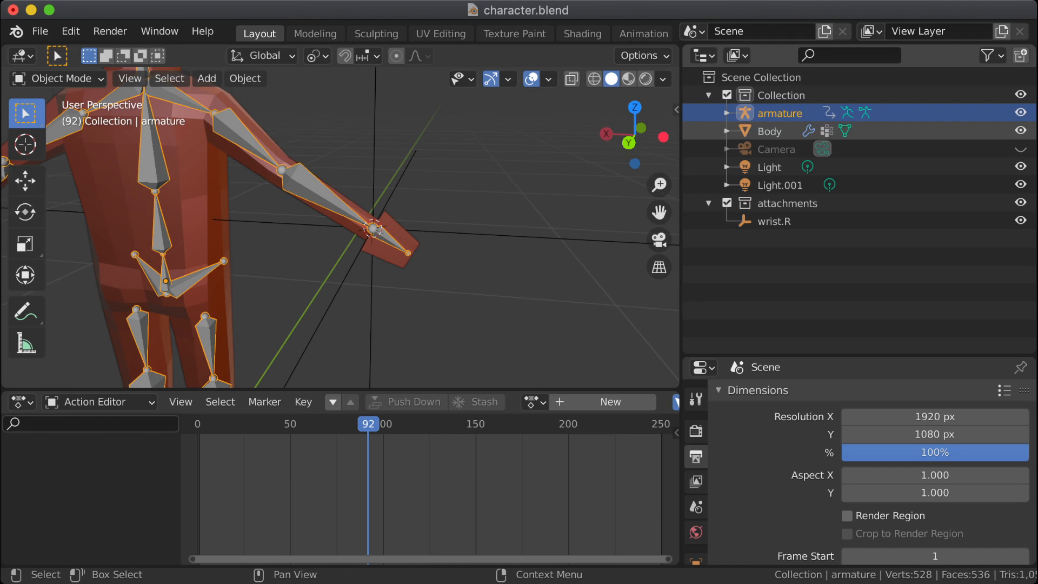
{"action": "left_click", "coordinate": [757, 130]}
{"action": "key", "text": "Delete"}
{"action": "type", "text": "b"}
{"action": "key", "text": "Return"}
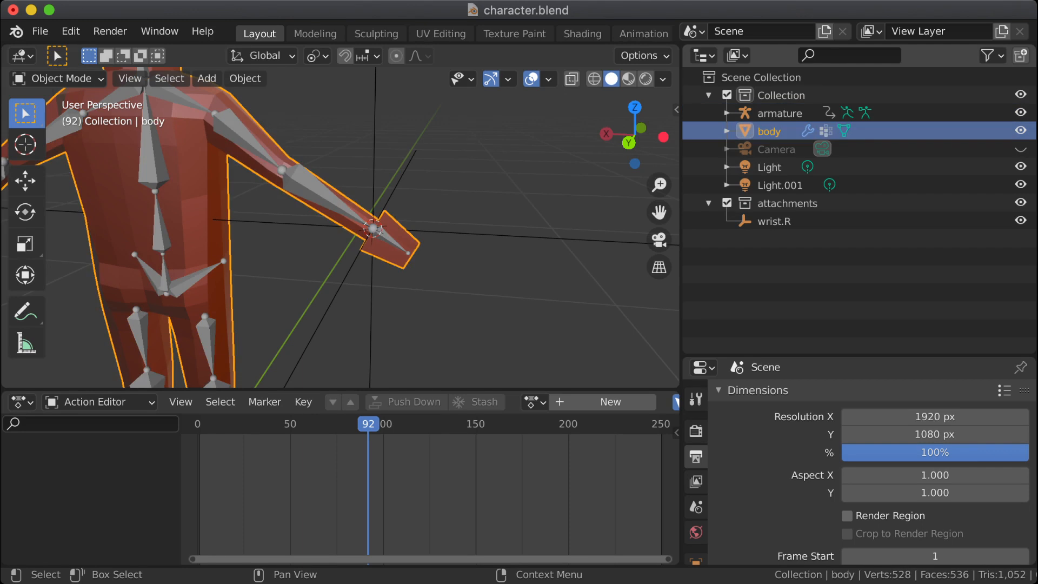
Step: Parent the wrist.R empty to the armature using the Bone parent type
{"action": "left_click", "coordinate": [774, 221]}
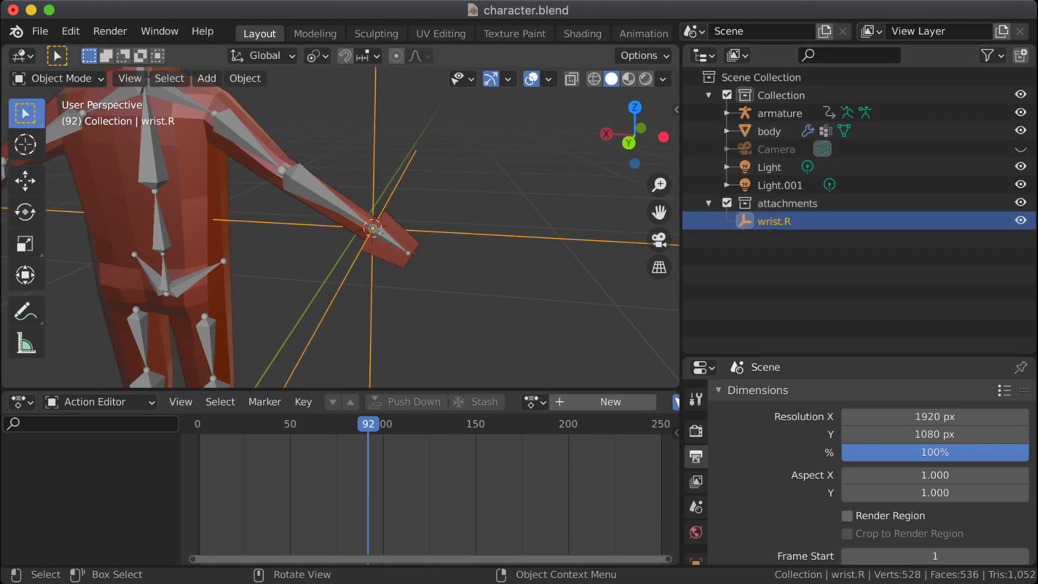
{"action": "middle_click_drag", "start_coordinate": [487, 173], "coordinate": [457, 173]}
{"action": "scroll", "coordinate": [456, 173], "scroll_direction": "up", "scroll_amount": 5}
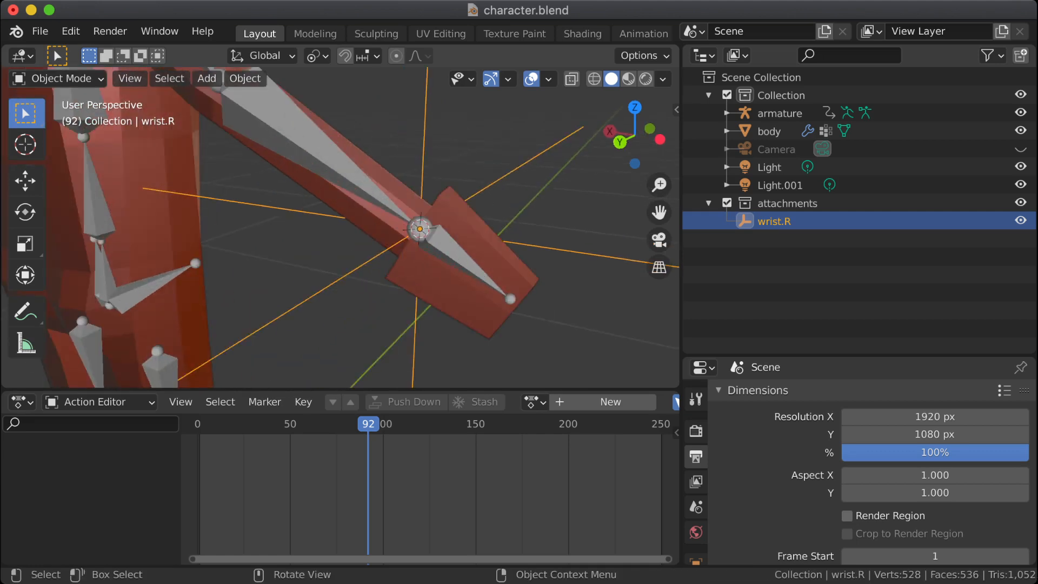
{"action": "left_click", "coordinate": [460, 255], "text": "shift"}
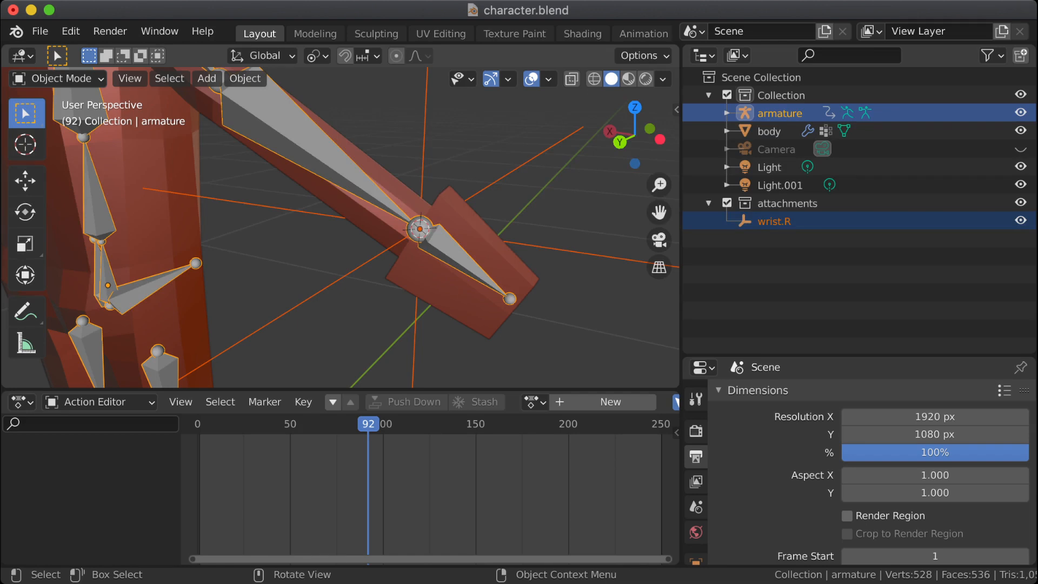
{"action": "key", "text": "ctrl+p"}
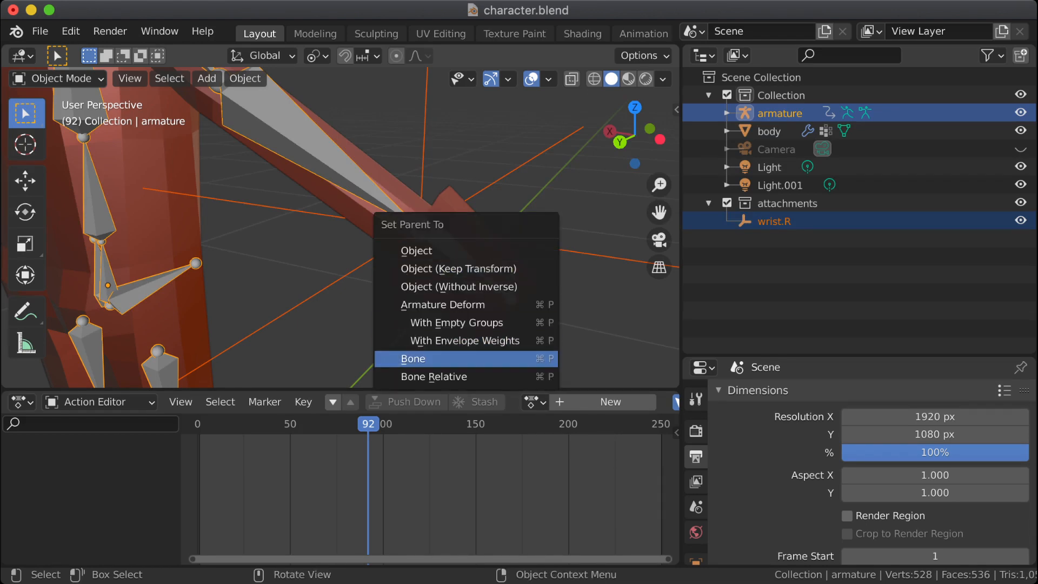
{"action": "key", "text": "Return"}
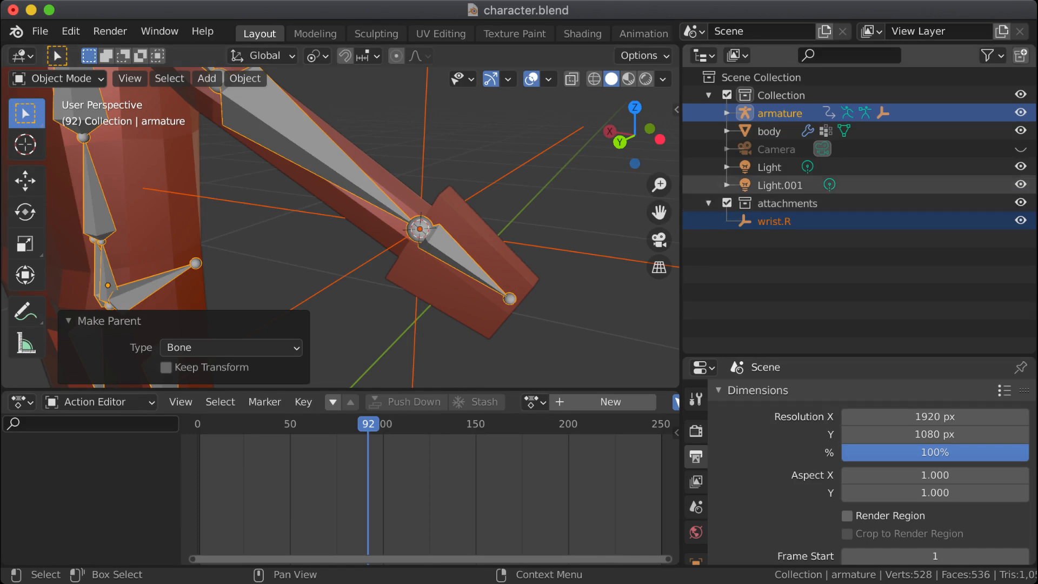
Step: Expand the armature's hierarchy and test-rotate the arm.lower.R bone in Pose Mode to check that wrist.R follows, cancelling the rotation
{"action": "left_click", "coordinate": [727, 113]}
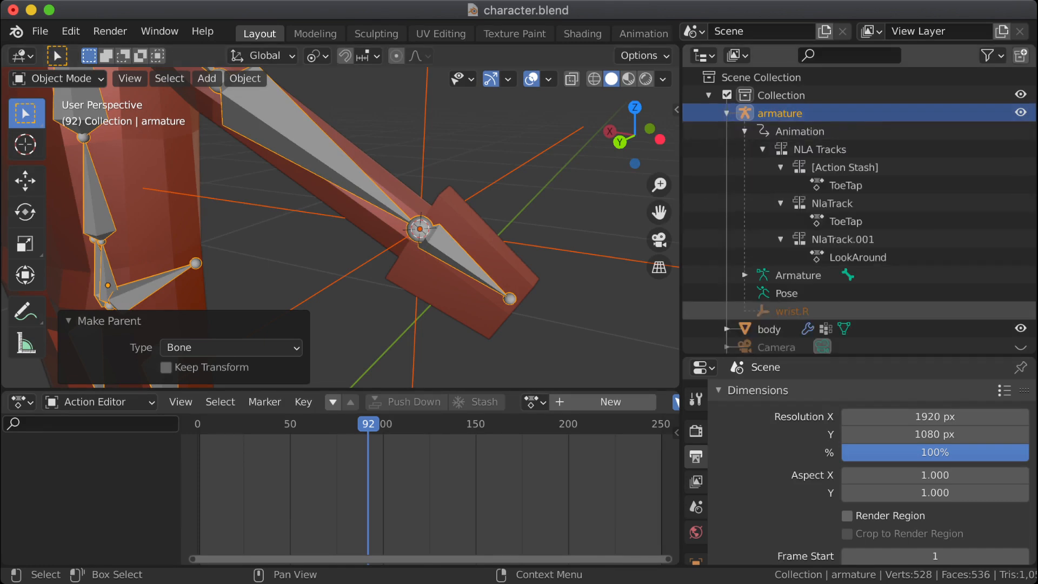
{"action": "left_click", "coordinate": [792, 312]}
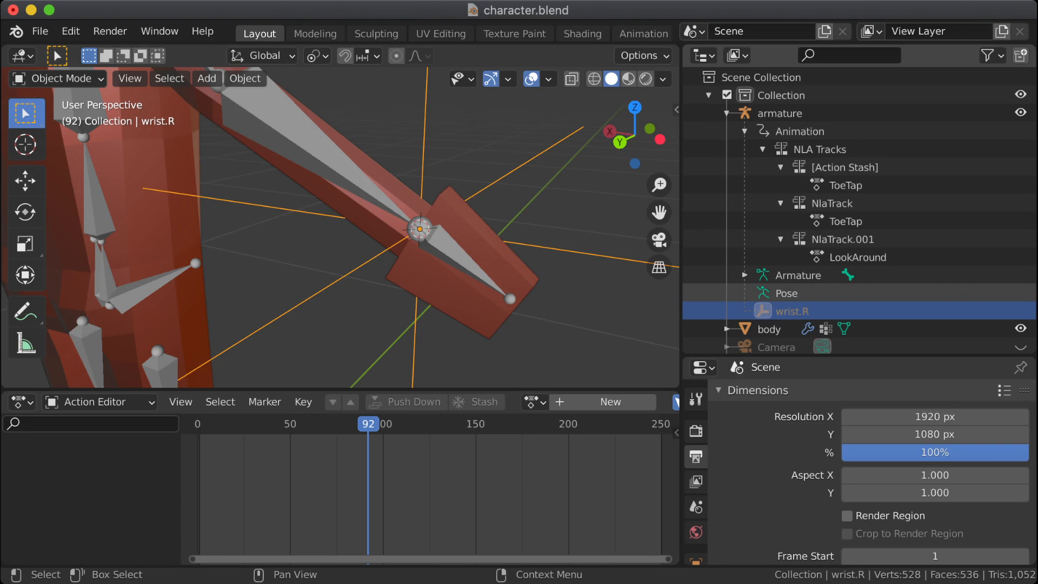
{"action": "left_click", "coordinate": [787, 293]}
{"action": "left_click", "coordinate": [792, 311]}
{"action": "middle_click_drag", "start_coordinate": [508, 249], "coordinate": [490, 248]}
{"action": "scroll", "coordinate": [362, 227], "scroll_direction": "down", "scroll_amount": 6}
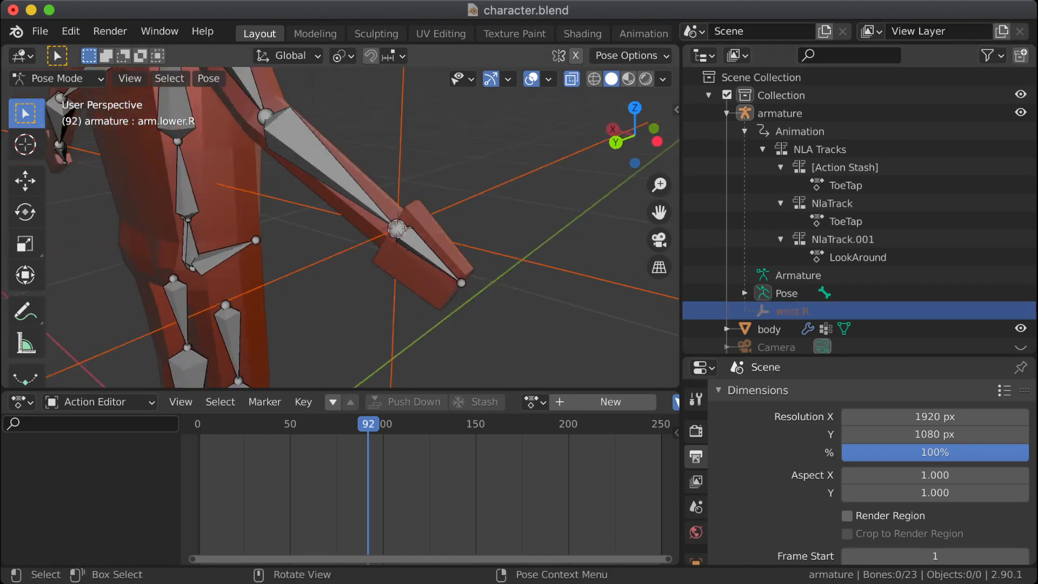
{"action": "left_click", "coordinate": [334, 198]}
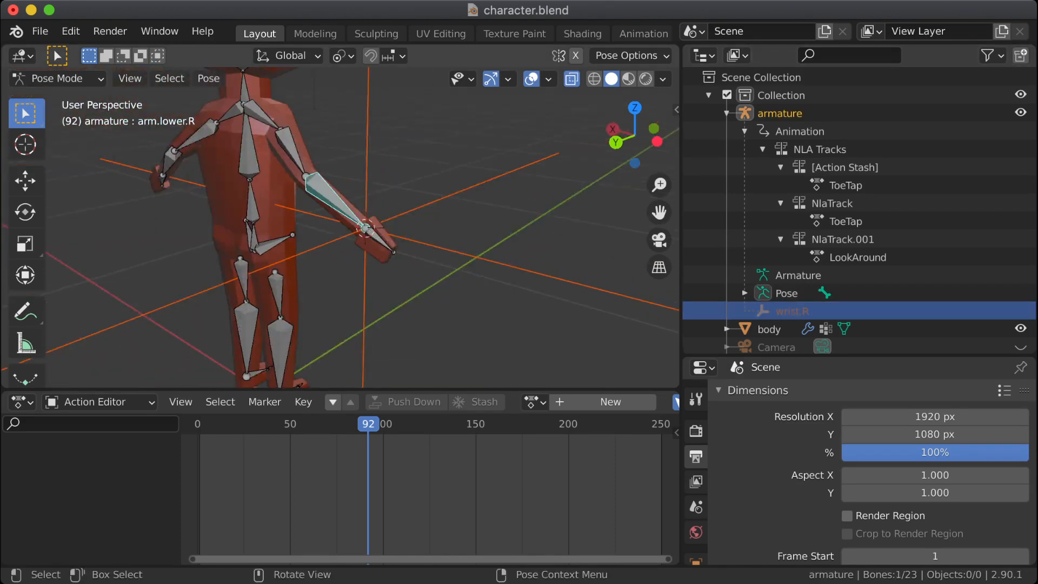
{"action": "key", "text": "r"}
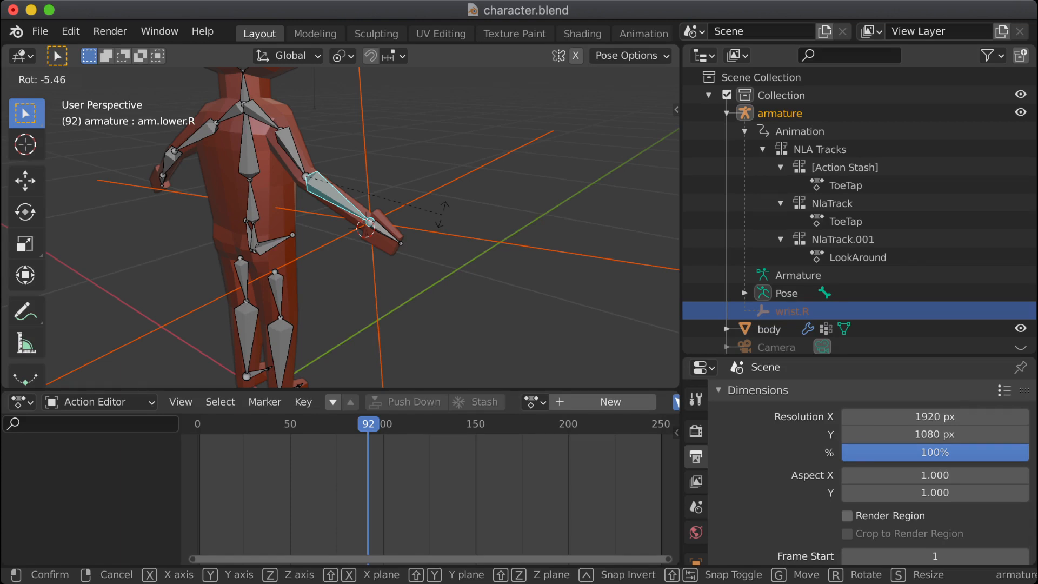
{"action": "key", "text": "Escape"}
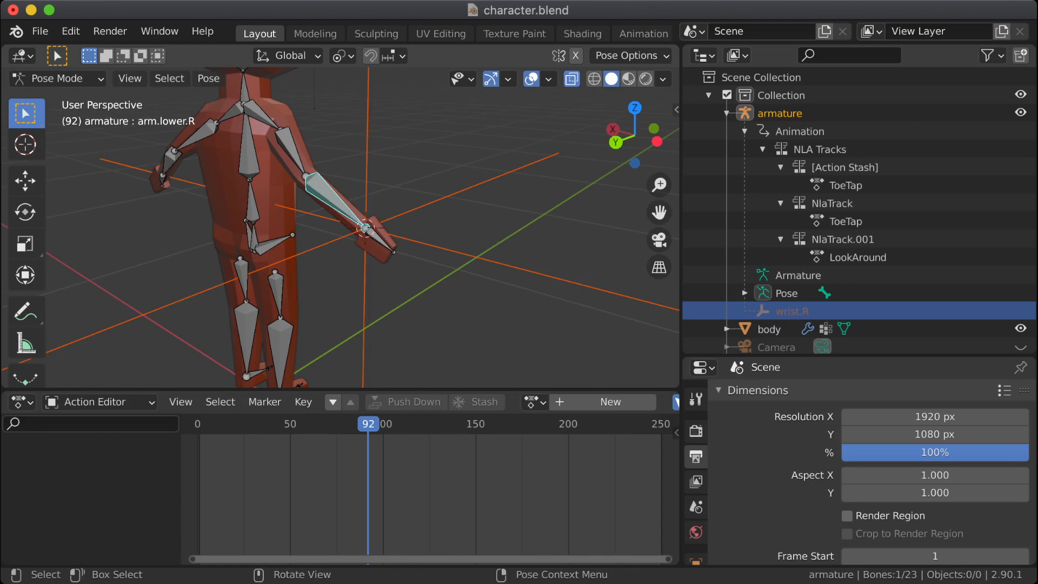
Step: Select the head bone and enter Edit Mode on the armature with the bone's tip selected
{"action": "middle_click_drag", "start_coordinate": [271, 108], "coordinate": [316, 340], "text": "shift"}
{"action": "left_click", "coordinate": [300, 297]}
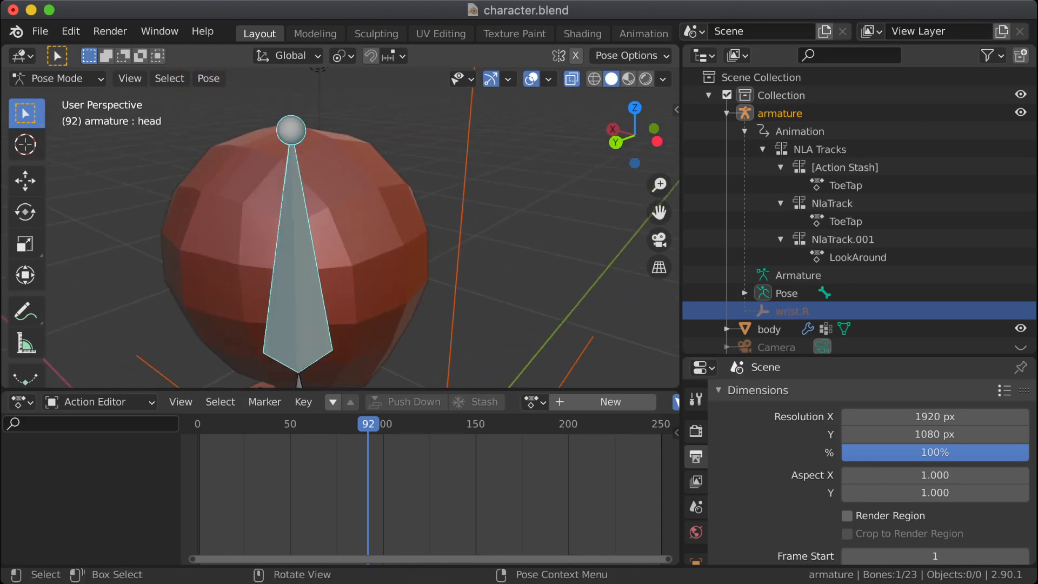
{"action": "key", "text": "Tab"}
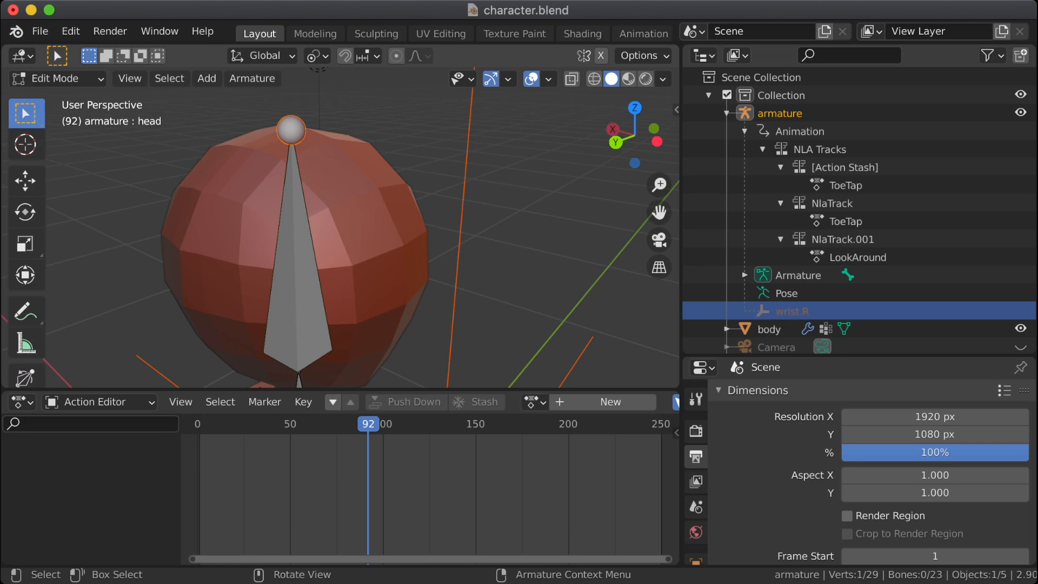
{"action": "key", "text": "shift+s"}
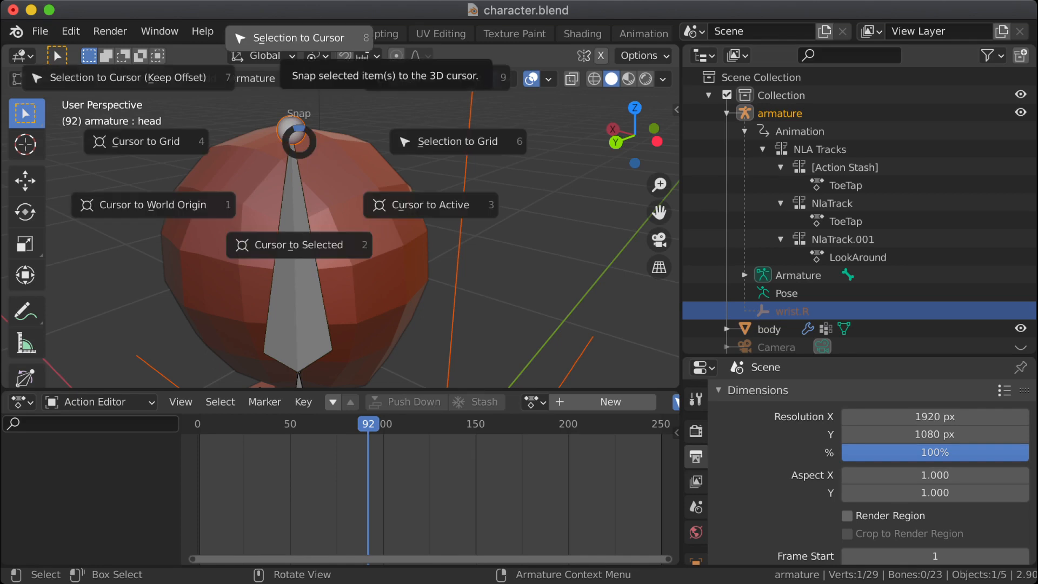
{"action": "left_click", "coordinate": [290, 37]}
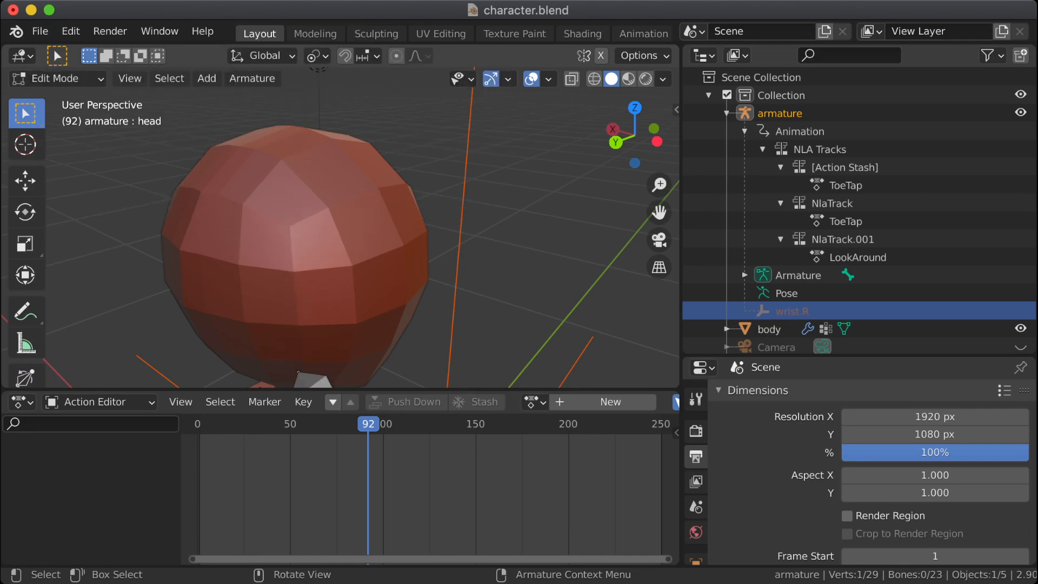
{"action": "scroll", "coordinate": [341, 228], "scroll_direction": "down", "scroll_amount": 5}
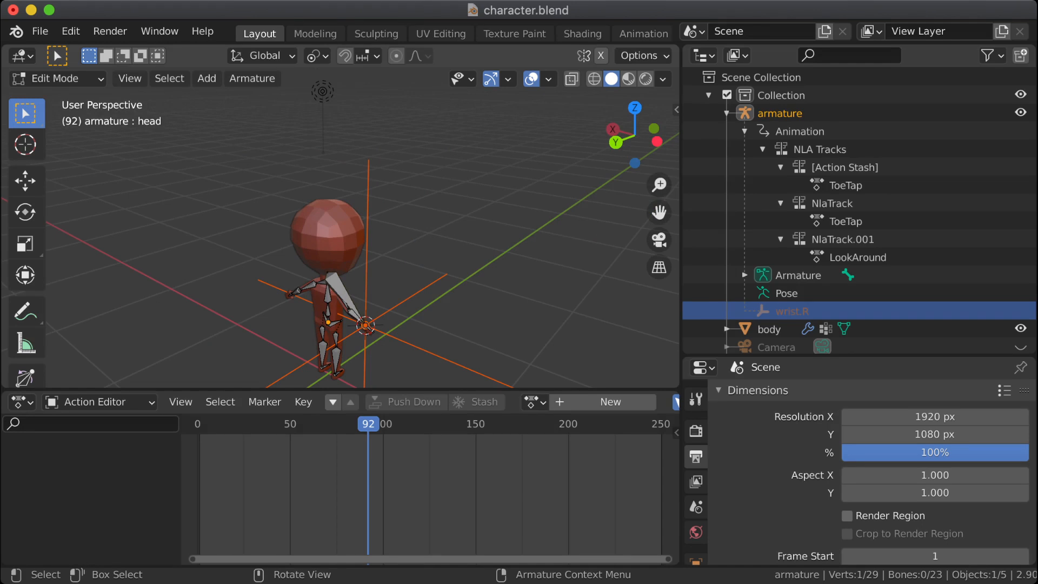
{"action": "left_click", "coordinate": [779, 114], "text": "ctrl"}
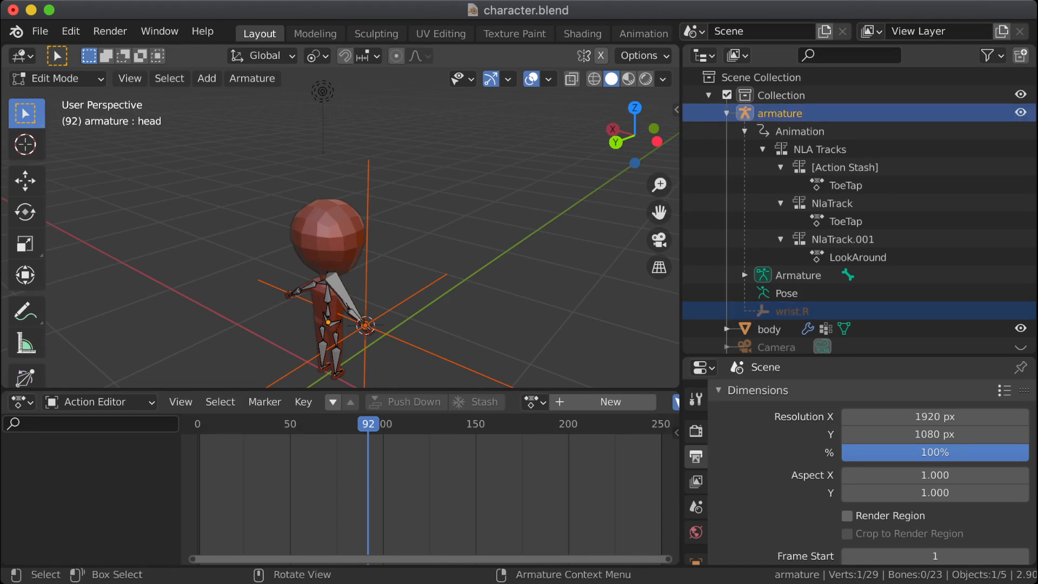
{"action": "key", "text": "ctrl+Tab"}
{"action": "left_click", "coordinate": [342, 292]}
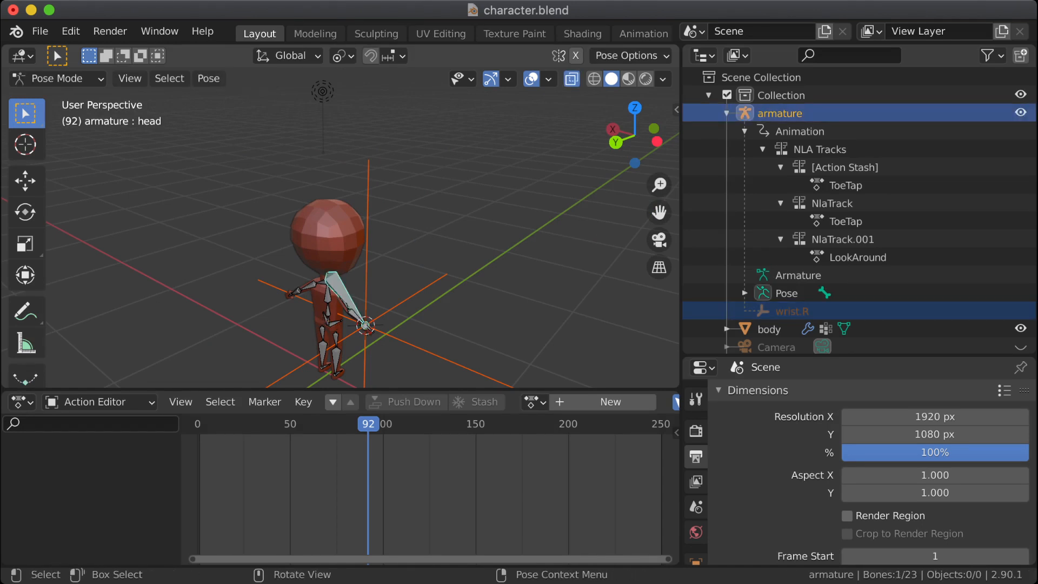
{"action": "key", "text": "ctrl+Tab"}
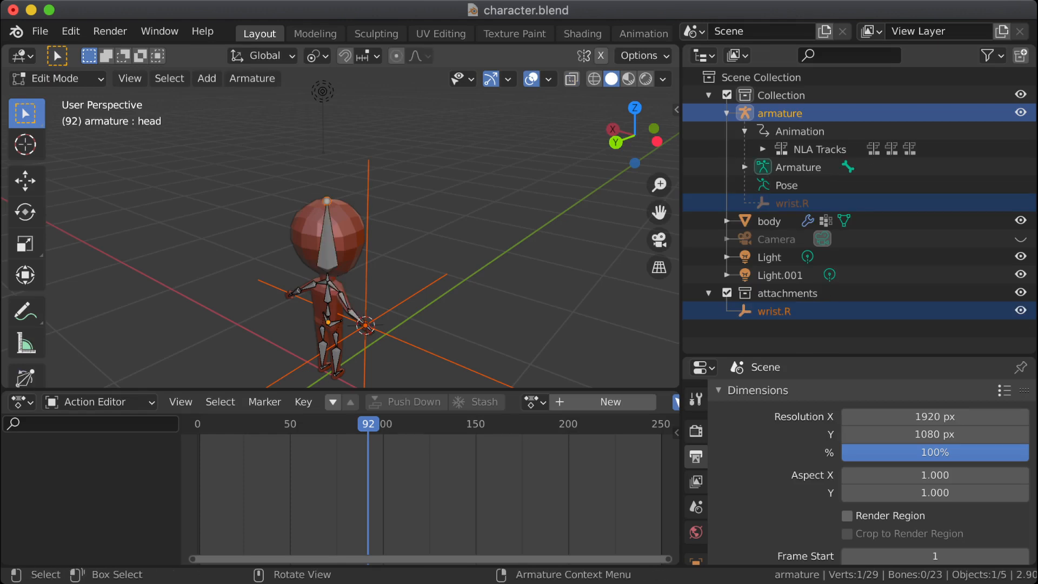
Step: Snap the 3D cursor to the selected tip of the head bone and enlarge the 3D viewport by shrinking the Action Editor
{"action": "key", "text": "shift+s"}
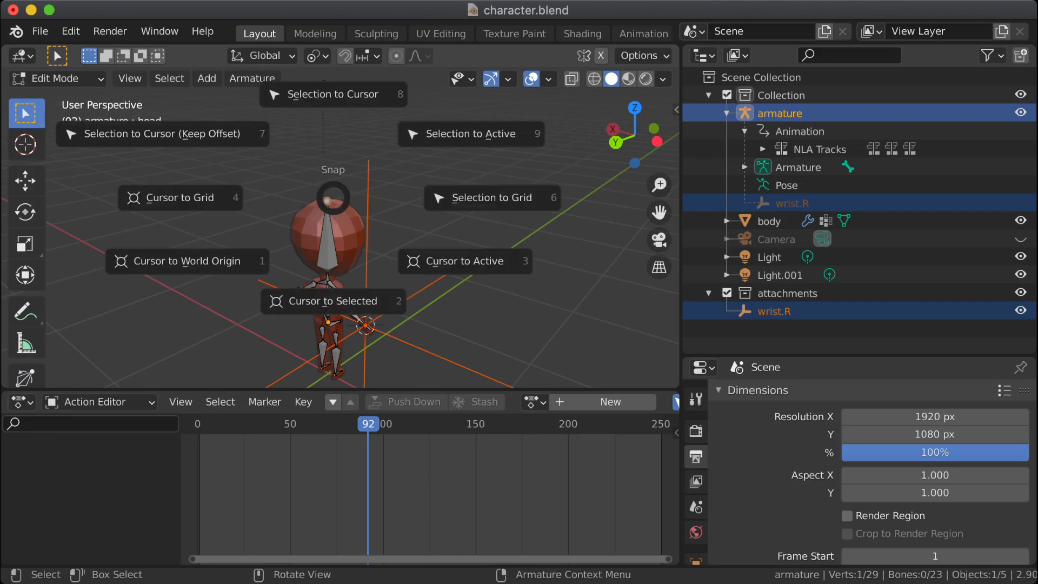
{"action": "key", "text": "2"}
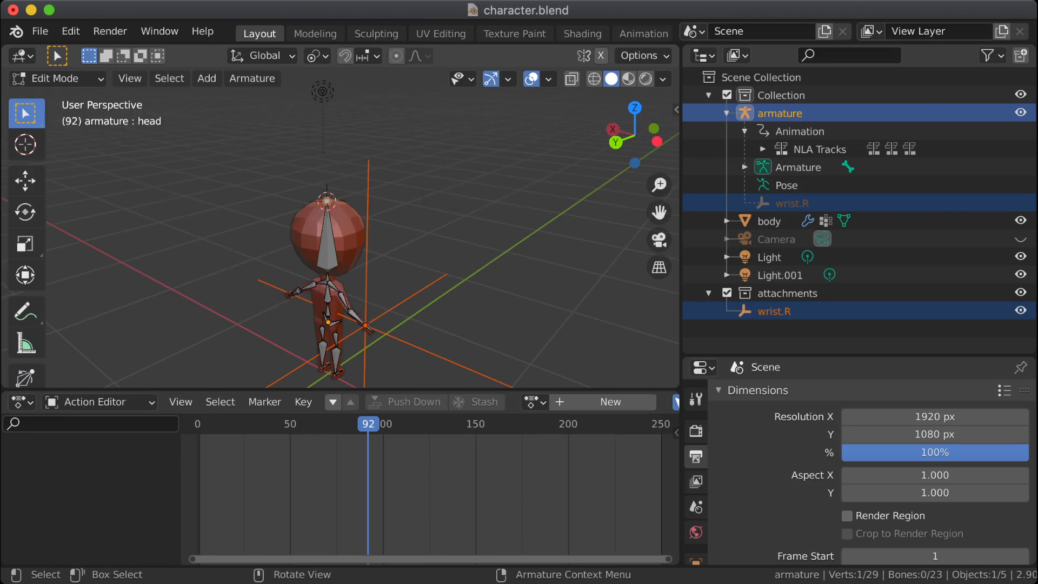
{"action": "key", "text": "KP_Decimal"}
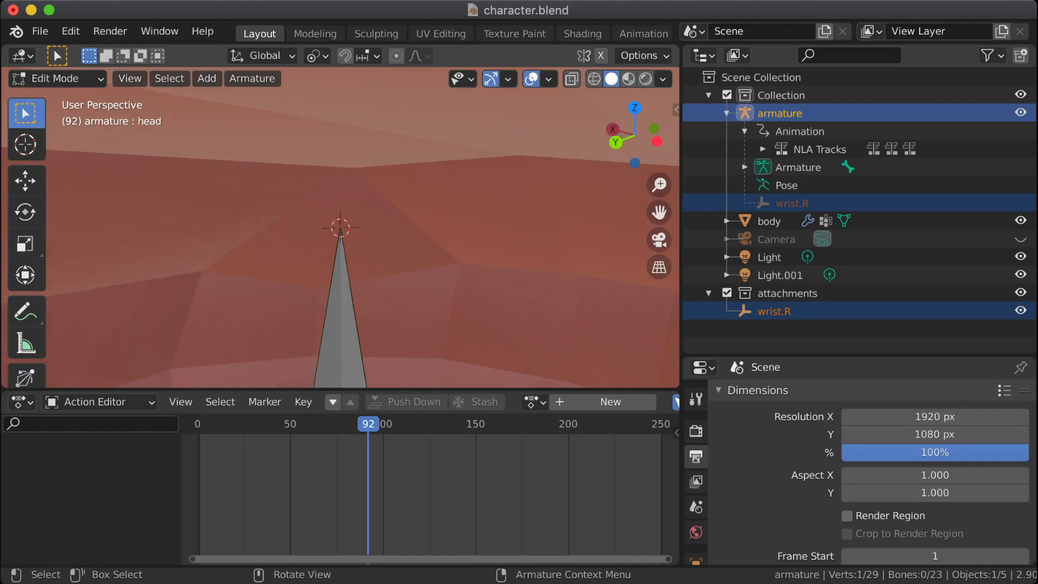
{"action": "scroll", "coordinate": [341, 227], "scroll_direction": "down", "scroll_amount": 4}
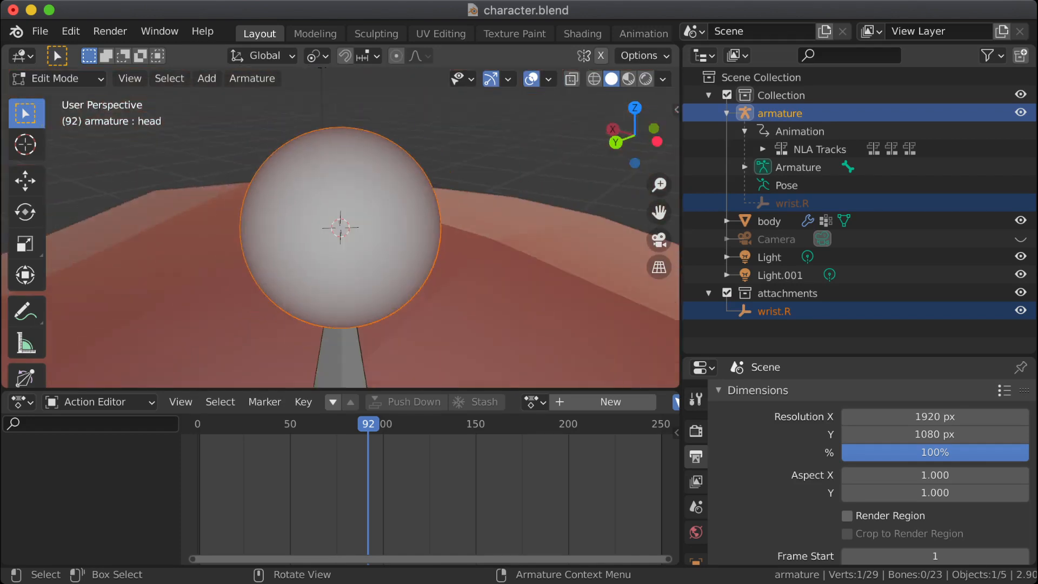
{"action": "left_click_drag", "start_coordinate": [340, 389], "coordinate": [340, 541]}
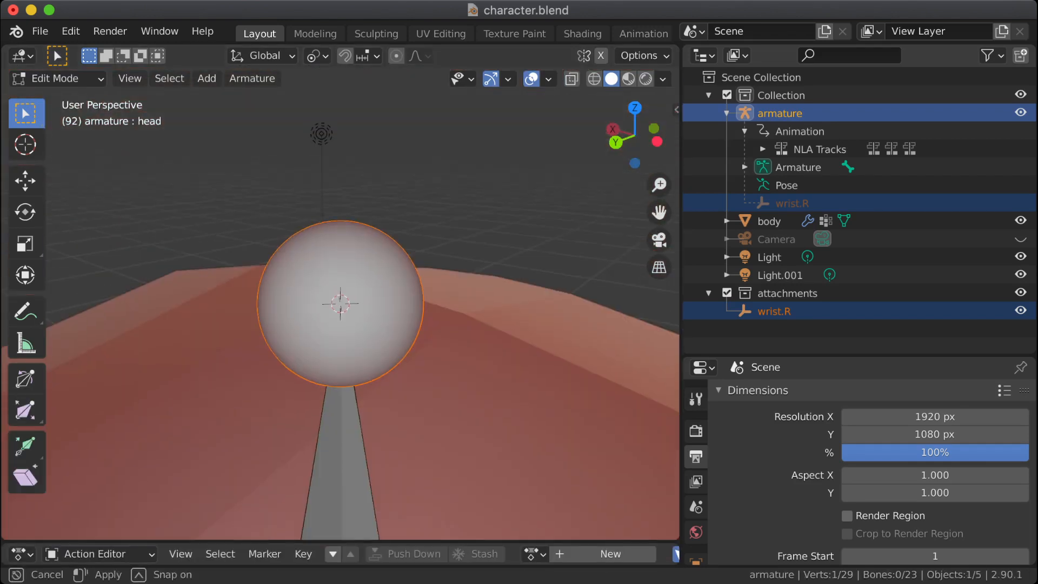
{"action": "scroll", "coordinate": [340, 303], "scroll_direction": "down", "scroll_amount": 10}
{"action": "scroll", "coordinate": [340, 304], "scroll_direction": "down", "scroll_amount": 3}
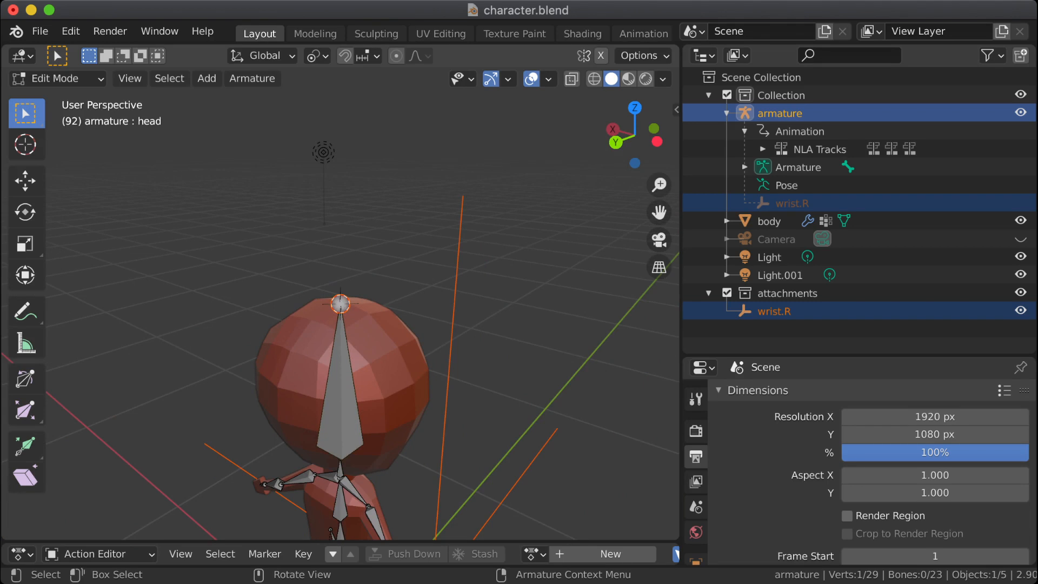
Step: Try adding an object at the head tip while in Edit Mode, and undo the added bone
{"action": "key", "text": "shift+a"}
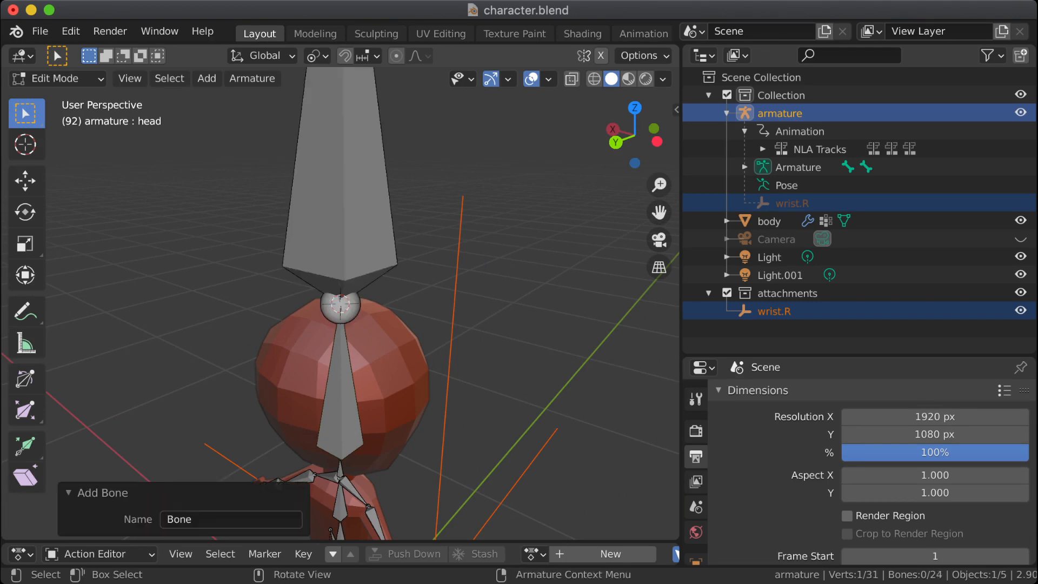
{"action": "key", "text": "ctrl+z"}
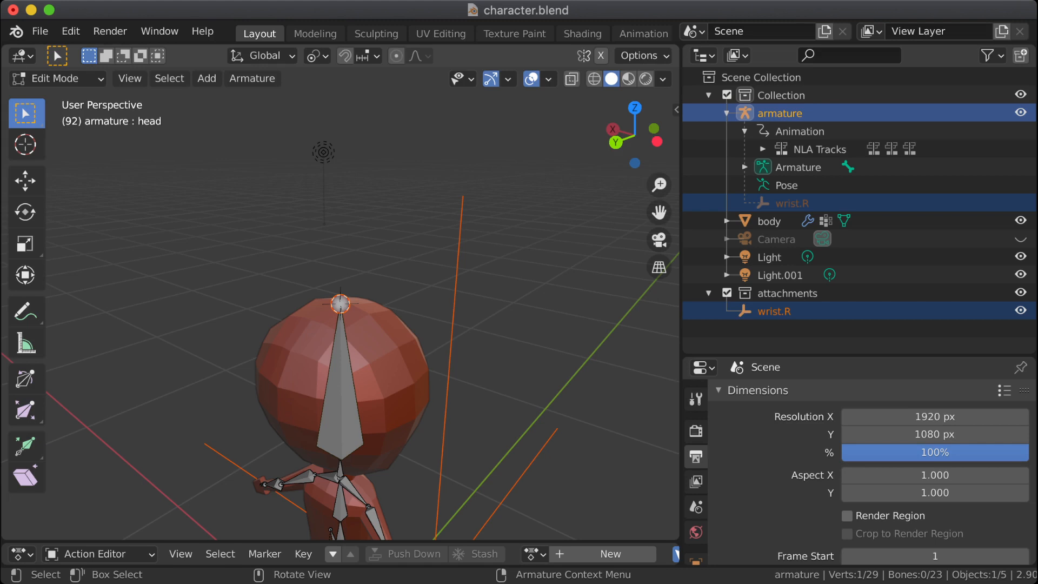
{"action": "key", "text": "ctrl+Tab"}
{"action": "key", "text": "shift+a"}
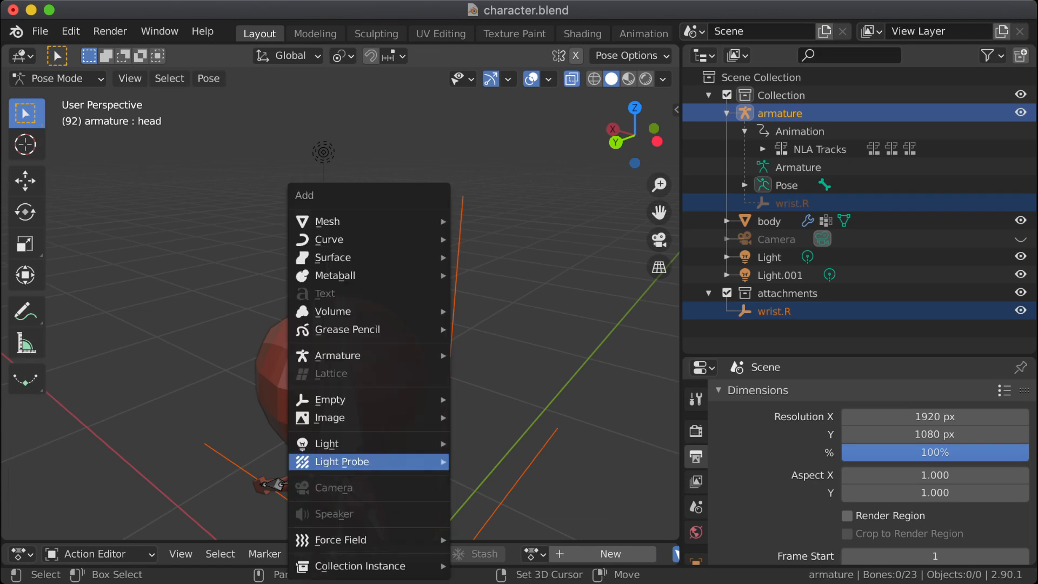
{"action": "mouse_move", "coordinate": [346, 461]}
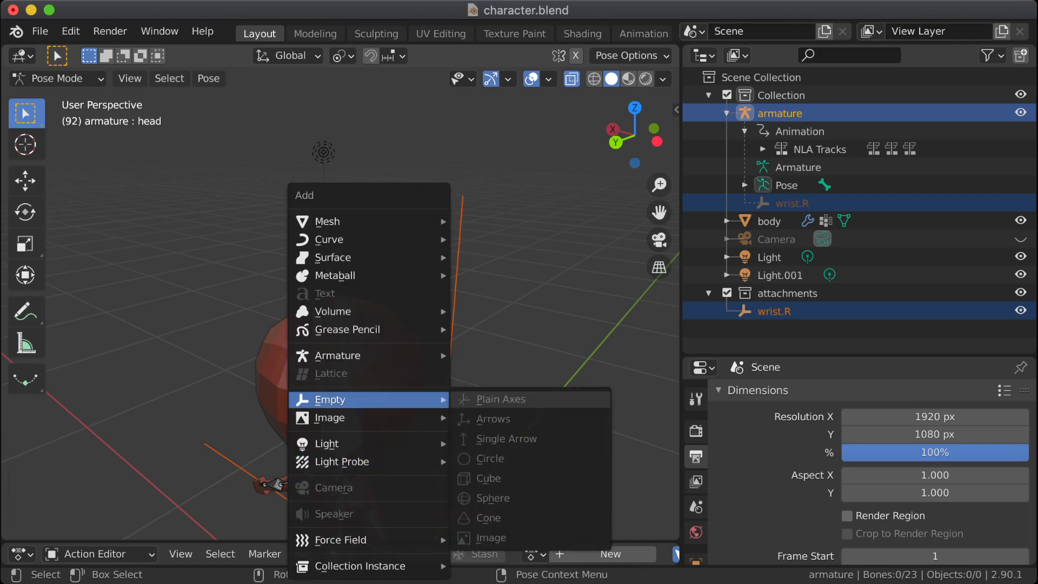
{"action": "key", "text": "Escape"}
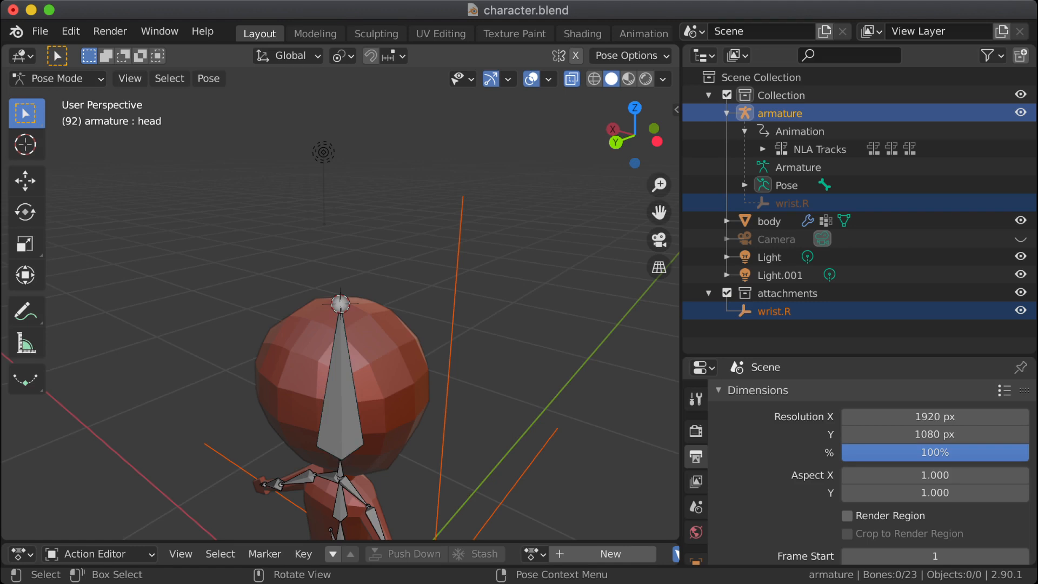
Step: Switch to Object Mode and add a Plain Axes empty at the 3D cursor on the head bone's tip
{"action": "left_click", "coordinate": [57, 78]}
{"action": "left_click", "coordinate": [54, 97]}
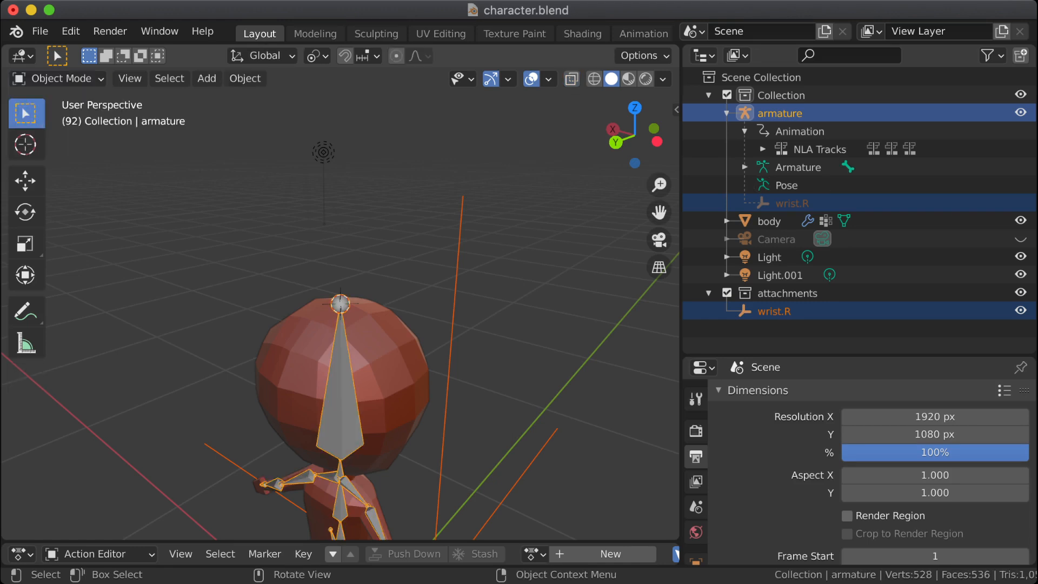
{"action": "key", "text": "shift+a"}
{"action": "mouse_move", "coordinate": [281, 244]}
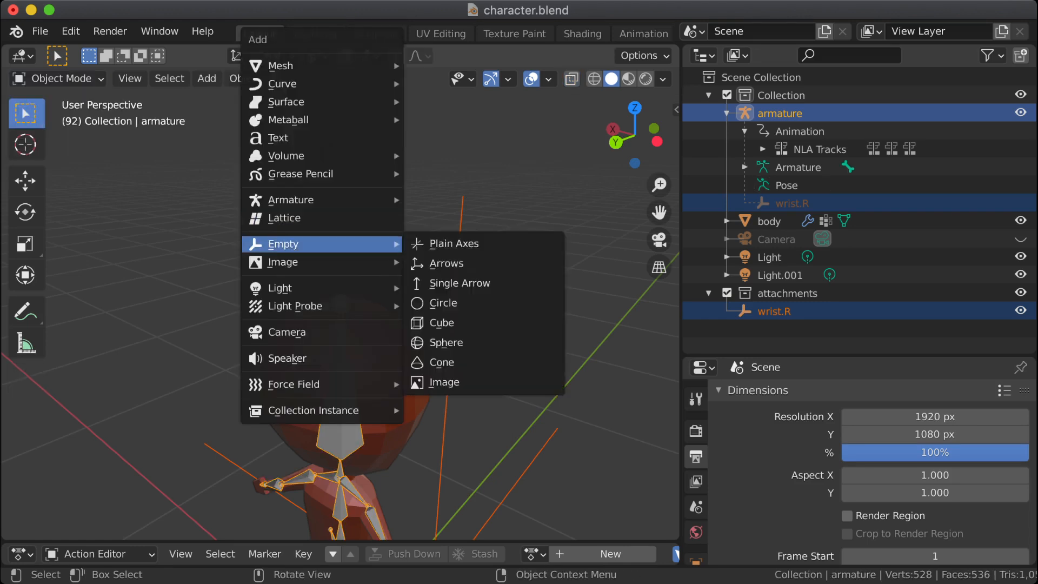
{"action": "left_click", "coordinate": [441, 241]}
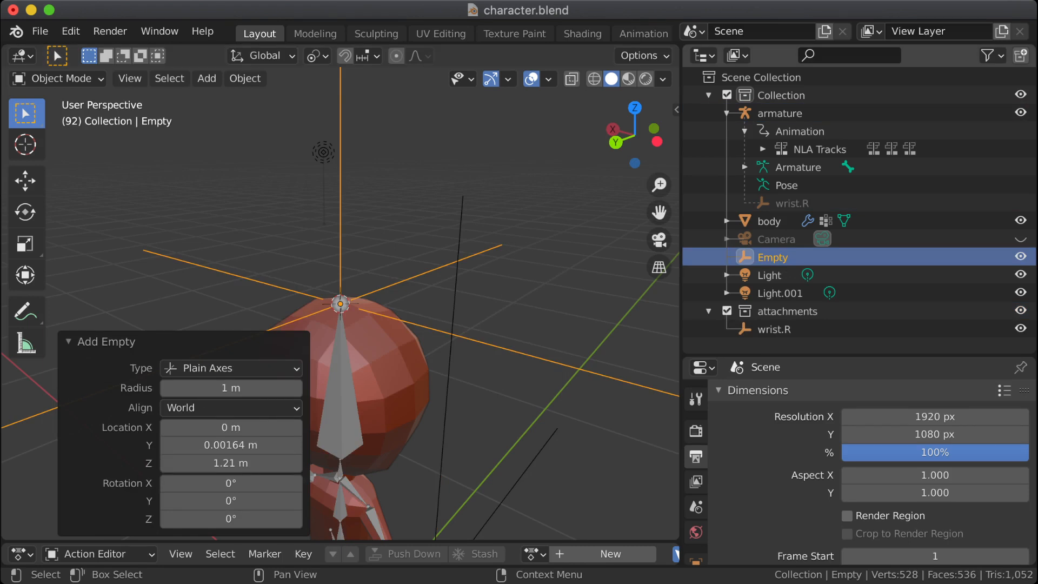
Step: Move the new empty into the attachments collection and rename it hat
{"action": "left_click_drag", "start_coordinate": [774, 257], "coordinate": [789, 312]}
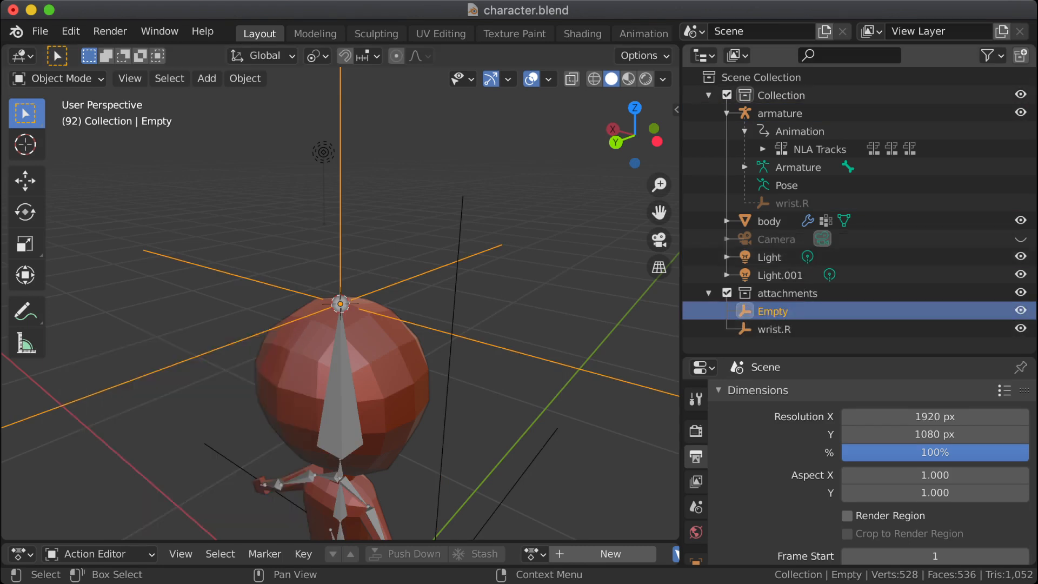
{"action": "double_click", "coordinate": [773, 311]}
{"action": "type", "text": "hat"}
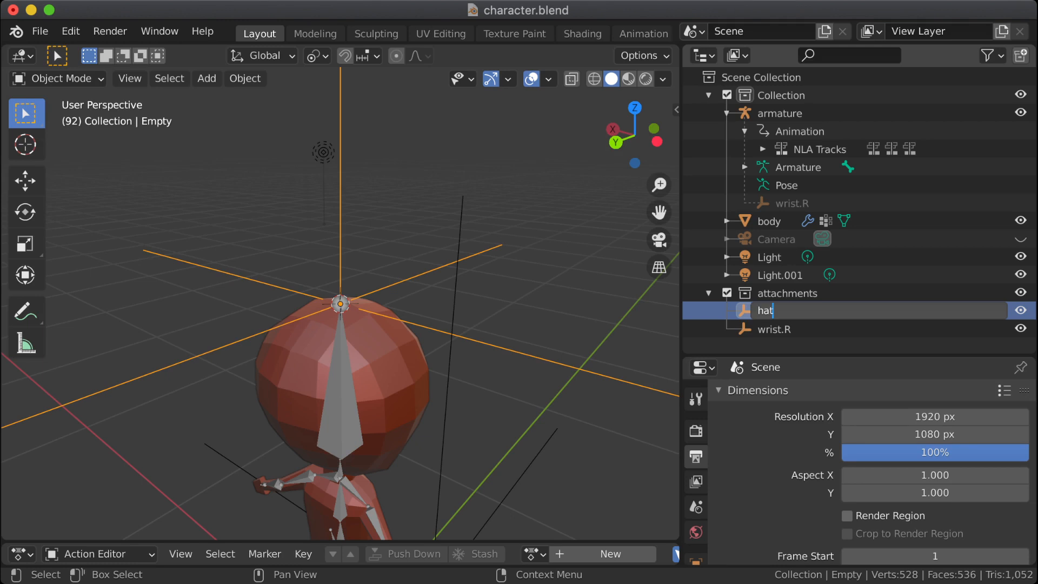
{"action": "key", "text": "Return"}
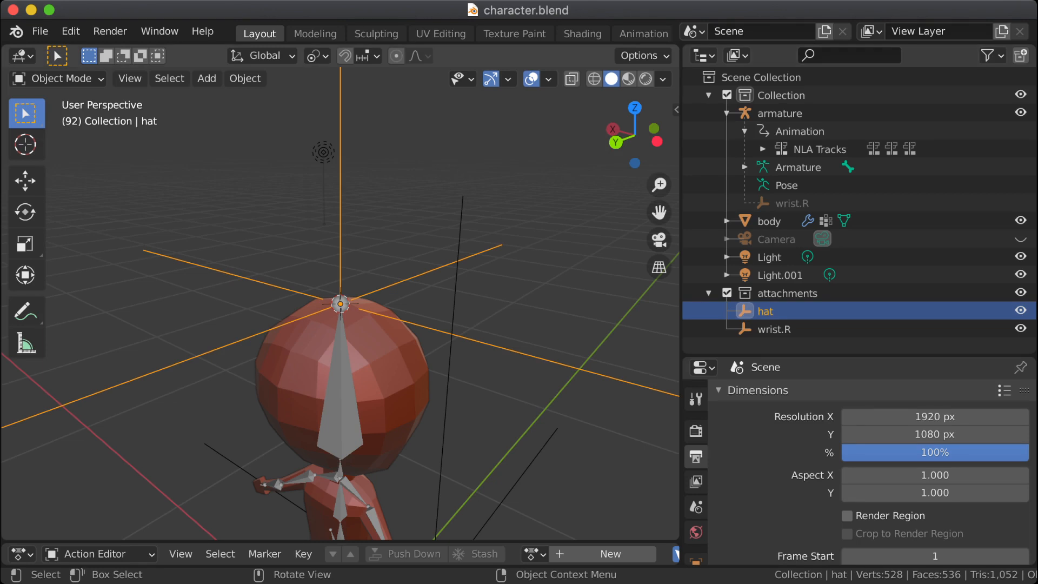
Step: Parent the hat empty to the armature's head bone using the Bone parent type
{"action": "left_click", "coordinate": [340, 403]}
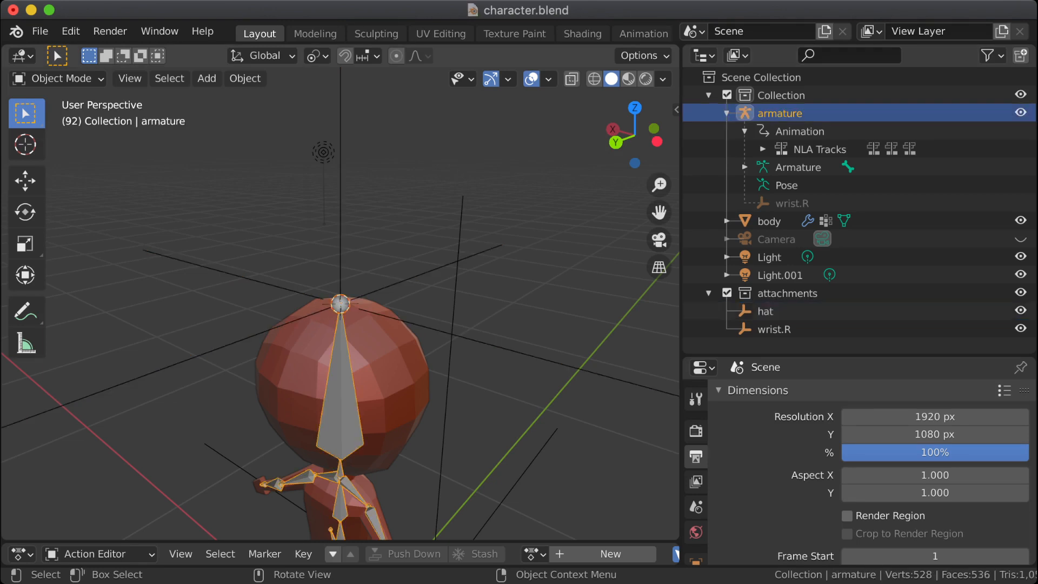
{"action": "left_click", "coordinate": [341, 306]}
{"action": "left_click", "coordinate": [341, 306]}
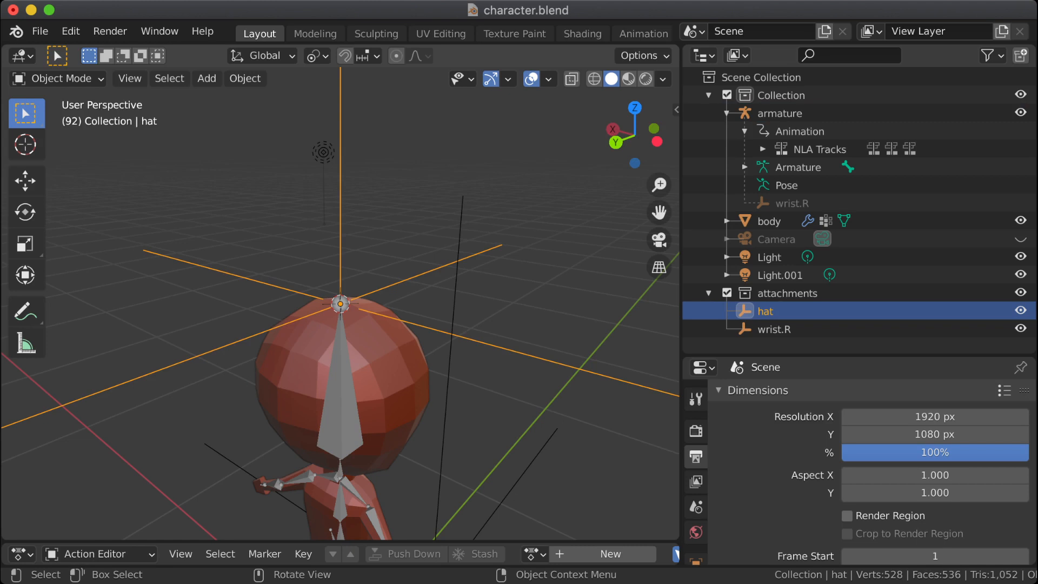
{"action": "left_click", "coordinate": [341, 306], "text": "shift"}
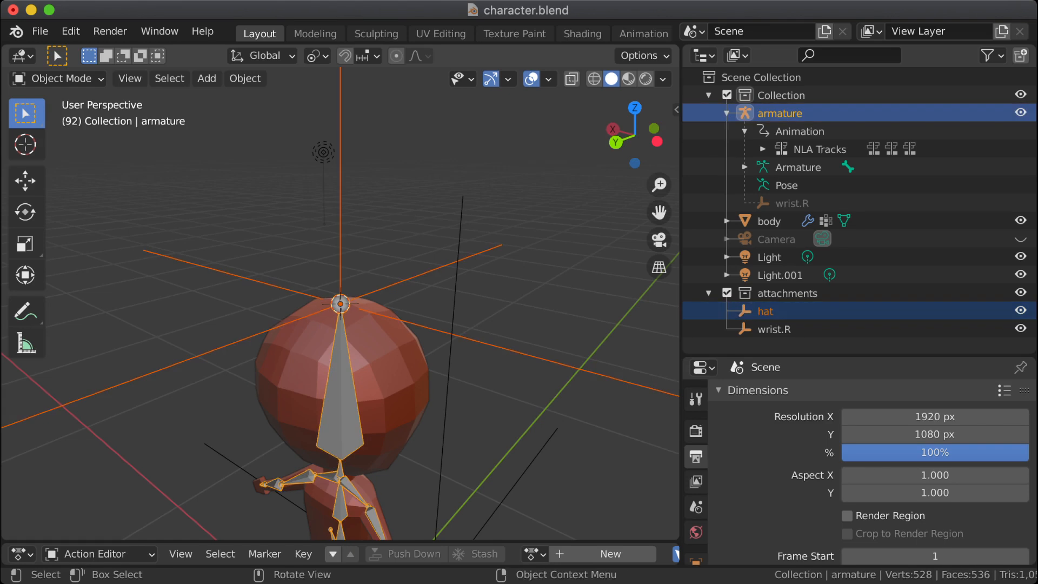
{"action": "key", "text": "ctrl+p"}
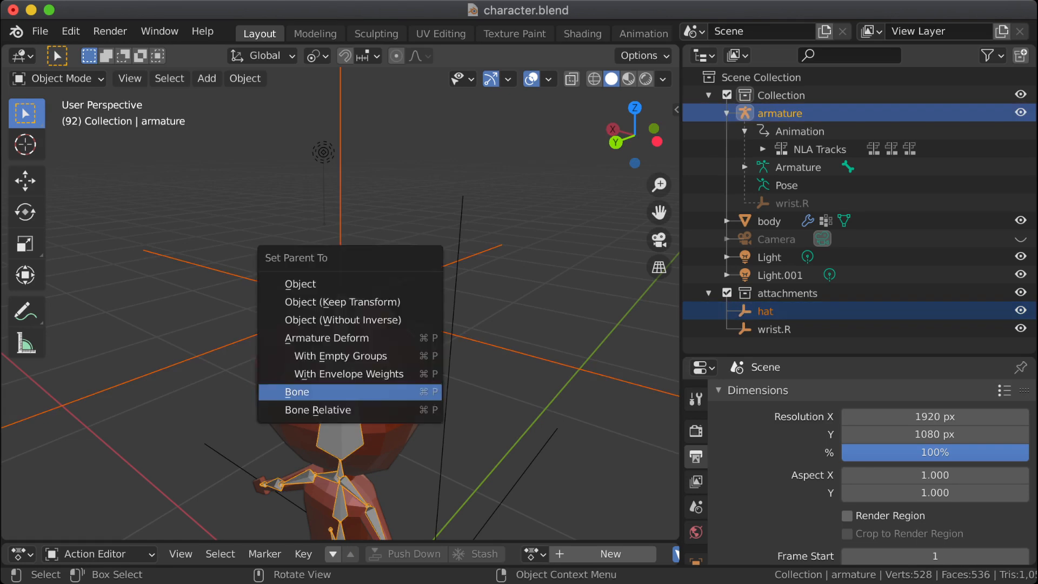
{"action": "left_click", "coordinate": [303, 391]}
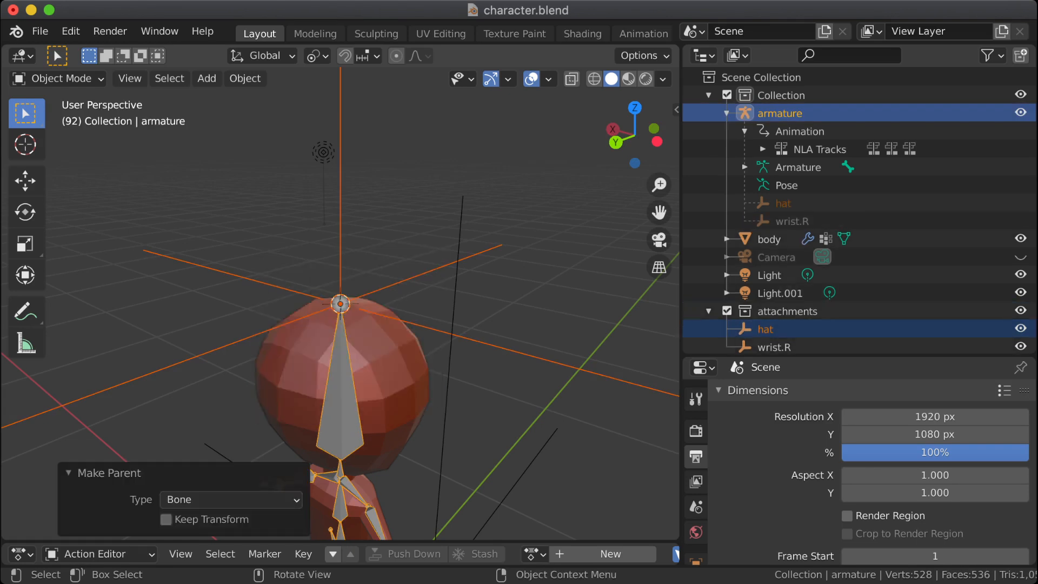
Step: Test-rotate the head bone in Pose Mode to check that the hat empty follows, cancelling the rotation
{"action": "key", "text": "alt+a"}
{"action": "key", "text": "Tab"}
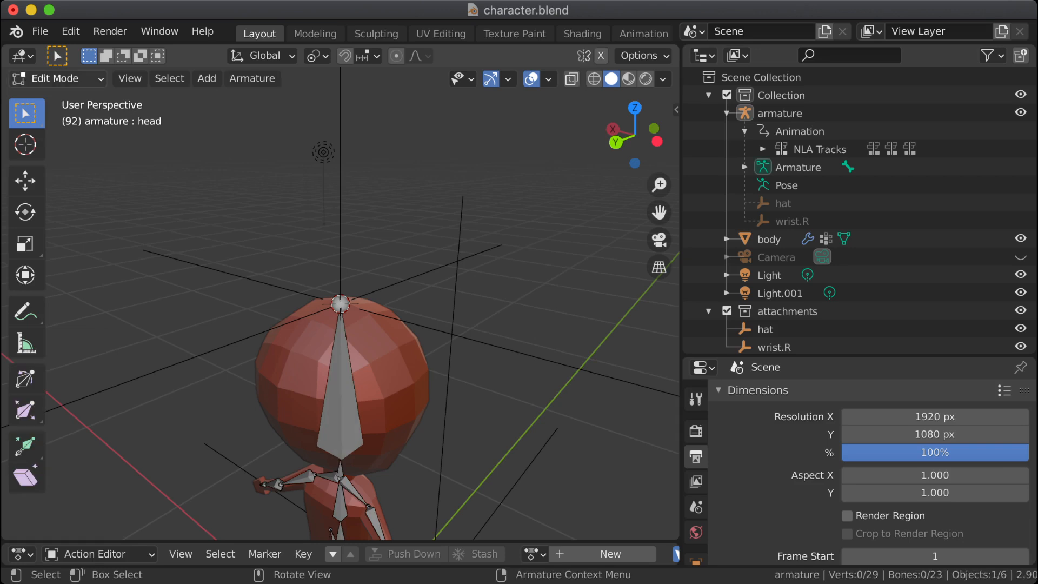
{"action": "left_click", "coordinate": [57, 79]}
{"action": "left_click", "coordinate": [54, 138]}
{"action": "left_click", "coordinate": [341, 398]}
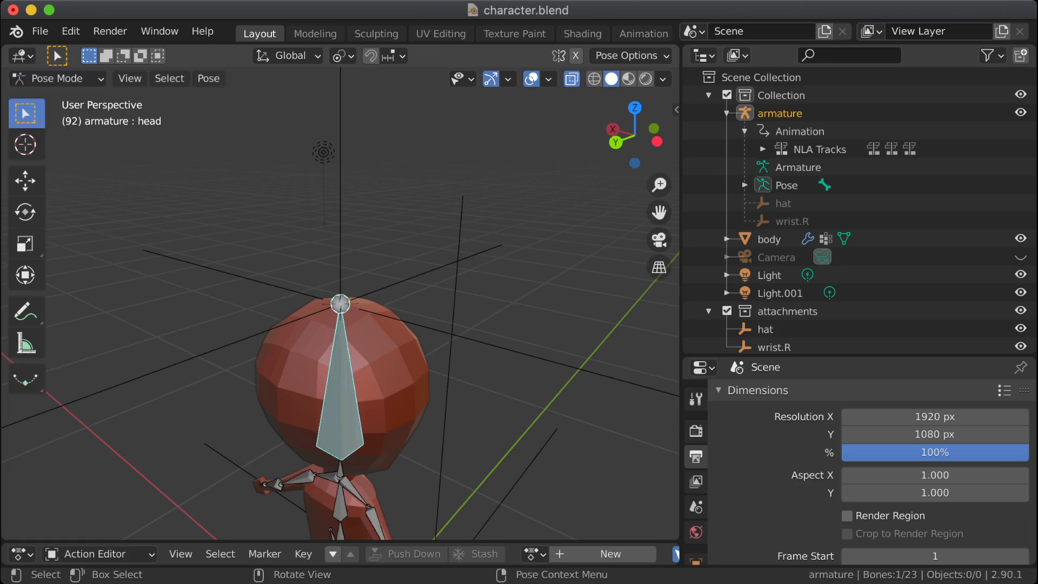
{"action": "key", "text": "r"}
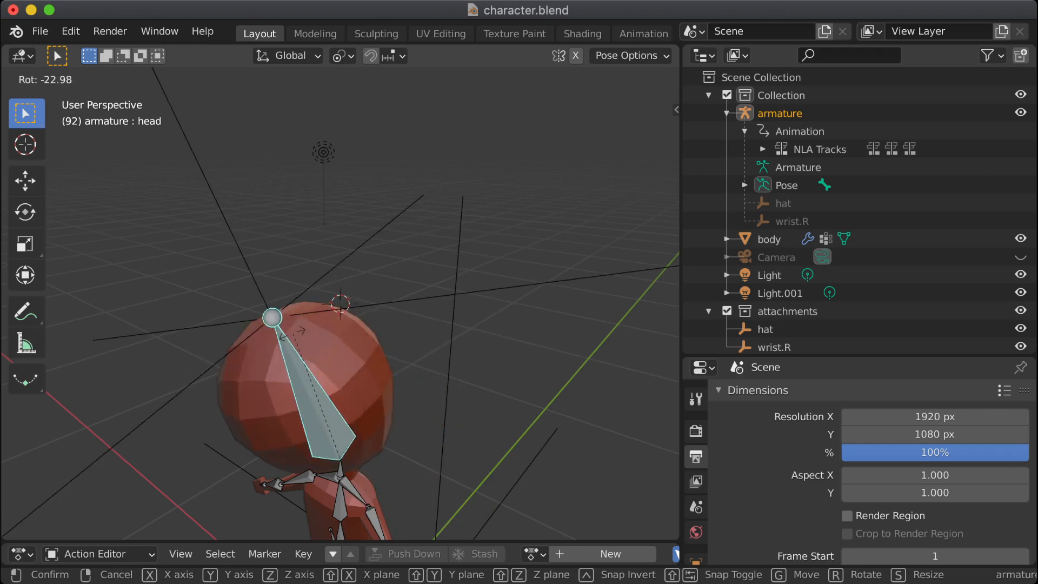
{"action": "key", "text": "Escape"}
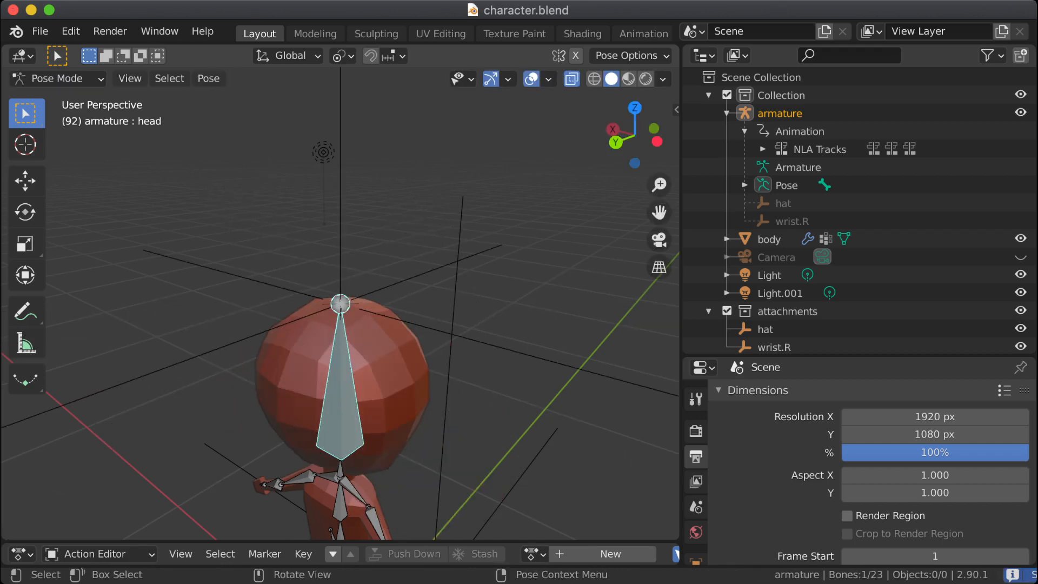
Step: Start exporting the character with its wrist.R and hat attachment empties
{"action": "left_click", "coordinate": [40, 31]}
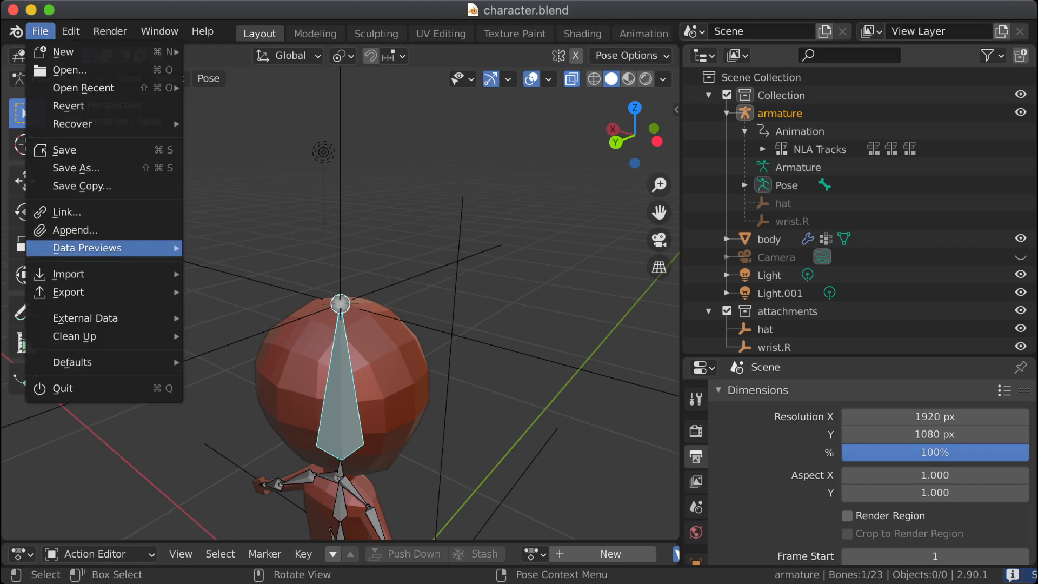
{"action": "mouse_move", "coordinate": [70, 292]}
{"action": "left_click", "coordinate": [232, 418]}
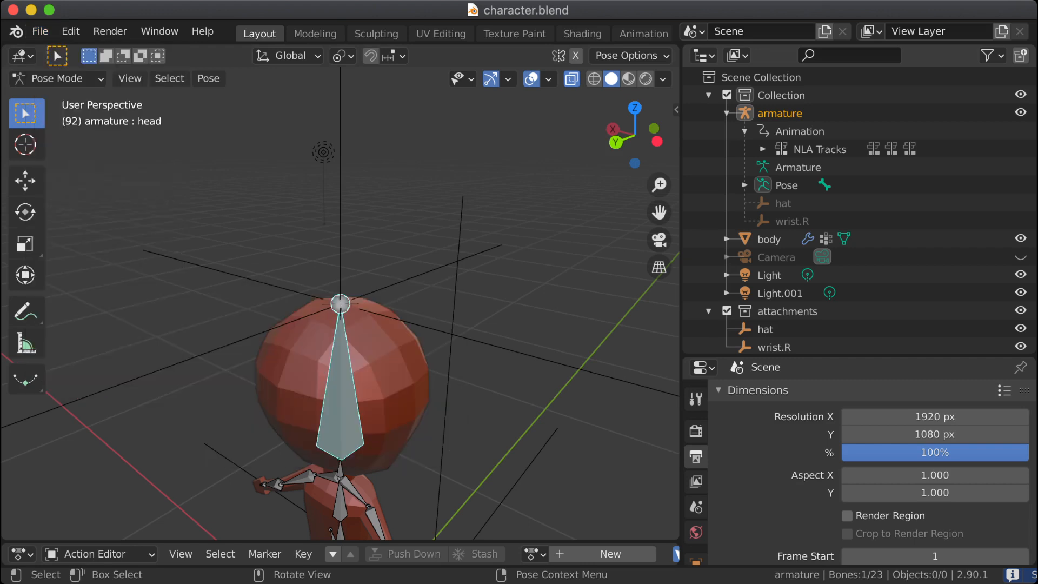
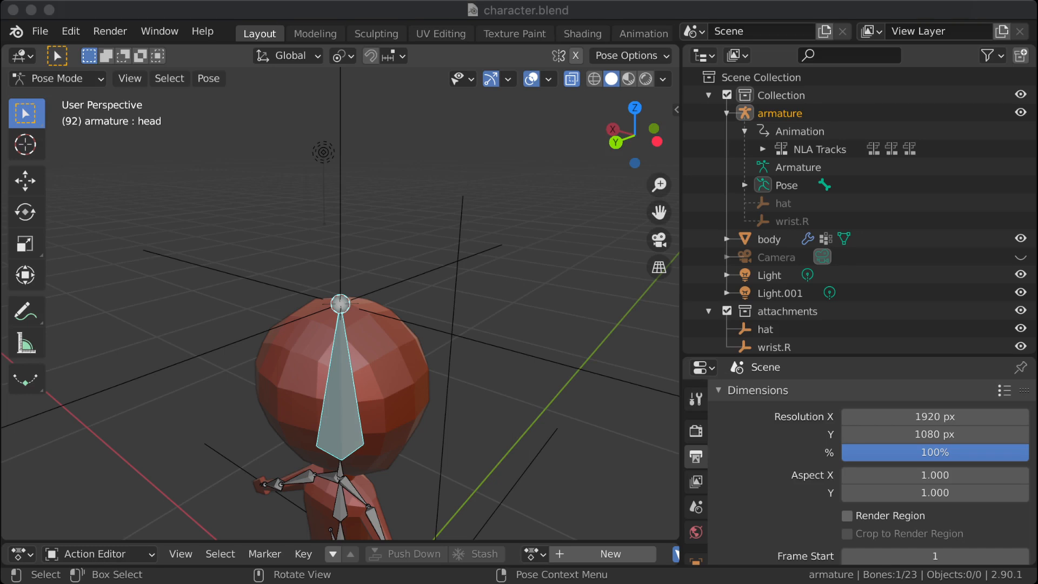
Step: Switch to Godot and examine the imported hat and wristR nodes under the character Skeleton's bone attachments
{"action": "key", "text": "ctrl+Tab"}
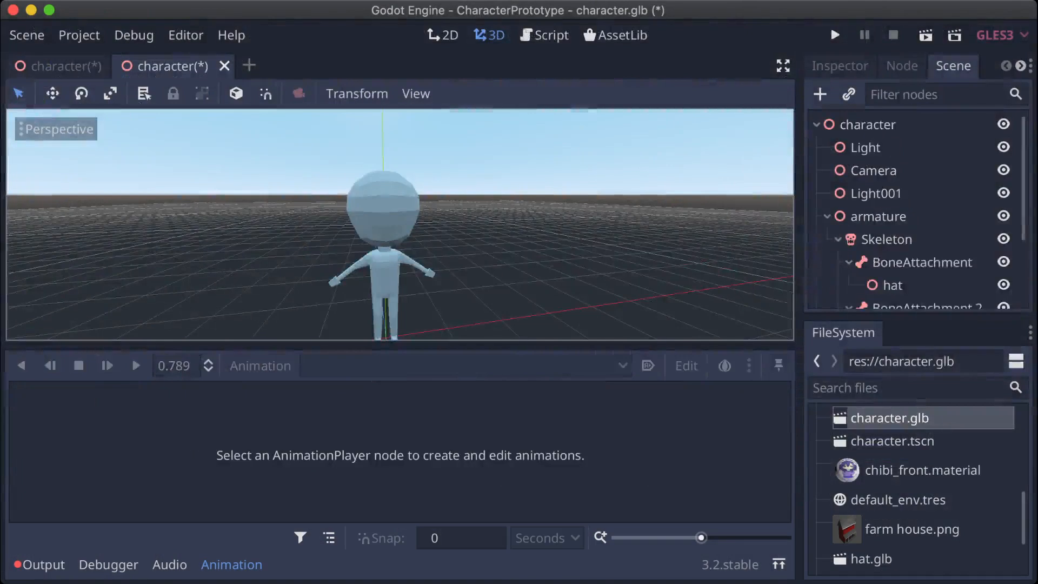
{"action": "left_click", "coordinate": [892, 441]}
{"action": "left_click", "coordinate": [890, 418]}
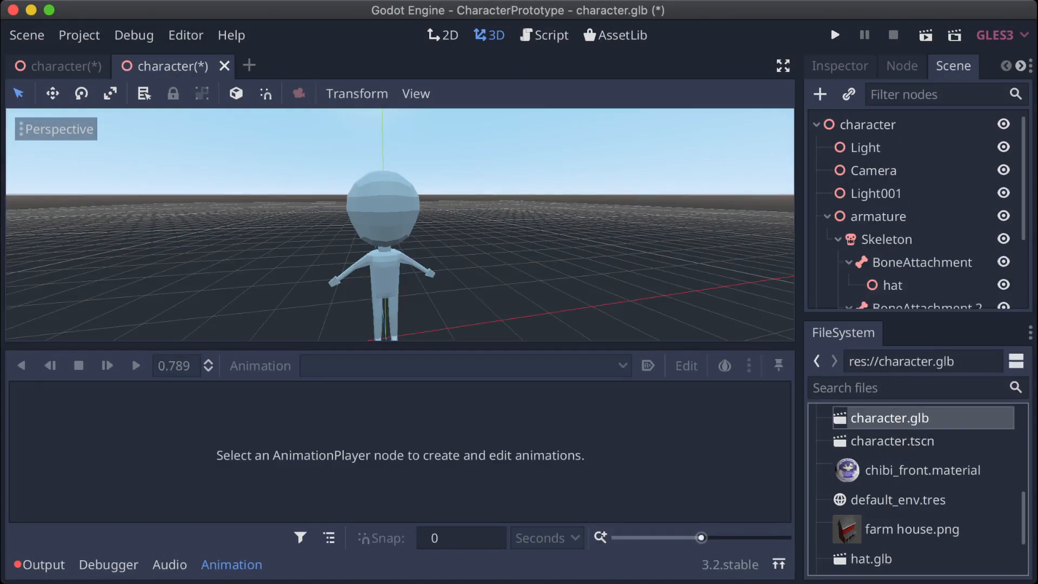
{"action": "scroll", "coordinate": [918, 210], "scroll_direction": "down", "scroll_amount": 3}
{"action": "left_click", "coordinate": [921, 172]}
{"action": "left_click", "coordinate": [893, 194]}
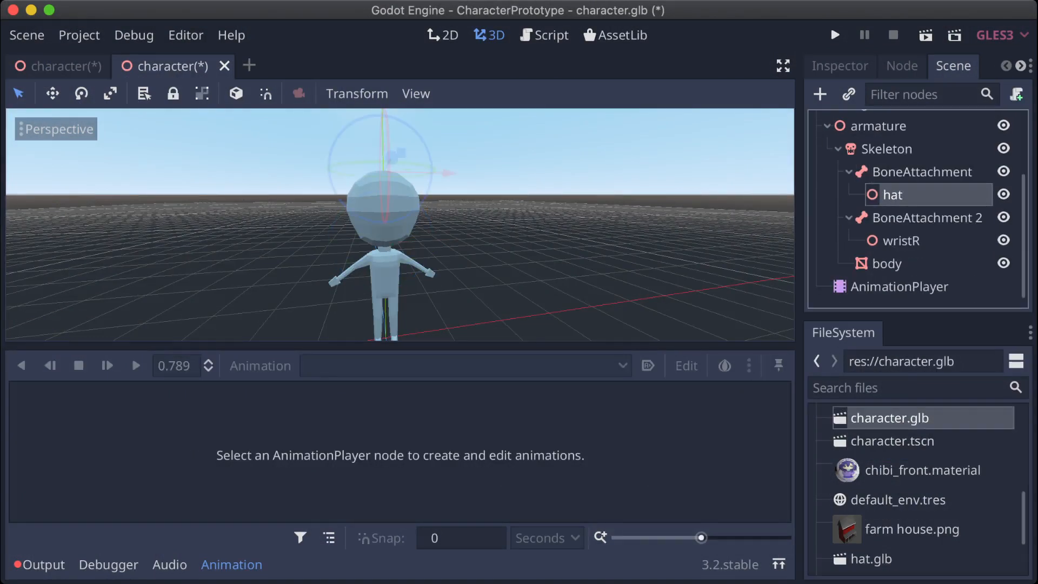
{"action": "left_click", "coordinate": [901, 241]}
{"action": "left_click", "coordinate": [893, 194]}
{"action": "left_click", "coordinate": [901, 240]}
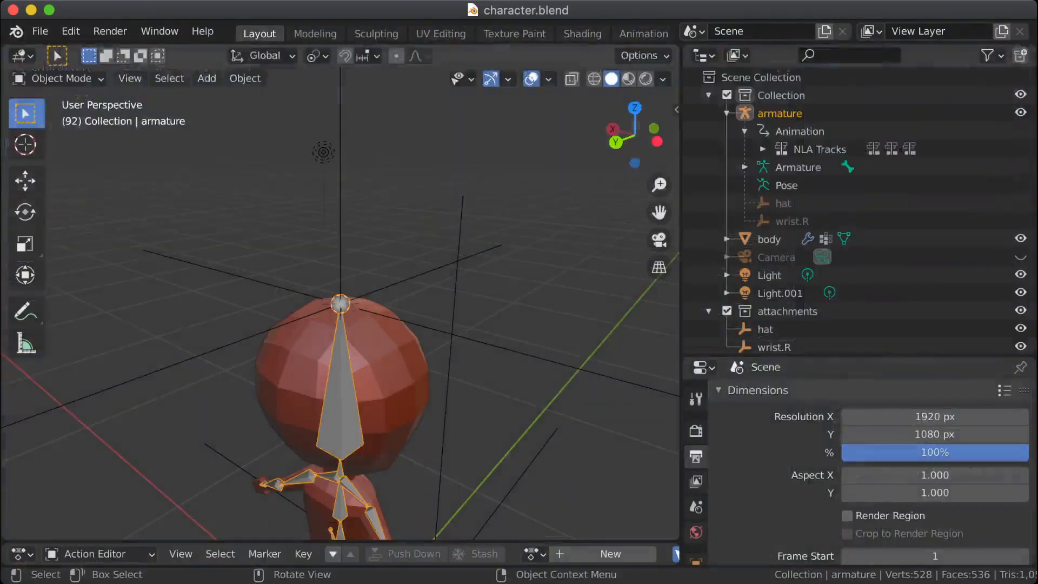
{"action": "left_click", "coordinate": [40, 32]}
{"action": "mouse_move", "coordinate": [54, 52]}
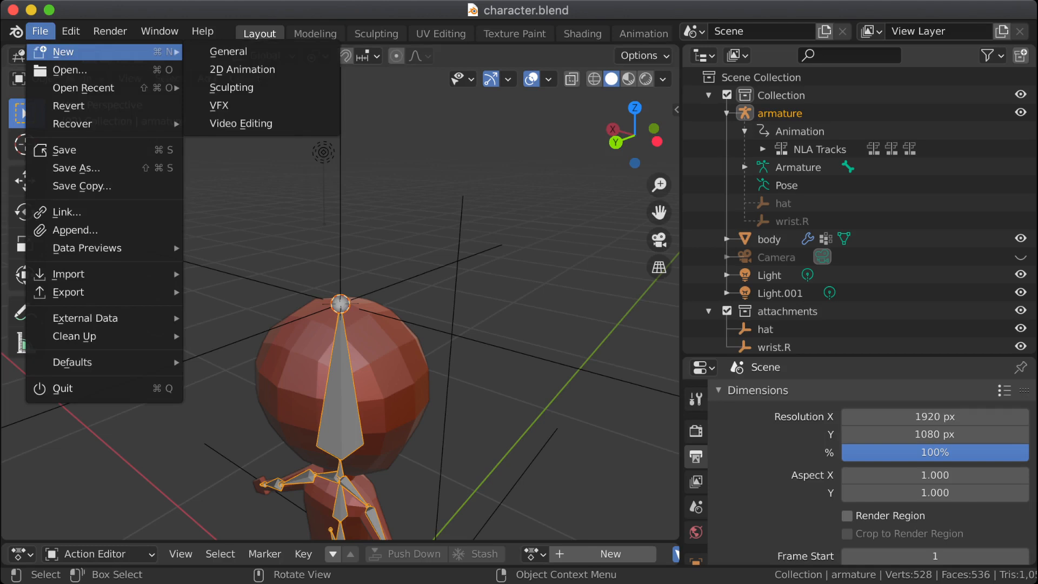
{"action": "key", "text": "Escape"}
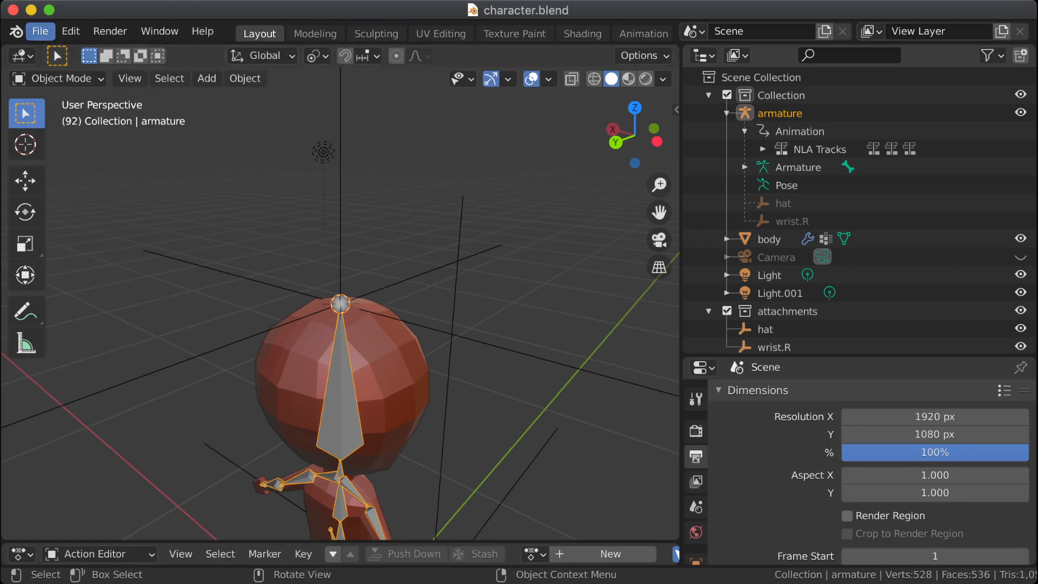
Step: Start a new General file in Blender and delete all of the default cube's vertices in Edit Mode
{"action": "left_click", "coordinate": [40, 32]}
{"action": "mouse_move", "coordinate": [54, 52]}
{"action": "left_click", "coordinate": [228, 51]}
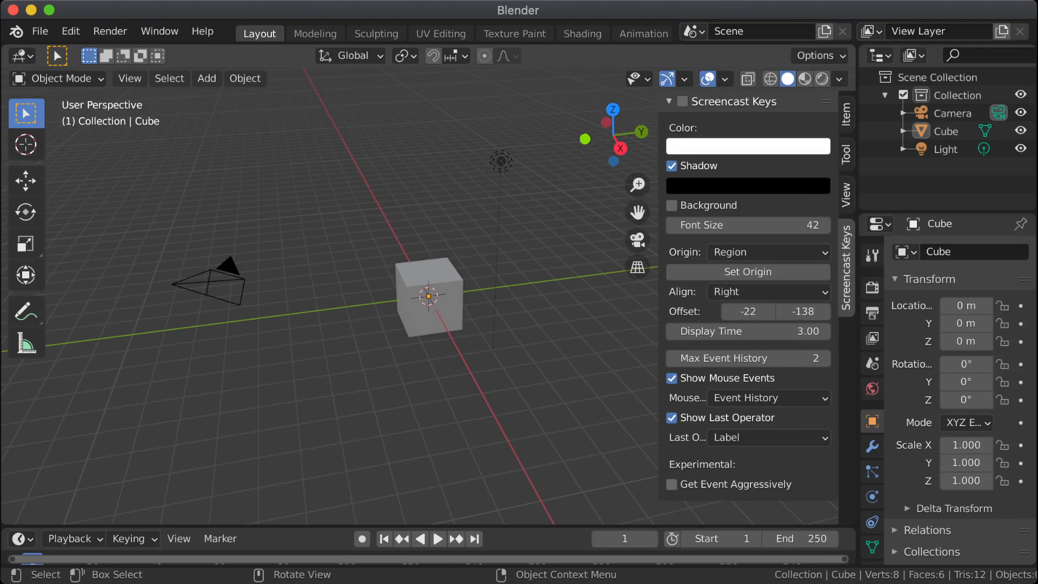
{"action": "left_click", "coordinate": [430, 298]}
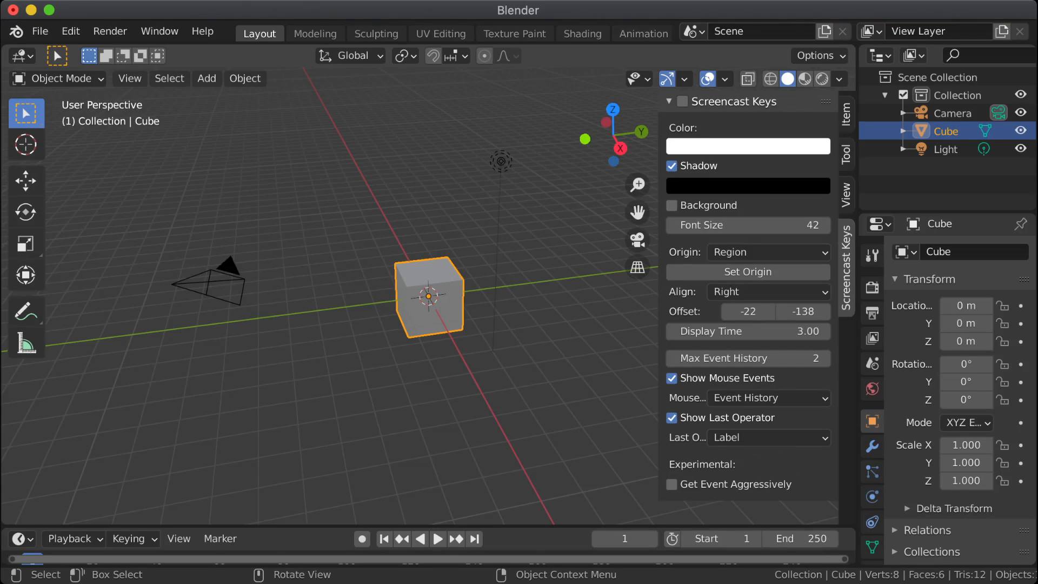
{"action": "key", "text": "Tab"}
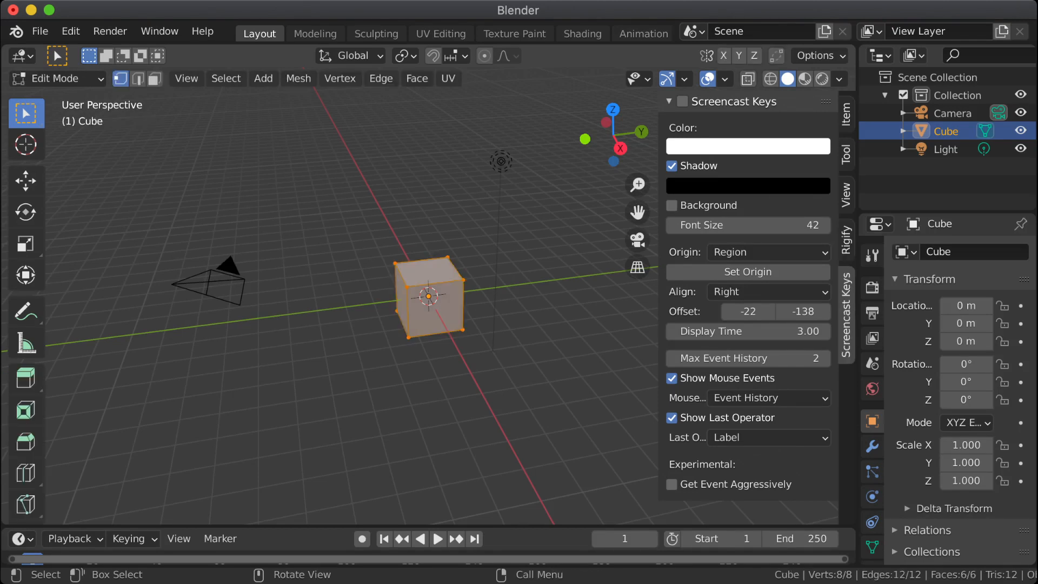
{"action": "key", "text": "x"}
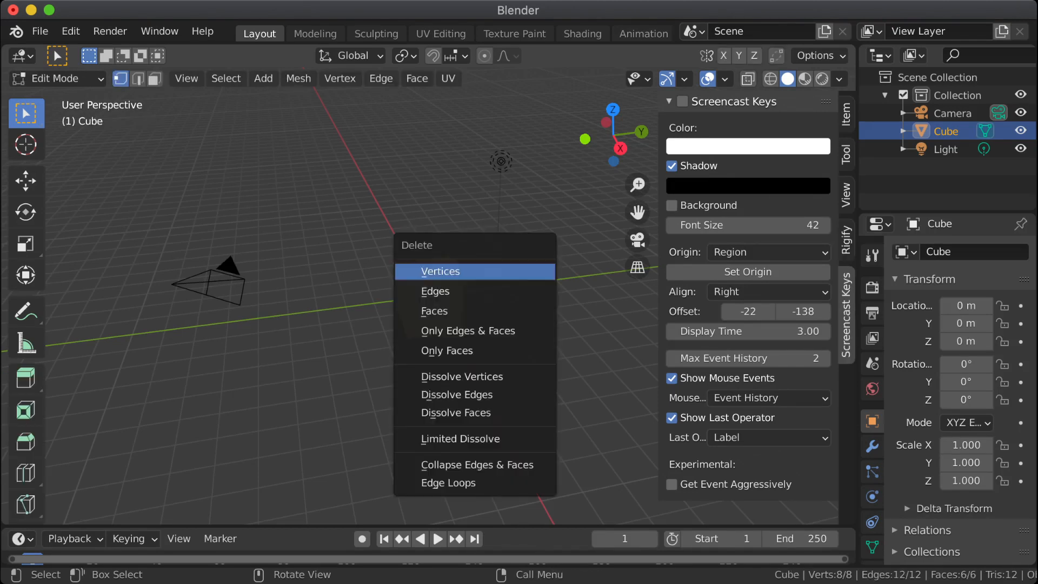
{"action": "key", "text": "Return"}
Step: Add a cone to the empty mesh and raise it 1 m along Z
{"action": "key", "text": "shift+a"}
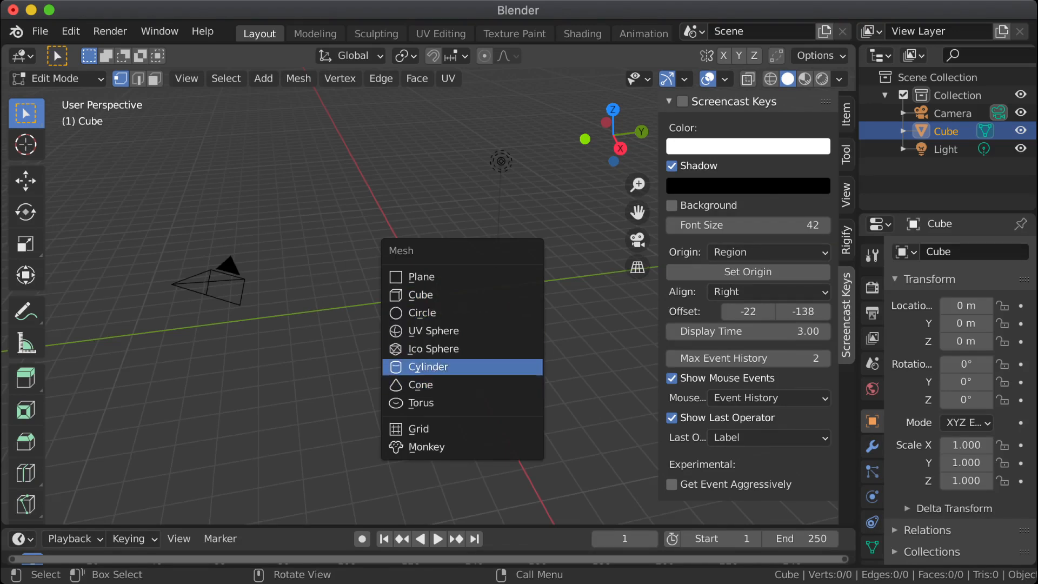
{"action": "left_click", "coordinate": [443, 385]}
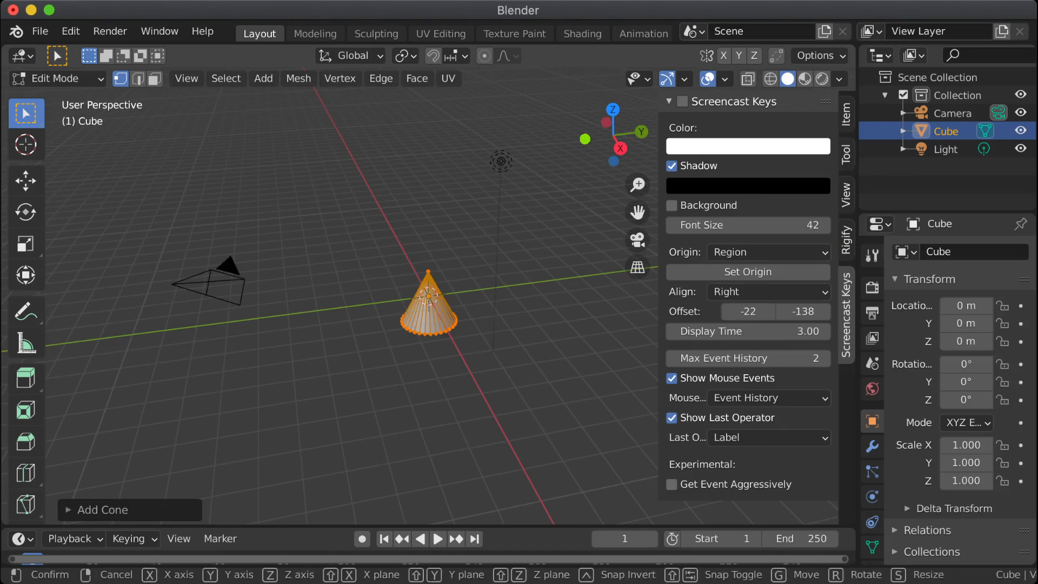
{"action": "key", "text": "g"}
{"action": "key", "text": "z"}
{"action": "key", "text": "1"}
{"action": "key", "text": "Return"}
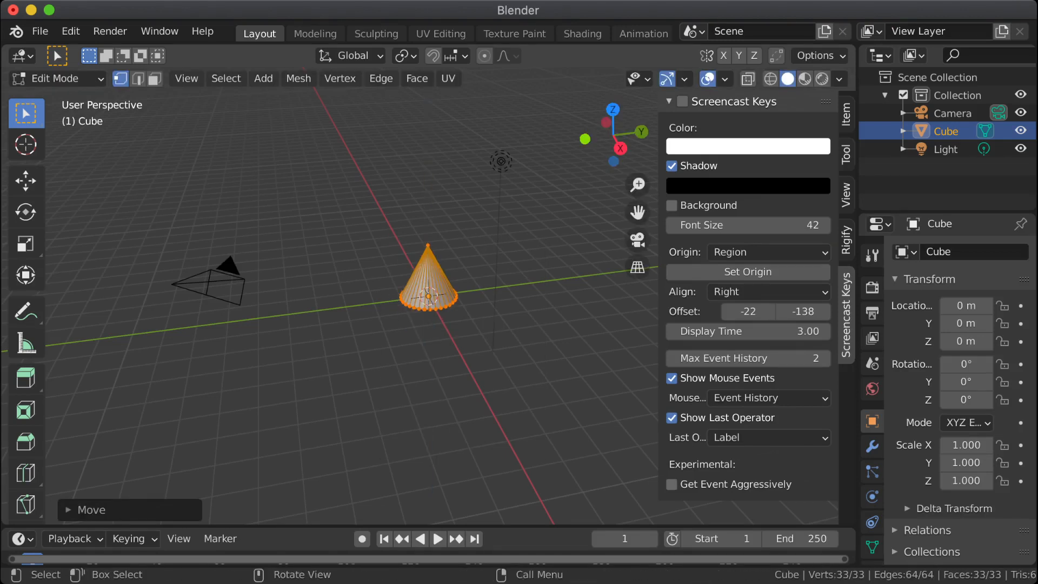
Step: Undo the cone's move and remove the cone from the mesh
{"action": "scroll", "coordinate": [429, 296], "scroll_direction": "up", "scroll_amount": 5}
{"action": "middle_click_drag", "start_coordinate": [428, 296], "coordinate": [367, 312], "text": "shift"}
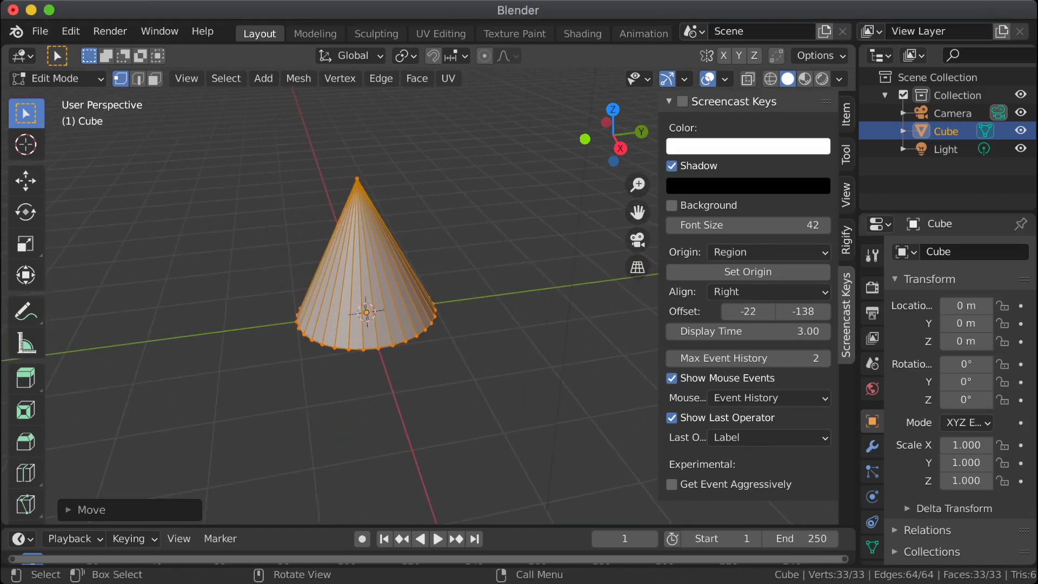
{"action": "left_click", "coordinate": [76, 510]}
{"action": "left_click", "coordinate": [216, 324]}
{"action": "key", "text": "a"}
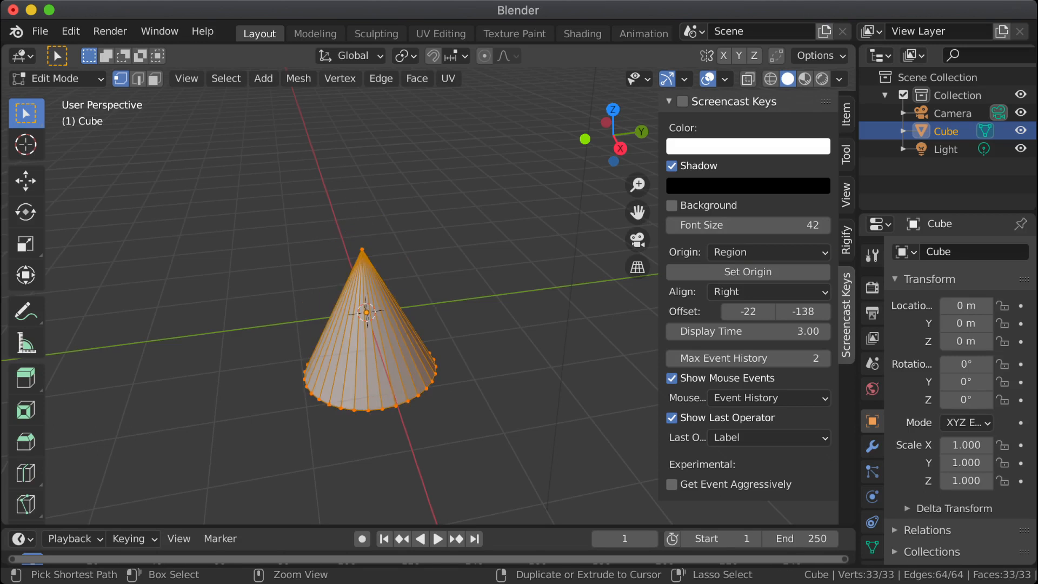
{"action": "key", "text": "ctrl+x"}
Step: Add a cone with 8 vertices and a base radius of 0.5 m to the mesh
{"action": "key", "text": "shift+a"}
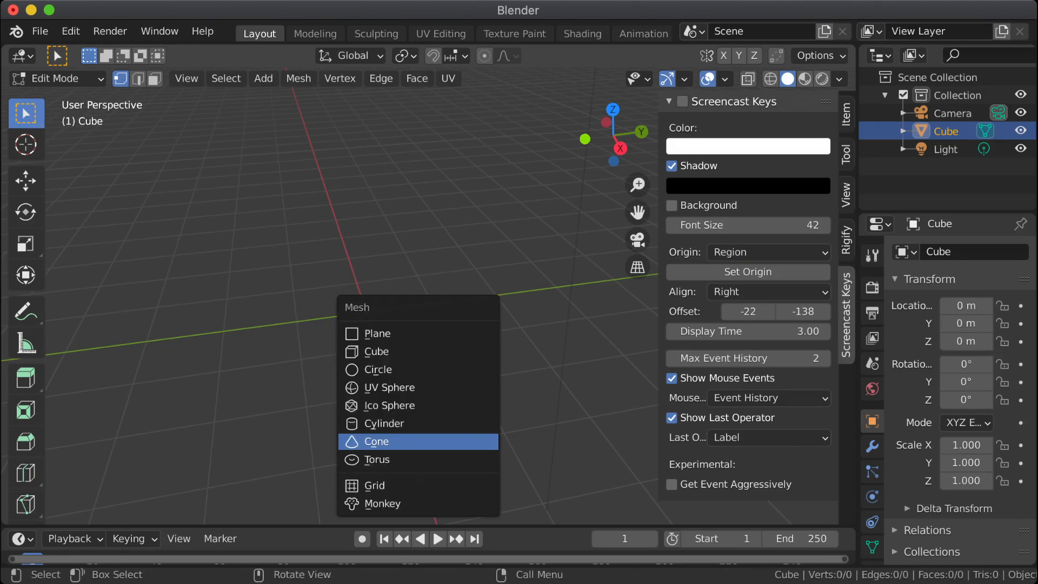
{"action": "left_click", "coordinate": [443, 442]}
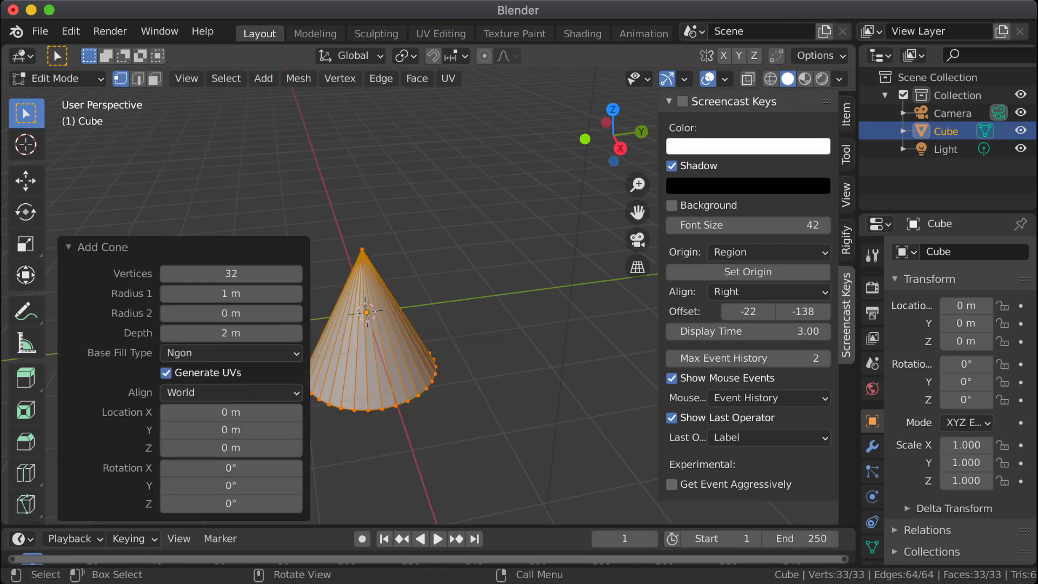
{"action": "left_click", "coordinate": [231, 273]}
{"action": "type", "text": "8"}
{"action": "key", "text": "Tab"}
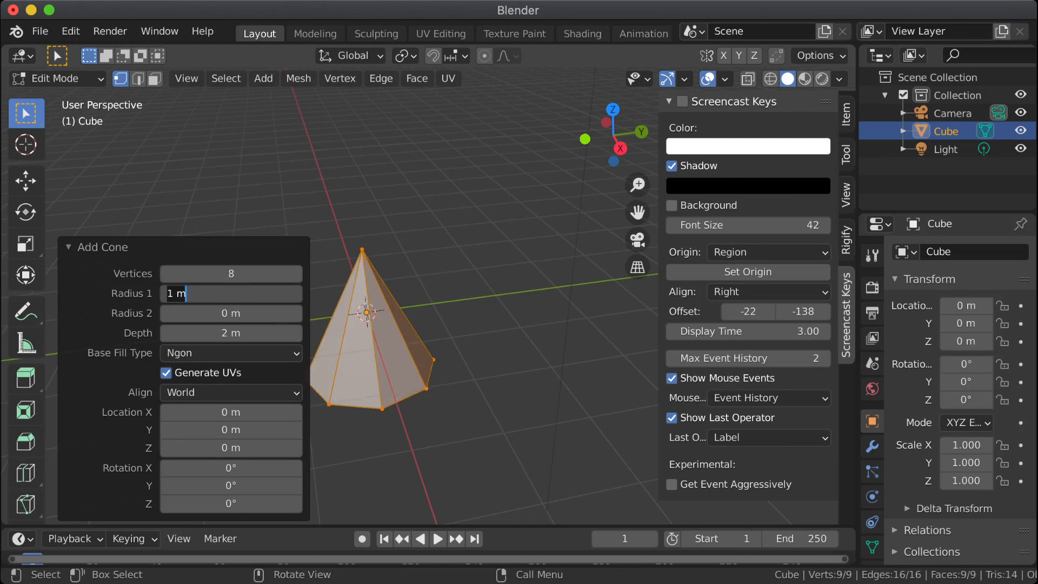
{"action": "type", "text": ".5"}
{"action": "key", "text": "Return"}
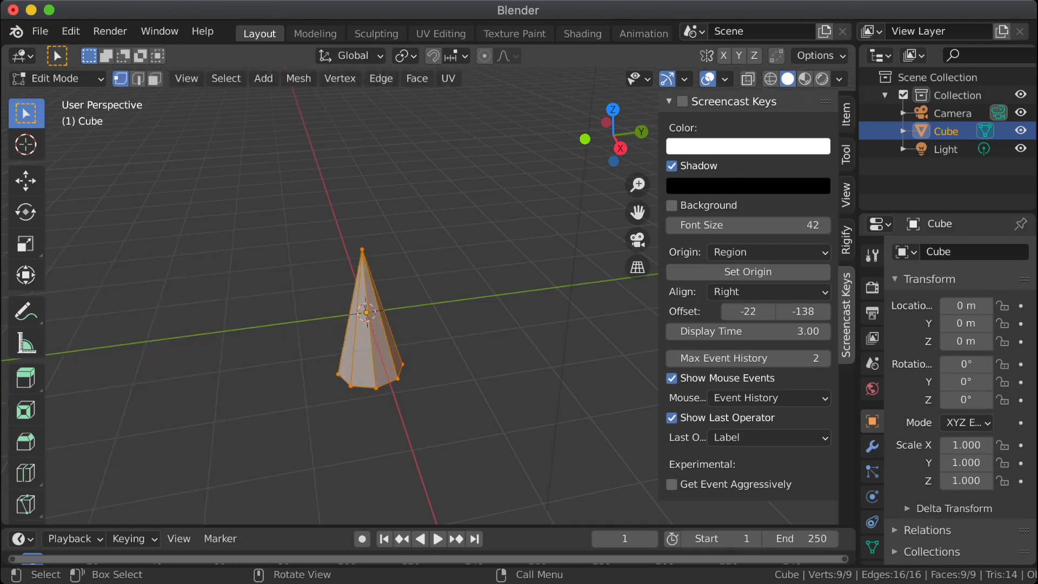
Step: Raise the eight-sided cone 1 m along Z and lower its tip vertex about 0.64 m
{"action": "key", "text": "g"}
{"action": "key", "text": "z"}
{"action": "key", "text": "1"}
{"action": "key", "text": "Return"}
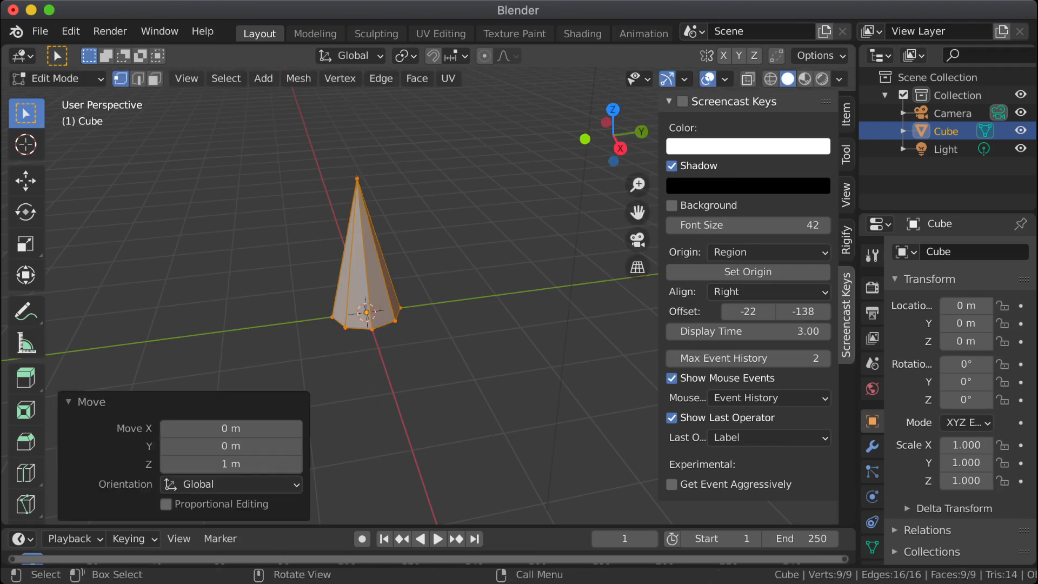
{"action": "left_click_drag", "start_coordinate": [351, 163], "coordinate": [383, 196]}
{"action": "key", "text": "g"}
{"action": "key", "text": "z"}
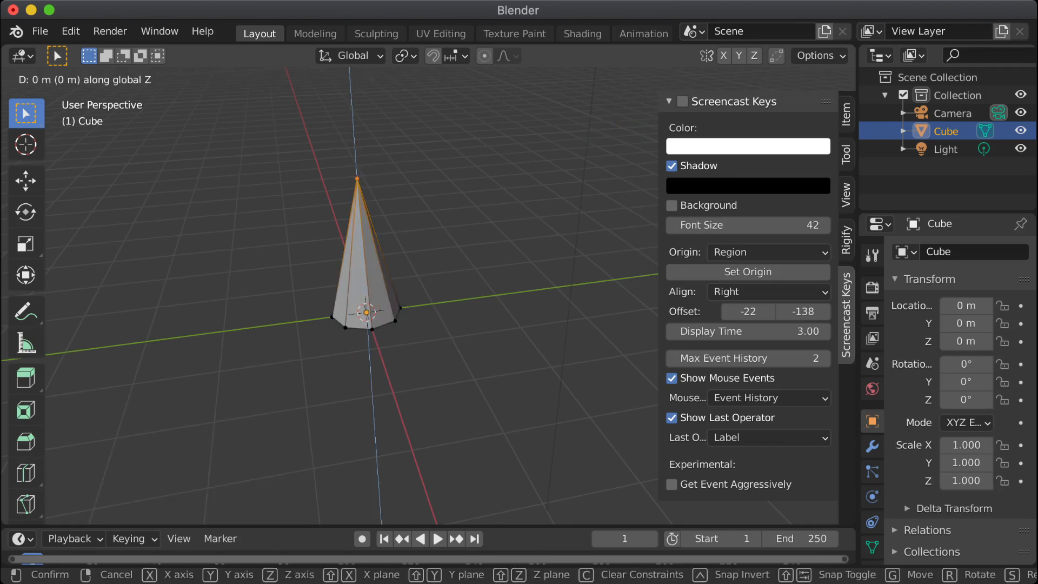
{"action": "key", "text": "Return"}
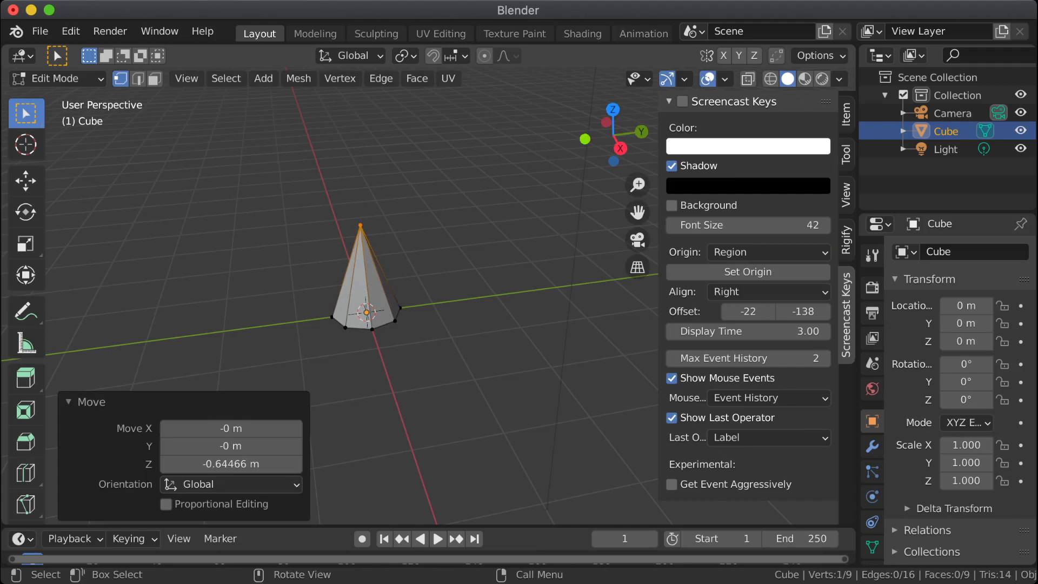
Step: Lower the whole cone about 0.19 m along Z so its base sits below the origin, leaving nothing selected
{"action": "left_click", "coordinate": [444, 244]}
{"action": "middle_click_drag", "start_coordinate": [444, 243], "coordinate": [554, 194]}
{"action": "middle_click_drag", "start_coordinate": [378, 325], "coordinate": [391, 359]}
{"action": "scroll", "coordinate": [353, 334], "scroll_direction": "up", "scroll_amount": 5}
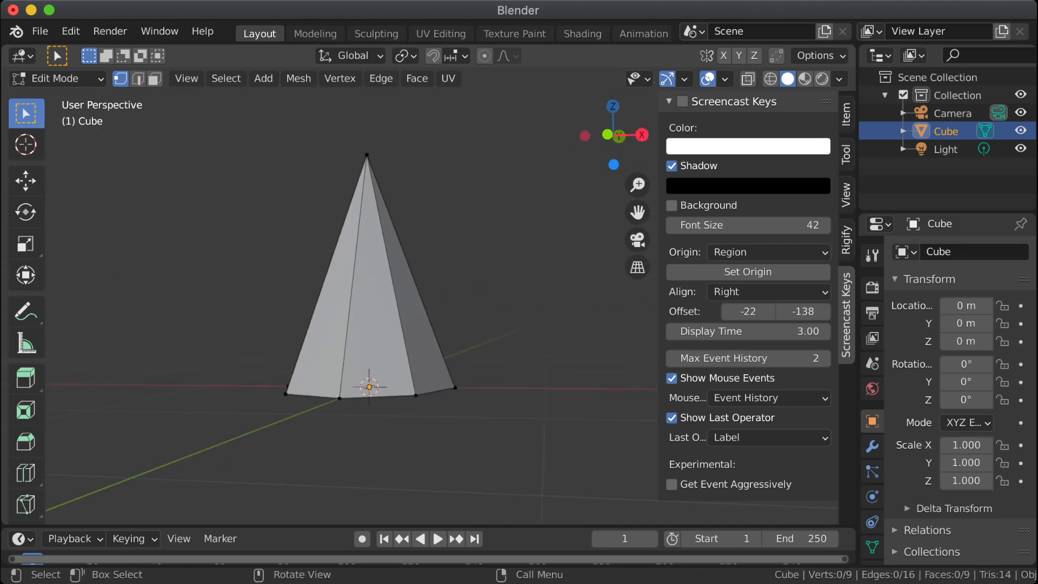
{"action": "key", "text": "a"}
{"action": "key", "text": "g"}
{"action": "key", "text": "z"}
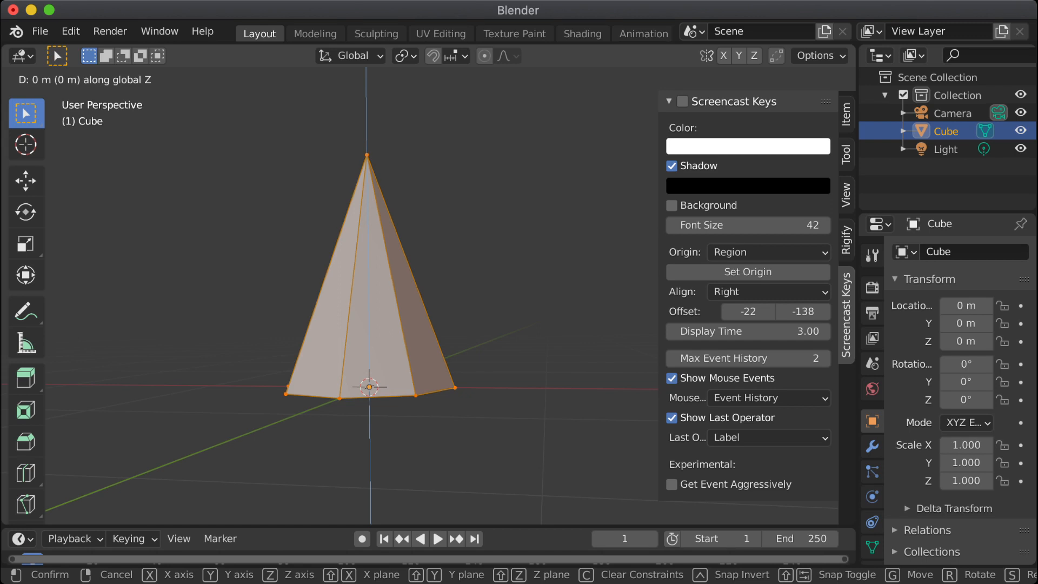
{"action": "key", "text": "Return"}
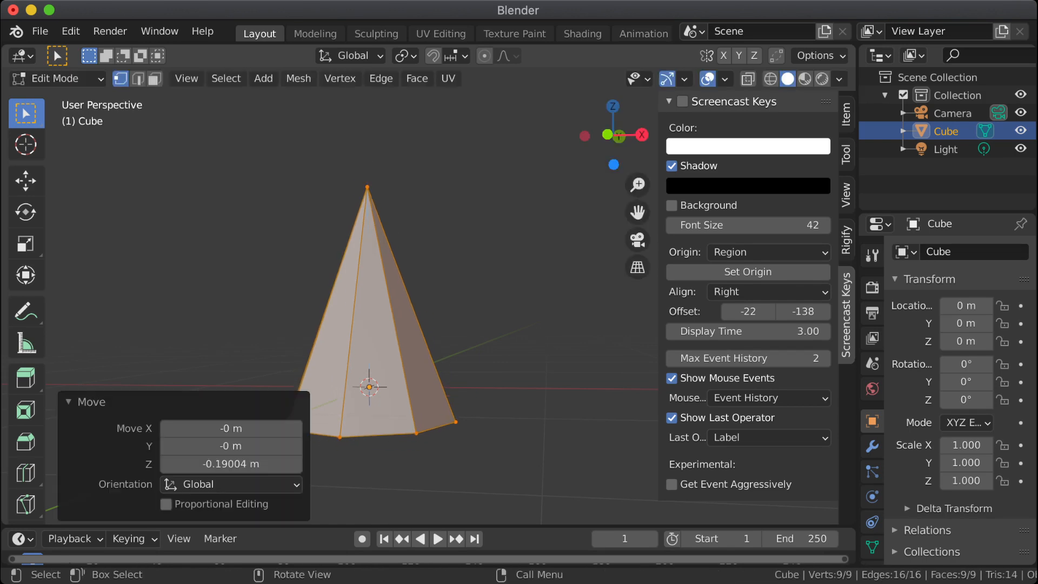
{"action": "key", "text": "alt+a"}
Step: Return to Object Mode and save the file as hat.blend
{"action": "key", "text": "ctrl"}
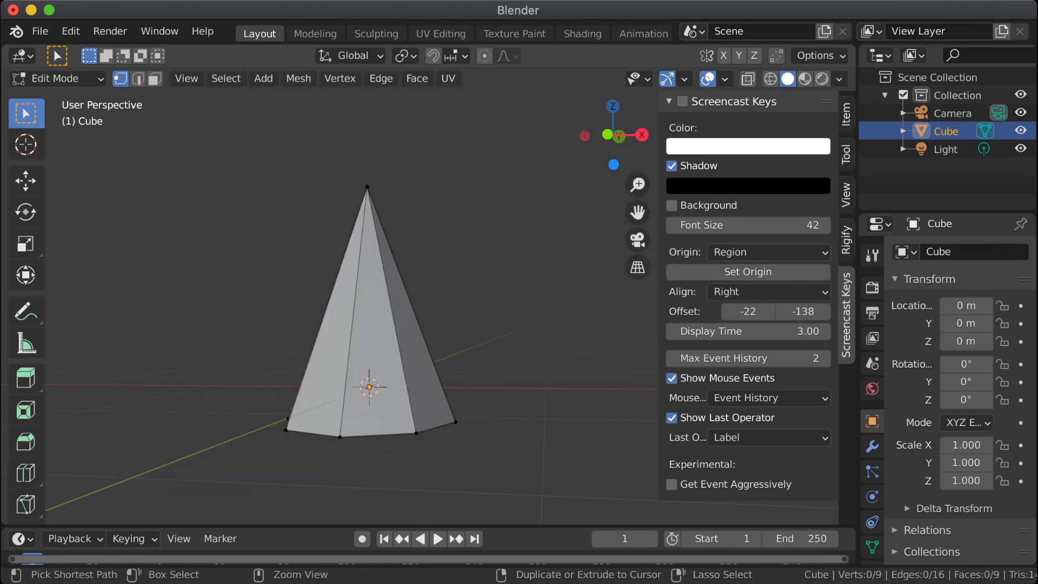
{"action": "key", "text": "ctrl+super+Escape"}
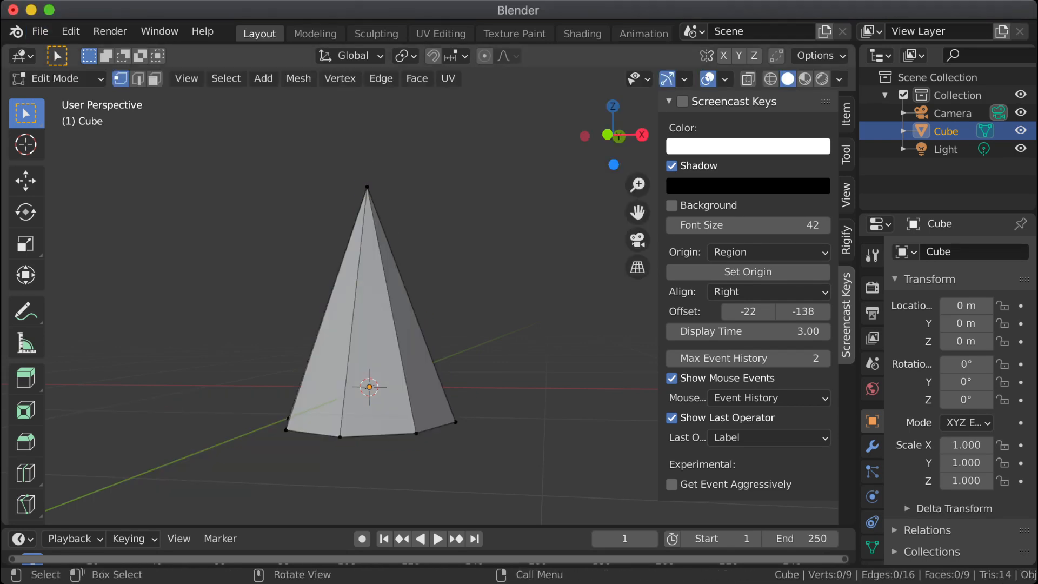
{"action": "key", "text": "ctrl"}
{"action": "key", "text": "ctrl+super+Escape"}
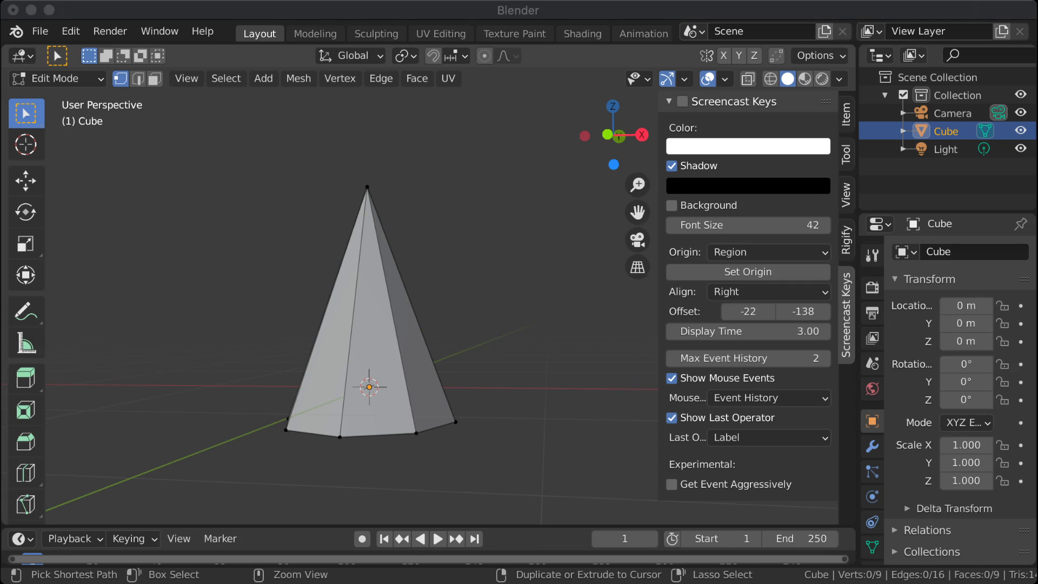
{"action": "key", "text": "Tab"}
{"action": "key", "text": "ctrl"}
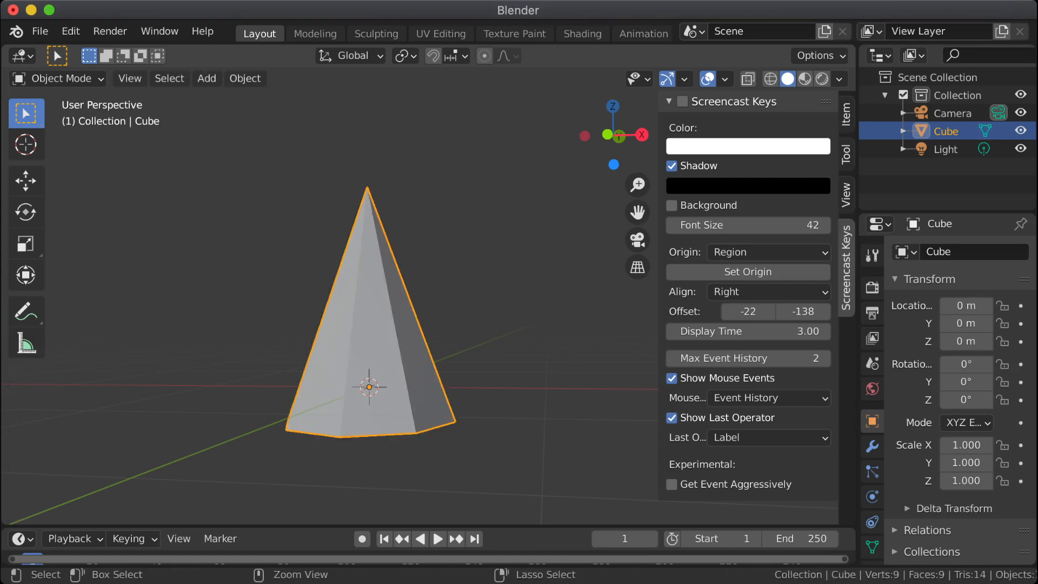
{"action": "key", "text": "ctrl+super+Escape"}
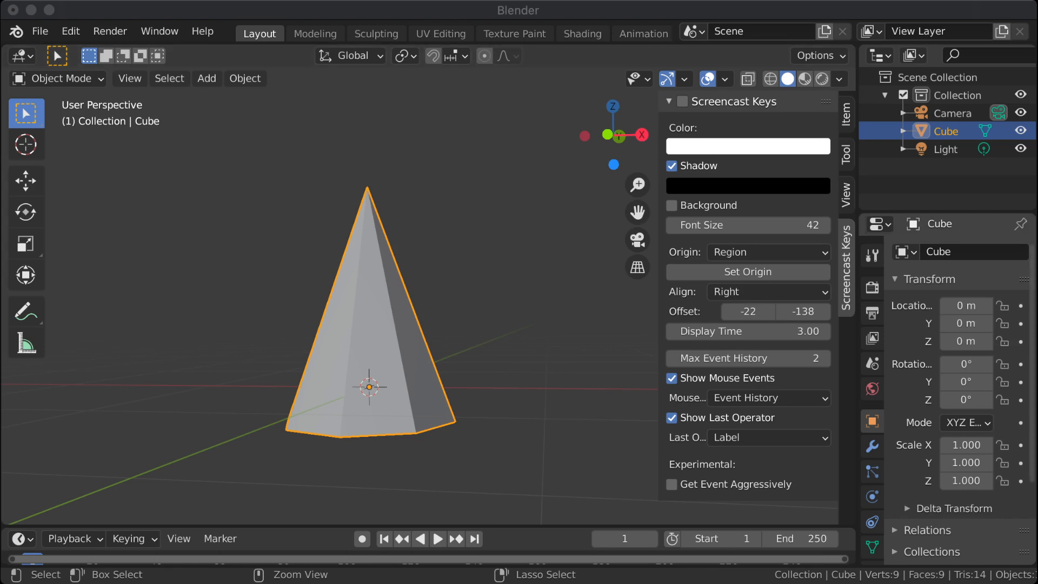
{"action": "key", "text": "ctrl+s"}
Step: Export the cone hat in glTF 2.0 format
{"action": "middle_click_drag", "start_coordinate": [335, 303], "coordinate": [378, 314]}
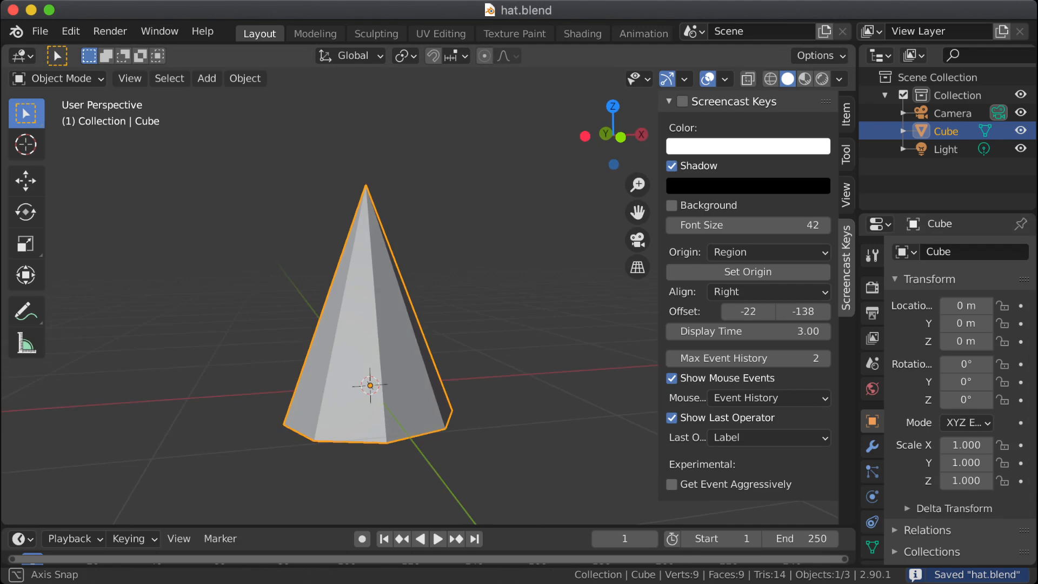
{"action": "left_click", "coordinate": [40, 31]}
{"action": "mouse_move", "coordinate": [68, 292]}
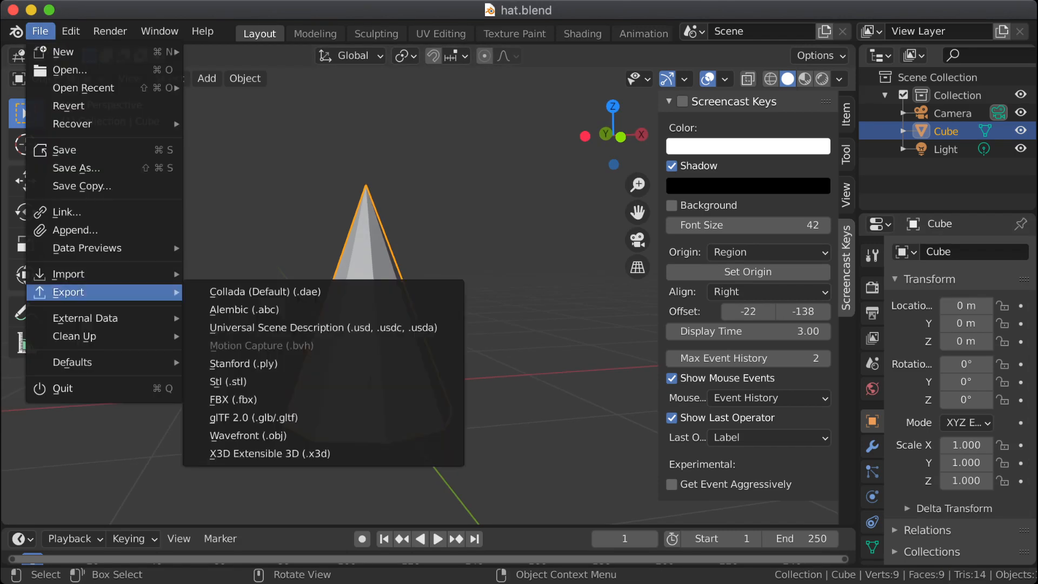
{"action": "left_click", "coordinate": [254, 418]}
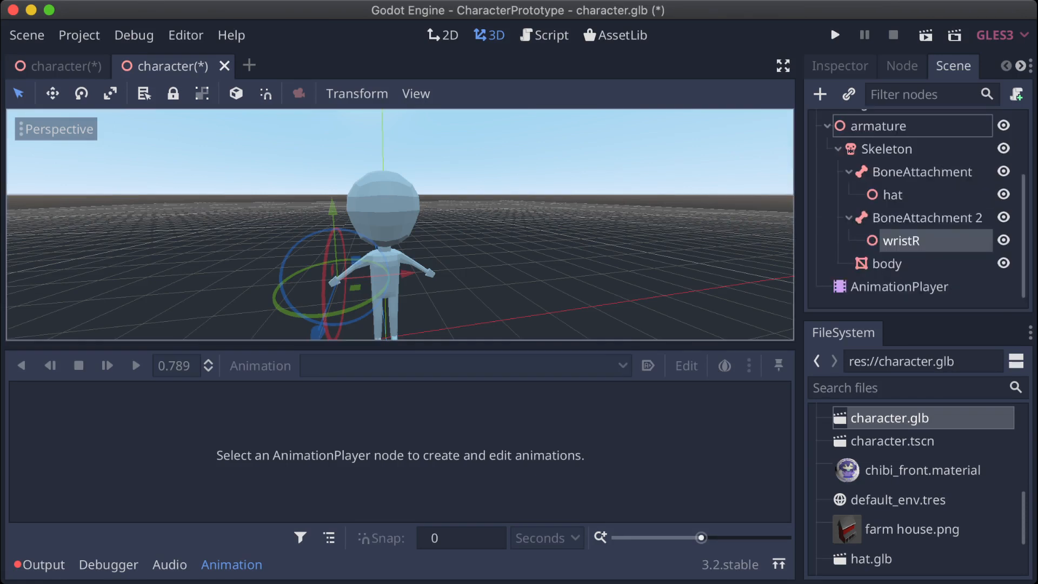
Step: Instance hat.glb as a child scene of the hat node under the skeleton's first BoneAttachment
{"action": "left_click", "coordinate": [893, 196]}
{"action": "mouse_move", "coordinate": [400, 179]}
{"action": "middle_mouse_down"}
{"action": "mouse_move", "coordinate": [399, 191]}
{"action": "mouse_move", "coordinate": [325, 233]}
{"action": "mouse_move", "coordinate": [394, 183]}
{"action": "middle_mouse_up"}
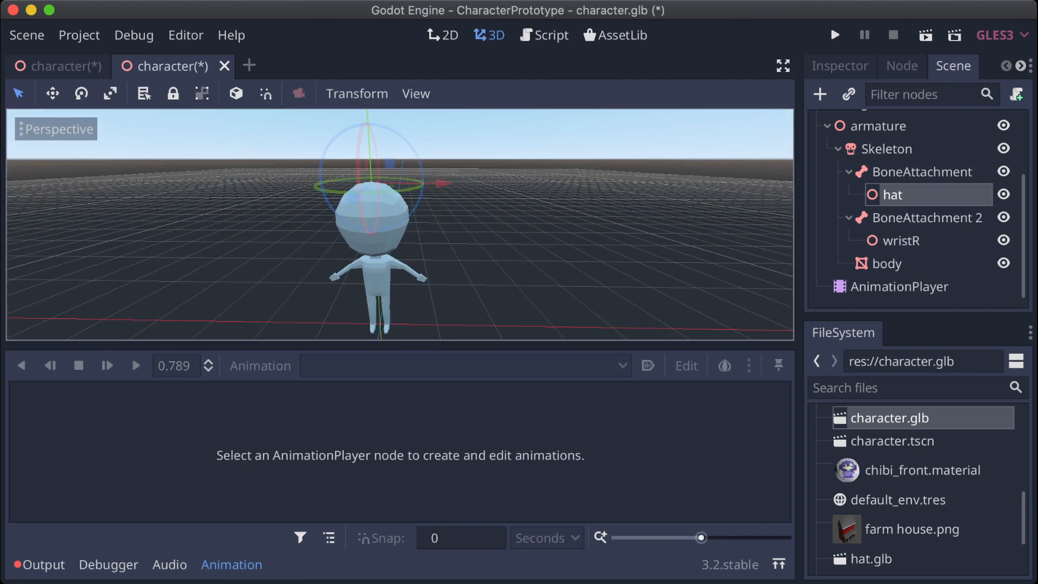
{"action": "left_click", "coordinate": [820, 94]}
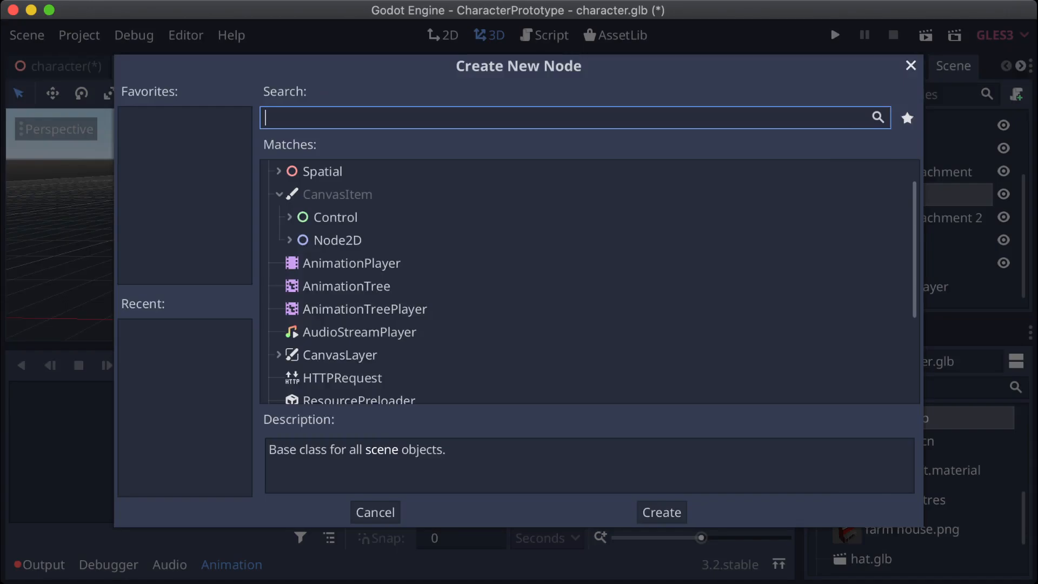
{"action": "key", "text": "Escape"}
{"action": "left_click", "coordinate": [849, 94]}
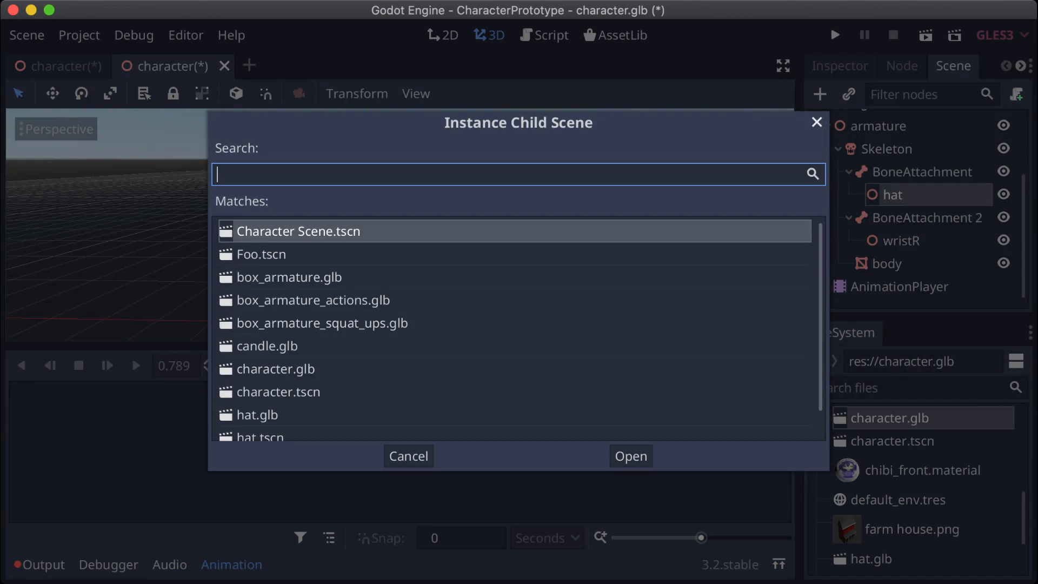
{"action": "type", "text": "hat"}
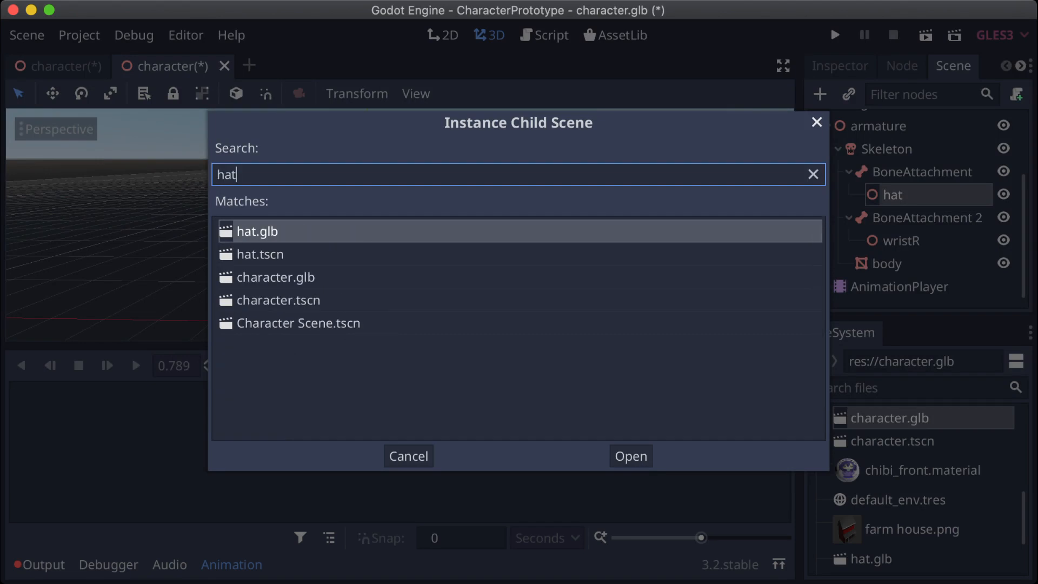
{"action": "key", "text": "Return"}
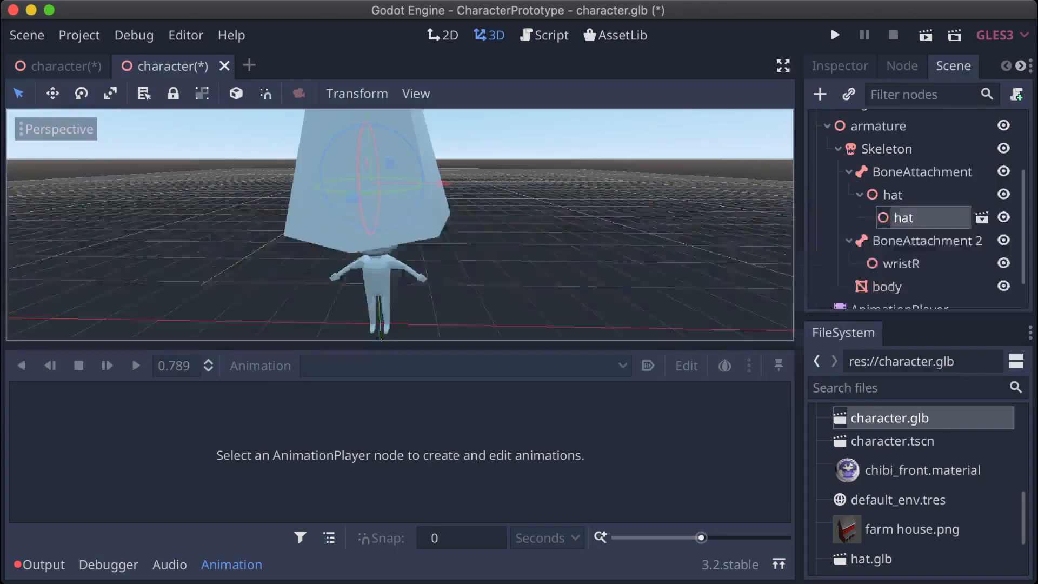
Step: Examine the size and fit of the attached hat on the character's head from several distances and angles
{"action": "scroll", "coordinate": [400, 224], "scroll_direction": "down", "scroll_amount": 5}
{"action": "middle_click_drag", "start_coordinate": [400, 224], "coordinate": [368, 235]}
{"action": "scroll", "coordinate": [400, 225], "scroll_direction": "down", "scroll_amount": 3}
{"action": "scroll", "coordinate": [400, 224], "scroll_direction": "up", "scroll_amount": 10}
{"action": "scroll", "coordinate": [400, 224], "scroll_direction": "down", "scroll_amount": 6}
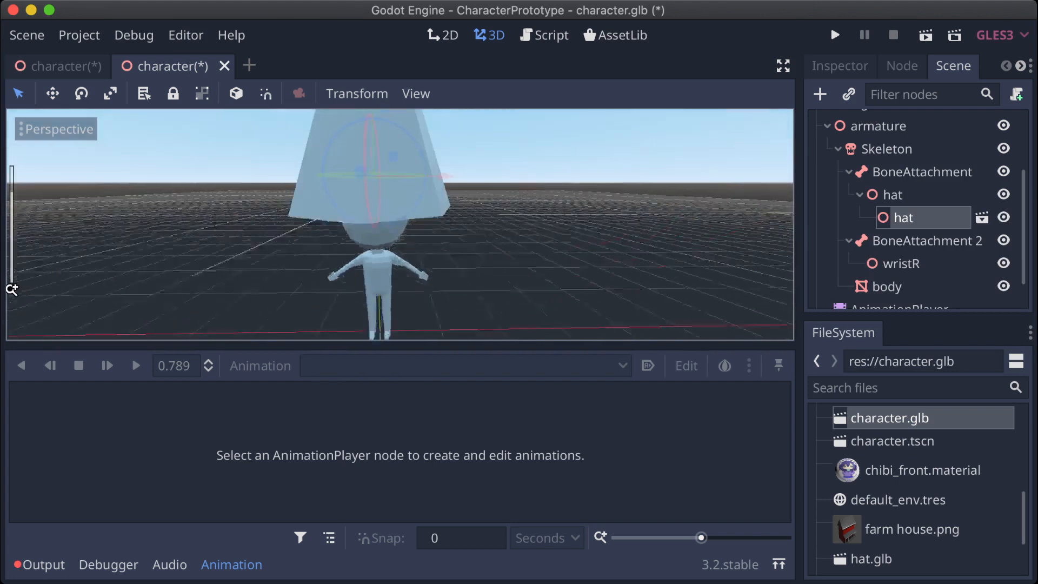
{"action": "scroll", "coordinate": [400, 224], "scroll_direction": "down", "scroll_amount": 4}
{"action": "scroll", "coordinate": [400, 224], "scroll_direction": "down", "scroll_amount": 3}
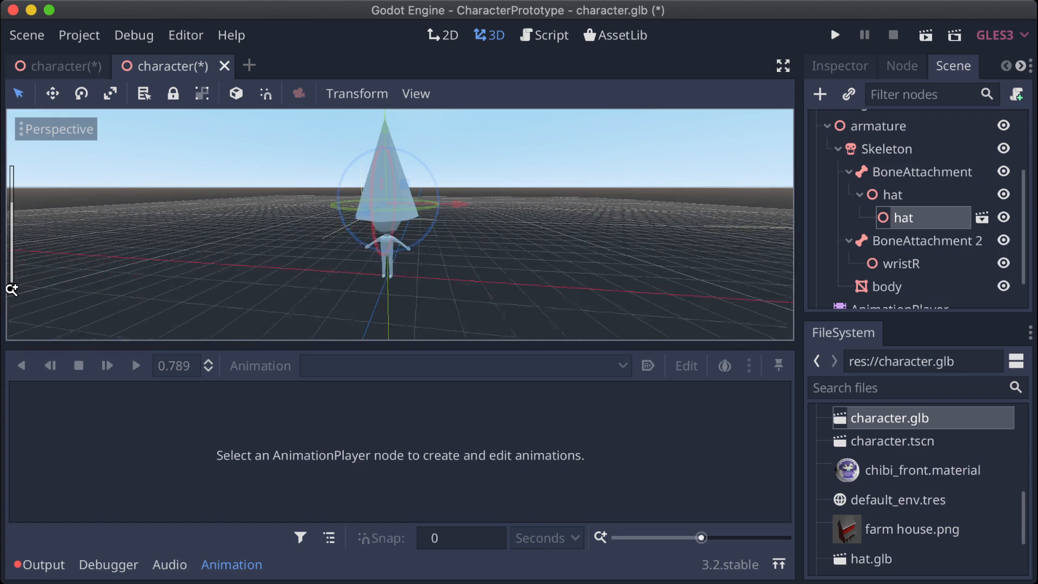
{"action": "scroll", "coordinate": [400, 224], "scroll_direction": "up", "scroll_amount": 3}
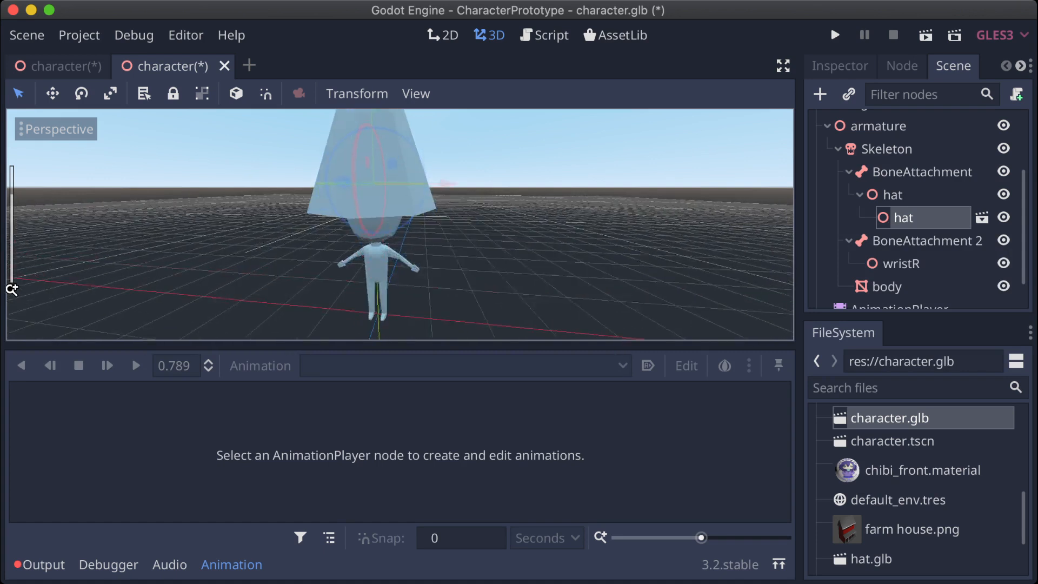
{"action": "scroll", "coordinate": [400, 224], "scroll_direction": "up", "scroll_amount": 2}
{"action": "scroll", "coordinate": [400, 224], "scroll_direction": "down", "scroll_amount": 6}
{"action": "middle_click_drag", "start_coordinate": [400, 225], "coordinate": [360, 242]}
{"action": "scroll", "coordinate": [400, 225], "scroll_direction": "down", "scroll_amount": 5}
{"action": "scroll", "coordinate": [400, 224], "scroll_direction": "up", "scroll_amount": 4}
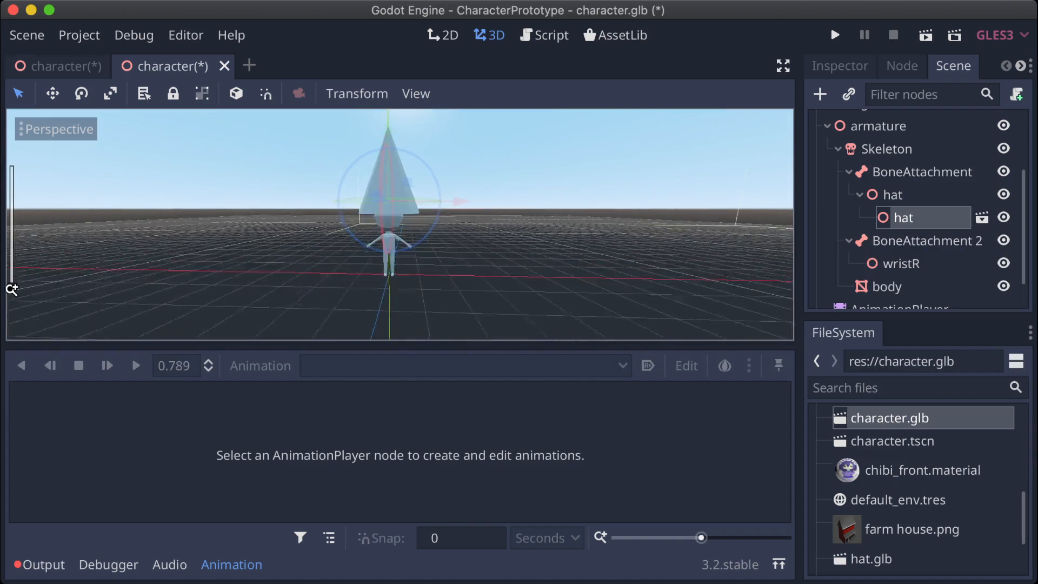
{"action": "scroll", "coordinate": [401, 225], "scroll_direction": "up", "scroll_amount": 2}
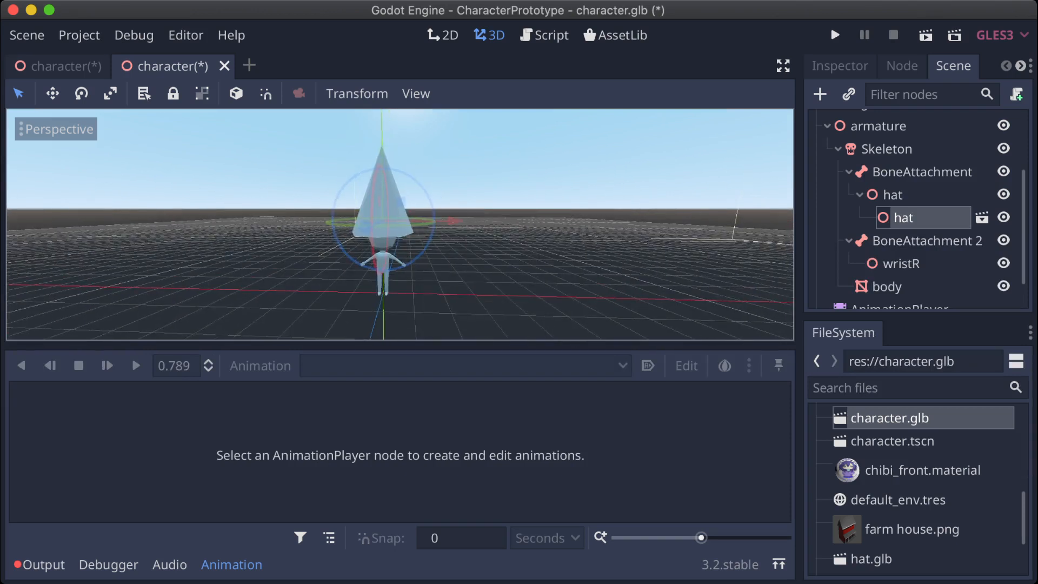
{"action": "key", "text": "Up"}
{"action": "key", "text": "Down"}
{"action": "key", "text": "Up"}
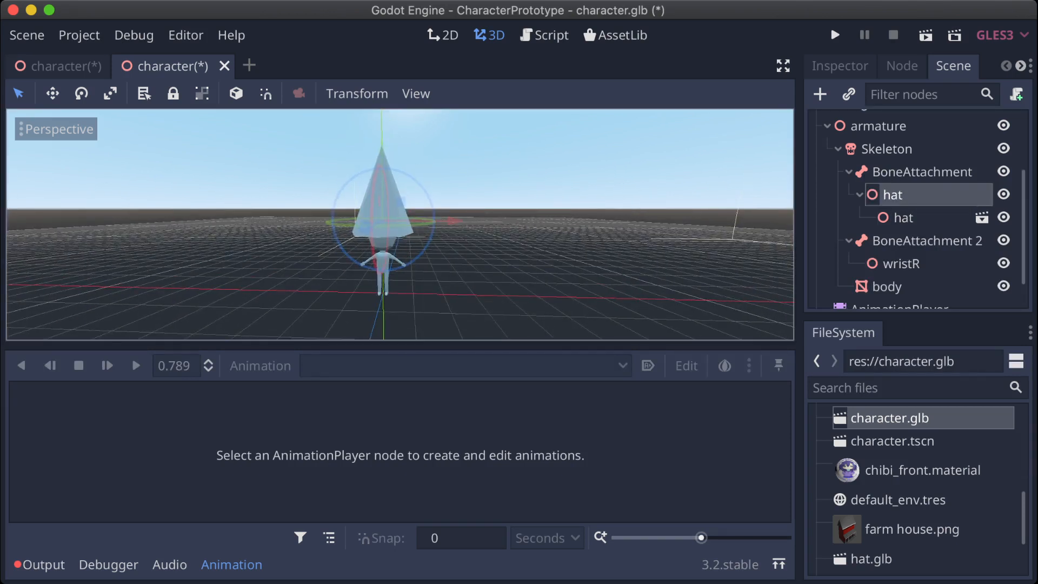
Step: Play the character's LookAround animation and examine how the attached hat follows the head
{"action": "key", "text": "Escape"}
{"action": "scroll", "coordinate": [918, 209], "scroll_direction": "down", "scroll_amount": 1}
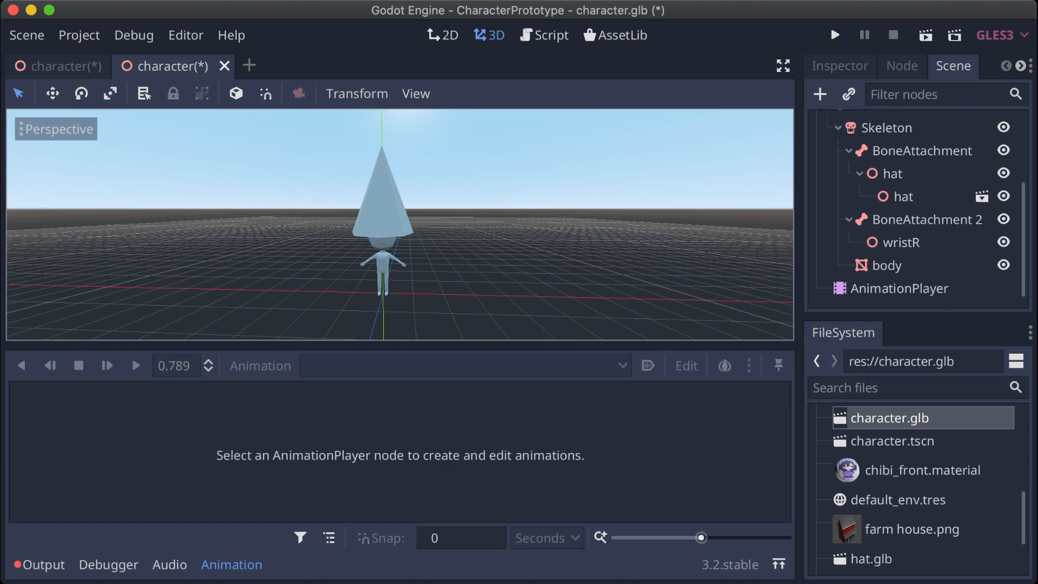
{"action": "left_click", "coordinate": [900, 288]}
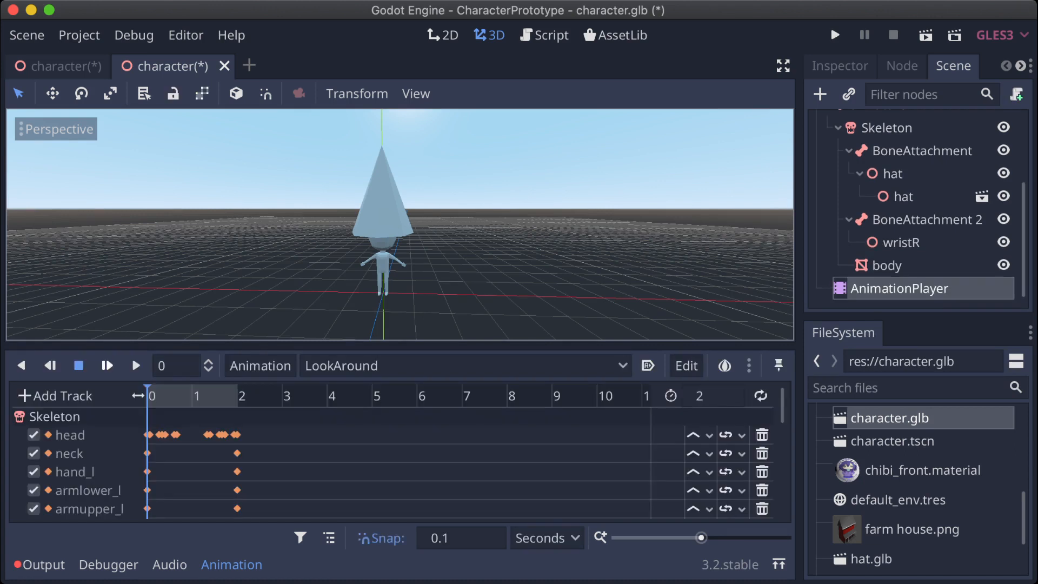
{"action": "left_click", "coordinate": [107, 366]}
{"action": "scroll", "coordinate": [400, 225], "scroll_direction": "up", "scroll_amount": 15}
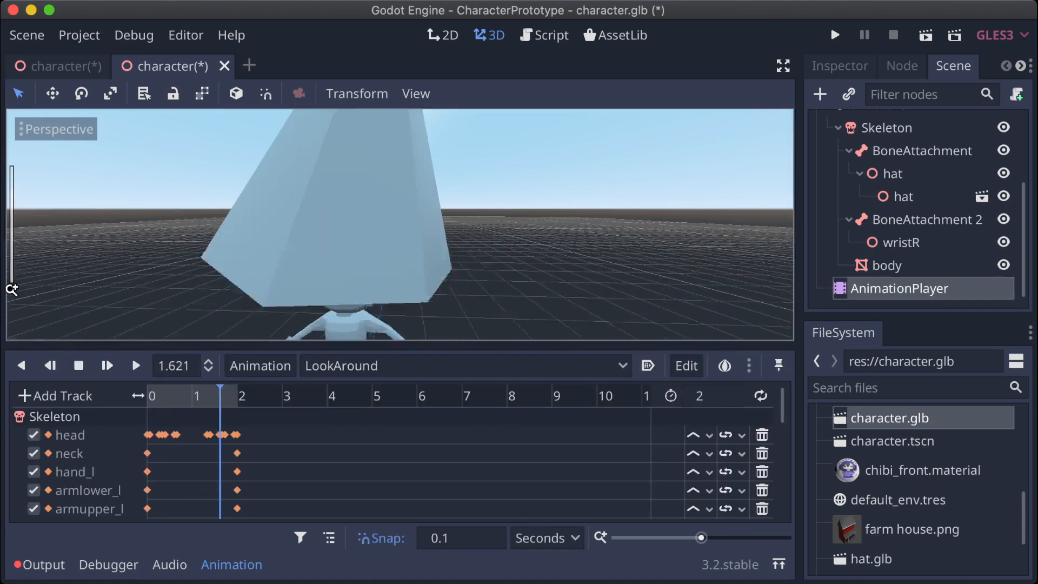
{"action": "scroll", "coordinate": [400, 224], "scroll_direction": "down", "scroll_amount": 11}
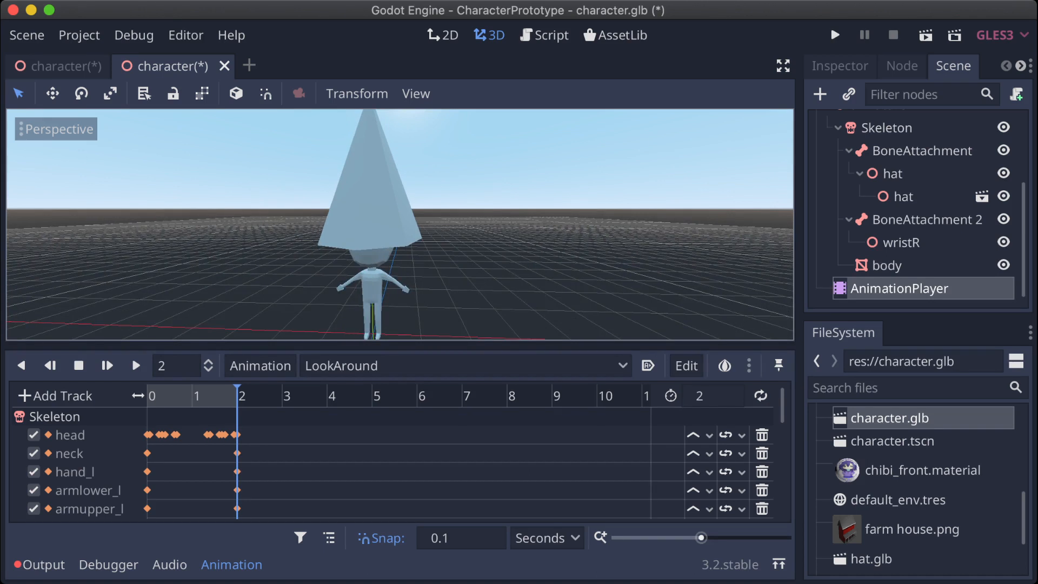
Step: Loop the LookAround animation and watch the selected hat instance move with the head from farther away
{"action": "left_click", "coordinate": [761, 395]}
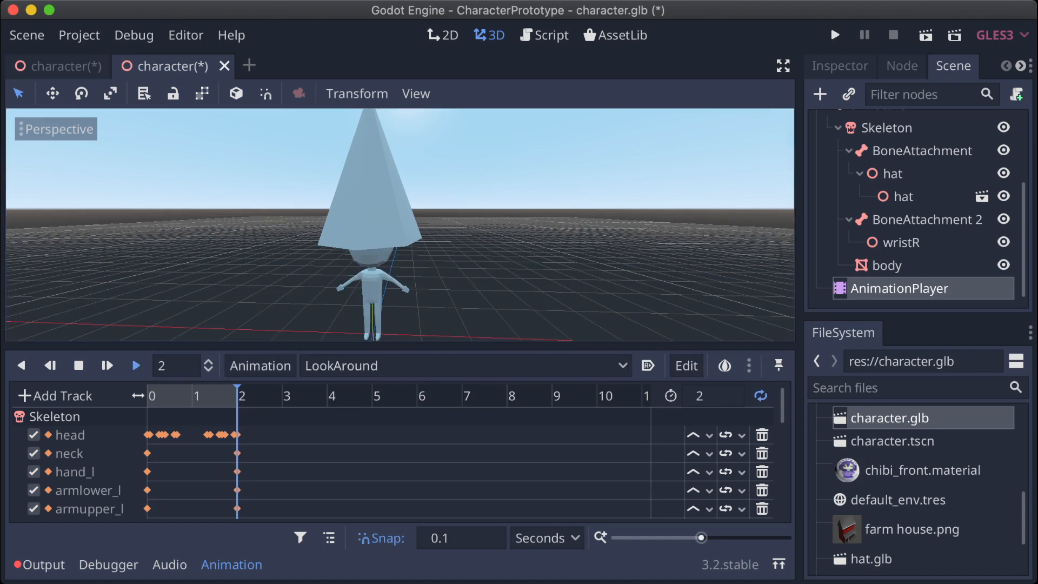
{"action": "left_click", "coordinate": [136, 366]}
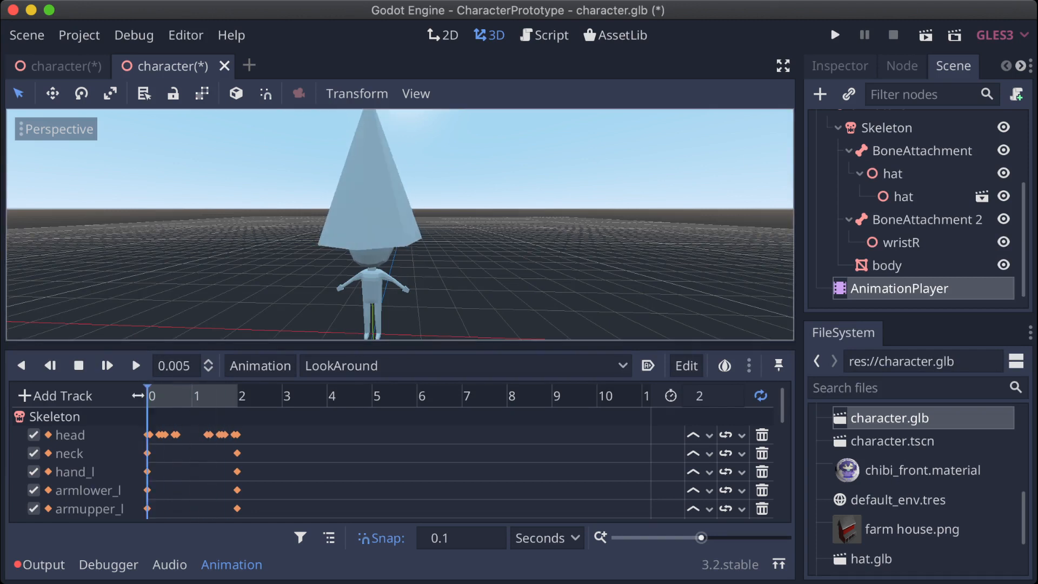
{"action": "left_click", "coordinate": [904, 196]}
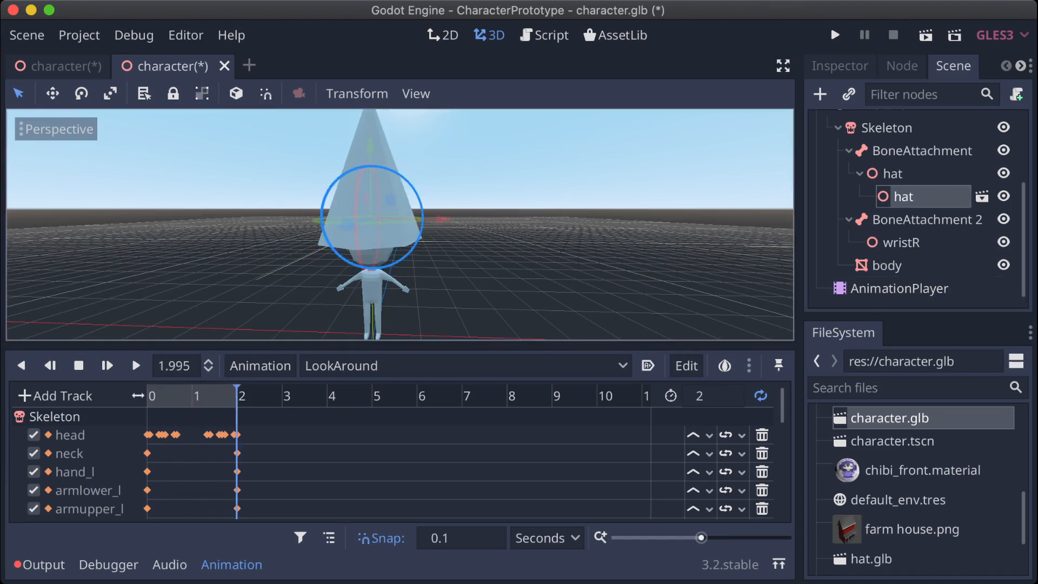
{"action": "scroll", "coordinate": [400, 224], "scroll_direction": "down", "scroll_amount": 8}
{"action": "scroll", "coordinate": [400, 224], "scroll_direction": "down", "scroll_amount": 8}
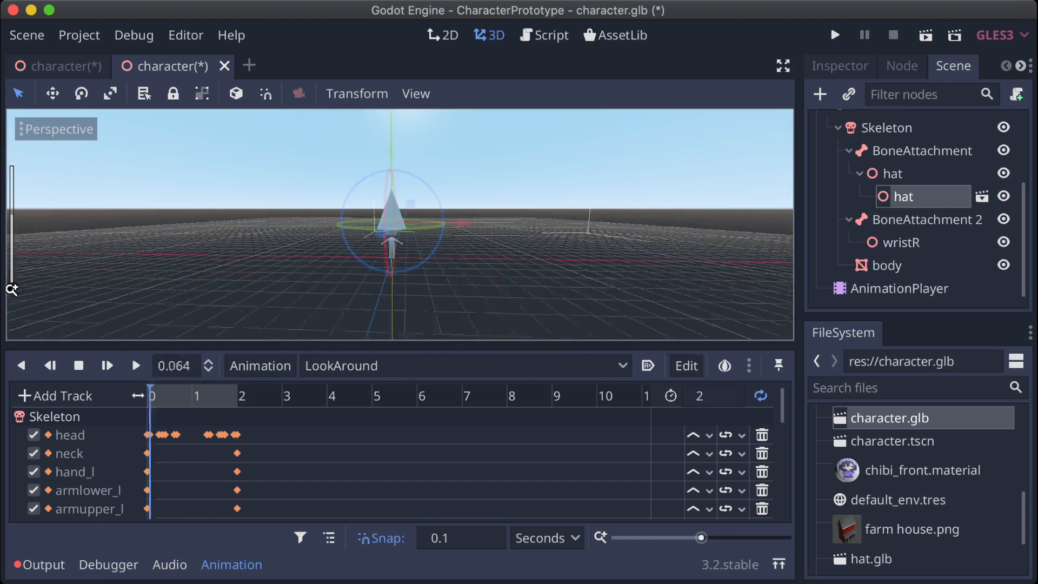
{"action": "scroll", "coordinate": [400, 225], "scroll_direction": "down", "scroll_amount": 2}
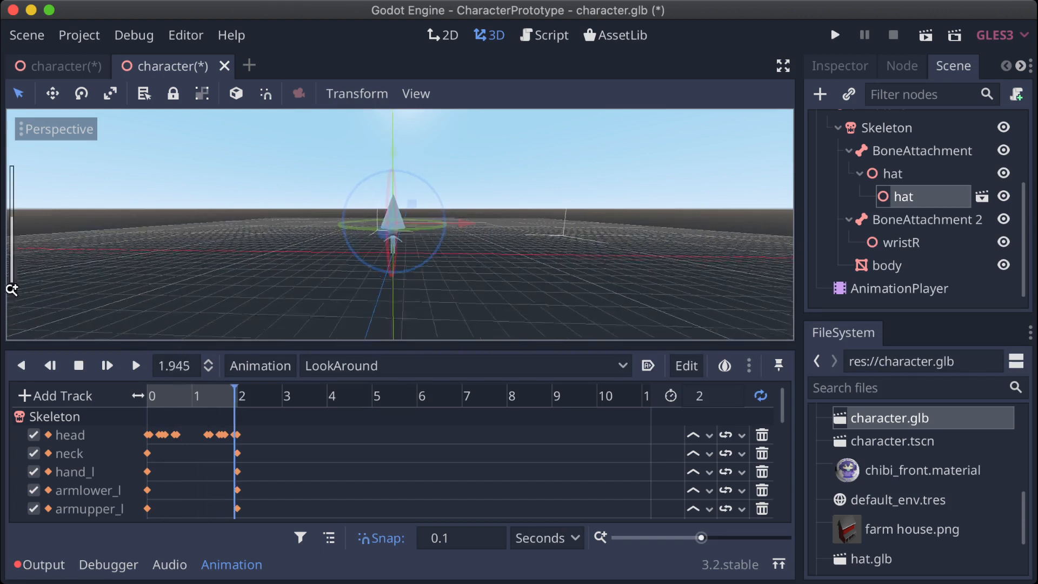
{"action": "middle_click_drag", "start_coordinate": [400, 224], "coordinate": [370, 299], "text": "shift"}
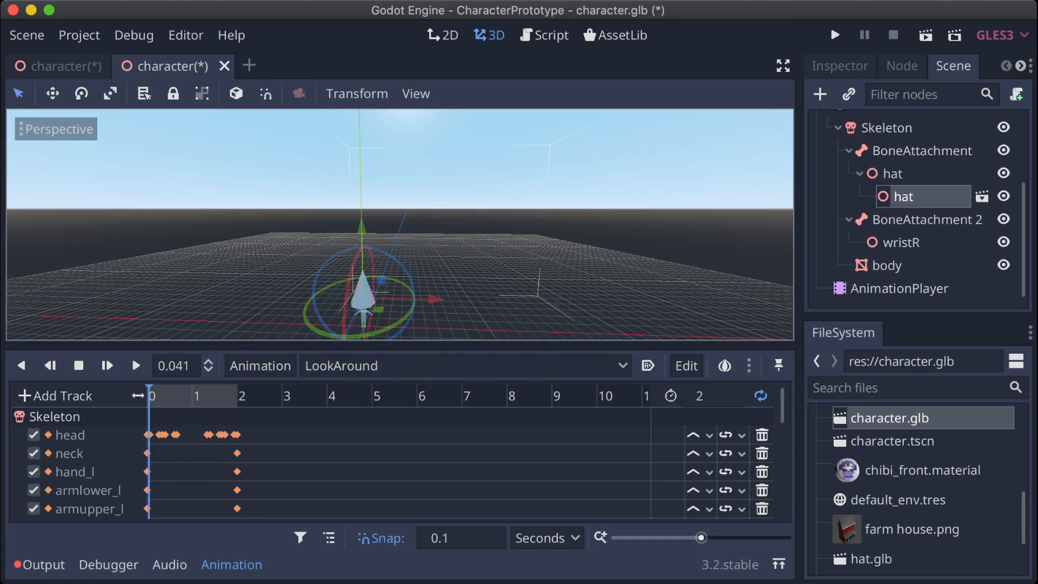
Step: Turn off looping for LookAround and examine the hat with the playhead at 1.8 seconds
{"action": "left_click", "coordinate": [761, 396]}
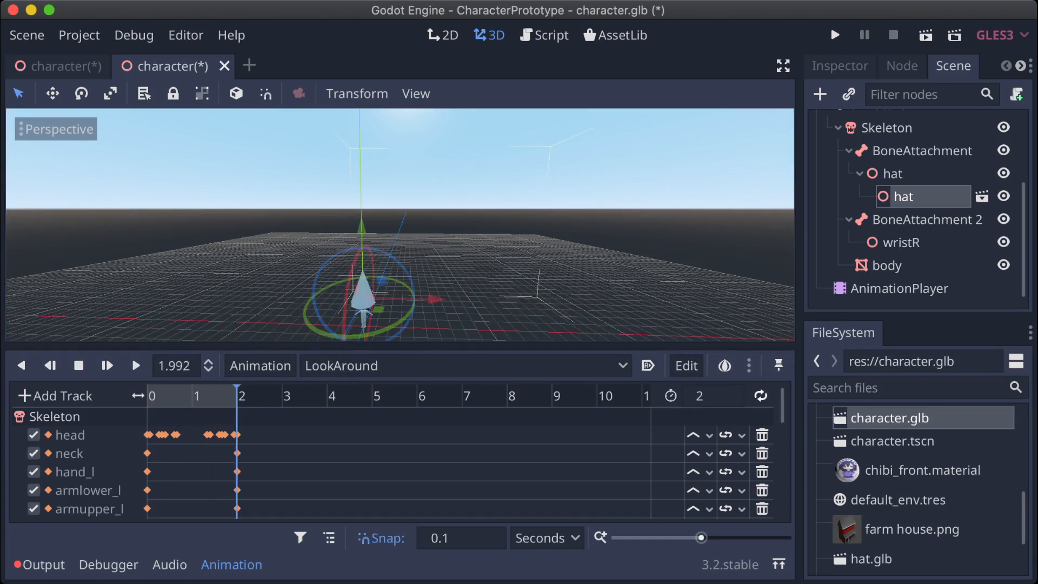
{"action": "left_click_drag", "start_coordinate": [493, 263], "coordinate": [573, 331]}
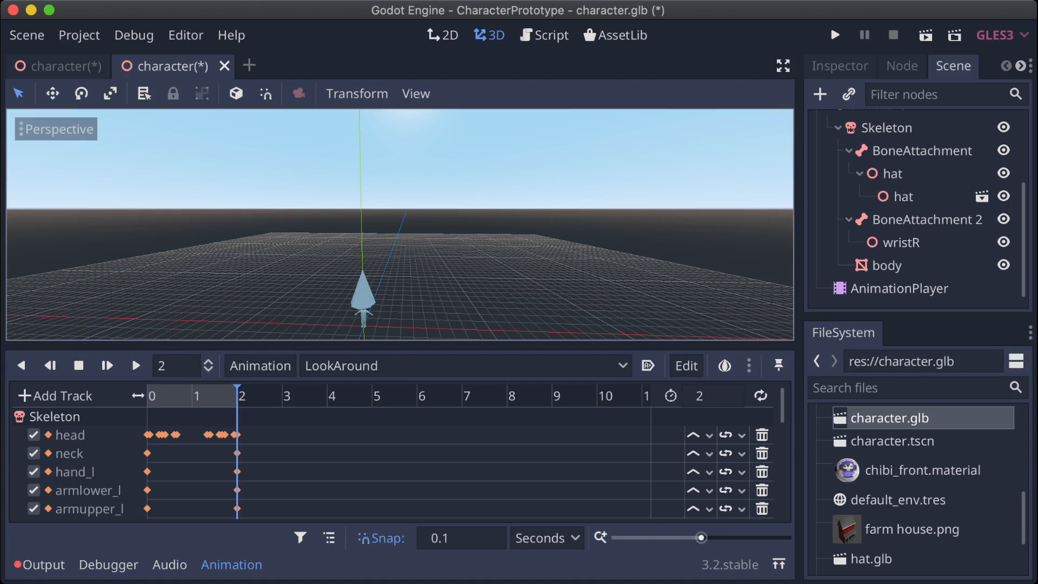
{"action": "mouse_move", "coordinate": [237, 396]}
{"action": "left_mouse_down"}
{"action": "mouse_move", "coordinate": [219, 395]}
{"action": "mouse_move", "coordinate": [228, 396]}
{"action": "left_mouse_up"}
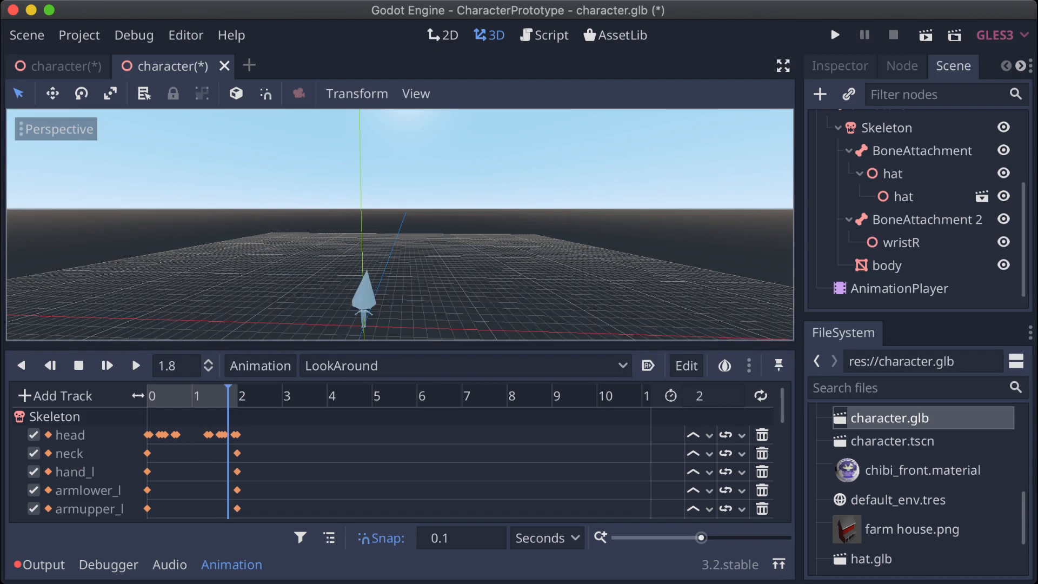
{"action": "left_click", "coordinate": [365, 298]}
{"action": "scroll", "coordinate": [378, 307], "scroll_direction": "down", "scroll_amount": 4}
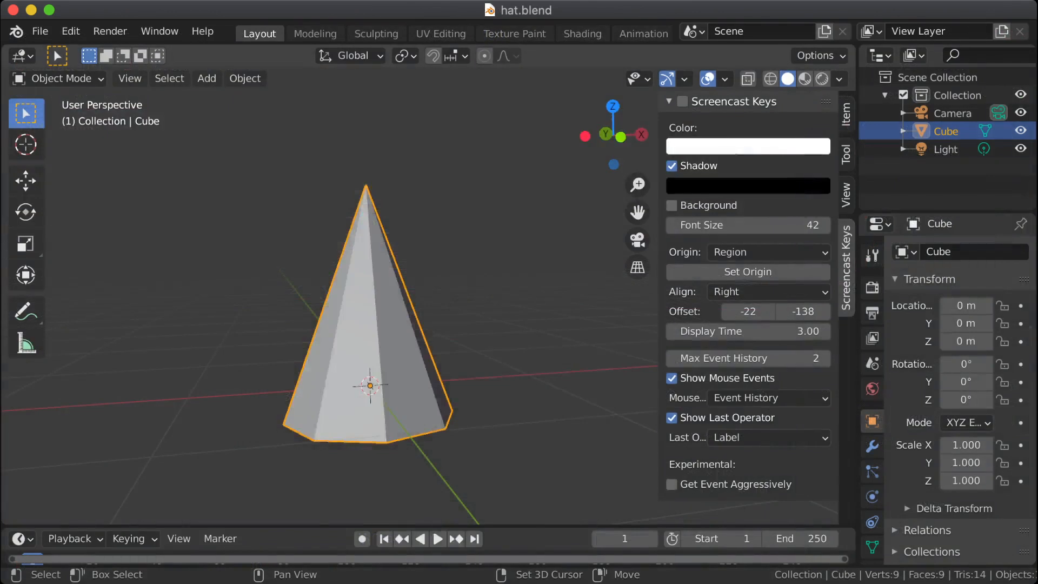
Step: Switch to Blender and apply the rotation and scale of the cone hat
{"action": "key", "text": "shift+a"}
{"action": "key", "text": "Escape"}
{"action": "key", "text": "ctrl+a"}
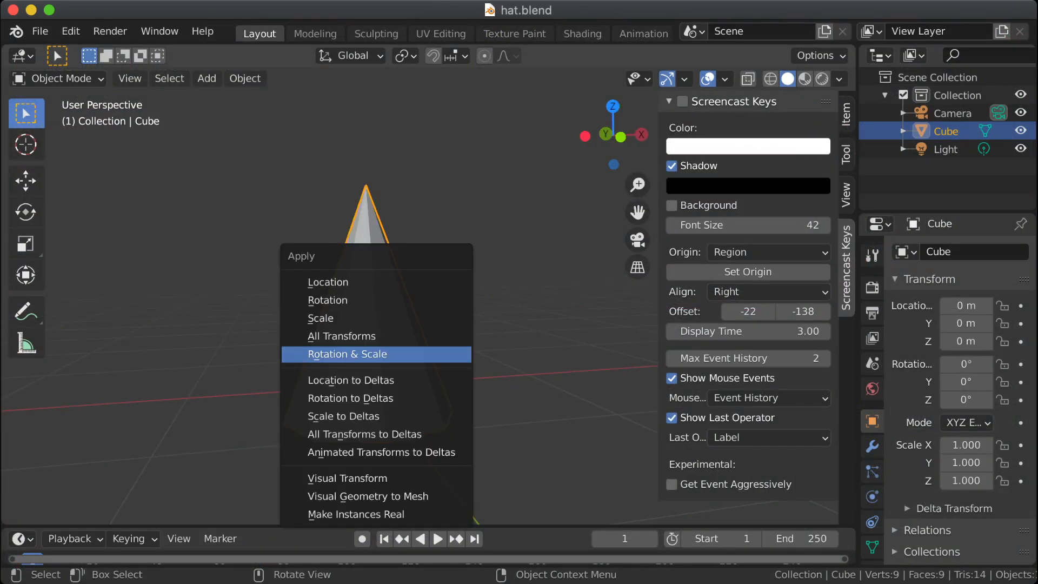
{"action": "key", "text": "Return"}
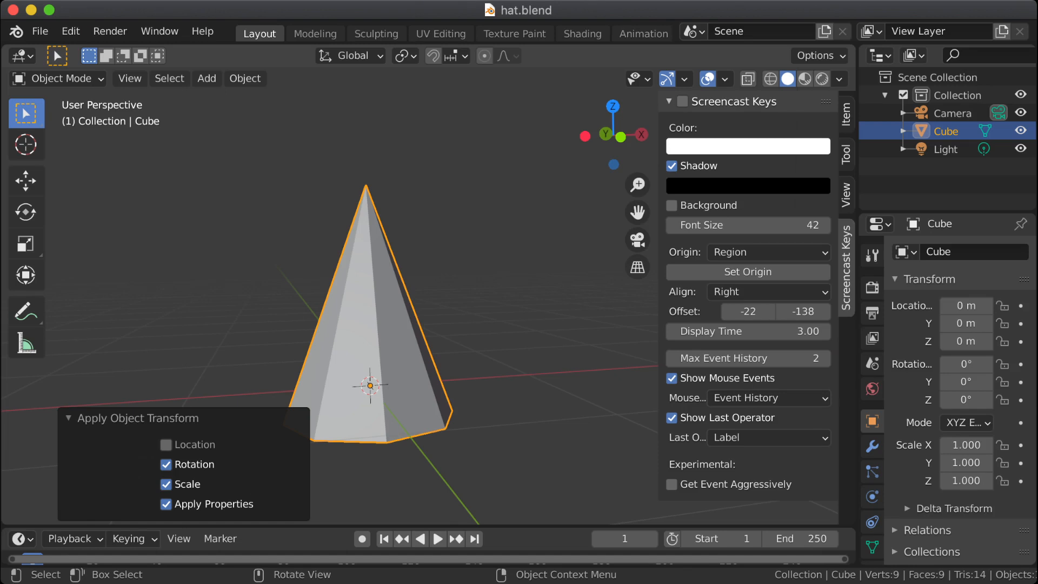
Step: Export the cone hat again in glTF 2.0 format
{"action": "left_click", "coordinate": [40, 31]}
{"action": "mouse_move", "coordinate": [68, 292]}
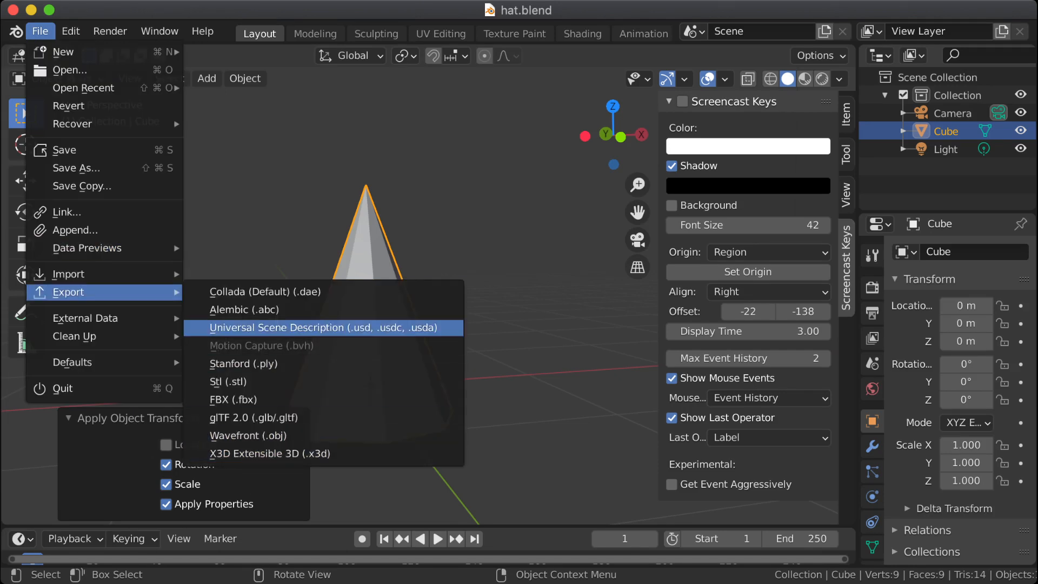
{"action": "left_click", "coordinate": [254, 417]}
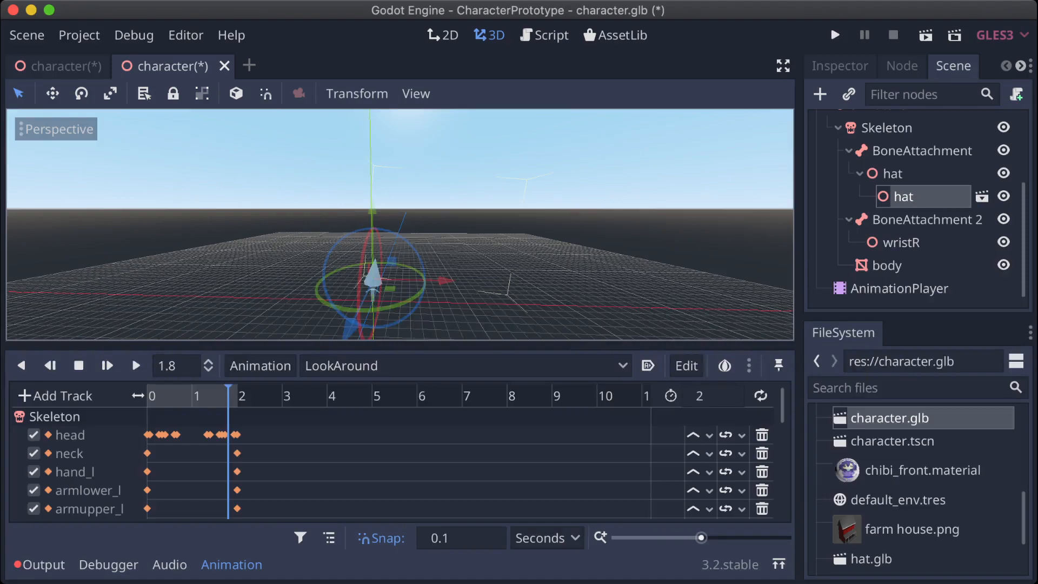
Step: Switch to Godot, open hat.glb as its own scene to examine the hat, and close that scene
{"action": "double_click", "coordinate": [872, 559]}
{"action": "left_click", "coordinate": [495, 324]}
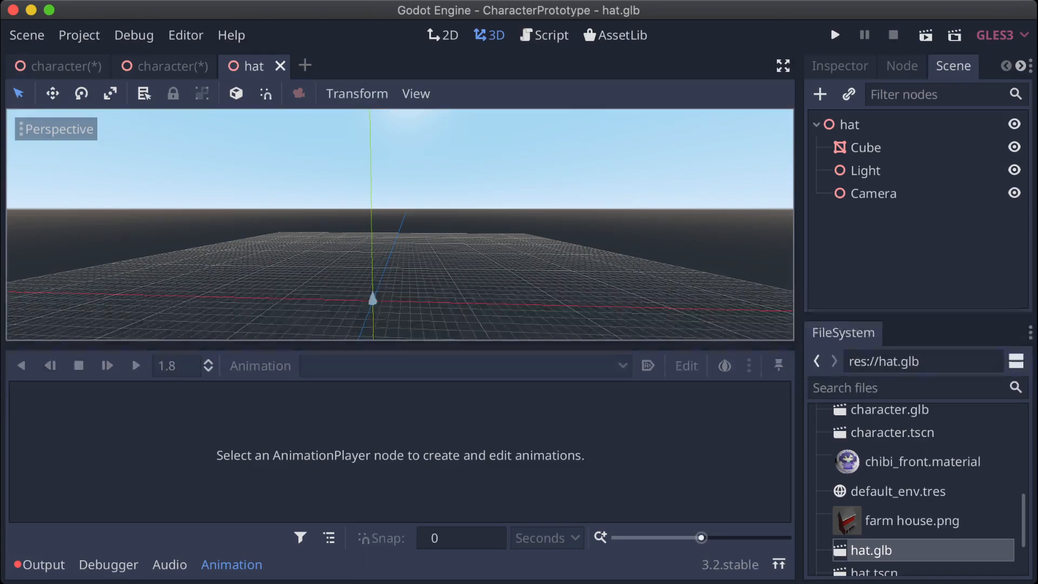
{"action": "left_click", "coordinate": [280, 66]}
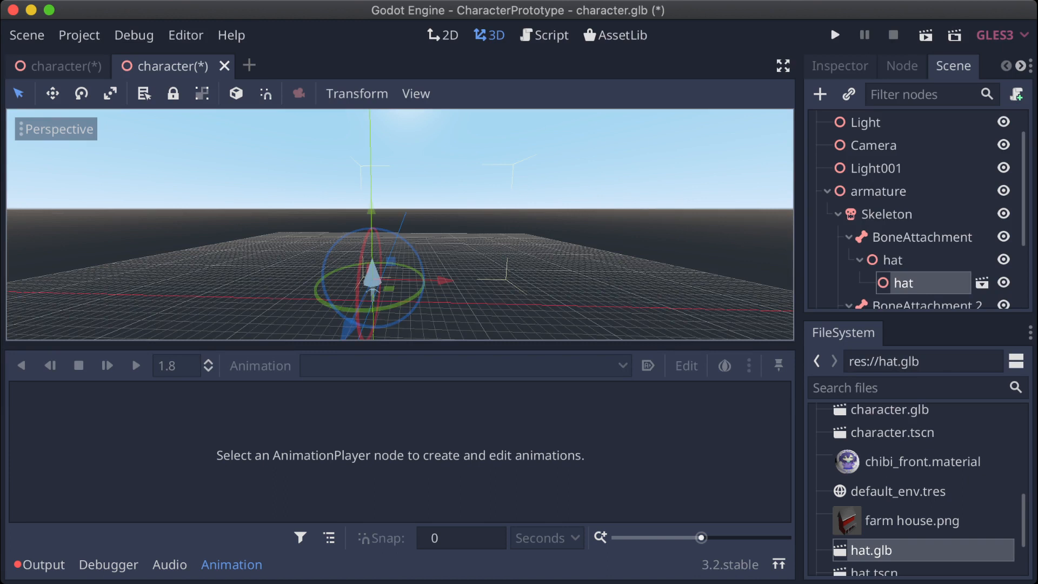
Step: Discard the modified character.glb scene by closing it without saving, and reopen a fresh one from character.glb
{"action": "scroll", "coordinate": [401, 224], "scroll_direction": "up", "scroll_amount": 3}
{"action": "middle_click_drag", "start_coordinate": [361, 299], "coordinate": [357, 237], "text": "shift"}
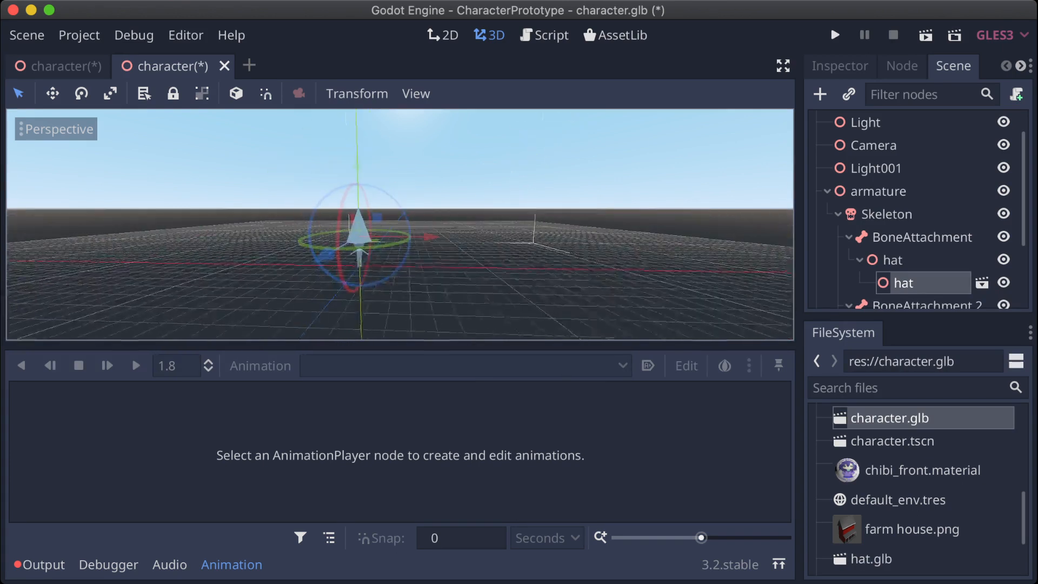
{"action": "left_click", "coordinate": [225, 66]}
{"action": "left_click", "coordinate": [422, 319]}
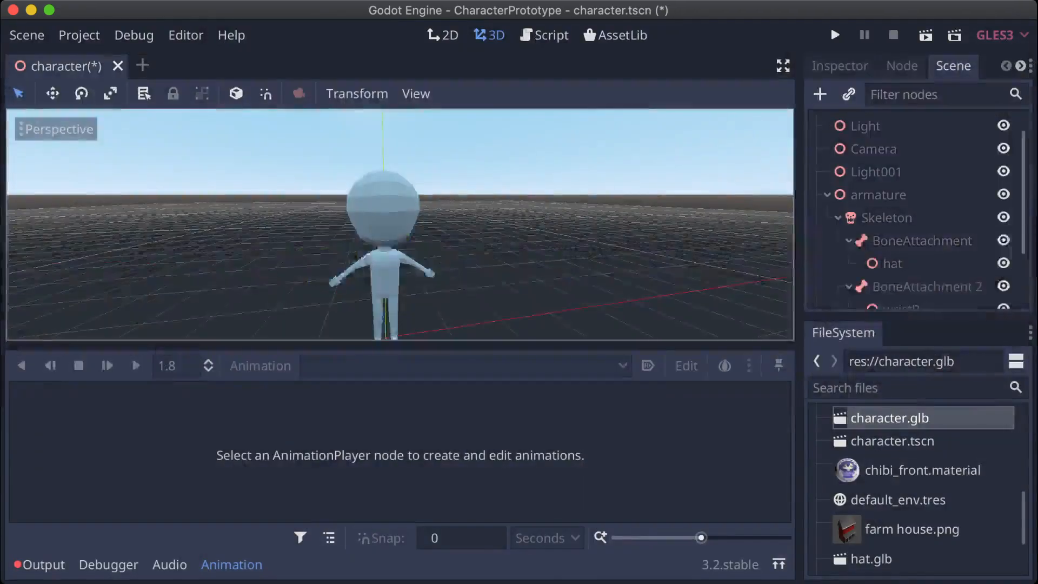
{"action": "double_click", "coordinate": [890, 418]}
{"action": "left_click", "coordinate": [495, 325]}
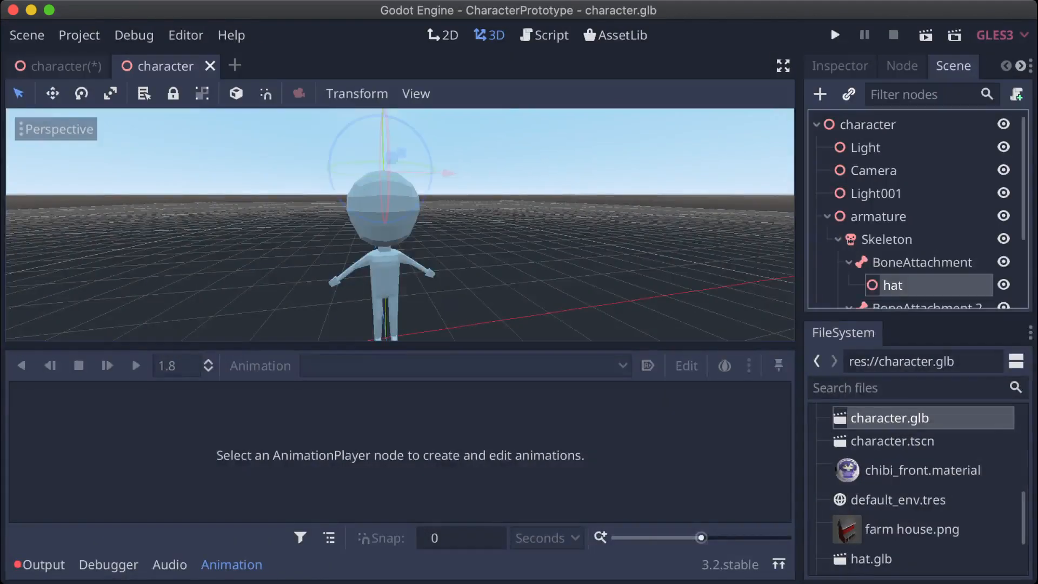
Step: Instance hat.glb as a child of the hat node under the head's BoneAttachment
{"action": "key", "text": "super+shift+a"}
{"action": "type", "text": "hat"}
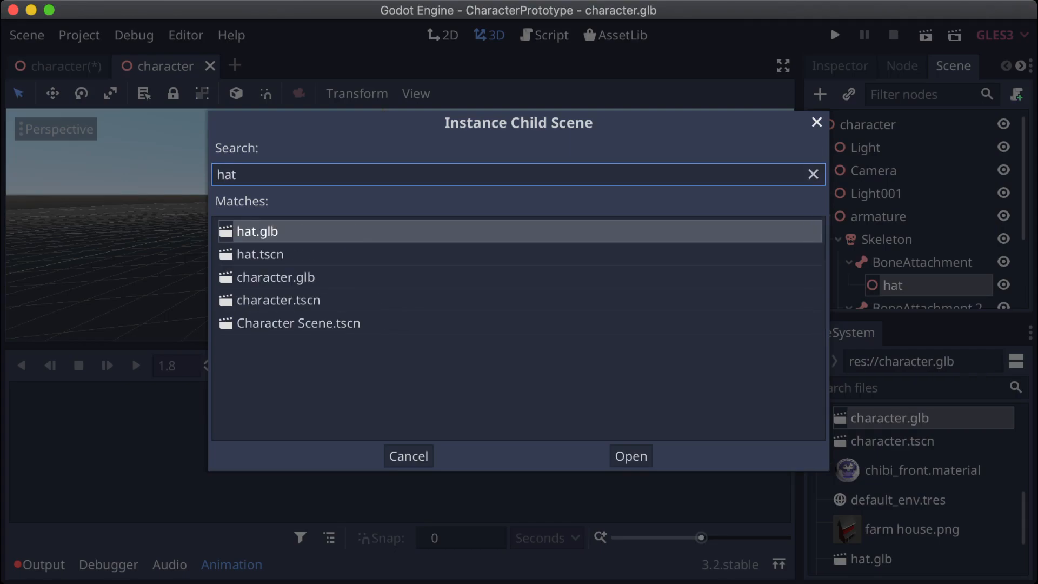
{"action": "key", "text": "Return"}
{"action": "scroll", "coordinate": [400, 224], "scroll_direction": "down", "scroll_amount": 5}
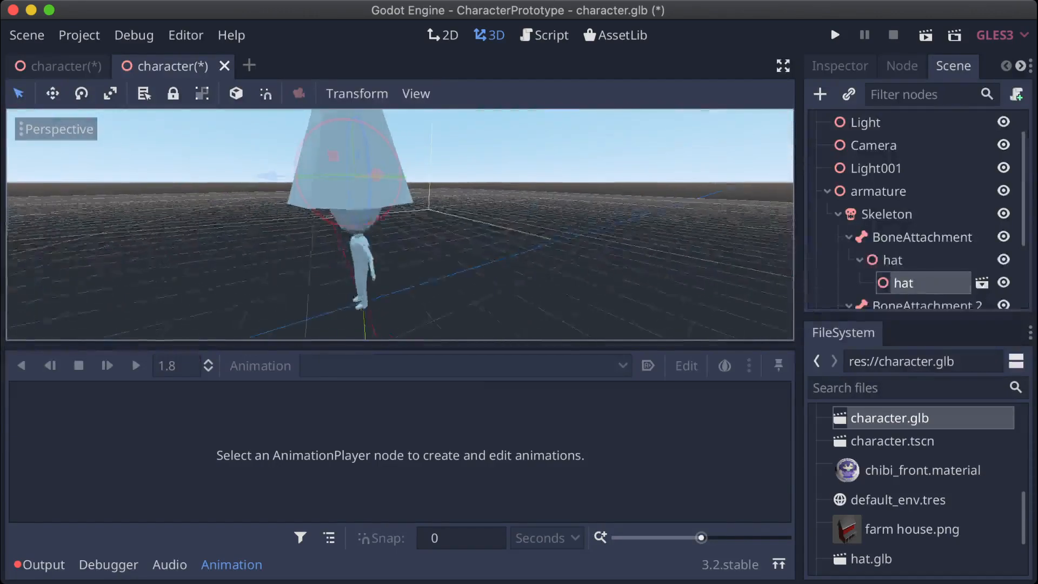
{"action": "scroll", "coordinate": [401, 225], "scroll_direction": "down", "scroll_amount": 2}
{"action": "mouse_move", "coordinate": [401, 225]}
{"action": "middle_mouse_down"}
{"action": "mouse_move", "coordinate": [530, 270]}
{"action": "mouse_move", "coordinate": [401, 243]}
{"action": "middle_mouse_up"}
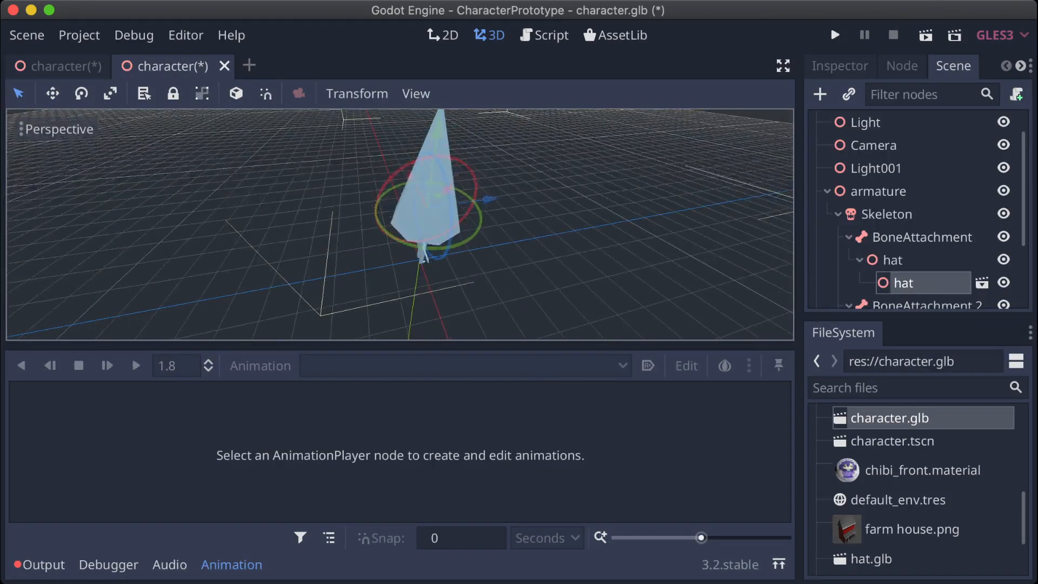
Step: Examine the character scene's node tree, including the body mesh and the Skeleton node
{"action": "left_click", "coordinate": [893, 441]}
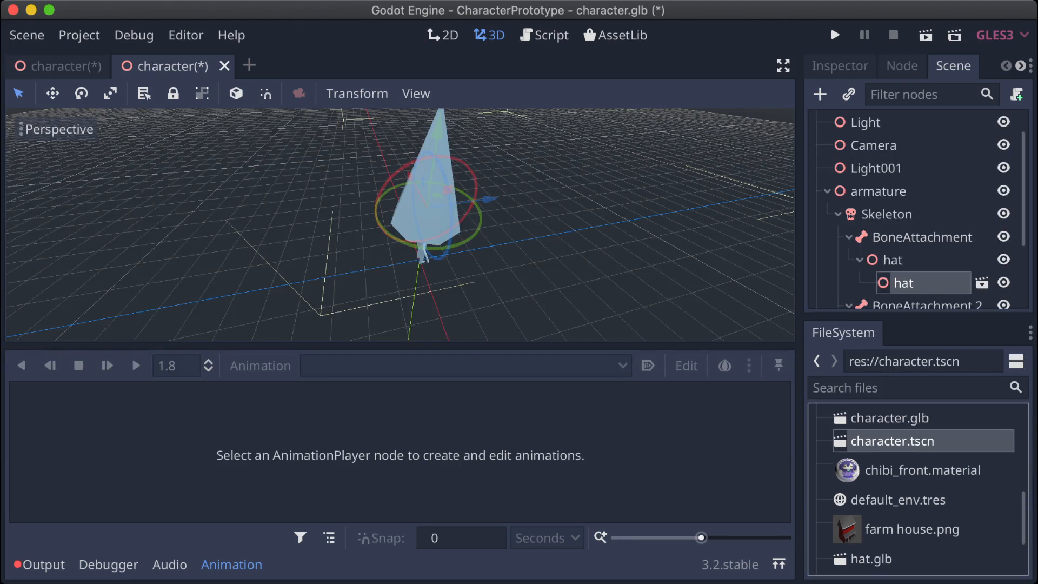
{"action": "left_click", "coordinate": [890, 418]}
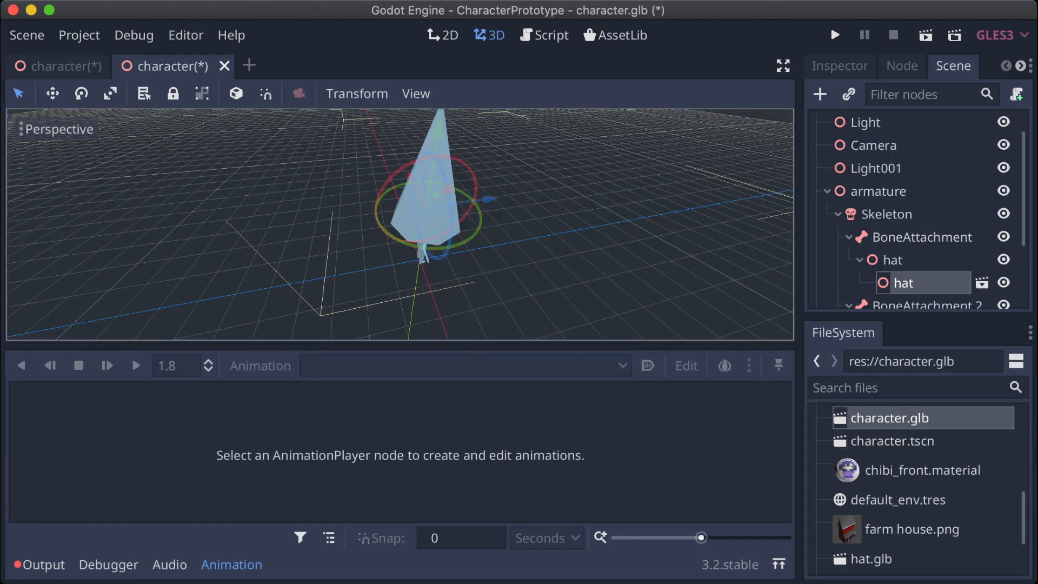
{"action": "scroll", "coordinate": [435, 237], "scroll_direction": "down", "scroll_amount": 15}
{"action": "middle_click_drag", "start_coordinate": [436, 238], "coordinate": [380, 228]}
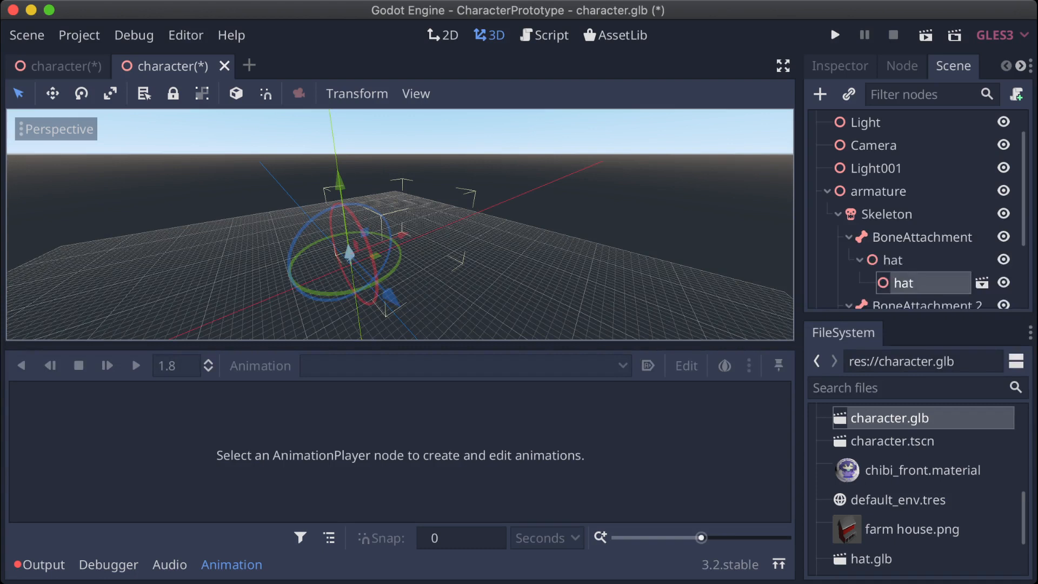
{"action": "scroll", "coordinate": [919, 211], "scroll_direction": "down", "scroll_amount": 3}
{"action": "scroll", "coordinate": [919, 210], "scroll_direction": "down", "scroll_amount": 1}
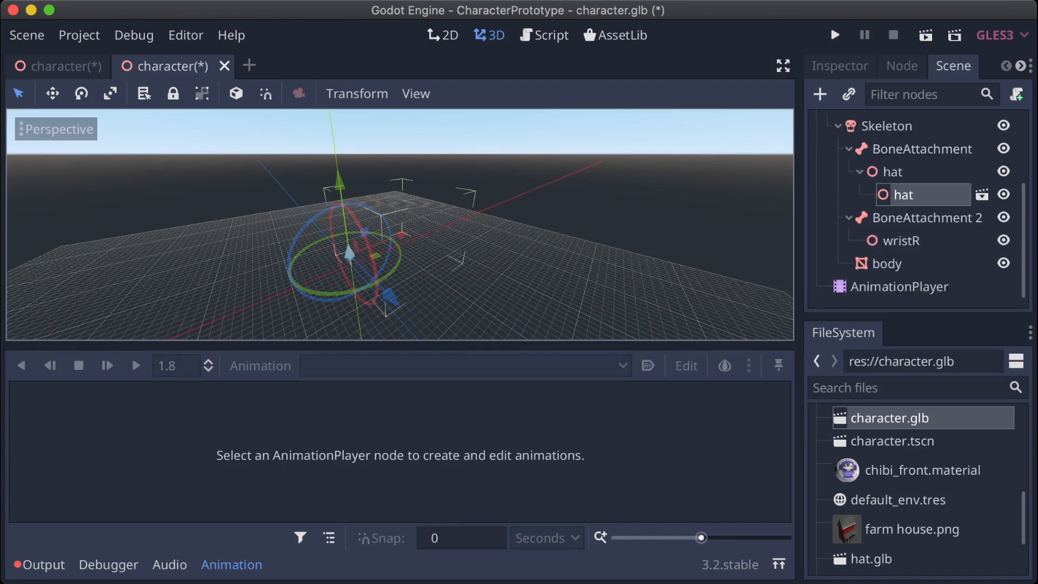
{"action": "left_click", "coordinate": [887, 264]}
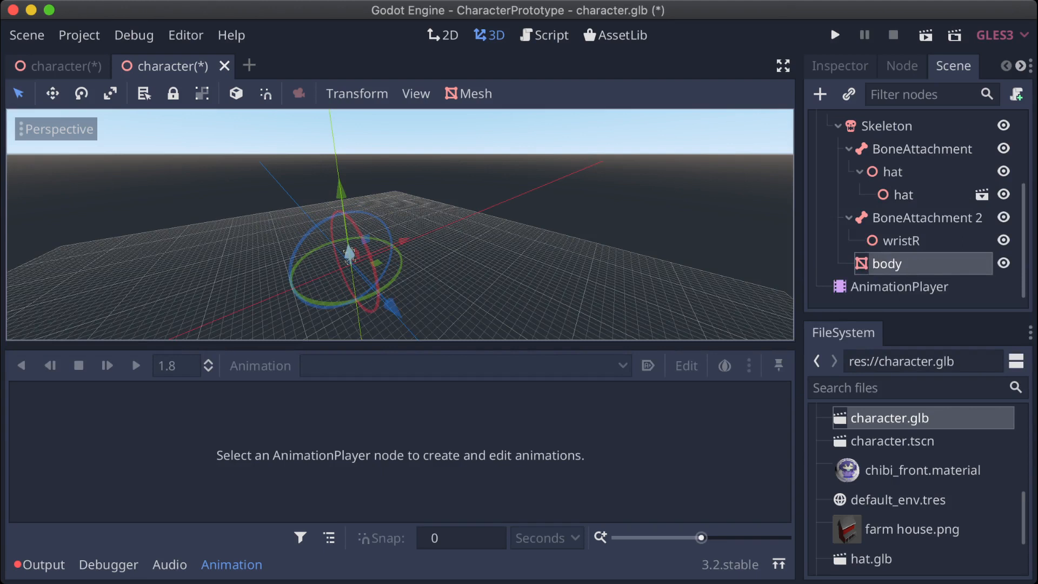
{"action": "scroll", "coordinate": [919, 211], "scroll_direction": "up", "scroll_amount": 5}
{"action": "left_click", "coordinate": [887, 240]}
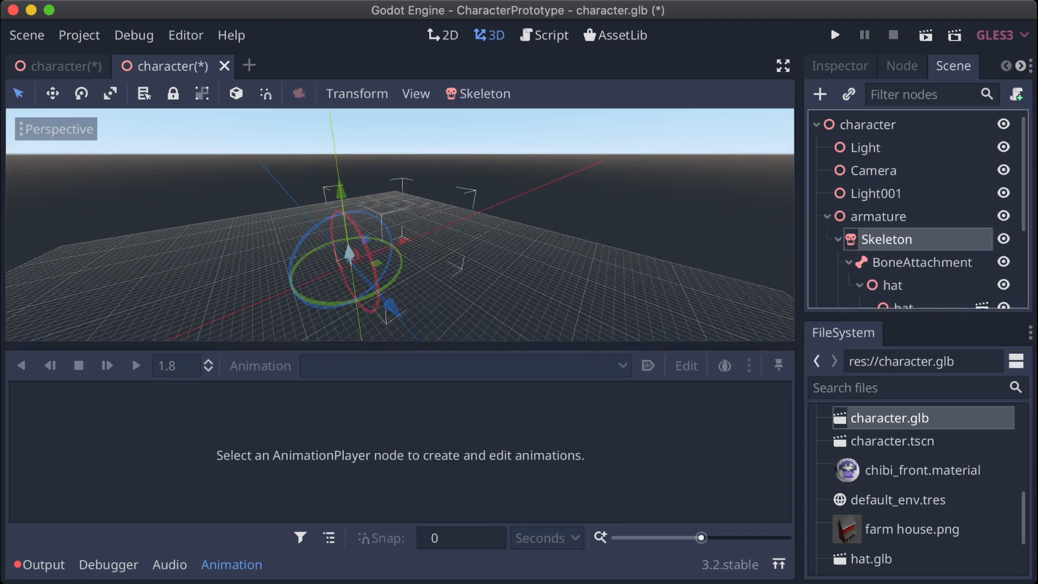
Step: Select the armature node and focus the 3D view on it
{"action": "left_click", "coordinate": [879, 217]}
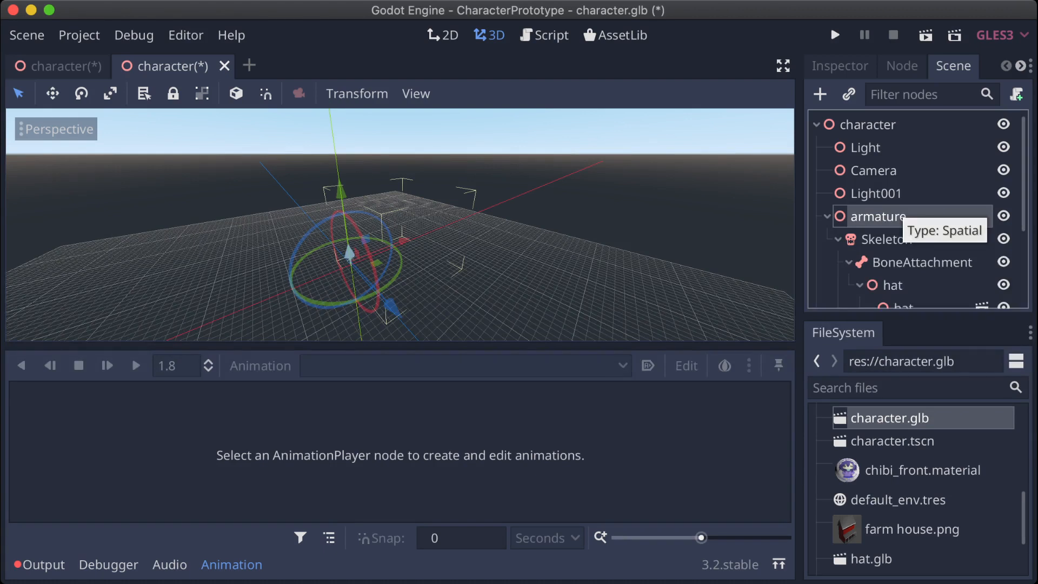
{"action": "scroll", "coordinate": [12, 290], "scroll_direction": "up", "scroll_amount": 5}
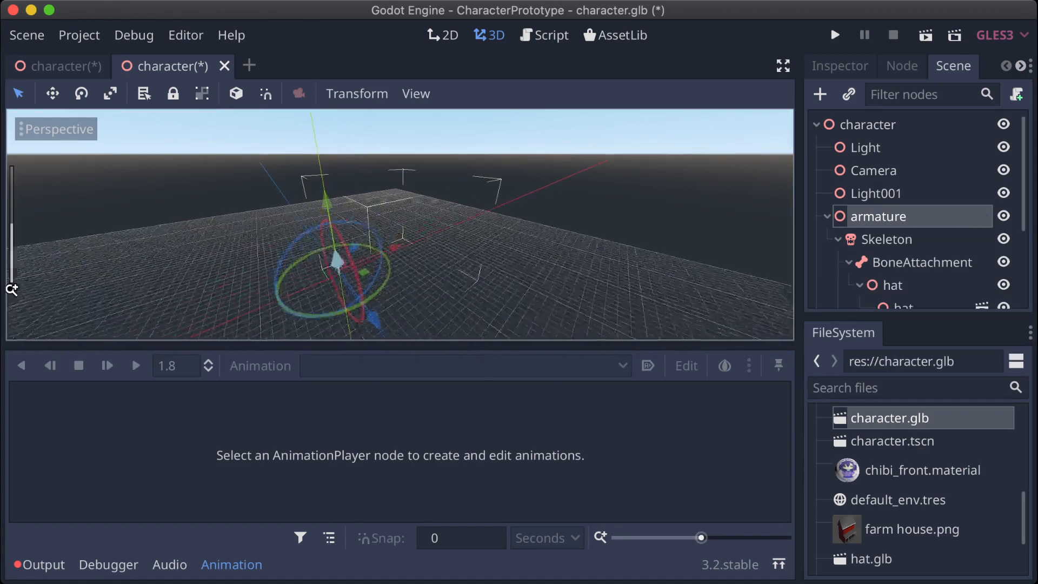
{"action": "scroll", "coordinate": [400, 225], "scroll_direction": "up", "scroll_amount": 2}
{"action": "mouse_move", "coordinate": [400, 224]}
{"action": "middle_mouse_down"}
{"action": "mouse_move", "coordinate": [324, 238]}
{"action": "mouse_move", "coordinate": [310, 216]}
{"action": "mouse_move", "coordinate": [373, 224]}
{"action": "mouse_move", "coordinate": [390, 238]}
{"action": "mouse_move", "coordinate": [412, 231]}
{"action": "middle_mouse_up"}
{"action": "scroll", "coordinate": [400, 224], "scroll_direction": "up", "scroll_amount": 4}
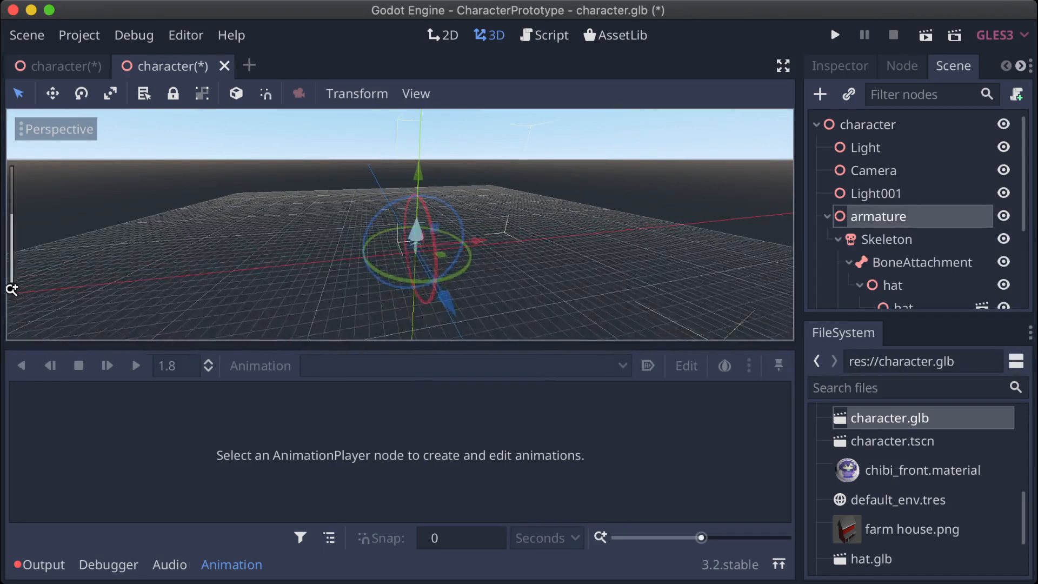
{"action": "left_click", "coordinate": [56, 129]}
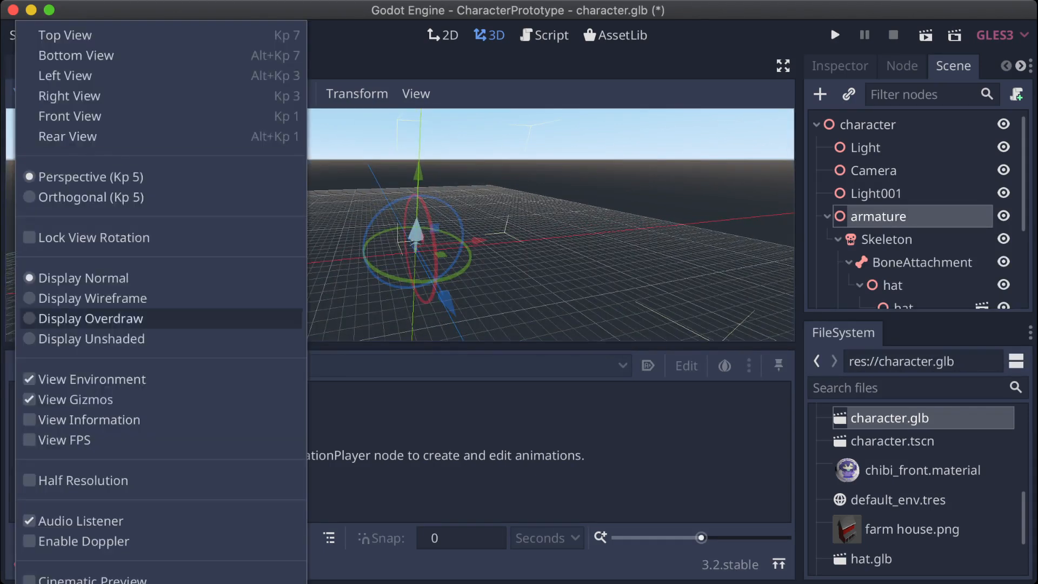
{"action": "scroll", "coordinate": [81, 520], "scroll_direction": "down", "scroll_amount": 4}
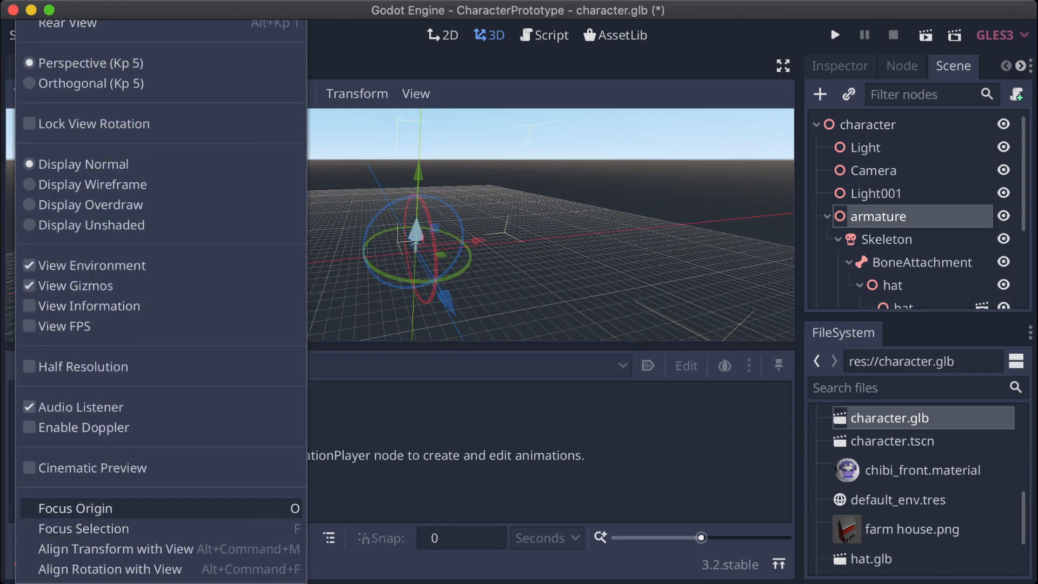
{"action": "left_click", "coordinate": [81, 529]}
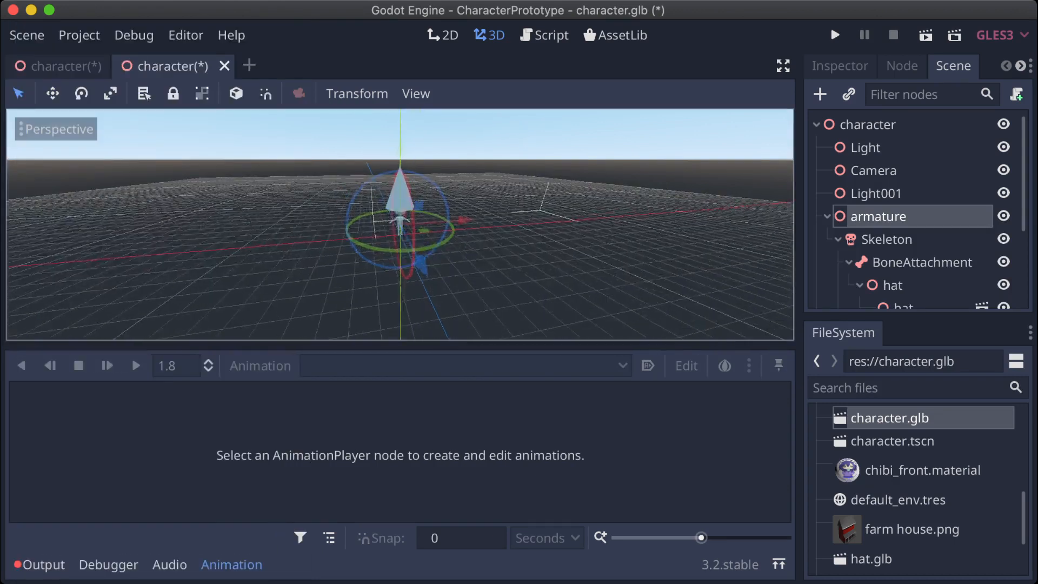
Step: Compare the proportions of the body mesh and the instanced hat from several sides
{"action": "scroll", "coordinate": [400, 224], "scroll_direction": "up", "scroll_amount": 10}
{"action": "middle_click_drag", "start_coordinate": [401, 225], "coordinate": [323, 239]}
{"action": "left_click", "coordinate": [391, 260]}
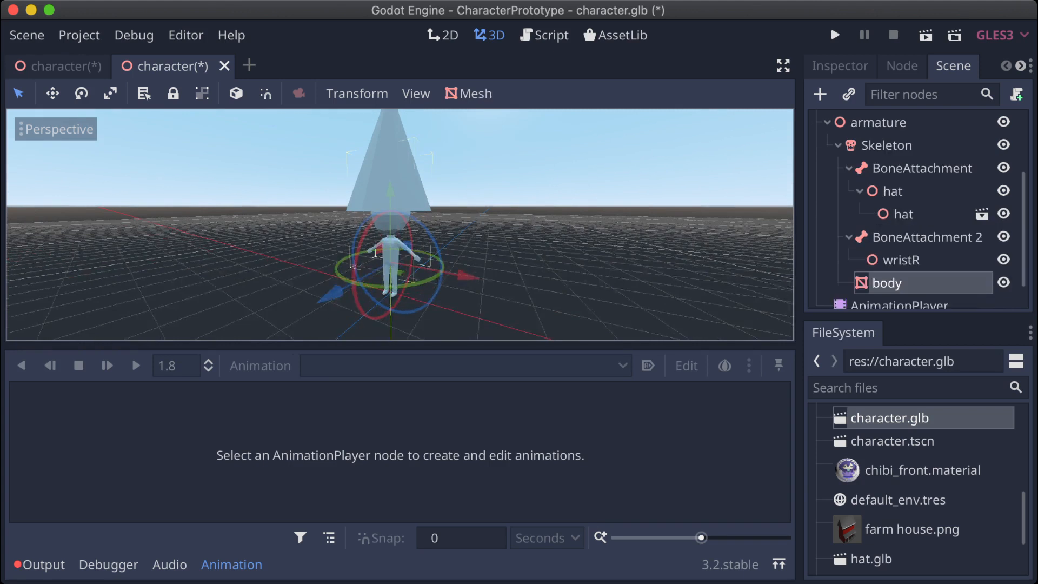
{"action": "middle_click_drag", "start_coordinate": [391, 260], "coordinate": [470, 290]}
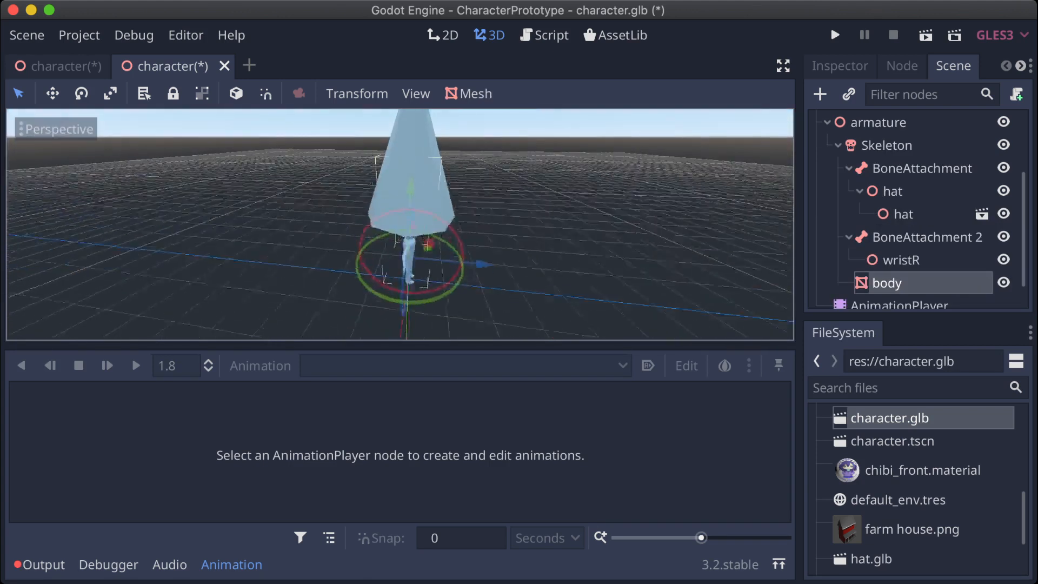
{"action": "left_click", "coordinate": [412, 187]}
{"action": "scroll", "coordinate": [412, 186], "scroll_direction": "down", "scroll_amount": 10}
{"action": "middle_click_drag", "start_coordinate": [412, 186], "coordinate": [390, 189]}
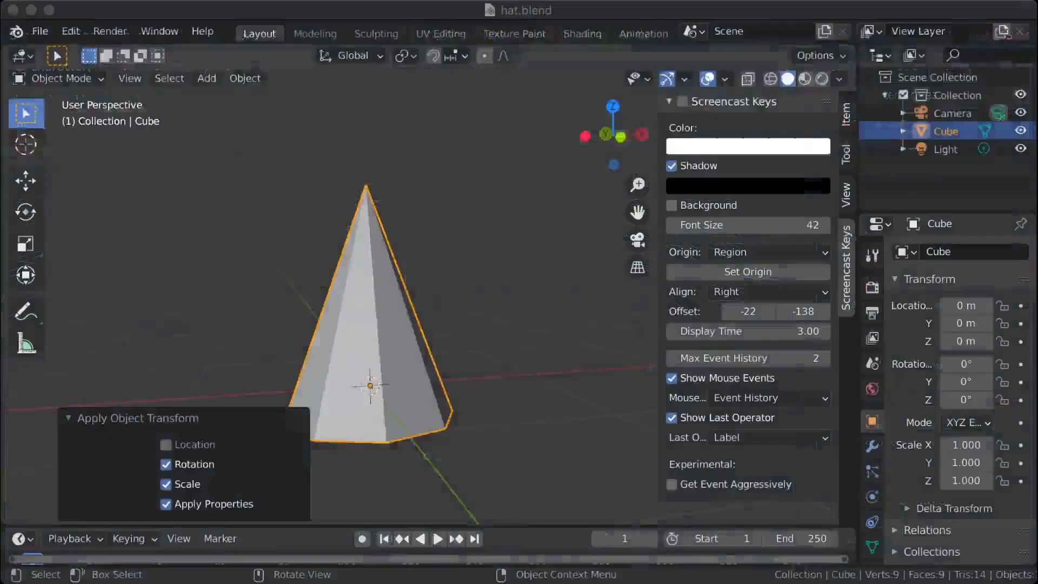
{"action": "scroll", "coordinate": [414, 302], "scroll_direction": "down", "scroll_amount": 5}
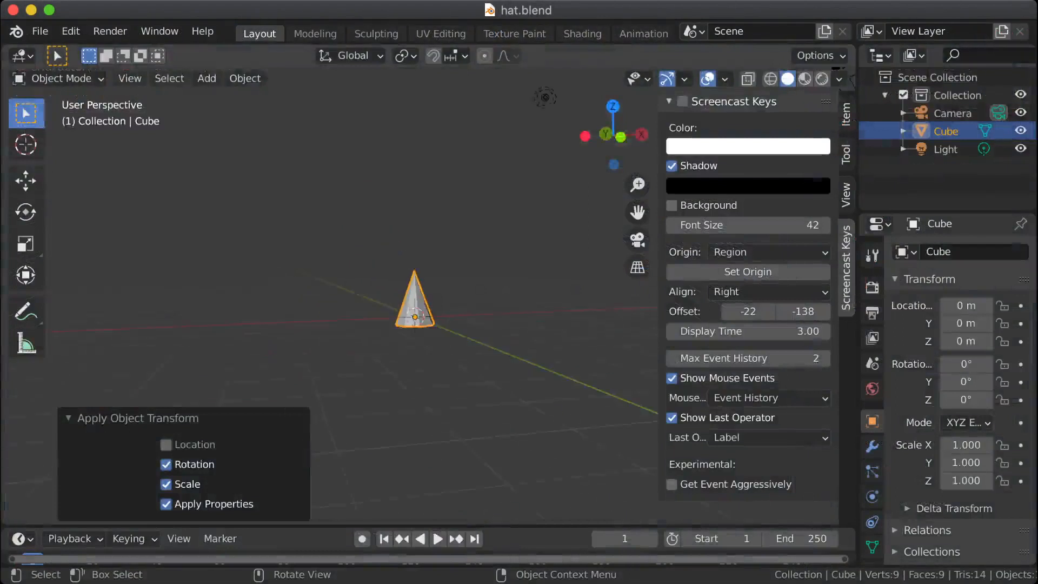
Step: Switch to Blender and delete the camera and light from hat.blend
{"action": "middle_click_drag", "start_coordinate": [426, 316], "coordinate": [499, 374]}
{"action": "left_click_drag", "start_coordinate": [470, 176], "coordinate": [540, 449]}
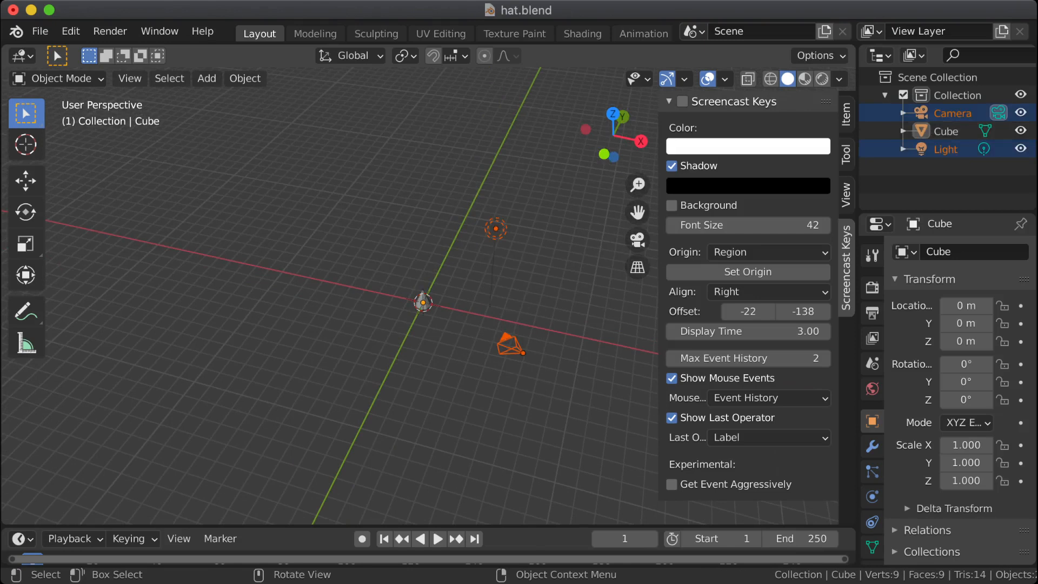
{"action": "key", "text": "Delete"}
{"action": "middle_click_drag", "start_coordinate": [540, 449], "coordinate": [558, 423]}
{"action": "scroll", "coordinate": [558, 423], "scroll_direction": "up", "scroll_amount": 4}
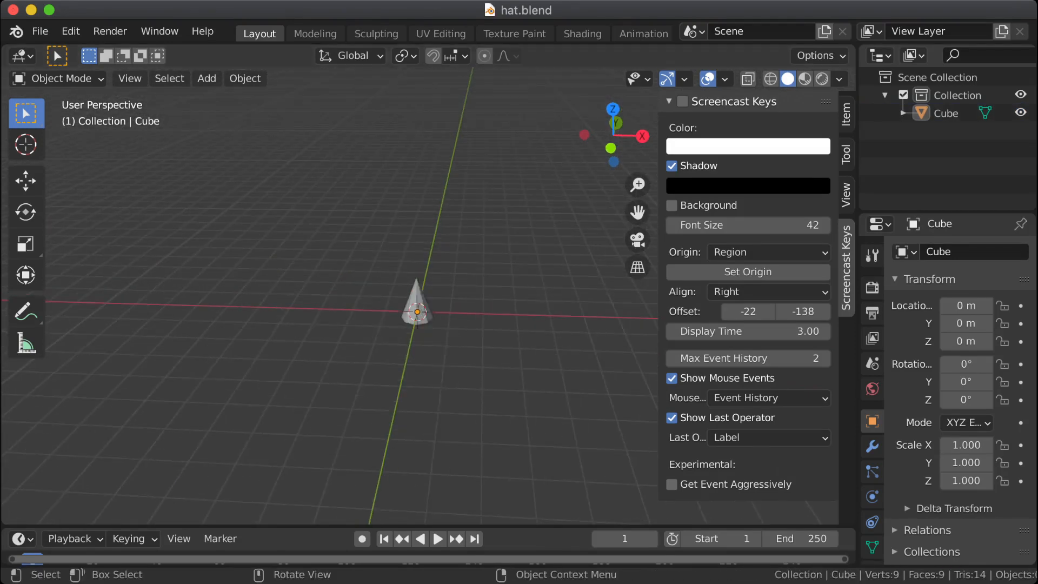
Step: Export the cleaned-up hat scene in glTF 2.0 format
{"action": "left_click", "coordinate": [40, 30]}
{"action": "mouse_move", "coordinate": [69, 292]}
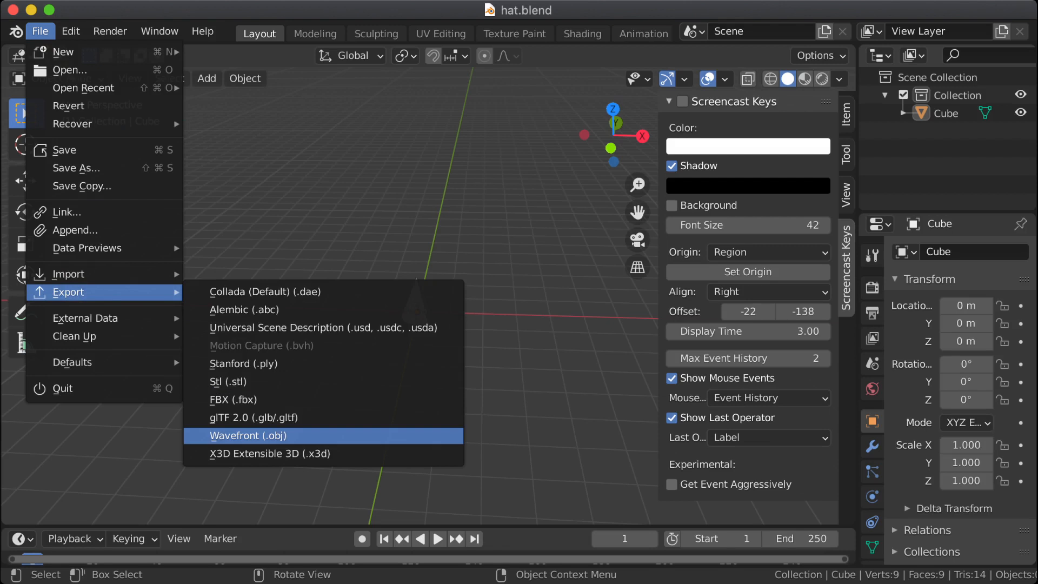
{"action": "left_click", "coordinate": [254, 418]}
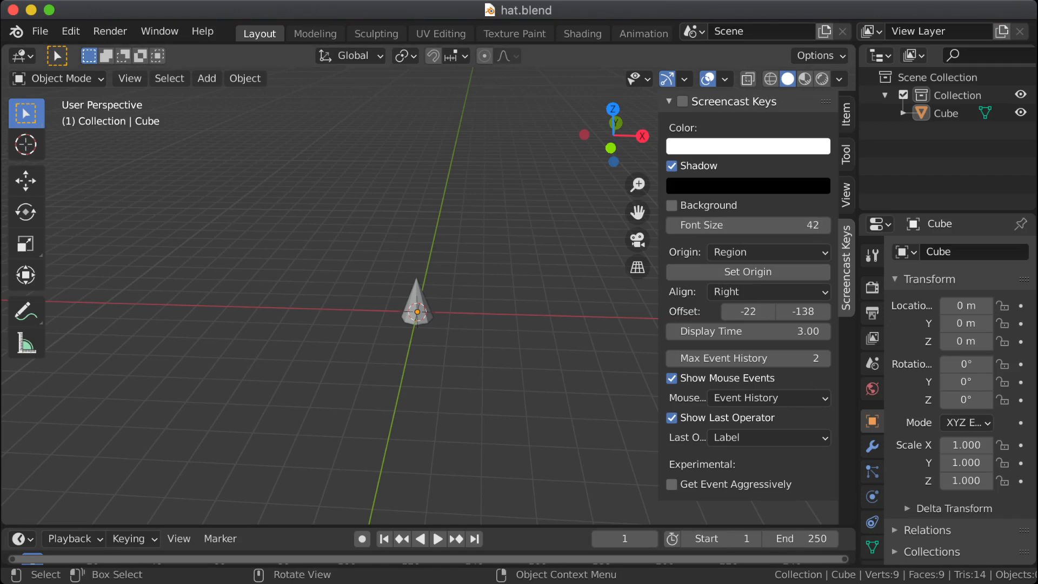
Step: Apply the cone's Rotation & Scale again and show its item properties in the sidebar
{"action": "middle_click_drag", "start_coordinate": [417, 311], "coordinate": [370, 303], "text": "shift"}
{"action": "left_click", "coordinate": [370, 296], "text": "shift"}
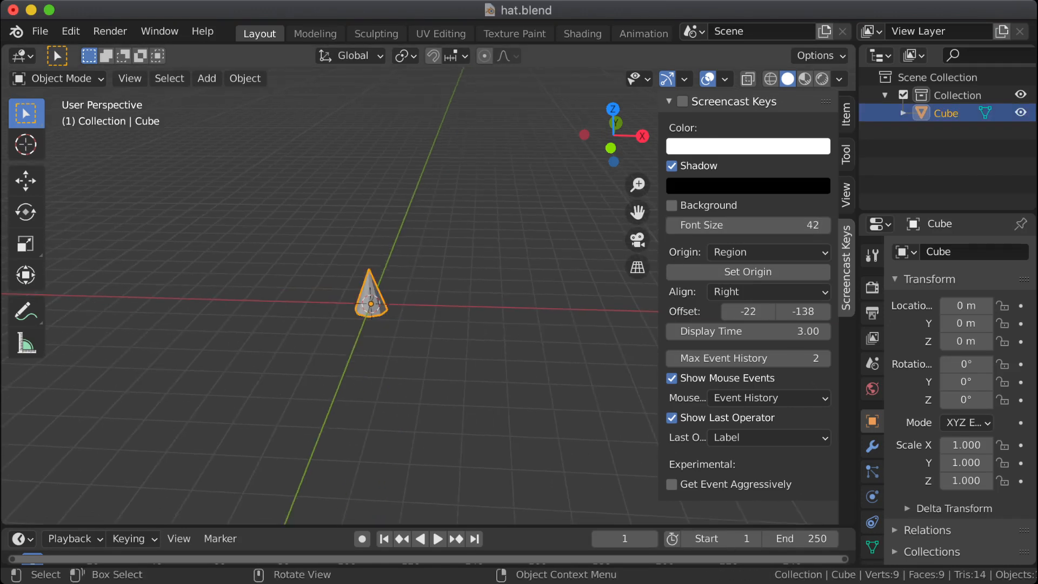
{"action": "key", "text": "ctrl+a"}
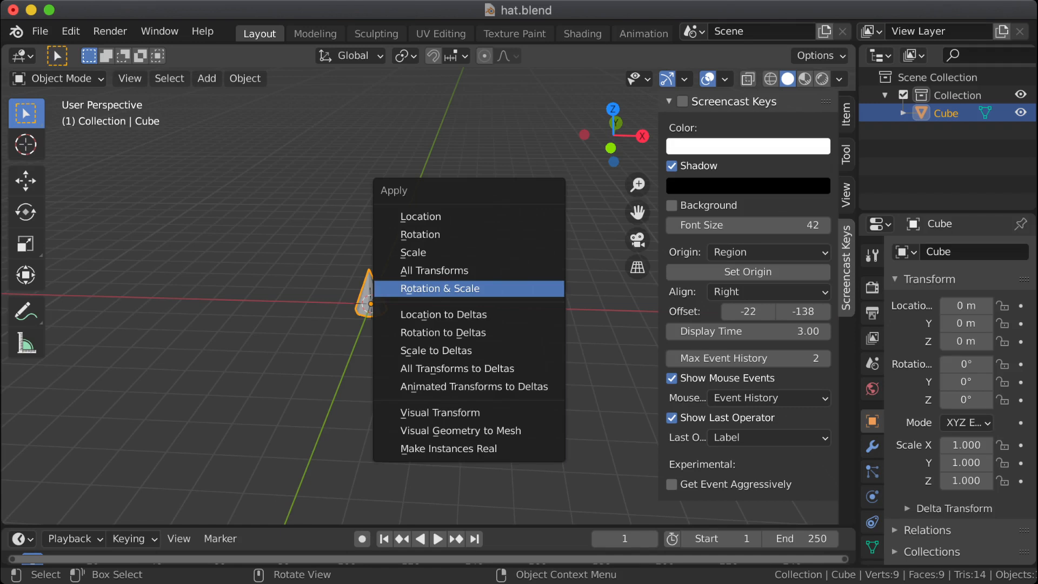
{"action": "left_click", "coordinate": [525, 289]}
{"action": "left_click", "coordinate": [846, 115]}
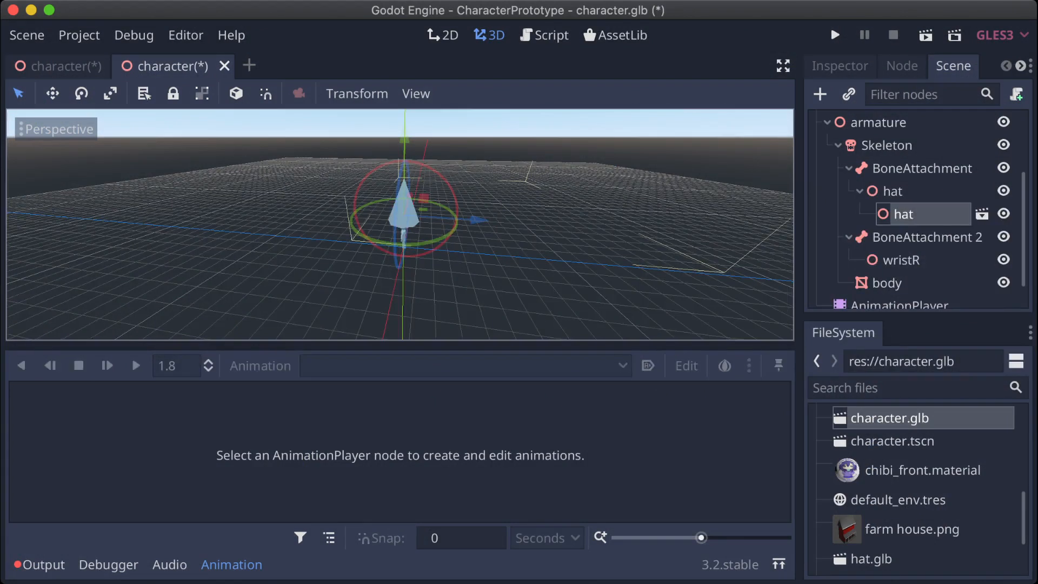
Step: Switch to Godot, open hat.glb as its own scene, compare it with the hat in the character scene, and close the hat scene
{"action": "double_click", "coordinate": [872, 559]}
{"action": "left_click", "coordinate": [495, 324]}
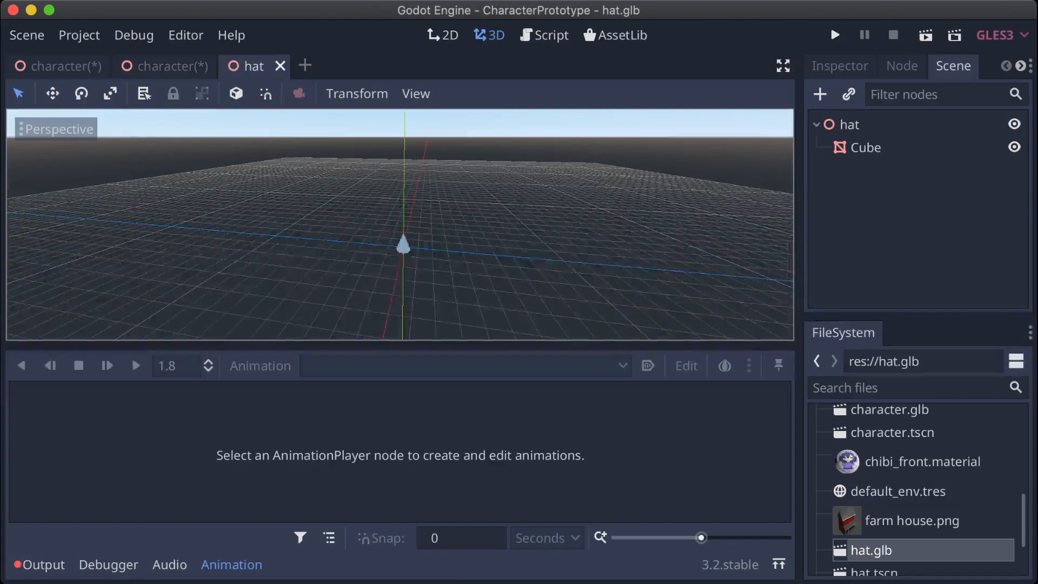
{"action": "scroll", "coordinate": [11, 287], "scroll_direction": "up", "scroll_amount": 6}
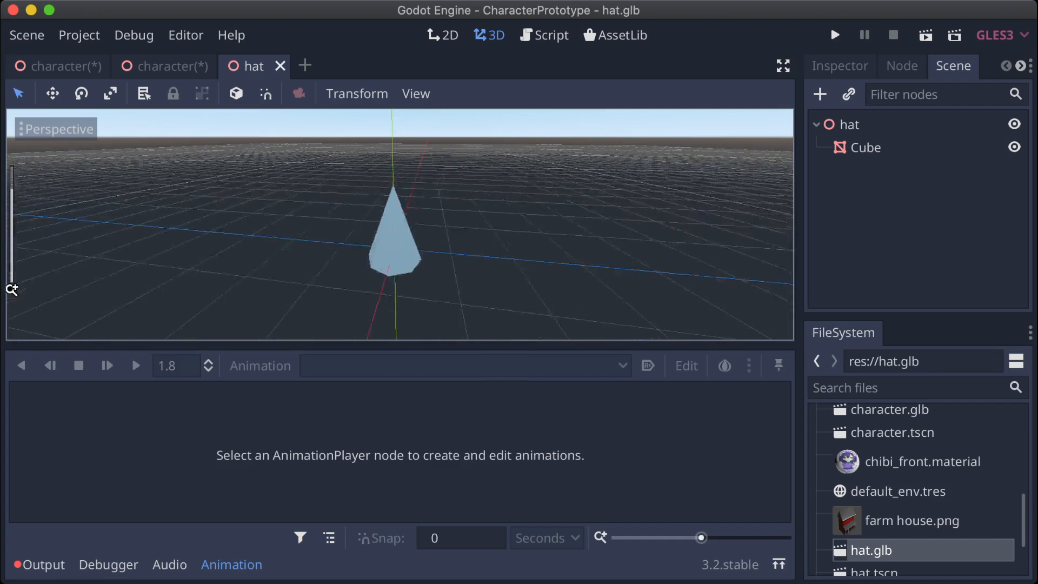
{"action": "middle_click_drag", "start_coordinate": [346, 259], "coordinate": [495, 260]}
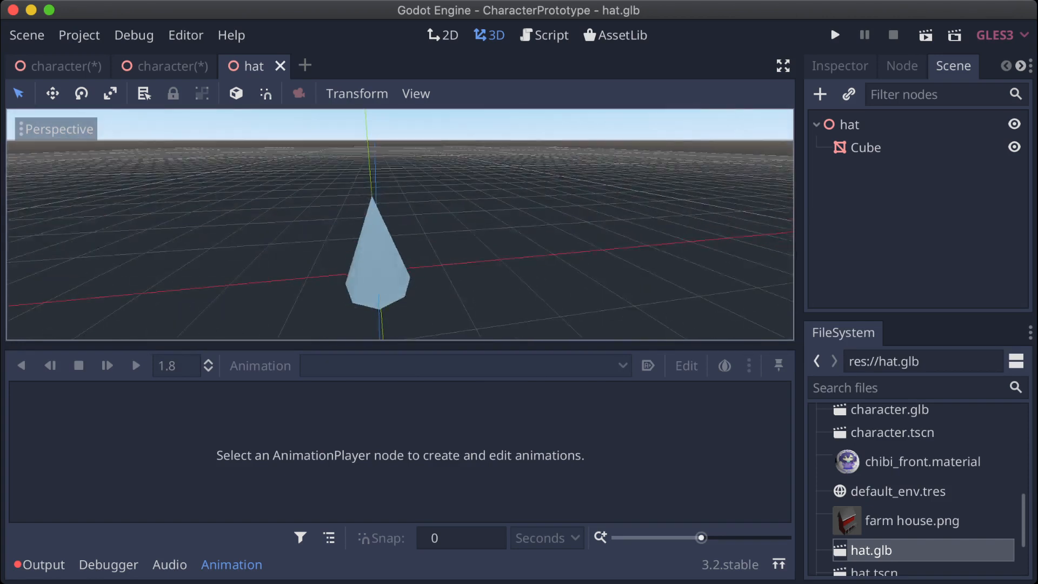
{"action": "left_click", "coordinate": [172, 66]}
{"action": "scroll", "coordinate": [400, 225], "scroll_direction": "up", "scroll_amount": 6}
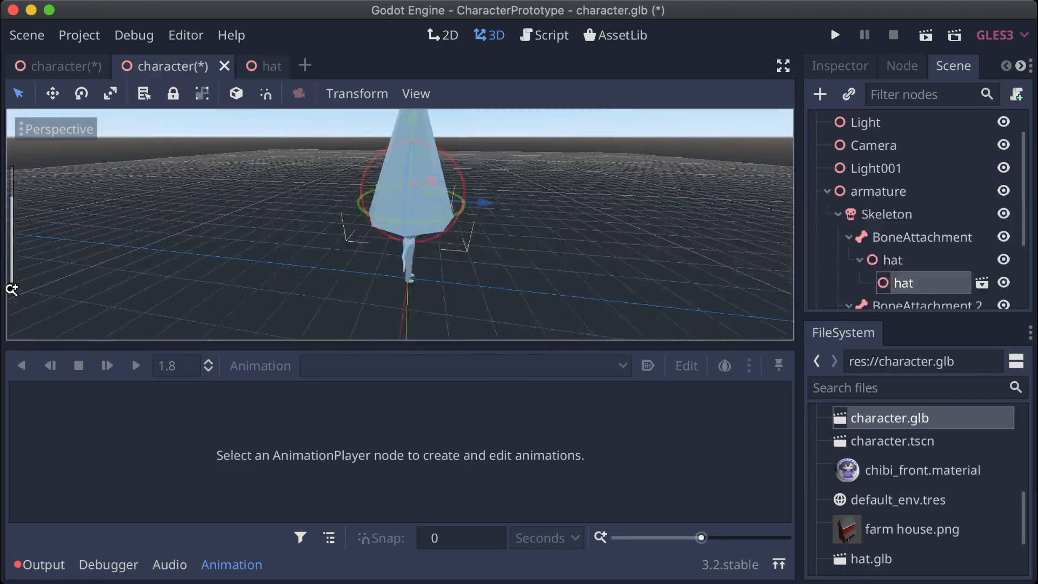
{"action": "left_click", "coordinate": [270, 66]}
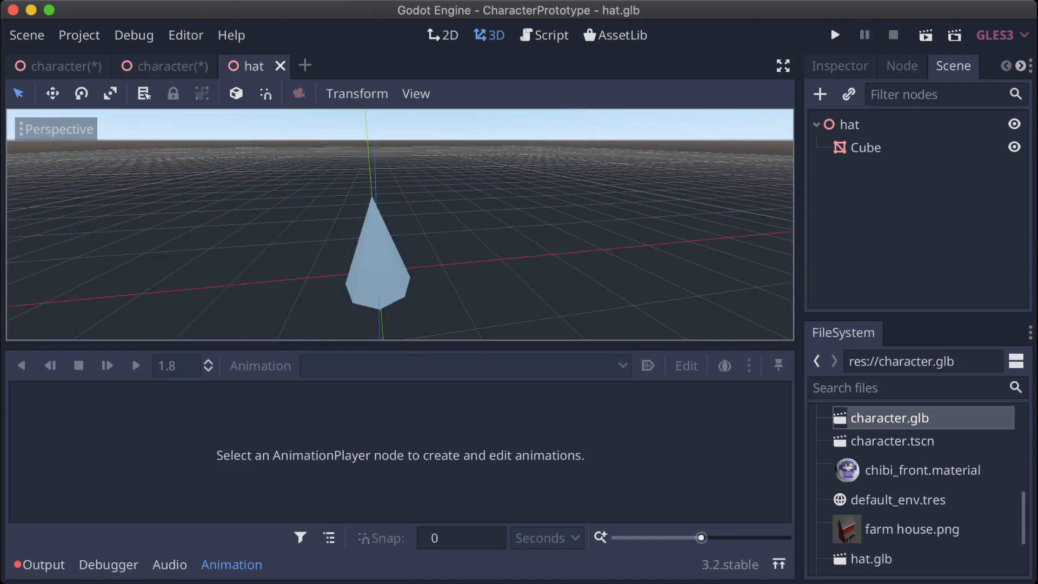
{"action": "left_click", "coordinate": [280, 66]}
Step: Examine the instanced hat on the character's head from several angles
{"action": "scroll", "coordinate": [11, 290], "scroll_direction": "down", "scroll_amount": 8}
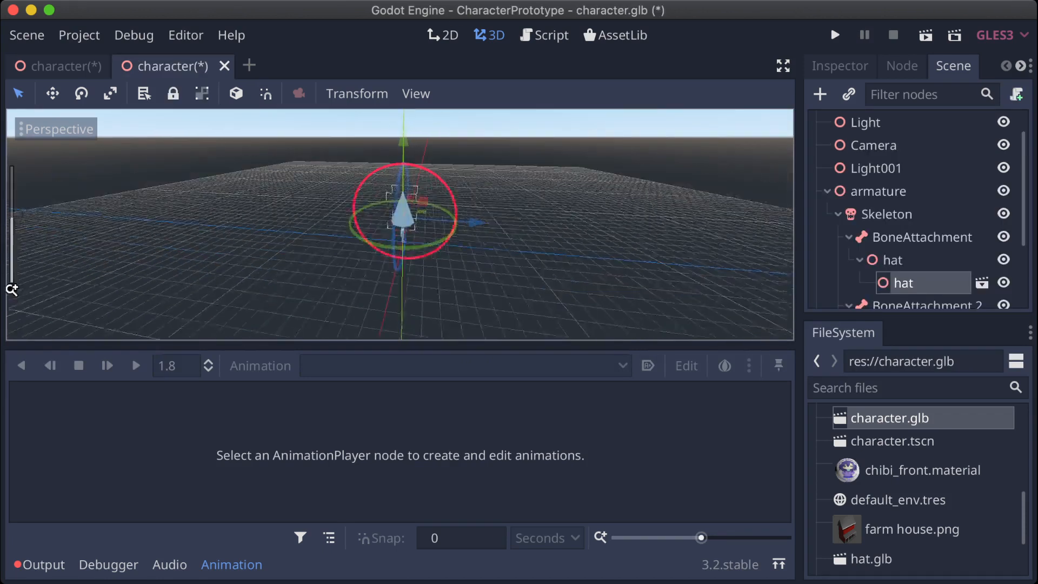
{"action": "scroll", "coordinate": [12, 289], "scroll_direction": "up", "scroll_amount": 6}
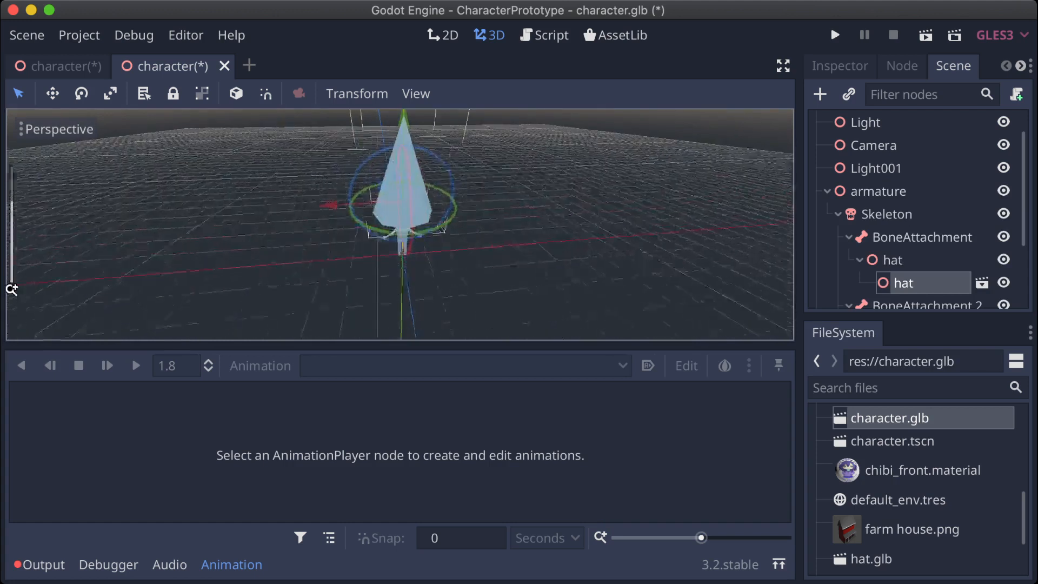
{"action": "mouse_move", "coordinate": [400, 224]}
{"action": "middle_mouse_down"}
{"action": "mouse_move", "coordinate": [309, 186]}
{"action": "mouse_move", "coordinate": [319, 227]}
{"action": "mouse_move", "coordinate": [275, 214]}
{"action": "mouse_move", "coordinate": [292, 203]}
{"action": "mouse_move", "coordinate": [329, 219]}
{"action": "mouse_move", "coordinate": [376, 218]}
{"action": "mouse_move", "coordinate": [385, 241]}
{"action": "mouse_move", "coordinate": [386, 231]}
{"action": "middle_mouse_up"}
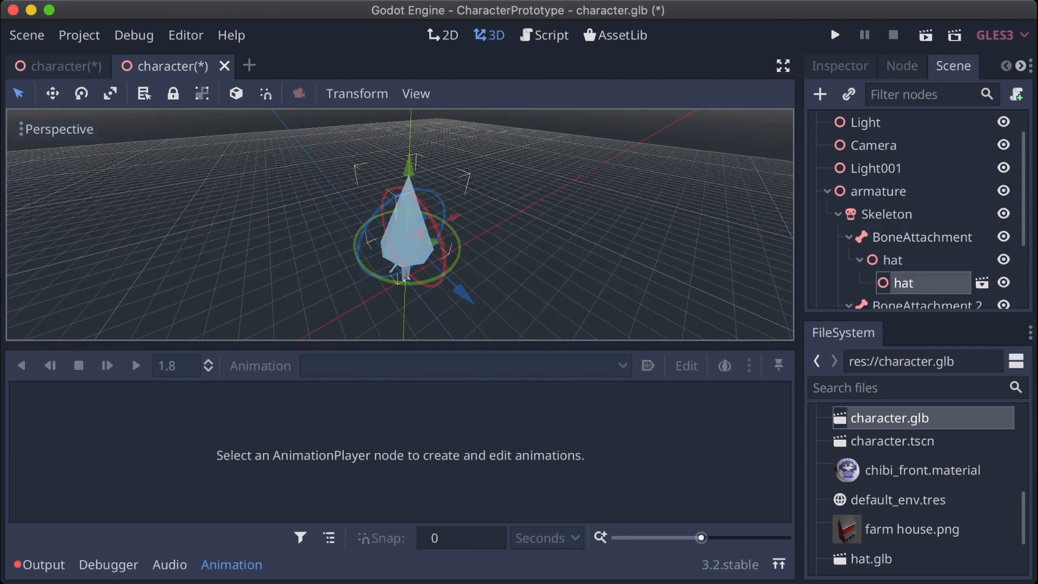